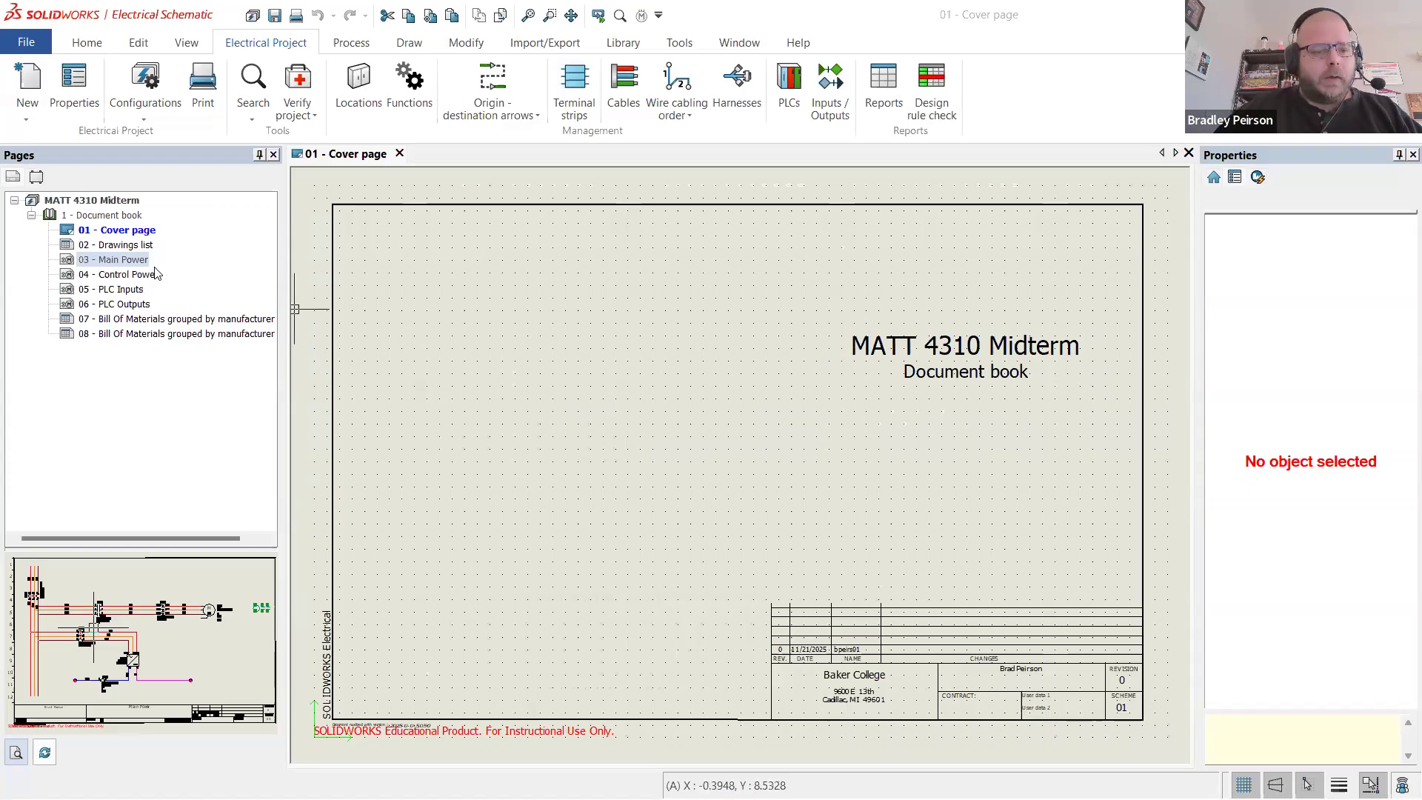
# - Review the project pages in order, from 02 - Drawings list through 07 - Bill Of Materials grouped by manufacturer
pyautogui.doubleClick(121, 245)
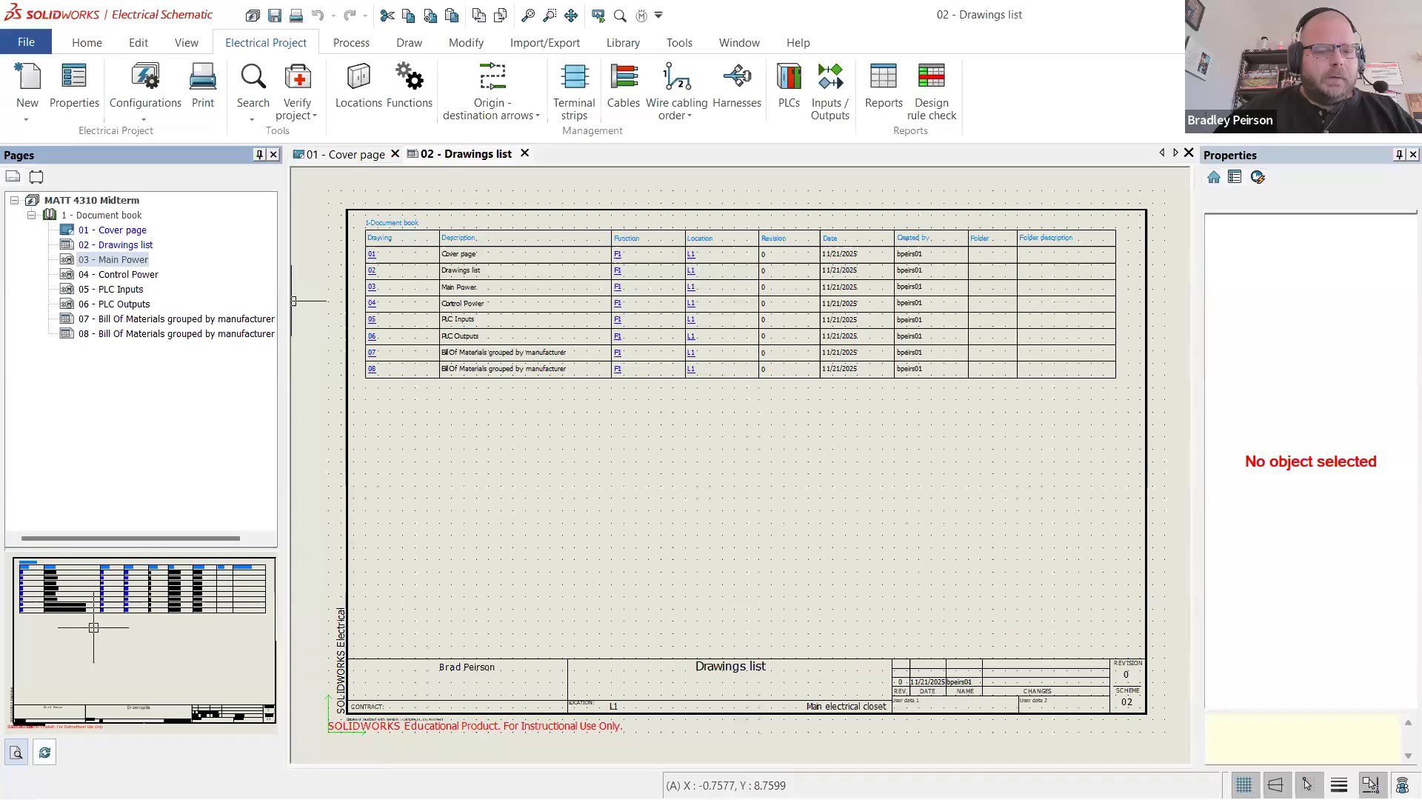
pyautogui.doubleClick(123, 260)
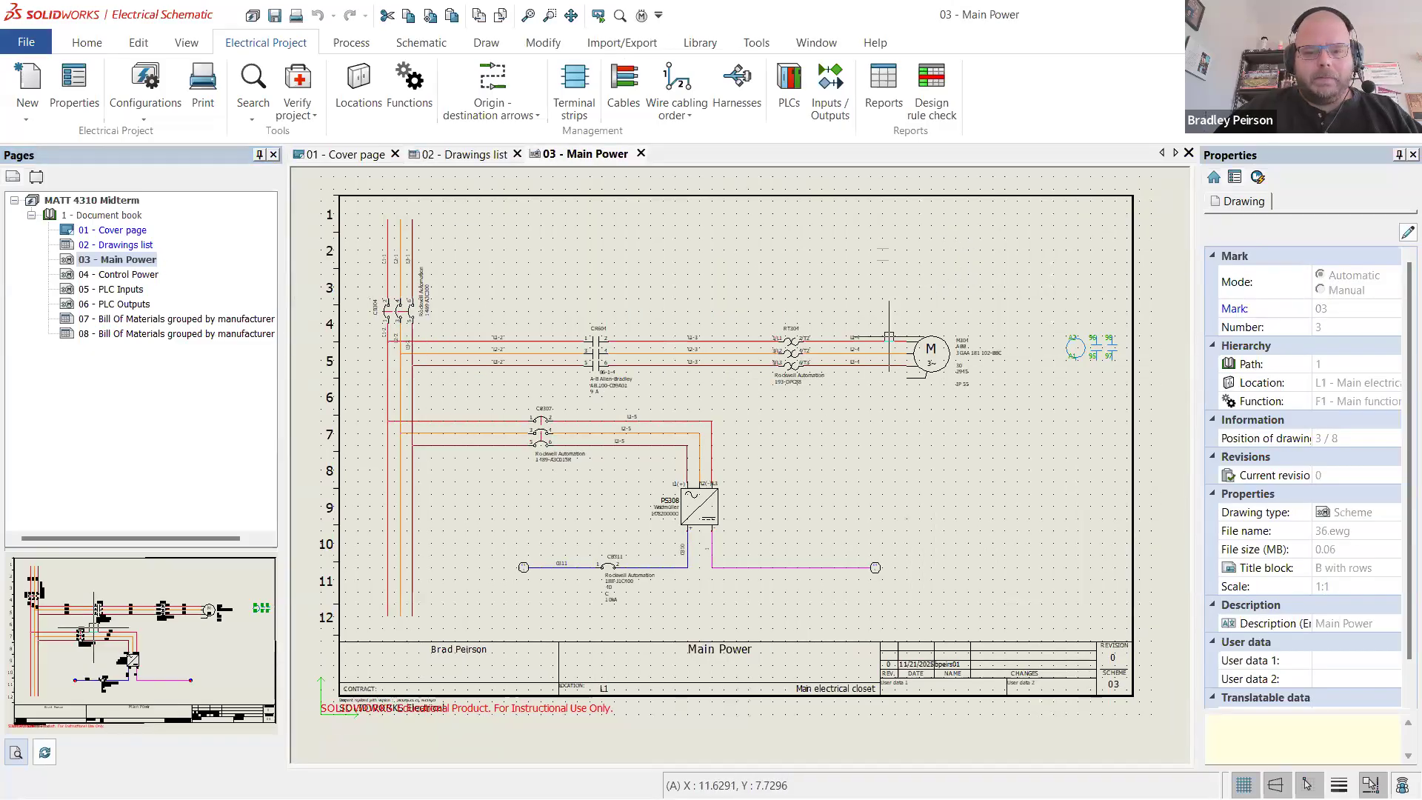
pyautogui.click(148, 275)
pyautogui.click(306, 270)
pyautogui.doubleClick(126, 275)
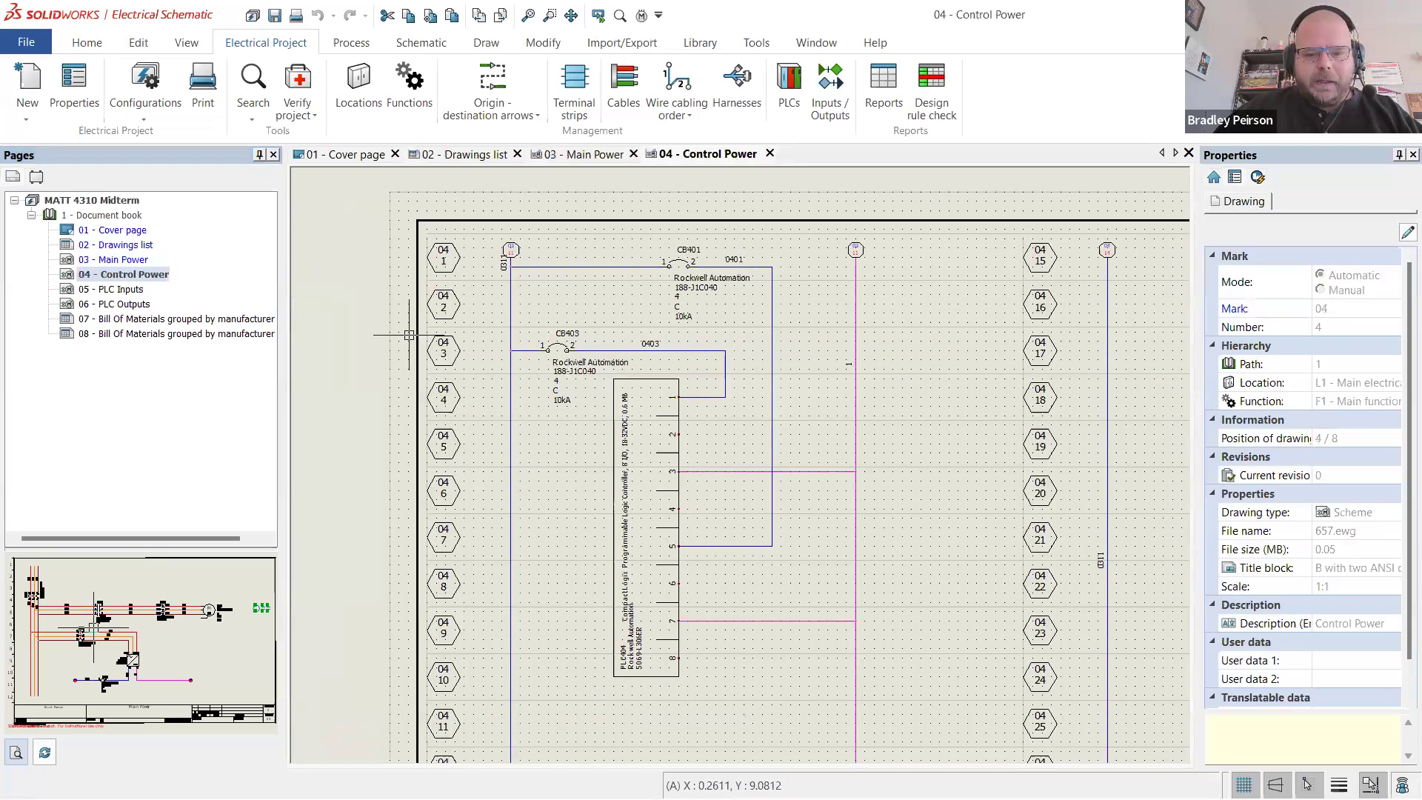
pyautogui.doubleClick(126, 289)
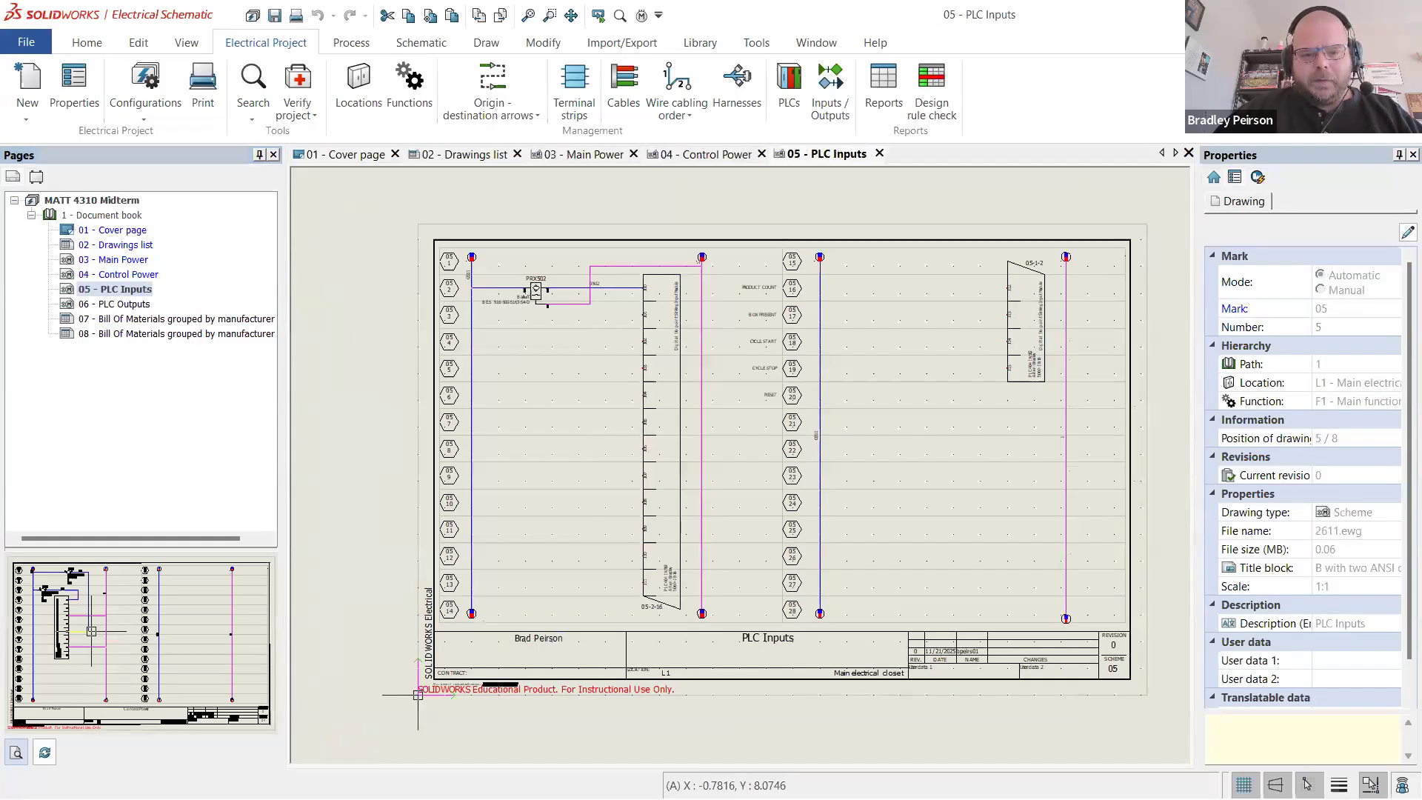
pyautogui.scroll(3, 571, 293)
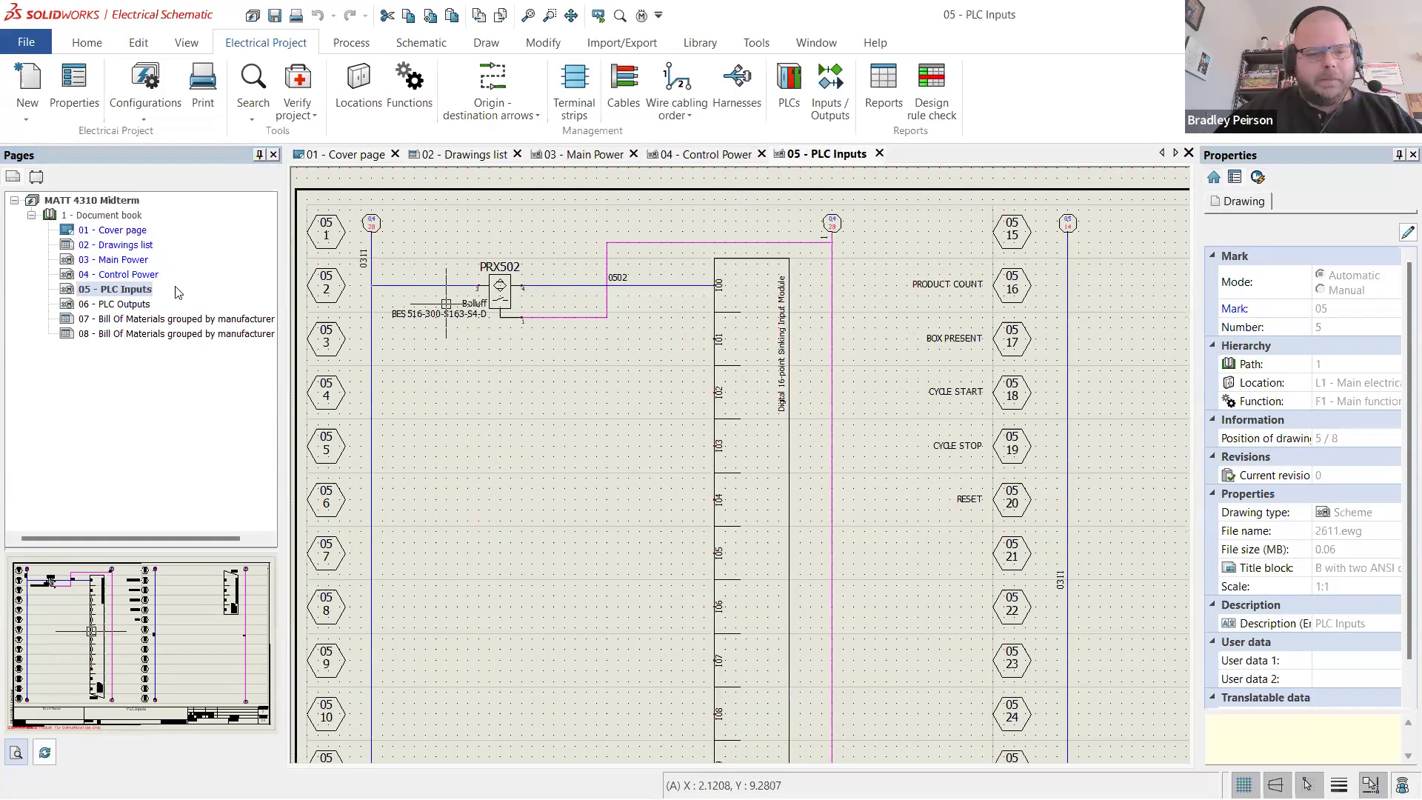
pyautogui.doubleClick(119, 303)
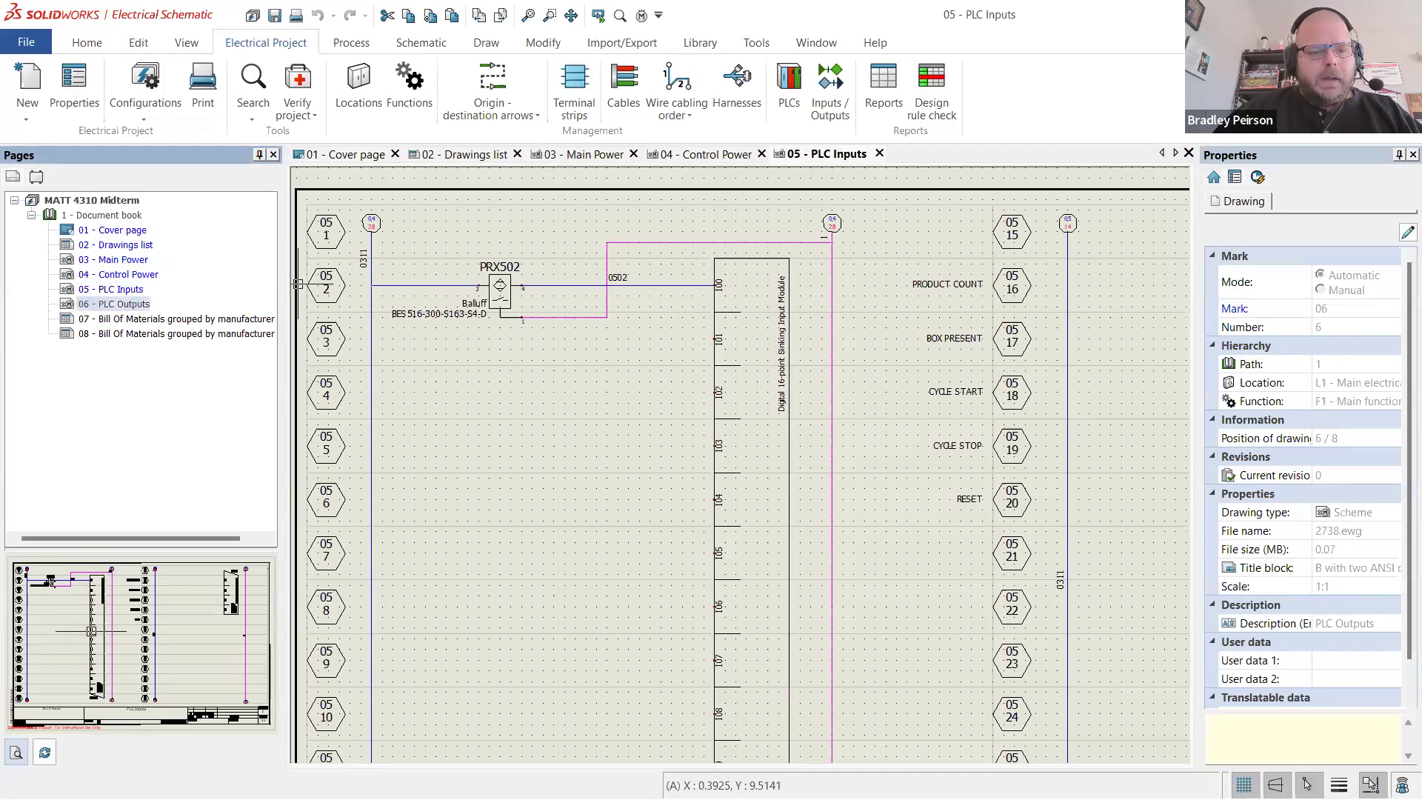
pyautogui.scroll(5, 553, 509)
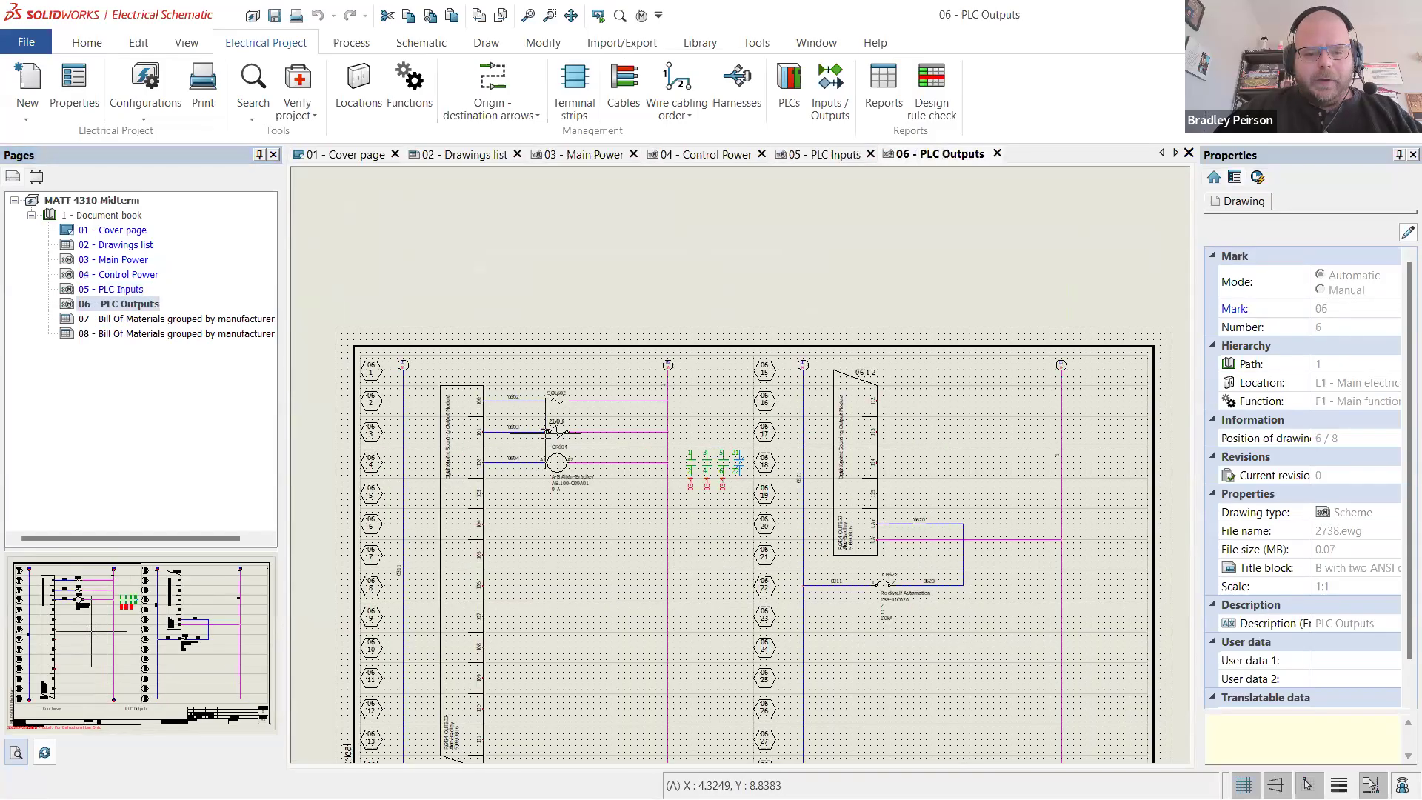
pyautogui.scroll(1, 553, 509)
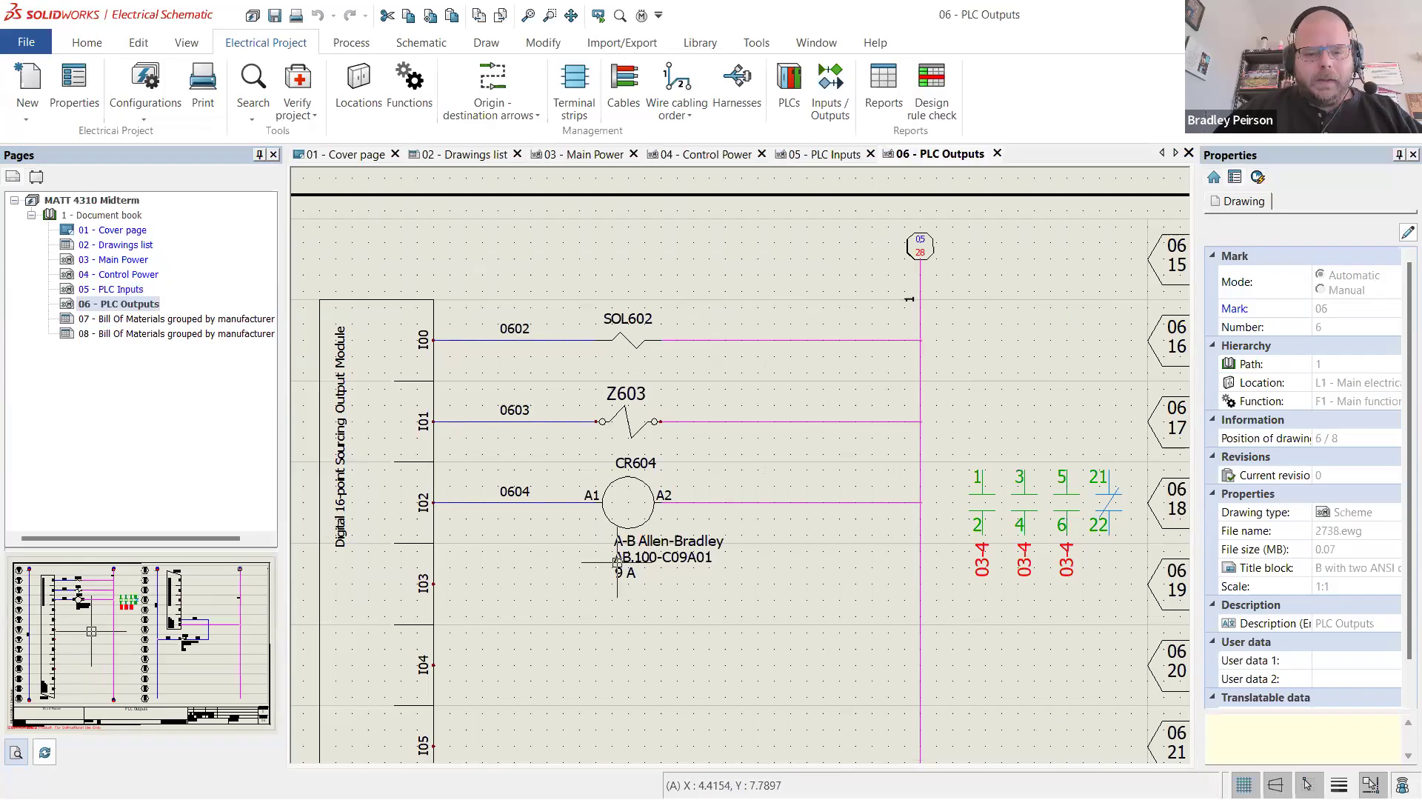
pyautogui.doubleClick(140, 320)
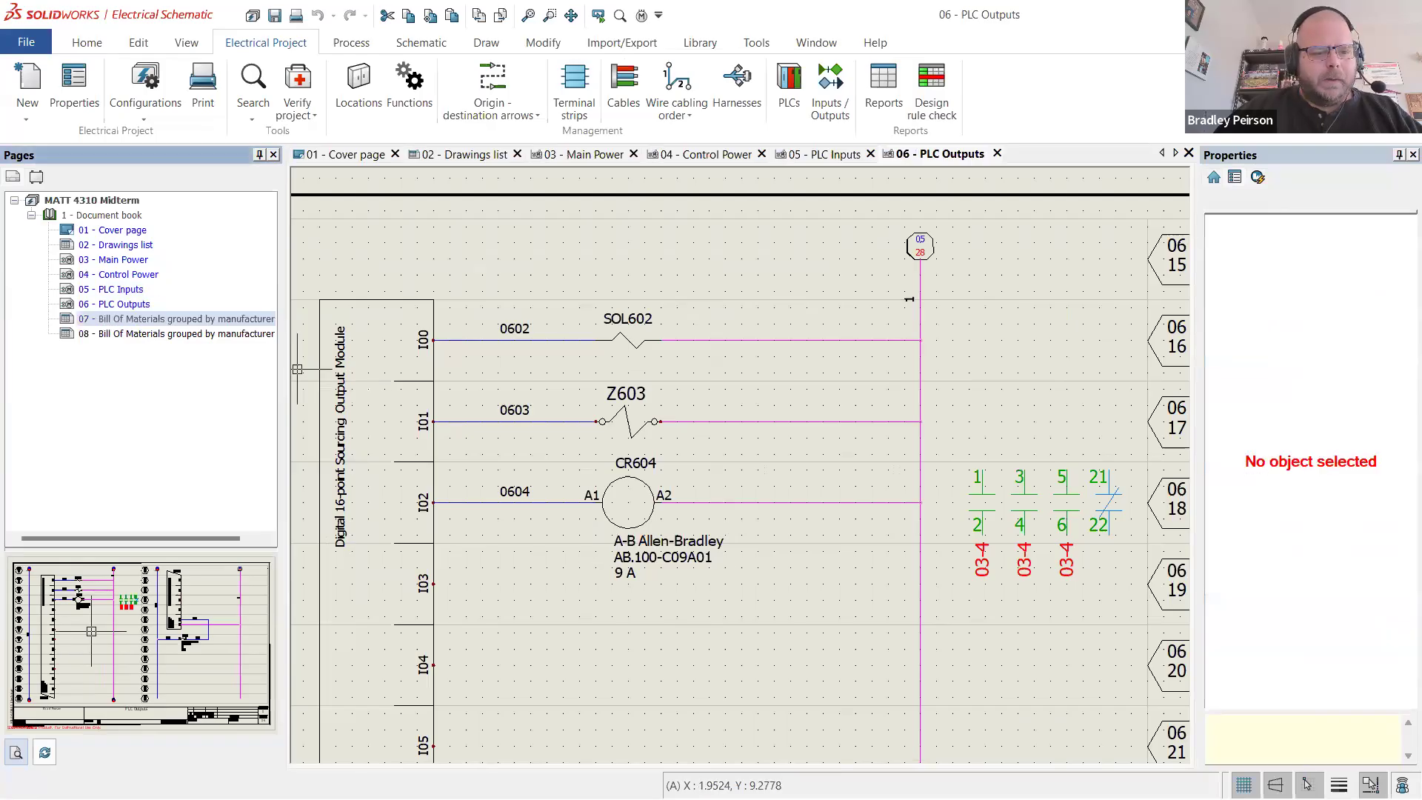
pyautogui.scroll(-3, 696, 326)
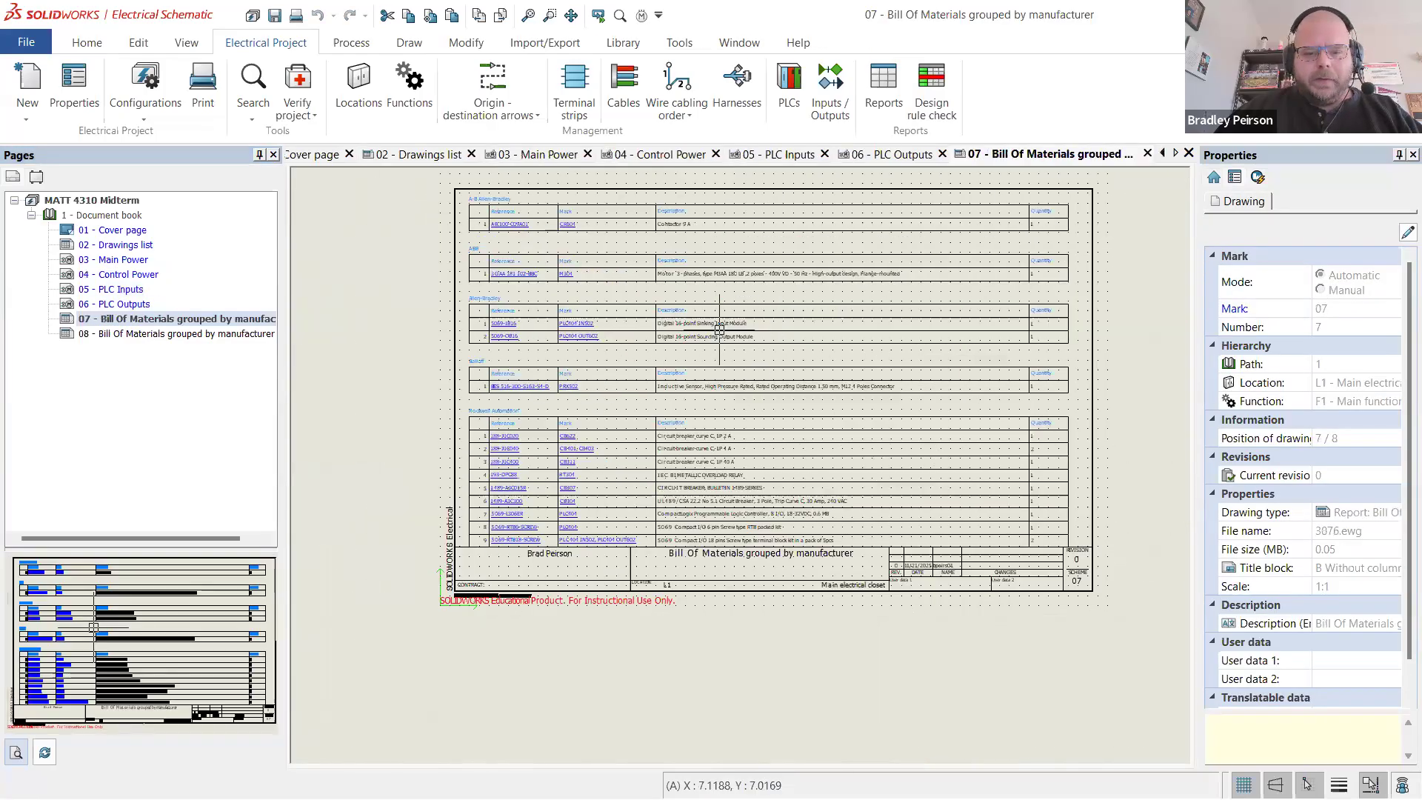
pyautogui.scroll(2, 748, 308)
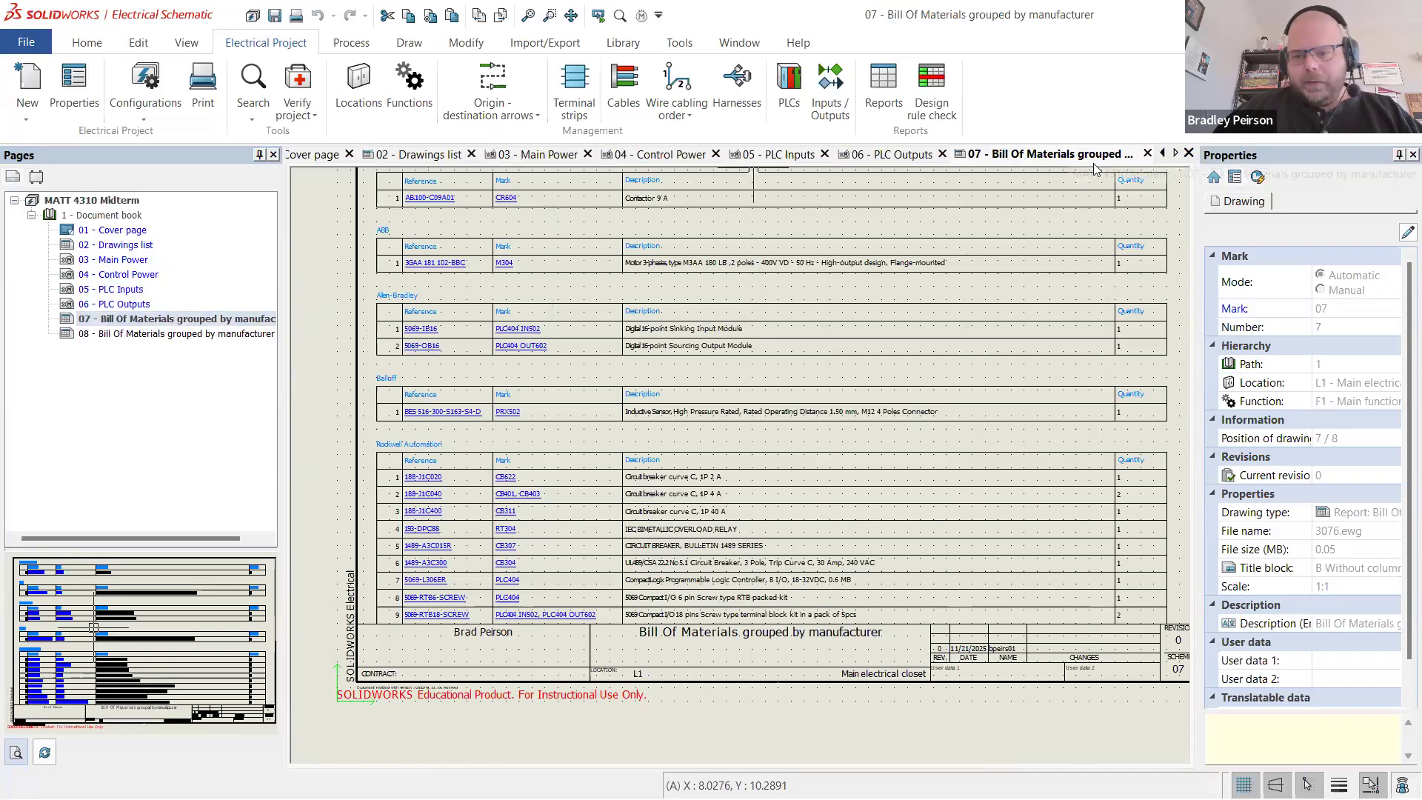
# - Close all open project pages and open only the 03 - Main Power page
pyautogui.click(1147, 154)
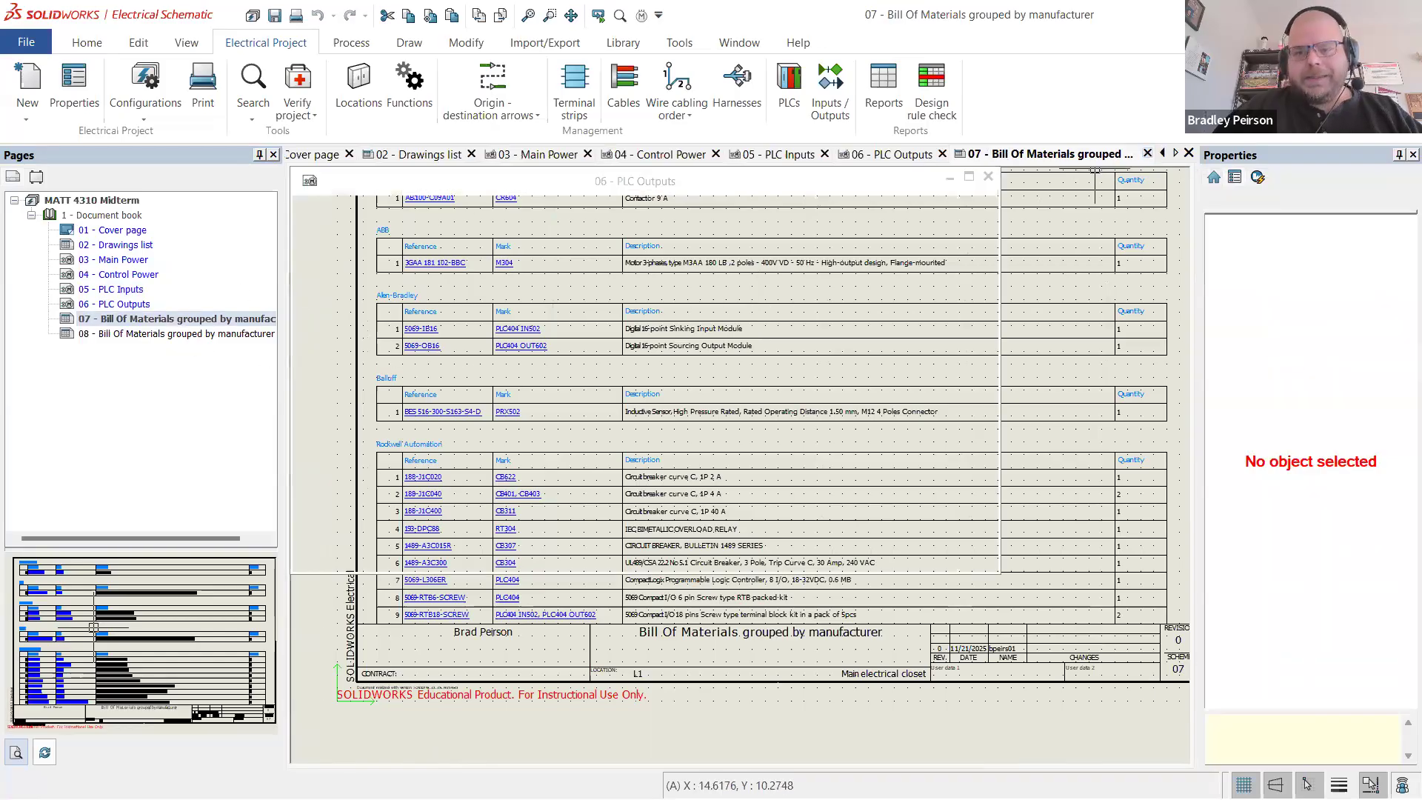
pyautogui.click(1000, 154)
pyautogui.click(879, 153)
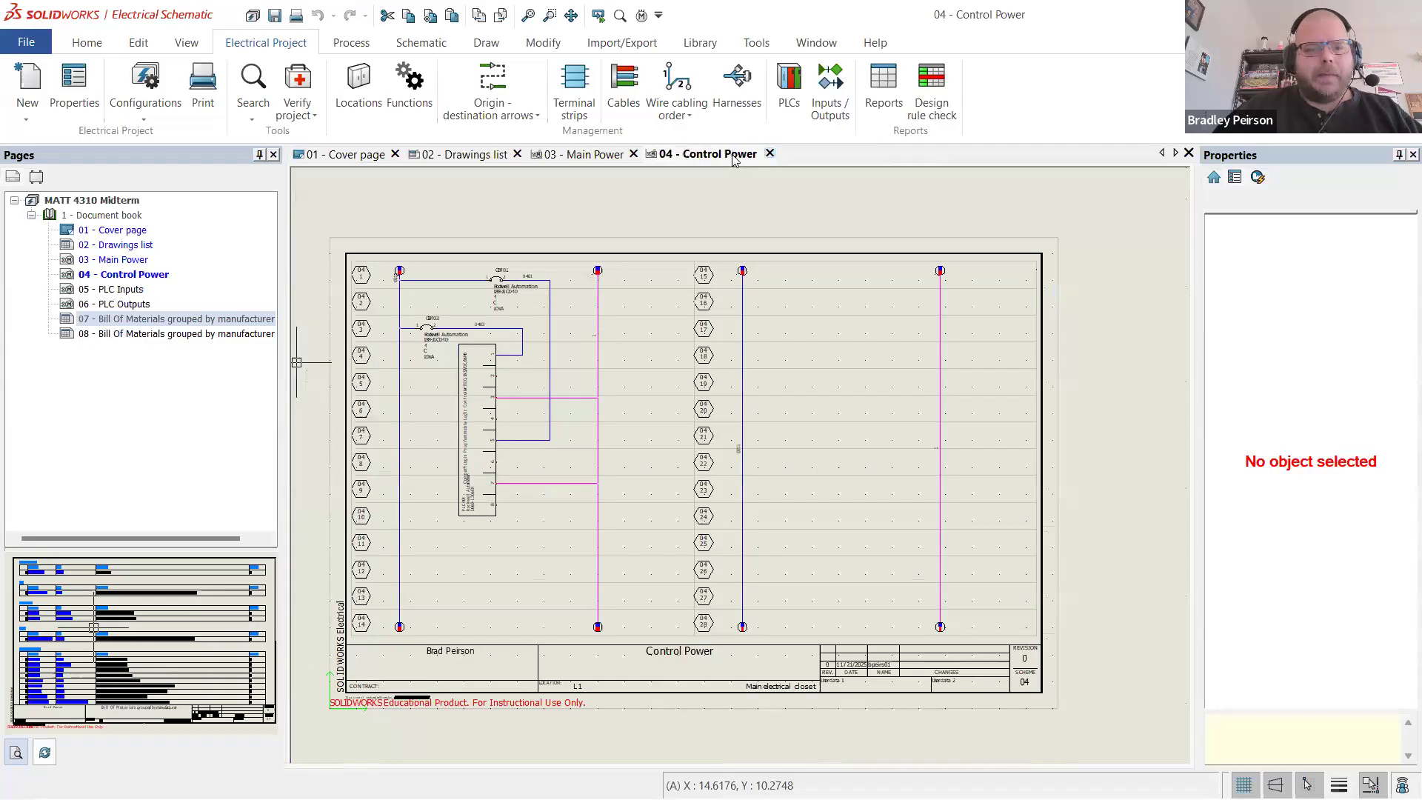
pyautogui.click(761, 154)
pyautogui.click(641, 154)
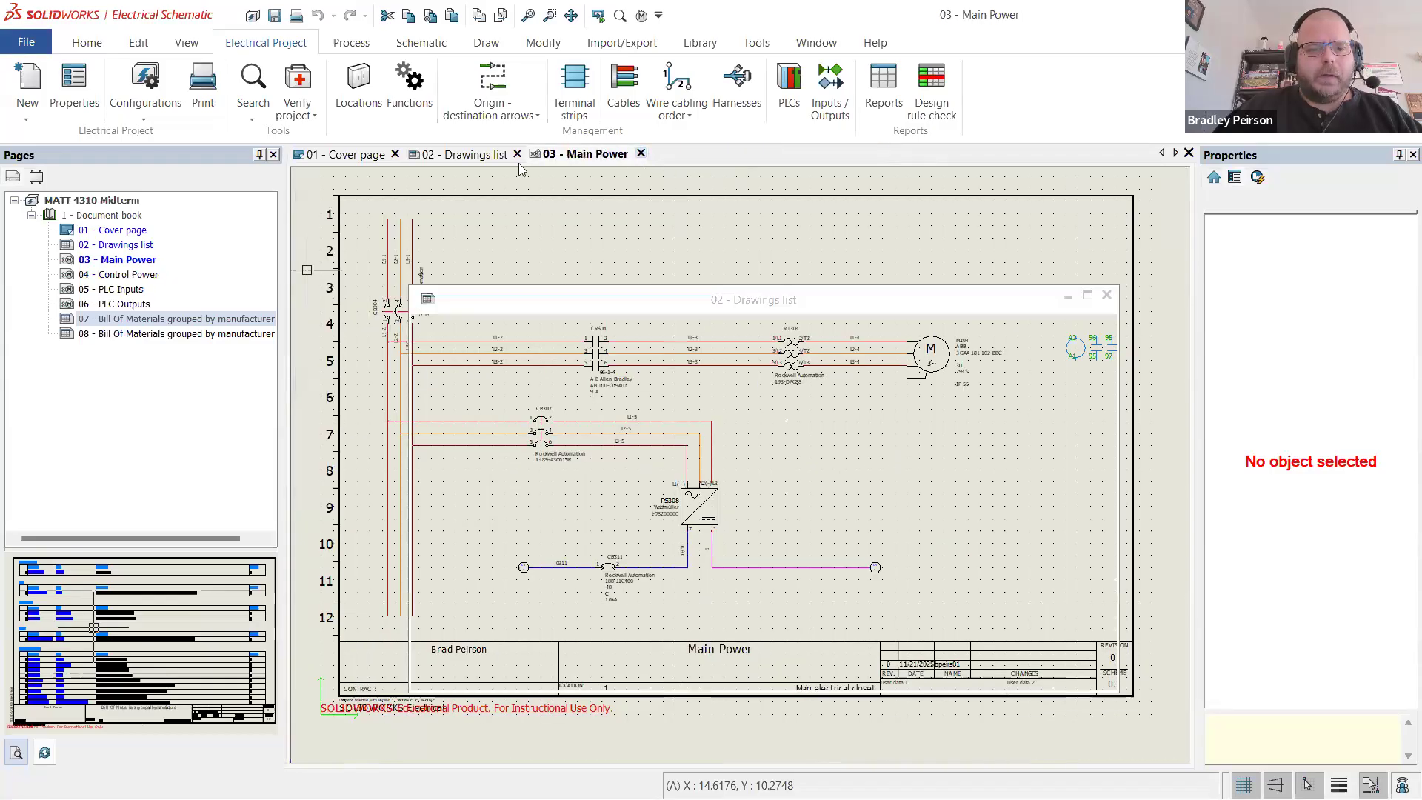
pyautogui.click(518, 155)
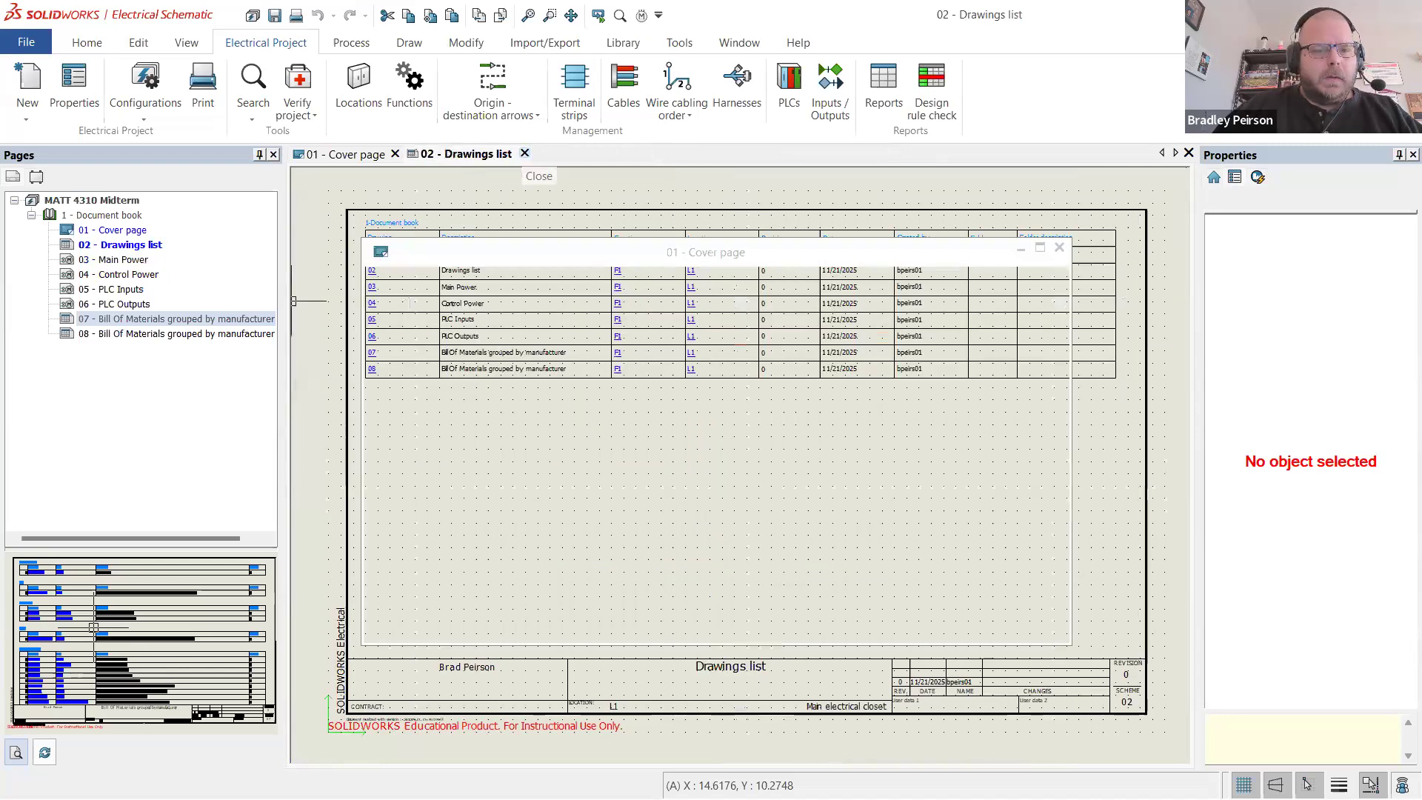
pyautogui.click(399, 153)
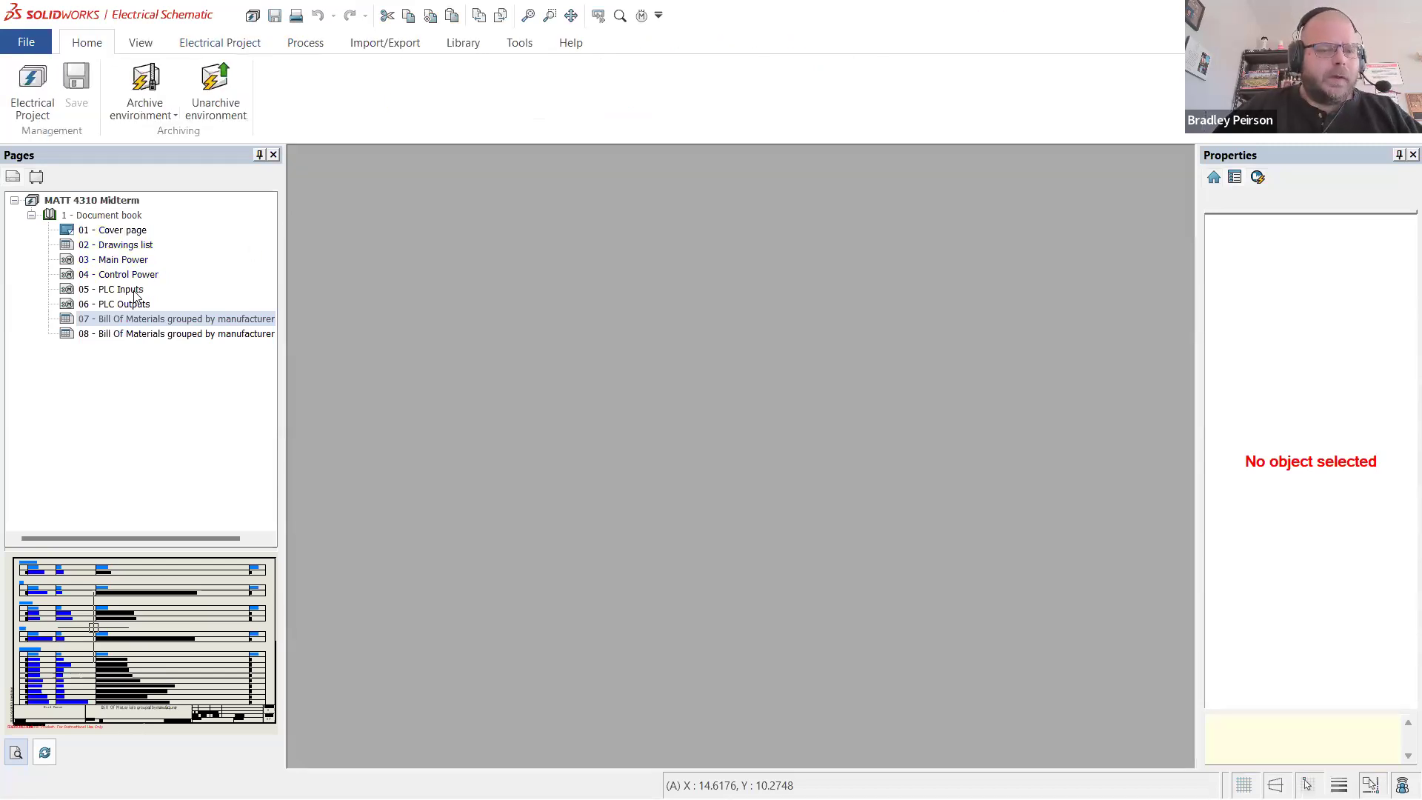
pyautogui.click(119, 260)
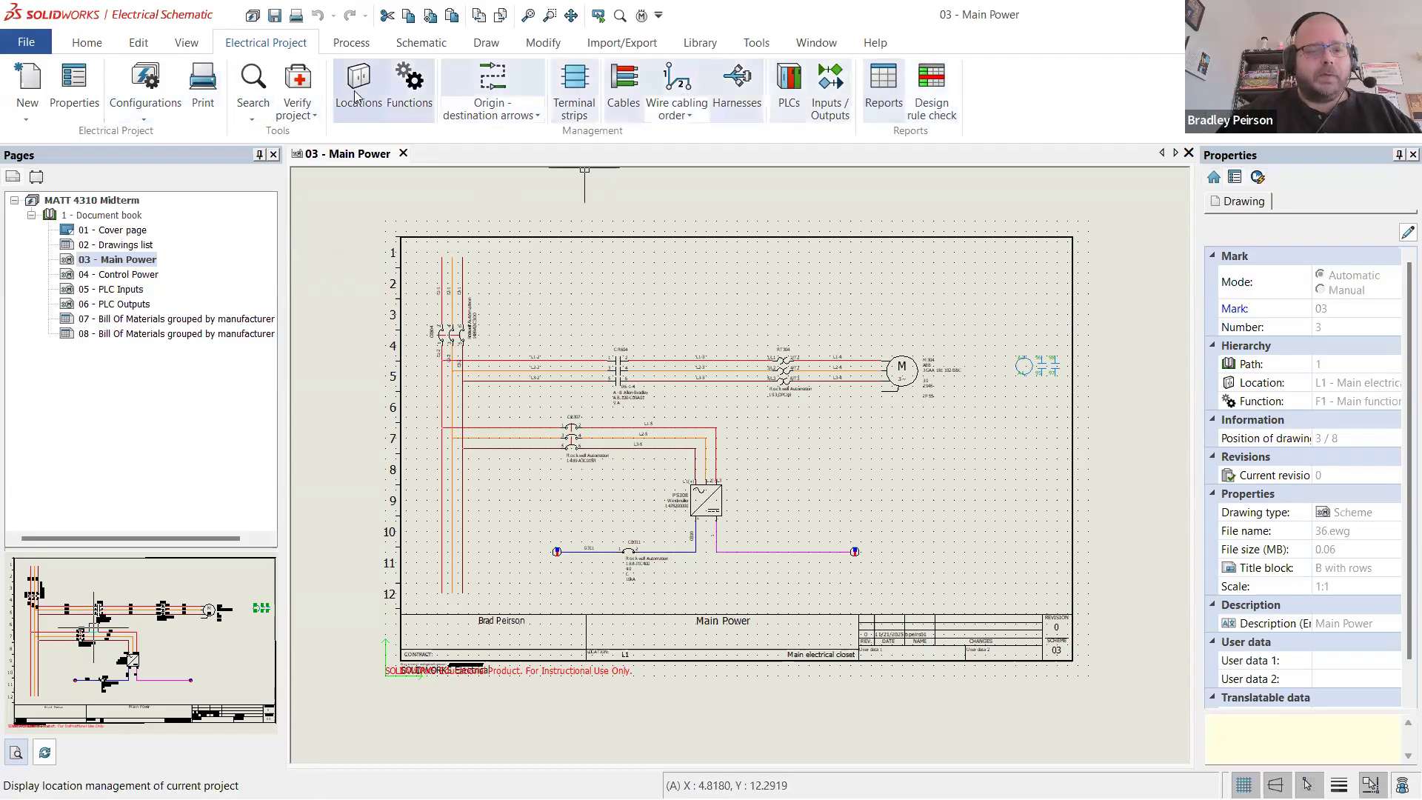
pyautogui.rightClick(129, 261)
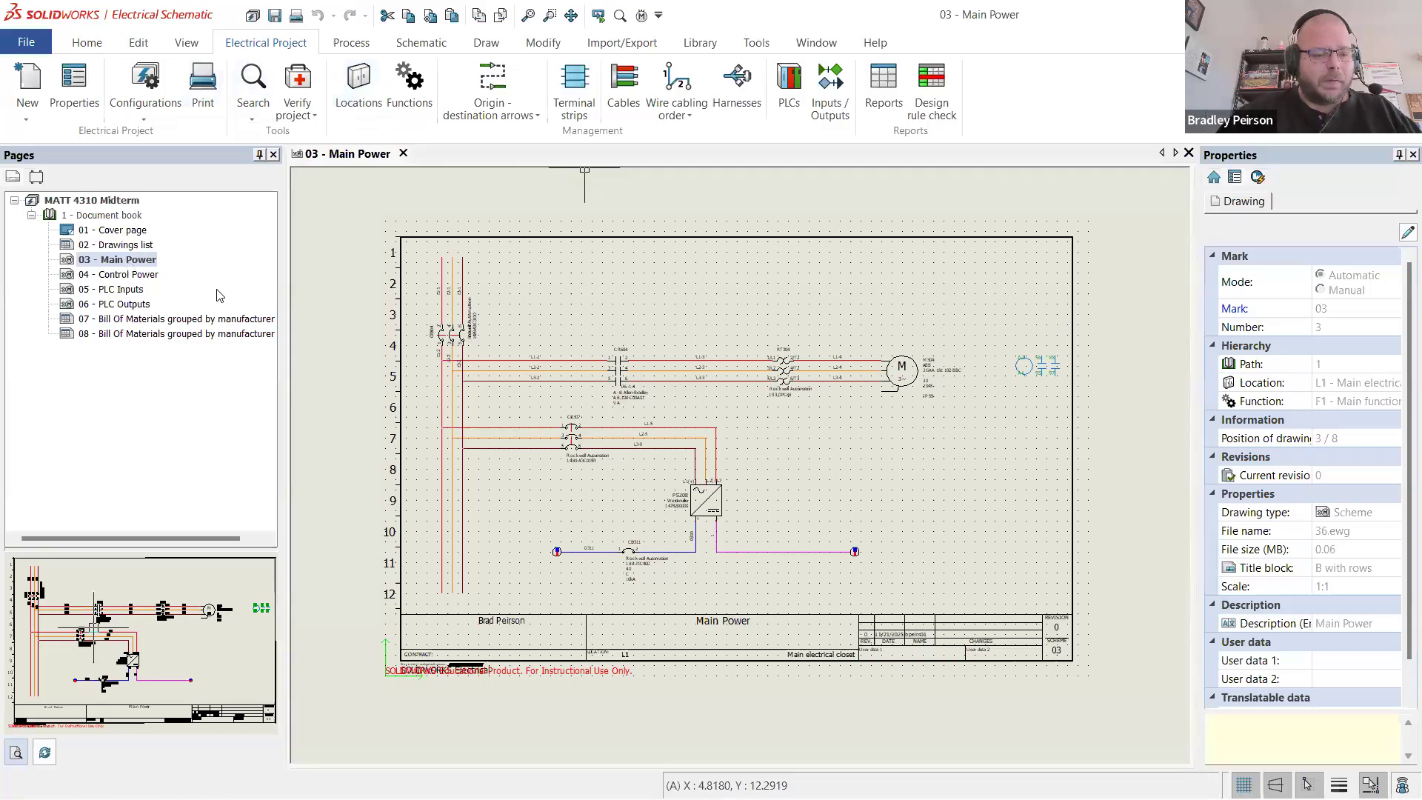
pyautogui.moveTo(221, 334)
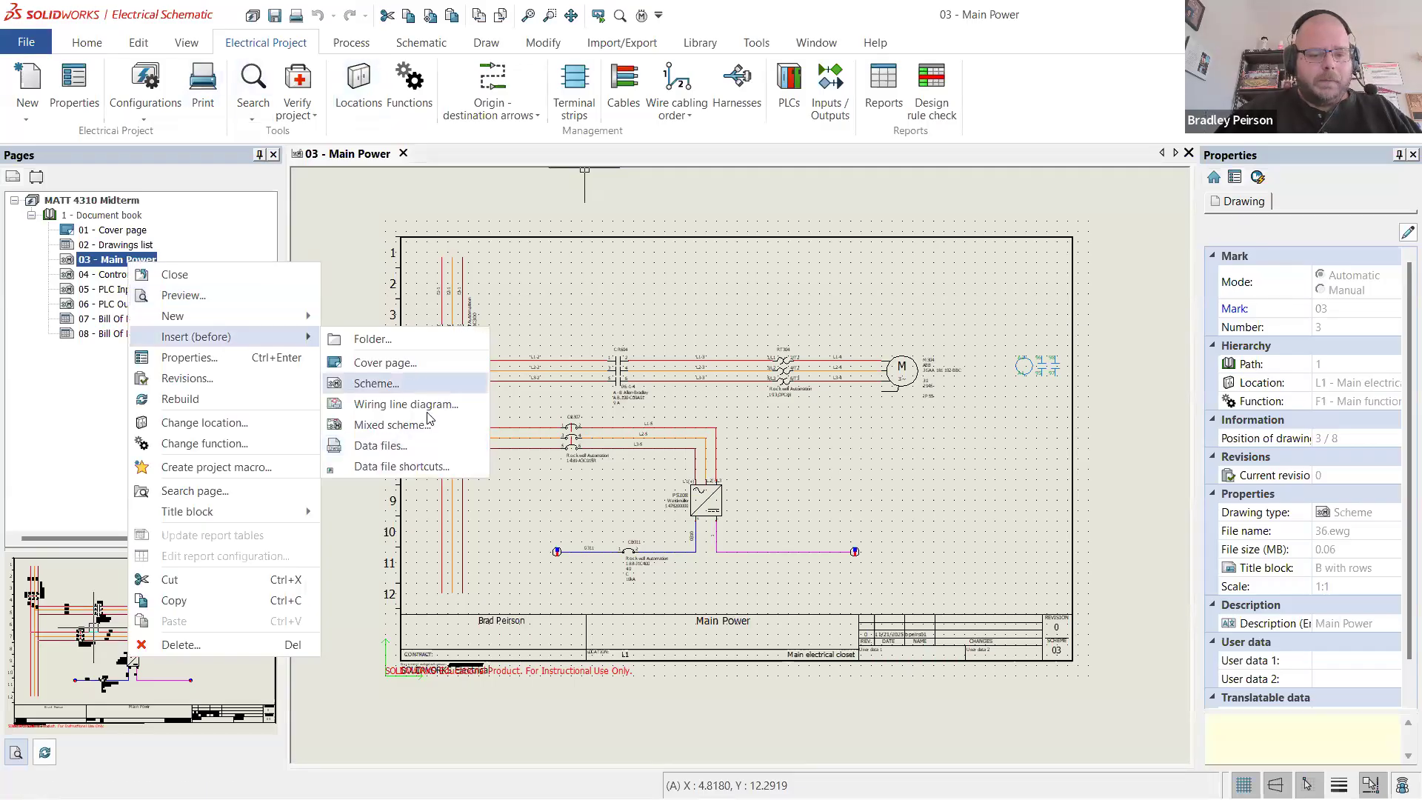
pyautogui.click(361, 296)
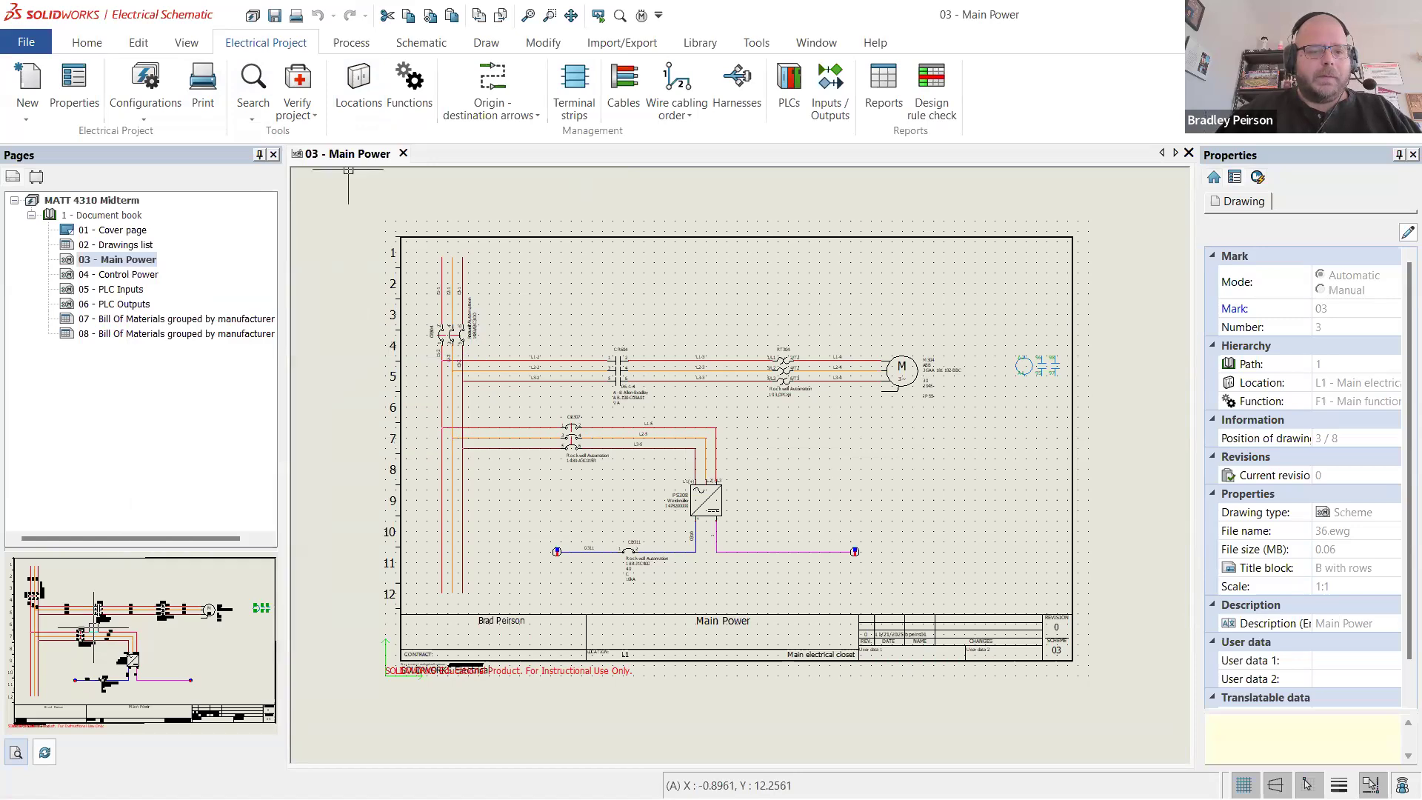
# - Create 2D cabinet layout drawings for both the Automatic Case Packer project and the Main electrical closet location
pyautogui.click(352, 46)
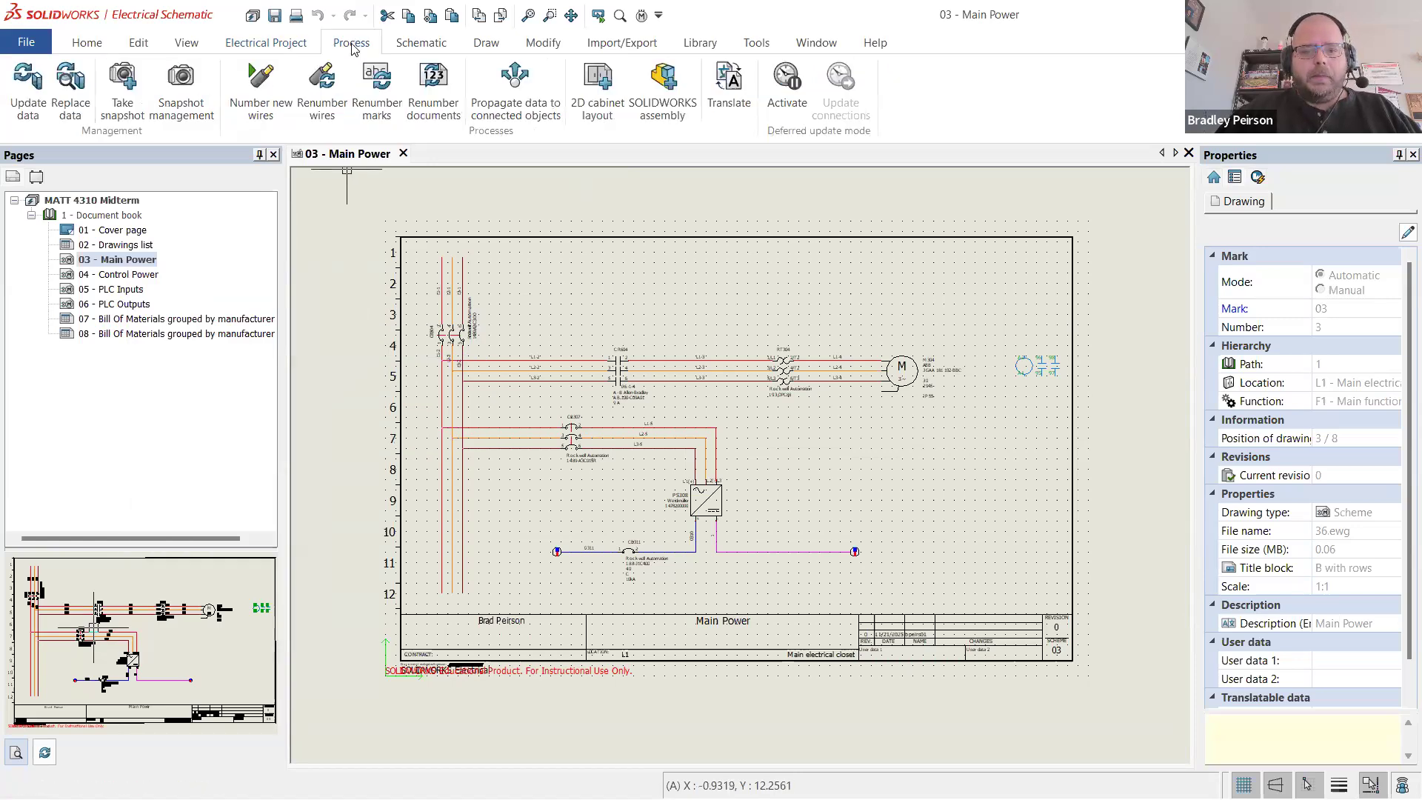
pyautogui.click(585, 104)
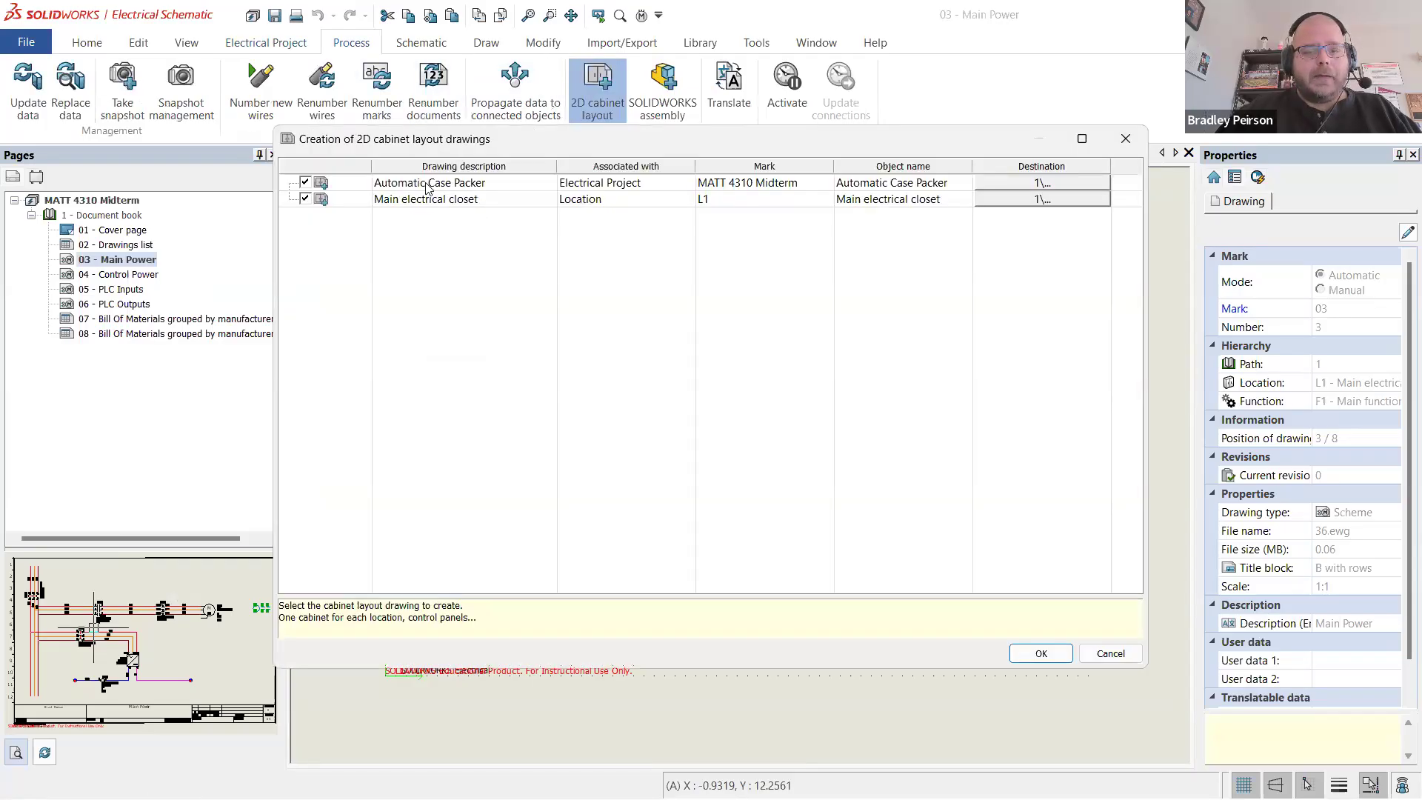
pyautogui.click(428, 185)
pyautogui.click(507, 199)
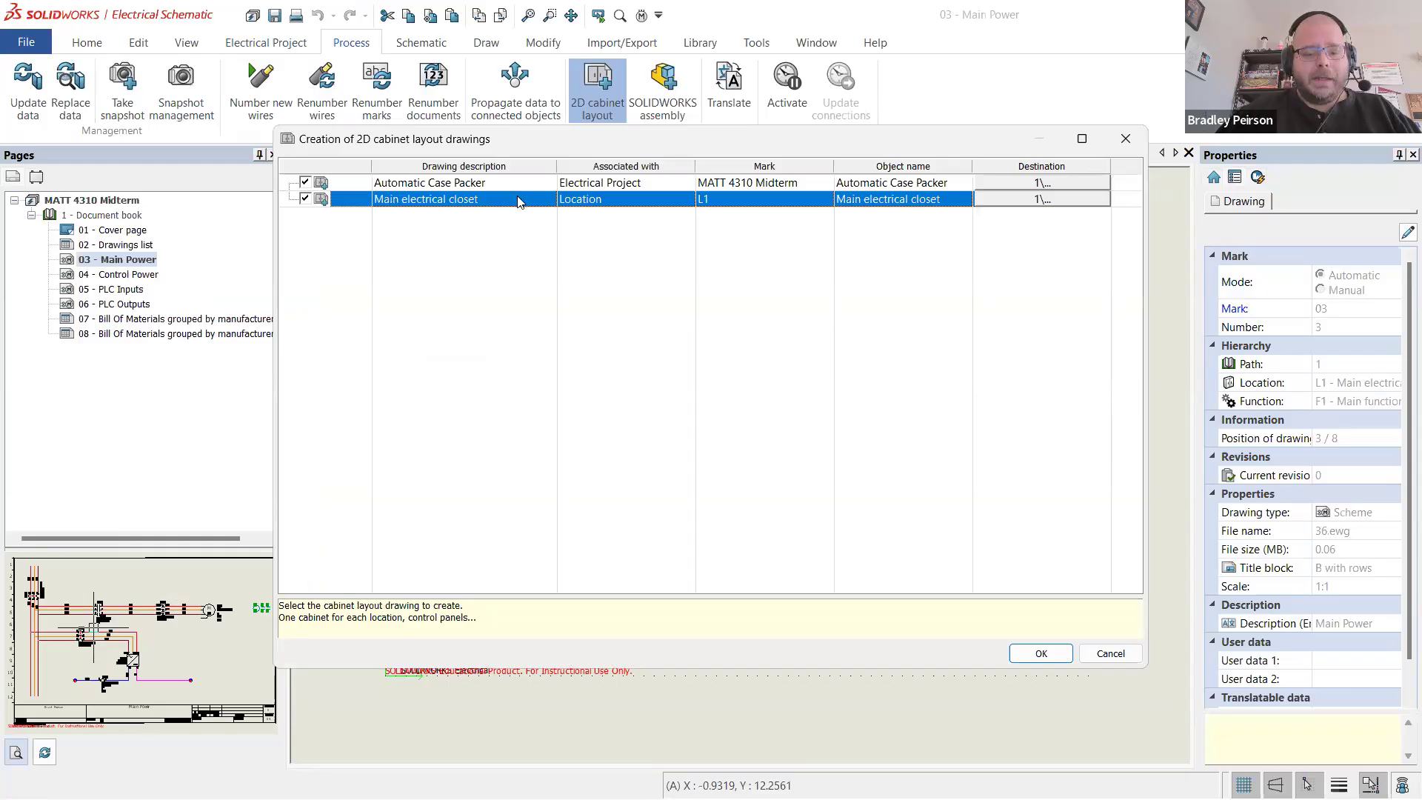
pyautogui.press('Up')
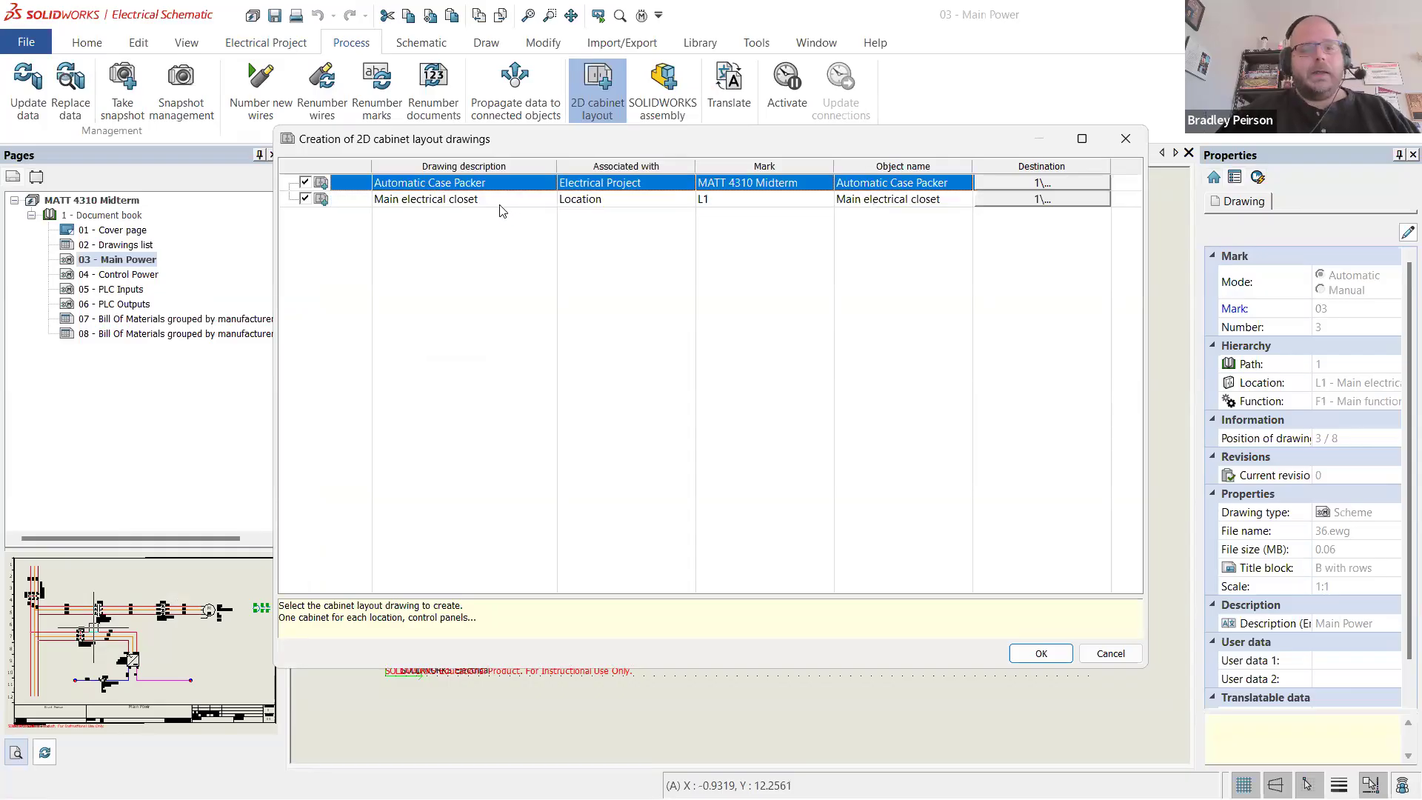
pyautogui.click(493, 199)
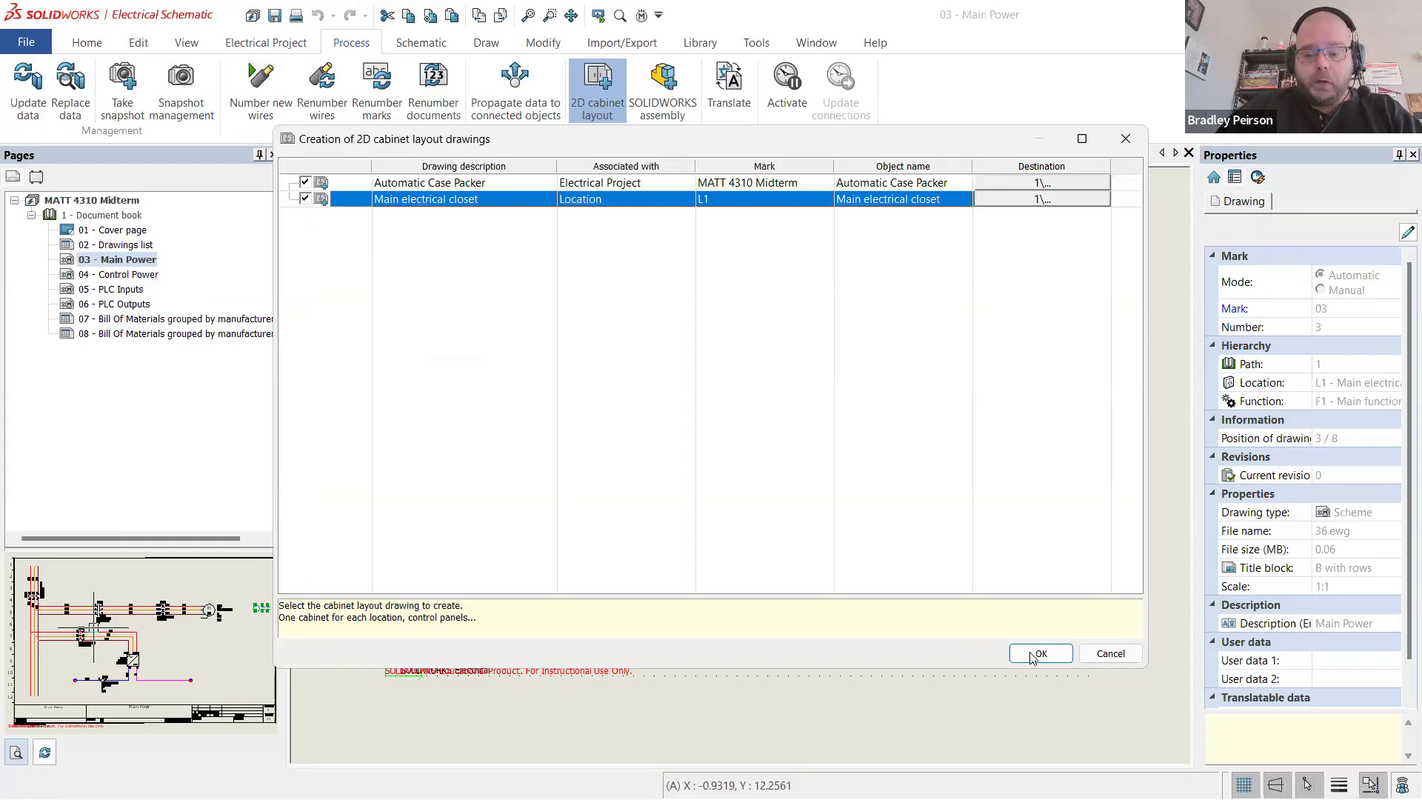
# - Move pages 09 - Automatic Case Packer and 10 - Main electrical closet together to directly after 06 - PLC Outputs
pyautogui.click(125, 350)
pyautogui.click(140, 367)
pyautogui.click(140, 353)
pyautogui.click(139, 357)
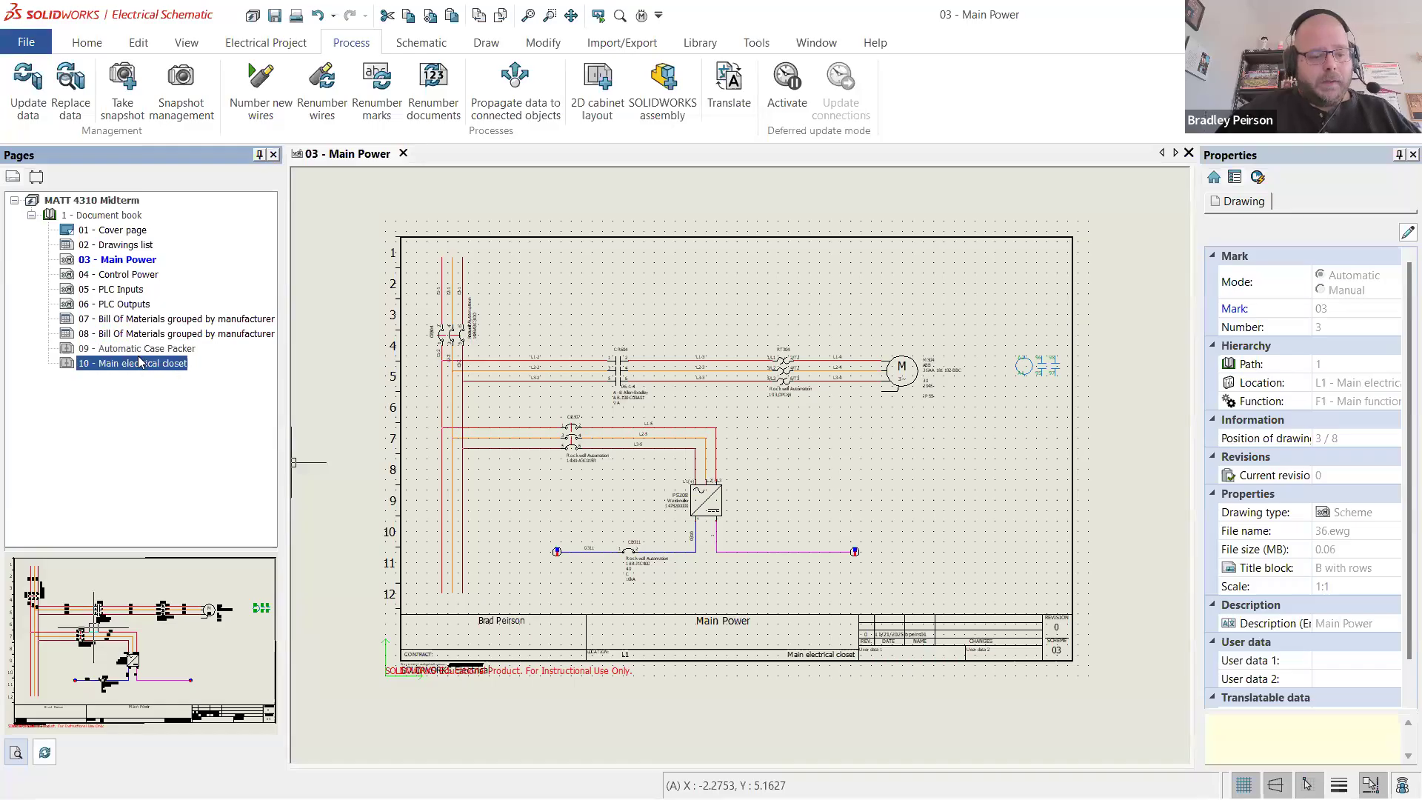
pyautogui.keyDown('shift'); pyautogui.click(140, 349); pyautogui.keyUp('shift')
pyautogui.moveTo(142, 352); pyautogui.dragTo(172, 314)
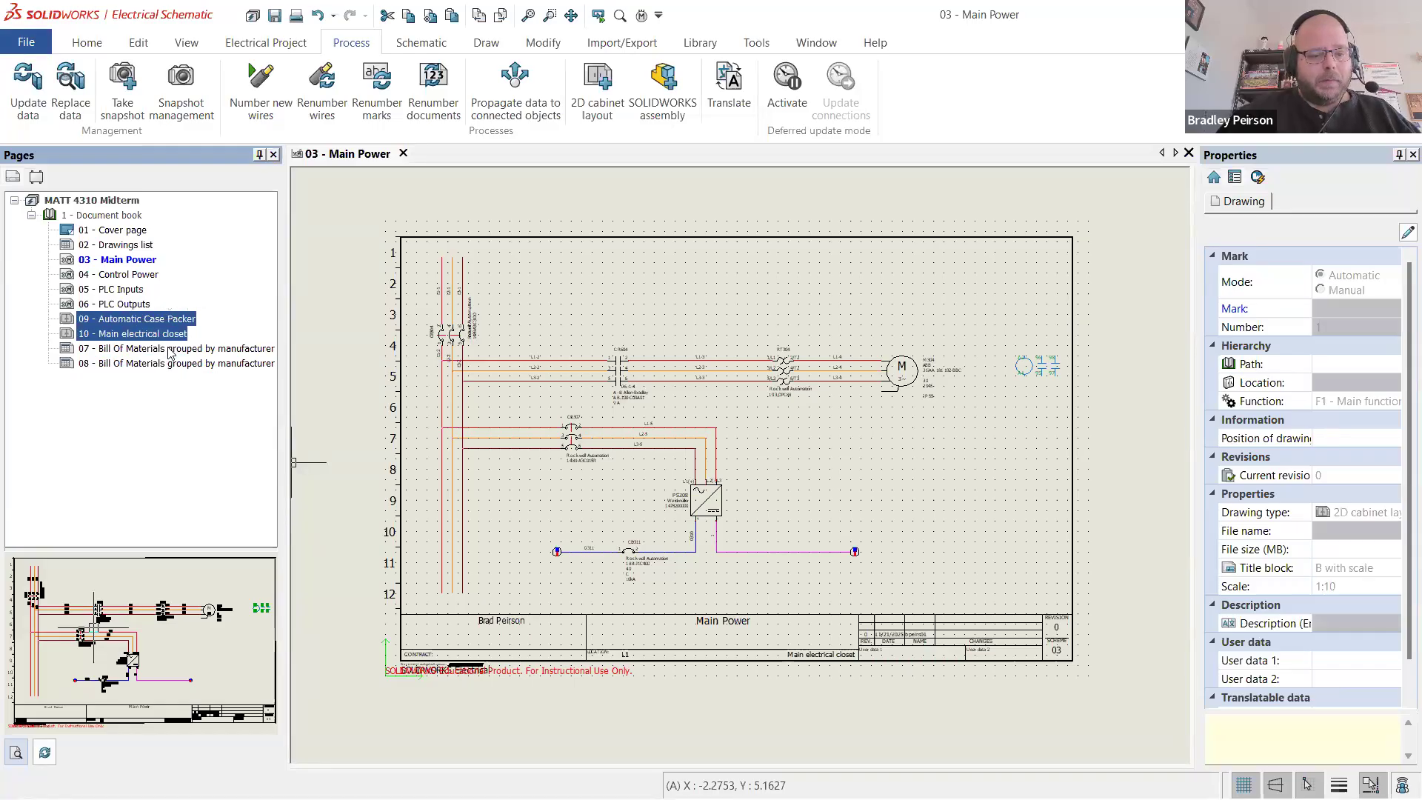
pyautogui.click(125, 363)
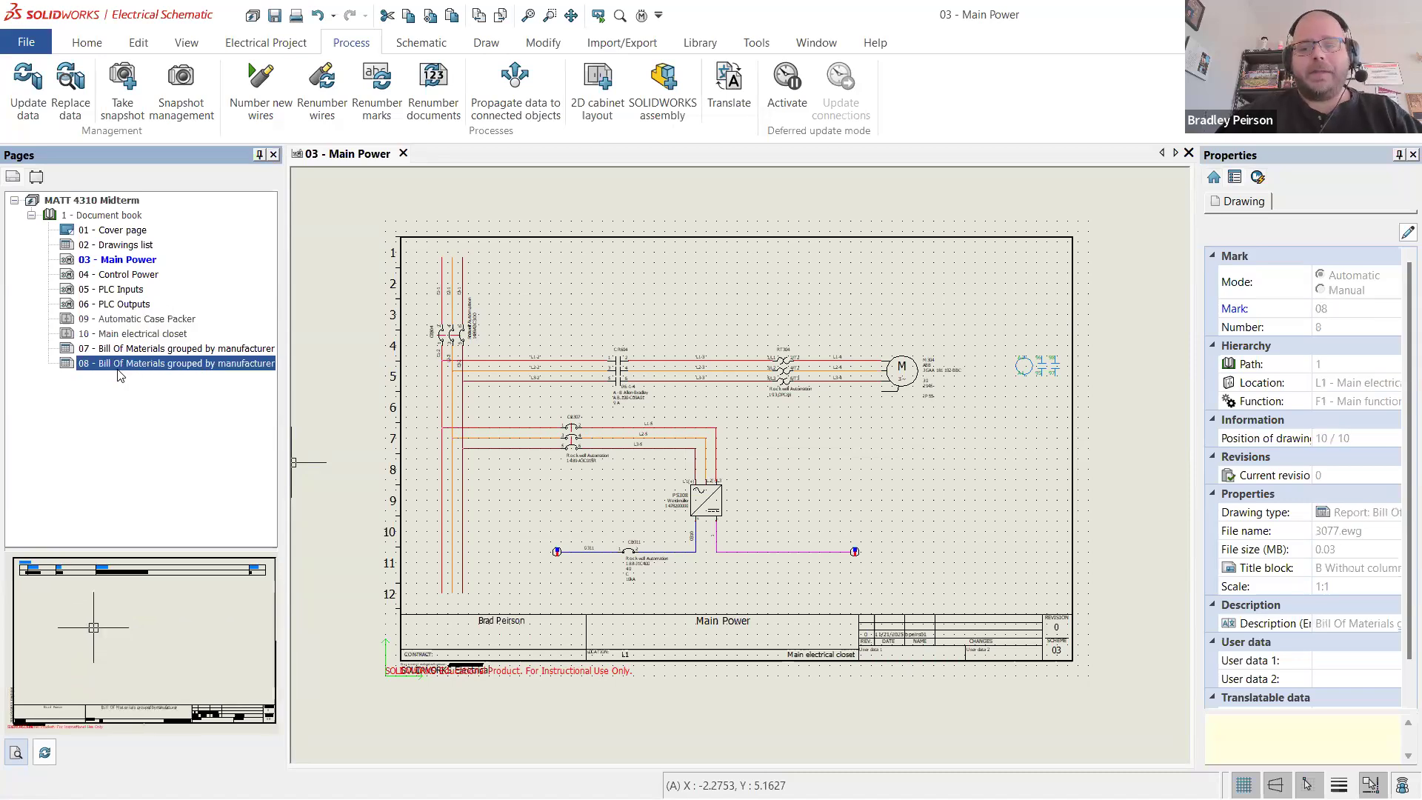
# - Open the 10 - Main electrical closet layout page and expand the Main PLC component to show its parts
pyautogui.doubleClick(132, 335)
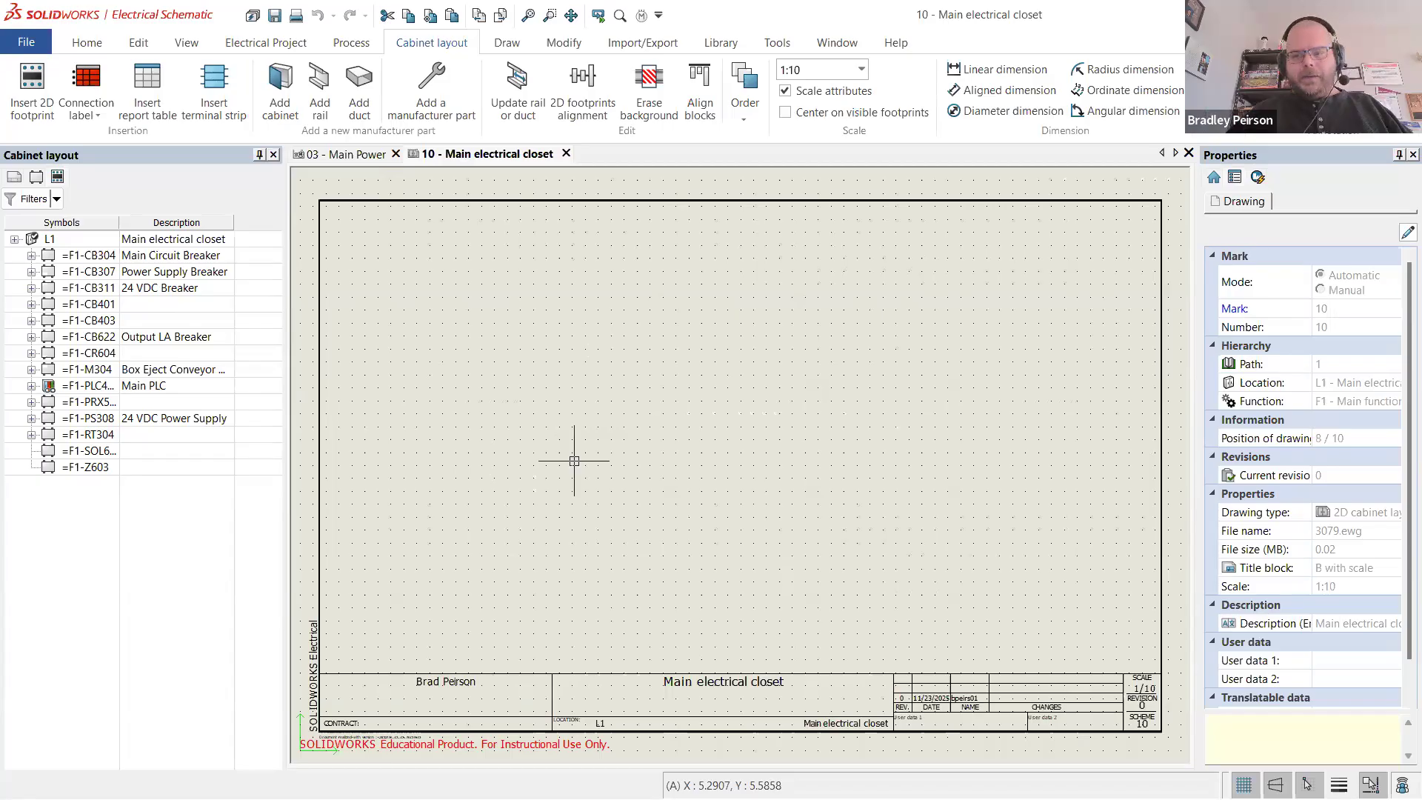
pyautogui.click(41, 387)
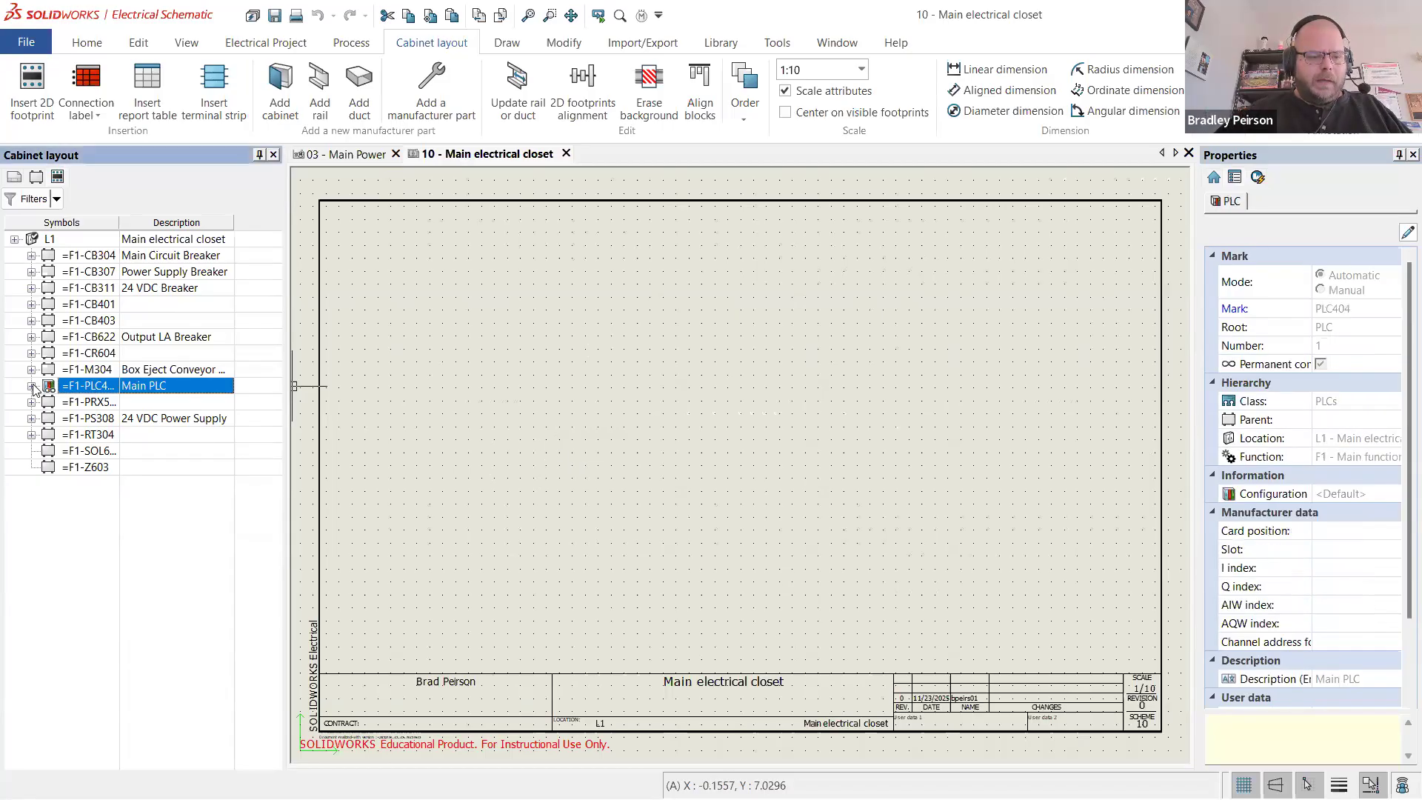
pyautogui.click(32, 385)
# - Widen the component description column and examine the Main PLC's CompactLogix controller and 5069 Compact I/O 6 pin screw type RTB kit entries
pyautogui.click(157, 403)
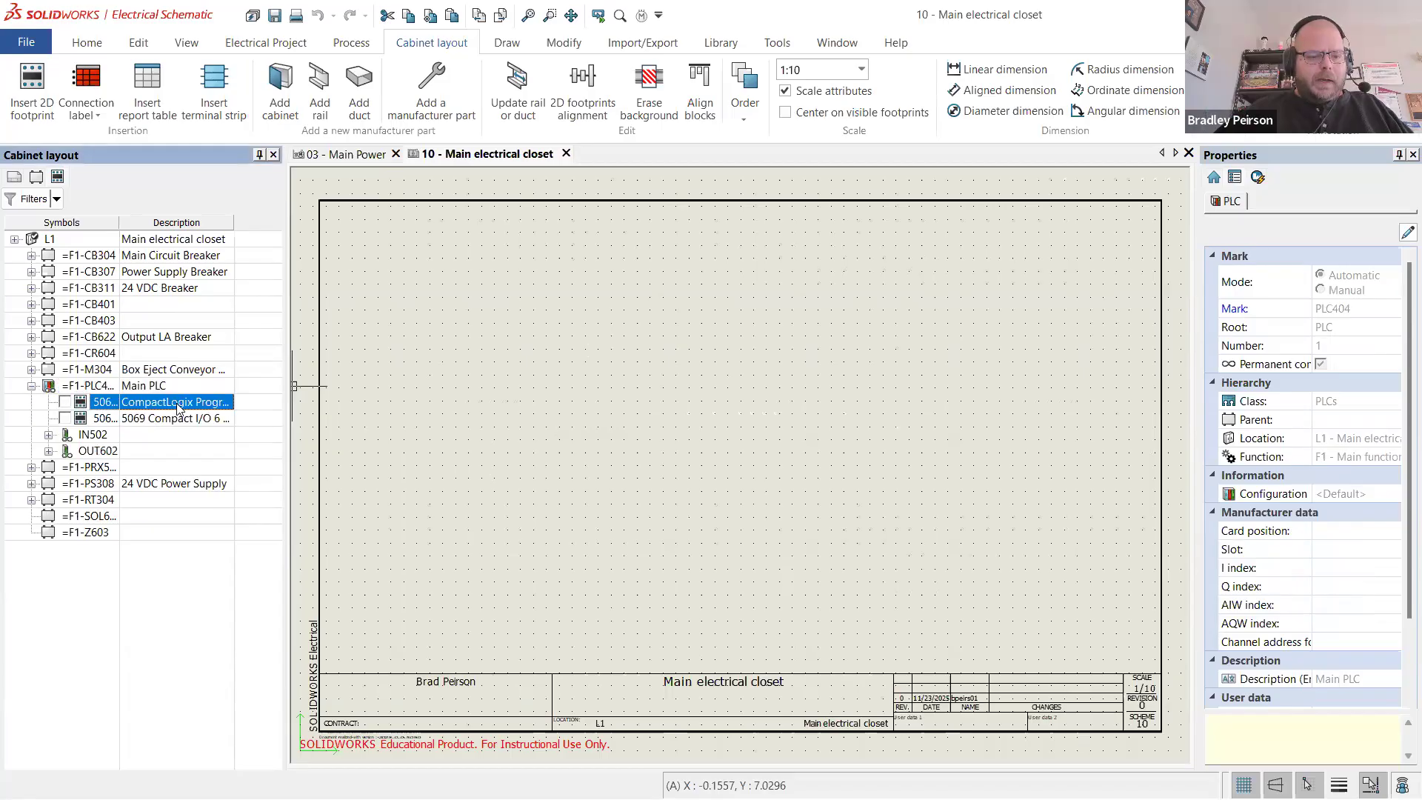
pyautogui.moveTo(234, 223); pyautogui.dragTo(266, 223)
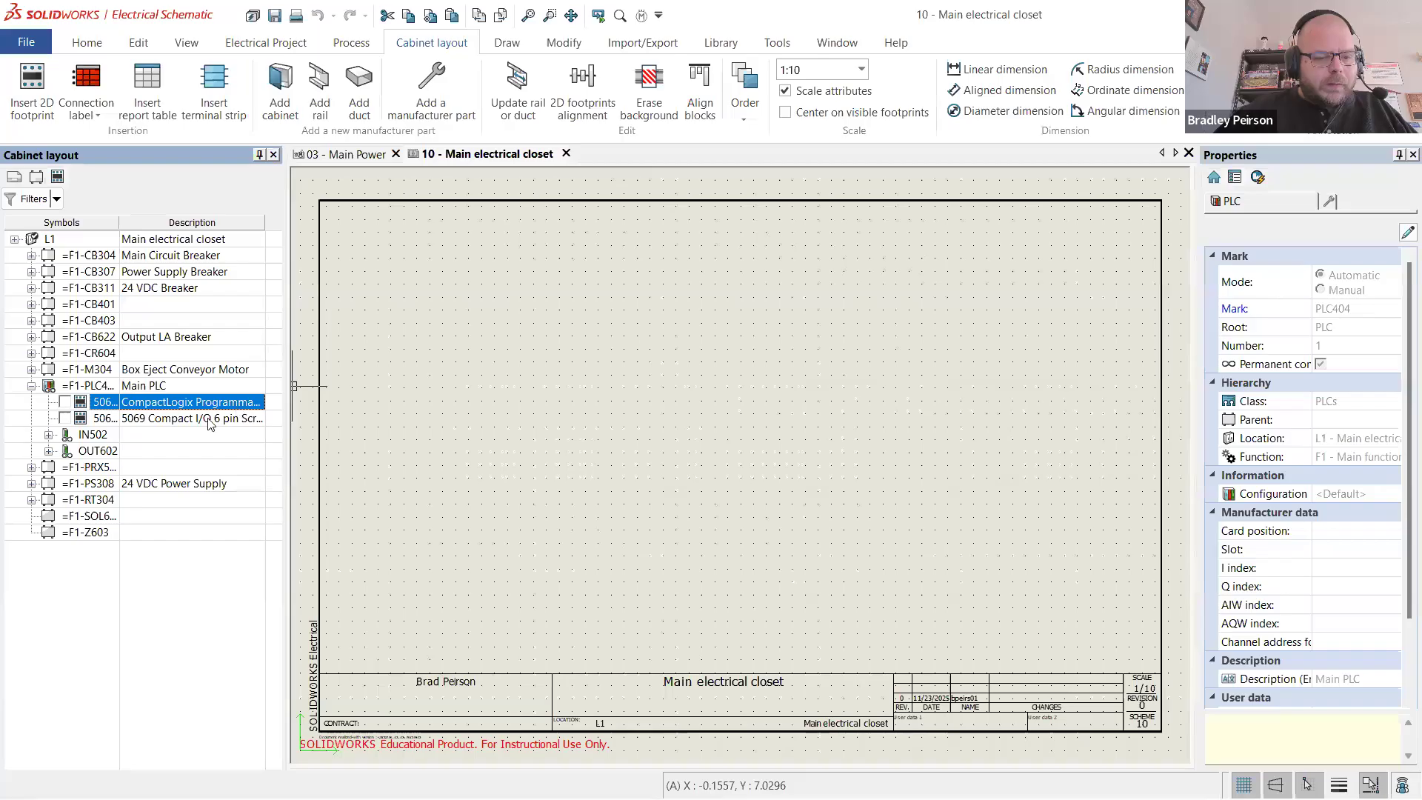
pyautogui.click(148, 418)
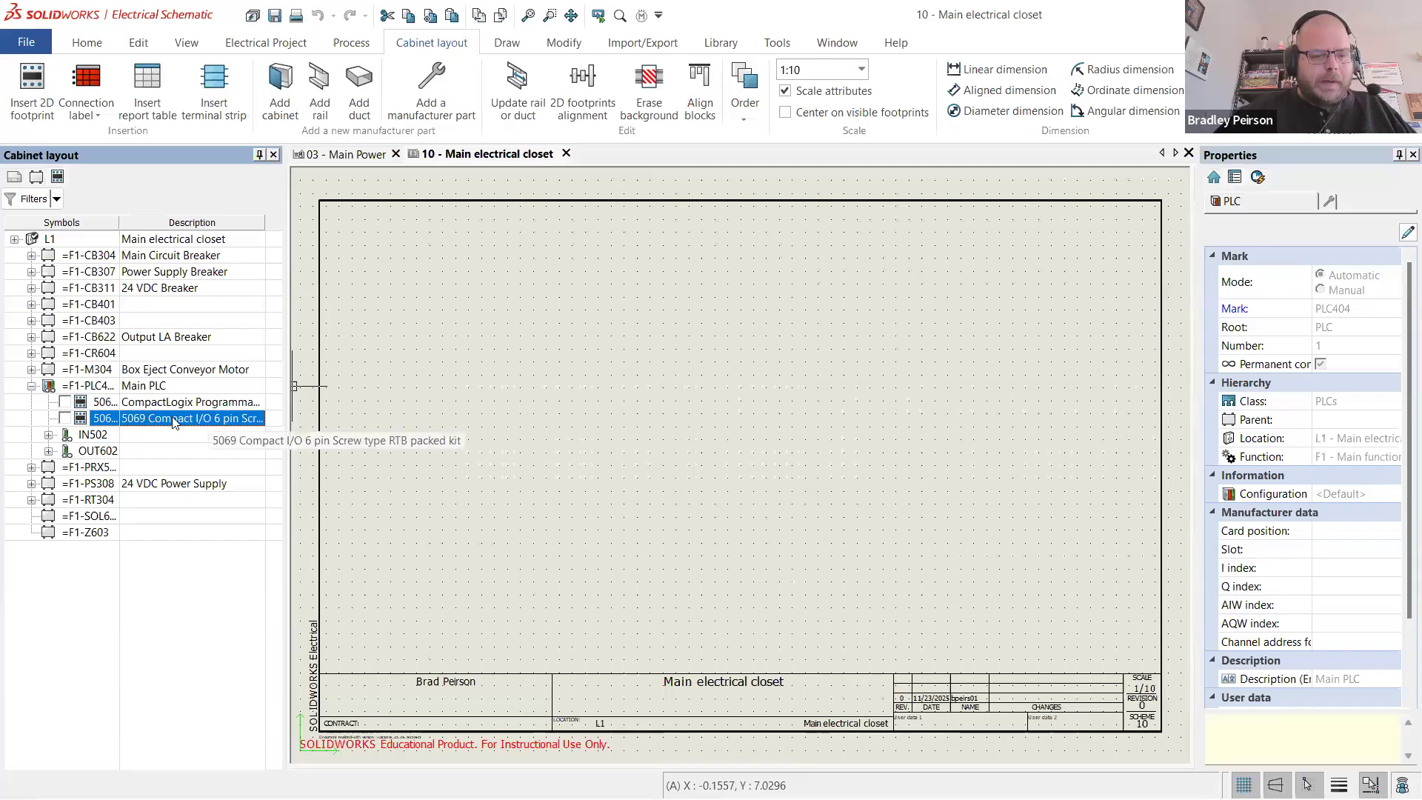
pyautogui.click(135, 405)
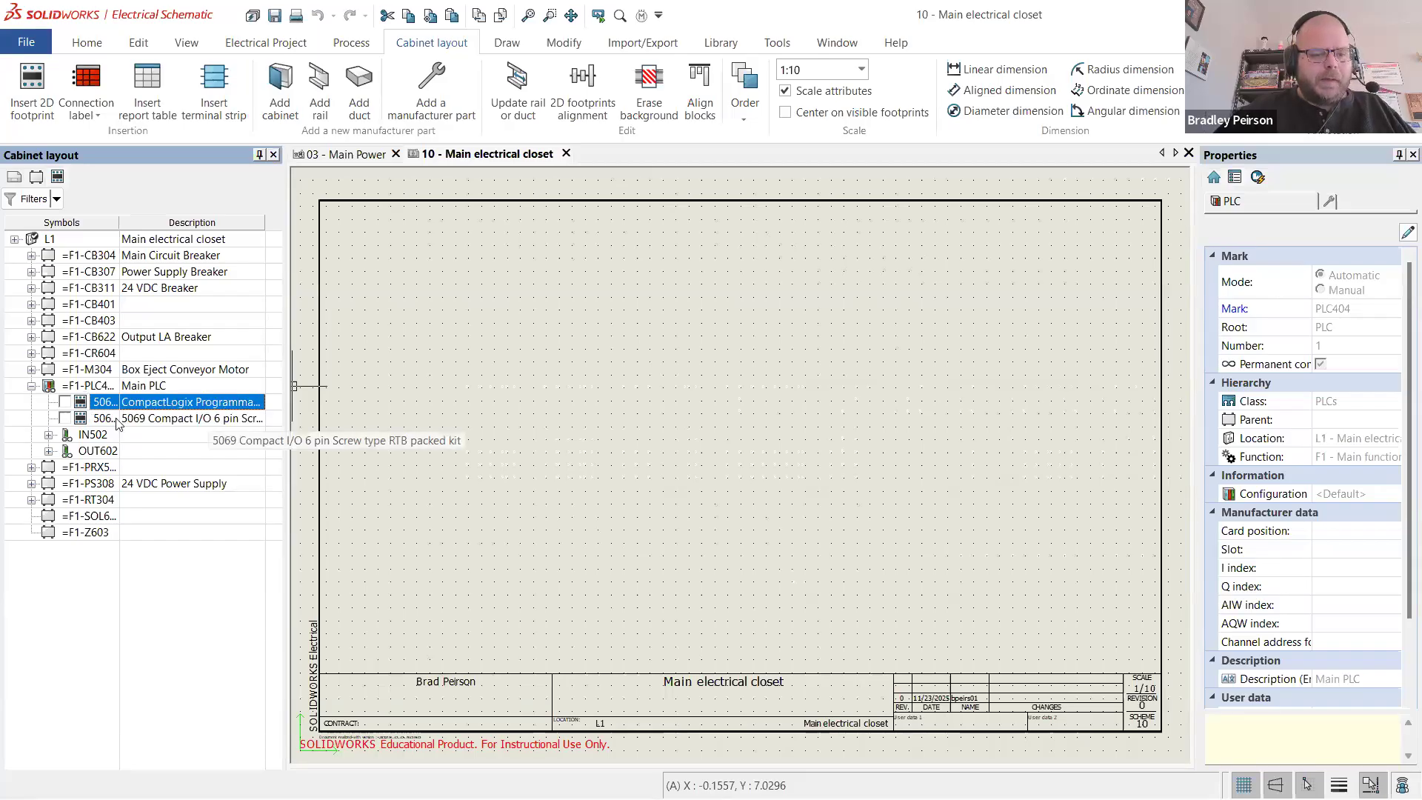
pyautogui.click(139, 419)
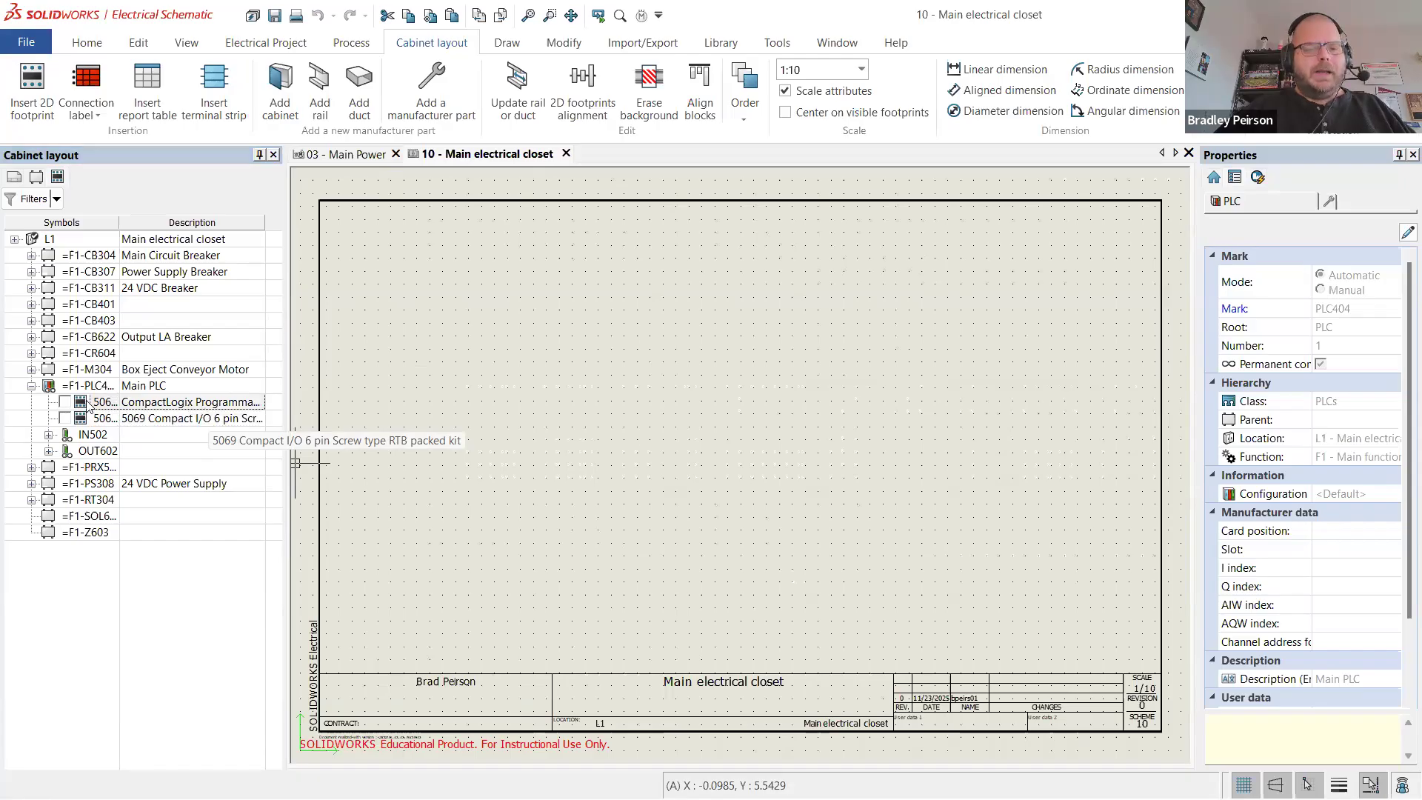
# - Insert the 2D footprint of the Main PLC's CompactLogix controller in the upper left area of the cabinet layout sheet
pyautogui.click(205, 403)
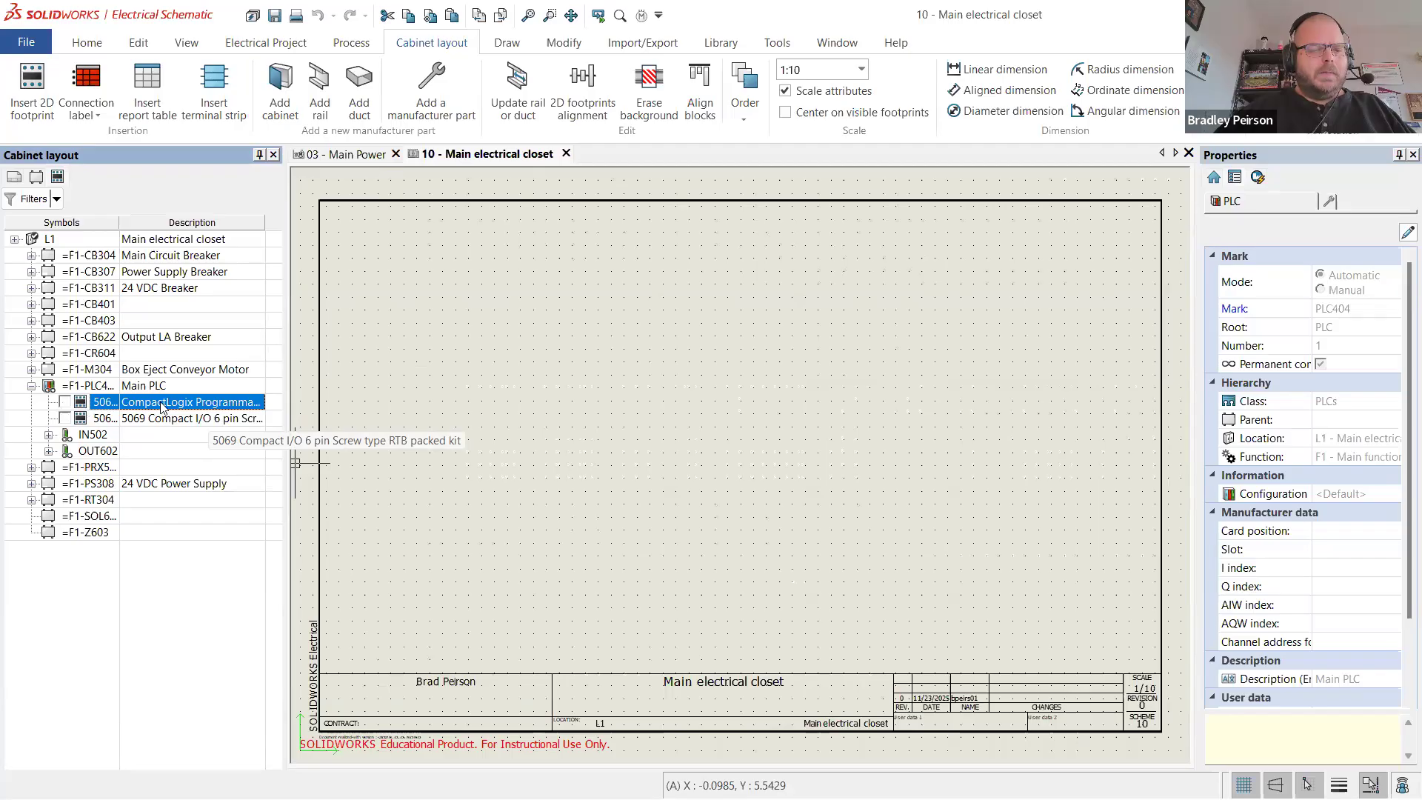
pyautogui.click(66, 403)
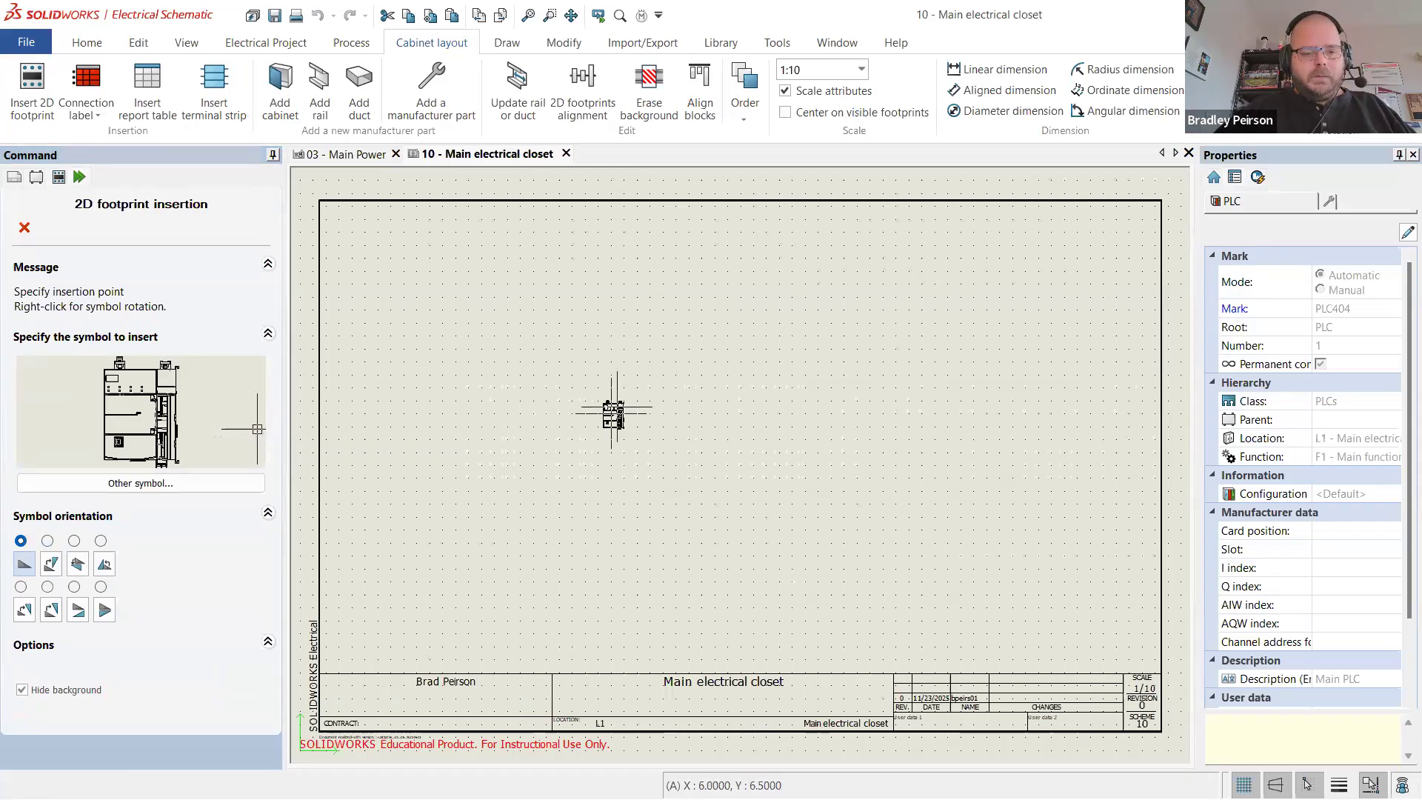
pyautogui.click(567, 400)
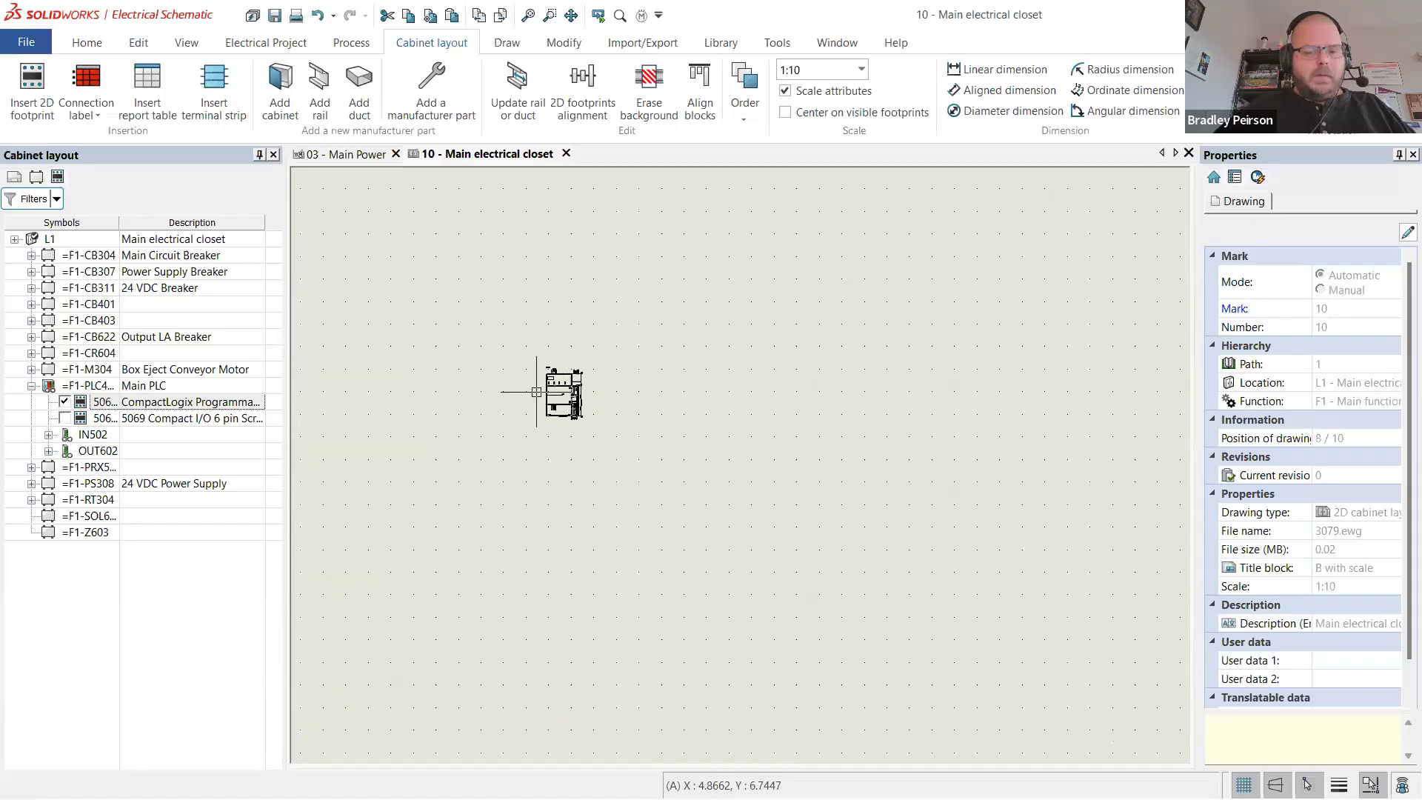
pyautogui.scroll(-2, 481, 404)
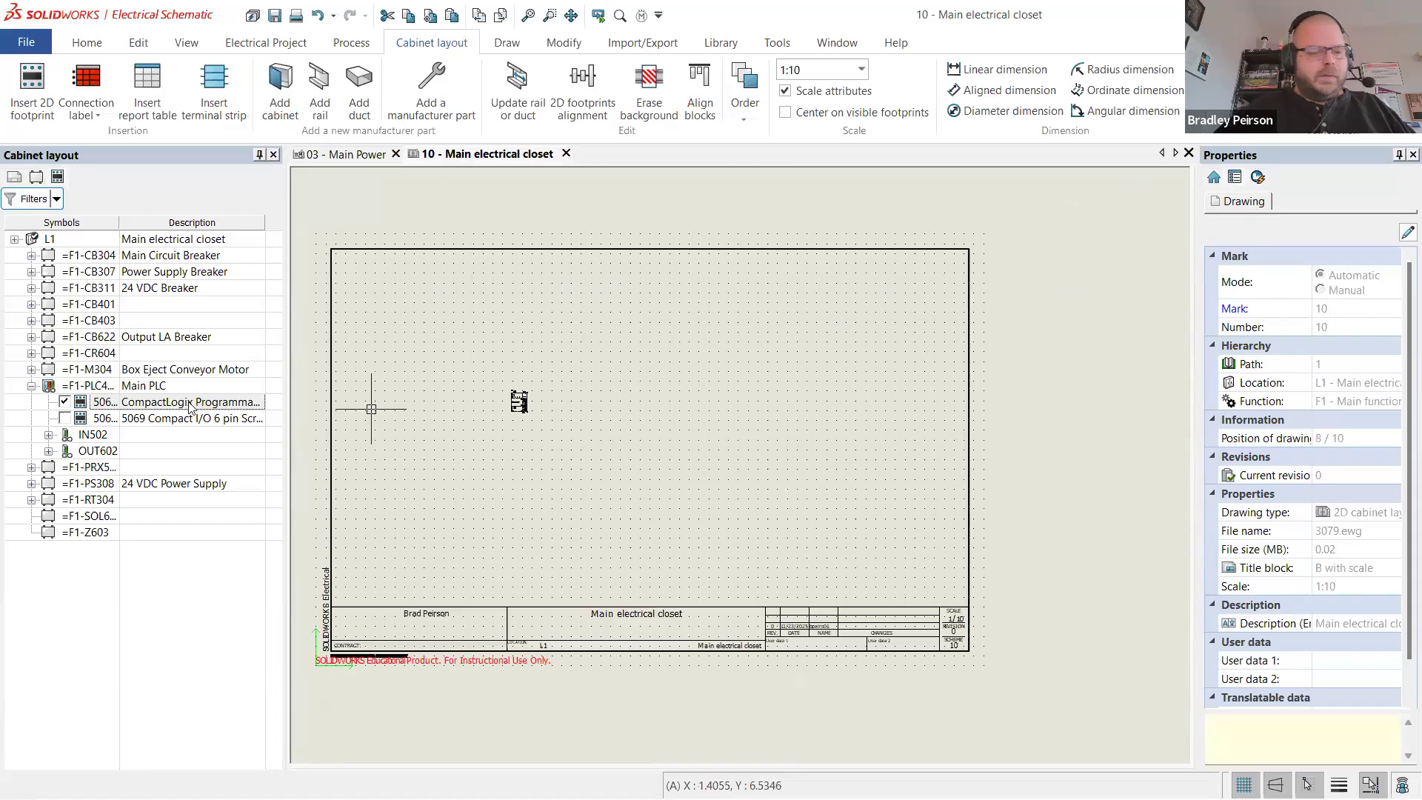
# - Set the scale of the 10 - Main electrical closet page to 1:1 in its drawing properties
pyautogui.click(14, 177)
pyautogui.rightClick(121, 334)
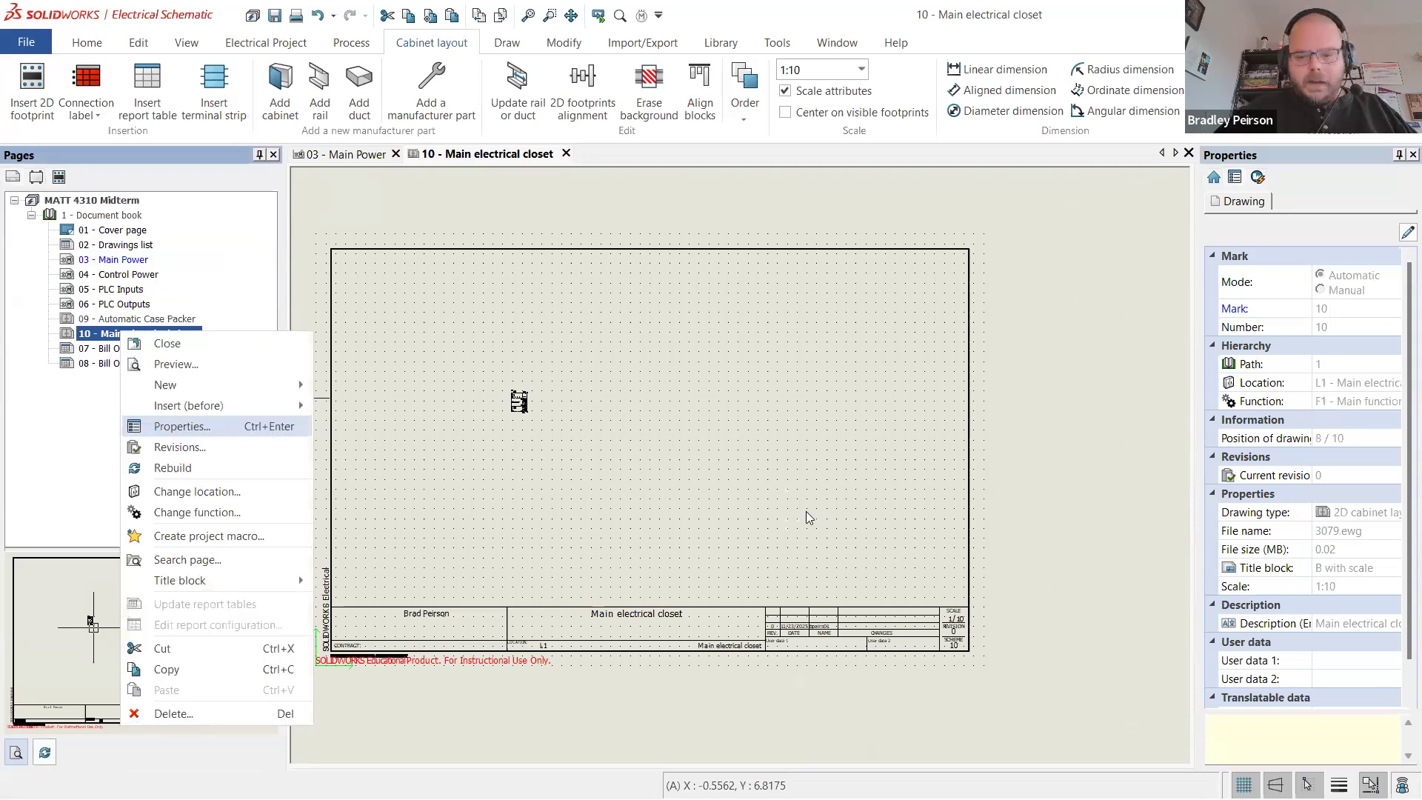
pyautogui.press('Return')
pyautogui.click(842, 491)
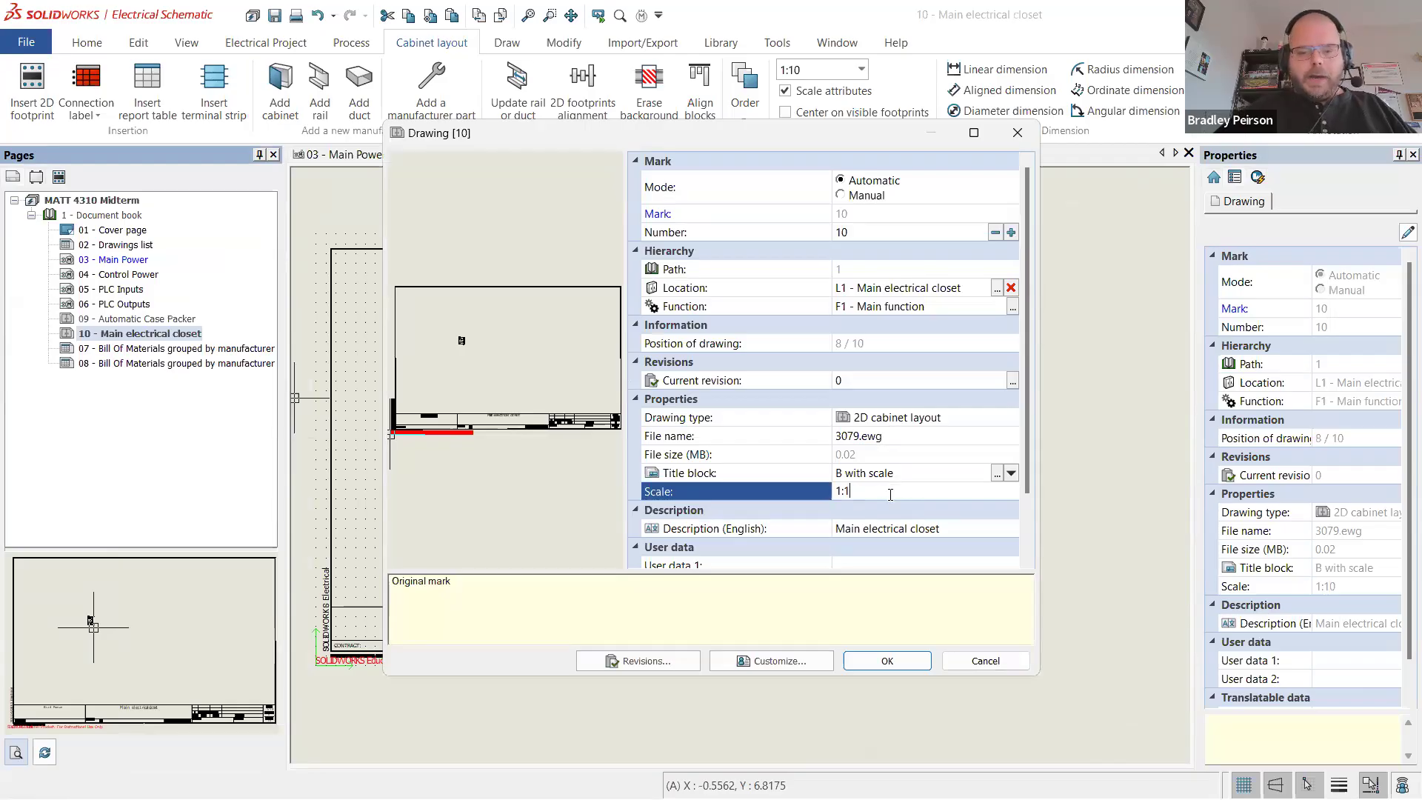
pyautogui.click(887, 661)
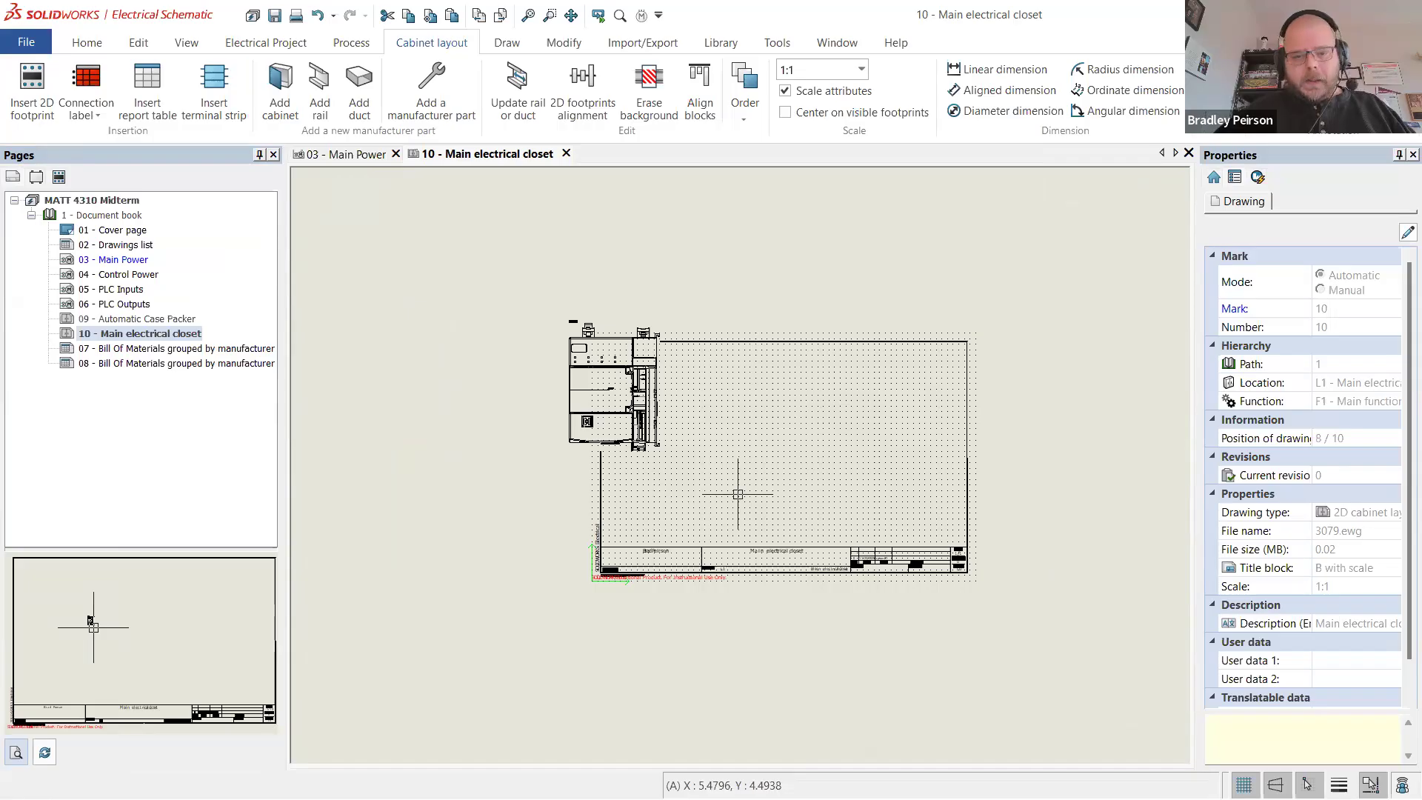
# - Move the CompactLogix controller footprint fully inside the drawing border, in the left half of the sheet
pyautogui.scroll(-2, 516, 256)
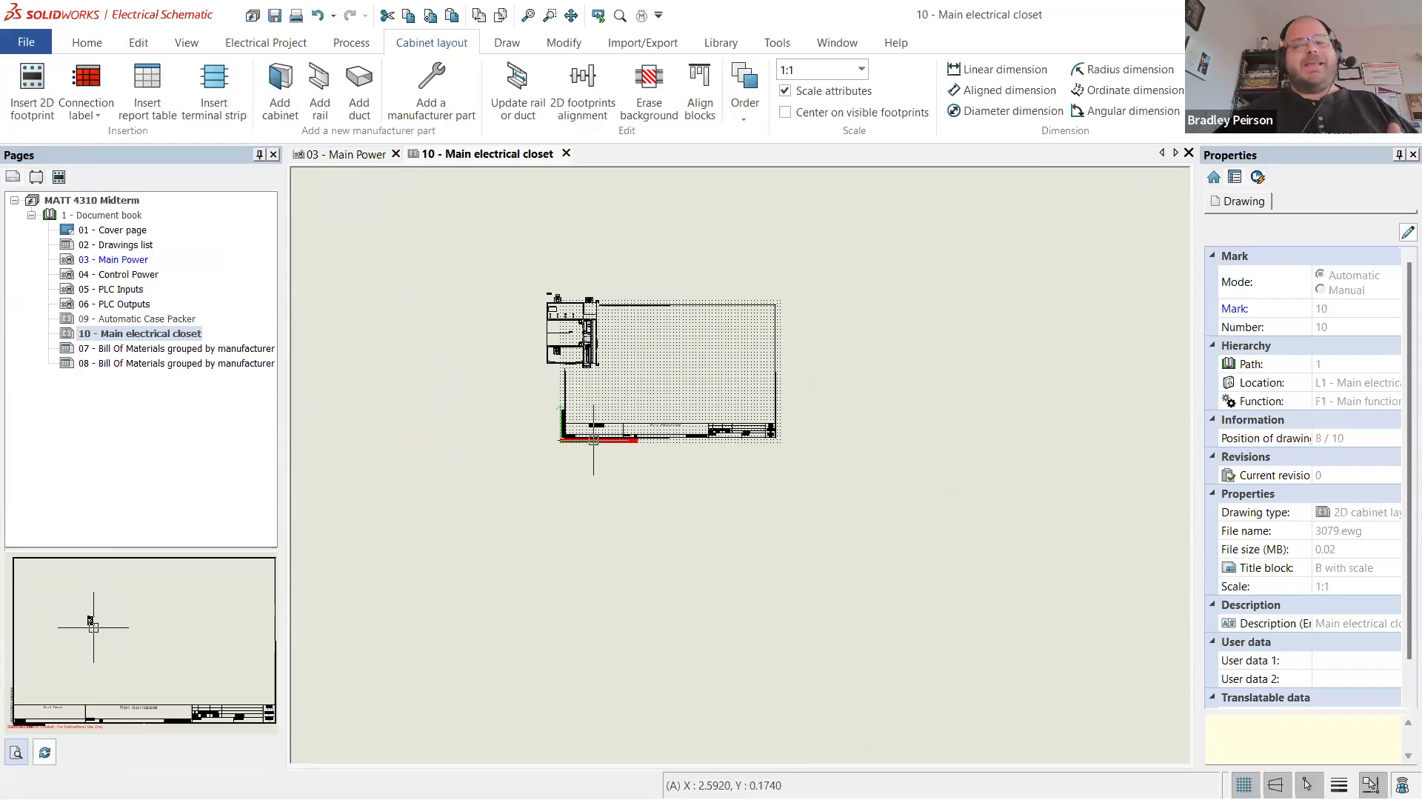
pyautogui.scroll(3, 607, 371)
pyautogui.scroll(-3, 607, 372)
pyautogui.scroll(4, 648, 275)
pyautogui.click(513, 357)
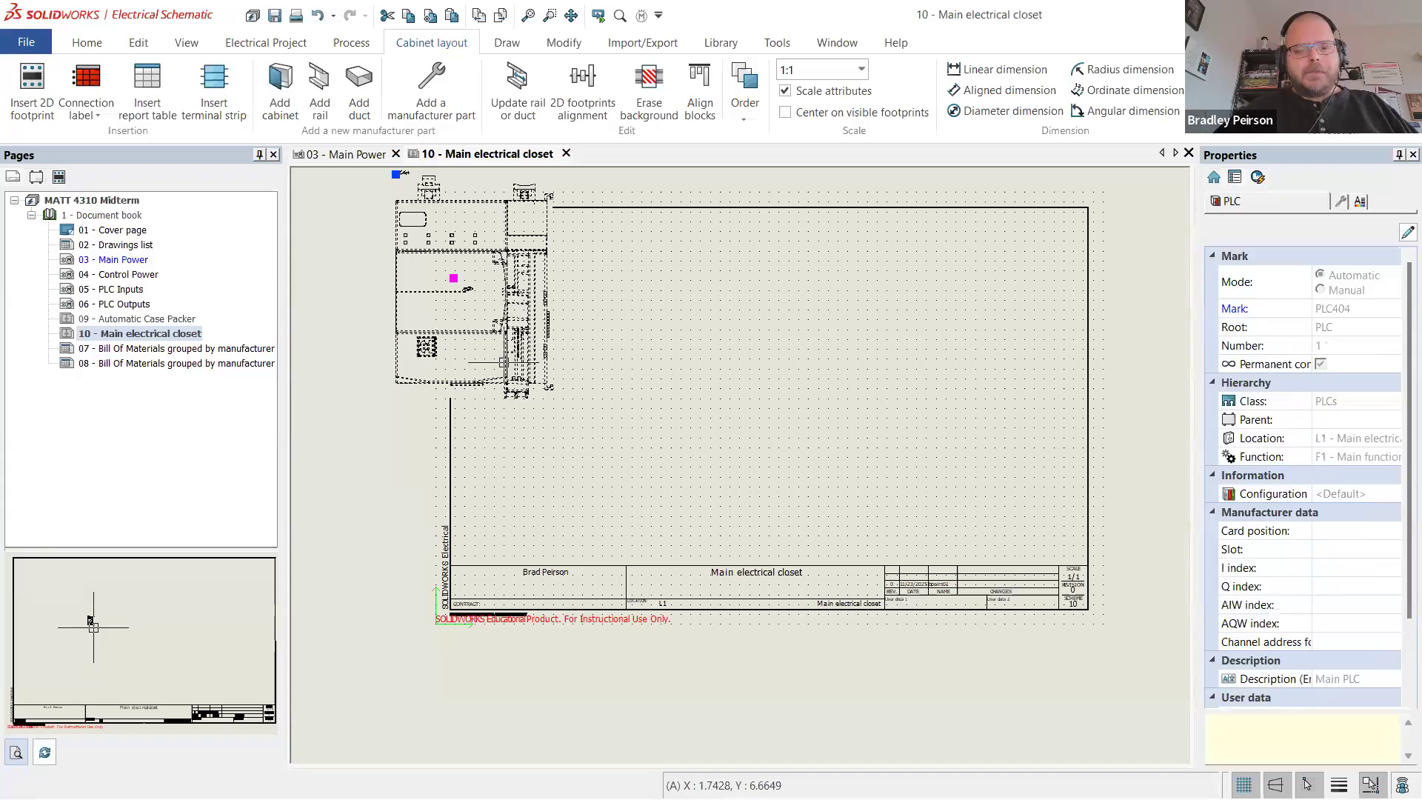
pyautogui.moveTo(508, 364); pyautogui.dragTo(664, 469)
pyautogui.press('Escape')
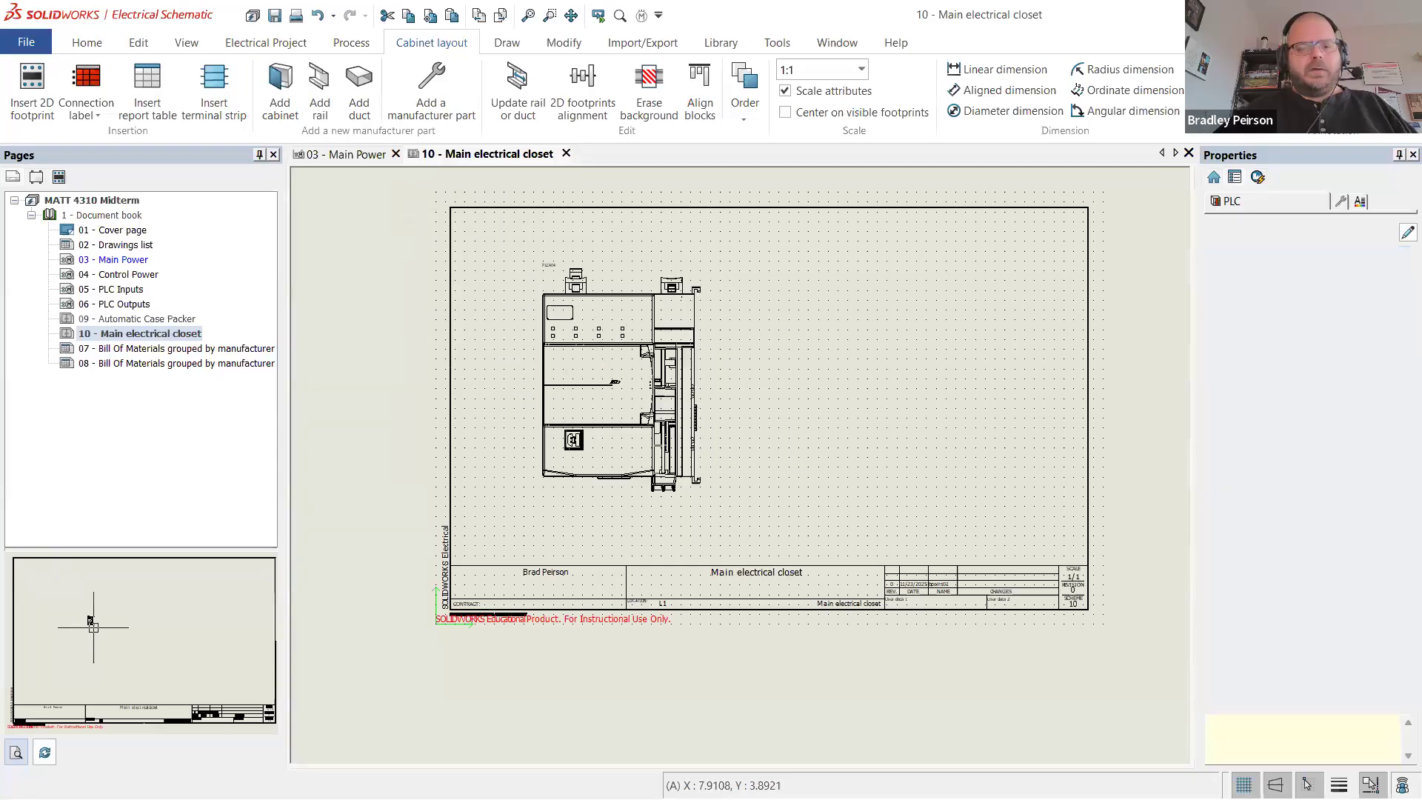
# - Insert the 2D footprint of IN502's Digital 16-point Sinking Input module against the right edge of the CompactLogix controller
pyautogui.scroll(3, 615, 333)
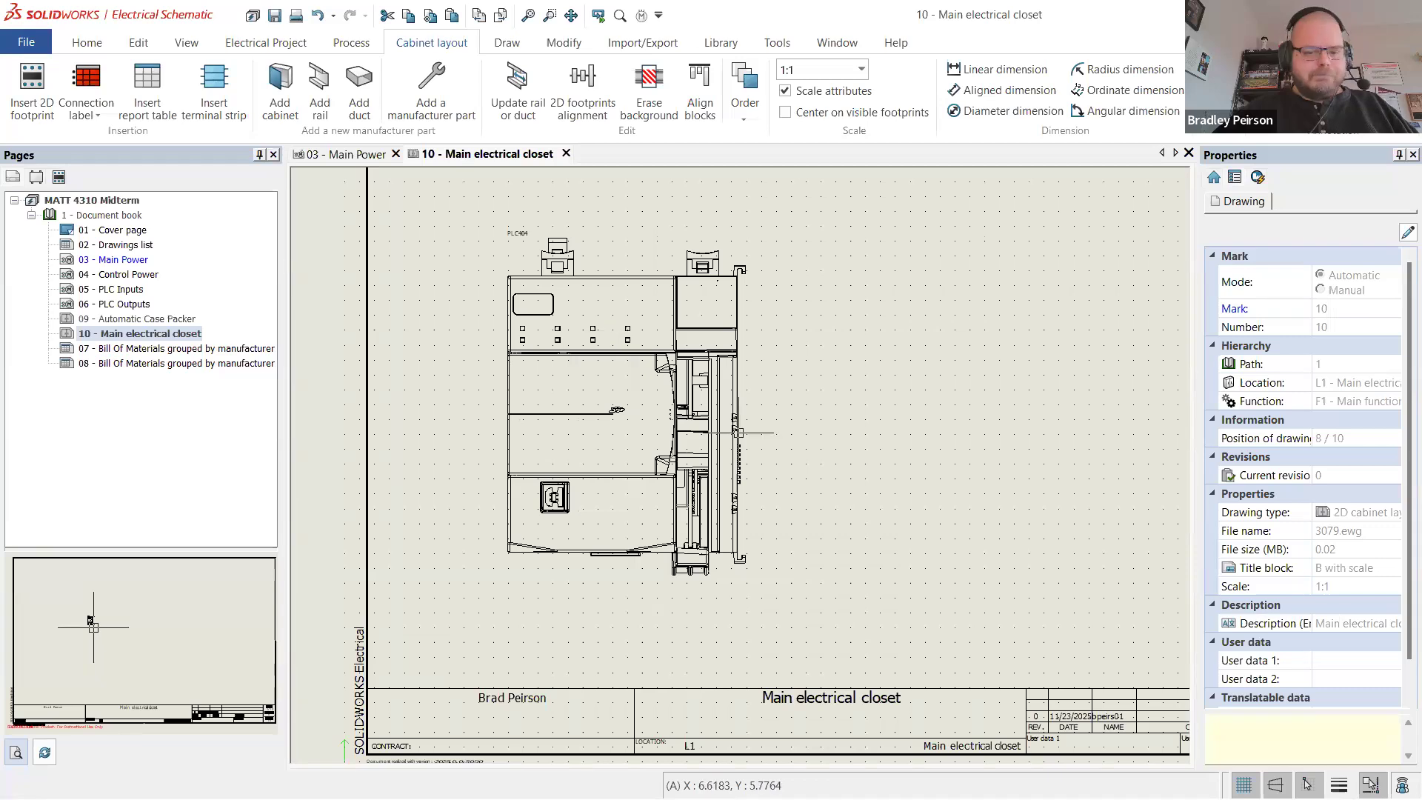
pyautogui.scroll(1, 695, 431)
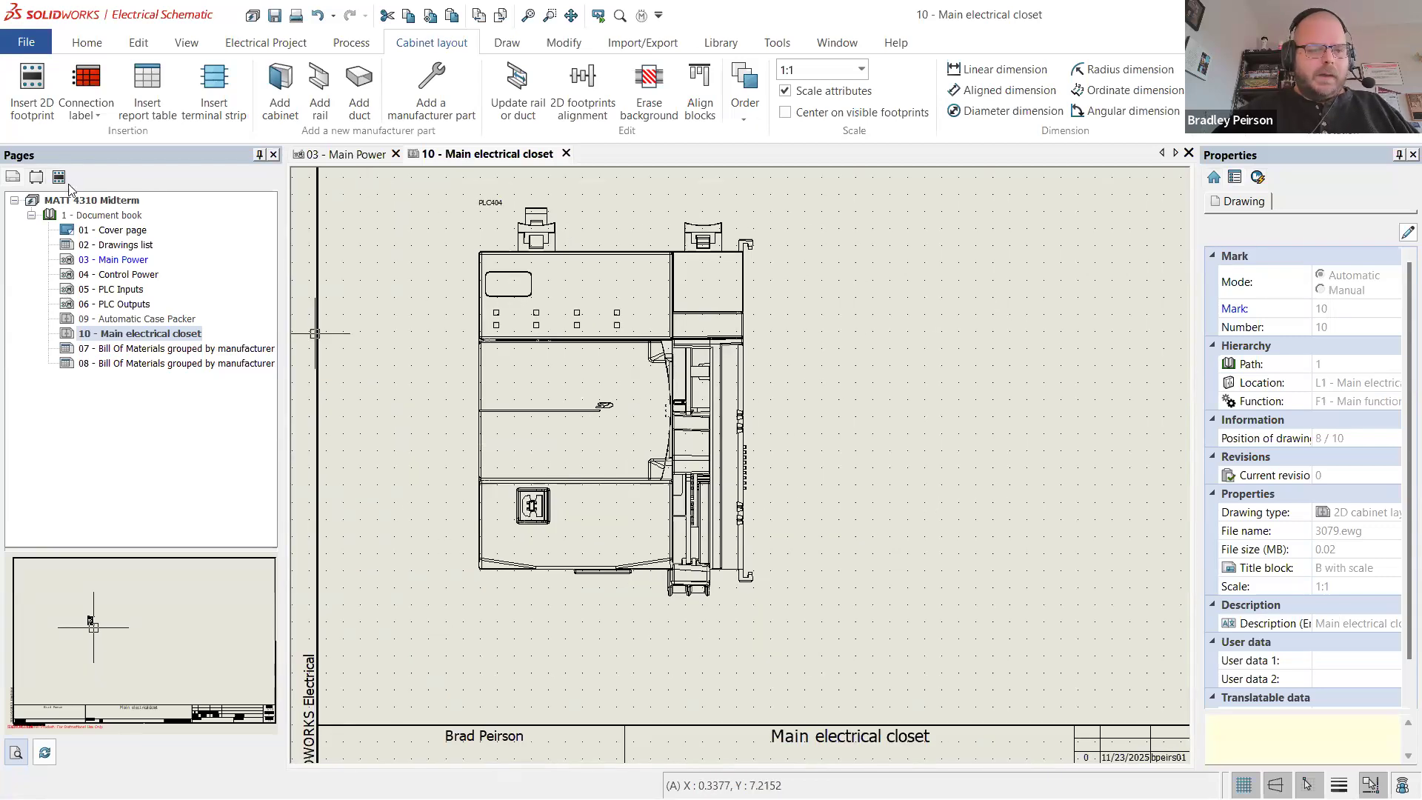
pyautogui.click(59, 178)
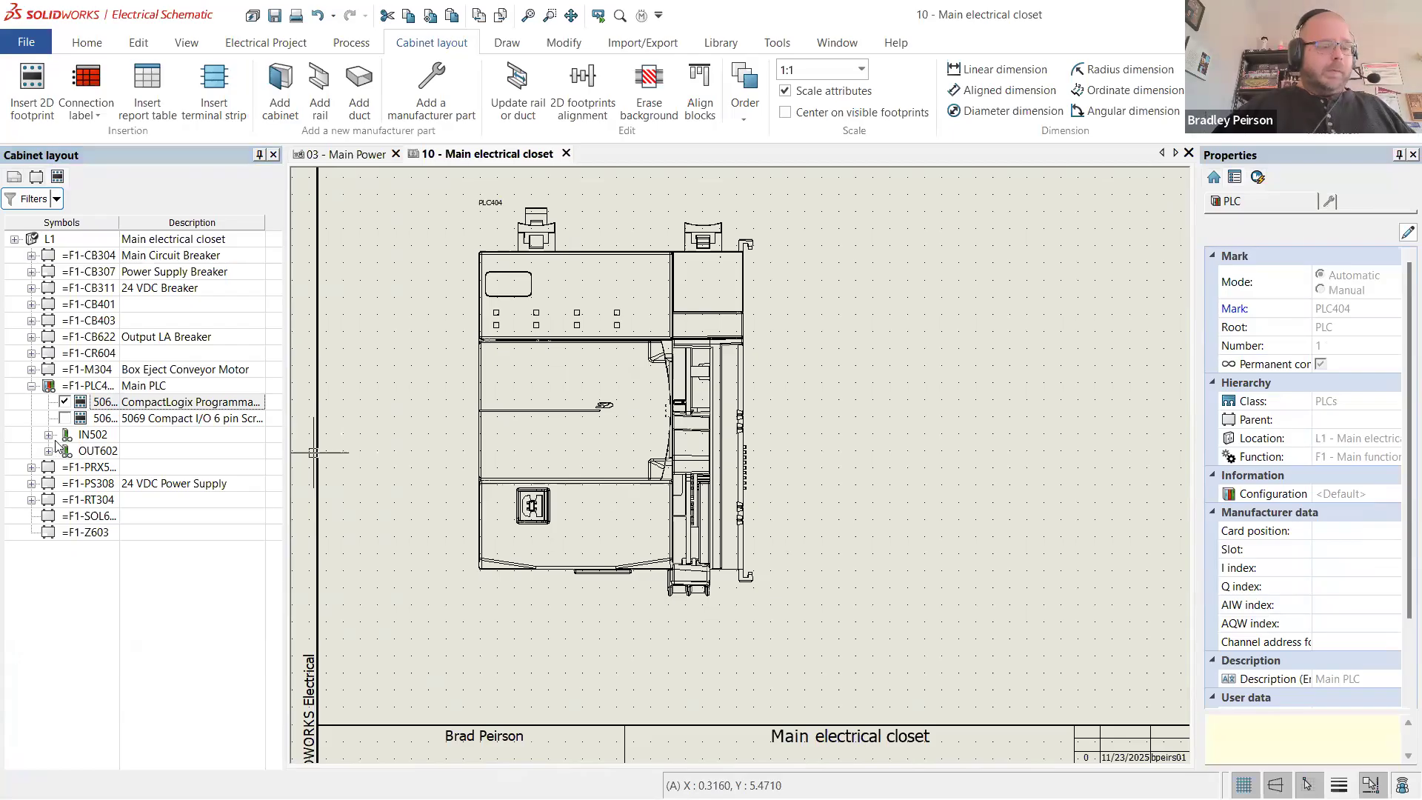
pyautogui.click(48, 436)
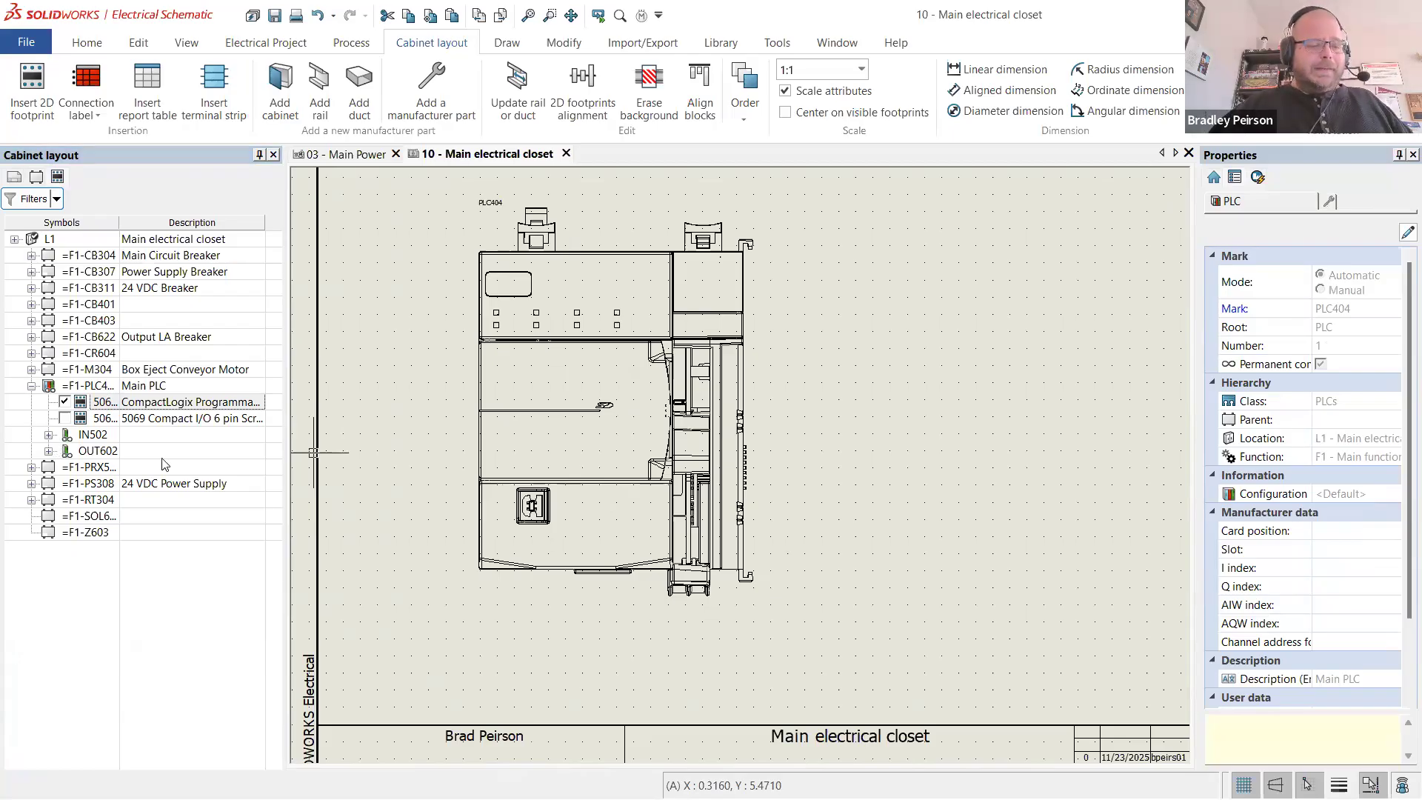
pyautogui.click(184, 471)
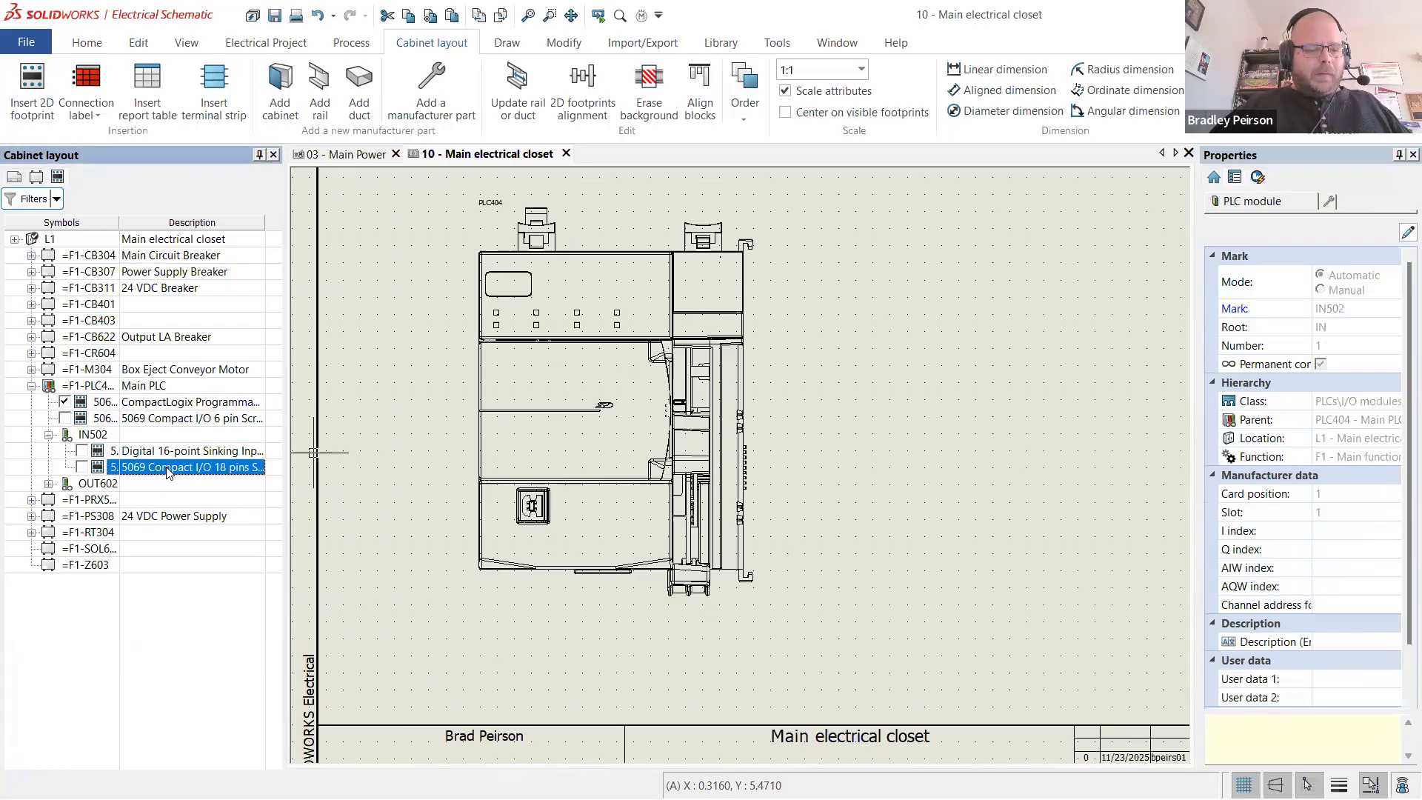
pyautogui.click(161, 453)
pyautogui.click(82, 451)
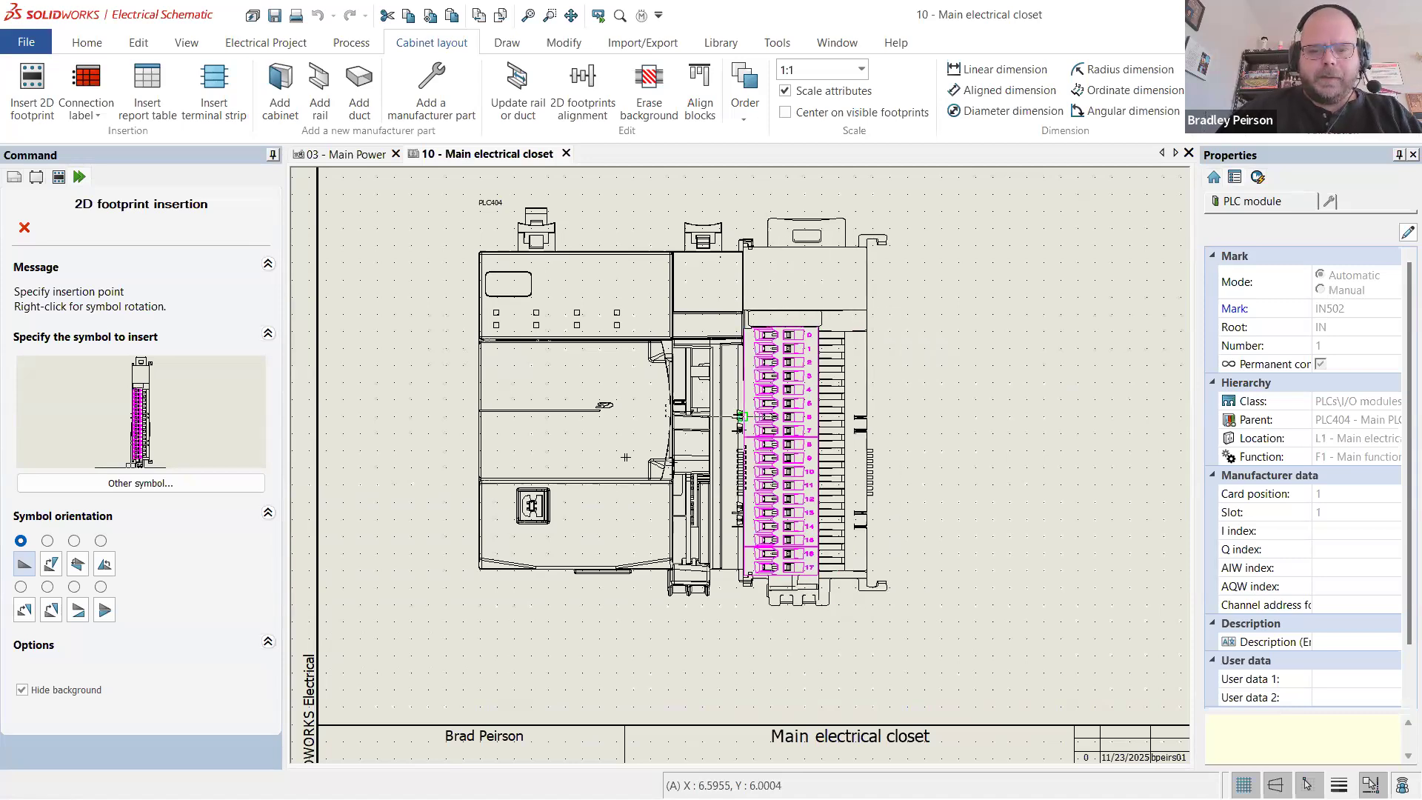
pyautogui.scroll(3, 706, 428)
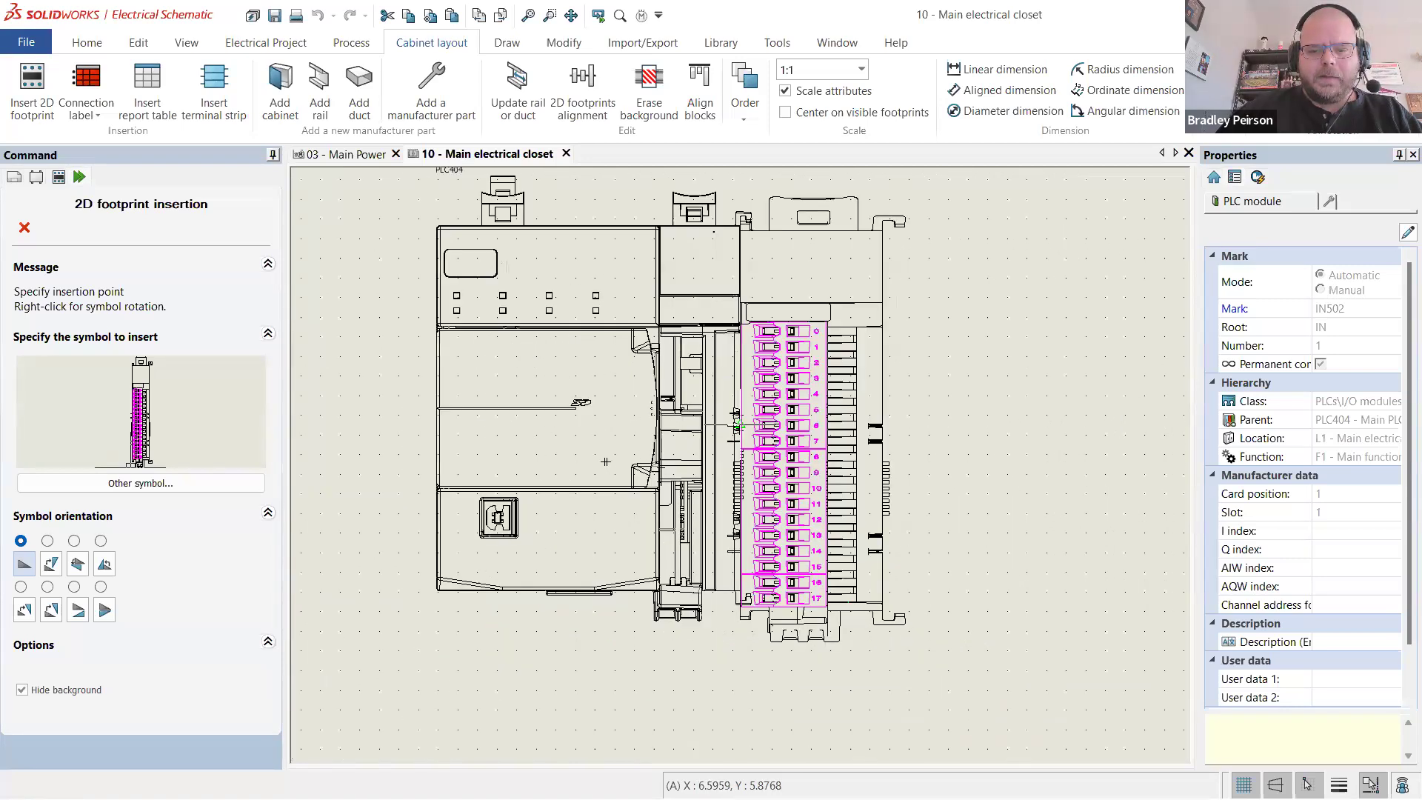
pyautogui.scroll(2, 450, 499)
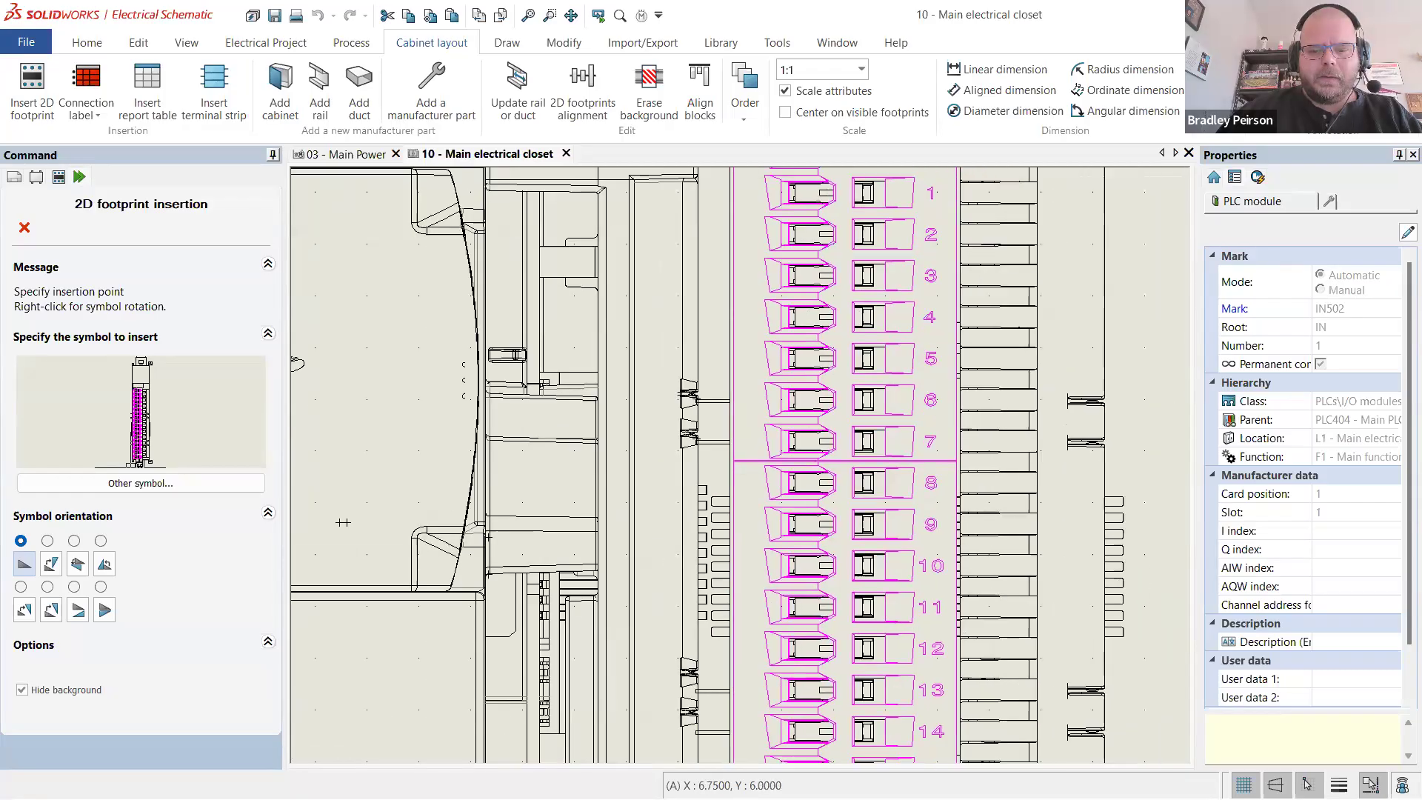
pyautogui.scroll(-3, 631, 437)
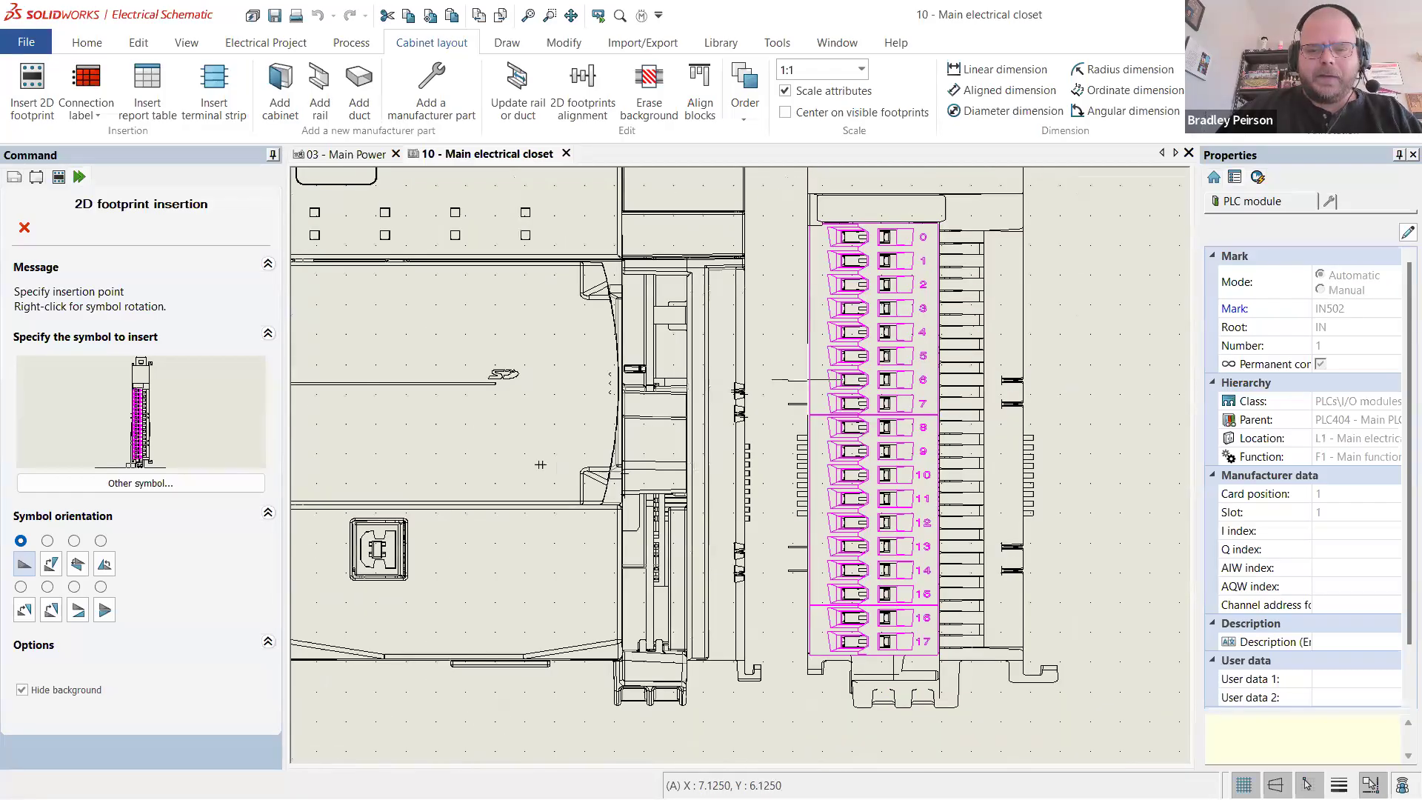
pyautogui.scroll(5, 856, 345)
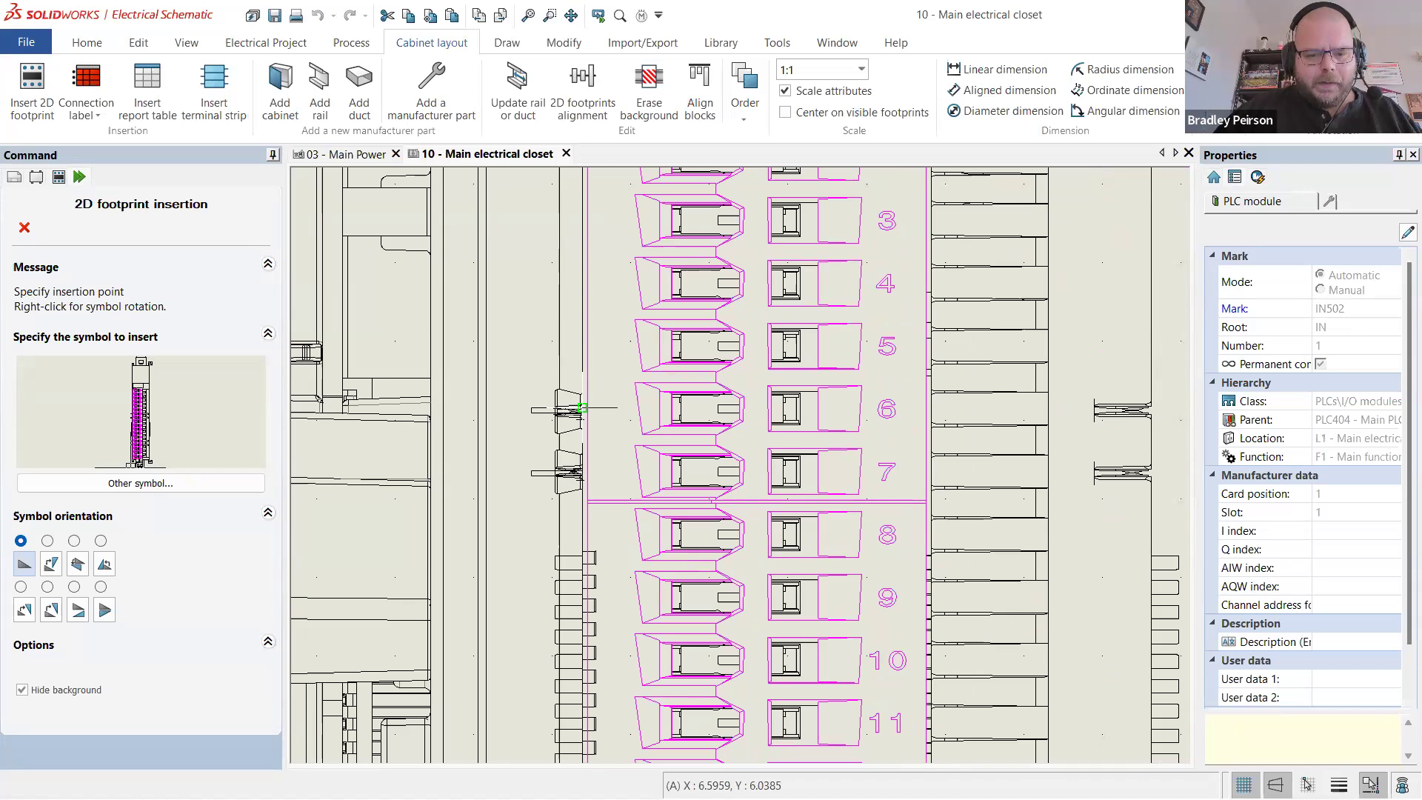
pyautogui.click(582, 408)
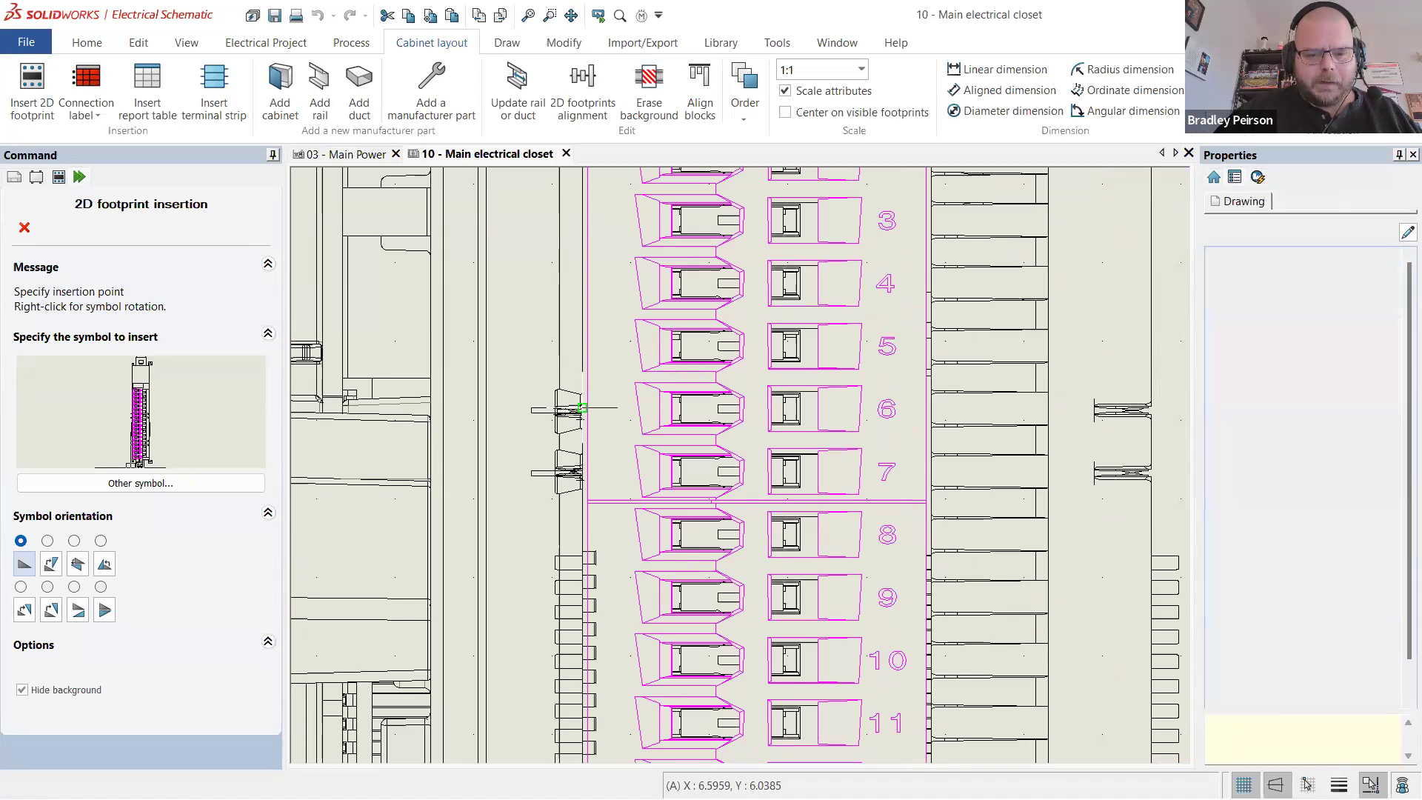
pyautogui.scroll(-1, 699, 409)
pyautogui.scroll(6, 699, 409)
pyautogui.scroll(-6, 700, 409)
pyautogui.scroll(-6, 700, 409)
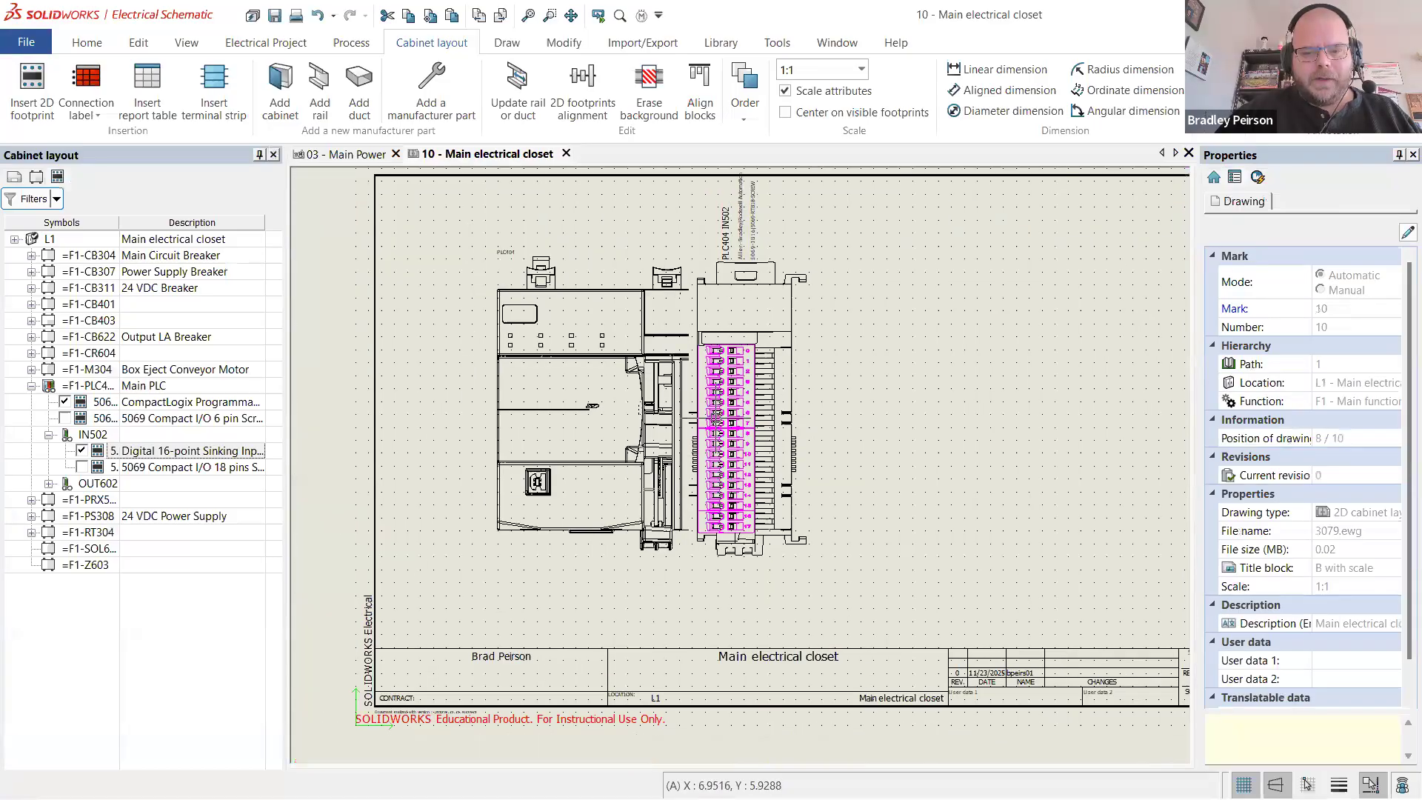
pyautogui.scroll(1, 711, 407)
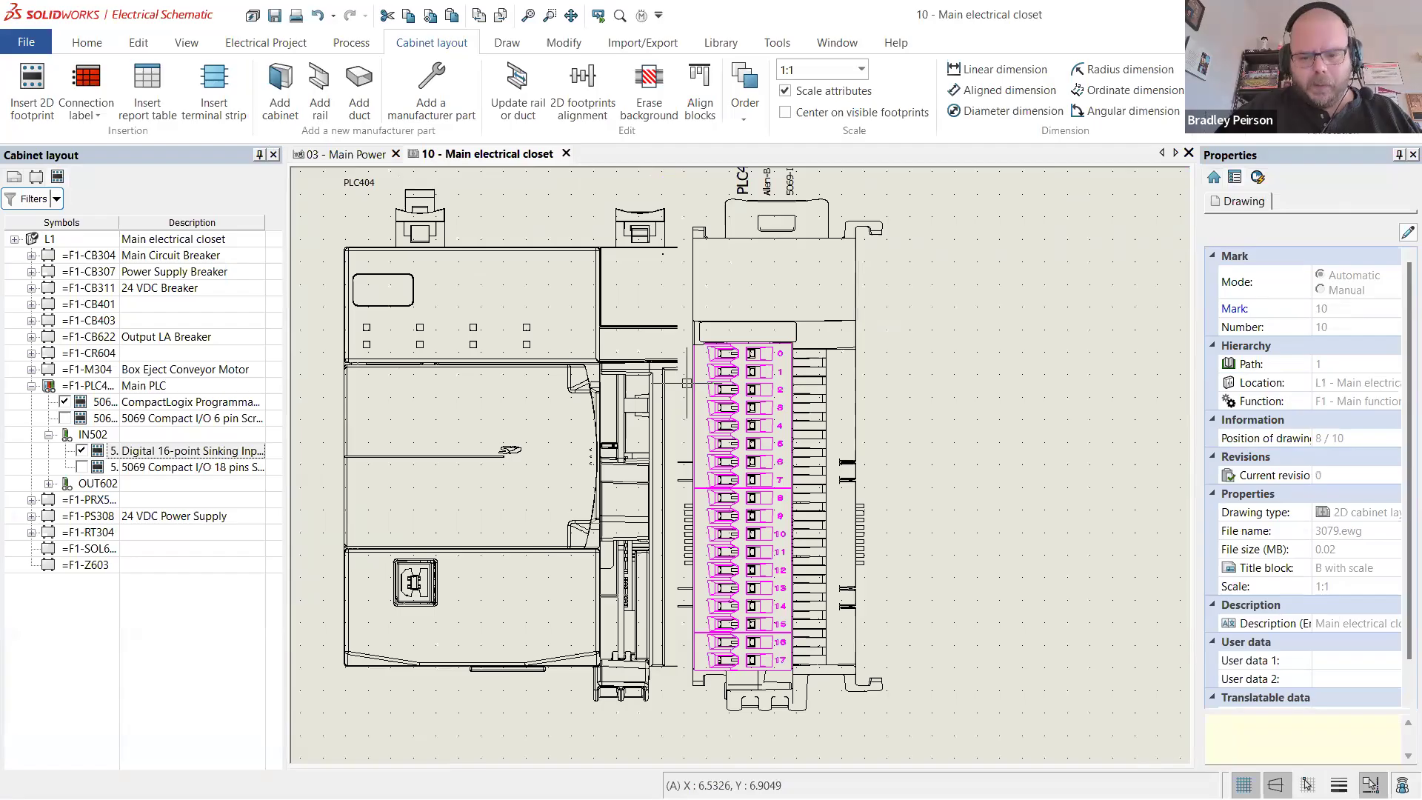
pyautogui.click(857, 293)
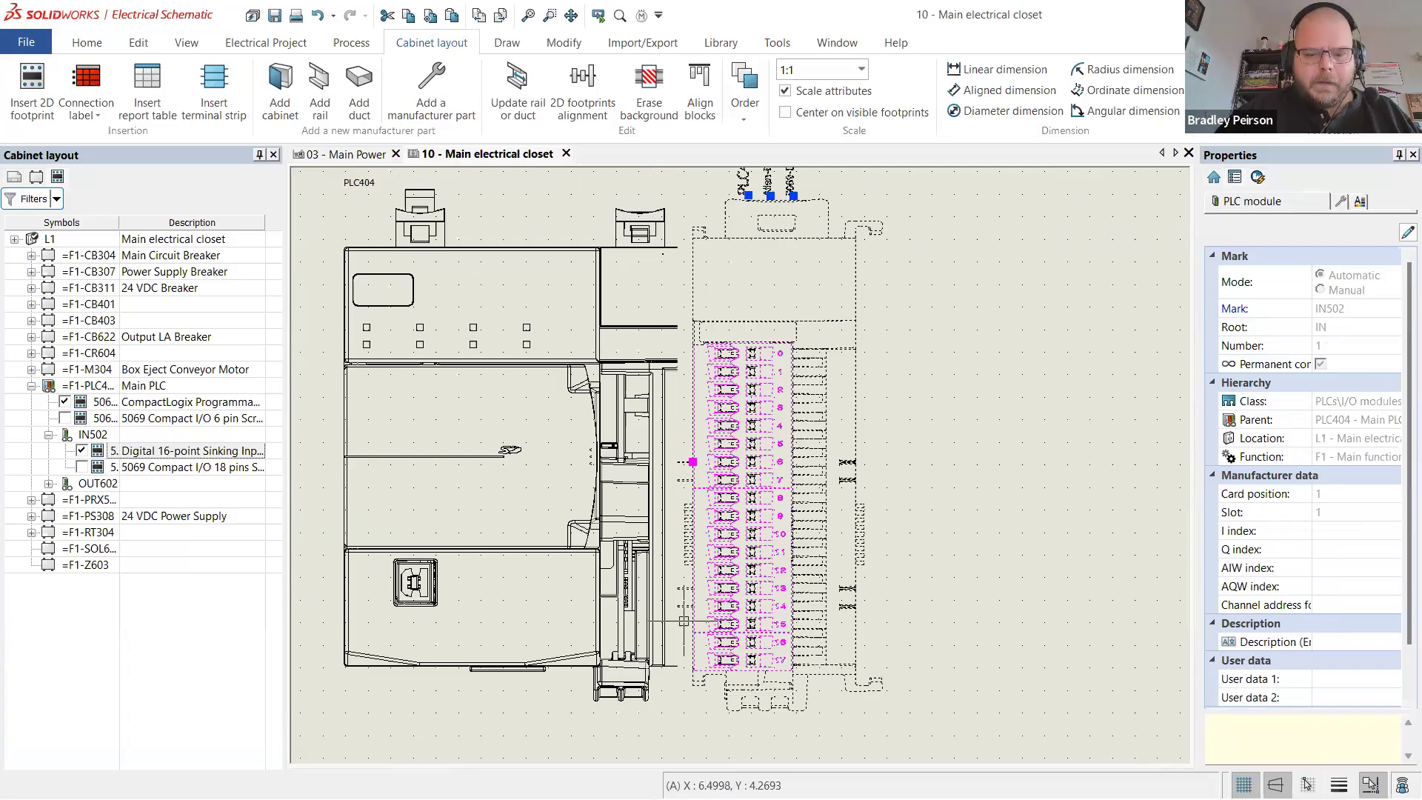
pyautogui.press('Escape')
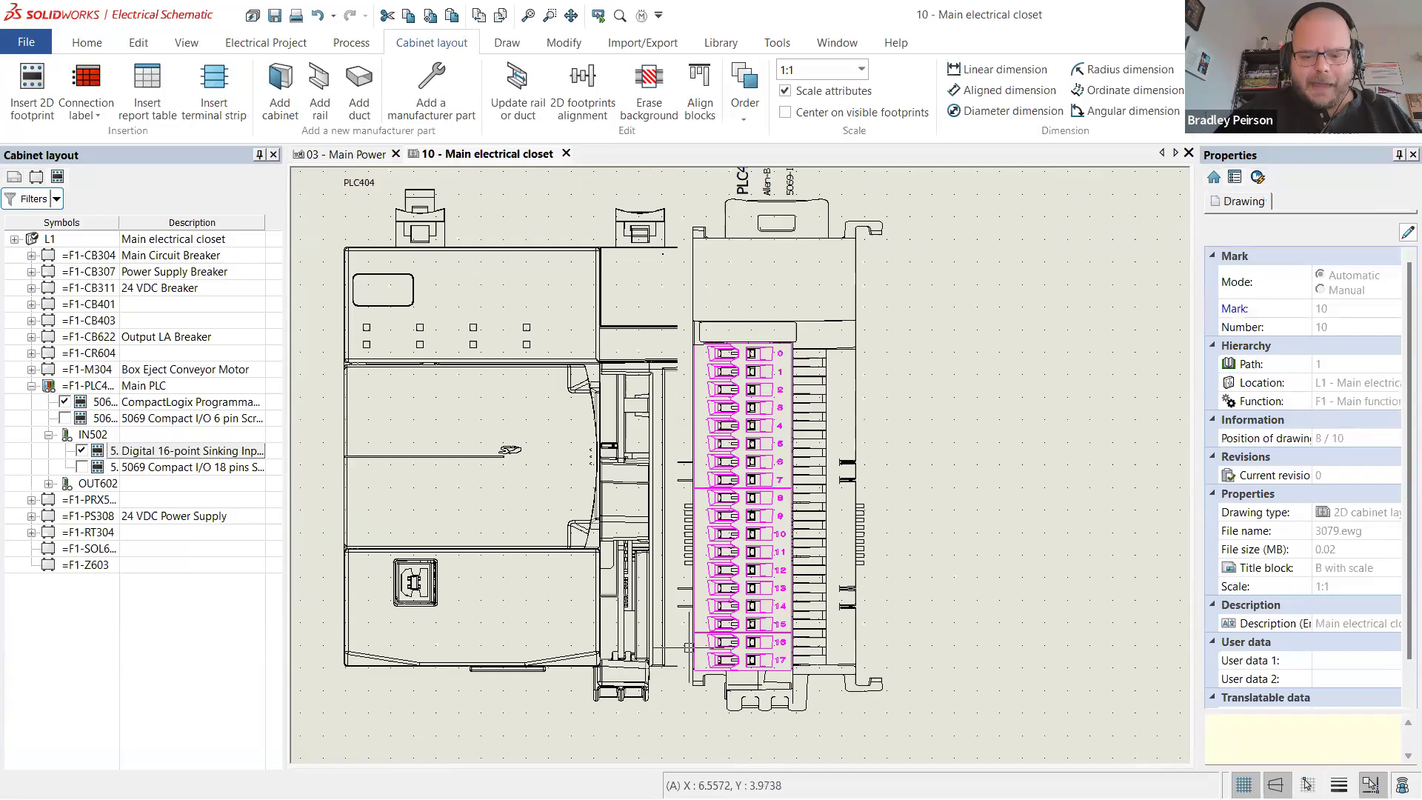
pyautogui.click(691, 647)
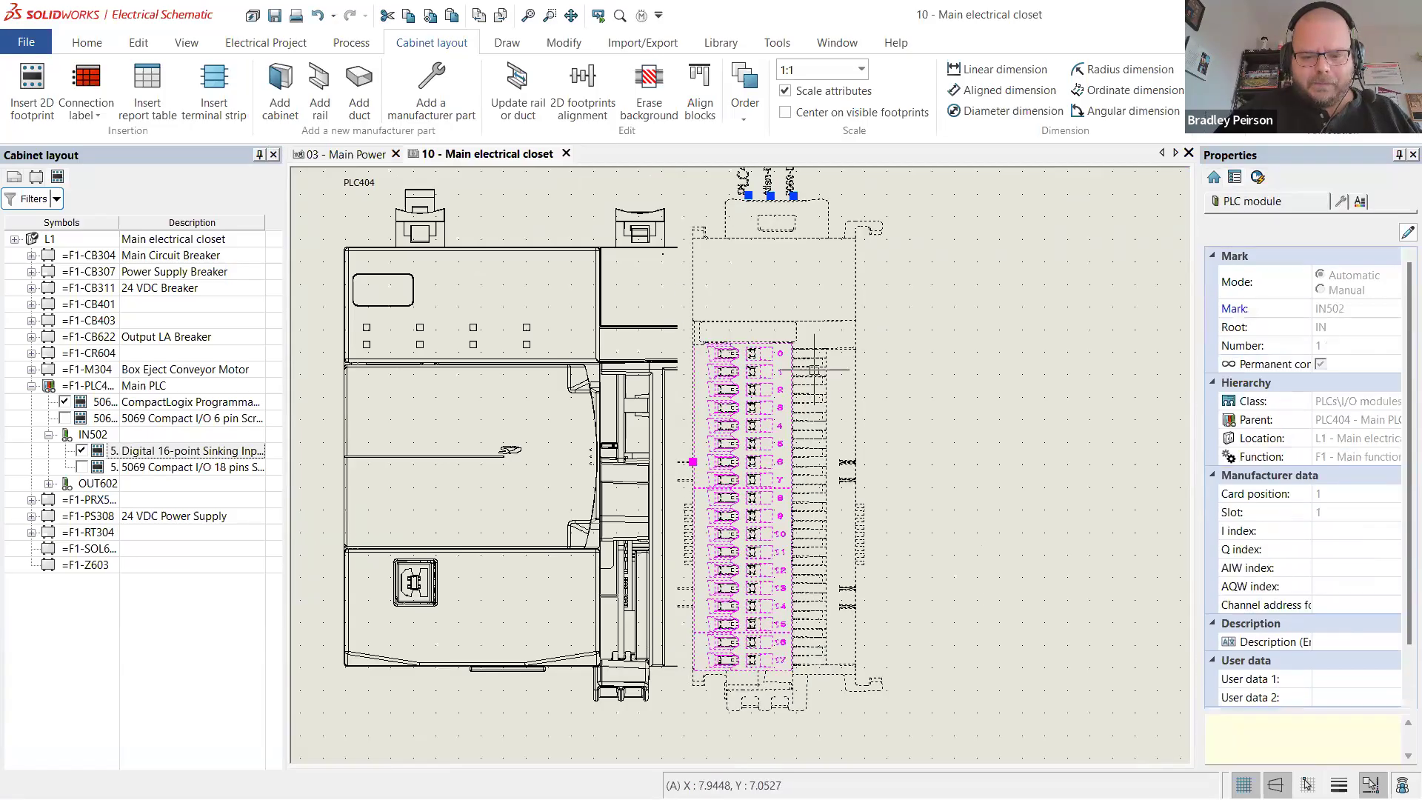
pyautogui.press('Escape')
pyautogui.click(527, 248)
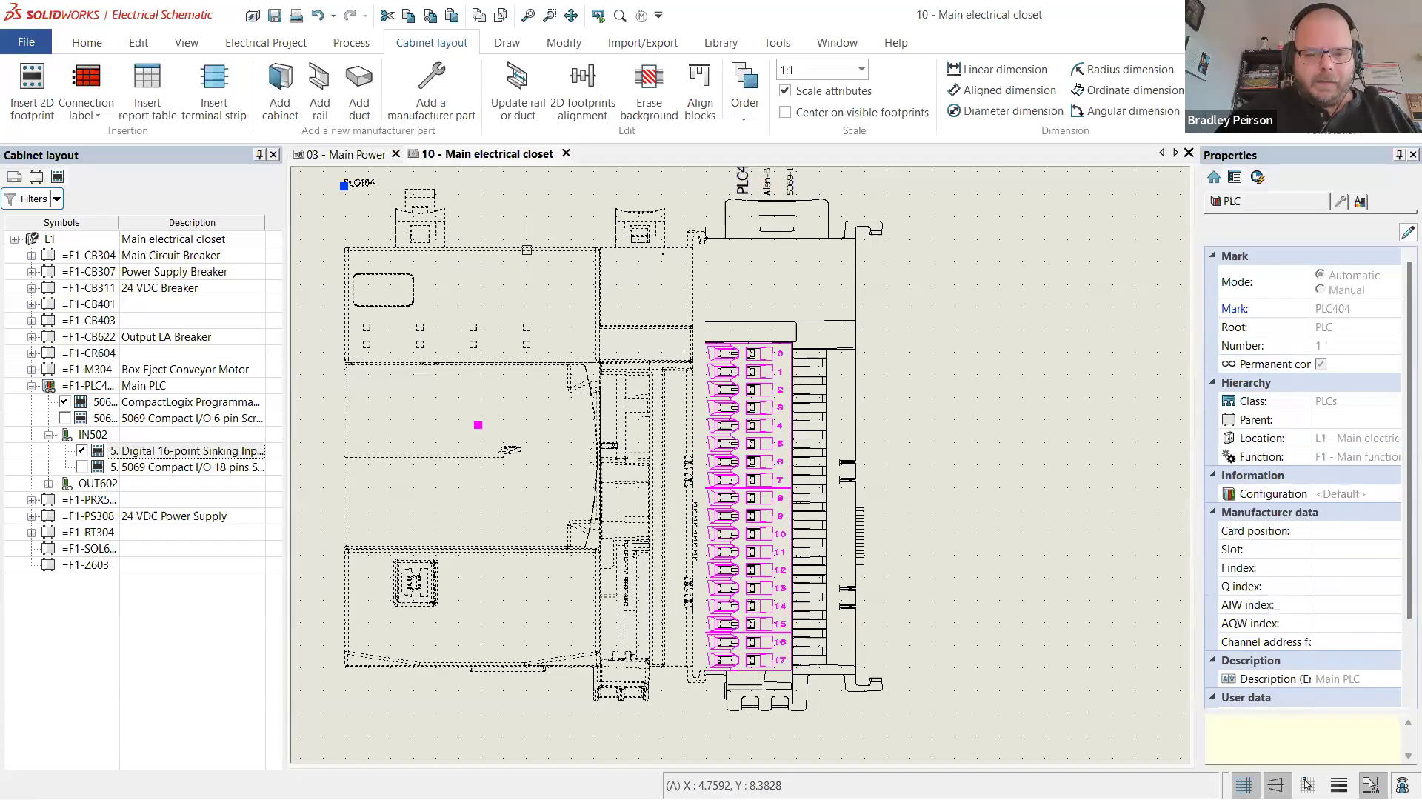
pyautogui.rightClick(527, 248)
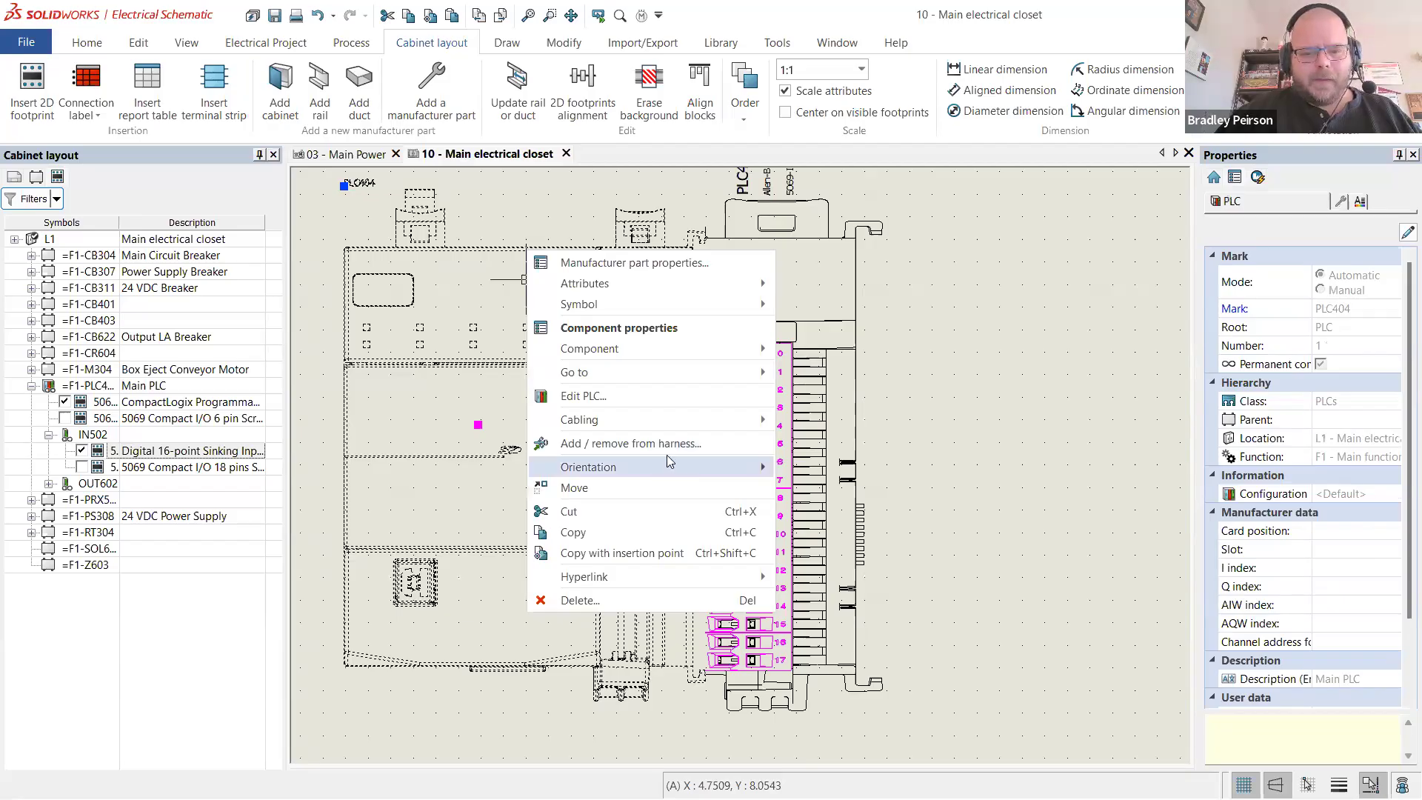
pyautogui.moveTo(674, 463)
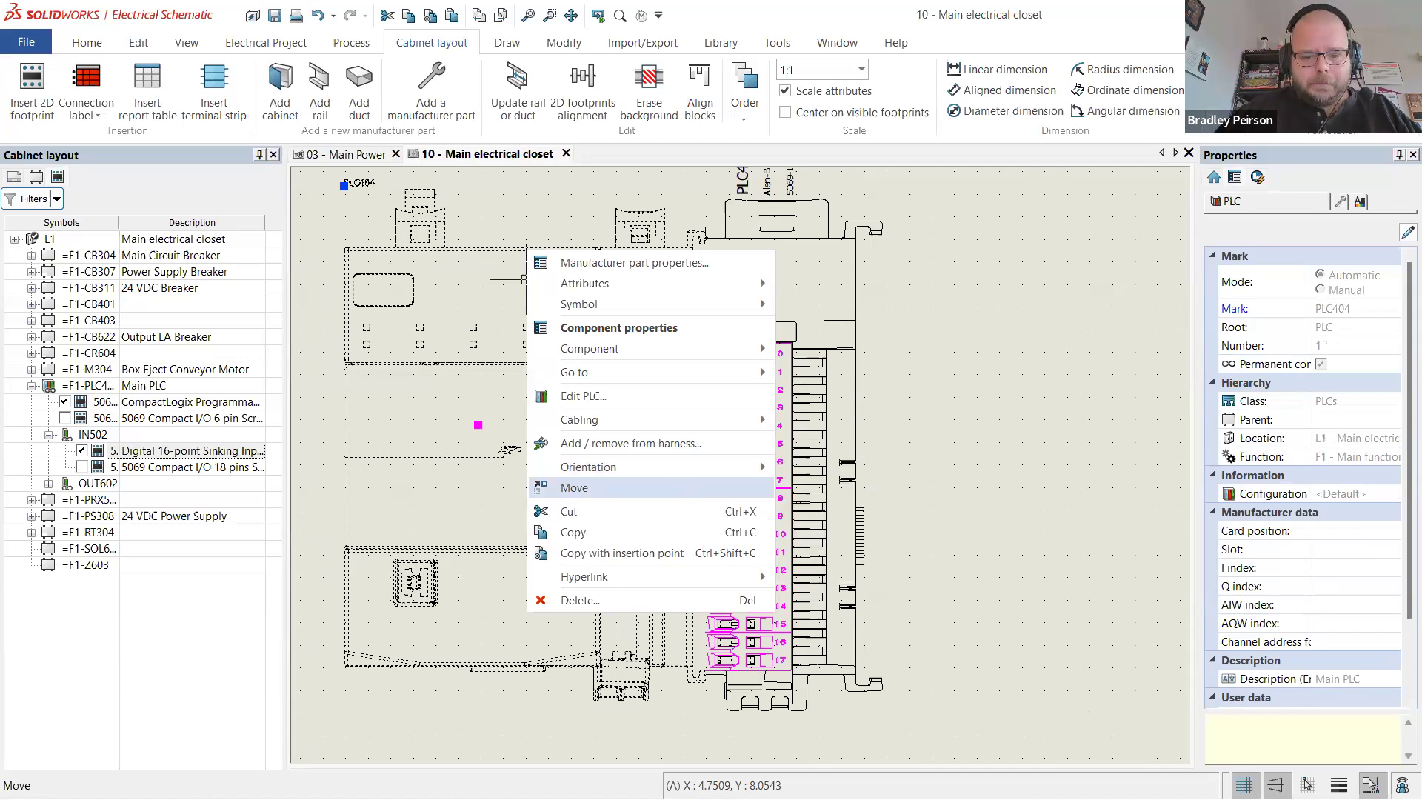
pyautogui.click(831, 482)
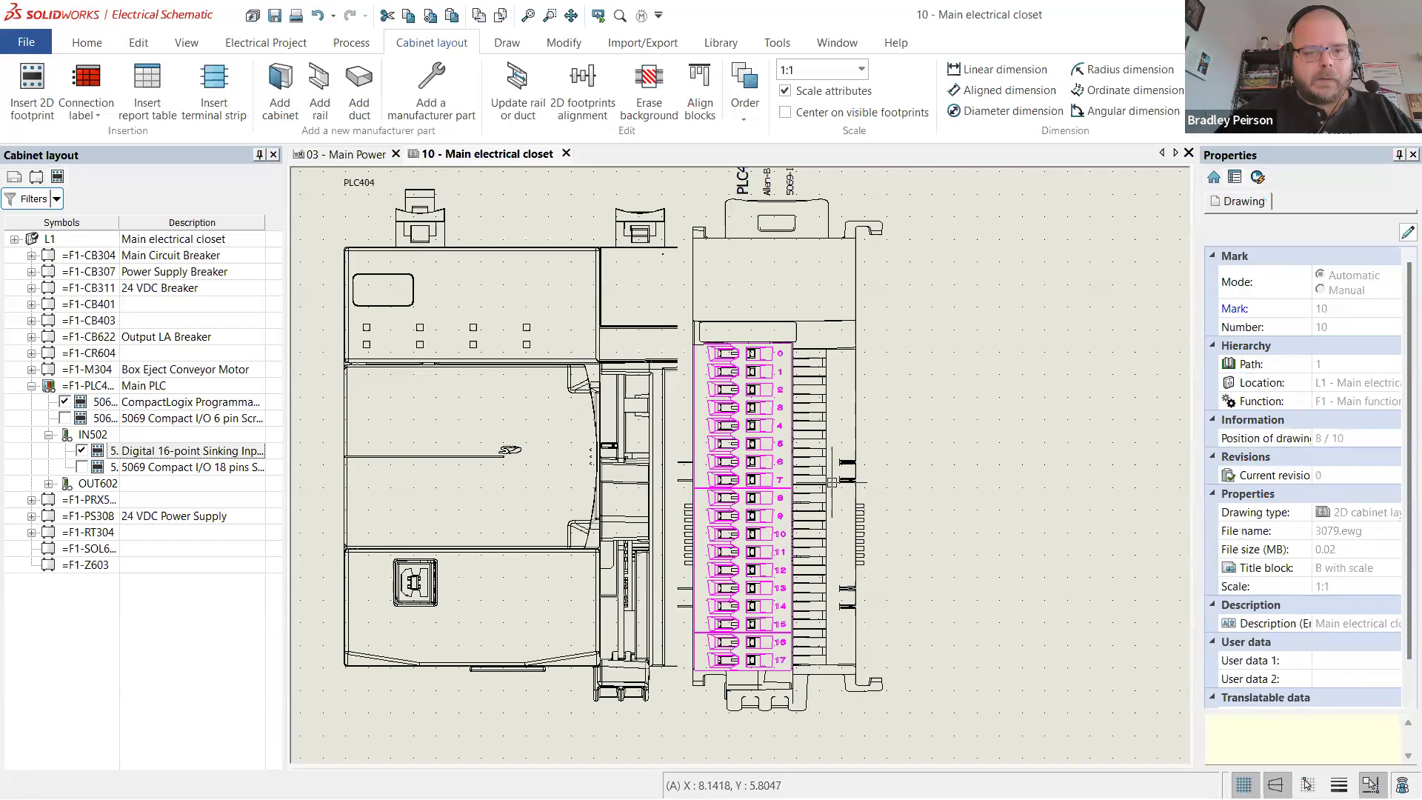
# - Reorder the IN502 input module footprint with Move below entity, using the CompactLogix controller as the reference object
pyautogui.rightClick(857, 279)
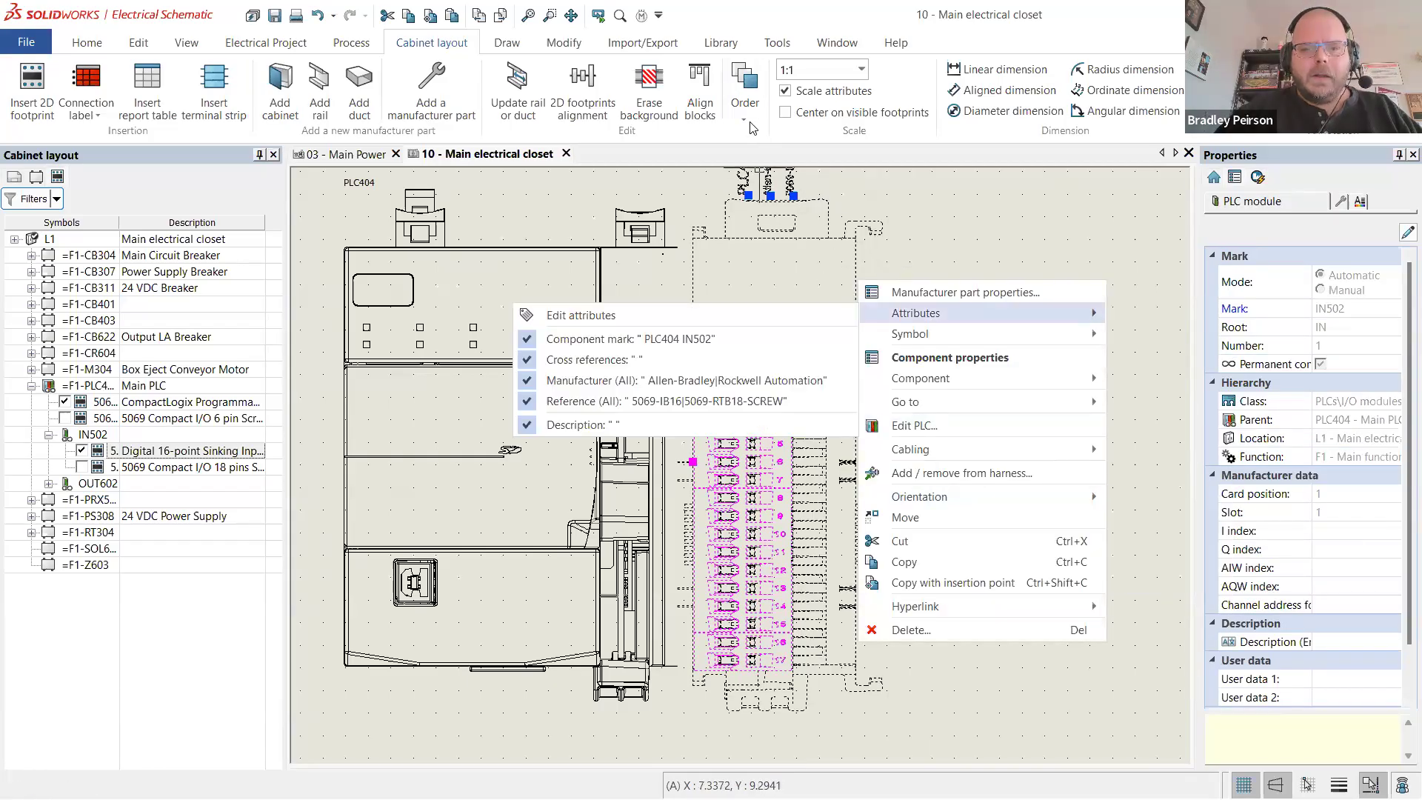
pyautogui.click(745, 96)
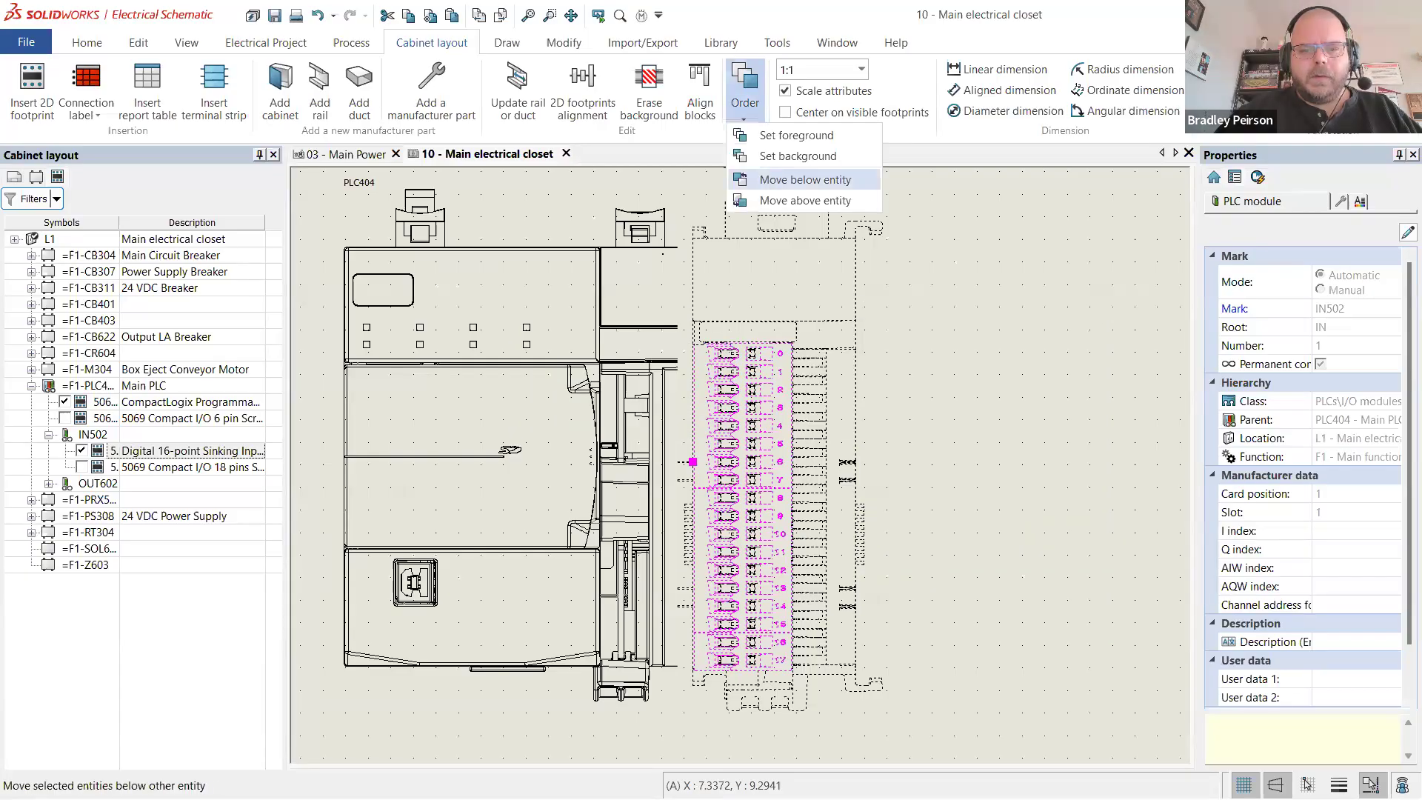
pyautogui.click(805, 180)
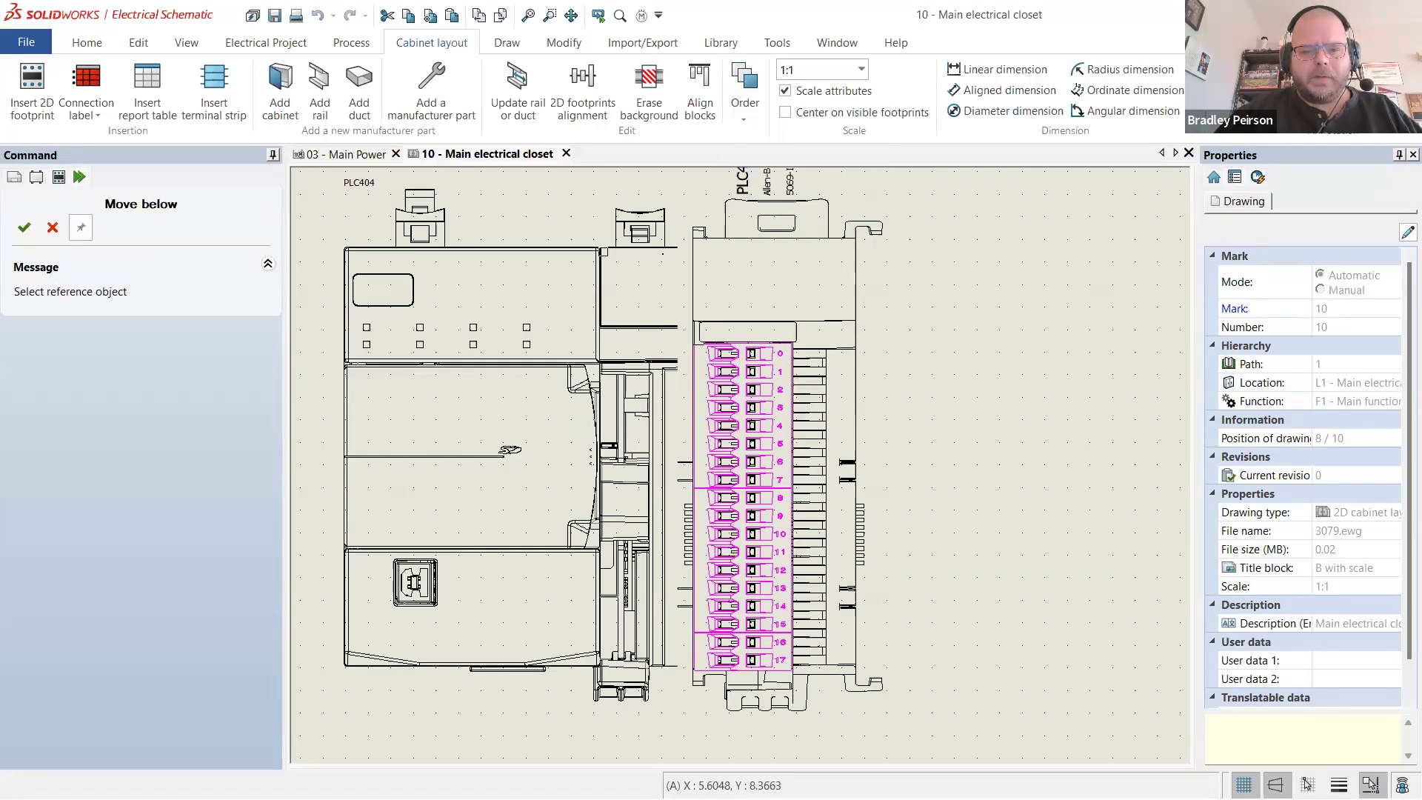
pyautogui.click(602, 253)
pyautogui.click(855, 380)
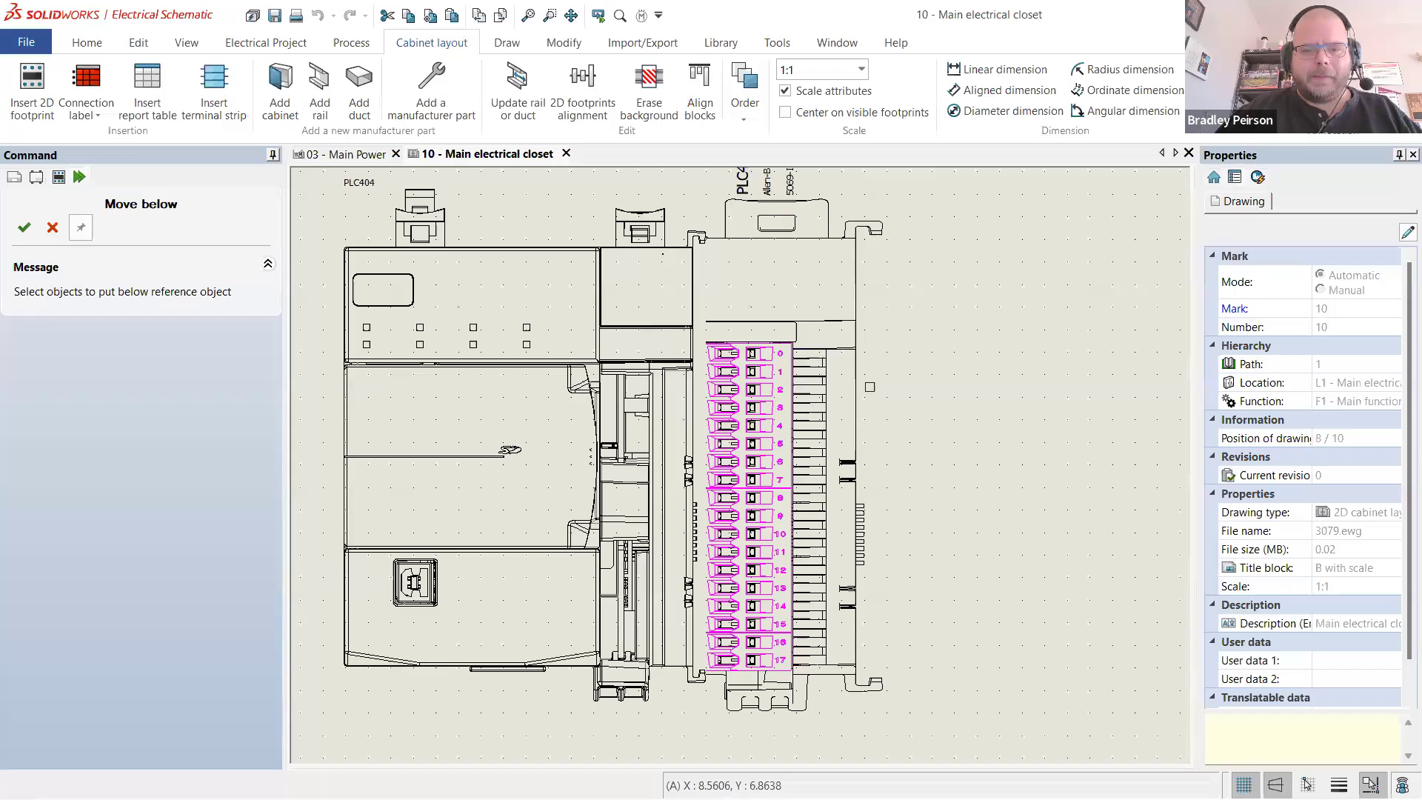
pyautogui.rightClick(865, 380)
pyautogui.scroll(-2, 776, 367)
pyautogui.scroll(3, 779, 518)
pyautogui.scroll(1, 779, 518)
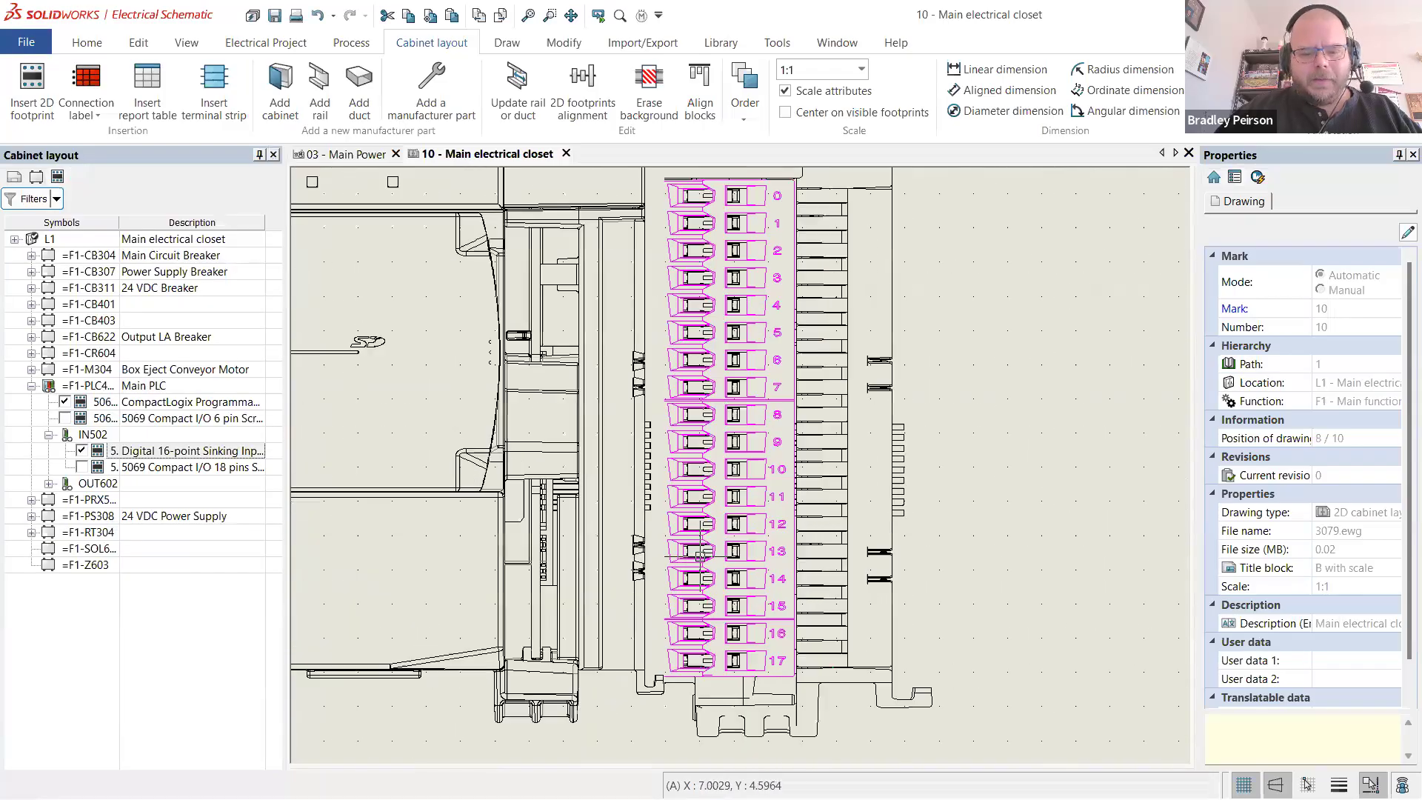
# - Insert the 2D footprint of OUT602's Digital 16-point Sourcing Output module against the right edge of the IN502 input module
pyautogui.scroll(-3, 810, 566)
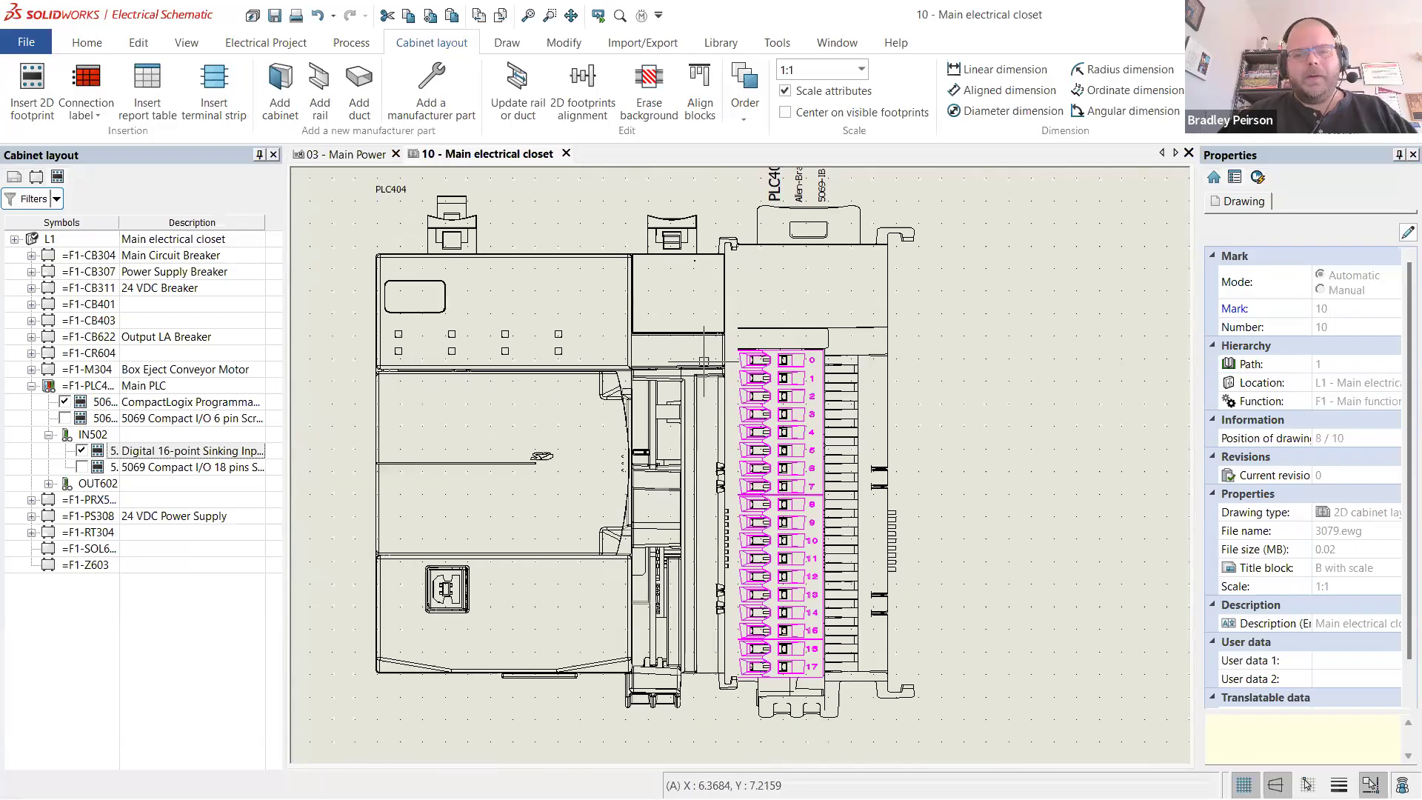
pyautogui.scroll(-1, 663, 364)
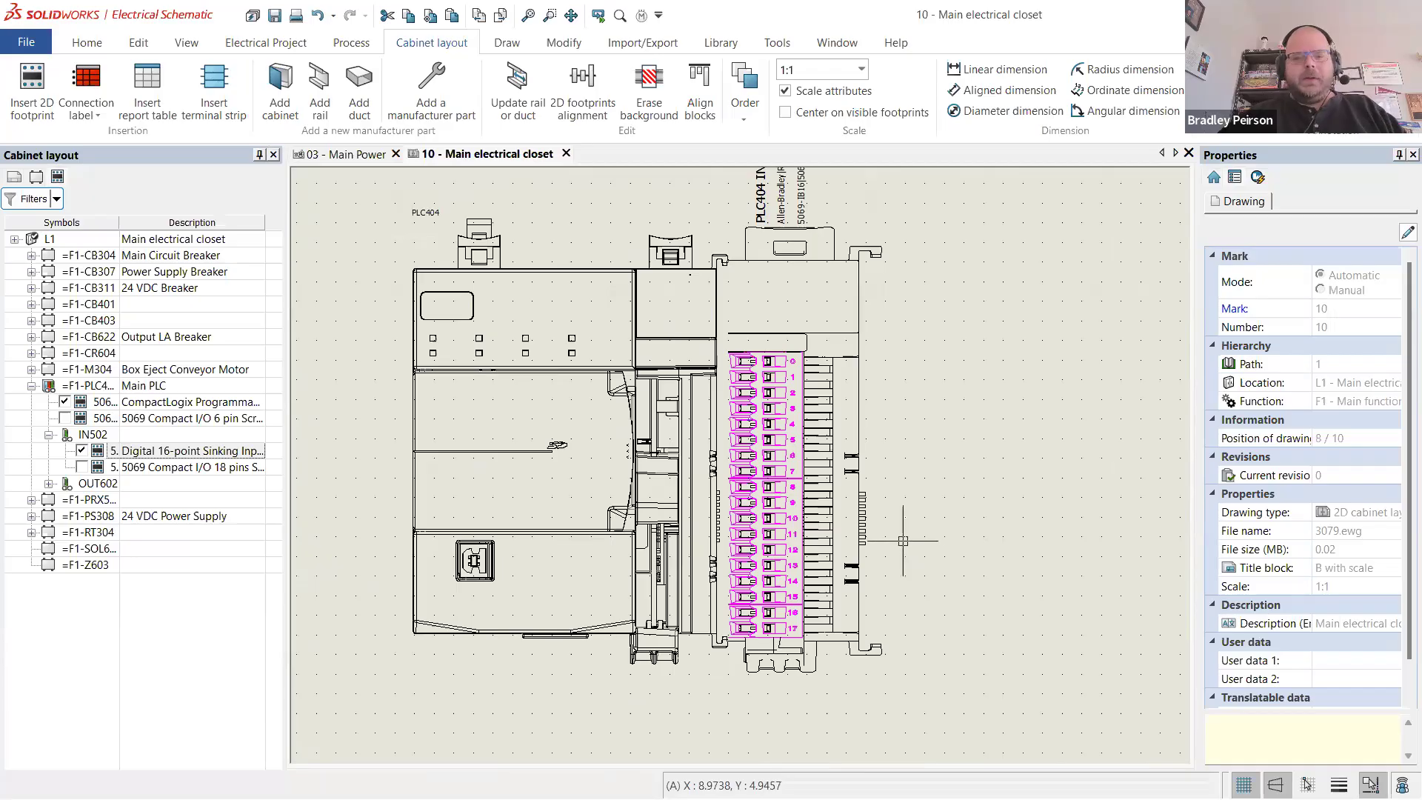
pyautogui.scroll(-2, 804, 433)
pyautogui.scroll(2, 803, 433)
pyautogui.scroll(-2, 830, 460)
pyautogui.scroll(4, 869, 490)
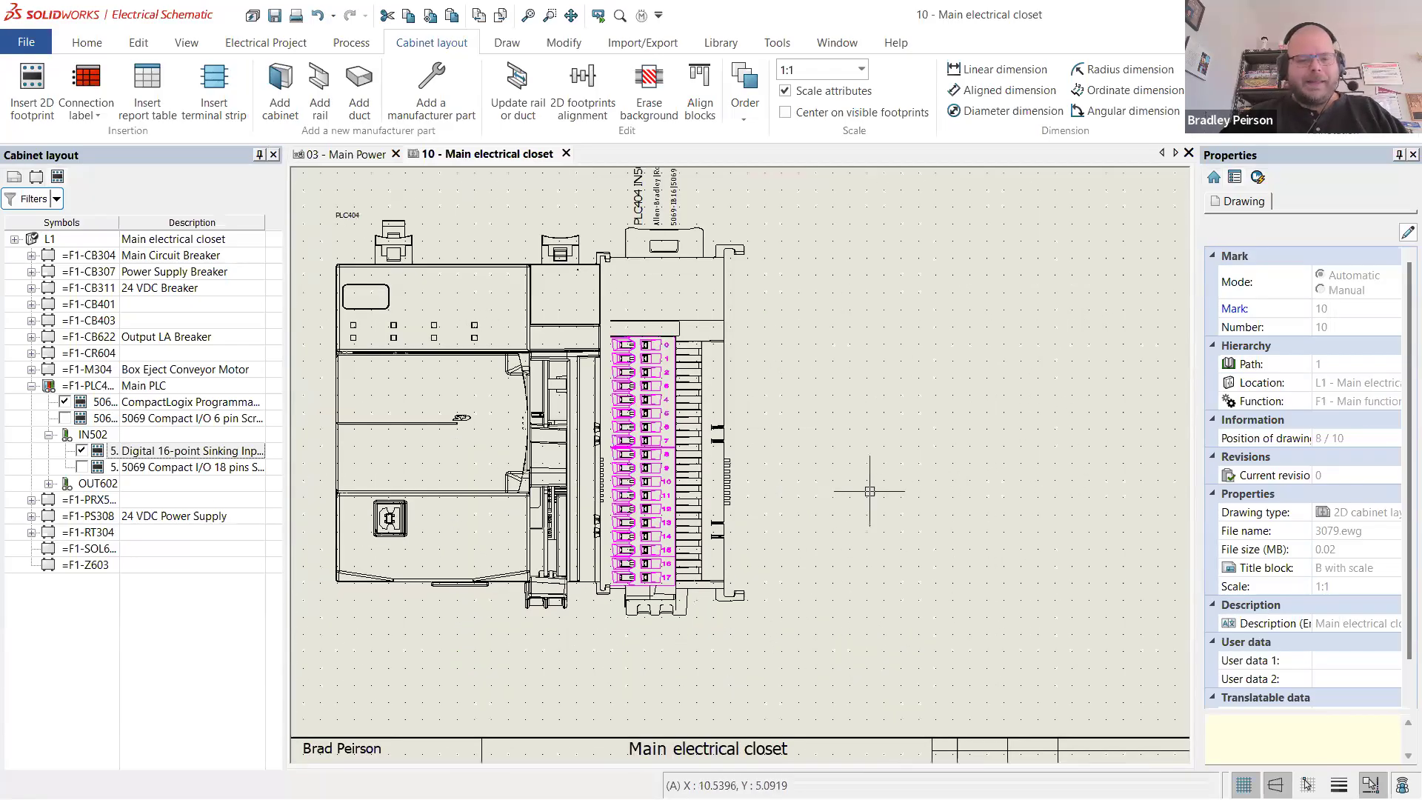
pyautogui.click(48, 483)
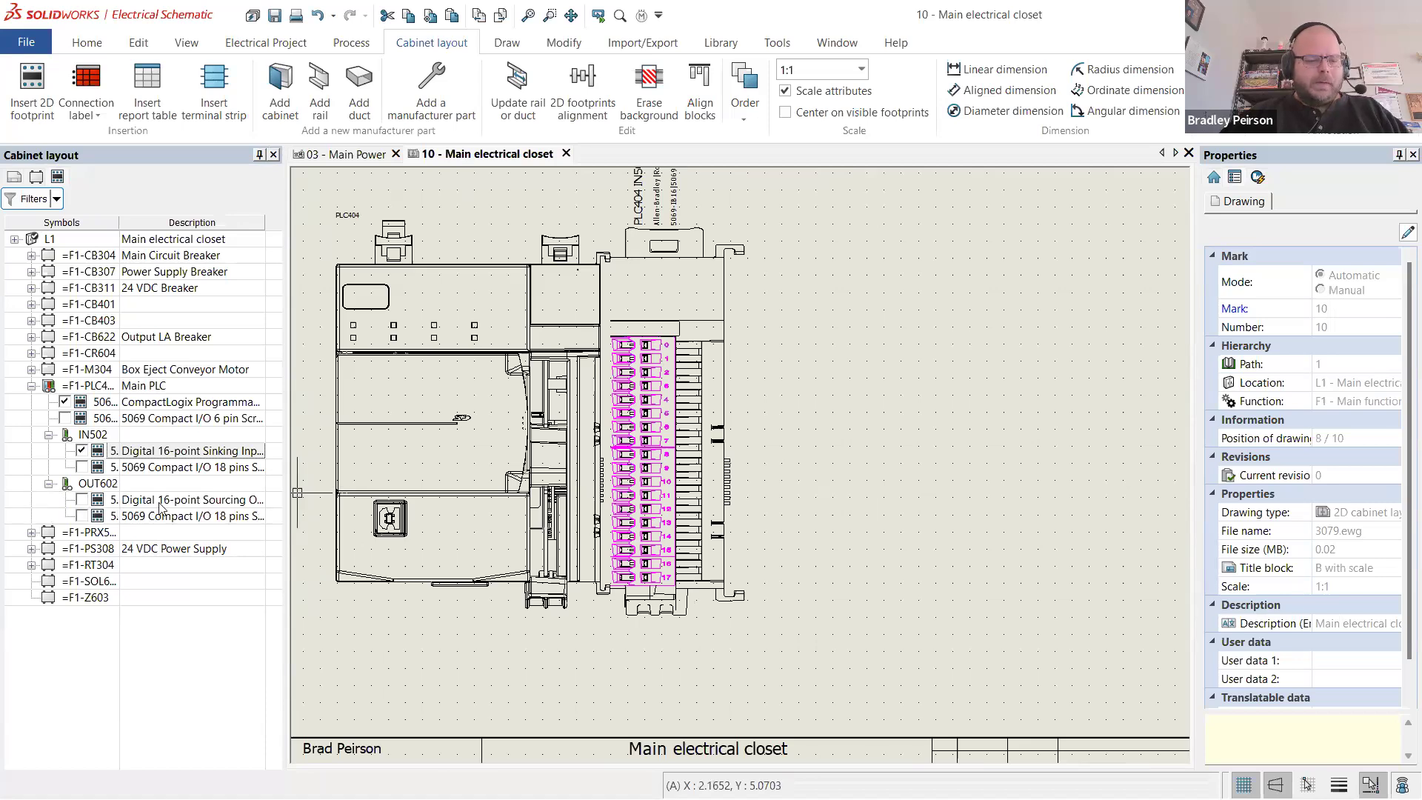
pyautogui.click(83, 500)
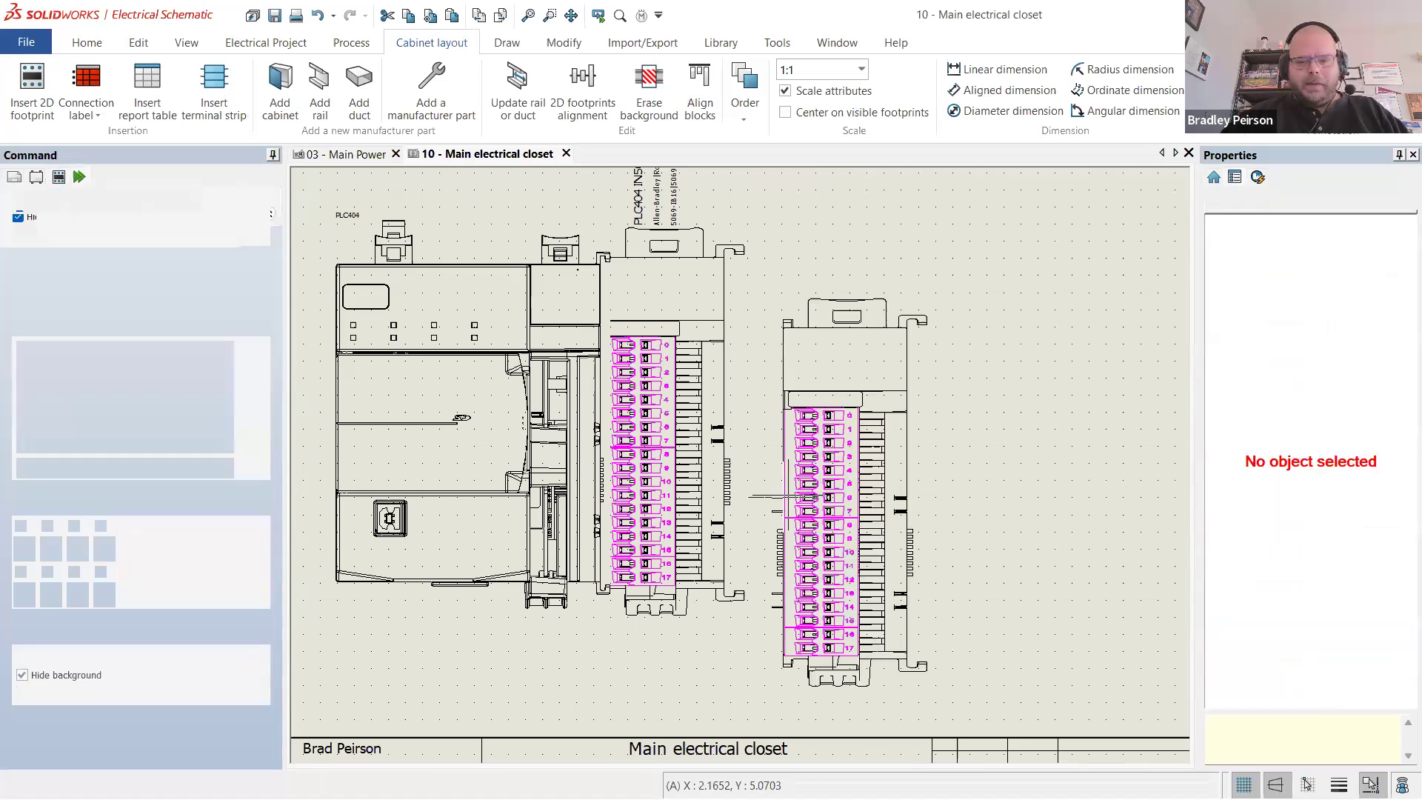
pyautogui.scroll(1, 741, 423)
pyautogui.scroll(5, 744, 428)
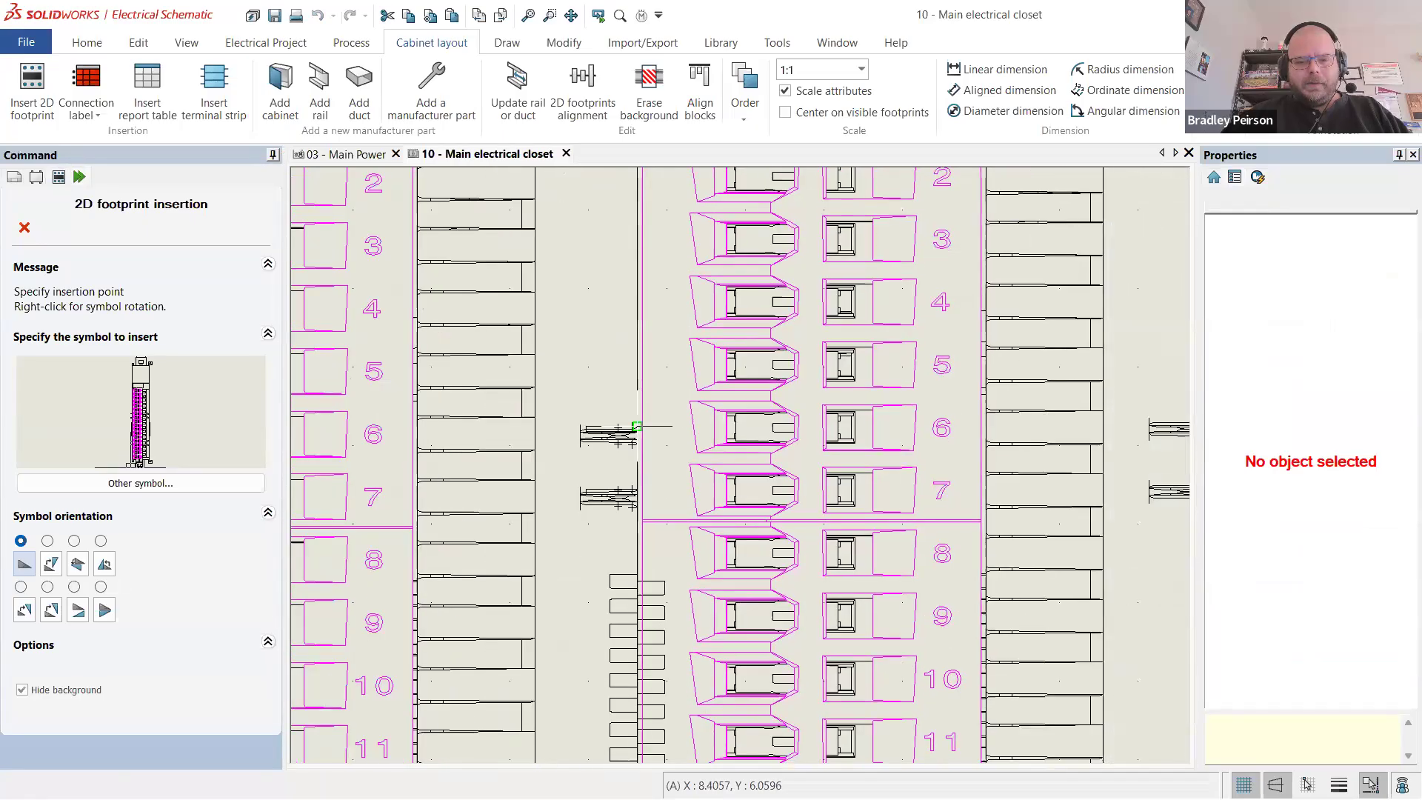
pyautogui.press('Escape')
pyautogui.scroll(-4, 710, 397)
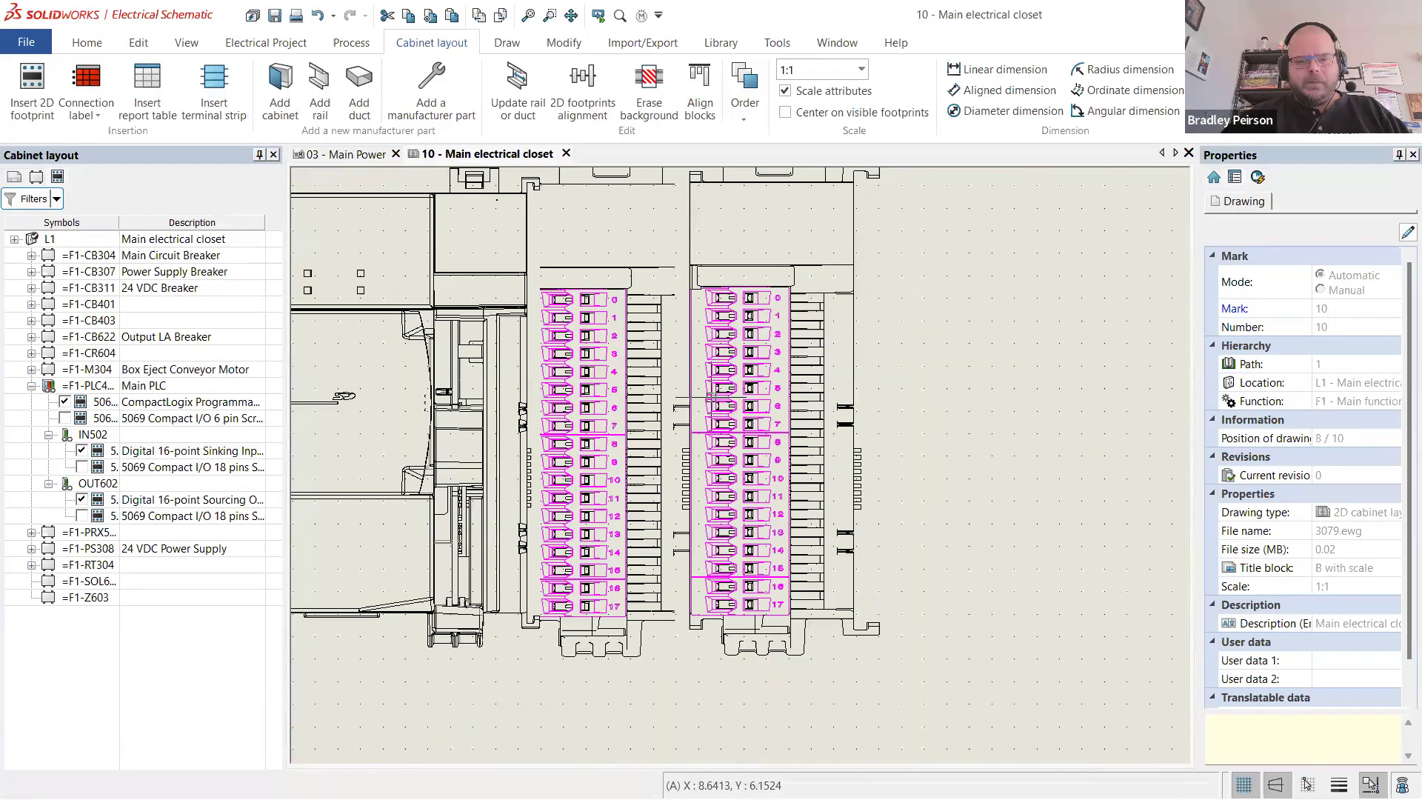
# - Reorder the OUT602 output module footprint with Move below entity, using the IN502 input module as the reference object
pyautogui.scroll(-1, 710, 397)
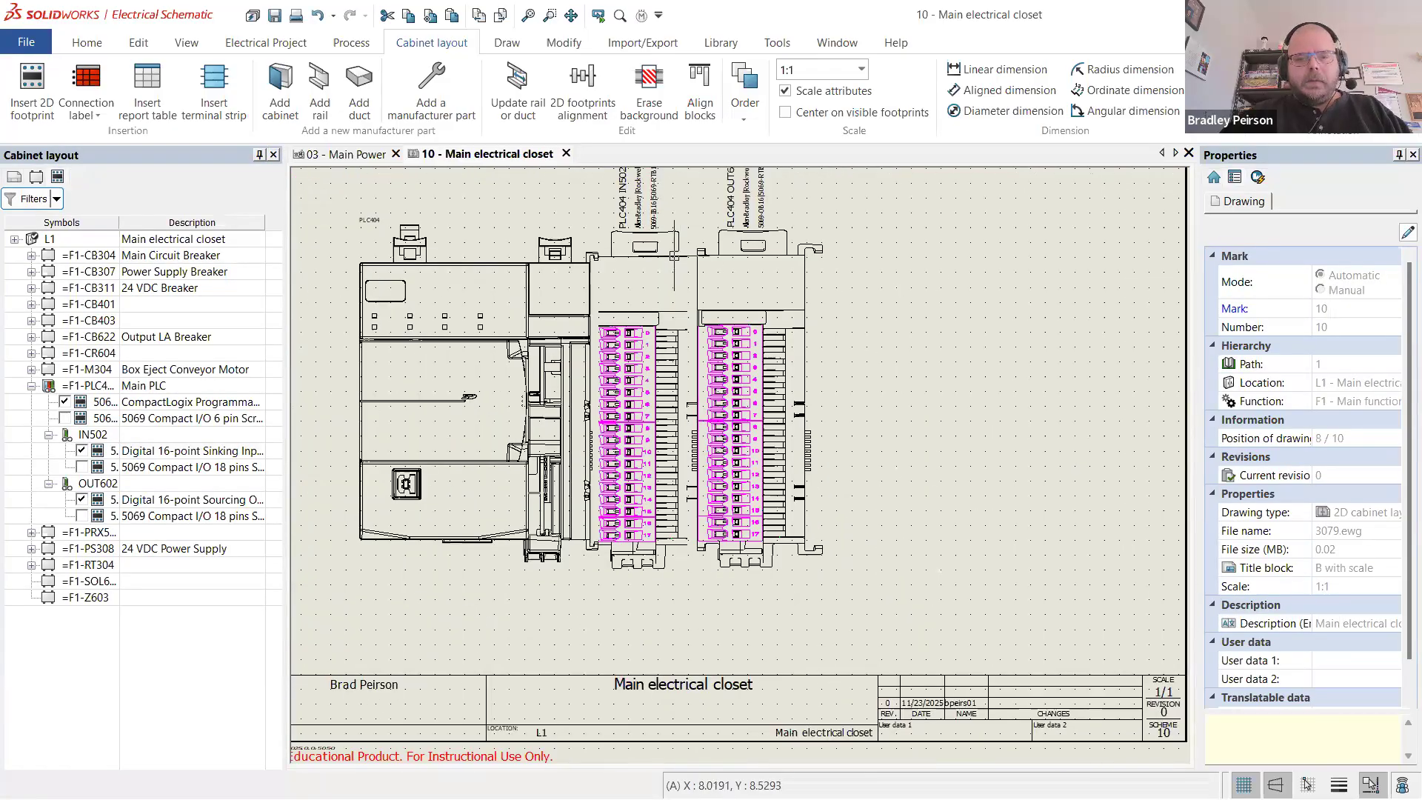
pyautogui.click(818, 250)
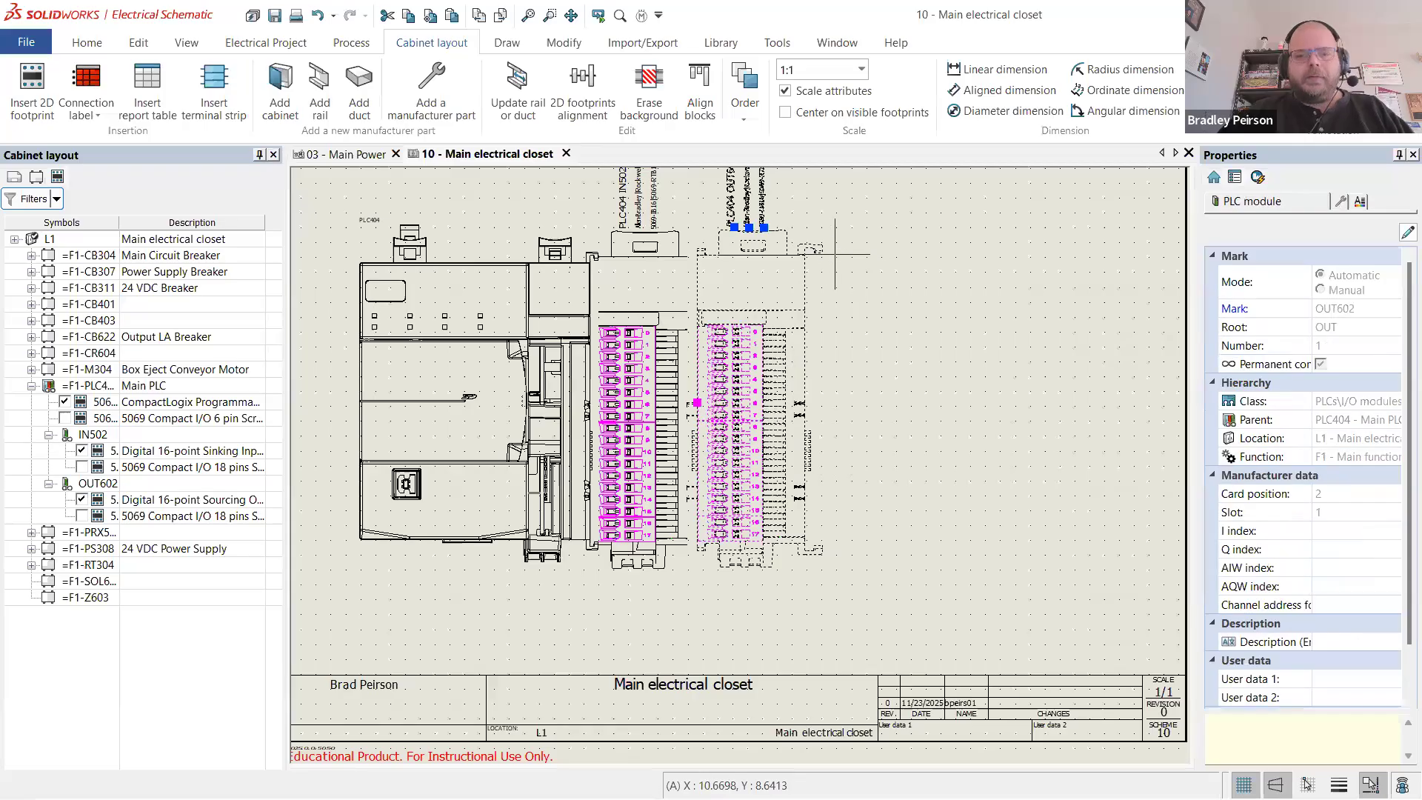
pyautogui.click(749, 117)
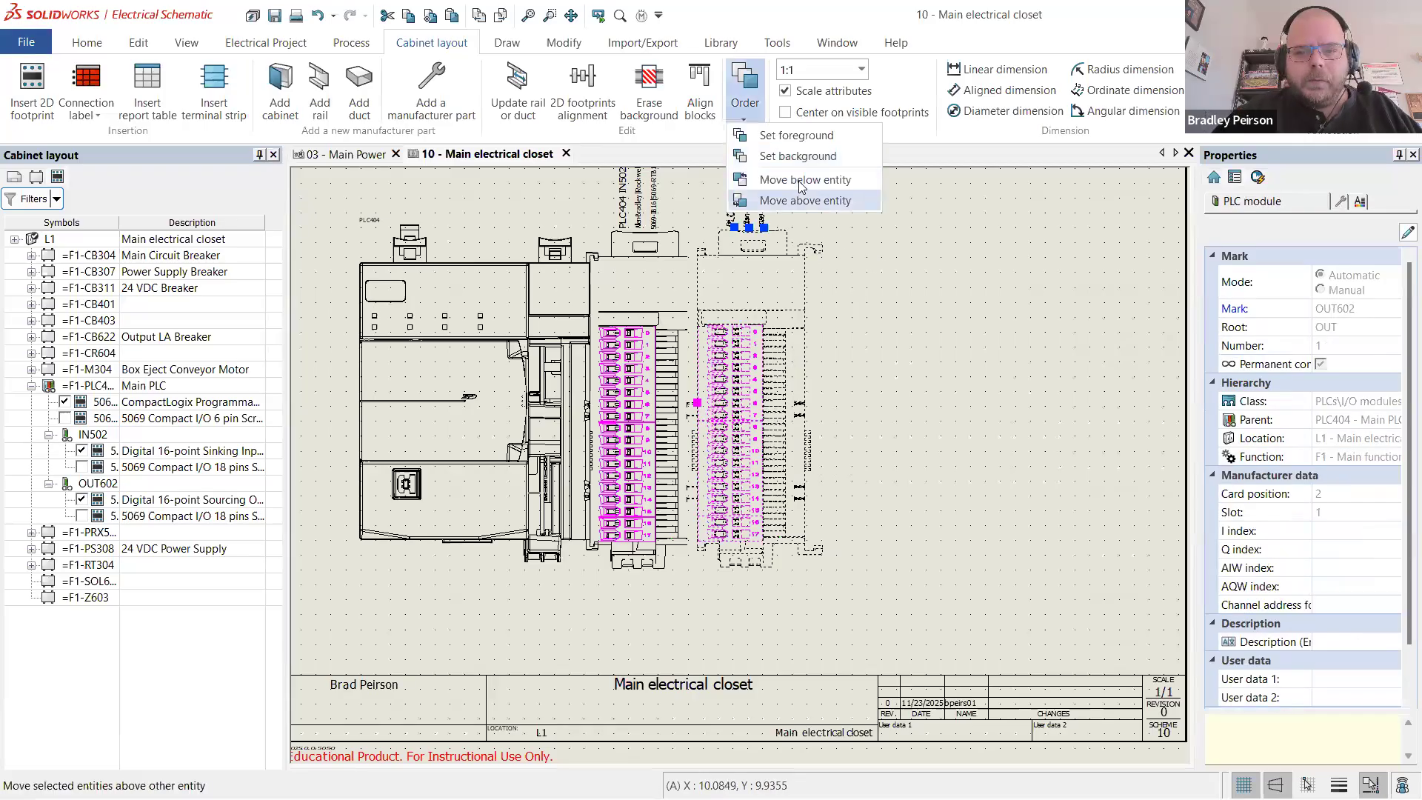
pyautogui.click(796, 199)
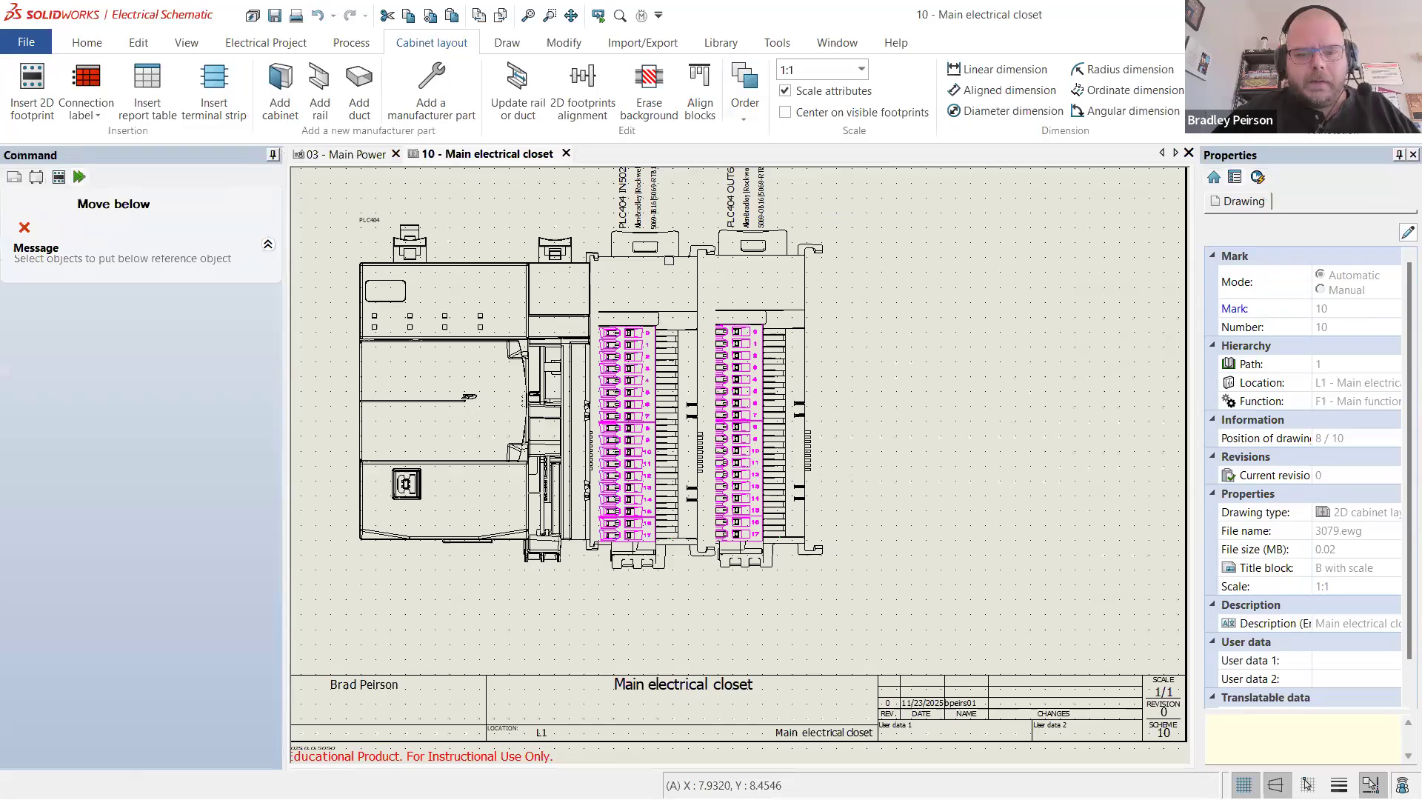
pyautogui.press('Escape')
# - Move the CompactLogix controller and both I/O module footprints together to the right, toward the center of the sheet
pyautogui.scroll(-3, 685, 287)
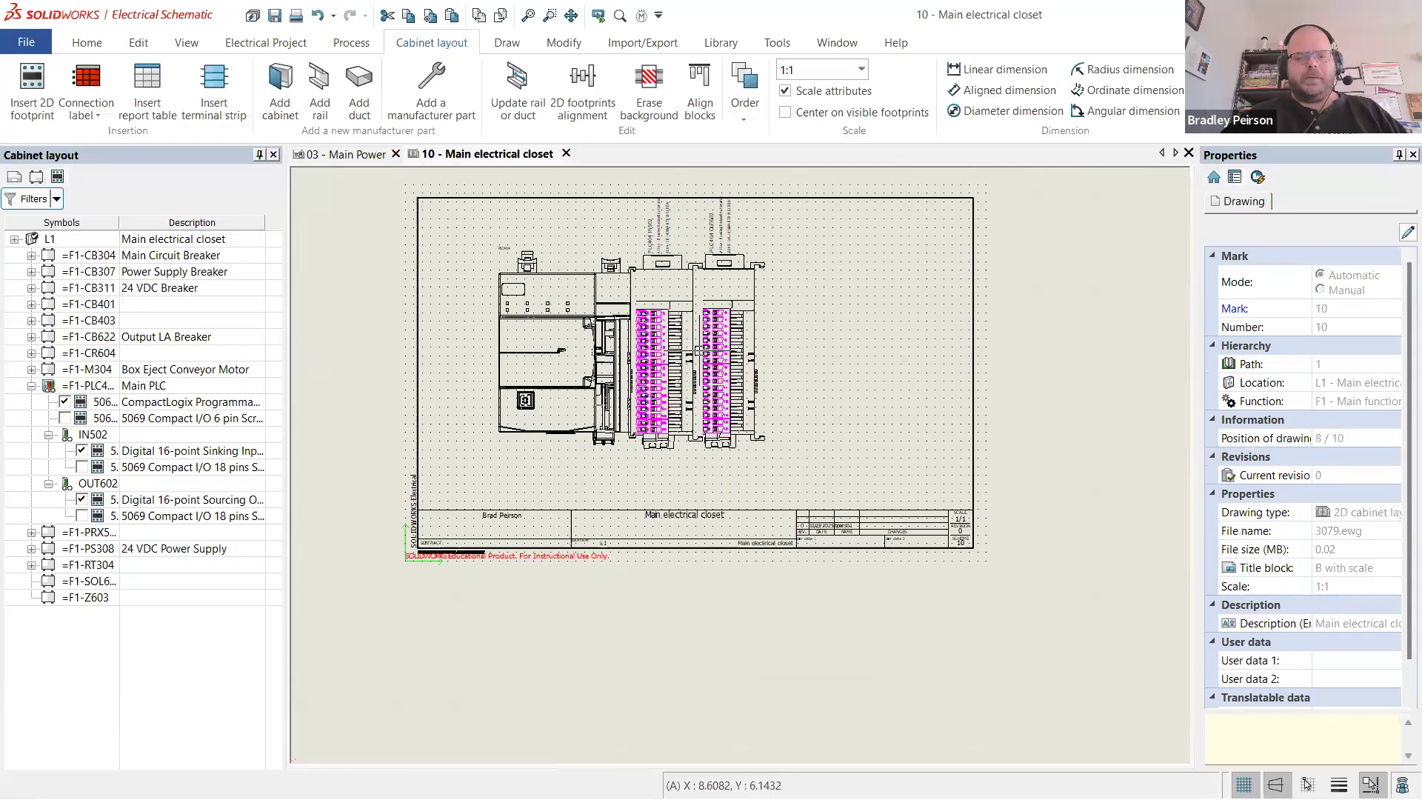
pyautogui.scroll(1, 571, 367)
pyautogui.click(531, 334)
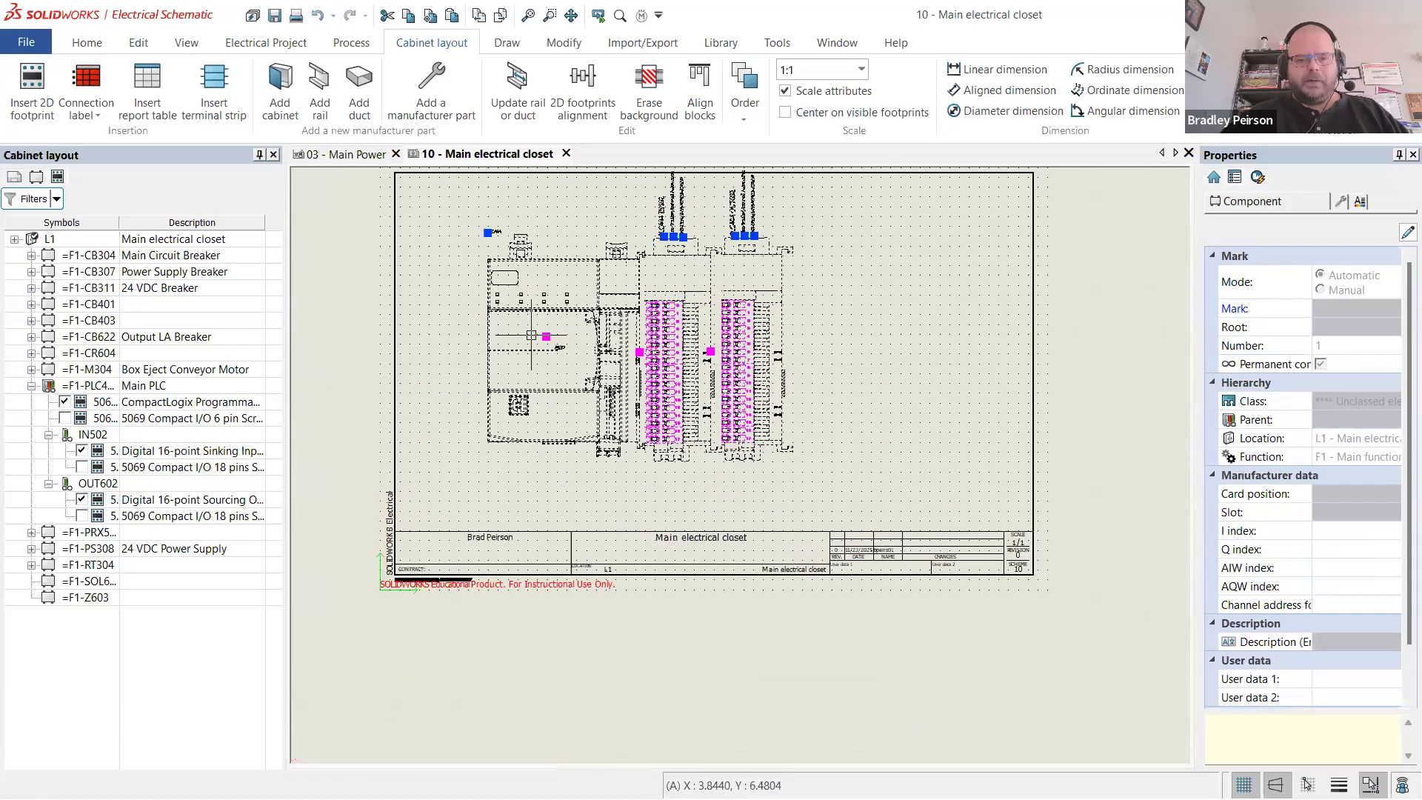
pyautogui.moveTo(1133, 493); pyautogui.dragTo(701, 393)
pyautogui.click(639, 379)
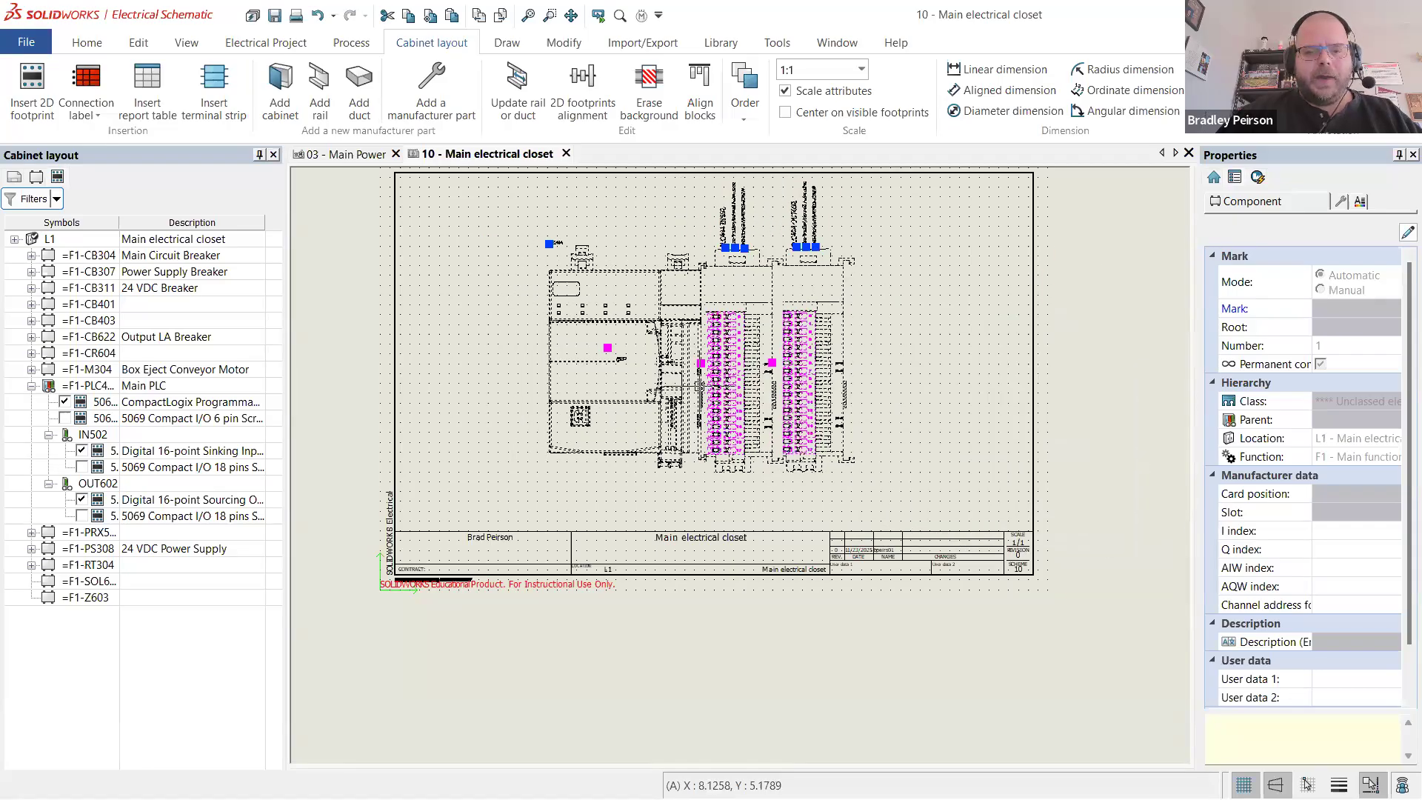
pyautogui.press('Escape')
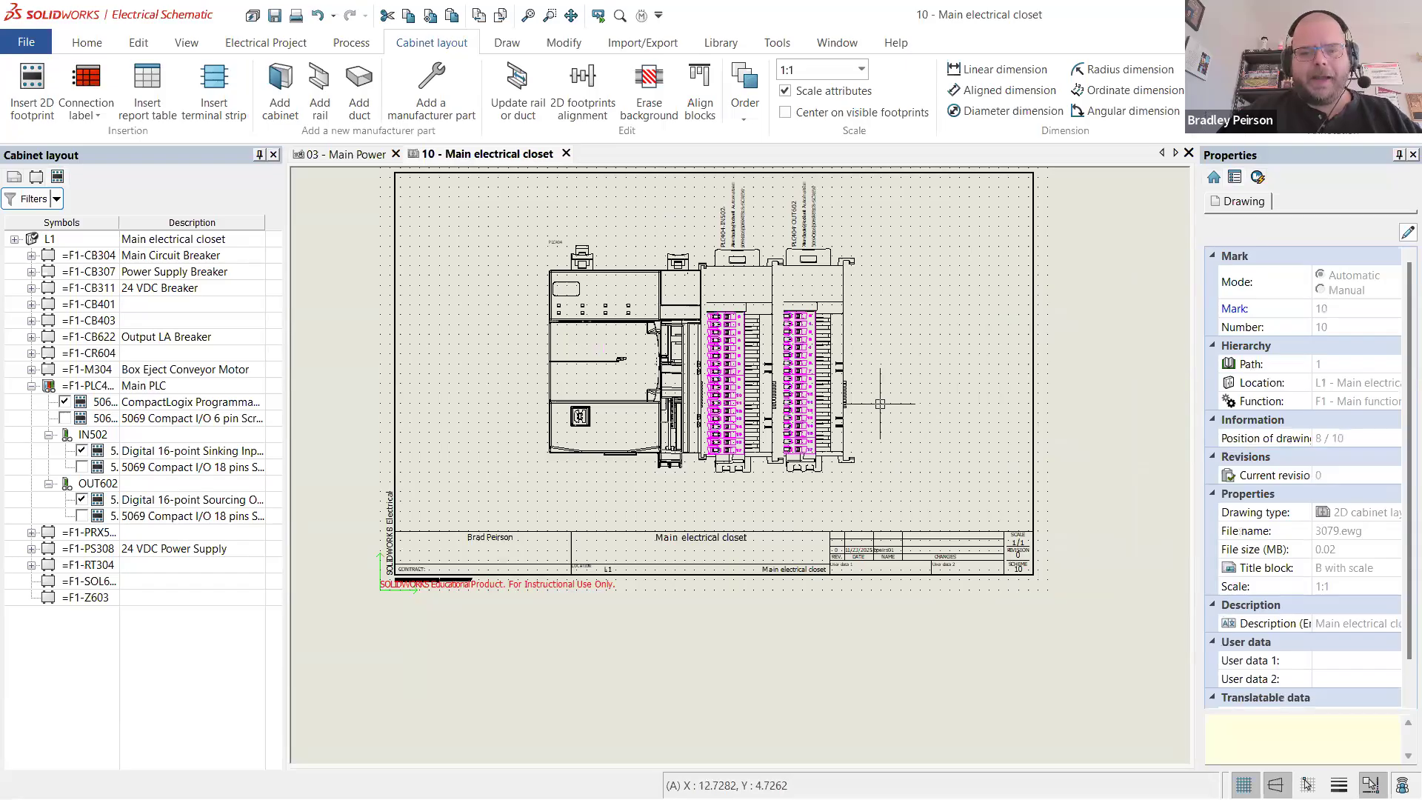
pyautogui.scroll(3, 737, 256)
pyautogui.scroll(1, 735, 257)
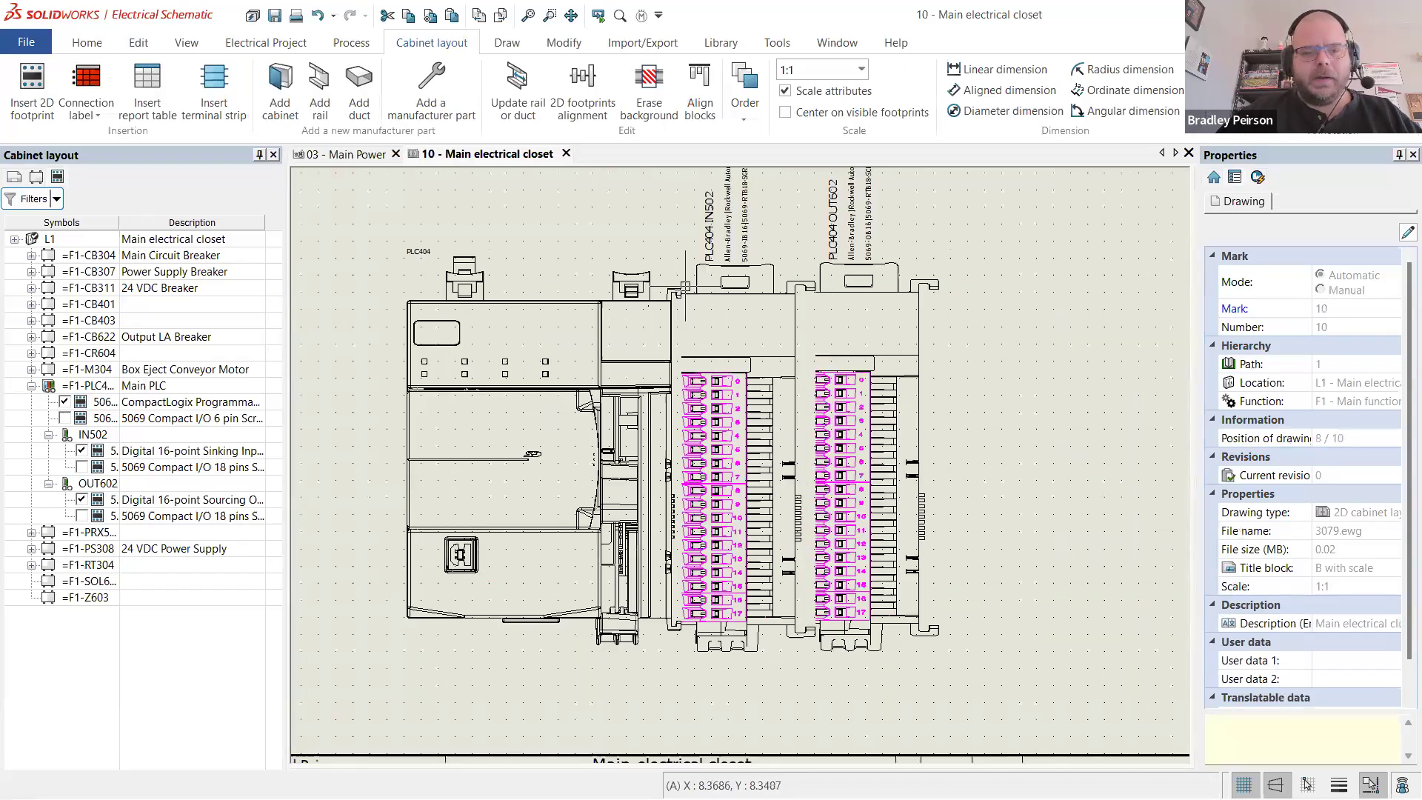
pyautogui.rightClick(566, 303)
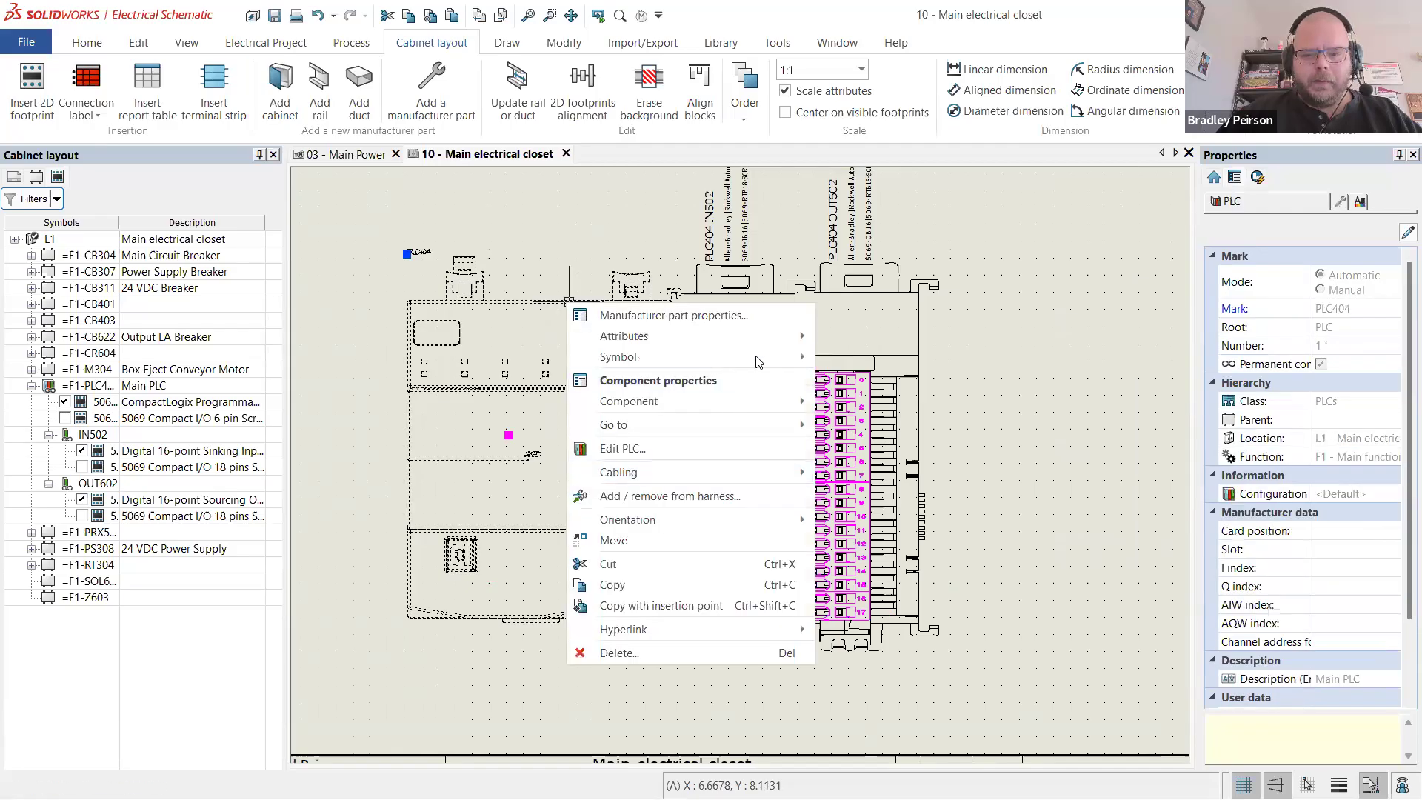
pyautogui.press('Escape')
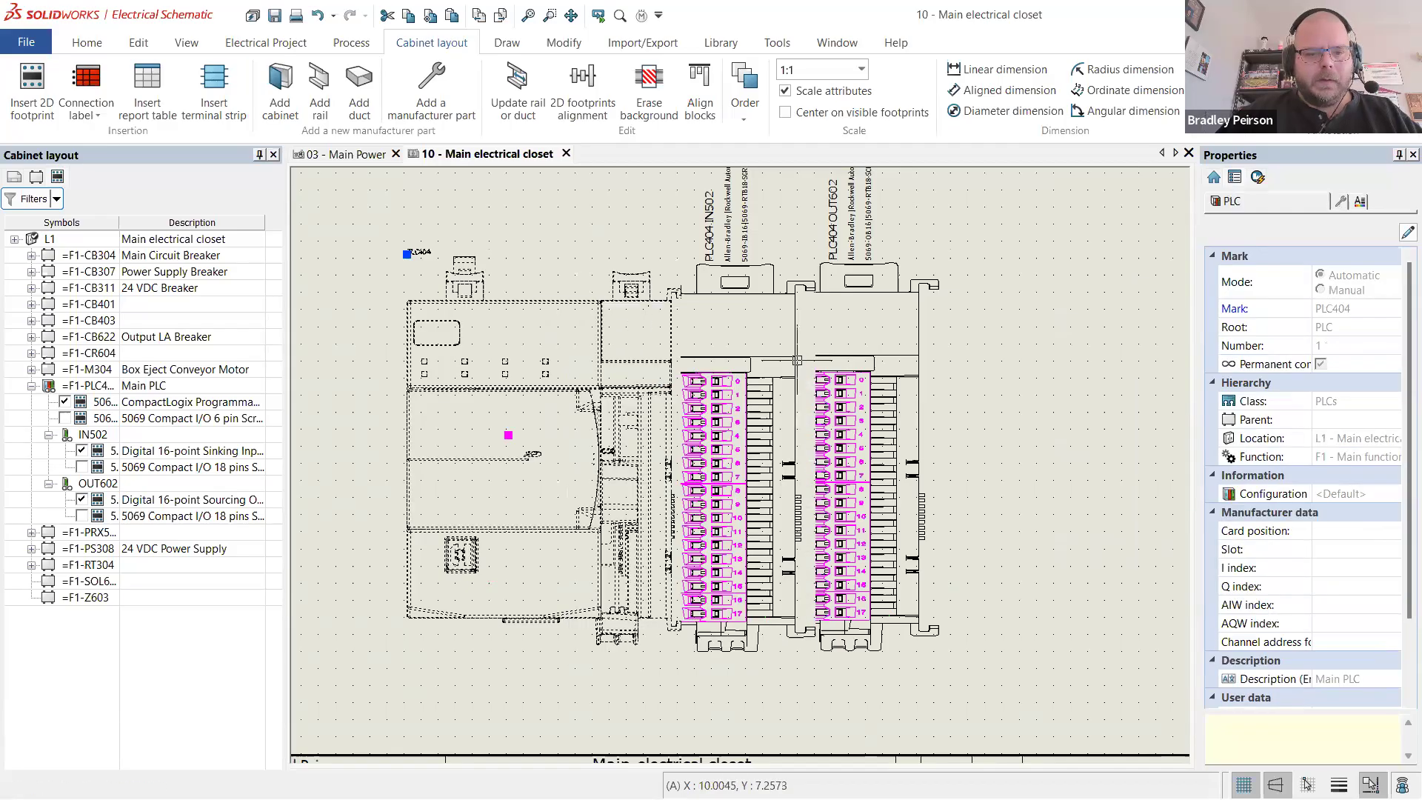
pyautogui.press('Escape')
# - Examine the mark, manufacturer and part number labels above the IN502 and OUT602 module footprints and the overall sheet layout
pyautogui.scroll(-2, 732, 309)
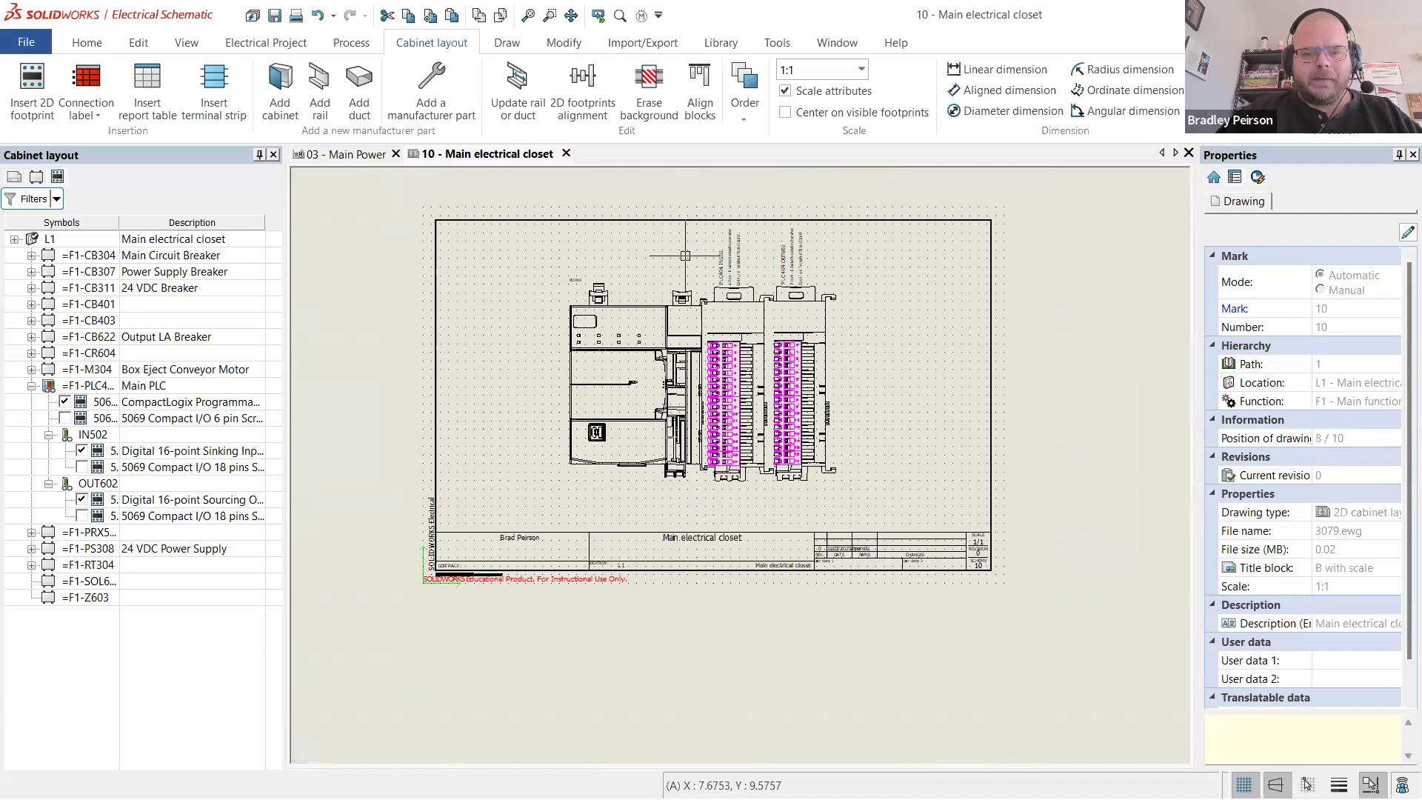
pyautogui.scroll(4, 763, 248)
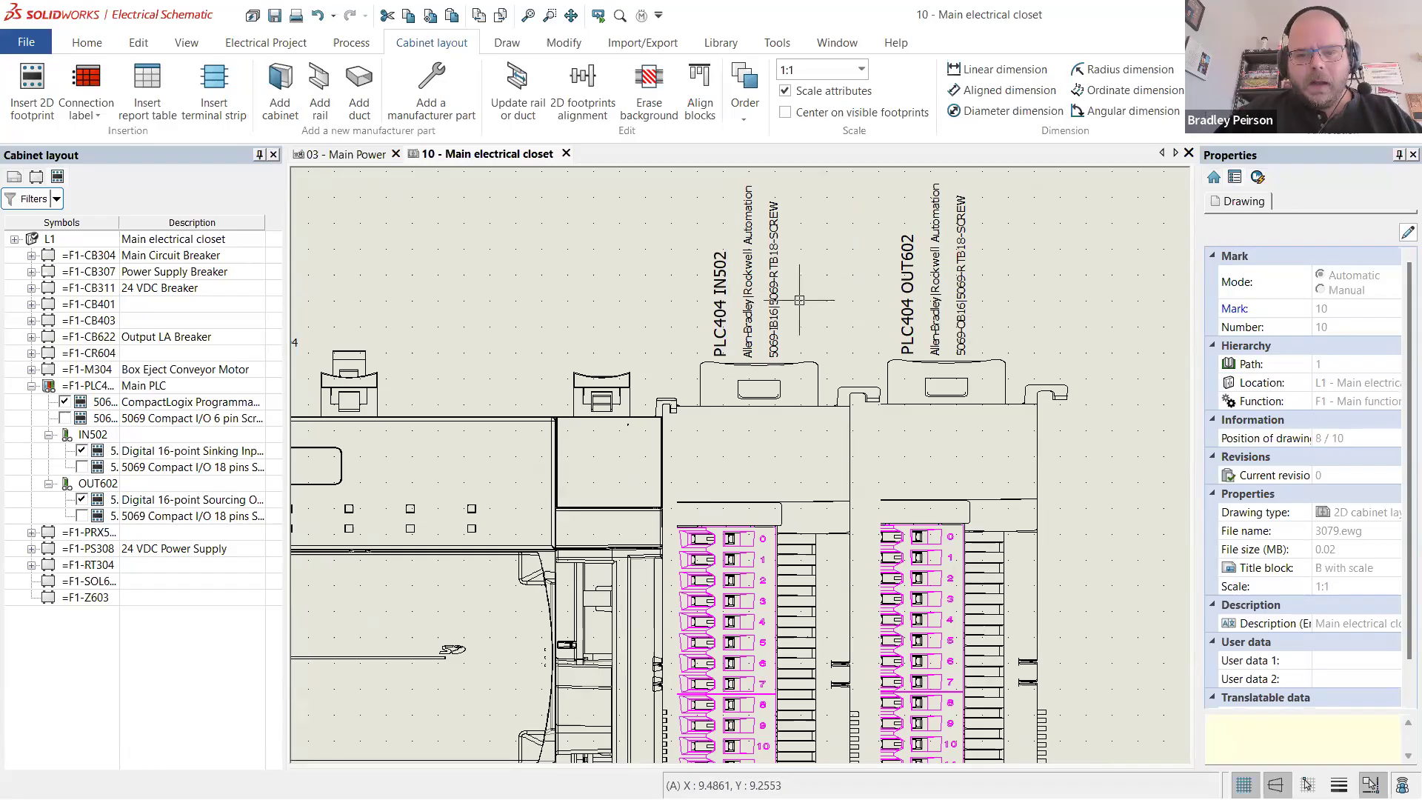
pyautogui.scroll(-1, 798, 300)
pyautogui.scroll(1, 798, 296)
pyautogui.scroll(1, 796, 262)
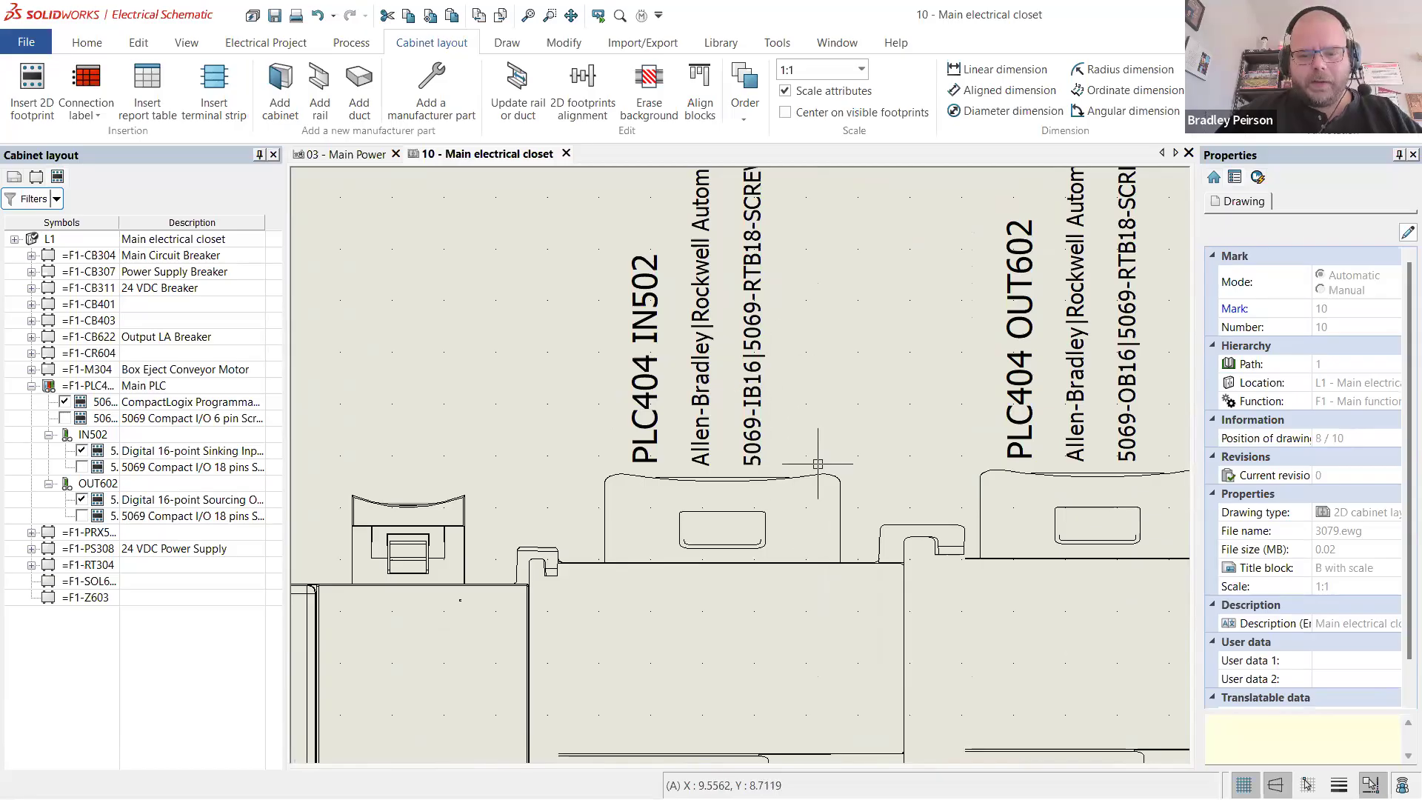
pyautogui.scroll(-1, 748, 352)
pyautogui.scroll(1, 755, 304)
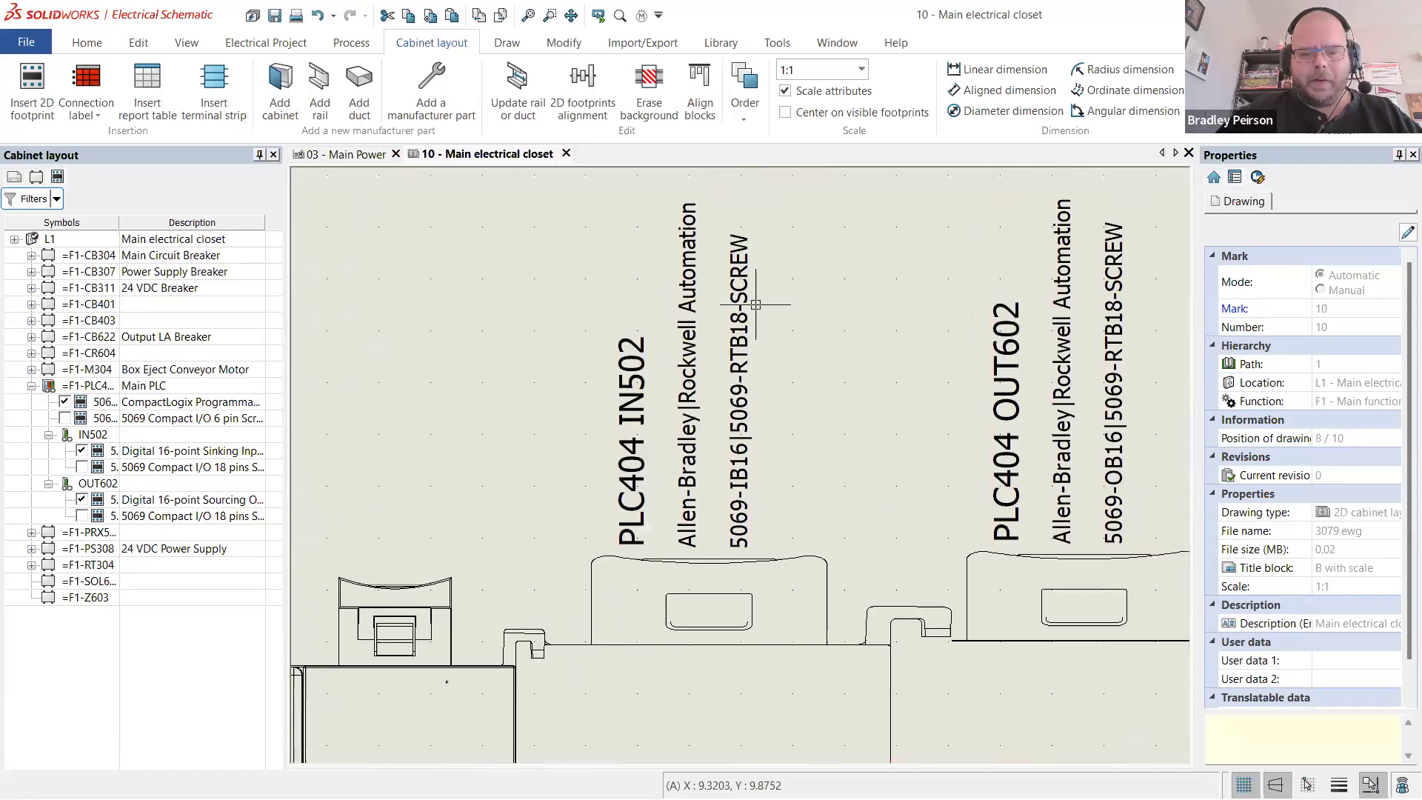
pyautogui.scroll(1, 851, 394)
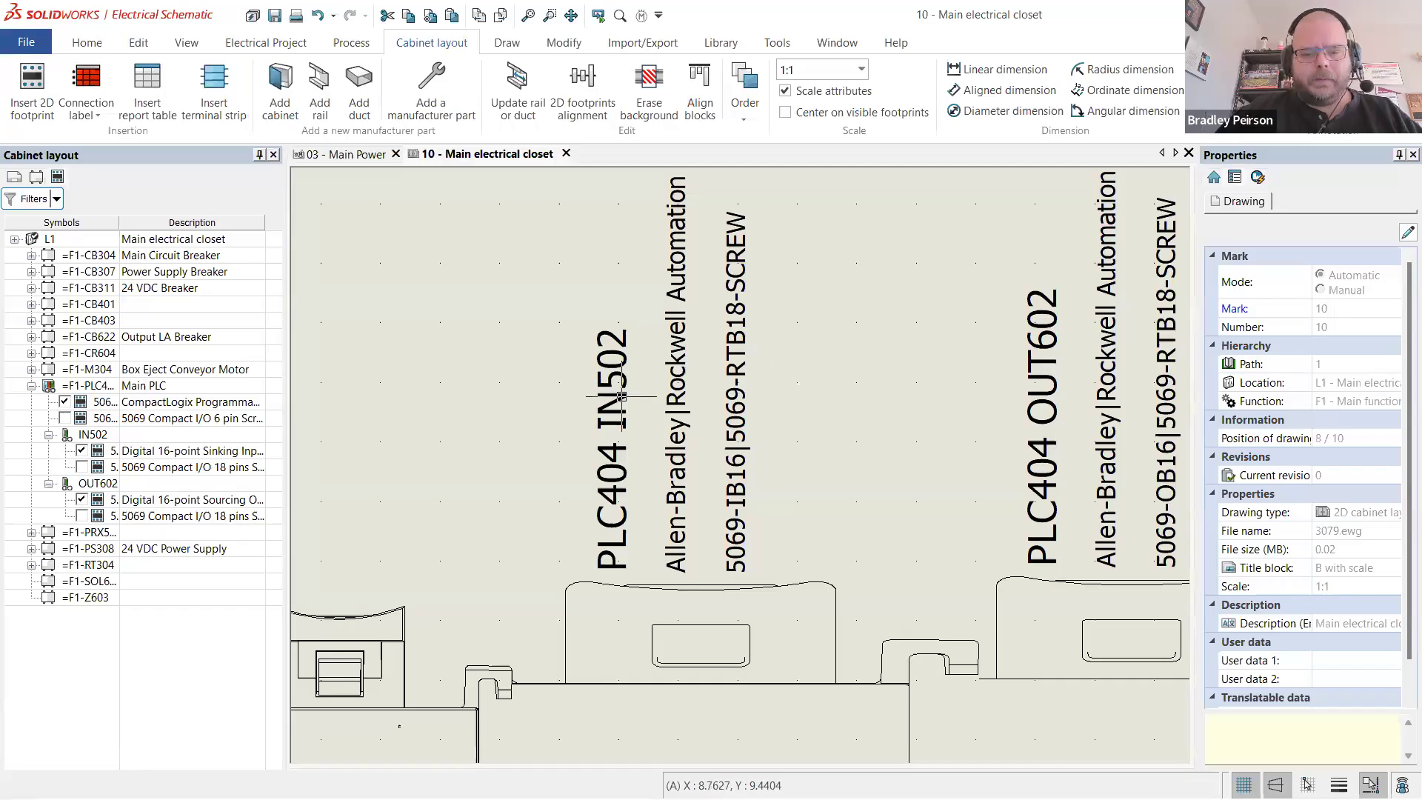
pyautogui.scroll(-4, 615, 373)
pyautogui.scroll(-2, 615, 374)
pyautogui.scroll(3, 635, 506)
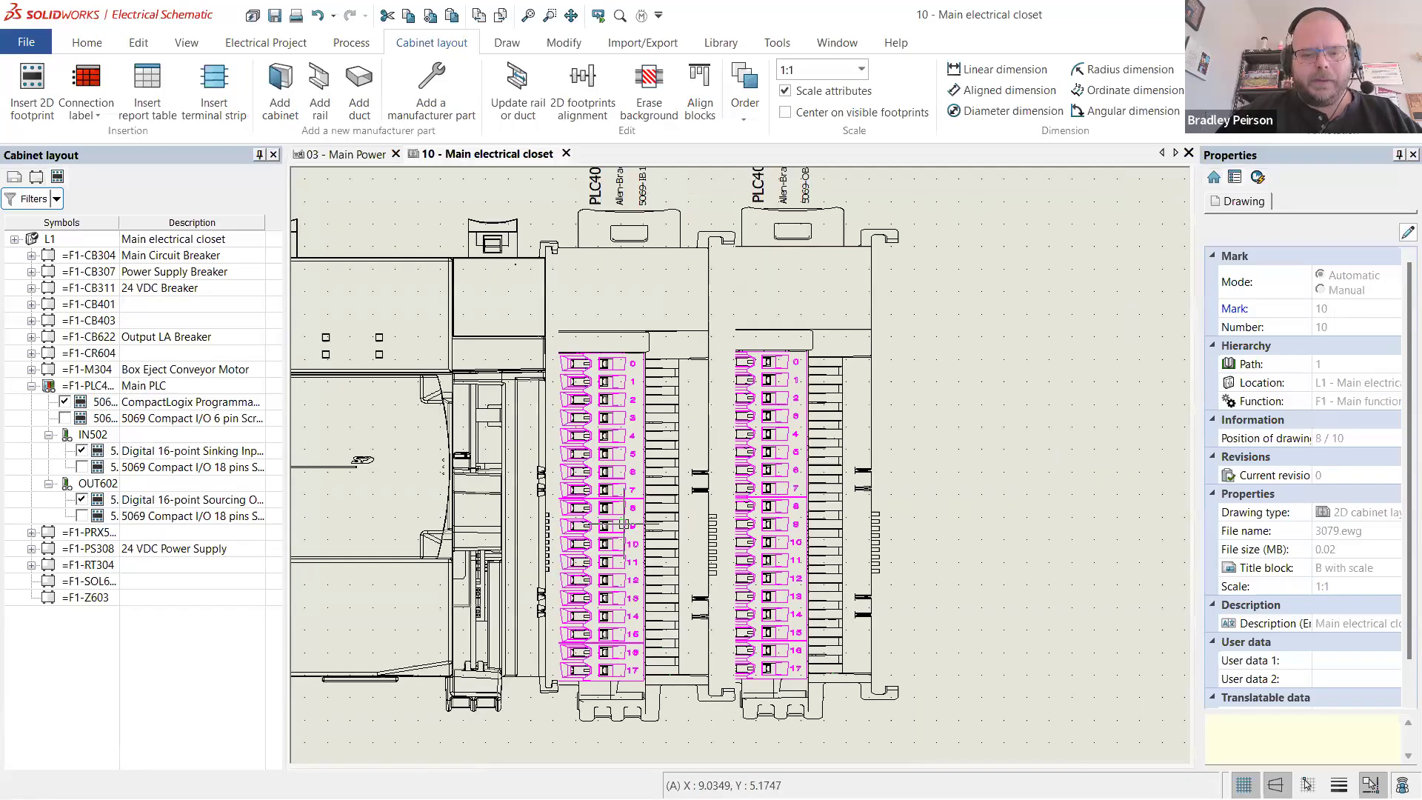
pyautogui.scroll(-3, 740, 526)
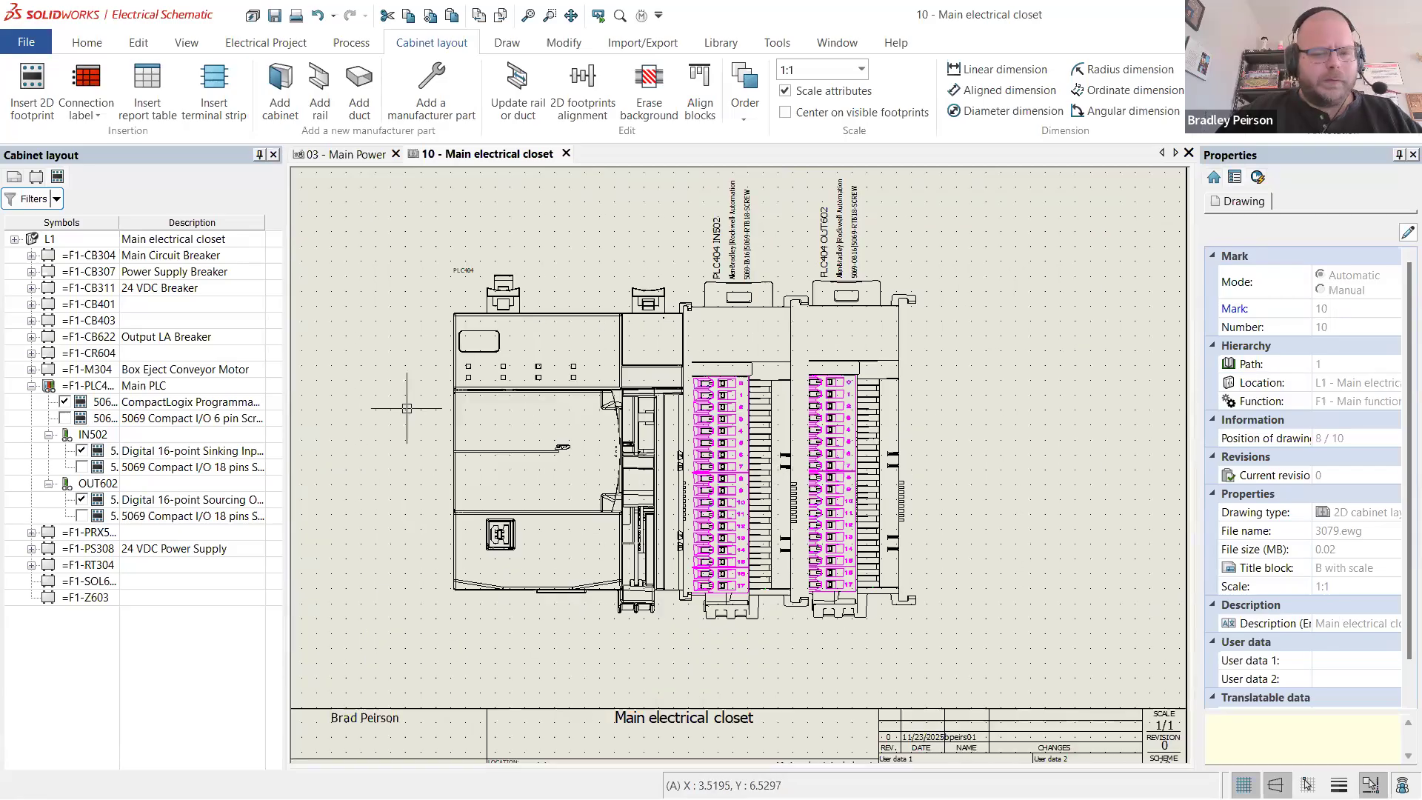
pyautogui.scroll(-3, 662, 303)
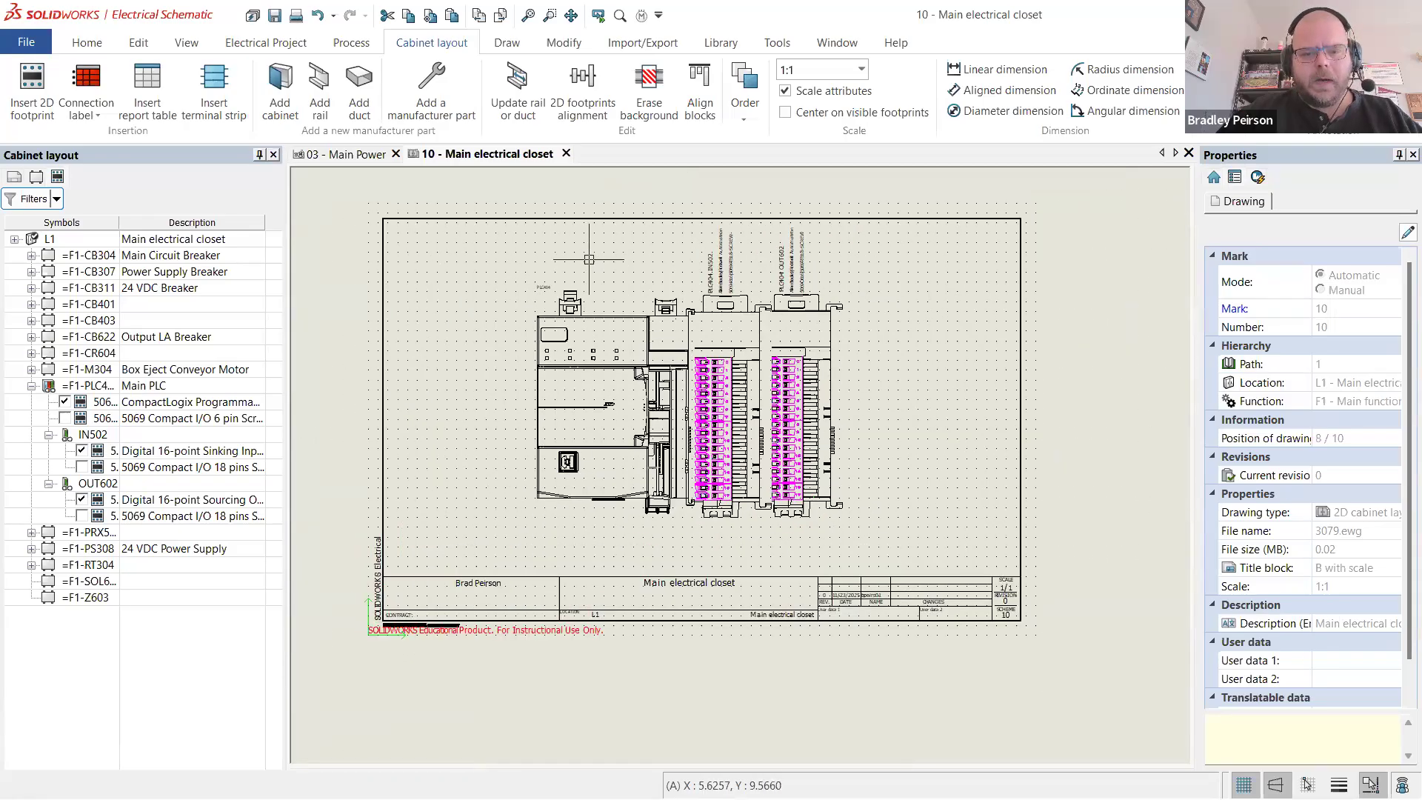
# - Open the manufacturer part library and find the Allen-Bradley 5069-IB16 Digital 16-point Sinking Input Module among the PLC I/O modules
pyautogui.click(720, 42)
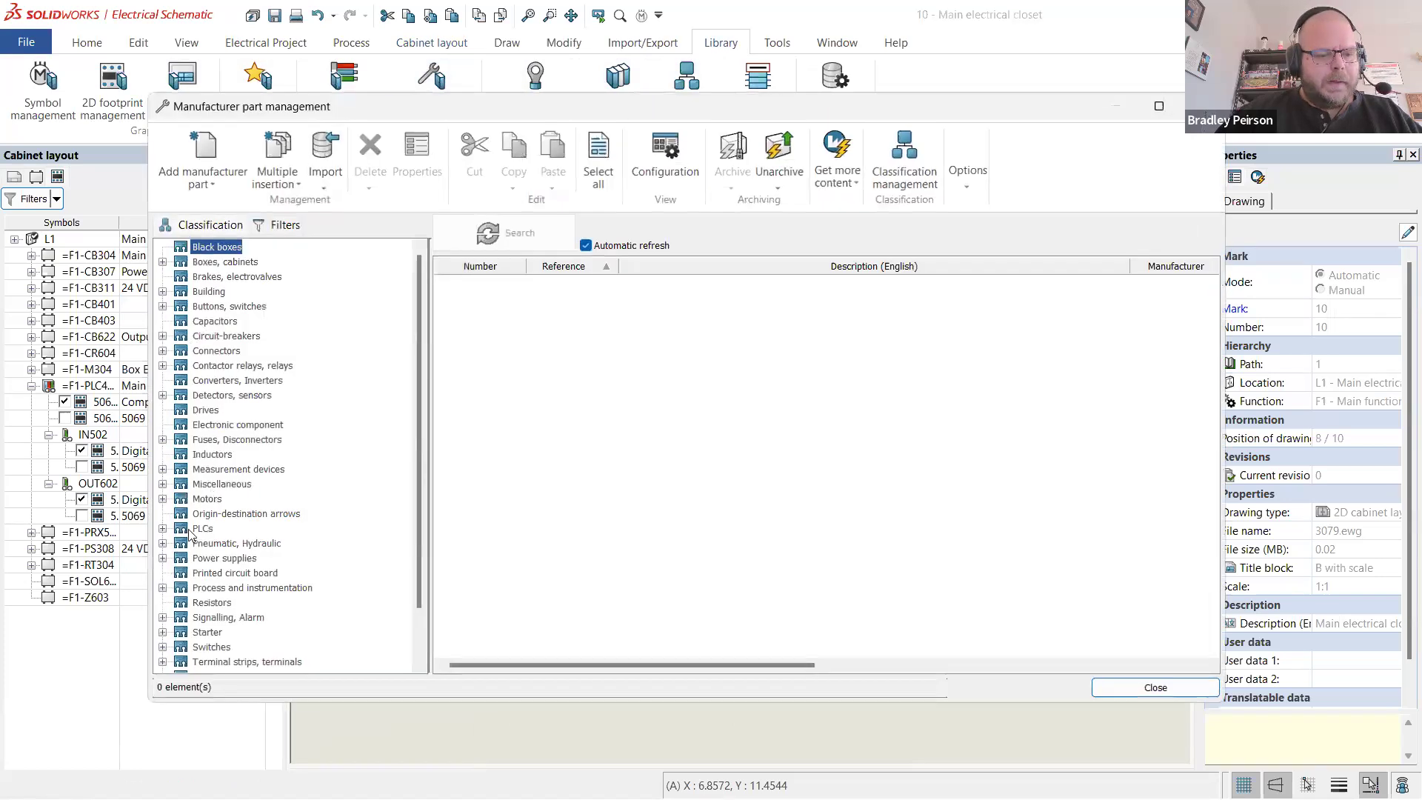
pyautogui.click(202, 528)
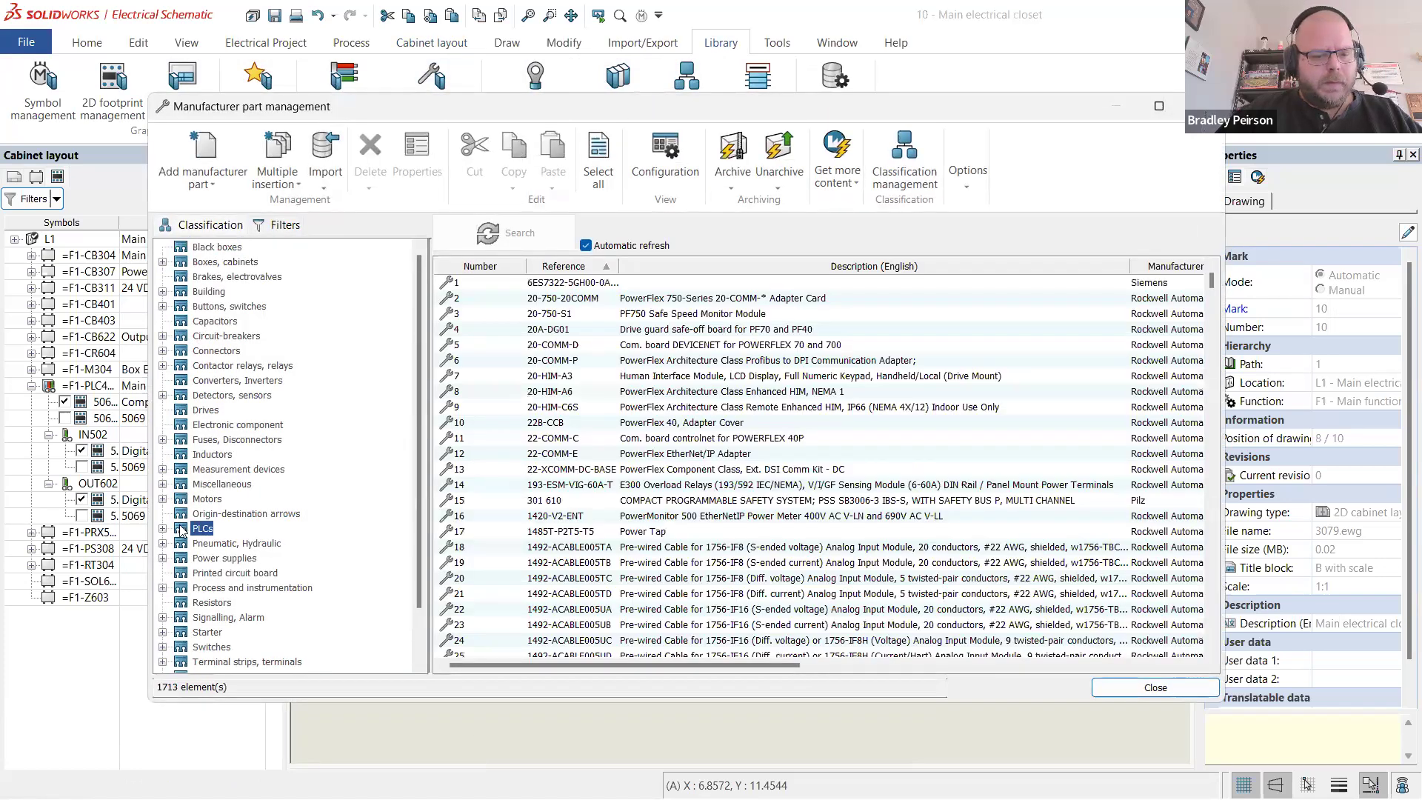
pyautogui.click(162, 529)
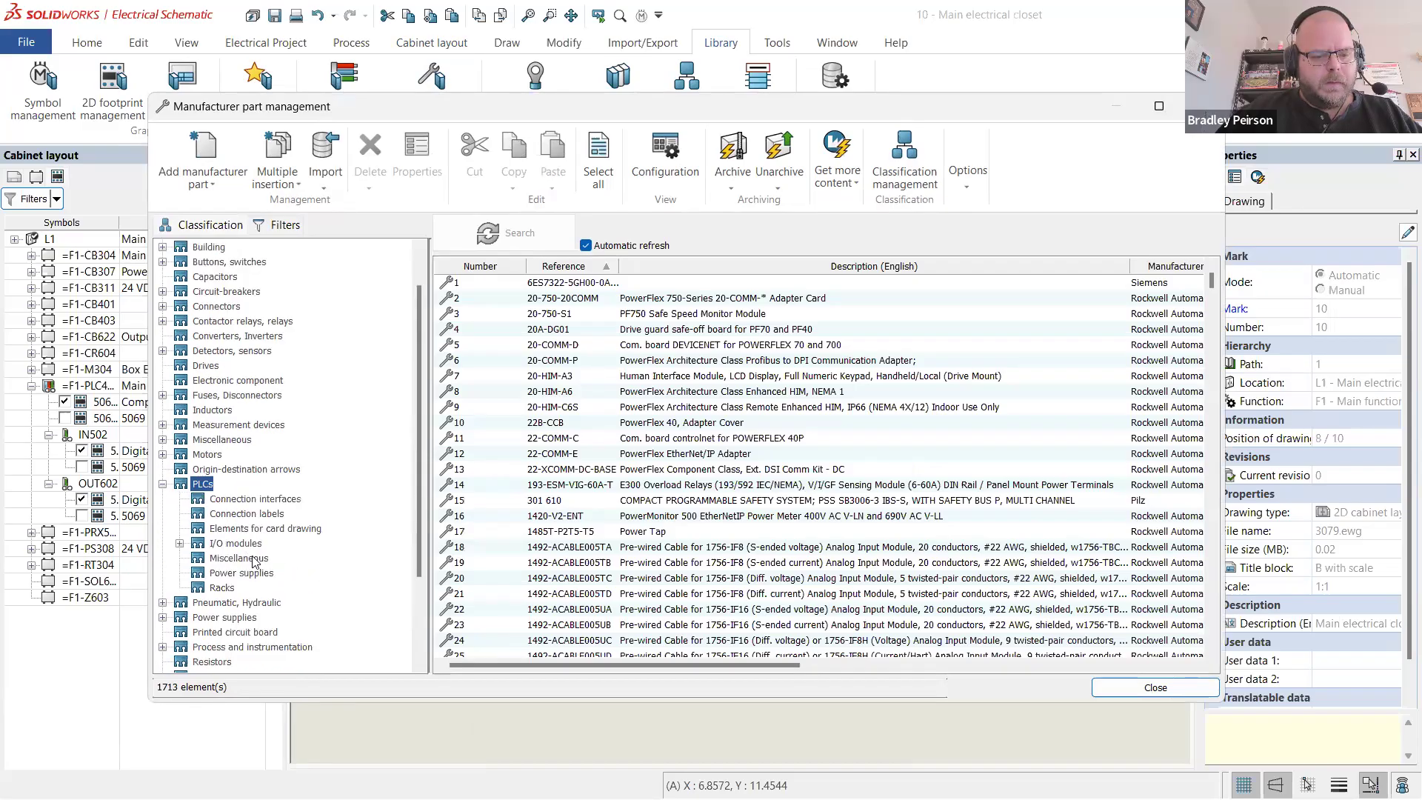
pyautogui.click(236, 542)
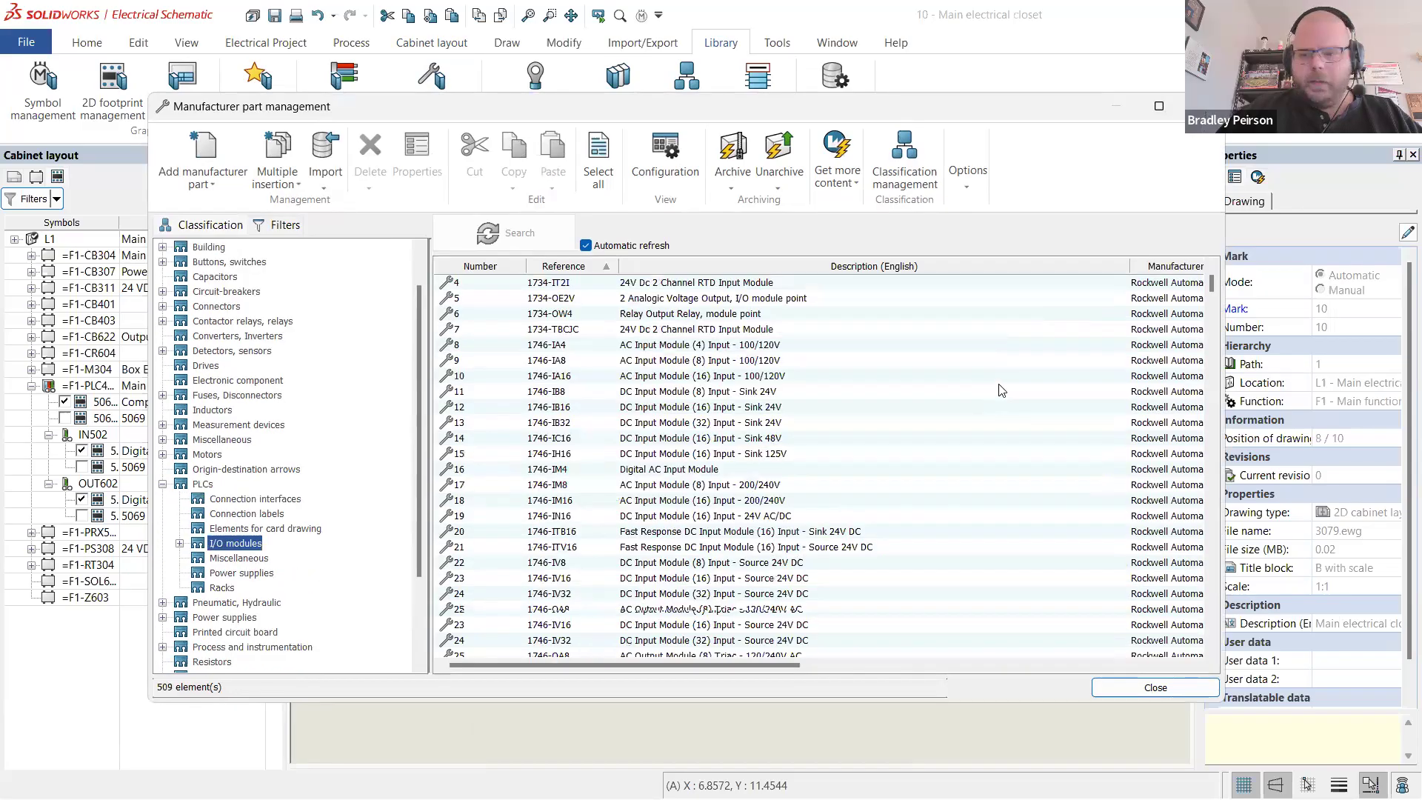
pyautogui.moveTo(1210, 293); pyautogui.dragTo(1221, 566)
pyautogui.moveTo(1224, 420); pyautogui.dragTo(1219, 404)
pyautogui.scroll(-2, 1034, 442)
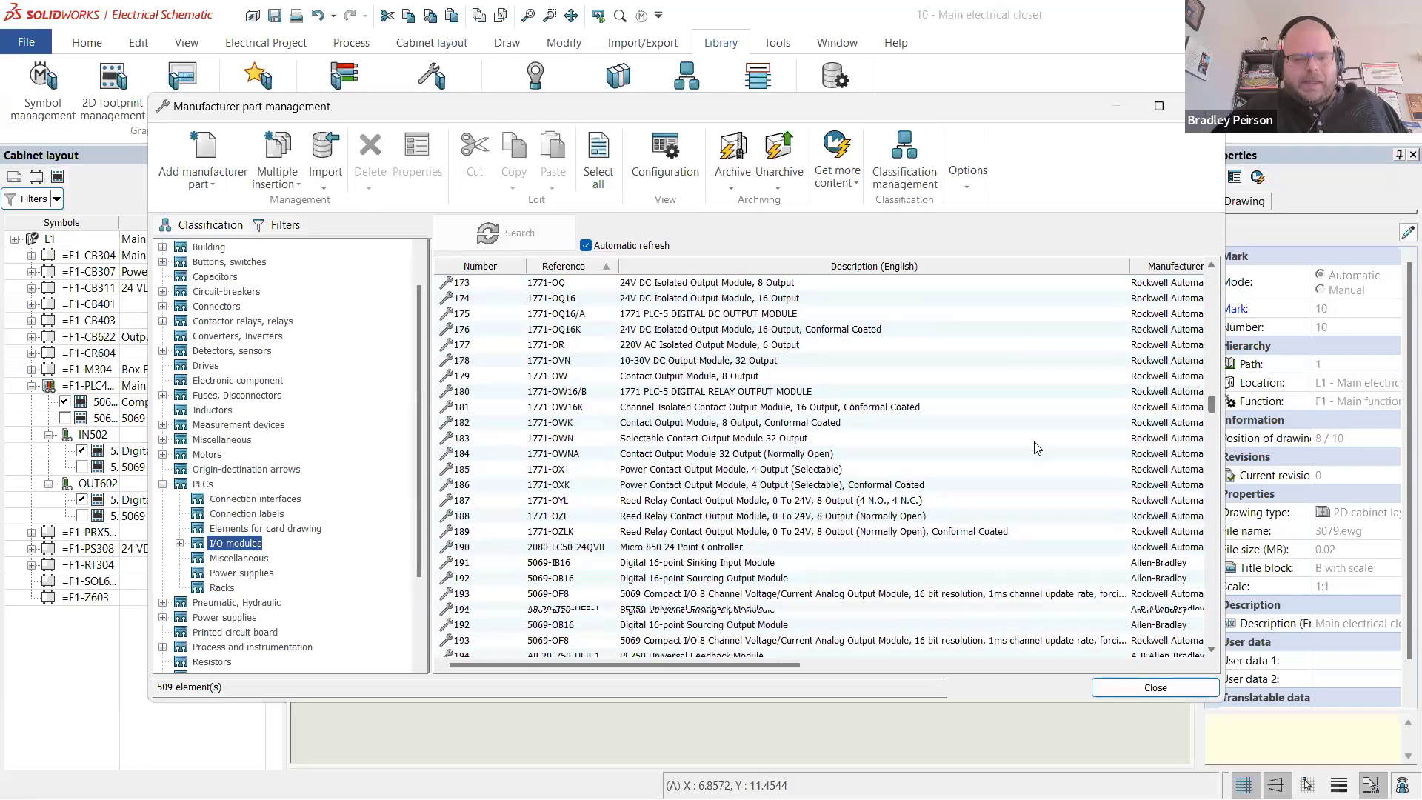
pyautogui.scroll(-2, 759, 460)
pyautogui.click(570, 473)
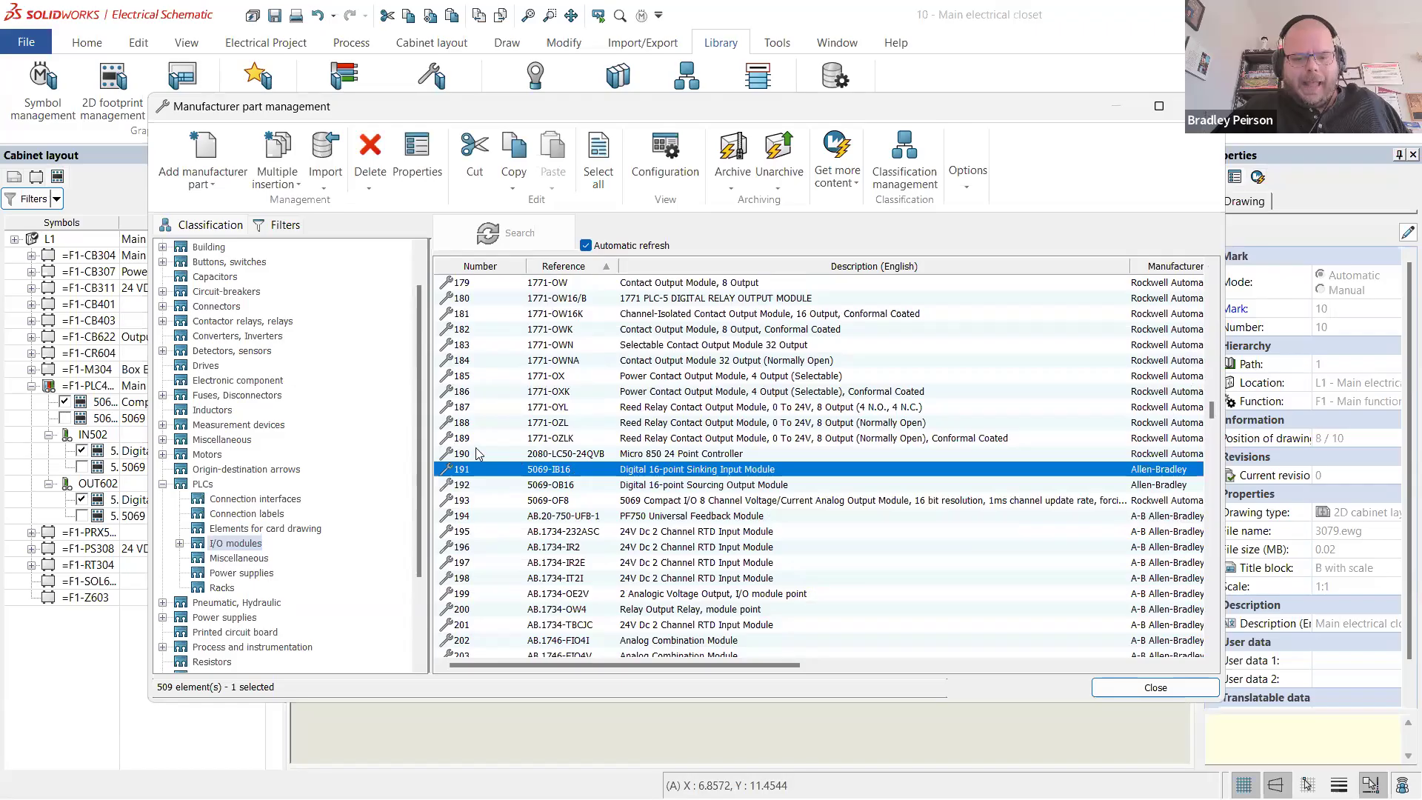
# - Review the 5069-IB16 part's 2D footprint, size and slot properties, then close the part and the manufacturer part library
pyautogui.scroll(-6, 477, 440)
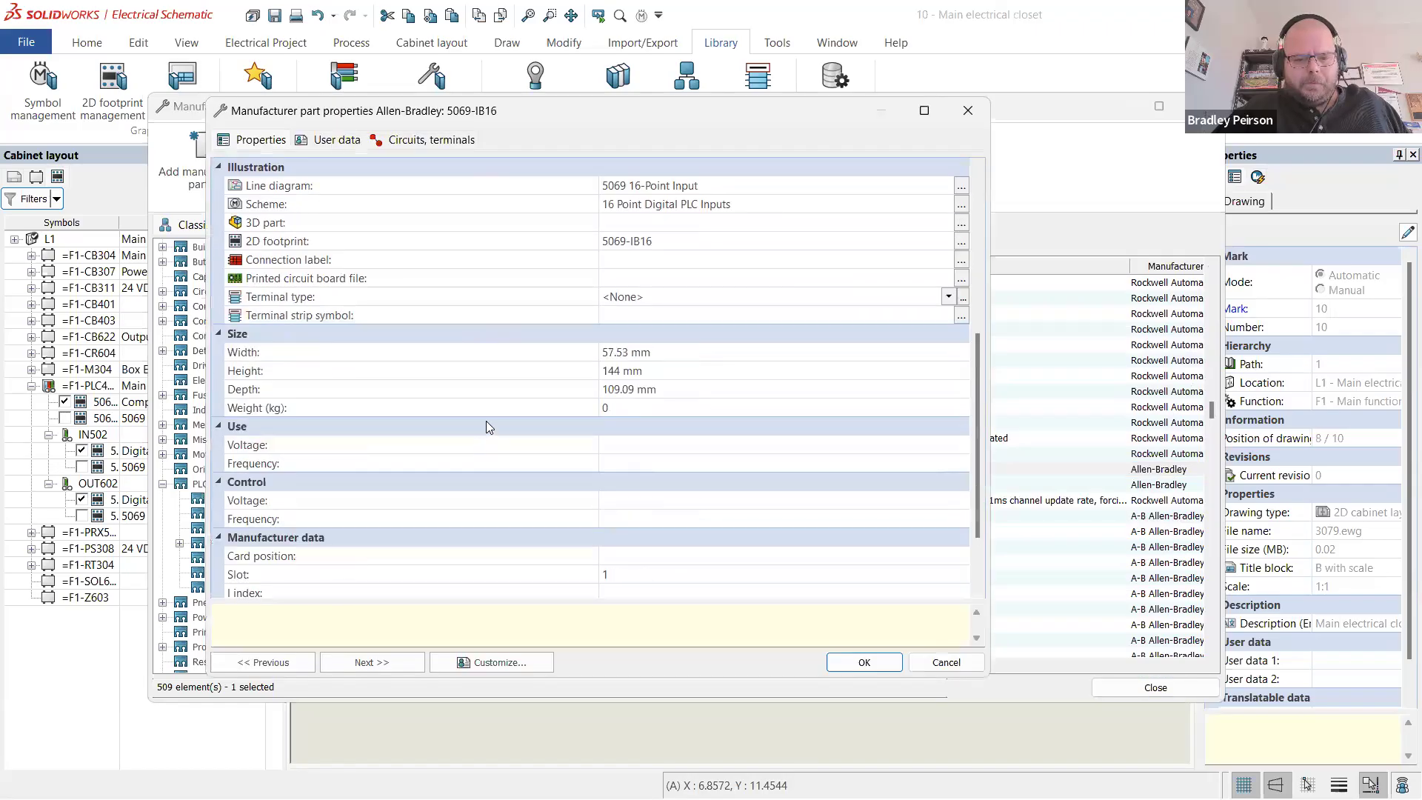
pyautogui.click(669, 357)
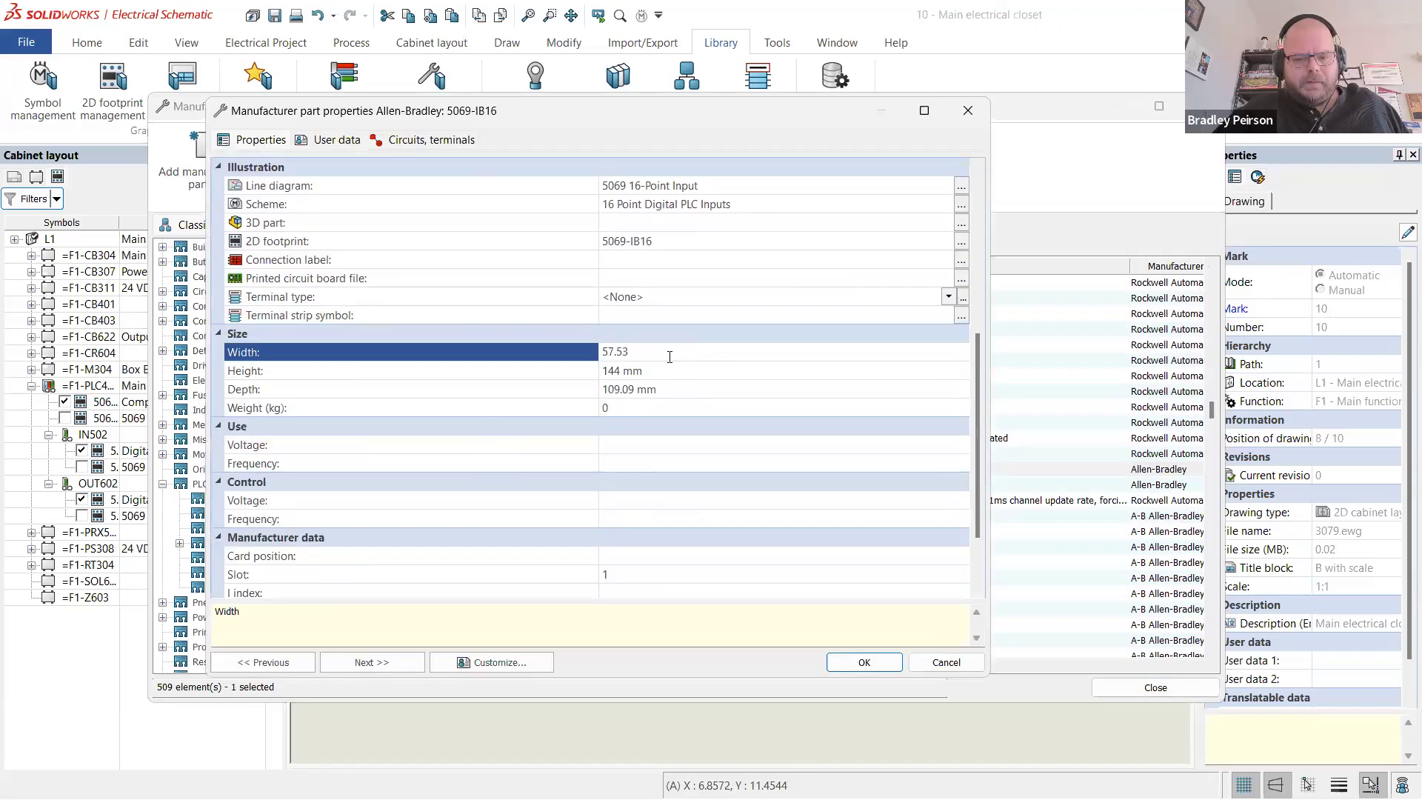
pyautogui.scroll(-2, 441, 468)
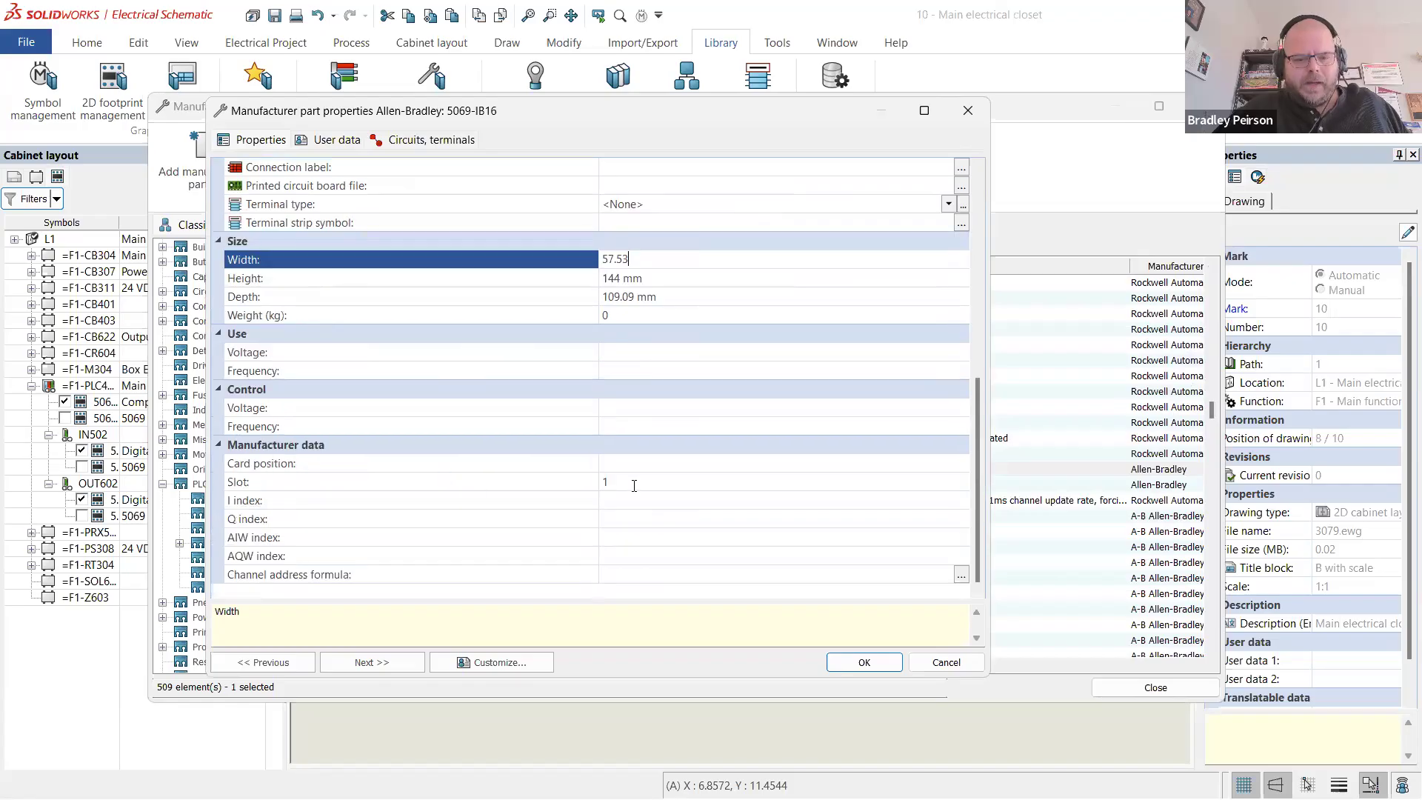
pyautogui.click(685, 488)
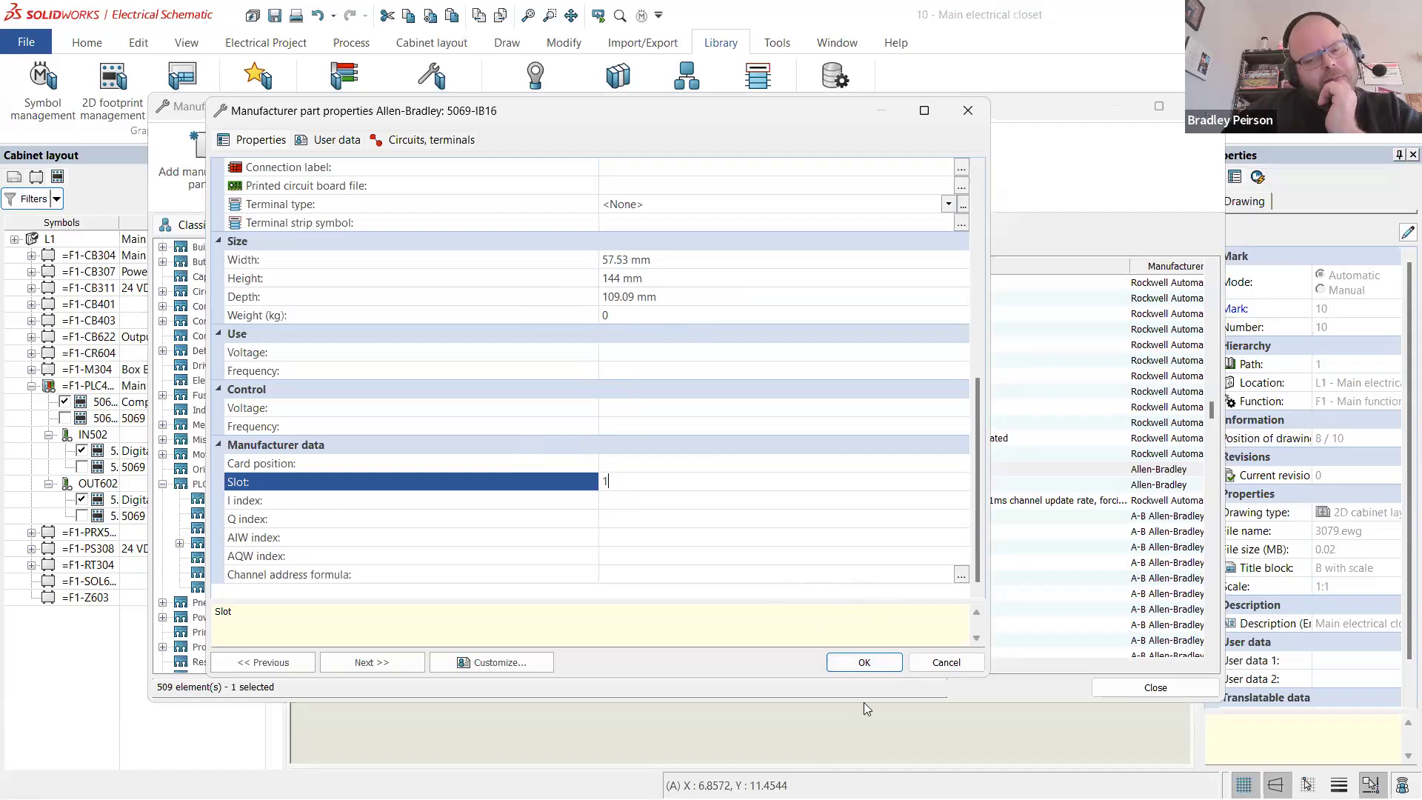
pyautogui.click(887, 669)
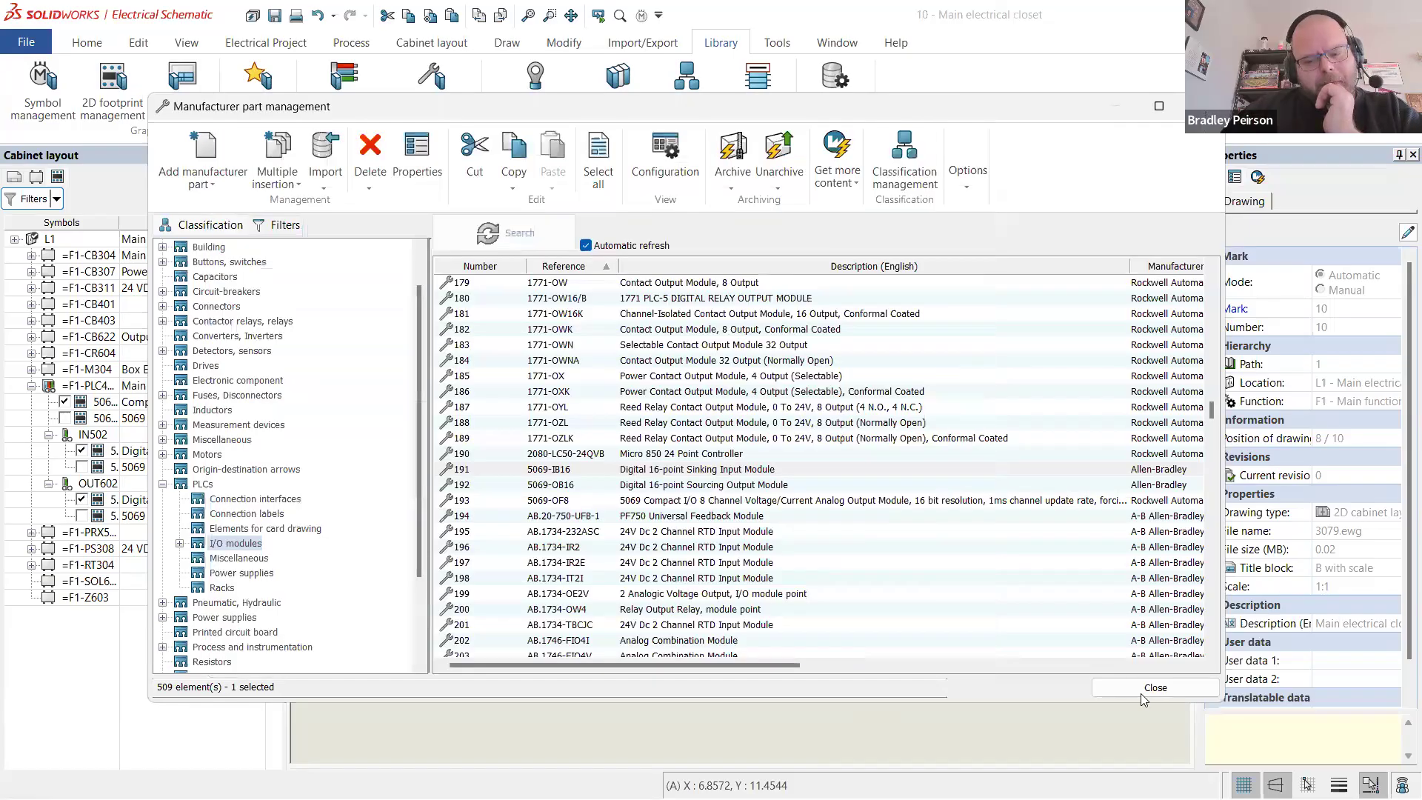
pyautogui.click(1140, 690)
# - Examine the placed controller and I/O module footprints up close and within the whole Main electrical closet sheet
pyautogui.scroll(-2, 629, 474)
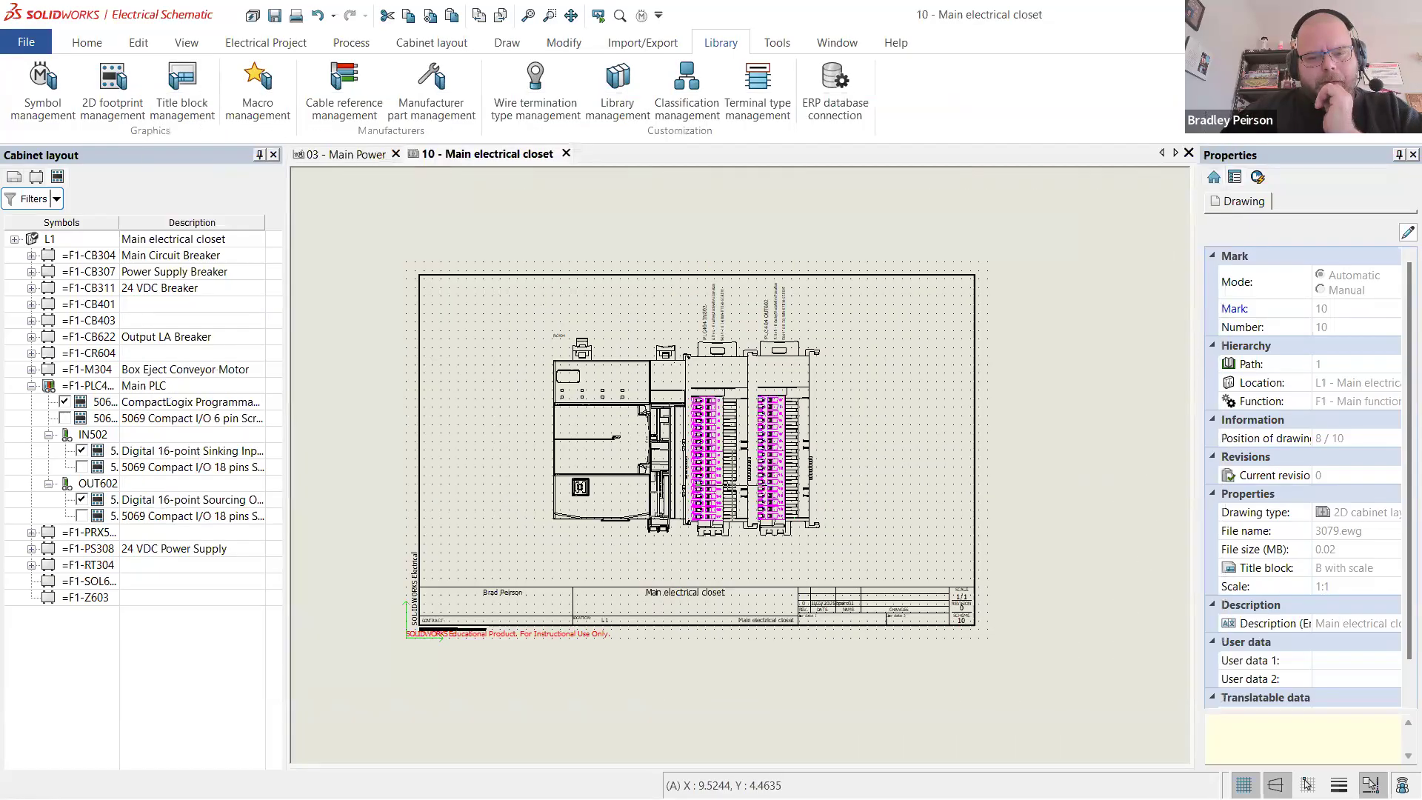
pyautogui.scroll(3, 671, 442)
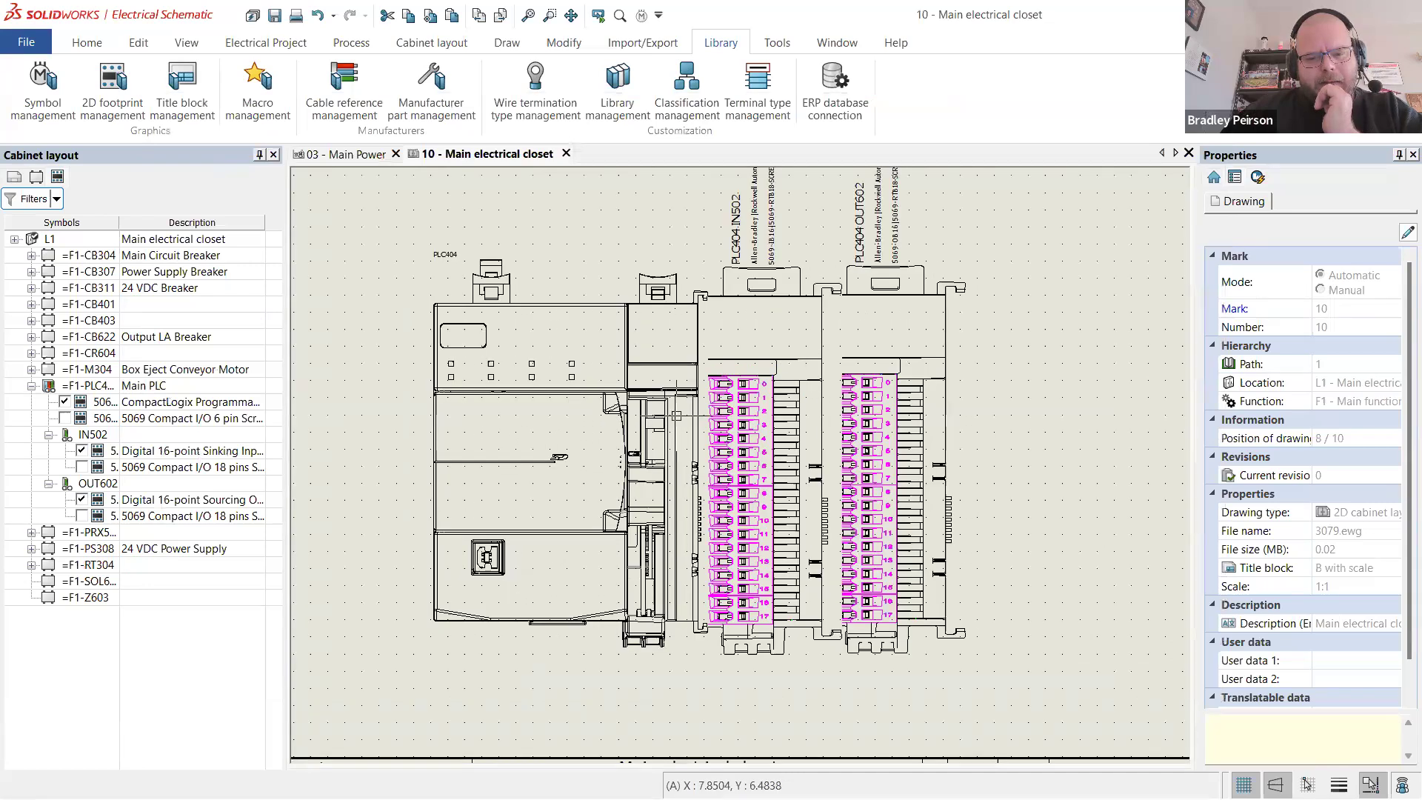
pyautogui.scroll(2, 817, 448)
pyautogui.scroll(4, 713, 474)
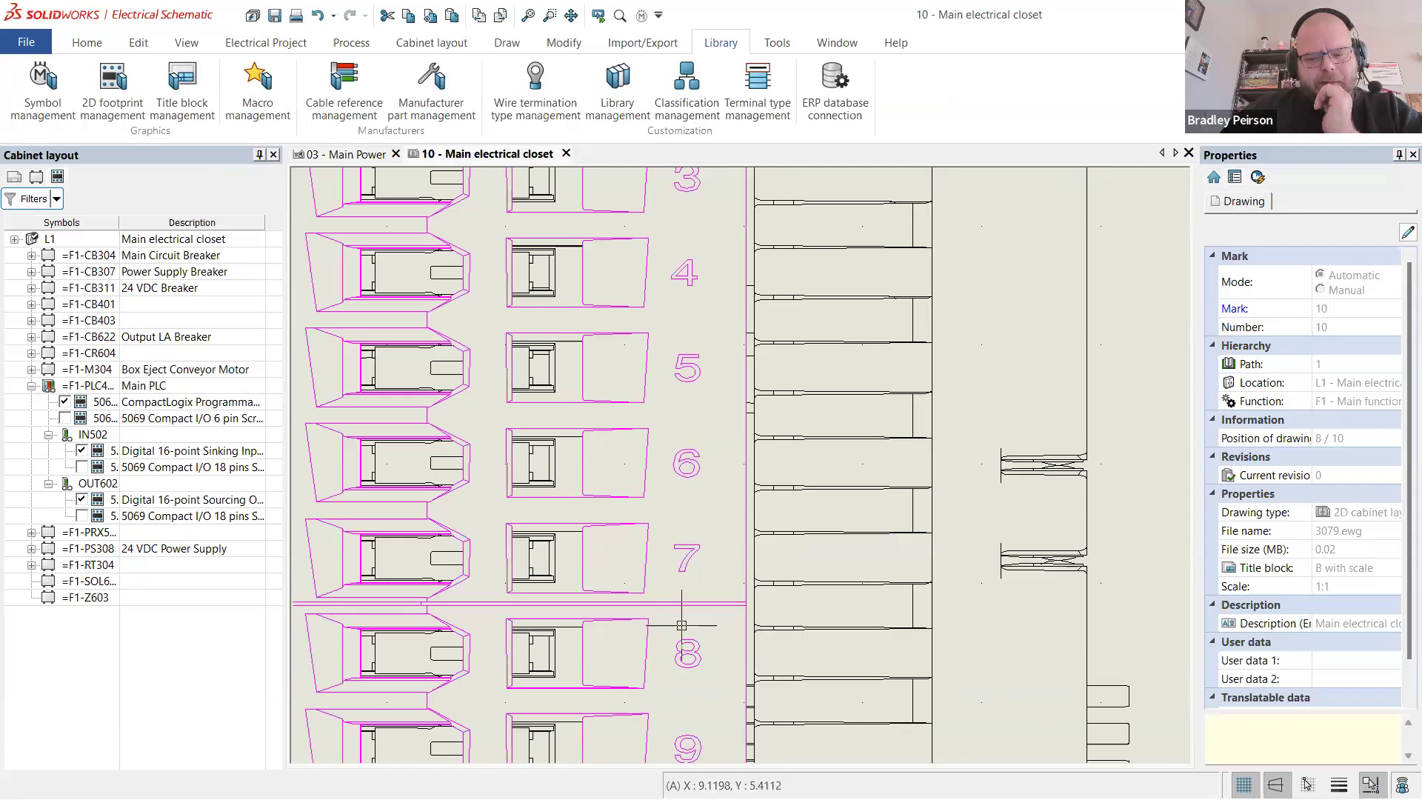
pyautogui.scroll(-3, 589, 482)
pyautogui.scroll(-5, 589, 482)
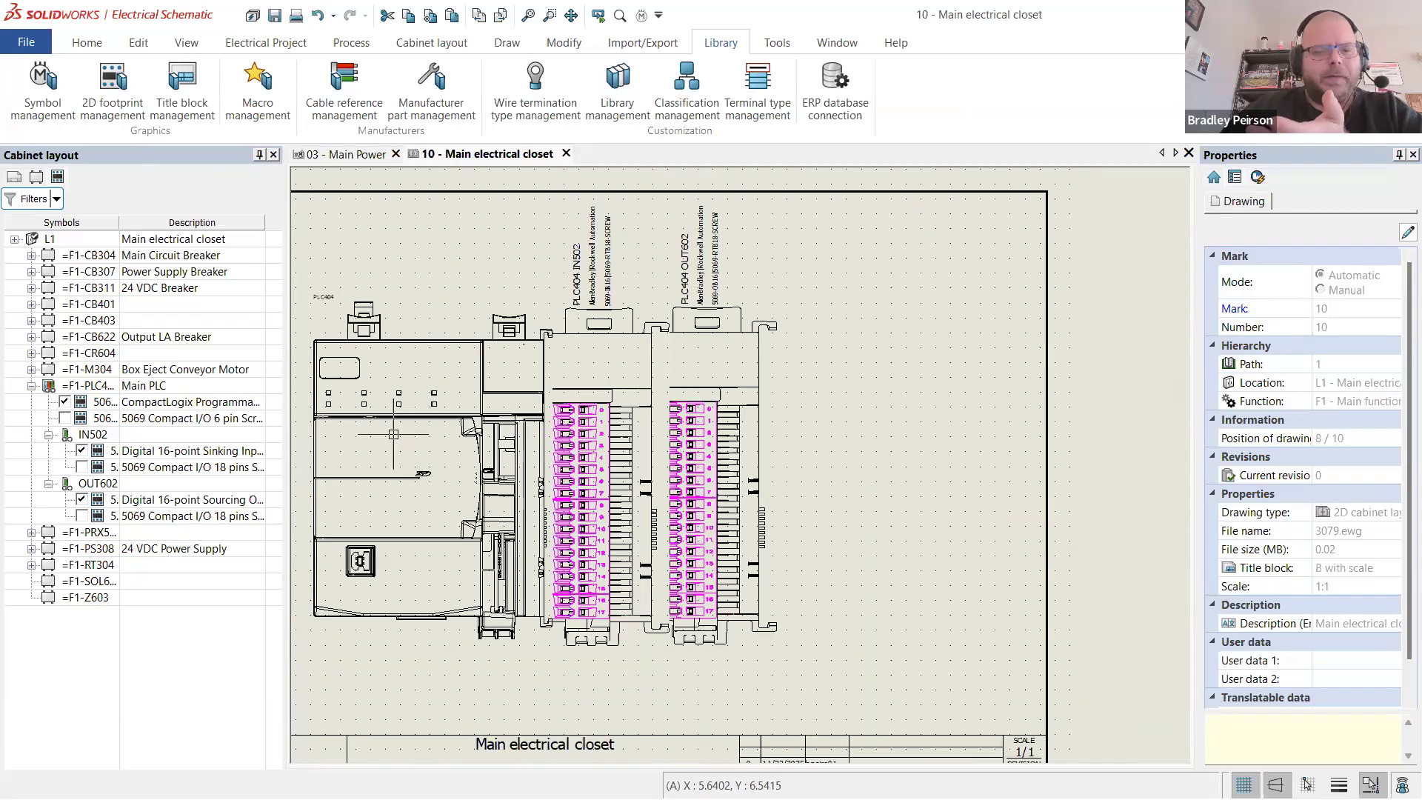
pyautogui.scroll(-1, 374, 435)
pyautogui.scroll(-1, 406, 427)
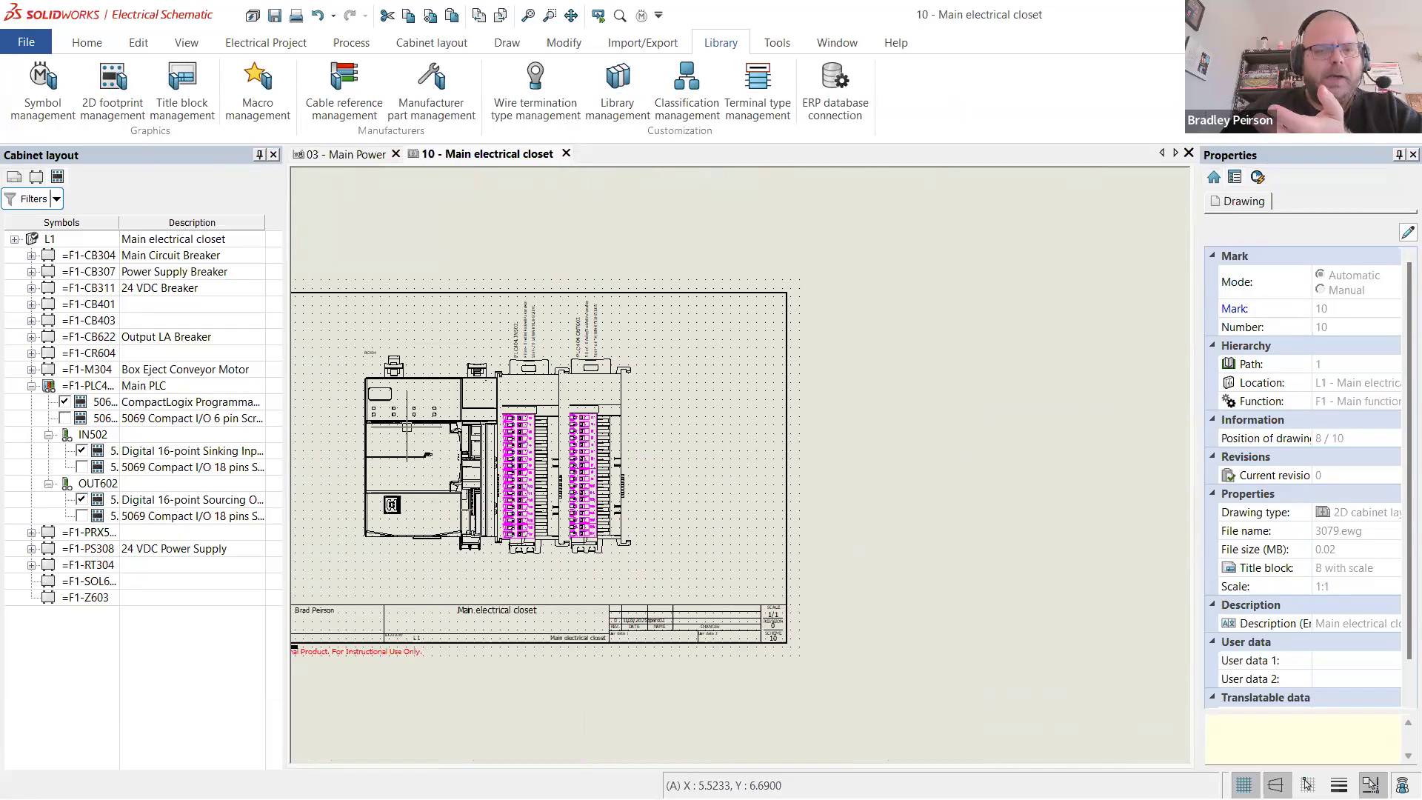
# - Open the 5069-IB16 footprint from the PLC digital input modules in the 2D footprint library
pyautogui.scroll(1, 319, 413)
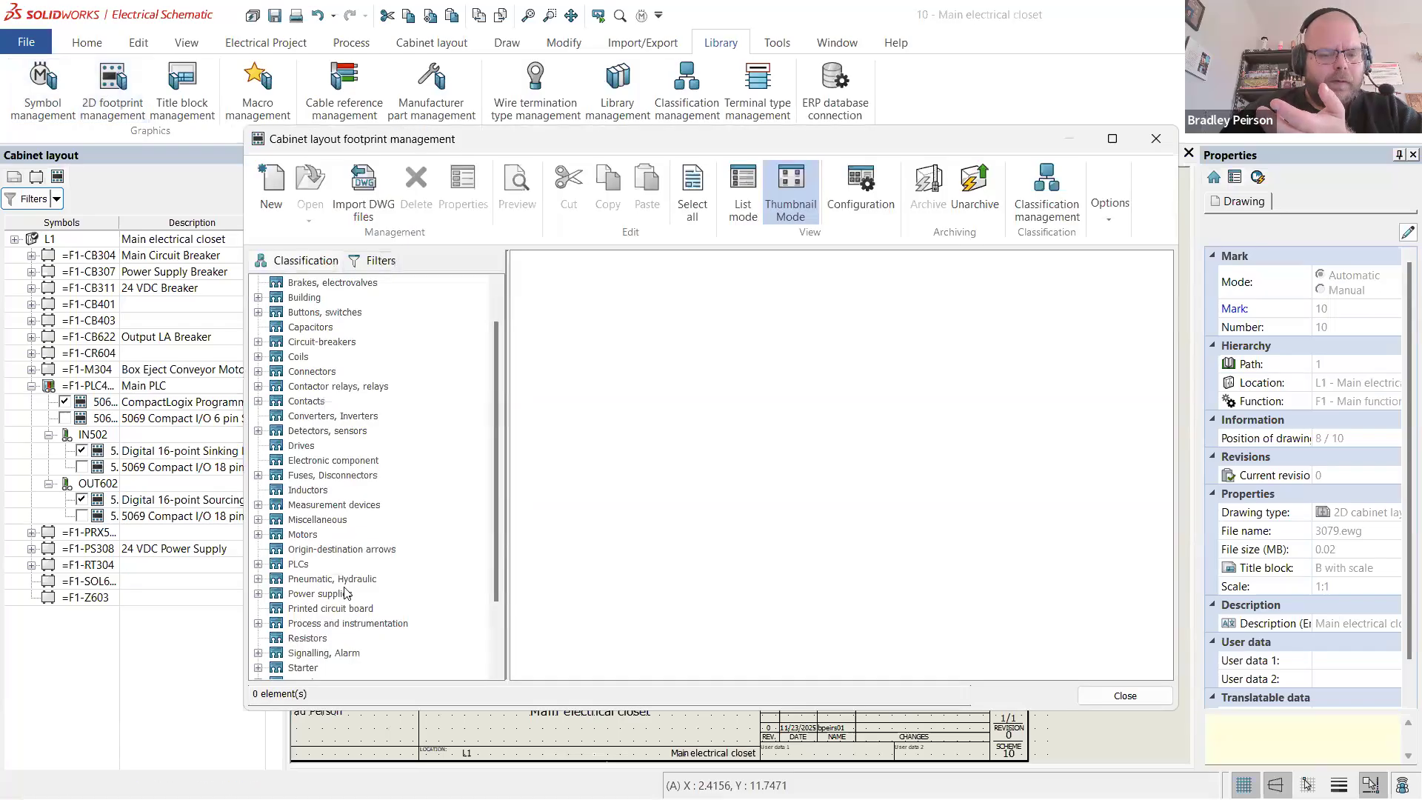
pyautogui.doubleClick(298, 564)
pyautogui.doubleClick(331, 623)
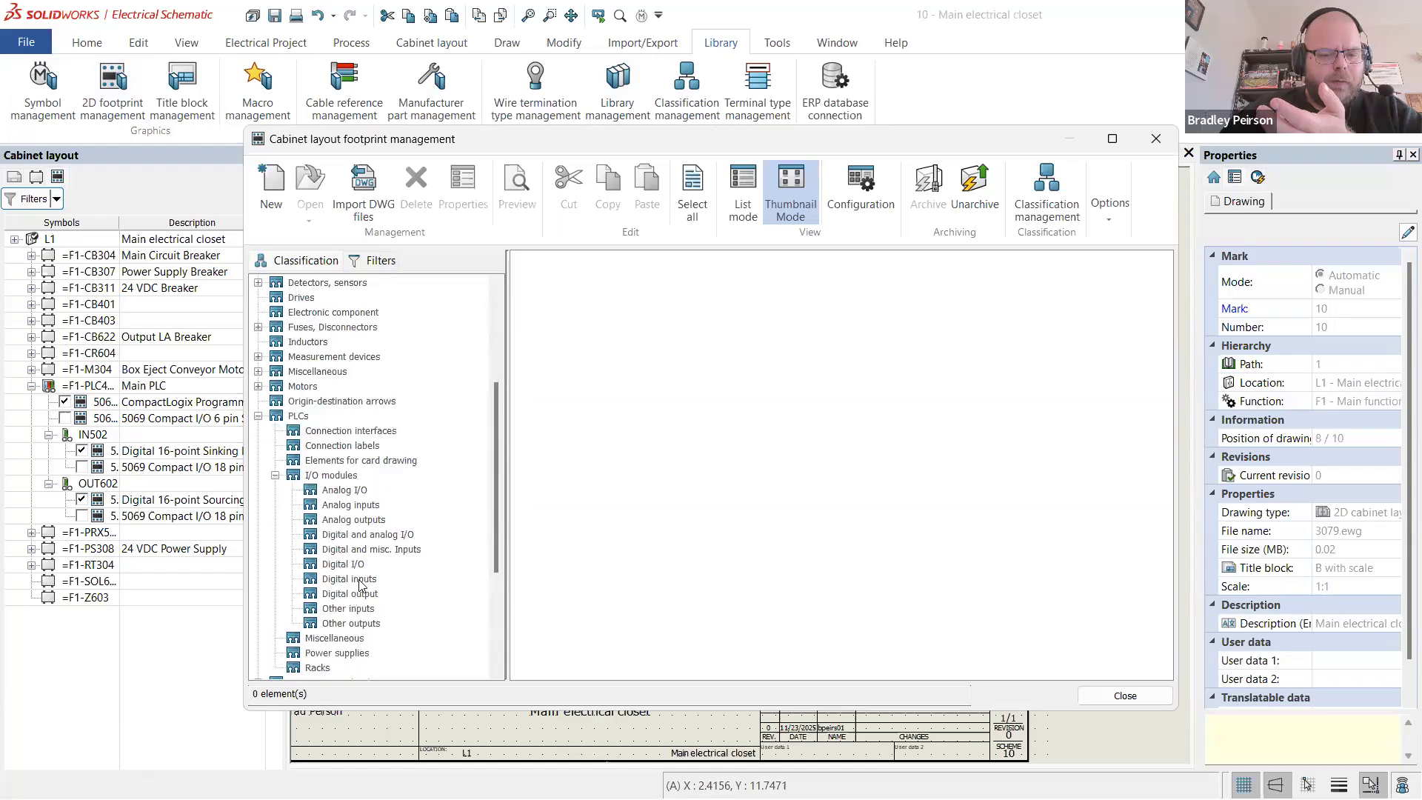
pyautogui.click(367, 593)
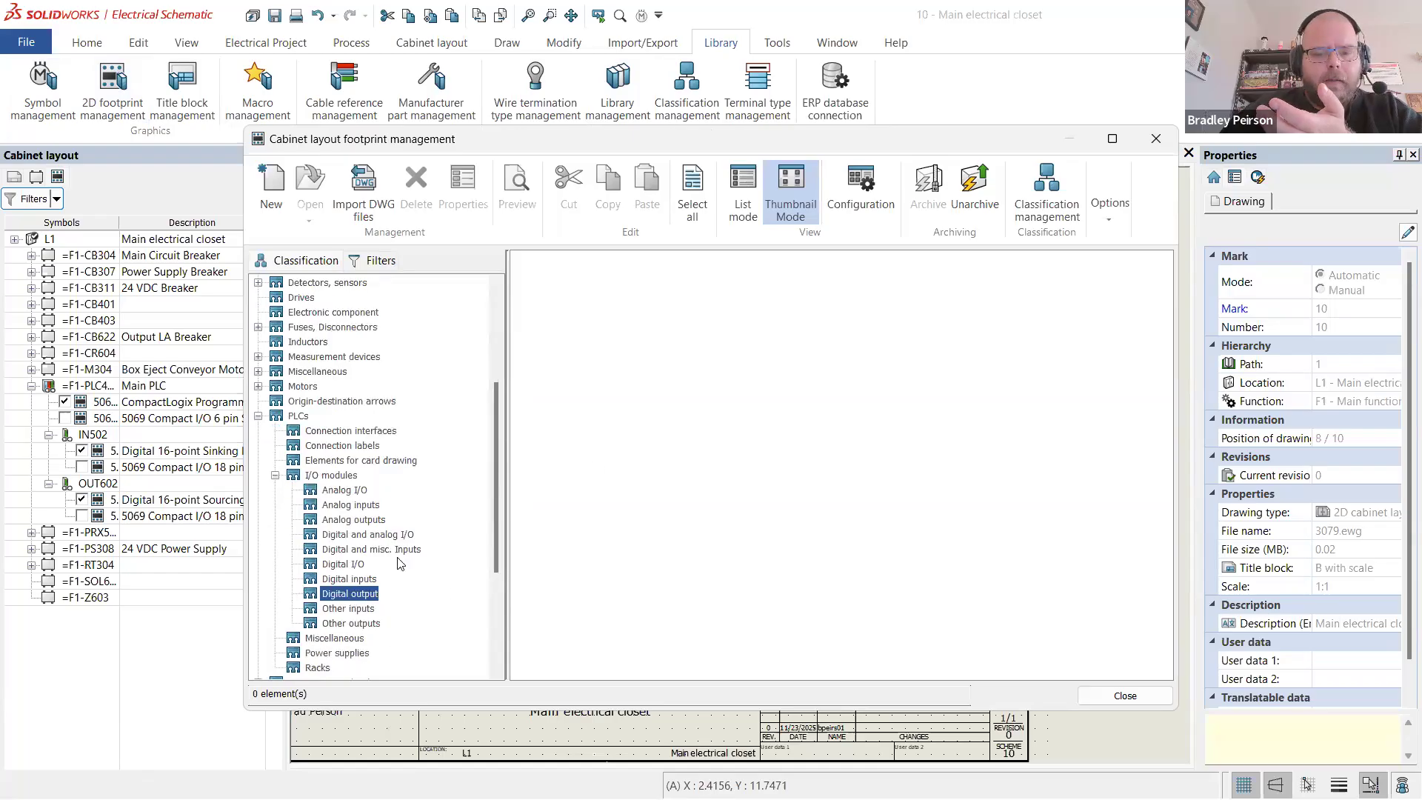
pyautogui.click(360, 579)
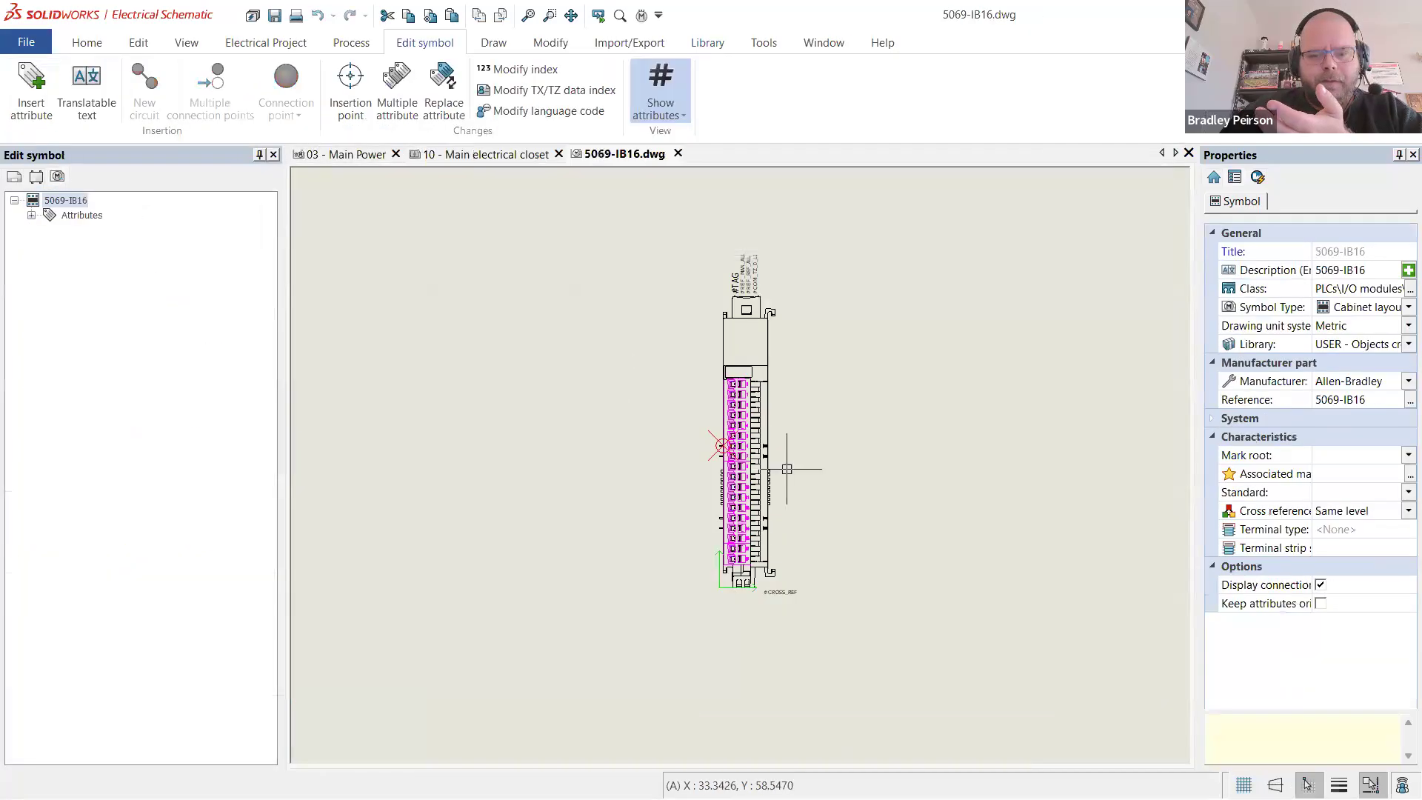
# - Inspect the geometry, insertion point and attributes of the 5069-IB16 footprint drawing, then close it without saving changes
pyautogui.scroll(5, 771, 422)
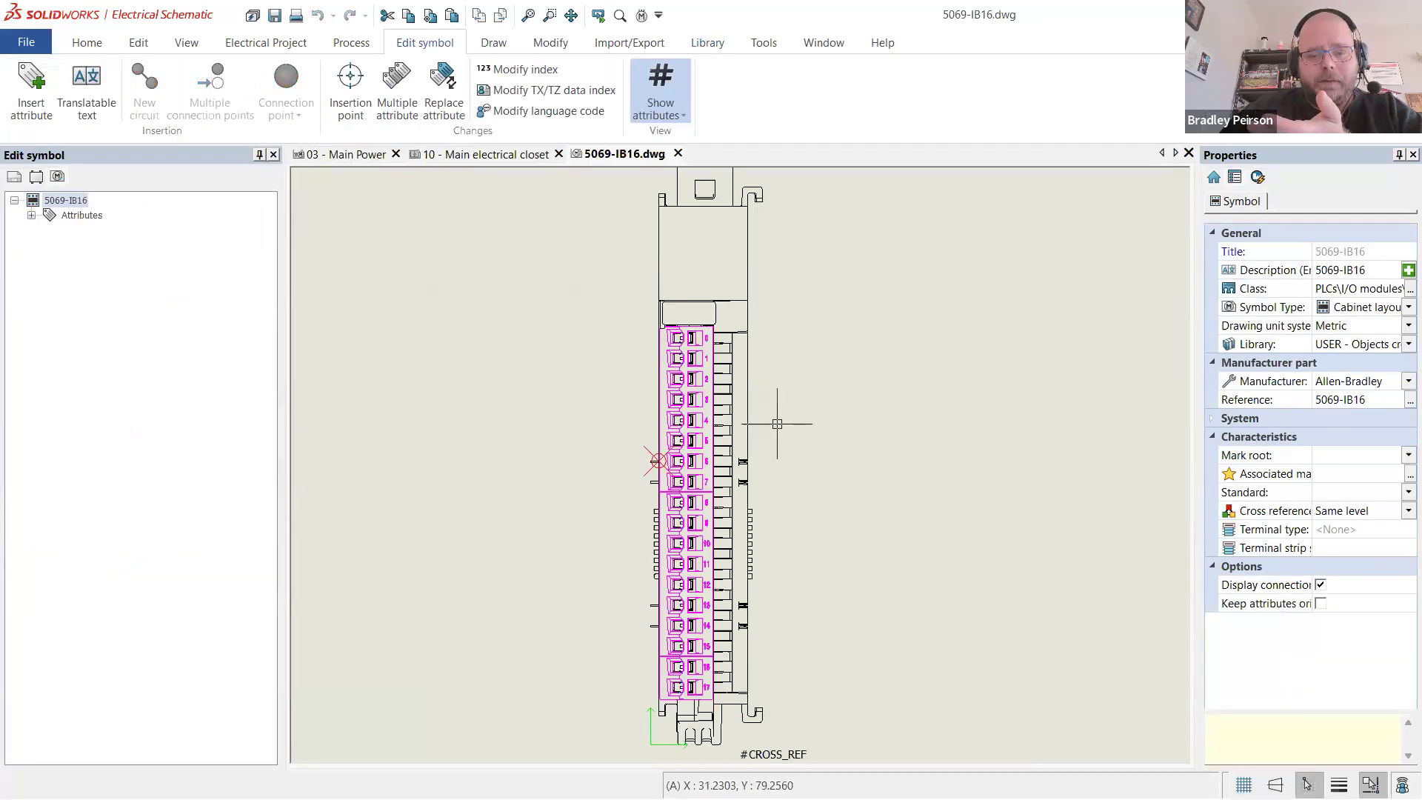
pyautogui.scroll(1, 670, 381)
pyautogui.scroll(1, 670, 380)
pyautogui.scroll(-7, 671, 381)
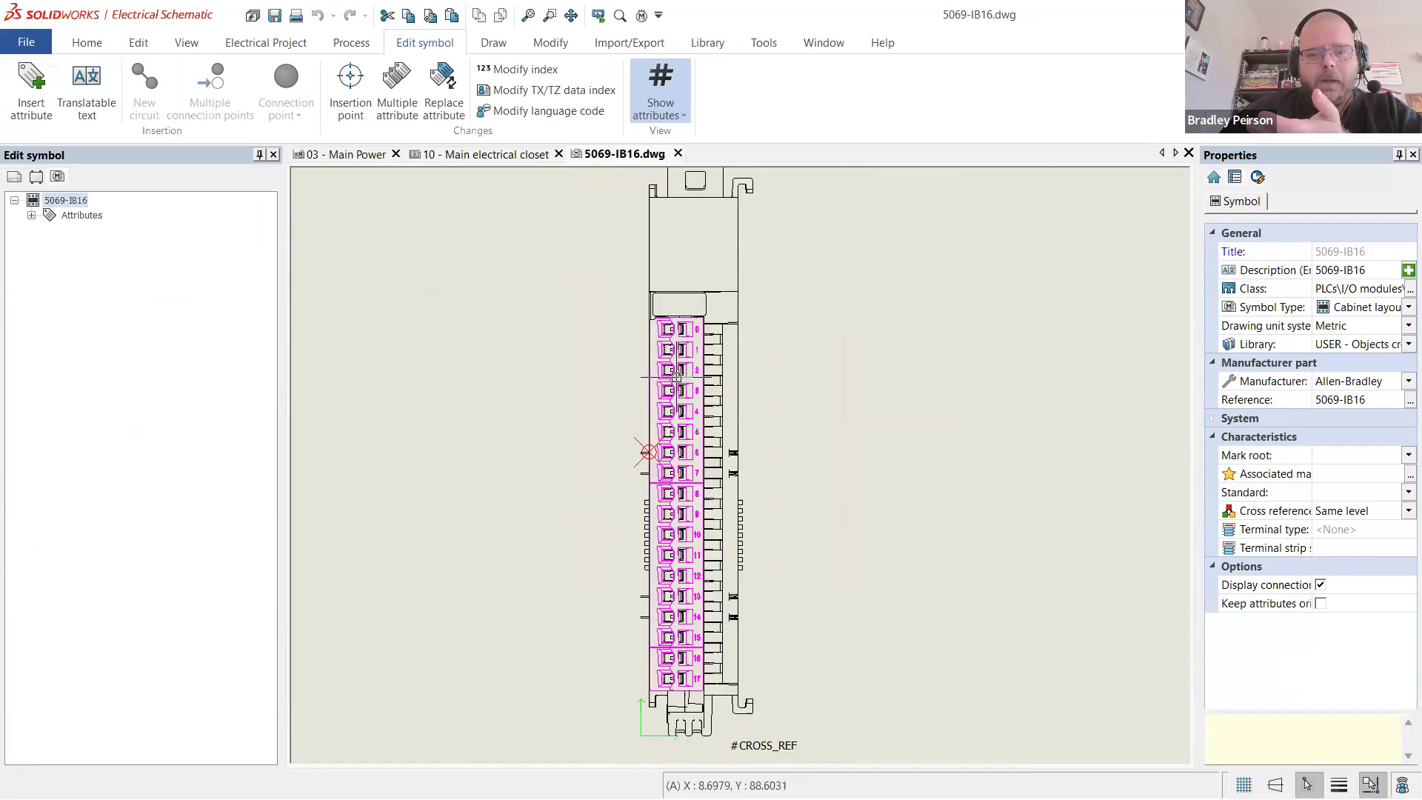
pyautogui.click(678, 154)
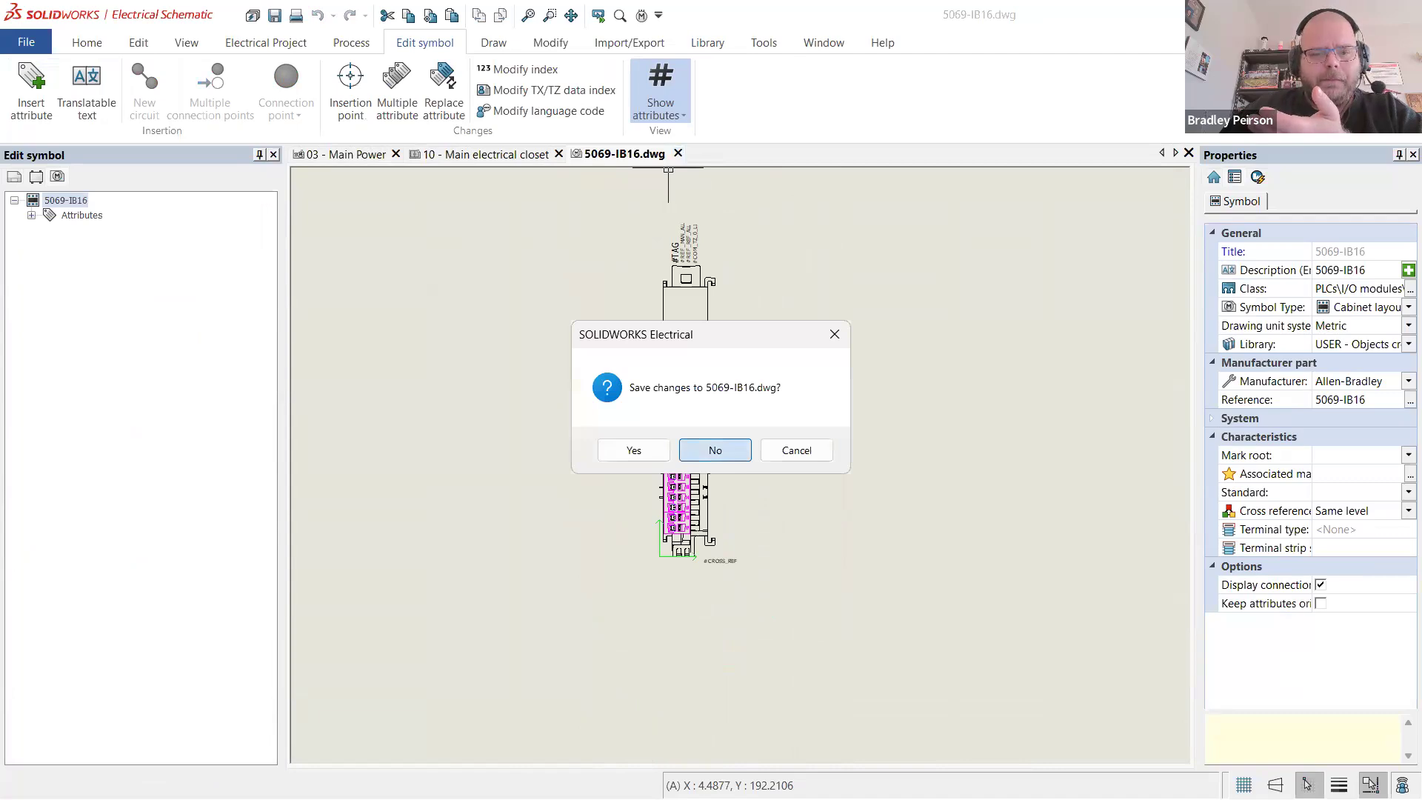
pyautogui.click(714, 450)
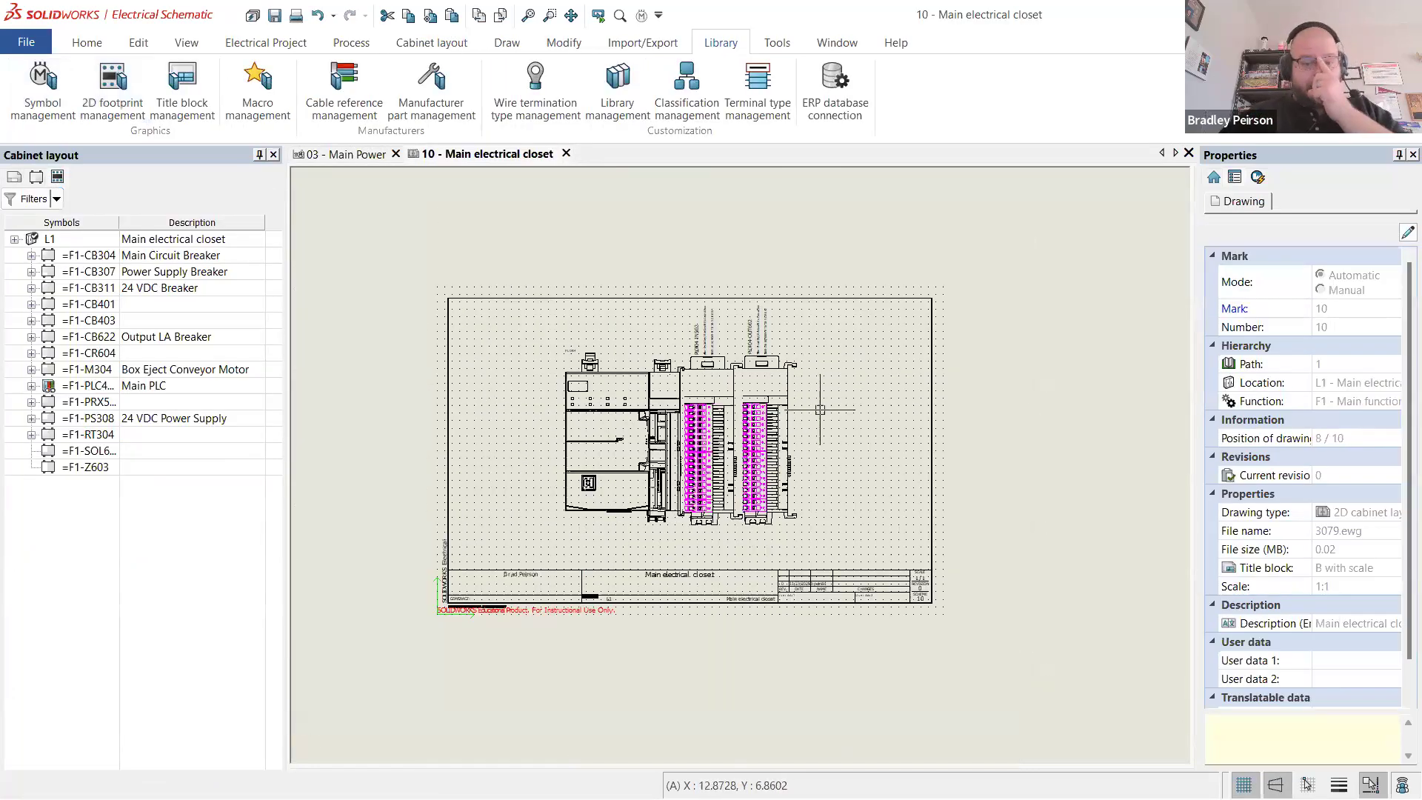
# - Examine how the PLC404 controller and the IN502 and OUT602 modules fit together and fill the Main electrical closet sheet
pyautogui.scroll(2, 616, 518)
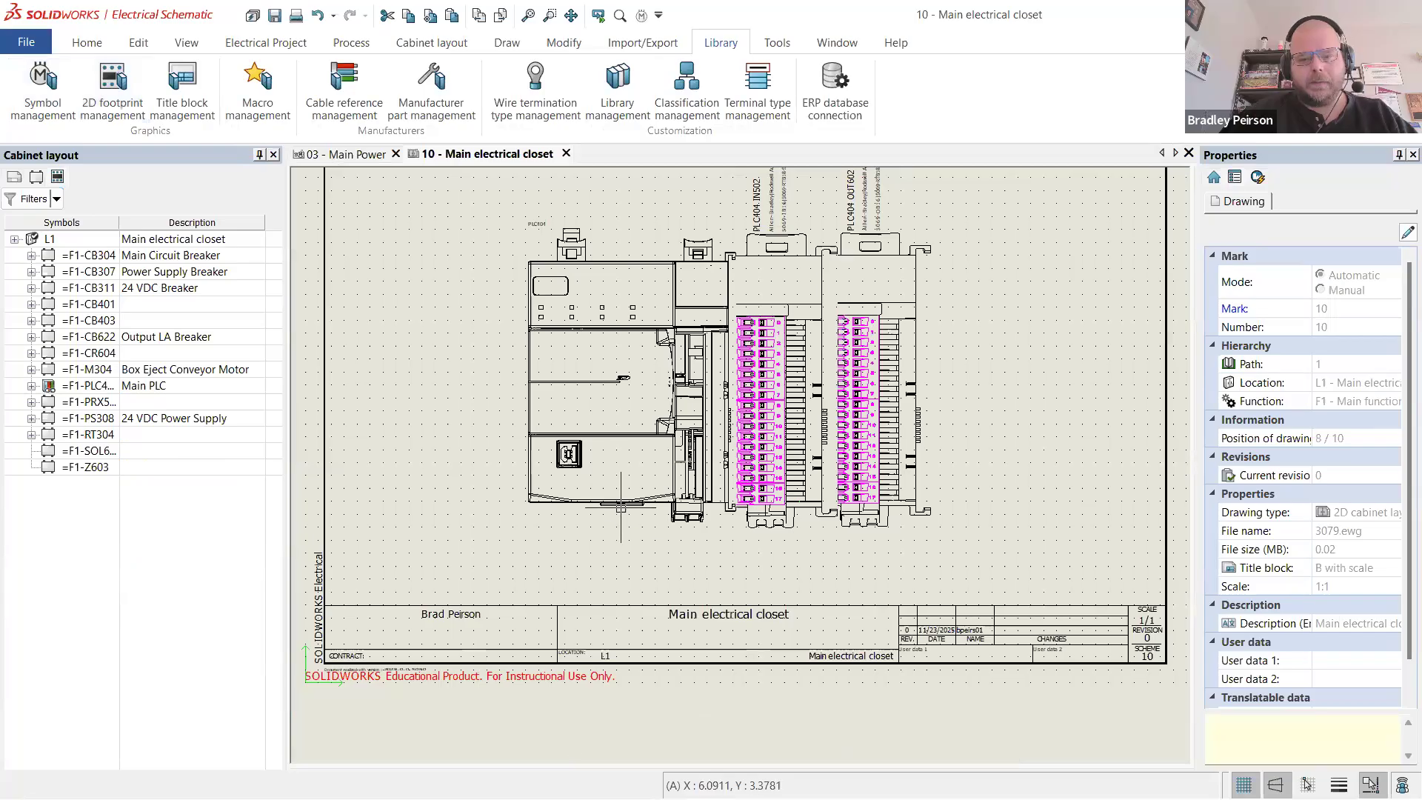
pyautogui.scroll(2, 820, 309)
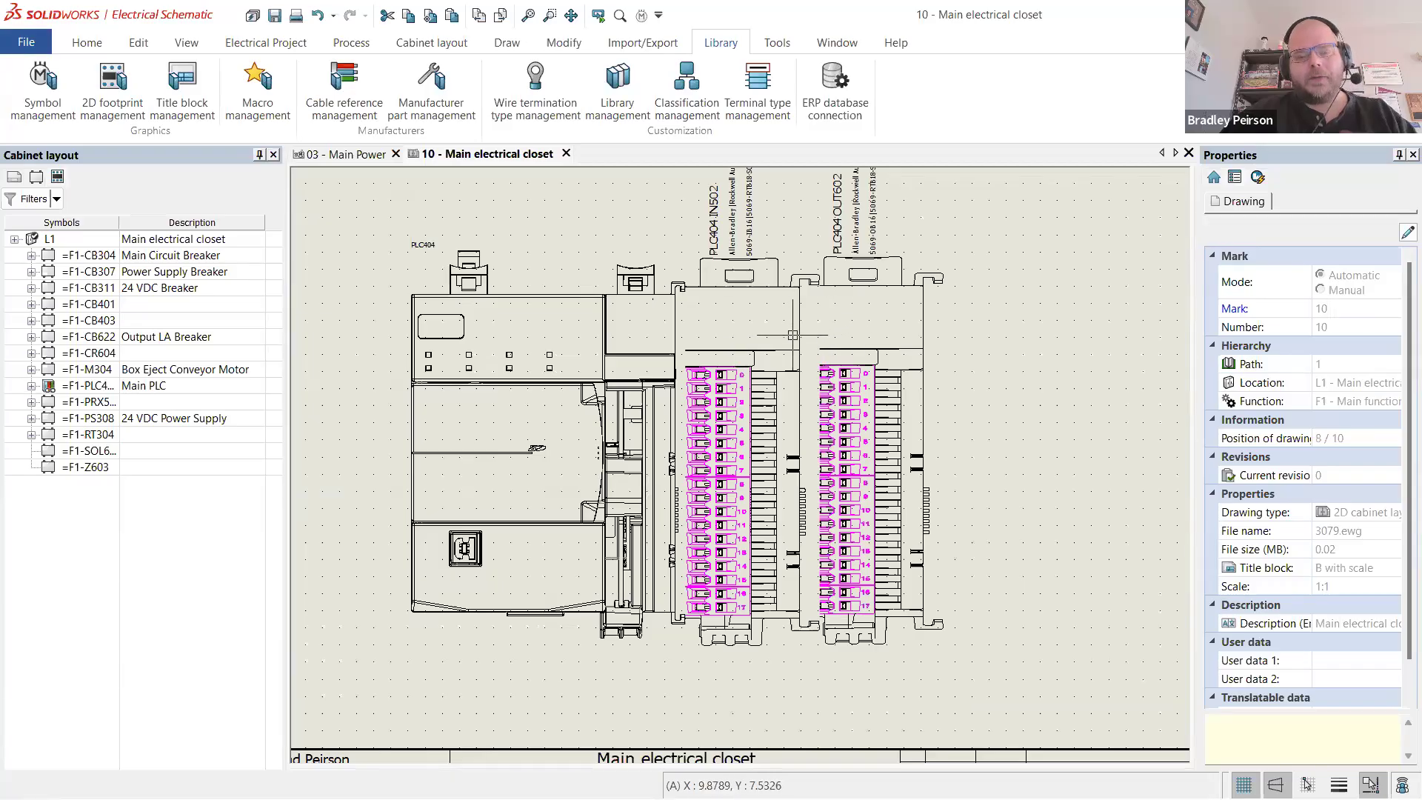
pyautogui.scroll(4, 831, 286)
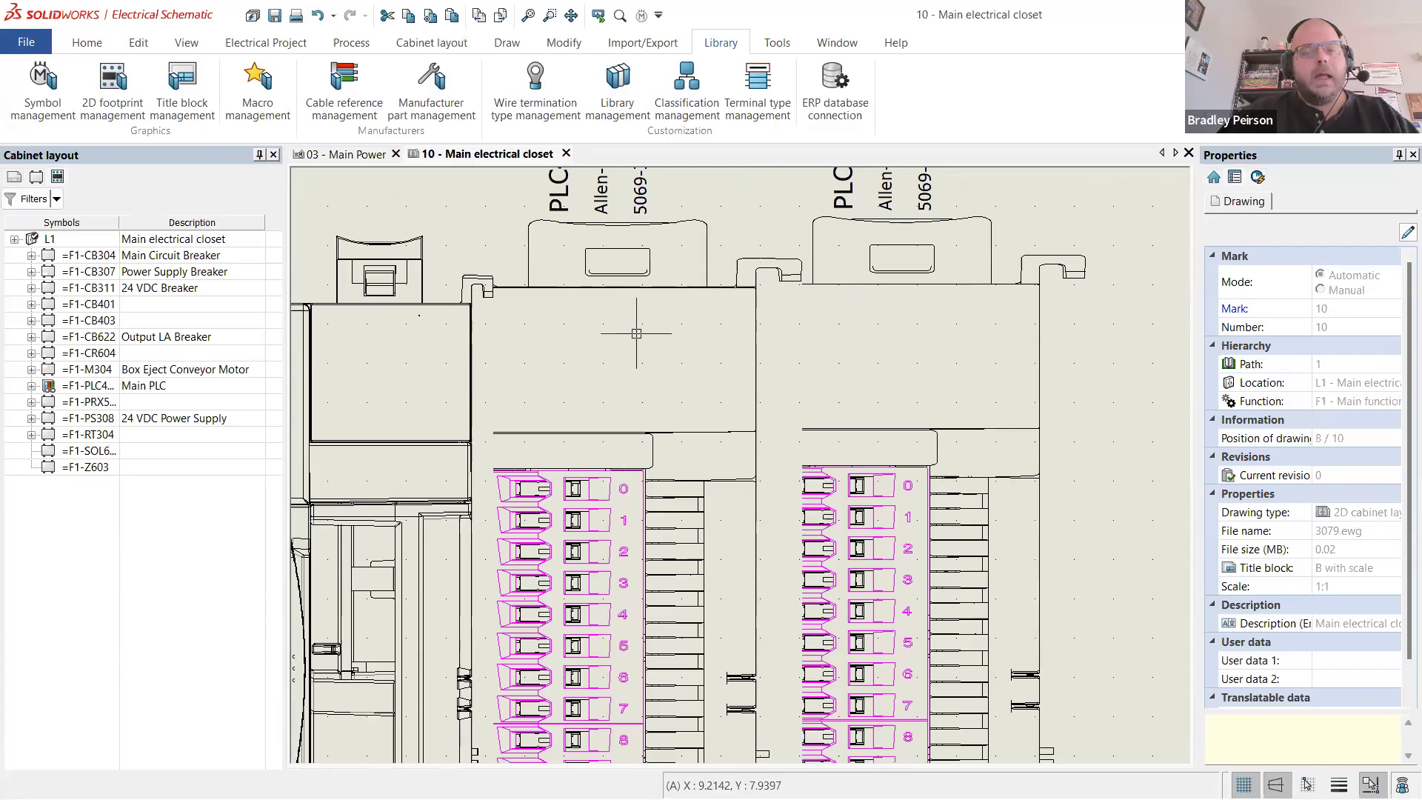
pyautogui.scroll(-3, 641, 325)
pyautogui.scroll(-3, 667, 389)
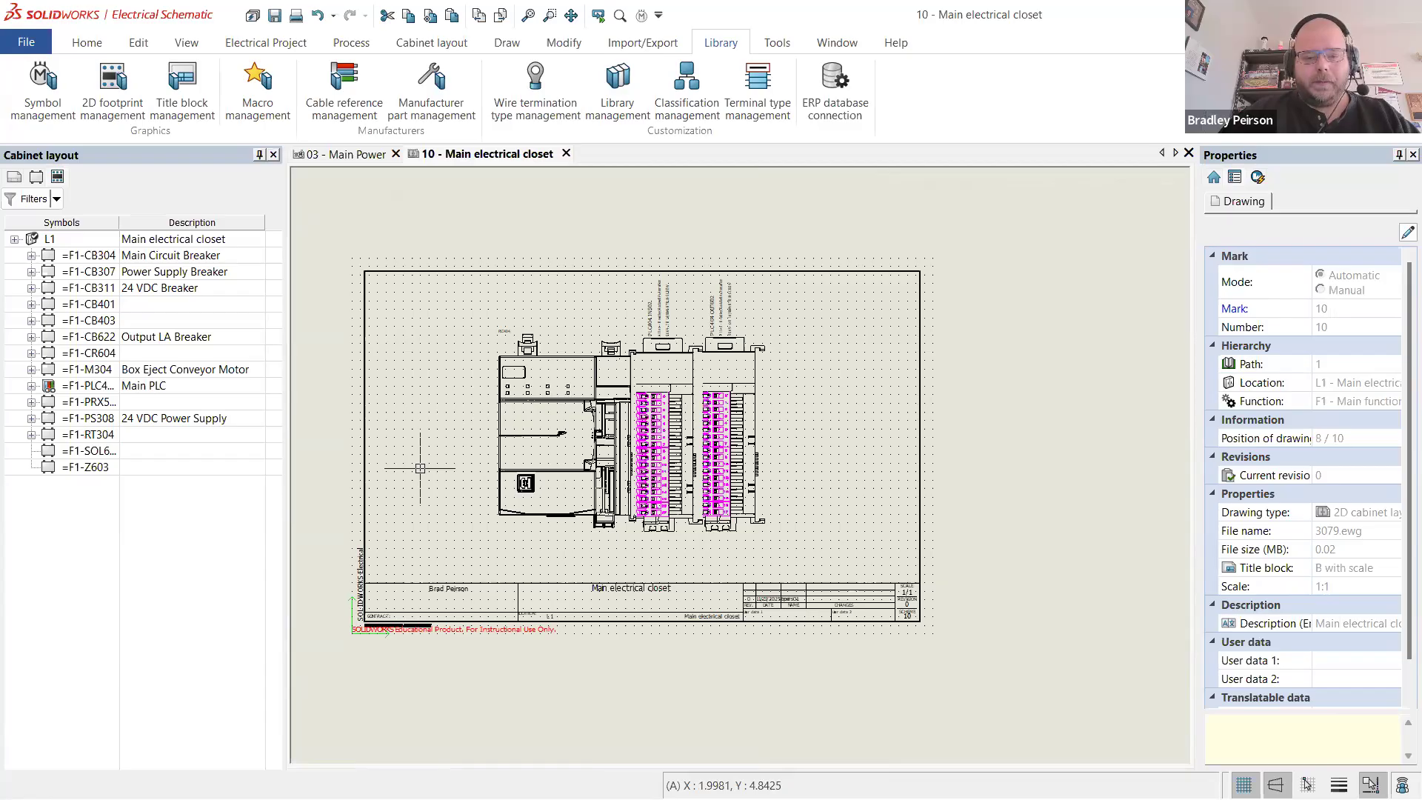
pyautogui.scroll(2, 562, 437)
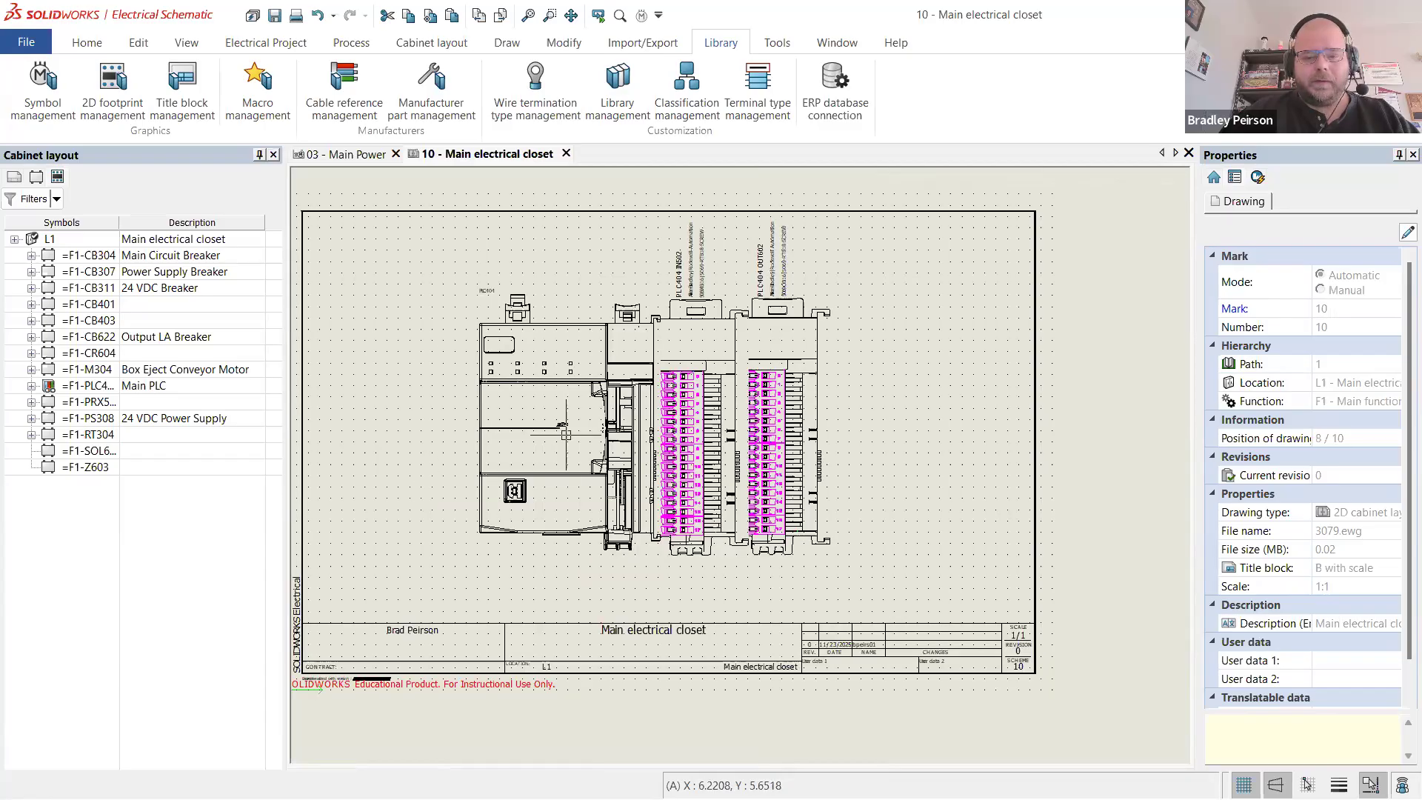
pyautogui.scroll(2, 566, 436)
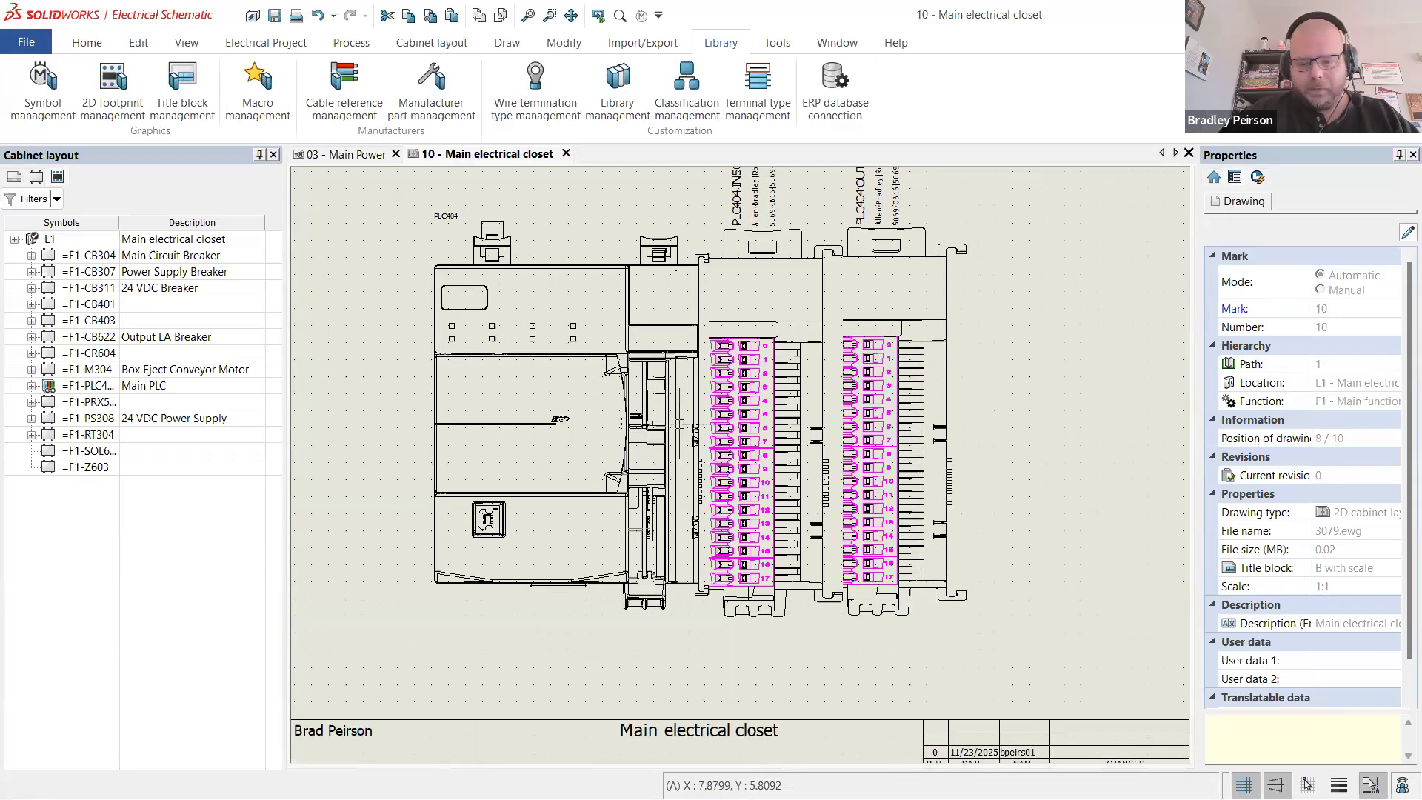
pyautogui.scroll(-4, 680, 423)
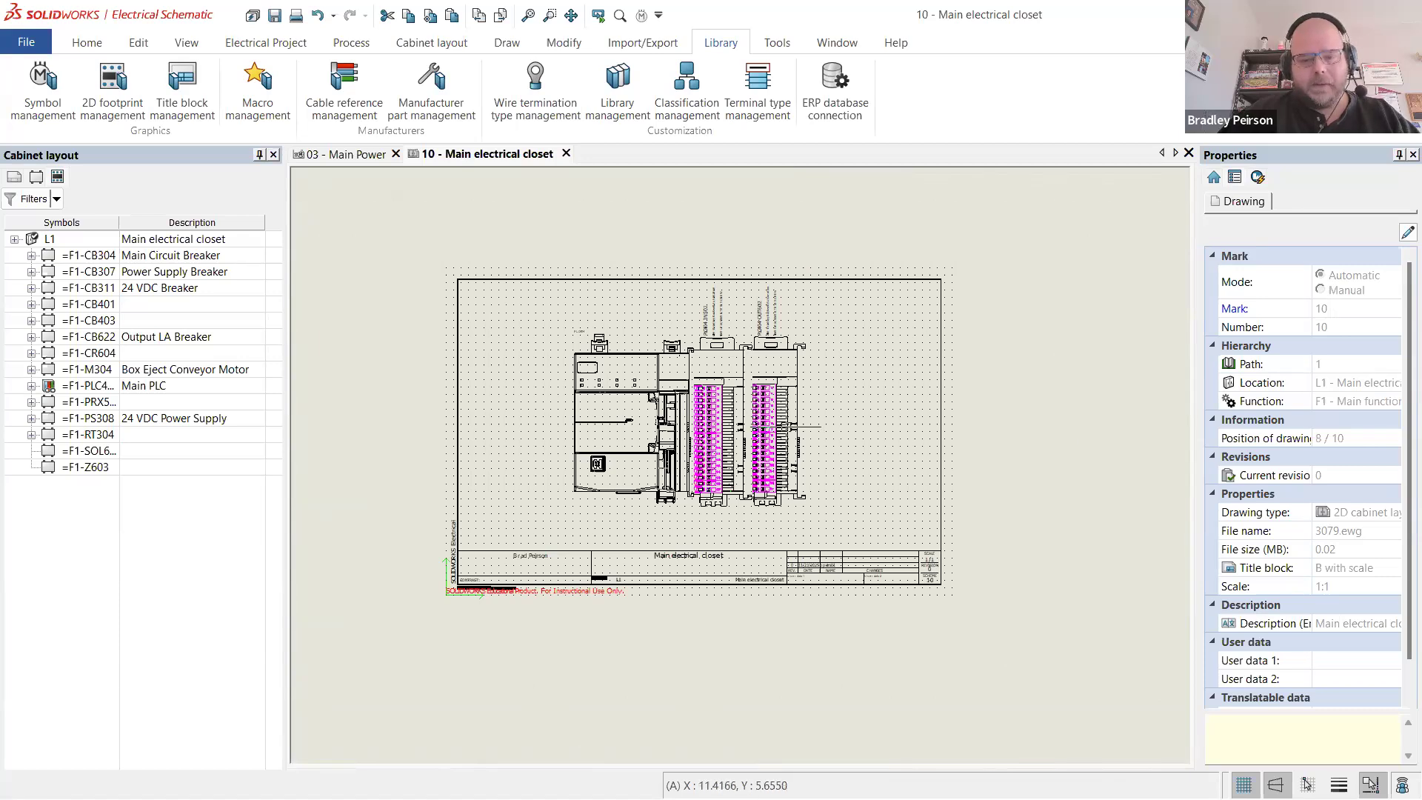
pyautogui.scroll(2, 711, 400)
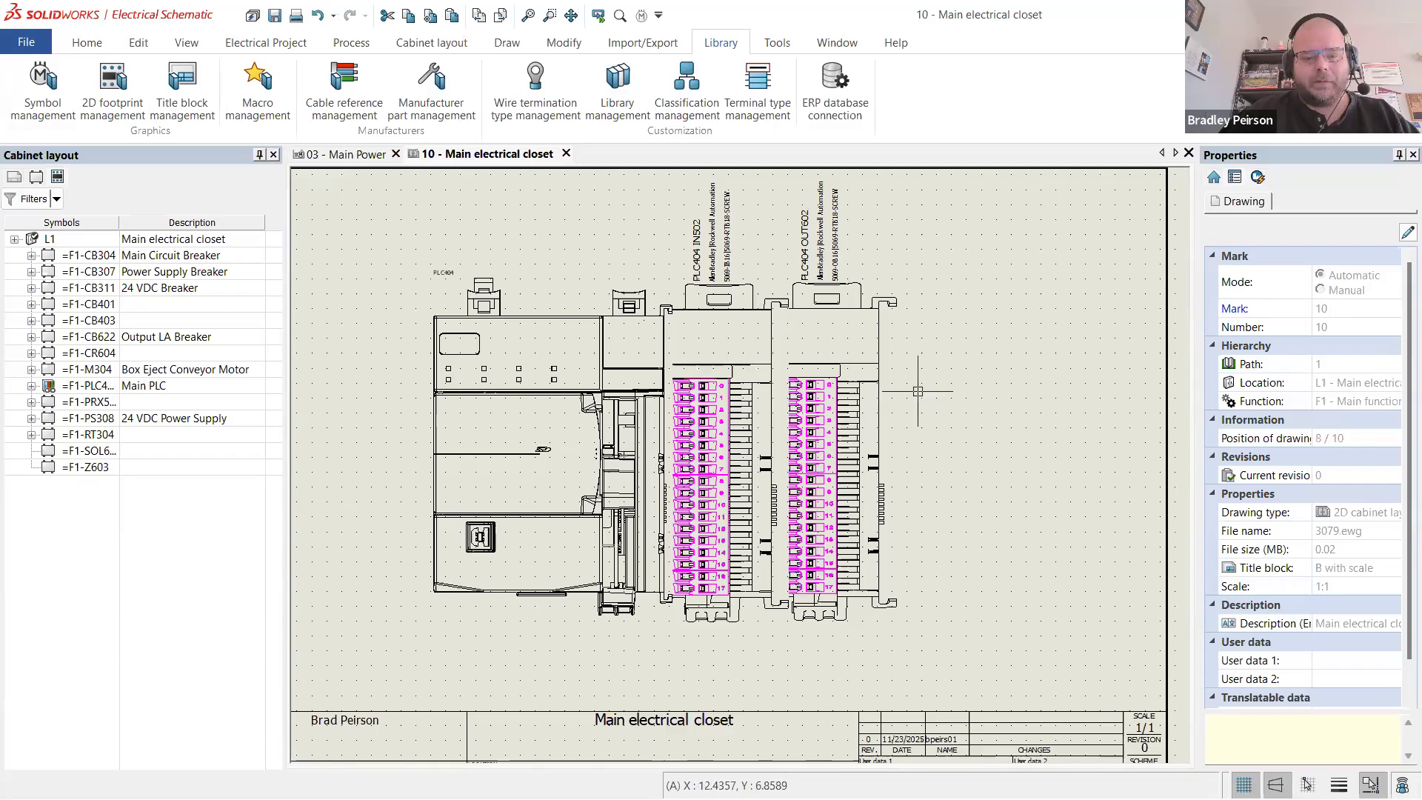
pyautogui.scroll(-2, 917, 390)
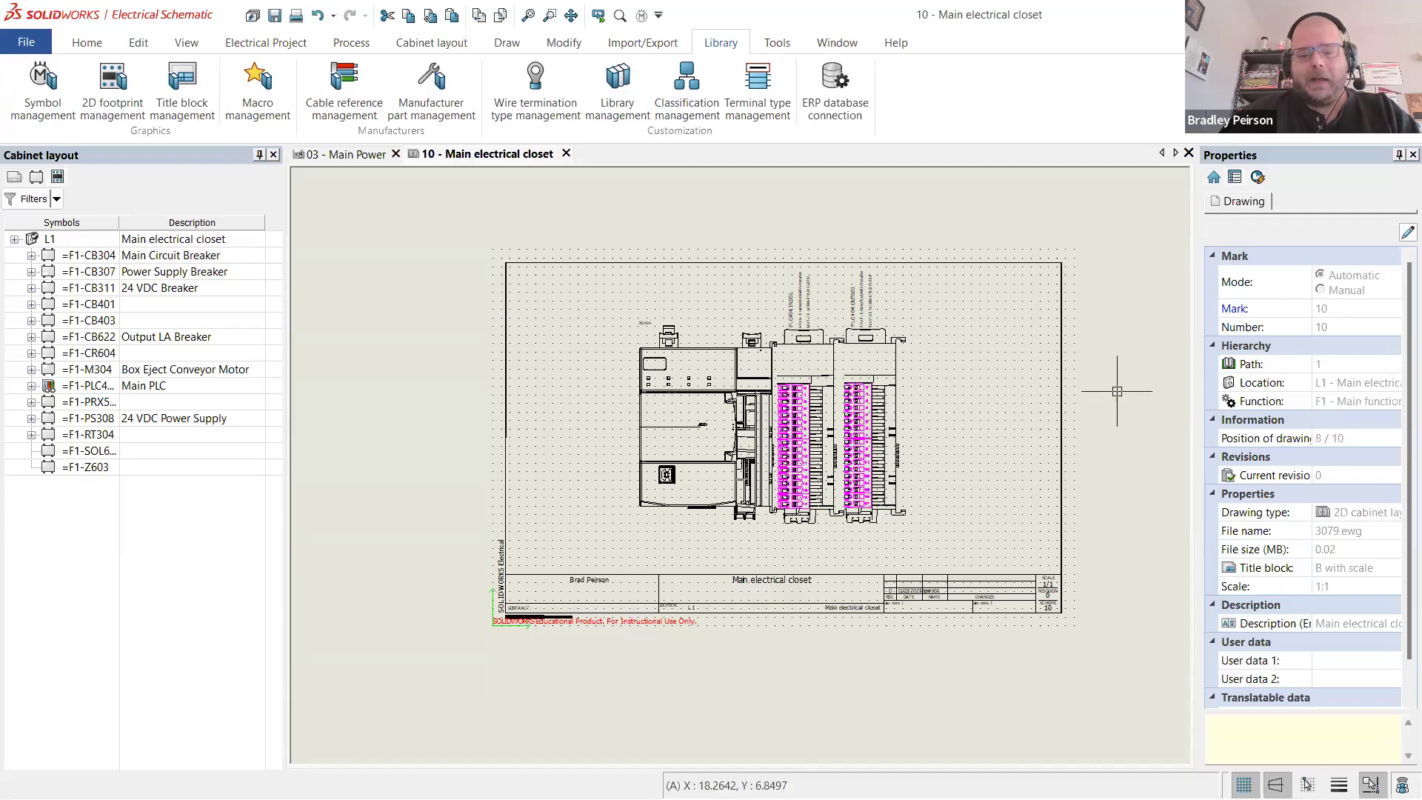
pyautogui.scroll(2, 900, 367)
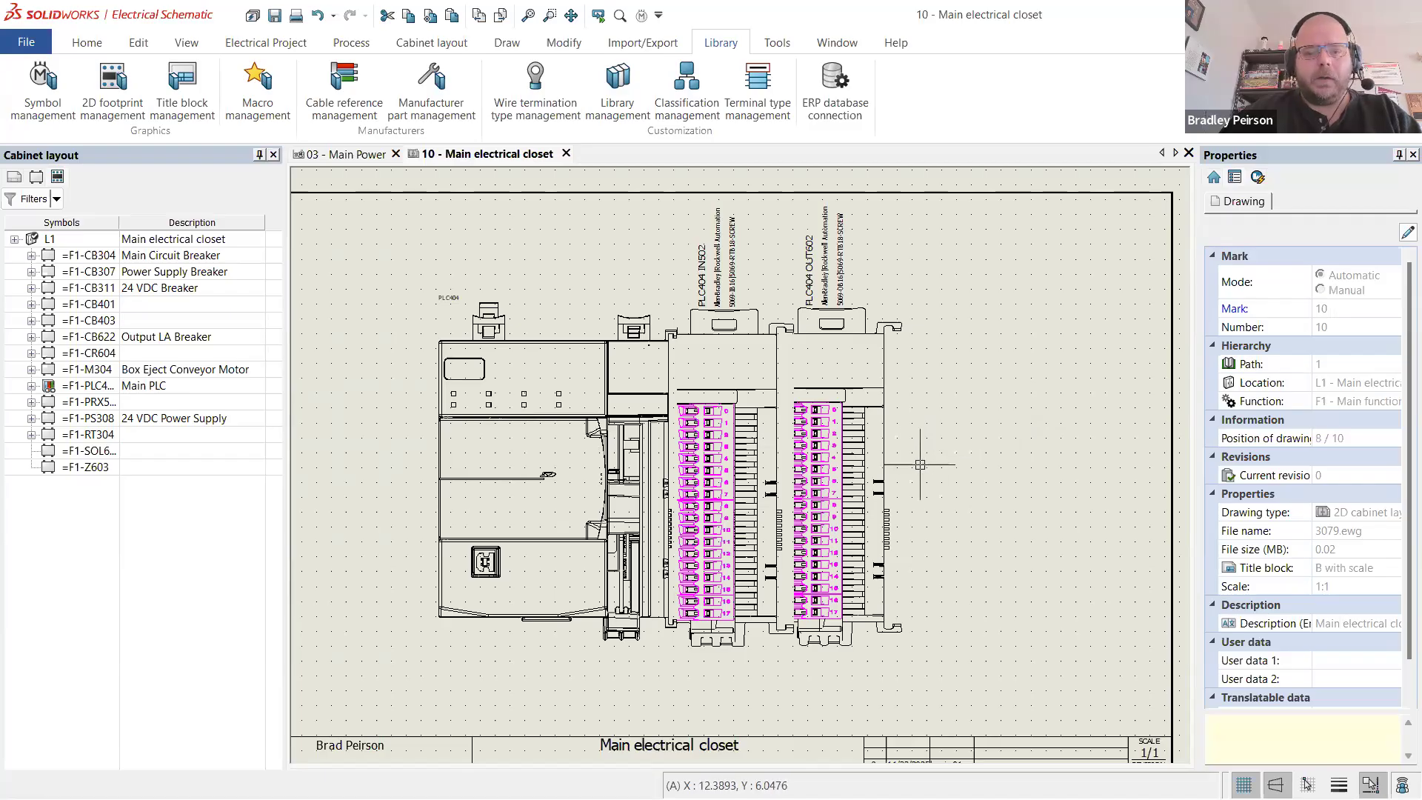
pyautogui.scroll(-2, 988, 463)
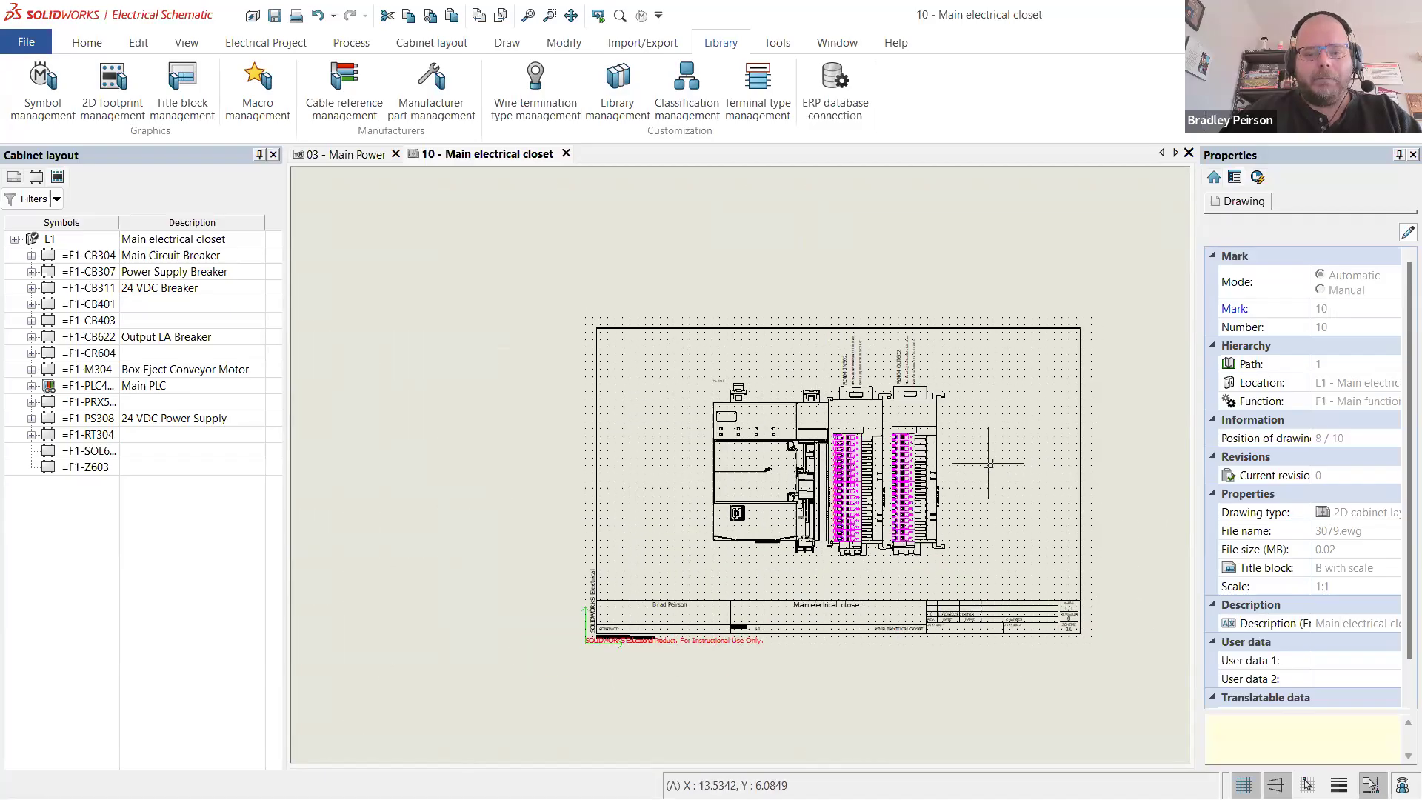
# - Open the 09 - Automatic Case Packer cabinet layout drawing from the project's document book
pyautogui.click(15, 177)
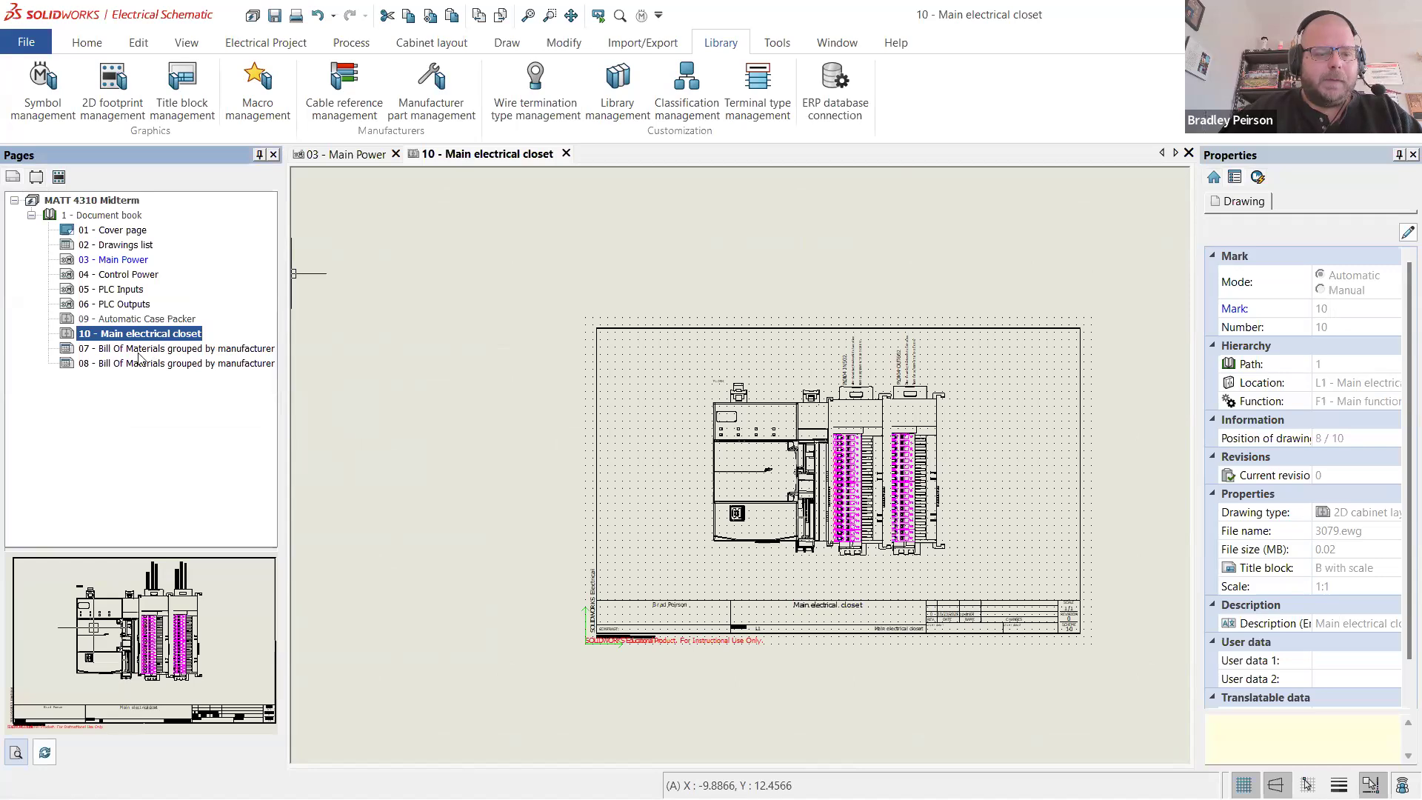
pyautogui.click(140, 319)
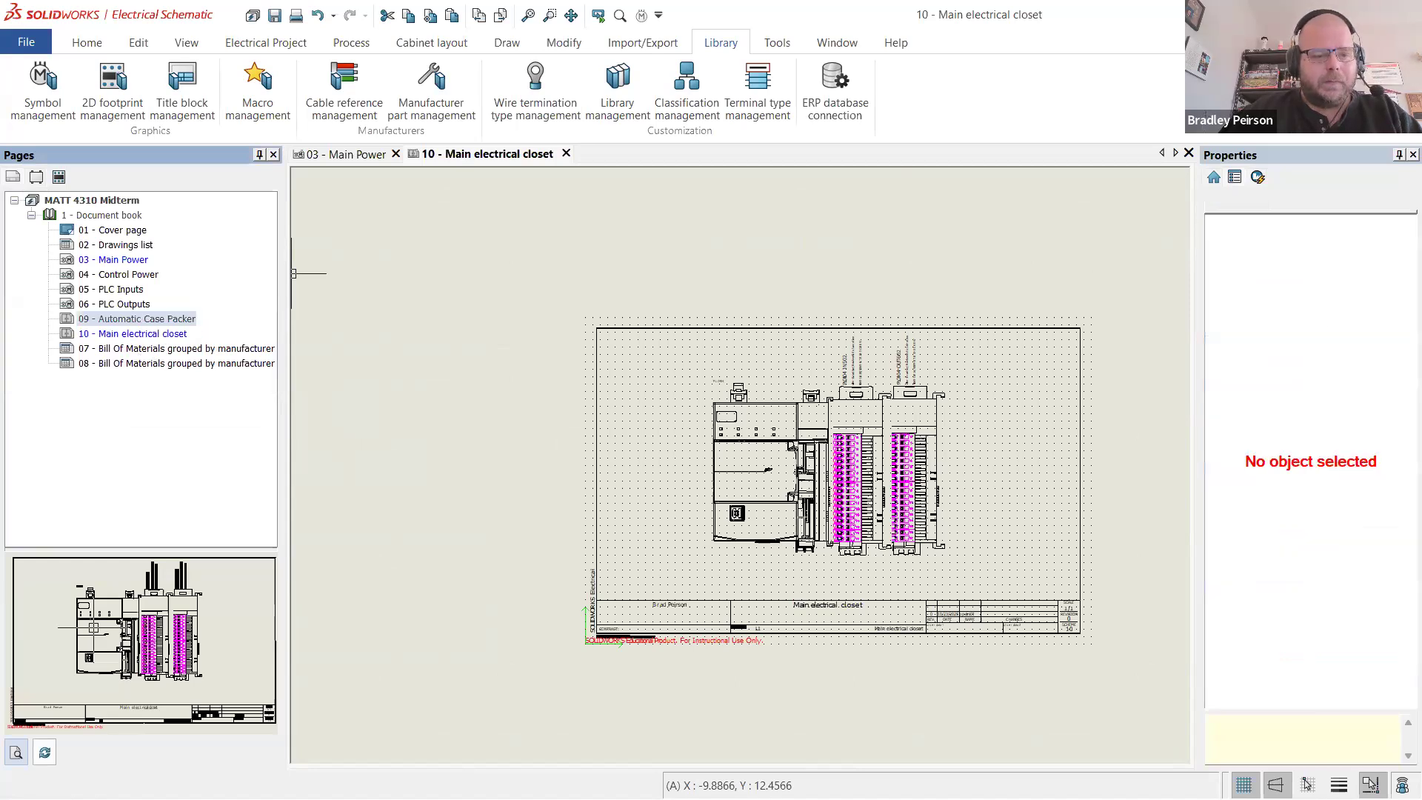
pyautogui.doubleClick(132, 321)
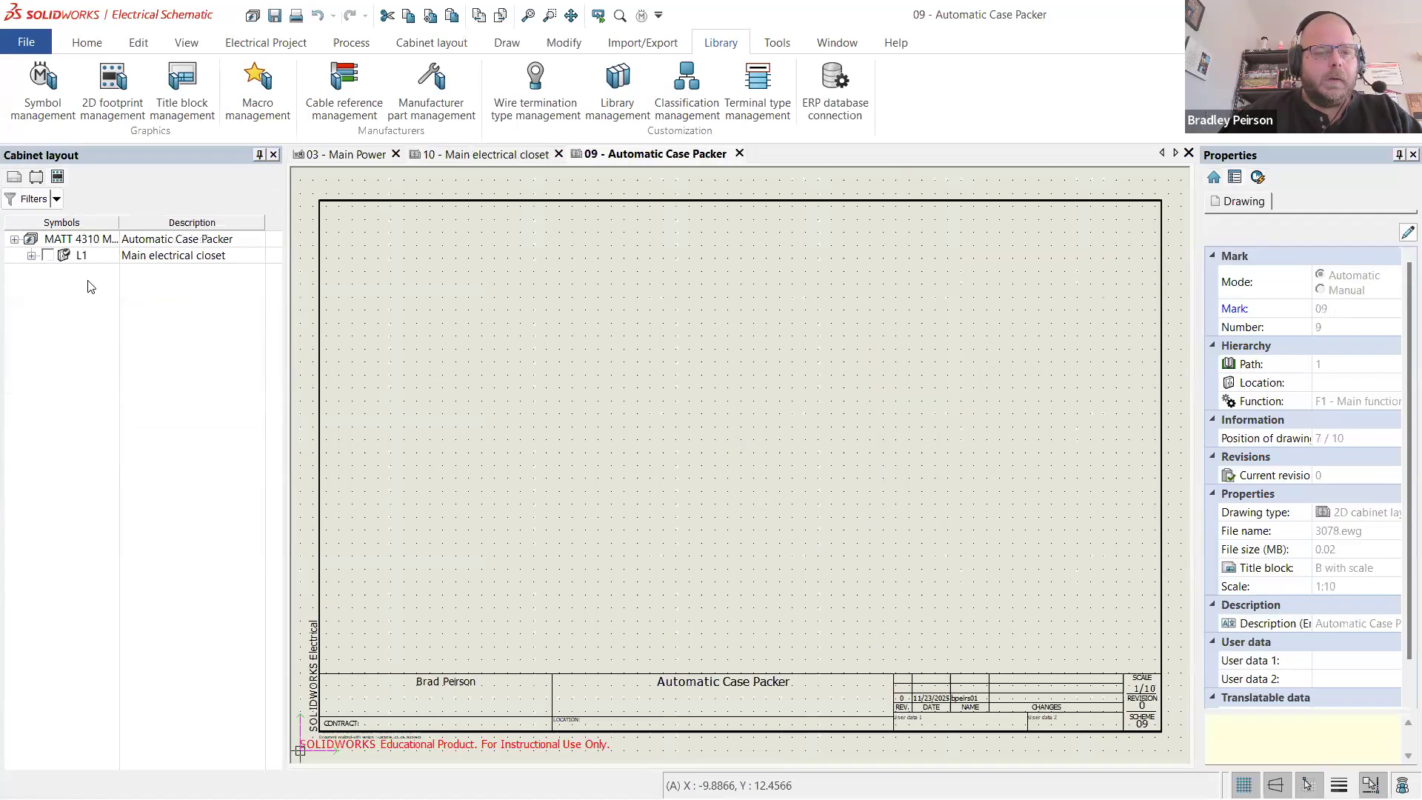
# - Try to insert the Main PLC's Digital 16-point Sinking Input module footprint from the Main electrical closet location
pyautogui.click(32, 256)
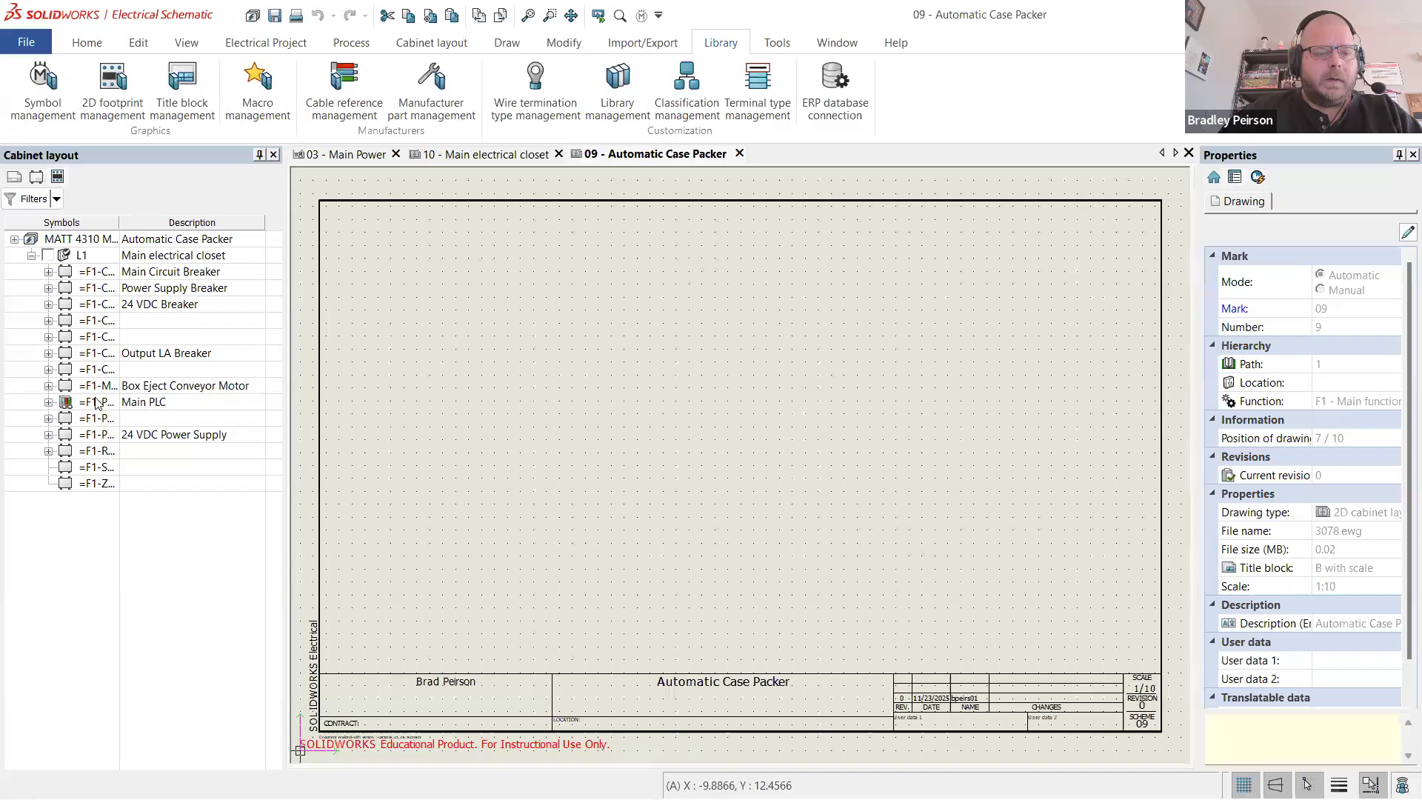
pyautogui.click(49, 402)
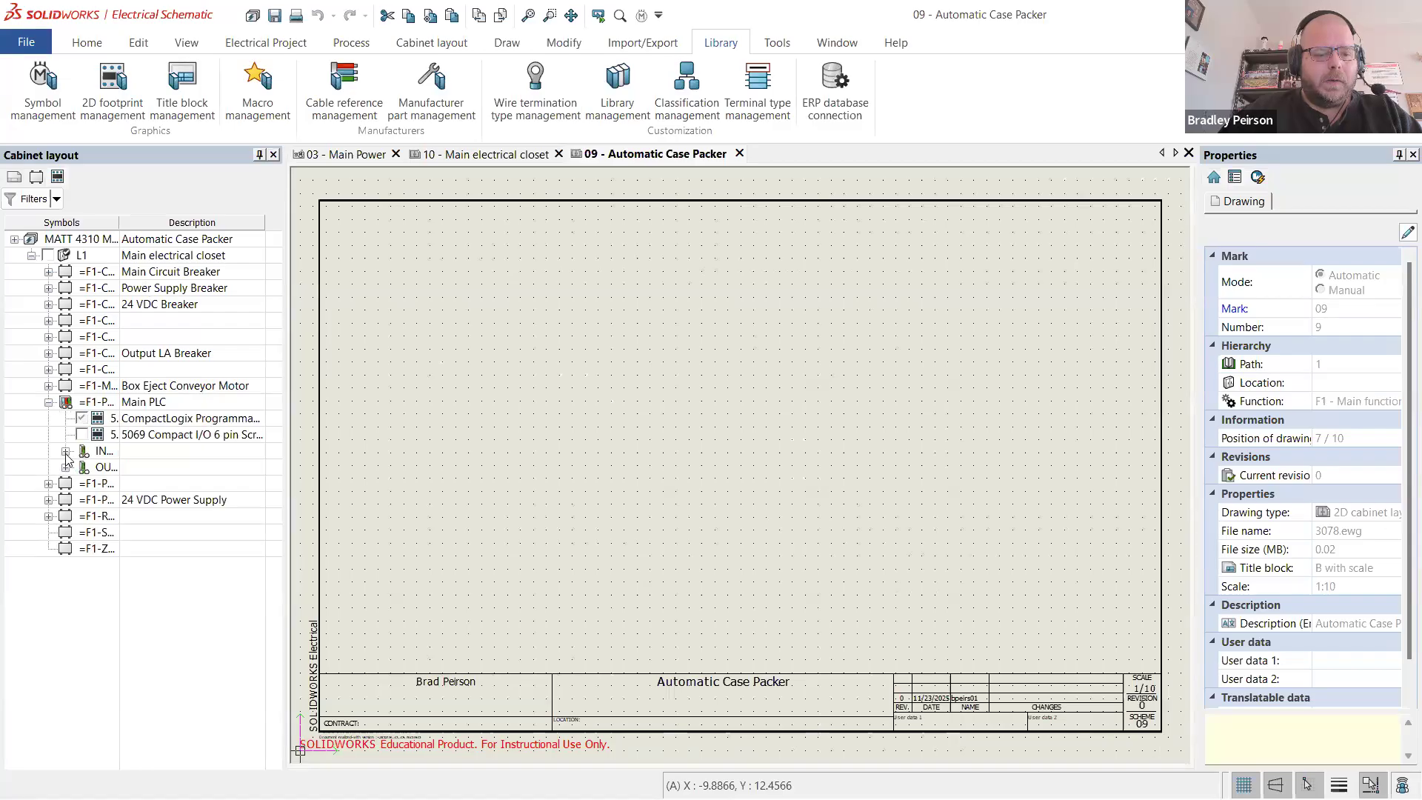
pyautogui.click(65, 451)
pyautogui.click(99, 468)
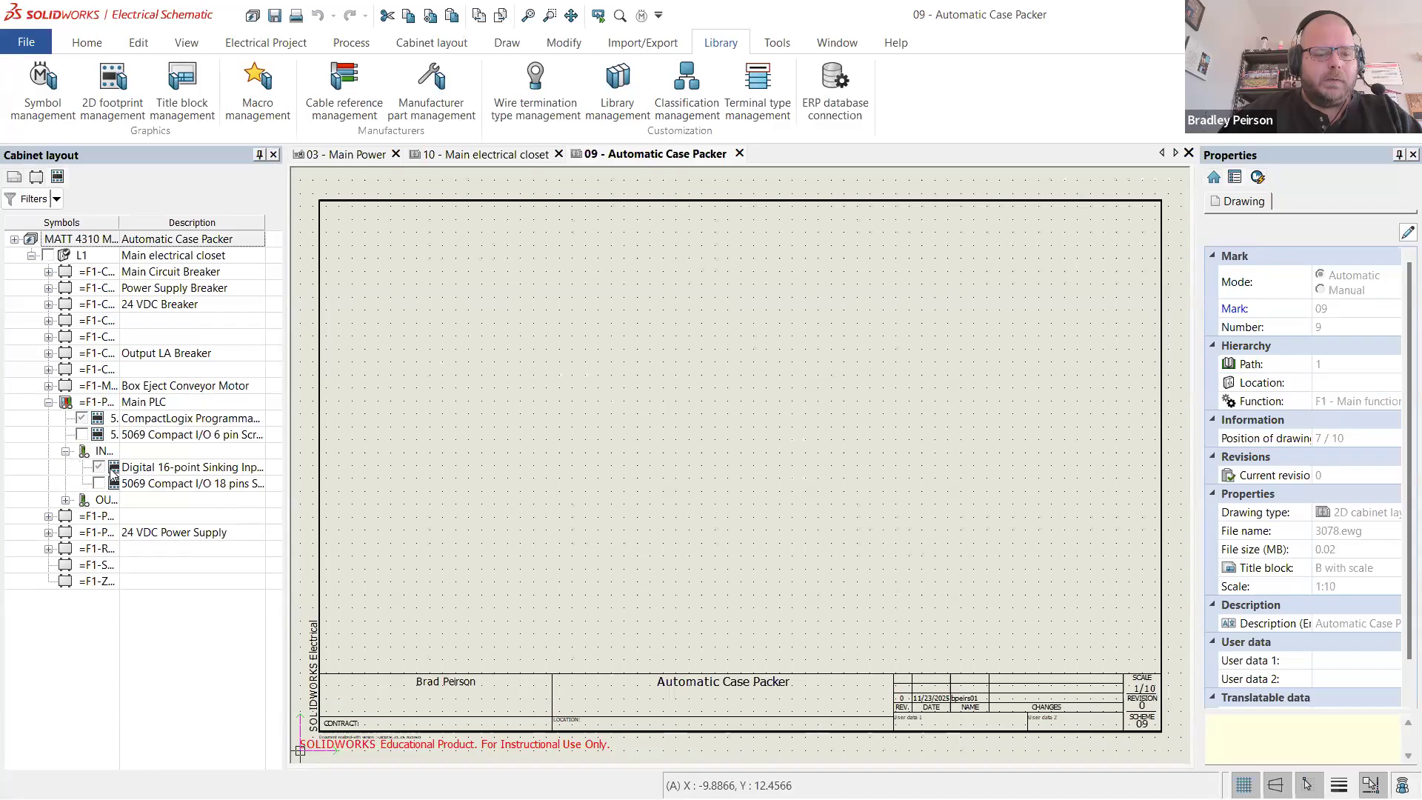
pyautogui.click(152, 468)
pyautogui.moveTo(727, 445); pyautogui.dragTo(680, 387)
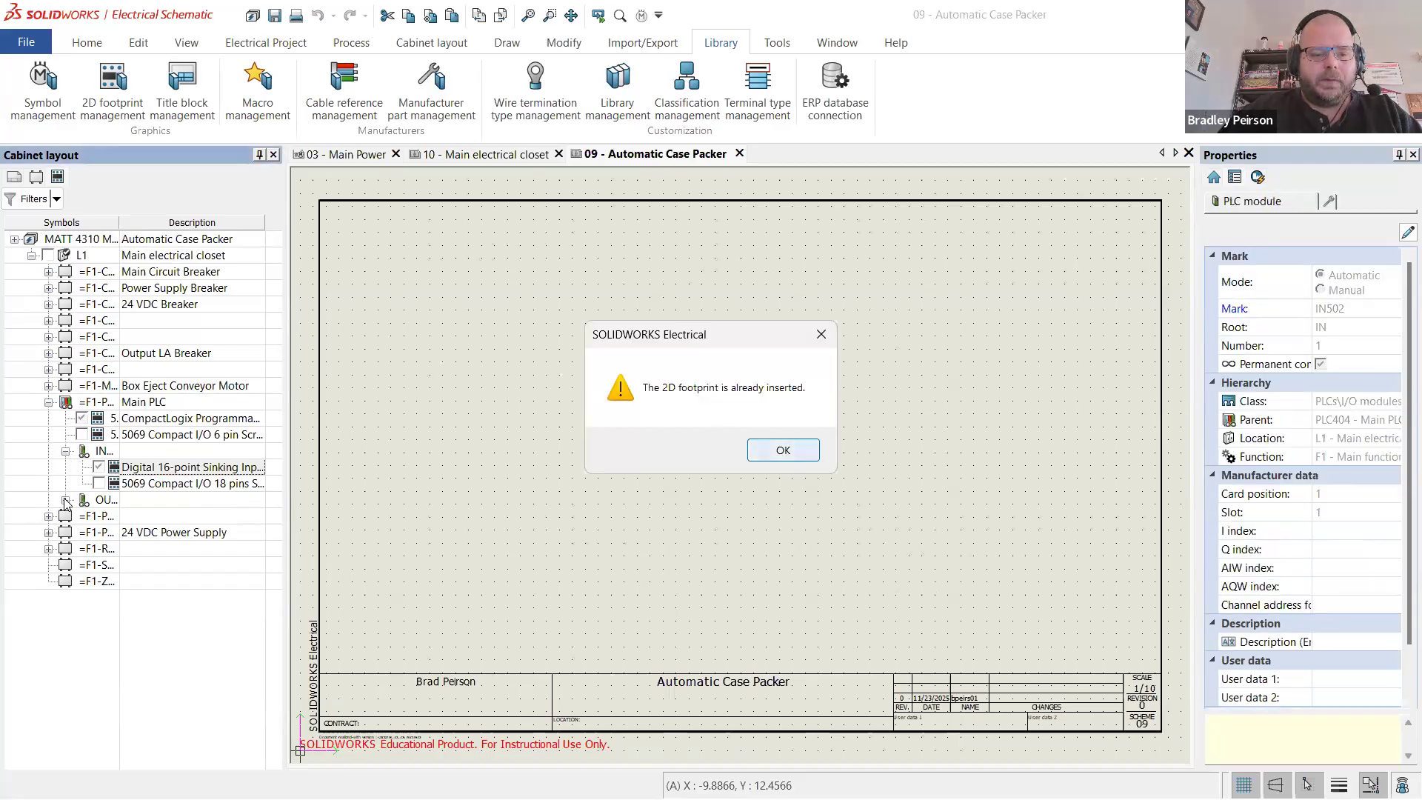
pyautogui.press('Return')
# - Try to insert the 2D footprint of the Main PLC's OUT602 output module
pyautogui.click(66, 500)
pyautogui.doubleClick(216, 520)
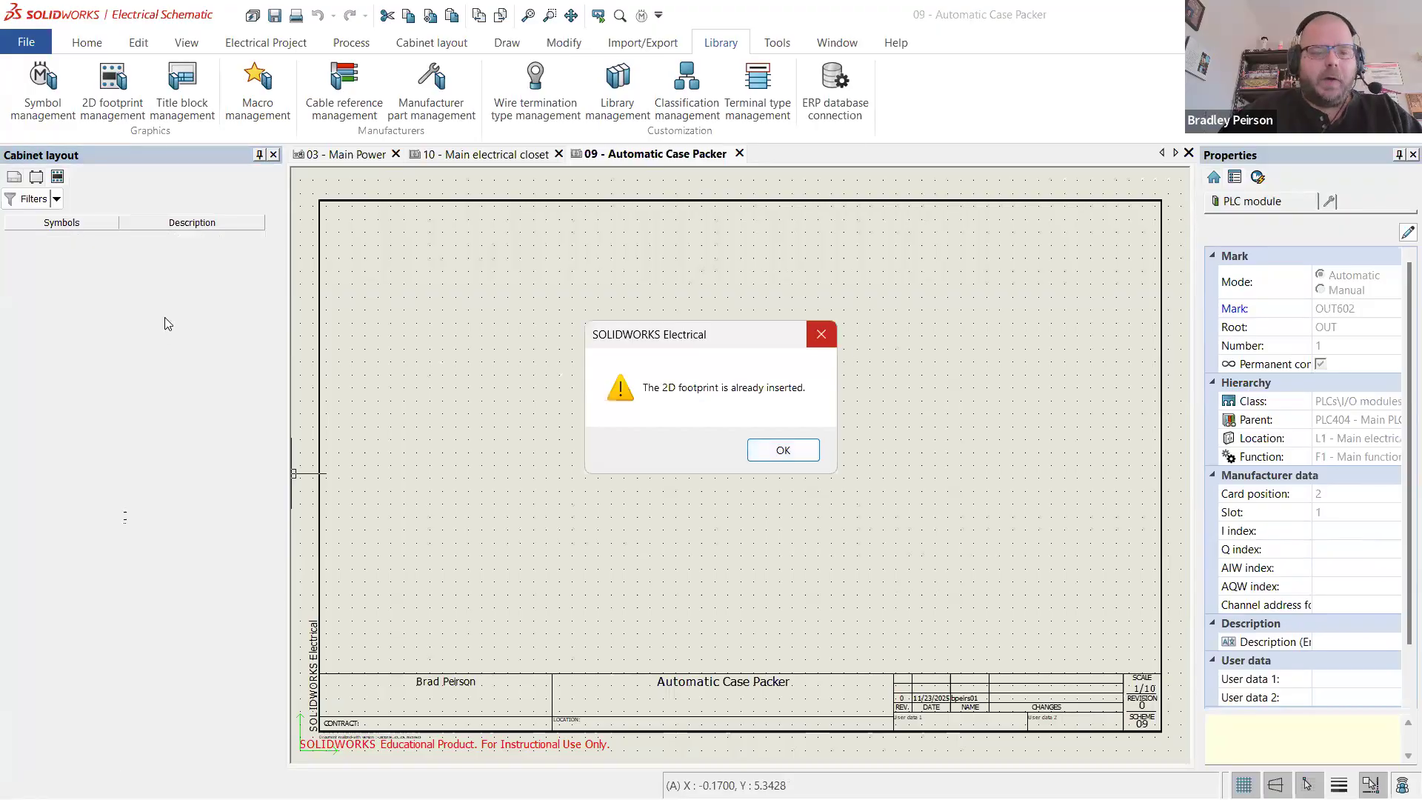
pyautogui.press('Return')
# - Delete the PLC controller and both I/O module footprints from the 10 - Main electrical closet layout
pyautogui.click(142, 335)
pyautogui.doubleClick(141, 335)
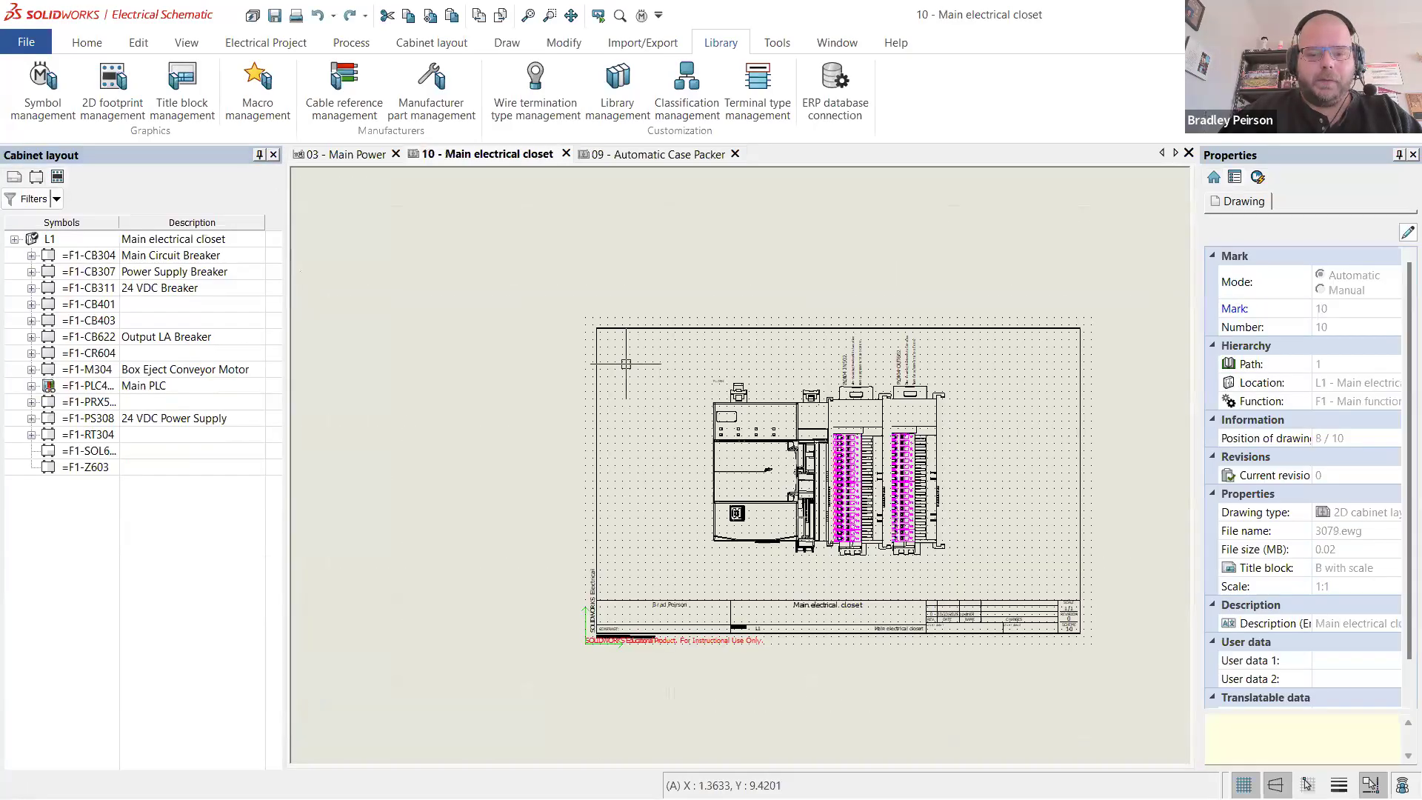
pyautogui.scroll(1, 828, 381)
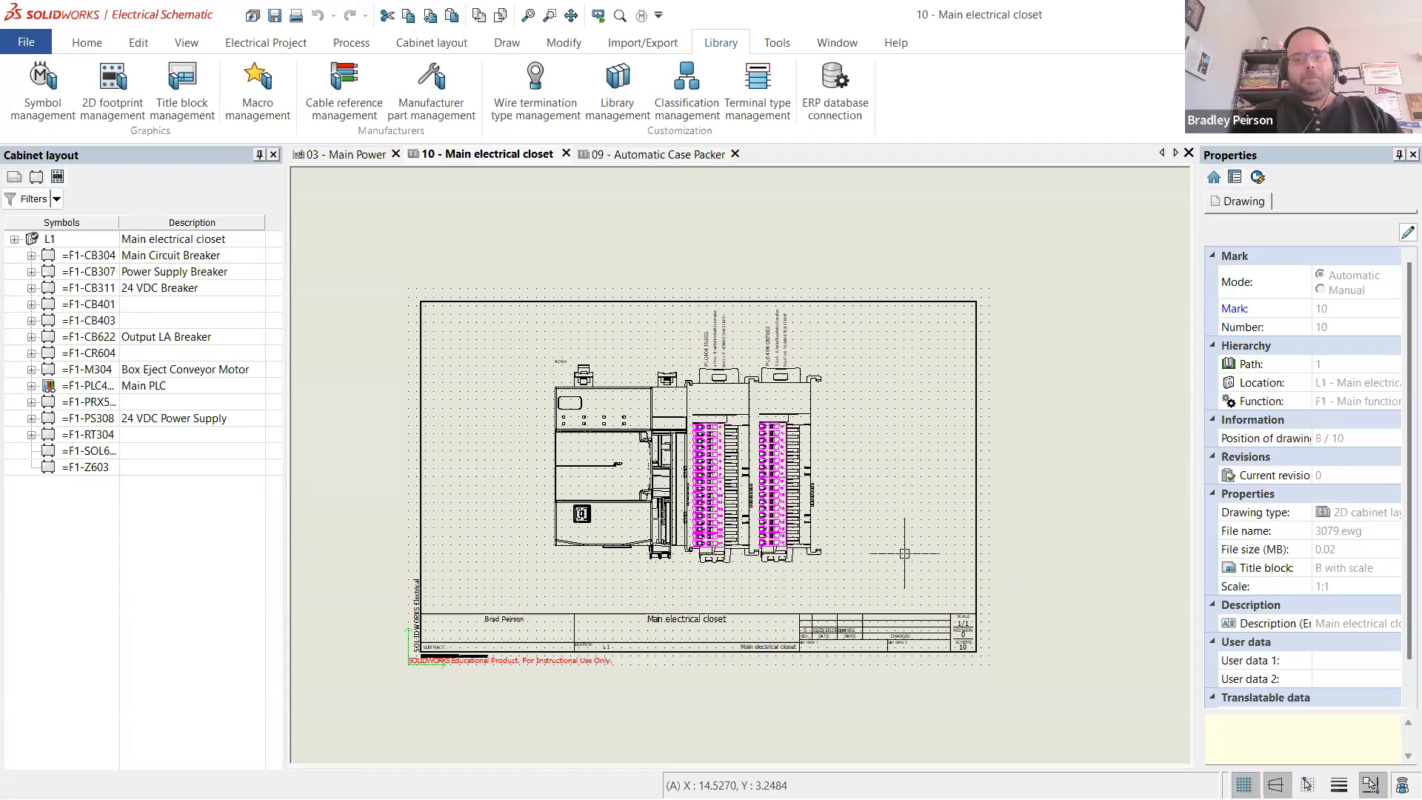
pyautogui.moveTo(886, 571); pyautogui.dragTo(486, 327)
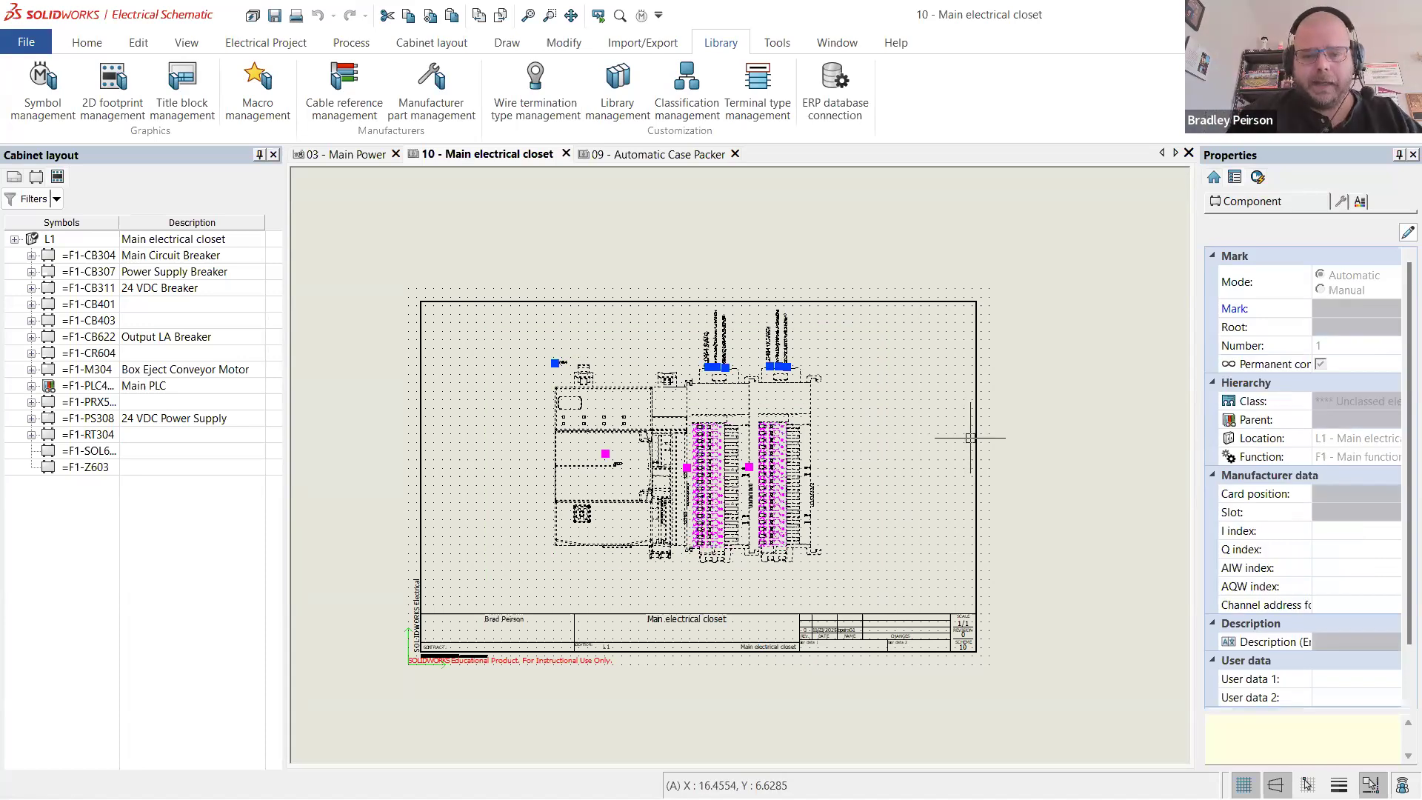
pyautogui.press('Delete')
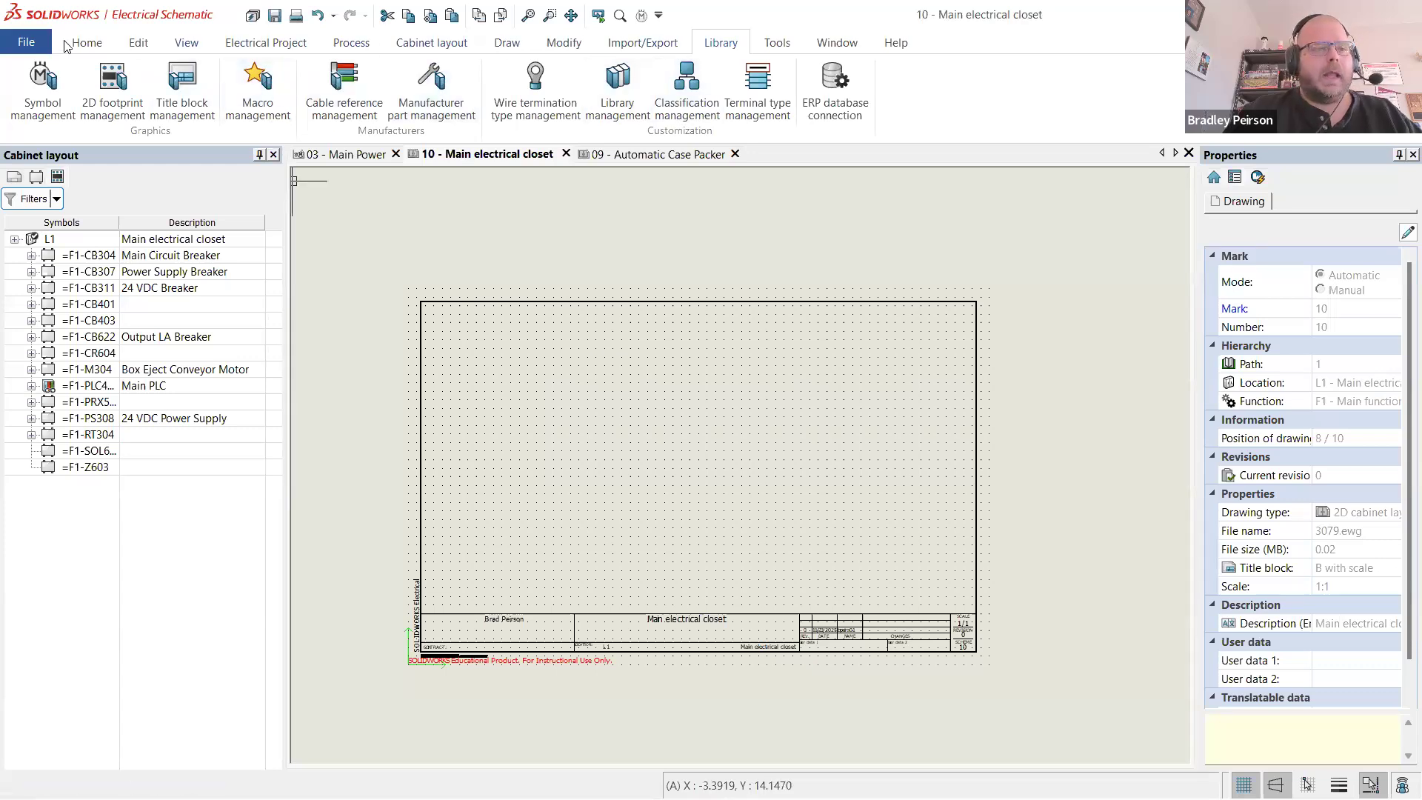
# - Open sce-24el2408lp-sales-drw.dwg from the sce-24el2408lp folder in Downloads and review the enclosure views
pyautogui.click(32, 47)
pyautogui.click(44, 103)
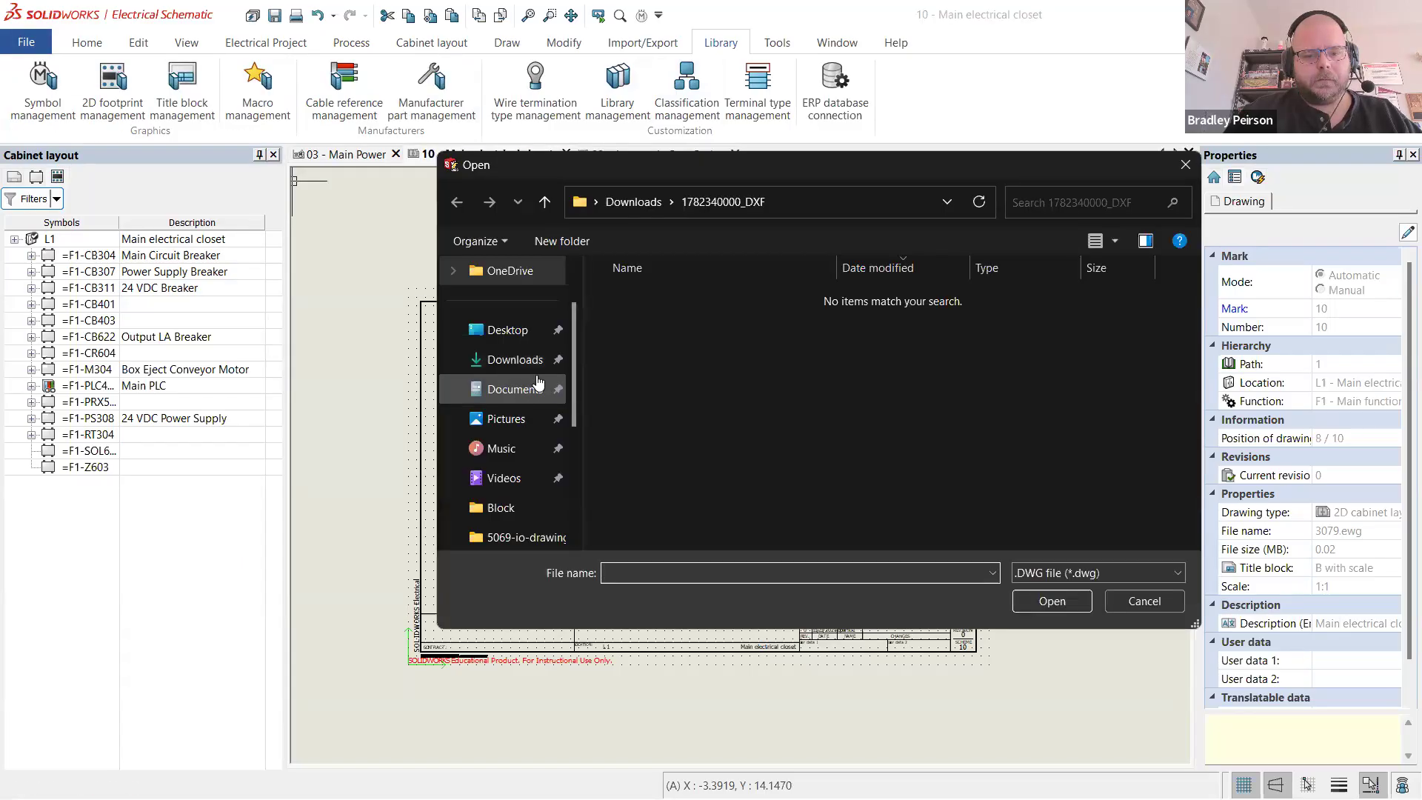
pyautogui.click(517, 391)
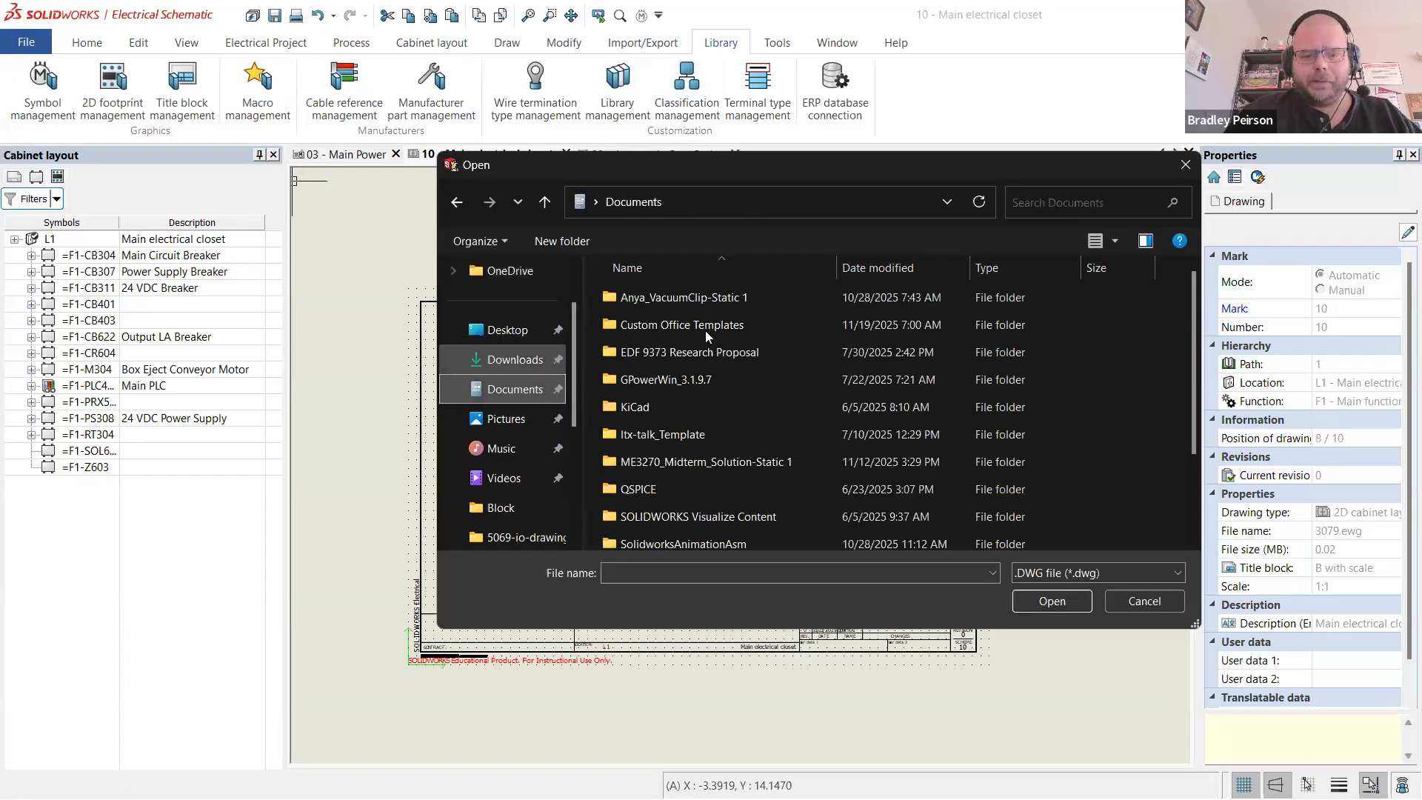
pyautogui.click(515, 360)
pyautogui.doubleClick(687, 323)
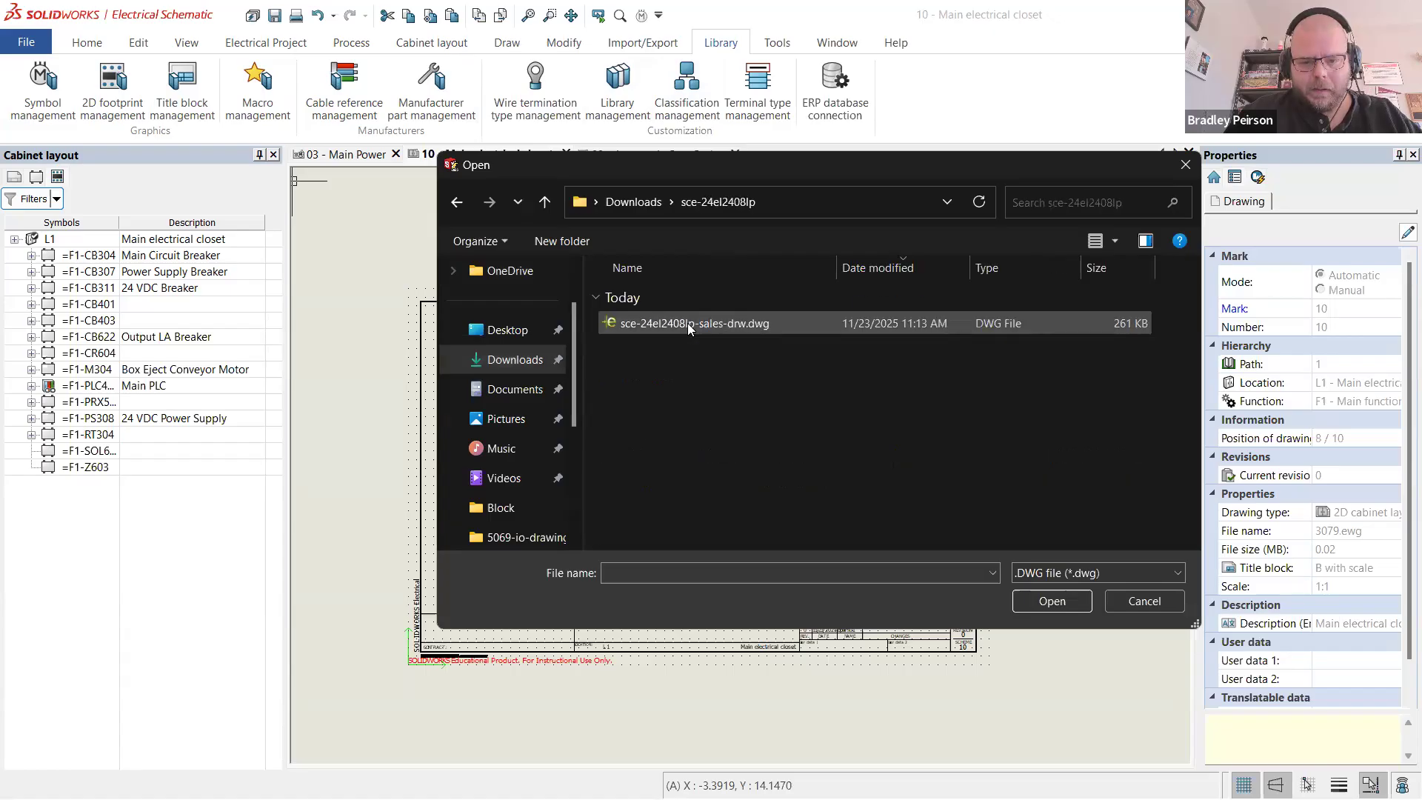
pyautogui.doubleClick(687, 323)
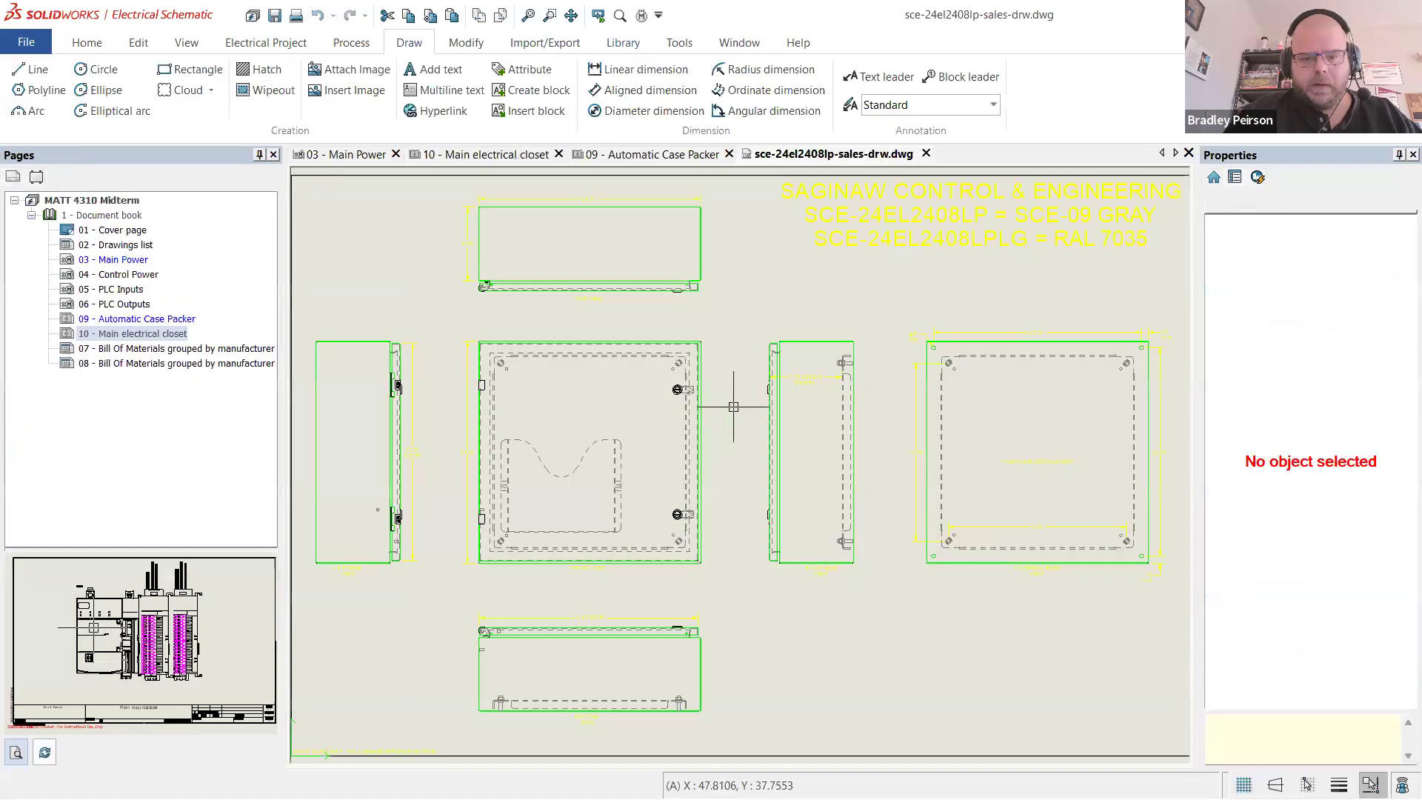
pyautogui.scroll(-2, 707, 404)
pyautogui.scroll(1, 699, 403)
pyautogui.scroll(1, 698, 403)
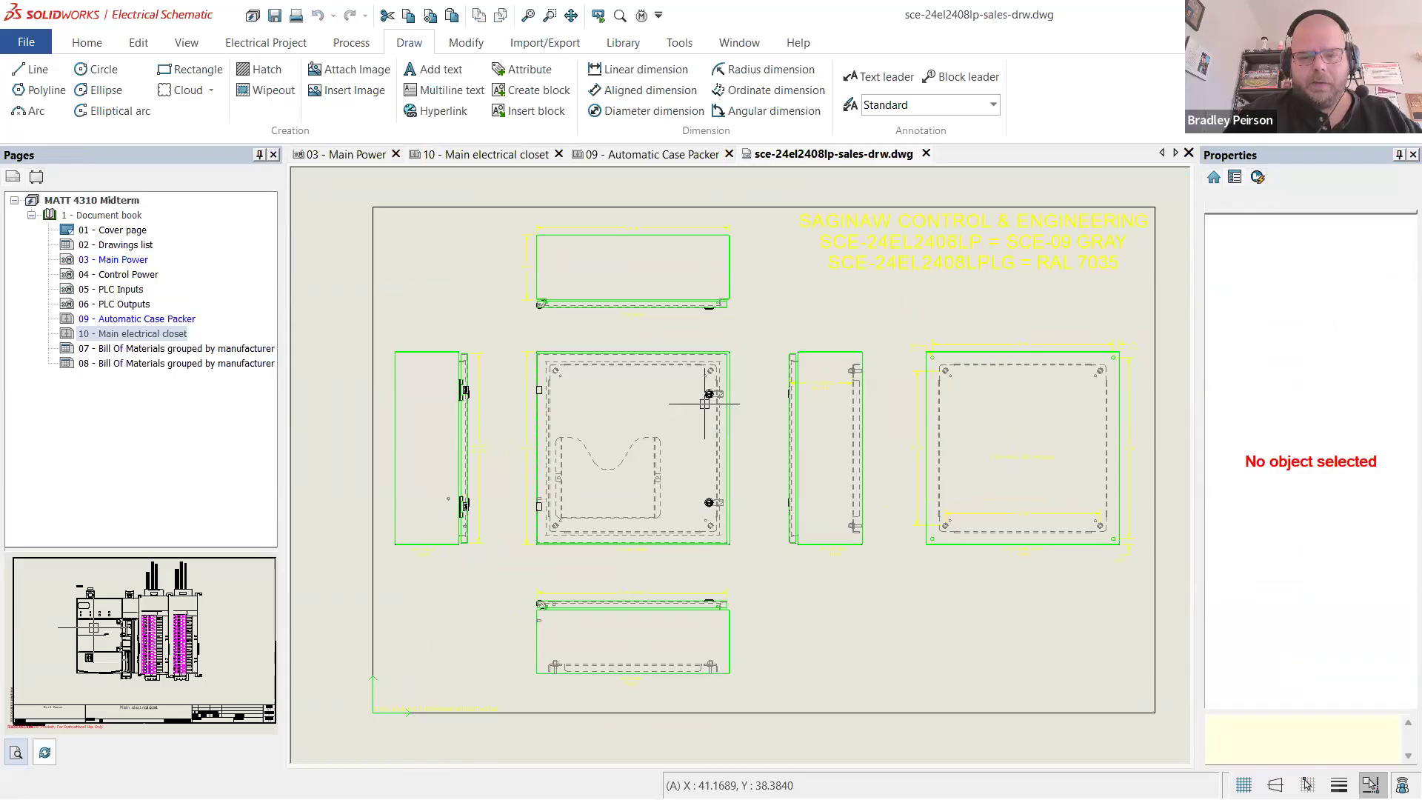
pyautogui.scroll(-1, 704, 403)
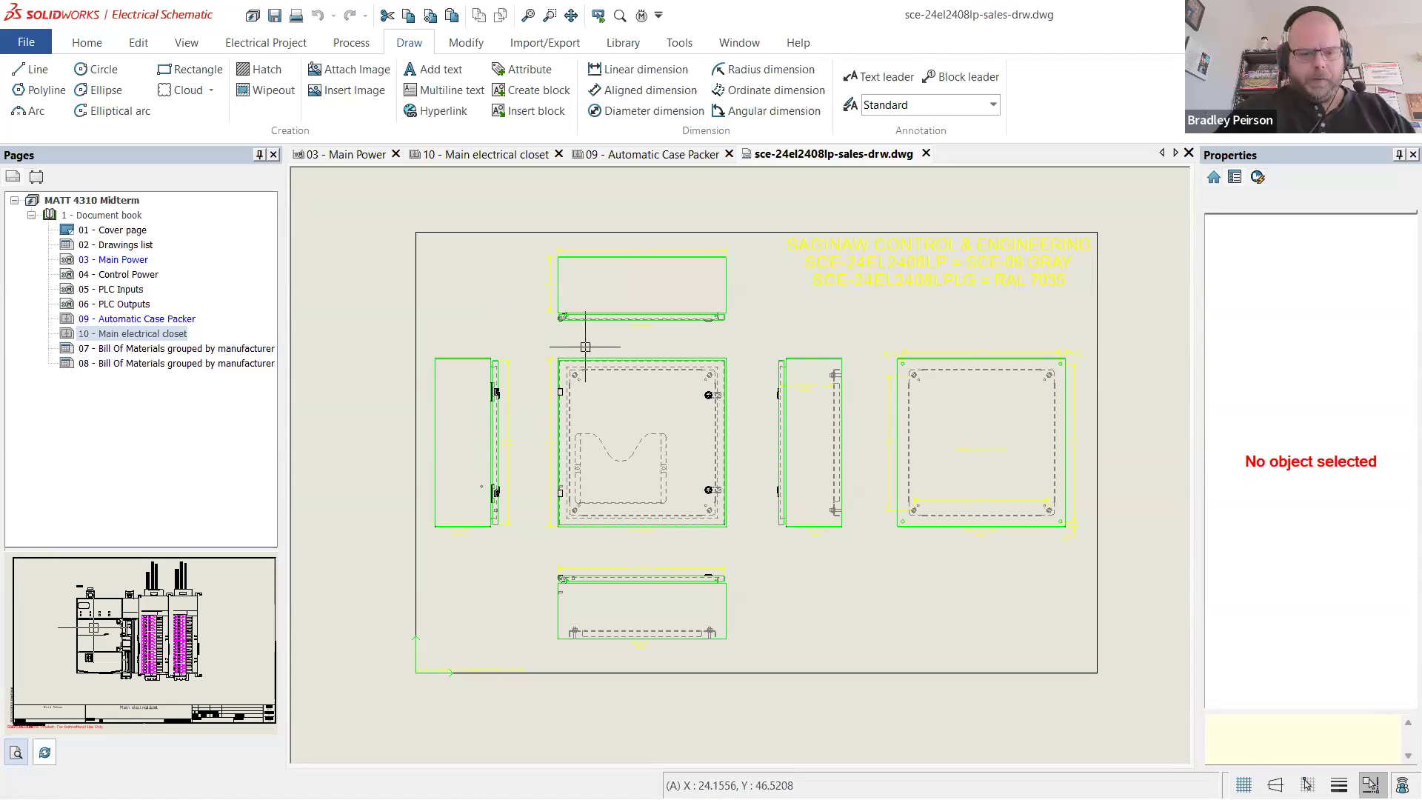
# - Browse the symbol library to the Boxes, cabinets > Enclosures class for Height < 1000 mm / 40 inches
pyautogui.click(623, 42)
pyautogui.click(35, 111)
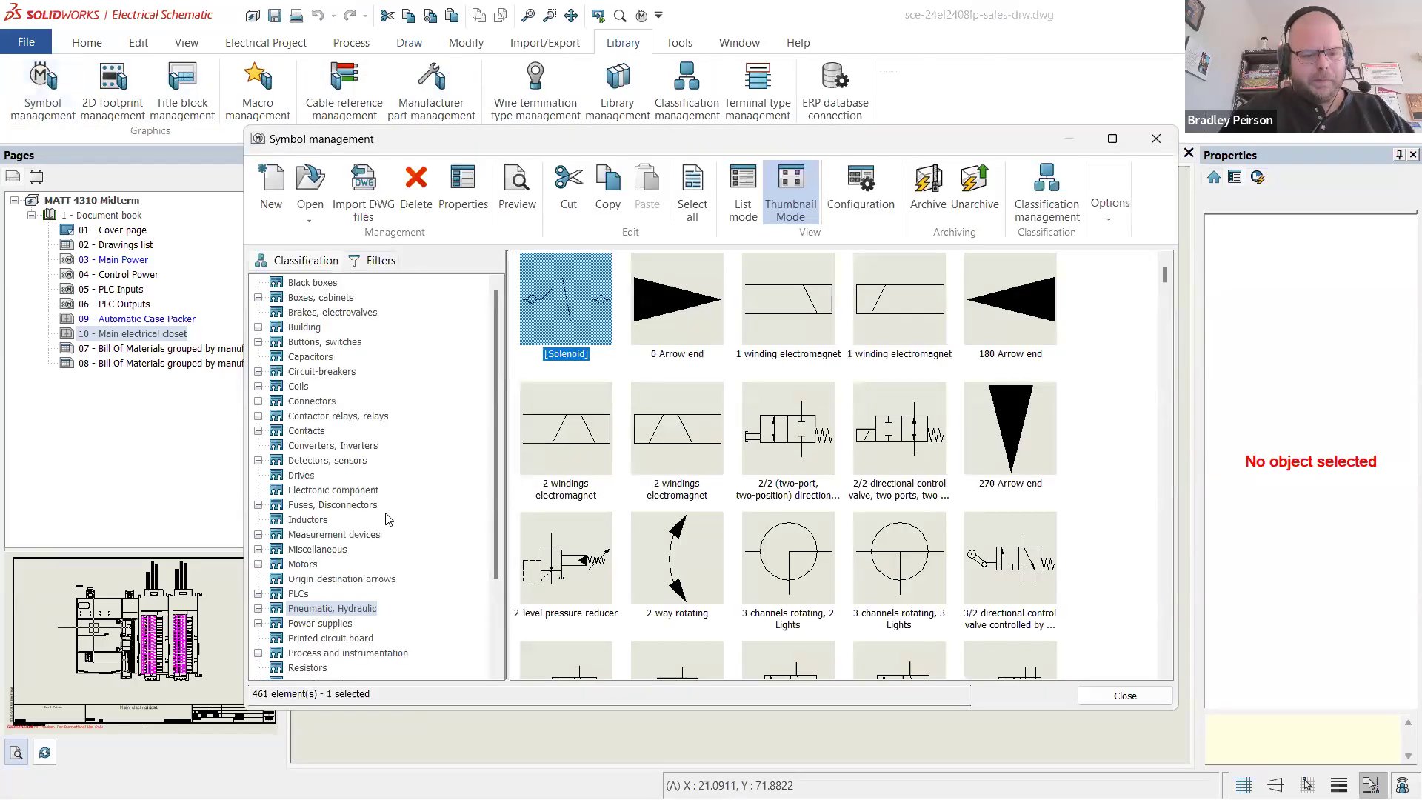
pyautogui.scroll(-3, 381, 519)
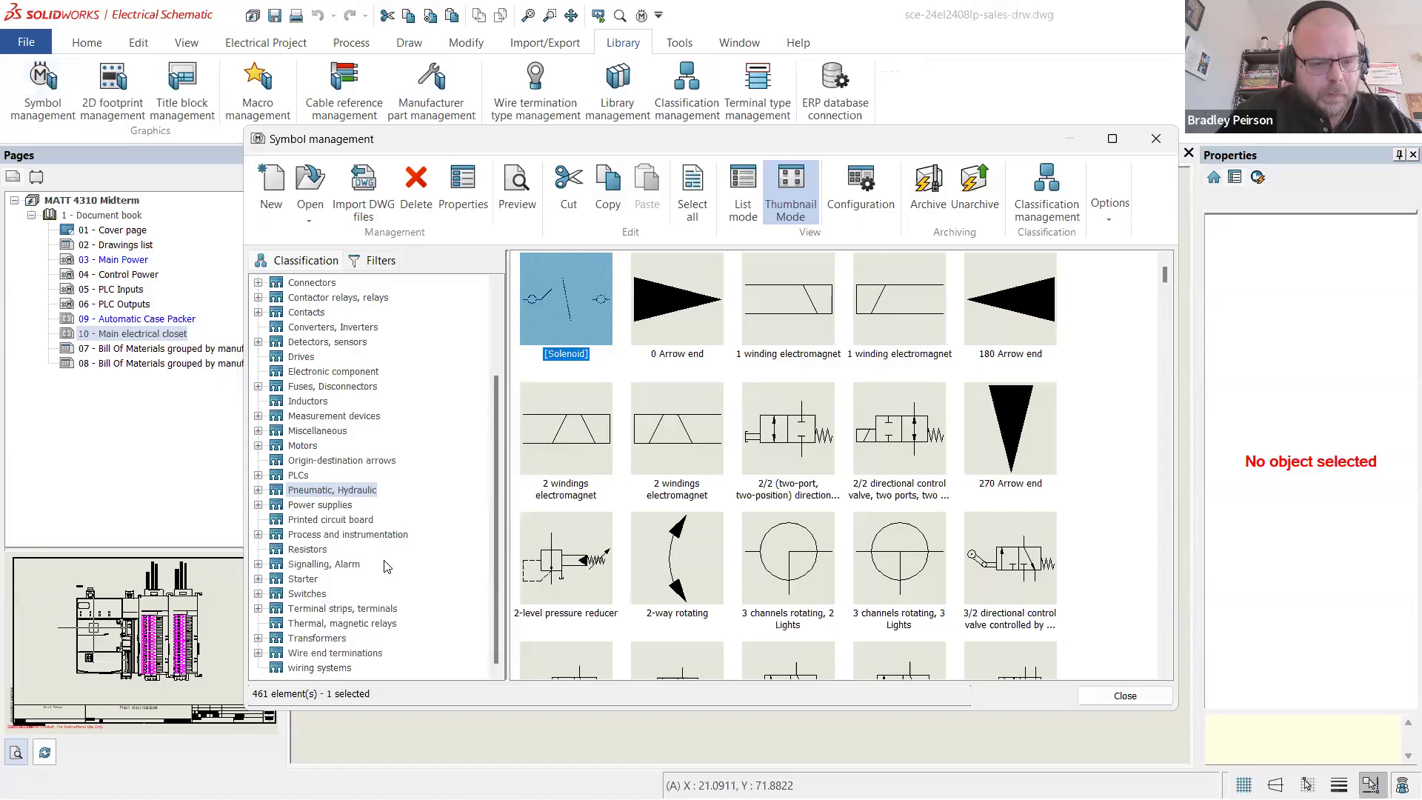
pyautogui.scroll(3, 337, 356)
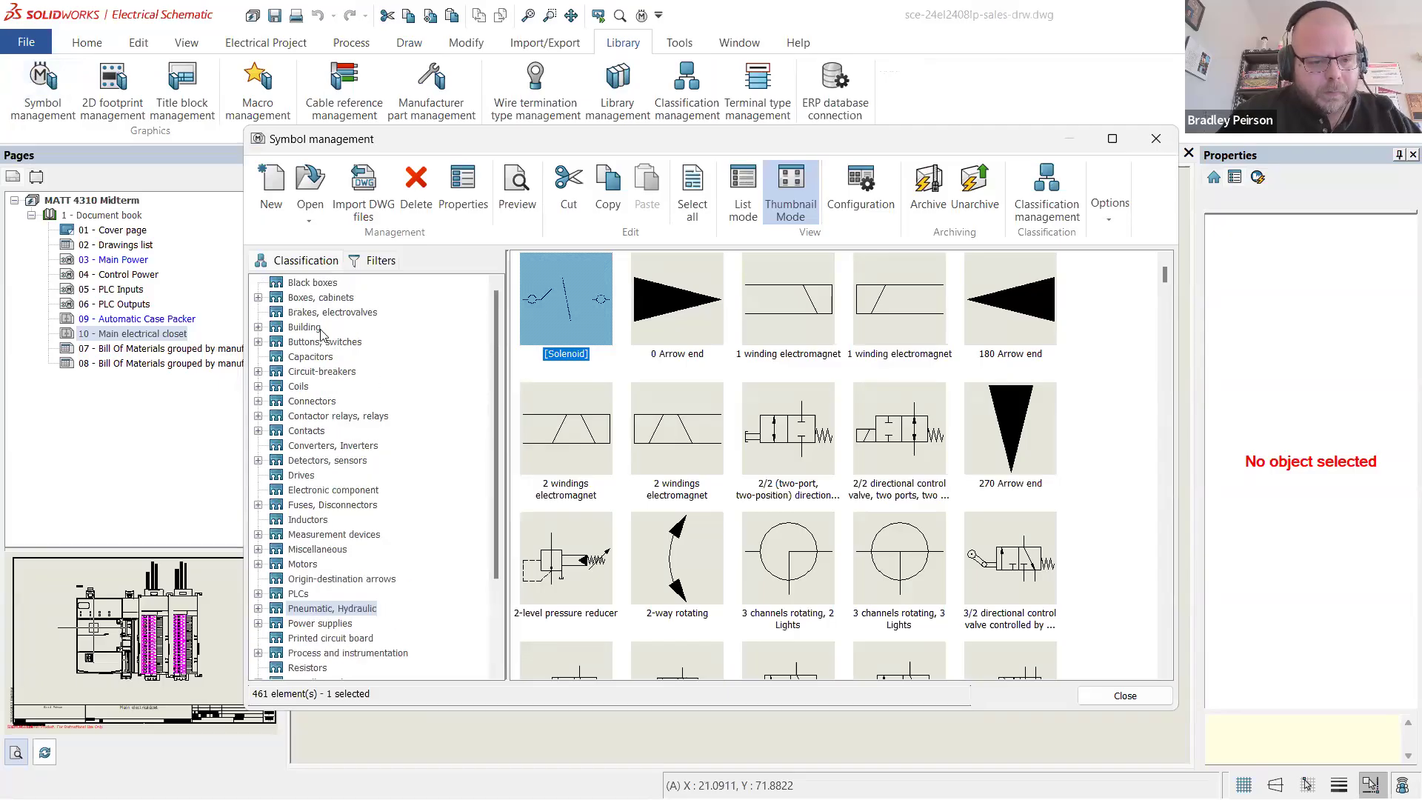
pyautogui.click(258, 297)
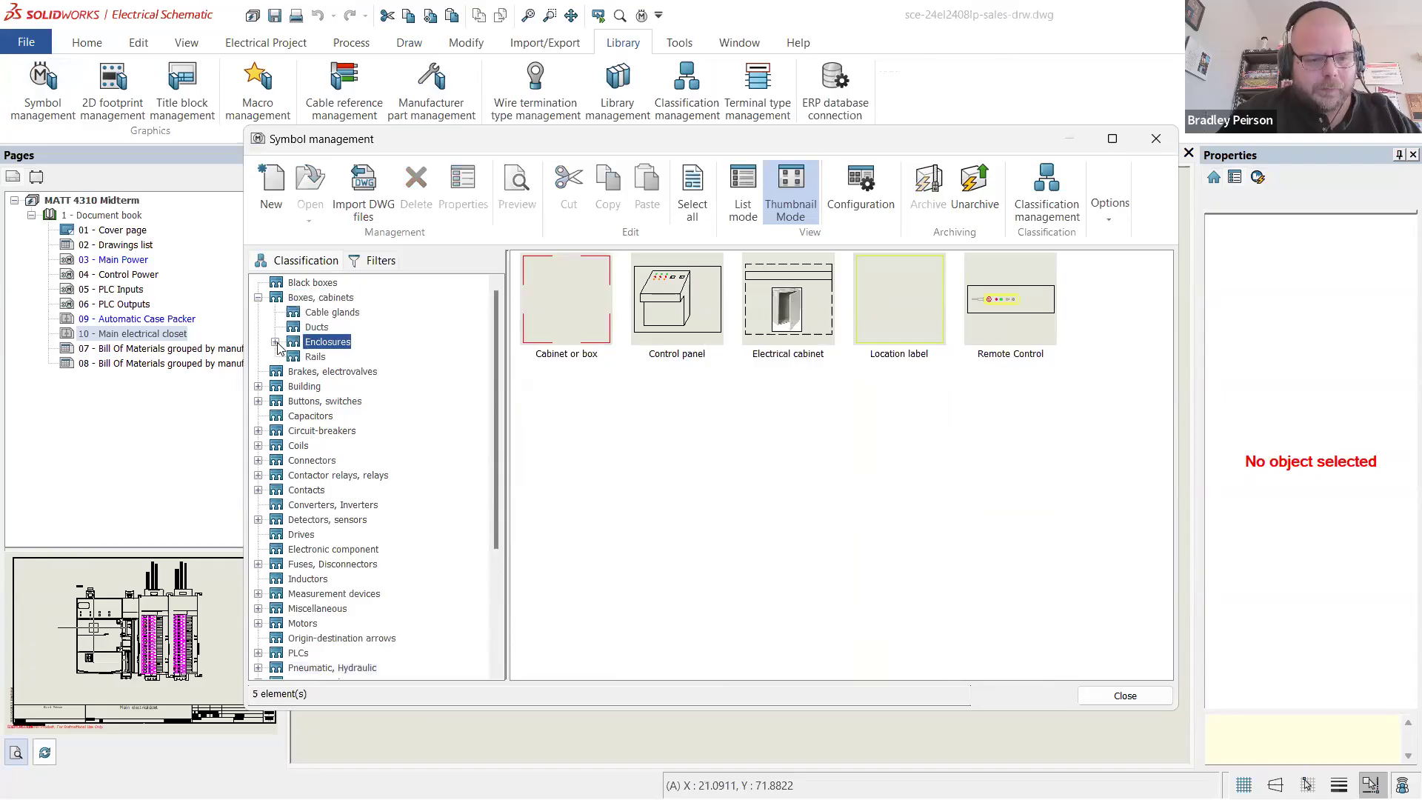
pyautogui.click(275, 341)
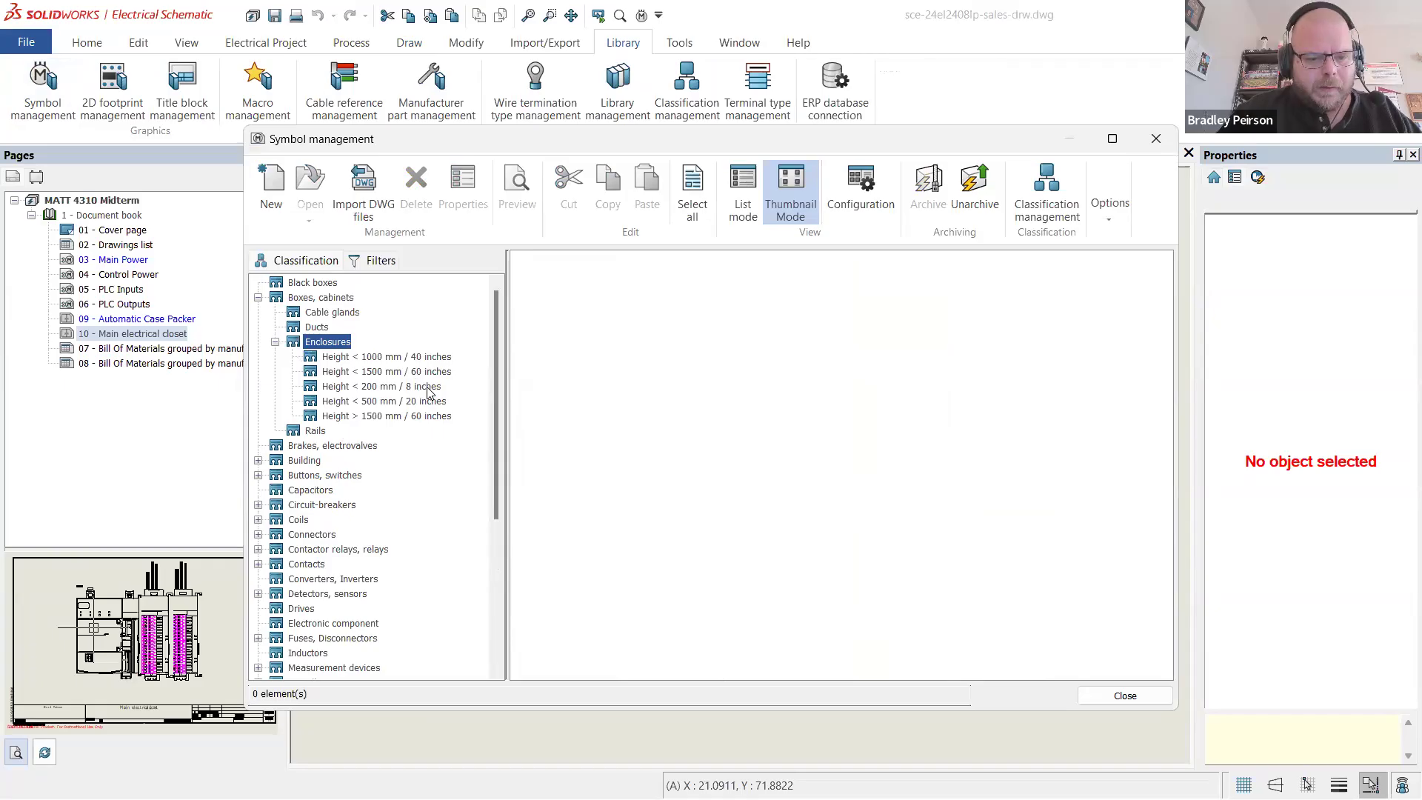
pyautogui.click(428, 388)
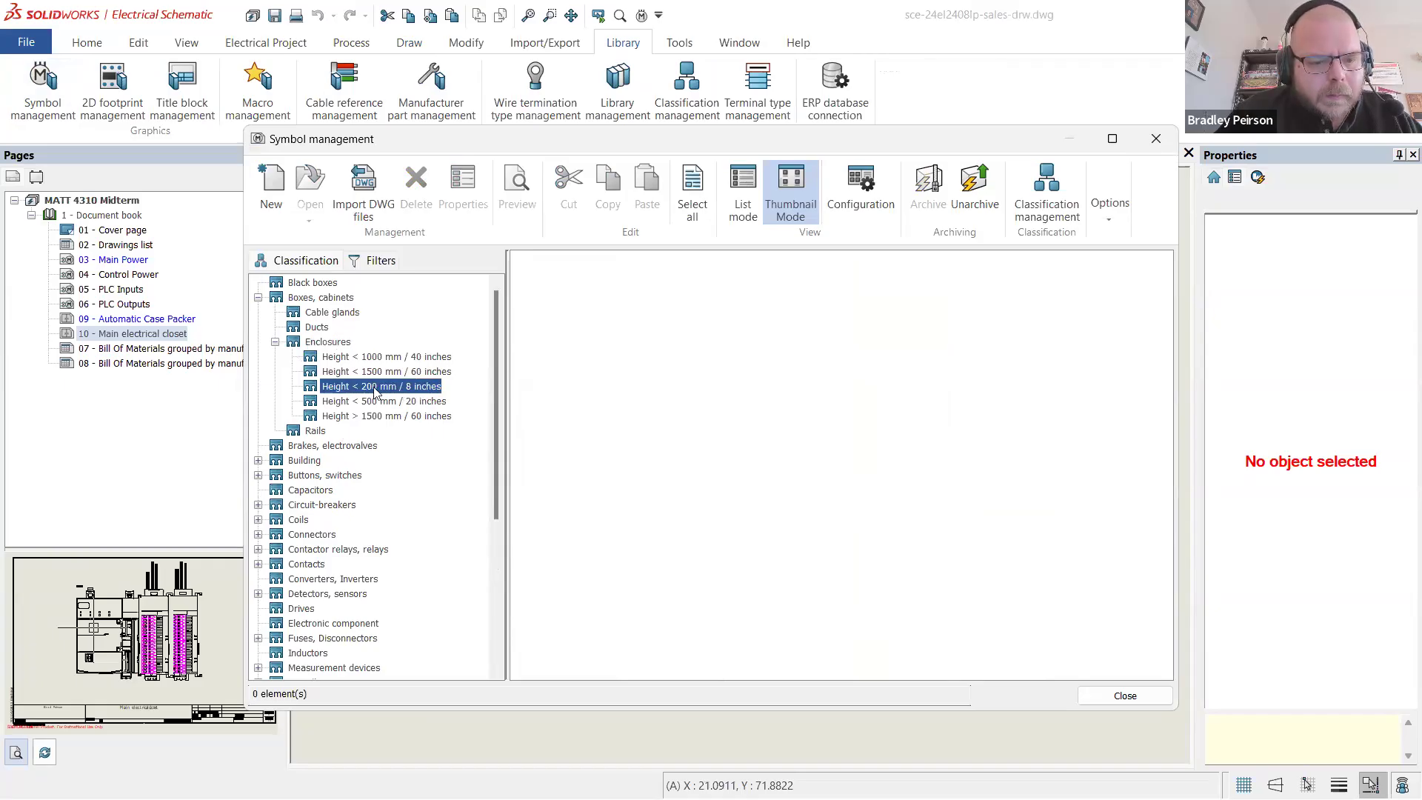
pyautogui.click(434, 358)
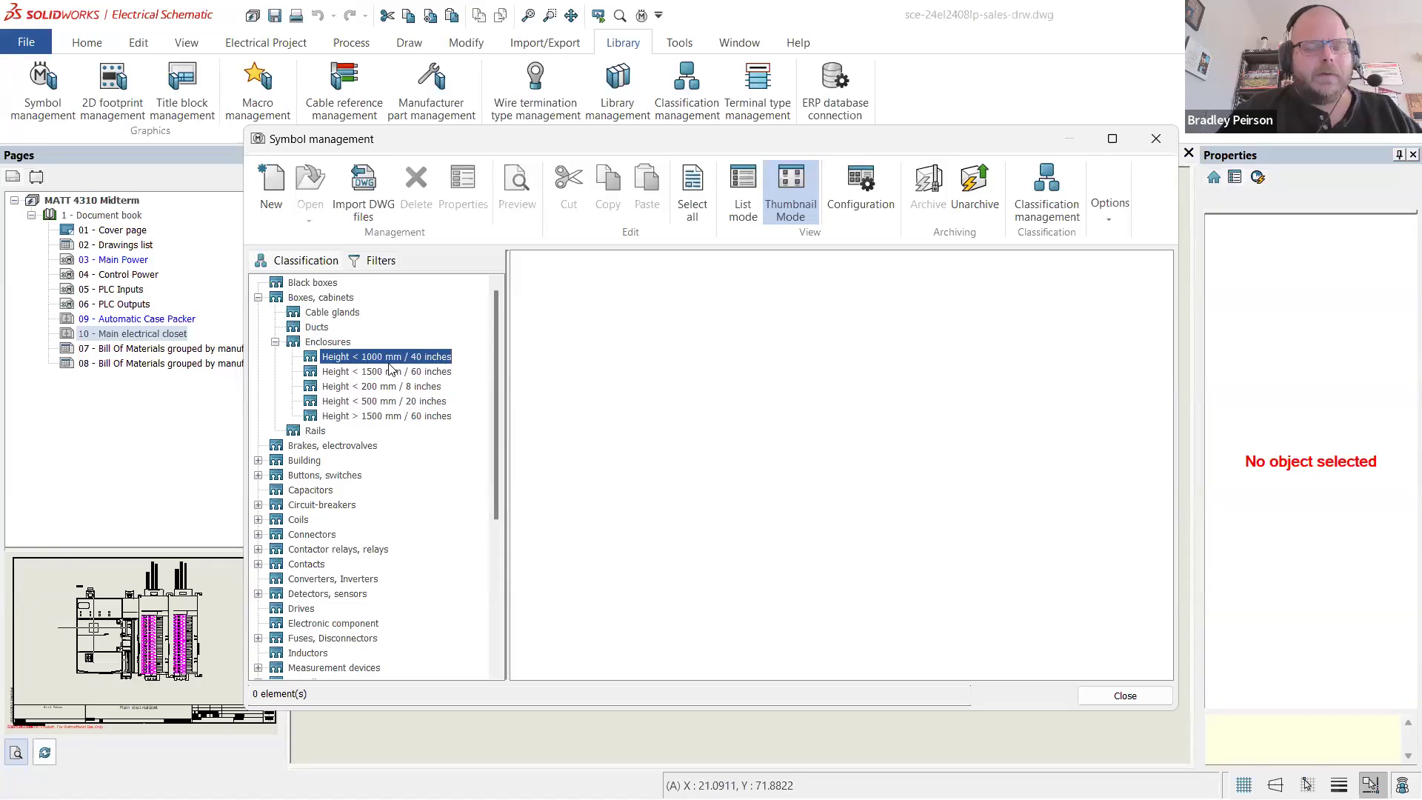
# - Create a new symbol in this enclosure class and assign it to the USER - Objects created by user library
pyautogui.click(605, 361)
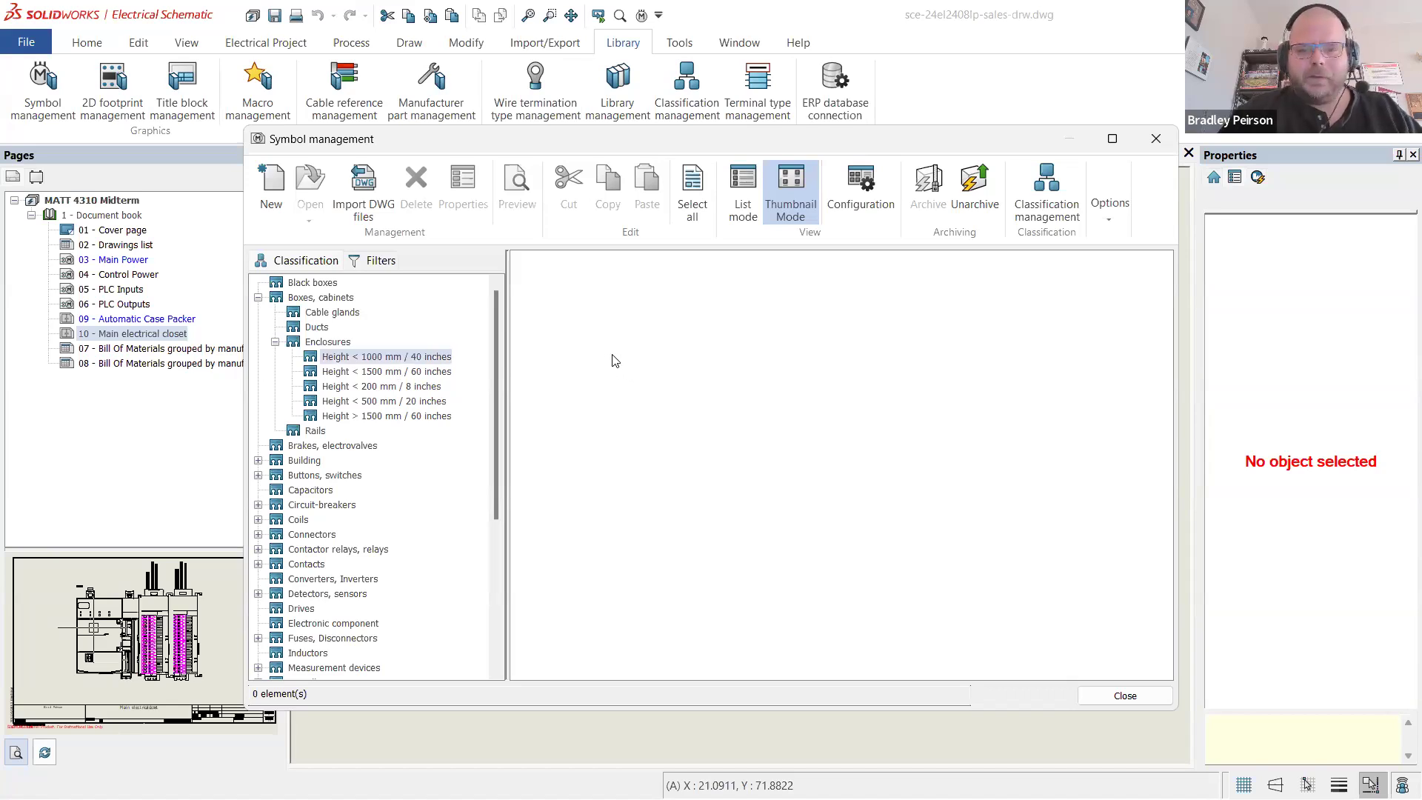
pyautogui.rightClick(608, 355)
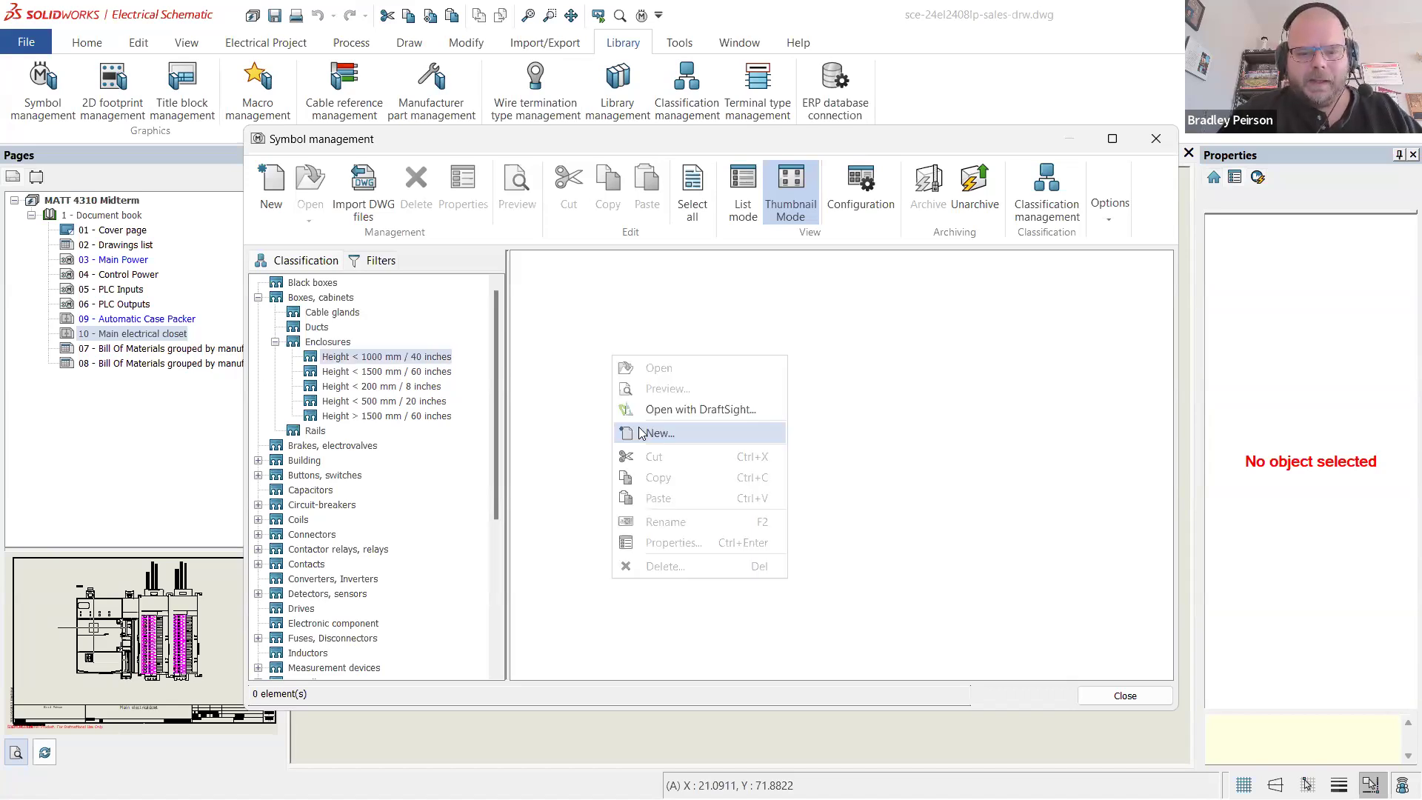
pyautogui.click(642, 433)
pyautogui.click(887, 293)
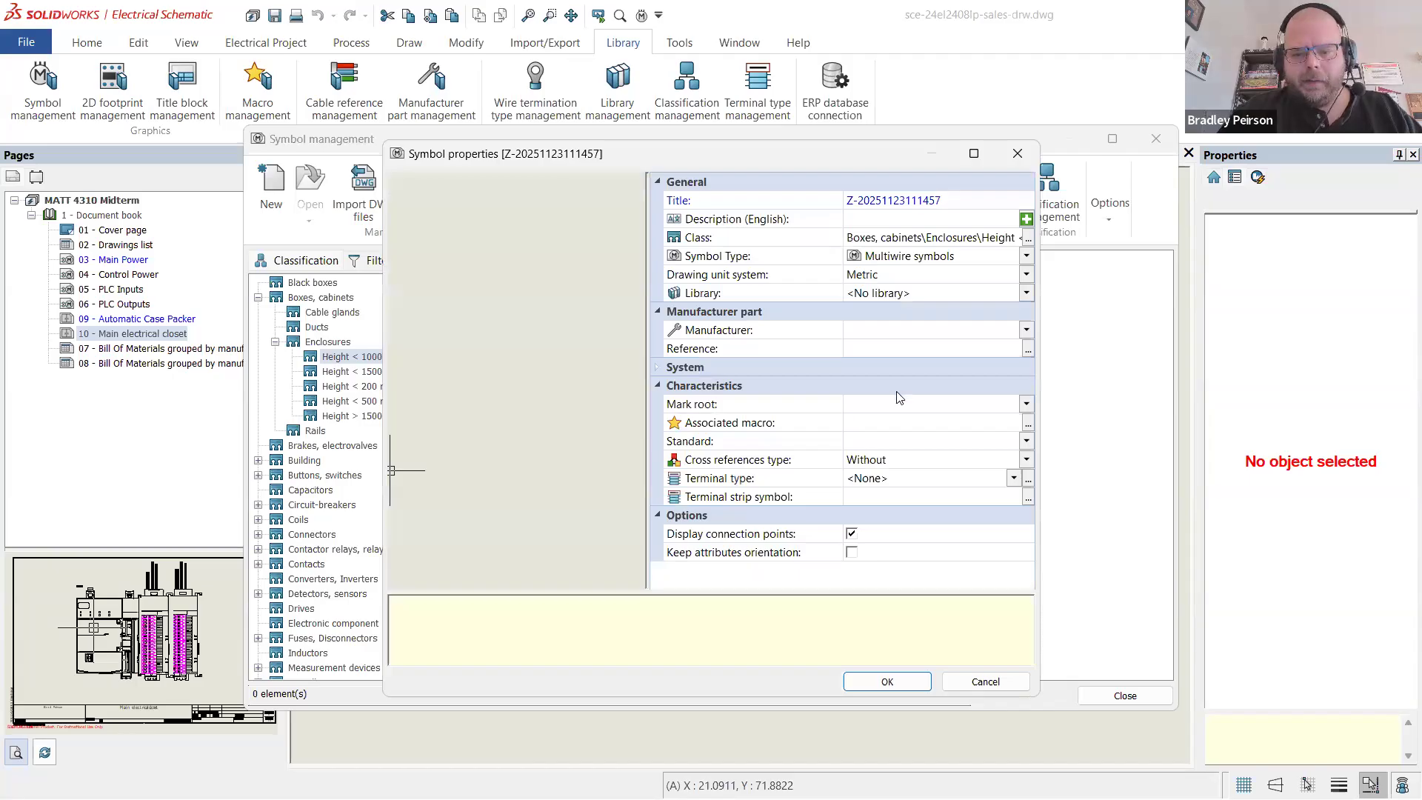
pyautogui.scroll(-1, 876, 419)
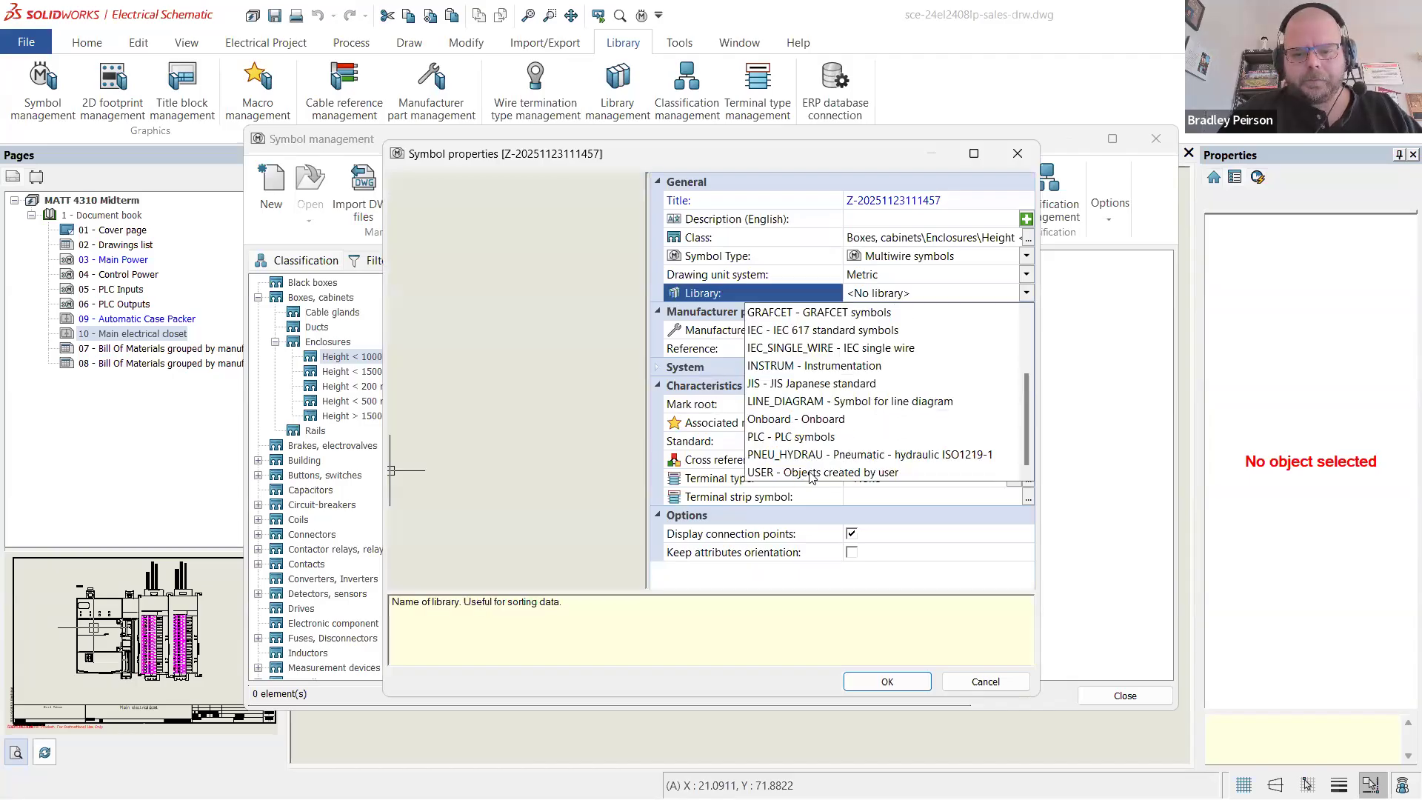
pyautogui.click(961, 209)
# - Check the SCE-24EL2408LP enclosure's product page in the browser, then return to the symbol properties in SOLIDWORKS Electrical
pyautogui.click(963, 200)
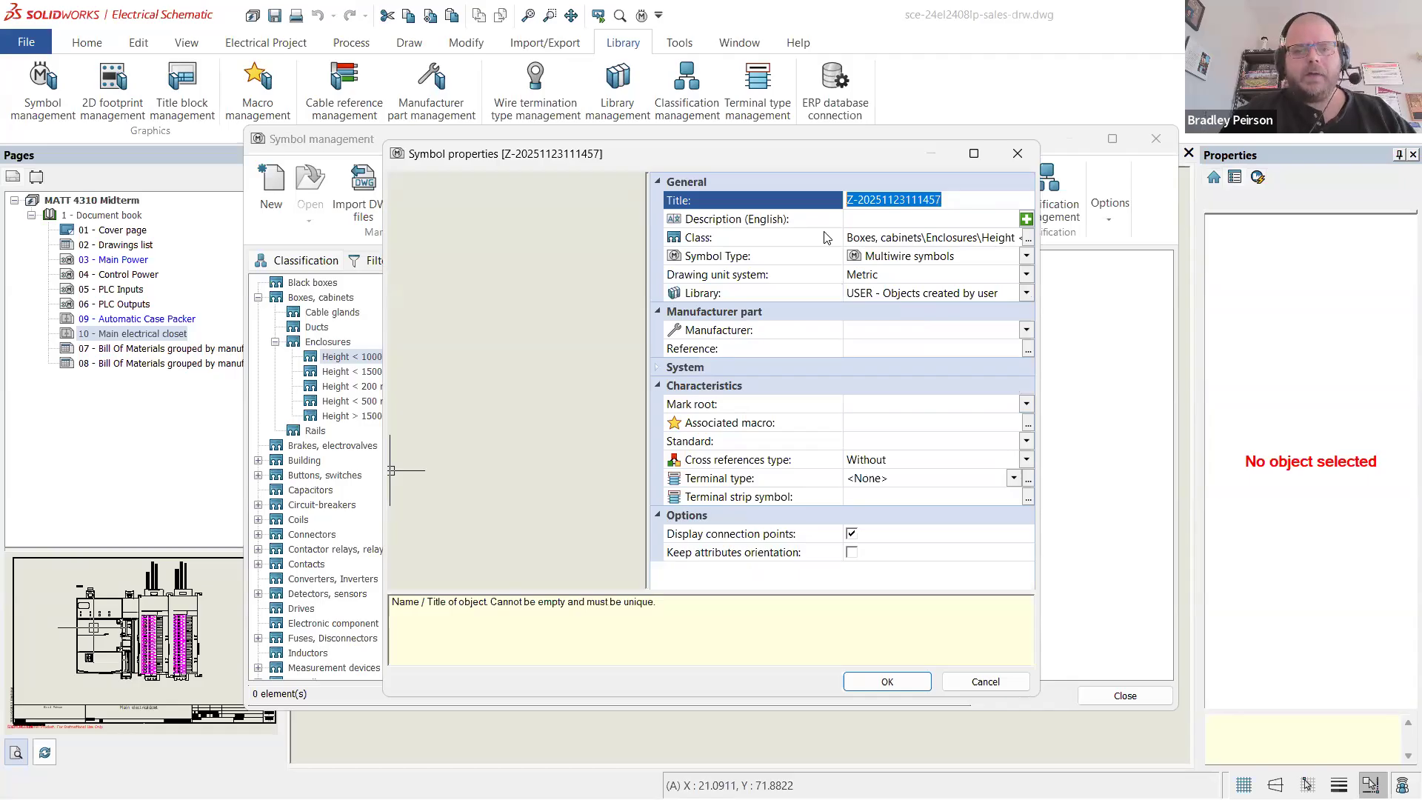
pyautogui.click(800, 153)
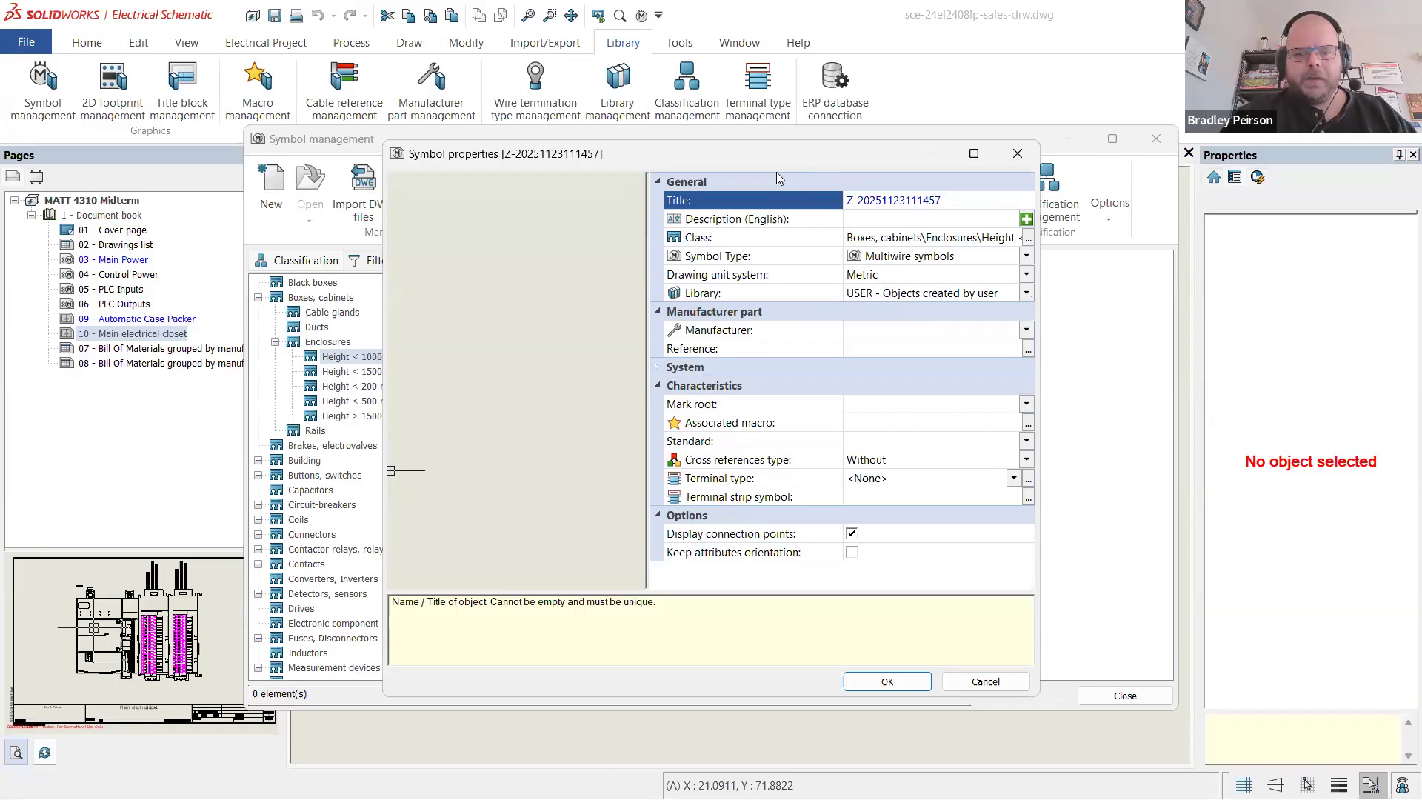
pyautogui.hotkey('alt', 'Tab')
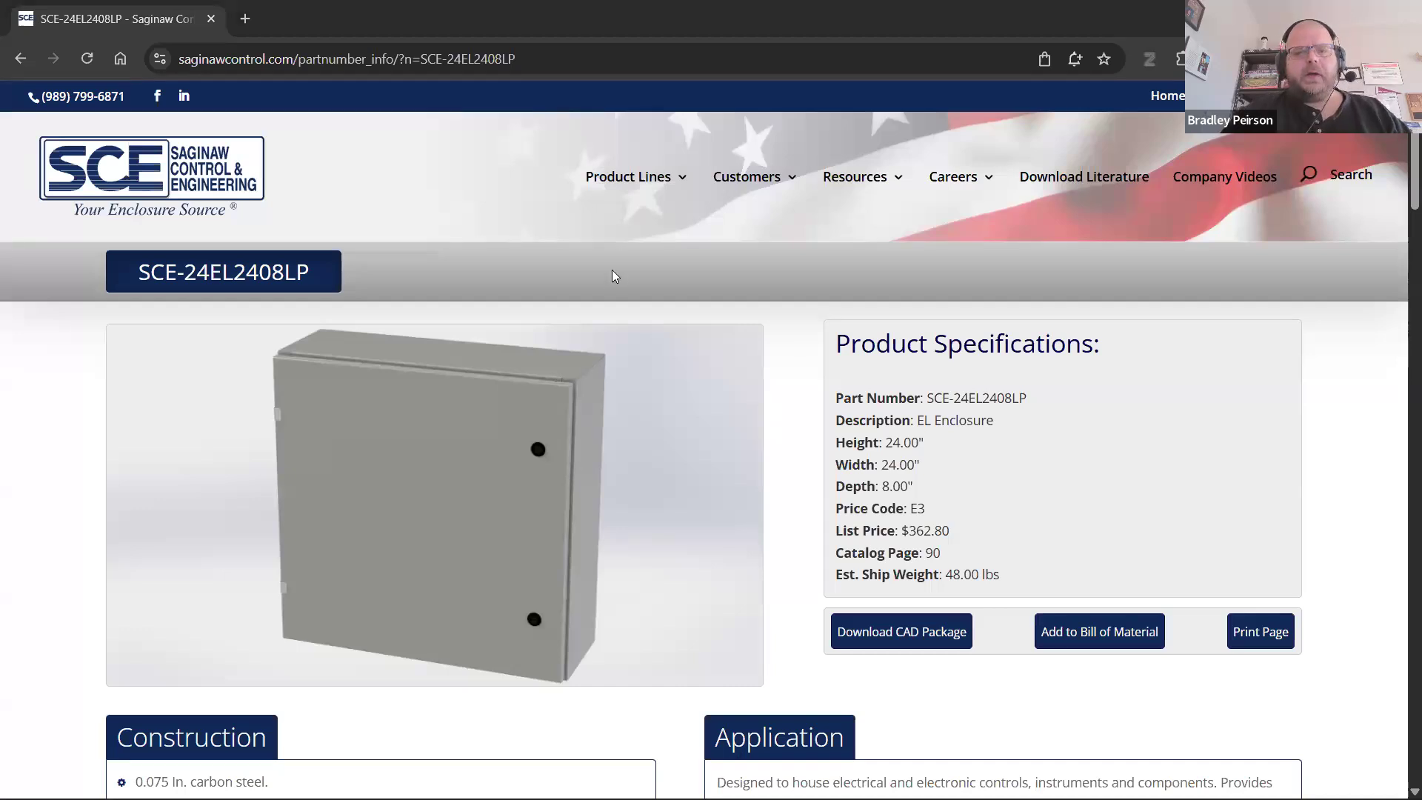
pyautogui.hotkey('alt', 'Tab')
pyautogui.hotkey('alt', 'Tab')
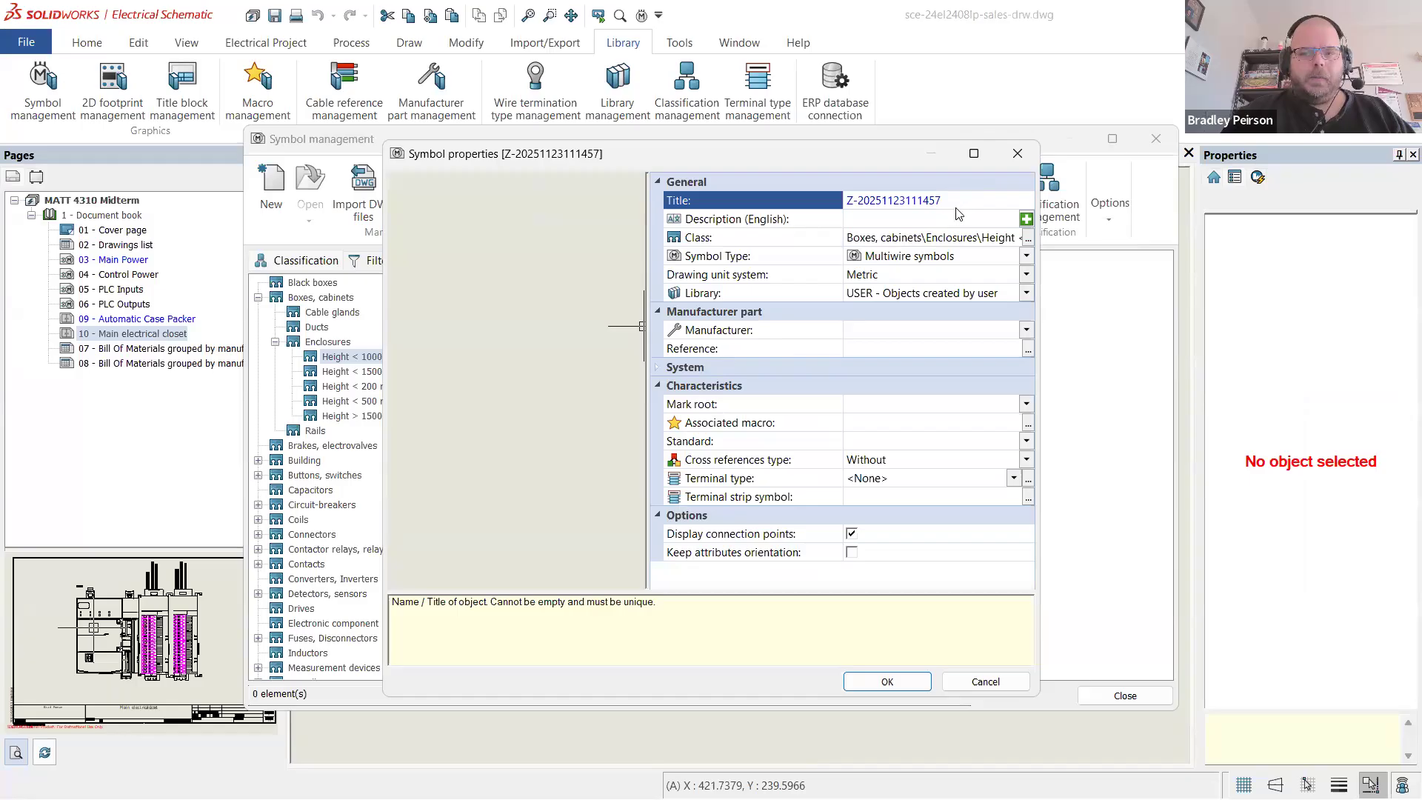
# - Set the new symbol's title to SCE-24EL2408LP, copying the part number from the Saginaw product page in the browser
pyautogui.click(958, 199)
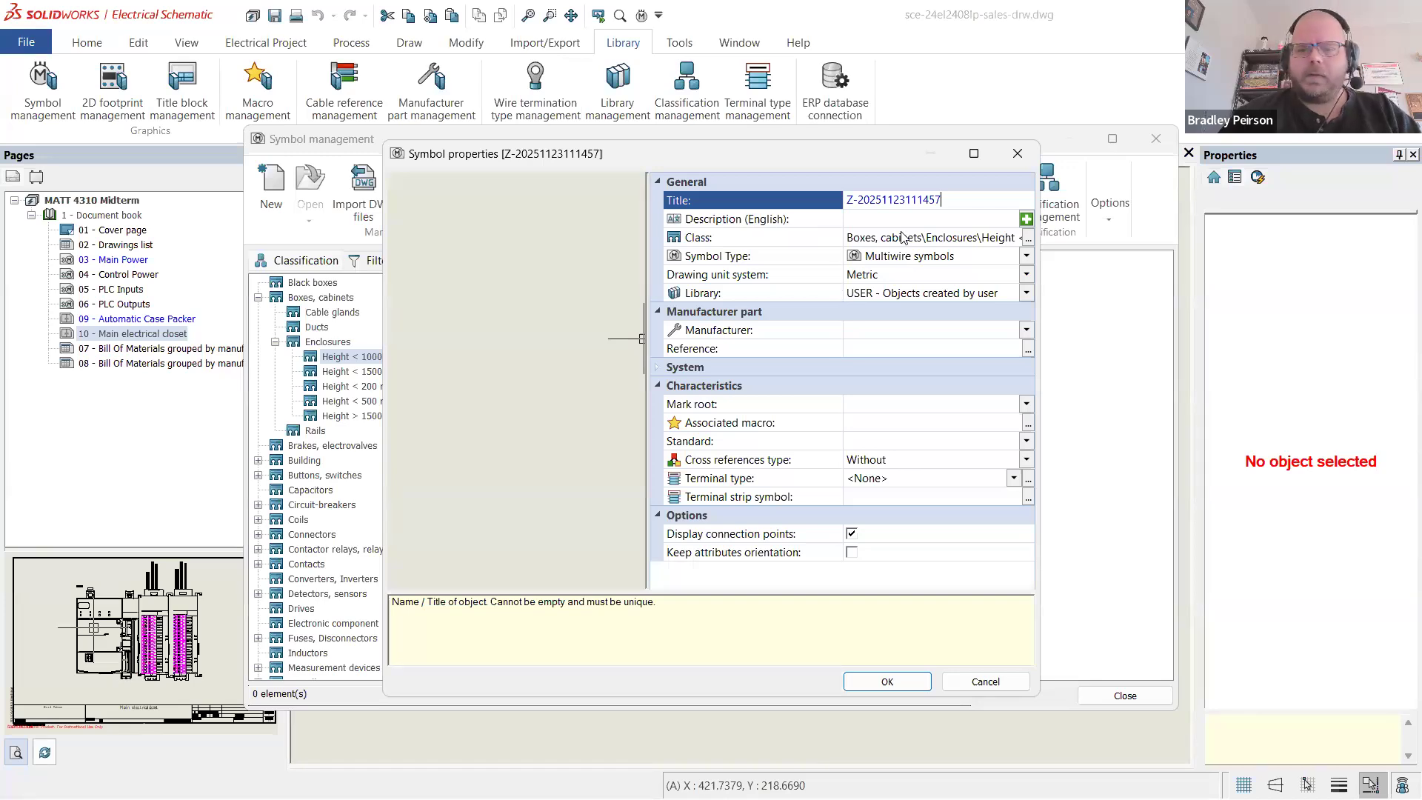
pyautogui.moveTo(943, 199); pyautogui.dragTo(818, 188)
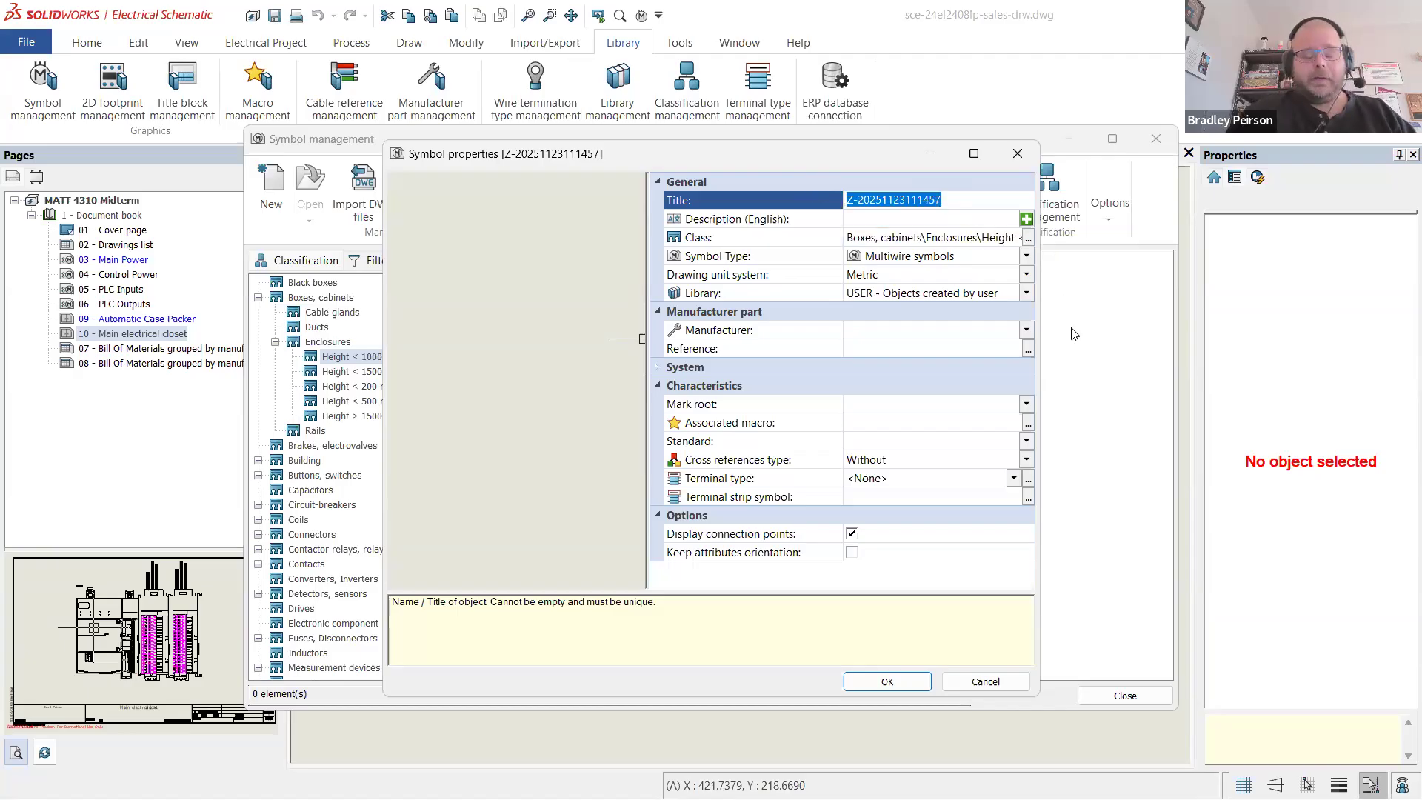
pyautogui.hotkey('alt', 'Tab')
pyautogui.press('Tab')
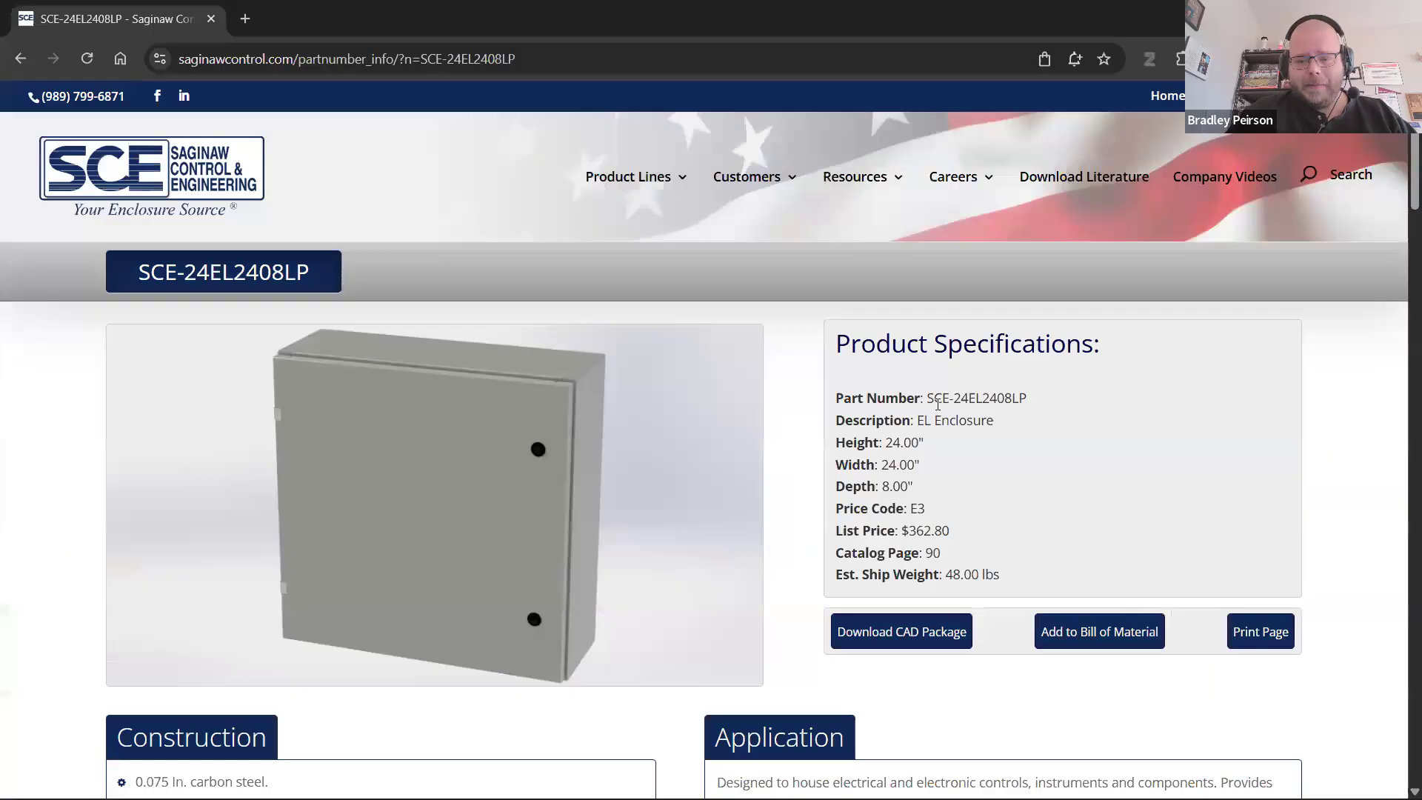
pyautogui.moveTo(927, 399); pyautogui.dragTo(1096, 404)
pyautogui.hotkey('ctrl', 'c')
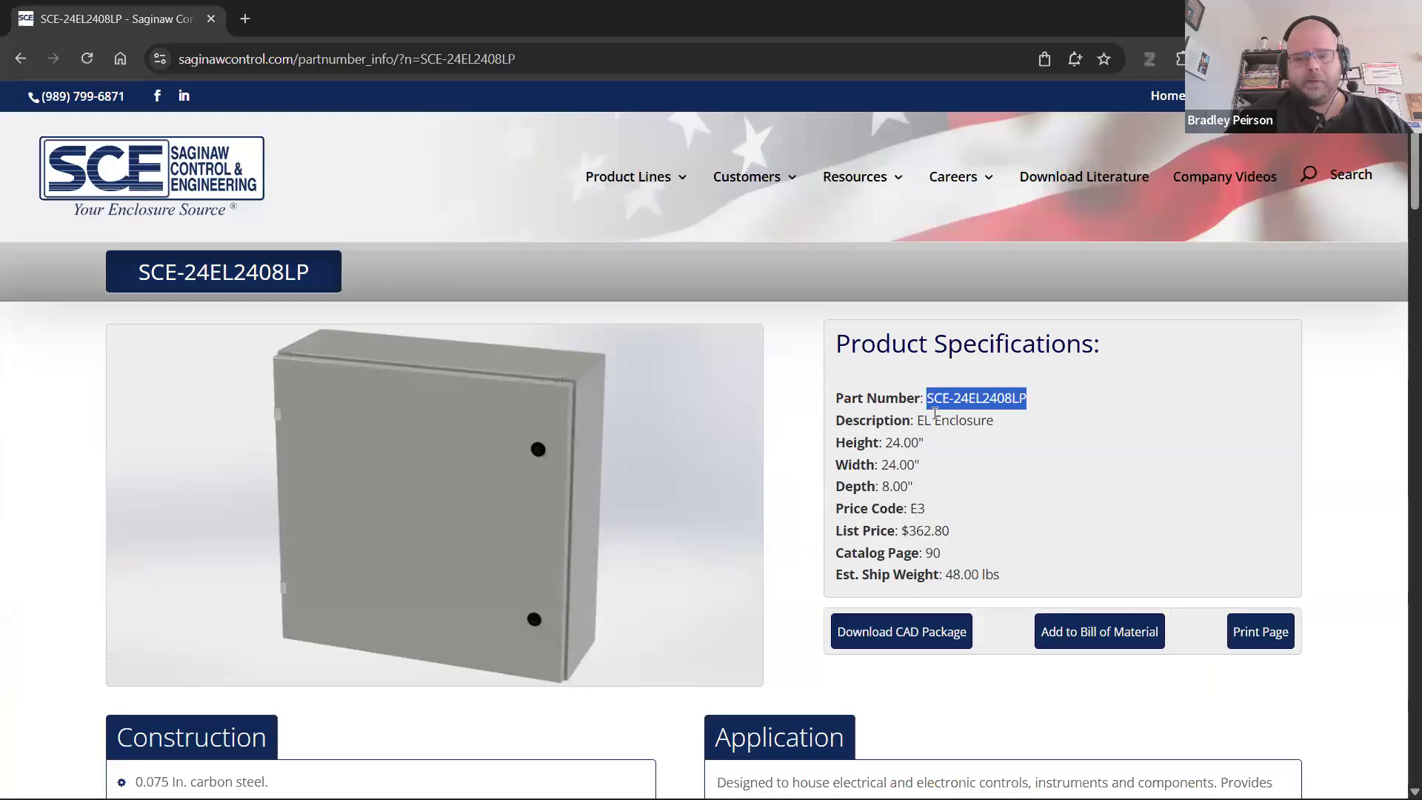
pyautogui.hotkey('alt', 'Tab')
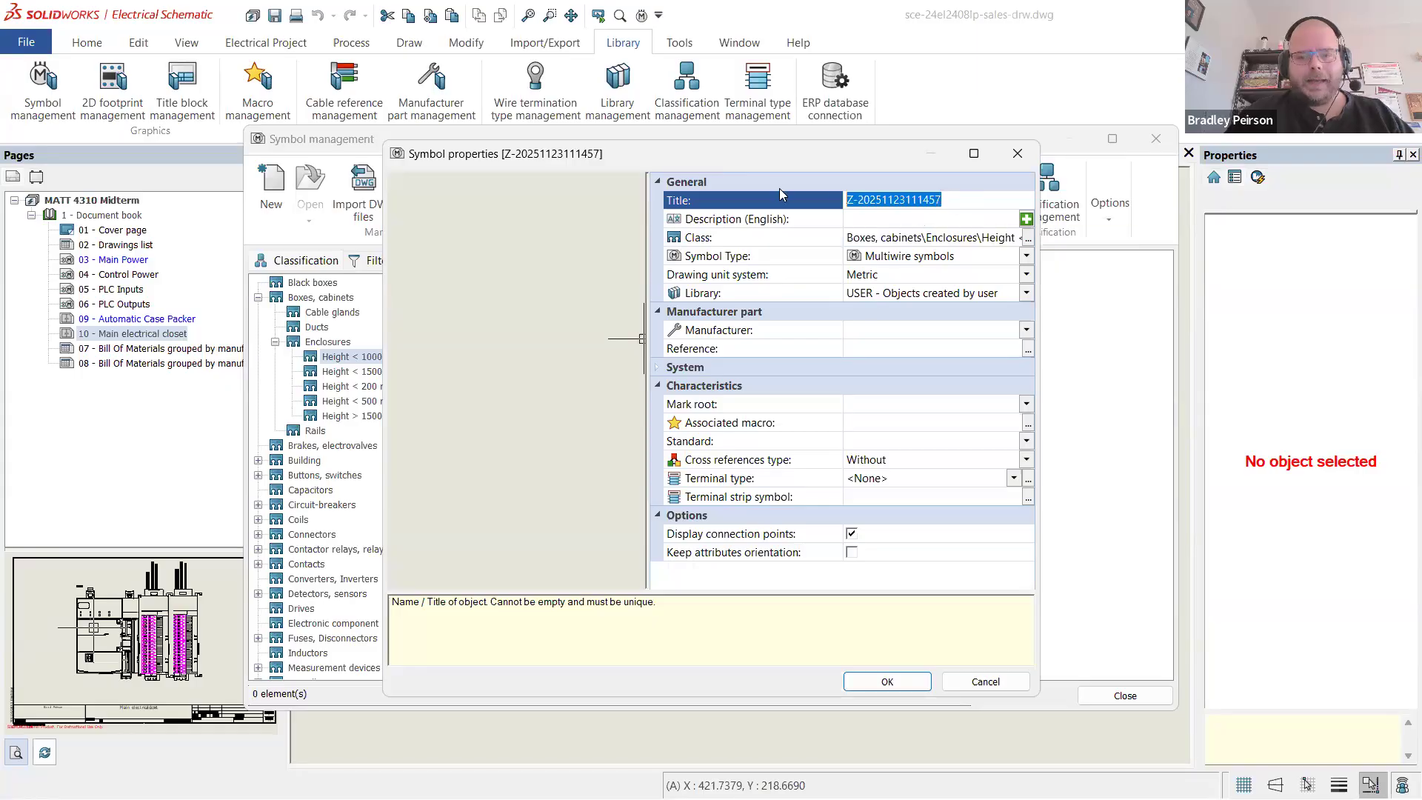
pyautogui.hotkey('ctrl', 'v')
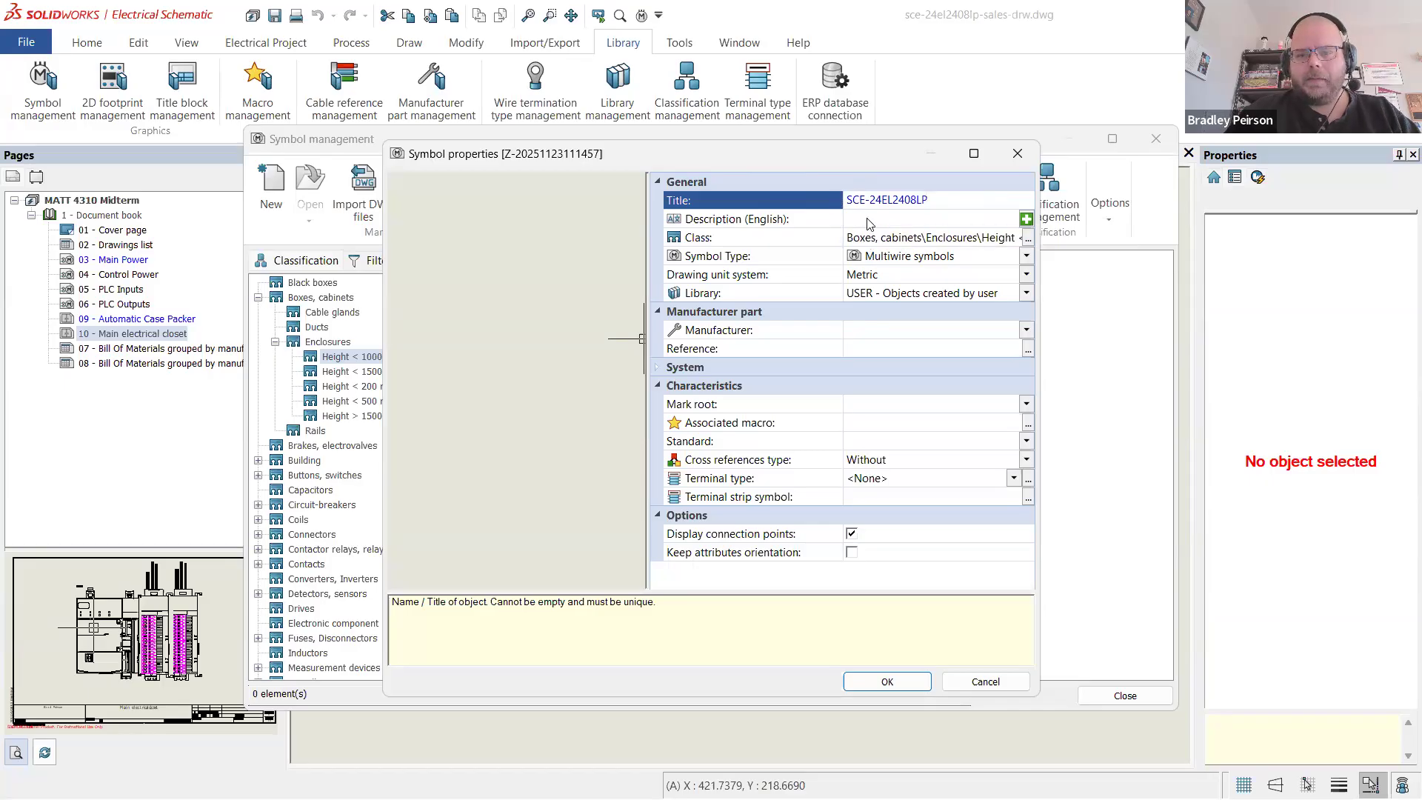
# - Check the enclosure size on the product page and enter the symbol's English description as "24 x 24 x 8 Encolsure"
pyautogui.press('Tab')
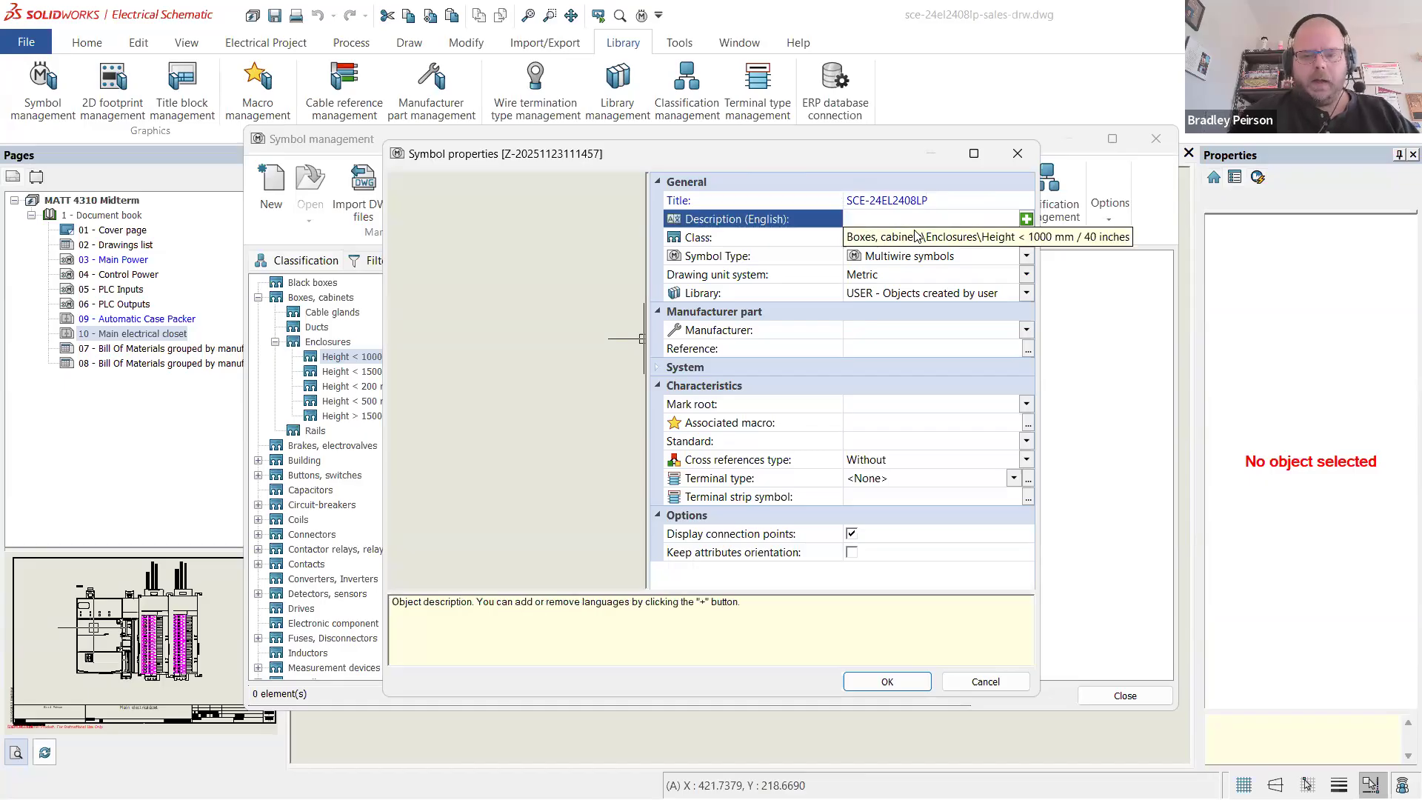
pyautogui.hotkey('alt', 'Tab')
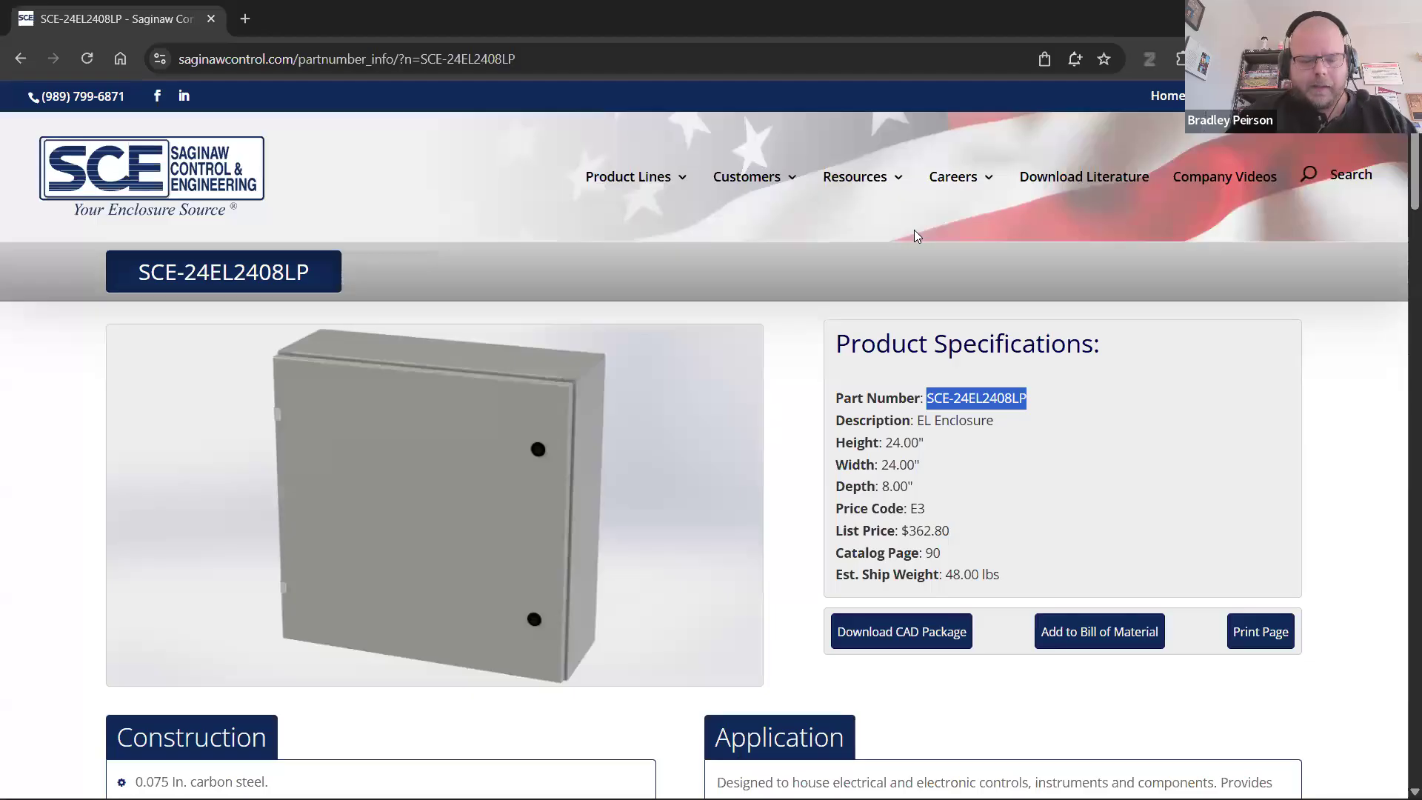
pyautogui.hotkey('alt', 'Tab')
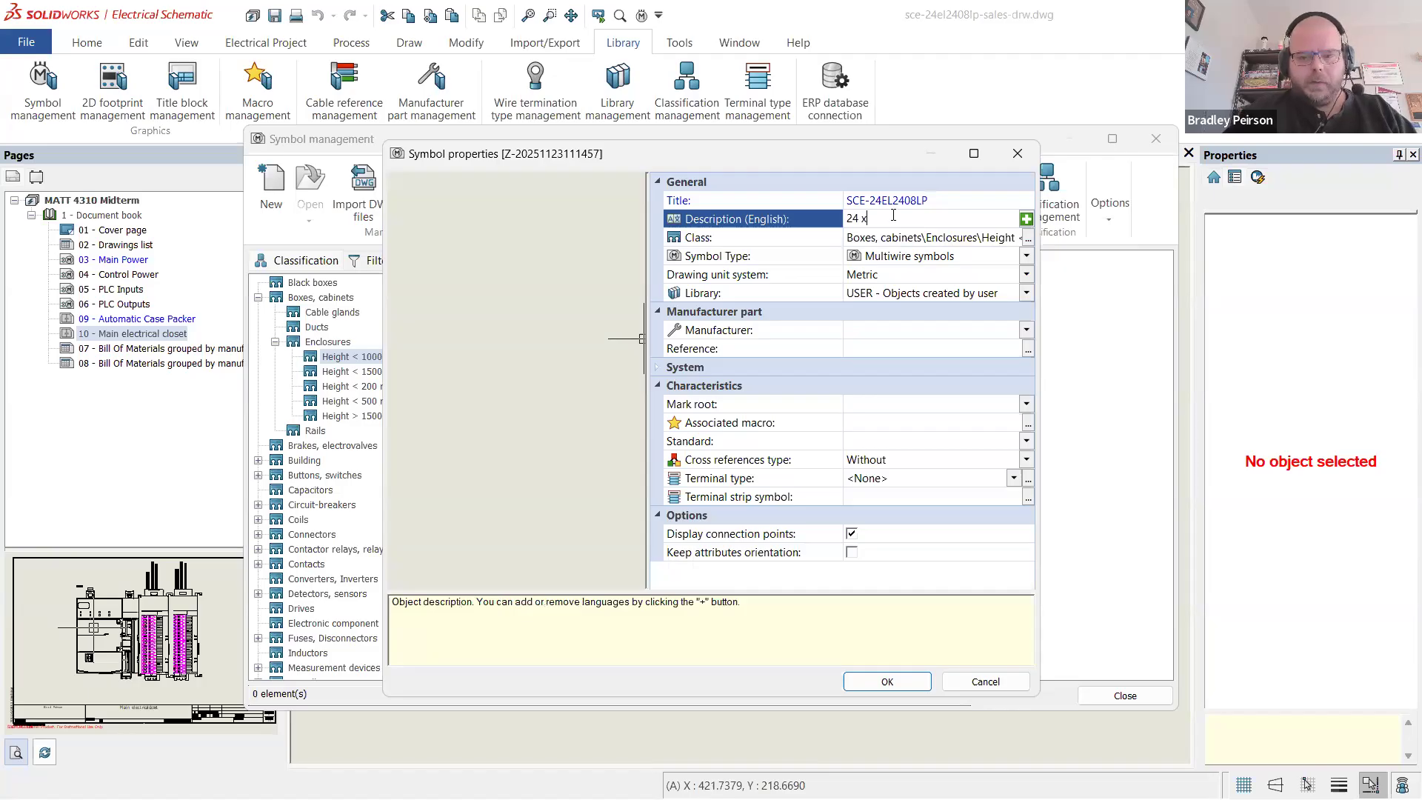
pyautogui.write('Encolsure')
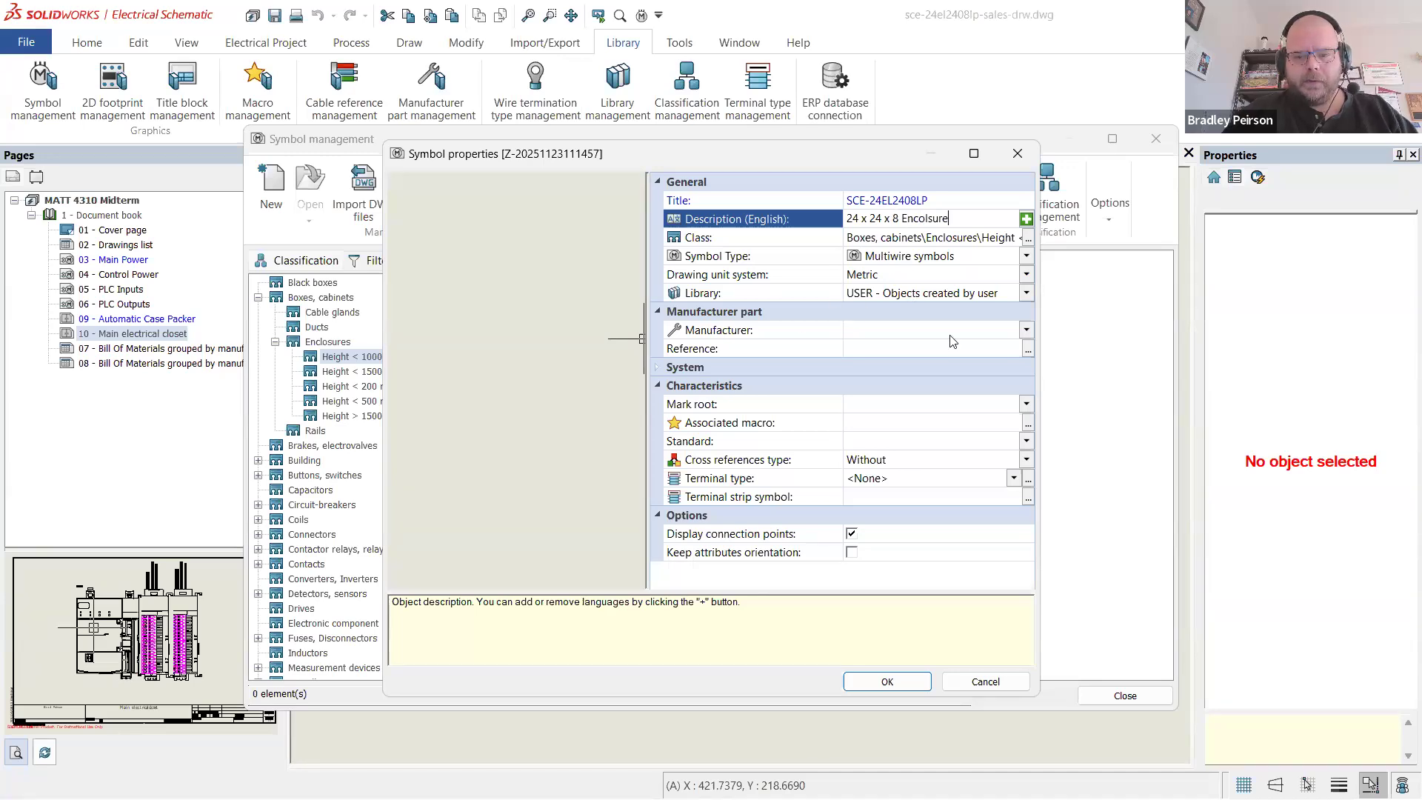
# - Set the symbol's manufacturer to Saginaw Control & Engineering, checking the company name on the product page
pyautogui.click(1025, 329)
pyautogui.scroll(-2, 962, 377)
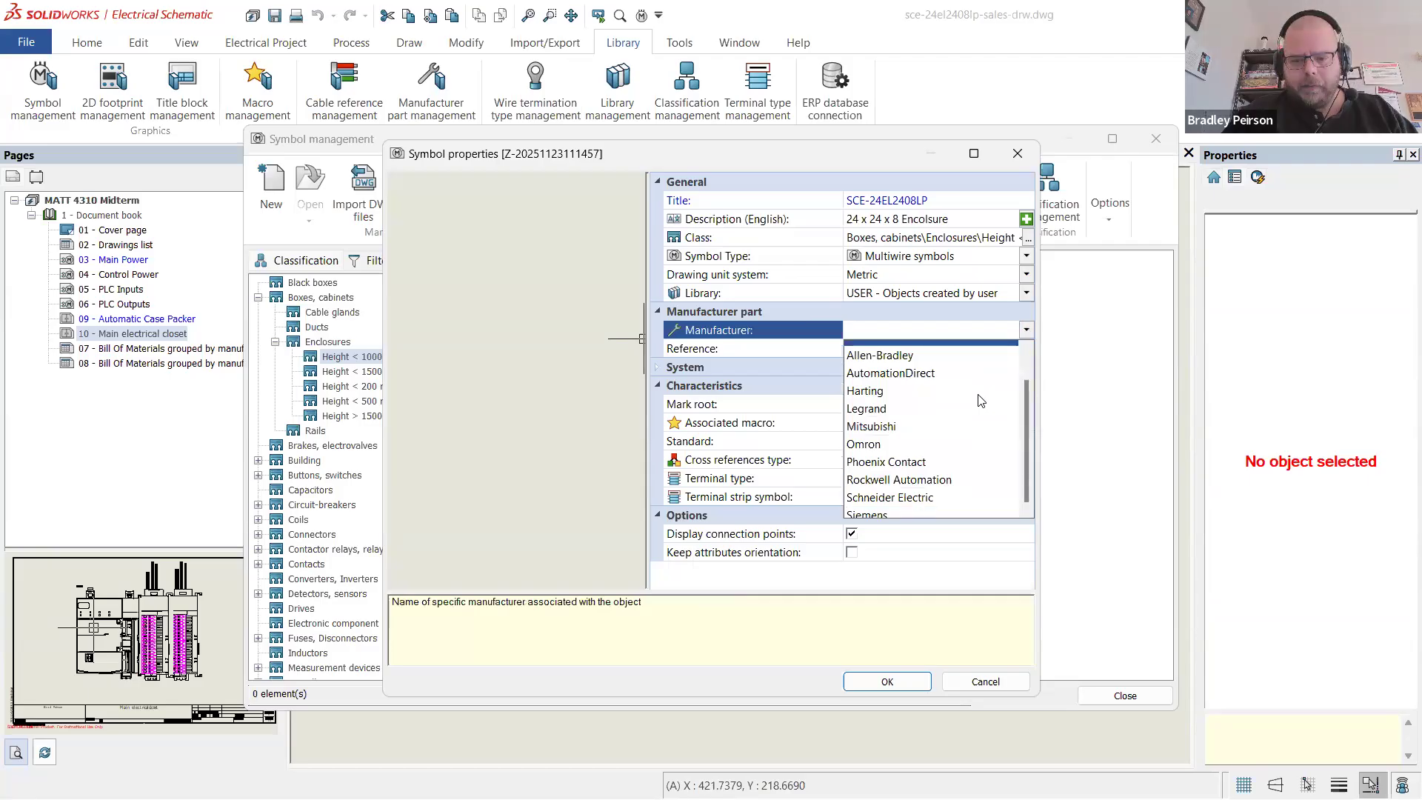
pyautogui.scroll(2, 940, 348)
pyautogui.click(931, 334)
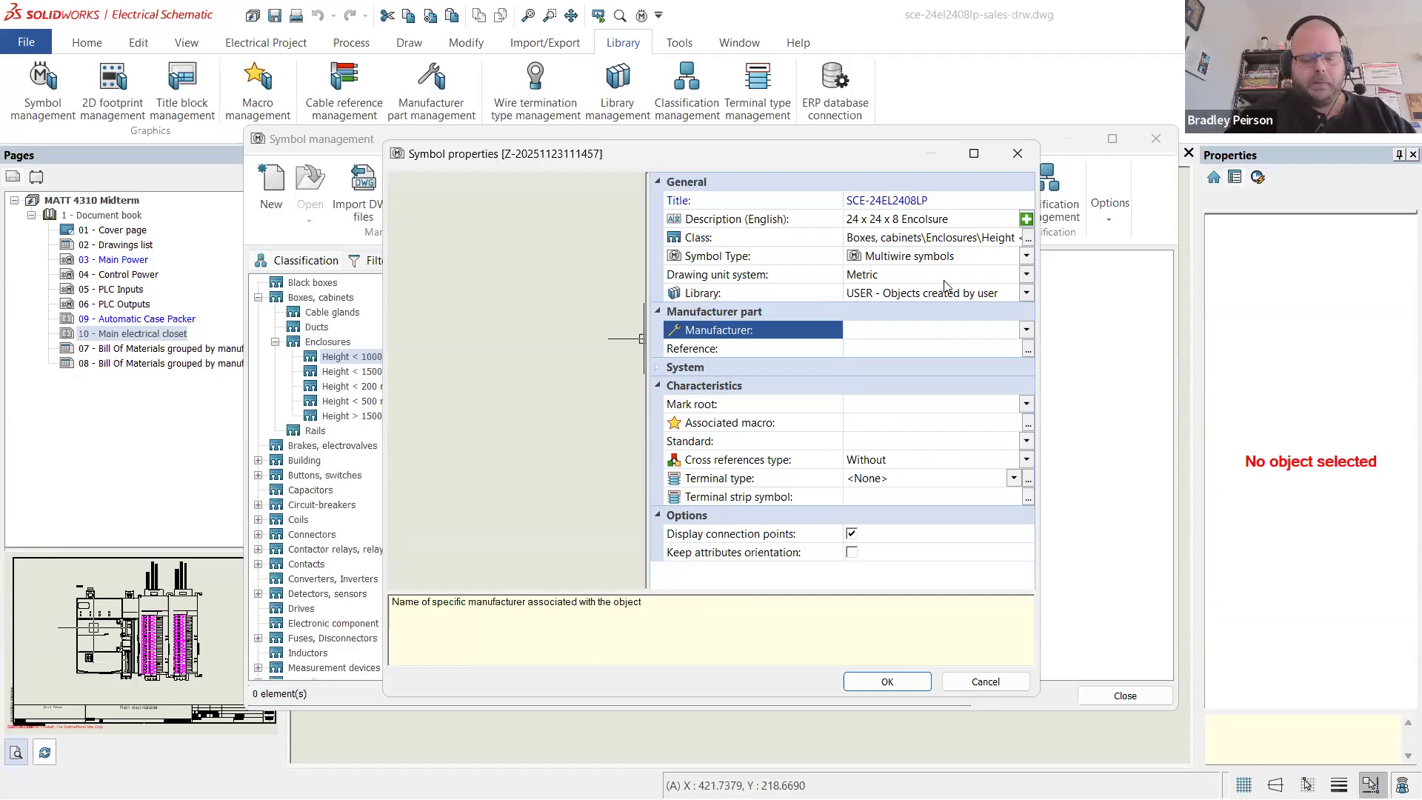
pyautogui.write('Saginaw')
pyautogui.hotkey('alt', 'Tab')
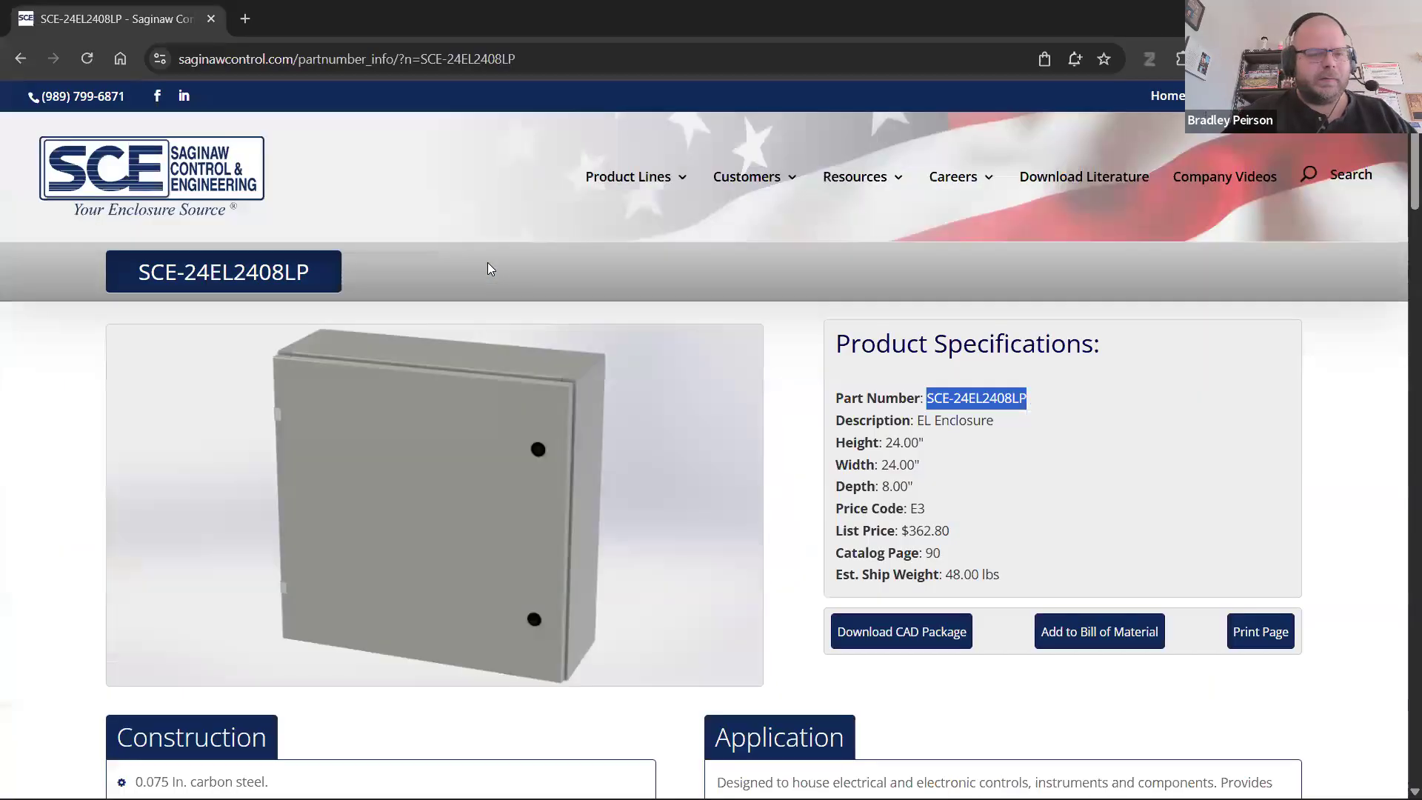
pyautogui.hotkey('alt', 'Tab')
pyautogui.click(913, 328)
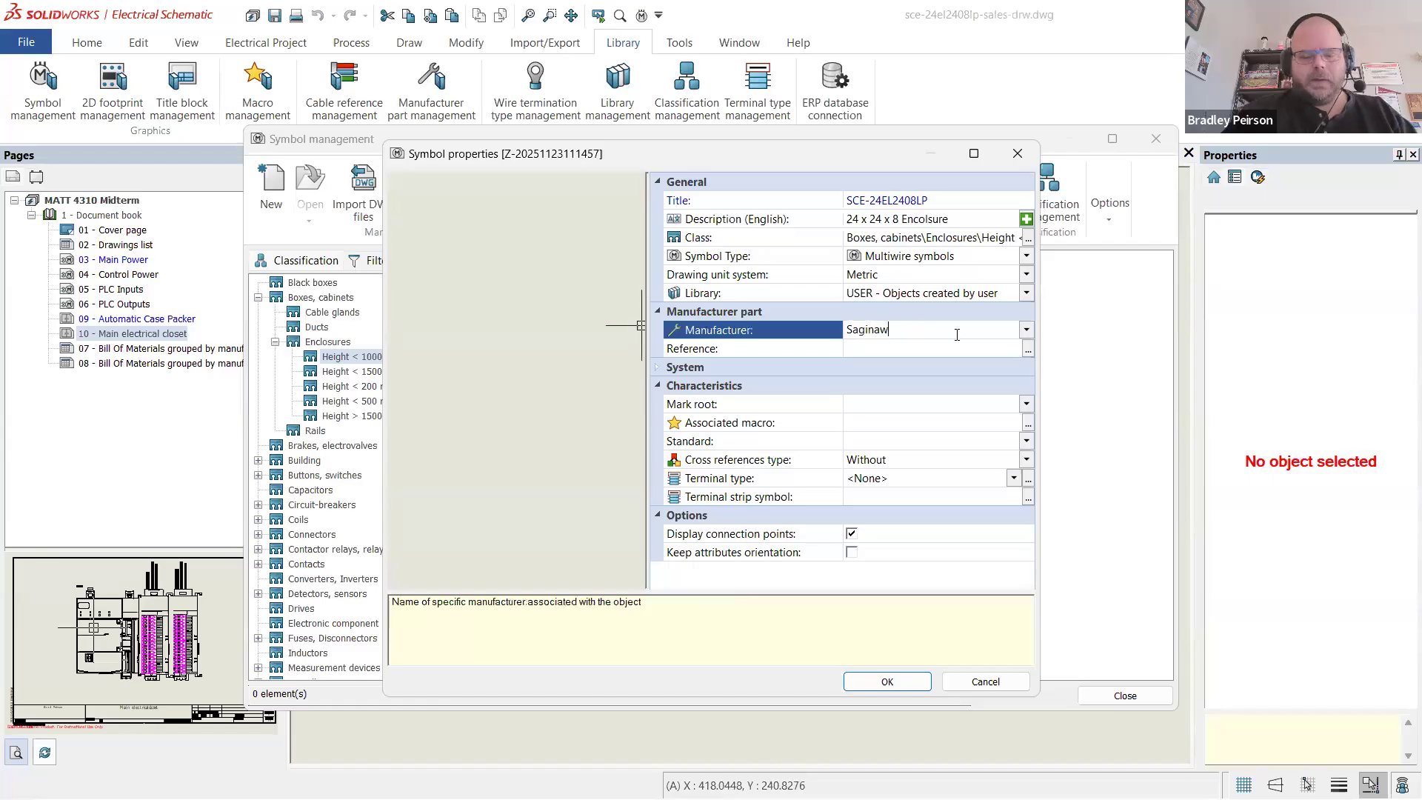
pyautogui.write('Control')
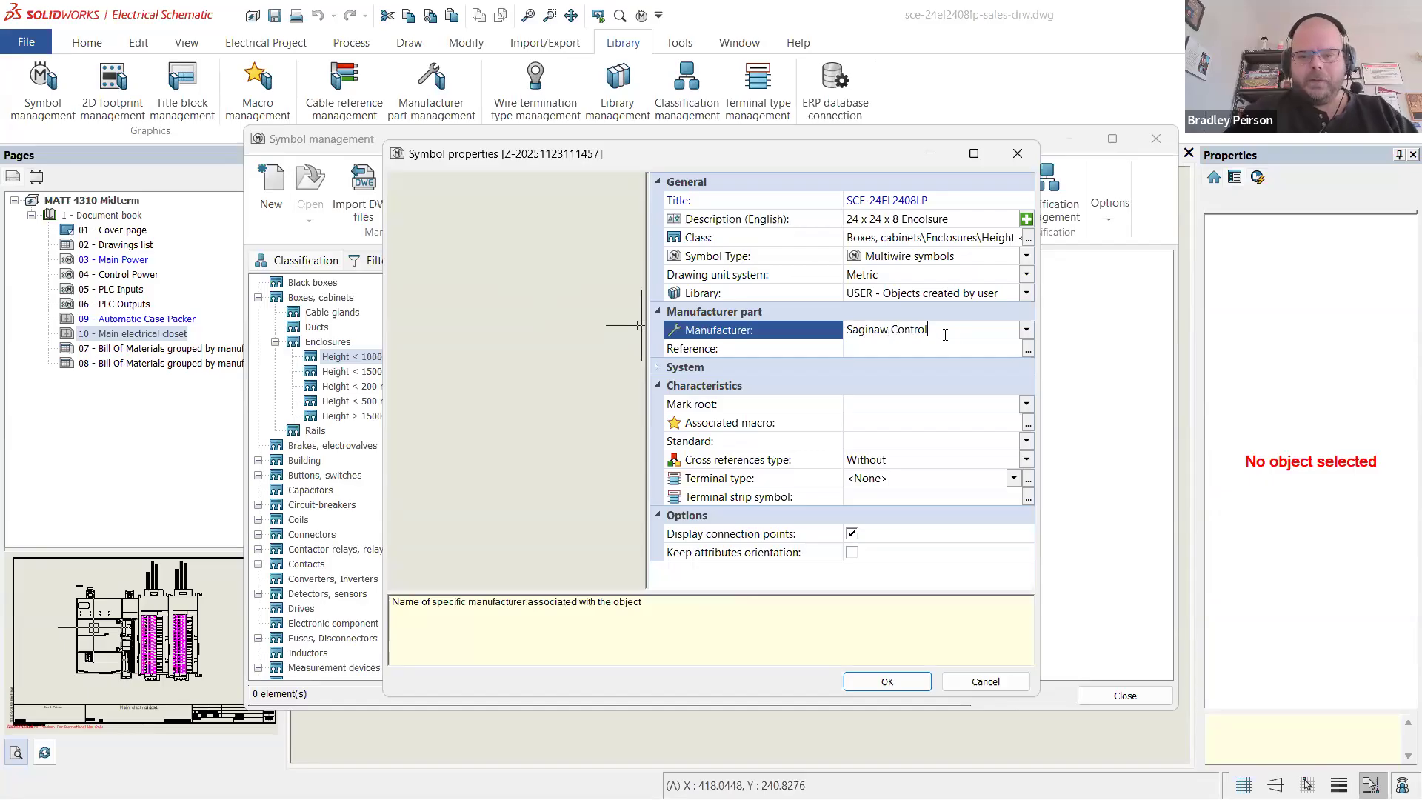
pyautogui.write(' & Engineering')
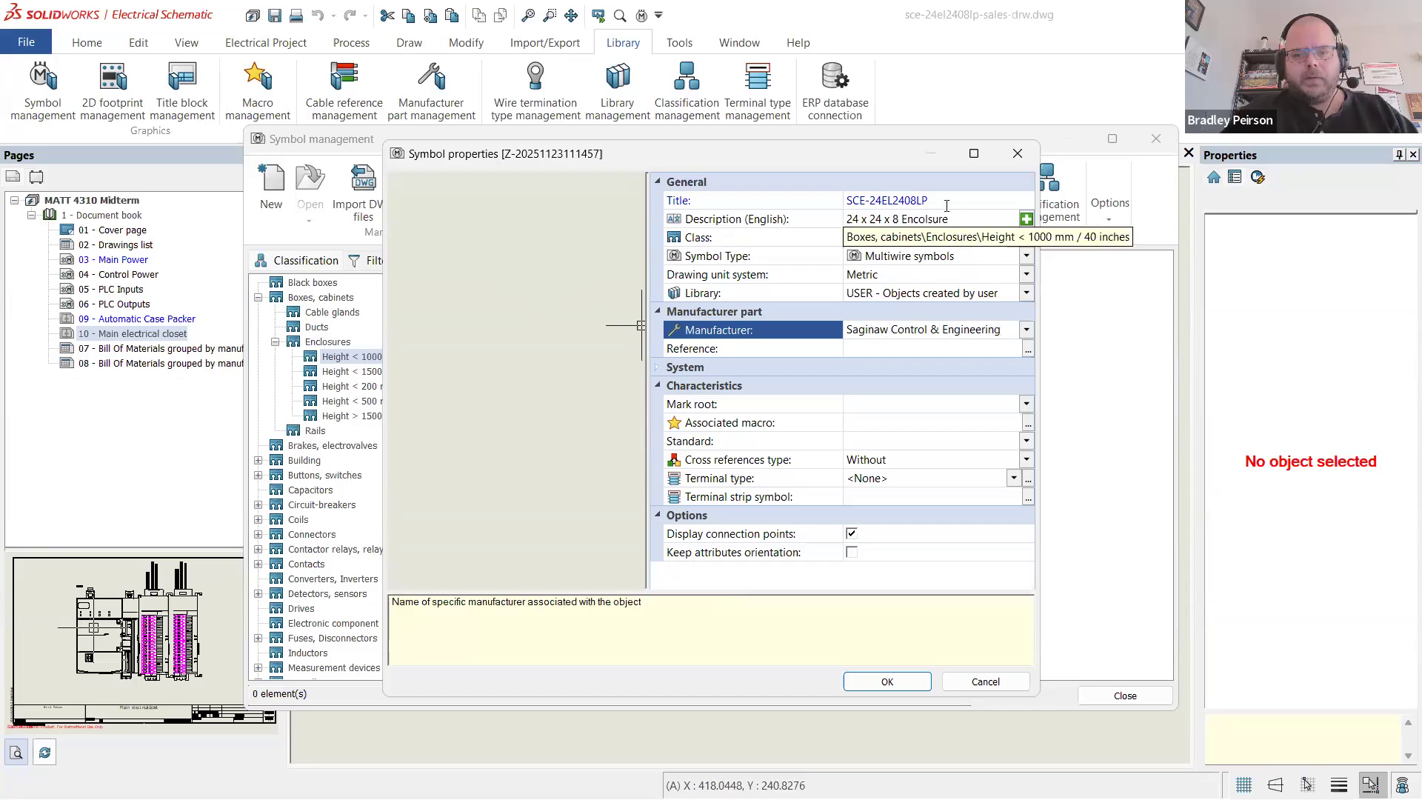
# - Copy the title SCE-24EL2408LP into the manufacturer part reference and check the manufacturer part selection without choosing a part
pyautogui.click(766, 201)
pyautogui.hotkey('ctrl', 'c')
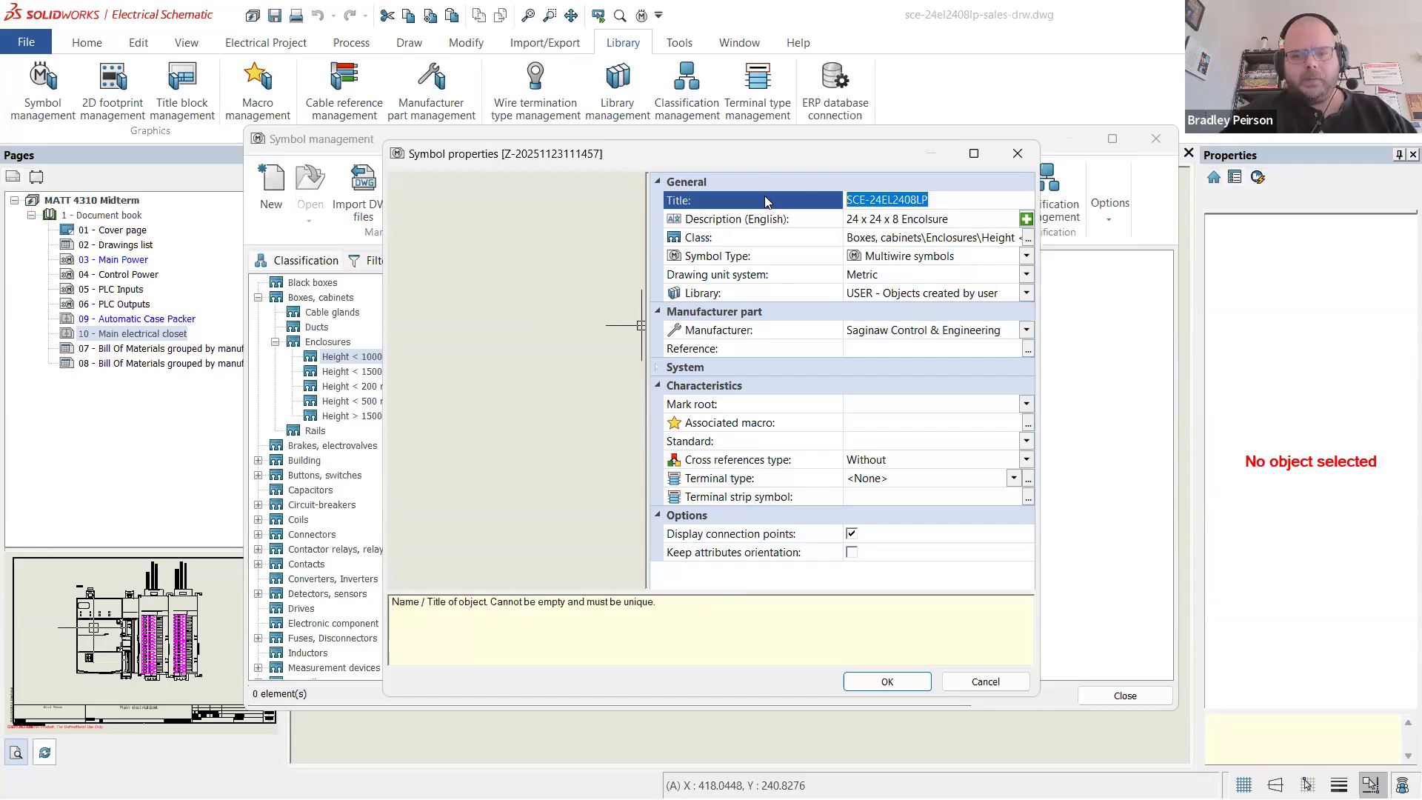
pyautogui.click(939, 354)
pyautogui.hotkey('ctrl', 'v')
pyautogui.press('Tab')
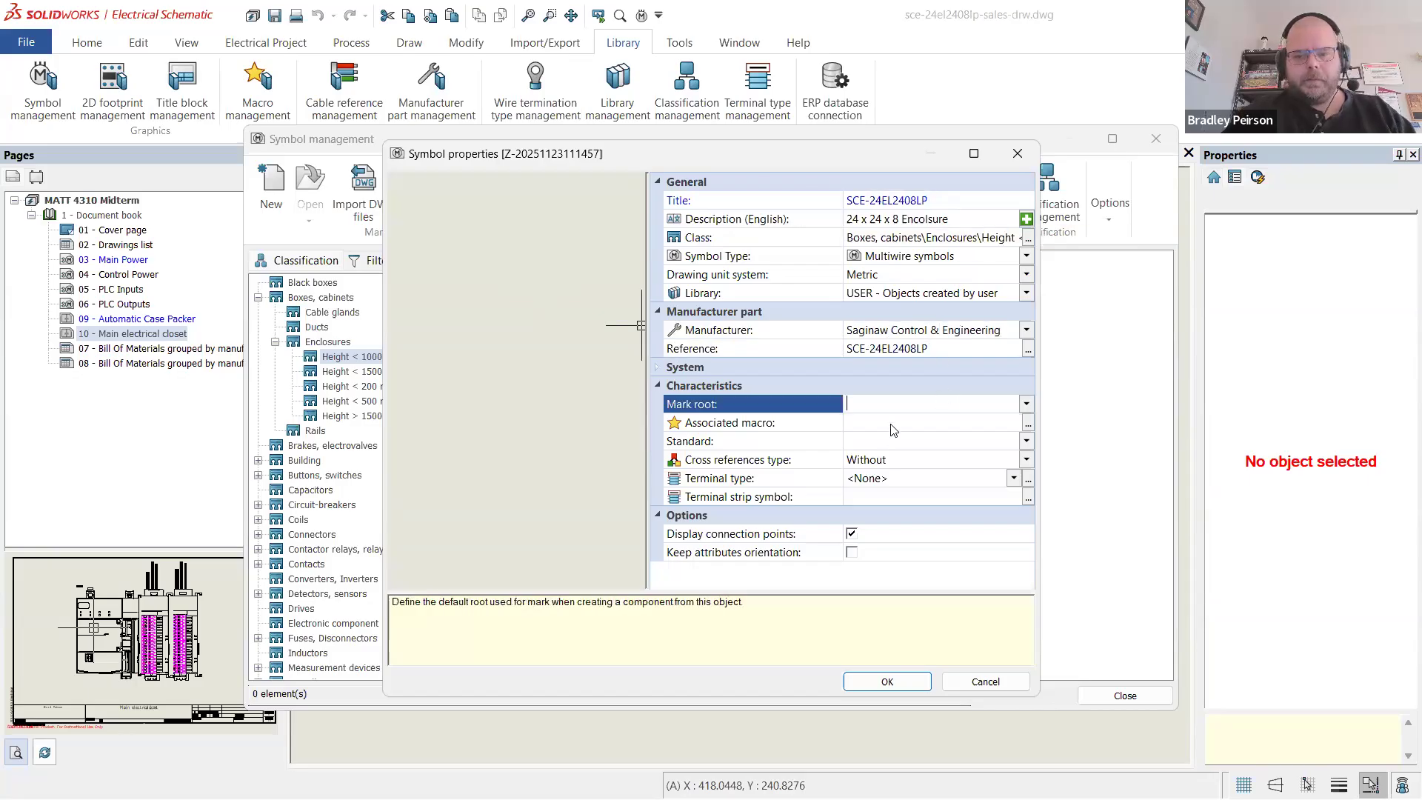
pyautogui.click(1028, 351)
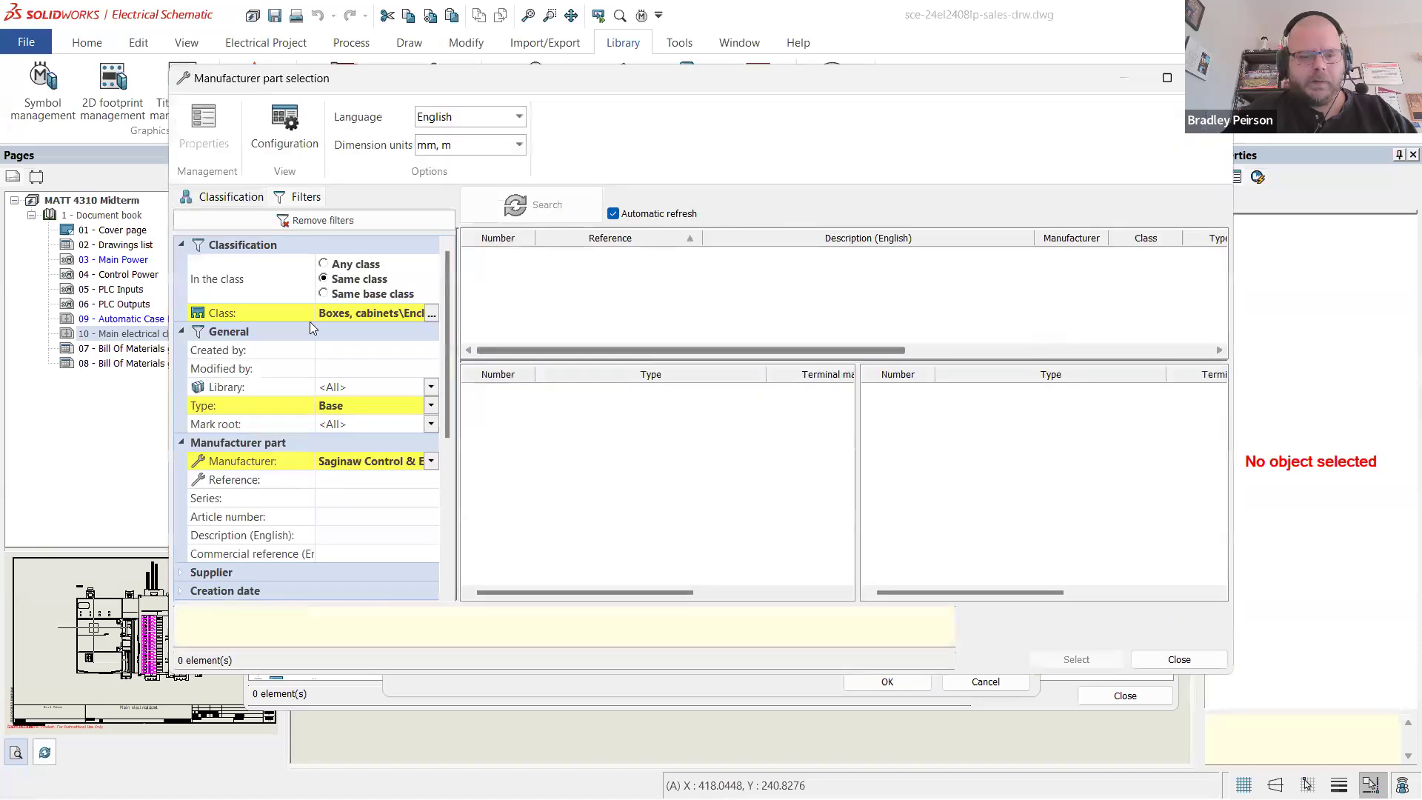
pyautogui.press('Escape')
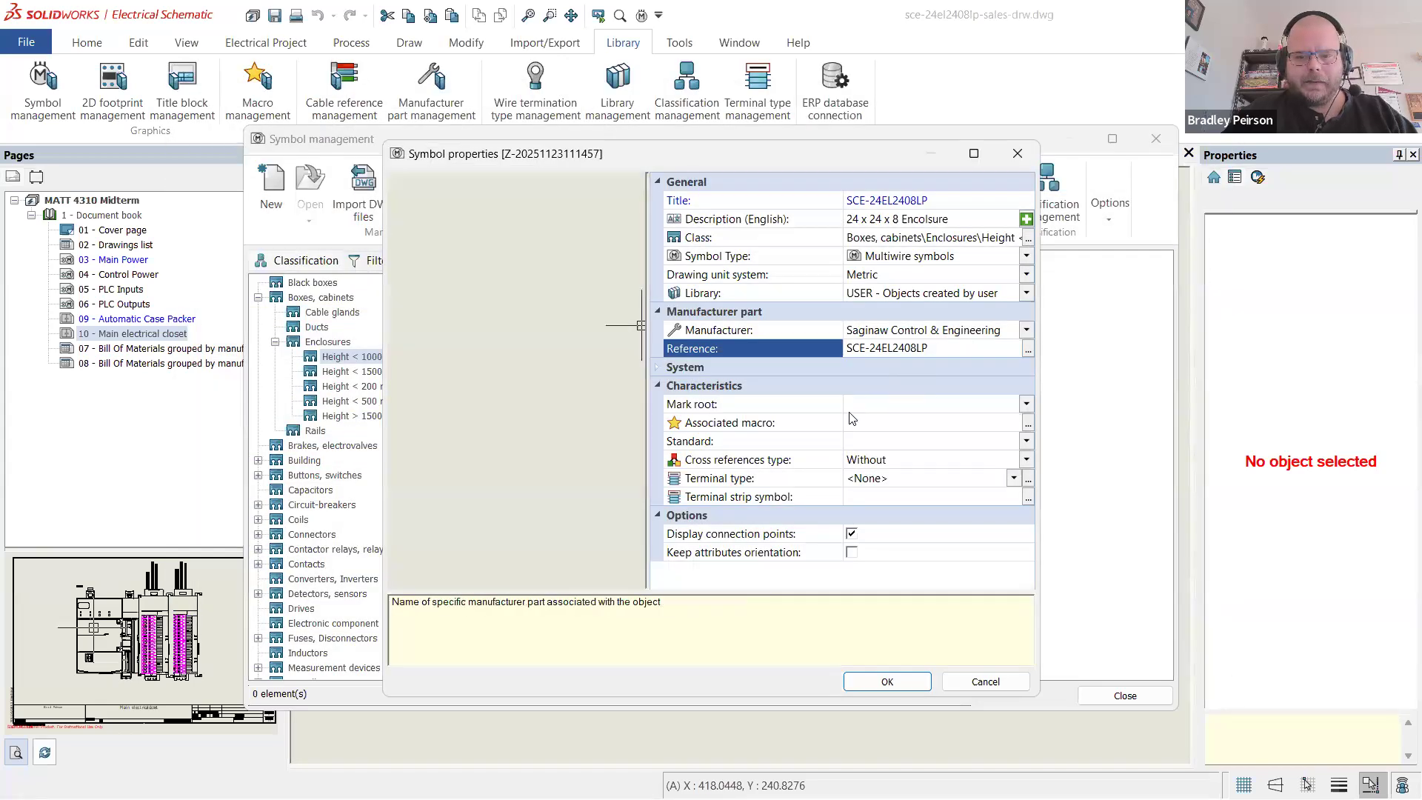
# - Set the symbol's mark root to CAB and accept the properties to create the symbol
pyautogui.click(870, 407)
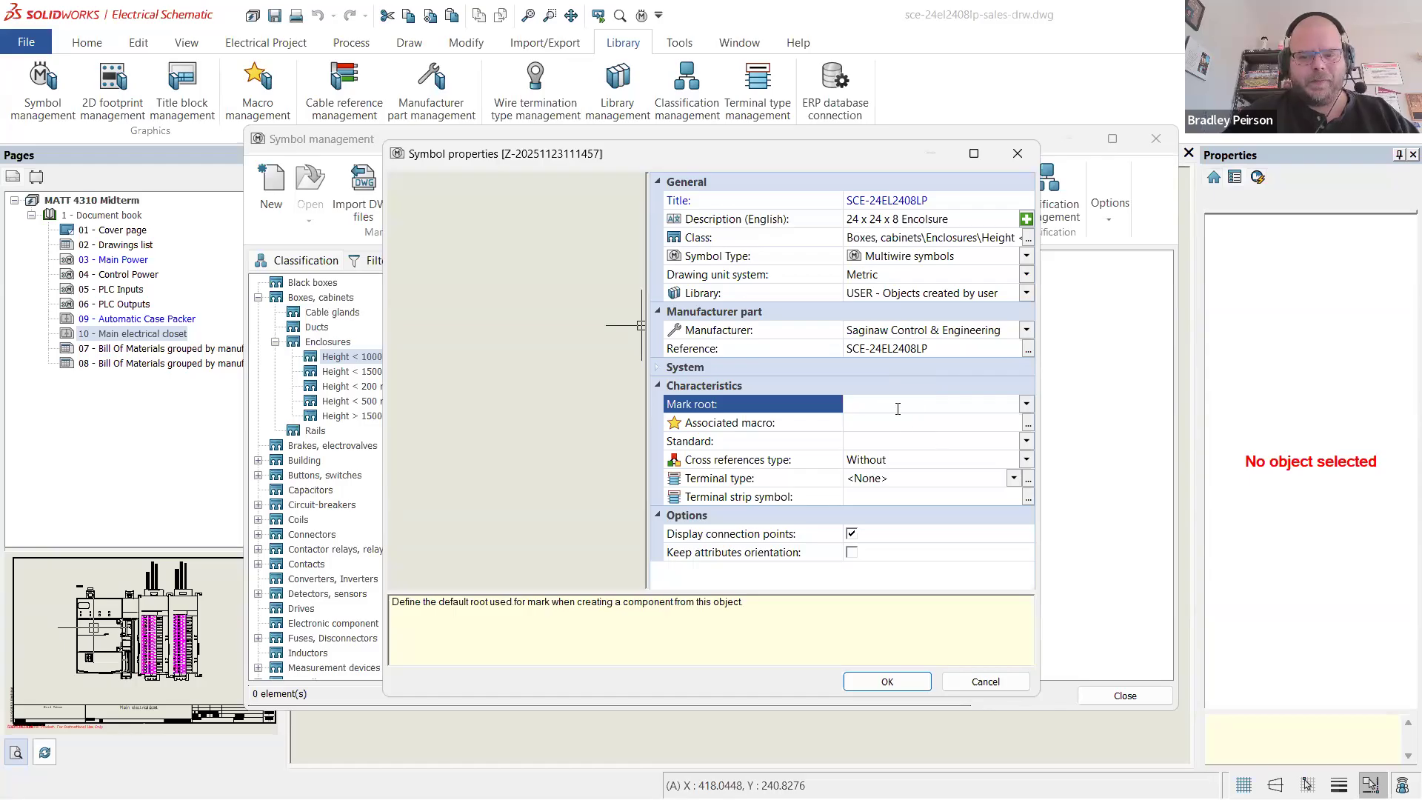
pyautogui.write('CAB')
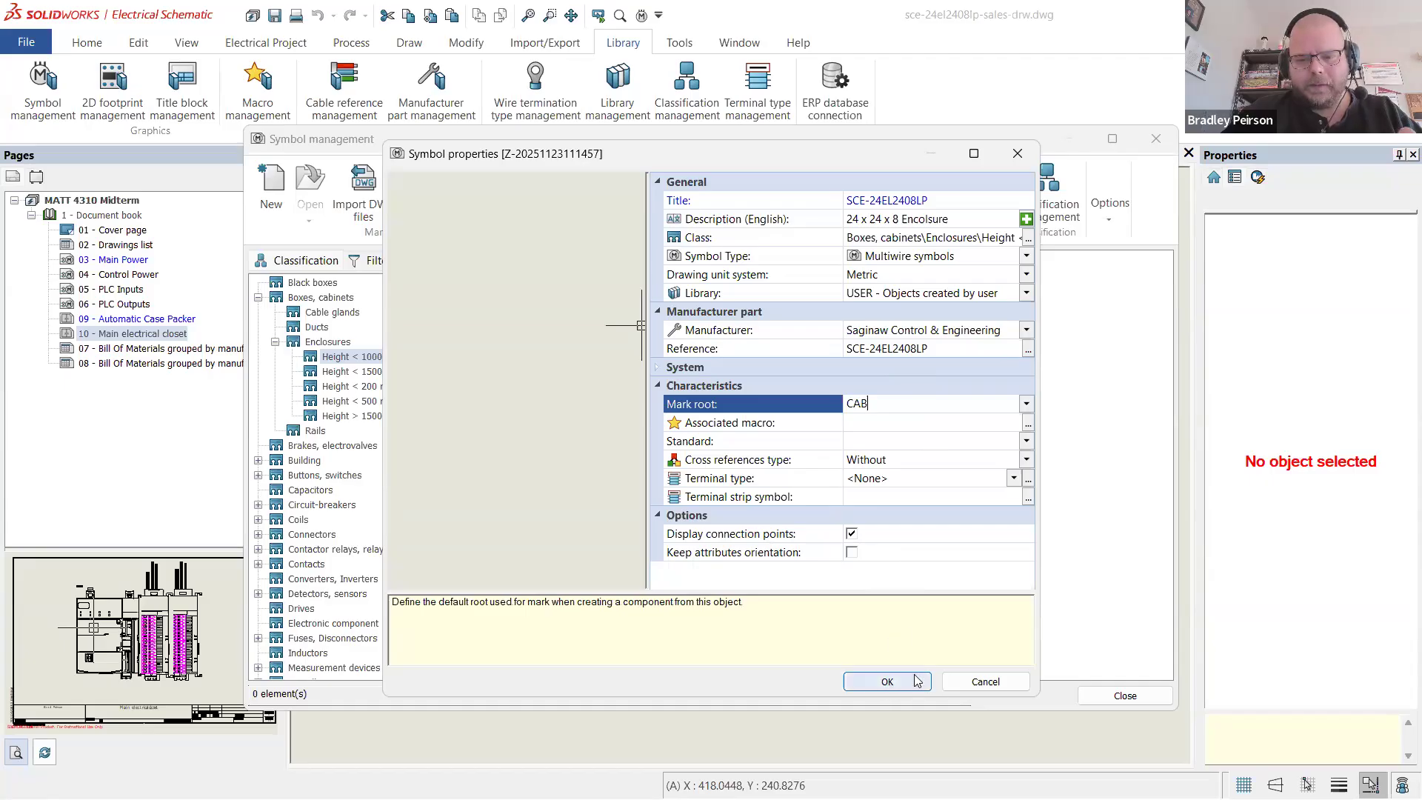
pyautogui.click(889, 681)
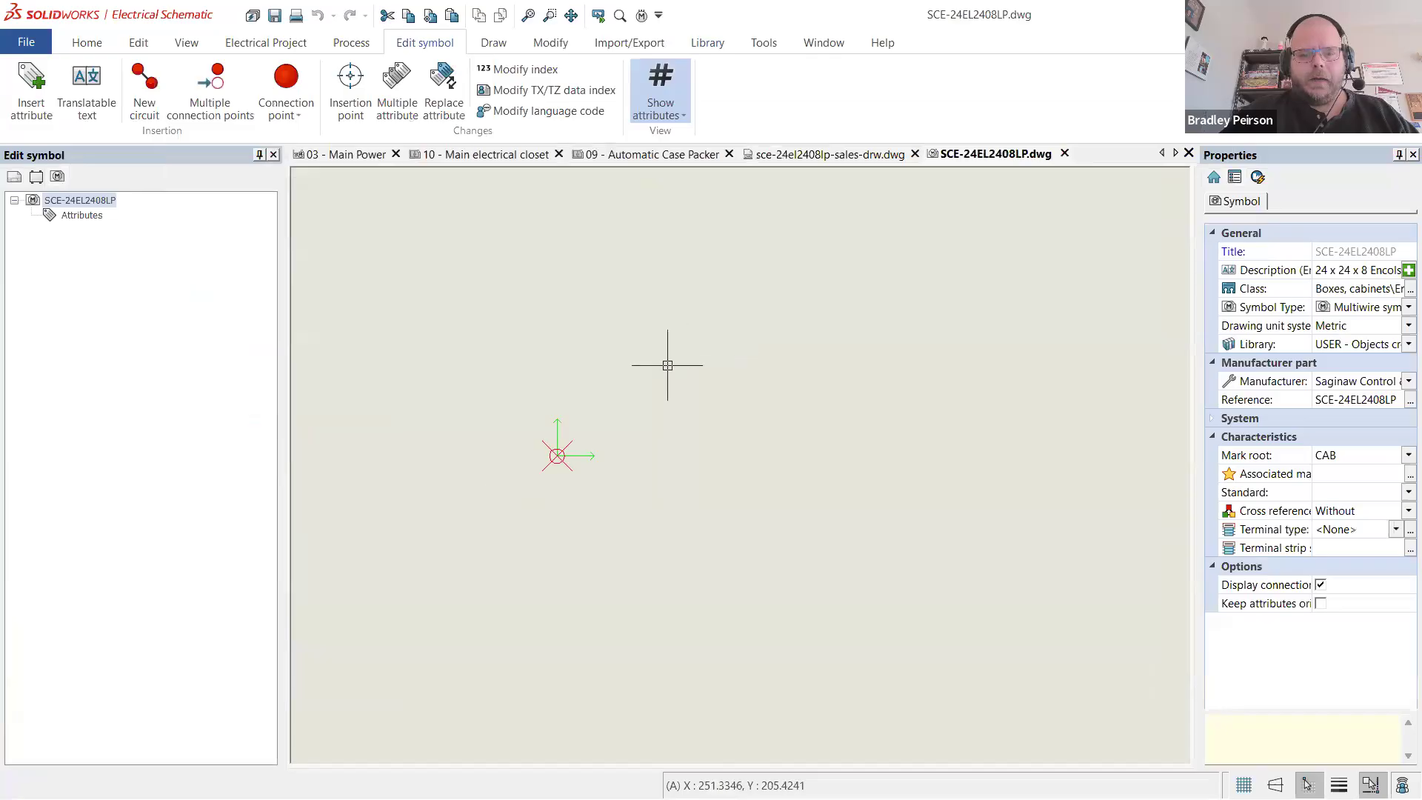
pyautogui.hotkey('alt', 'Tab')
pyautogui.press('Escape')
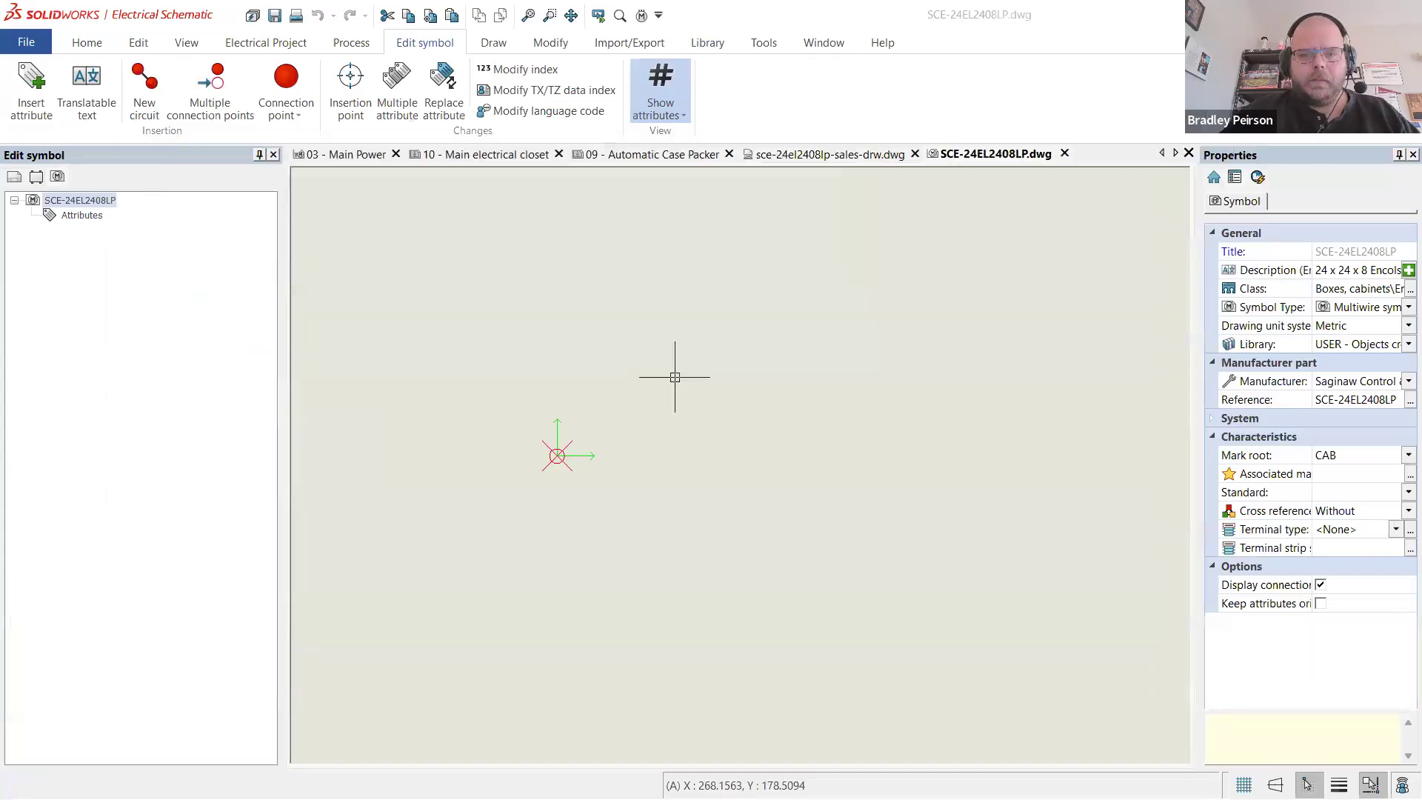
# - Copy the enclosure's front view from sce-24el2408lp-sales-drw.dwg and paste it into the SCE-24EL2408LP symbol at the origin marker
pyautogui.click(849, 162)
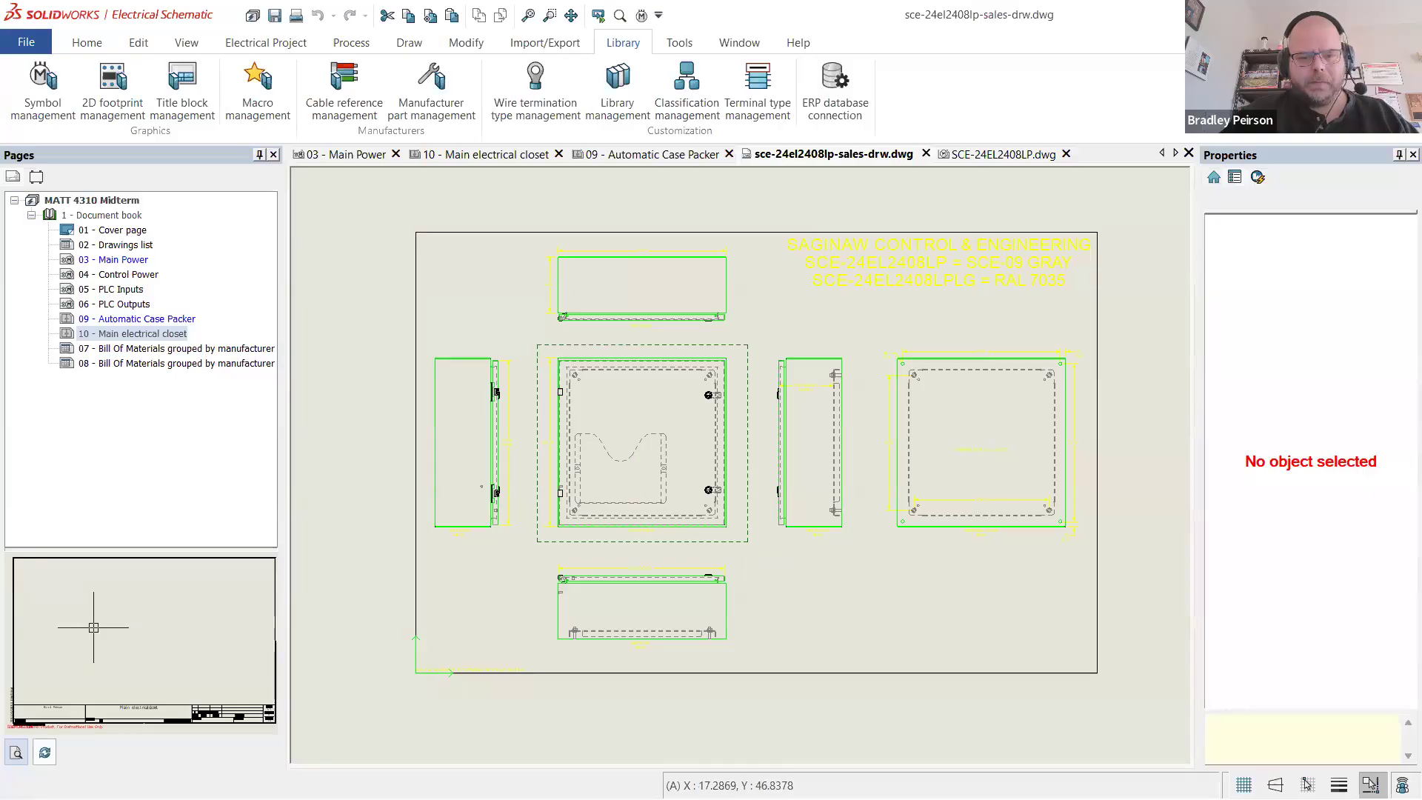
pyautogui.click(547, 348)
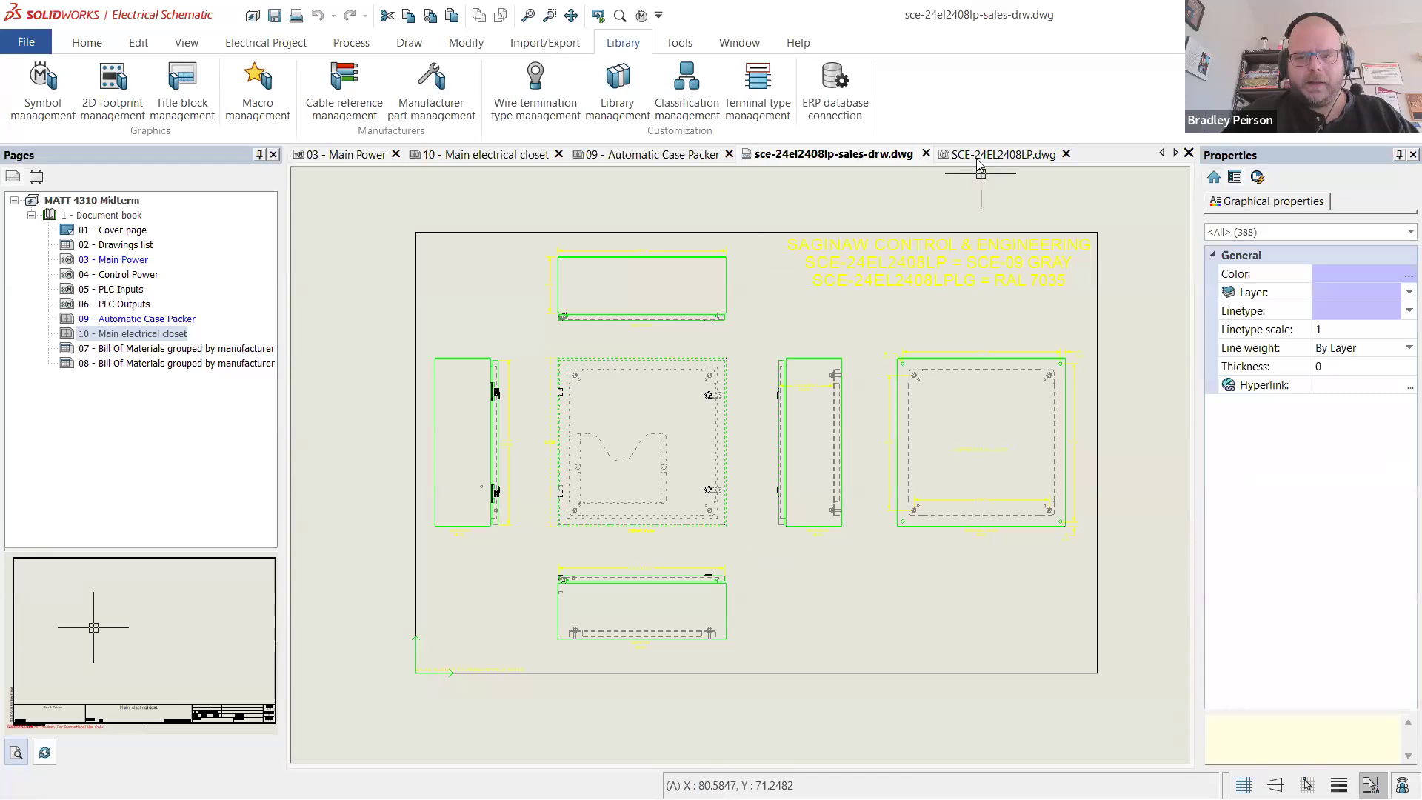
pyautogui.click(977, 156)
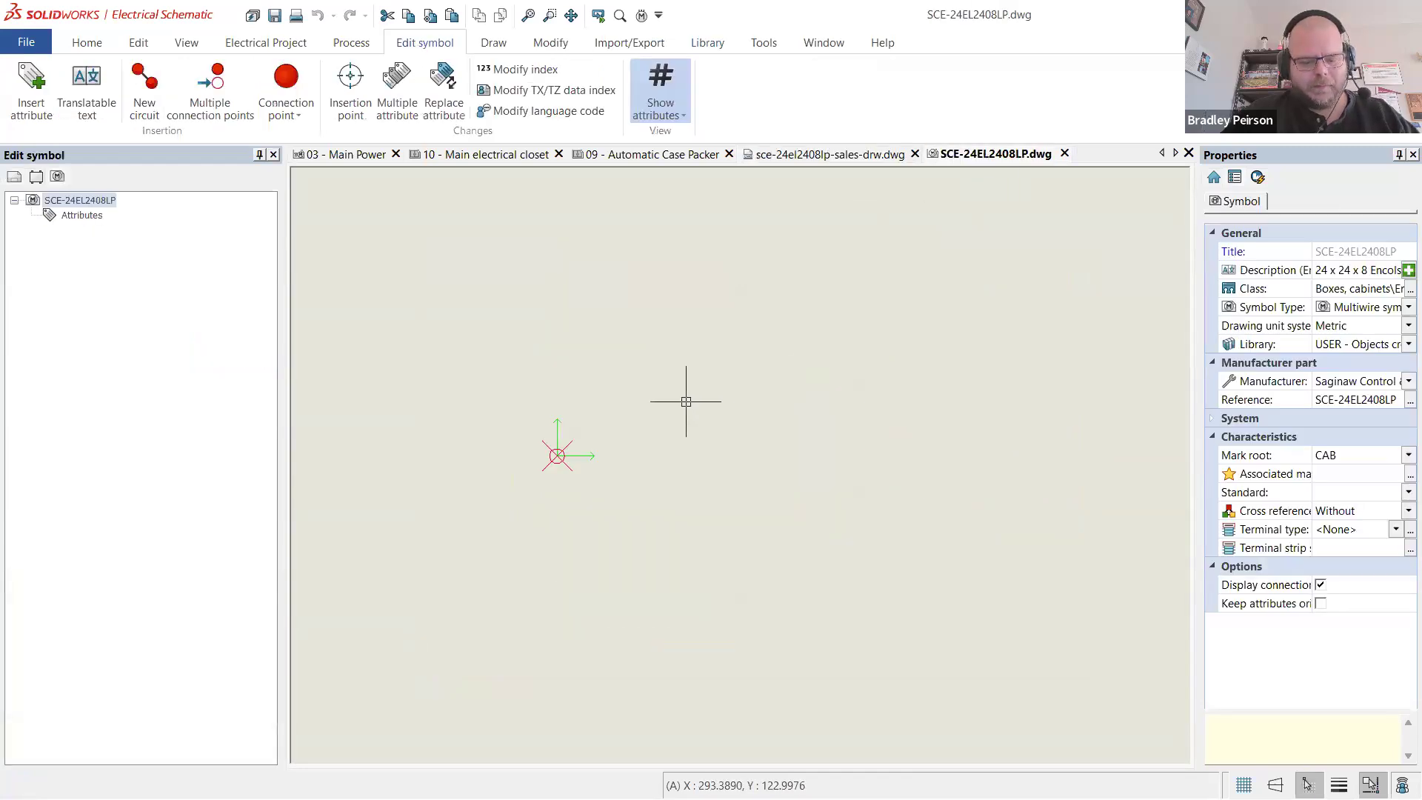
pyautogui.hotkey('ctrl', 'v')
pyautogui.scroll(2, 569, 442)
pyautogui.scroll(7, 533, 467)
pyautogui.scroll(5, 583, 465)
pyautogui.scroll(-2, 583, 465)
pyautogui.click(583, 465)
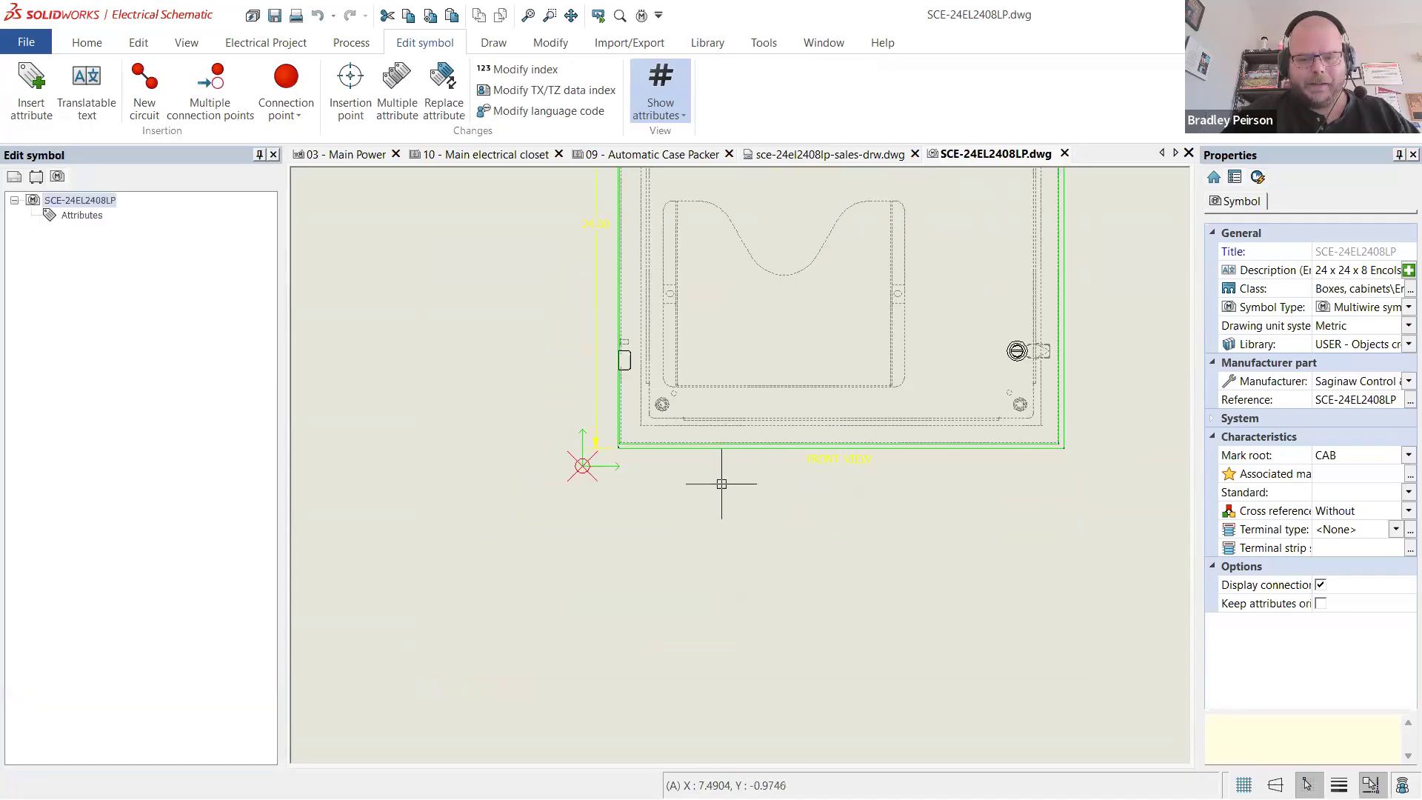
# - Delete the vertical height dimension and the FRONT VIEW label from the pasted enclosure view
pyautogui.scroll(-3, 721, 483)
pyautogui.scroll(6, 619, 407)
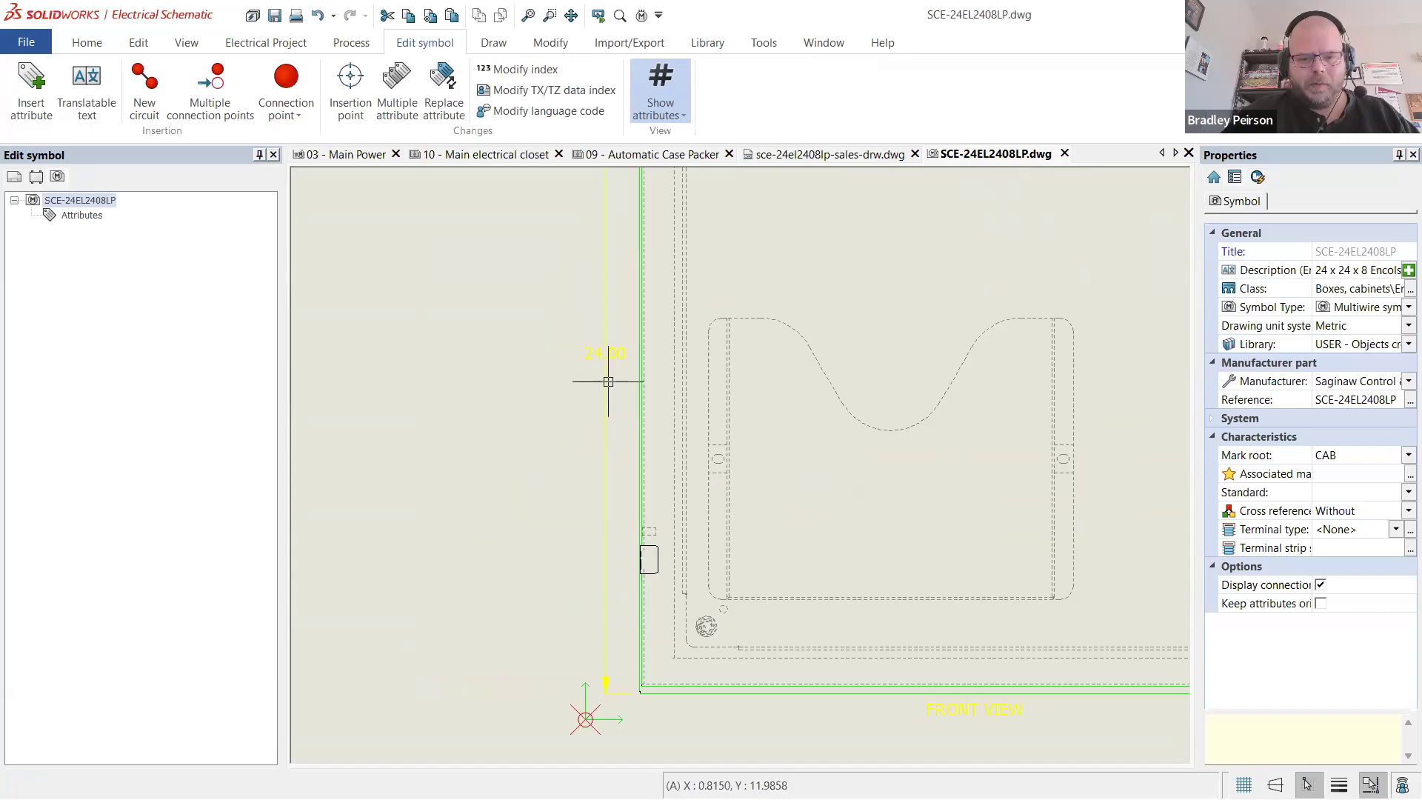
pyautogui.click(606, 381)
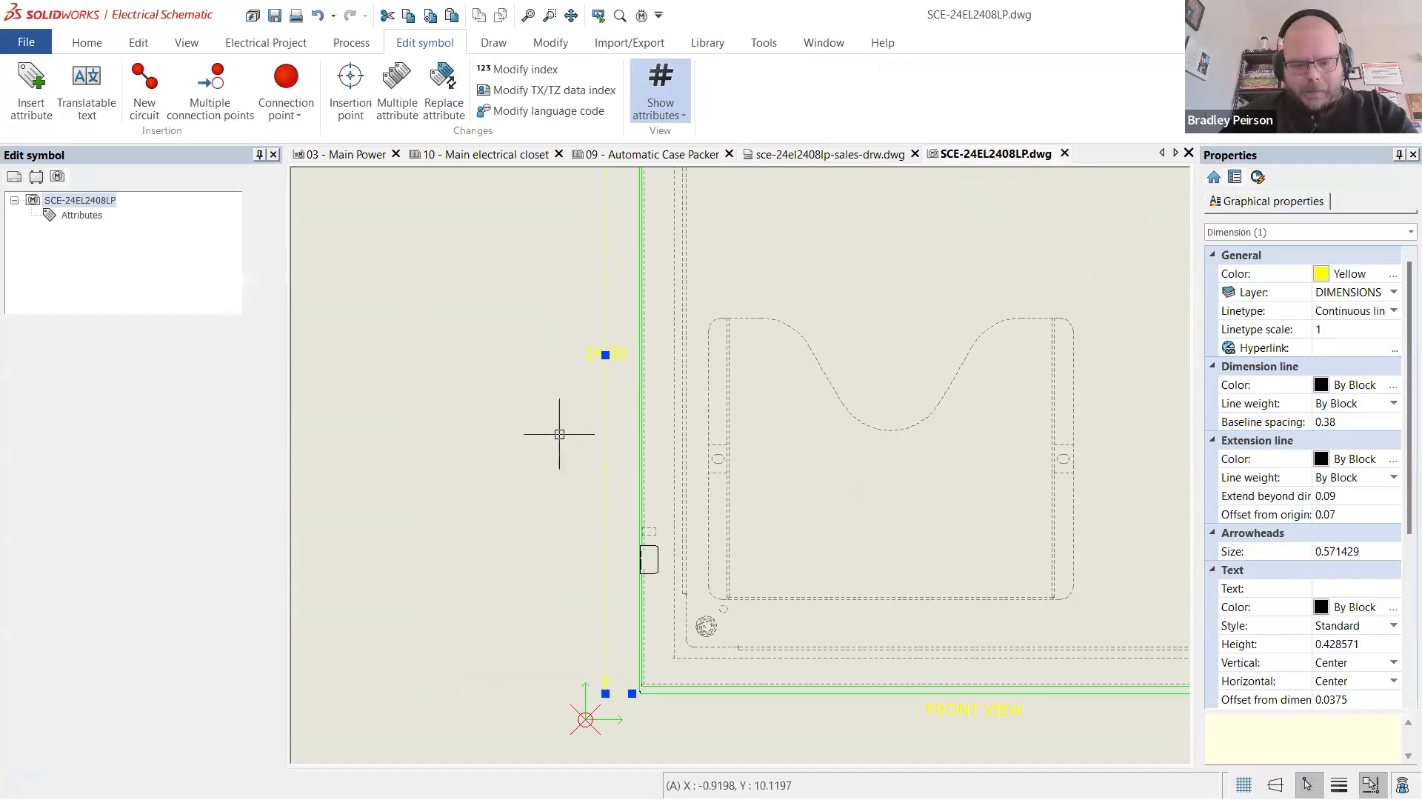
pyautogui.press('Escape')
pyautogui.click(969, 709)
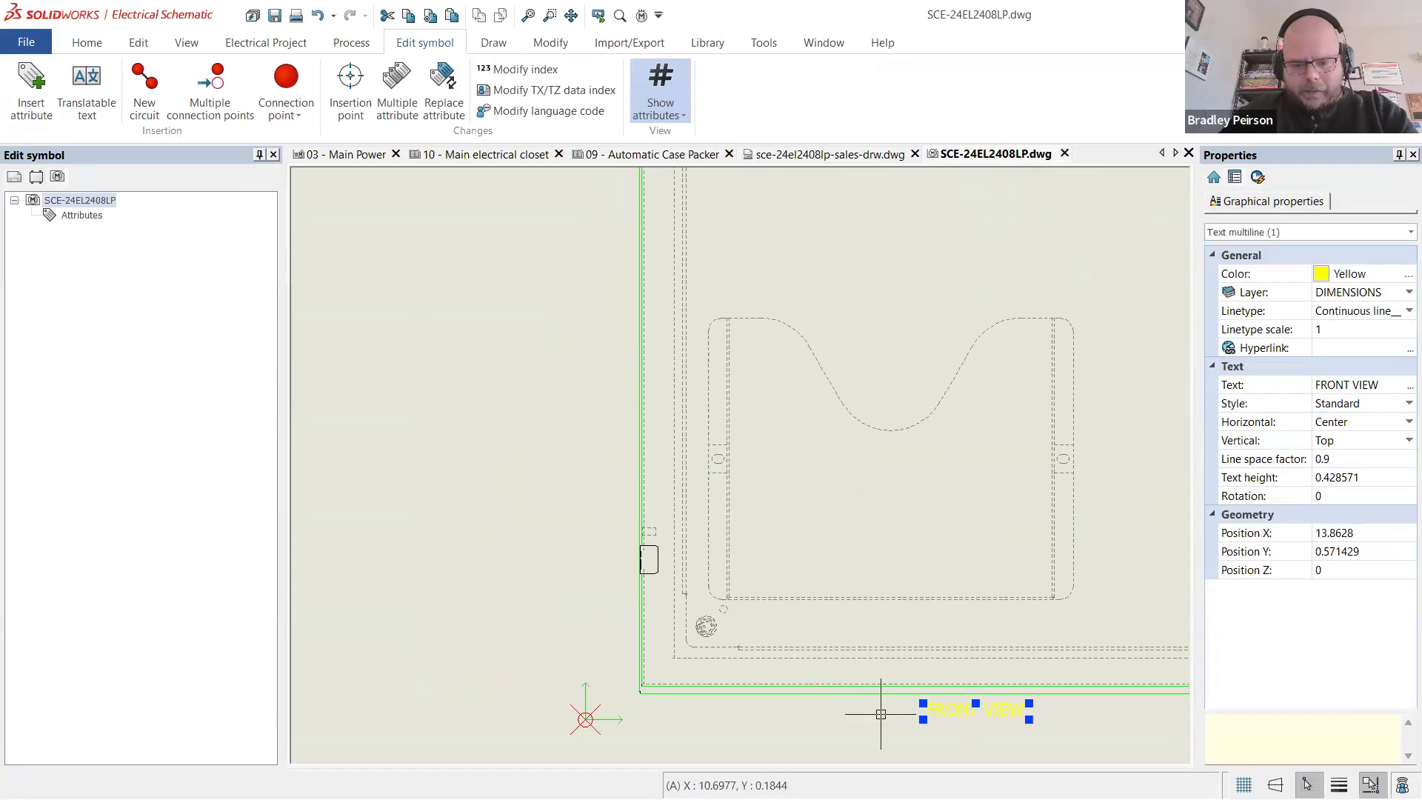
pyautogui.press('Delete')
pyautogui.scroll(-6, 531, 552)
pyautogui.scroll(2, 527, 511)
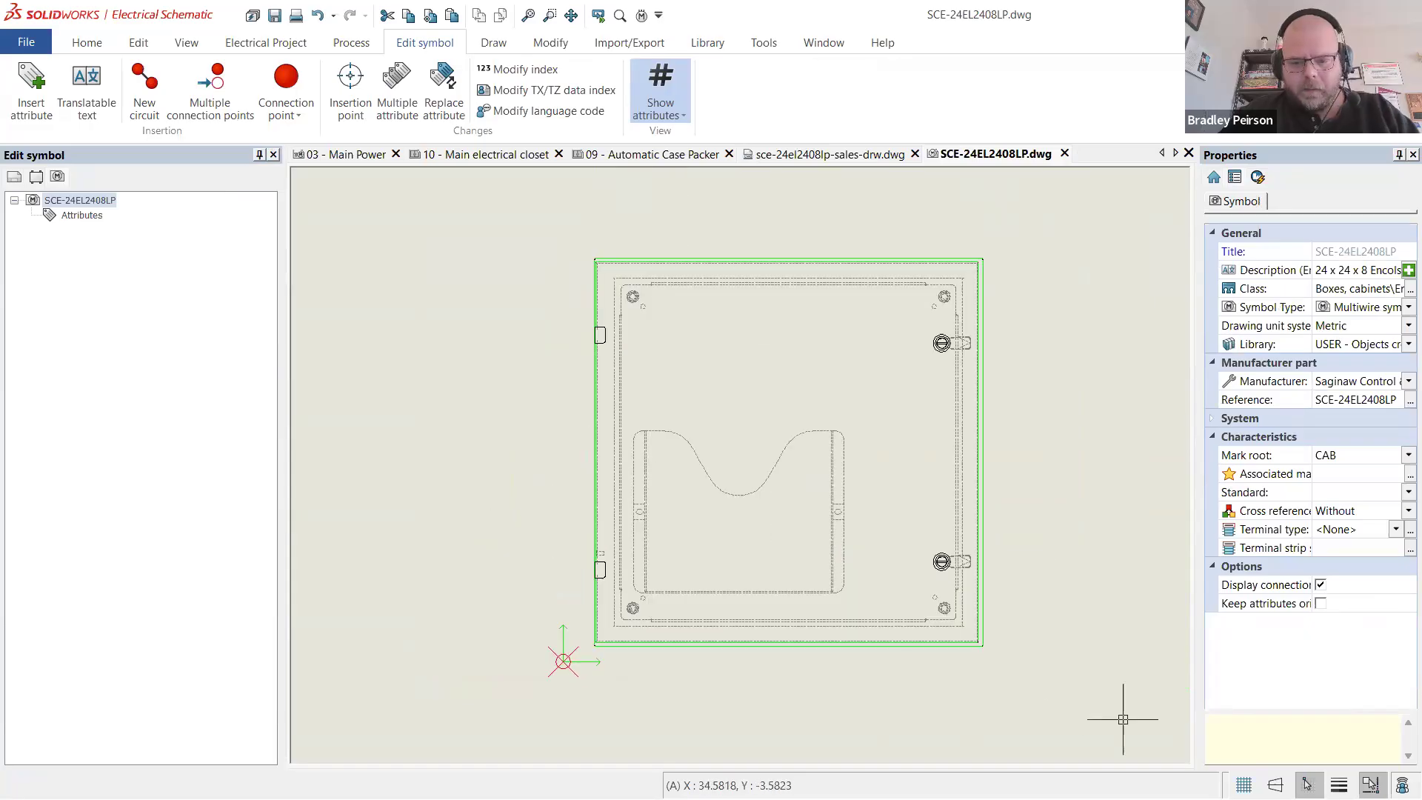
# - Move the whole enclosure view so the centre of its lower-left panel stud sits at coordinates 0,0
pyautogui.moveTo(1047, 691); pyautogui.dragTo(545, 252)
pyautogui.scroll(4, 548, 666)
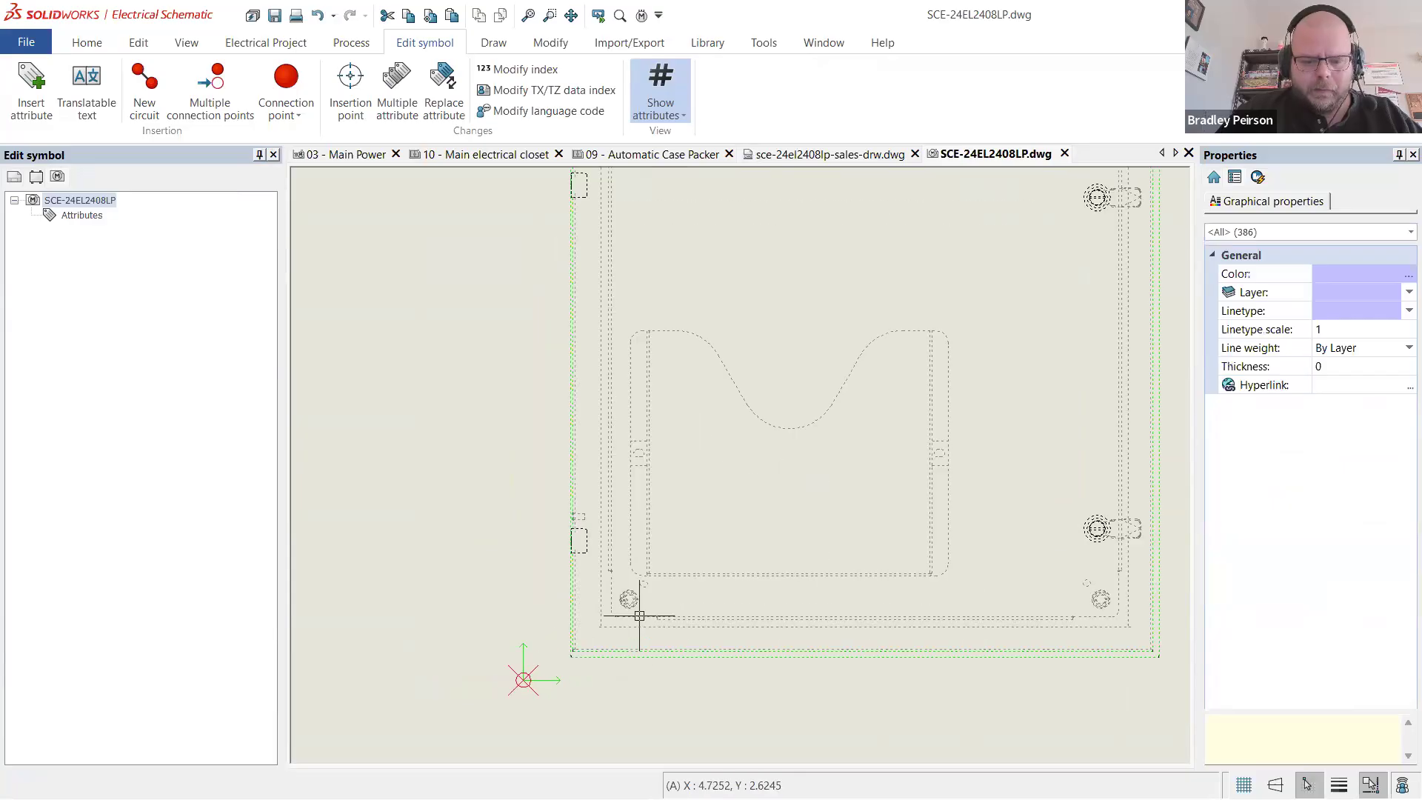
pyautogui.scroll(-3, 639, 616)
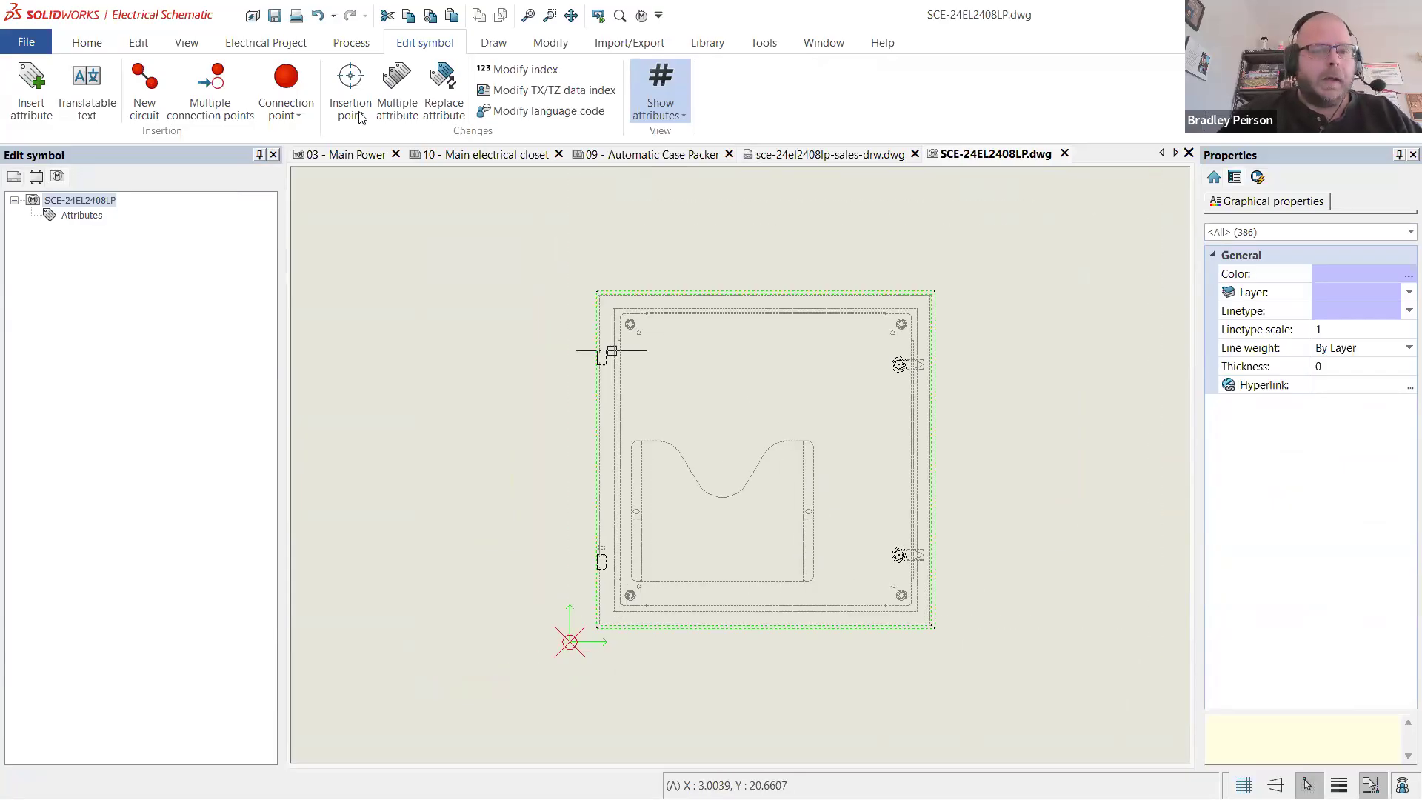
pyautogui.click(550, 42)
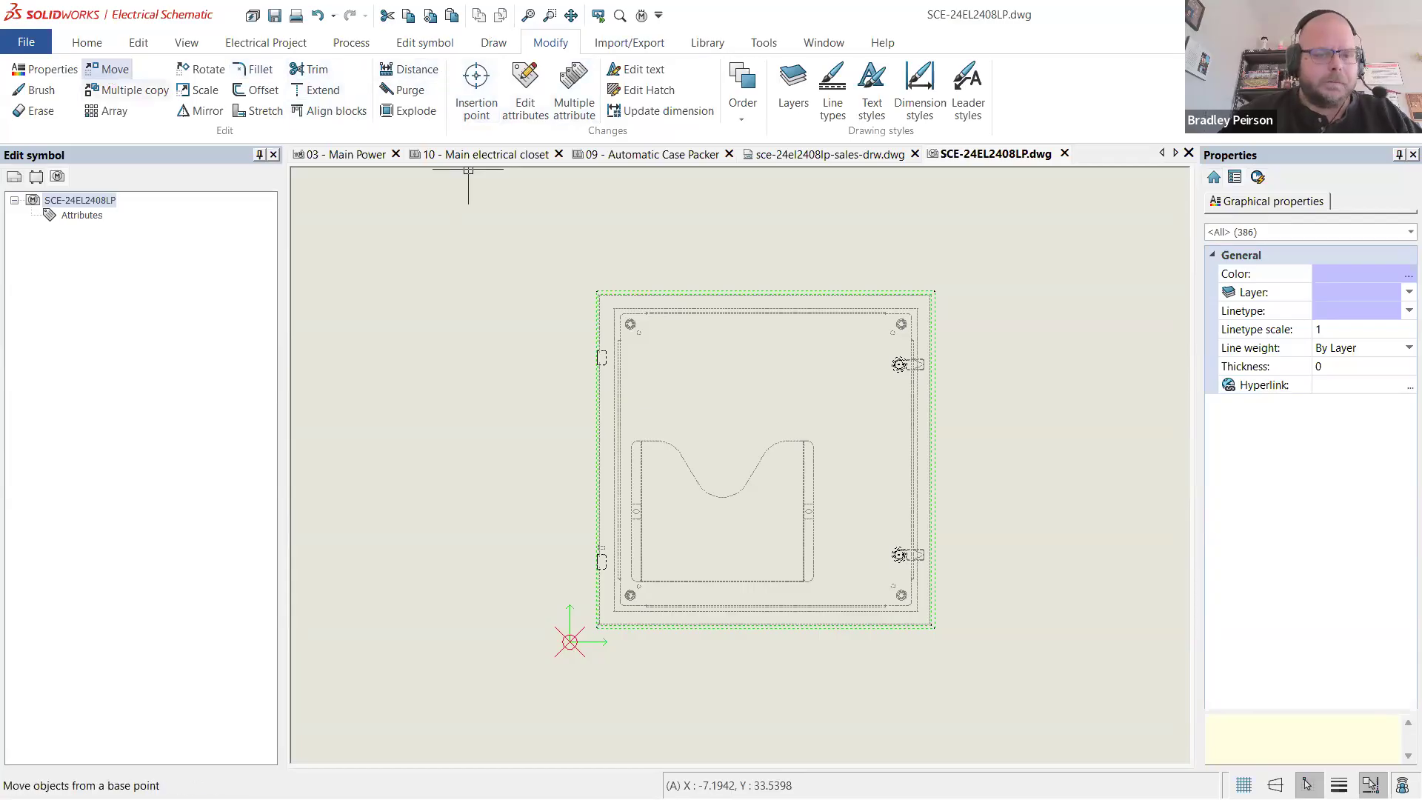
pyautogui.click(111, 69)
pyautogui.scroll(2, 569, 641)
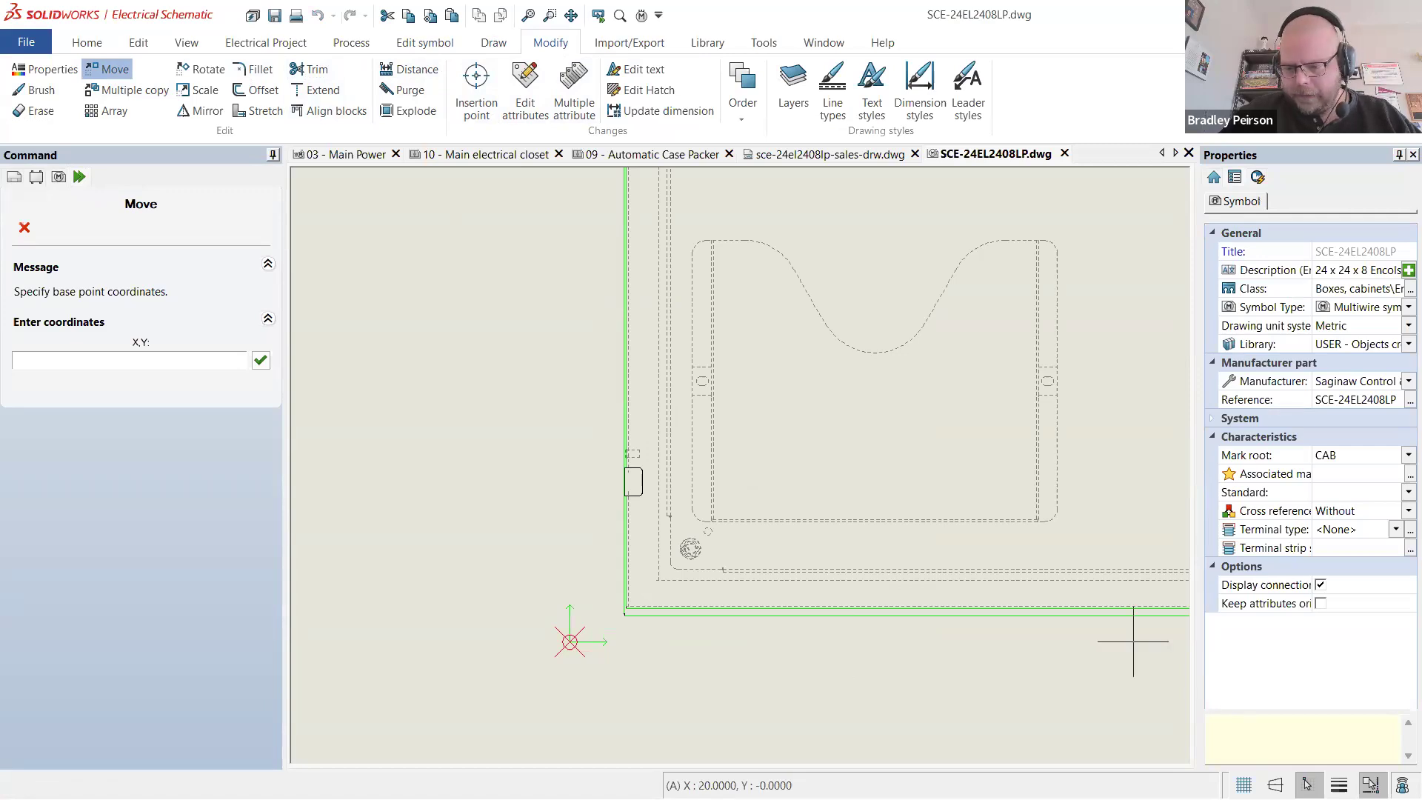
pyautogui.scroll(2, 682, 545)
pyautogui.scroll(1, 678, 543)
pyautogui.click(710, 559)
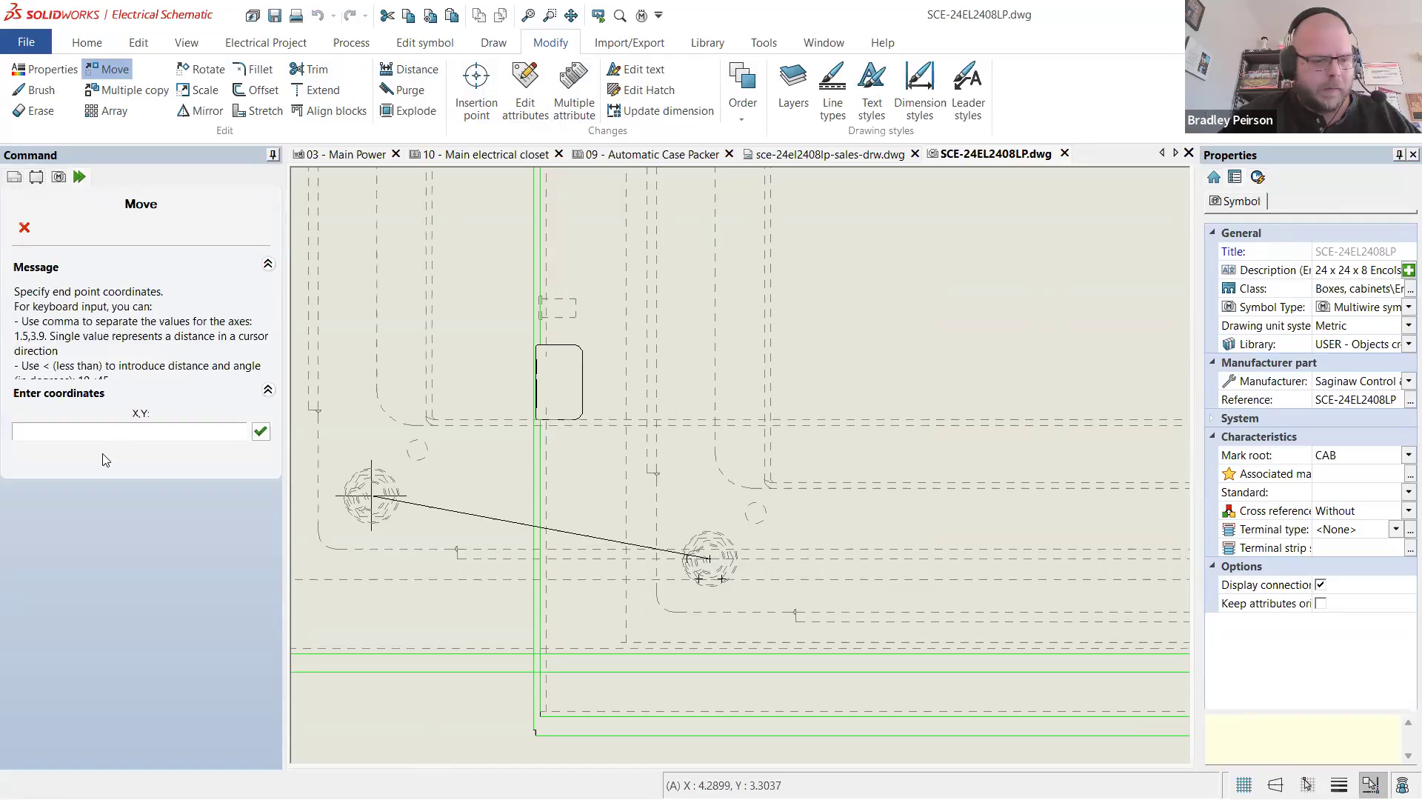
pyautogui.click(123, 455)
pyautogui.write('0,0')
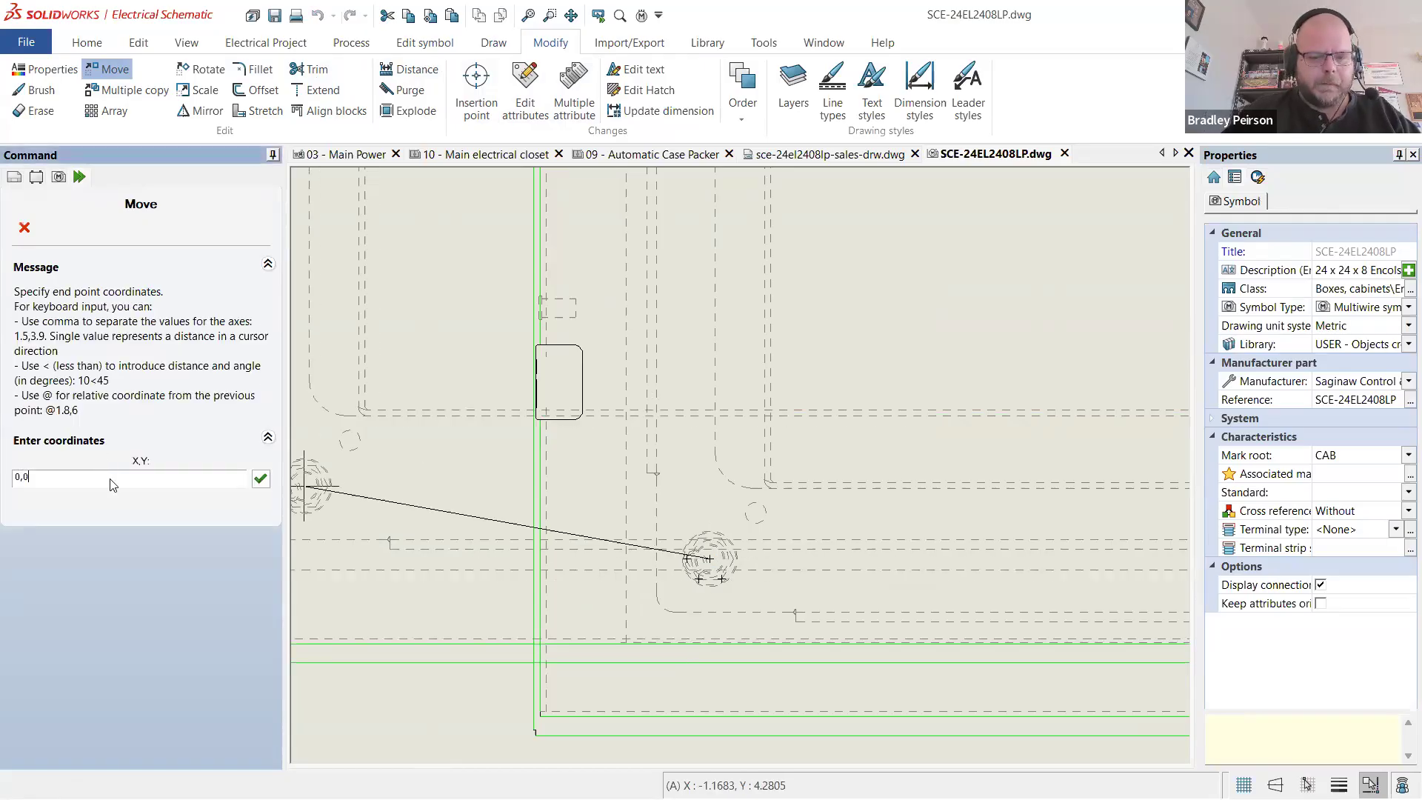
pyautogui.press('Return')
pyautogui.scroll(1, 495, 473)
pyautogui.scroll(-8, 666, 435)
pyautogui.scroll(-3, 665, 434)
pyautogui.scroll(3, 767, 329)
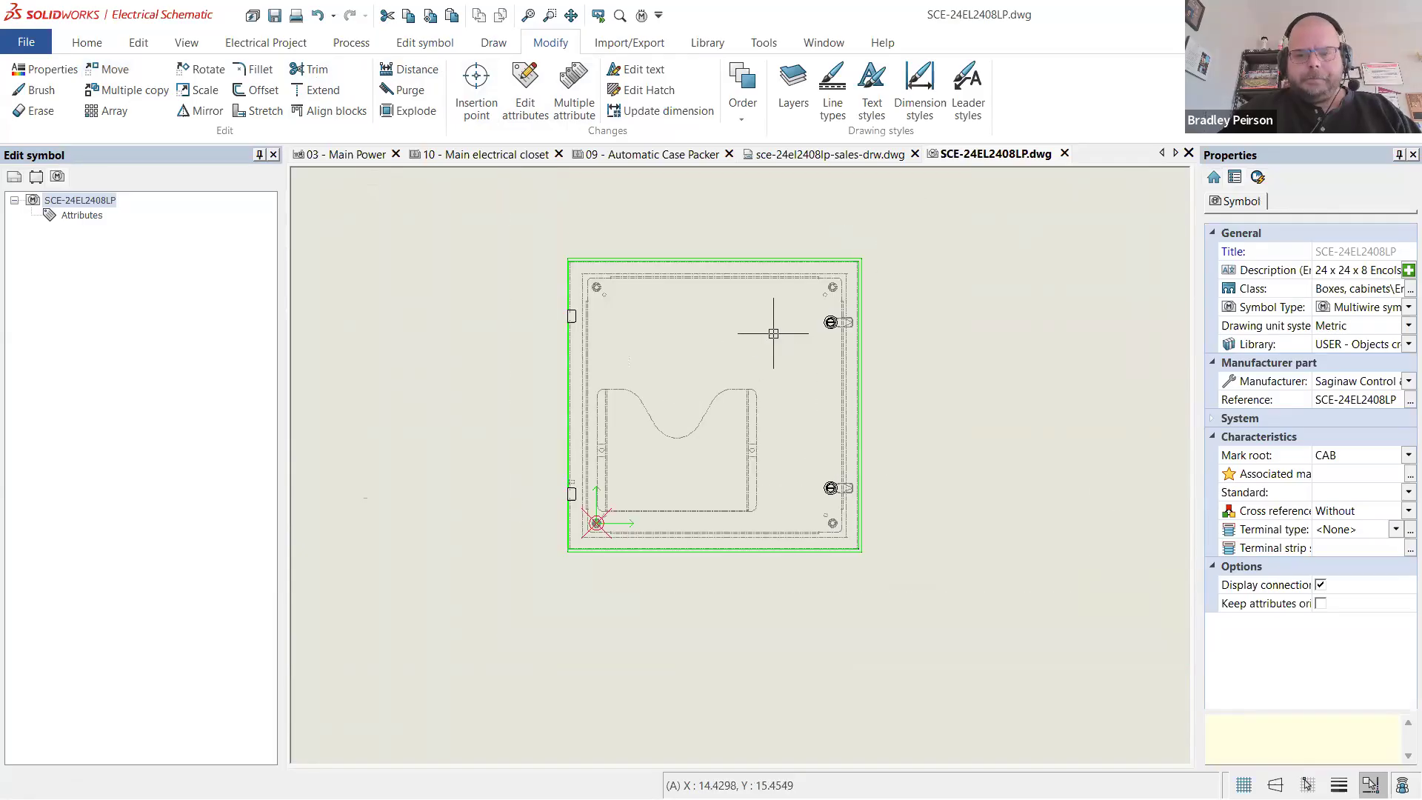
pyautogui.scroll(-2, 762, 322)
pyautogui.scroll(2, 730, 282)
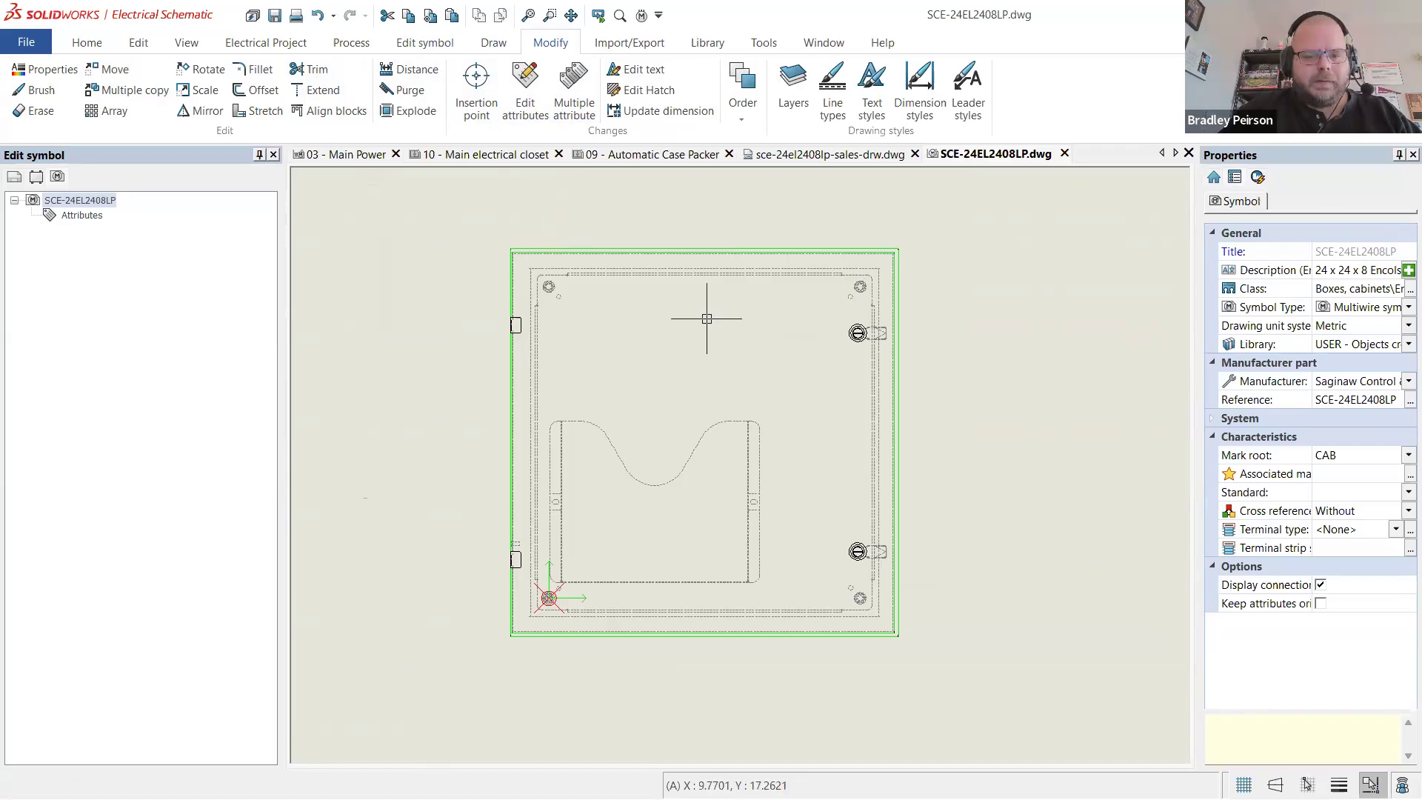
pyautogui.click(1003, 698)
pyautogui.click(410, 218)
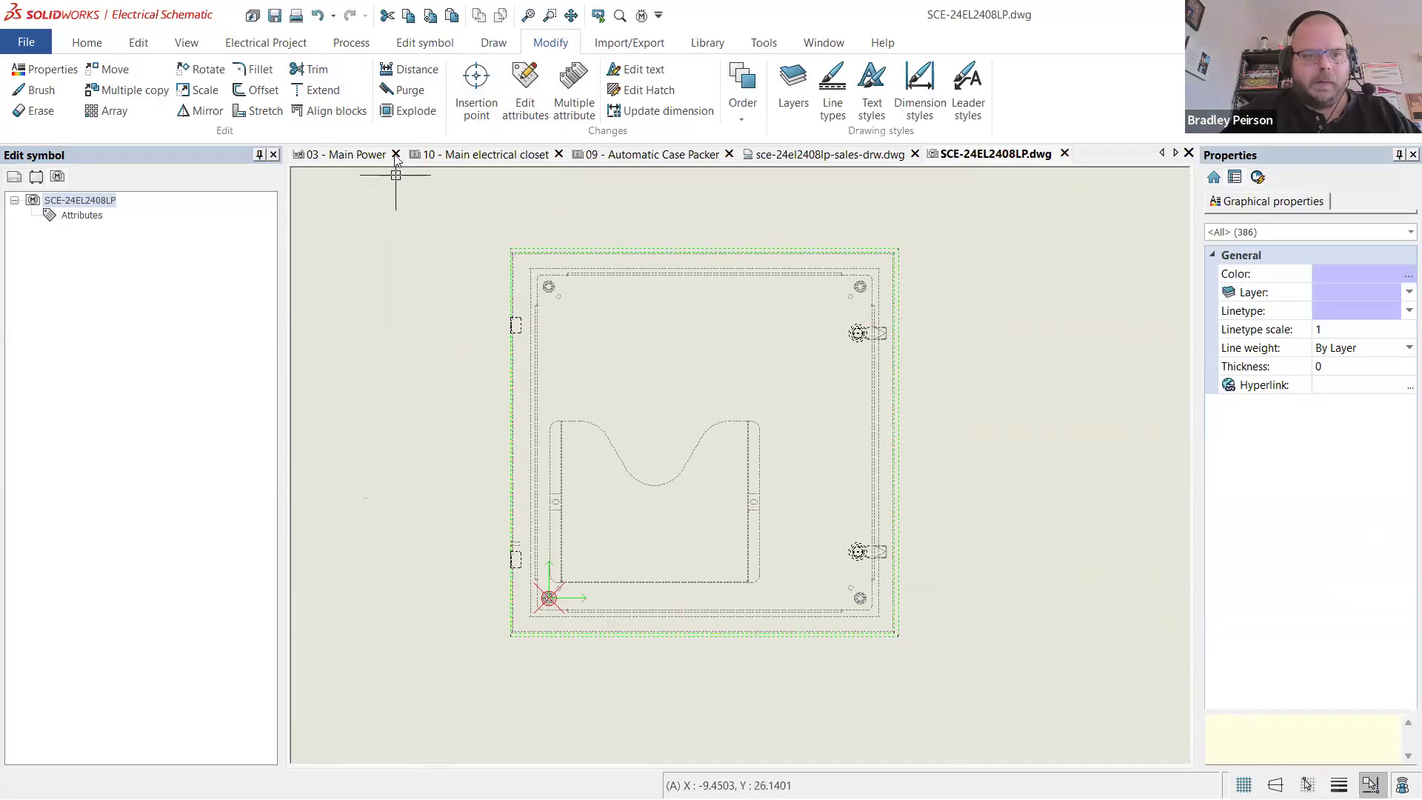
pyautogui.click(186, 92)
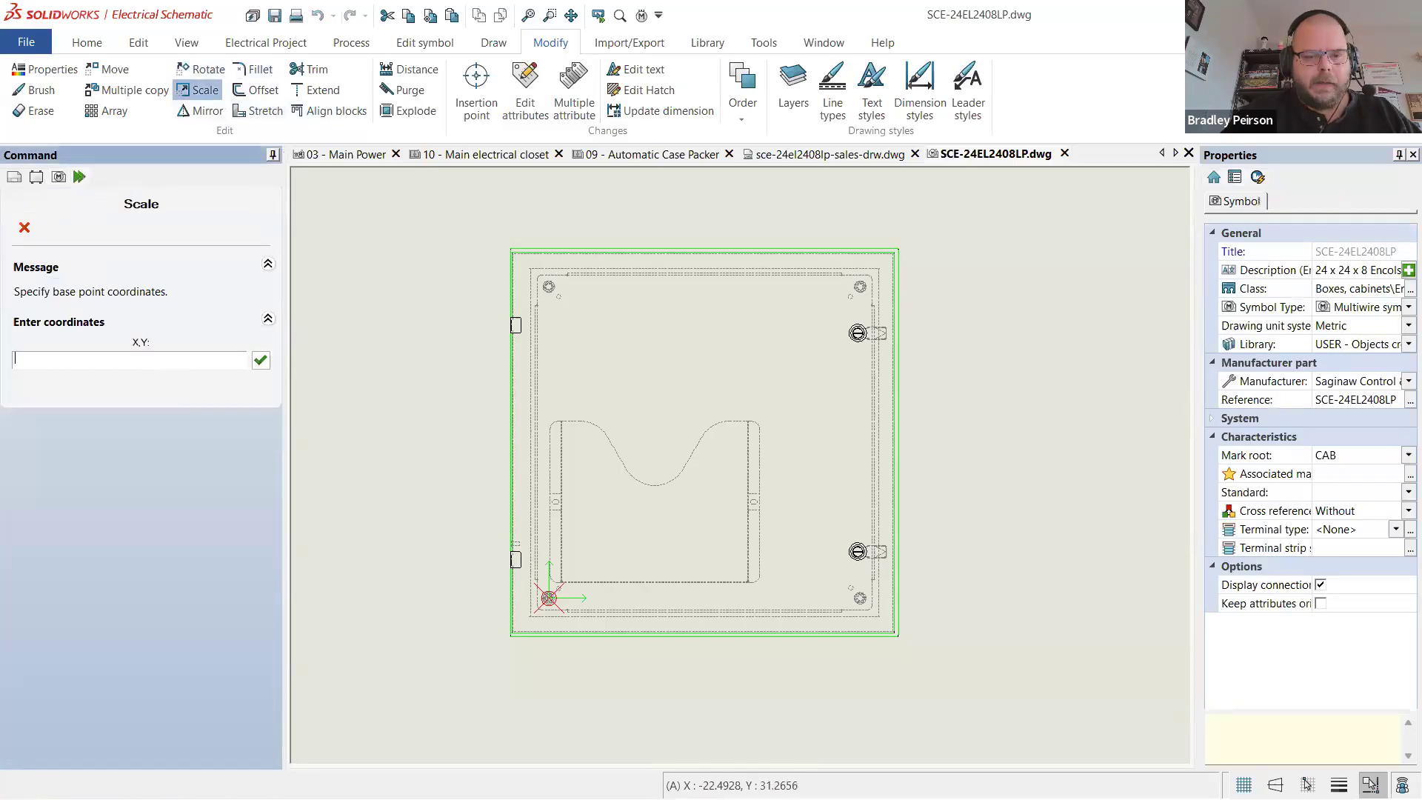
pyautogui.press('Escape')
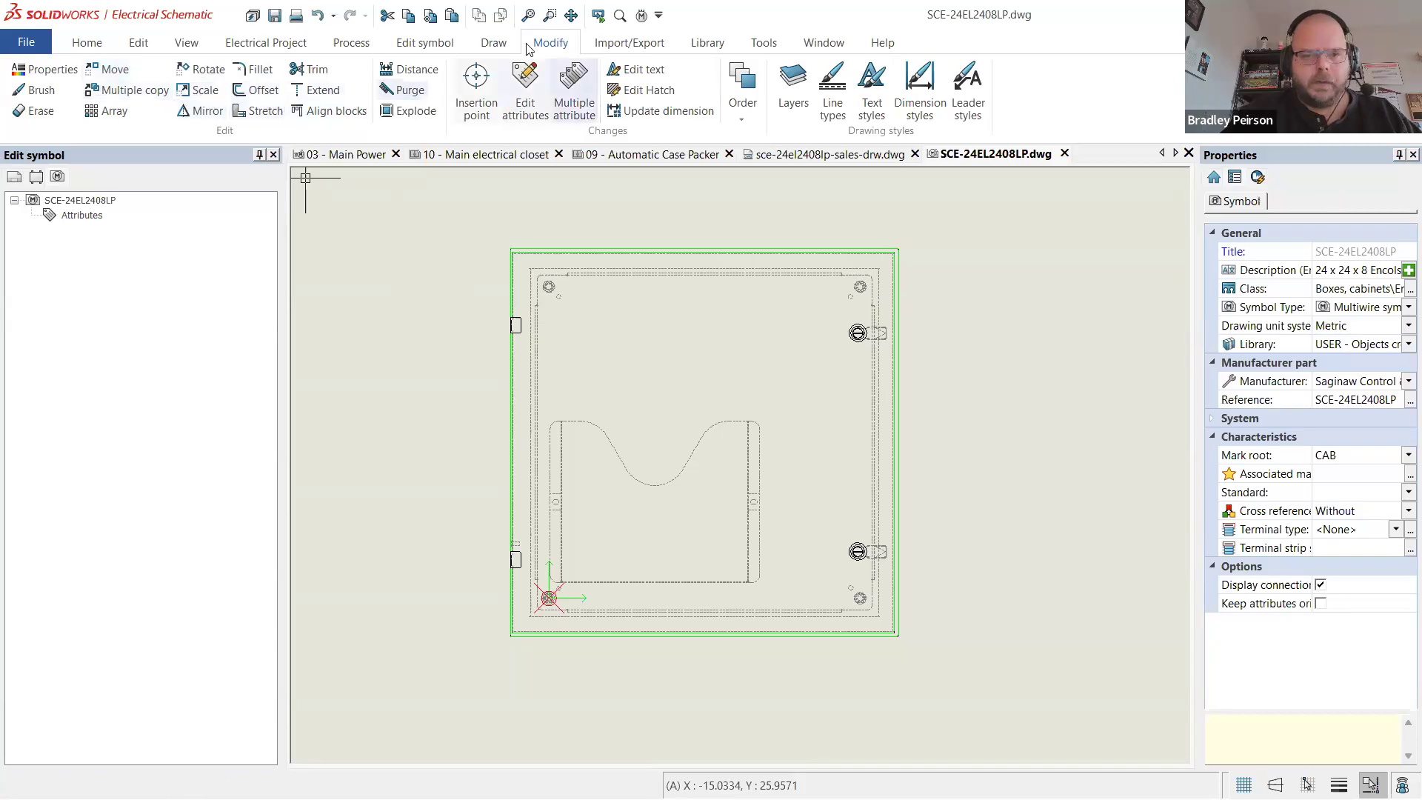
# - Measure the enclosure's overall width between its two upper corners with an aligned dimension, without placing the dimension
pyautogui.click(493, 42)
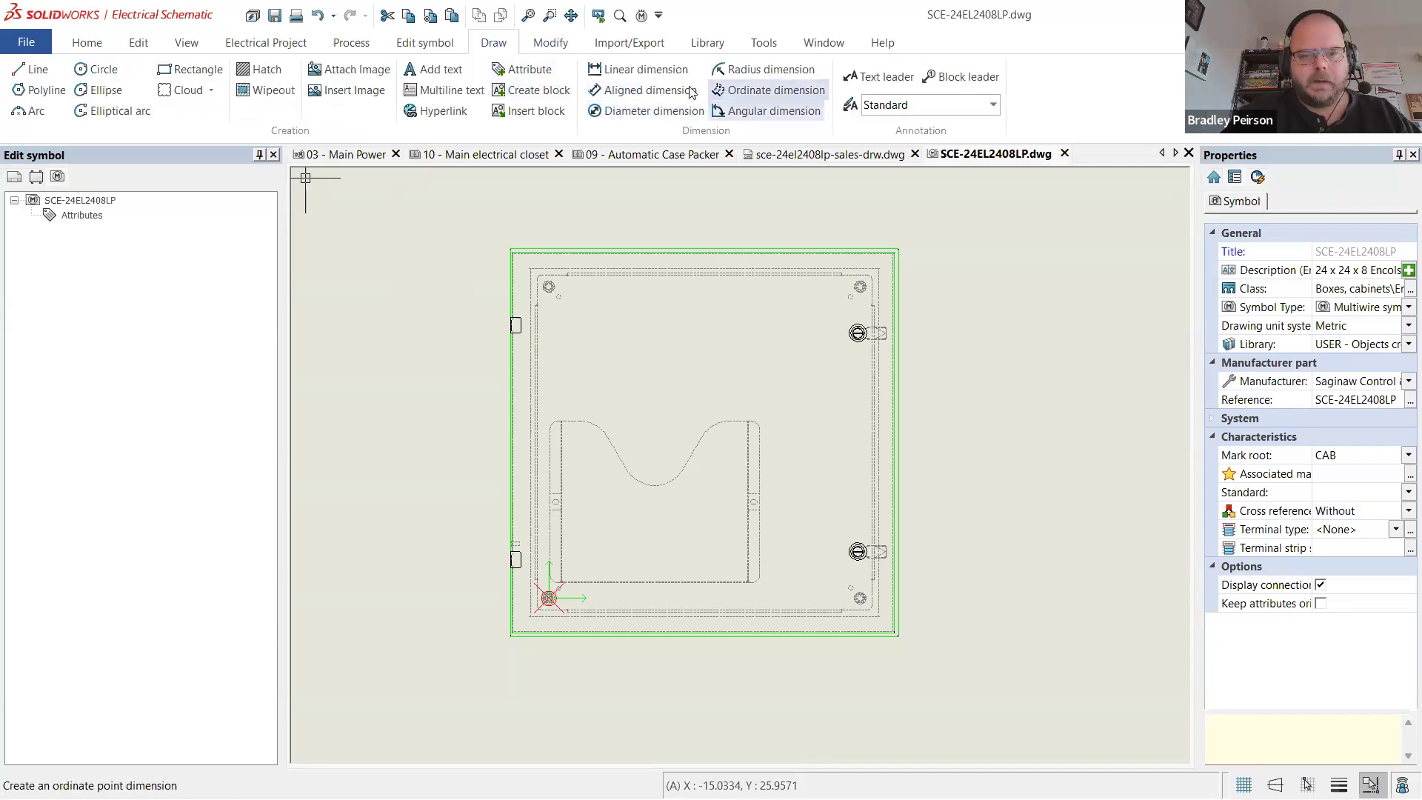
pyautogui.click(667, 90)
pyautogui.scroll(3, 567, 208)
pyautogui.scroll(4, 474, 259)
pyautogui.scroll(3, 437, 299)
pyautogui.click(447, 340)
pyautogui.scroll(-3, 373, 273)
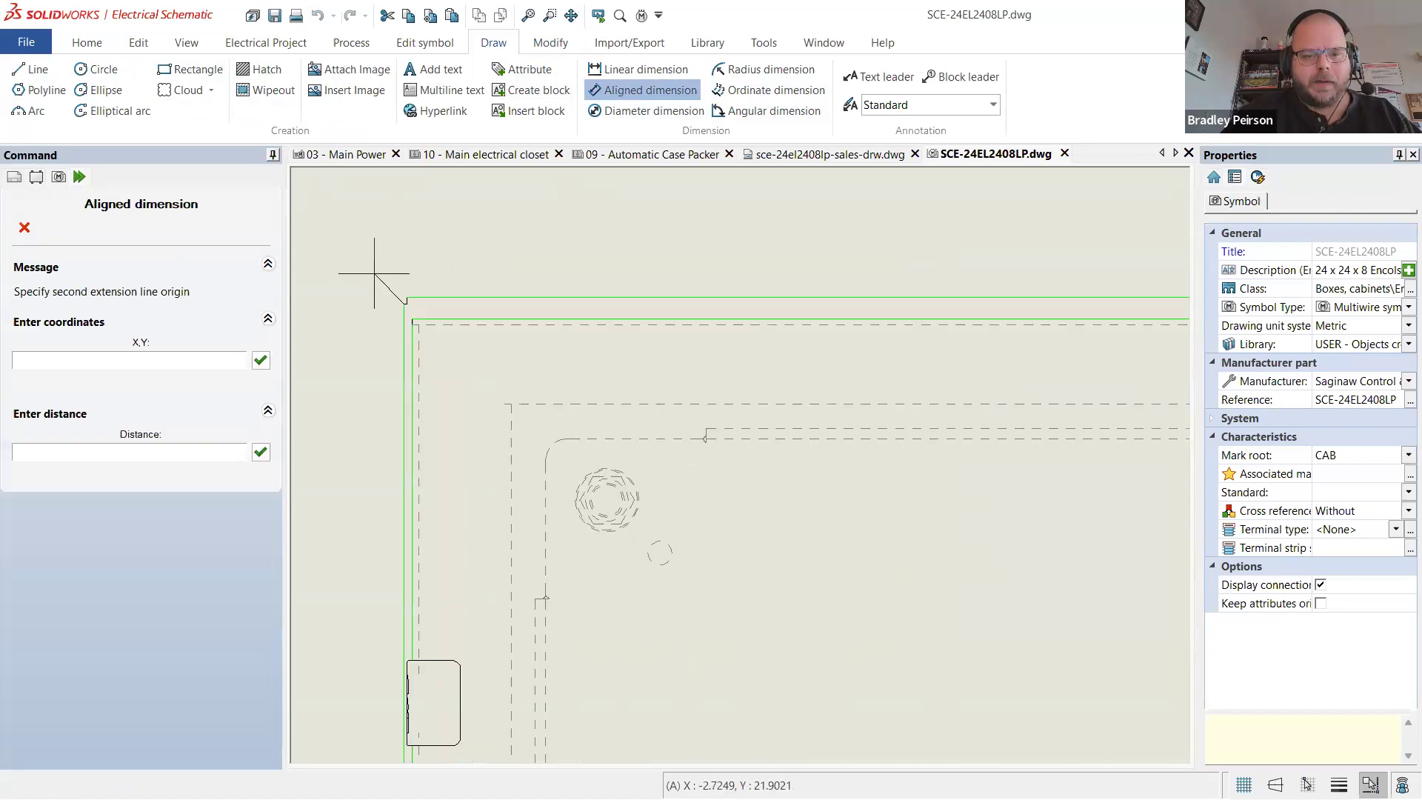
pyautogui.scroll(-6, 377, 275)
pyautogui.scroll(3, 743, 233)
pyautogui.scroll(6, 825, 299)
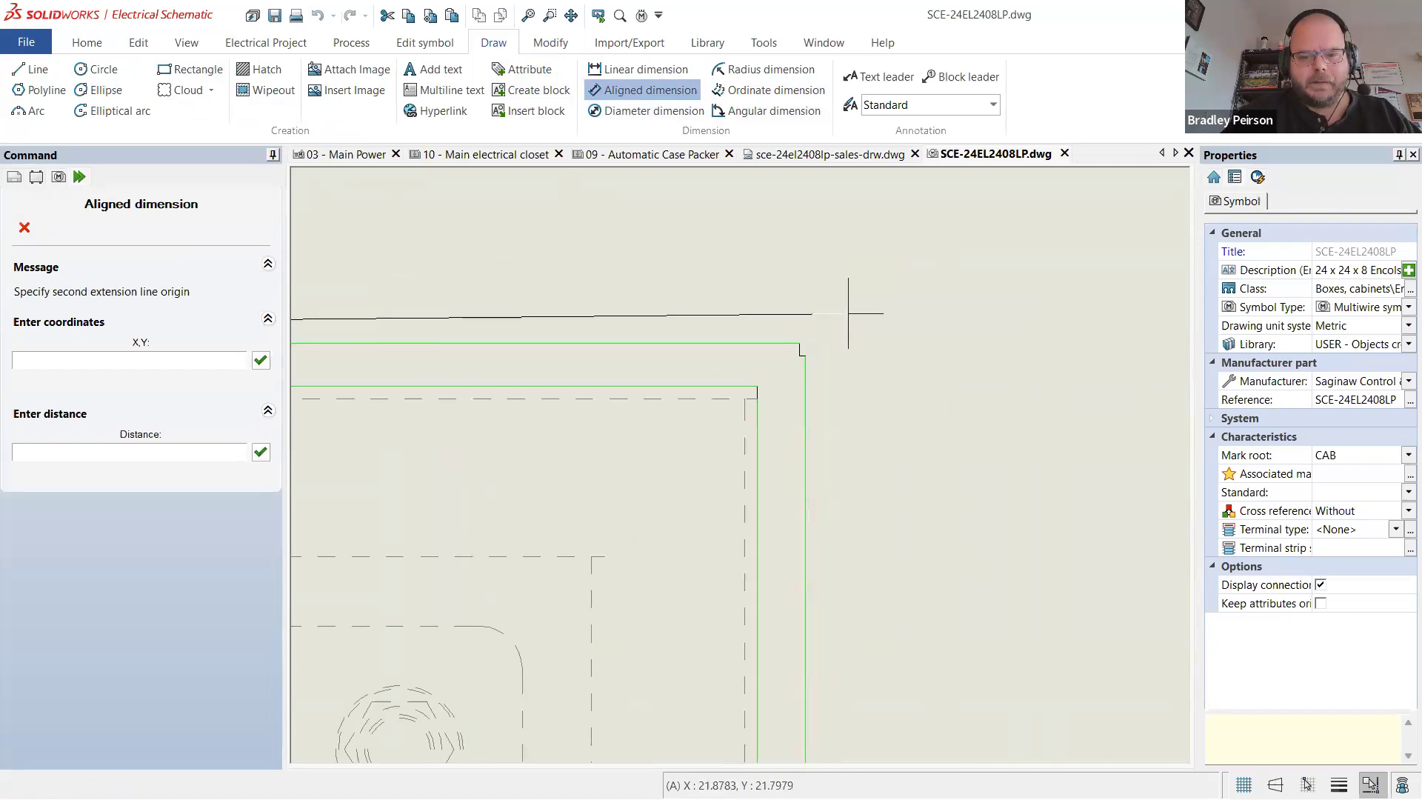
pyautogui.click(801, 344)
pyautogui.scroll(-2, 589, 250)
pyautogui.scroll(-3, 589, 249)
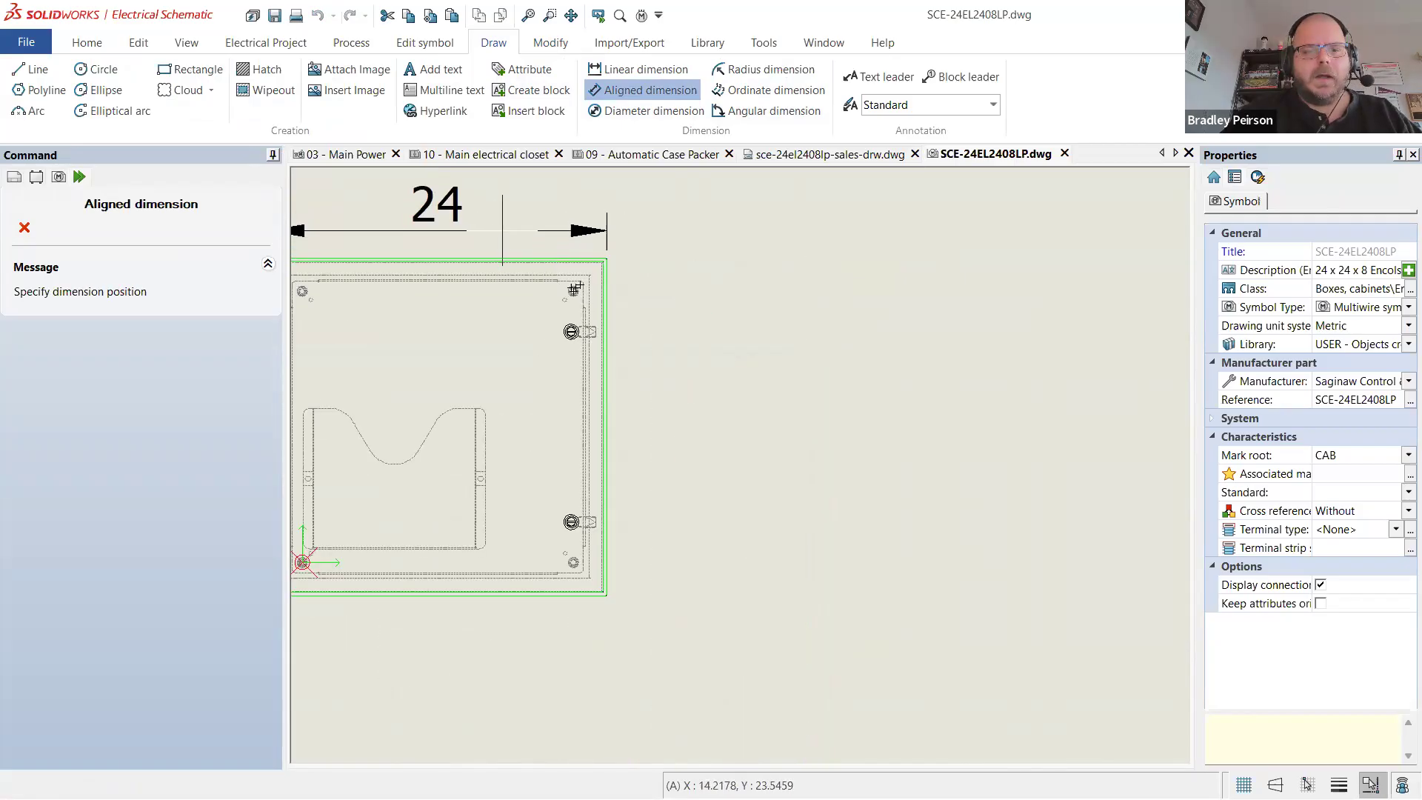
pyautogui.press('Escape')
# - Enlarge the entire enclosure view by a scale factor of 25.4 about base point 0,0
pyautogui.moveTo(957, 666); pyautogui.dragTo(413, 217)
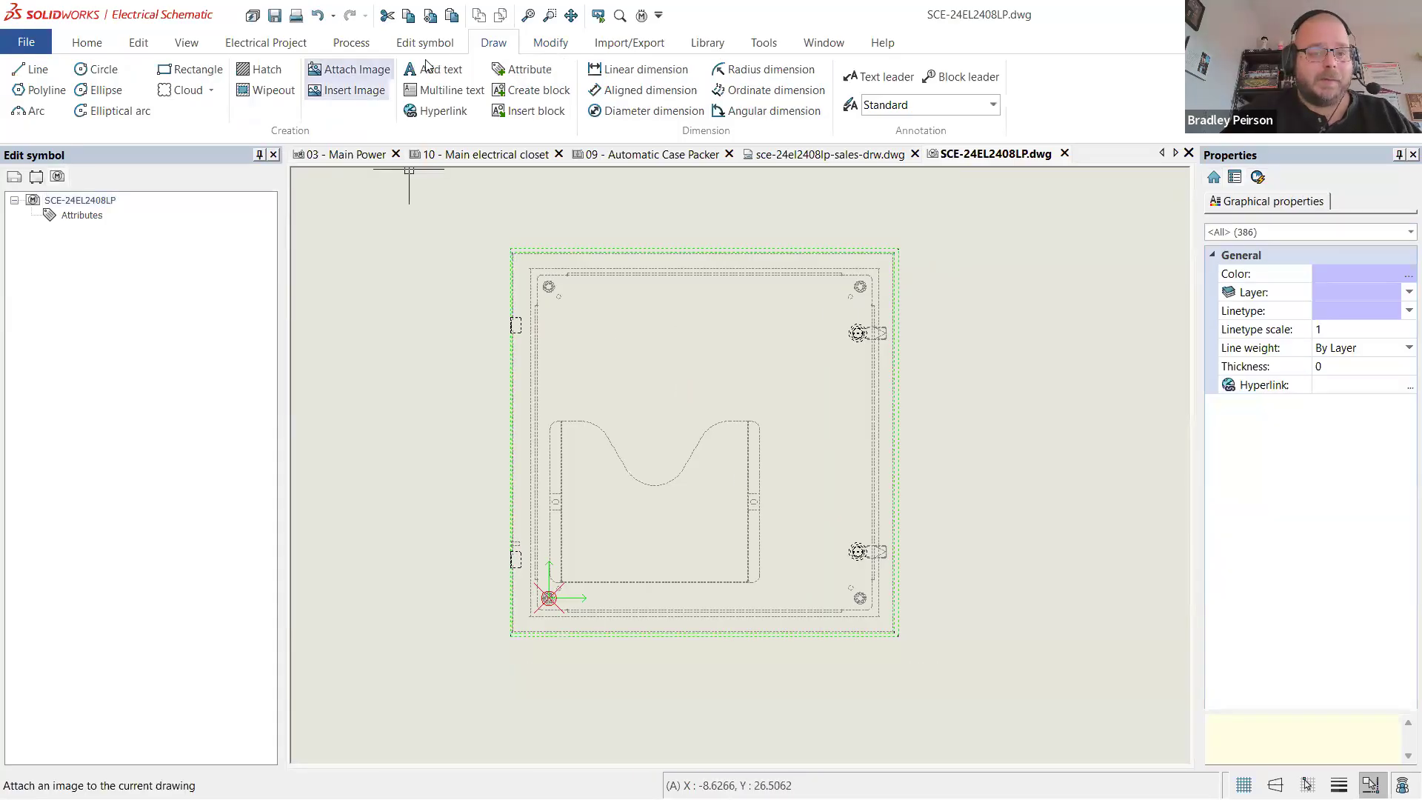
pyautogui.click(546, 45)
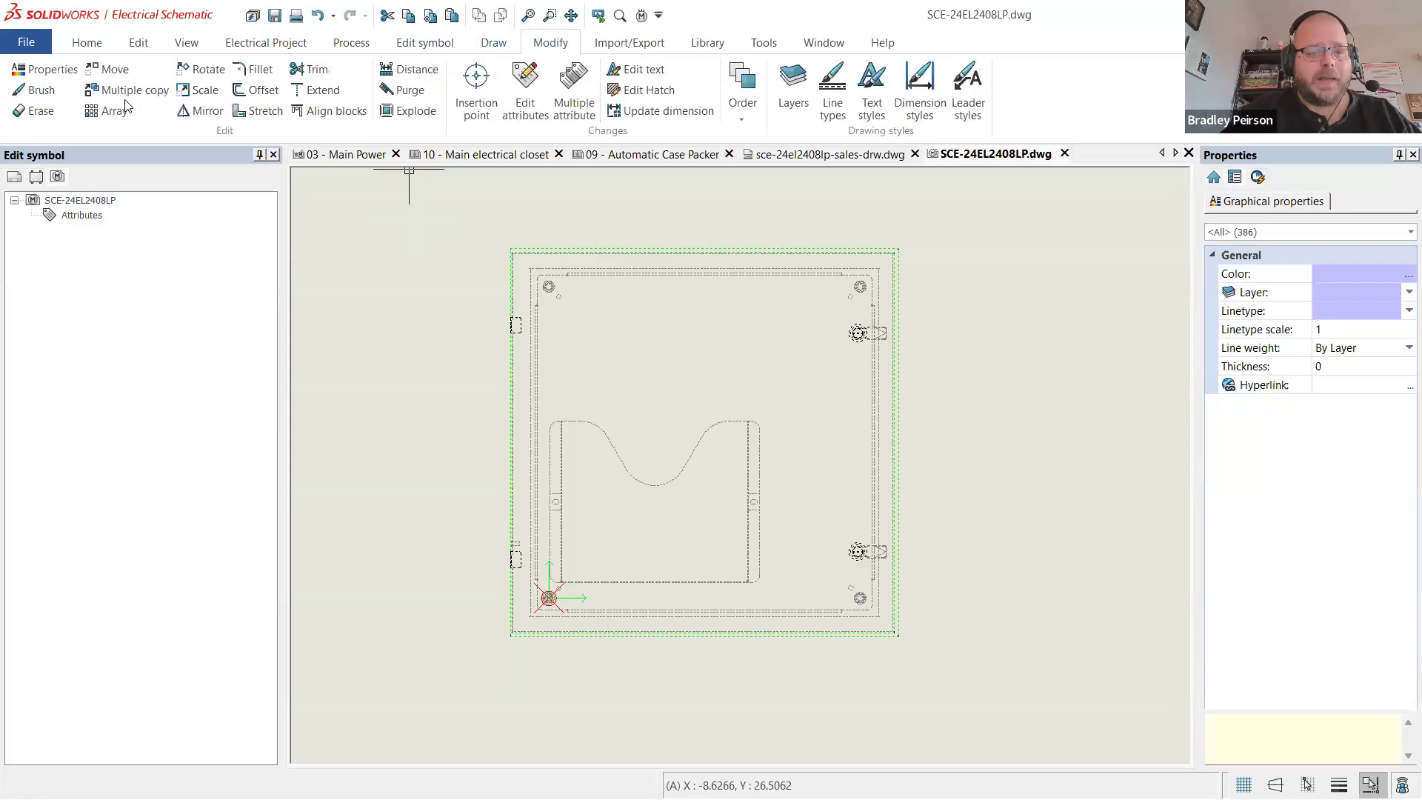
pyautogui.click(200, 89)
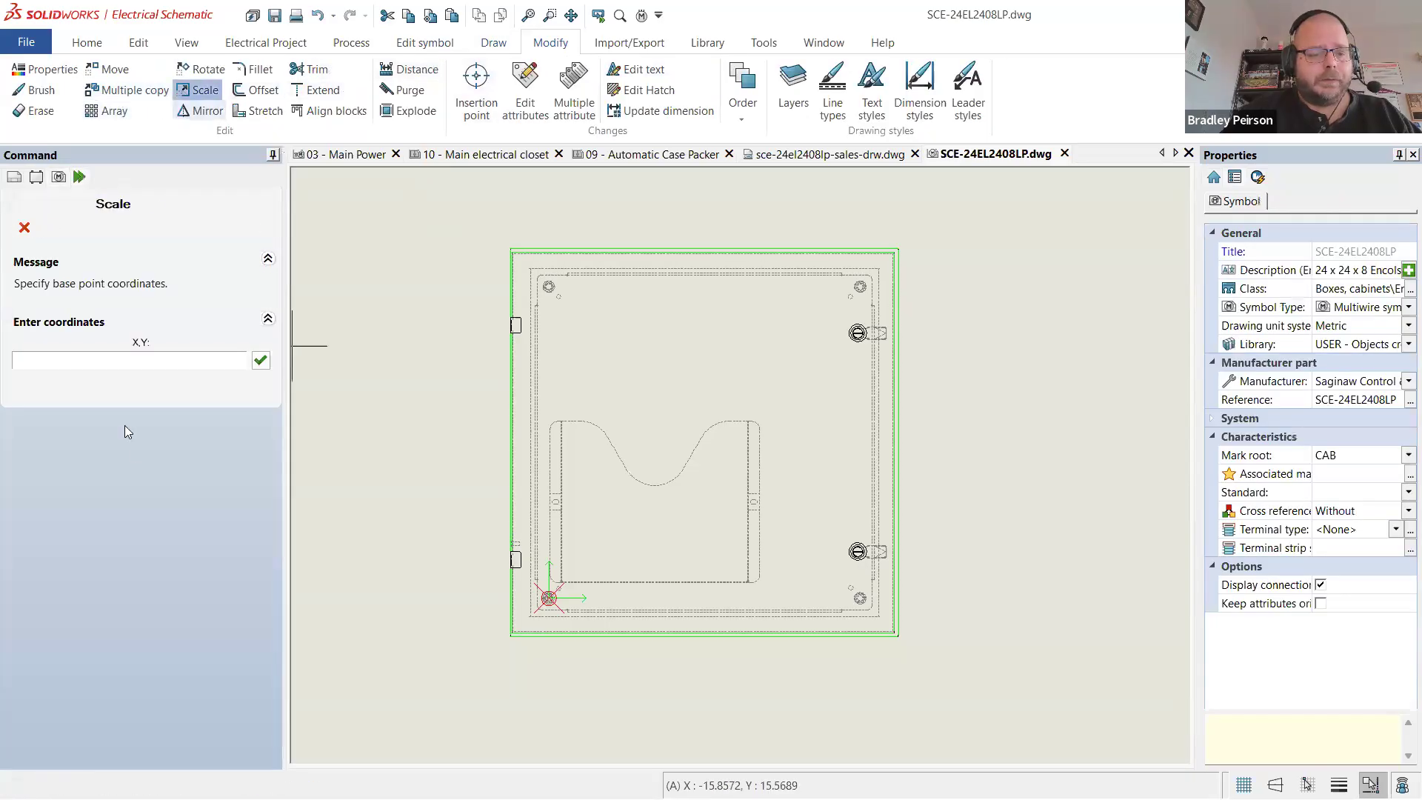
pyautogui.click(155, 361)
pyautogui.write('25')
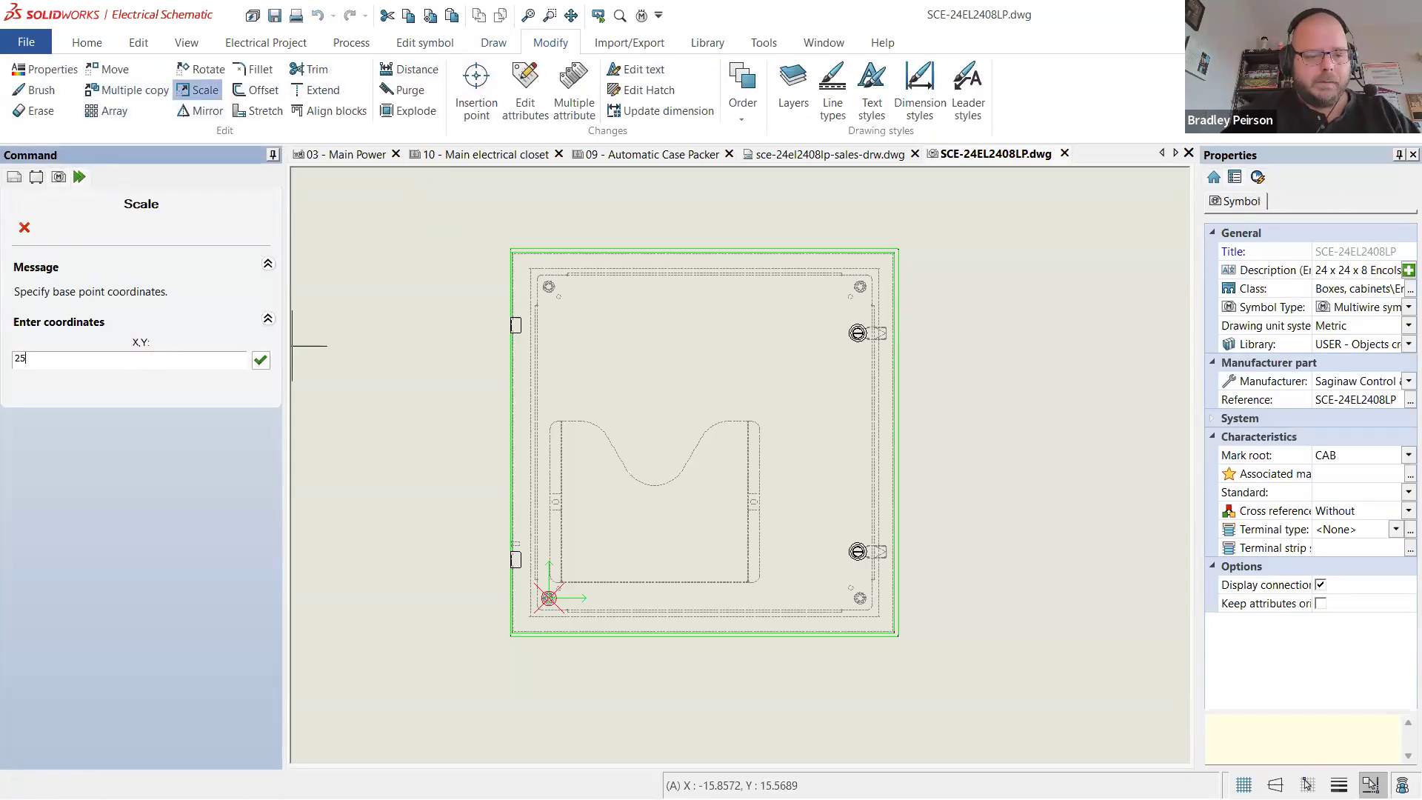
pyautogui.press('BackSpace')
pyautogui.press('BackSpace')
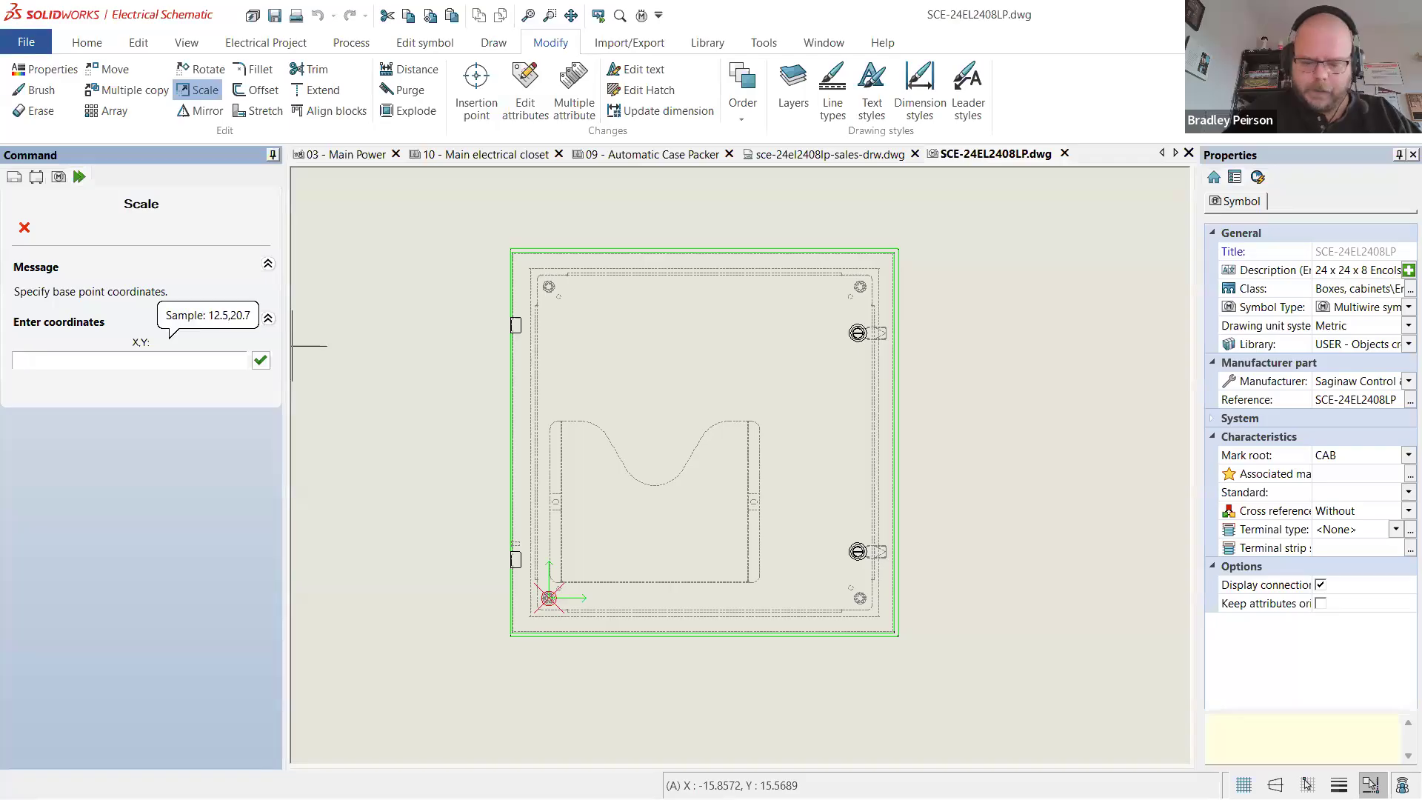
pyautogui.write('0,0')
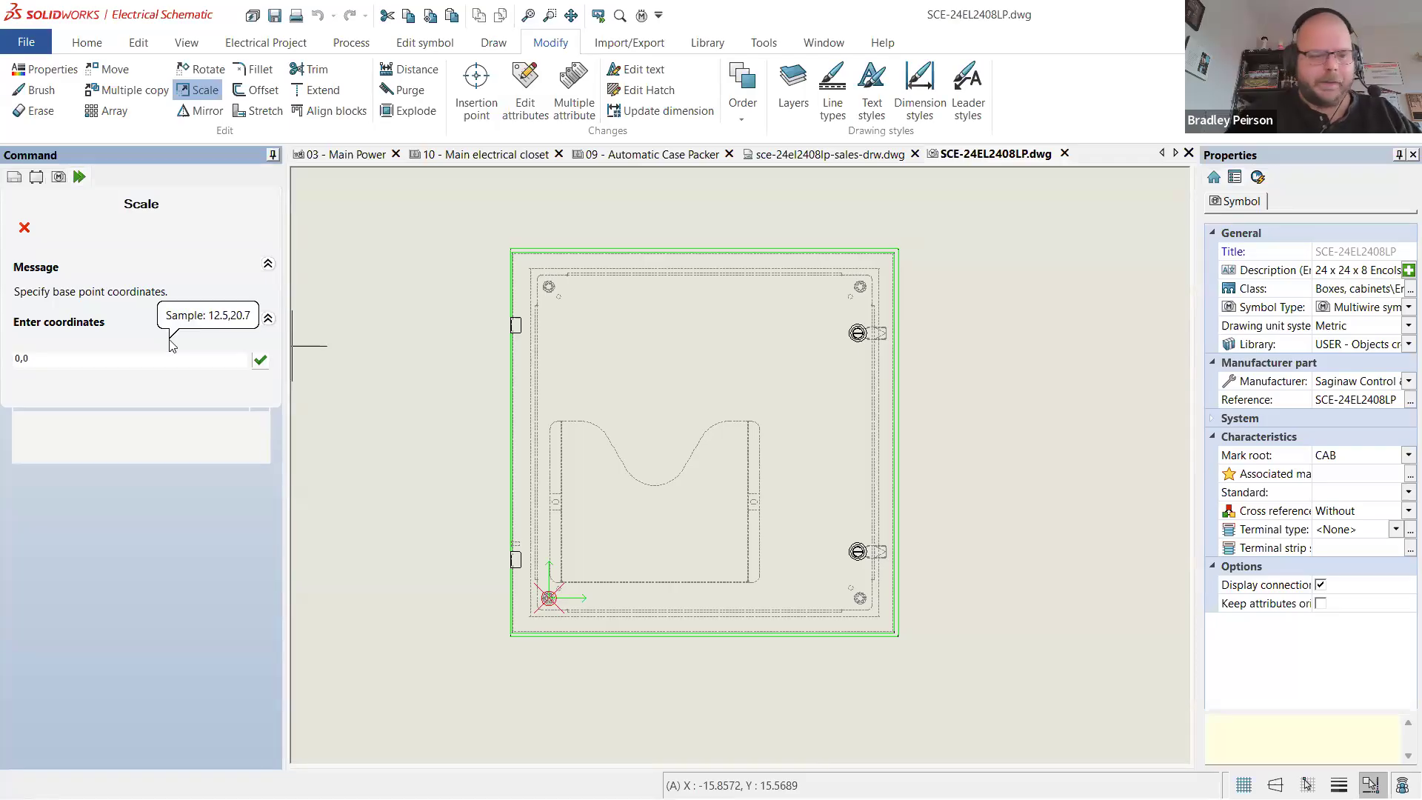
pyautogui.press('Return')
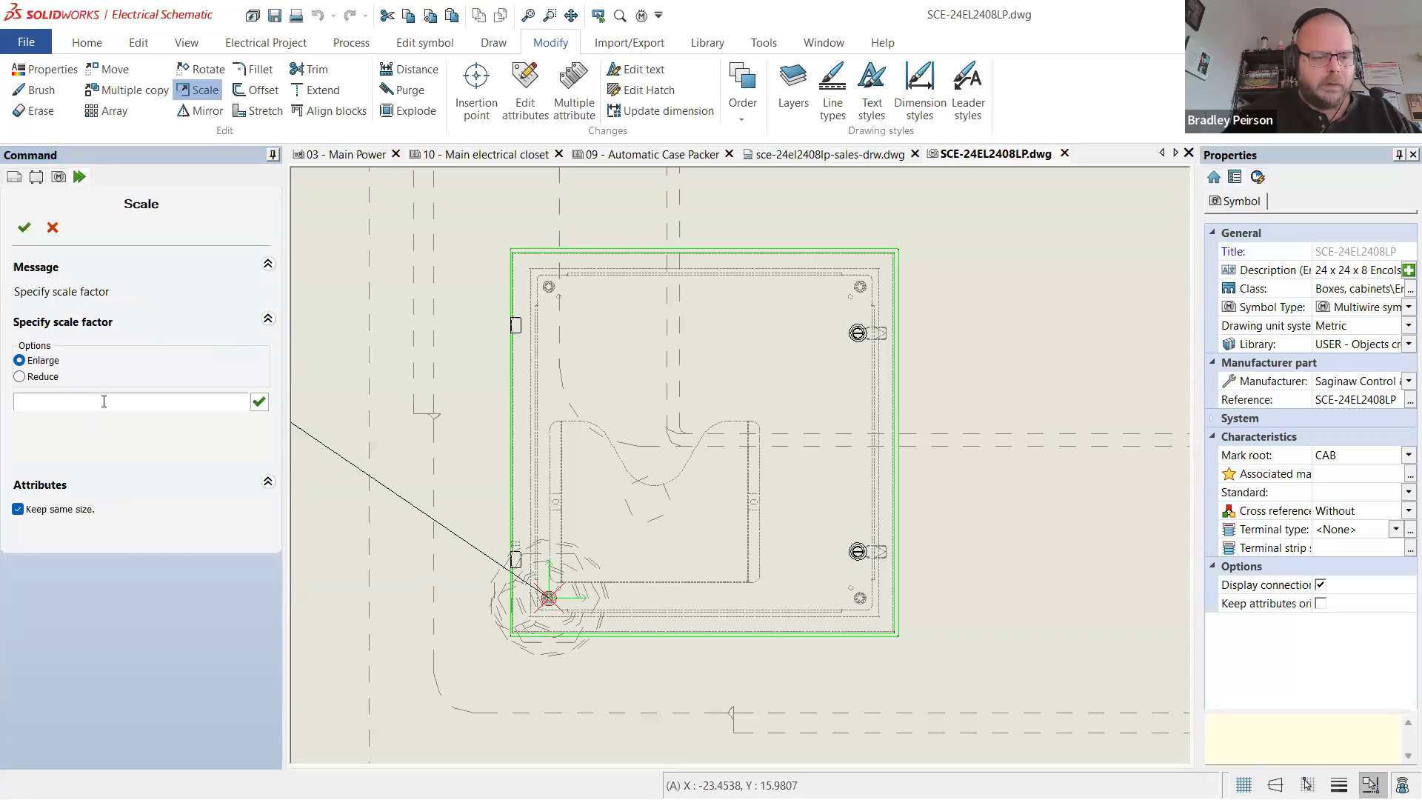
pyautogui.click(103, 402)
pyautogui.write('25.')
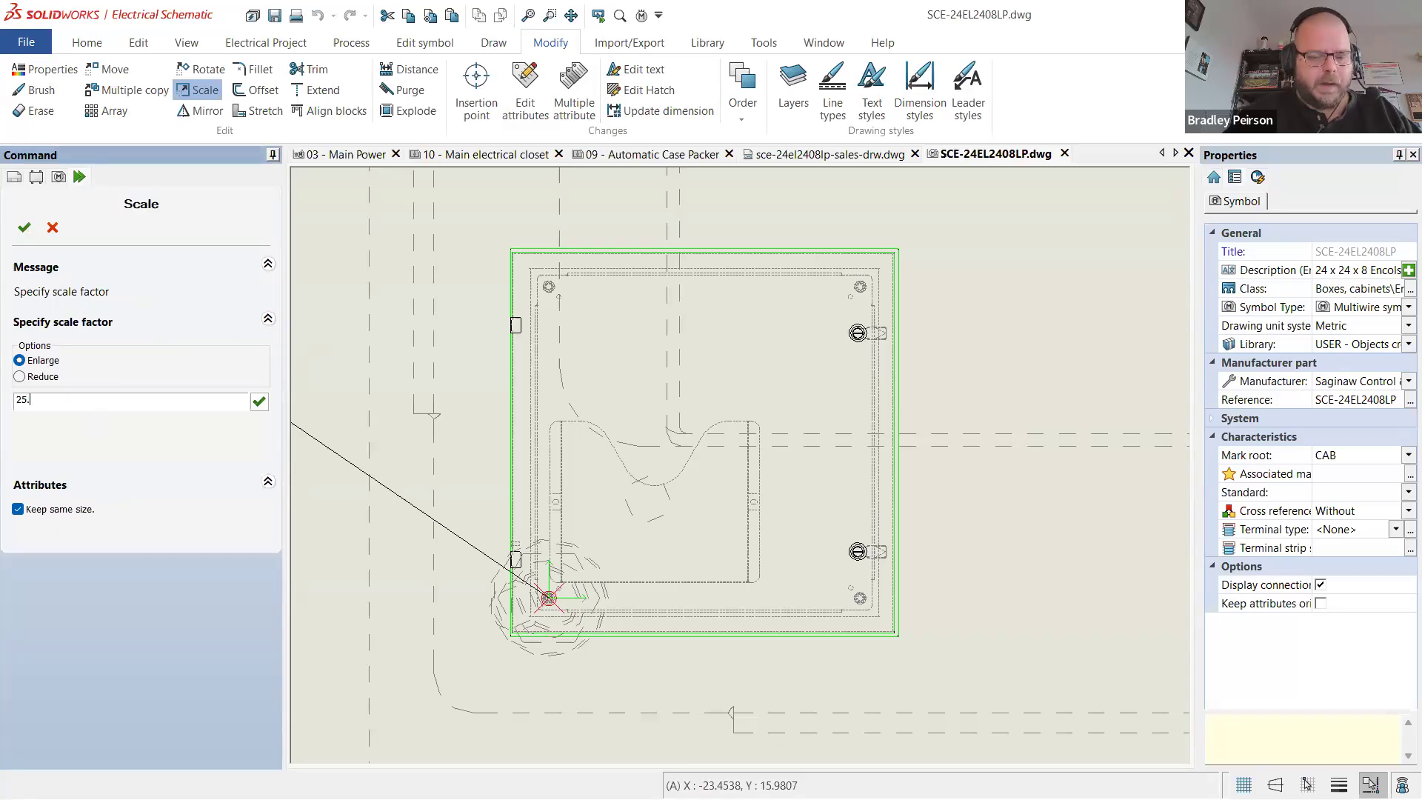
pyautogui.write('4')
pyautogui.press('Return')
pyautogui.scroll(-5, 633, 455)
pyautogui.scroll(1, 513, 326)
pyautogui.scroll(-3, 524, 349)
pyautogui.scroll(3, 530, 321)
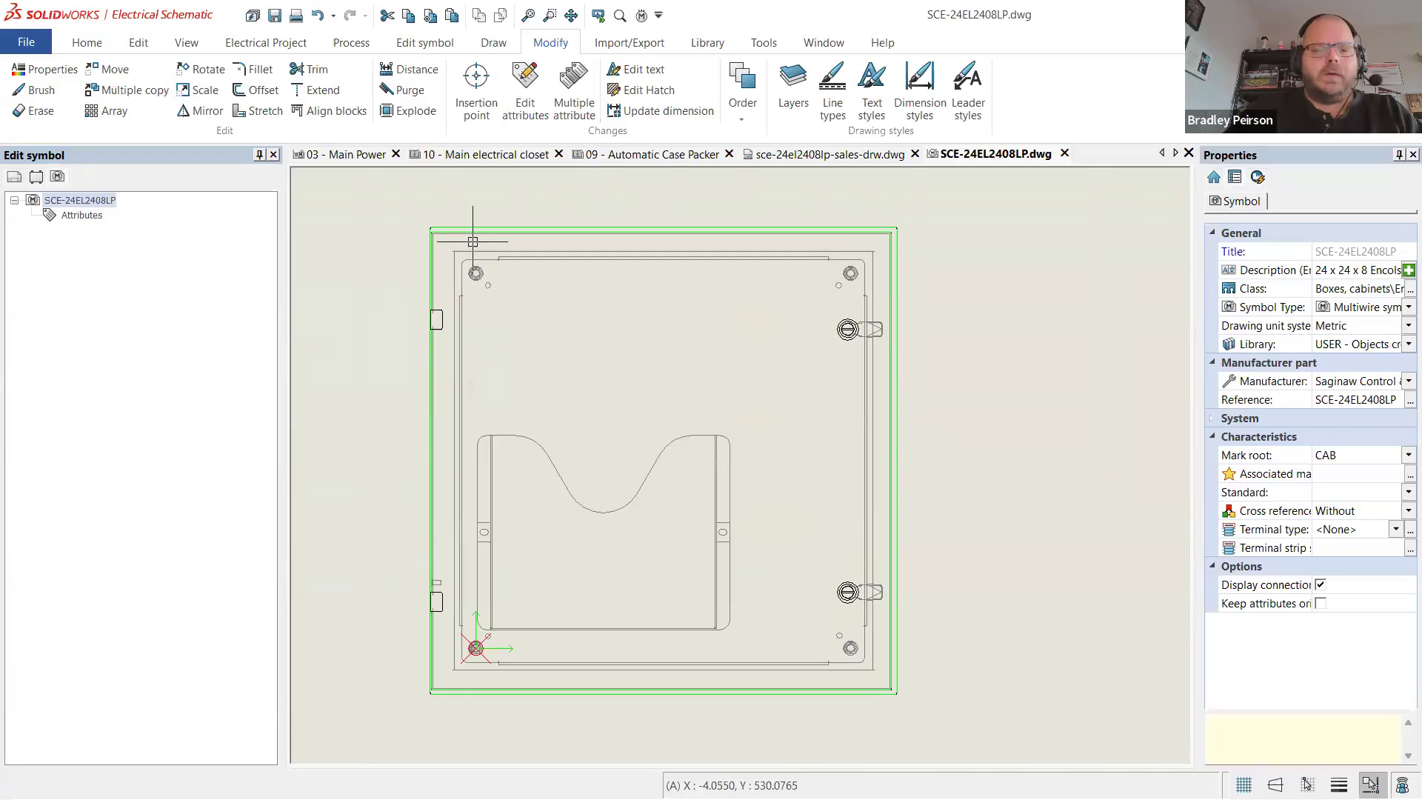
# - Insert the #TAG, #REF_MAN and #REF_REF attributes just above the enclosure's upper-left corner
pyautogui.scroll(4, 460, 216)
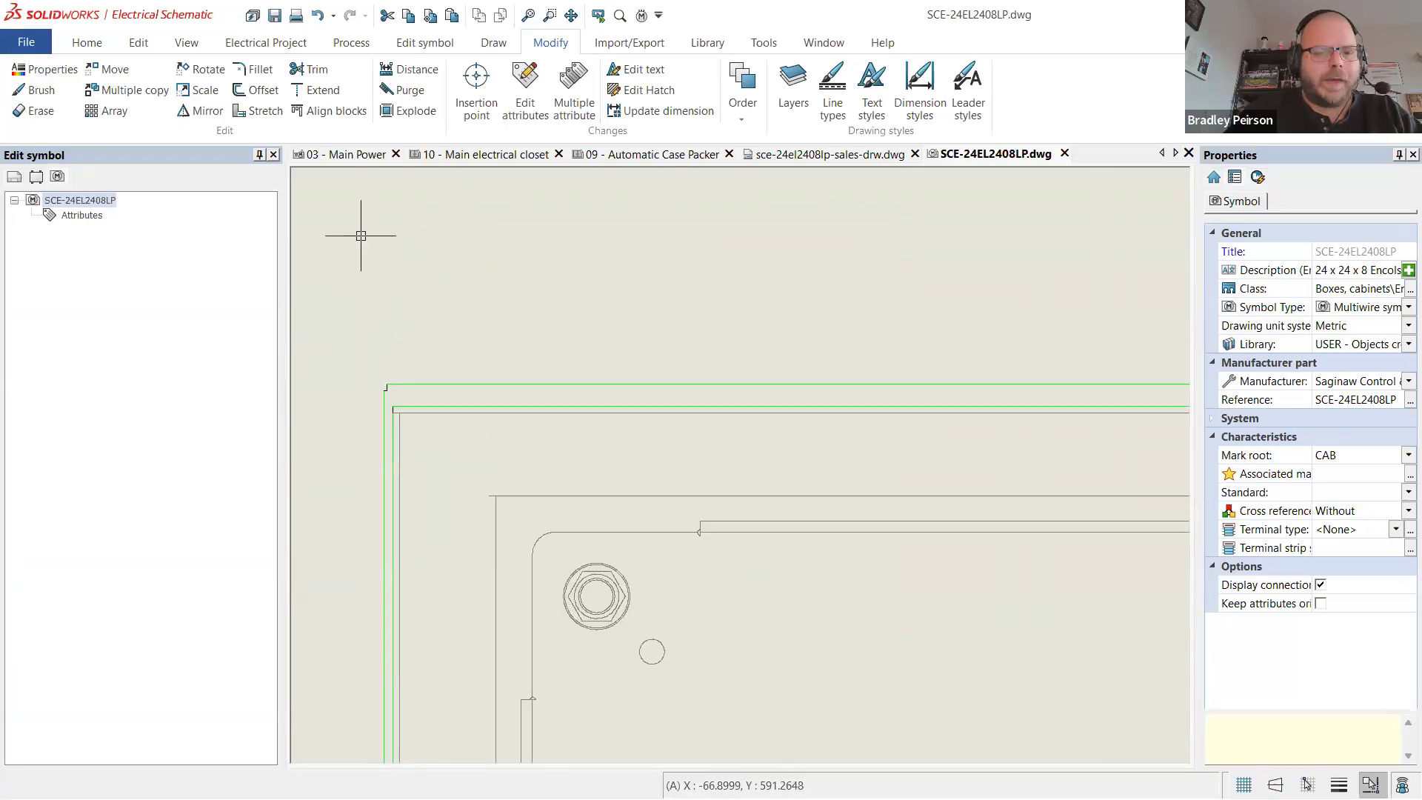
pyautogui.rightClick(98, 221)
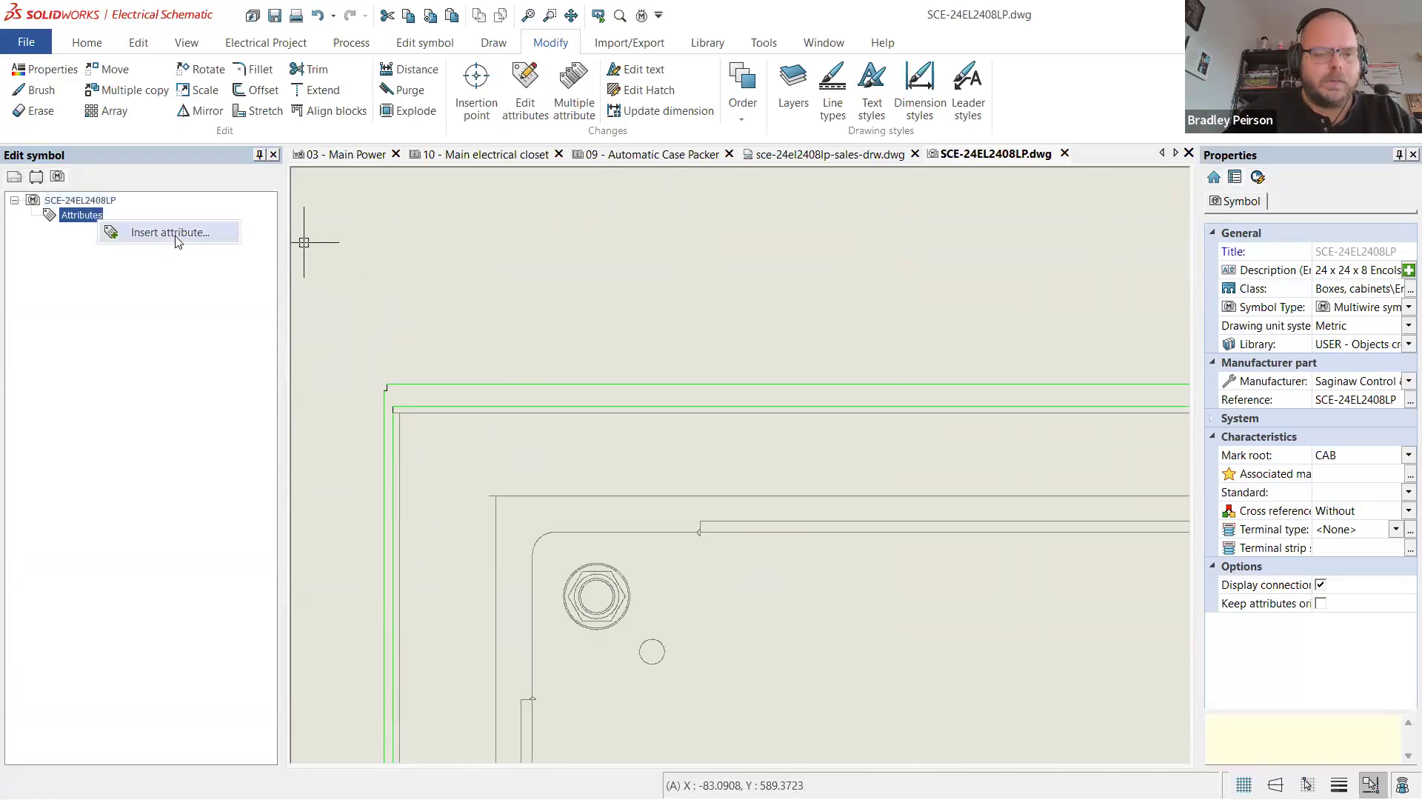
pyautogui.click(170, 234)
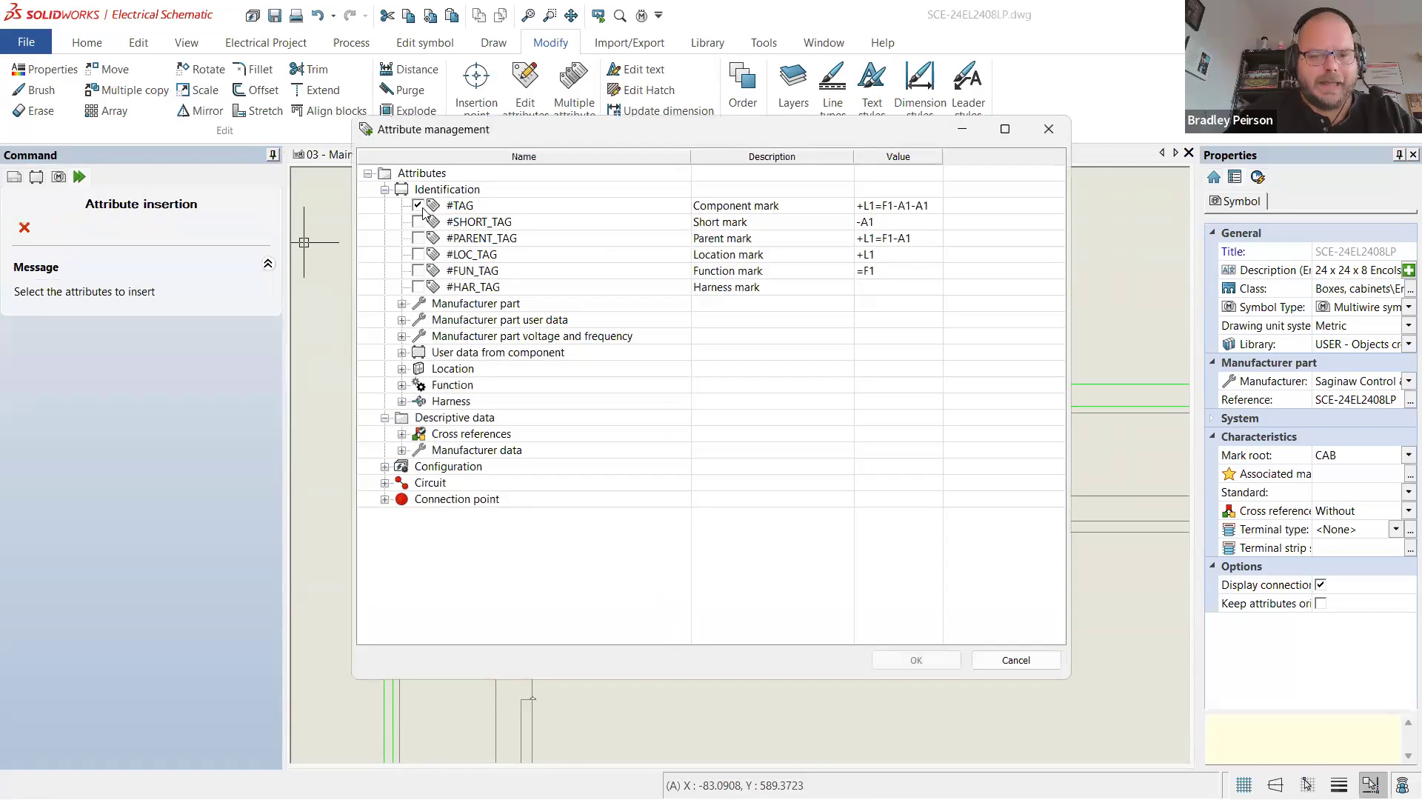
pyautogui.click(402, 303)
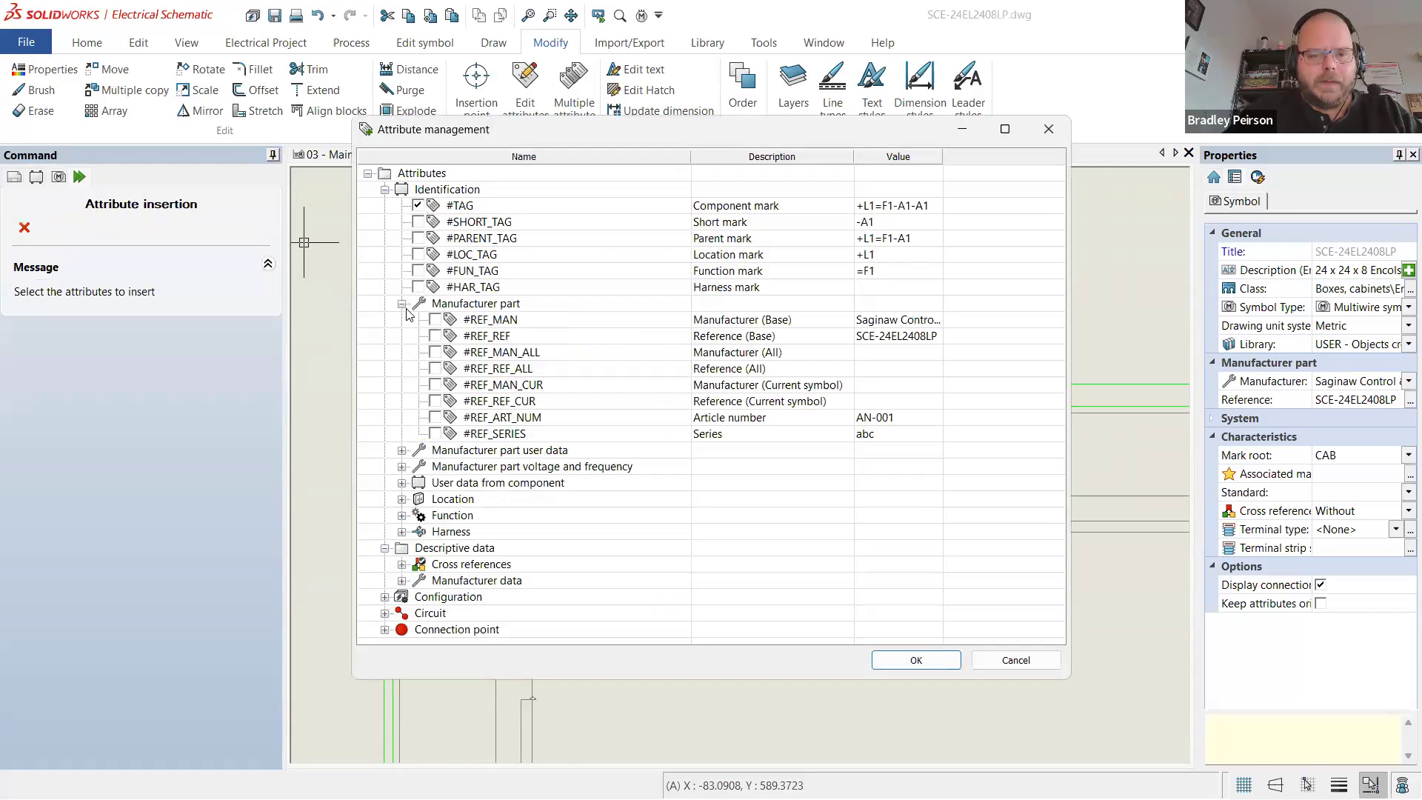
pyautogui.click(435, 335)
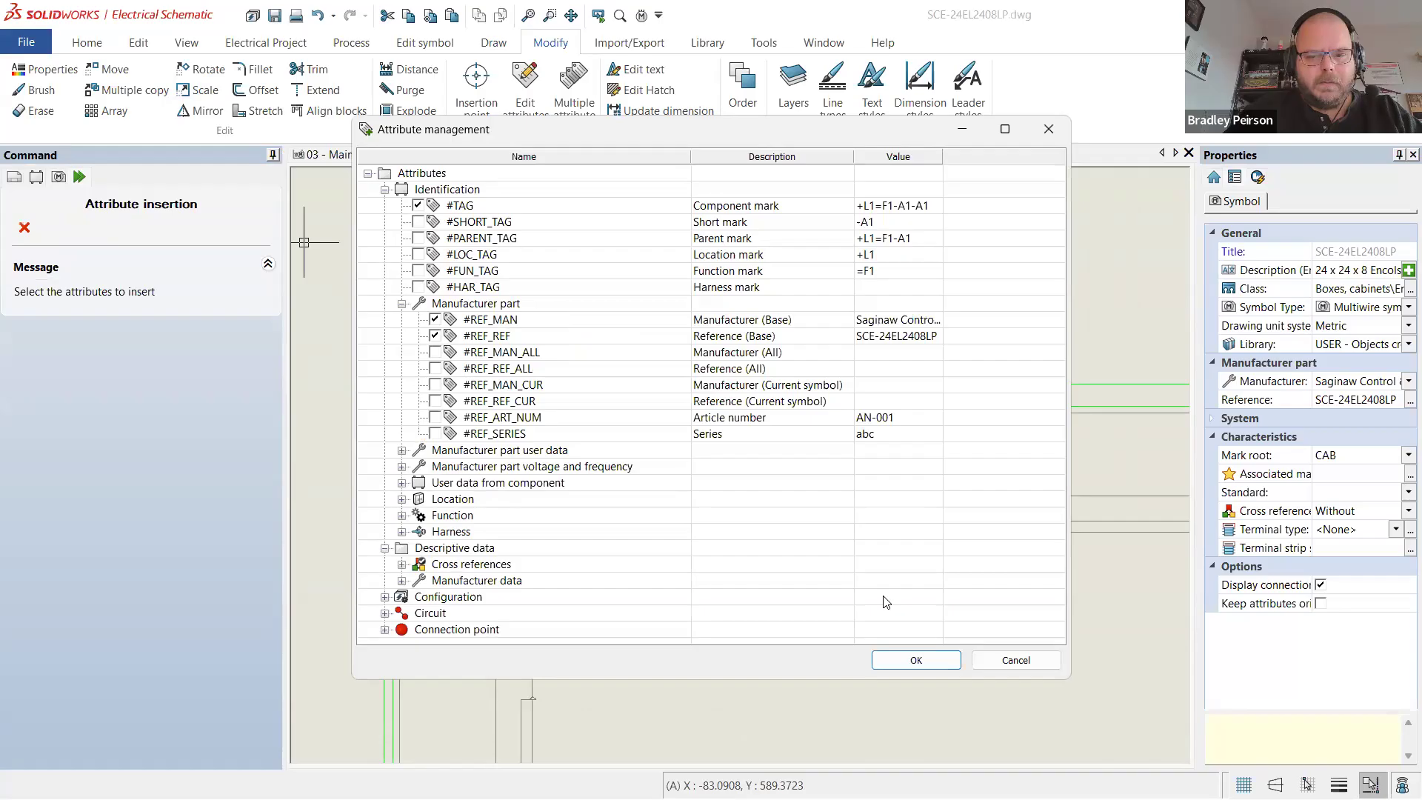
pyautogui.click(915, 659)
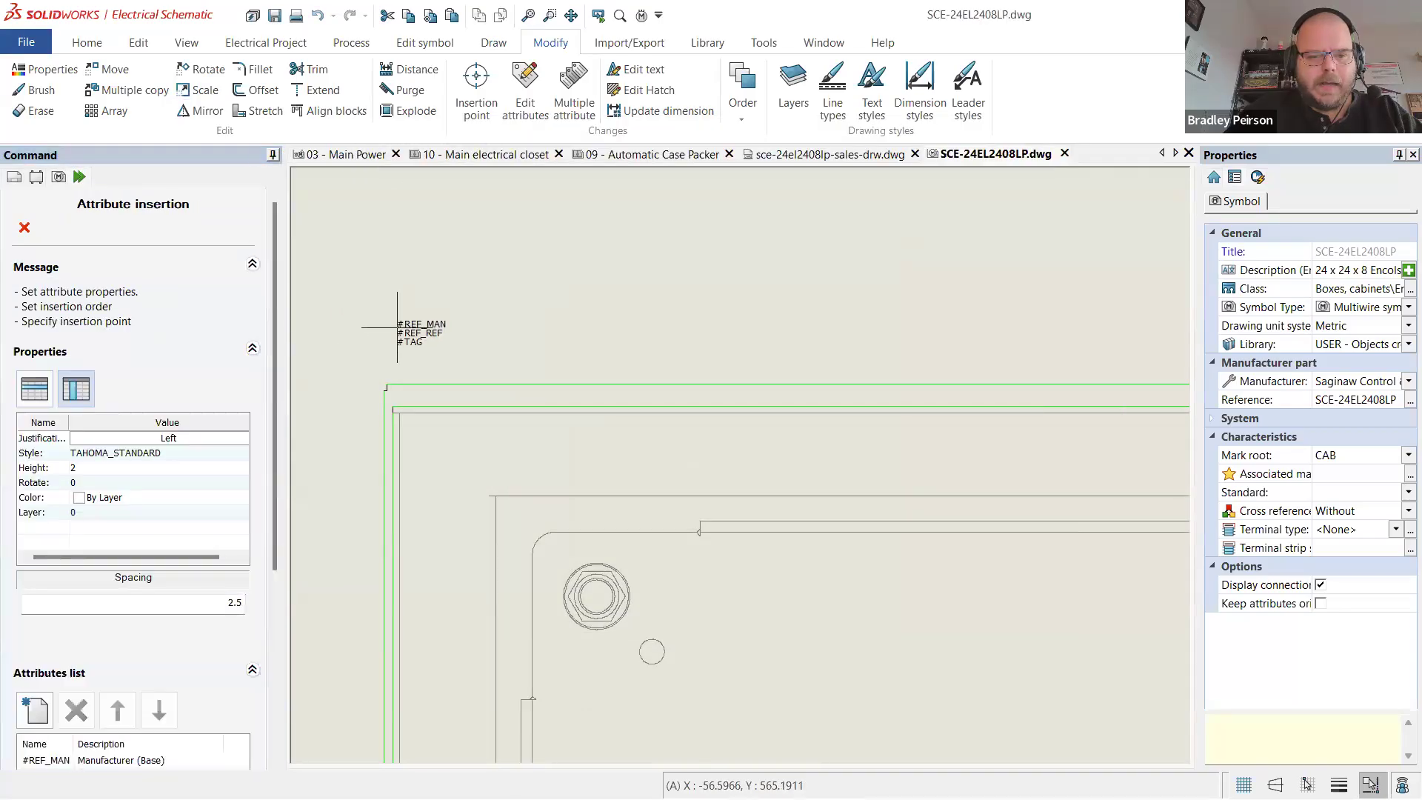
pyautogui.click(397, 321)
# - Set the text height of the three inserted attributes to 5
pyautogui.click(434, 320)
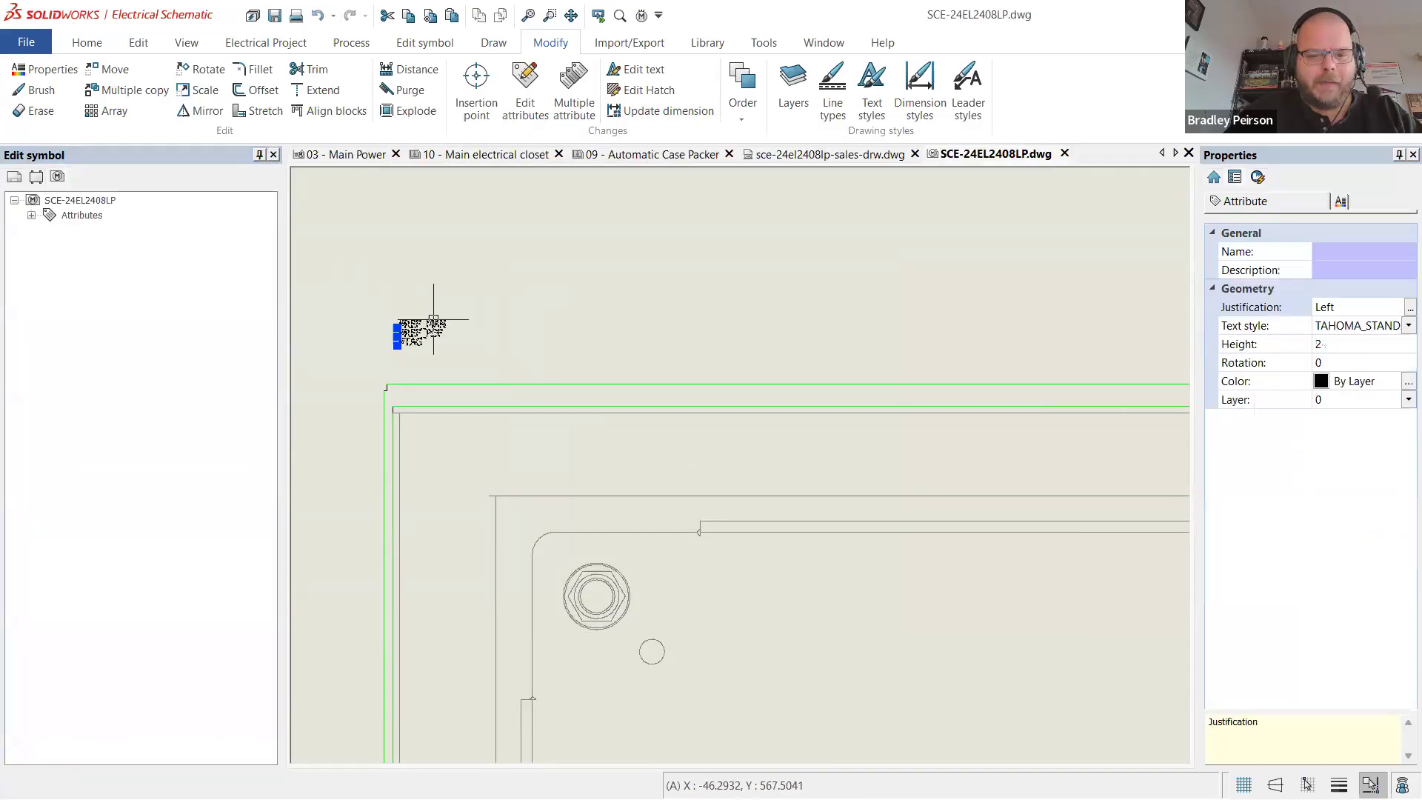
pyautogui.scroll(-5, 433, 320)
pyautogui.scroll(1, 345, 297)
pyautogui.scroll(3, 345, 297)
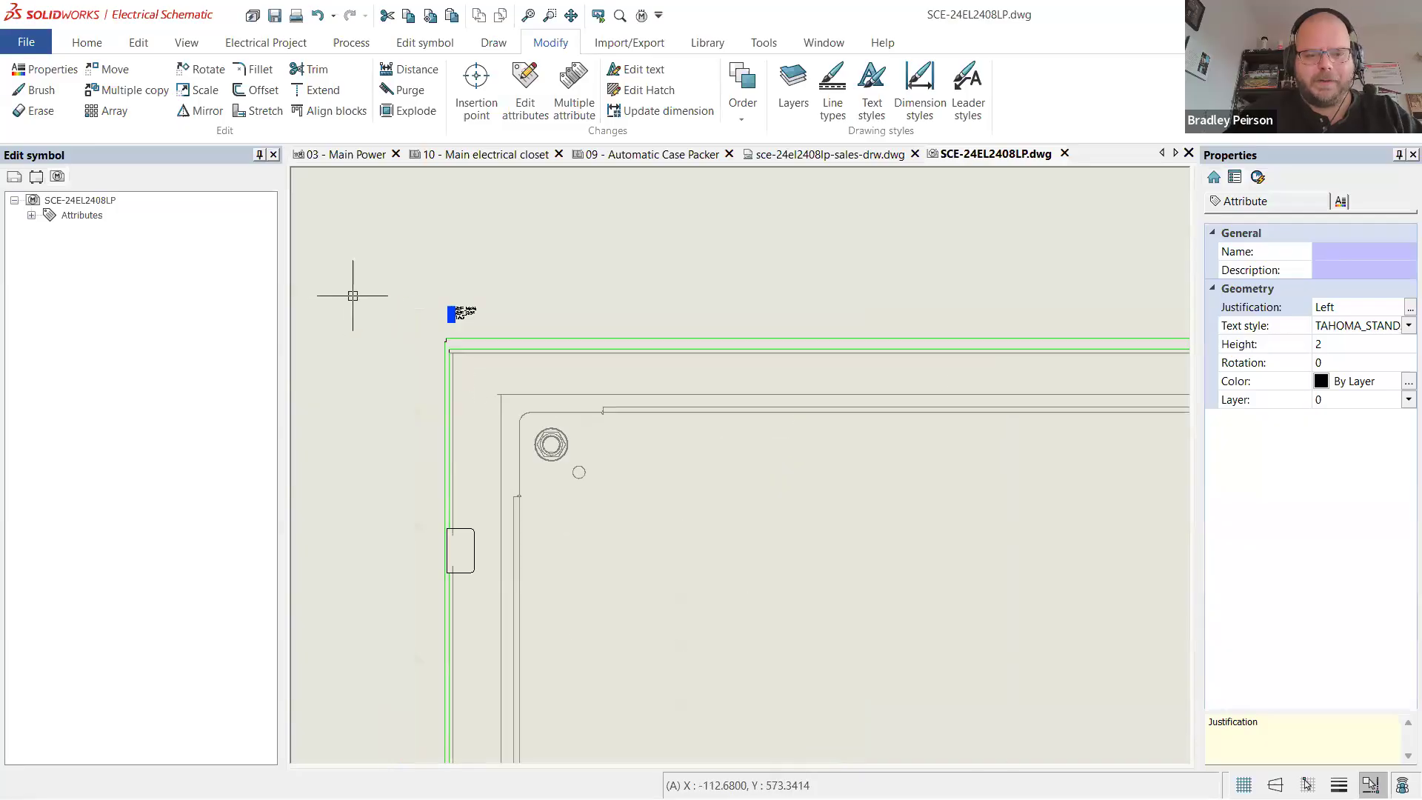
pyautogui.click(1360, 349)
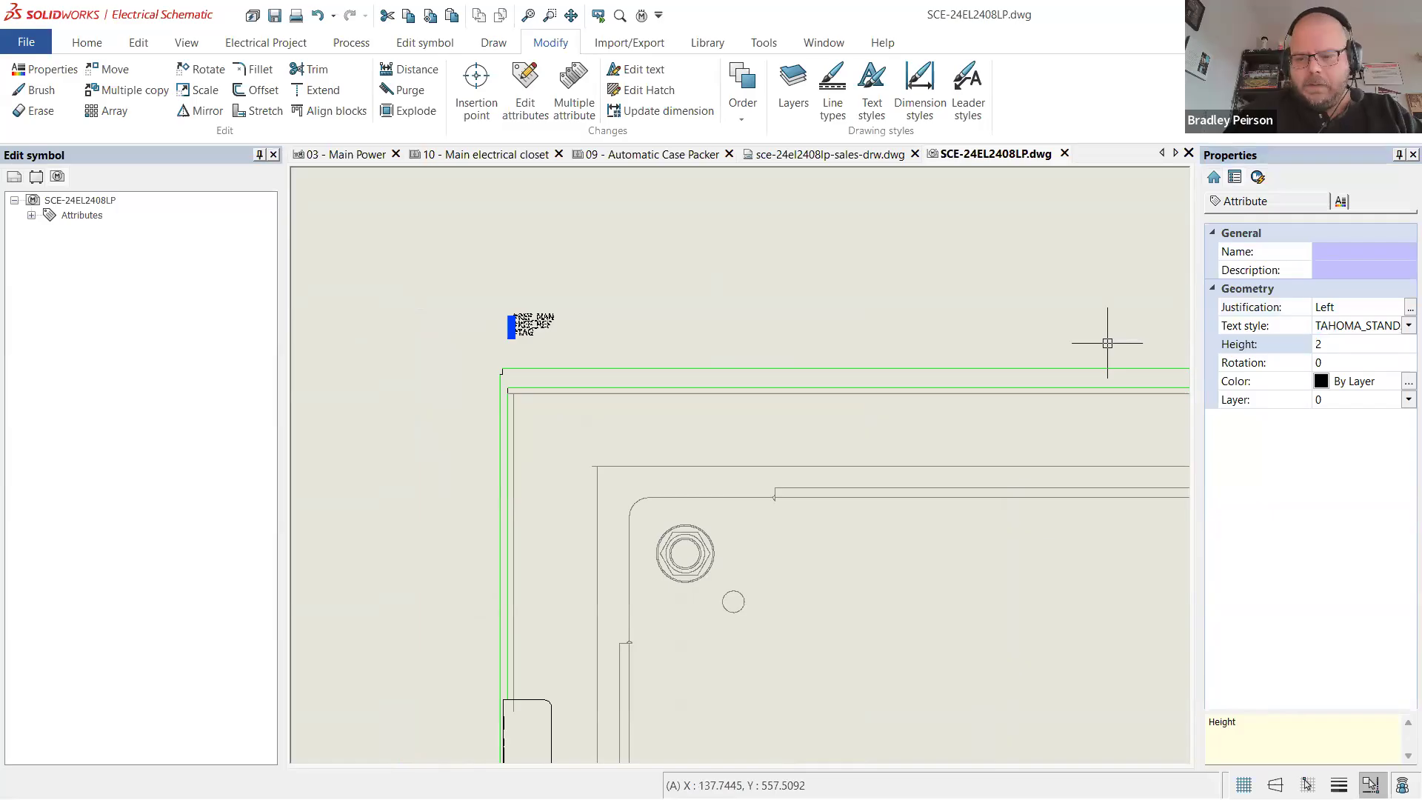
pyautogui.click(1289, 345)
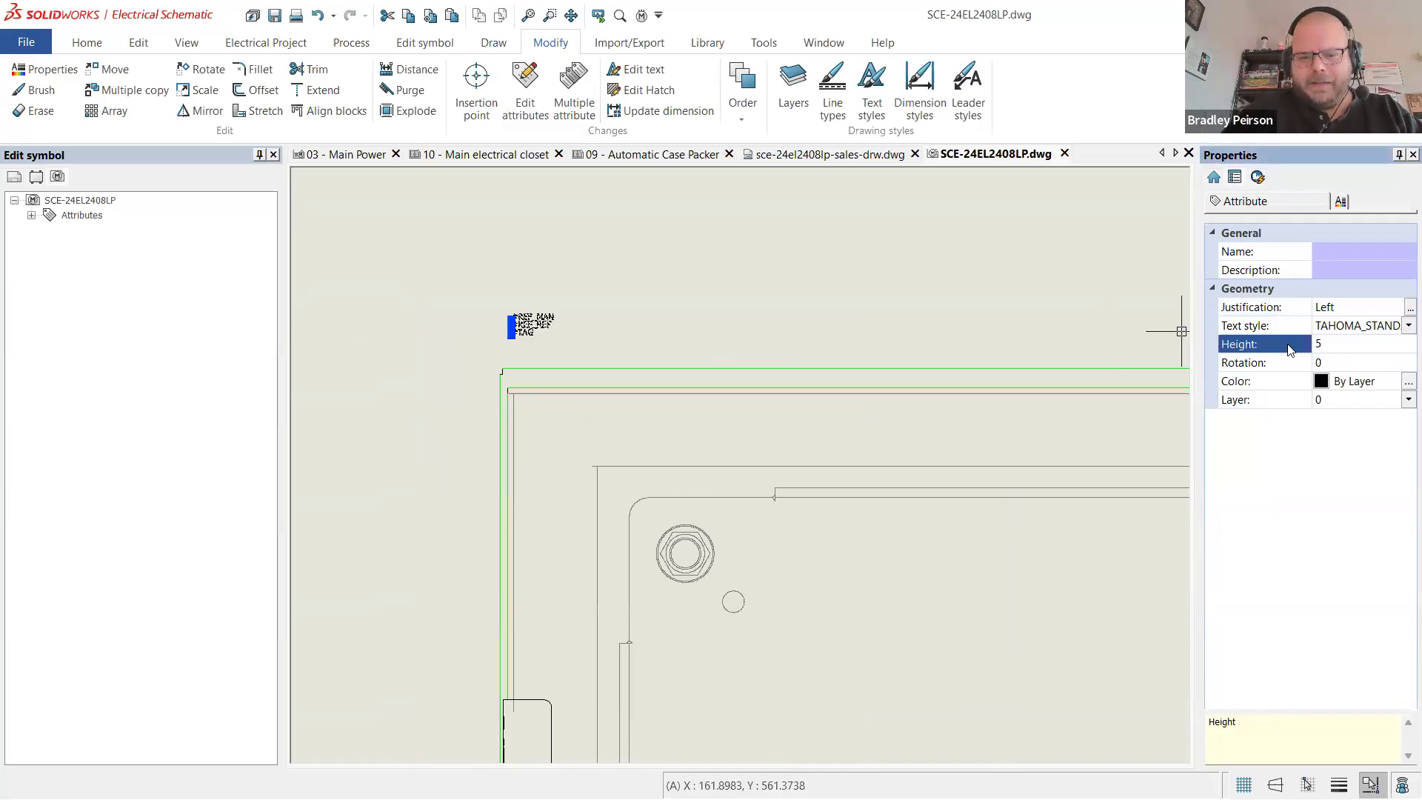
pyautogui.write('5')
pyautogui.press('Return')
pyautogui.scroll(-5, 489, 385)
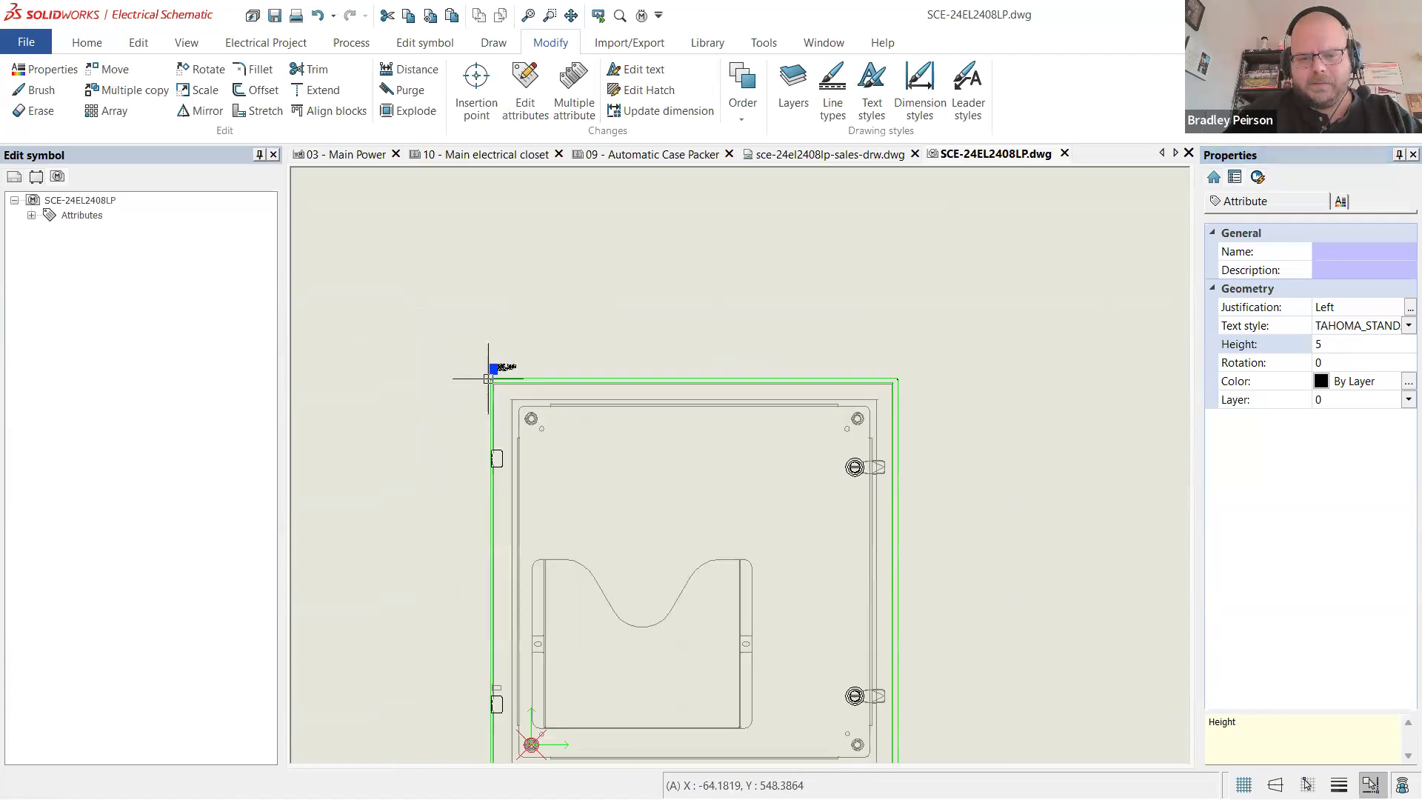
# - Set the text height of the three inserted attributes to 10
pyautogui.click(1248, 342)
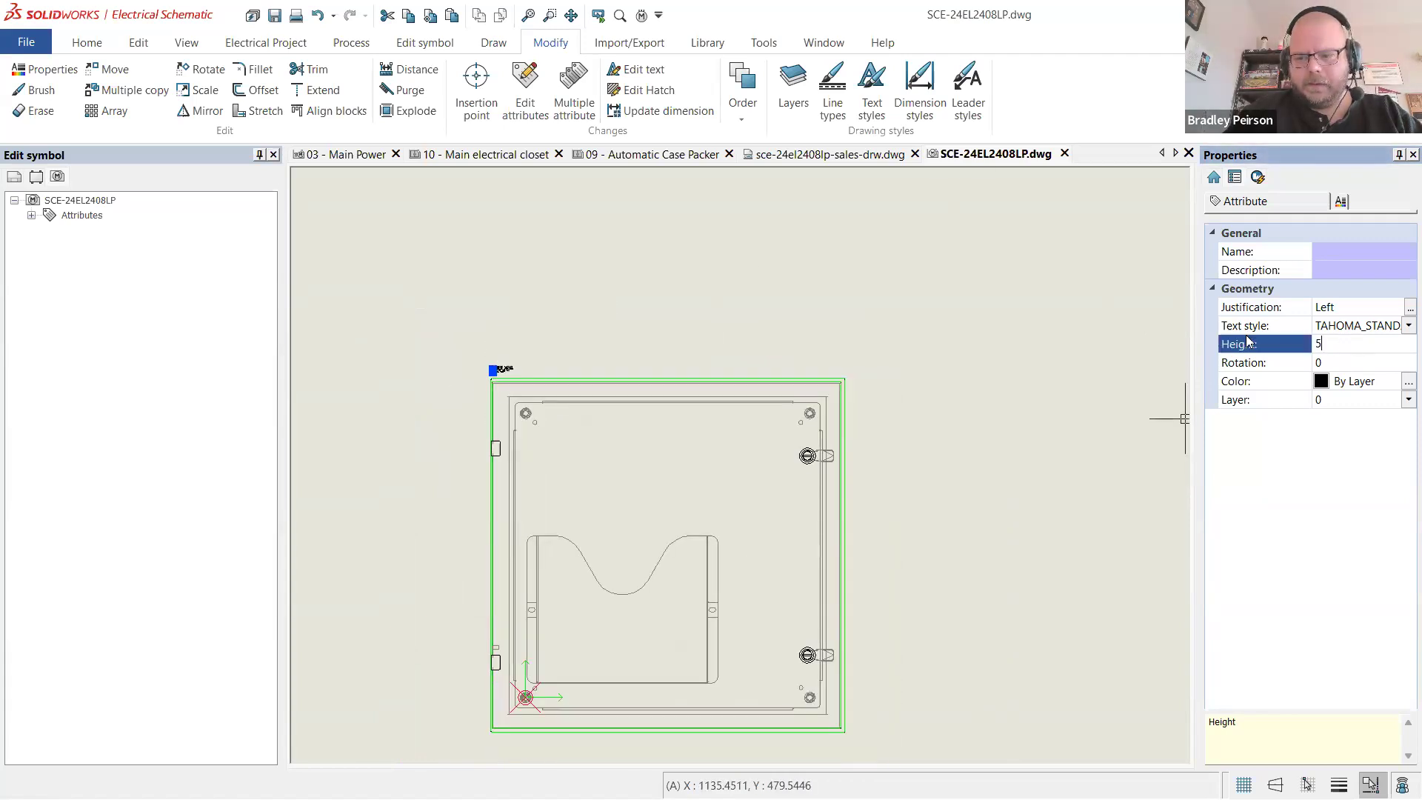
pyautogui.write('10')
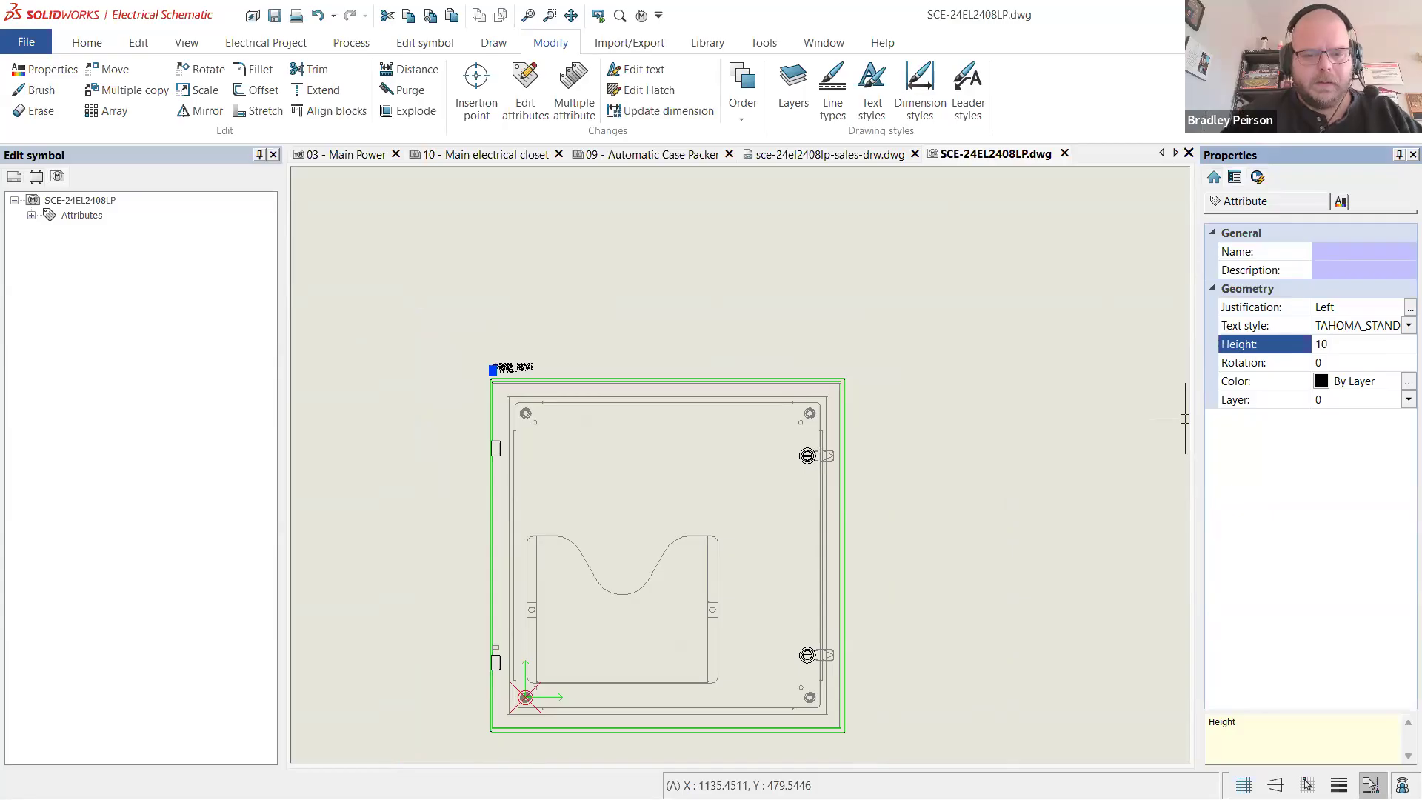
pyautogui.press('Escape')
# - Separate the overlapping attributes into a vertical stack with #TAG uppermost, #REF_MAN below it and #REF_REF lowest
pyautogui.moveTo(474, 363); pyautogui.dragTo(467, 365, button='middle')
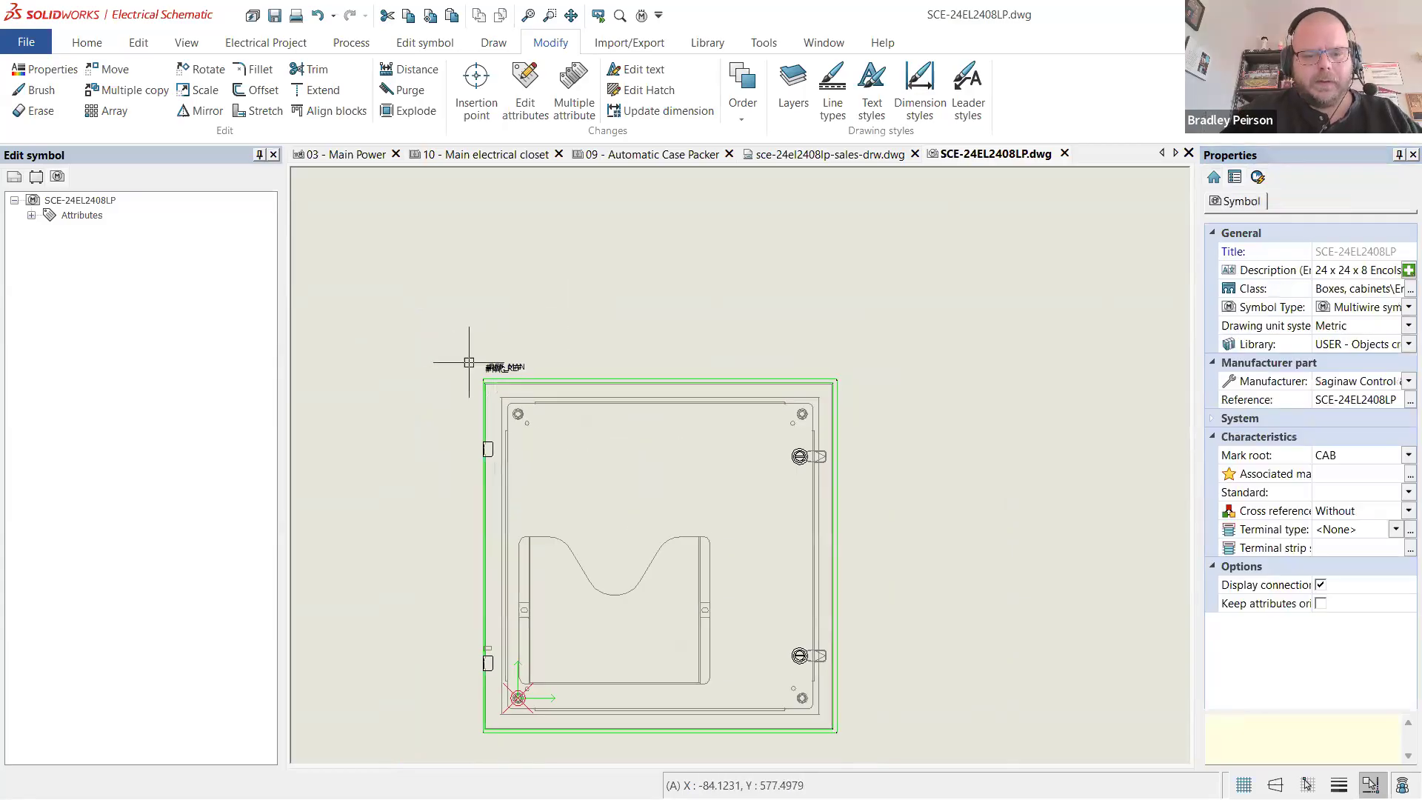
pyautogui.scroll(5, 469, 362)
pyautogui.click(650, 421)
pyautogui.moveTo(650, 421); pyautogui.dragTo(651, 298)
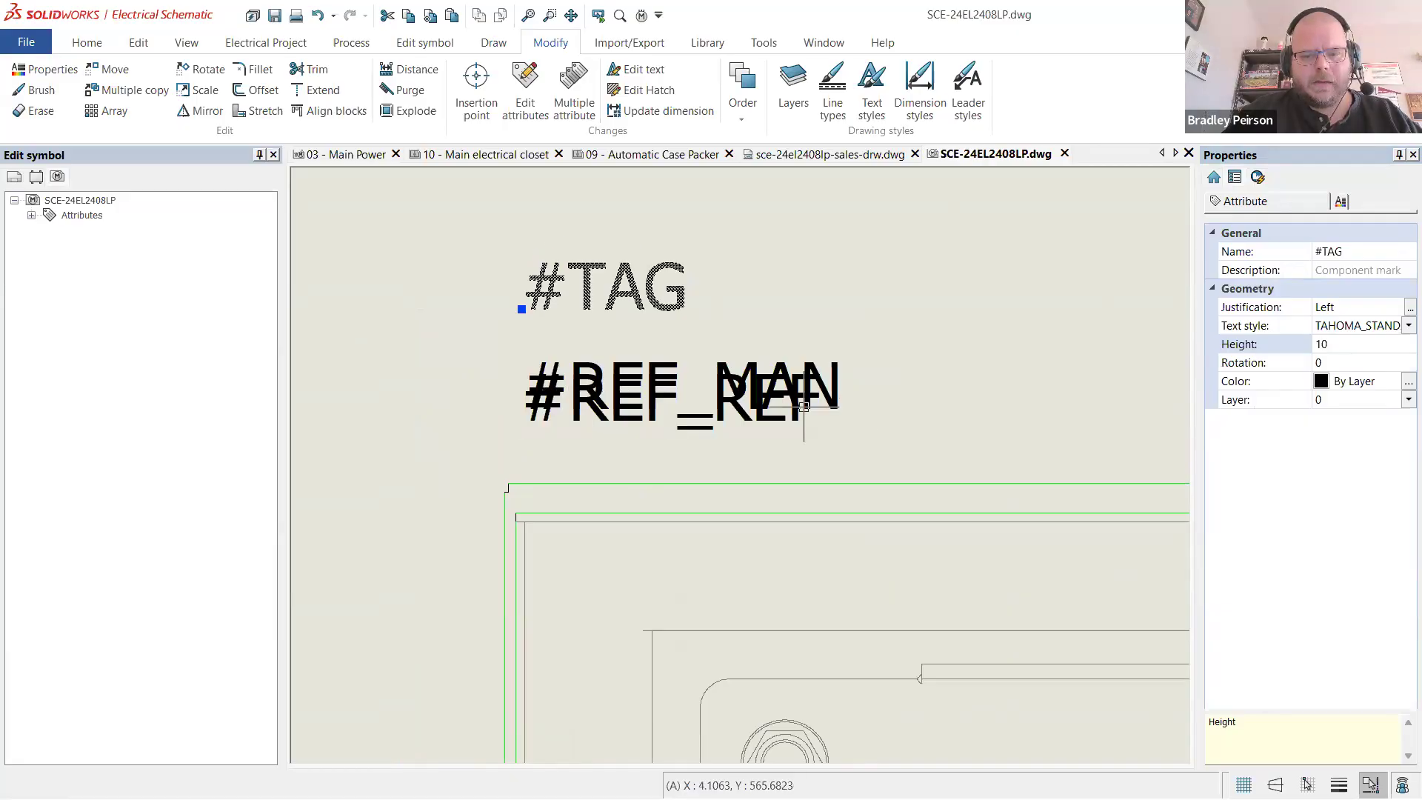
pyautogui.click(829, 392)
pyautogui.moveTo(835, 394); pyautogui.dragTo(839, 352)
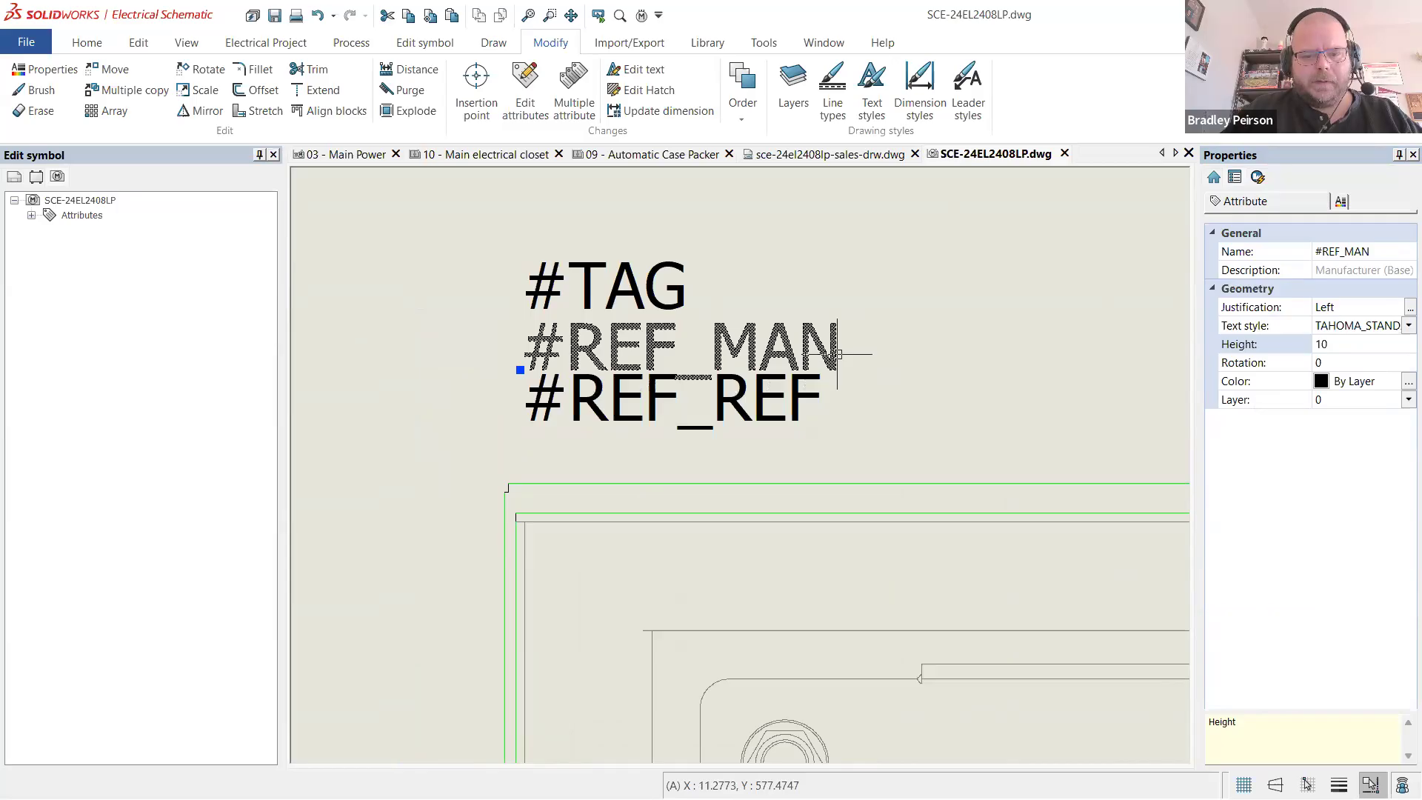
pyautogui.click(726, 425)
pyautogui.moveTo(730, 422)
pyautogui.mouseDown()
pyautogui.moveTo(733, 436)
pyautogui.moveTo(736, 424)
pyautogui.mouseUp()
pyautogui.press('Escape')
pyautogui.scroll(-10, 590, 339)
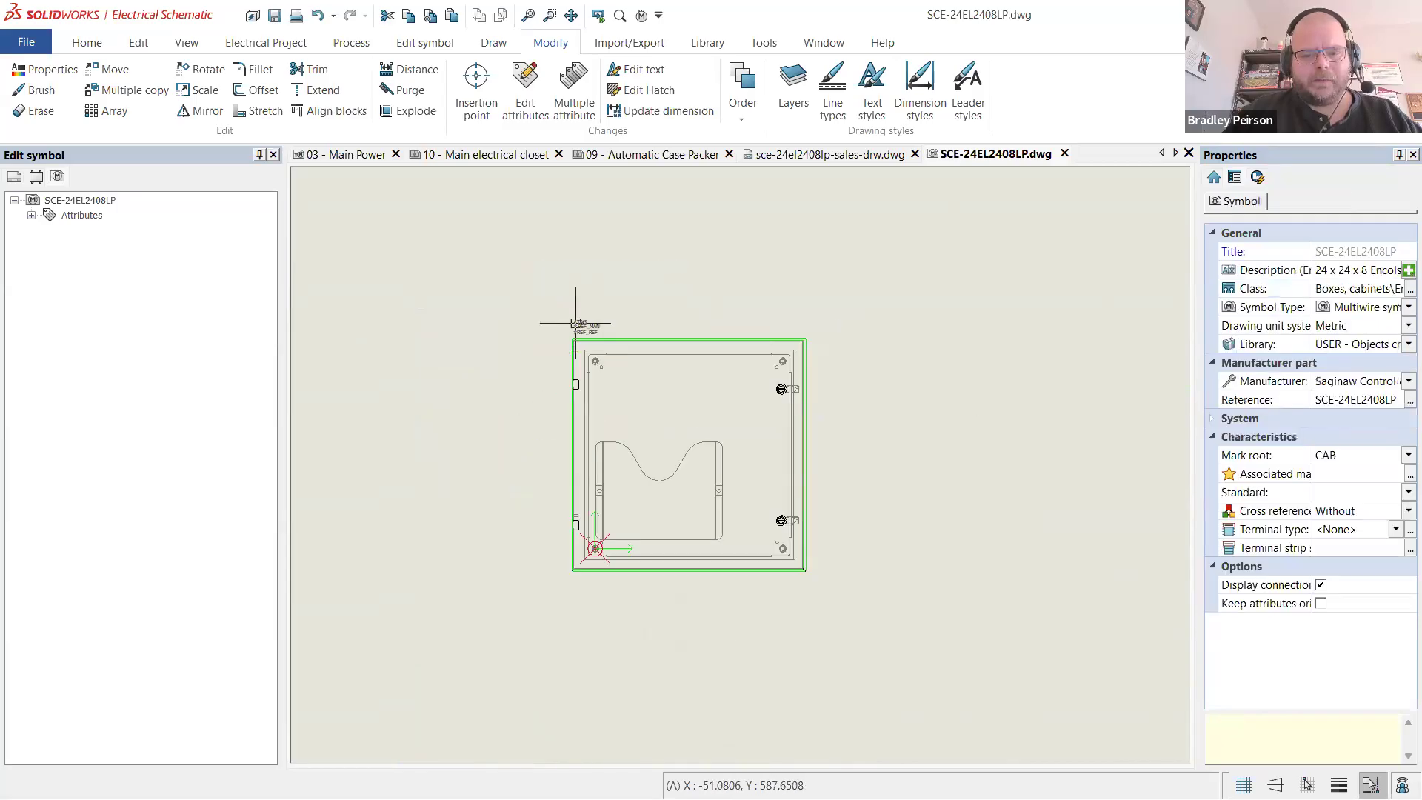
# - Shift the stacked #TAG, #REF_MAN and #REF_REF attributes together slightly down, closer to the enclosure's upper edge
pyautogui.scroll(4, 575, 323)
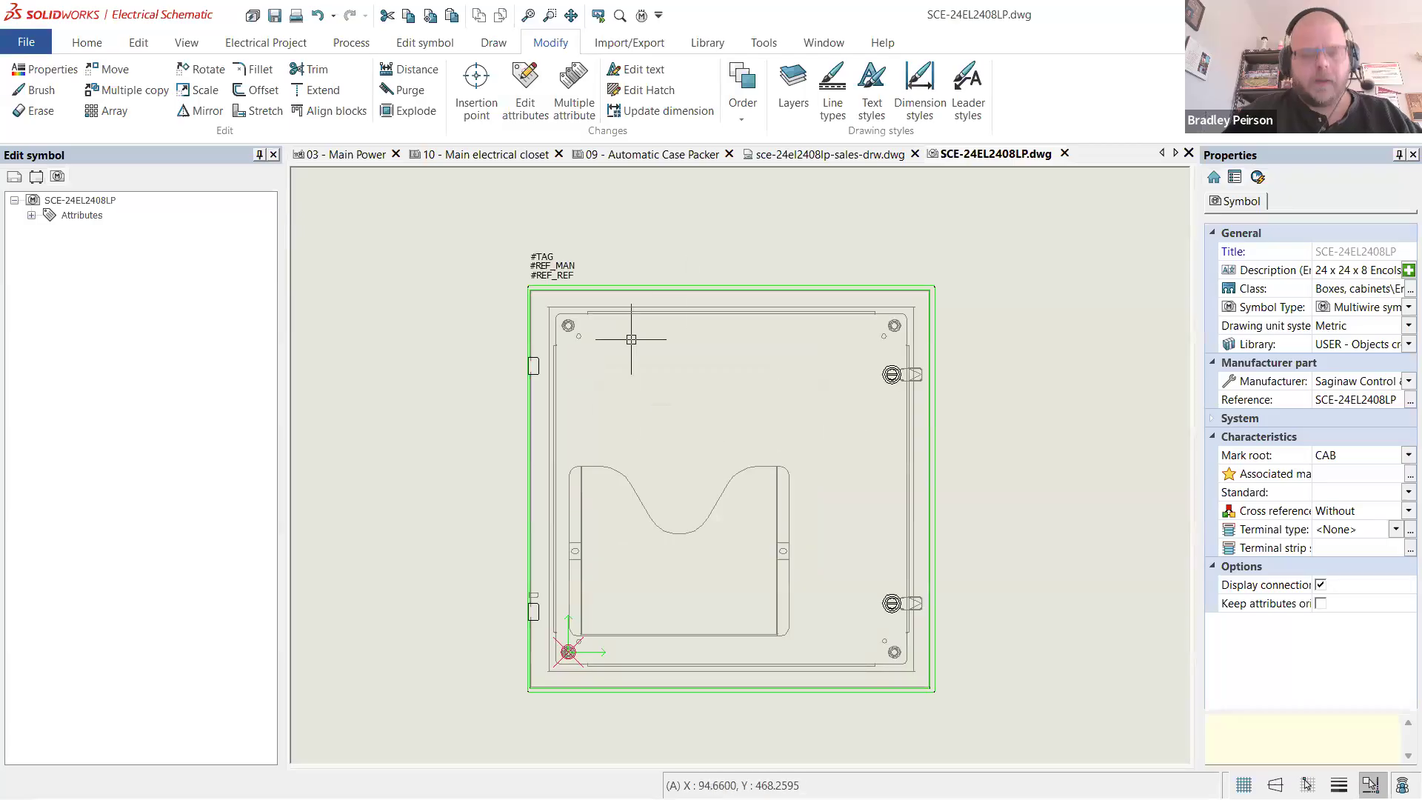
pyautogui.scroll(1, 600, 296)
pyautogui.scroll(2, 453, 178)
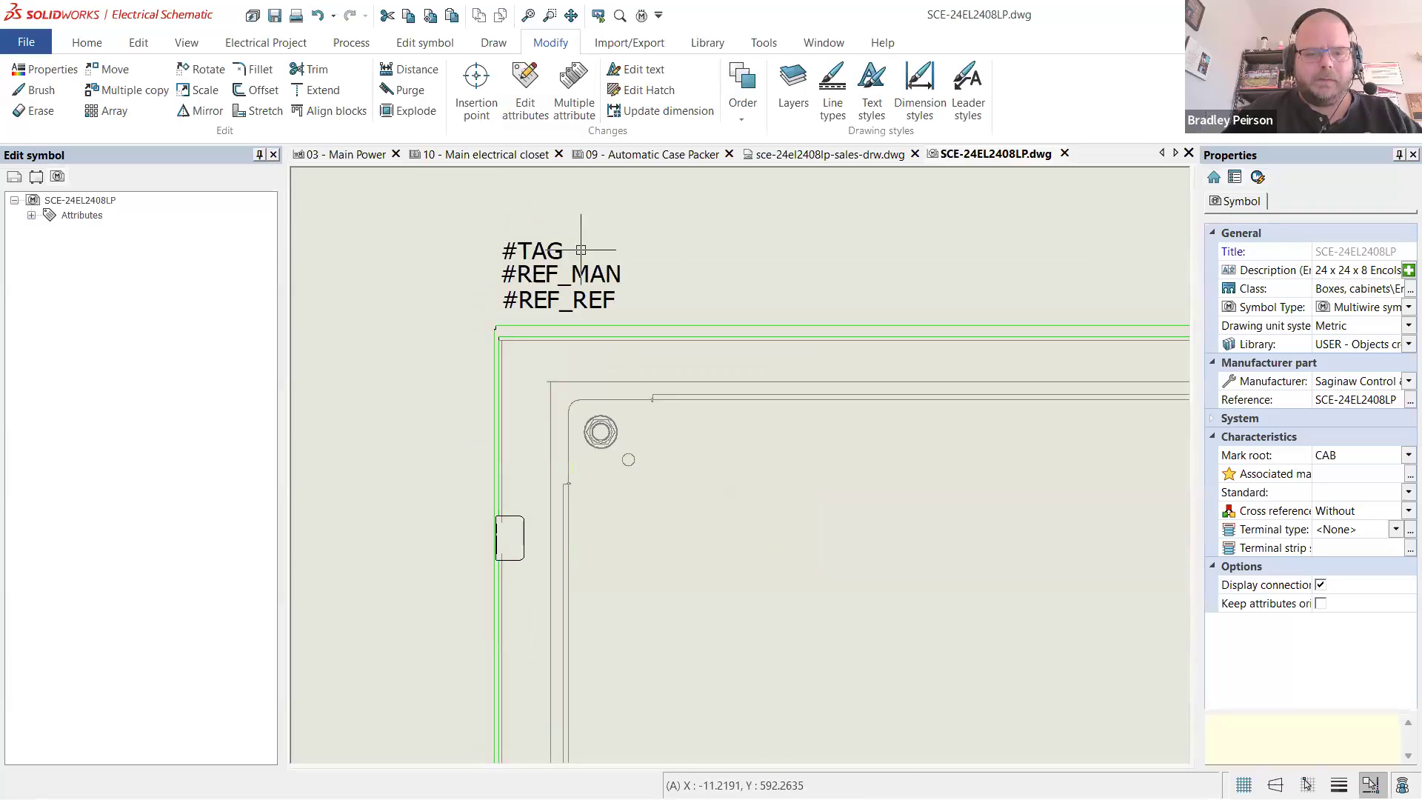
pyautogui.scroll(2, 536, 224)
pyautogui.click(726, 368)
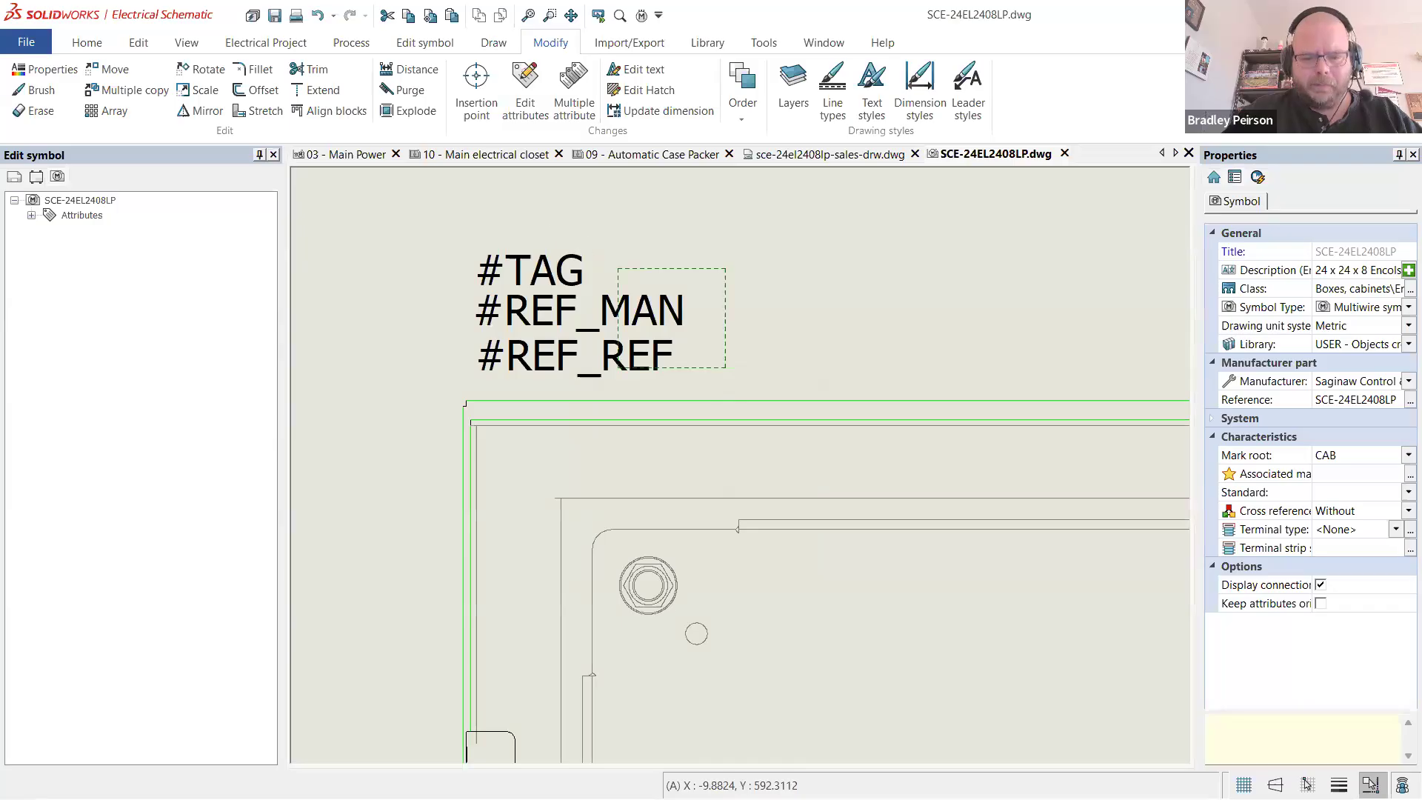
pyautogui.click(527, 217)
pyautogui.moveTo(570, 373); pyautogui.dragTo(571, 392)
pyautogui.press('Escape')
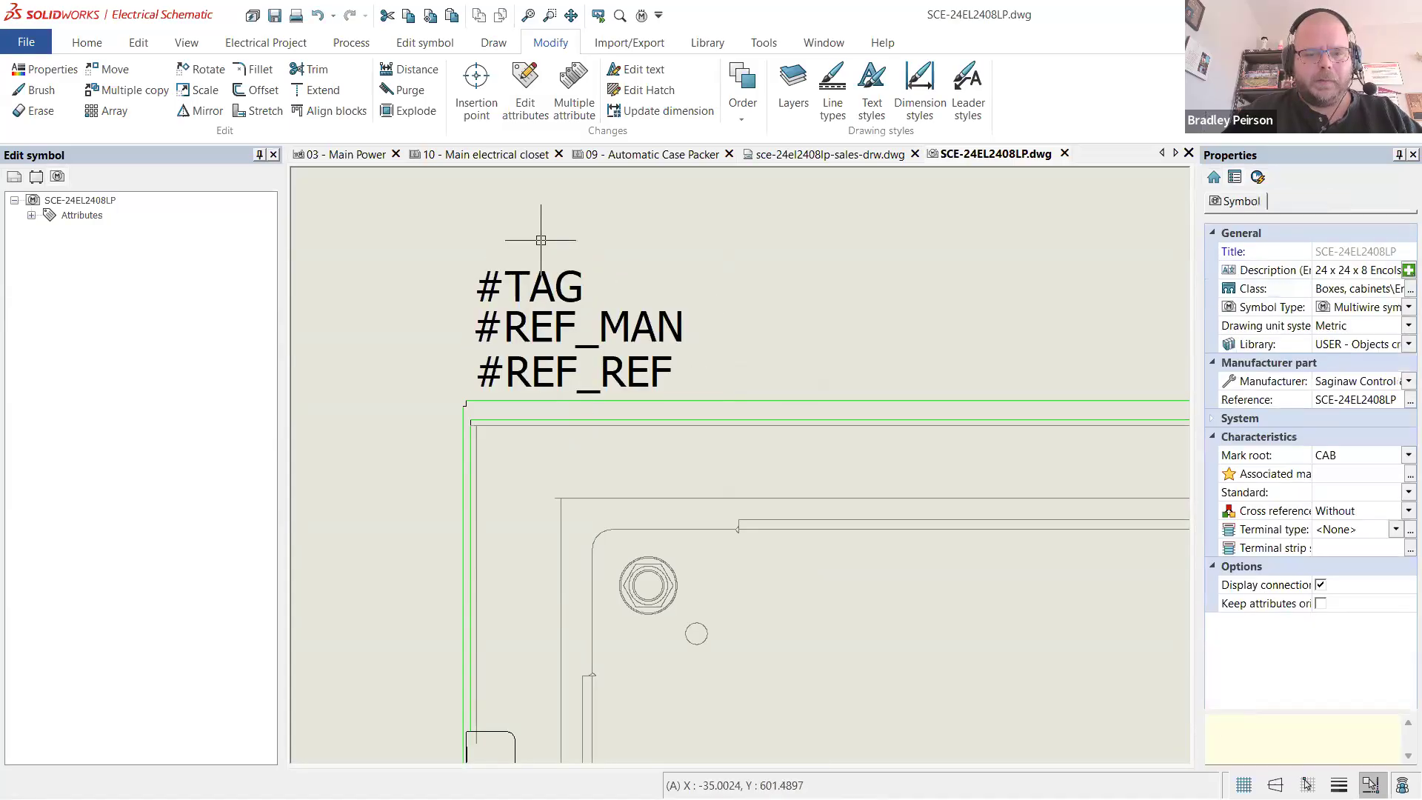
pyautogui.scroll(-5, 522, 229)
pyautogui.scroll(-2, 522, 229)
pyautogui.scroll(2, 633, 264)
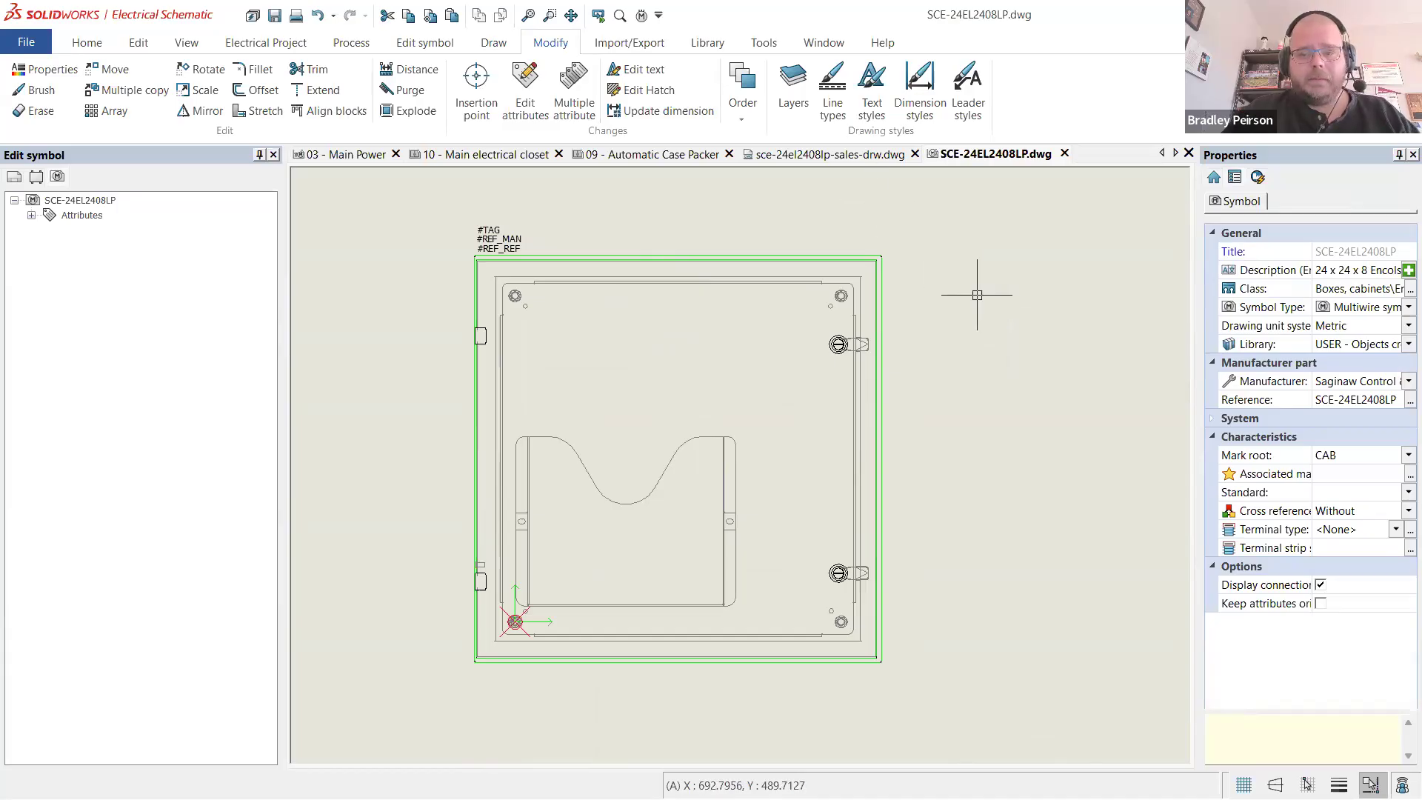
# - Close the SCE-24EL2408LP symbol drawing, and cancel closing the sce-24el2408lp-sales-drw drawing
pyautogui.click(1064, 154)
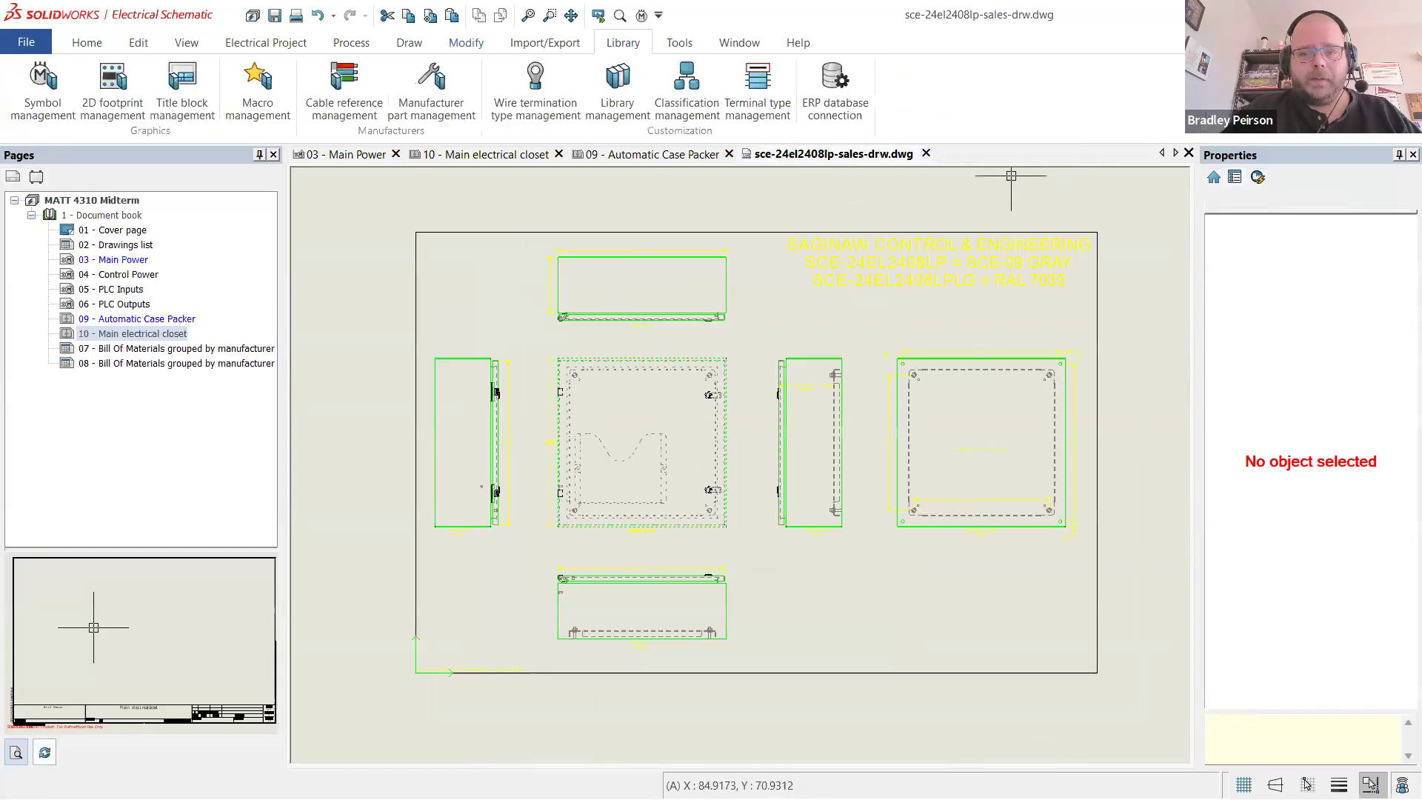
pyautogui.click(926, 153)
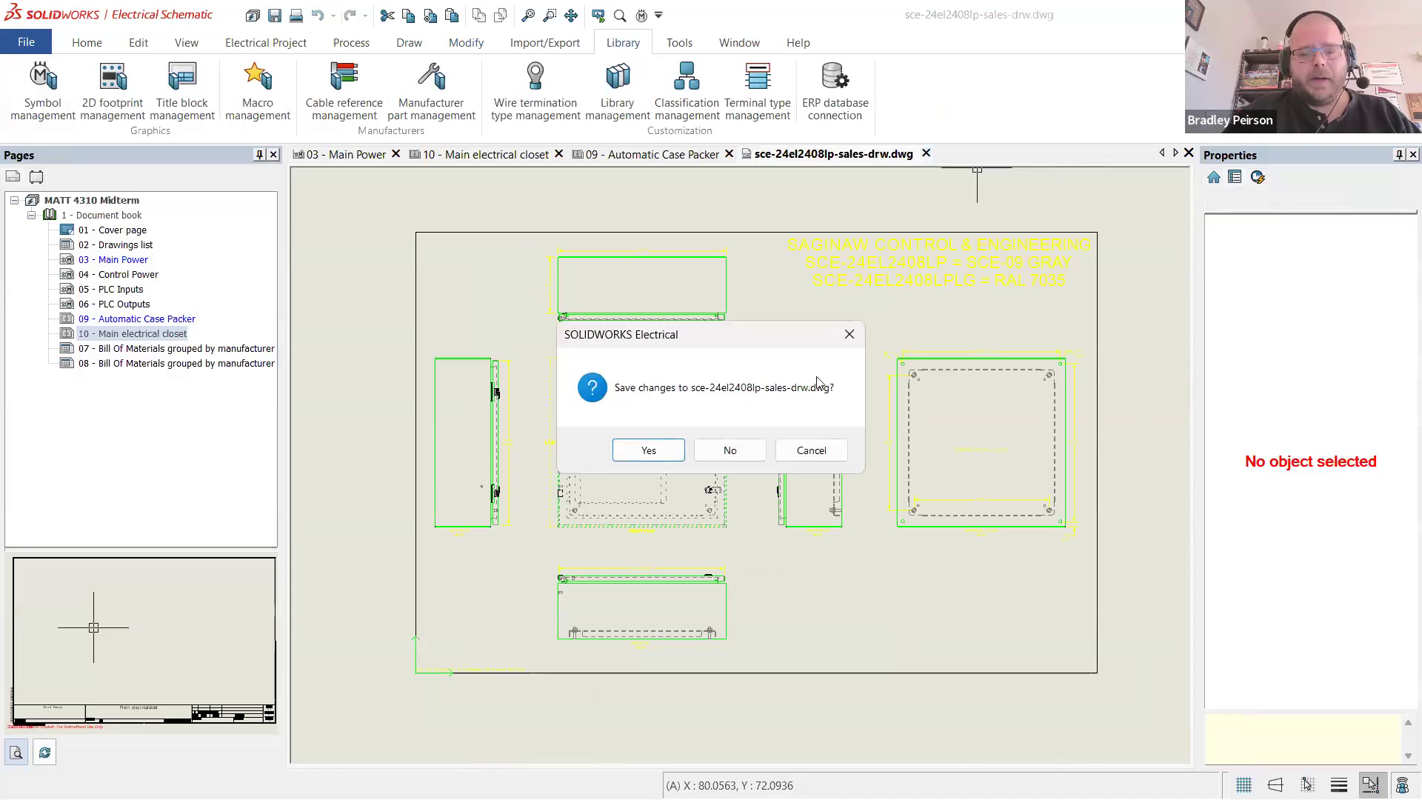
pyautogui.click(845, 335)
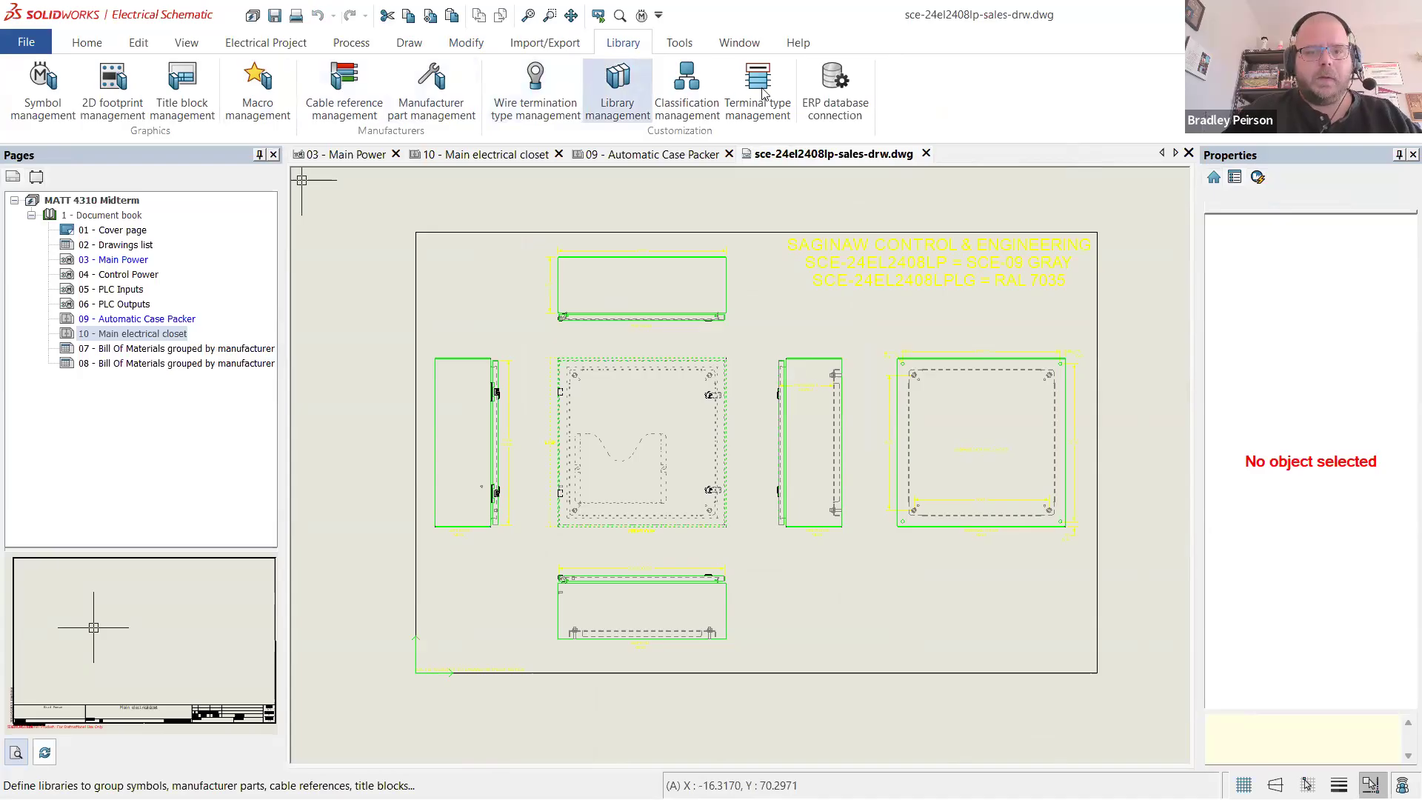
# - Open manufacturer part management and look through the Boxes, cabinets class for the SCE enclosure part
pyautogui.click(431, 81)
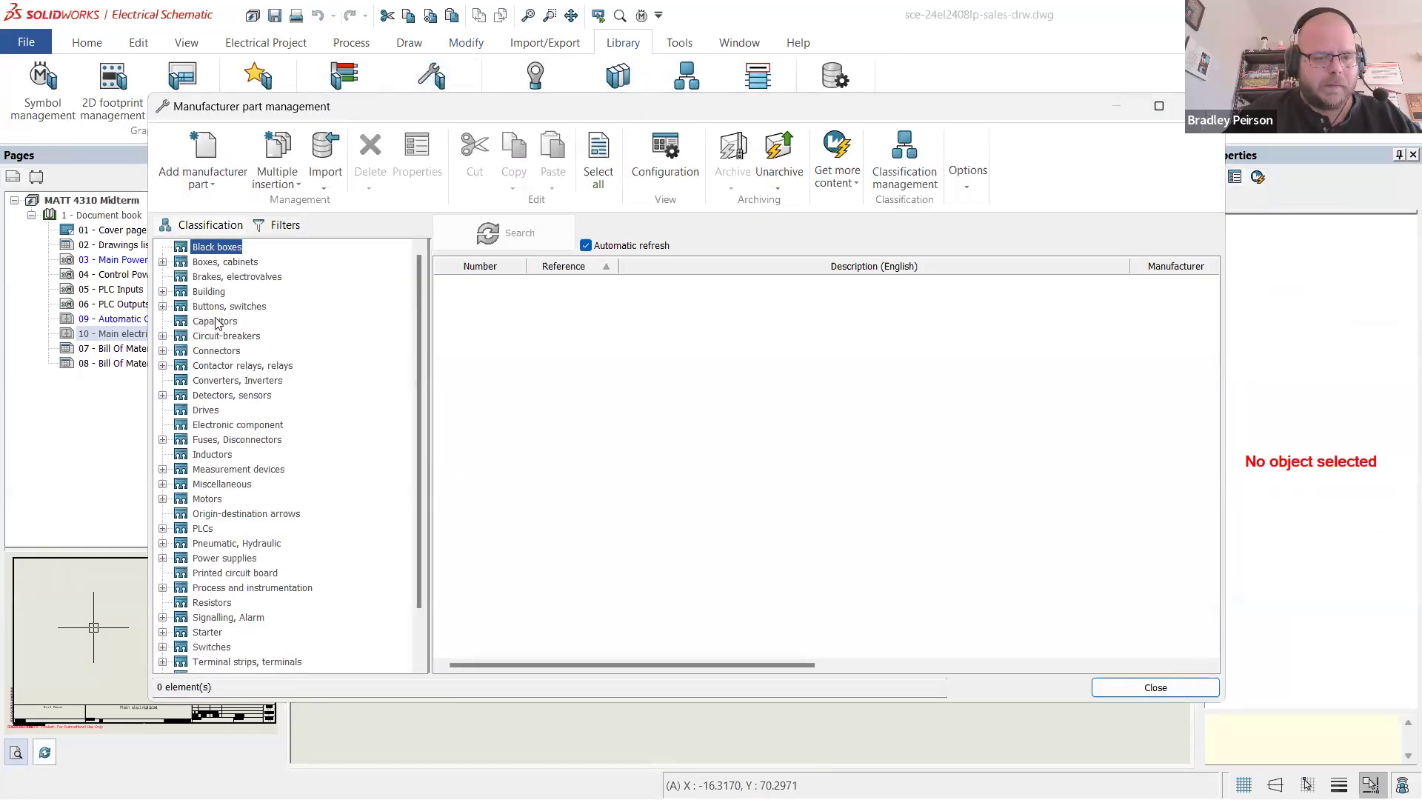
pyautogui.click(215, 262)
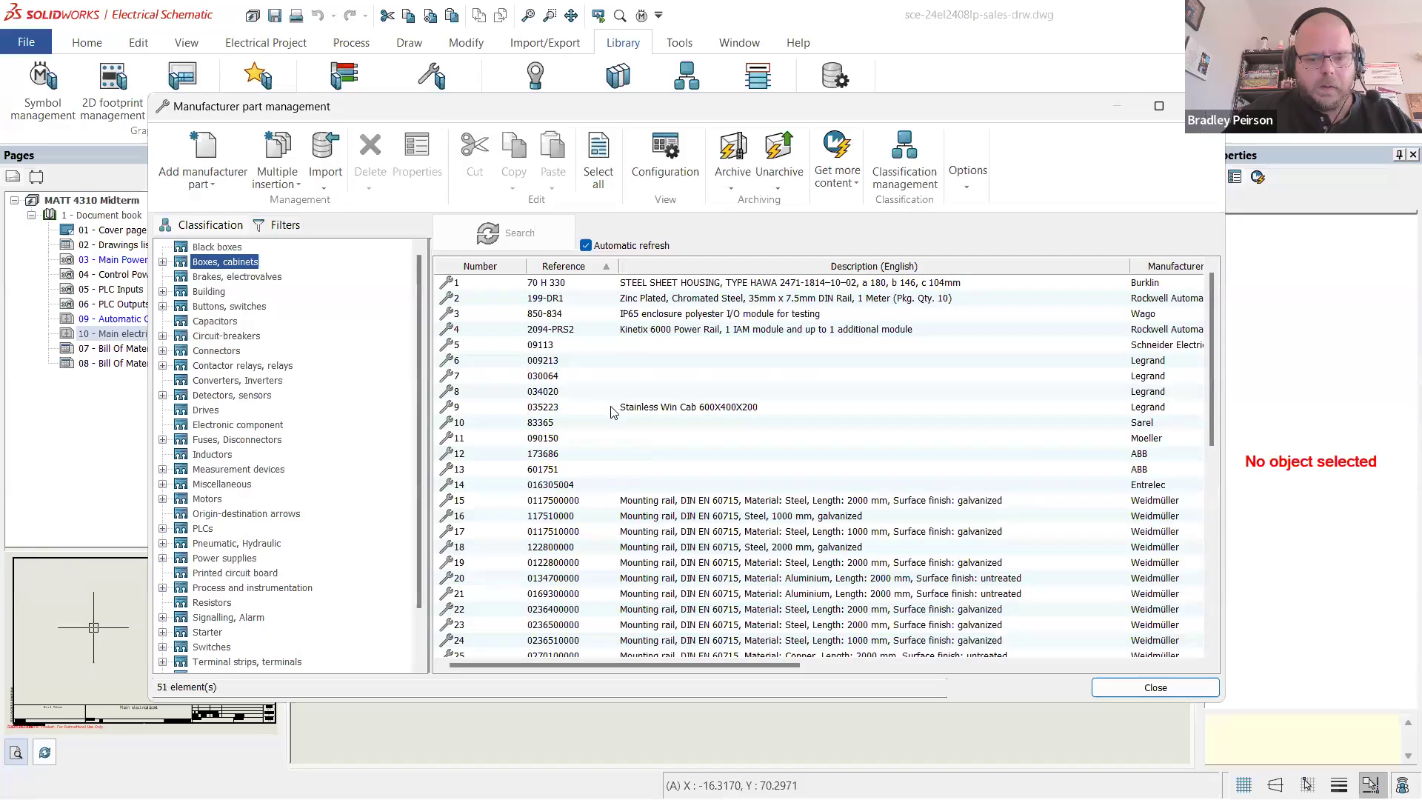
pyautogui.scroll(-9, 613, 413)
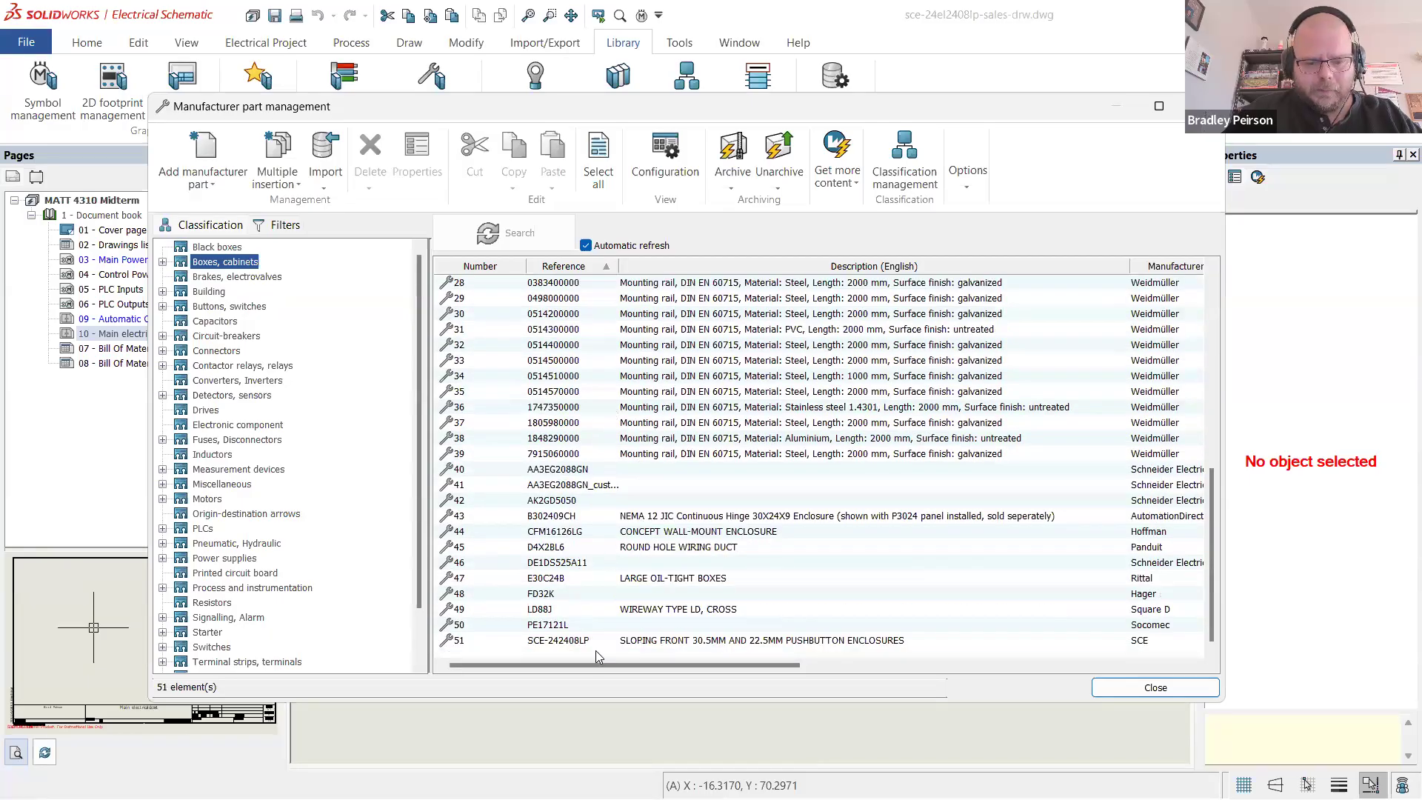
pyautogui.click(663, 641)
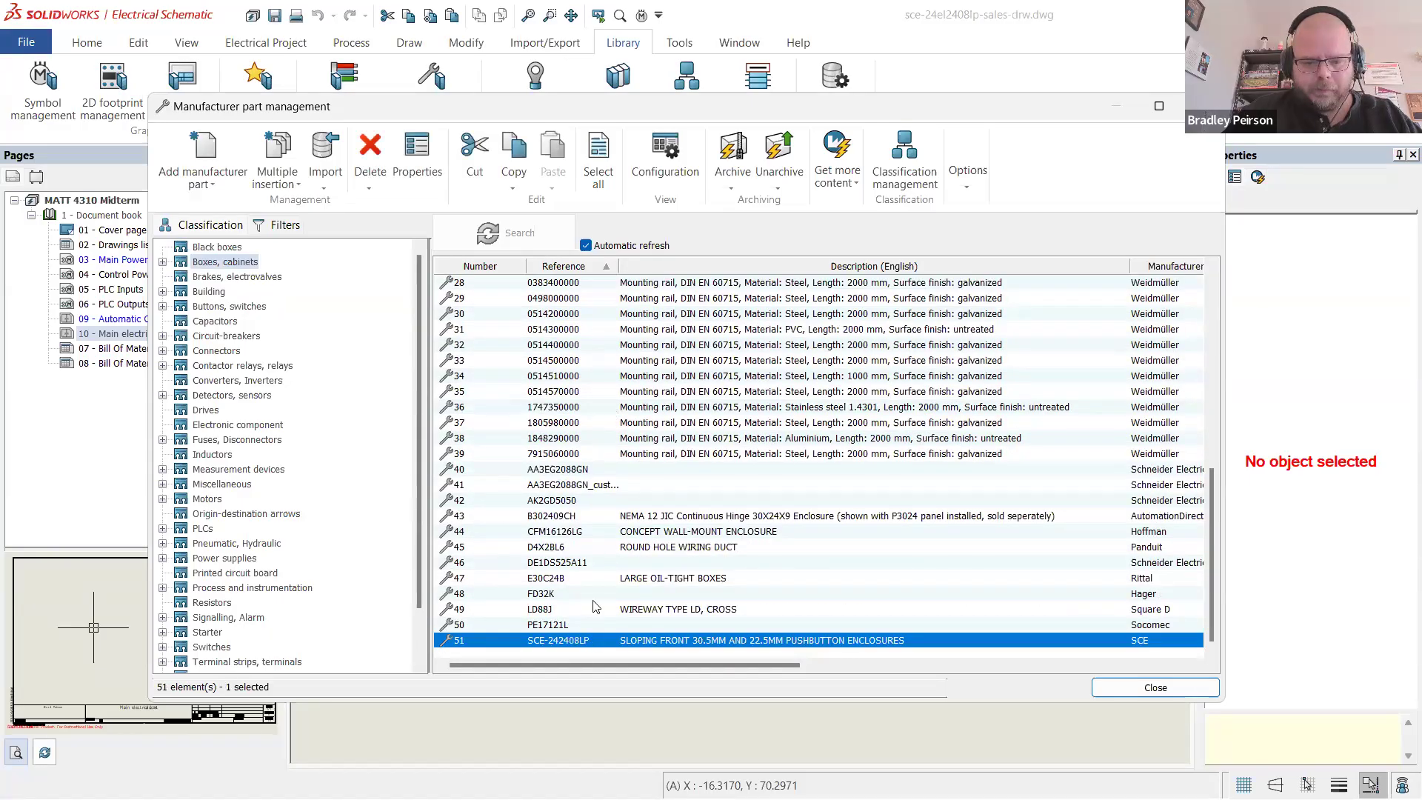
pyautogui.scroll(3, 644, 498)
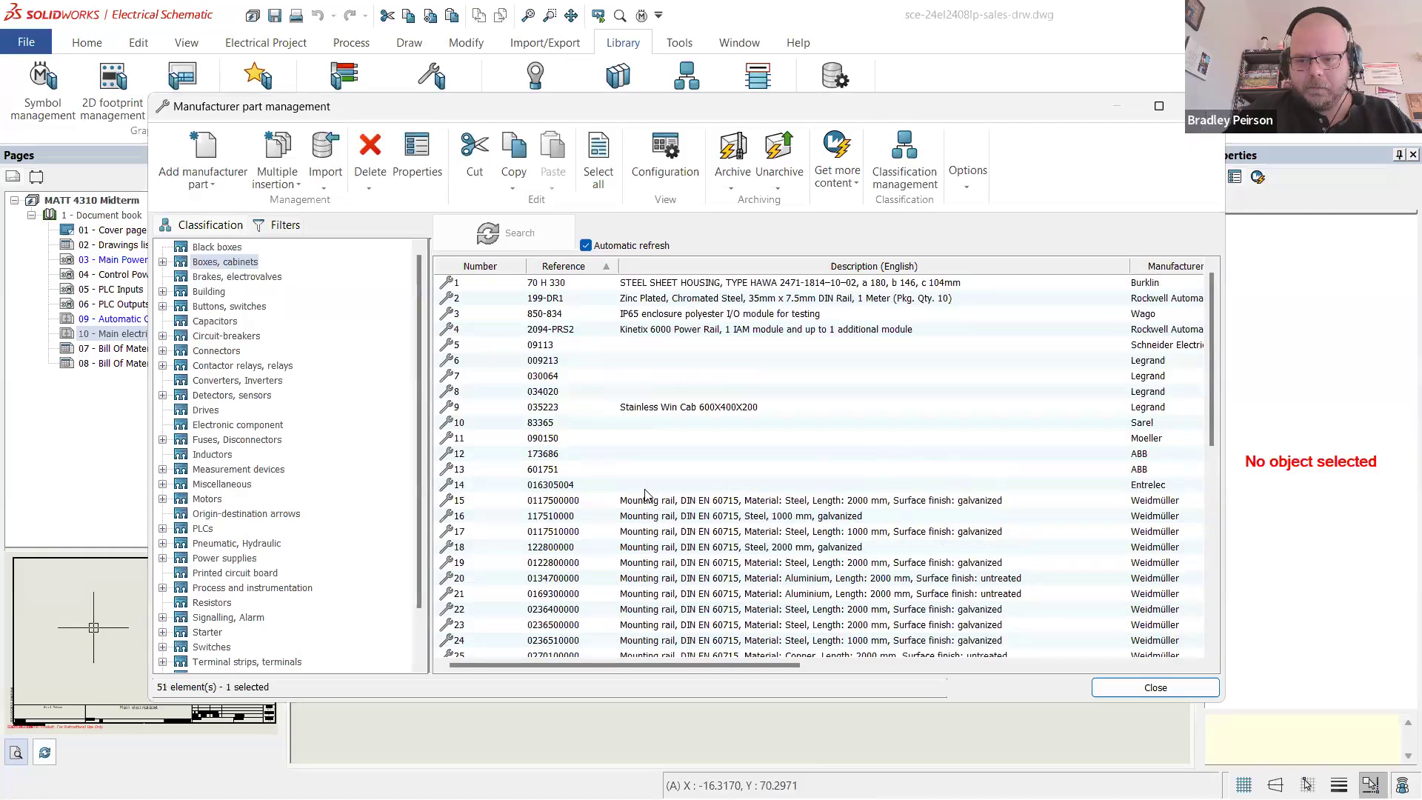
pyautogui.scroll(-1, 659, 498)
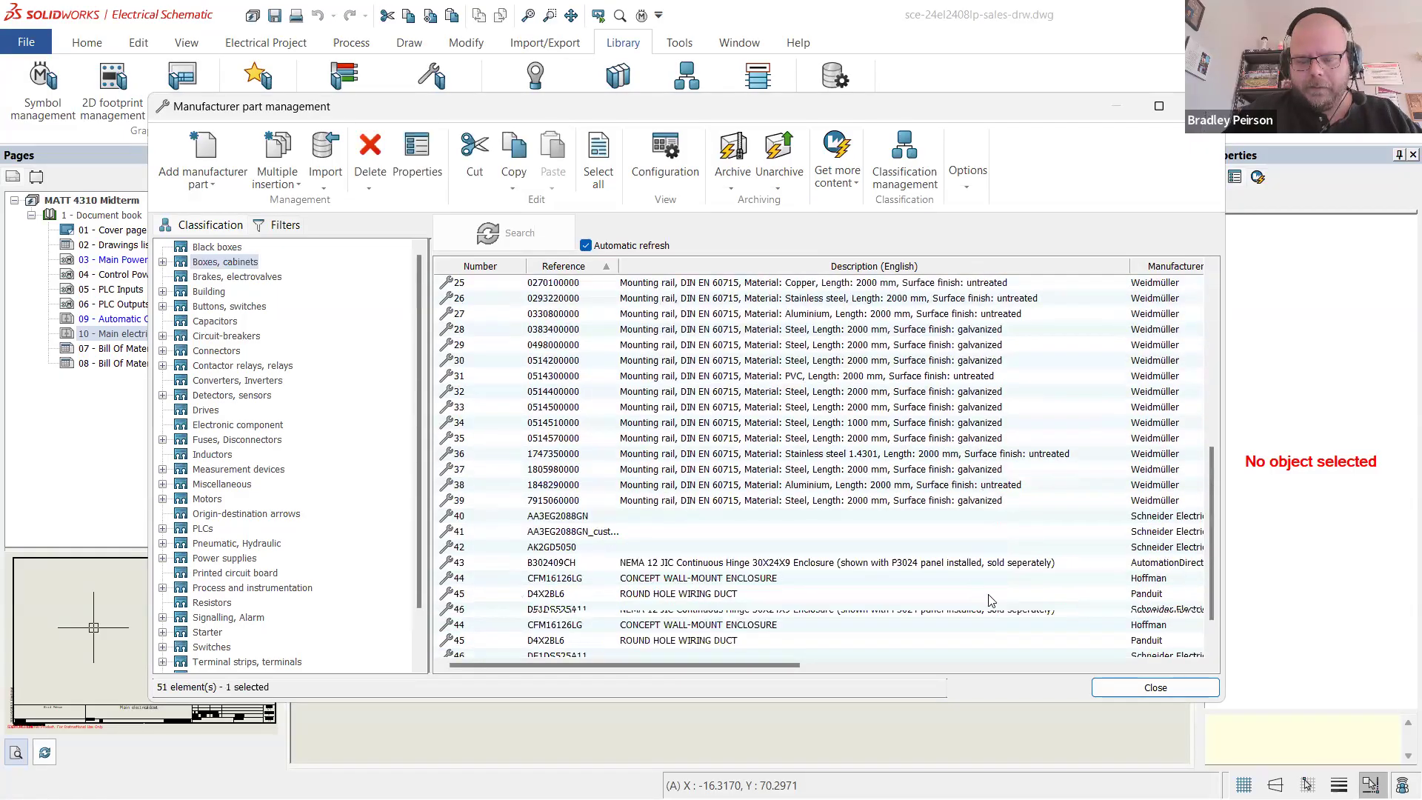
pyautogui.scroll(-1, 997, 593)
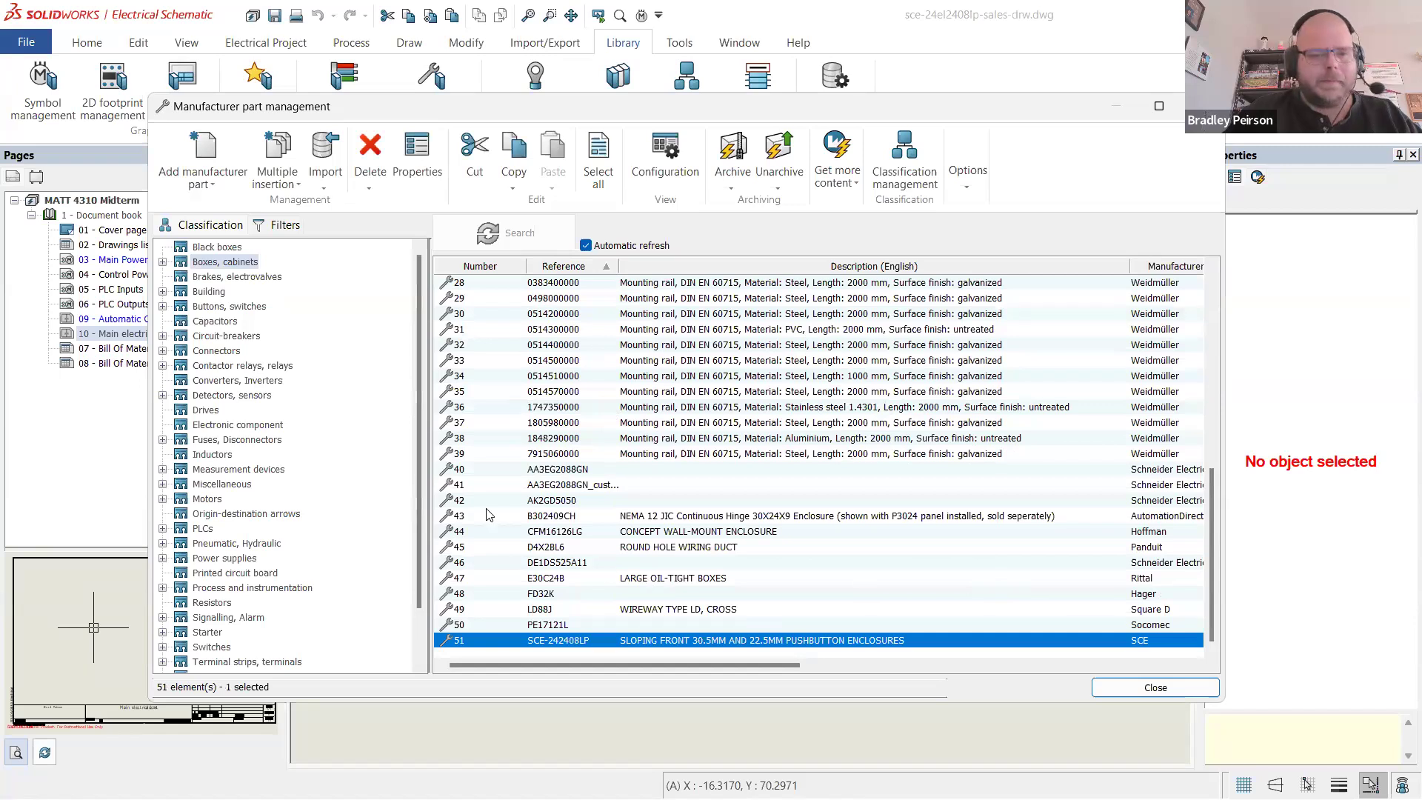
# - Start a new manufacturer part in the Boxes, cabinets\Enclosures\Height < 1000 mm / 40 inches class
pyautogui.click(162, 262)
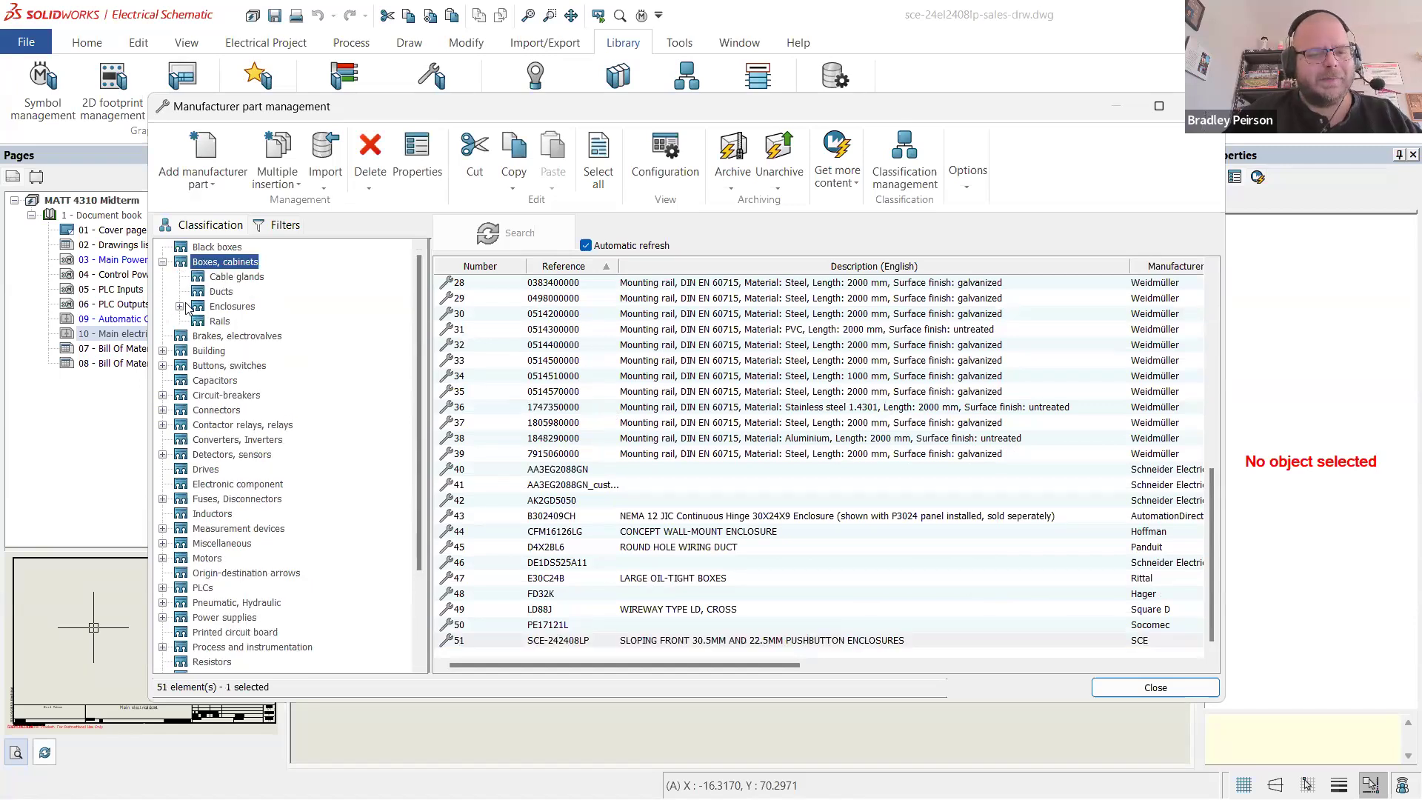
pyautogui.click(180, 306)
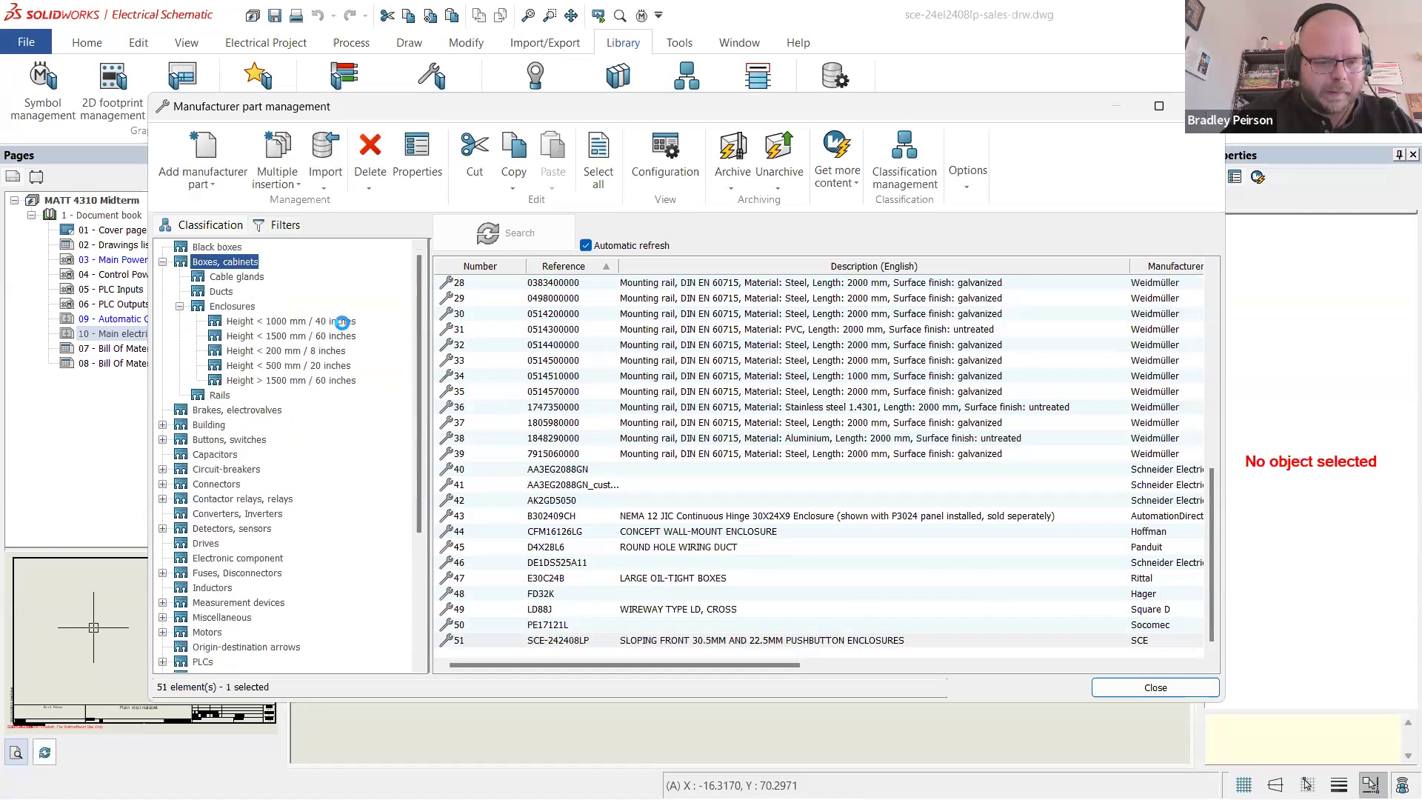
pyautogui.click(341, 322)
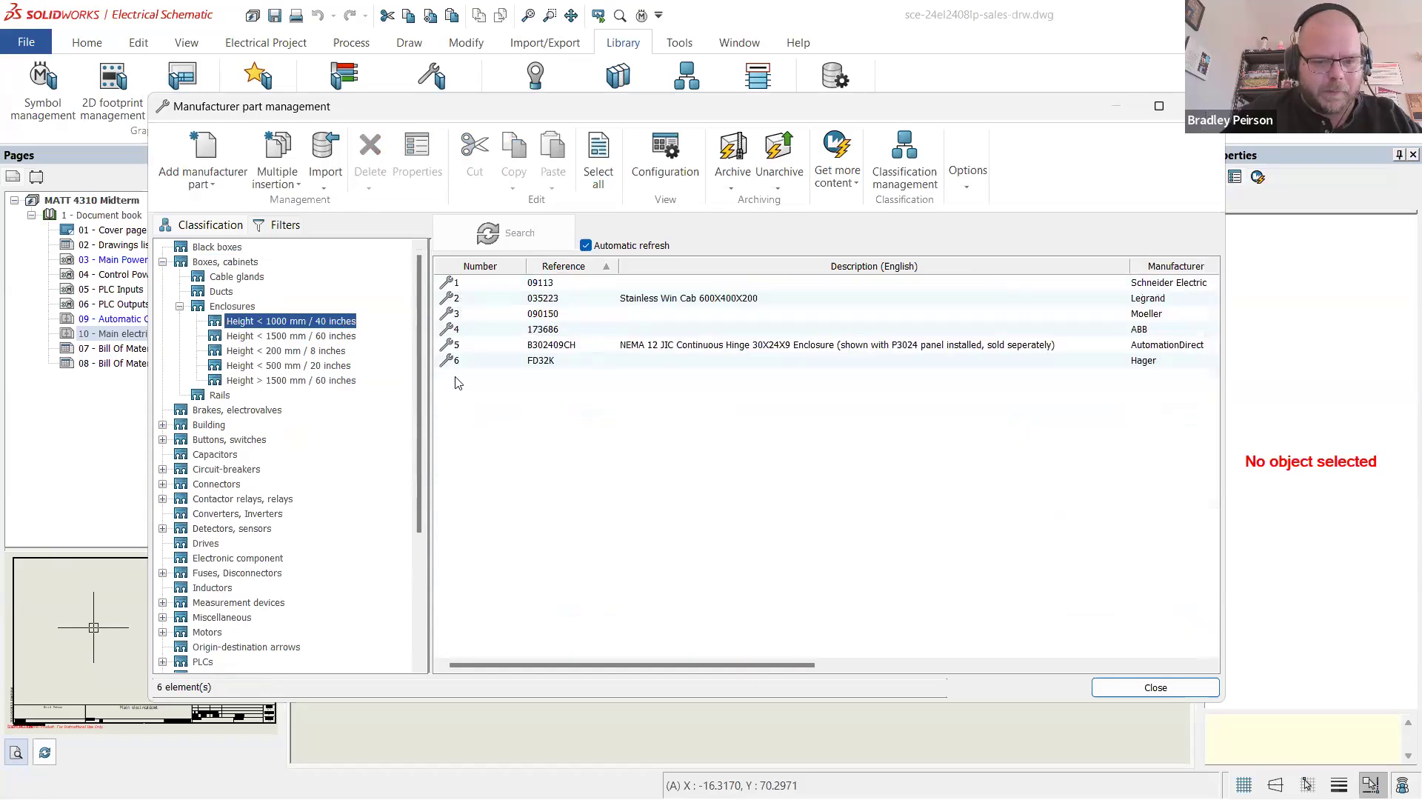
pyautogui.click(216, 161)
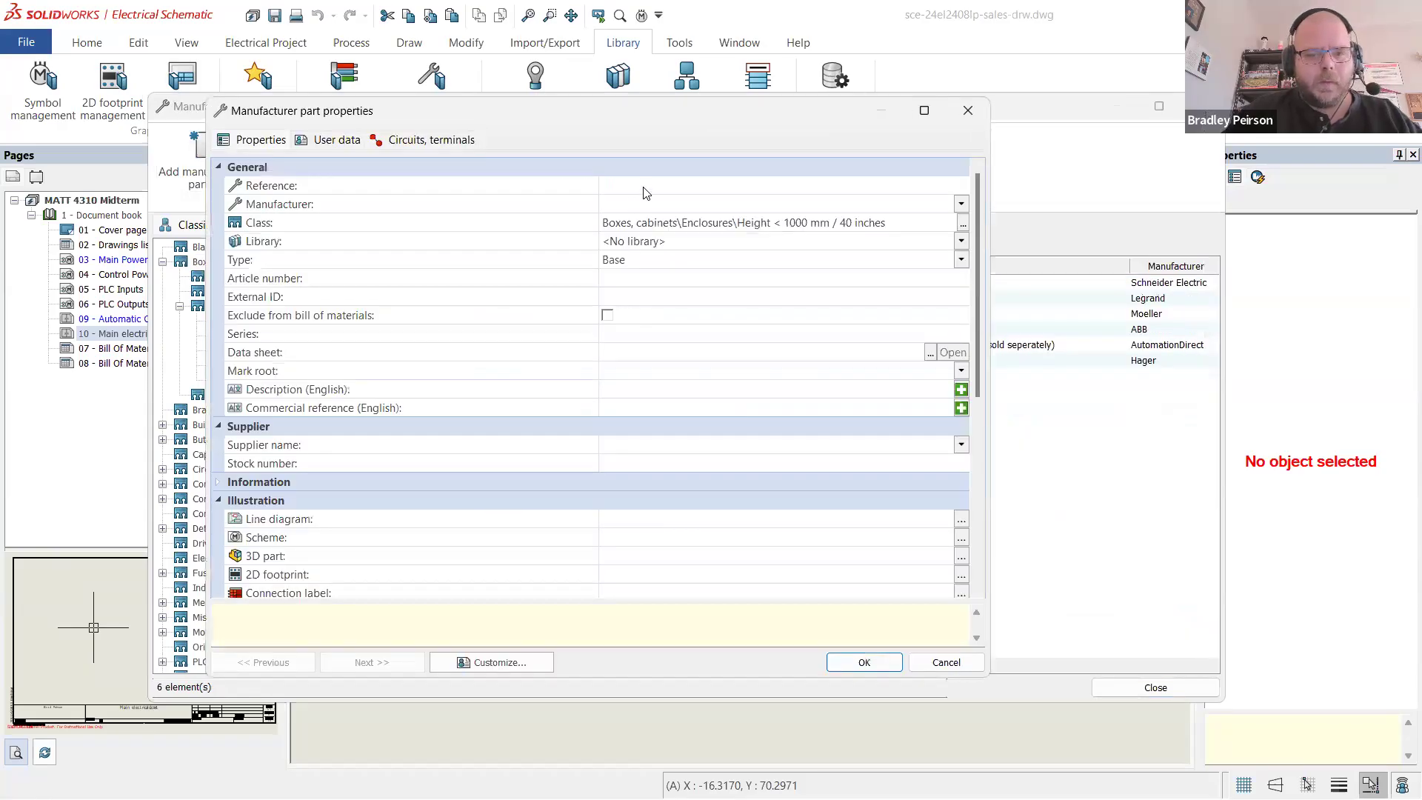
# - Enter SCE-24EL2408LP as the new part's reference
pyautogui.click(644, 190)
pyautogui.hotkey('alt', 'Tab')
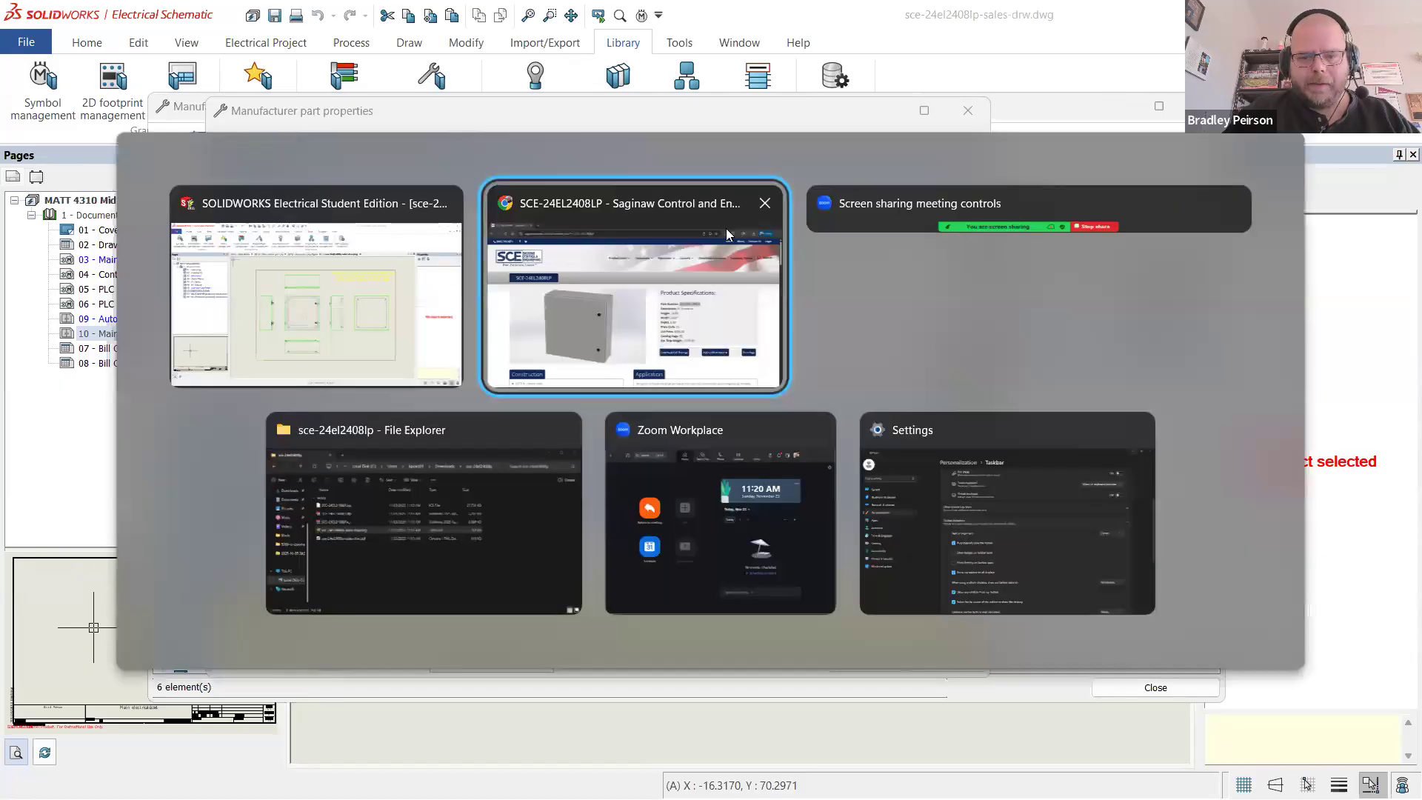
pyautogui.hotkey('alt', 'Tab')
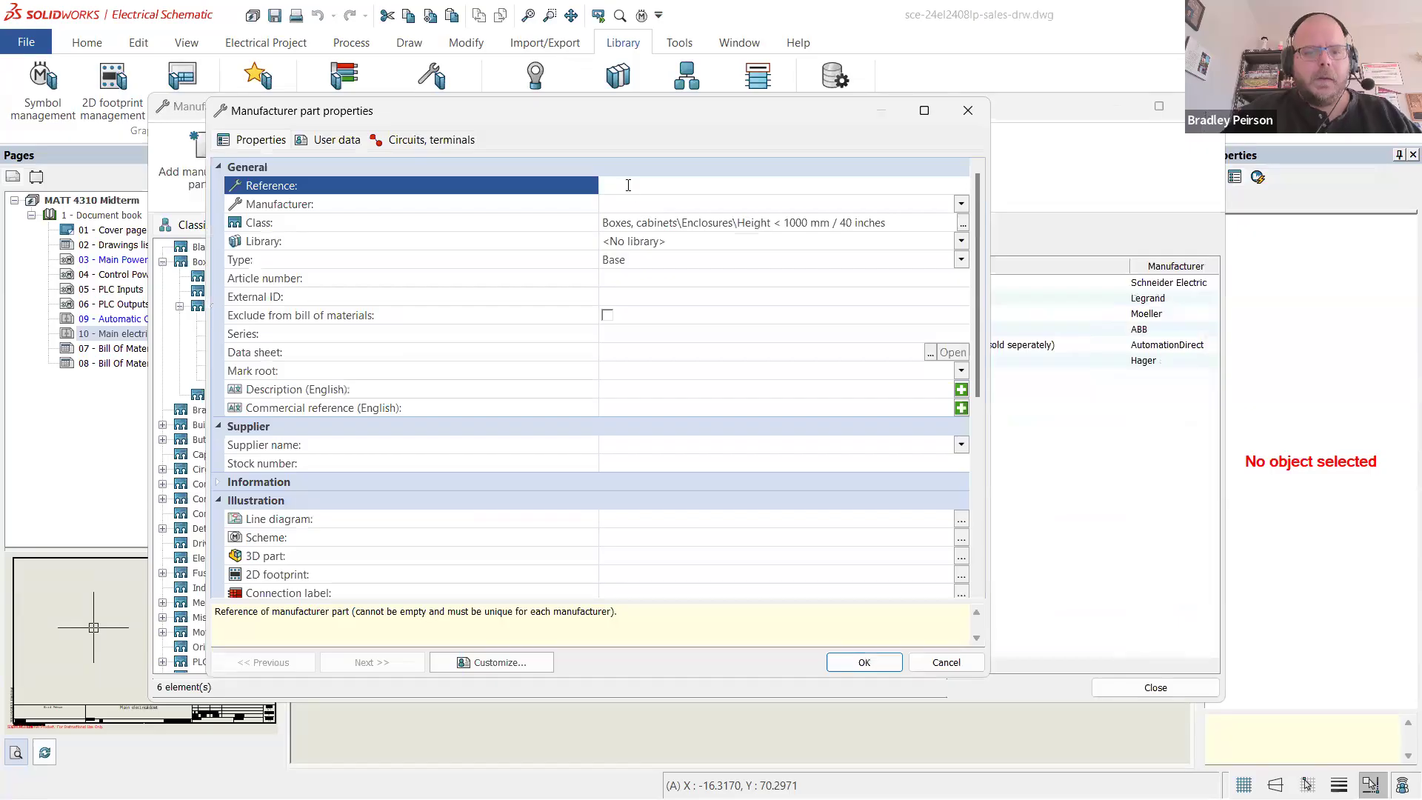
pyautogui.write('SCE-24EL2408LP')
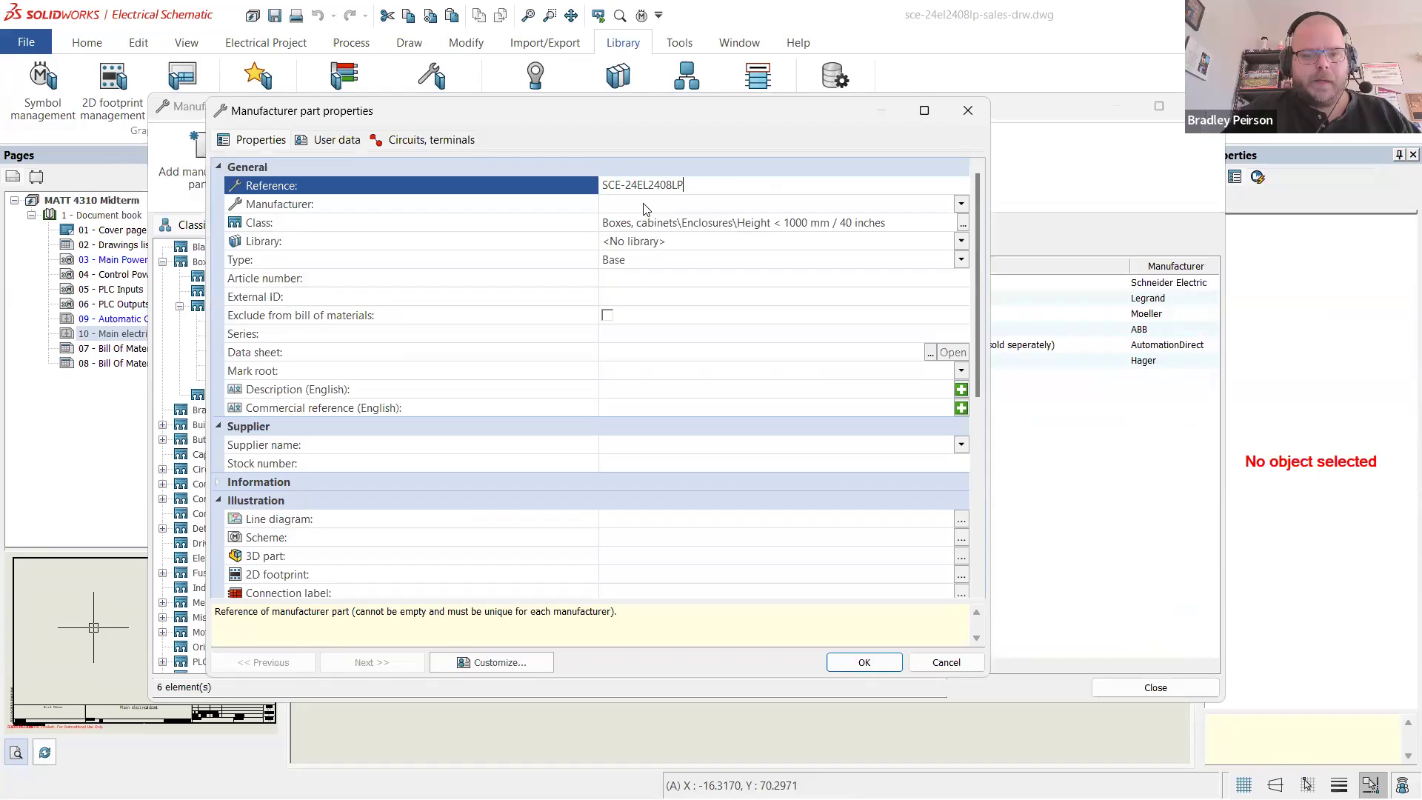
# - Check the existing manufacturer names, and enter Saginaw Control & Engineering as the part's manufacturer
pyautogui.click(644, 207)
pyautogui.click(960, 203)
pyautogui.scroll(-4, 745, 308)
pyautogui.scroll(-7, 738, 315)
pyautogui.scroll(-2, 739, 316)
pyautogui.scroll(6, 738, 316)
pyautogui.scroll(10, 737, 317)
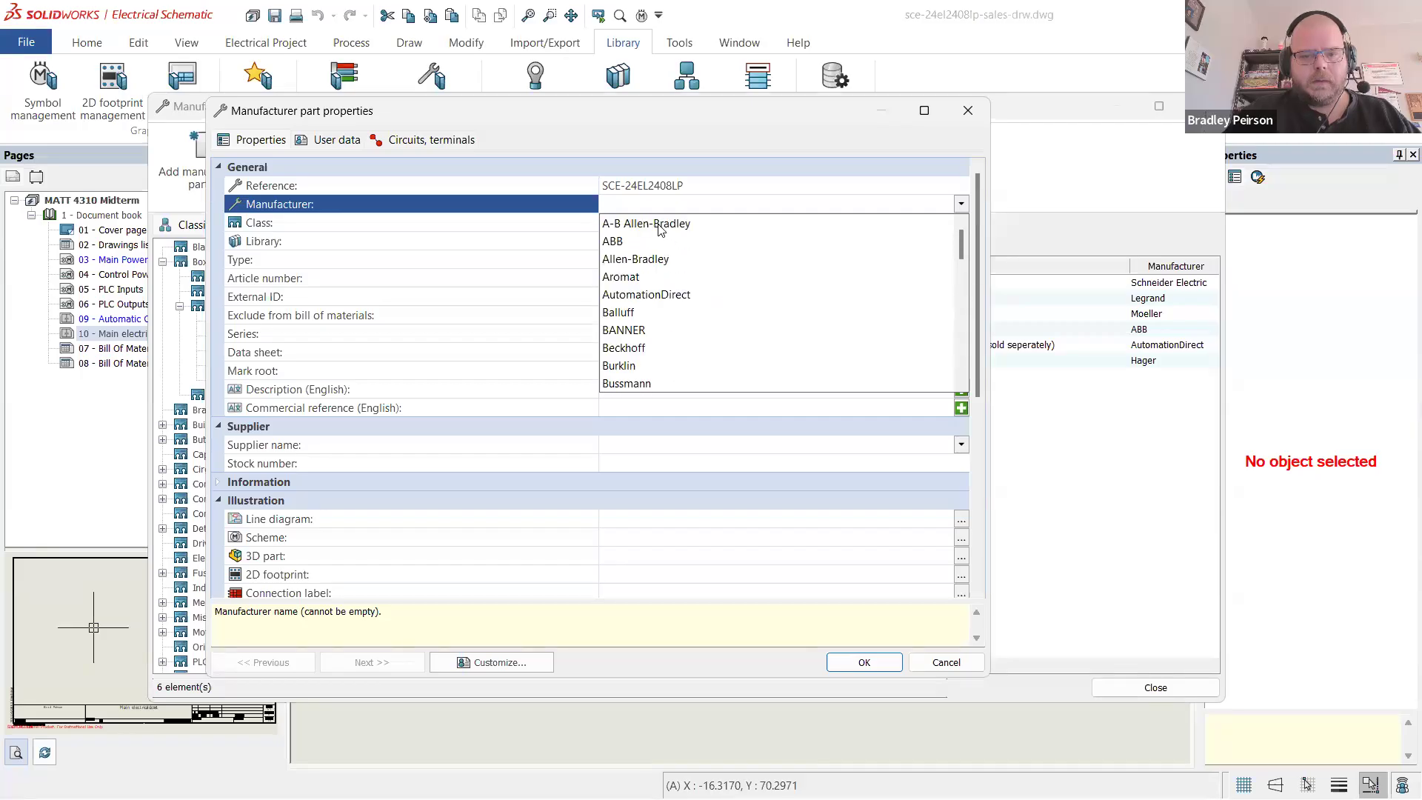
pyautogui.click(681, 207)
pyautogui.write('Saginaw Control ')
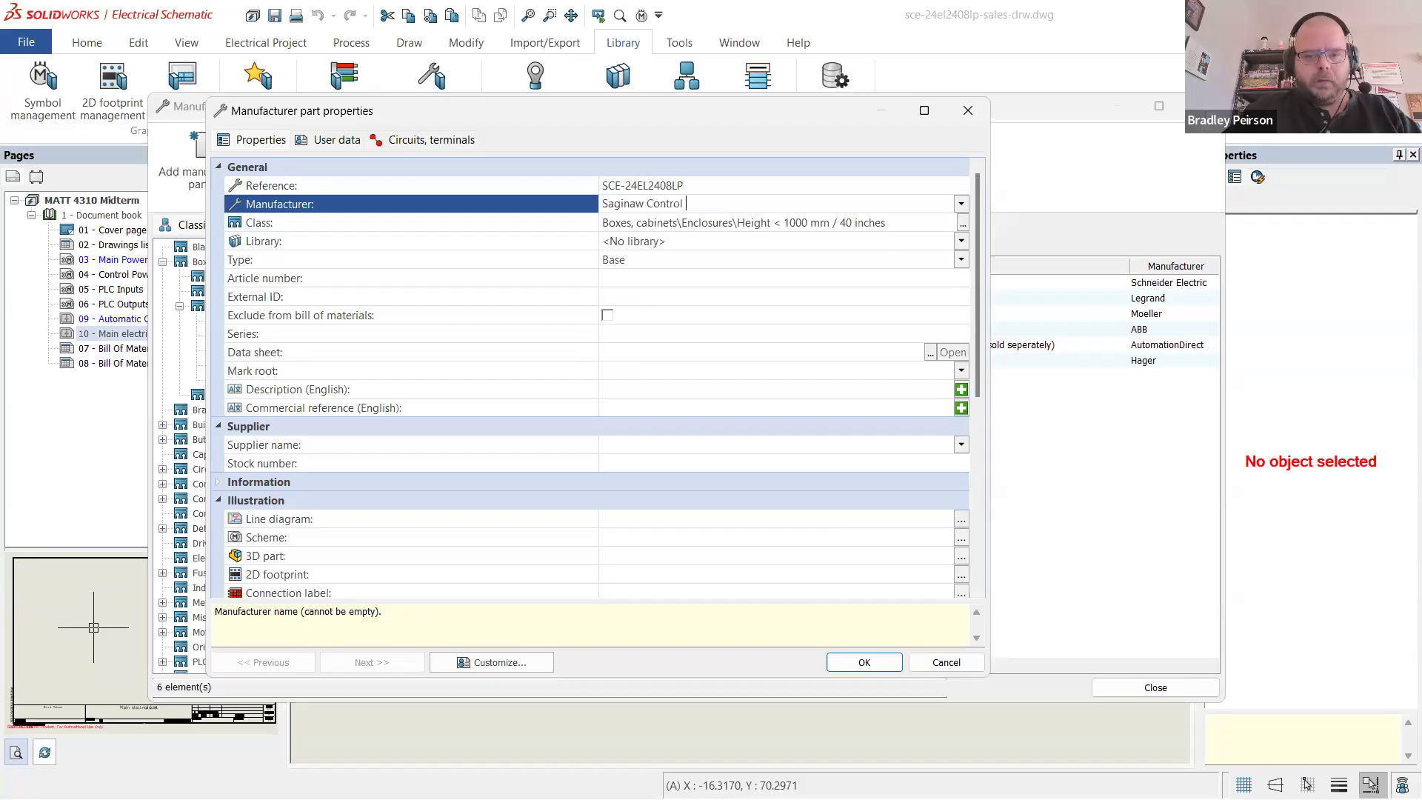
pyautogui.write('& Engineering')
# - Assign the part to the library USER - Objects created by user and enter the English description "24 x 24 x 8 Encolsure"
pyautogui.click(960, 241)
pyautogui.click(683, 368)
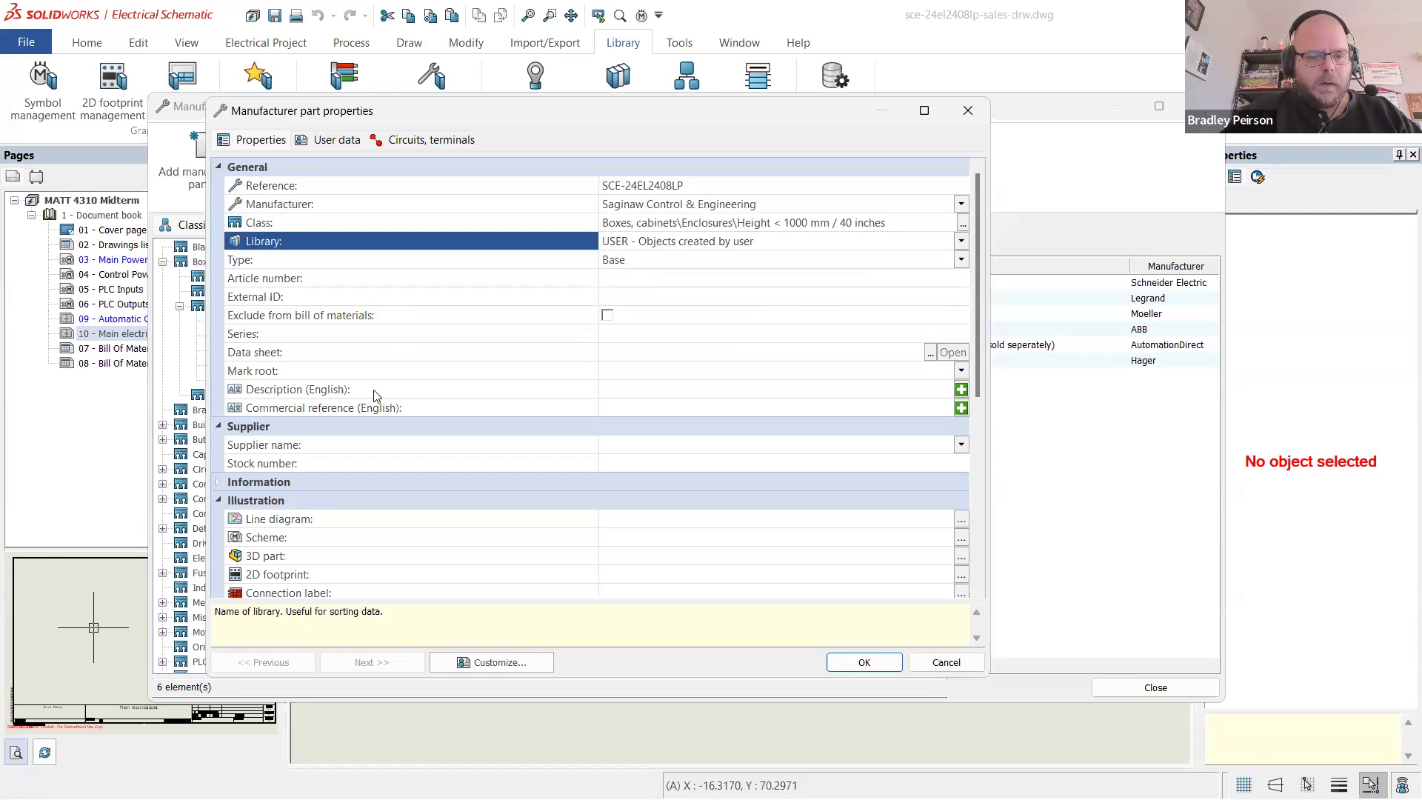
pyautogui.click(729, 392)
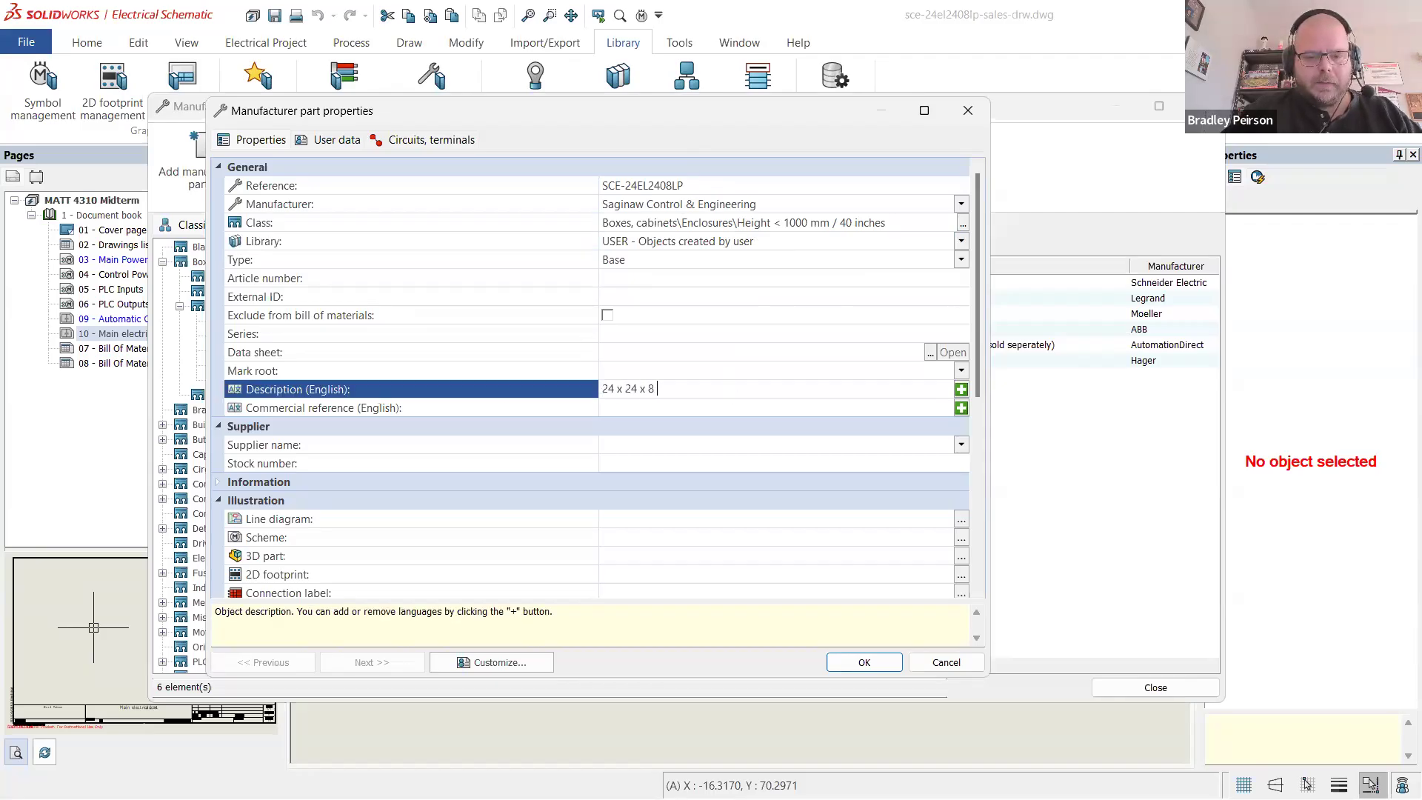
pyautogui.write('24 x 24 x 8 Encolsure')
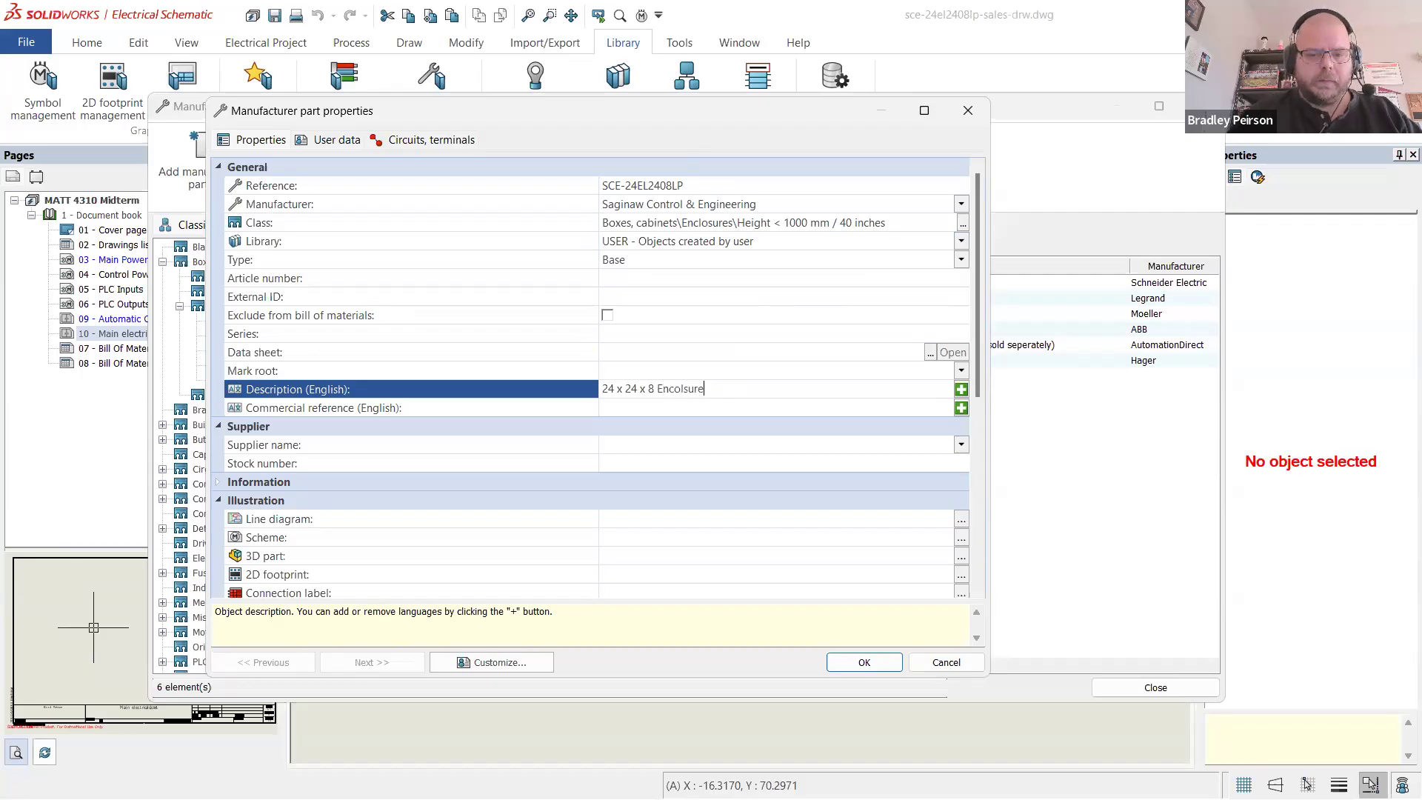
# - Enter Saginaw Control & Engineering as the part's supplier name
pyautogui.click(961, 446)
pyautogui.click(699, 449)
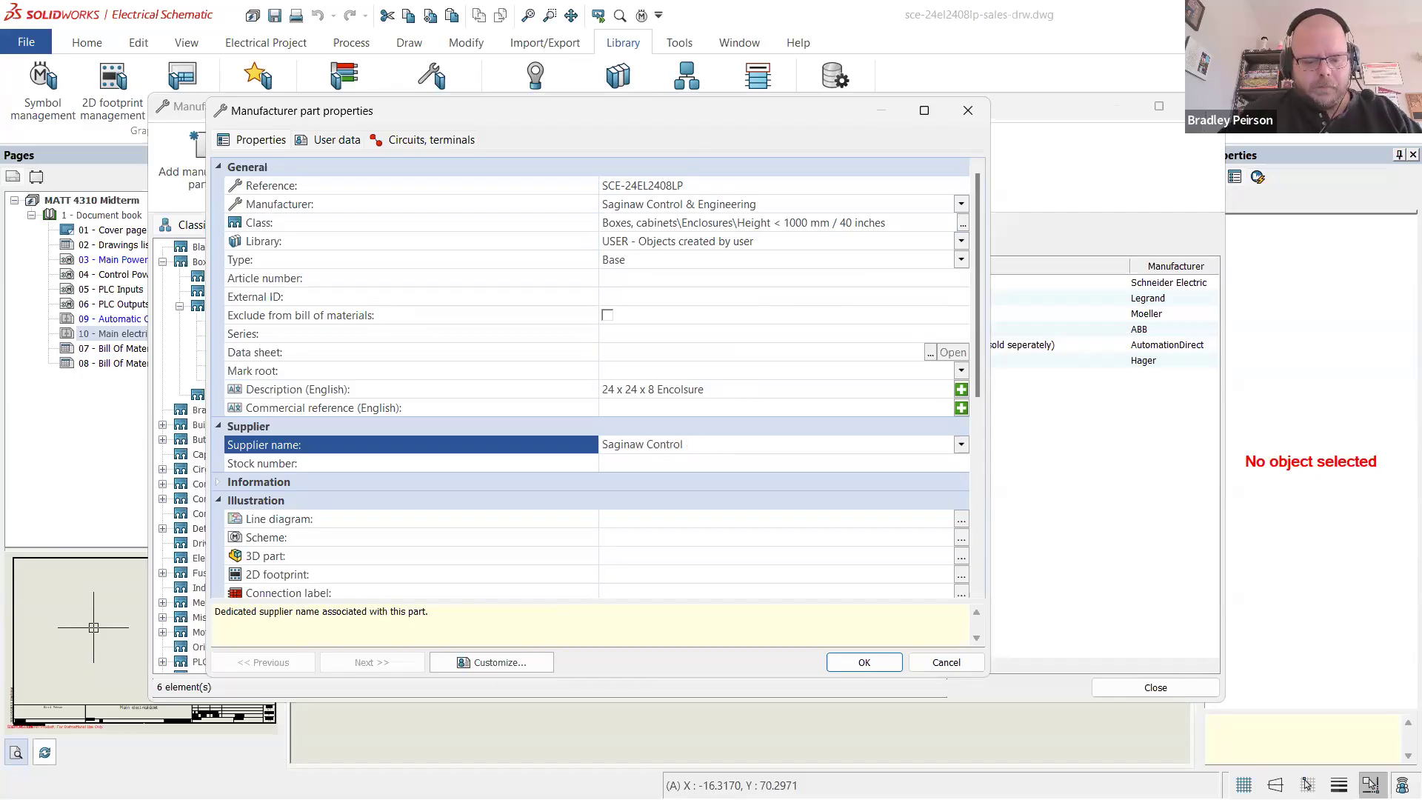
pyautogui.write('Saginaw Control & Engineering')
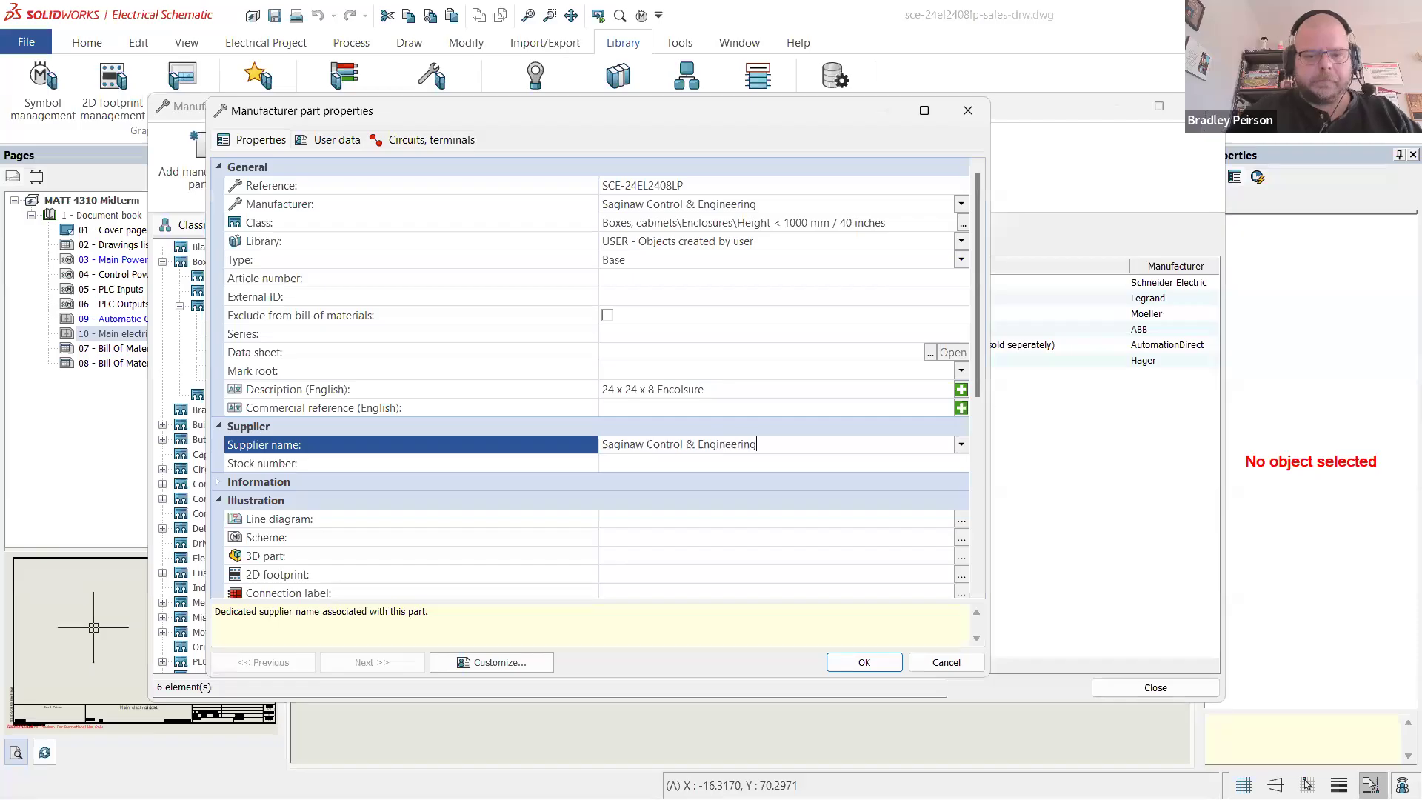
# - Enter SCE-24EL2408LP as the part's supplier stock number
pyautogui.click(702, 464)
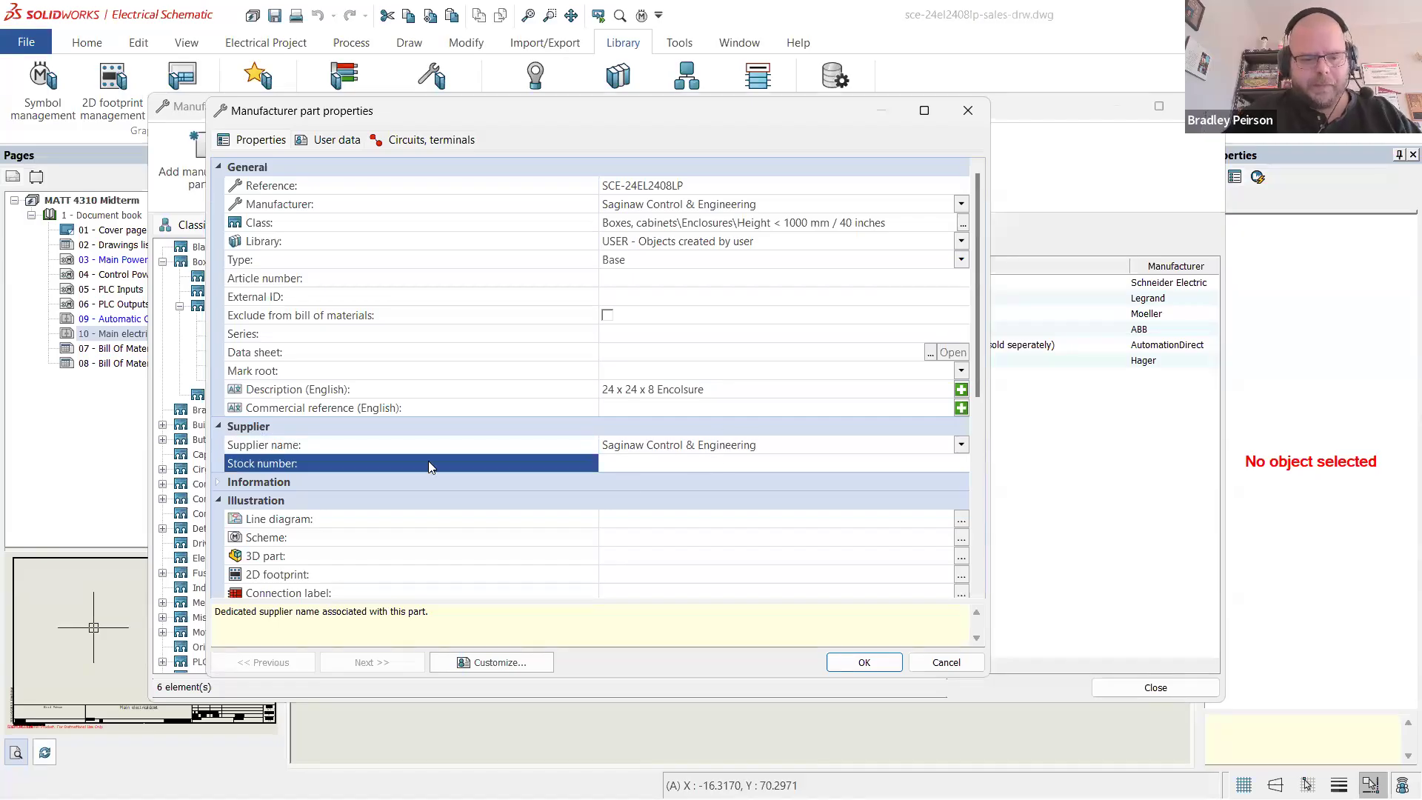
pyautogui.write('SCE-24EL2408LP')
# - Check the enclosure and rail classes for a matching 2D footprint, and save the new manufacturer part without one
pyautogui.scroll(-2, 428, 460)
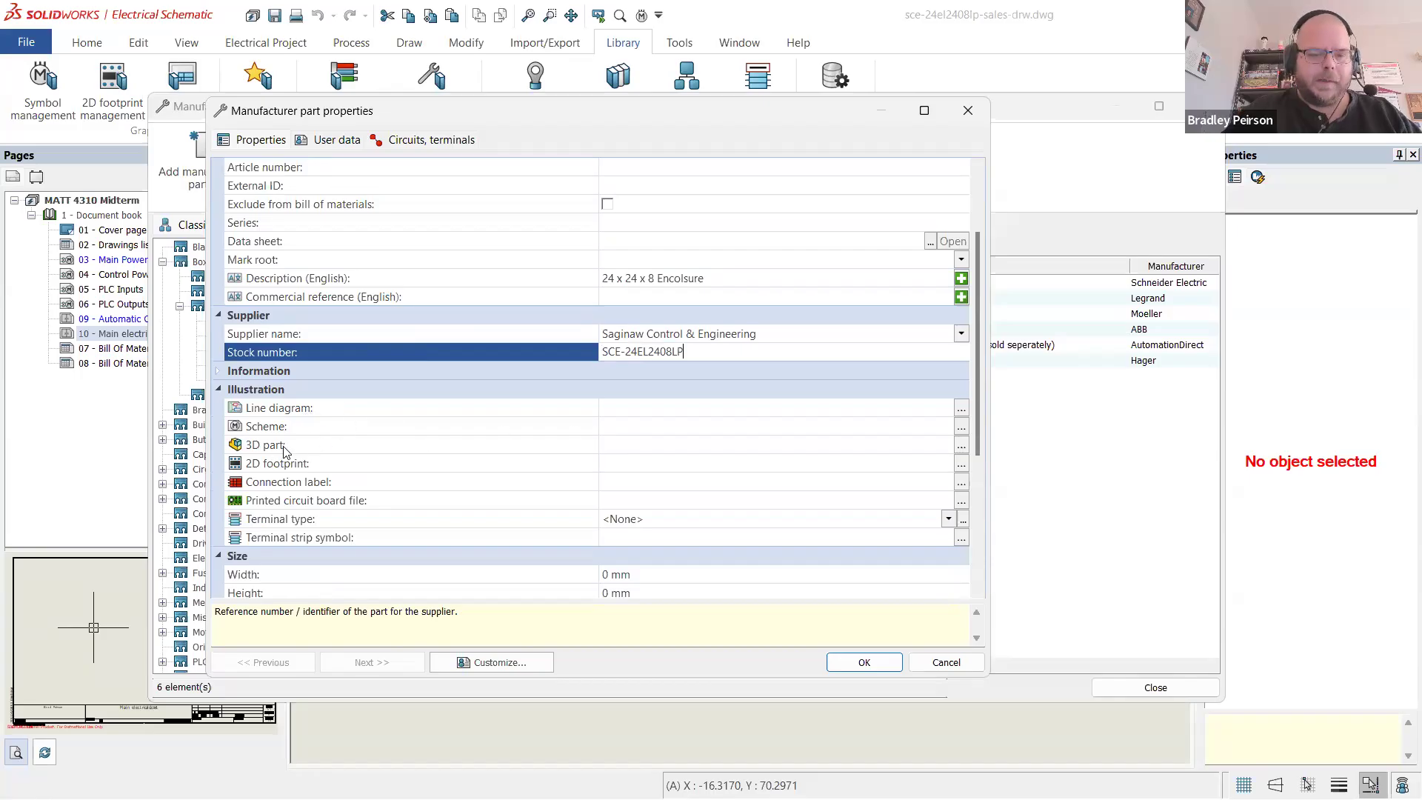
pyautogui.click(960, 466)
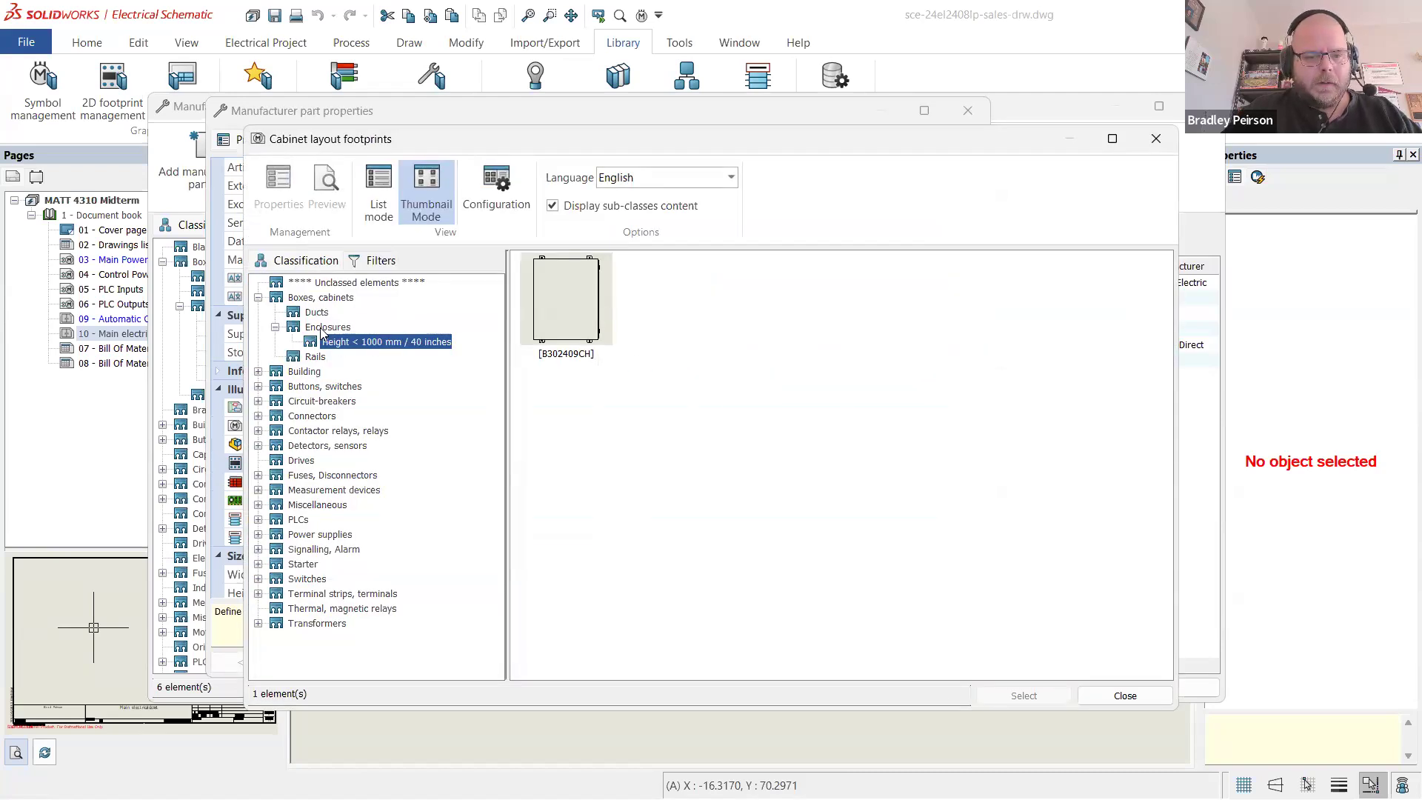
pyautogui.press('Up')
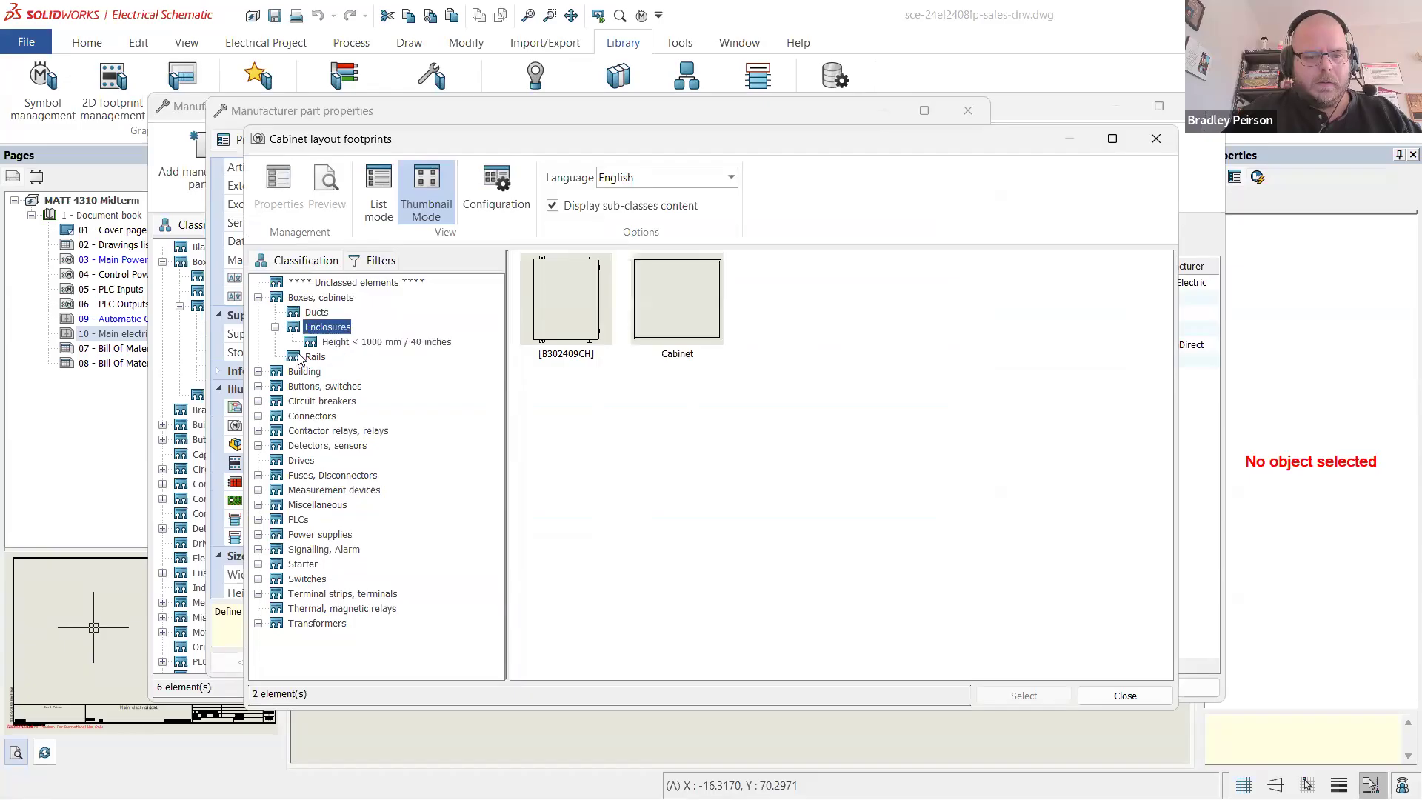
pyautogui.click(311, 356)
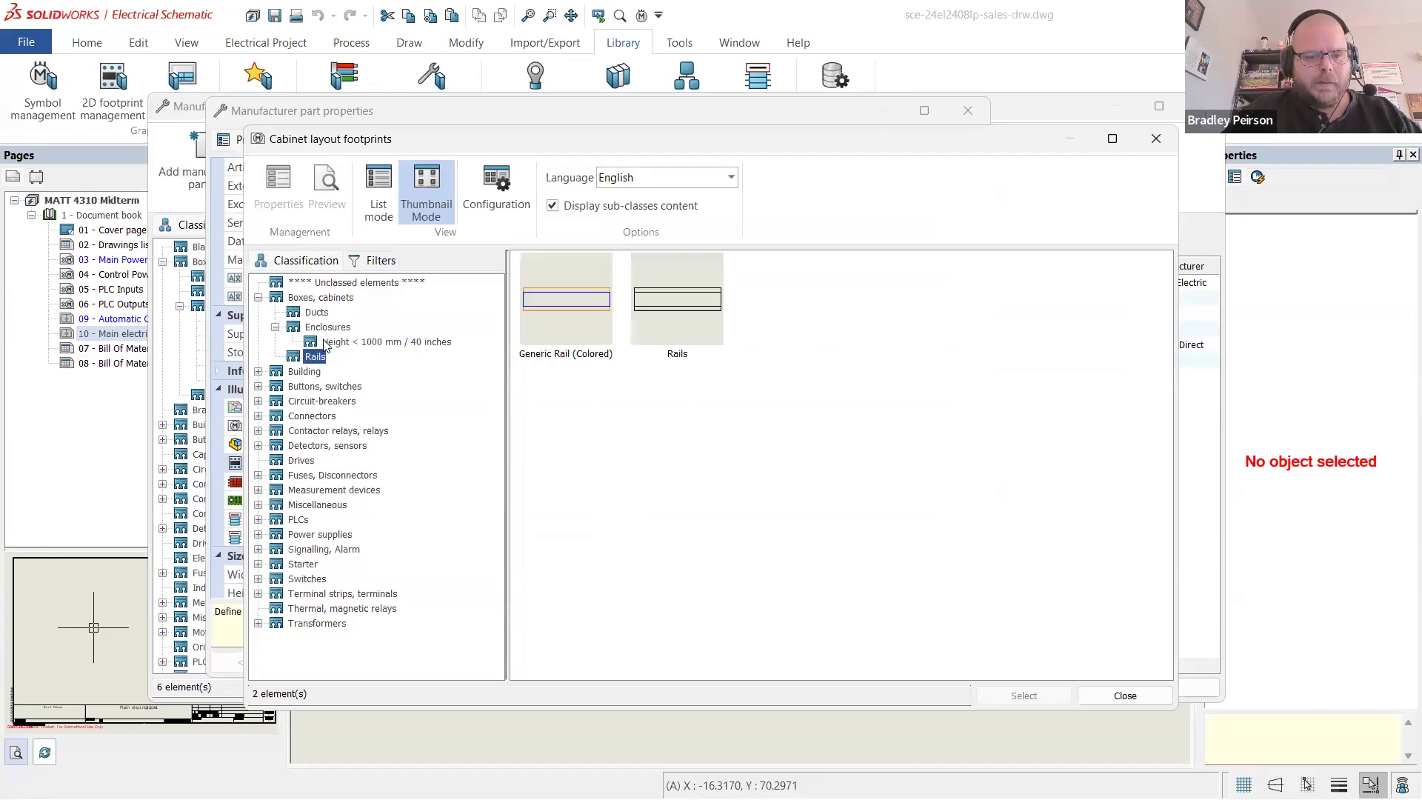
pyautogui.click(328, 330)
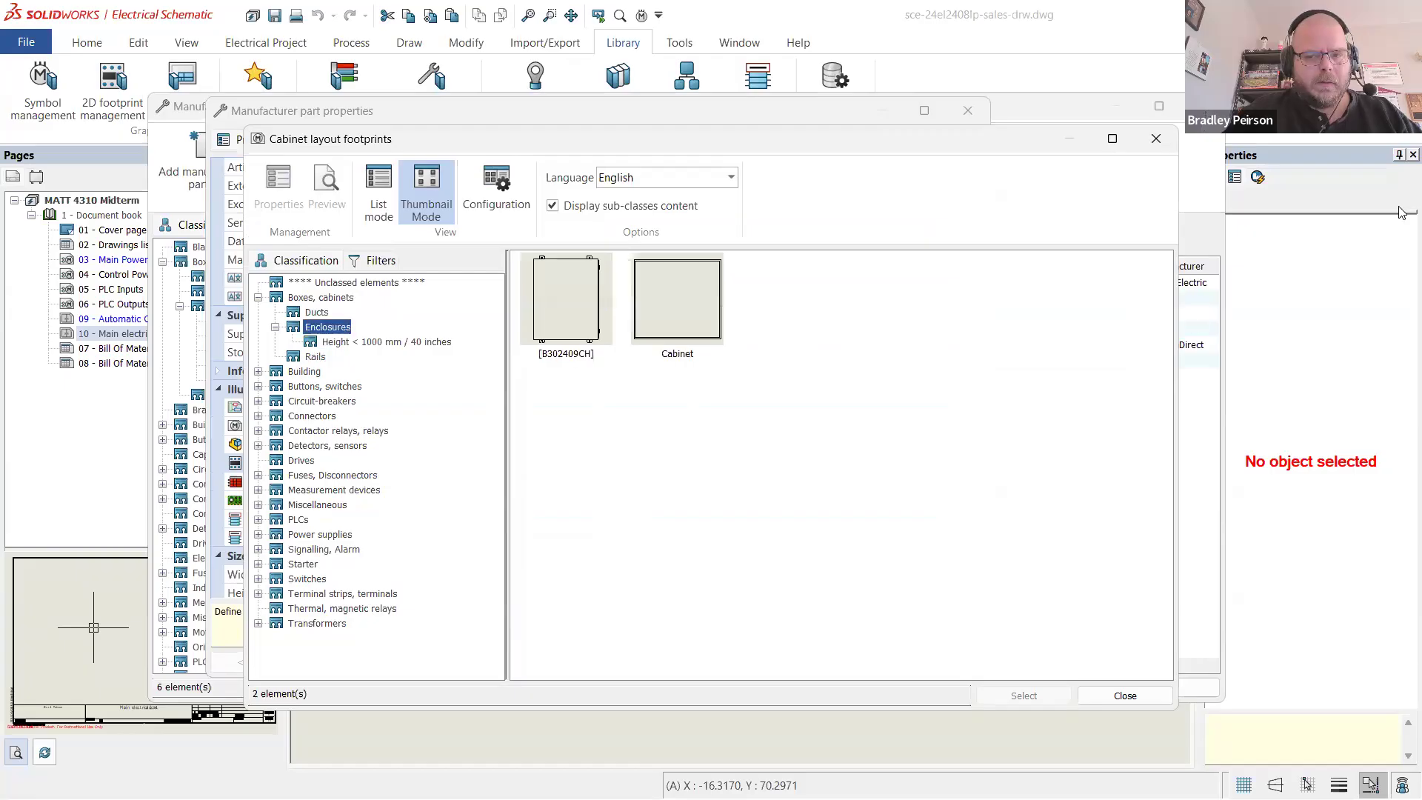
pyautogui.click(1168, 143)
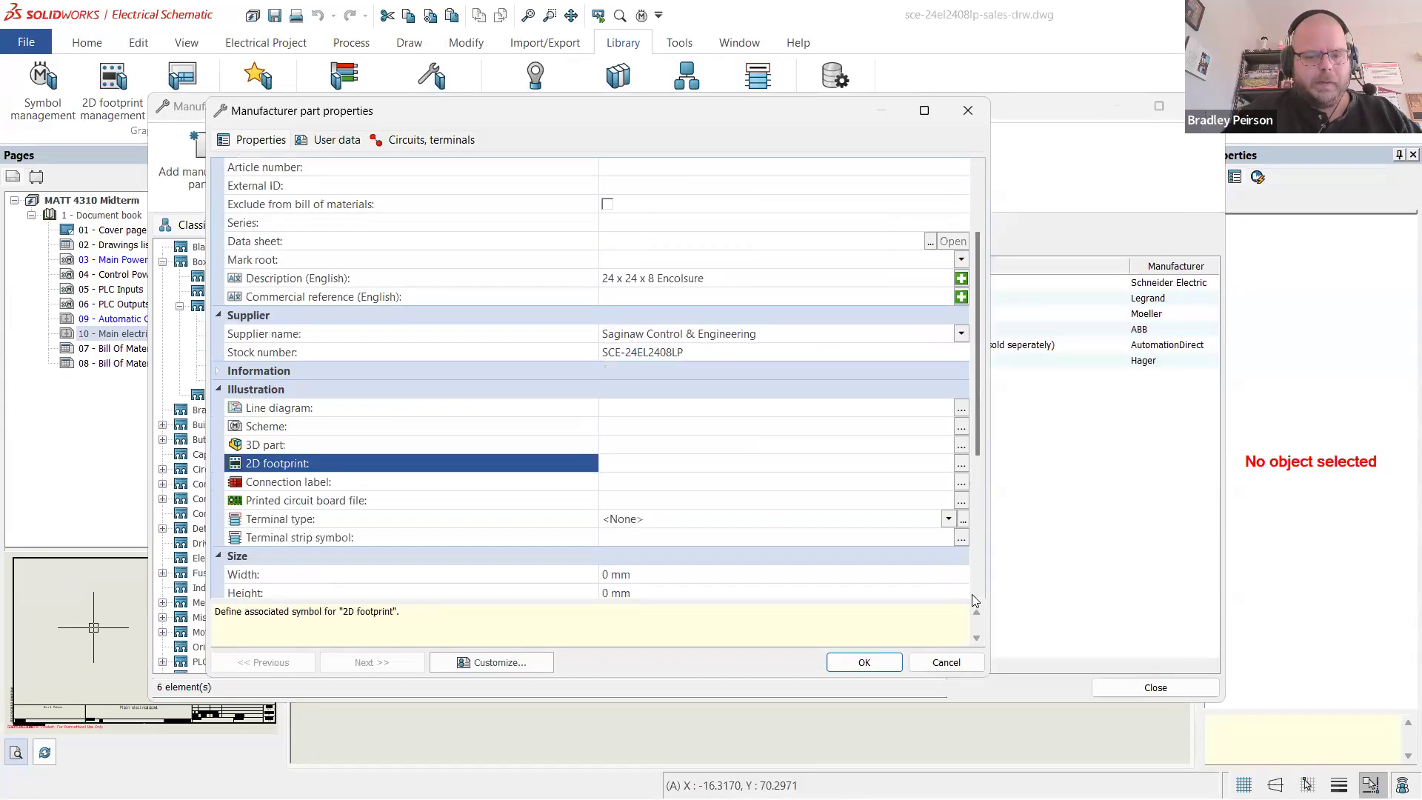
pyautogui.click(842, 668)
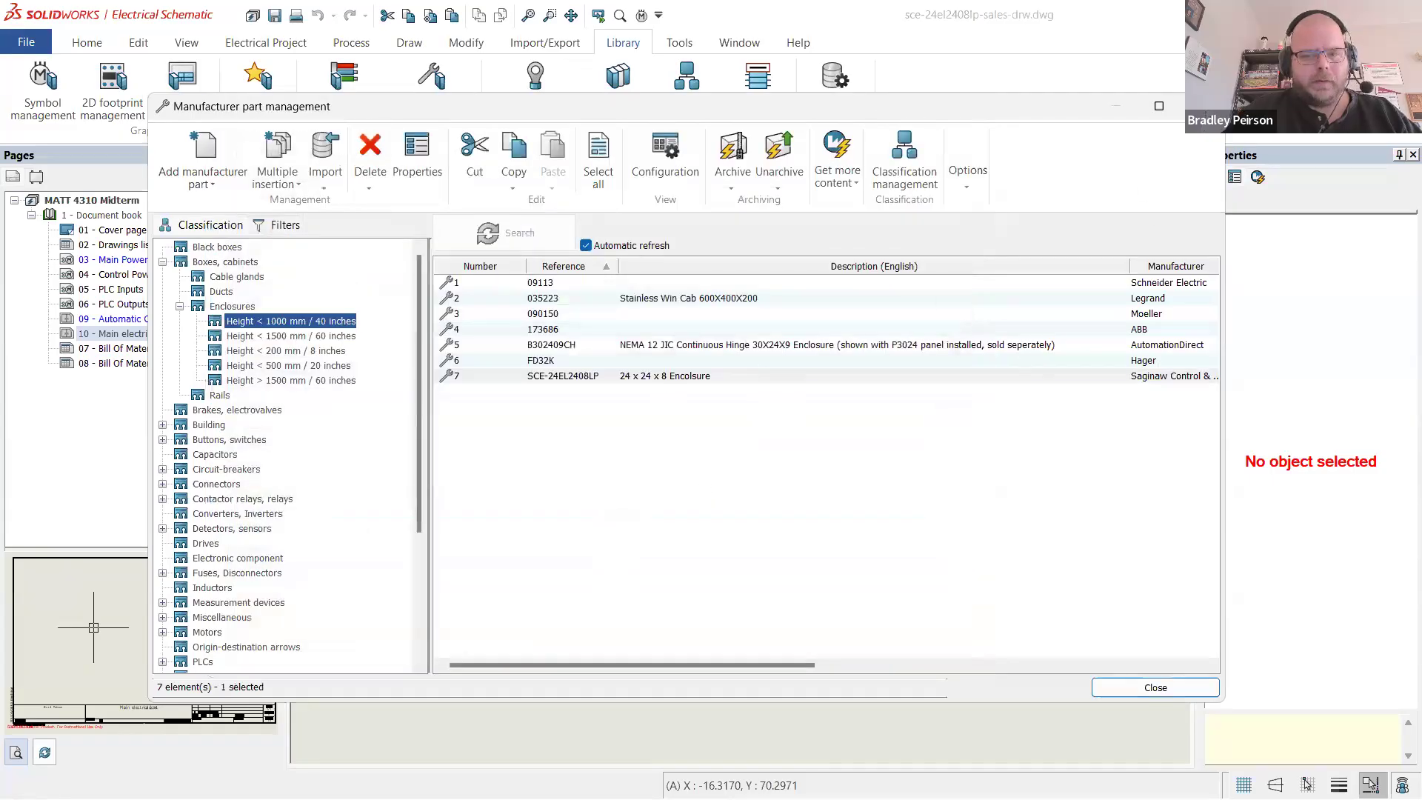
pyautogui.click(1202, 106)
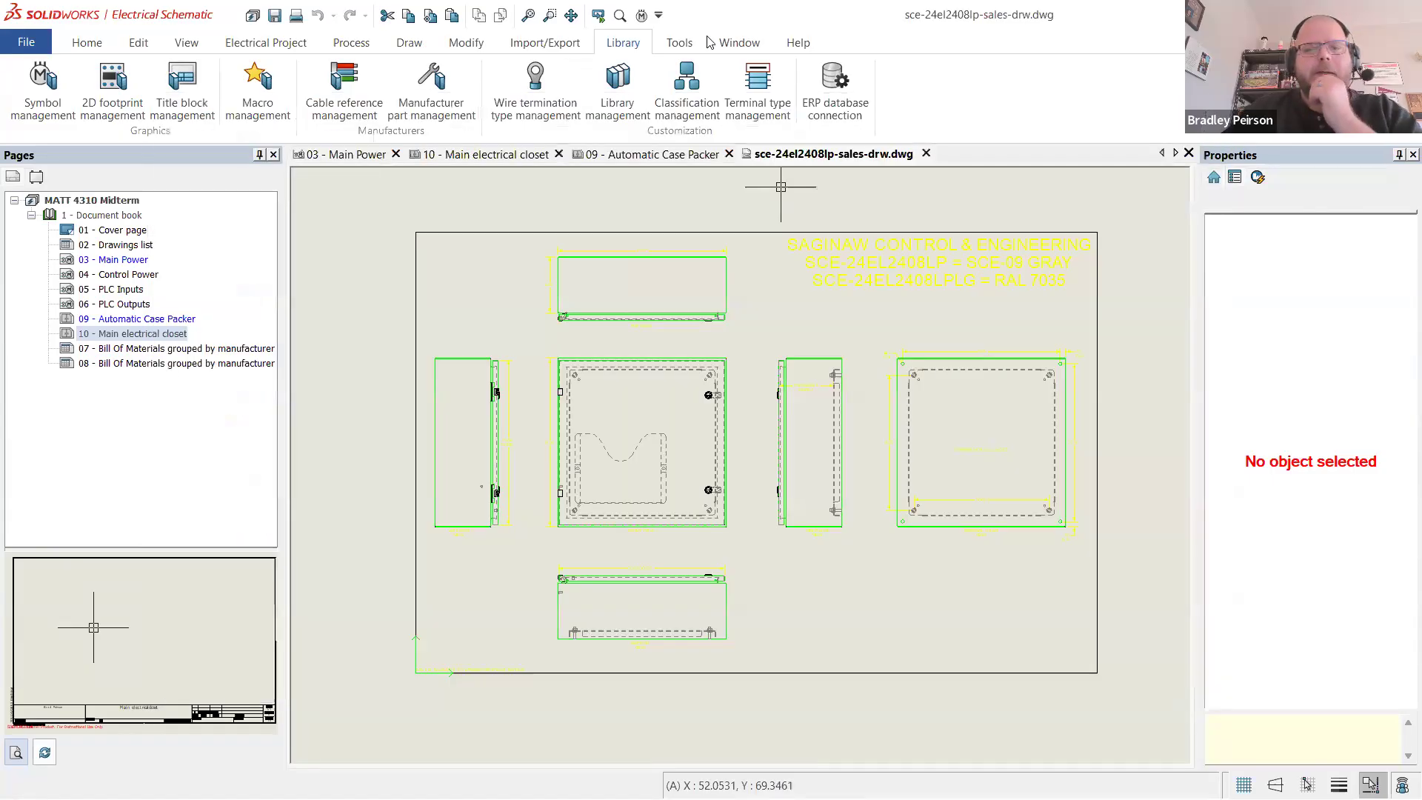
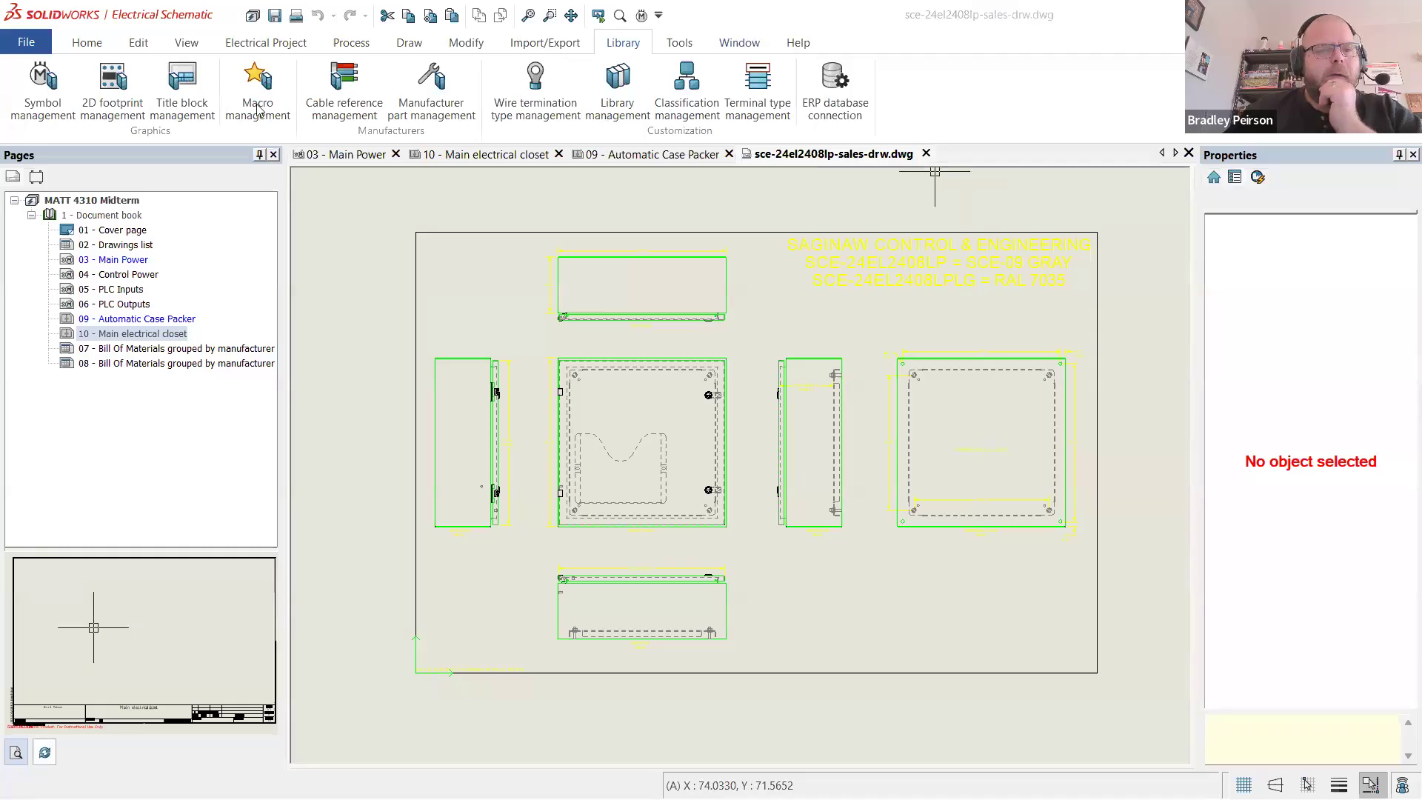
# - Check the 2D footprint library's enclosure class Height < 1000 mm / 40 inches for the SCE-24EL2408LP footprint
pyautogui.click(112, 108)
pyautogui.scroll(1, 335, 354)
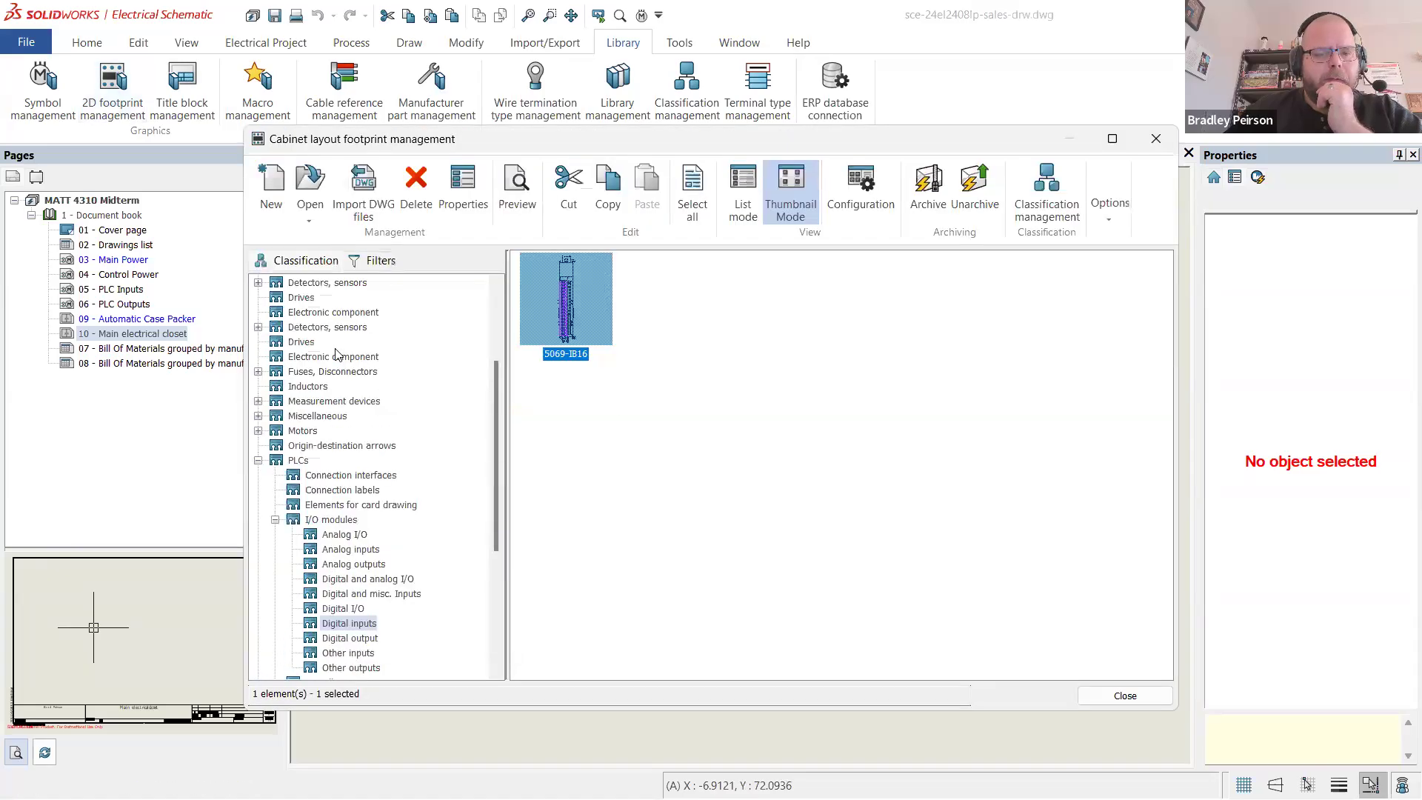
pyautogui.scroll(5, 266, 319)
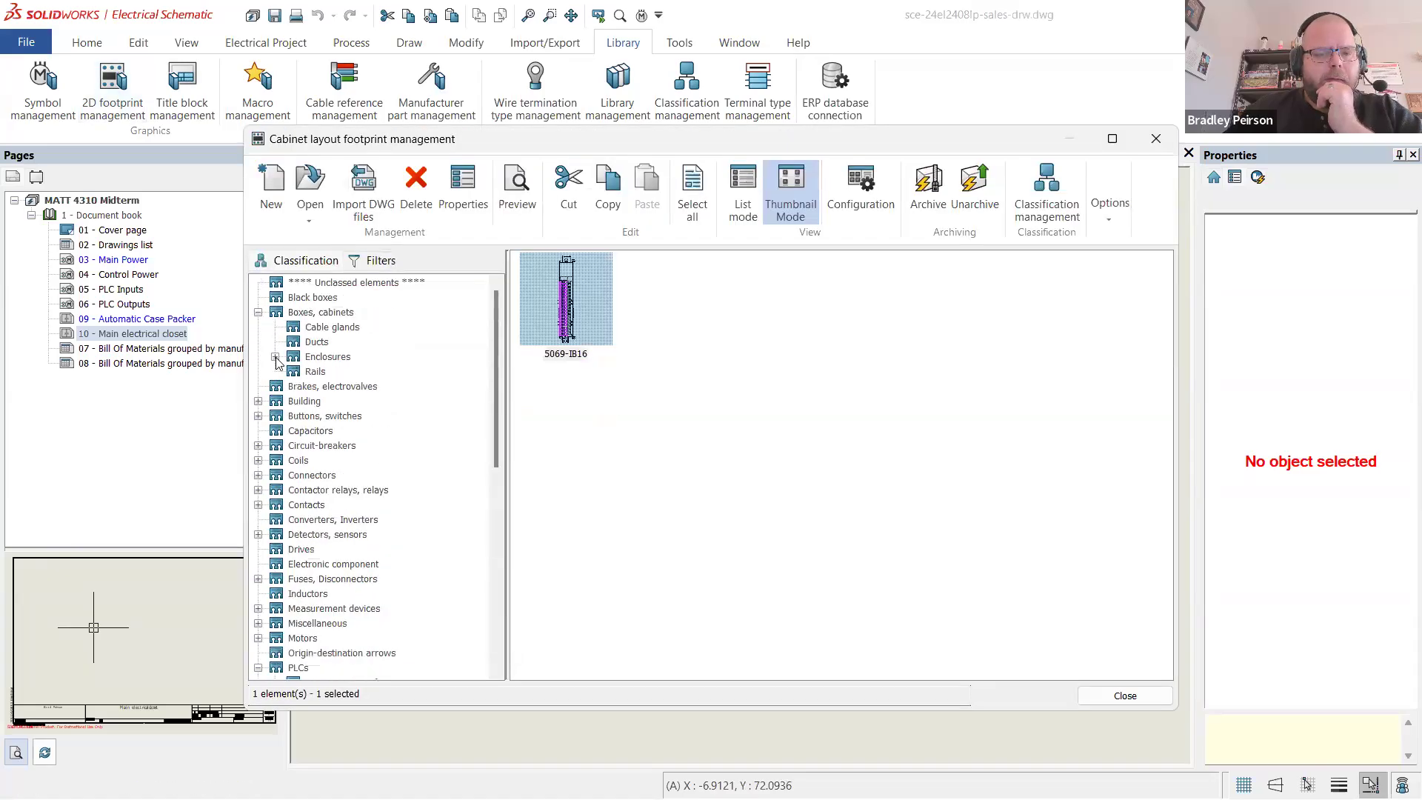
pyautogui.click(274, 356)
pyautogui.click(369, 372)
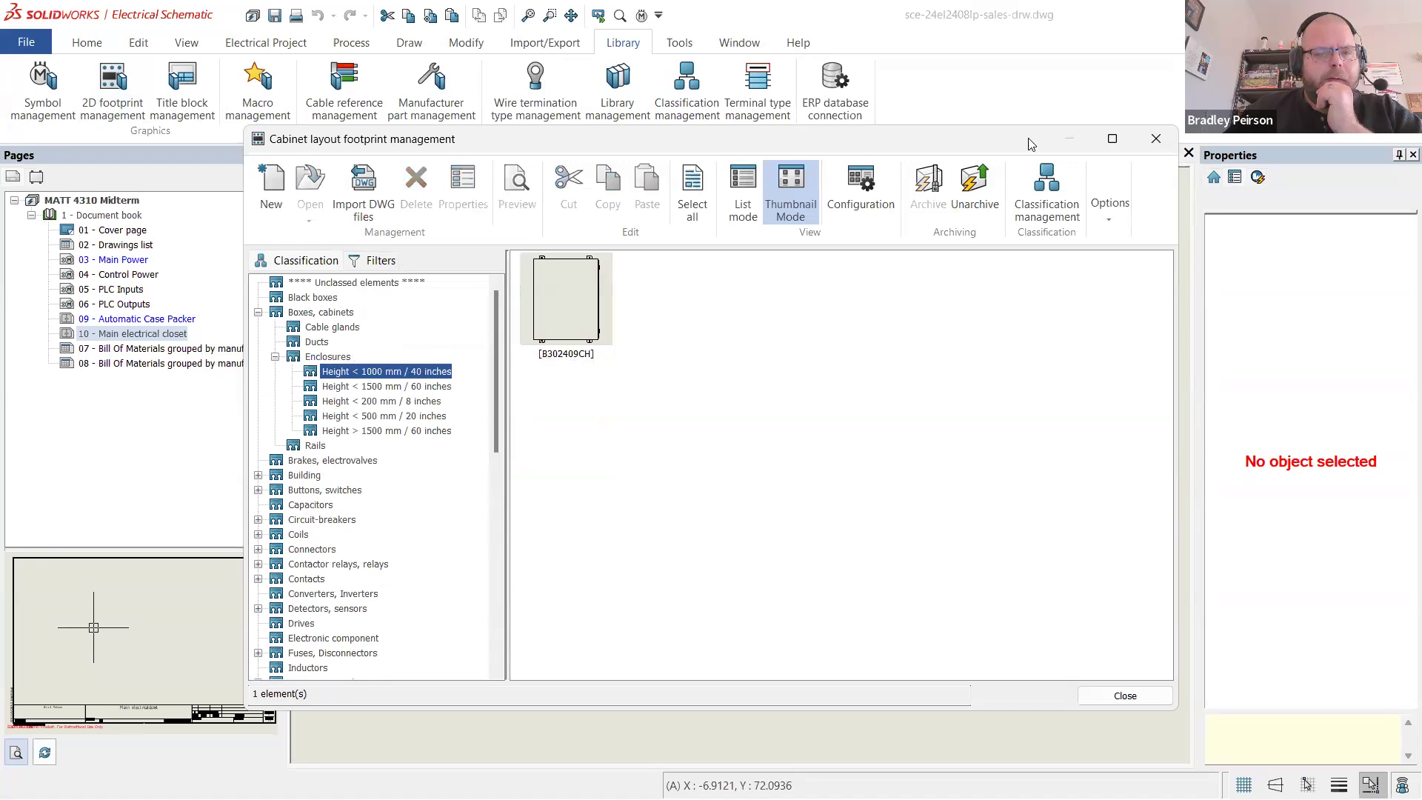
pyautogui.click(1156, 138)
# - Change the symbol type of the 24 x 24 x 8 enclosure symbol SCE-24EL2408LP to Cabinet layout footprints
pyautogui.click(43, 89)
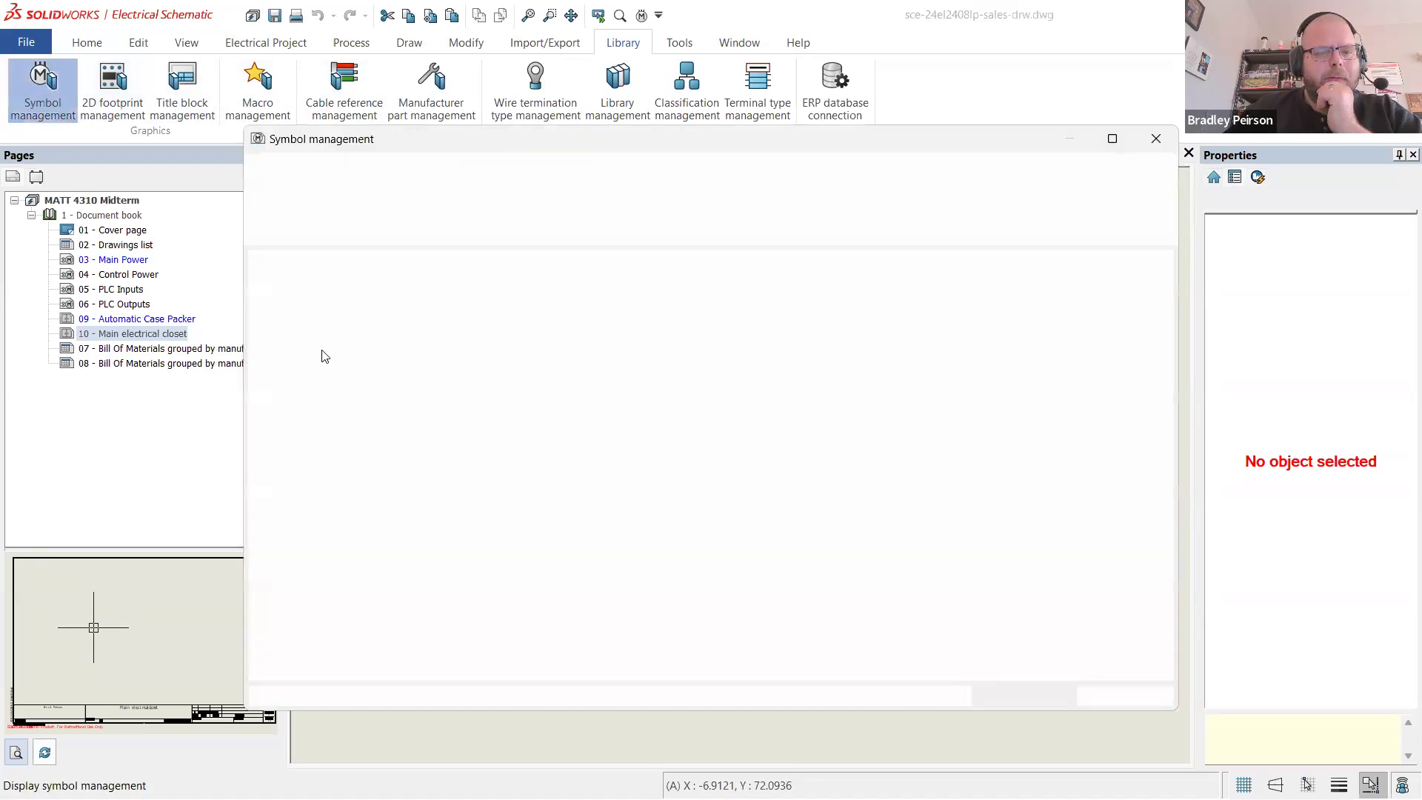
pyautogui.rightClick(562, 323)
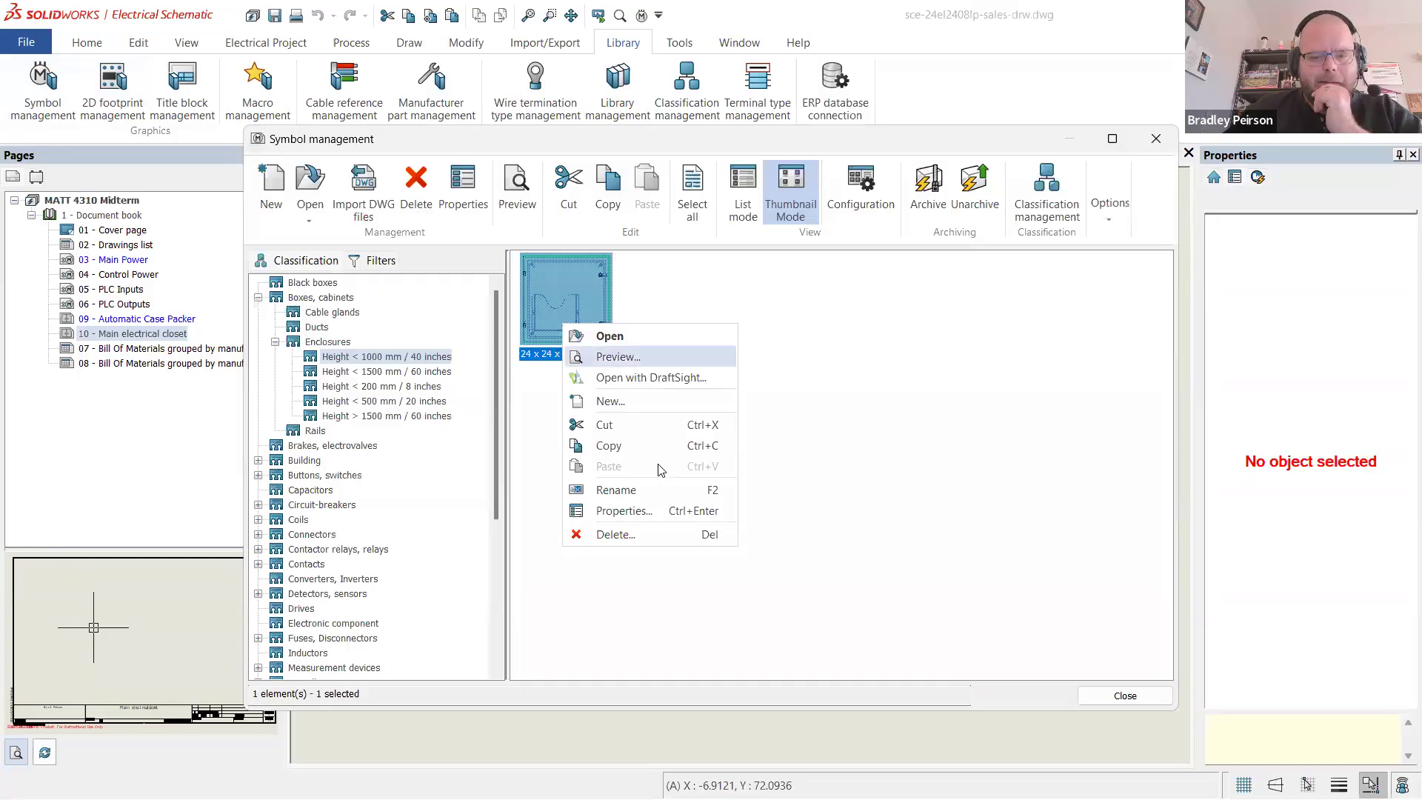
pyautogui.click(637, 511)
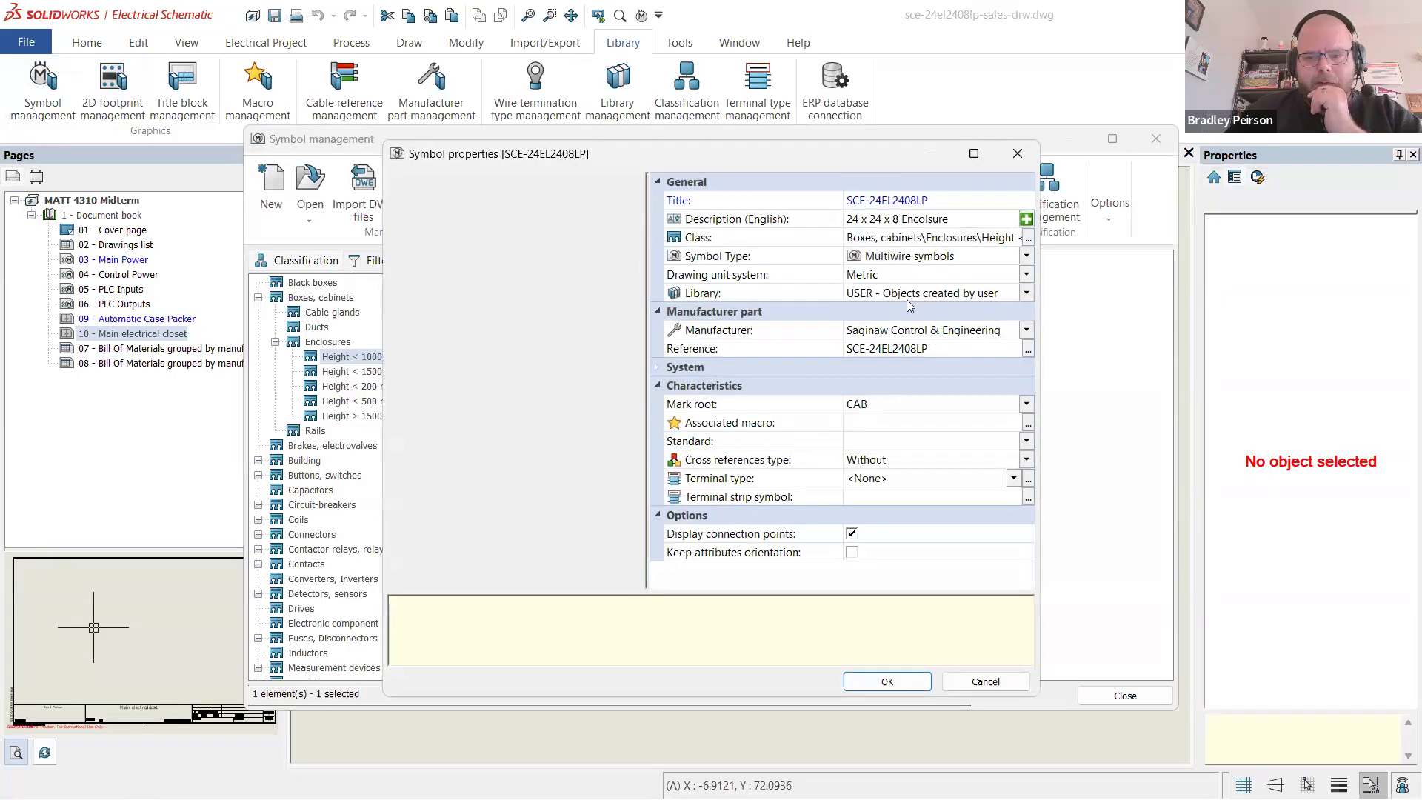
pyautogui.click(1025, 256)
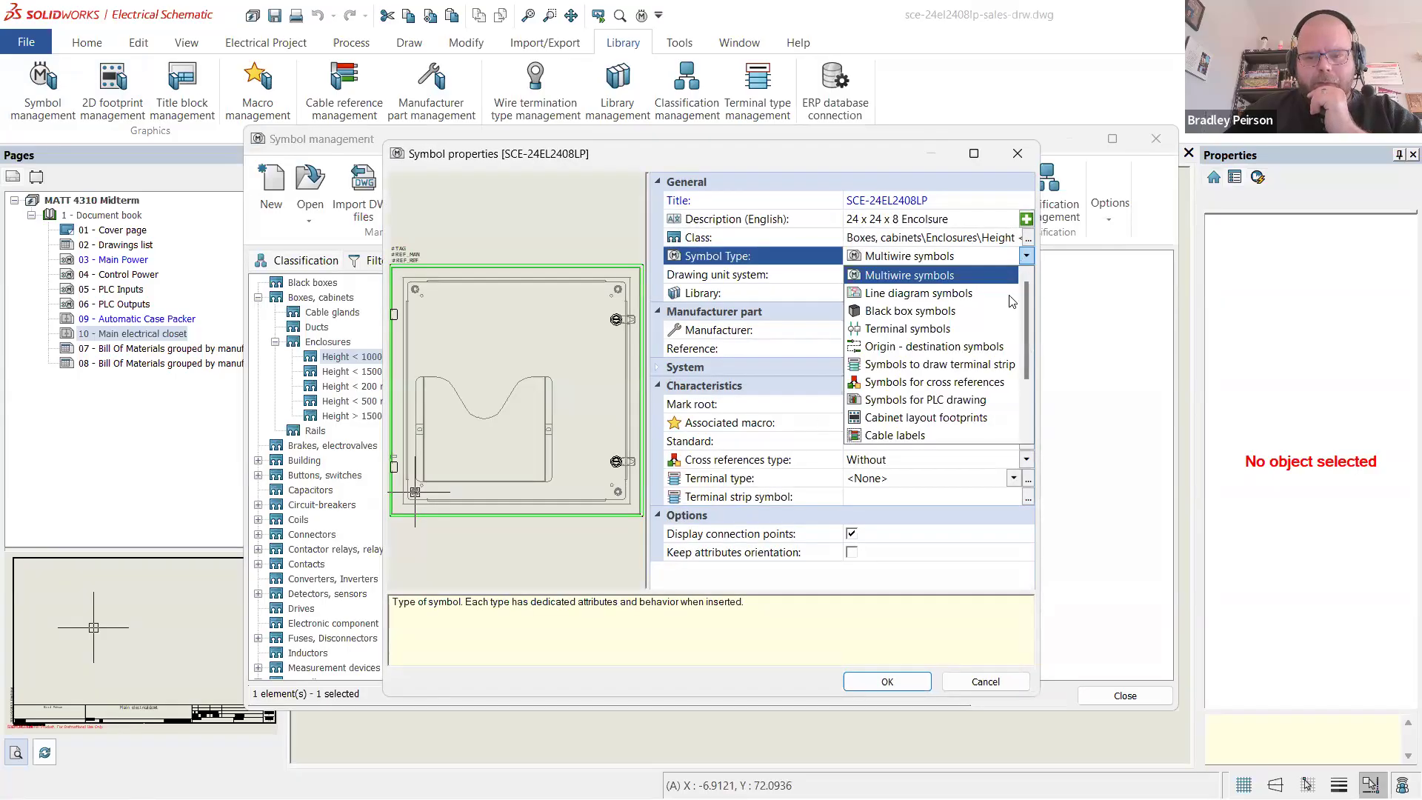
pyautogui.click(930, 421)
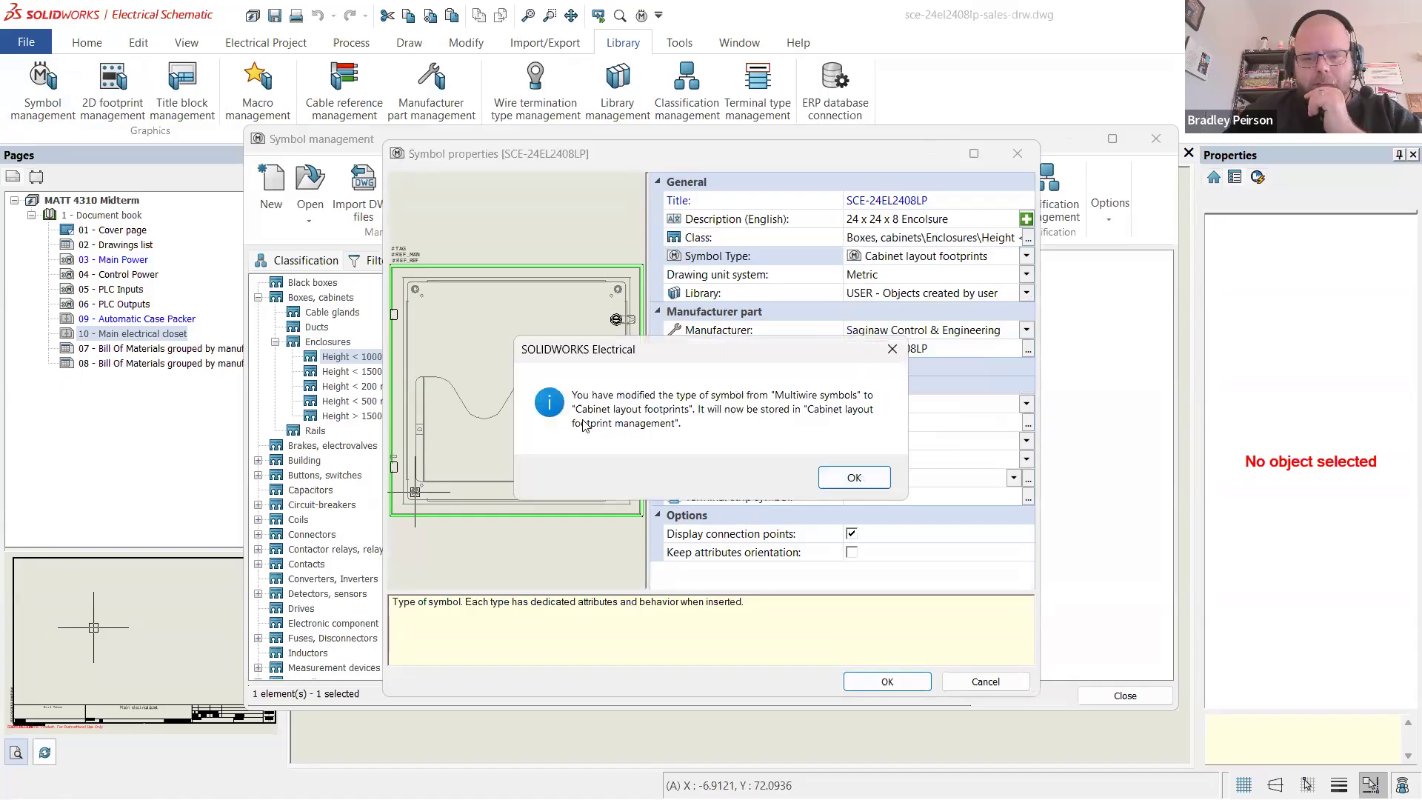
pyautogui.click(855, 478)
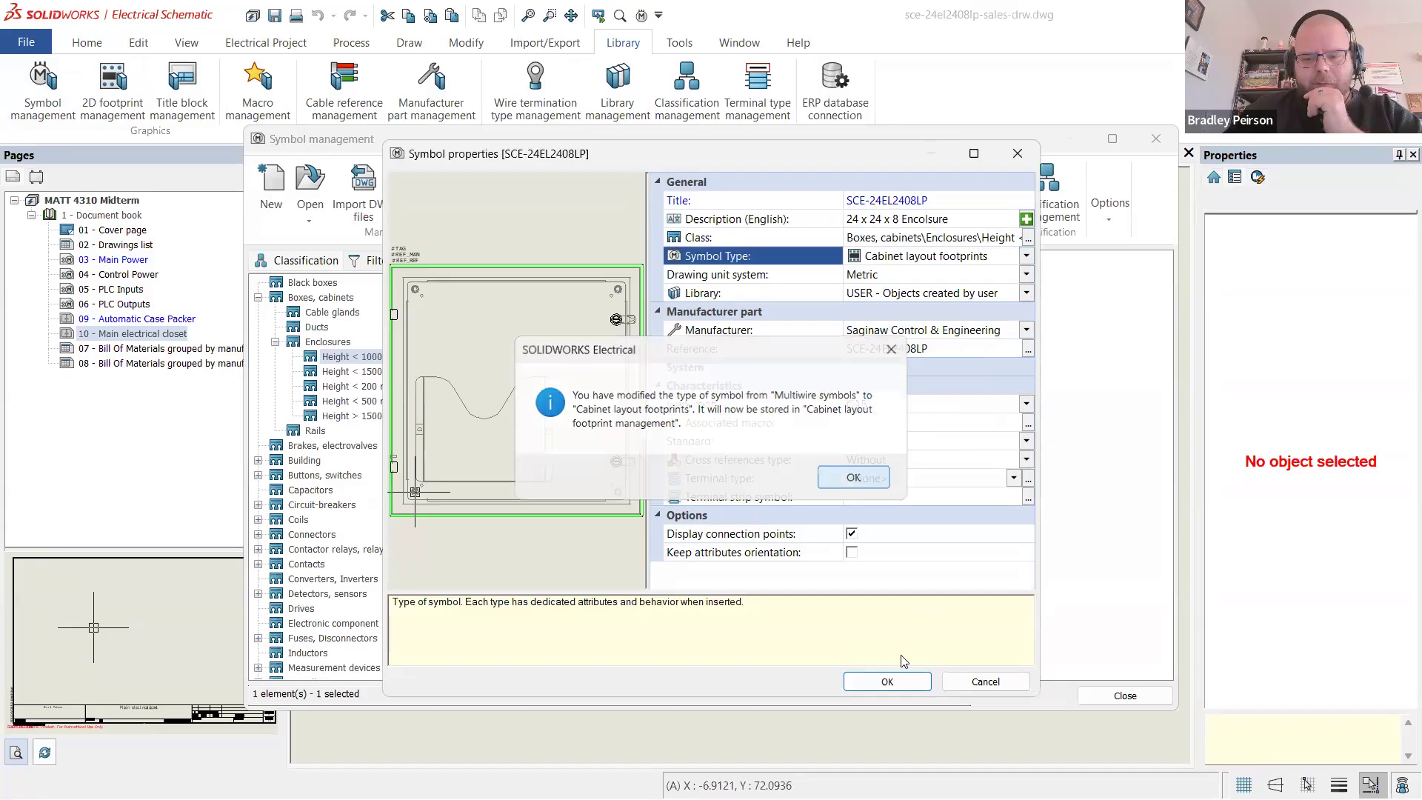
pyautogui.click(886, 681)
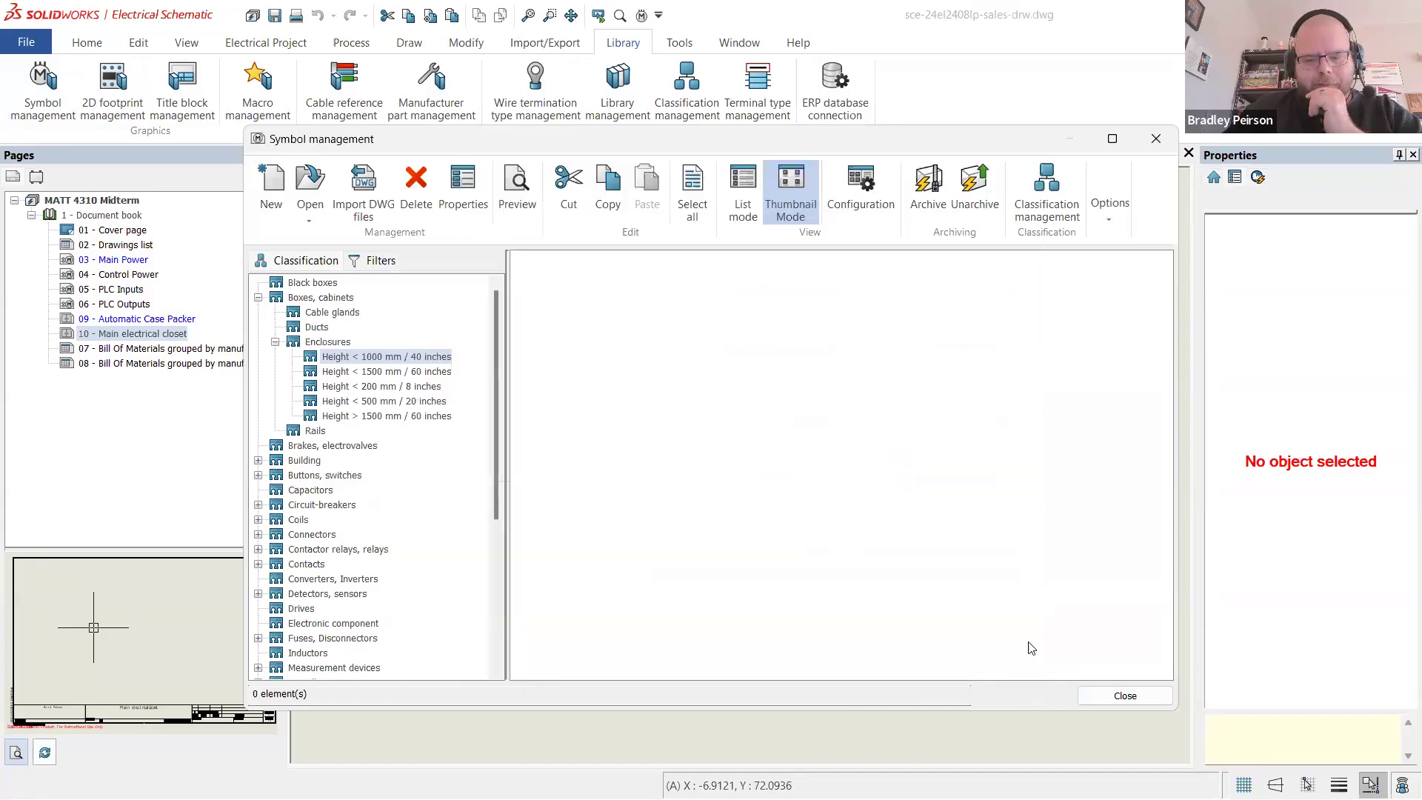
pyautogui.click(1119, 693)
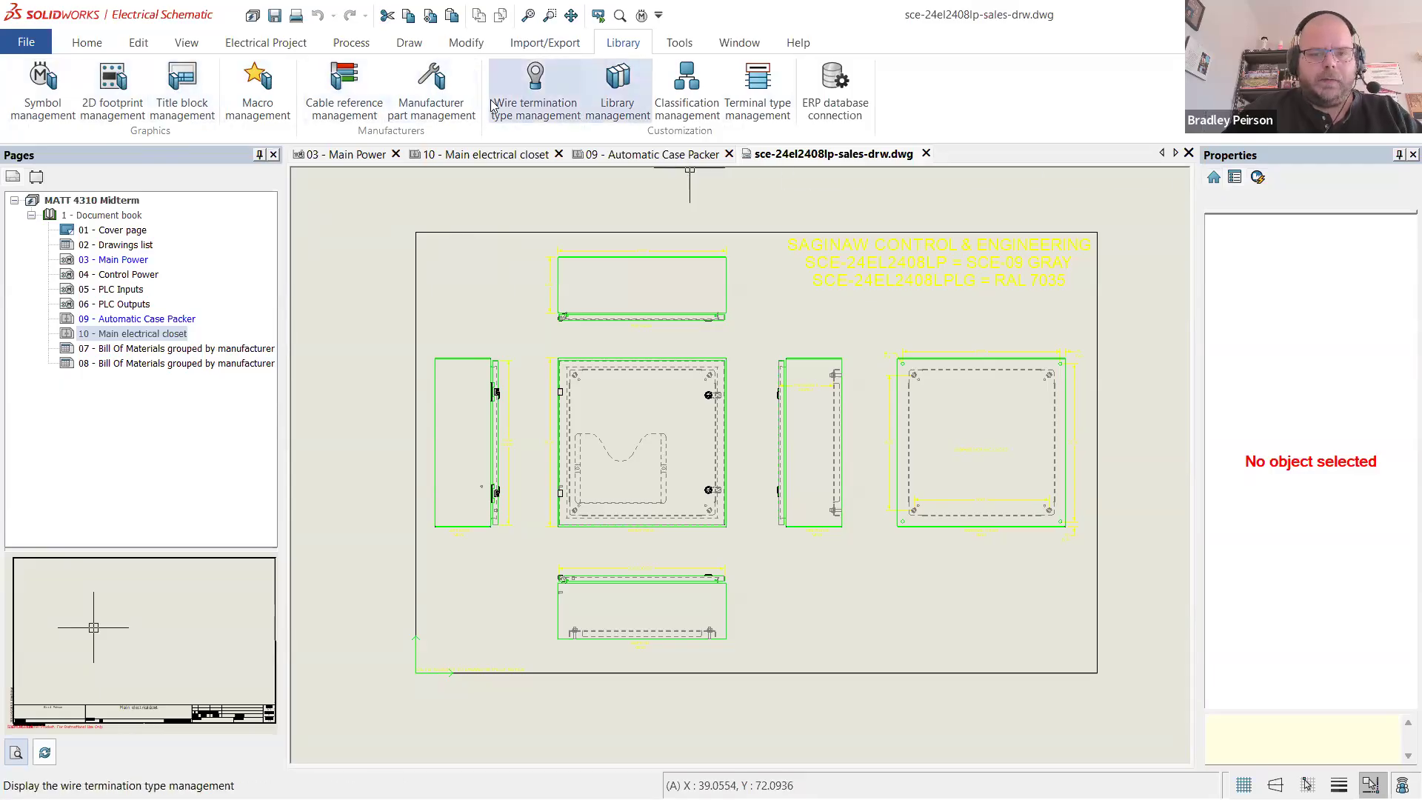
# - Assign the 24 x 24 x 8 enclosure footprint as the 2D footprint of manufacturer part SCE-24EL2408LP
pyautogui.click(459, 104)
pyautogui.click(237, 261)
pyautogui.scroll(-9, 592, 377)
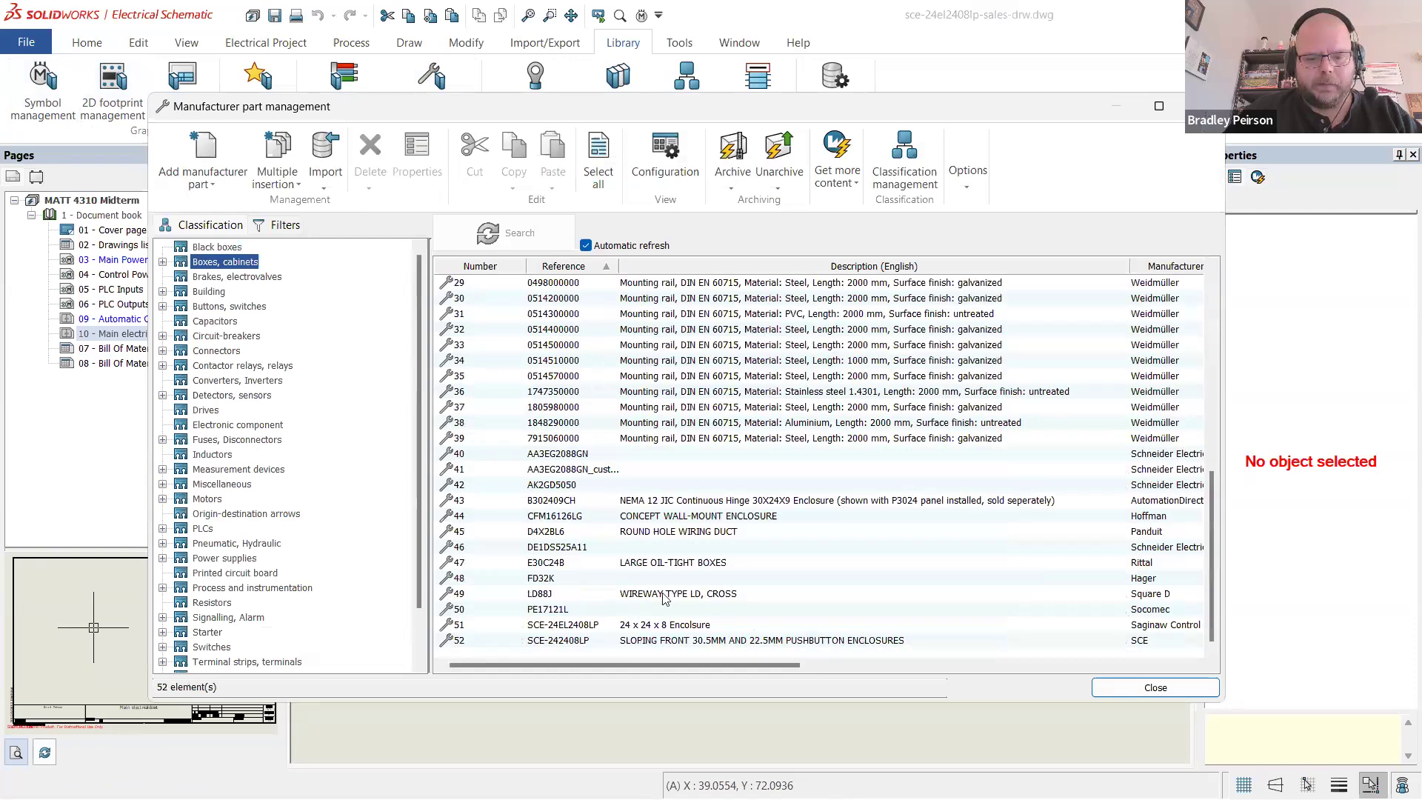
pyautogui.doubleClick(651, 626)
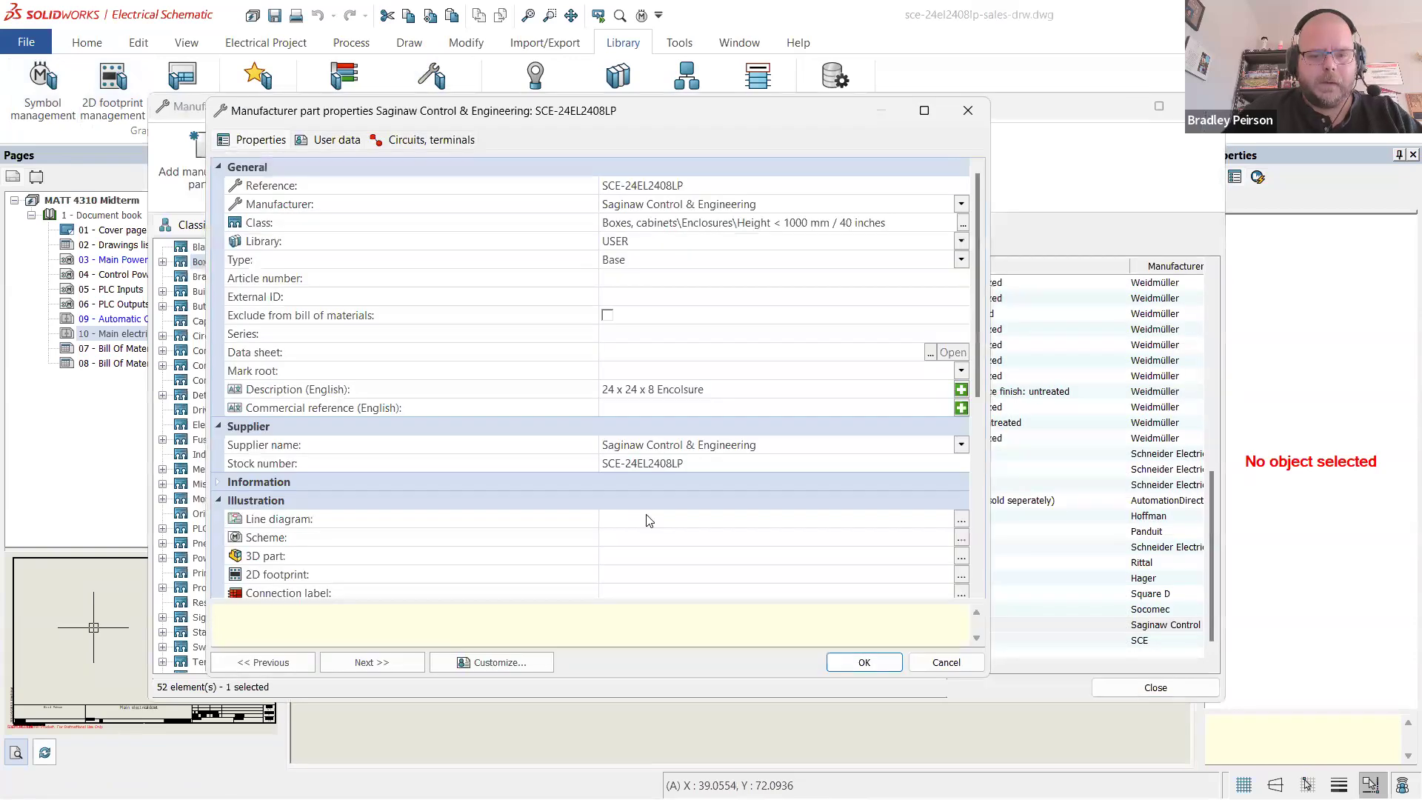
pyautogui.scroll(-3, 552, 420)
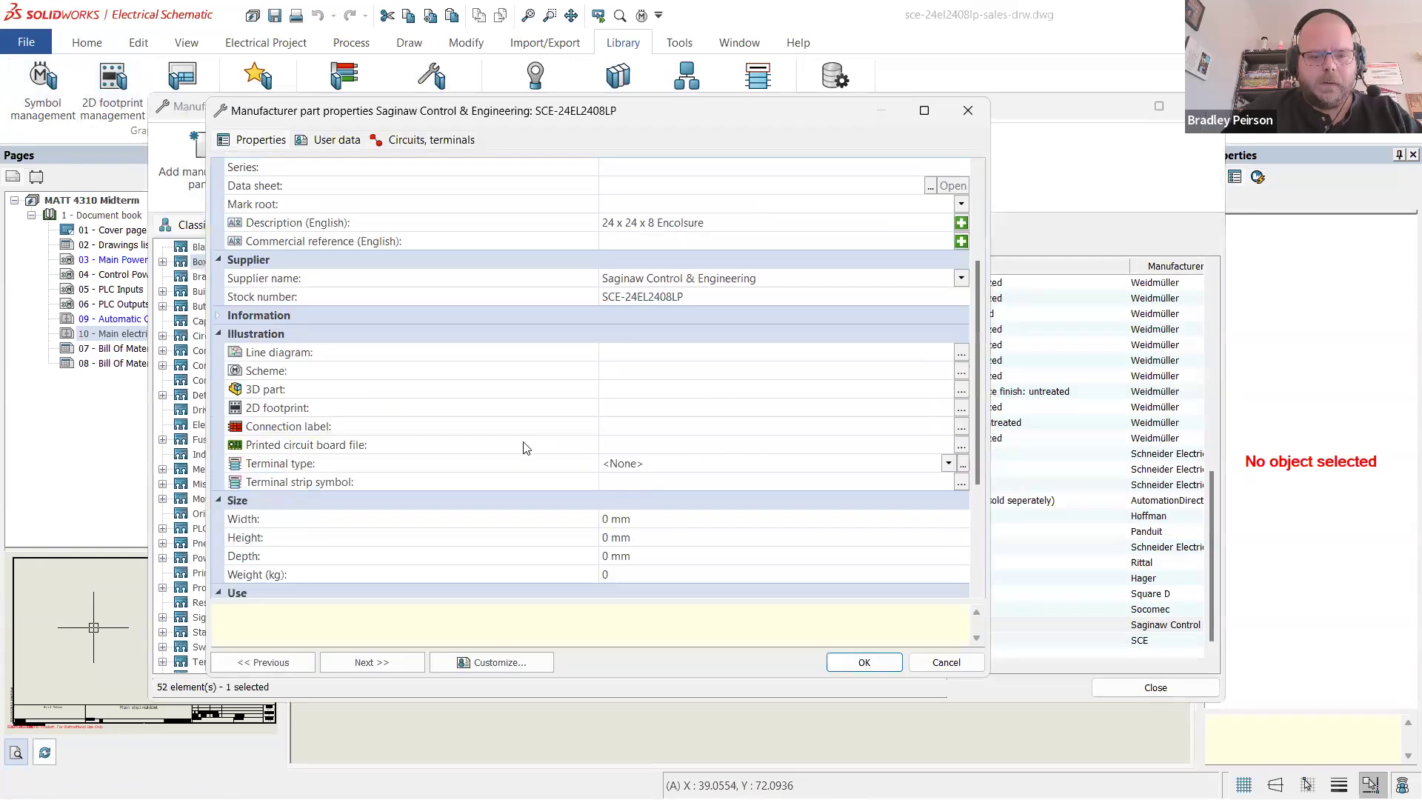
pyautogui.click(960, 409)
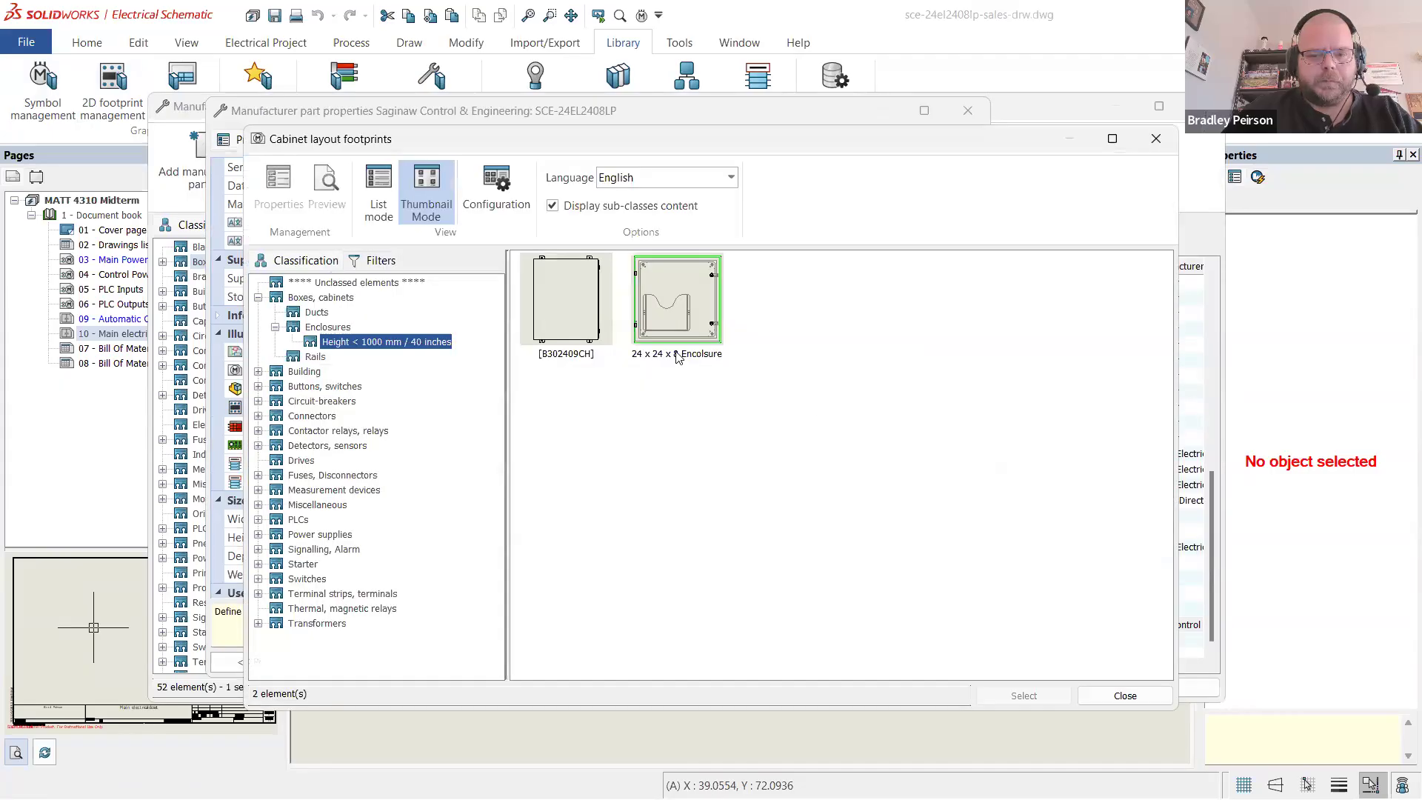
pyautogui.doubleClick(684, 315)
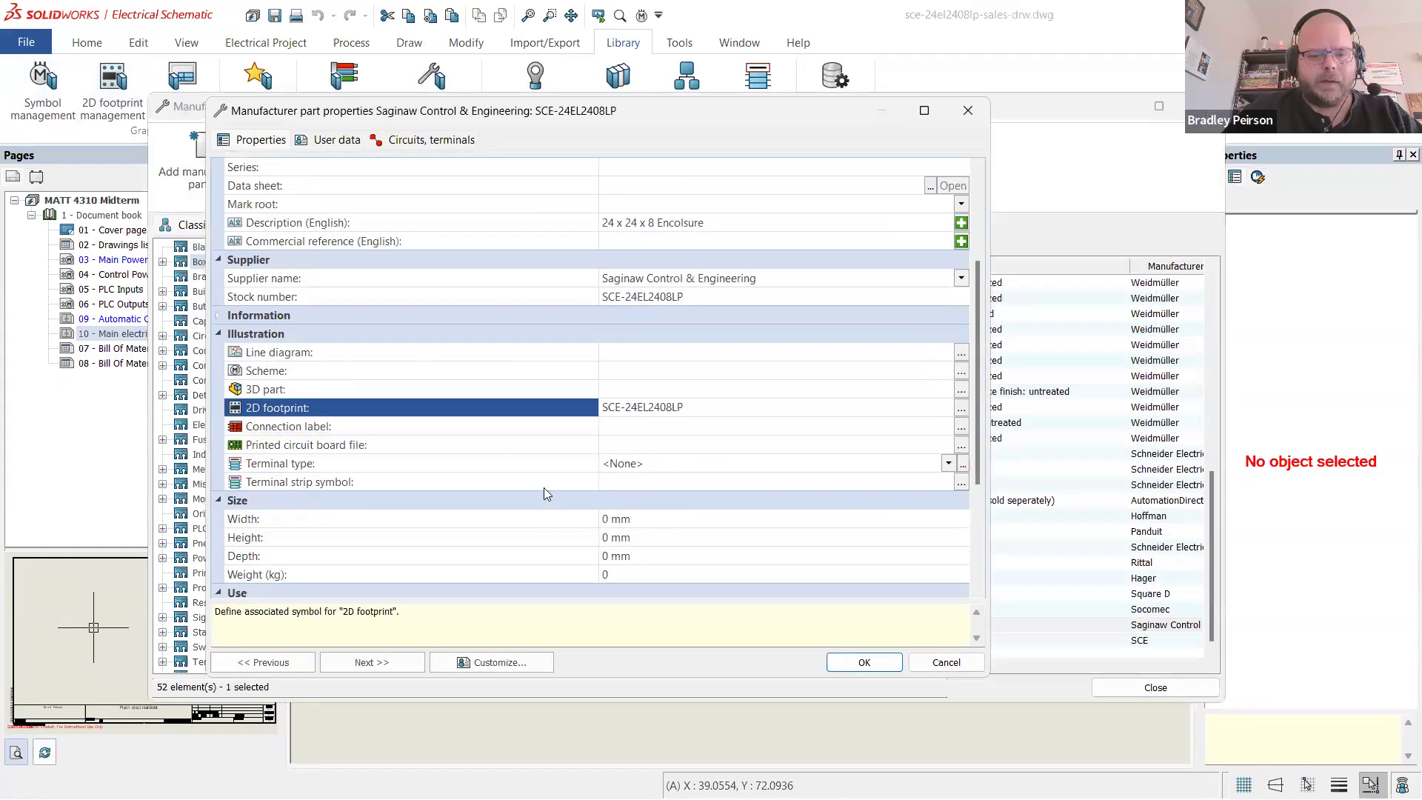
# - Look up the enclosure's width, height and depth on the Saginaw product page in the browser, and close the part management
pyautogui.click(656, 409)
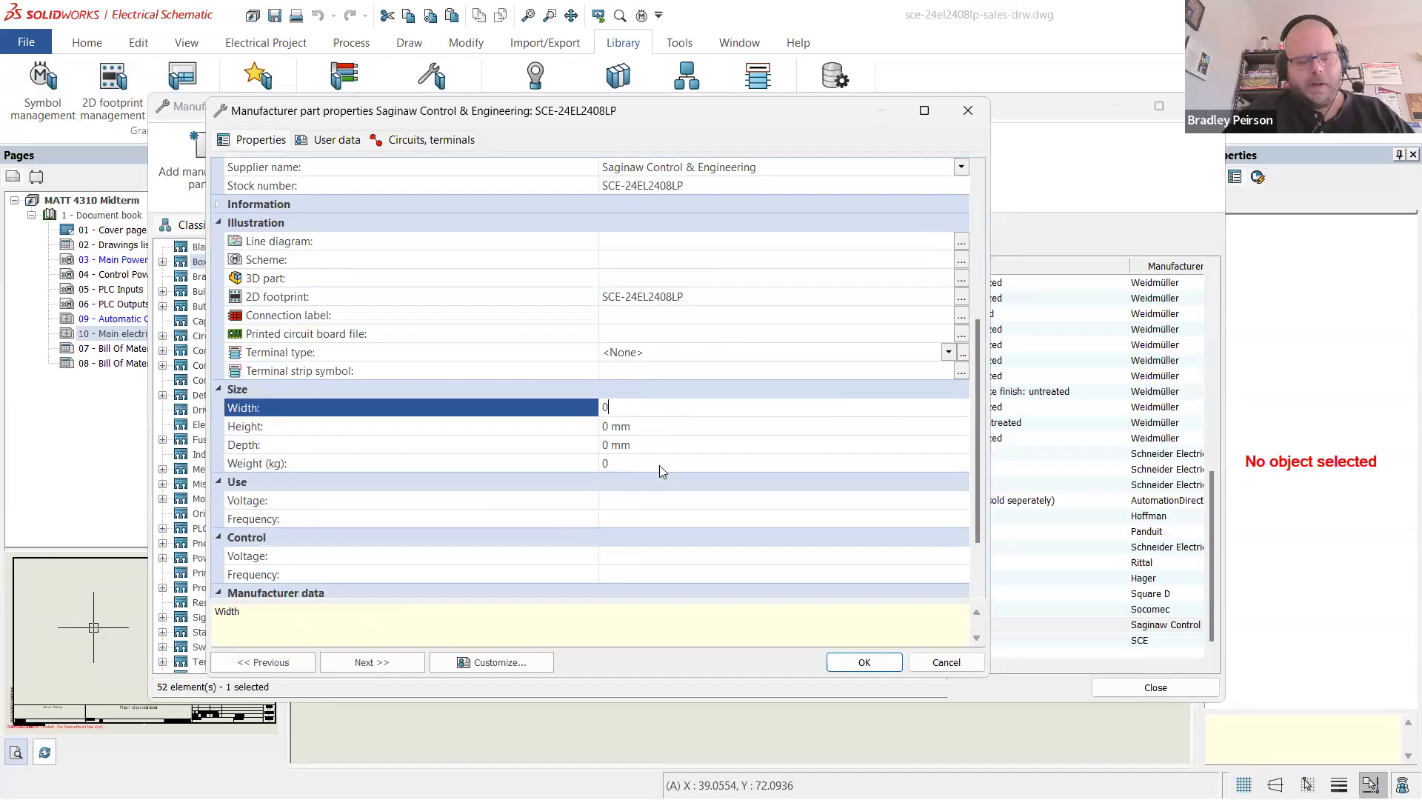
pyautogui.hotkey('alt', 'Tab')
pyautogui.hotkey('alt', 'Tab')
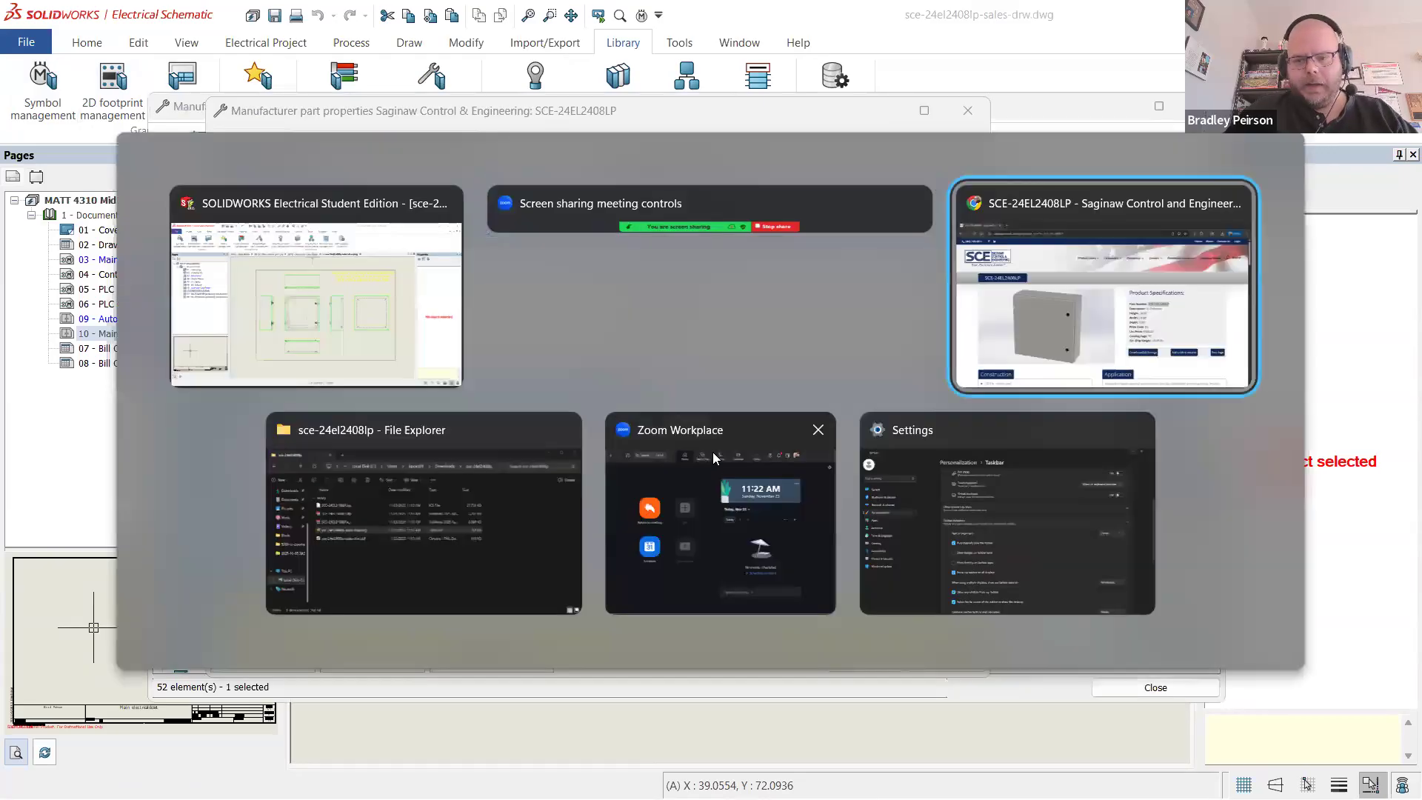
pyautogui.scroll(-2, 652, 455)
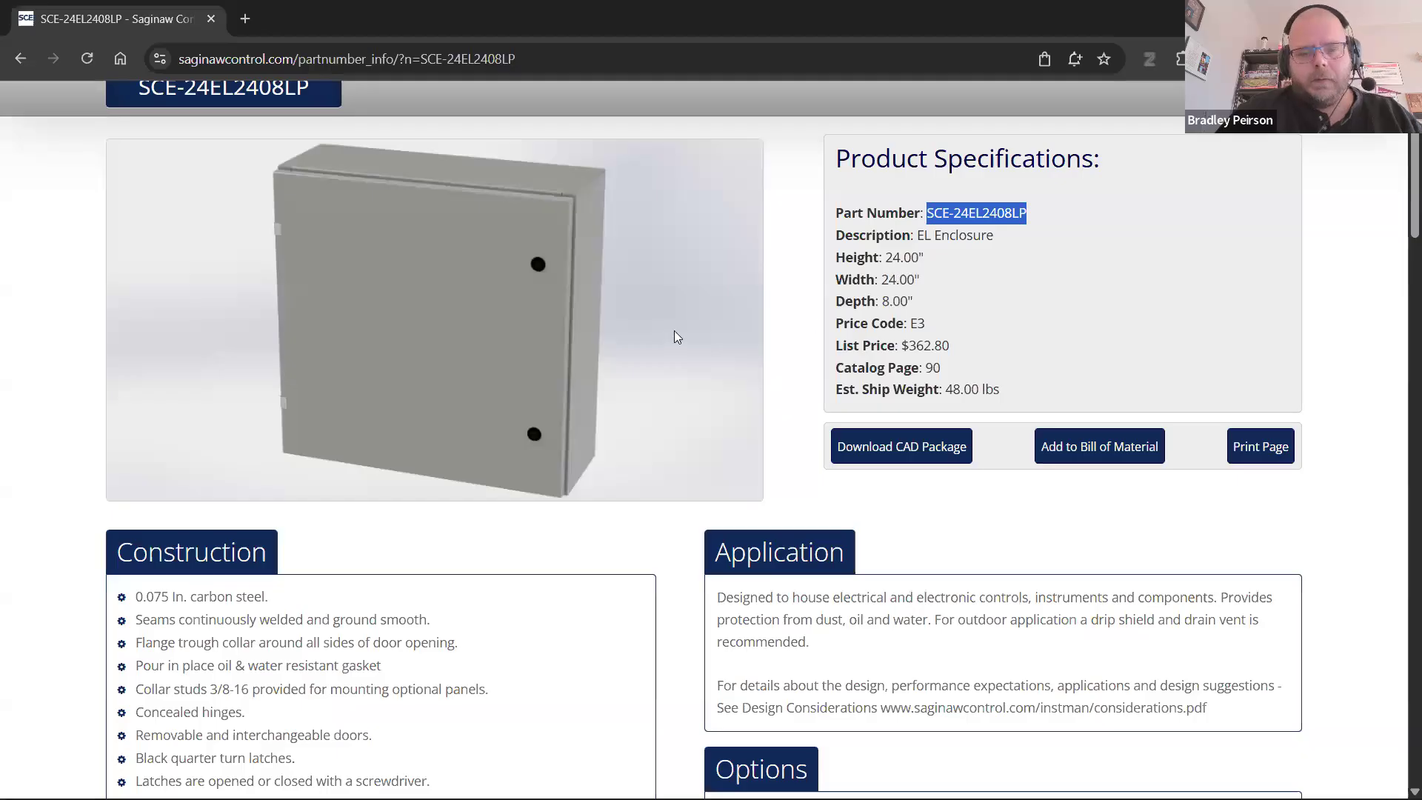
pyautogui.hotkey('alt', 'Tab')
pyautogui.click(967, 112)
pyautogui.click(1201, 106)
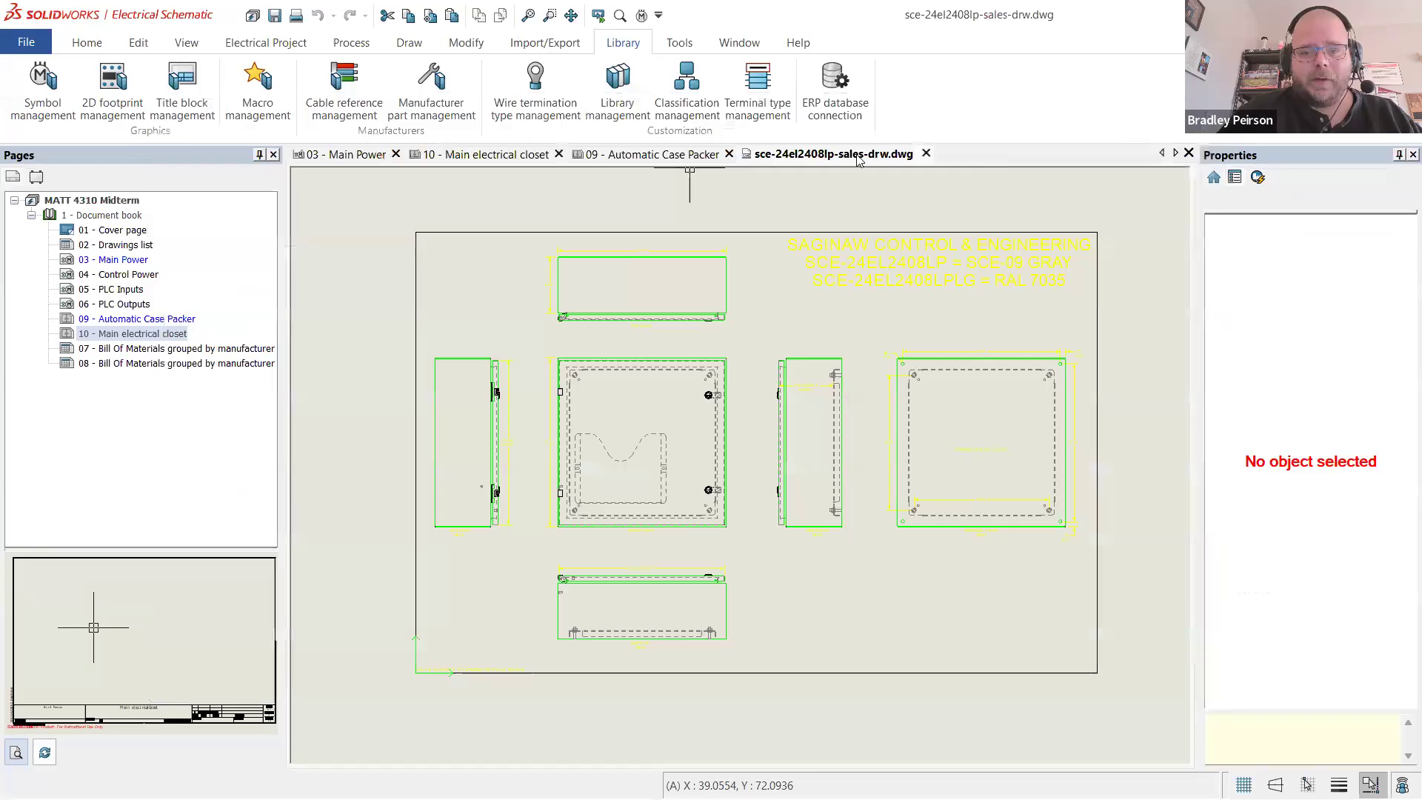
# - Examine the front, side and top views of the enclosure sales drawing and their dimensions
pyautogui.scroll(6, 548, 415)
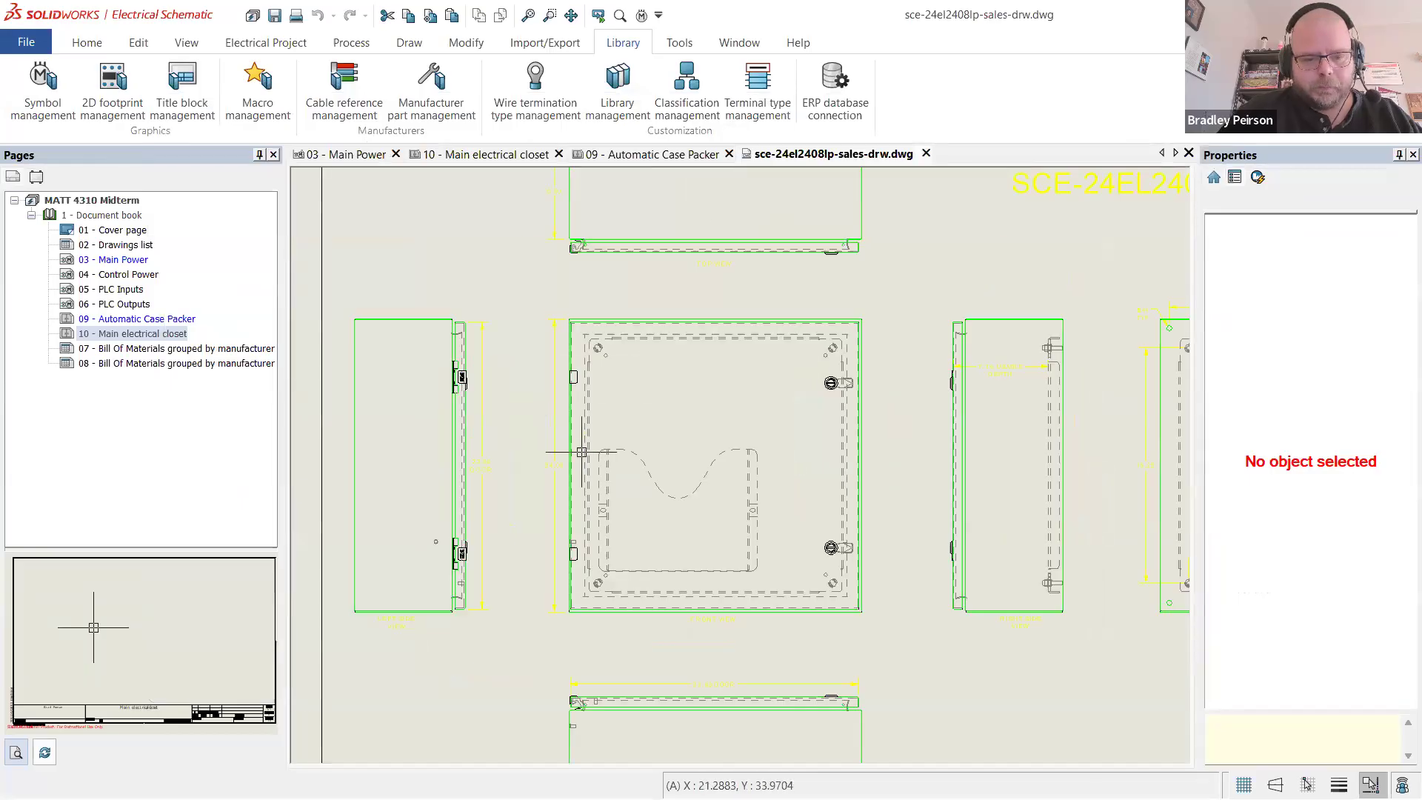
pyautogui.scroll(-5, 515, 468)
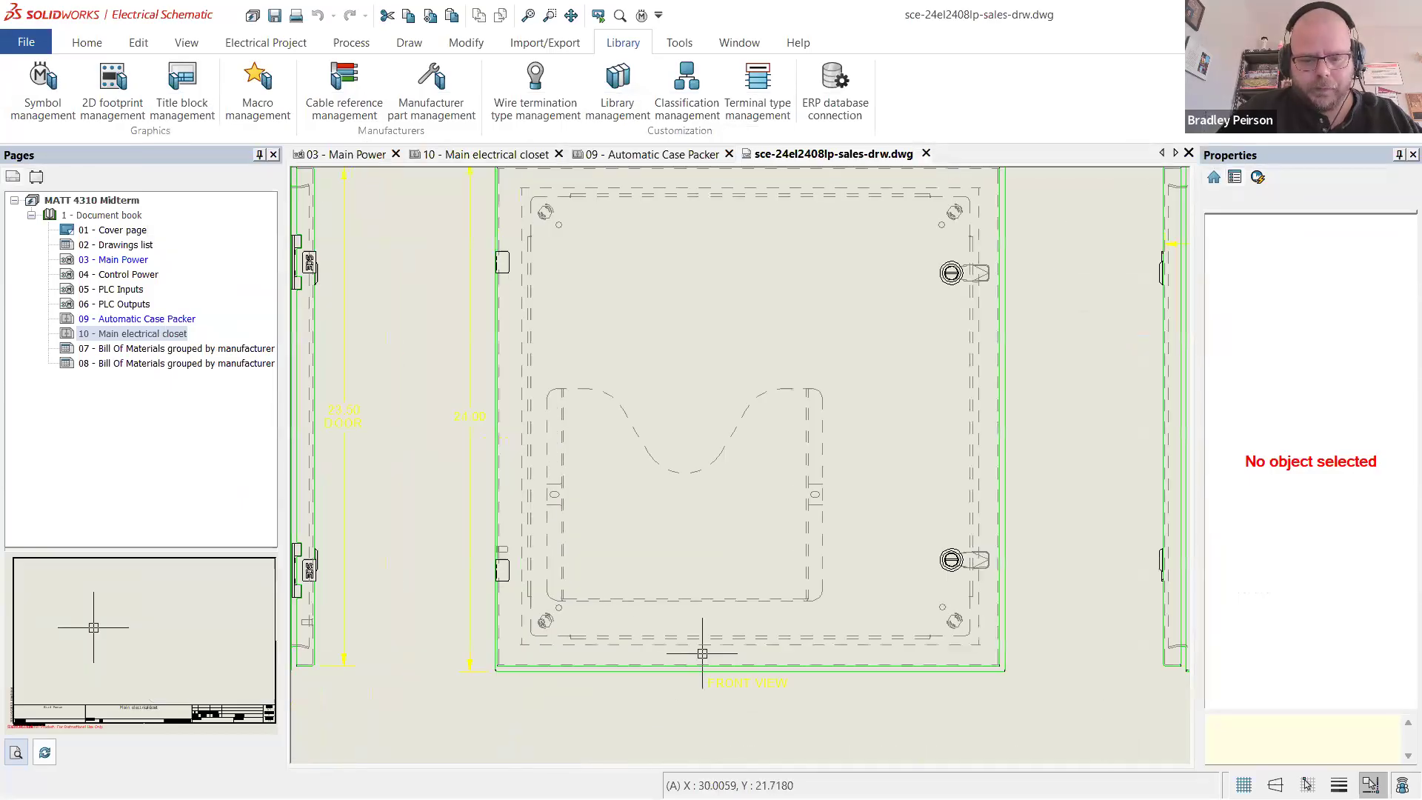
pyautogui.scroll(-2, 635, 556)
pyautogui.scroll(5, 1015, 416)
pyautogui.scroll(-4, 735, 405)
pyautogui.scroll(-1, 736, 405)
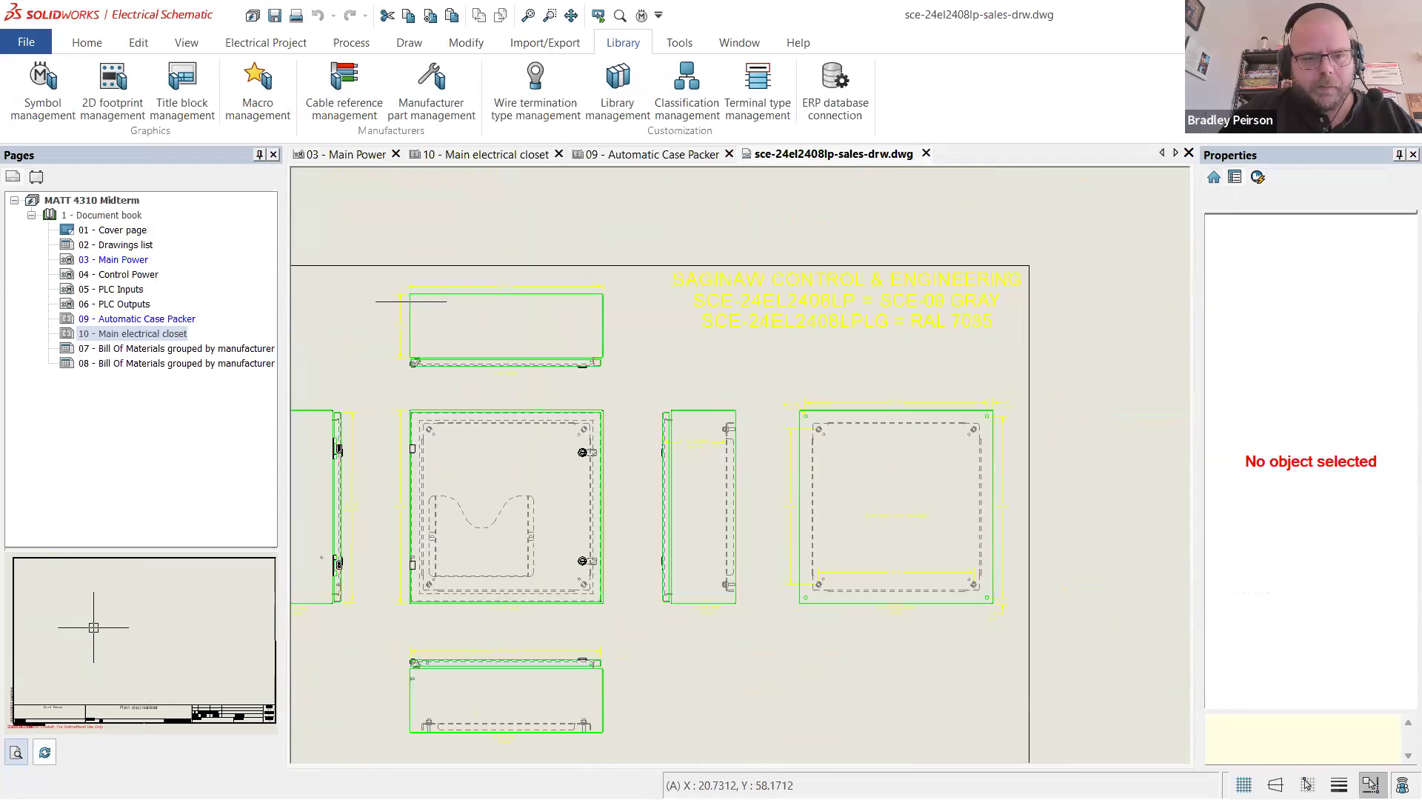
pyautogui.scroll(5, 411, 301)
pyautogui.scroll(-1, 565, 317)
pyautogui.scroll(2, 557, 319)
pyautogui.scroll(-3, 572, 553)
pyautogui.scroll(4, 469, 435)
pyautogui.scroll(-2, 445, 351)
pyautogui.scroll(-4, 444, 392)
pyautogui.scroll(3, 518, 581)
pyautogui.scroll(-2, 533, 582)
pyautogui.scroll(-1, 412, 235)
pyautogui.scroll(2, 434, 245)
pyautogui.scroll(1, 467, 277)
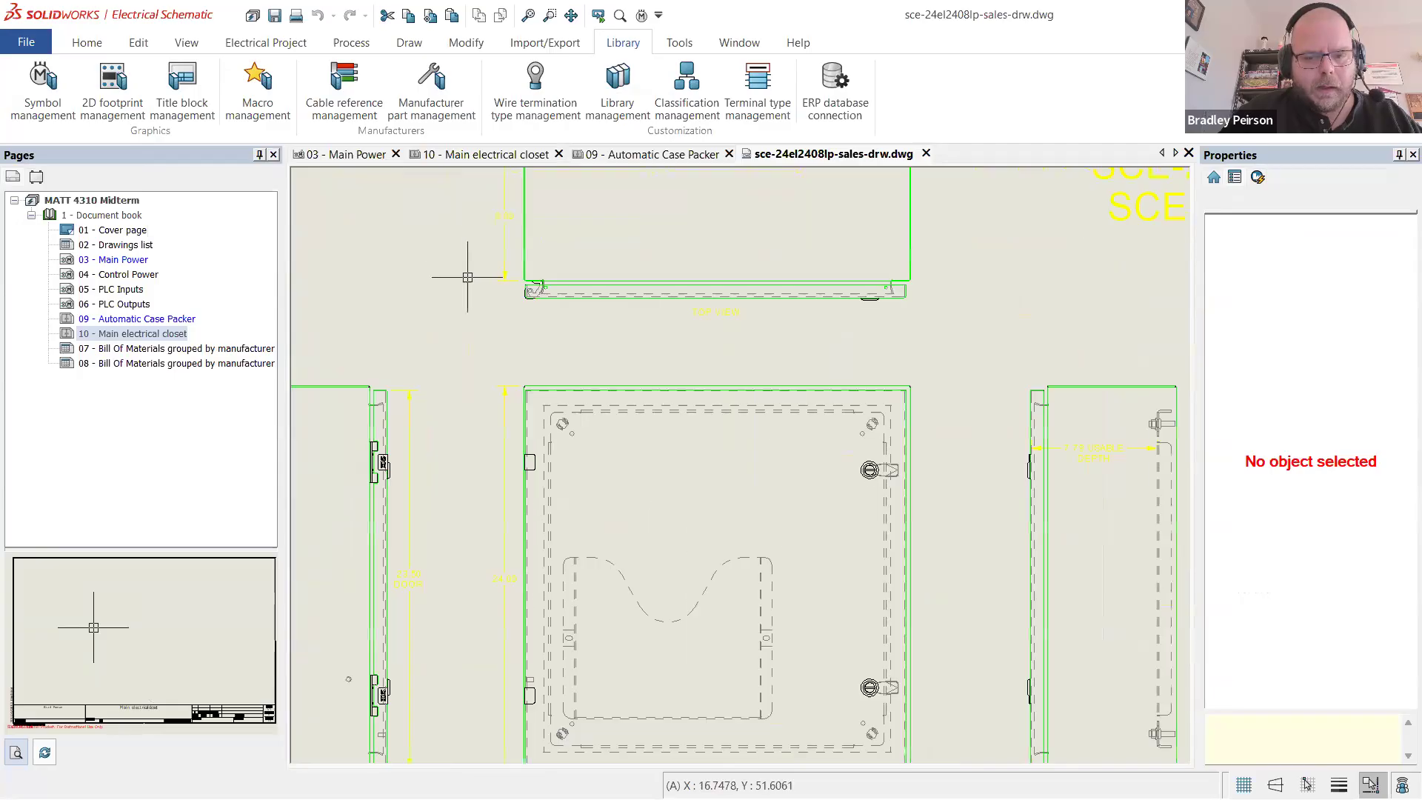
pyautogui.scroll(-2, 467, 276)
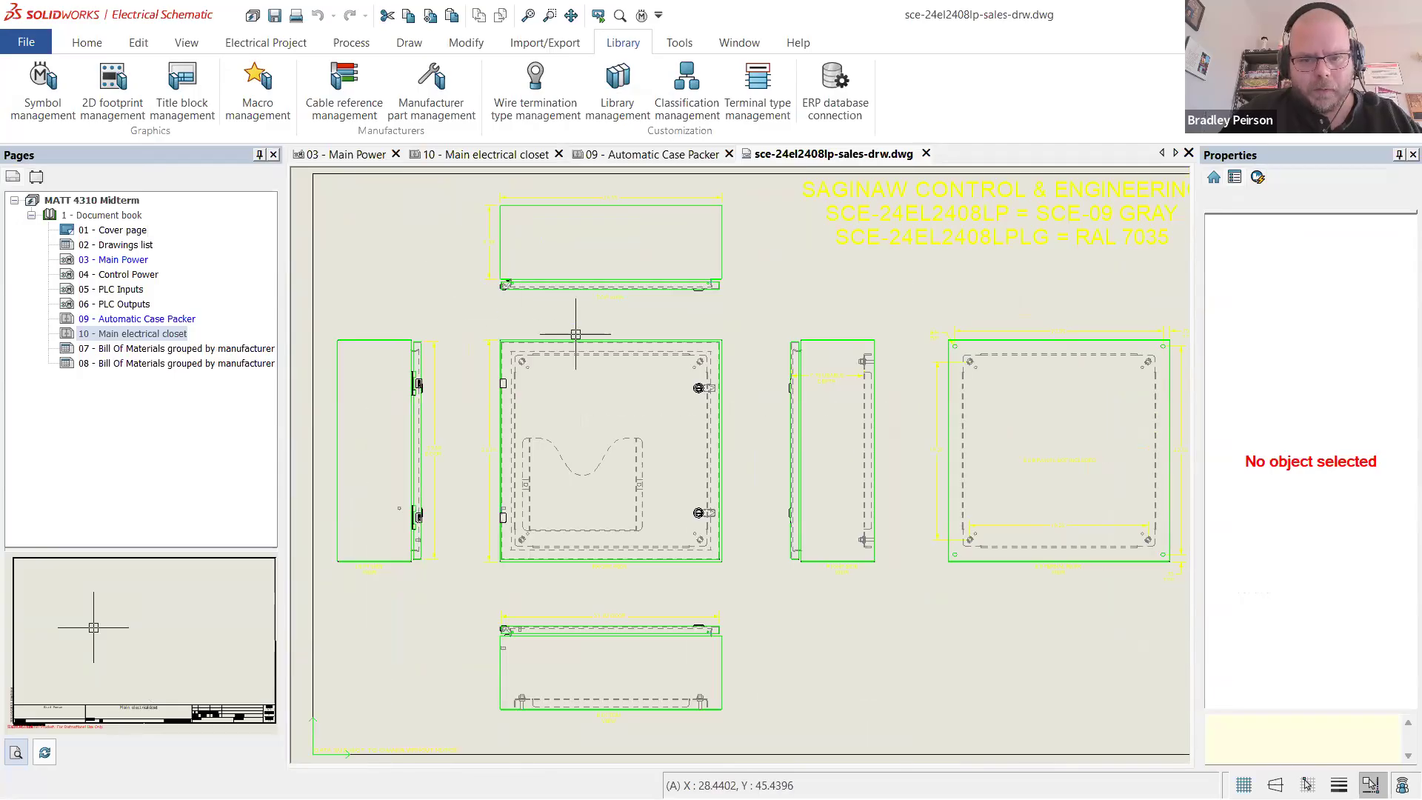
# - Examine the side view and the dimensioned top view of the enclosure sales drawing, checking the body depth against the door
pyautogui.scroll(3, 864, 376)
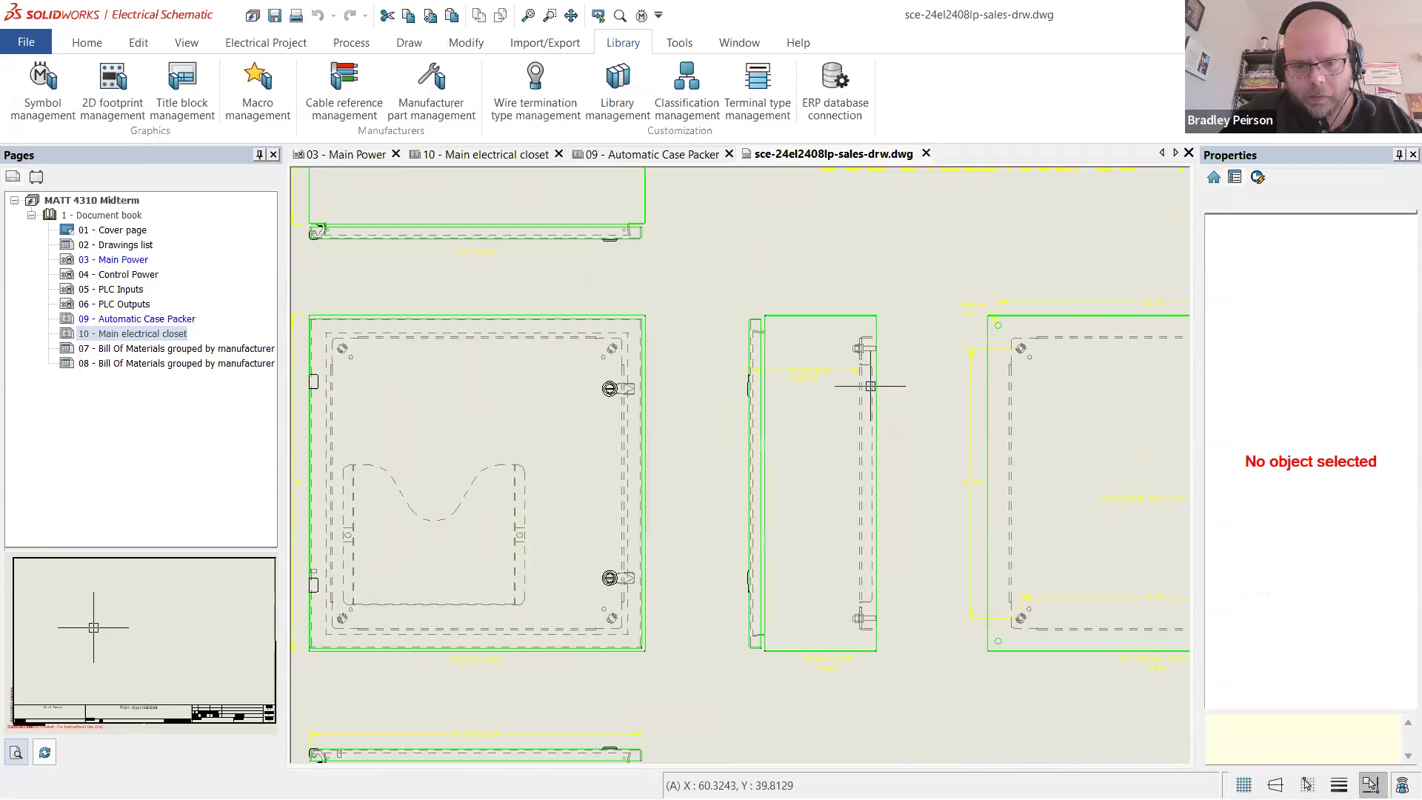
pyautogui.scroll(-2, 850, 379)
pyautogui.scroll(1, 571, 215)
pyautogui.scroll(1, 482, 337)
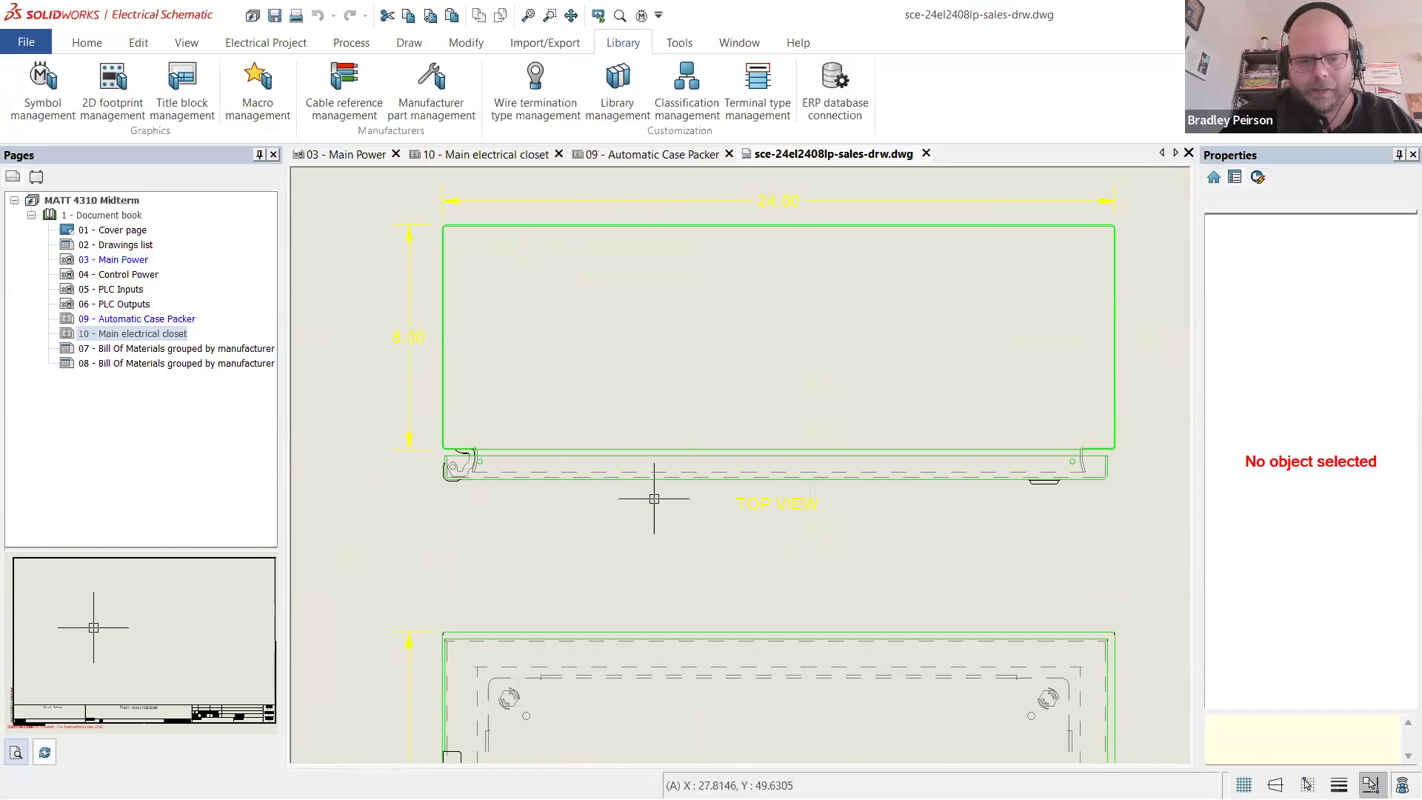
pyautogui.scroll(-1, 635, 503)
pyautogui.scroll(-3, 634, 503)
pyautogui.scroll(1, 571, 603)
pyautogui.scroll(-1, 665, 727)
pyautogui.scroll(3, 665, 728)
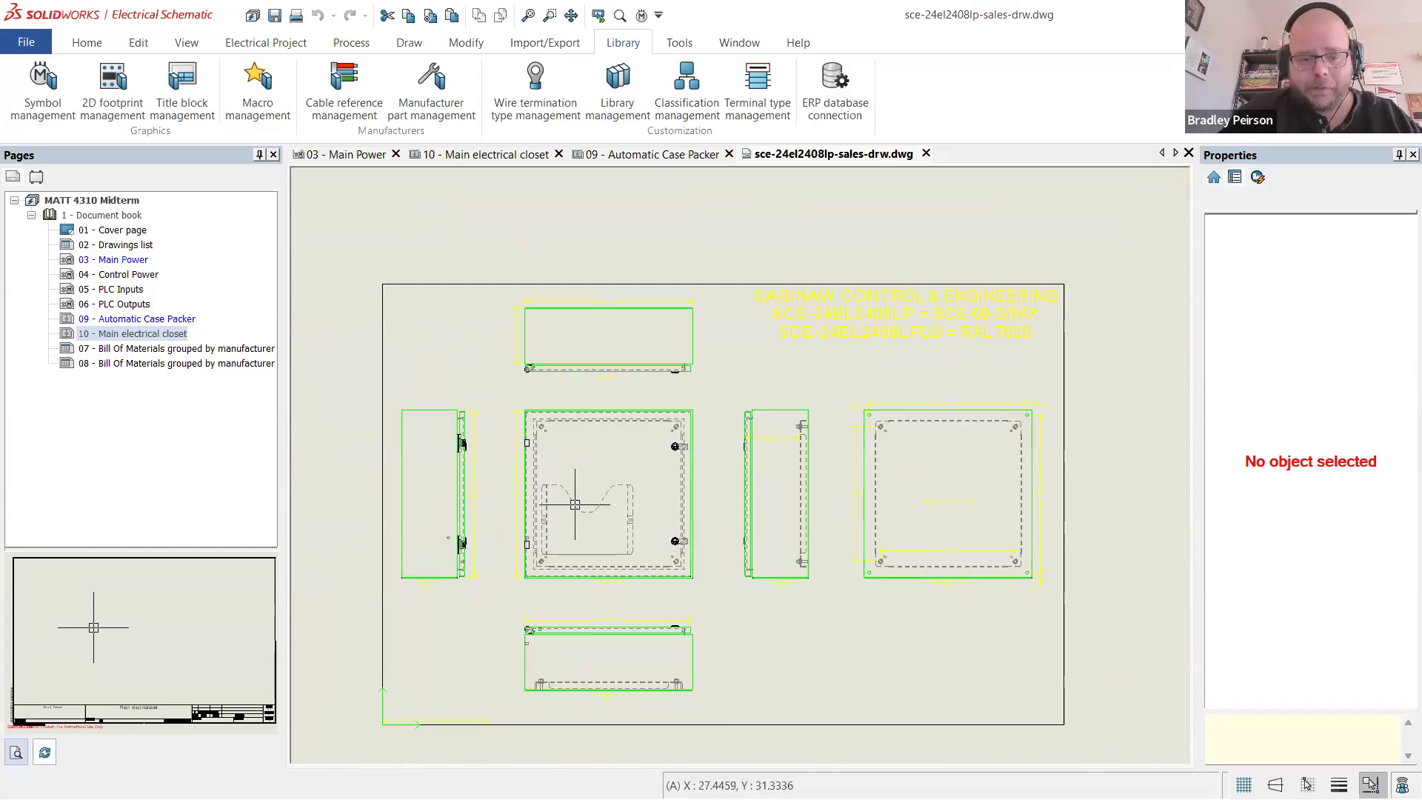
pyautogui.scroll(3, 530, 280)
pyautogui.scroll(1, 459, 581)
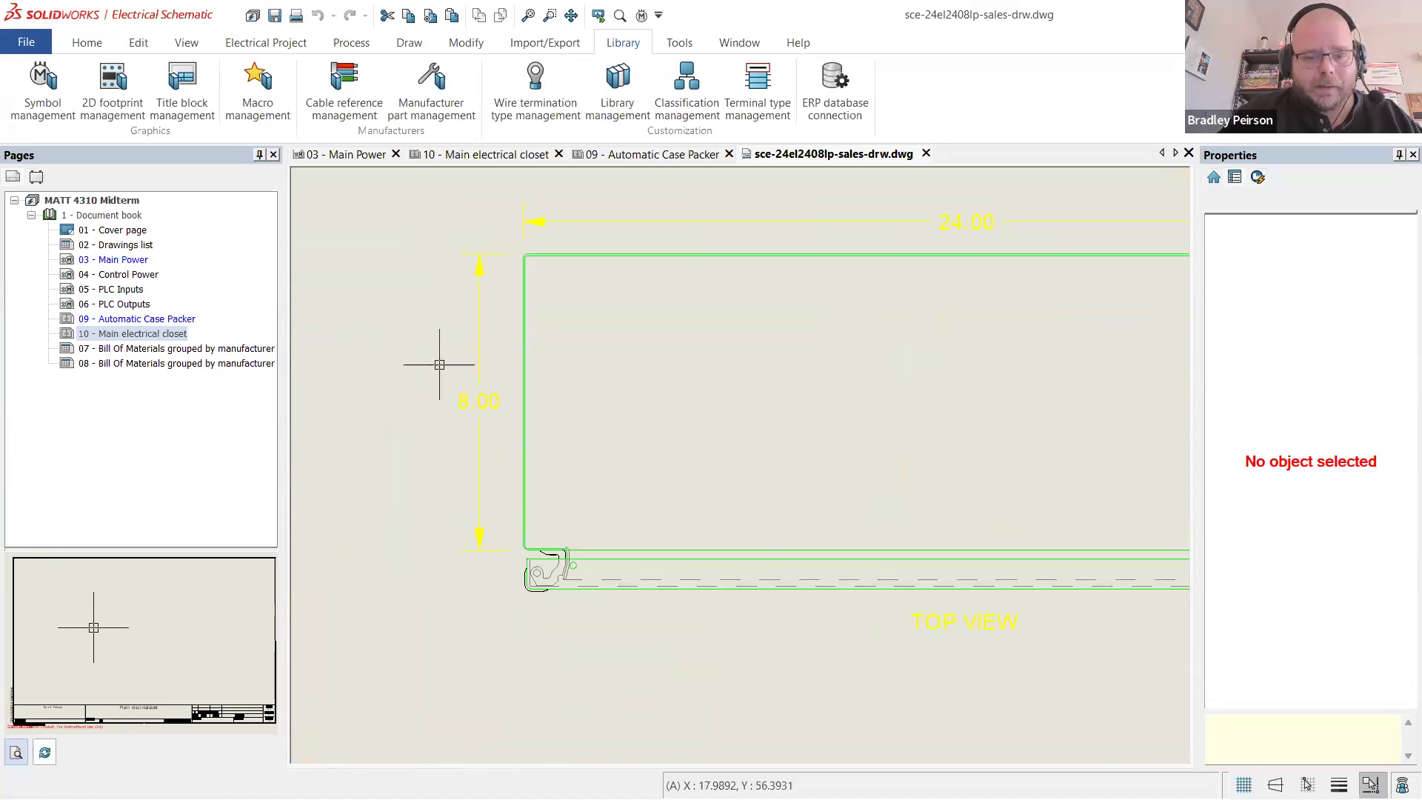
pyautogui.scroll(1, 440, 365)
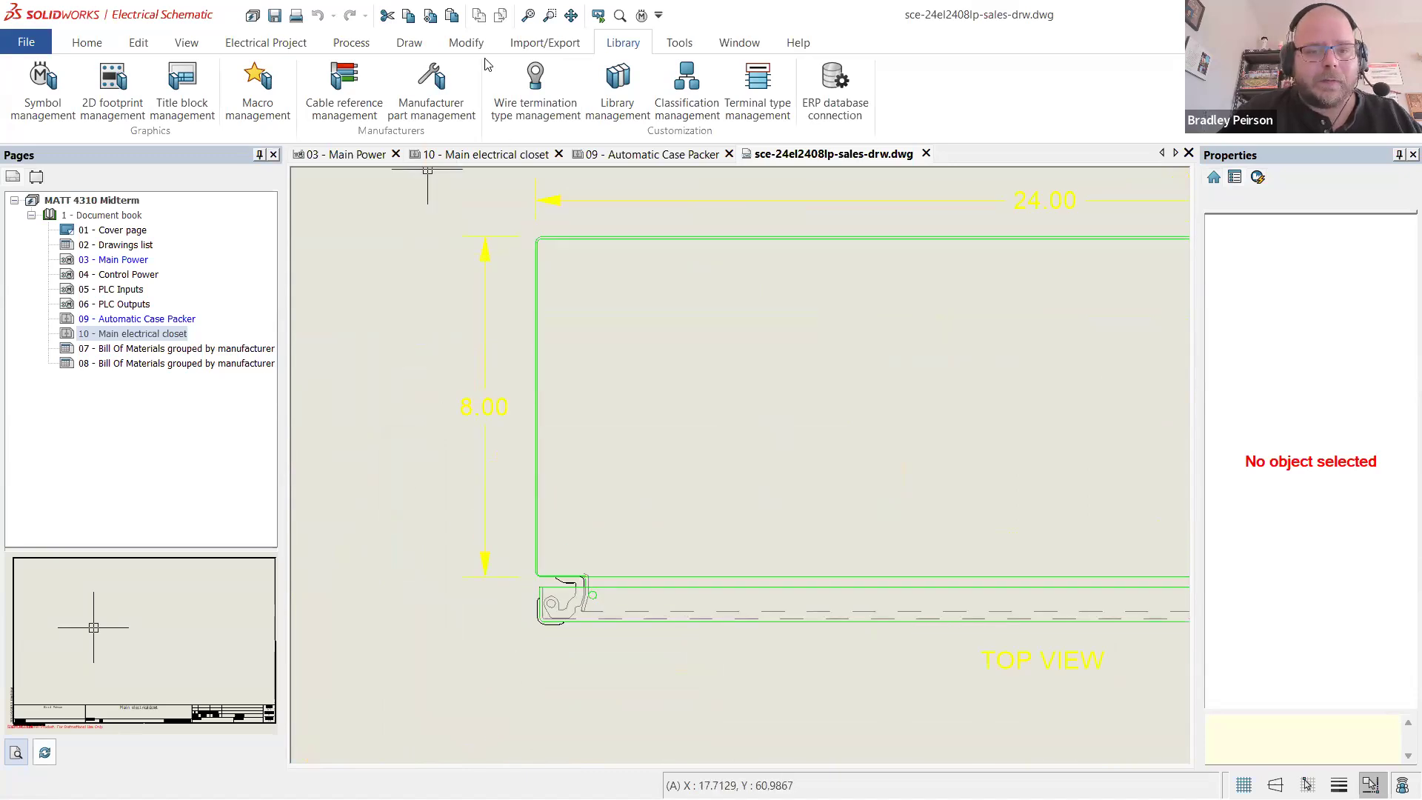
# - Measure the enclosure's overall depth including the door in the top view with a linear dimension, without placing it
pyautogui.click(410, 43)
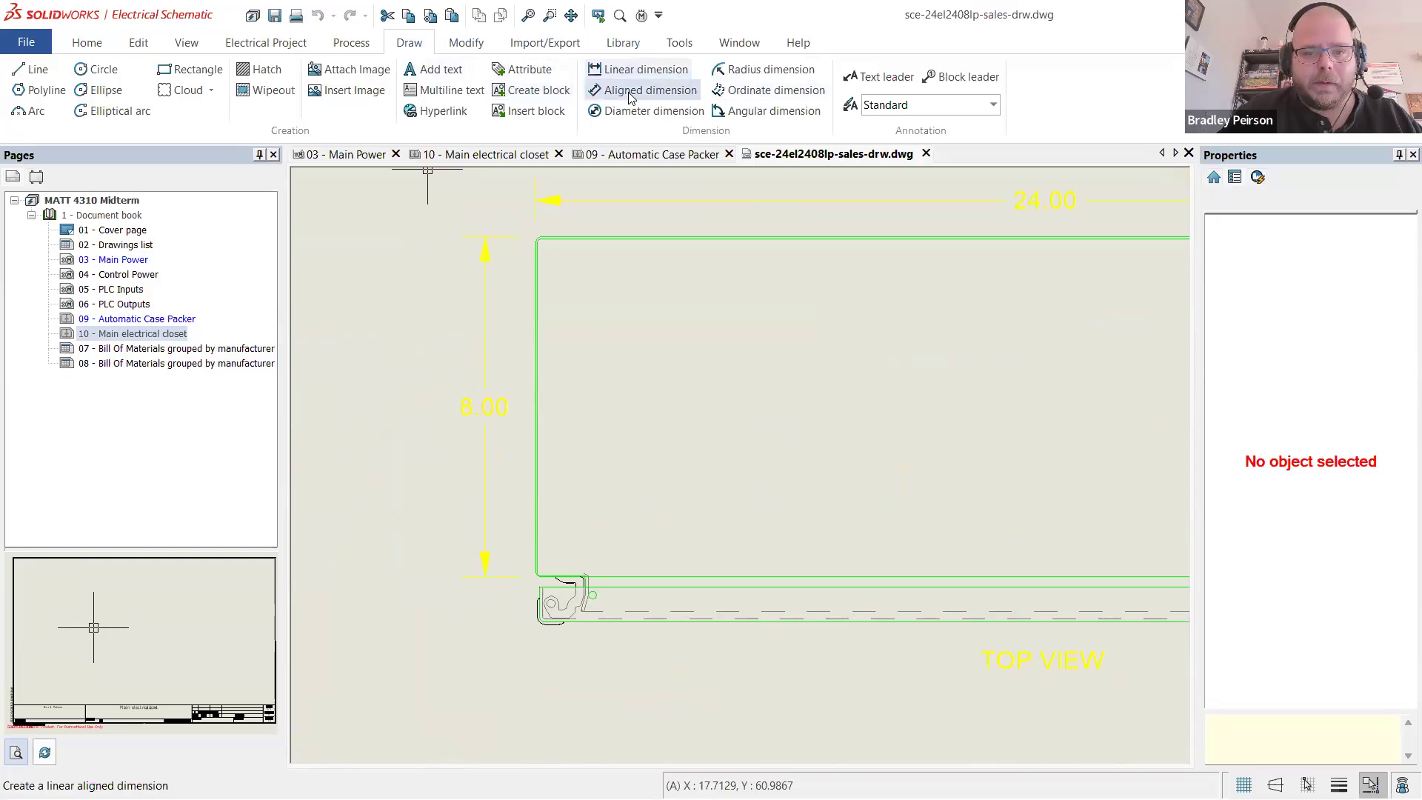
pyautogui.click(640, 69)
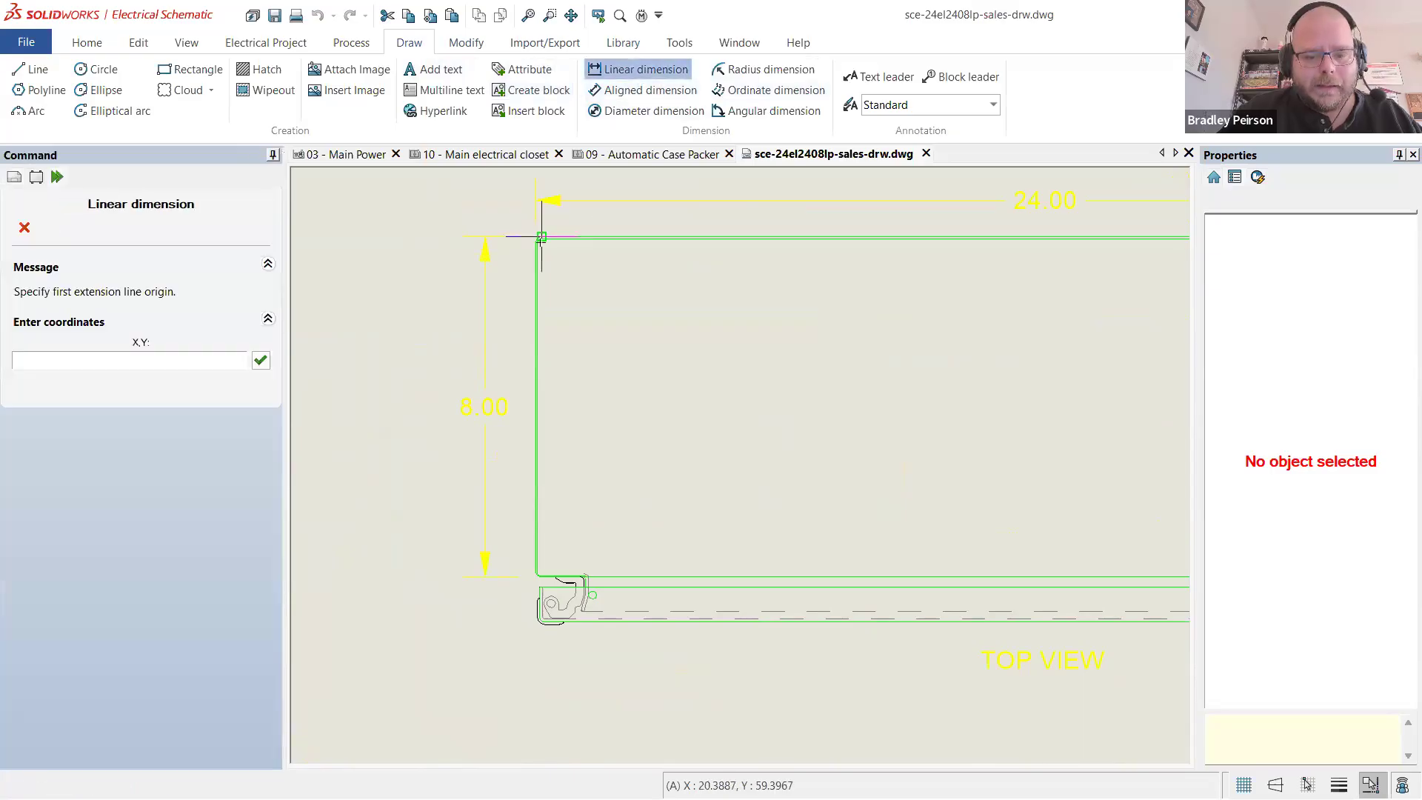
pyautogui.click(542, 237)
pyautogui.scroll(4, 544, 626)
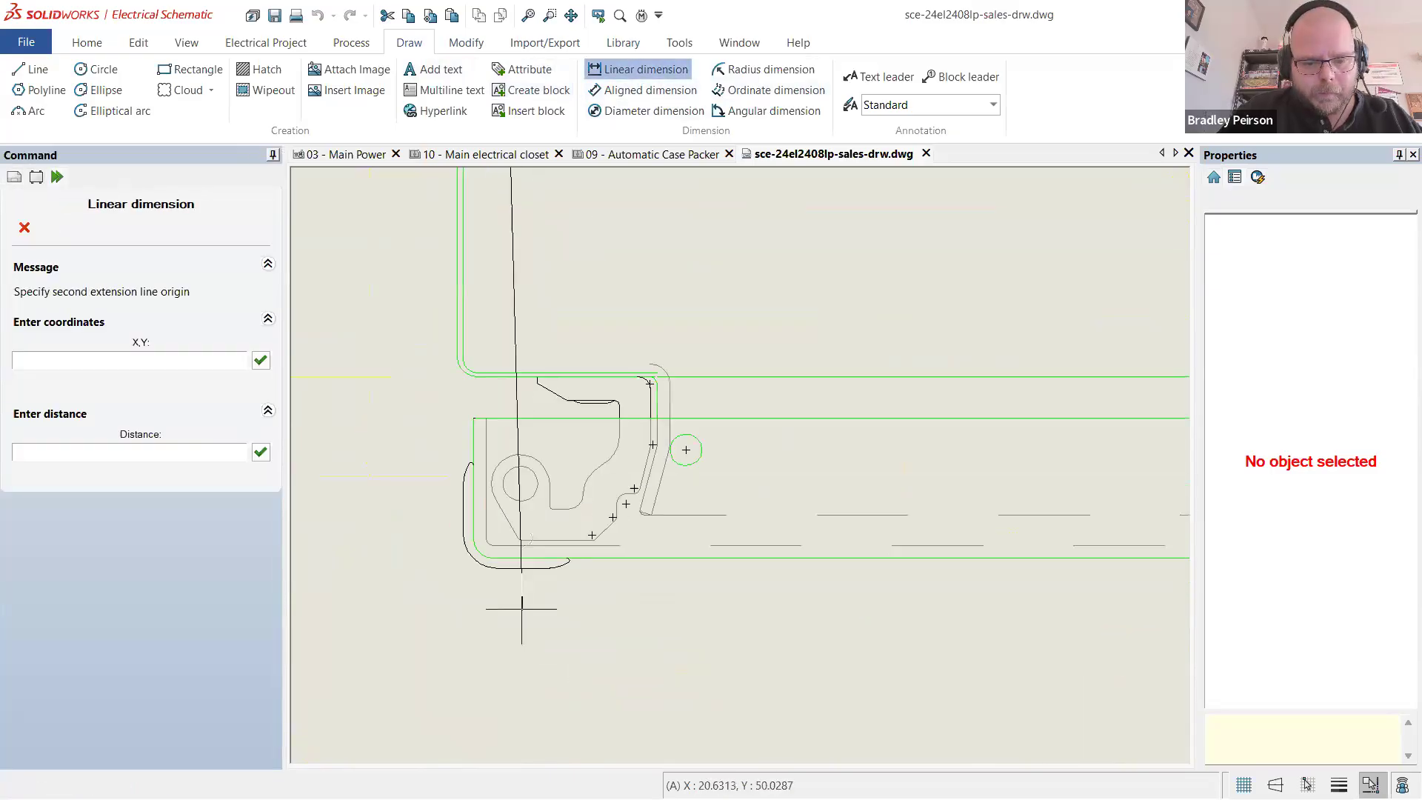
pyautogui.scroll(1, 521, 608)
pyautogui.click(549, 562)
pyautogui.scroll(-10, 555, 519)
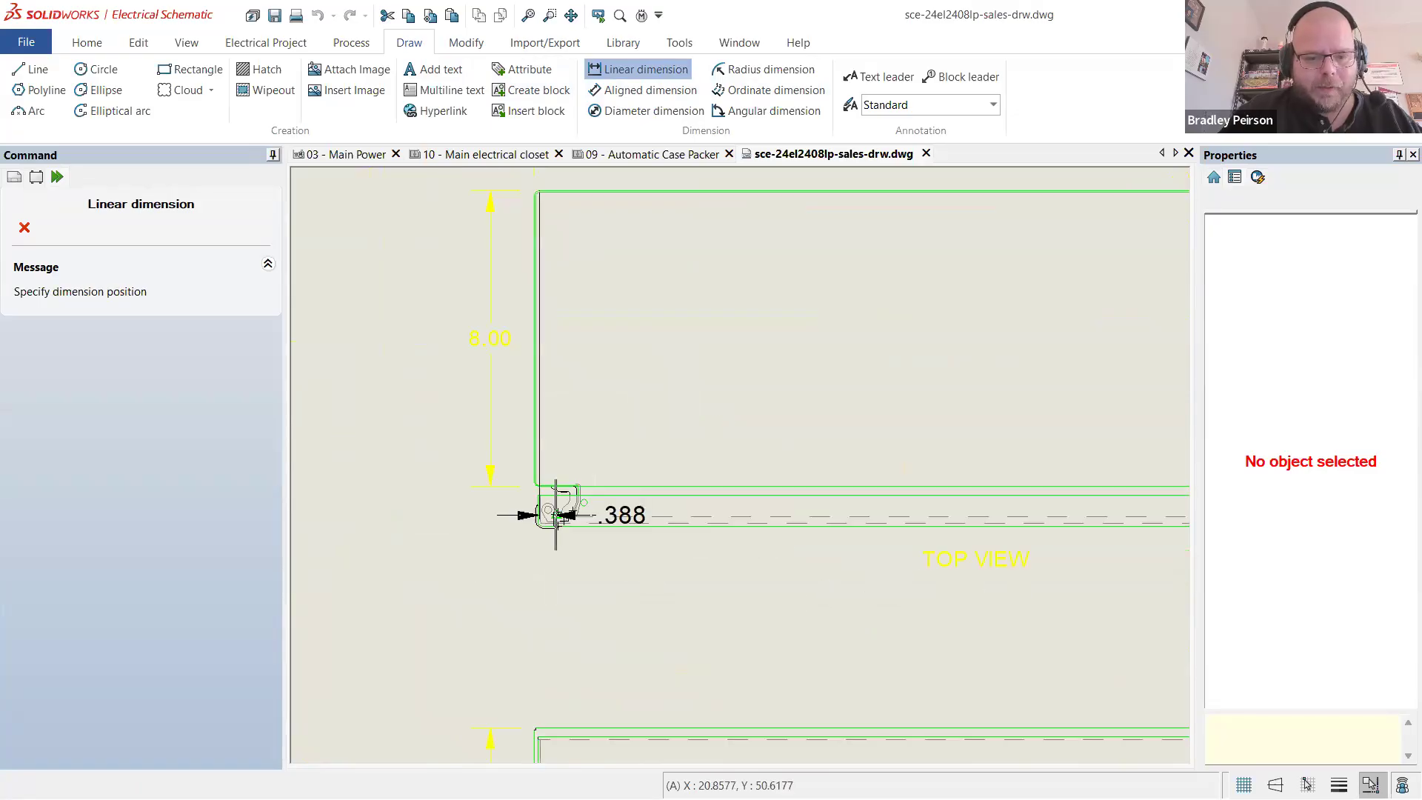
pyautogui.scroll(-3, 555, 514)
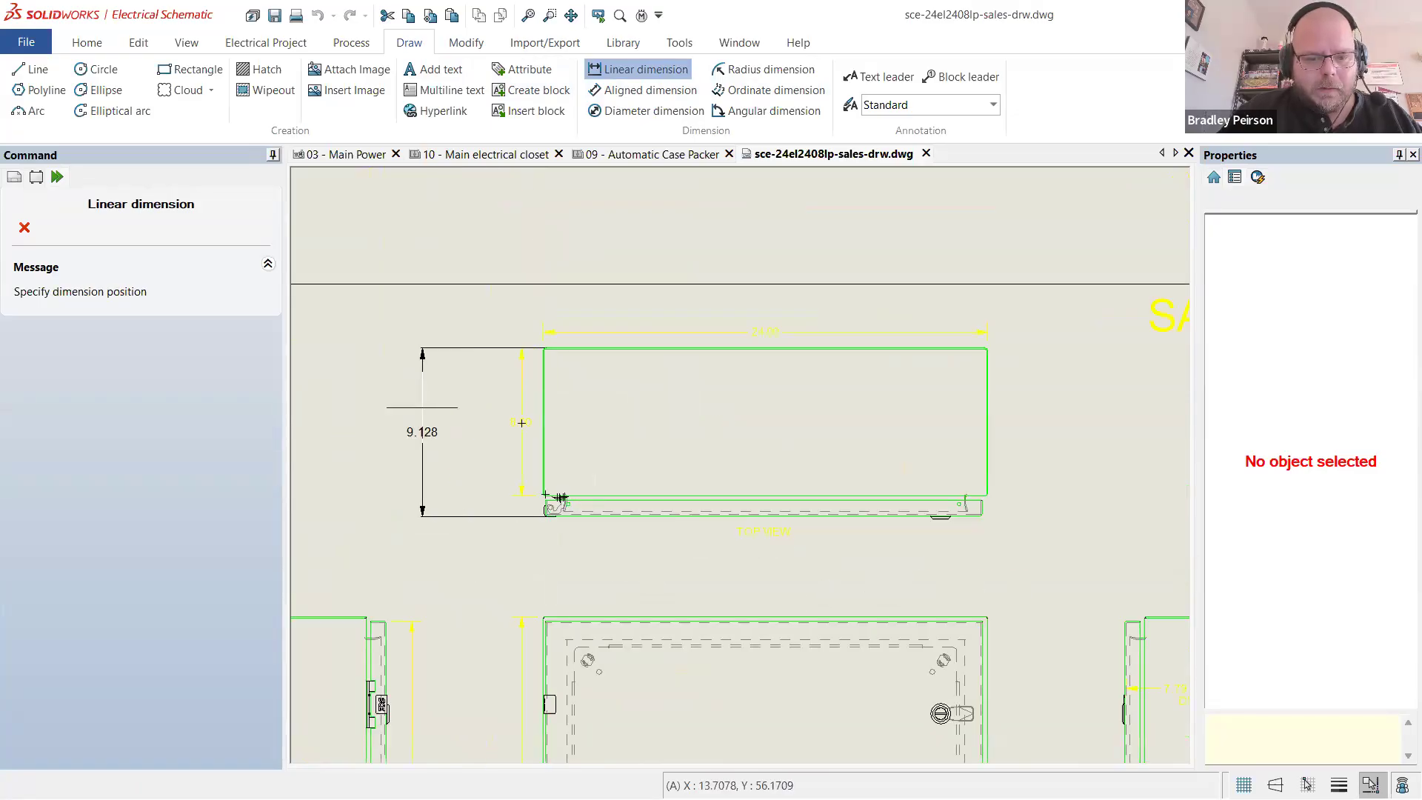
pyautogui.press('Escape')
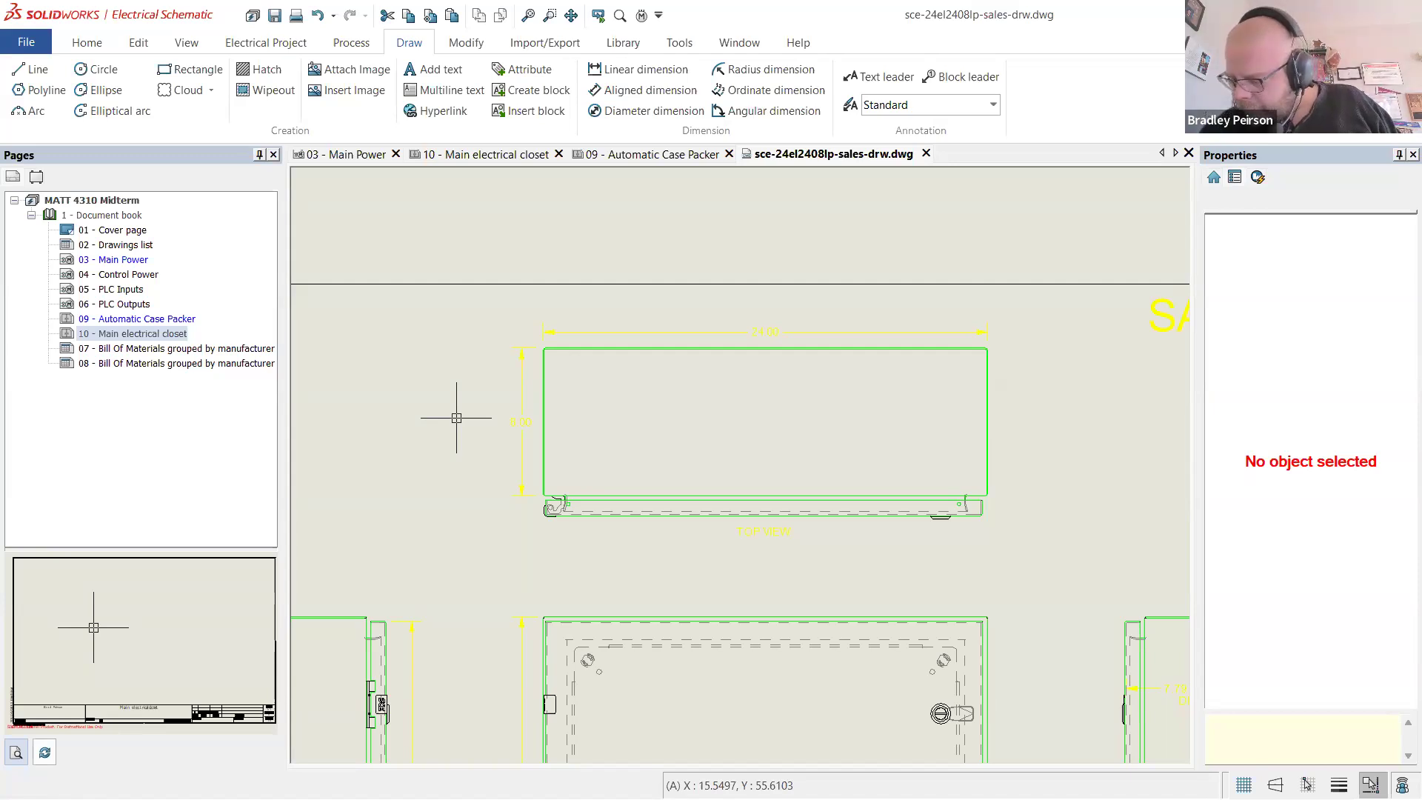
pyautogui.hotkey('alt', 'Tab')
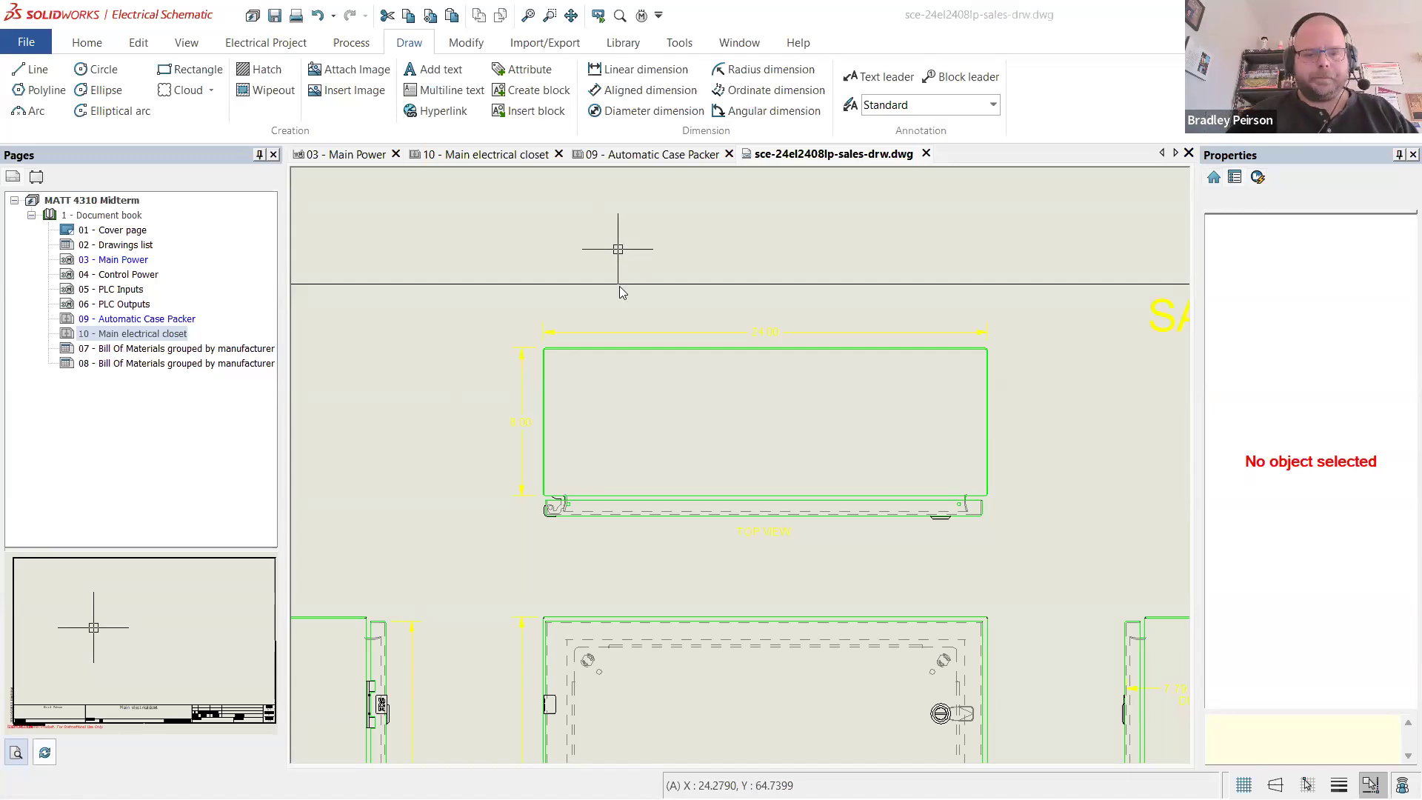
pyautogui.press('Escape')
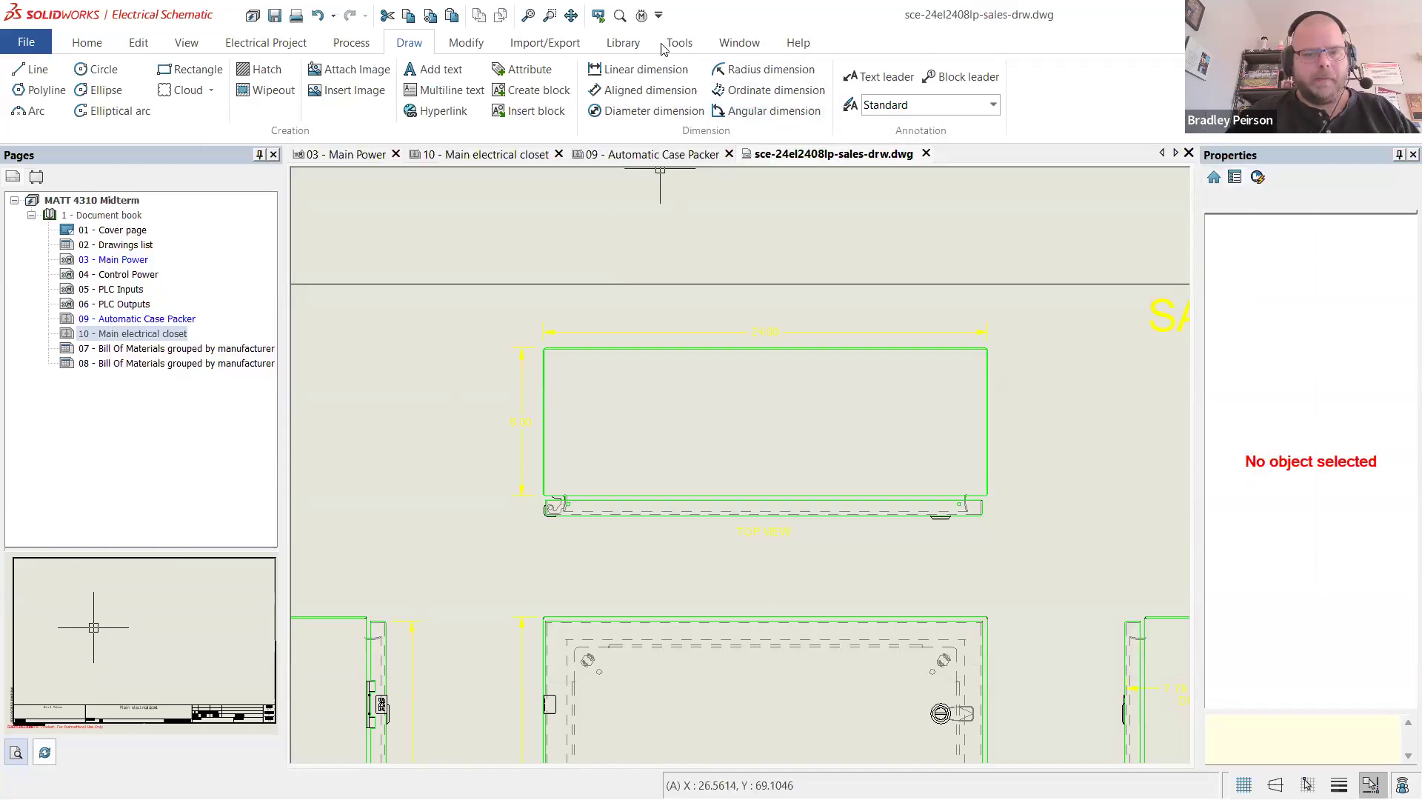
# - Open the properties of manufacturer part SCE-24EL2408LP from the Boxes, cabinets class and start editing its depth
pyautogui.click(623, 42)
pyautogui.click(433, 93)
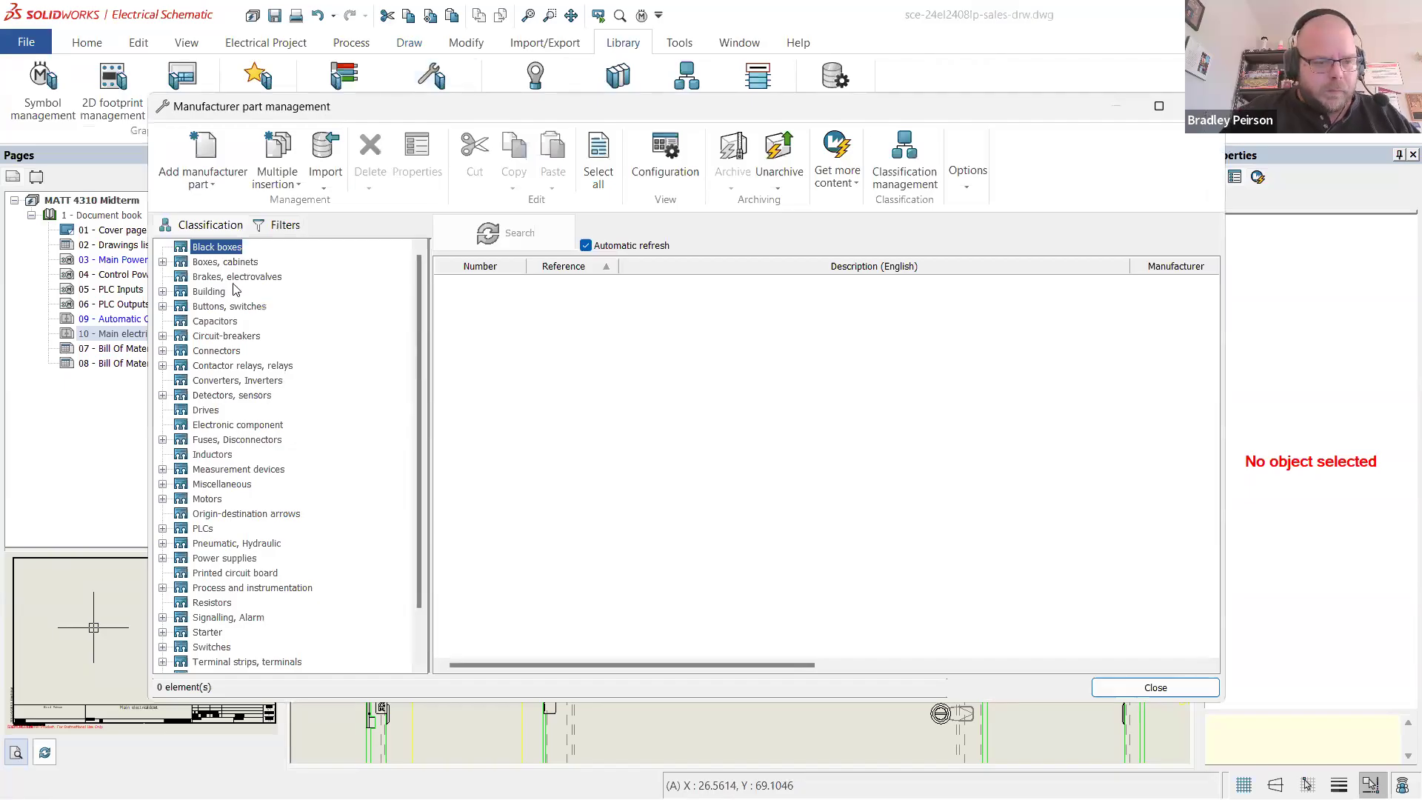
pyautogui.click(224, 262)
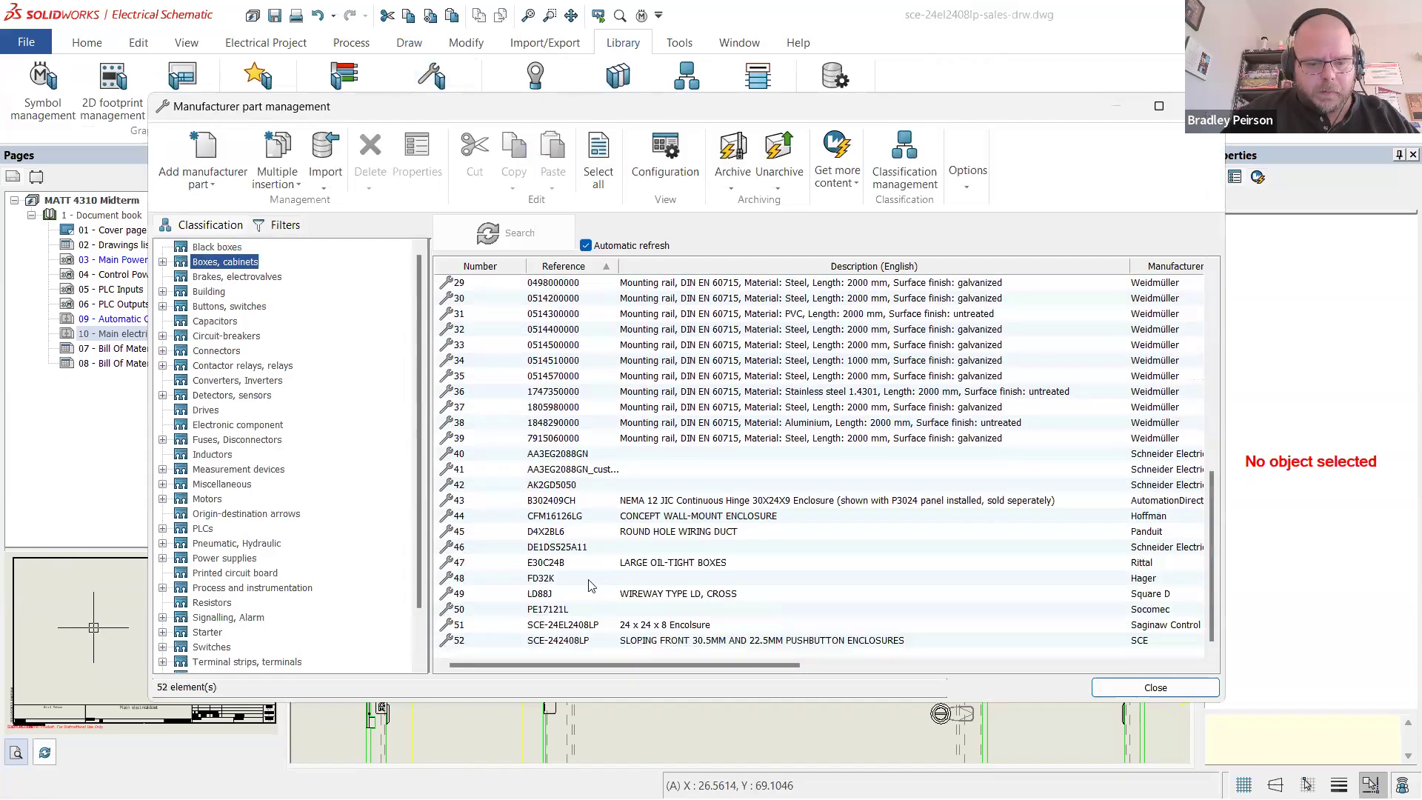
pyautogui.click(670, 631)
pyautogui.doubleClick(668, 632)
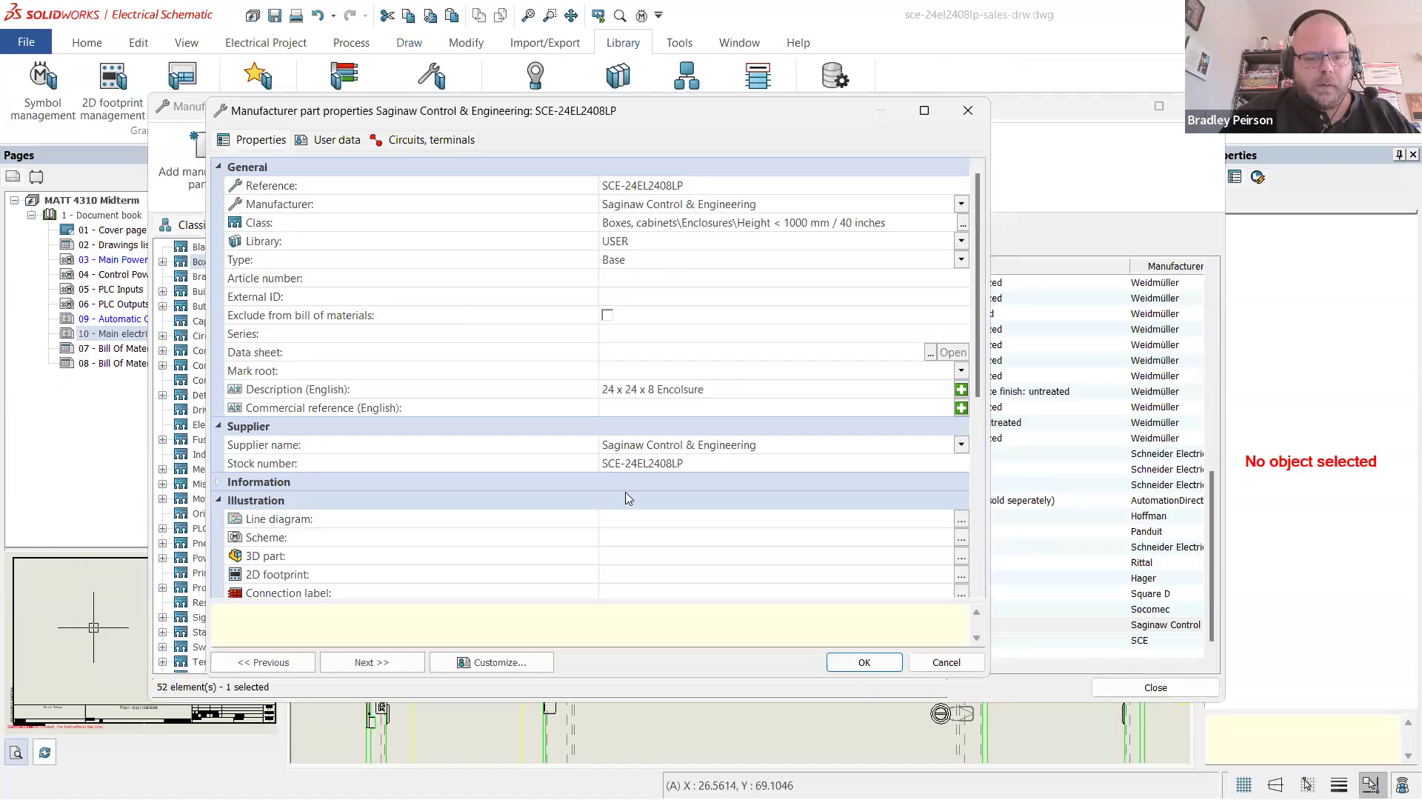
pyautogui.scroll(-2, 625, 509)
pyautogui.scroll(-2, 647, 500)
pyautogui.click(648, 501)
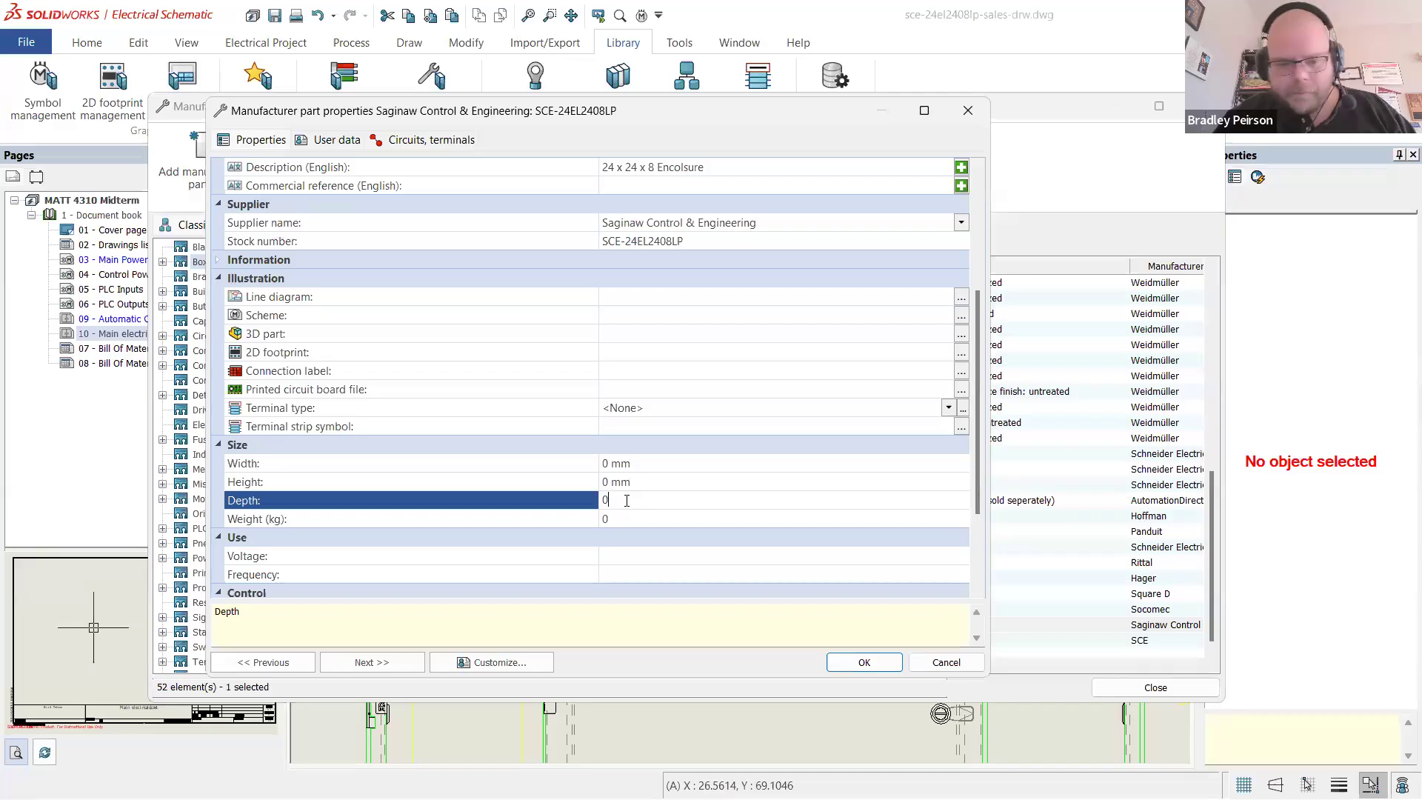
# - Set the enclosure part's depth to 231.851 mm, its width to 609.6 mm and its height to 609.6 mm
pyautogui.write('231.851')
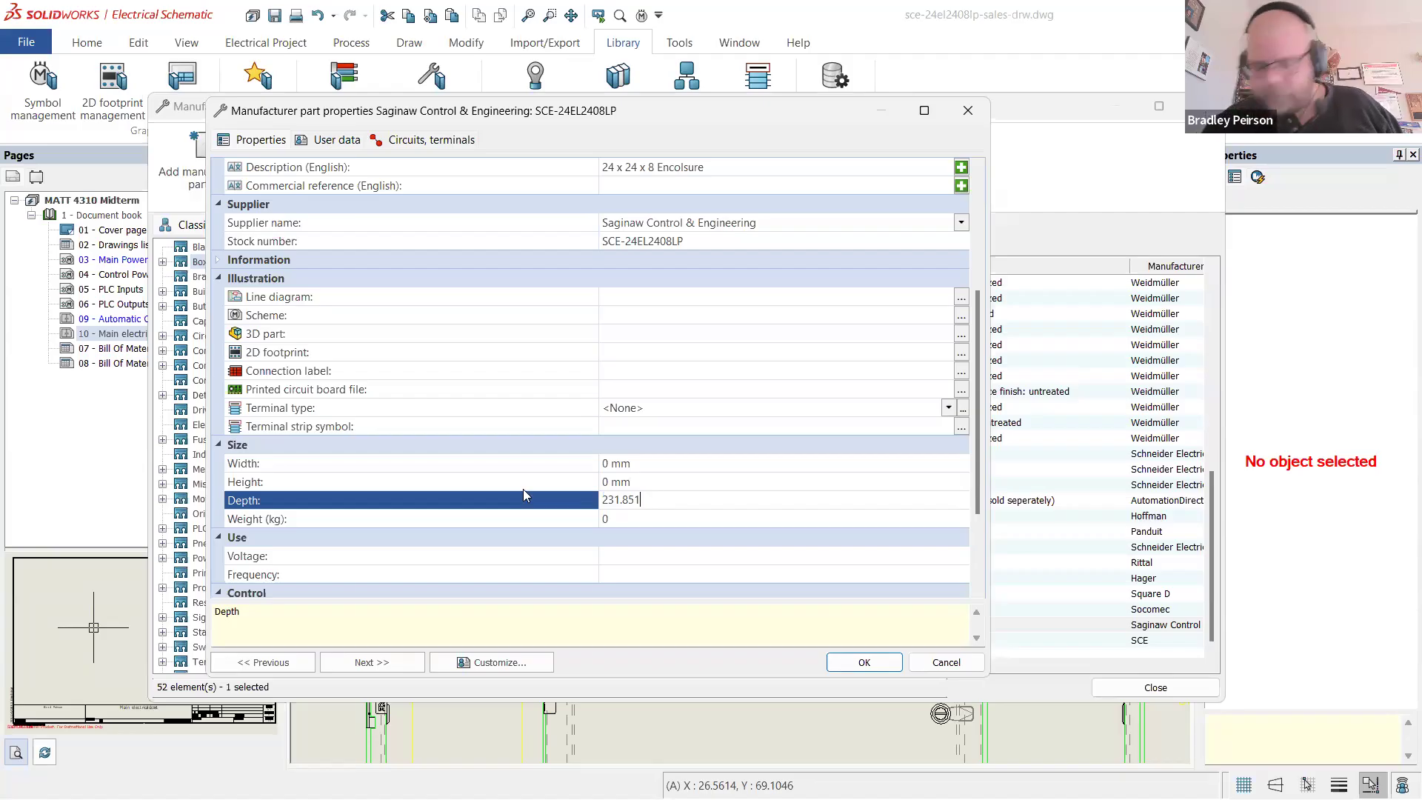
pyautogui.click(669, 460)
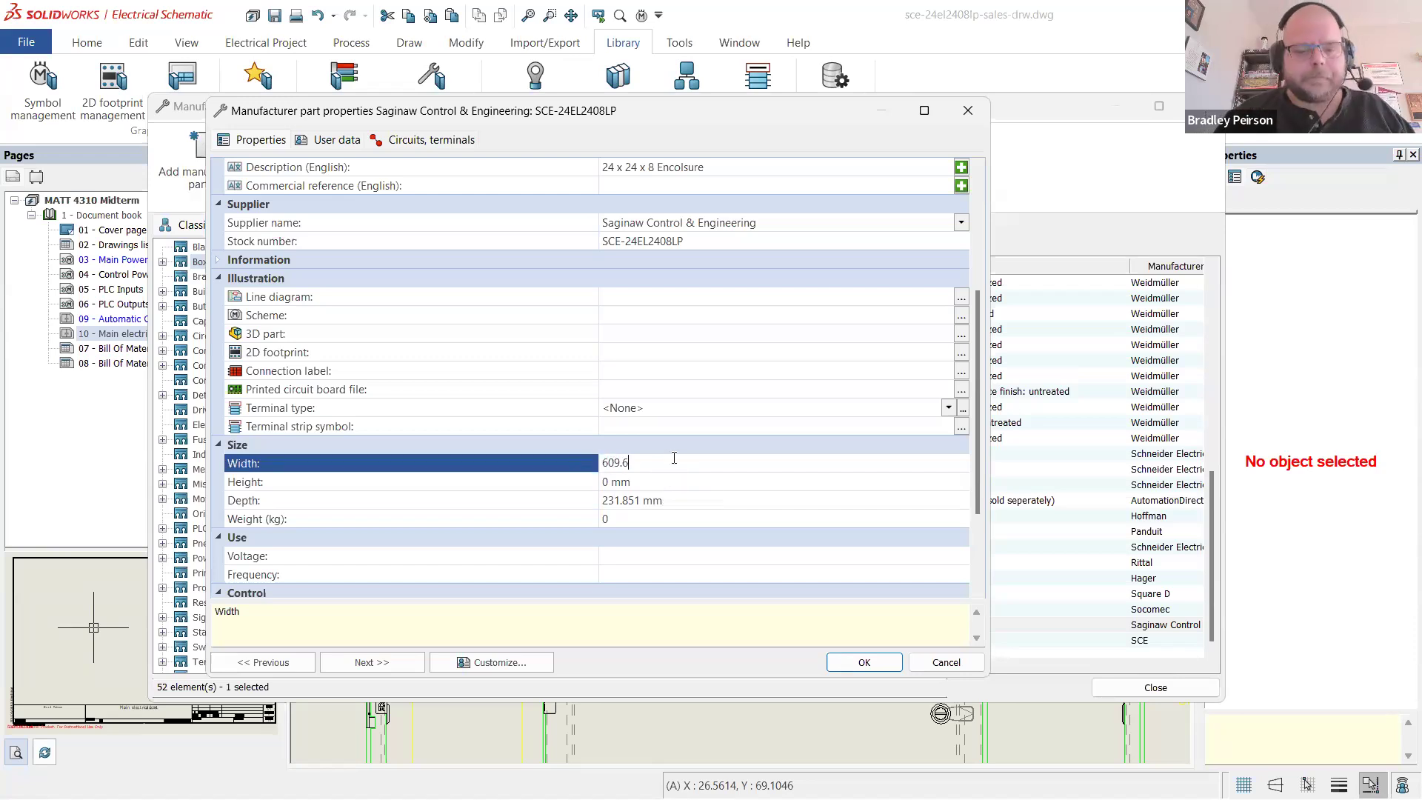
pyautogui.click(738, 481)
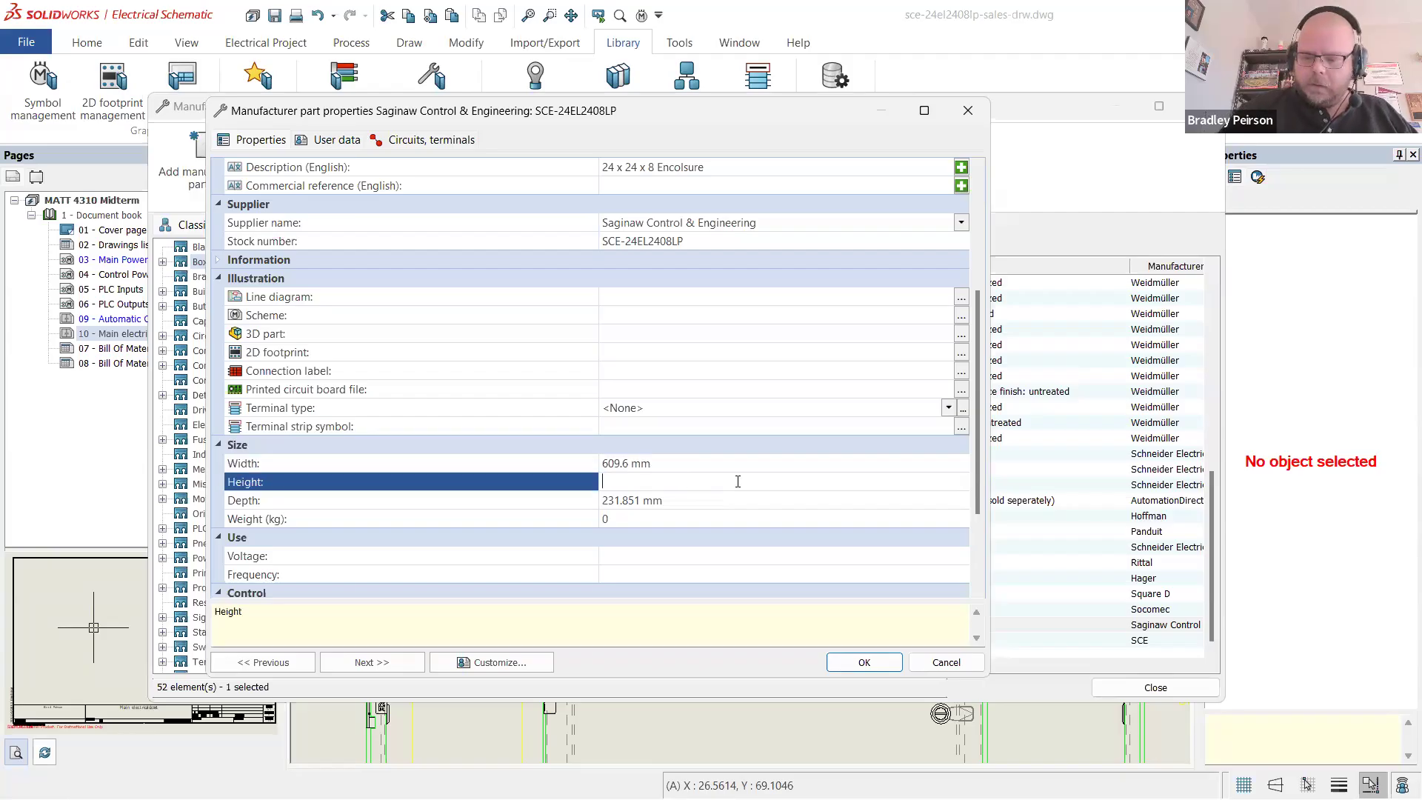
pyautogui.write('609.6')
pyautogui.press('Return')
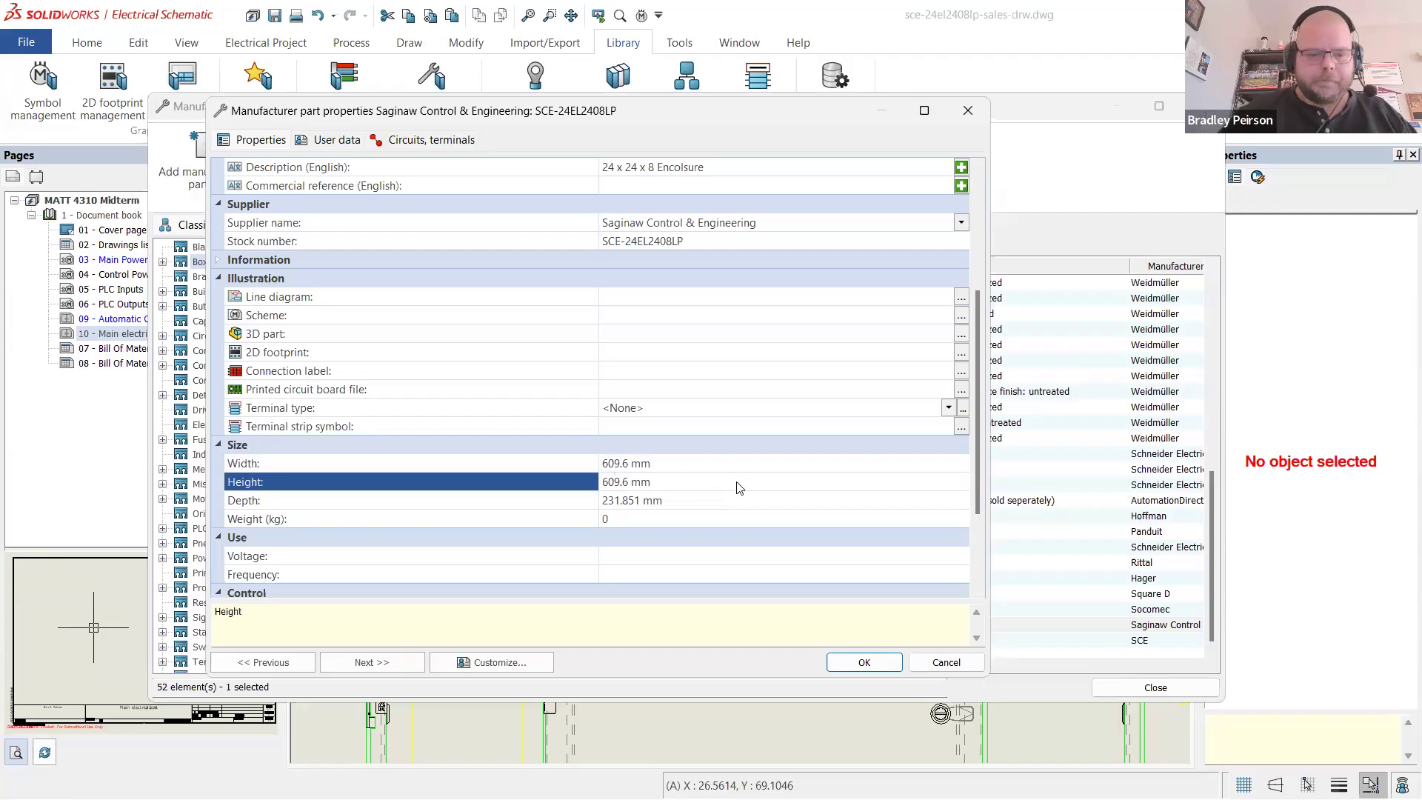
# - Look up the enclosure's estimated ship weight on the Saginaw product page in the browser and return to the part's weight property
pyautogui.scroll(-1, 465, 457)
pyautogui.scroll(-2, 465, 457)
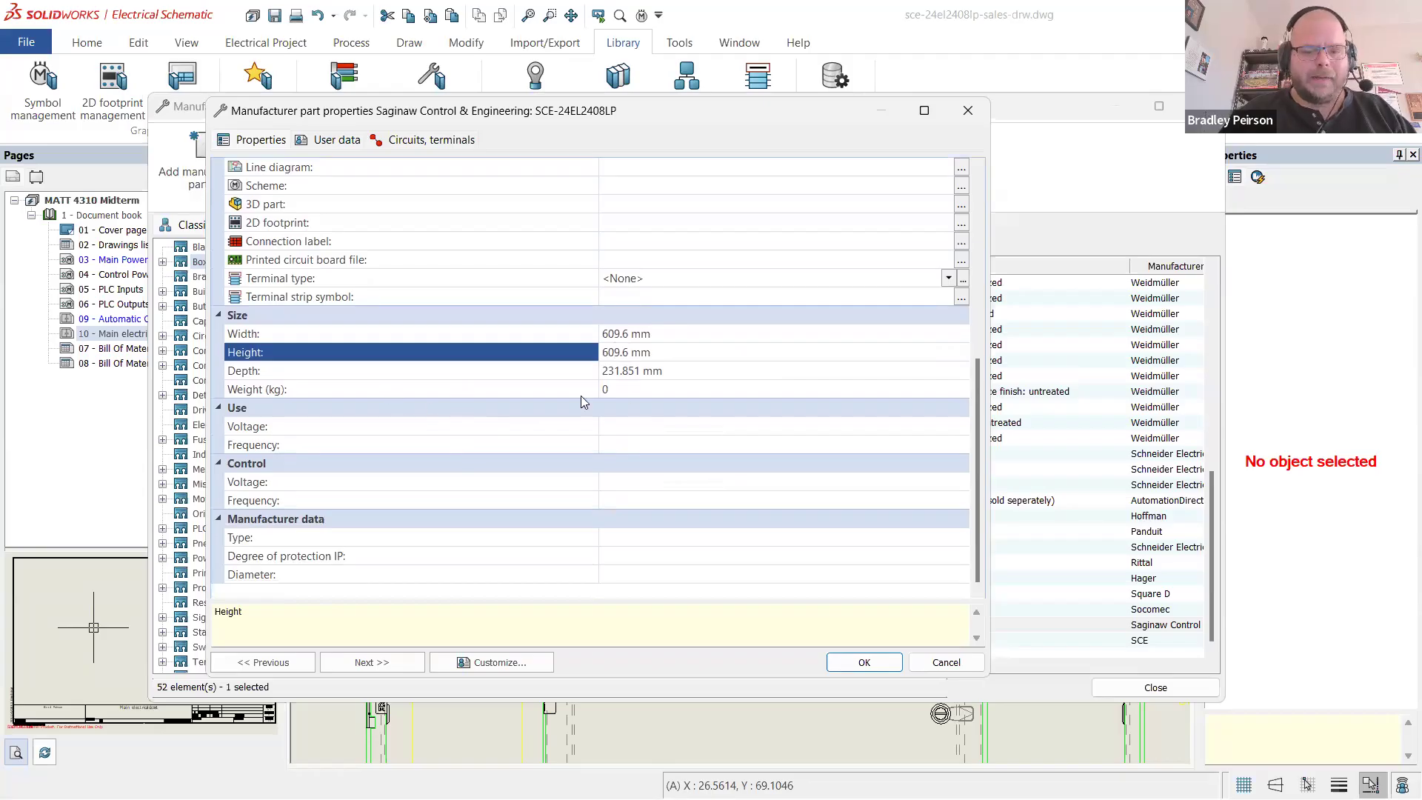
pyautogui.hotkey('alt', 'Tab')
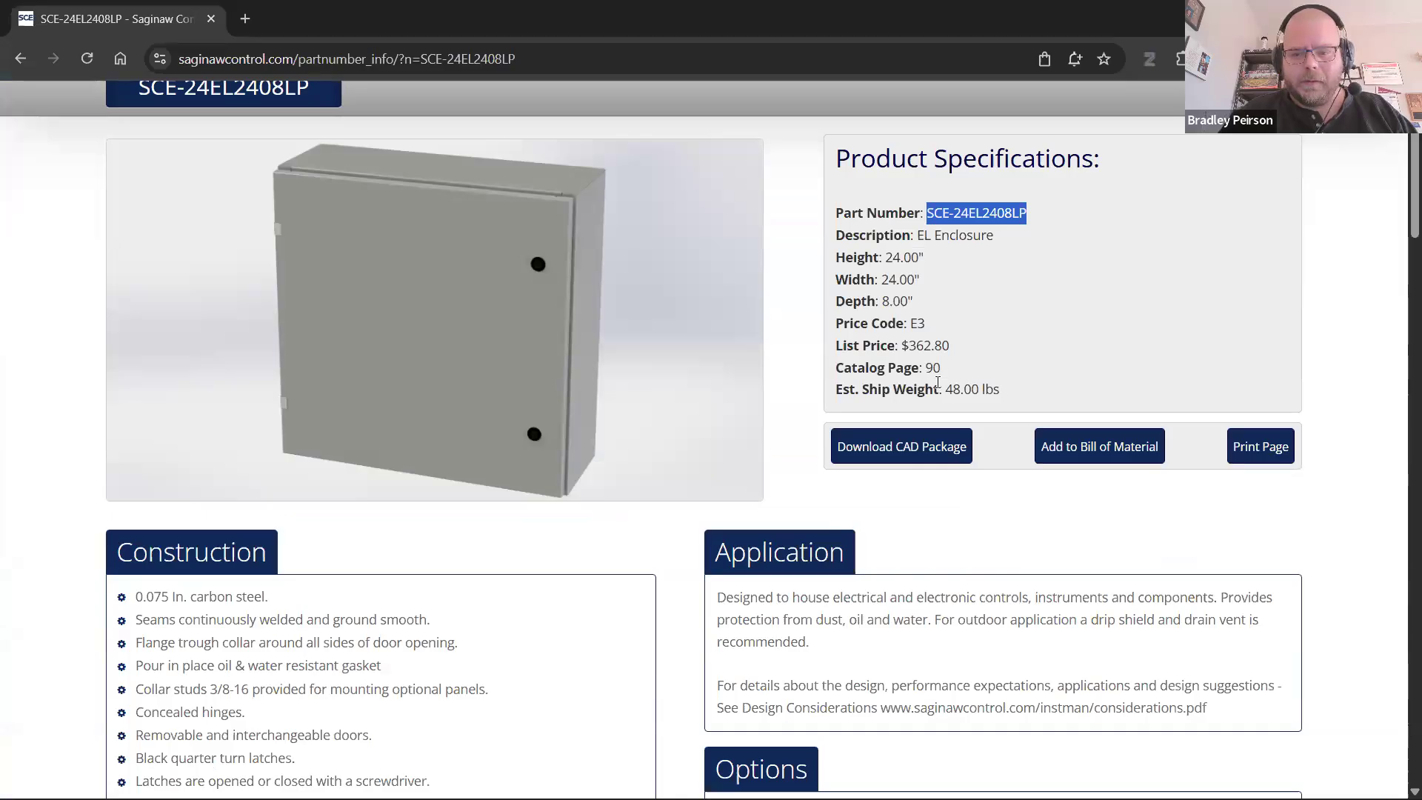
pyautogui.doubleClick(959, 390)
pyautogui.hotkey('alt', 'Tab')
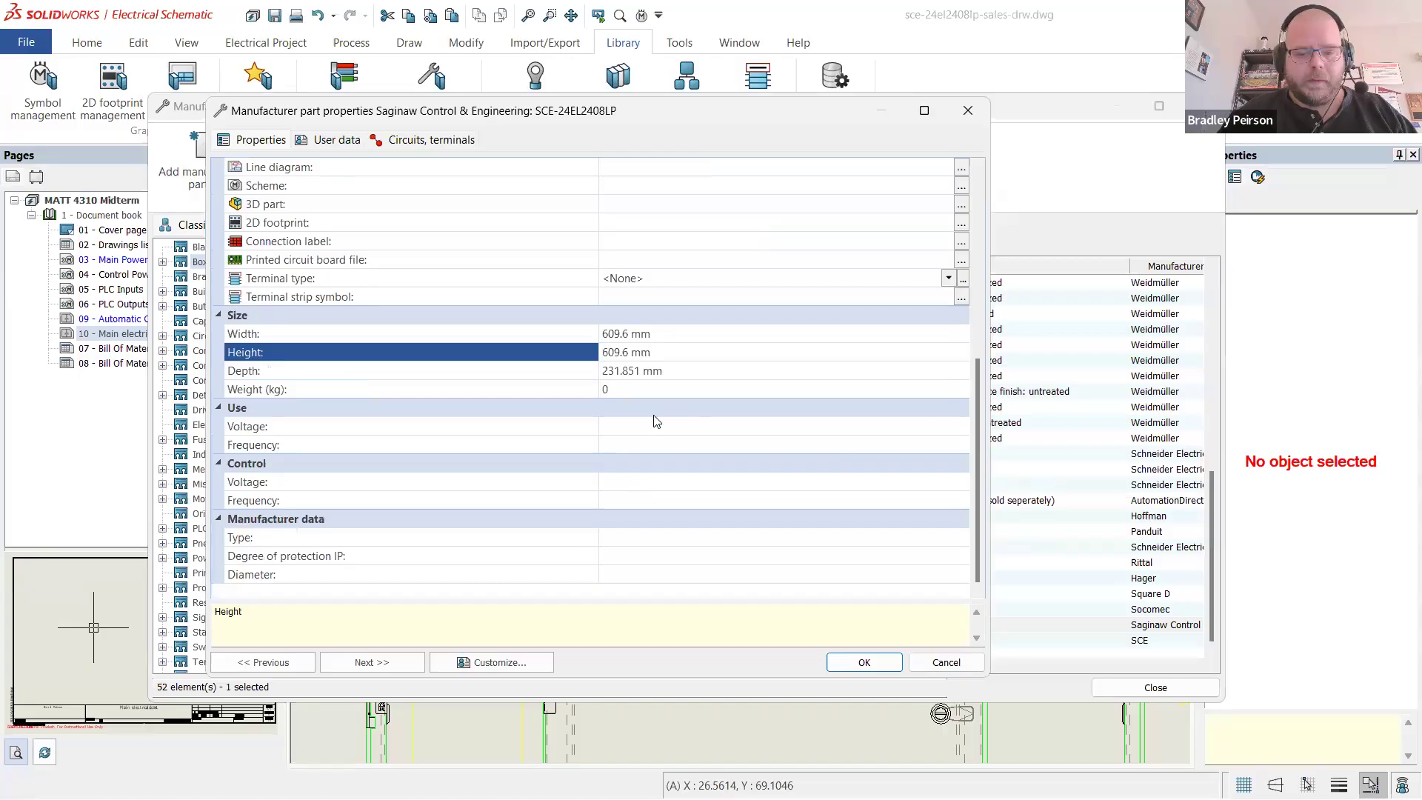
pyautogui.click(617, 390)
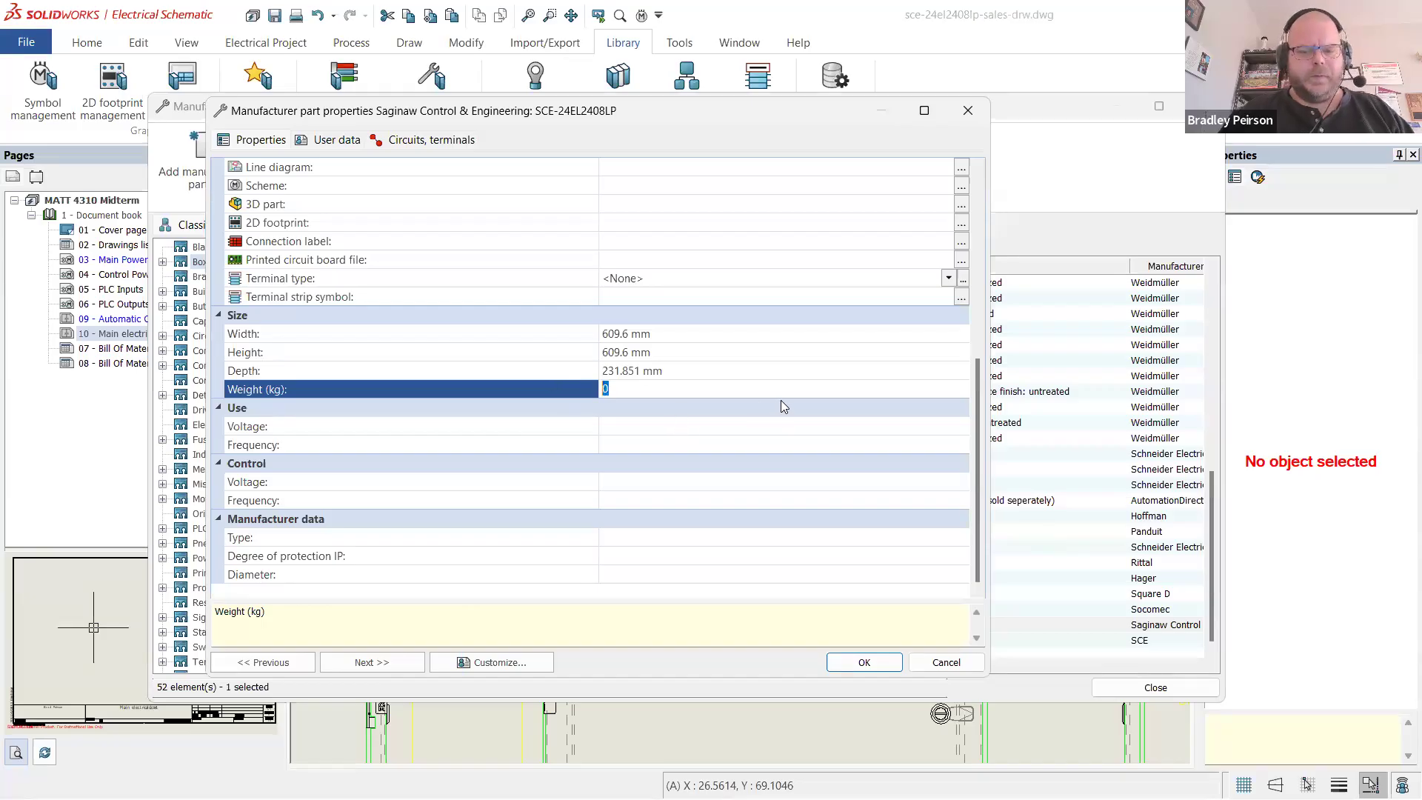
# - Switch to the browser and search for "28 lbs to kg" in a new tab
pyautogui.hotkey('alt', 'Tab')
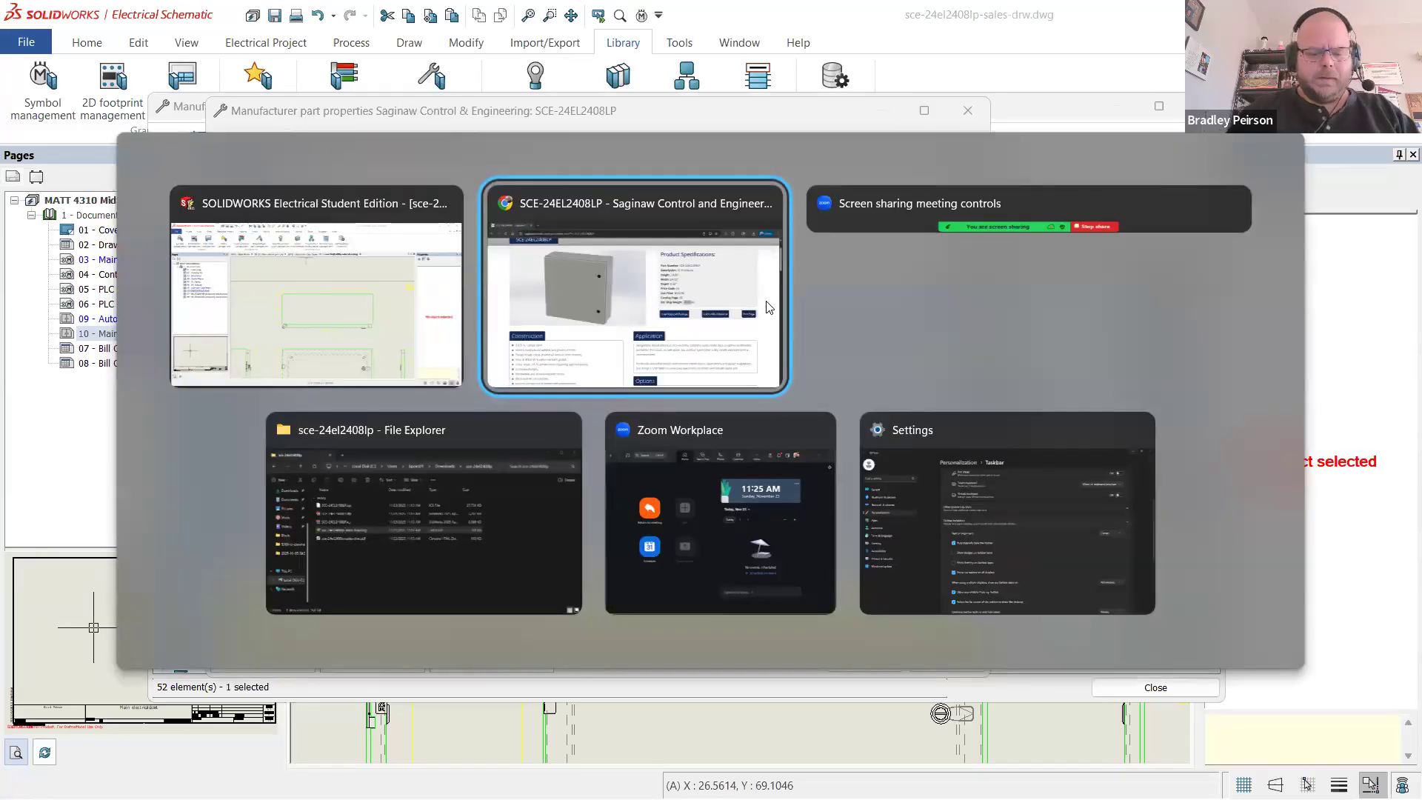
pyautogui.hotkey('ctrl', 't')
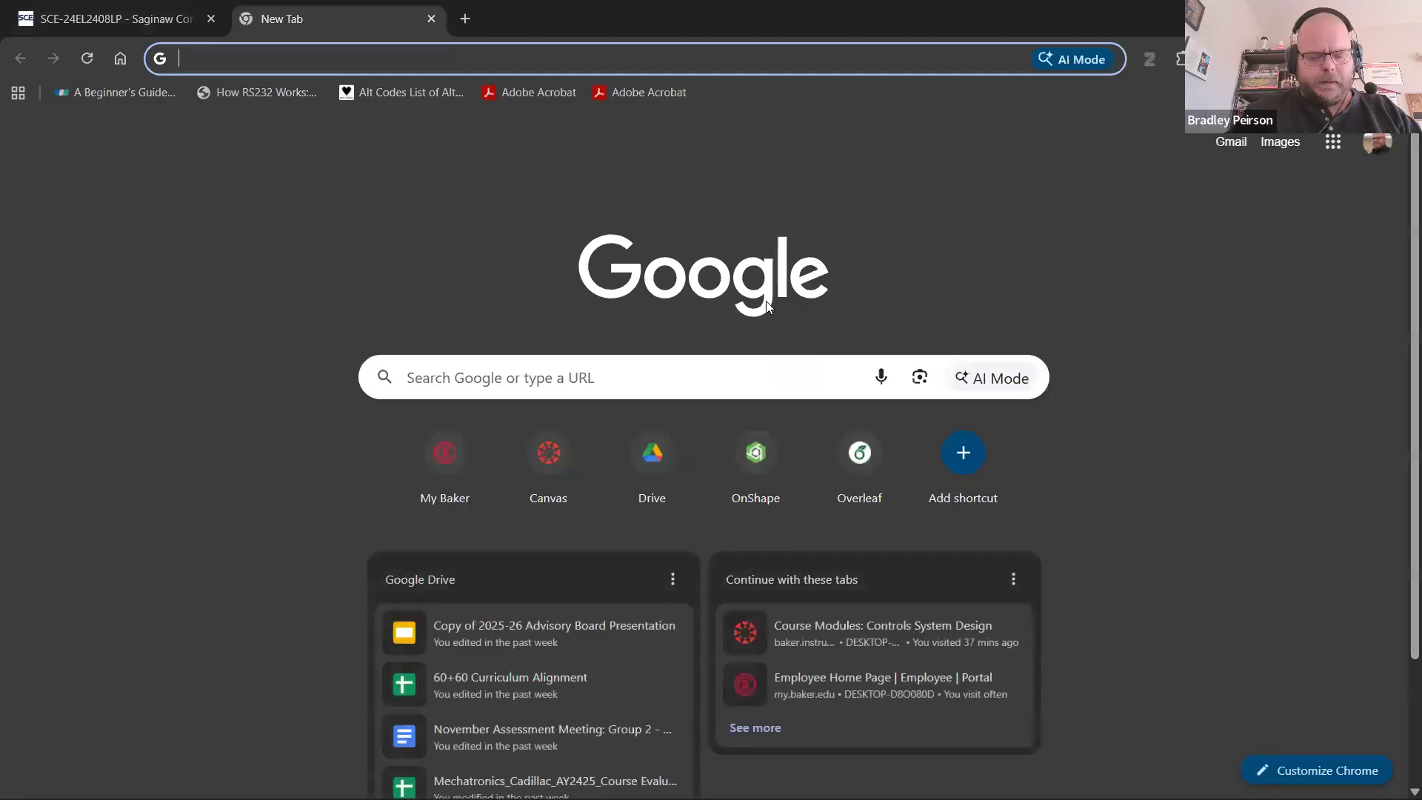
pyautogui.write('28 lb')
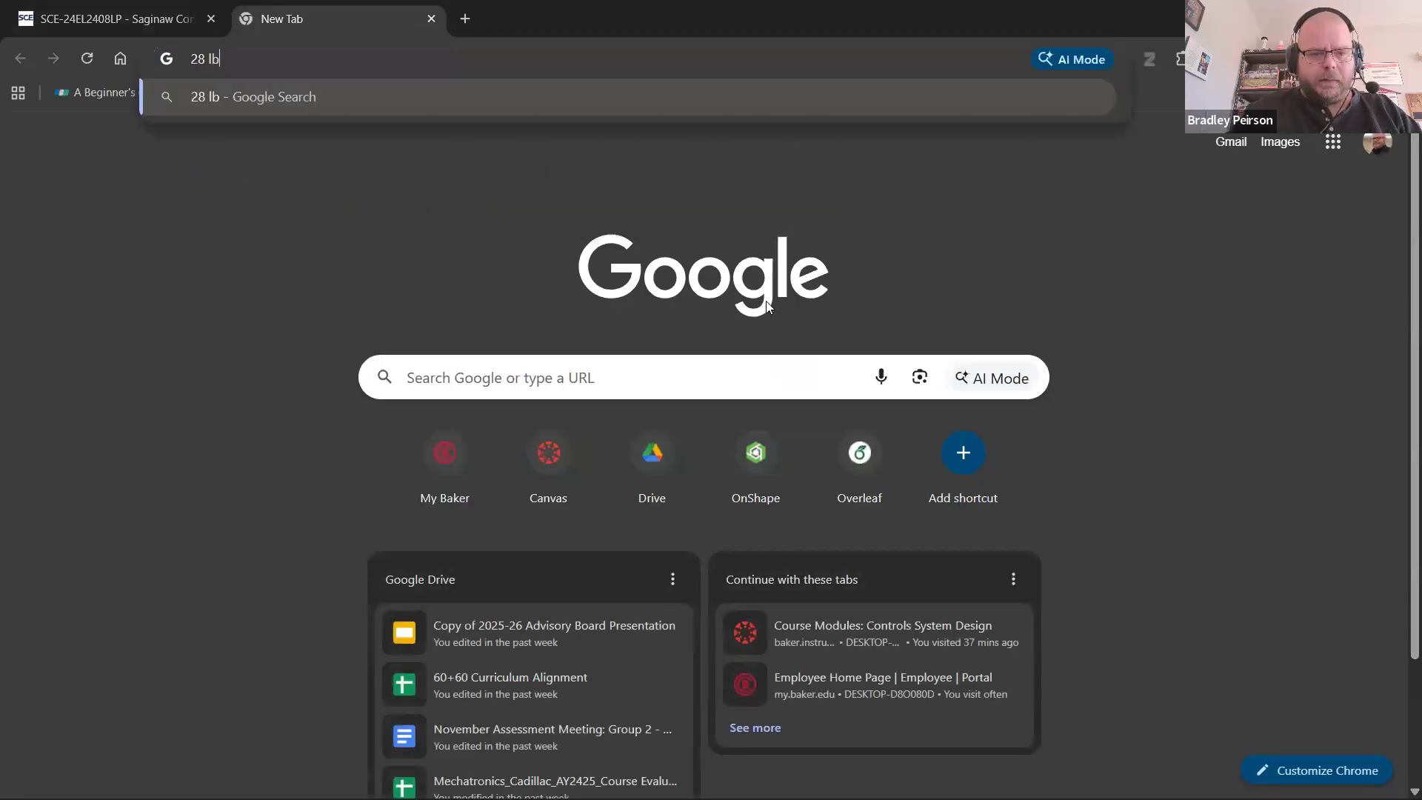
pyautogui.write('s to kg')
pyautogui.press('Return')
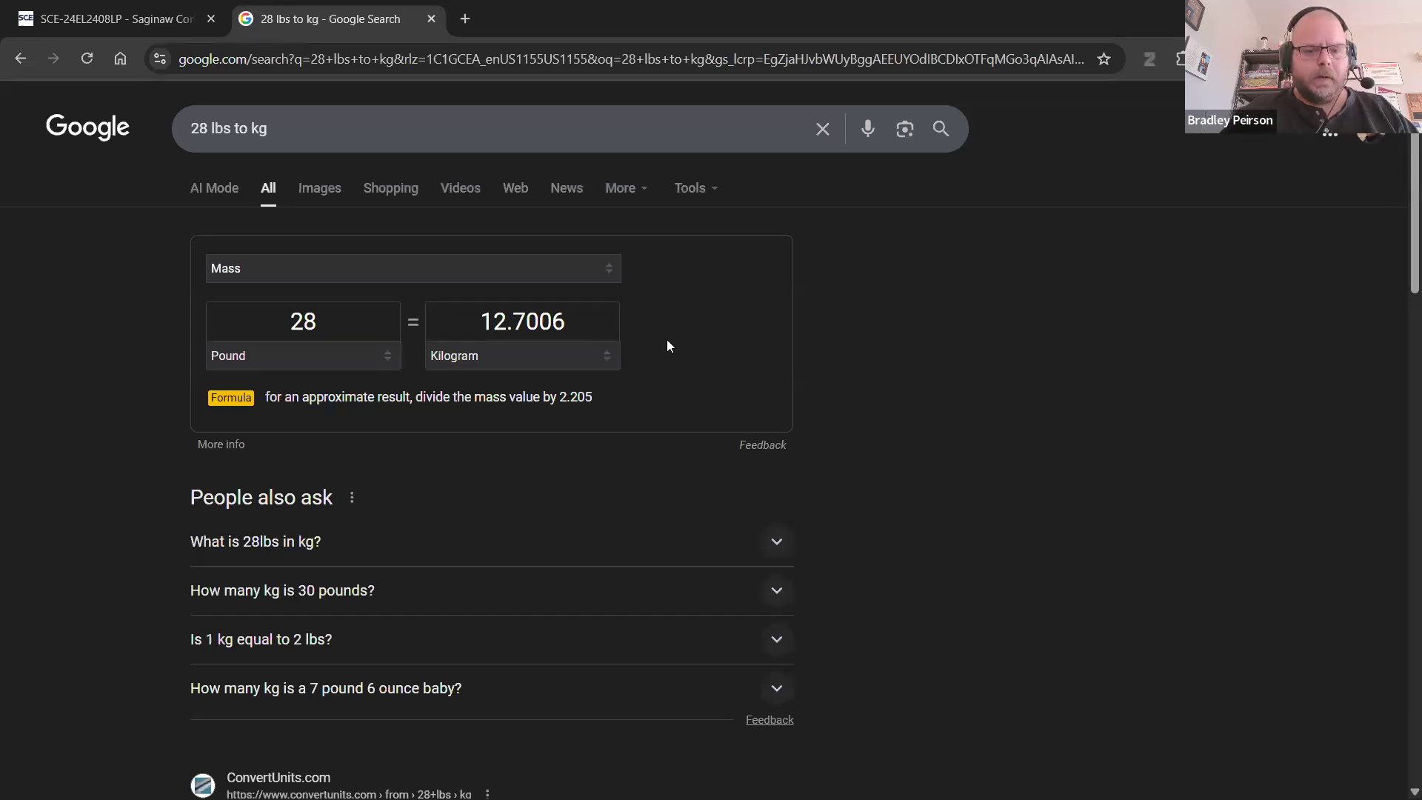
# - Switch back to SOLIDWORKS Electrical and set the enclosure part's weight to 12.7 kg
pyautogui.hotkey('alt', 'Tab')
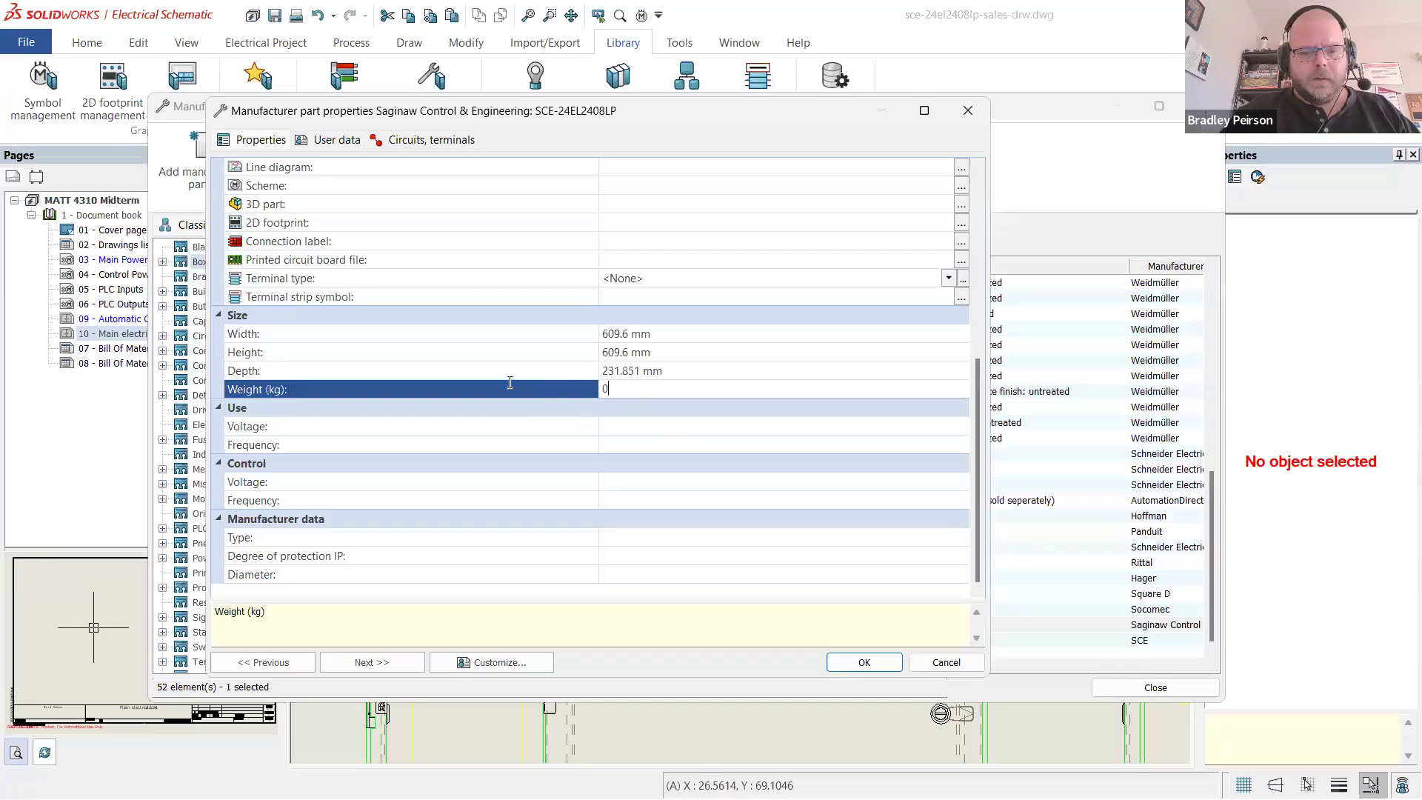
pyautogui.write('12.7')
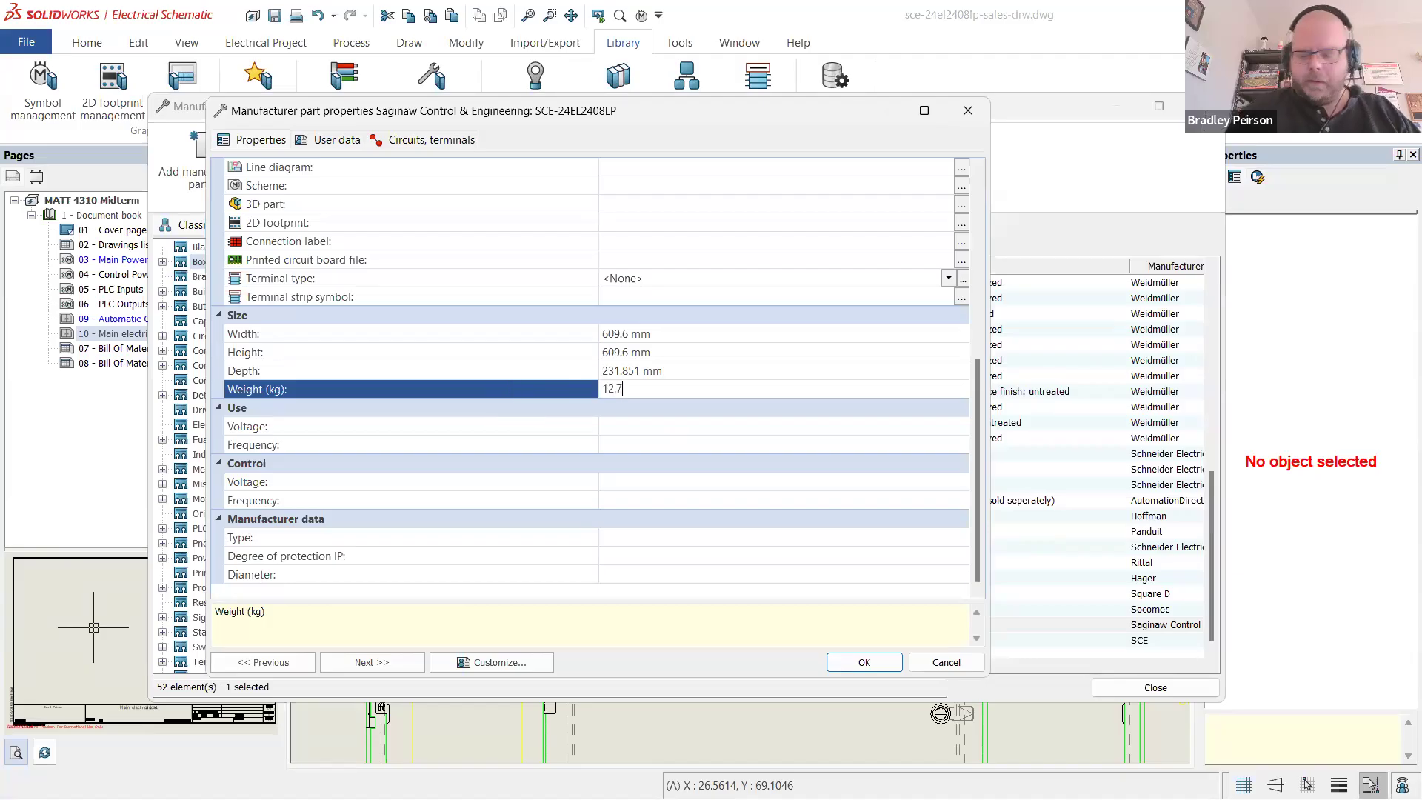
pyautogui.click(516, 484)
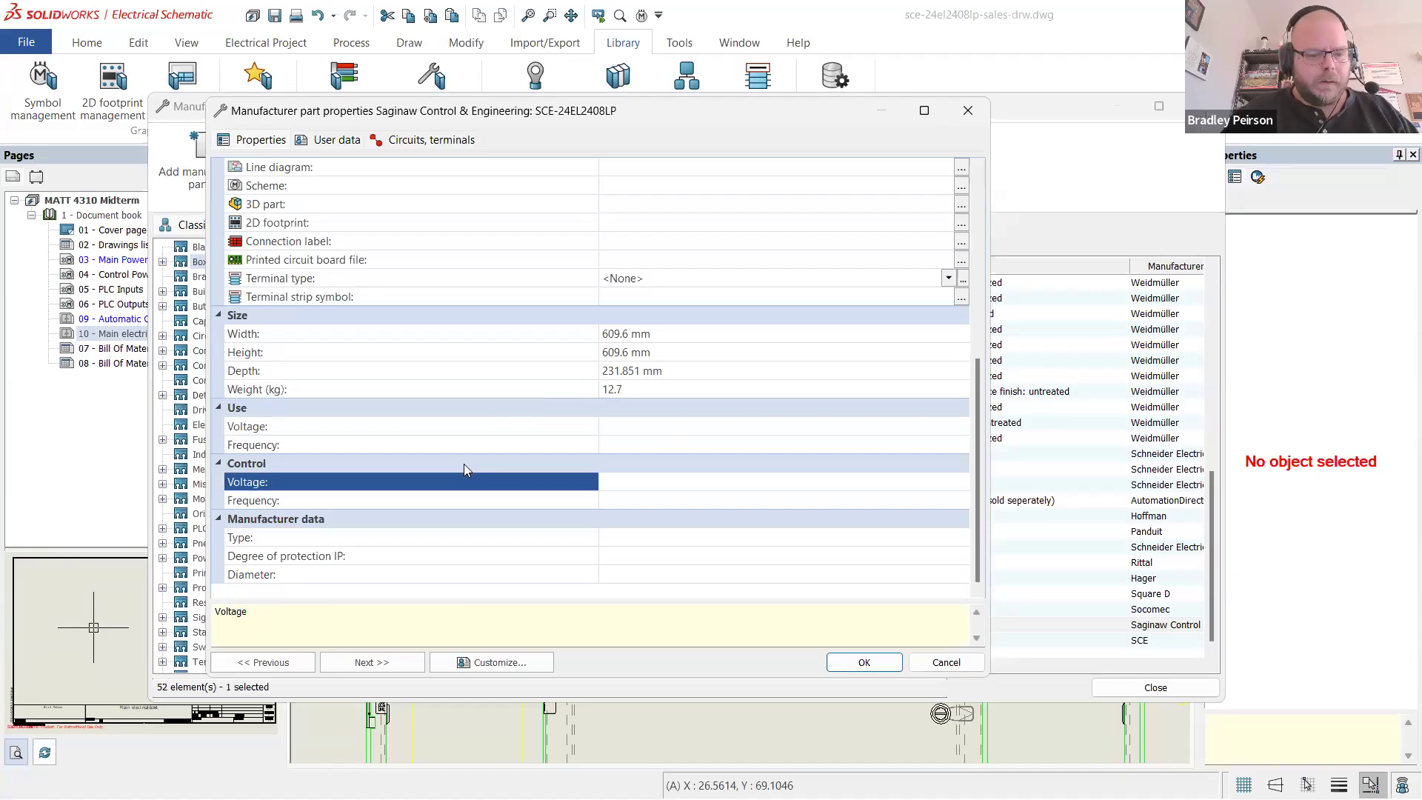
# - Look up the enclosure's IP rating under Industry Standards on the Saginaw product page in the browser
pyautogui.click(636, 557)
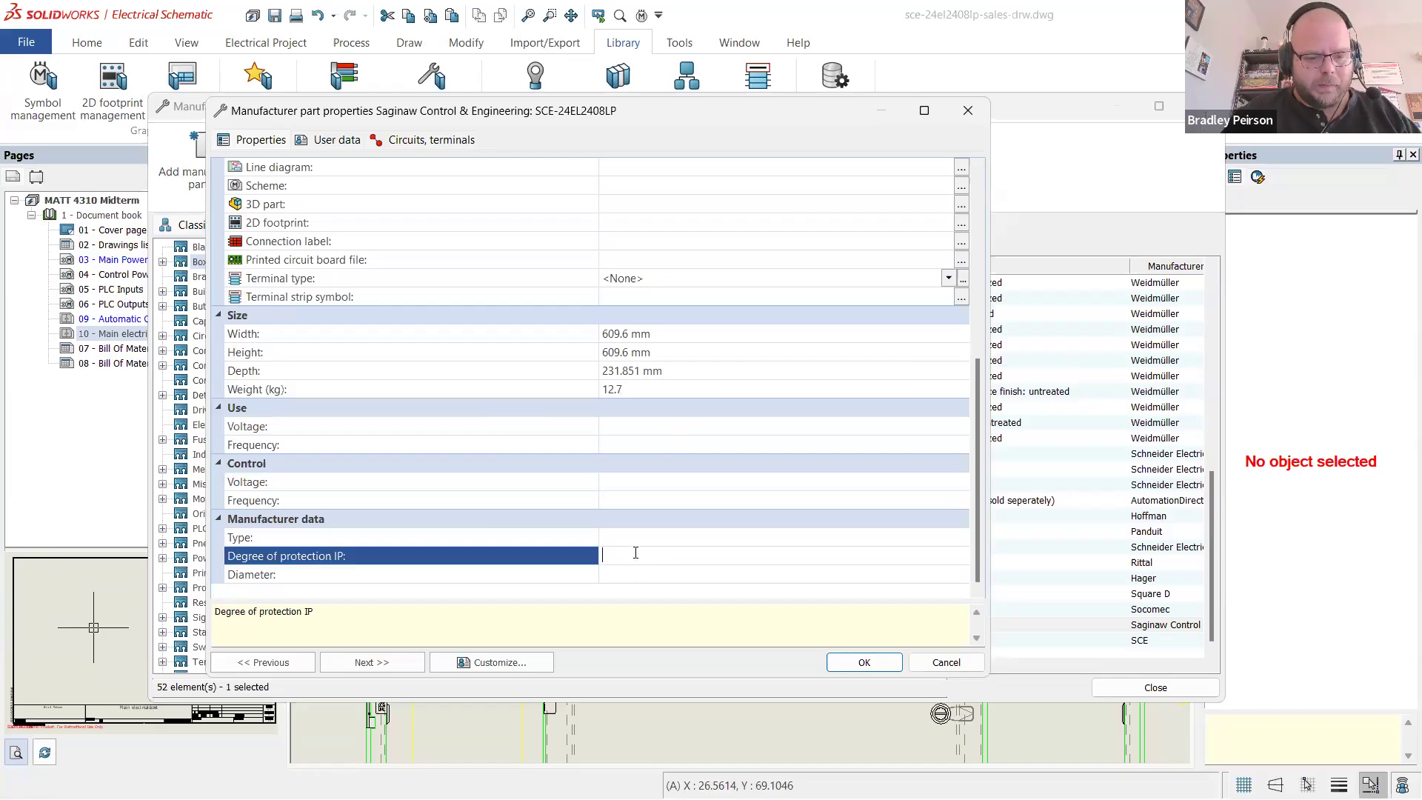
pyautogui.hotkey('alt', 'Tab')
pyautogui.hotkey('alt', 'Tab')
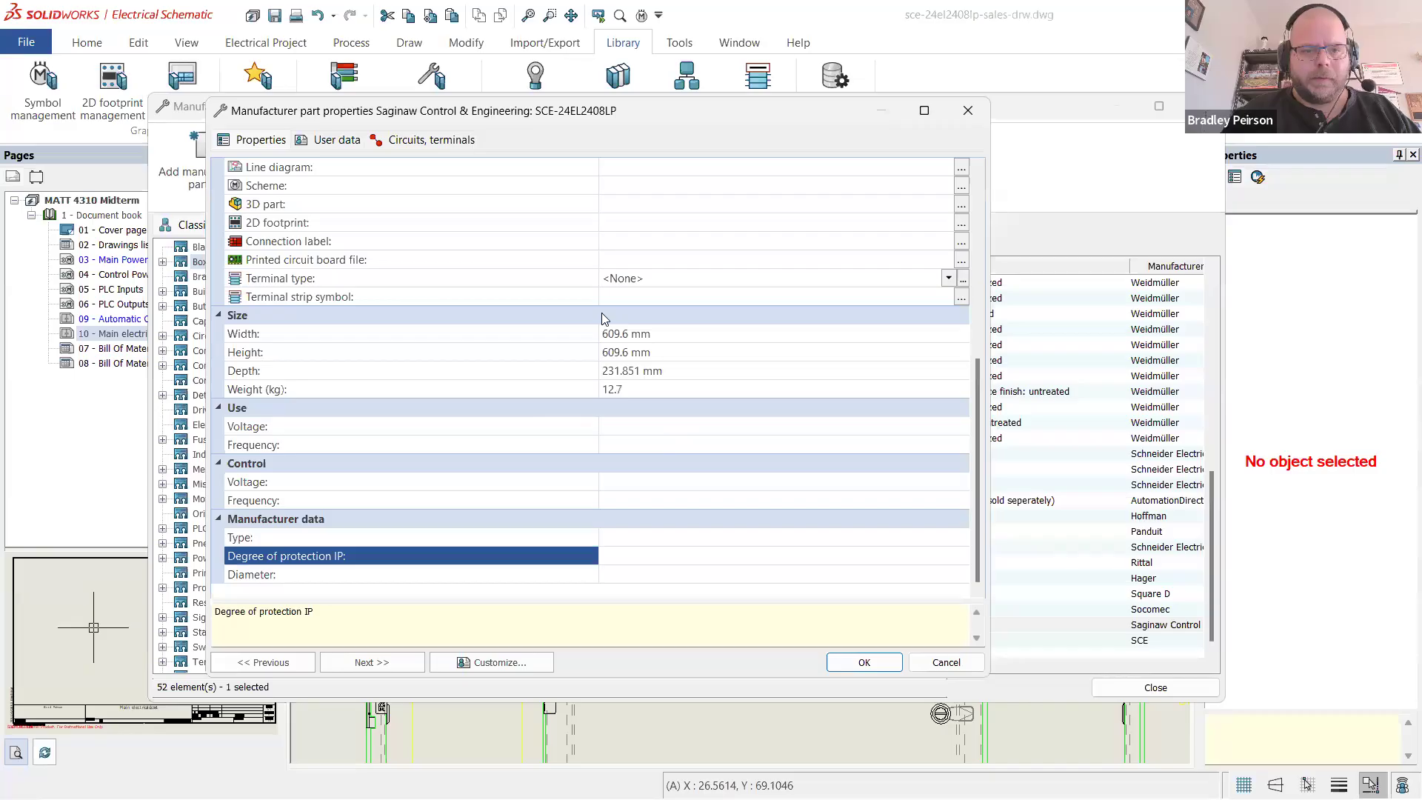
pyautogui.hotkey('alt', 'Tab')
pyautogui.click(162, 6)
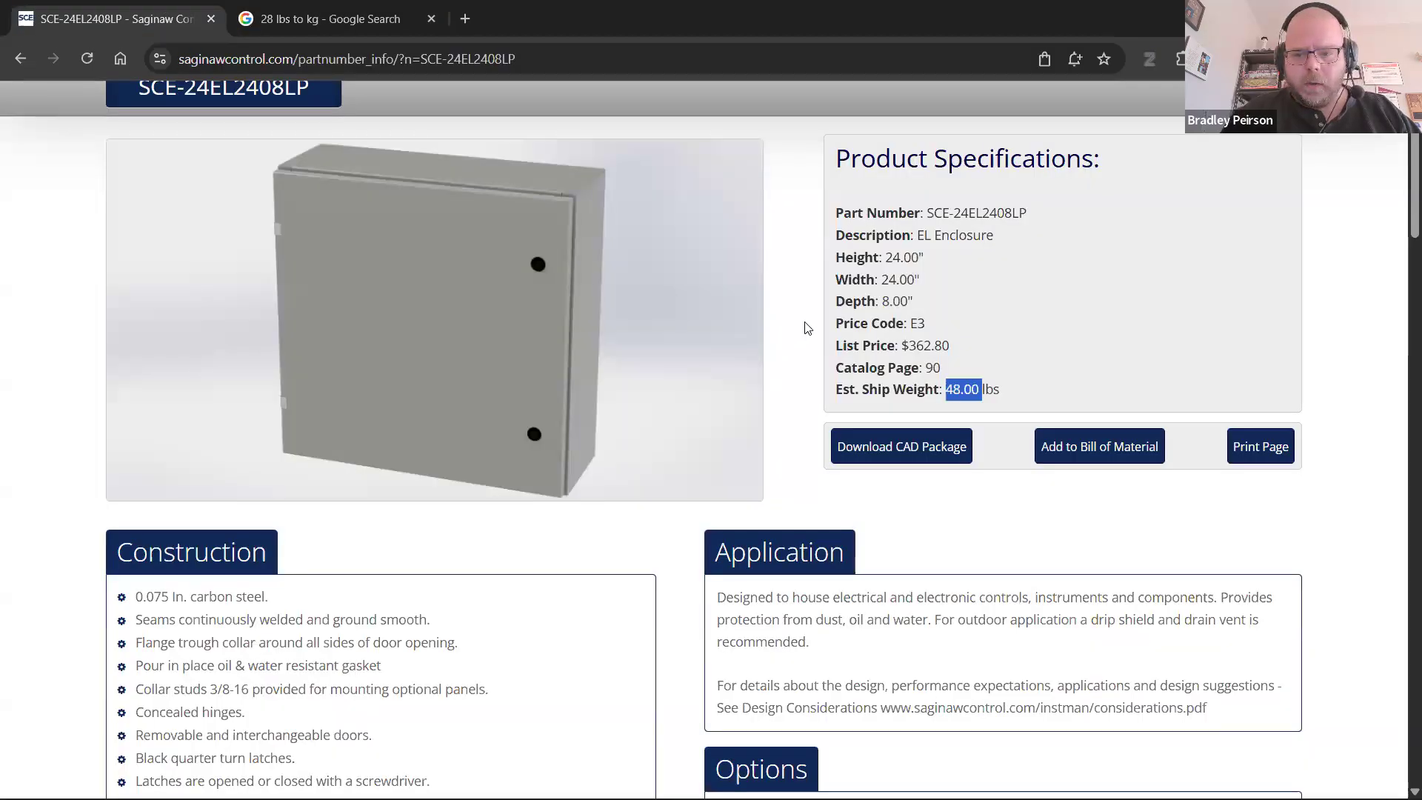
pyautogui.scroll(-1, 803, 328)
pyautogui.scroll(-1, 733, 314)
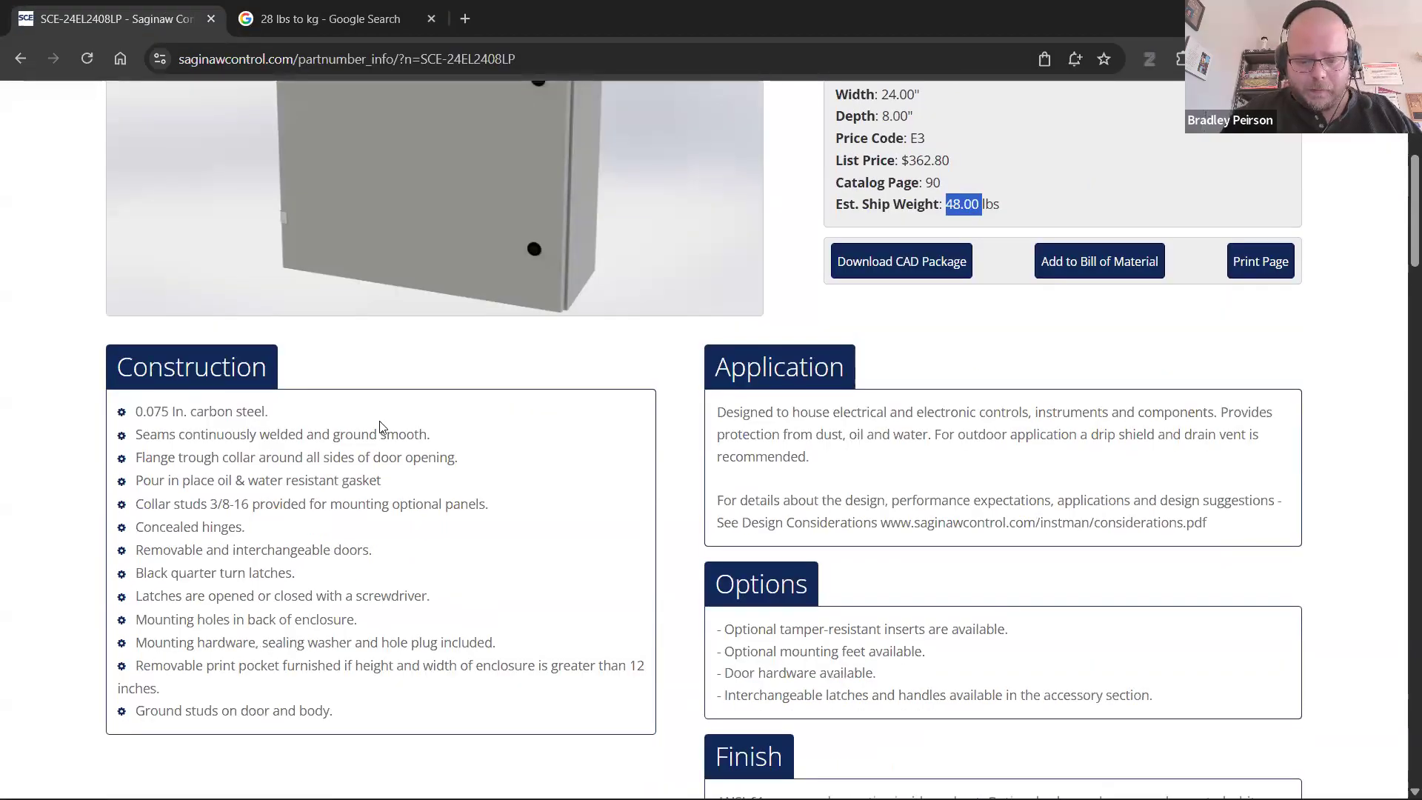
pyautogui.scroll(-4, 380, 427)
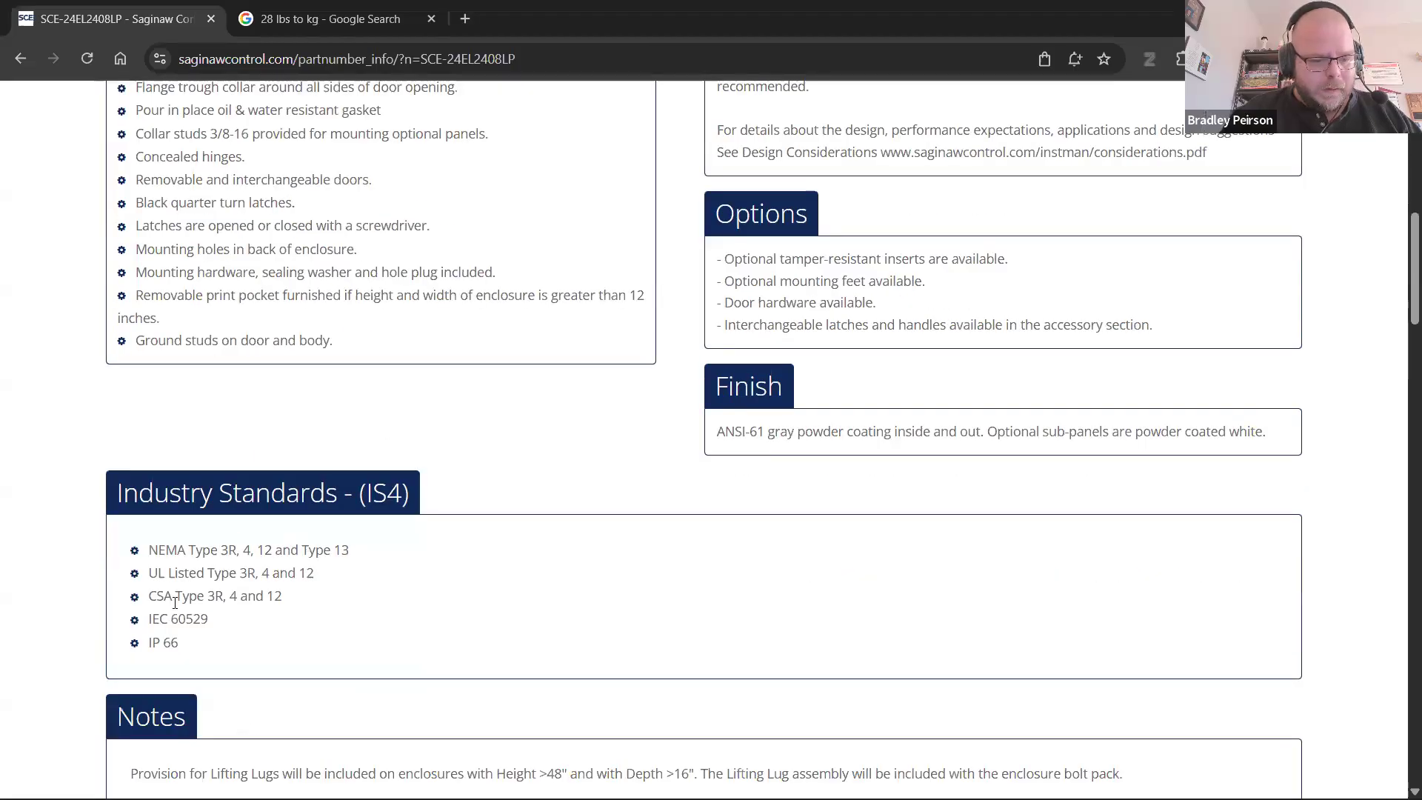
pyautogui.doubleClick(171, 643)
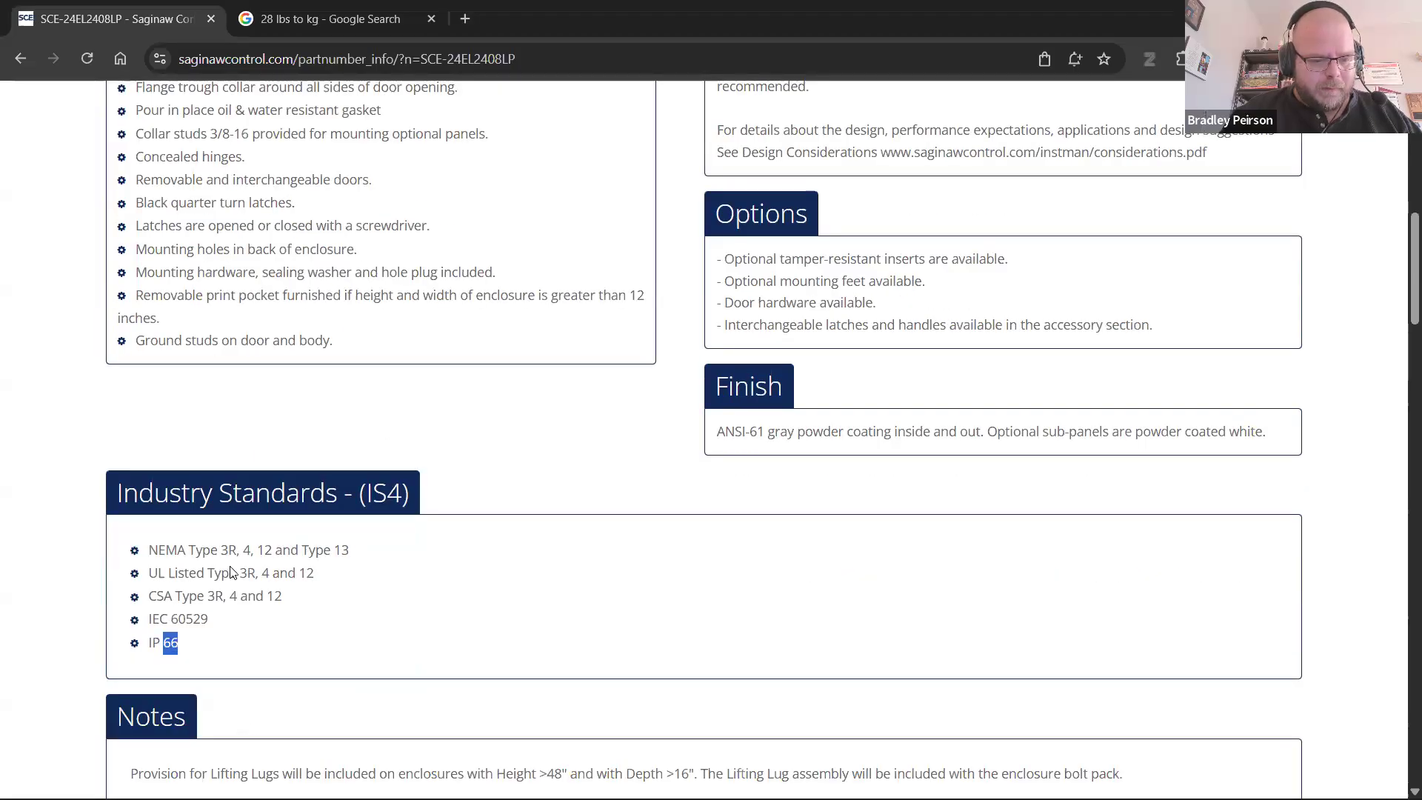
pyautogui.click(229, 562)
pyautogui.doubleClick(235, 554)
pyautogui.doubleClick(248, 551)
pyautogui.doubleClick(170, 643)
# - Back in SOLIDWORKS Electrical, set the part's degree of protection to "IP 66" and save the part properties
pyautogui.hotkey('alt', 'Tab')
pyautogui.click(622, 557)
pyautogui.write('66')
pyautogui.press('BackSpace')
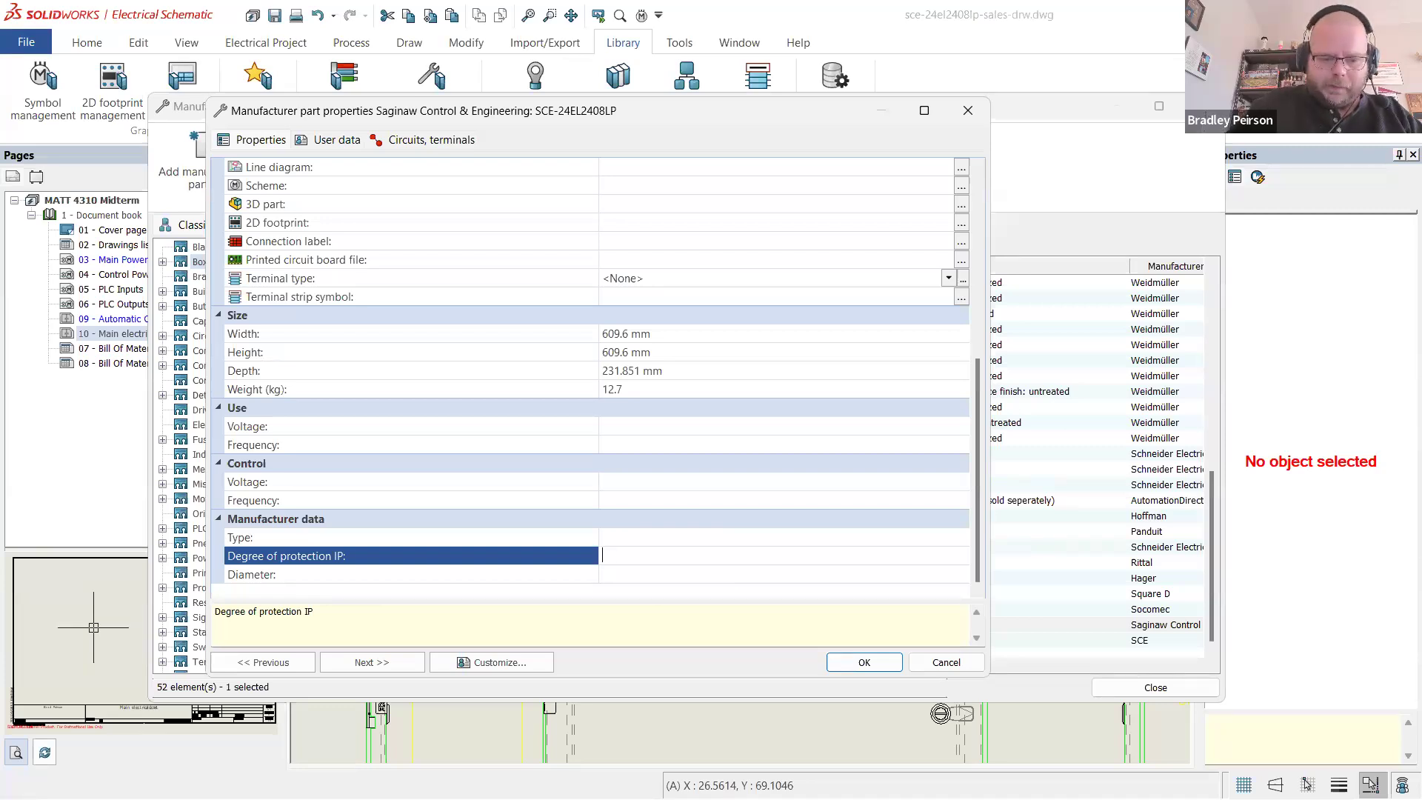
pyautogui.write('IP 66')
pyautogui.click(861, 661)
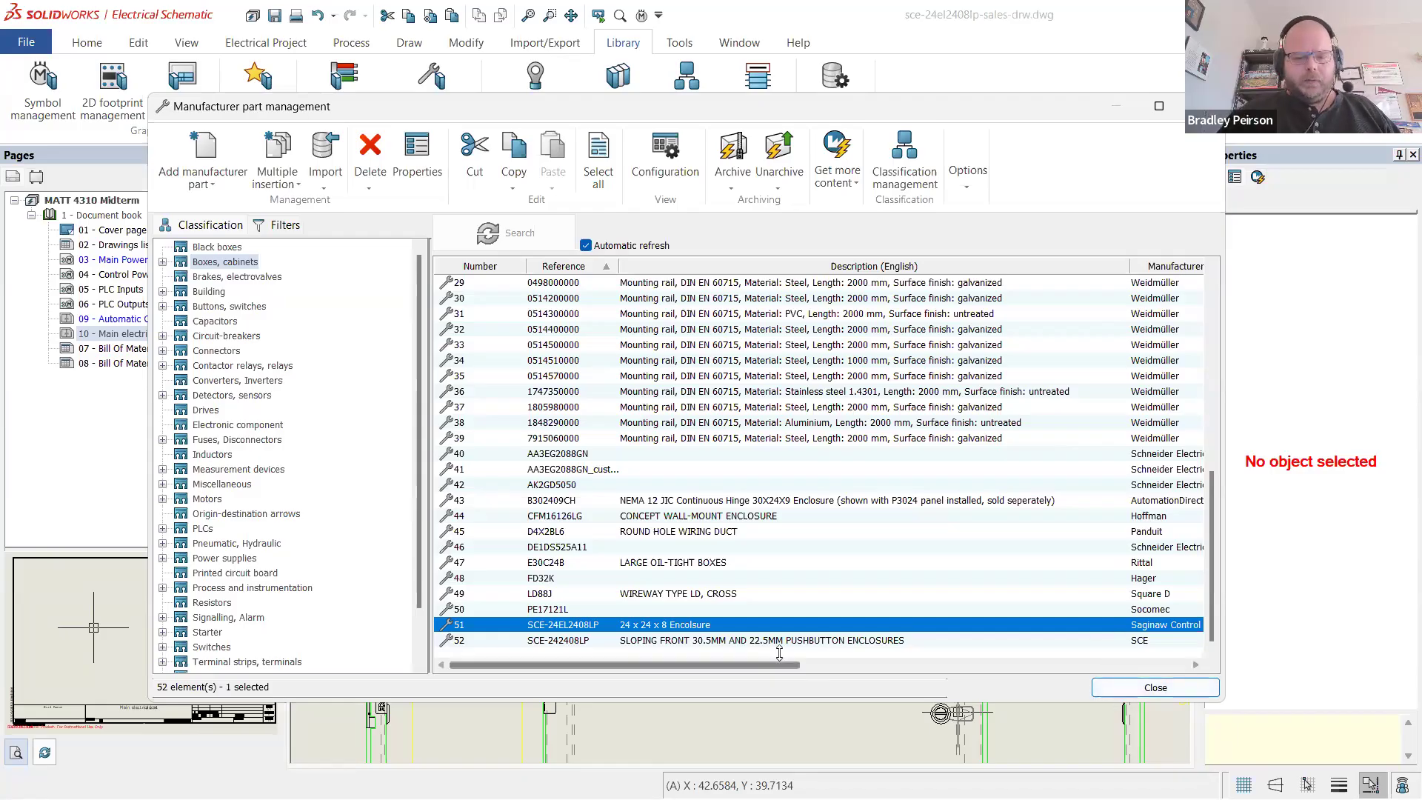
# - Assign the "24 x 24 x 8 Encolsure" cabinet layout as the 2D footprint of part SCE-24EL2408LP and save it
pyautogui.doubleClick(747, 627)
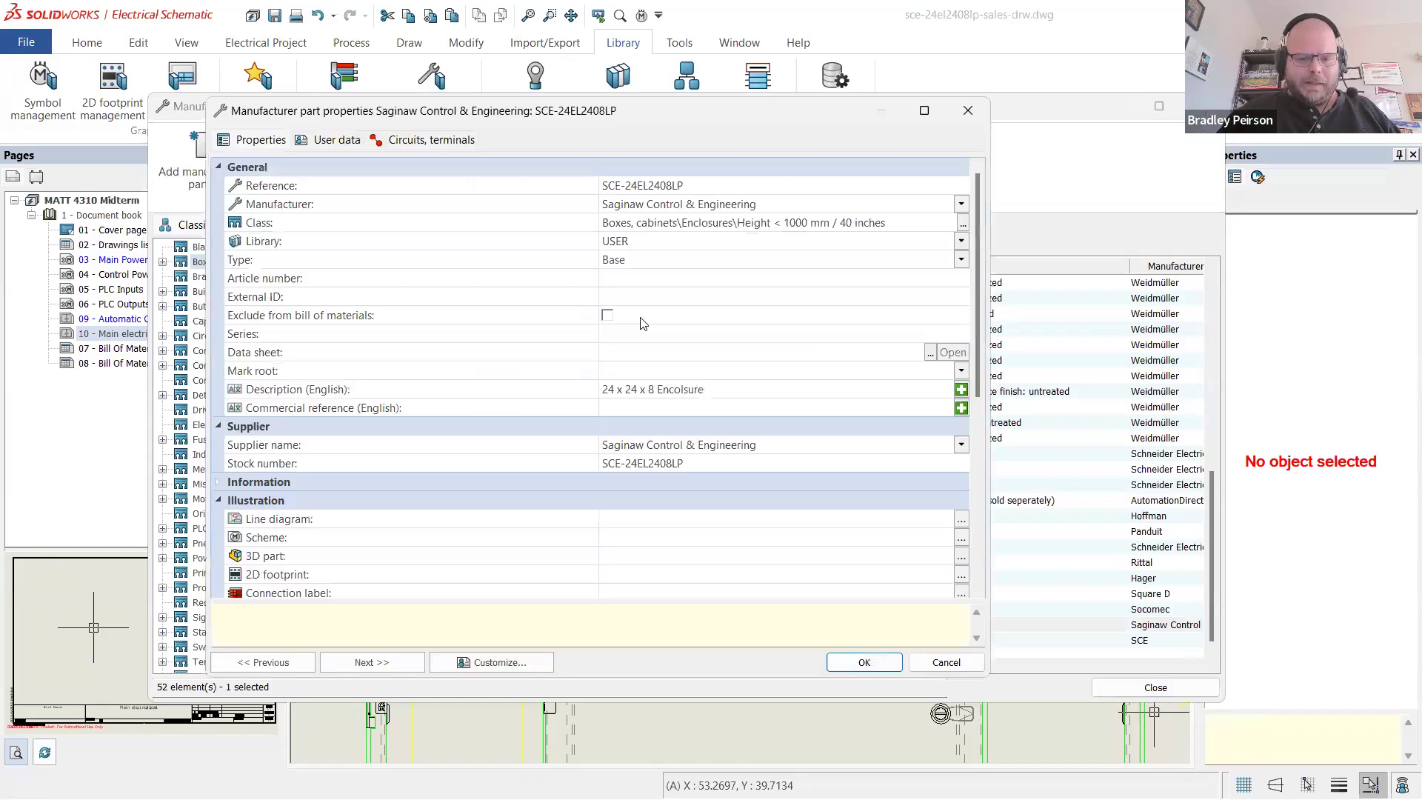
pyautogui.scroll(-4, 587, 328)
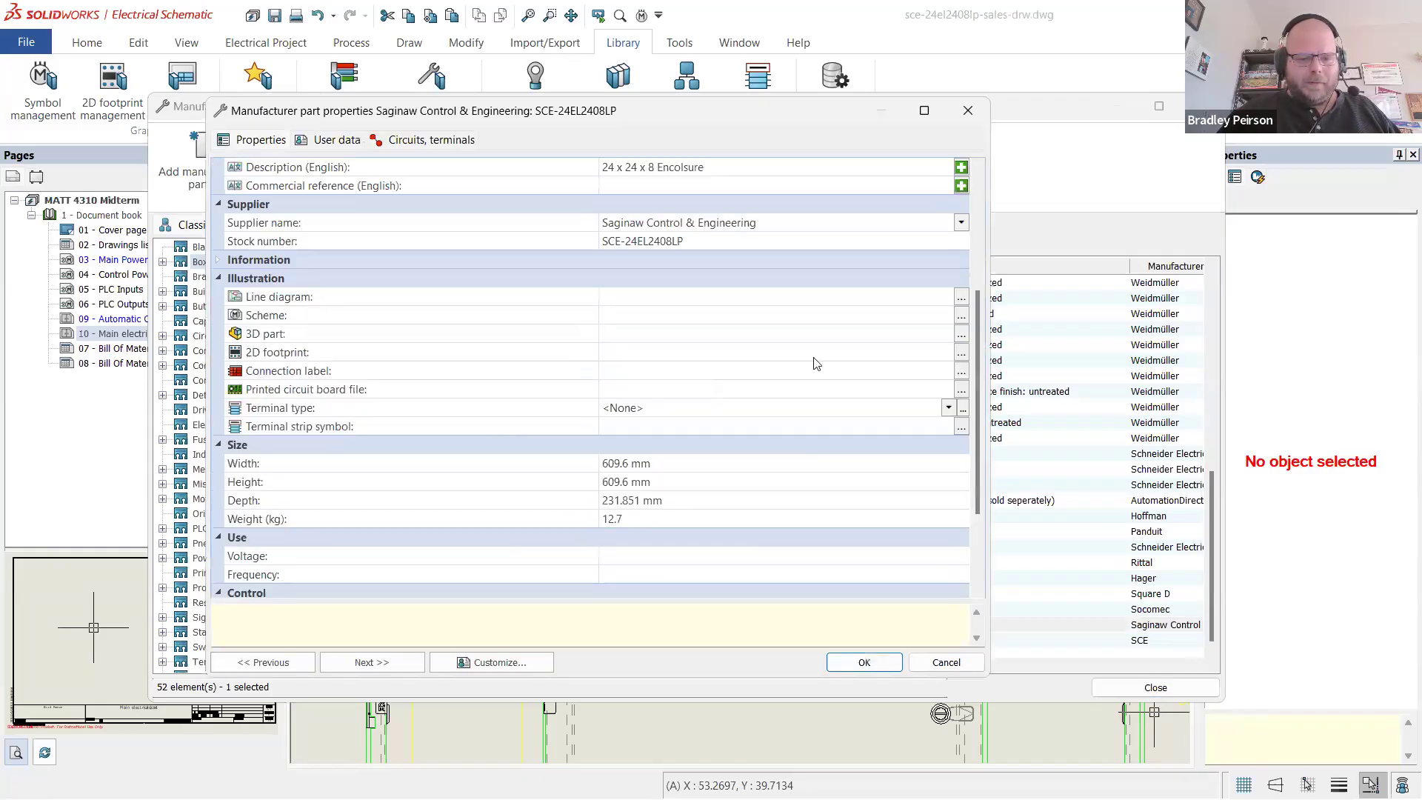
pyautogui.click(960, 353)
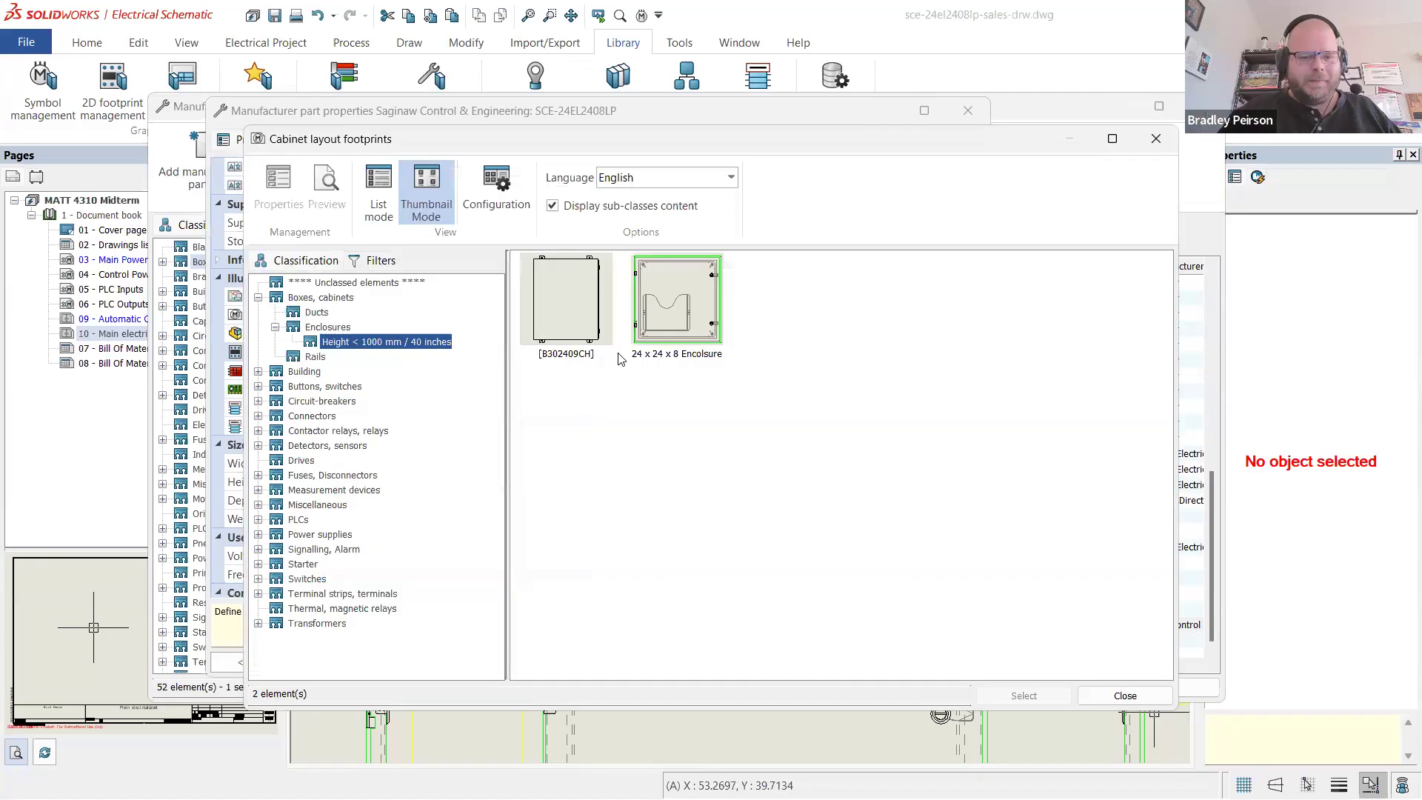
pyautogui.doubleClick(699, 317)
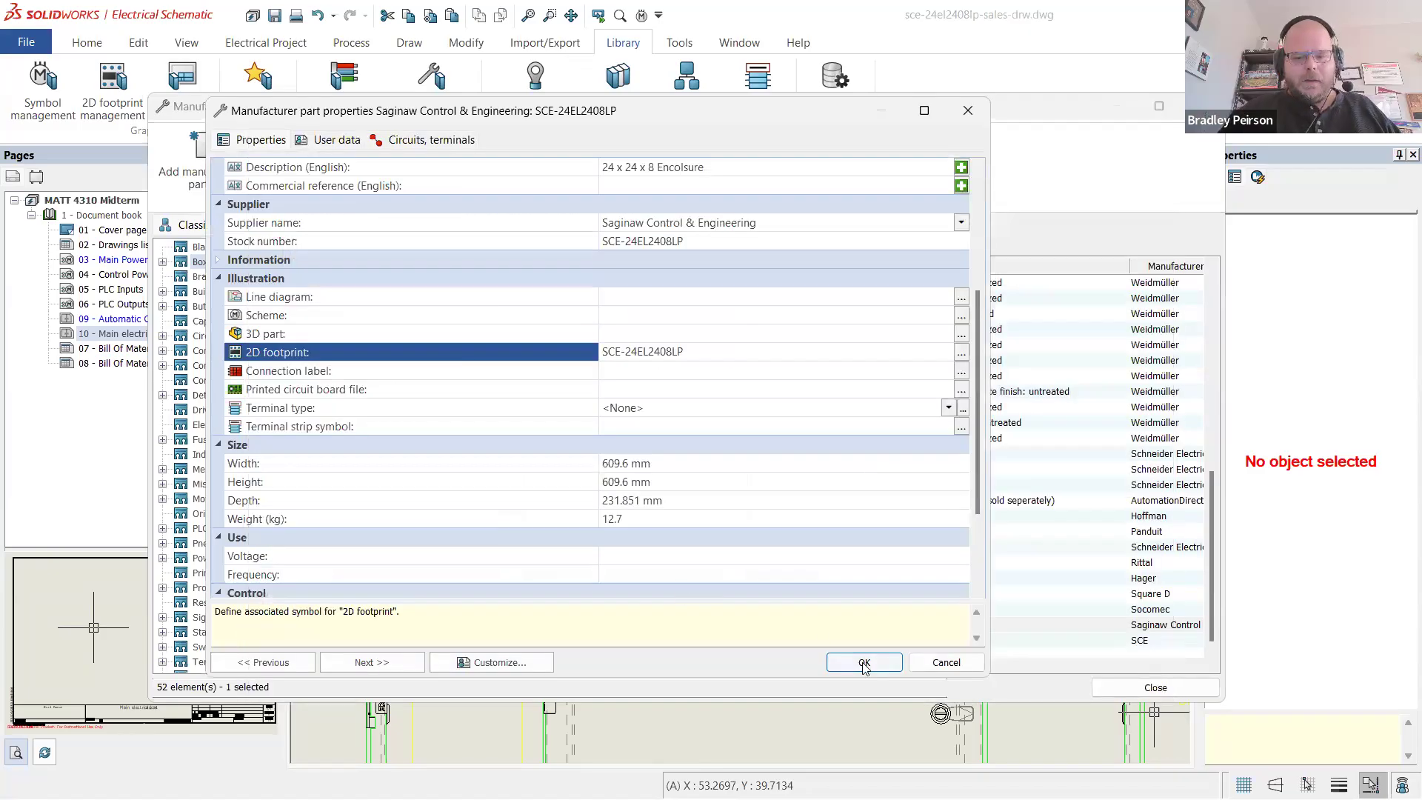
pyautogui.click(863, 660)
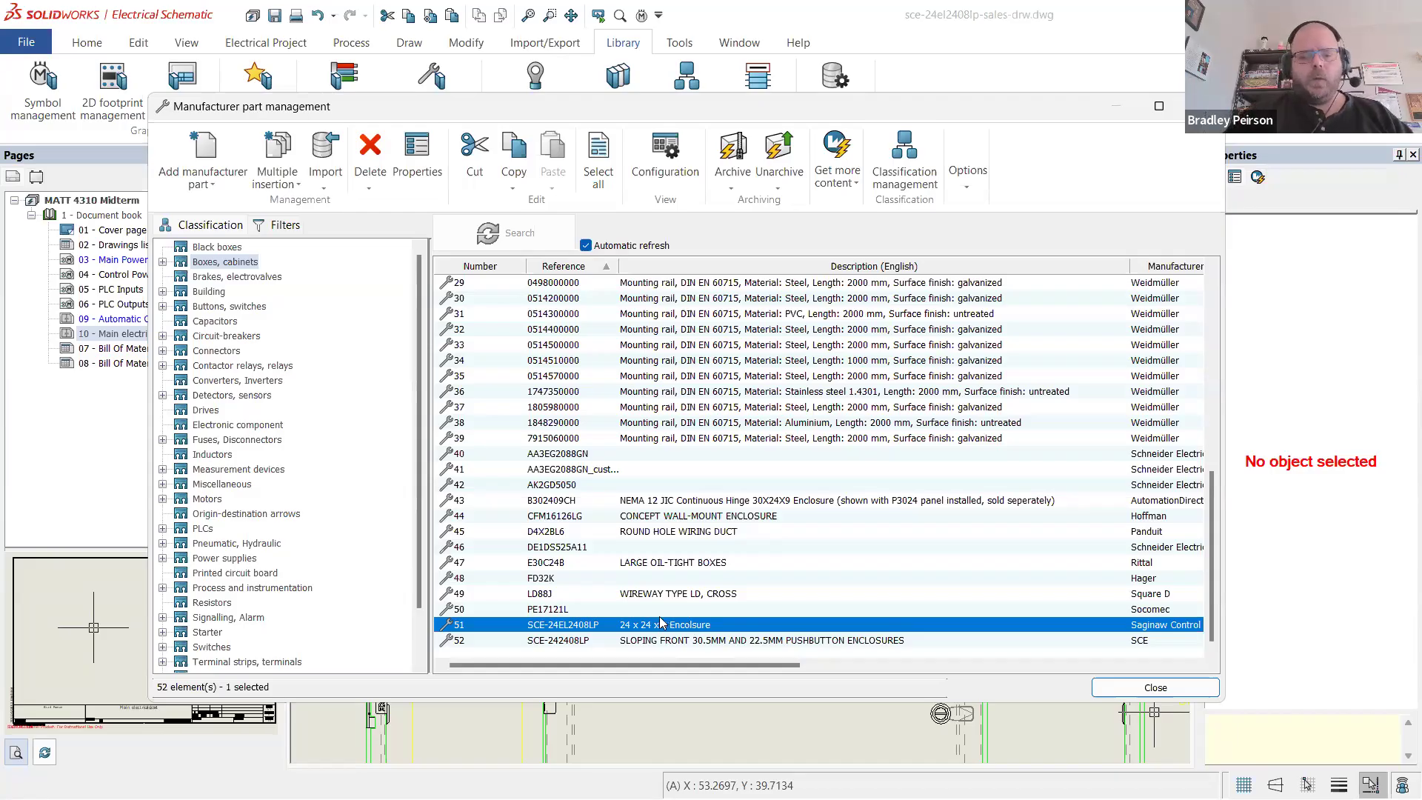
# - Reopen the properties of part SCE-24EL2408LP and review its general, supplier, illustration, size and manufacturer data
pyautogui.rightClick(661, 629)
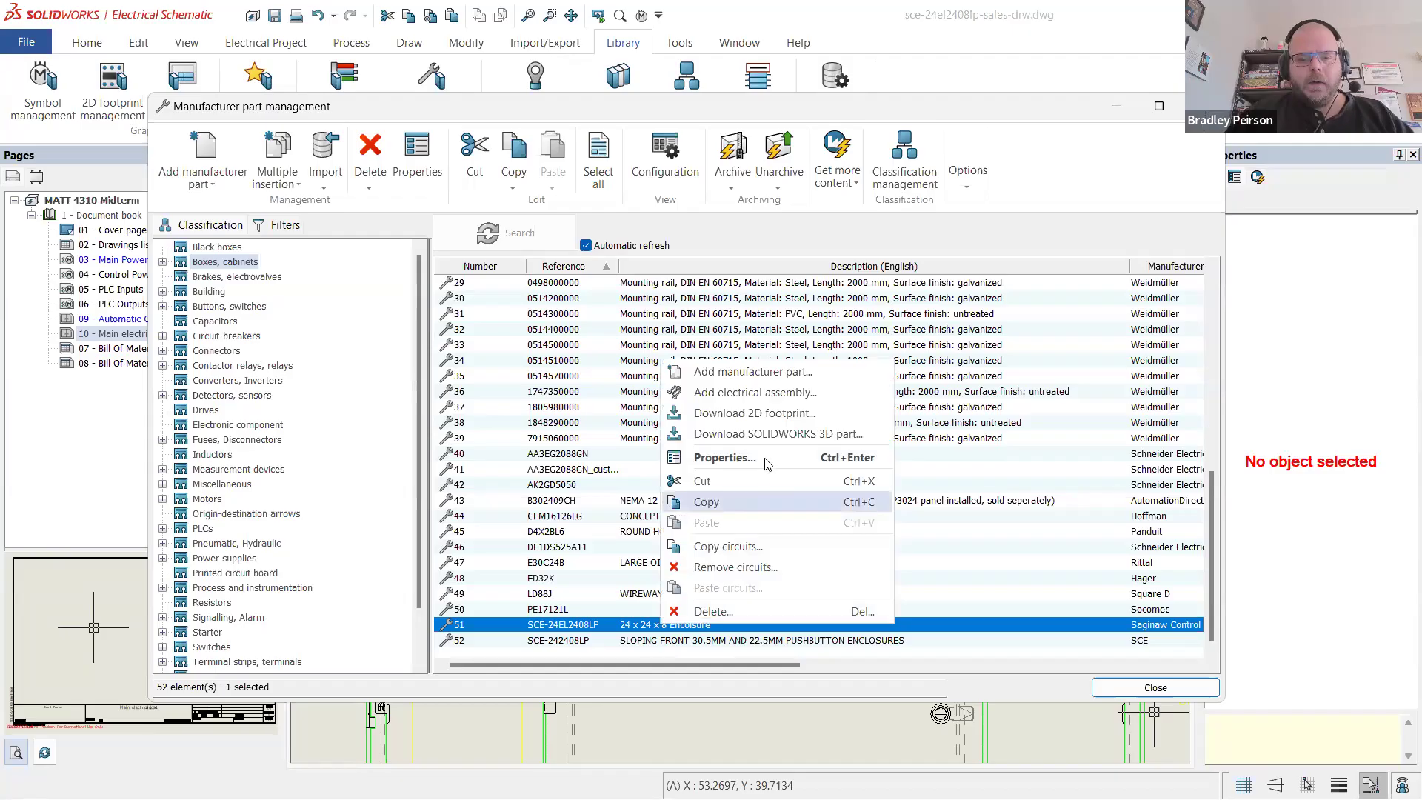
pyautogui.click(764, 456)
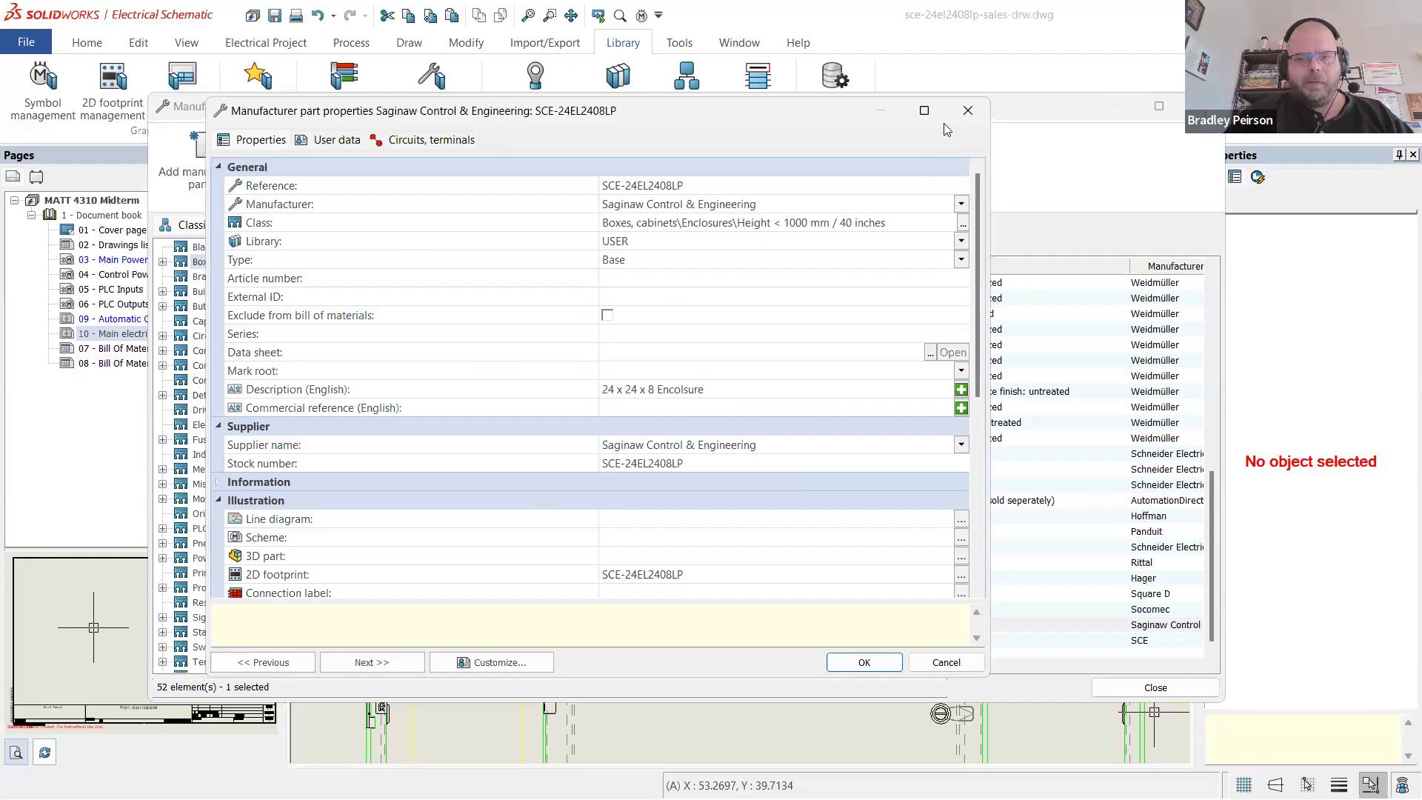
pyautogui.click(968, 110)
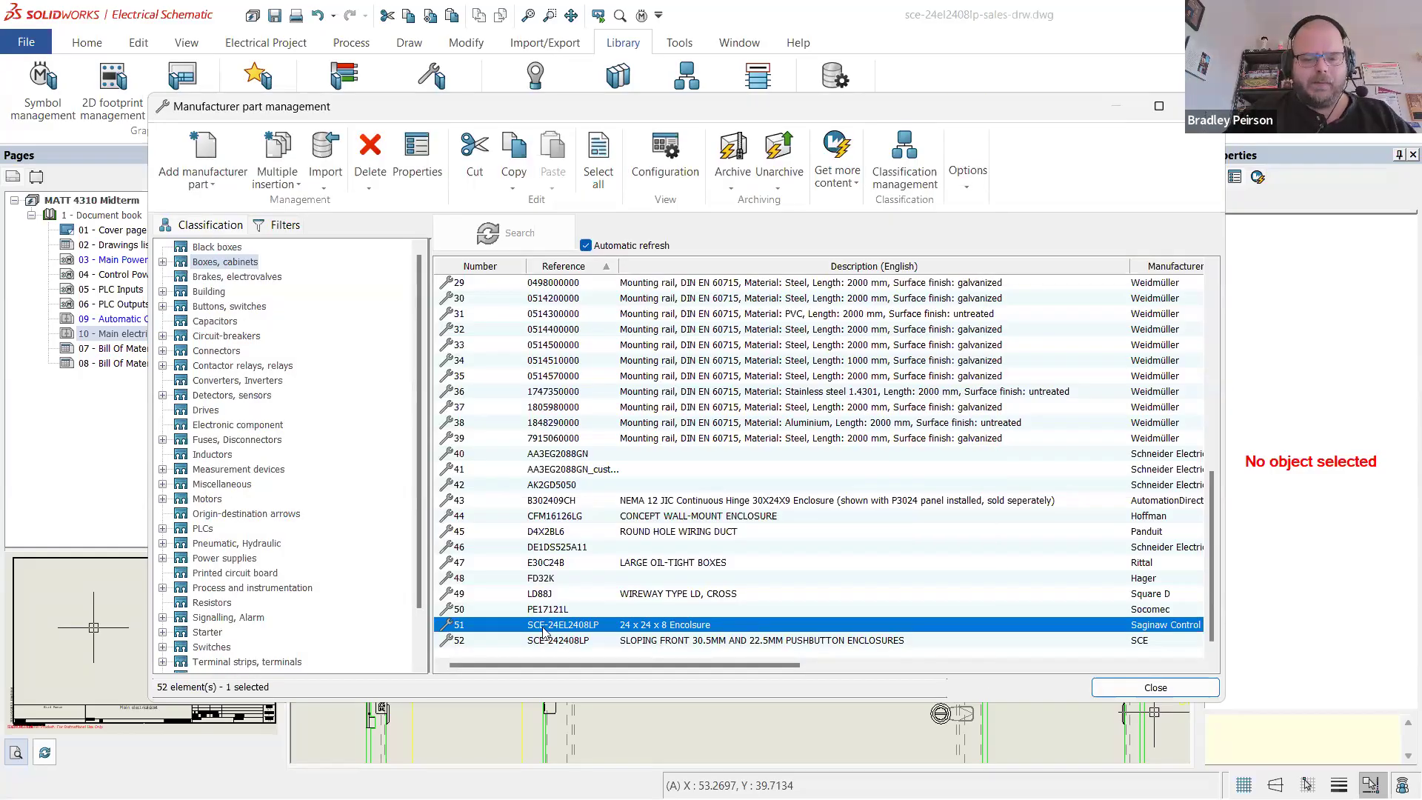
pyautogui.rightClick(596, 626)
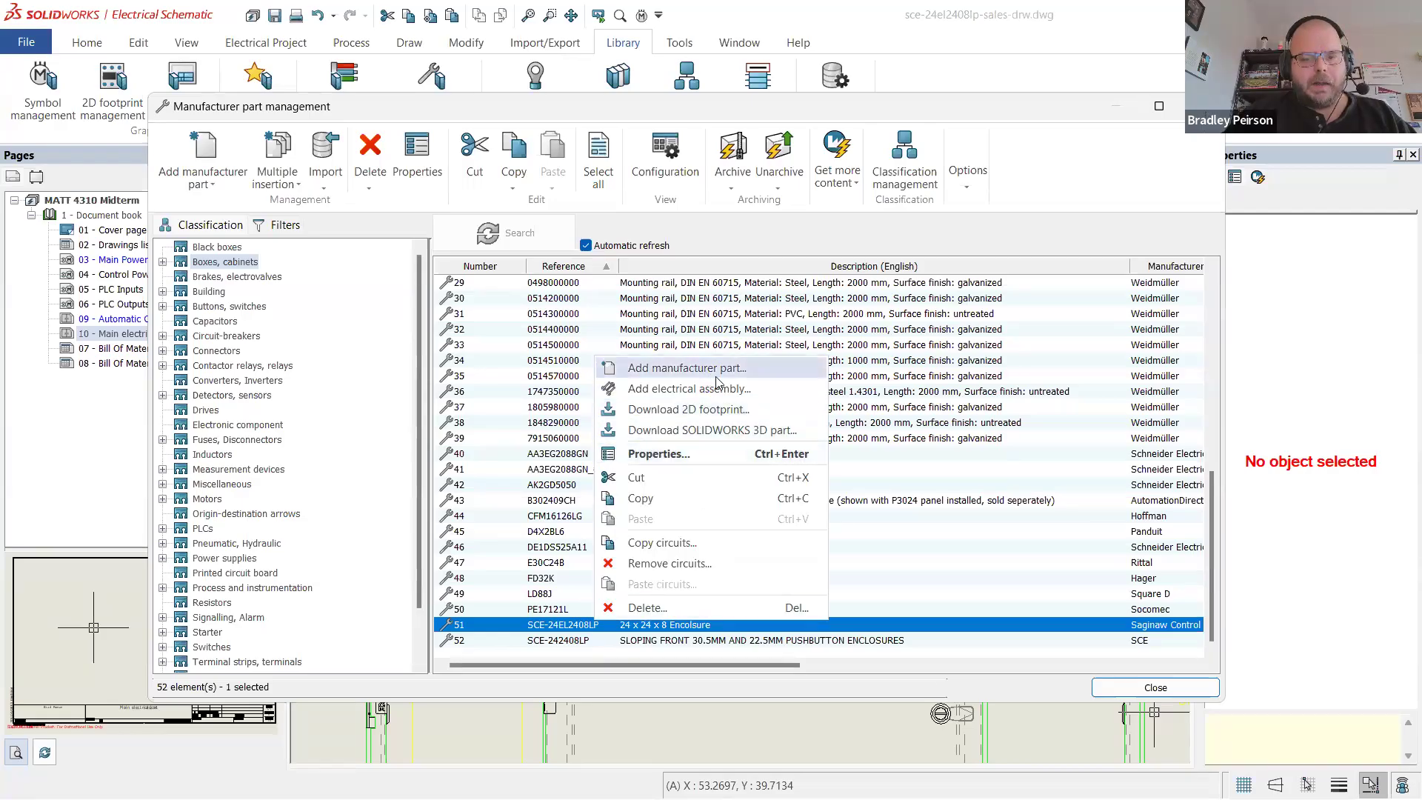
pyautogui.click(675, 454)
pyautogui.scroll(-7, 548, 445)
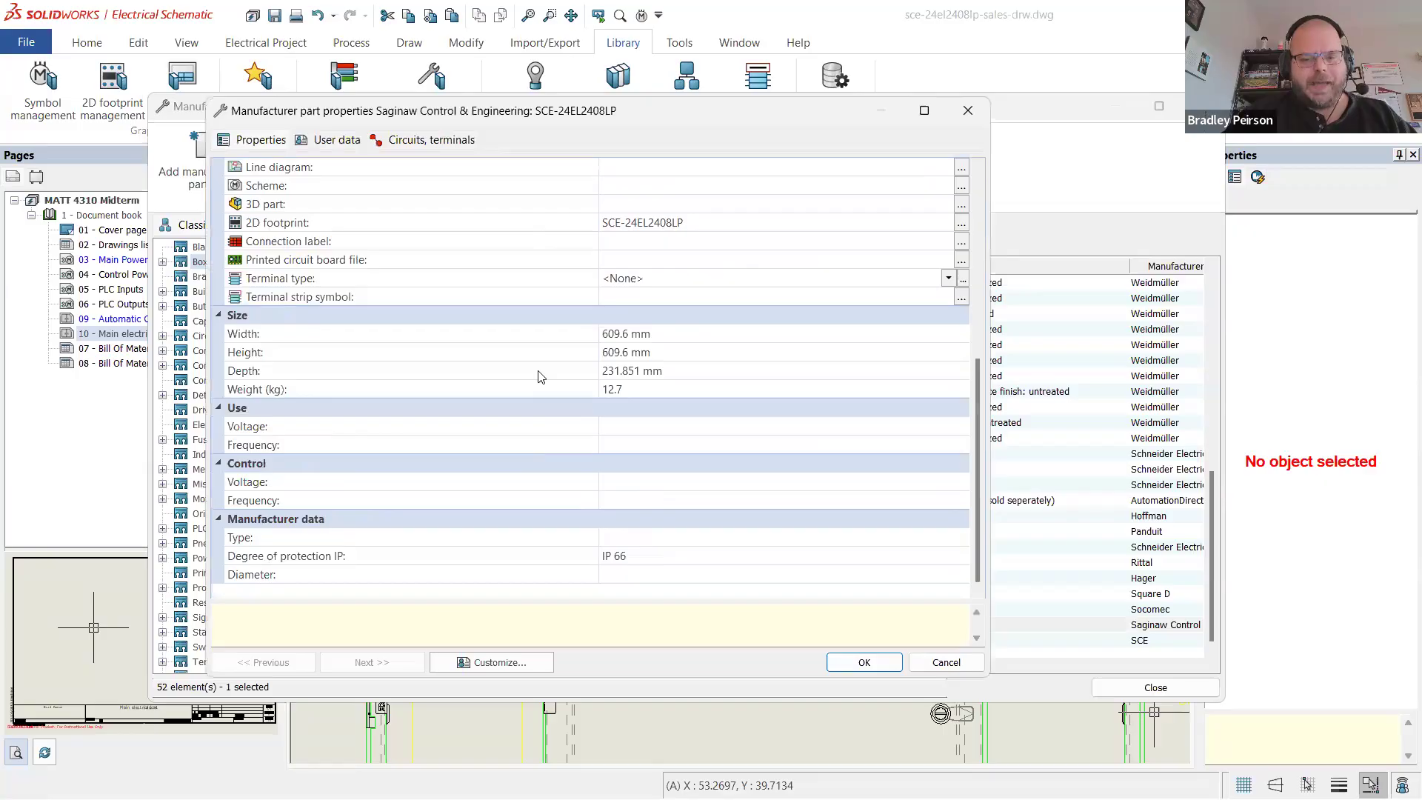
pyautogui.scroll(8, 529, 341)
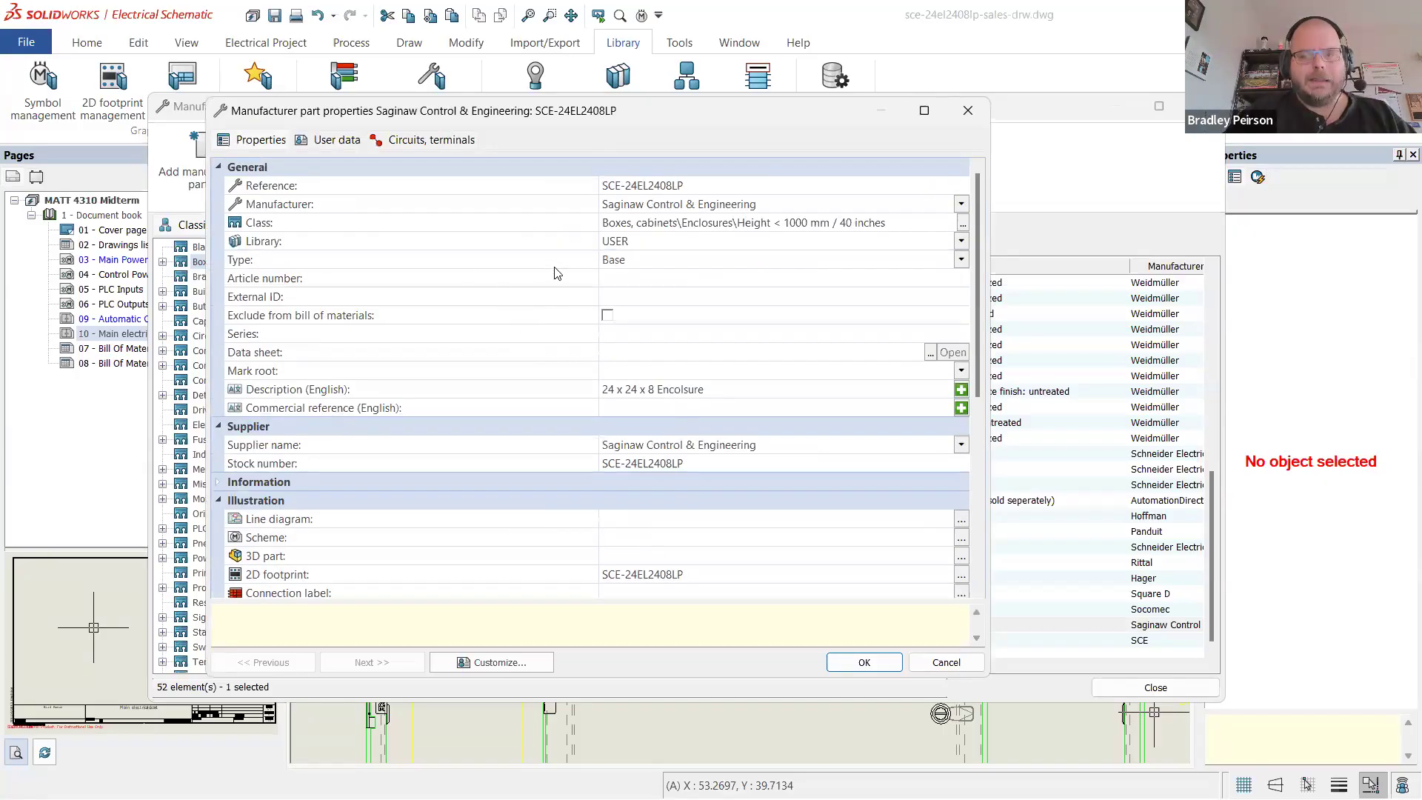
pyautogui.scroll(-3, 547, 254)
pyautogui.scroll(3, 547, 254)
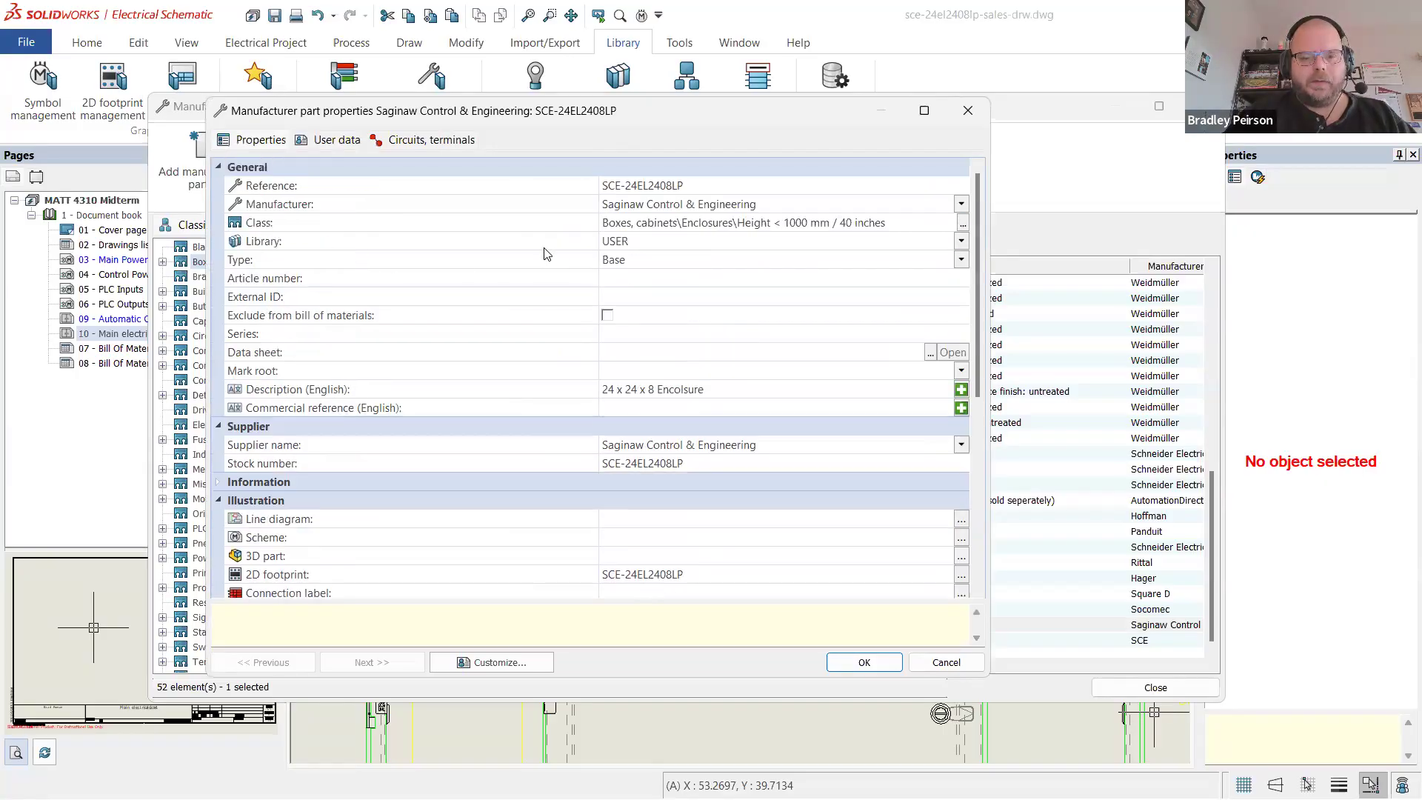
pyautogui.click(722, 185)
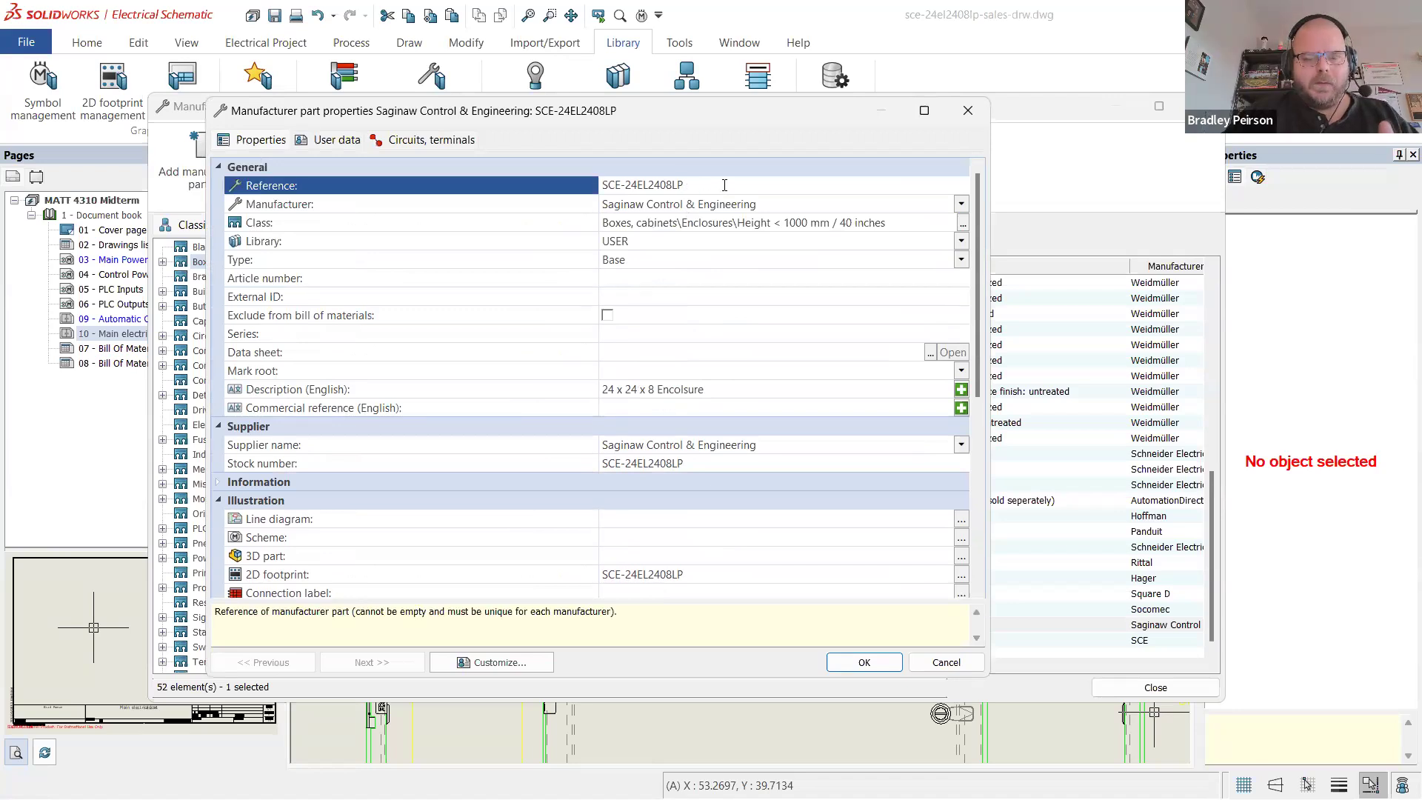
pyautogui.write('(Phantom')
pyautogui.press('BackSpace')
pyautogui.press('BackSpace')
pyautogui.press('BackSpace')
pyautogui.press('BackSpace')
pyautogui.press('BackSpace')
pyautogui.press('BackSpace')
pyautogui.press('BackSpace')
pyautogui.press('BackSpace')
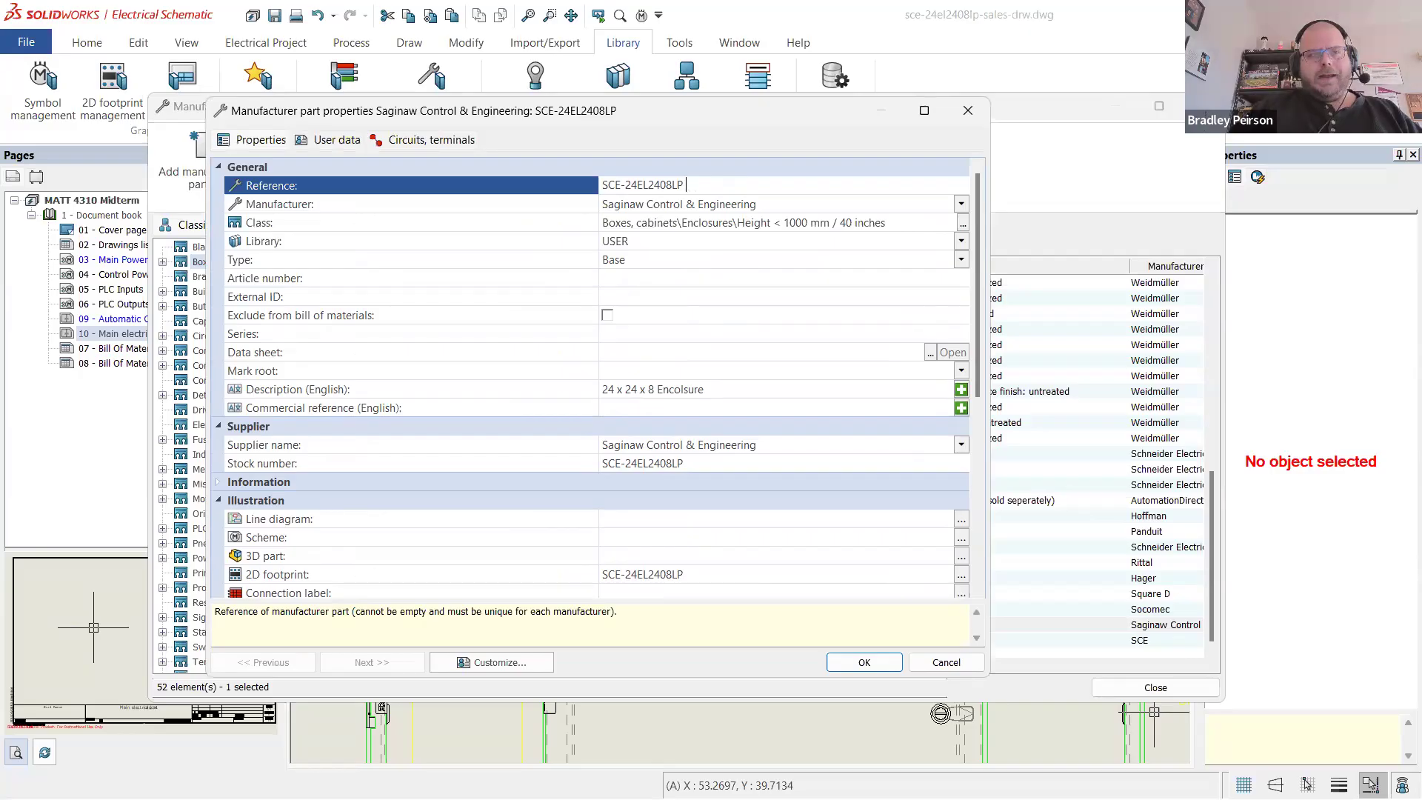
# - Set the part's reference to "SCE-24EL2408LP Left Side" and its English description to "24 x 24 x 8 Encolsure - Left Side View"
pyautogui.write('Left')
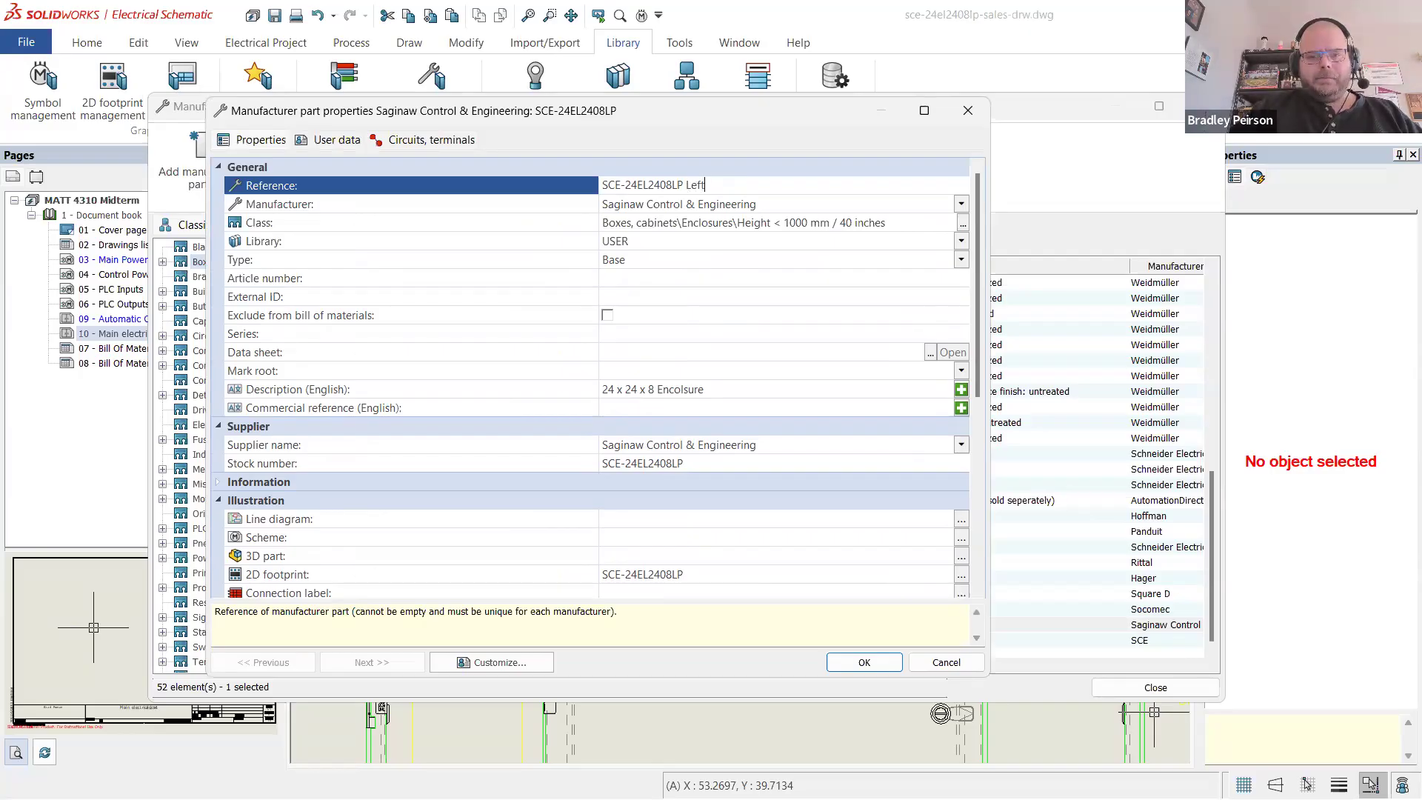
pyautogui.write(' Side')
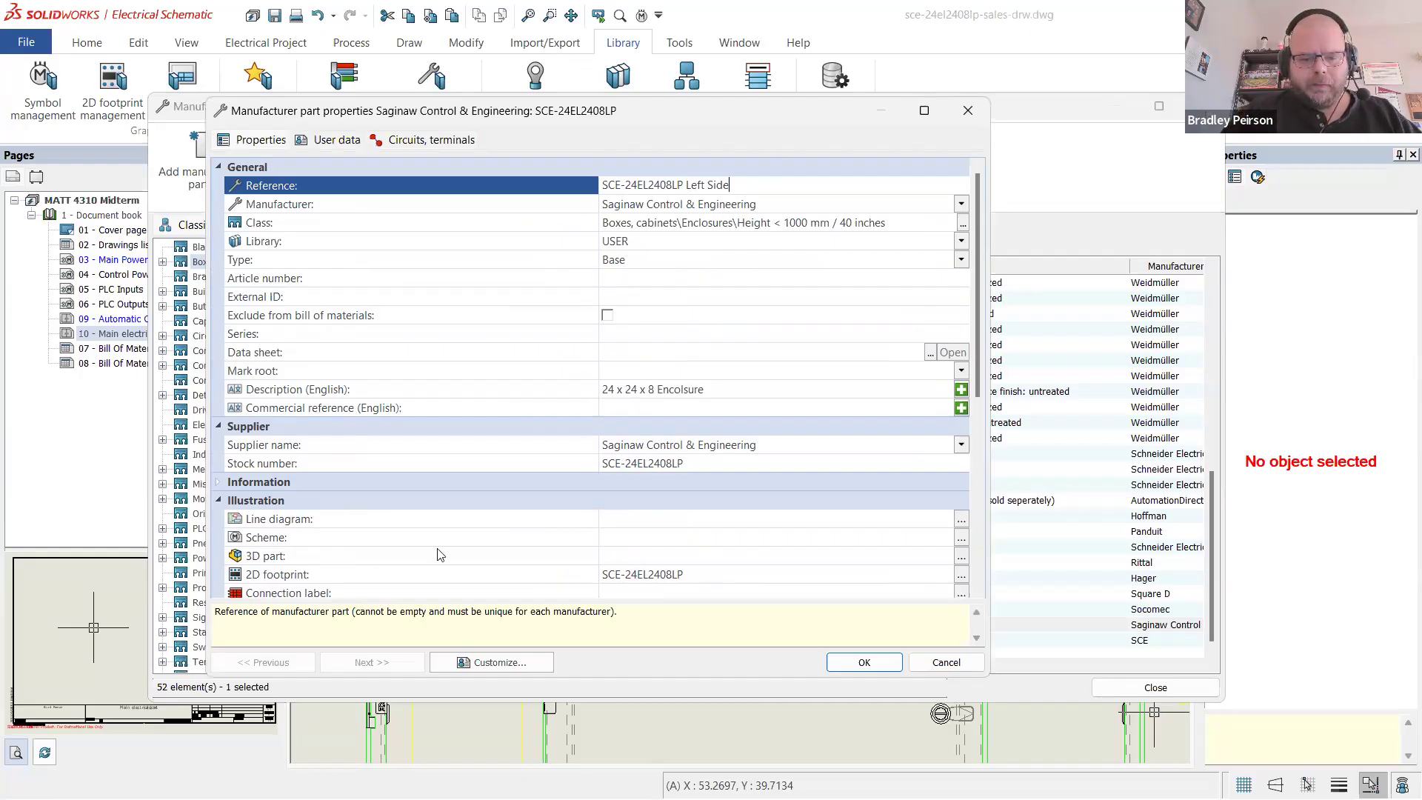
pyautogui.click(440, 572)
pyautogui.click(717, 388)
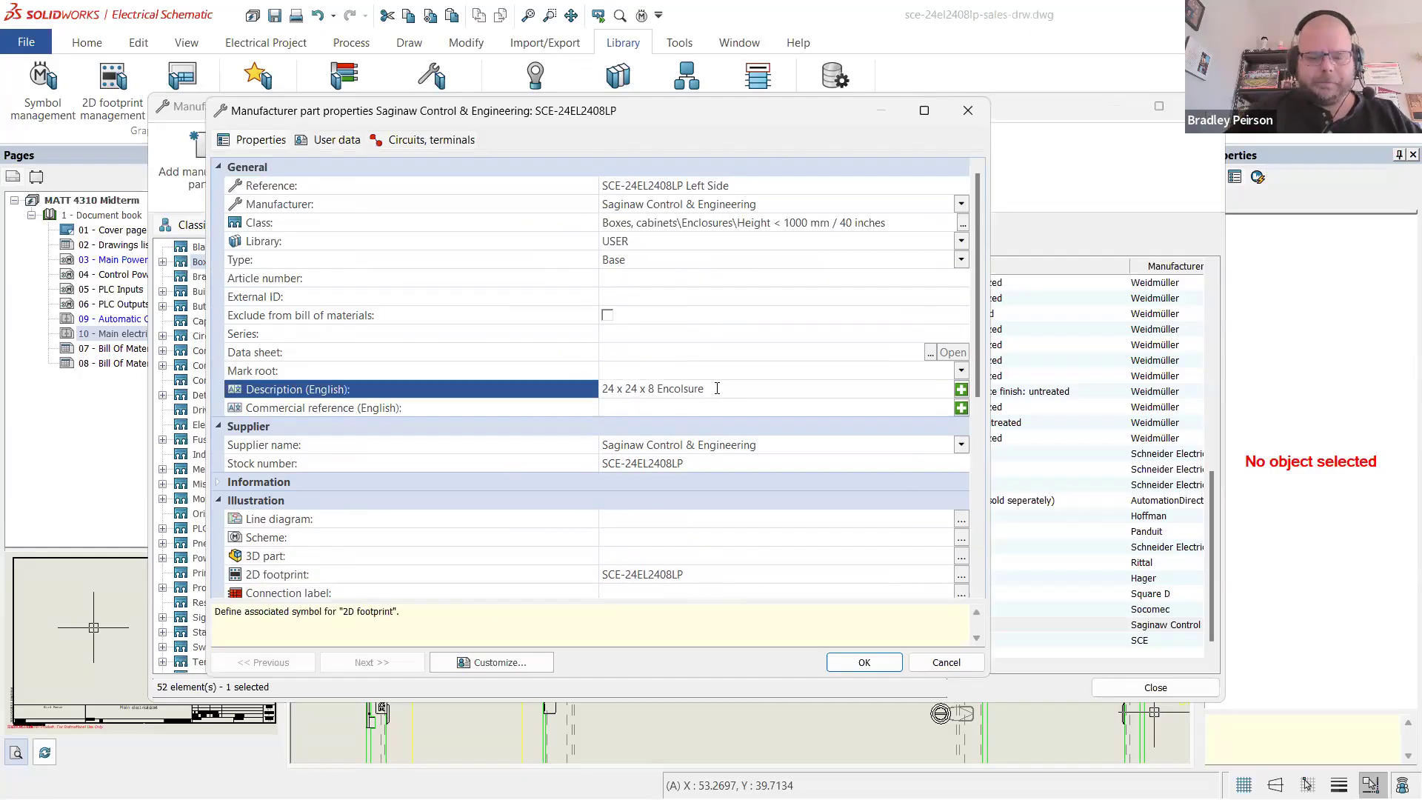
pyautogui.write('- Left Side View')
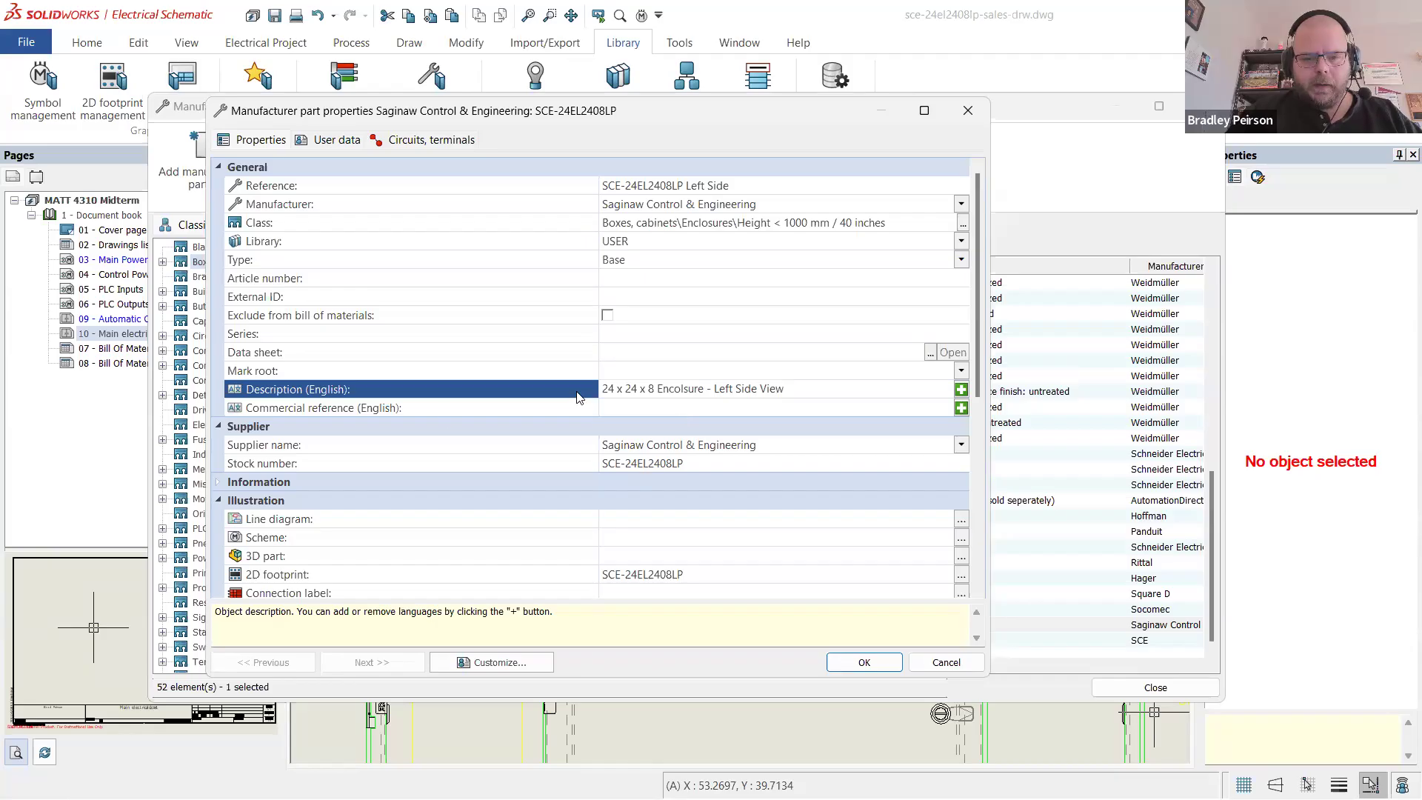
# - Copy the part's depth of 231.851 mm into its width and set the depth to 609.6 mm
pyautogui.scroll(-6, 436, 424)
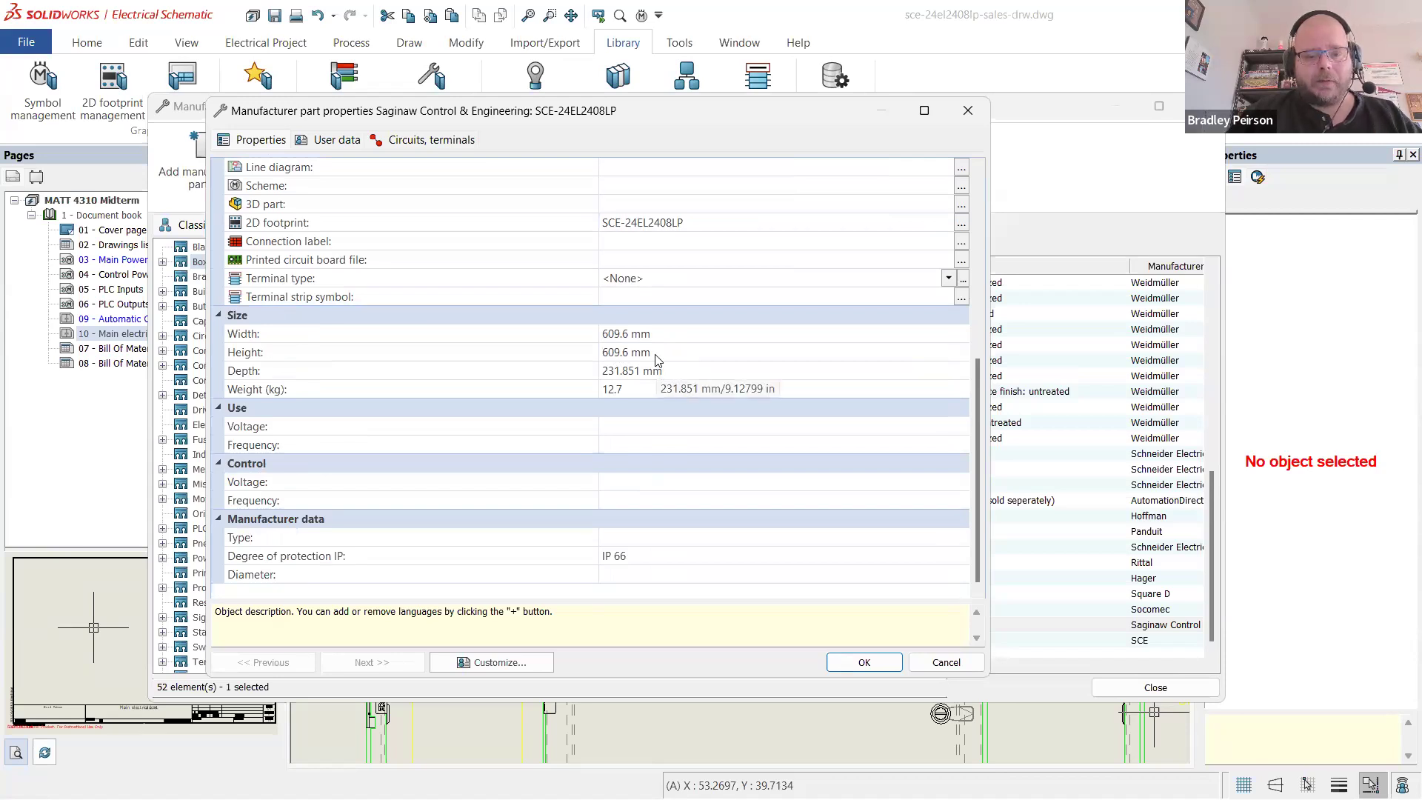
pyautogui.click(673, 374)
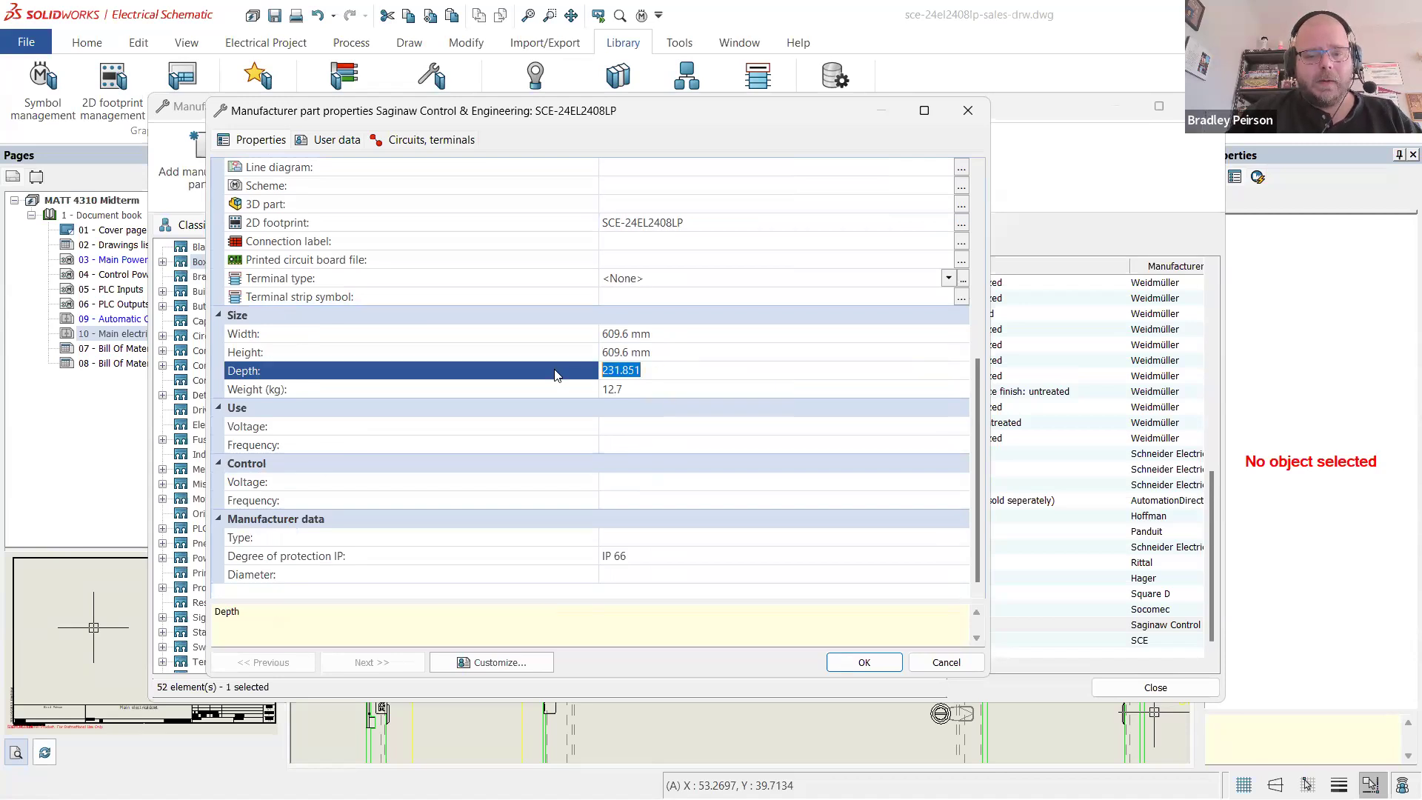
pyautogui.click(494, 335)
pyautogui.hotkey('ctrl', 'v')
pyautogui.click(687, 372)
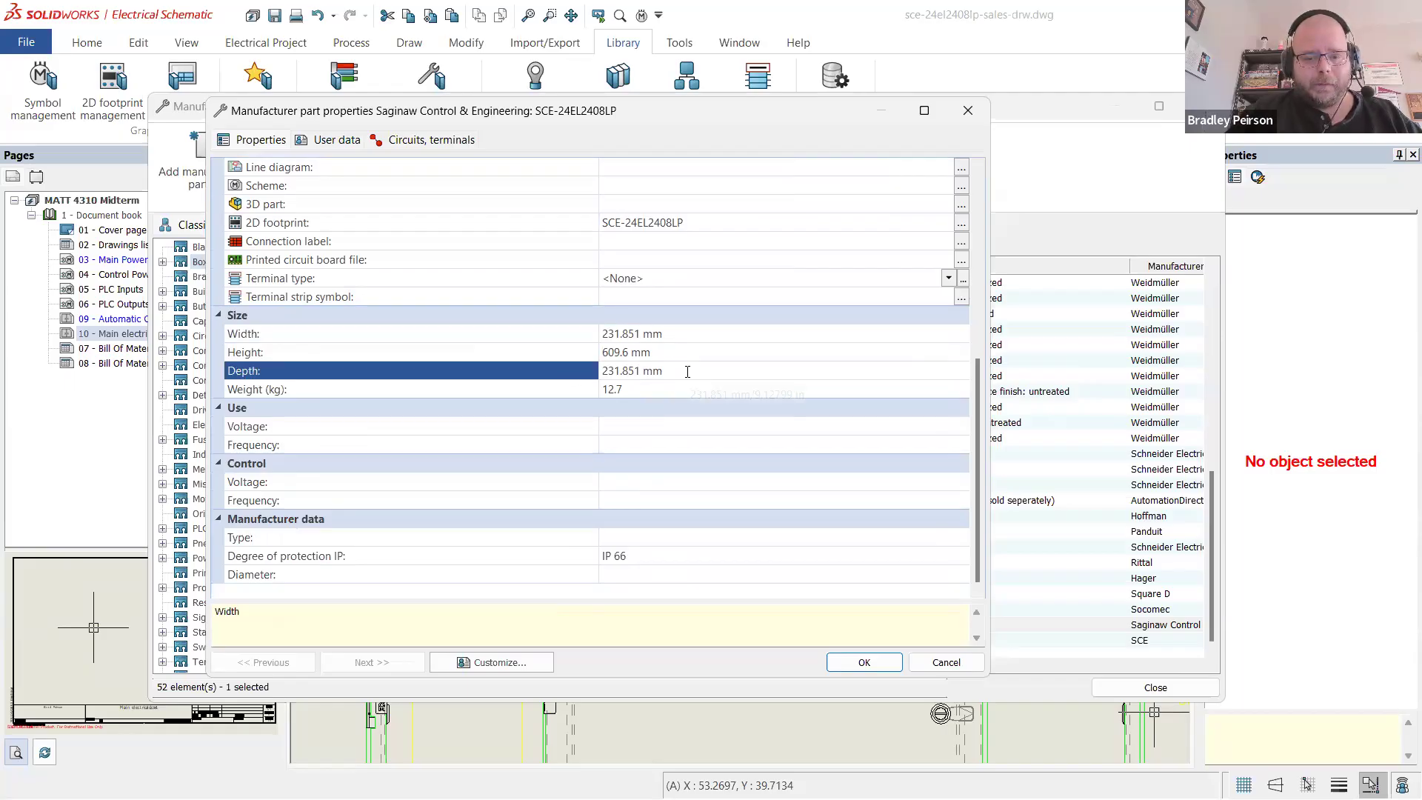
pyautogui.click(527, 366)
pyautogui.write('60')
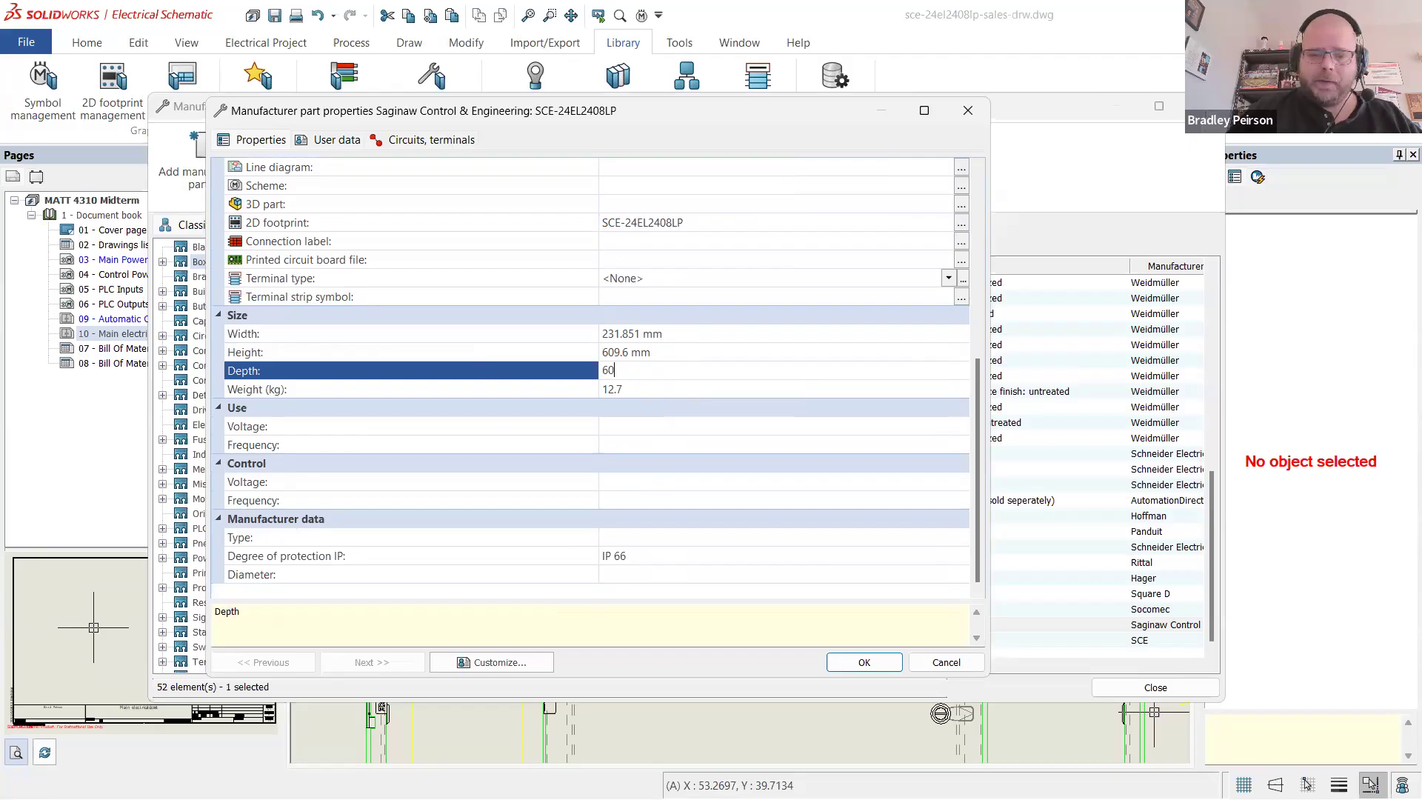
pyautogui.write('9.6')
pyautogui.press('Return')
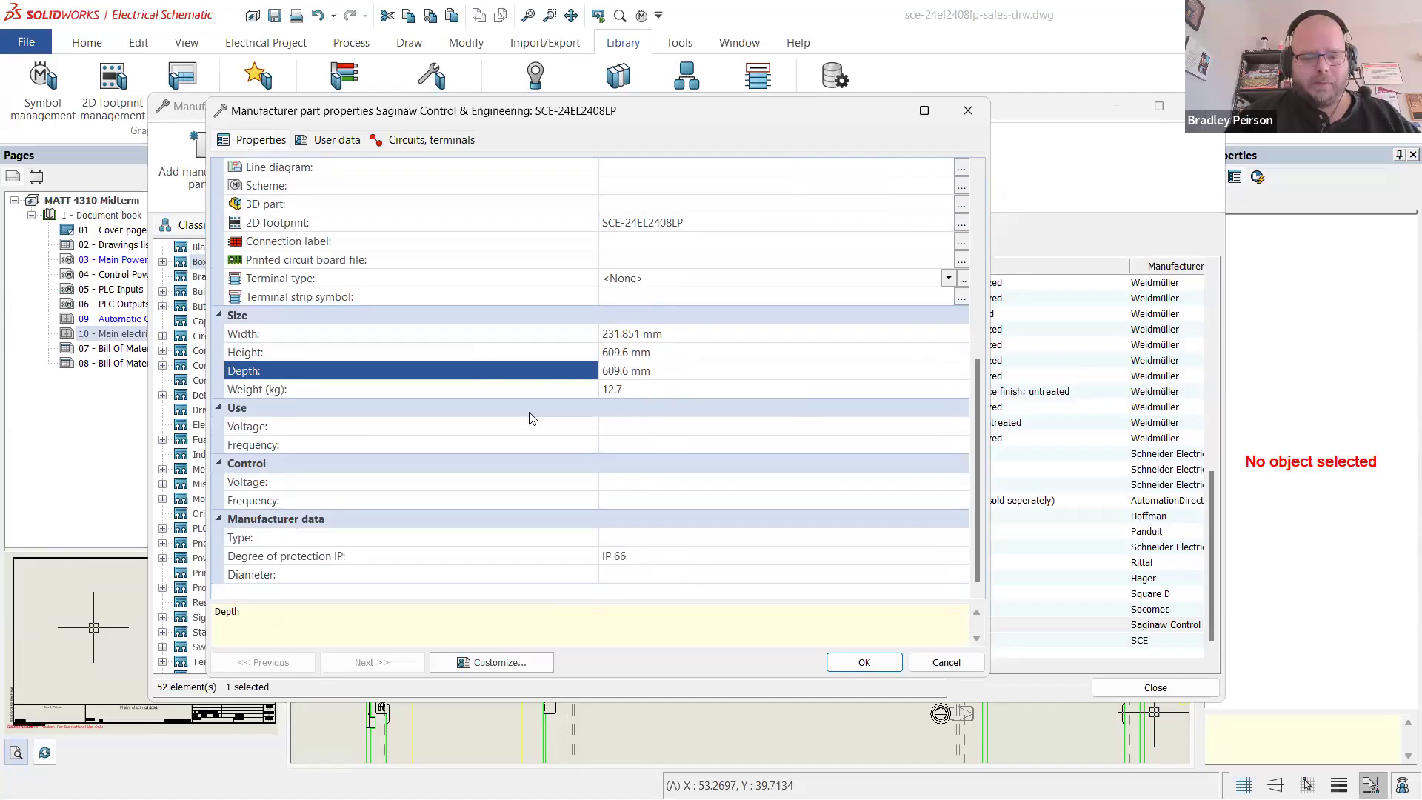
# - Clear the supplier stock number of the left side part
pyautogui.scroll(5, 528, 411)
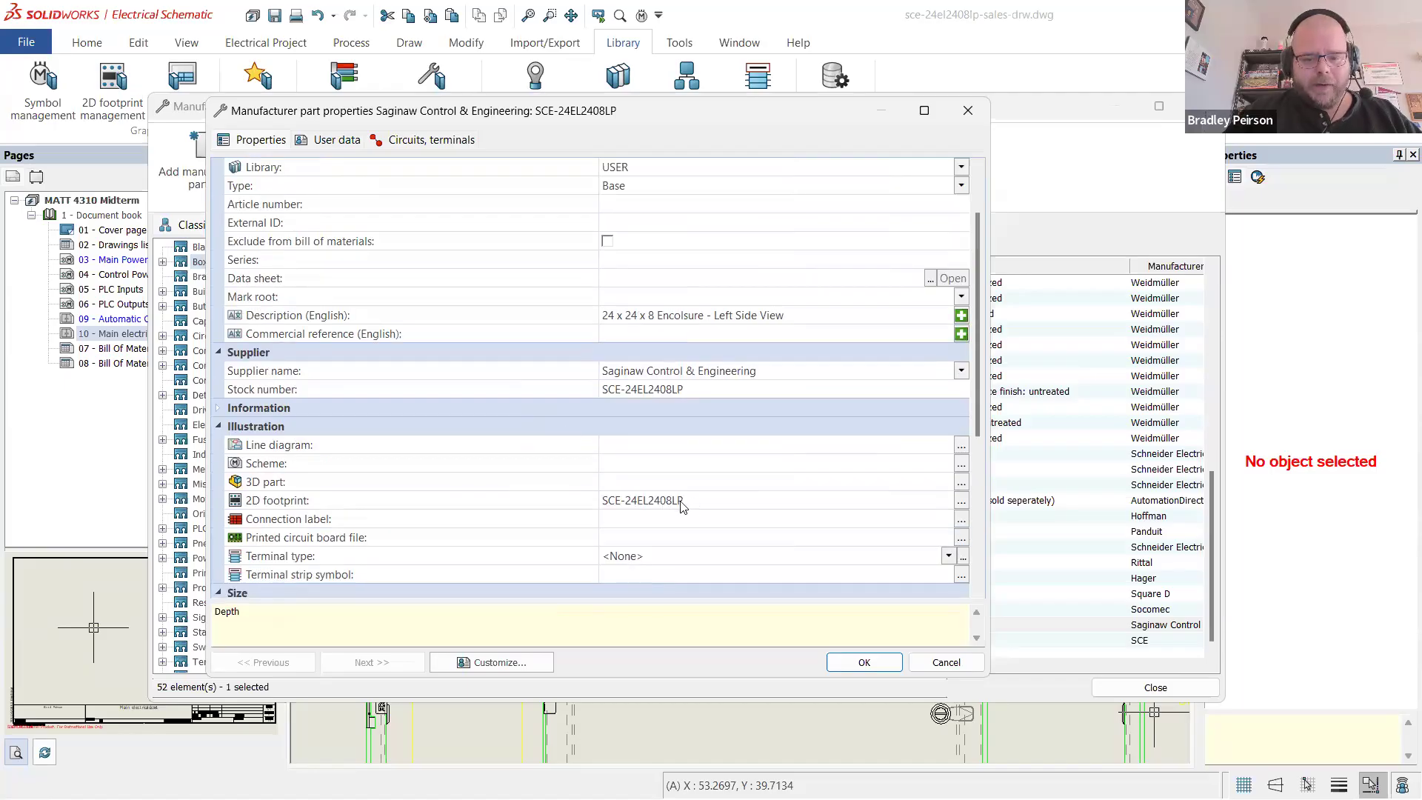
pyautogui.click(864, 662)
pyautogui.click(784, 324)
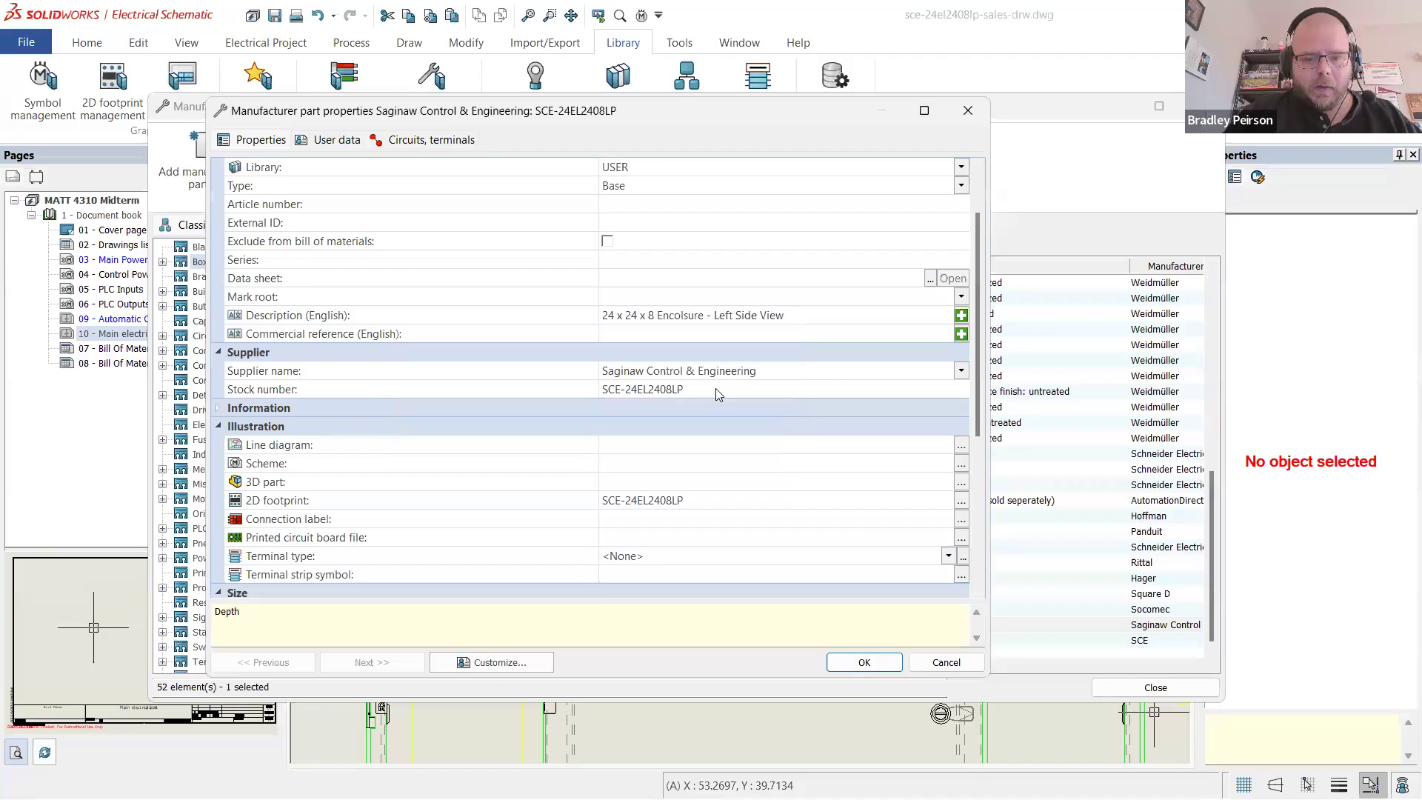
pyautogui.click(709, 392)
pyautogui.click(703, 386)
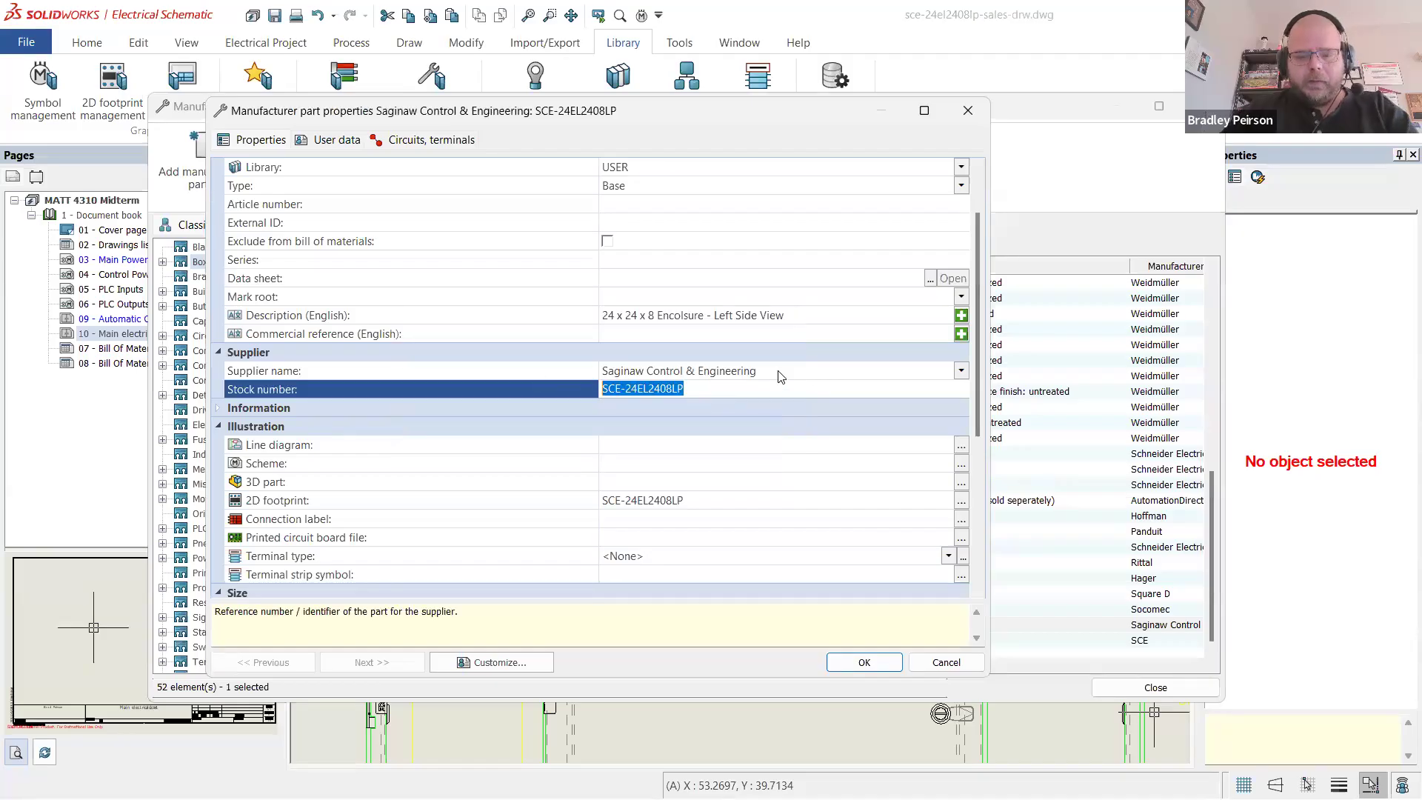
pyautogui.press('BackSpace')
pyautogui.click(782, 429)
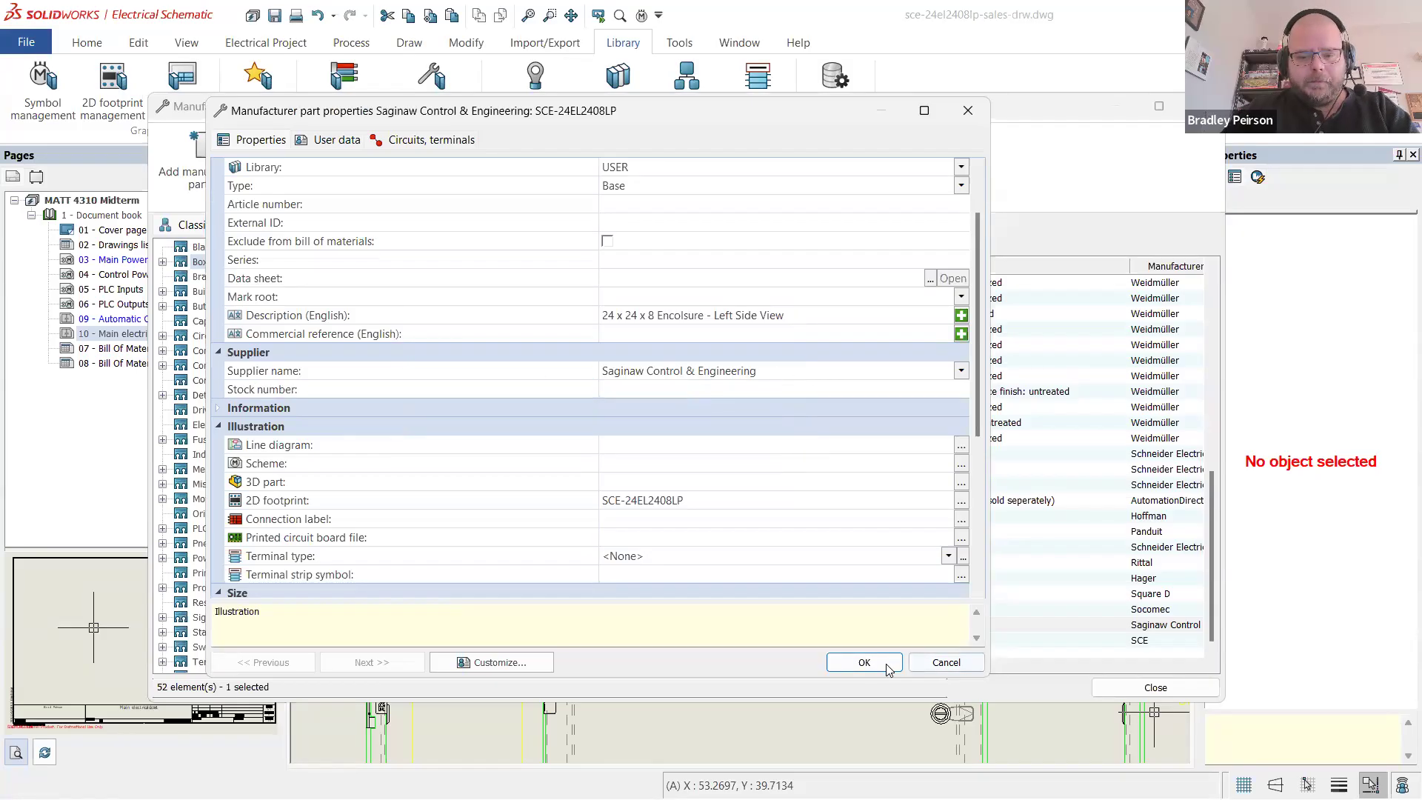
# - Set the part's User data 1 to "Phantom", save the part, and widen the Reference column in the parts list
pyautogui.scroll(3, 673, 491)
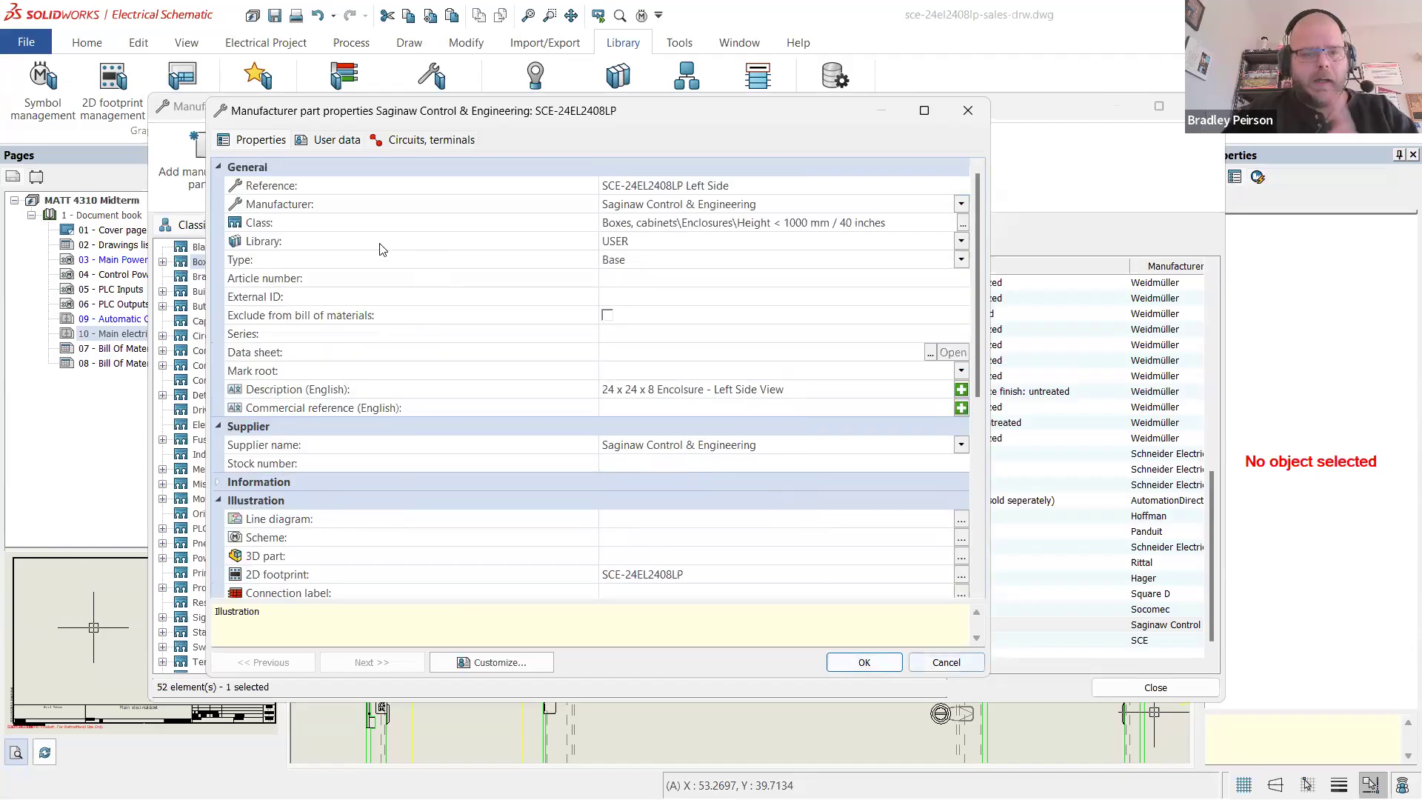
pyautogui.click(322, 142)
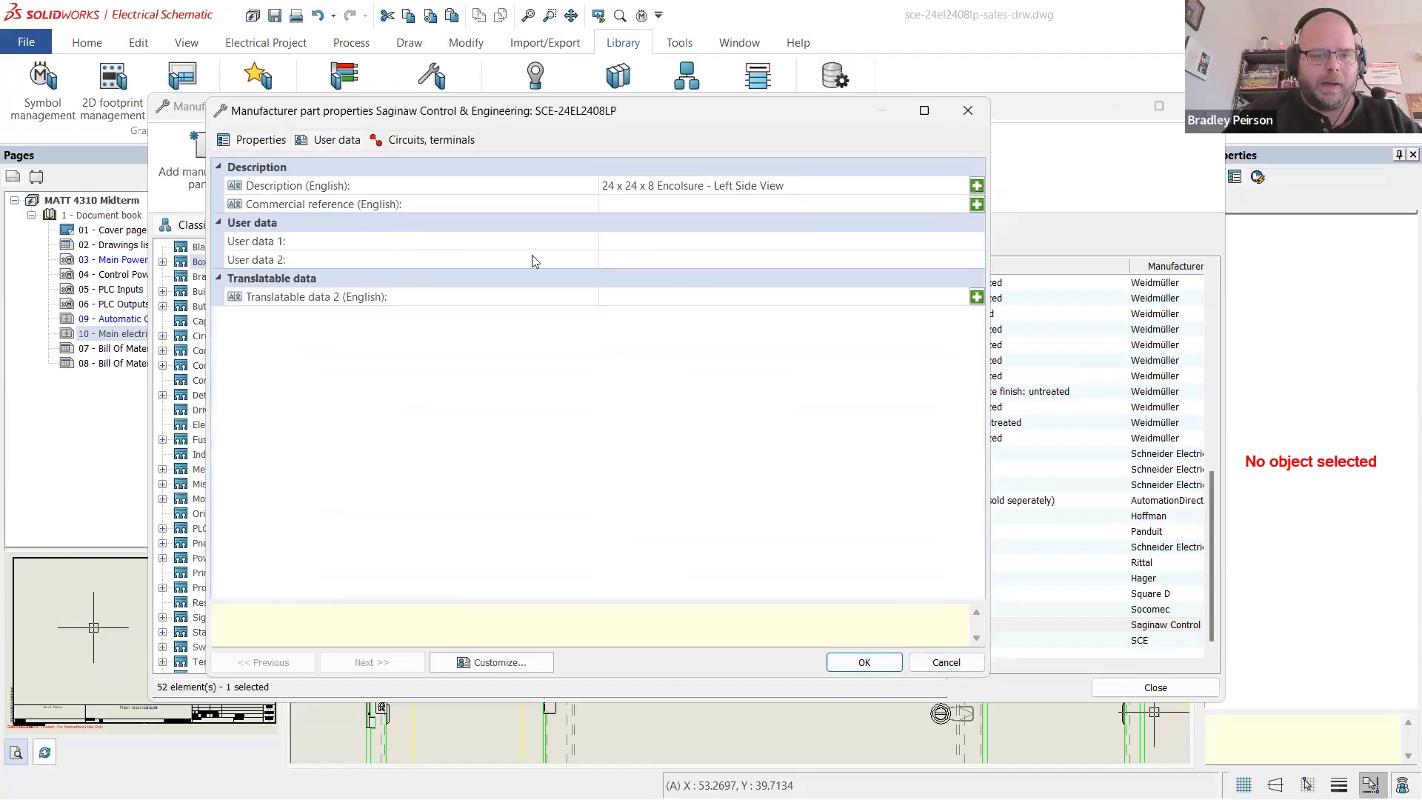
pyautogui.click(654, 242)
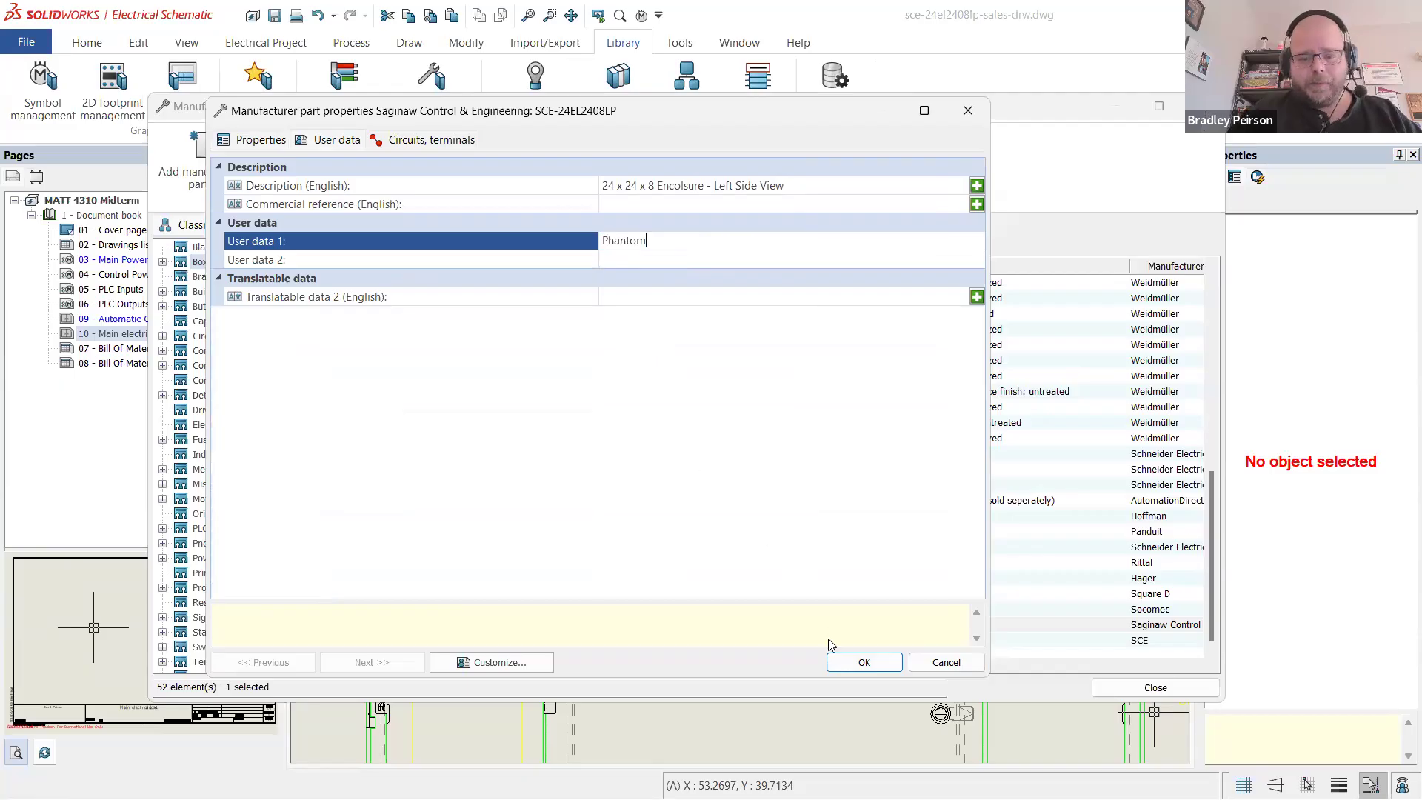
pyautogui.click(259, 140)
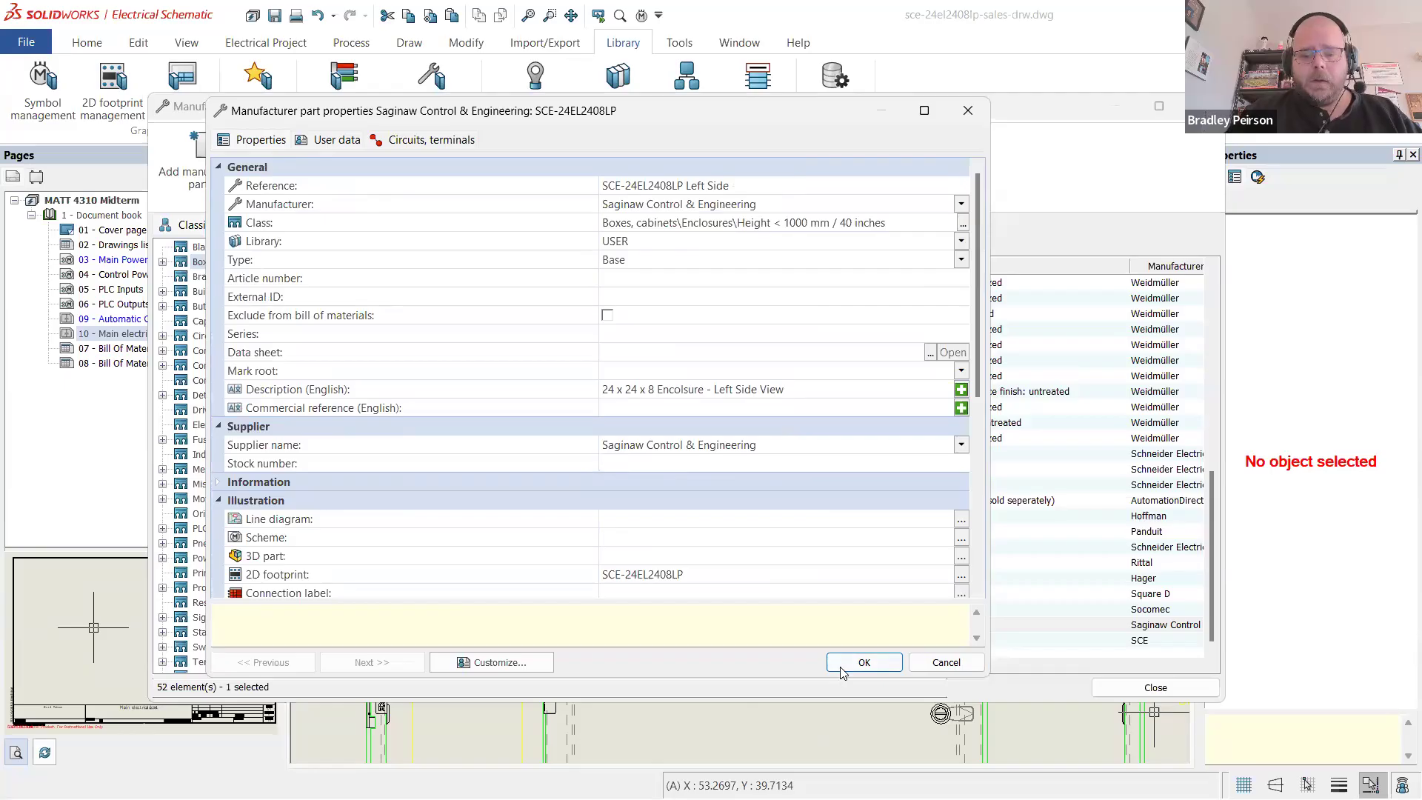
pyautogui.click(859, 661)
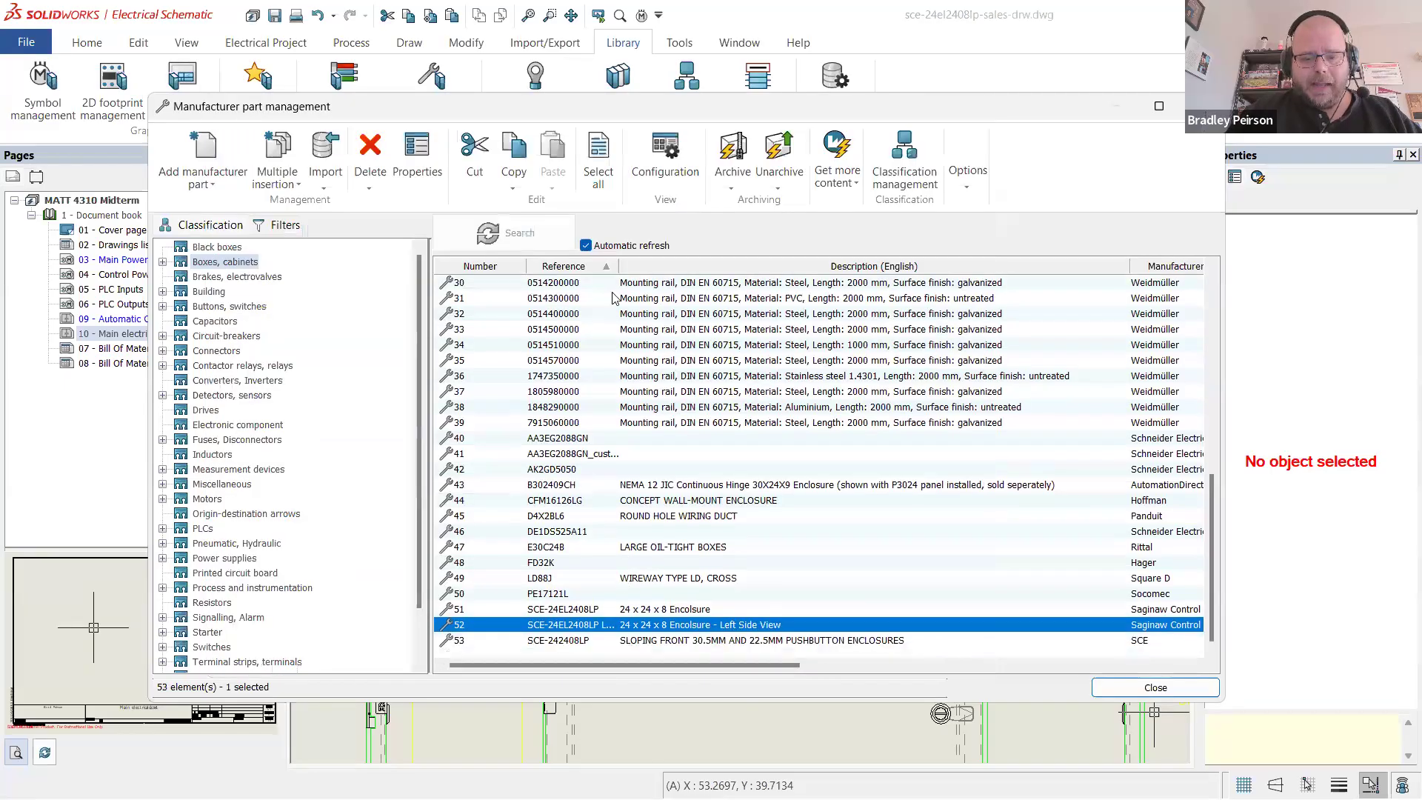
pyautogui.moveTo(619, 266); pyautogui.dragTo(694, 266)
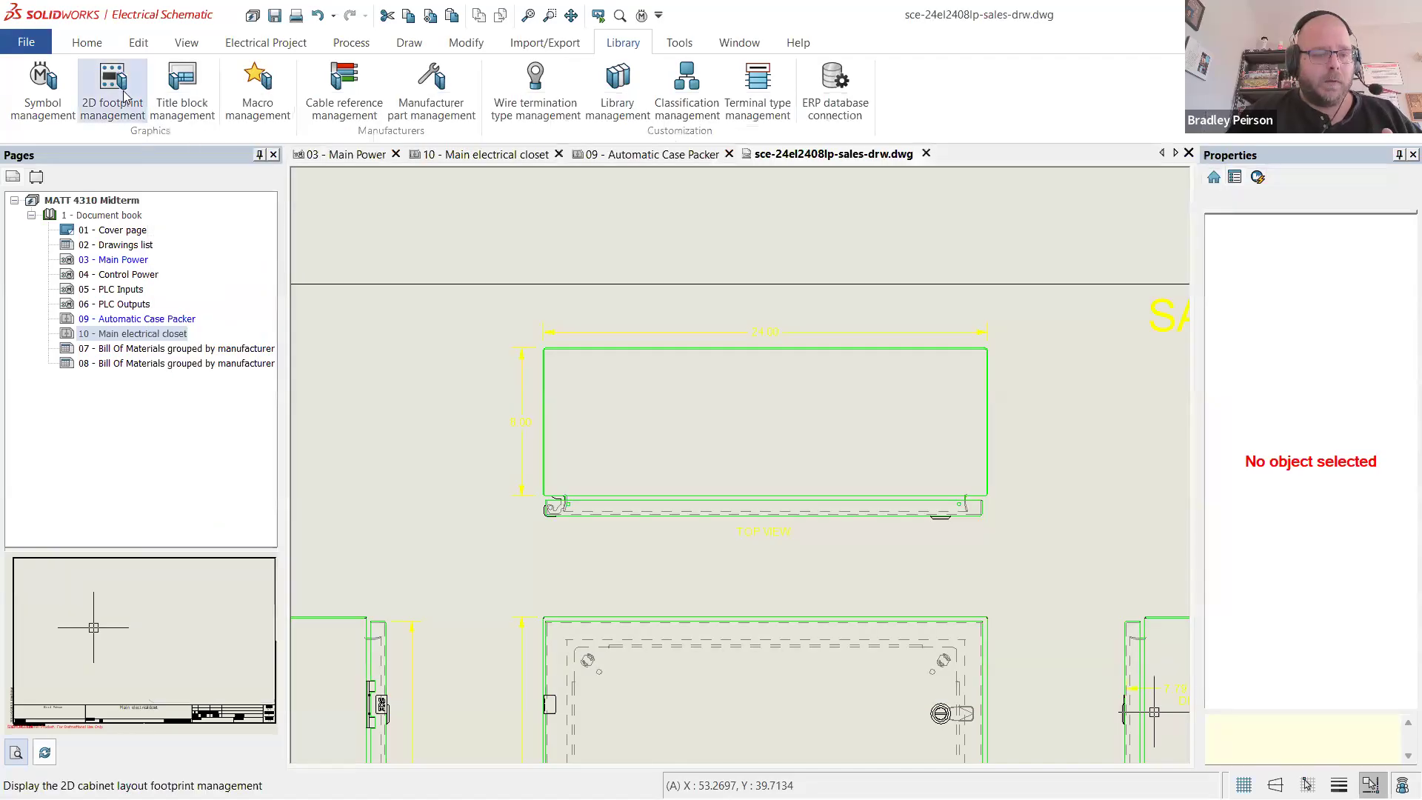
# - Open the 2D footprint management and start a new cabinet layout footprint in the "Height < 1000 mm / 40 inches" enclosure class
pyautogui.click(123, 95)
pyautogui.rightClick(791, 401)
pyautogui.click(685, 300)
pyautogui.click(658, 268)
pyautogui.rightClick(684, 298)
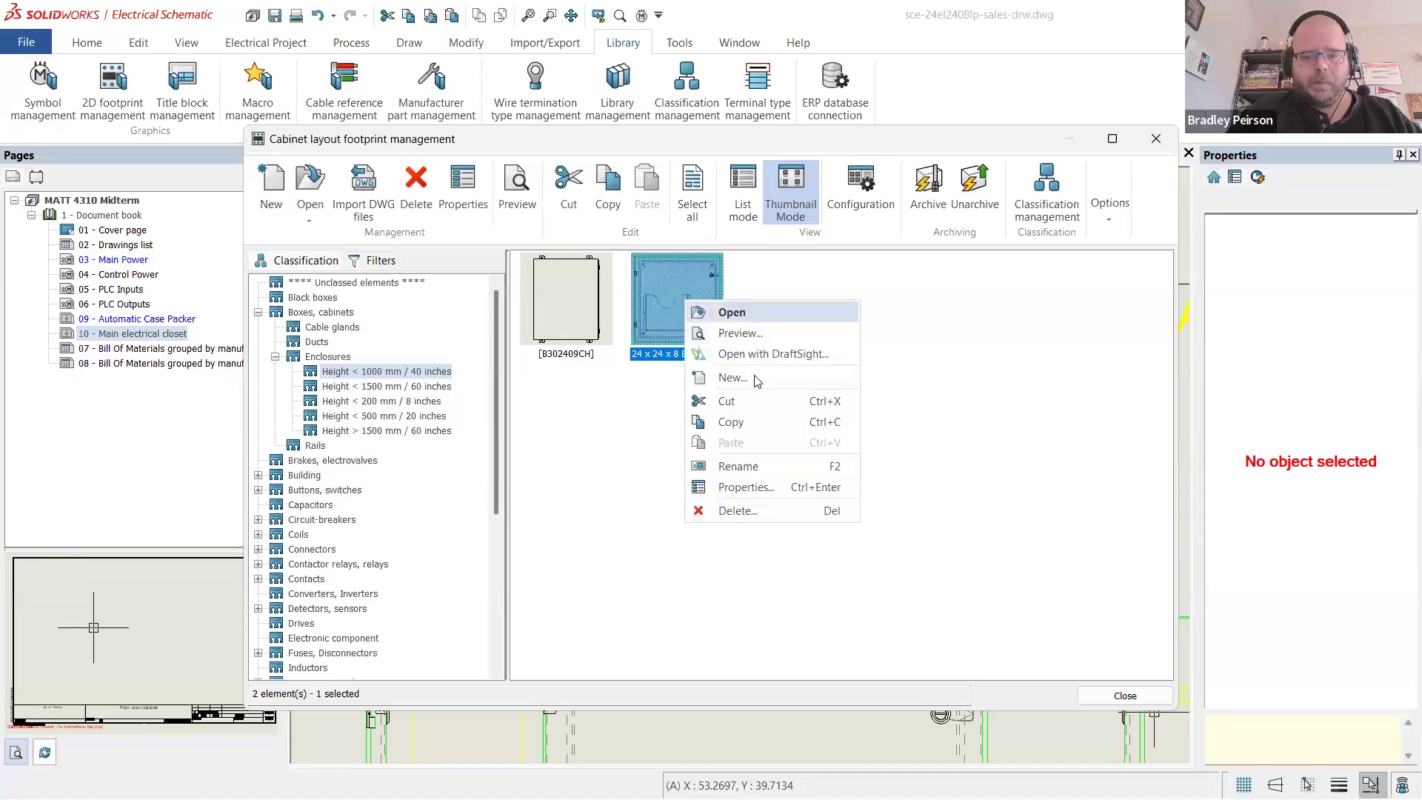
pyautogui.click(747, 380)
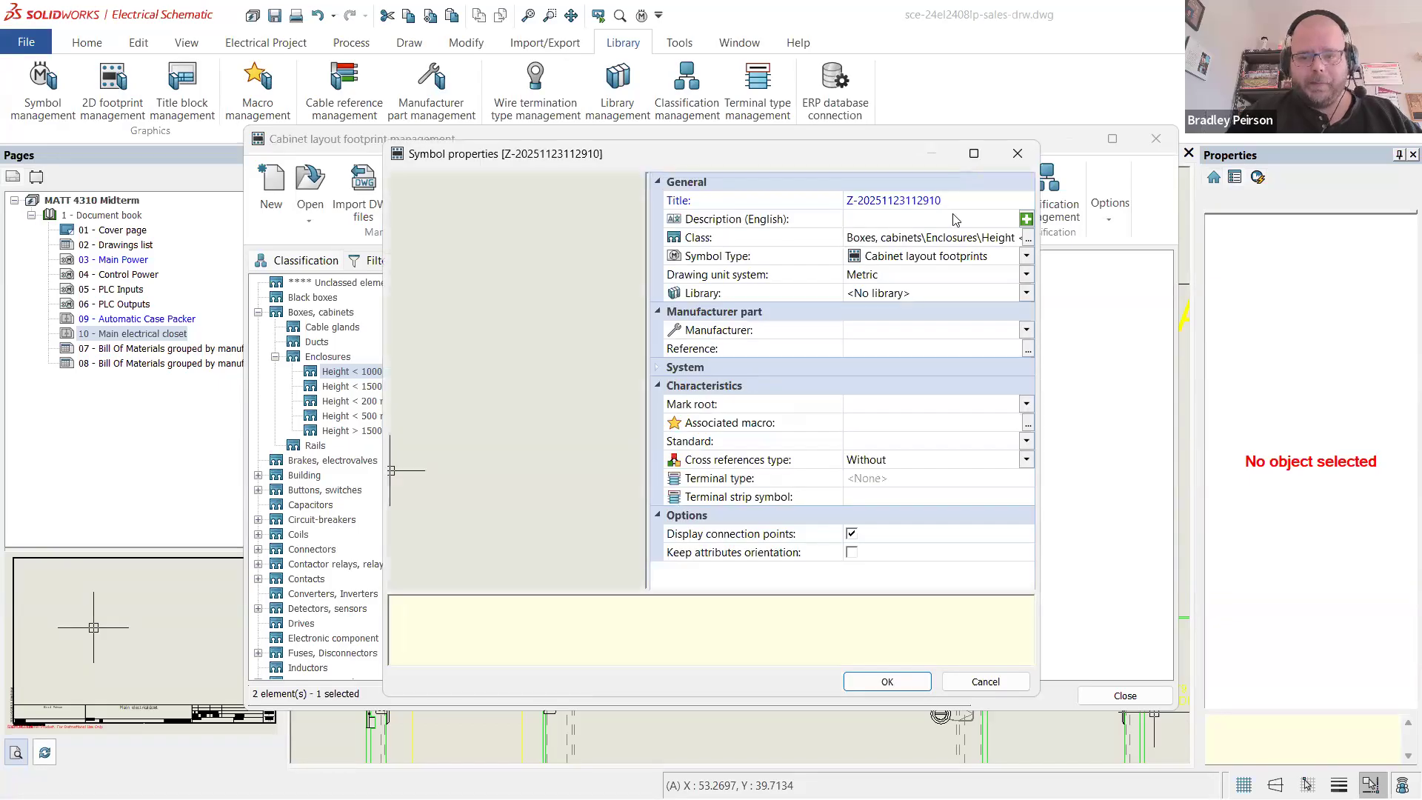
# - Switch to the browser and copy the part number SCE-24EL2408LP from the Saginaw page's product specifications
pyautogui.click(979, 202)
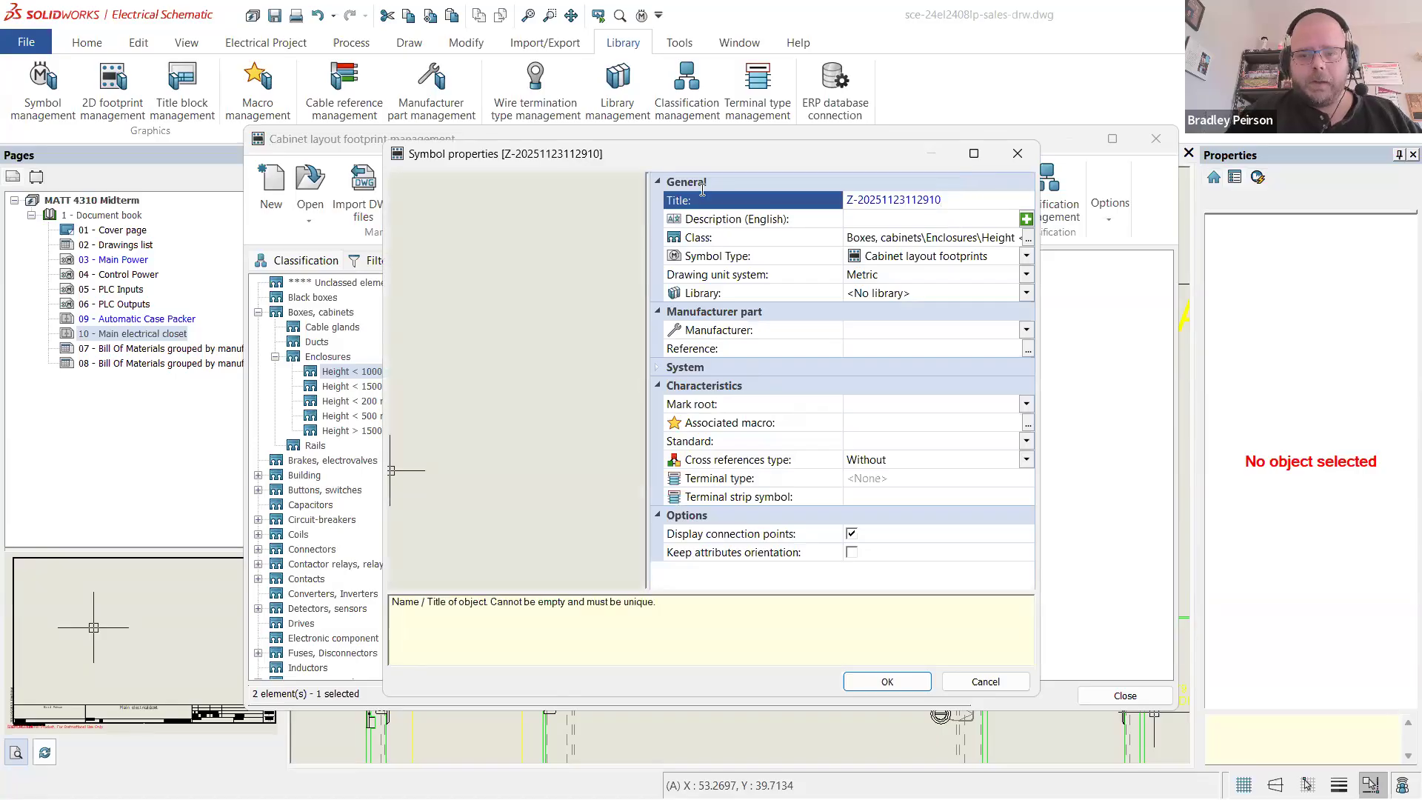
pyautogui.hotkey('ctrl', 'a')
pyautogui.hotkey('alt', 'Tab')
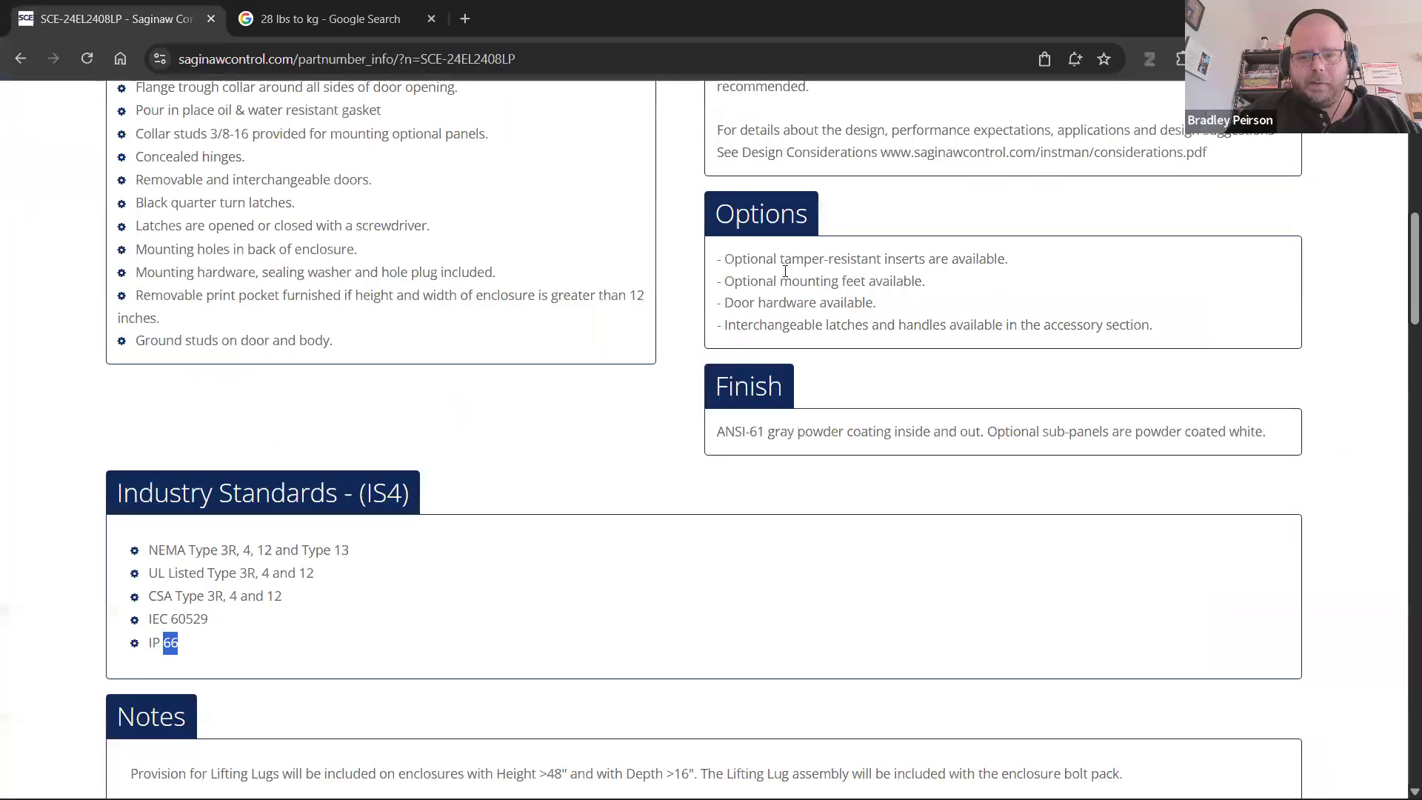
pyautogui.scroll(10, 785, 271)
pyautogui.moveTo(1031, 400); pyautogui.dragTo(930, 400)
pyautogui.hotkey('ctrl', 'c')
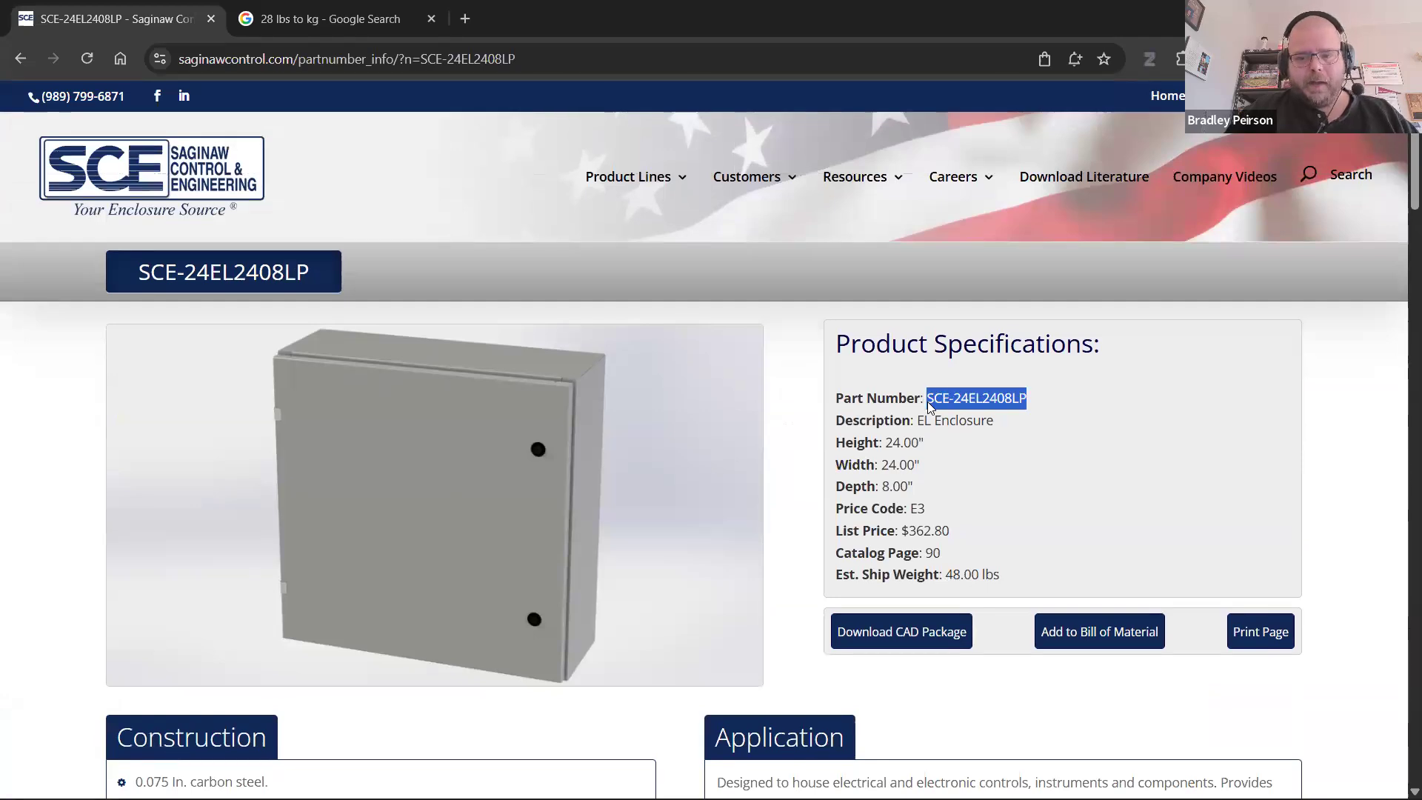
pyautogui.keyDown('ctrl'); pyautogui.scroll(1, 928, 406); pyautogui.keyUp('ctrl')
pyautogui.keyDown('ctrl'); pyautogui.scroll(1, 931, 401); pyautogui.keyUp('ctrl')
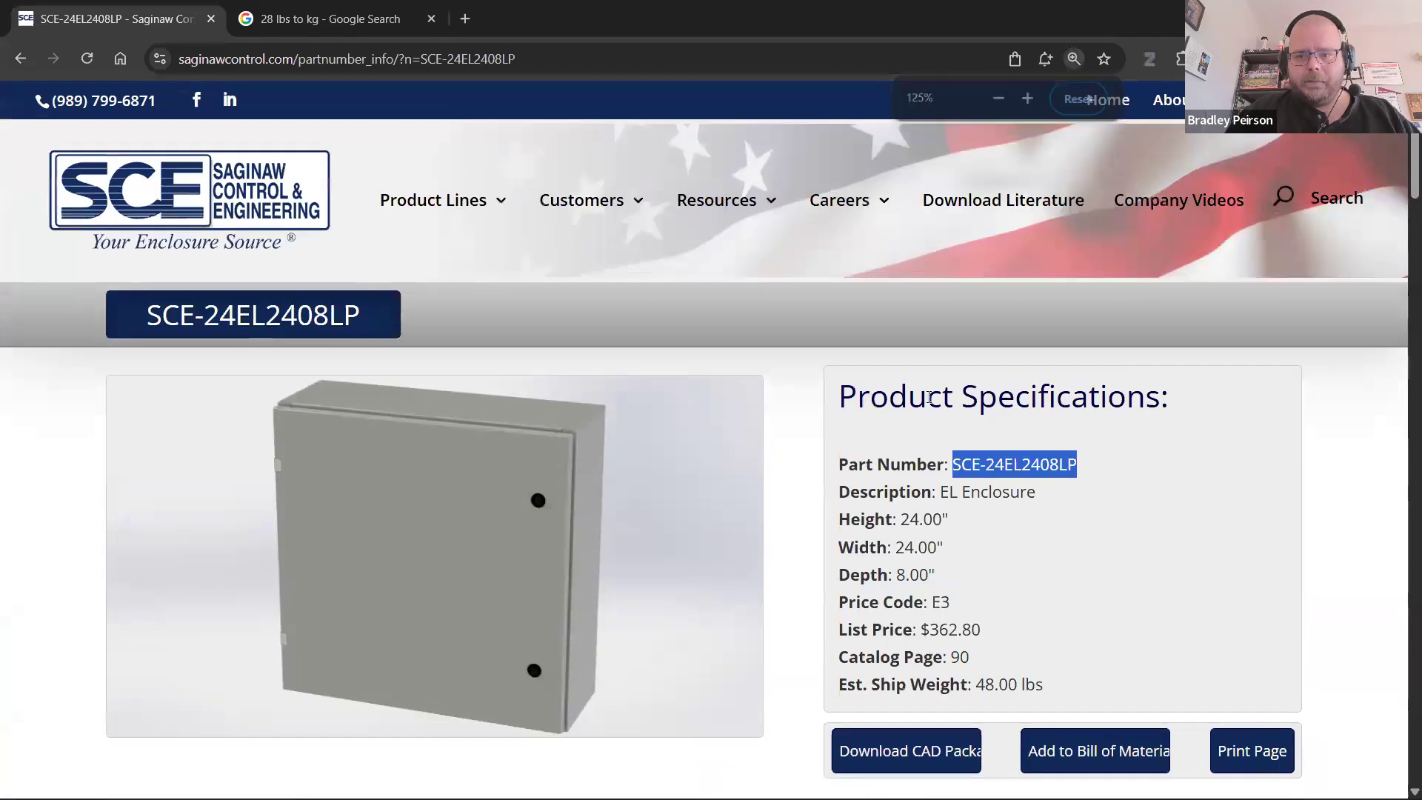
pyautogui.keyDown('ctrl'); pyautogui.scroll(-2, 928, 398); pyautogui.keyUp('ctrl')
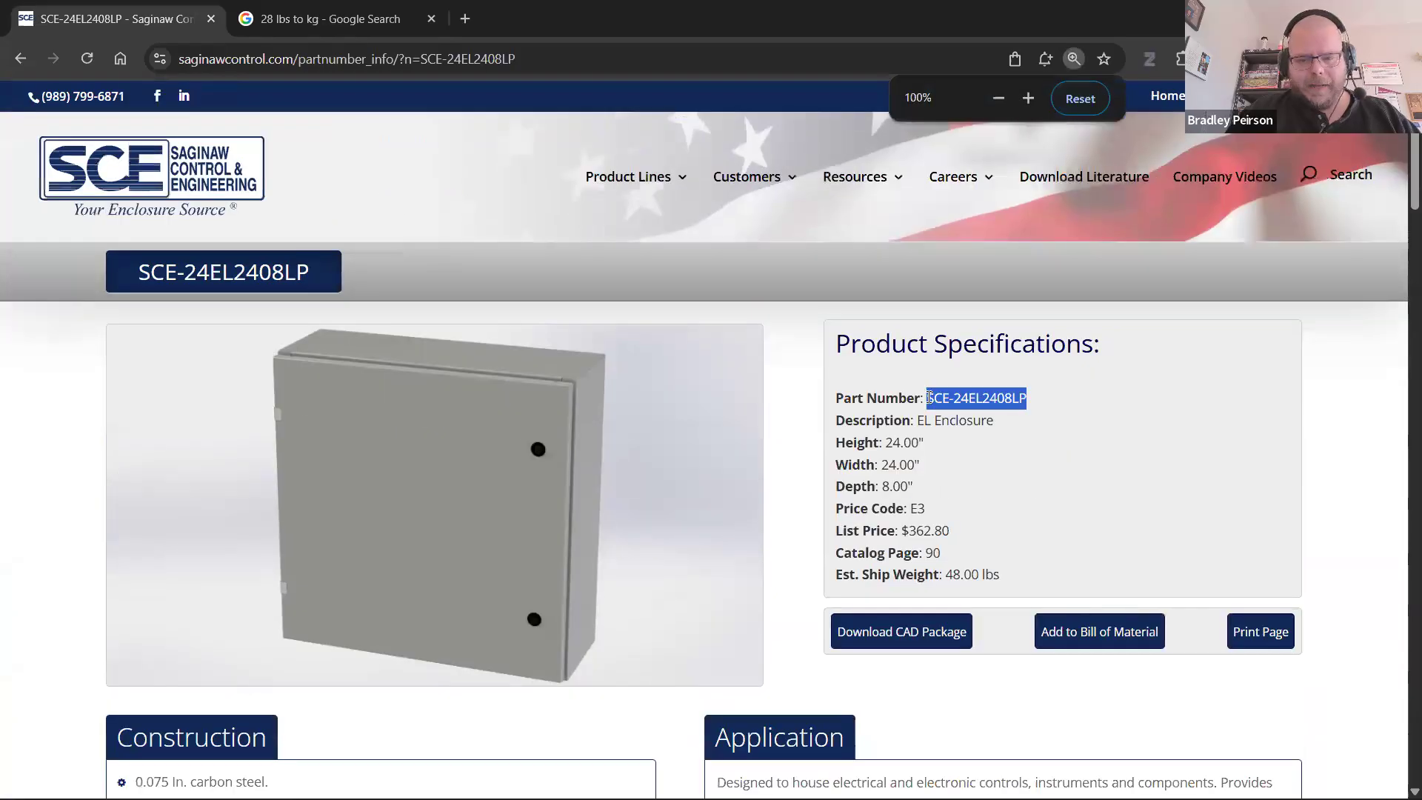
# - Back in SOLIDWORKS Electrical, title the new footprint "SCE-24EL2408LP Left Side" and describe it as "24 x 24 x 8 Enclosure - Left Side View"
pyautogui.hotkey('alt', 'Tab')
pyautogui.moveTo(945, 201); pyautogui.dragTo(713, 184)
pyautogui.press('BackSpace')
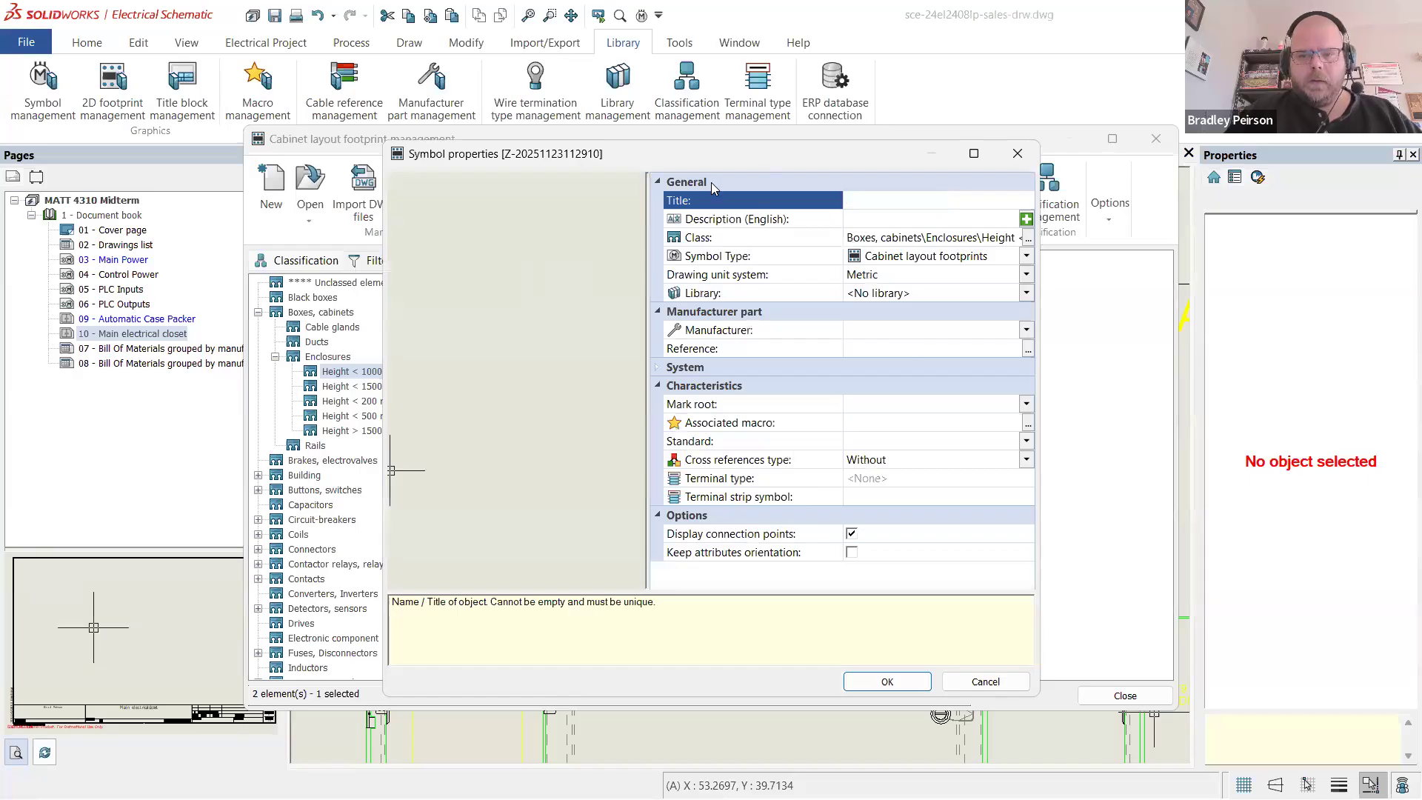
pyautogui.hotkey('ctrl', 'v')
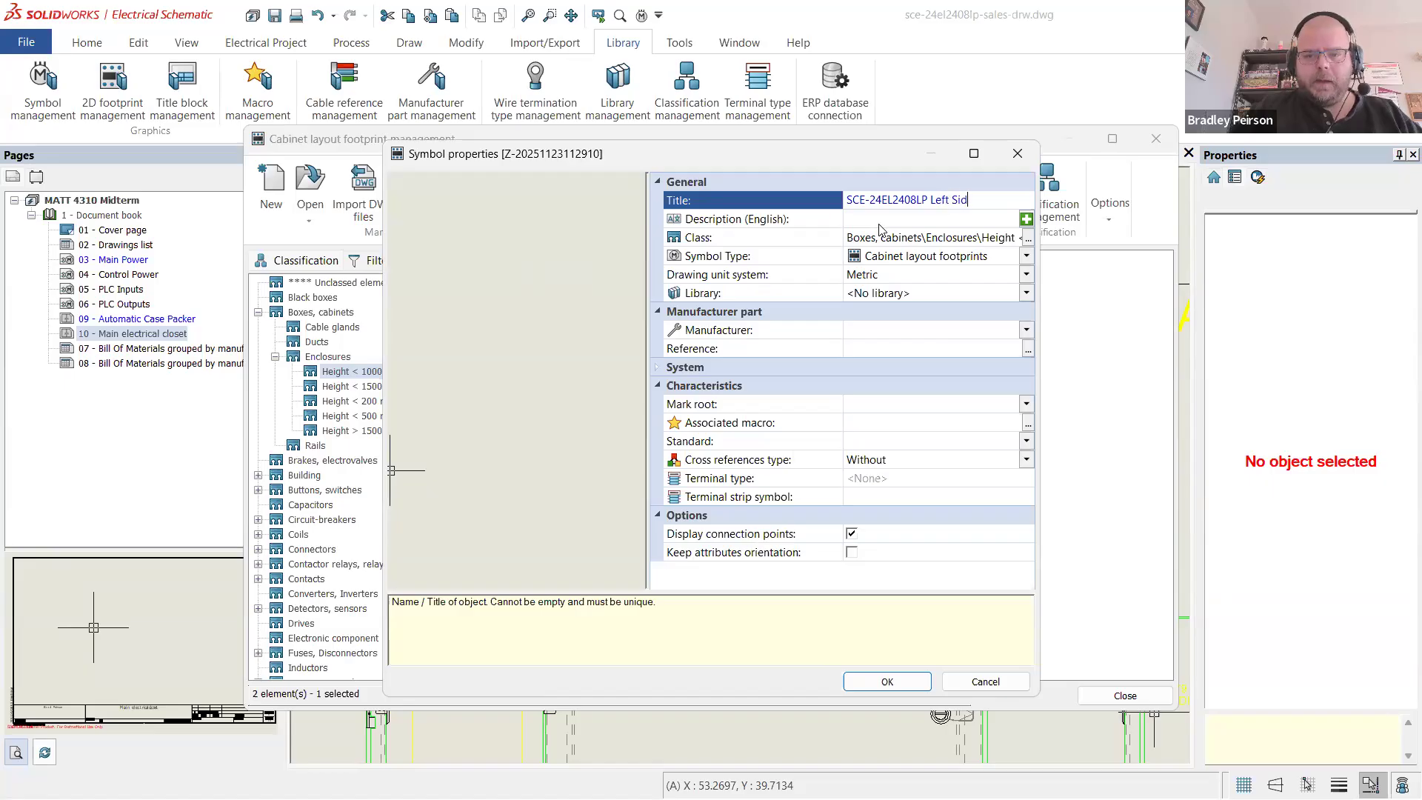
pyautogui.click(889, 222)
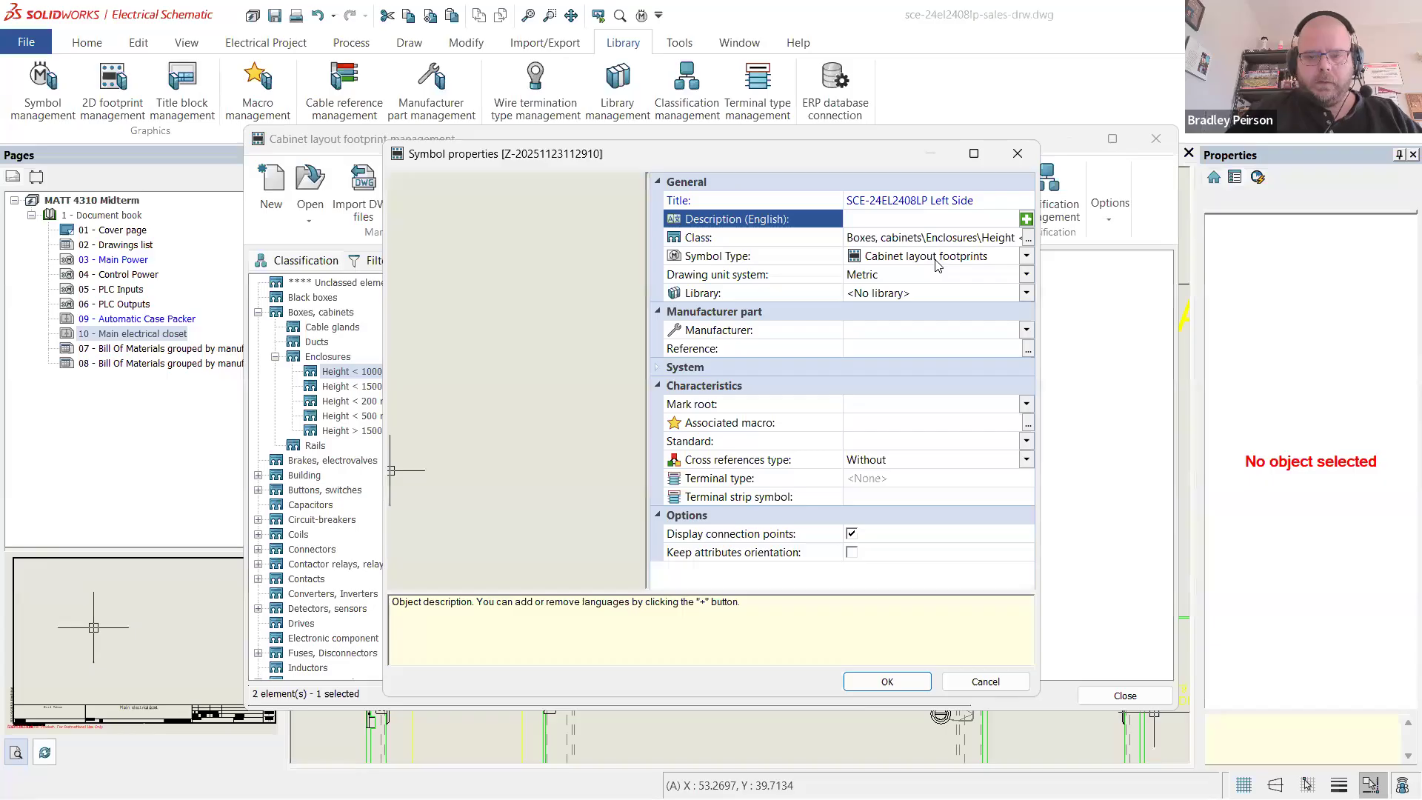
pyautogui.write('24 x 24 x 8')
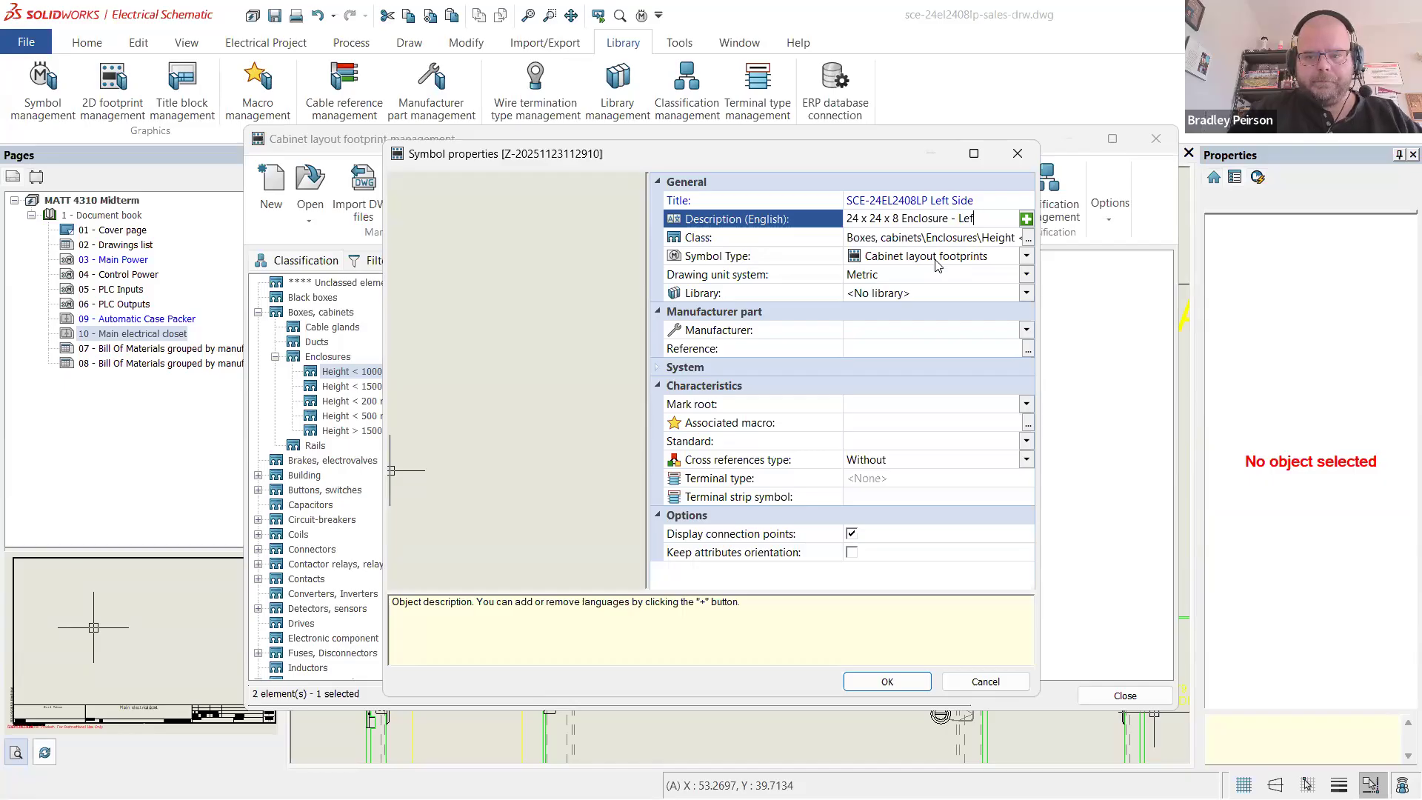
pyautogui.write('Enclosure - Left Side View')
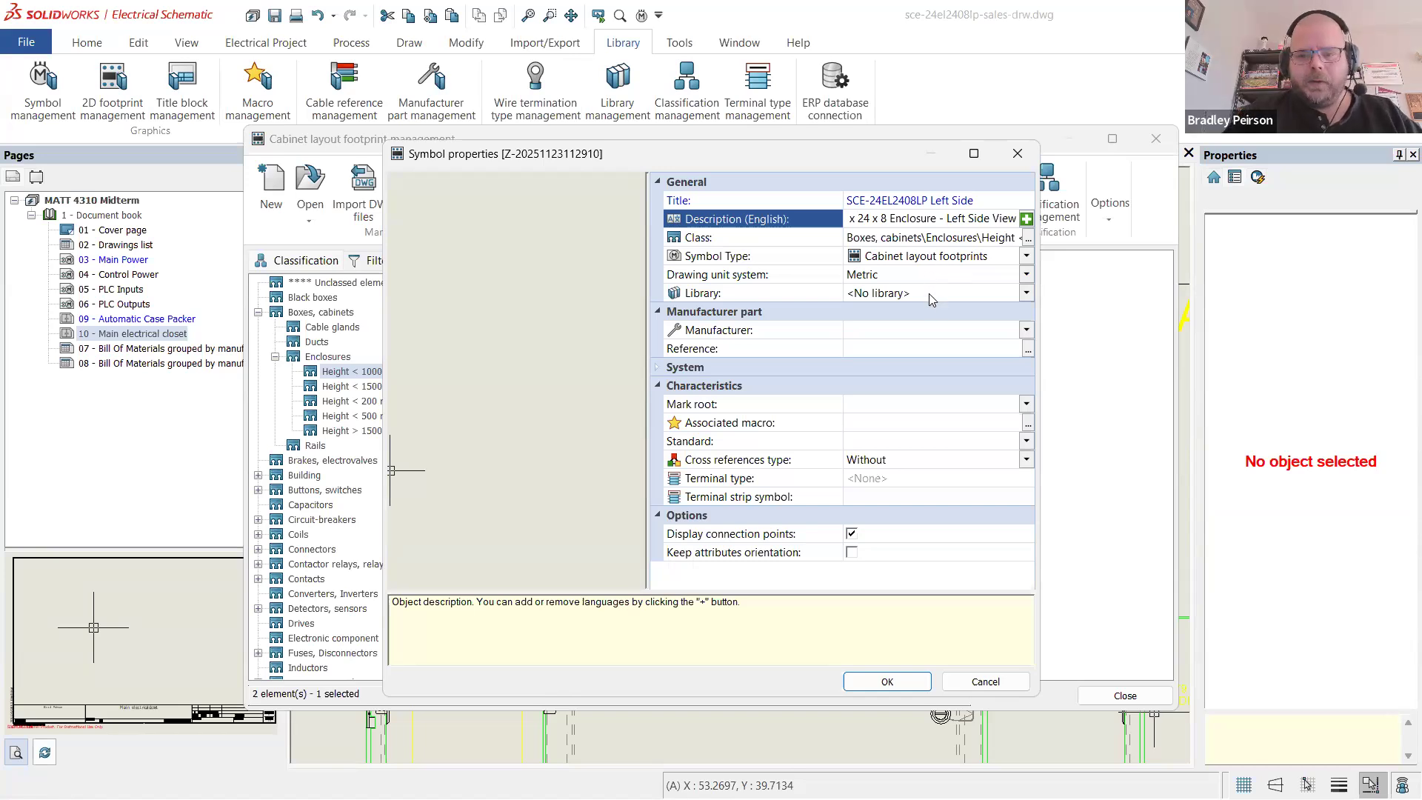
# - Assign the footprint to the "USER - Objects created by user" library and manufacturer Saginaw Control & Engineering, and open it for editing
pyautogui.click(926, 292)
pyautogui.scroll(-3, 800, 455)
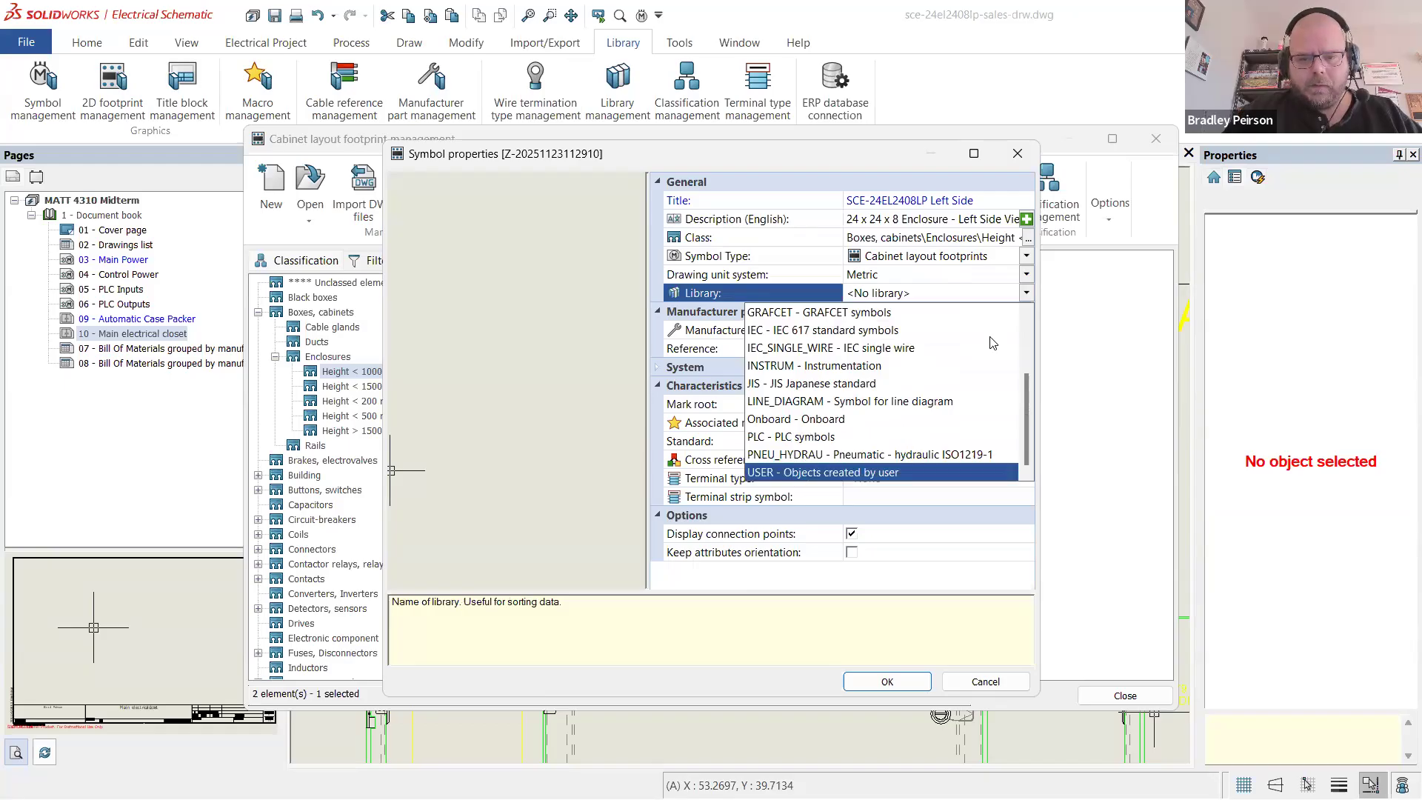
pyautogui.click(1022, 332)
pyautogui.scroll(-1, 935, 431)
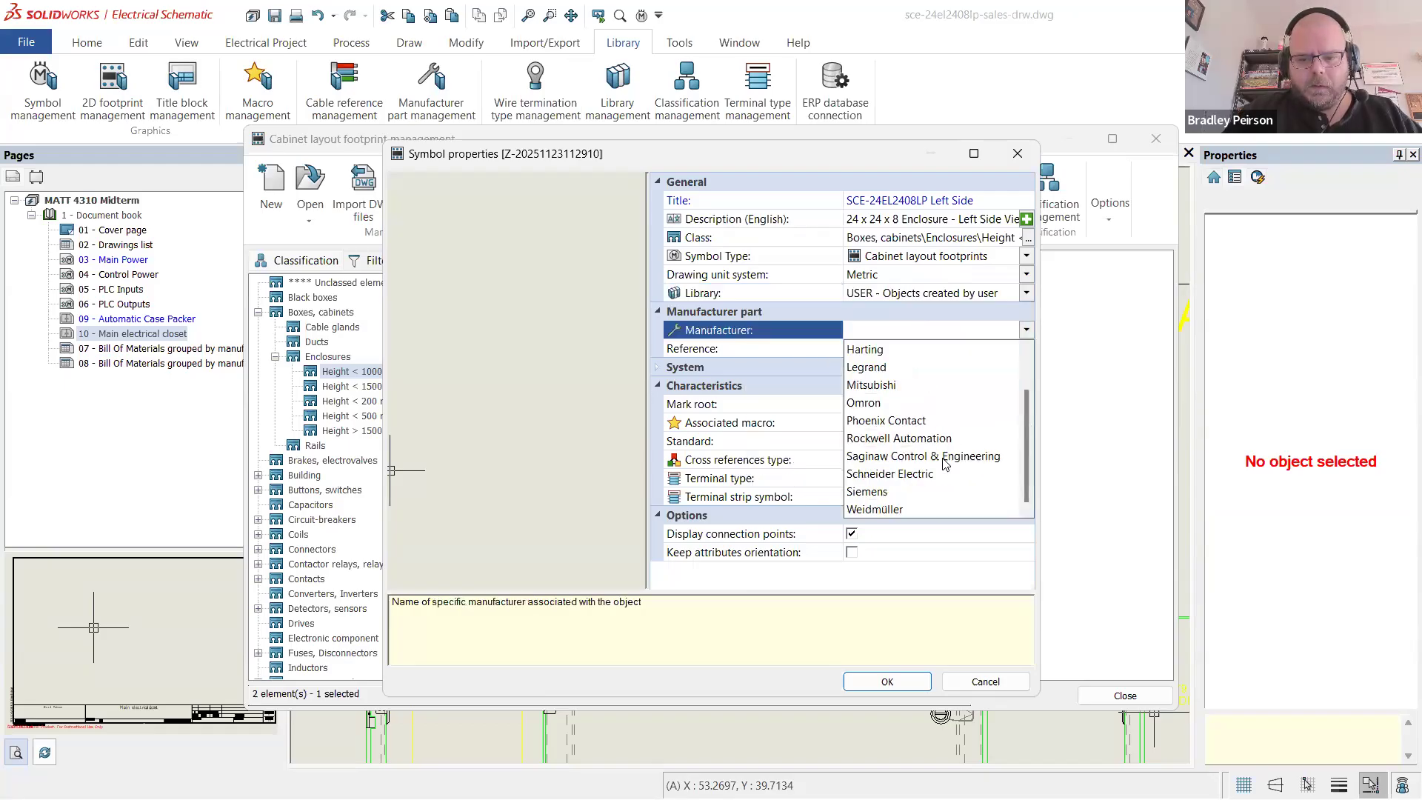
pyautogui.click(945, 457)
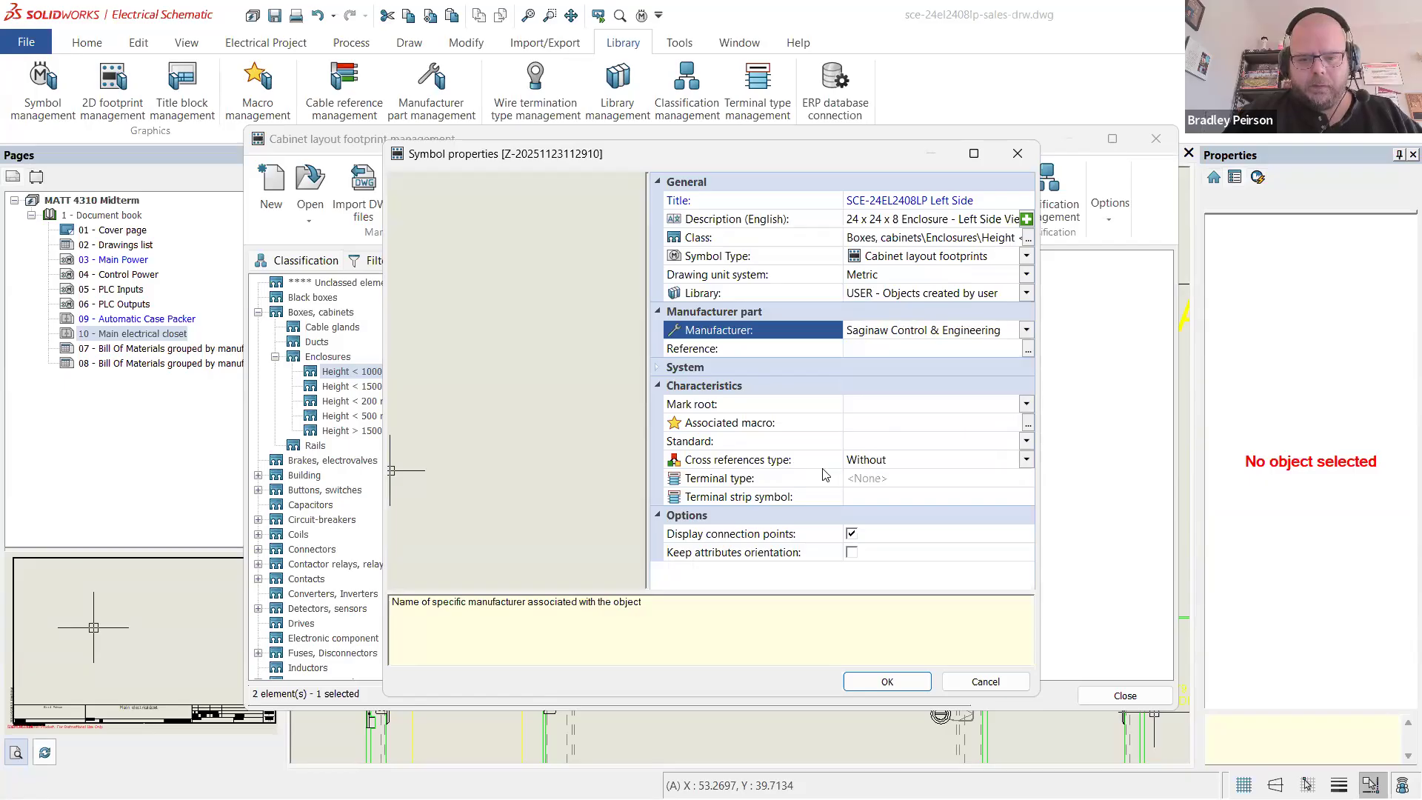
pyautogui.click(887, 681)
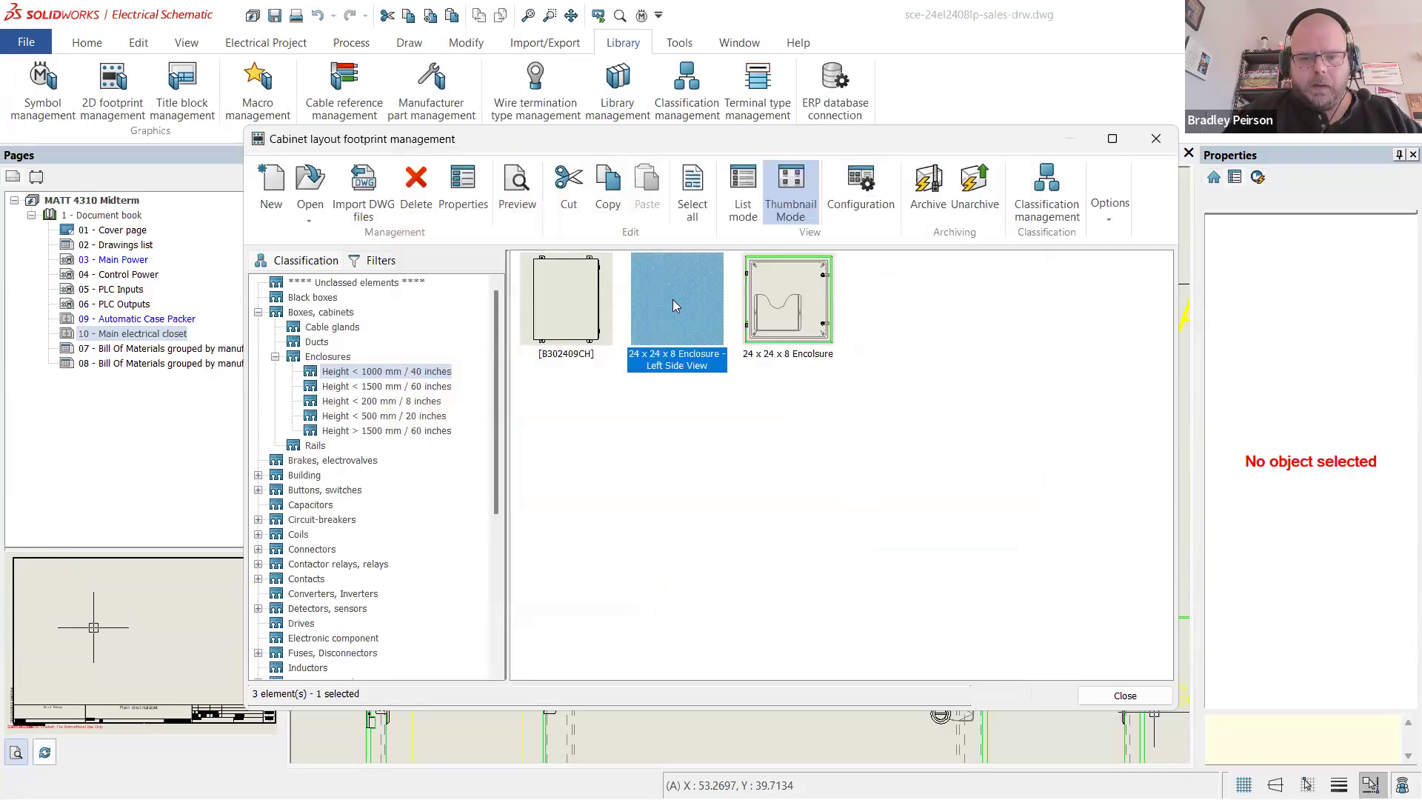
pyautogui.doubleClick(672, 299)
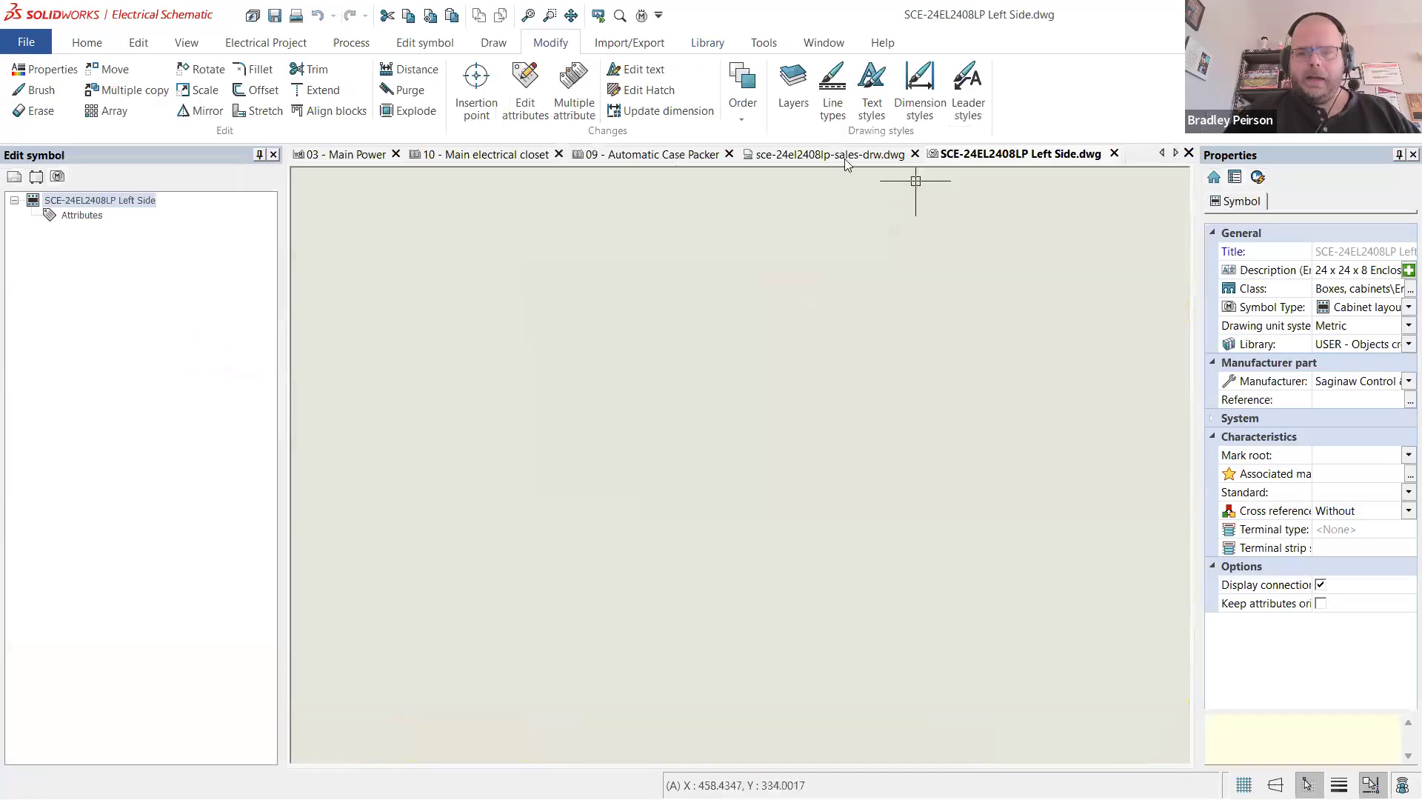
# - Copy the left side view from the sce-24el2408lp-sales-drw drawing and paste it into the SCE-24EL2408LP Left Side footprint
pyautogui.click(844, 159)
pyautogui.scroll(-4, 752, 329)
pyautogui.scroll(5, 698, 499)
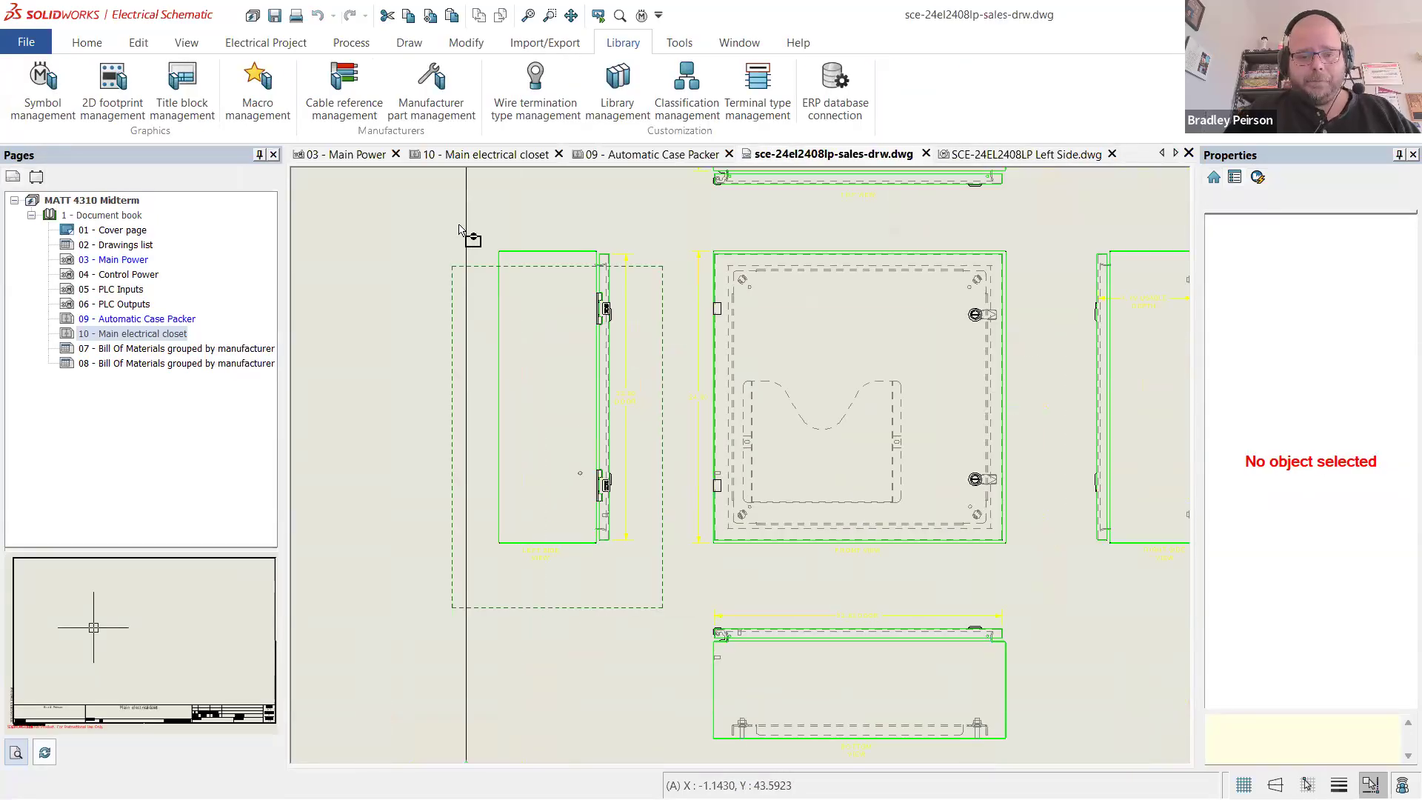
pyautogui.click(459, 230)
pyautogui.moveTo(661, 601); pyautogui.dragTo(492, 225)
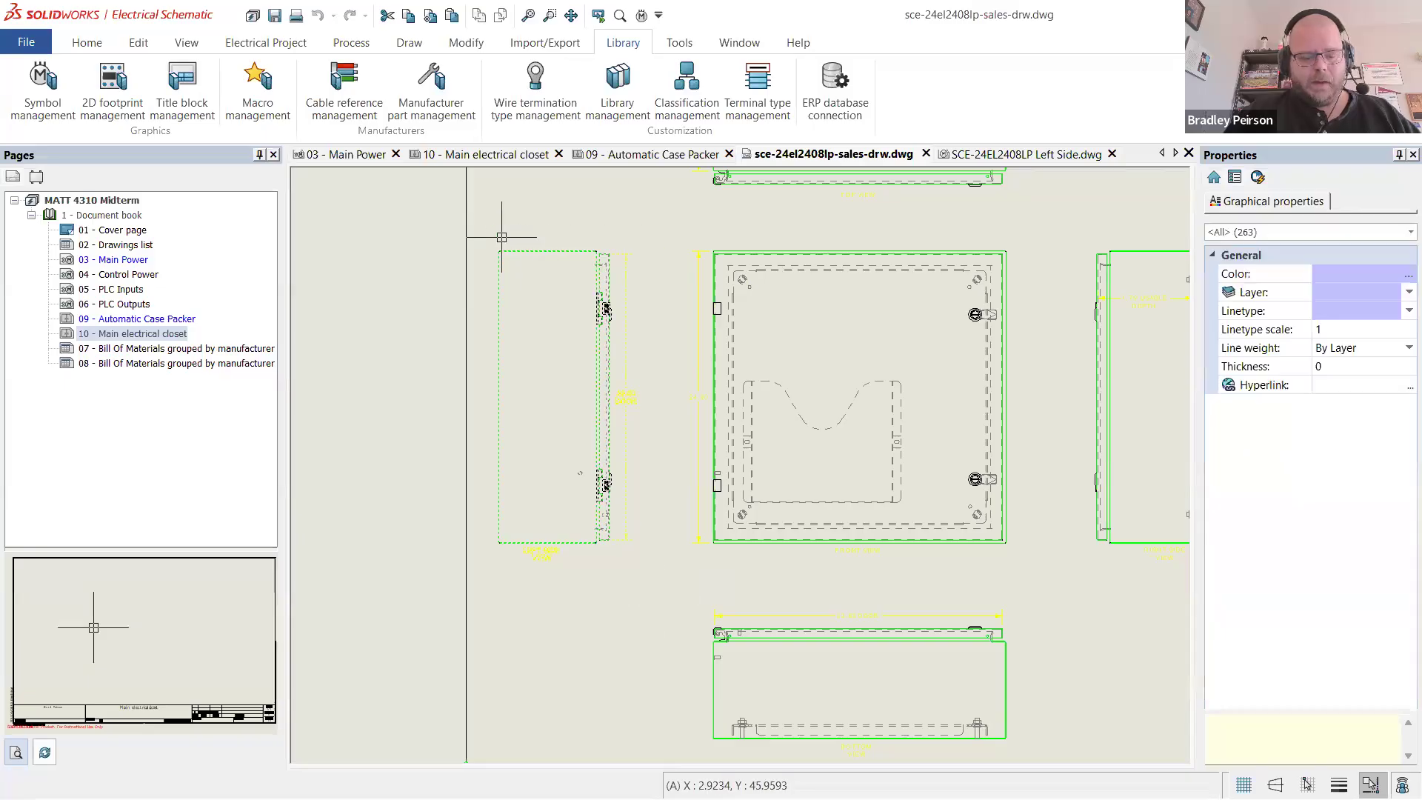
pyautogui.click(987, 156)
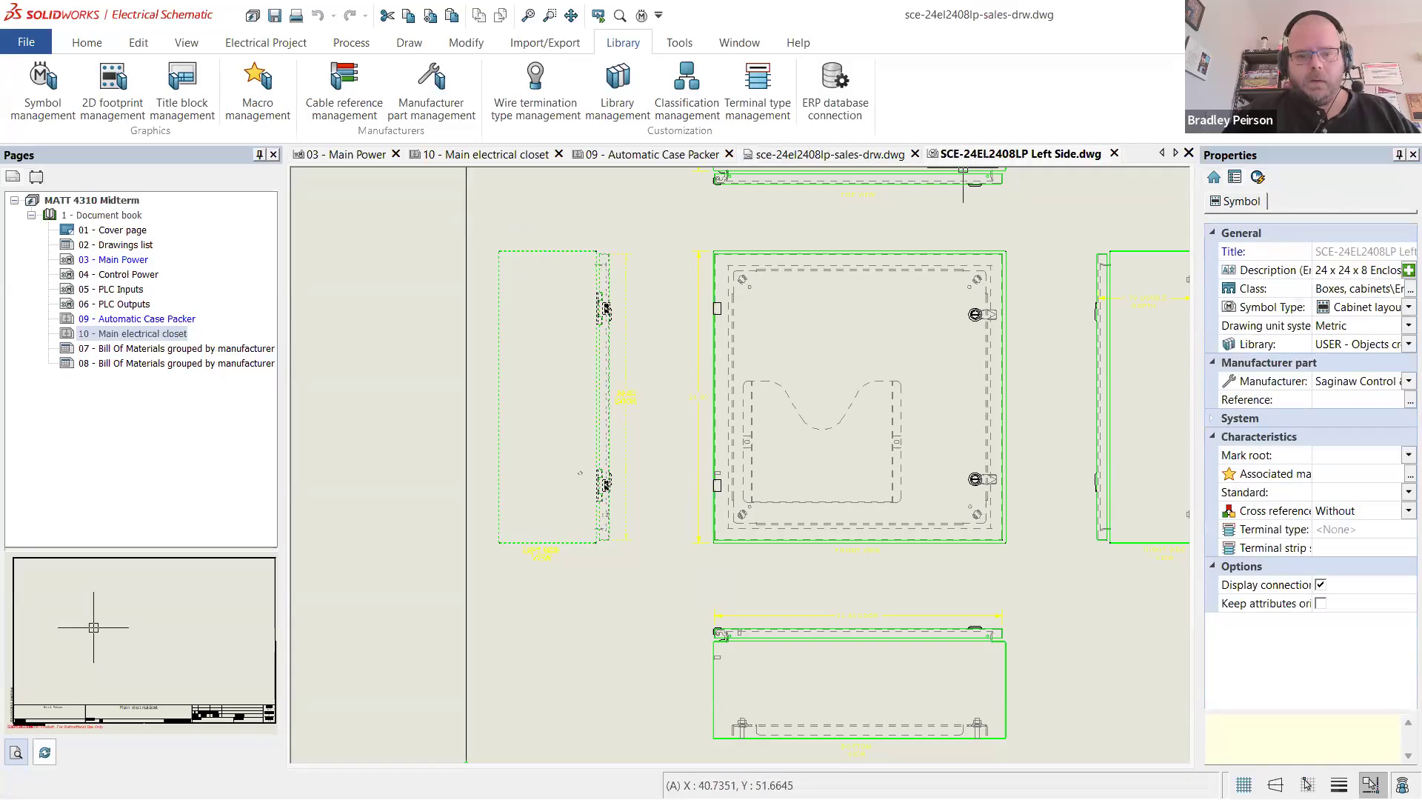
pyautogui.hotkey('ctrl', 'v')
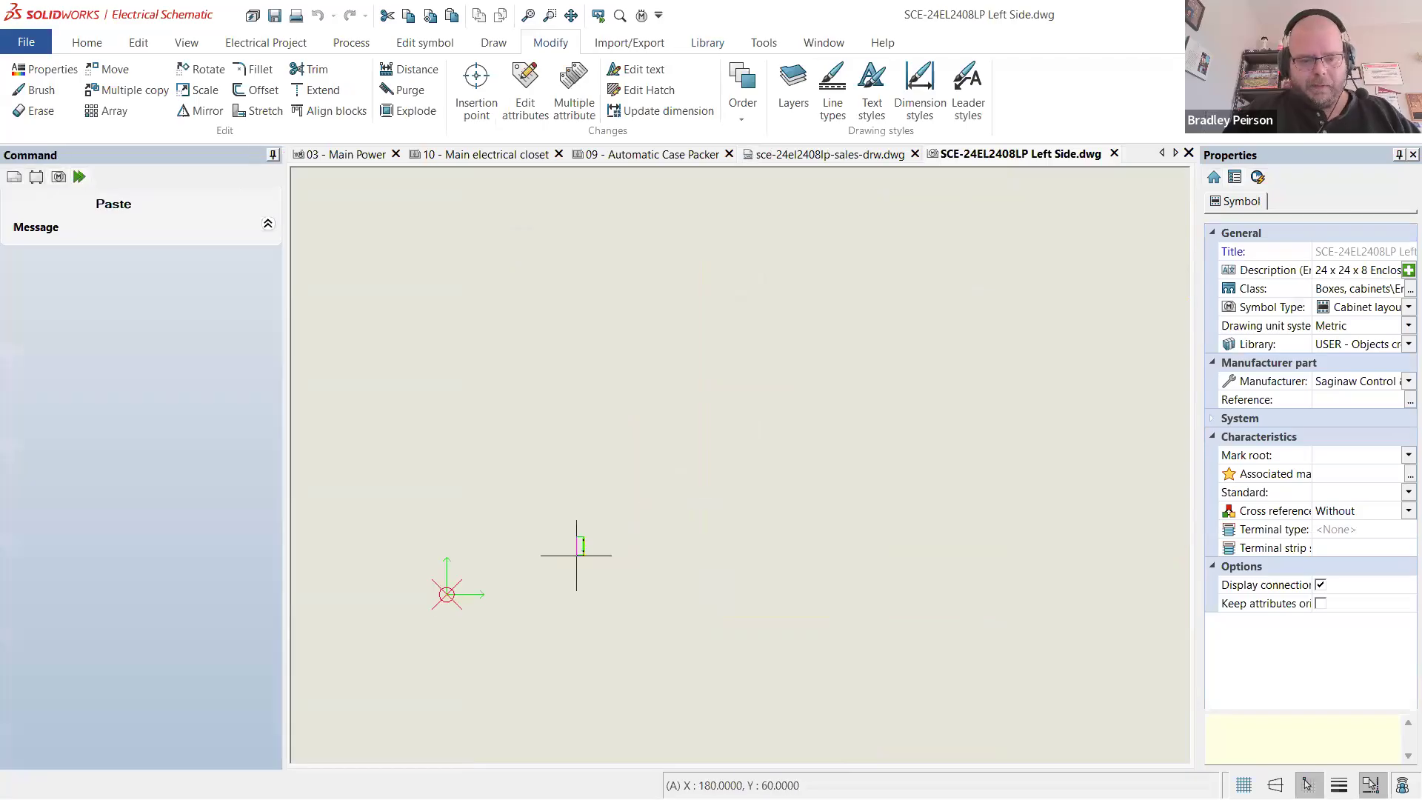
pyautogui.scroll(8, 463, 600)
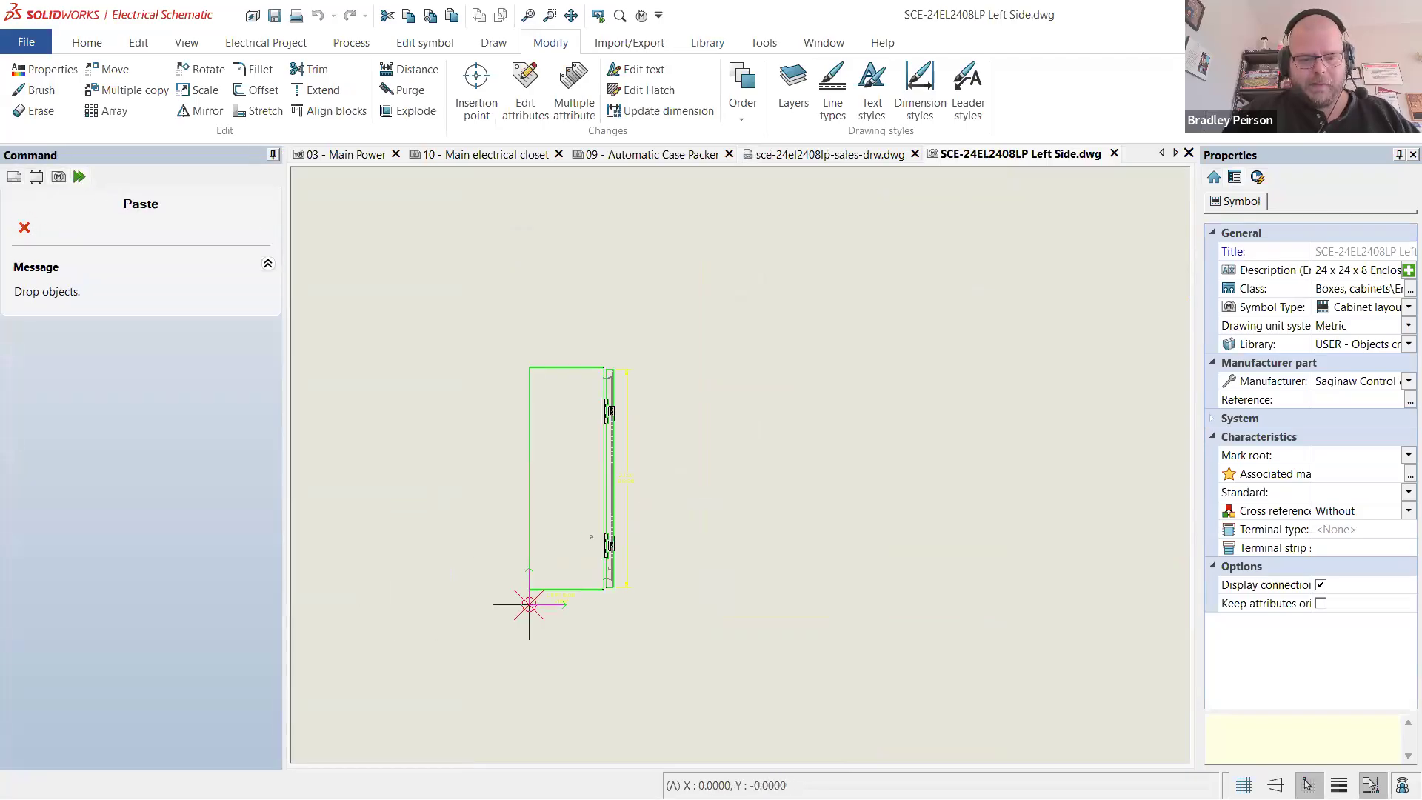
pyautogui.click(760, 588)
# - Delete the "LEFT SIDE VIEW" label and the vertical height dimension from the pasted geometry
pyautogui.scroll(5, 757, 581)
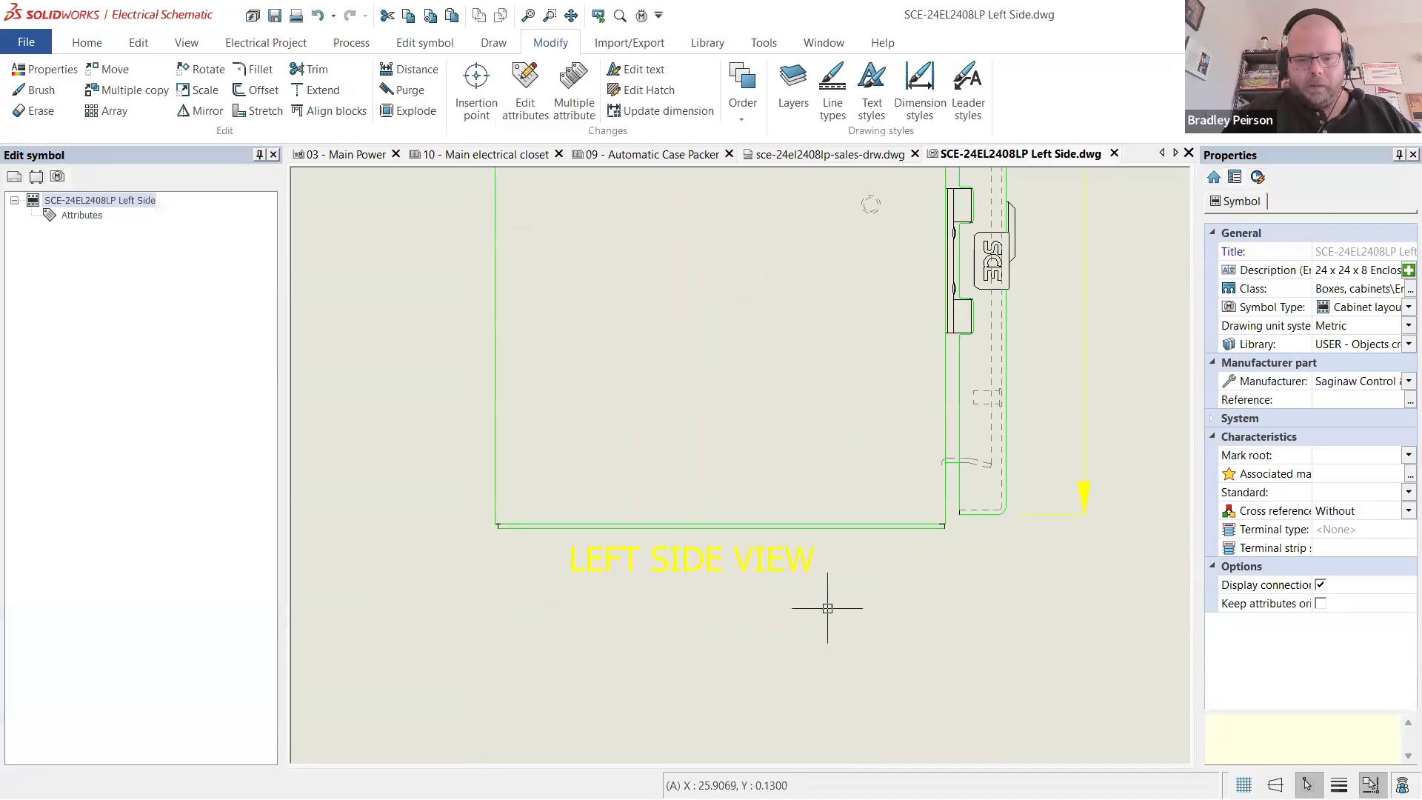
pyautogui.click(759, 570)
pyautogui.press('Delete')
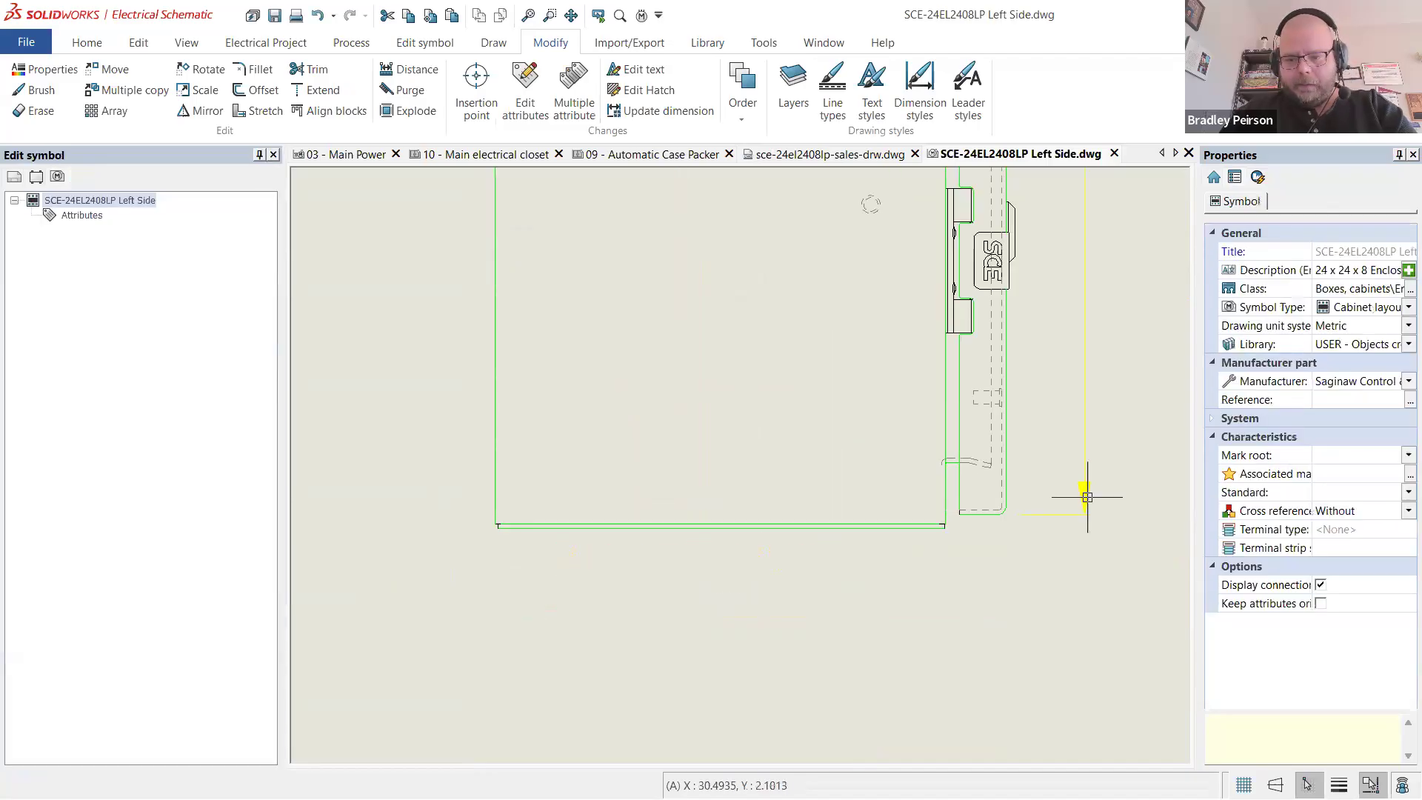
pyautogui.click(1084, 495)
pyautogui.press('Delete')
pyautogui.scroll(-3, 898, 542)
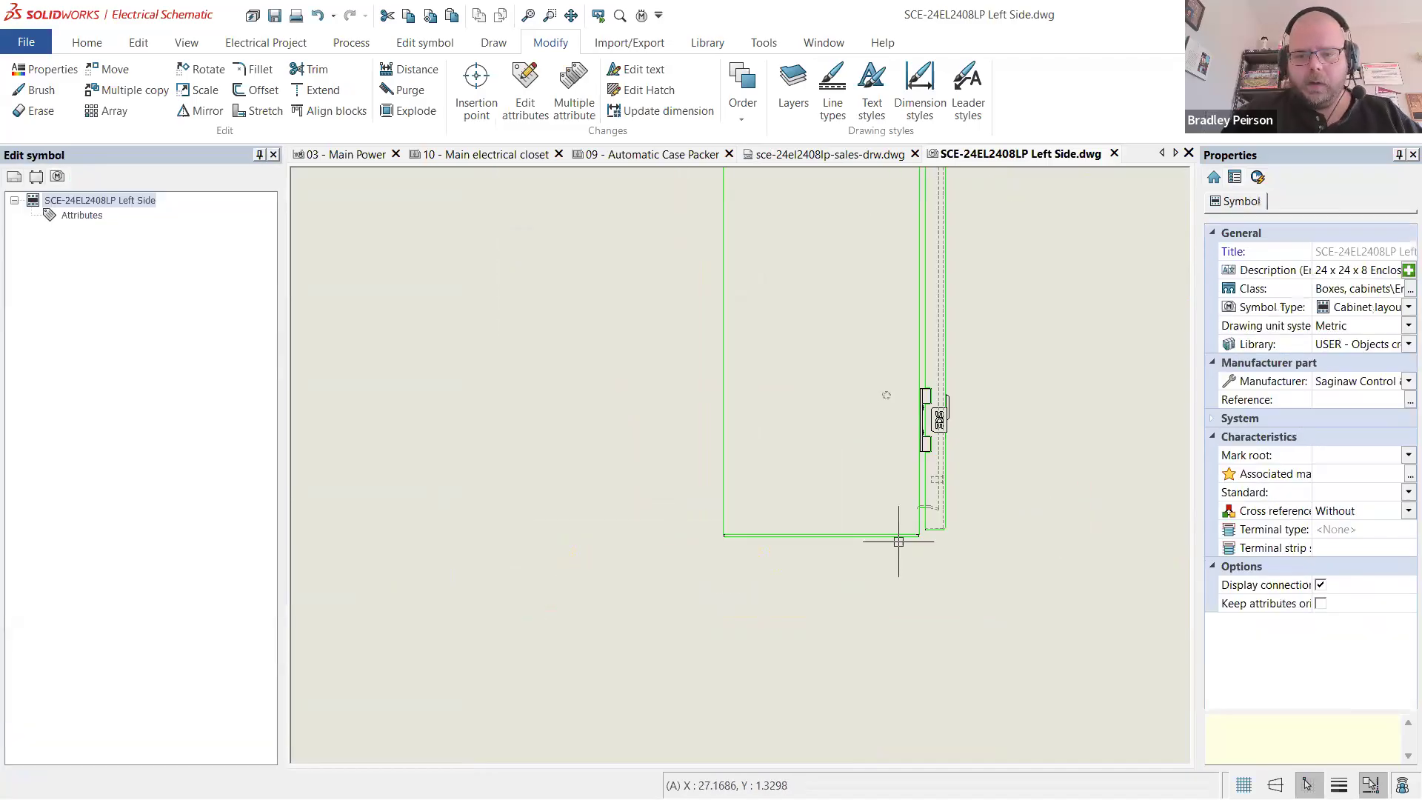
# - Move the whole enclosure side view by its lower-left corner to the origin at 0,0
pyautogui.scroll(-2, 898, 541)
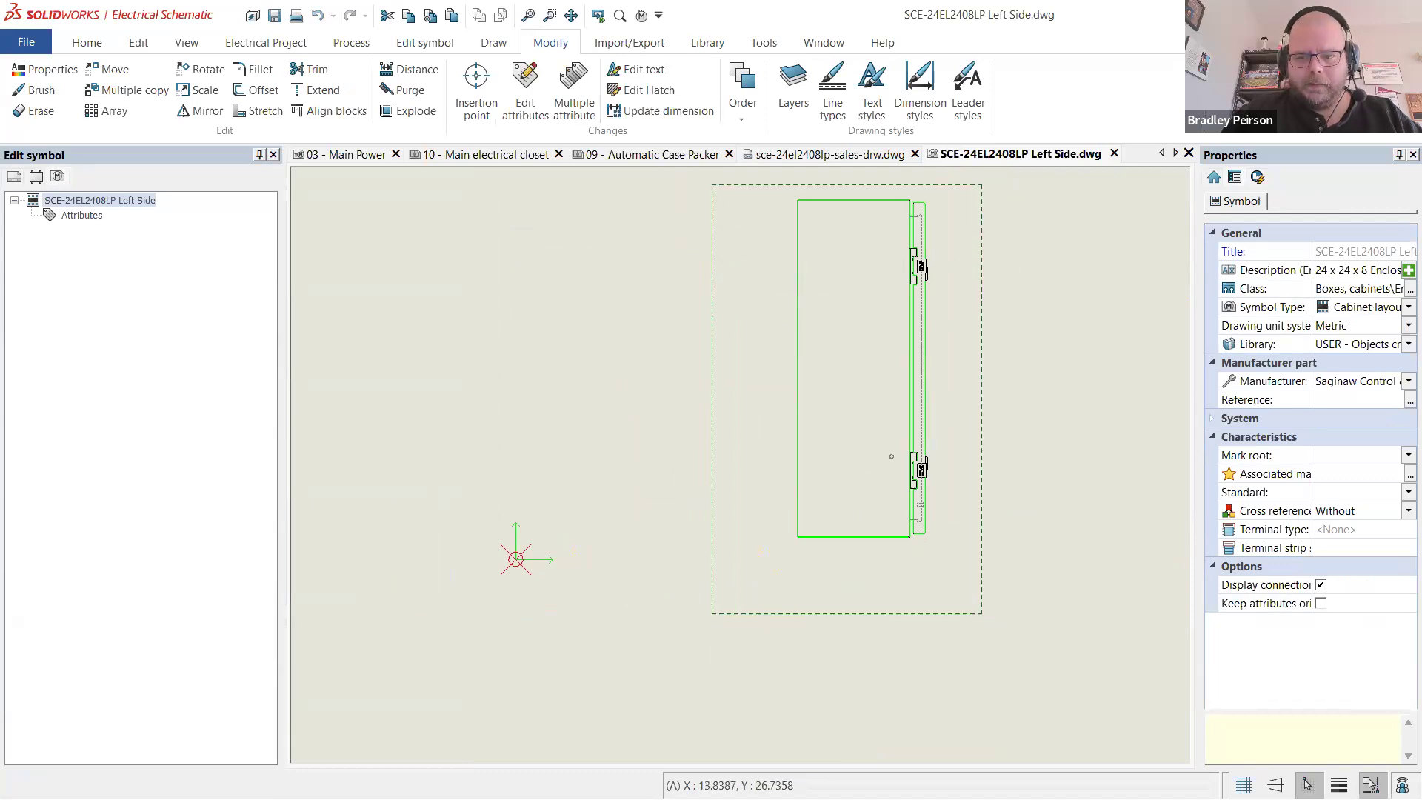
pyautogui.moveTo(711, 184); pyautogui.dragTo(711, 184)
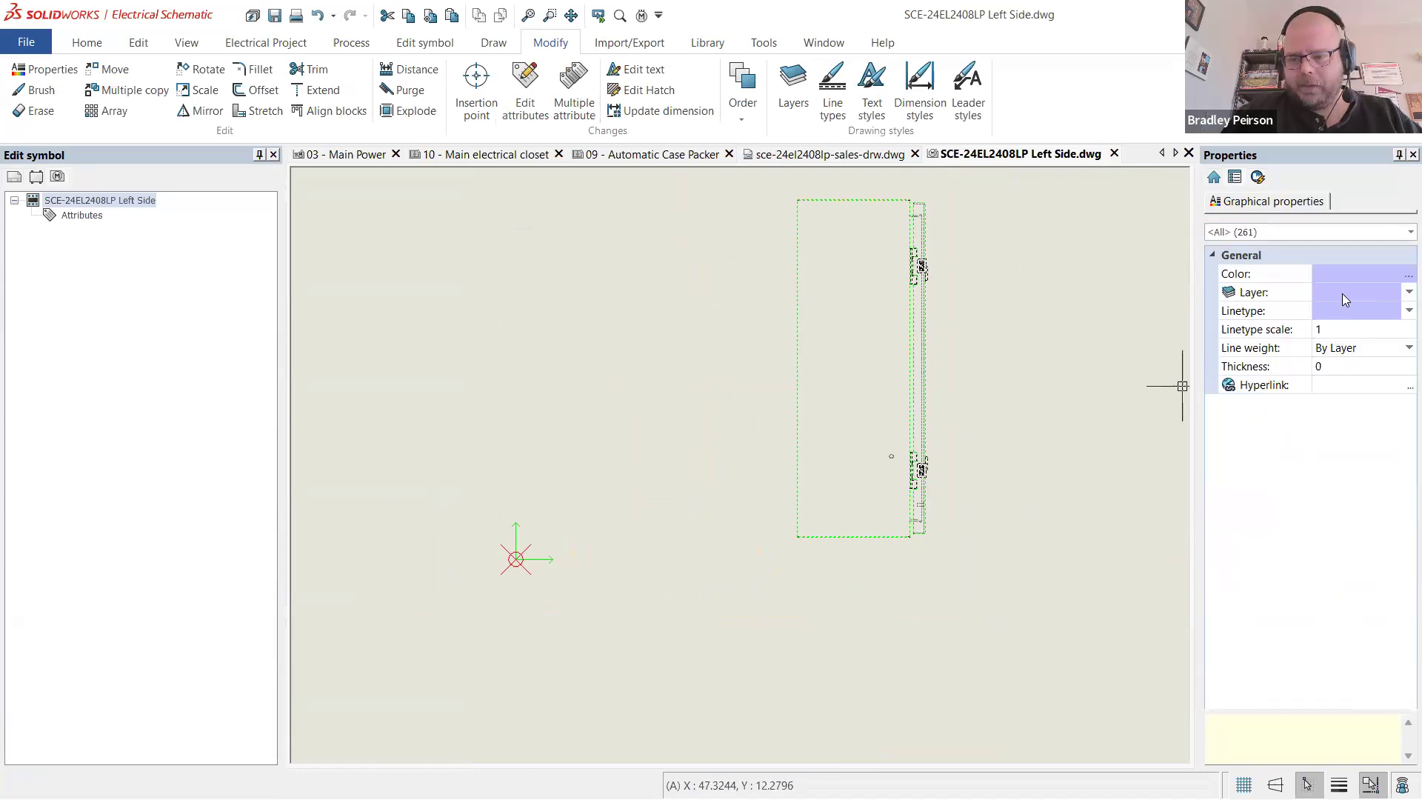
pyautogui.press('Escape')
pyautogui.moveTo(1044, 562); pyautogui.dragTo(768, 190)
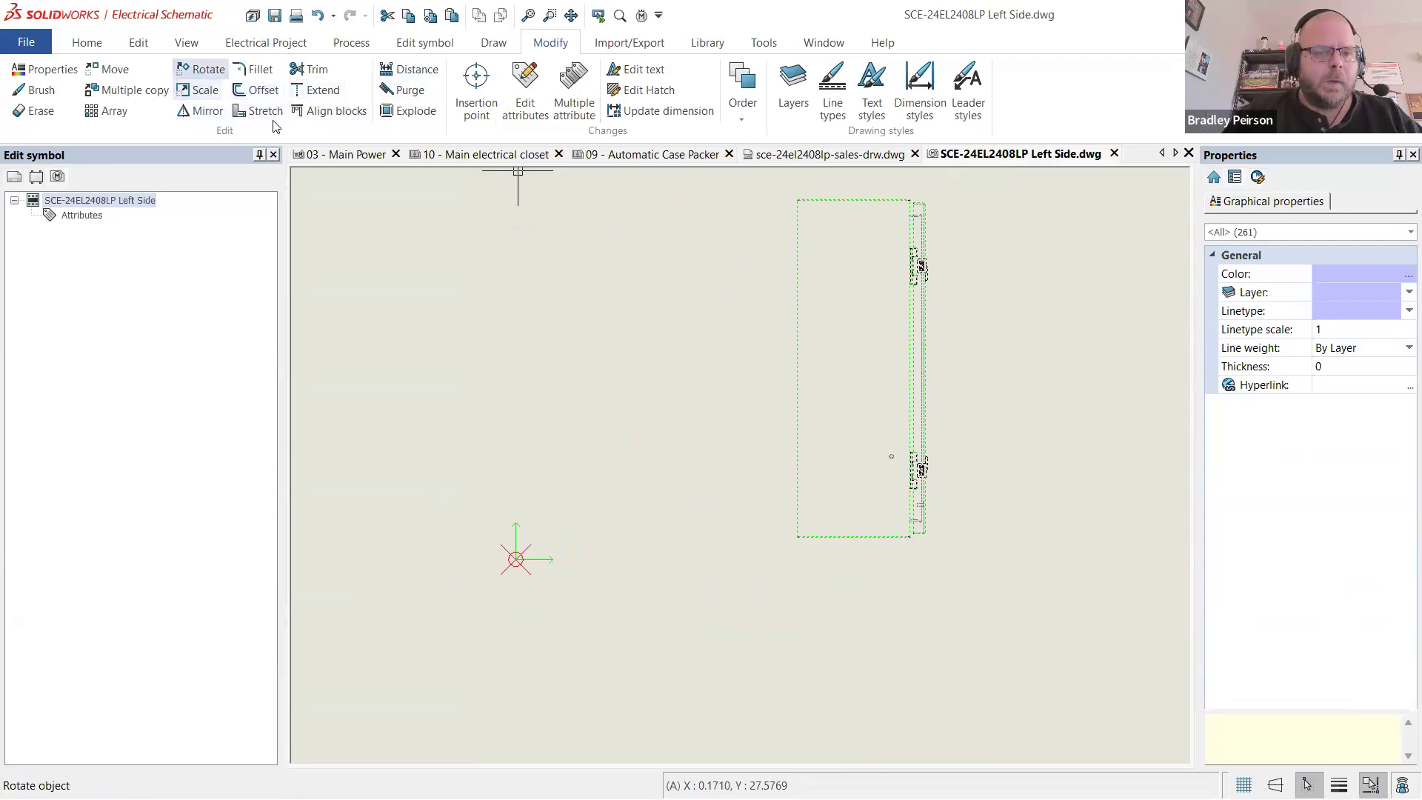
pyautogui.click(107, 69)
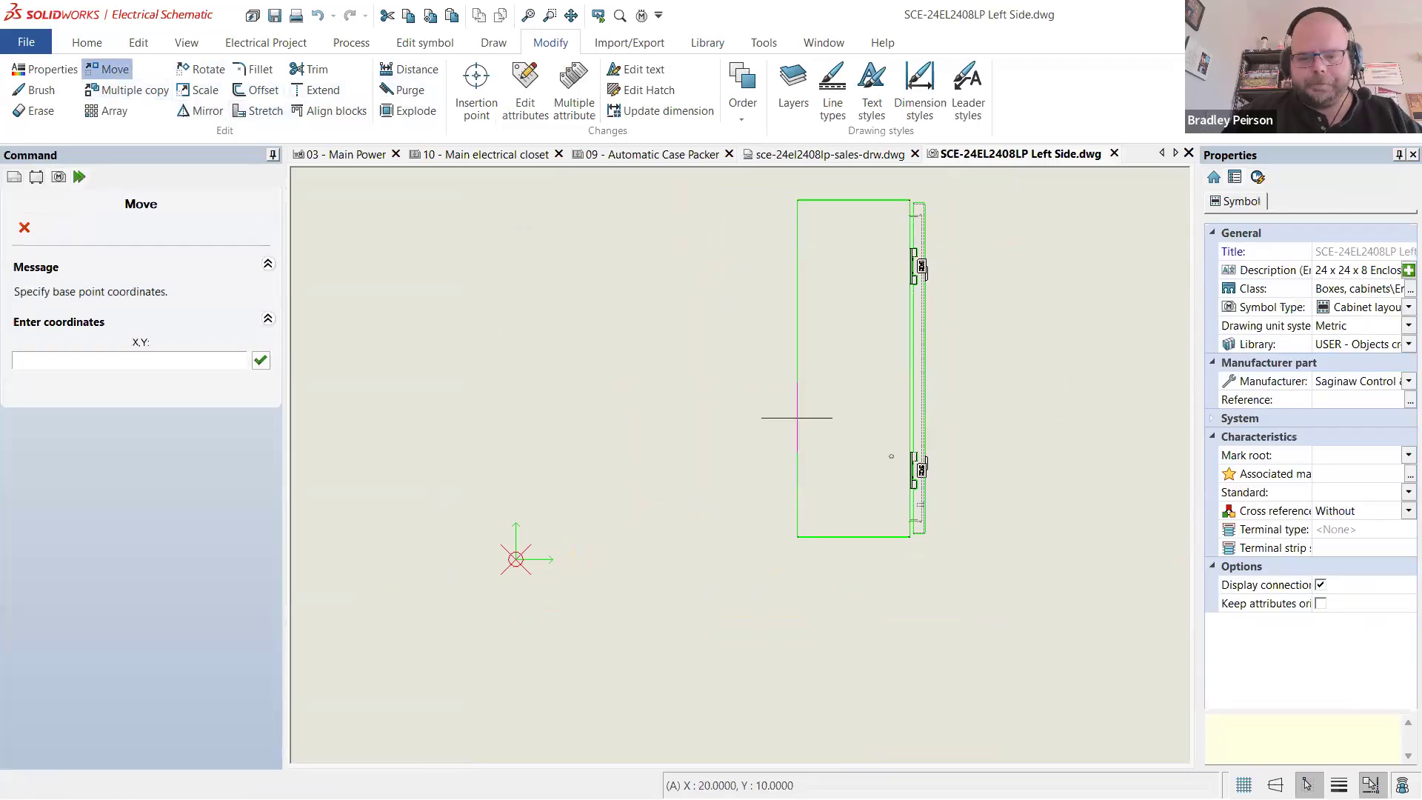
pyautogui.scroll(3, 797, 418)
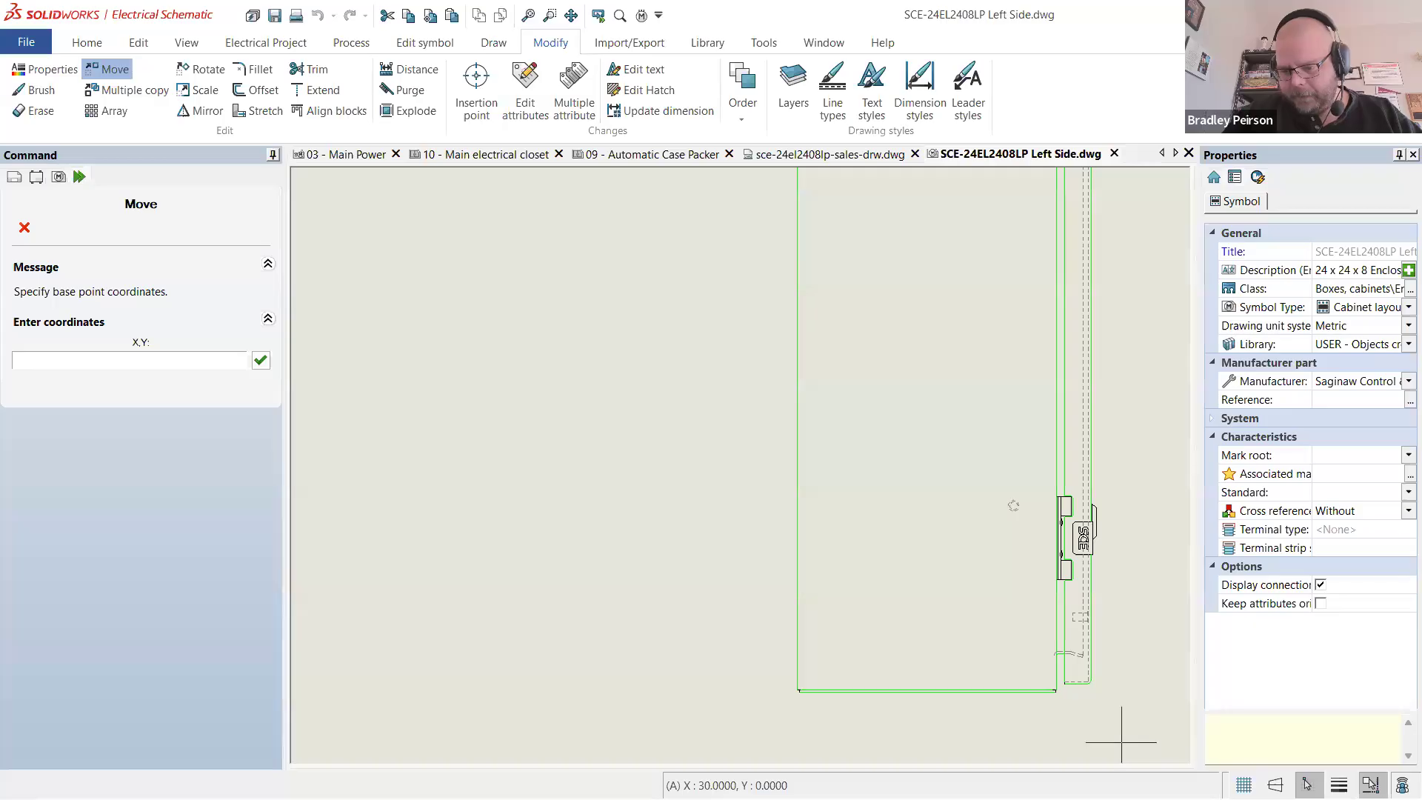
pyautogui.scroll(3, 809, 682)
pyautogui.scroll(4, 814, 673)
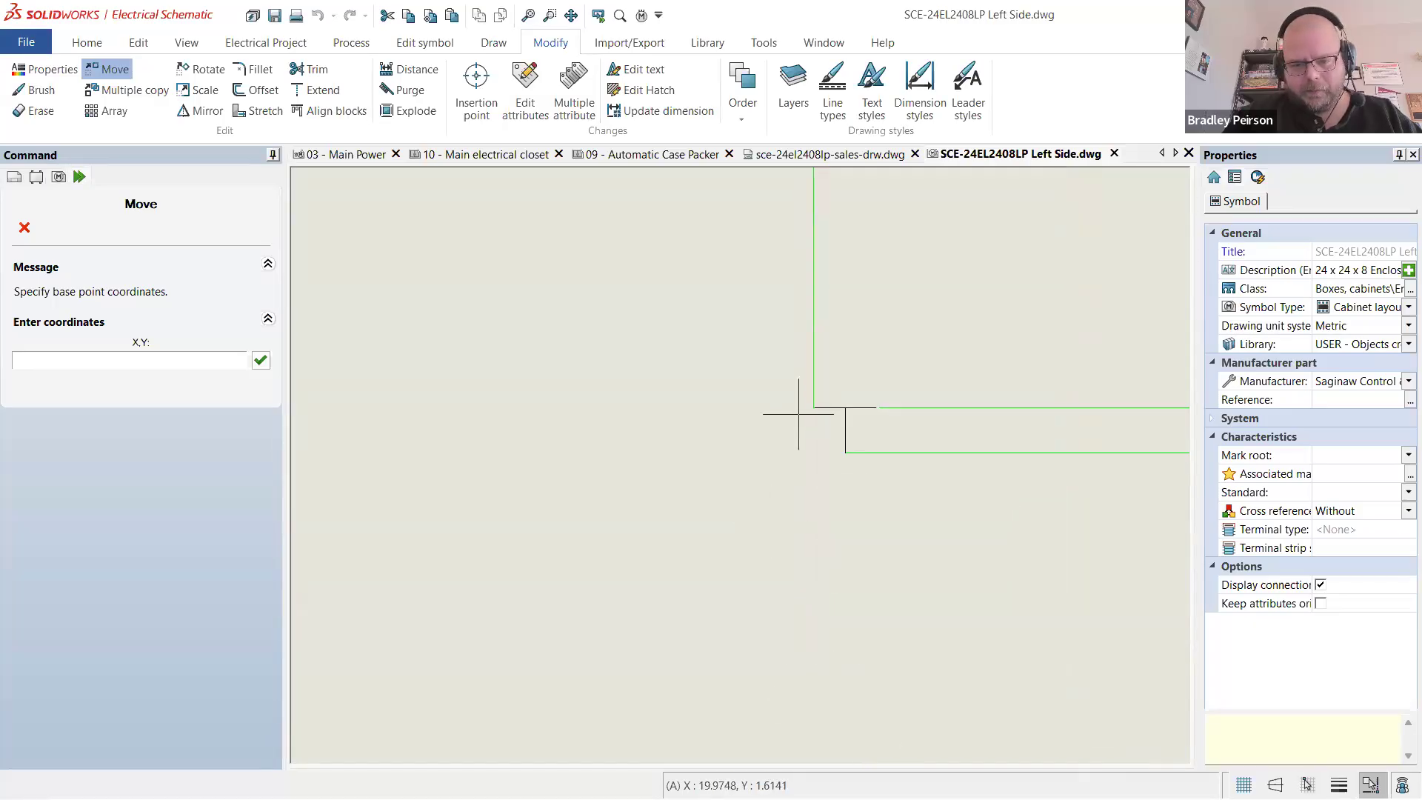
pyautogui.click(814, 407)
pyautogui.scroll(-3, 676, 470)
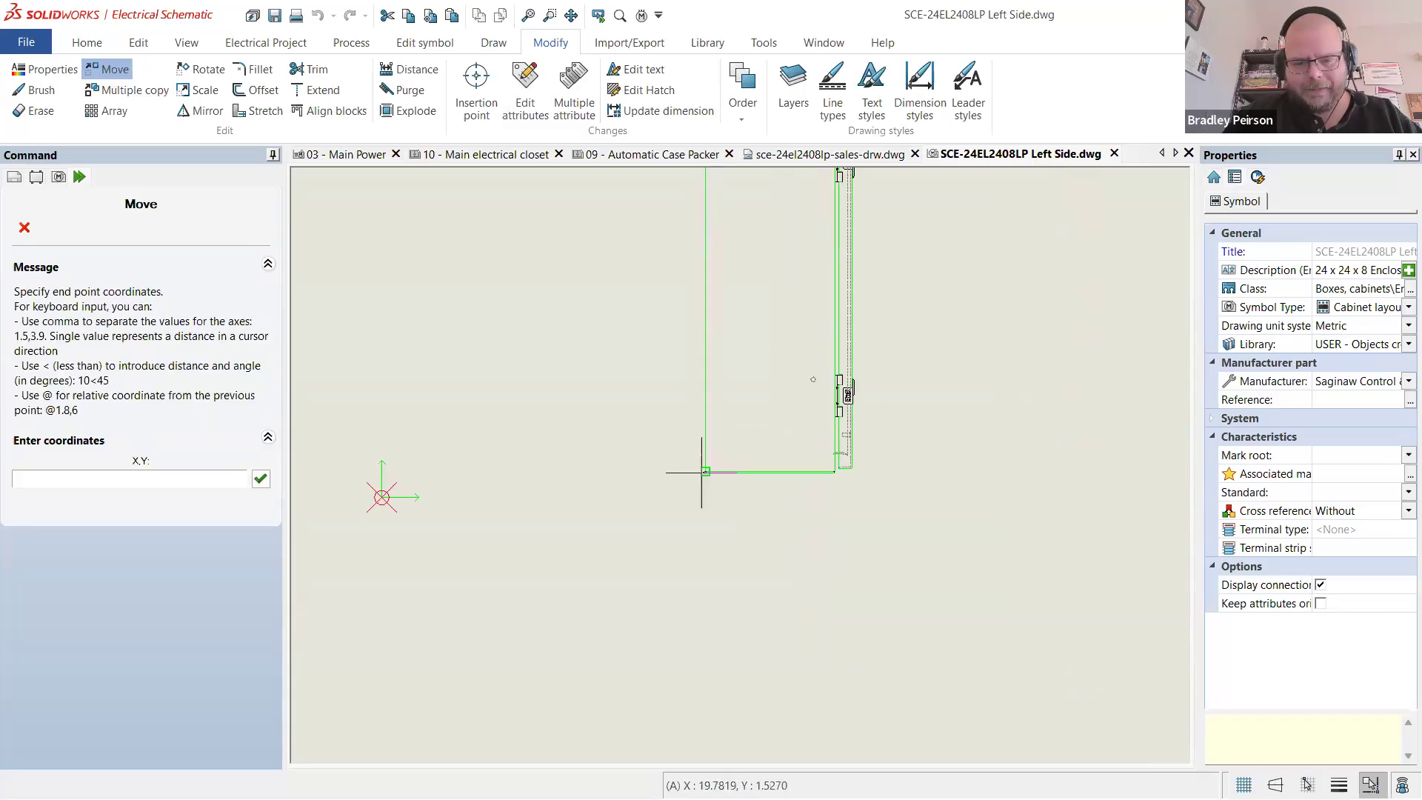
pyautogui.scroll(2, 393, 514)
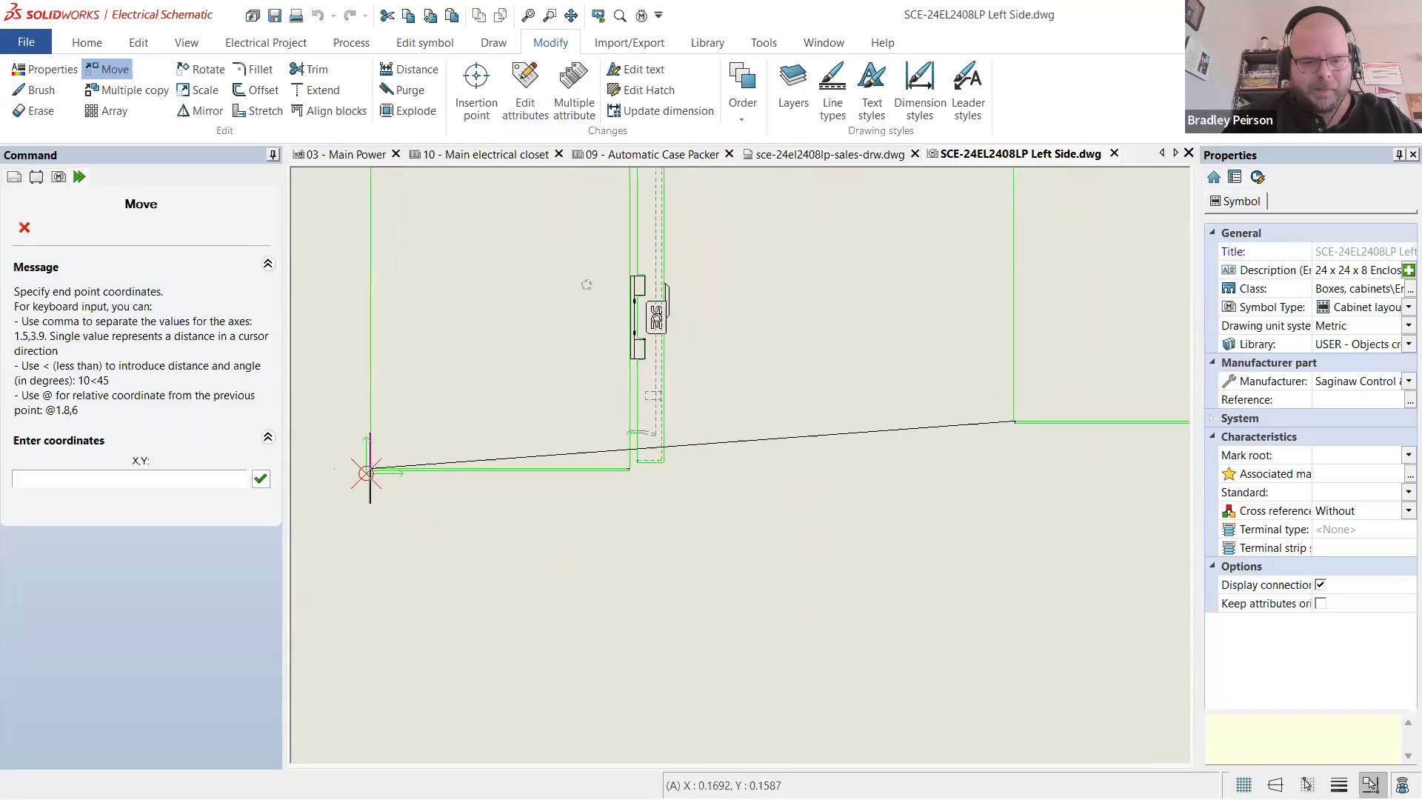
pyautogui.click(187, 480)
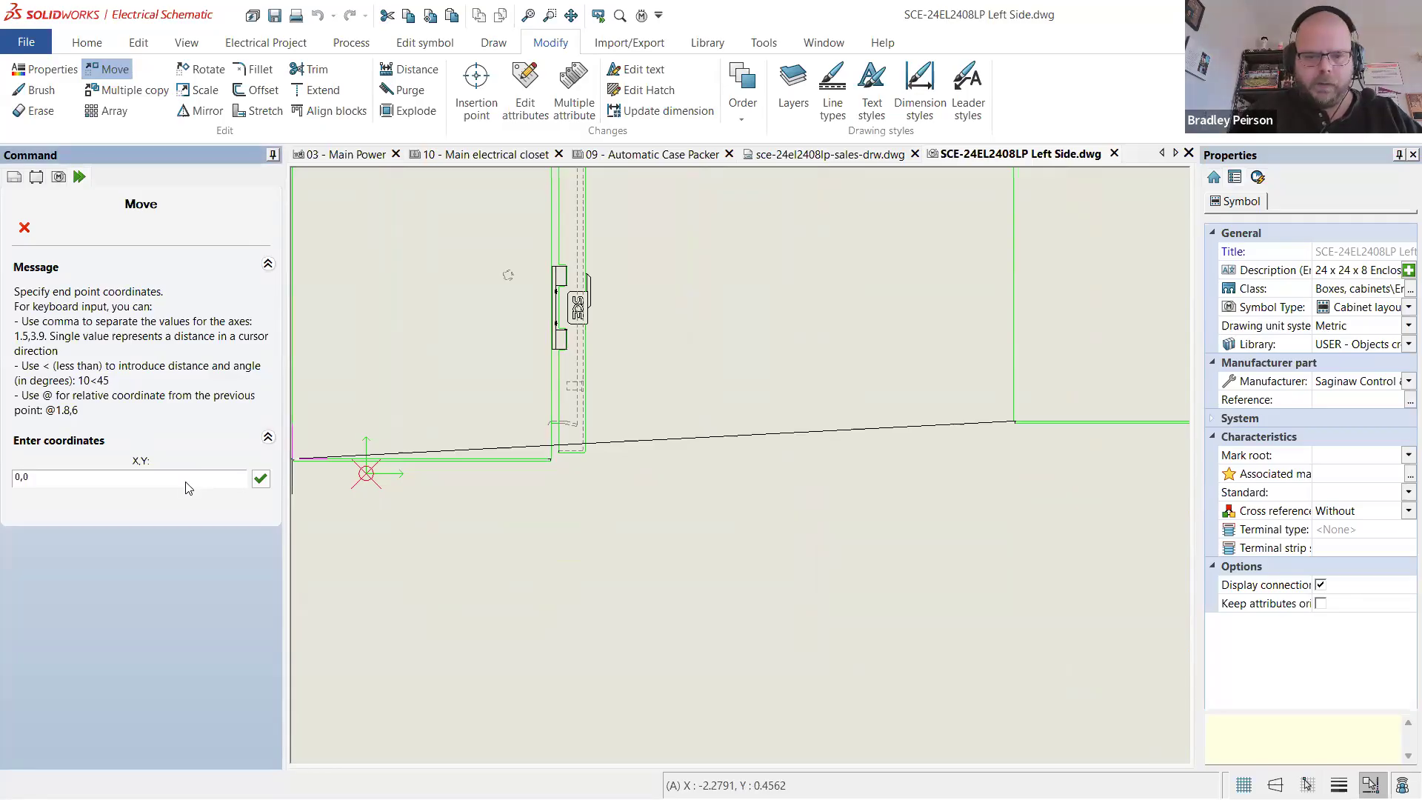
pyautogui.press('Return')
# - Scale the whole side view up by a factor of 25.4 about base point 0,0
pyautogui.scroll(-4, 890, 499)
pyautogui.moveTo(918, 526); pyautogui.dragTo(758, 309)
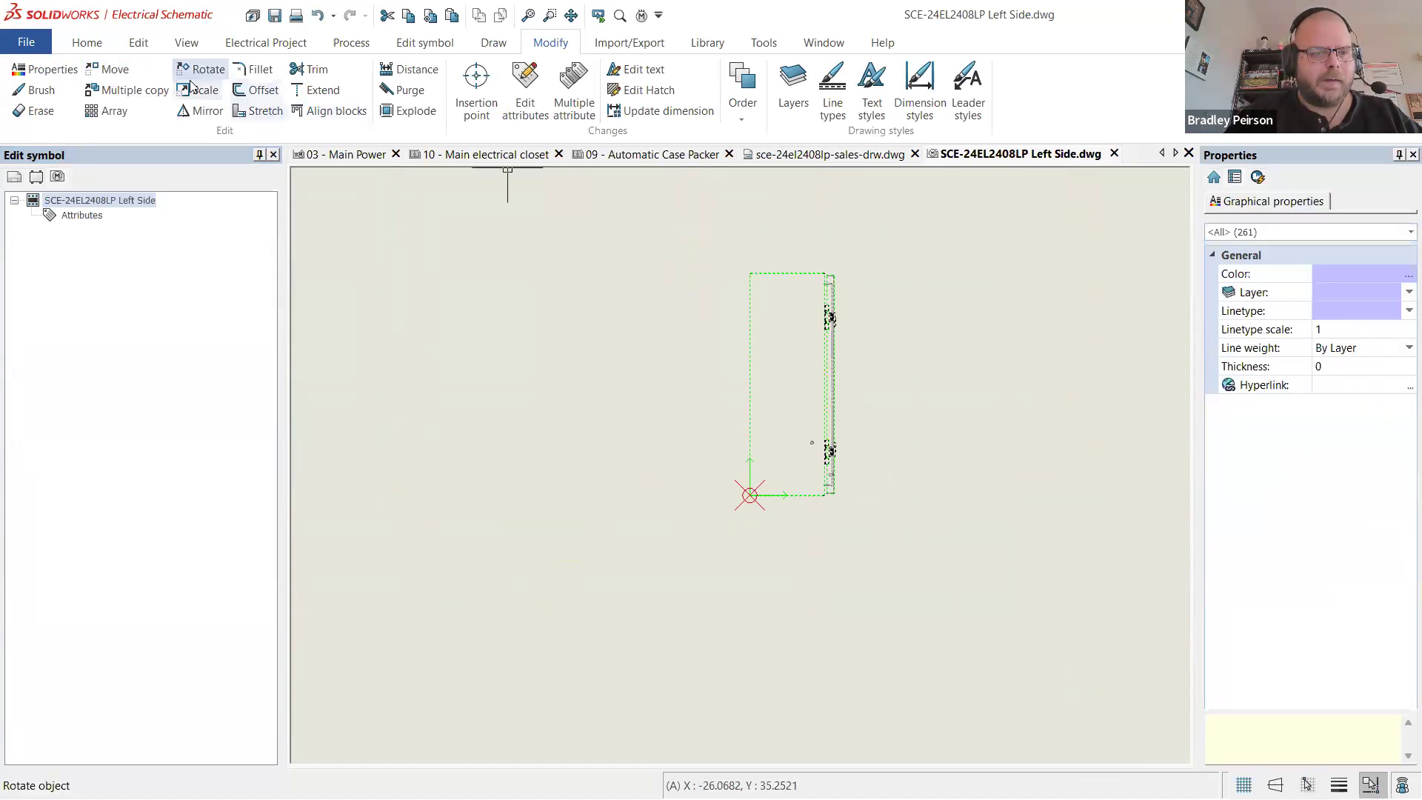
pyautogui.click(198, 90)
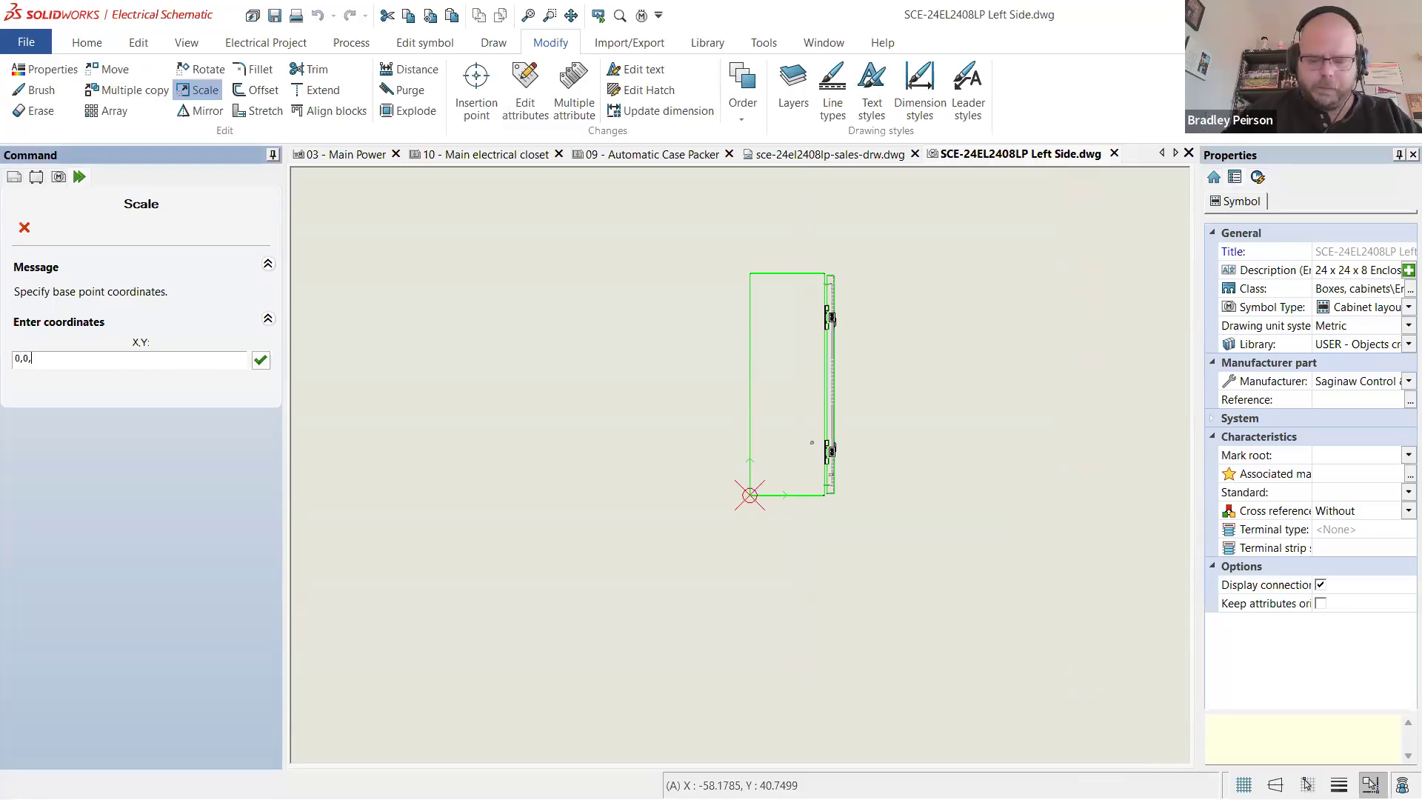
pyautogui.write('0,0')
pyautogui.press('Return')
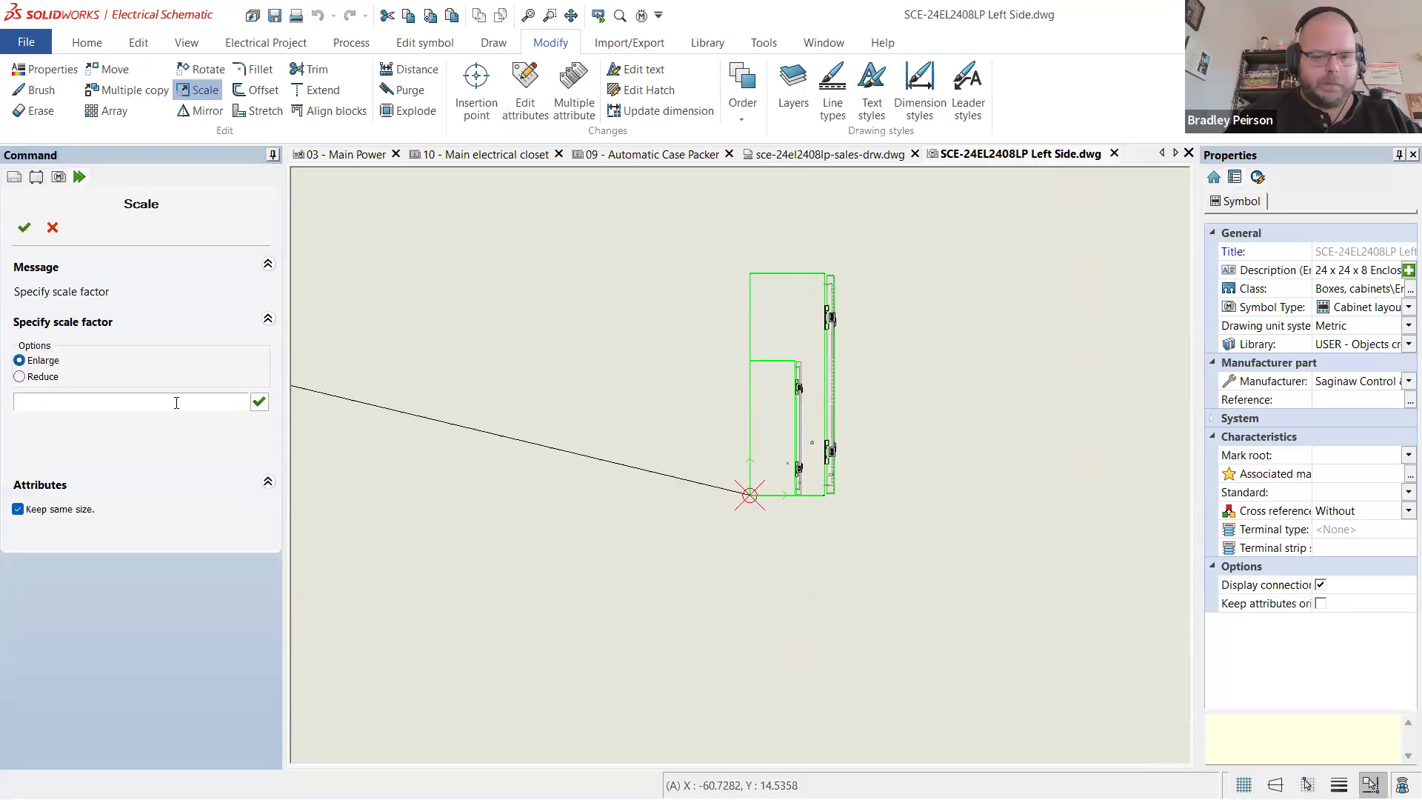
pyautogui.click(176, 402)
pyautogui.write('25.4')
pyautogui.press('Return')
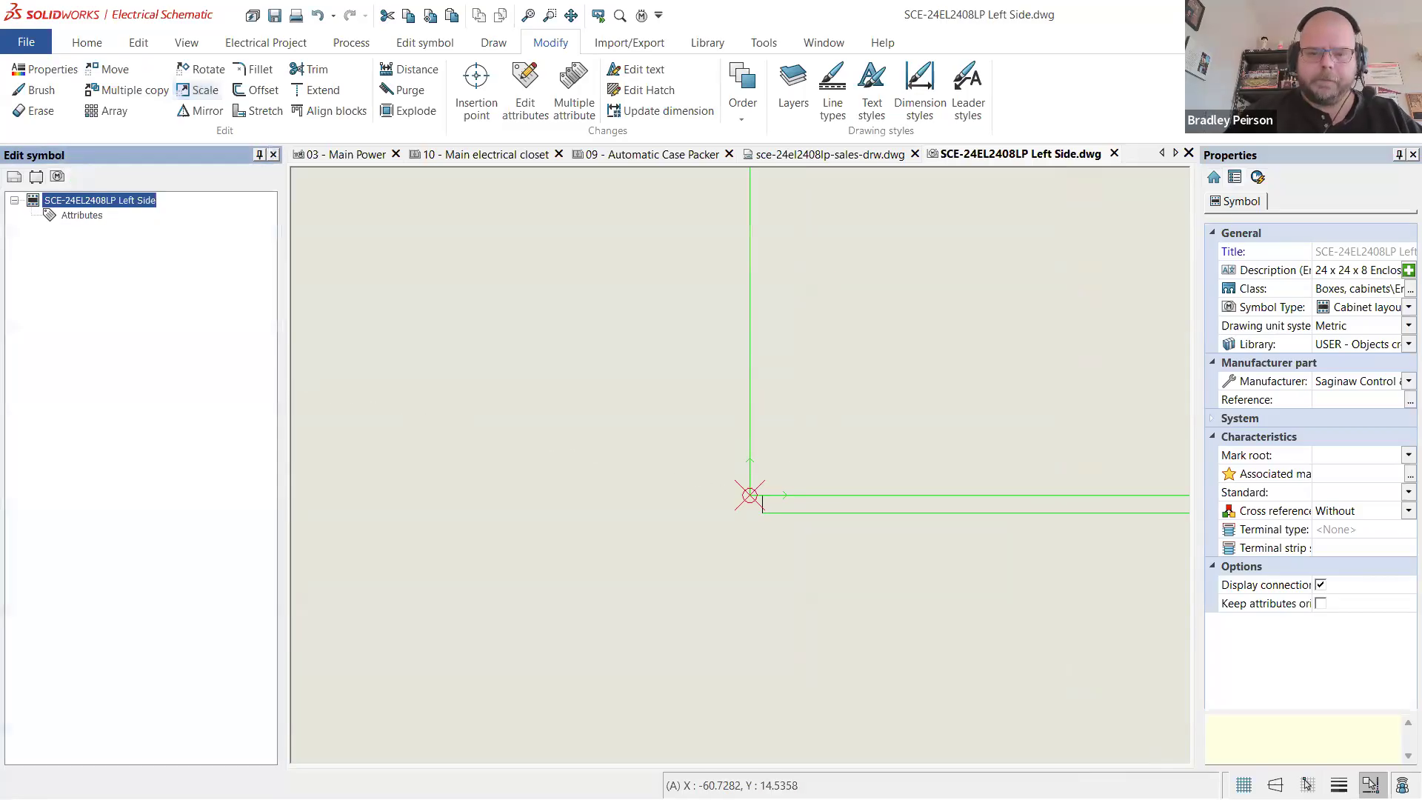
pyautogui.scroll(-10, 681, 543)
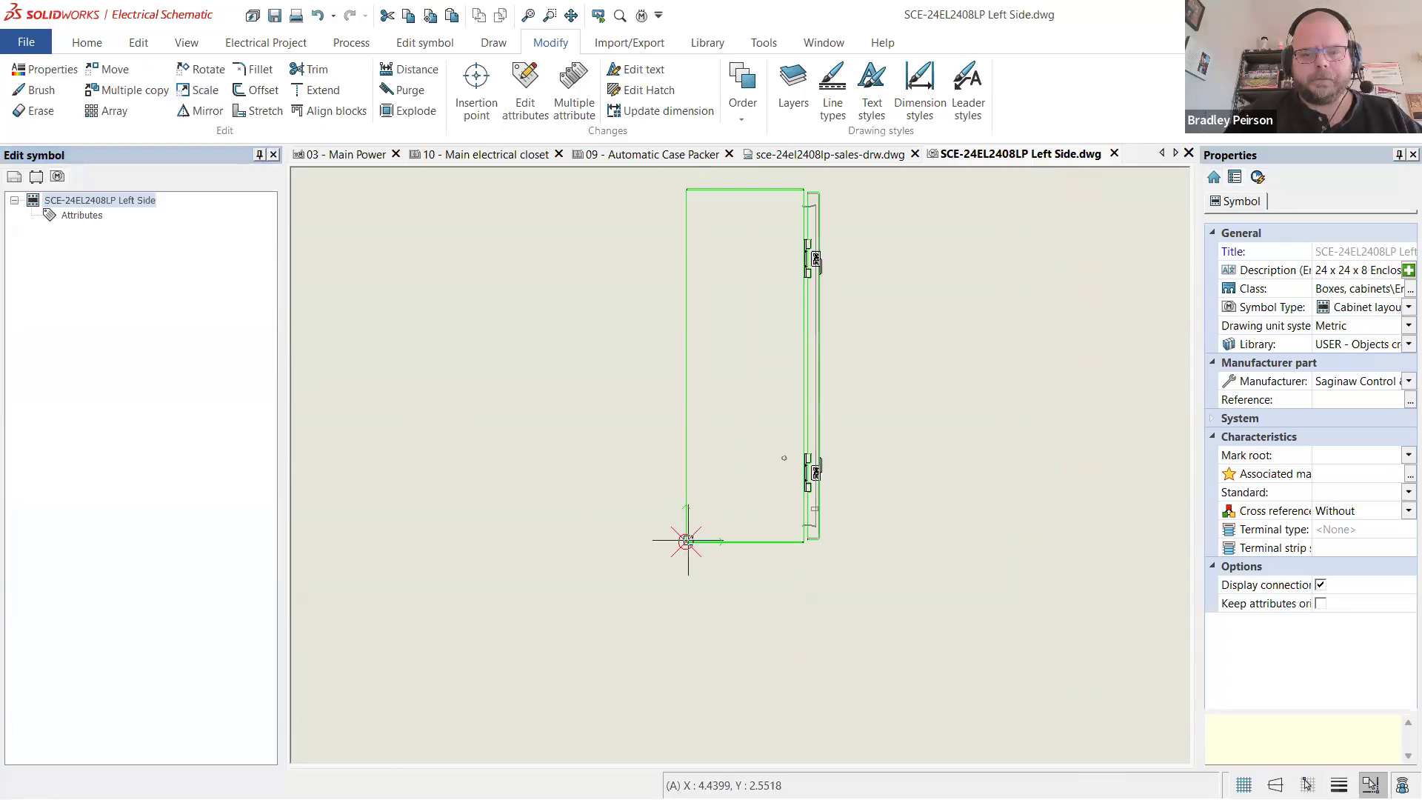
pyautogui.scroll(-5, 688, 539)
pyautogui.scroll(6, 752, 387)
pyautogui.scroll(1, 715, 625)
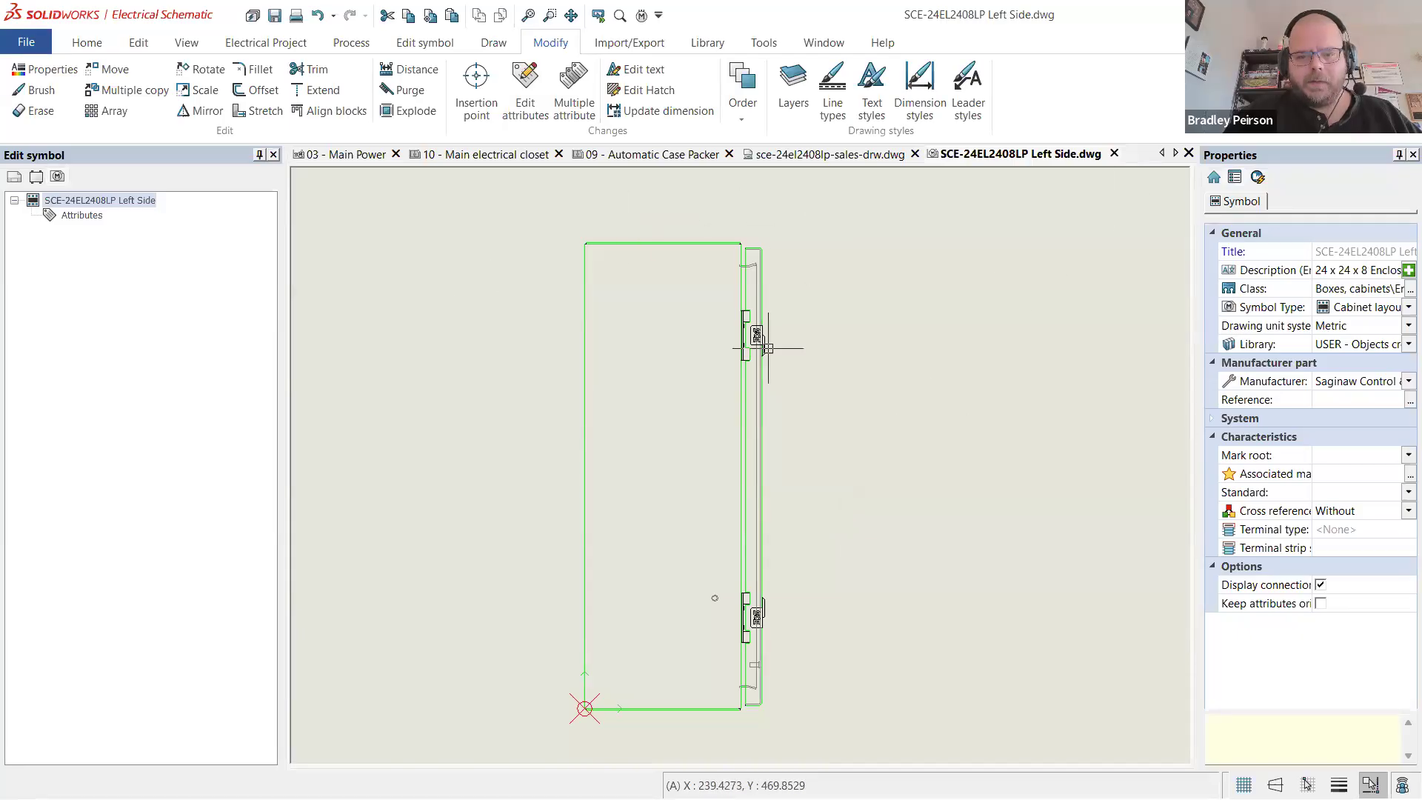
# - Close the finished left side footprint and the Saginaw sales drawing
pyautogui.click(1115, 153)
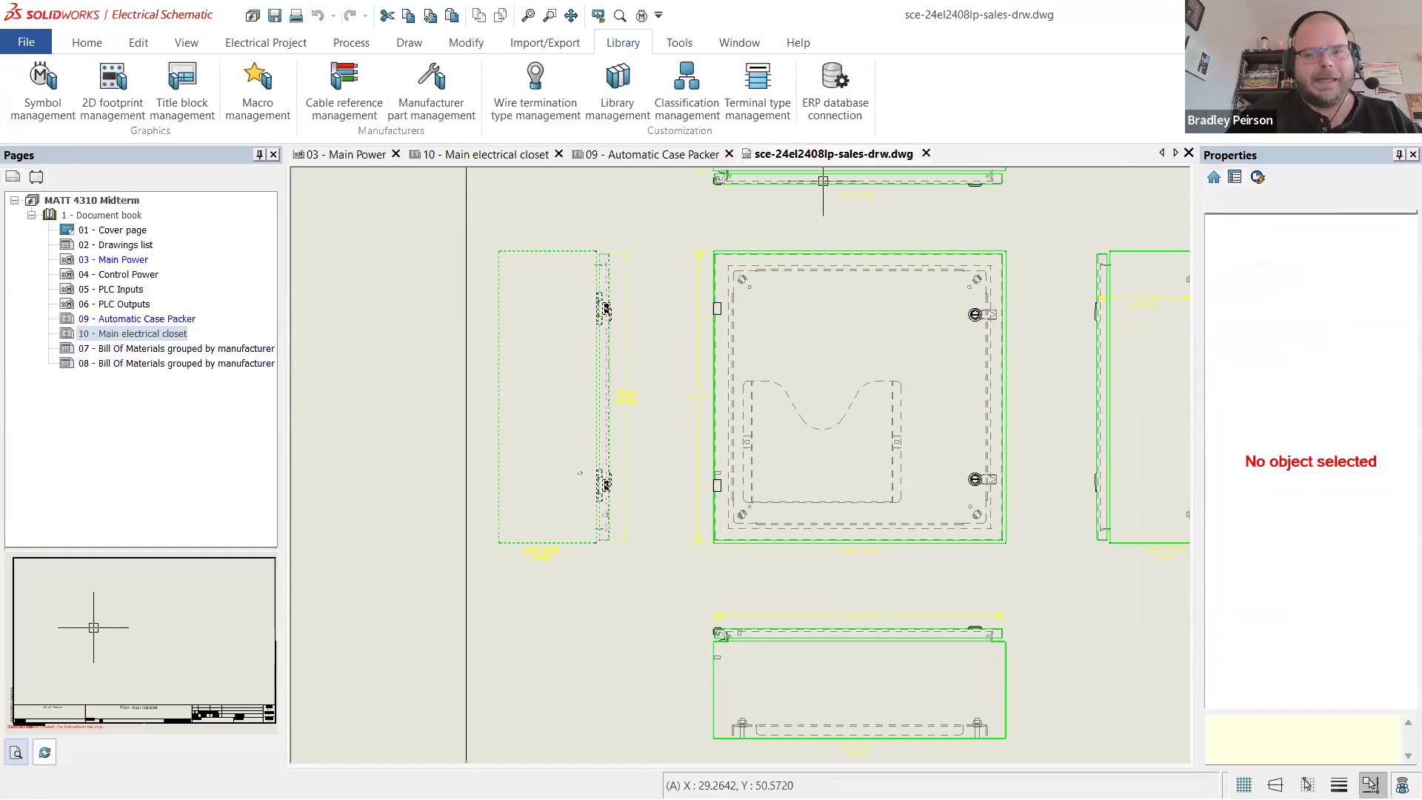
pyautogui.click(925, 154)
pyautogui.click(730, 450)
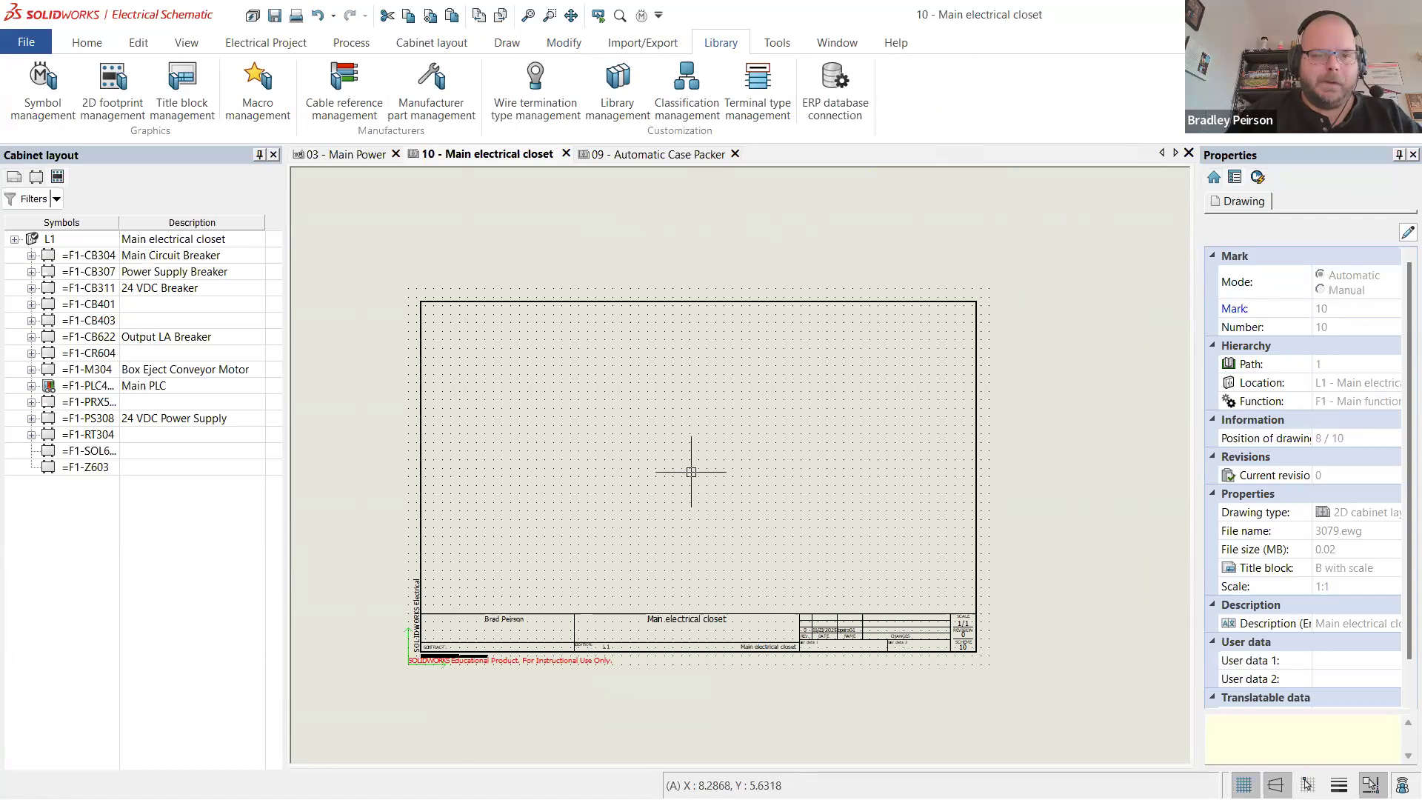
# - Try to insert a 2D footprint and to add a cabinet on the Main electrical closet layout
pyautogui.click(448, 53)
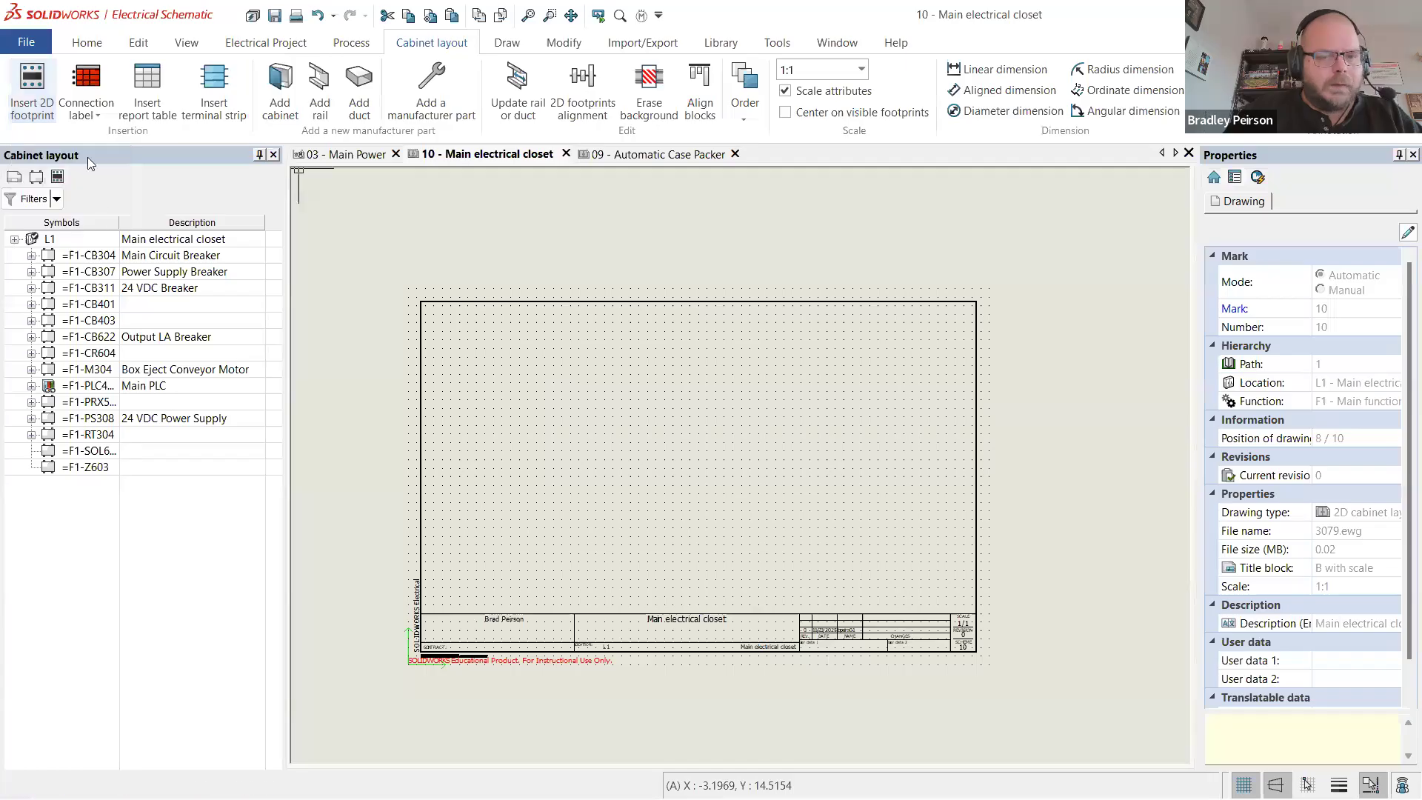
pyautogui.click(35, 107)
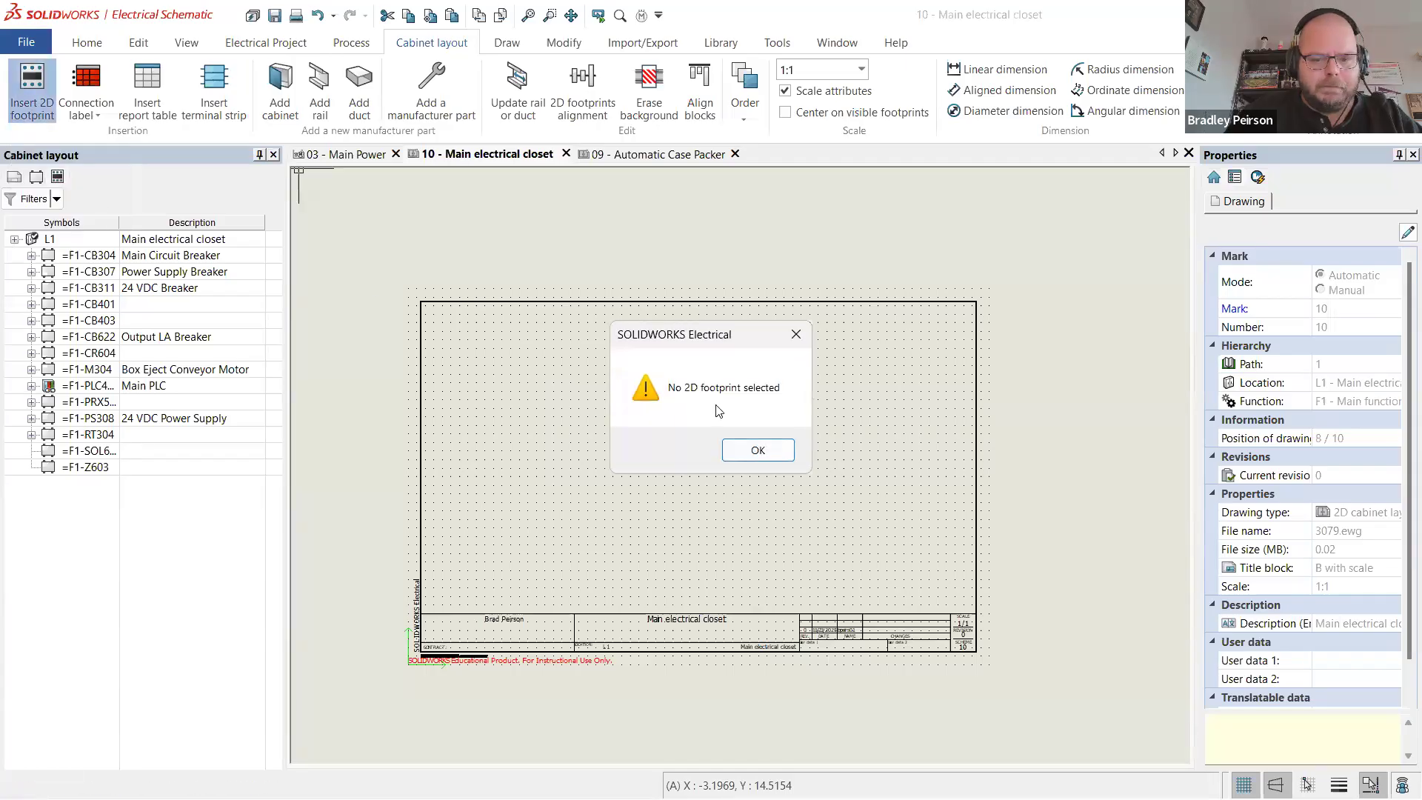
pyautogui.click(798, 336)
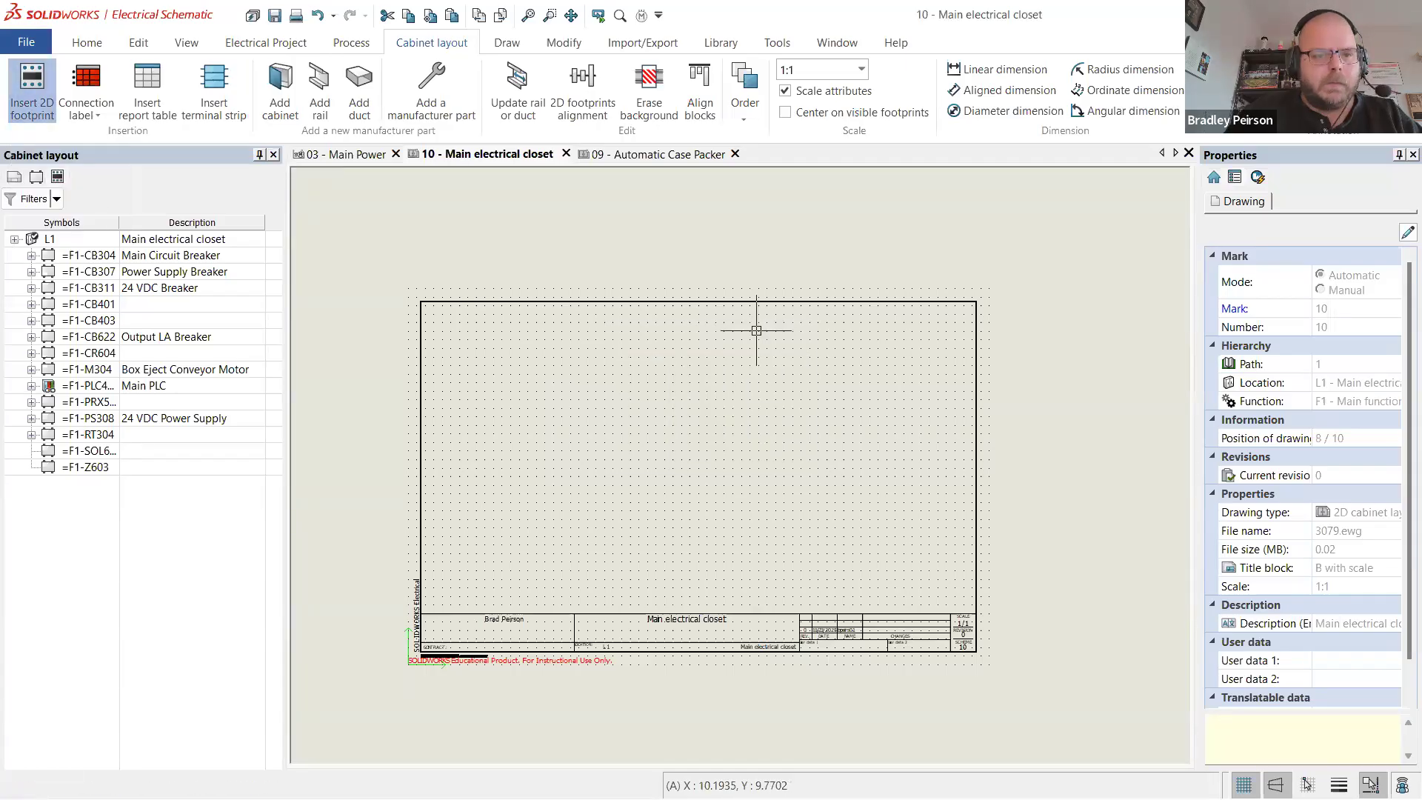
pyautogui.click(278, 100)
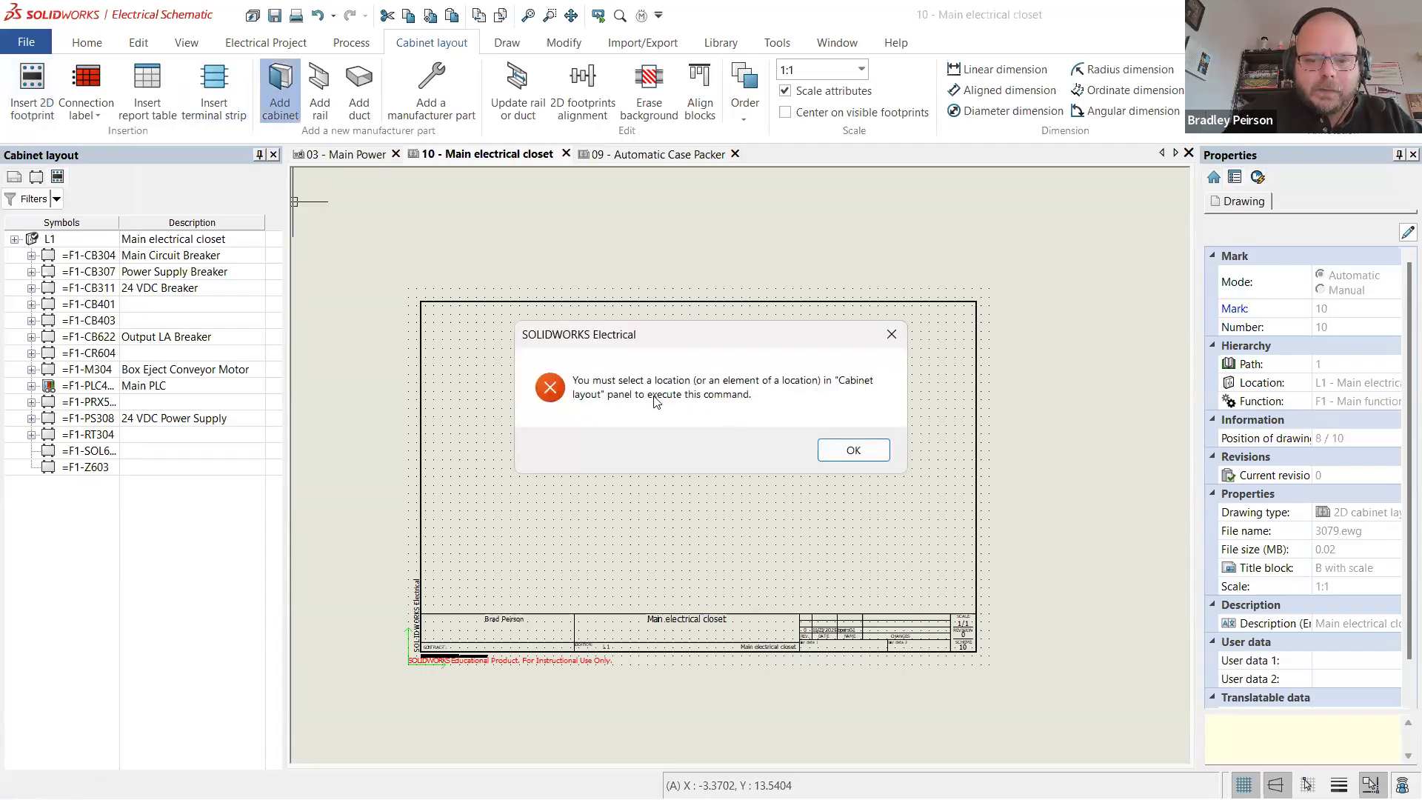
pyautogui.click(891, 334)
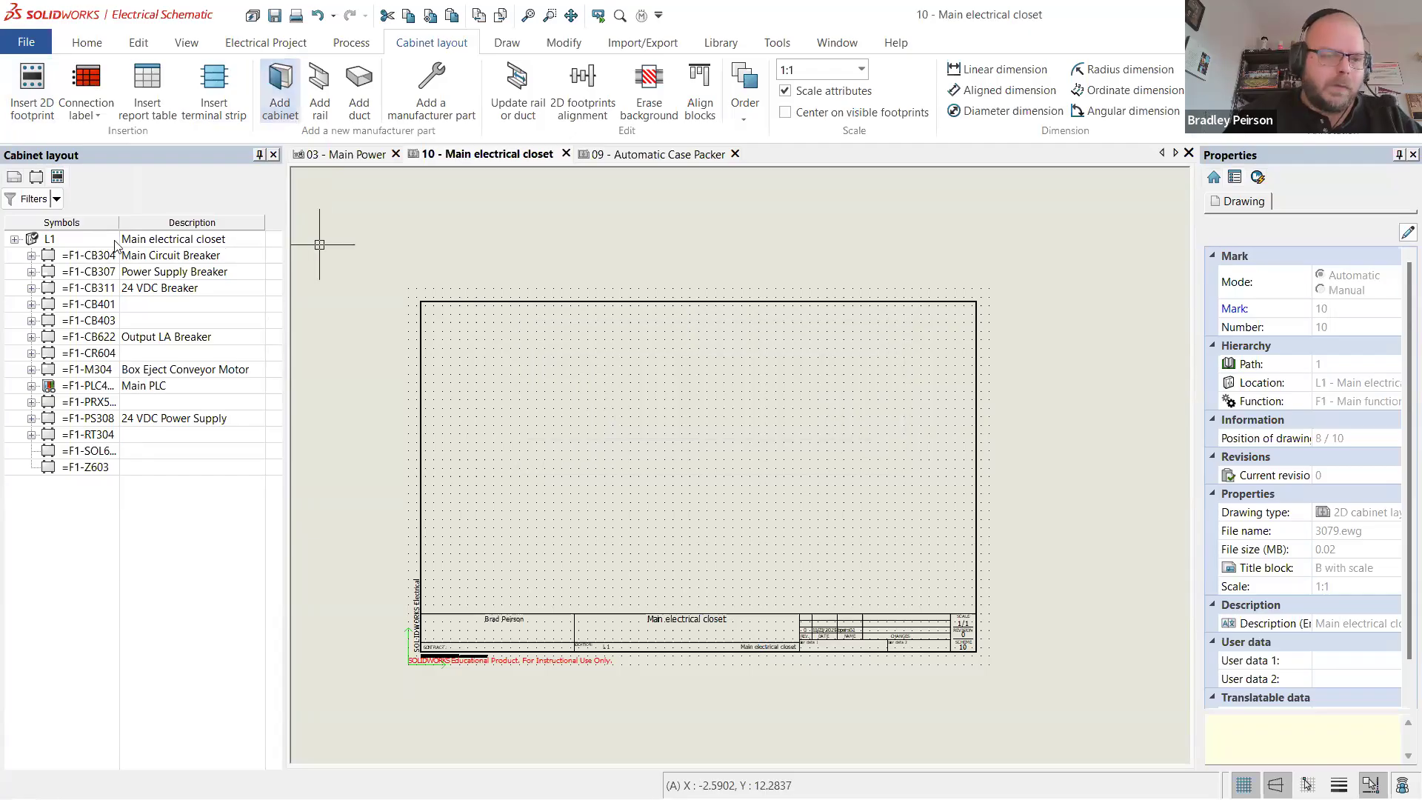
# - Add the Saginaw SCE-24EL2408LP enclosure as a cabinet, placing its front view over the layout sheet
pyautogui.click(280, 89)
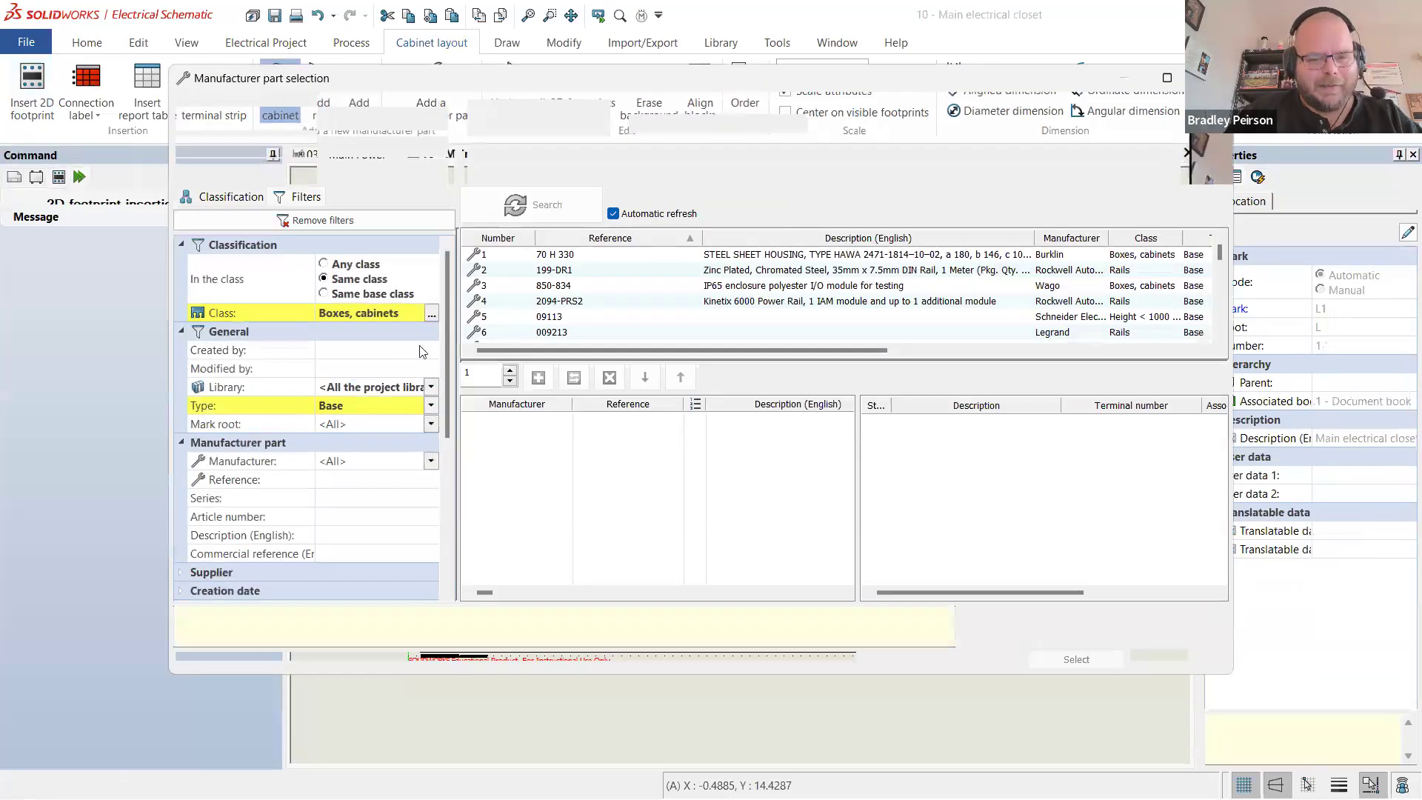
pyautogui.scroll(-15, 657, 294)
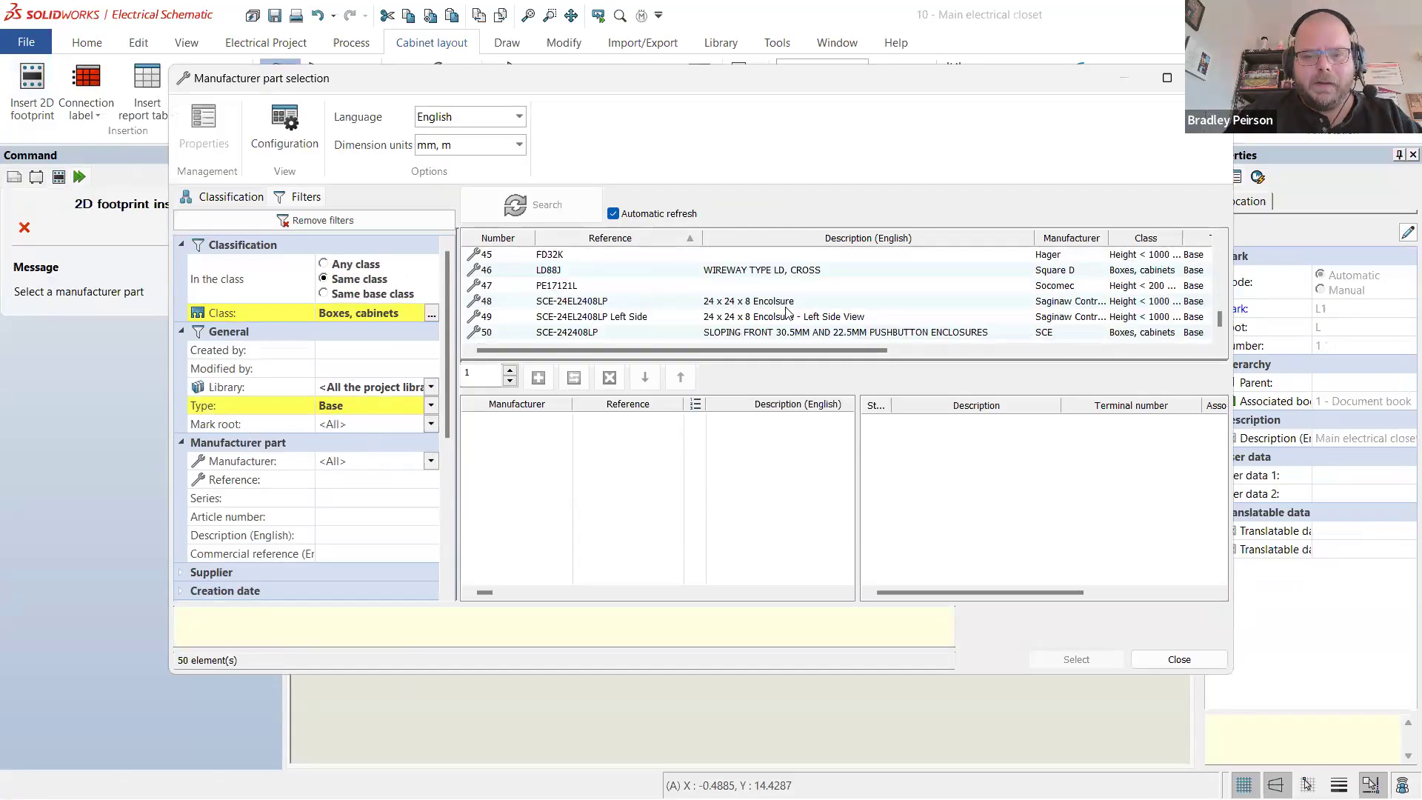
pyautogui.doubleClick(770, 302)
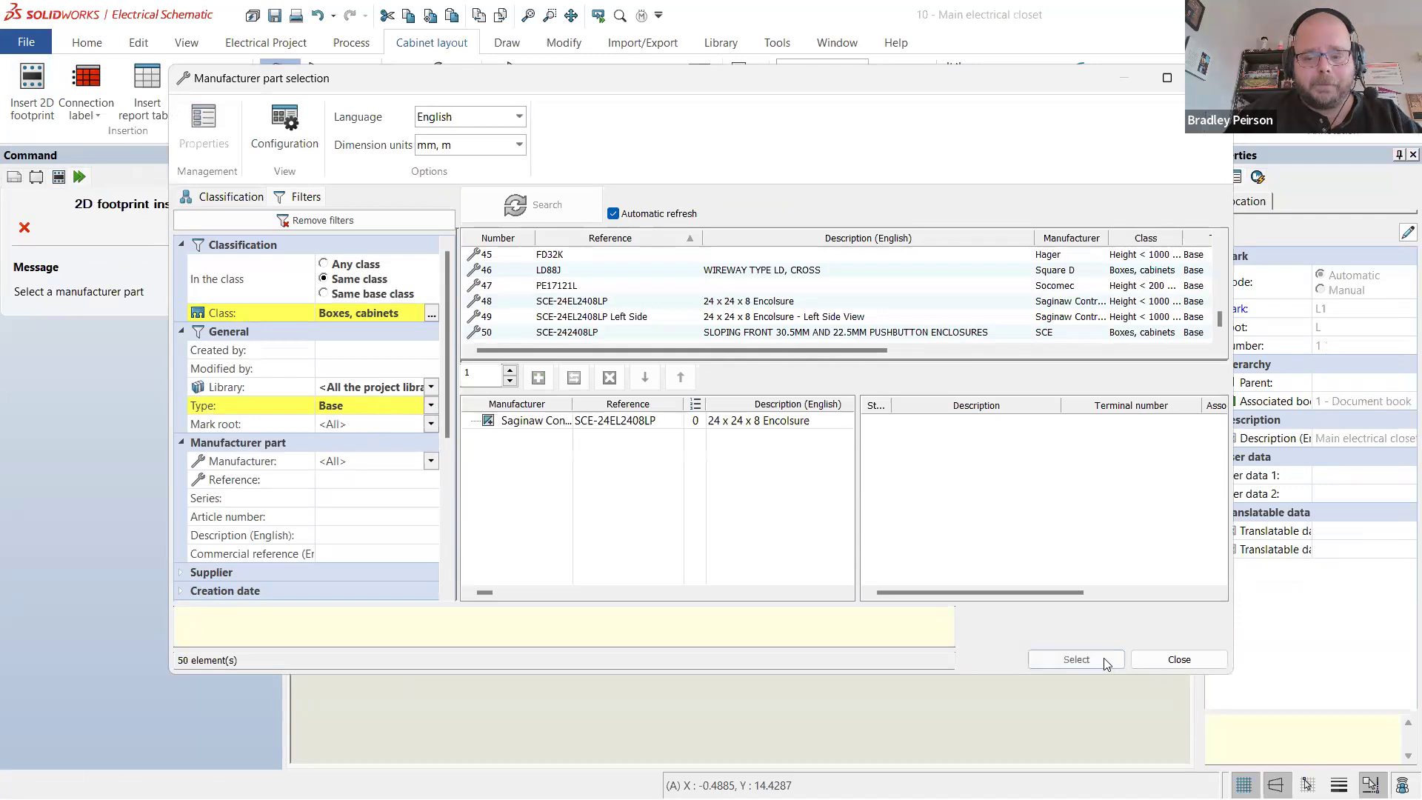
pyautogui.click(1075, 659)
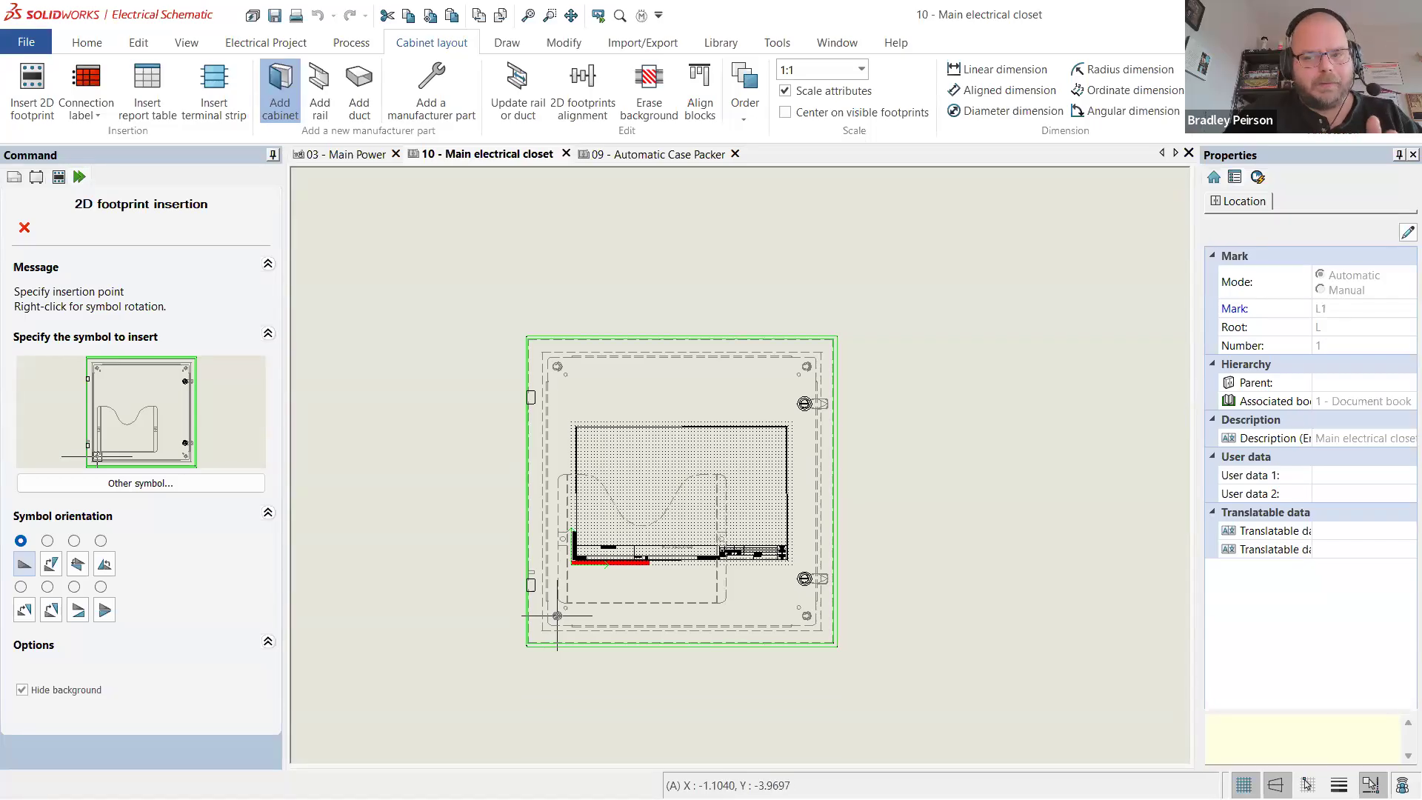
pyautogui.press('Escape')
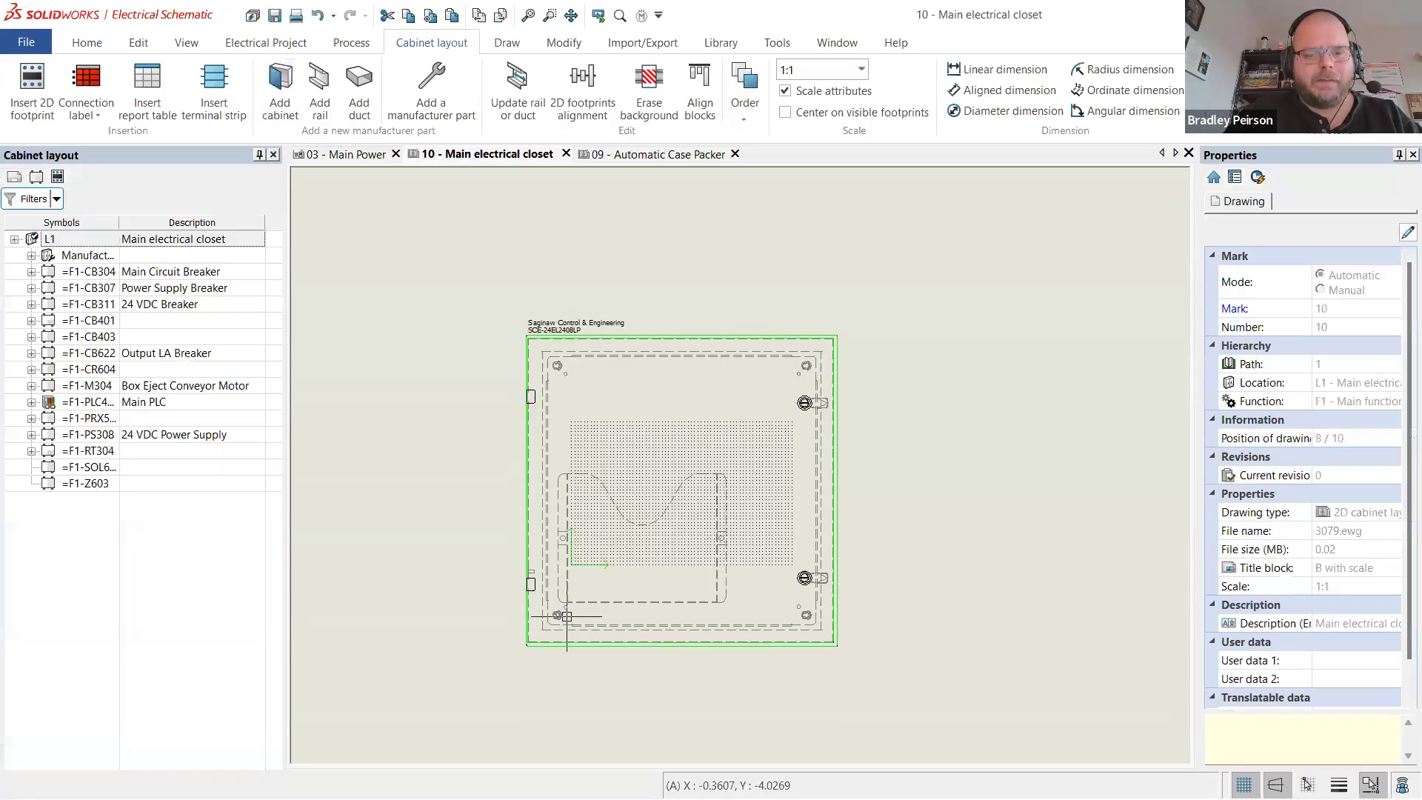
pyautogui.scroll(2, 532, 347)
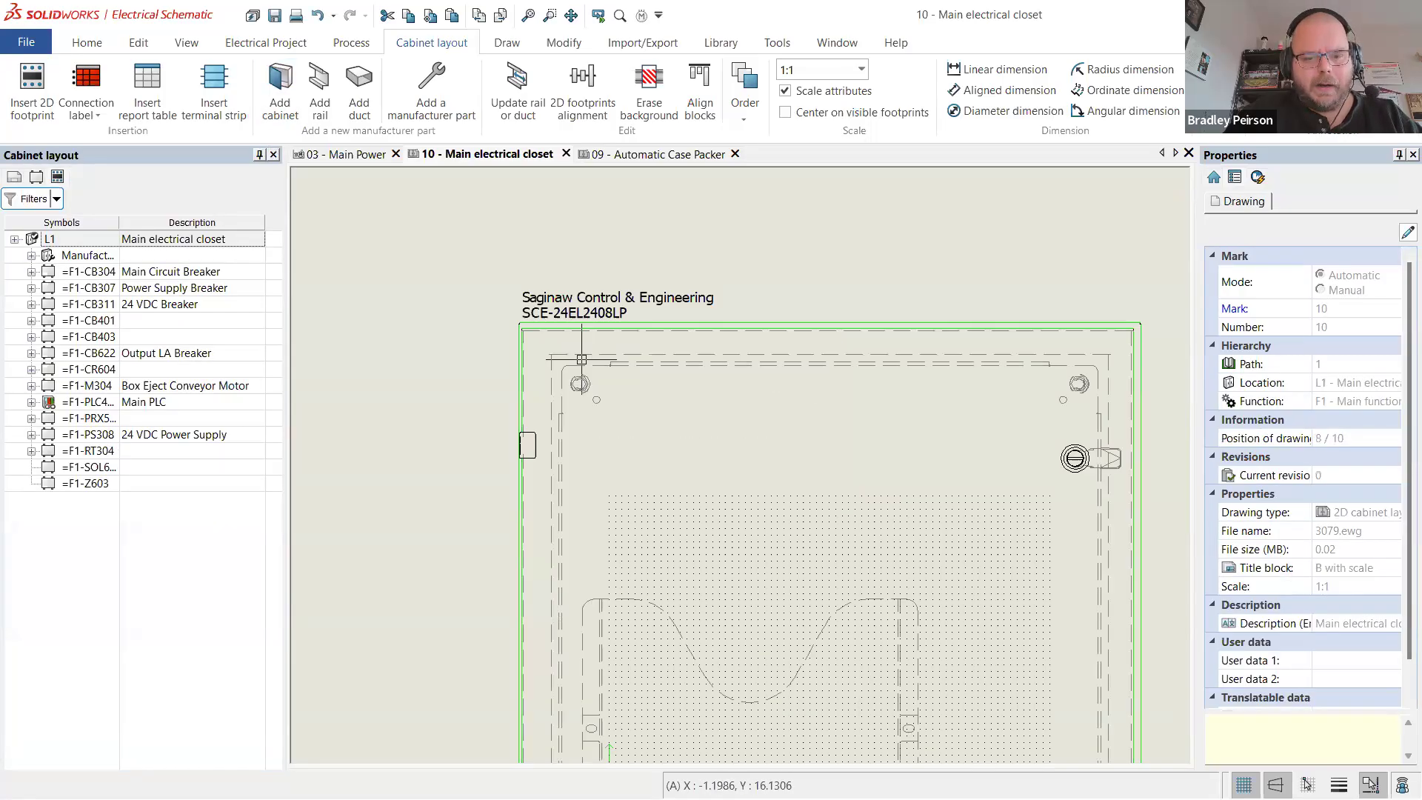
pyautogui.scroll(-2, 420, 412)
pyautogui.scroll(1, 434, 507)
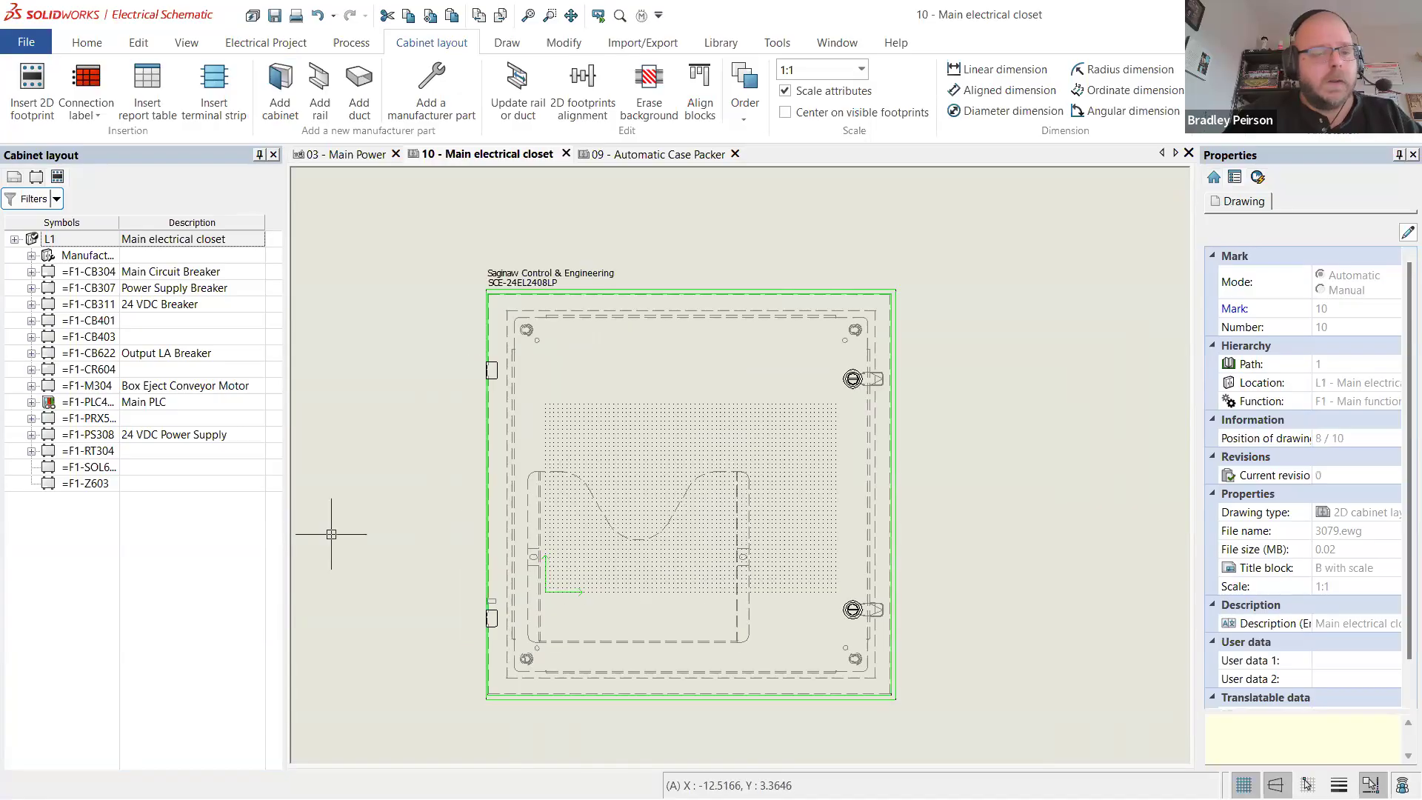
pyautogui.scroll(-2, 331, 534)
pyautogui.scroll(1, 331, 534)
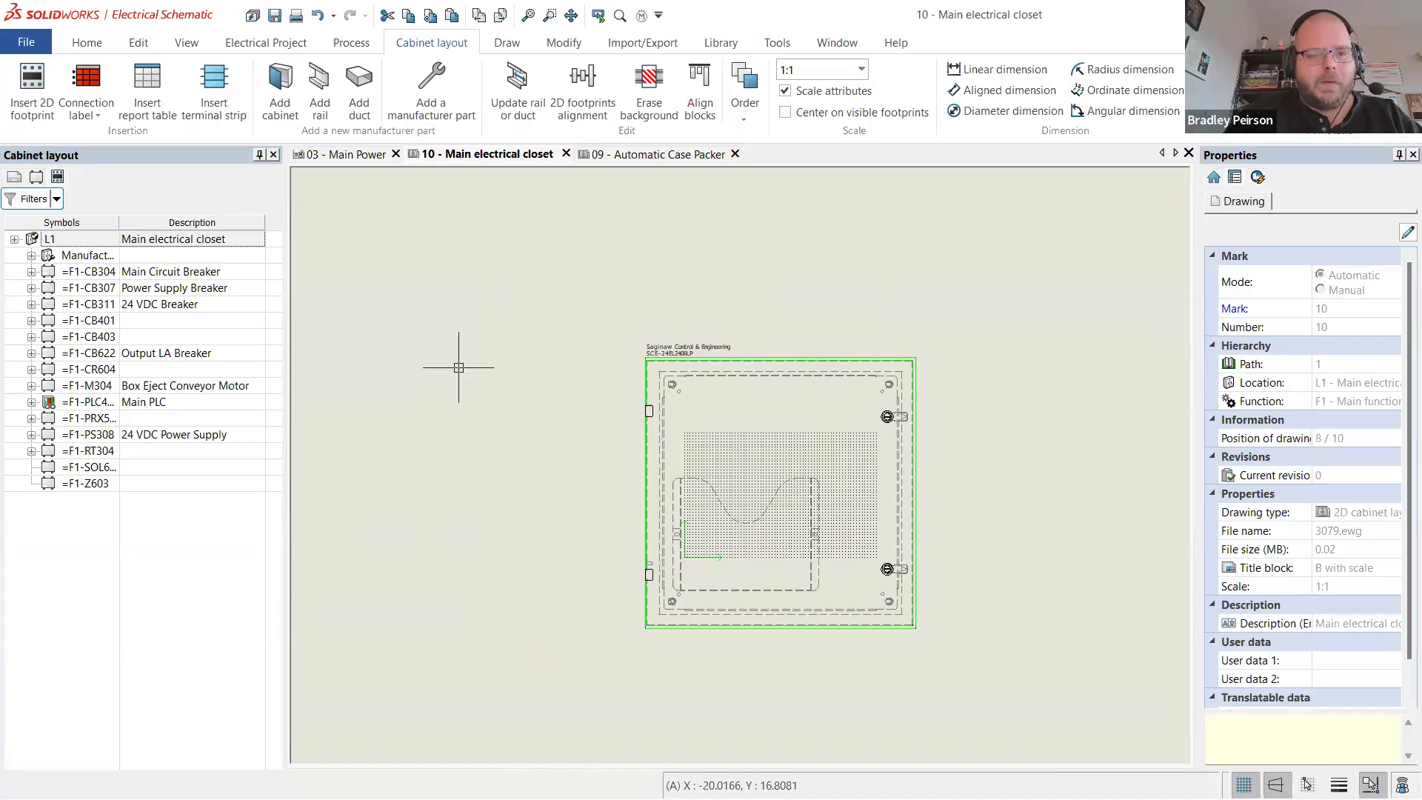
pyautogui.click(282, 115)
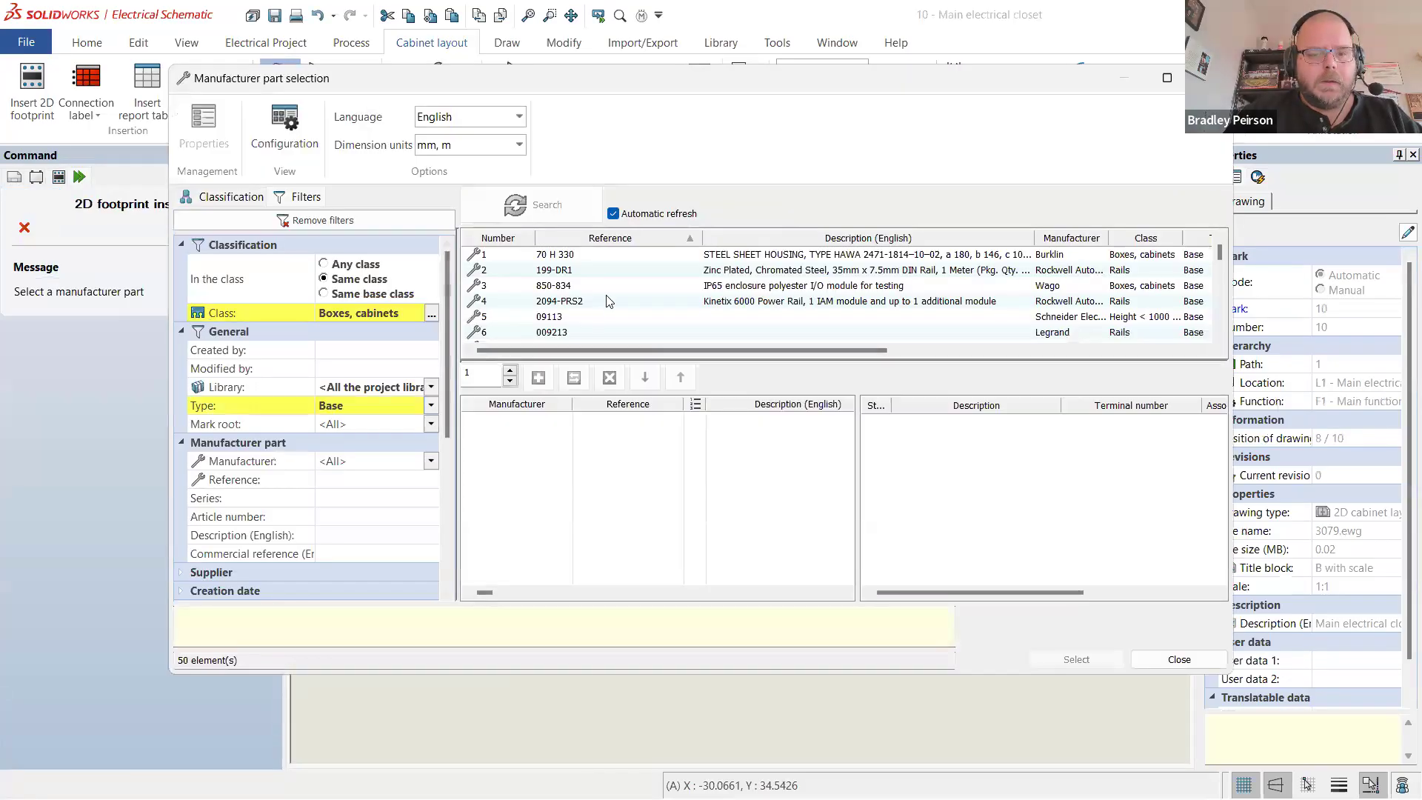
pyautogui.scroll(-15, 644, 304)
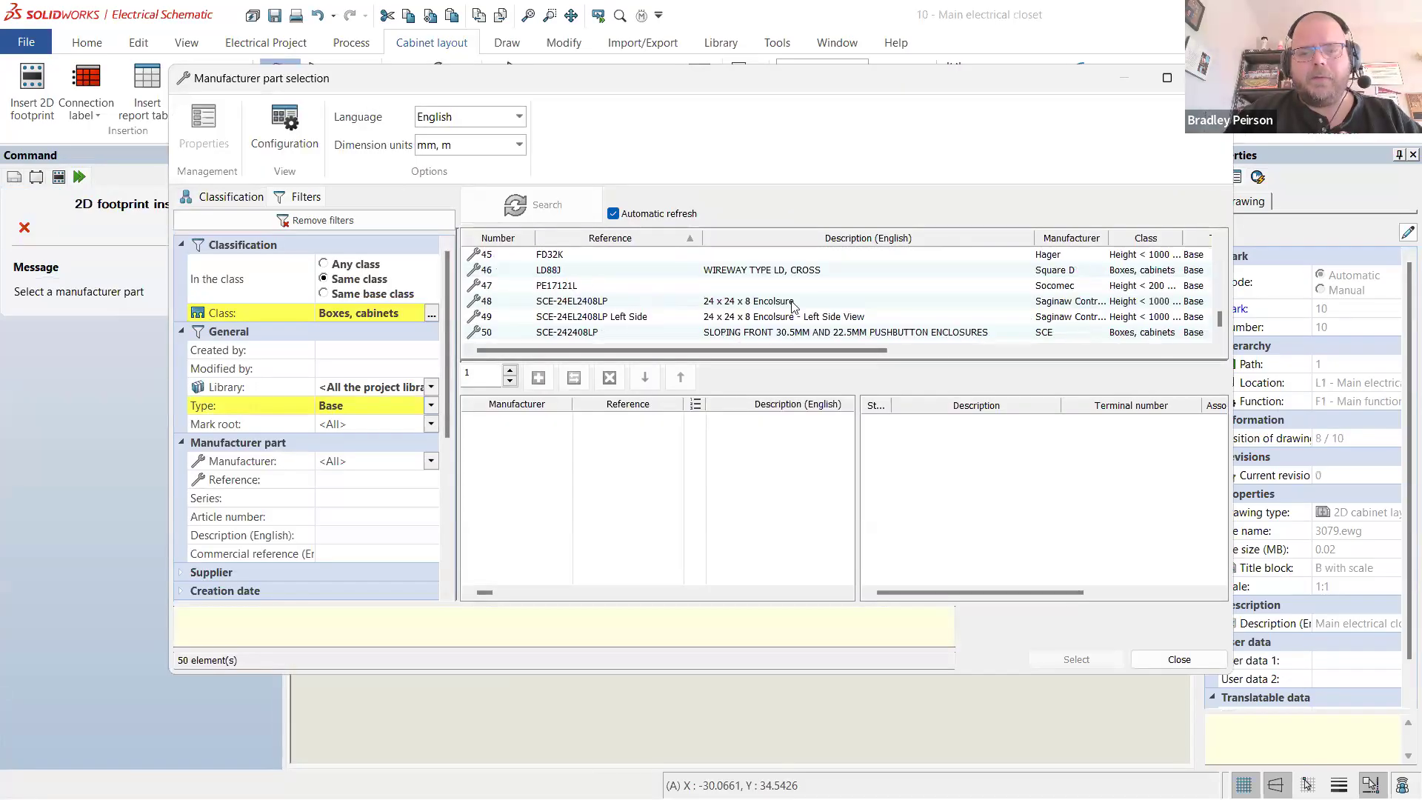
pyautogui.doubleClick(746, 318)
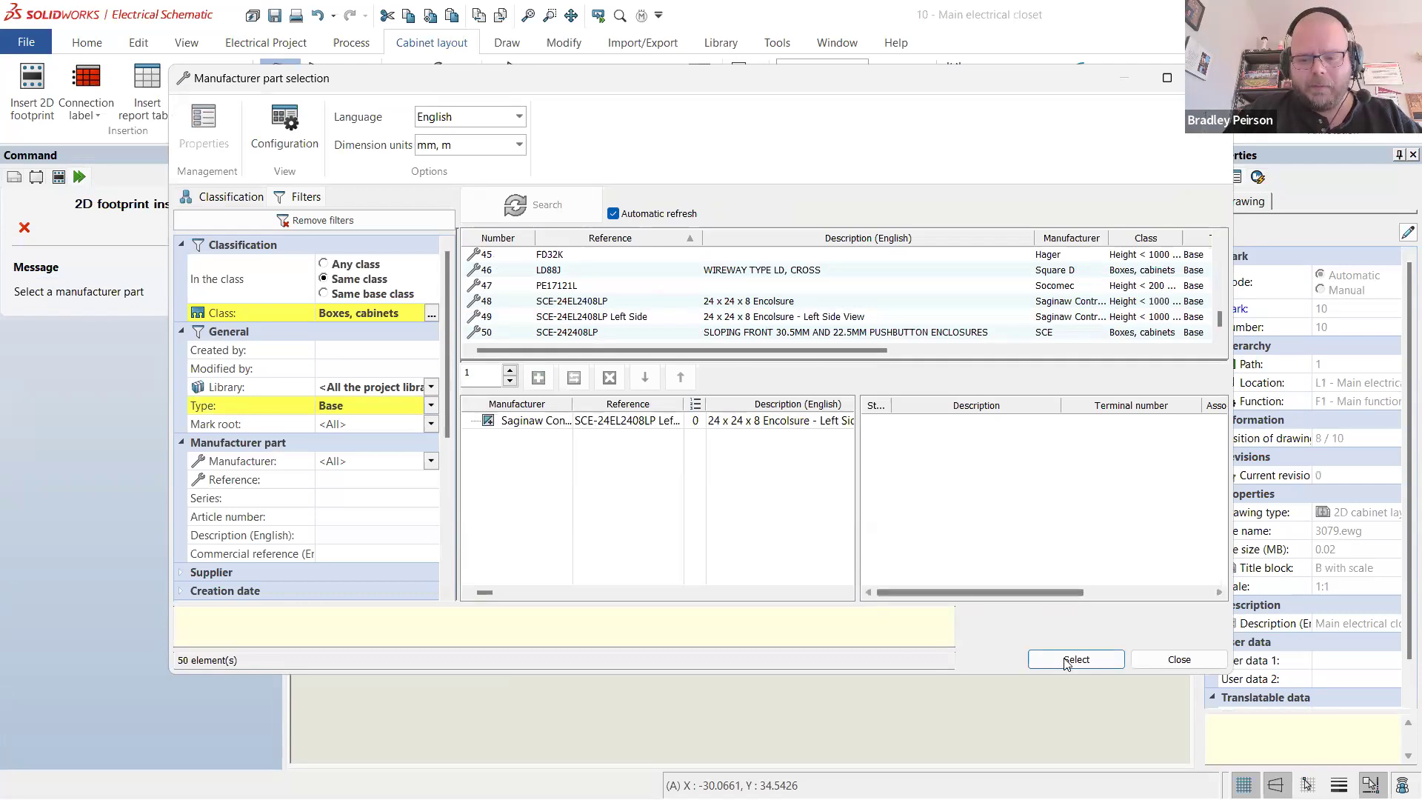
pyautogui.click(1074, 659)
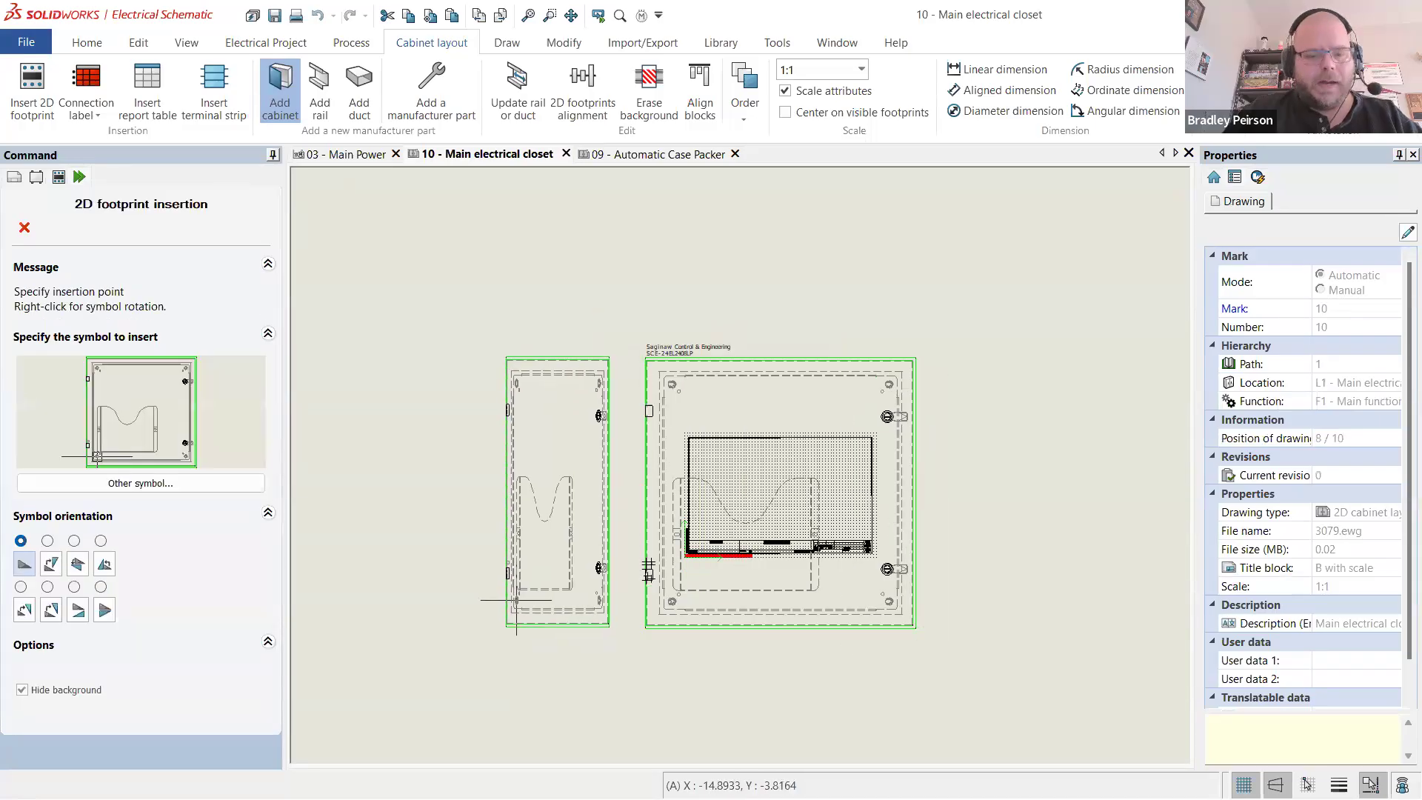
pyautogui.press('Escape')
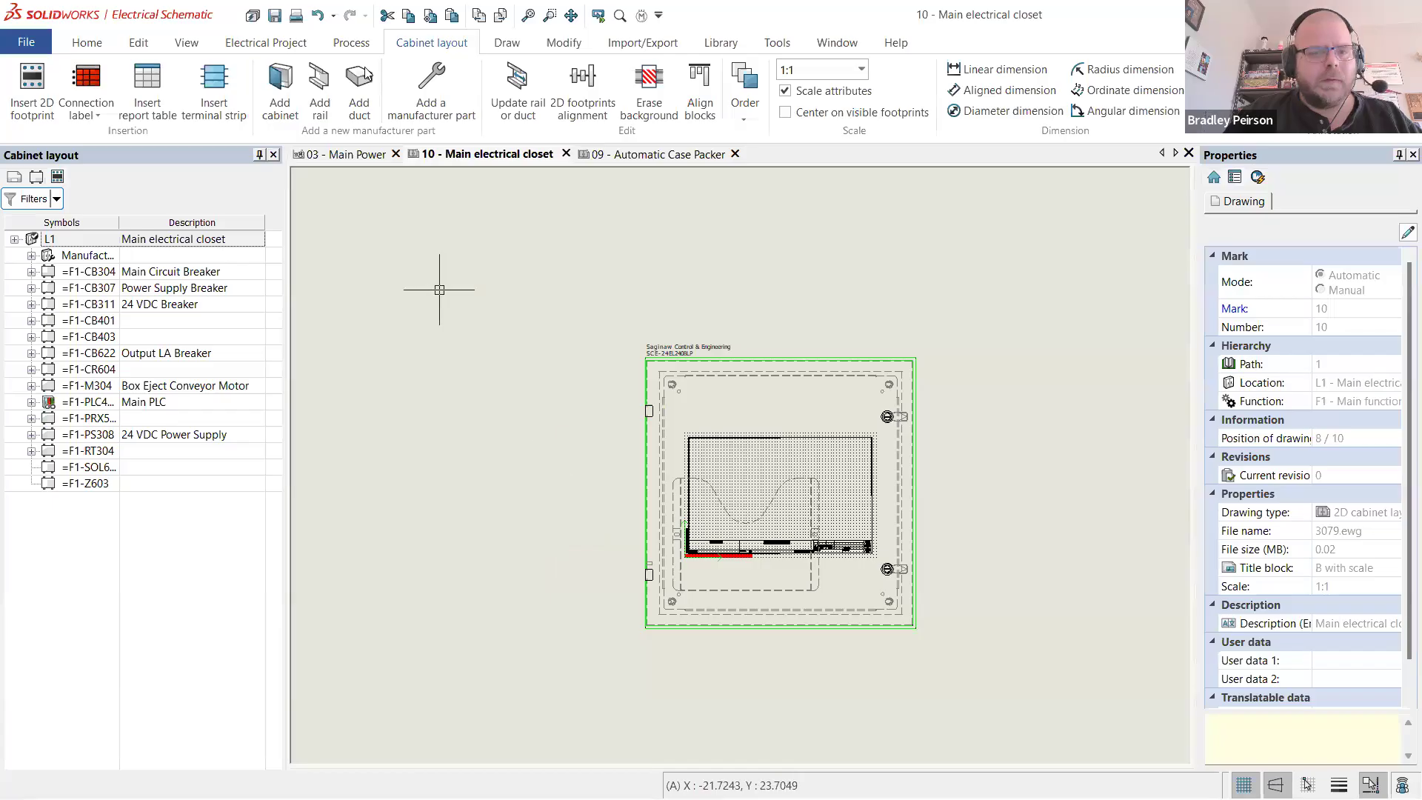
# - Assign the 24 x 24 x 8 Left Side View footprint to the SCE-24EL2408LP Left Side manufacturer part
pyautogui.click(720, 46)
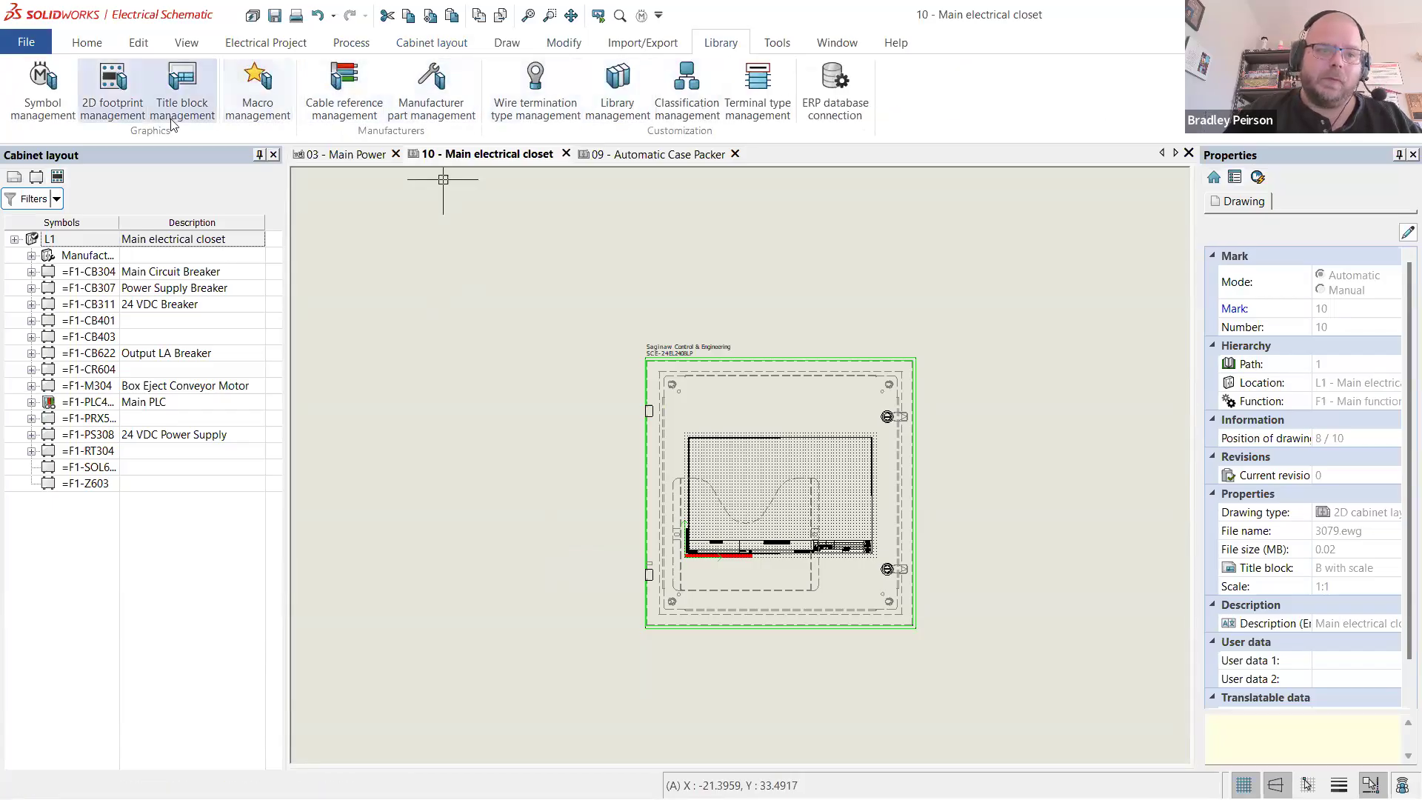
pyautogui.click(435, 103)
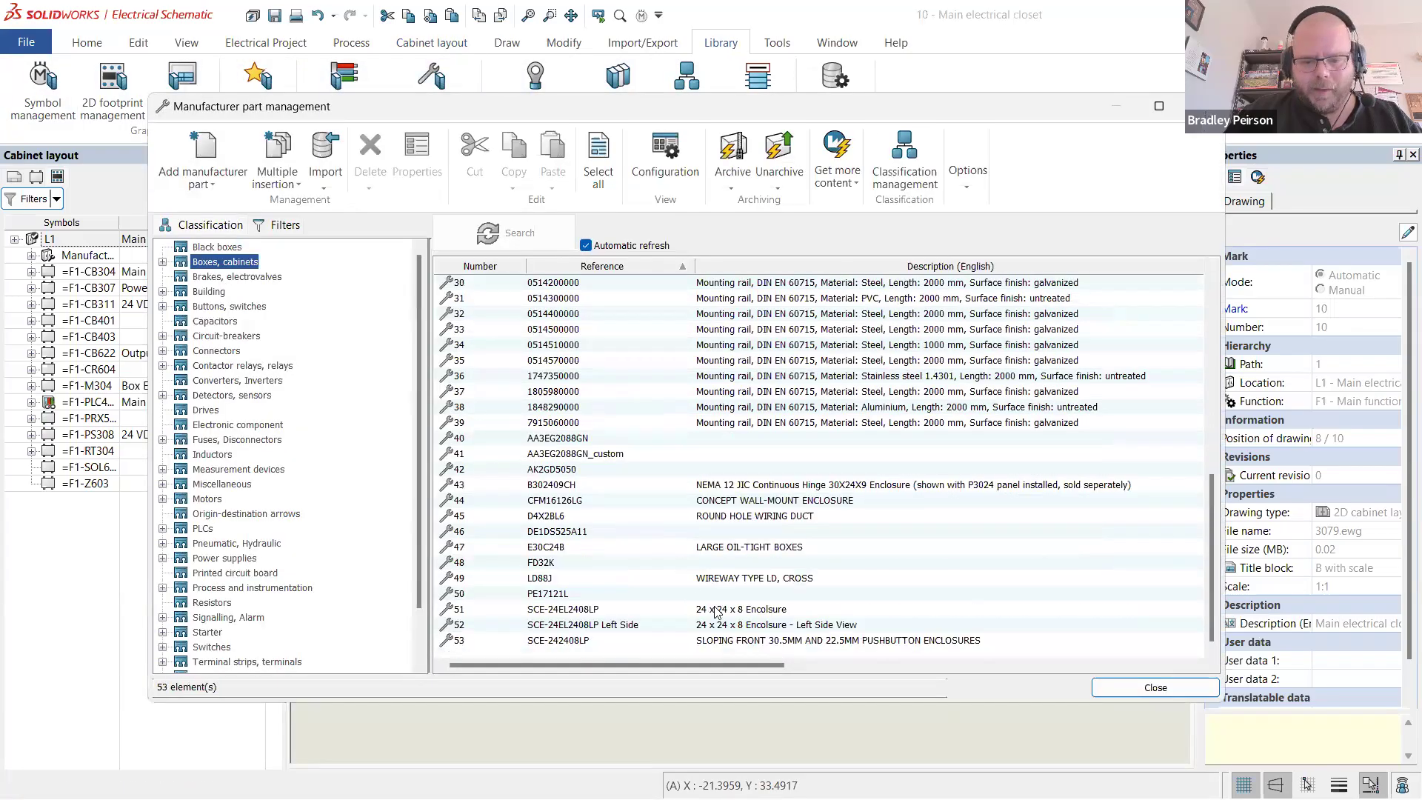
pyautogui.doubleClick(730, 625)
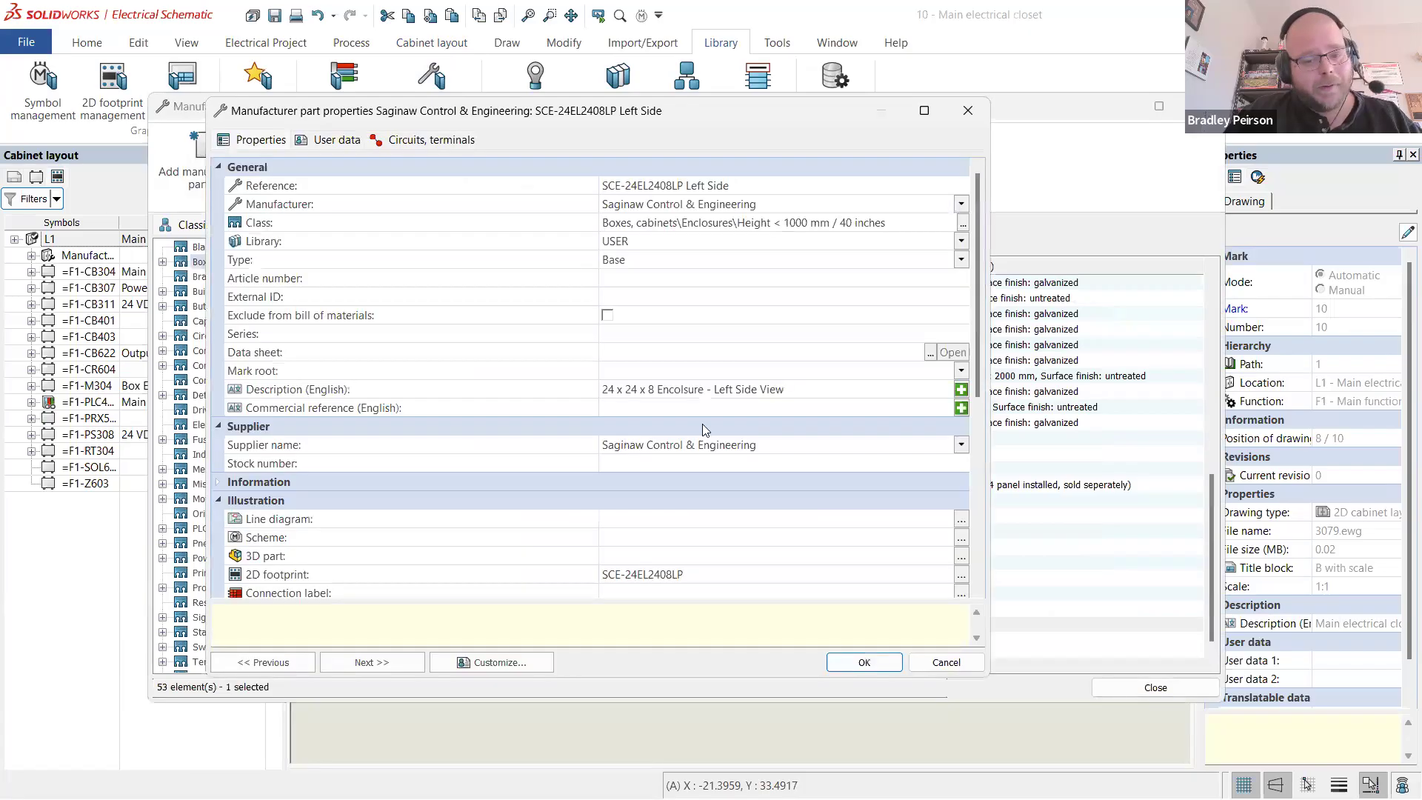
pyautogui.scroll(-5, 959, 428)
pyautogui.click(961, 409)
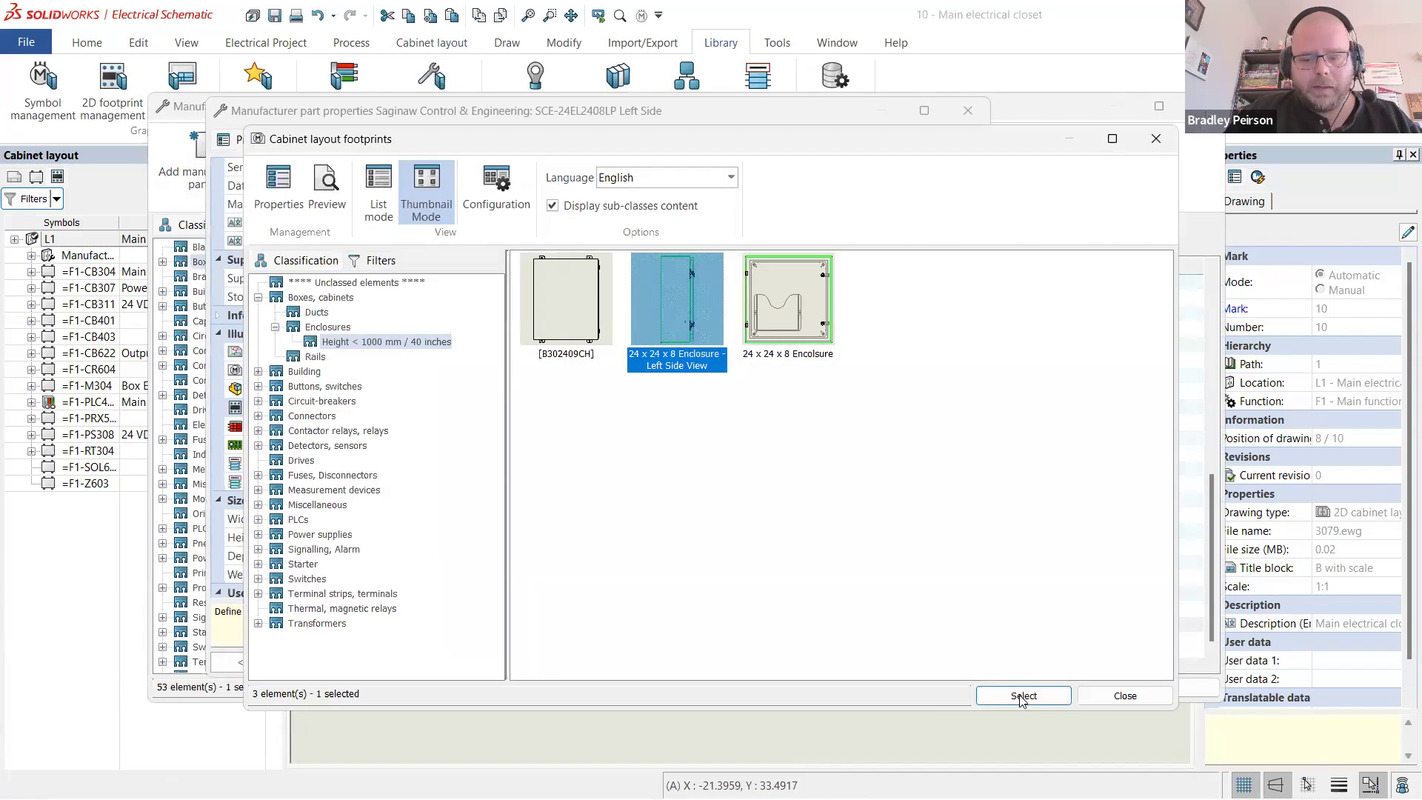
pyautogui.click(1022, 696)
pyautogui.click(894, 664)
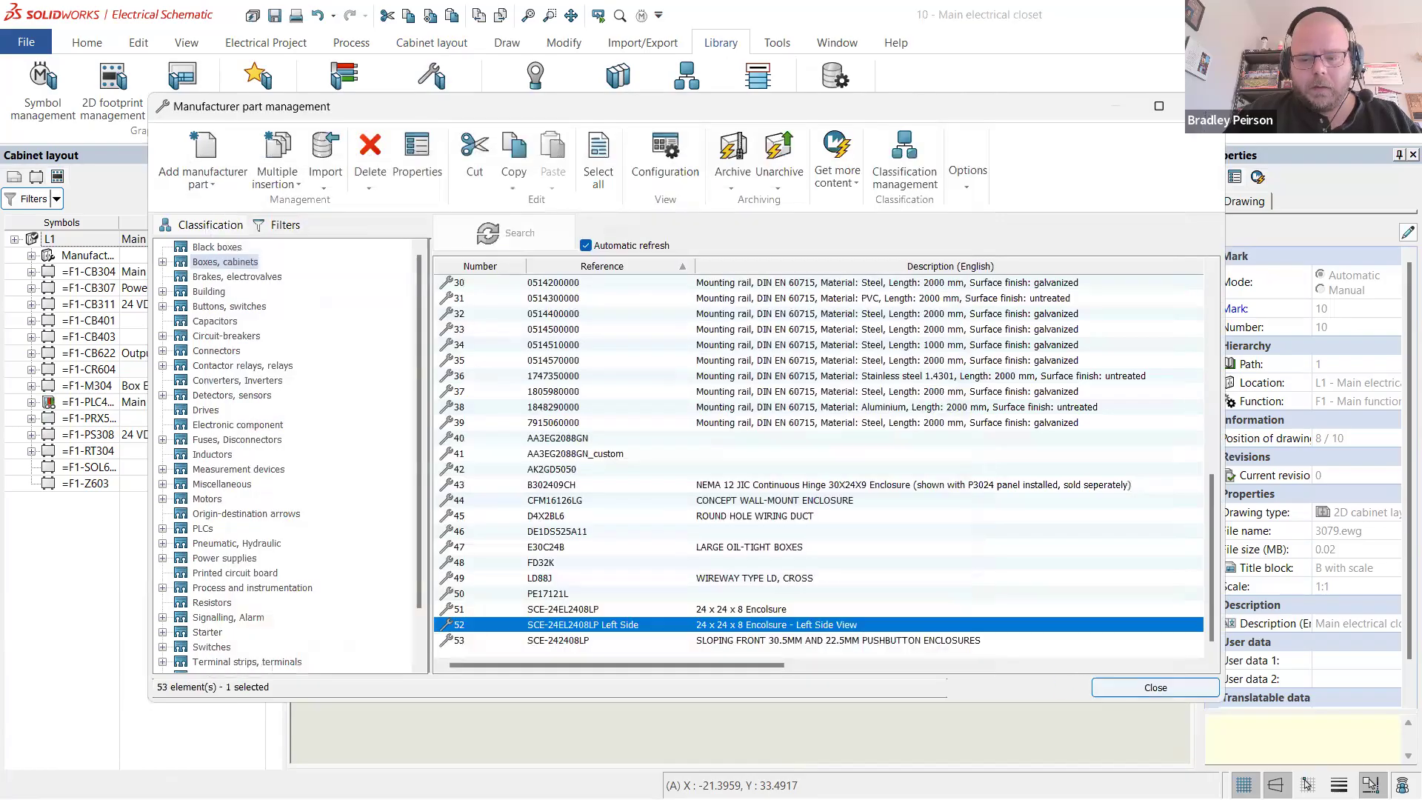
pyautogui.click(1155, 687)
# - Add the SCE-24EL2408LP Left Side part as a cabinet to the left of the enclosure's front view
pyautogui.click(444, 44)
pyautogui.click(292, 111)
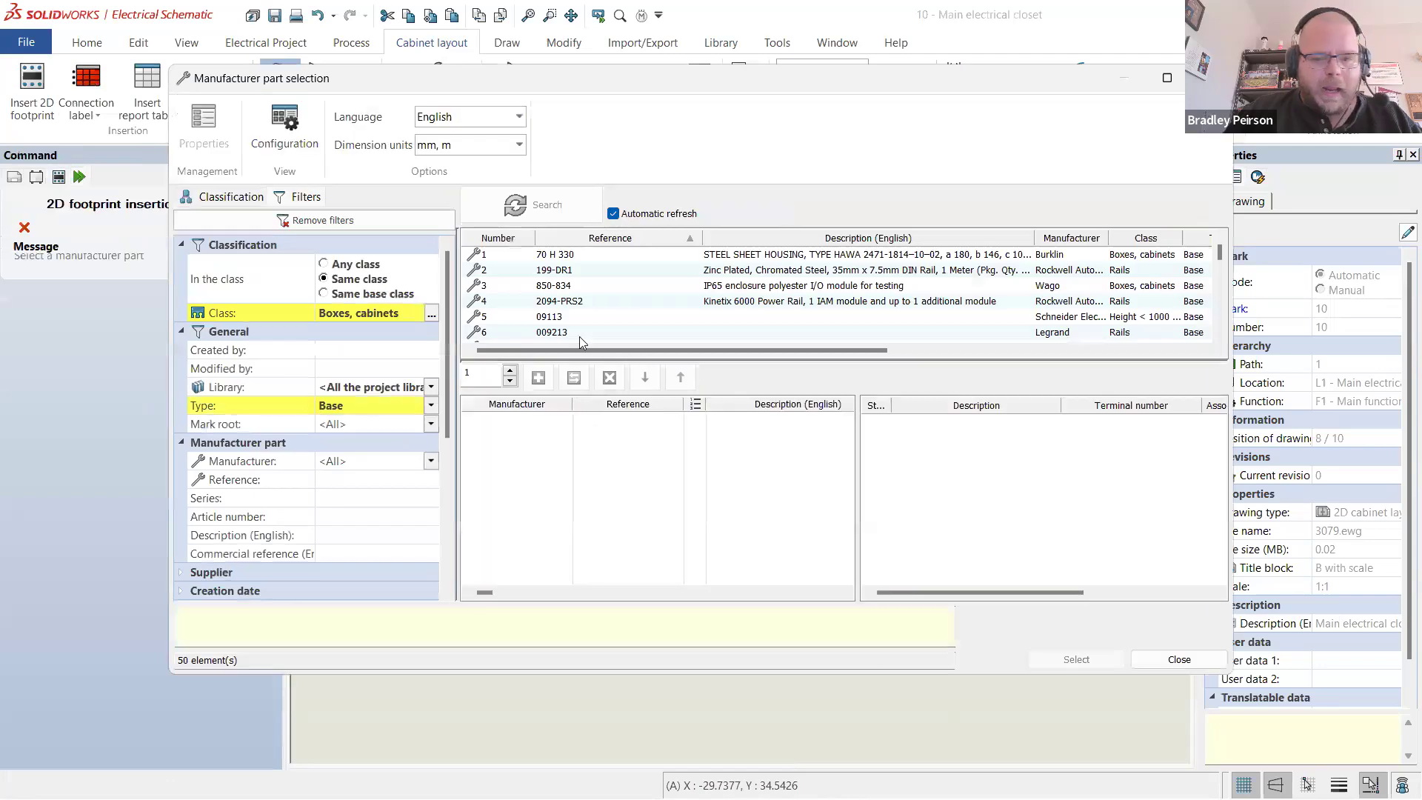
pyautogui.scroll(-8, 598, 300)
pyautogui.doubleClick(651, 317)
pyautogui.click(1044, 659)
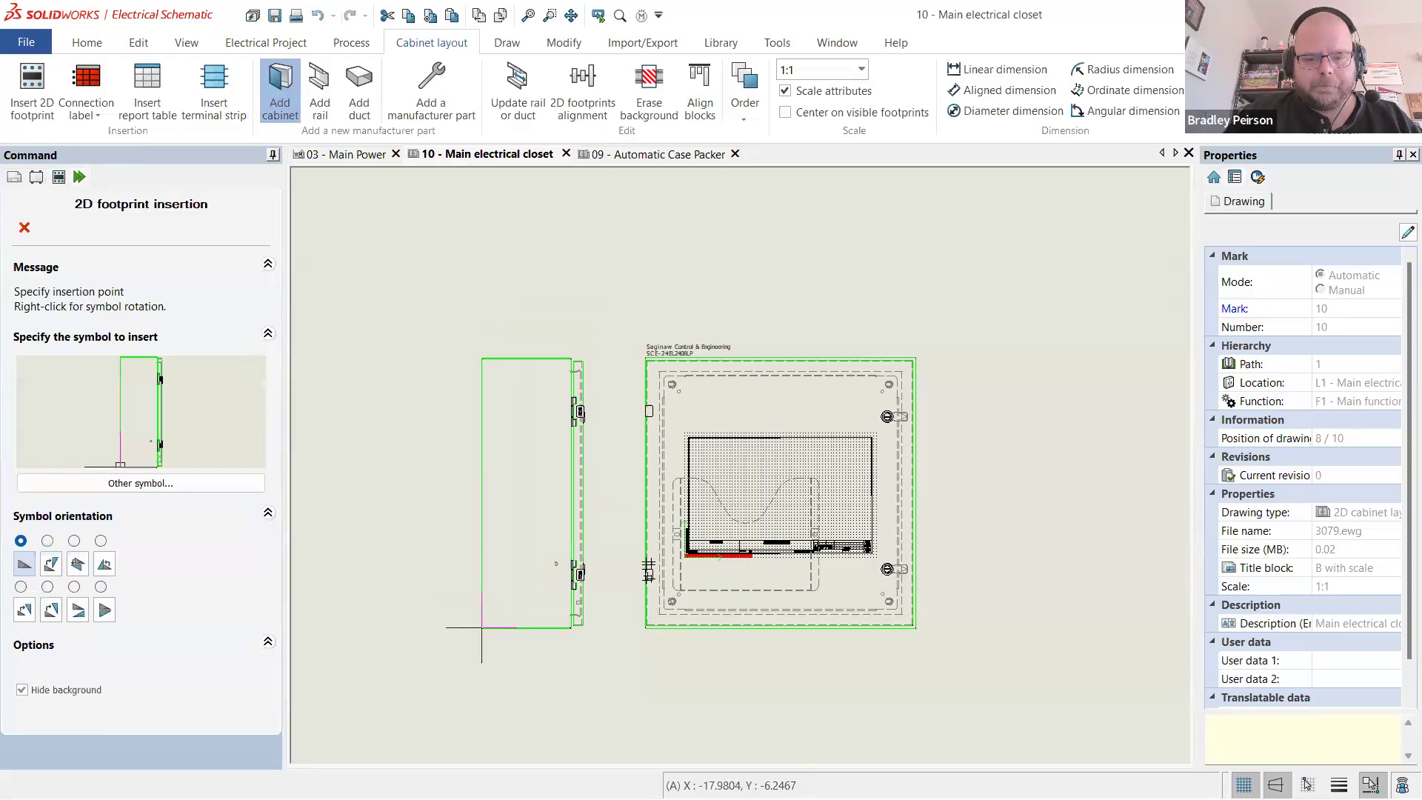
pyautogui.click(481, 623)
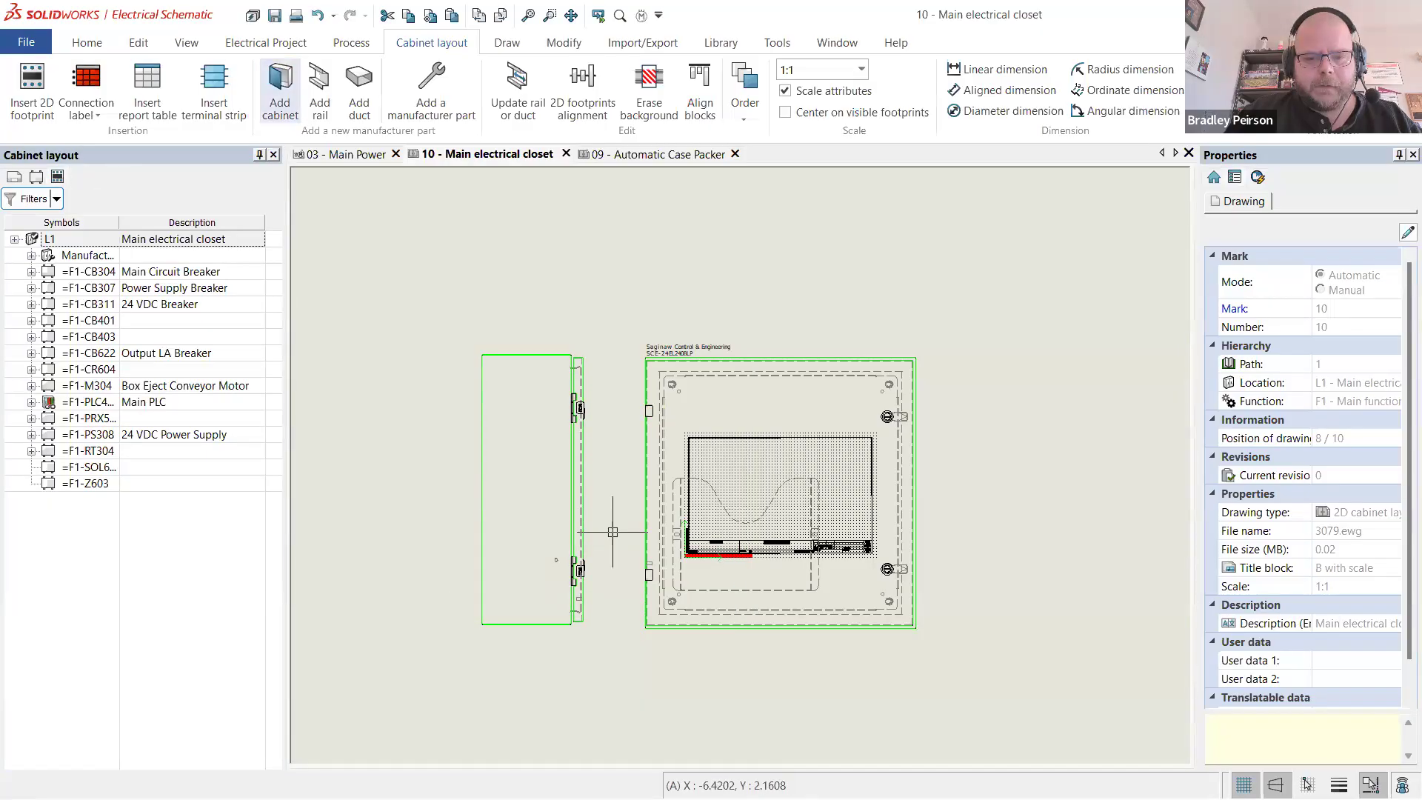
pyautogui.scroll(-5, 565, 496)
pyautogui.scroll(6, 566, 544)
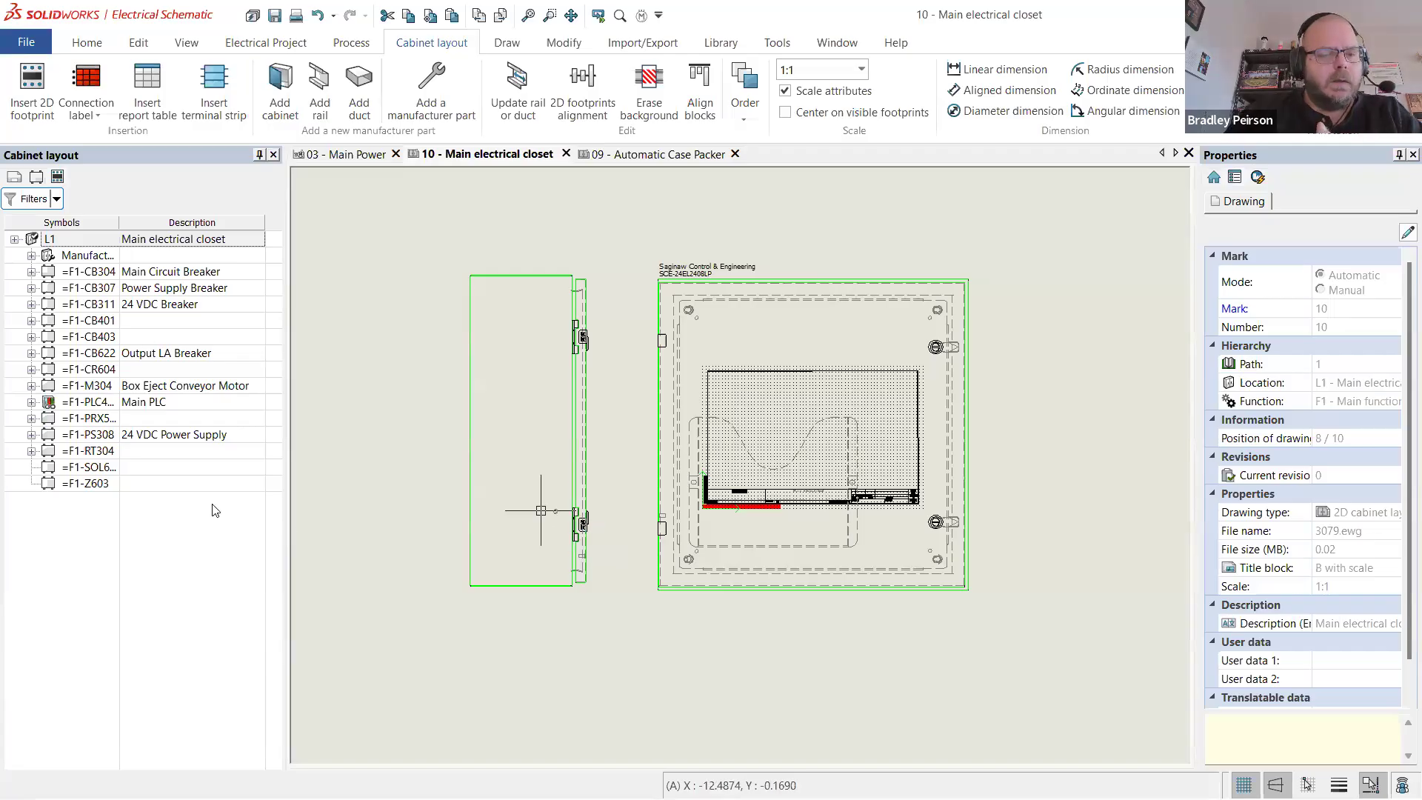
# - Expand the location's manufacturer parts and delete the placed left side footprint from the drawing
pyautogui.click(107, 273)
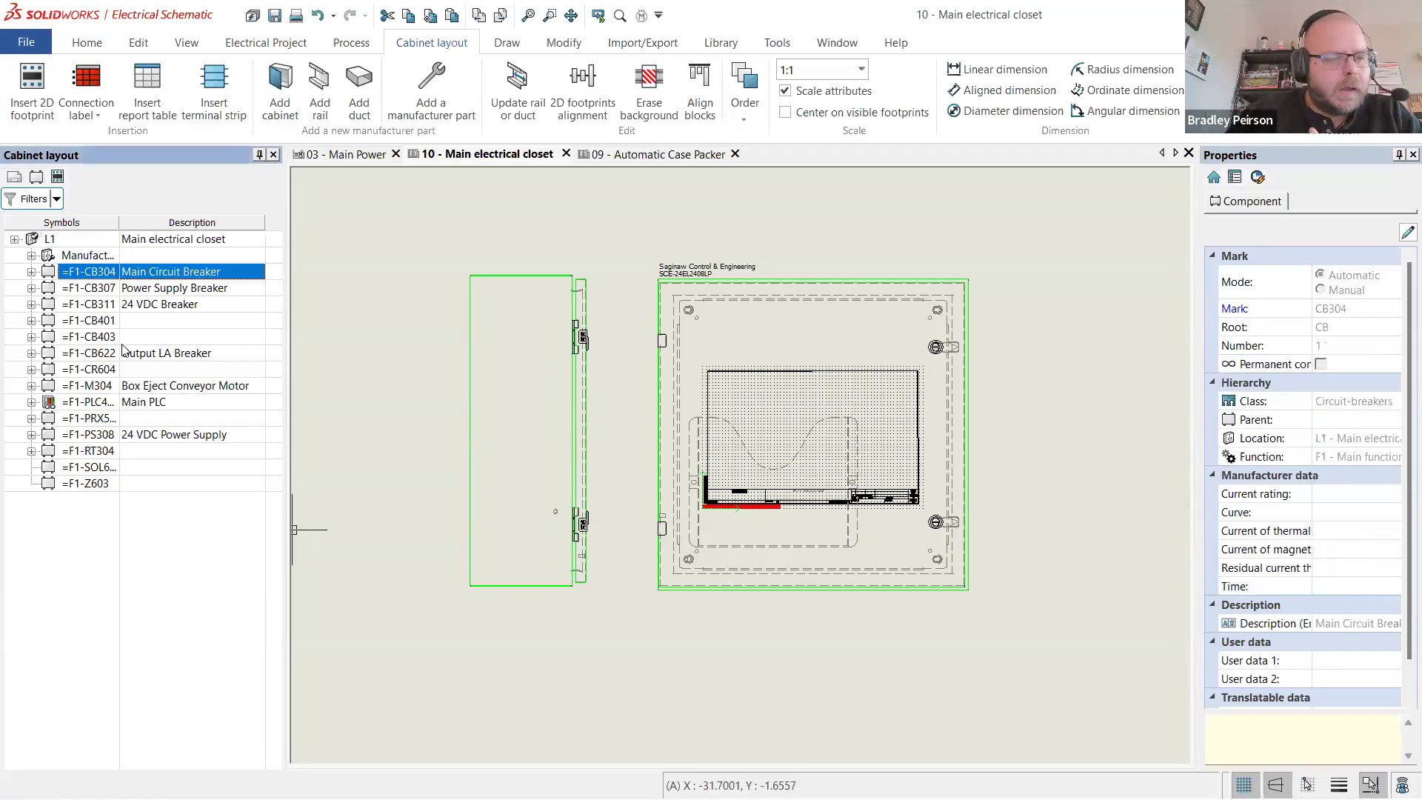
pyautogui.click(31, 256)
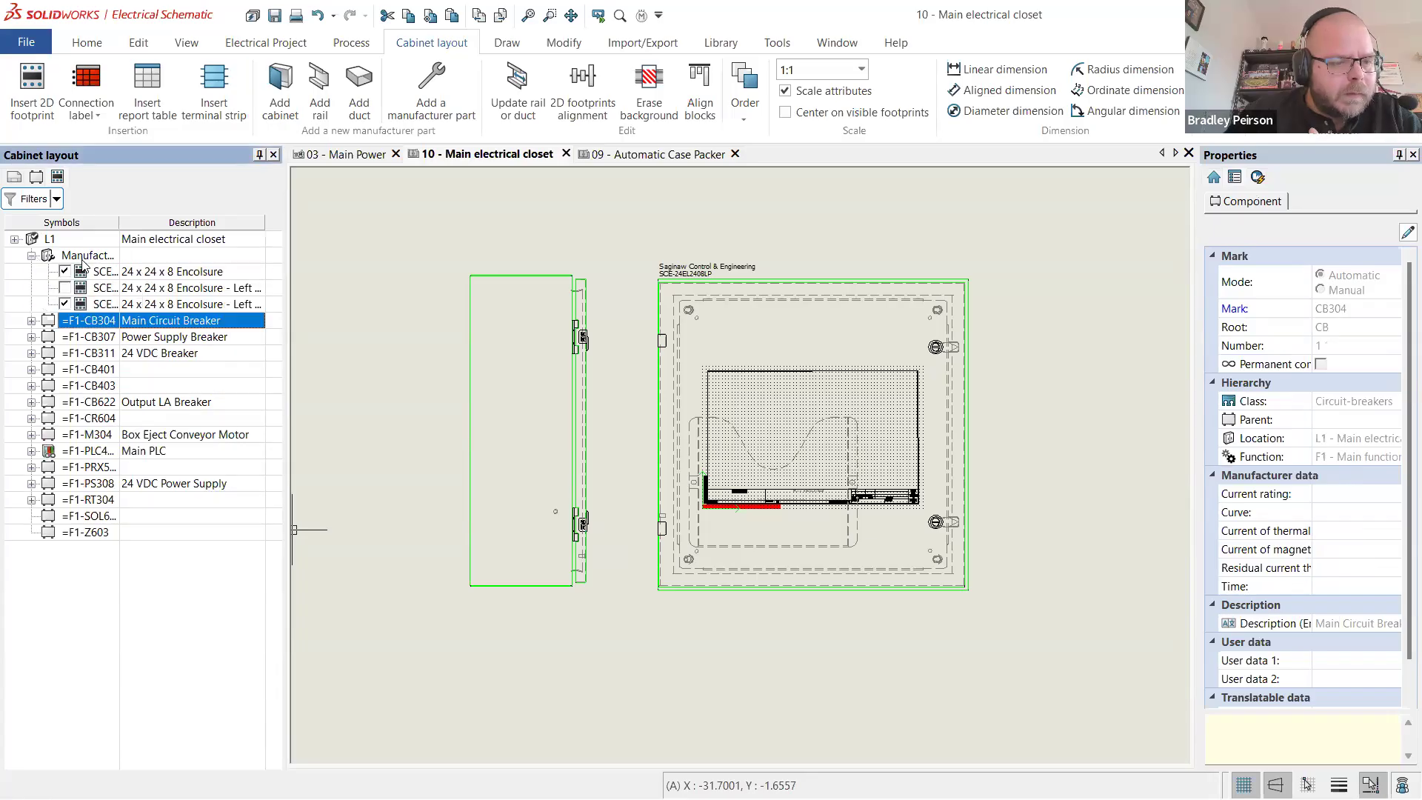
pyautogui.click(141, 255)
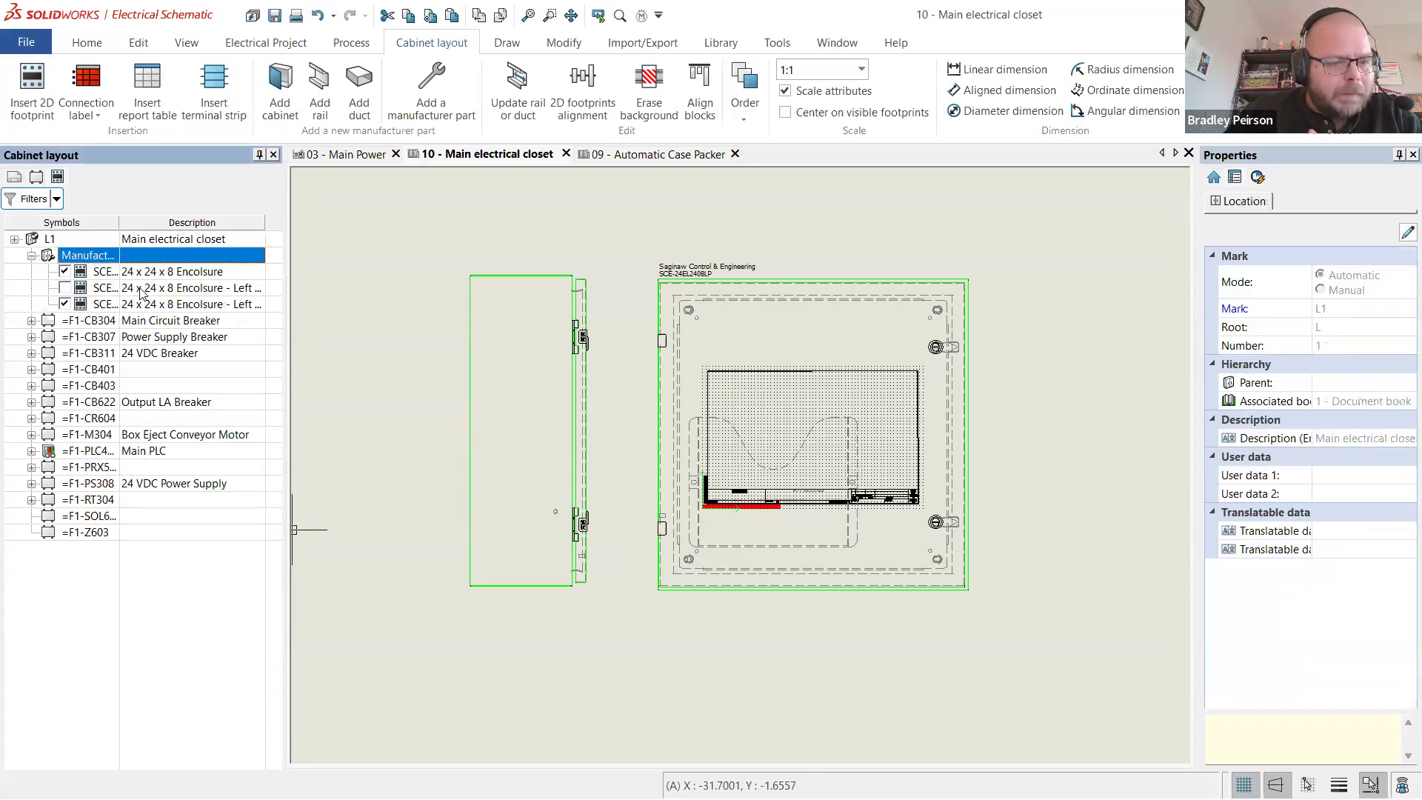
pyautogui.click(146, 290)
pyautogui.rightClick(145, 287)
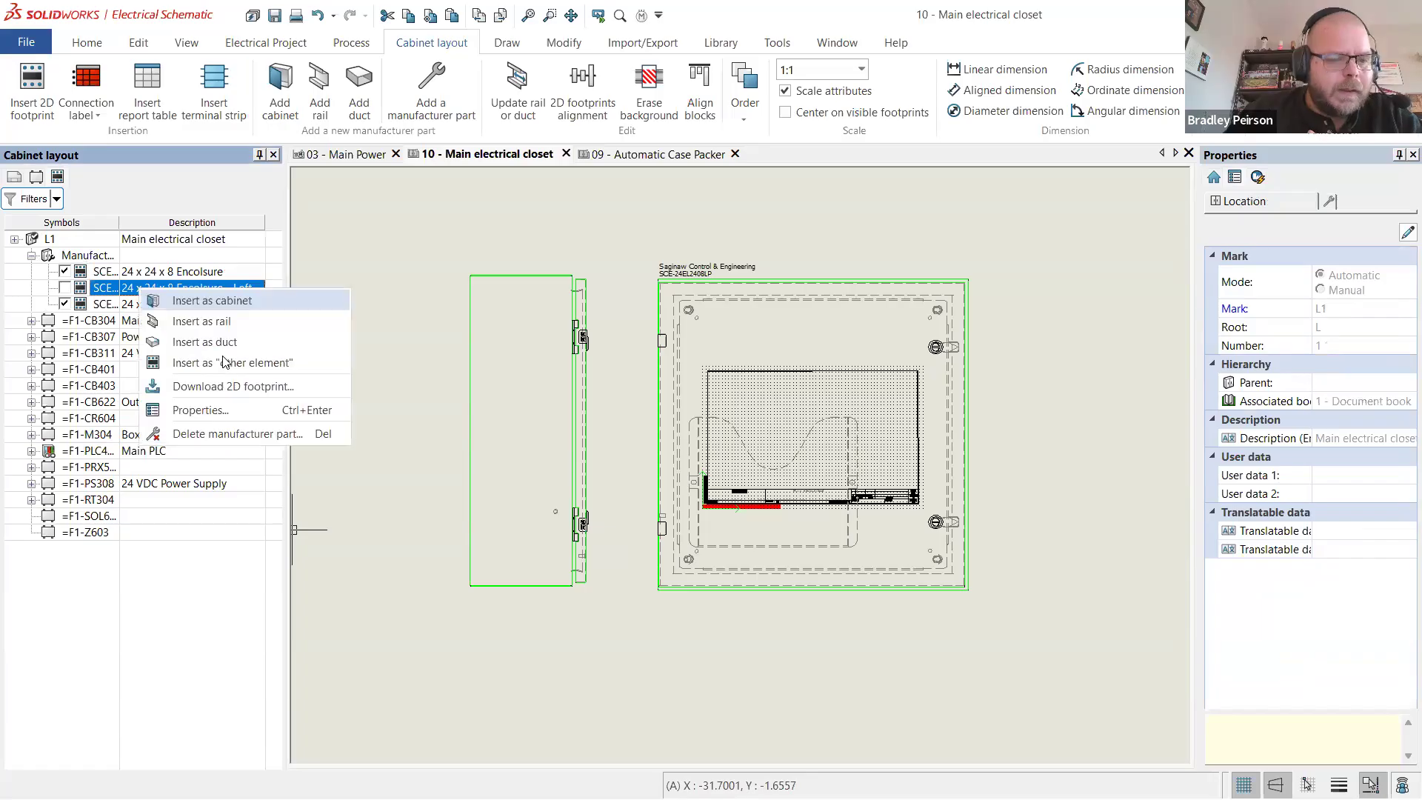
pyautogui.click(379, 257)
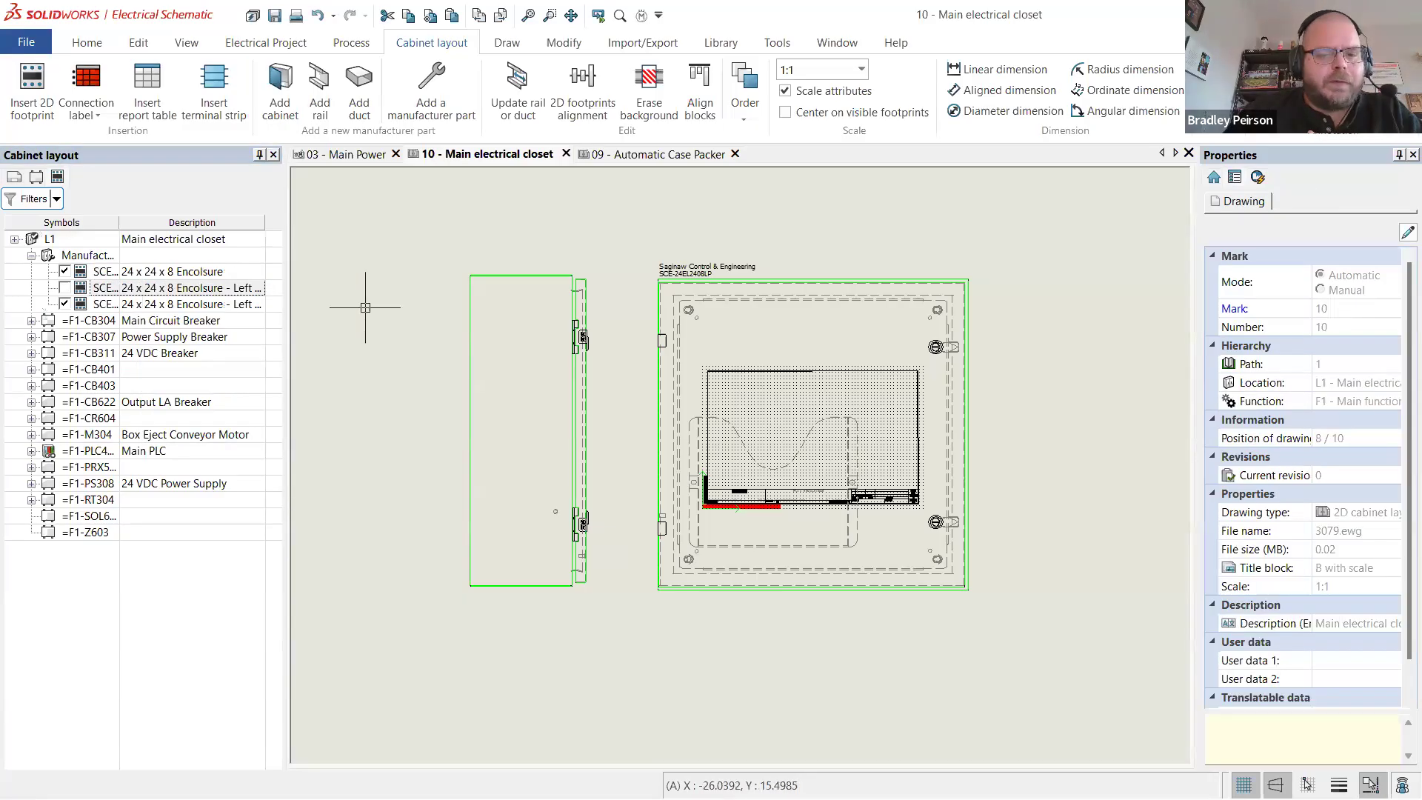
pyautogui.click(471, 394)
pyautogui.press('Delete')
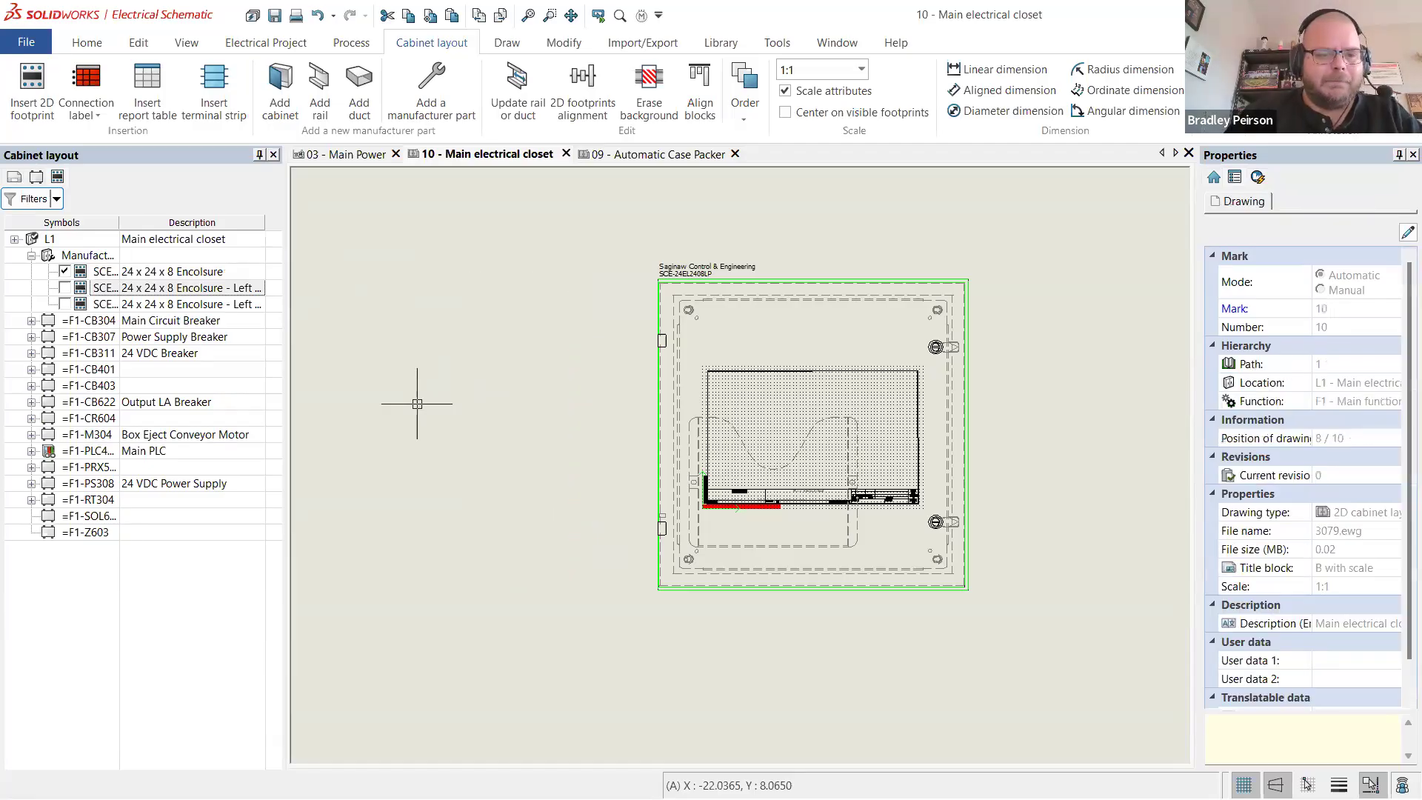
# - Delete the first of the two SCE-24EL2408LP Left Side manufacturer parts from location L1
pyautogui.click(161, 304)
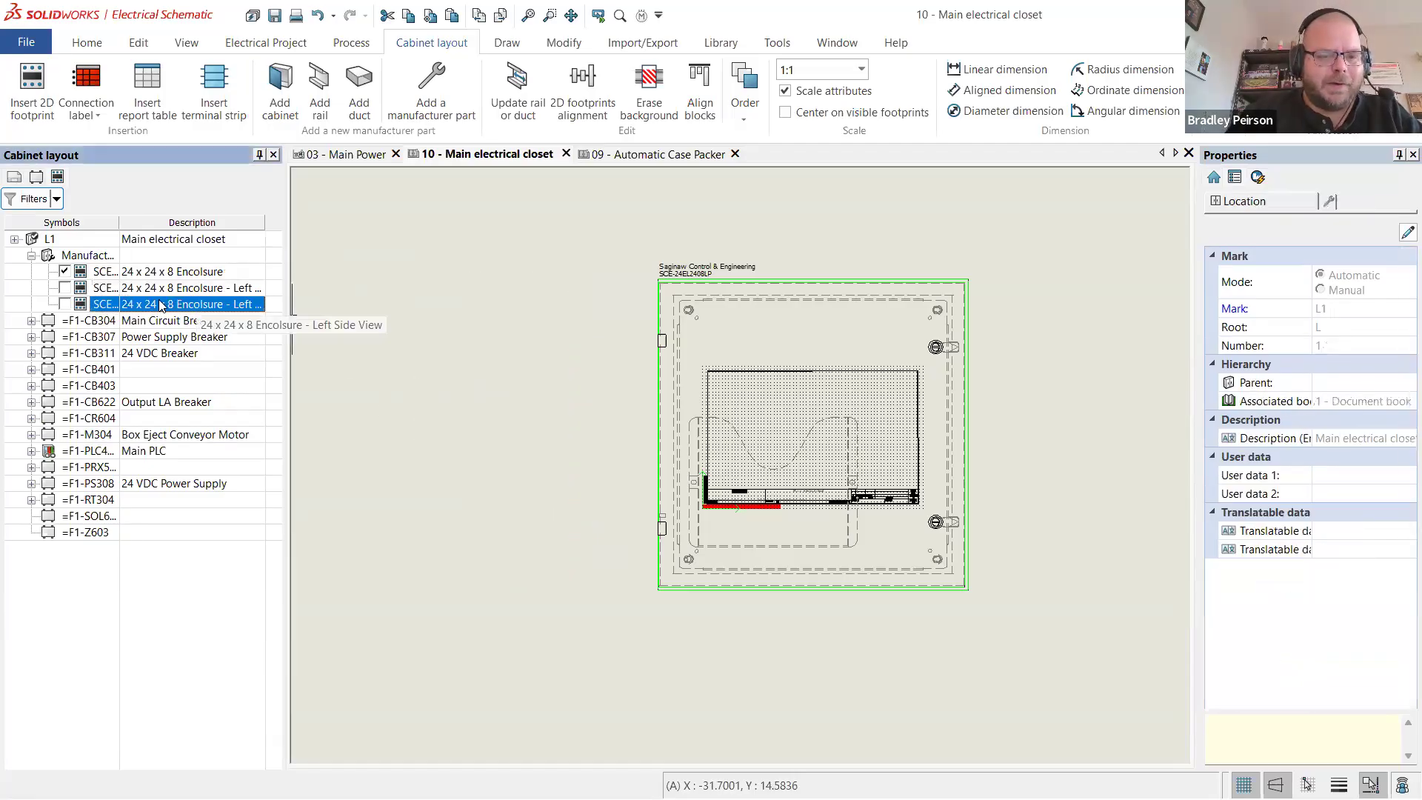
pyautogui.rightClick(197, 293)
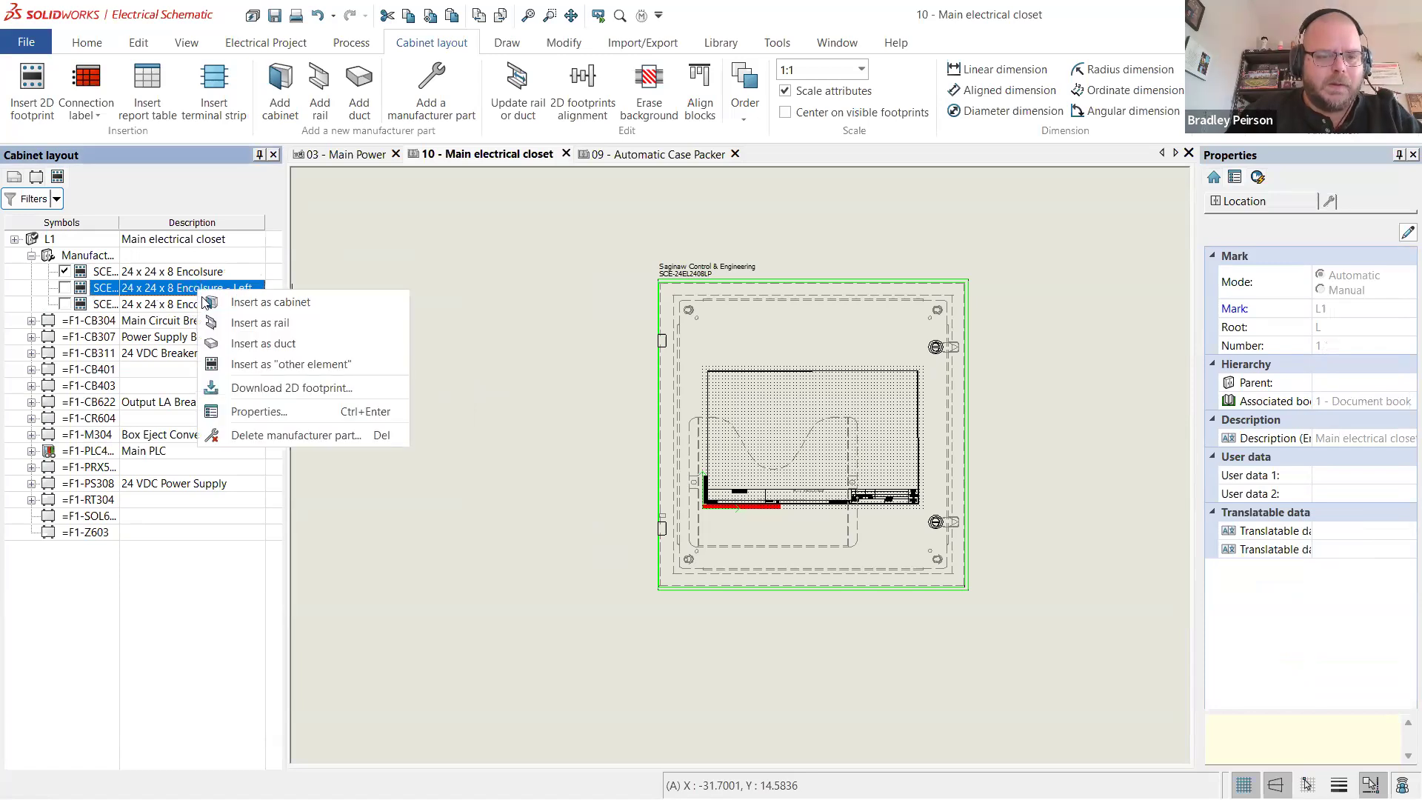
pyautogui.click(284, 435)
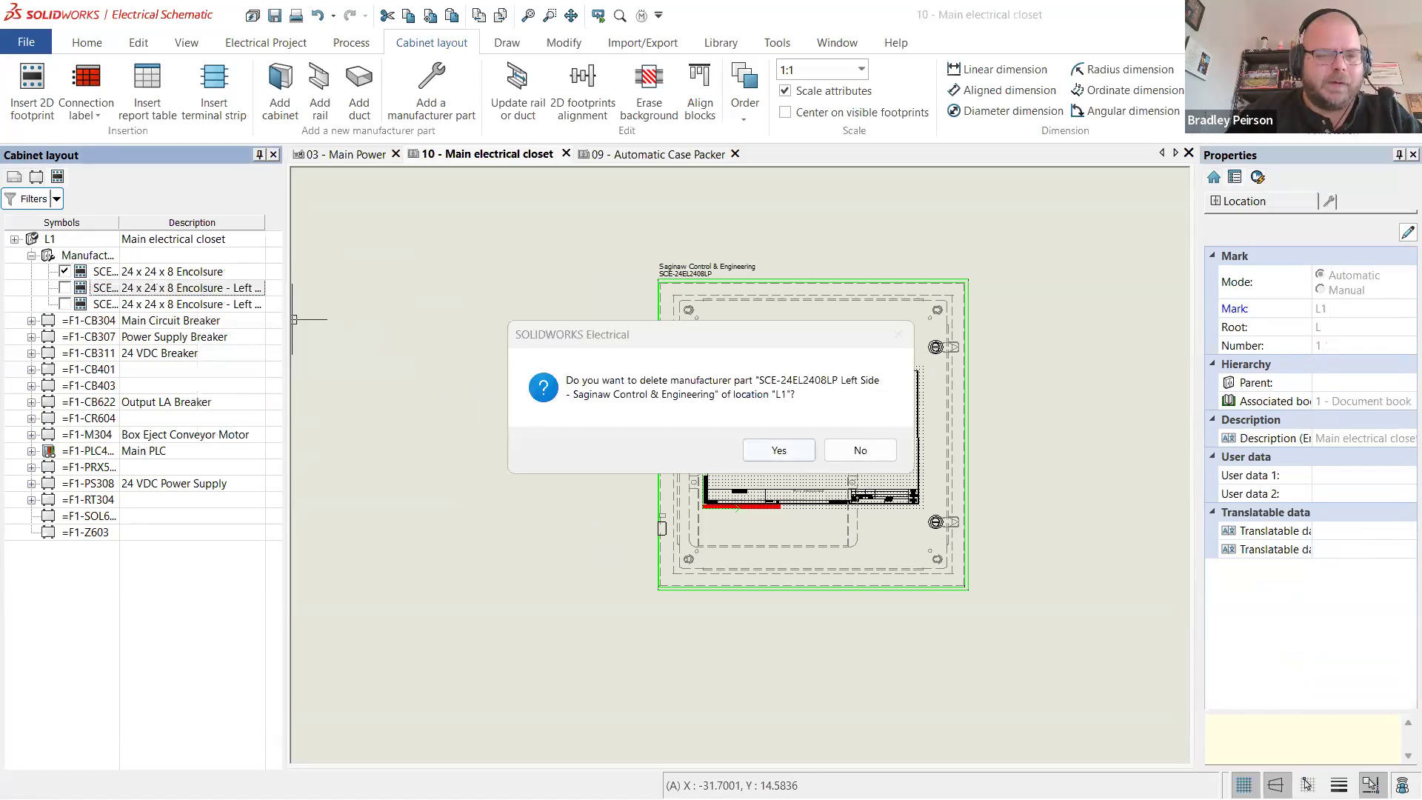
pyautogui.click(805, 454)
# - Insert the remaining left side part from location L1 as a cabinet, roughly level with the front view and to its left
pyautogui.moveTo(74, 288); pyautogui.dragTo(560, 415)
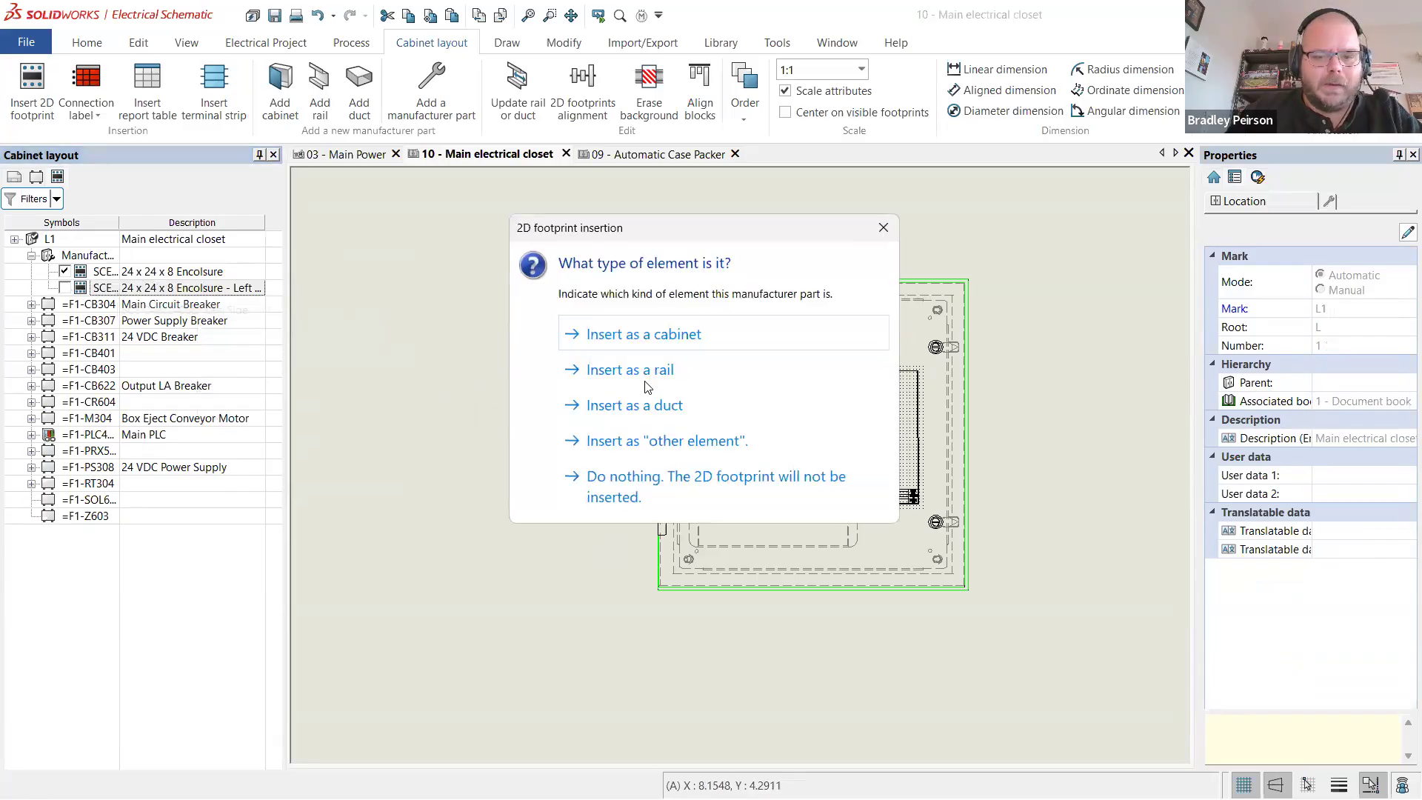
pyautogui.click(643, 334)
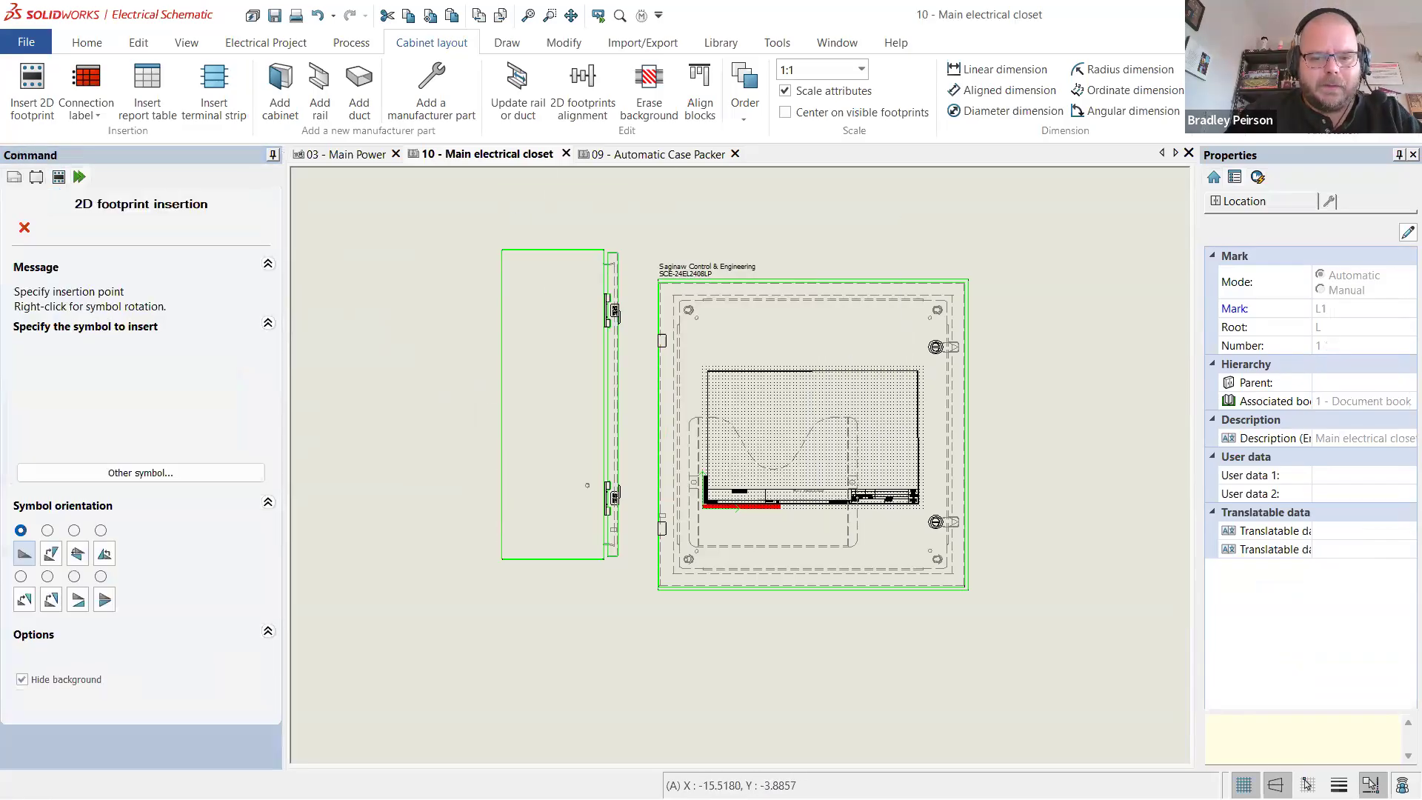
pyautogui.click(493, 587)
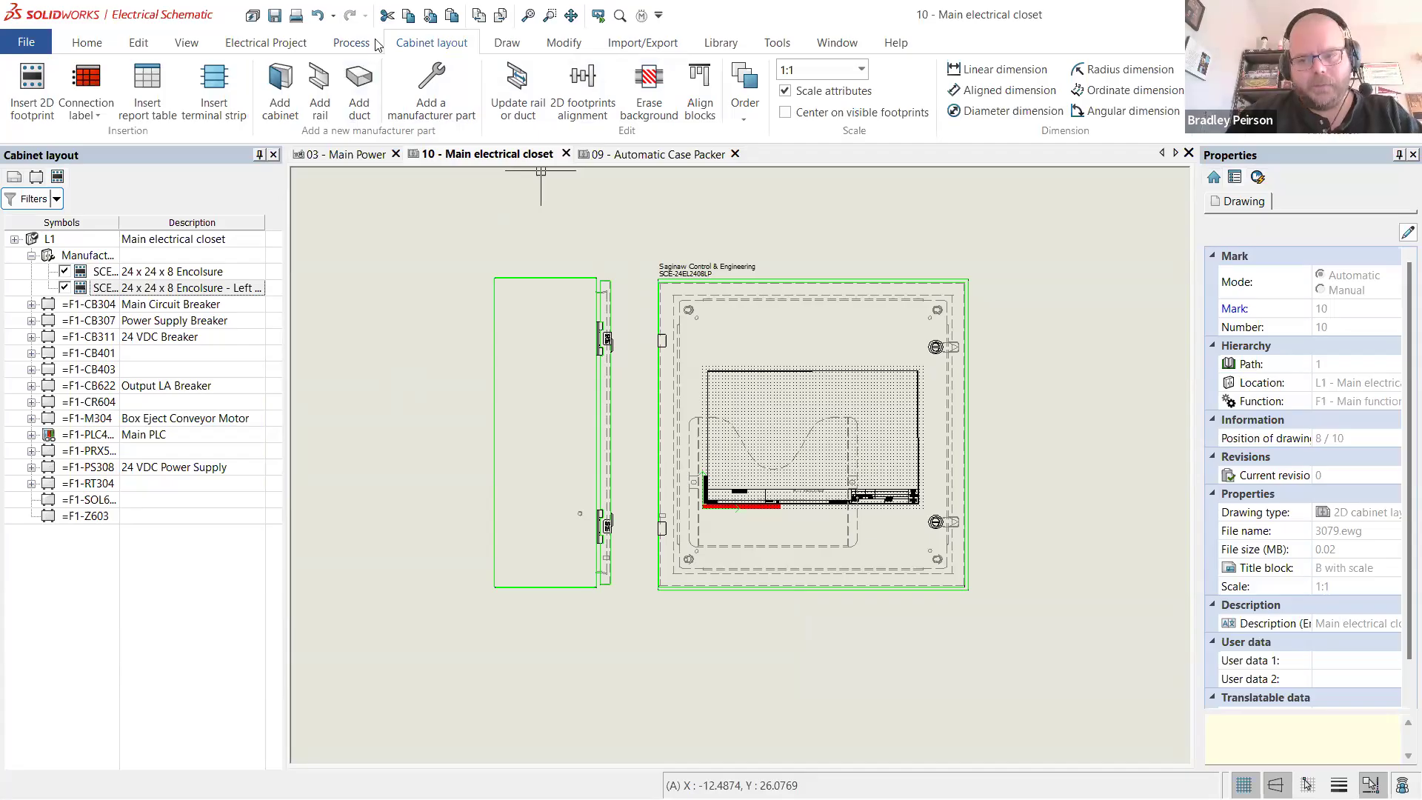
pyautogui.click(351, 43)
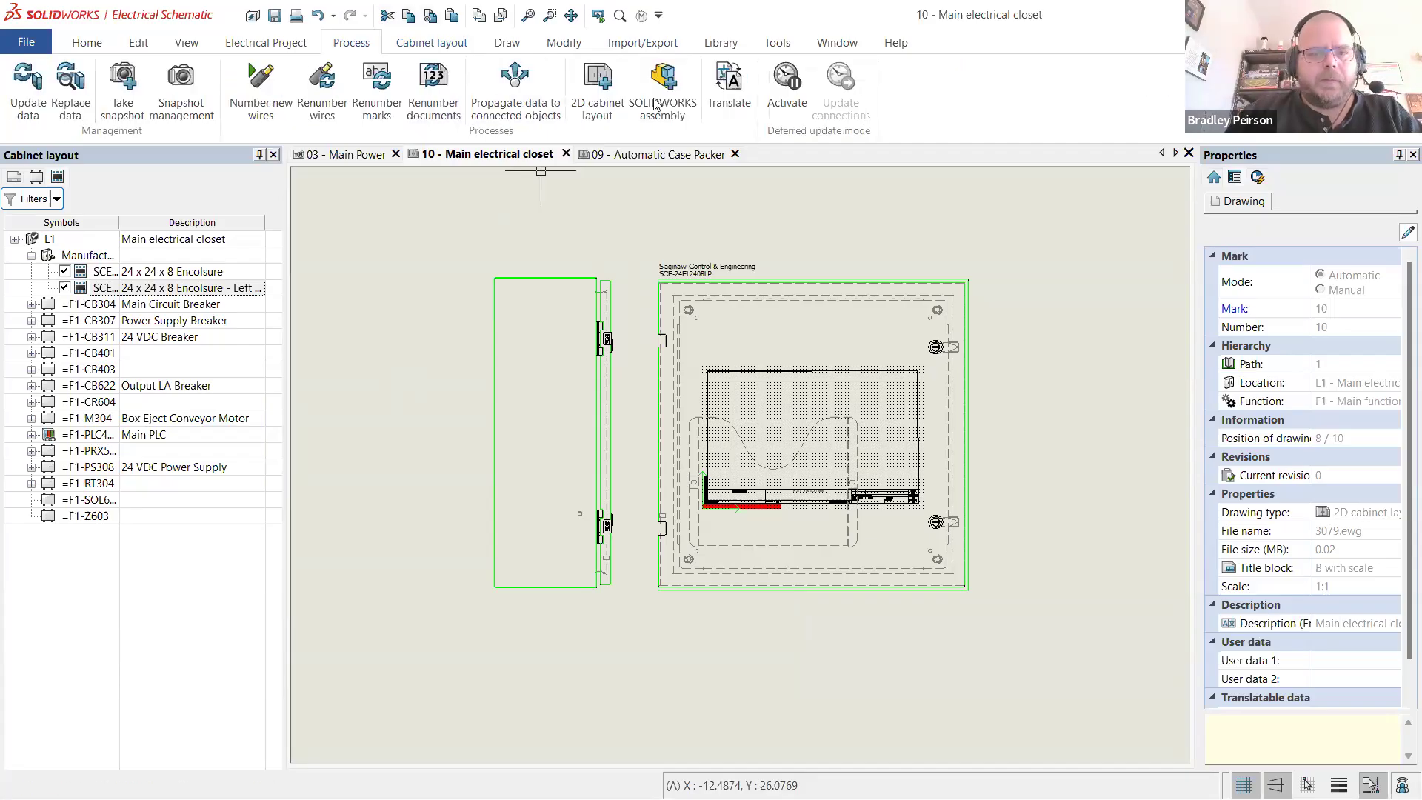
# - Generate the report drawings for document book 1, keeping the preselected reports, and leave report management
pyautogui.click(299, 42)
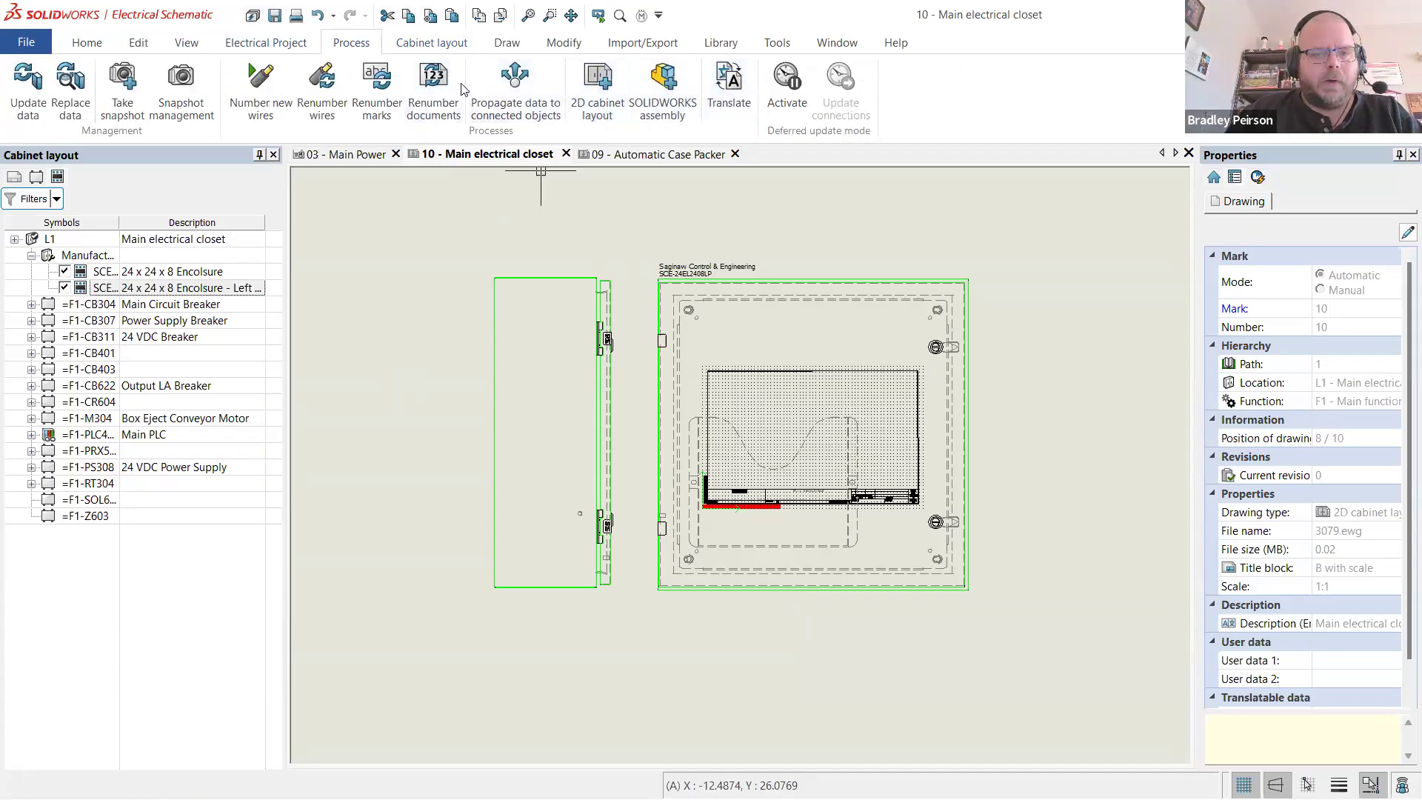
pyautogui.click(881, 92)
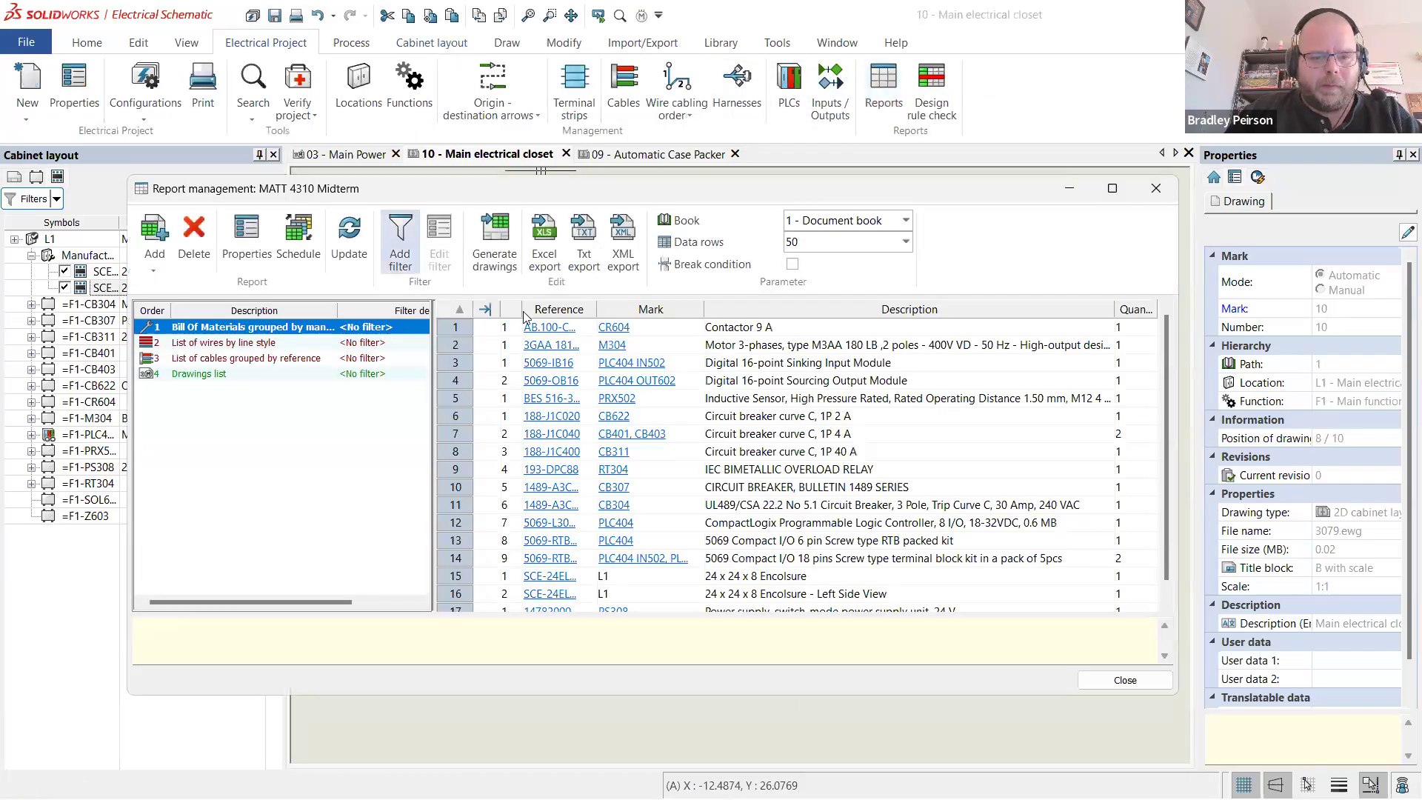
pyautogui.click(485, 241)
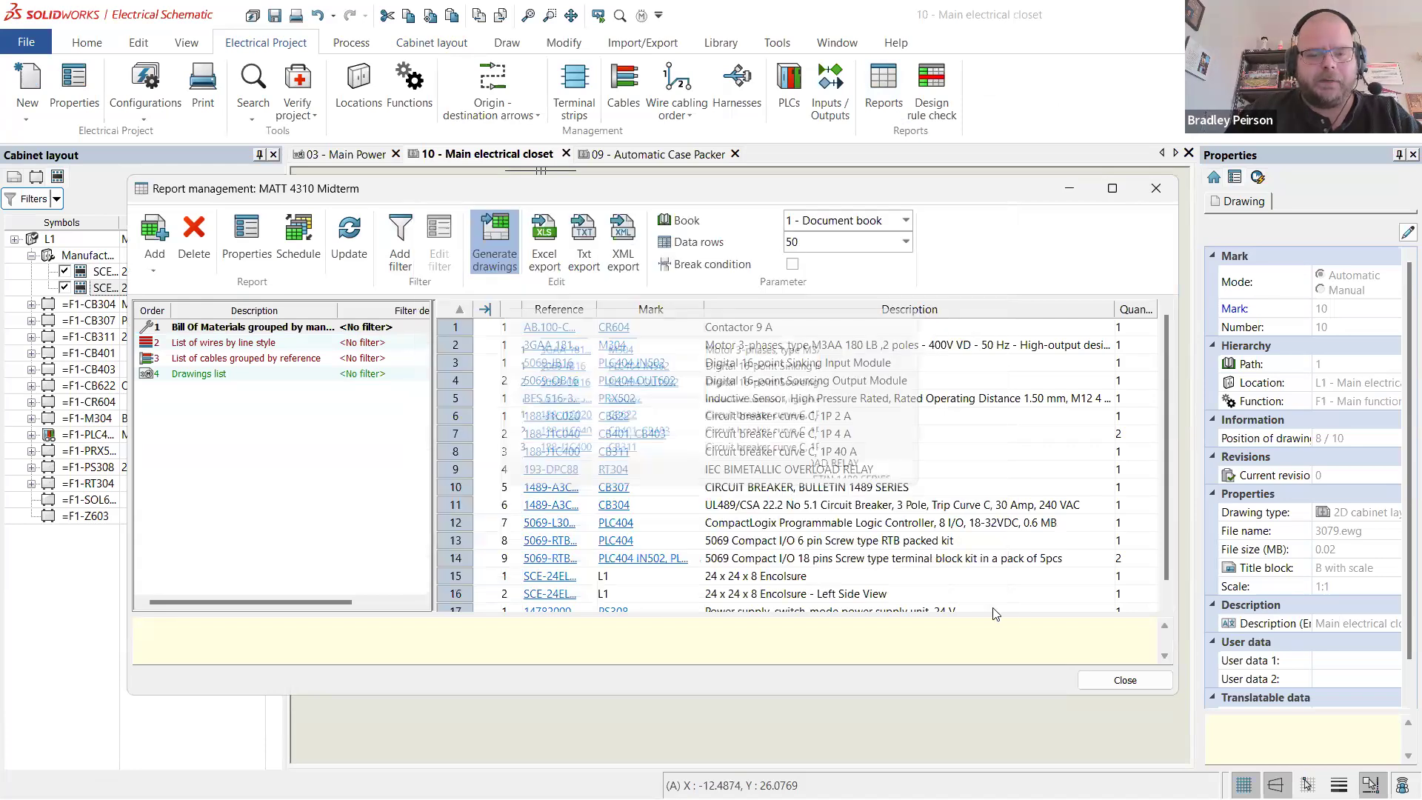
pyautogui.click(895, 578)
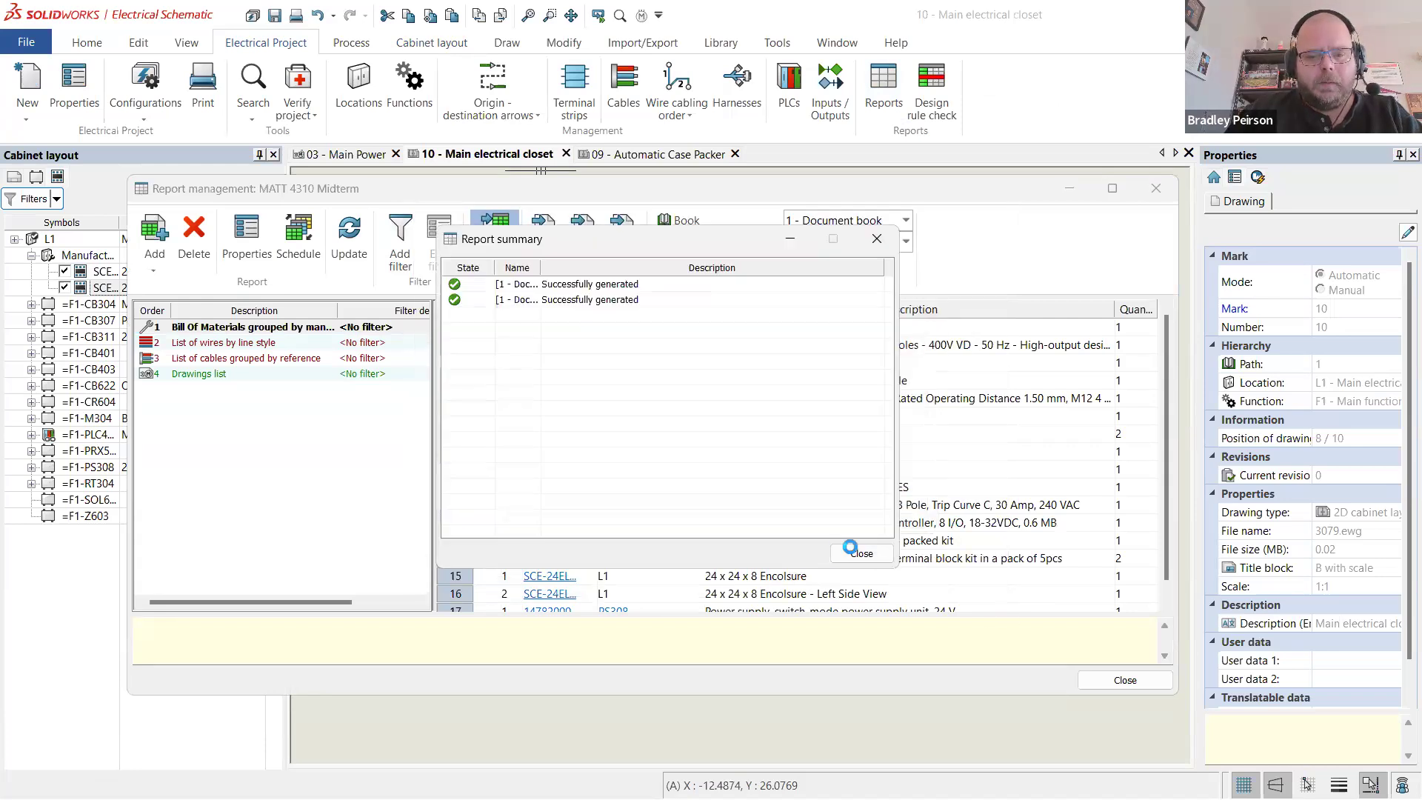
pyautogui.click(855, 550)
pyautogui.click(1123, 679)
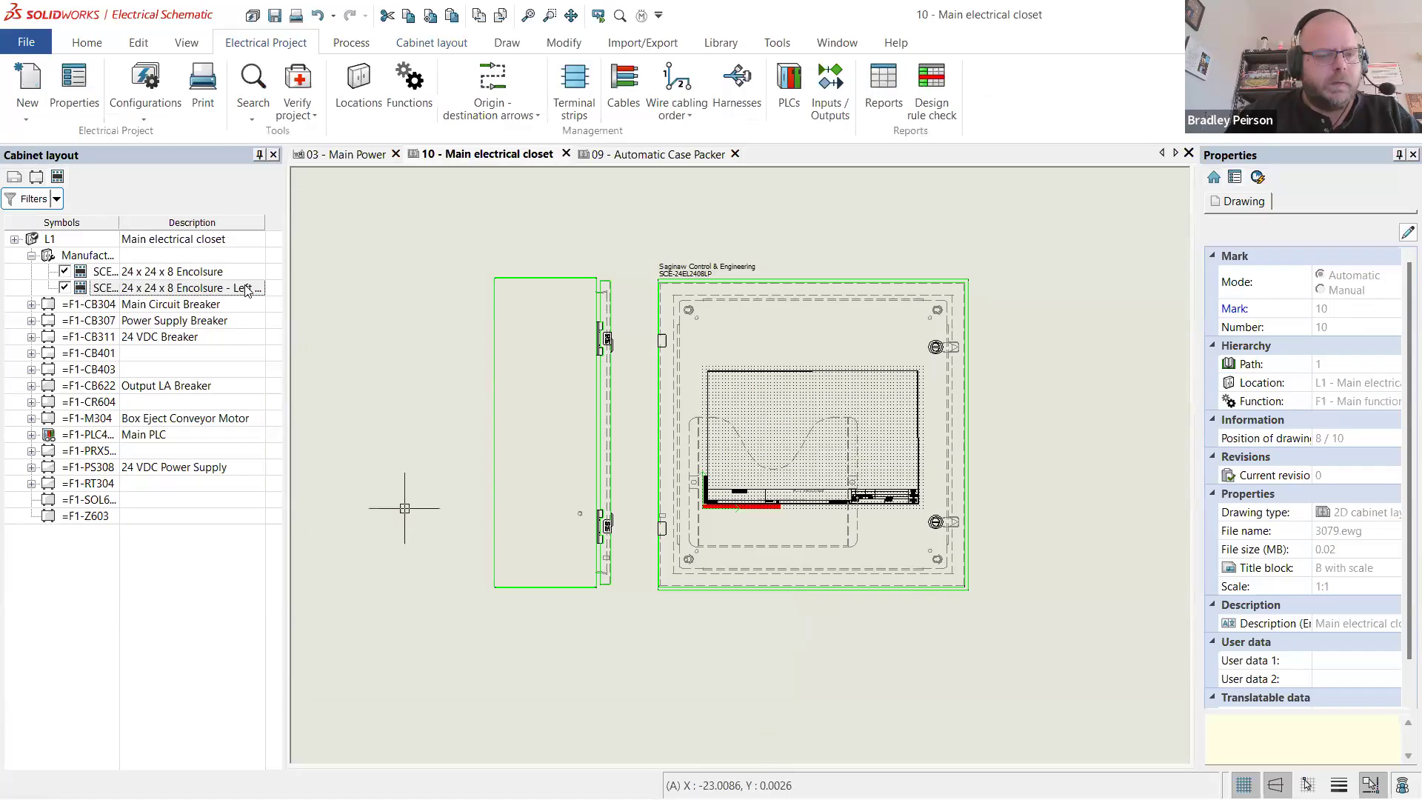
# - Open the Bill Of Materials pages 07 and 08 and examine the Saginaw Control & Engineering entries
pyautogui.click(14, 178)
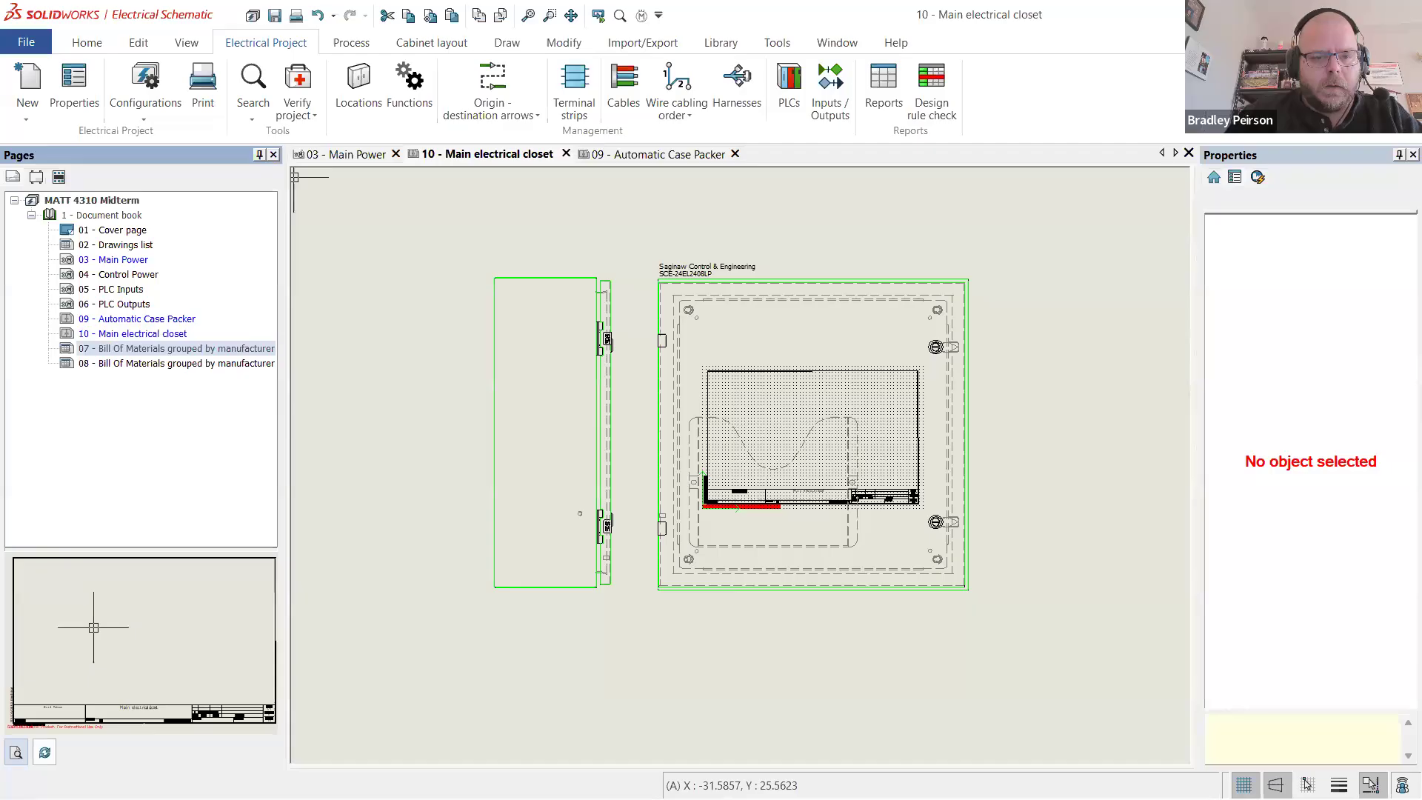
pyautogui.doubleClick(178, 348)
pyautogui.doubleClick(186, 364)
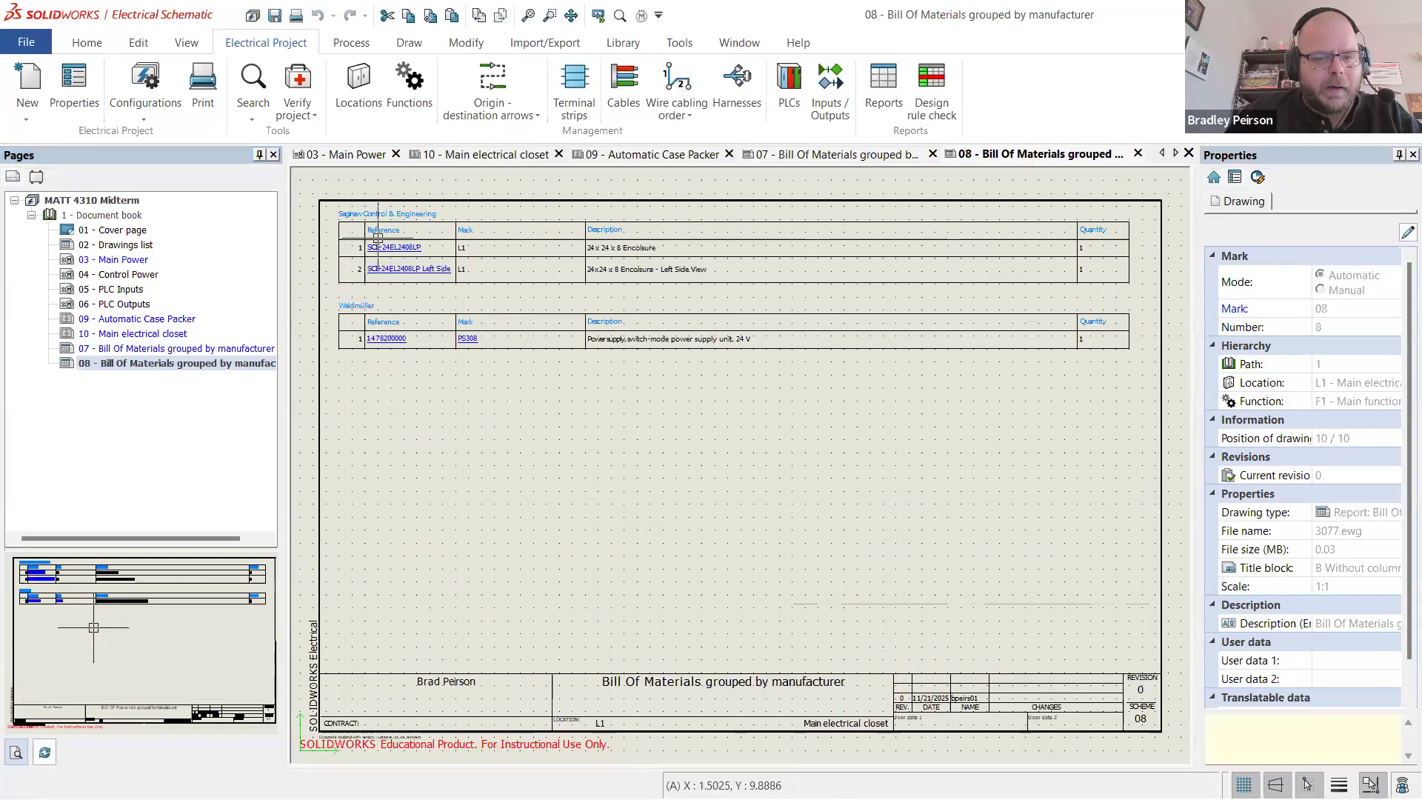
pyautogui.scroll(2, 393, 248)
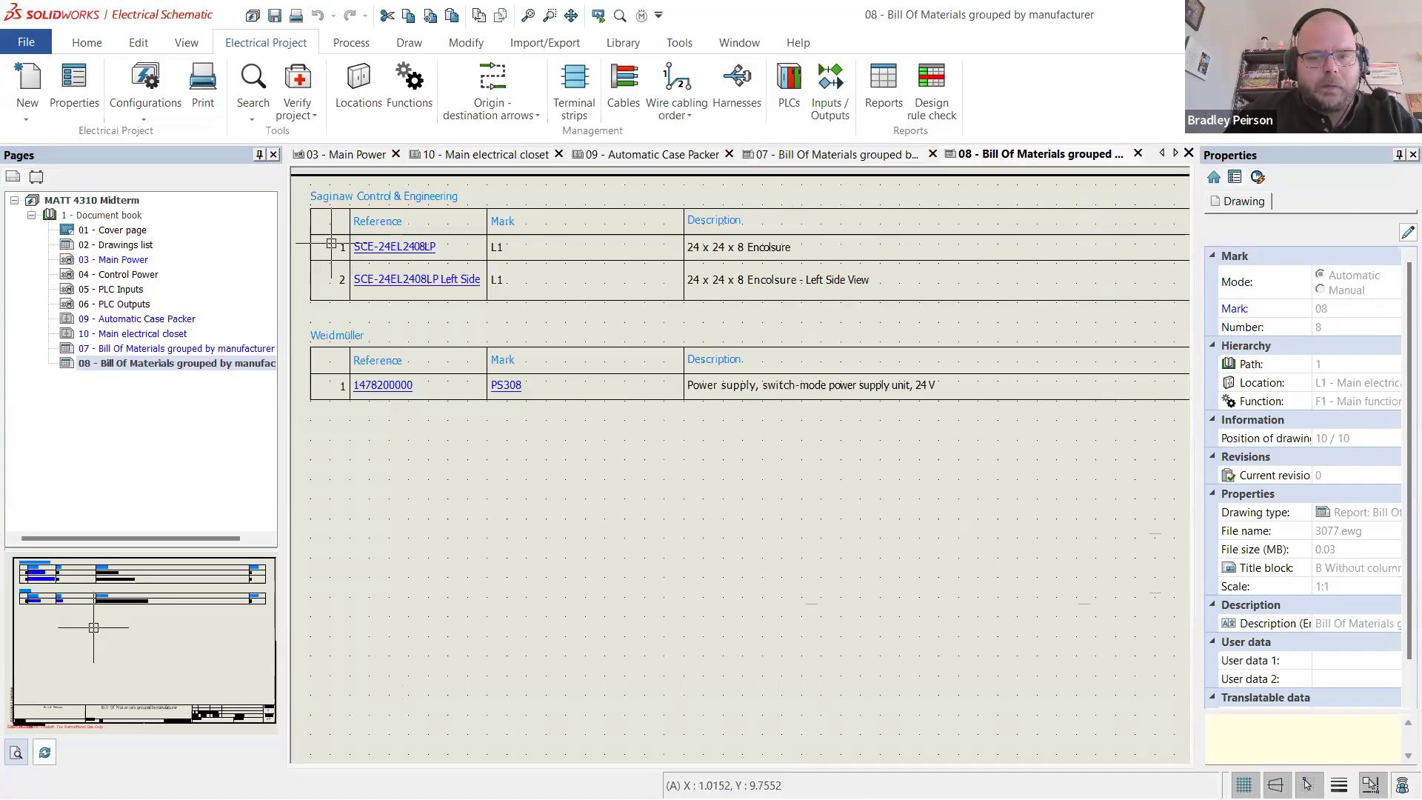
pyautogui.scroll(-3, 356, 270)
pyautogui.scroll(4, 486, 249)
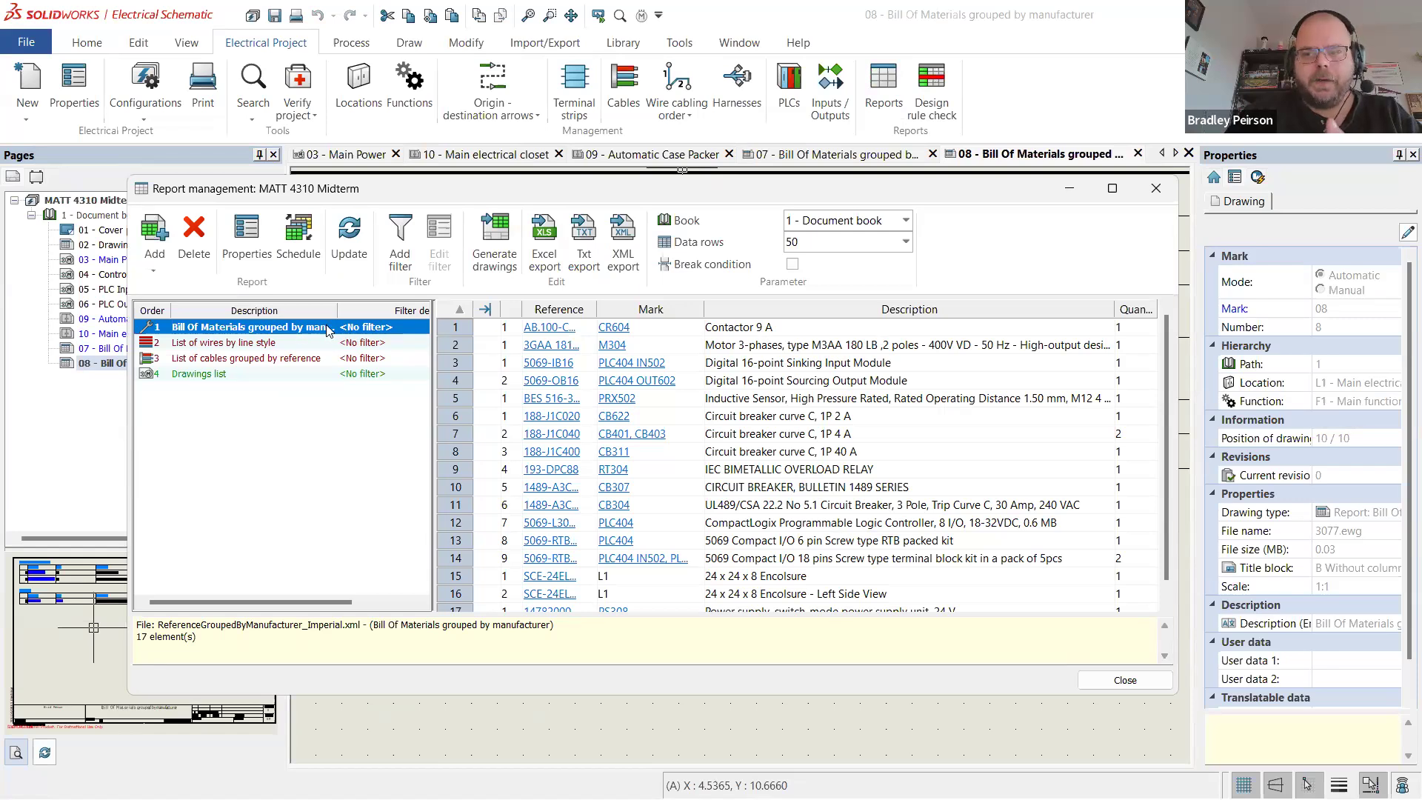
# - Start a new filter for the Bill Of Materials grouped by manufacturer report, named Phantom and described as "Filter out phantom parts"
pyautogui.click(391, 333)
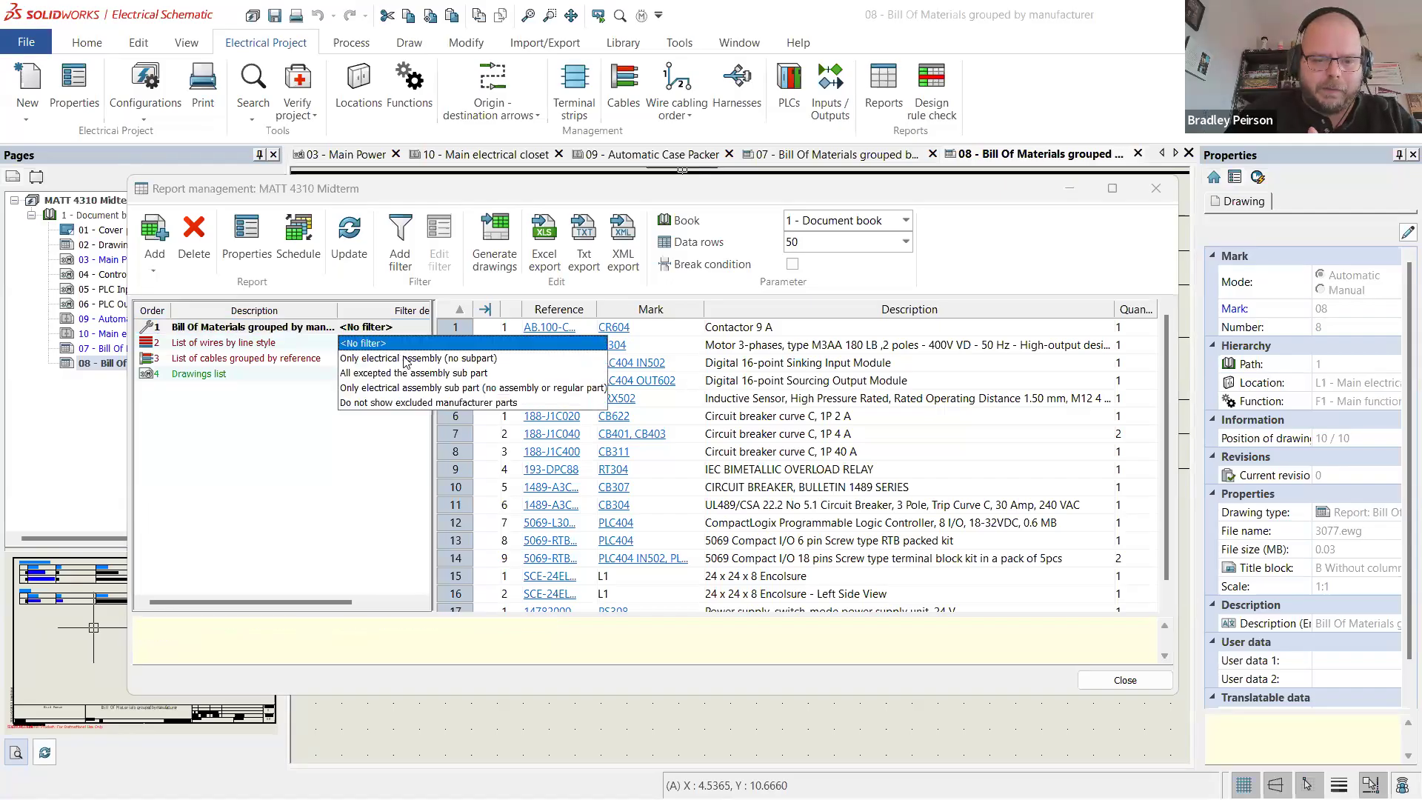
pyautogui.click(237, 424)
pyautogui.click(318, 328)
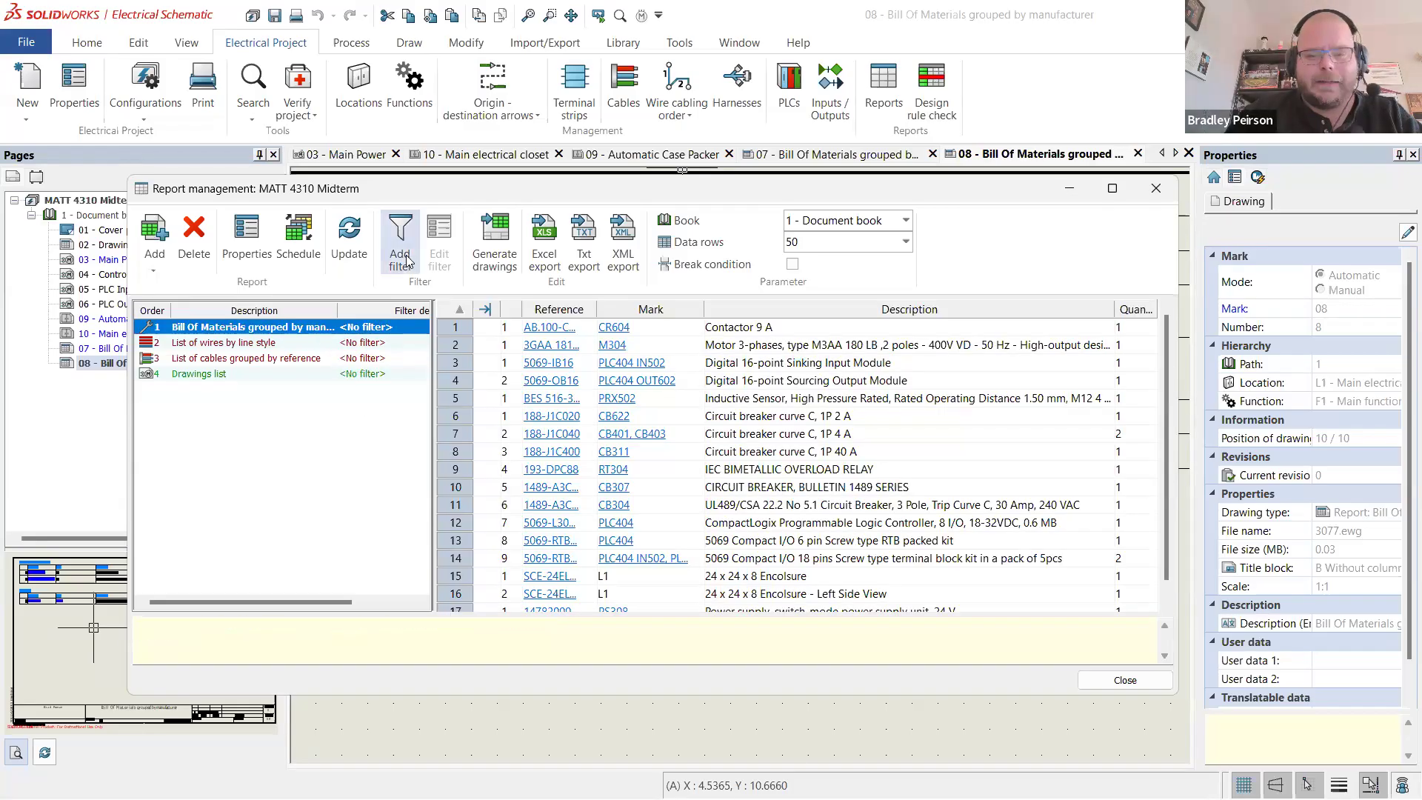
pyautogui.click(404, 248)
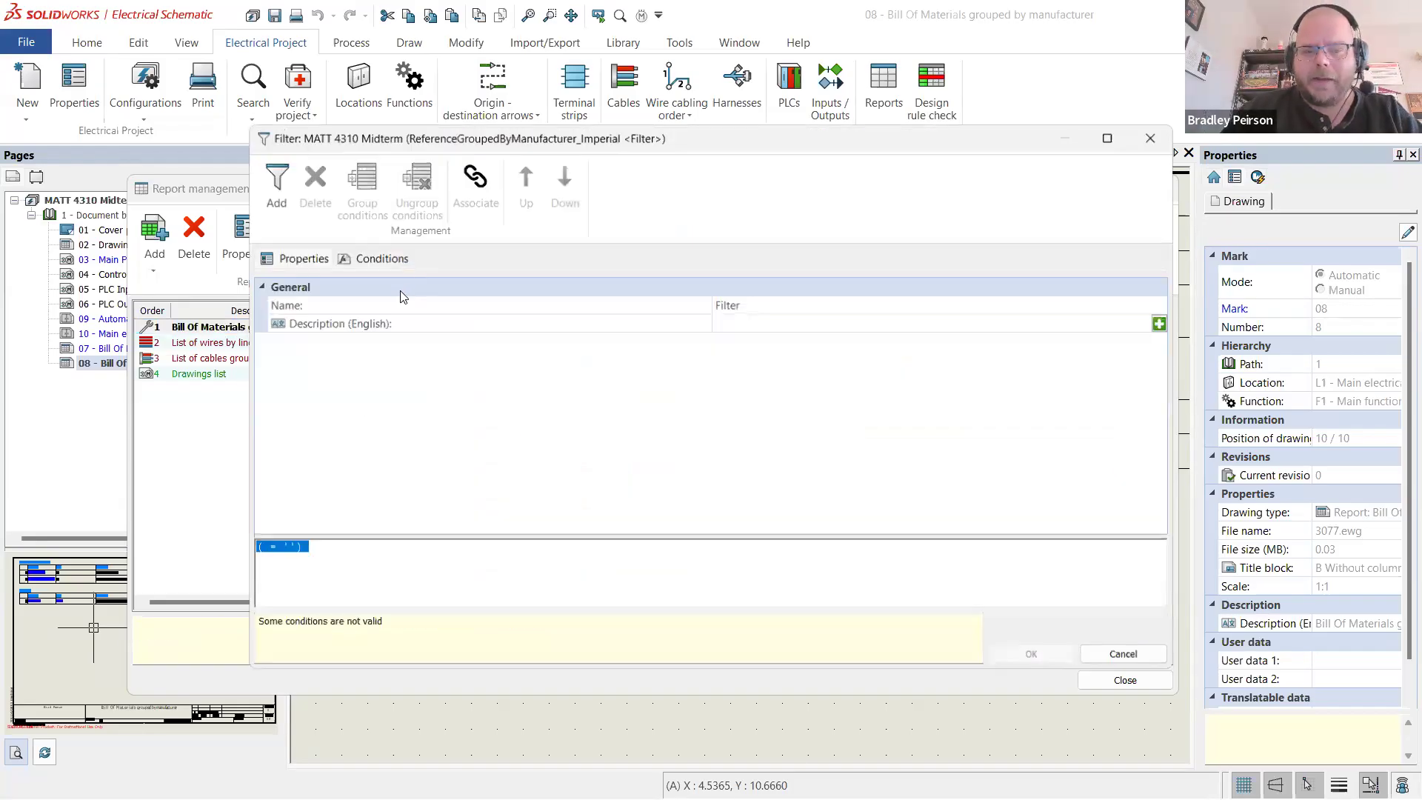
pyautogui.click(717, 304)
pyautogui.write('Phantom')
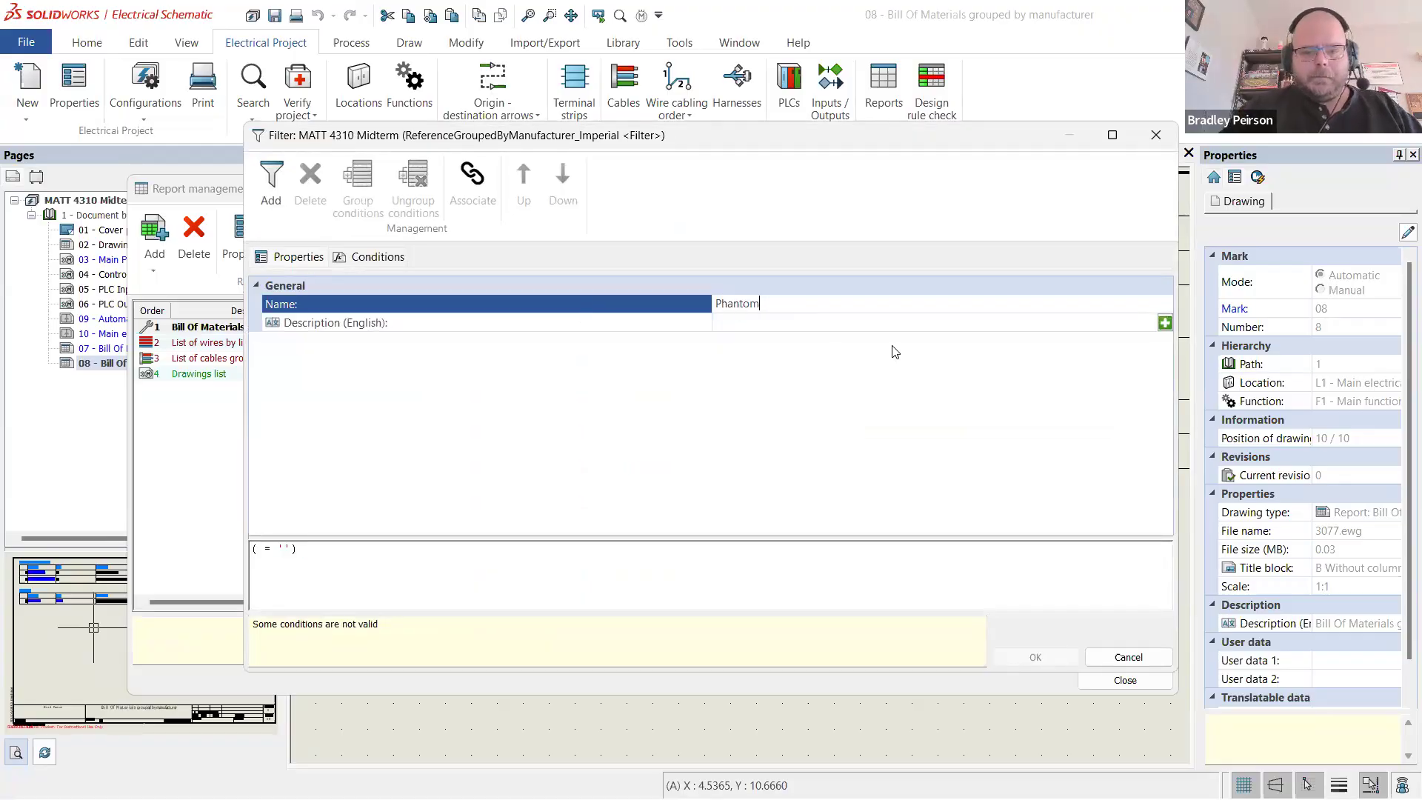
pyautogui.click(874, 329)
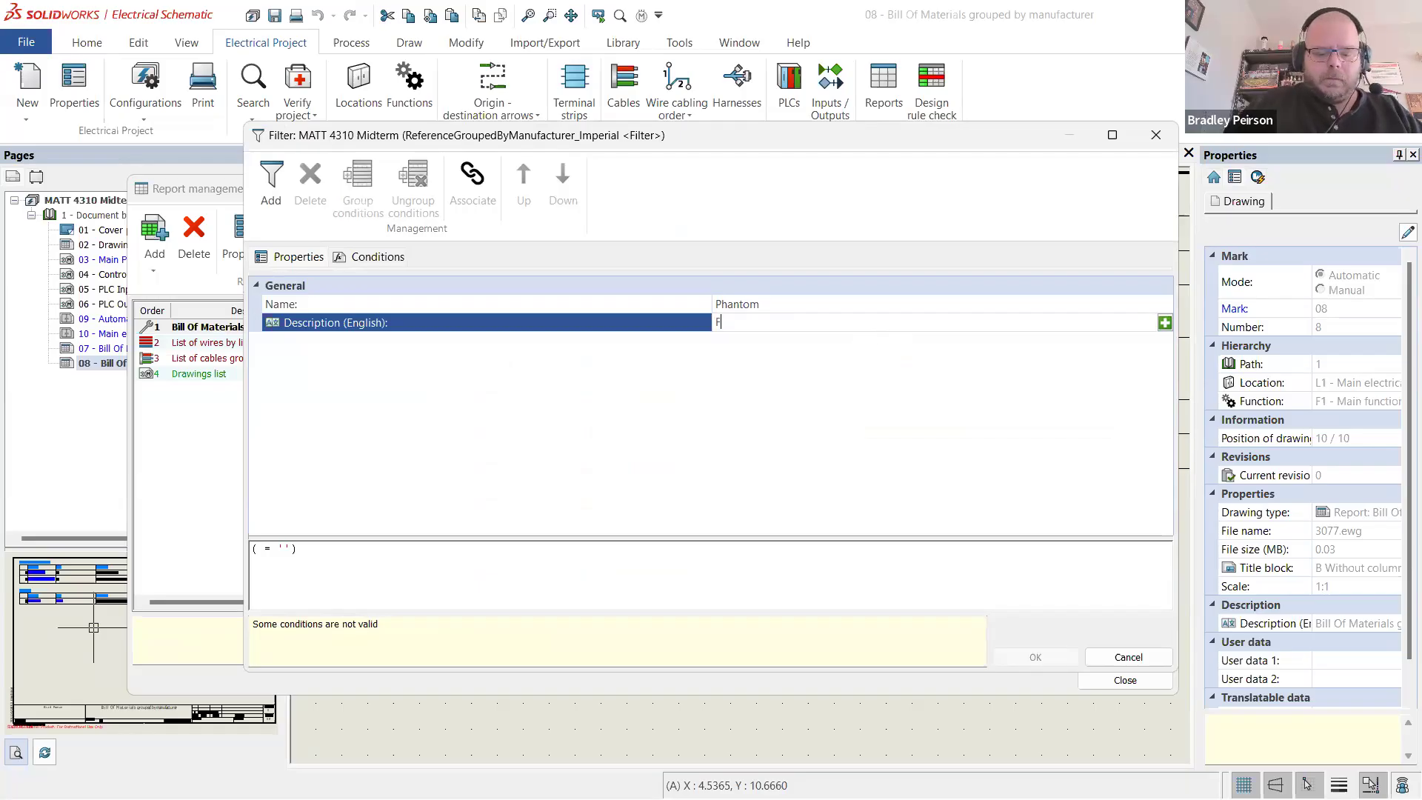
pyautogui.write('Filter out phantom parts')
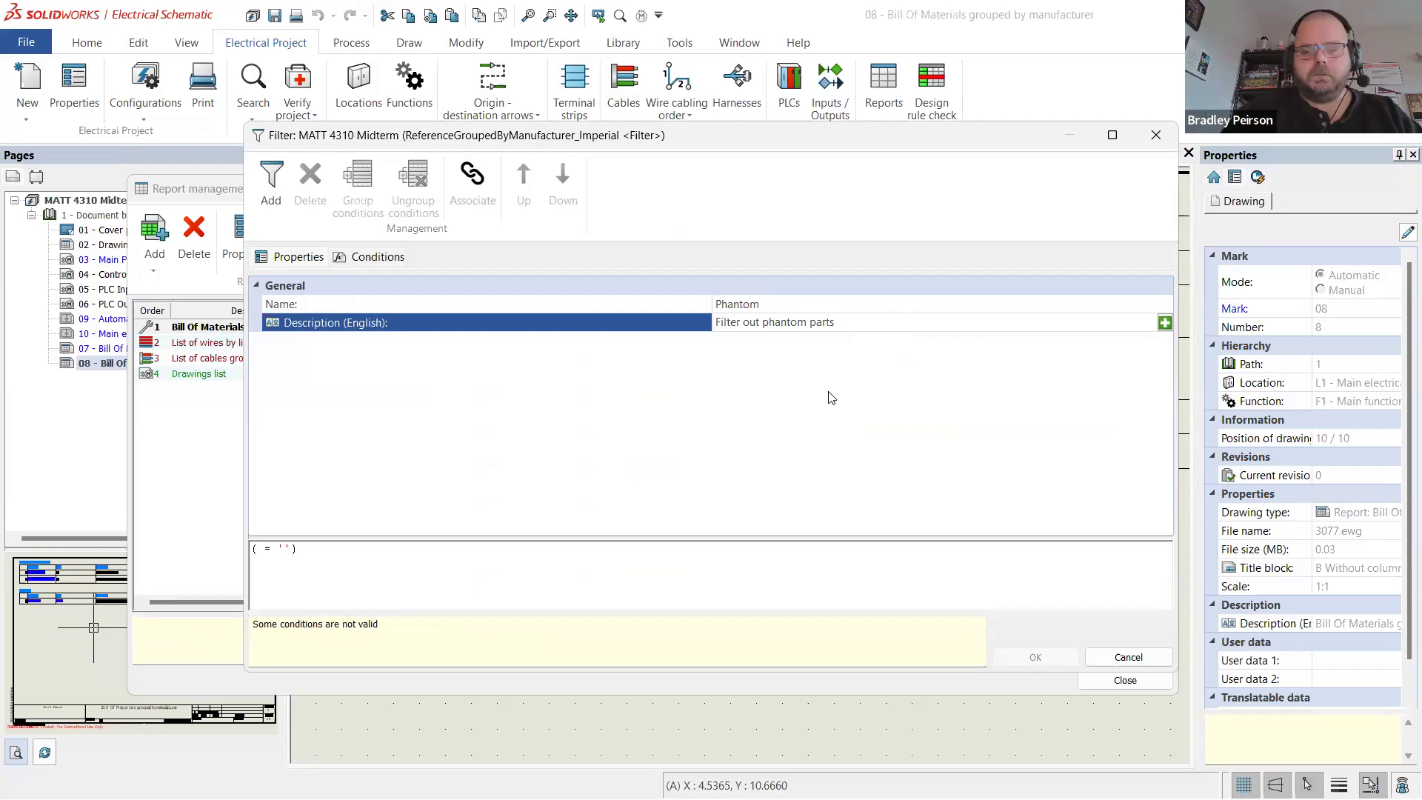
# - Add a second filter condition and set the first condition's field to bom_use_data0 (Part user data 1)
pyautogui.click(269, 198)
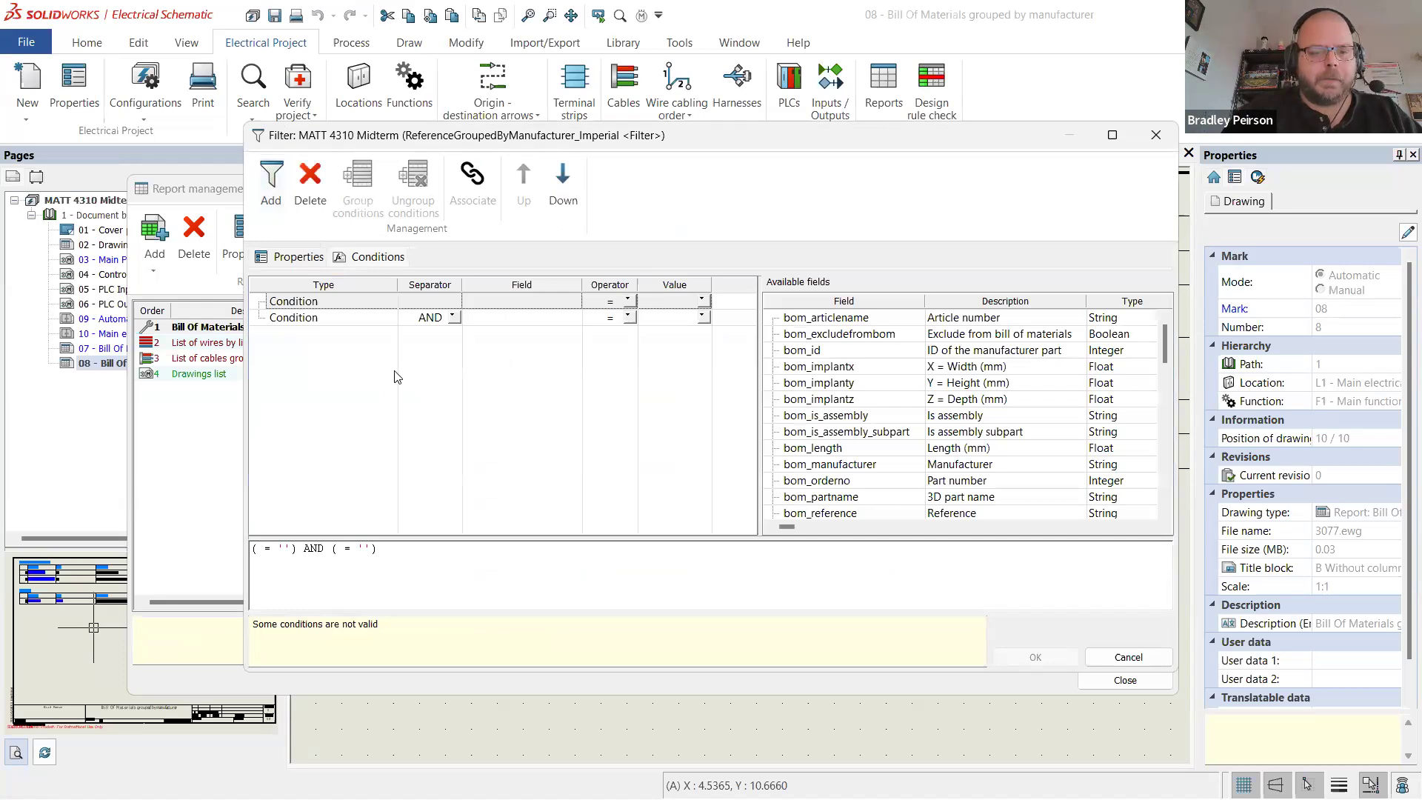
pyautogui.click(329, 323)
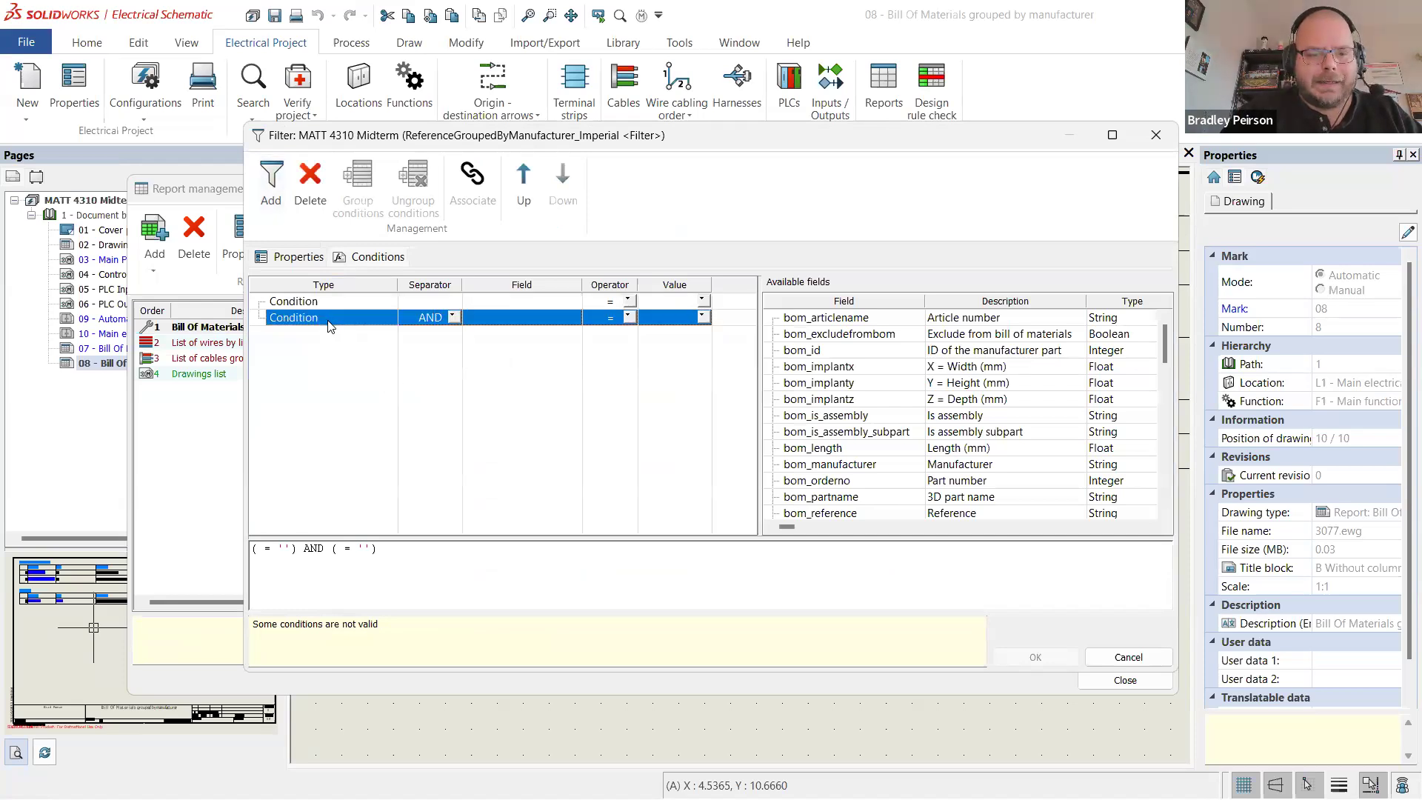
pyautogui.click(430, 302)
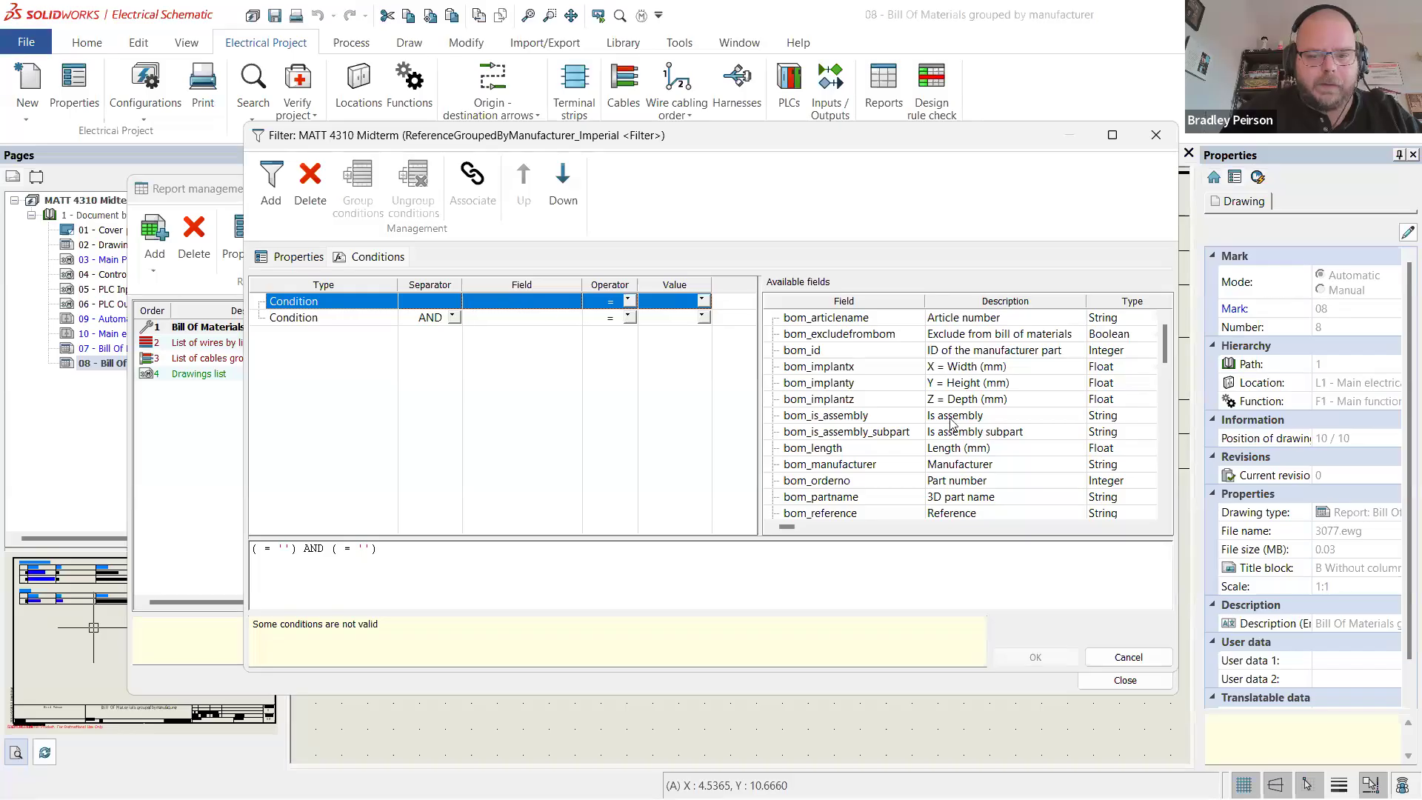
pyautogui.scroll(-10, 835, 375)
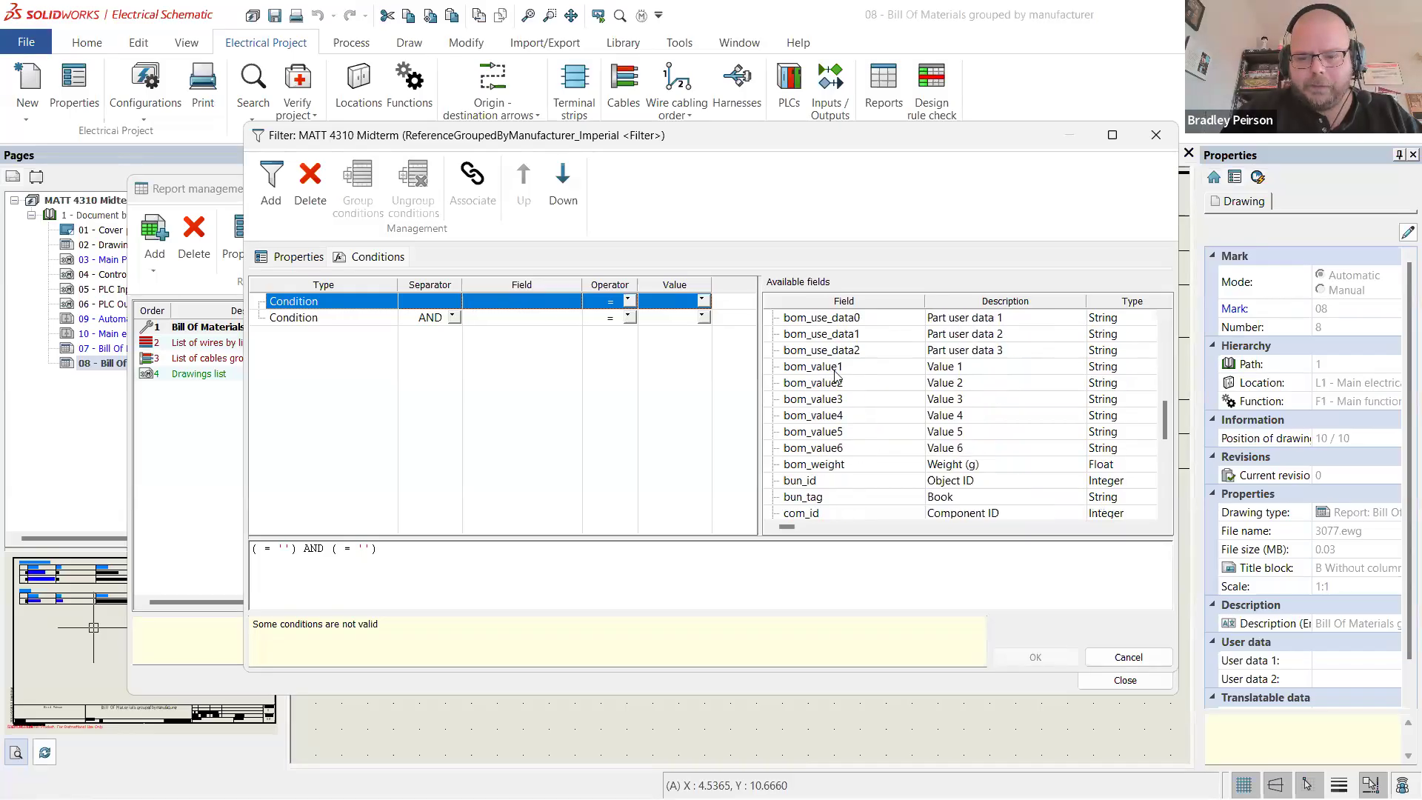
pyautogui.scroll(5, 812, 394)
pyautogui.scroll(6, 812, 394)
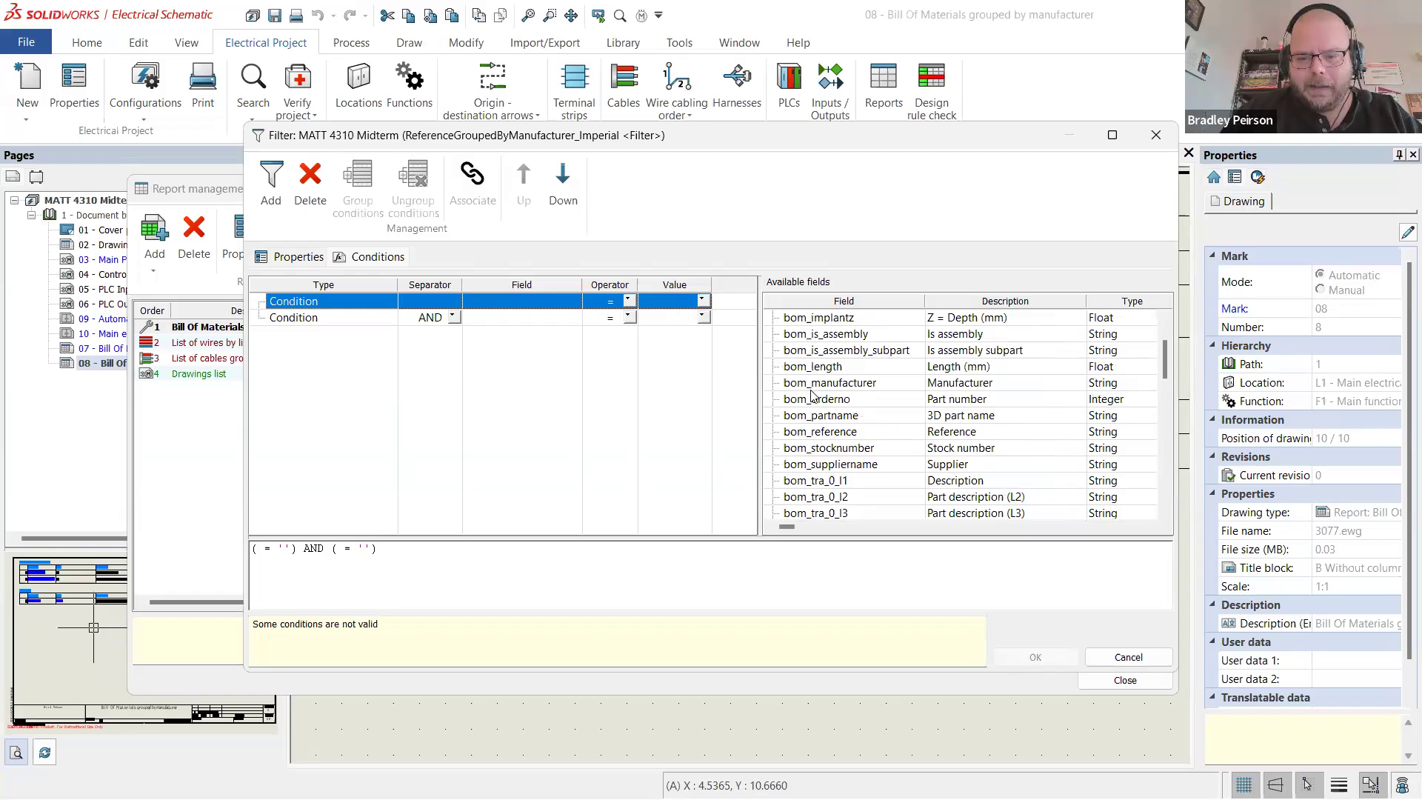
pyautogui.scroll(-1, 821, 418)
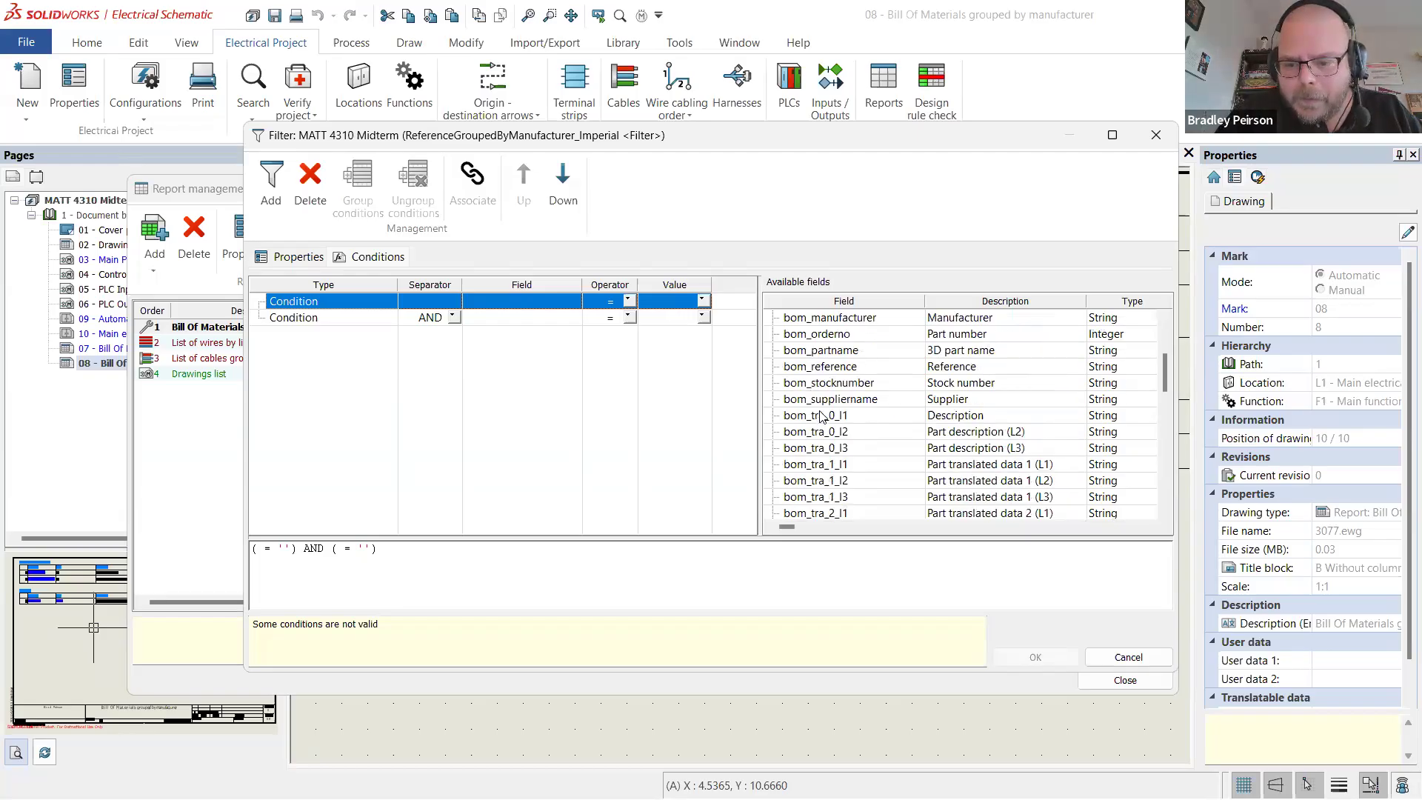
pyautogui.scroll(-2, 821, 417)
pyautogui.click(887, 473)
pyautogui.scroll(-5, 873, 422)
pyautogui.scroll(-5, 874, 421)
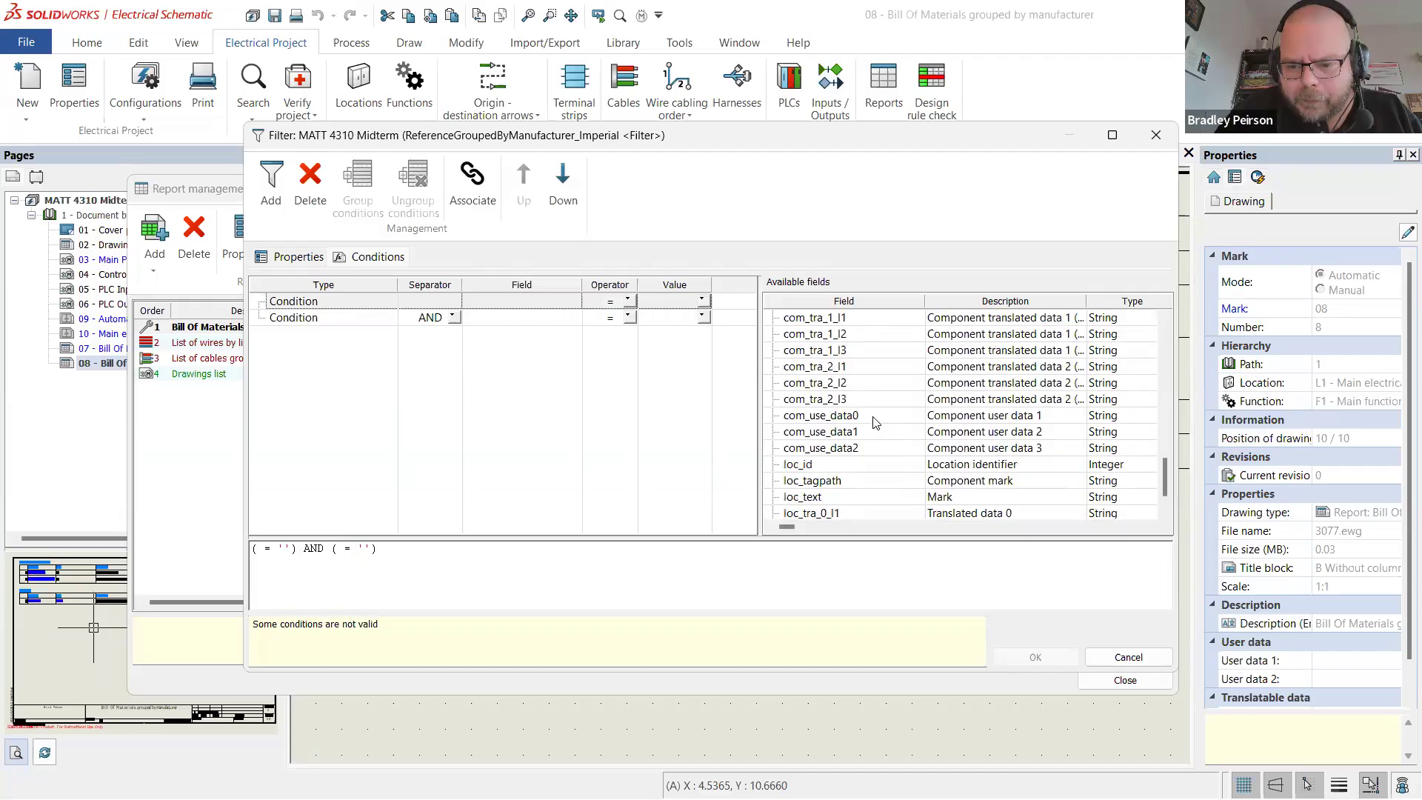
pyautogui.scroll(10, 876, 418)
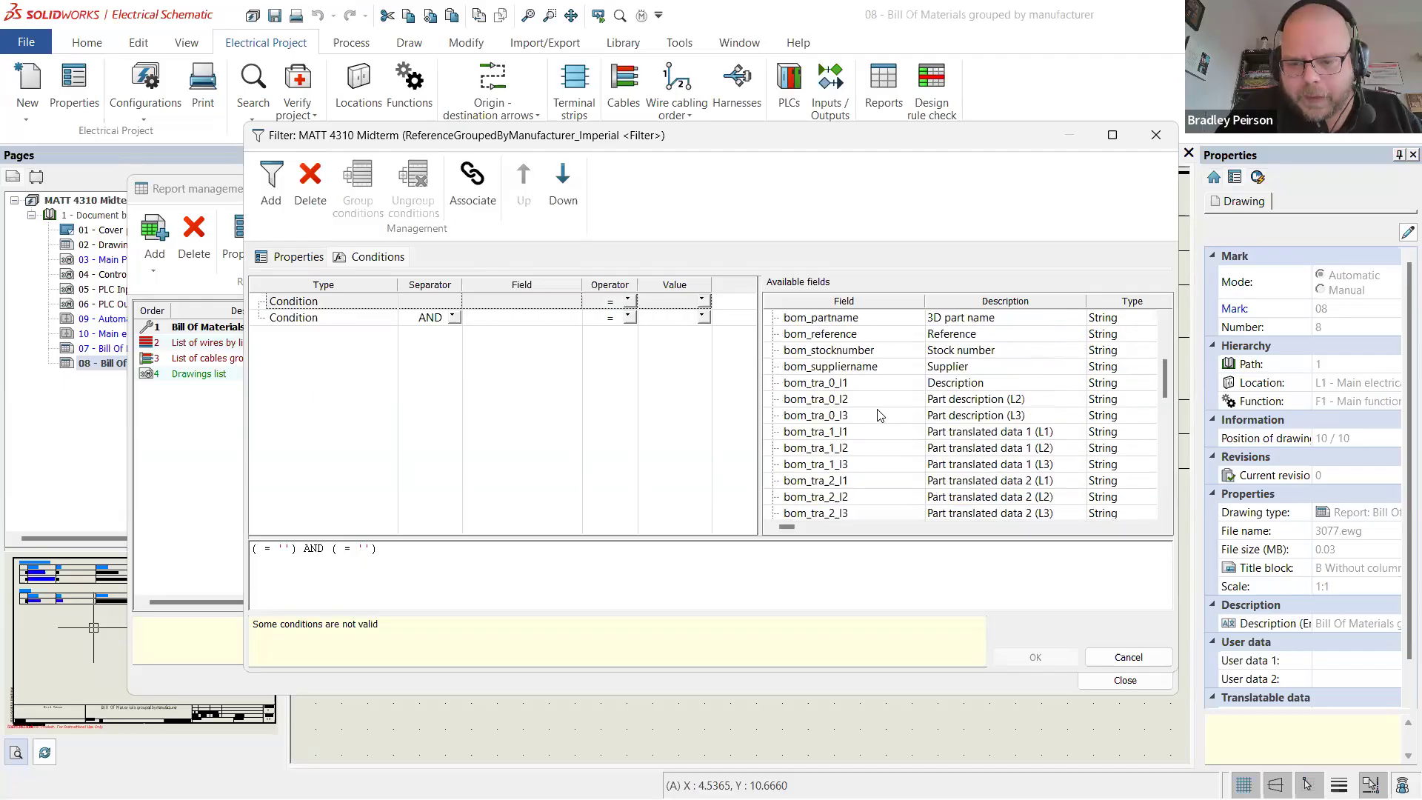
pyautogui.scroll(-2, 880, 415)
pyautogui.click(818, 372)
pyautogui.doubleClick(819, 373)
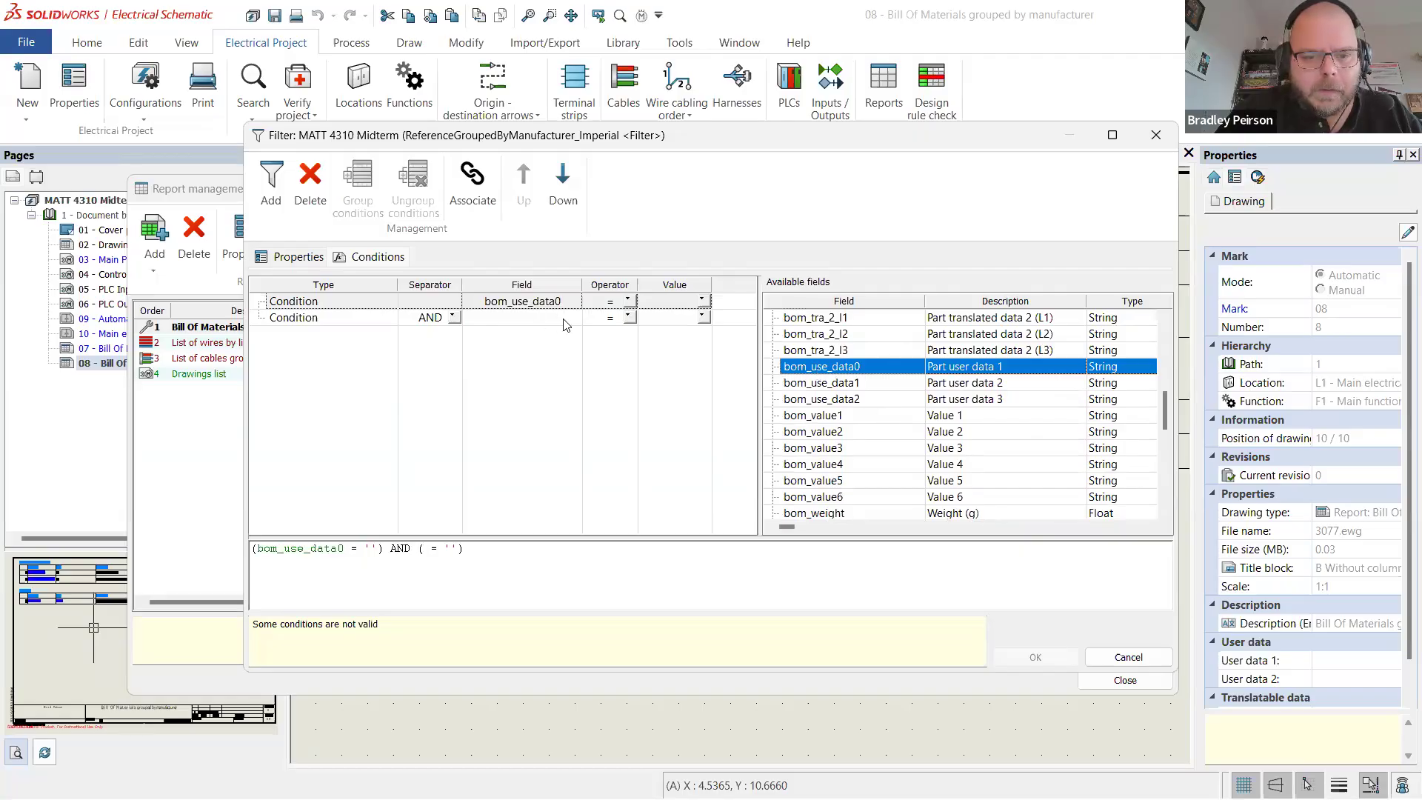
# - Set the first condition's operator to != and its value to Phantom
pyautogui.click(628, 301)
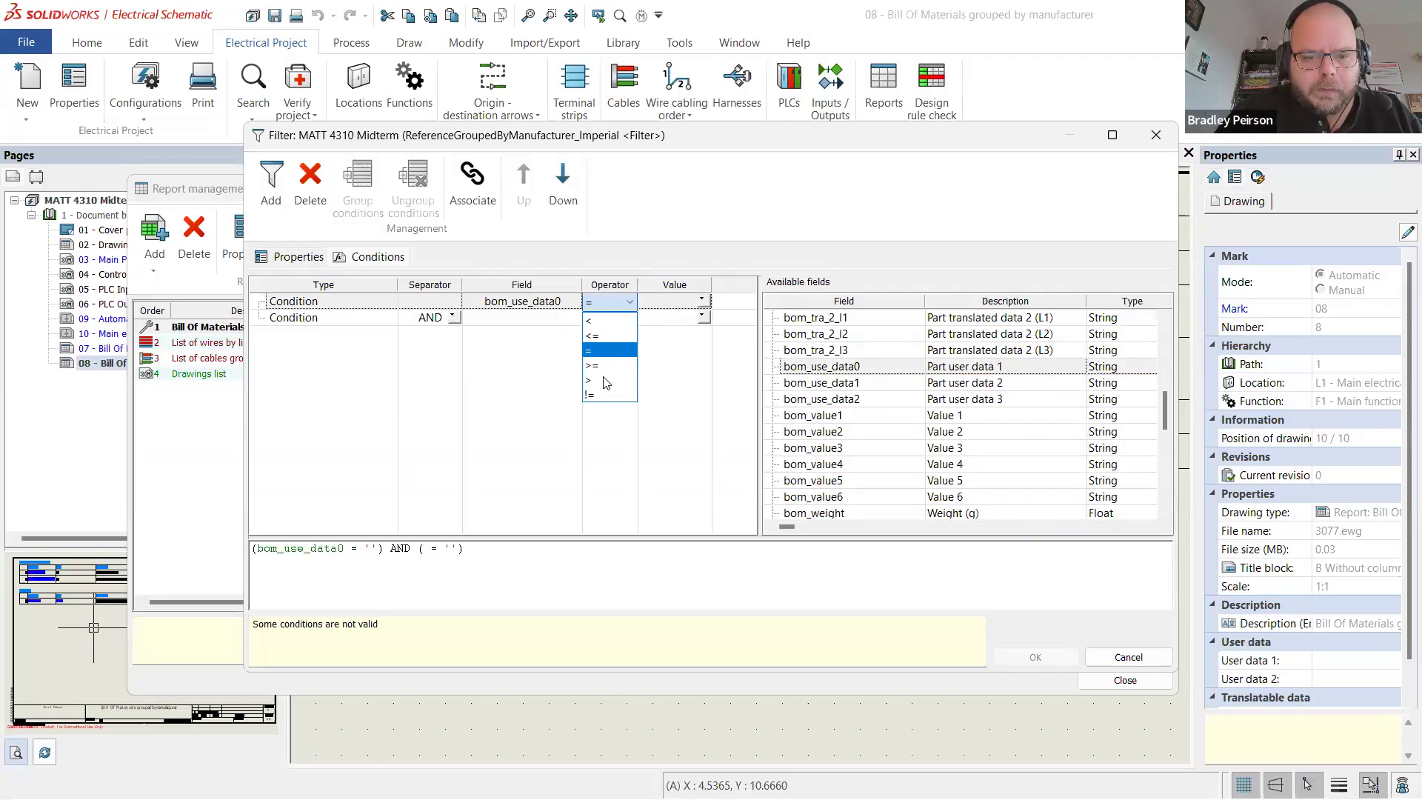
pyautogui.click(604, 395)
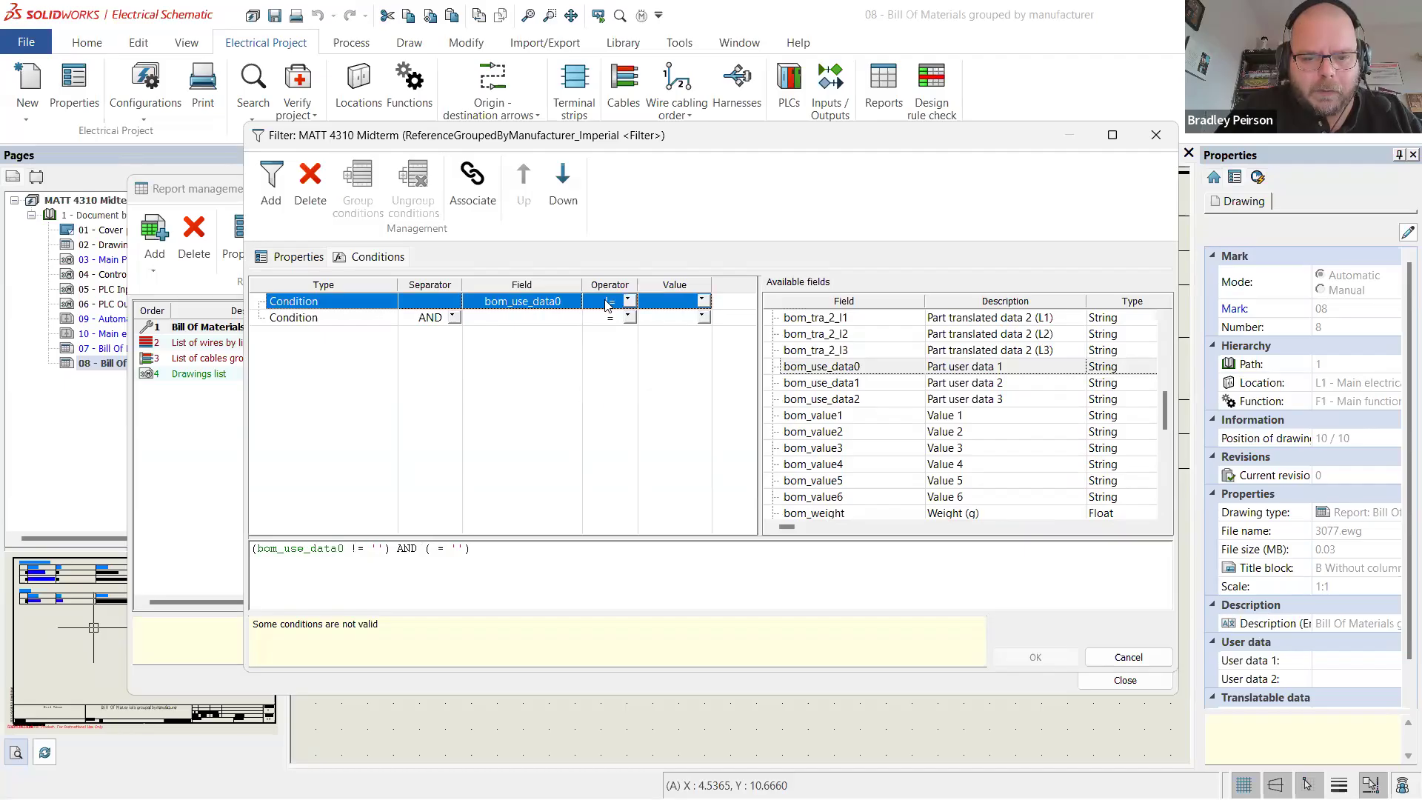
pyautogui.click(700, 300)
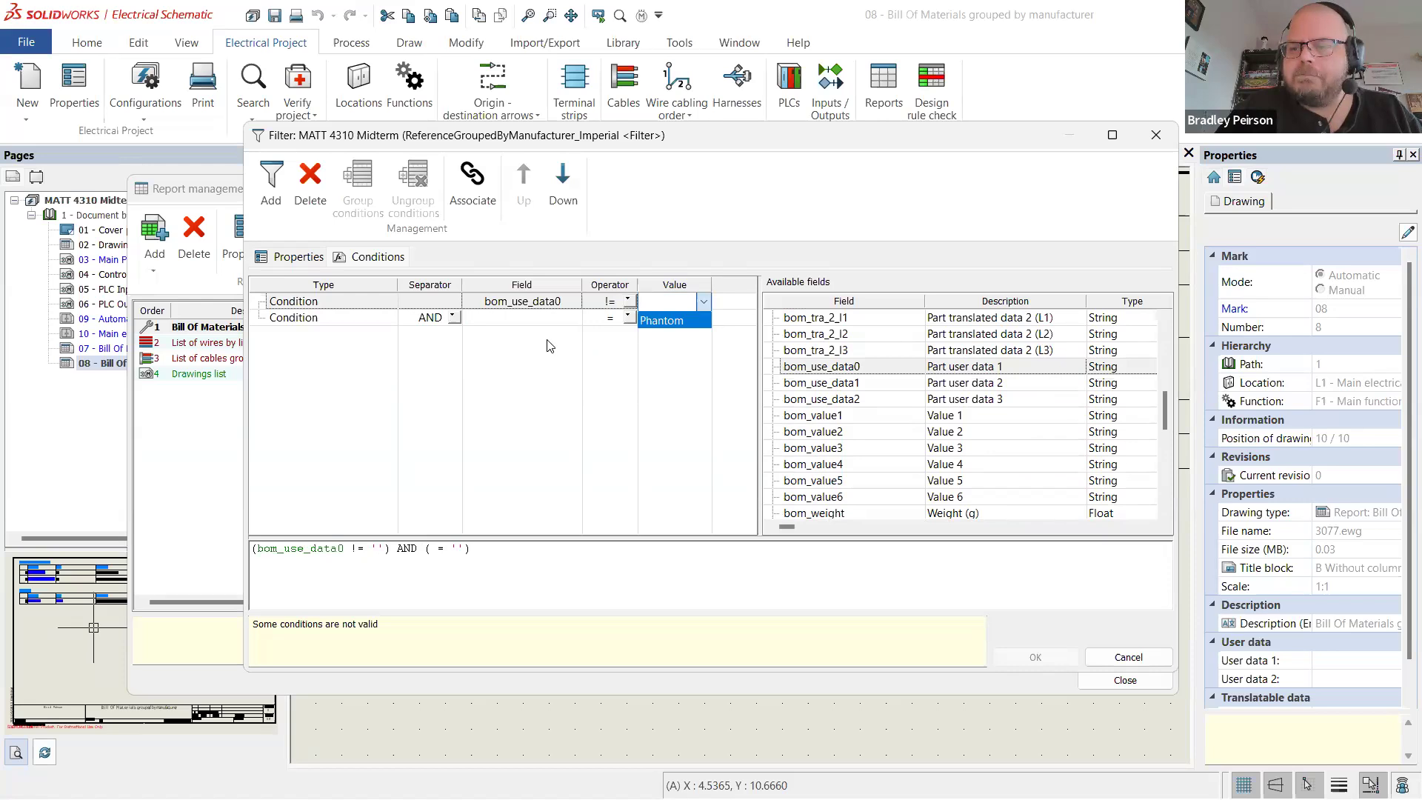
pyautogui.press('Return')
# - Delete the empty AND condition and save the filter
pyautogui.click(311, 325)
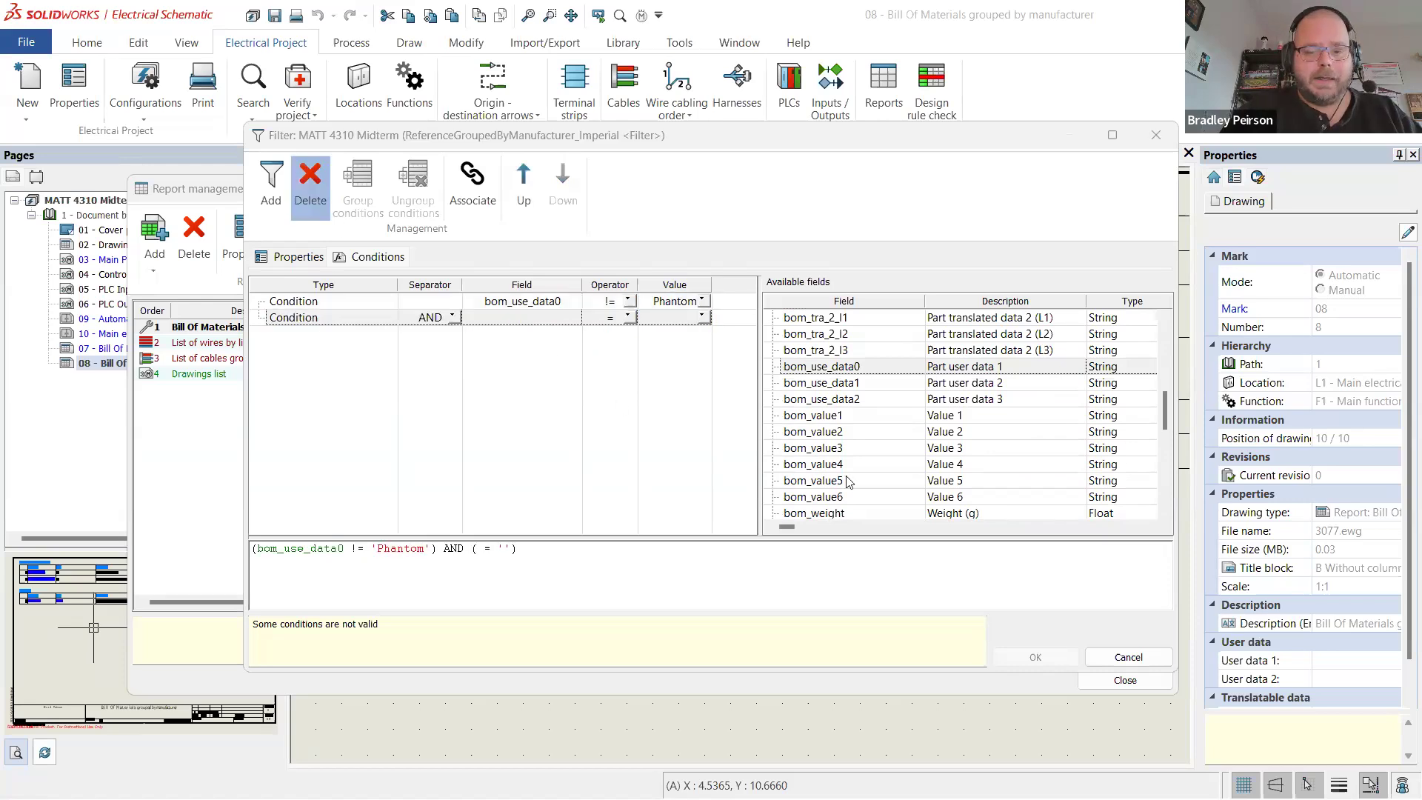
pyautogui.click(713, 449)
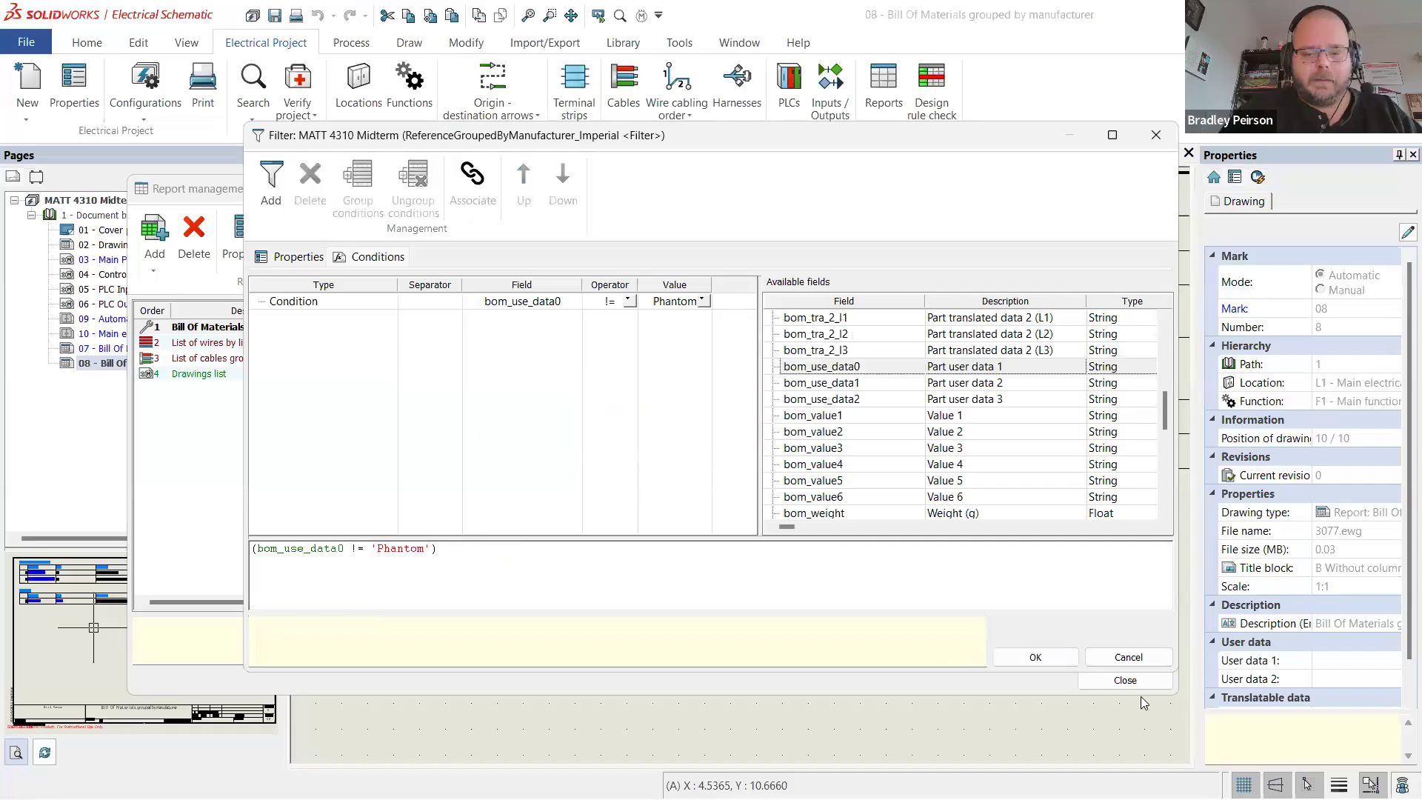
pyautogui.click(1035, 657)
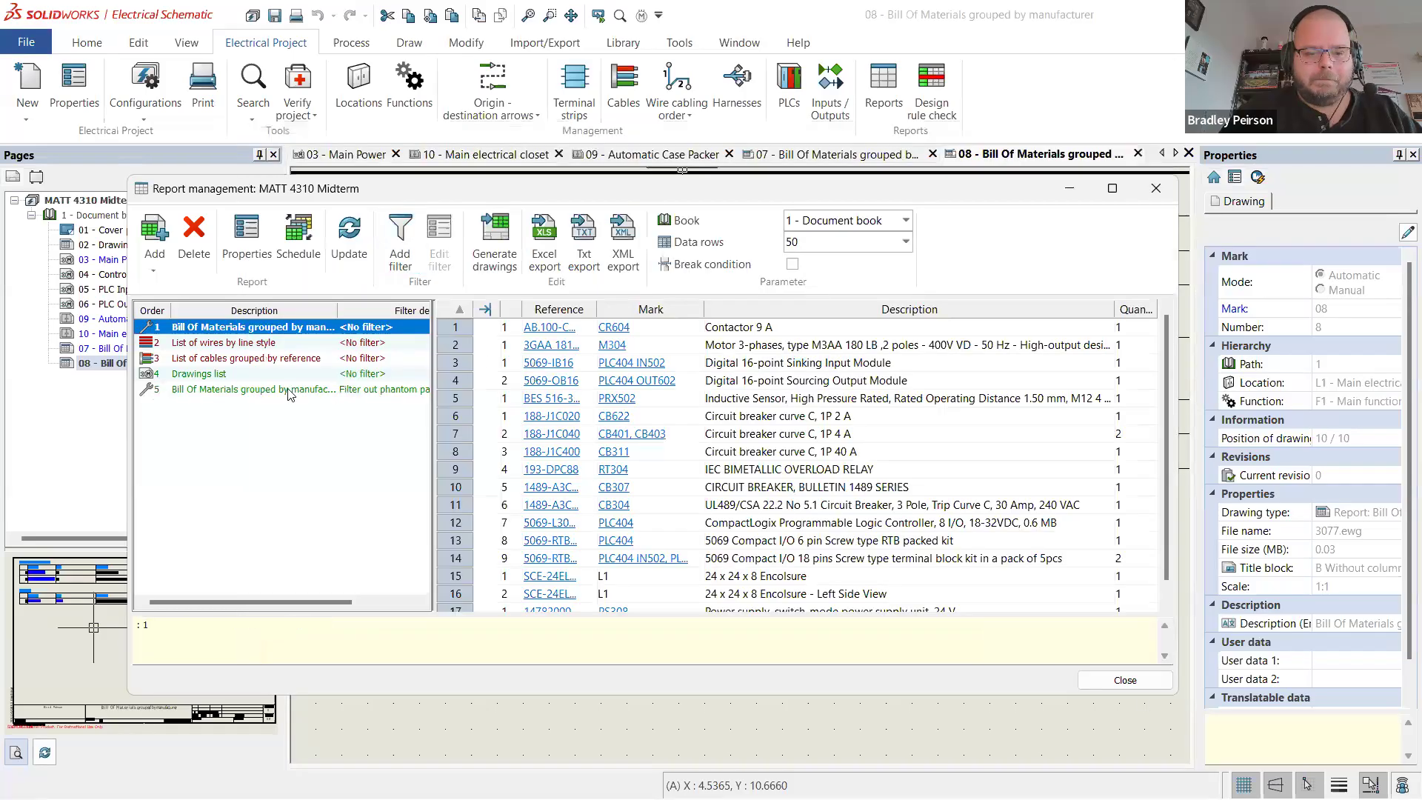
# - Generate the report drawings with the phantom-filtered Bill Of Materials included alongside the unfiltered one and the Drawings list
pyautogui.click(213, 328)
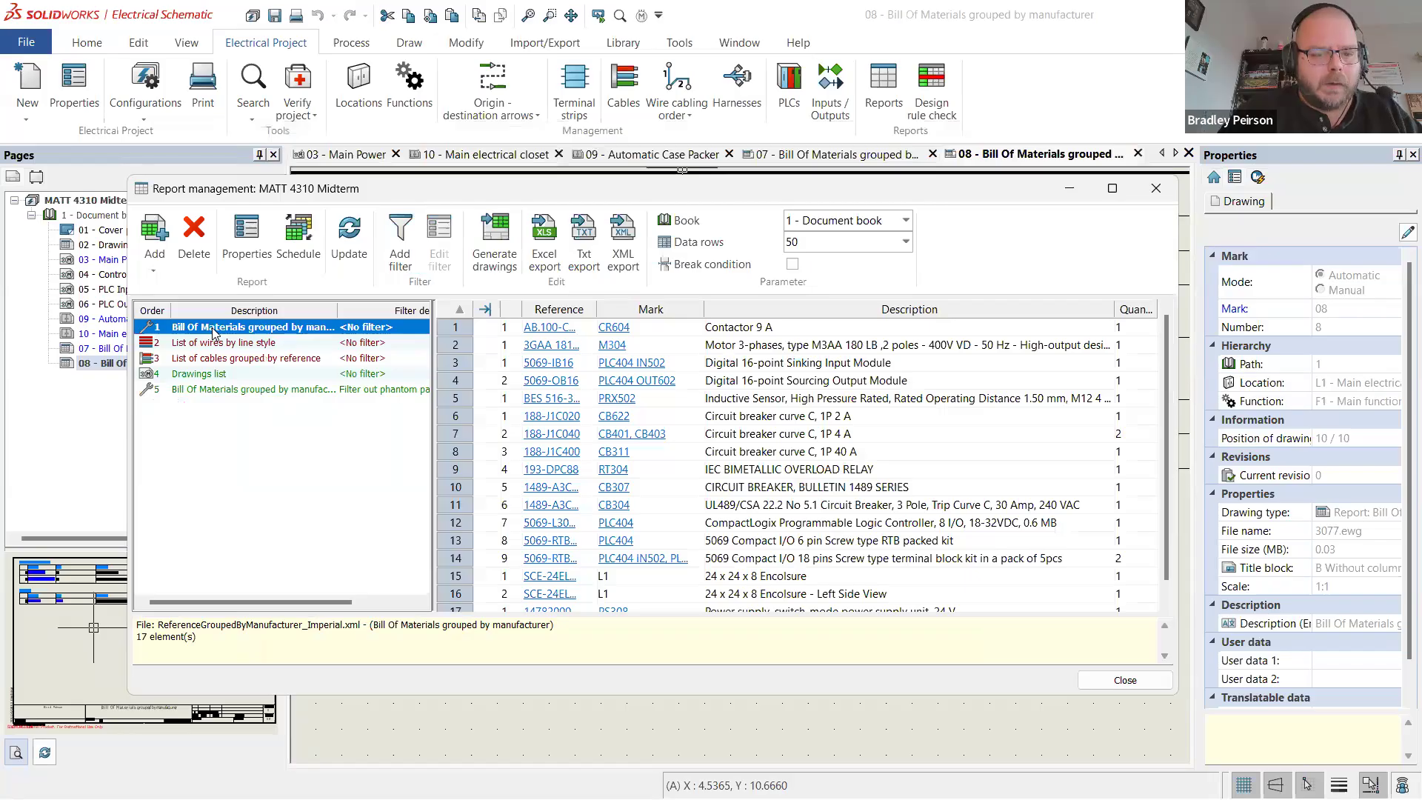
pyautogui.click(495, 241)
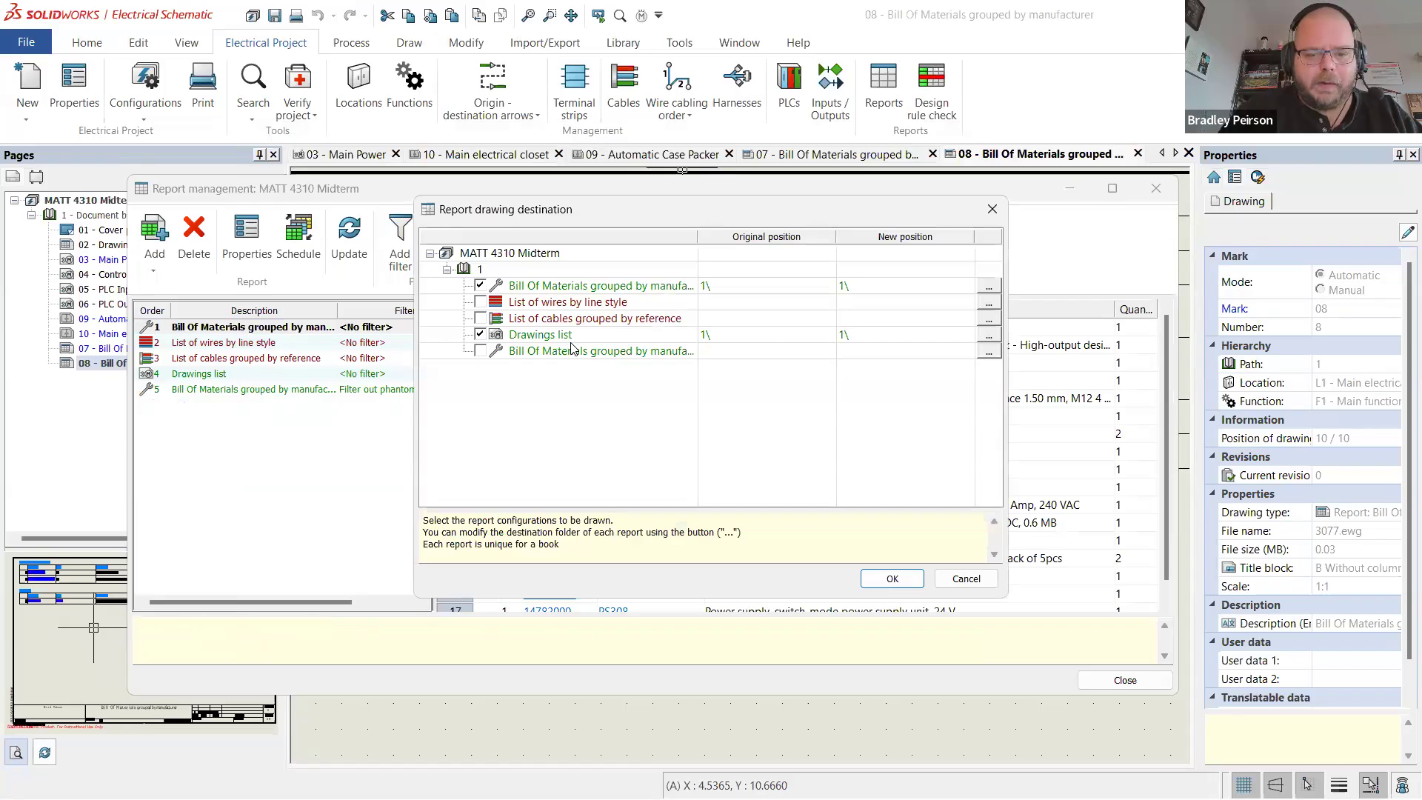
pyautogui.moveTo(697, 237); pyautogui.dragTo(779, 237)
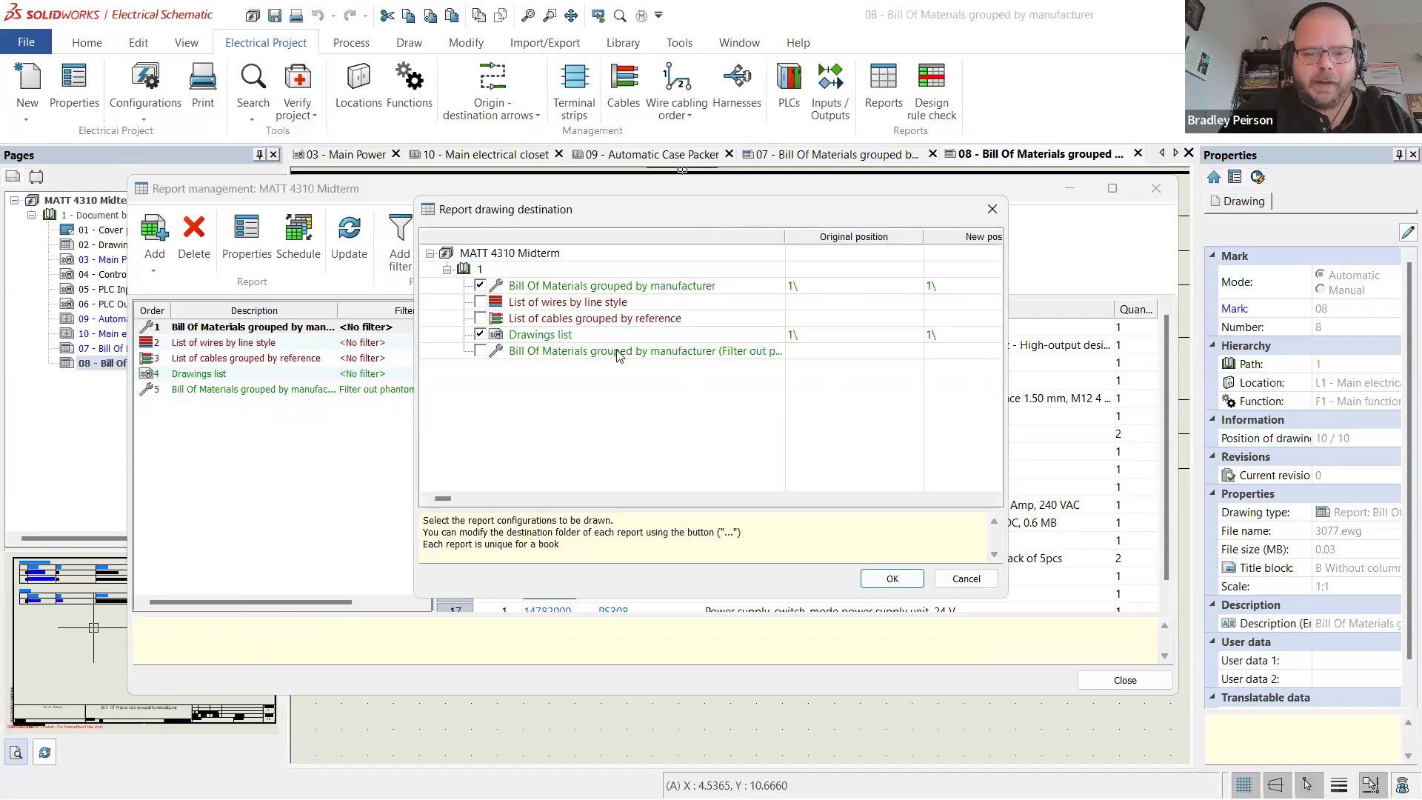
pyautogui.click(479, 353)
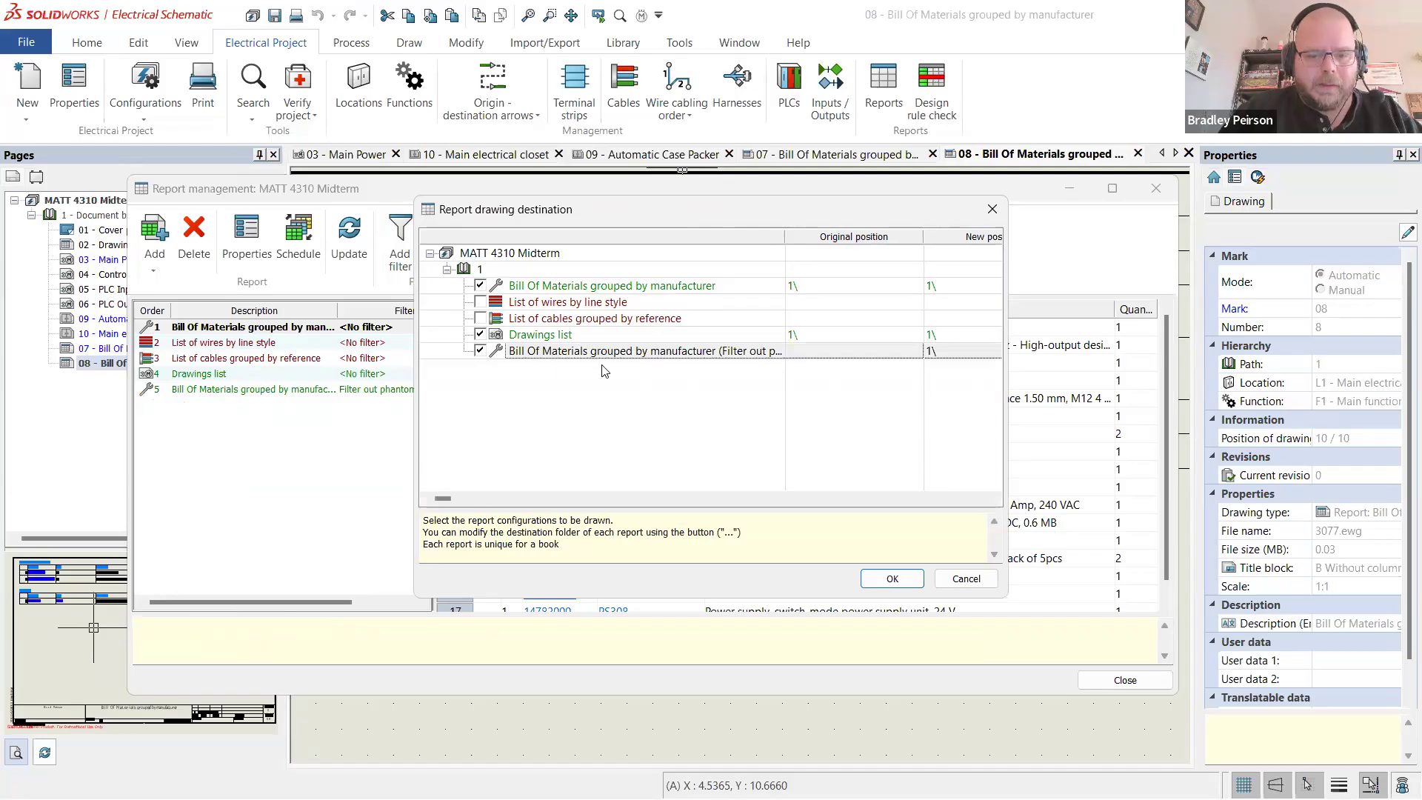
pyautogui.click(892, 578)
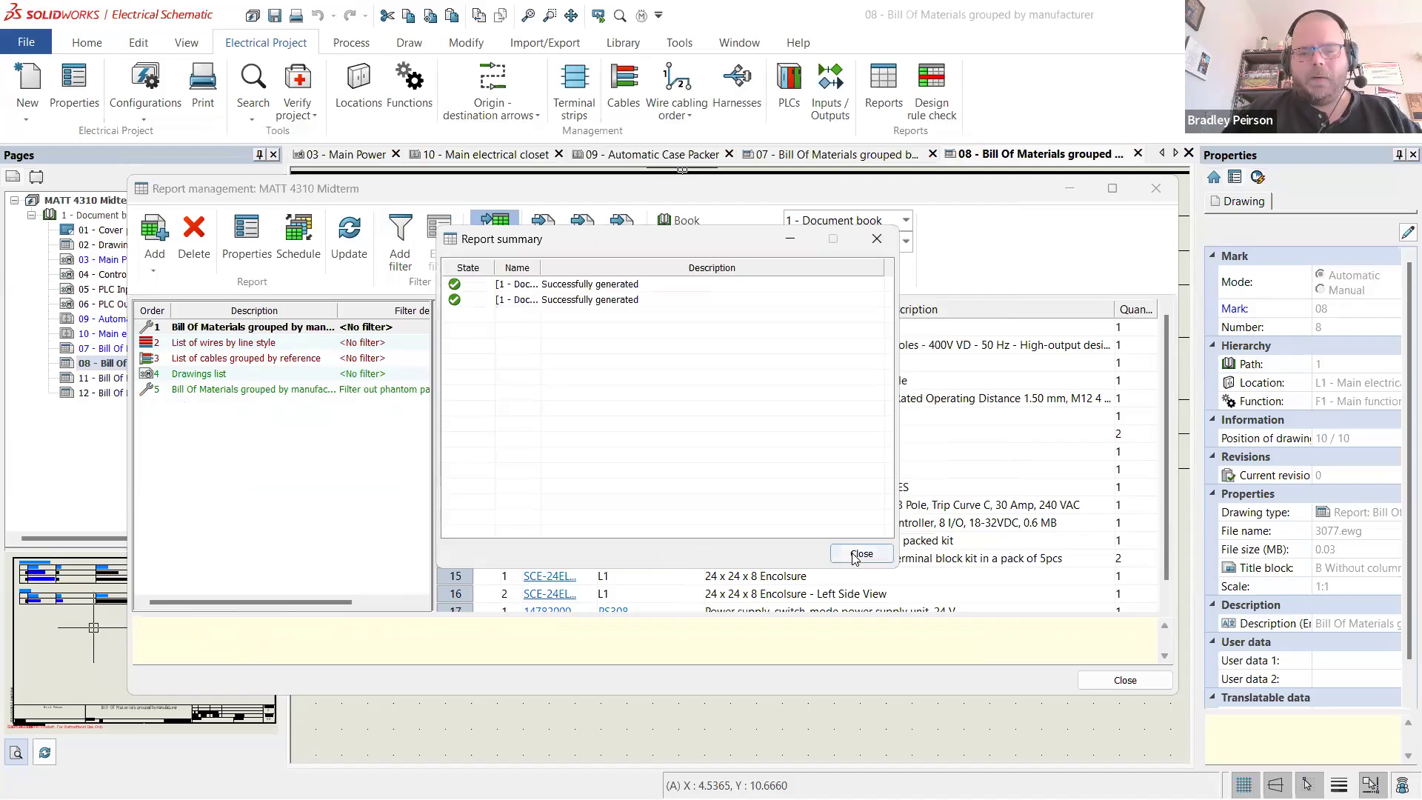
# - Close the report manager and examine the two newly generated phantom-filtered Bill Of Materials drawings, 11 and 12
pyautogui.click(853, 554)
pyautogui.click(1125, 681)
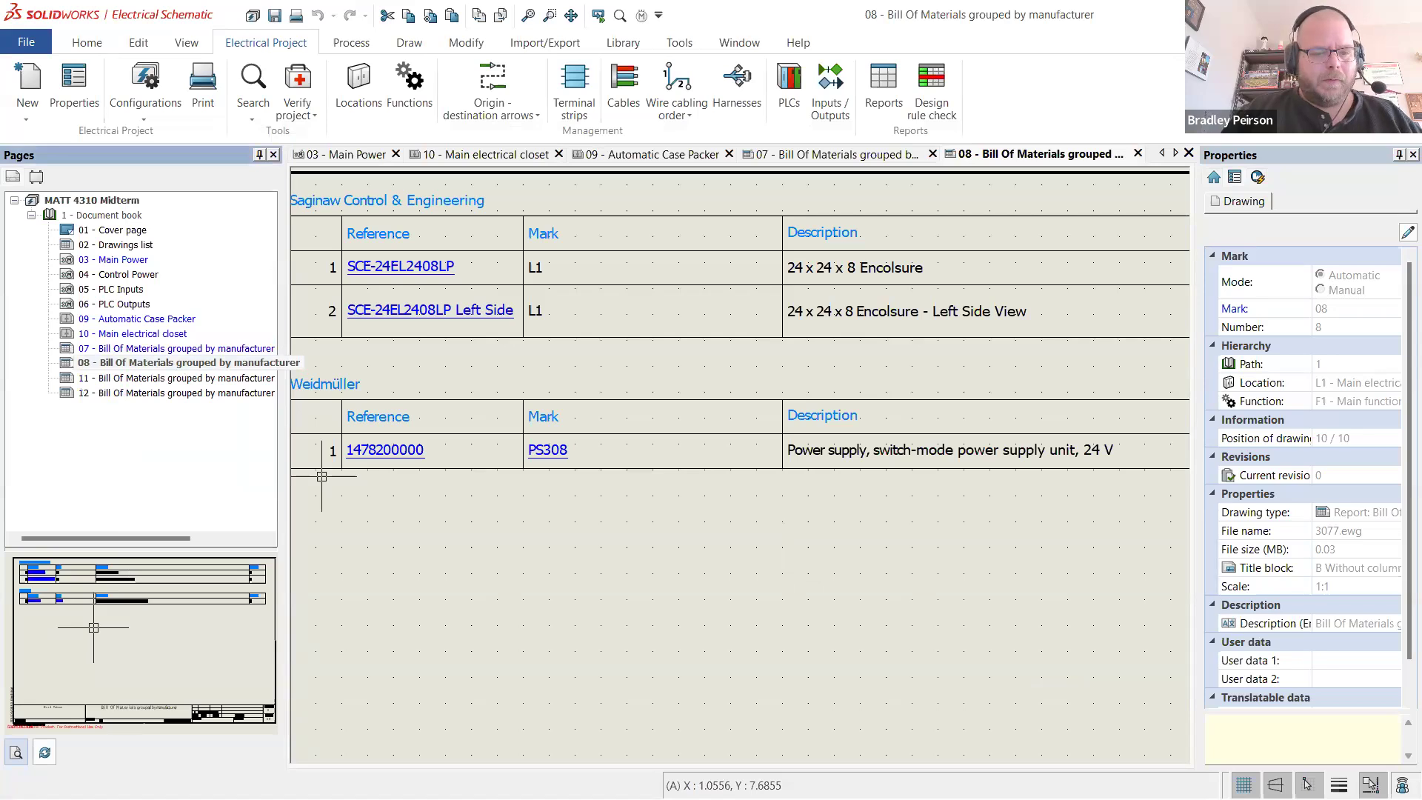
pyautogui.click(167, 379)
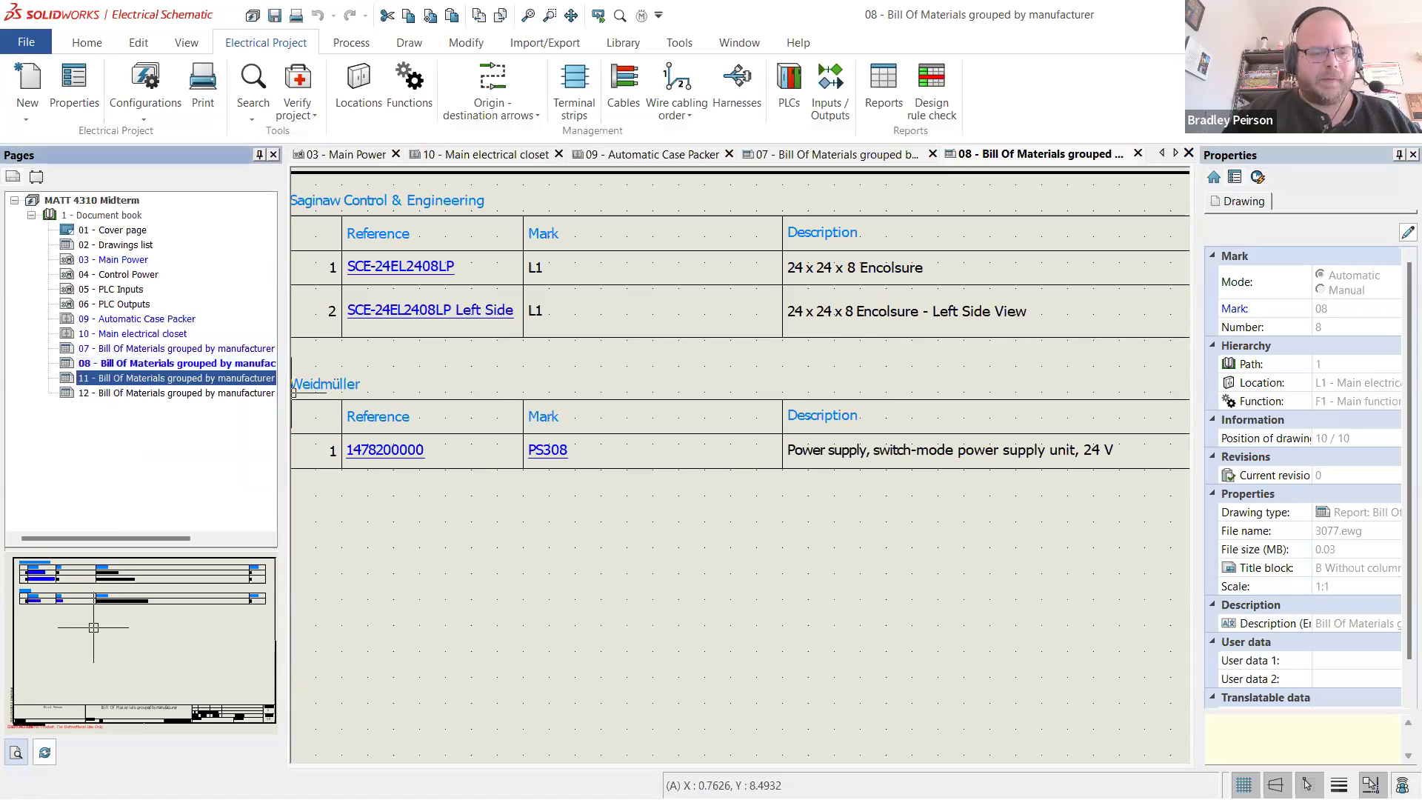
pyautogui.doubleClick(167, 377)
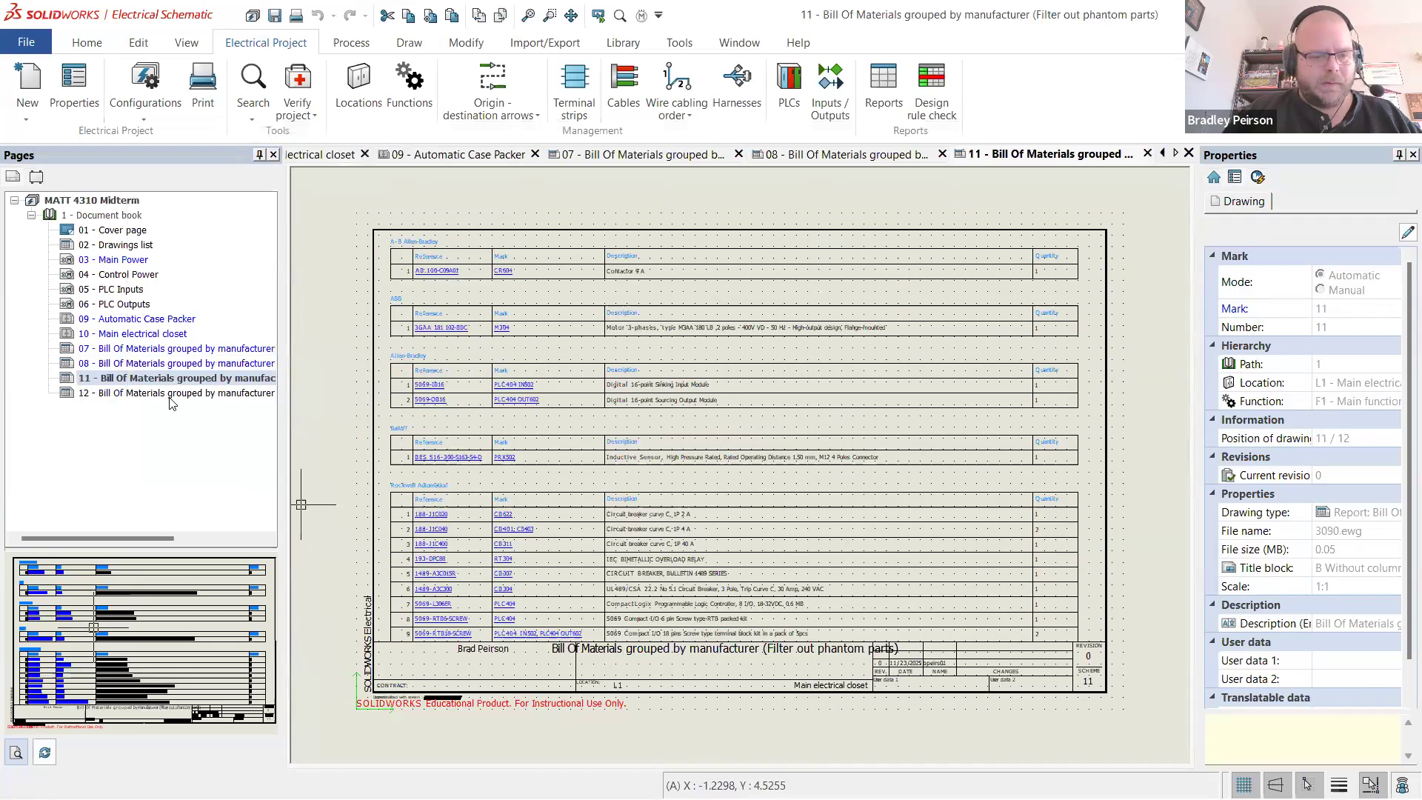
pyautogui.scroll(1, 341, 559)
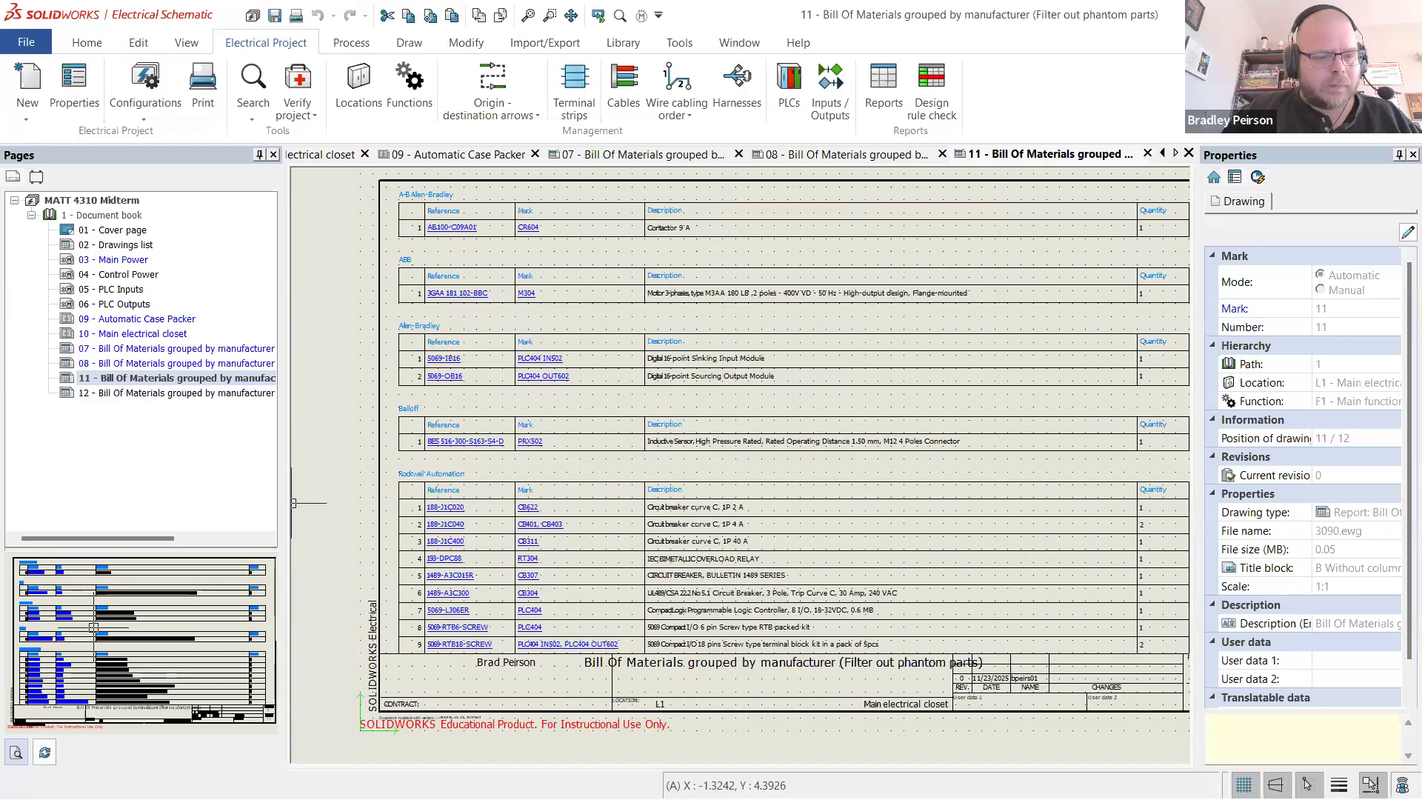
pyautogui.doubleClick(178, 392)
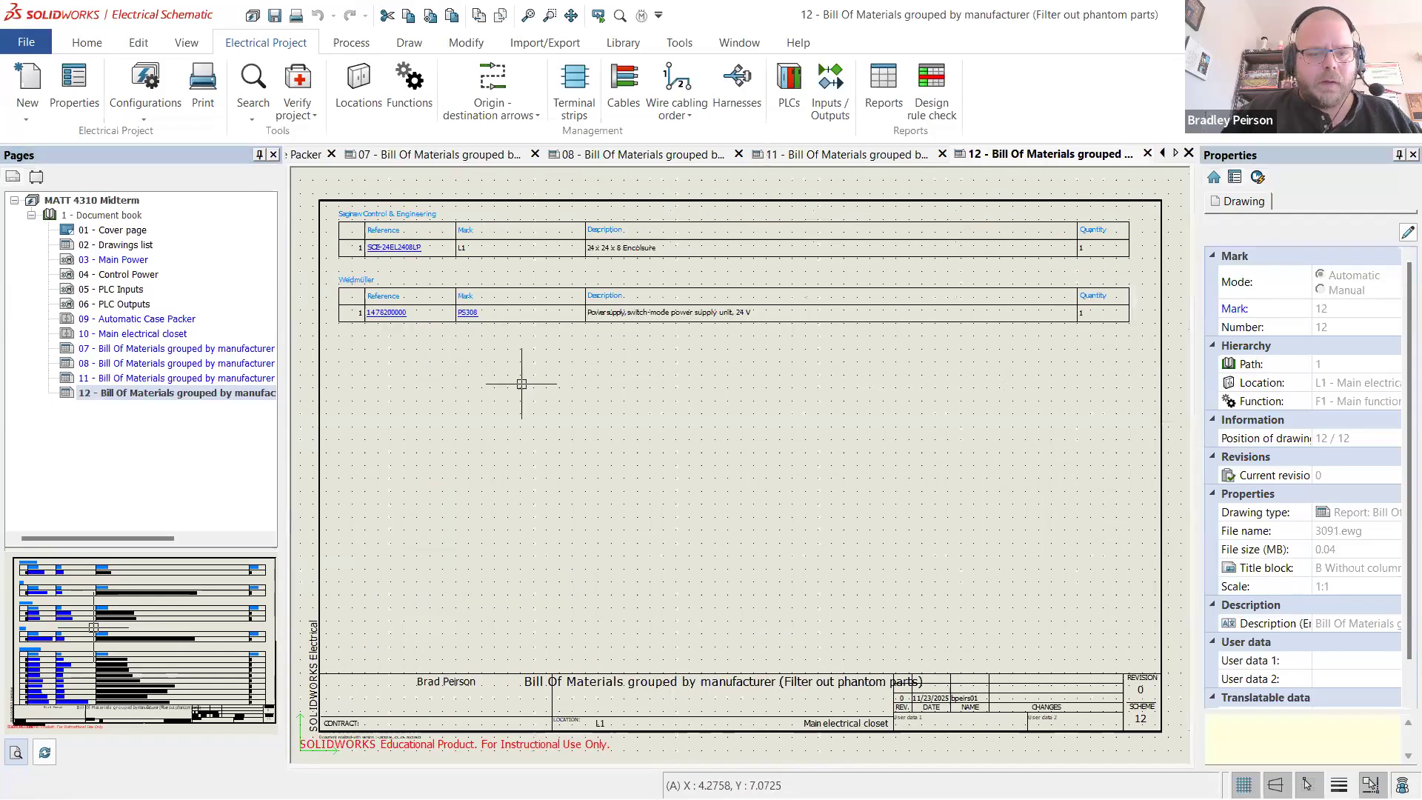
pyautogui.scroll(3, 413, 260)
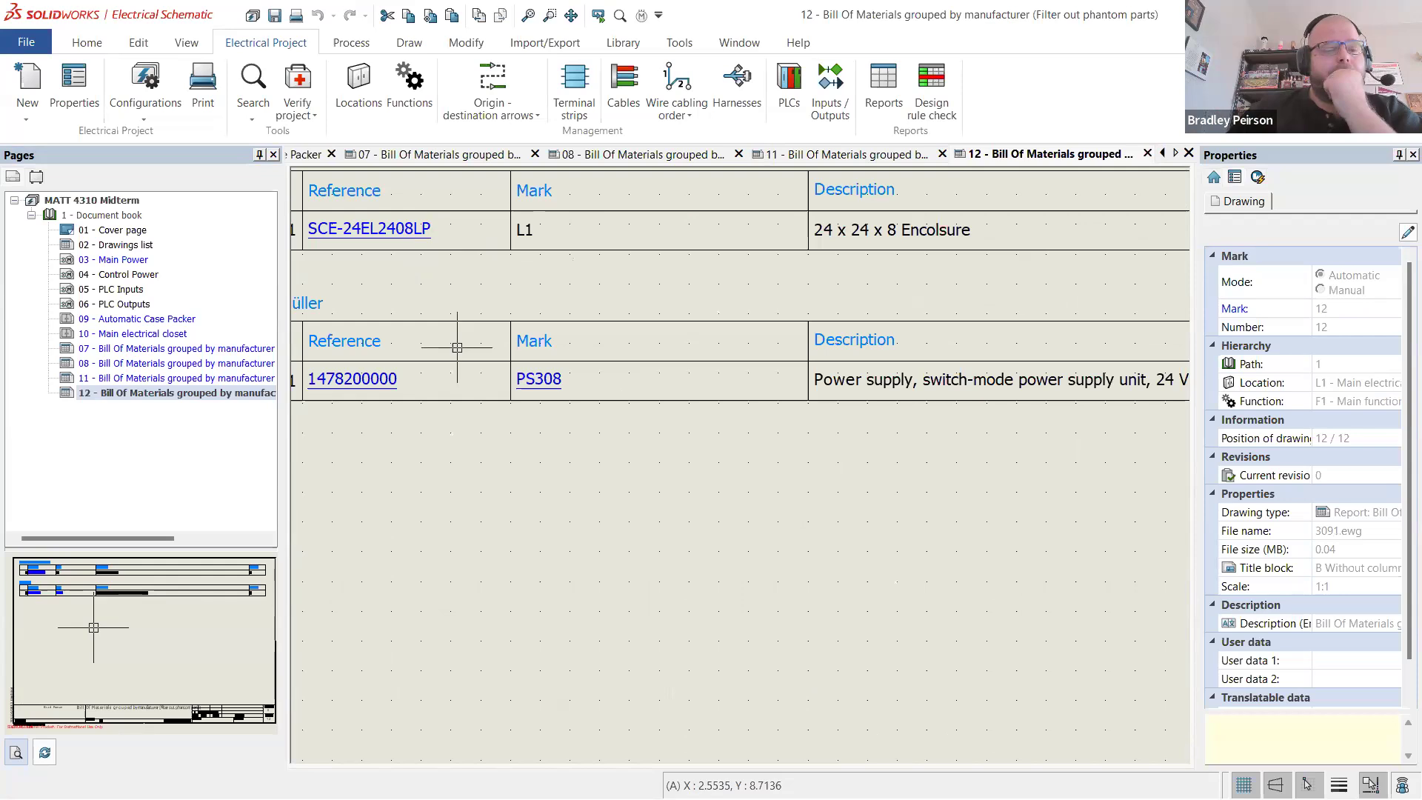
# - Delete the unfiltered Bill Of Materials drawings 07 and 08 from the document book
pyautogui.click(252, 349)
pyautogui.keyDown('shift'); pyautogui.click(248, 364); pyautogui.keyUp('shift')
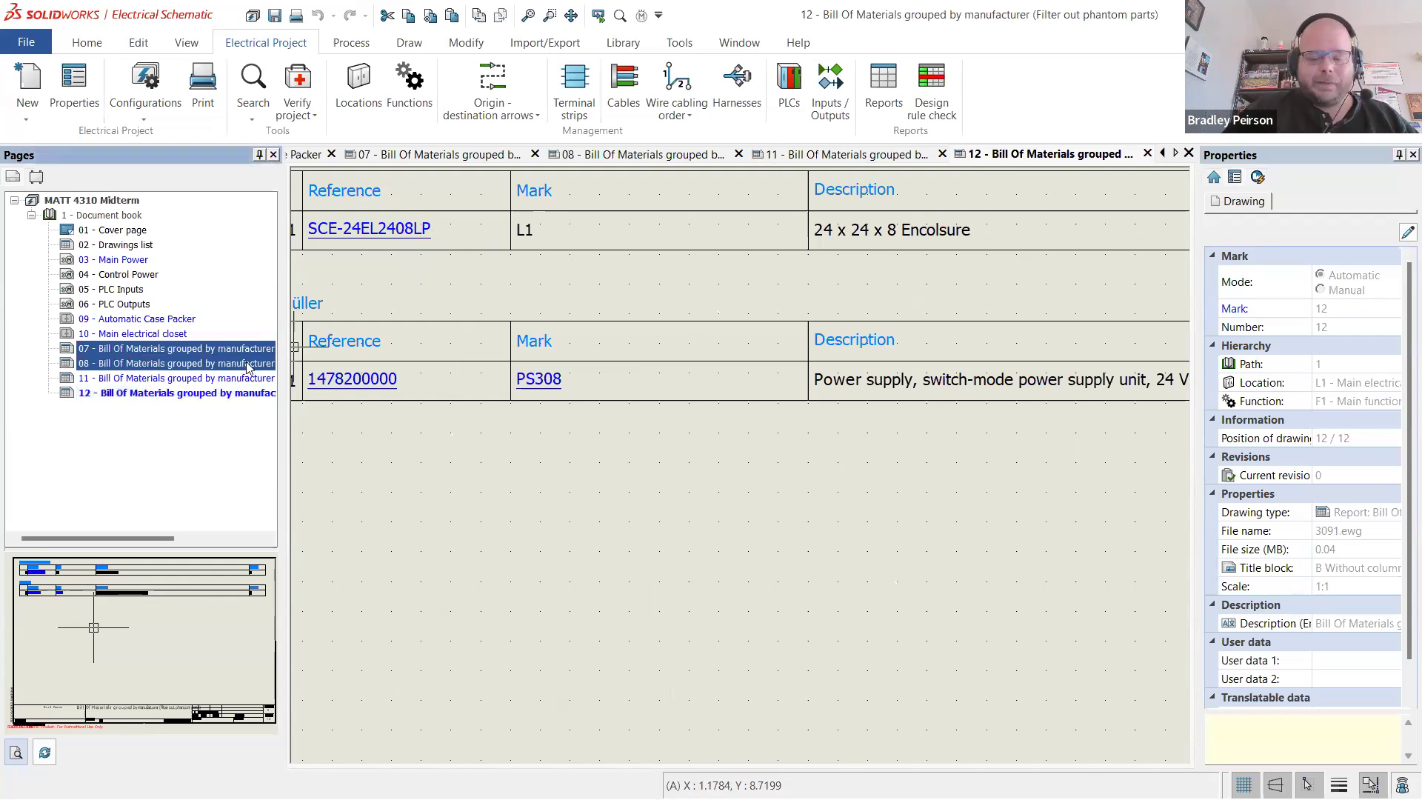
pyautogui.press('Delete')
pyautogui.press('Return')
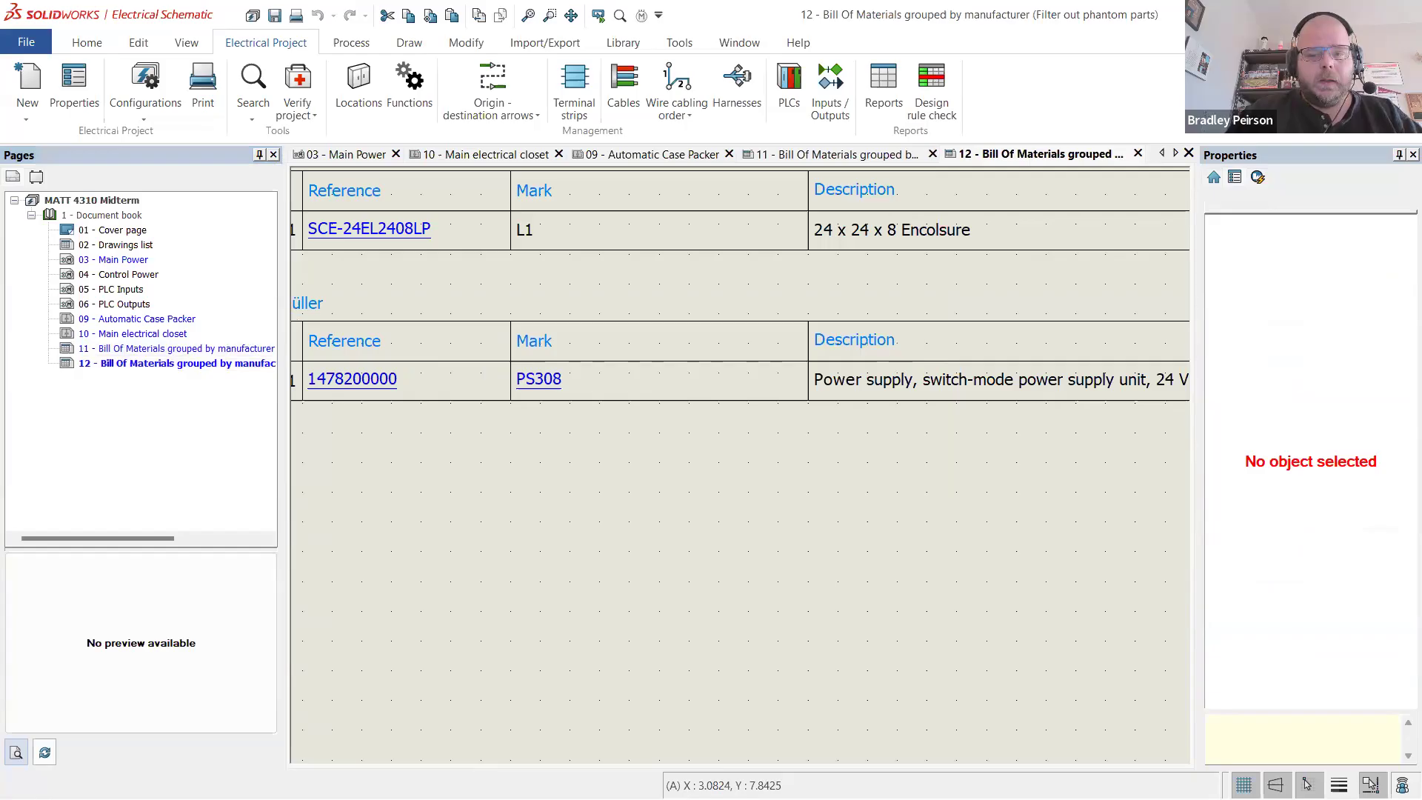
# - Open drawing 10 - Main electrical closet to show the enclosure's cabinet layout
pyautogui.scroll(-3, 704, 463)
pyautogui.scroll(-2, 707, 377)
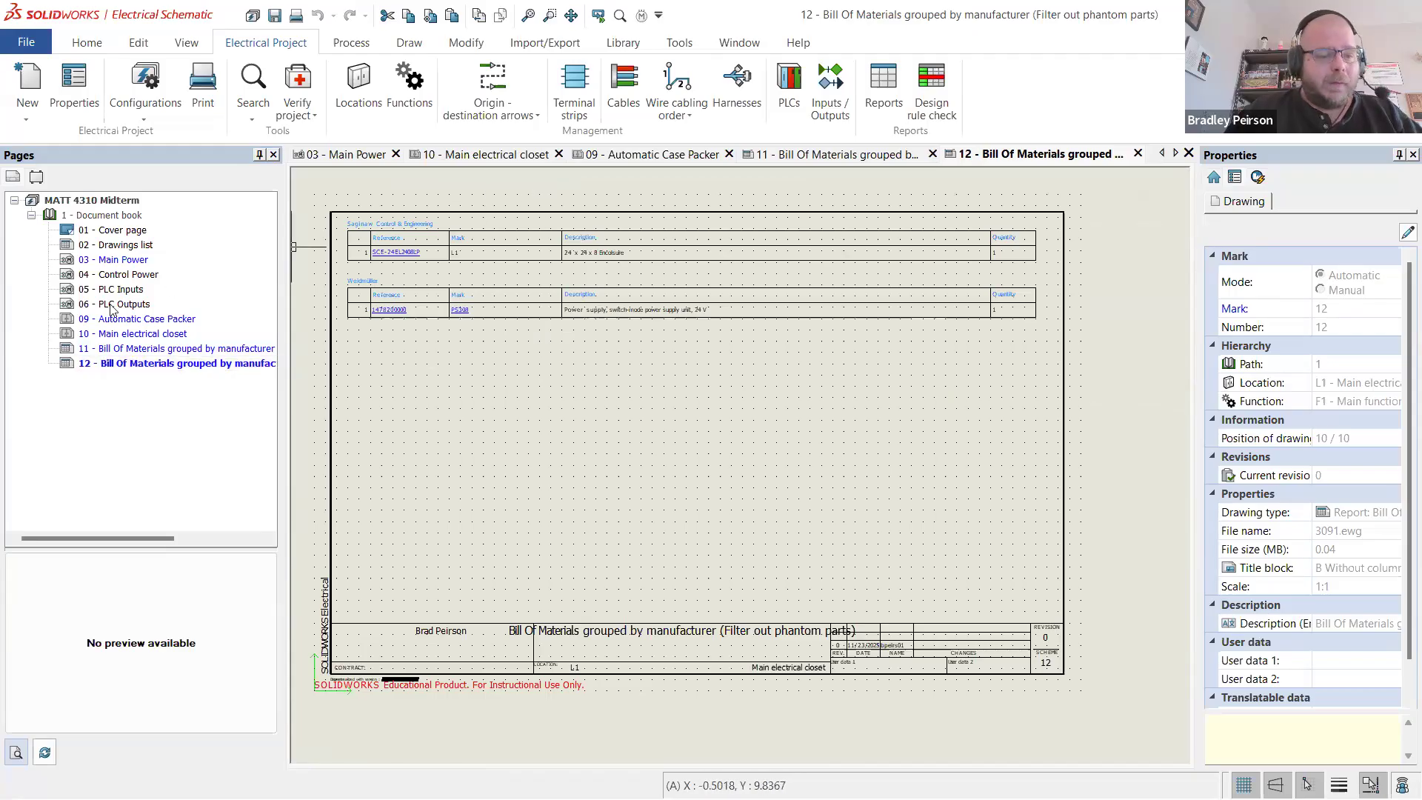
pyautogui.doubleClick(133, 333)
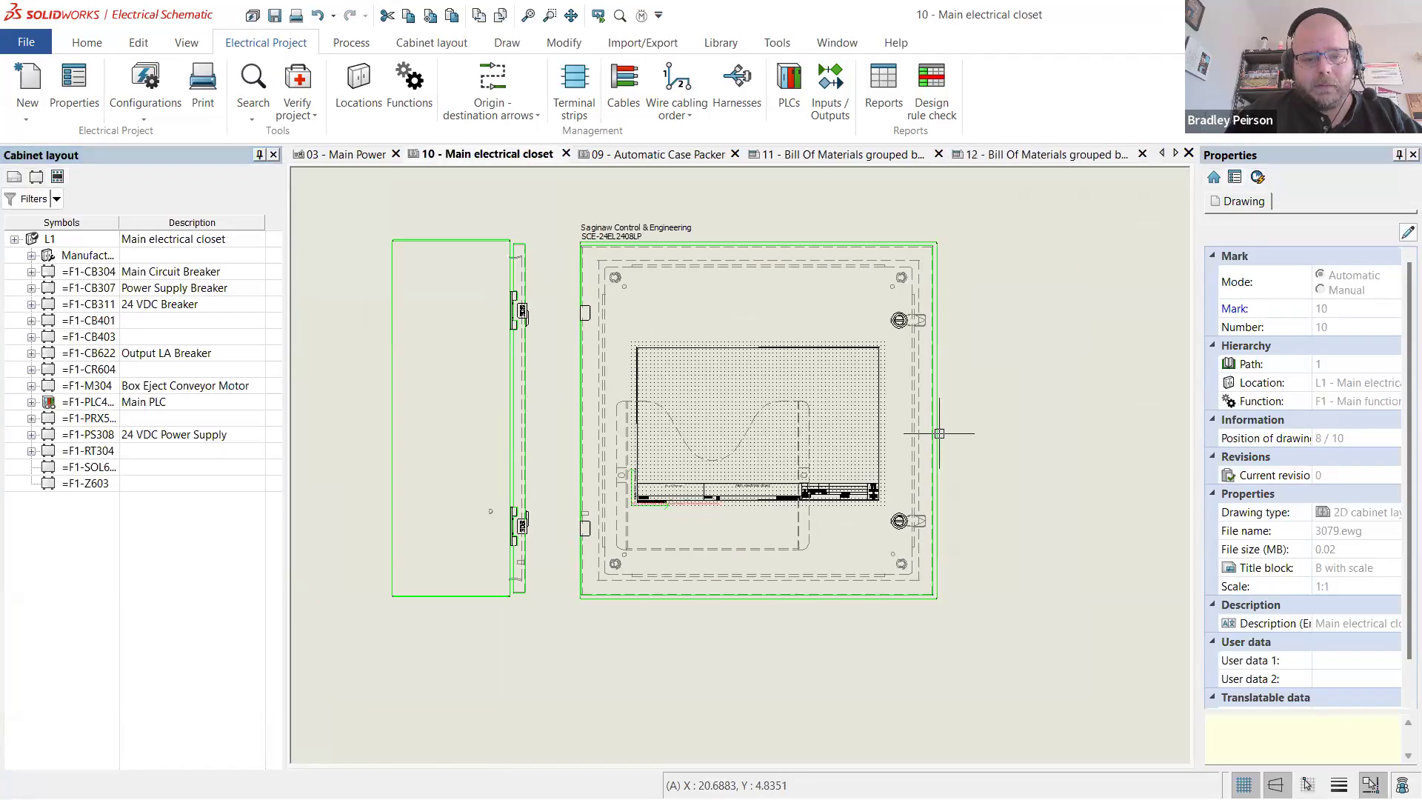
pyautogui.moveTo(1003, 645); pyautogui.dragTo(382, 205)
pyautogui.press('Escape')
pyautogui.scroll(2, 1044, 303)
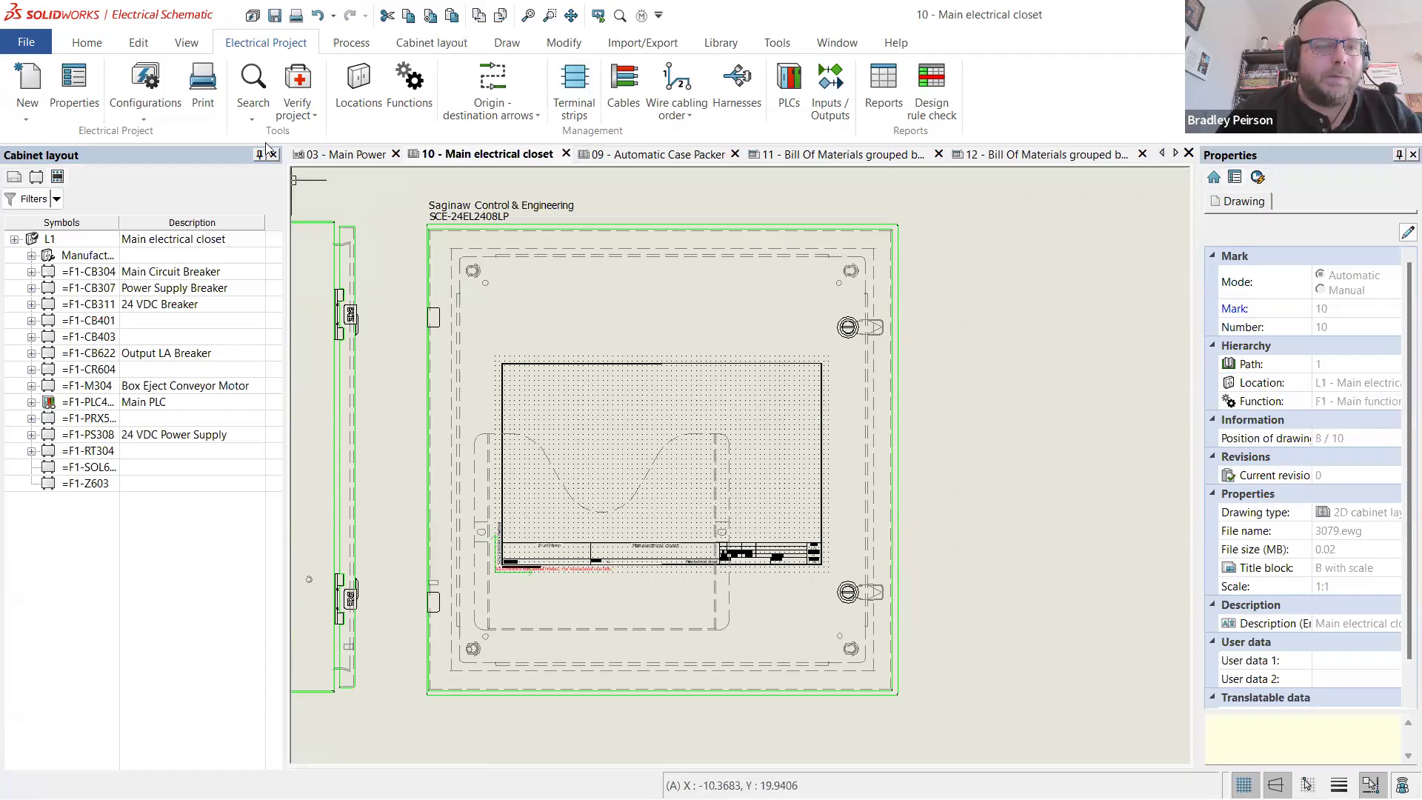
# - Insert the 2D footprint of main circuit breaker CB304 near the enclosure's upper right corner, using symbol [022257] from the Switches class
pyautogui.click(156, 272)
pyautogui.click(31, 271)
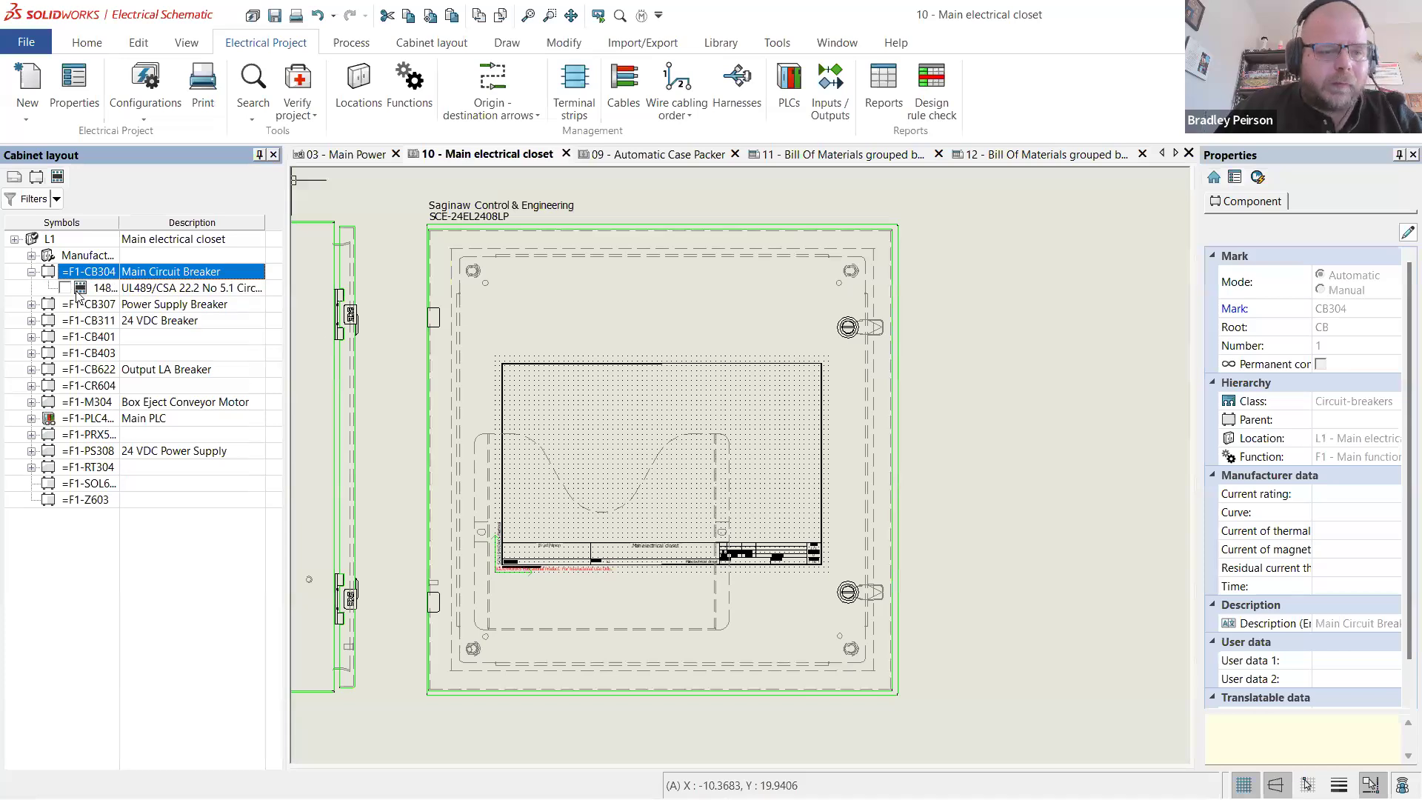
pyautogui.click(68, 288)
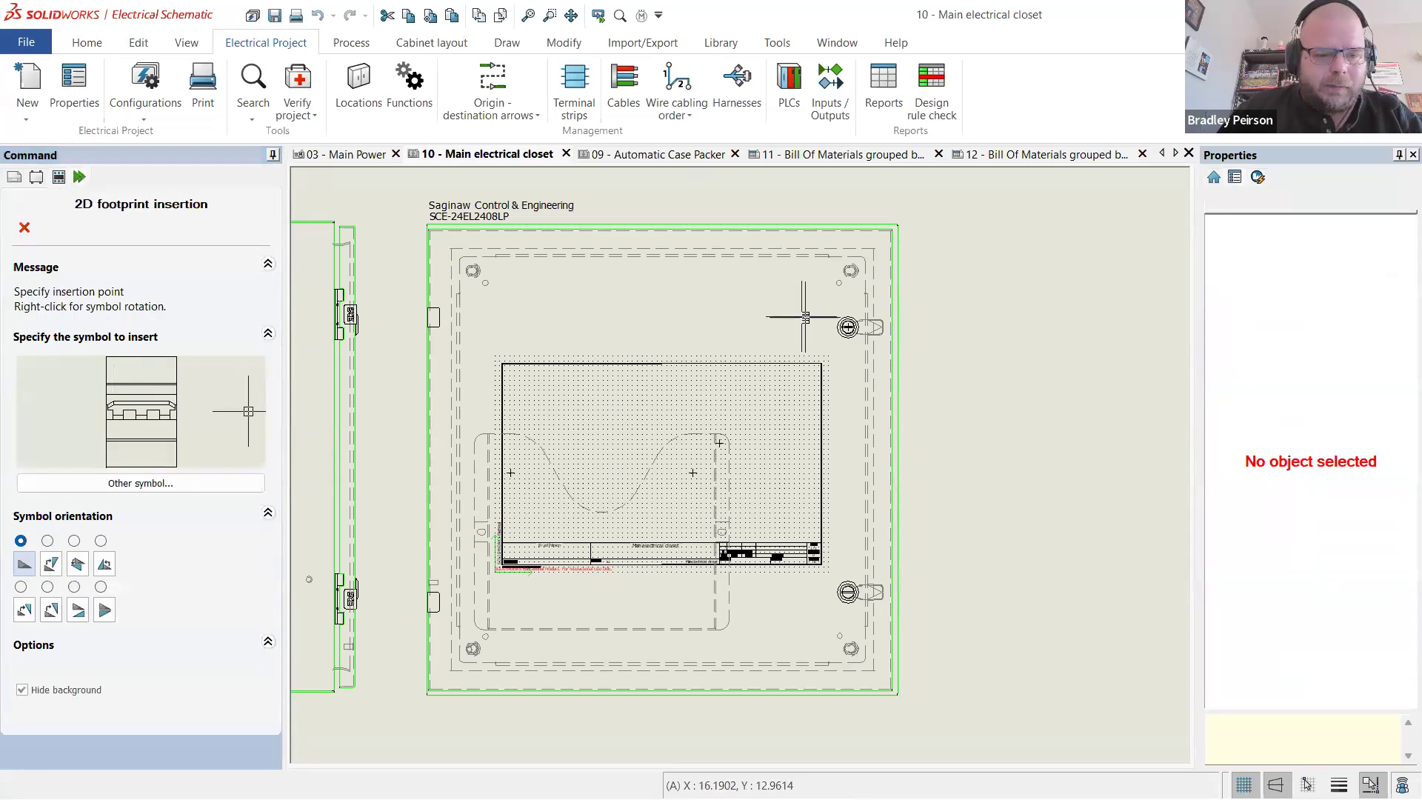
pyautogui.click(126, 485)
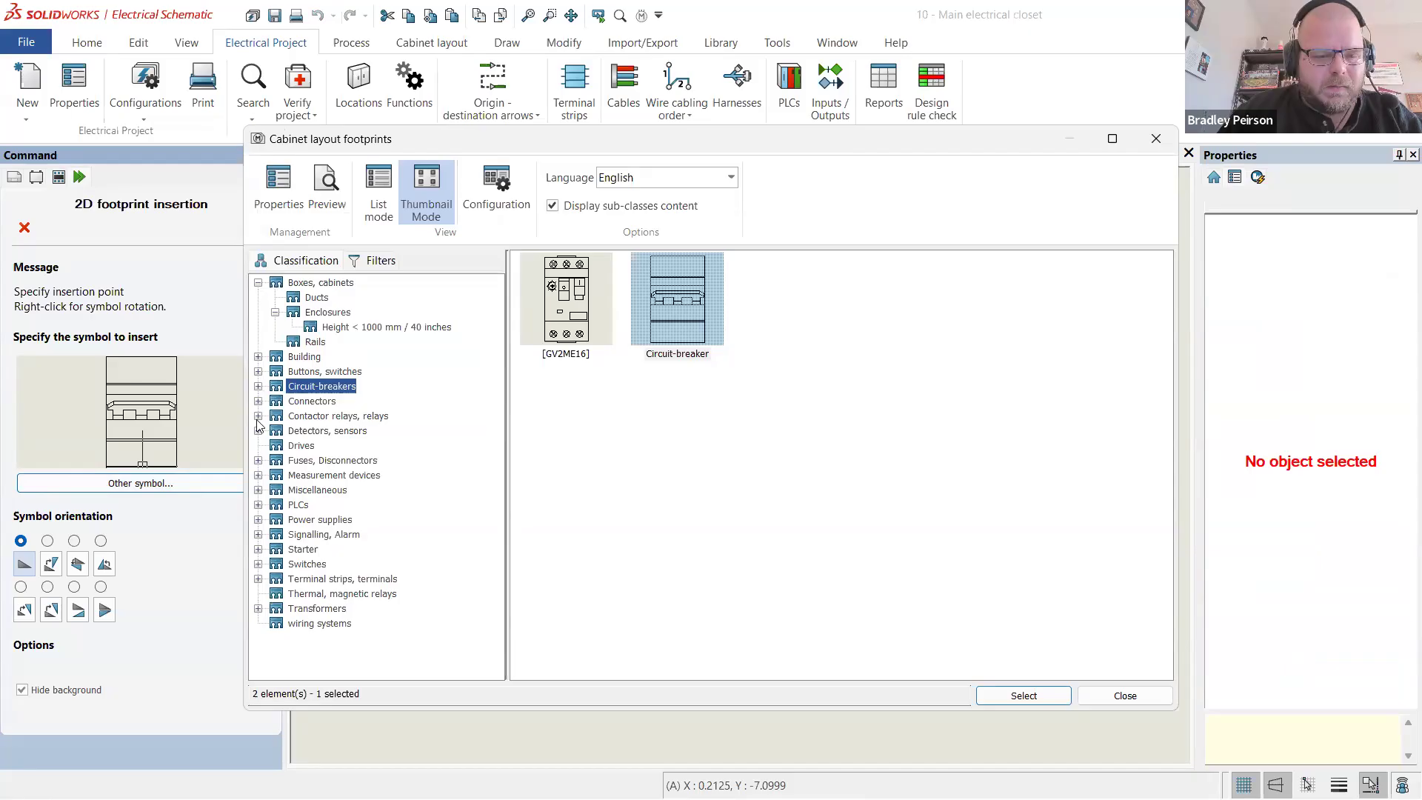
pyautogui.click(257, 460)
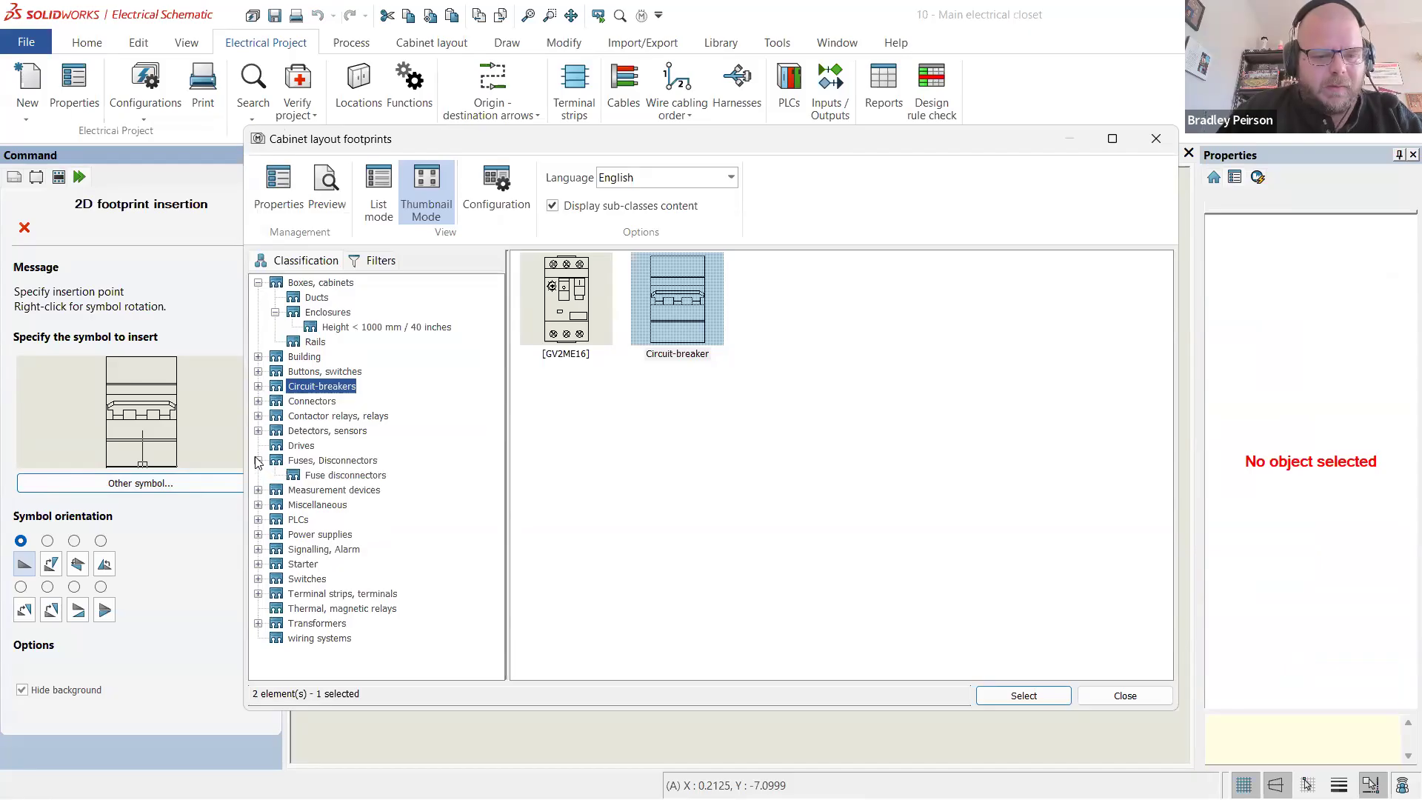
pyautogui.click(343, 476)
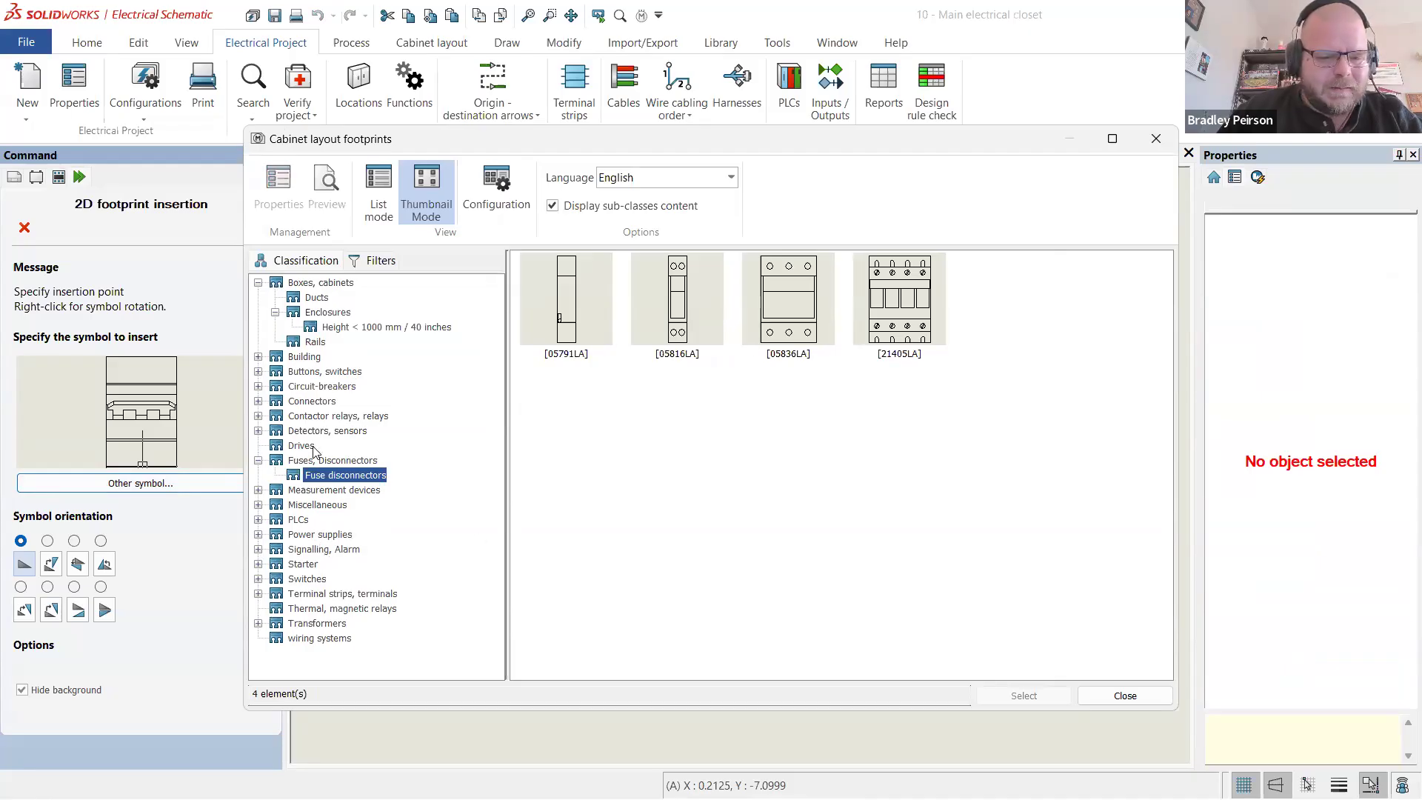
pyautogui.click(305, 580)
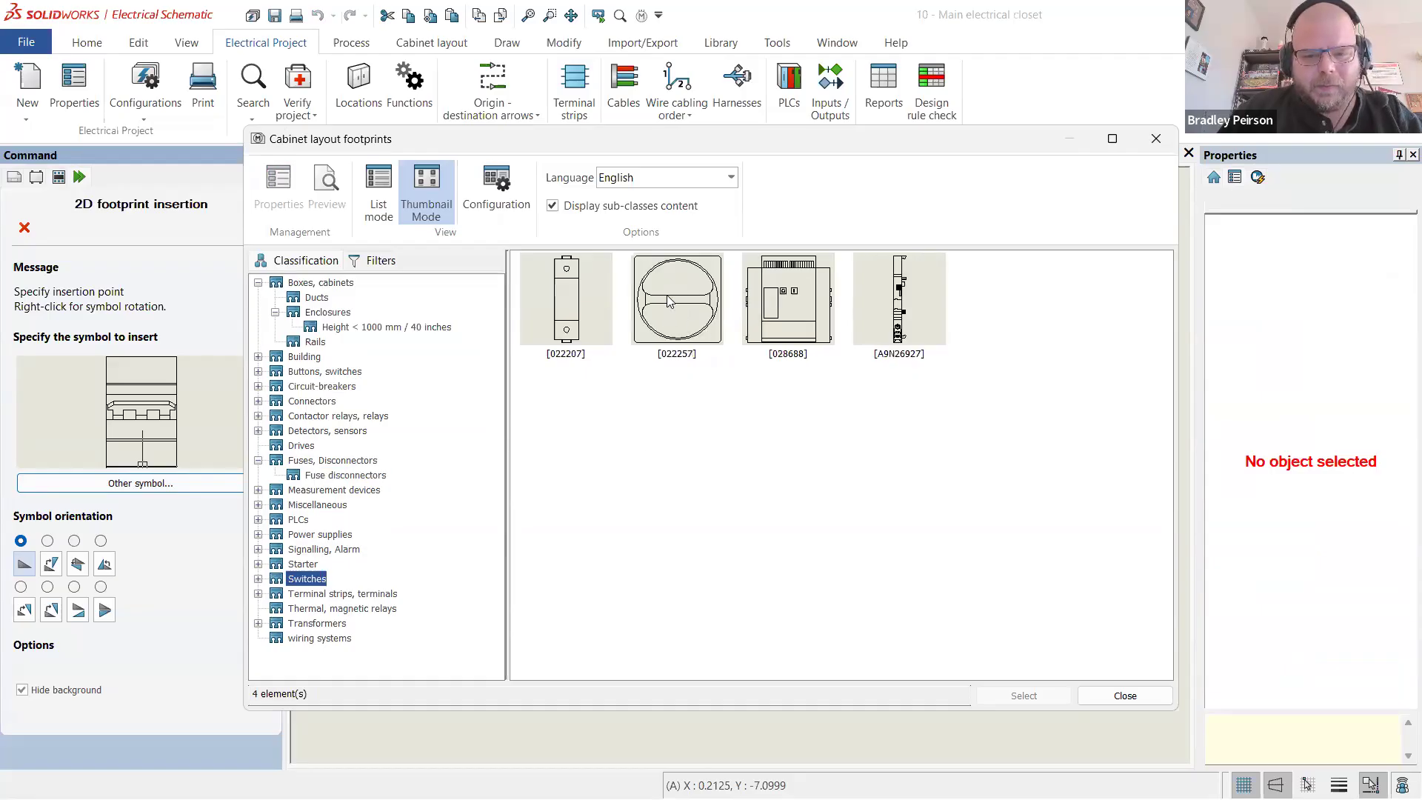
pyautogui.doubleClick(668, 300)
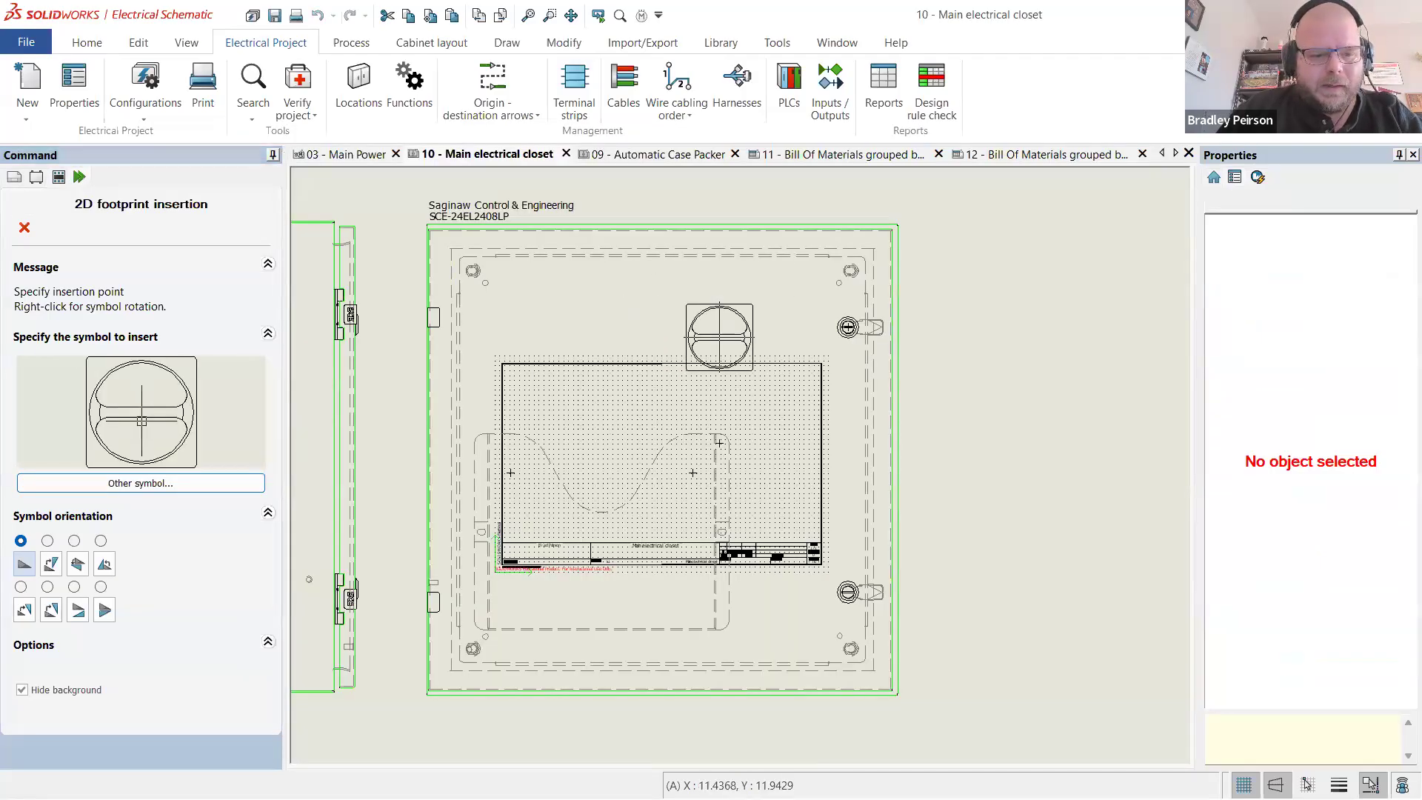
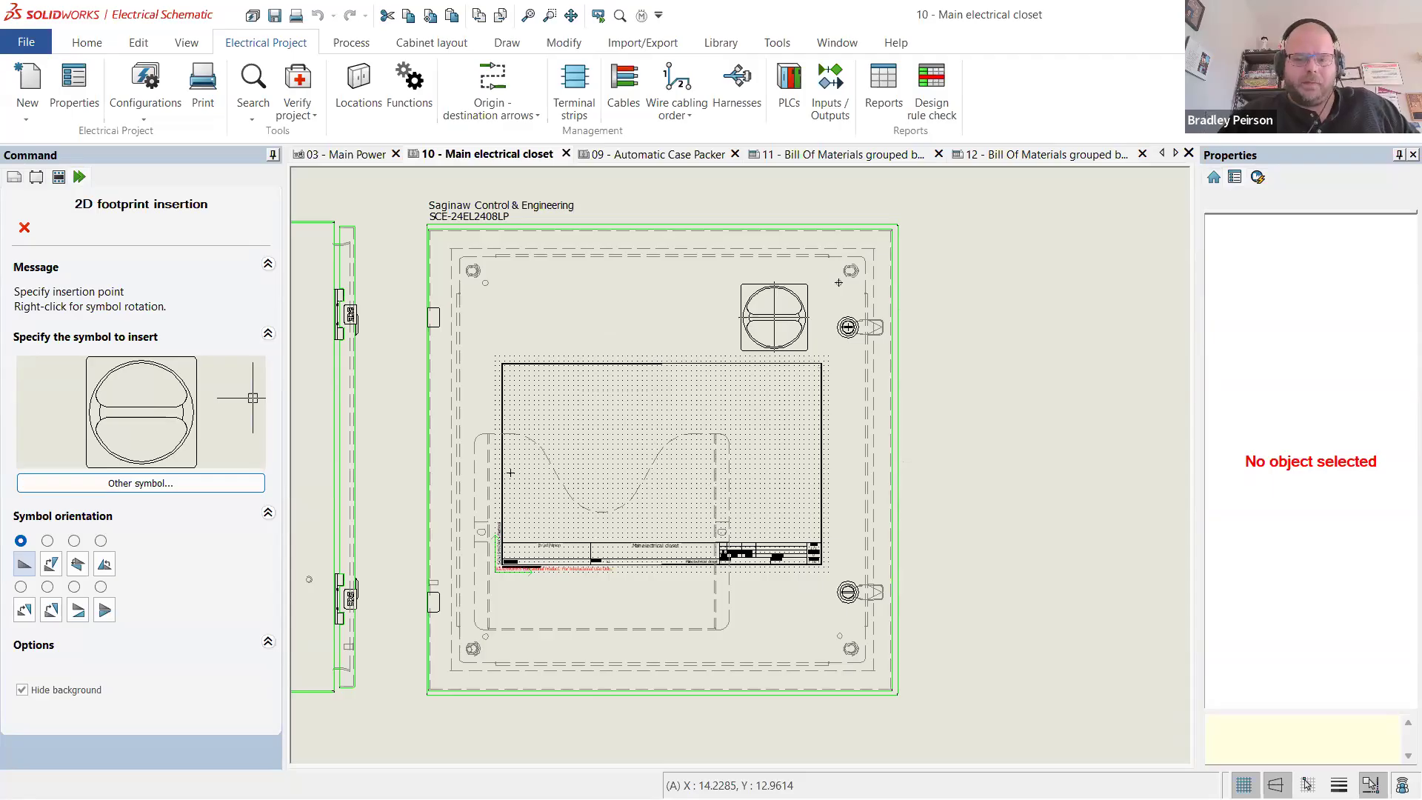
pyautogui.click(773, 317)
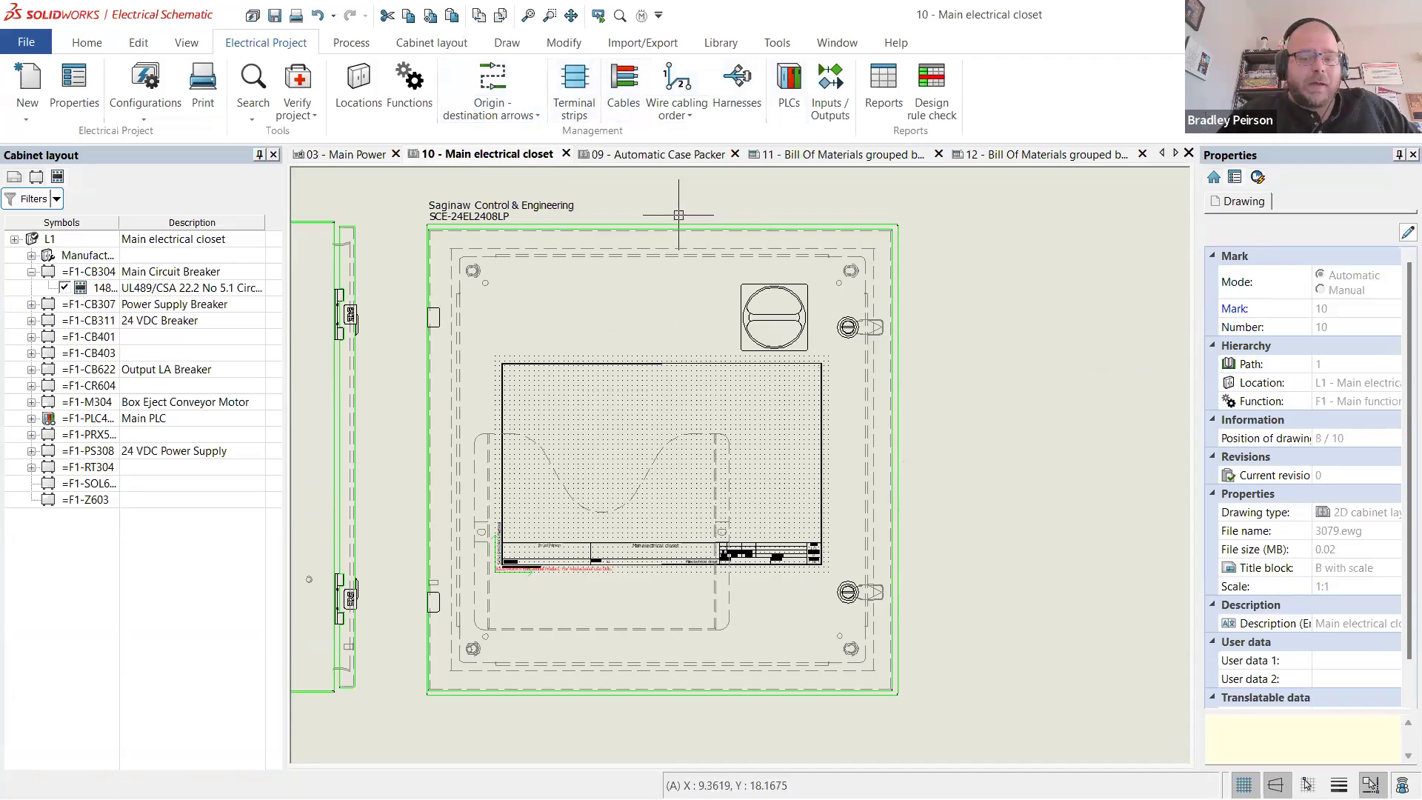
# - Add a linear dimension from the switch footprint's upper edge to the enclosure's top edge, positioned outside the enclosure's right side
pyautogui.click(508, 42)
pyautogui.click(638, 69)
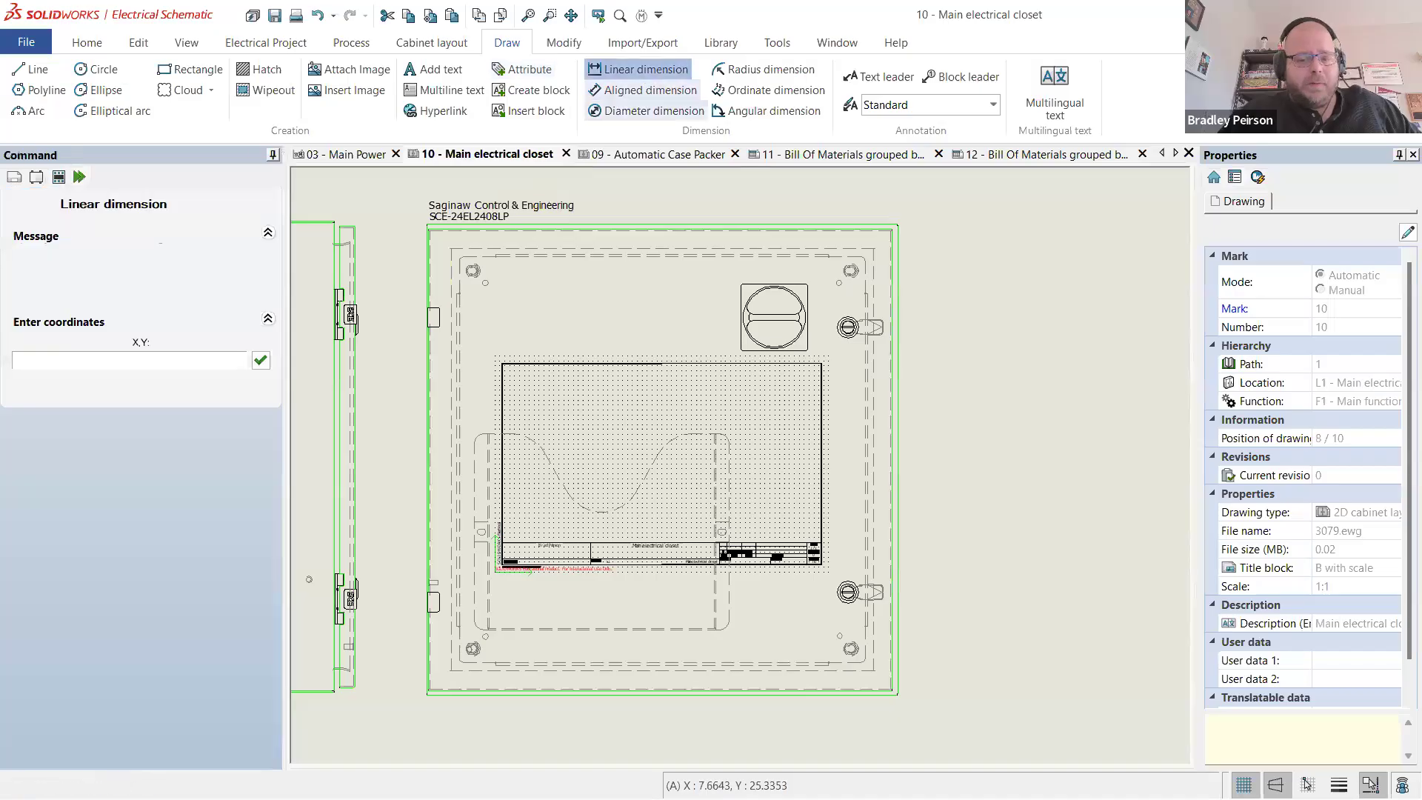
pyautogui.scroll(2, 838, 305)
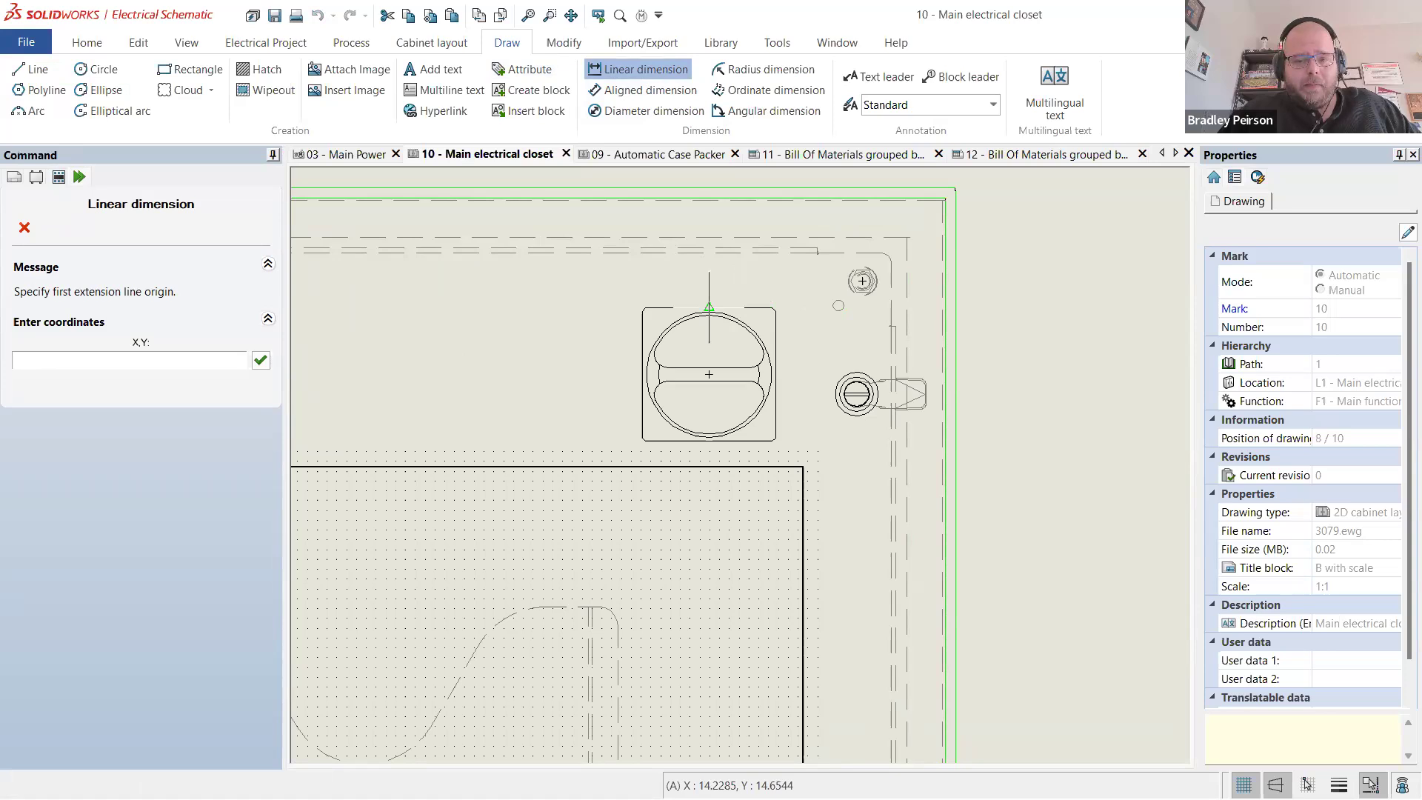
pyautogui.click(774, 307)
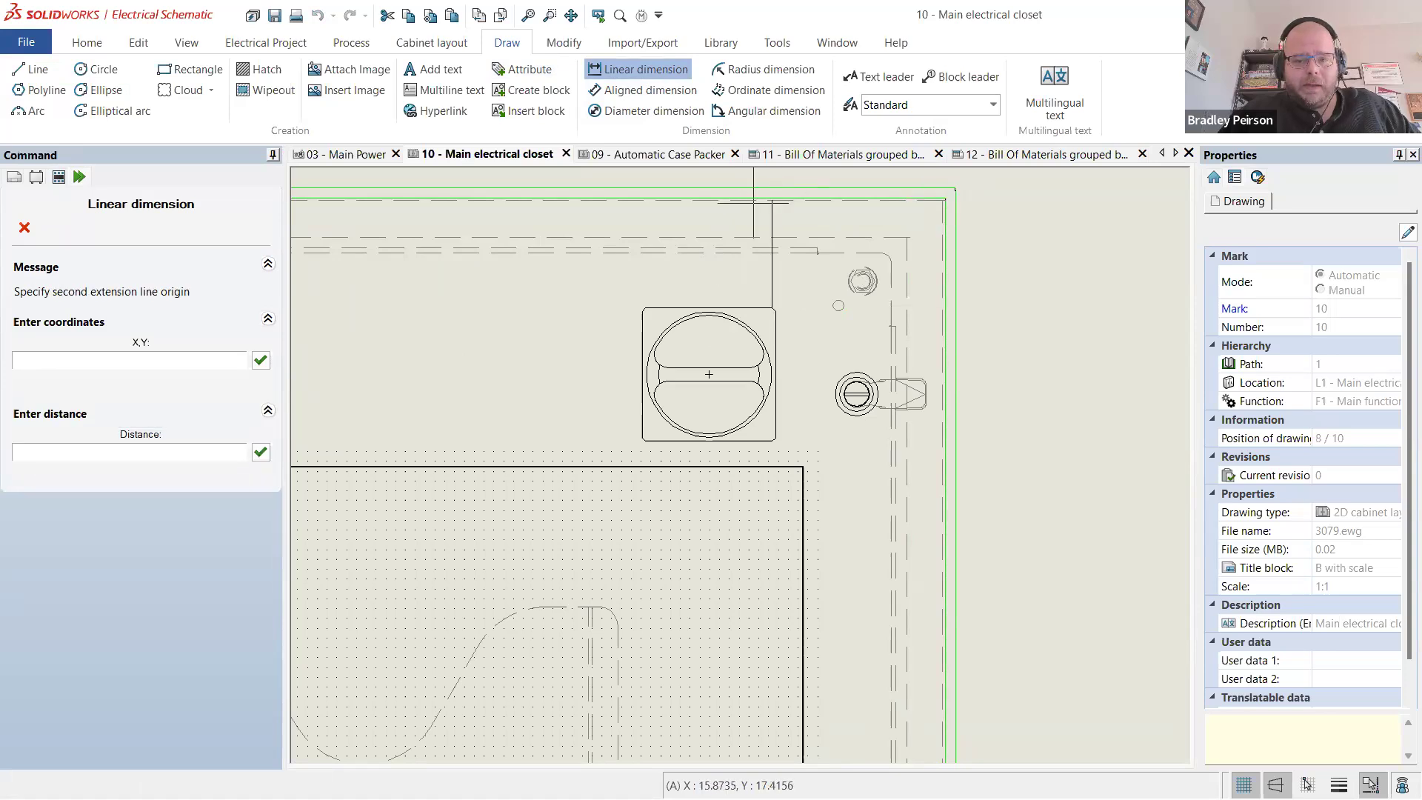
pyautogui.scroll(-4, 815, 222)
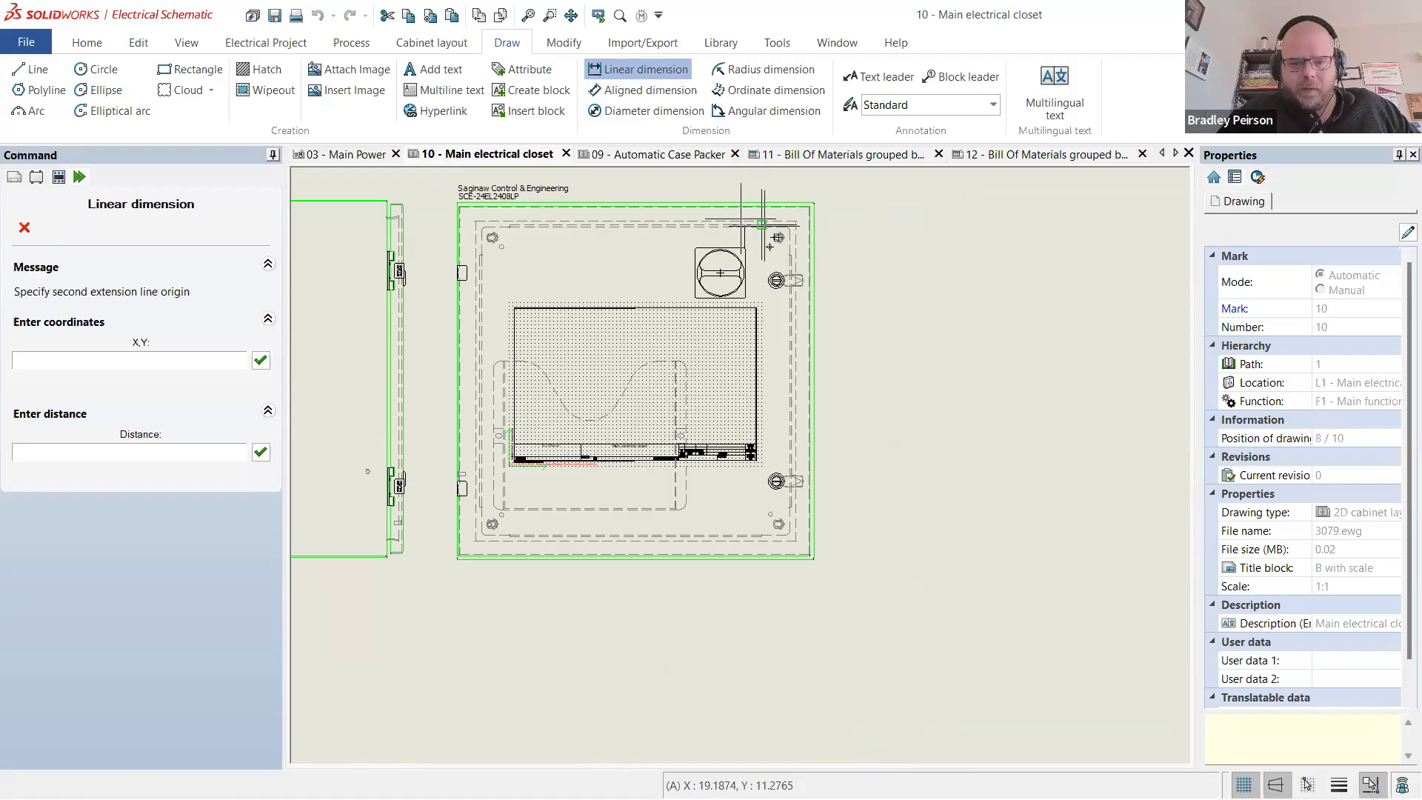
pyautogui.scroll(3, 746, 219)
pyautogui.scroll(5, 746, 194)
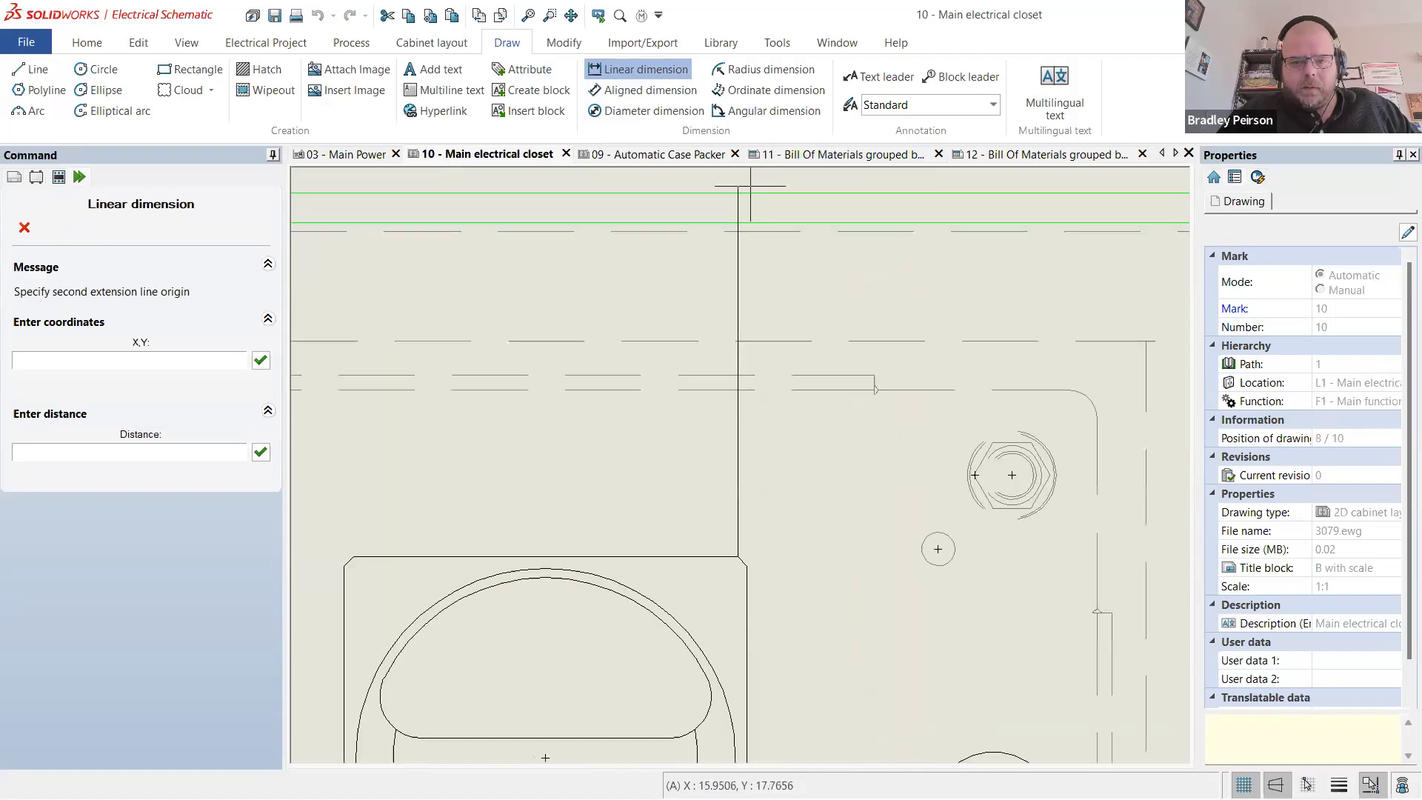
pyautogui.click(746, 191)
pyautogui.scroll(-3, 628, 300)
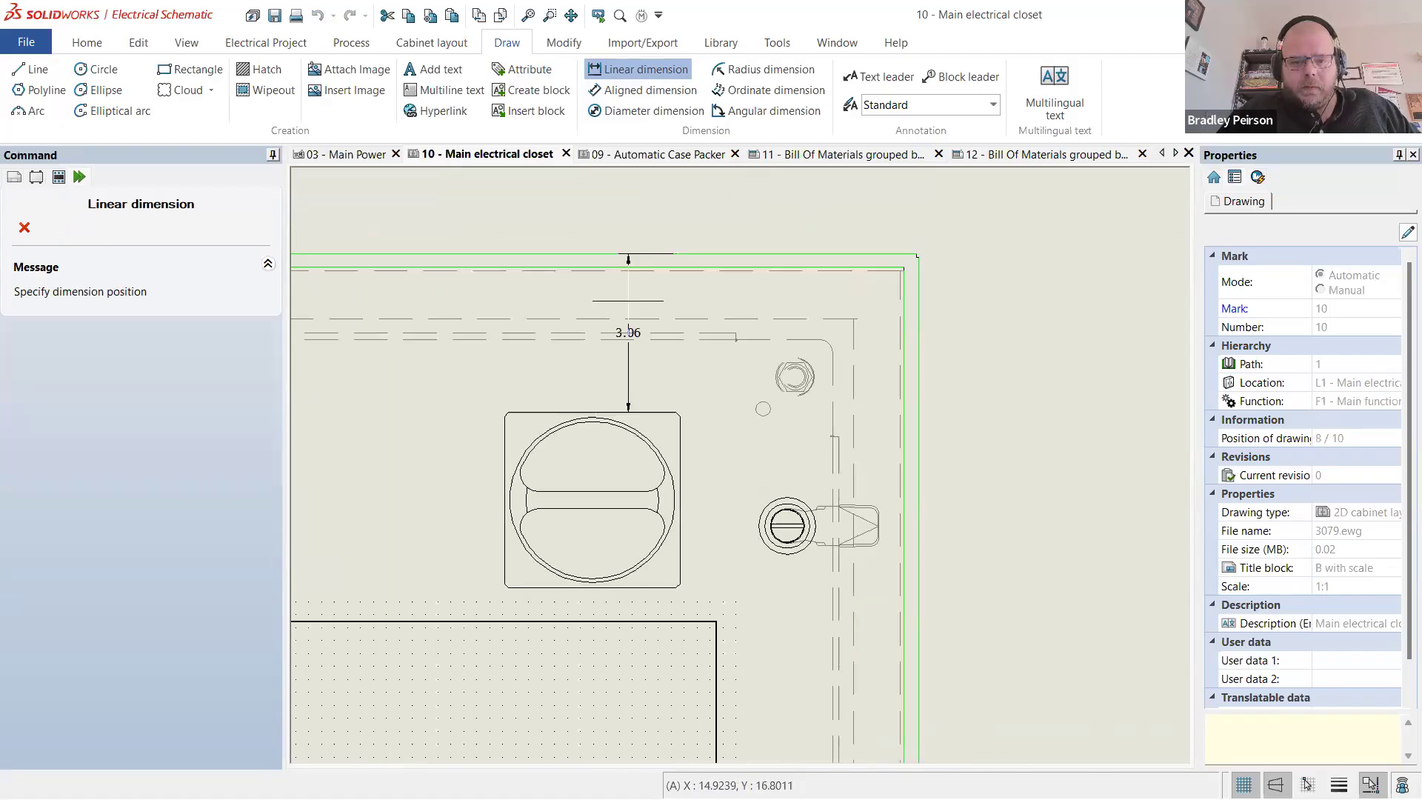
pyautogui.click(1005, 317)
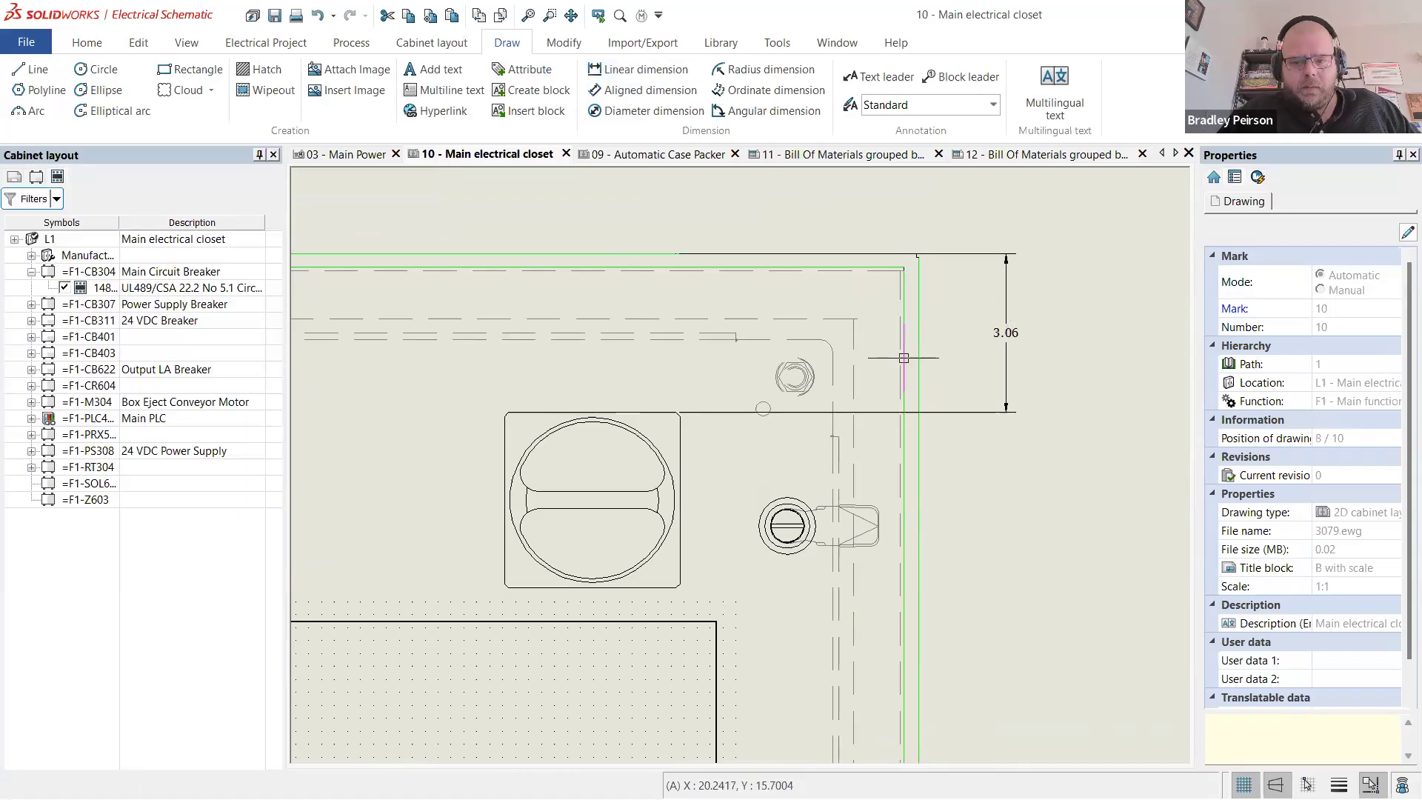
# - Delete the vertical dimension beside the enclosure and the switch footprint
pyautogui.scroll(-2, 724, 295)
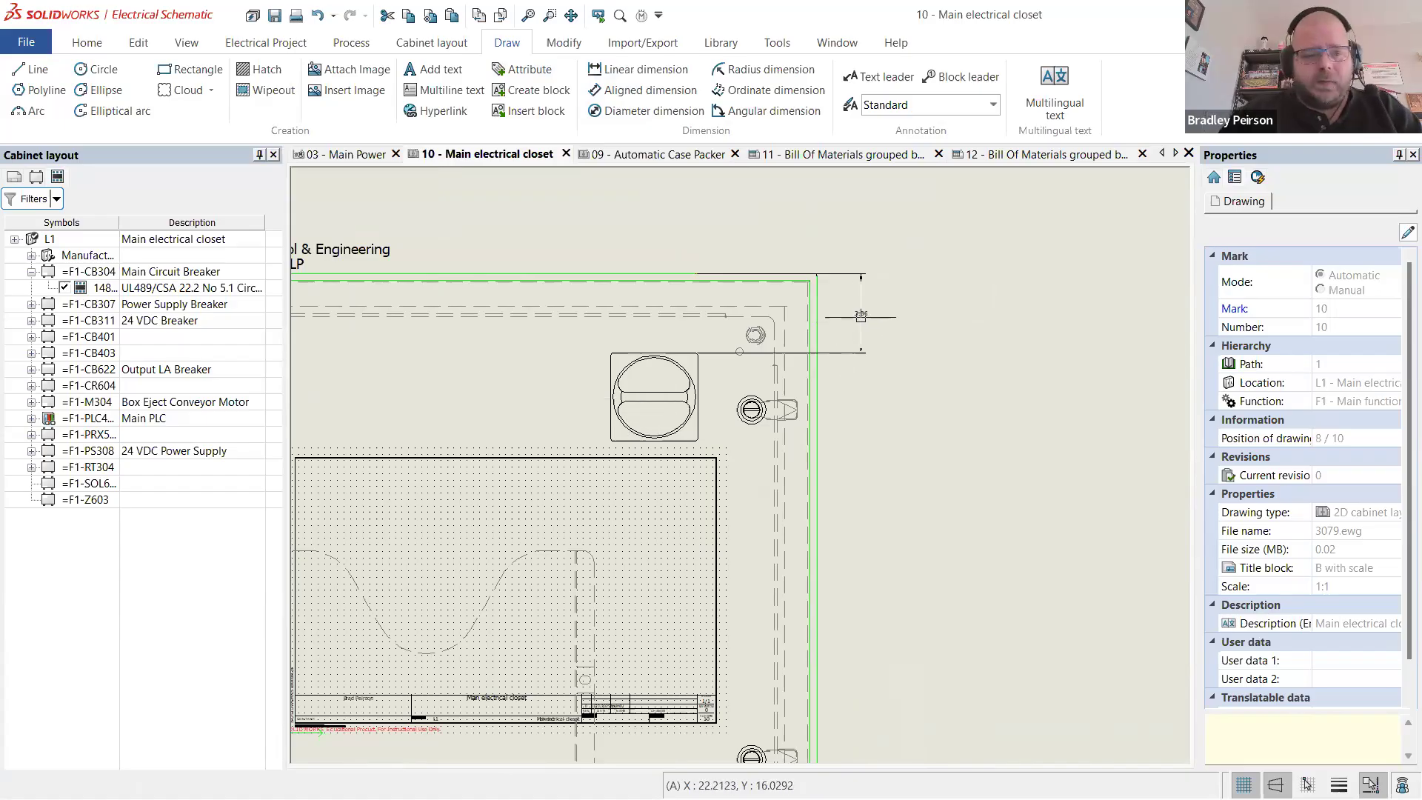
pyautogui.click(859, 317)
pyautogui.press('Delete')
pyautogui.click(688, 392)
pyautogui.press('Delete')
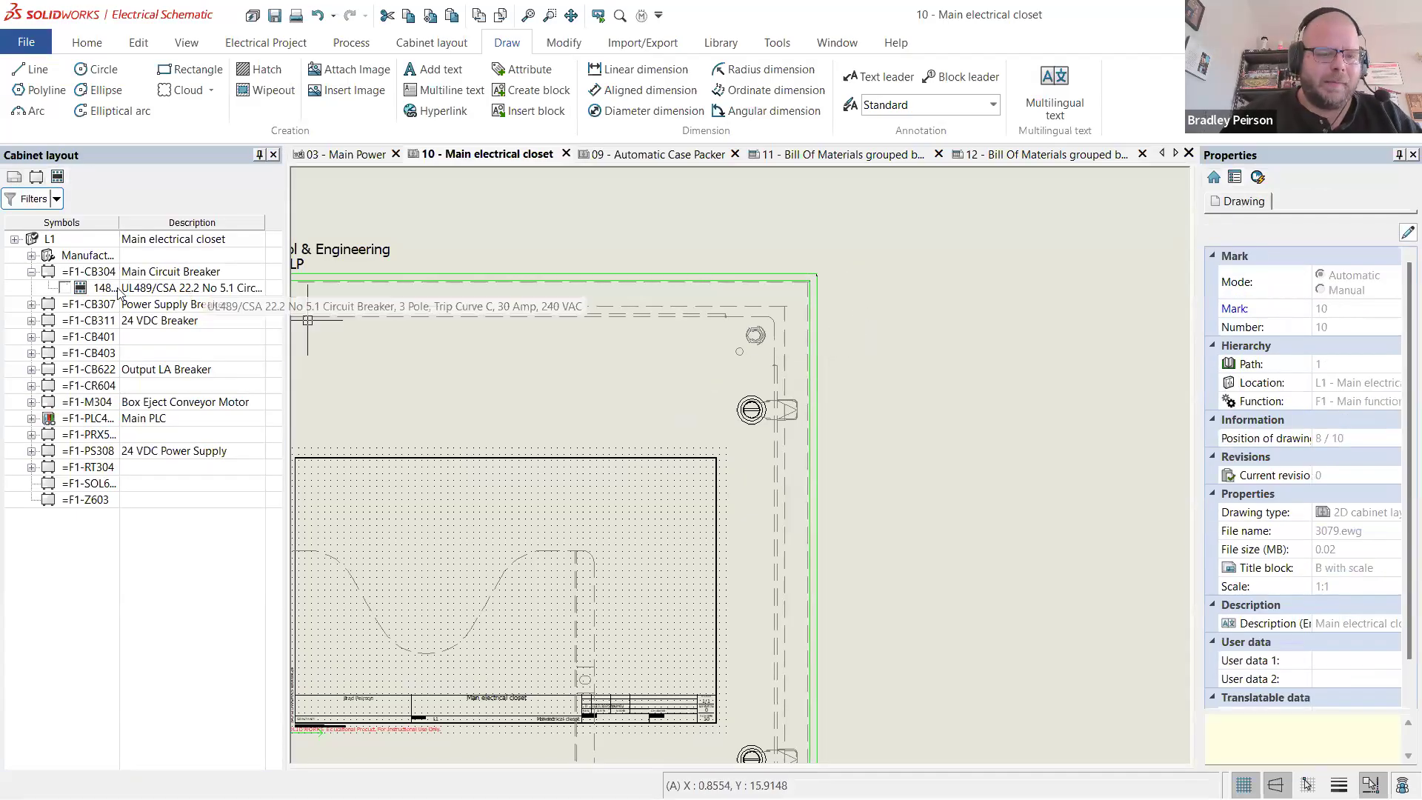
# - Reinsert CB304's 2D footprint beside the enclosure's upper right latch, replacing its default symbol with rotary switch [022257] from the Switches class
pyautogui.click(64, 290)
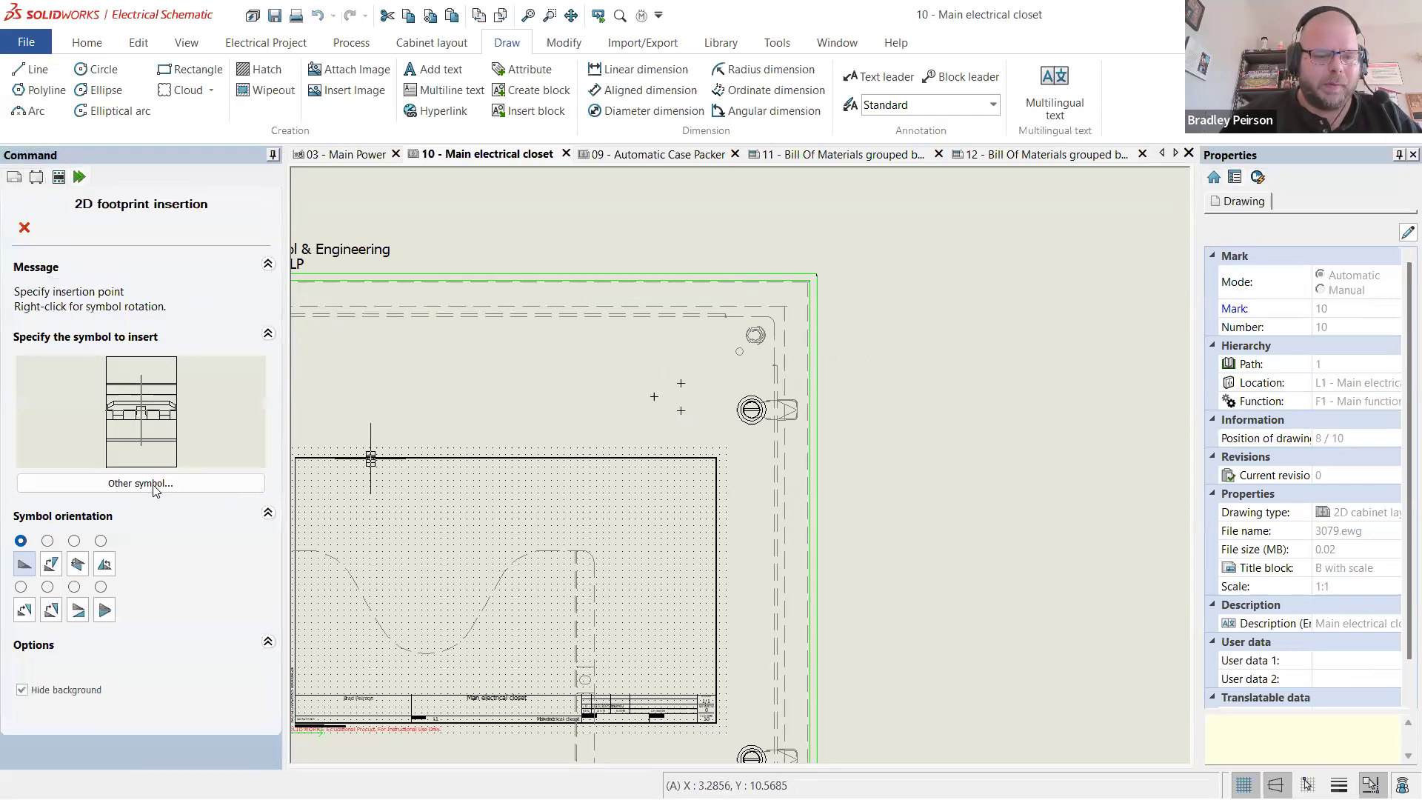
pyautogui.click(245, 484)
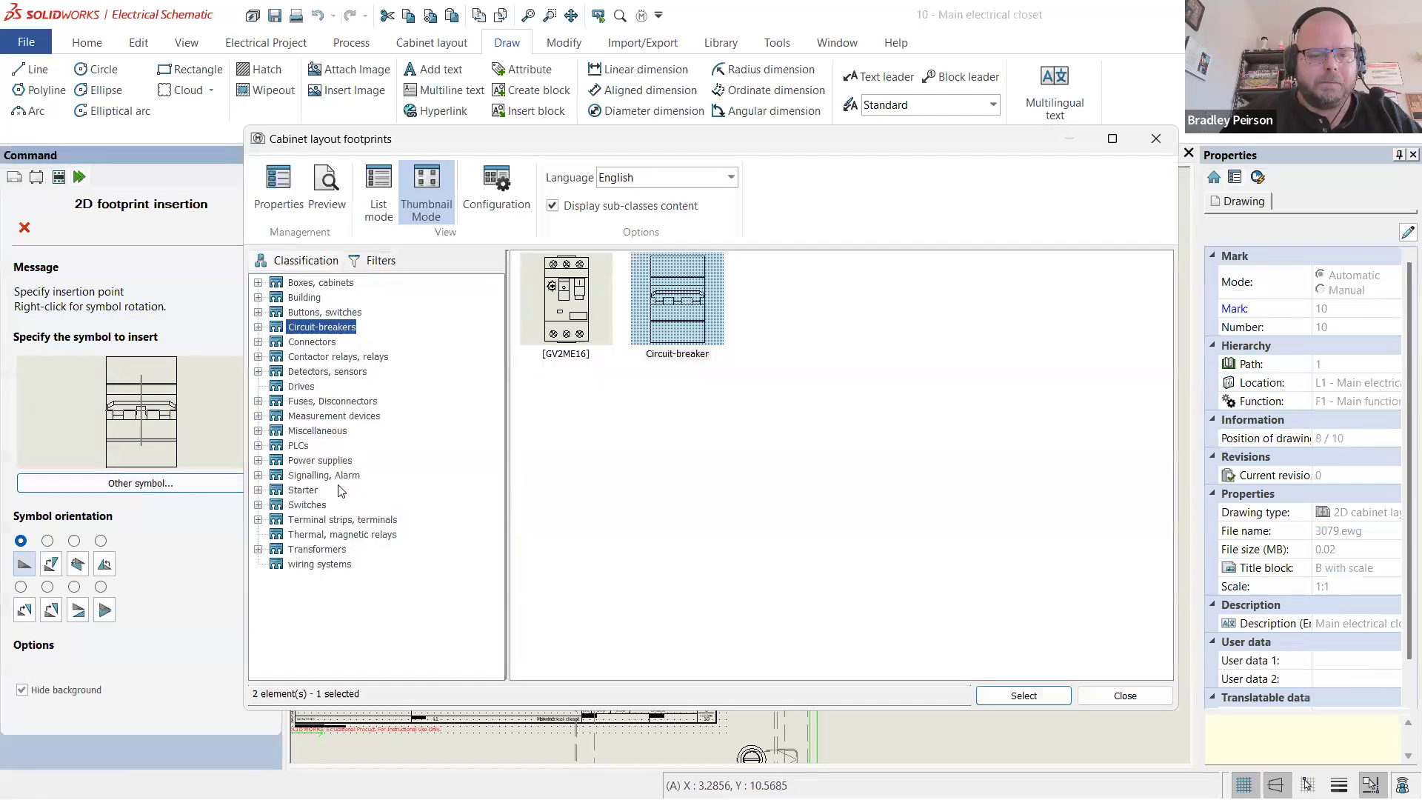
pyautogui.click(302, 506)
pyautogui.doubleClick(676, 300)
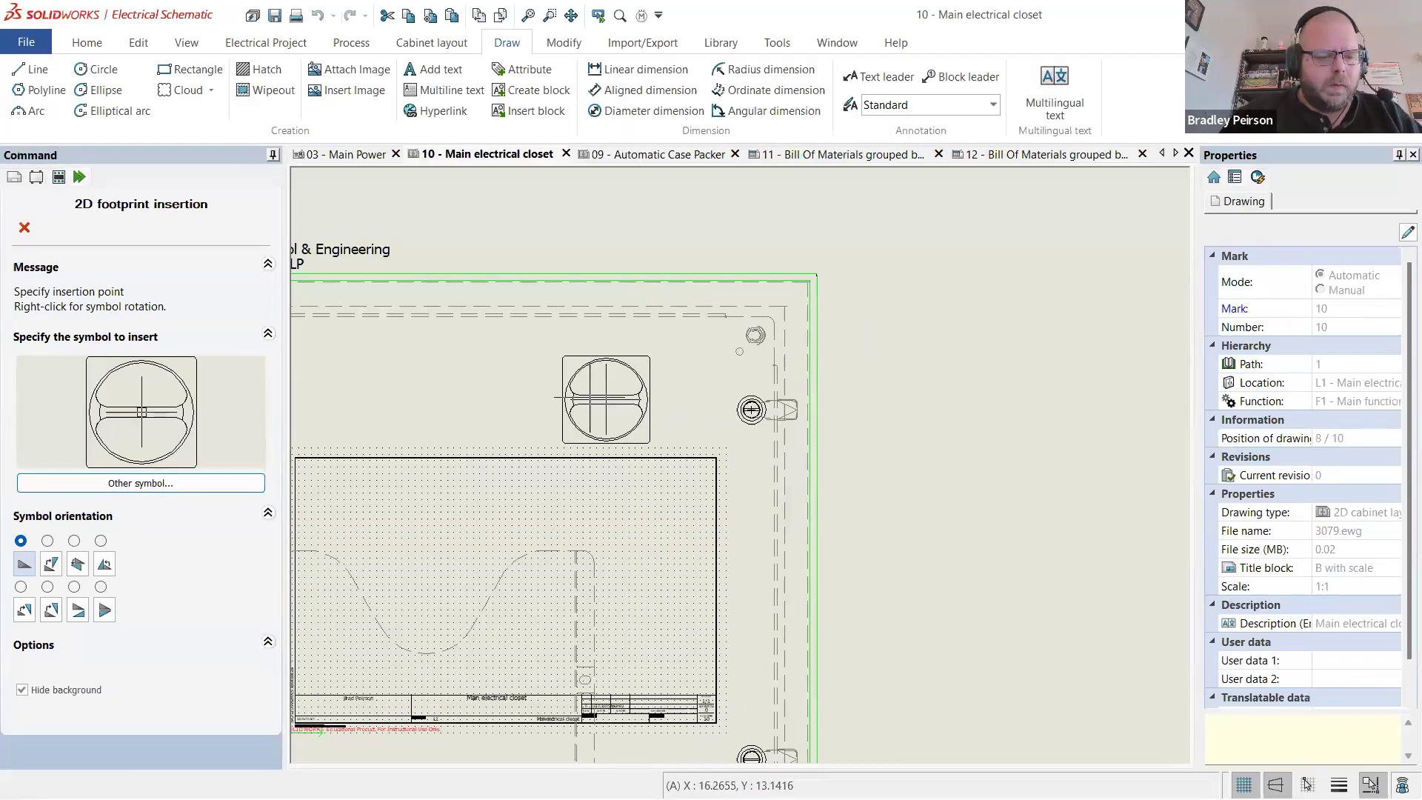
pyautogui.scroll(-2, 615, 382)
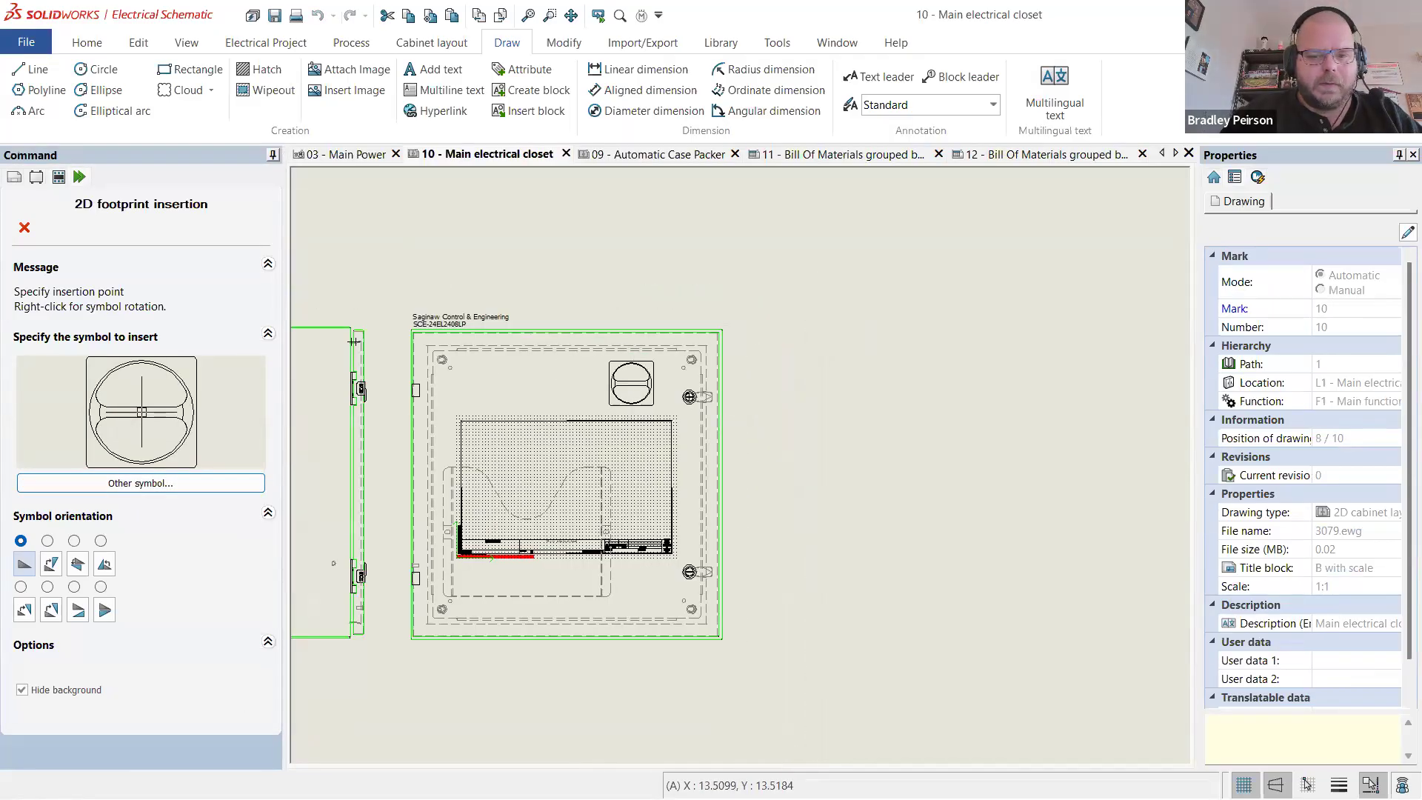
pyautogui.scroll(2, 631, 382)
pyautogui.click(665, 383)
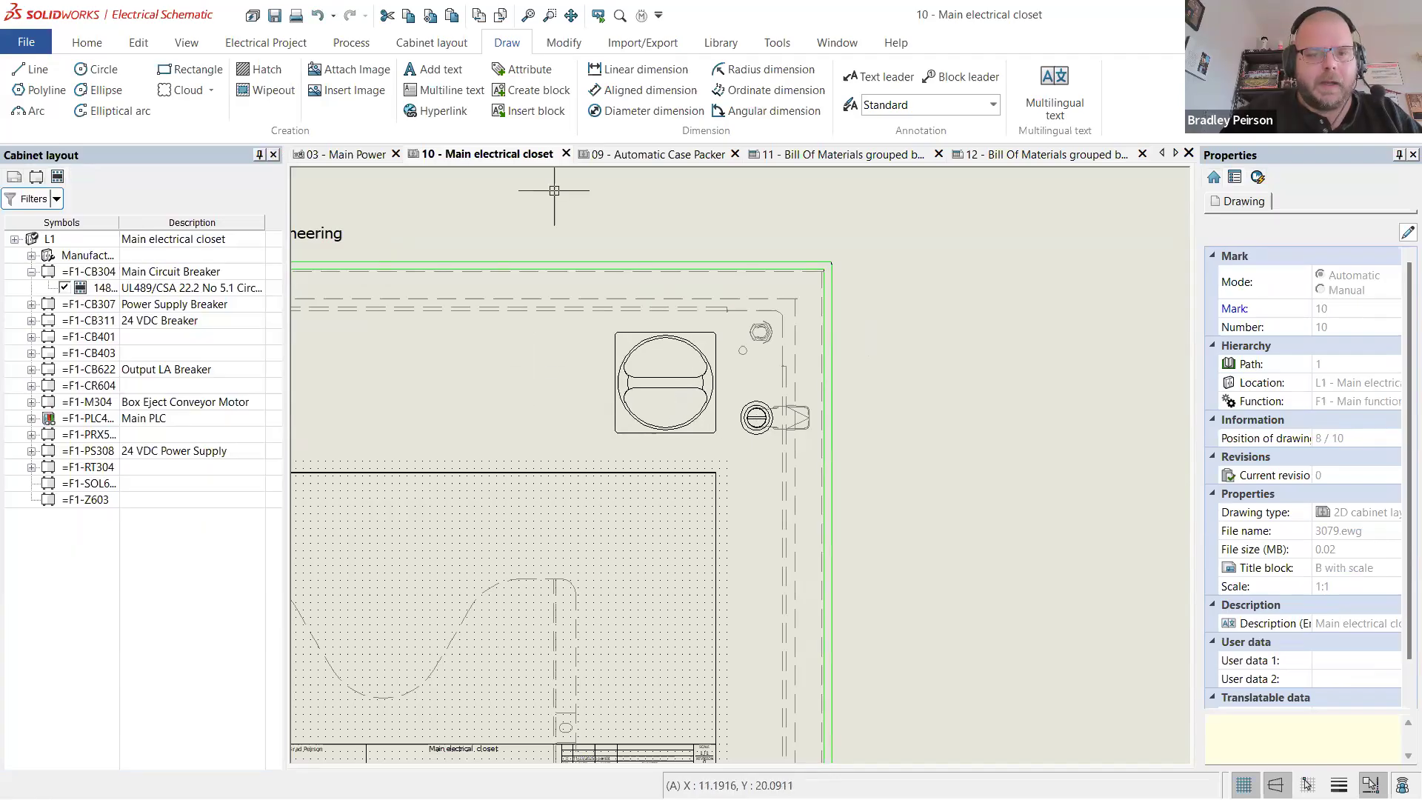
pyautogui.click(564, 43)
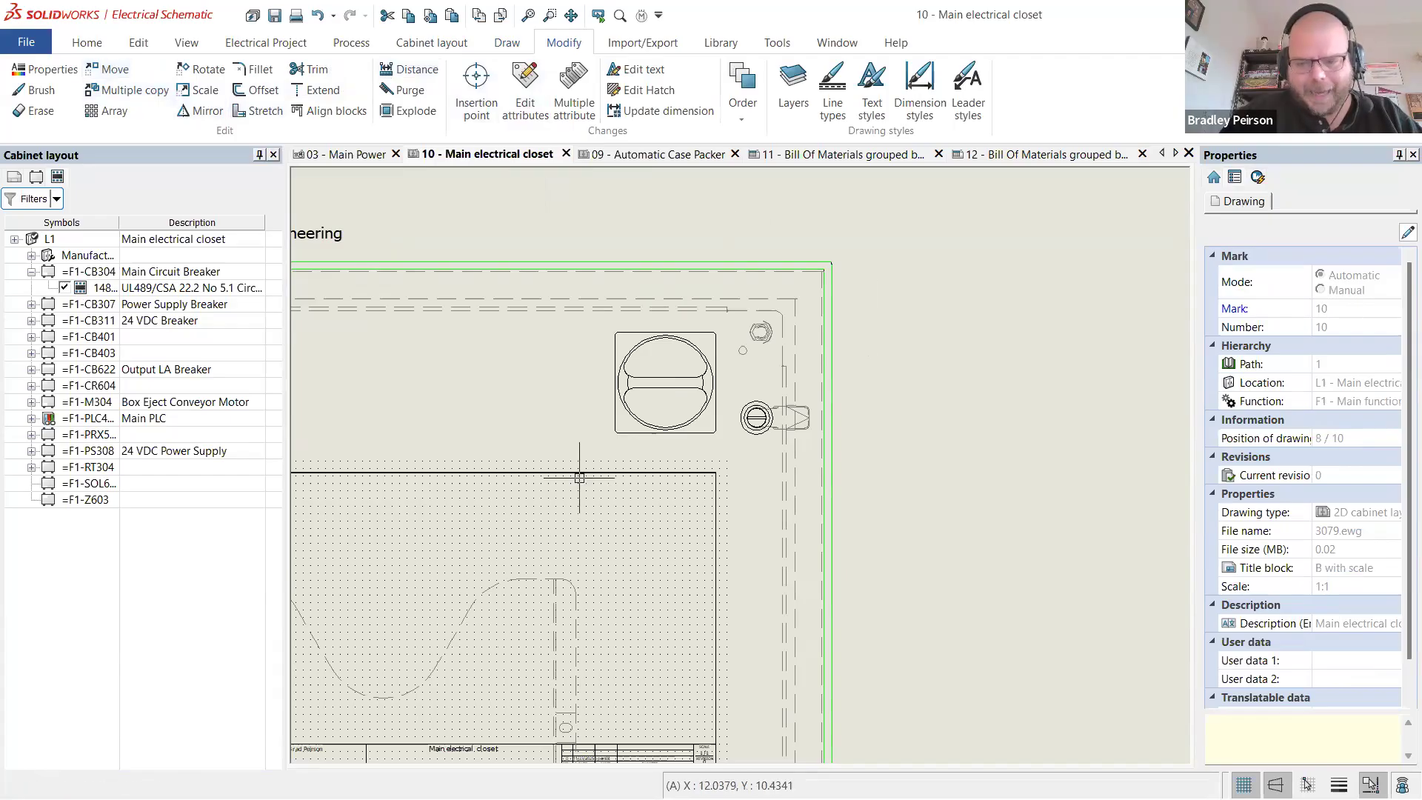
# - Try to reposition the CB304 switch footprint with the Move command, using its center as the base point
pyautogui.click(114, 69)
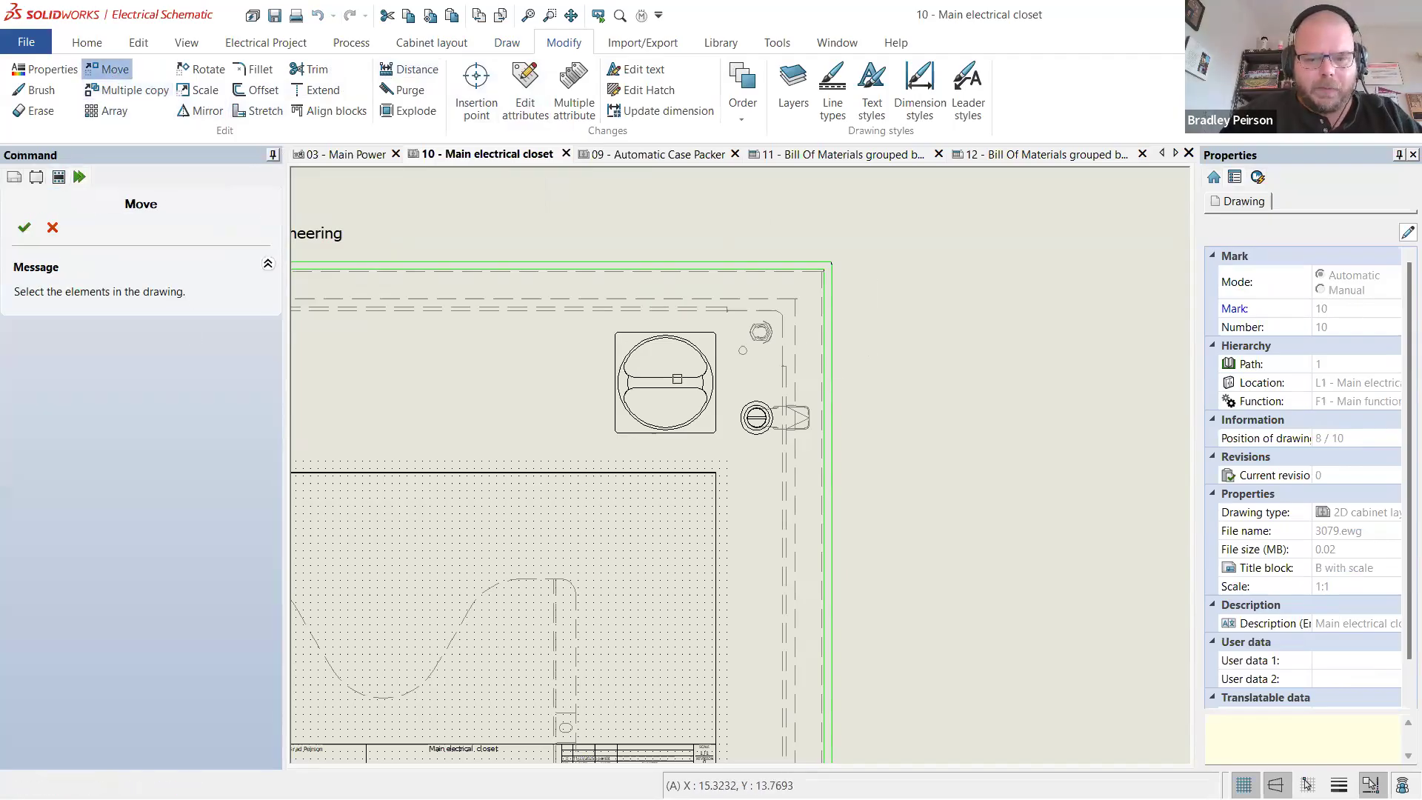
pyautogui.click(676, 378)
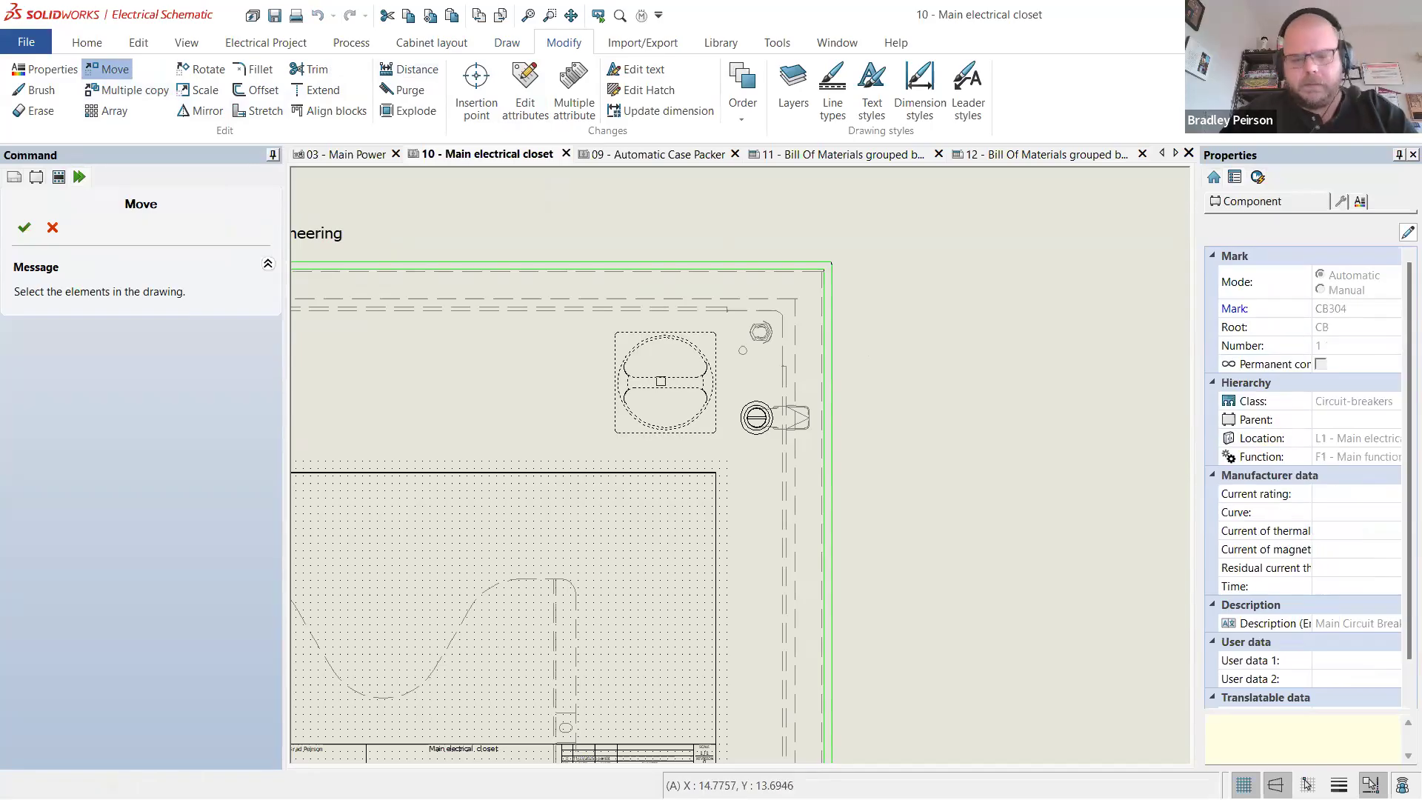
pyautogui.press('Return')
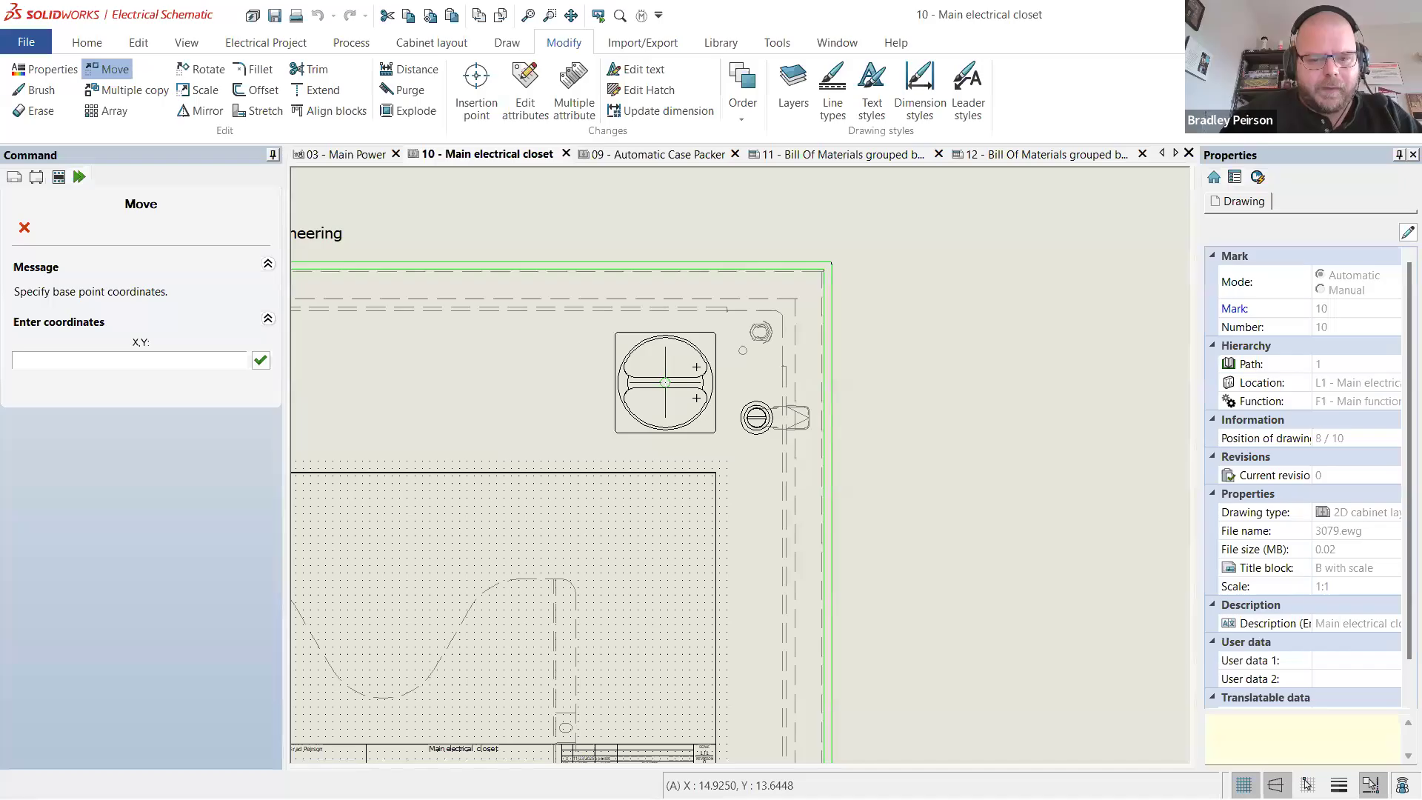
pyautogui.click(664, 382)
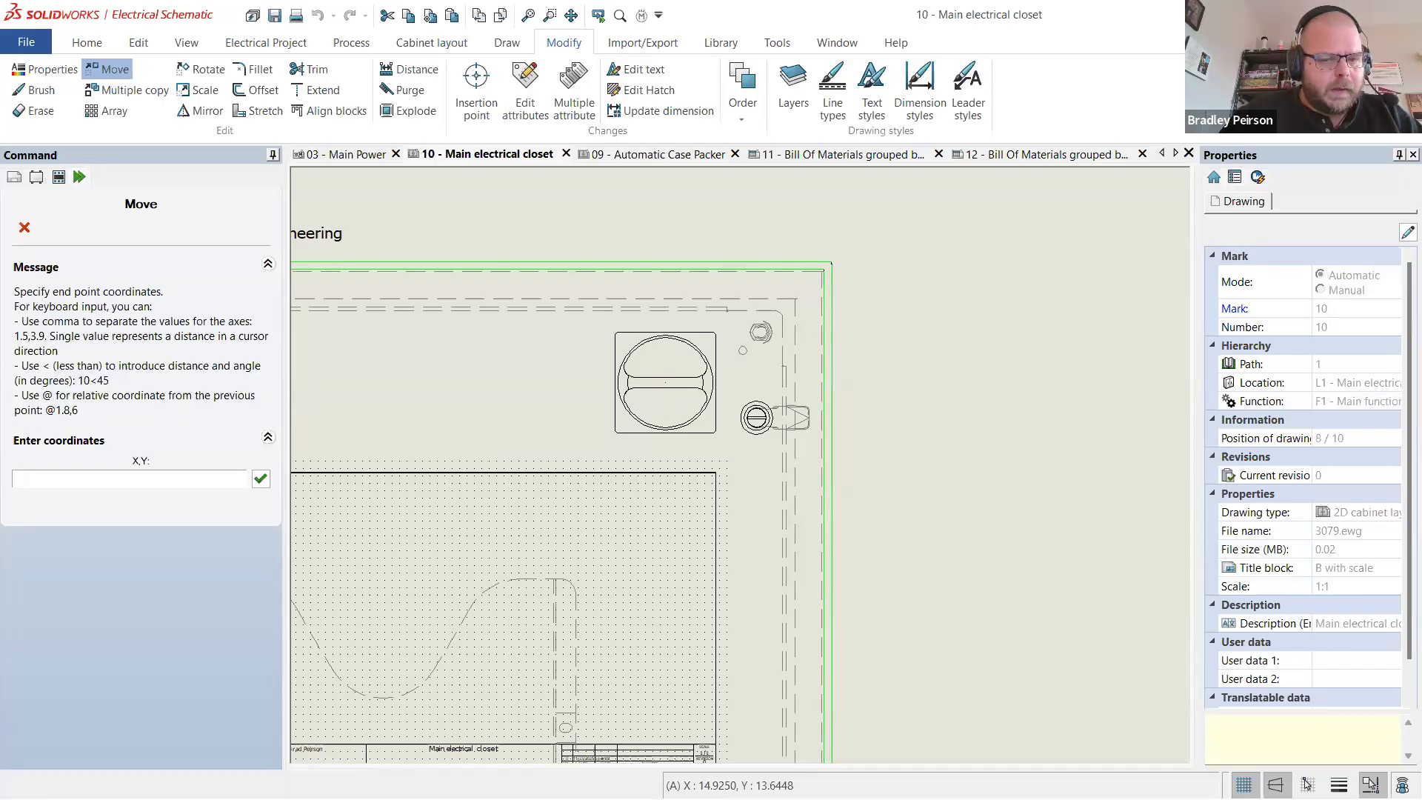
pyautogui.scroll(-3, 665, 382)
pyautogui.scroll(3, 678, 379)
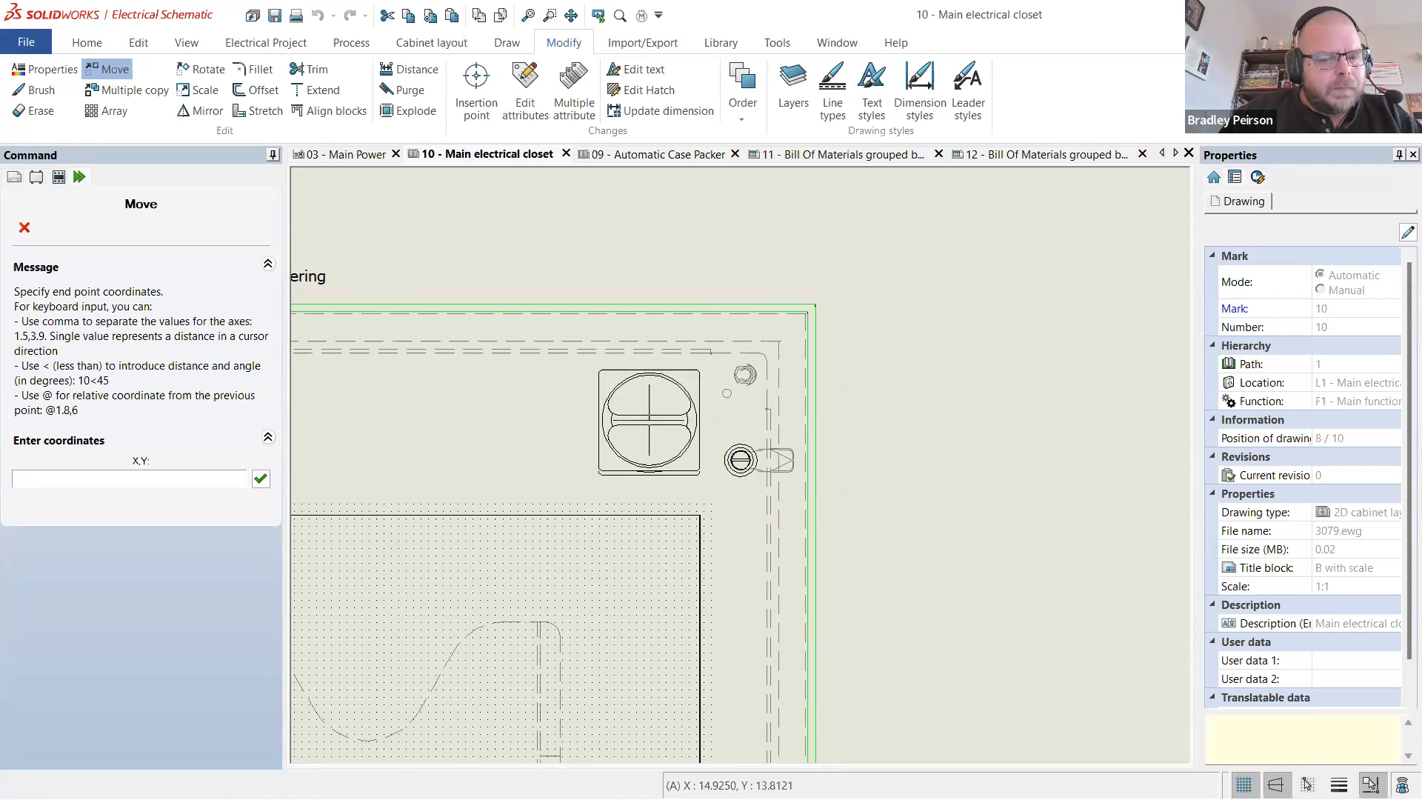
pyautogui.click(649, 425)
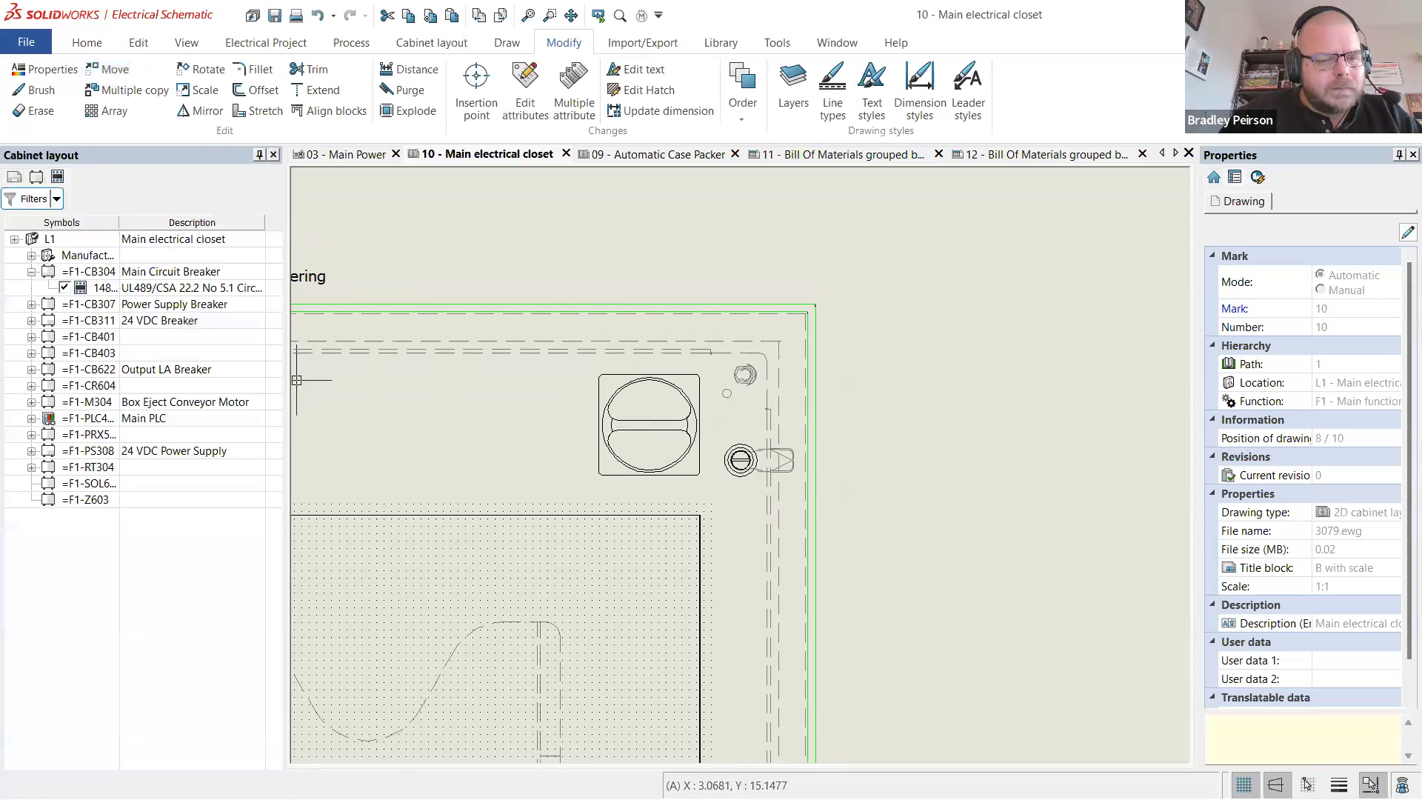
# - Shift the CB304 switch footprint horizontally toward the enclosure's middle, clear of the upper right corner and latch
pyautogui.click(629, 437)
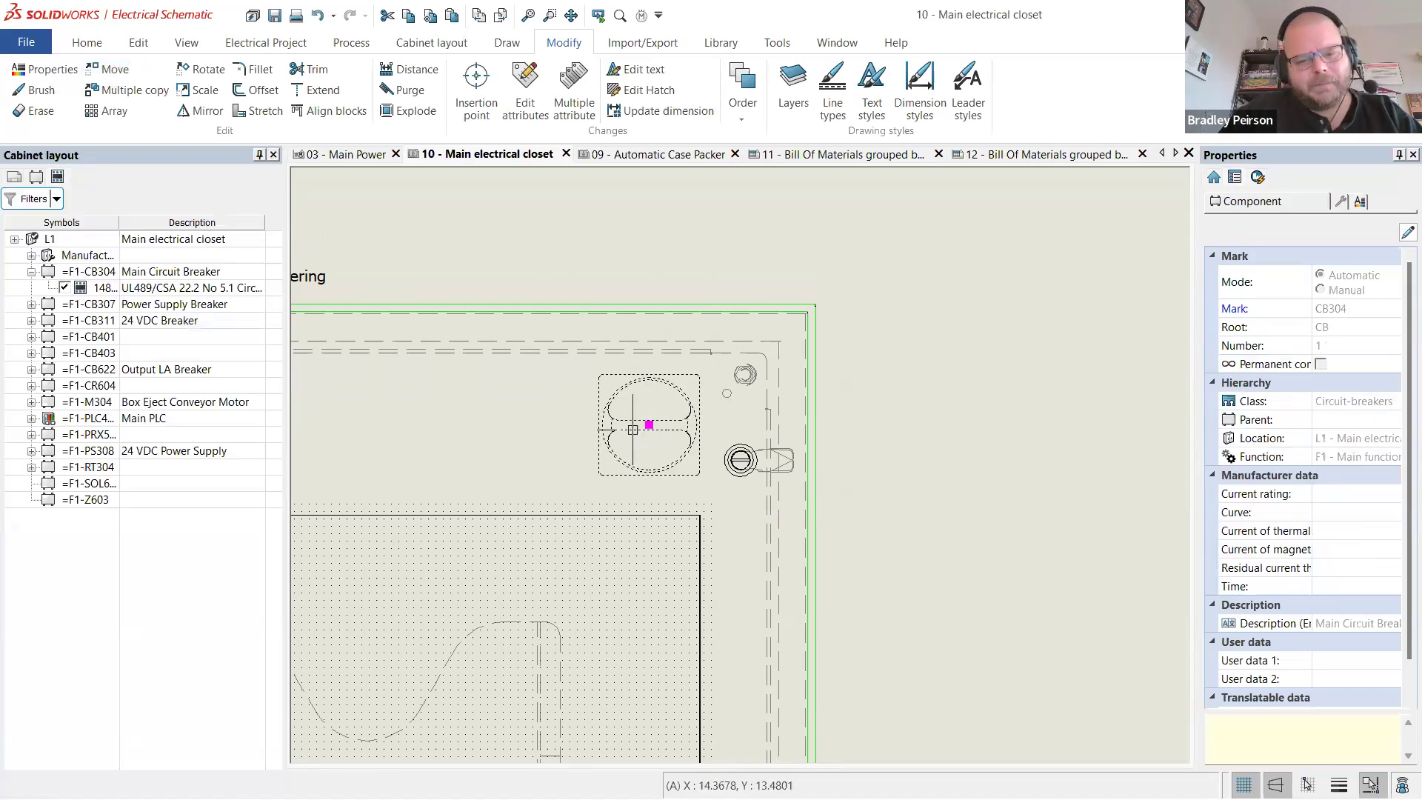
pyautogui.scroll(-5, 806, 367)
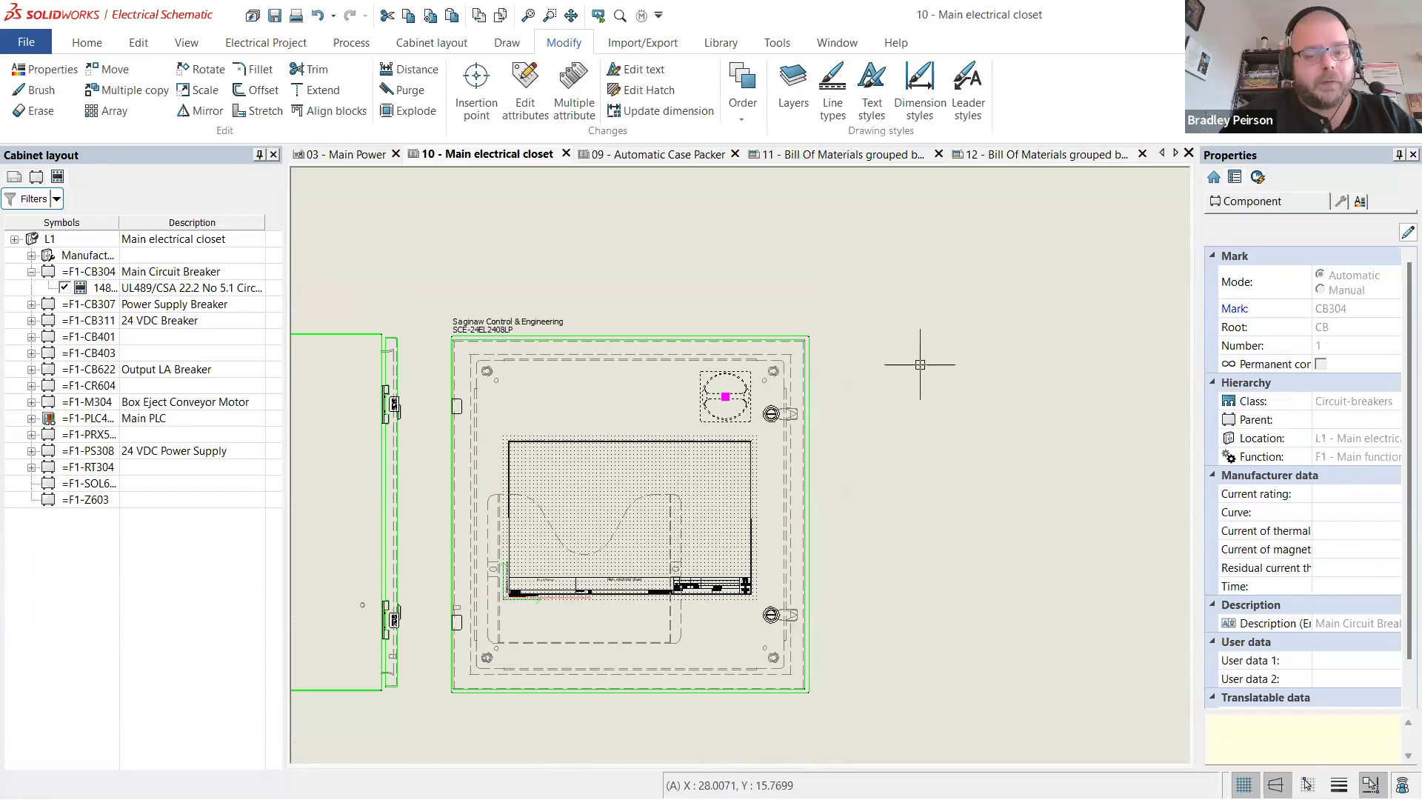
pyautogui.press('Escape')
pyautogui.scroll(5, 552, 371)
pyautogui.scroll(-1, 874, 375)
pyautogui.scroll(2, 1027, 377)
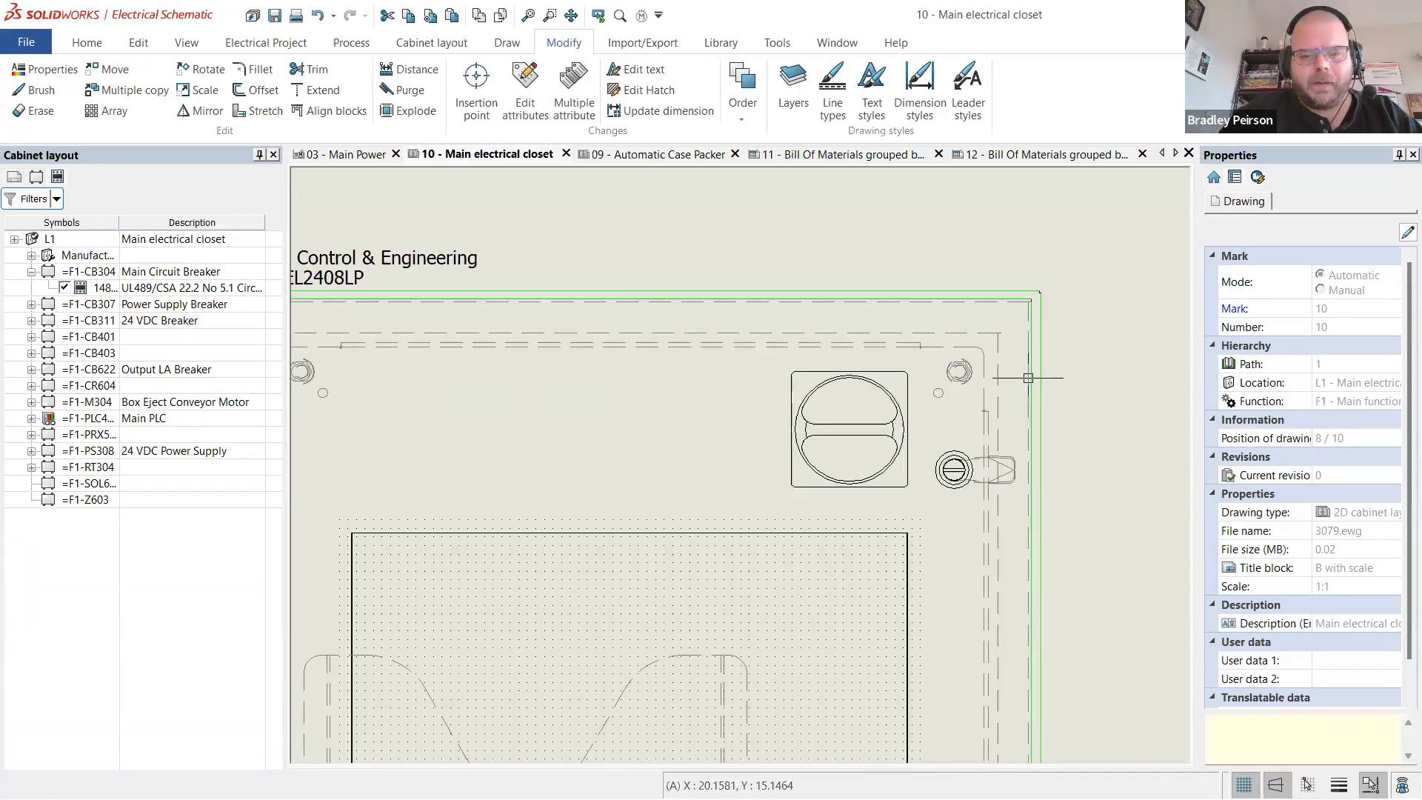
pyautogui.scroll(1, 1028, 378)
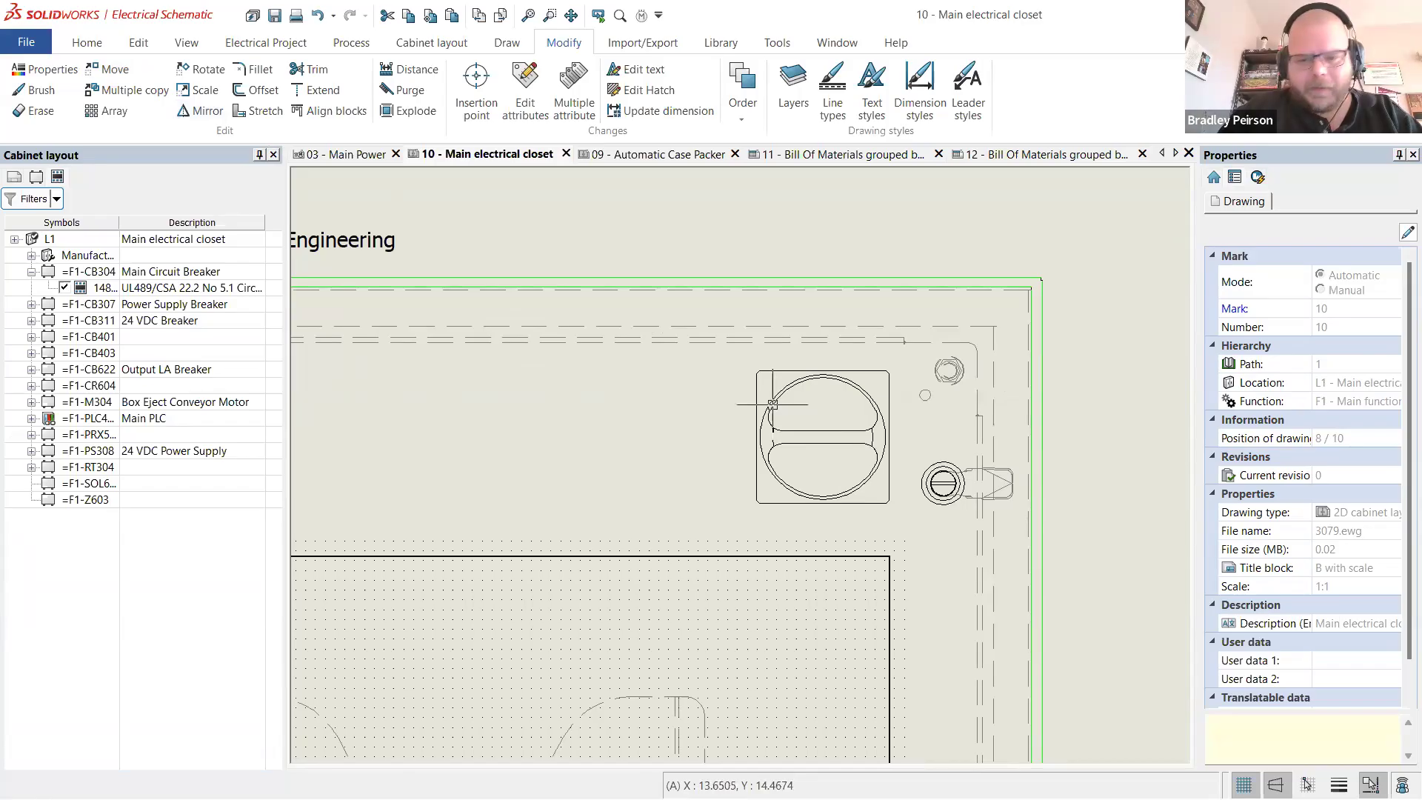
pyautogui.click(867, 505)
pyautogui.moveTo(868, 506); pyautogui.dragTo(494, 511)
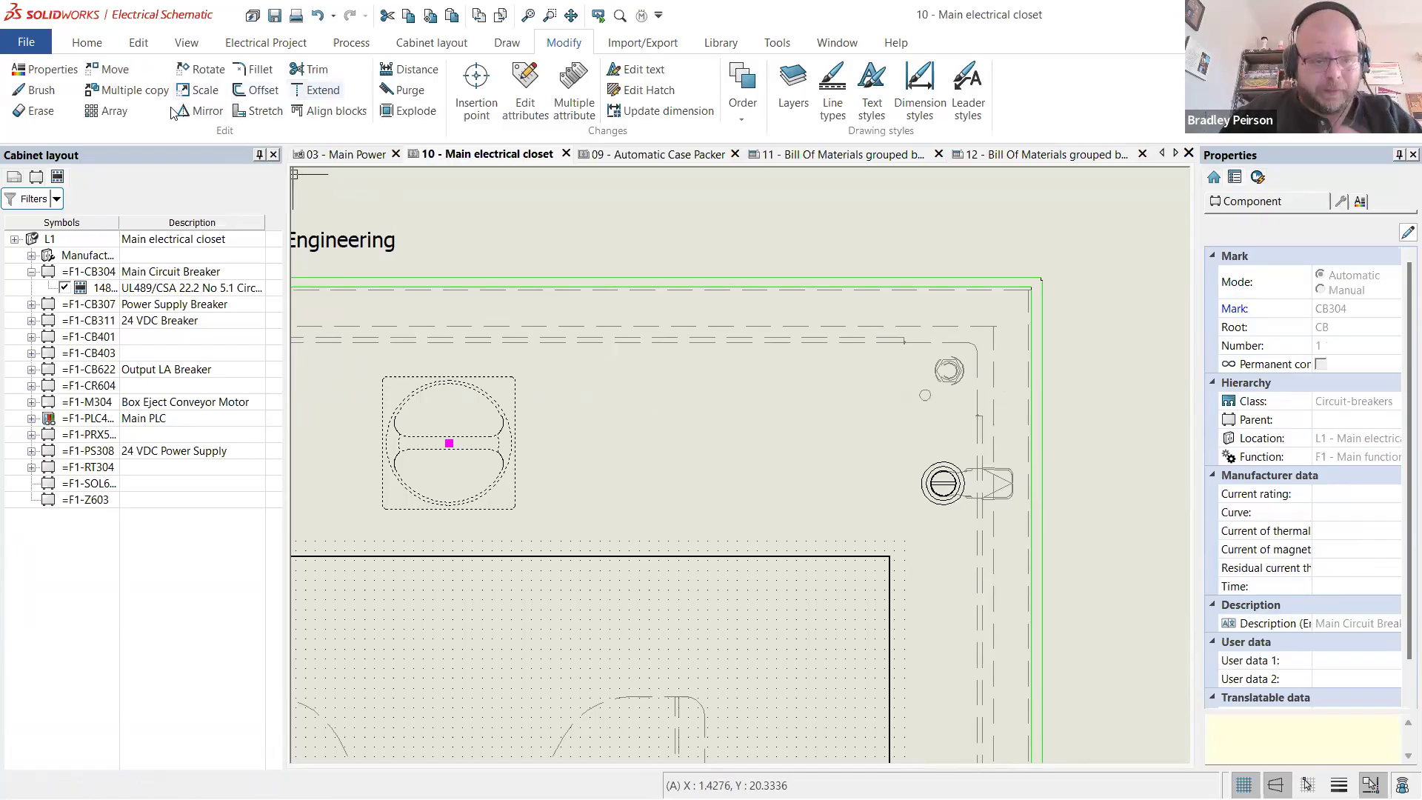
pyautogui.click(510, 43)
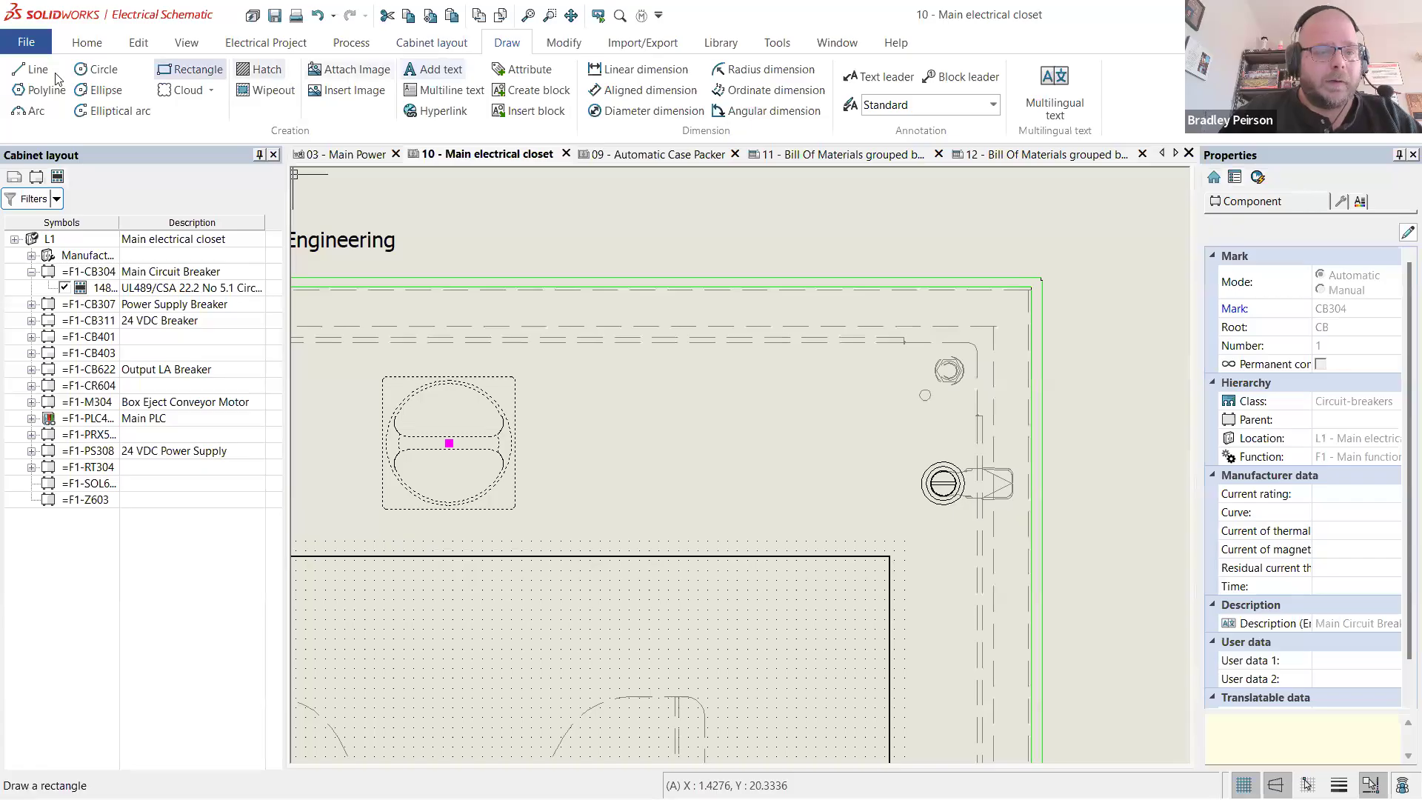
pyautogui.click(34, 69)
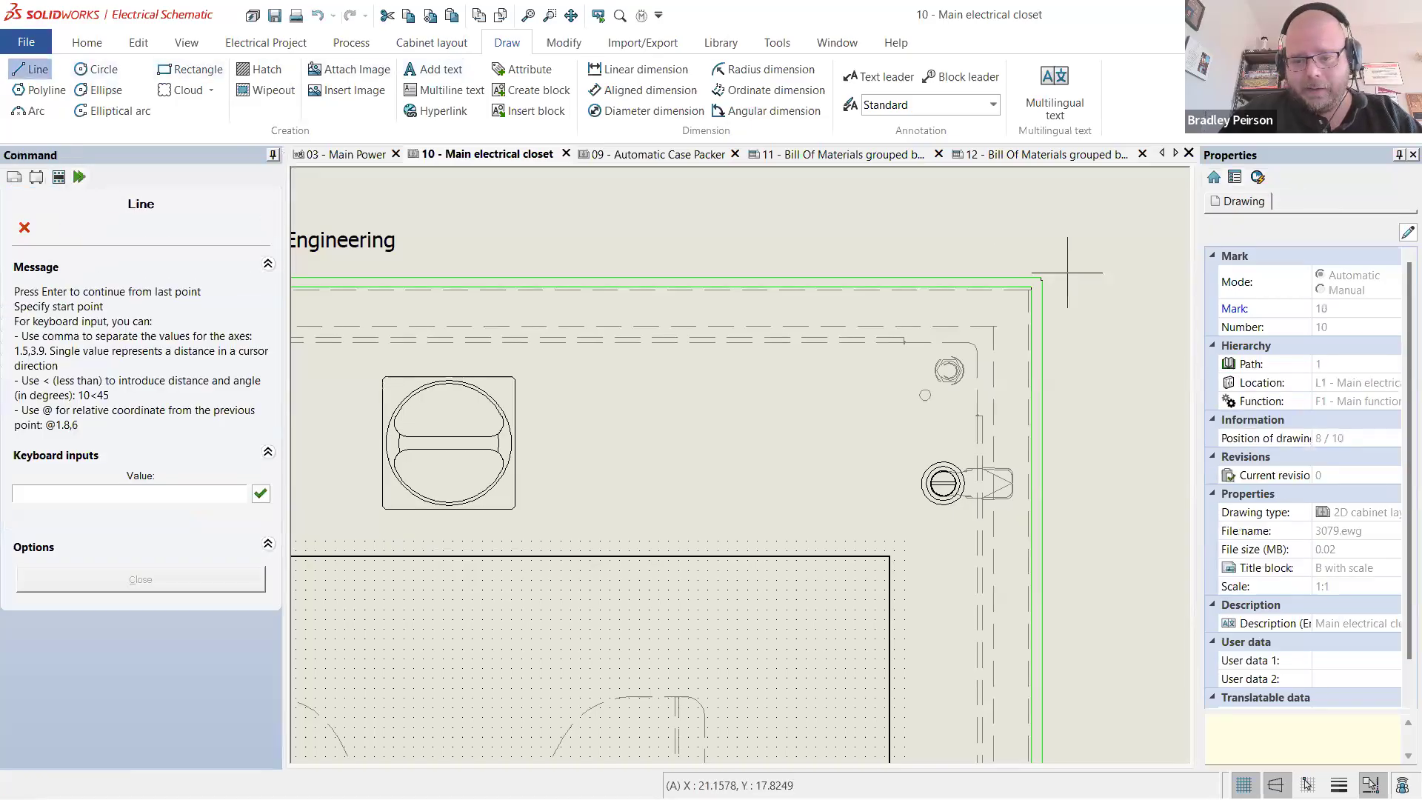
pyautogui.scroll(2, 1027, 278)
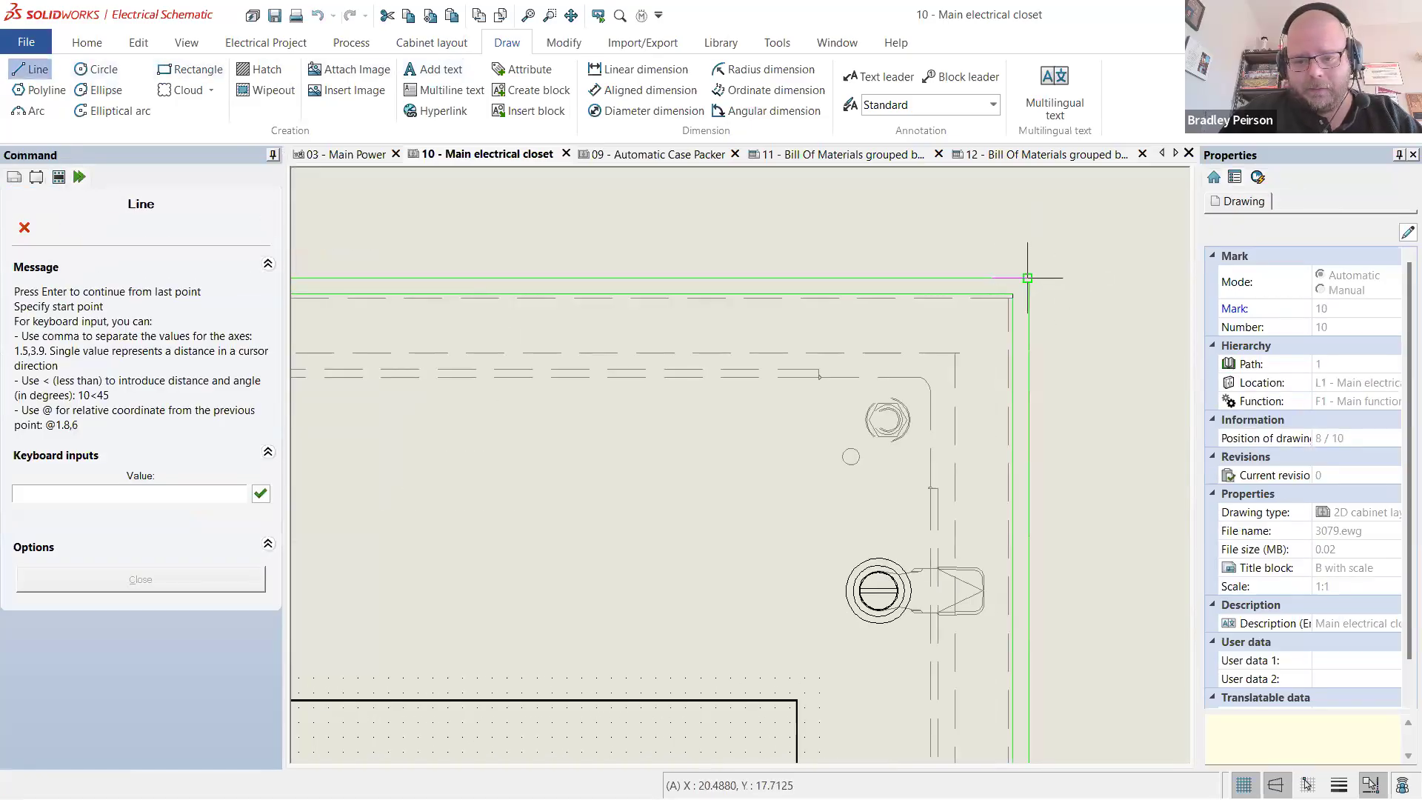
pyautogui.click(1026, 277)
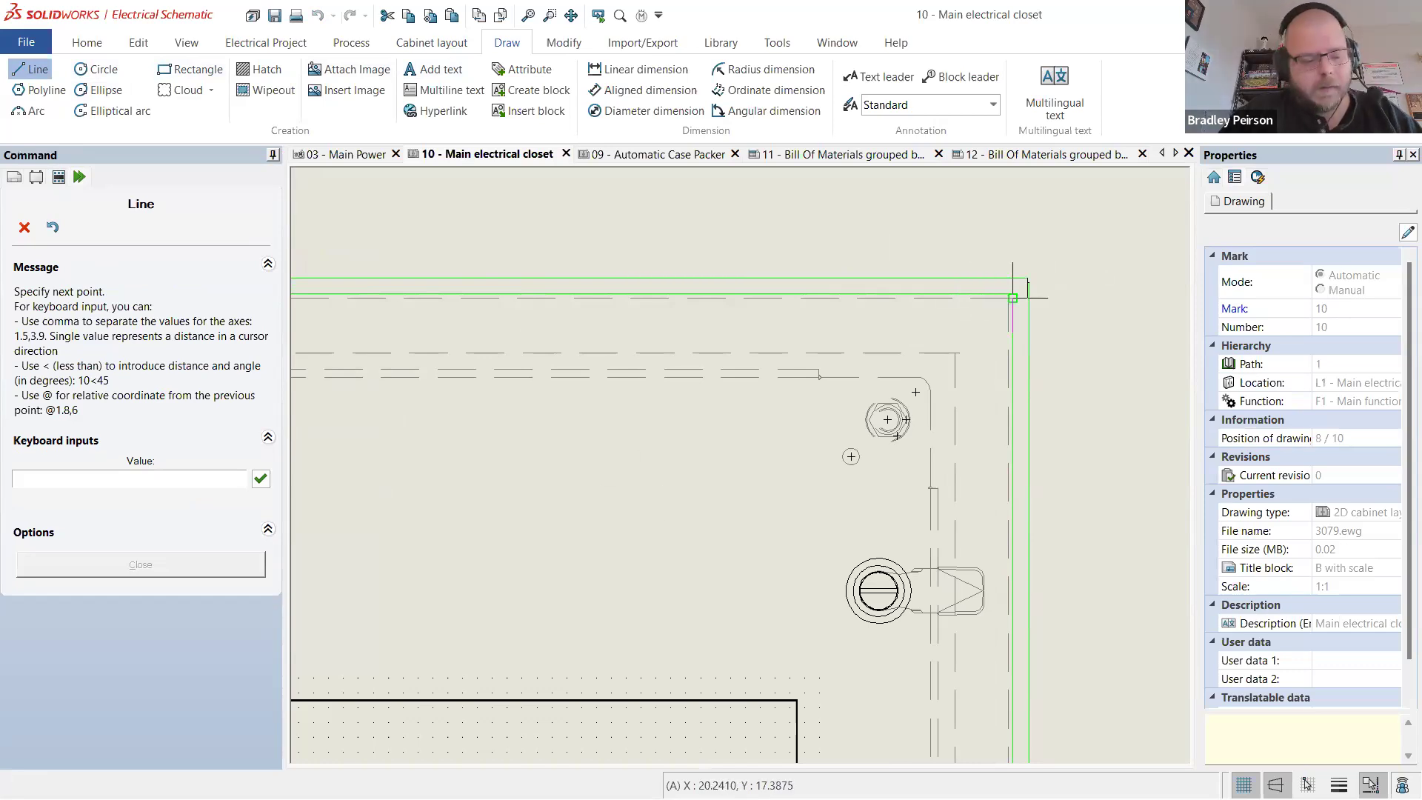
pyautogui.press('Escape')
pyautogui.scroll(-2, 1014, 300)
pyautogui.scroll(2, 1074, 350)
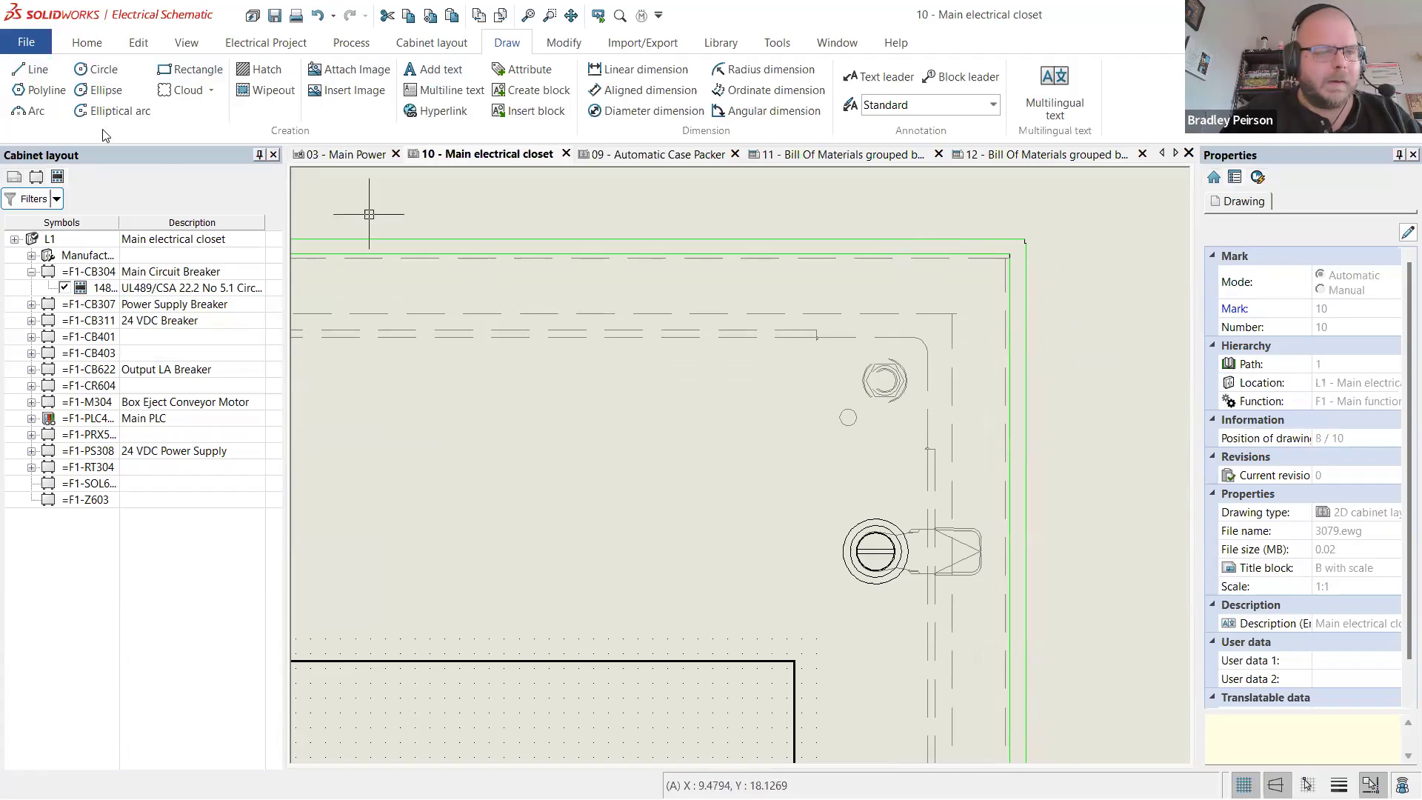
# - Draw a horizontal reference line 3 units leftward from the upper right corner of the enclosure's inner green outline
pyautogui.click(31, 71)
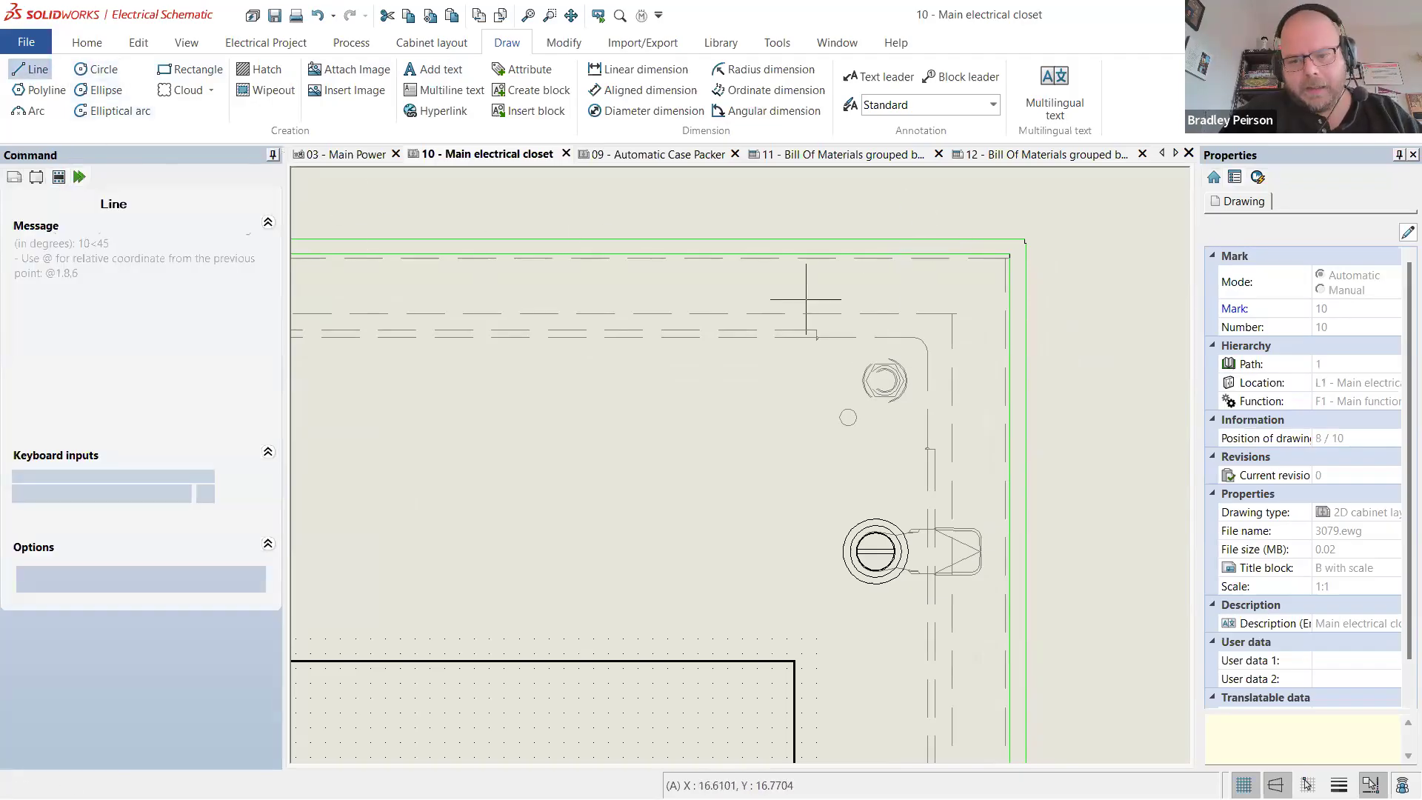
pyautogui.scroll(3, 996, 248)
pyautogui.click(1035, 250)
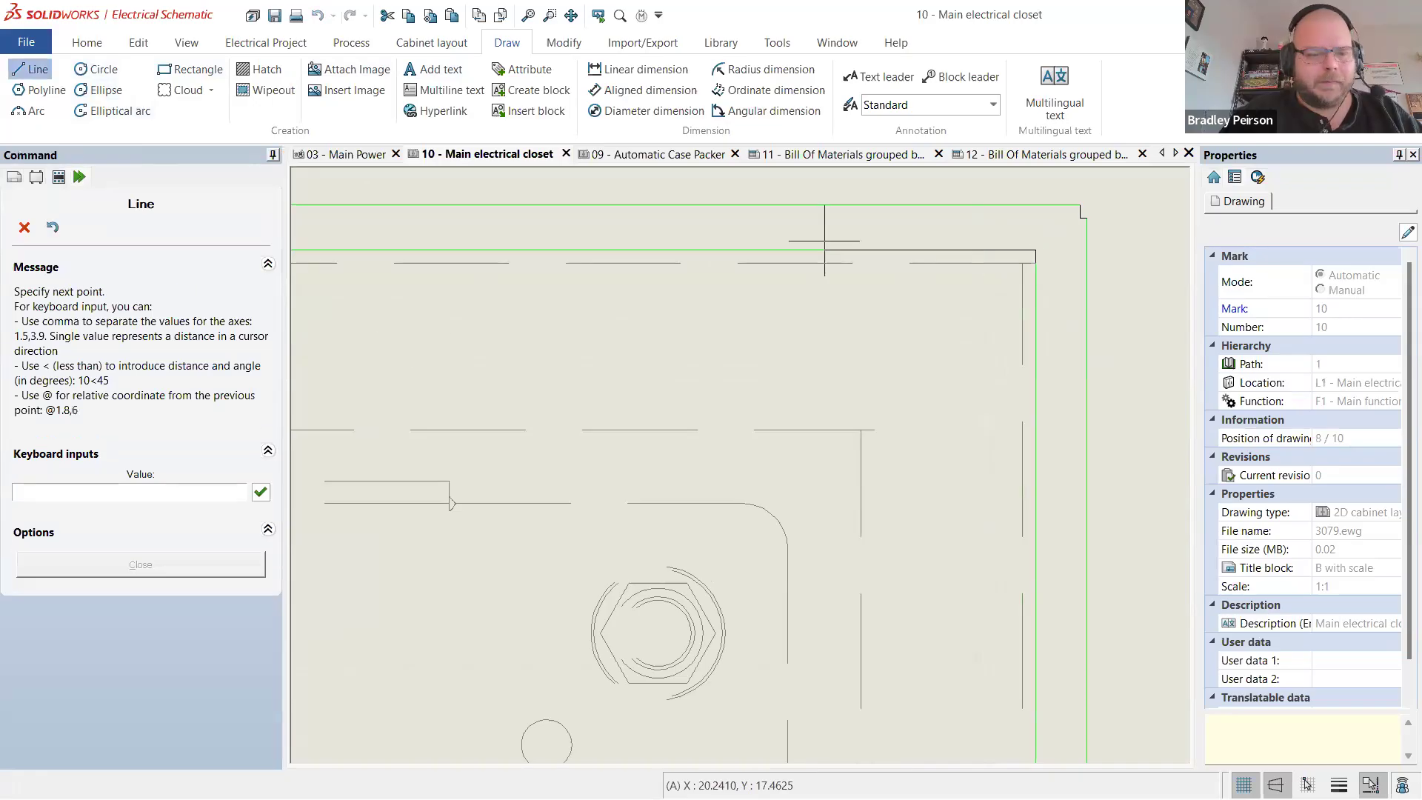
pyautogui.click(172, 475)
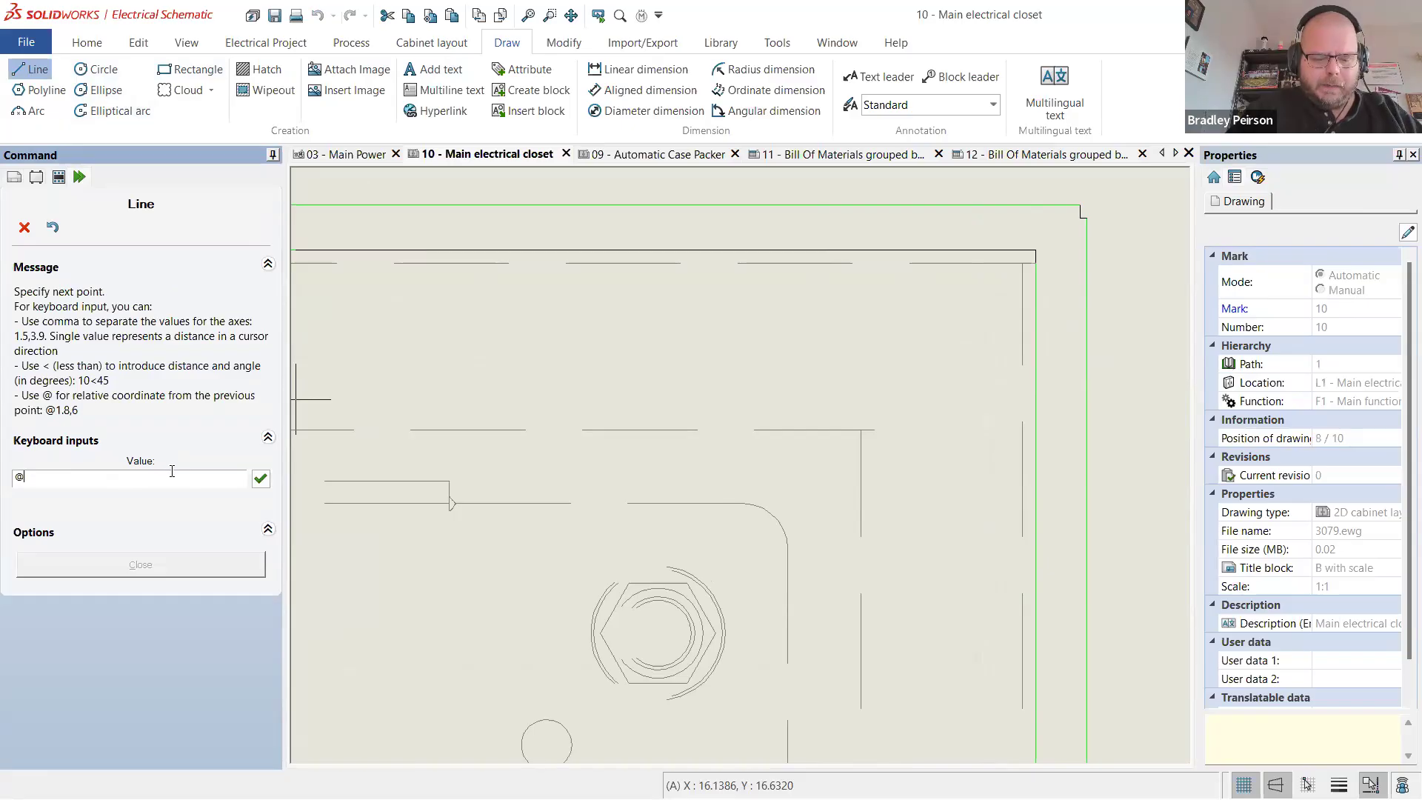
pyautogui.press('Return')
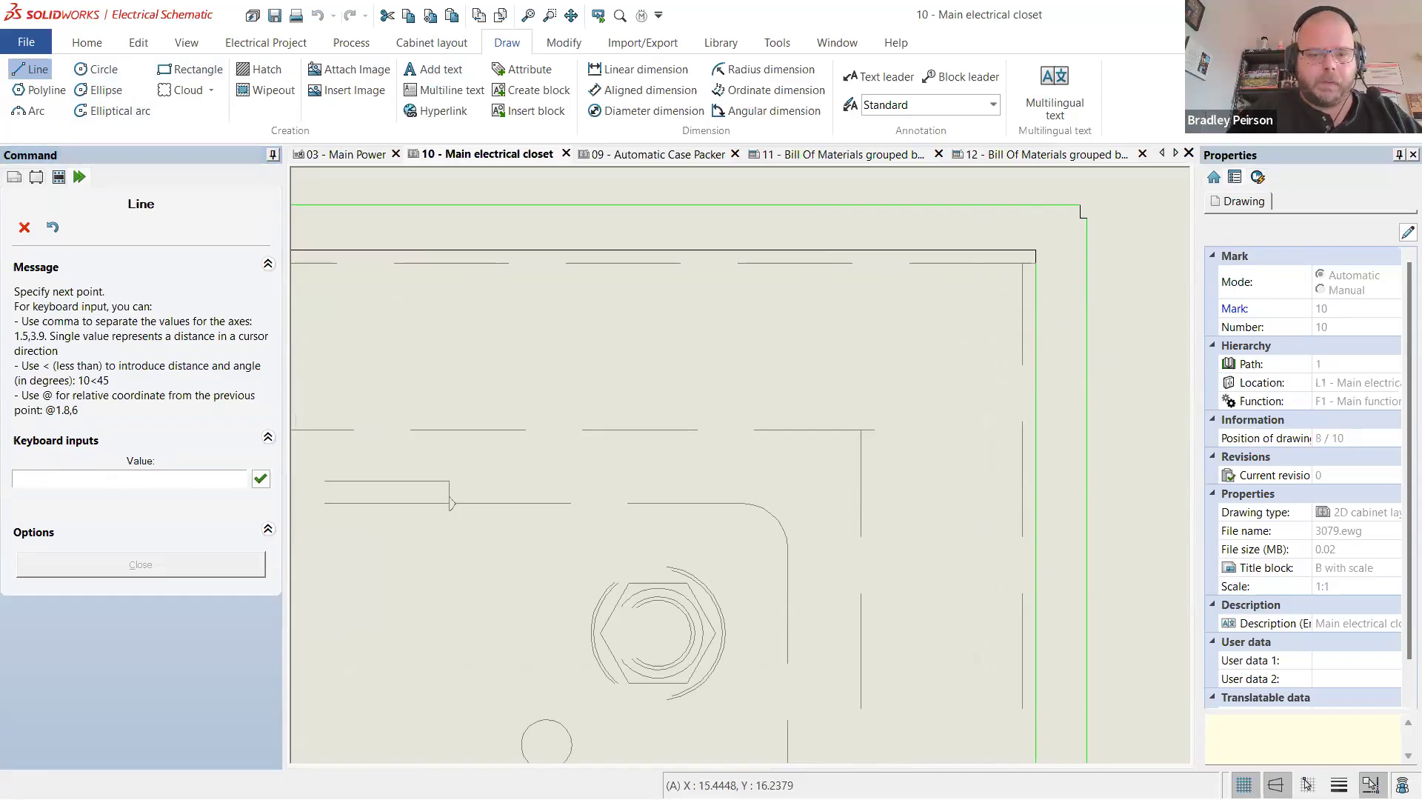
# - Continue the reference line 3 units straight down with relative coordinates @0,-3 and finish it
pyautogui.scroll(-3, 594, 400)
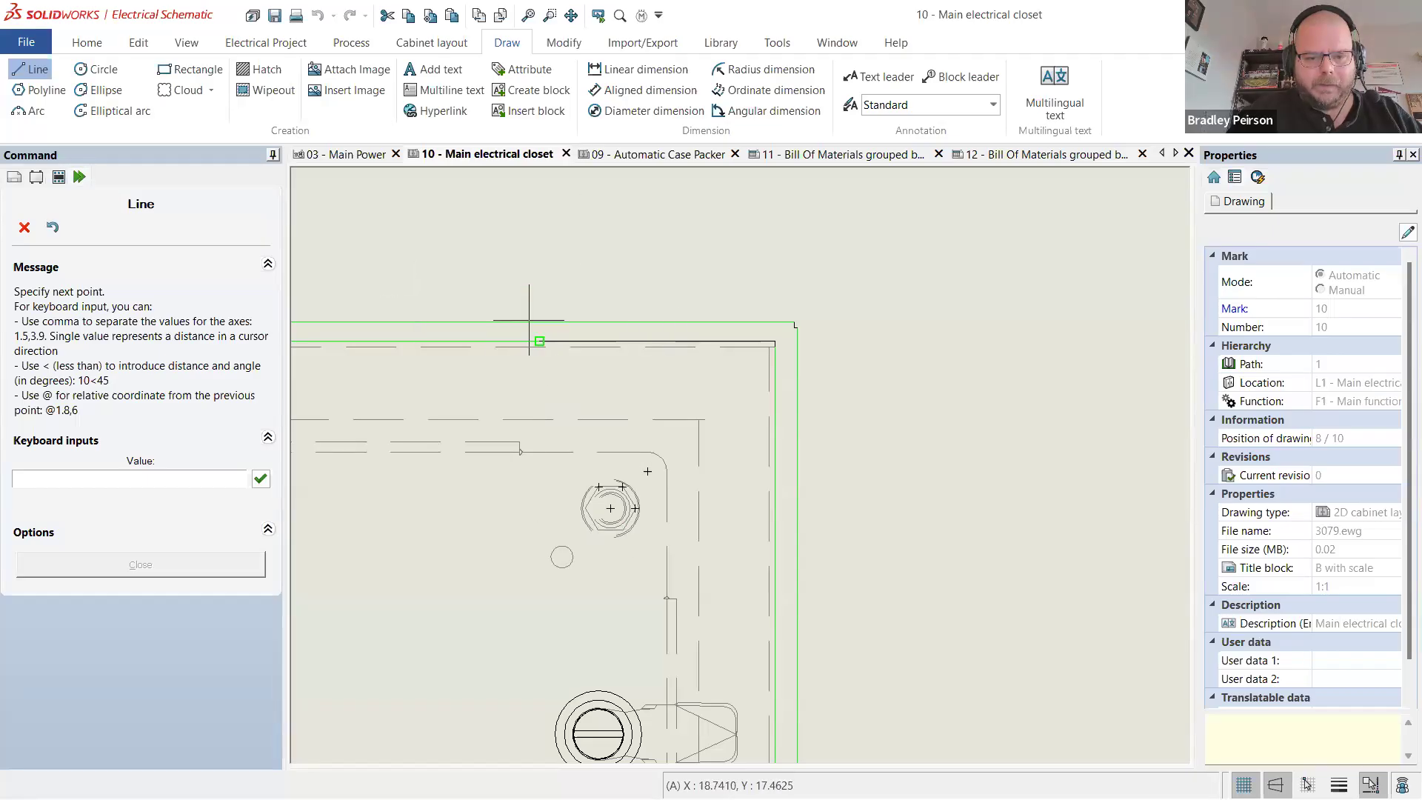
pyautogui.click(102, 482)
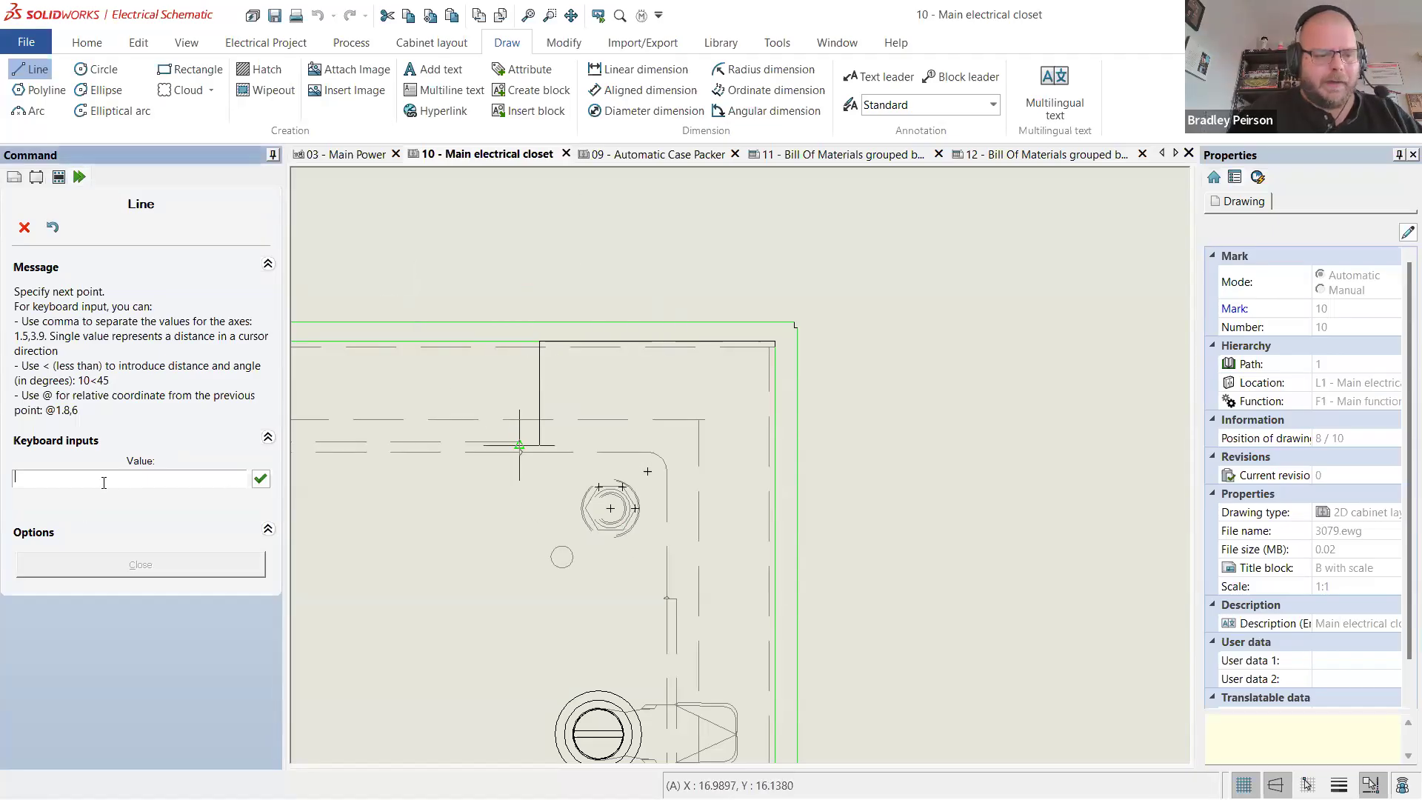
pyautogui.write('@0,-3')
pyautogui.press('Return')
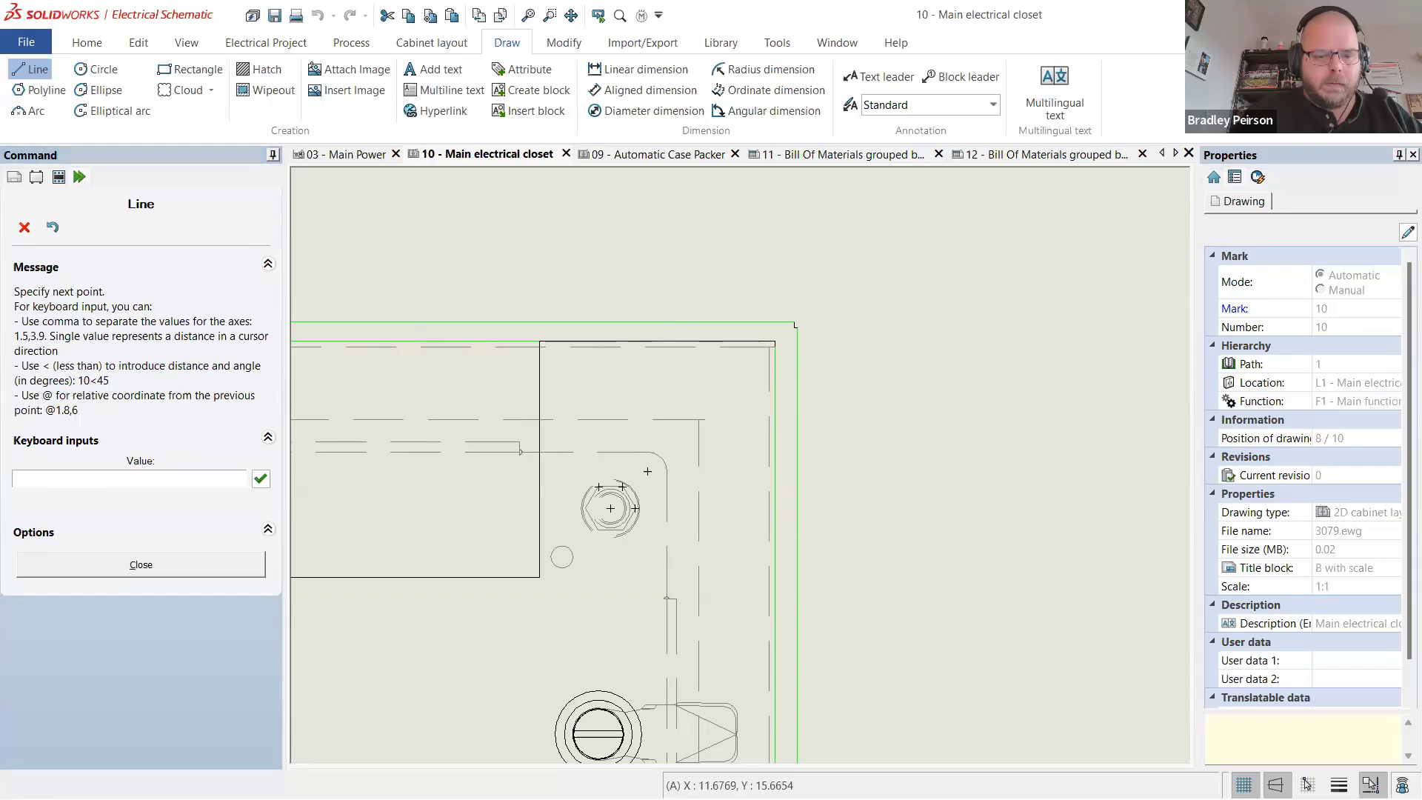
pyautogui.click(257, 479)
# - Bring the CB304 switch footprint back toward the latch, placing it just left of the vertical reference line
pyautogui.scroll(-3, 764, 344)
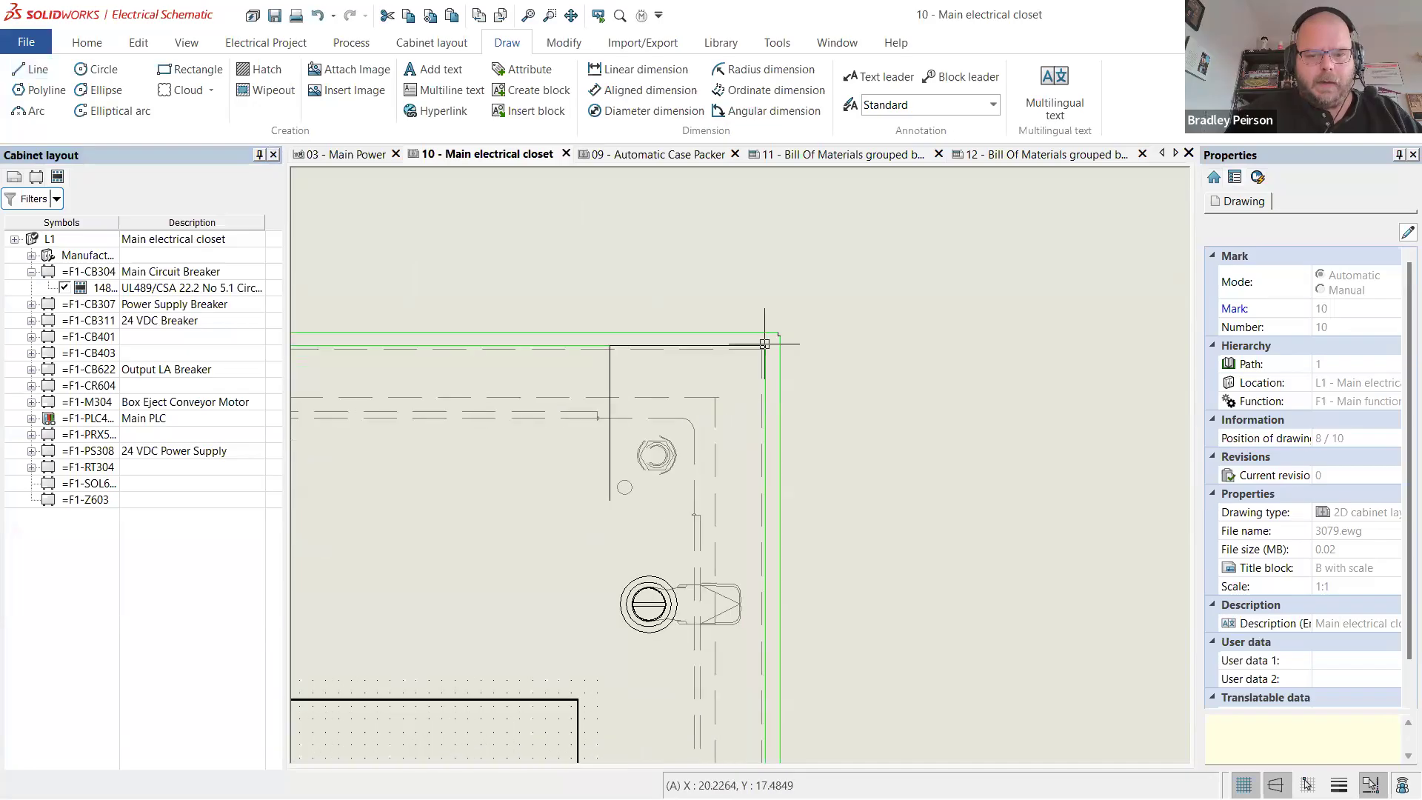
pyautogui.scroll(-3, 852, 411)
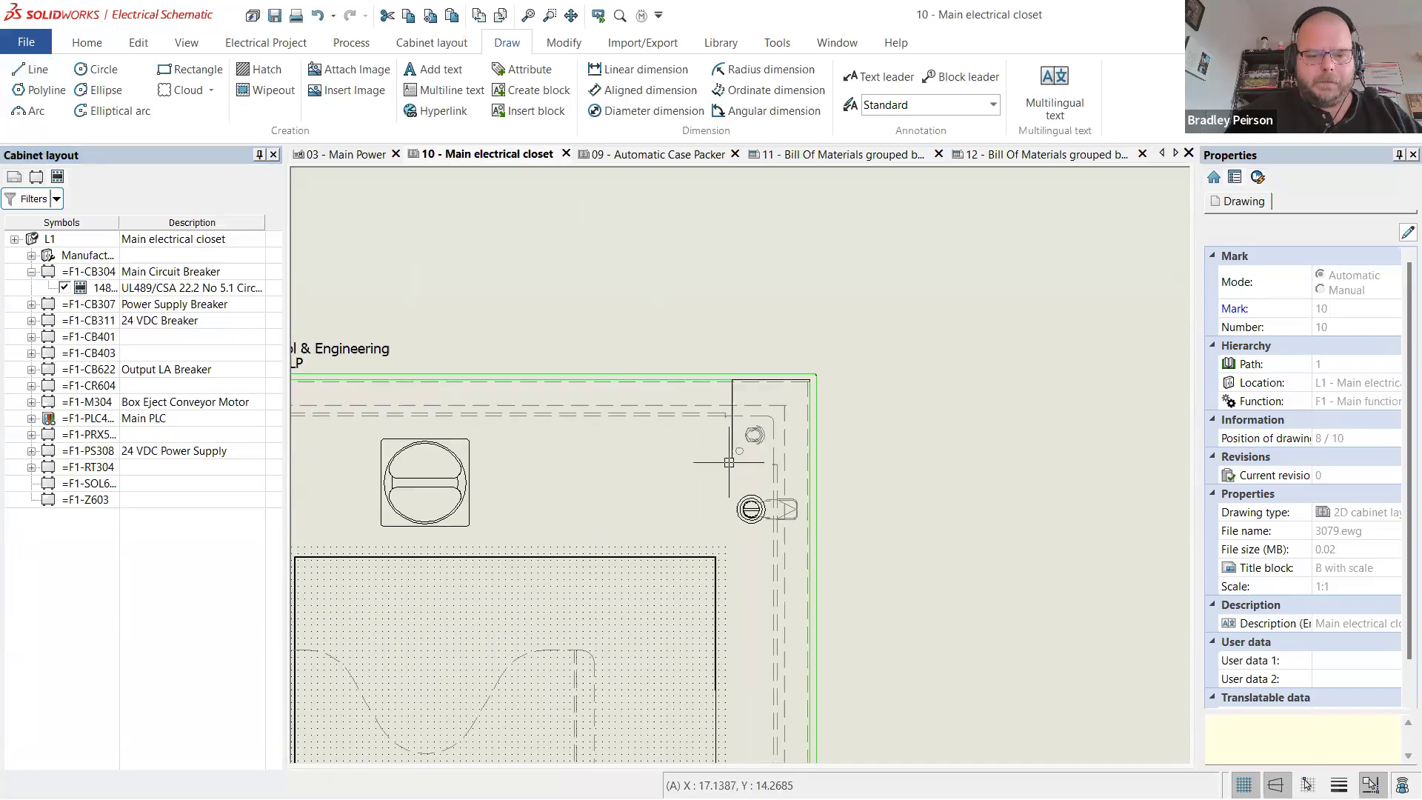
pyautogui.click(441, 486)
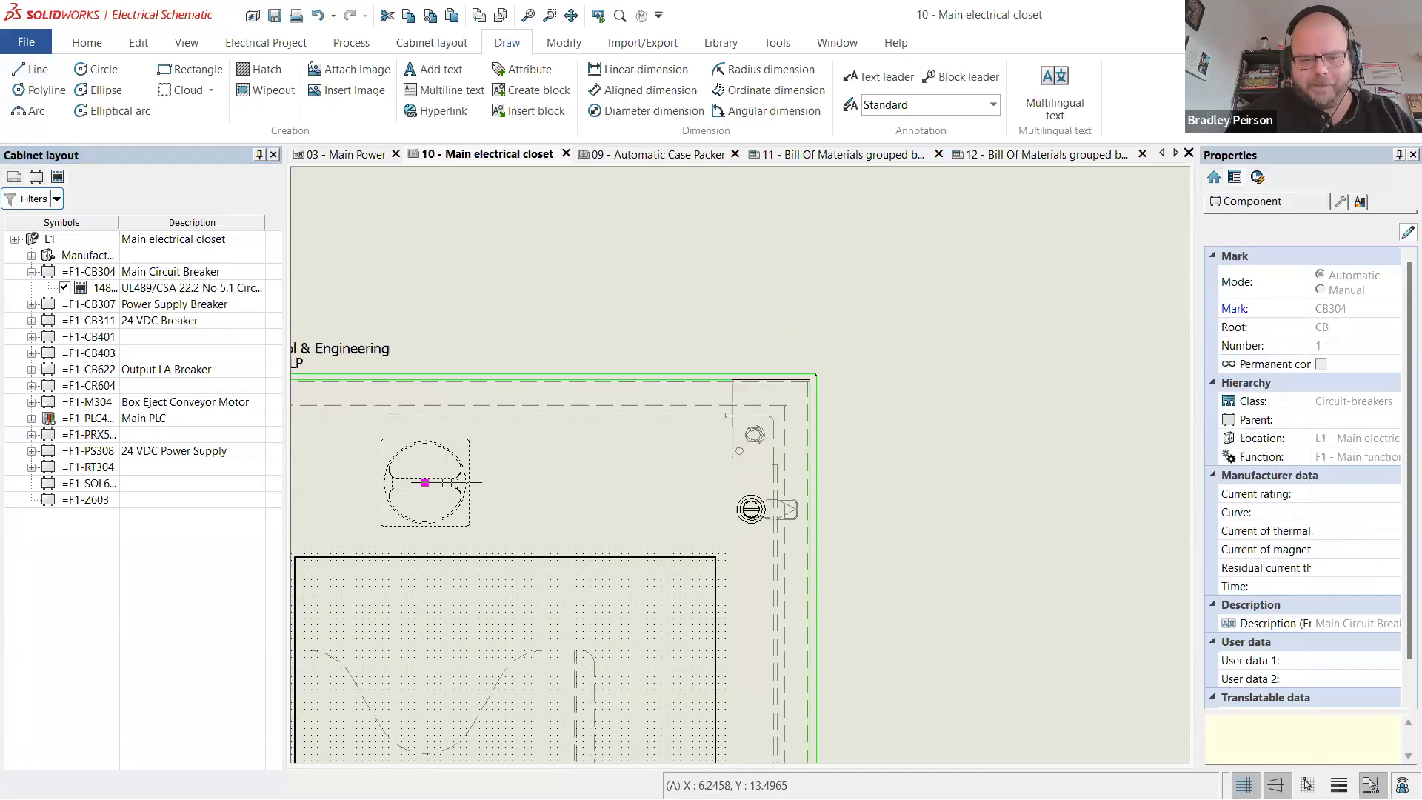
pyautogui.moveTo(443, 488); pyautogui.dragTo(666, 508)
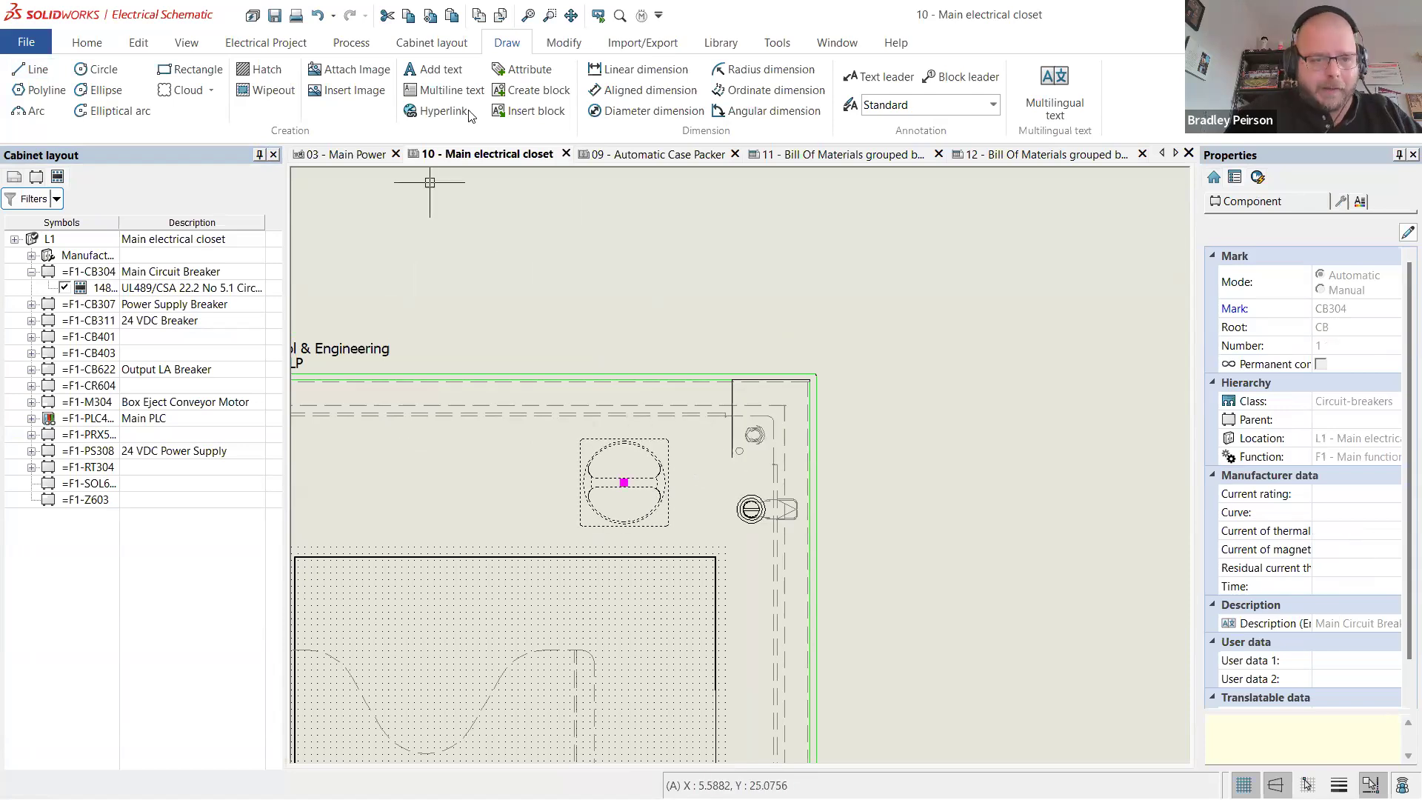
pyautogui.click(564, 42)
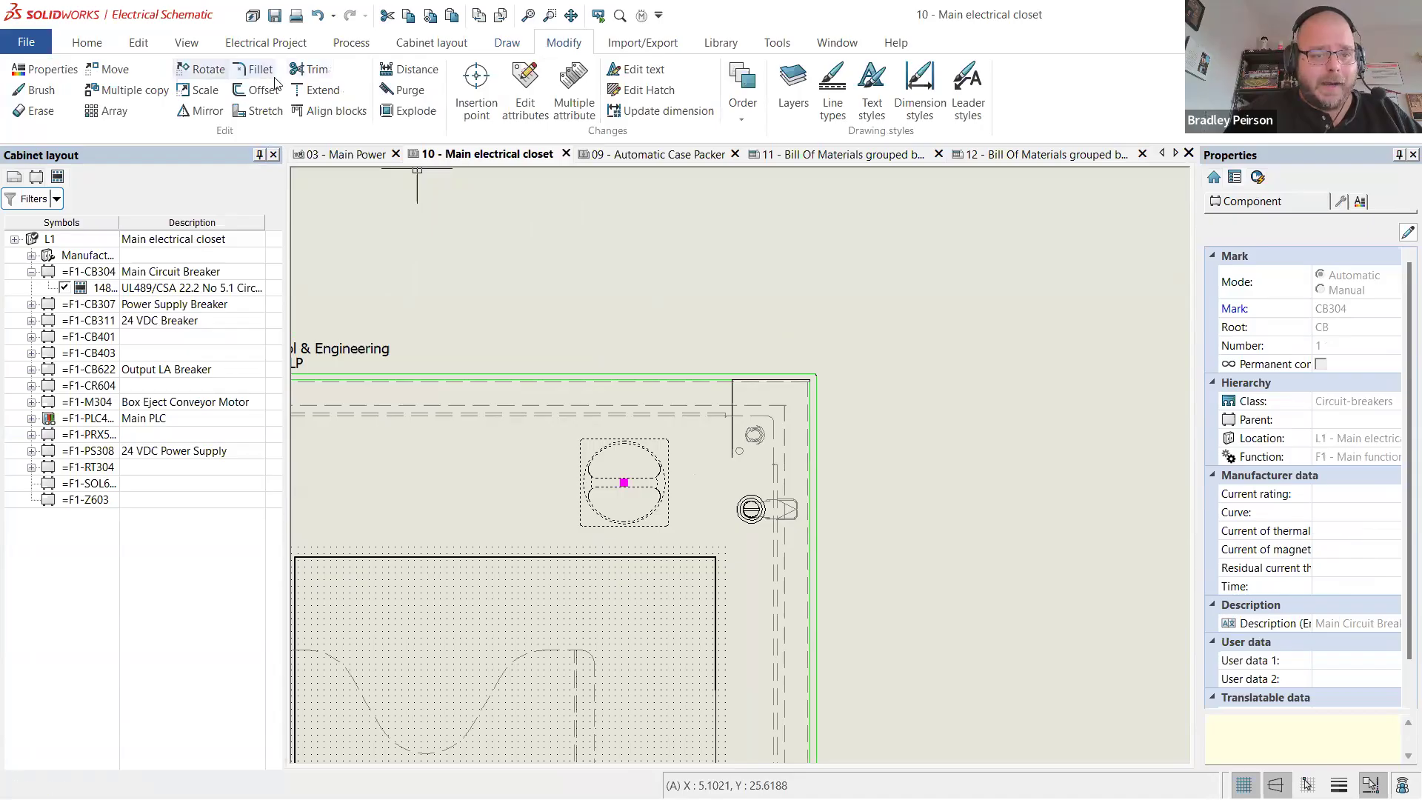
pyautogui.click(110, 69)
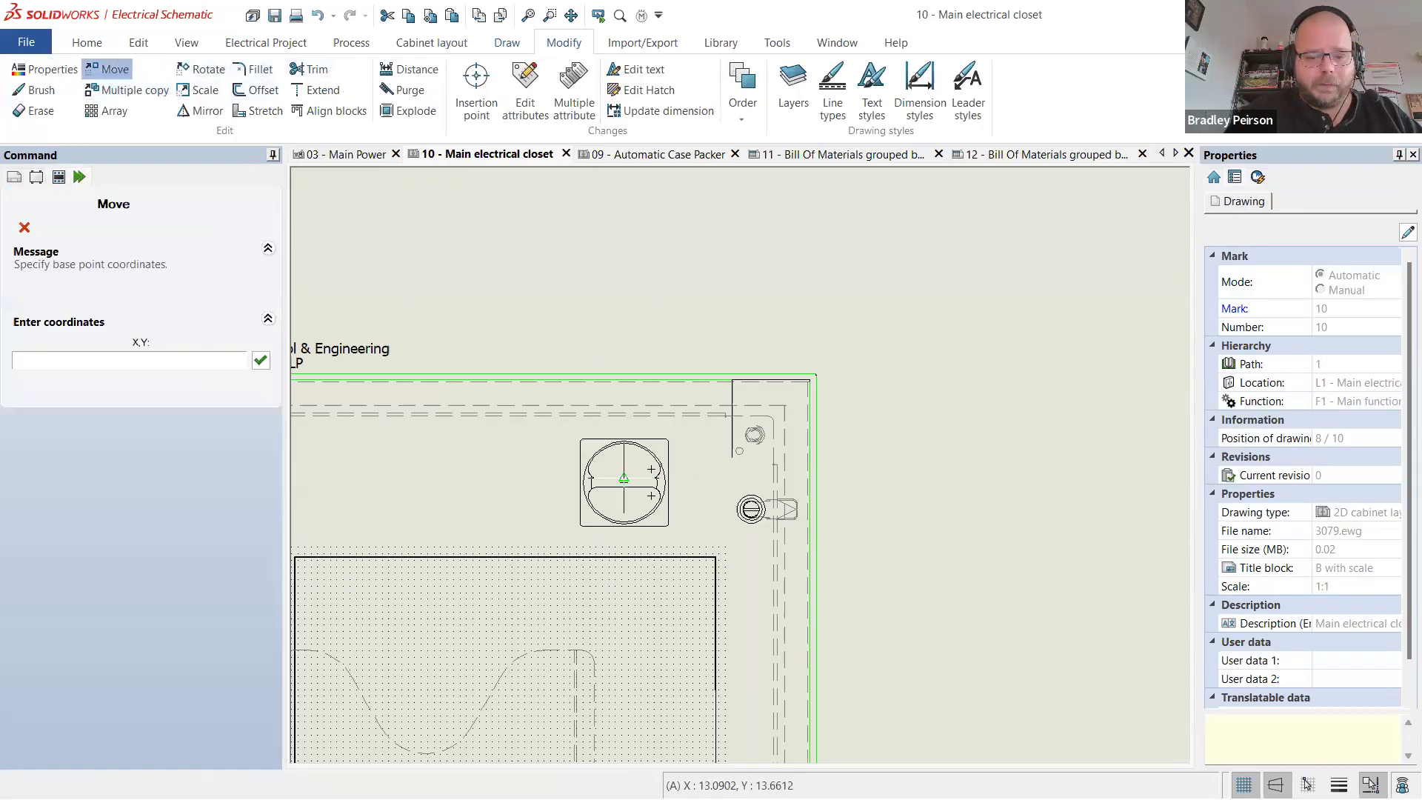
pyautogui.scroll(4, 623, 487)
pyautogui.click(623, 485)
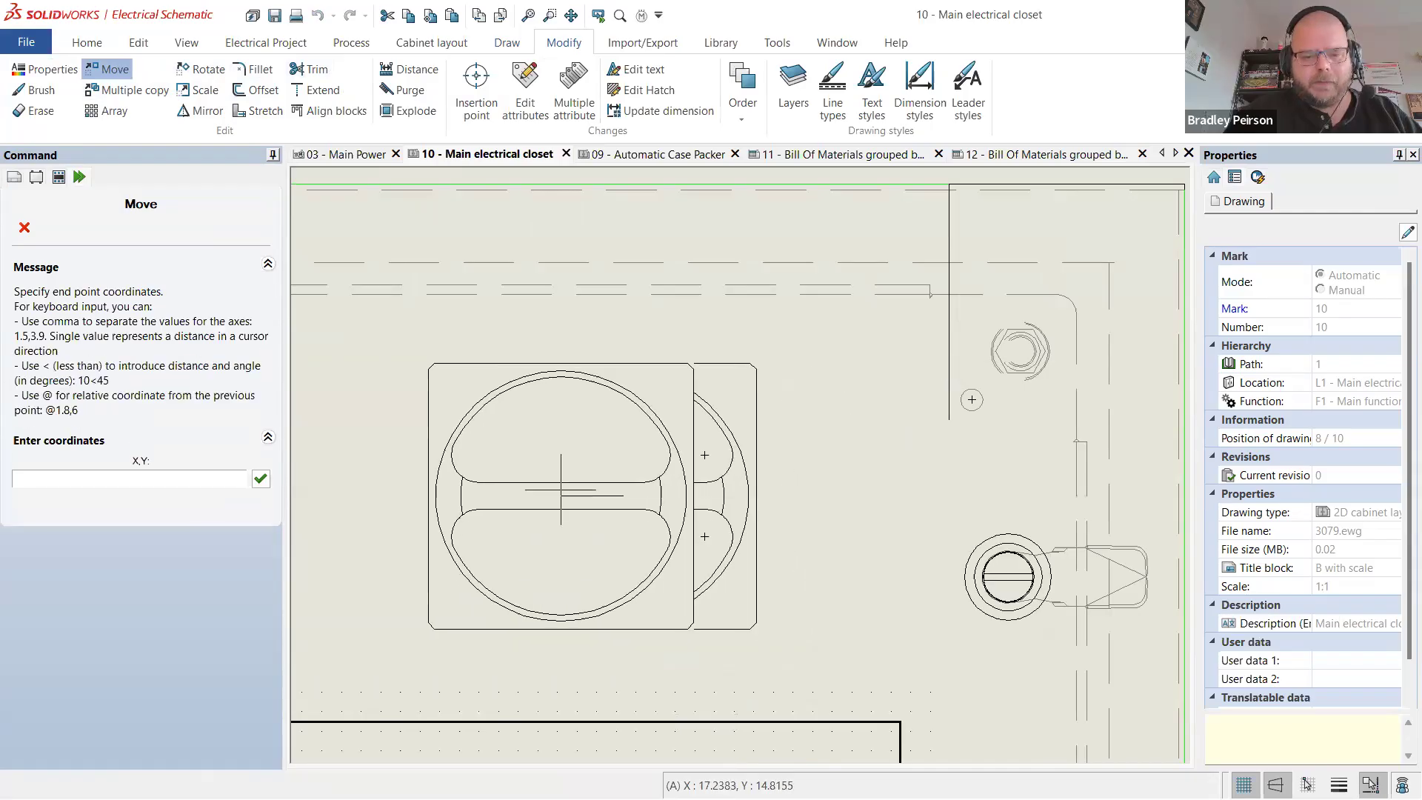
pyautogui.press('Escape')
# - Move the CB304 switch footprint horizontally, using its upper right corner as base point, so that corner aligns with the vertical reference line
pyautogui.click(668, 481)
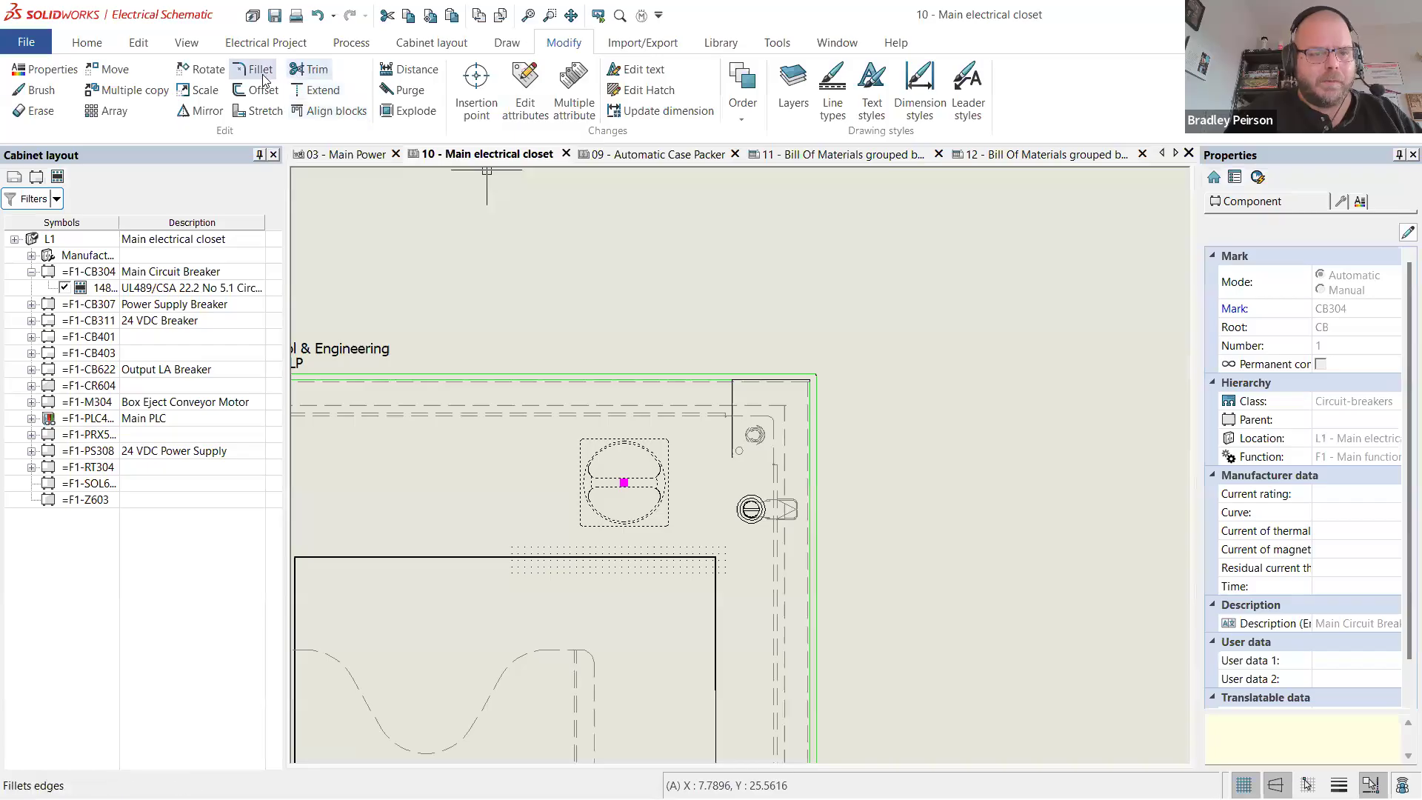
pyautogui.click(108, 69)
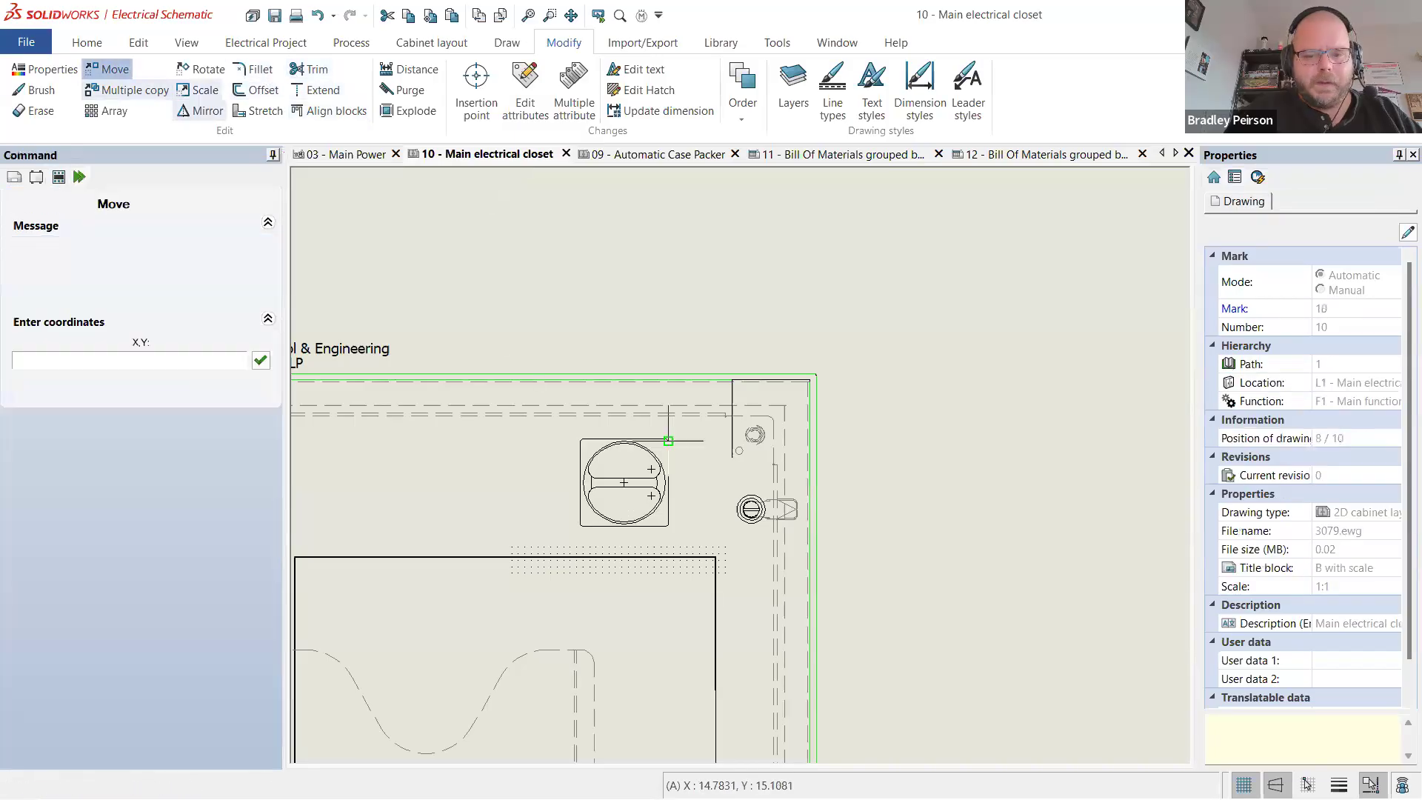
pyautogui.scroll(4, 665, 432)
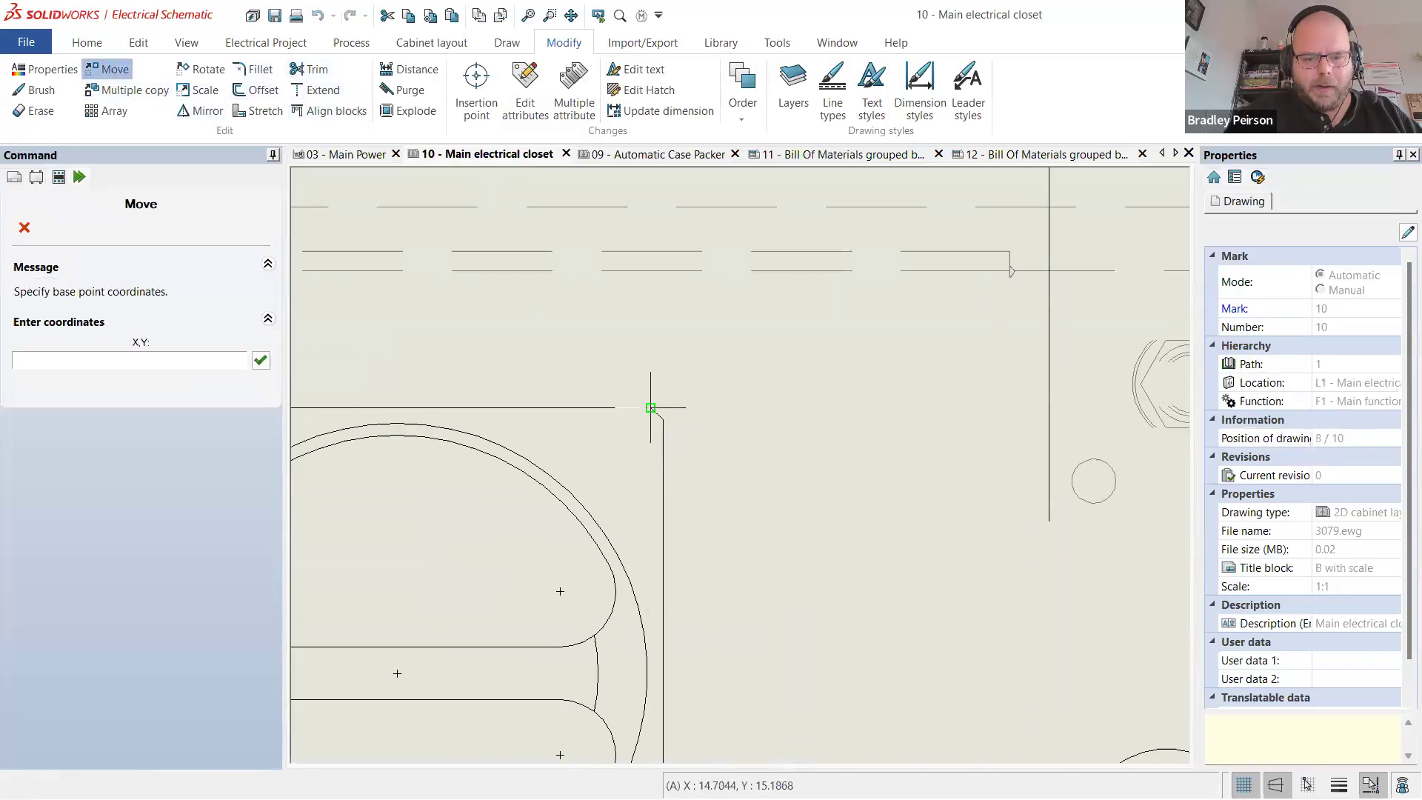
pyautogui.click(651, 404)
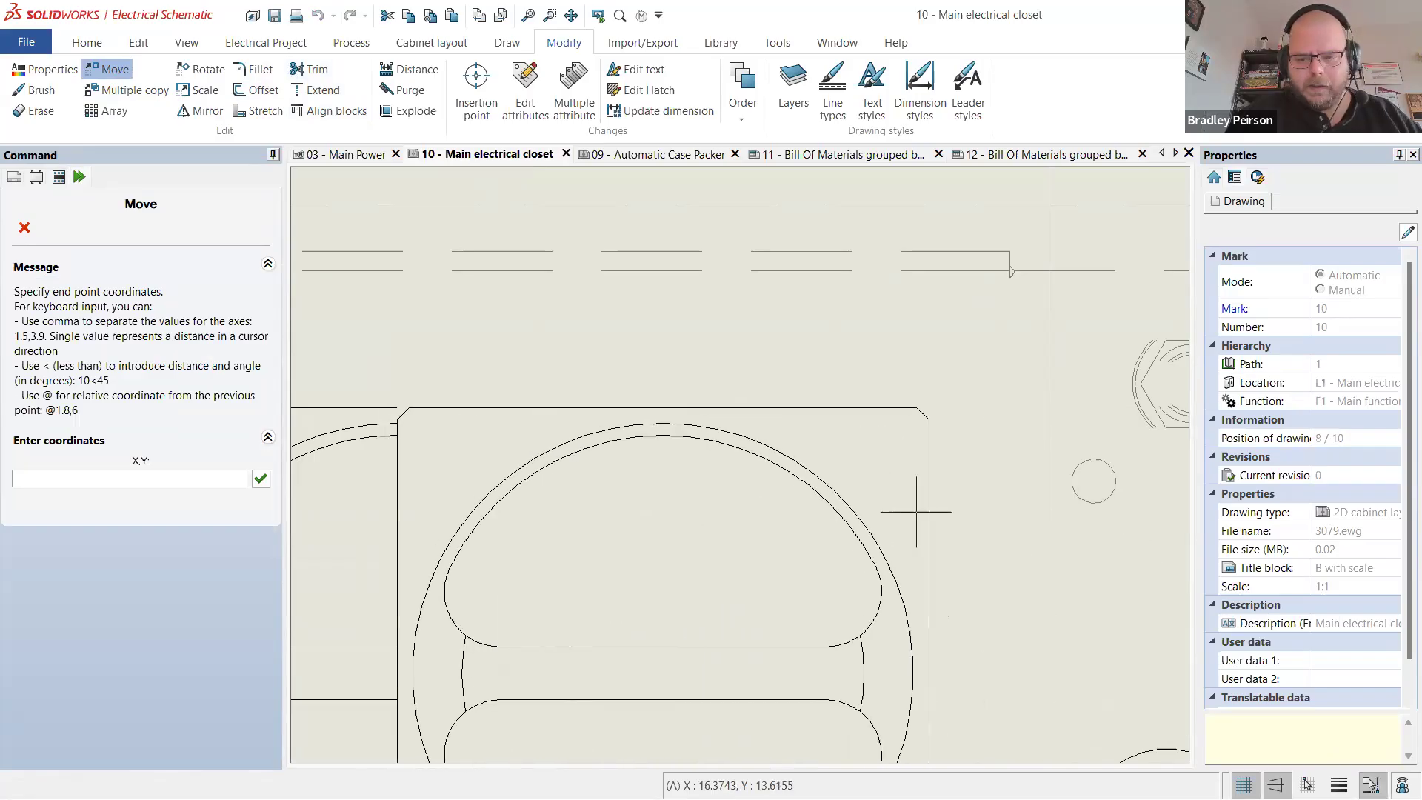
pyautogui.scroll(-2, 940, 456)
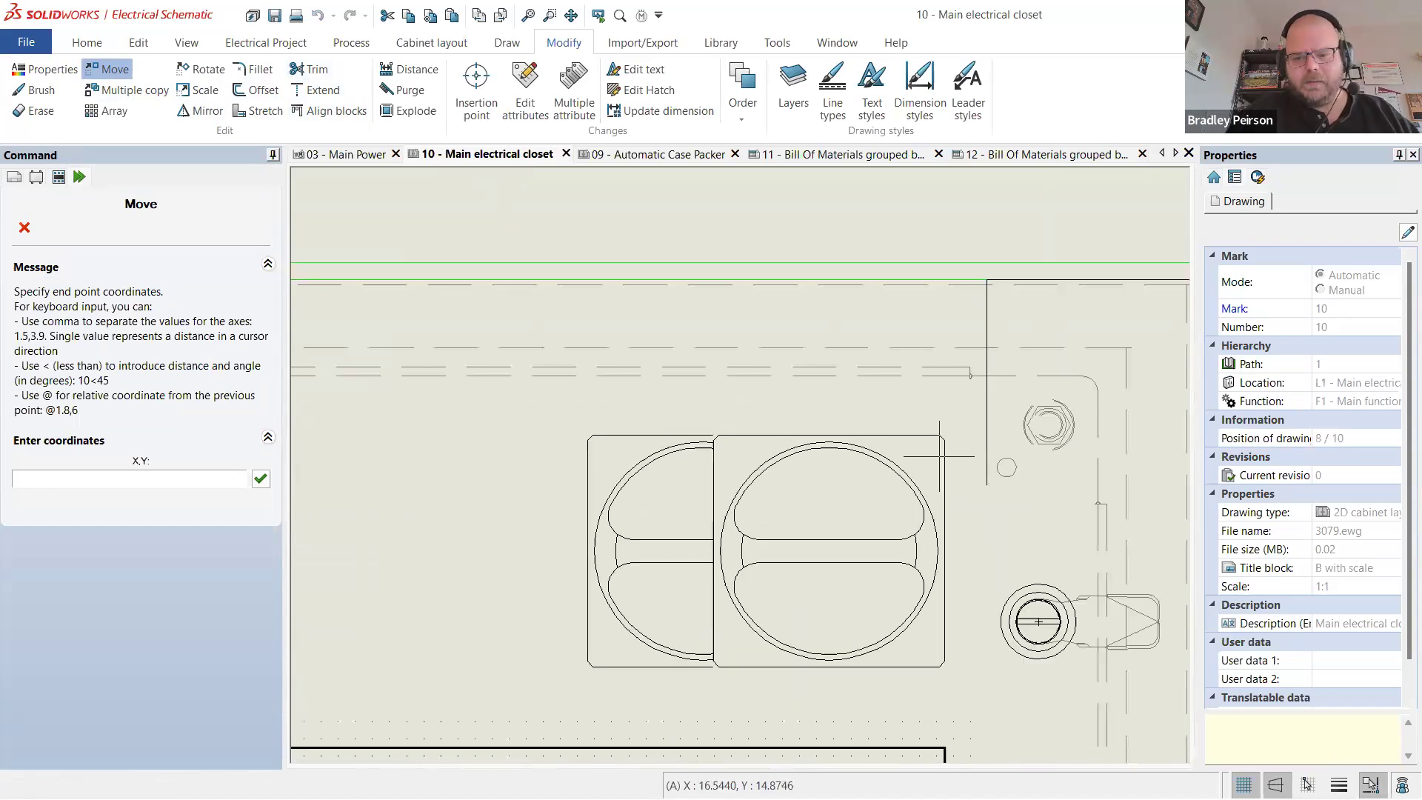
pyautogui.scroll(-1, 939, 457)
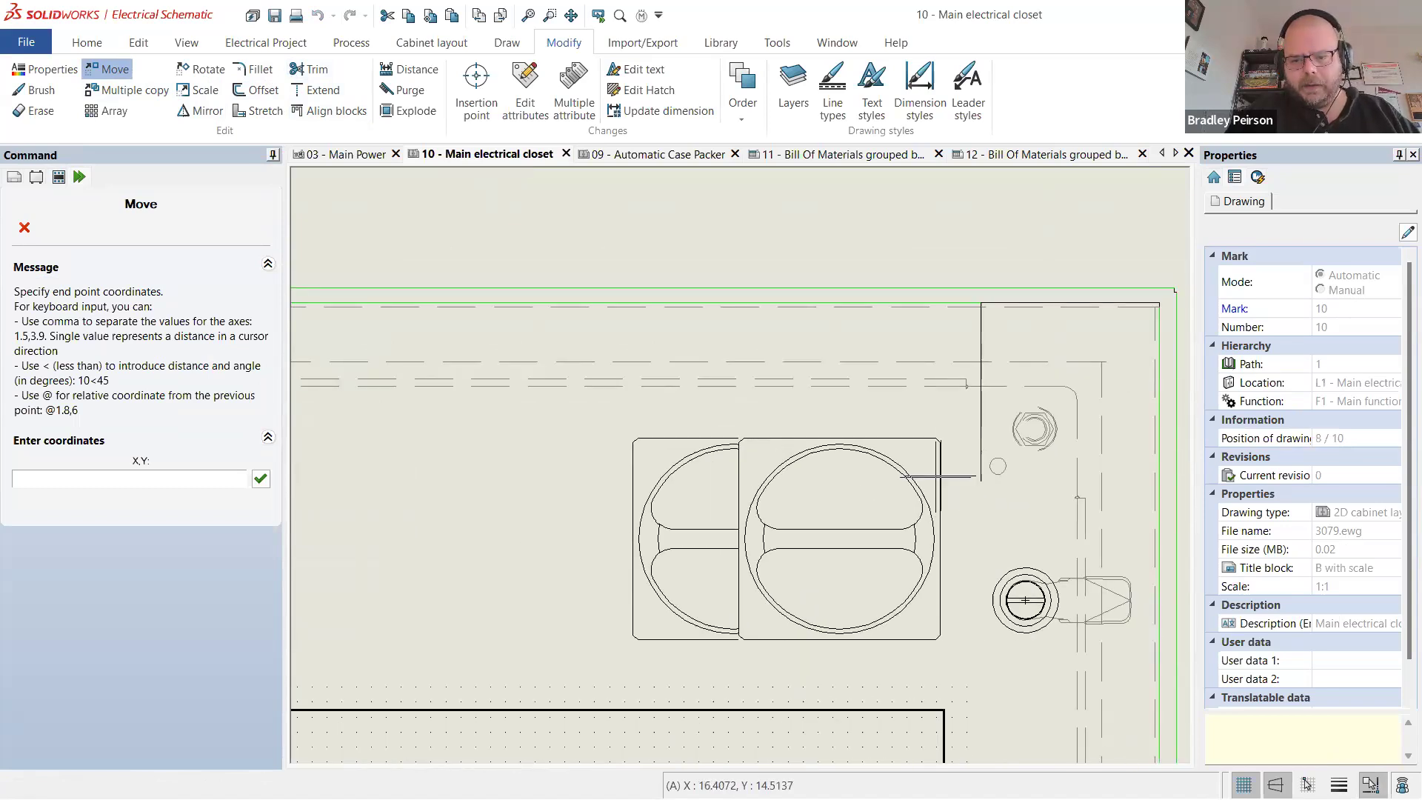
pyautogui.click(980, 480)
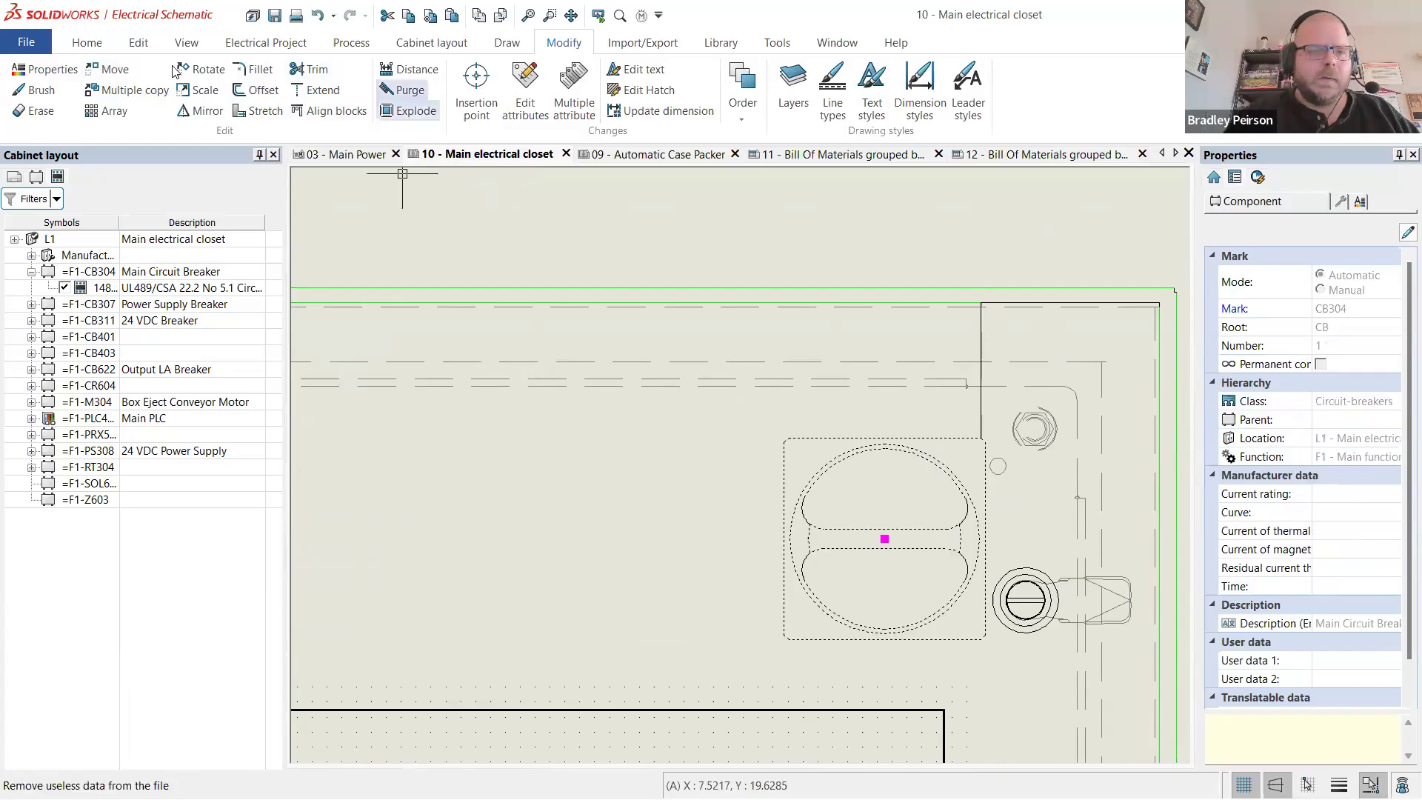
# - Move the CB304 switch footprint down so its upper right corner sits on the lower end of the vertical reference line
pyautogui.click(112, 69)
pyautogui.scroll(4, 984, 437)
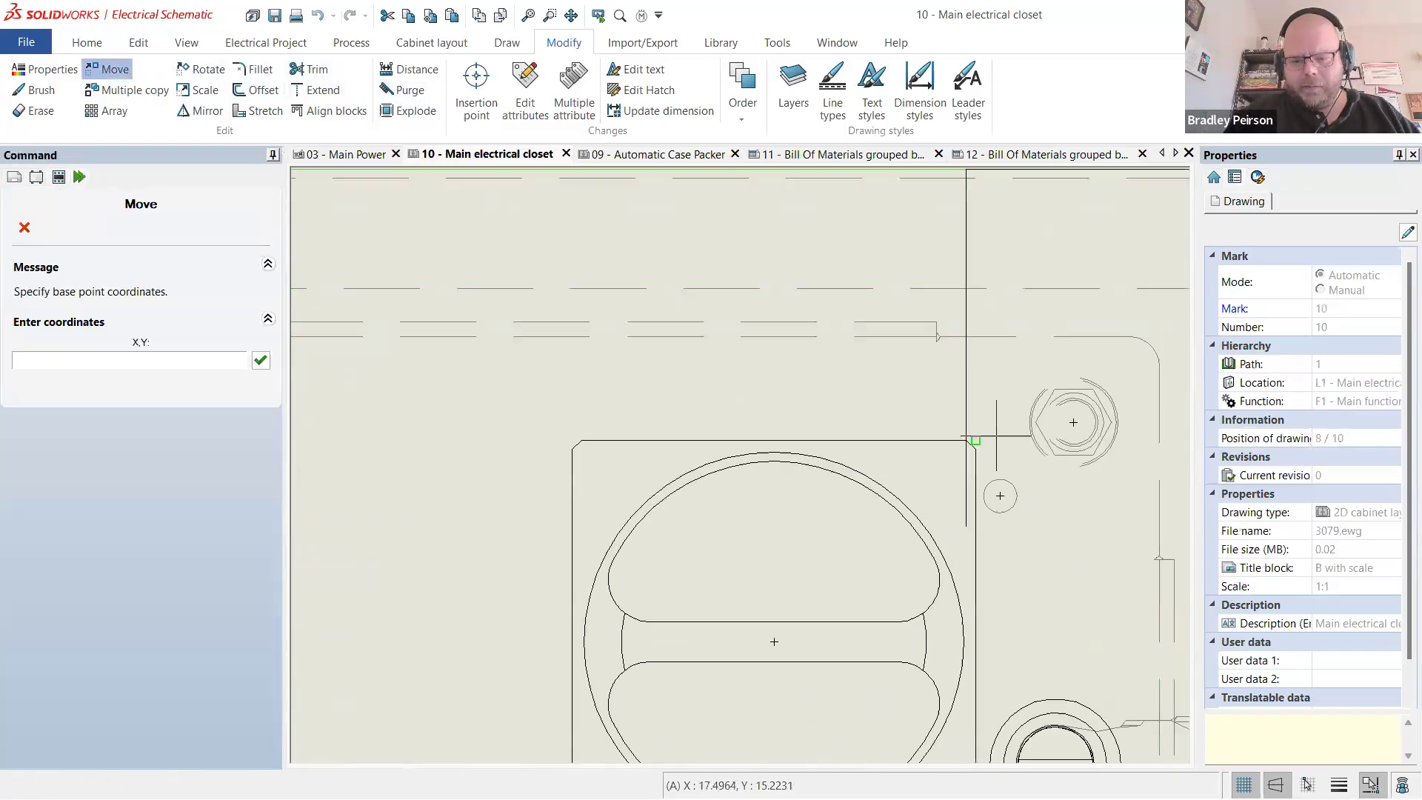
pyautogui.click(985, 437)
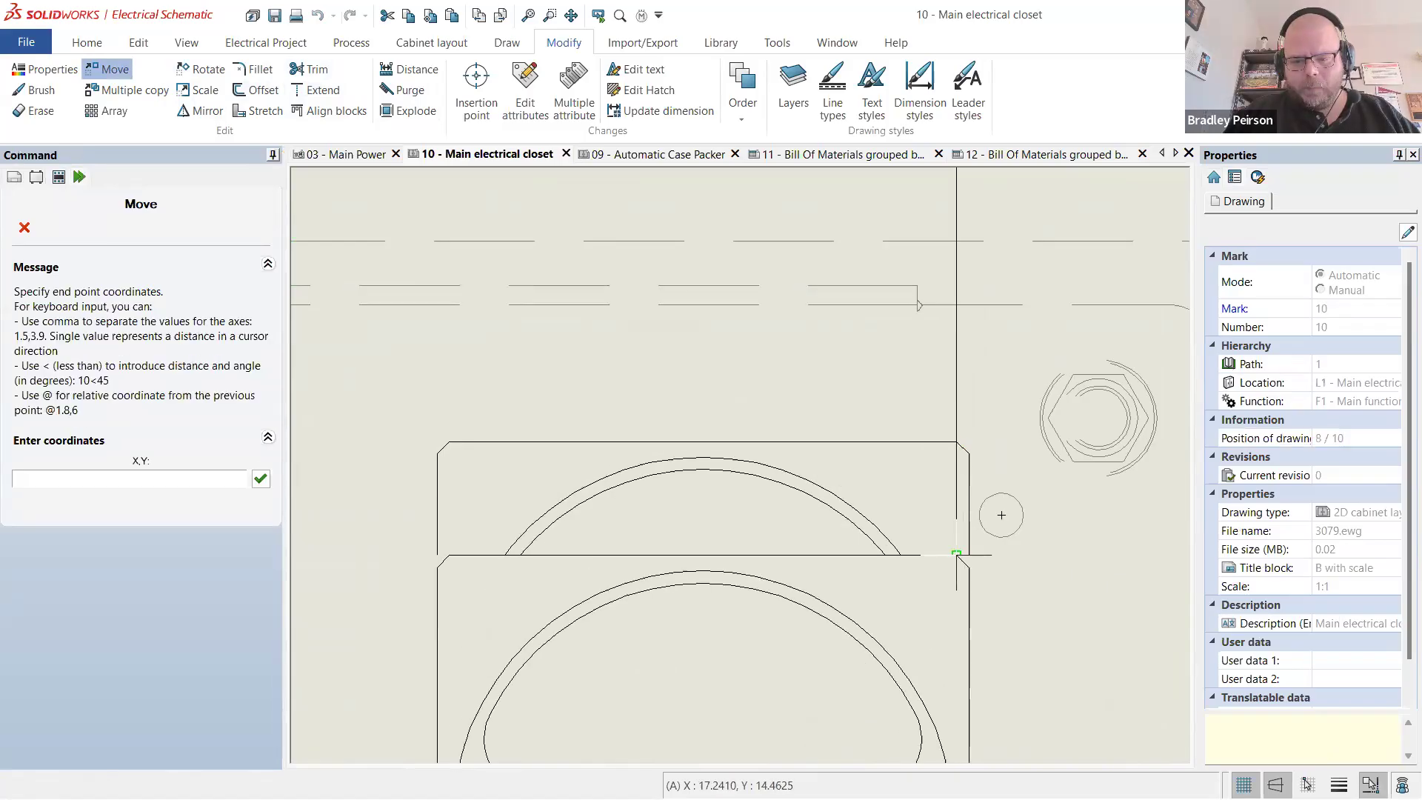
pyautogui.click(955, 554)
pyautogui.scroll(-3, 792, 462)
pyautogui.scroll(-2, 791, 463)
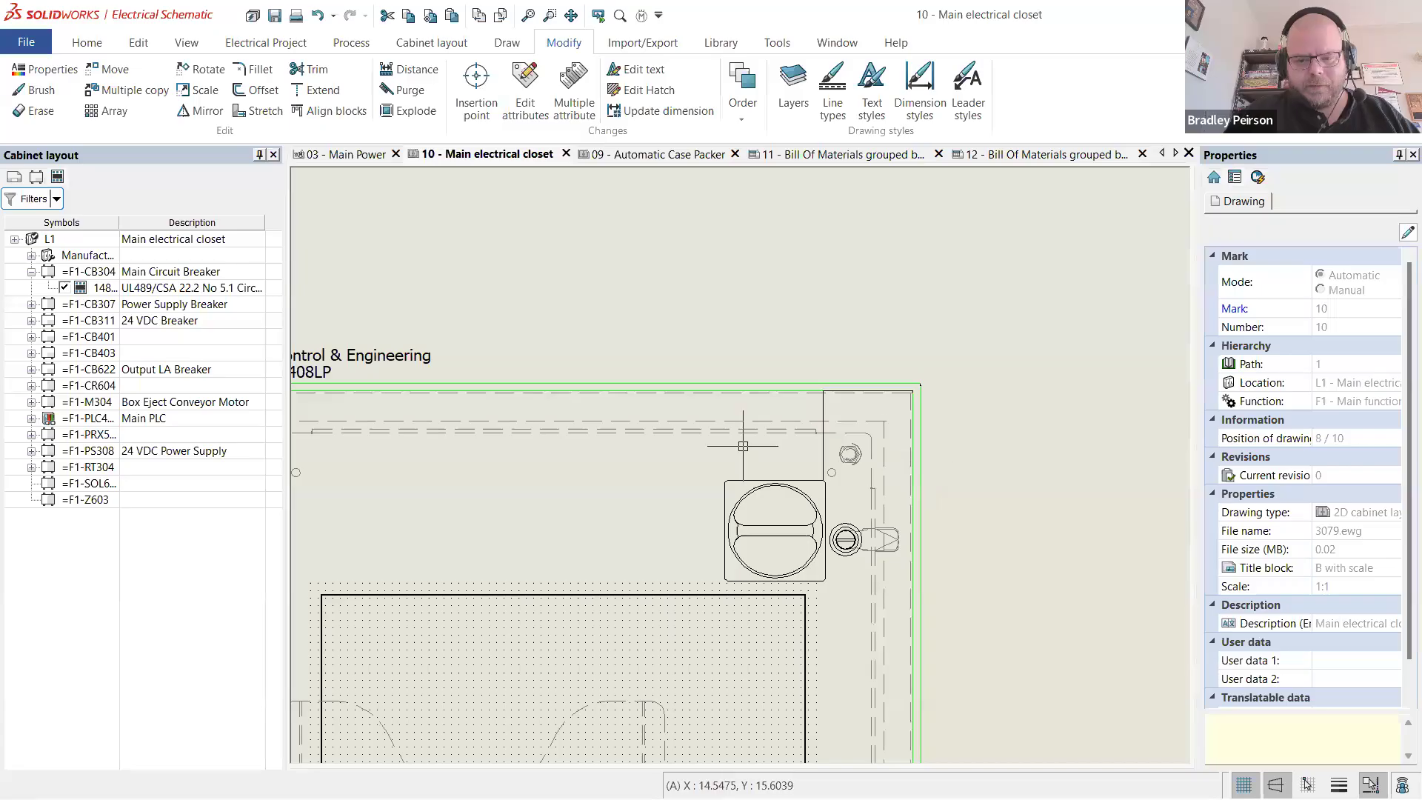
# - Delete the vertical and horizontal reference lines near the enclosure's upper right corner
pyautogui.scroll(-2, 1012, 463)
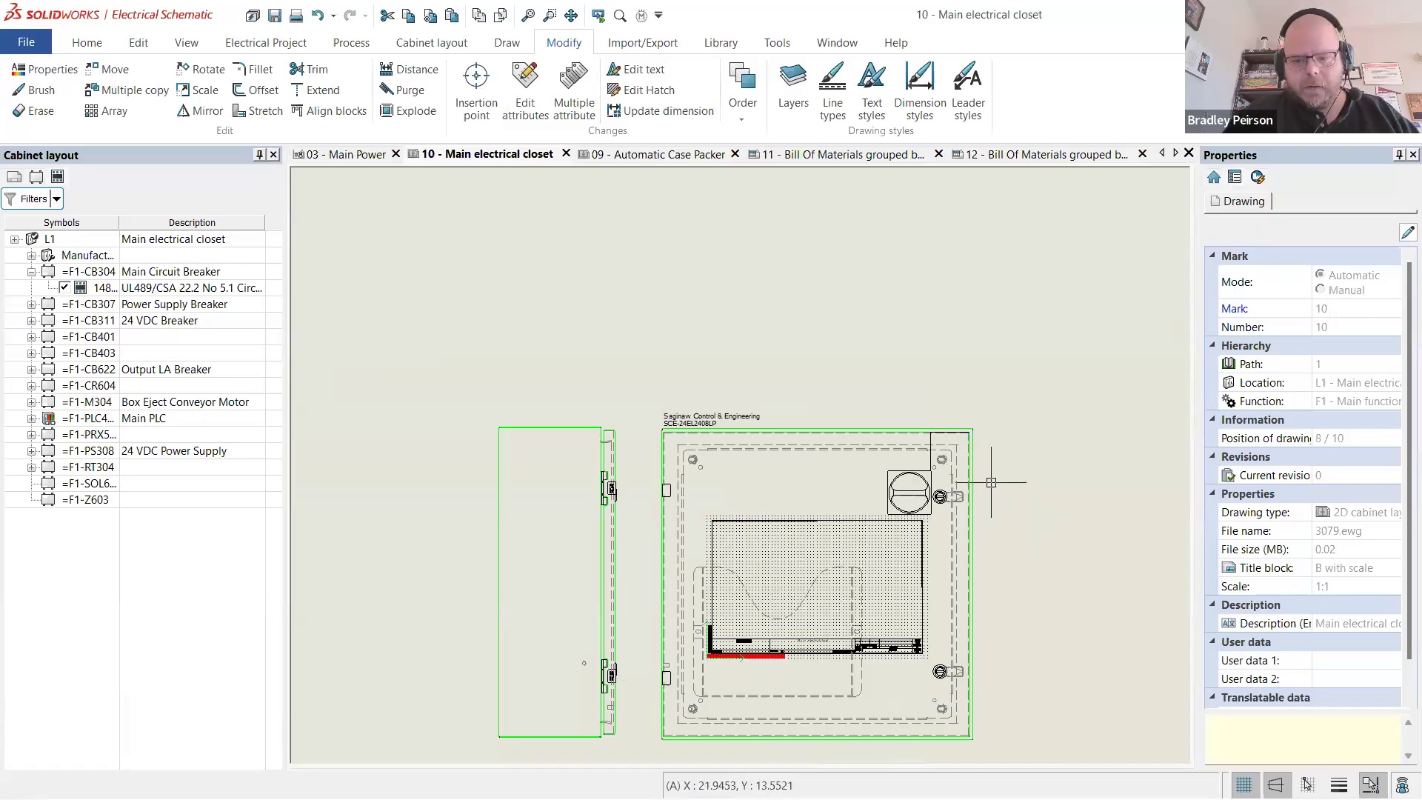
pyautogui.scroll(4, 991, 482)
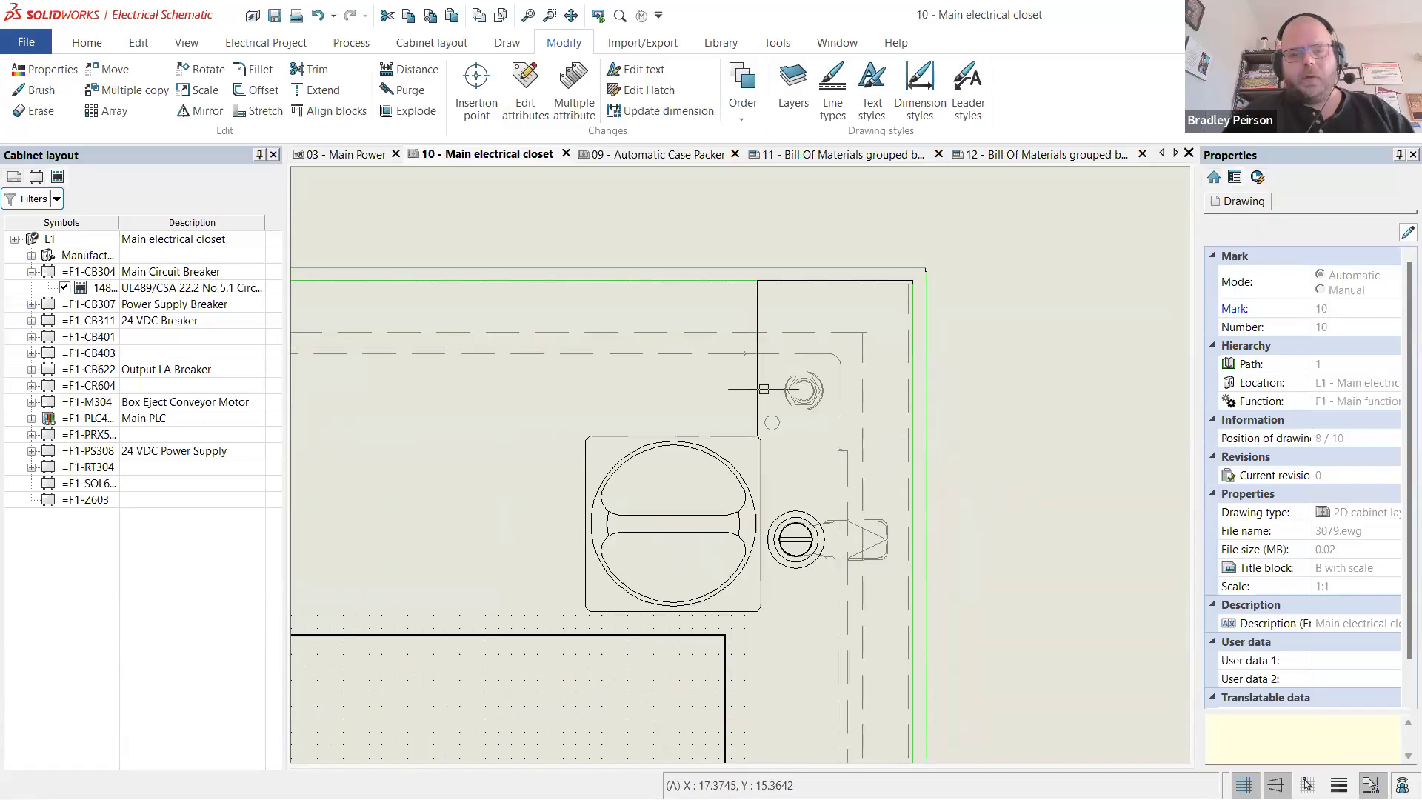
pyautogui.click(759, 390)
pyautogui.press('Delete')
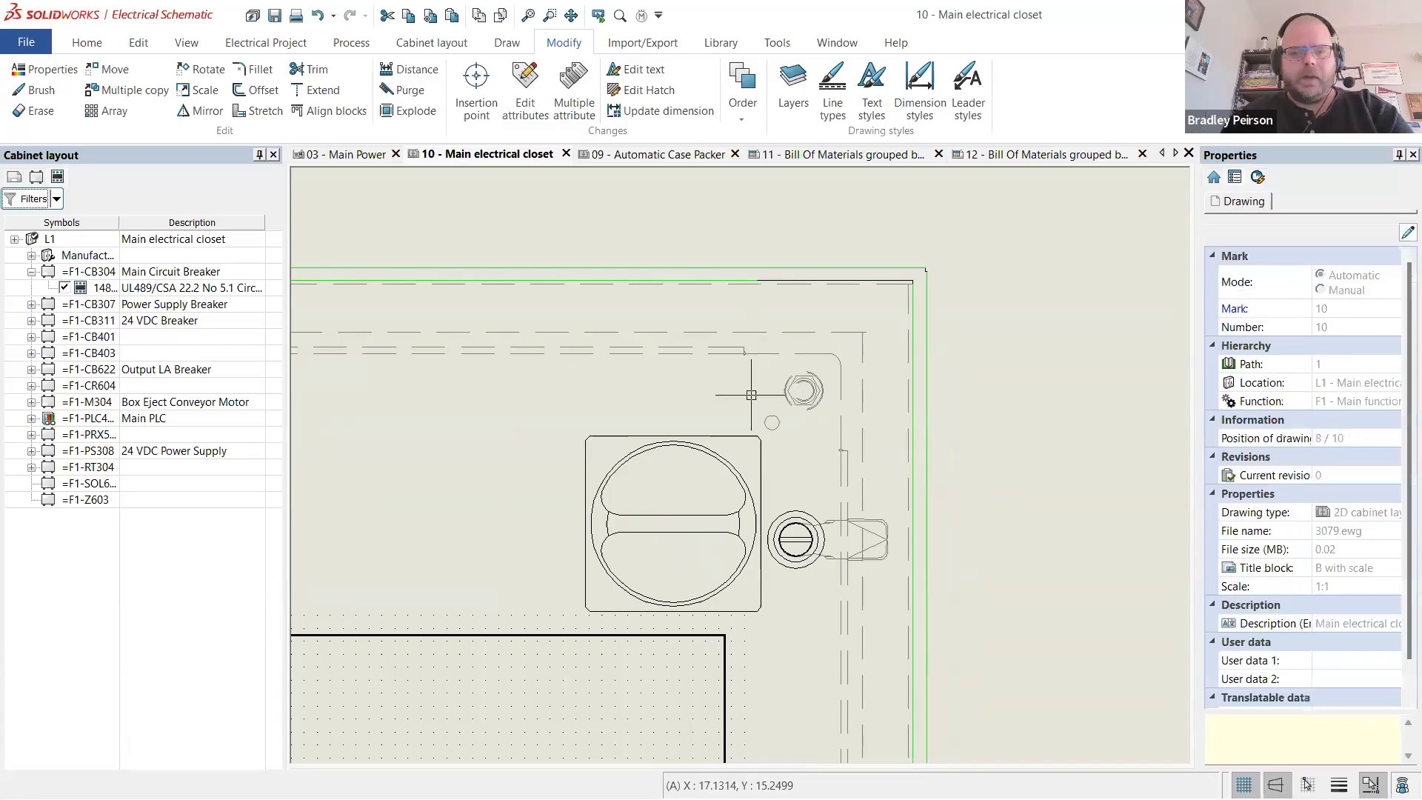
pyautogui.click(810, 280)
pyautogui.press('Delete')
pyautogui.scroll(-5, 996, 380)
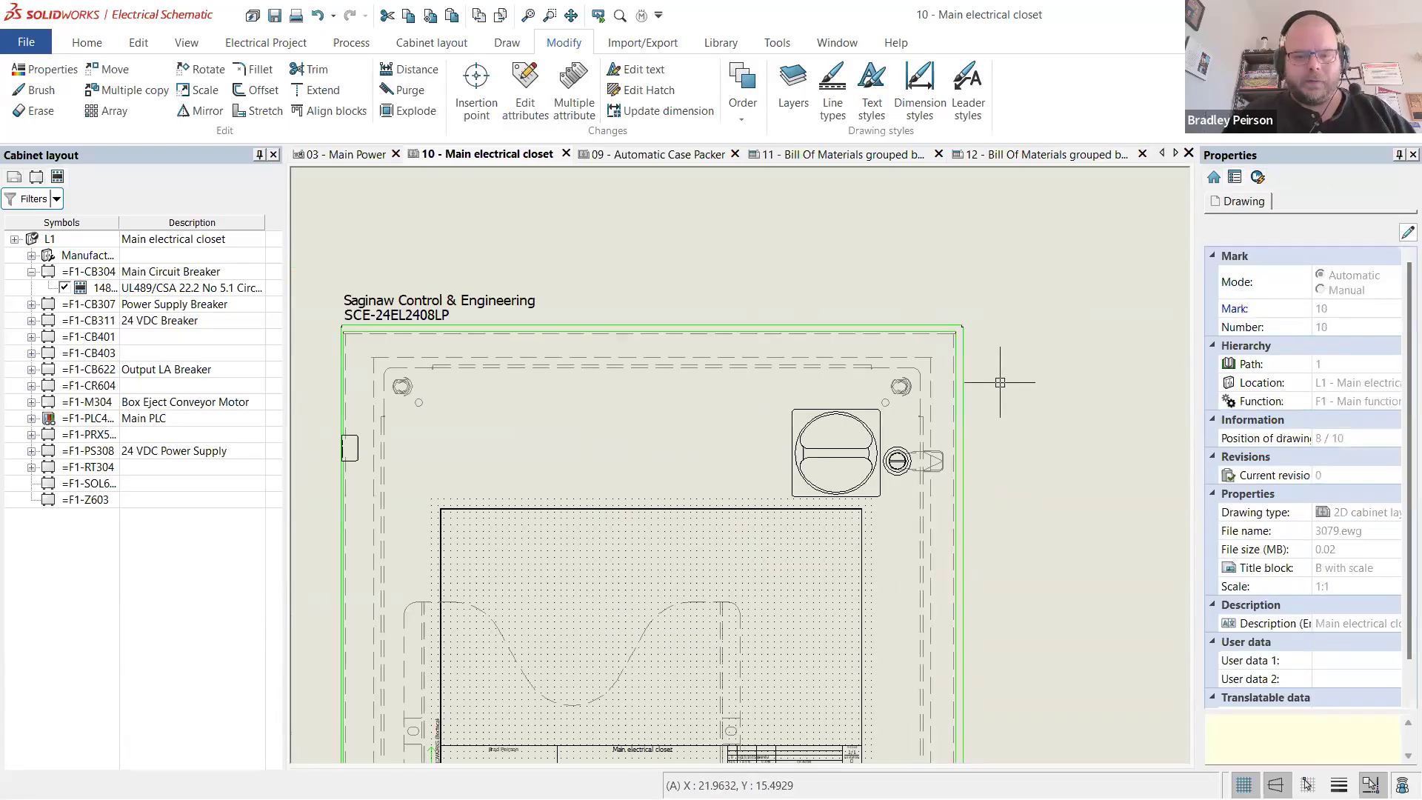
# - Add a vertical linear dimension from the switch footprint's upper right corner to the enclosure's inner green corner, placed outside the enclosure's right side
pyautogui.scroll(3, 1003, 465)
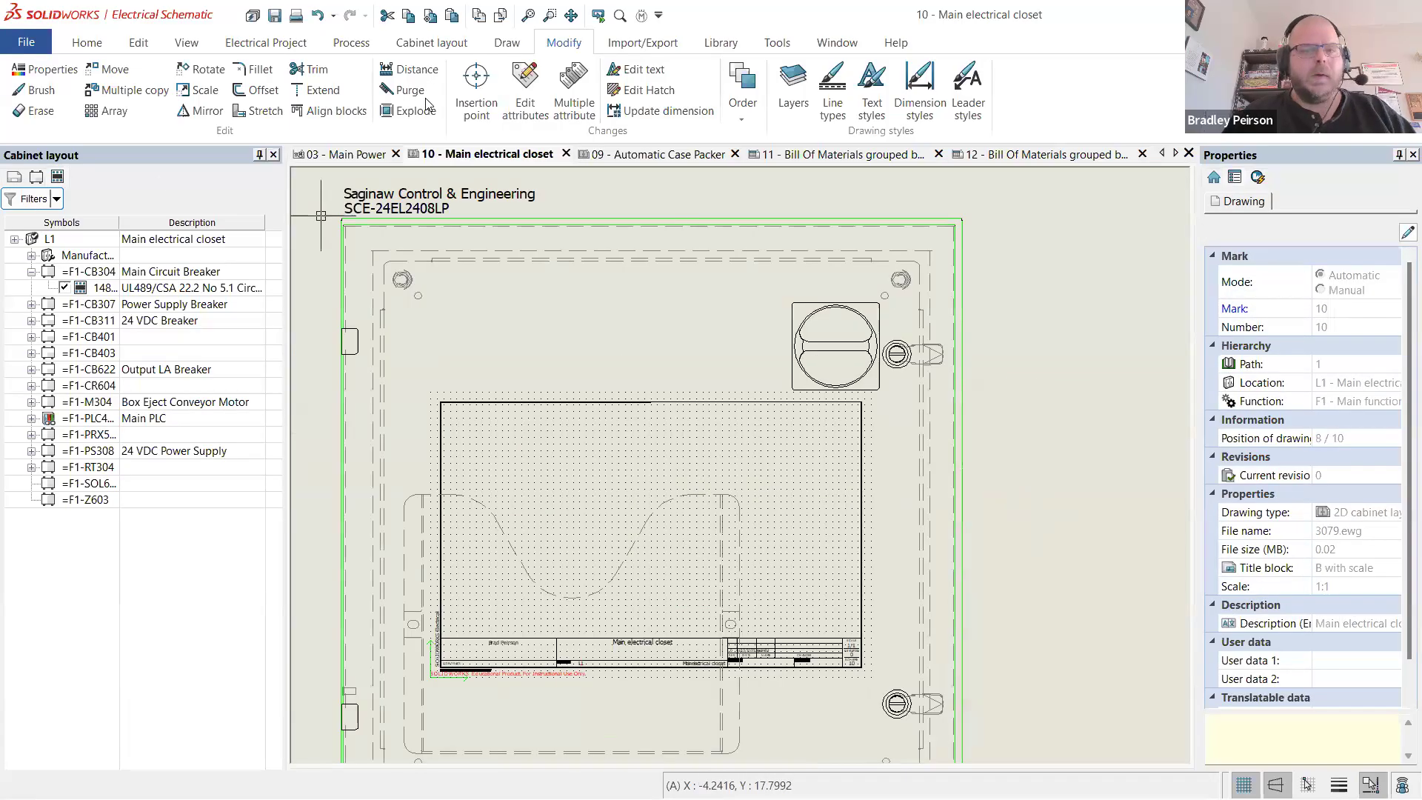
pyautogui.click(508, 42)
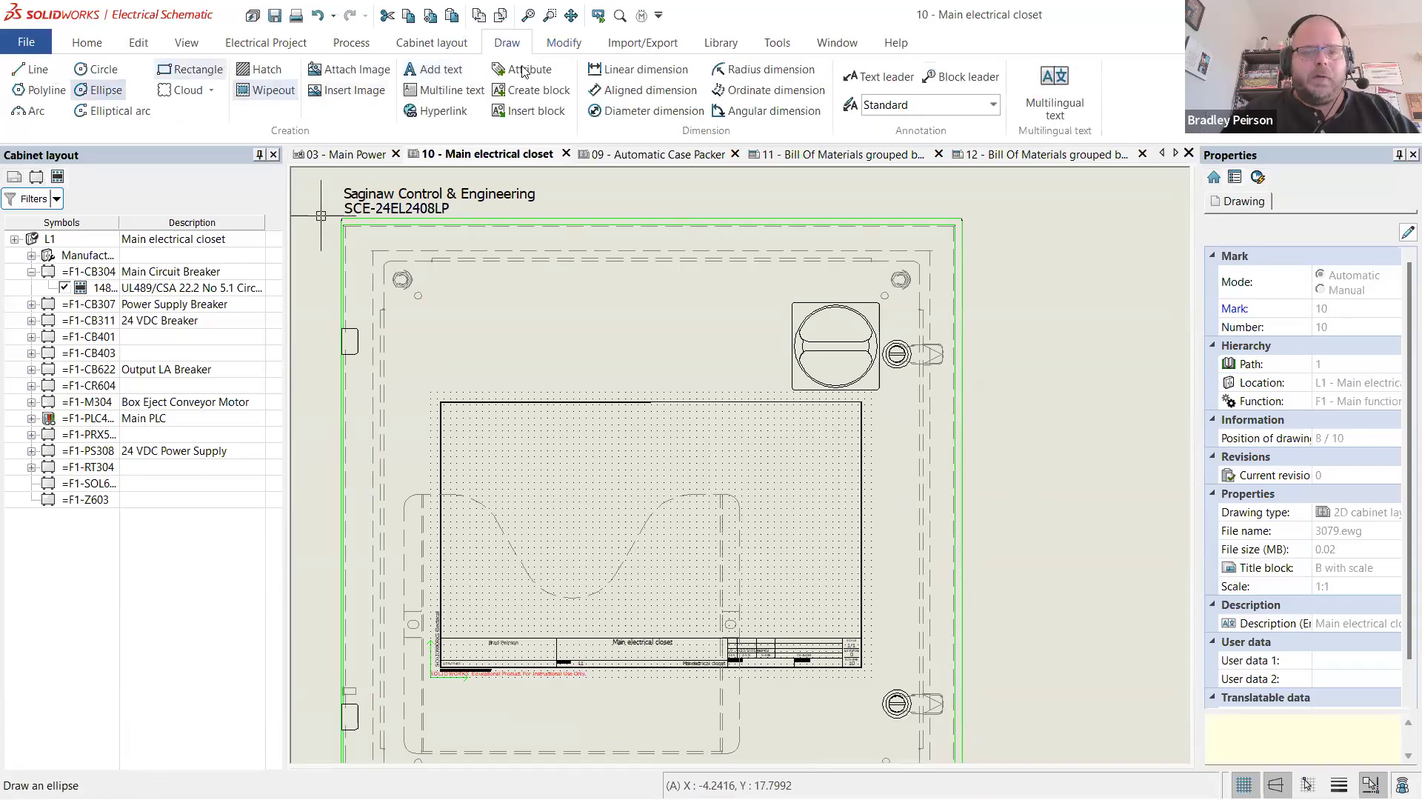
pyautogui.click(638, 69)
pyautogui.scroll(4, 914, 294)
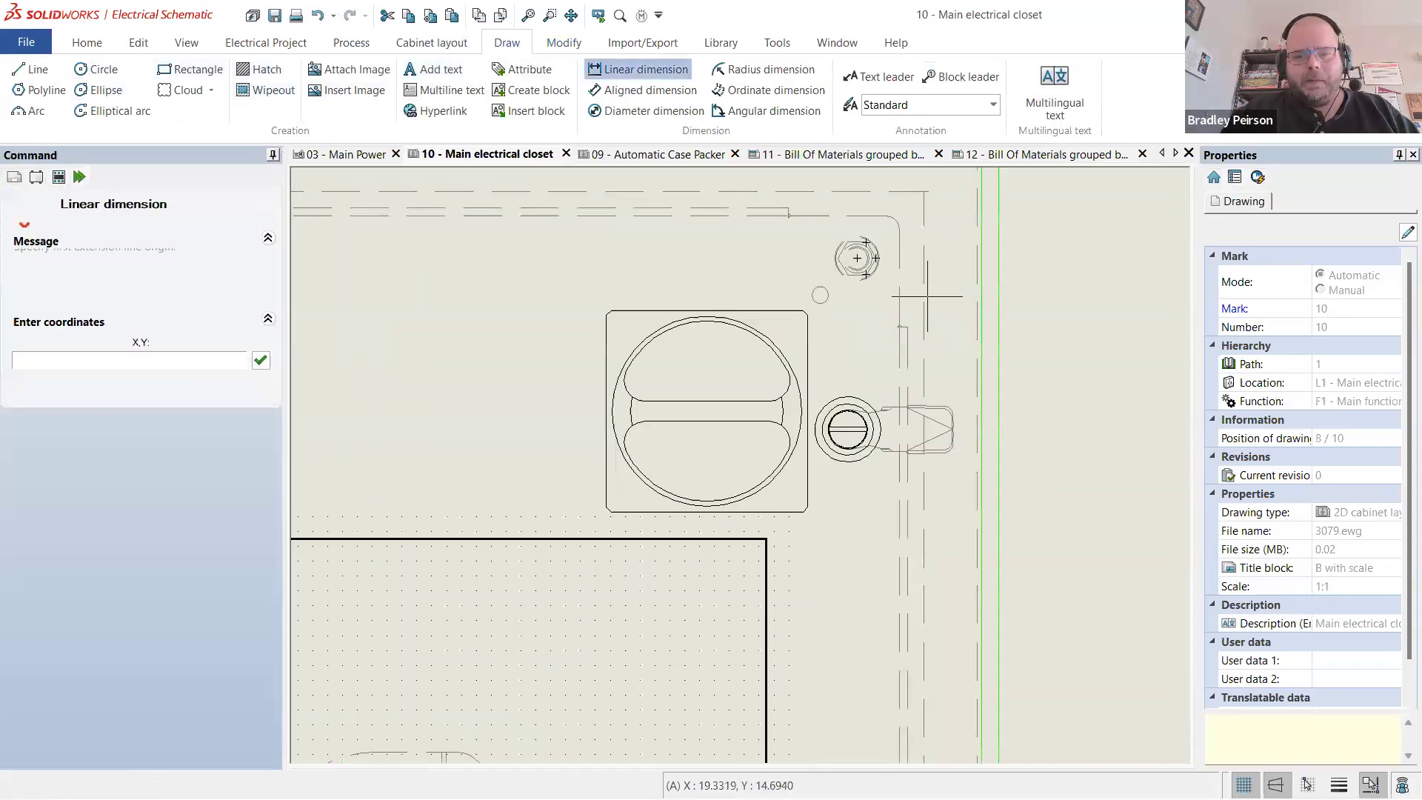
pyautogui.click(785, 312)
pyautogui.scroll(-3, 784, 312)
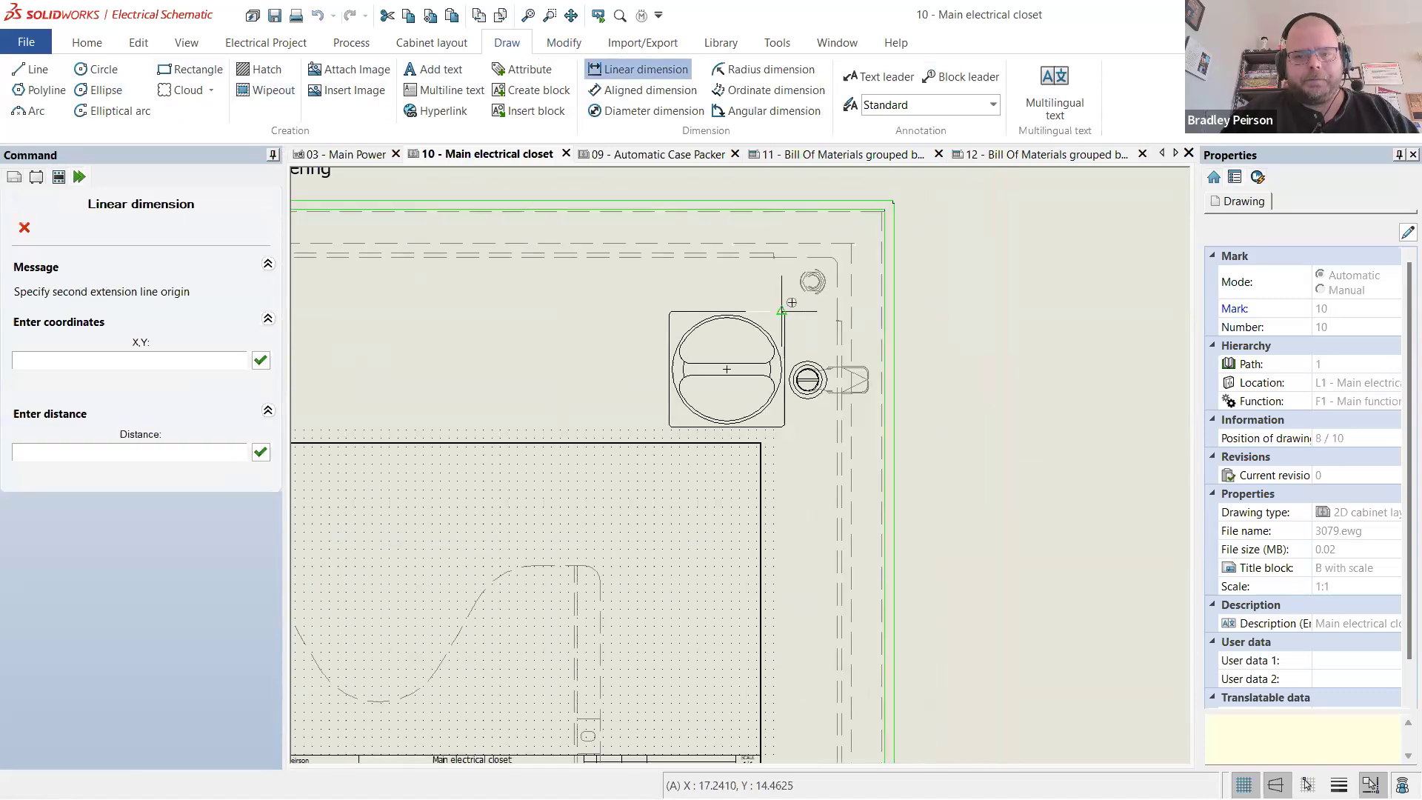
pyautogui.scroll(3, 859, 245)
pyautogui.scroll(1, 909, 209)
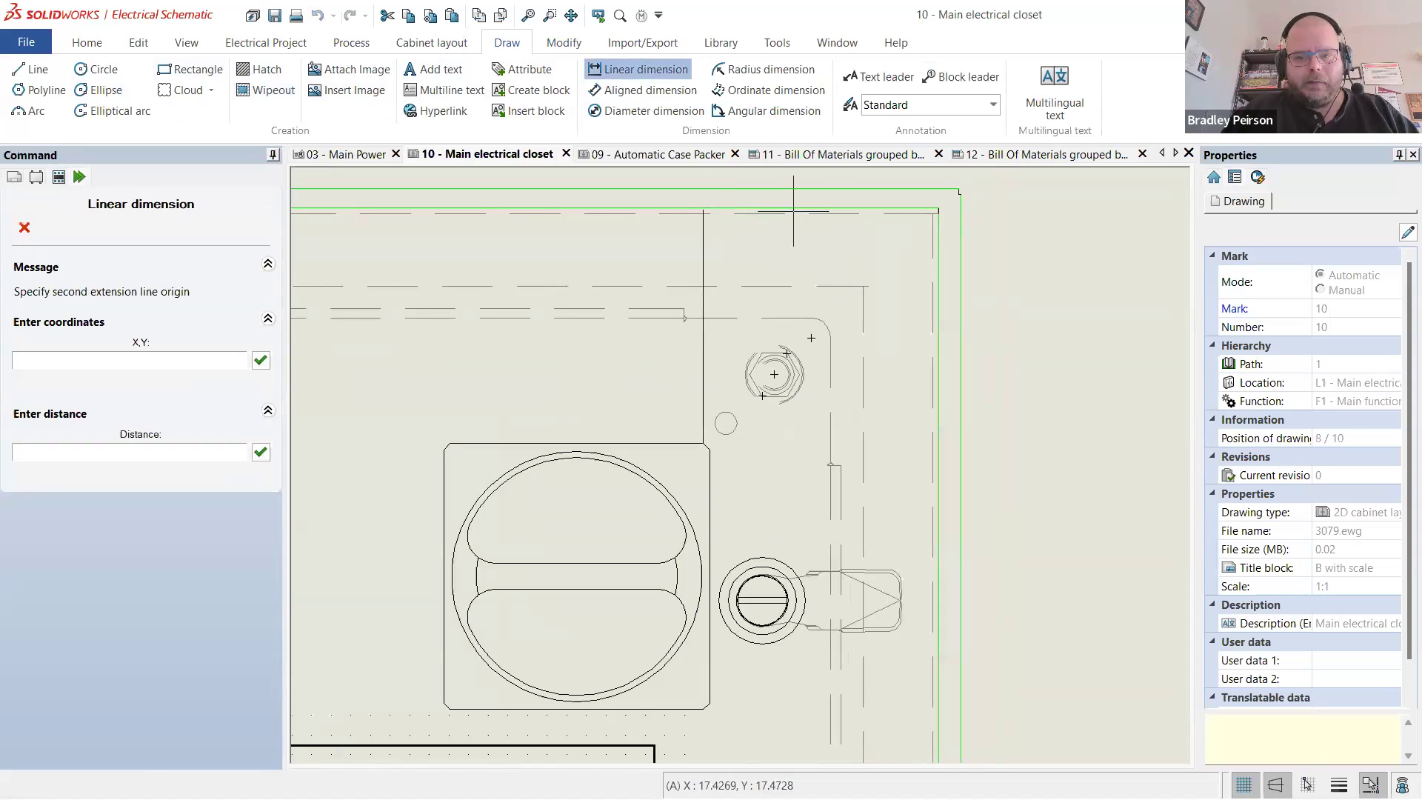
pyautogui.click(938, 207)
pyautogui.scroll(-2, 977, 375)
pyautogui.click(1073, 354)
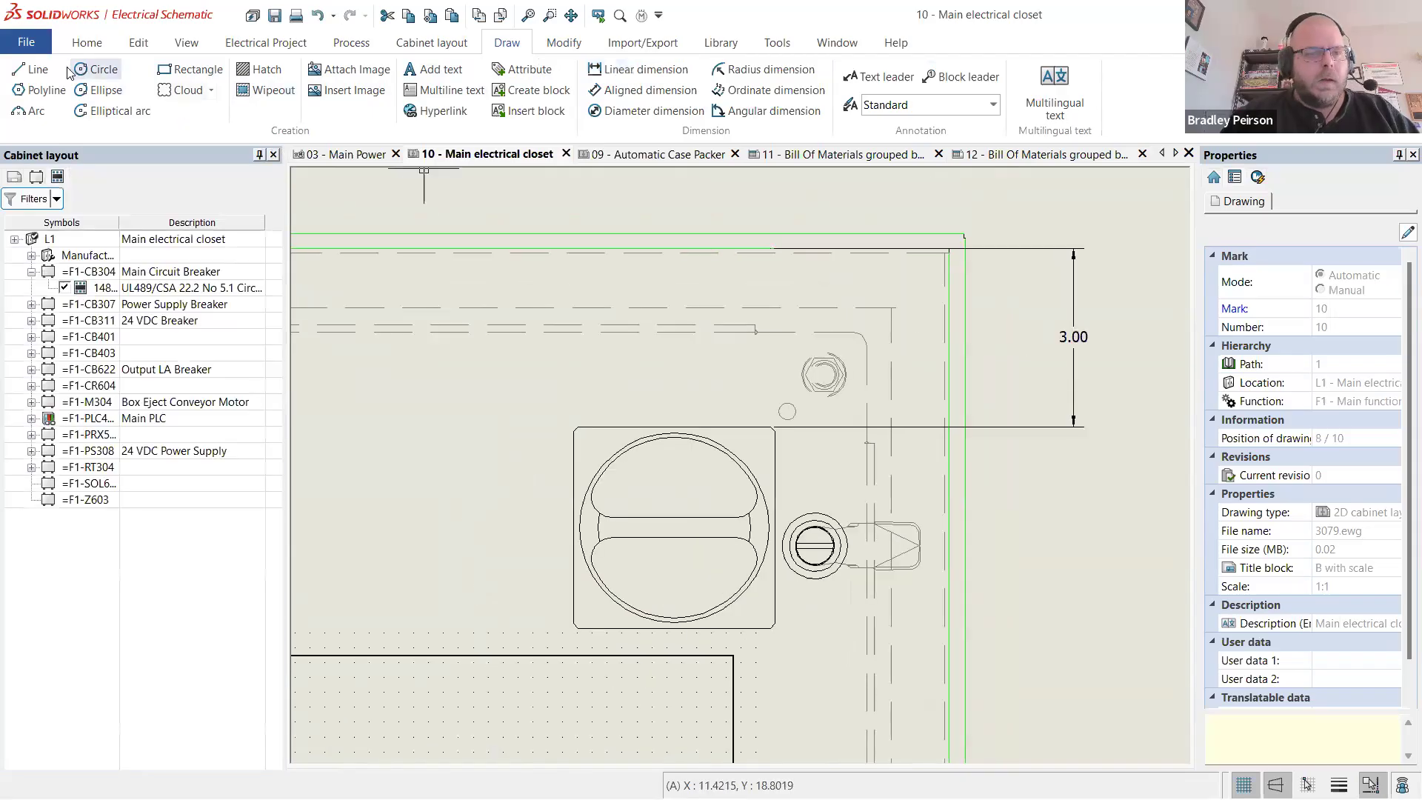
# - Add a horizontal linear dimension between the enclosure's inner green corner and the switch footprint's upper right corner, placed above the enclosure
pyautogui.click(638, 68)
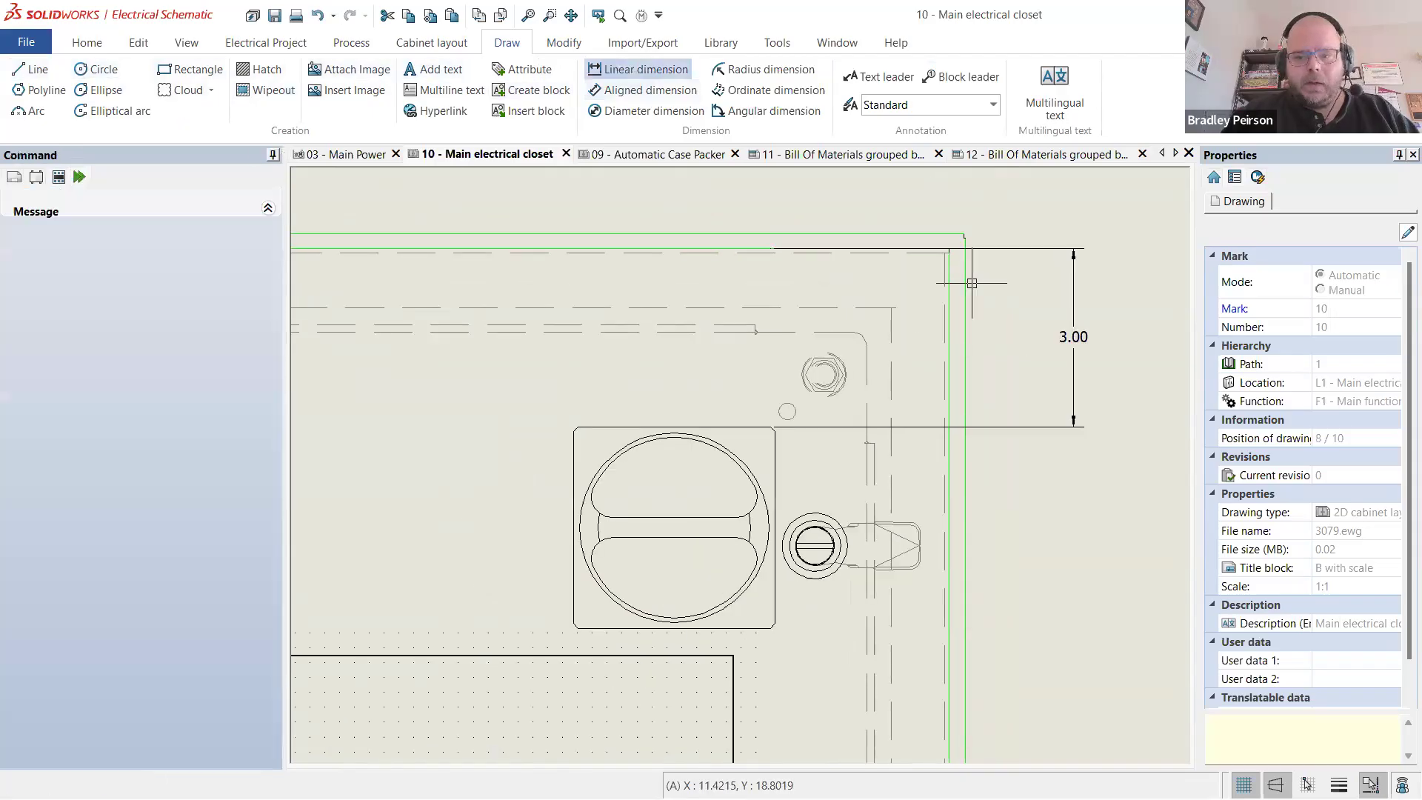
pyautogui.scroll(2, 955, 245)
pyautogui.click(688, 504)
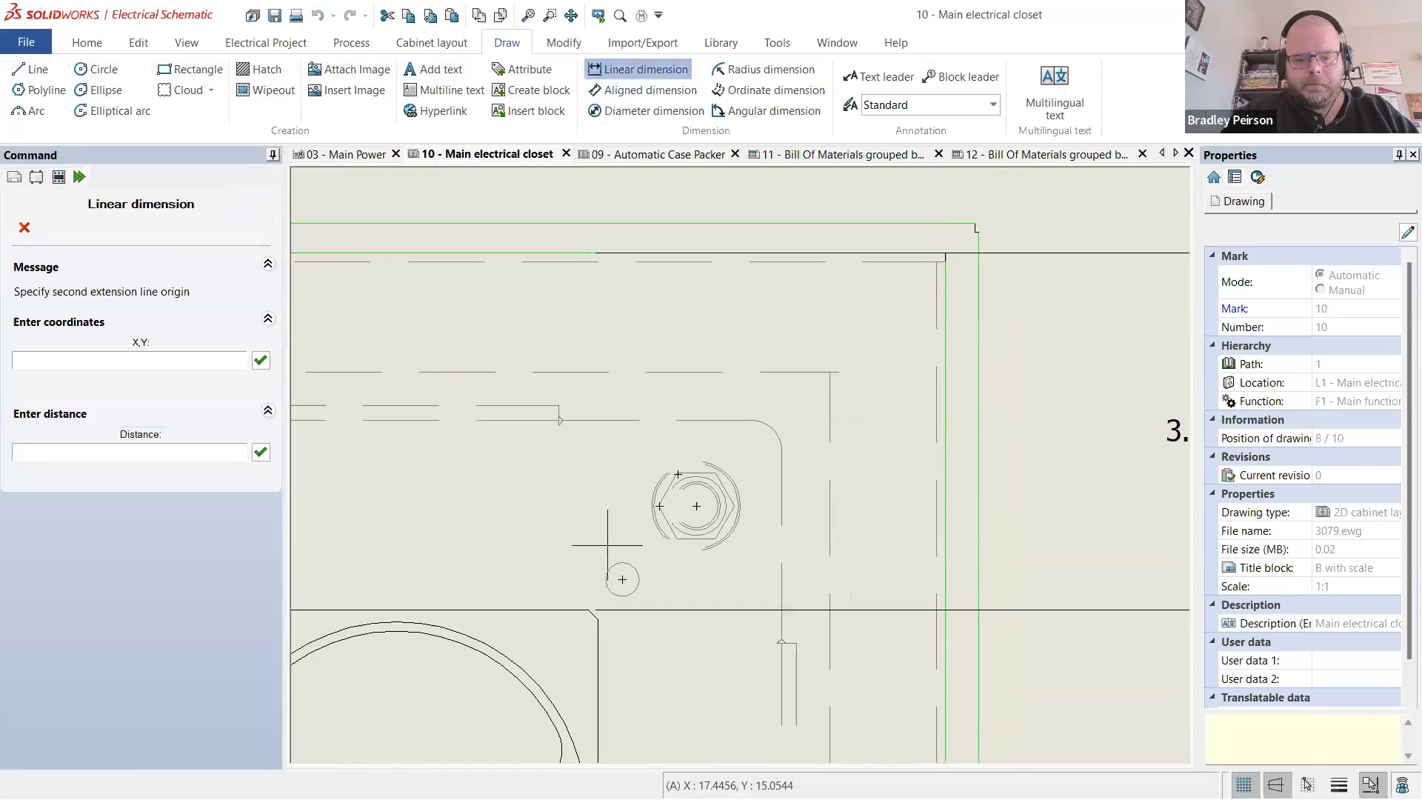
pyautogui.click(587, 610)
pyautogui.scroll(-3, 693, 299)
pyautogui.click(721, 177)
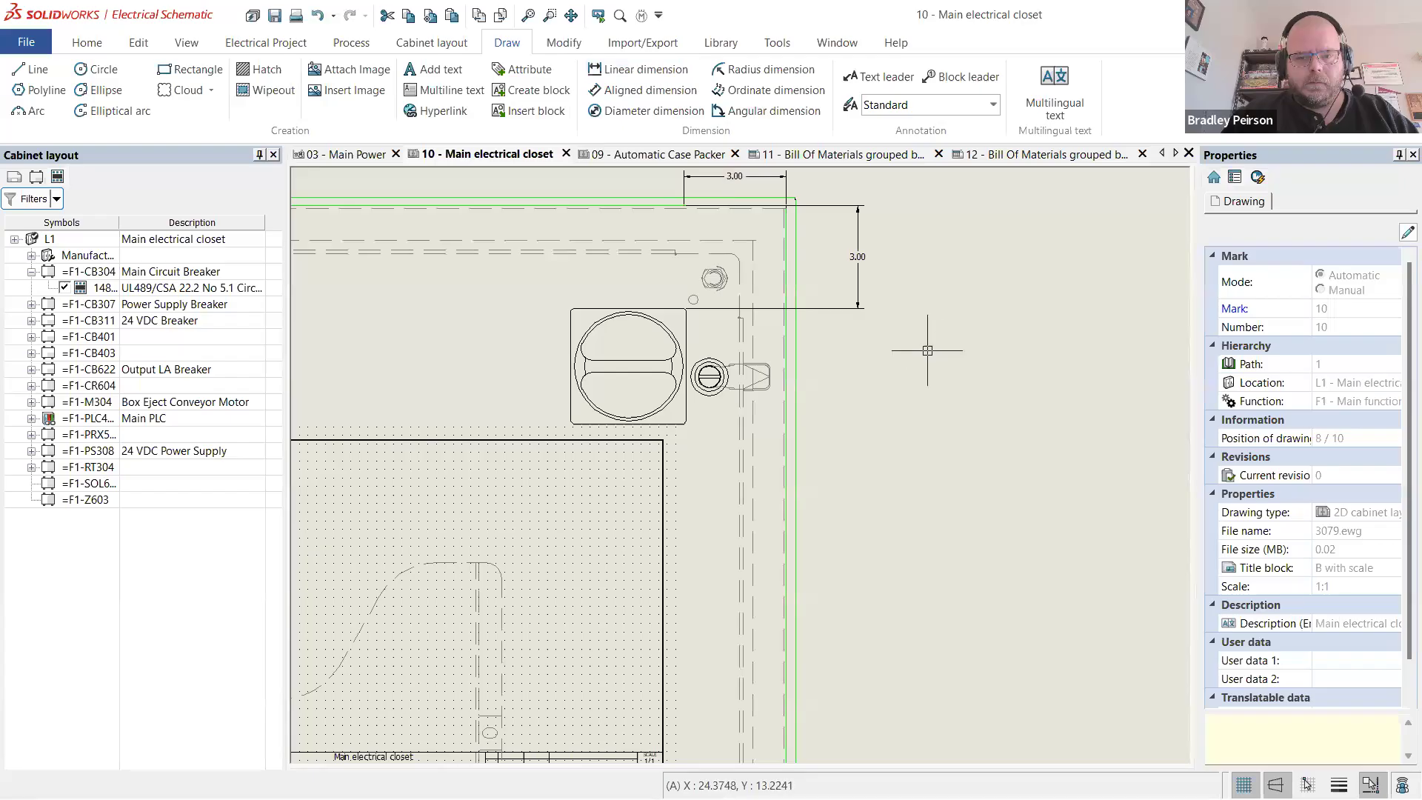
# - Examine the dimensioned switch position and the size of the enclosure views relative to the title block sheet
pyautogui.scroll(-3, 925, 346)
pyautogui.scroll(5, 906, 312)
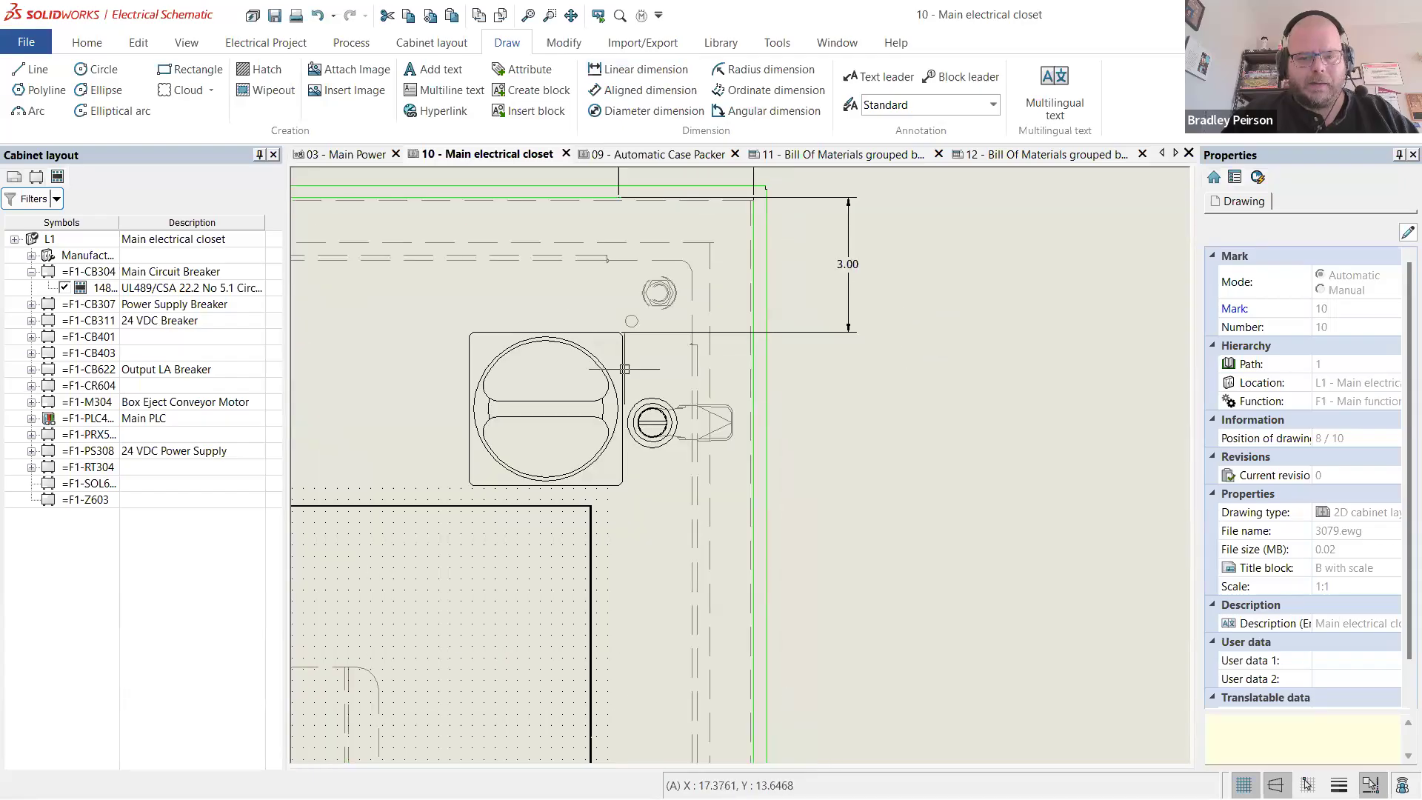
pyautogui.scroll(-3, 928, 399)
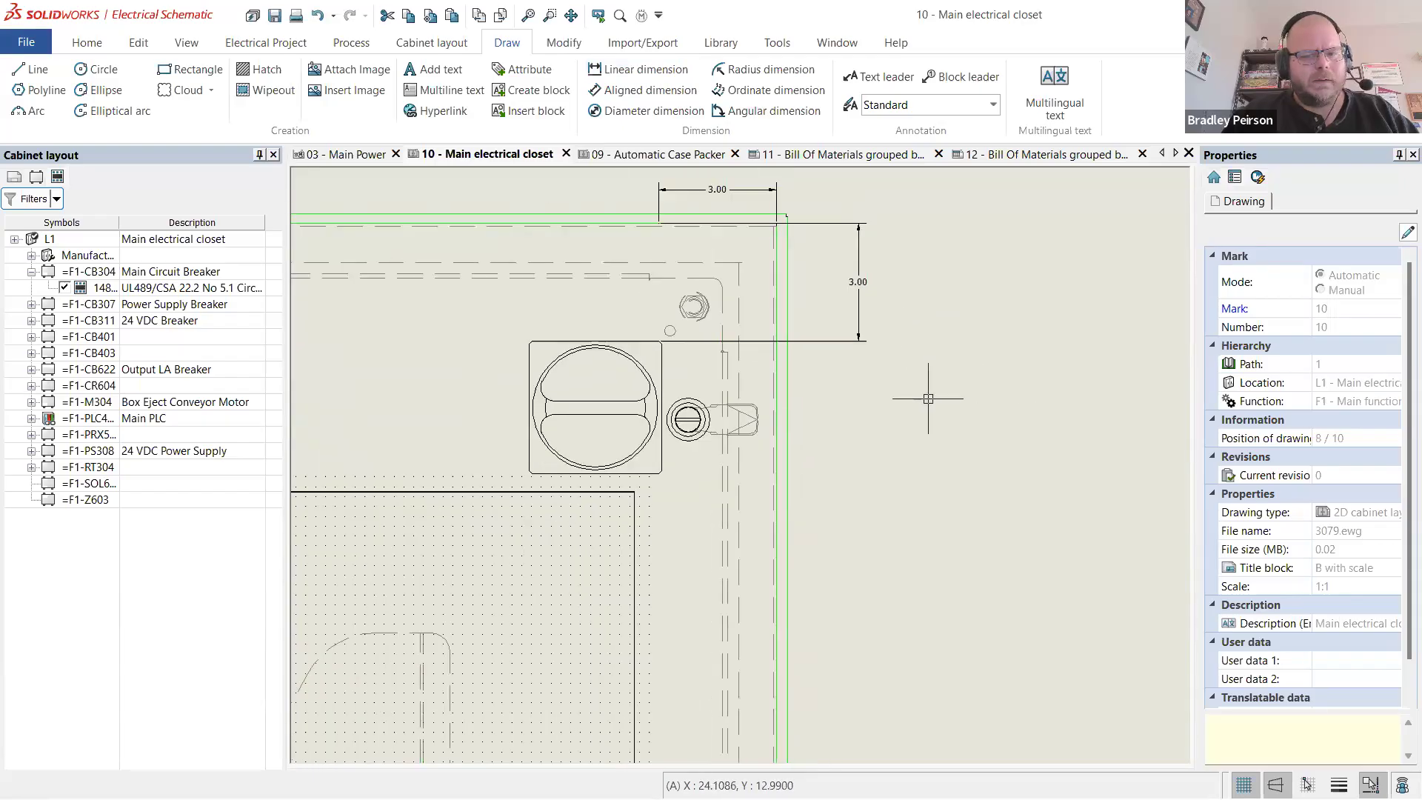
pyautogui.scroll(4, 888, 346)
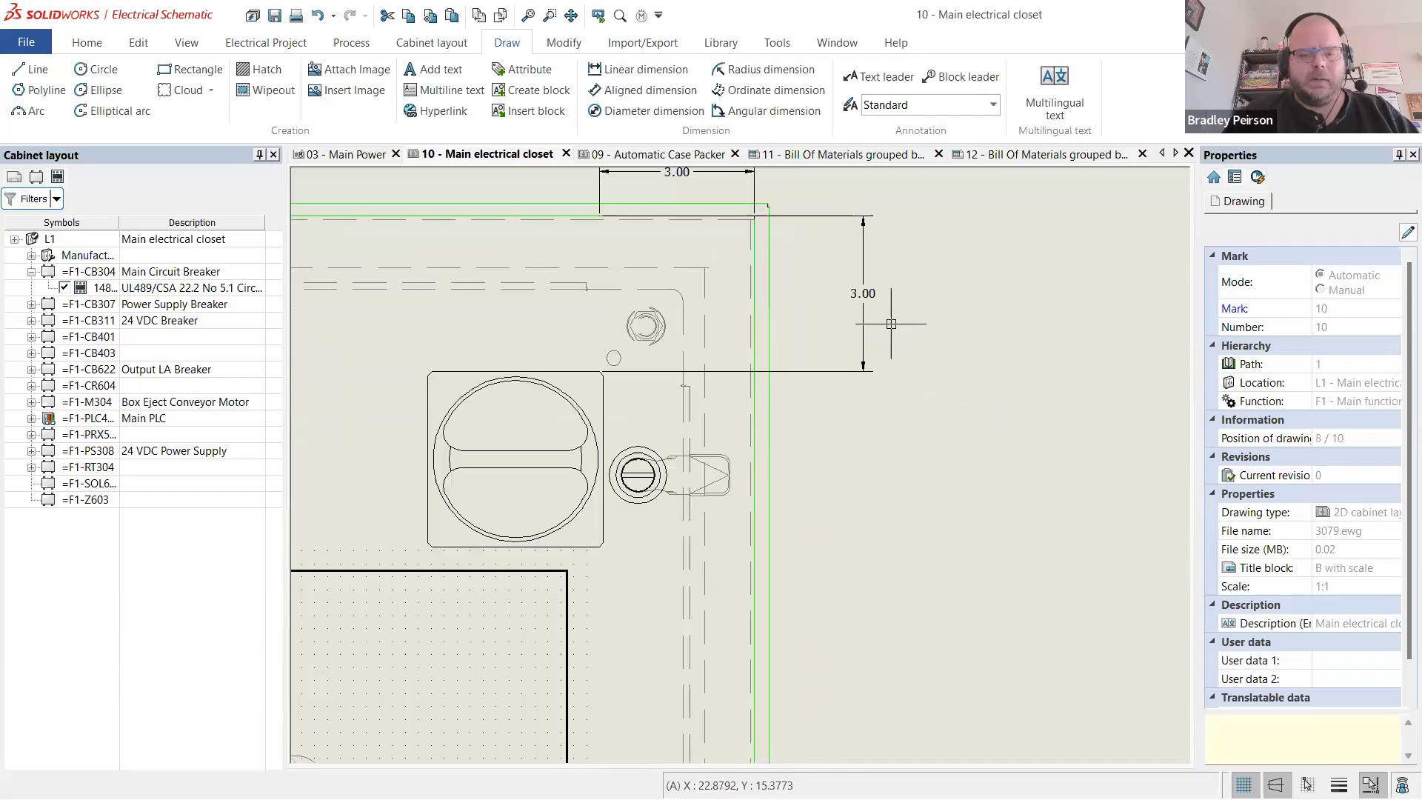
pyautogui.scroll(-5, 628, 409)
pyautogui.scroll(2, 819, 428)
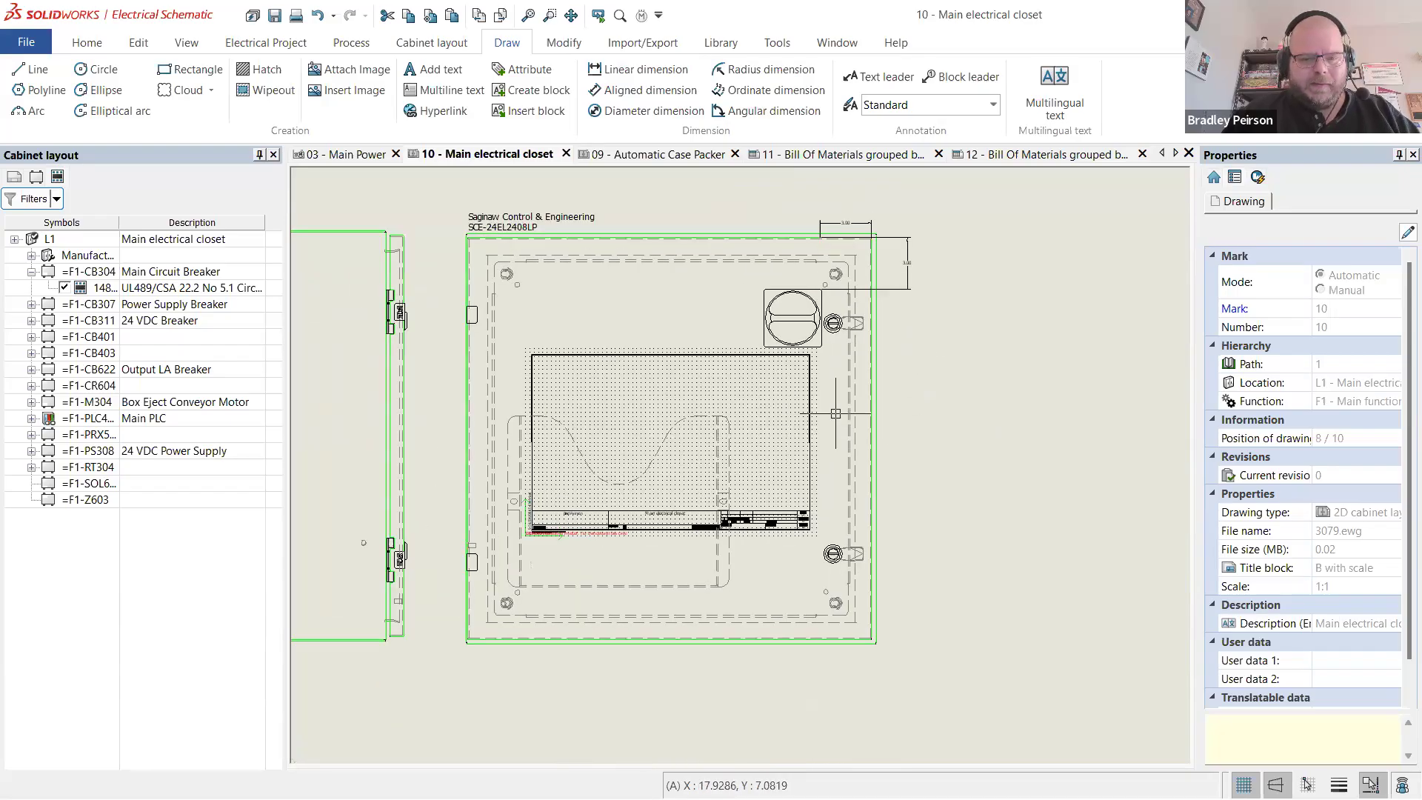
pyautogui.scroll(-2, 836, 413)
pyautogui.scroll(2, 476, 373)
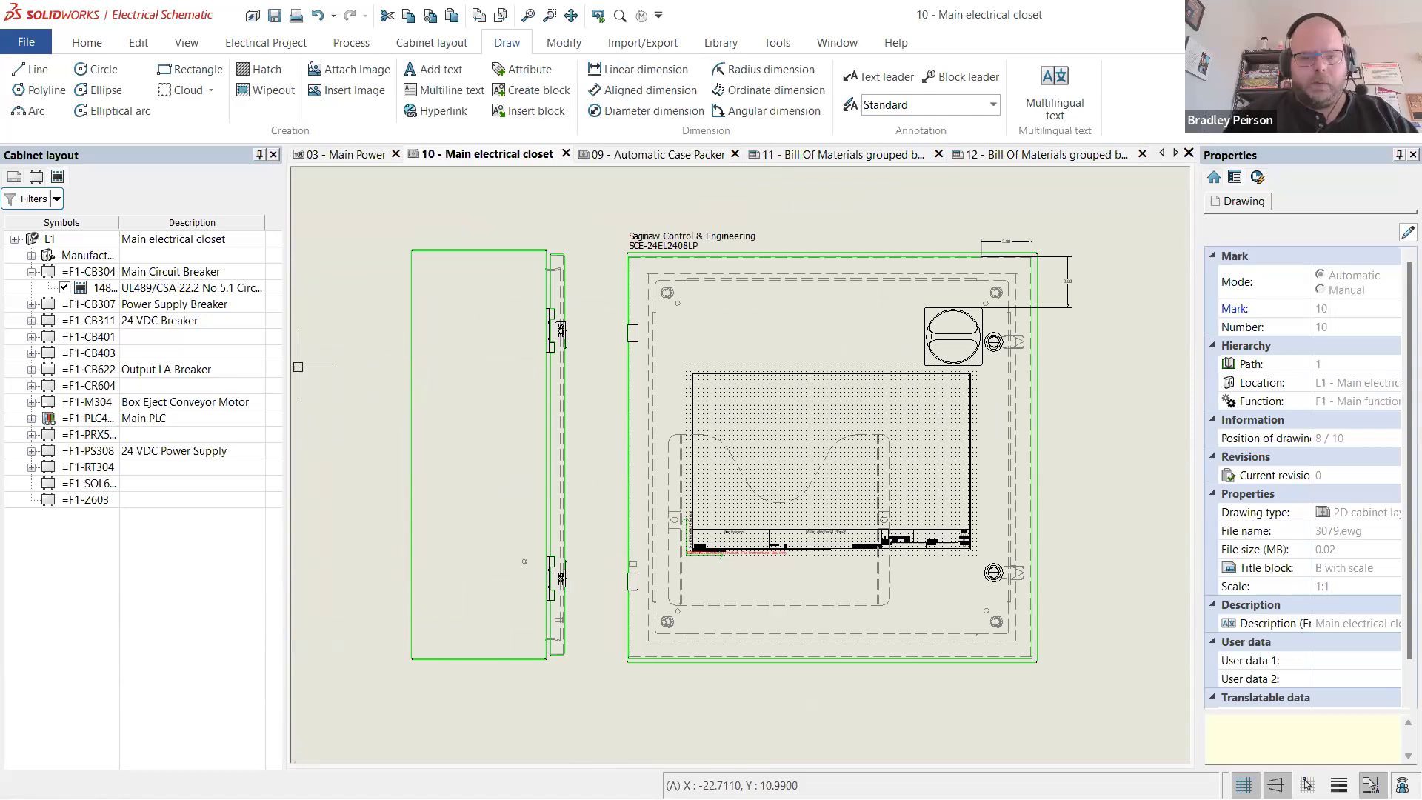
# - Set the drawing scale of the 10 - Main electrical closet page to 1:4 in its properties
pyautogui.click(14, 178)
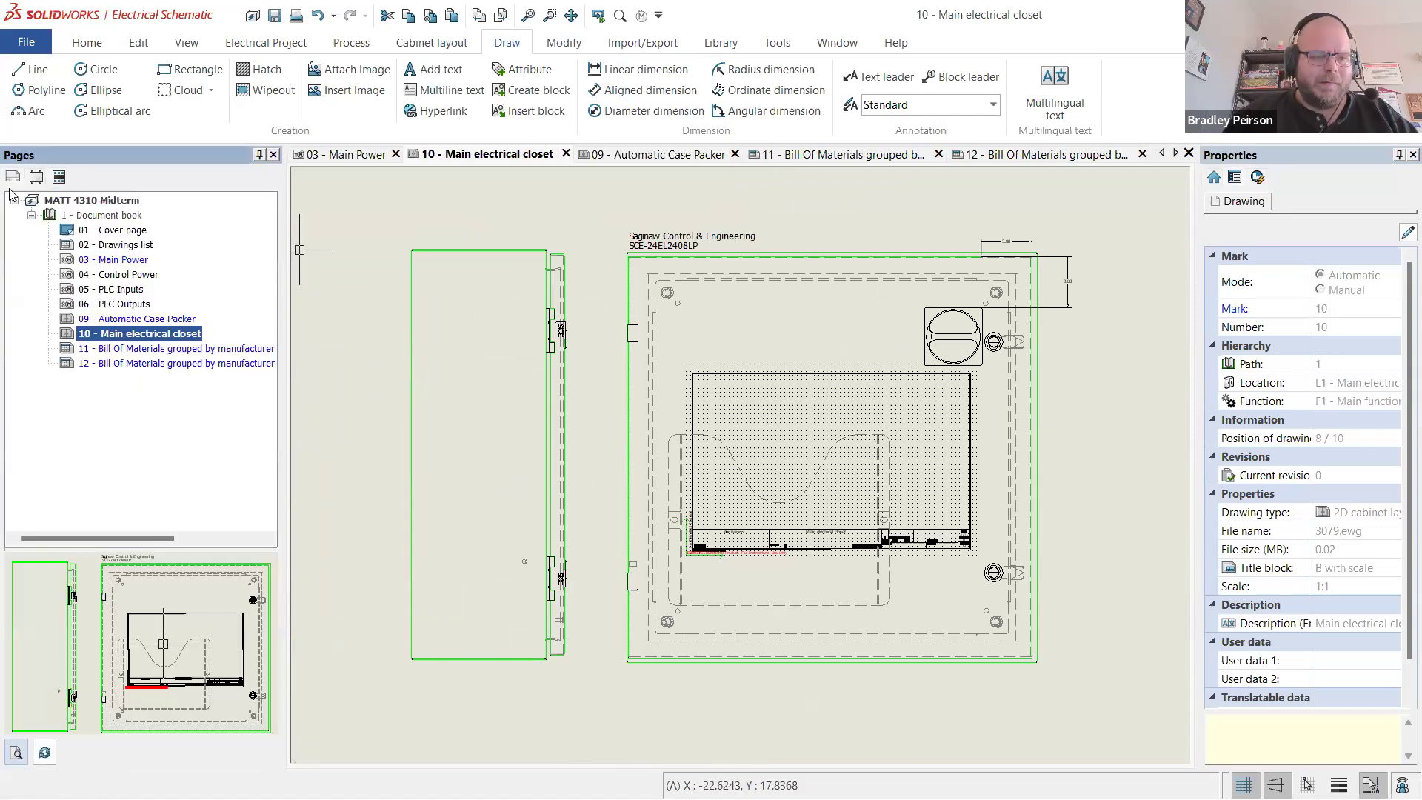
pyautogui.rightClick(143, 336)
pyautogui.moveTo(249, 384)
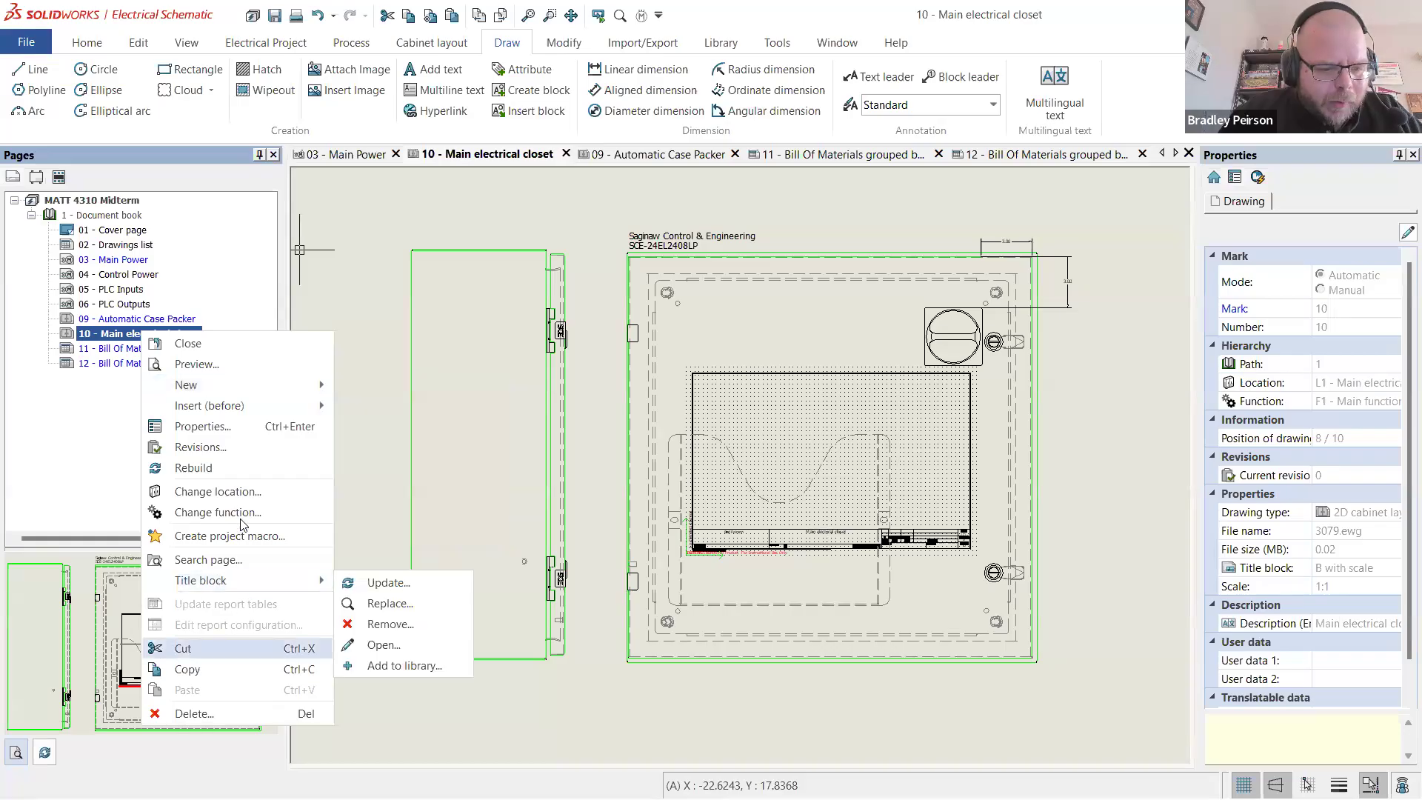
pyautogui.click(250, 428)
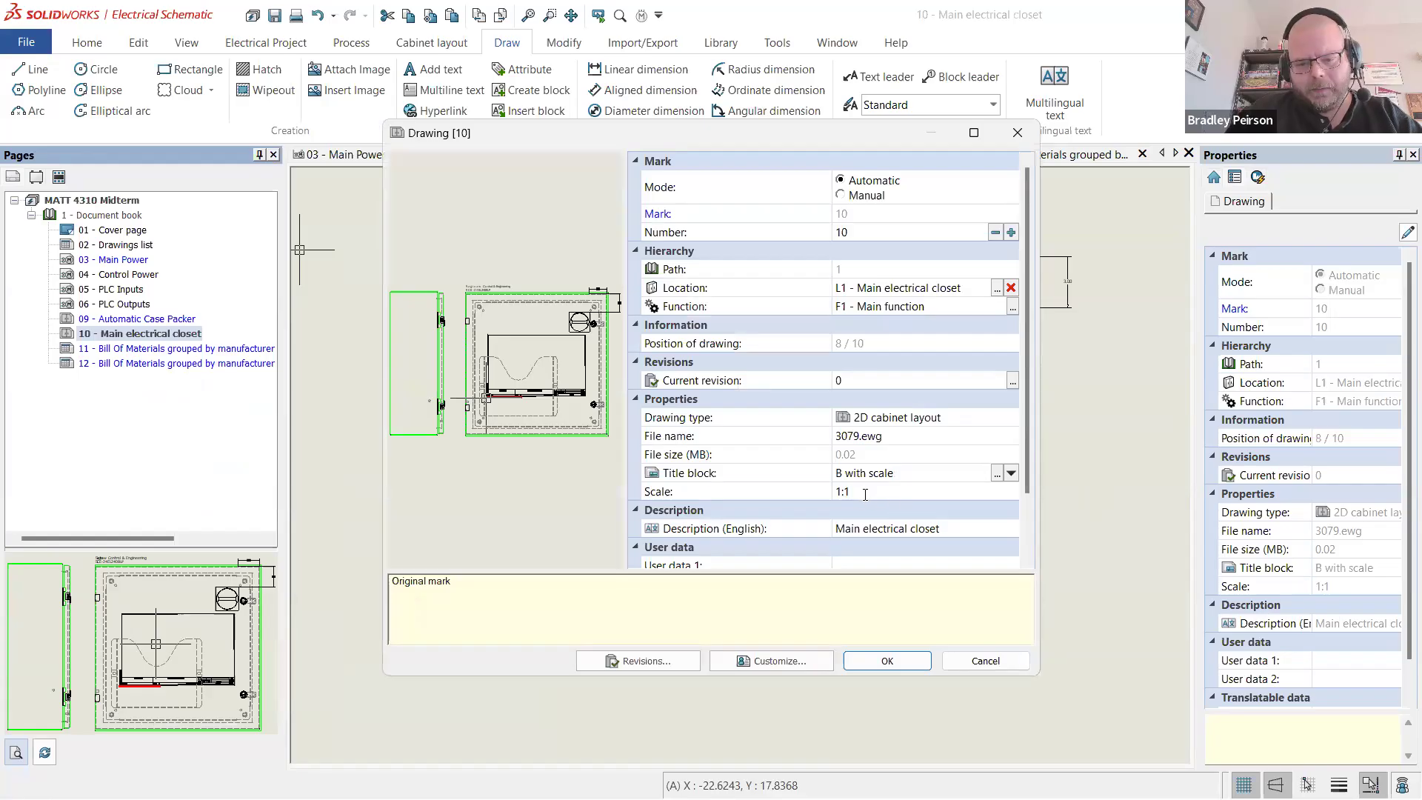
pyautogui.click(854, 492)
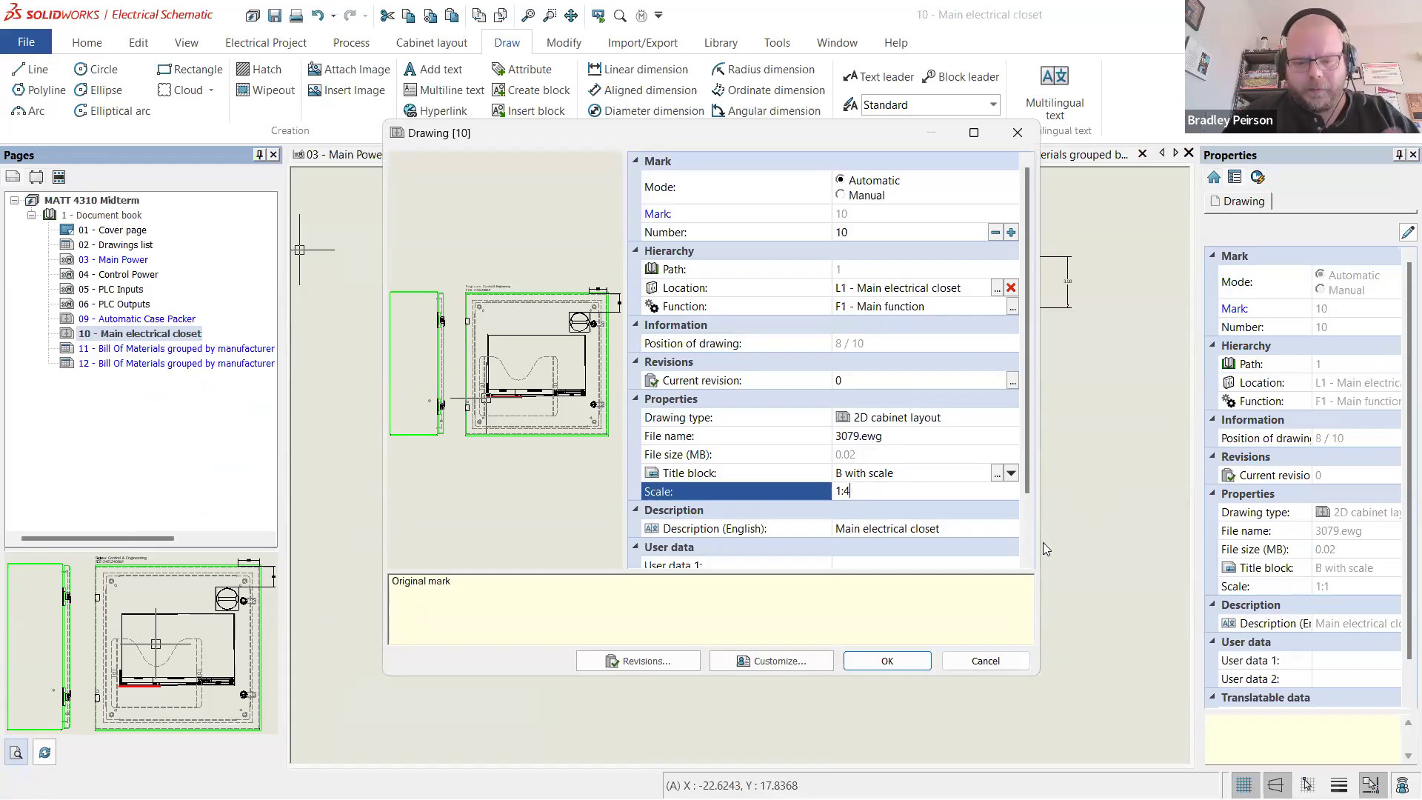
pyautogui.click(914, 660)
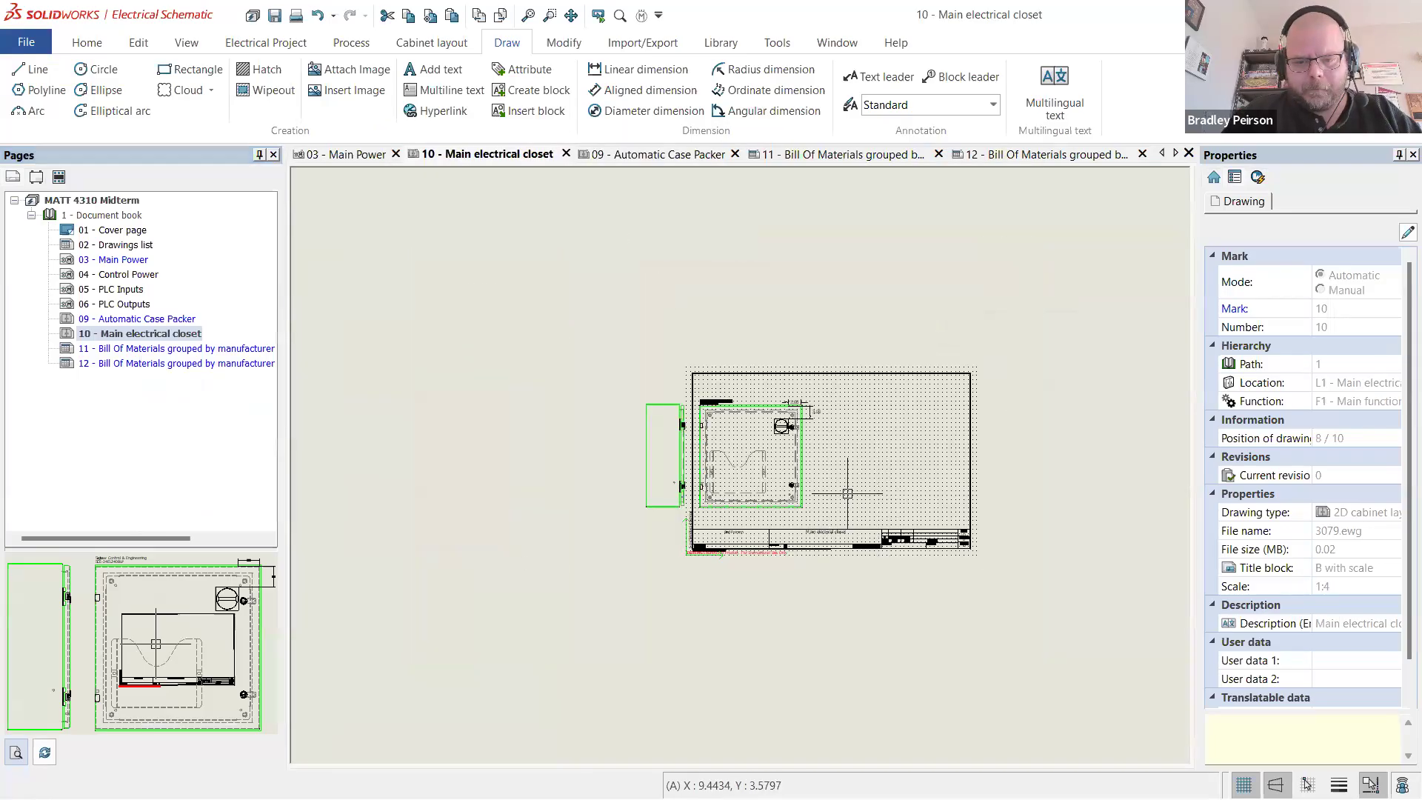
pyautogui.scroll(6, 815, 414)
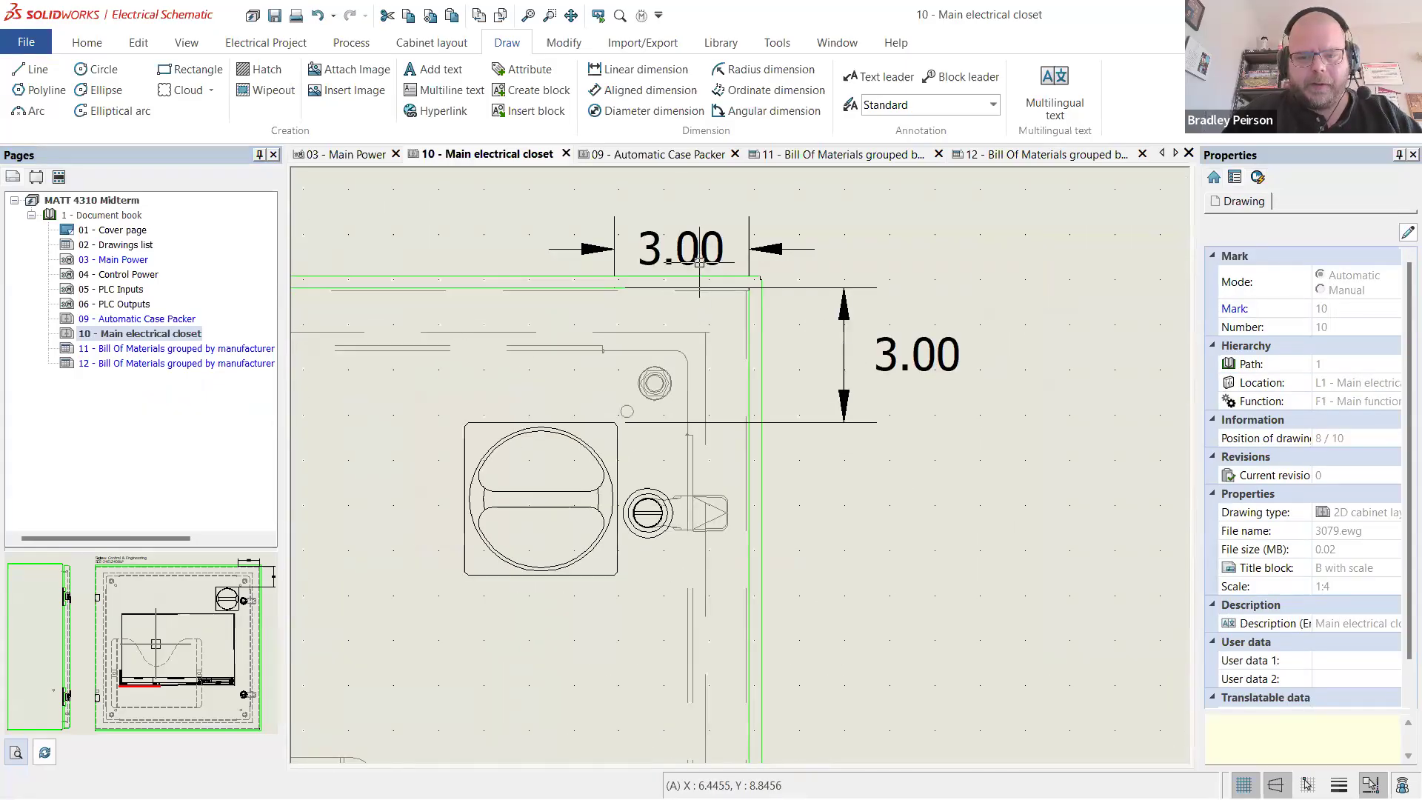
pyautogui.click(759, 250)
pyautogui.press('Escape')
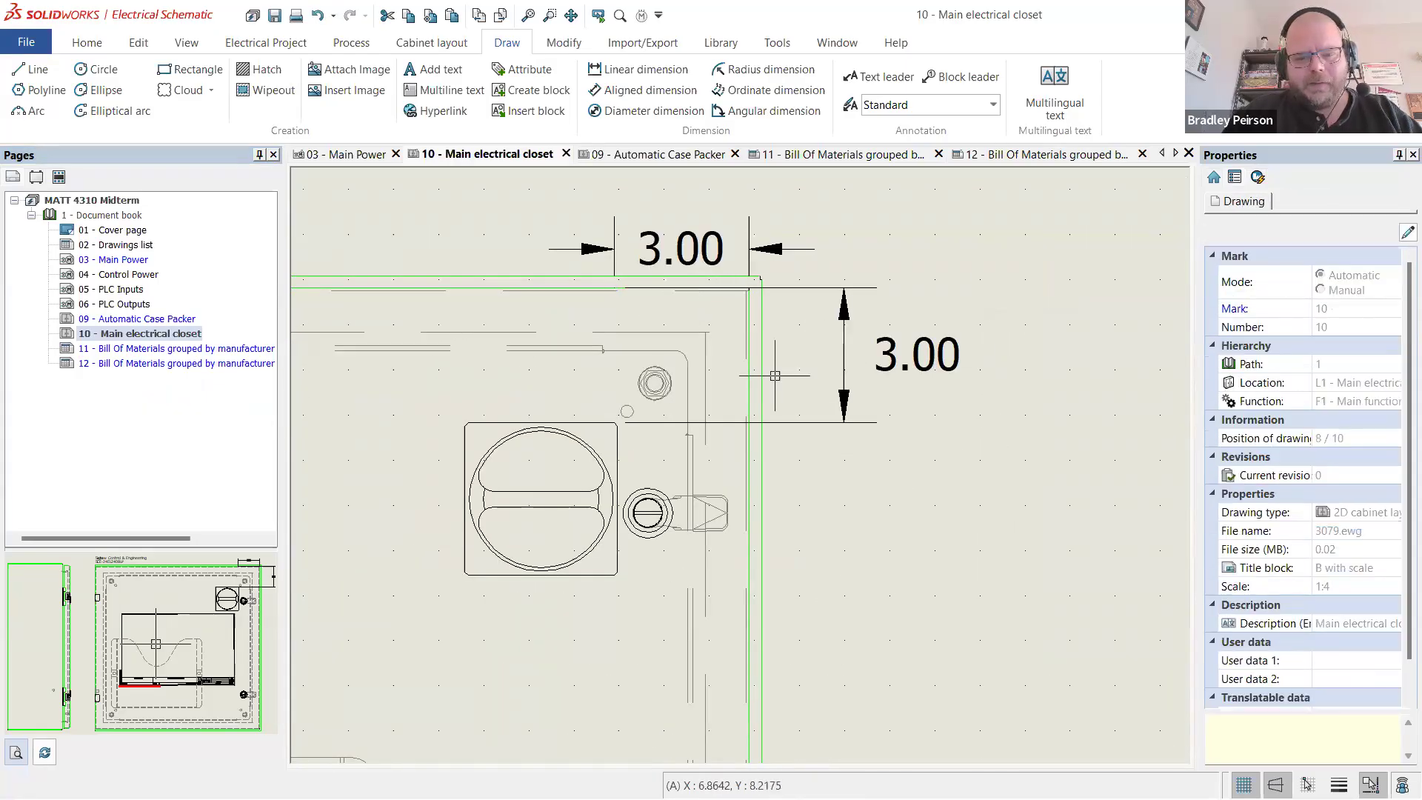
# - Move both enclosure views, together with the switch and its dimensions, inside the title block border
pyautogui.scroll(-5, 950, 555)
pyautogui.scroll(-2, 950, 561)
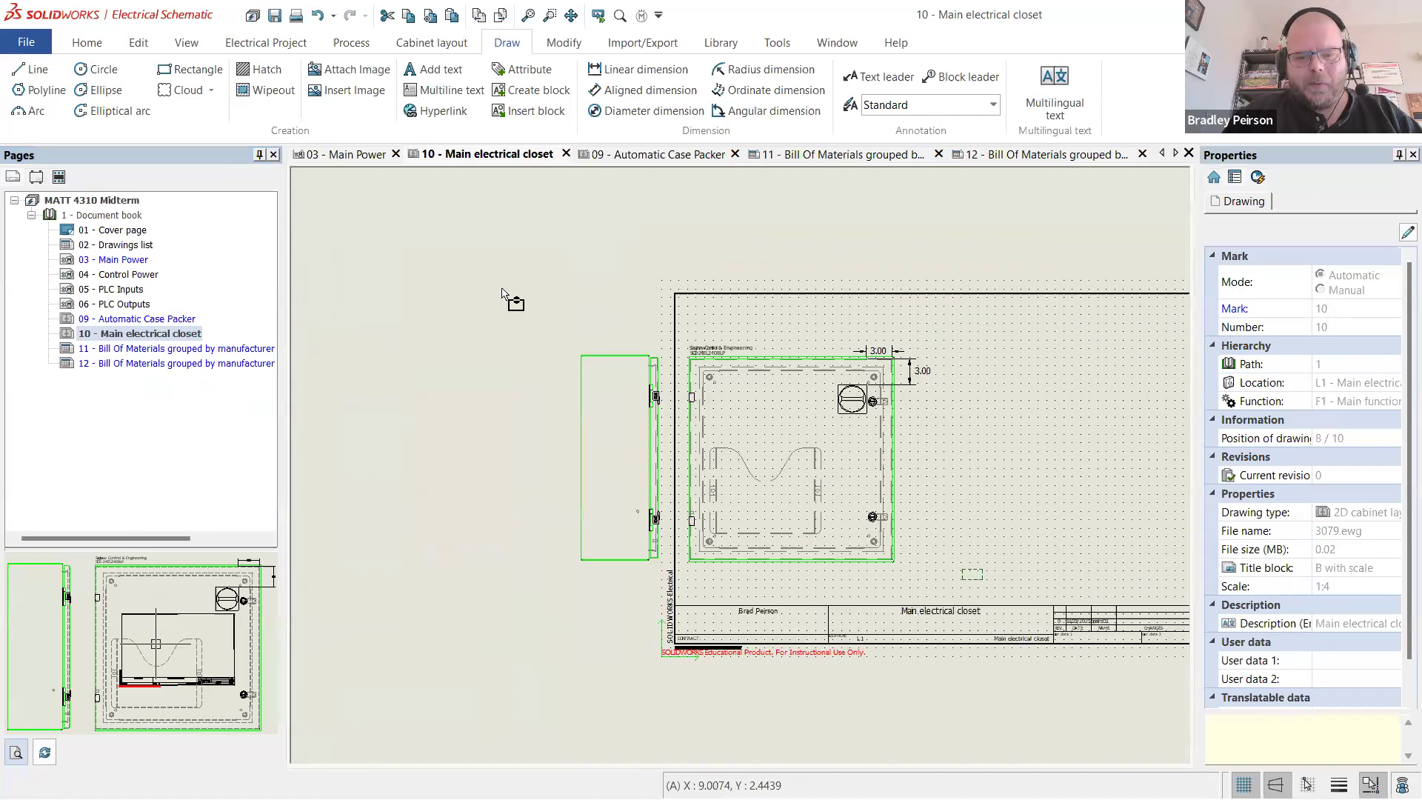
pyautogui.click(582, 468)
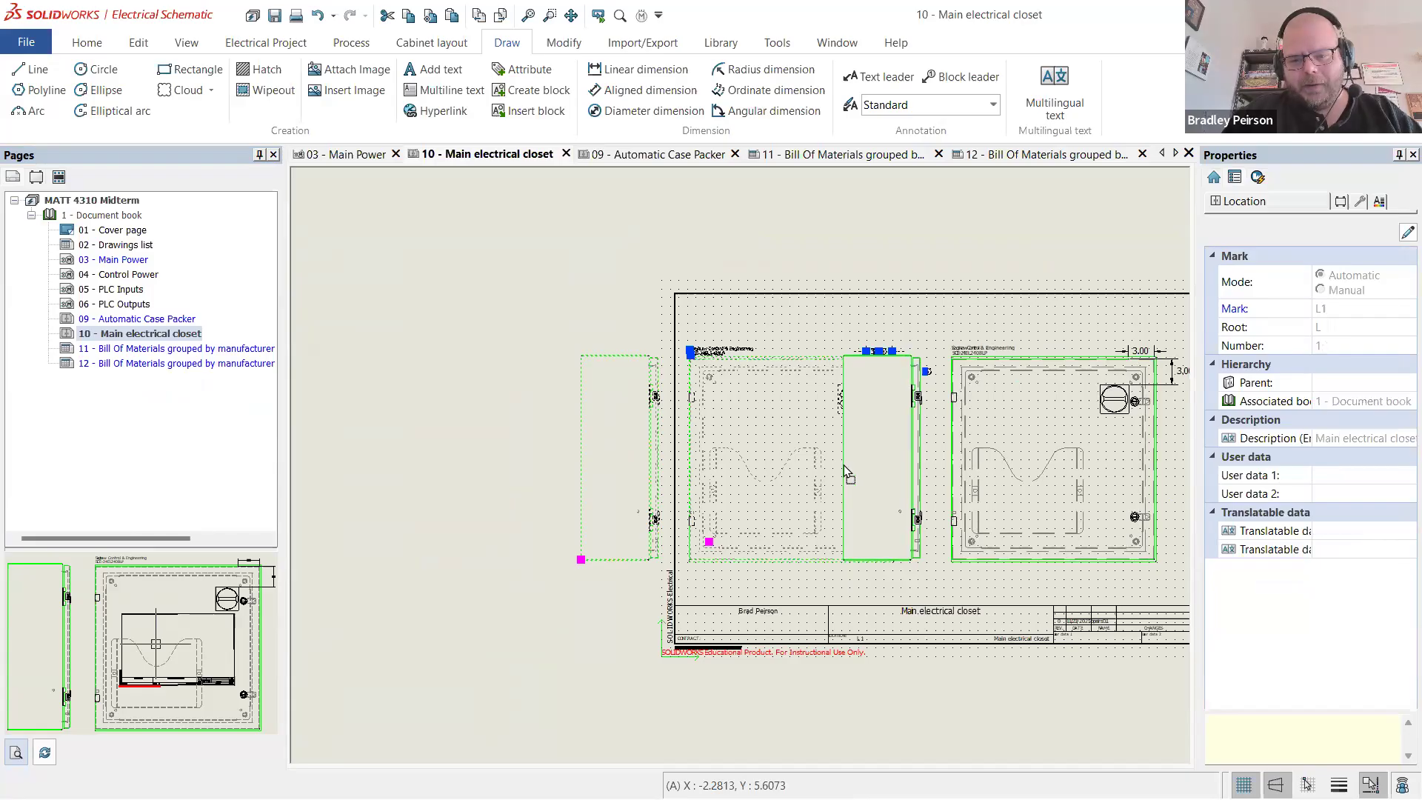
pyautogui.moveTo(844, 464); pyautogui.dragTo(844, 465)
pyautogui.scroll(-4, 587, 416)
pyautogui.scroll(4, 1000, 469)
pyautogui.press('Escape')
pyautogui.scroll(-3, 828, 457)
pyautogui.scroll(3, 485, 466)
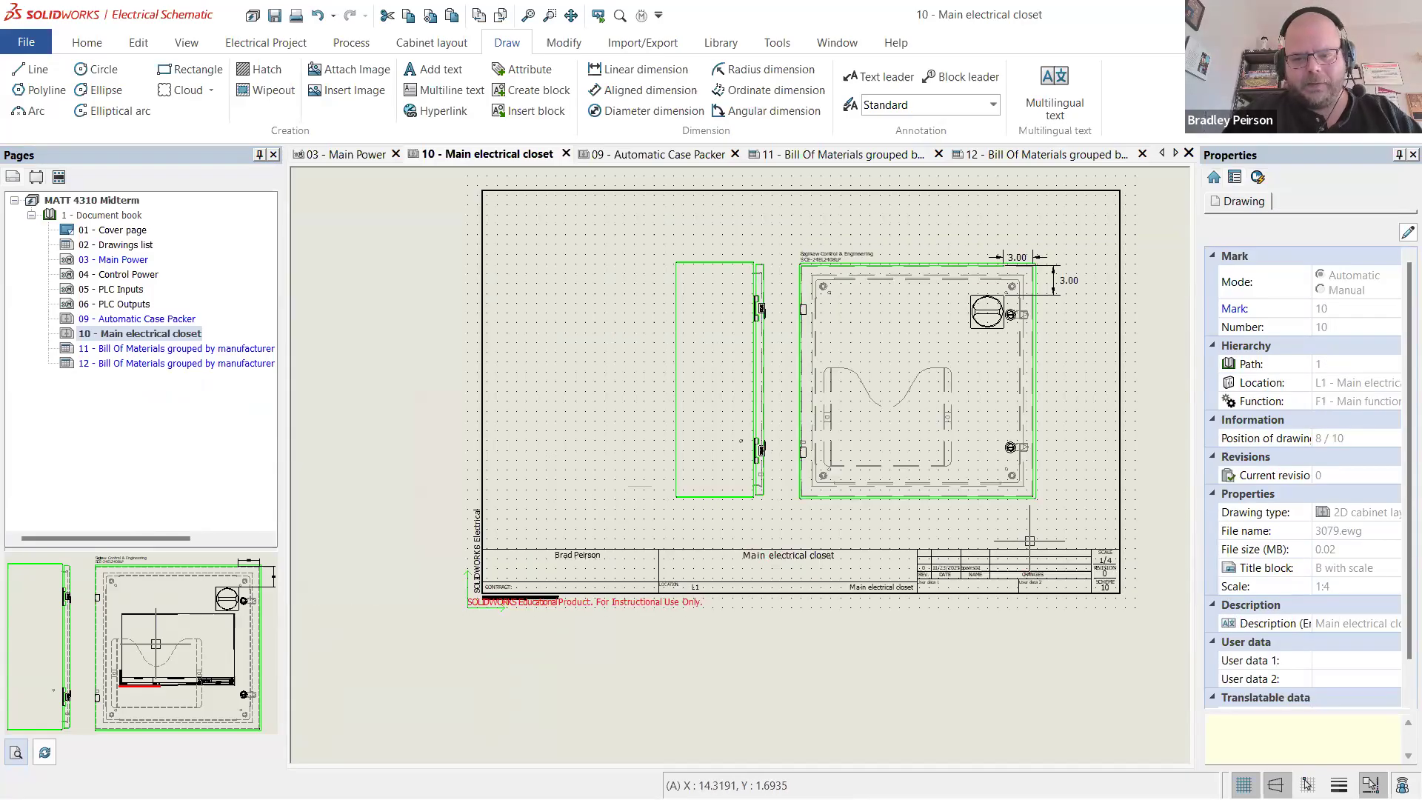
# - Shift the enclosure views and dimensions slightly left and up to center them above the title block
pyautogui.click(665, 224)
pyautogui.moveTo(675, 328); pyautogui.dragTo(623, 319)
pyautogui.press('Escape')
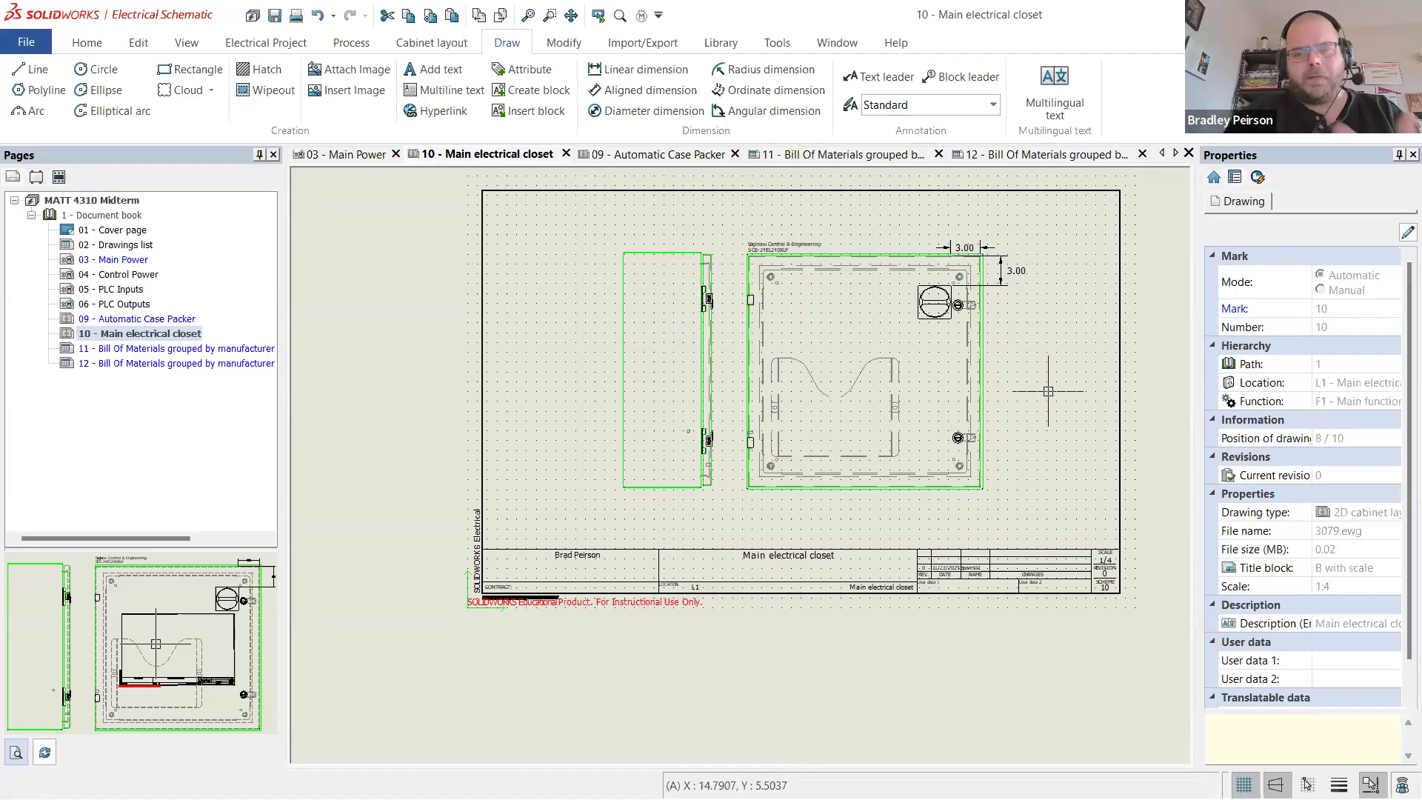
# - Try to add another vertical linear dimension from the switch footprint's upper right corner to the enclosure's inner green corner, beside the existing one
pyautogui.scroll(3, 1013, 271)
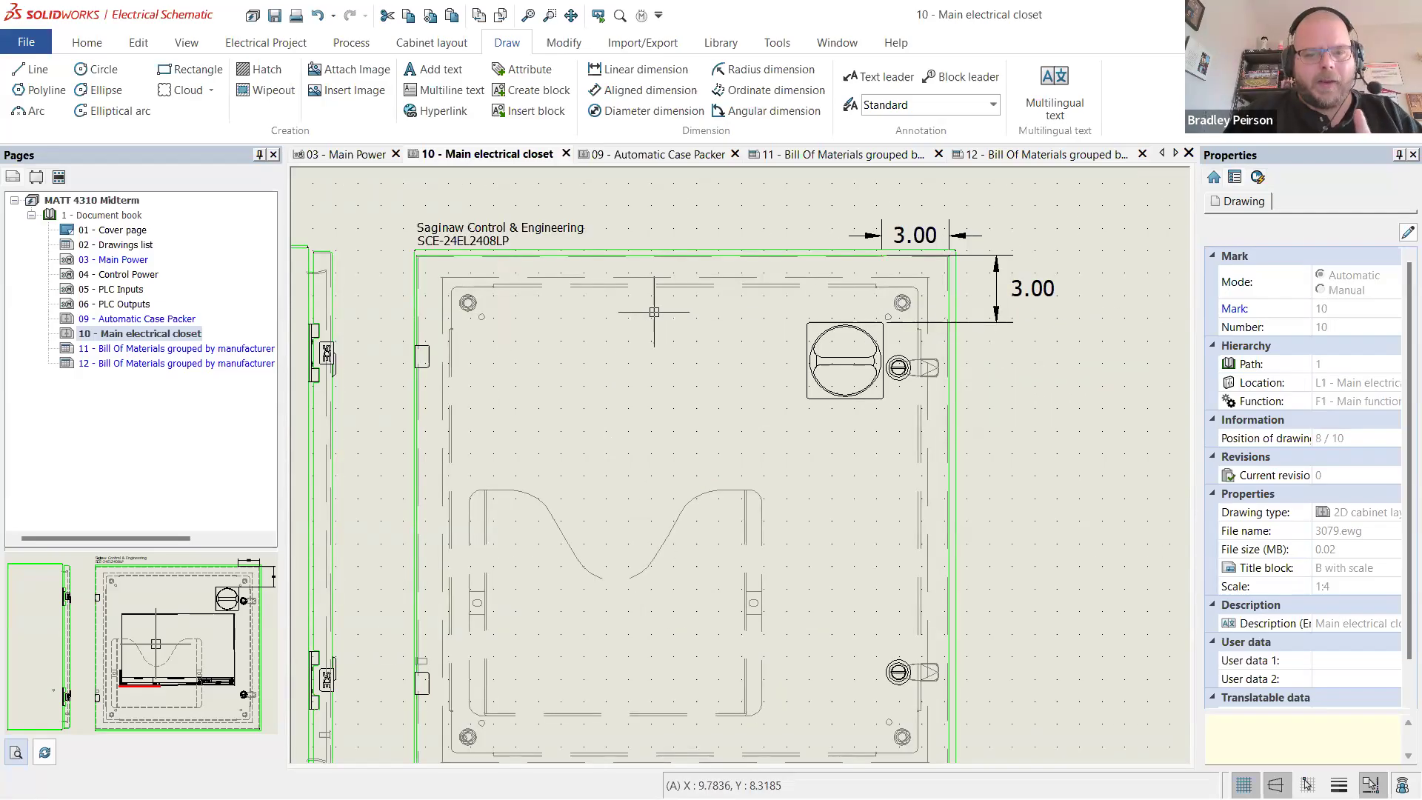
pyautogui.scroll(-2, 823, 296)
pyautogui.scroll(1, 731, 340)
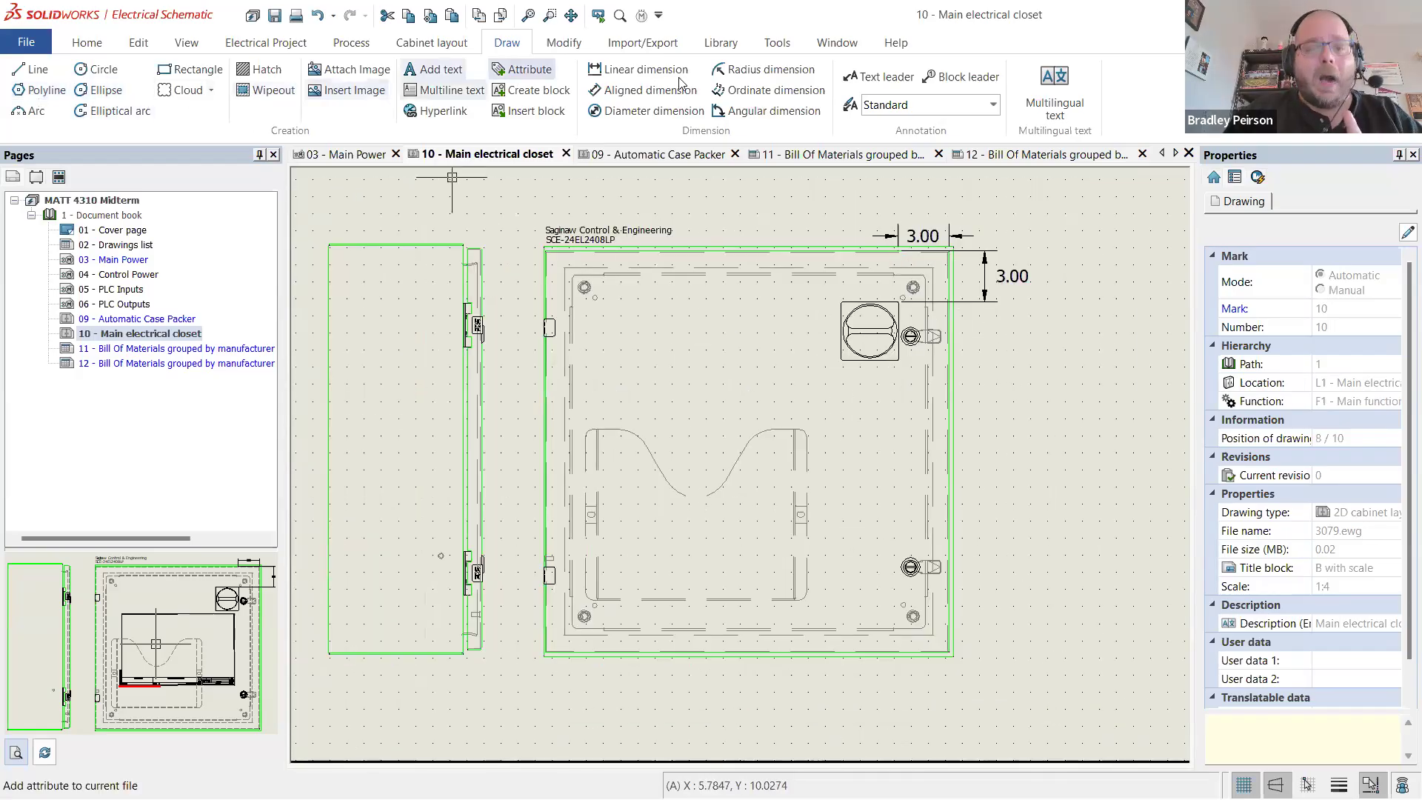
pyautogui.click(638, 69)
pyautogui.scroll(3, 894, 266)
pyautogui.scroll(3, 911, 325)
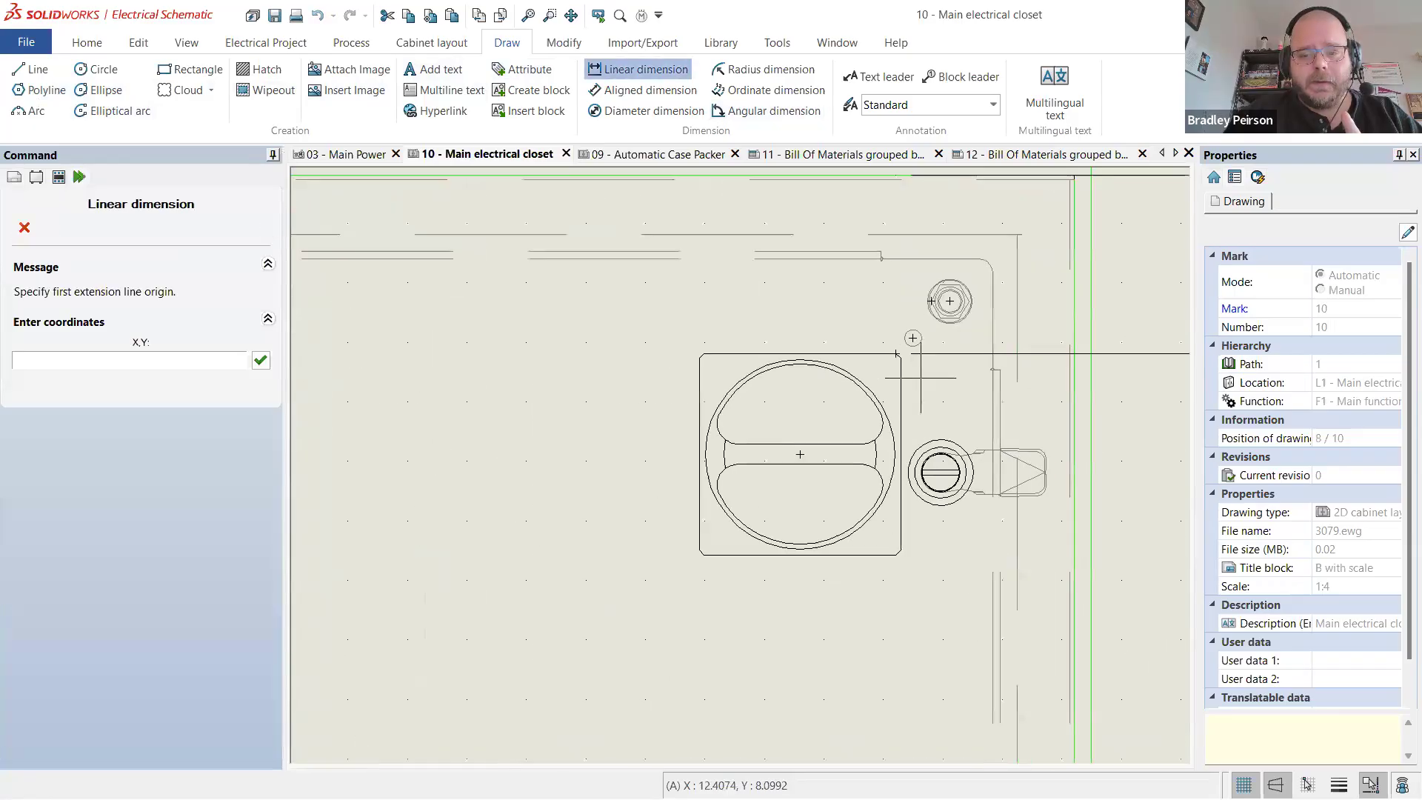
pyautogui.click(882, 333)
pyautogui.scroll(-3, 795, 359)
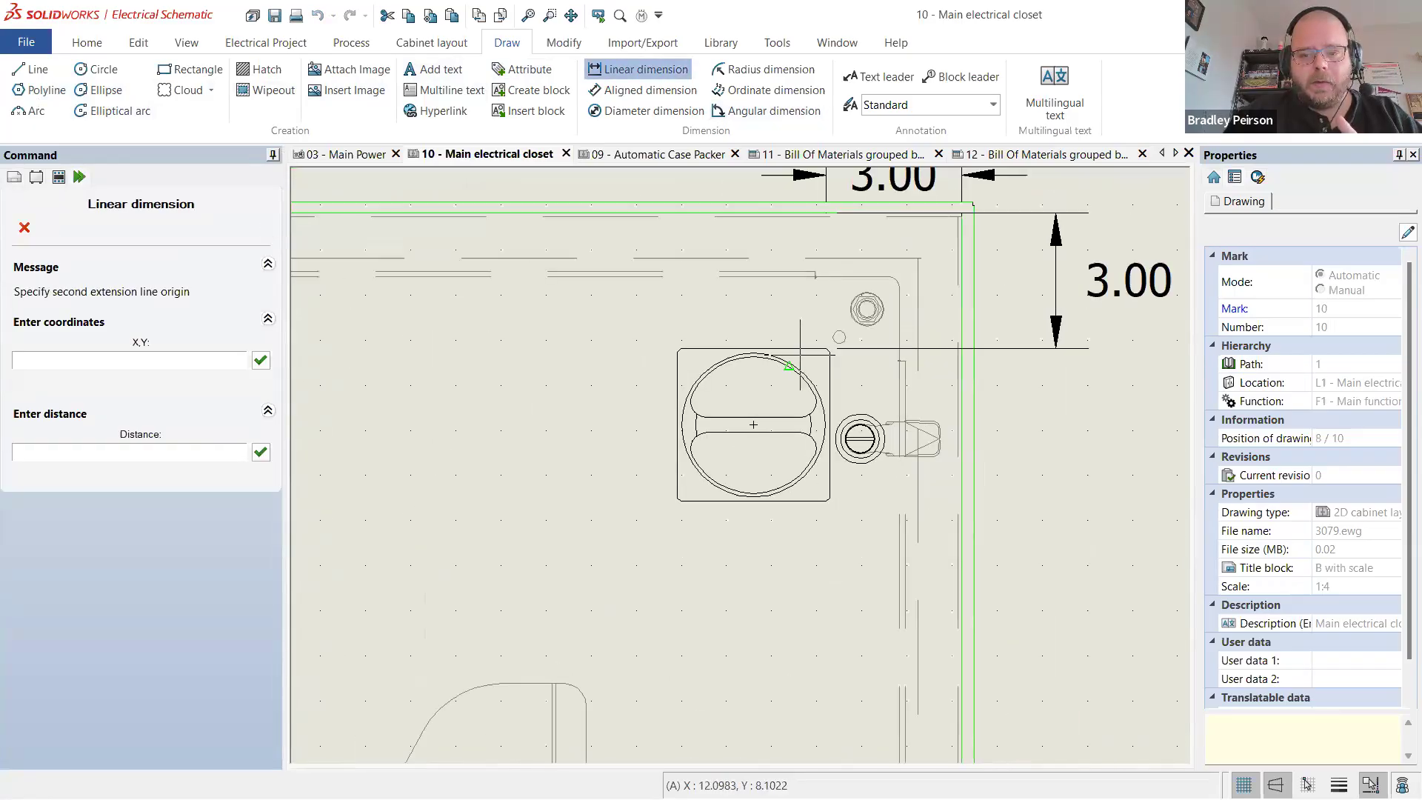
pyautogui.scroll(4, 945, 229)
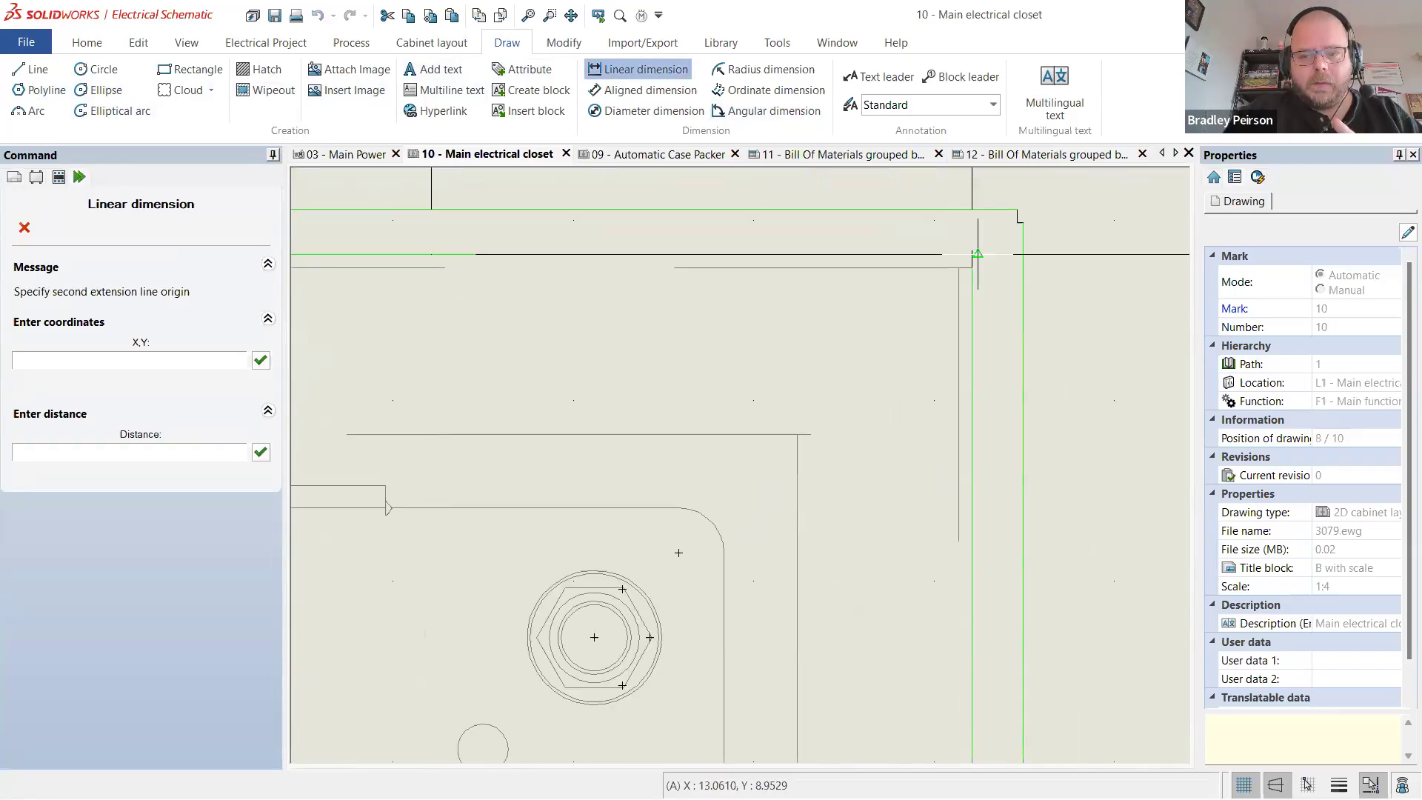
pyautogui.click(971, 254)
pyautogui.scroll(-5, 971, 254)
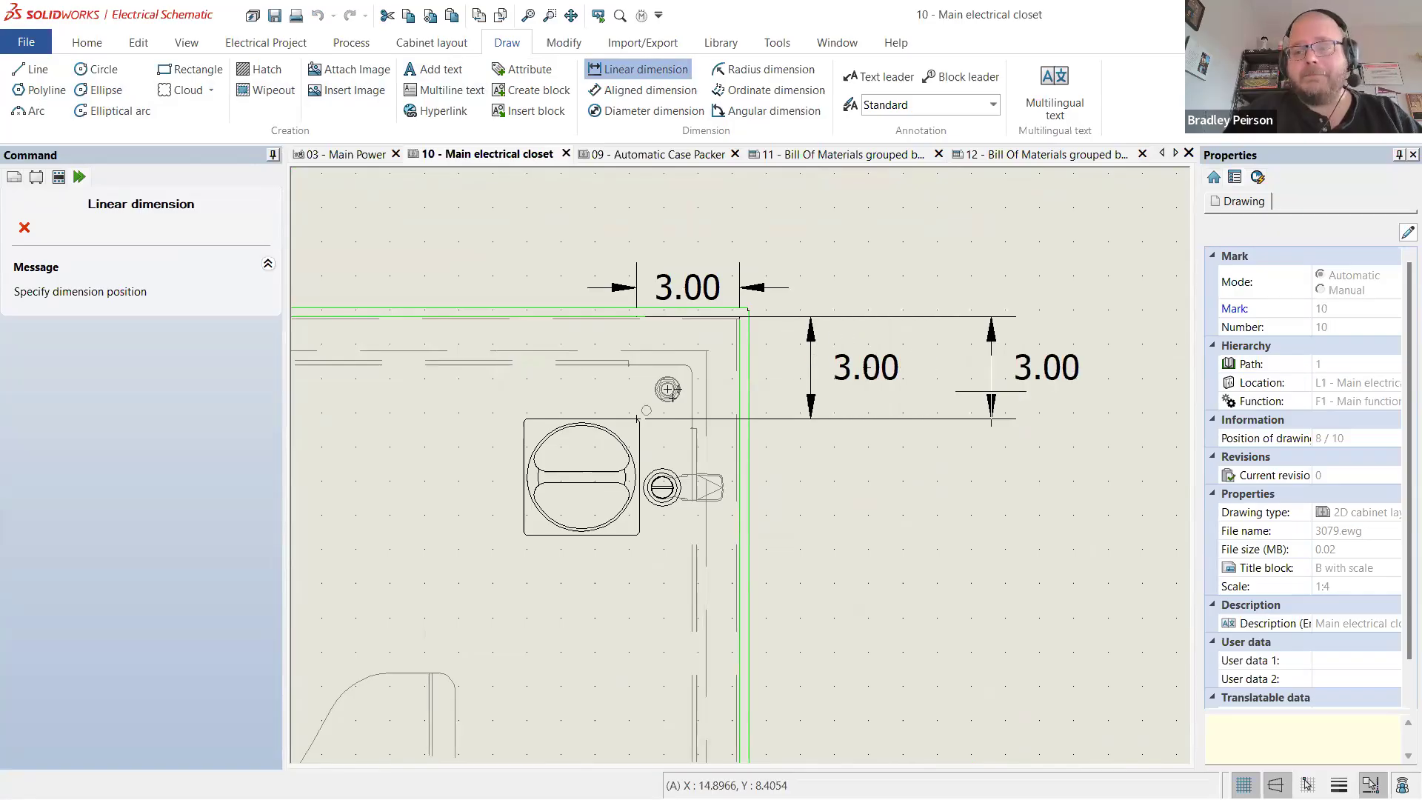
pyautogui.click(1013, 371)
pyautogui.scroll(-5, 987, 392)
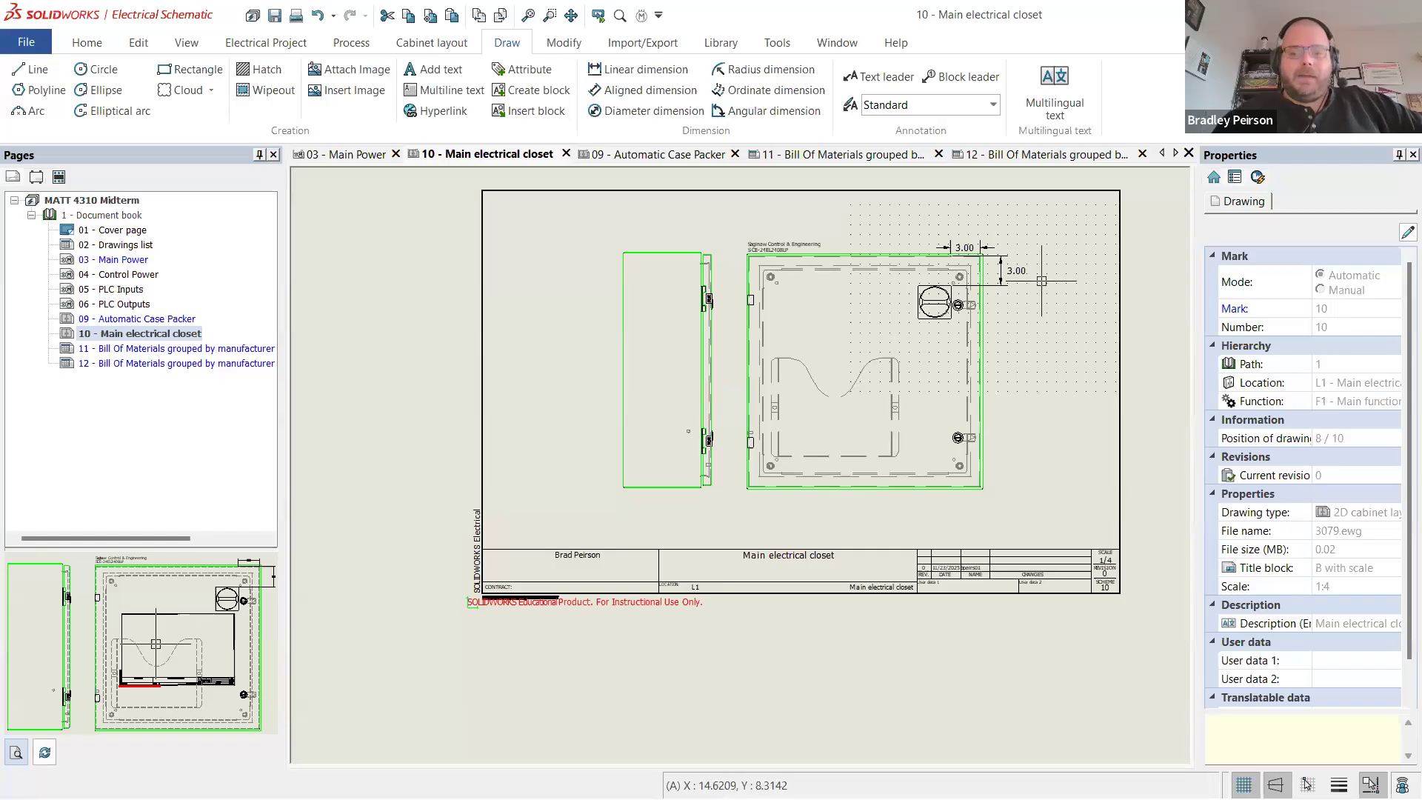
# - Examine how the dimensioned enclosure views fit within the title block at the 1:4 scale
pyautogui.scroll(2, 1041, 281)
pyautogui.scroll(1, 1041, 282)
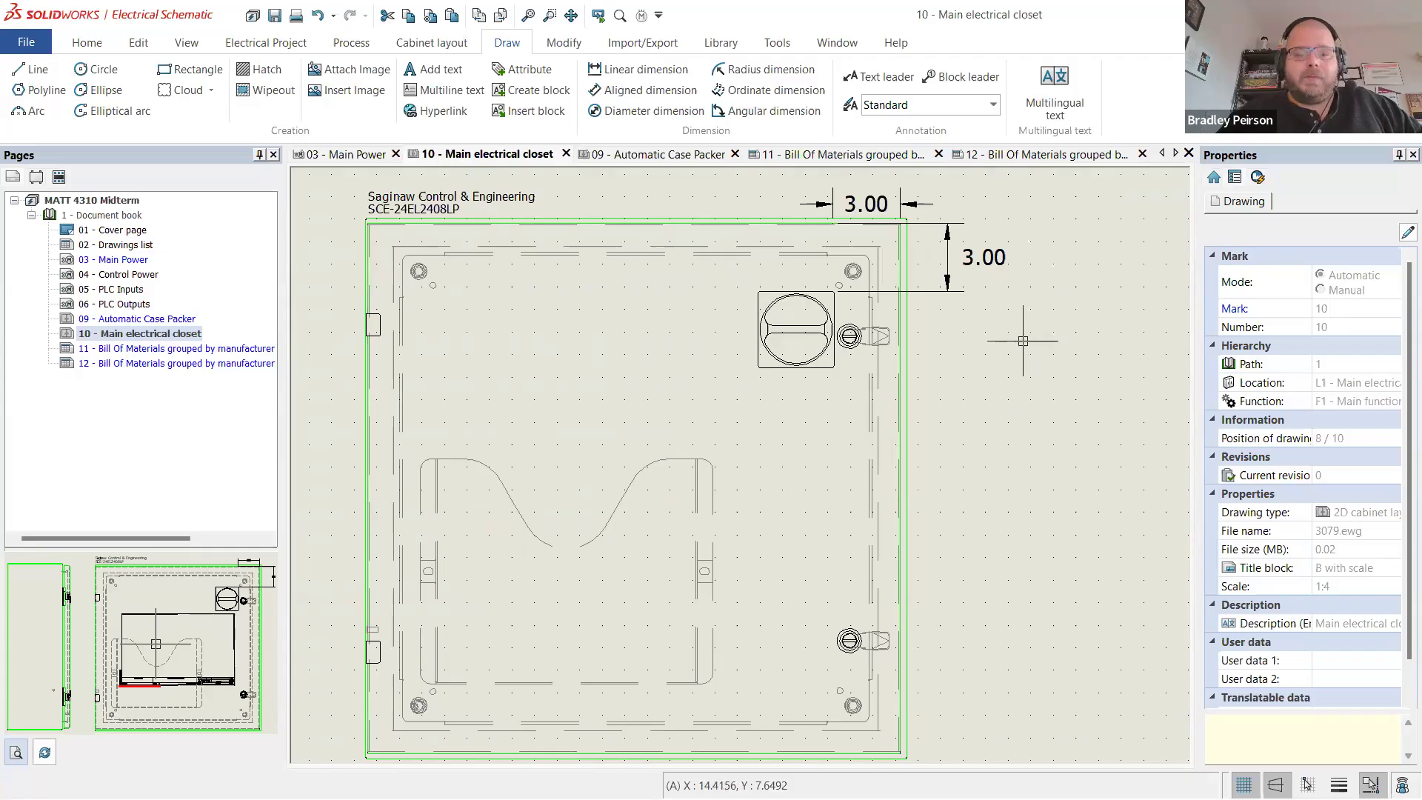
pyautogui.scroll(-3, 1023, 340)
pyautogui.scroll(2, 962, 355)
pyautogui.scroll(-2, 899, 372)
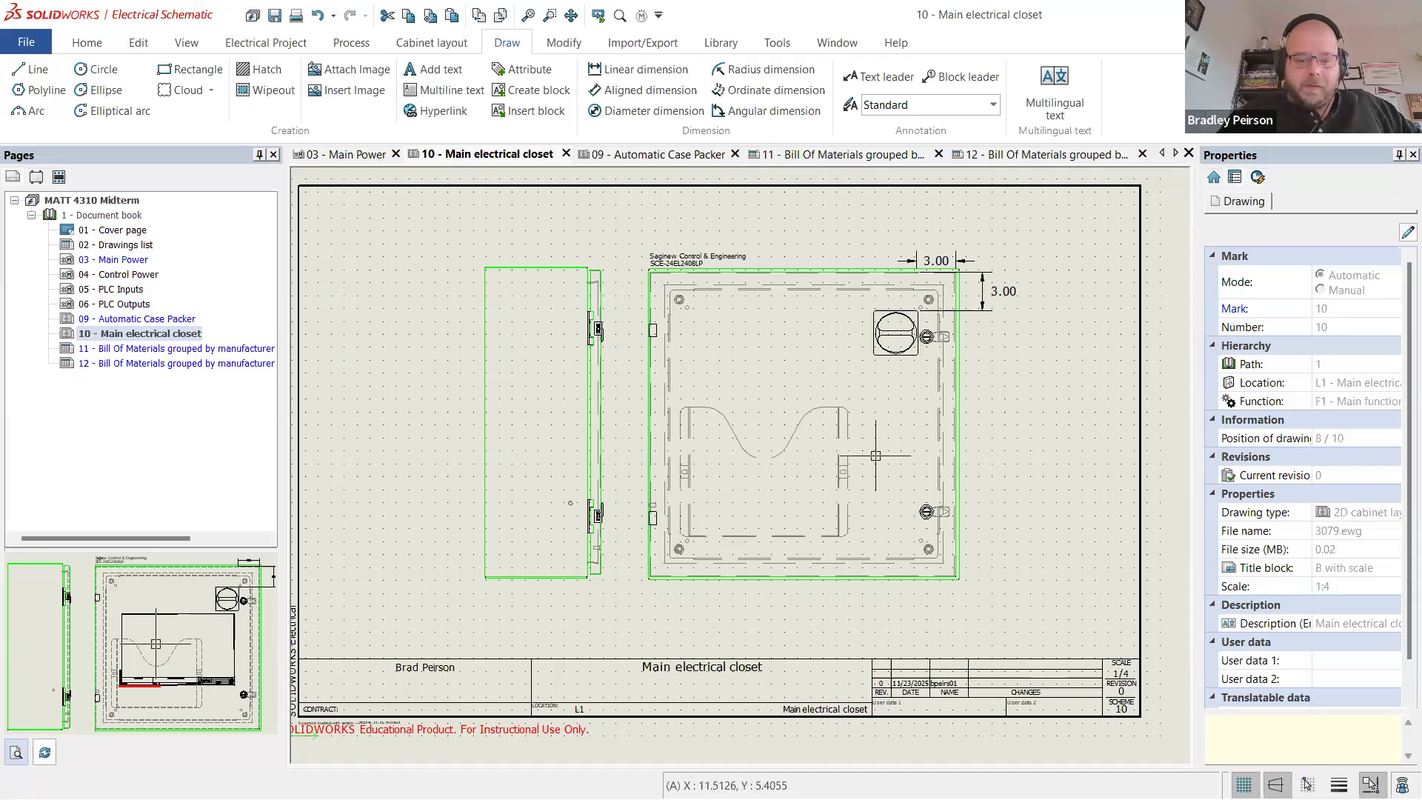
pyautogui.scroll(-1, 885, 450)
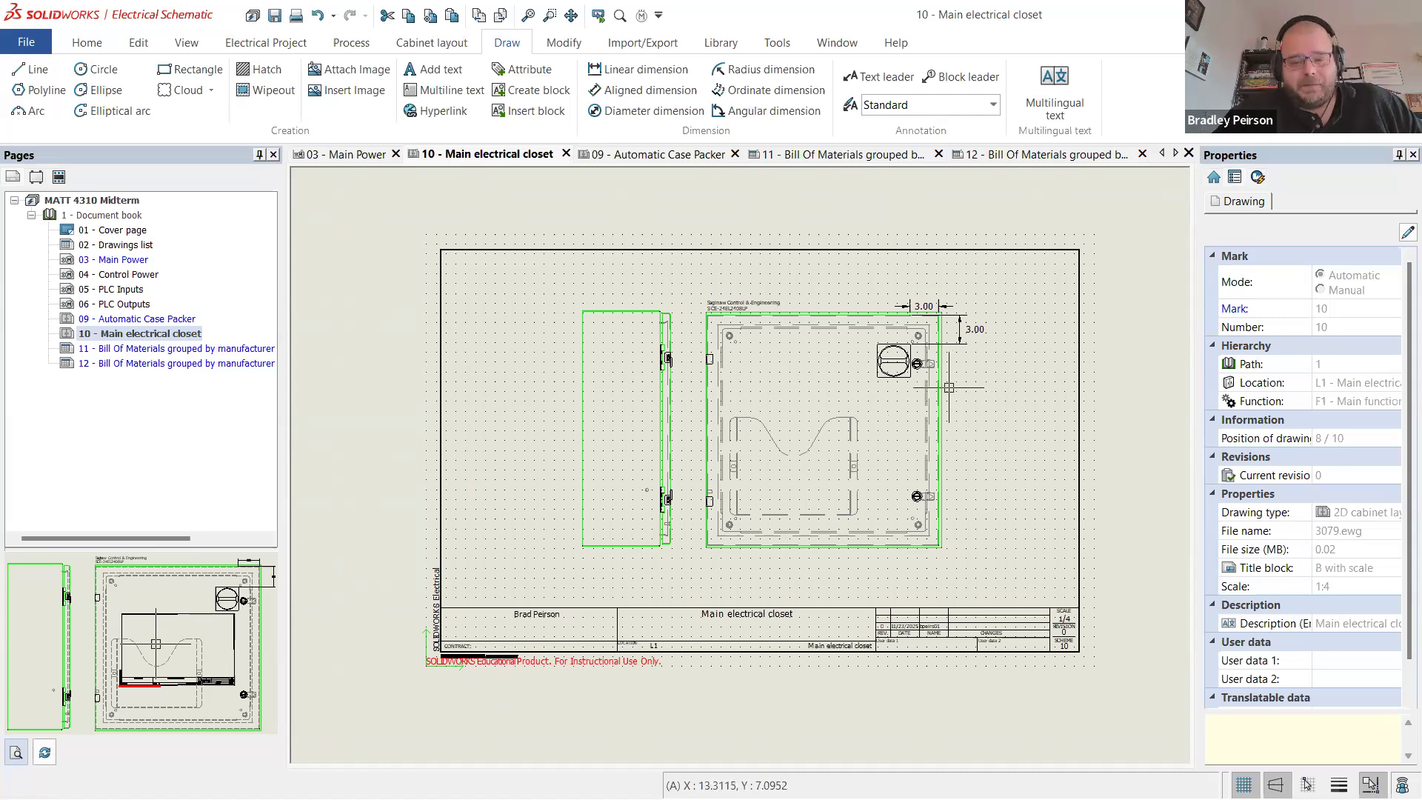
pyautogui.scroll(2, 679, 379)
pyautogui.scroll(-1, 303, 375)
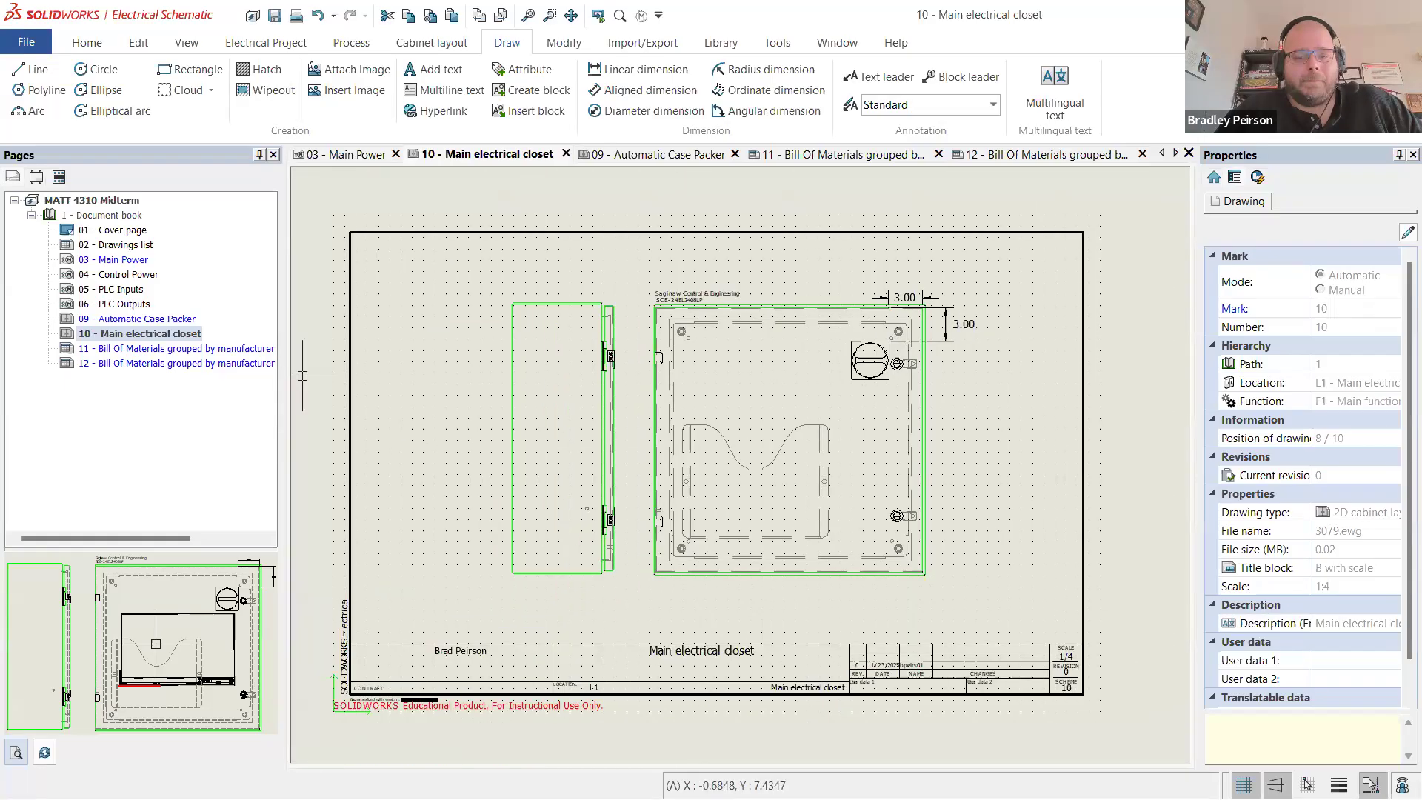
pyautogui.scroll(-2, 668, 381)
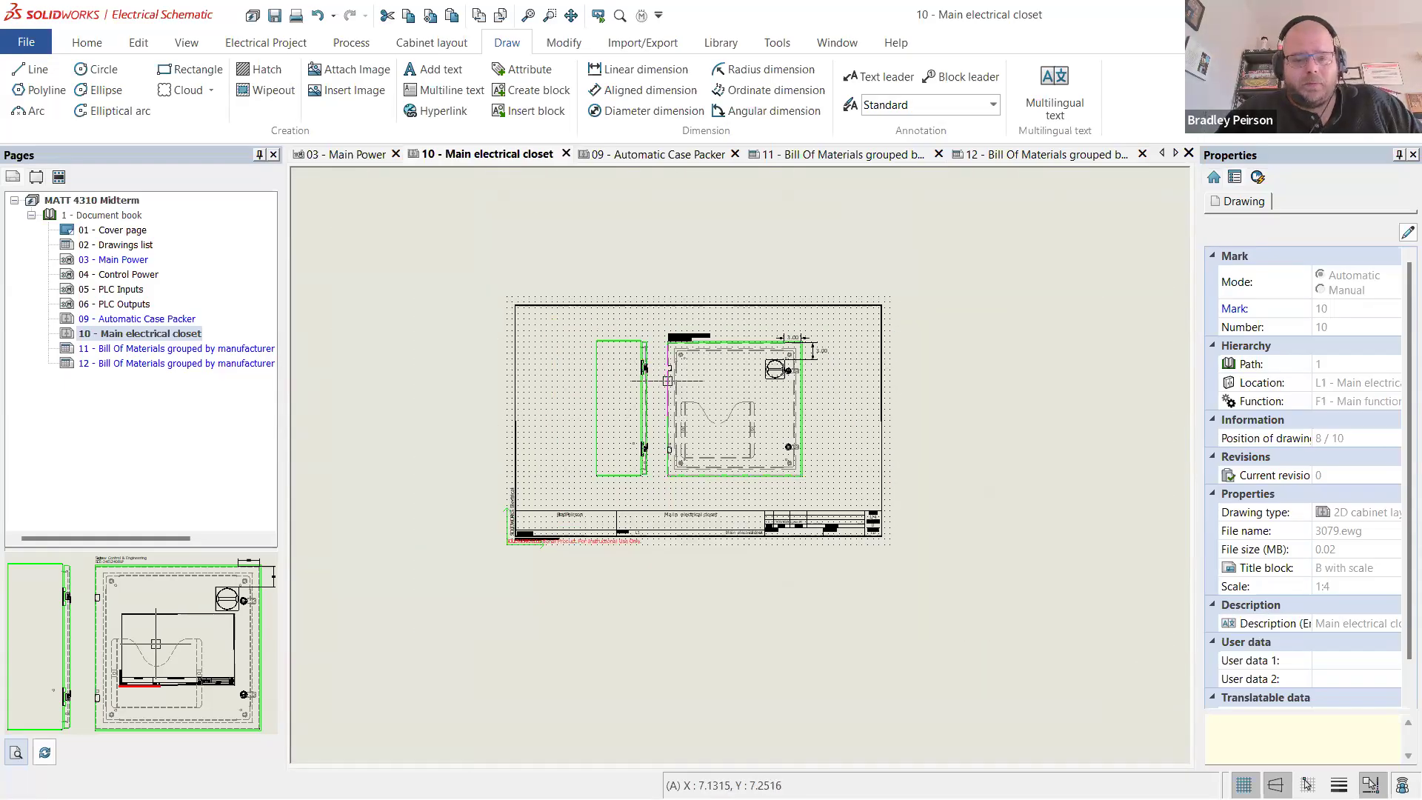
pyautogui.scroll(1, 585, 382)
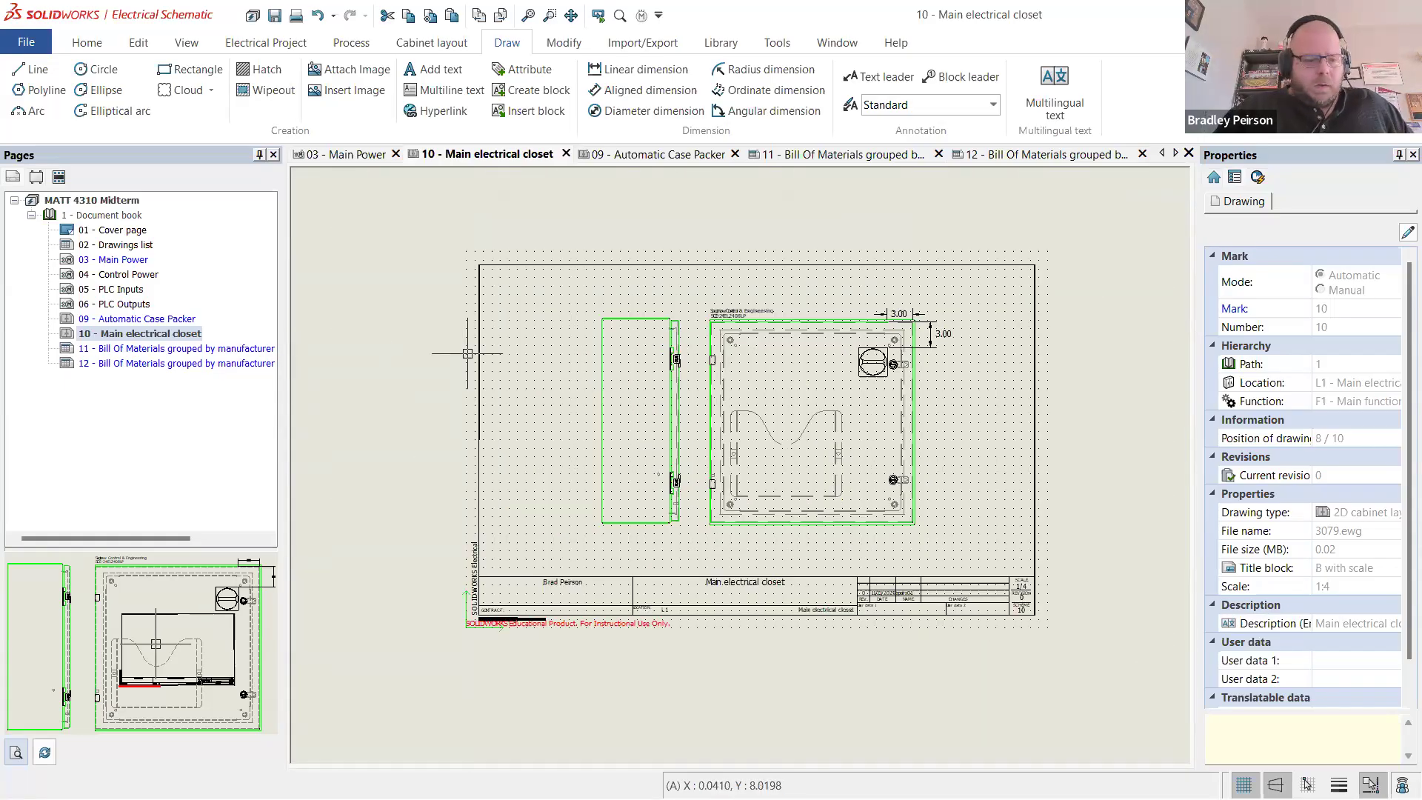
pyautogui.scroll(1, 858, 456)
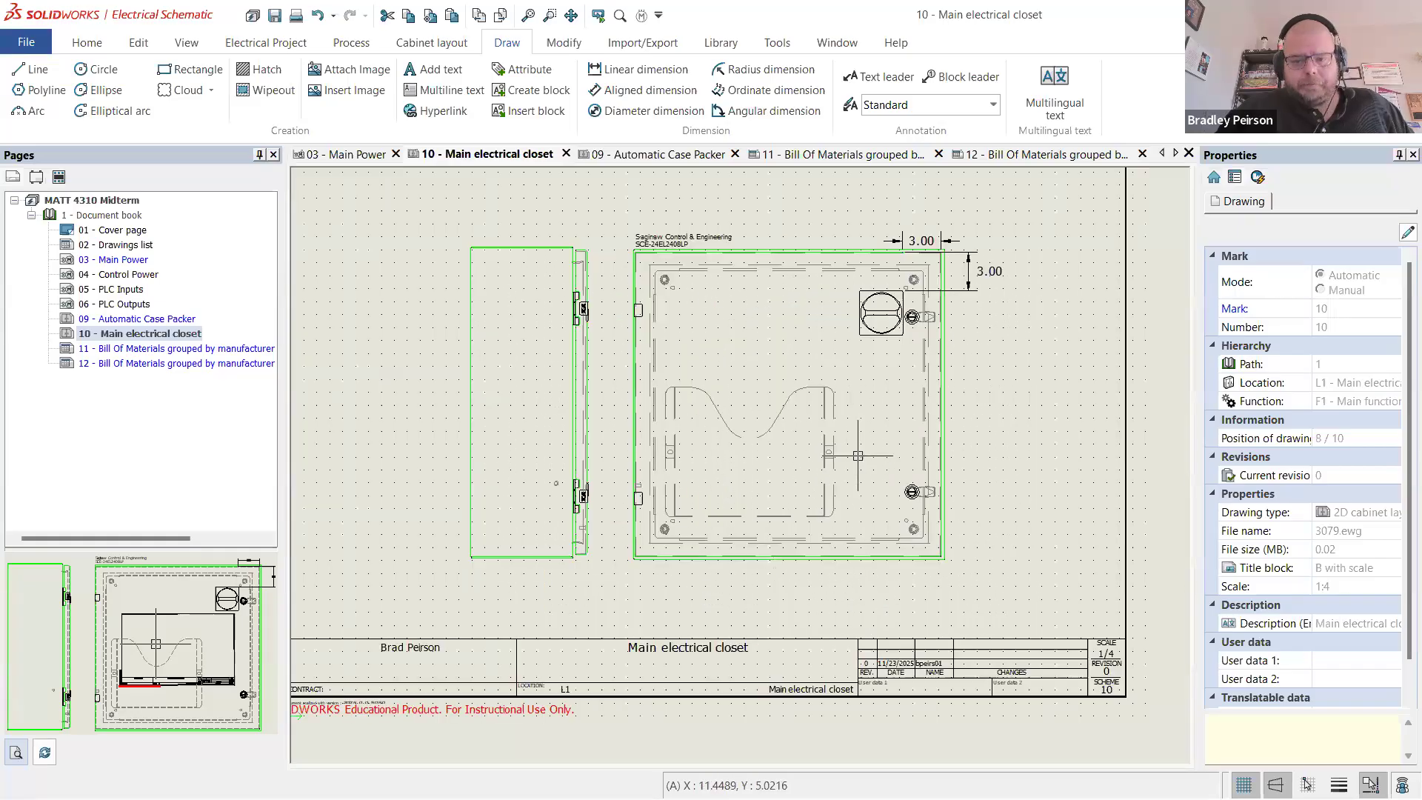
pyautogui.scroll(-1, 857, 455)
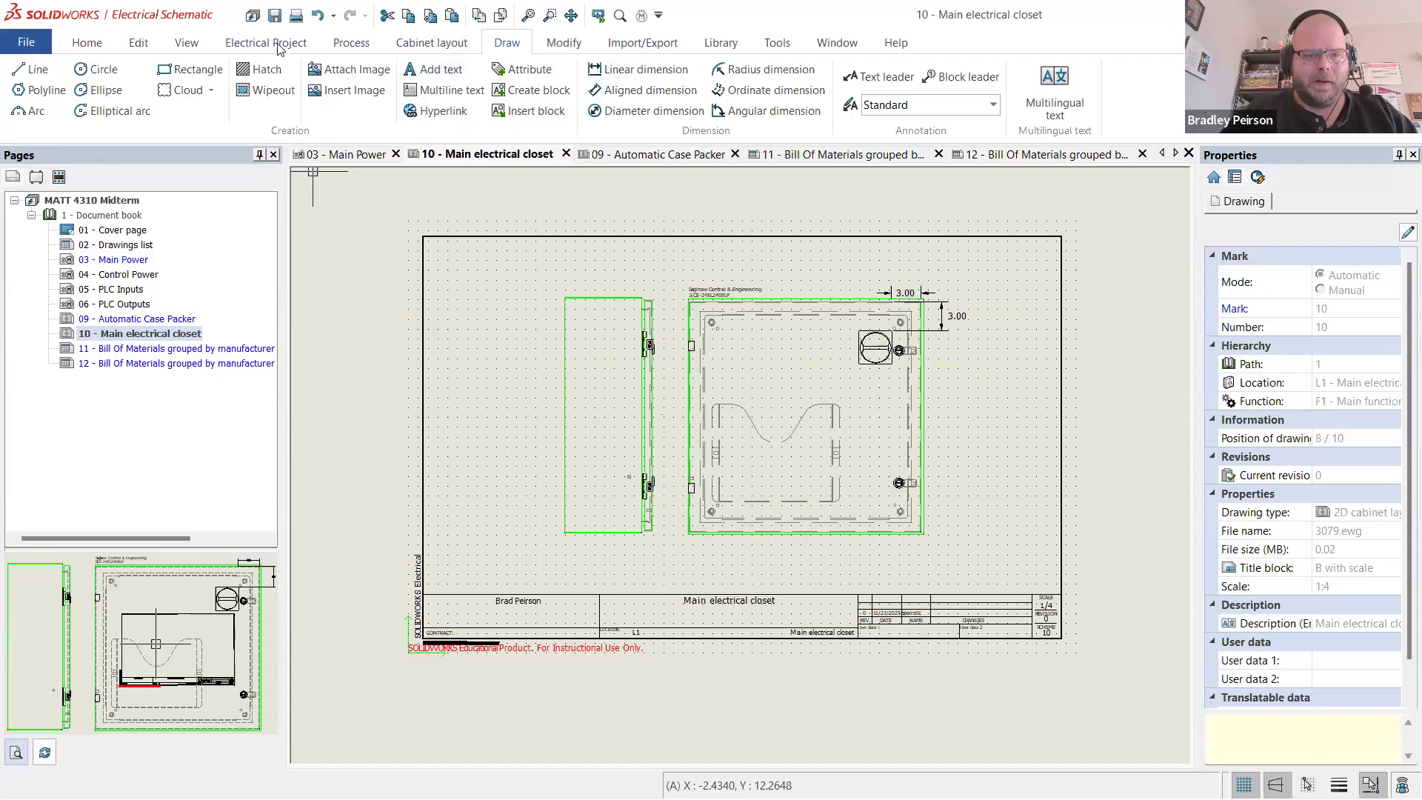
# - Review the list of 2D cabinet layout drawings for the project, and leave it without creating any
pyautogui.click(351, 43)
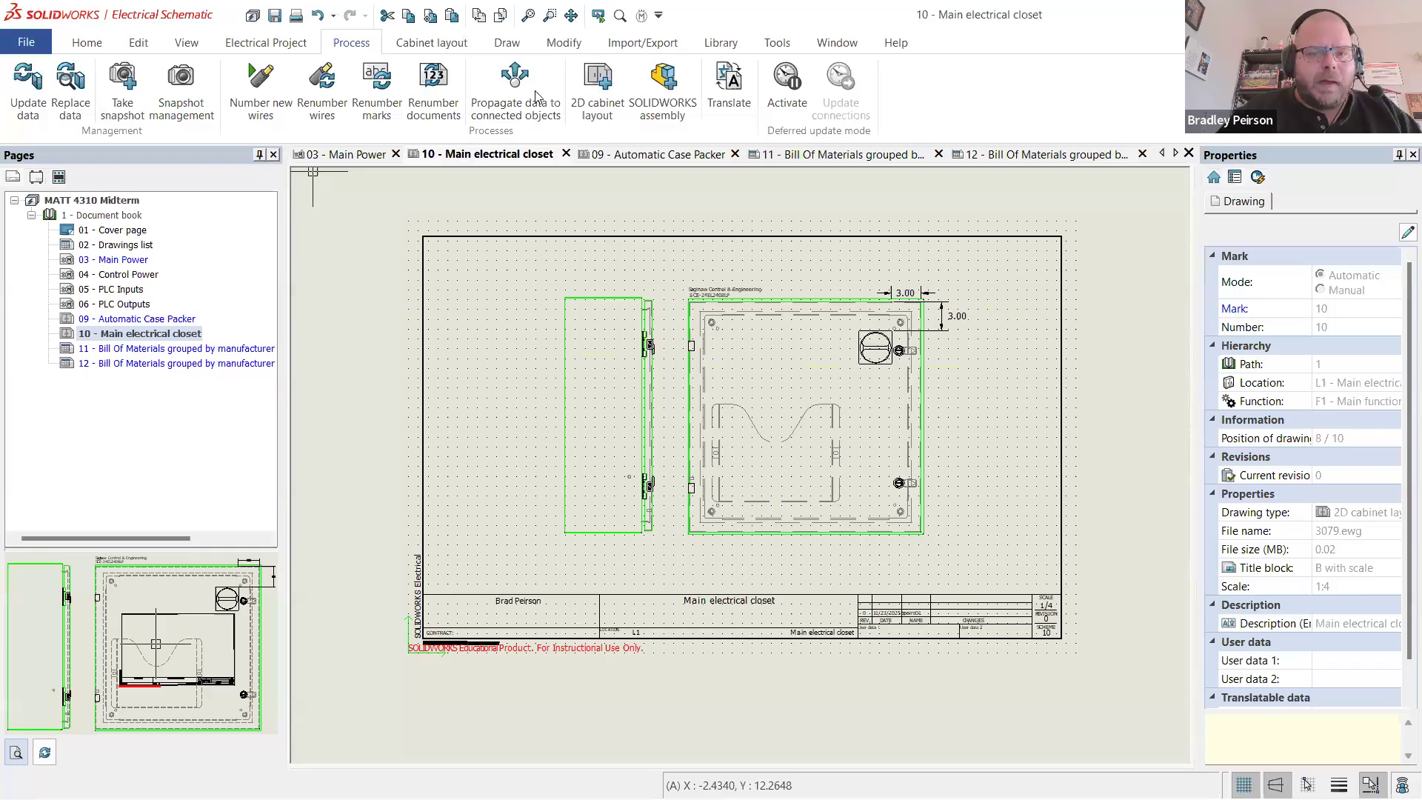
pyautogui.click(593, 87)
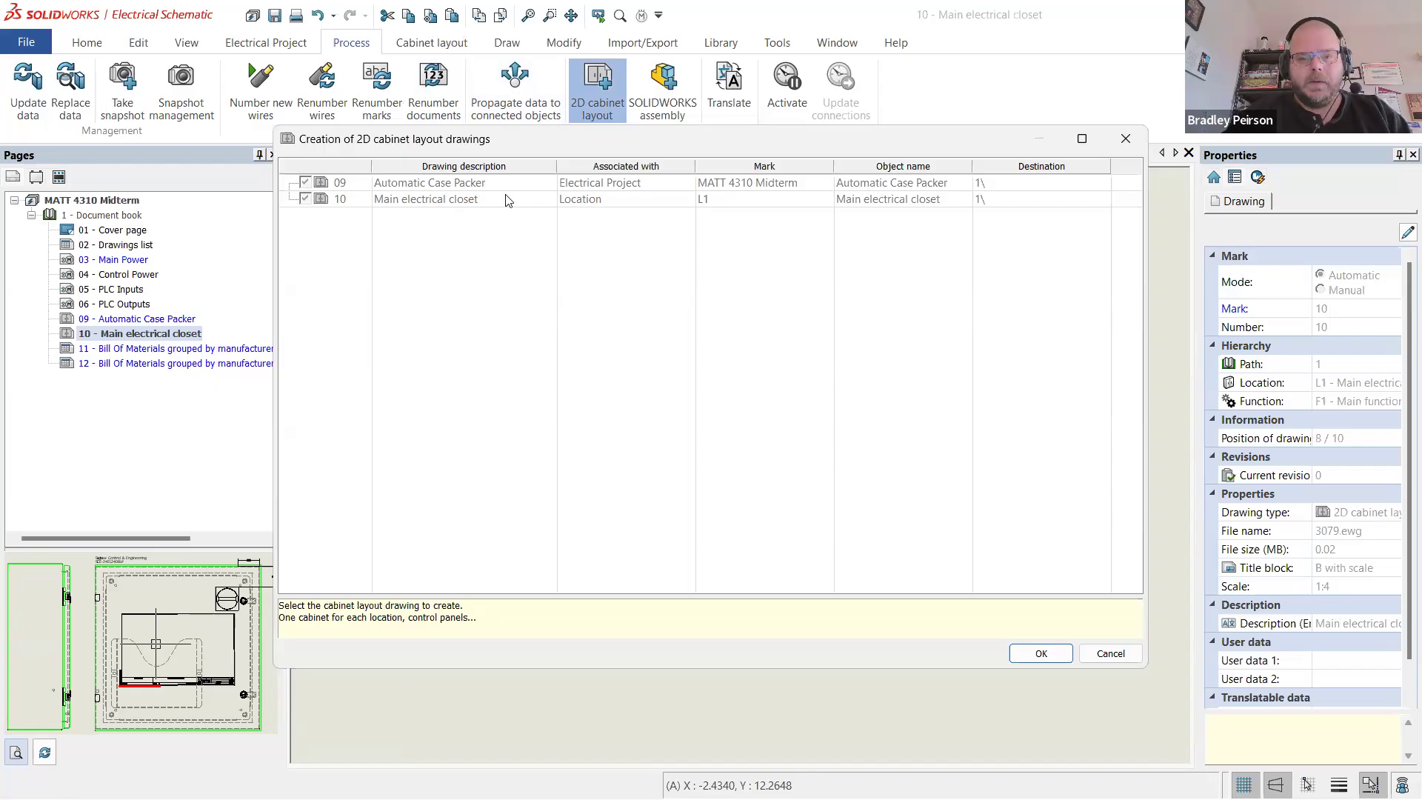
pyautogui.click(1123, 140)
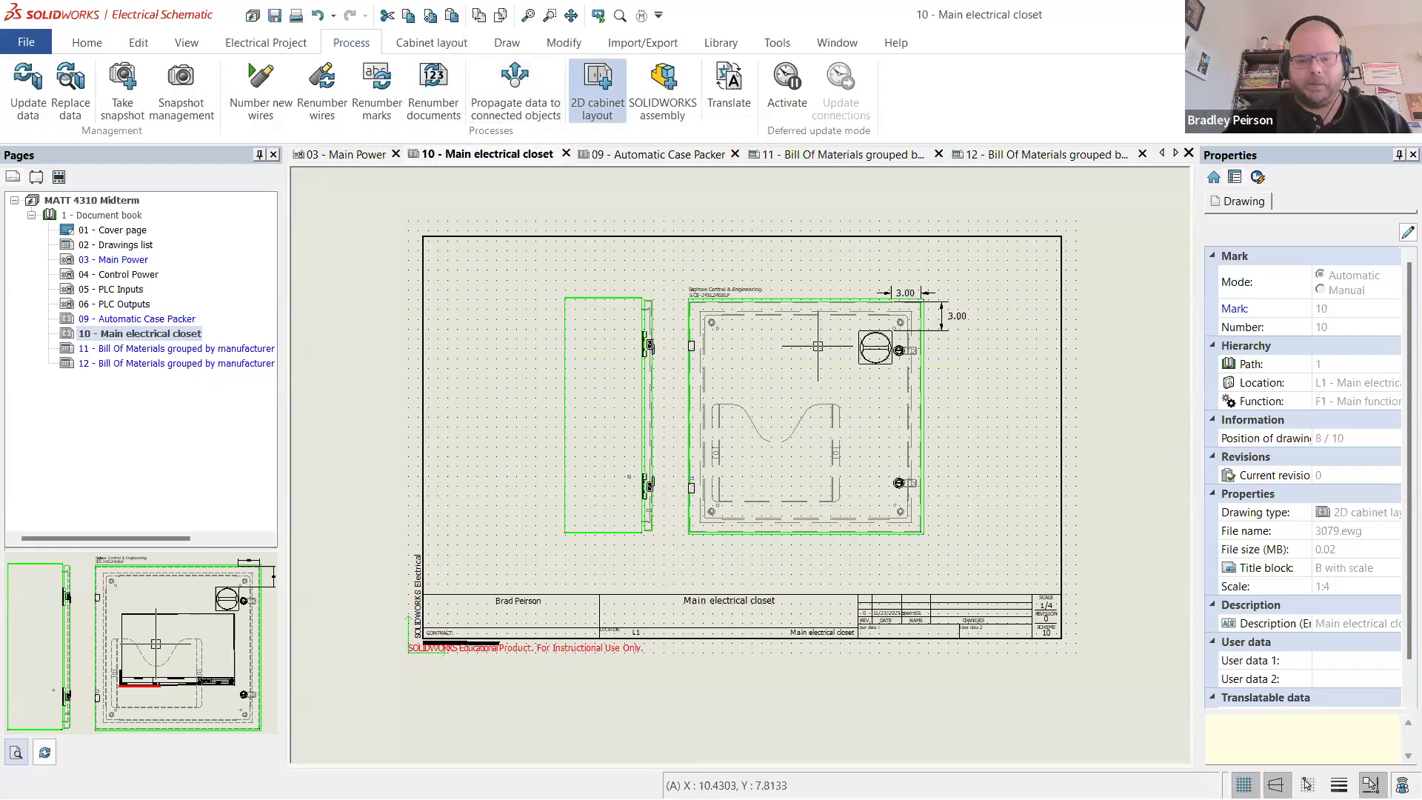
# - Open the 09 - Automatic Case Packer page, inspect the components under location L1, and close the page
pyautogui.doubleClick(121, 320)
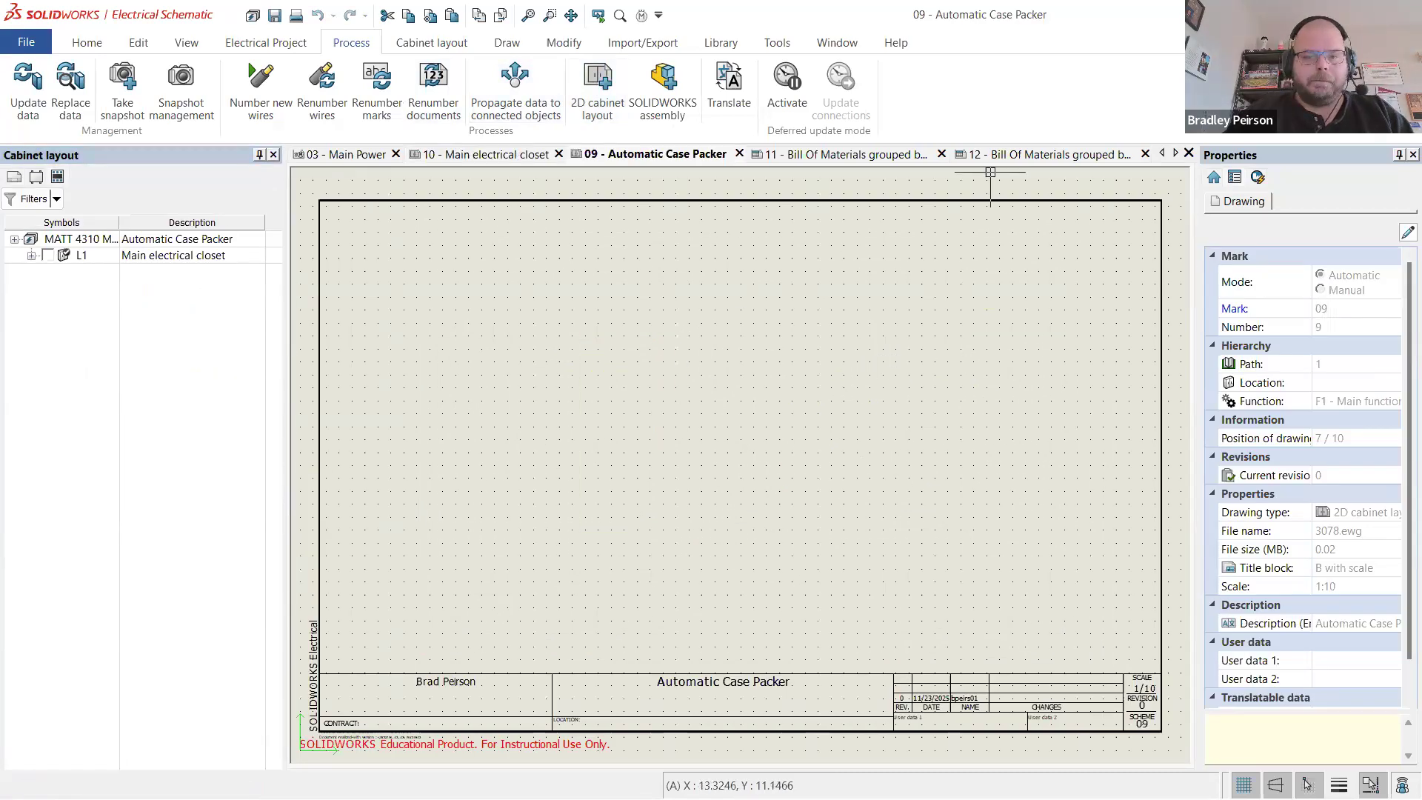
pyautogui.doubleClick(63, 257)
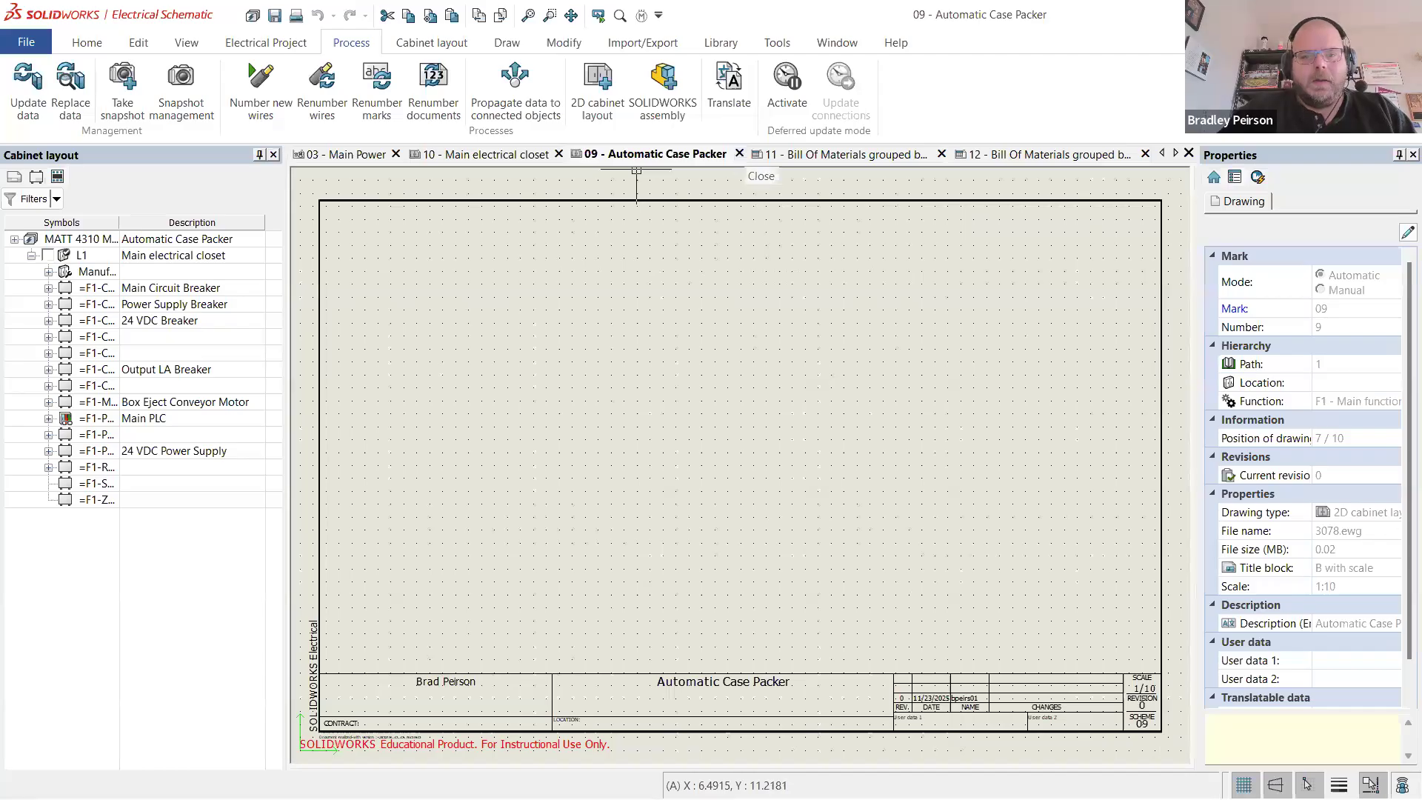
pyautogui.click(738, 157)
pyautogui.scroll(3, 678, 243)
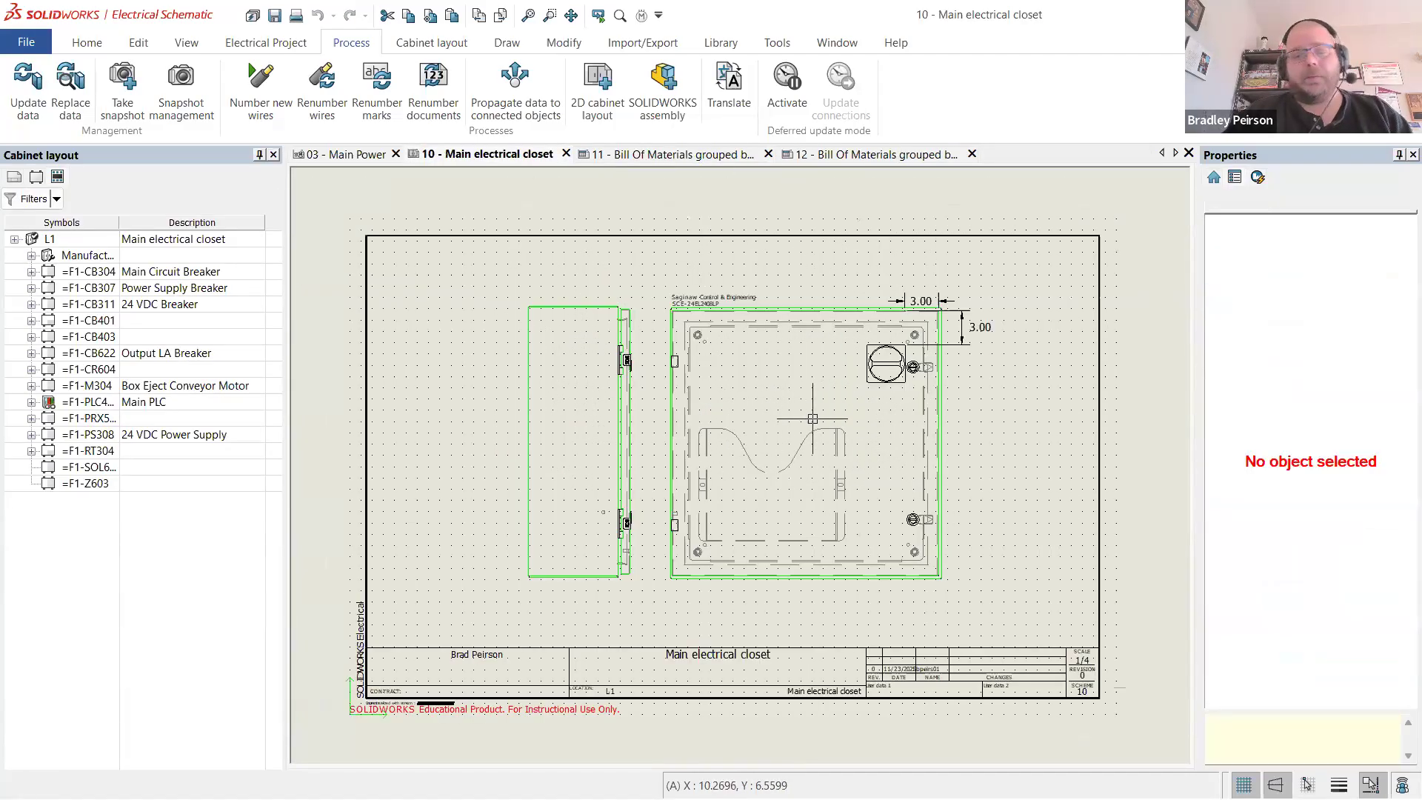
# - Close the 10 - Main electrical closet page and both bill of materials pages, keeping 03 - Main Power open
pyautogui.click(567, 155)
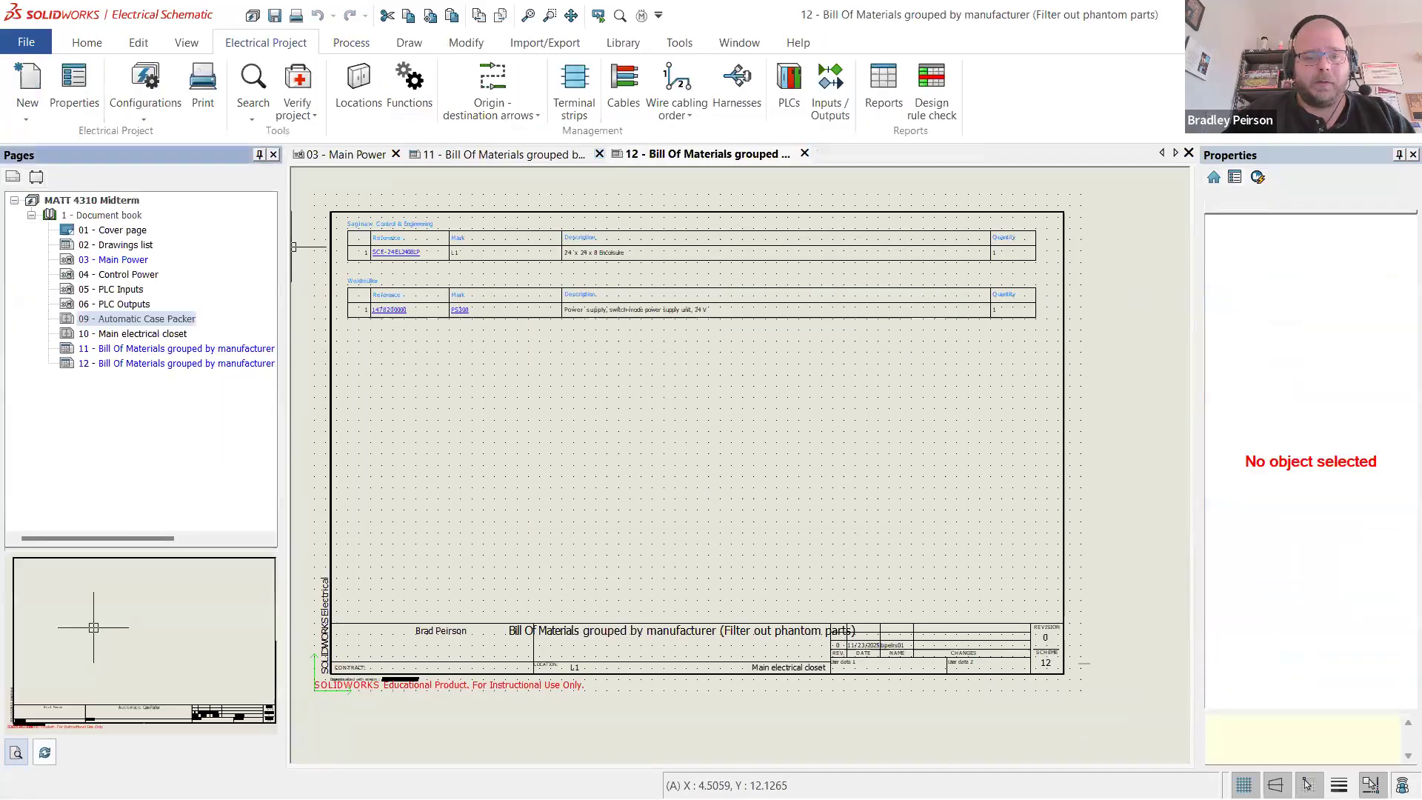
pyautogui.click(599, 154)
pyautogui.click(600, 154)
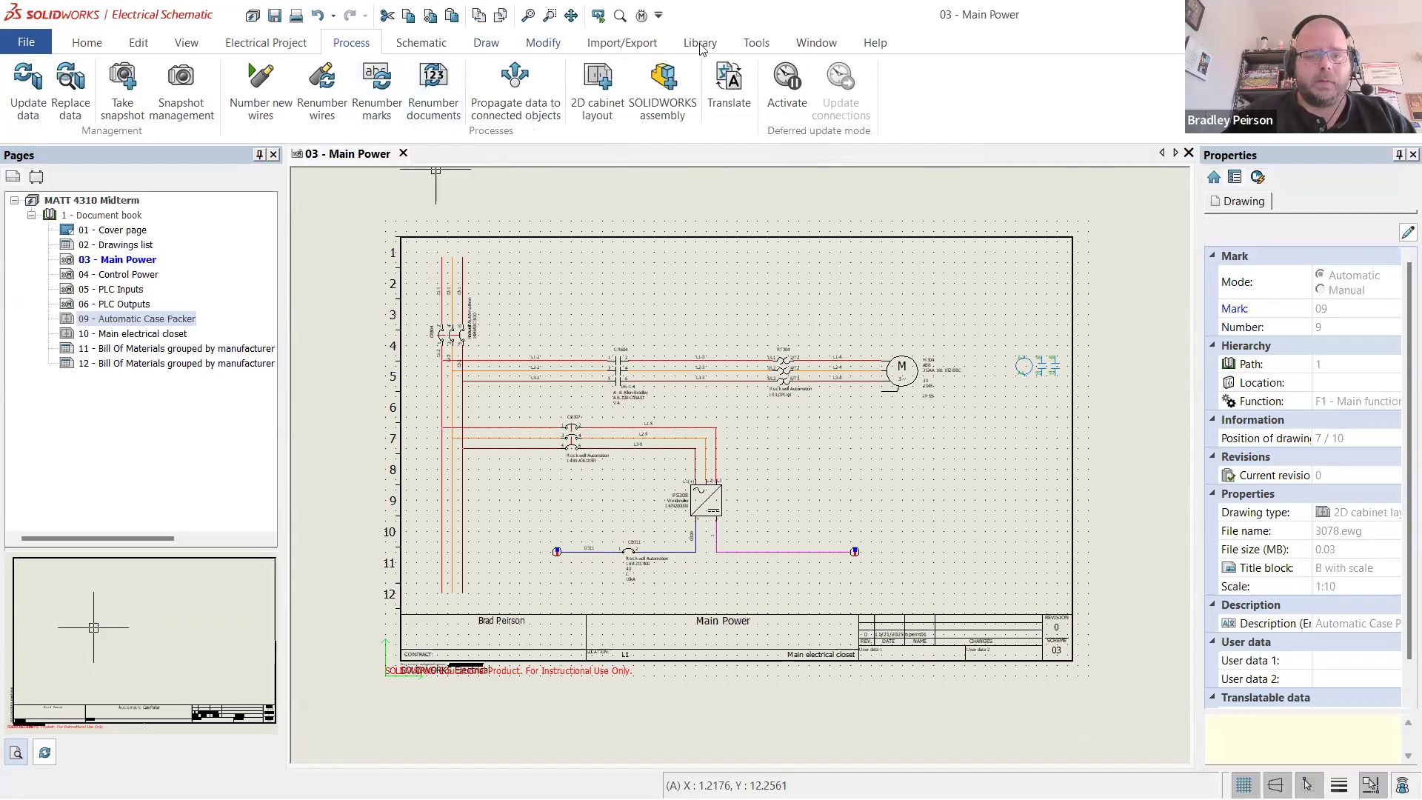
# - Change the English description of location L1 to "Main electrical cabinet" in the project's location manager
pyautogui.click(268, 43)
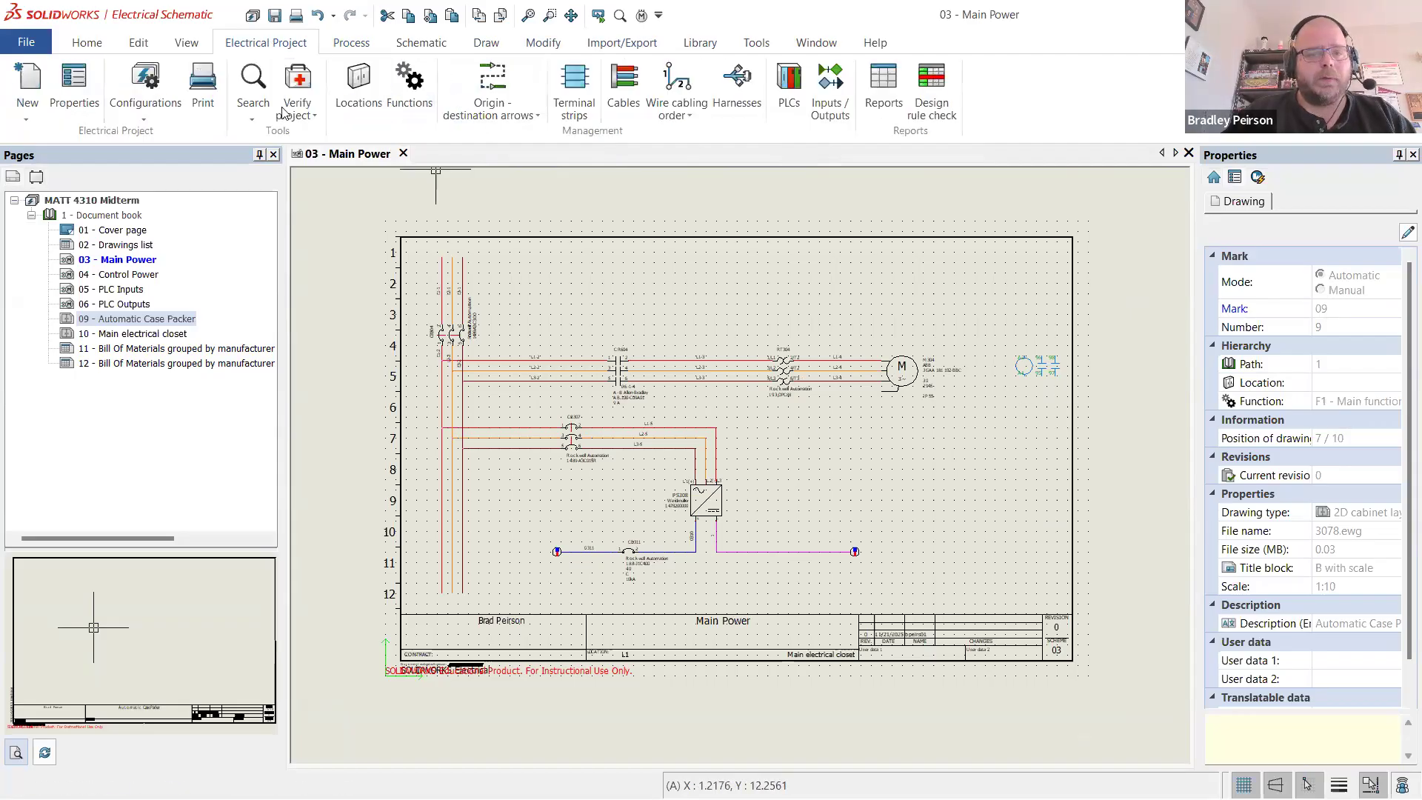
pyautogui.click(355, 96)
pyautogui.click(400, 257)
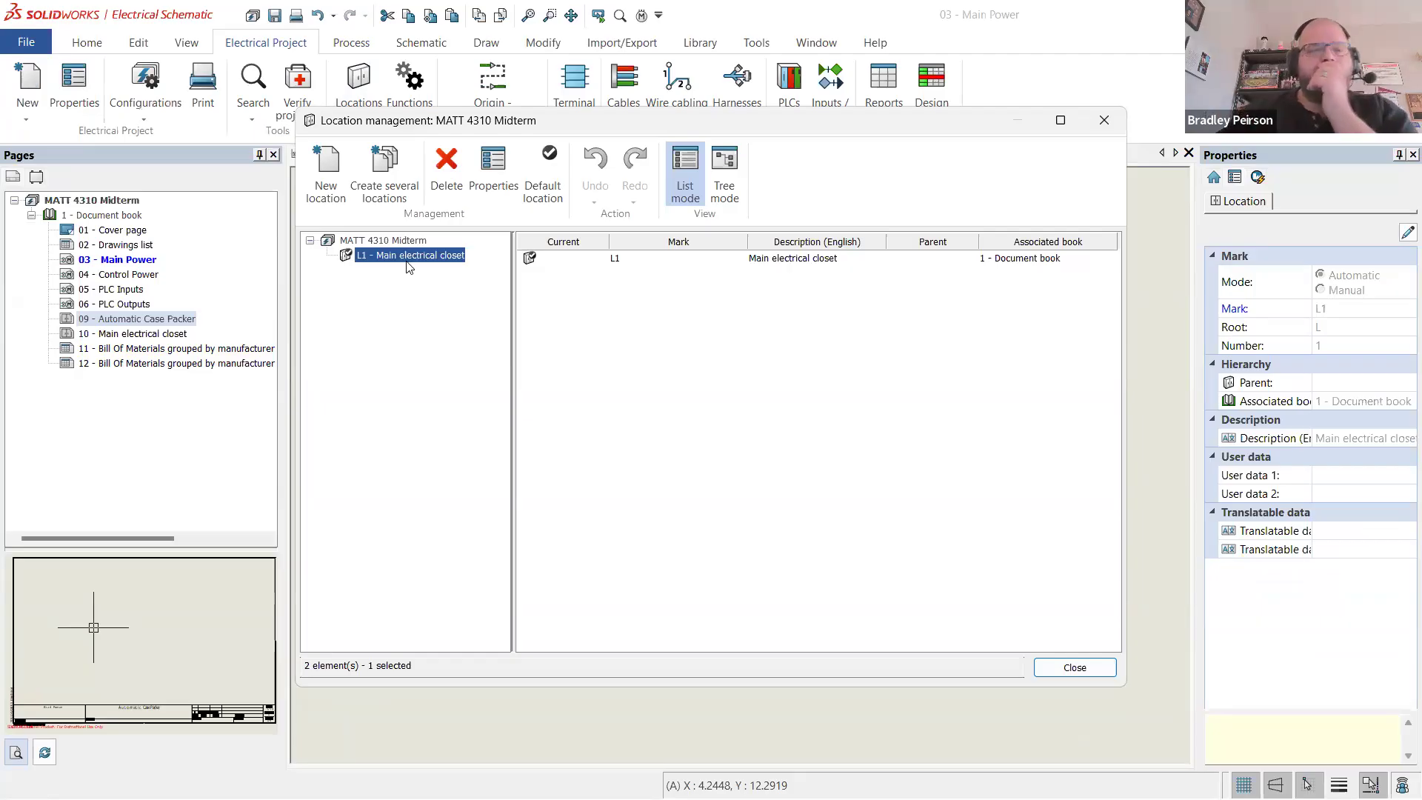
pyautogui.click(381, 242)
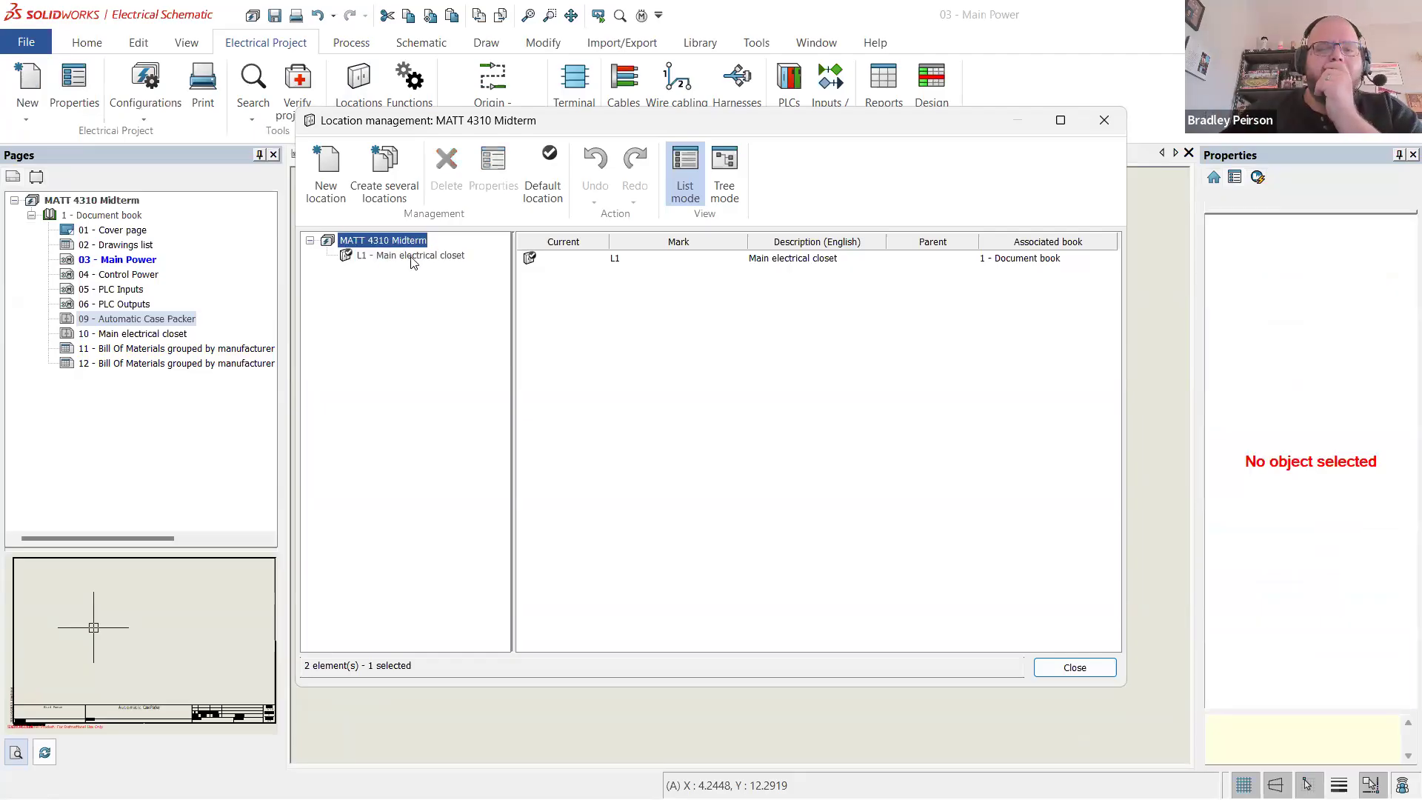
pyautogui.click(416, 257)
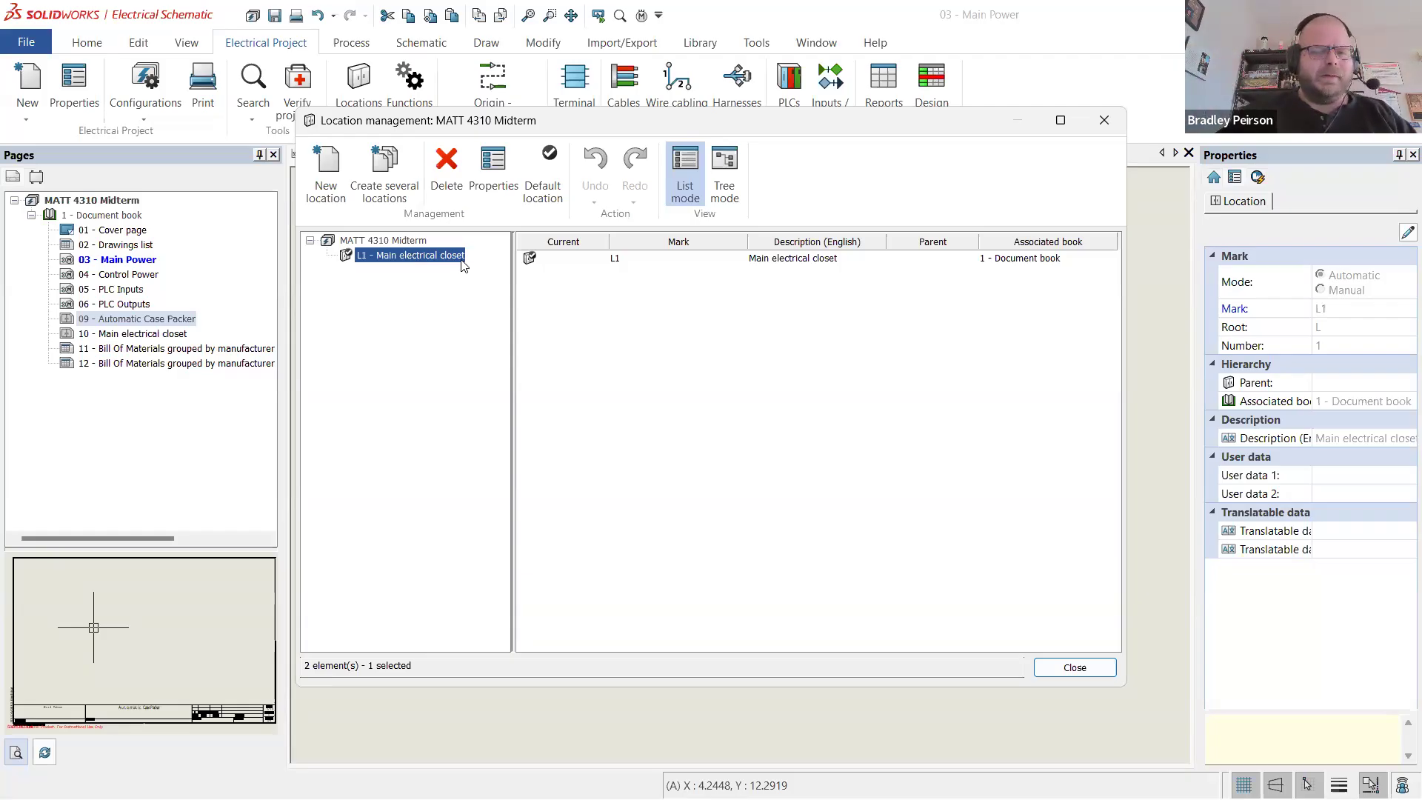
pyautogui.rightClick(453, 265)
pyautogui.click(519, 294)
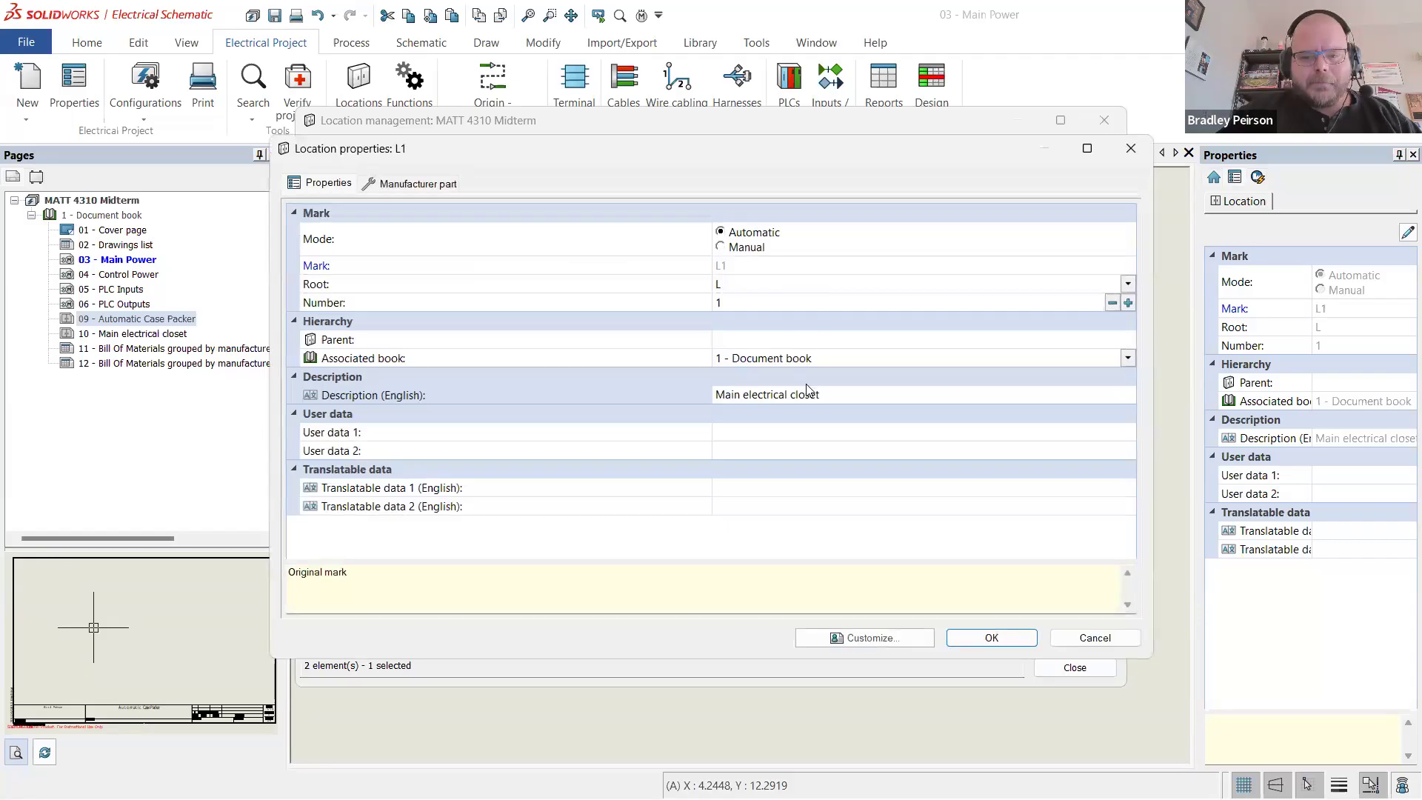
pyautogui.doubleClick(801, 398)
pyautogui.write('cabi')
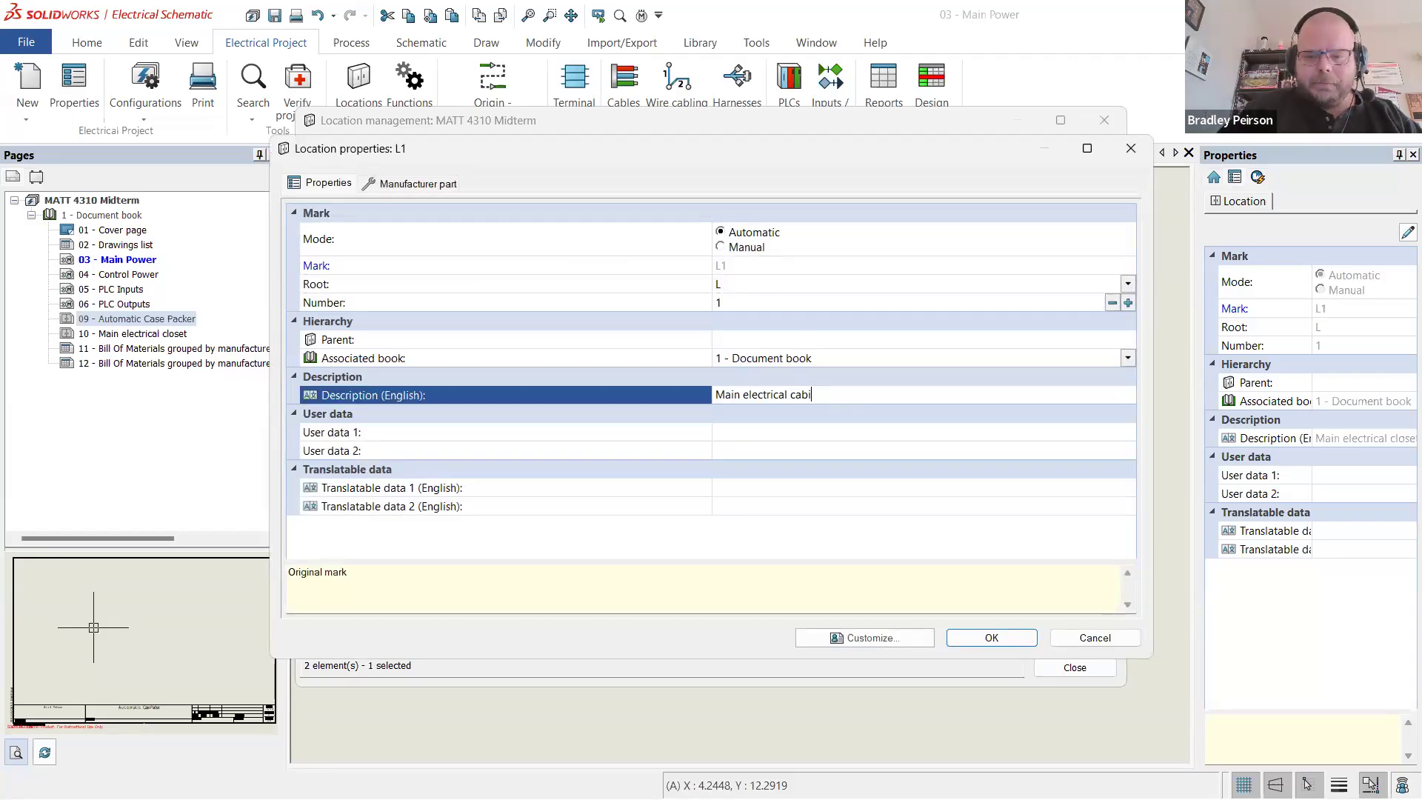
pyautogui.press('Return')
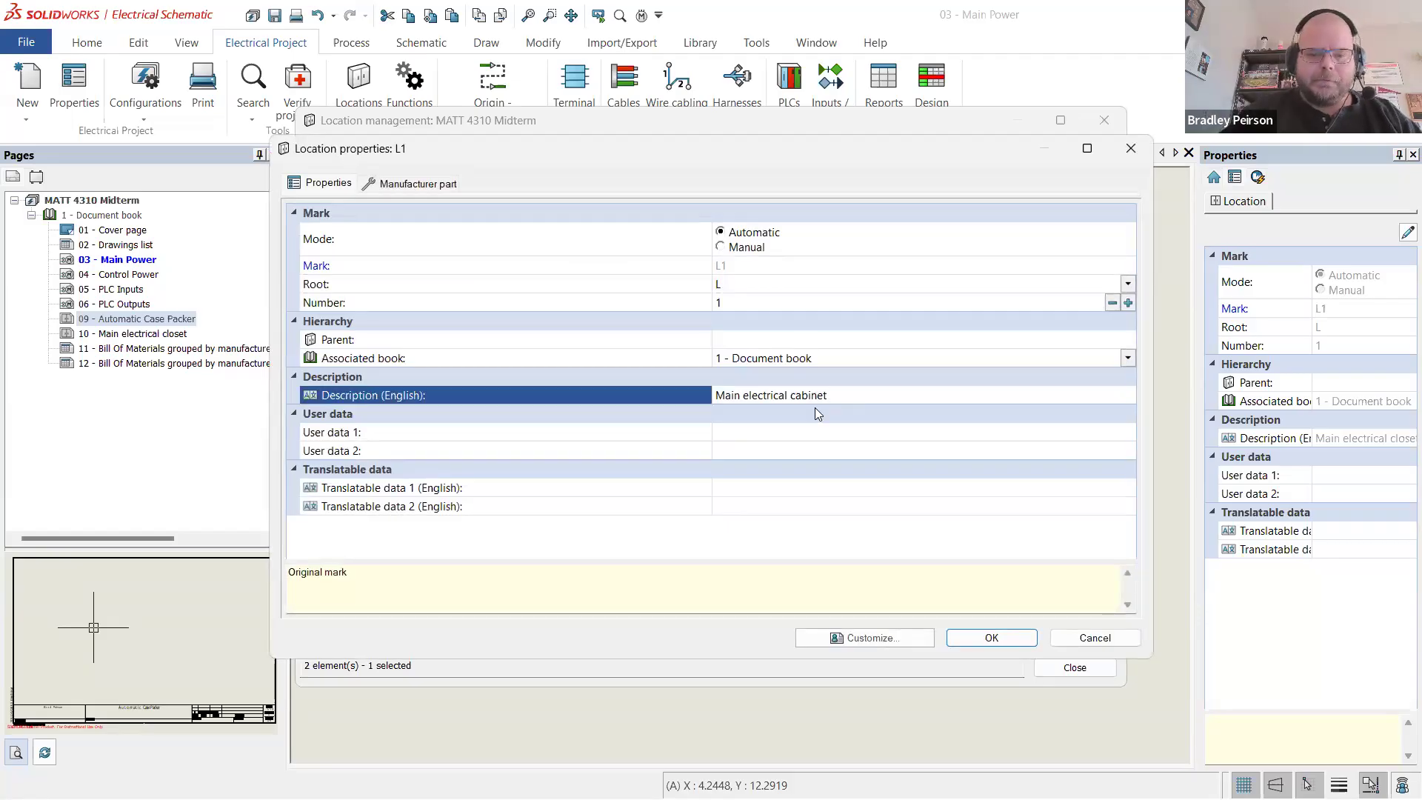
pyautogui.click(968, 641)
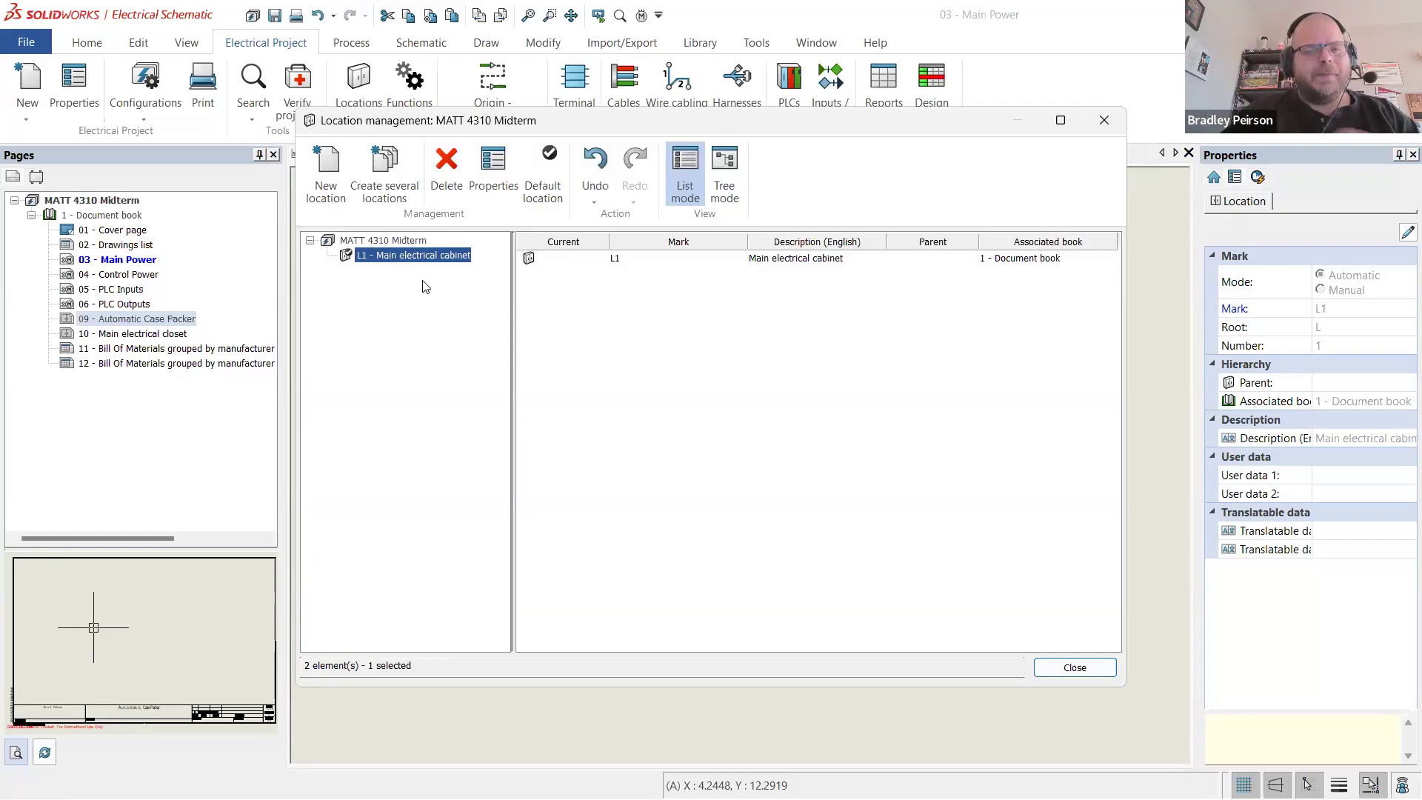
# - Add a new location directly under the MATT 4310 Midterm project with the English description "Part Sort Conveyor"
pyautogui.click(422, 278)
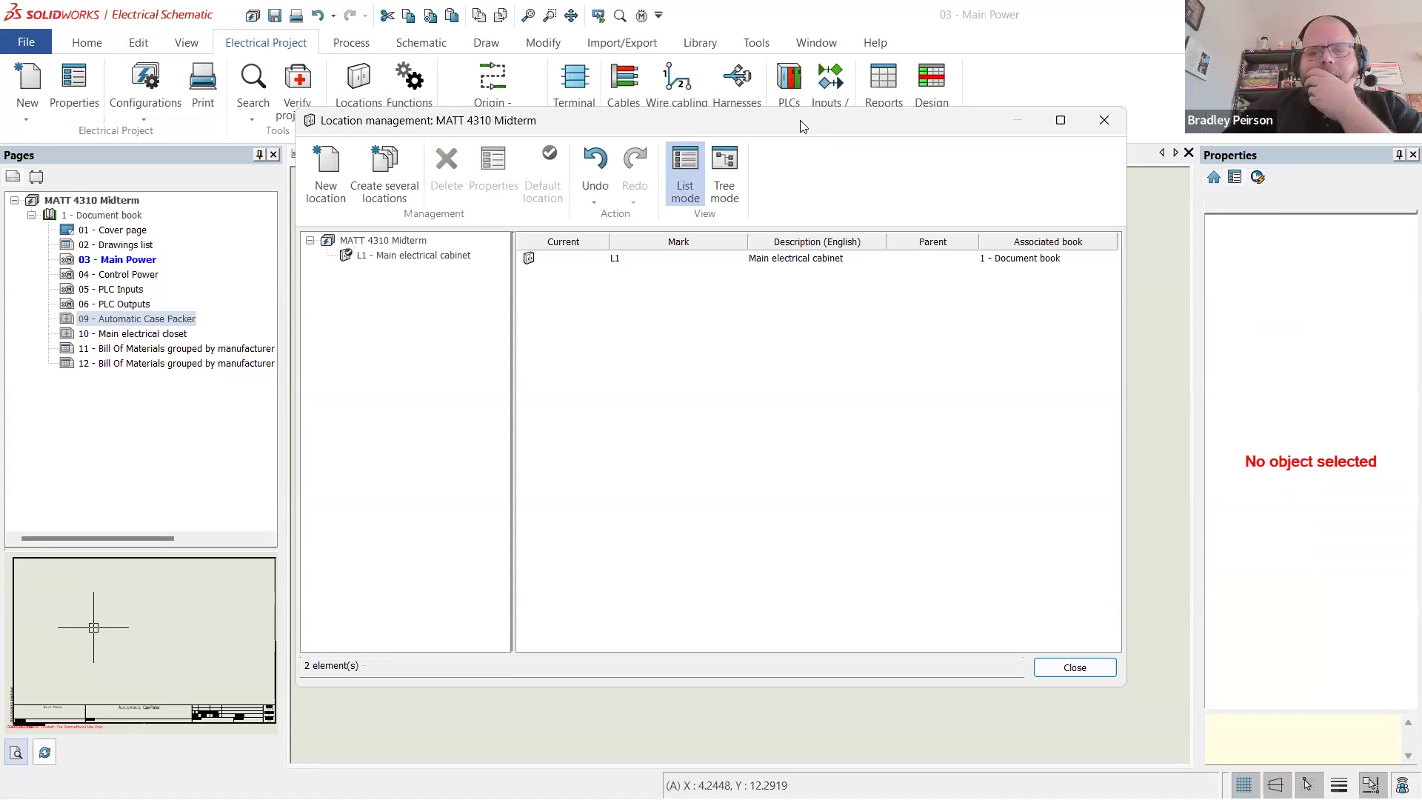
pyautogui.moveTo(804, 126); pyautogui.dragTo(854, 472)
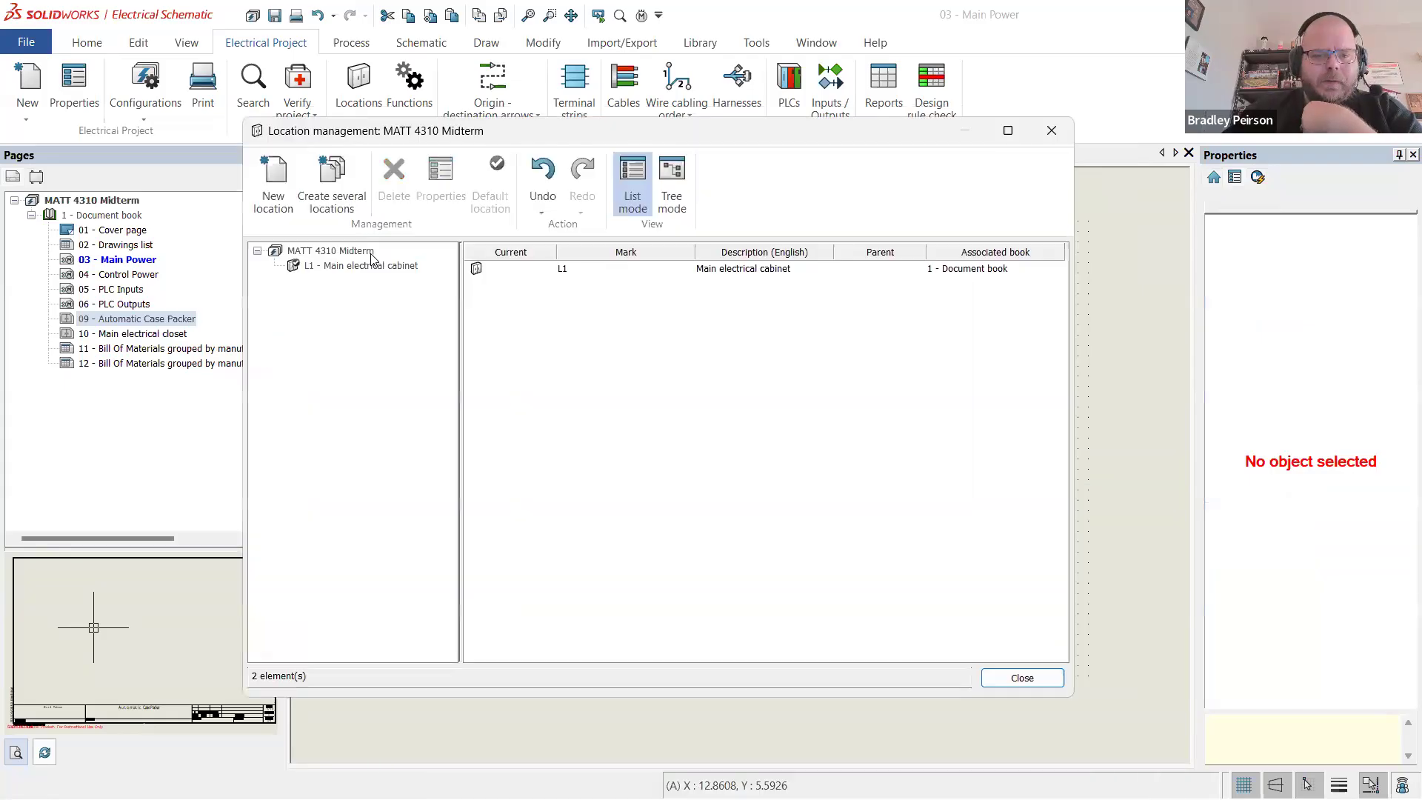
pyautogui.click(366, 251)
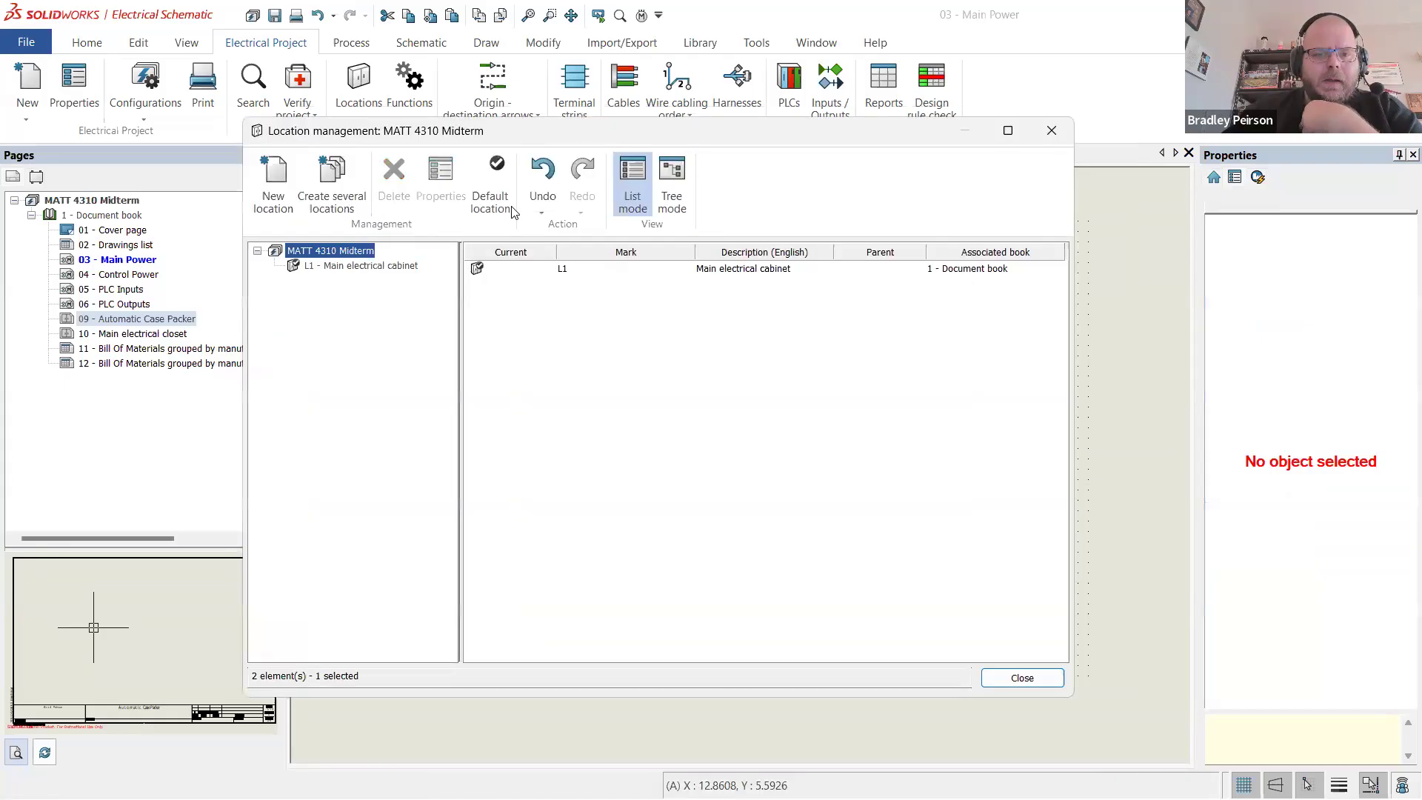
pyautogui.click(274, 191)
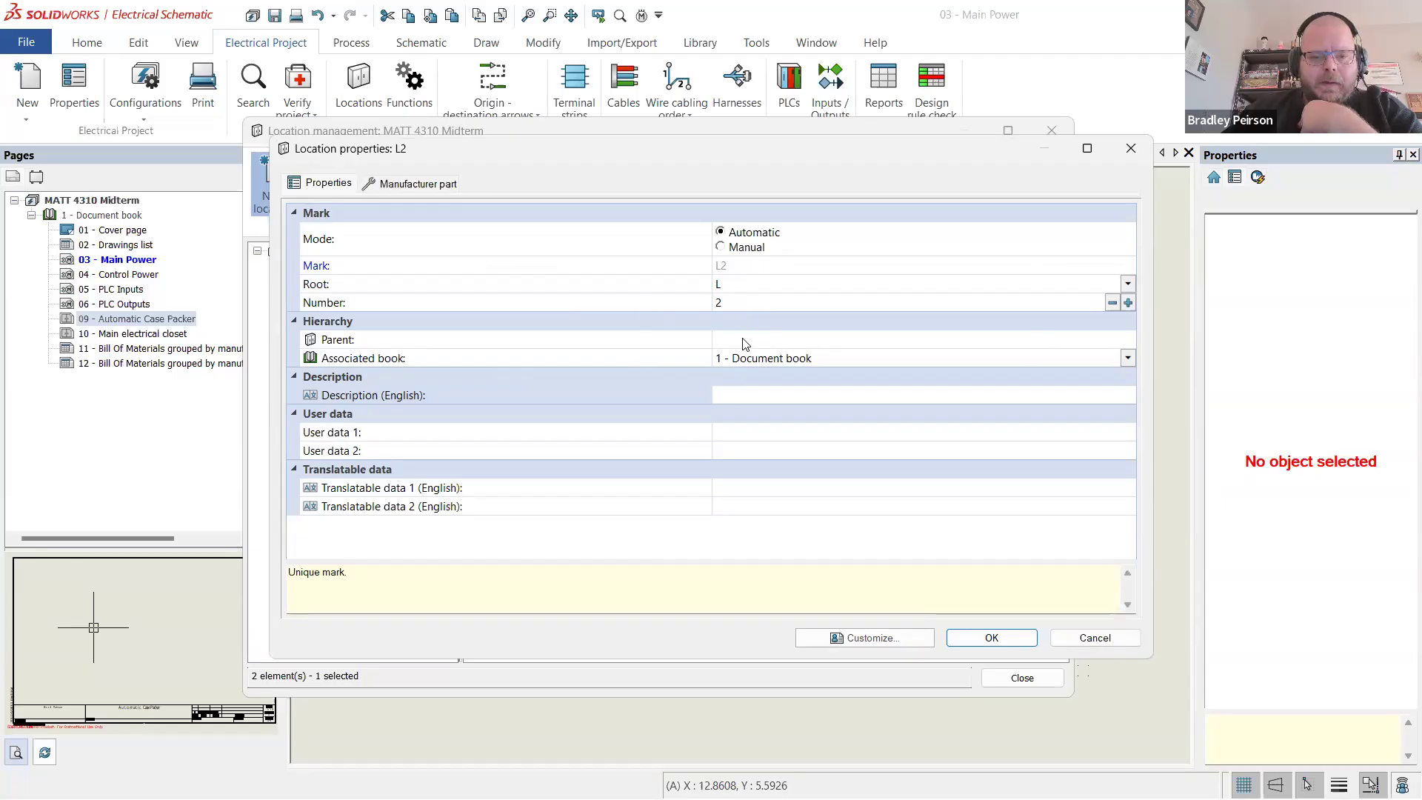
pyautogui.click(836, 341)
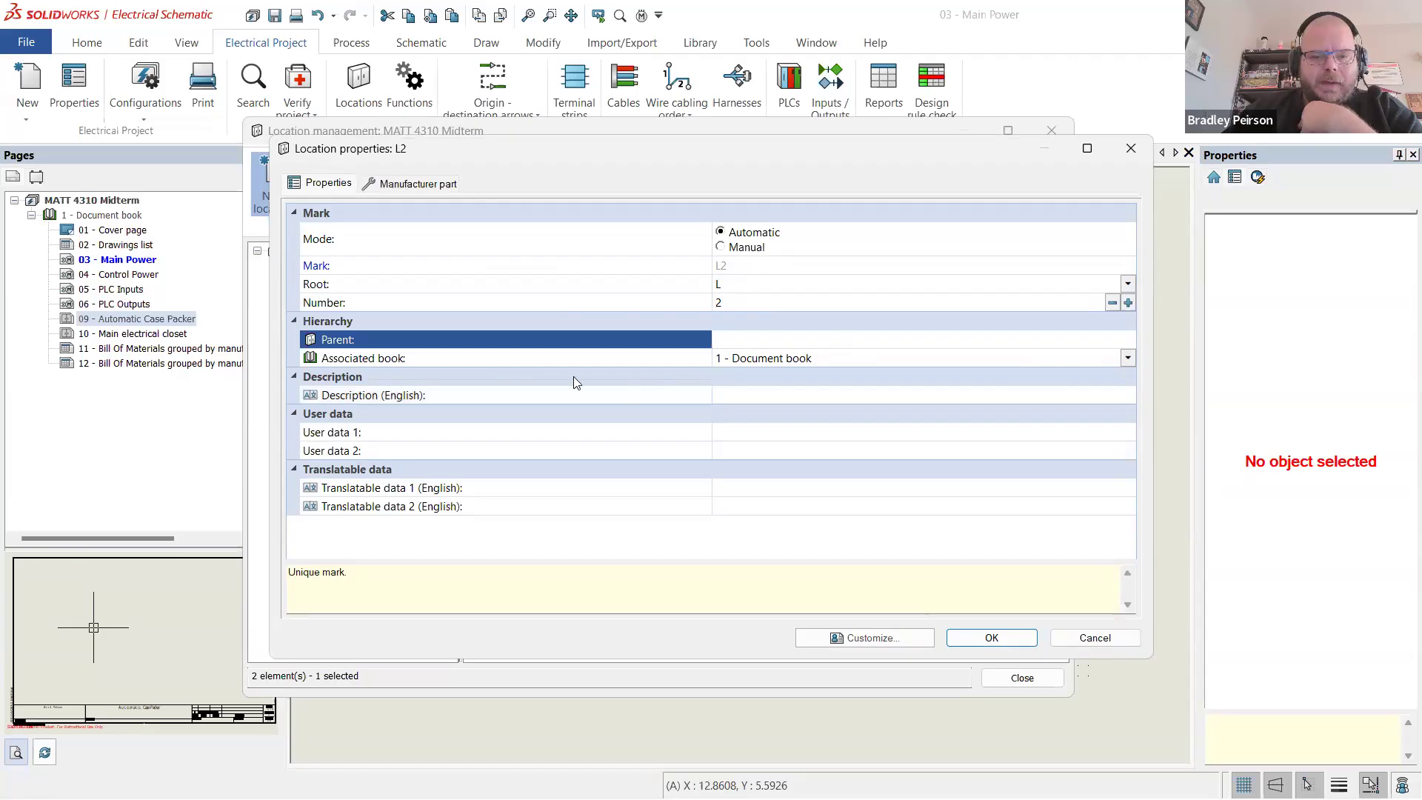
pyautogui.click(1123, 357)
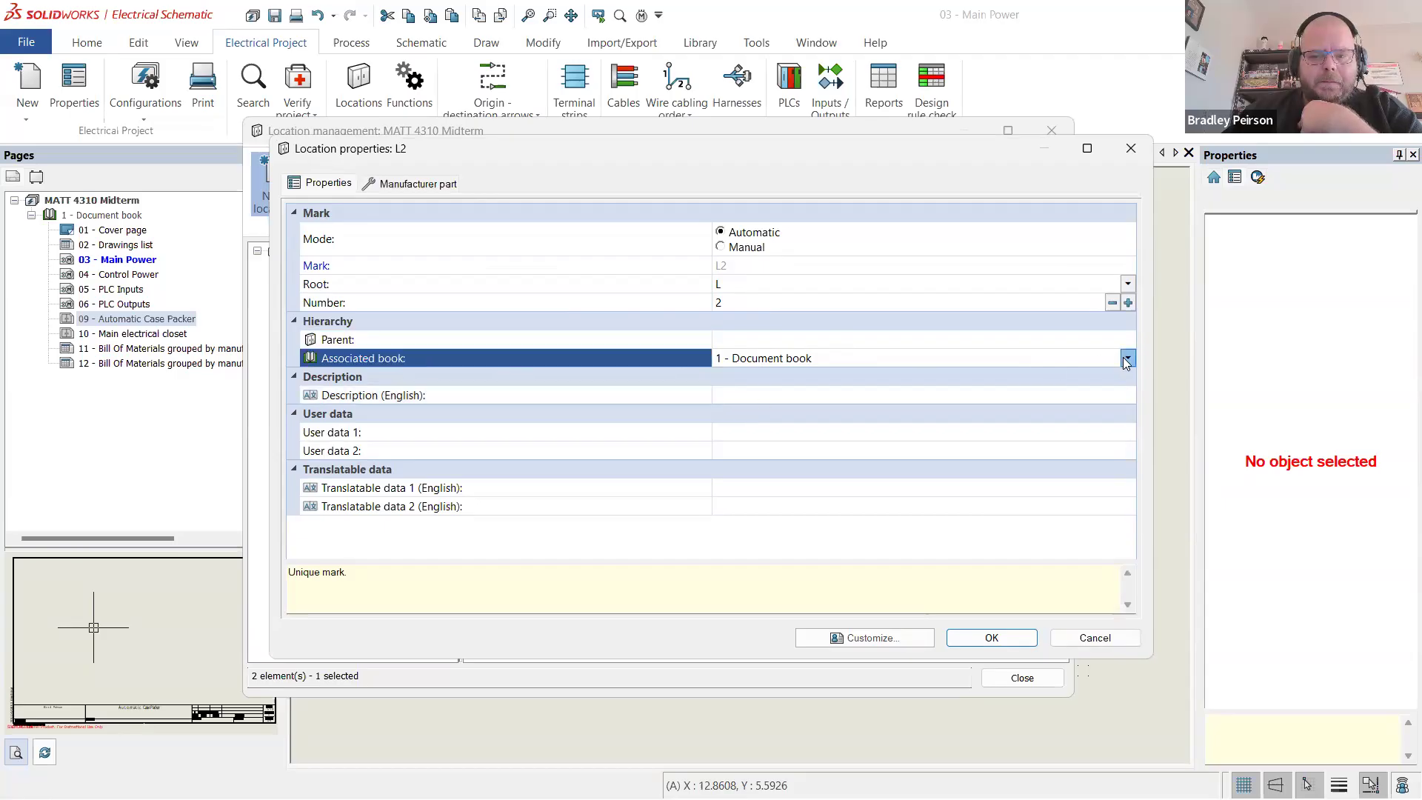
pyautogui.click(752, 395)
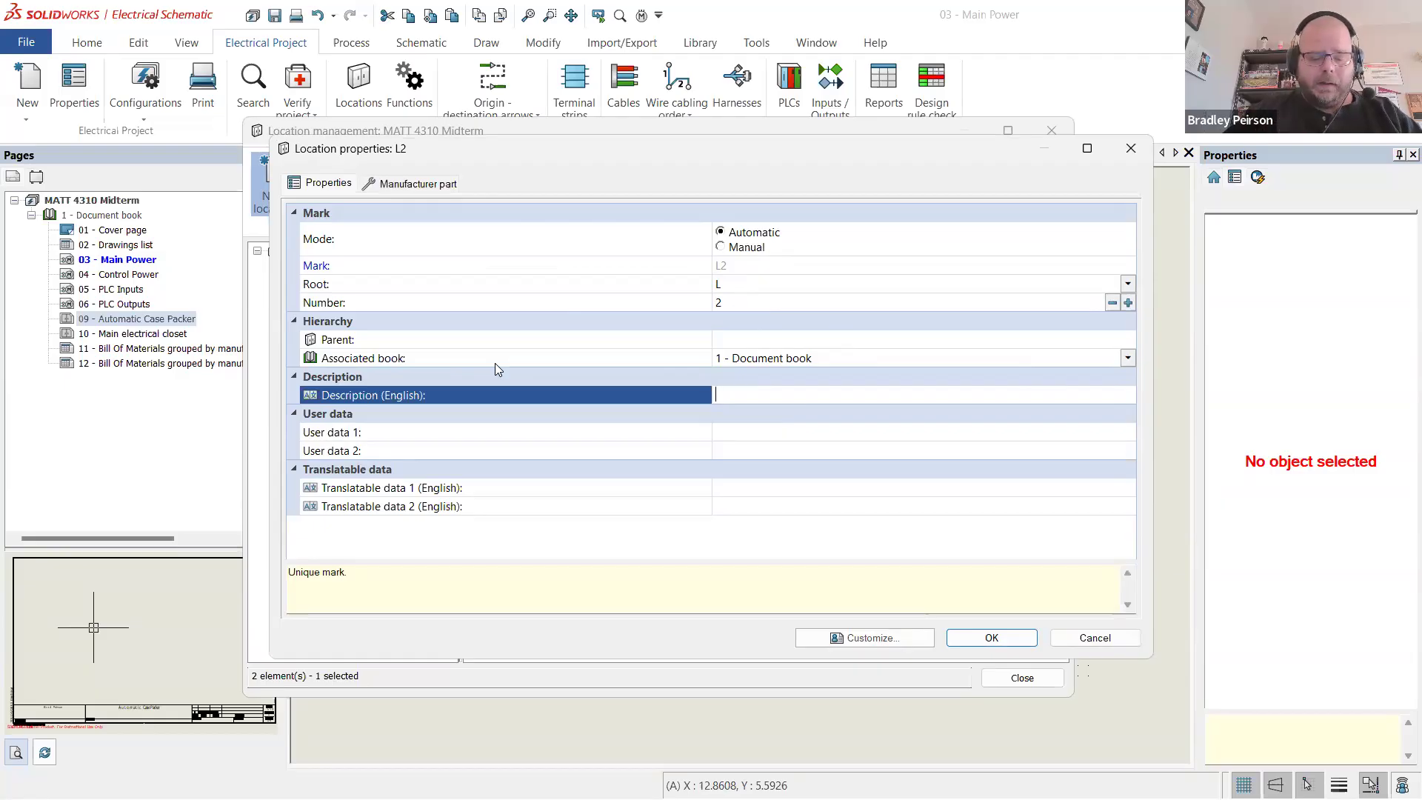
pyautogui.write('Part Sort Conveyor')
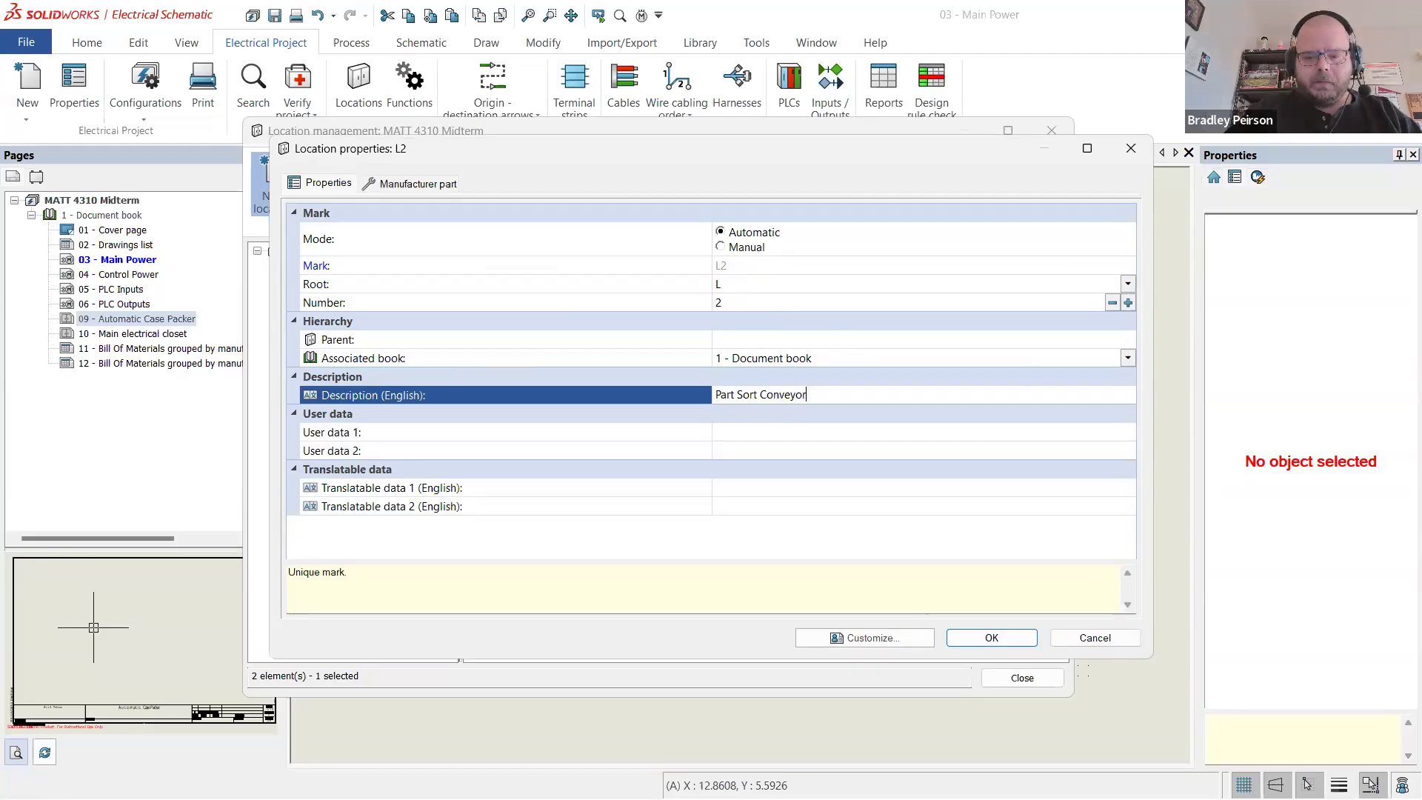
pyautogui.press('Return')
pyautogui.click(977, 633)
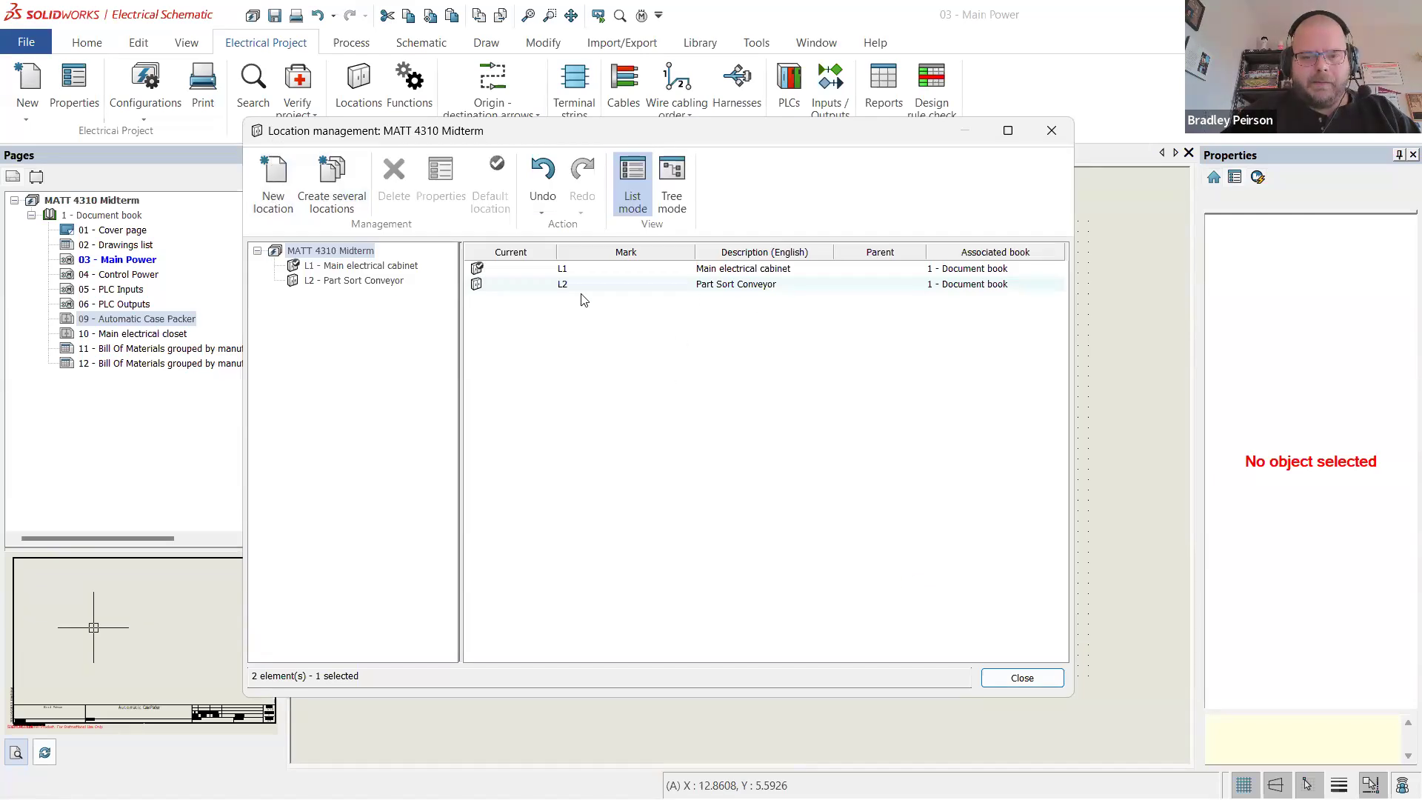
# - Create a new location under L1 - Main electrical cabinet with the description "Cabinet Back Plane"
pyautogui.click(690, 283)
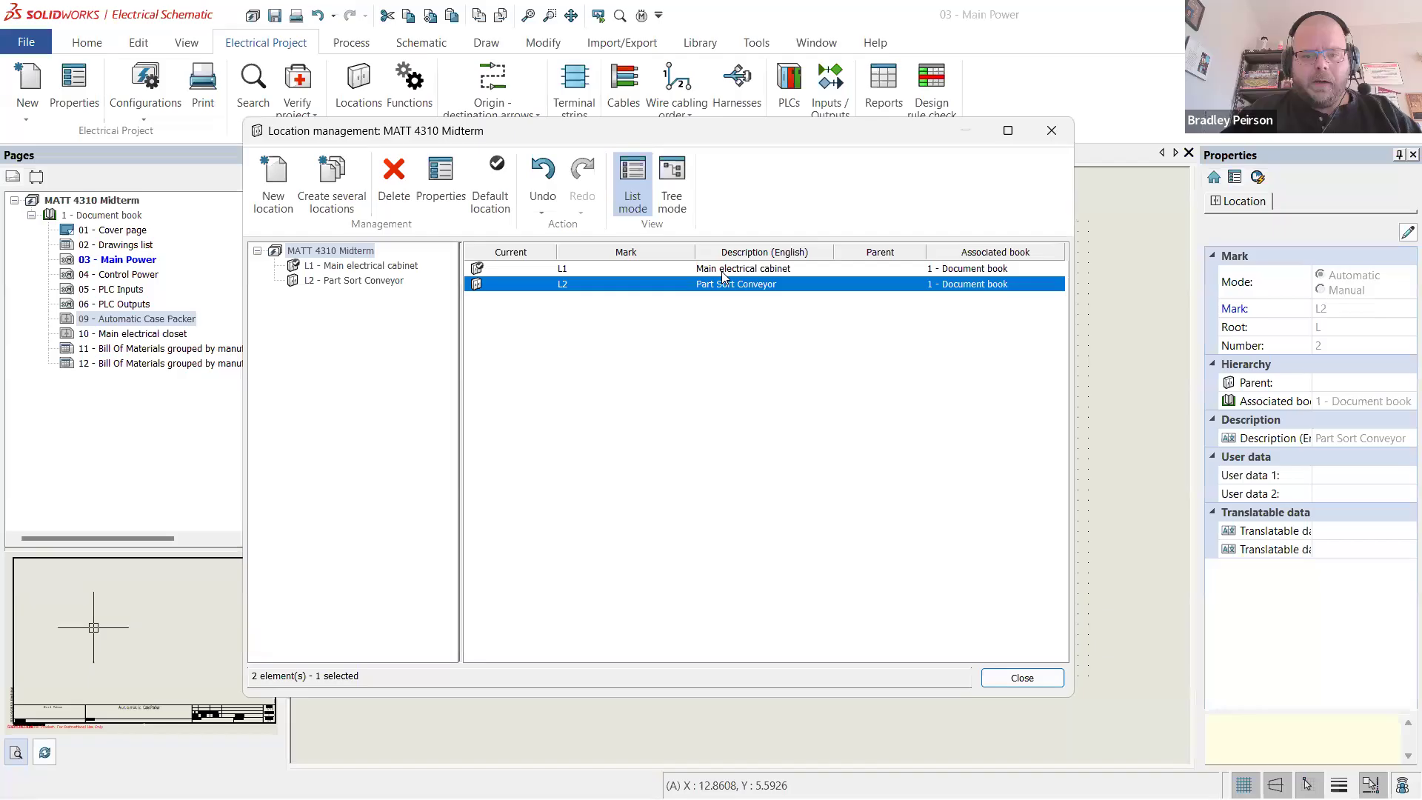
pyautogui.click(724, 272)
pyautogui.click(366, 271)
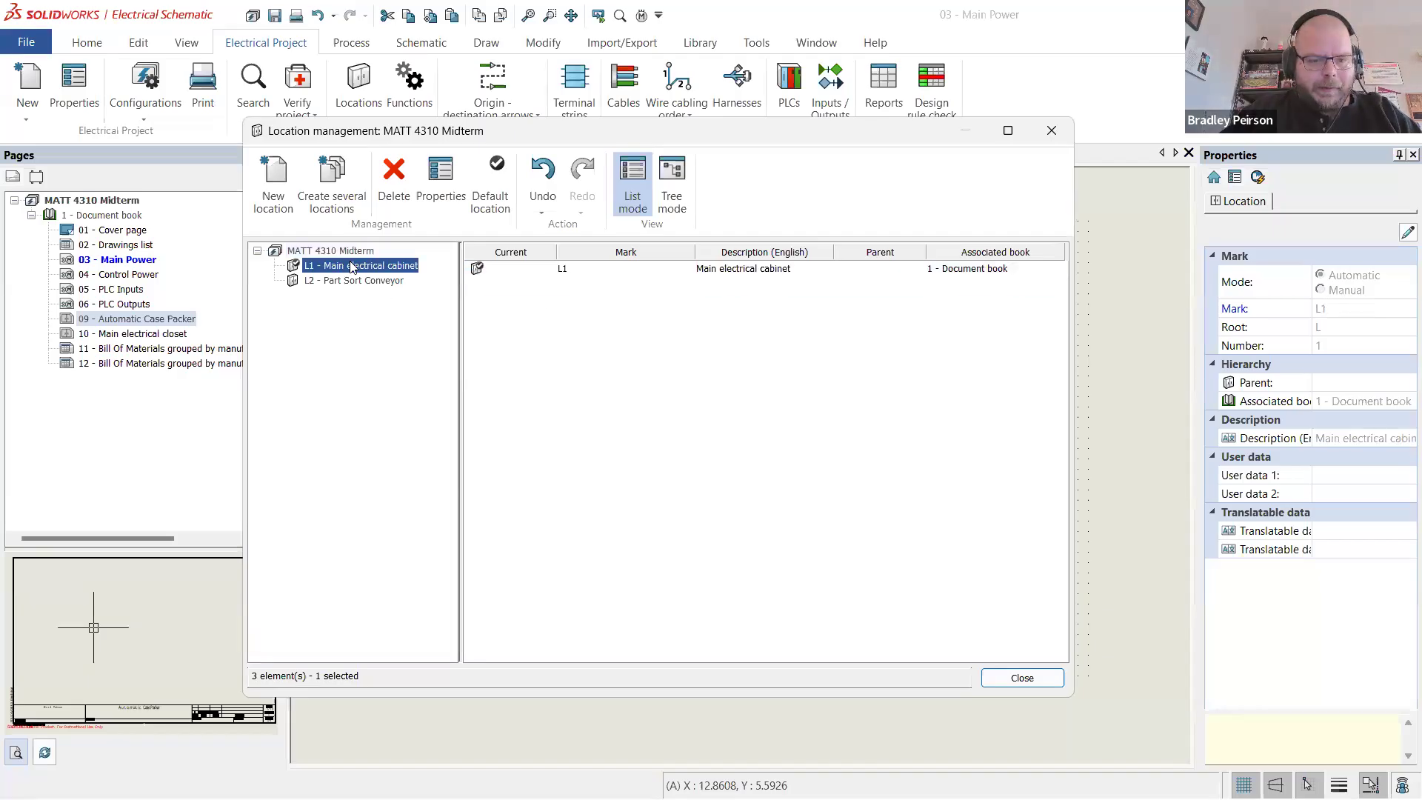
pyautogui.click(274, 185)
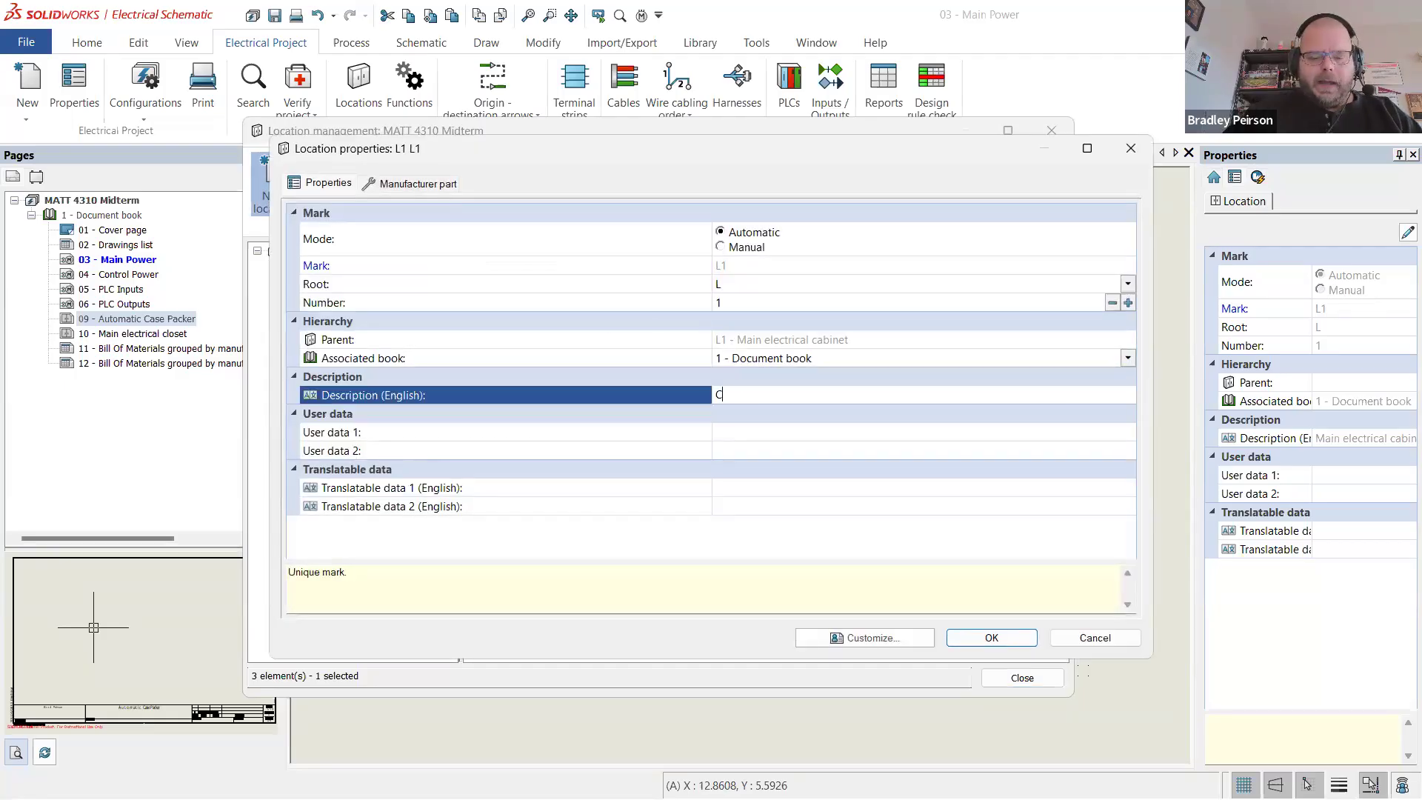
pyautogui.write('Cabinet Back Plane')
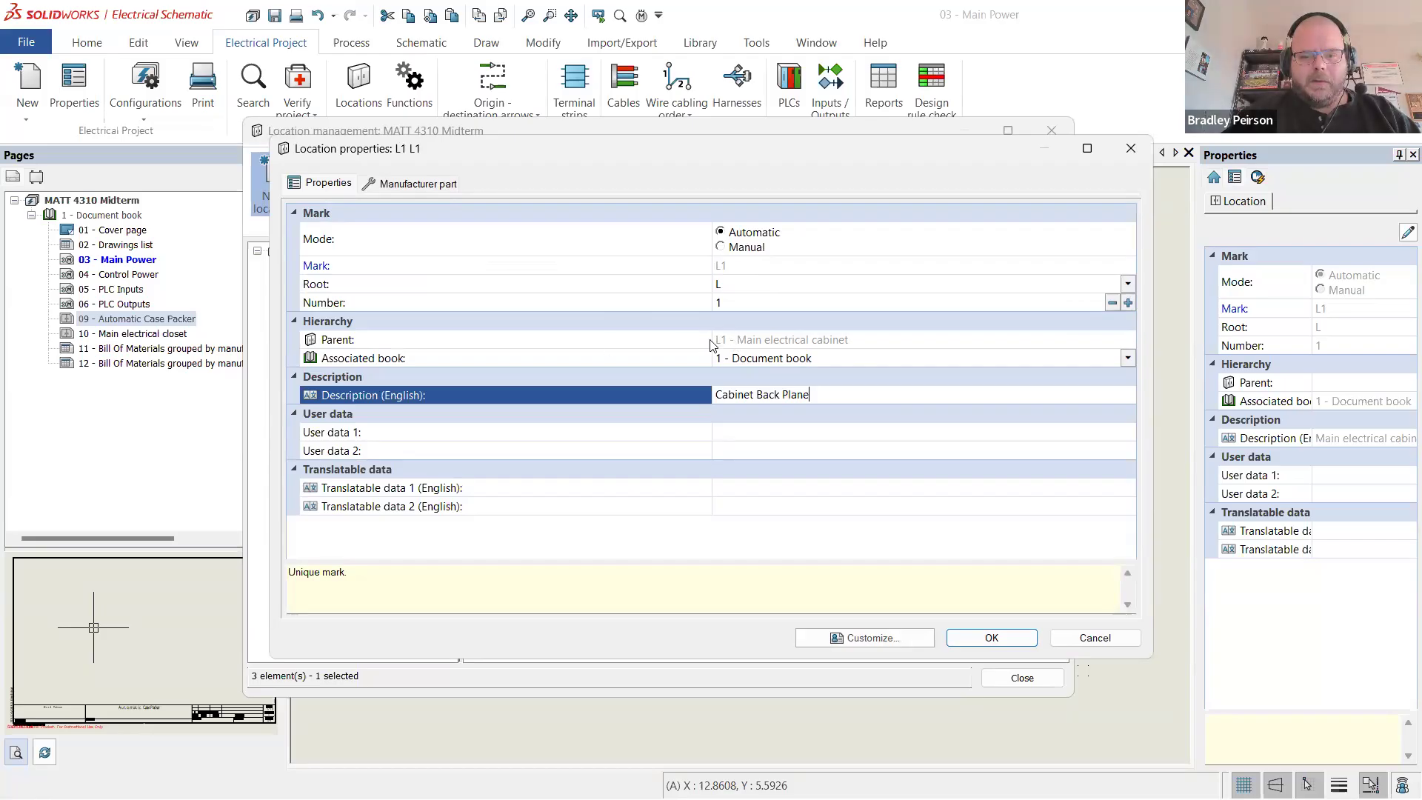
pyautogui.click(992, 638)
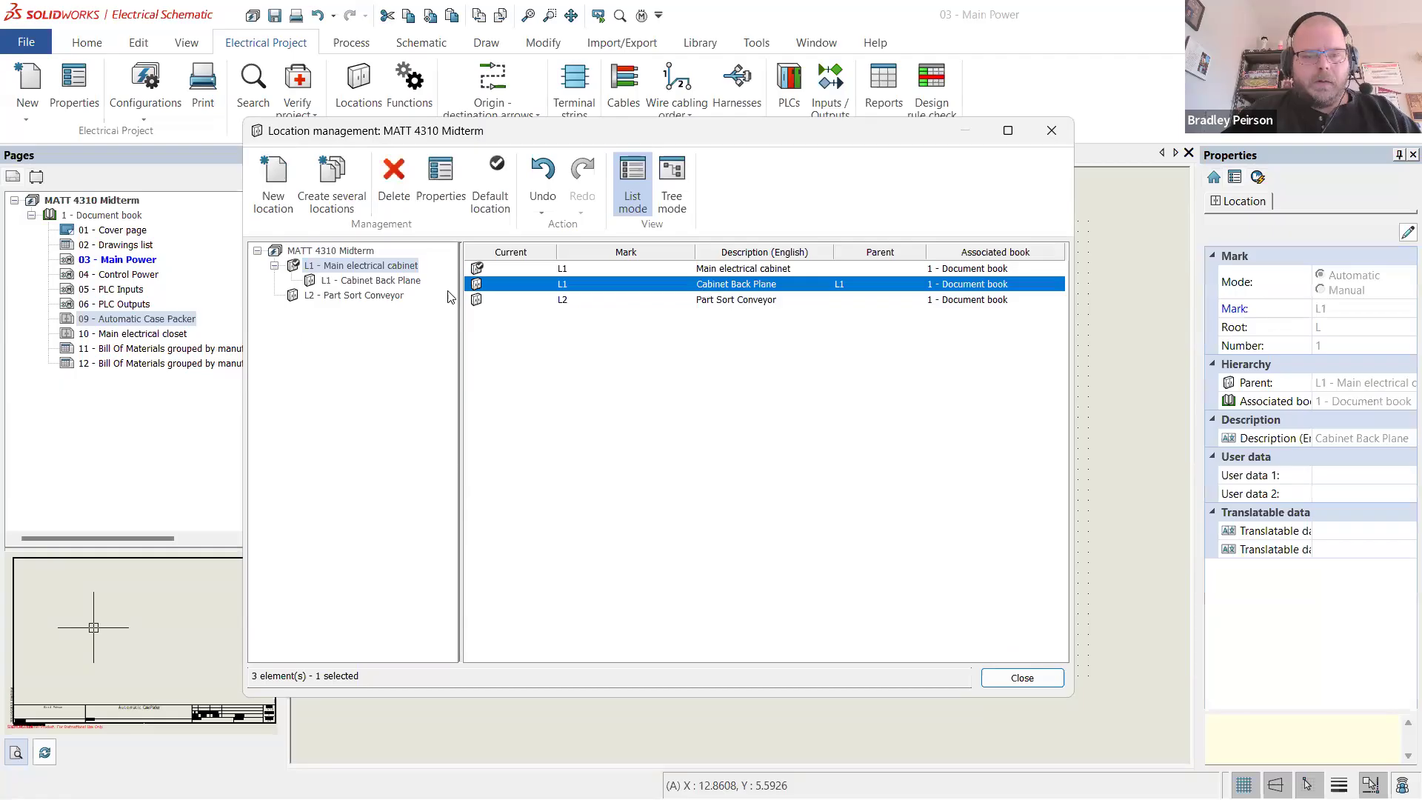
pyautogui.click(337, 267)
pyautogui.click(355, 280)
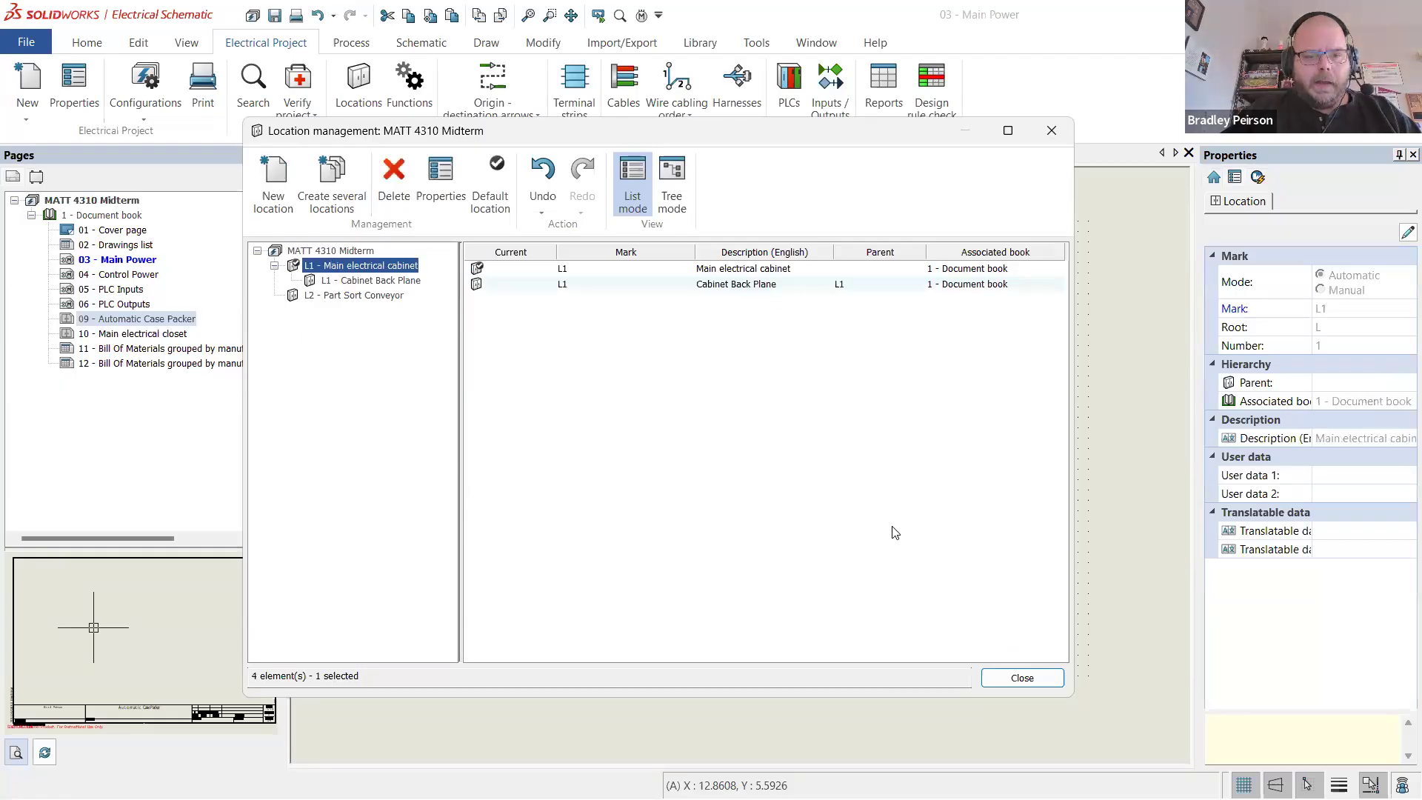
pyautogui.click(1022, 679)
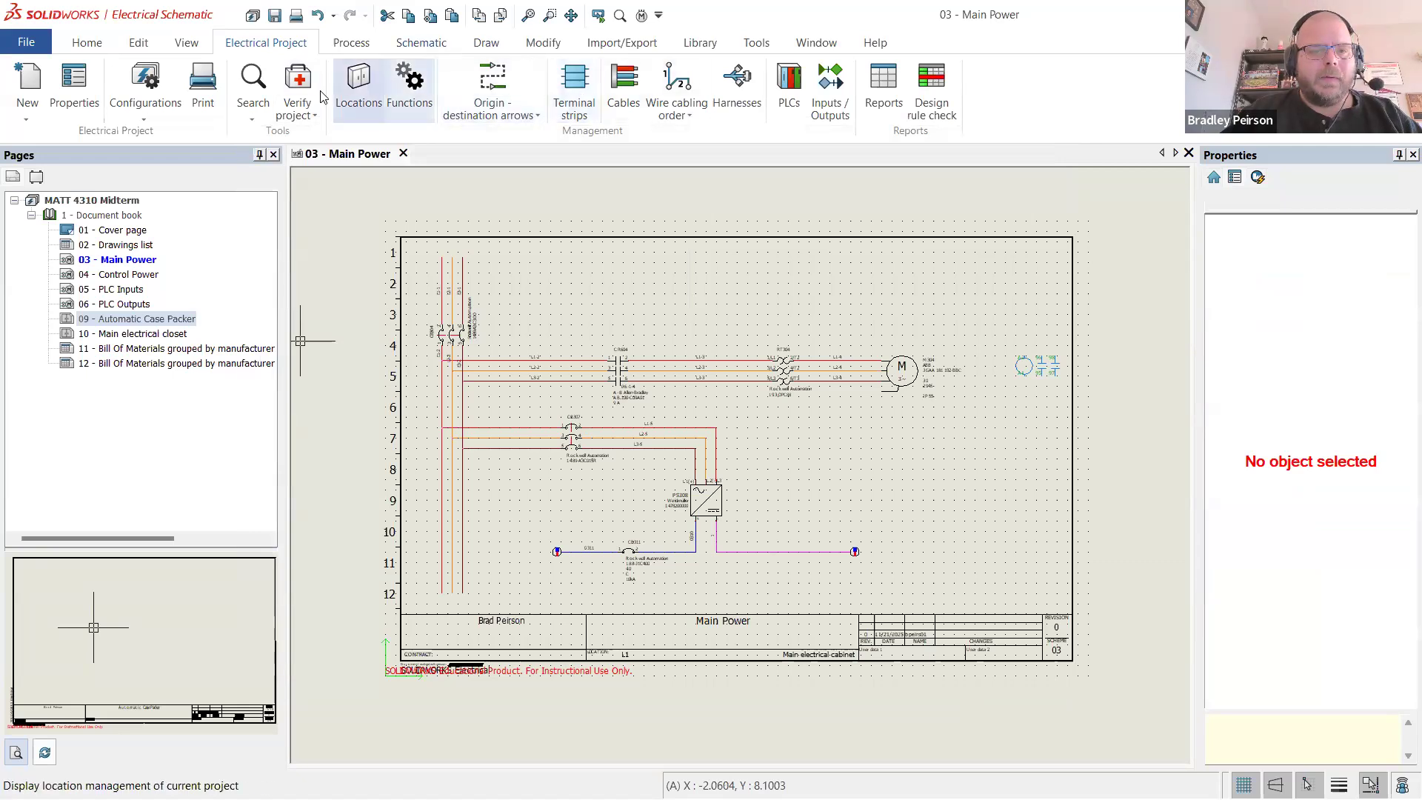
# - Generate a 2D cabinet layout drawing for Cabinet Back Plane only, excluding the Part Sort Conveyor location
pyautogui.click(357, 43)
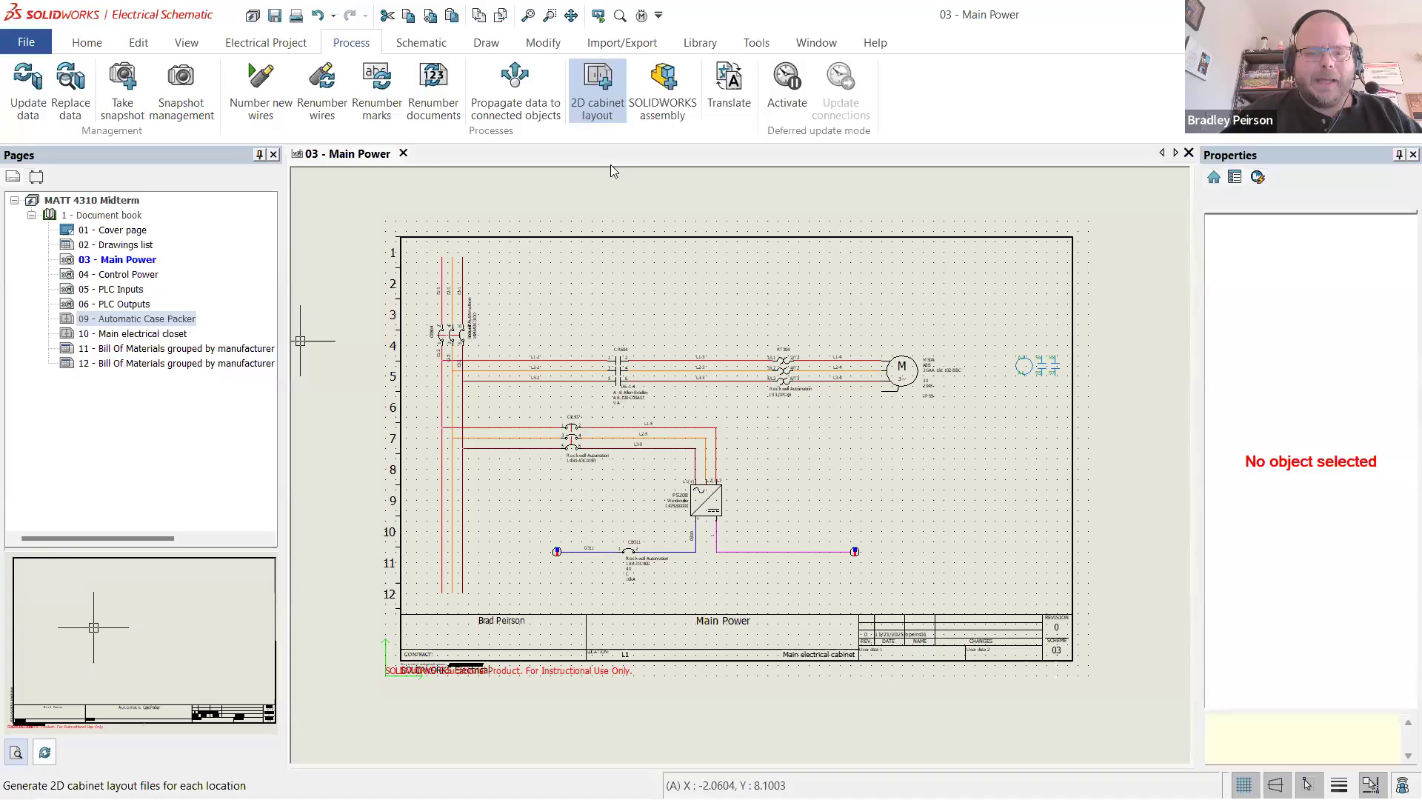
pyautogui.click(597, 93)
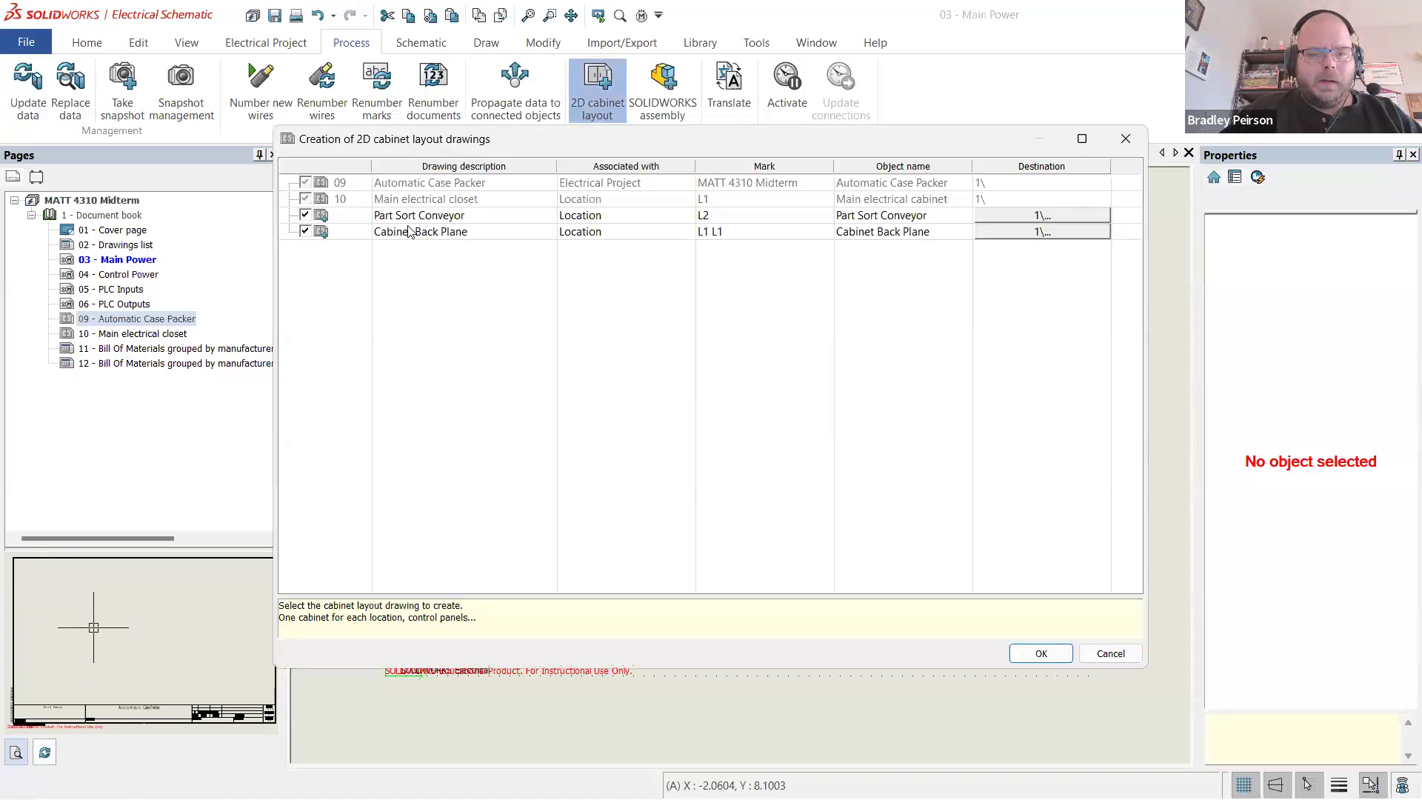
pyautogui.click(304, 215)
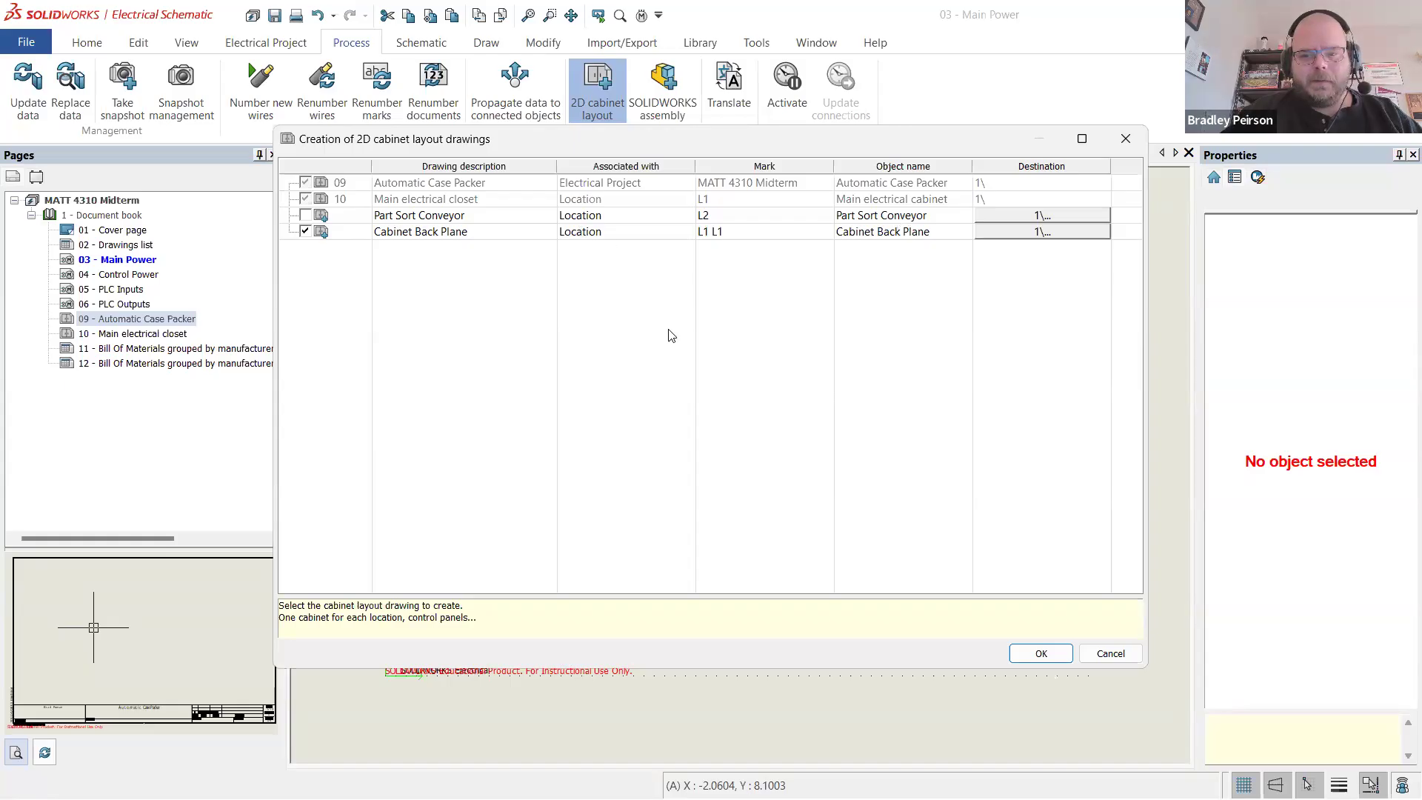
pyautogui.click(734, 233)
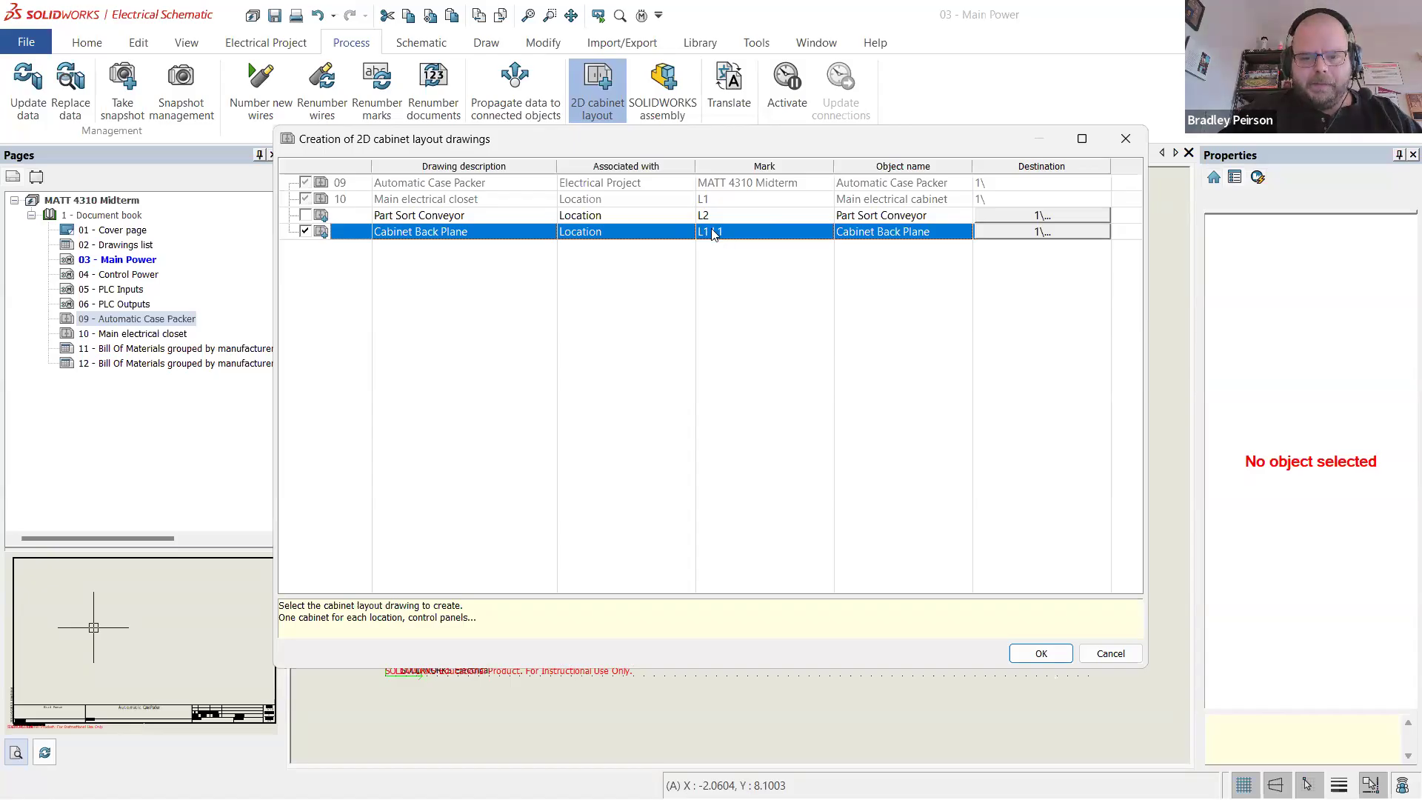
pyautogui.click(1052, 653)
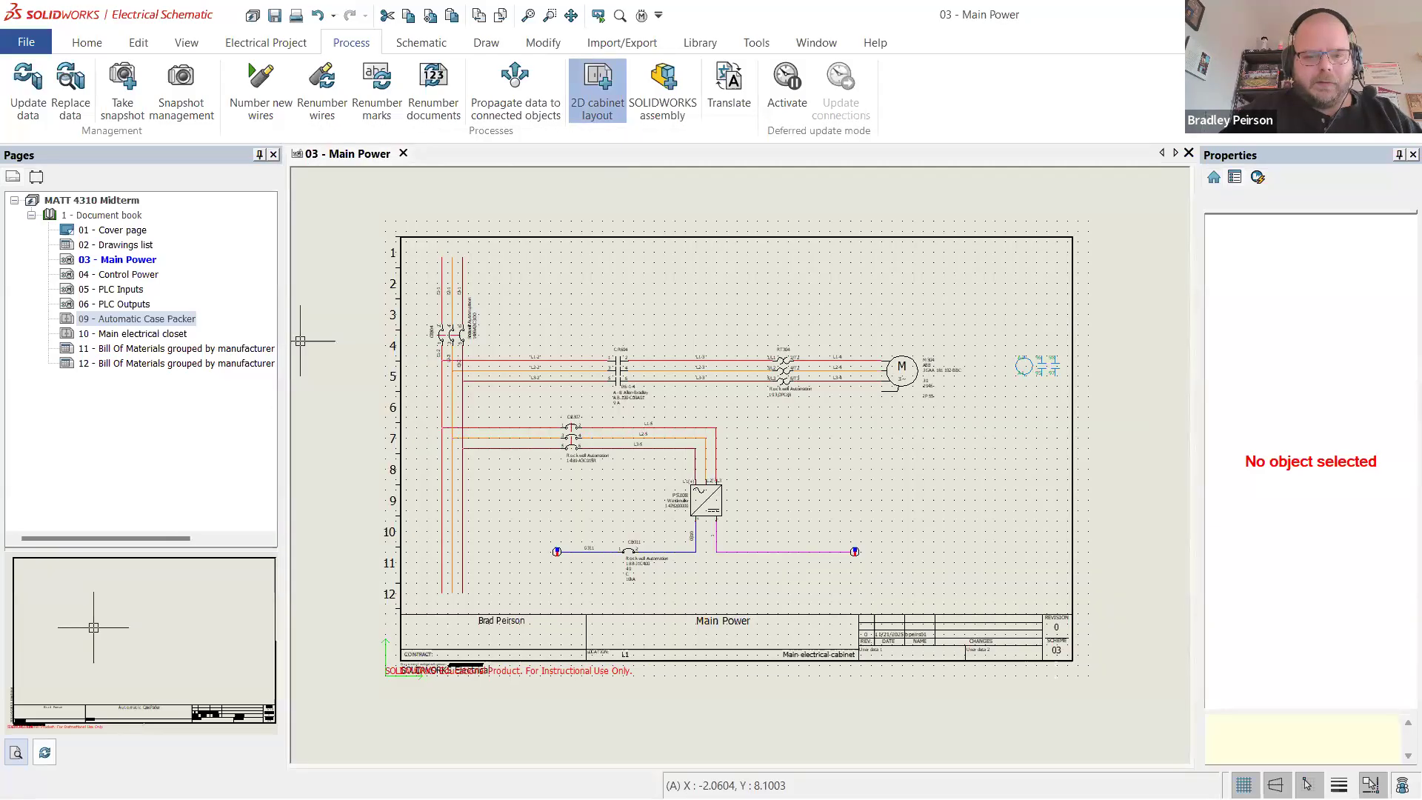
# - Open the new 13 - Cabinet Back Plane layout drawing from the document book
pyautogui.click(119, 378)
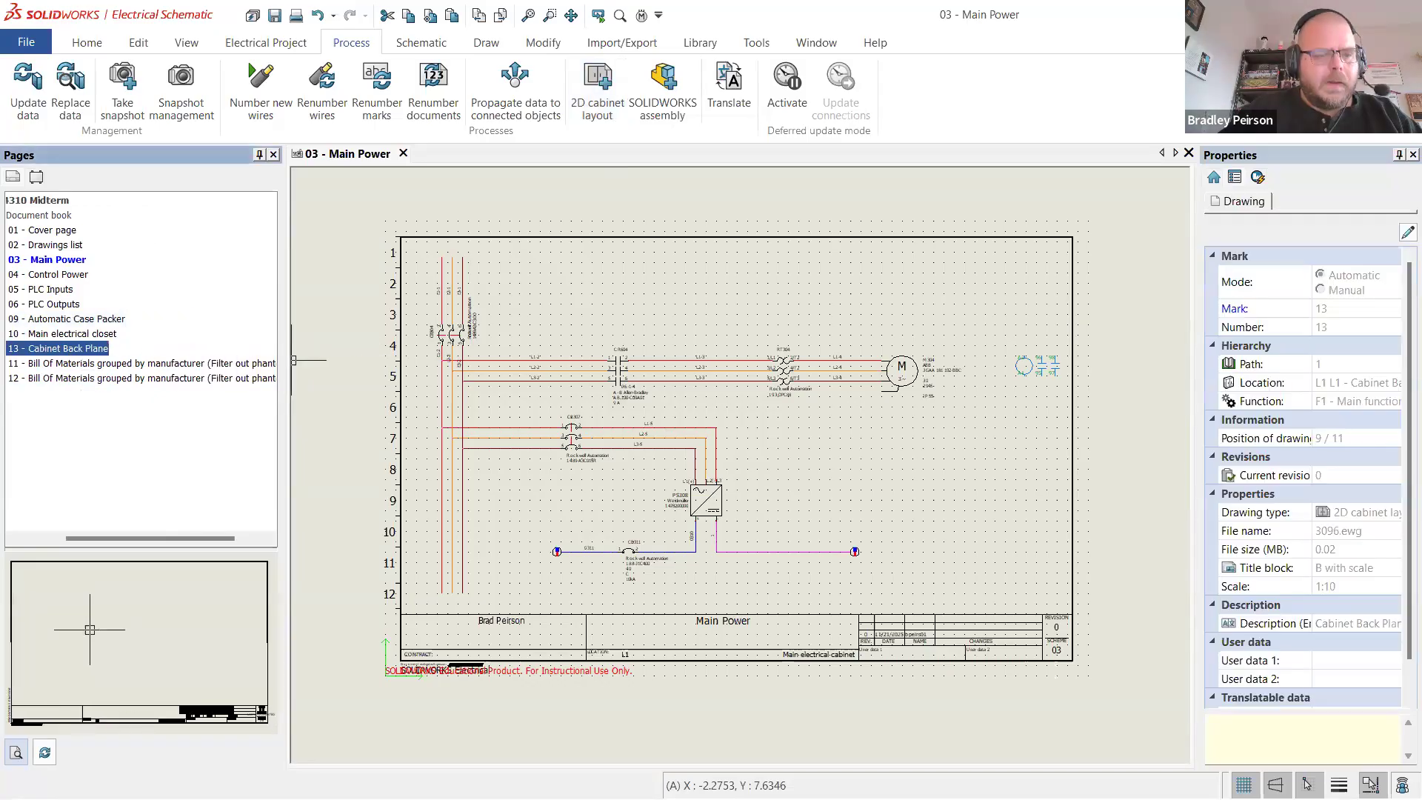
pyautogui.doubleClick(67, 348)
pyautogui.scroll(-3, 881, 417)
pyautogui.scroll(1, 863, 422)
pyautogui.scroll(-2, 945, 412)
pyautogui.scroll(2, 1015, 425)
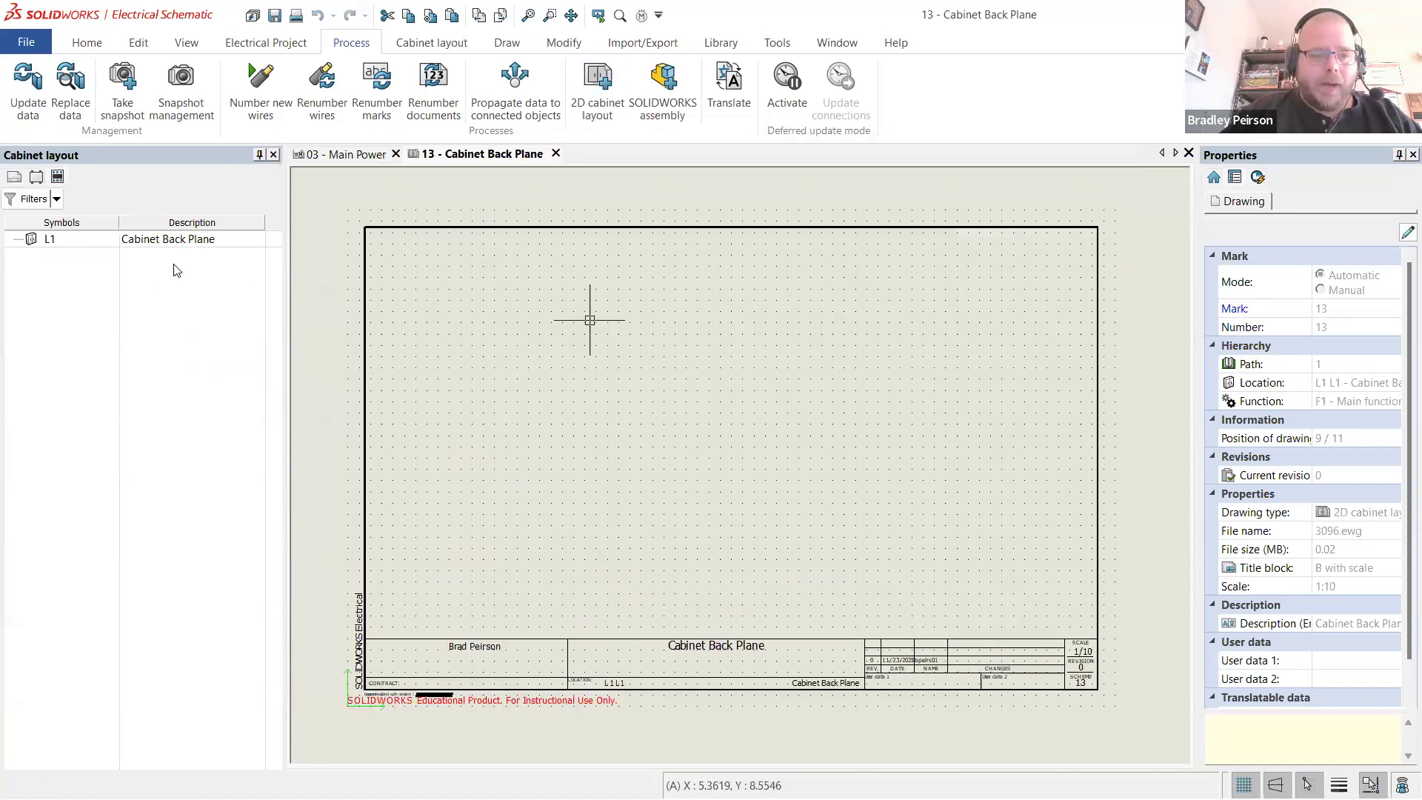
# - Set the scale of drawing 13 - Cabinet Back Plane to 1:1 in its properties
pyautogui.click(15, 179)
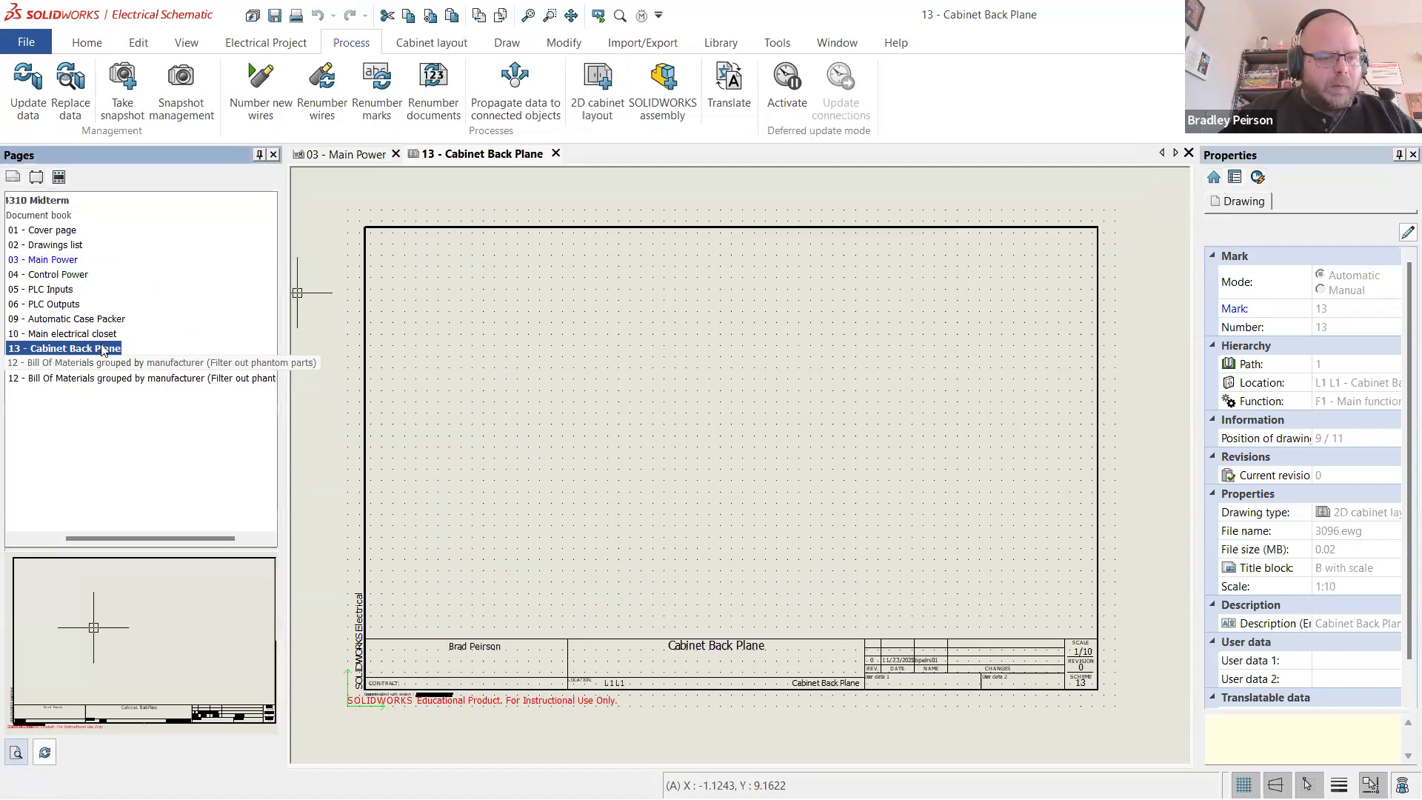
pyautogui.rightClick(103, 350)
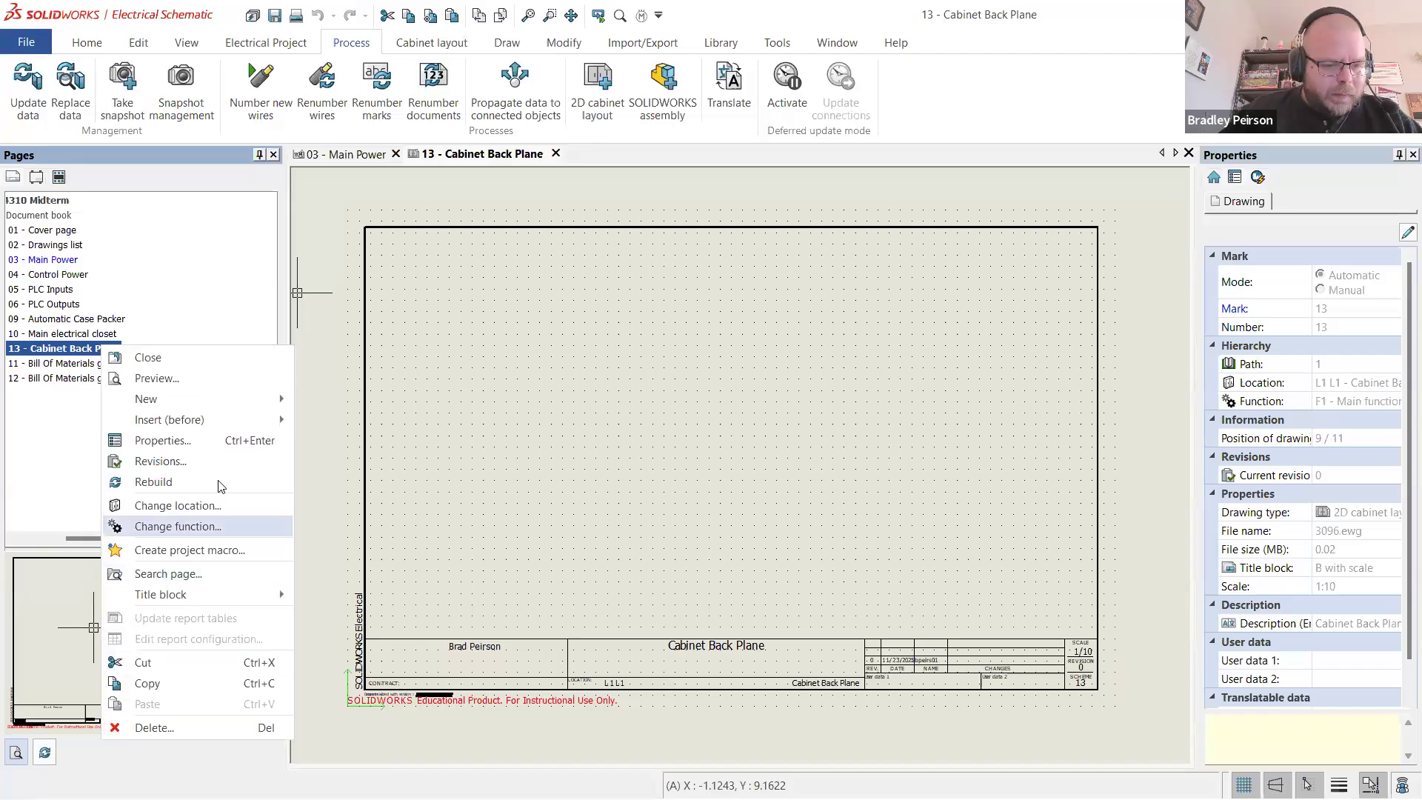
pyautogui.click(236, 442)
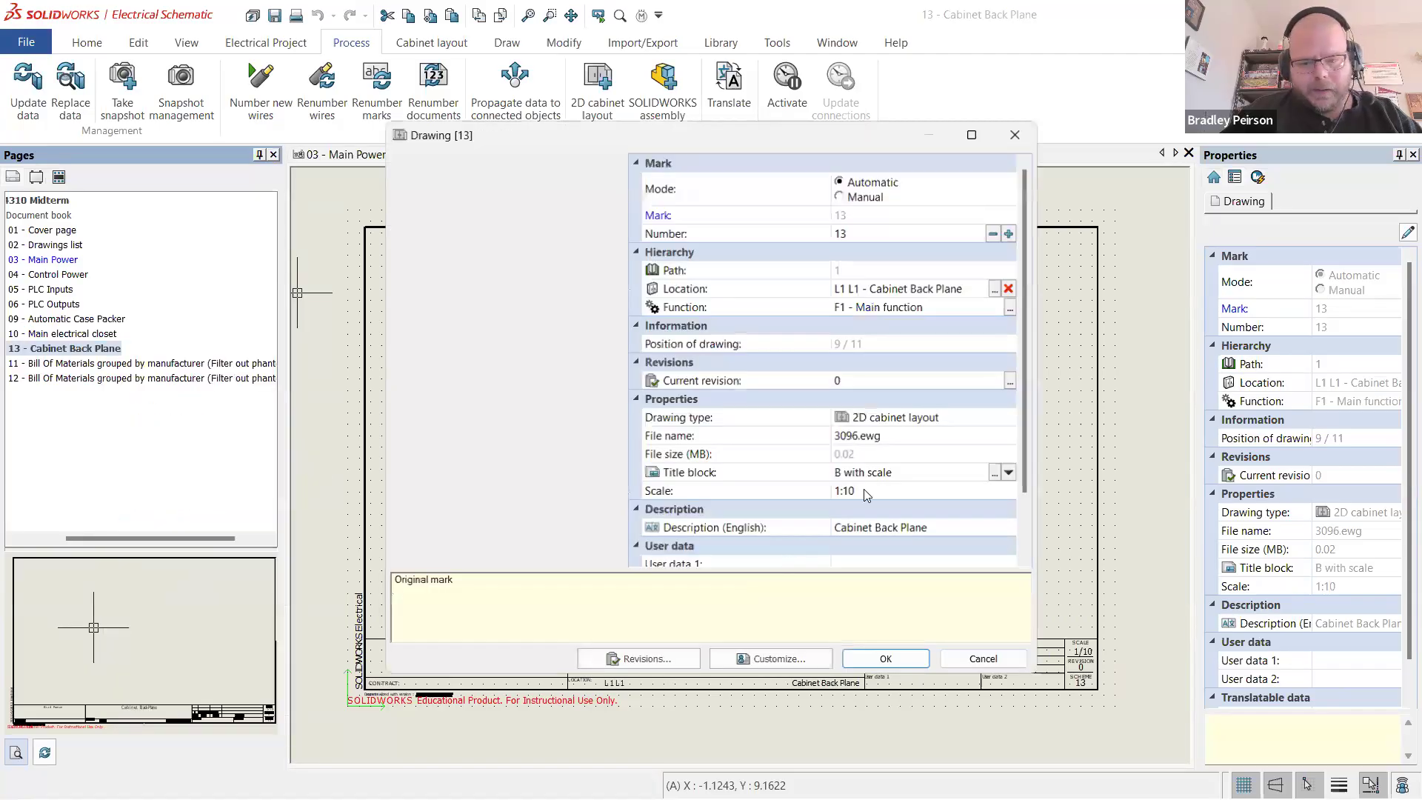
pyautogui.click(895, 489)
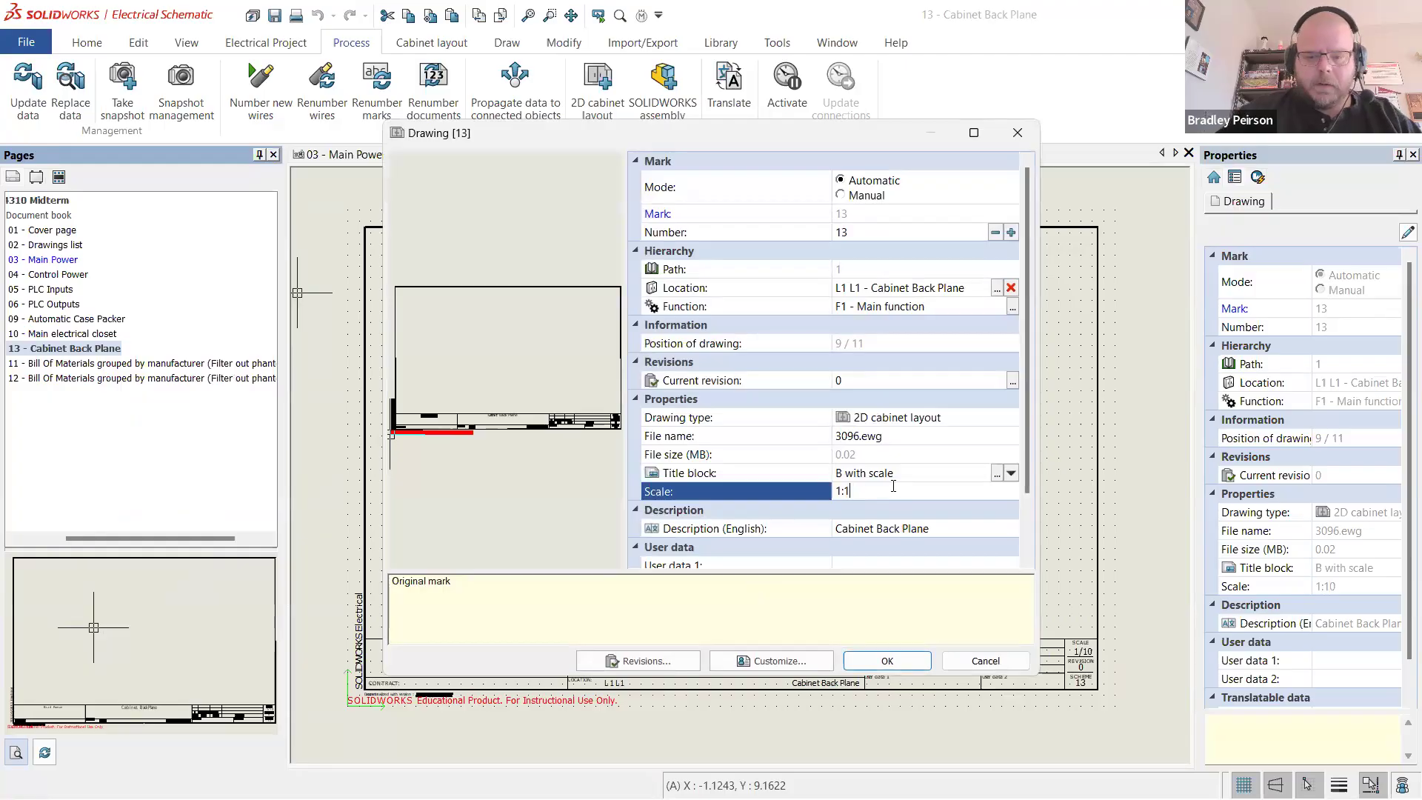
pyautogui.click(907, 661)
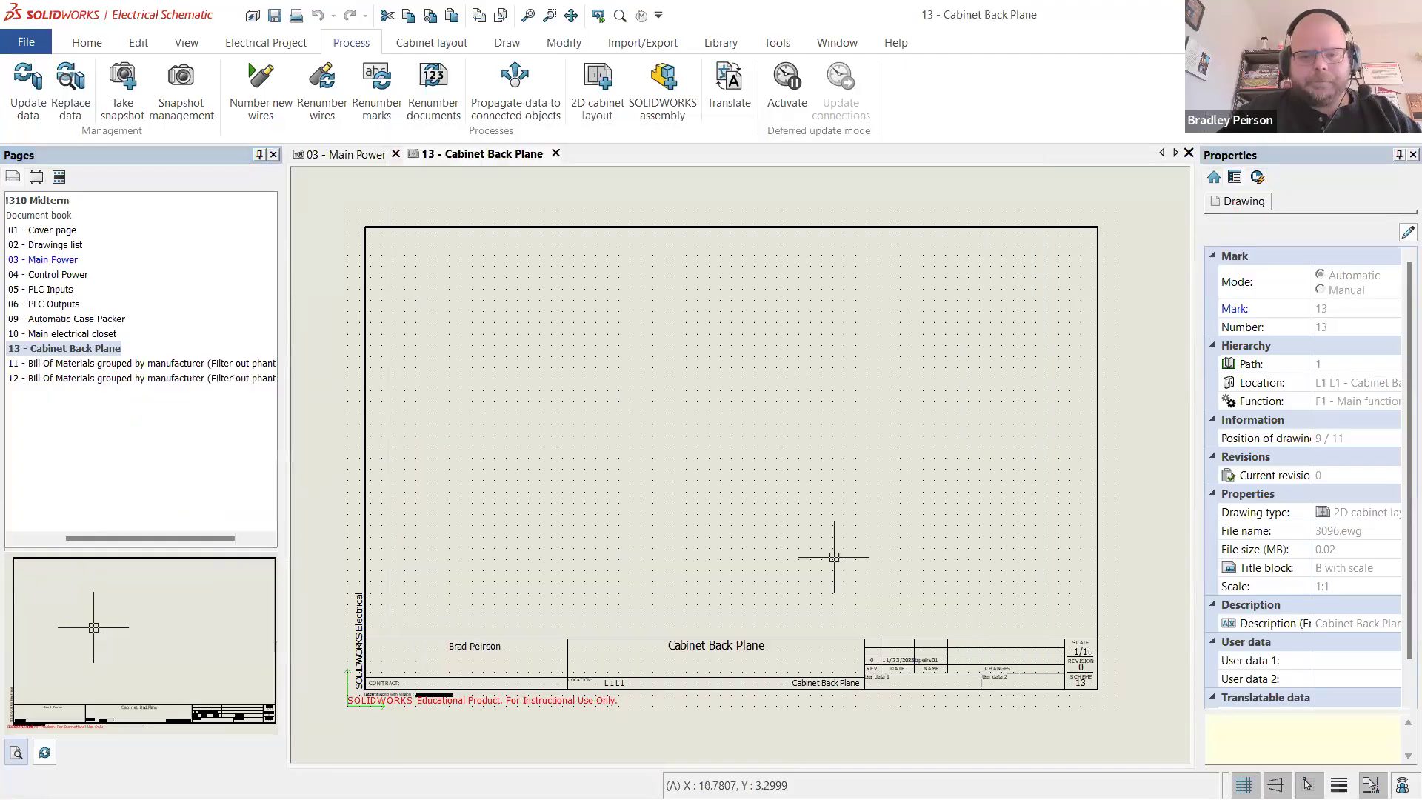
pyautogui.scroll(5, 784, 482)
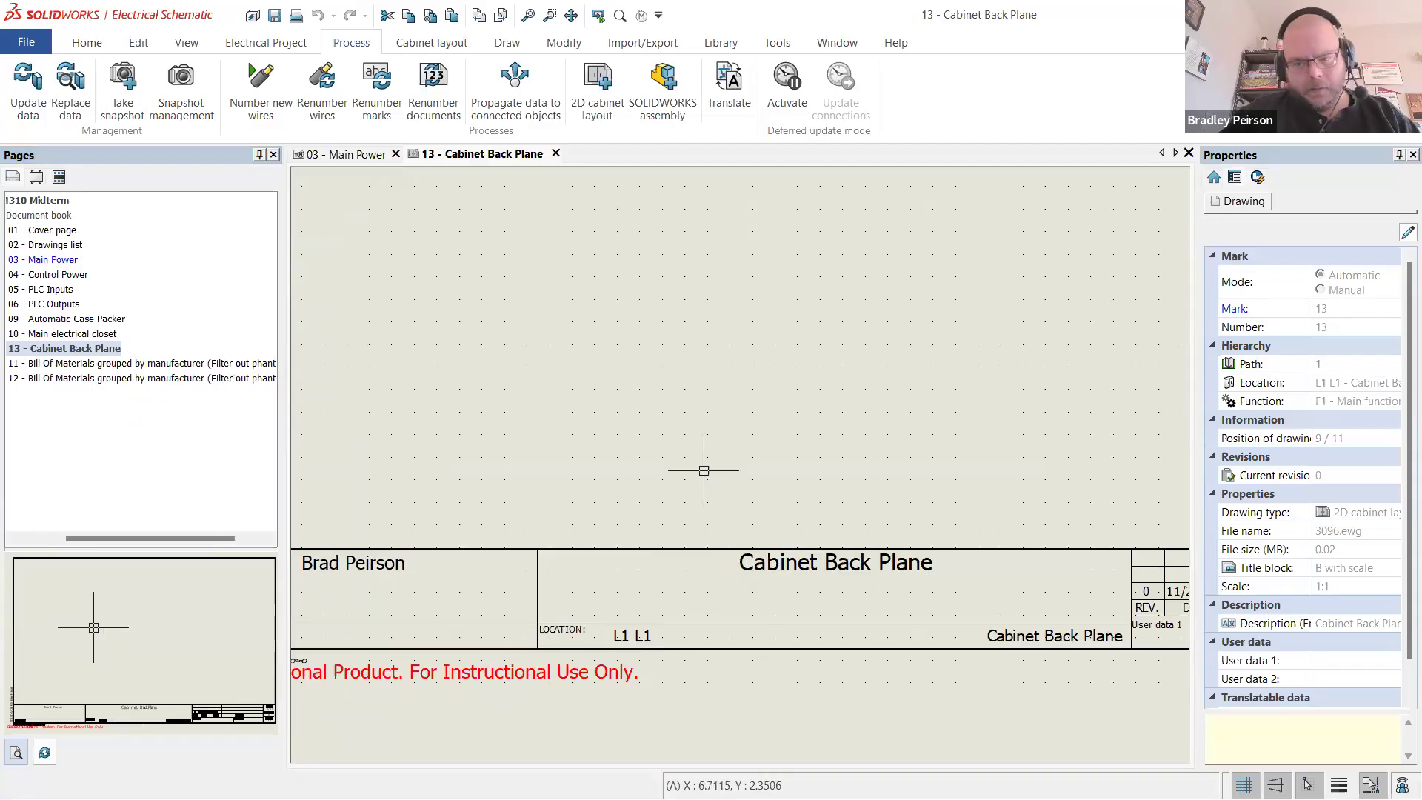
pyautogui.scroll(-5, 704, 468)
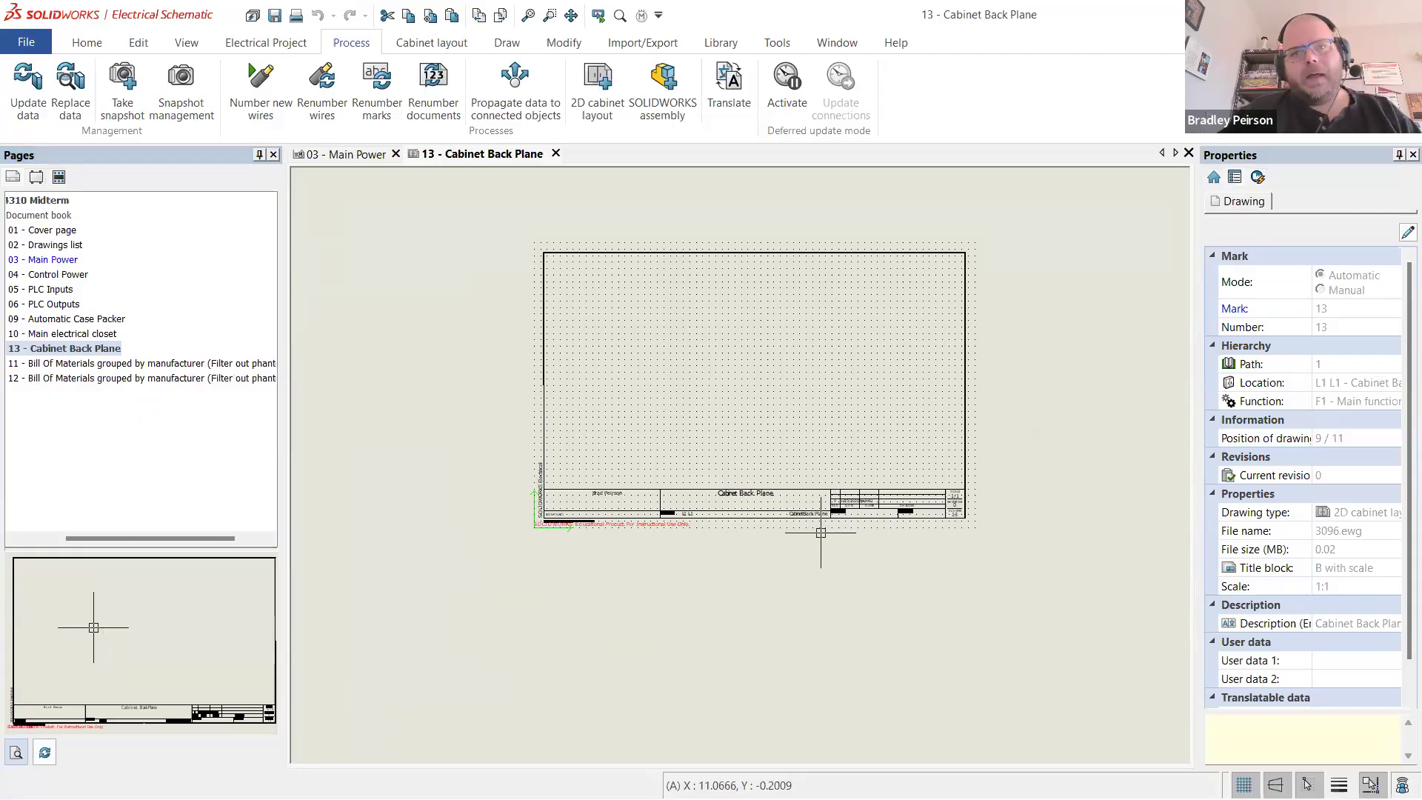
pyautogui.scroll(-1, 820, 570)
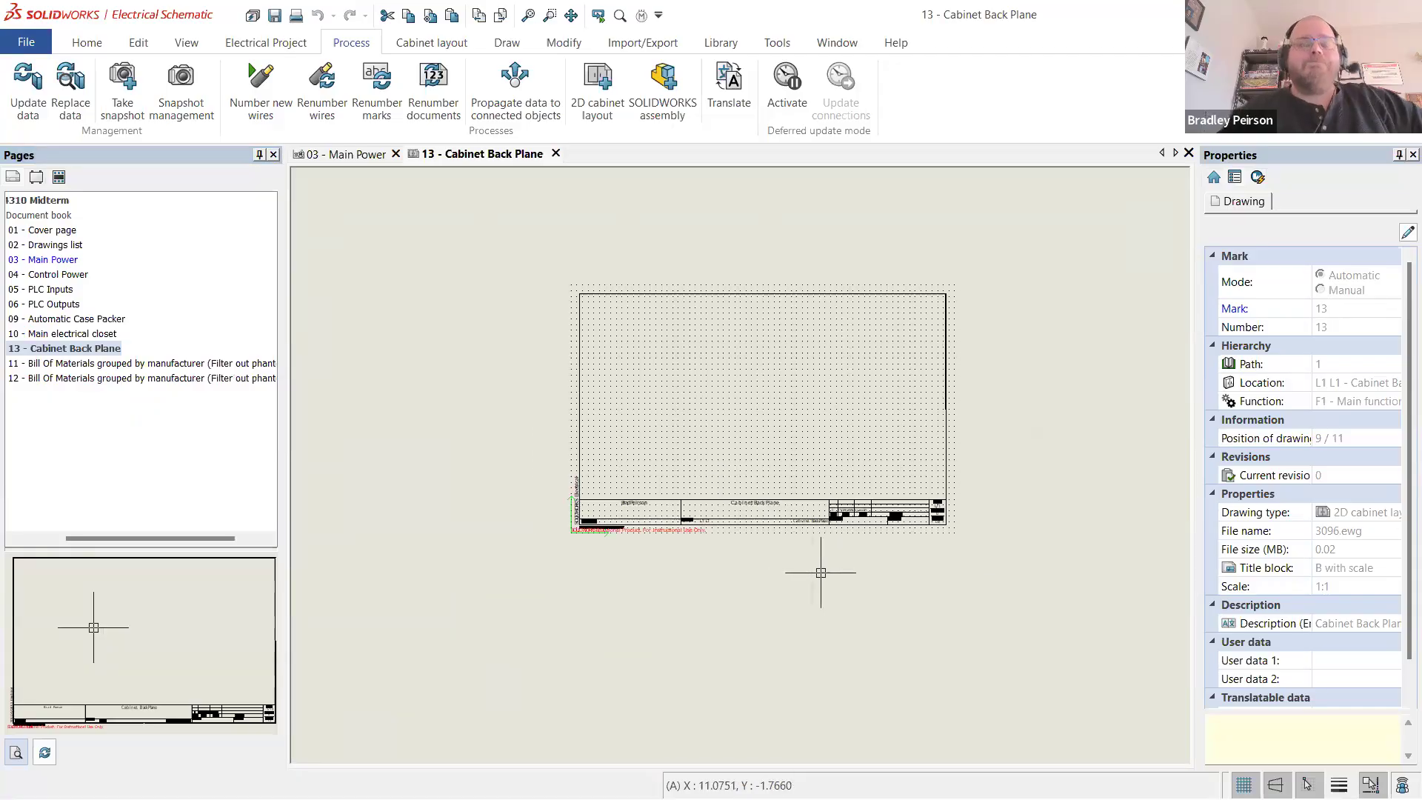
pyautogui.scroll(2, 943, 358)
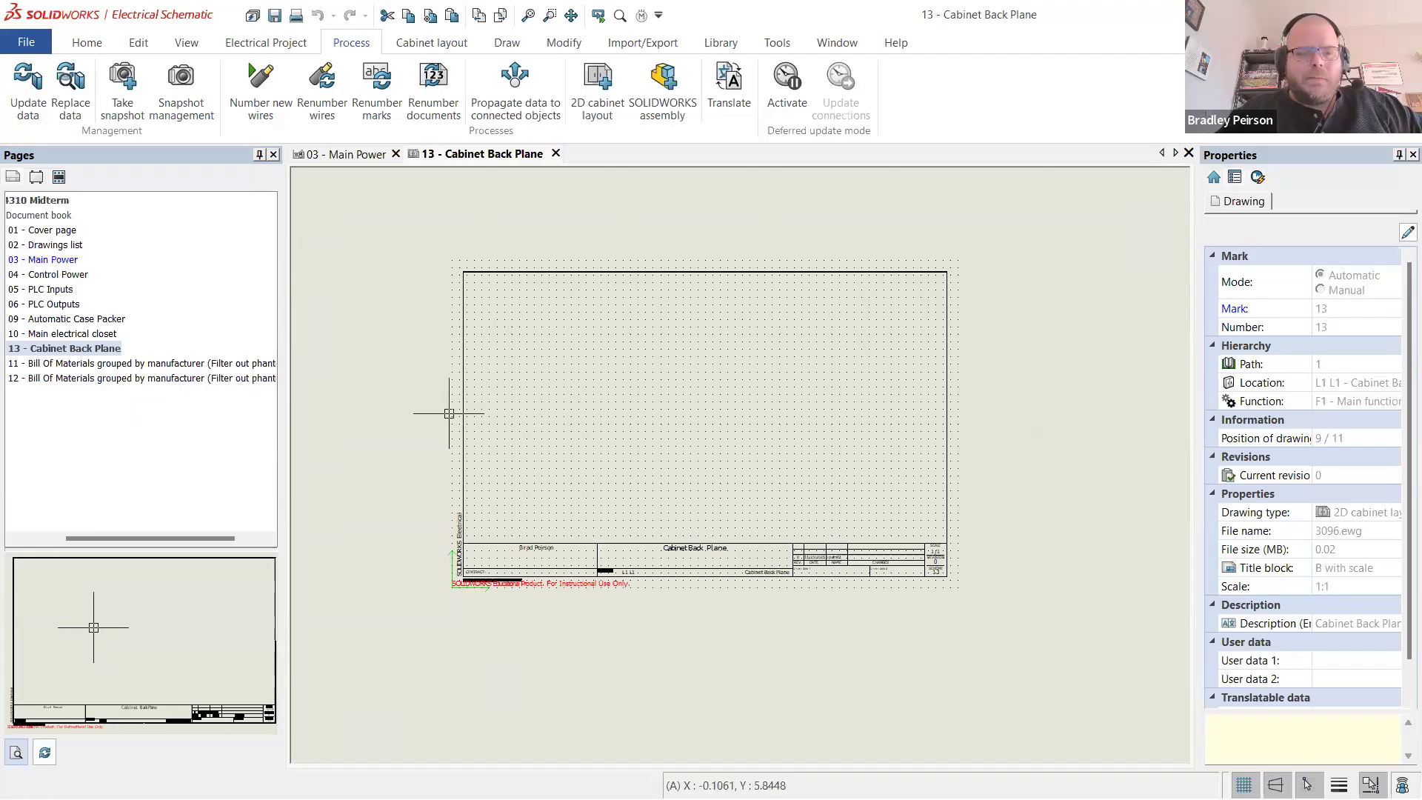
pyautogui.scroll(-1, 654, 414)
# - Delete the 09 - Automatic Case Packer drawing from the document book
pyautogui.click(65, 318)
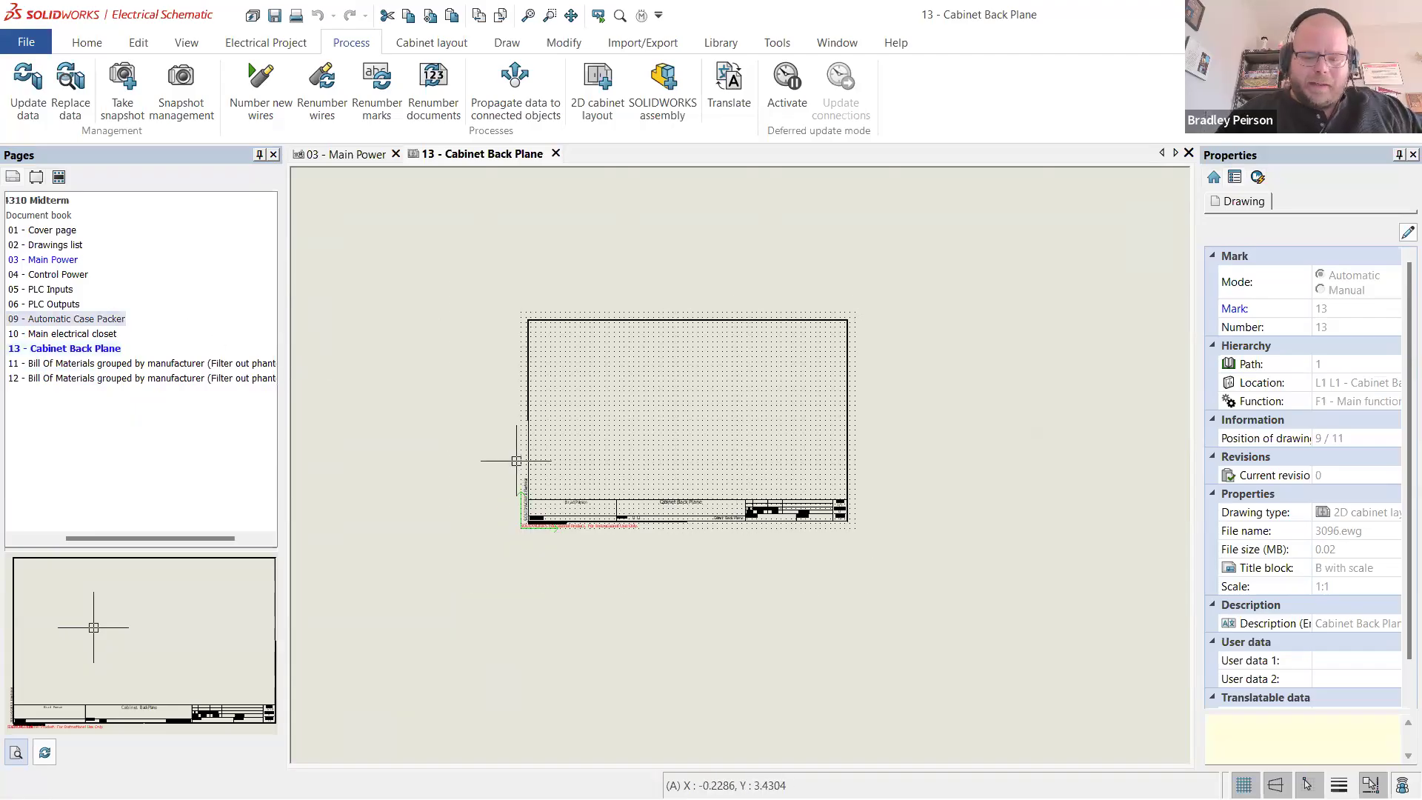
pyautogui.click(58, 304)
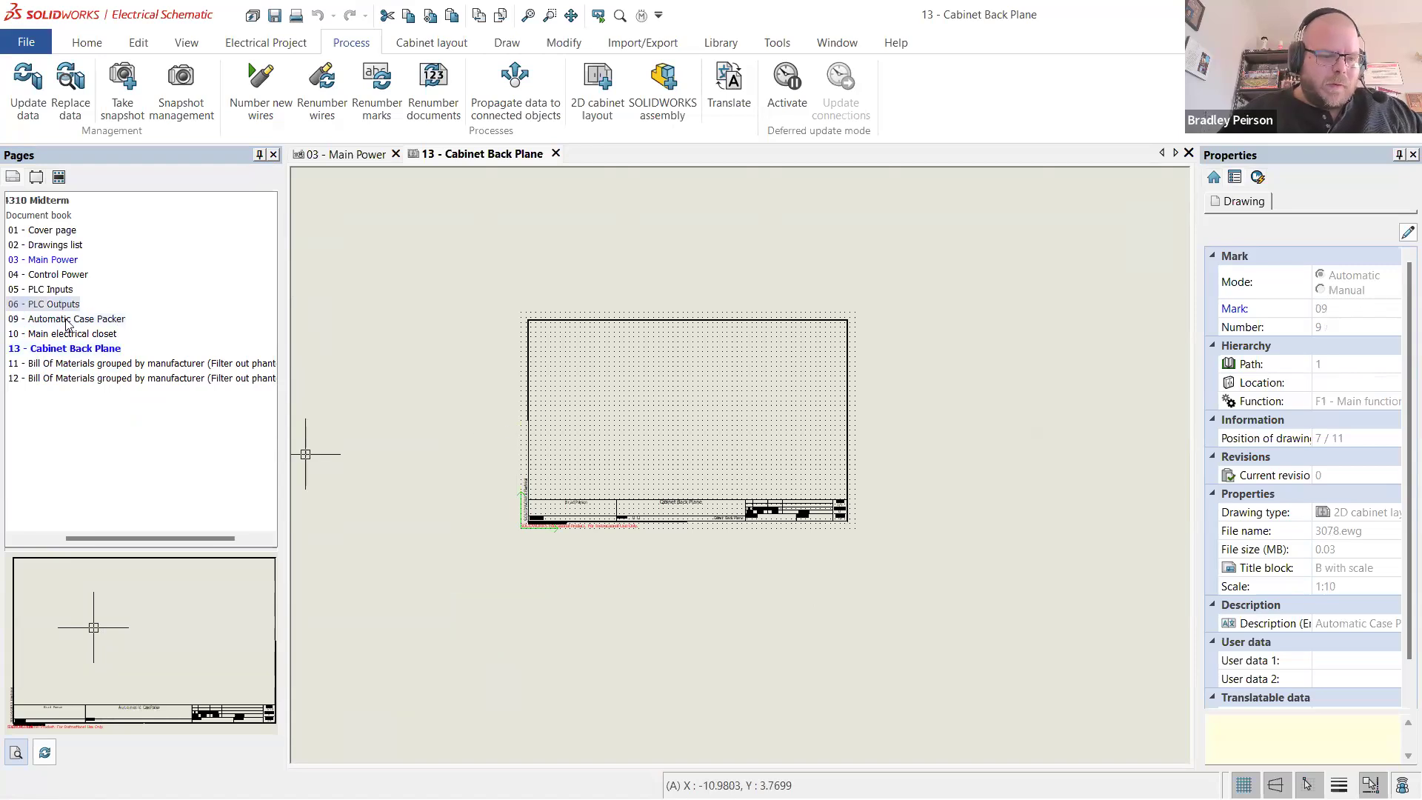
pyautogui.click(65, 320)
pyautogui.press('Delete')
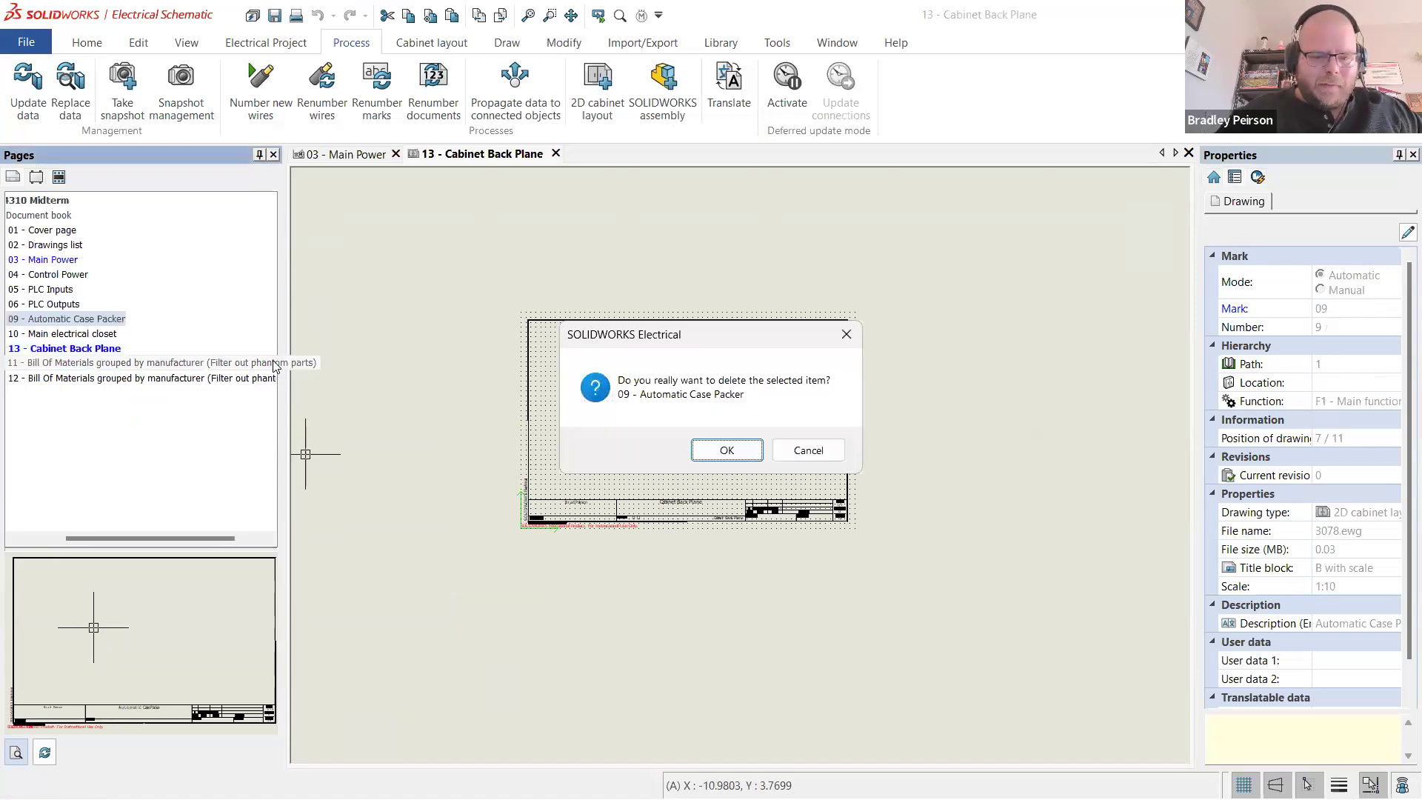
pyautogui.press('Return')
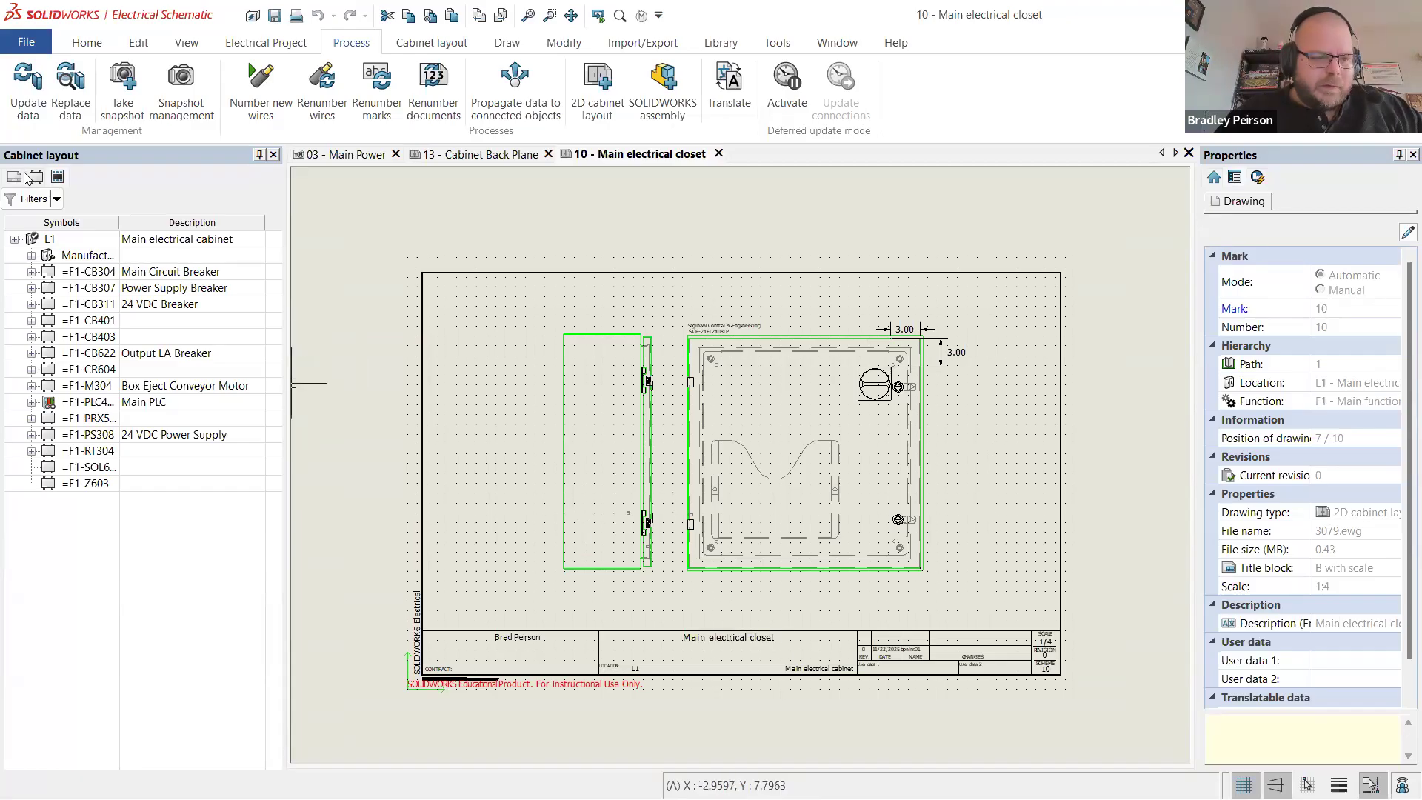
# - Change the description of drawing 10 from "Main electrical closet" to "Main electrical cabinet" in its properties
pyautogui.click(15, 177)
pyautogui.scroll(3, 950, 623)
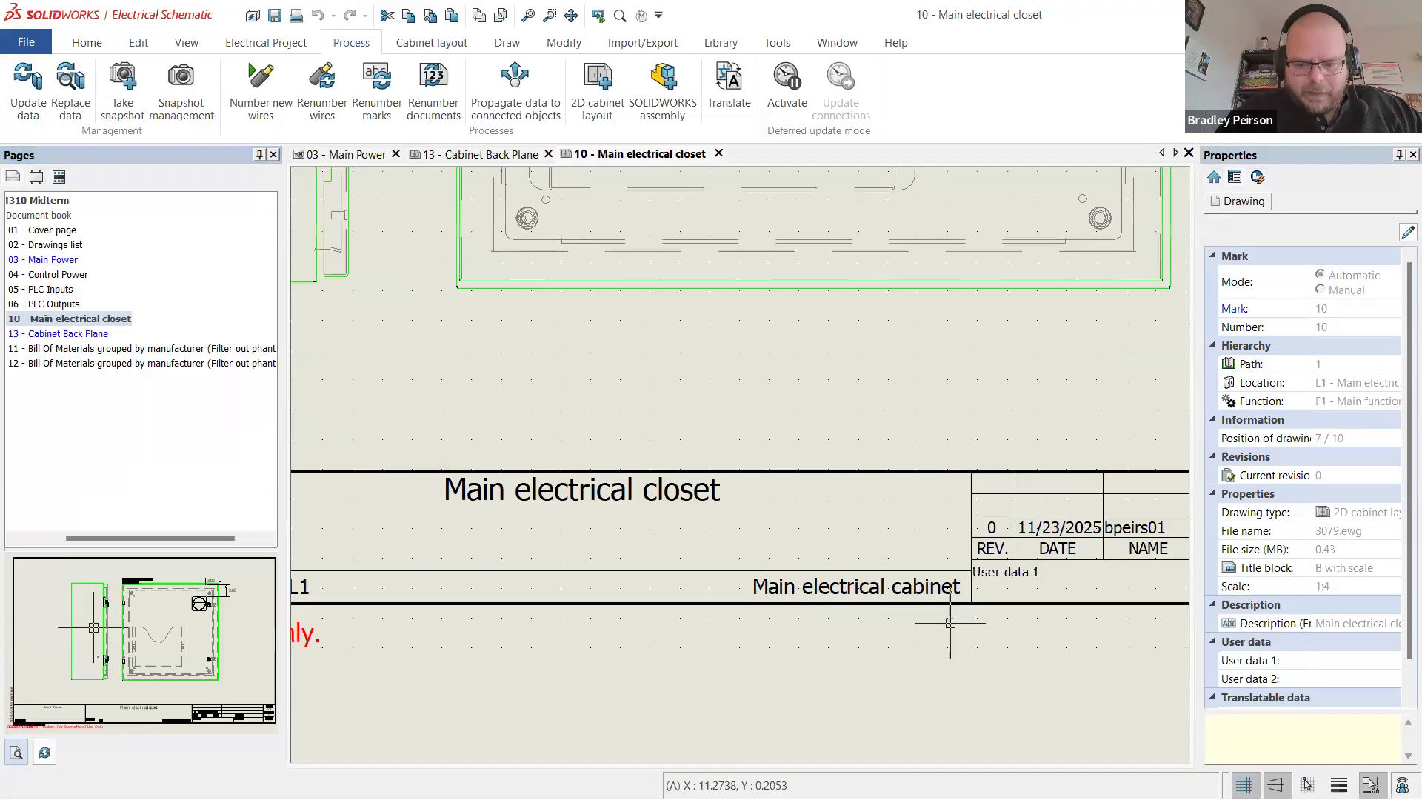
pyautogui.rightClick(106, 319)
pyautogui.click(209, 414)
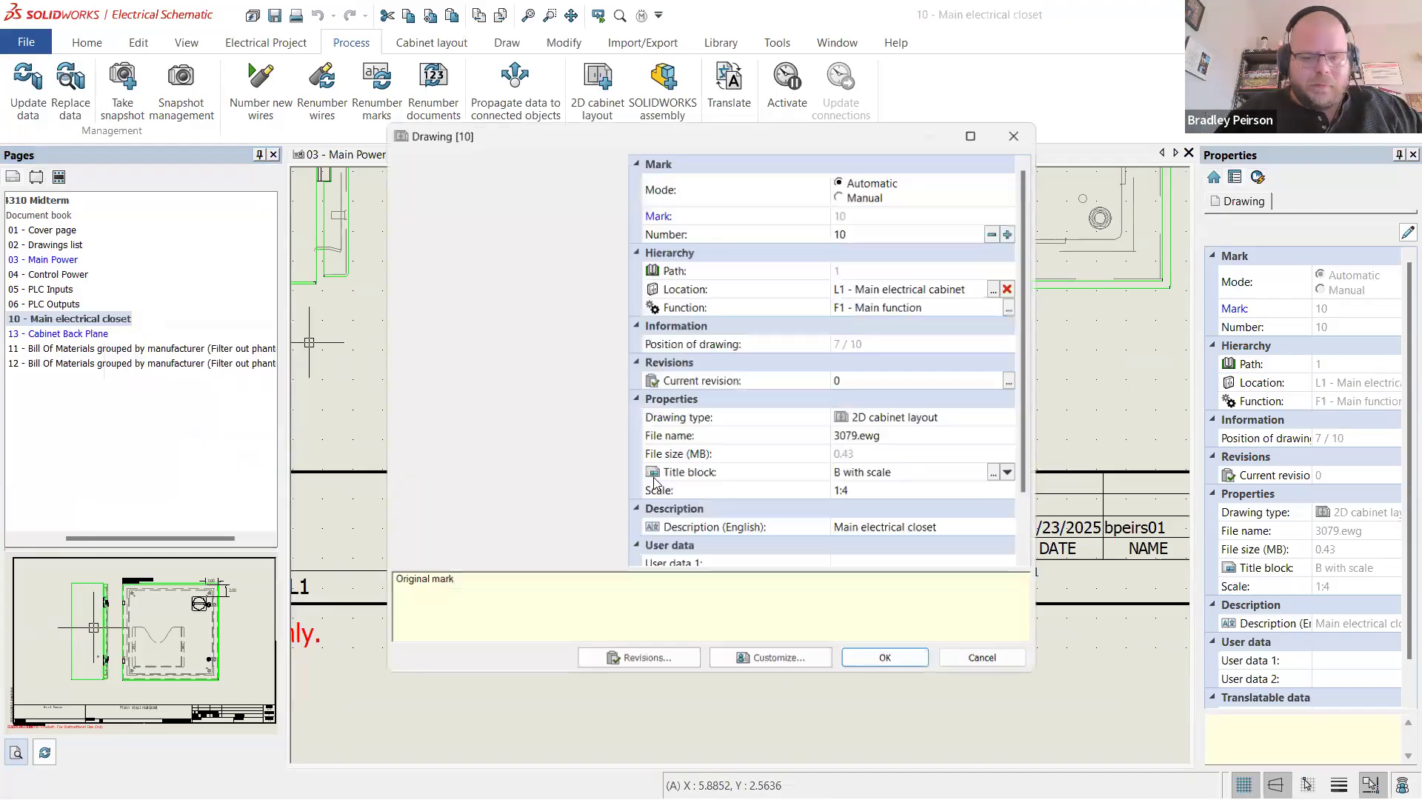
pyautogui.click(932, 528)
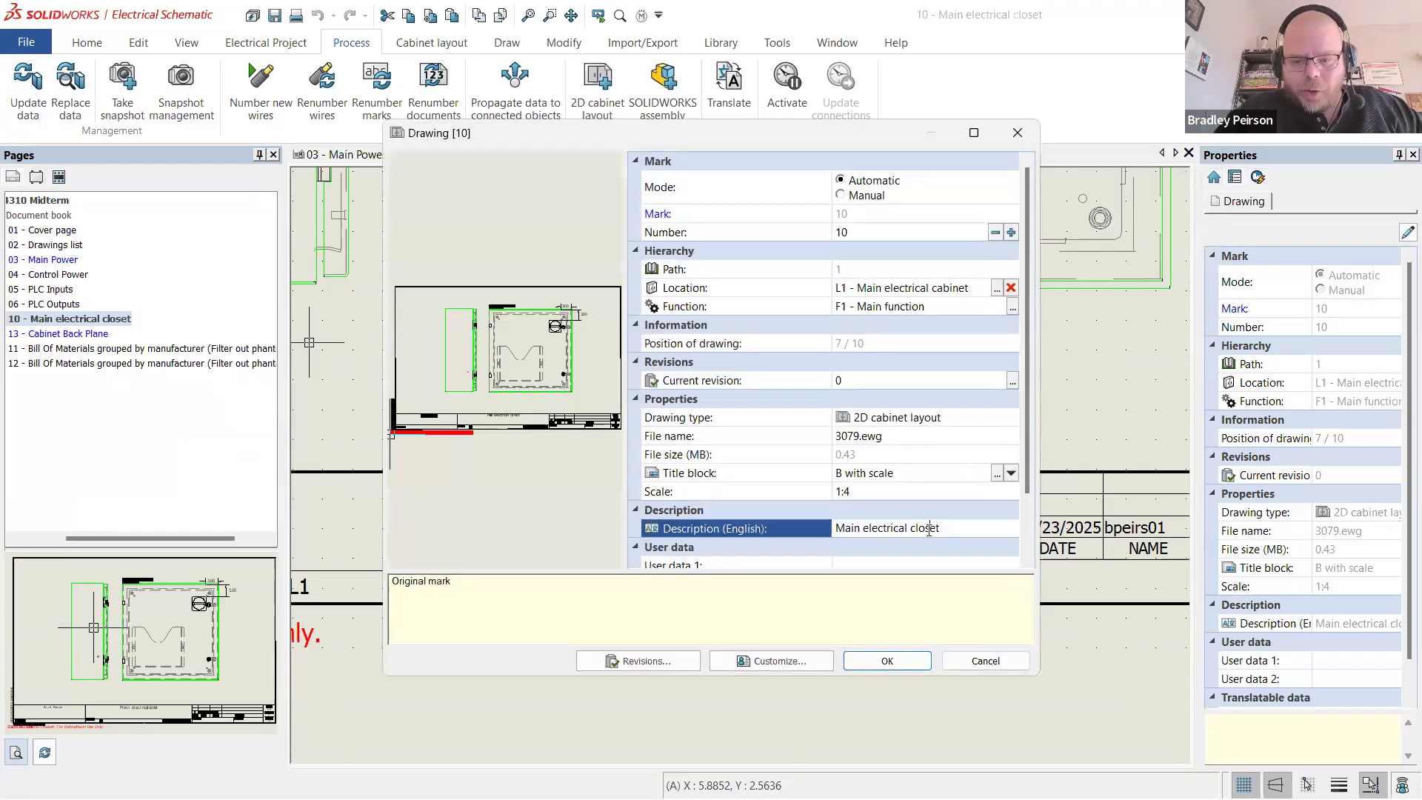
pyautogui.moveTo(916, 529); pyautogui.dragTo(999, 528)
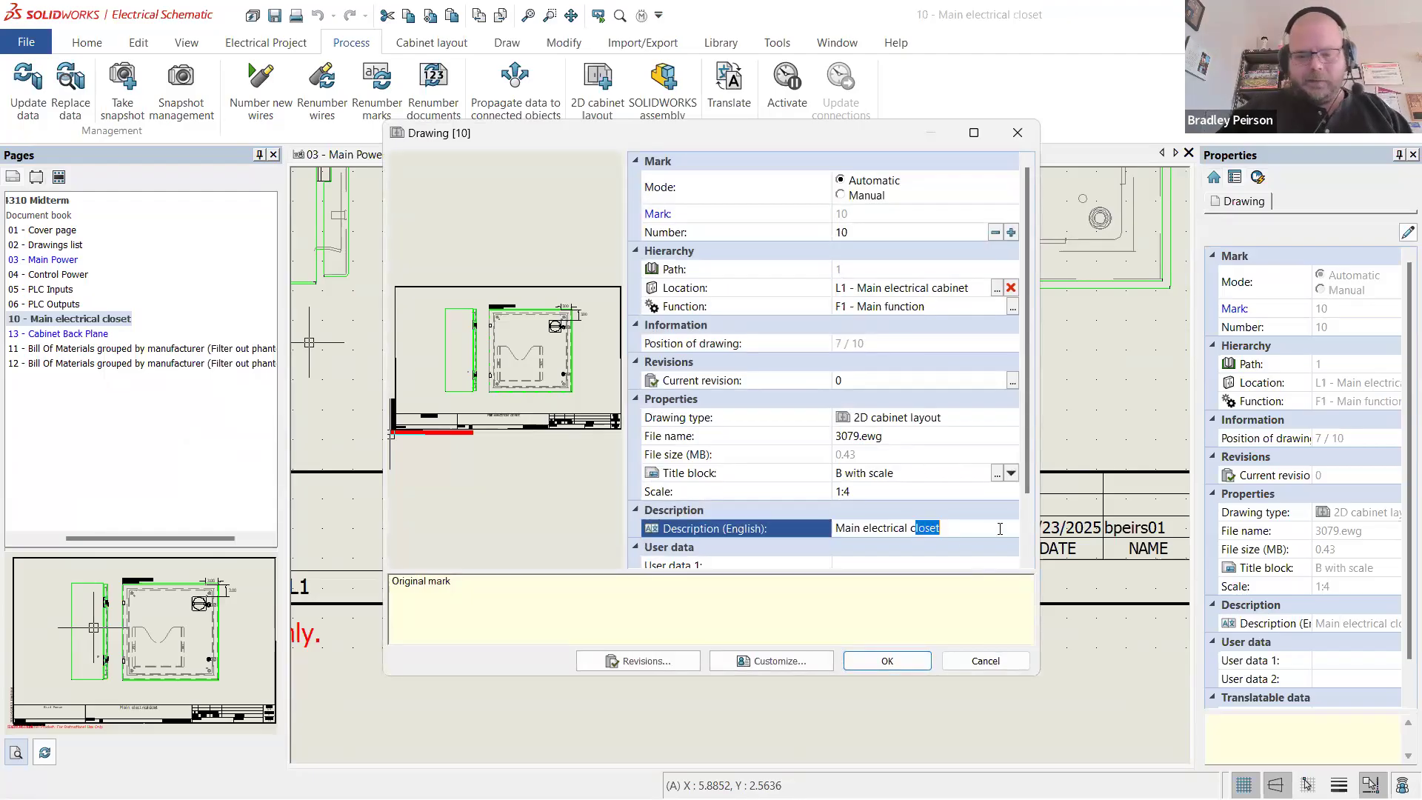
pyautogui.write('abinet')
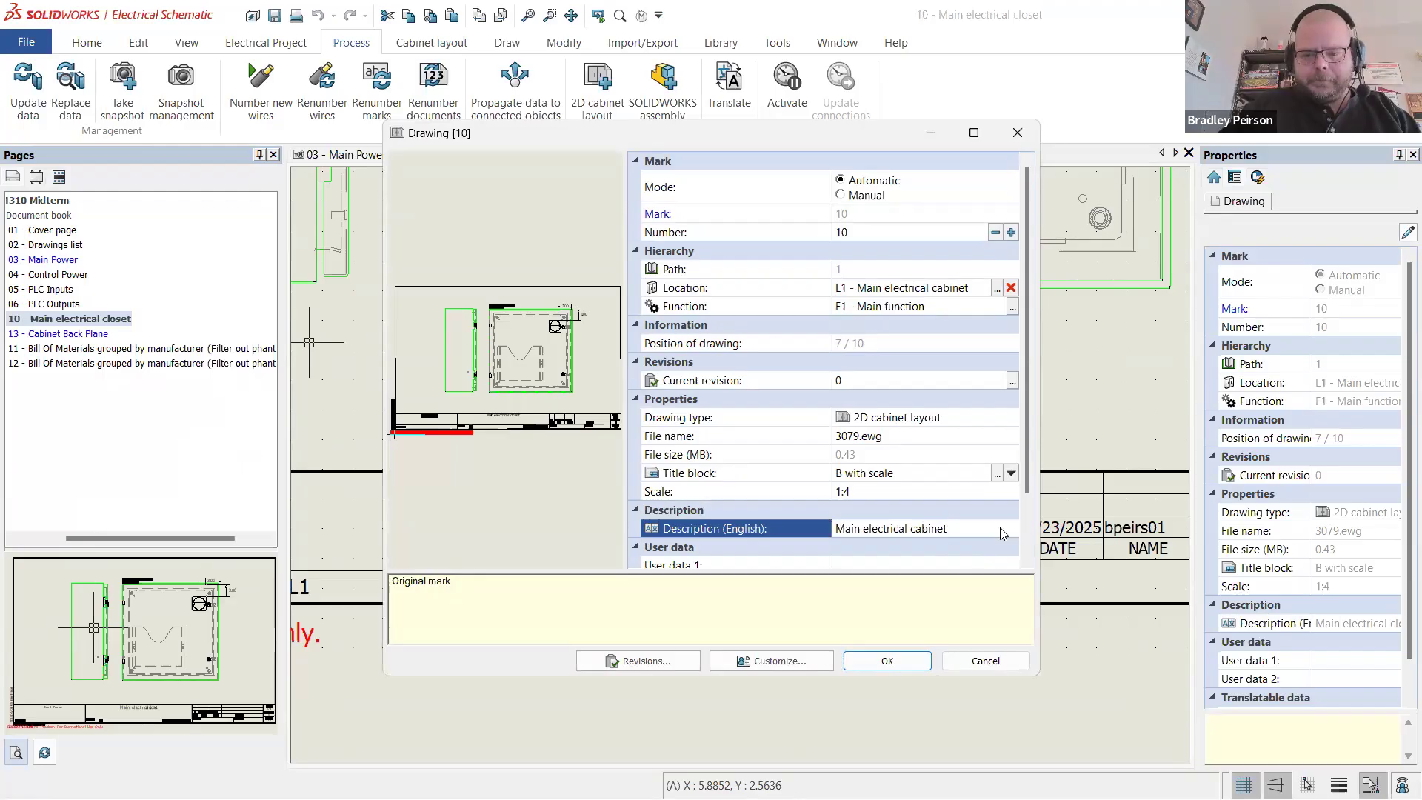
pyautogui.click(887, 661)
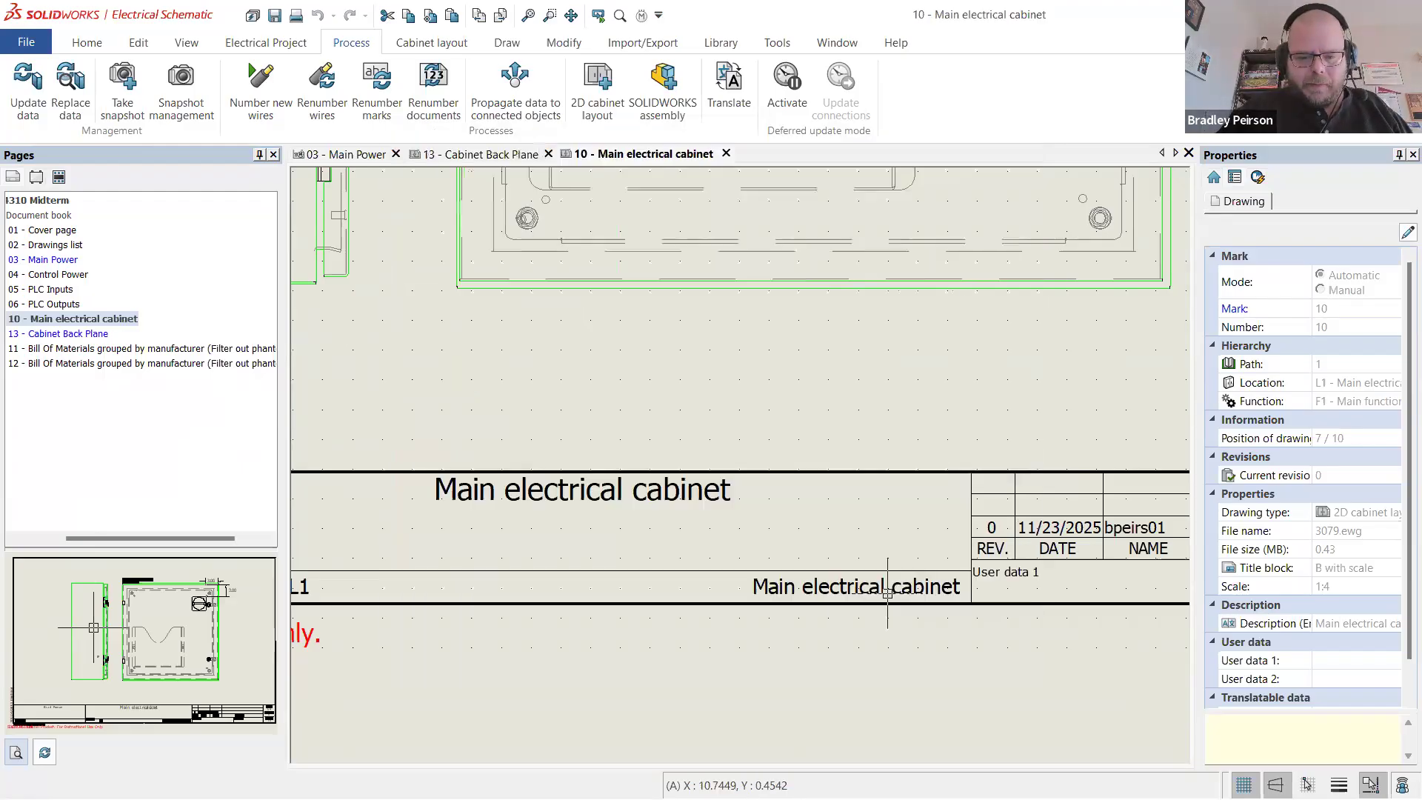
# - Switch back to the 13 - Cabinet Back Plane drawing from the main electrical cabinet layout
pyautogui.scroll(2, 753, 536)
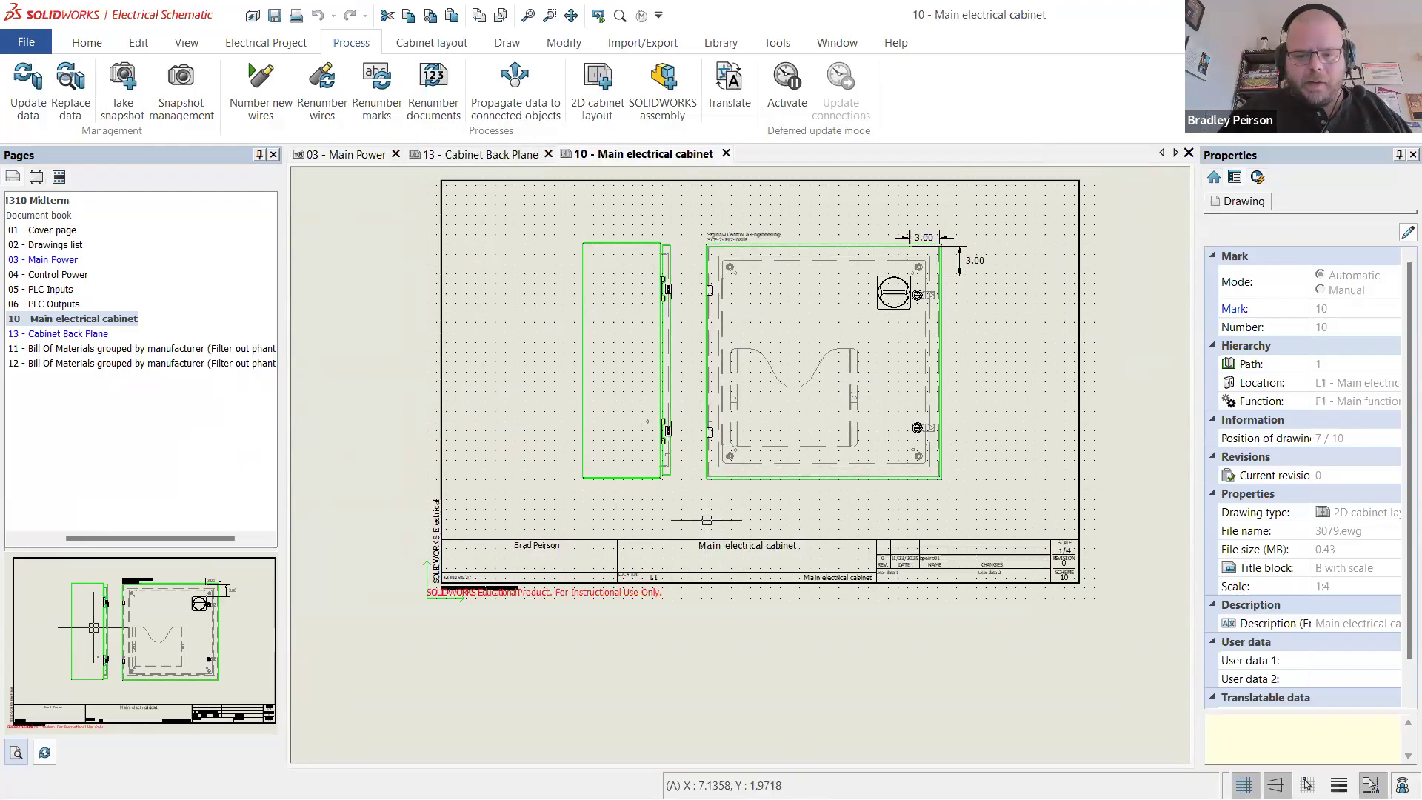
pyautogui.doubleClick(74, 334)
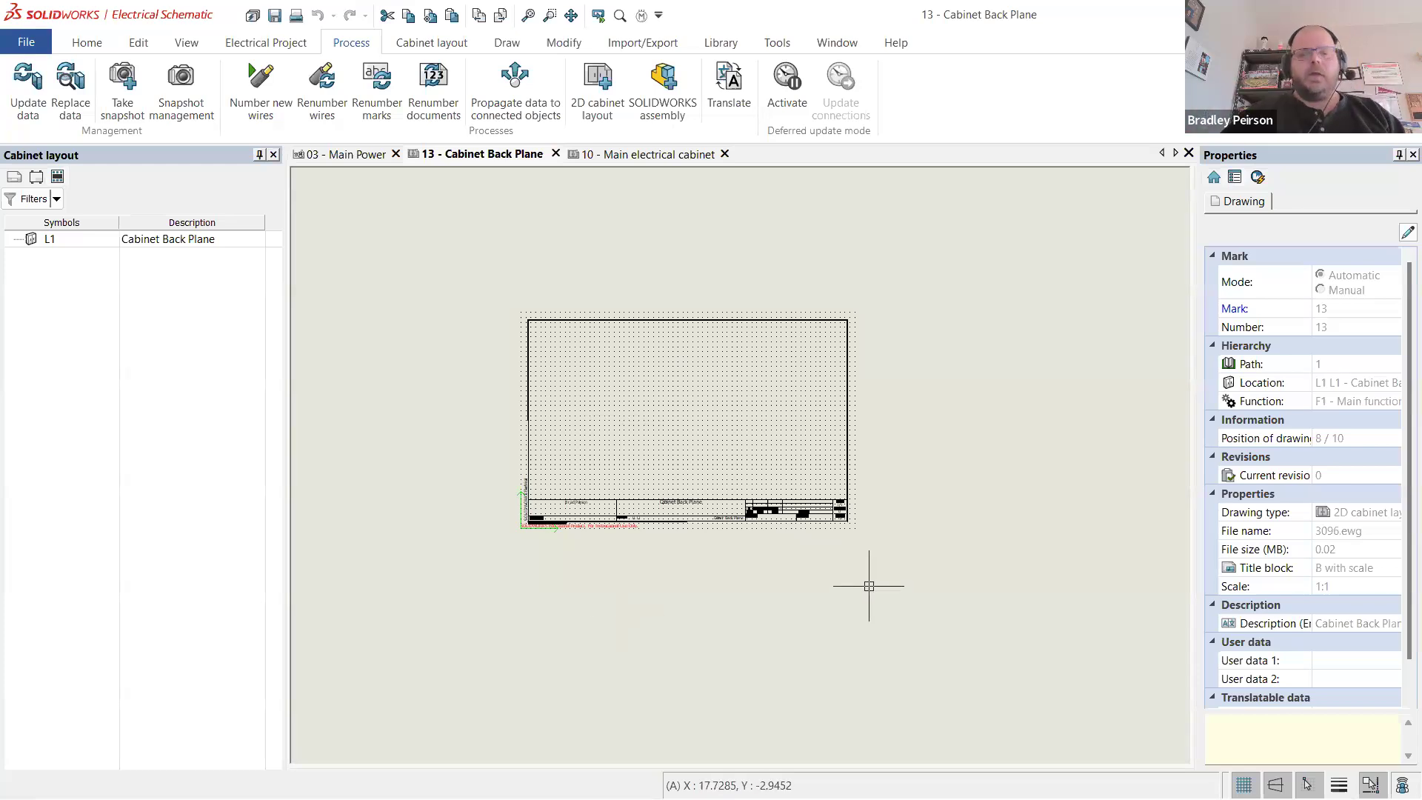
# - Switch to the browser and open the SCE-24P24 bent subpanel page from the SCE-24EL2408LP enclosure's optional accessories
pyautogui.hotkey('alt', 'Tab')
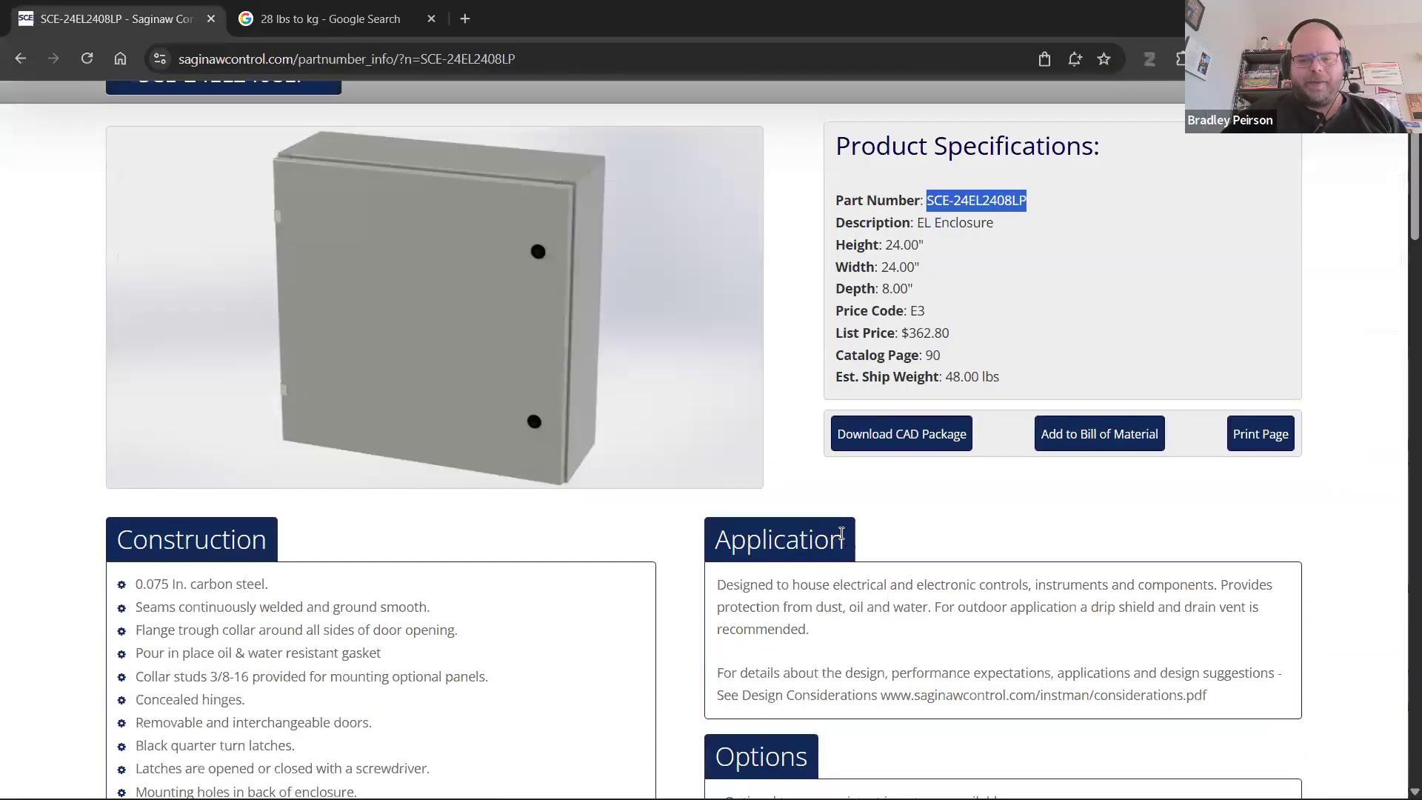
pyautogui.scroll(-3, 608, 515)
pyautogui.scroll(-4, 605, 513)
pyautogui.scroll(-6, 580, 511)
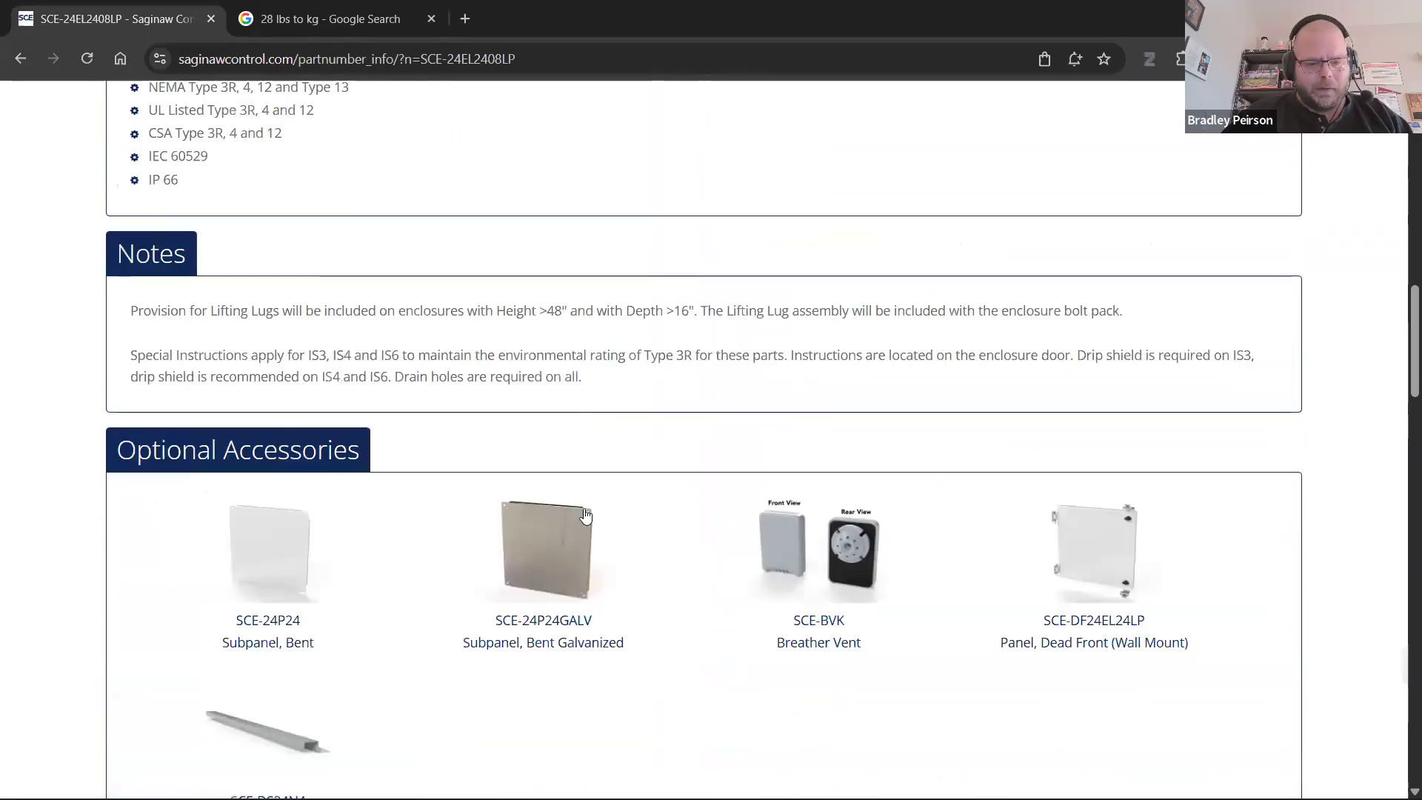
pyautogui.scroll(-1, 327, 540)
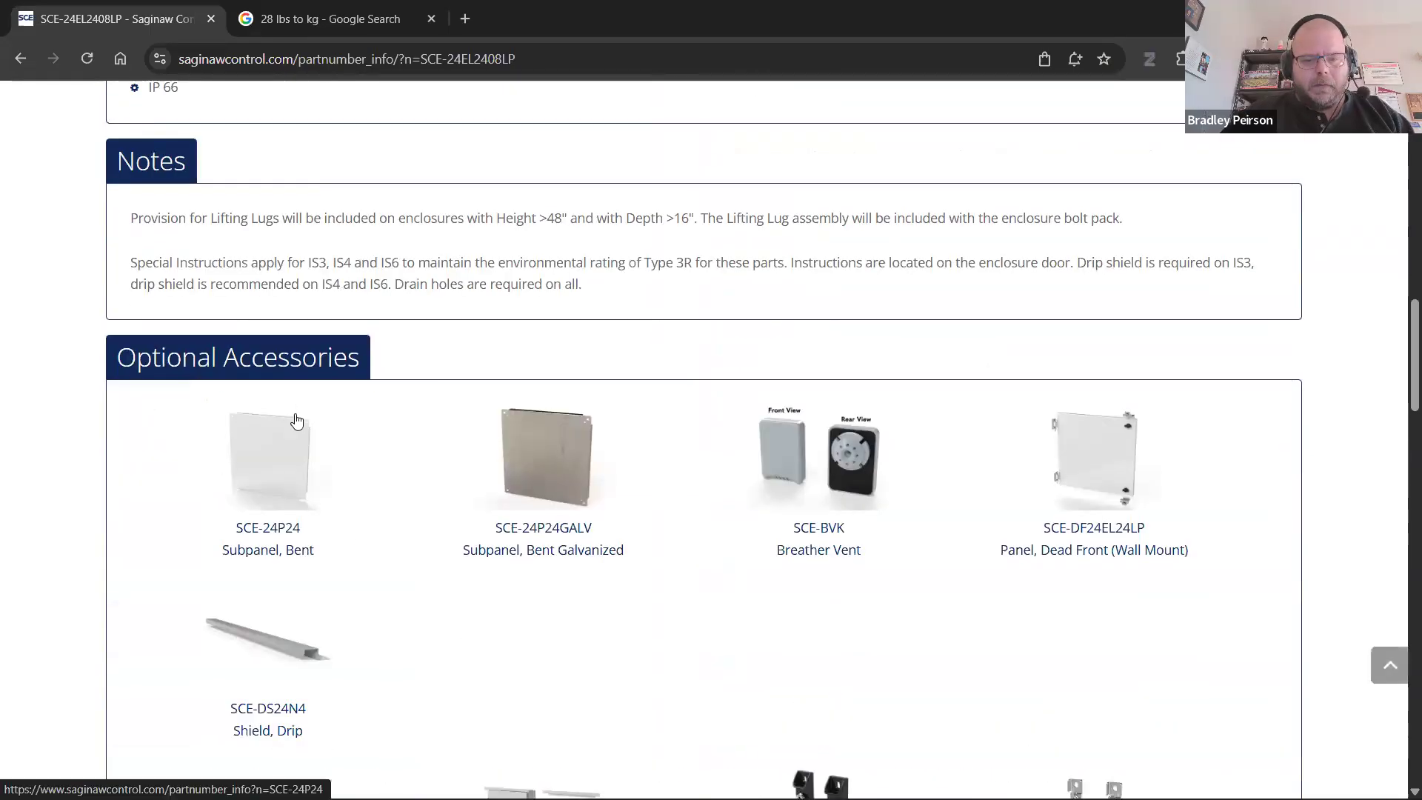
pyautogui.scroll(-4, 329, 324)
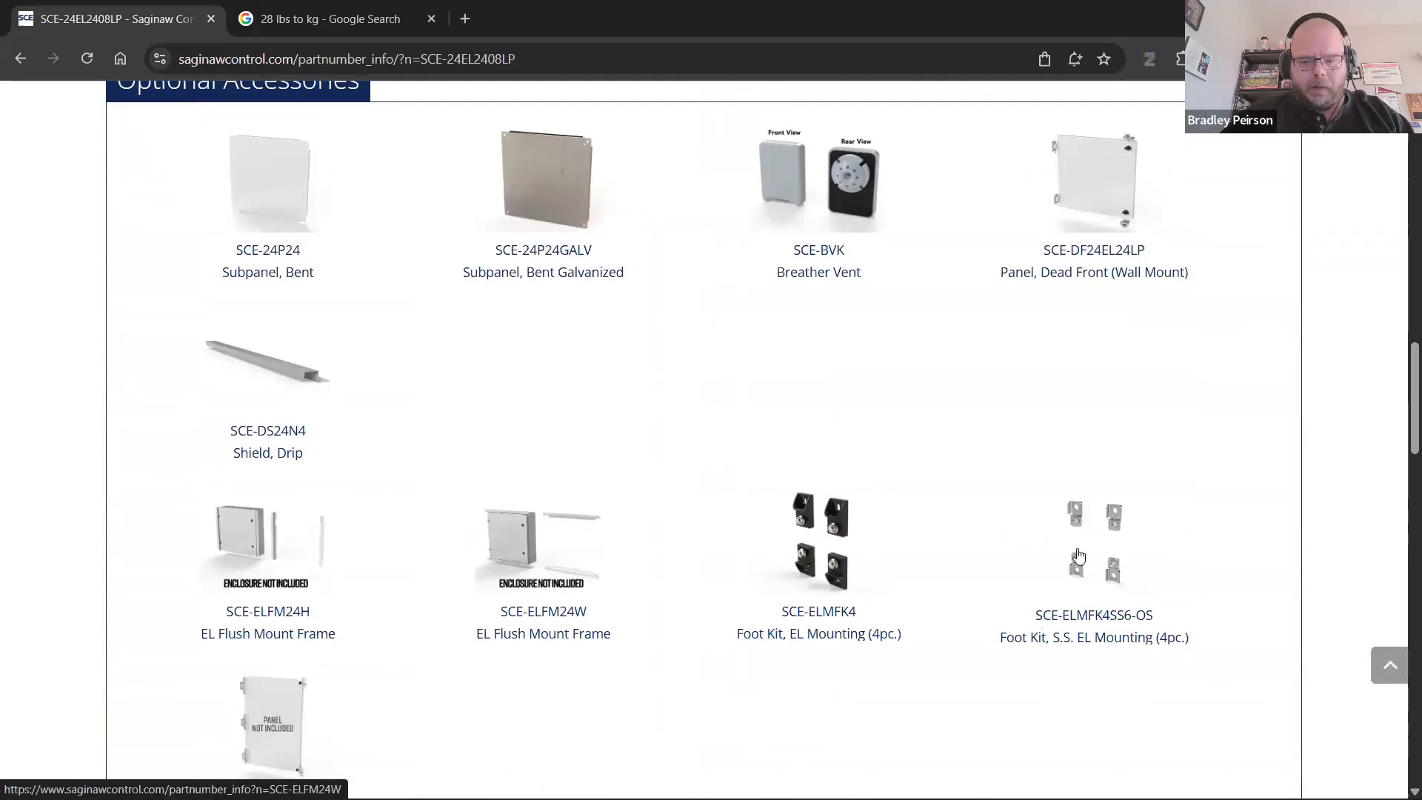
pyautogui.scroll(5, 315, 251)
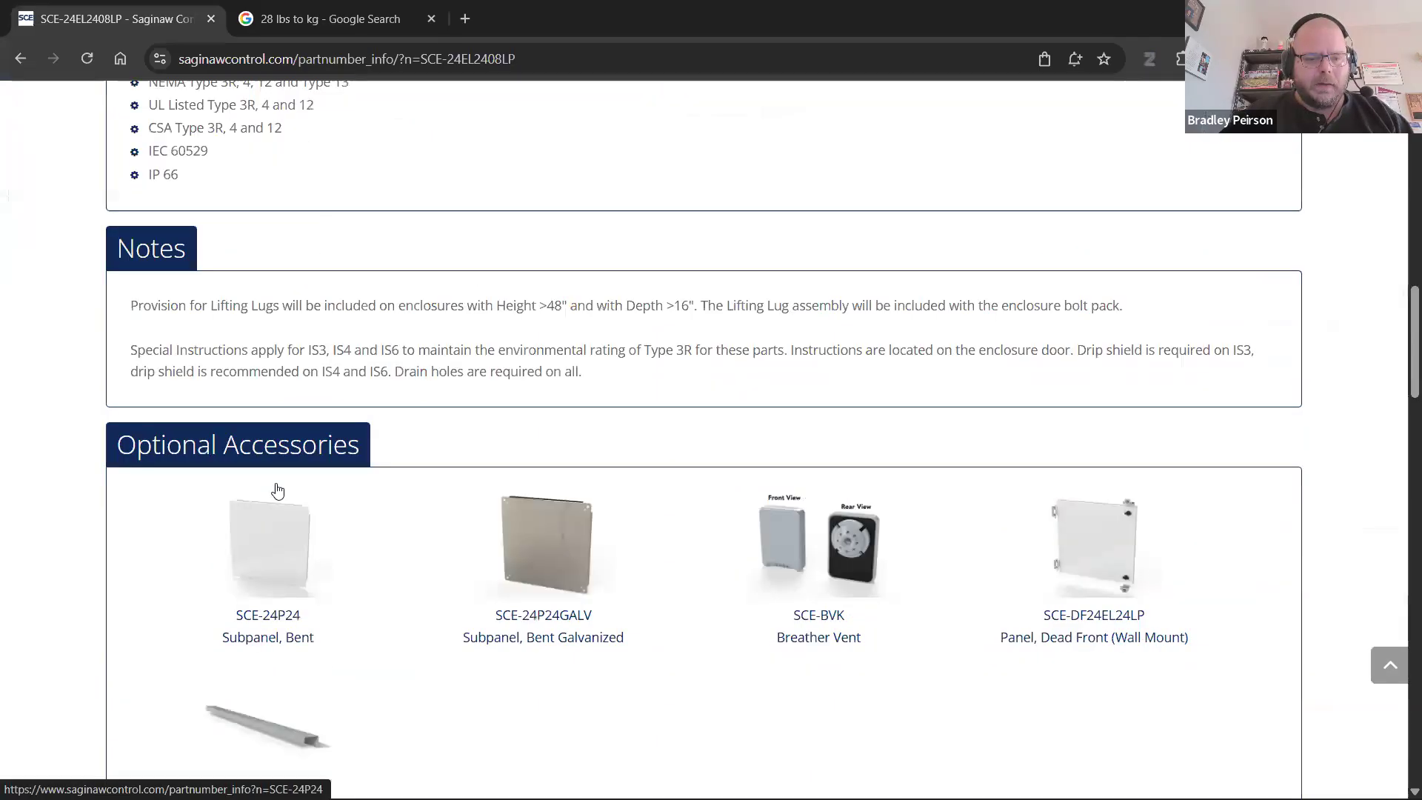
pyautogui.click(323, 599)
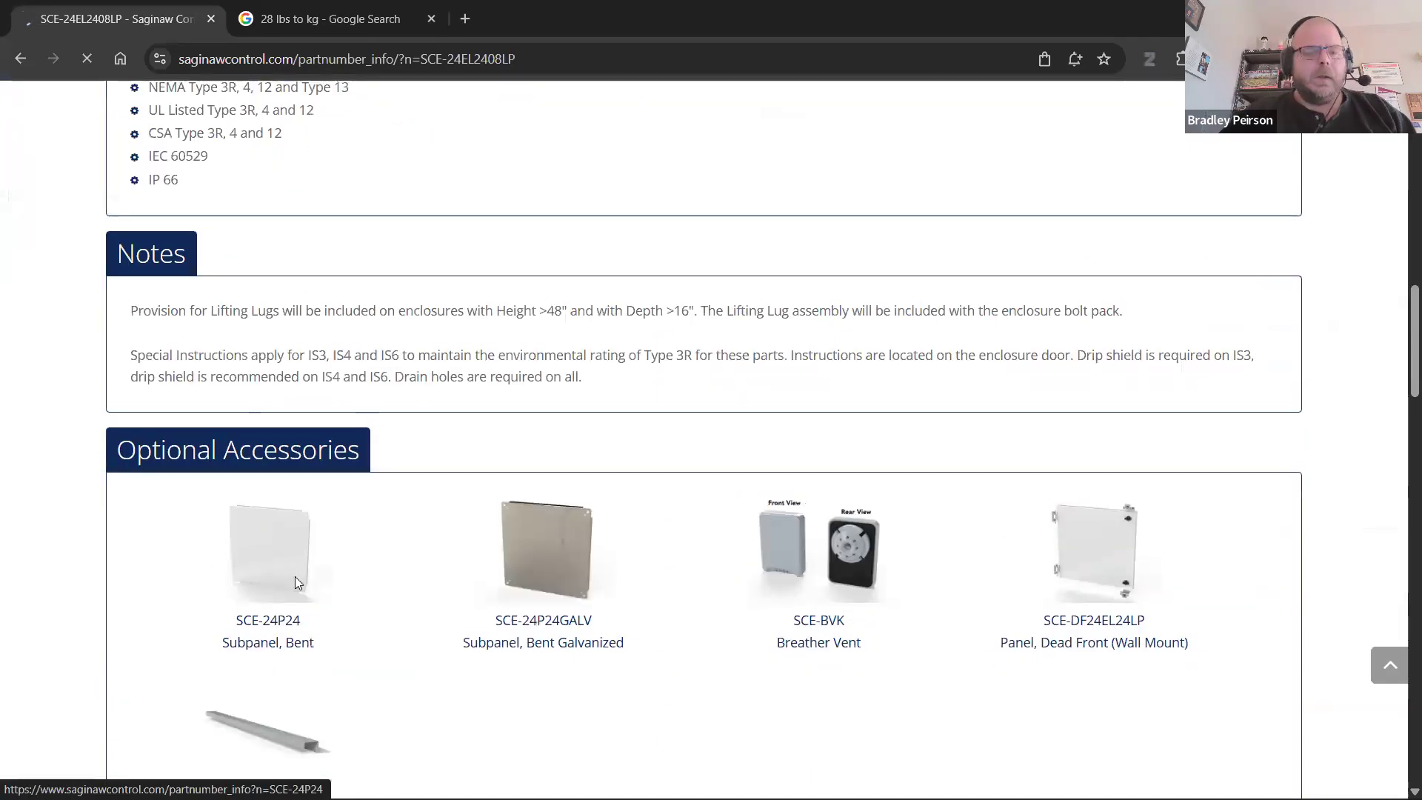
# - Copy the subpanel's part number SCE-24P24 from its product specifications
pyautogui.scroll(-3, 773, 344)
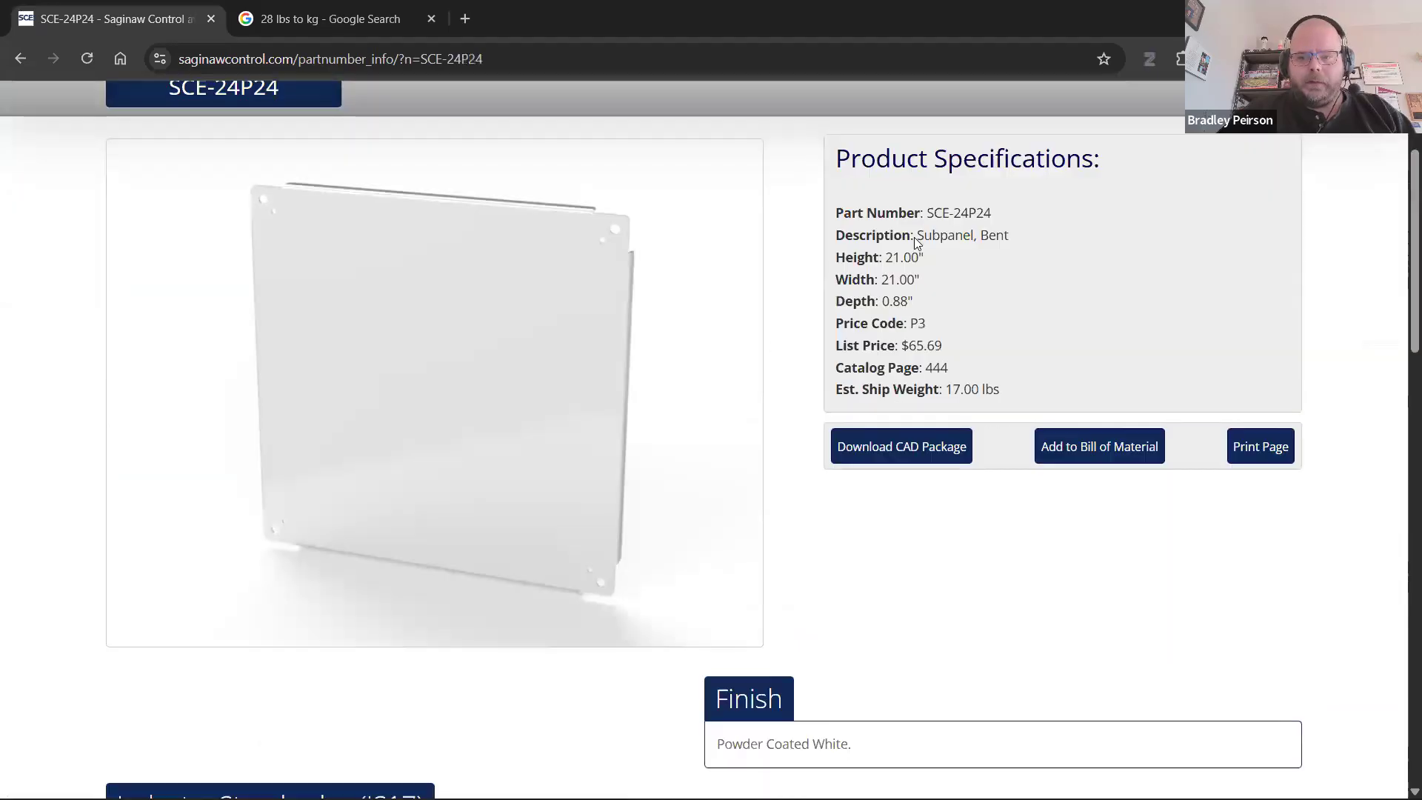
pyautogui.moveTo(926, 212); pyautogui.dragTo(1083, 227)
pyautogui.hotkey('ctrl', 'c')
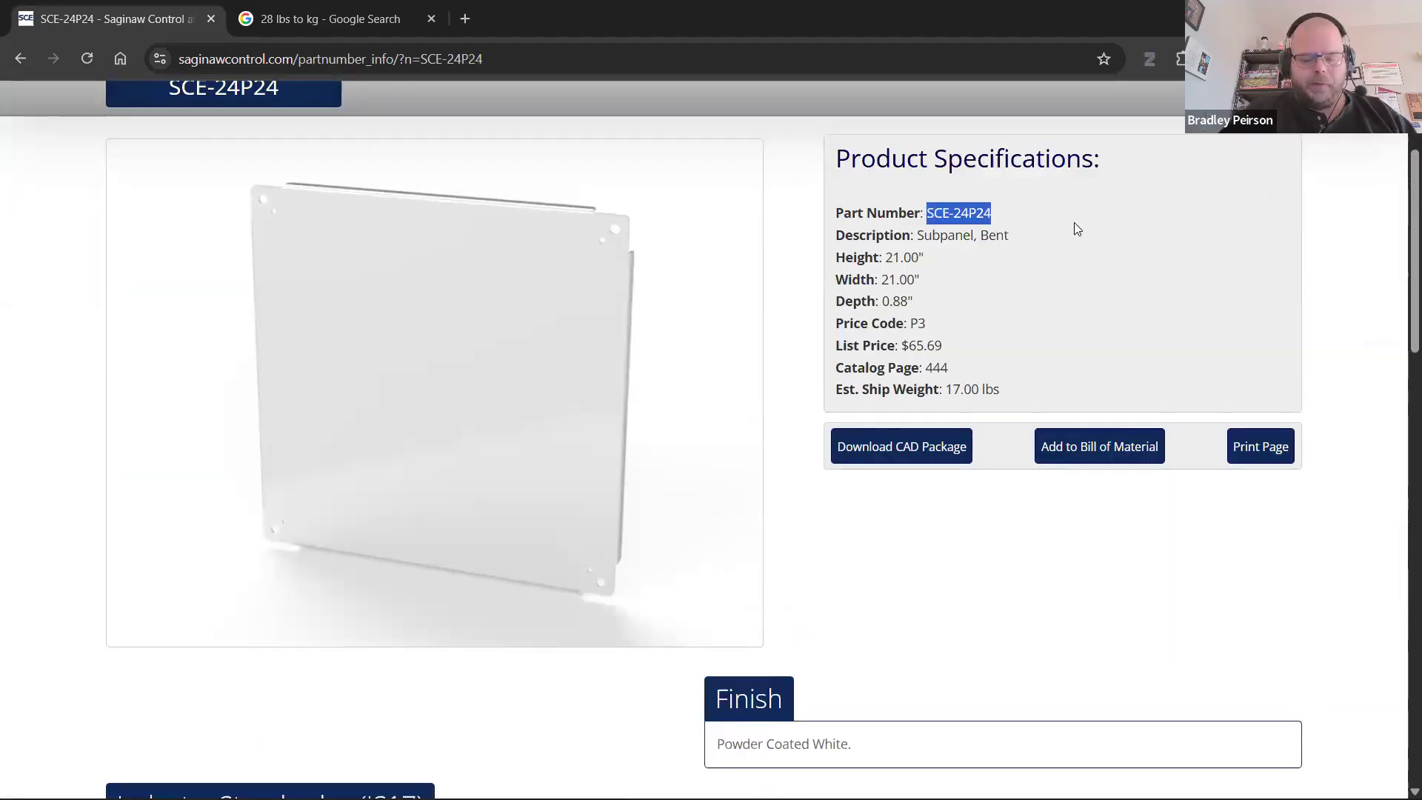
# - Return to SOLIDWORKS Electrical and open the Enclosures class under Boxes, cabinets in the manufacturer part management
pyautogui.hotkey('alt', 'Tab')
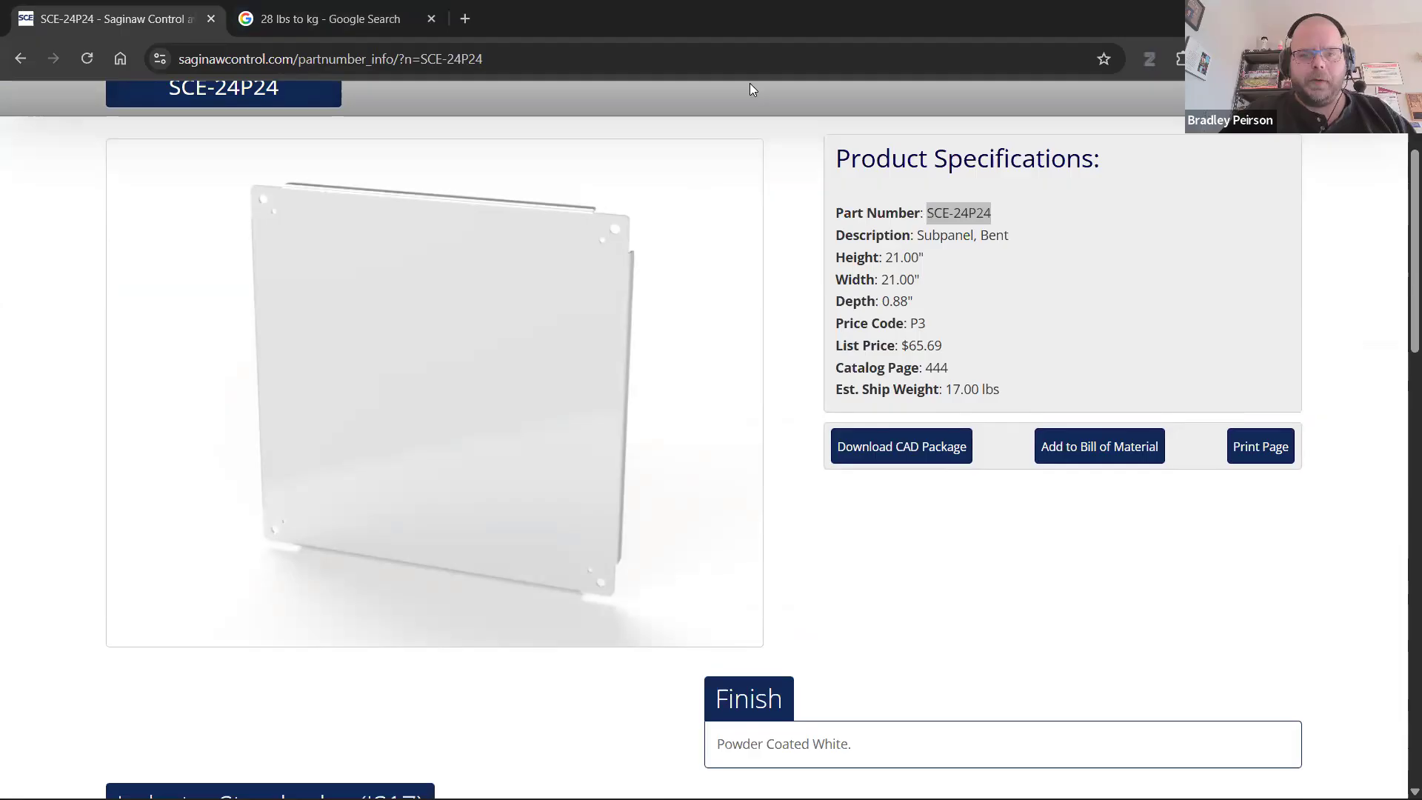
pyautogui.click(720, 46)
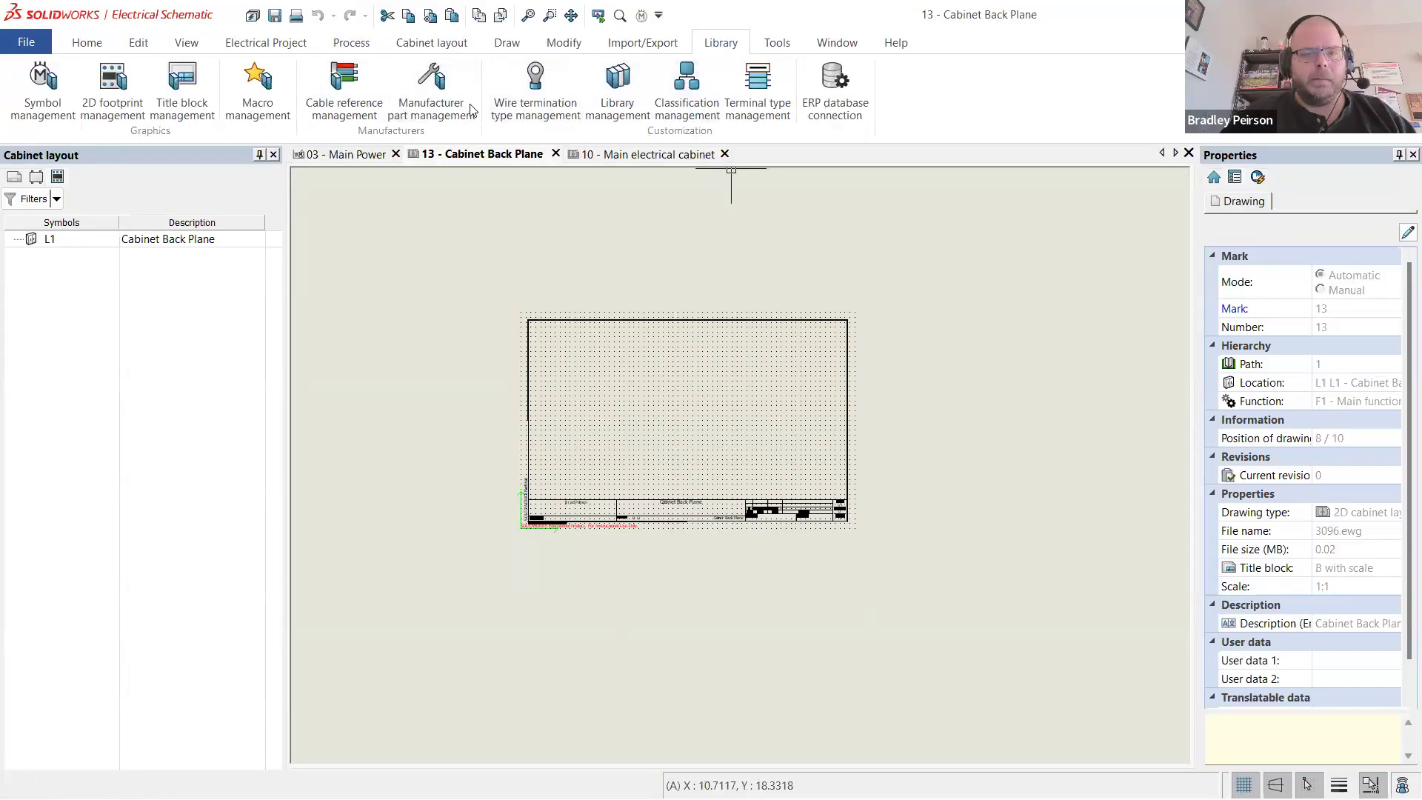
pyautogui.click(431, 85)
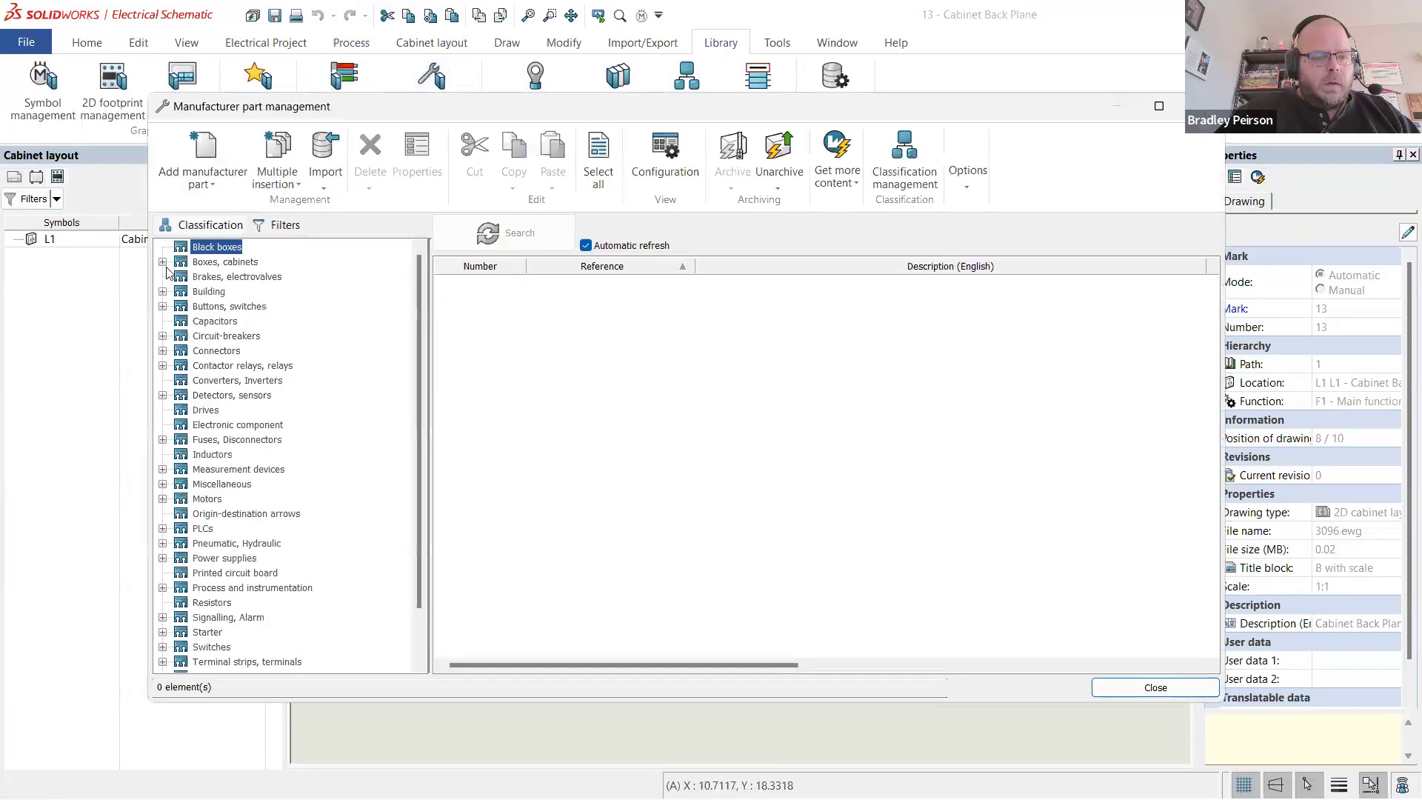
pyautogui.click(163, 262)
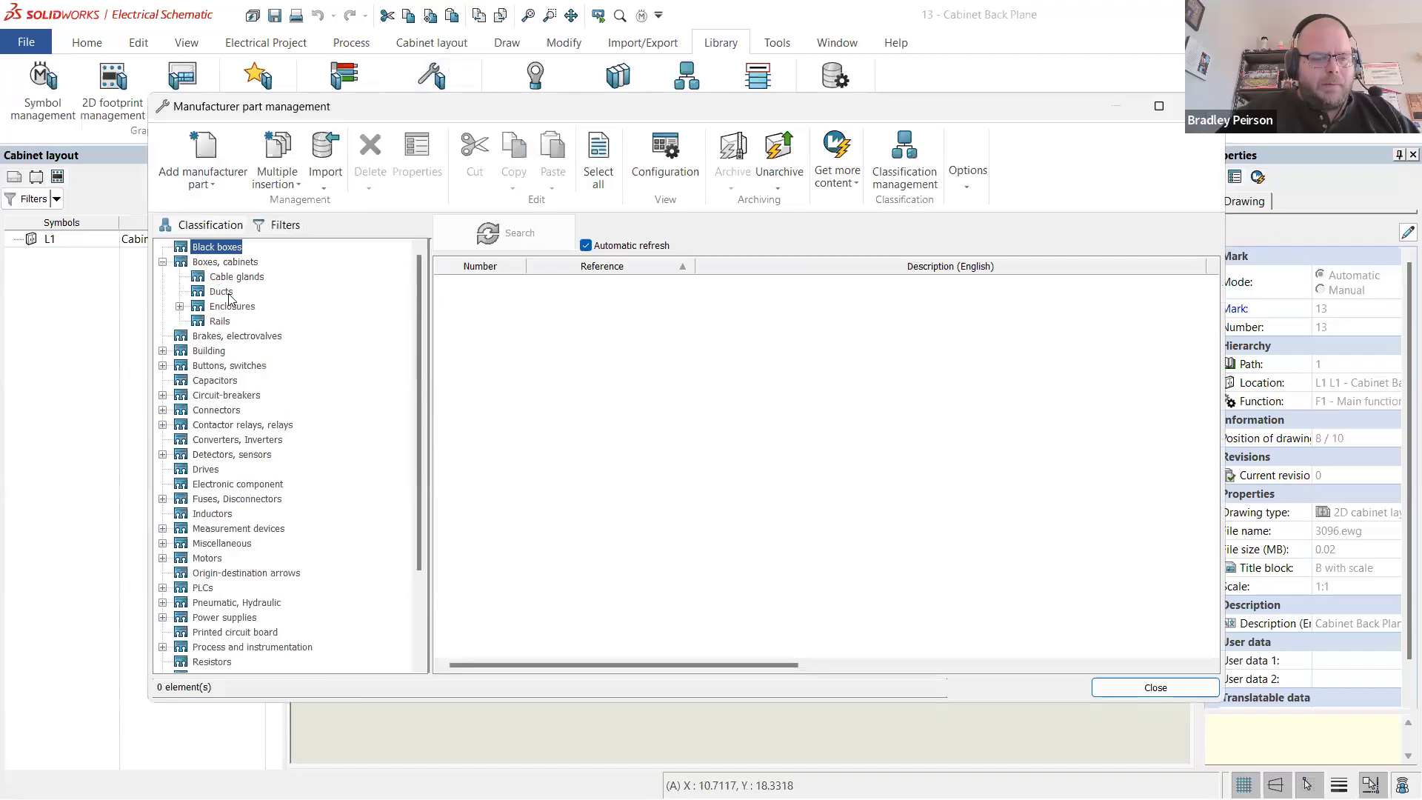
pyautogui.click(231, 306)
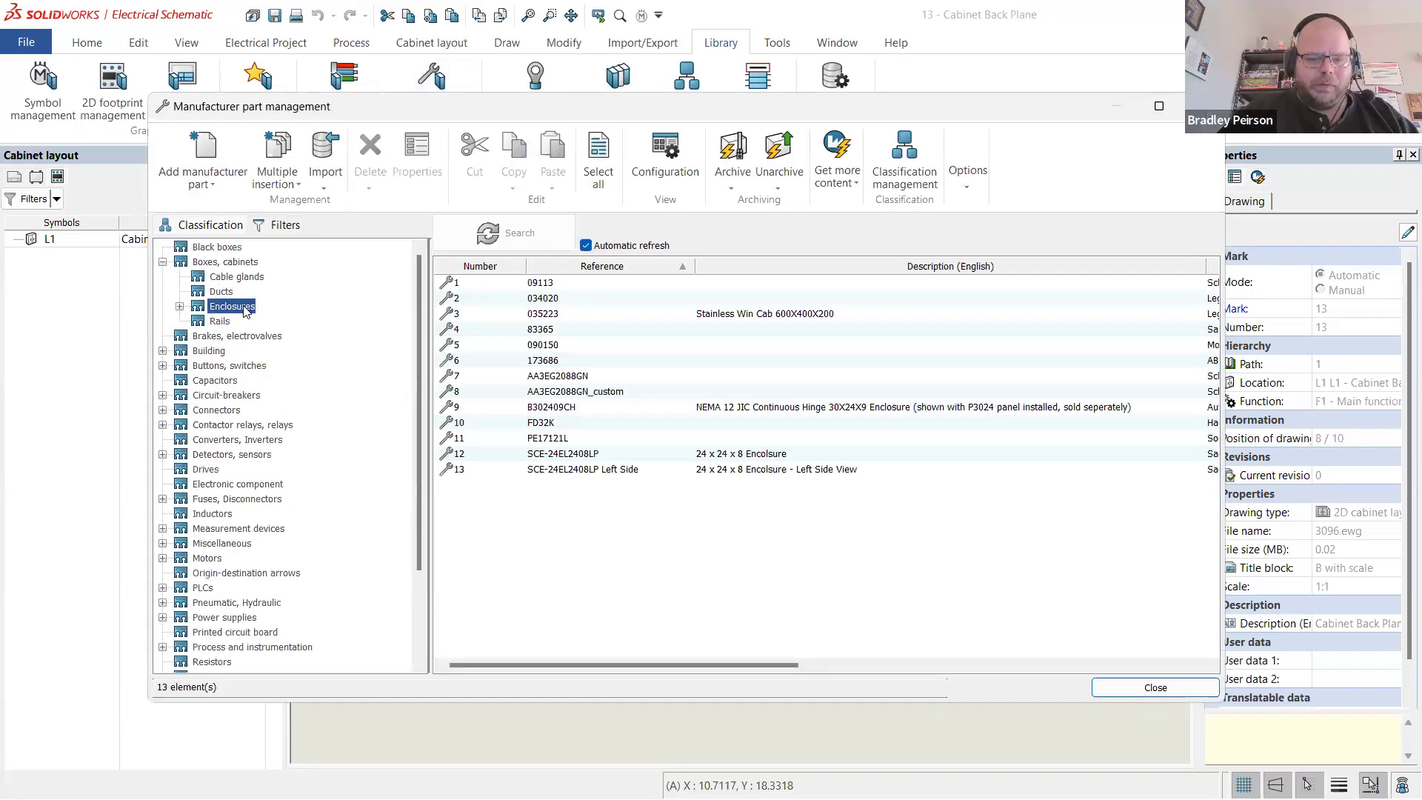
pyautogui.click(180, 305)
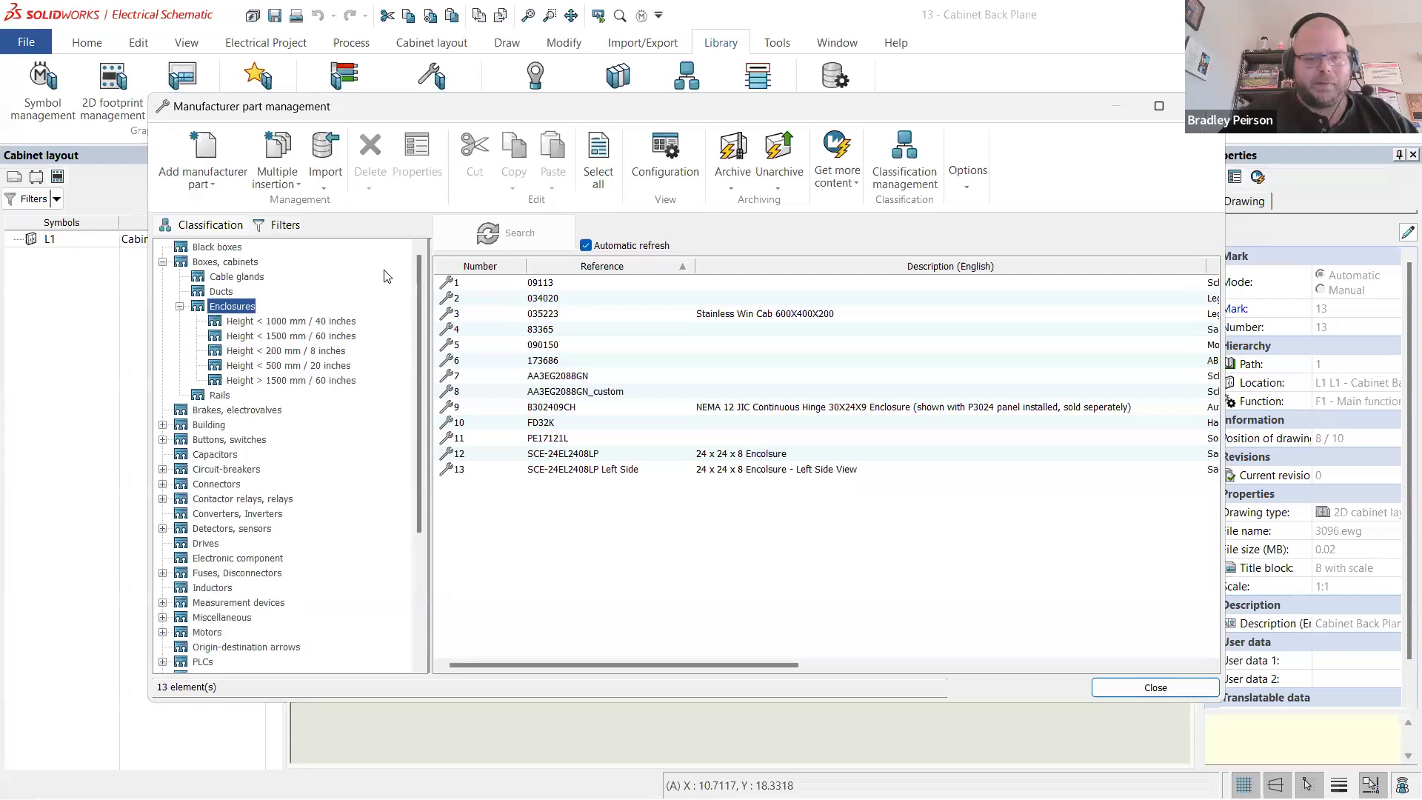
# - Add a manufacturer part in the Enclosures class with reference SCE-24P24 and manufacturer Saginaw Control & Engineering
pyautogui.click(219, 151)
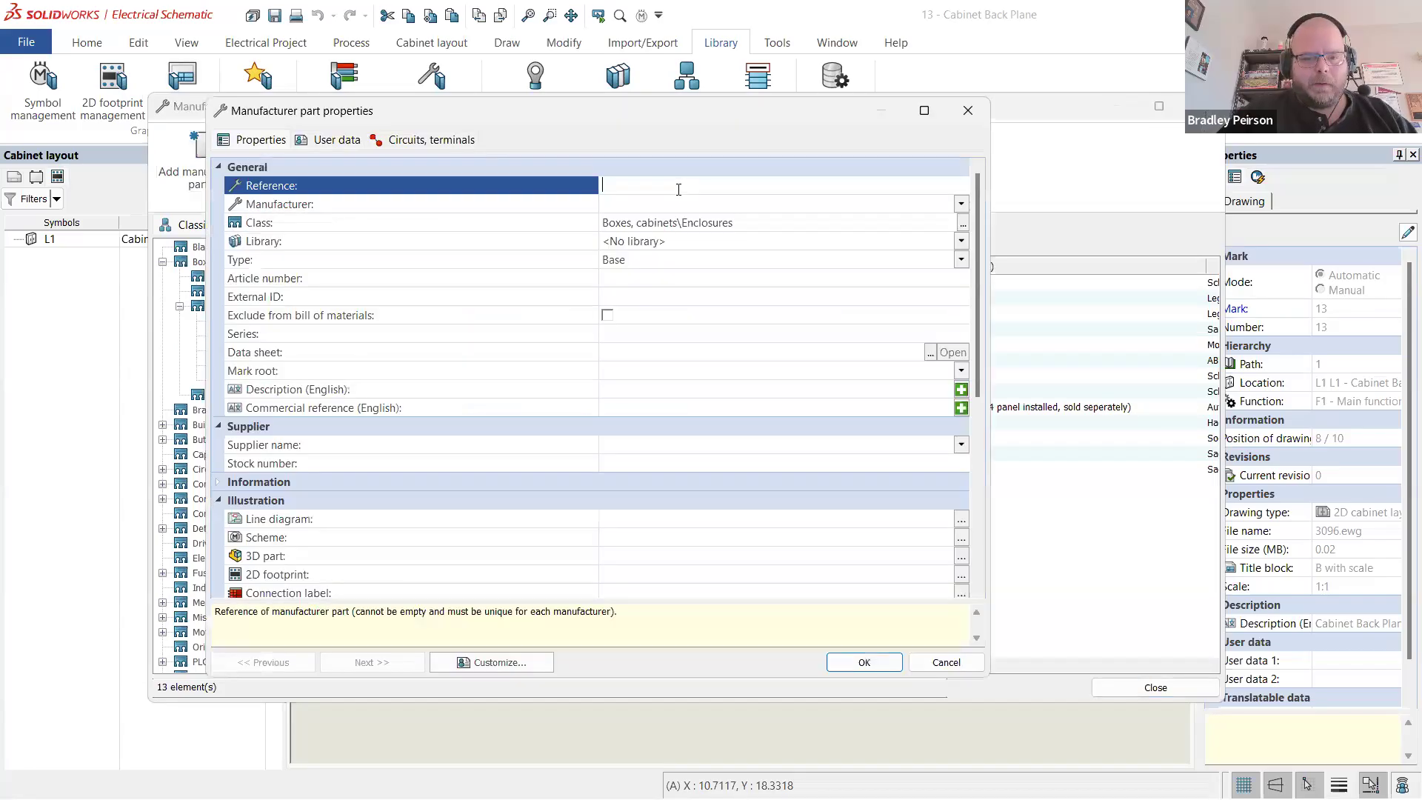
pyautogui.hotkey('ctrl', 'v')
pyautogui.click(665, 202)
pyautogui.click(959, 204)
pyautogui.scroll(-10, 732, 301)
pyautogui.scroll(-4, 725, 308)
pyautogui.click(711, 318)
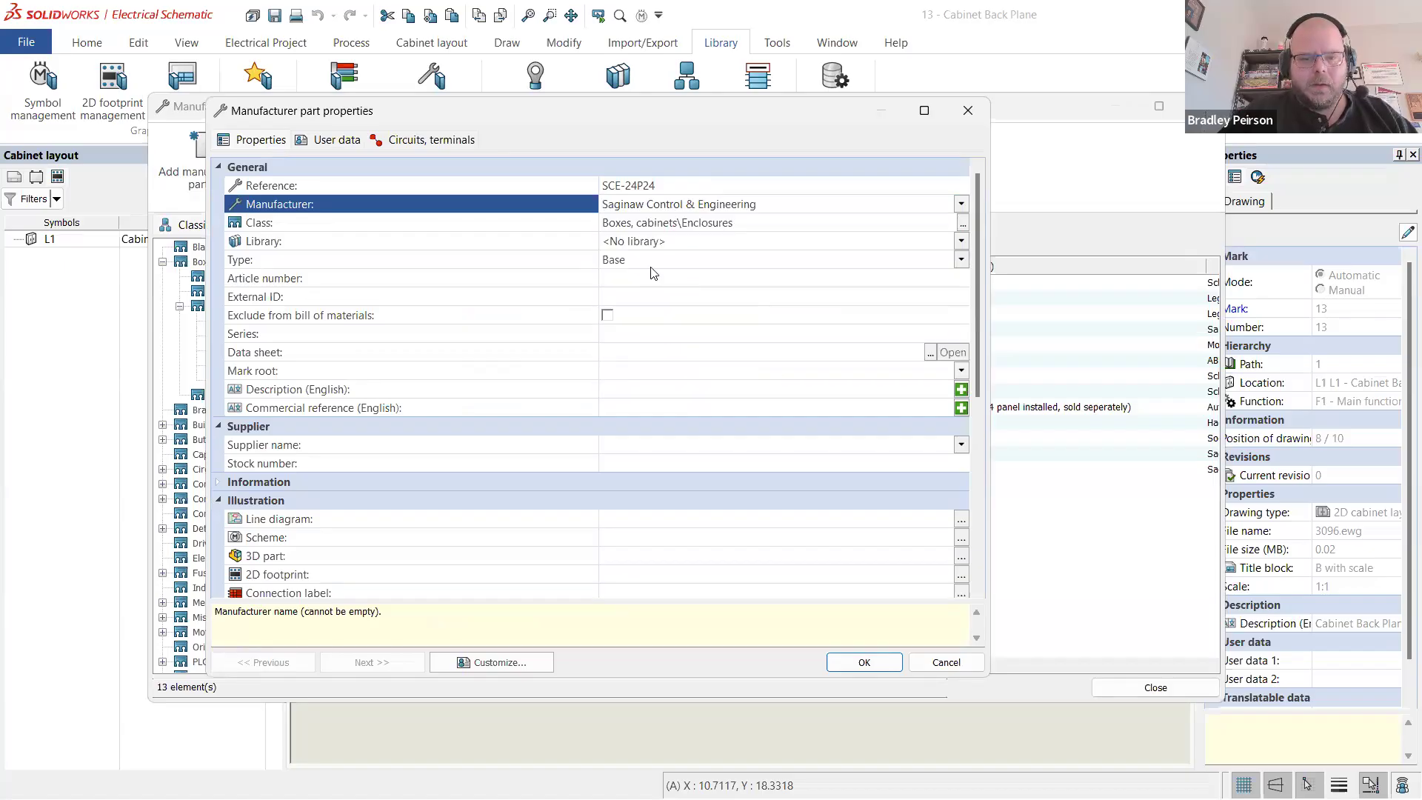
# - Assign the new part to the USER - Objects created by user library
pyautogui.click(666, 243)
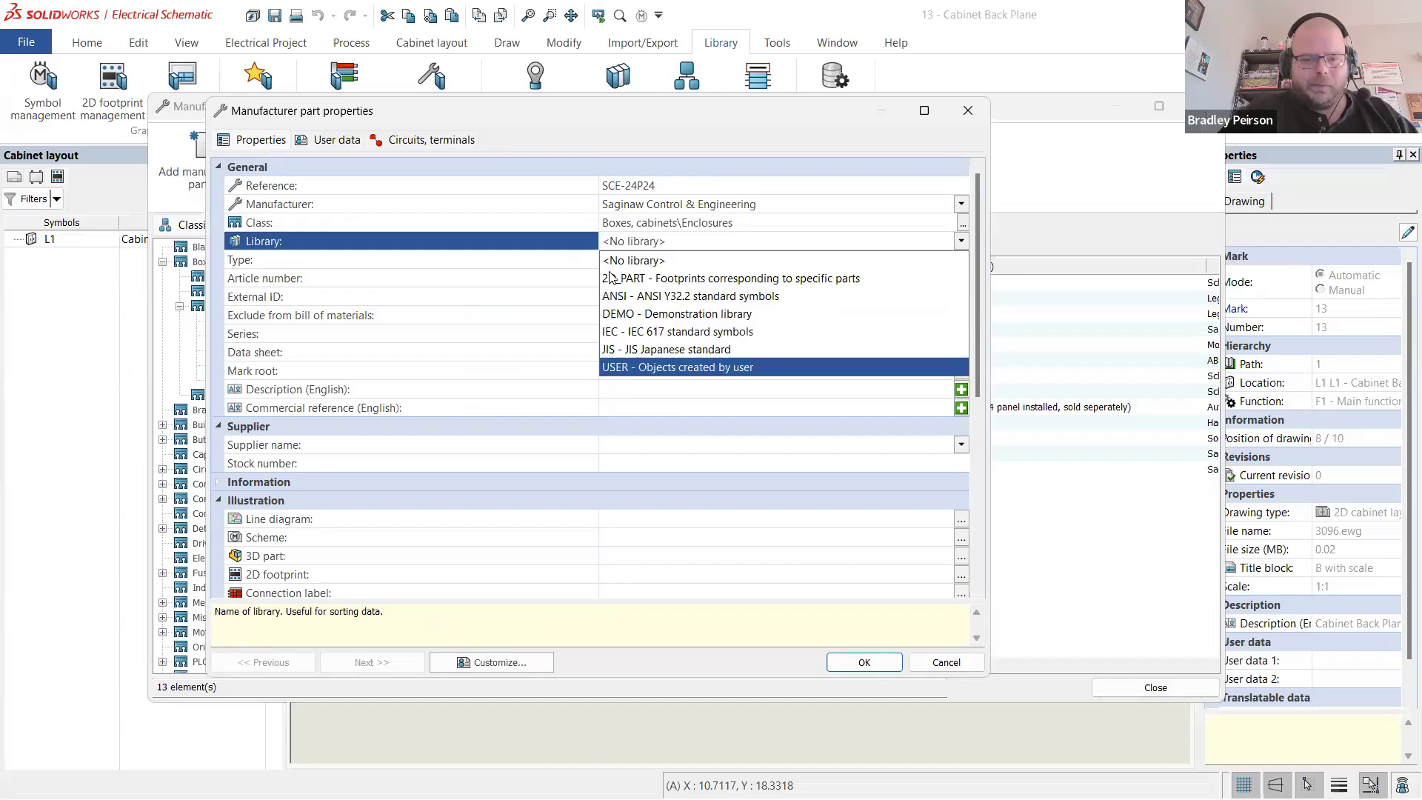
pyautogui.press('Return')
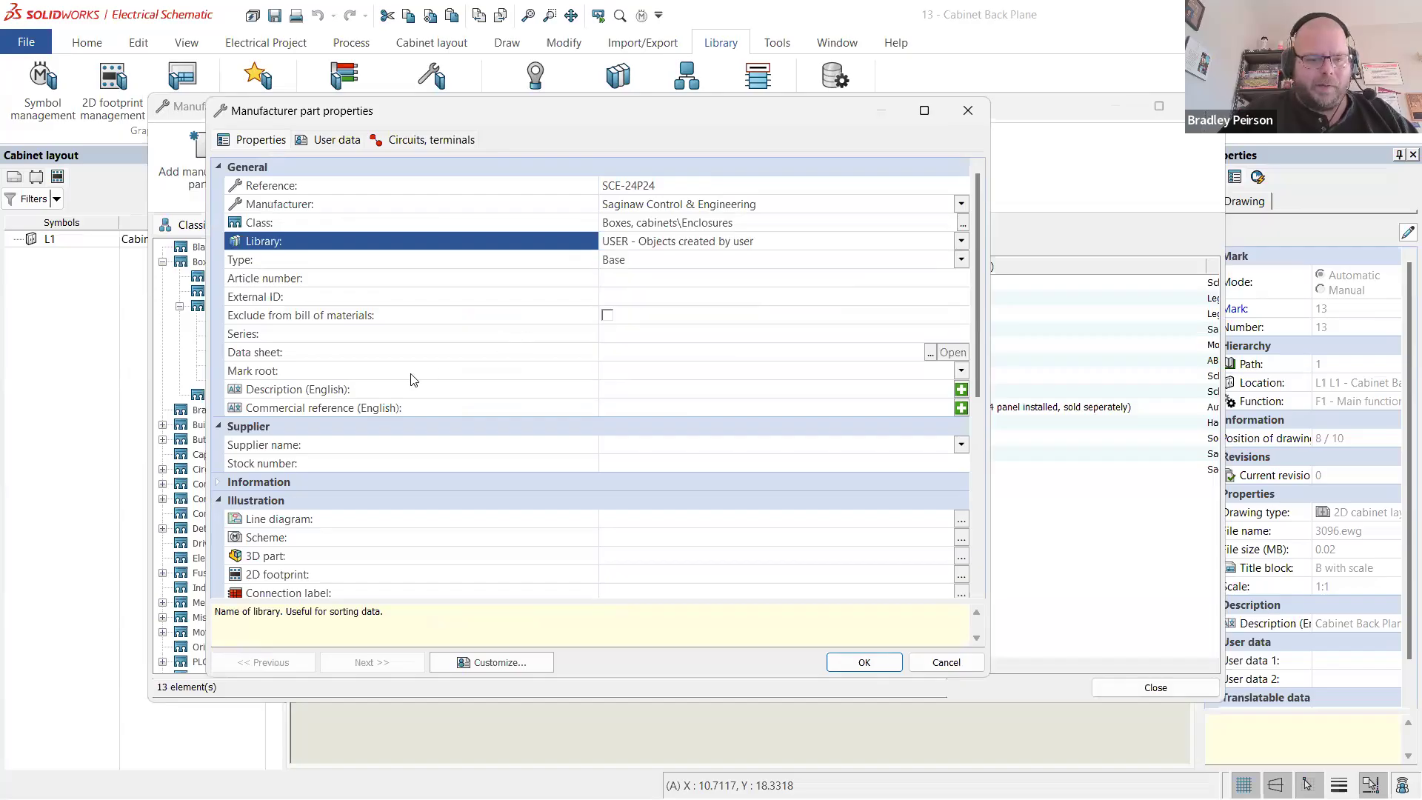
pyautogui.click(662, 357)
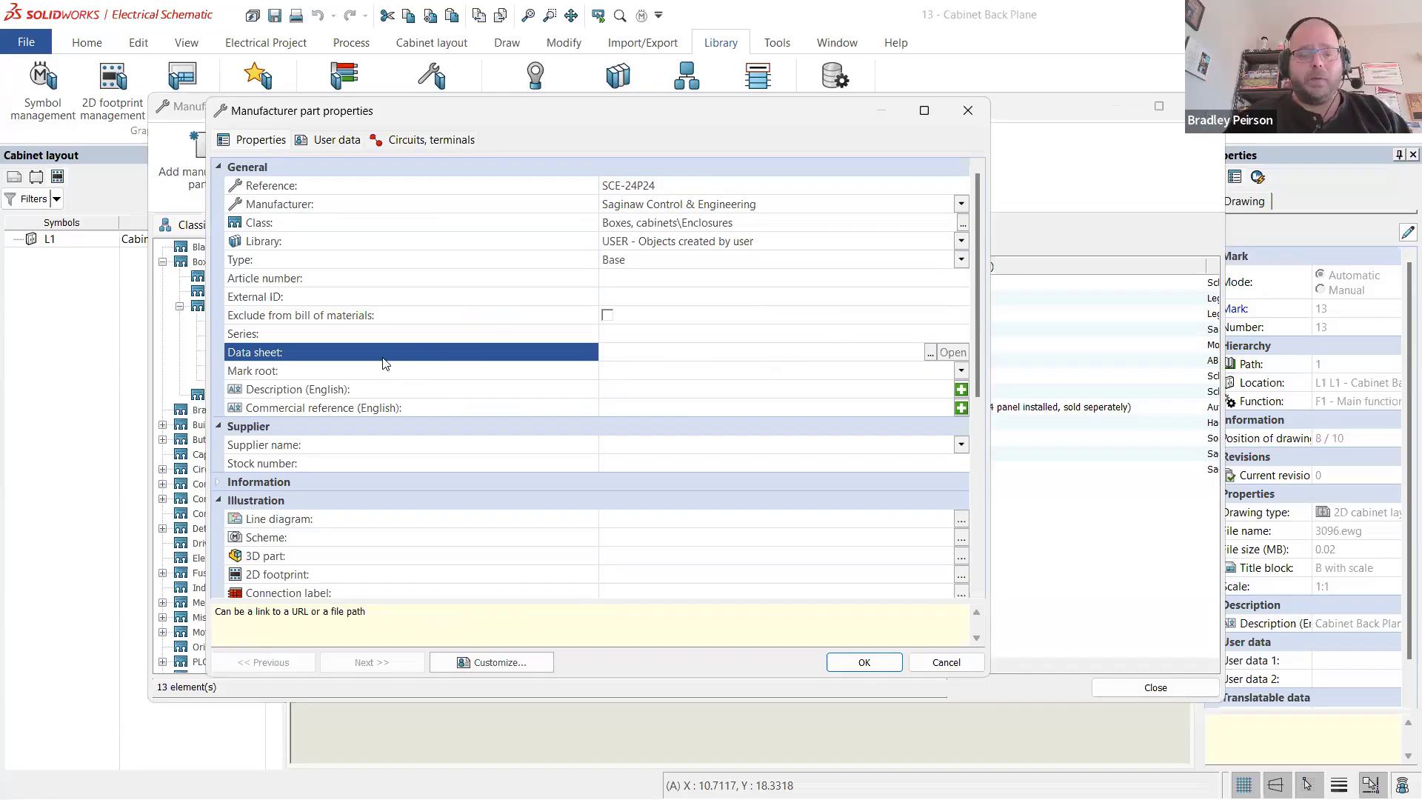
# - Enter "24 x 24" as the start of the new part's English description
pyautogui.click(671, 390)
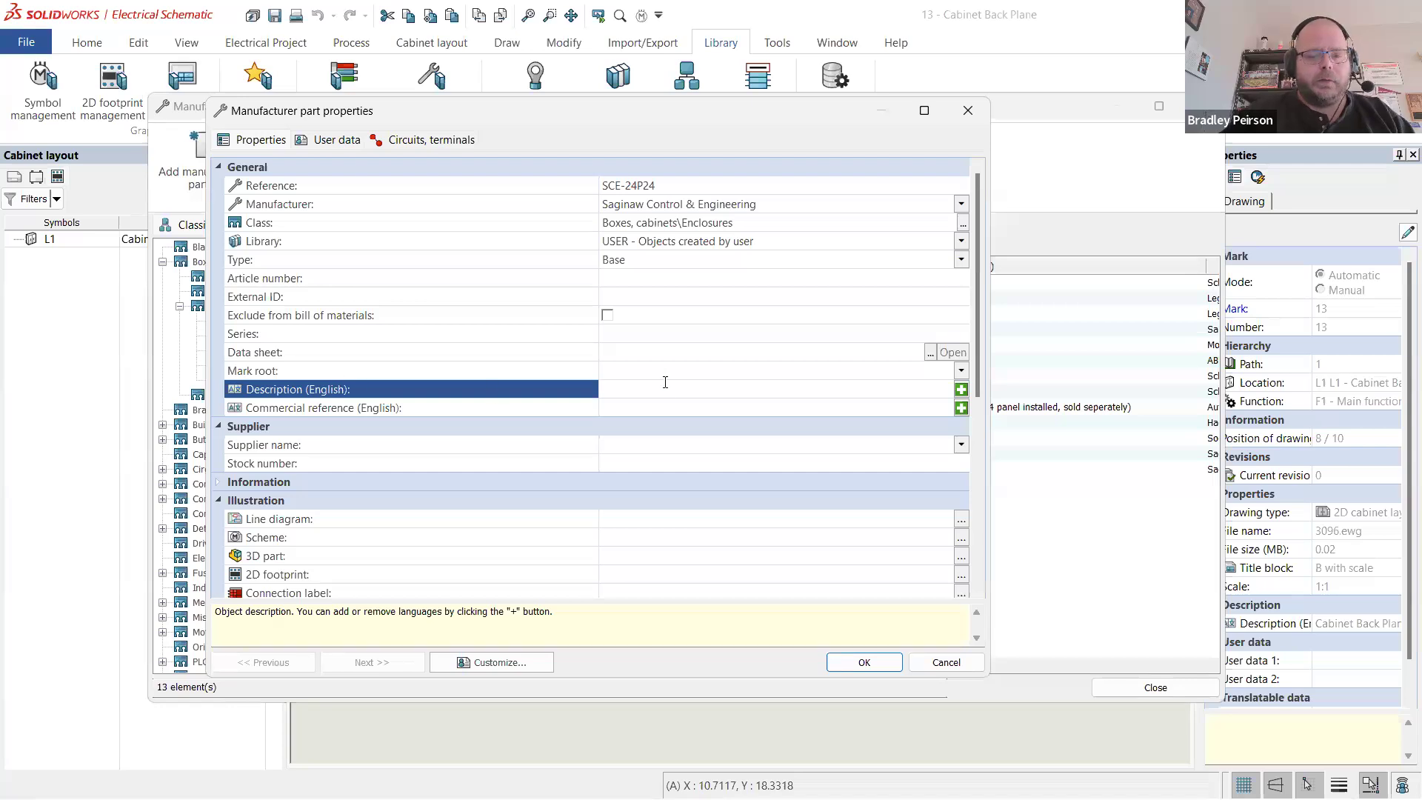
pyautogui.hotkey('alt', 'Tab')
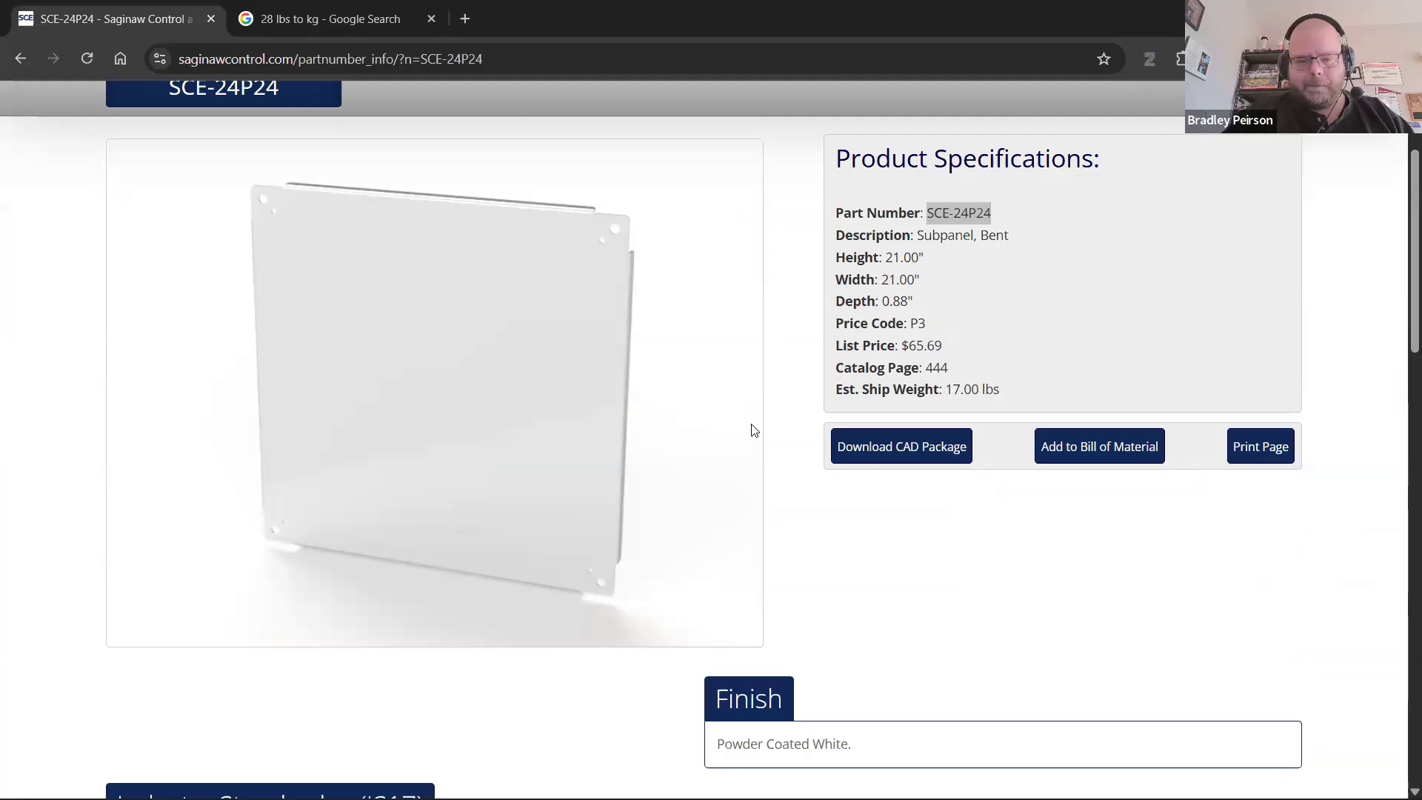
pyautogui.hotkey('alt', 'Tab')
pyautogui.click(681, 388)
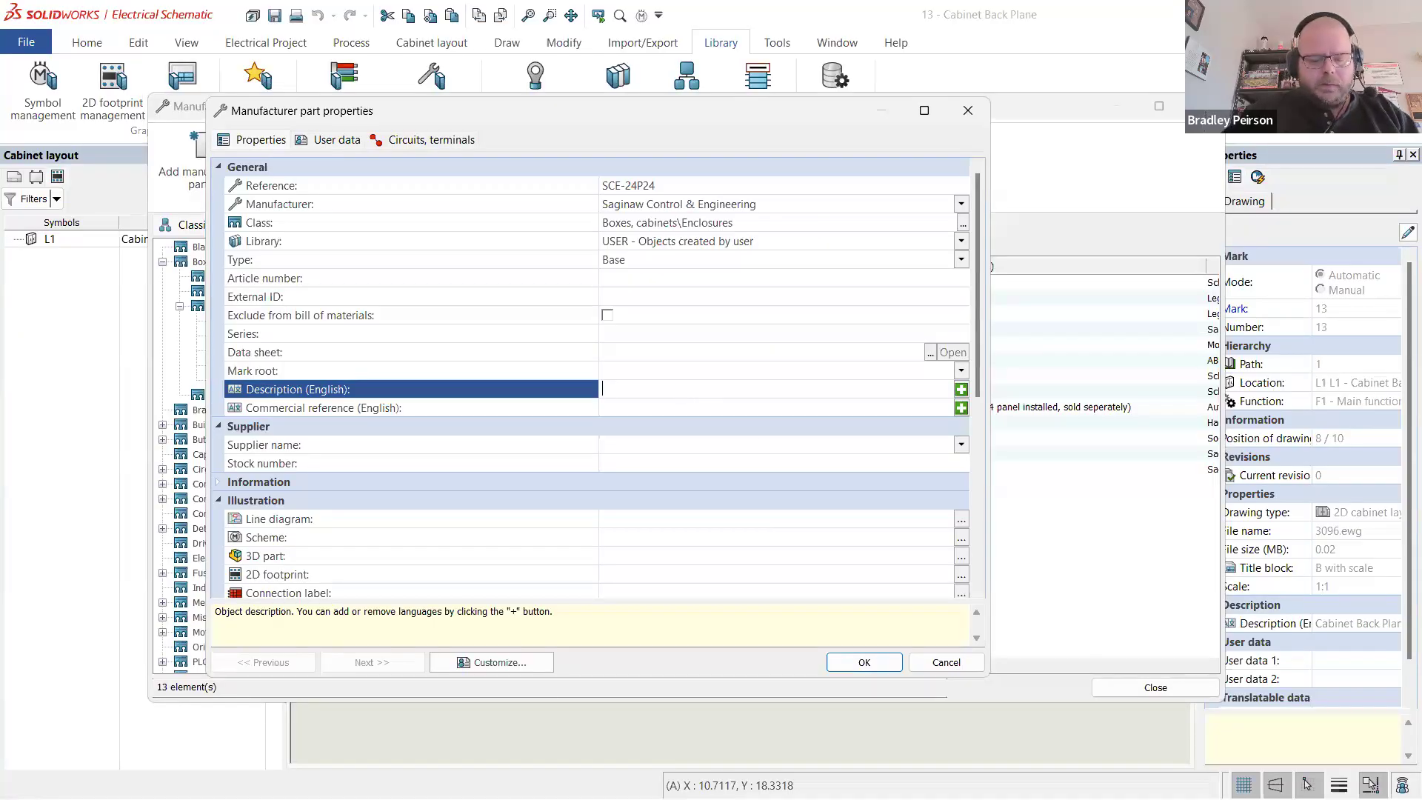
pyautogui.write('24x24')
pyautogui.press('BackSpace')
pyautogui.press('BackSpace')
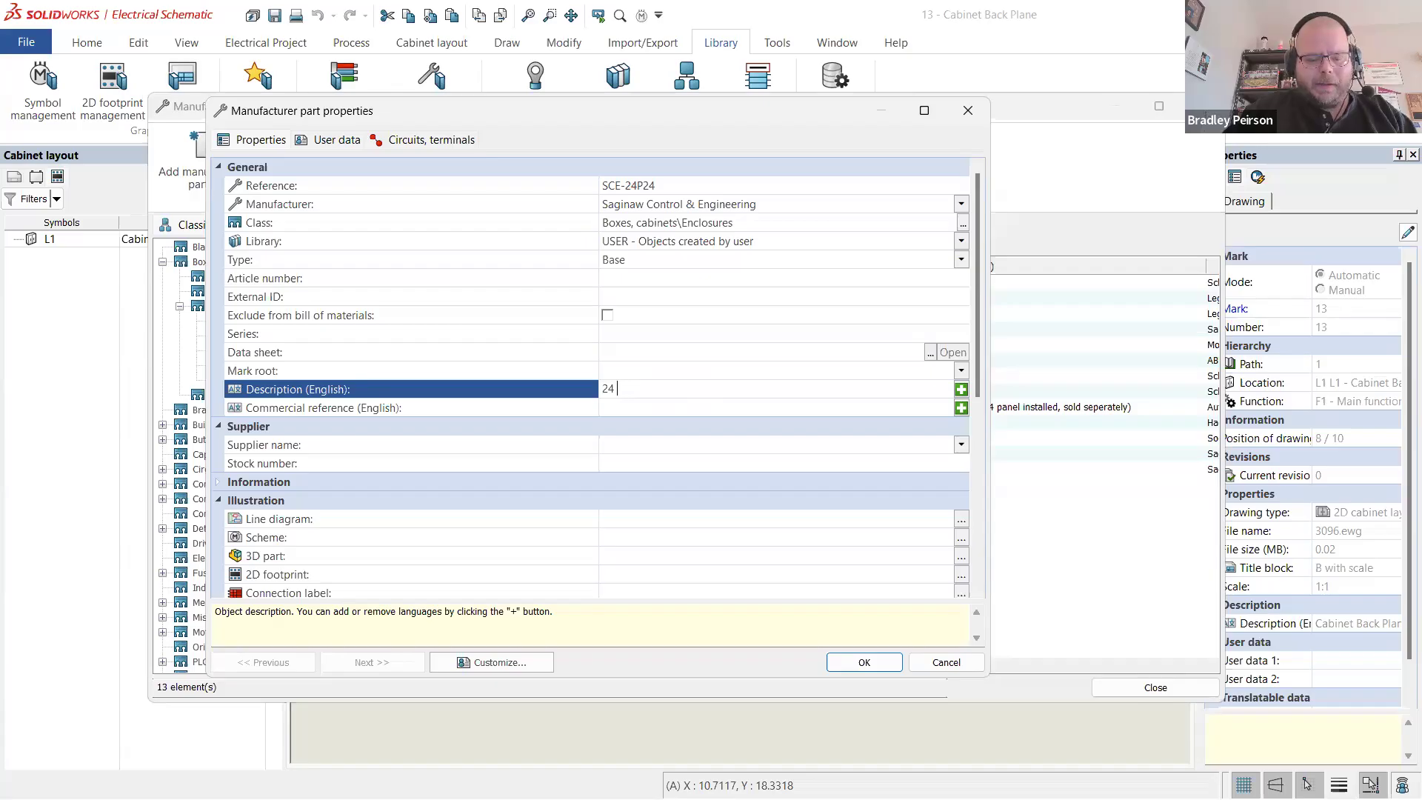
pyautogui.write('24')
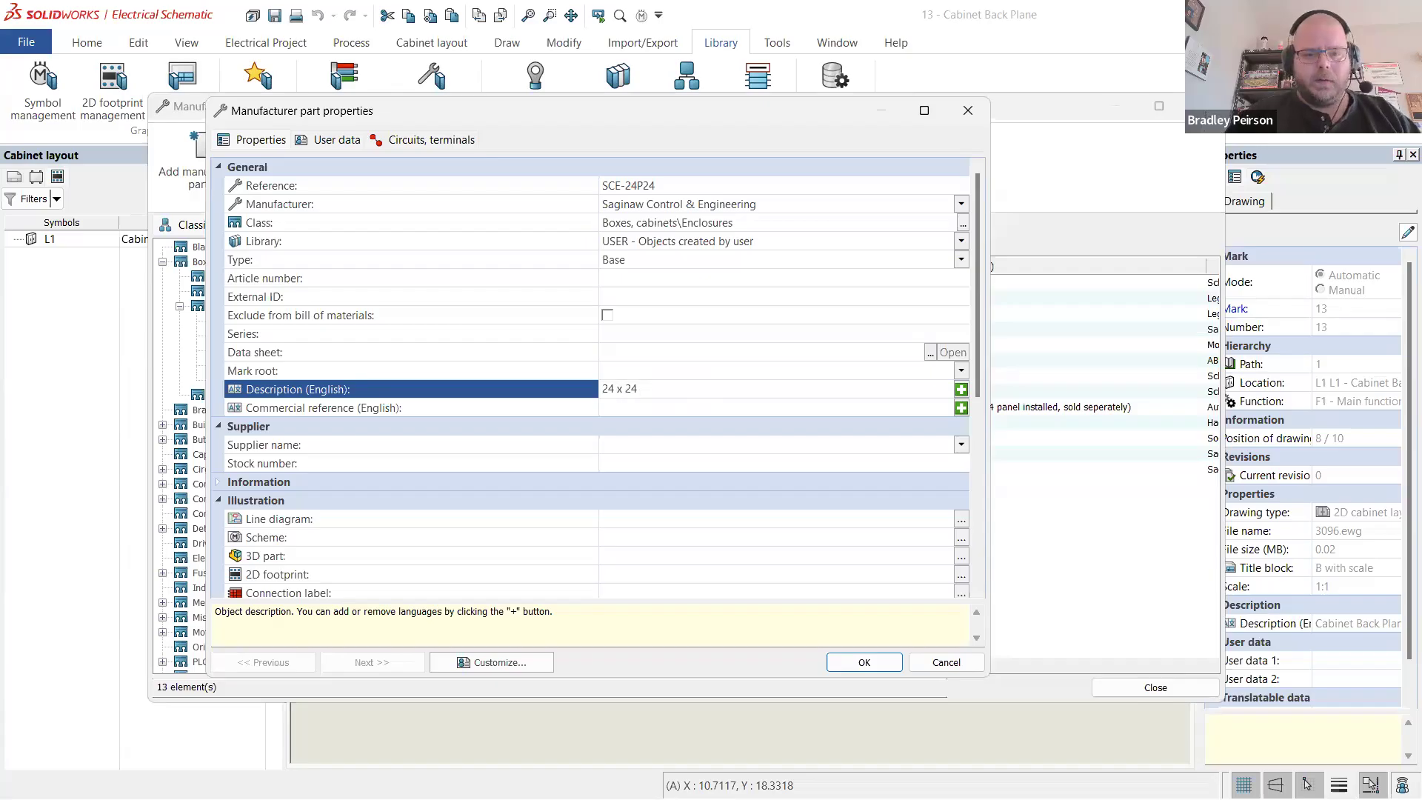
# - Check the subpanel's height, width and depth on its product page, and return to the part properties
pyautogui.hotkey('alt', 'Tab')
pyautogui.moveTo(885, 257); pyautogui.dragTo(902, 302)
pyautogui.doubleClick(897, 302)
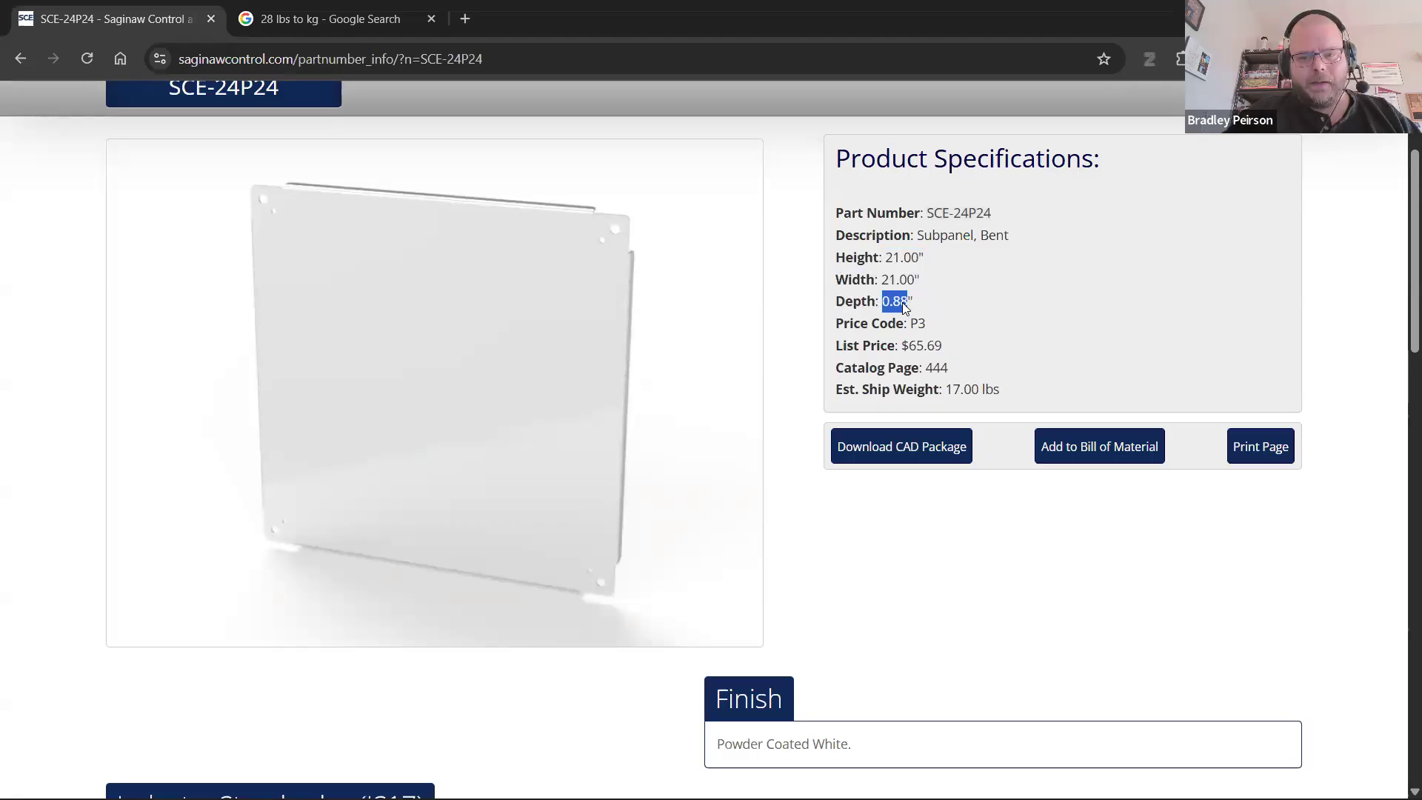
pyautogui.hotkey('alt', 'Tab')
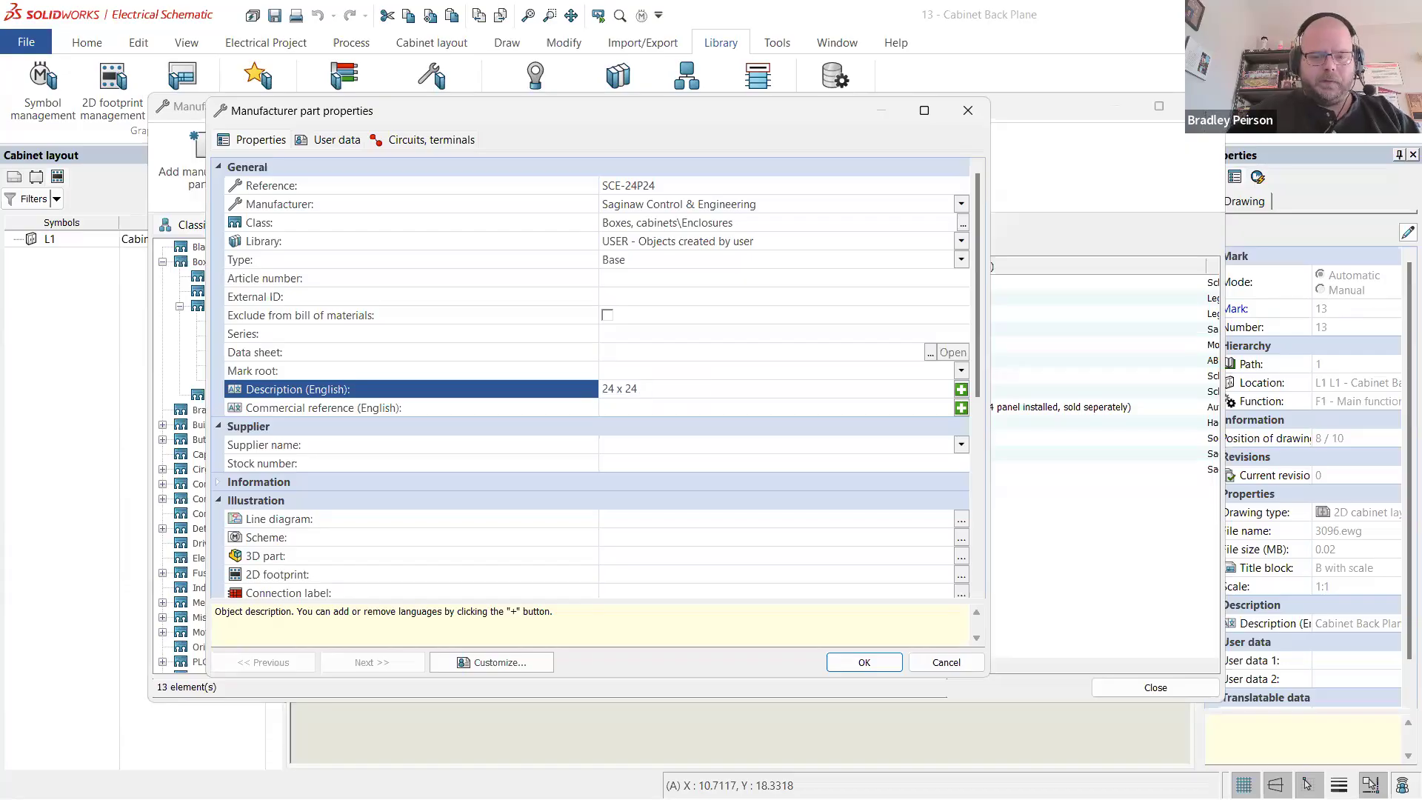
# - Complete the part's English description as "24 x 24 Back Plate (21 x 21)"
pyautogui.write('Back P')
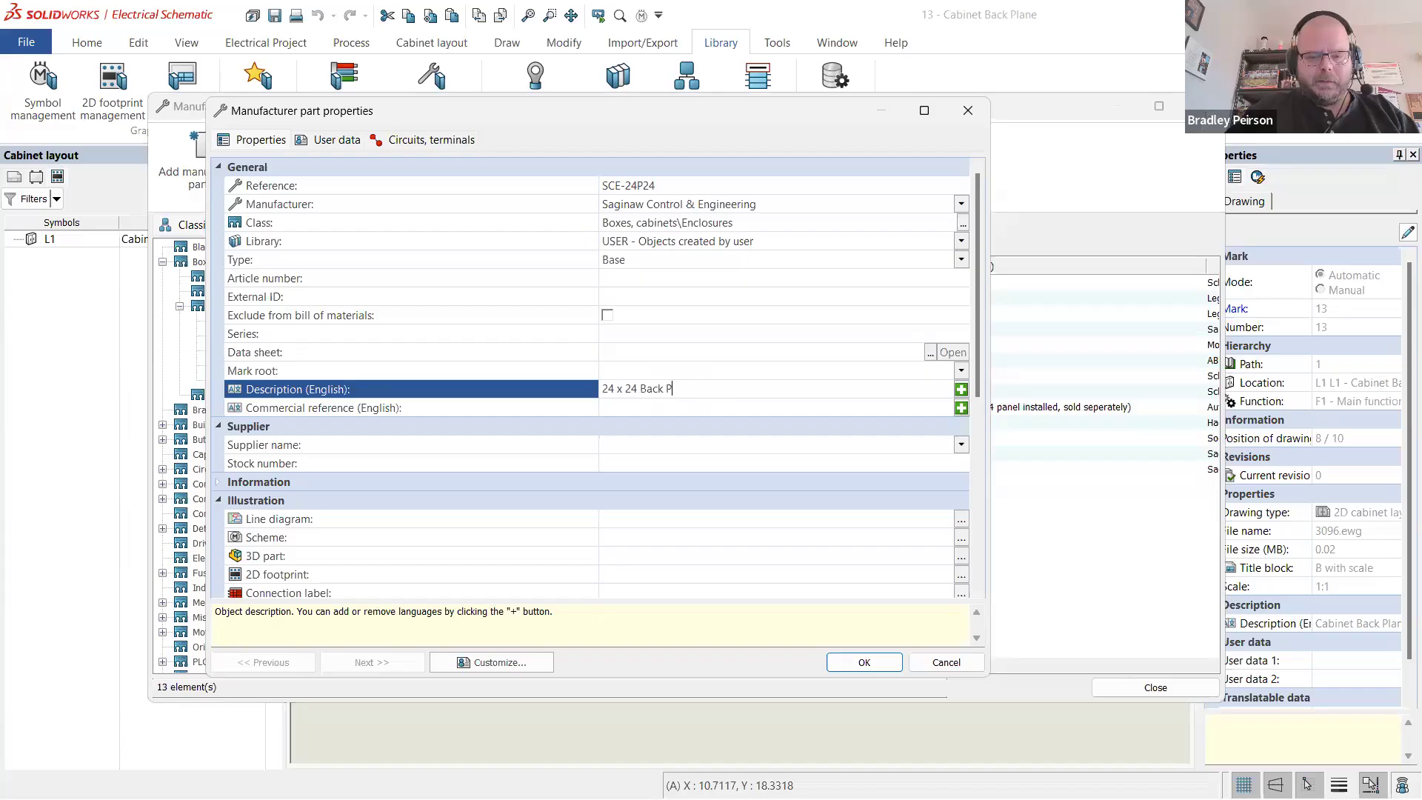
pyautogui.write('late (')
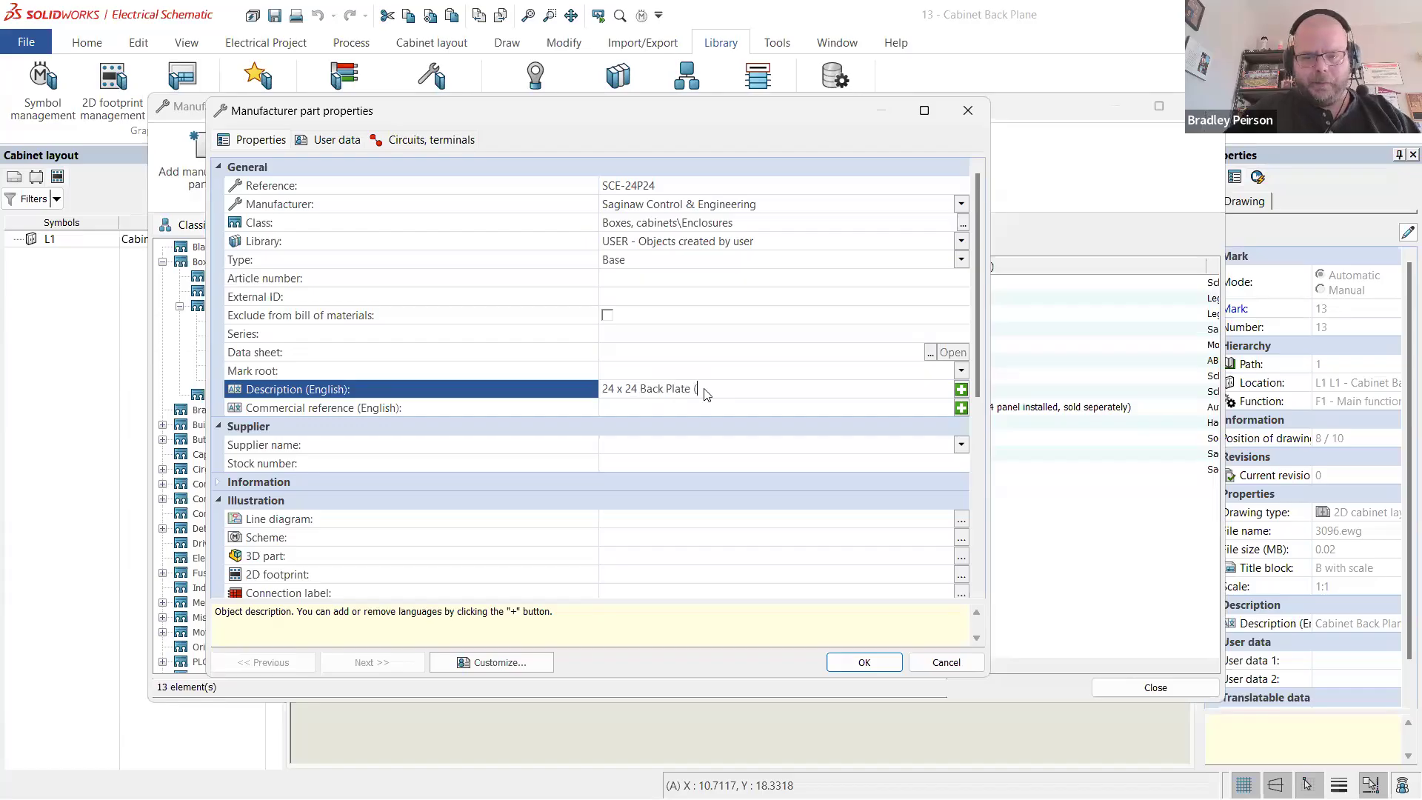
pyautogui.hotkey('alt', 'Tab')
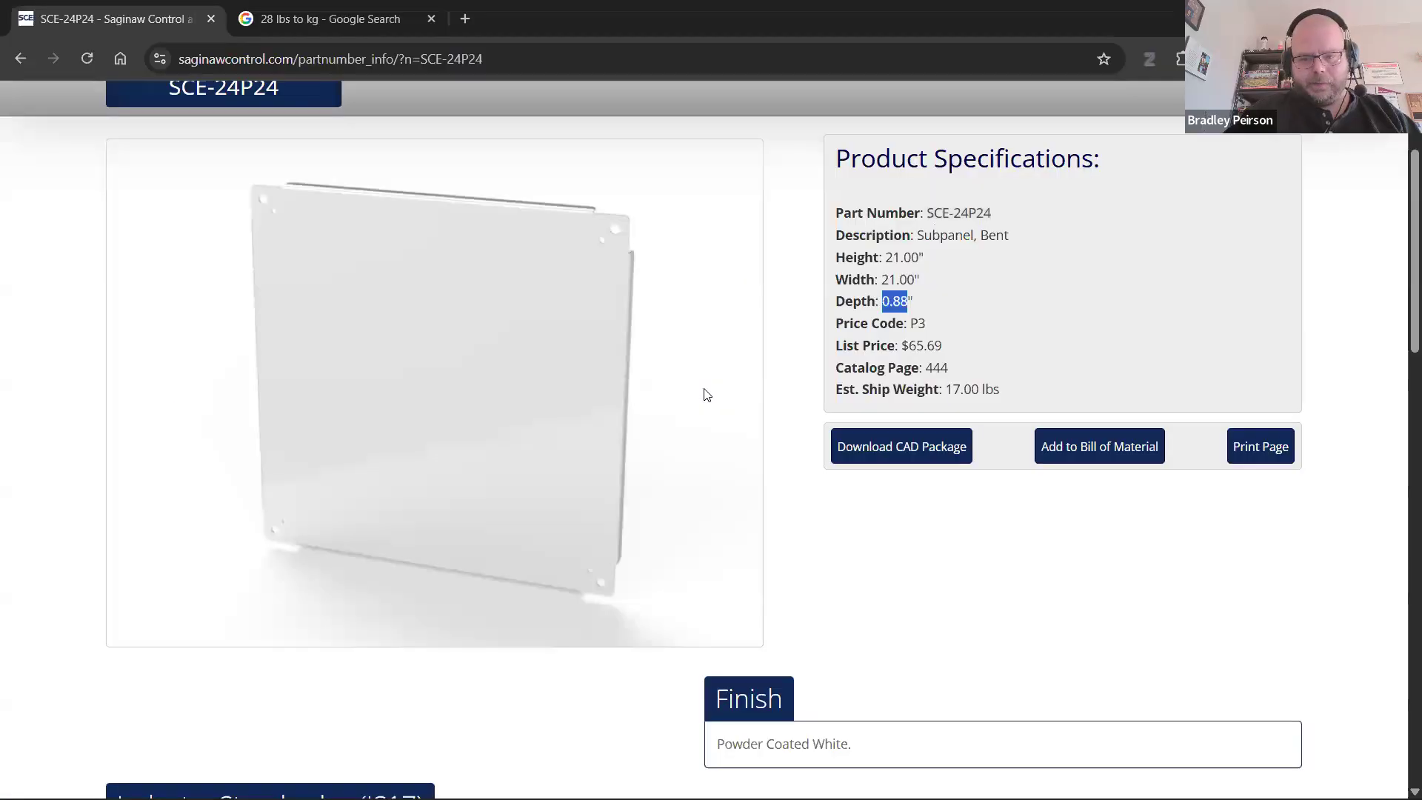
pyautogui.hotkey('alt', 'Tab')
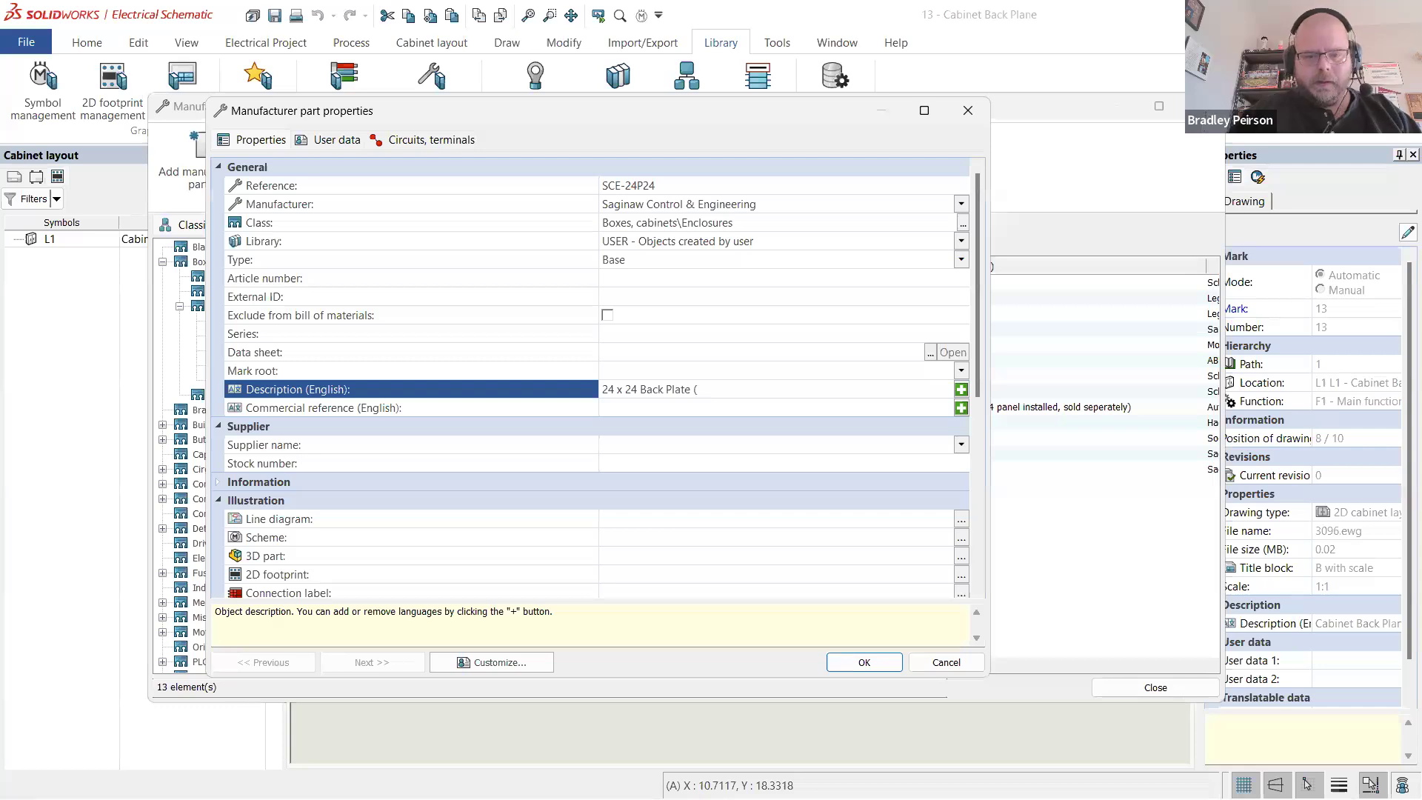
pyautogui.write('21')
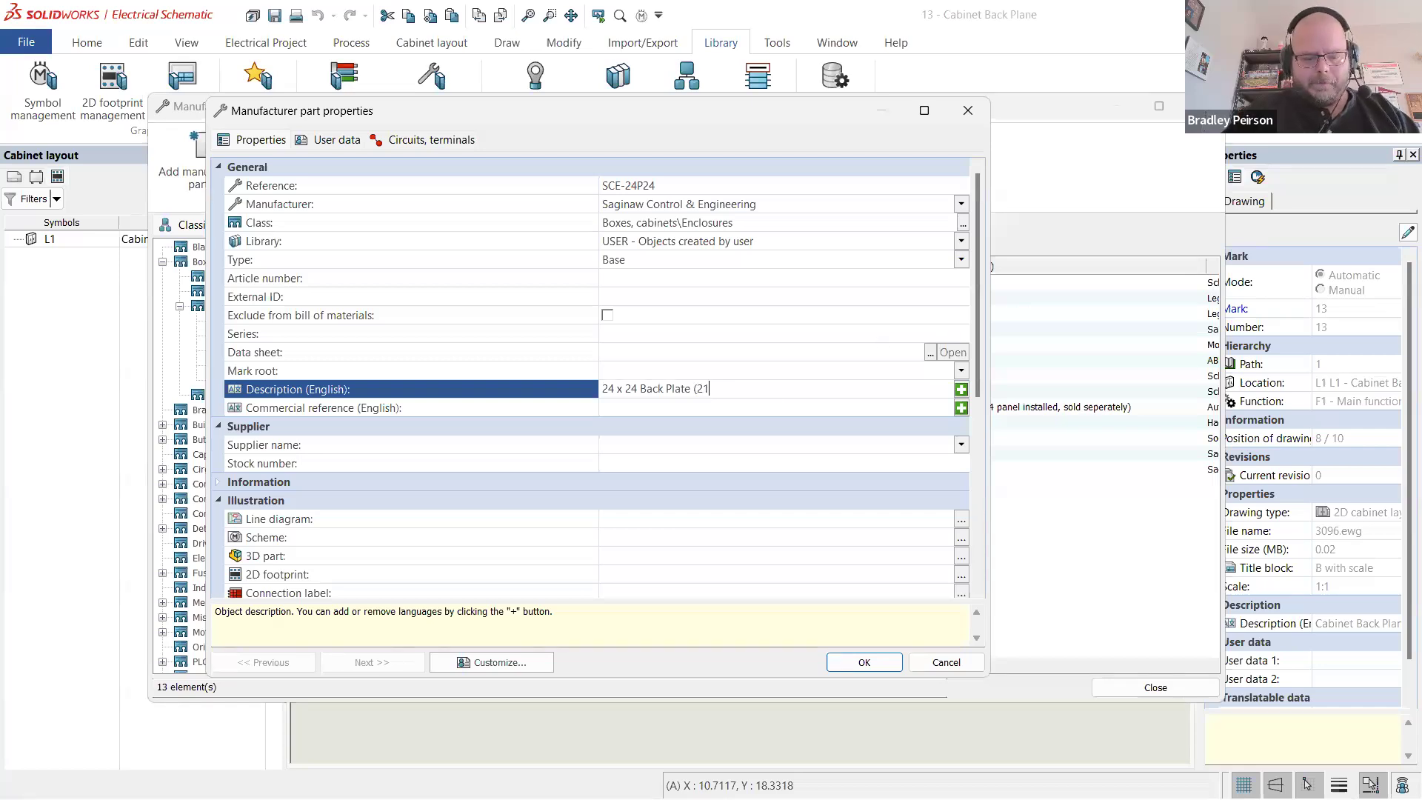
pyautogui.write(' 21')
pyautogui.press('BackSpace')
pyautogui.press('BackSpace')
pyautogui.press('BackSpace')
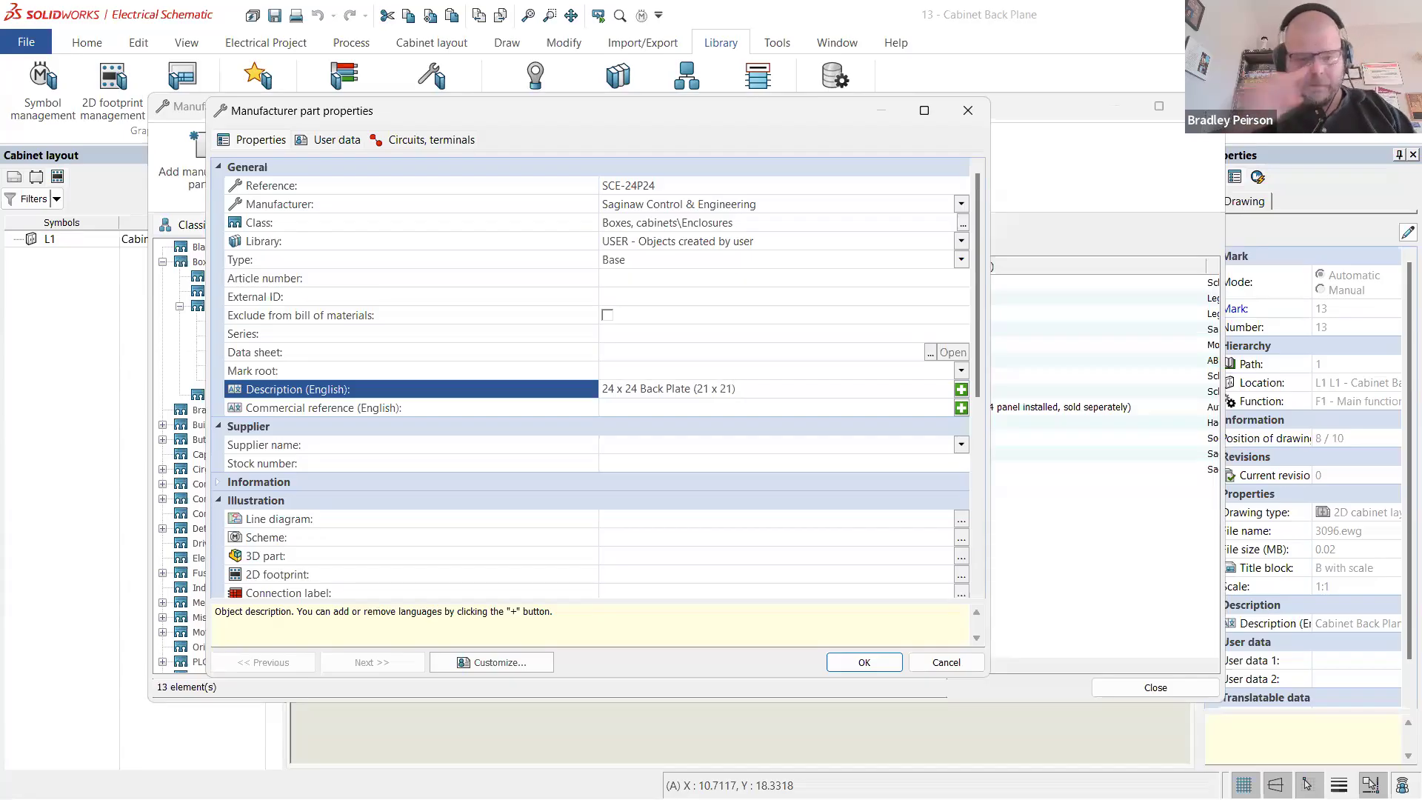
pyautogui.doubleClick(612, 390)
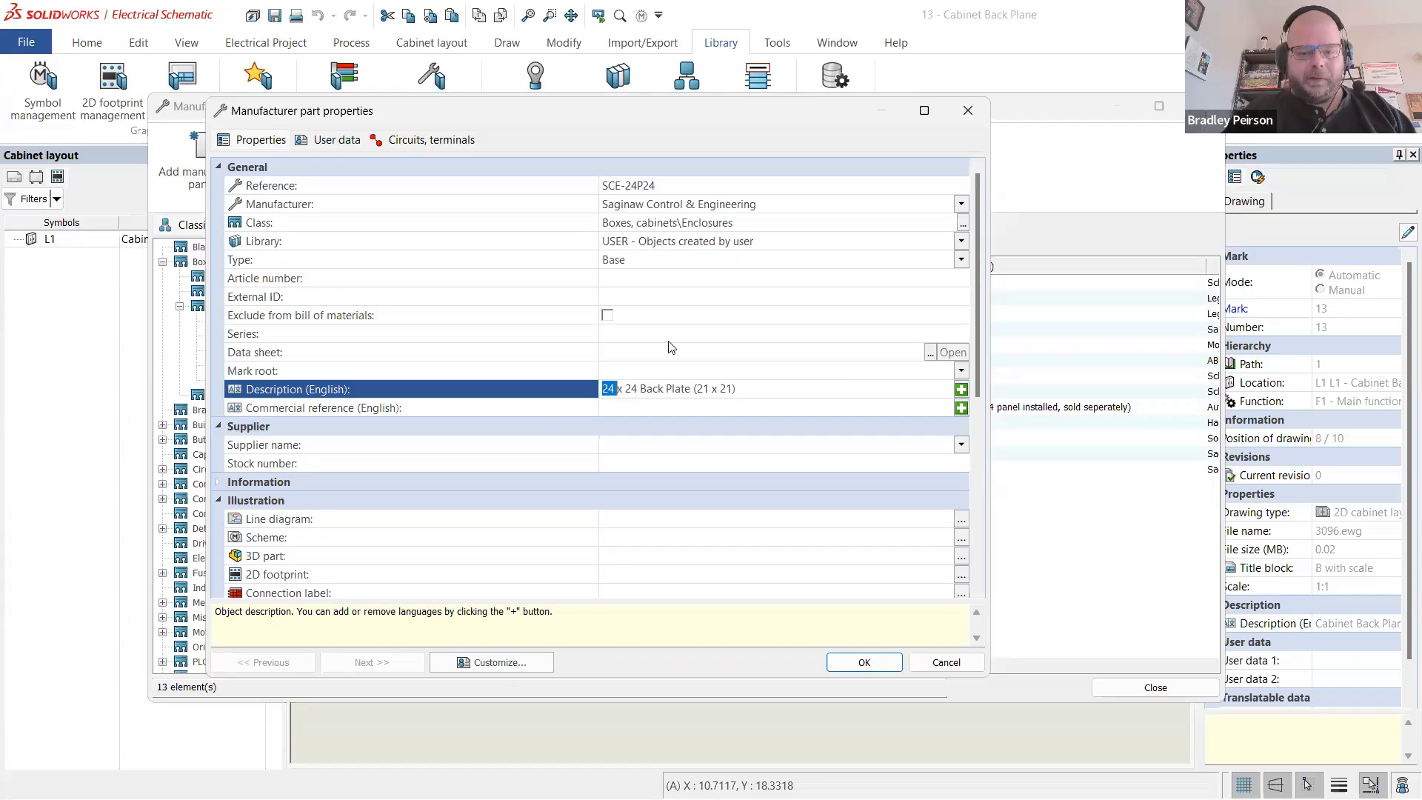
pyautogui.click(701, 390)
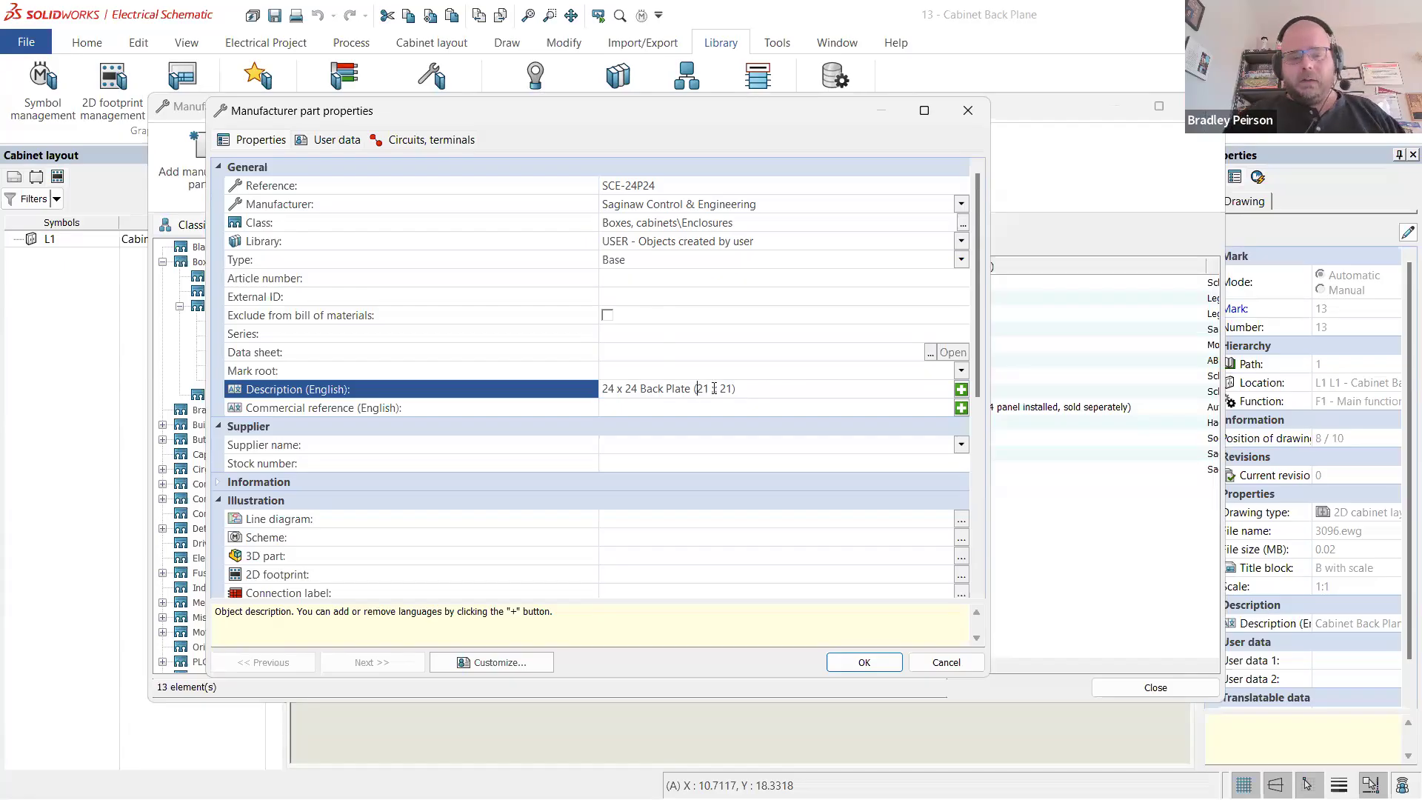
pyautogui.doubleClick(607, 388)
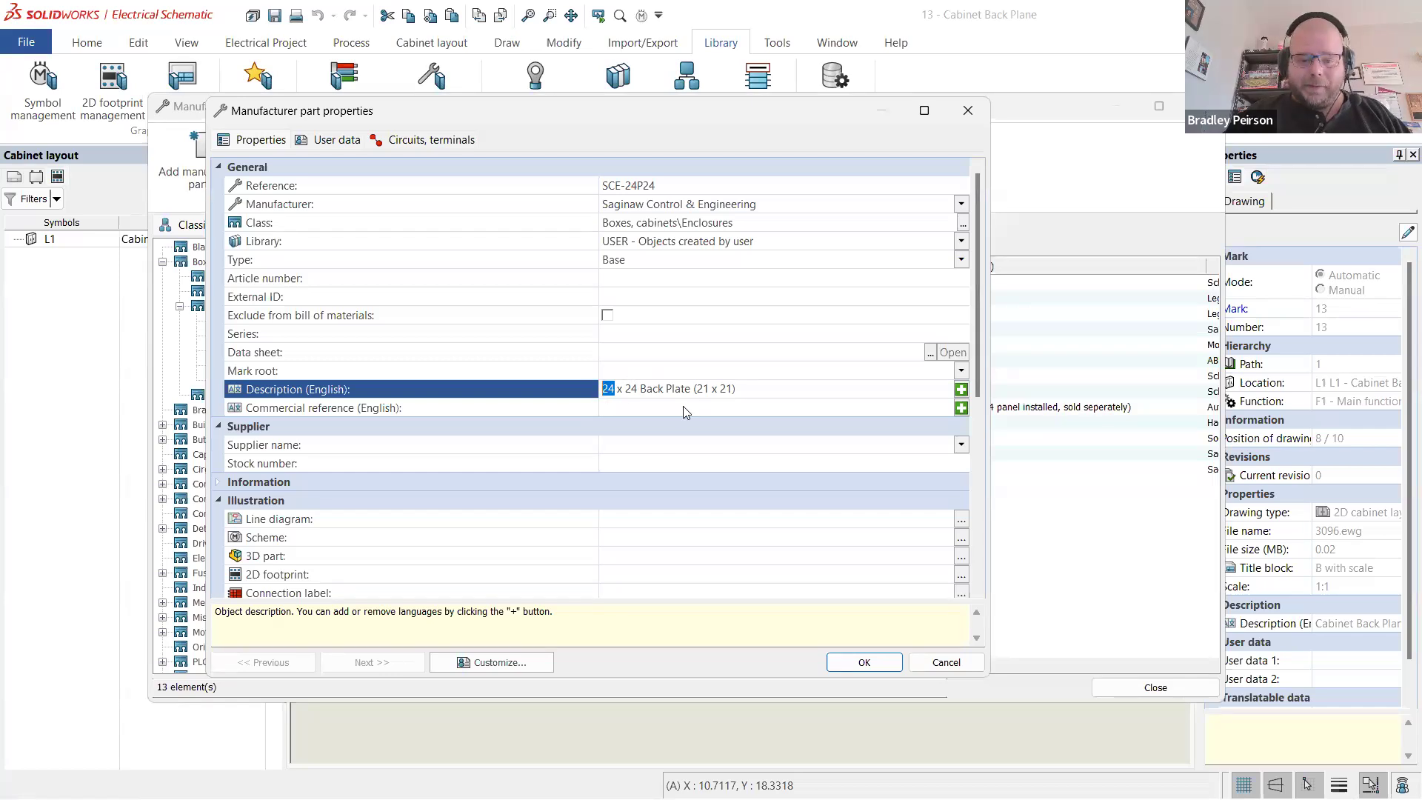
pyautogui.doubleClick(701, 389)
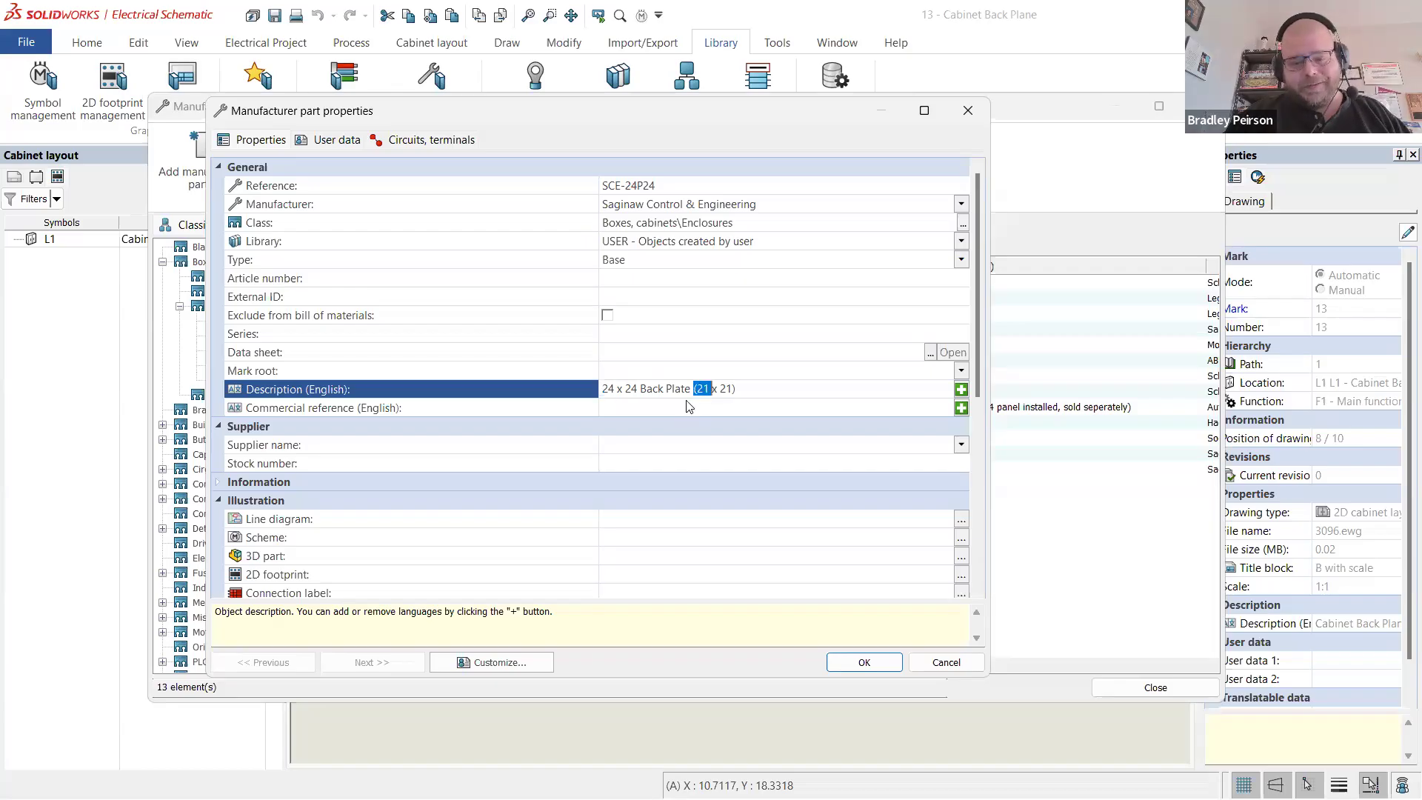
pyautogui.moveTo(747, 390); pyautogui.dragTo(691, 388)
pyautogui.moveTo(557, 375); pyautogui.dragTo(690, 390)
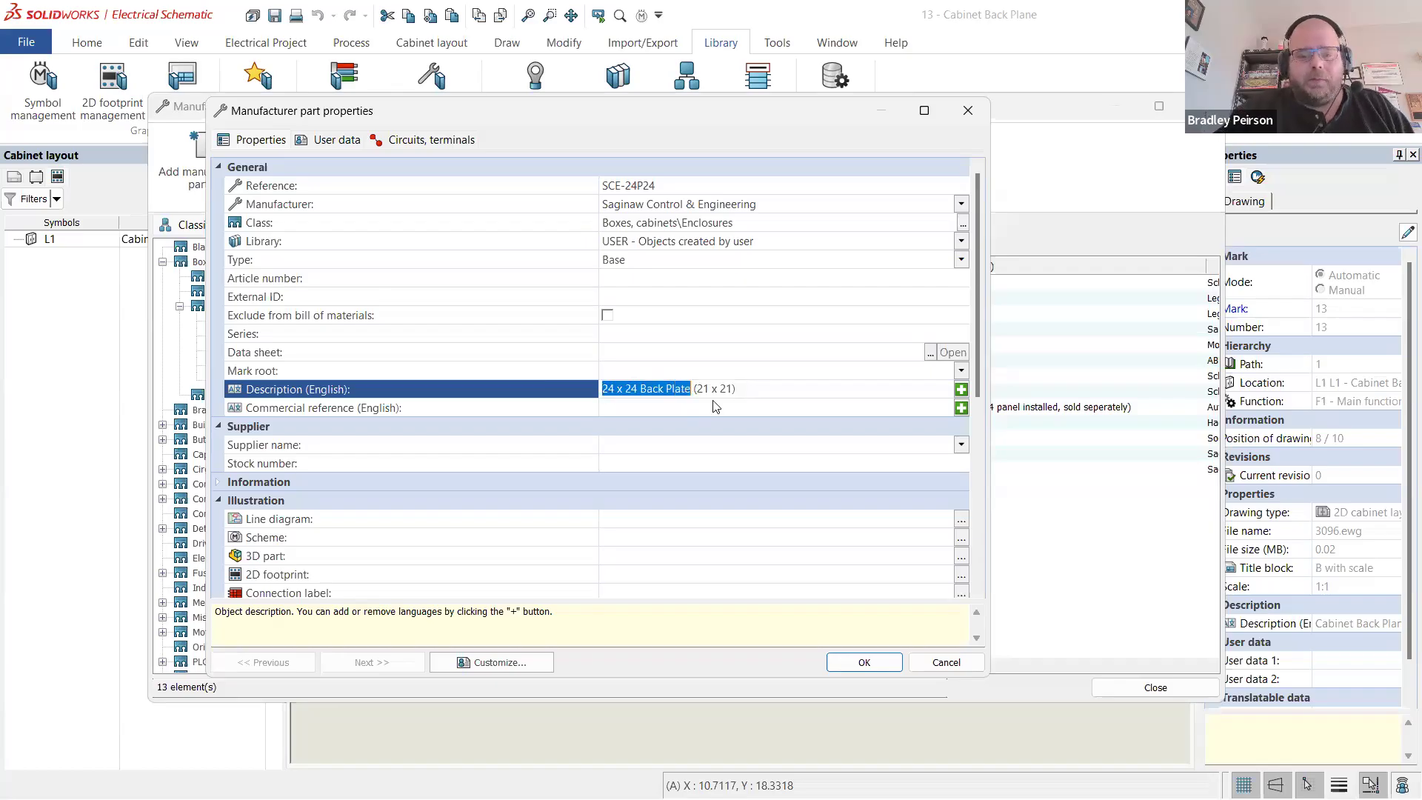
pyautogui.click(765, 395)
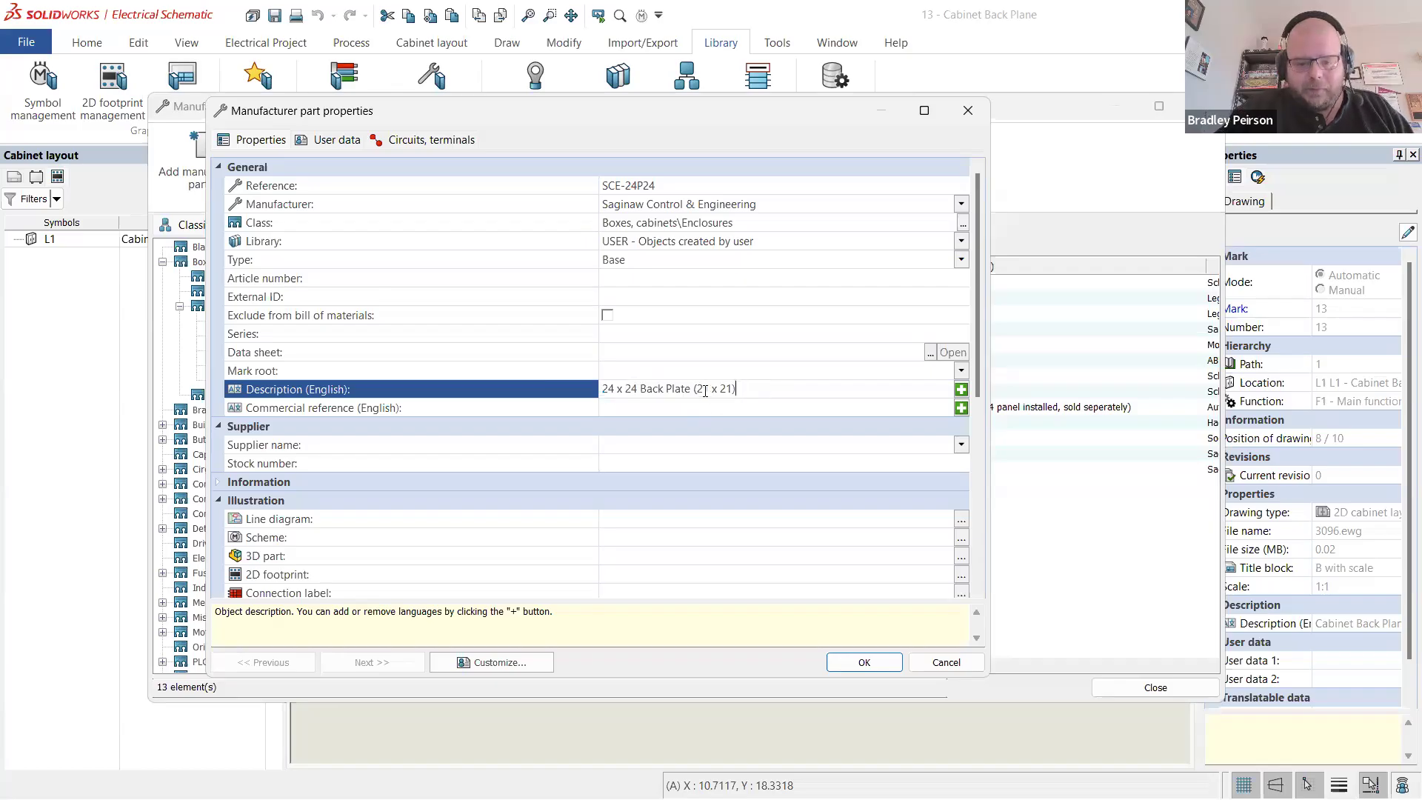
# - Set the part's supplier to Saginaw Control & Engineering and copy its reference SCE-24P24 into the stock number
pyautogui.click(961, 446)
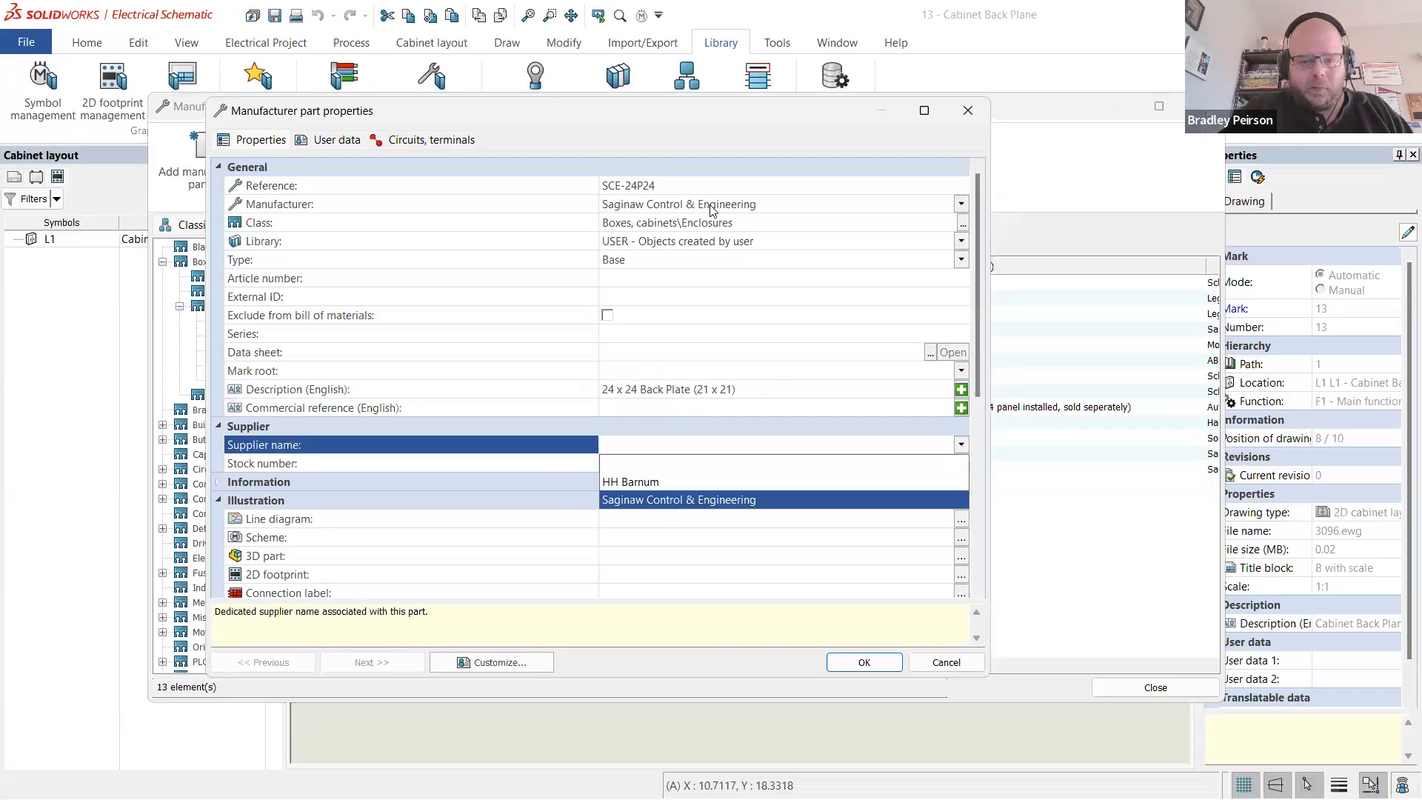
pyautogui.click(671, 500)
pyautogui.click(529, 187)
pyautogui.hotkey('ctrl', 'c')
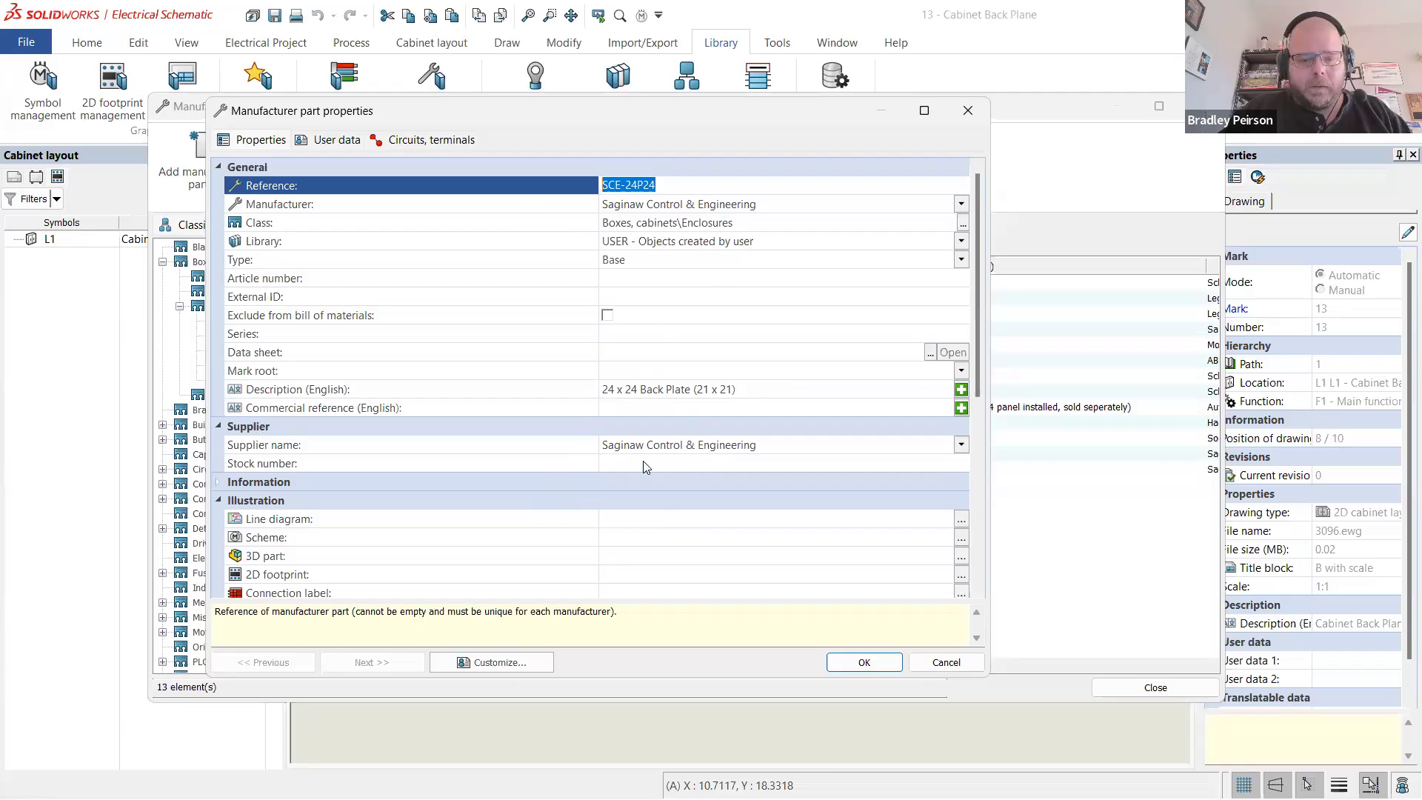
pyautogui.click(643, 465)
pyautogui.hotkey('ctrl', 'v')
# - Set the part's width and height to 533.4 mm each, consulting the subpanel's product page for its dimensions
pyautogui.scroll(-3, 578, 433)
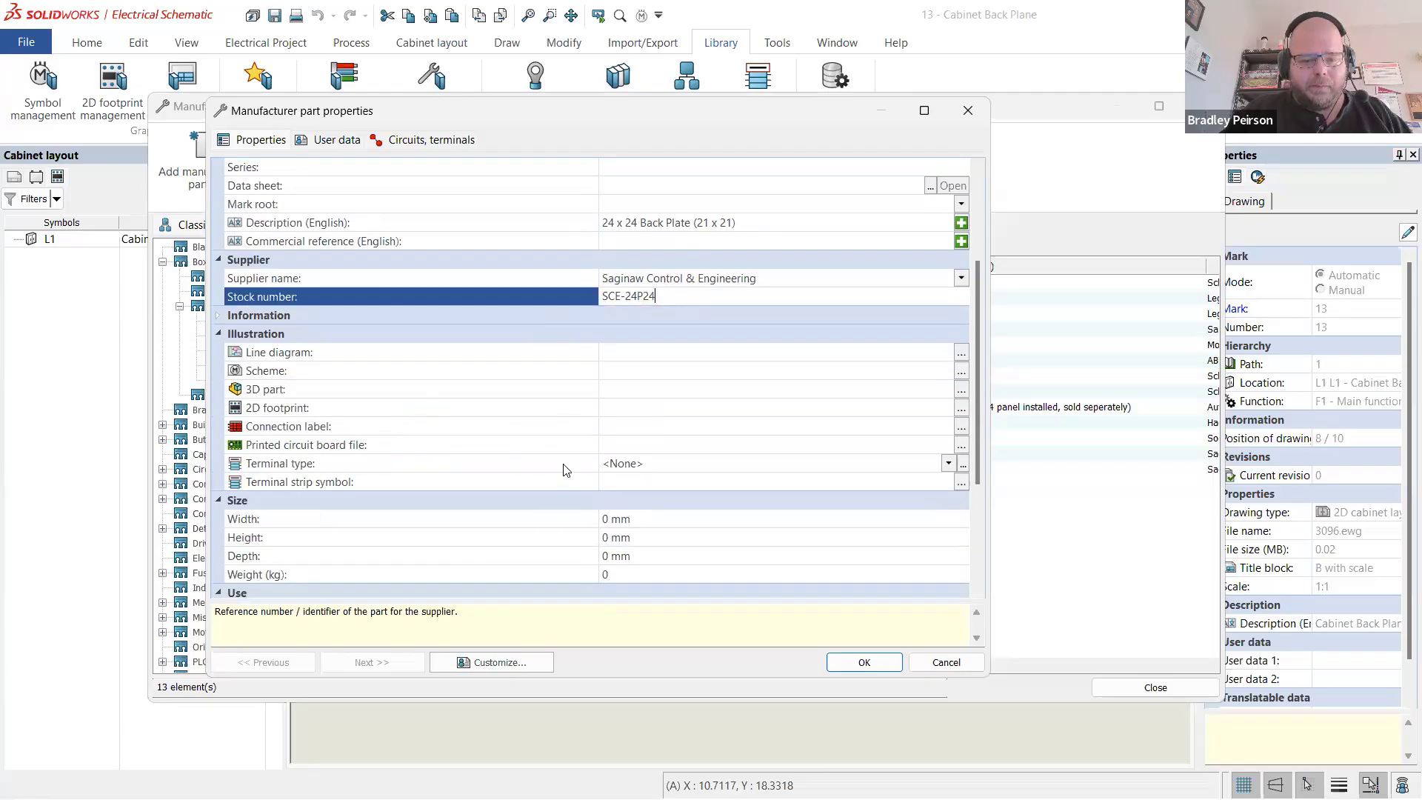
pyautogui.scroll(-3, 568, 466)
pyautogui.click(651, 354)
pyautogui.hotkey('alt', 'Tab')
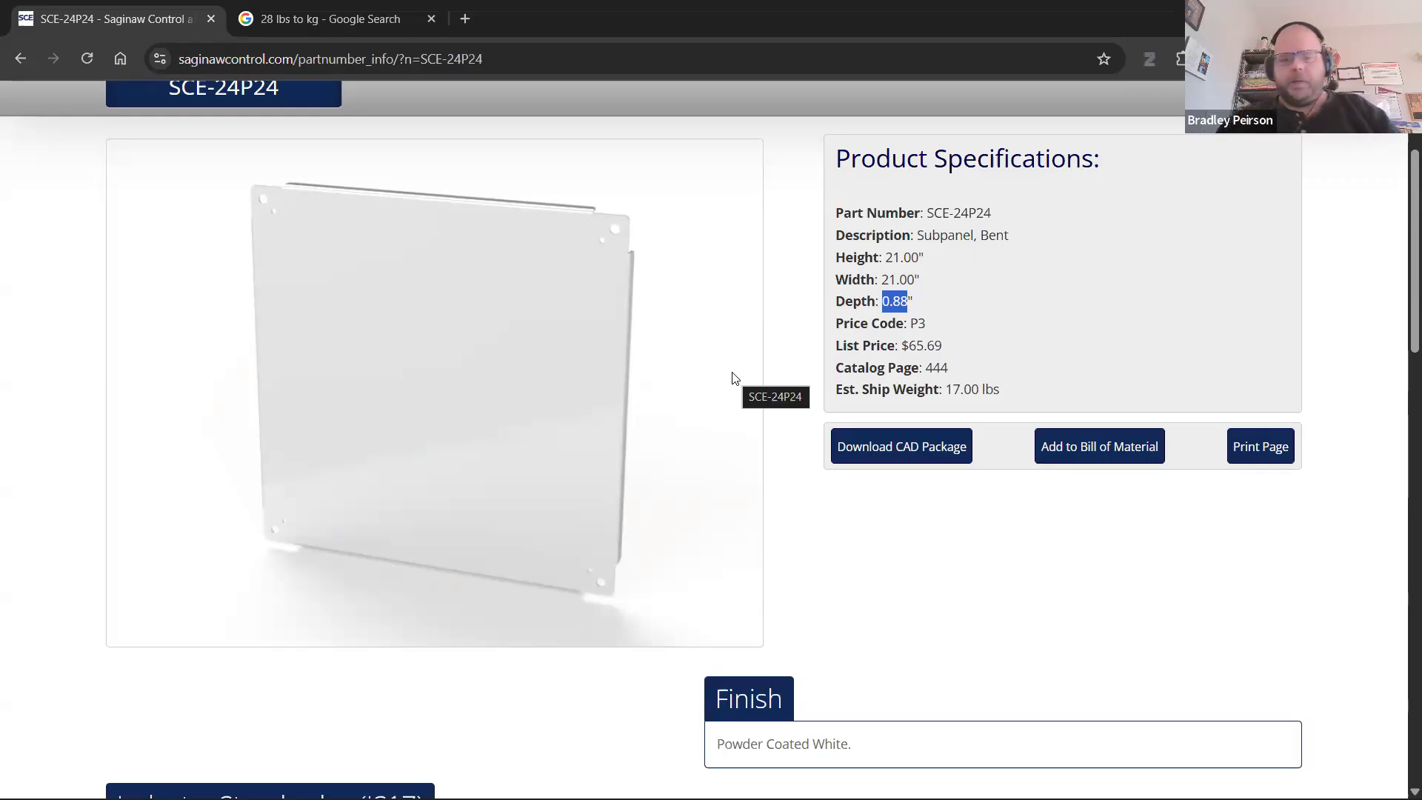
pyautogui.hotkey('alt', 'Tab')
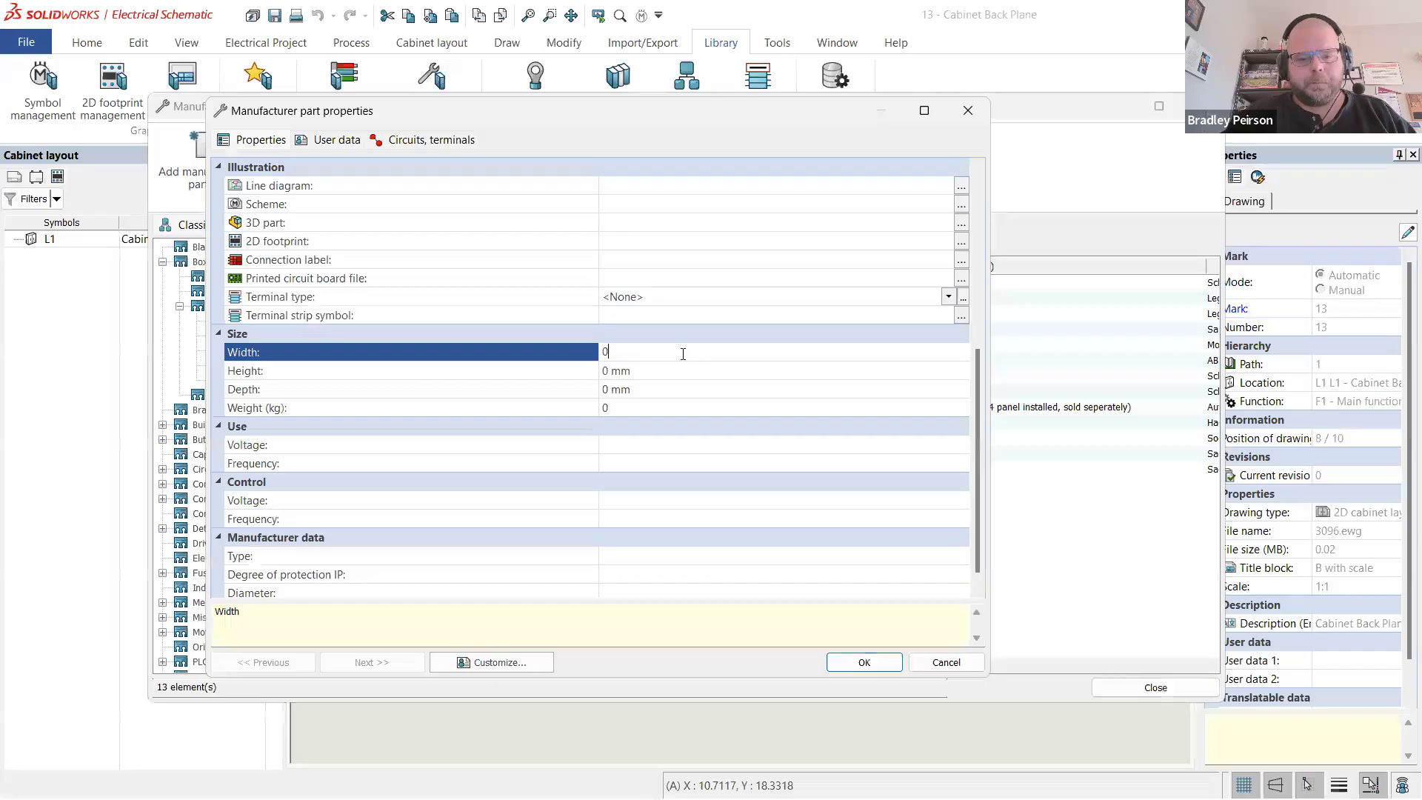
pyautogui.press('BackSpace')
pyautogui.write('533.4')
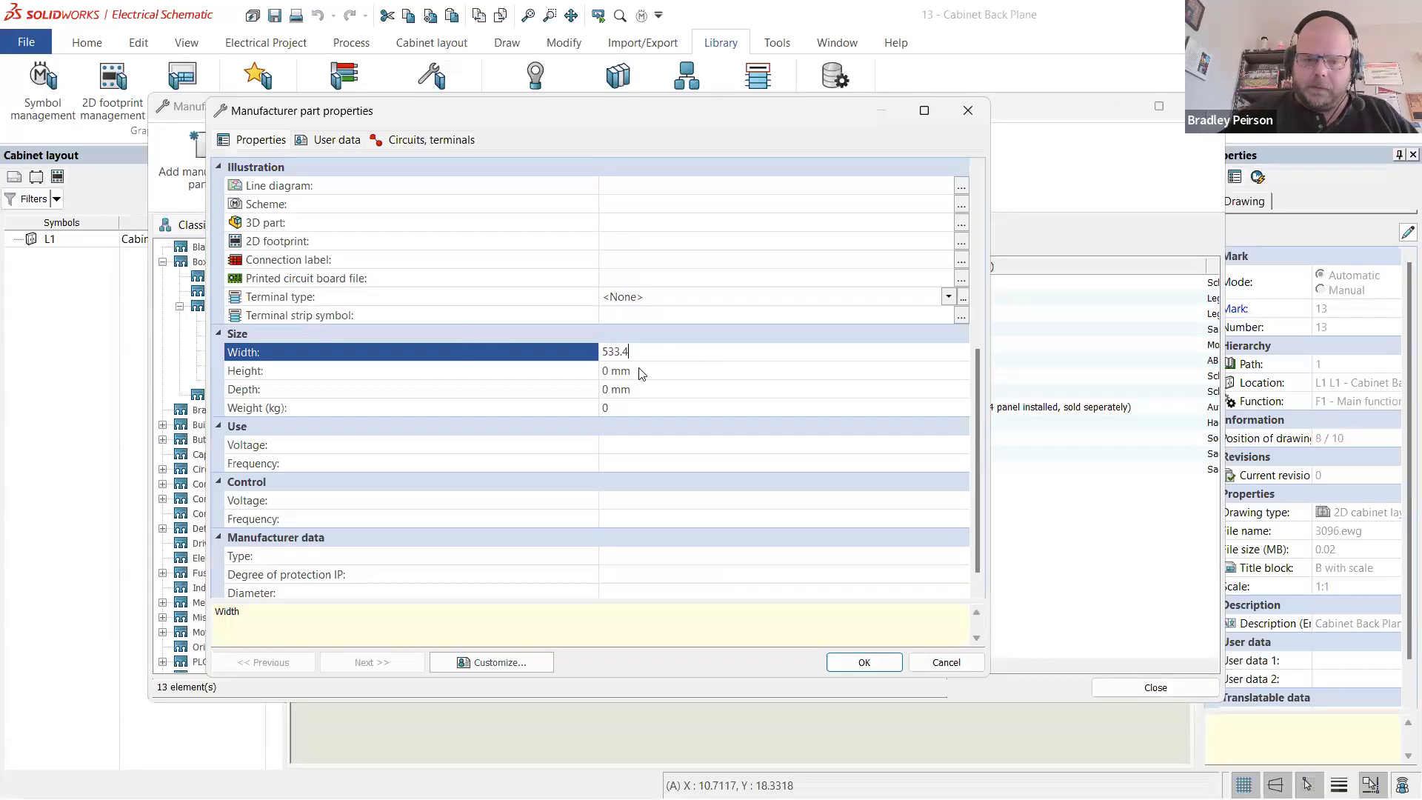
pyautogui.click(455, 374)
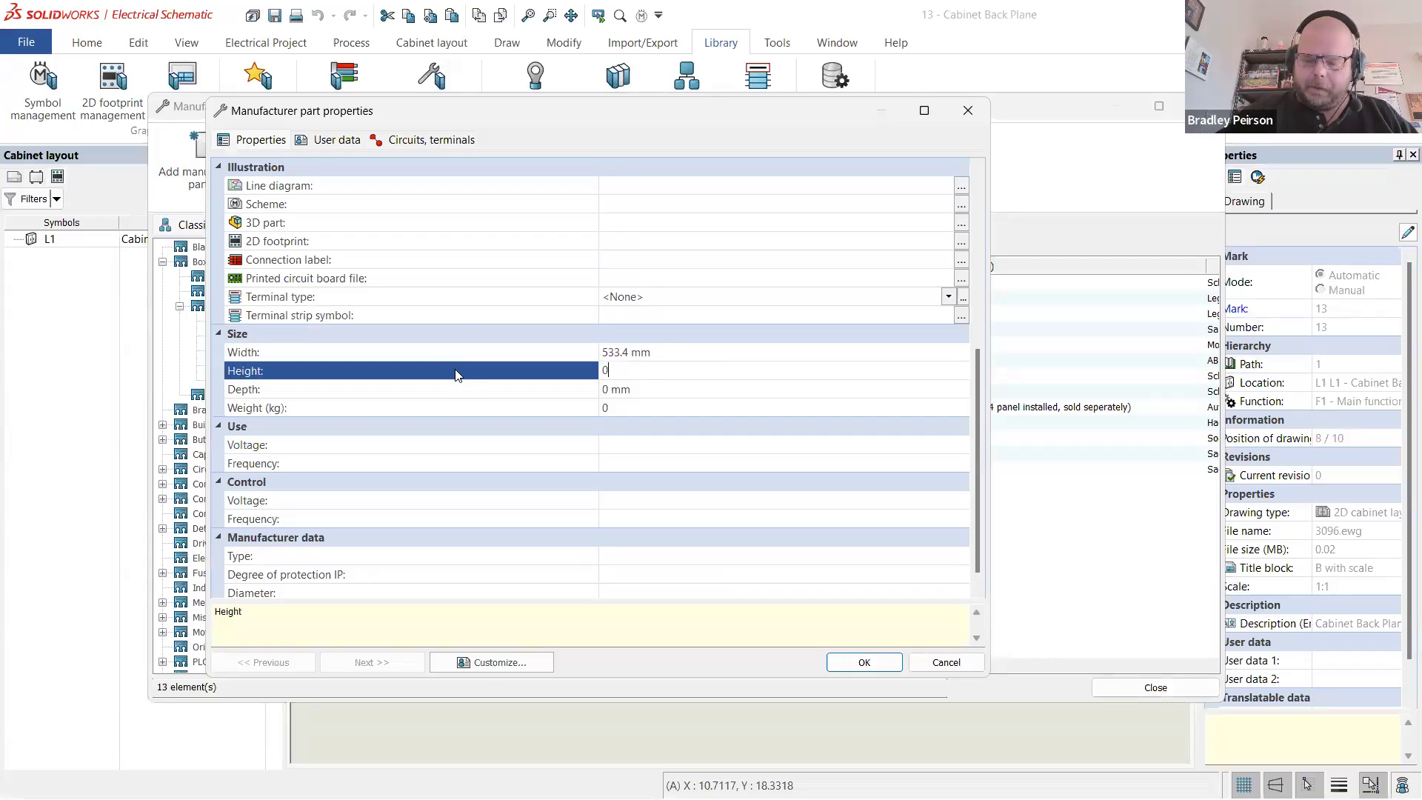
pyautogui.press('BackSpace')
pyautogui.write('533.4')
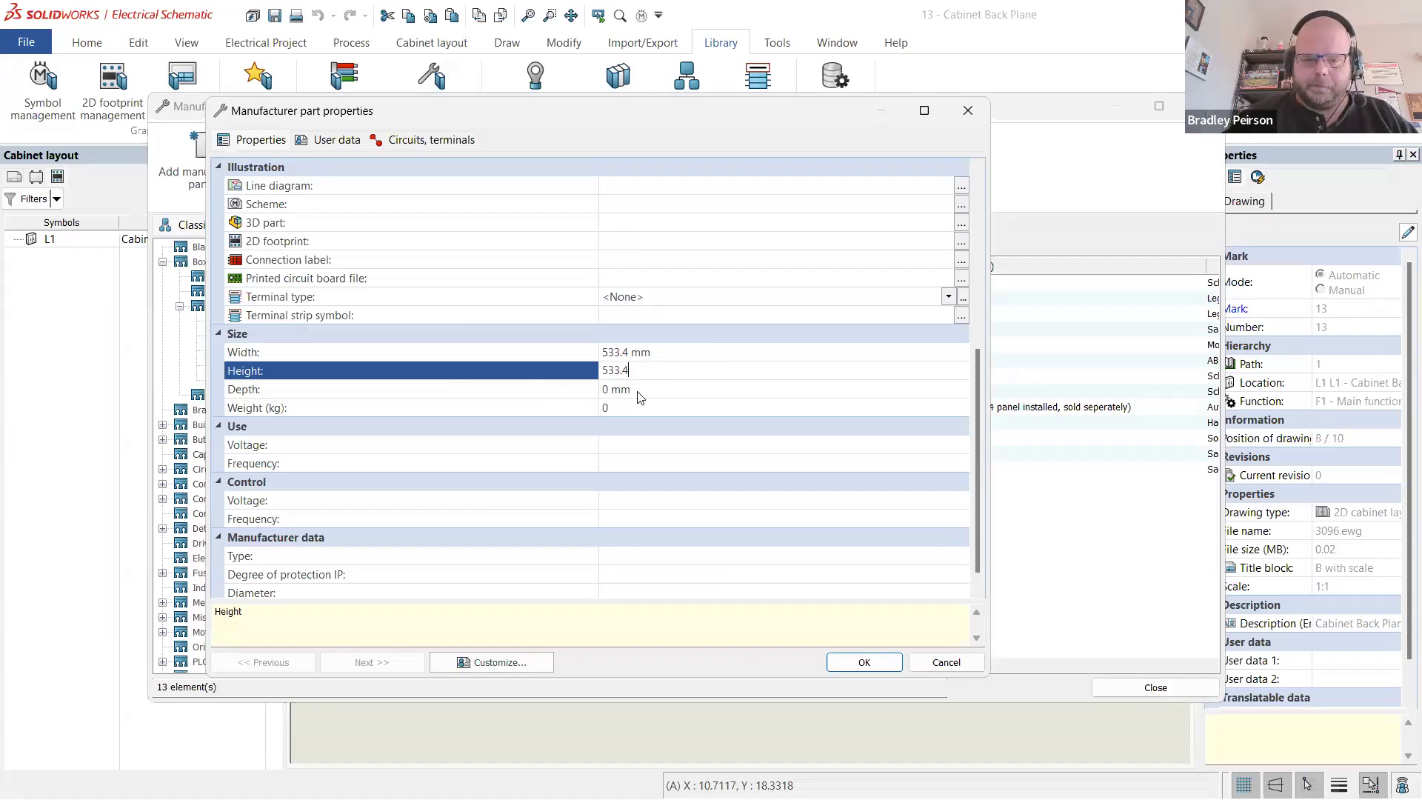
# - Check the subpanel's depth on its product page and set the part's depth to 22.225 mm
pyautogui.click(667, 390)
pyautogui.hotkey('alt', 'Tab')
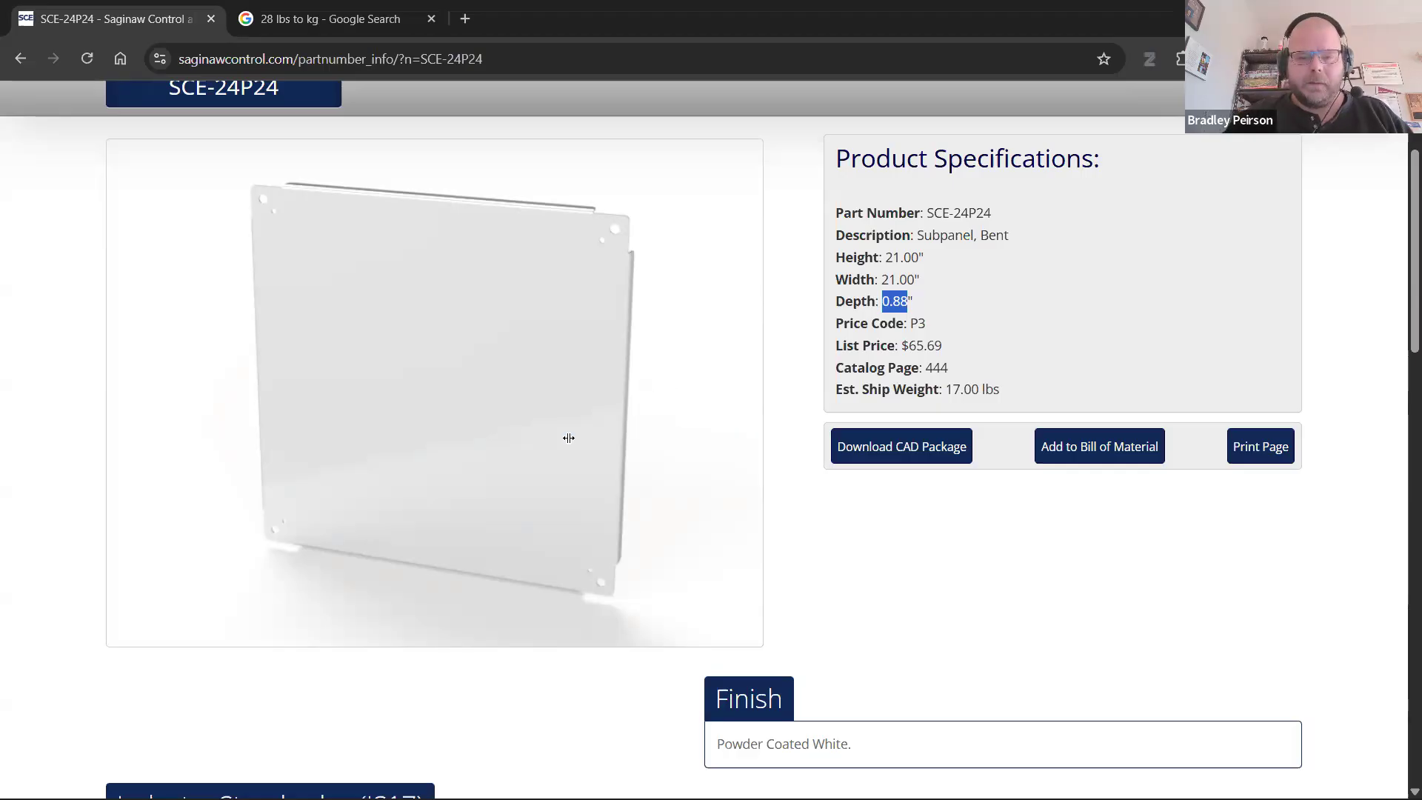
pyautogui.hotkey('alt', 'Tab')
pyautogui.moveTo(644, 393); pyautogui.dragTo(483, 377)
pyautogui.write('22.225')
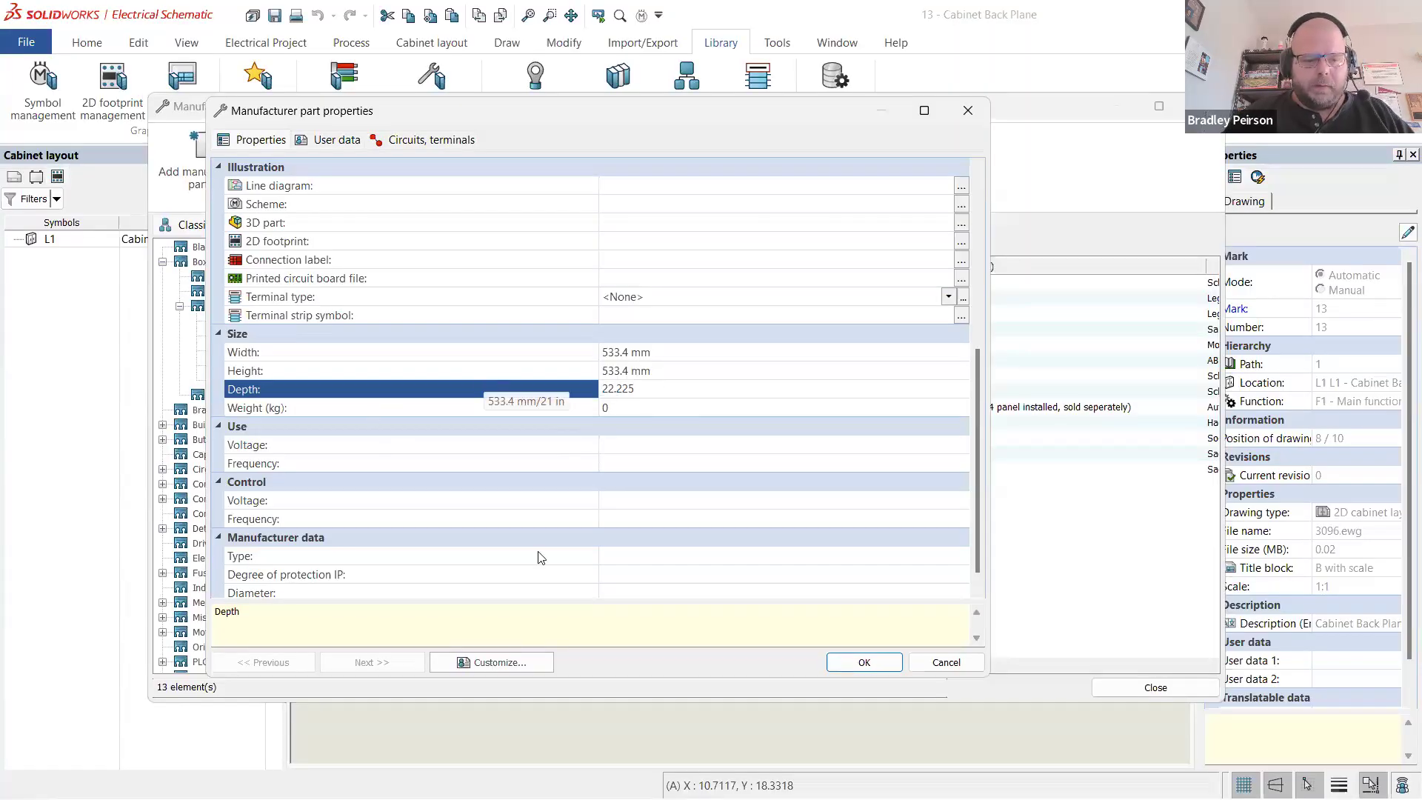
# - Review the part's remaining properties, then save the new manufacturer part and close the part manager
pyautogui.scroll(-1, 585, 556)
pyautogui.click(640, 556)
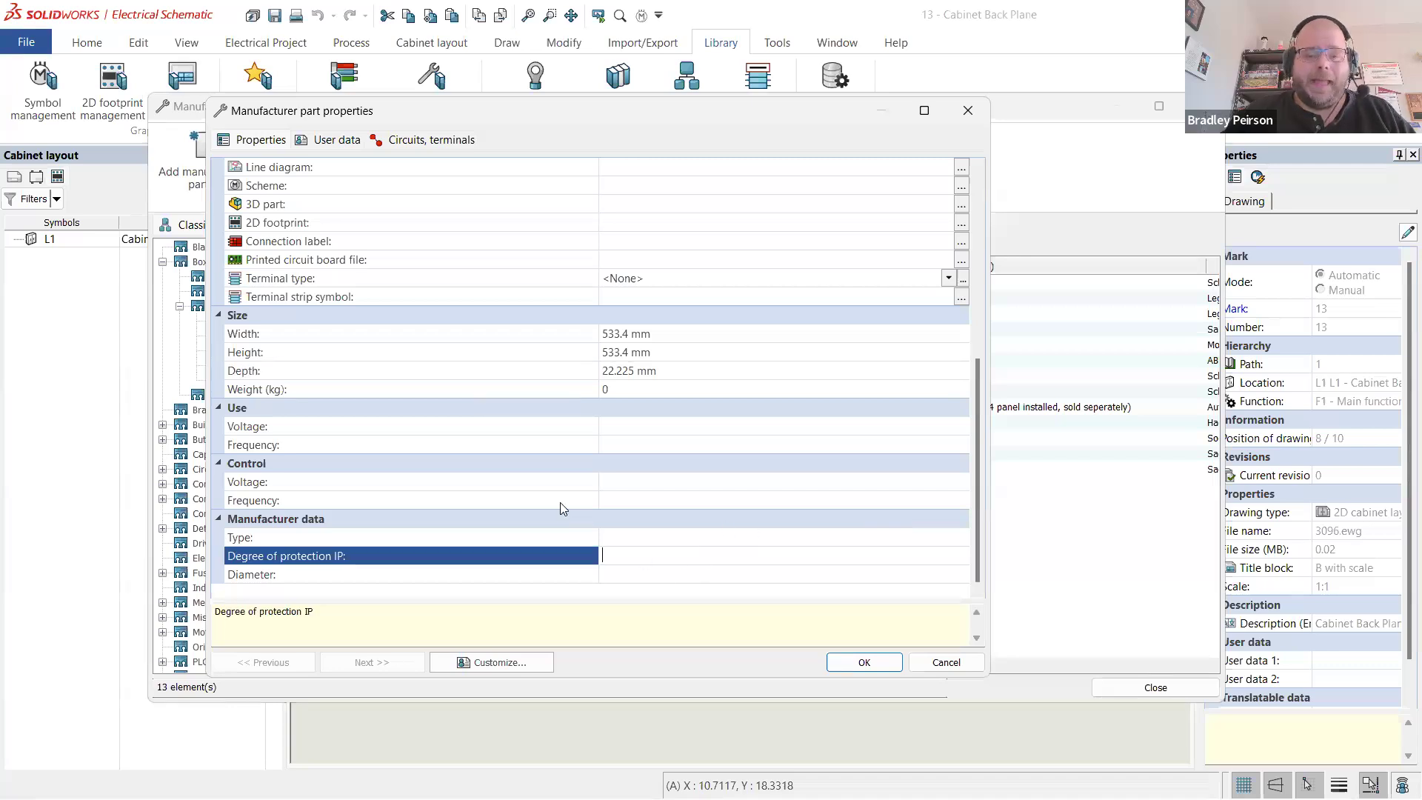
pyautogui.scroll(2, 560, 506)
pyautogui.scroll(2, 393, 444)
pyautogui.scroll(3, 389, 474)
pyautogui.scroll(-3, 379, 500)
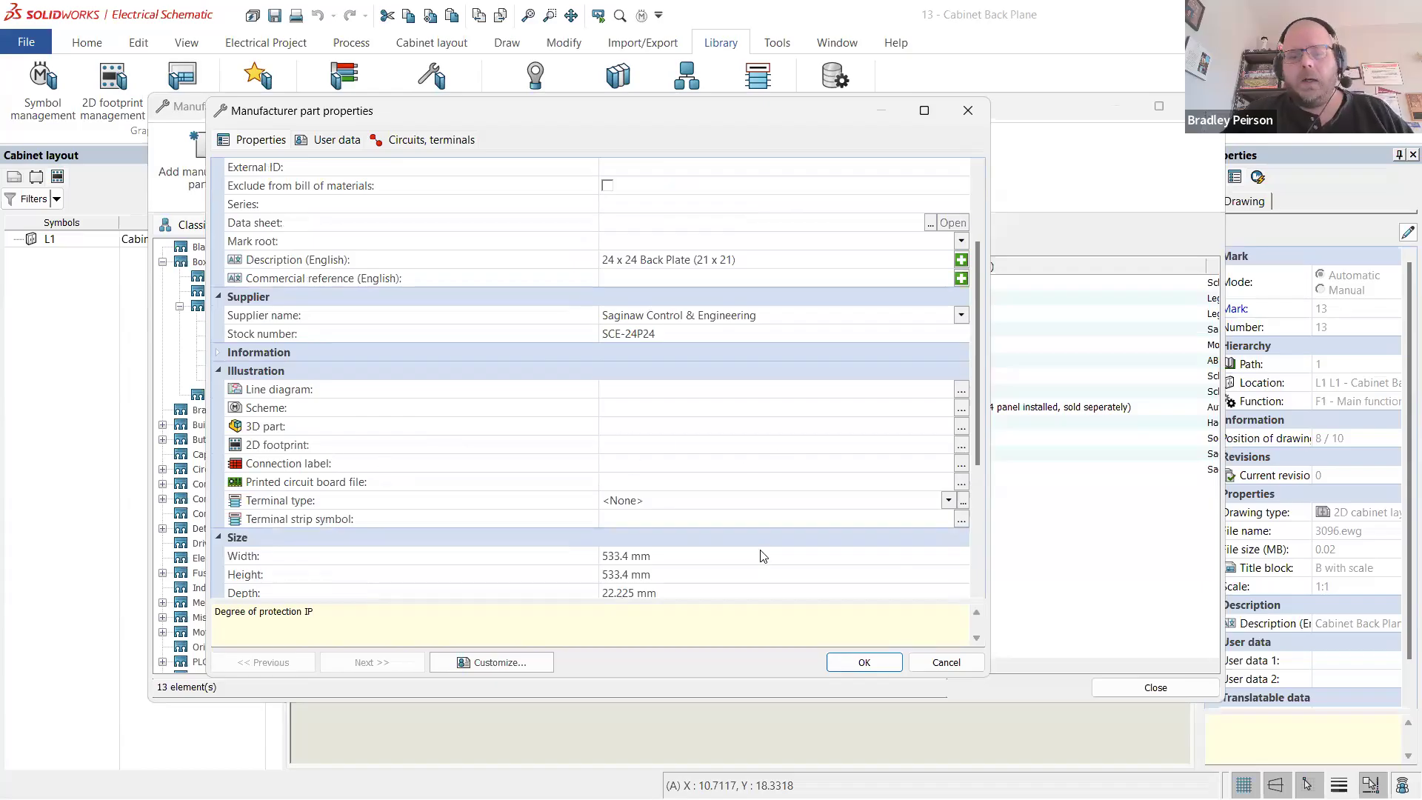
pyautogui.click(864, 662)
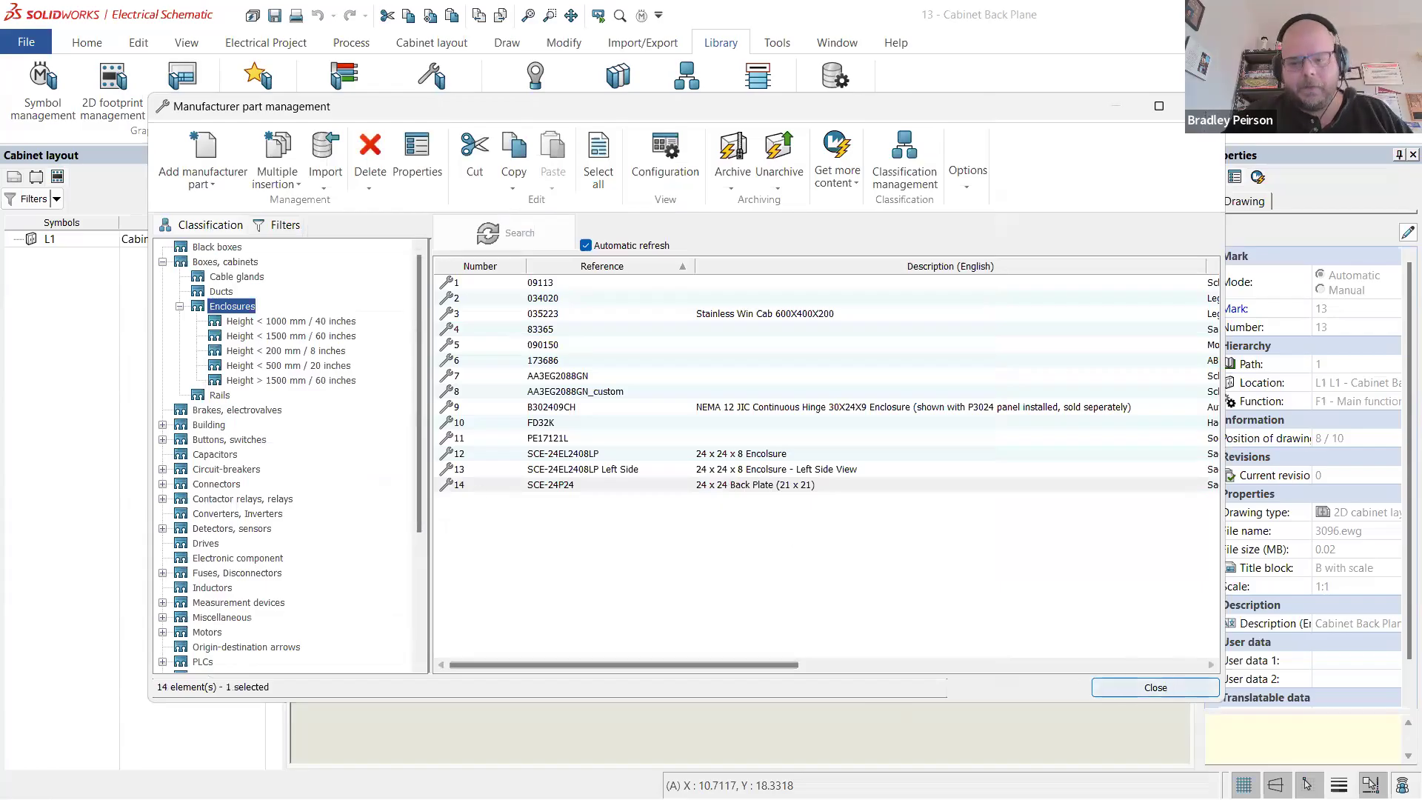
pyautogui.click(1155, 687)
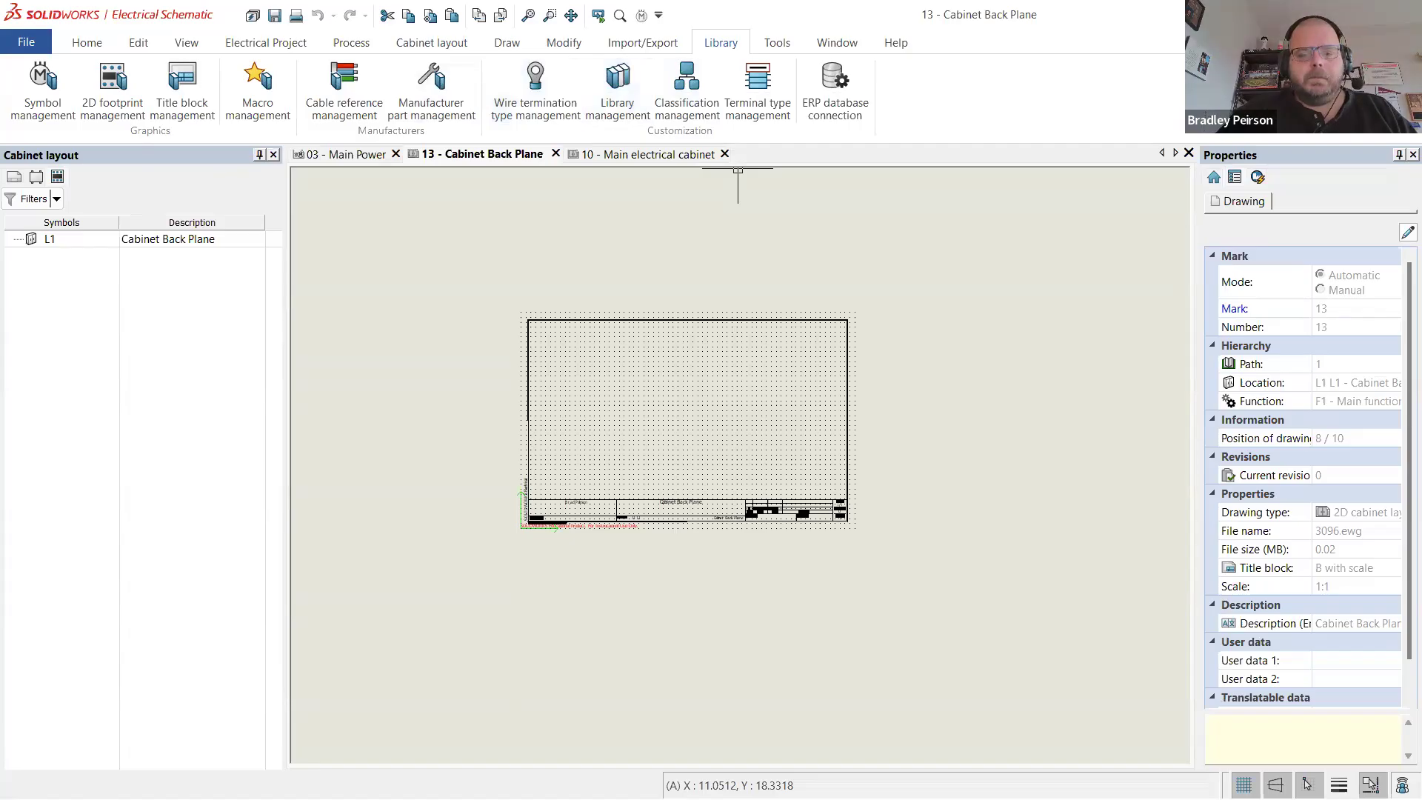
# - Open the cabinet layout footprint library and show the Enclosures class under Boxes, cabinets
pyautogui.scroll(2, 738, 407)
pyautogui.scroll(-1, 739, 407)
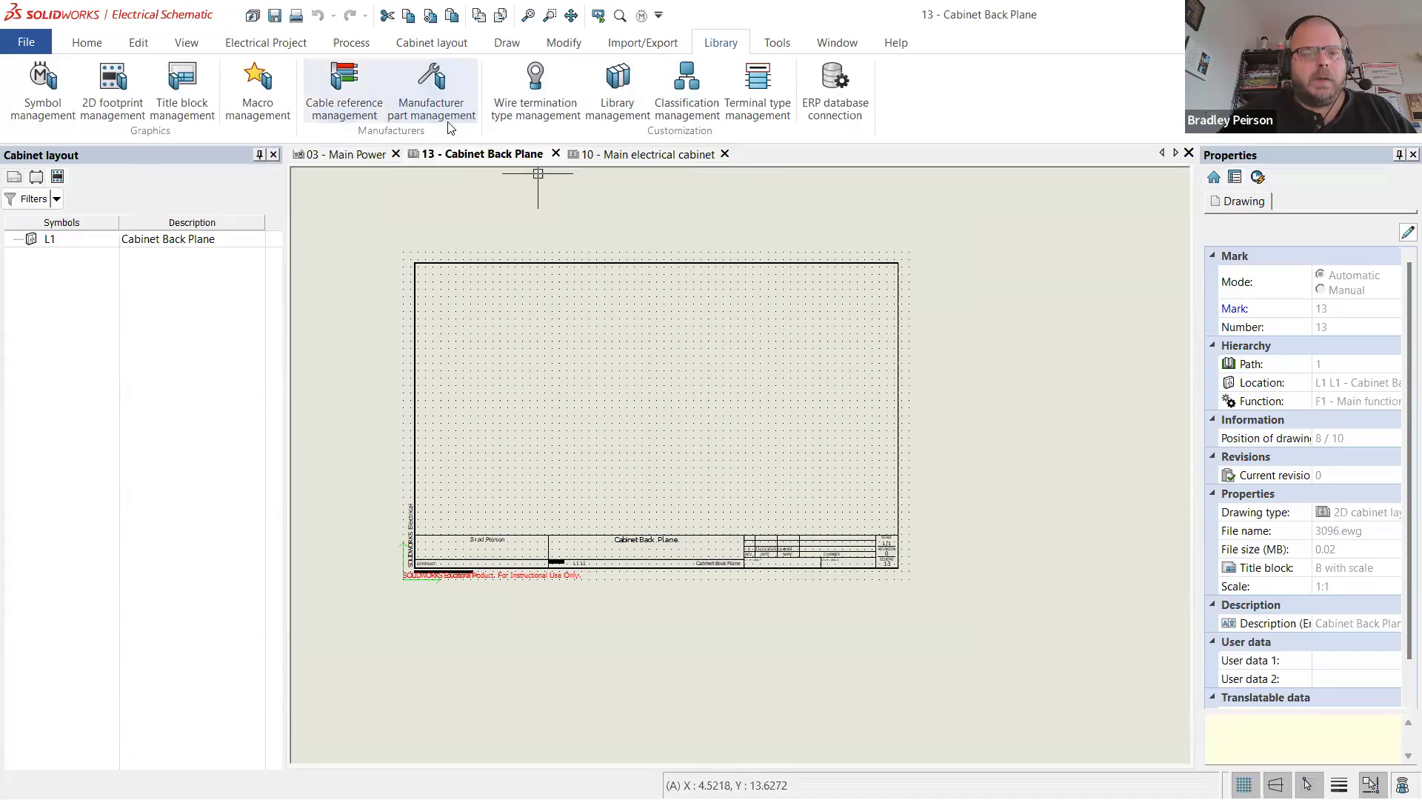
pyautogui.click(113, 89)
pyautogui.click(707, 423)
pyautogui.click(328, 358)
# - Compare the existing Cabinet footprint with the subpanel pictured on the SCE-24P24 product page
pyautogui.rightClick(853, 427)
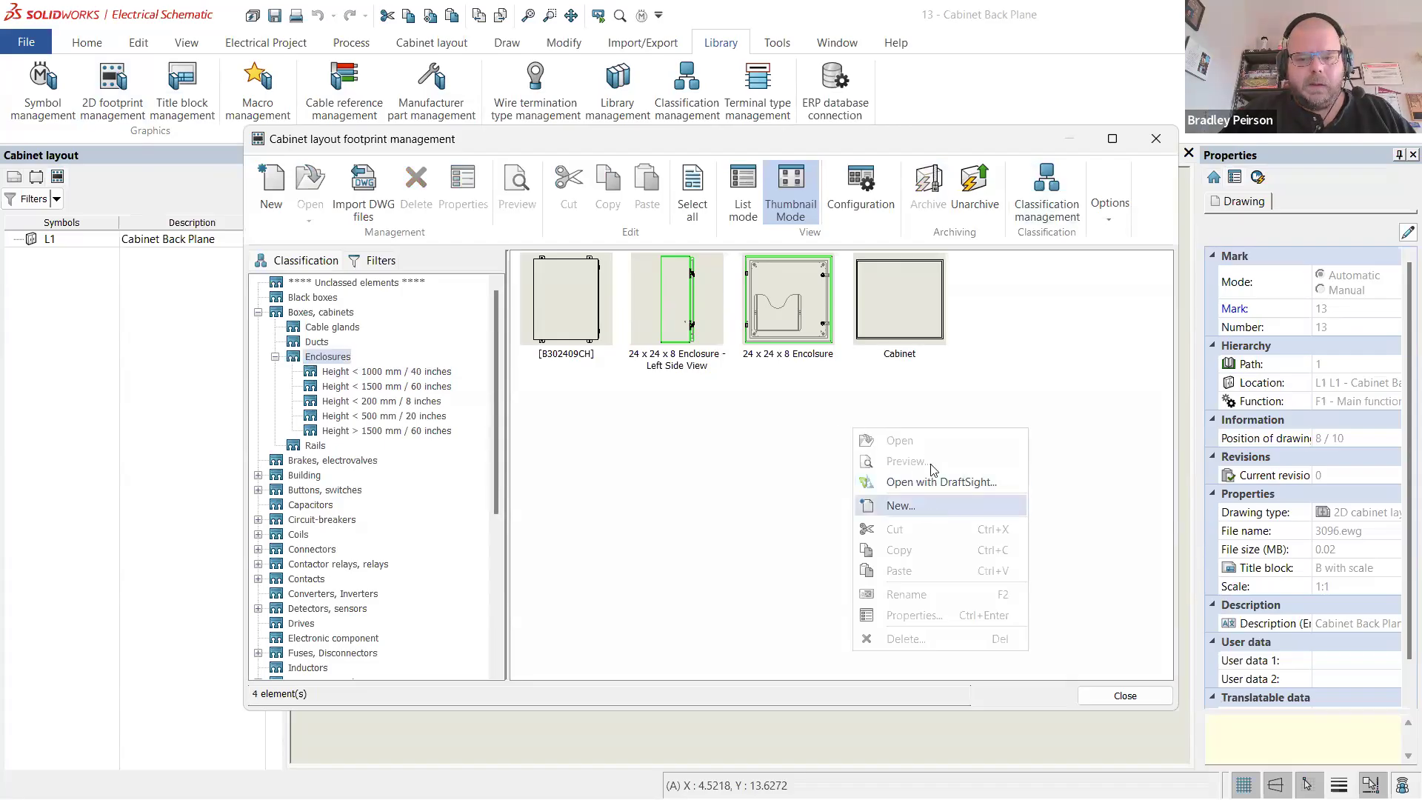
pyautogui.click(866, 299)
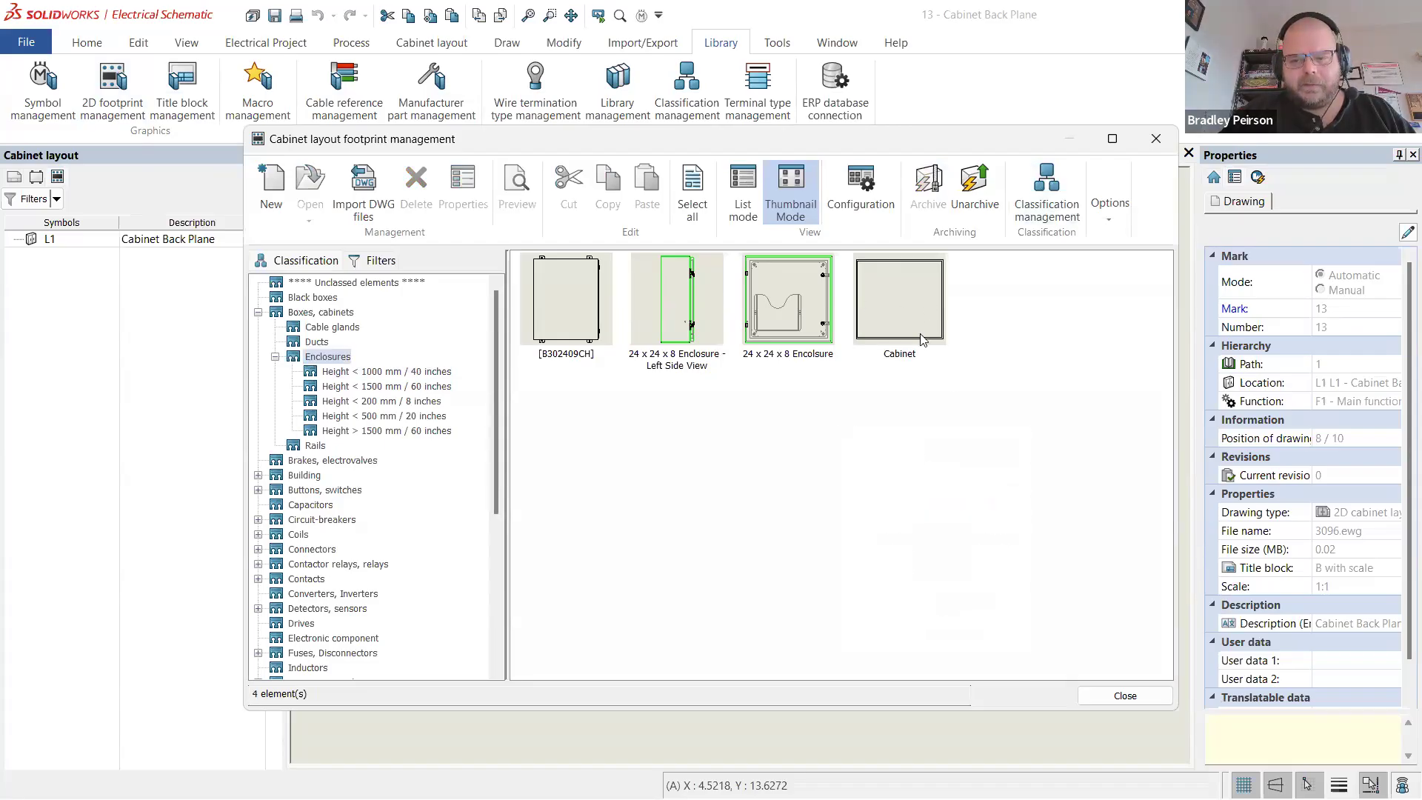
pyautogui.click(910, 324)
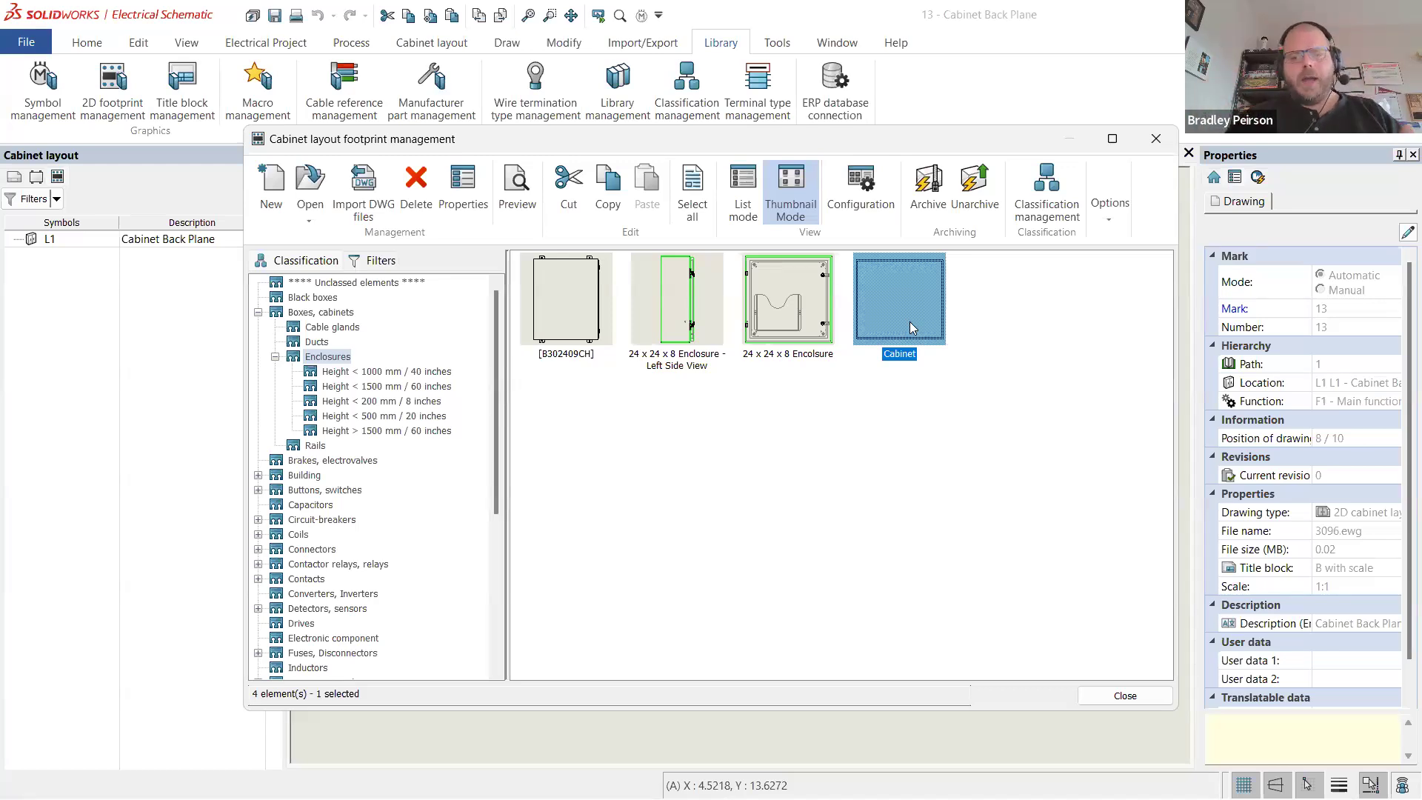
pyautogui.hotkey('alt', 'Tab')
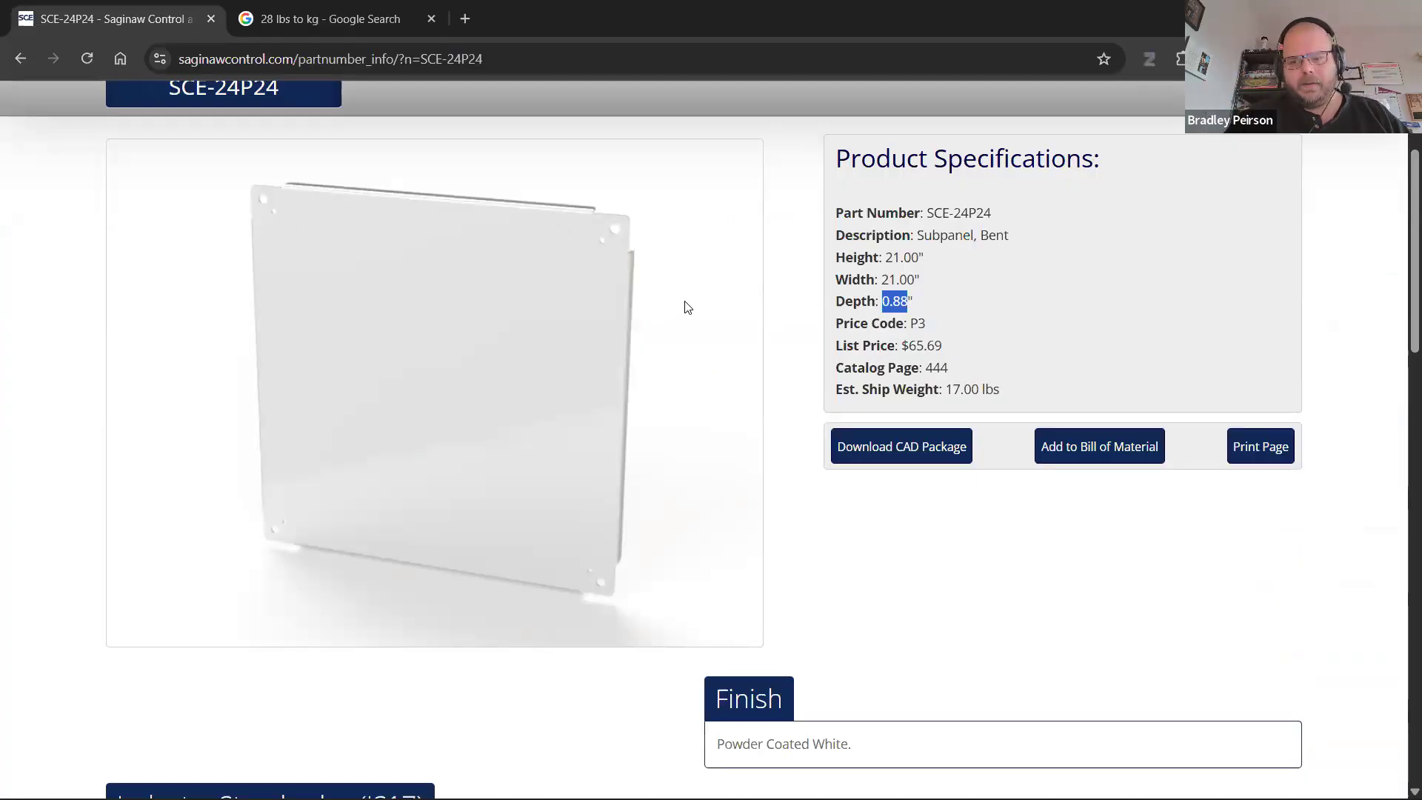
pyautogui.hotkey('alt', 'Tab')
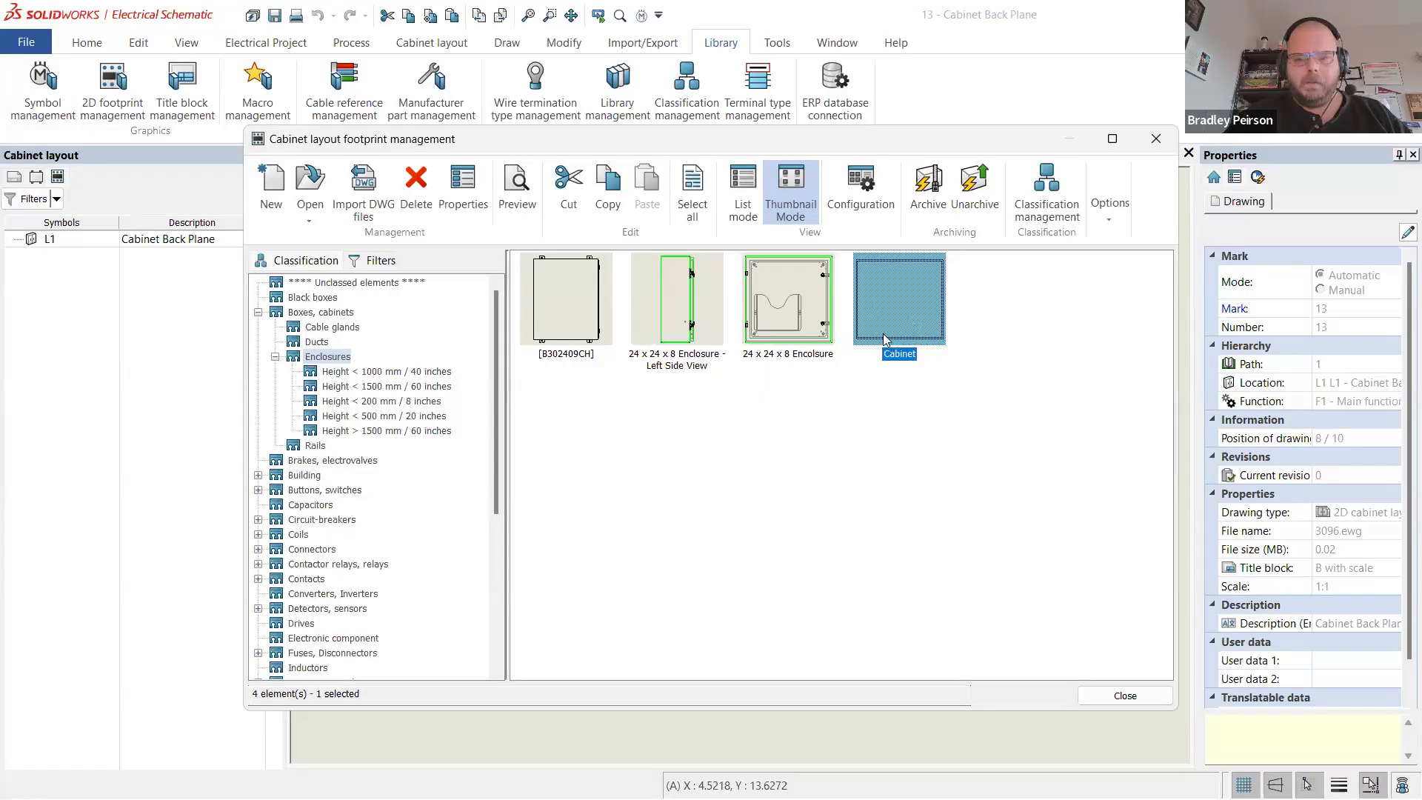
pyautogui.click(897, 298)
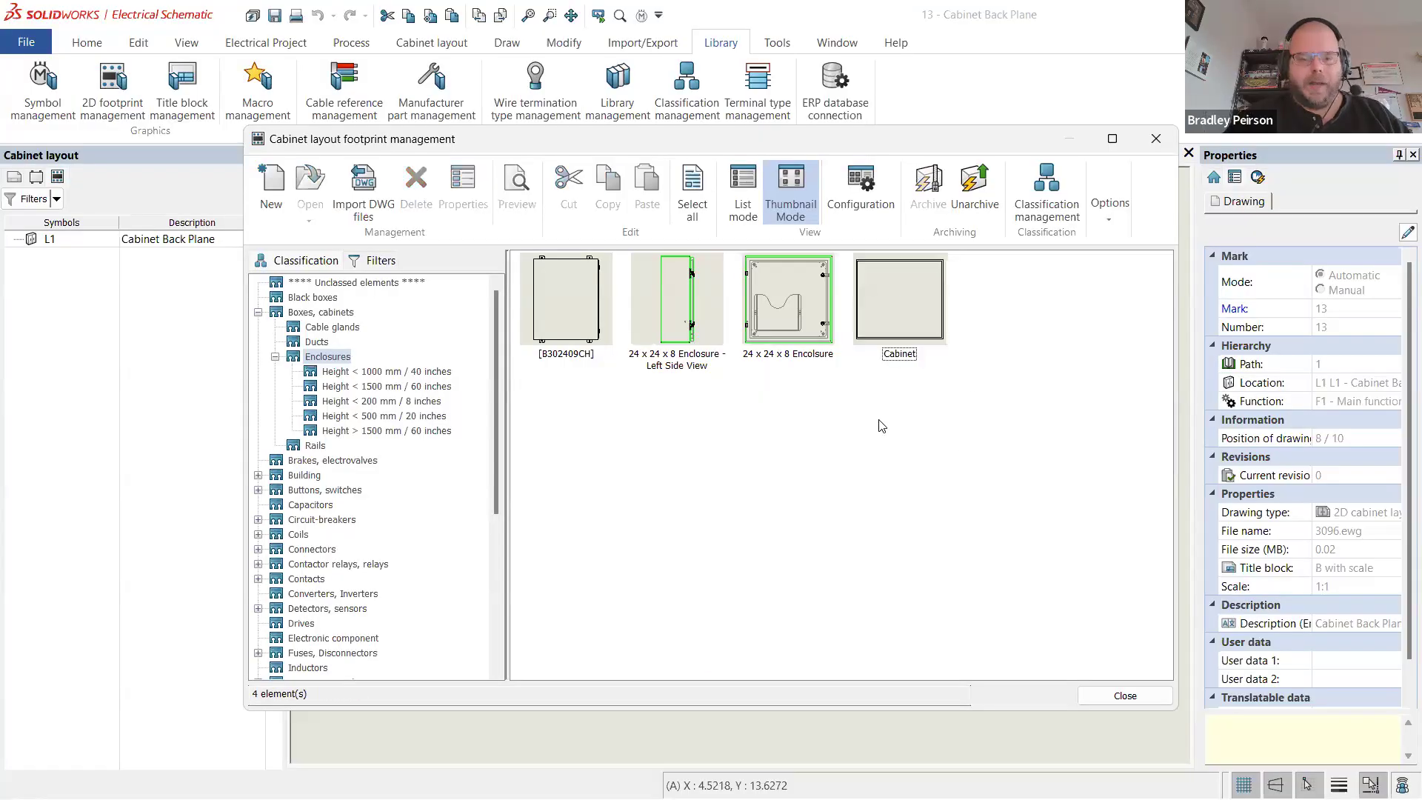
# - Switch to the browser, download the SCE-24P24 CAD package and show the zip file in its folder
pyautogui.hotkey('alt', 'Tab')
pyautogui.click(900, 447)
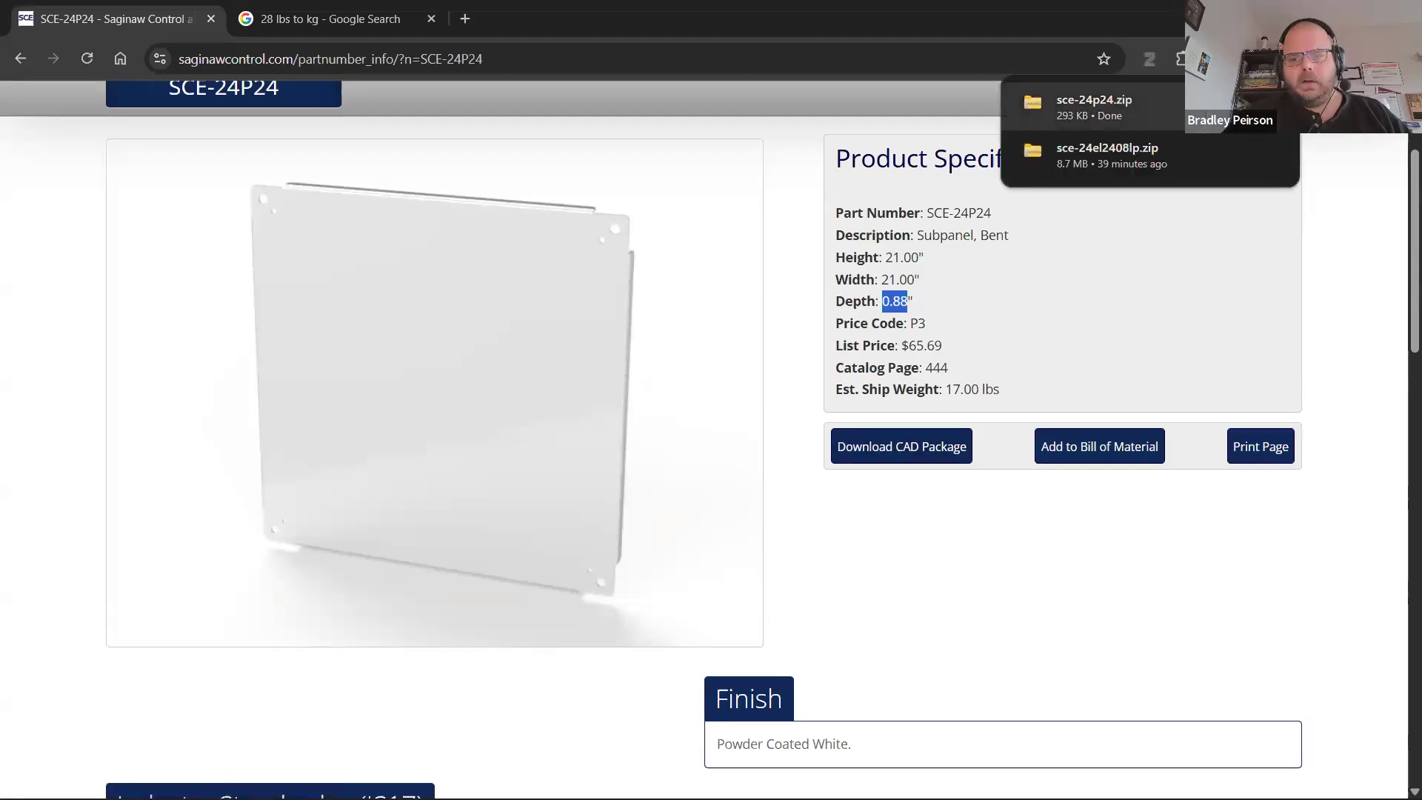
pyautogui.click(1244, 108)
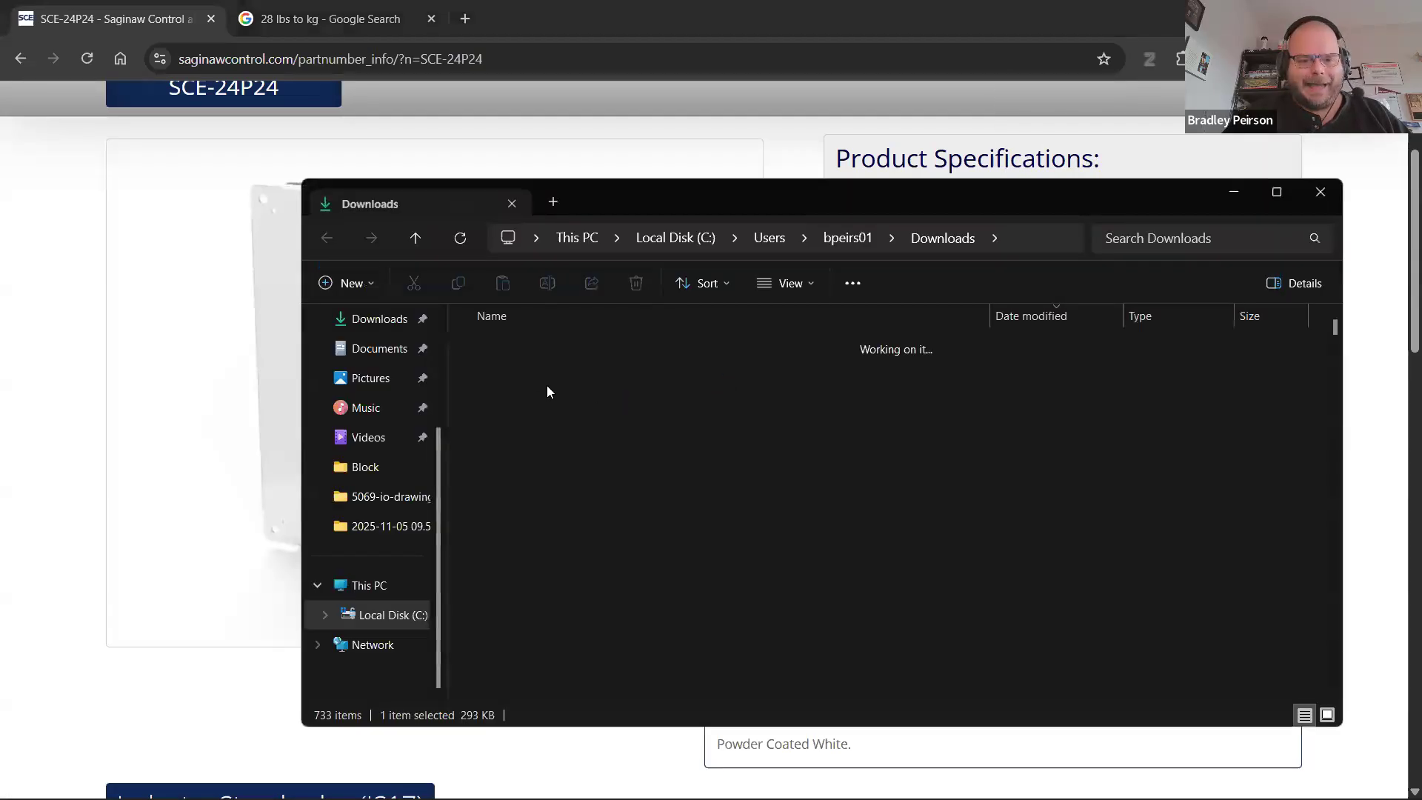
# - Extract sce-24p24.zip to a sce-24p24 folder in Downloads and open the extracted folder
pyautogui.rightClick(521, 375)
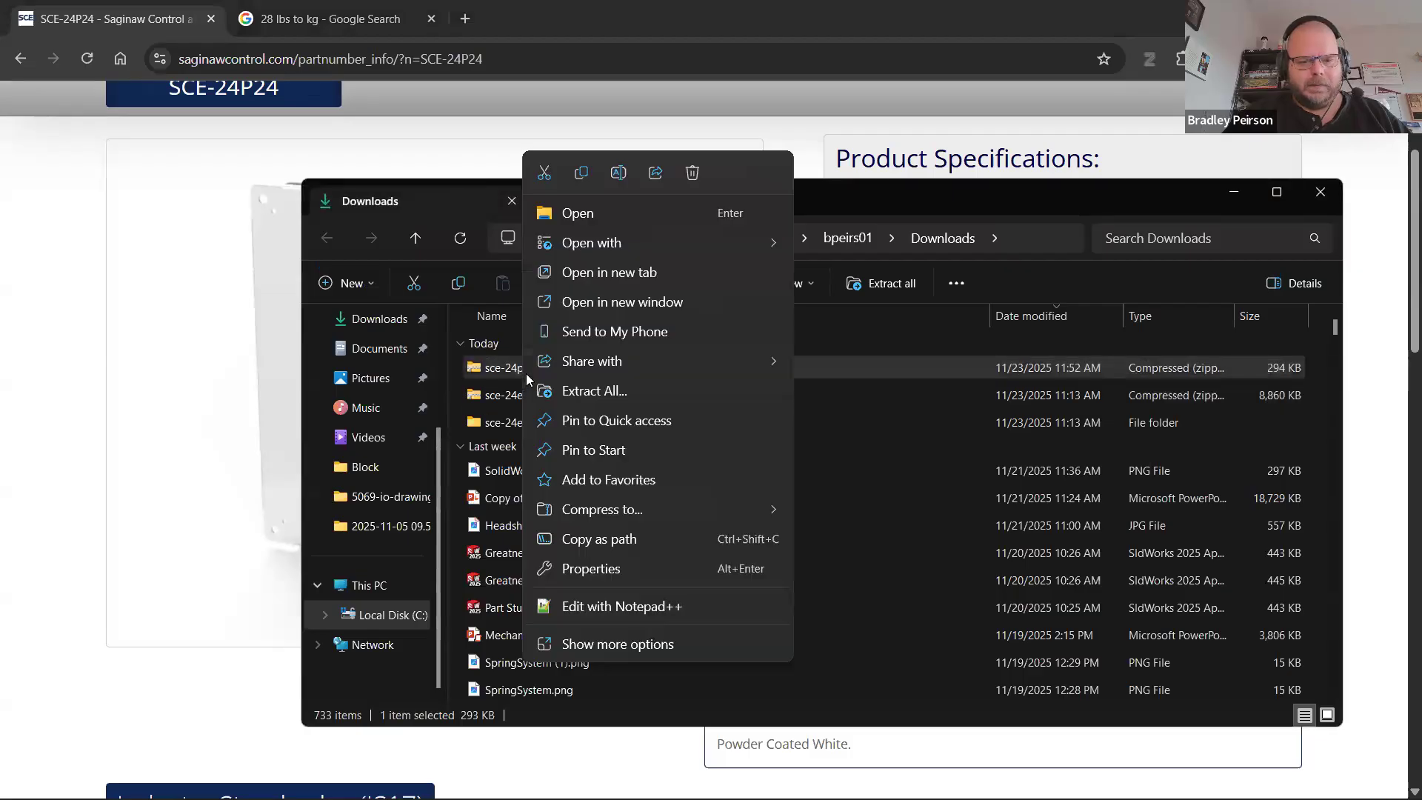
pyautogui.click(594, 391)
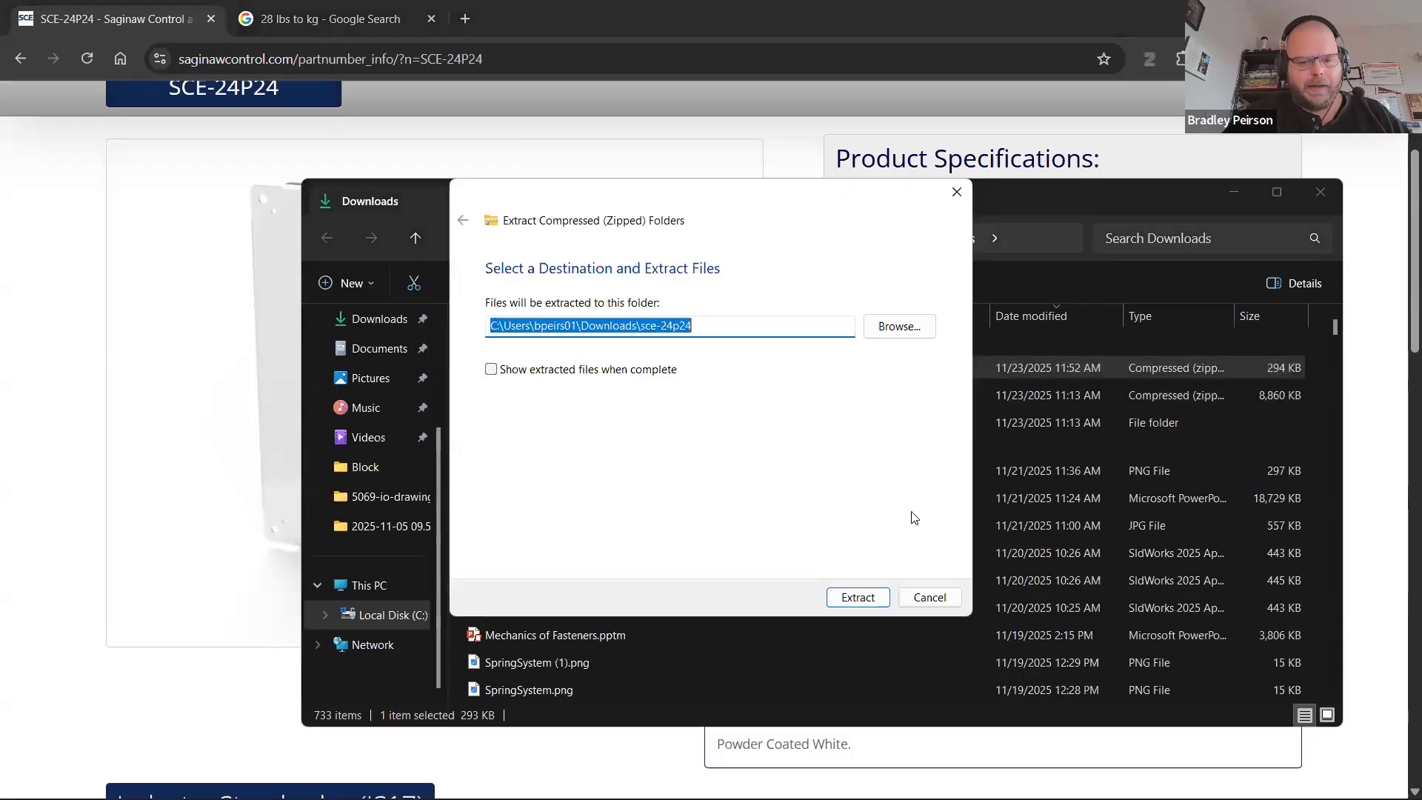
pyautogui.click(877, 594)
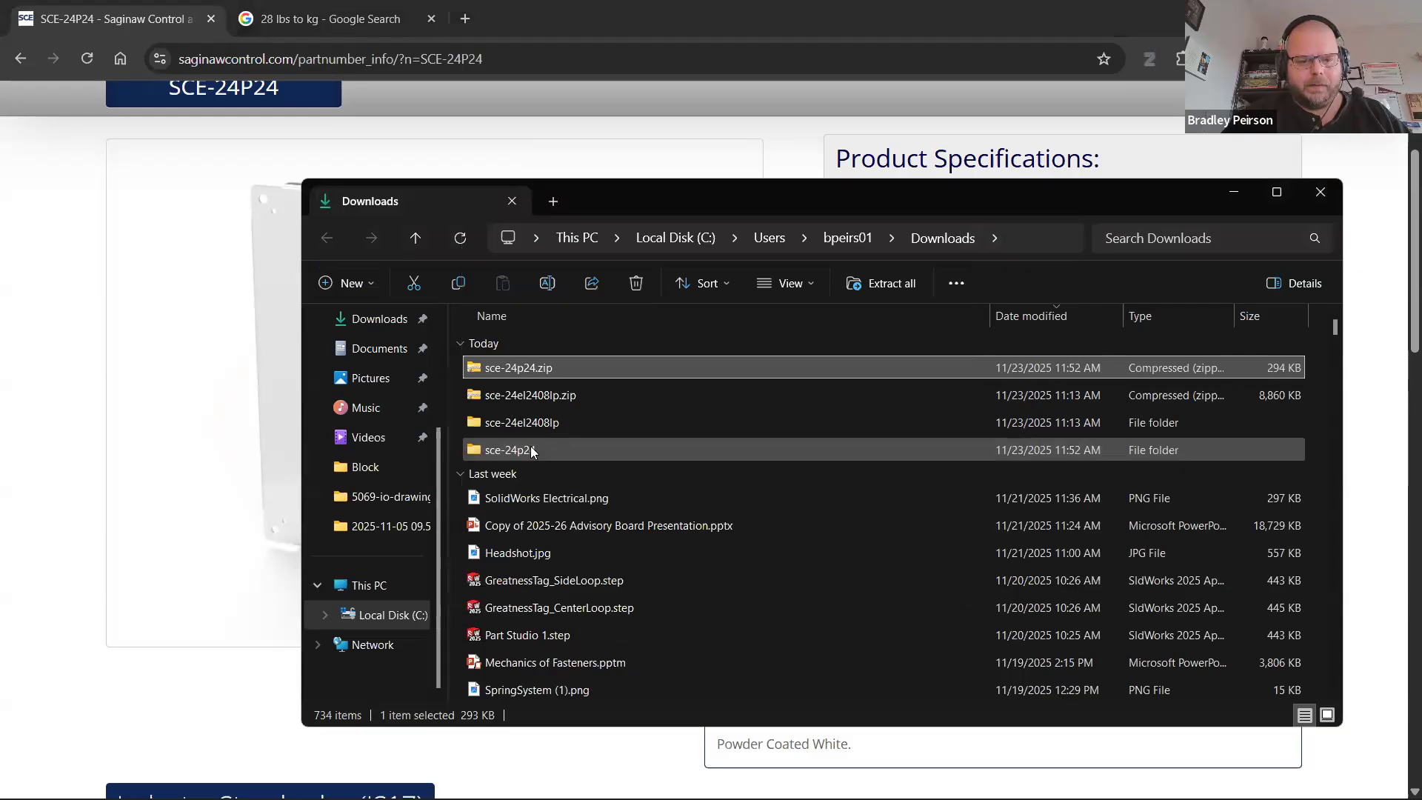
pyautogui.doubleClick(531, 450)
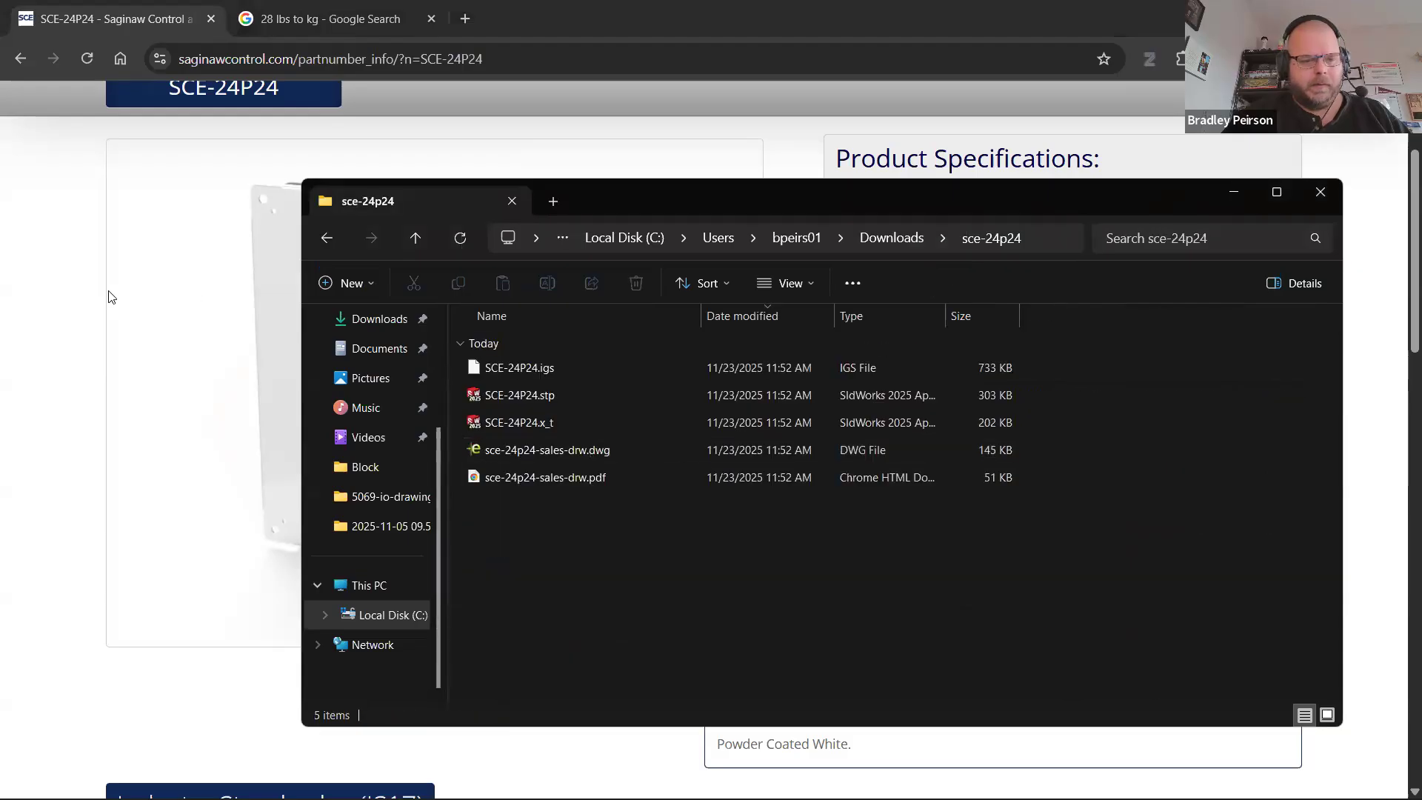
# - Switch back to SOLIDWORKS Electrical and create an Enclosures footprint titled SCE-24P24, described as "24 x 24 Back Plate (21 x 21)"
pyautogui.hotkey('alt', 'Tab')
pyautogui.press('Tab')
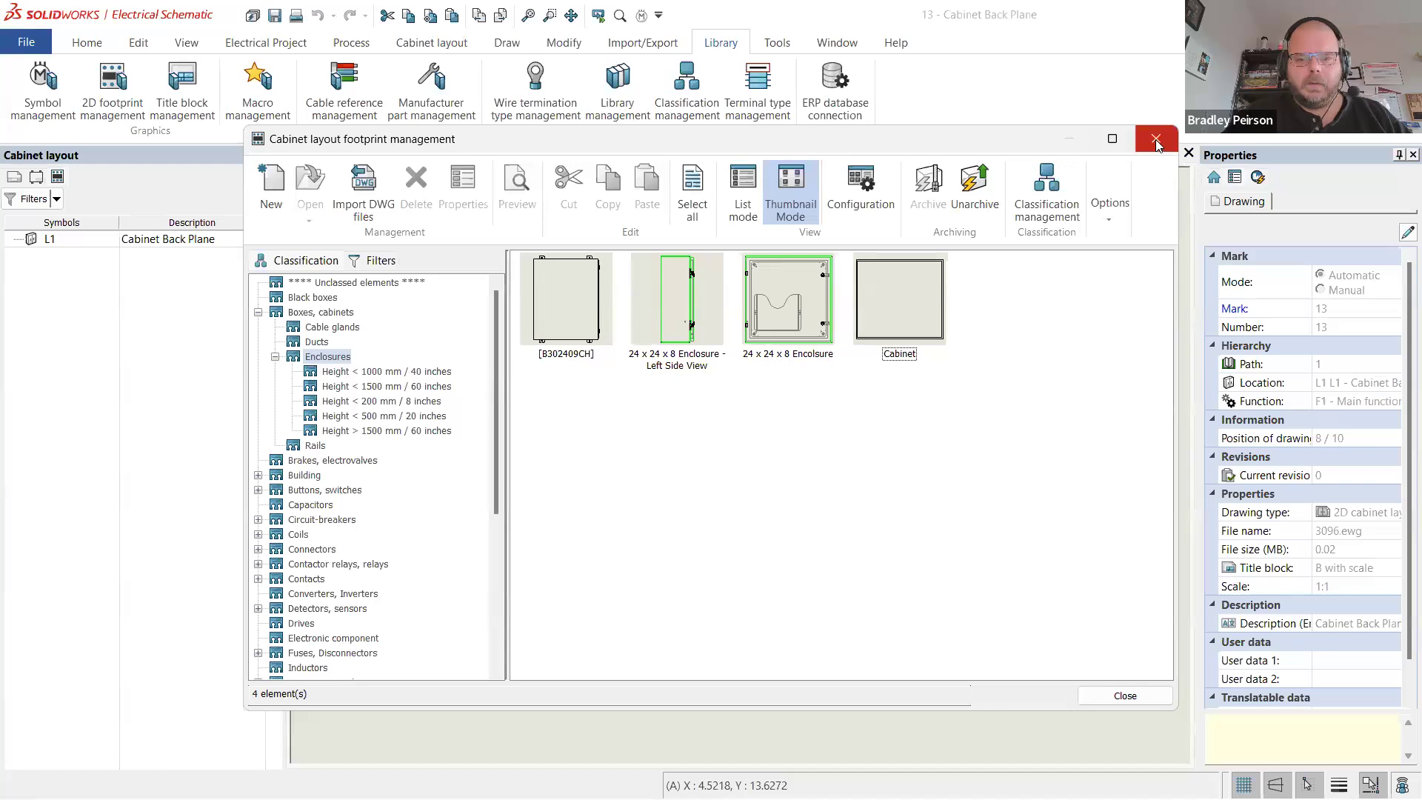
pyautogui.rightClick(1039, 341)
pyautogui.click(1074, 409)
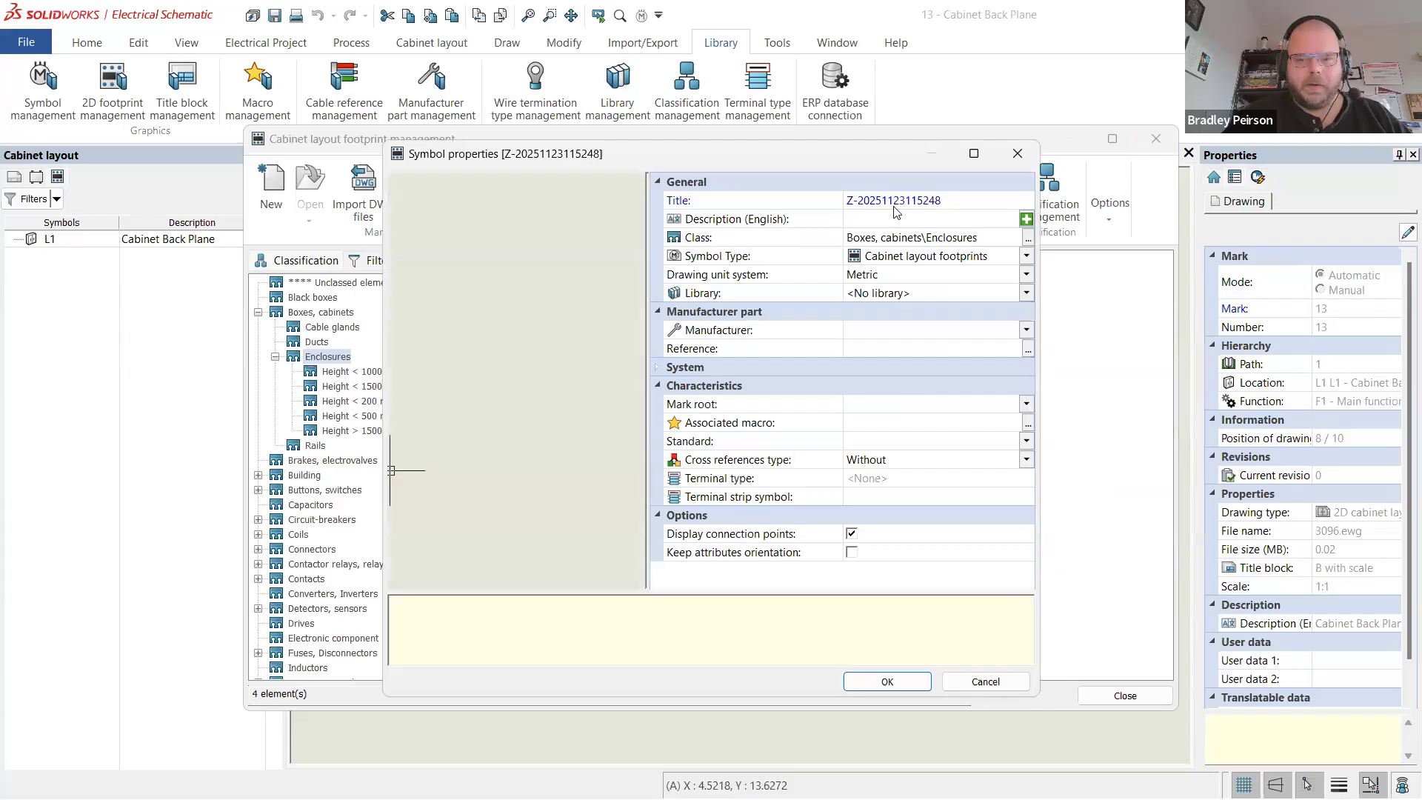
pyautogui.click(707, 201)
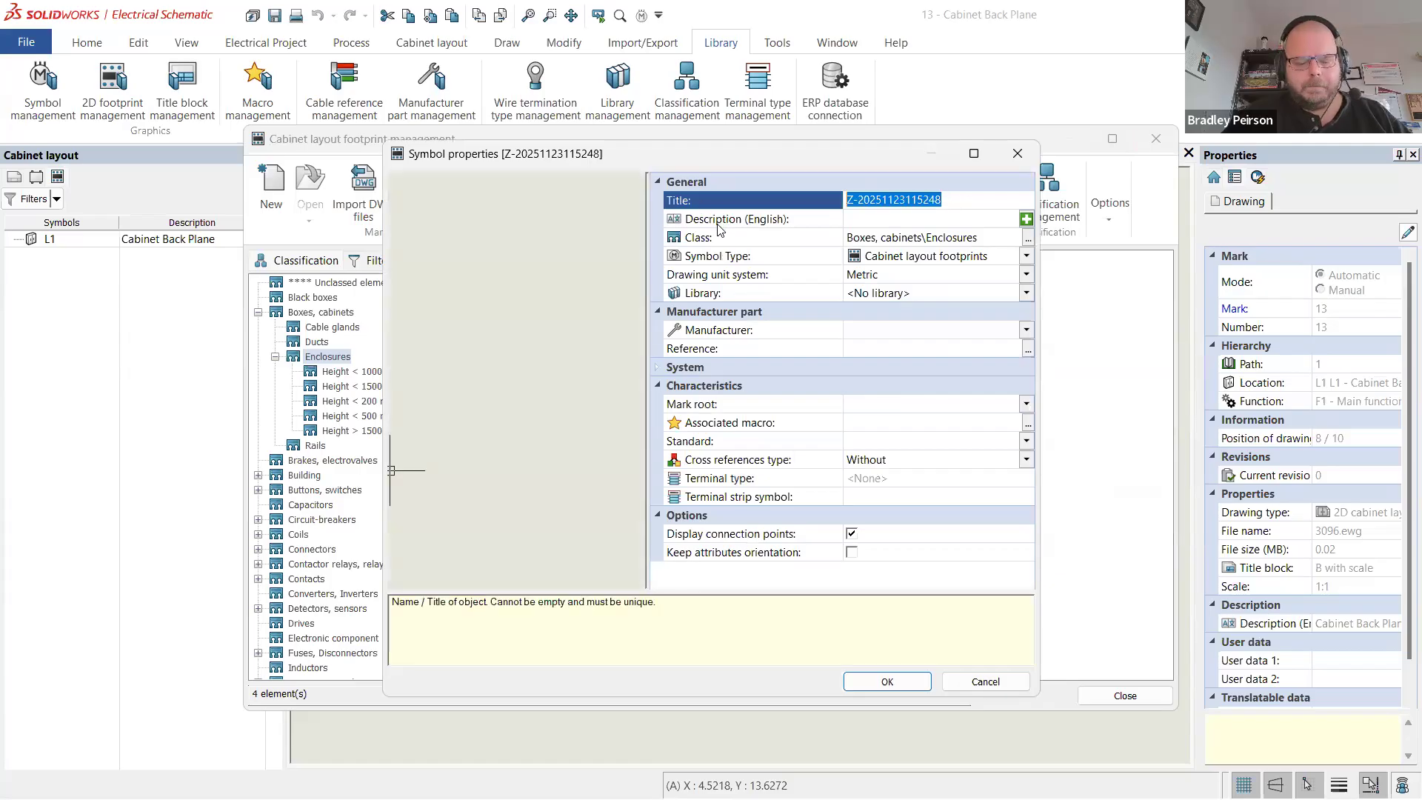
pyautogui.write('SCE-24P24')
pyautogui.click(910, 220)
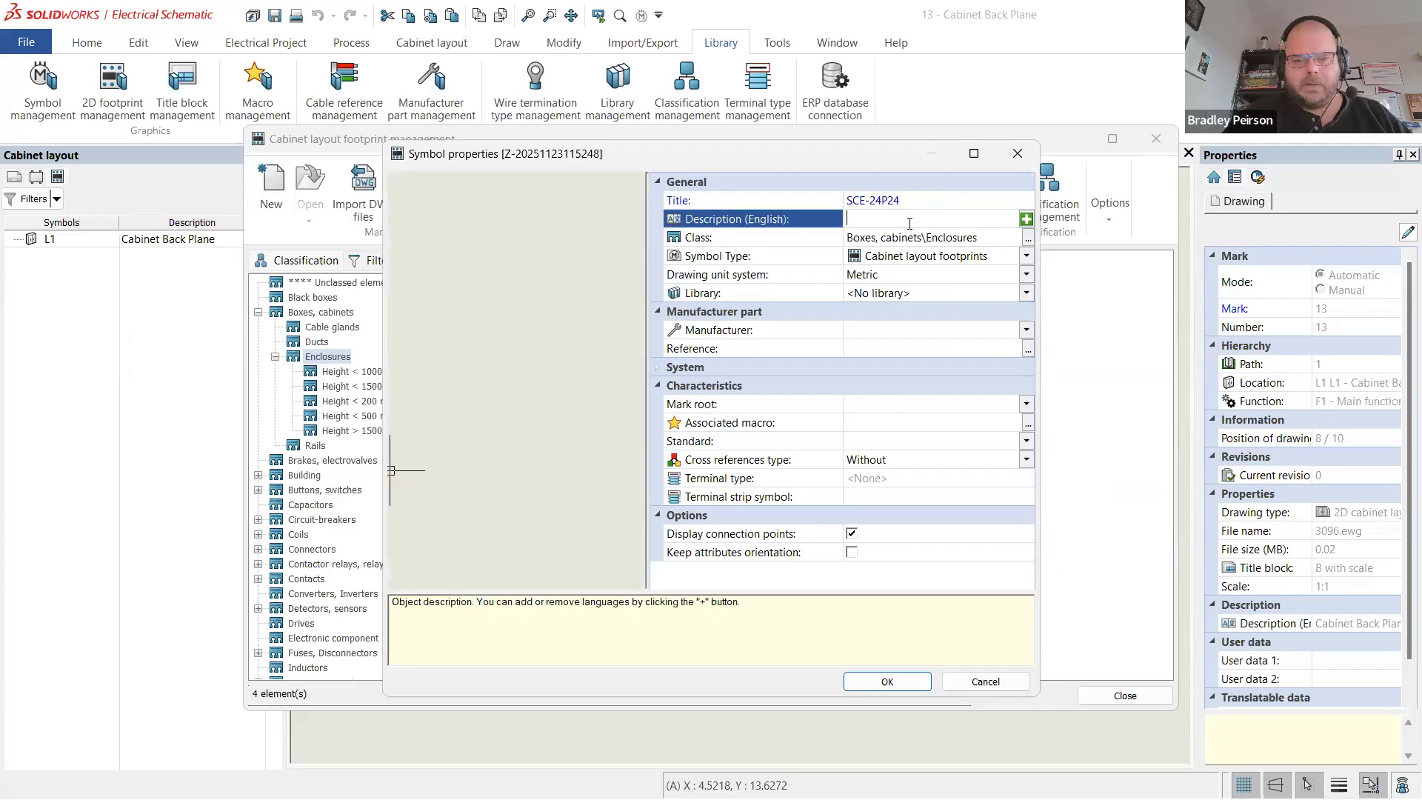
pyautogui.write('24 x 24 Back Plate (21 x 21')
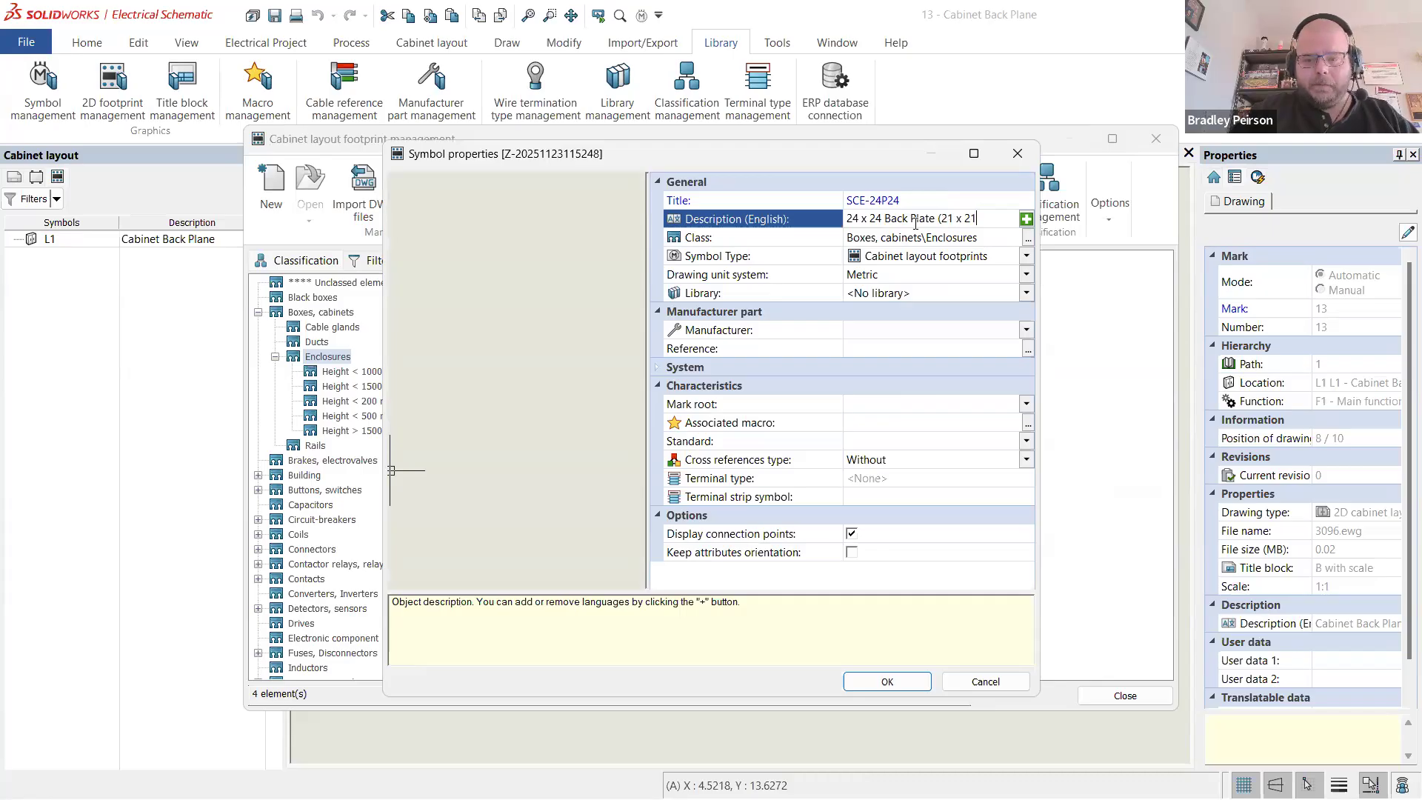
# - Assign the Saginaw Control & Engineering part SCE-24P24 to the new footprint and accept its properties
pyautogui.click(1023, 330)
pyautogui.scroll(-2, 974, 465)
pyautogui.click(974, 465)
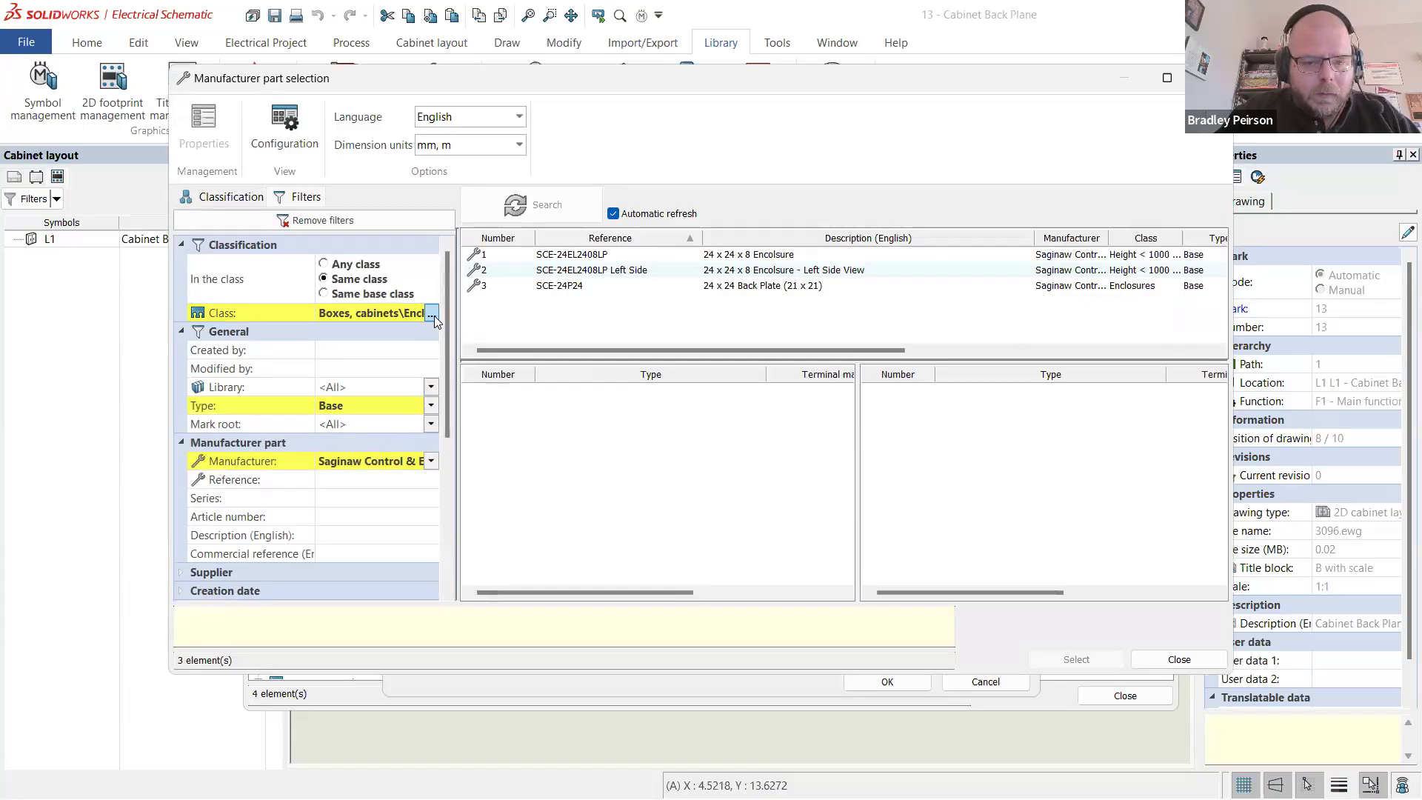
pyautogui.click(650, 286)
pyautogui.click(1076, 659)
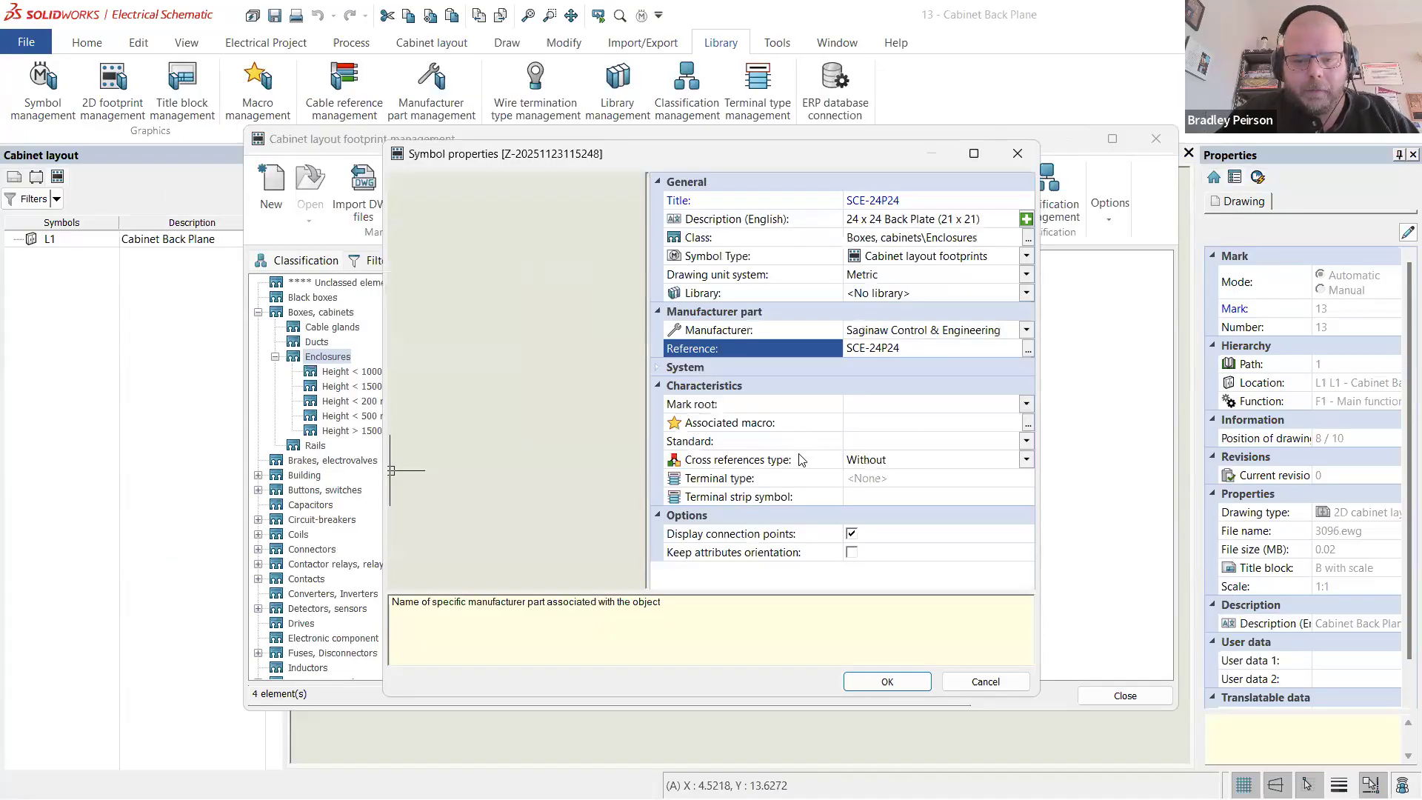
pyautogui.click(887, 681)
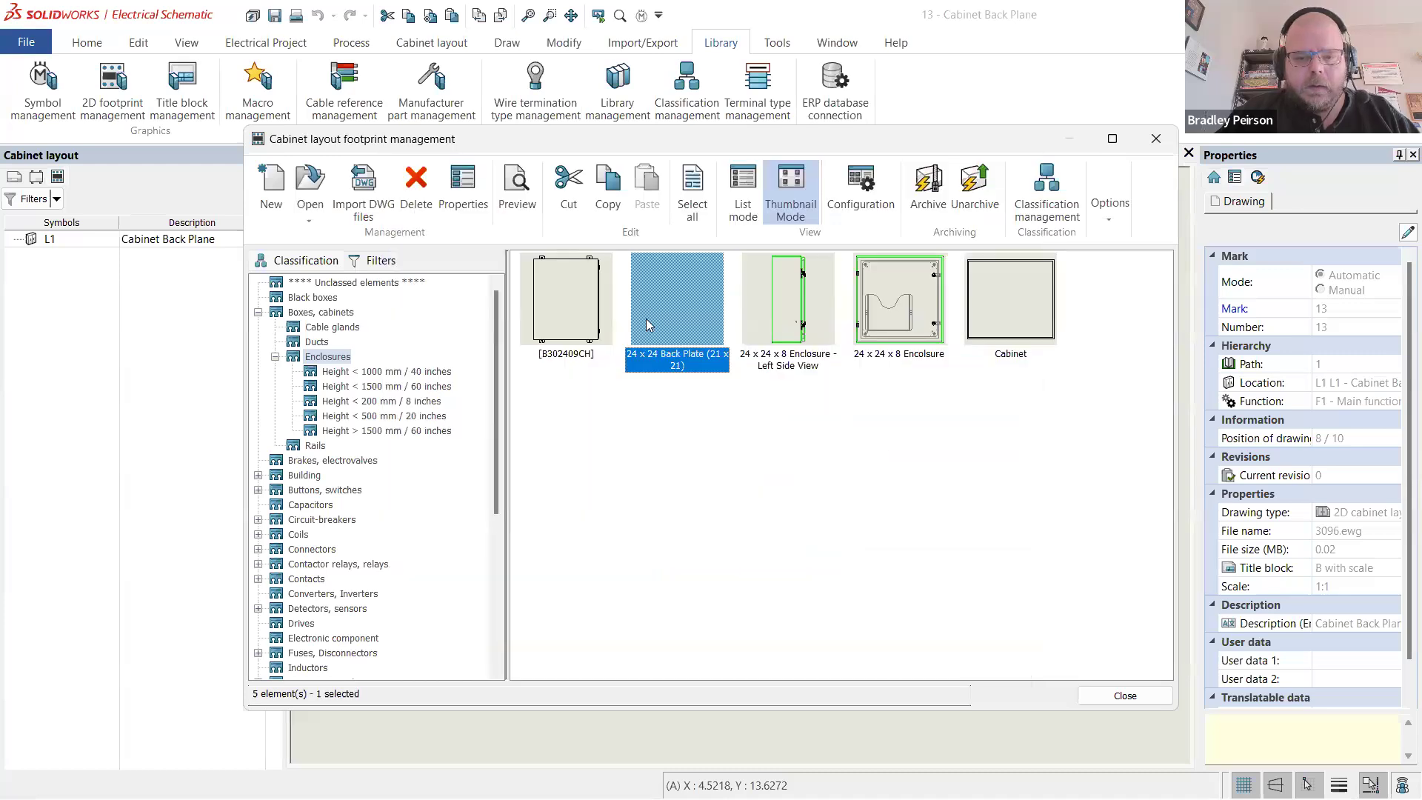
# - Open the 24 x 24 Back Plate footprint for editing, and open sce-24p24-sales-drw.dwg from the Downloads sce-24p24 folder
pyautogui.doubleClick(657, 297)
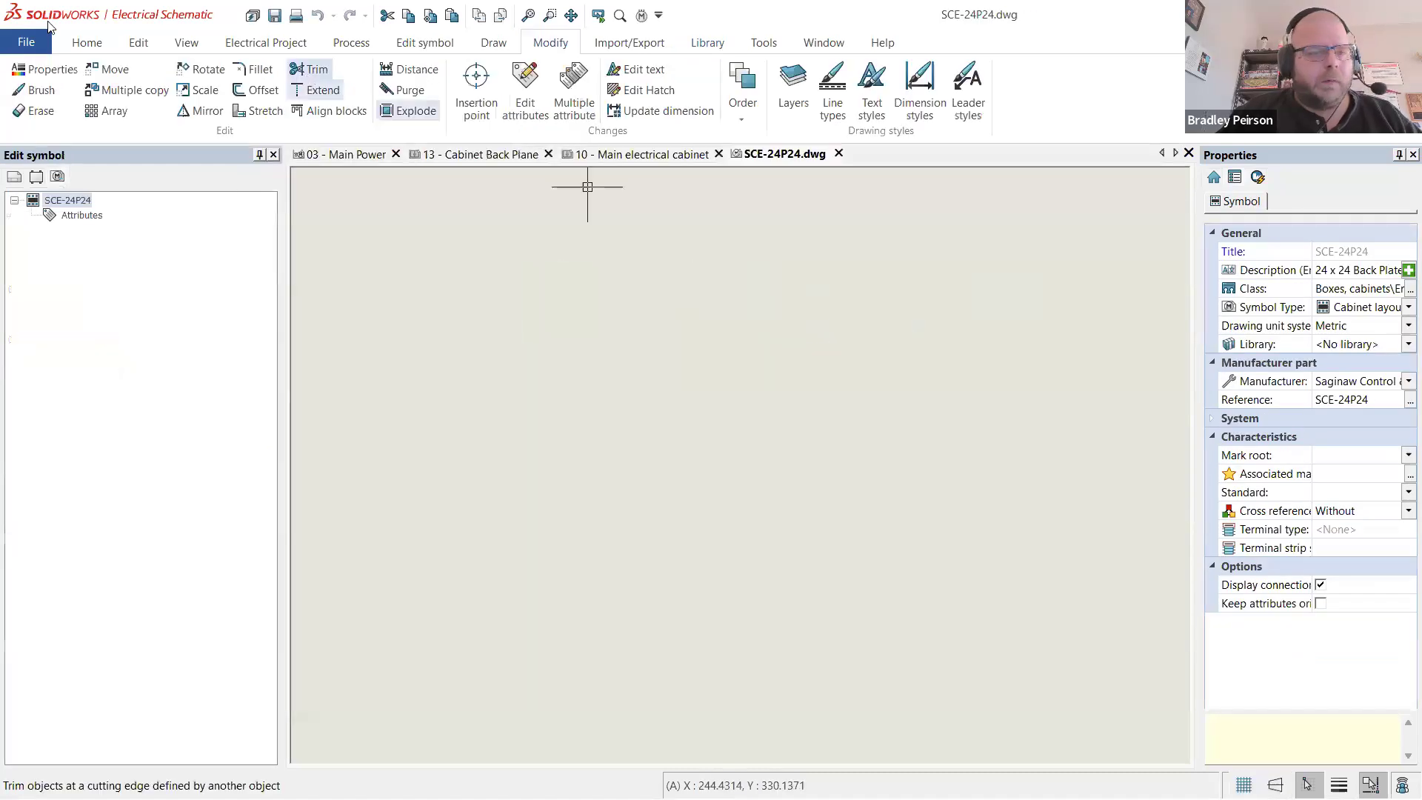
pyautogui.click(26, 43)
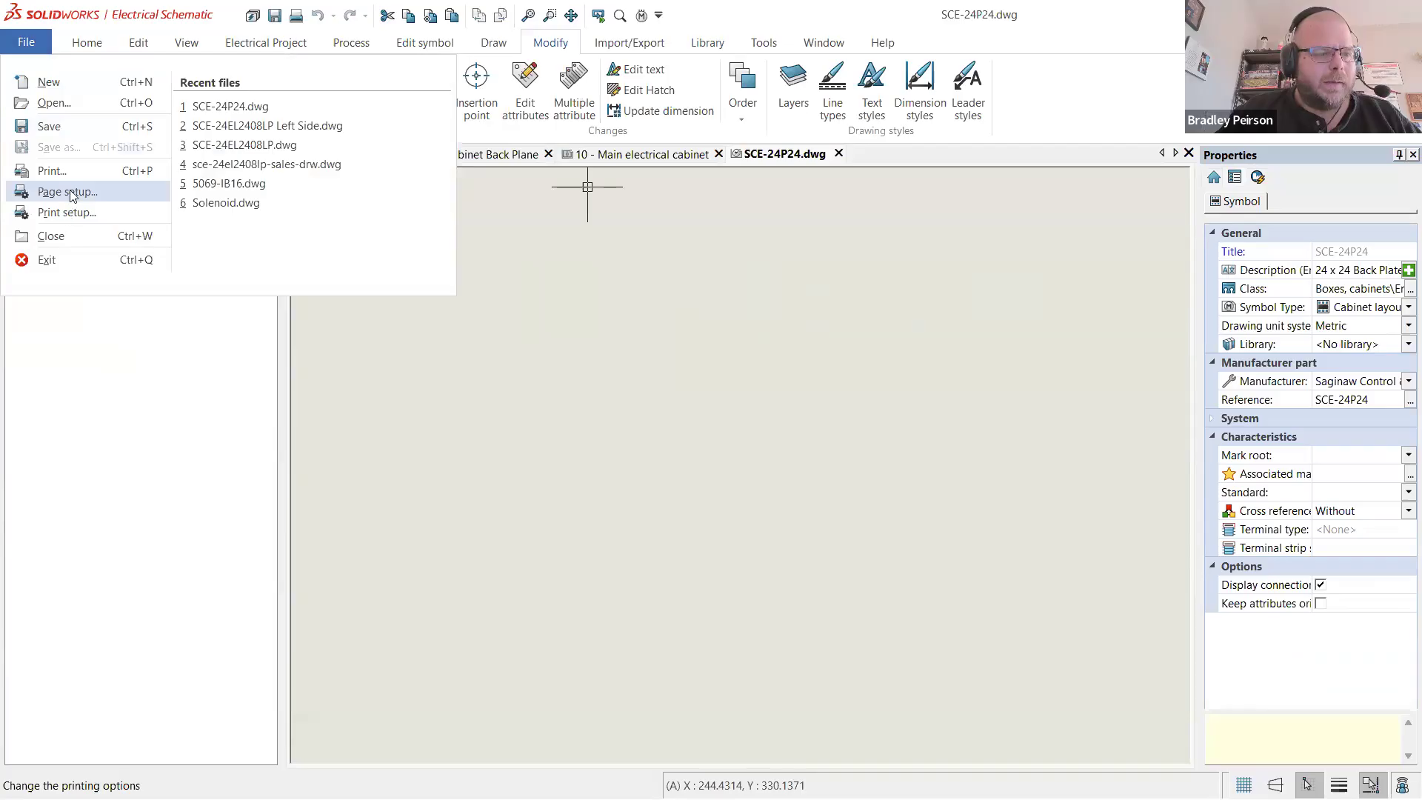
pyautogui.click(78, 105)
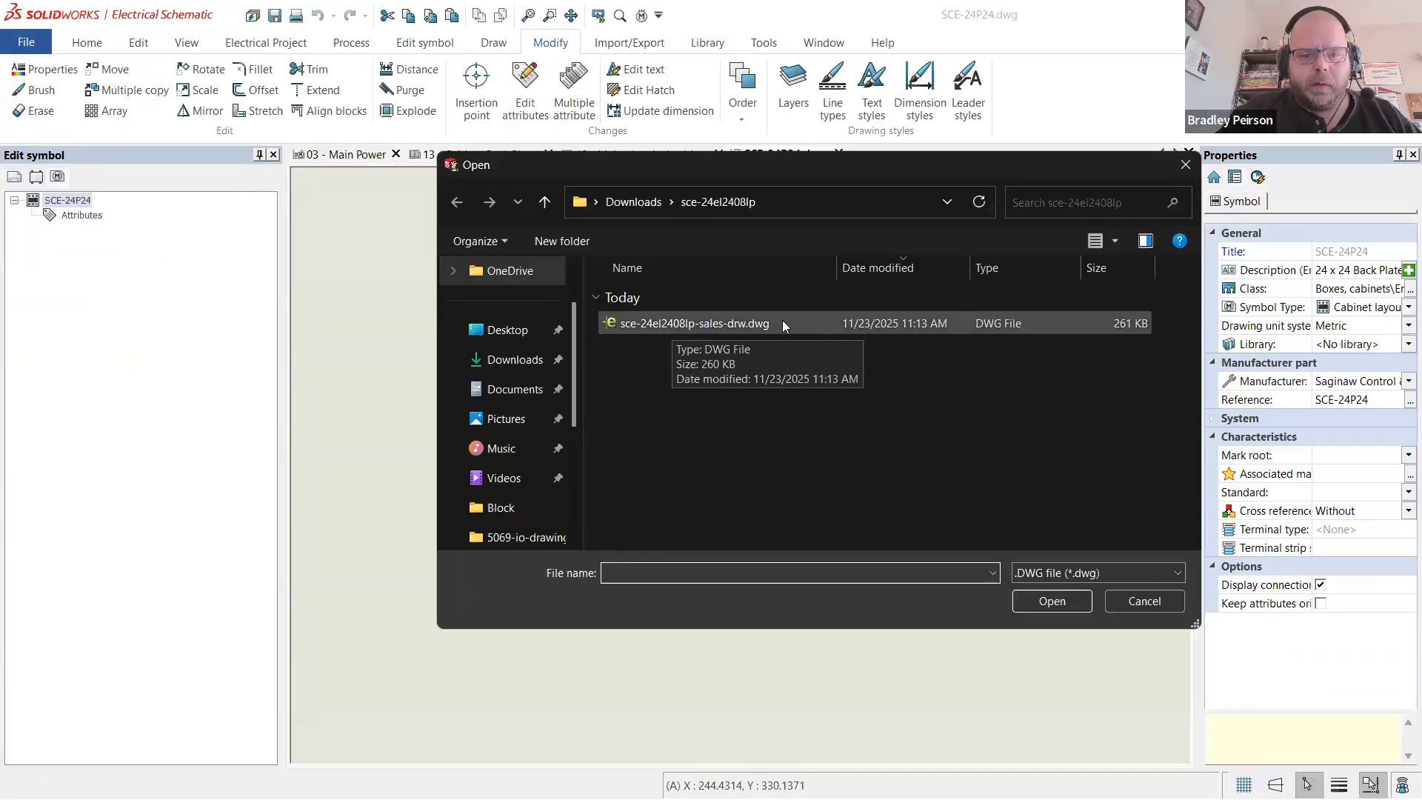
pyautogui.hotkey('alt', 'Up')
pyautogui.doubleClick(670, 345)
pyautogui.click(689, 325)
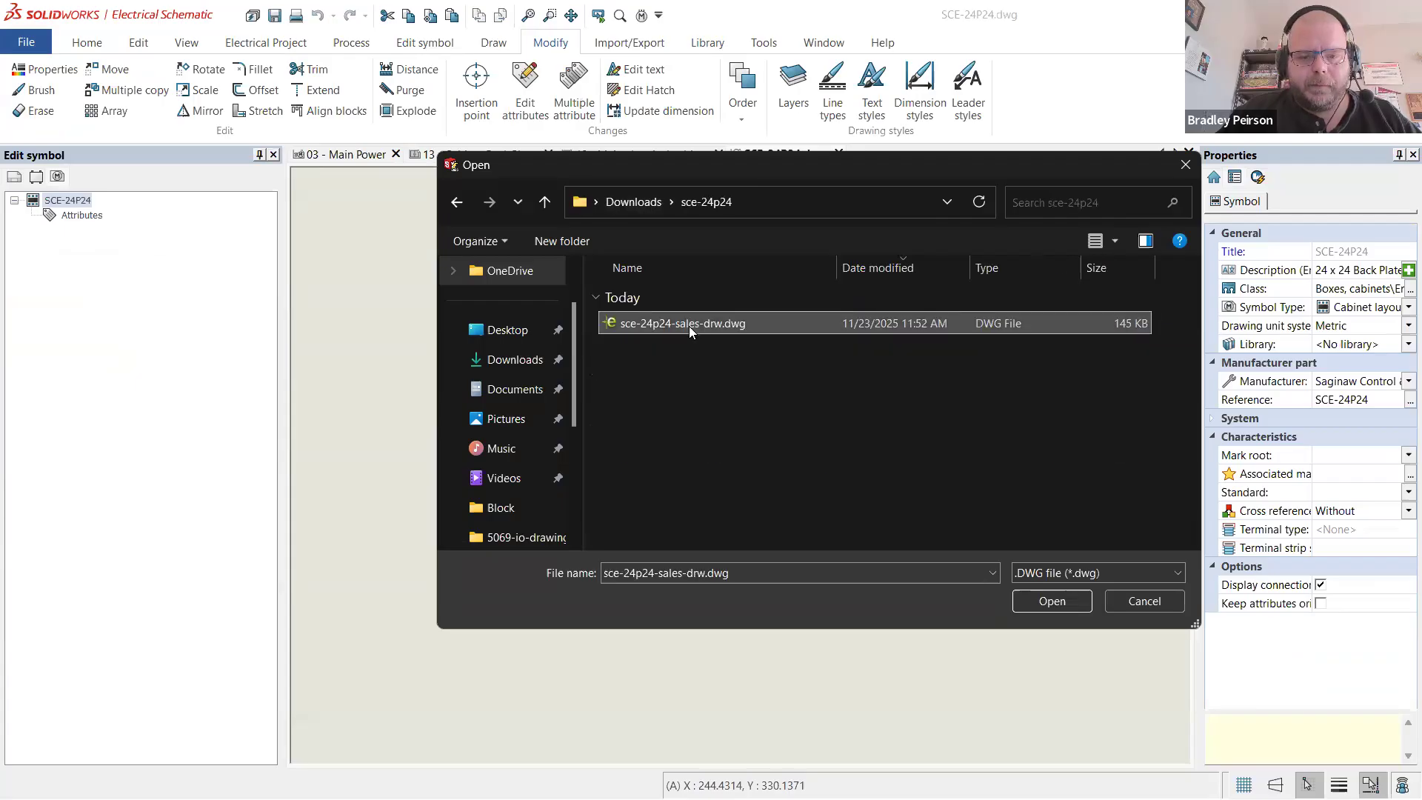
pyautogui.doubleClick(689, 327)
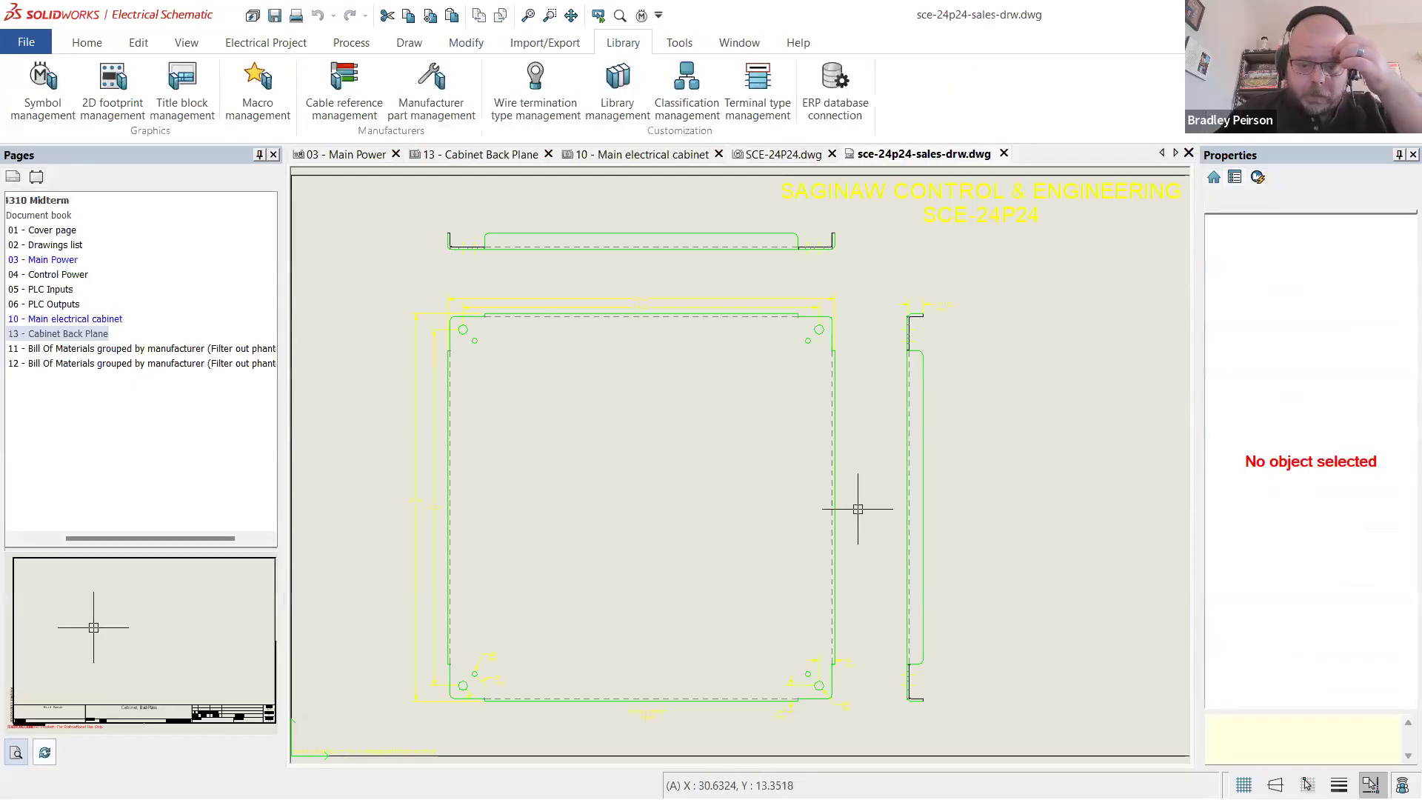
# - Copy the front view of the plate from the sales drawing into the SCE-24P24 footprint drawing
pyautogui.click(387, 271)
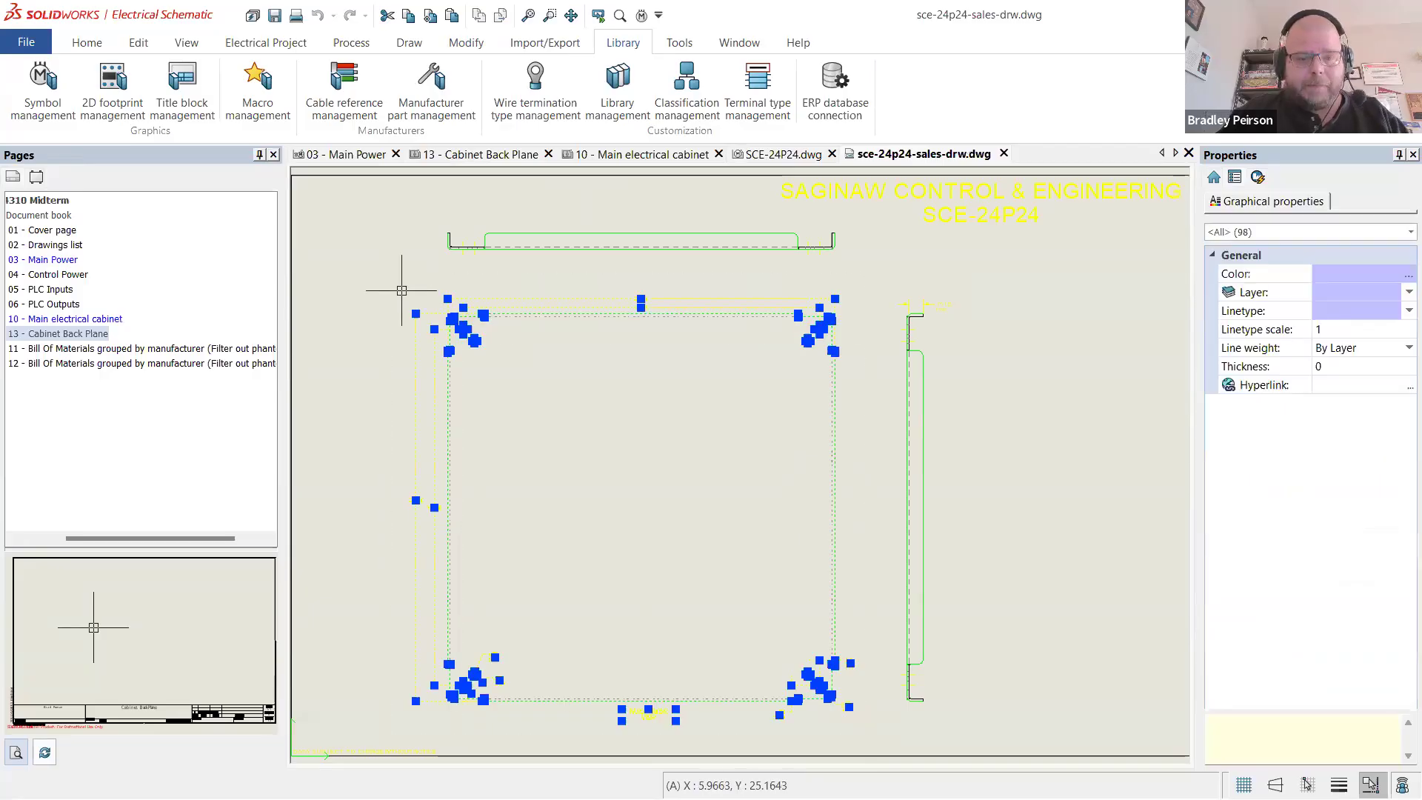
pyautogui.click(781, 155)
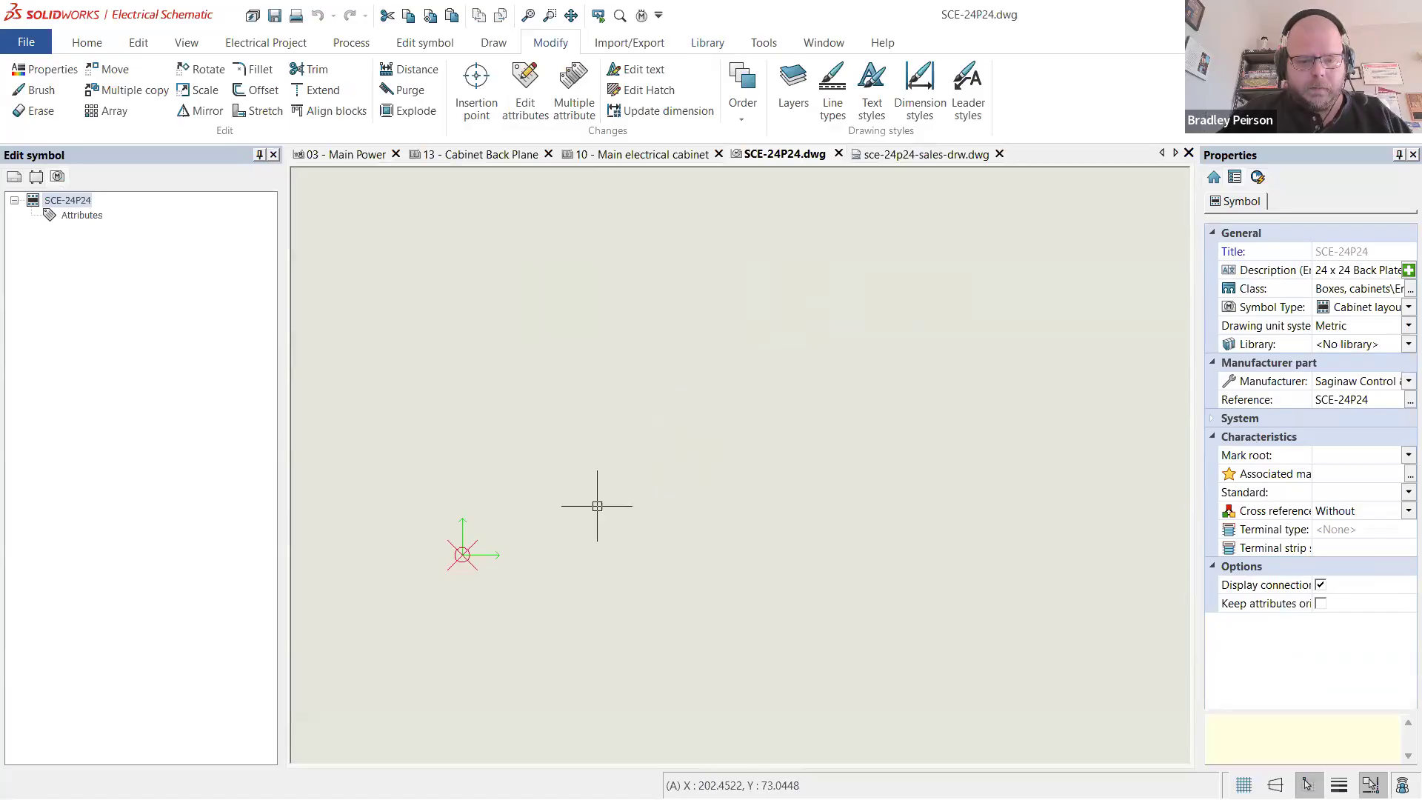
pyautogui.hotkey('ctrl', 'v')
pyautogui.scroll(3, 507, 555)
pyautogui.click(574, 522)
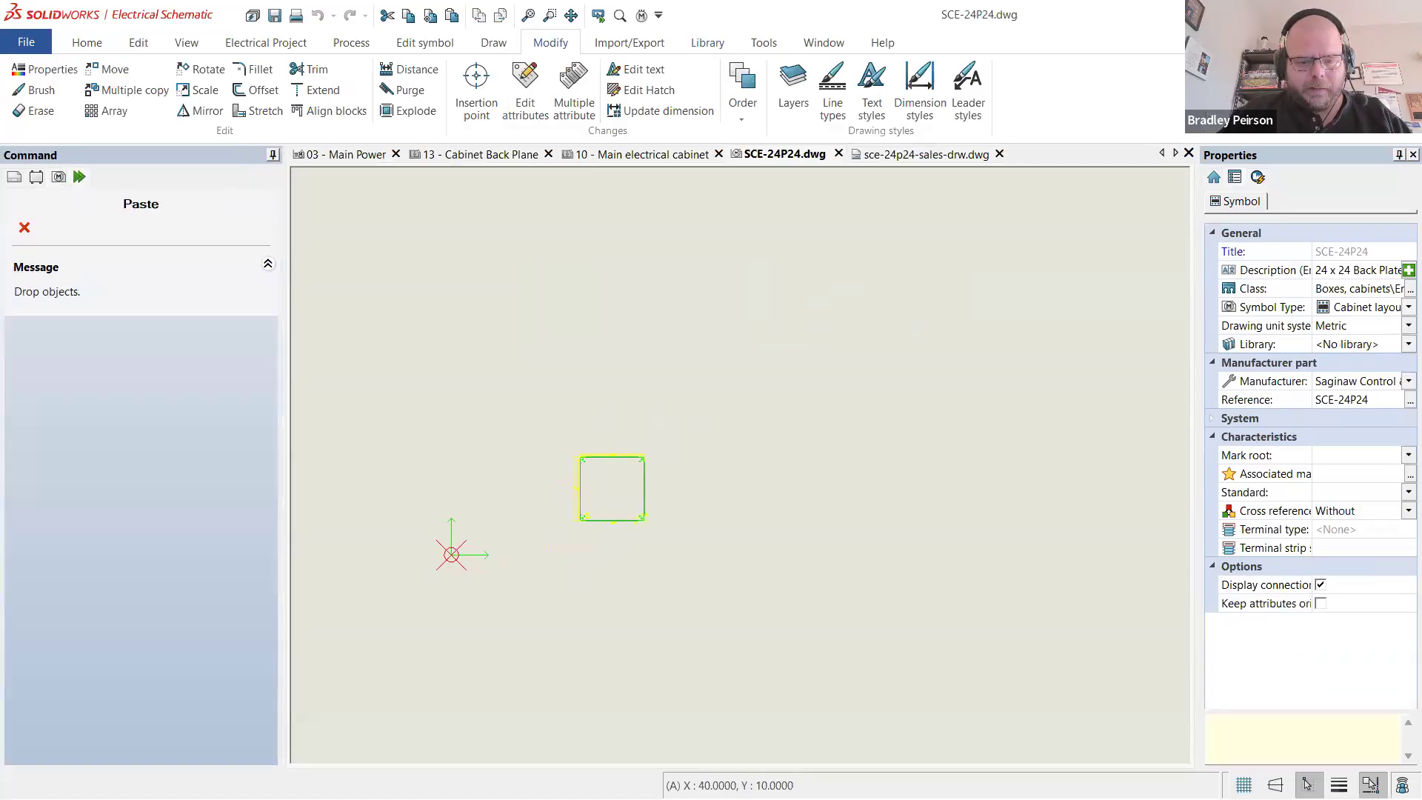
# - Delete the hole diameter and .84 TYP dimensions at the plate's lower-right corner and the note below its bottom edge
pyautogui.scroll(3, 602, 522)
pyautogui.scroll(5, 699, 511)
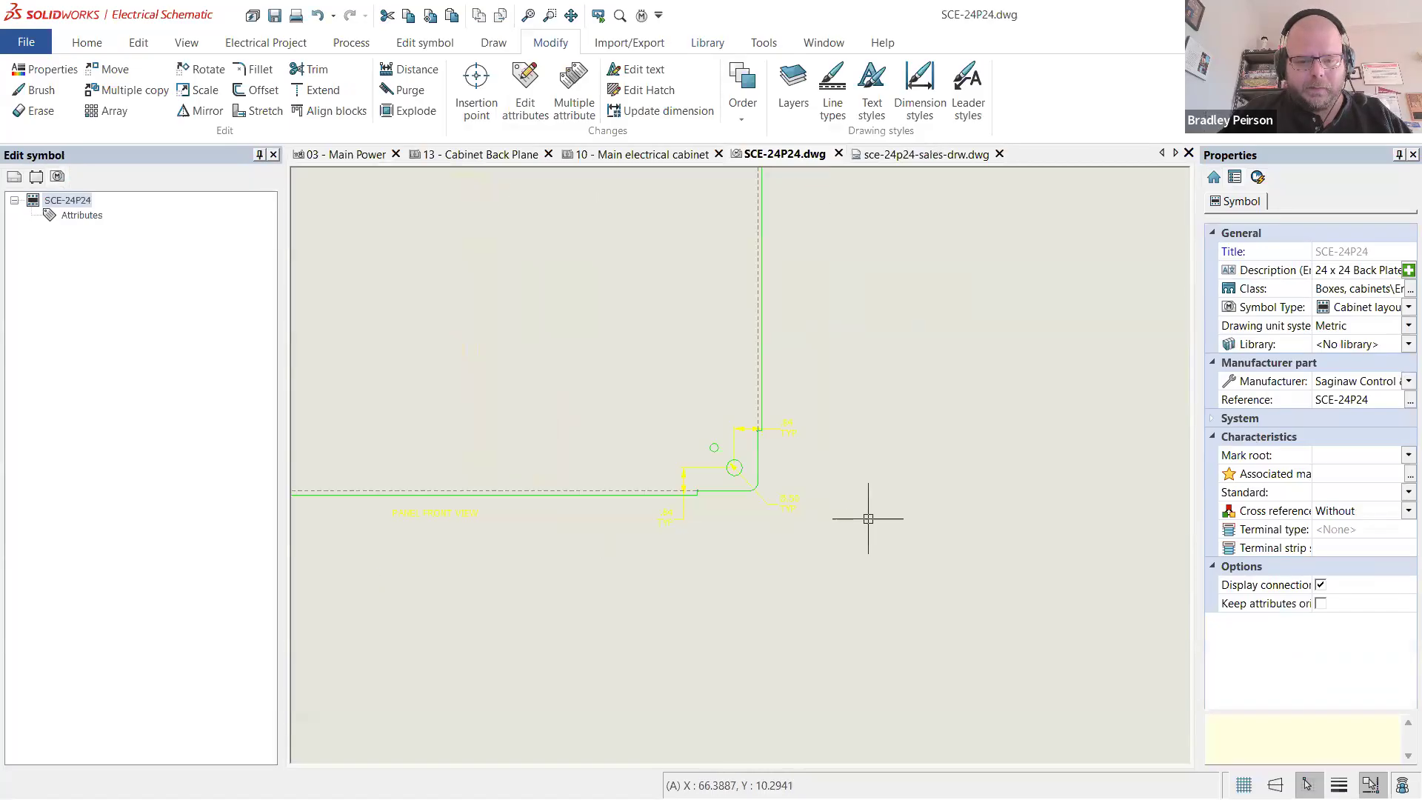
pyautogui.click(771, 499)
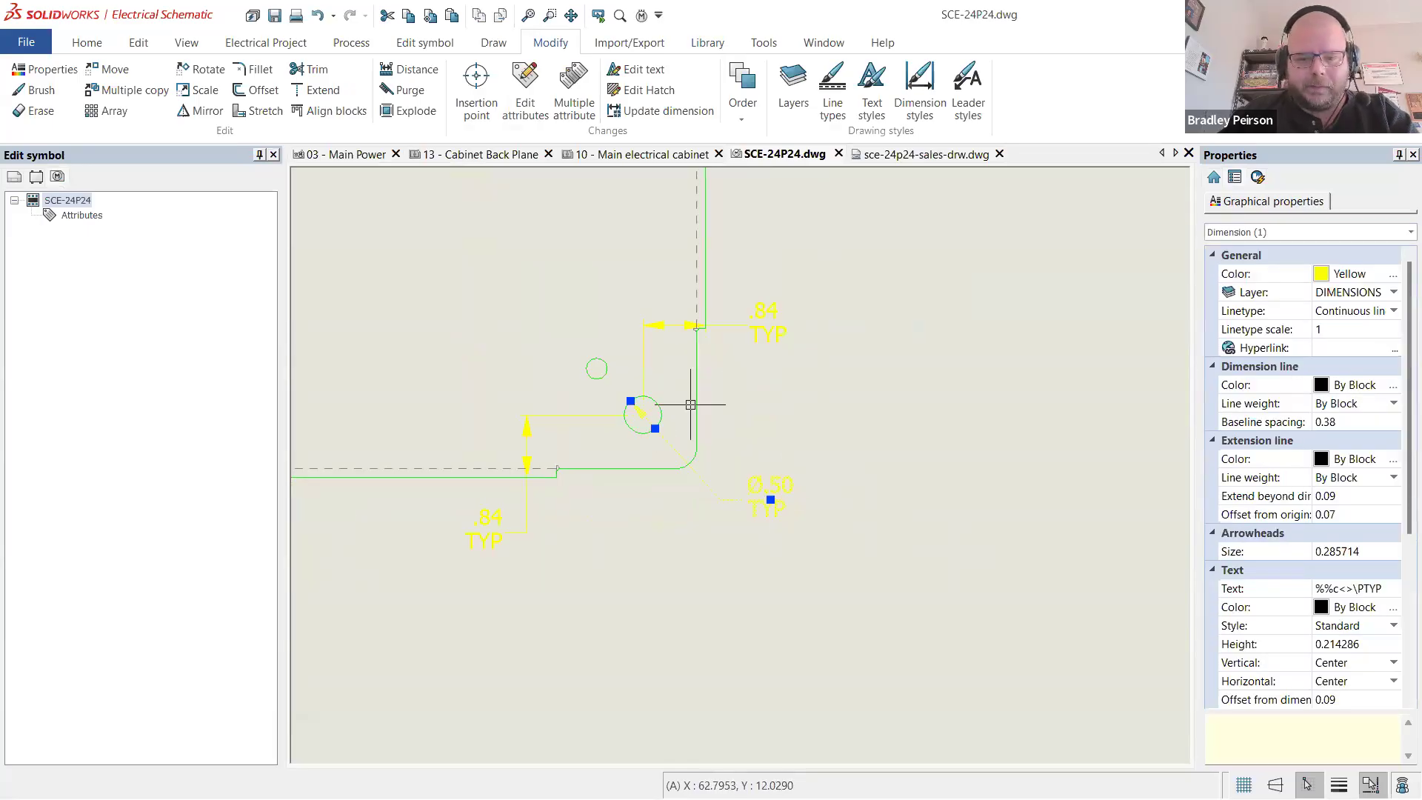
pyautogui.press('Delete')
pyautogui.click(776, 333)
pyautogui.press('Delete')
pyautogui.click(509, 547)
pyautogui.press('Delete')
pyautogui.scroll(-5, 898, 483)
pyautogui.scroll(4, 680, 466)
pyautogui.click(680, 466)
pyautogui.press('Delete')
# - Delete the small hole's diameter and spacing dimensions at the plate's lower-left corner
pyautogui.scroll(-3, 730, 482)
pyautogui.scroll(3, 397, 438)
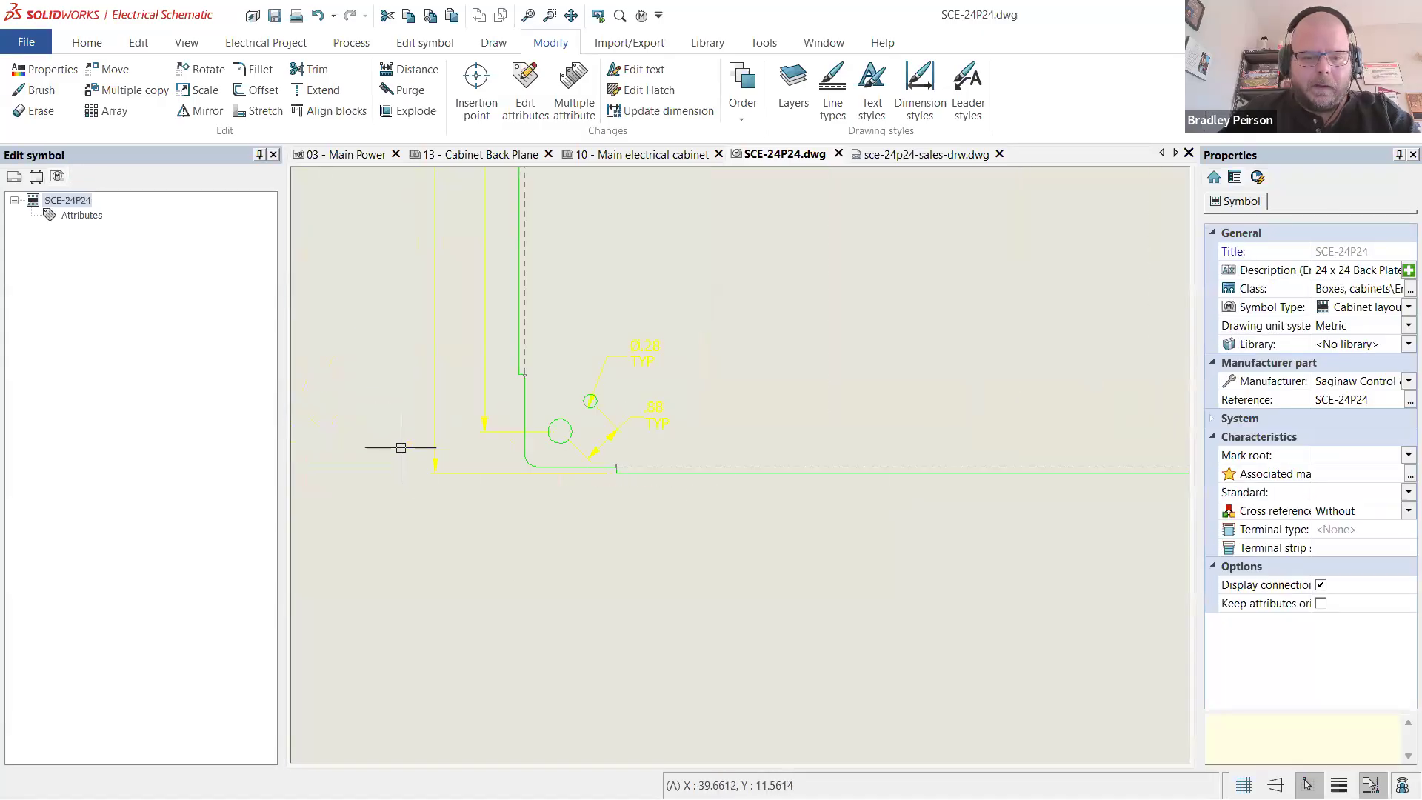
pyautogui.click(656, 411)
pyautogui.press('Delete')
pyautogui.click(644, 364)
pyautogui.press('Delete')
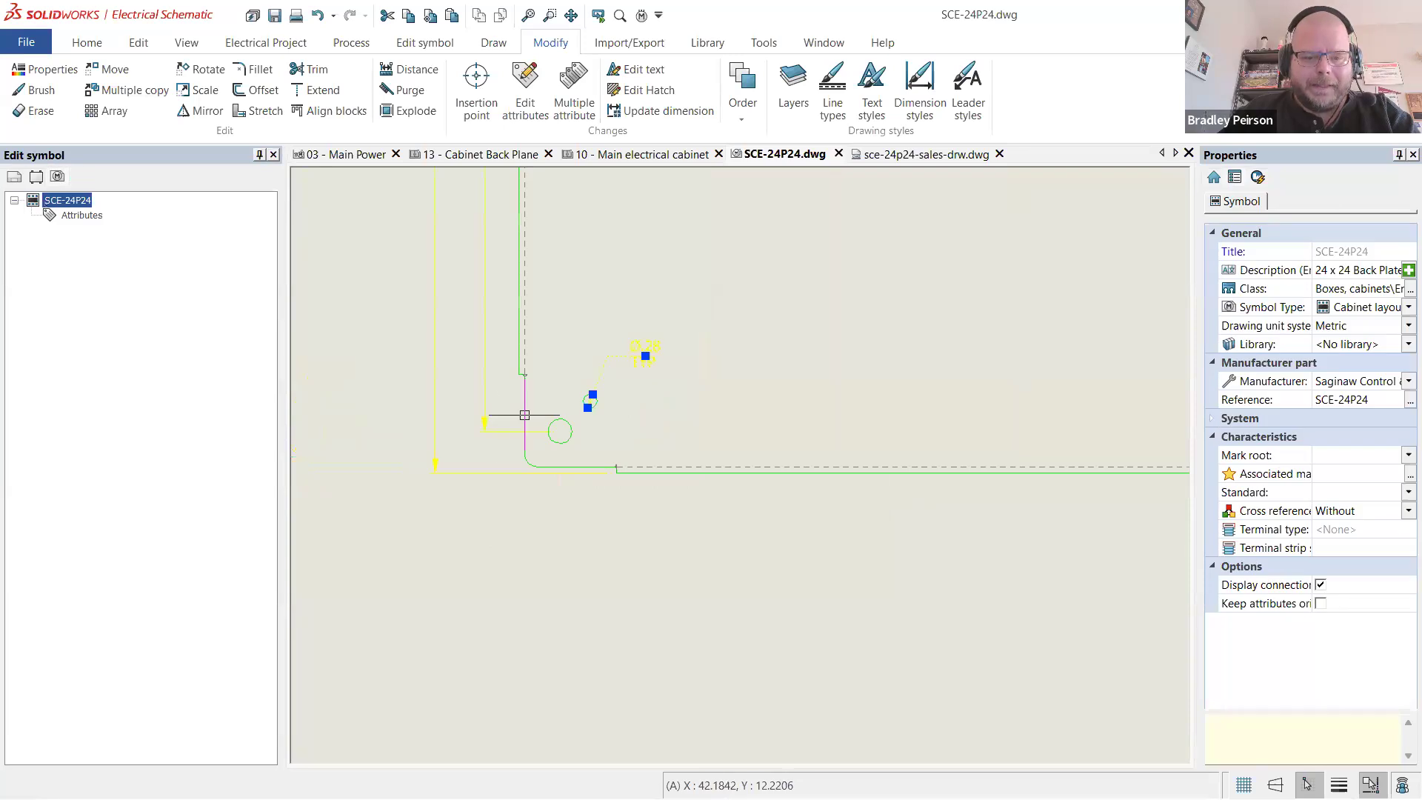
# - Delete the vertical dimensions along the plate's left side and the horizontal dimensions above its top edge
pyautogui.click(489, 427)
pyautogui.press('Delete')
pyautogui.click(438, 470)
pyautogui.press('Delete')
pyautogui.scroll(-3, 476, 470)
pyautogui.scroll(5, 570, 276)
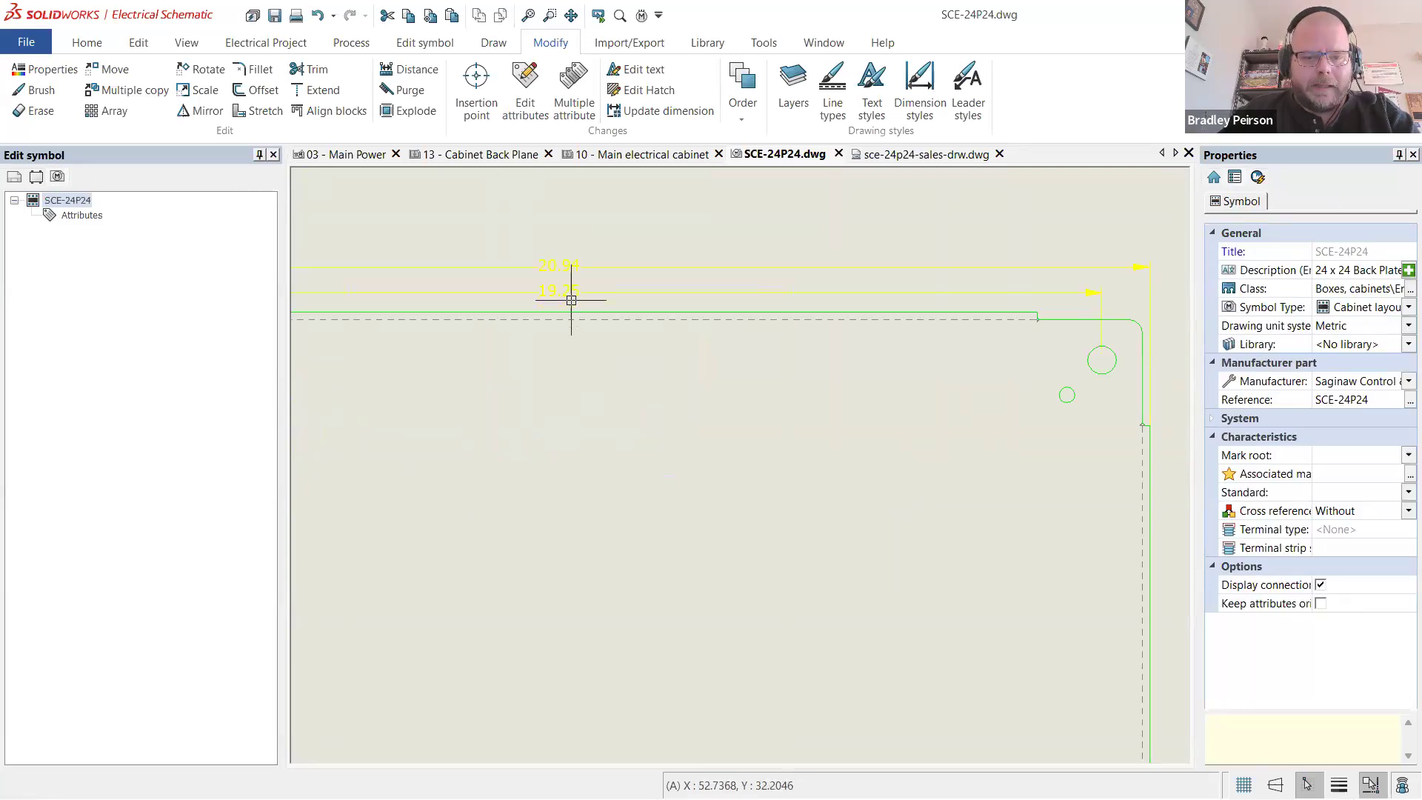
pyautogui.click(566, 267)
pyautogui.press('Delete')
# - Move the whole plate so the centre of its large lower-left mounting hole sits at 0,0
pyautogui.scroll(-3, 571, 266)
pyautogui.click(894, 574)
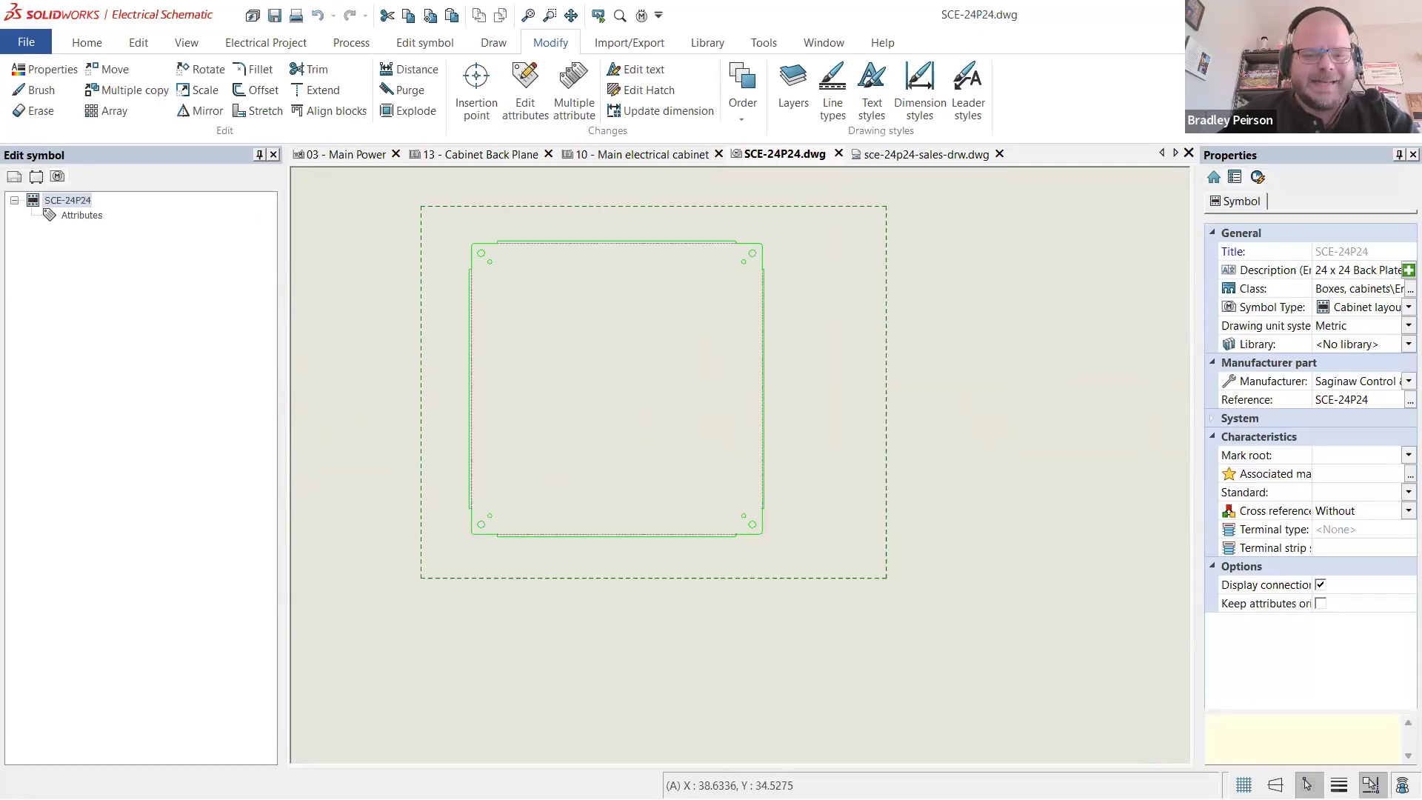
pyautogui.click(445, 227)
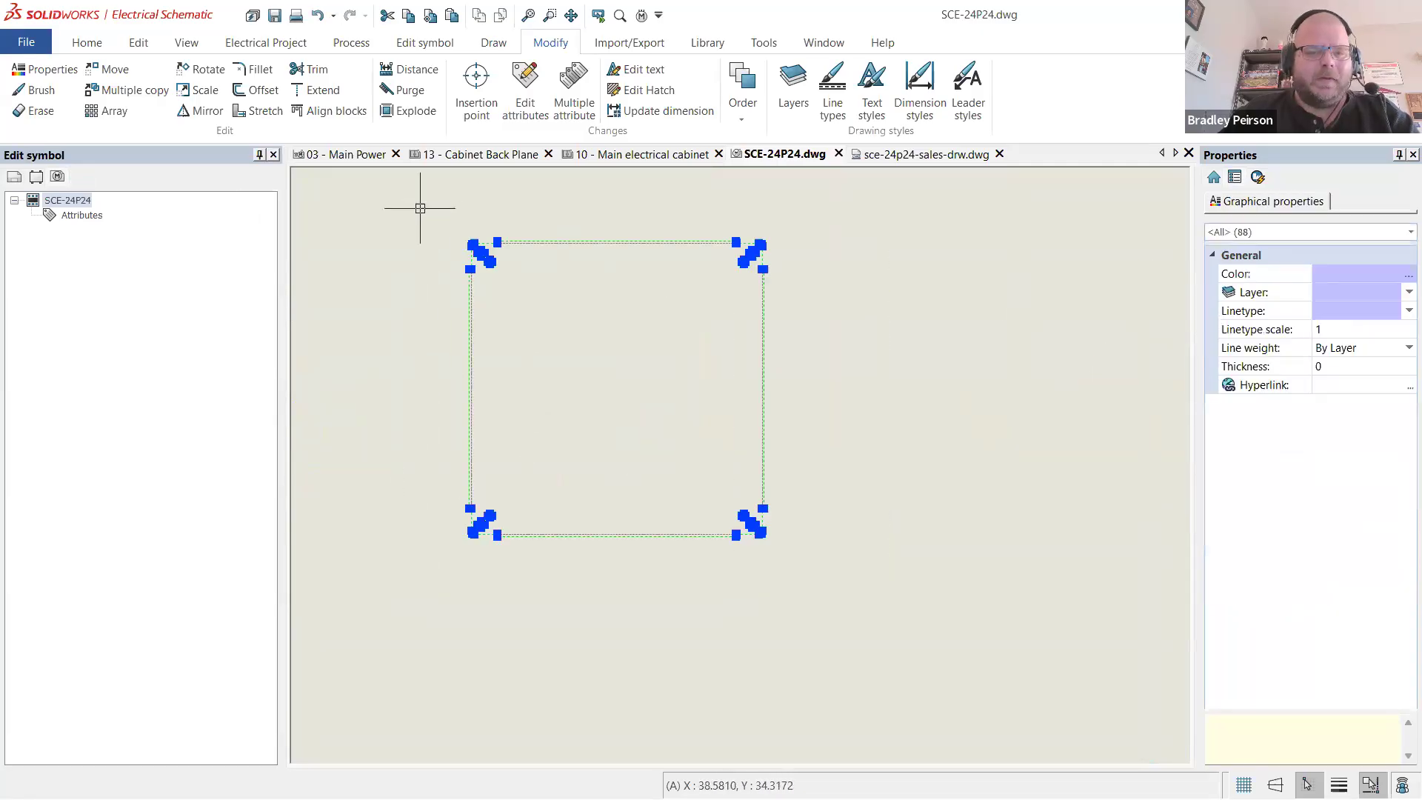
pyautogui.click(111, 69)
pyautogui.scroll(4, 440, 551)
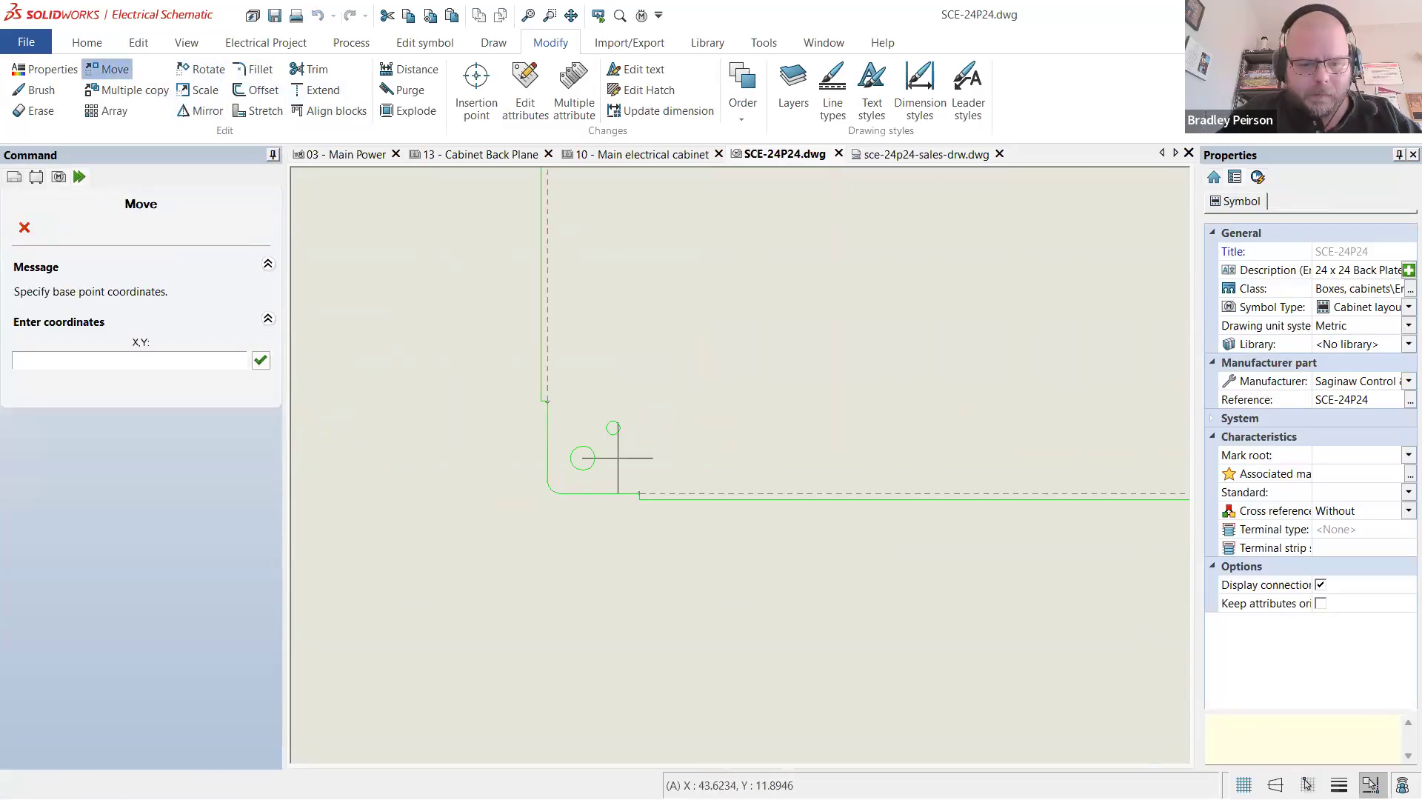
pyautogui.click(582, 458)
pyautogui.click(182, 482)
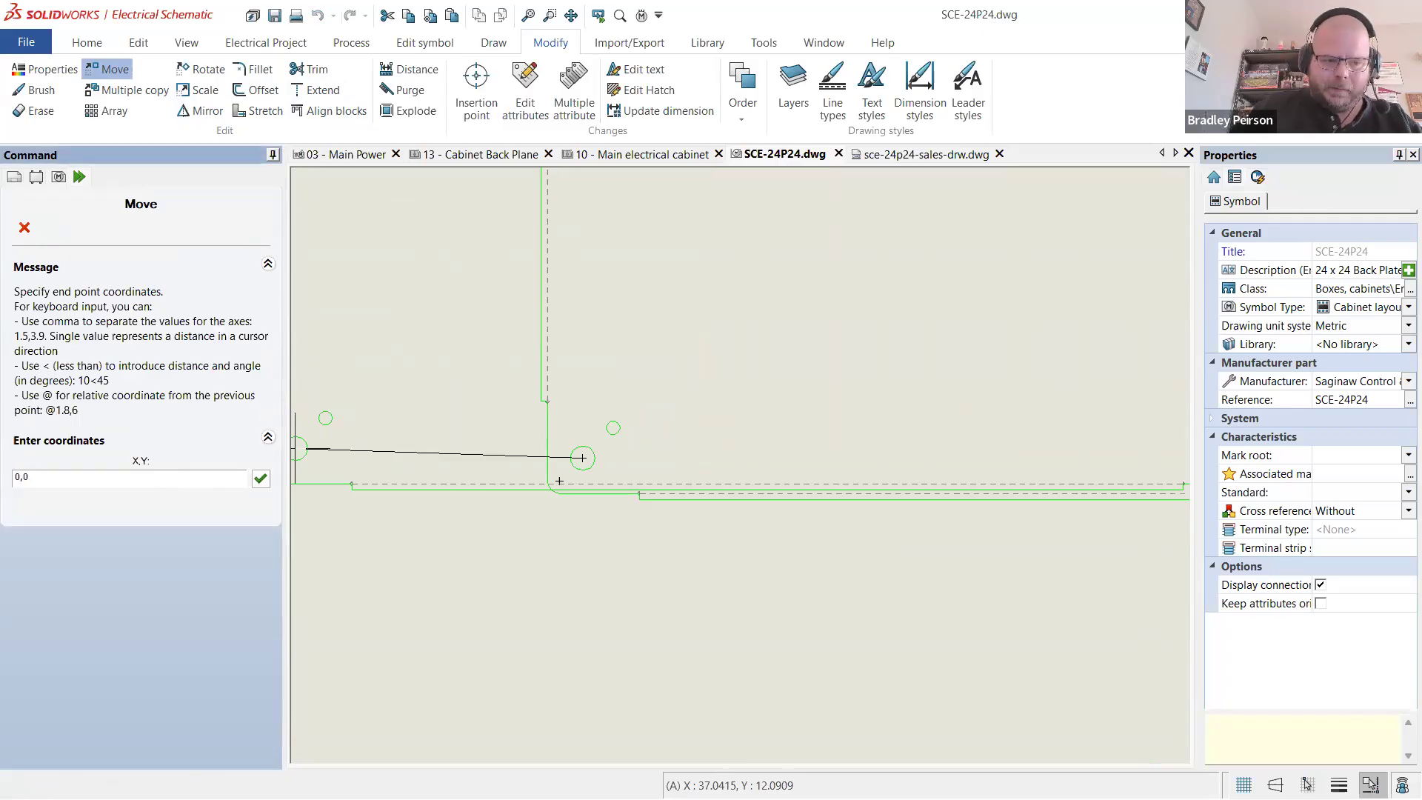
pyautogui.press('Return')
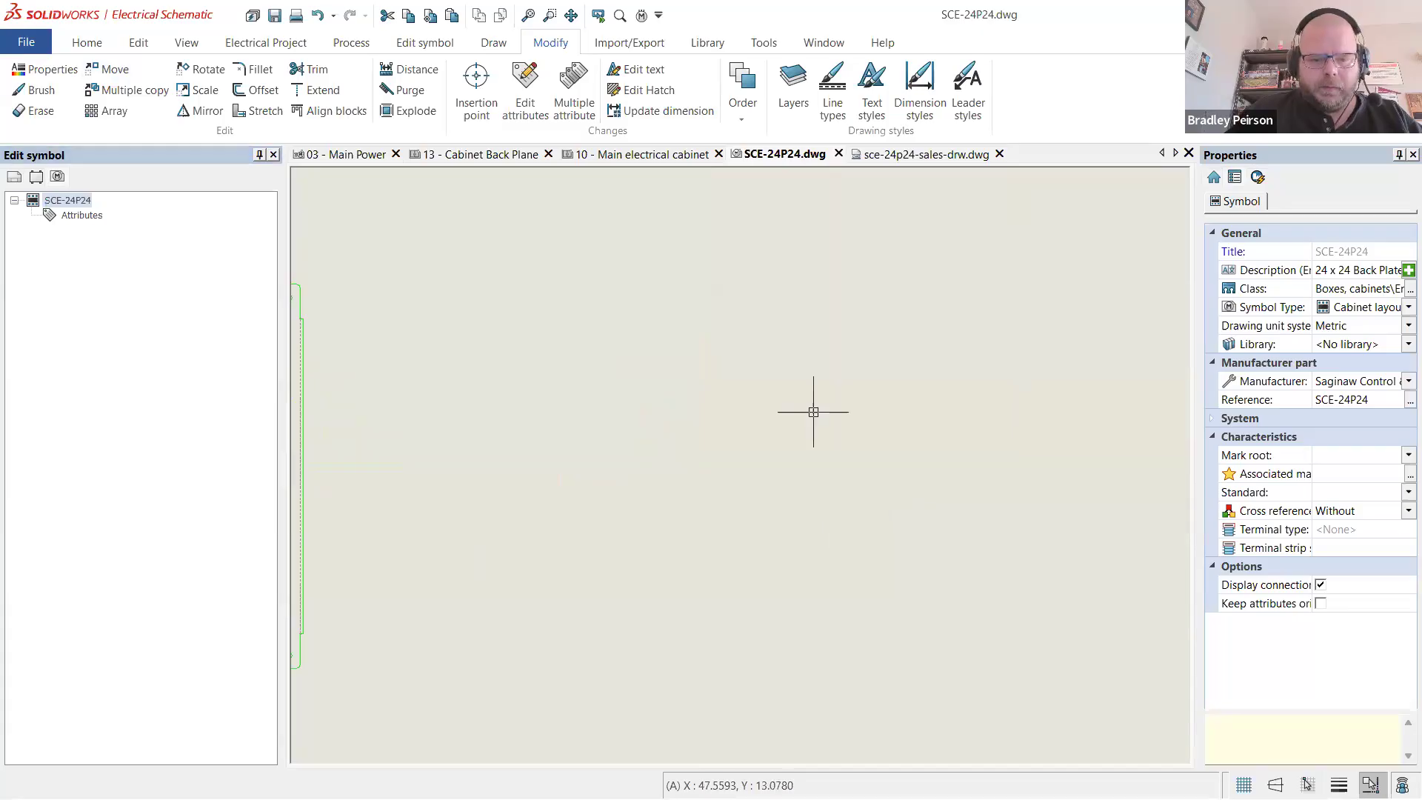
# - Enlarge the whole plate by a scale factor of 25.4 about the base point 0,0
pyautogui.scroll(1, 336, 385)
pyautogui.moveTo(810, 626); pyautogui.dragTo(365, 277)
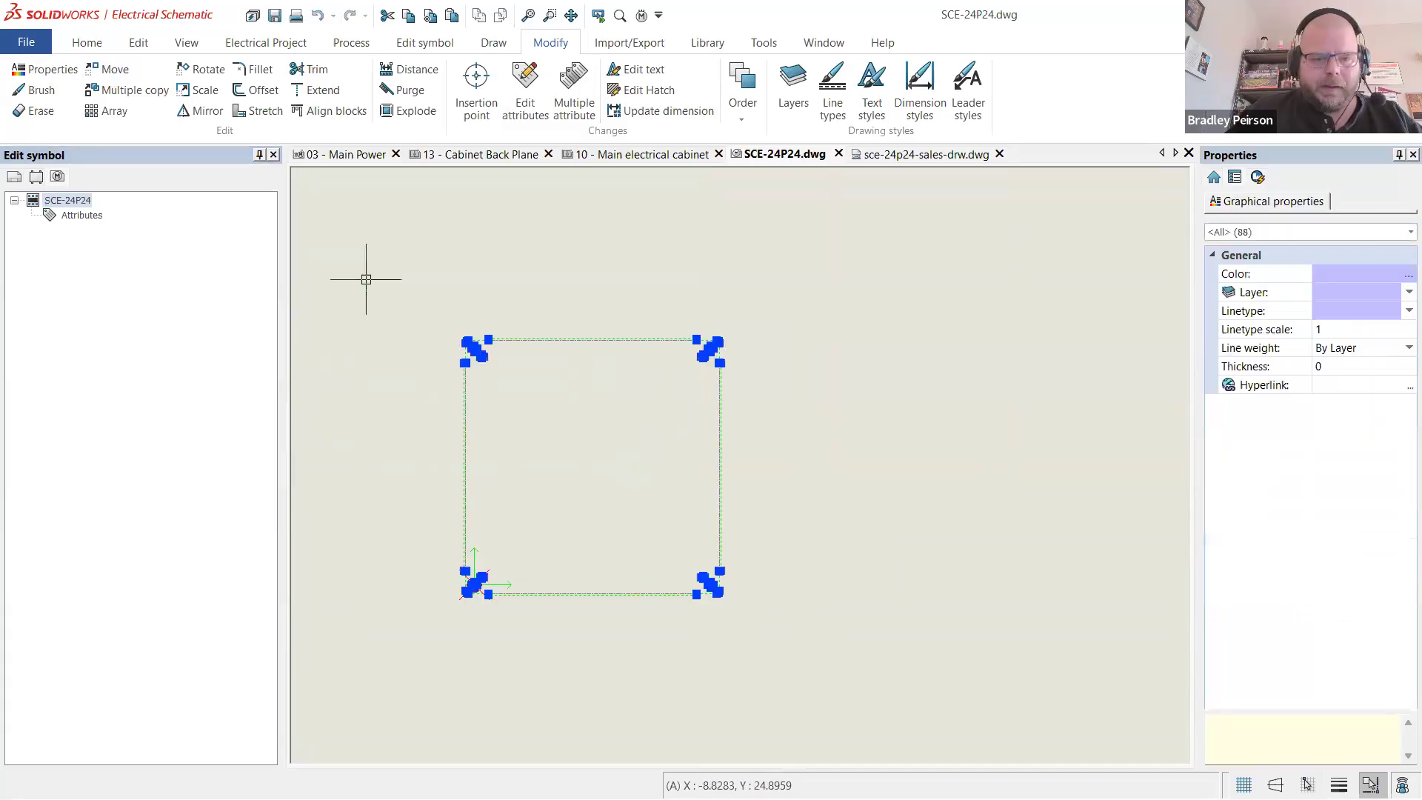
pyautogui.click(197, 89)
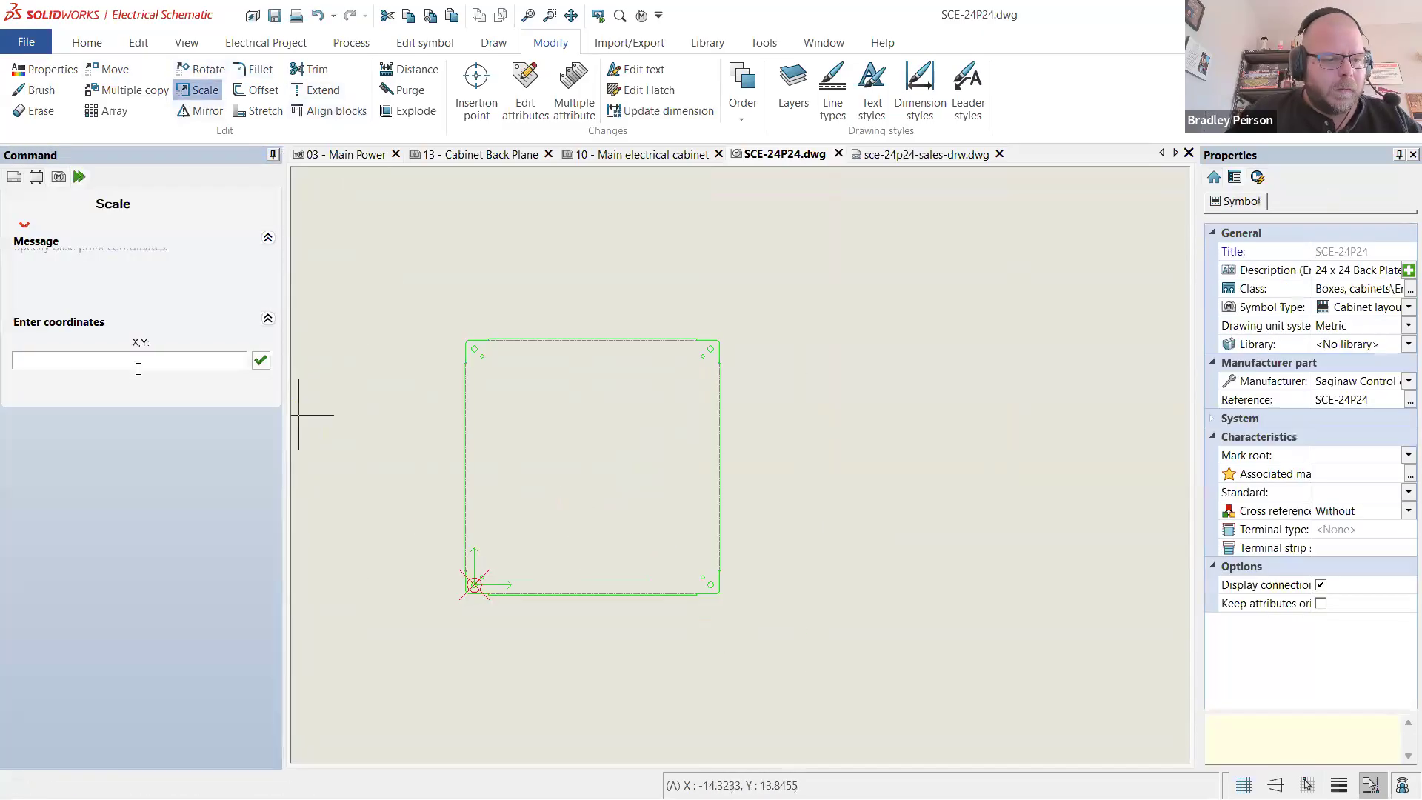
pyautogui.click(139, 367)
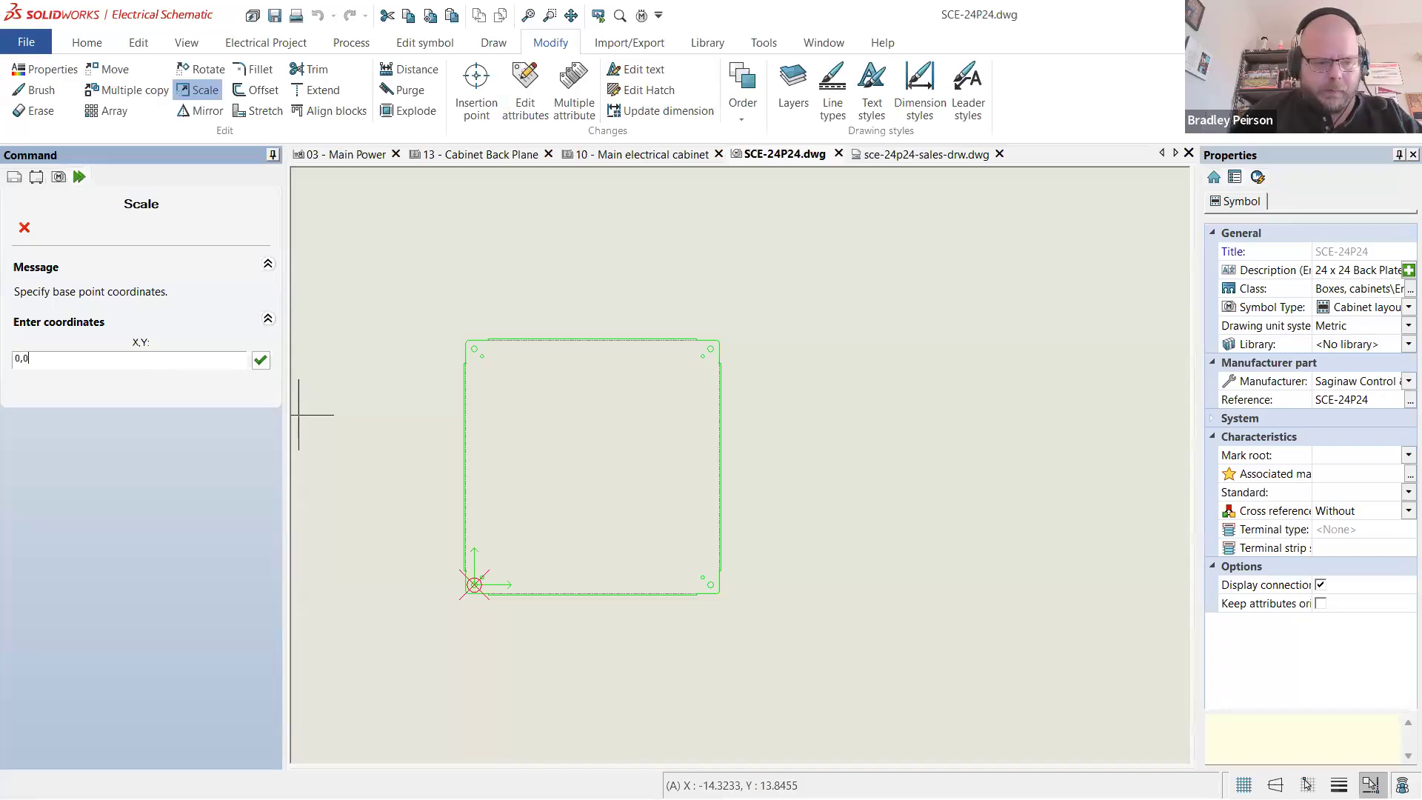
pyautogui.write('0,0')
pyautogui.press('Return')
pyautogui.click(146, 400)
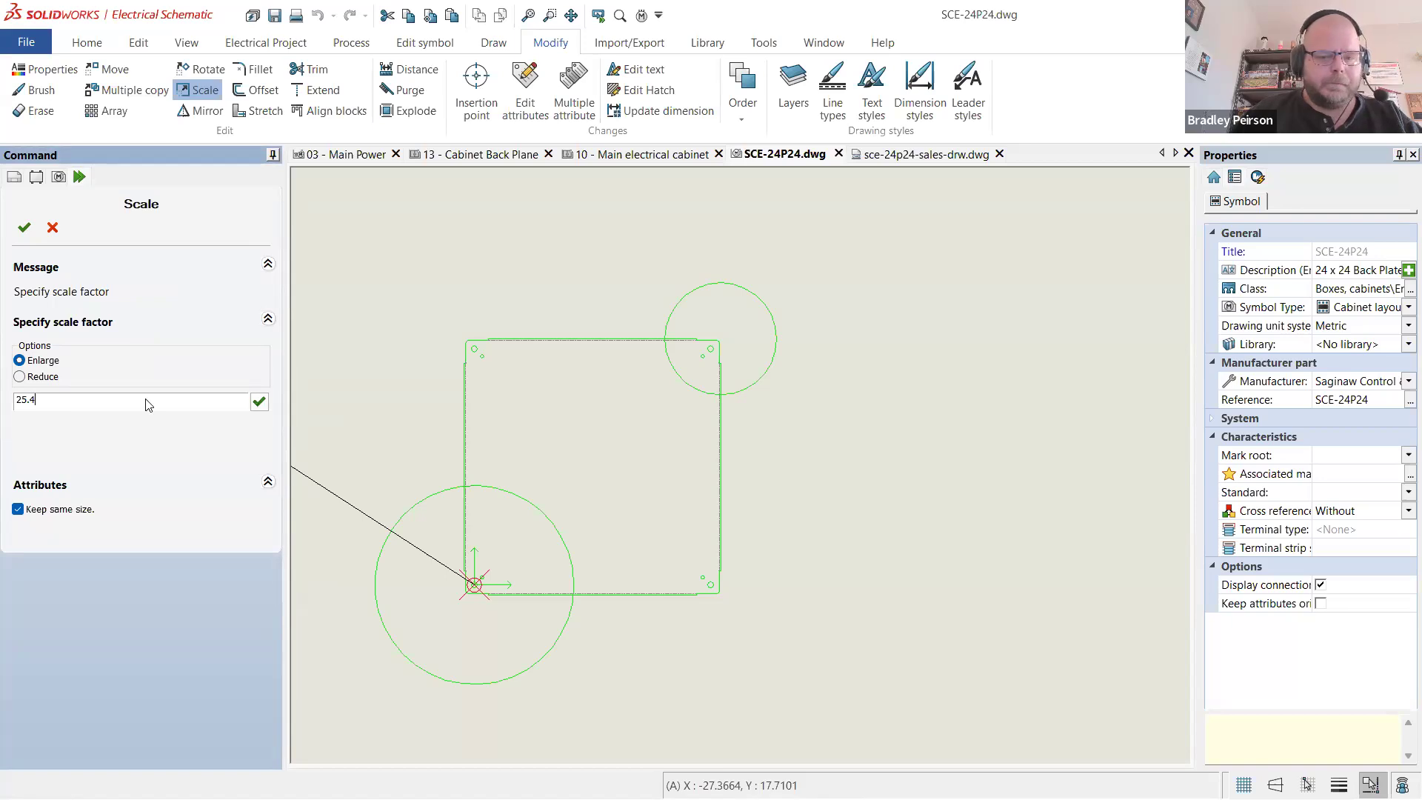
pyautogui.write('25.4')
pyautogui.press('Return')
pyautogui.scroll(-6, 585, 504)
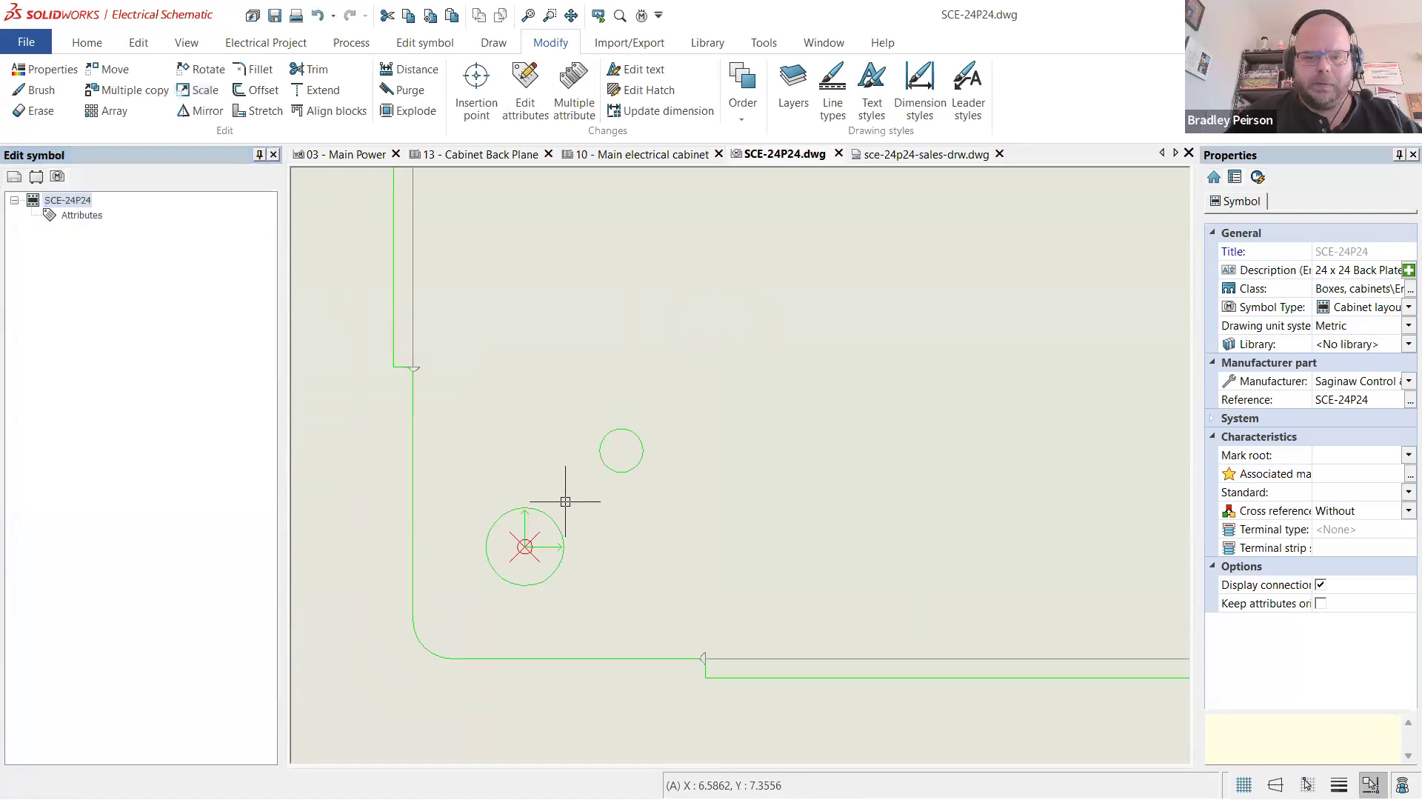
pyautogui.scroll(3, 673, 292)
pyautogui.scroll(1, 770, 551)
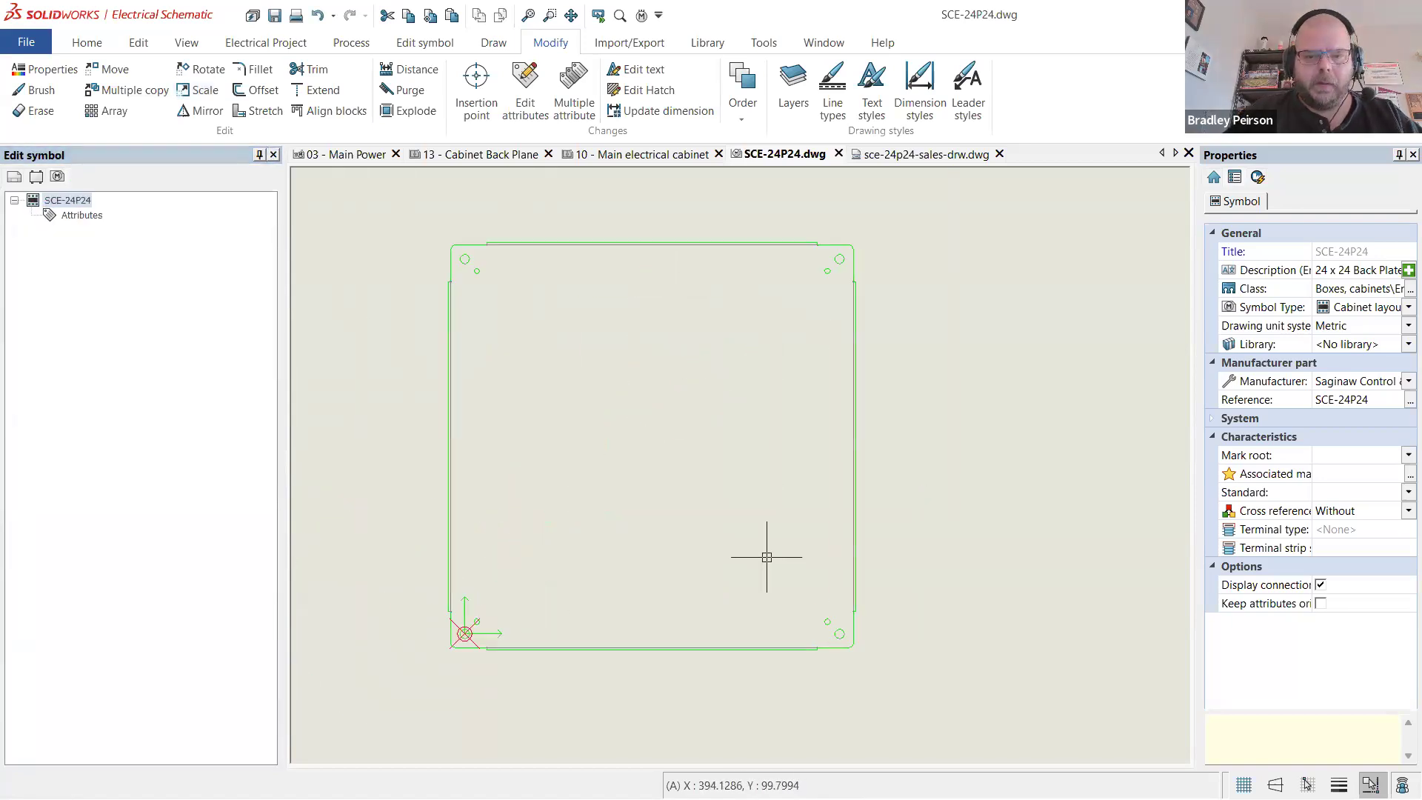
# - Insert the manufacturer attribute #REF_MAN and the reference attribute #REF_REF just above the plate's upper-left corner
pyautogui.rightClick(85, 216)
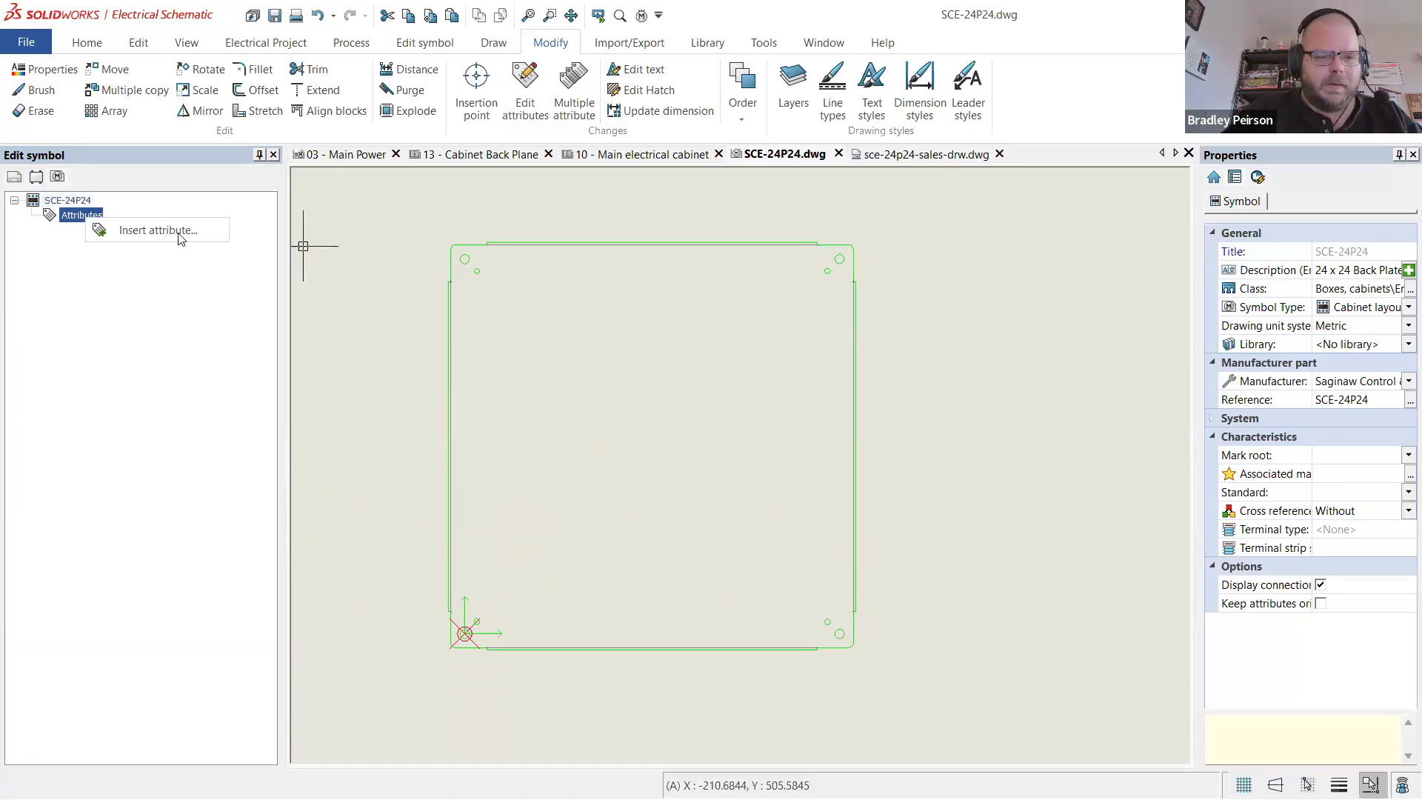
pyautogui.click(178, 236)
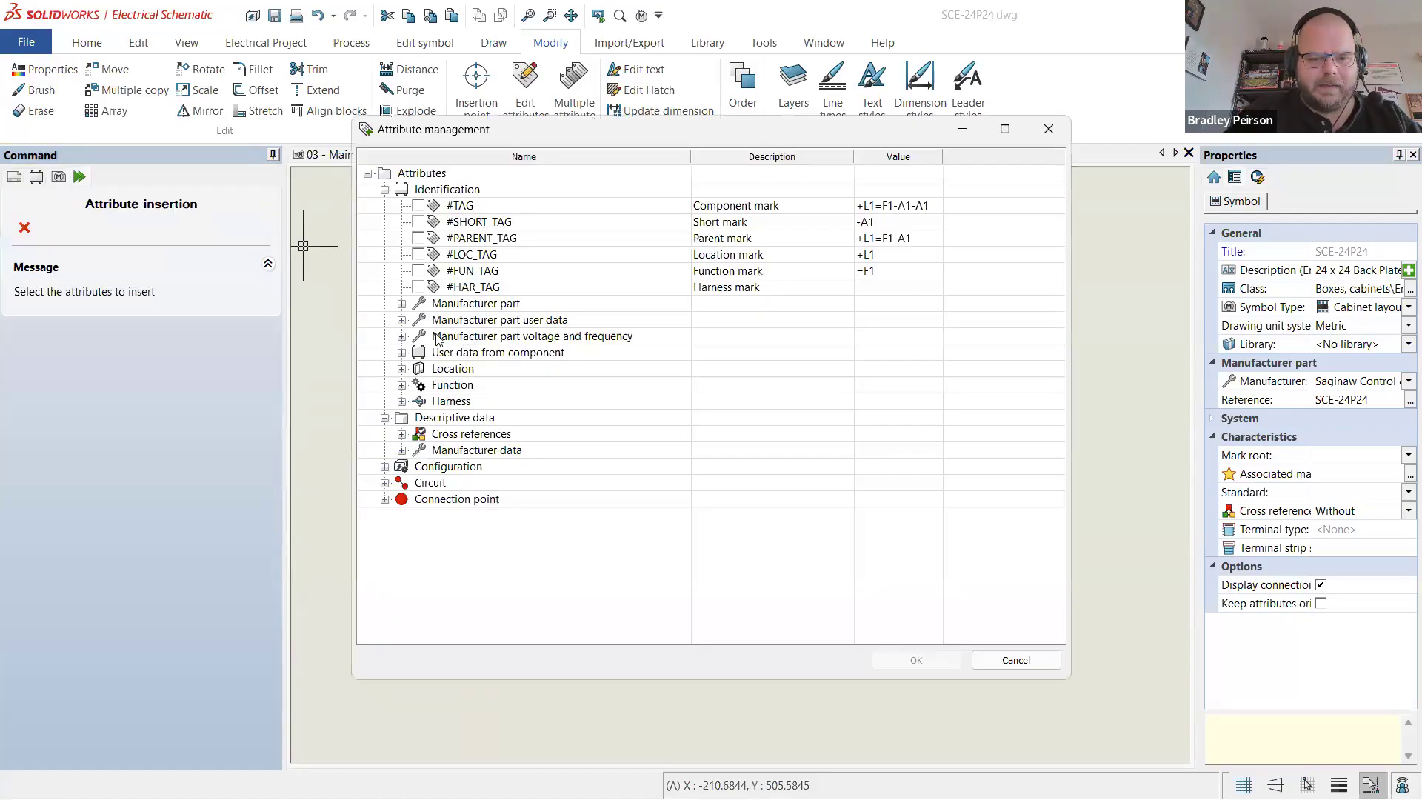
pyautogui.click(402, 305)
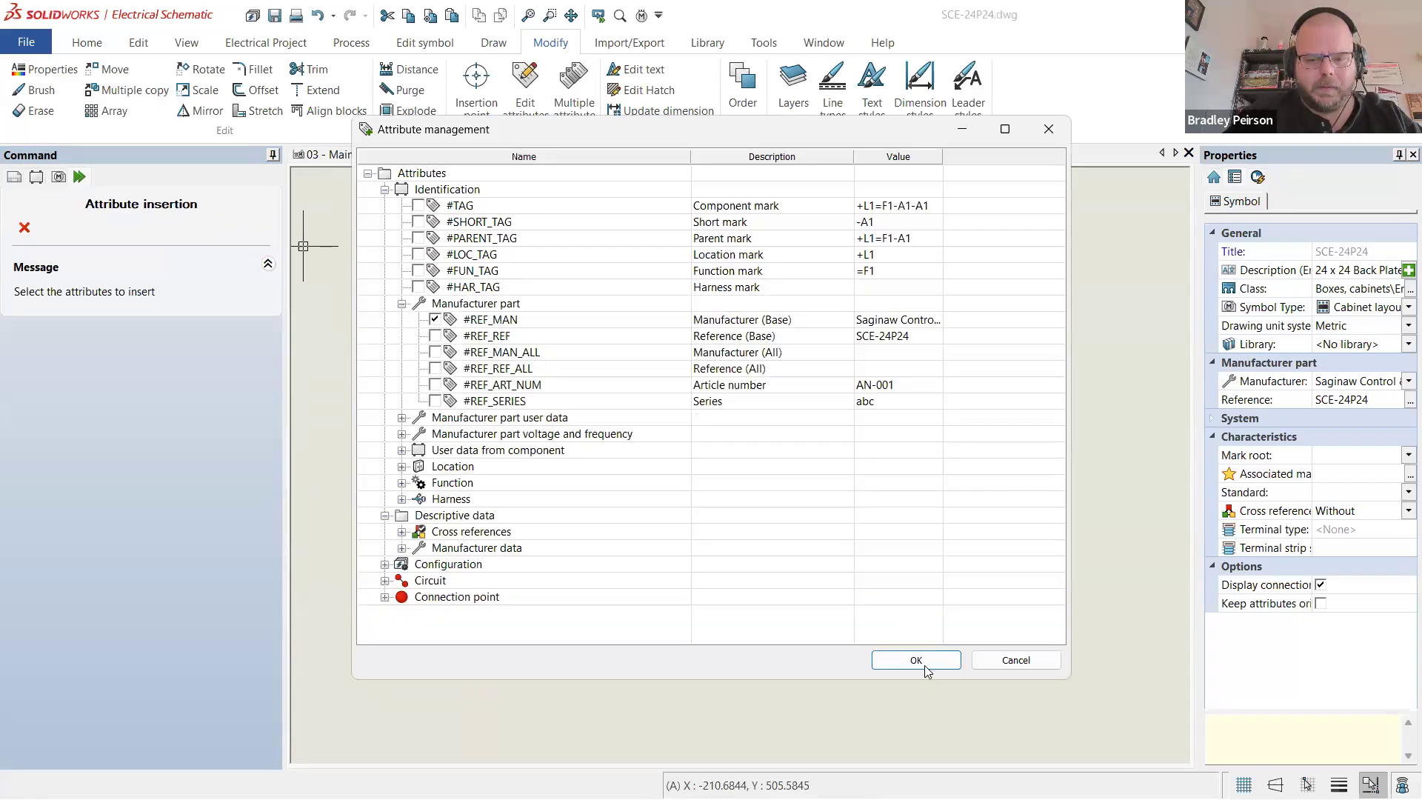
pyautogui.click(916, 660)
pyautogui.scroll(2, 461, 213)
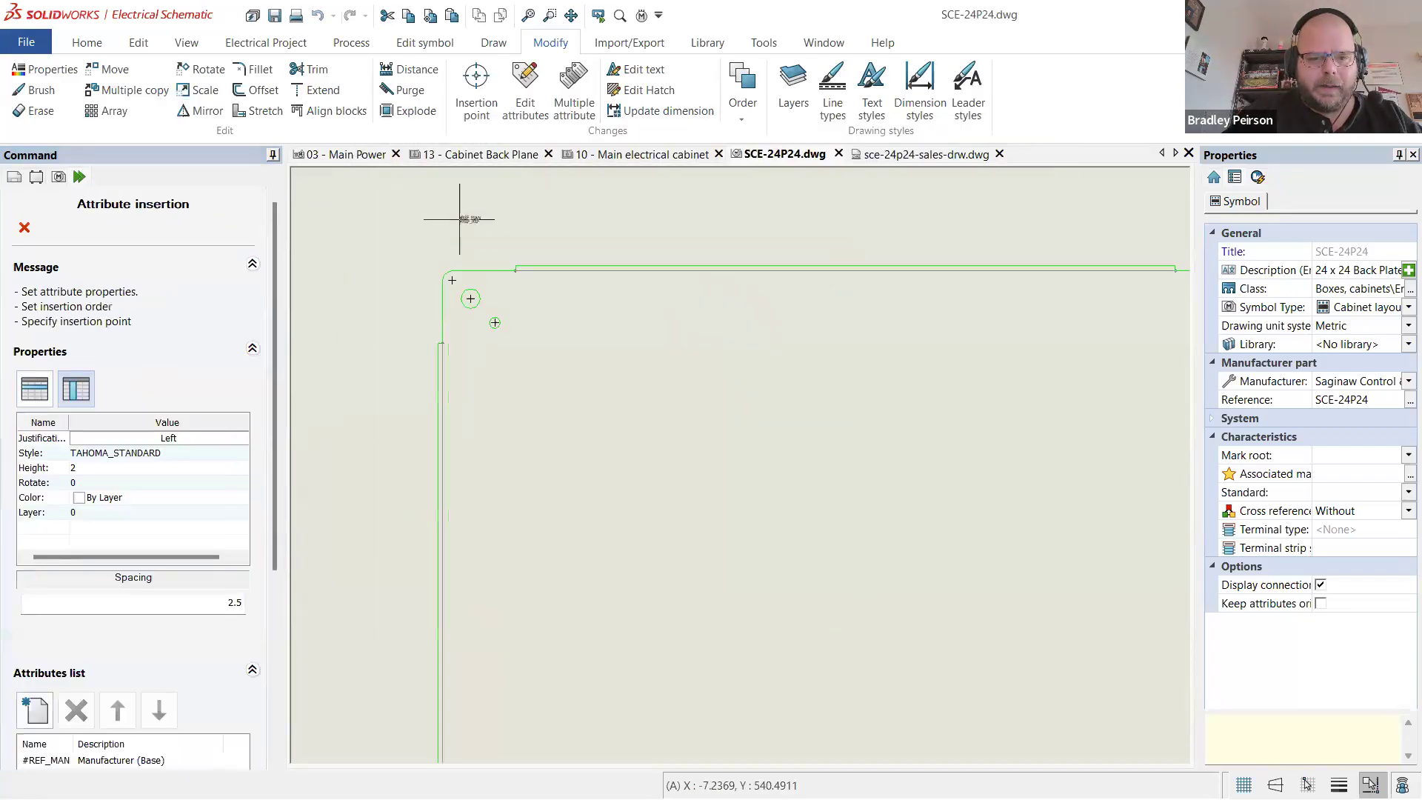
pyautogui.click(459, 216)
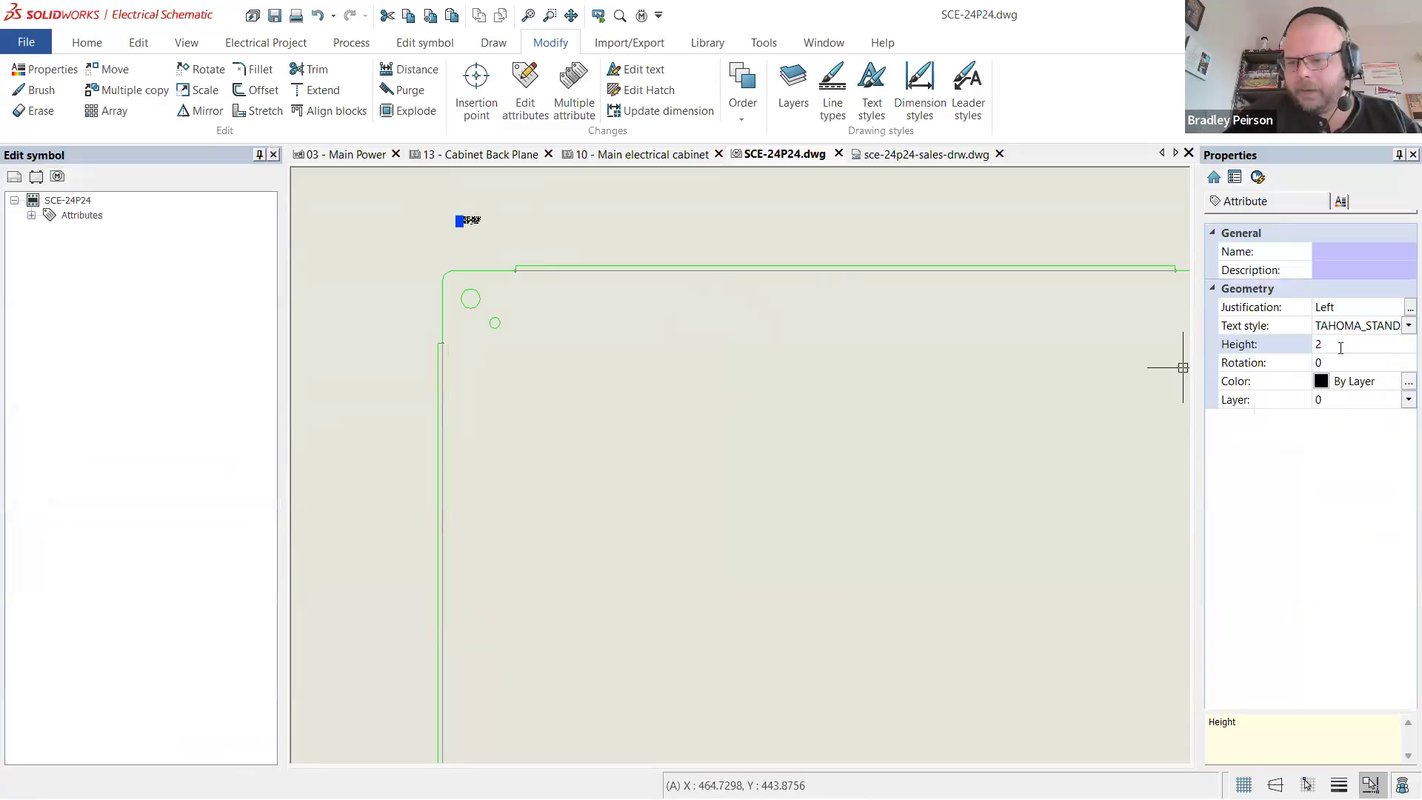
# - Set the text height of both inserted attributes to 10
pyautogui.click(1211, 344)
pyautogui.write('10')
pyautogui.press('Return')
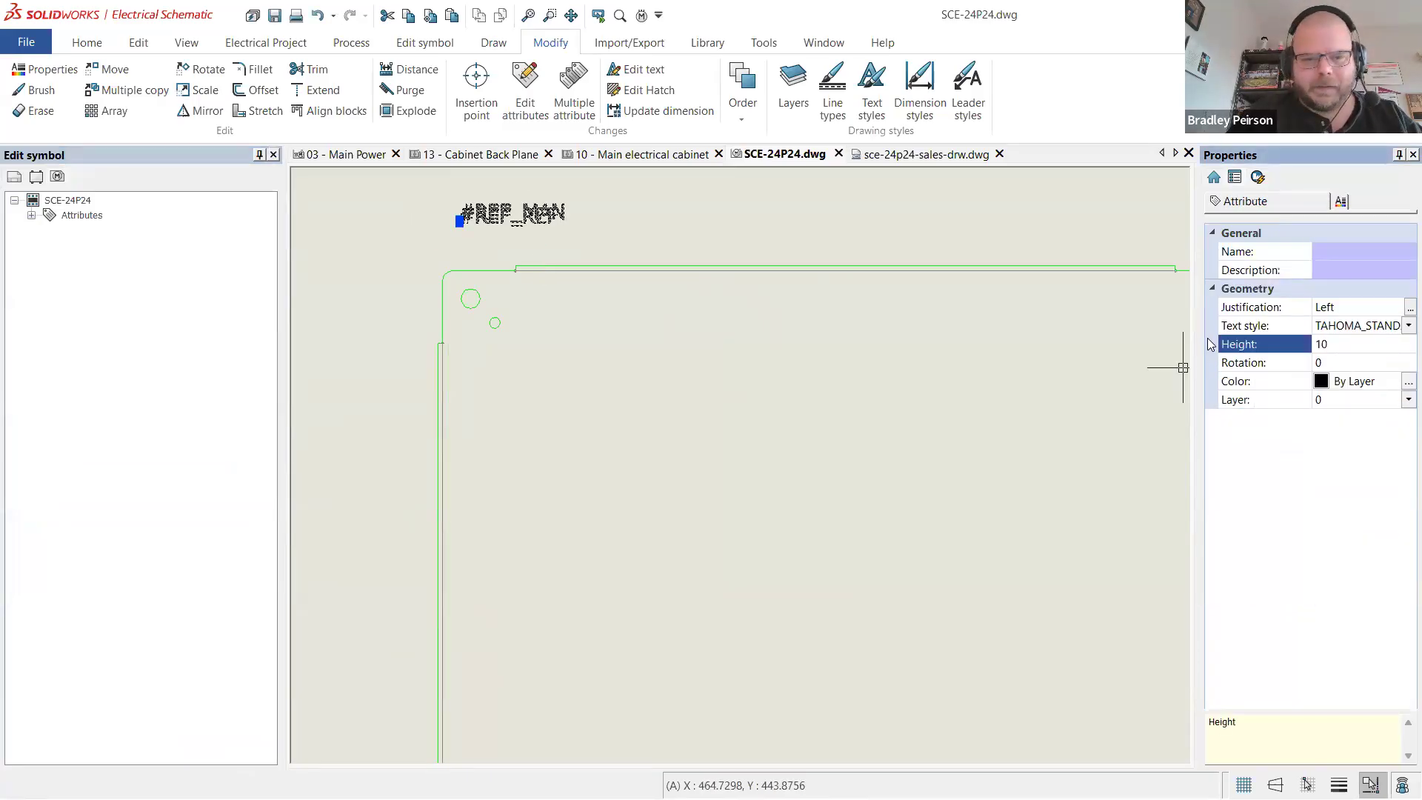
pyautogui.press('Escape')
# - Separate the overlapping attributes by placing #REF_REF below #REF_MAN, and move the pair closer to the plate's top edge
pyautogui.scroll(2, 463, 216)
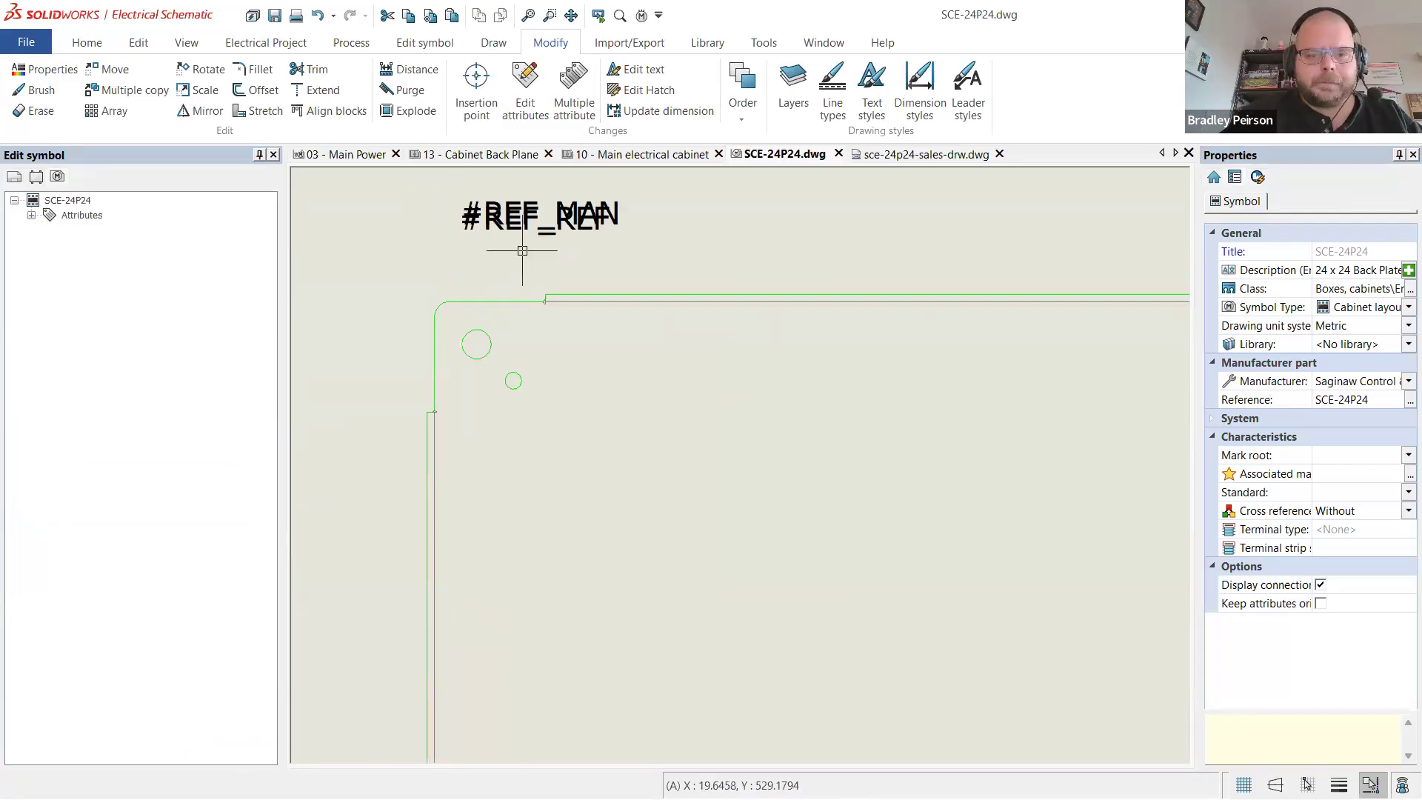
pyautogui.click(548, 237)
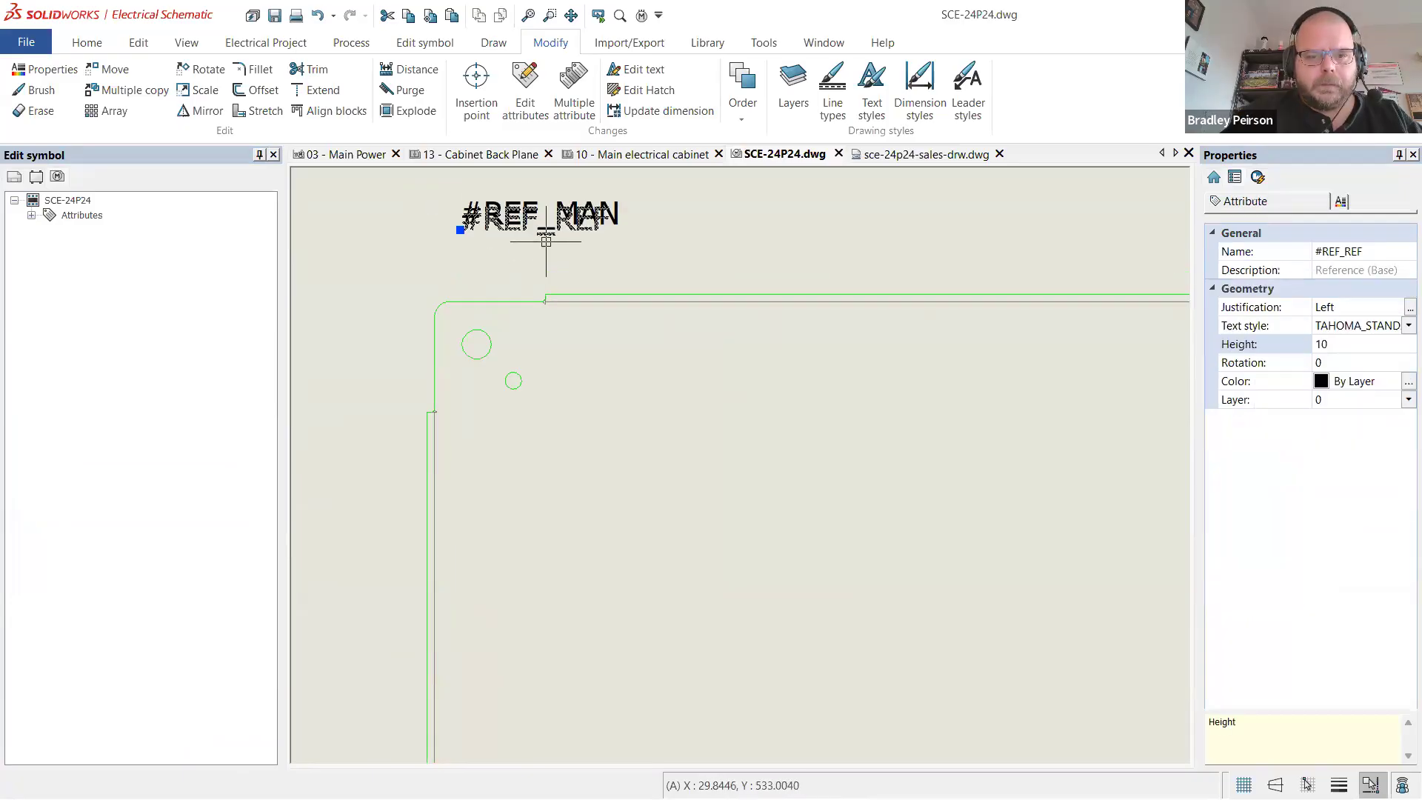
pyautogui.moveTo(540, 243); pyautogui.dragTo(540, 247)
pyautogui.moveTo(675, 280); pyautogui.dragTo(446, 174)
pyautogui.moveTo(501, 243); pyautogui.dragTo(504, 274)
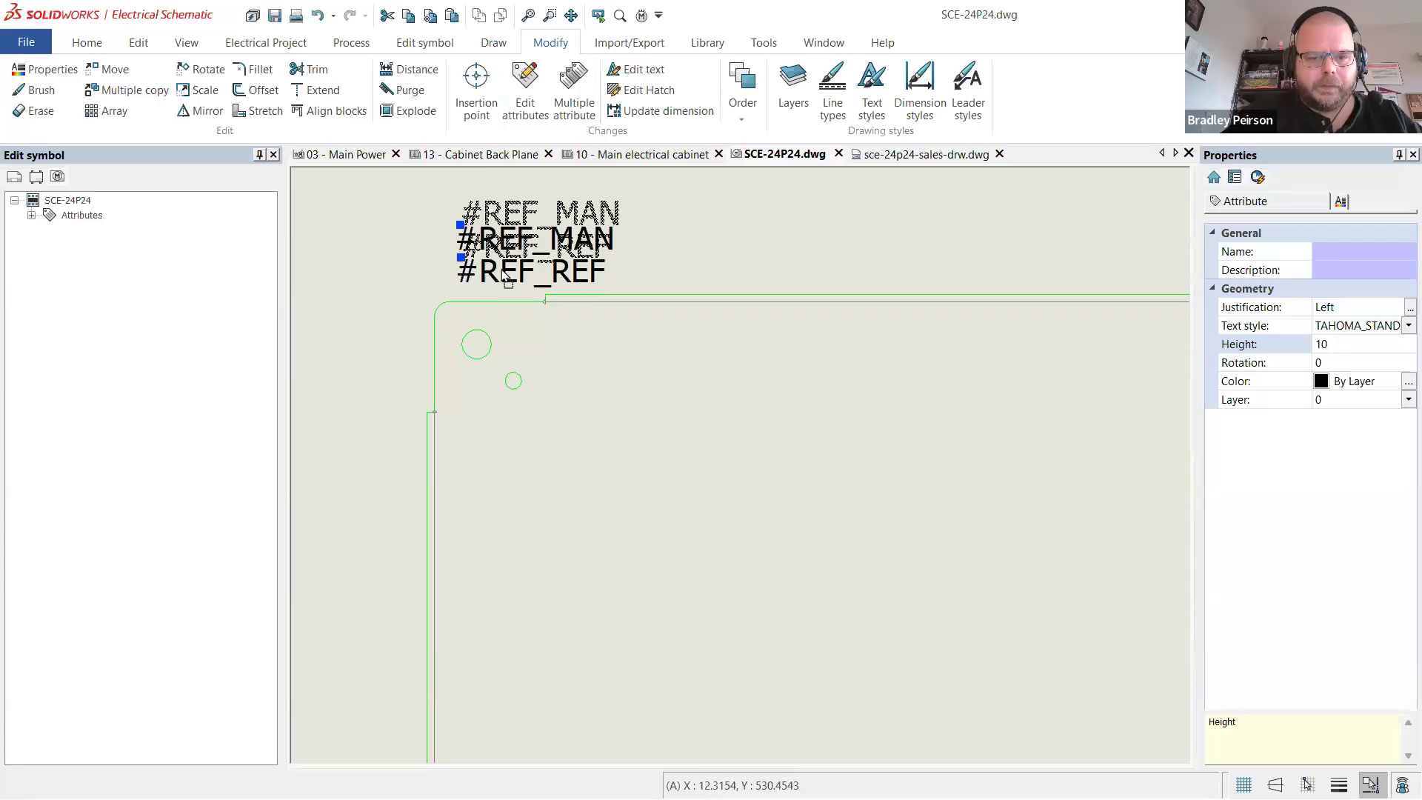
pyautogui.press('Escape')
pyautogui.scroll(-5, 348, 228)
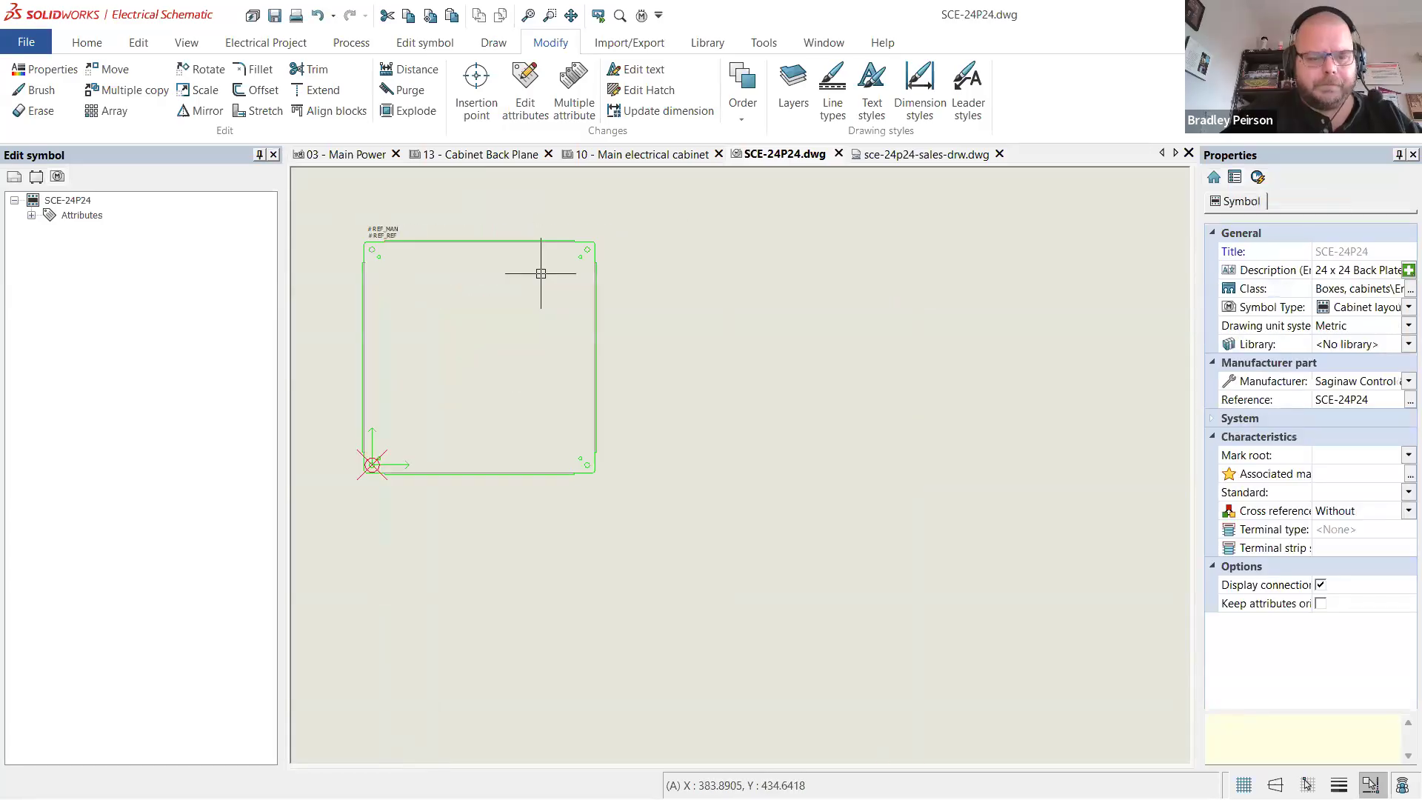
# - Close the SCE-24P24 footprint drawing and the sce-24p24-sales-drw drawing, discarding the changes to the sales drawing
pyautogui.click(838, 153)
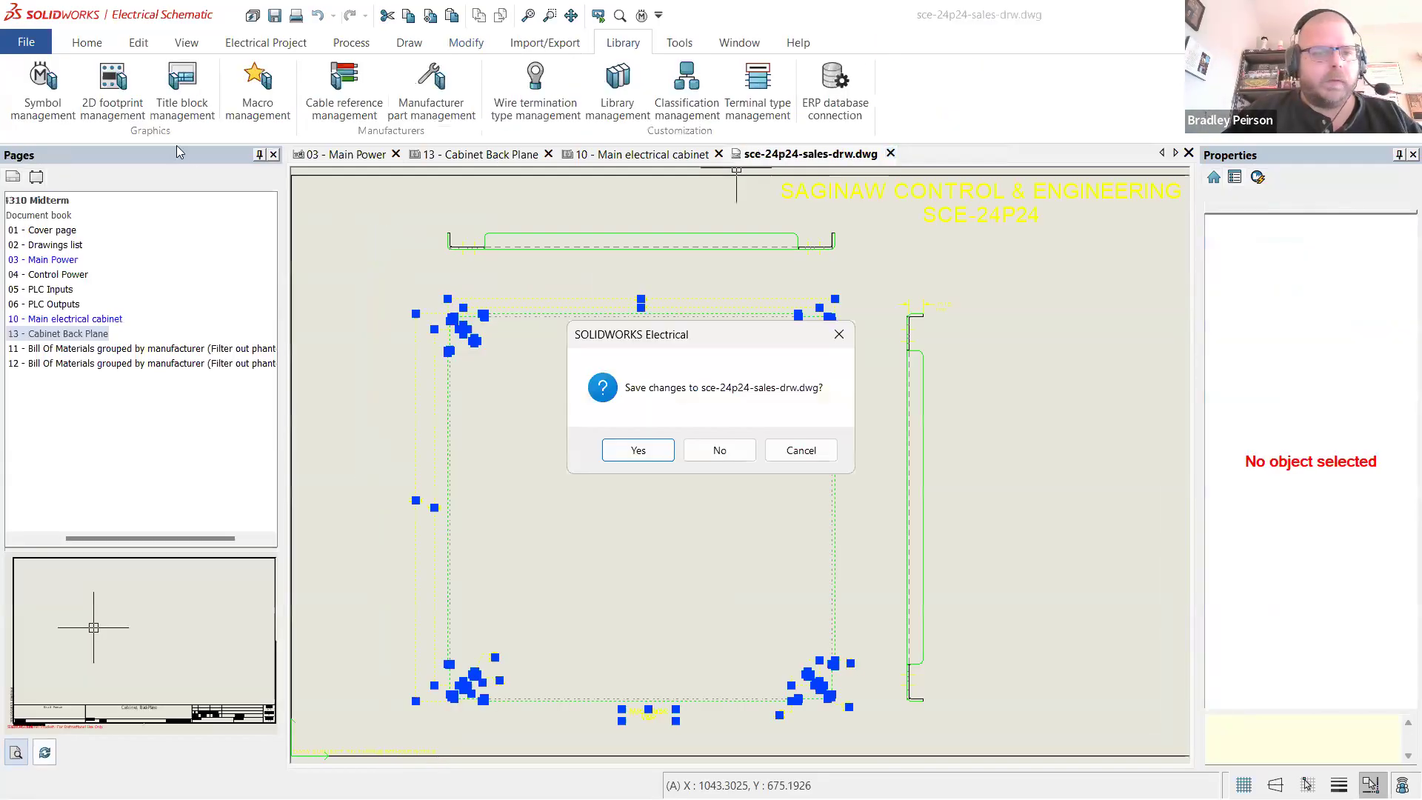
pyautogui.click(720, 450)
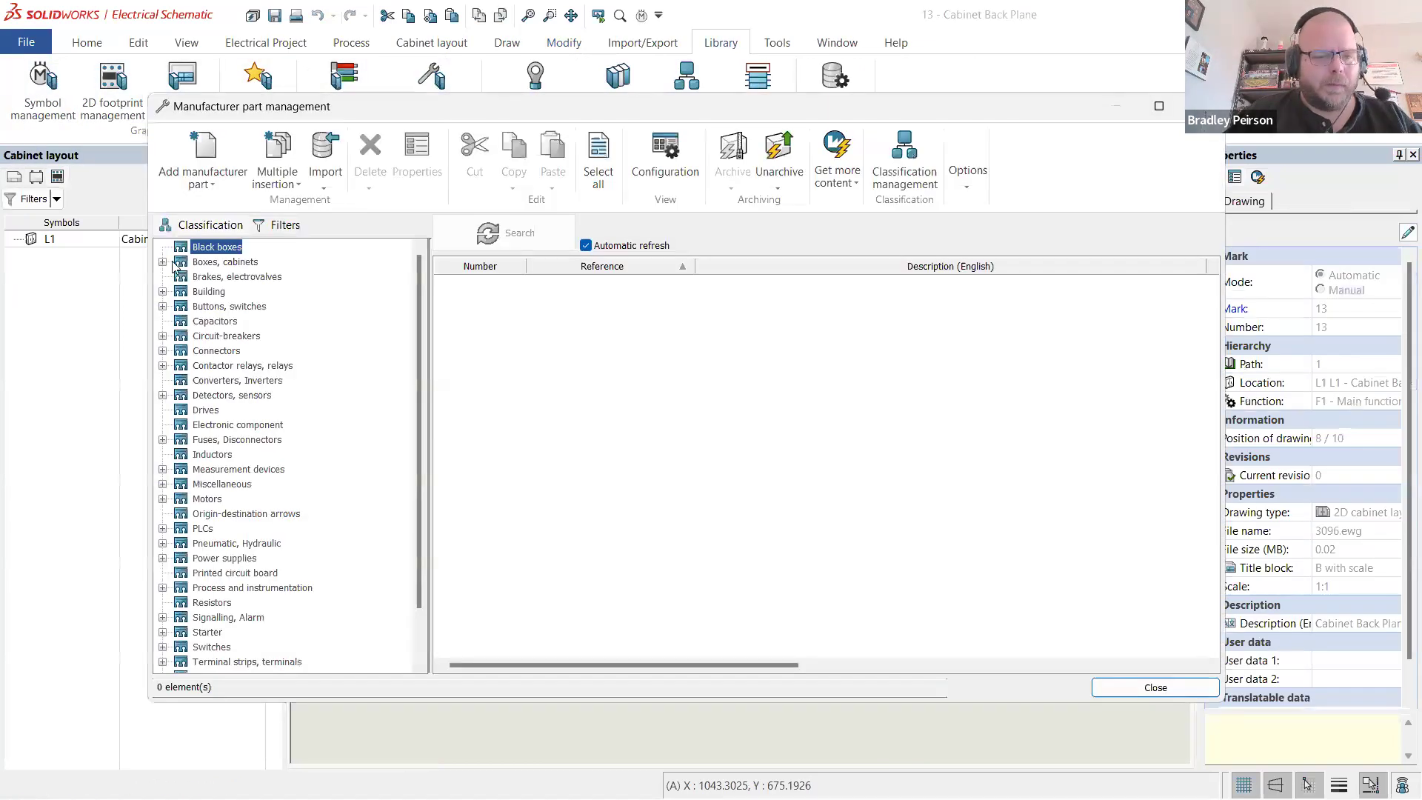
# - Assign the 24 x 24 Back Plate (21 x 21) footprint as the 2D footprint of the SCE-24P24 enclosure part in the manufacturer part library
pyautogui.click(163, 262)
pyautogui.click(227, 306)
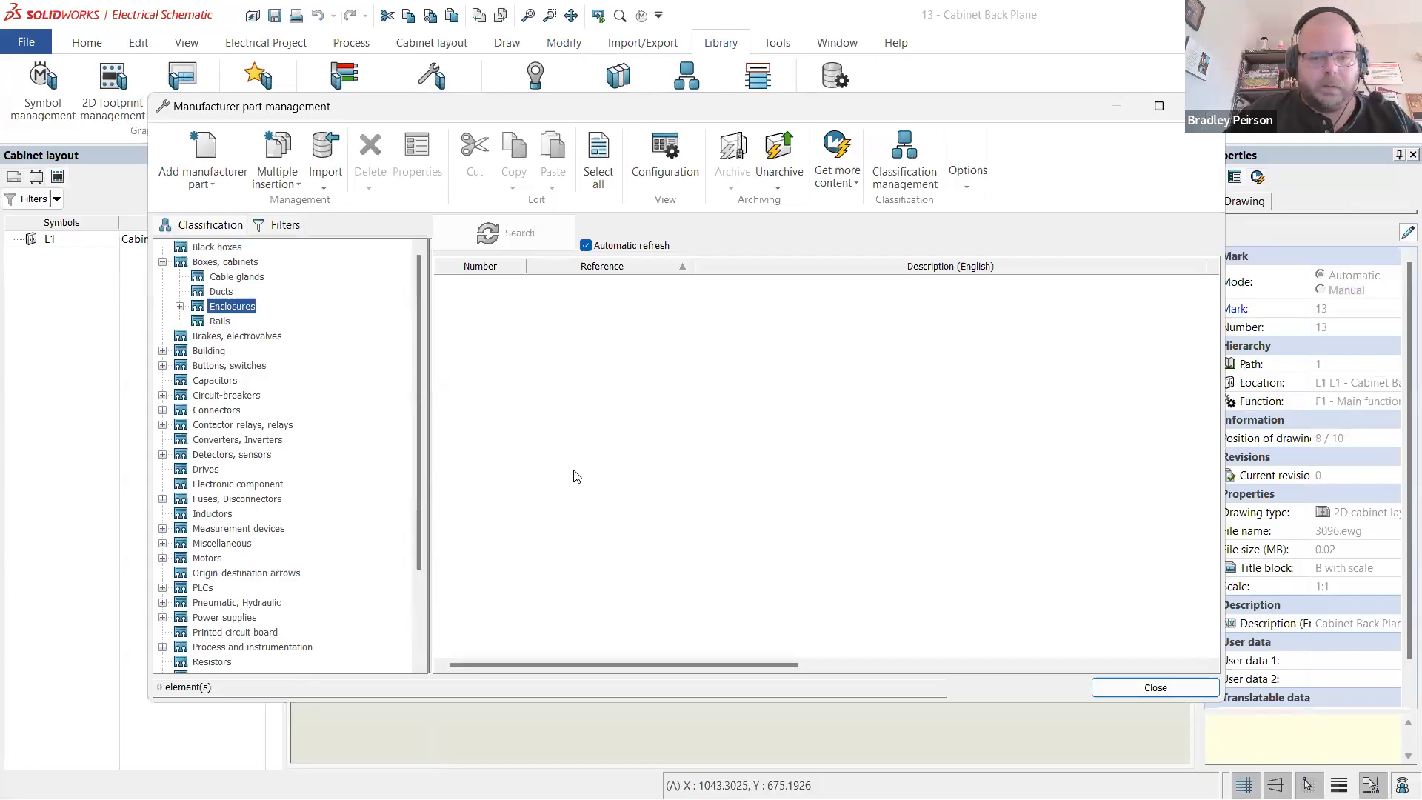
pyautogui.doubleClick(592, 486)
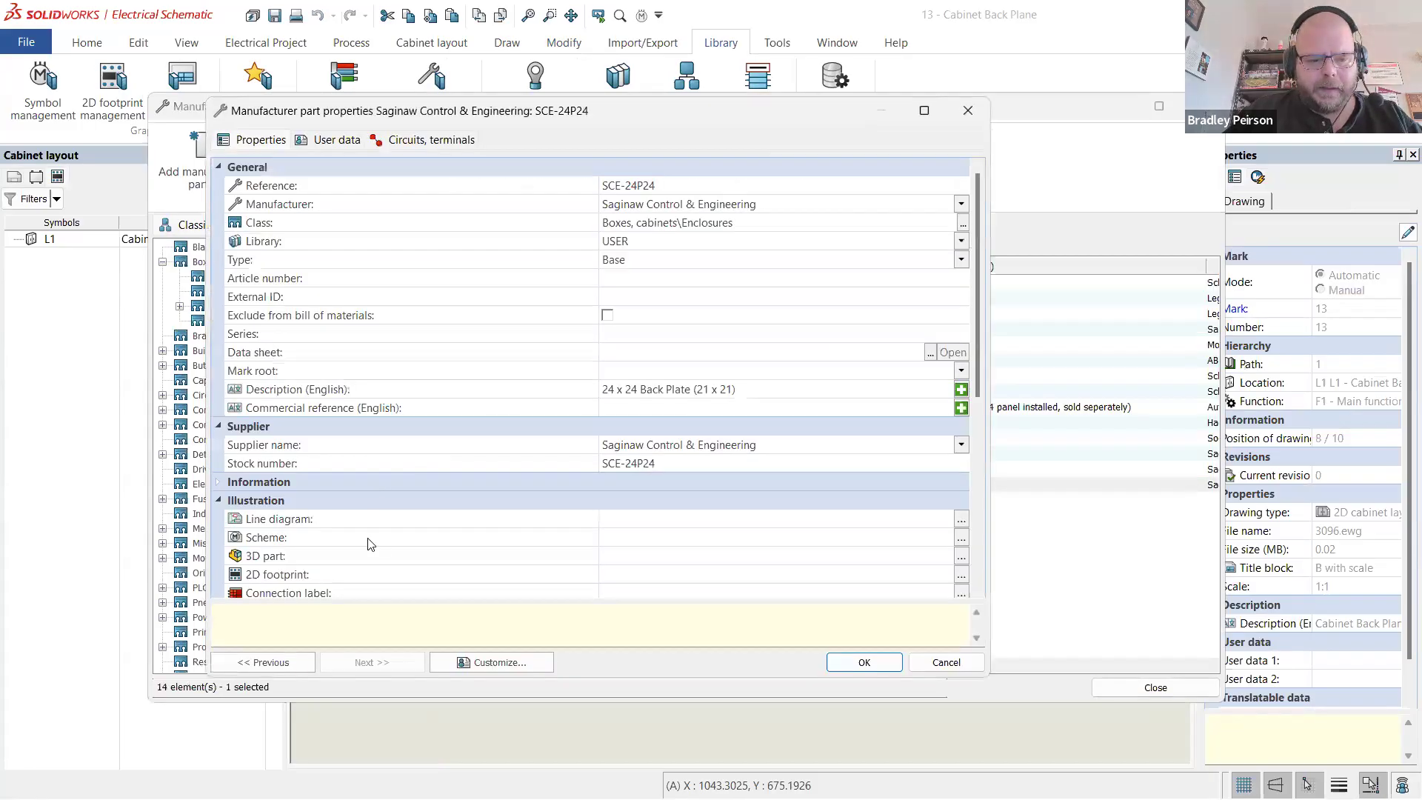
pyautogui.scroll(-6, 960, 577)
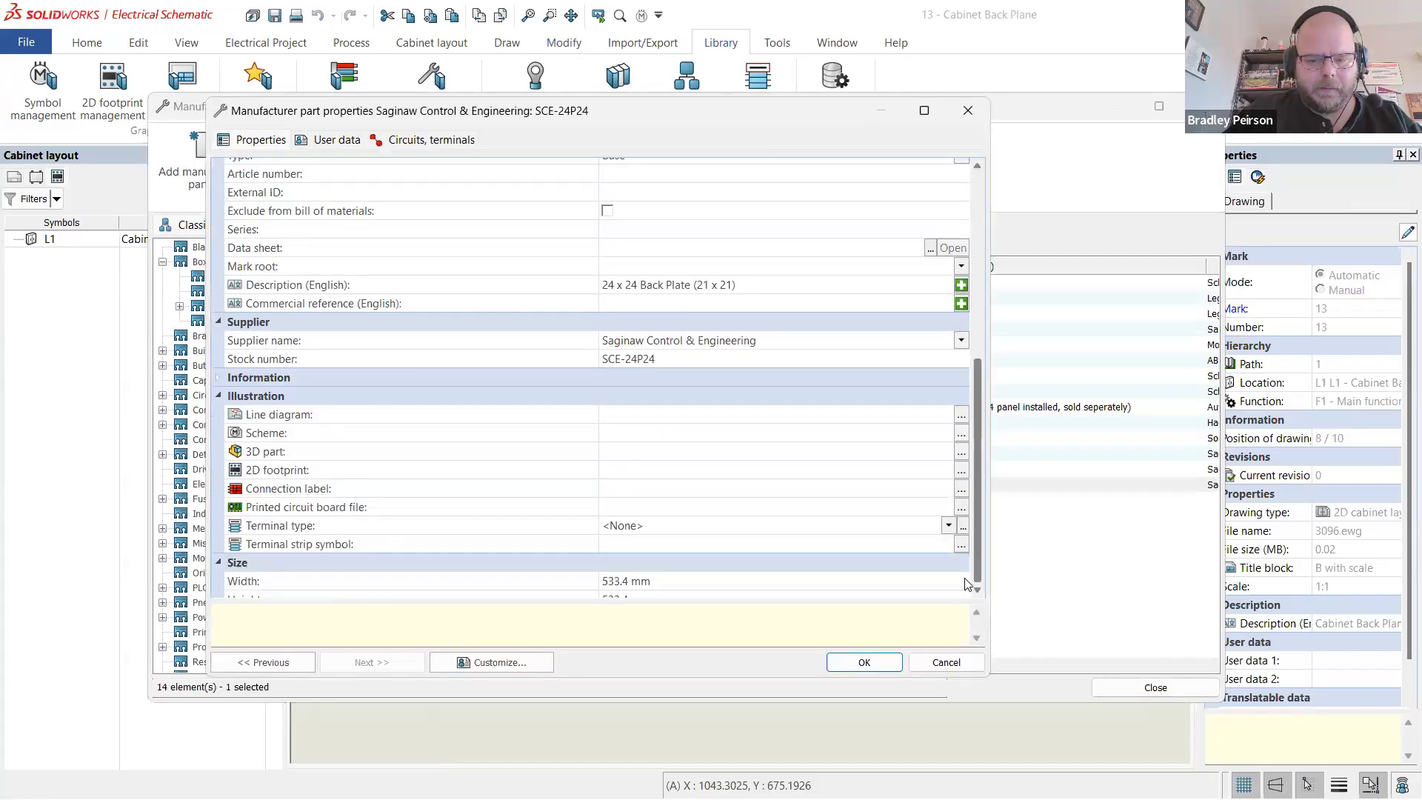
pyautogui.click(961, 223)
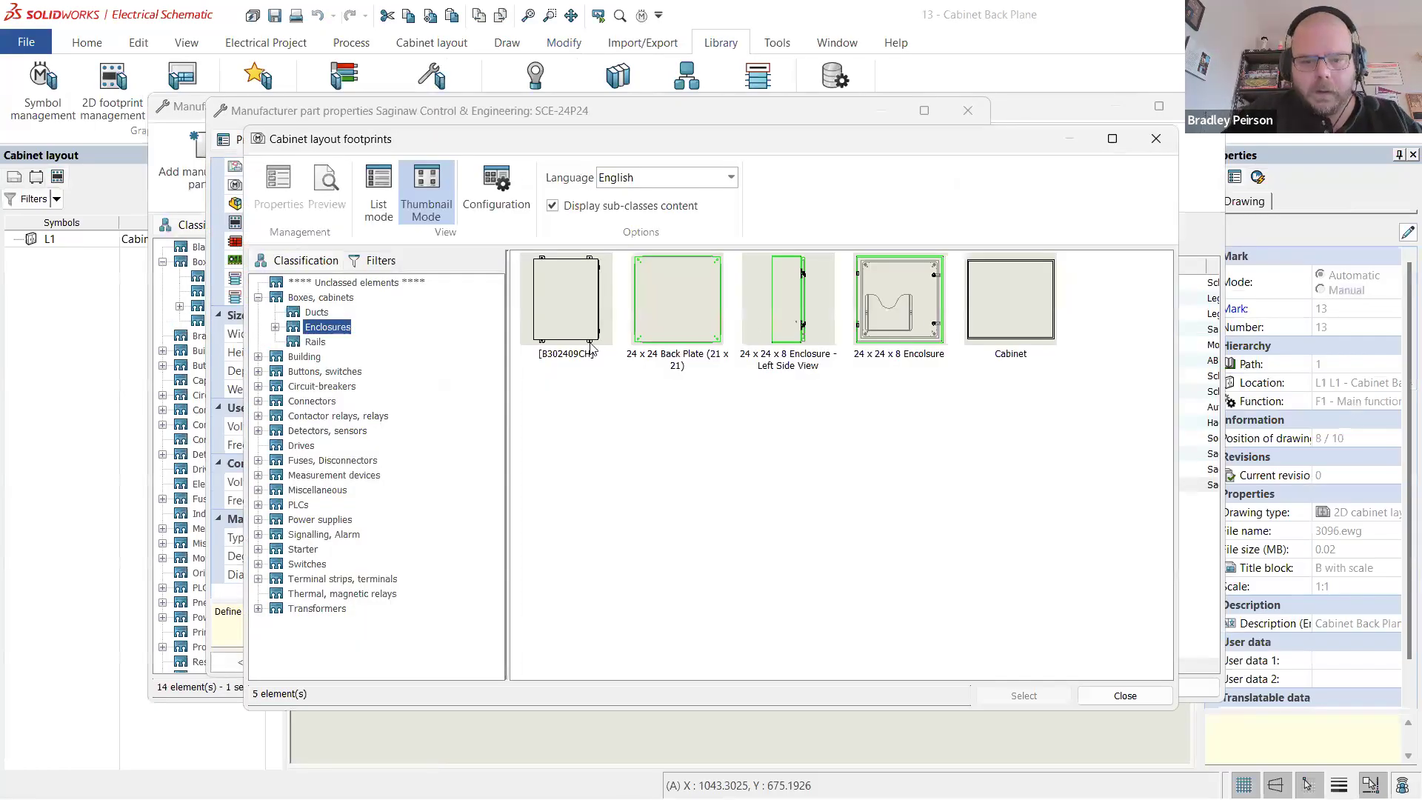
pyautogui.doubleClick(668, 321)
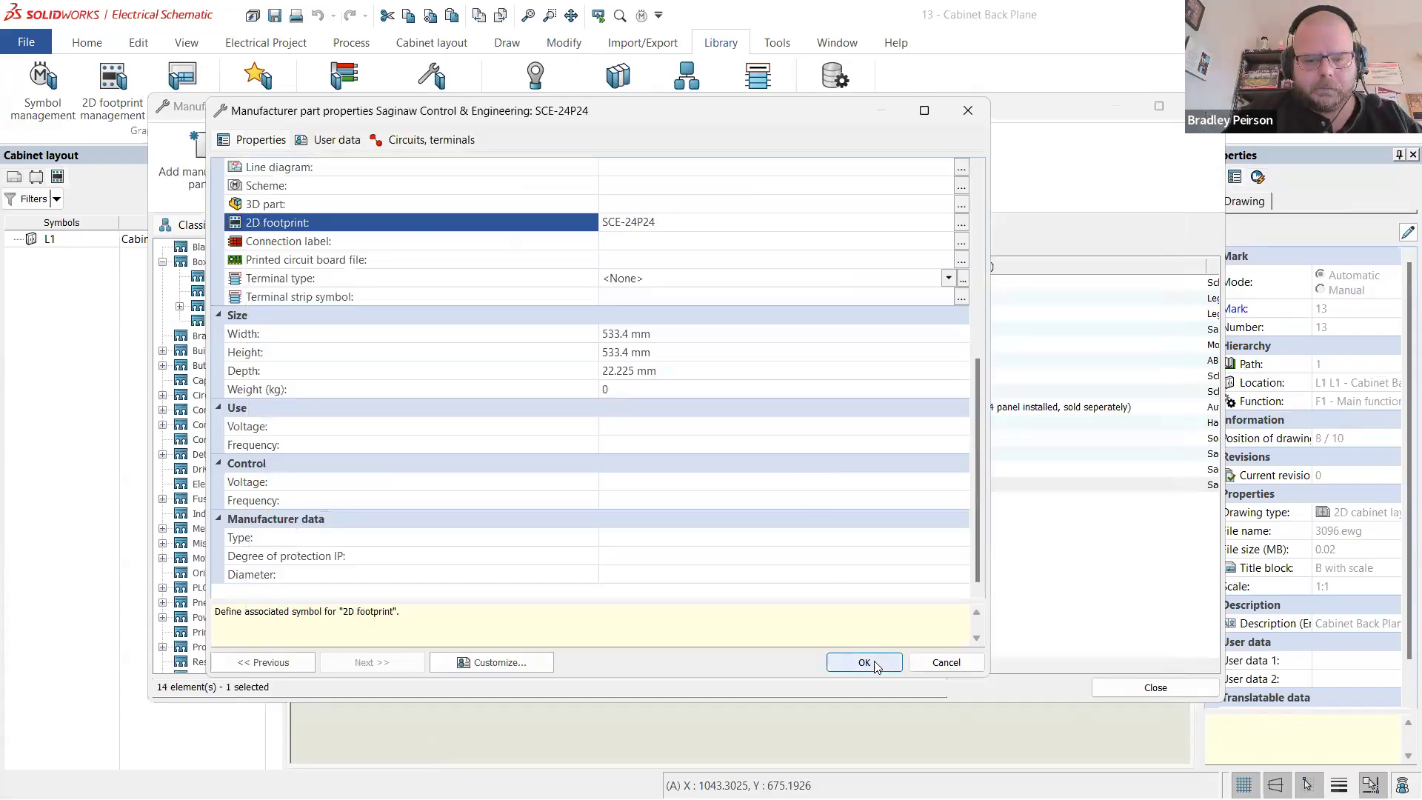
pyautogui.click(864, 662)
pyautogui.click(1155, 687)
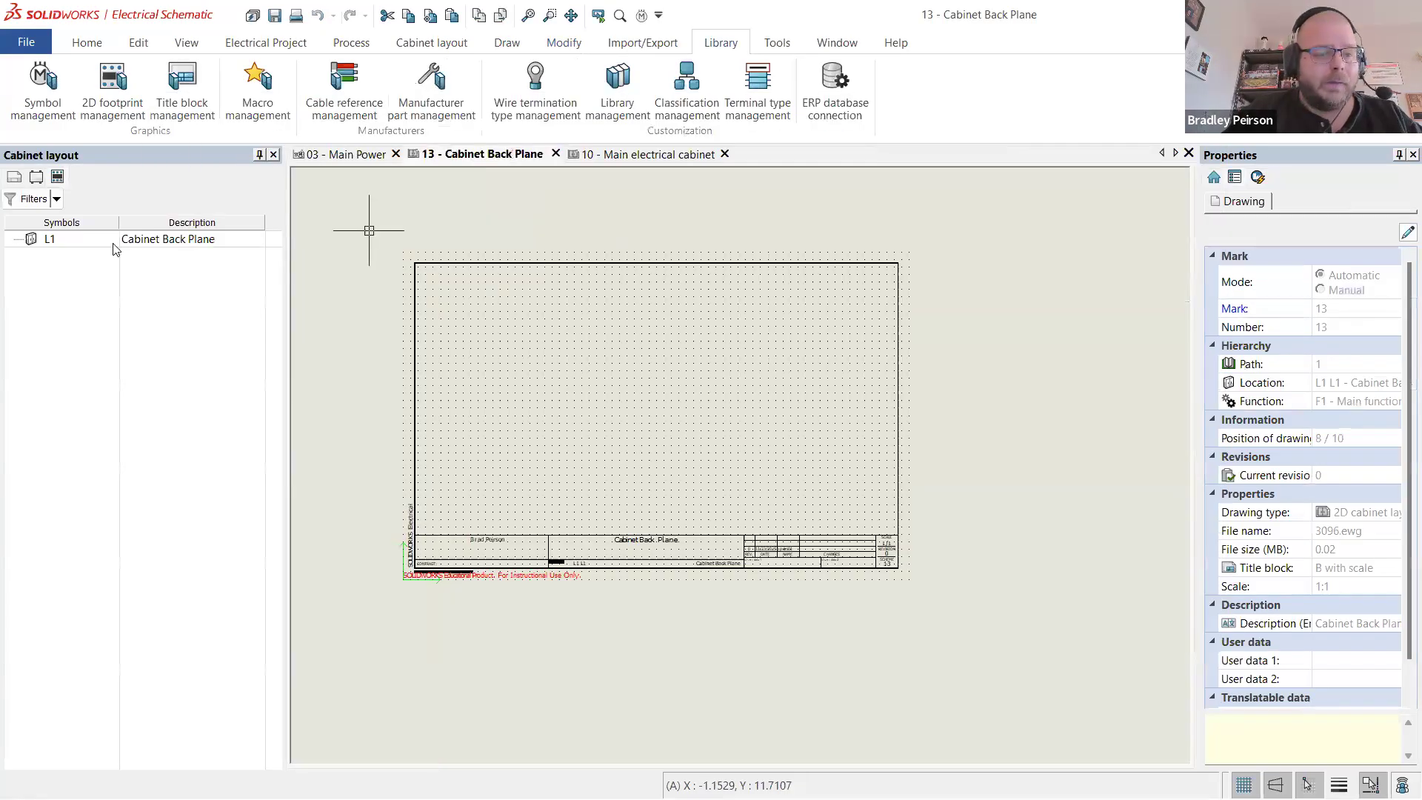
# - Add the Saginaw SCE-24P24 back plate as a cabinet to the Cabinet Back Plane drawing, placing it around the page frame
pyautogui.click(136, 315)
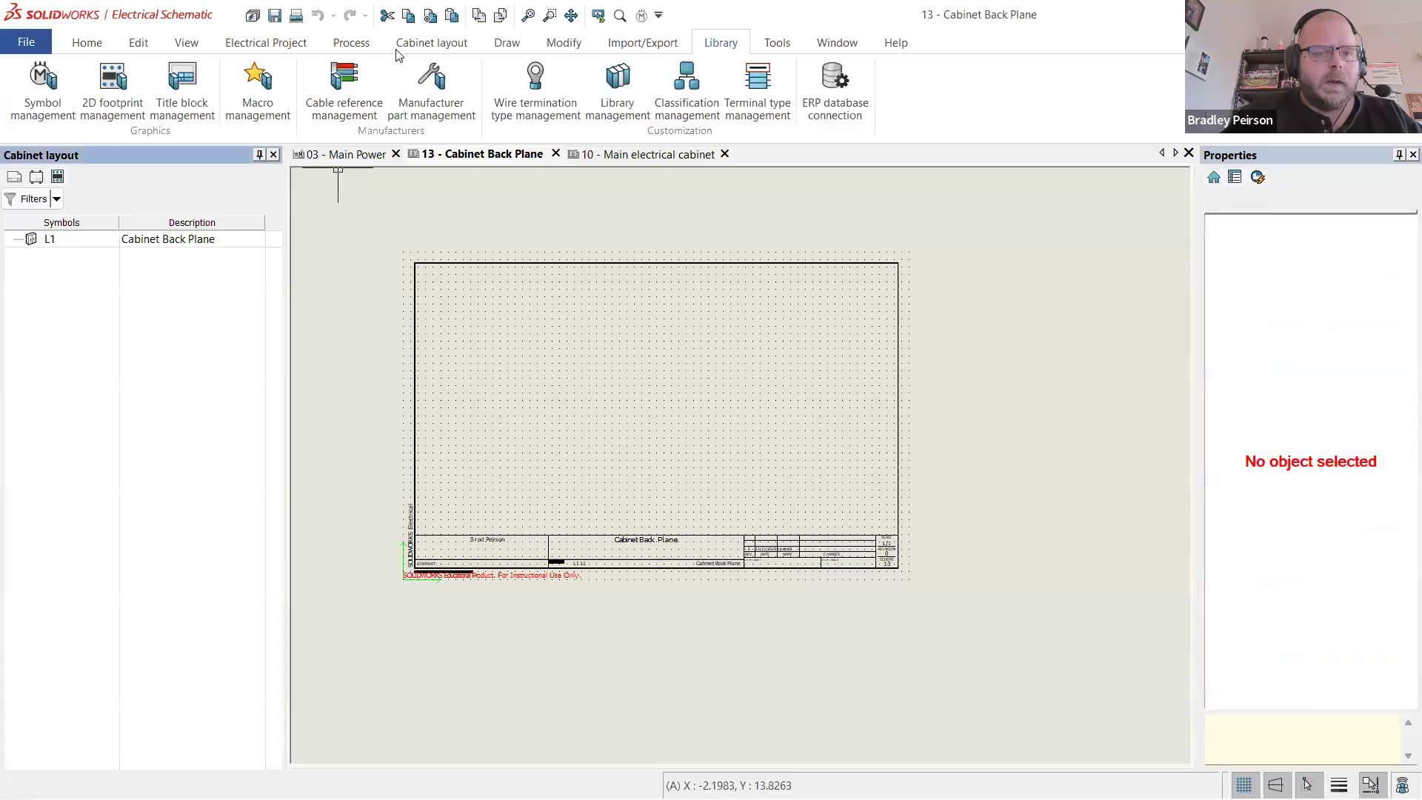
pyautogui.click(448, 43)
pyautogui.click(283, 101)
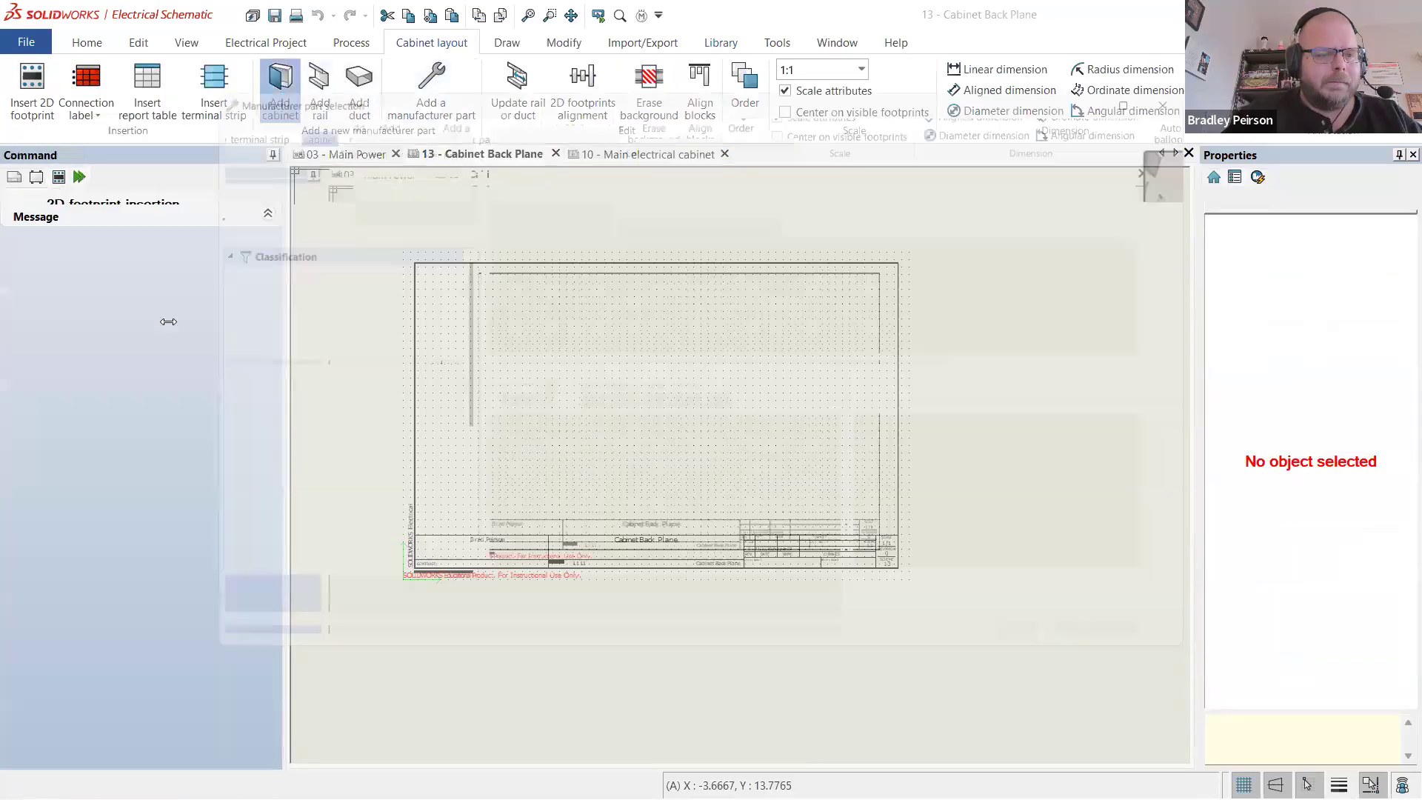
pyautogui.scroll(-15, 675, 315)
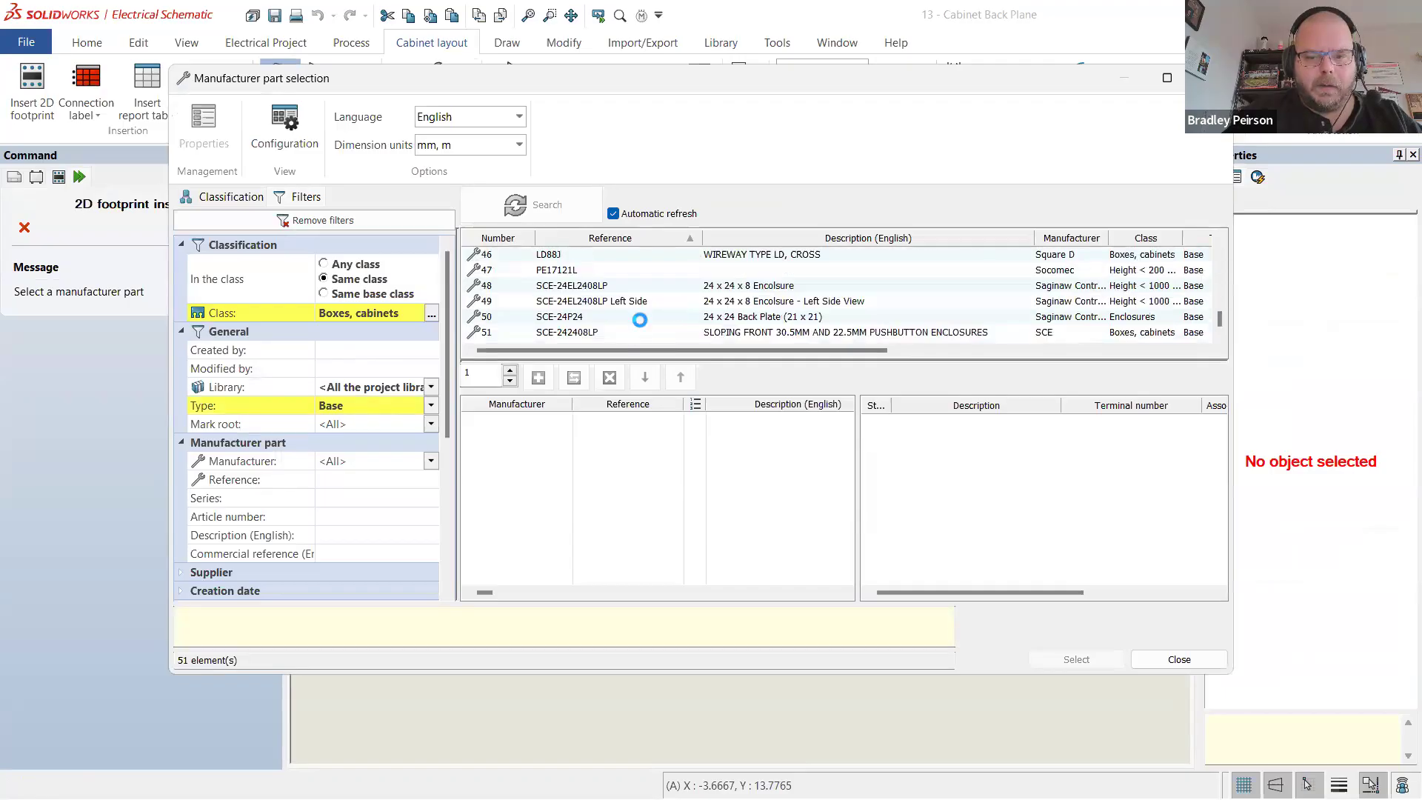
pyautogui.doubleClick(641, 319)
pyautogui.click(1050, 659)
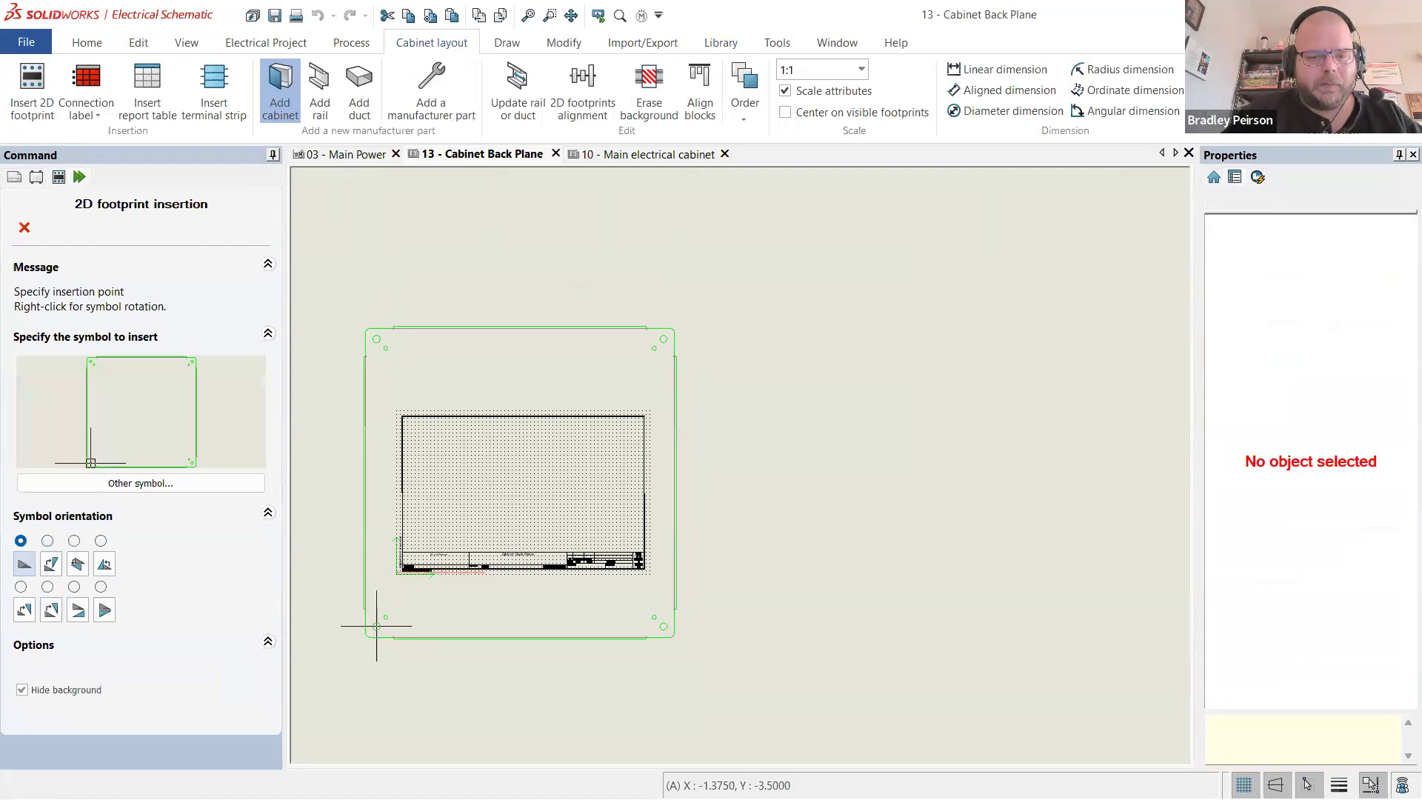
pyautogui.click(380, 628)
pyautogui.scroll(-3, 518, 508)
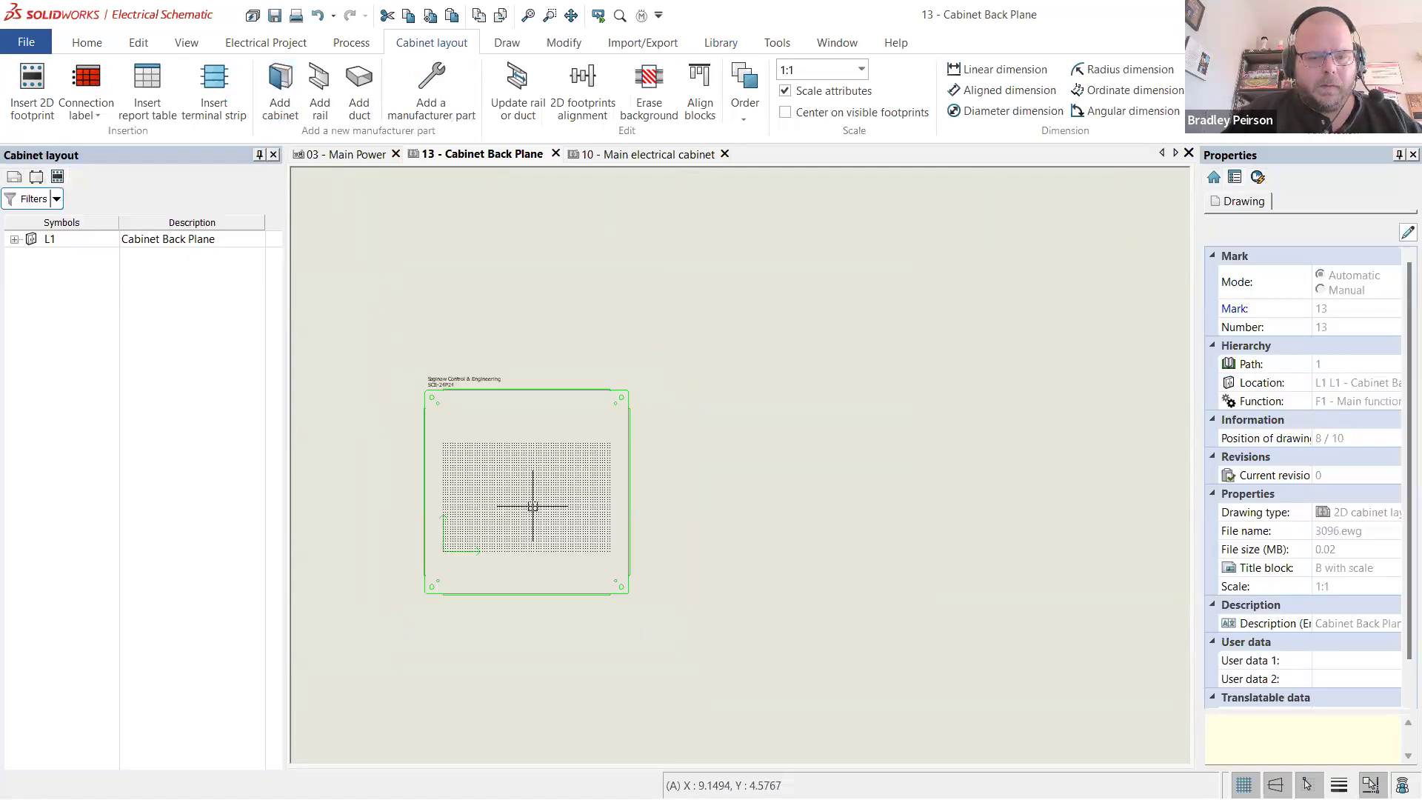
pyautogui.scroll(3, 450, 457)
pyautogui.scroll(2, 482, 392)
pyautogui.scroll(-3, 518, 334)
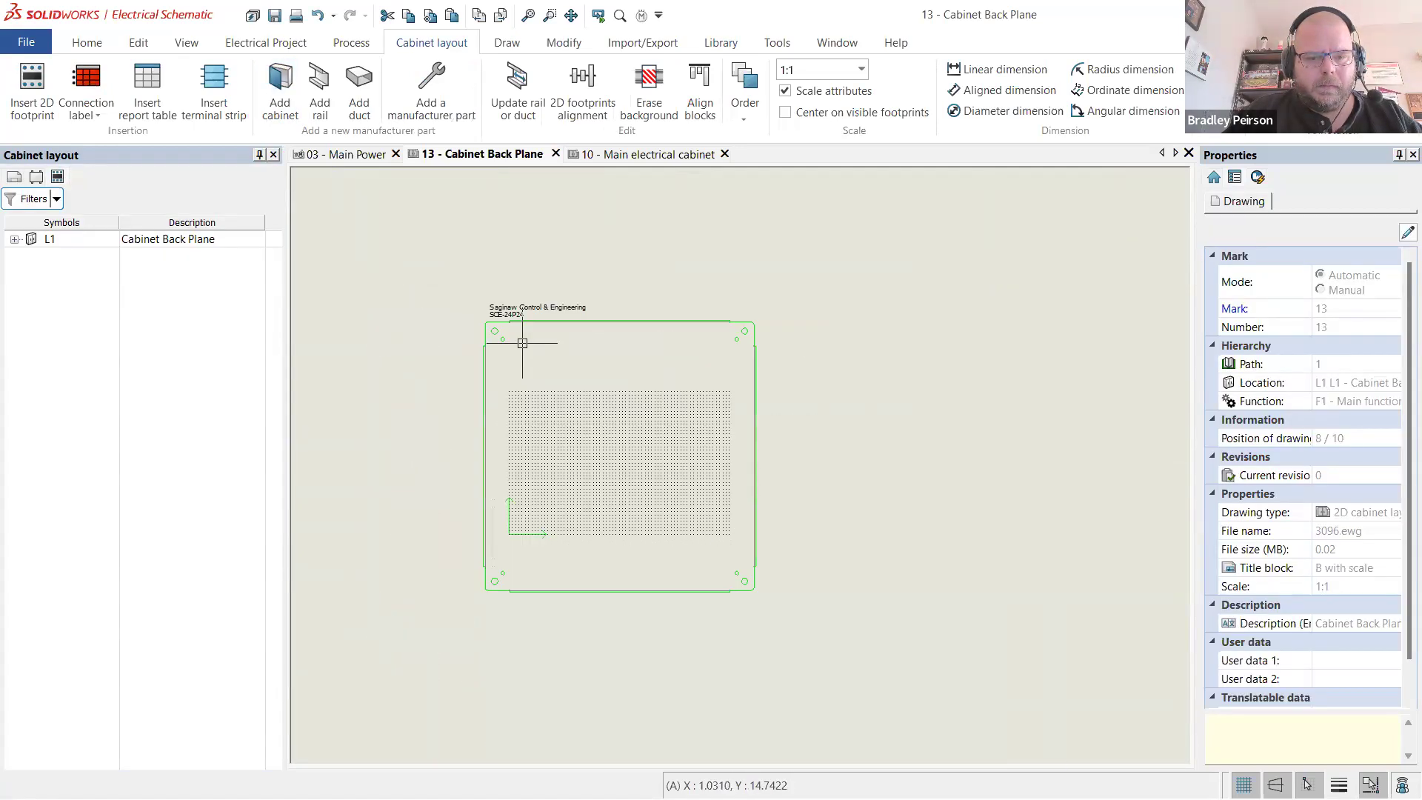
pyautogui.scroll(2, 539, 473)
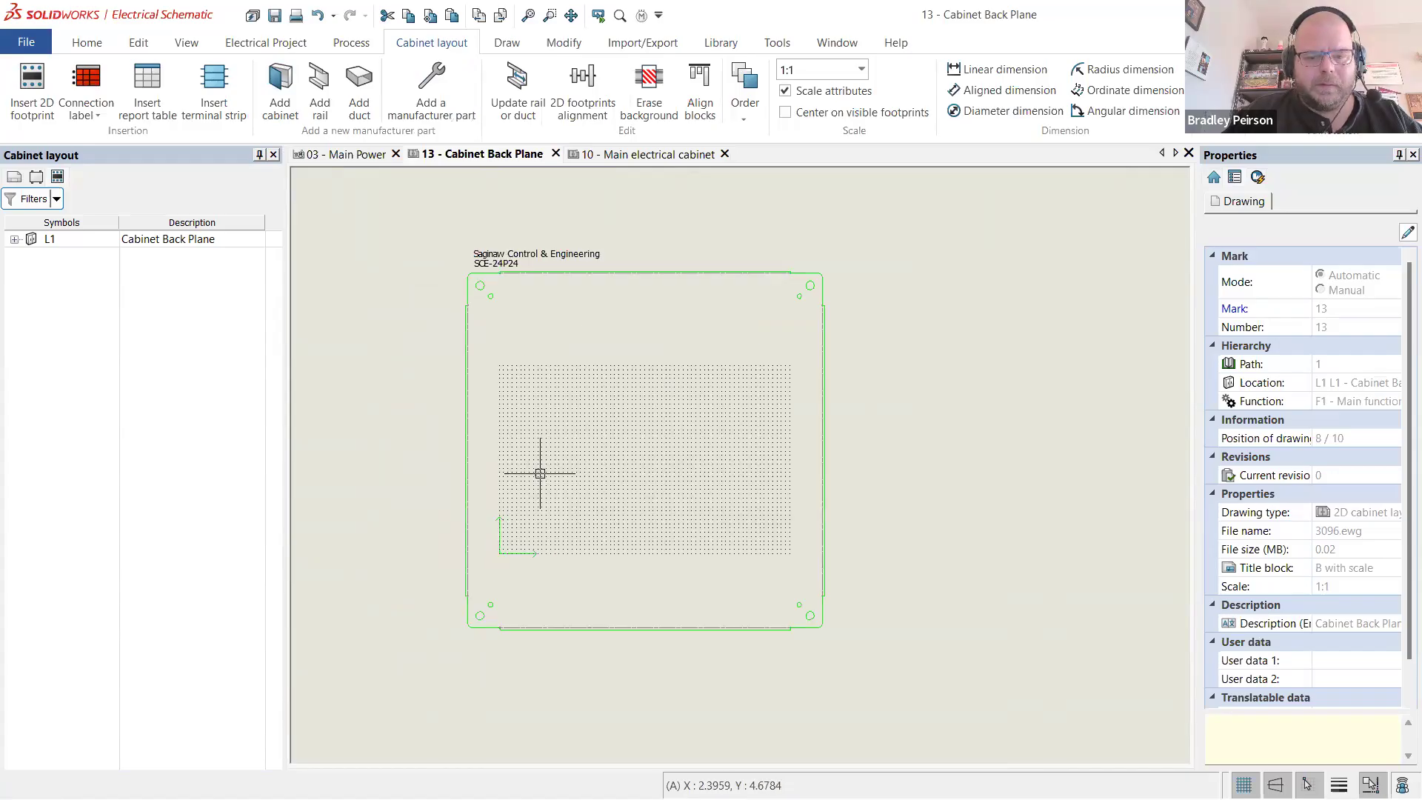
# - Expand location L1 to check its inserted manufacturer part, collapse the parts again, and widen the Symbols column
pyautogui.click(14, 239)
pyautogui.click(31, 256)
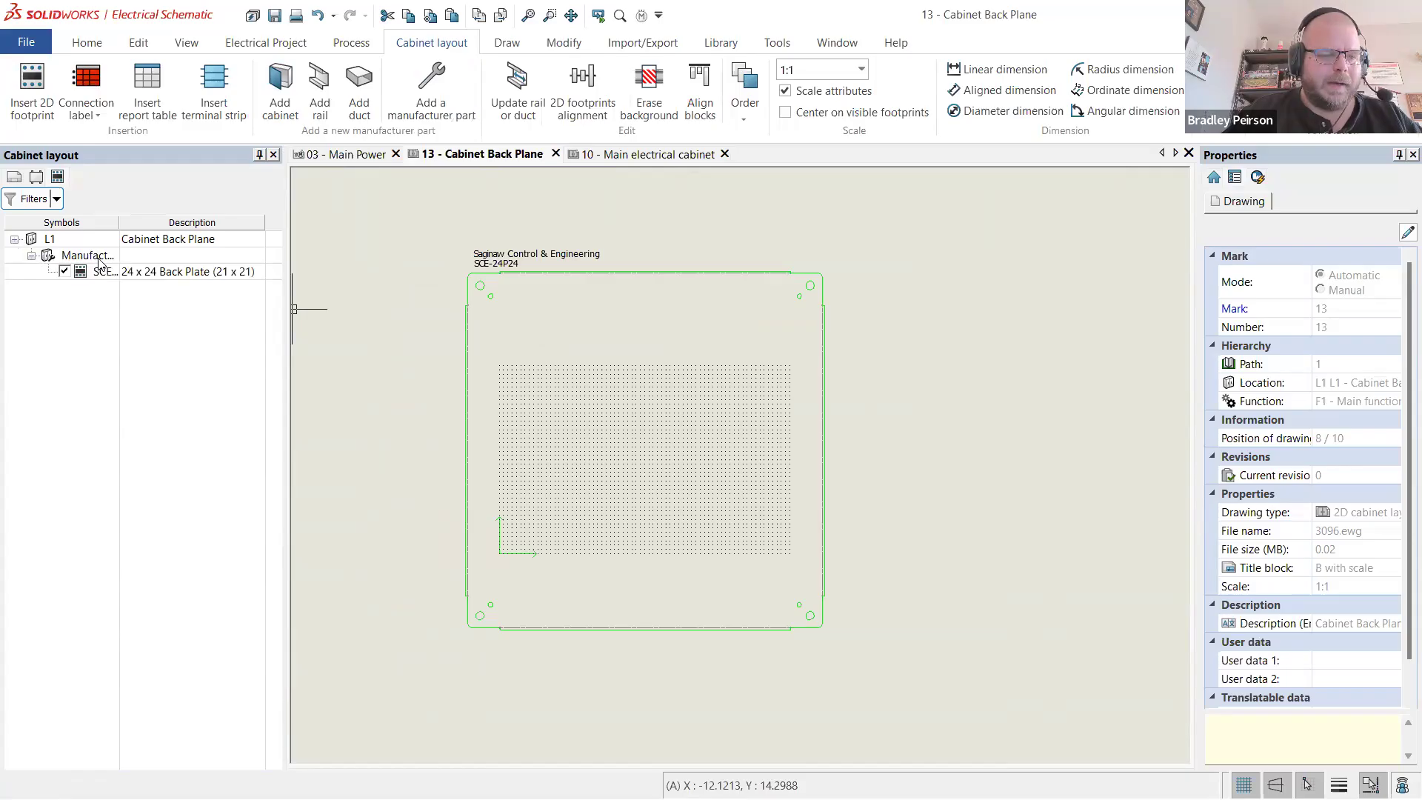
pyautogui.click(107, 257)
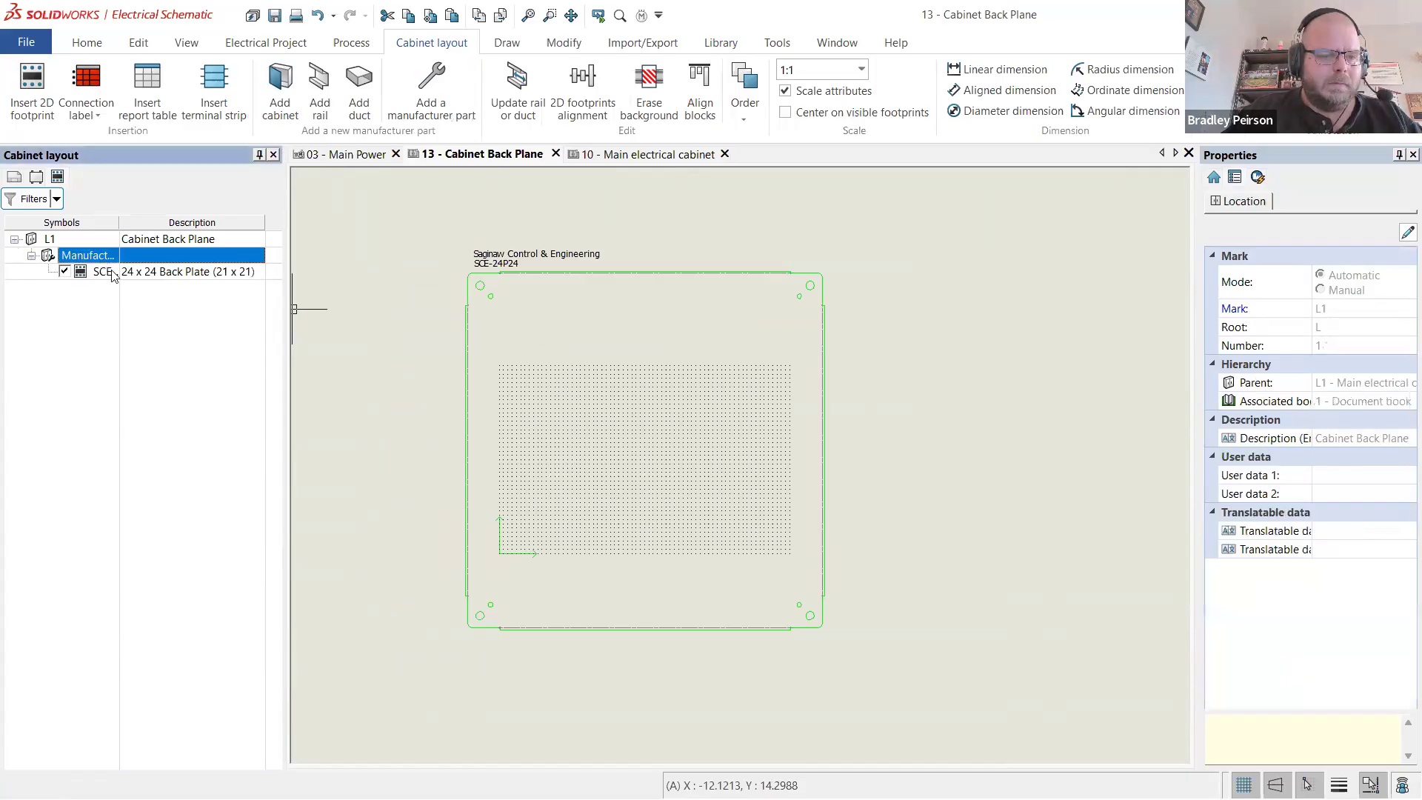
pyautogui.click(32, 255)
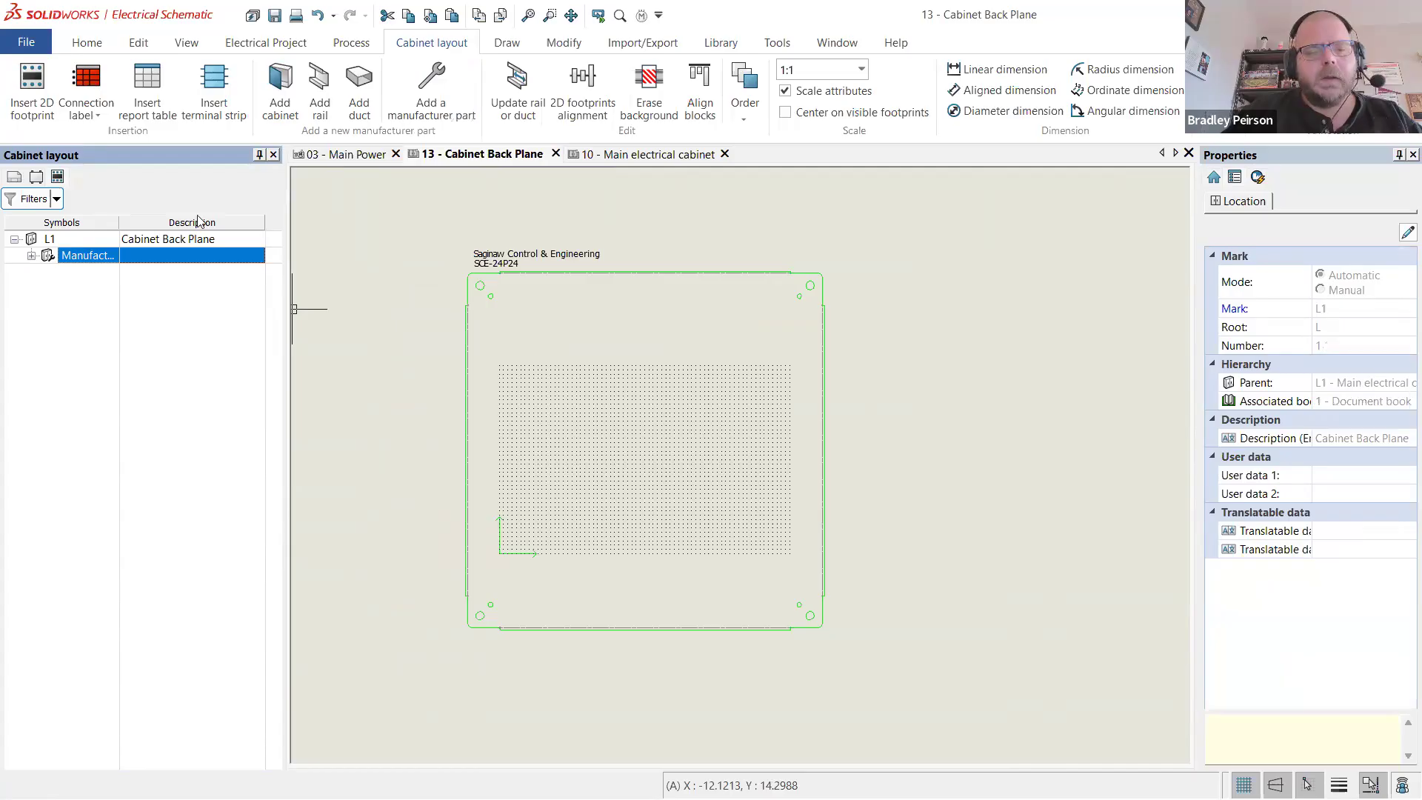
pyautogui.click(361, 283)
pyautogui.moveTo(123, 222)
pyautogui.mouseDown()
pyautogui.moveTo(157, 222)
pyautogui.moveTo(138, 224)
pyautogui.mouseUp()
pyautogui.click(417, 253)
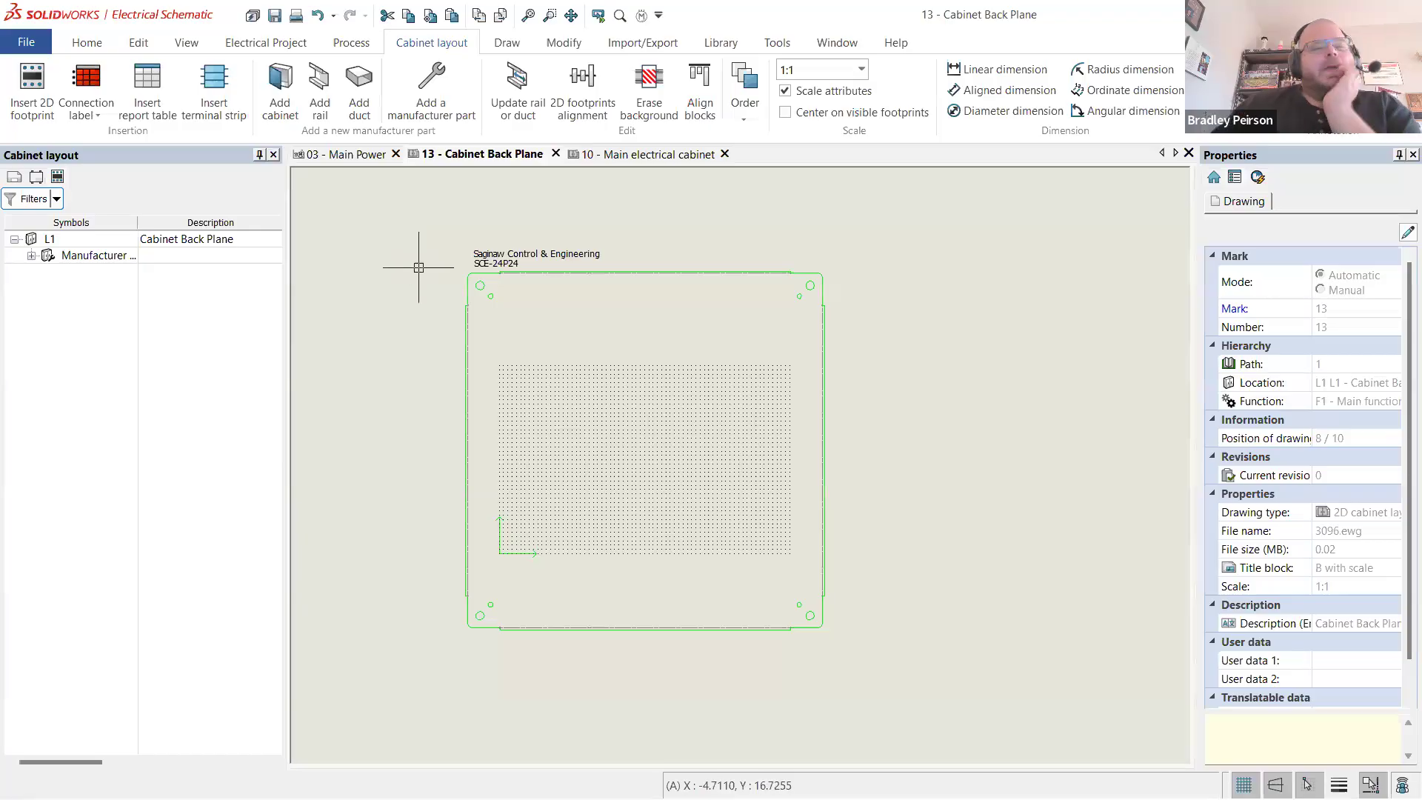
# - Examine the mounting holes at the inserted plate's upper-left and upper-right corners
pyautogui.scroll(3, 393, 286)
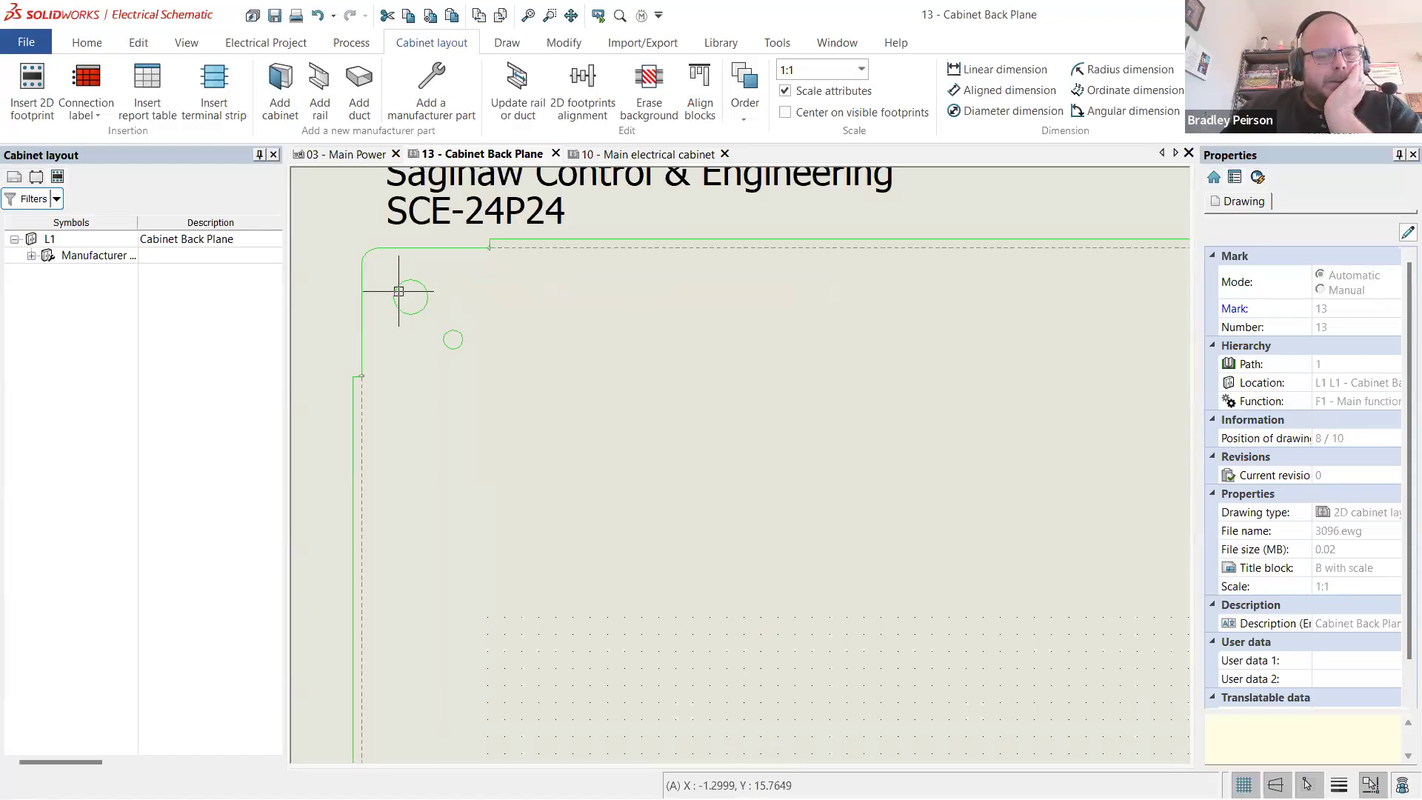
pyautogui.scroll(-3, 403, 289)
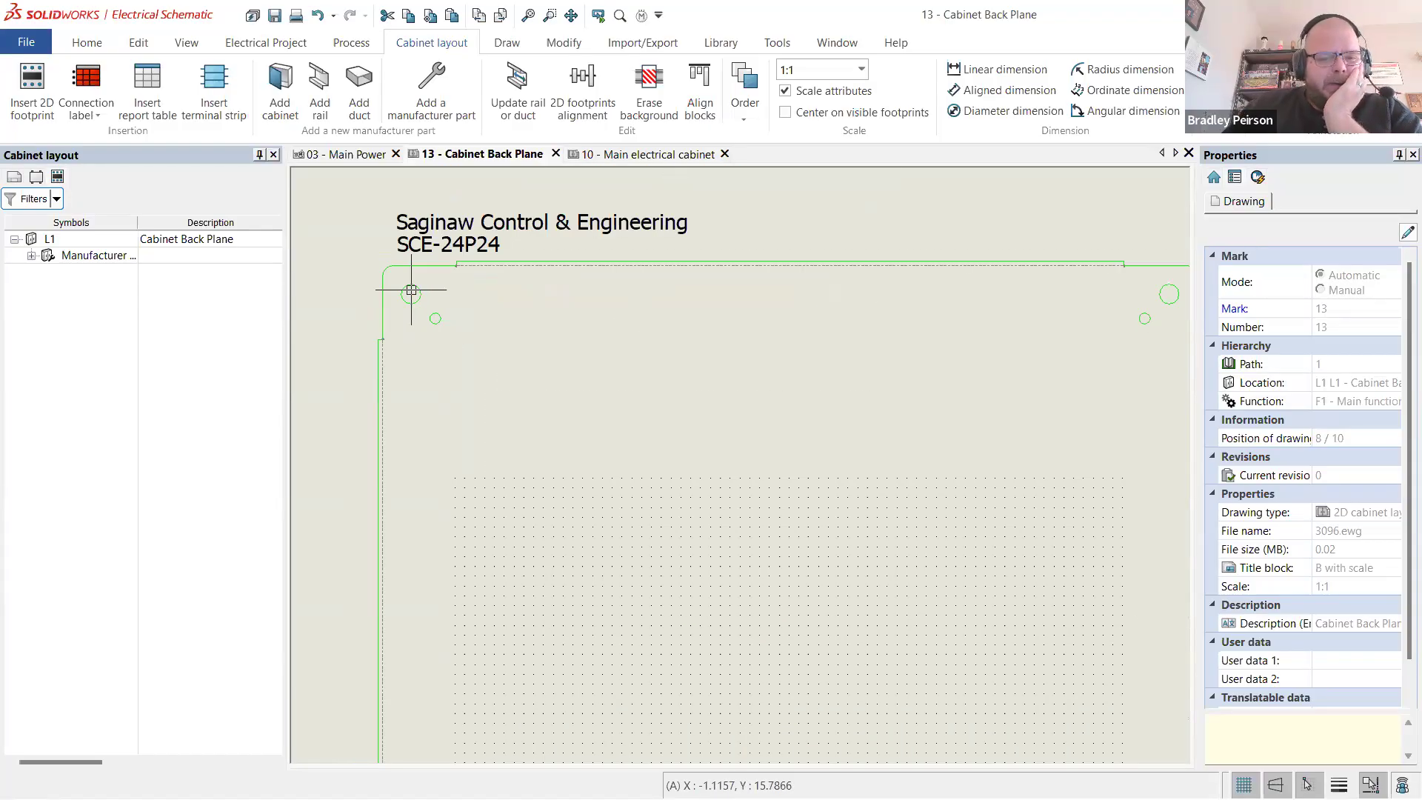
pyautogui.scroll(3, 1003, 307)
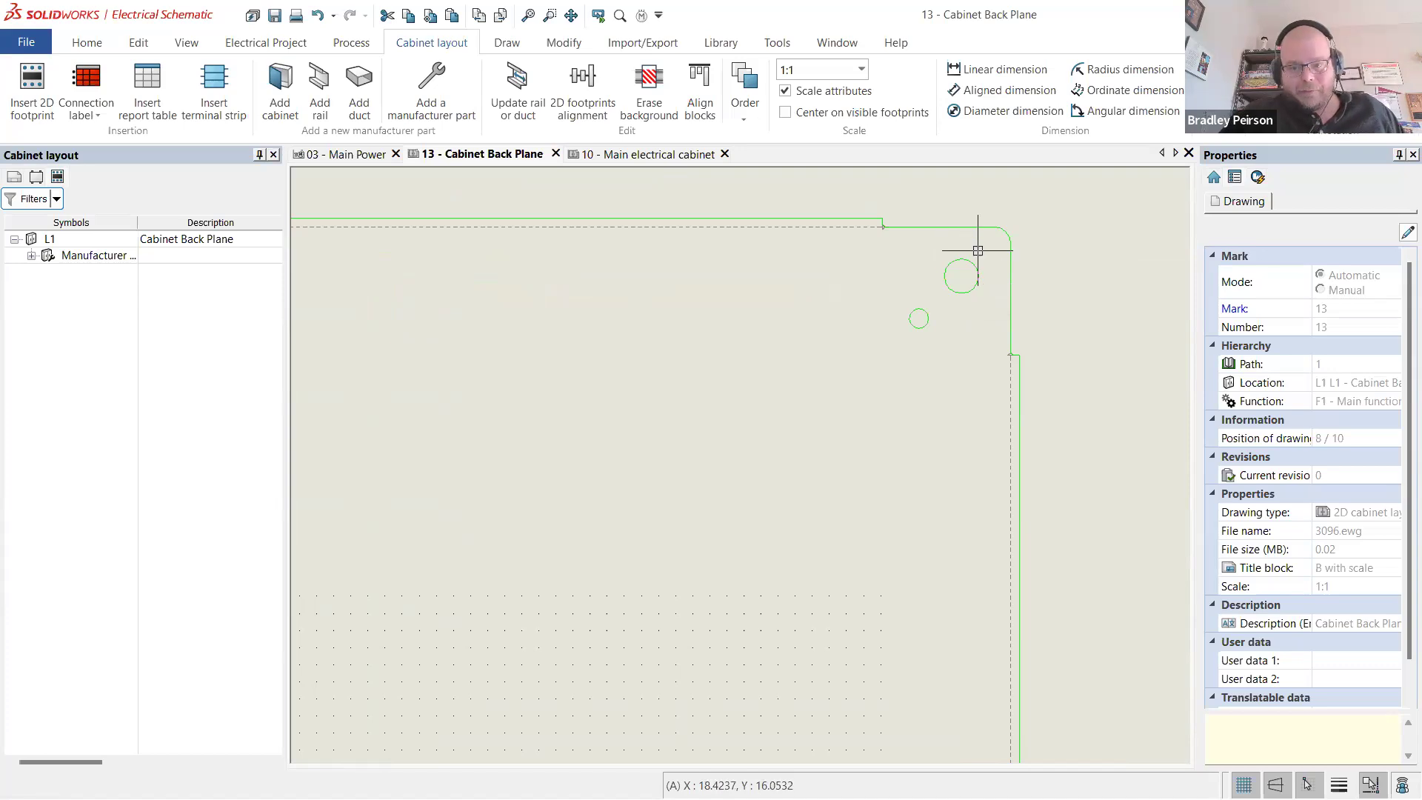
pyautogui.scroll(-3, 1008, 279)
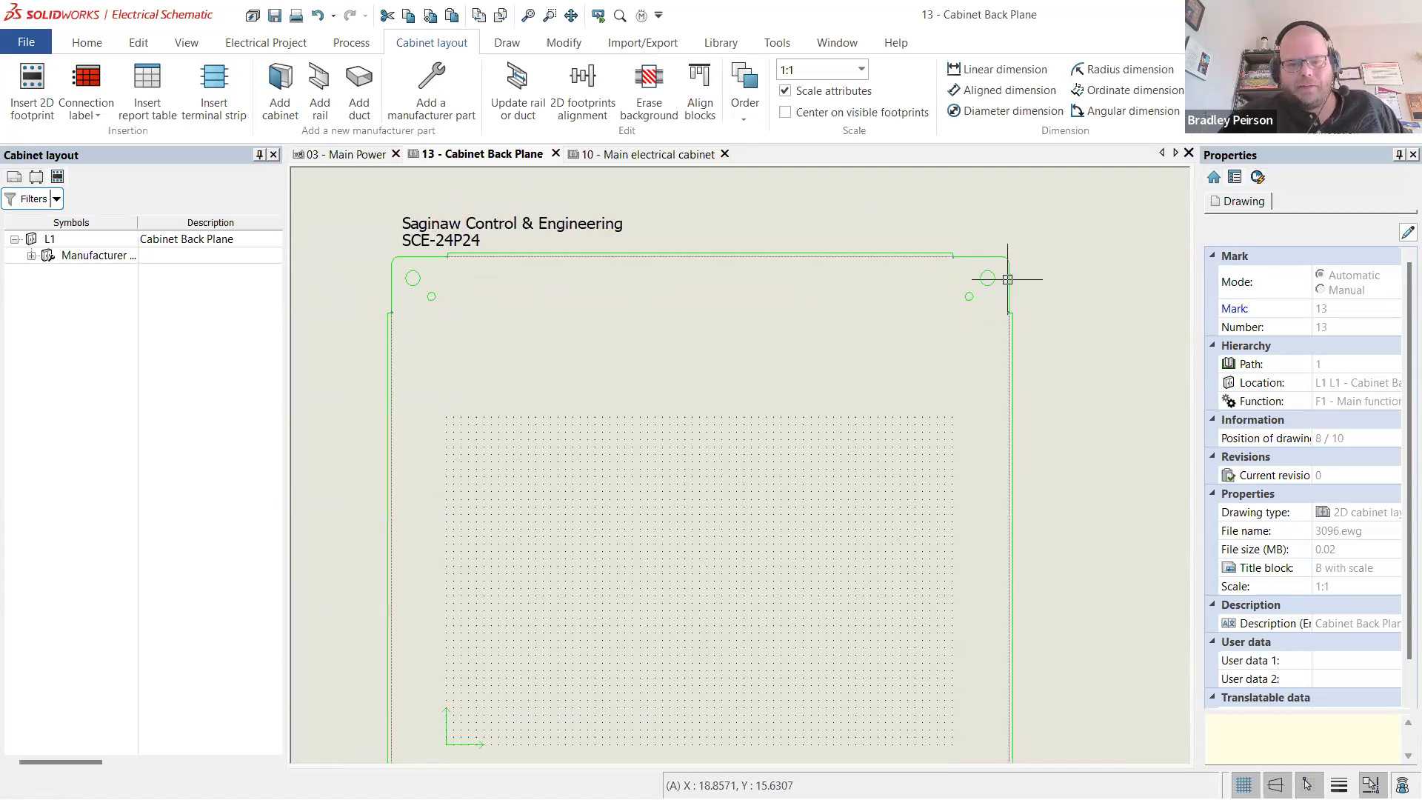
pyautogui.scroll(2, 609, 260)
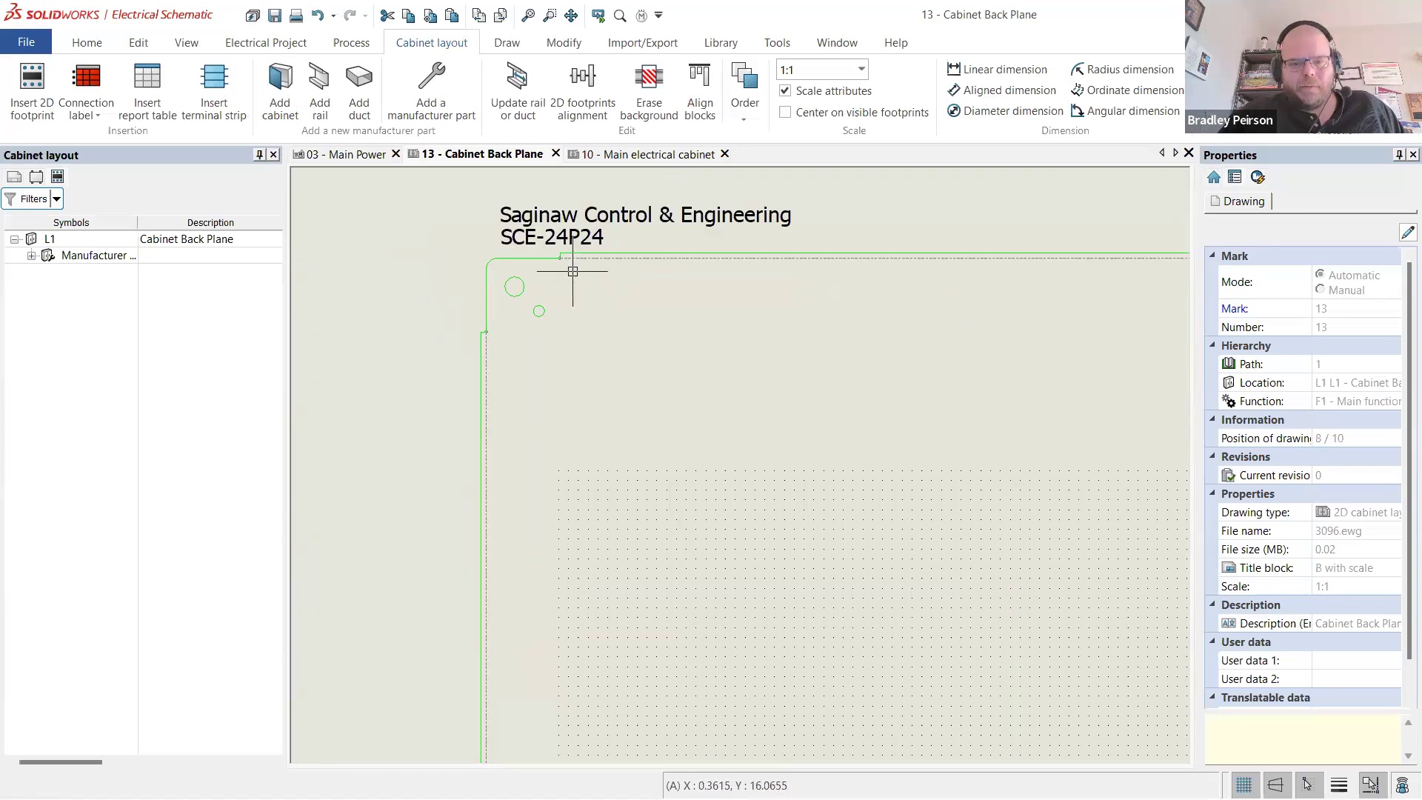
pyautogui.scroll(2, 518, 278)
pyautogui.scroll(1, 518, 278)
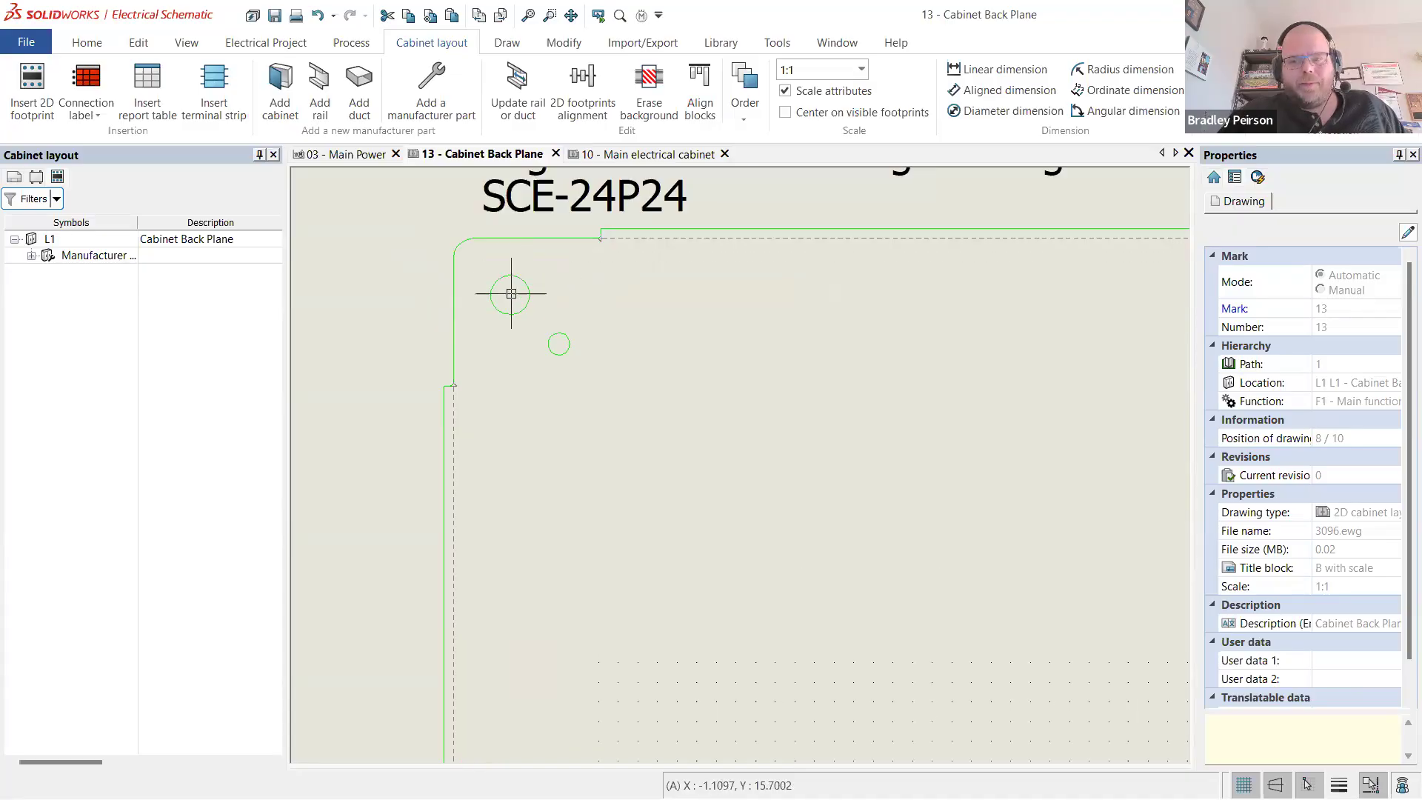
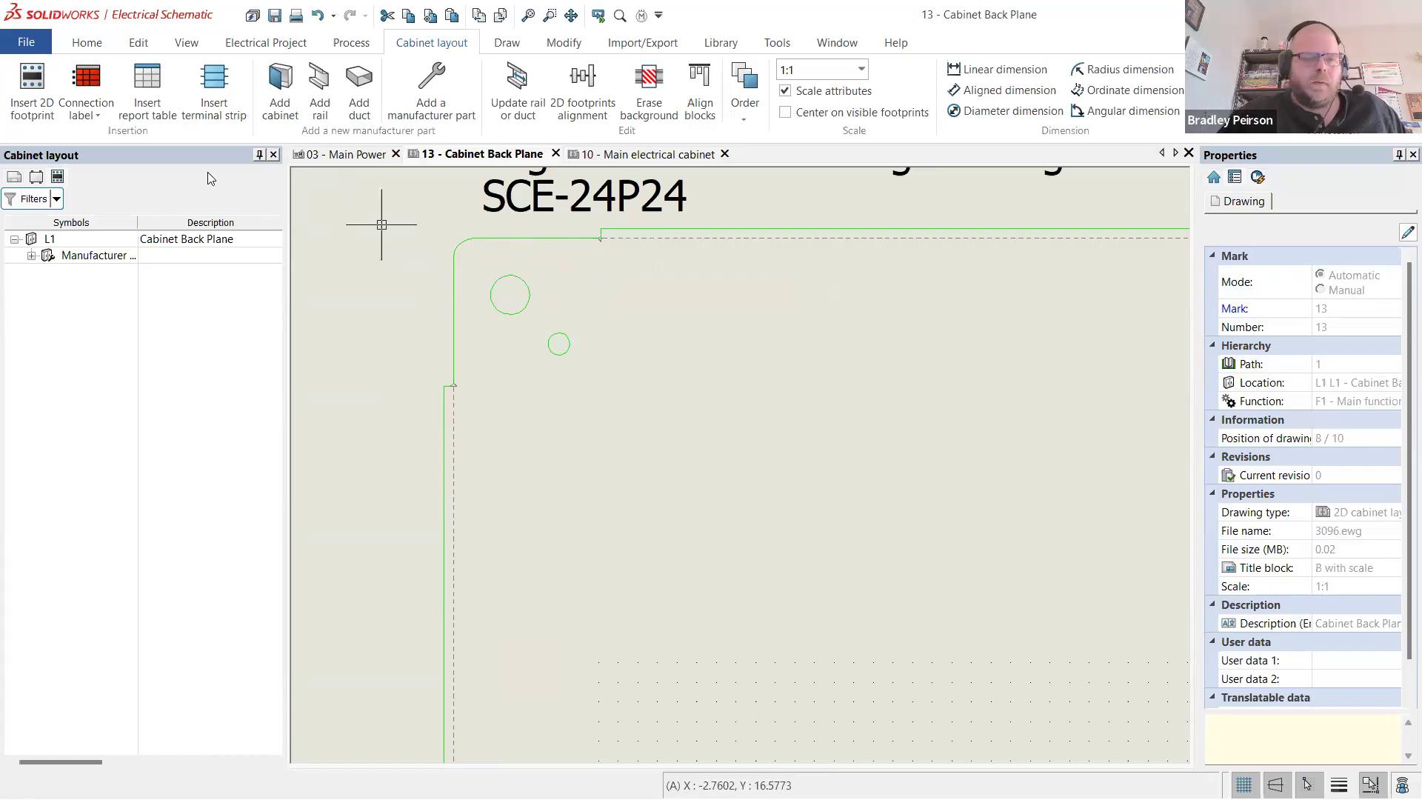
# - Draw a 1 x 1 inch rectangle from the centre of the plate's large upper-left mounting hole, with the opposite corner at @1,-1
pyautogui.click(500, 45)
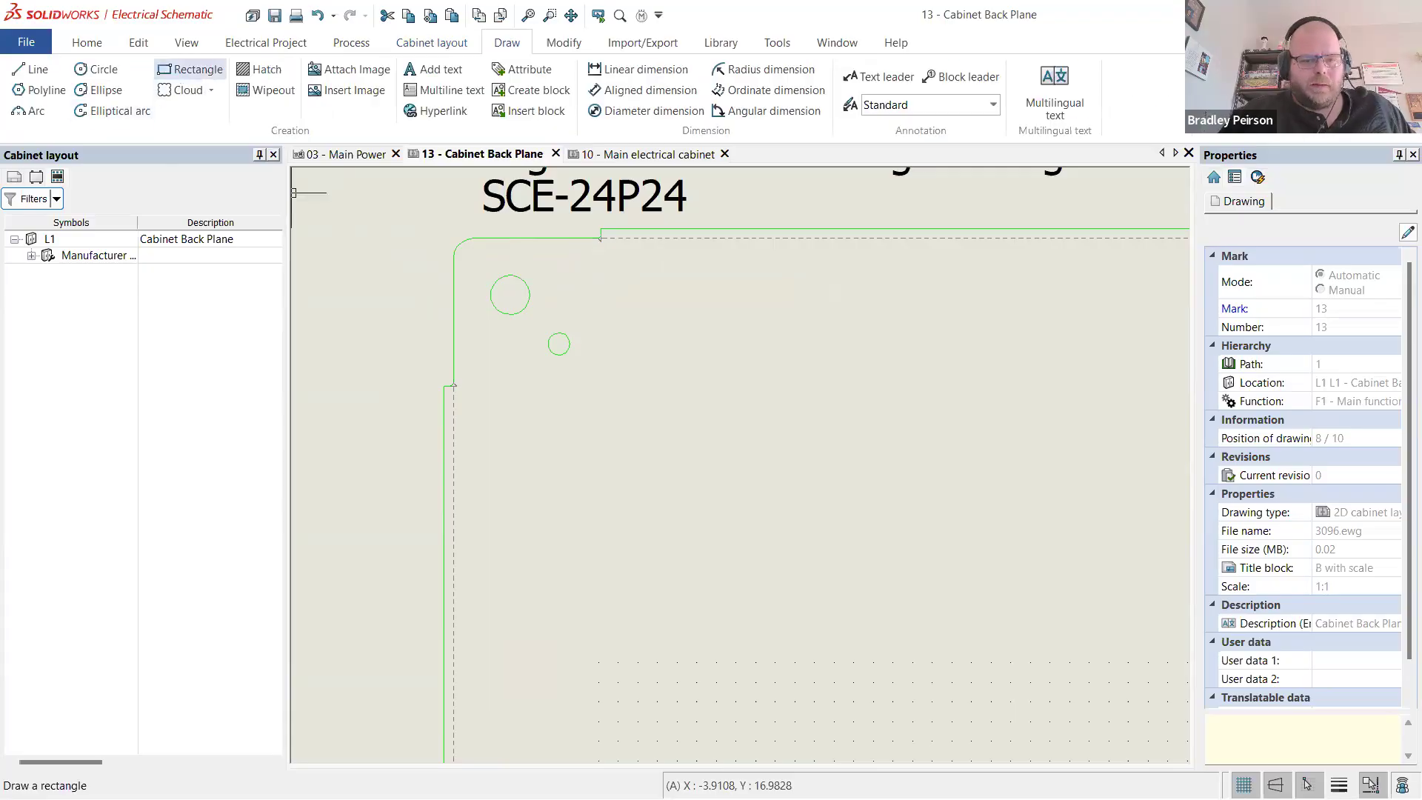
pyautogui.click(191, 69)
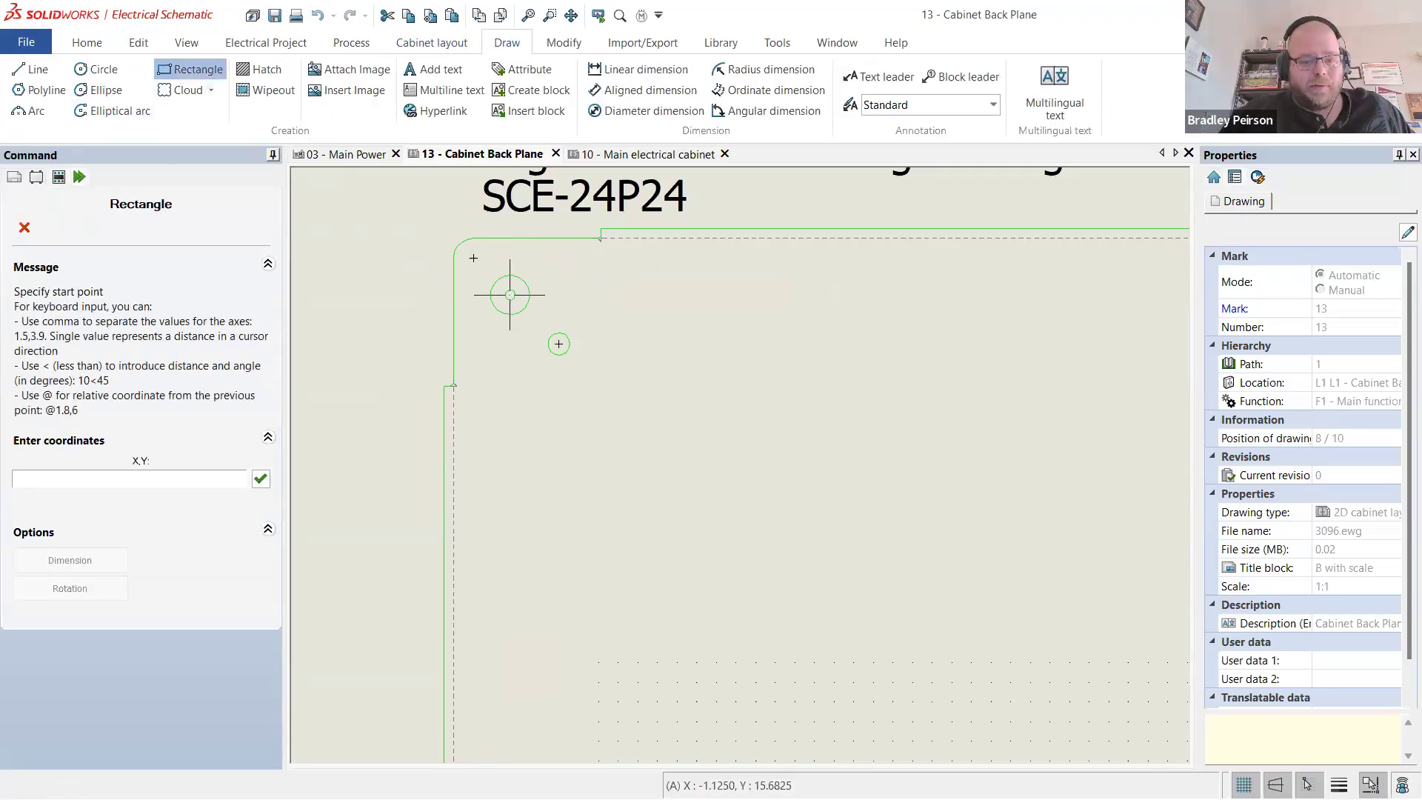
pyautogui.click(509, 295)
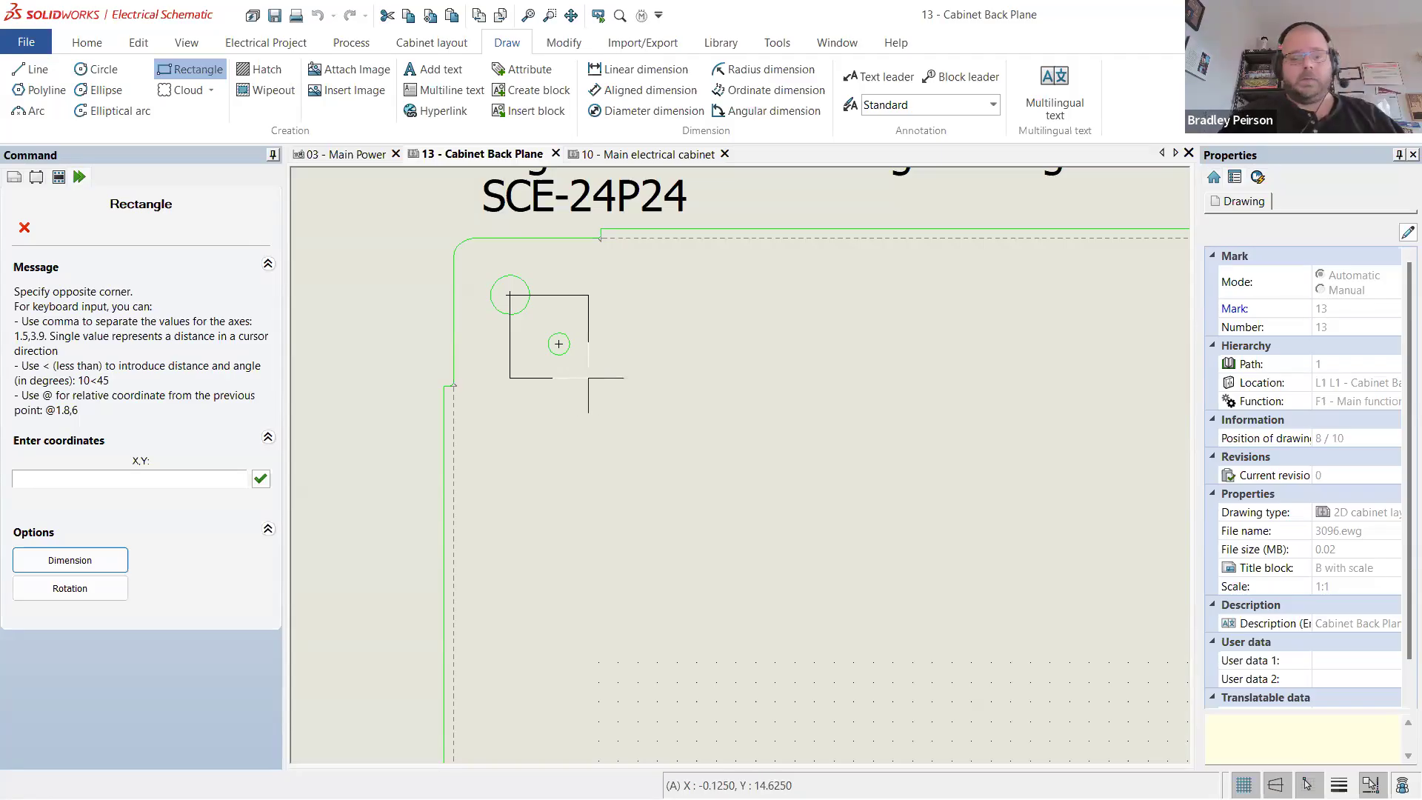
pyautogui.click(163, 480)
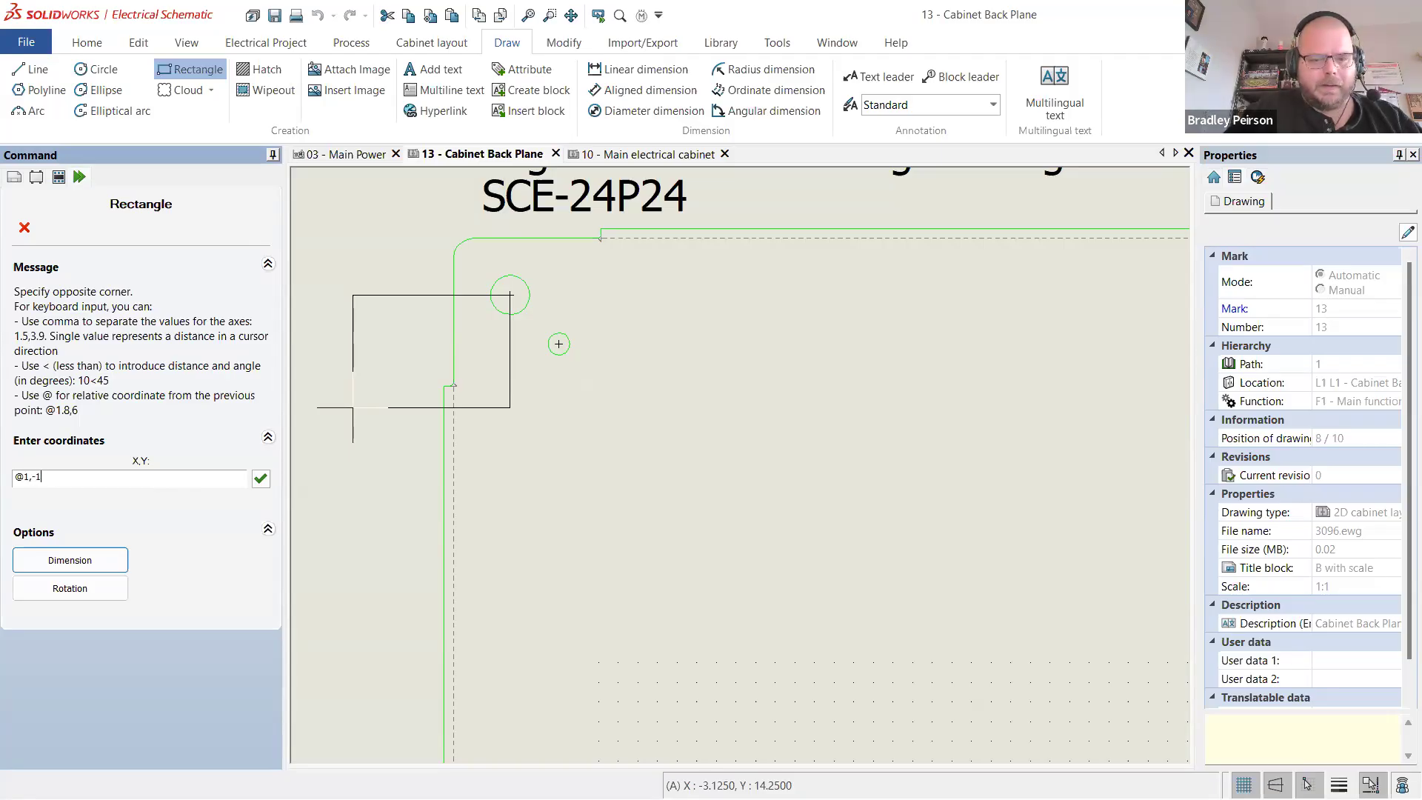
pyautogui.press('Return')
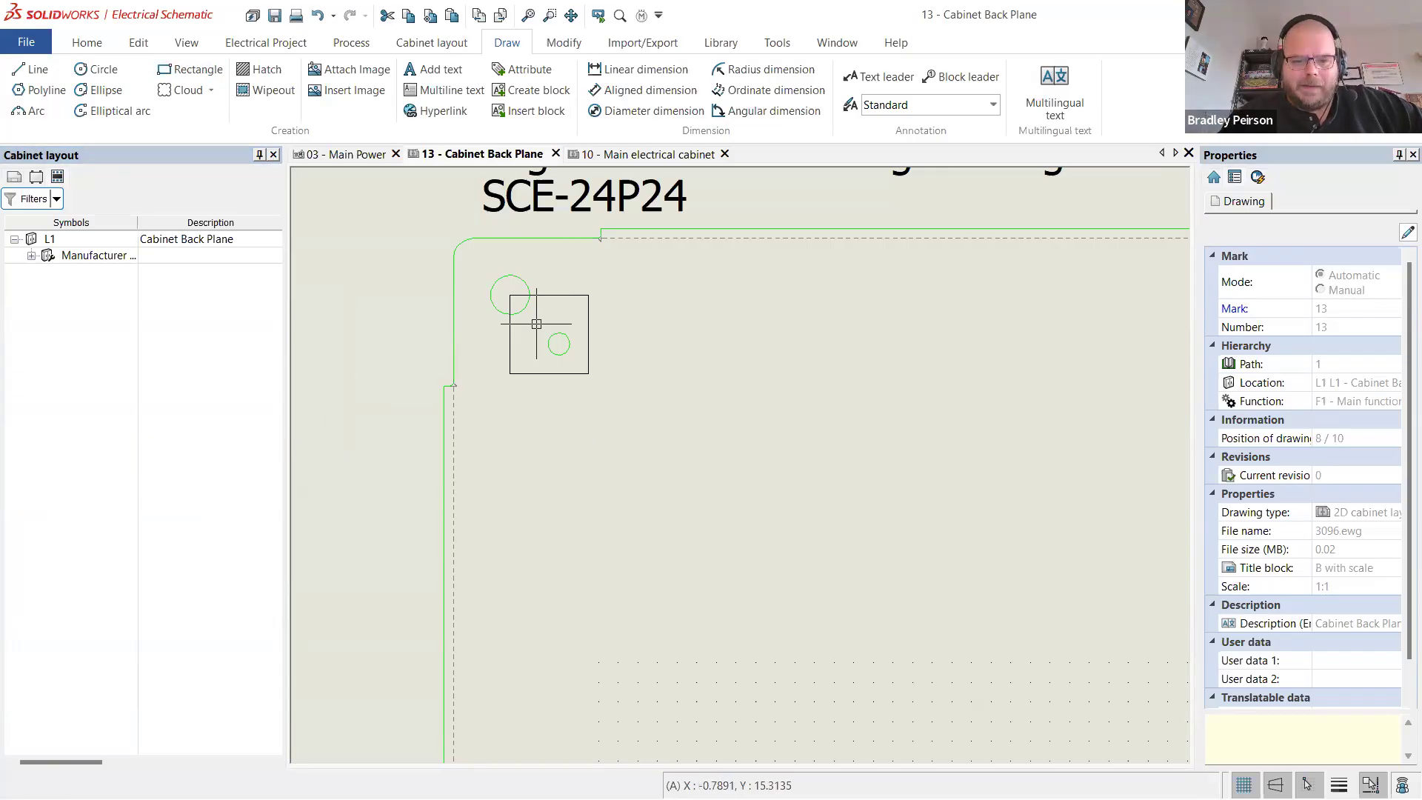
# - Draw a matching 1 x 1 inch rectangle inward and down from the centre of the plate's large upper-right mounting hole
pyautogui.scroll(-3, 459, 288)
pyautogui.scroll(-2, 736, 340)
pyautogui.scroll(1, 781, 254)
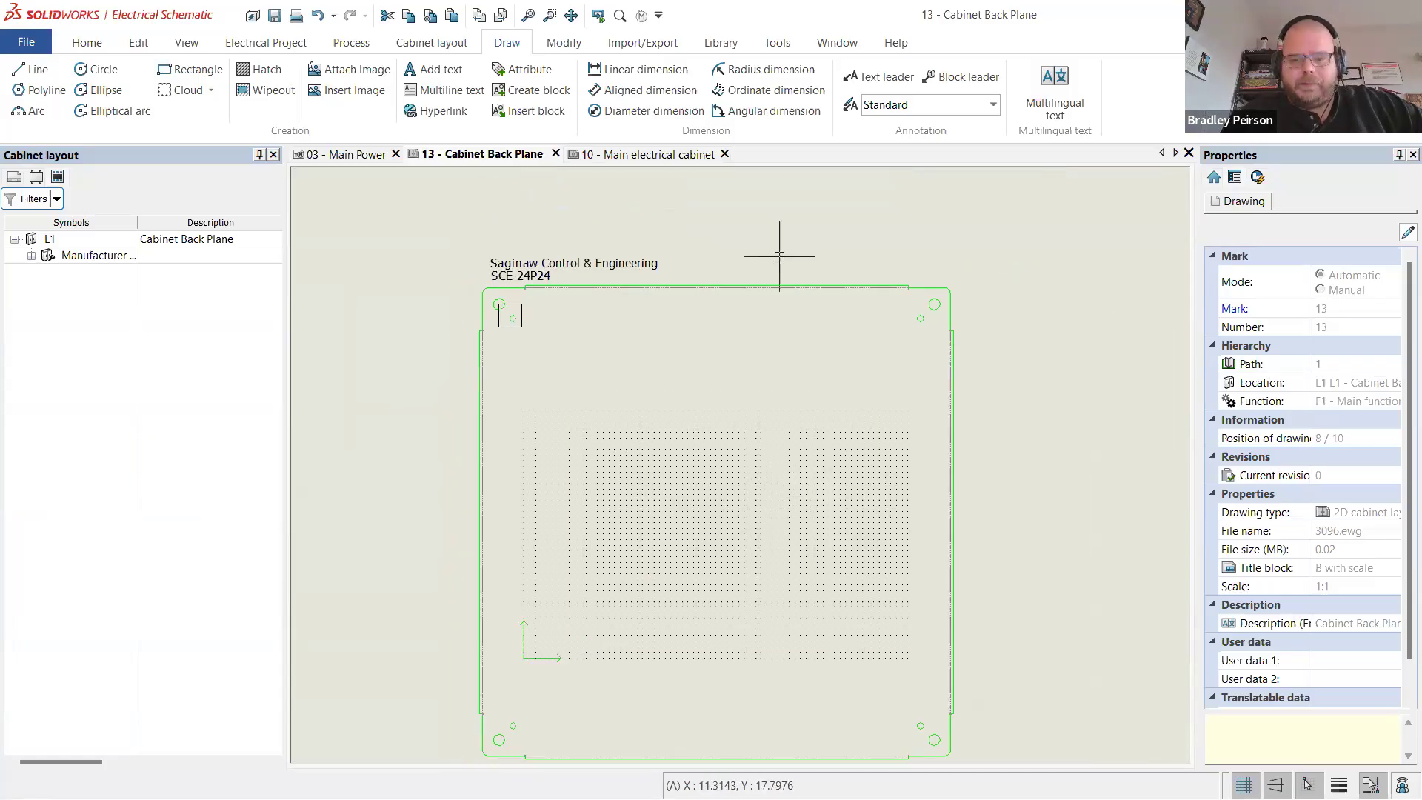
pyautogui.click(192, 69)
pyautogui.scroll(5, 920, 302)
pyautogui.click(927, 287)
pyautogui.click(182, 474)
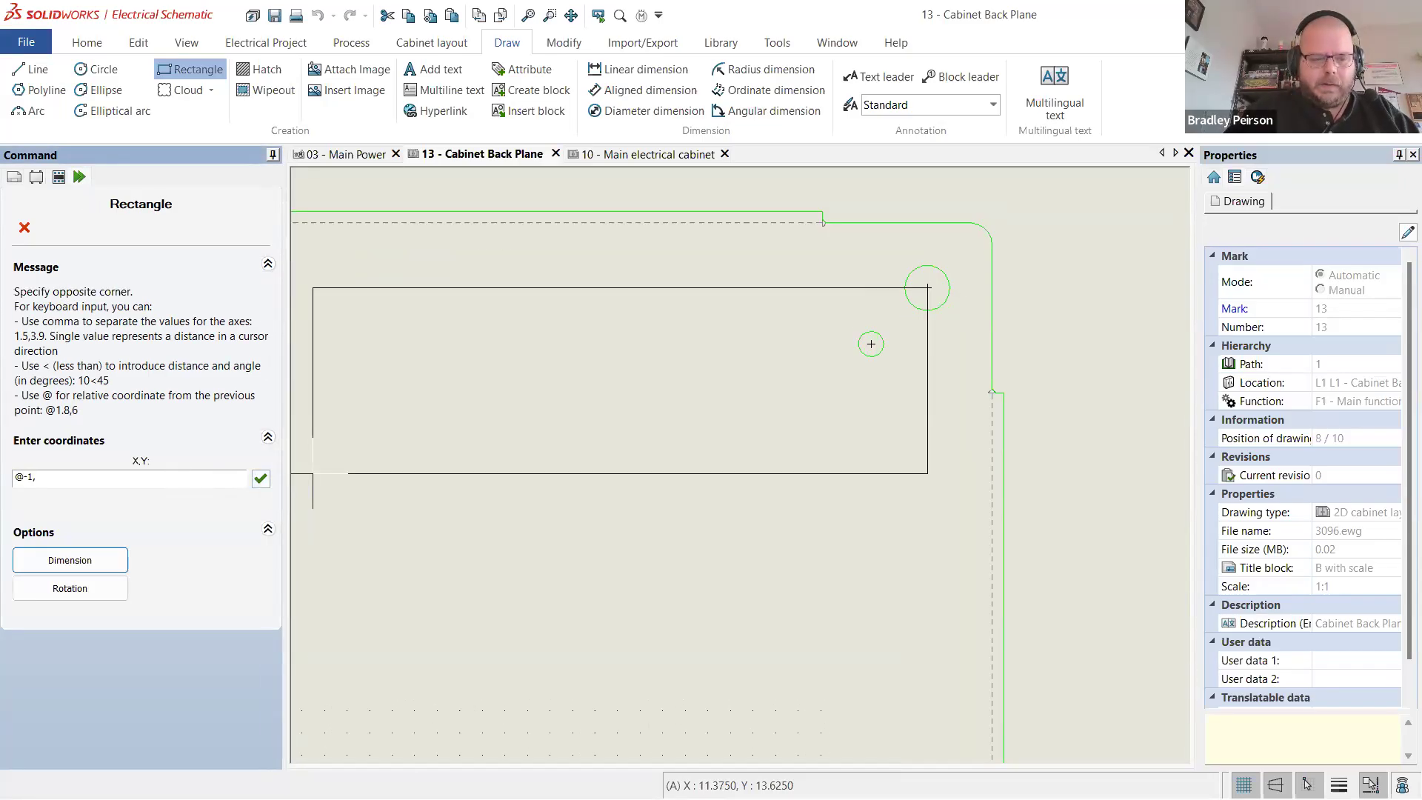
pyautogui.press('Return')
# - Delete the two reference rectangles at the back plate's upper-left and upper-right mounting holes
pyautogui.scroll(-4, 749, 435)
pyautogui.scroll(-2, 777, 434)
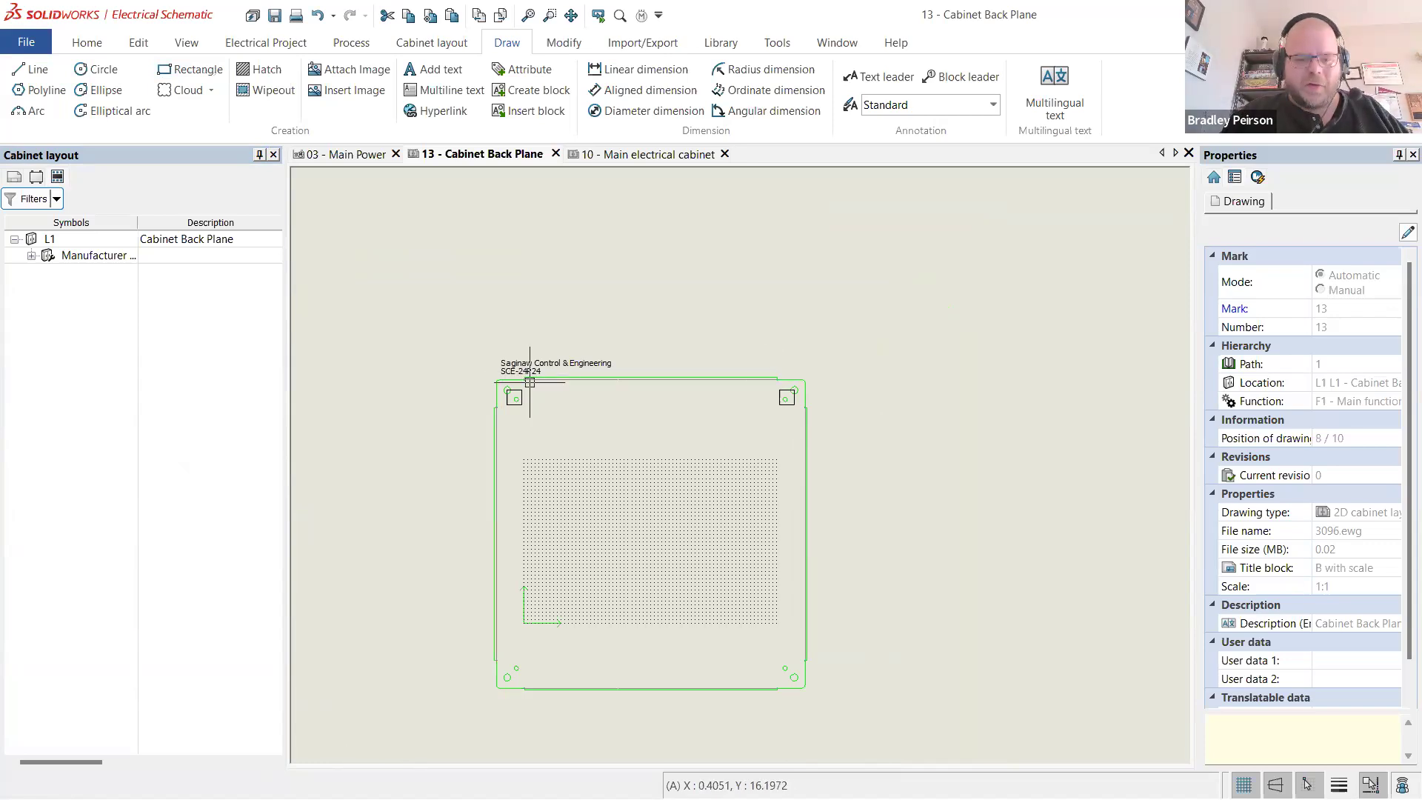
pyautogui.scroll(2, 712, 669)
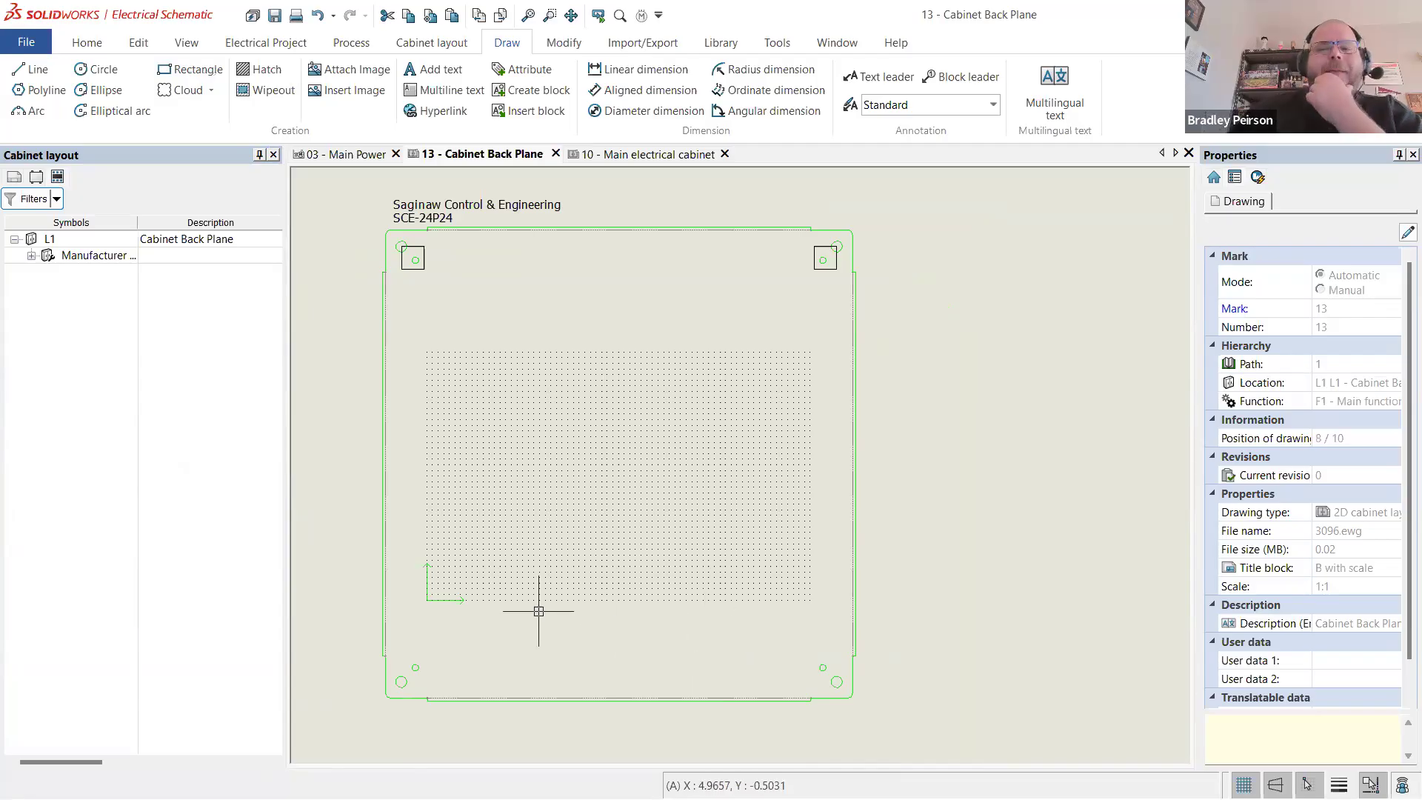
pyautogui.scroll(1, 393, 334)
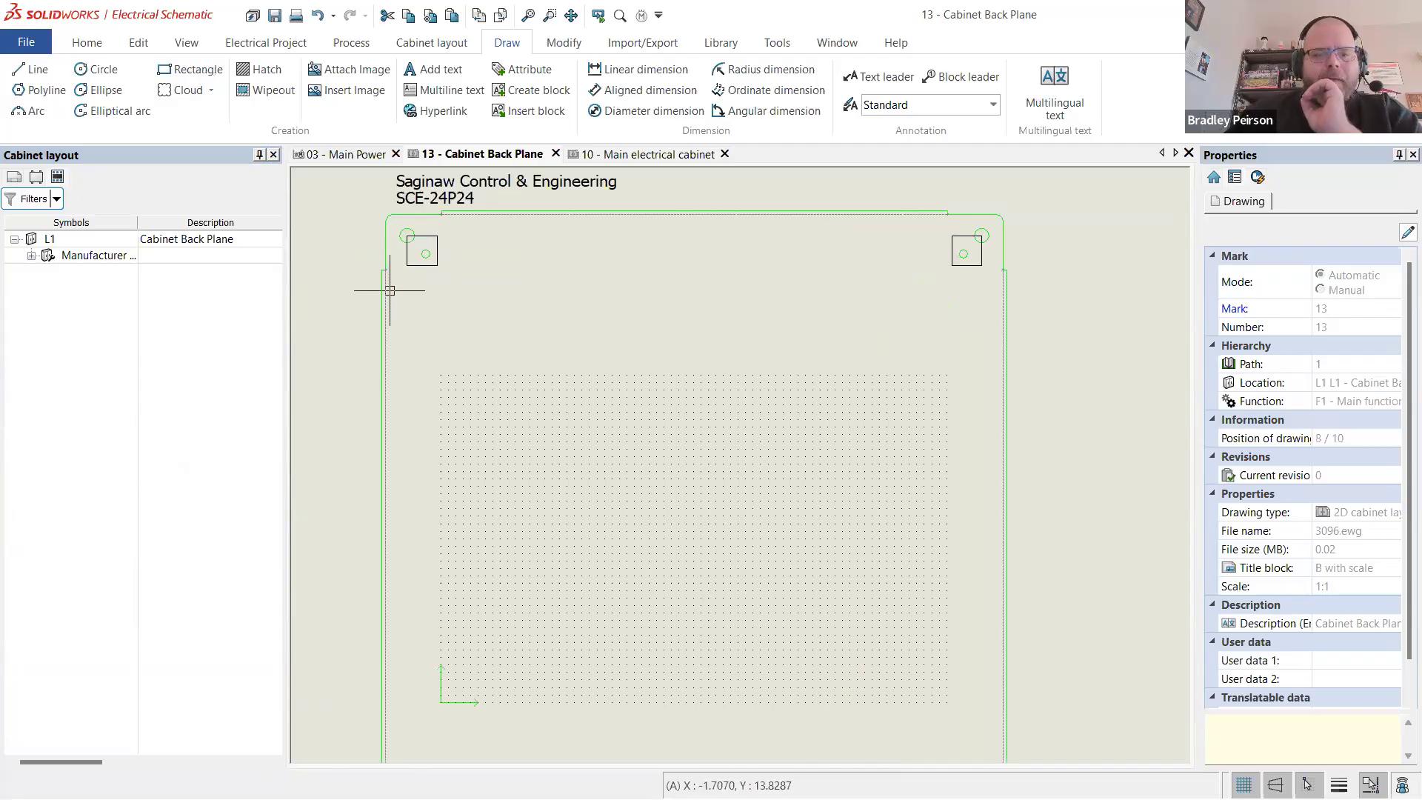
pyautogui.scroll(2, 387, 250)
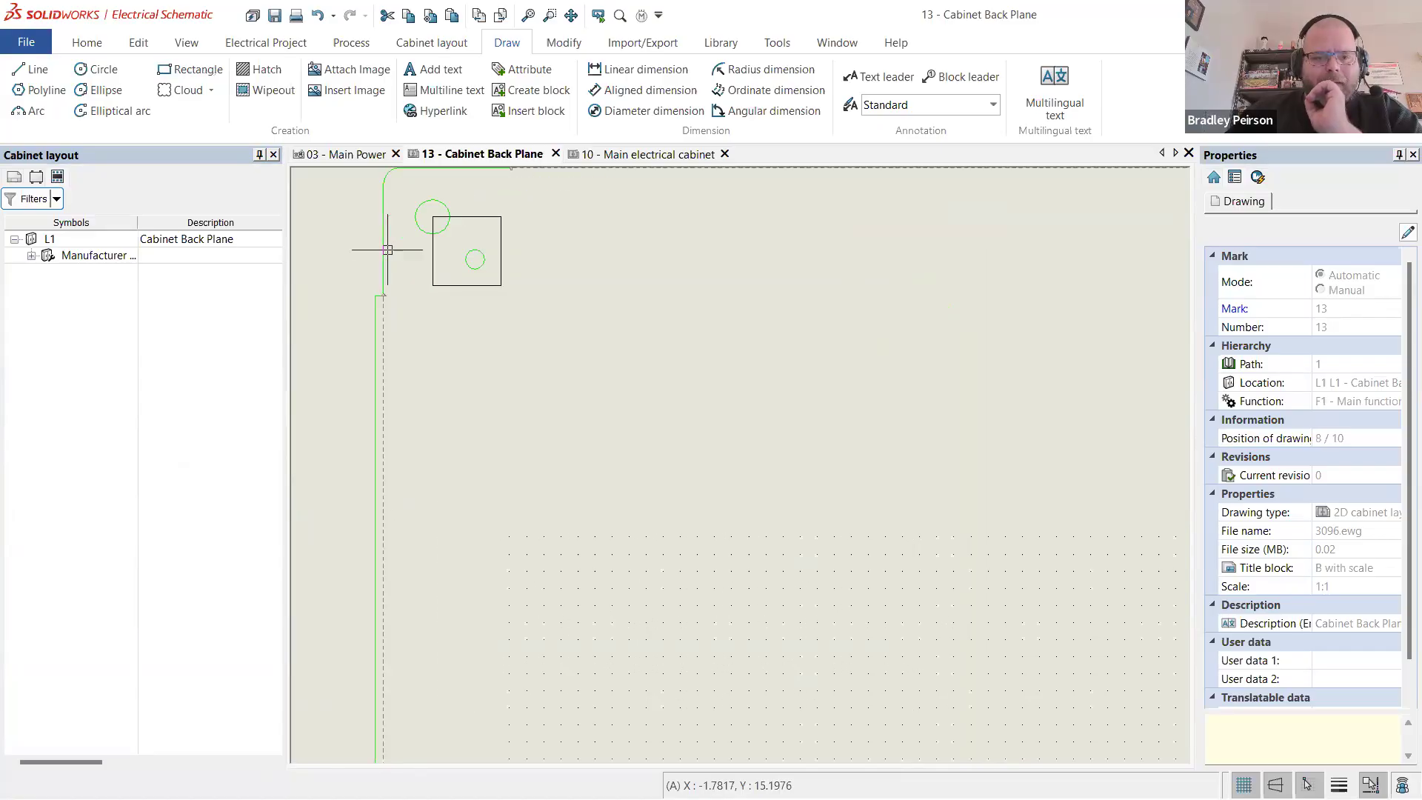
pyautogui.click(483, 214)
pyautogui.press('Delete')
pyautogui.scroll(-3, 439, 288)
pyautogui.scroll(2, 925, 259)
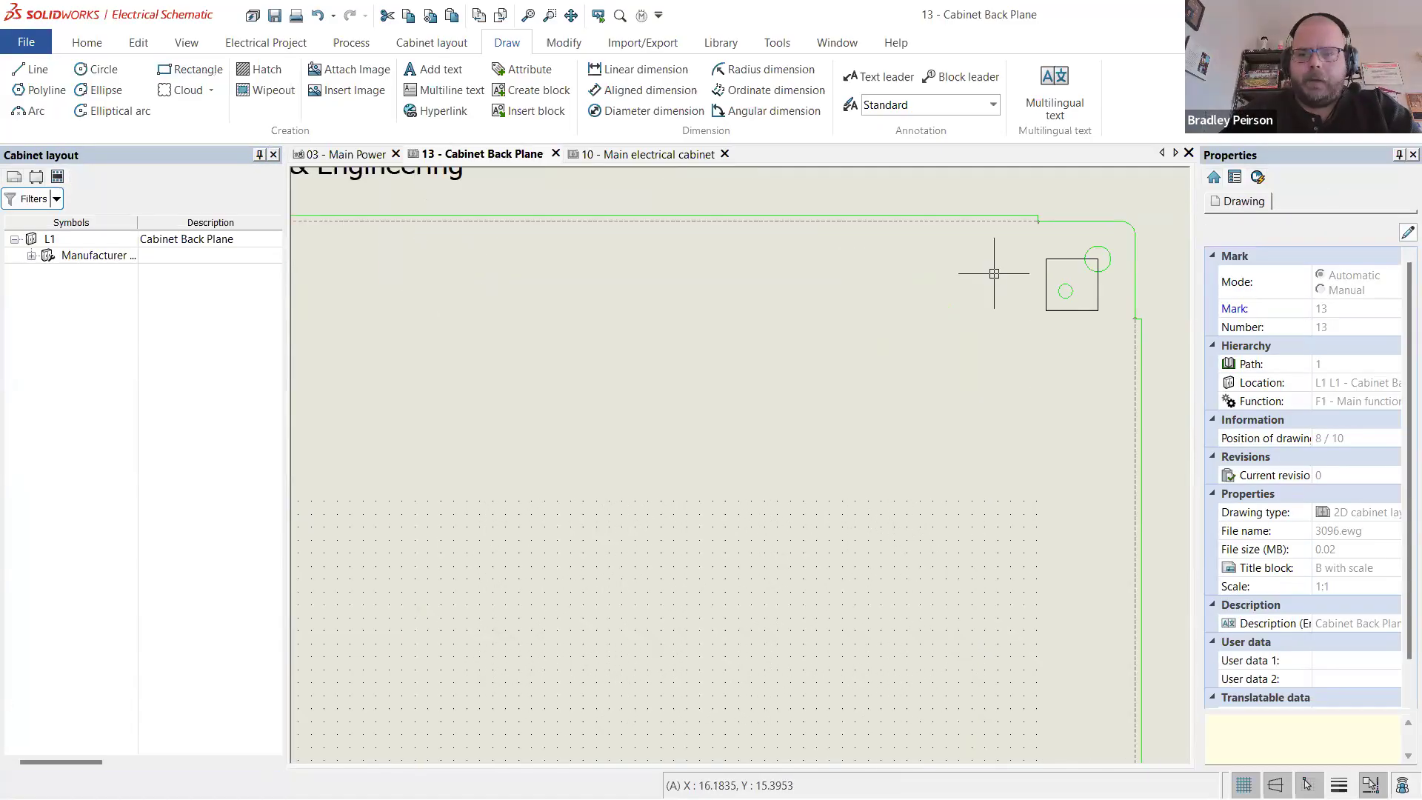
pyautogui.click(1047, 274)
pyautogui.press('Delete')
pyautogui.scroll(-3, 867, 317)
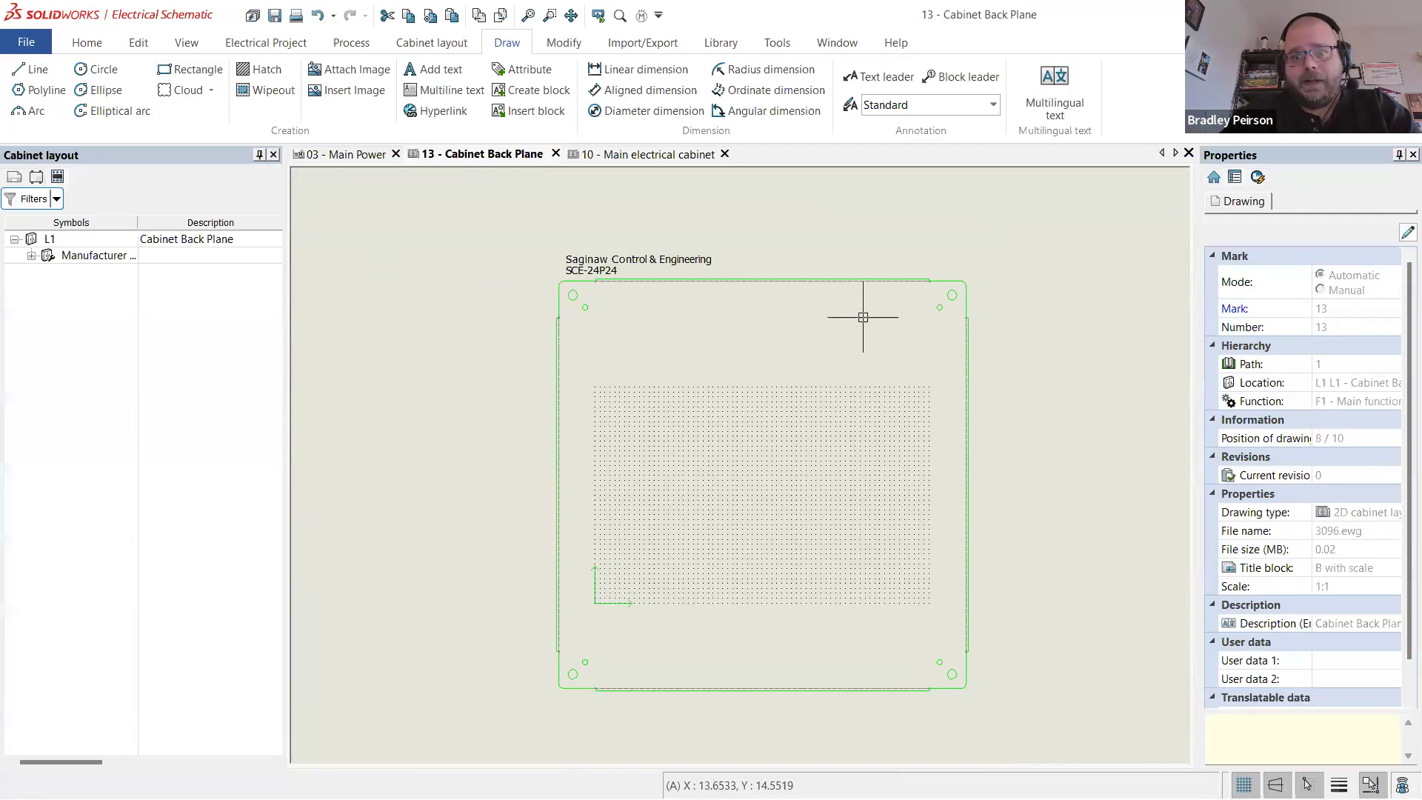
# - Examine the back plate's upper-left corner holes and its overall outline
pyautogui.scroll(3, 629, 304)
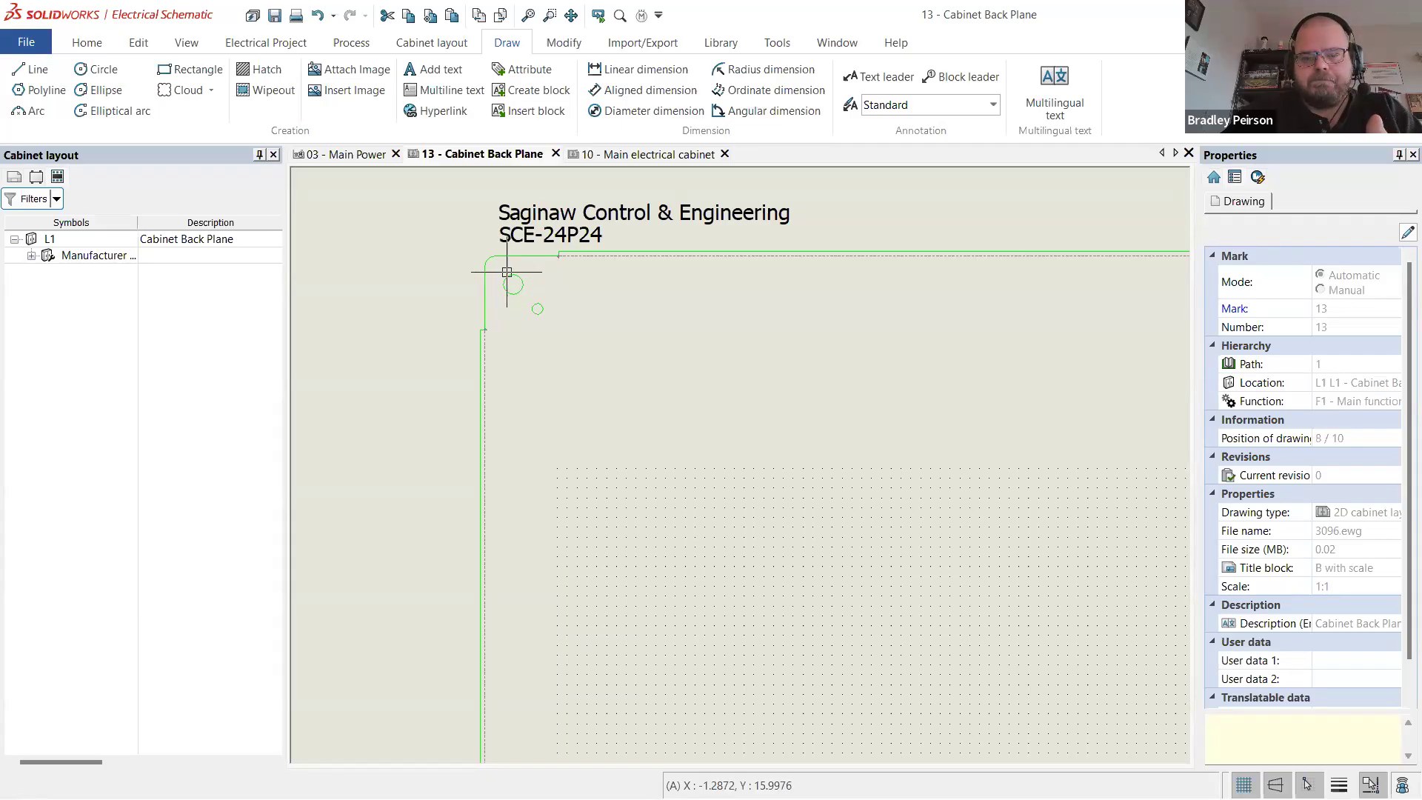
pyautogui.scroll(2, 501, 266)
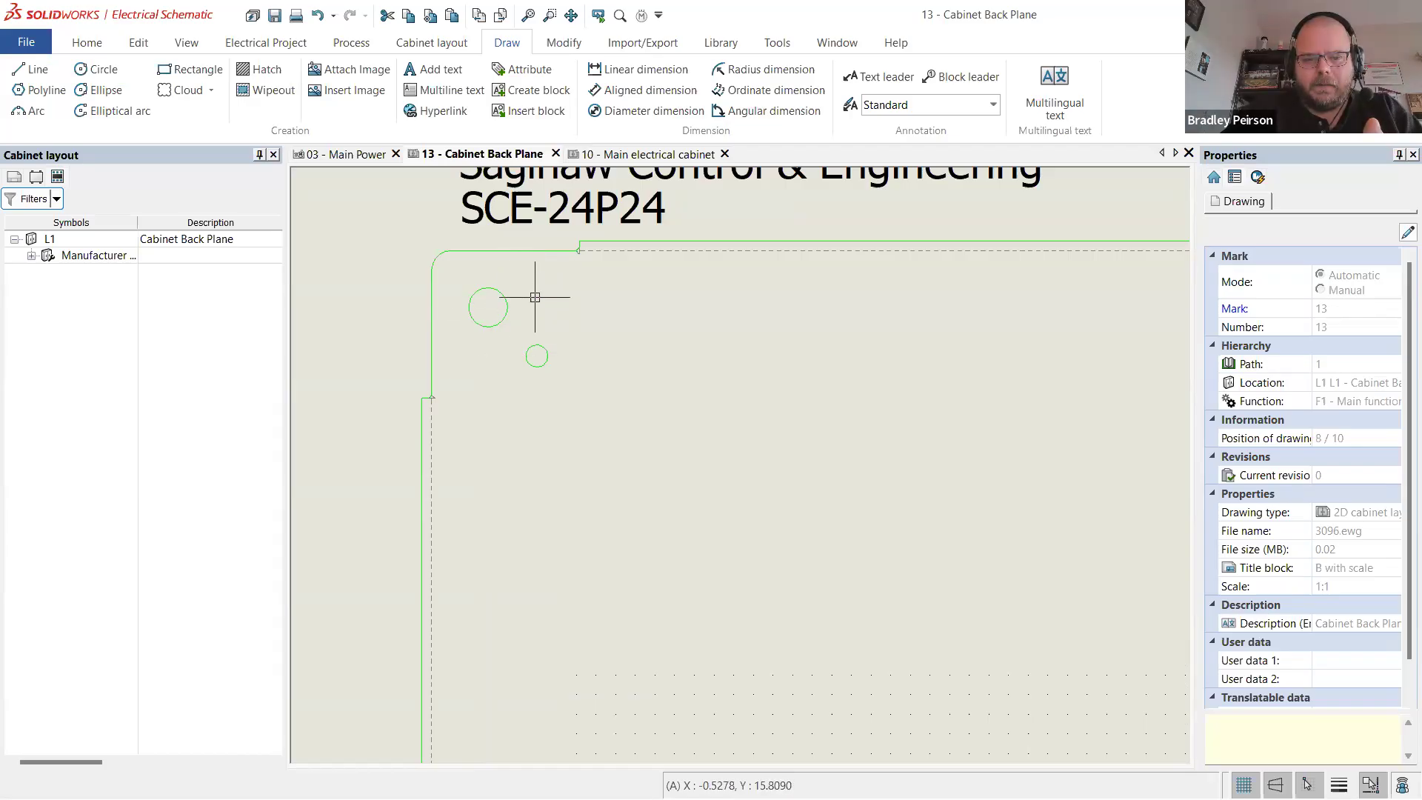
pyautogui.scroll(-4, 480, 289)
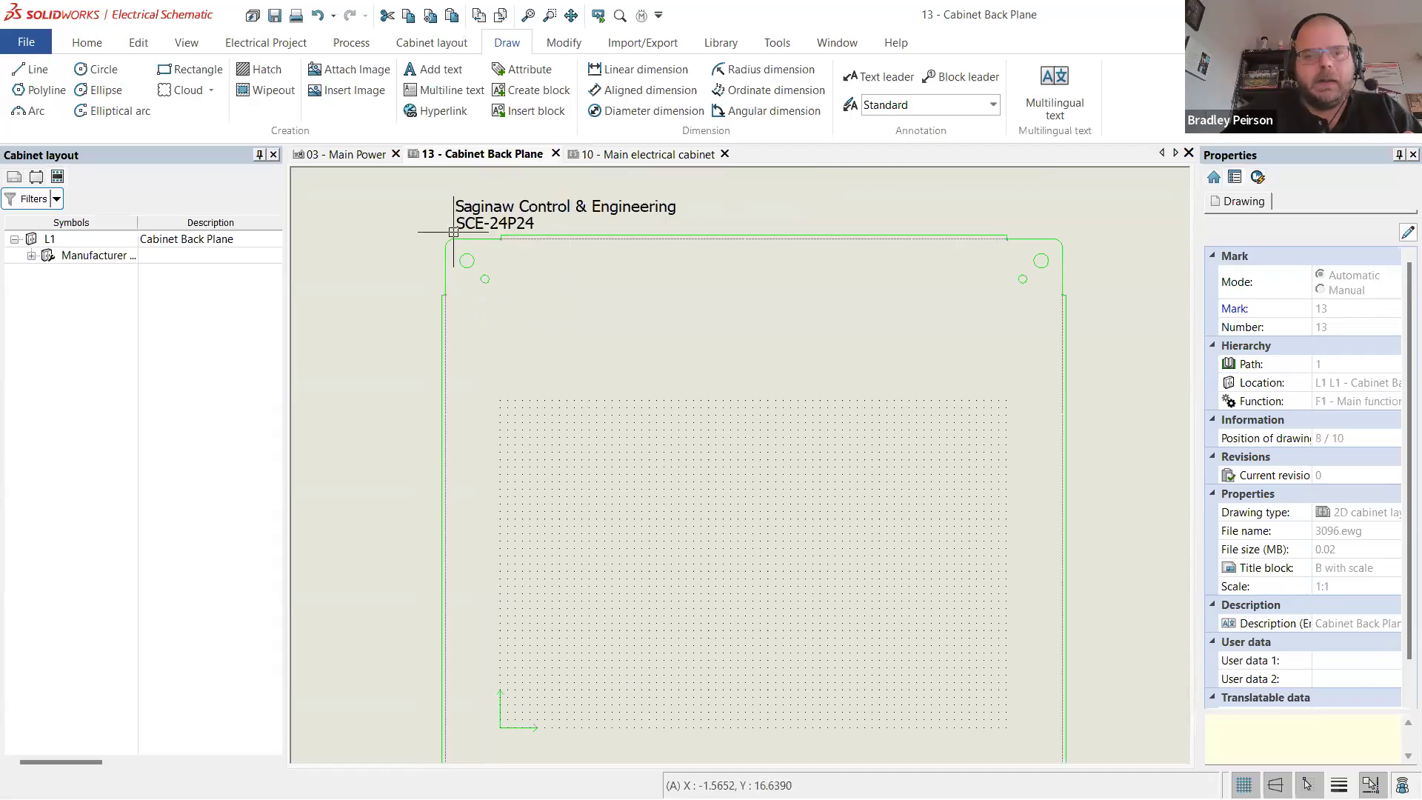
pyautogui.scroll(1, 474, 311)
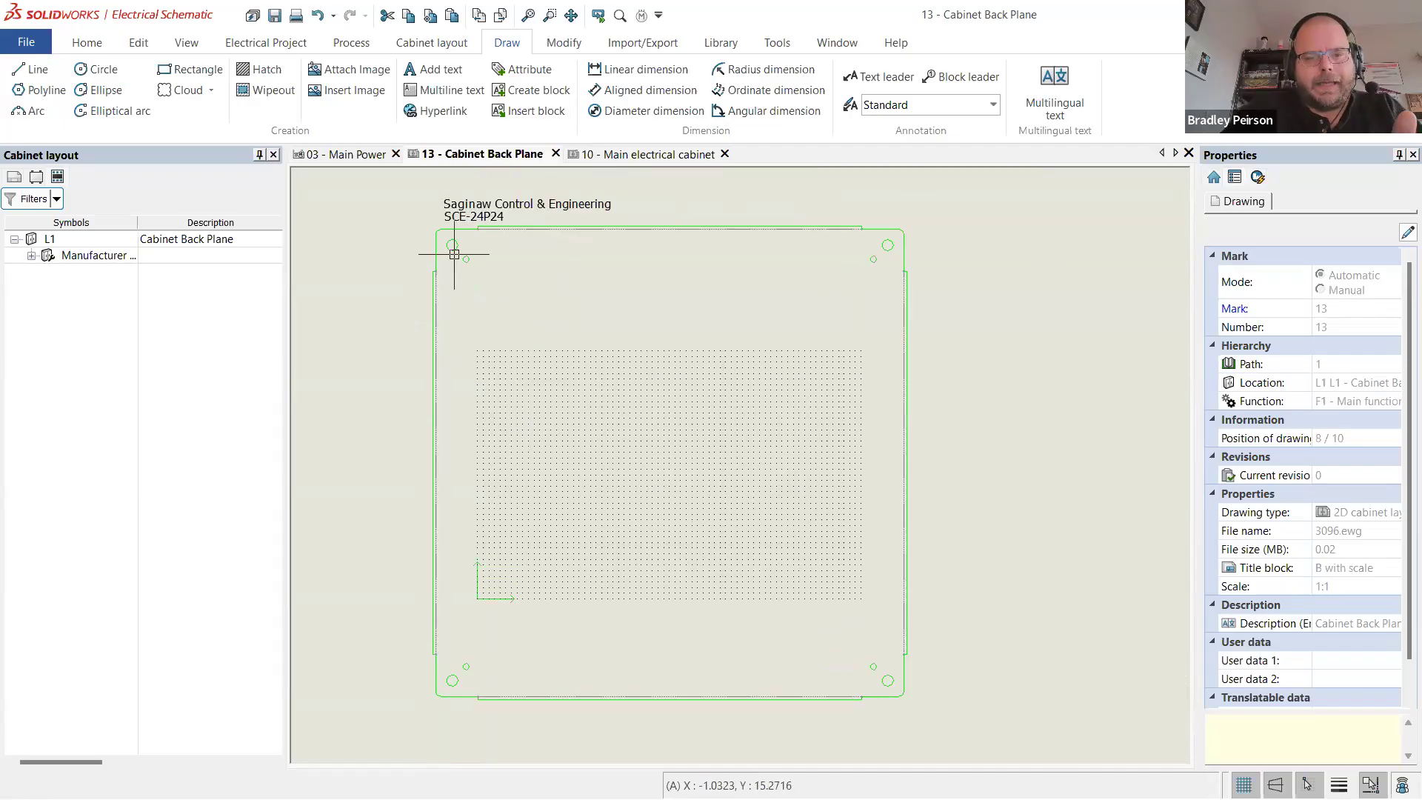
pyautogui.scroll(1, 454, 252)
pyautogui.scroll(-1, 294, 196)
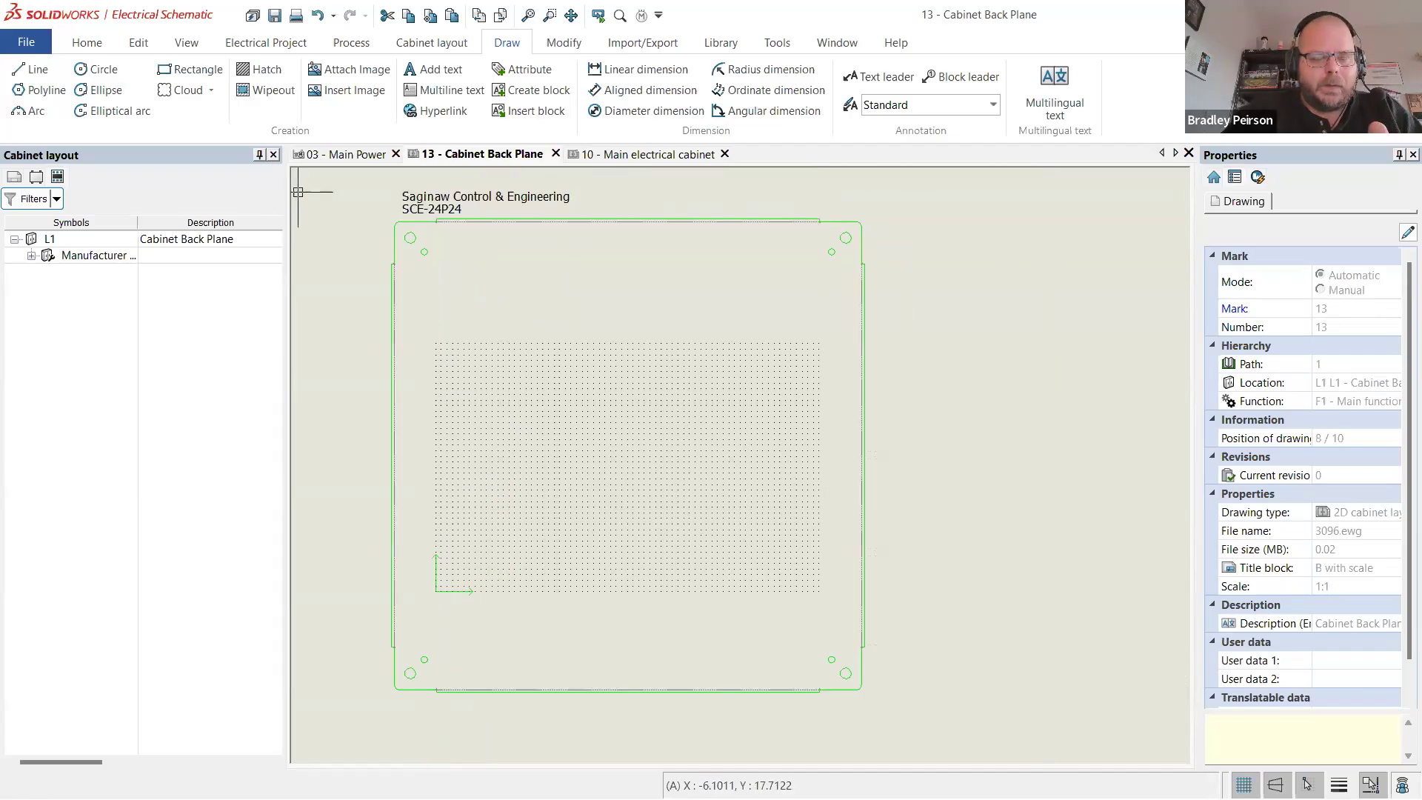
pyautogui.scroll(2, 410, 218)
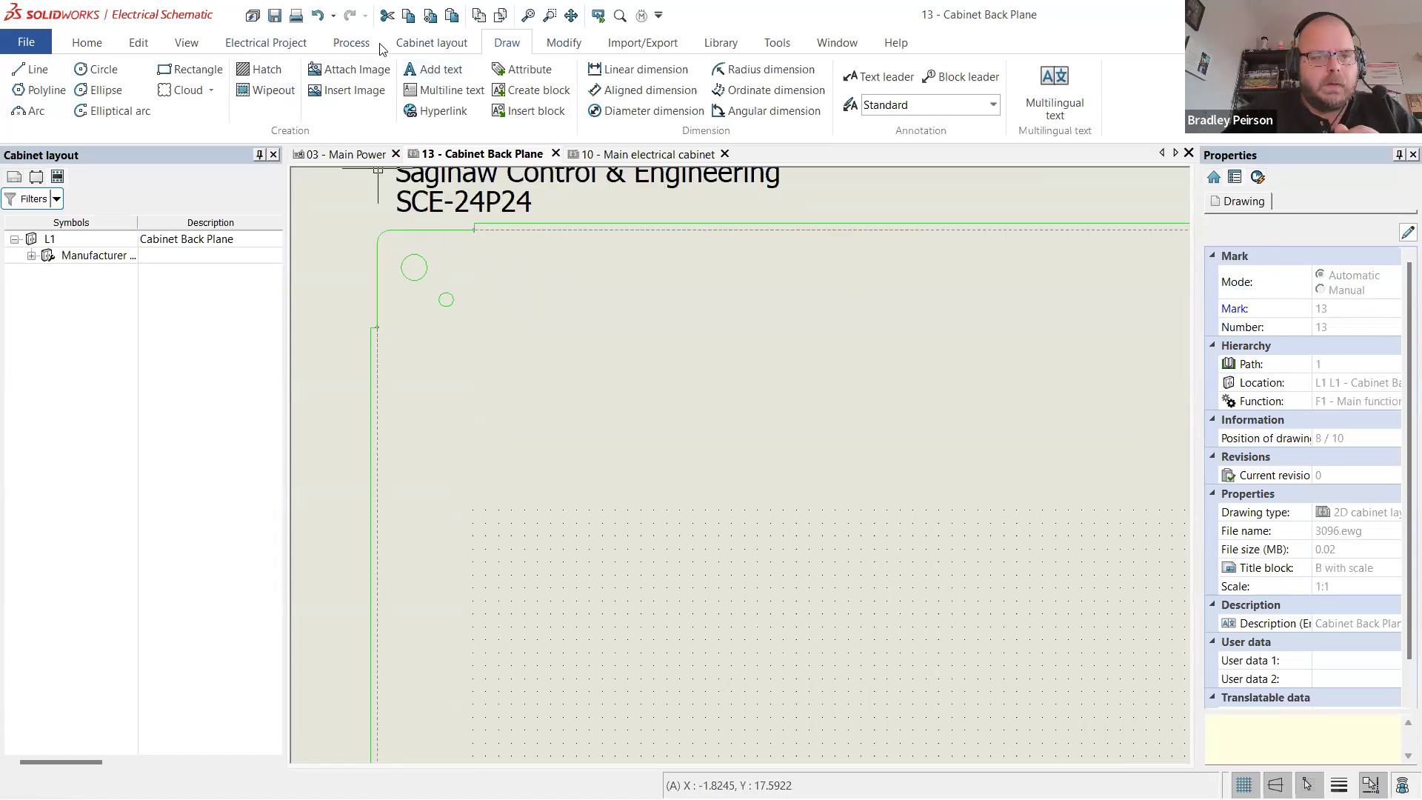
# - Try to add a duct to the Cabinet Back Plane layout without selecting a location
pyautogui.click(414, 45)
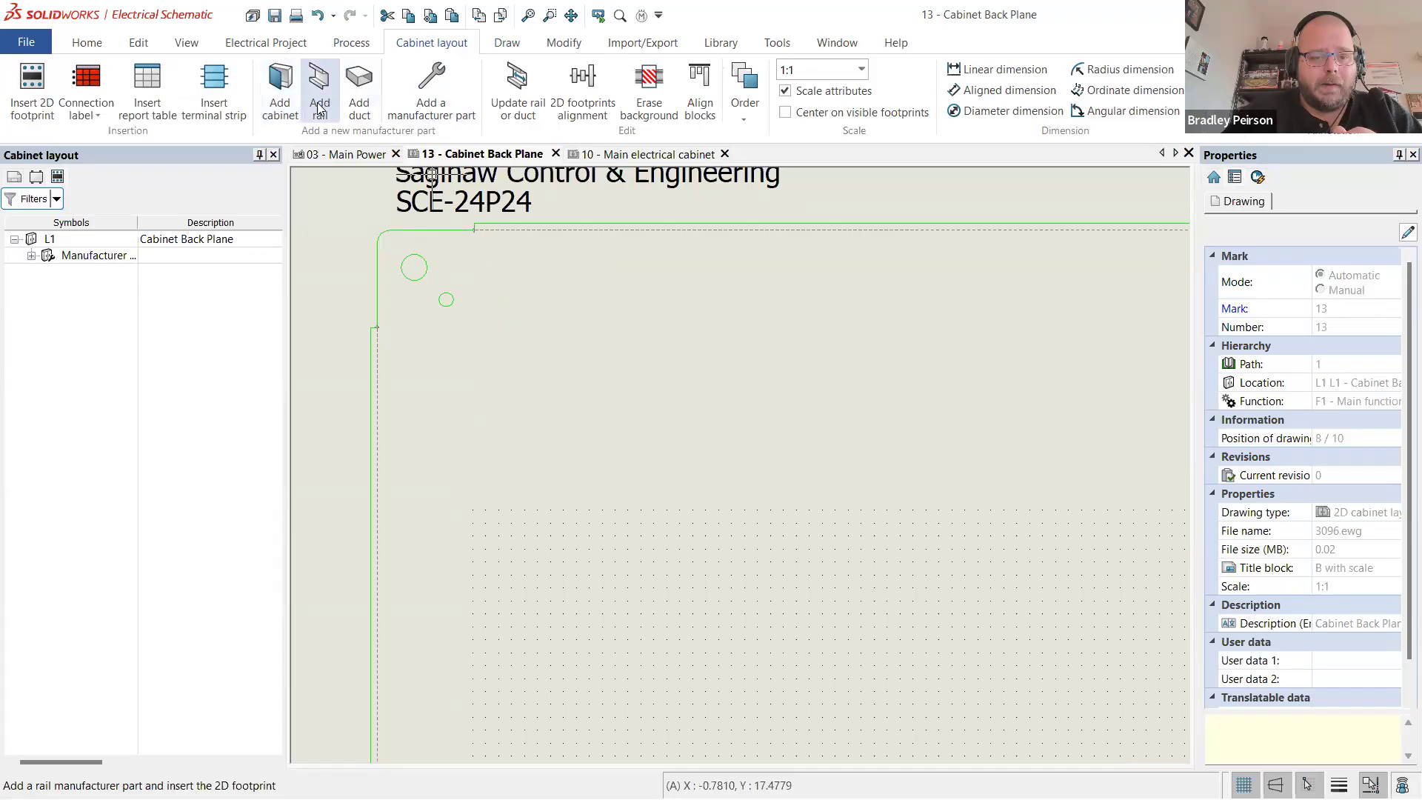
pyautogui.click(372, 112)
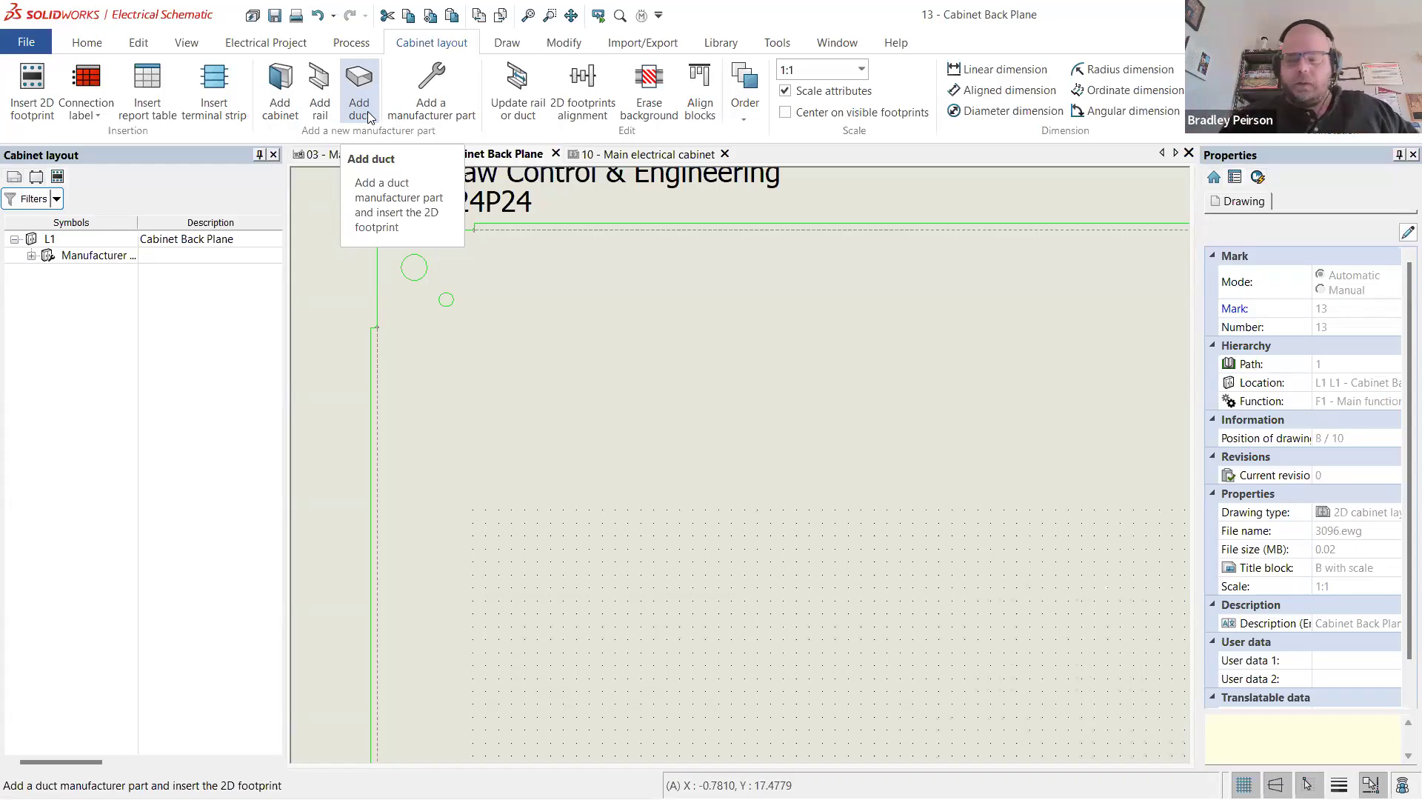
pyautogui.click(366, 115)
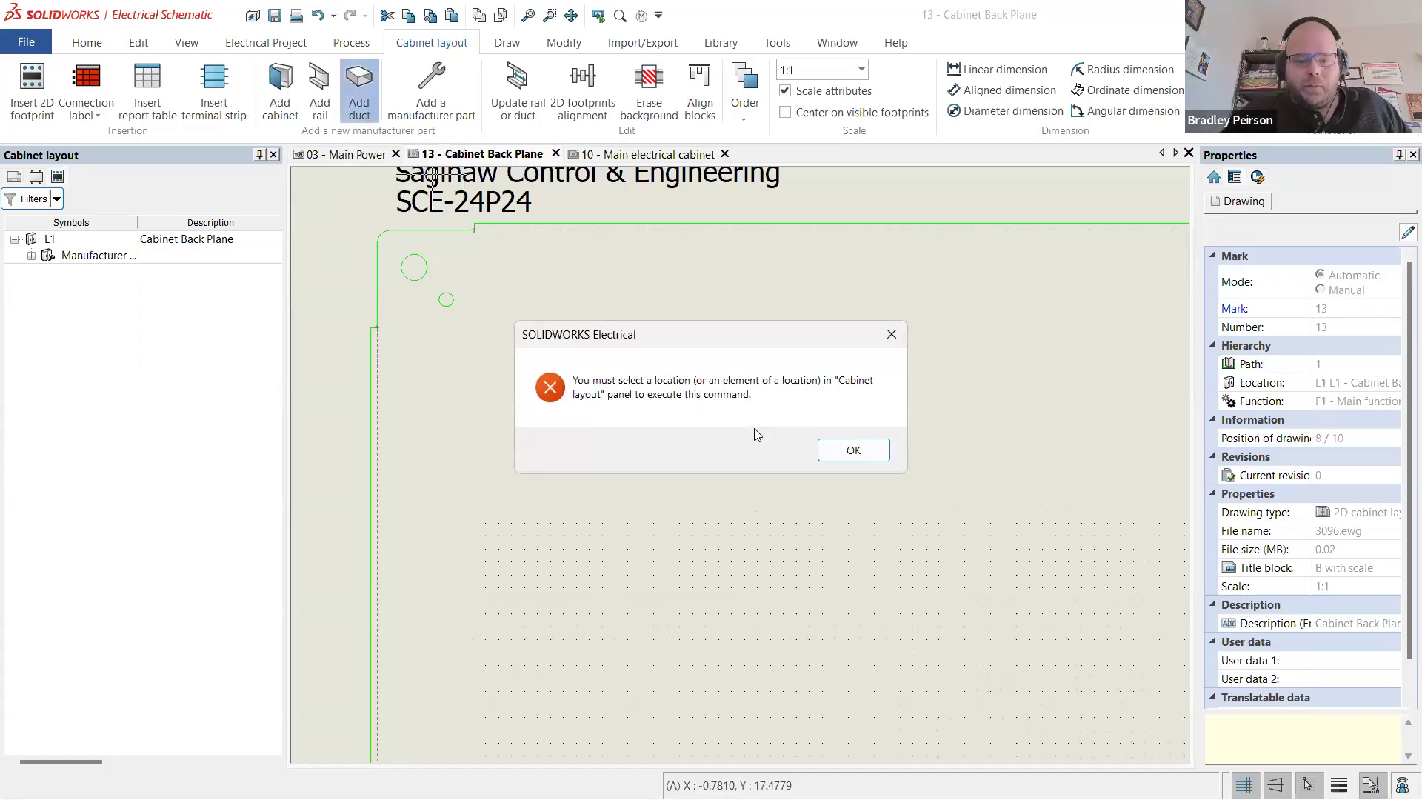
pyautogui.press('Return')
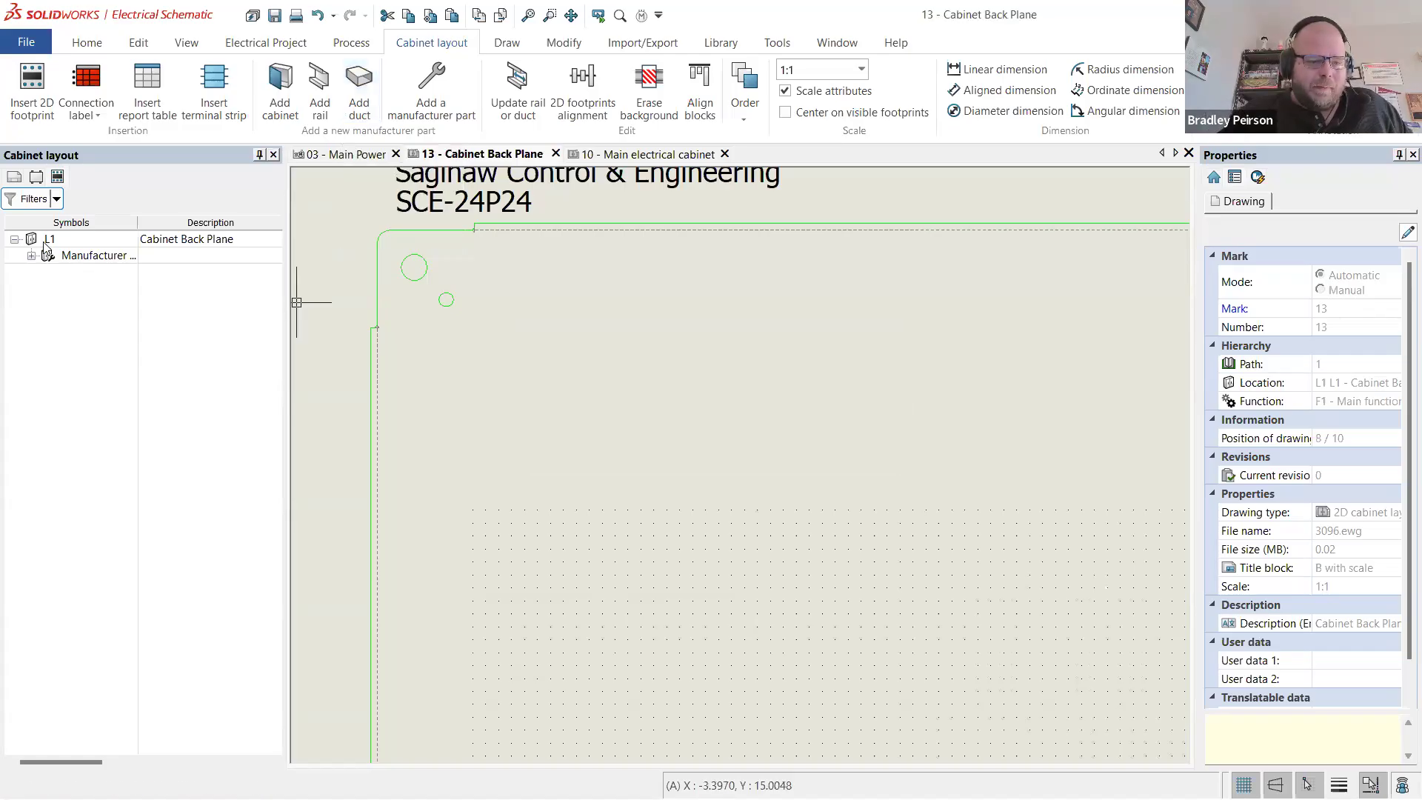
# - Add a duct to location L1, choosing the Schneider Electric manufacturer part AK2GD5050
pyautogui.click(49, 239)
pyautogui.click(359, 93)
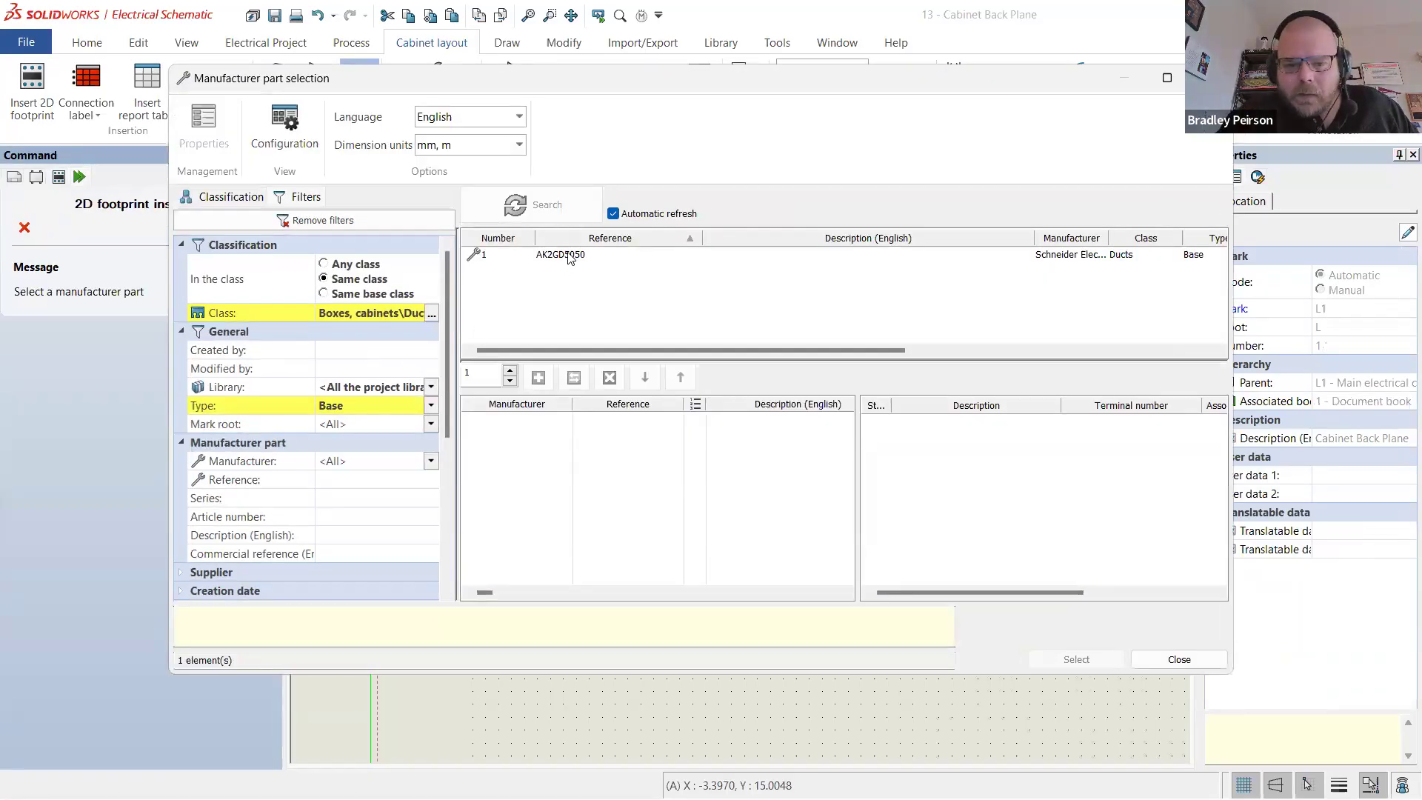
pyautogui.click(568, 260)
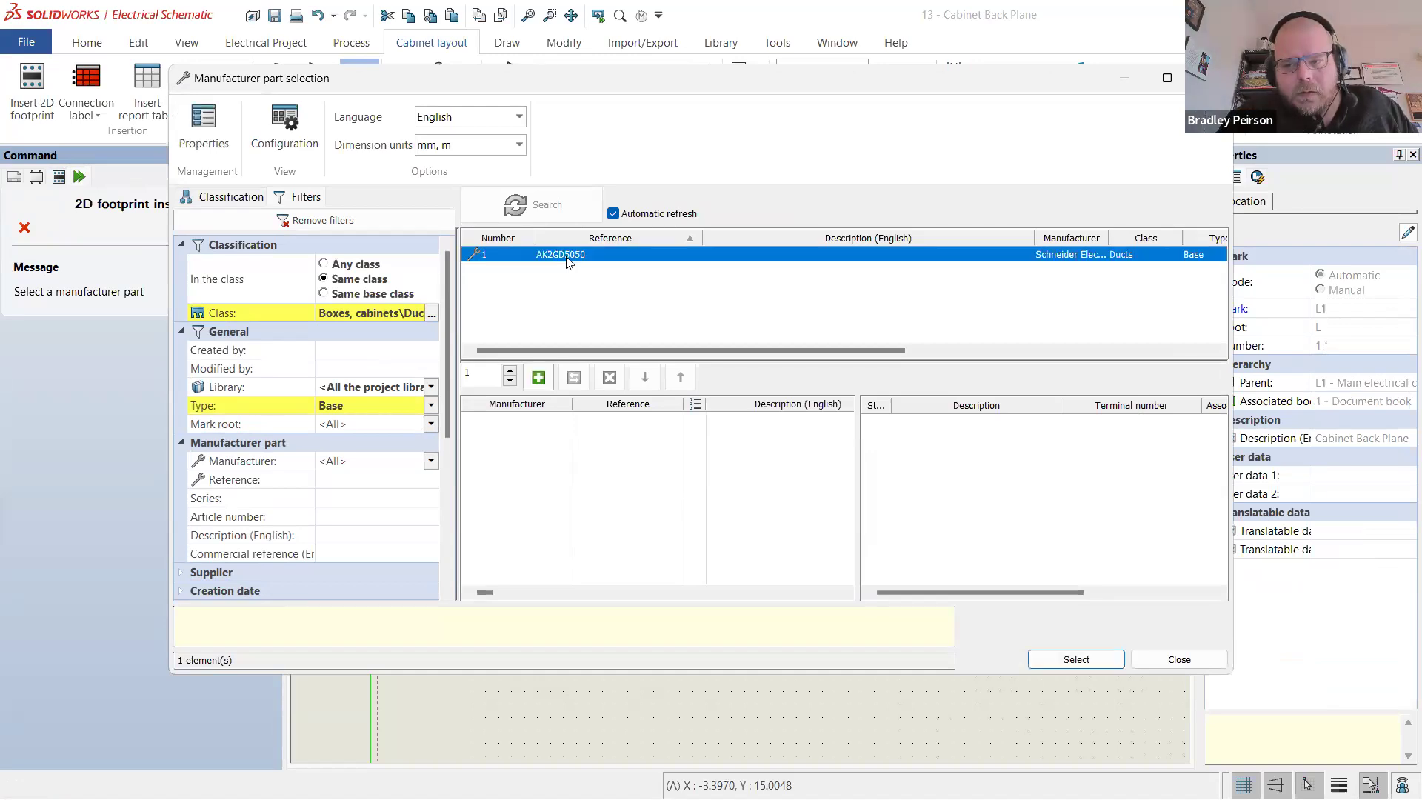
pyautogui.doubleClick(568, 258)
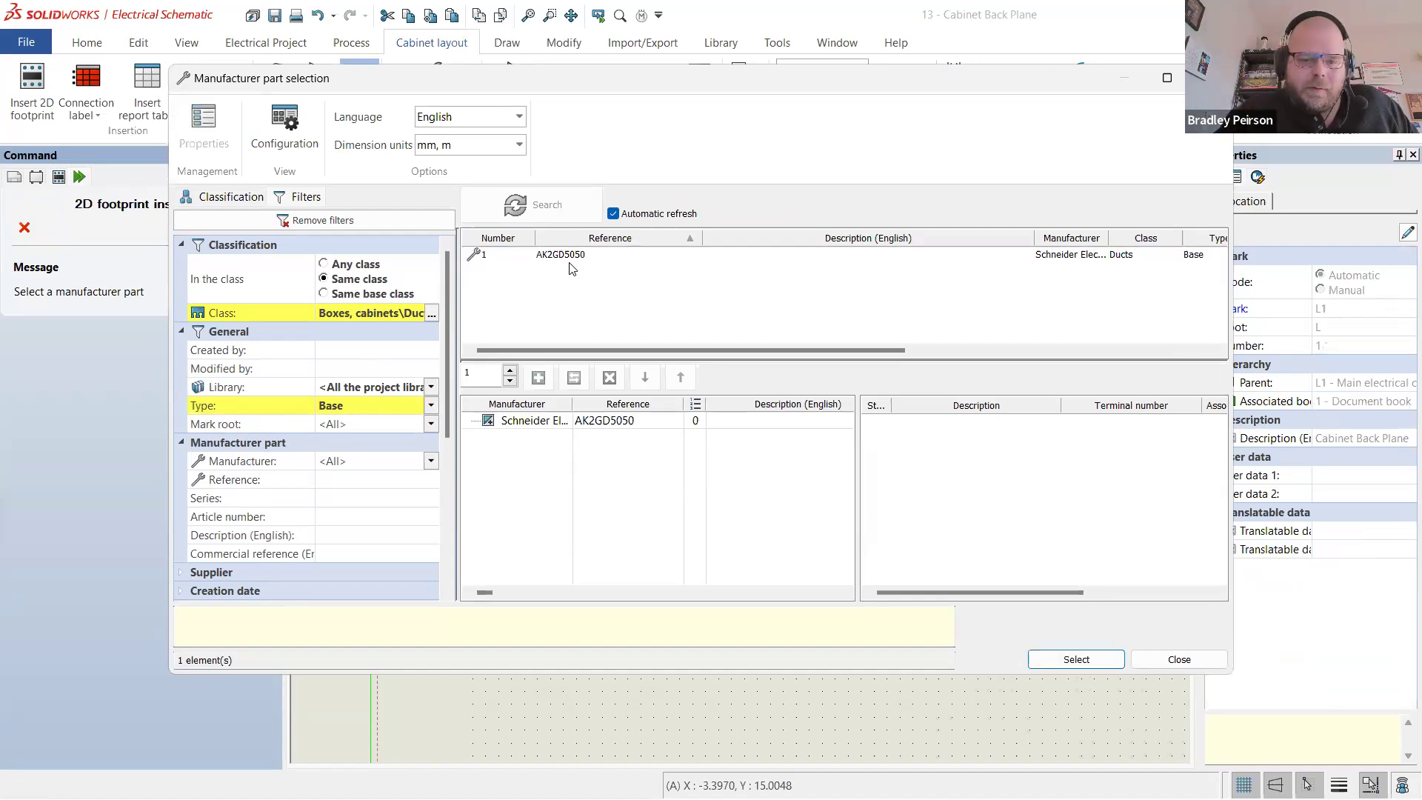
pyautogui.click(1080, 658)
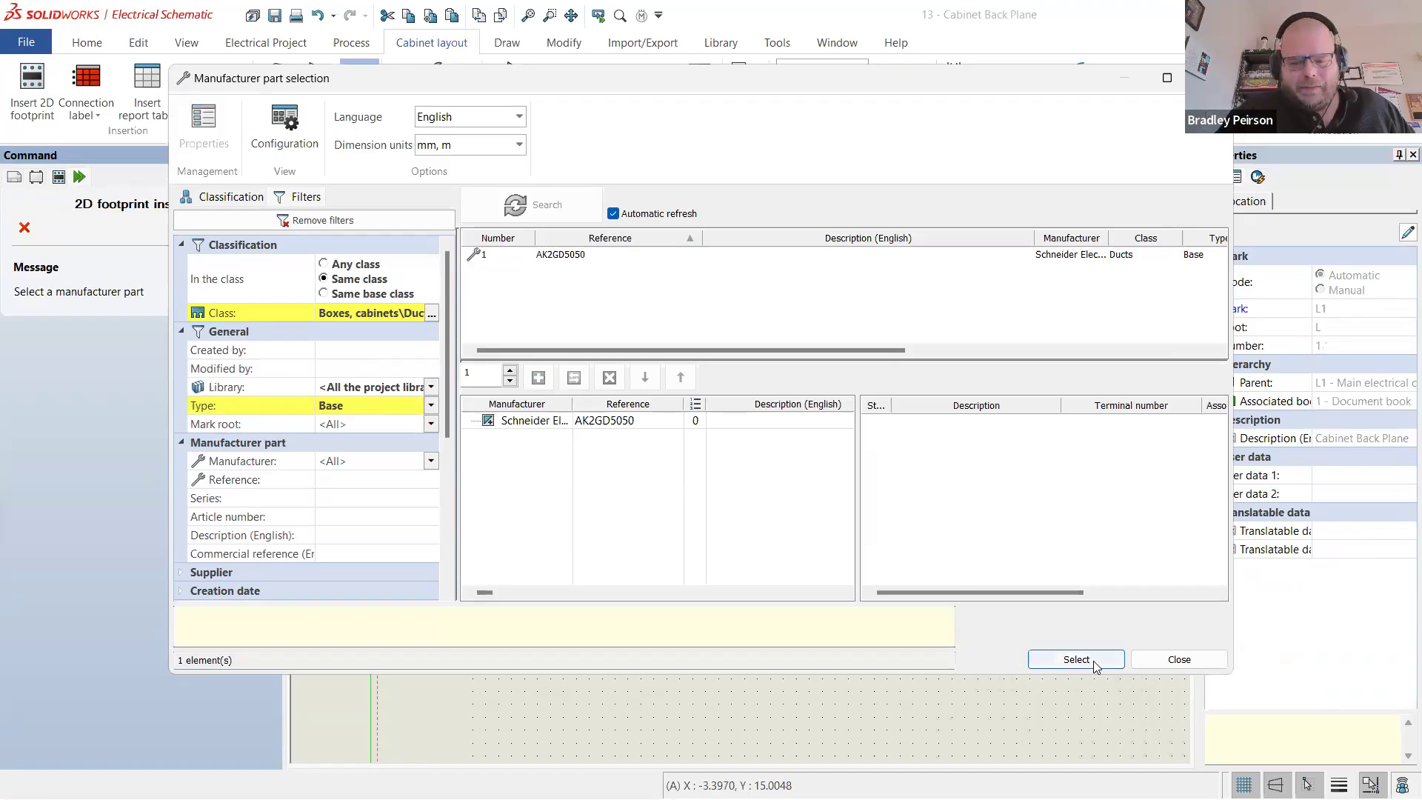
# - Place the duct footprint horizontally in the empty area above the back plate, starting slightly left of the plate's left edge
pyautogui.scroll(-5, 511, 452)
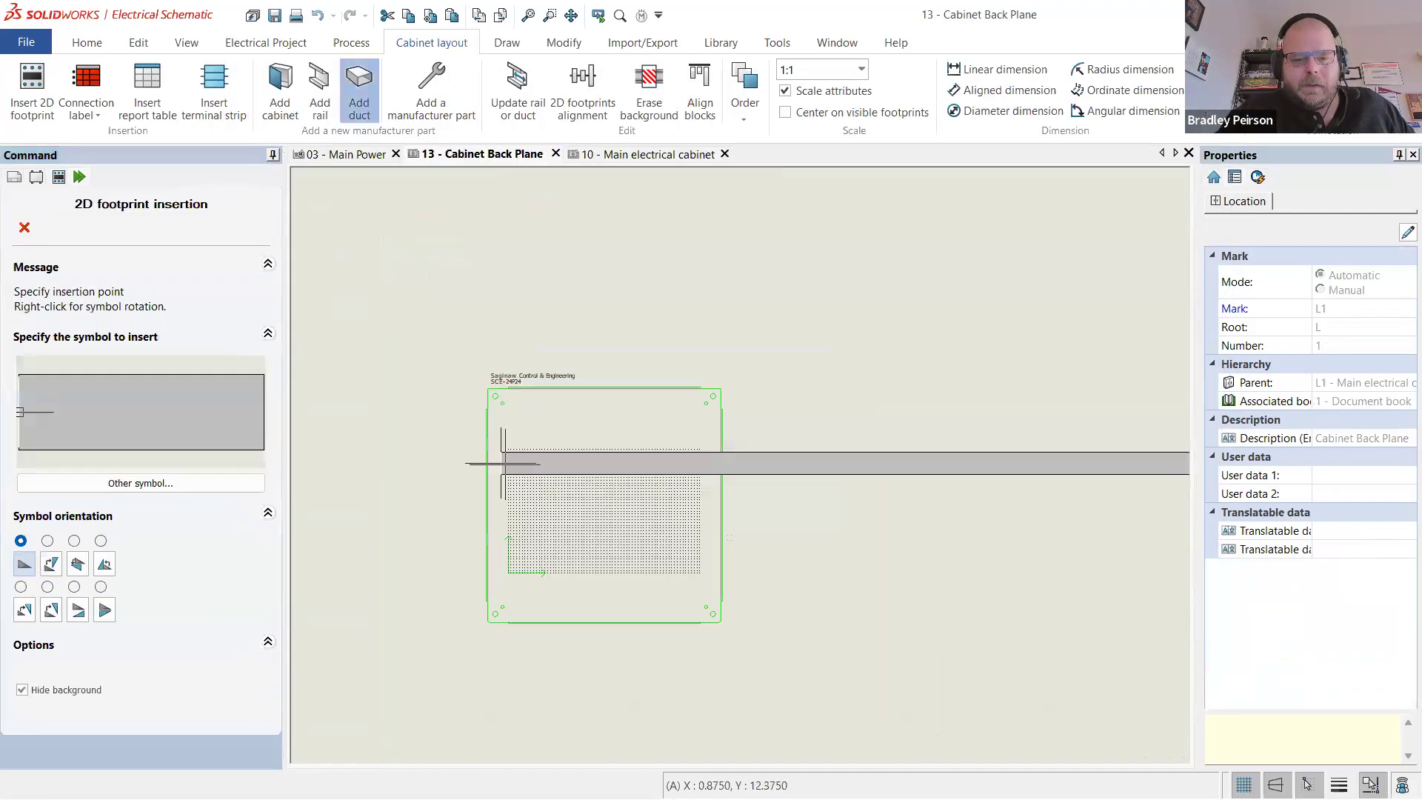
pyautogui.scroll(3, 668, 580)
pyautogui.scroll(-5, 509, 518)
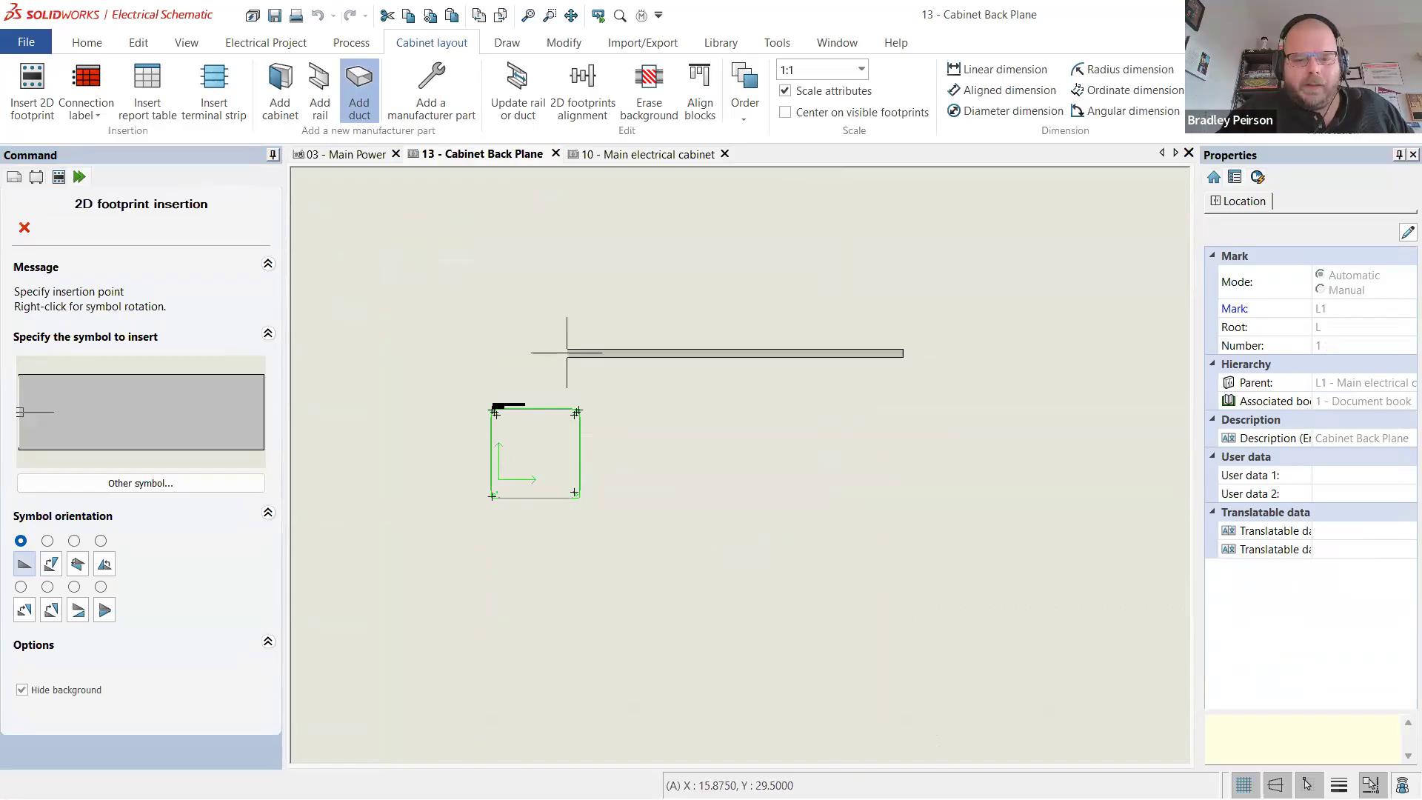
pyautogui.scroll(2, 578, 492)
pyautogui.scroll(3, 604, 335)
pyautogui.scroll(-4, 573, 257)
pyautogui.scroll(5, 462, 236)
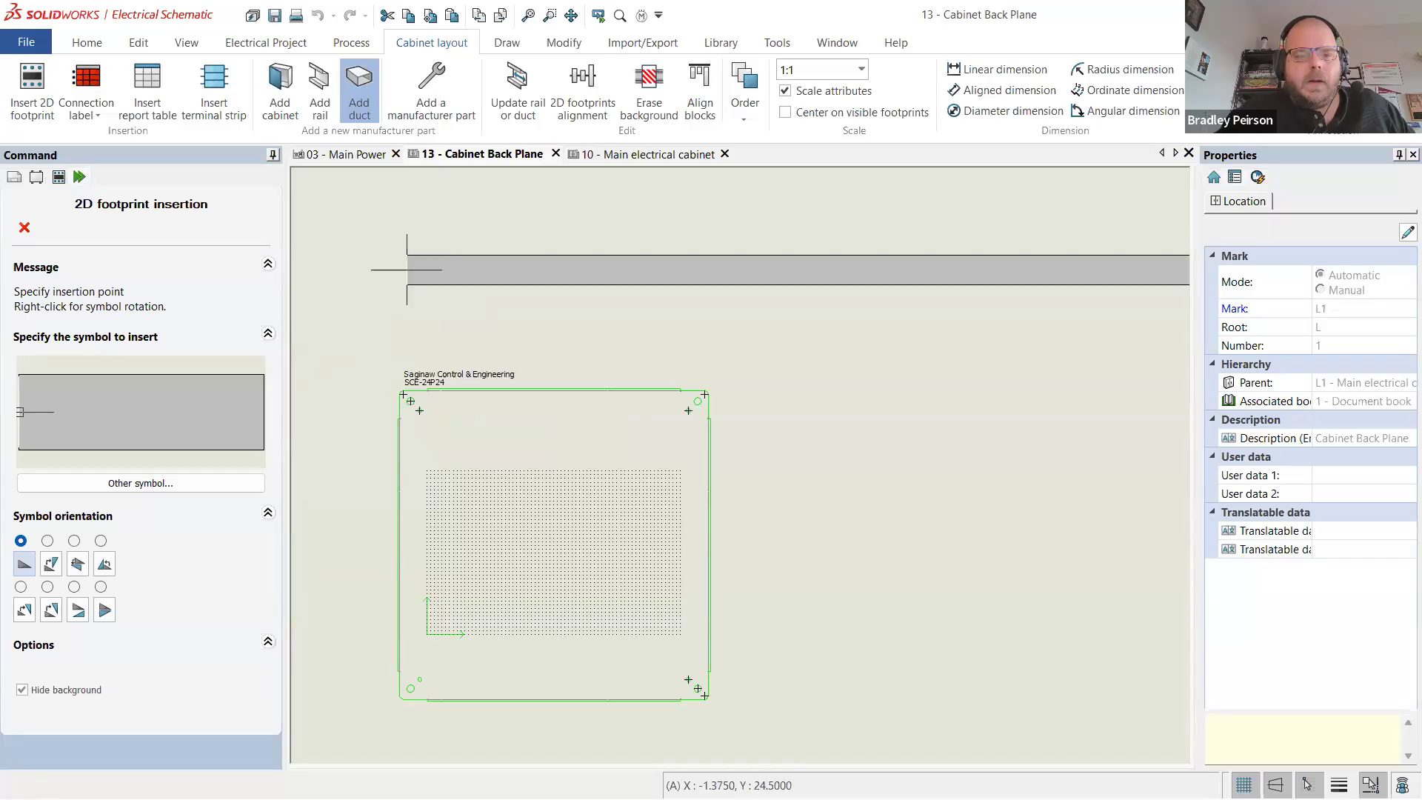
pyautogui.click(363, 288)
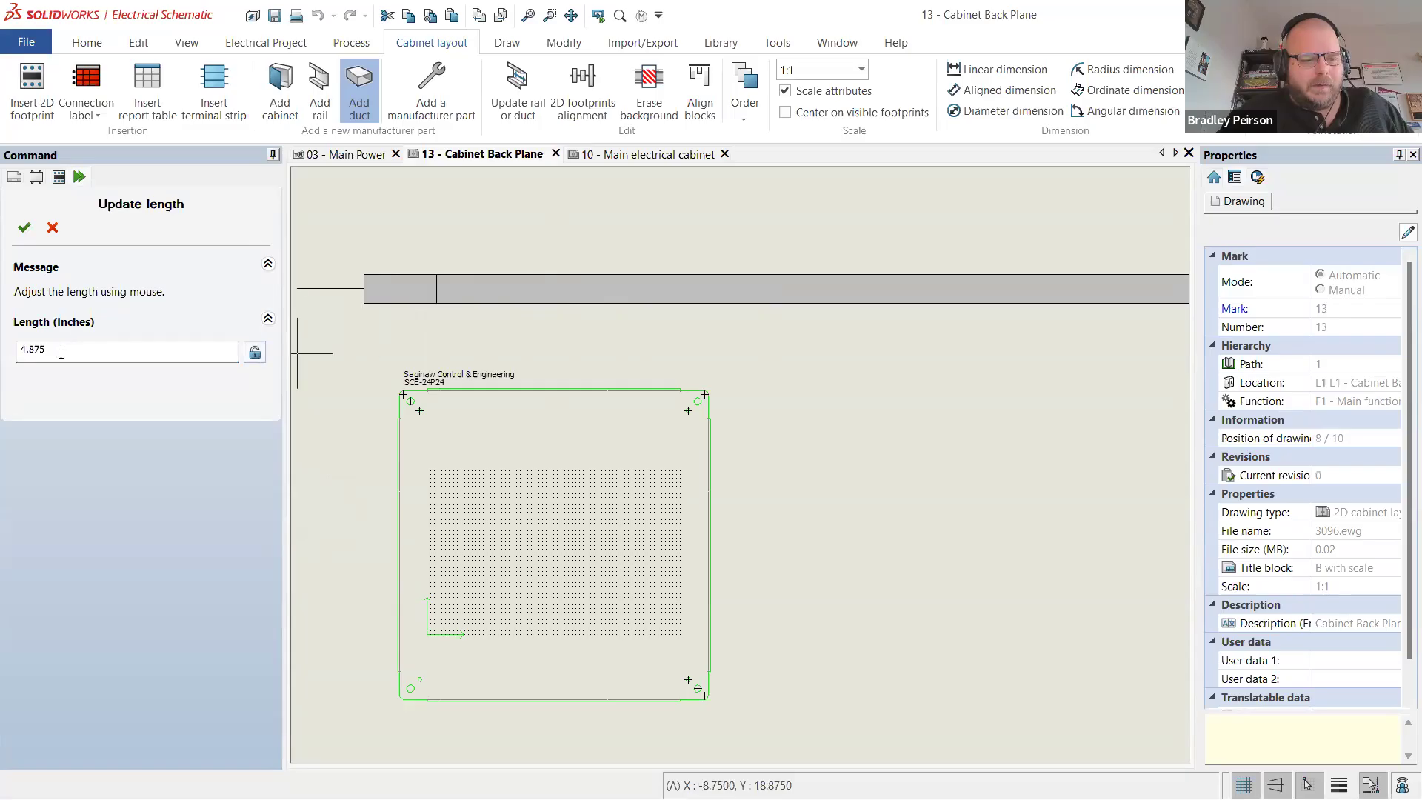
# - Set the duct's length to about 27.75 inches and select the placed duct
pyautogui.moveTo(59, 351); pyautogui.dragTo(3, 353)
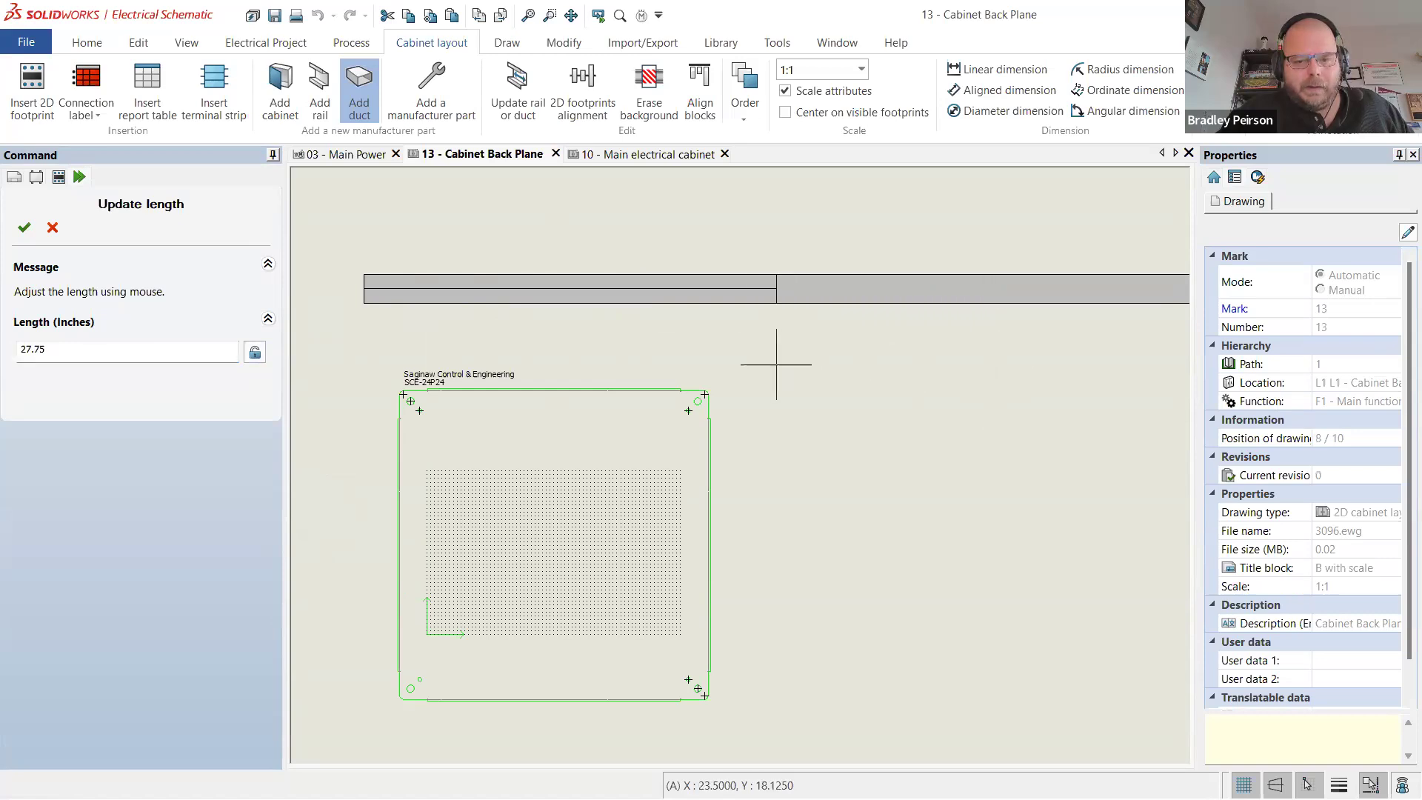
pyautogui.click(775, 353)
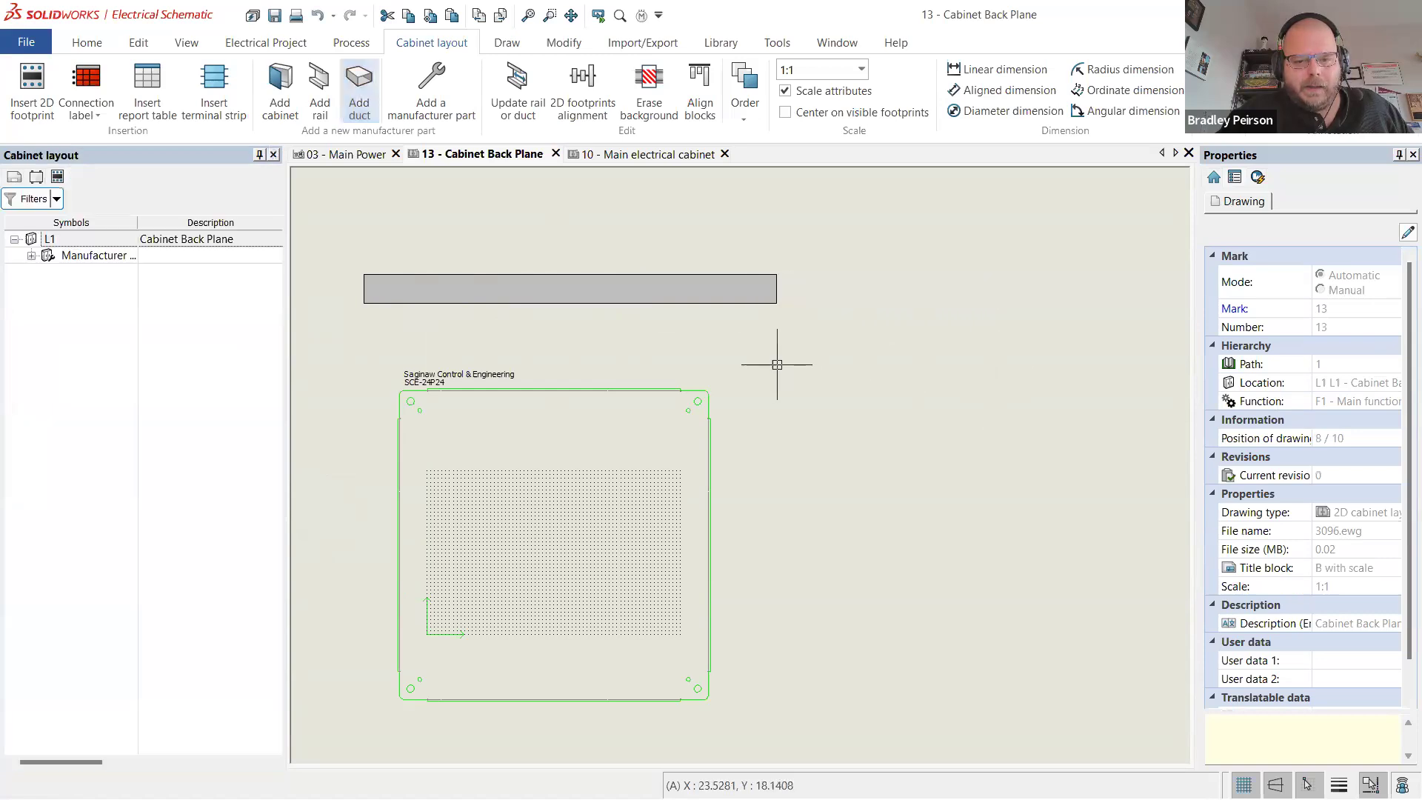
pyautogui.click(619, 303)
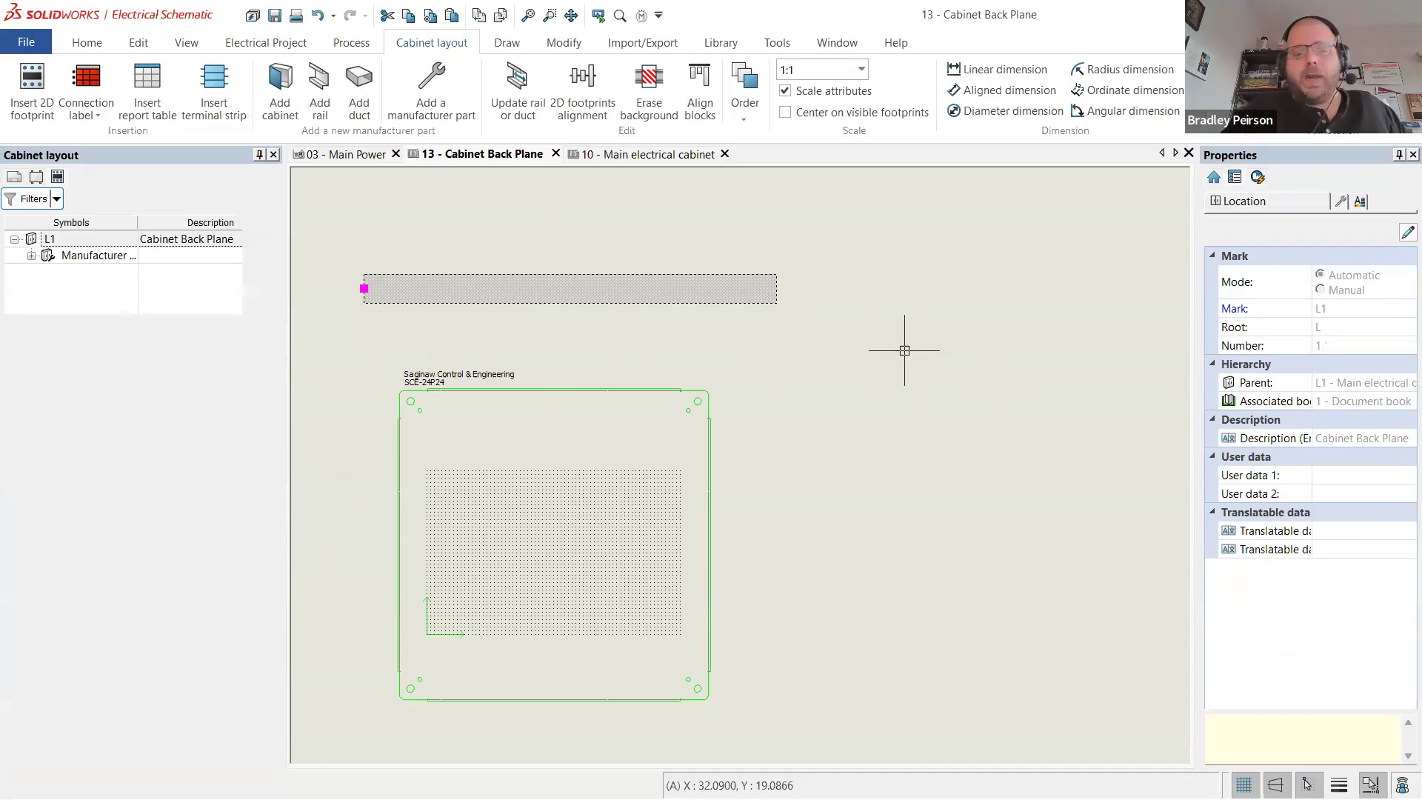
# - Delete the placed duct footprint above the back plate
pyautogui.press('Delete')
pyautogui.scroll(-2, 834, 292)
pyautogui.scroll(2, 702, 463)
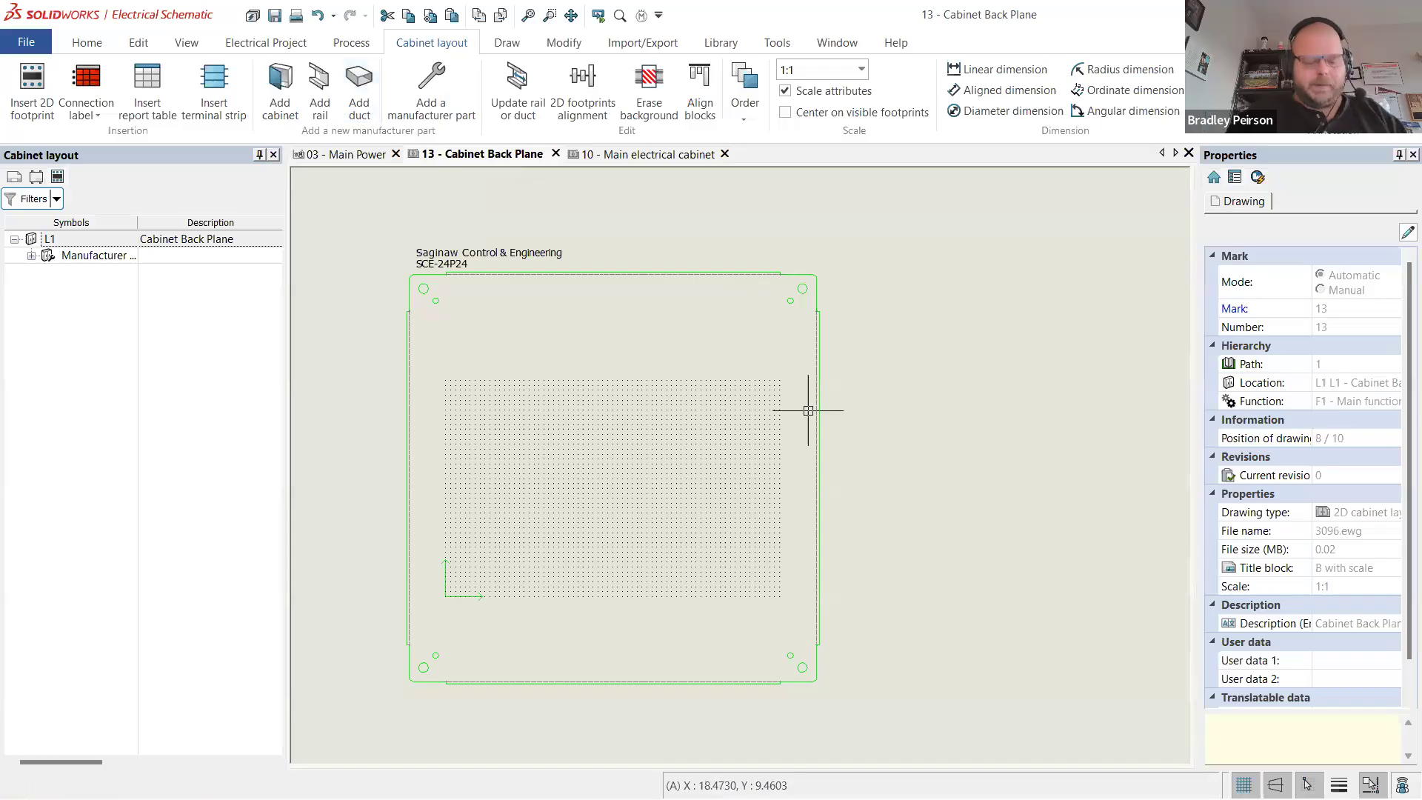
# - Switch to Chrome, search Google for "iboco duct" and open IBOCO's Wire Duct Series page
pyautogui.hotkey('alt', 'Tab')
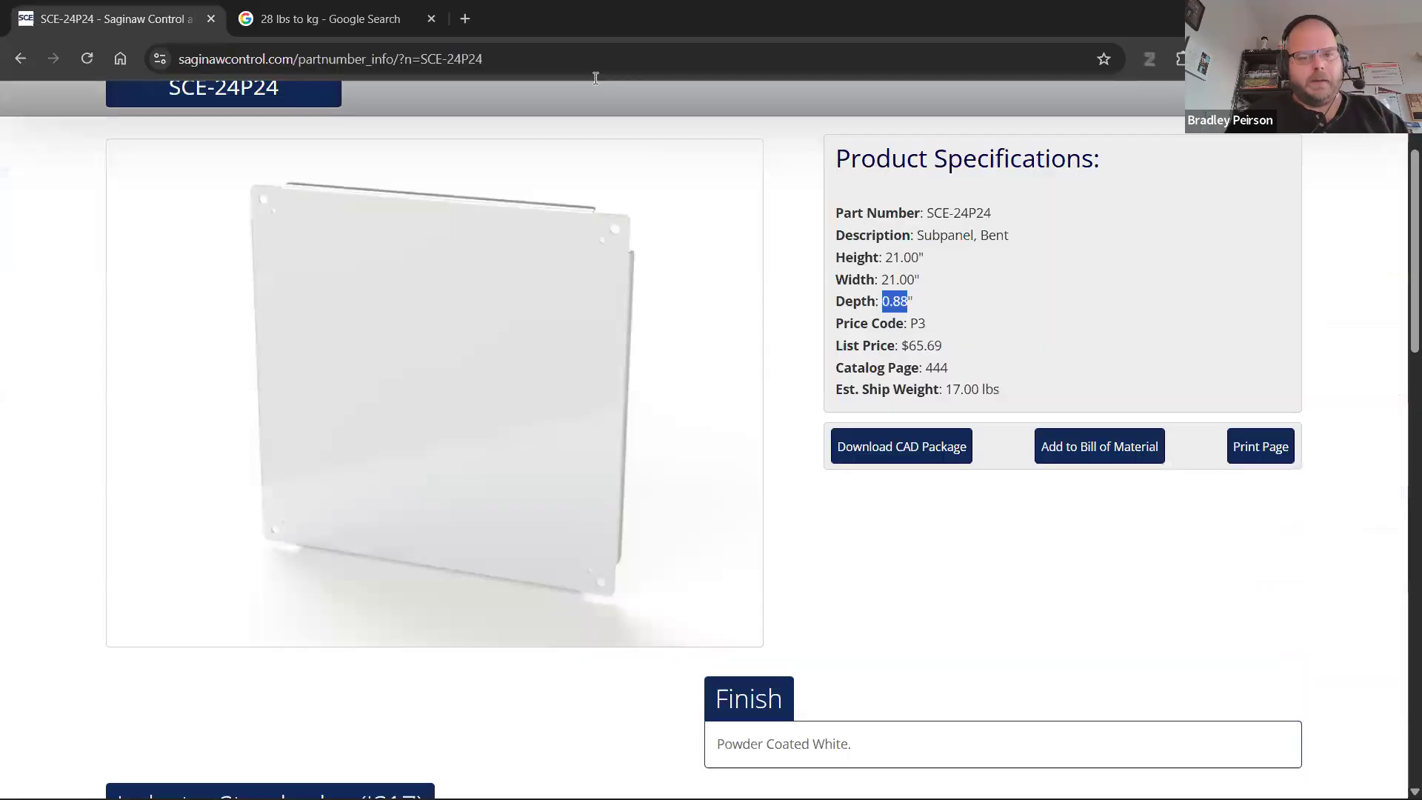
pyautogui.click(590, 66)
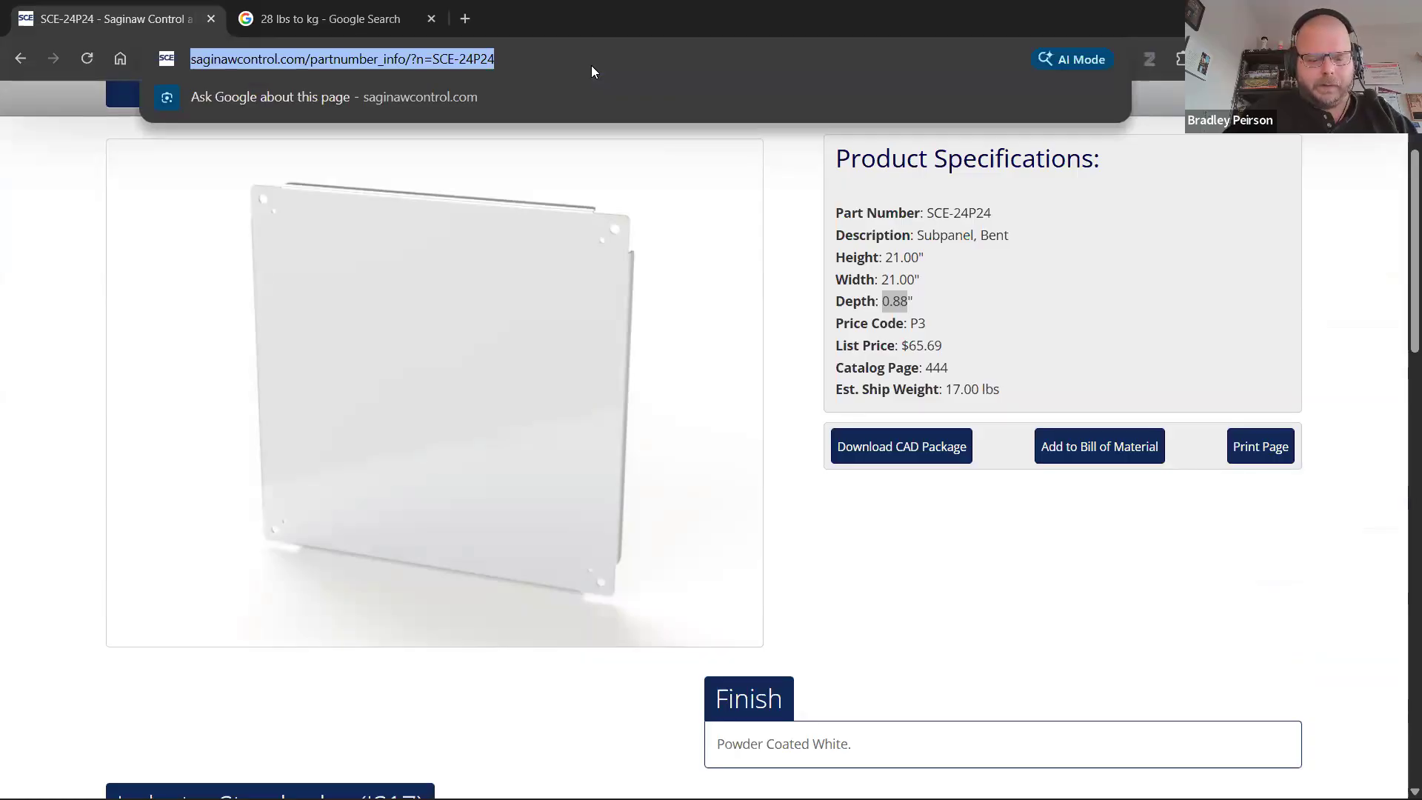
pyautogui.write('iboco duct')
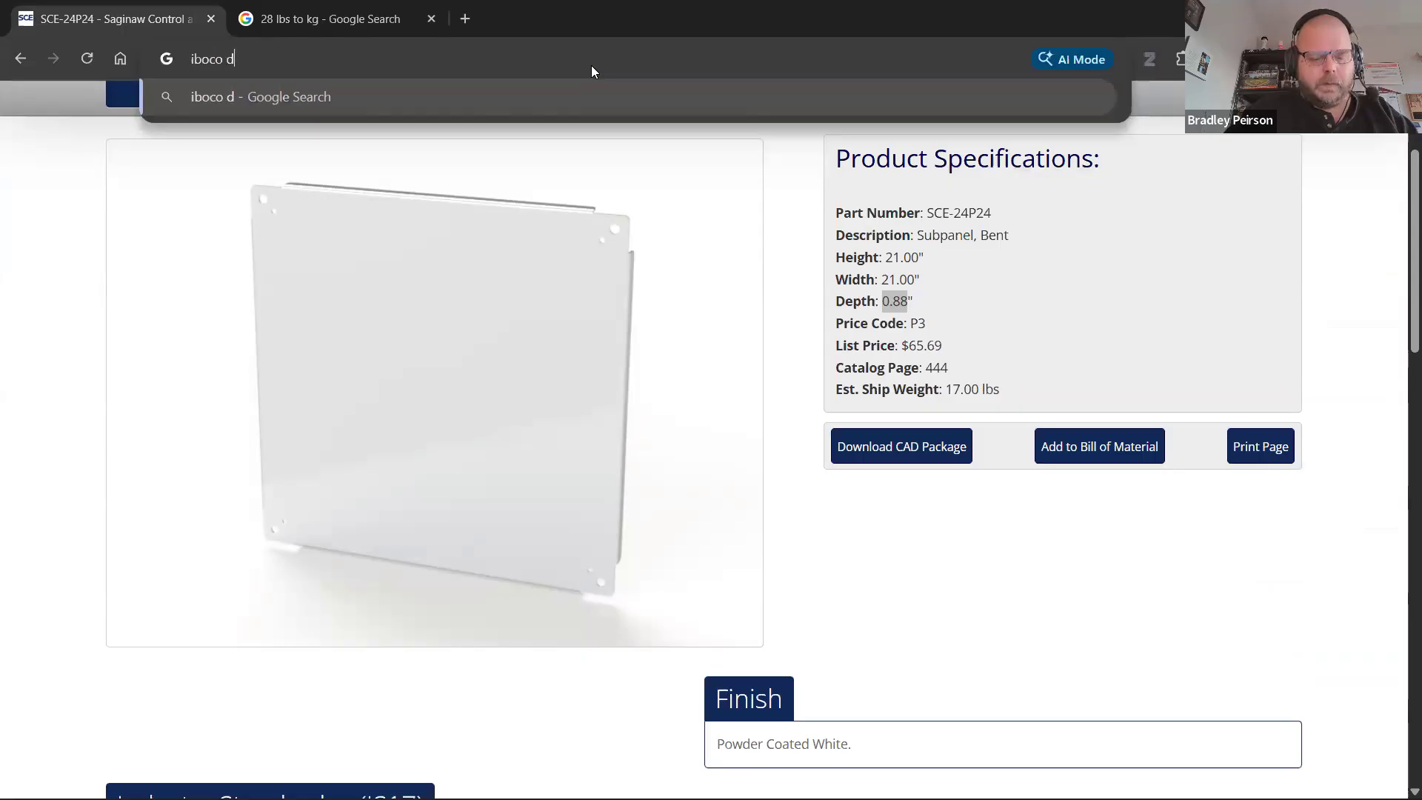
pyautogui.press('Return')
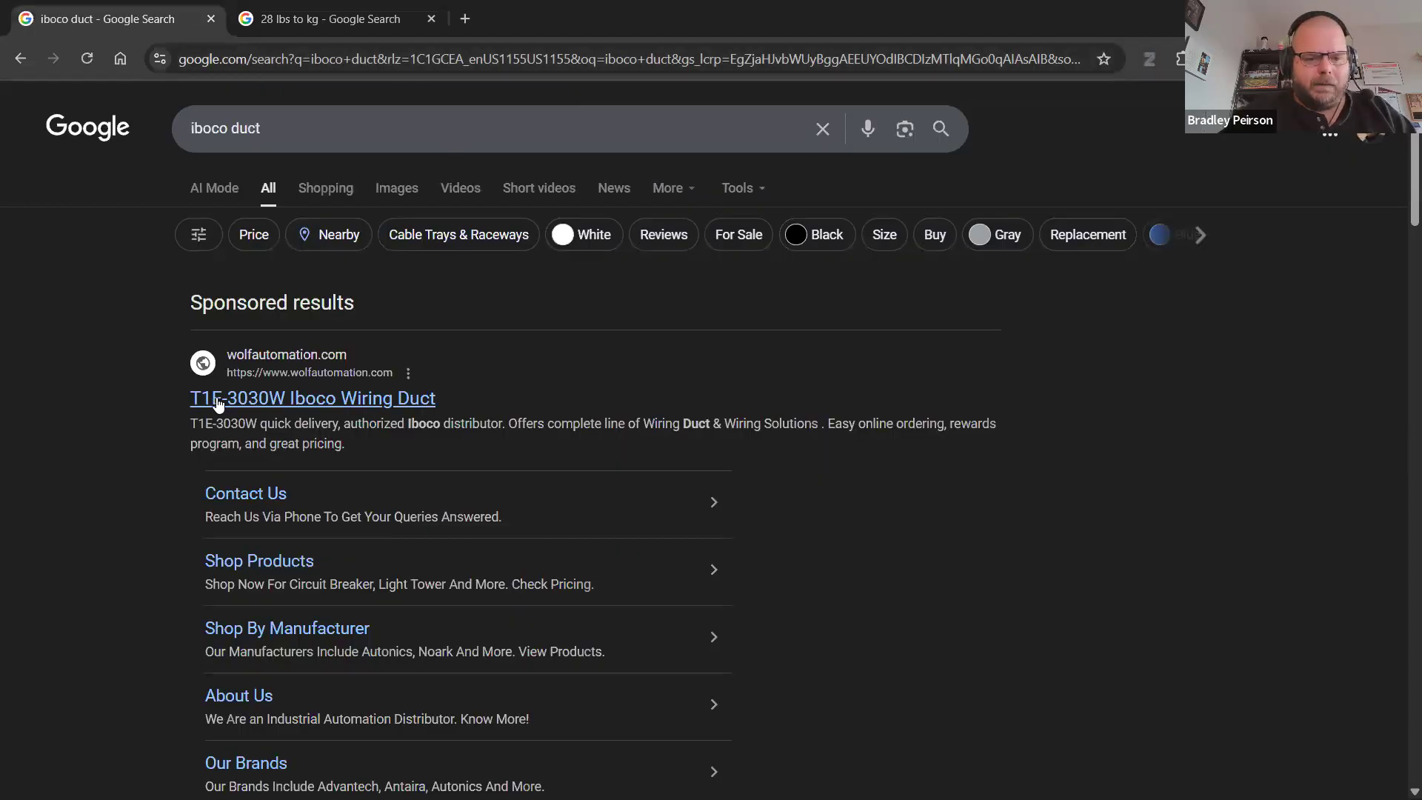
pyautogui.scroll(-2, 194, 437)
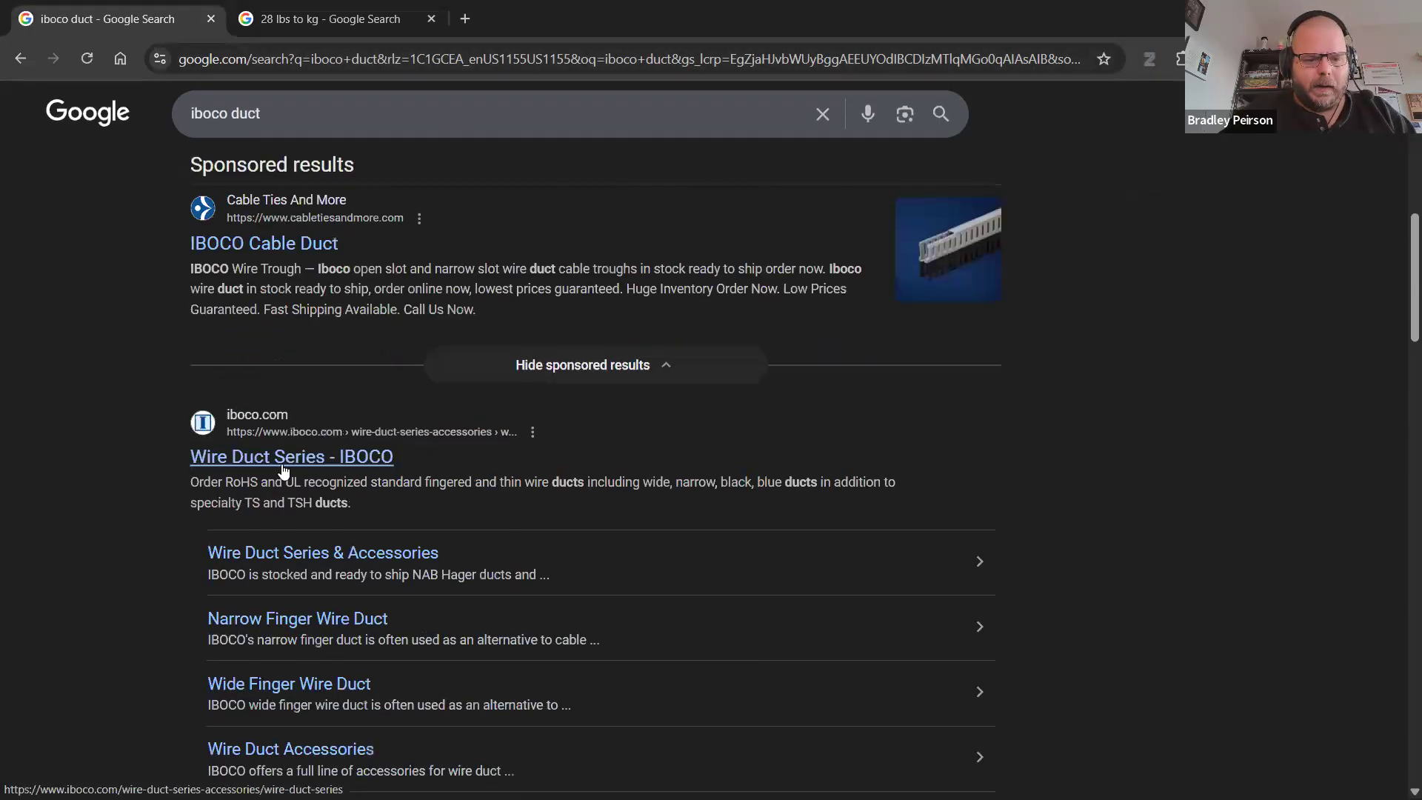
pyautogui.click(283, 459)
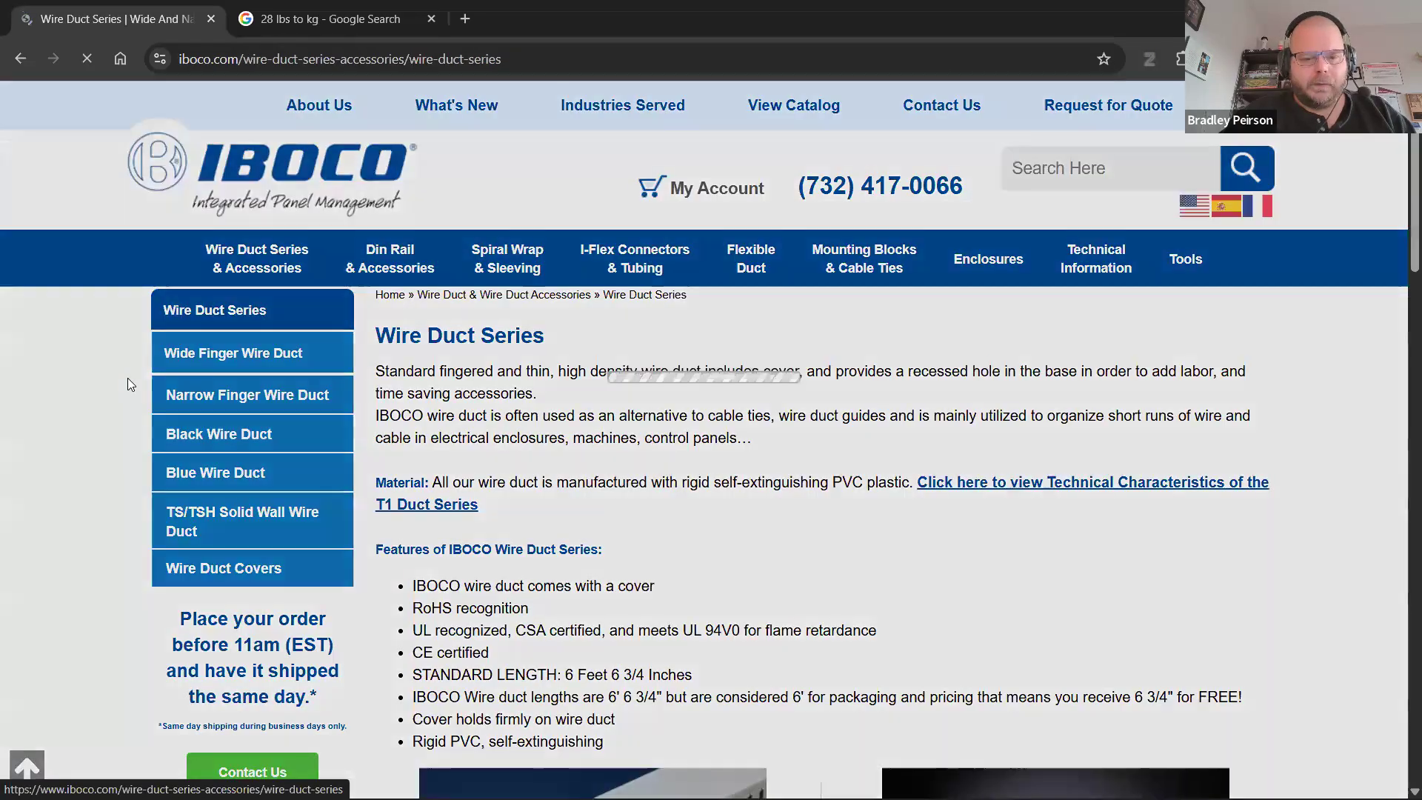
pyautogui.scroll(-2, 192, 385)
pyautogui.scroll(3, 192, 385)
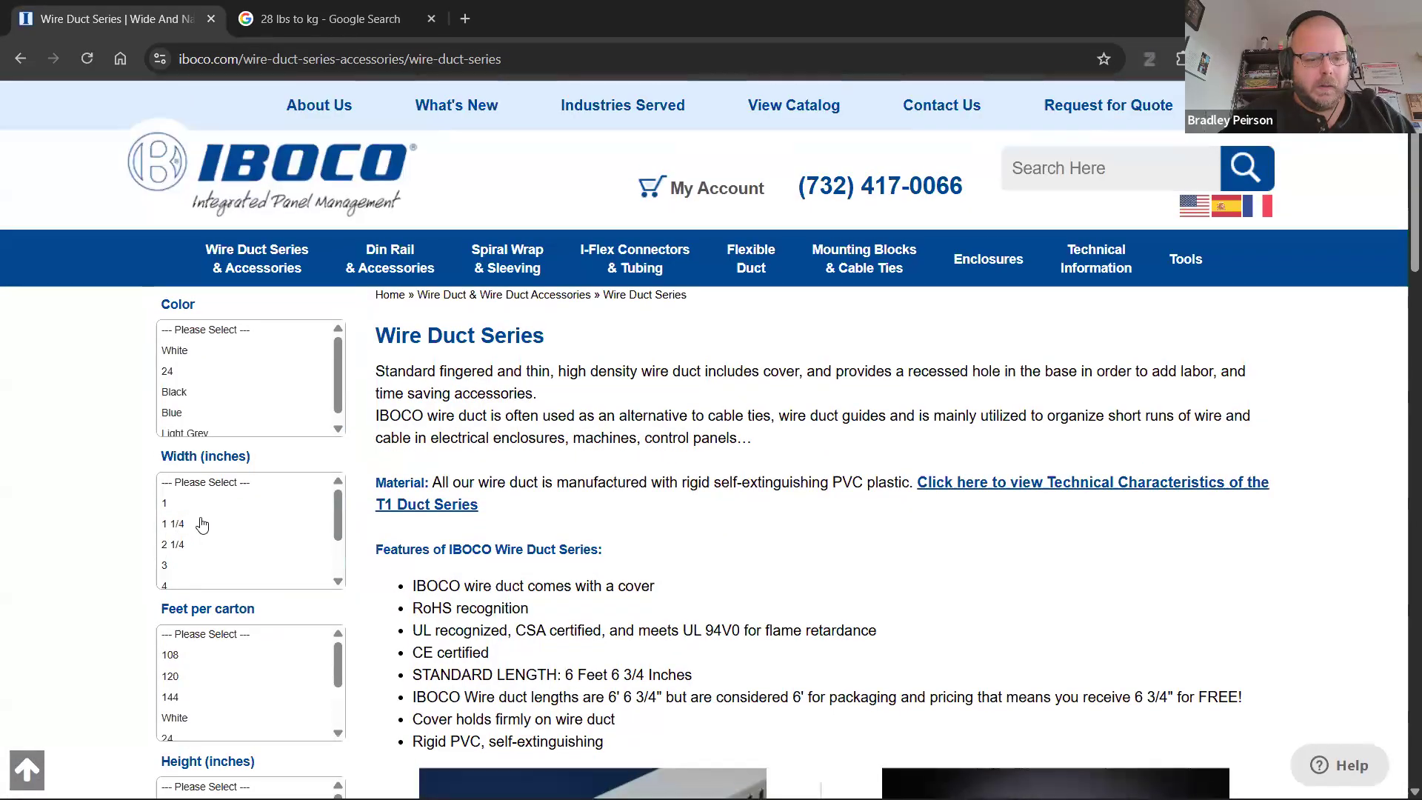
# - Filter the wire duct products to a width of 1 inch and a height of 3 inches
pyautogui.click(164, 506)
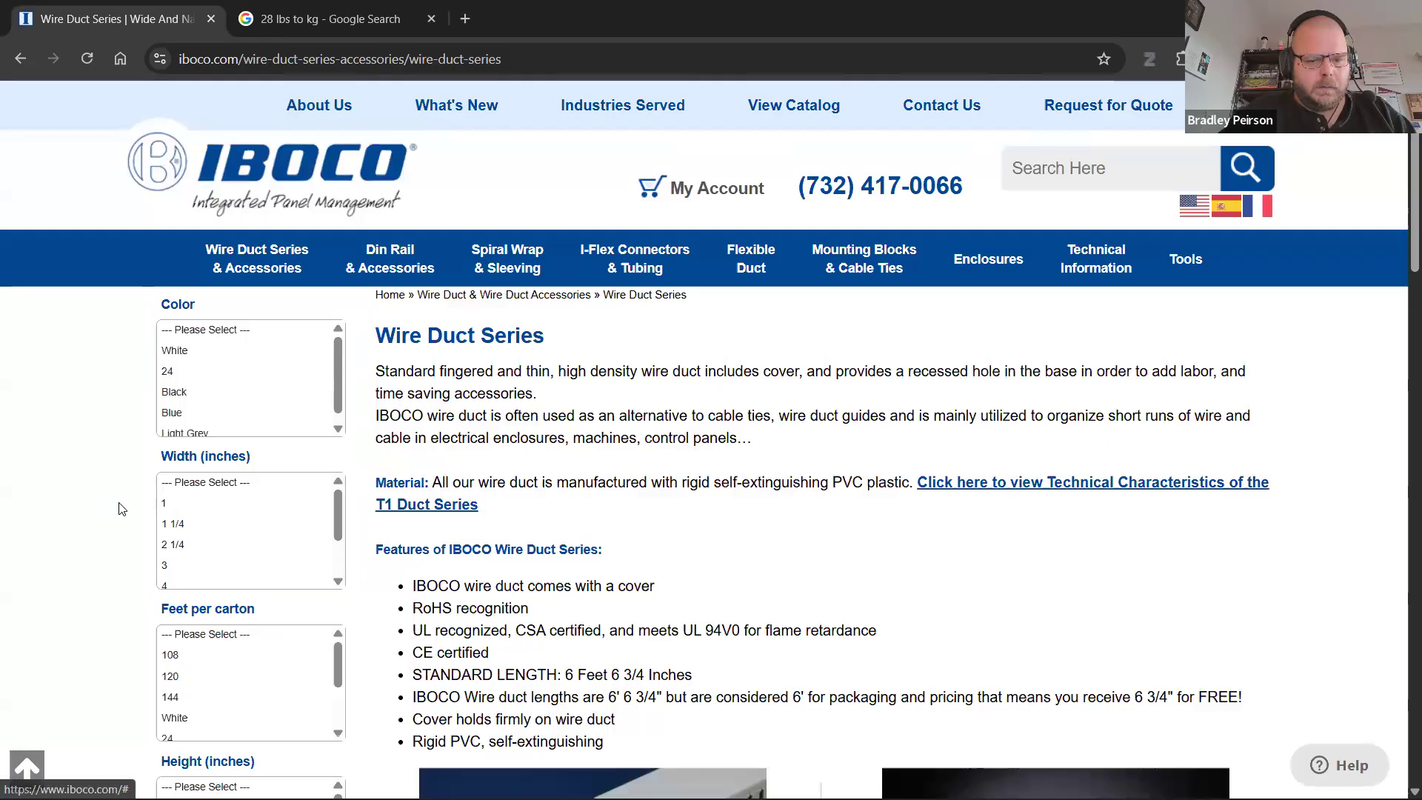
pyautogui.scroll(-7, 126, 506)
pyautogui.scroll(4, 125, 506)
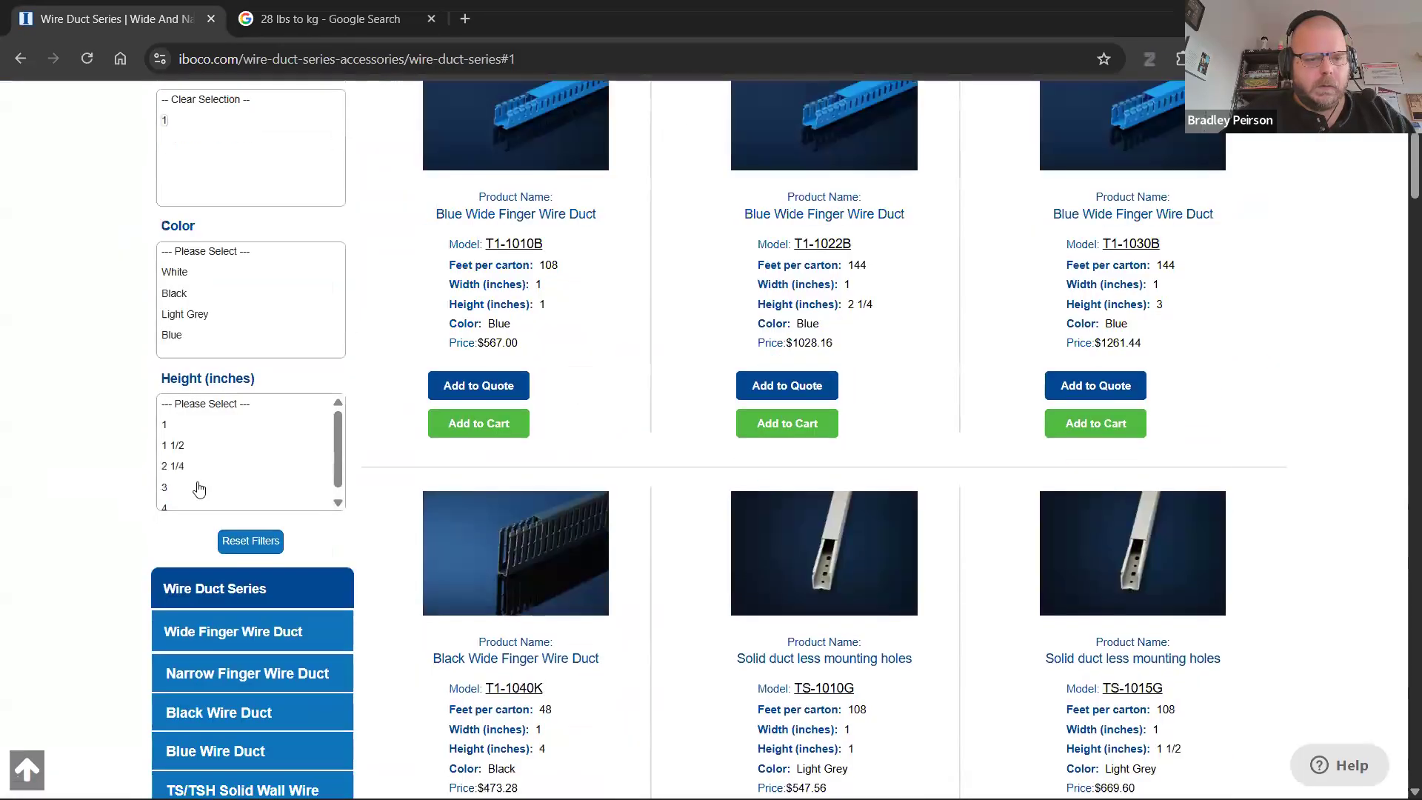
pyautogui.scroll(-1, 197, 485)
pyautogui.click(164, 492)
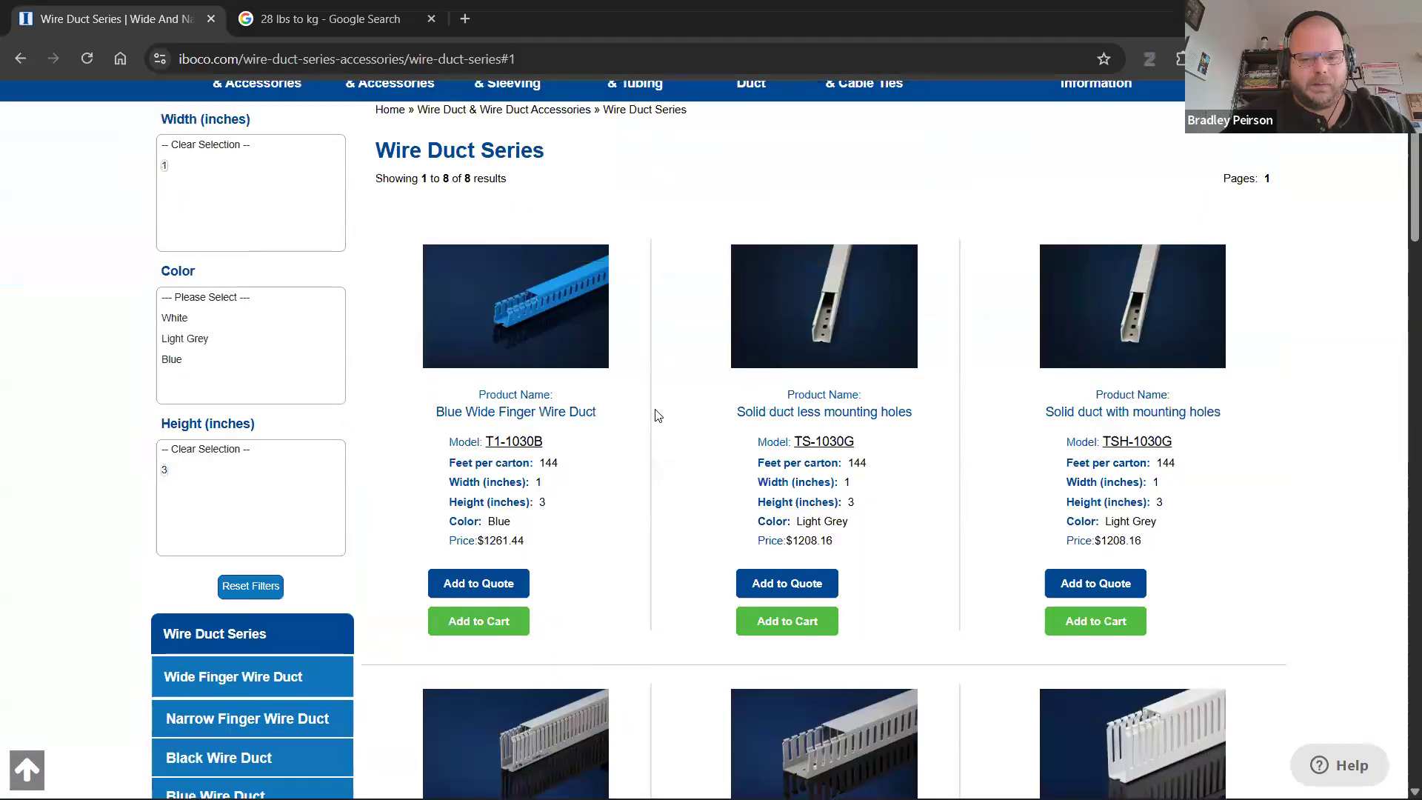
pyautogui.scroll(-5, 646, 420)
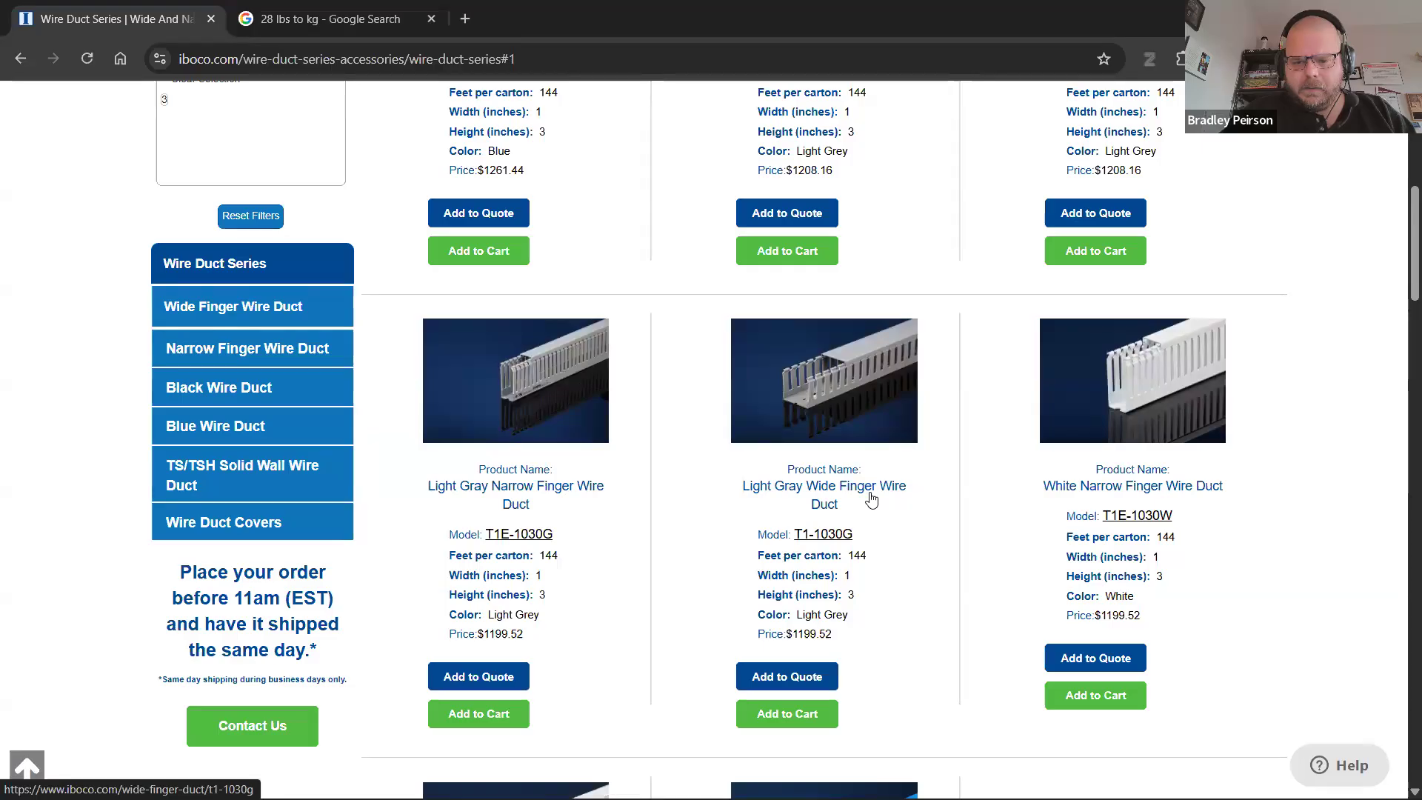
# - Copy the model number T1-1030G of the Light Gray Wide Finger Wire Duct
pyautogui.moveTo(856, 536); pyautogui.dragTo(800, 539)
pyautogui.hotkey('ctrl', 'c')
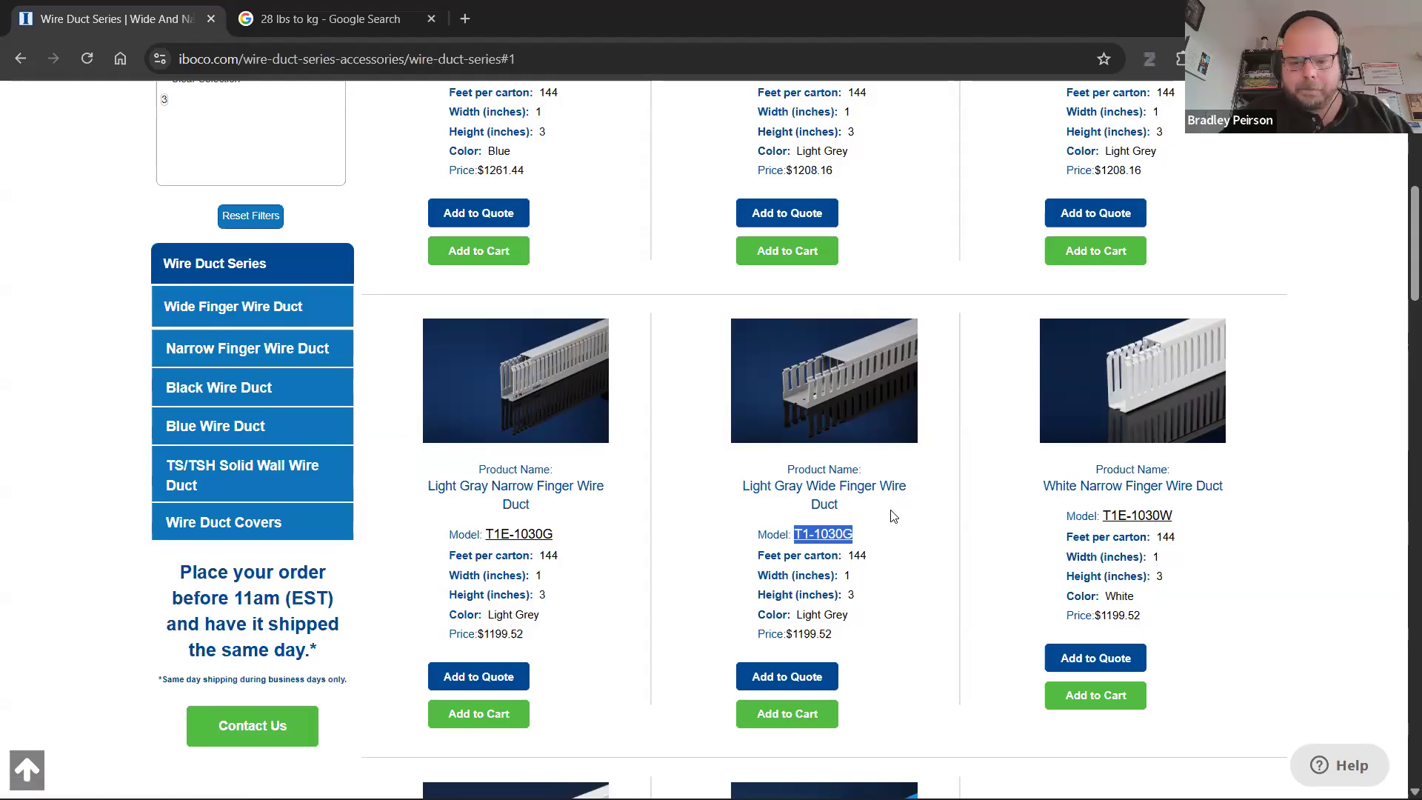
pyautogui.scroll(-3, 893, 515)
pyautogui.scroll(3, 893, 514)
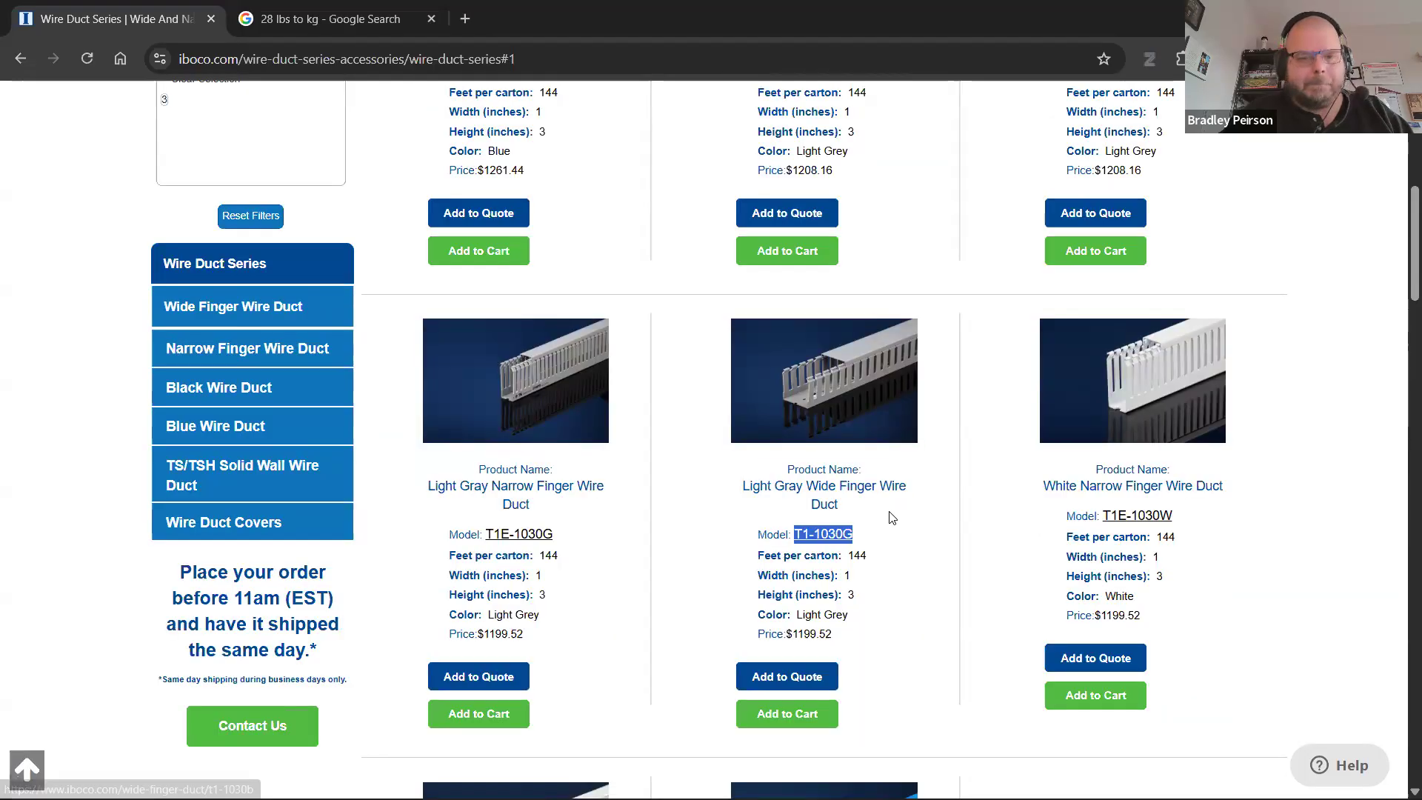
# - Switch to SOLIDWORKS Electrical and start a new manufacturer part in the Boxes, cabinets\Ducts class of the parts library
pyautogui.hotkey('alt', 'Tab')
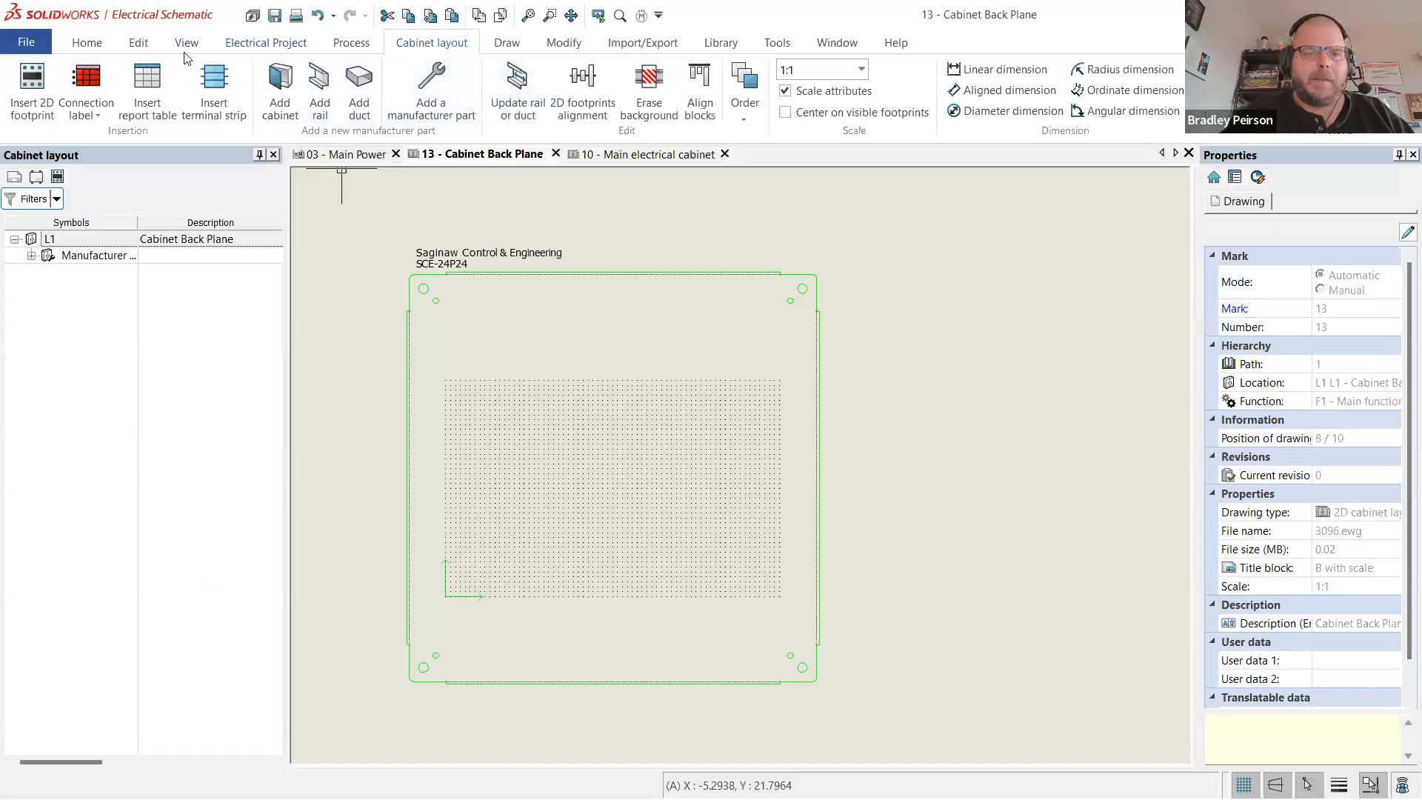
pyautogui.click(722, 43)
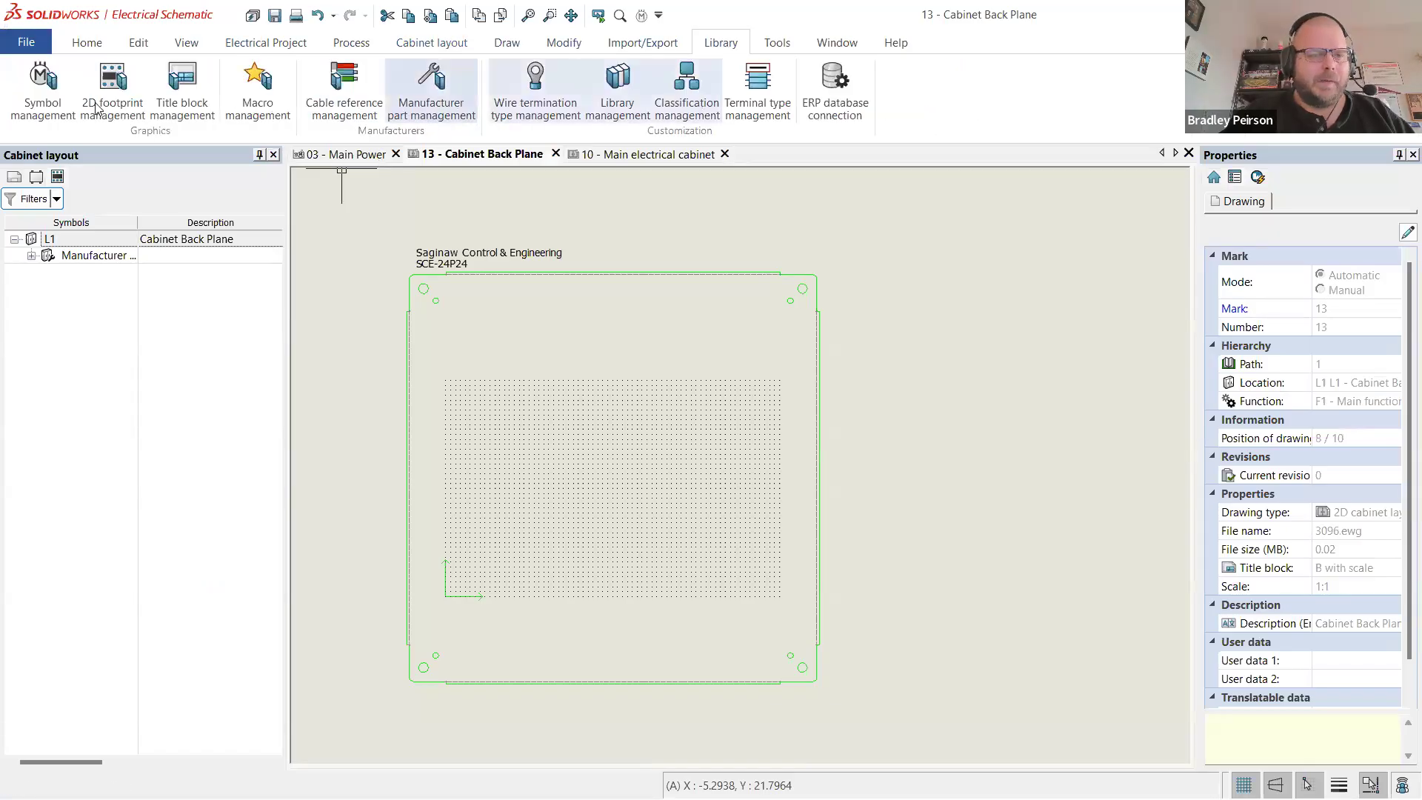
pyautogui.click(434, 104)
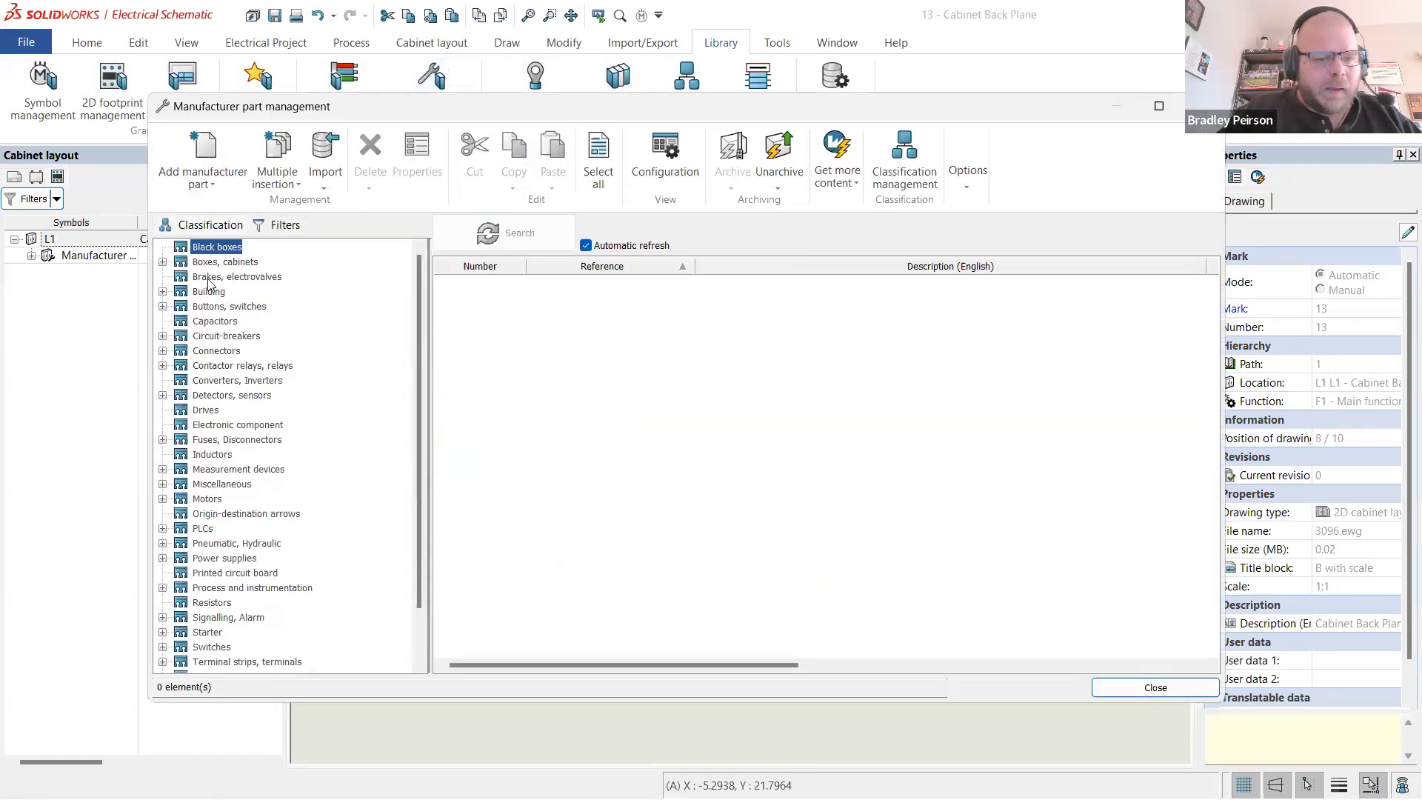
pyautogui.click(163, 262)
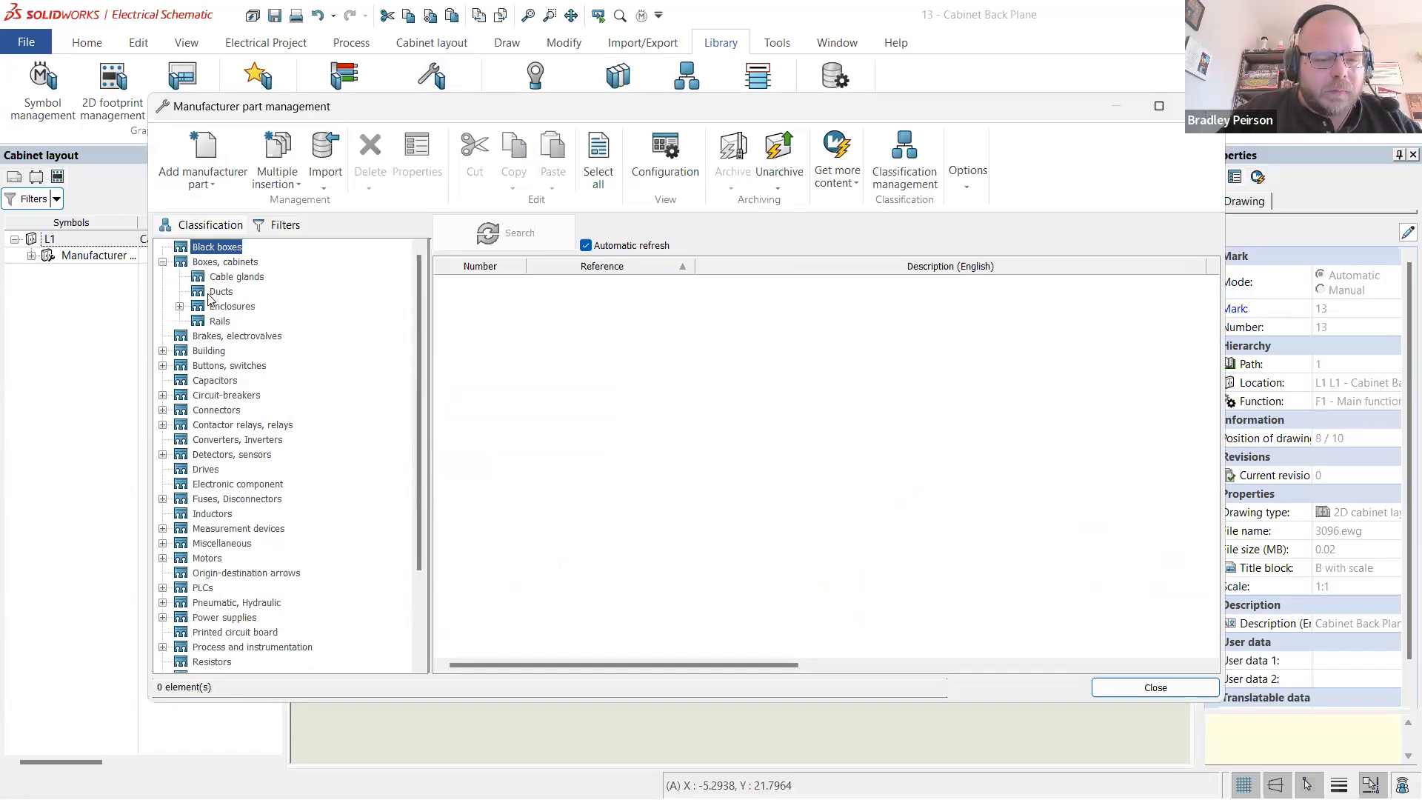
pyautogui.click(216, 293)
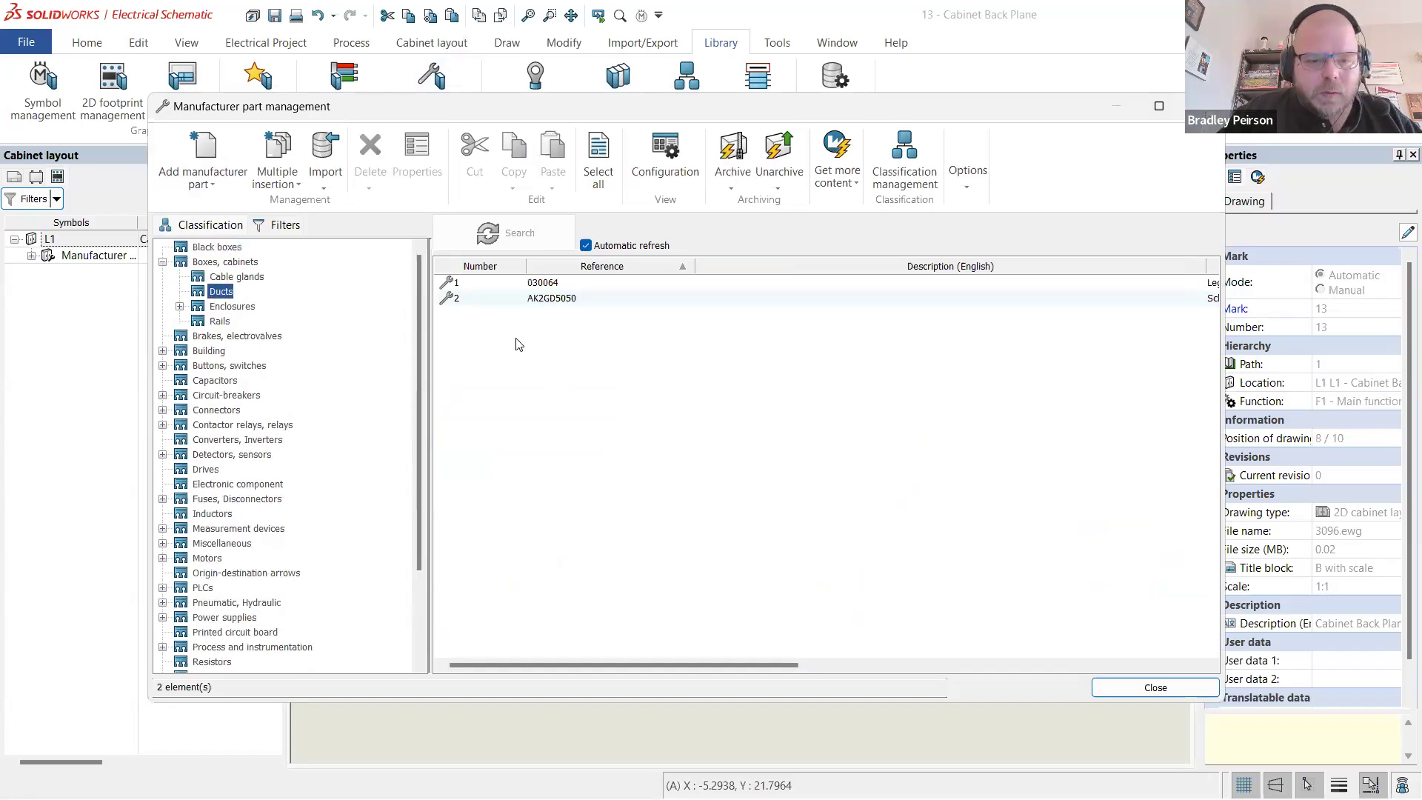
pyautogui.click(220, 157)
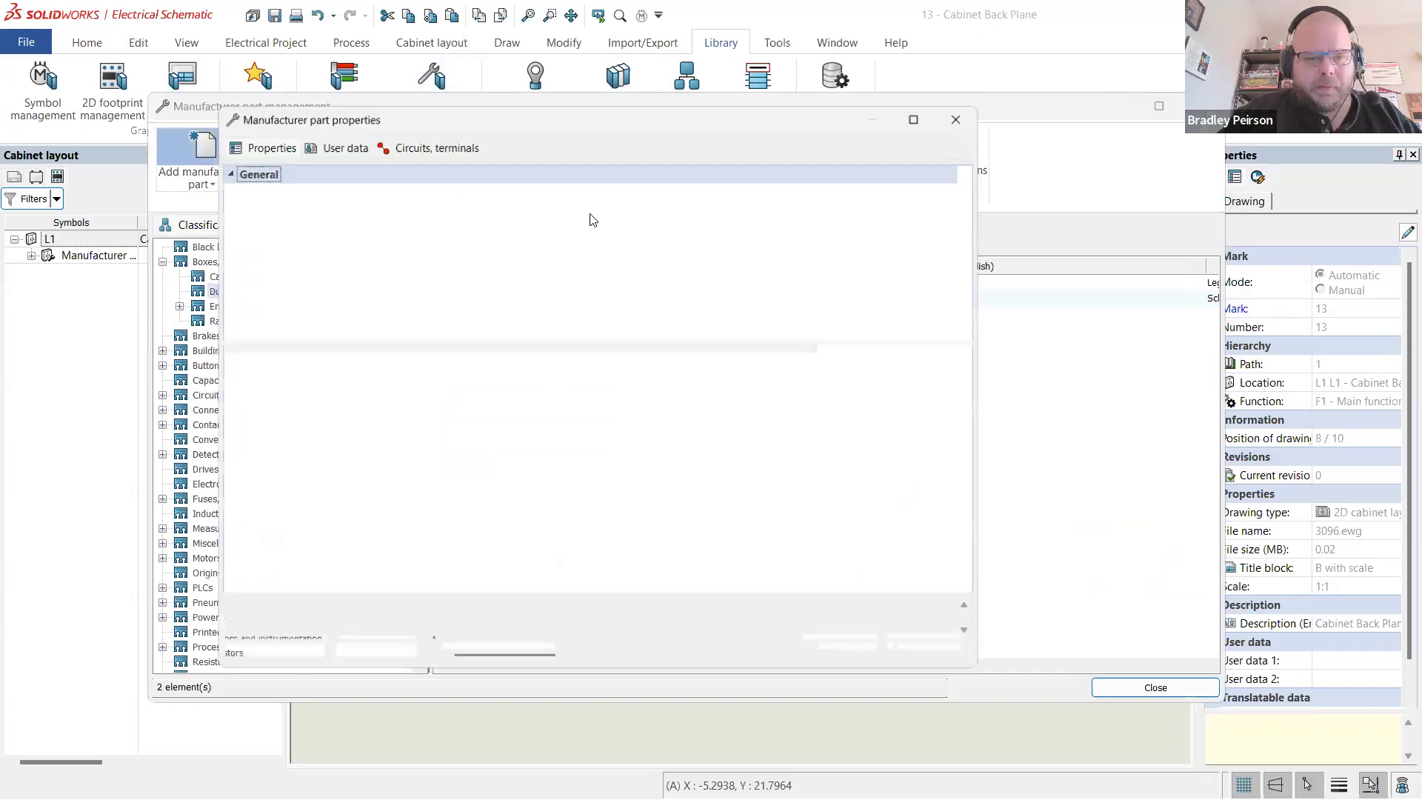
# - Assign the new part to the USER library, with reference T1-1030G and manufacturer Iboco
pyautogui.click(622, 241)
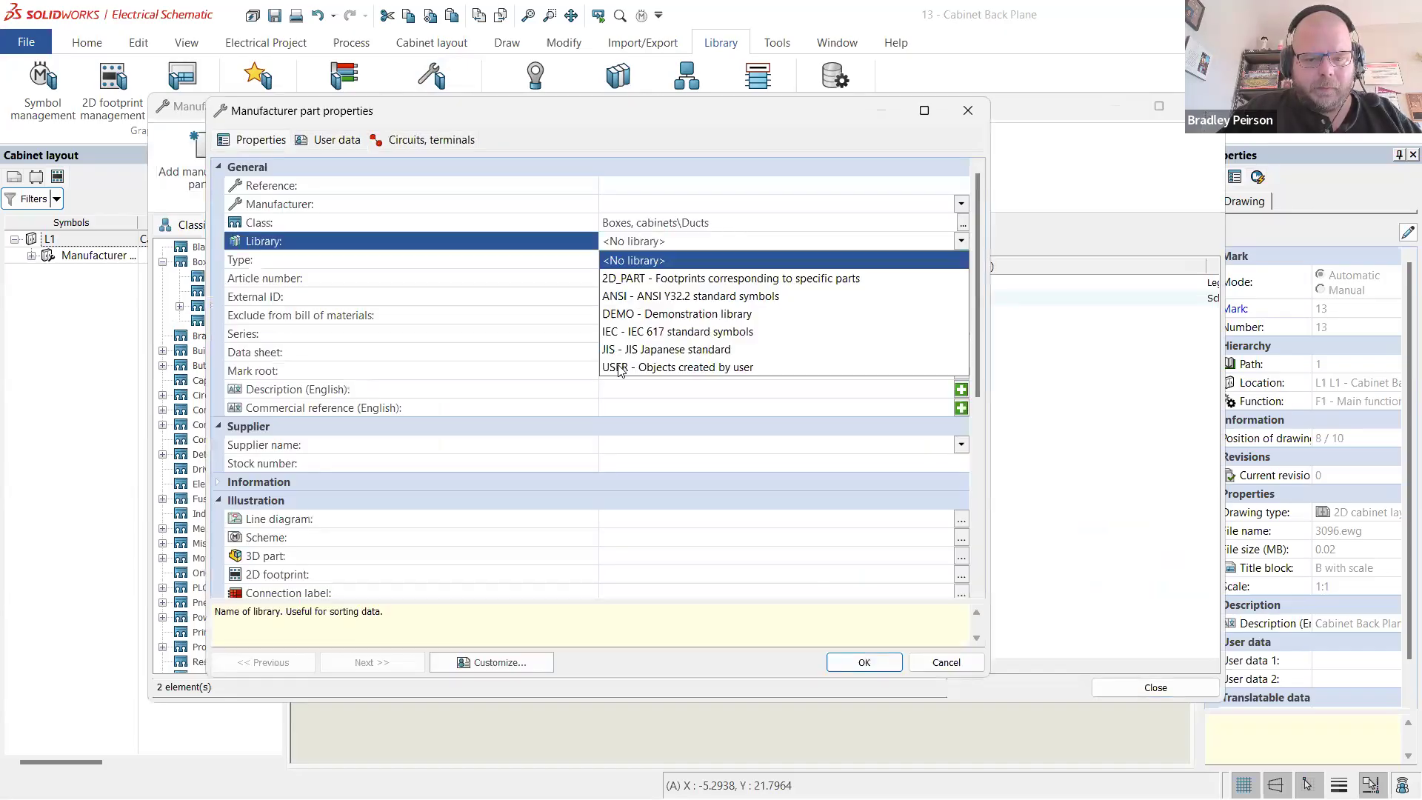
pyautogui.click(621, 370)
pyautogui.click(639, 188)
pyautogui.write('T1-1030G')
pyautogui.click(673, 202)
pyautogui.write('Iboco')
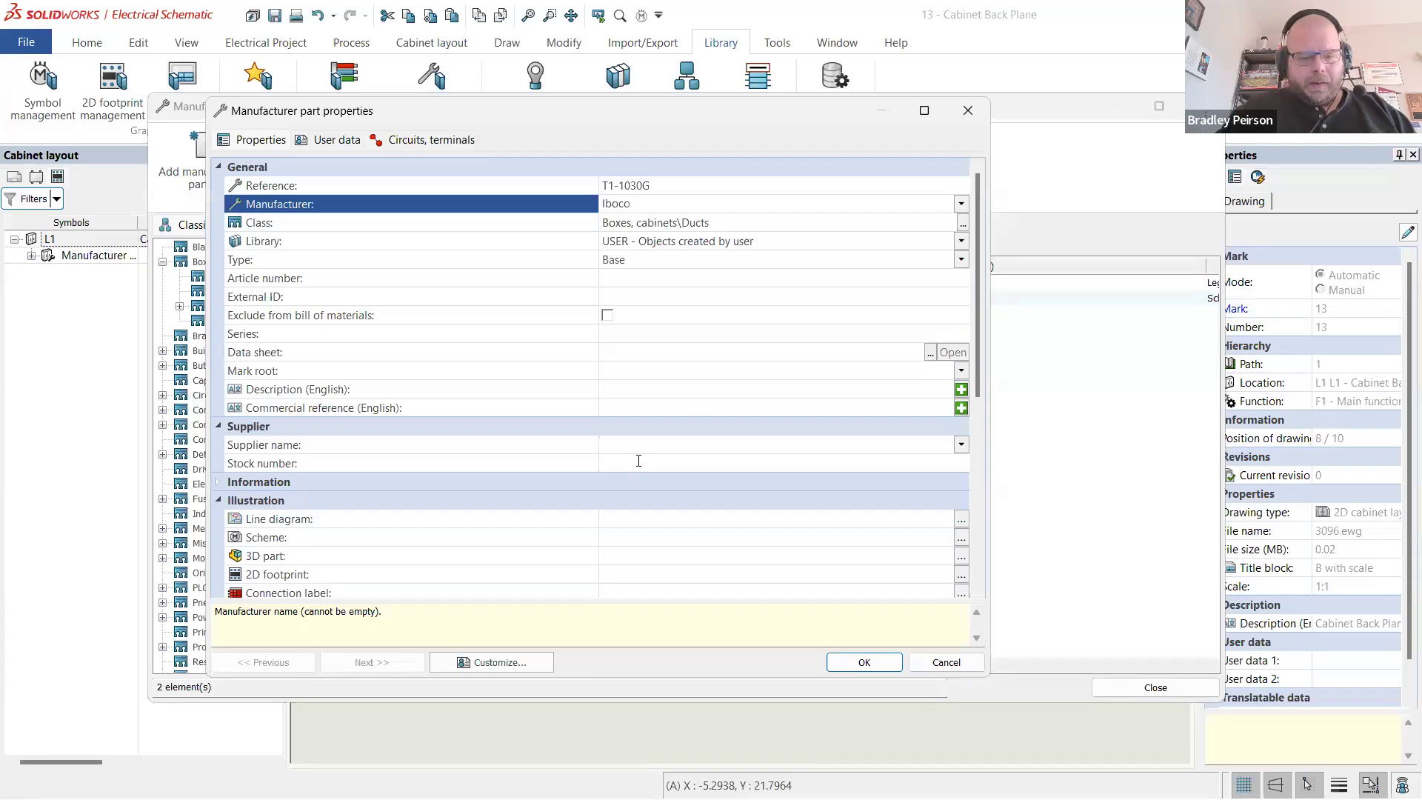
# - Set the part's stock number to T1-1030G and its supplier name to HH Barnum
pyautogui.click(638, 460)
pyautogui.hotkey('ctrl', 'v')
pyautogui.click(960, 444)
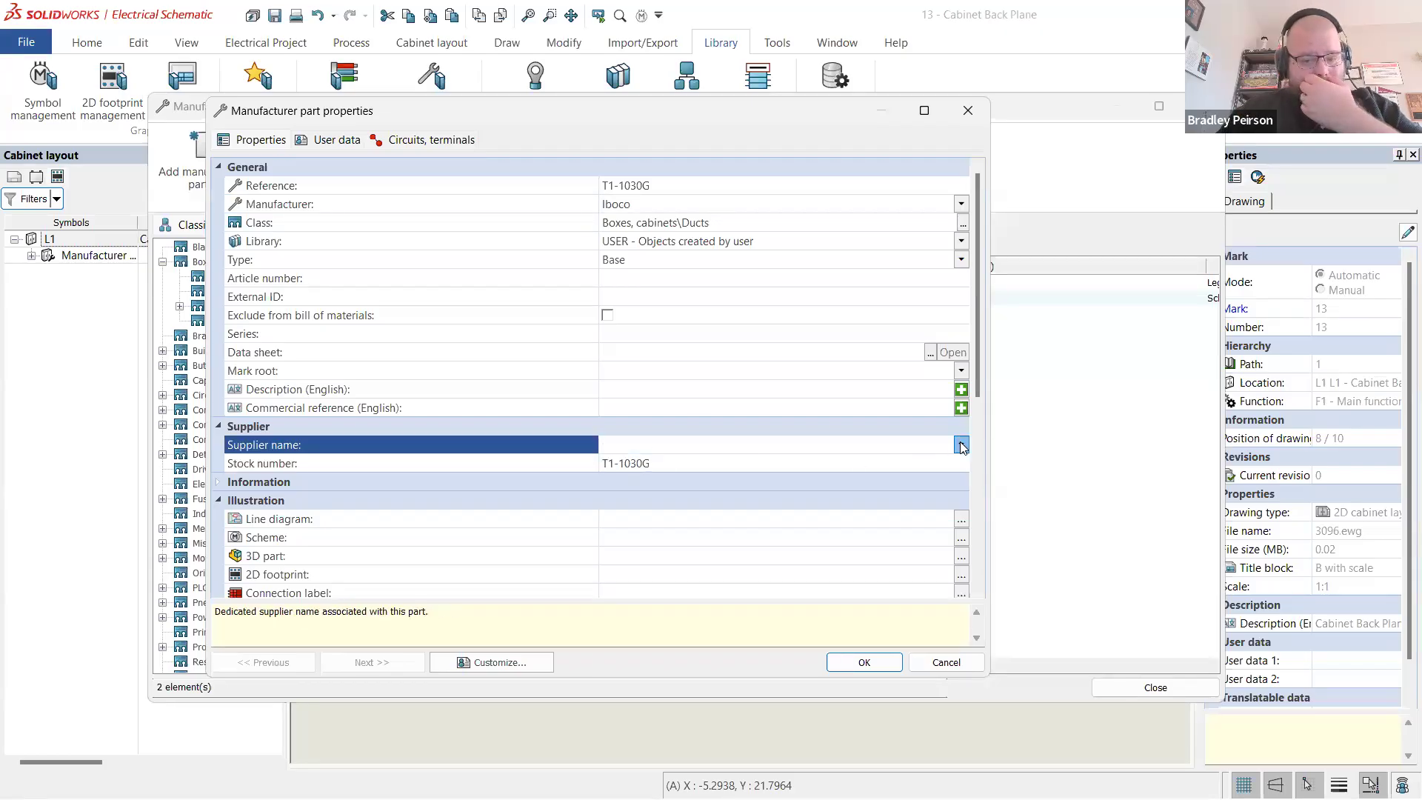
pyautogui.click(960, 445)
pyautogui.click(630, 482)
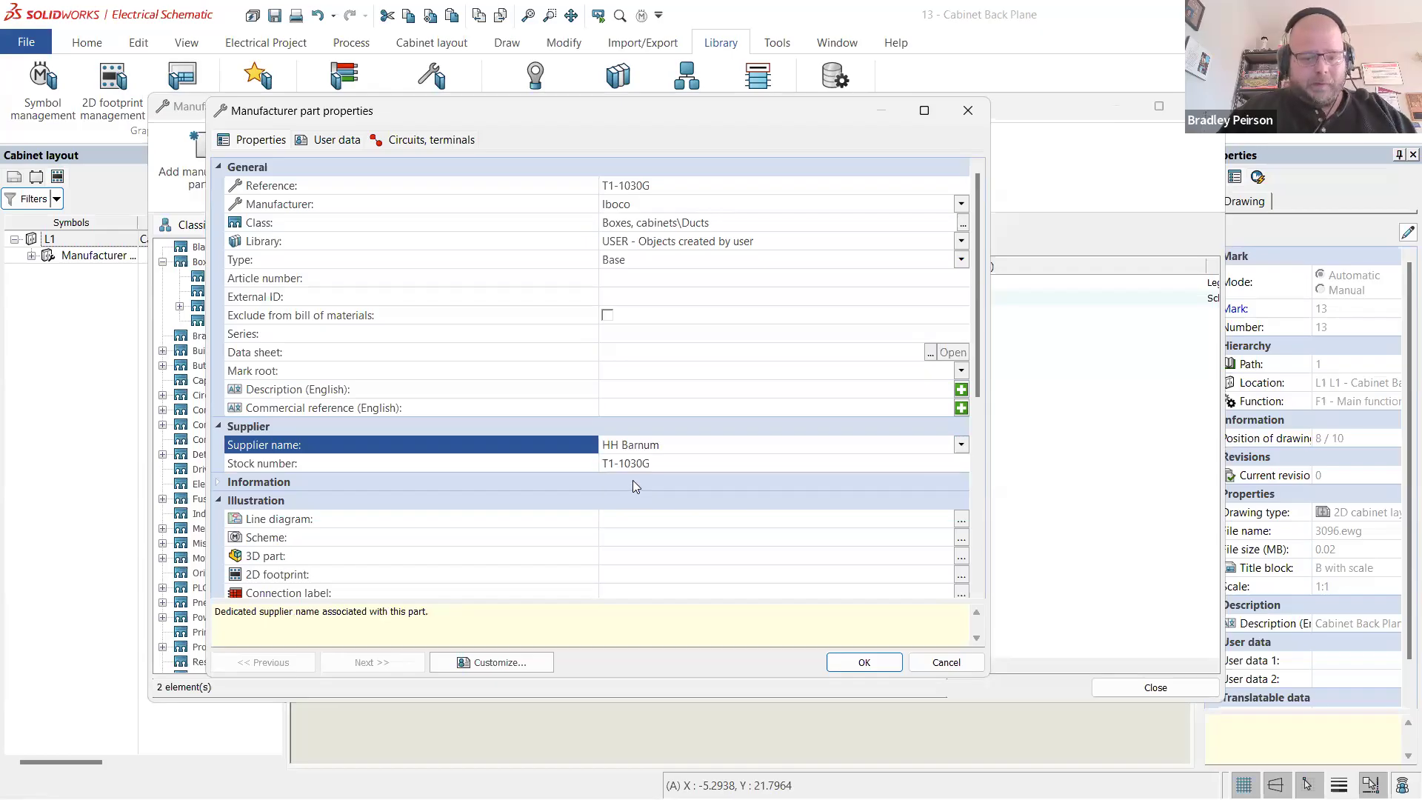
# - Copy the duct's product name from the IBOCO page and set the English description to 1" x 3" Light Gray Wide Finger Wire Duct
pyautogui.click(641, 388)
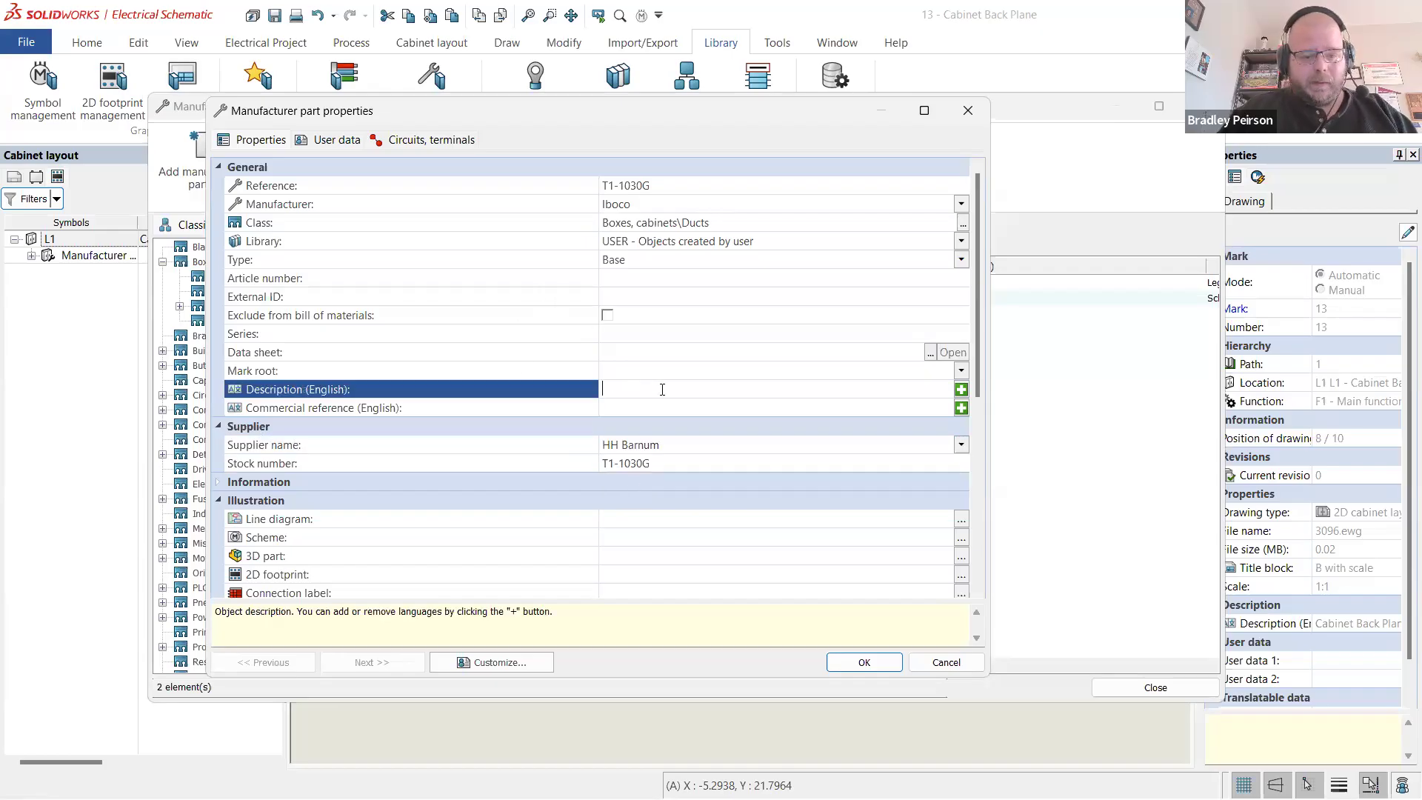
pyautogui.hotkey('alt', 'Tab')
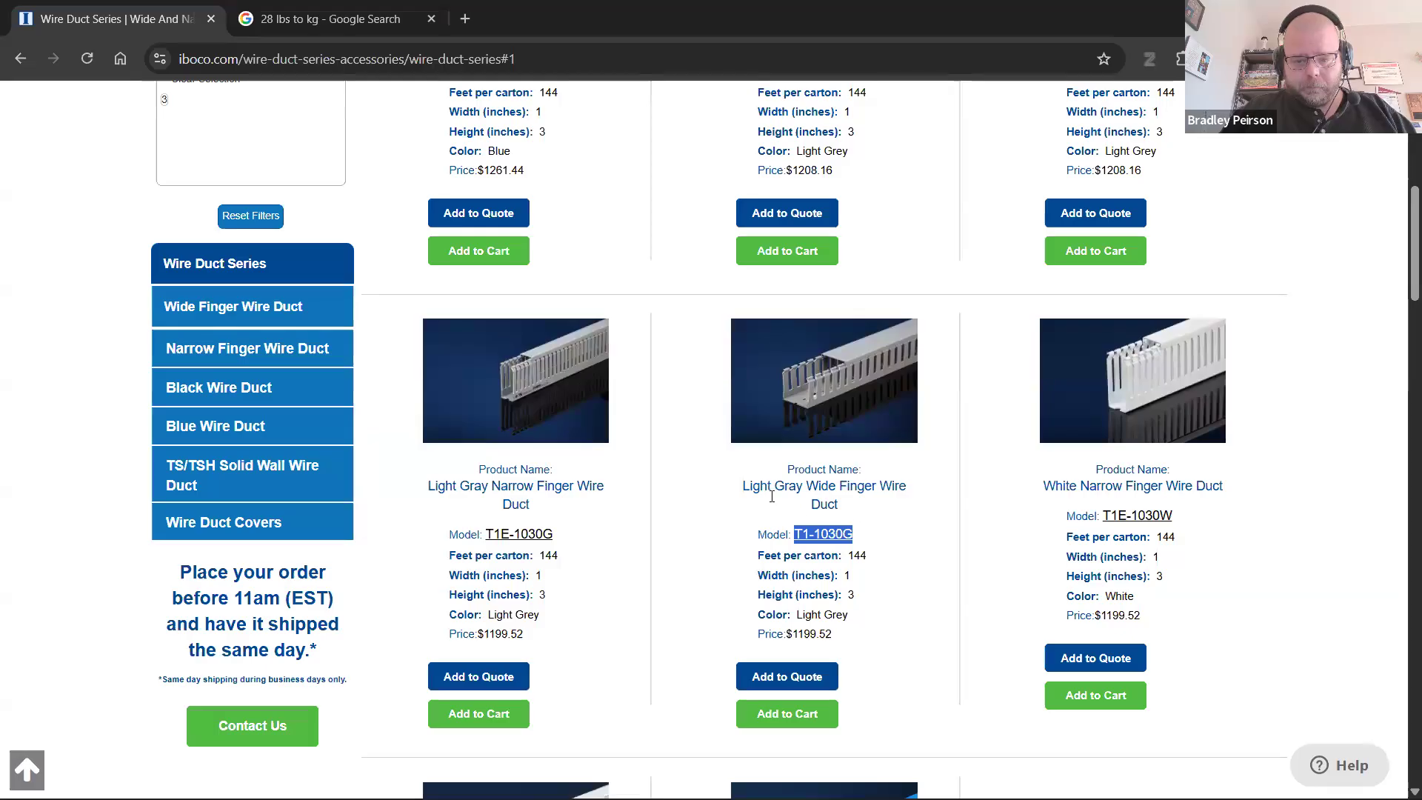
pyautogui.moveTo(876, 509); pyautogui.dragTo(745, 494)
pyautogui.hotkey('ctrl', 'c')
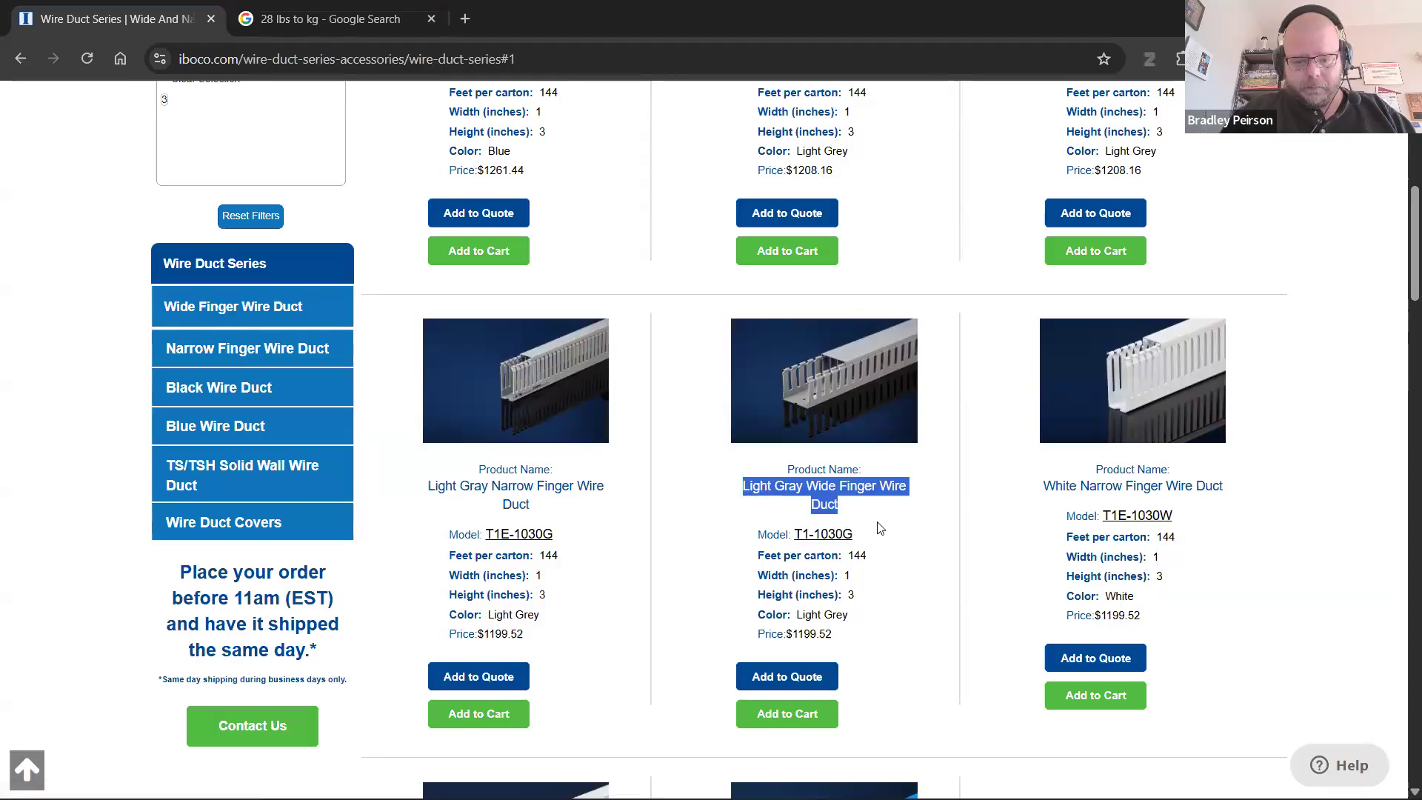
pyautogui.hotkey('alt', 'Tab')
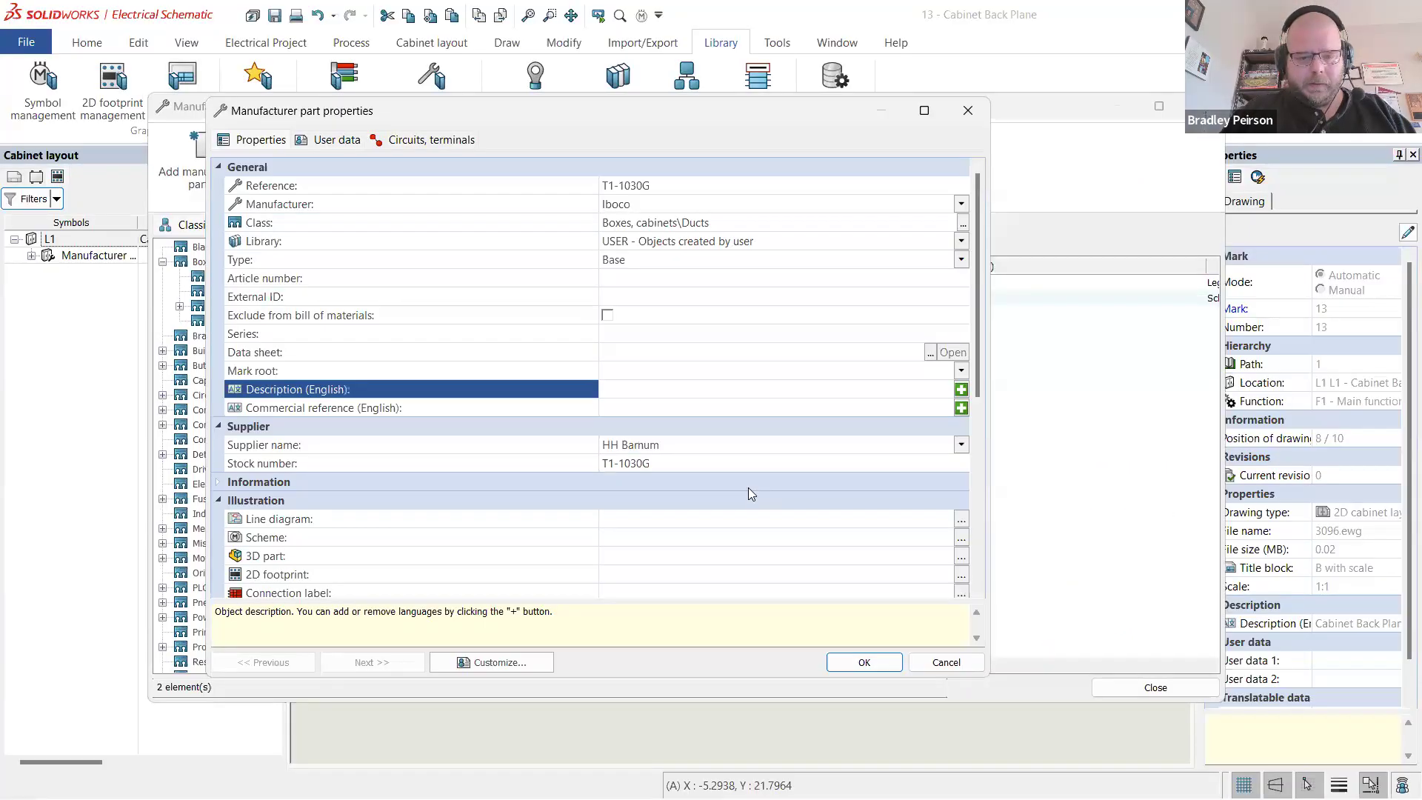
pyautogui.click(641, 392)
pyautogui.hotkey('ctrl', 'v')
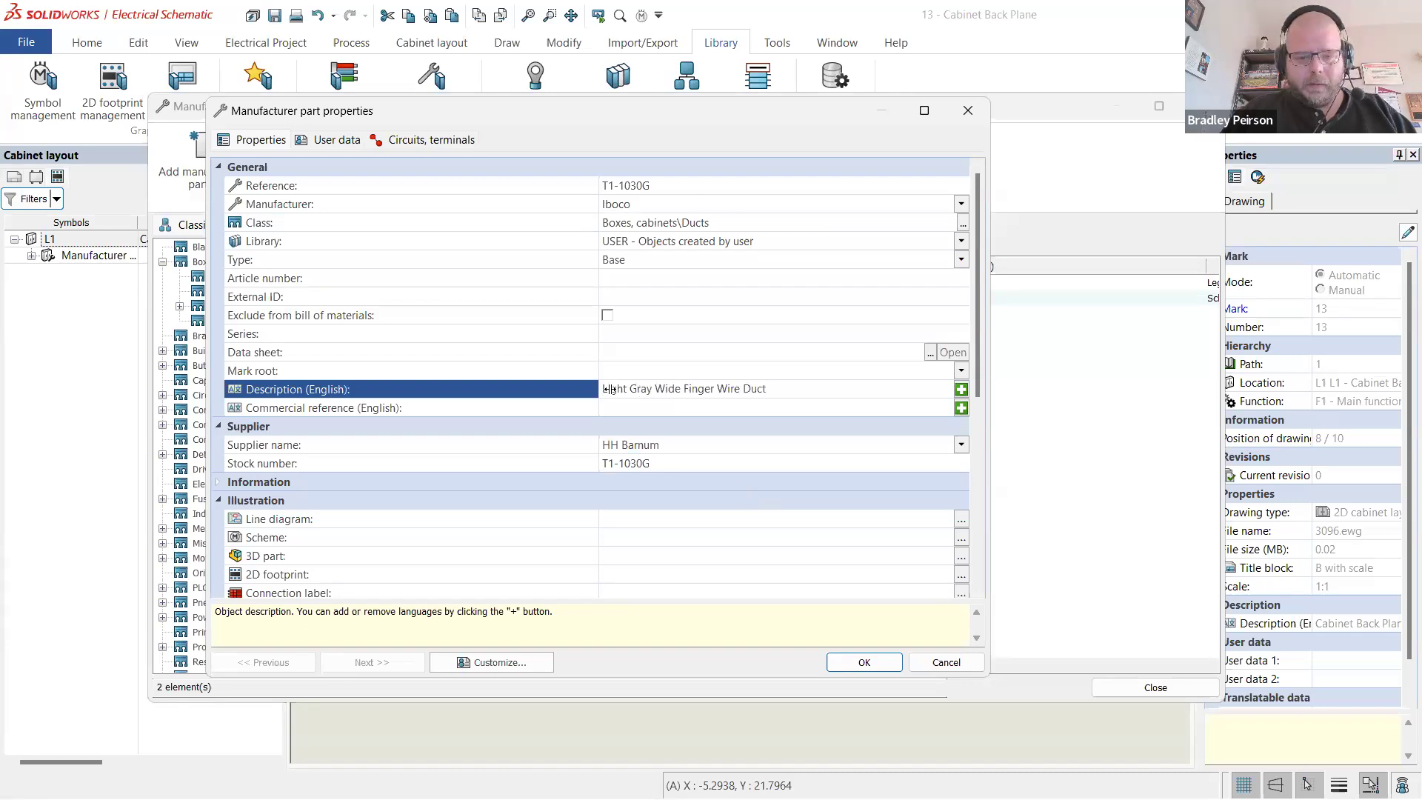
pyautogui.write('1" x 3"')
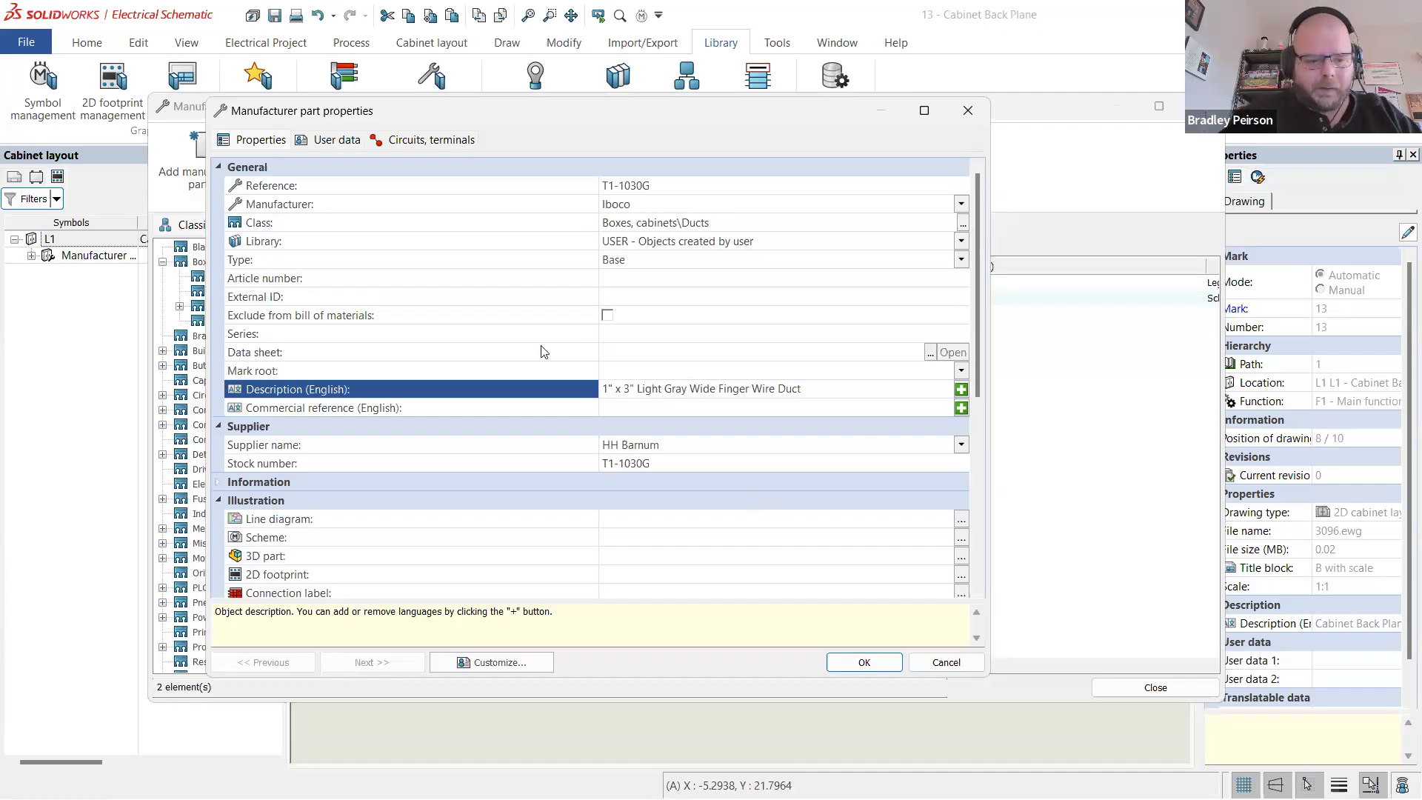
# - Check the T1-1030G duct's specifications on the IBOCO page and set the part's width to 3000 mm
pyautogui.scroll(-2, 541, 355)
pyautogui.scroll(-2, 518, 415)
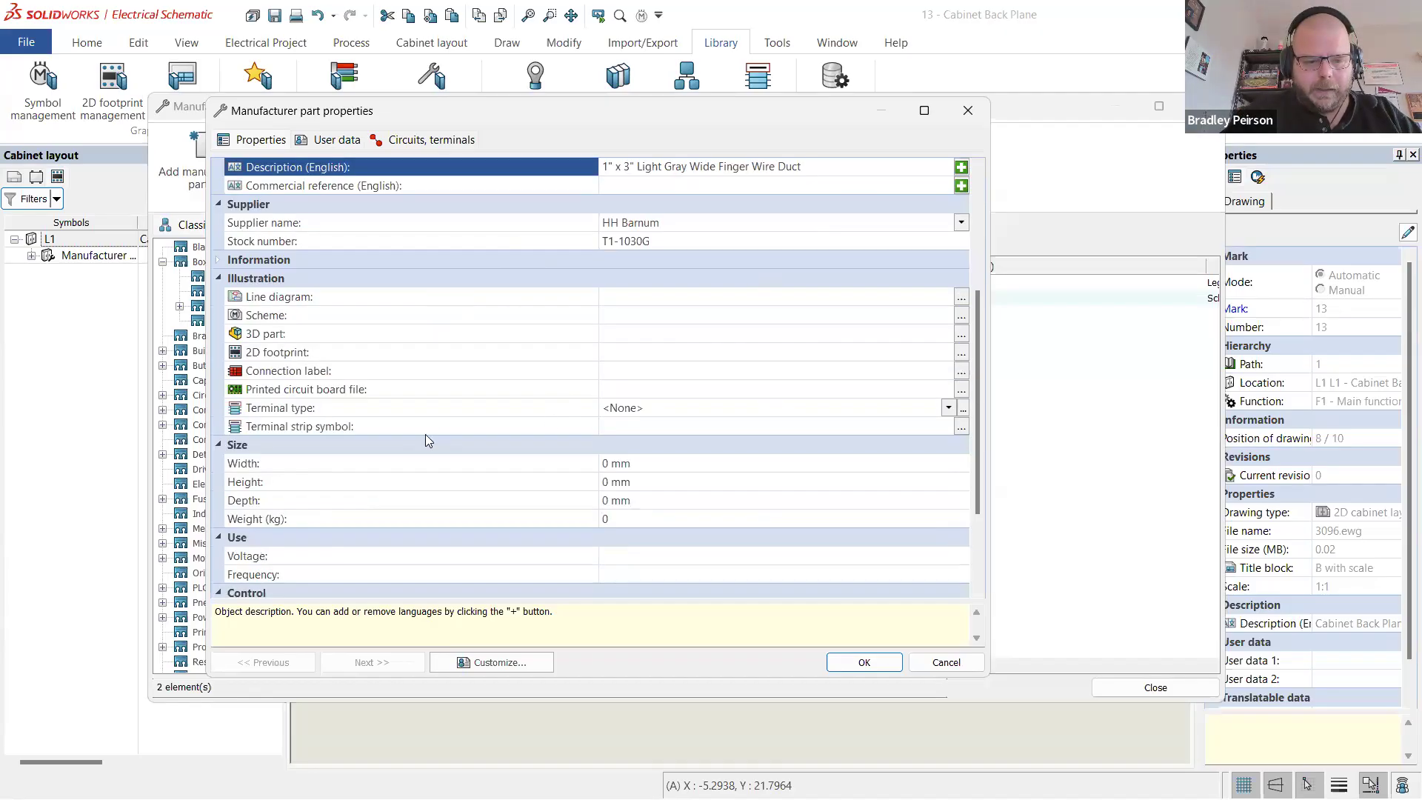
pyautogui.scroll(-3, 496, 424)
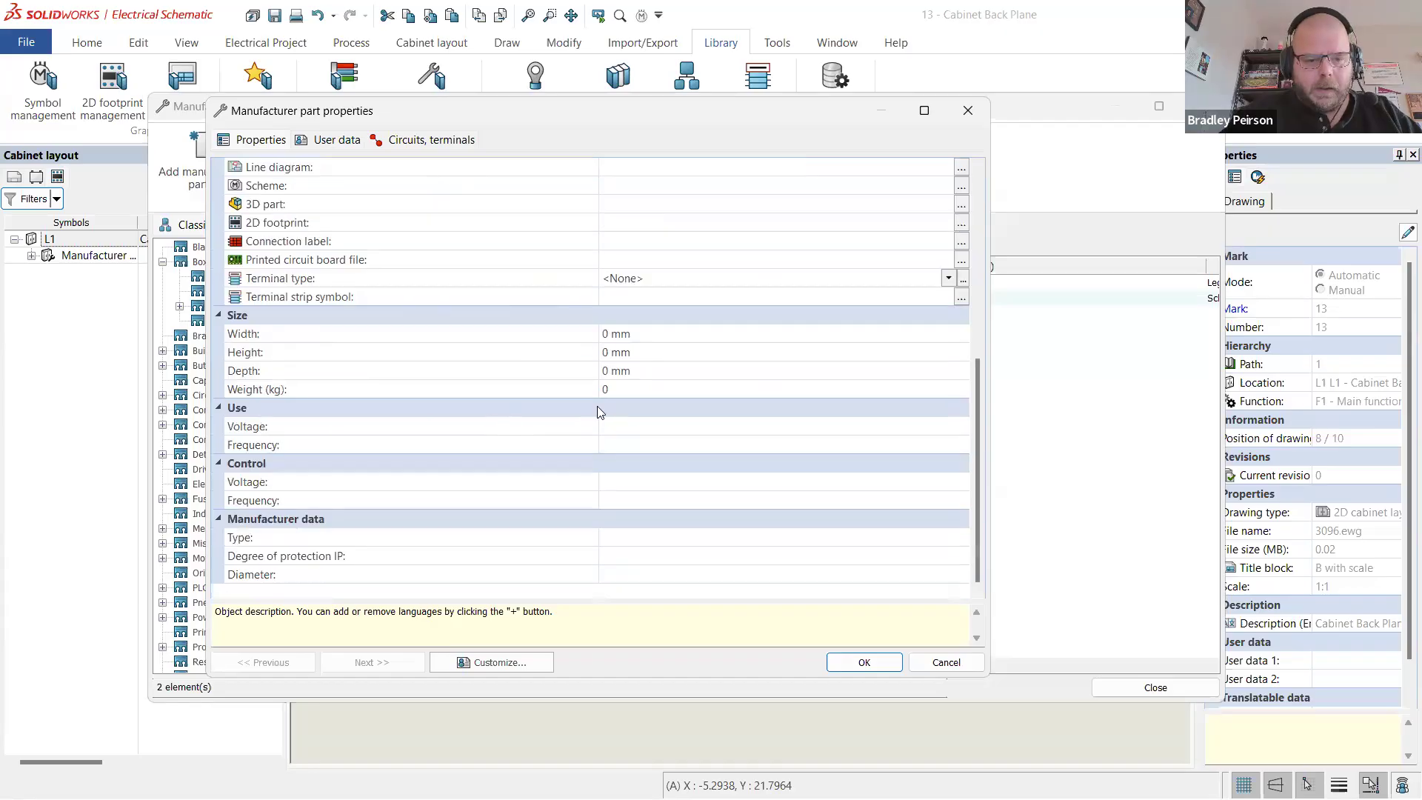
pyautogui.click(645, 333)
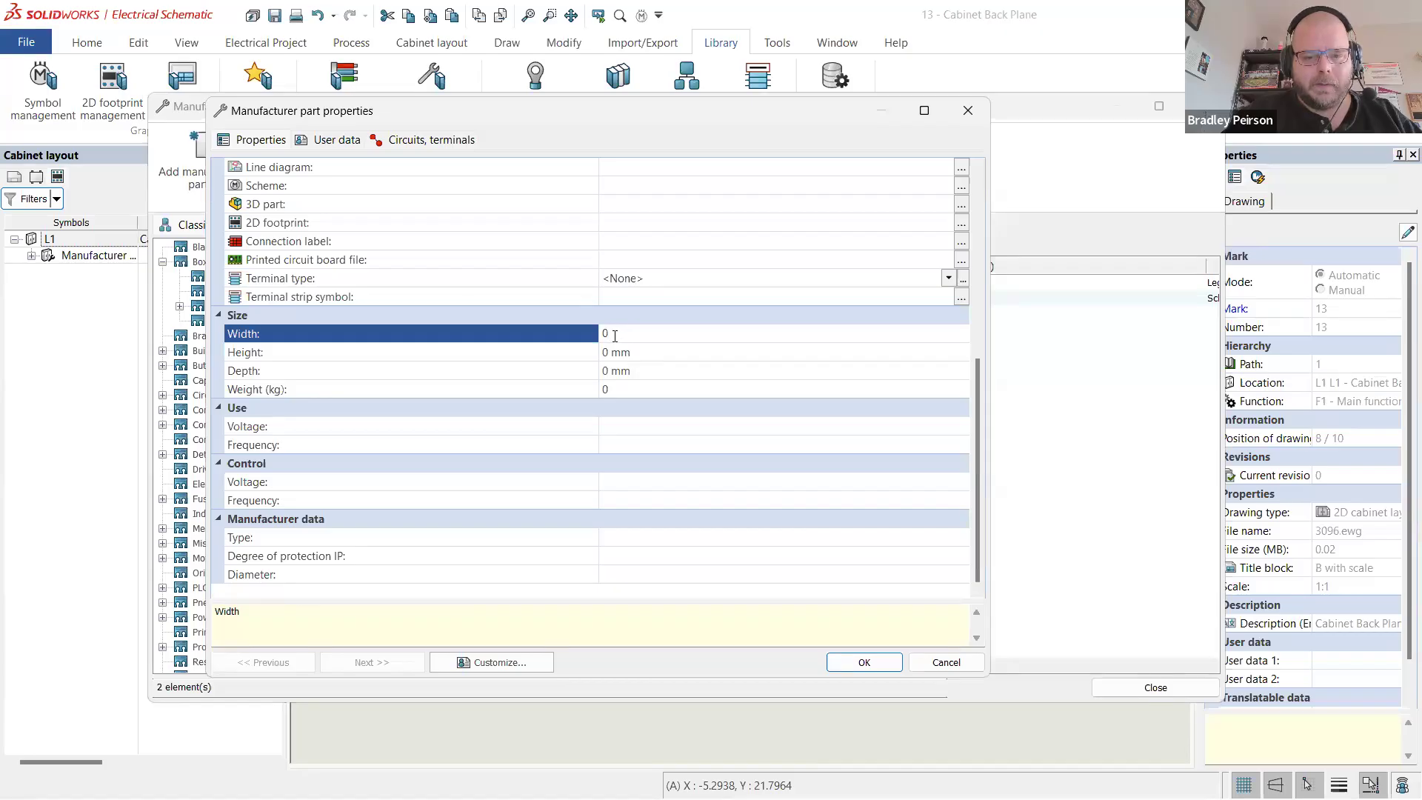
pyautogui.press('Tab')
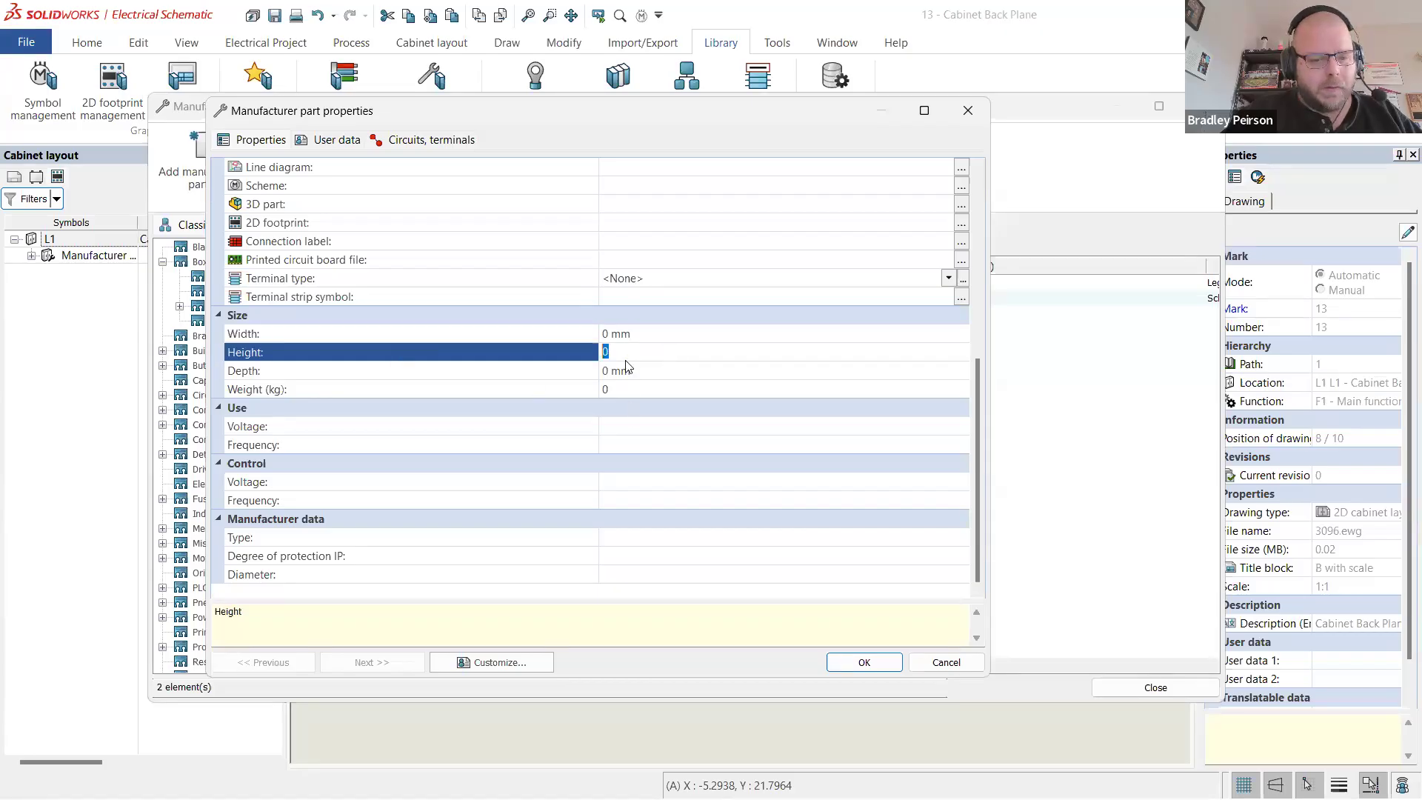
pyautogui.hotkey('alt', 'Tab')
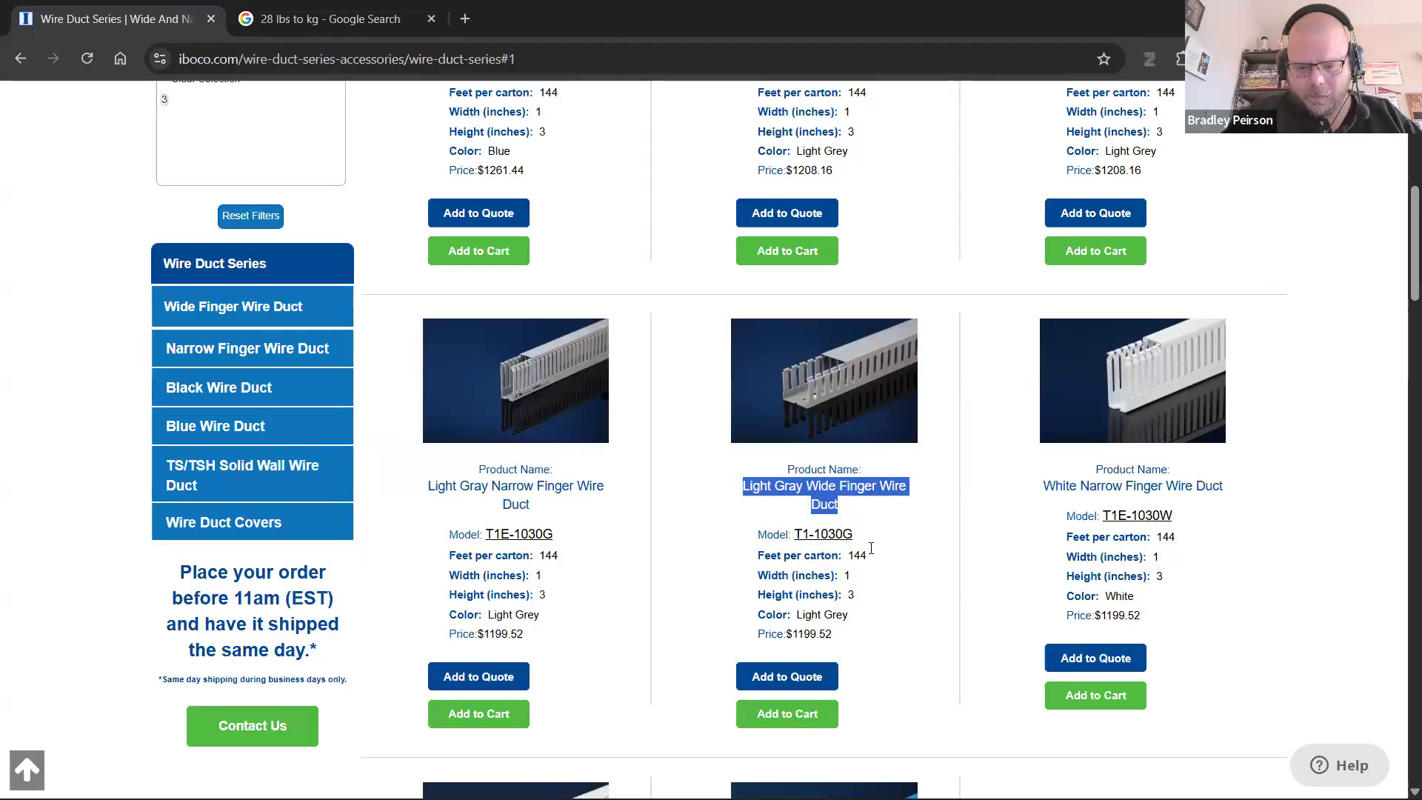
pyautogui.doubleClick(856, 555)
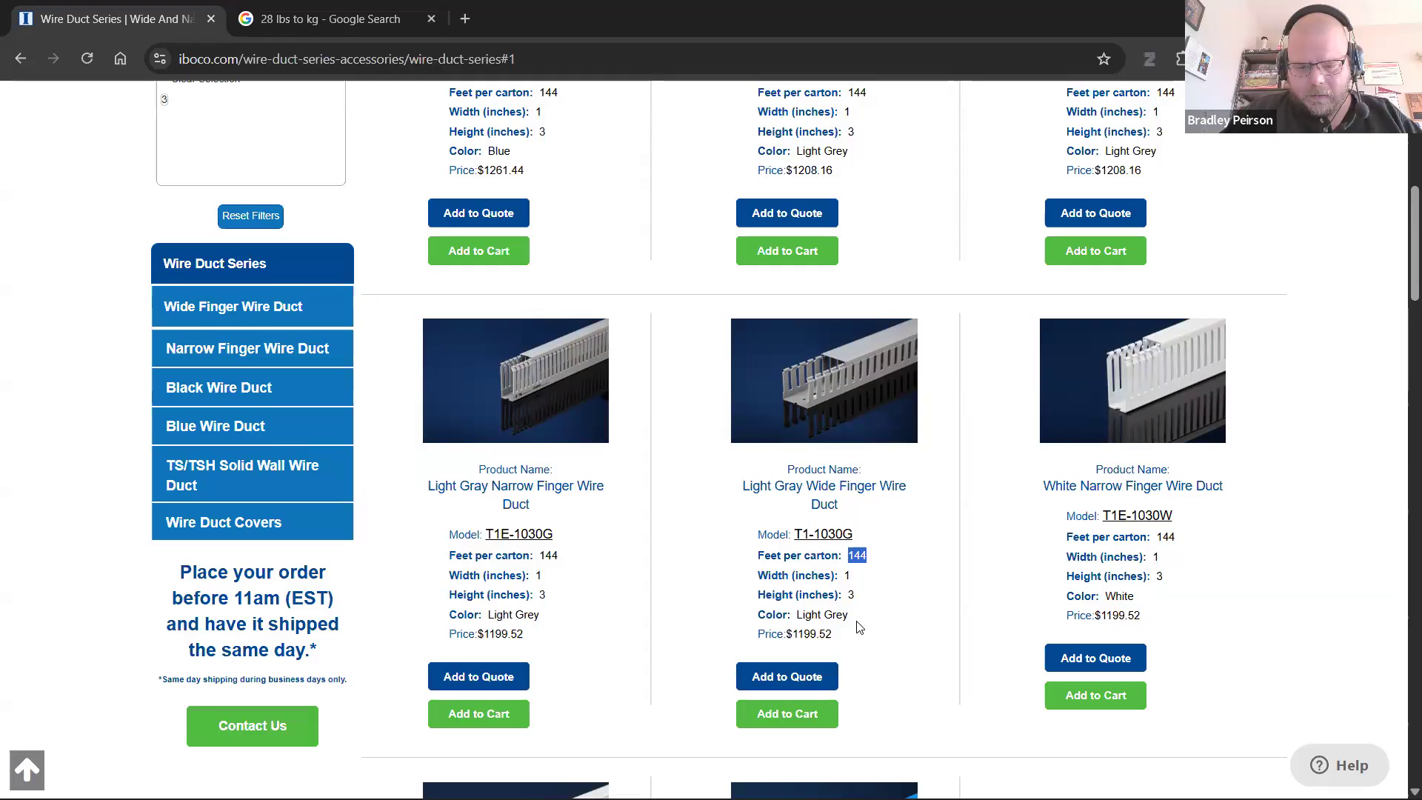
pyautogui.hotkey('alt', 'Tab')
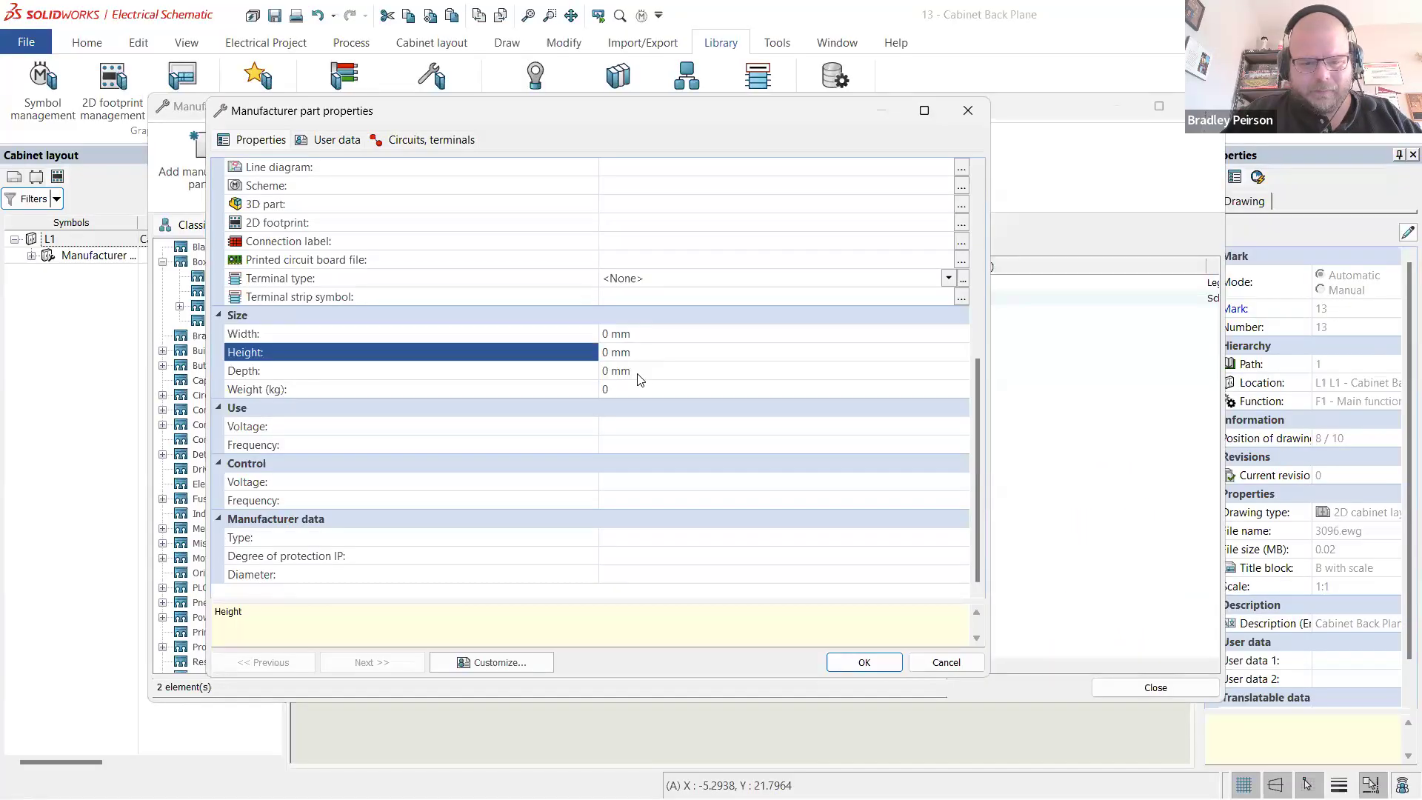
pyautogui.click(624, 335)
pyautogui.write('30')
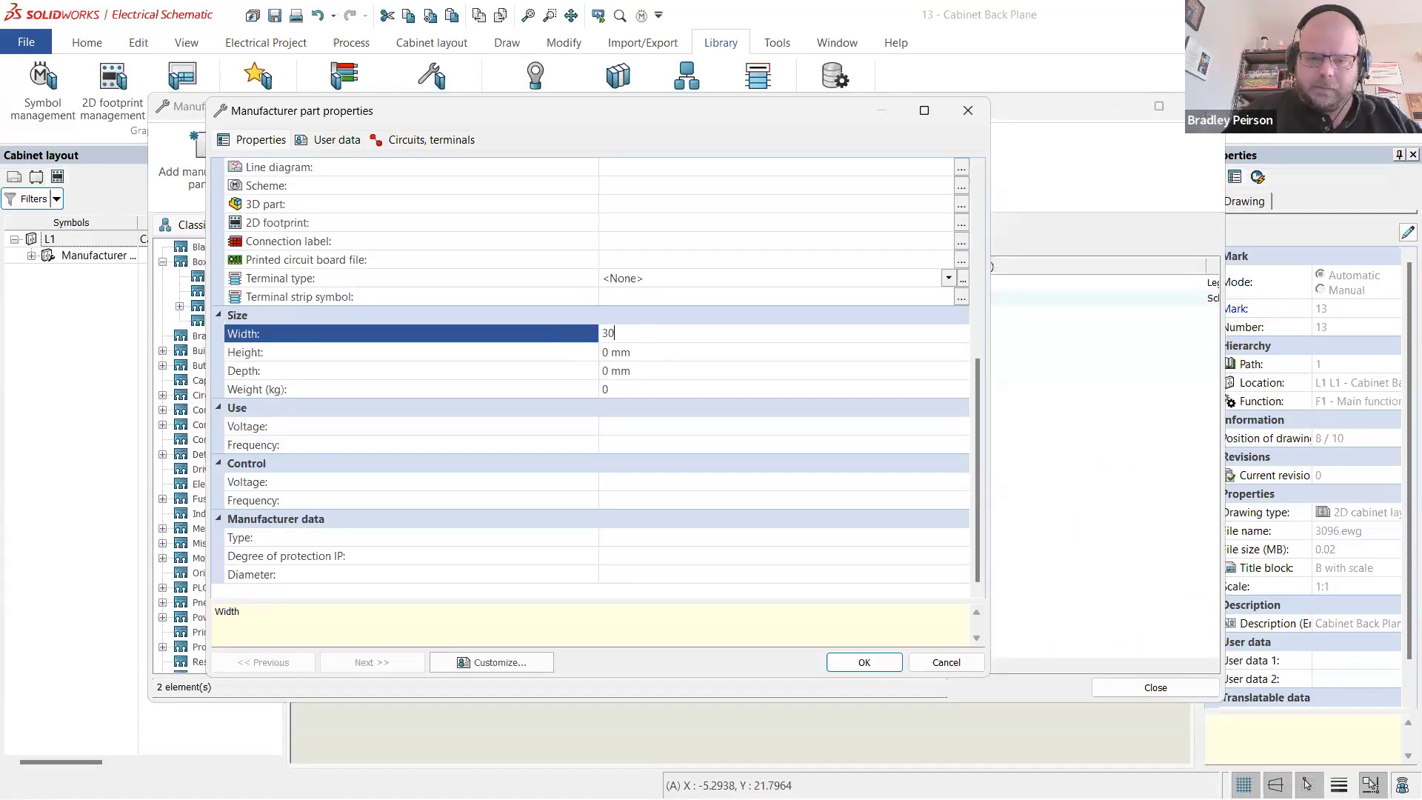
pyautogui.write('00')
# - Set the duct part's height to 25.4 mm
pyautogui.click(681, 353)
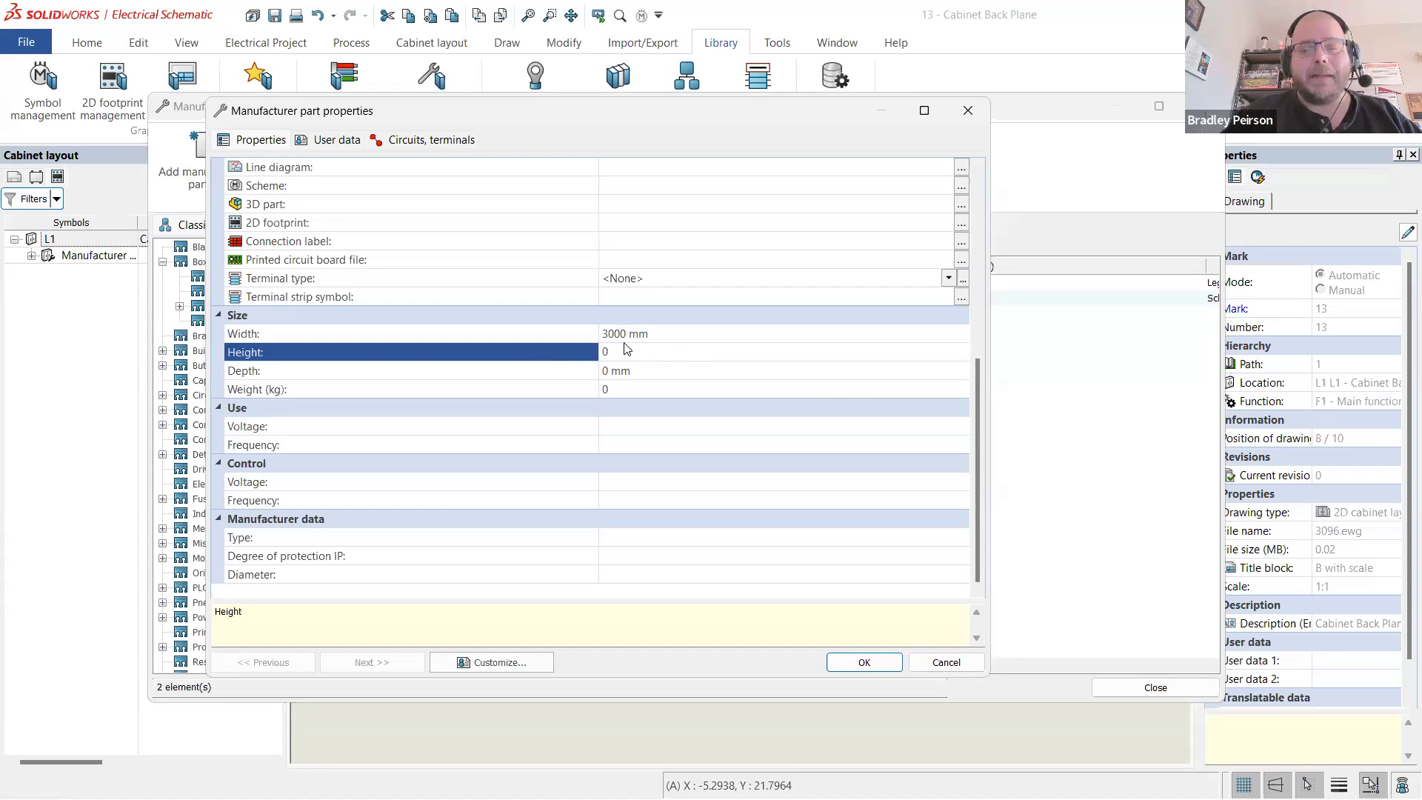
pyautogui.click(552, 358)
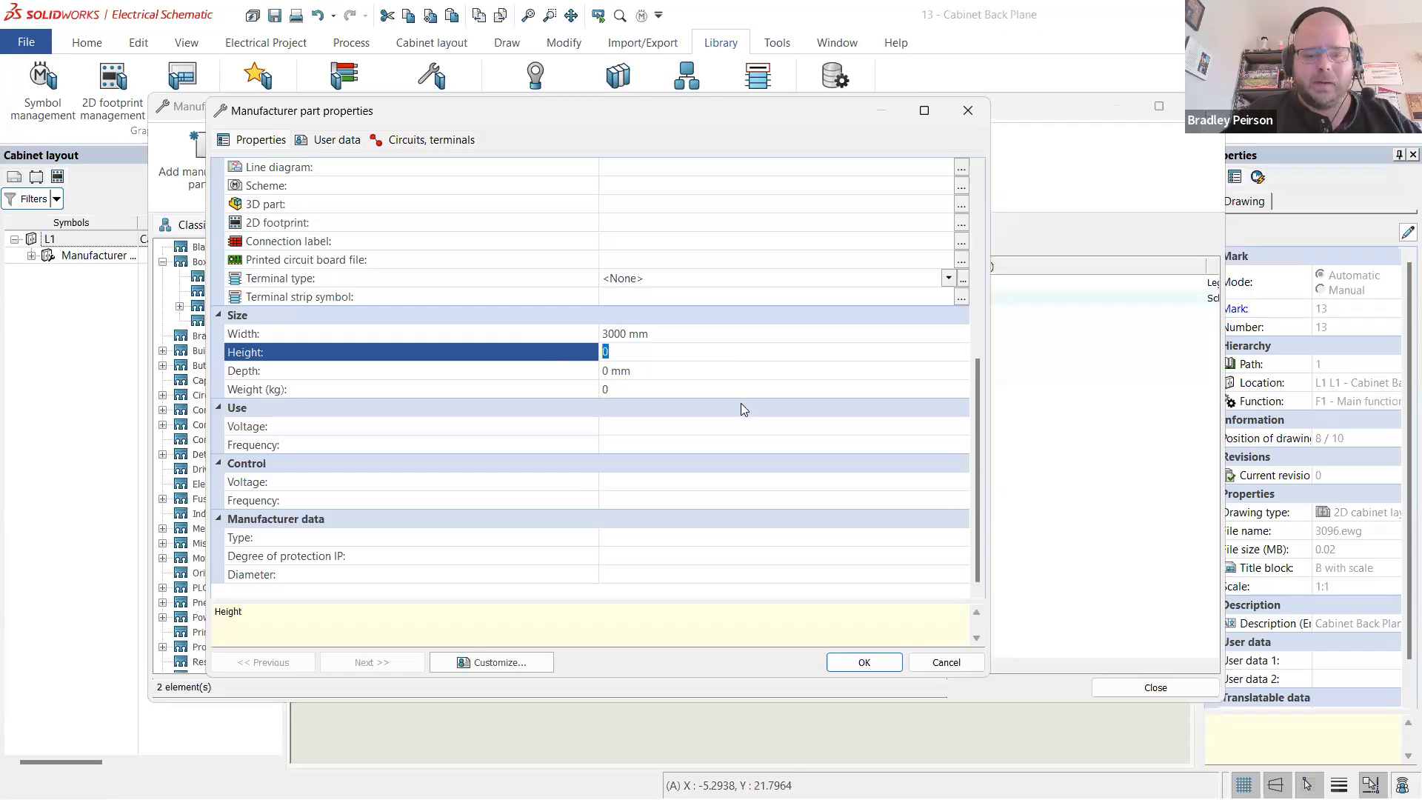
pyautogui.hotkey('alt', 'Tab')
pyautogui.hotkey('alt', 'Tab')
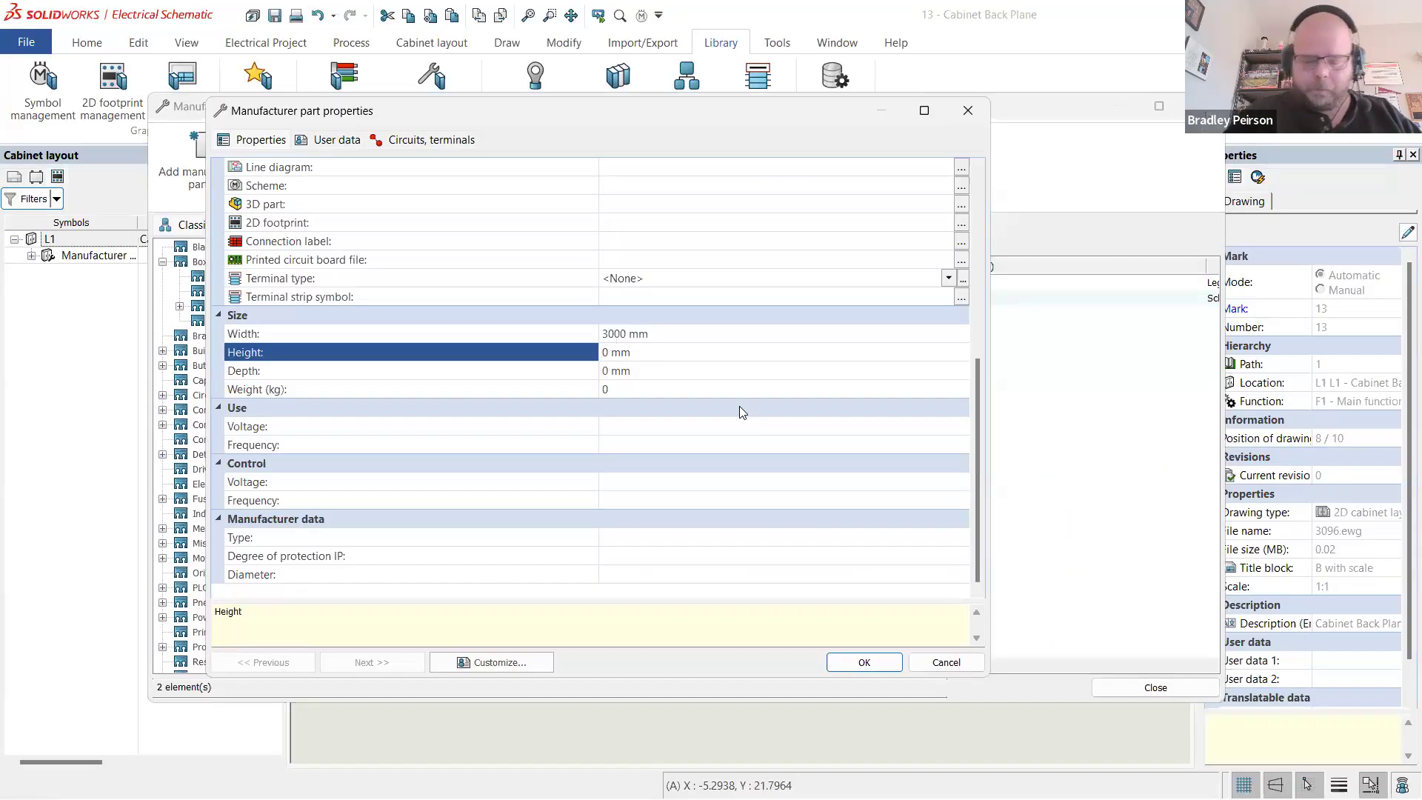
pyautogui.write('25.4')
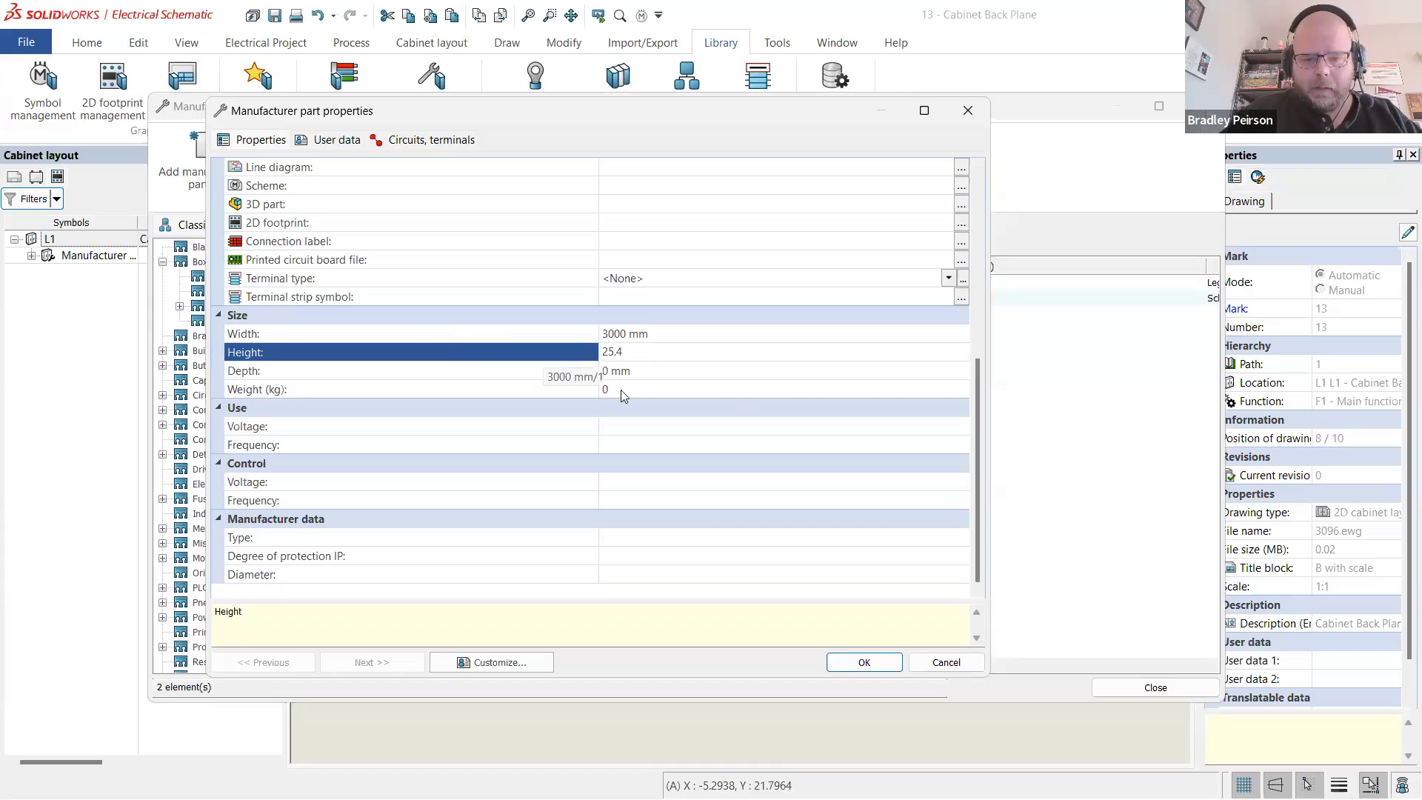
# - Enter 76.2 as the duct part's weight and review the part's properties
pyautogui.click(647, 390)
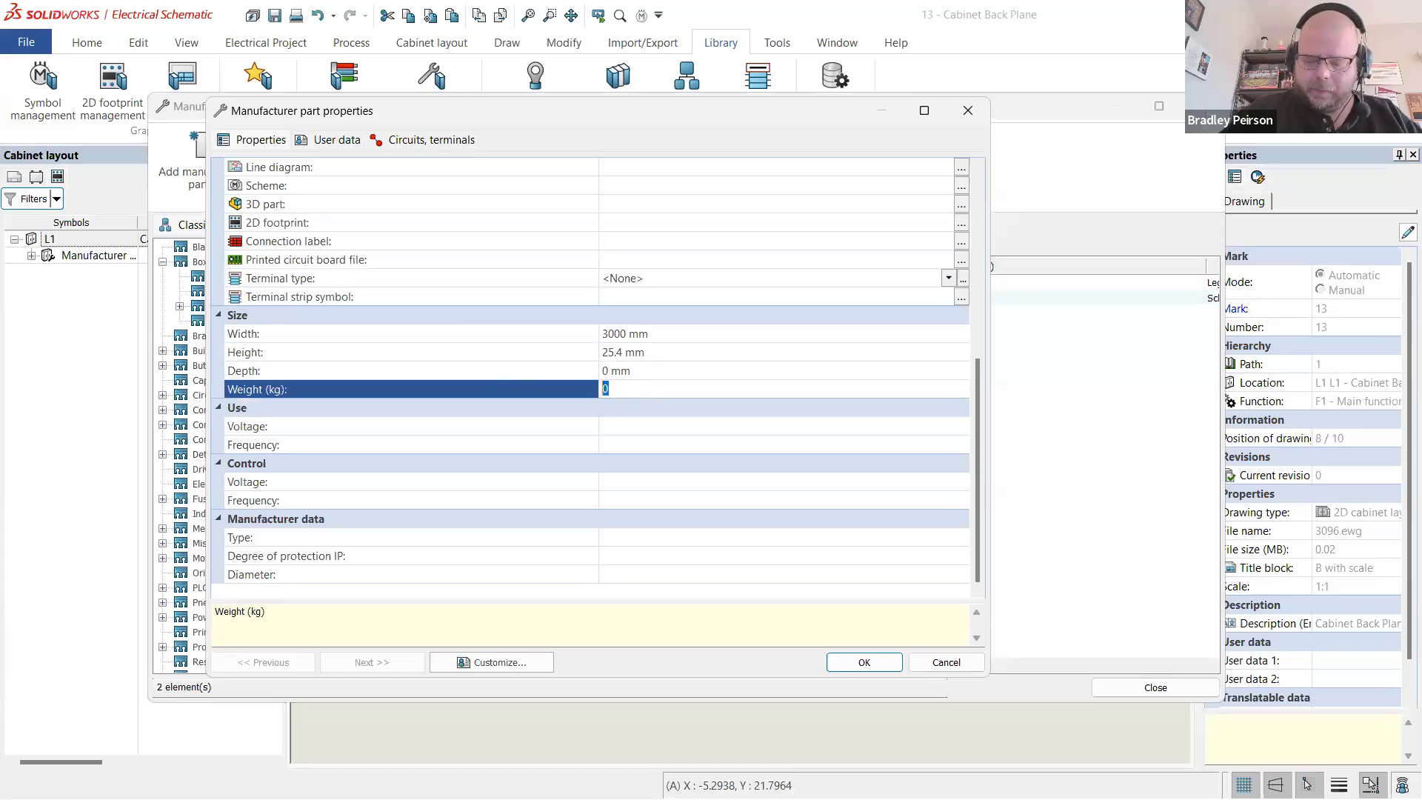
pyautogui.write('76.2')
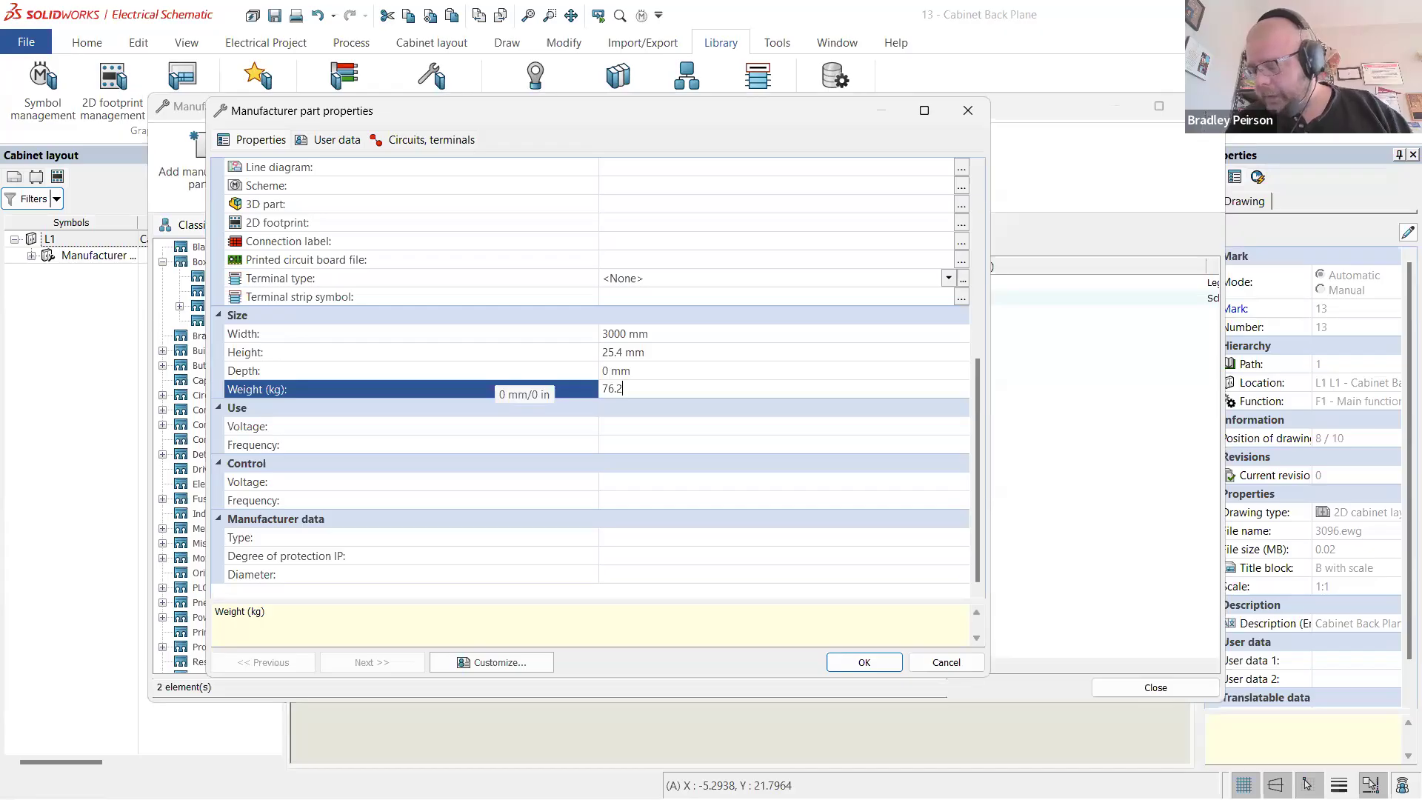
pyautogui.click(458, 428)
pyautogui.scroll(6, 418, 400)
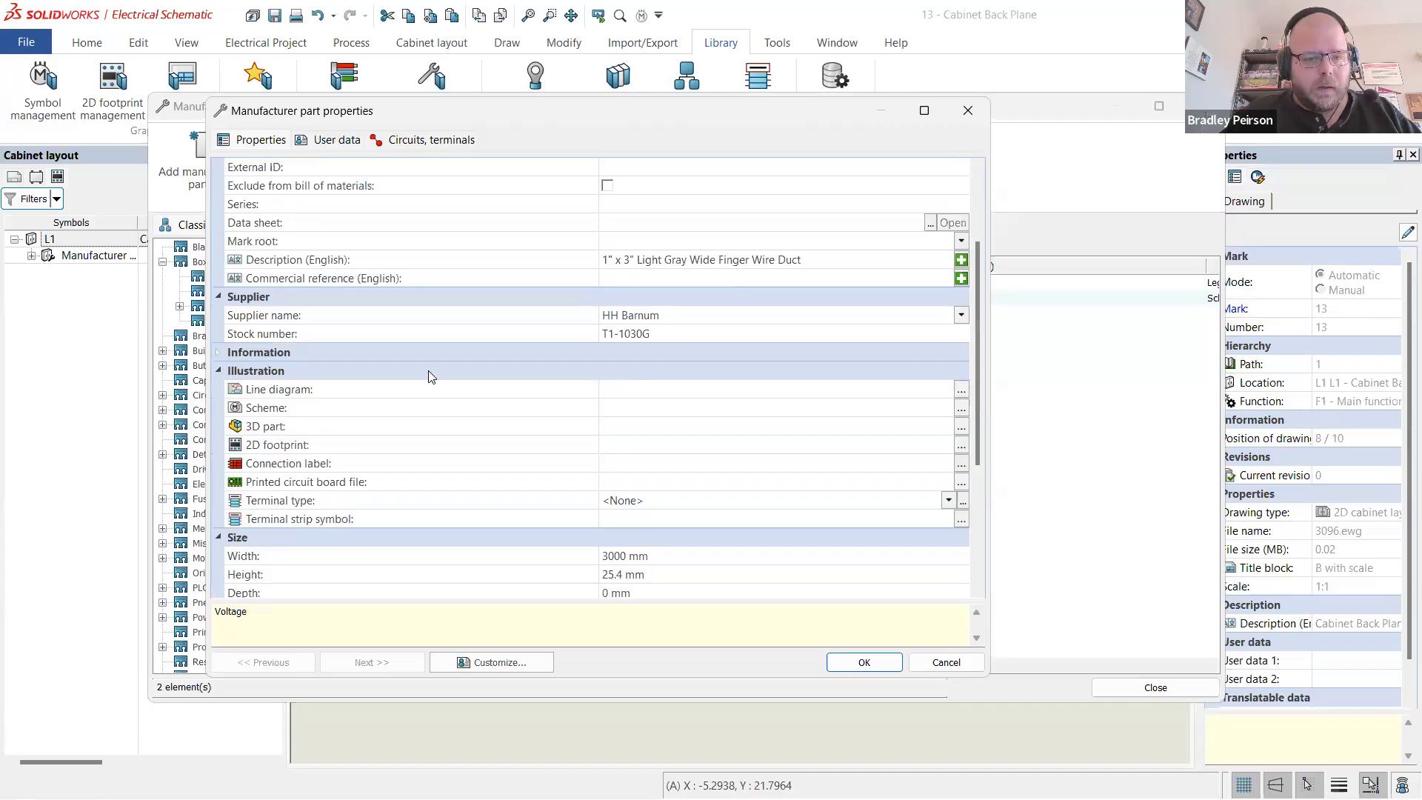
pyautogui.scroll(-4, 411, 360)
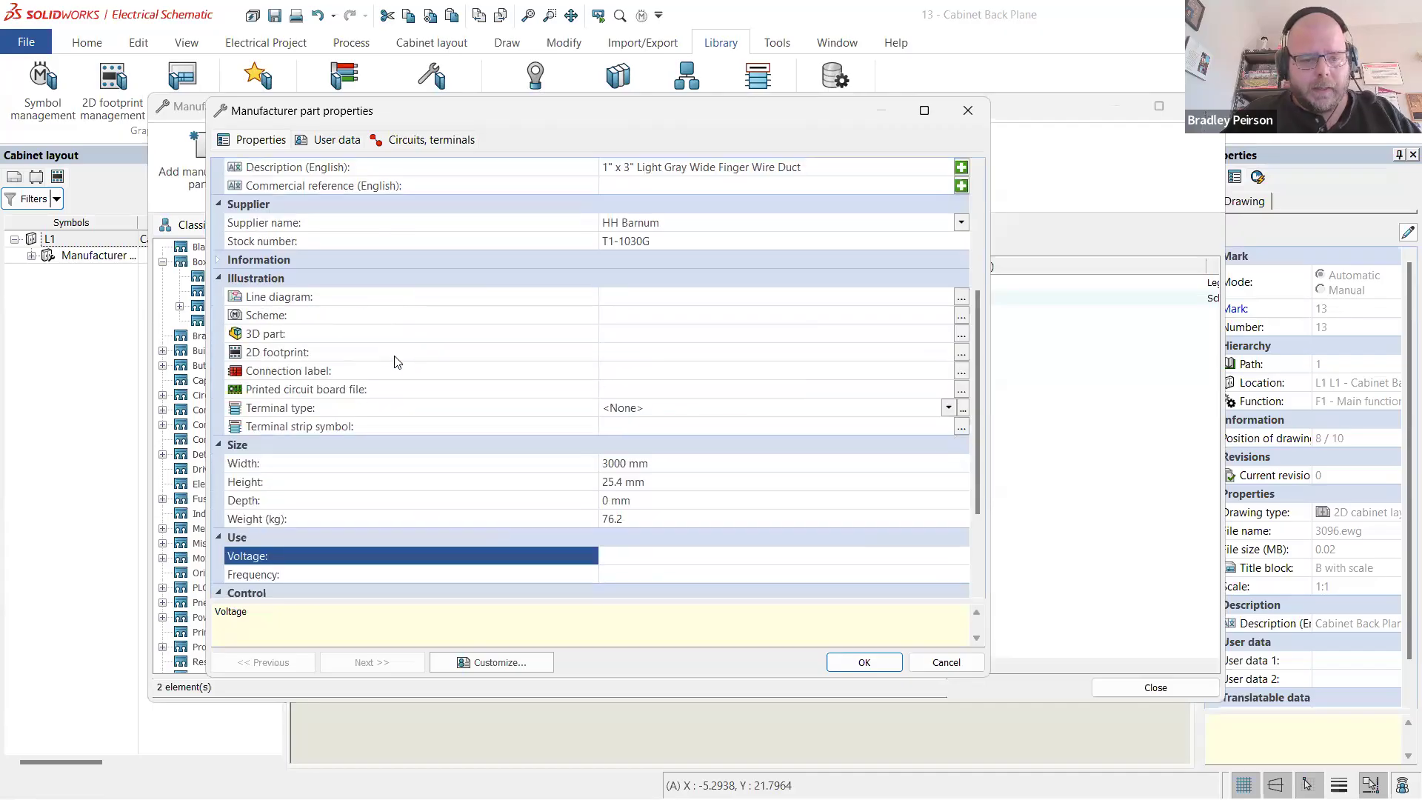
pyautogui.scroll(-2, 453, 444)
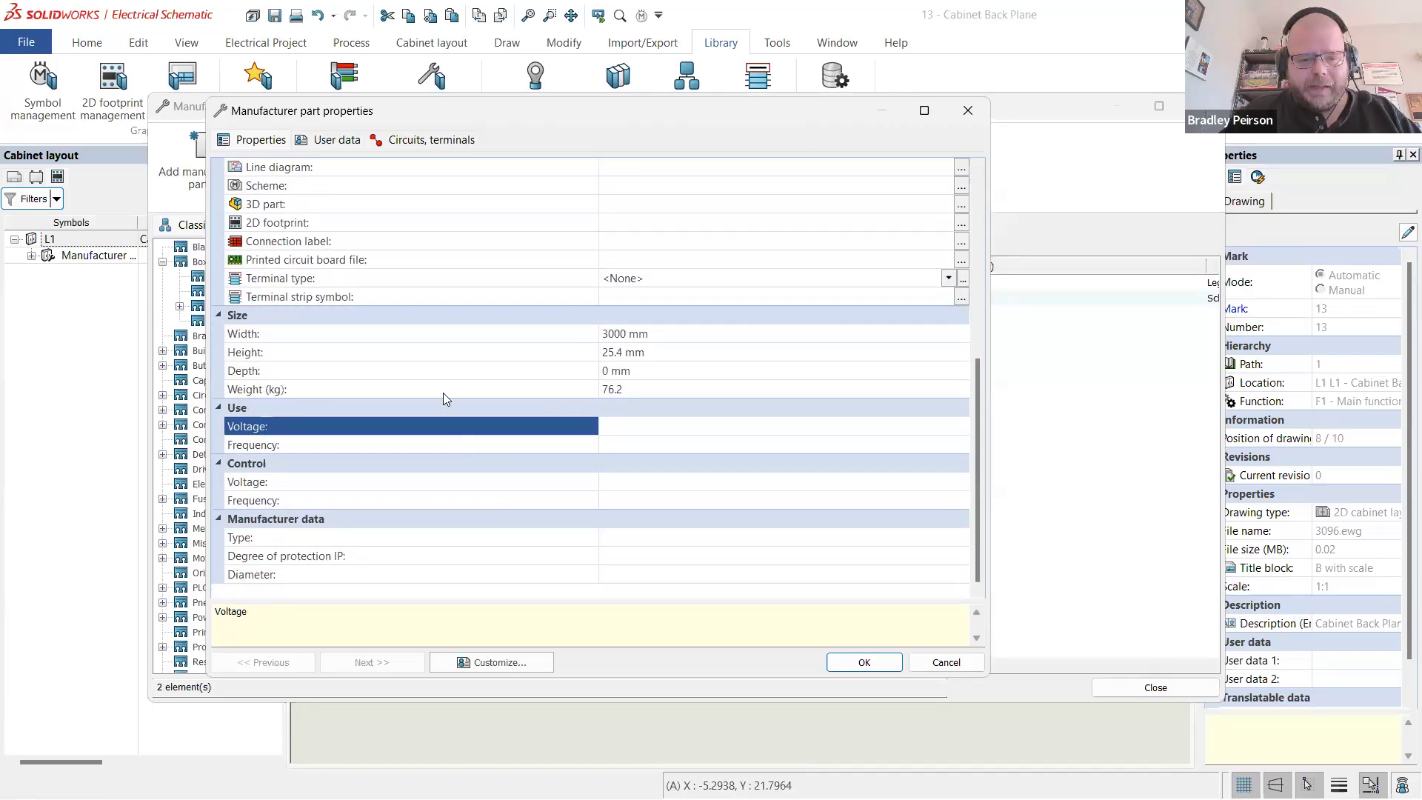
pyautogui.scroll(1, 519, 400)
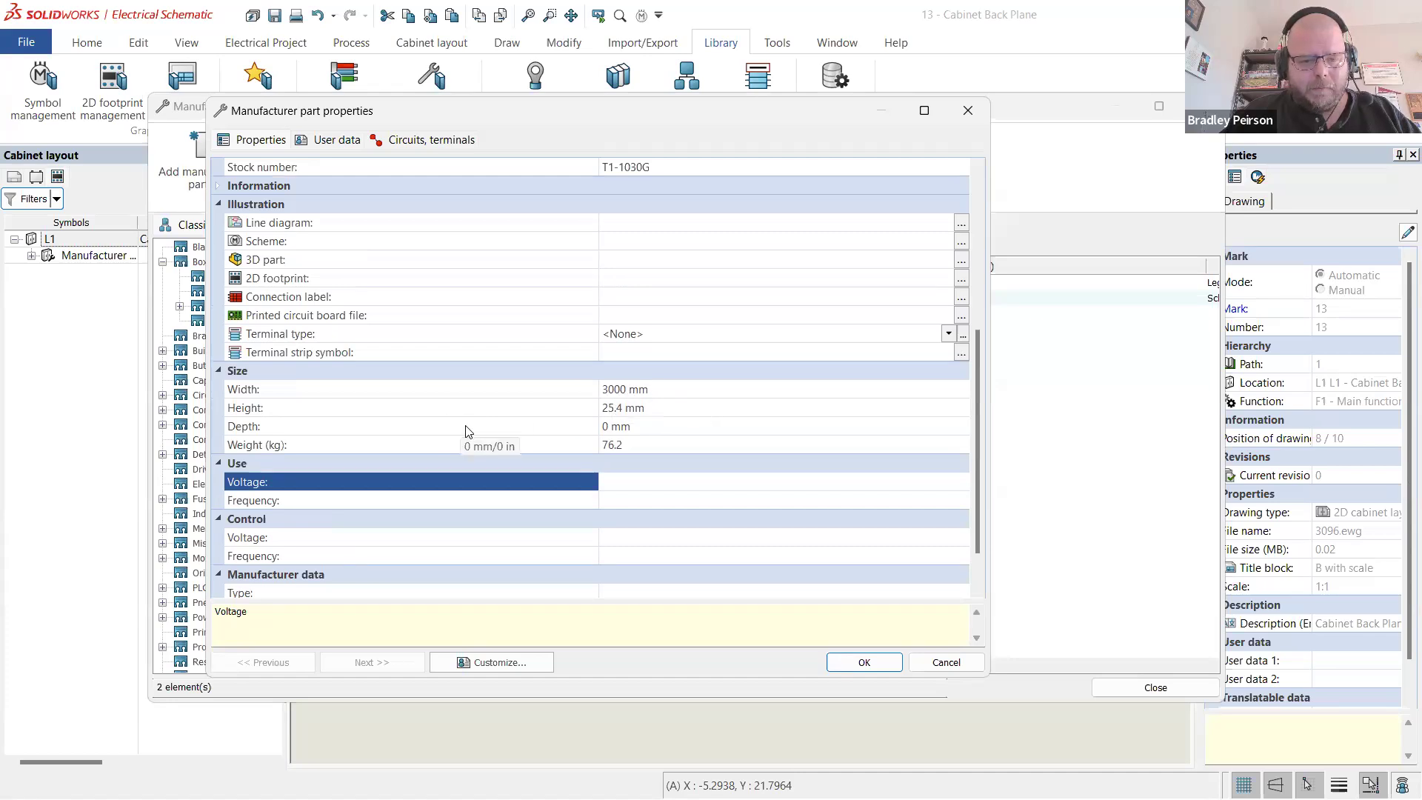
# - Move the 76.2 value from the weight to the depth and reset the weight to 0
pyautogui.click(637, 426)
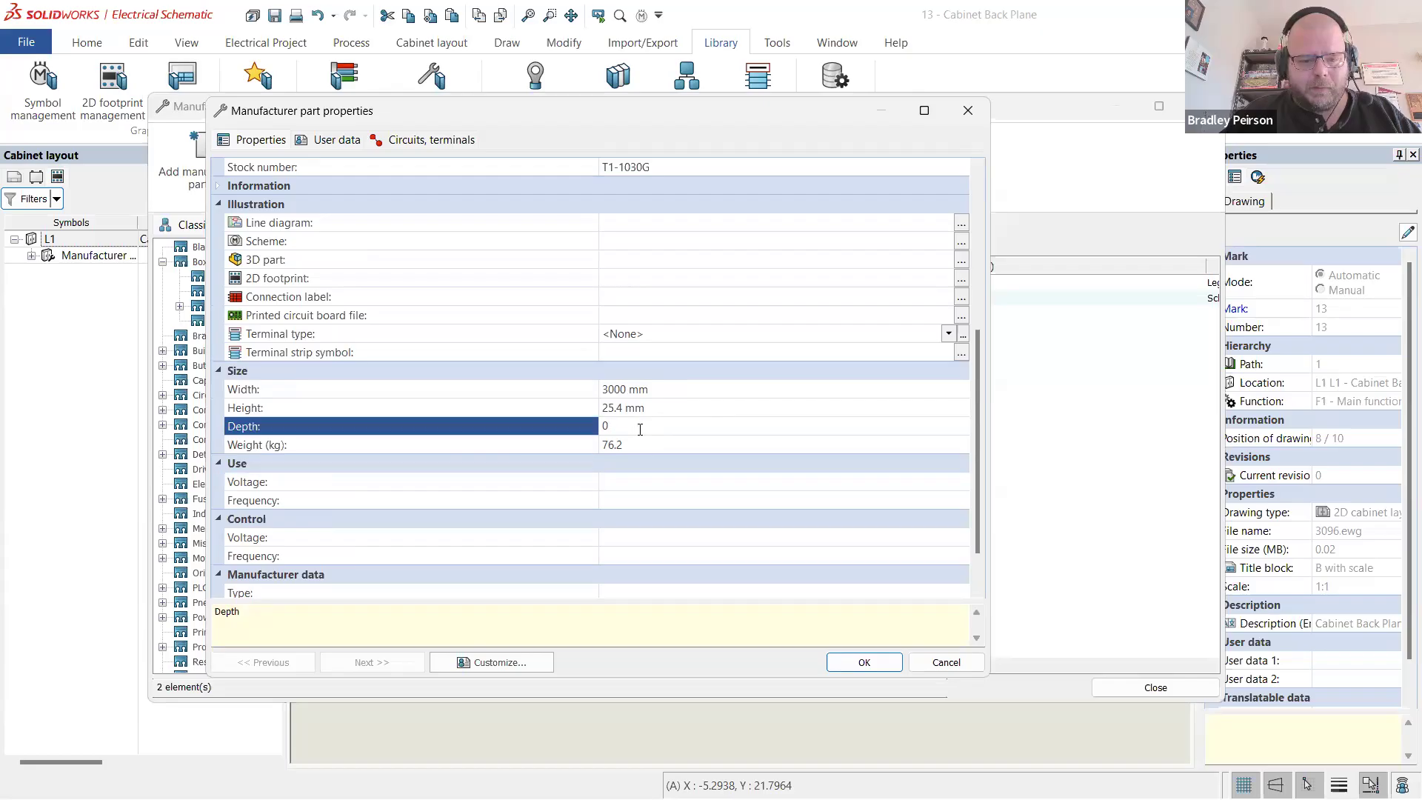
pyautogui.click(638, 449)
pyautogui.hotkey('ctrl', 'c')
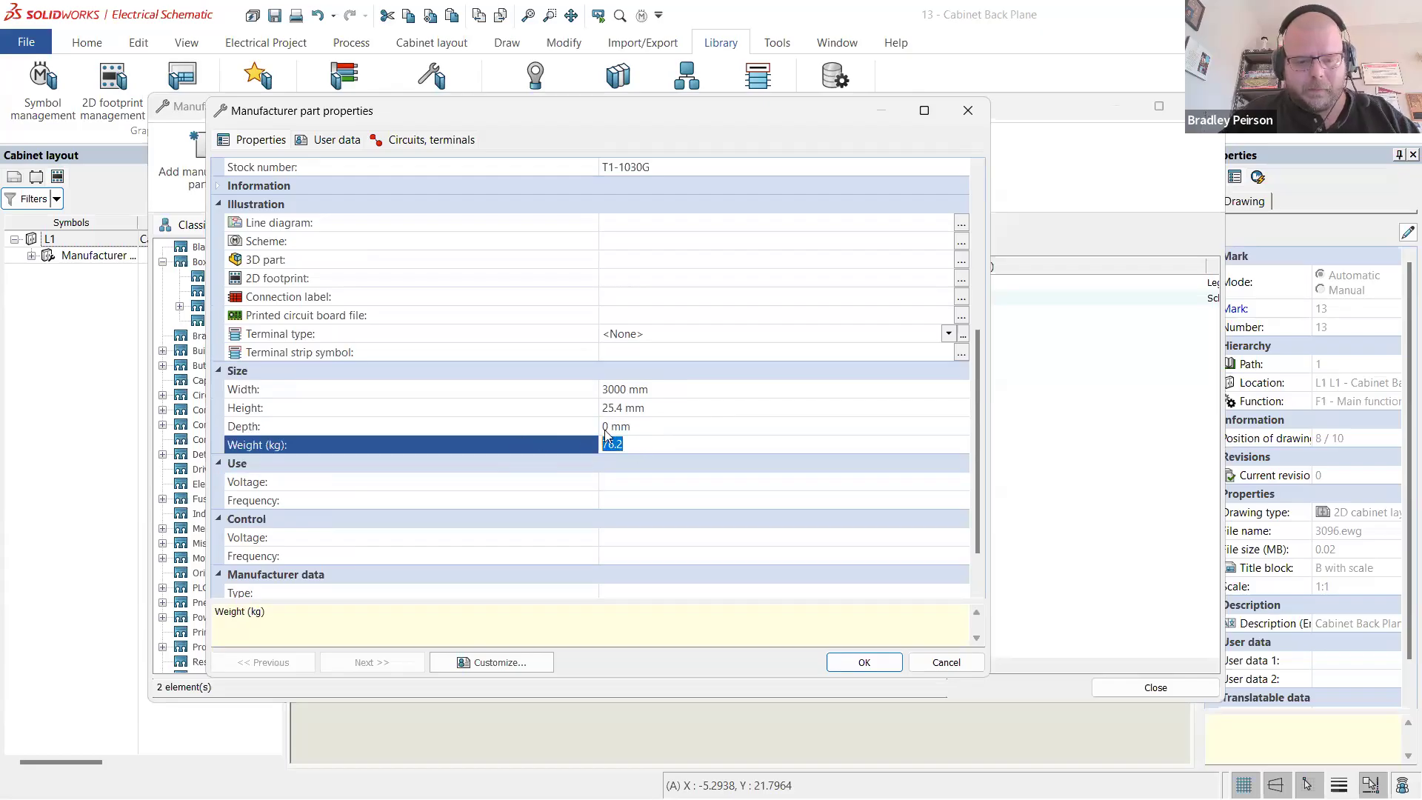
pyautogui.write('0')
pyautogui.click(466, 431)
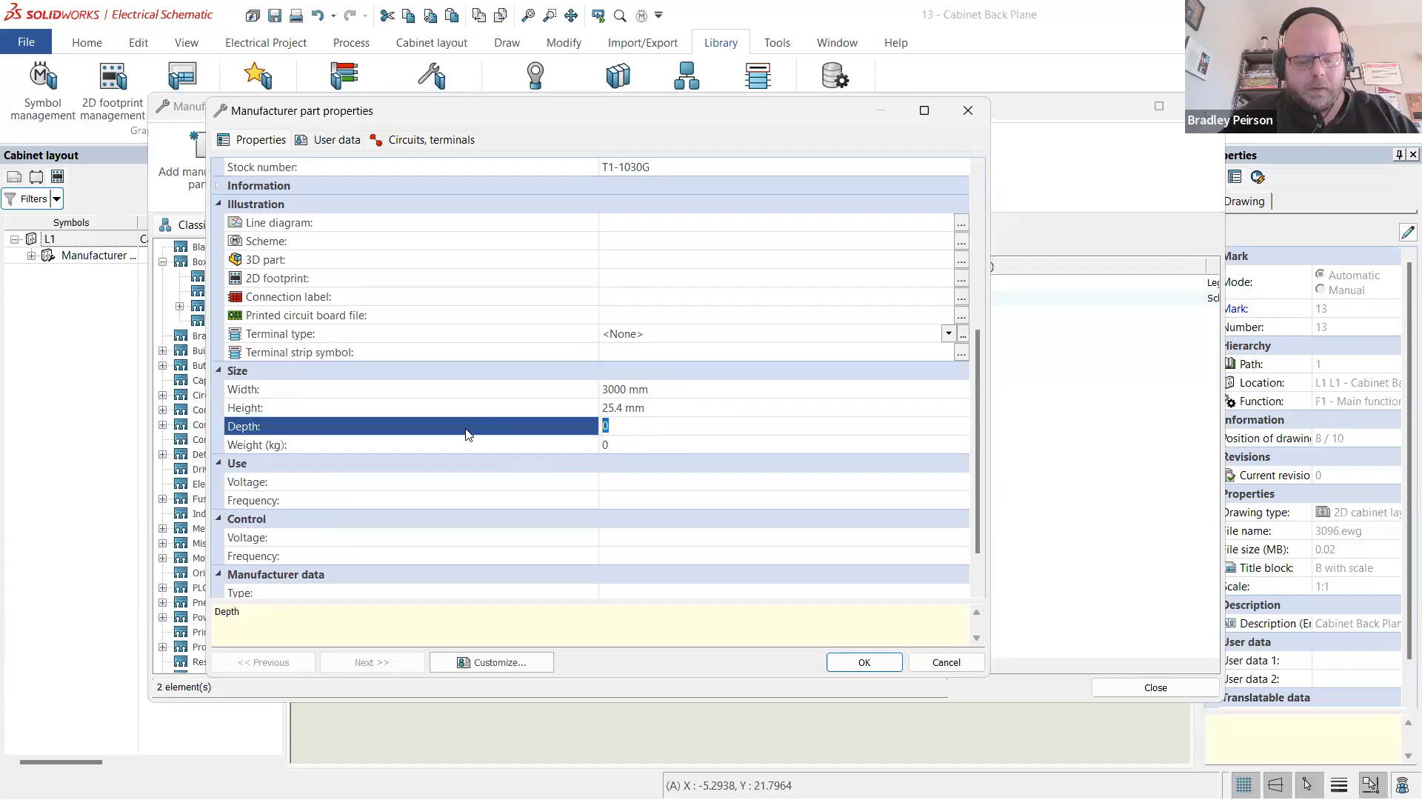
pyautogui.hotkey('ctrl', 'v')
# - Review the part's height and width and save the new T1-1030G part to the Ducts class
pyautogui.click(565, 405)
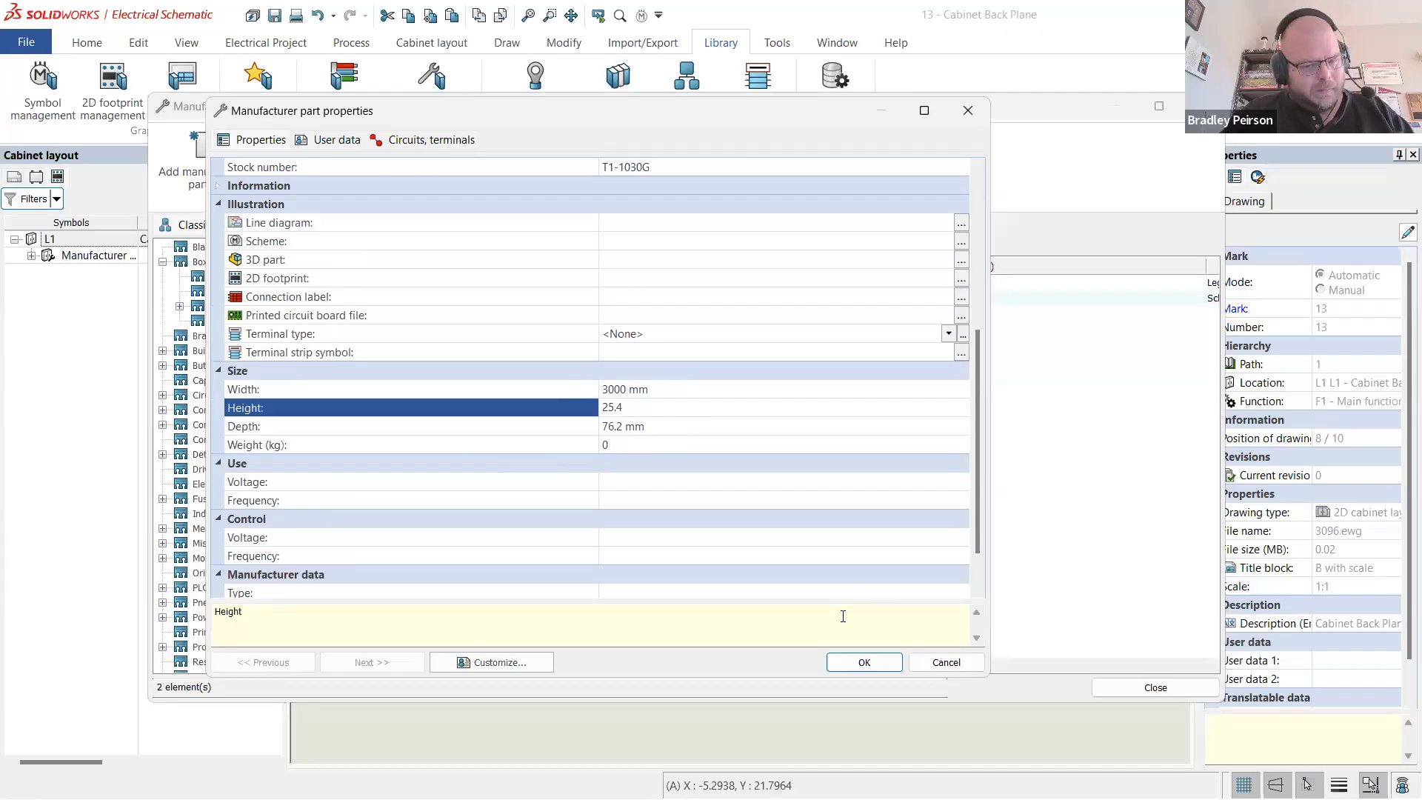
pyautogui.click(481, 386)
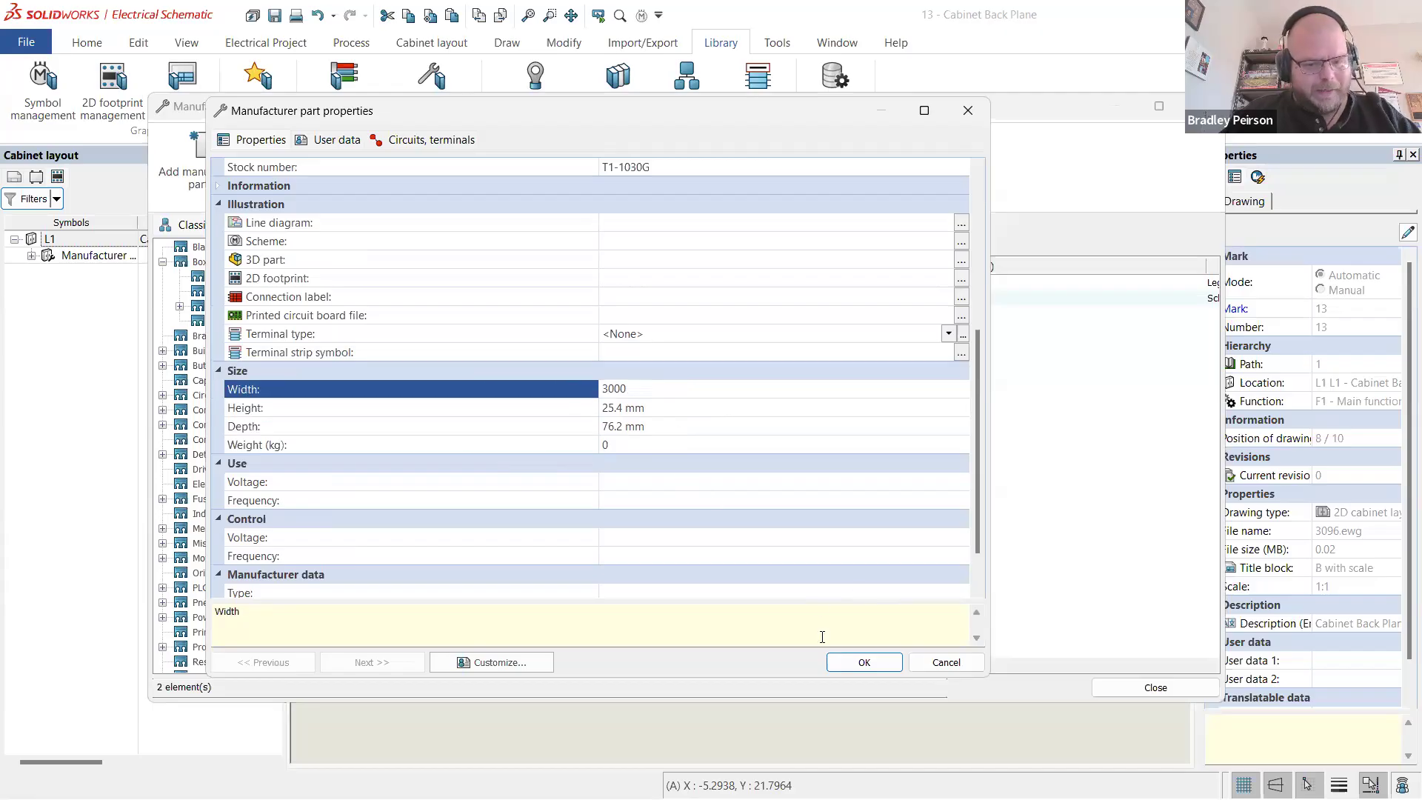
pyautogui.click(871, 660)
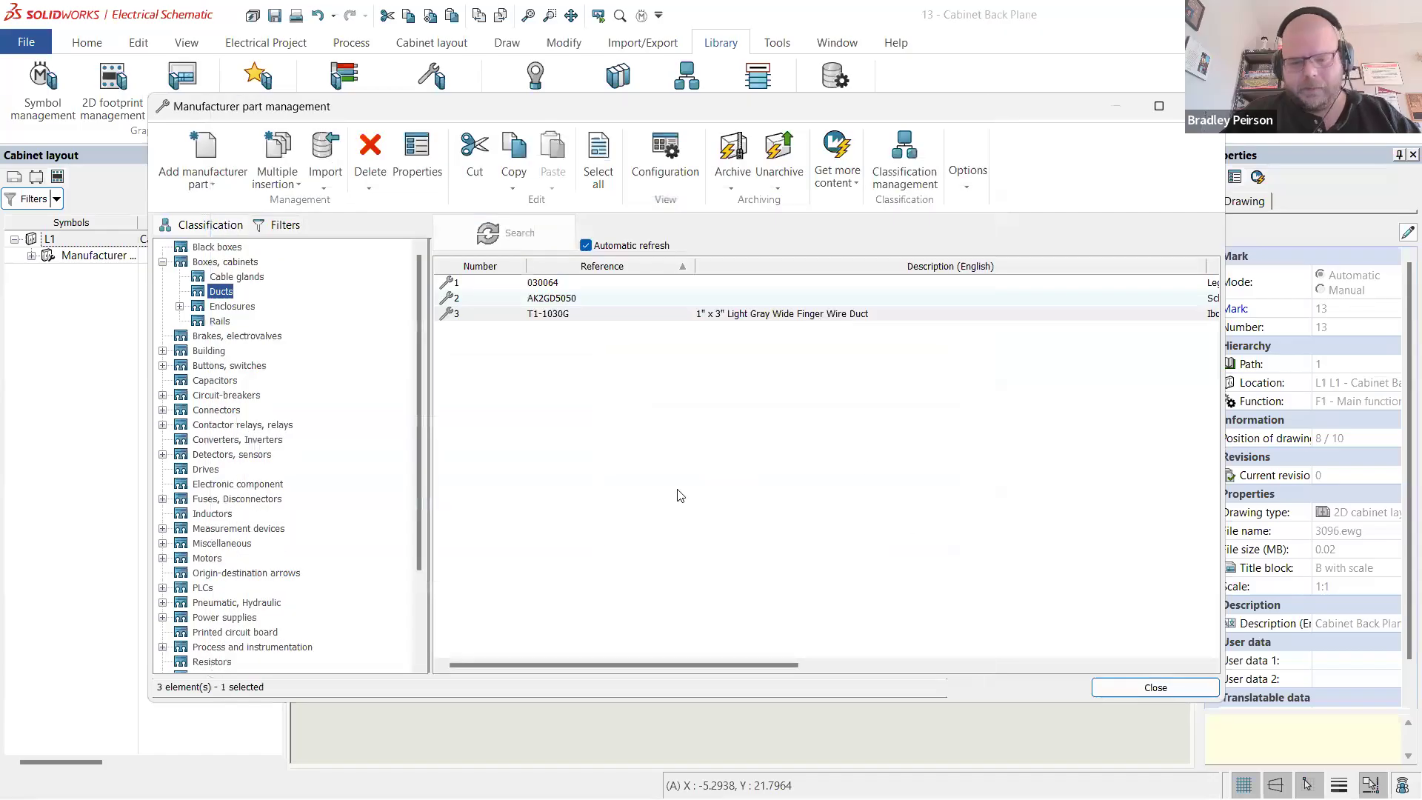
# - Assign the Cable duct 2D footprint EW_2D_Duct to the T1-1030G part, save it, and close the manufacturer part manager
pyautogui.rightClick(538, 319)
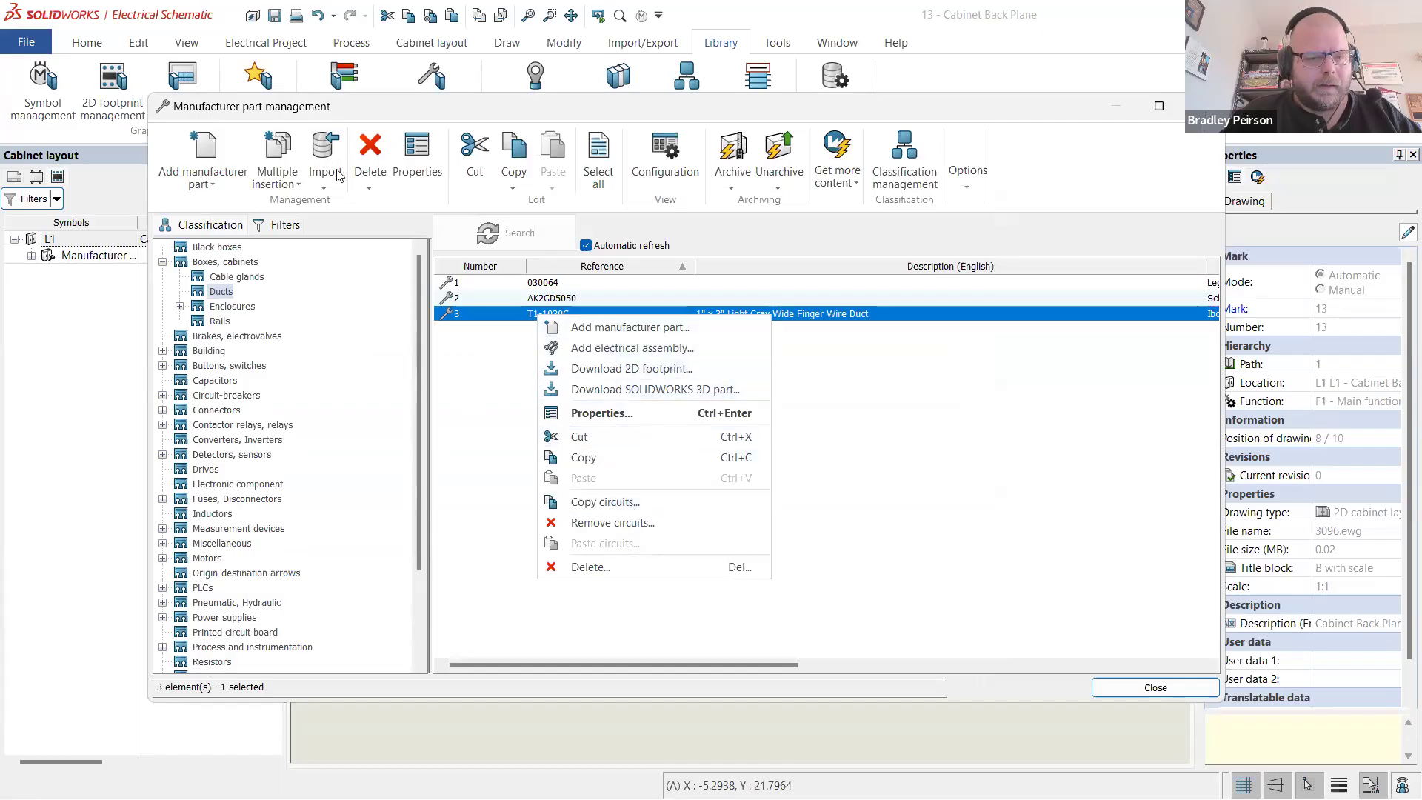
pyautogui.click(417, 159)
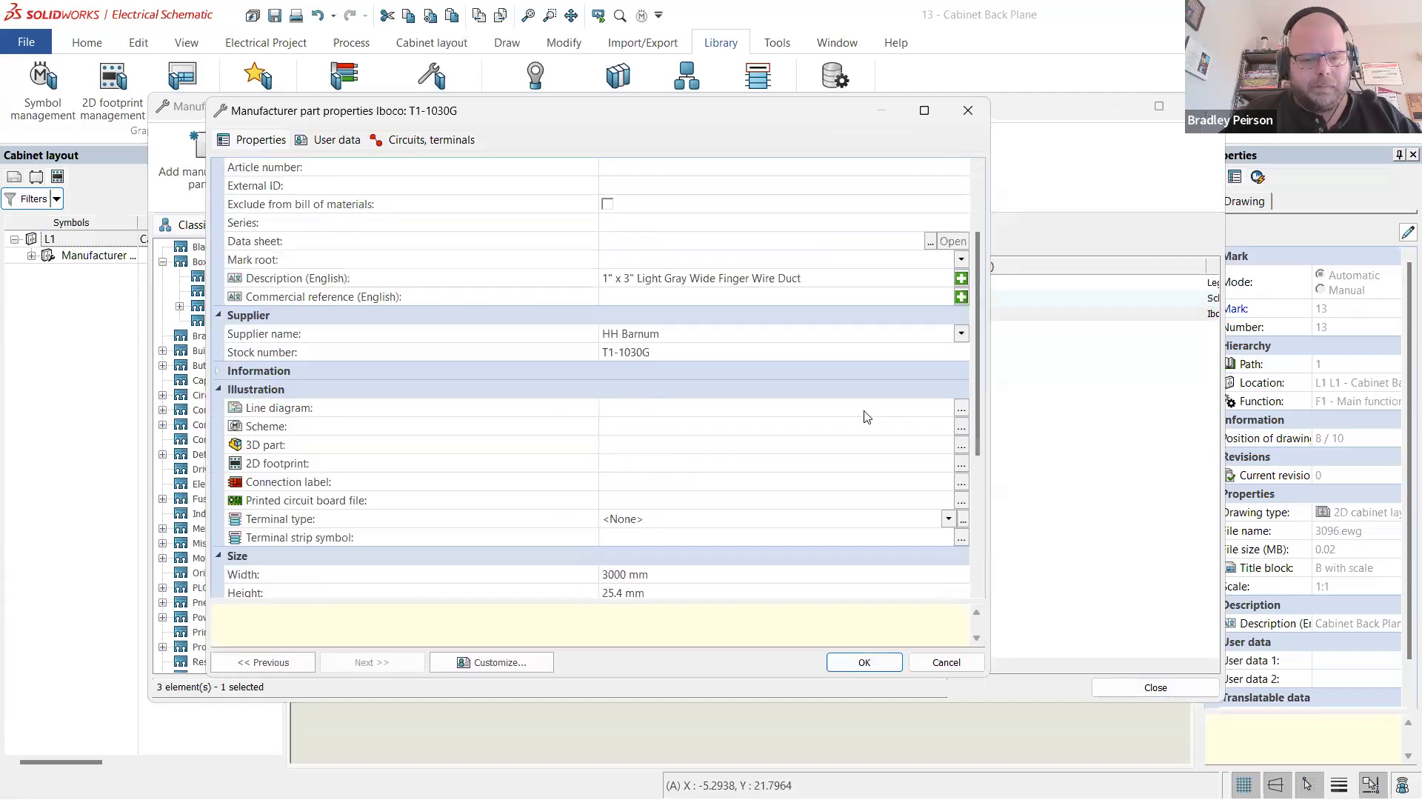
pyautogui.scroll(-1, 955, 413)
pyautogui.click(959, 409)
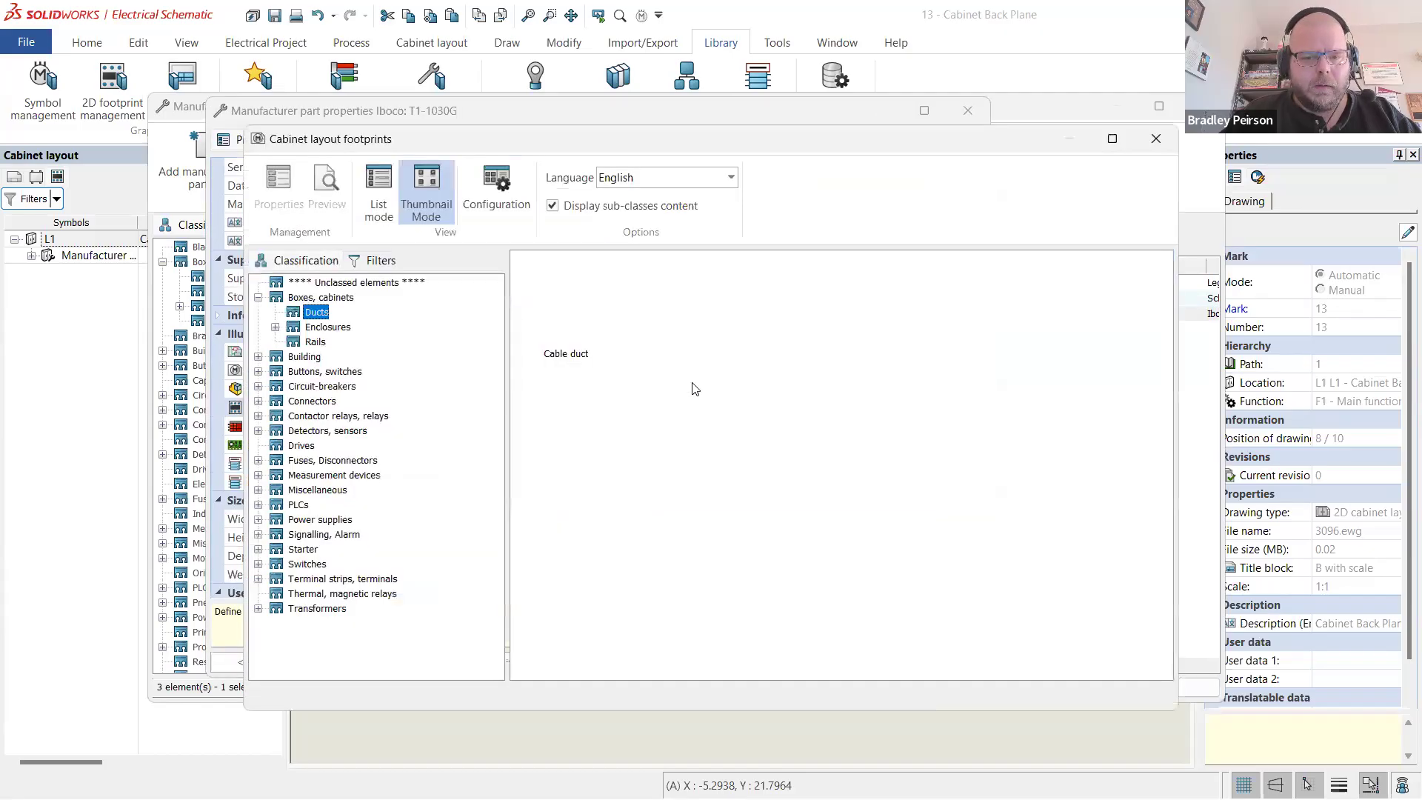
pyautogui.doubleClick(577, 296)
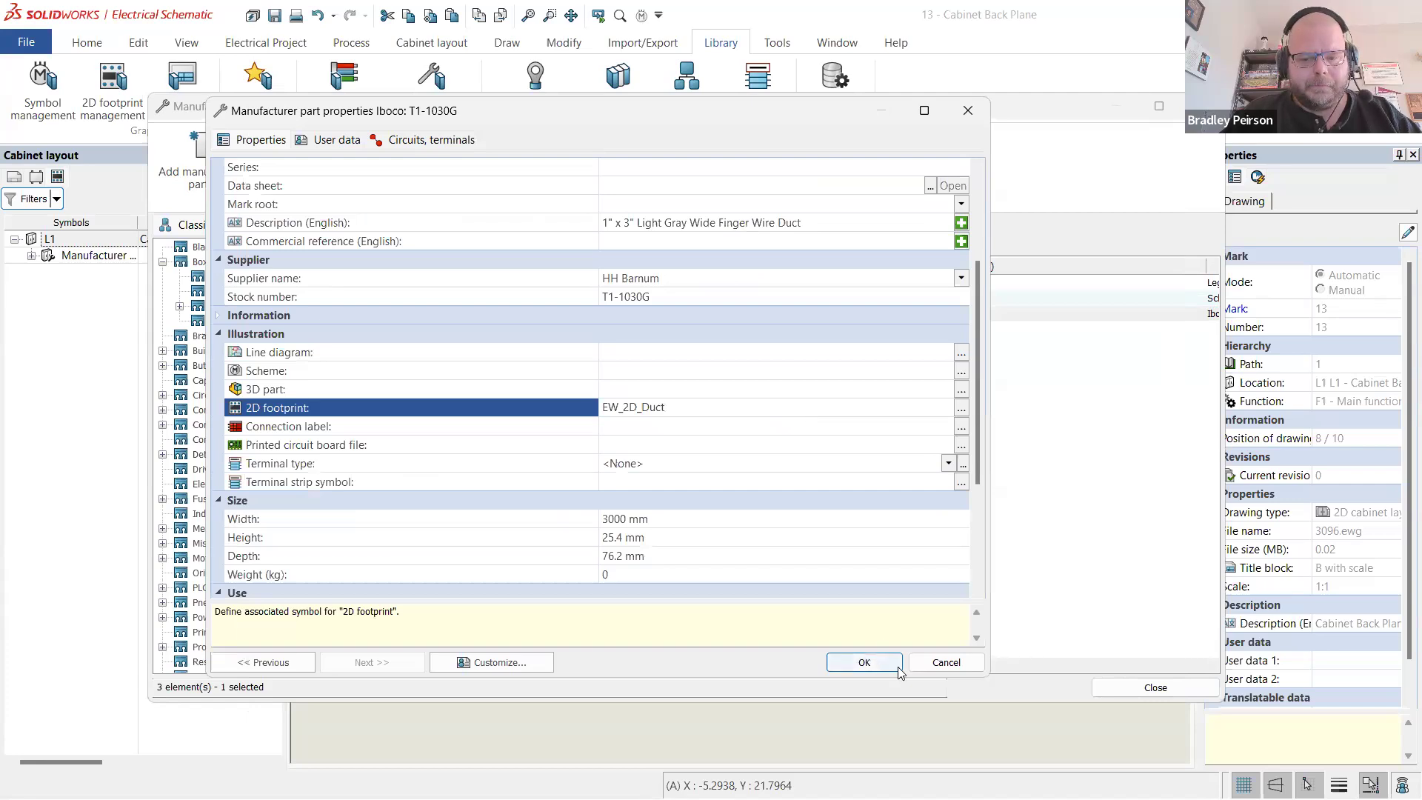
pyautogui.click(859, 660)
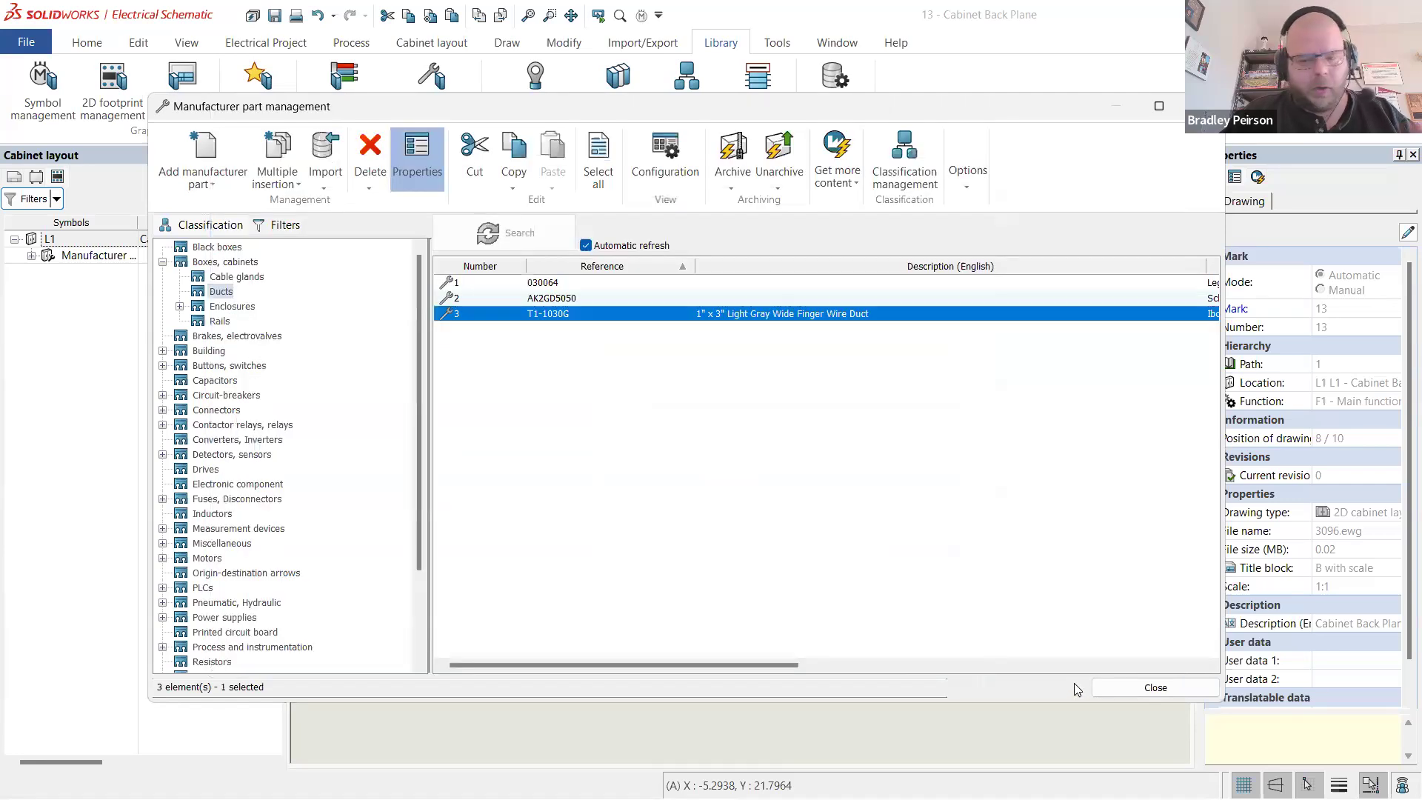
pyautogui.click(1155, 687)
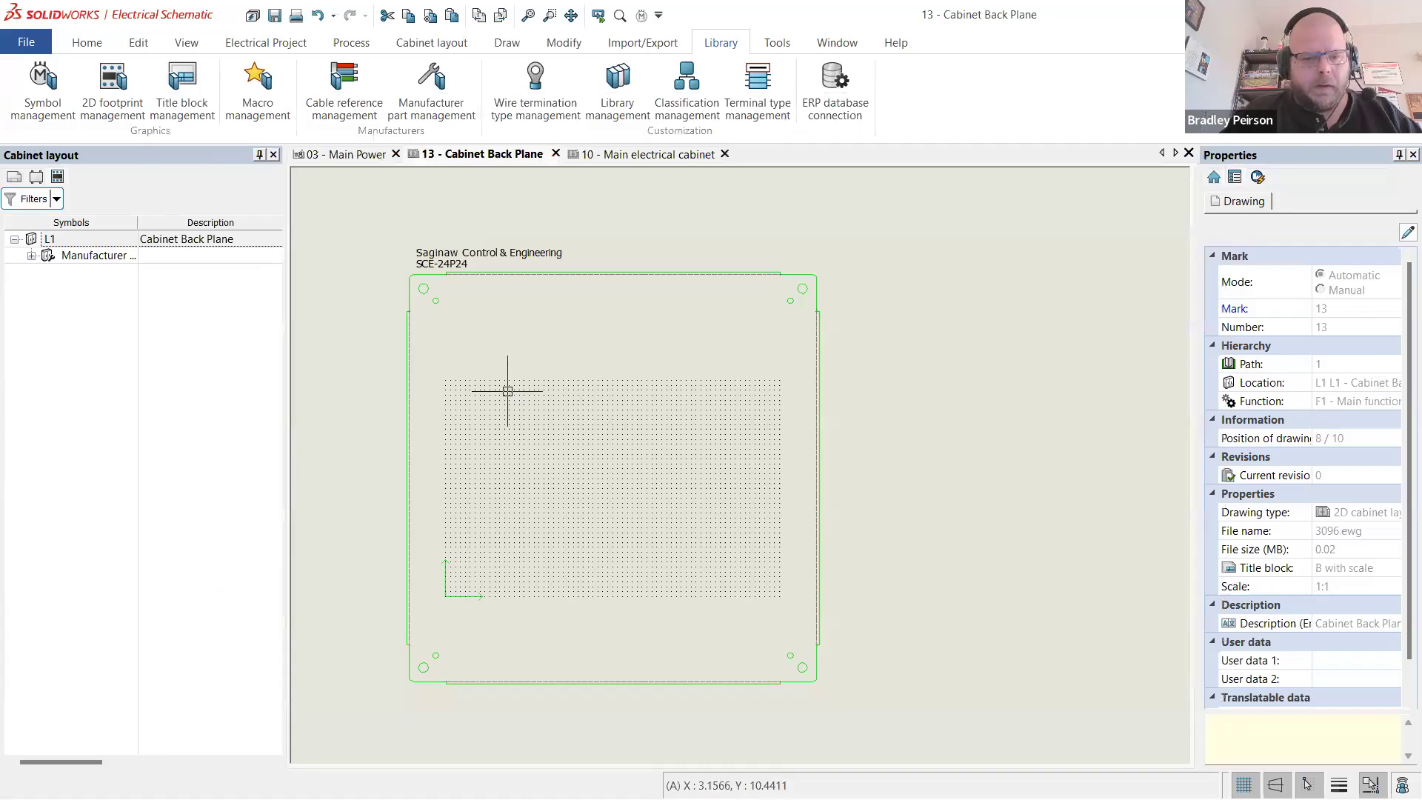
# - Insert an Iboco T1-1030G duct on the layout beside the back plate
pyautogui.click(431, 43)
pyautogui.click(359, 87)
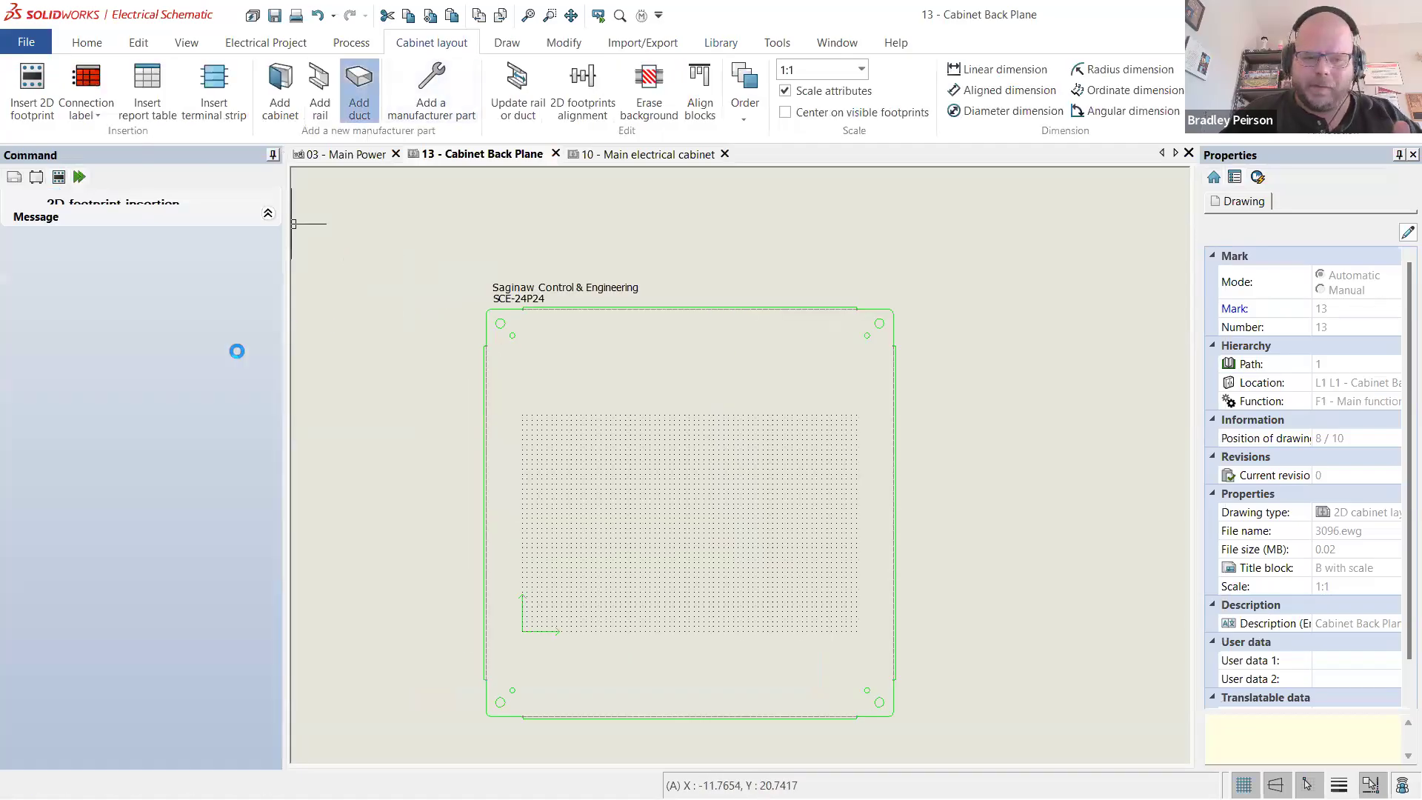
pyautogui.doubleClick(776, 276)
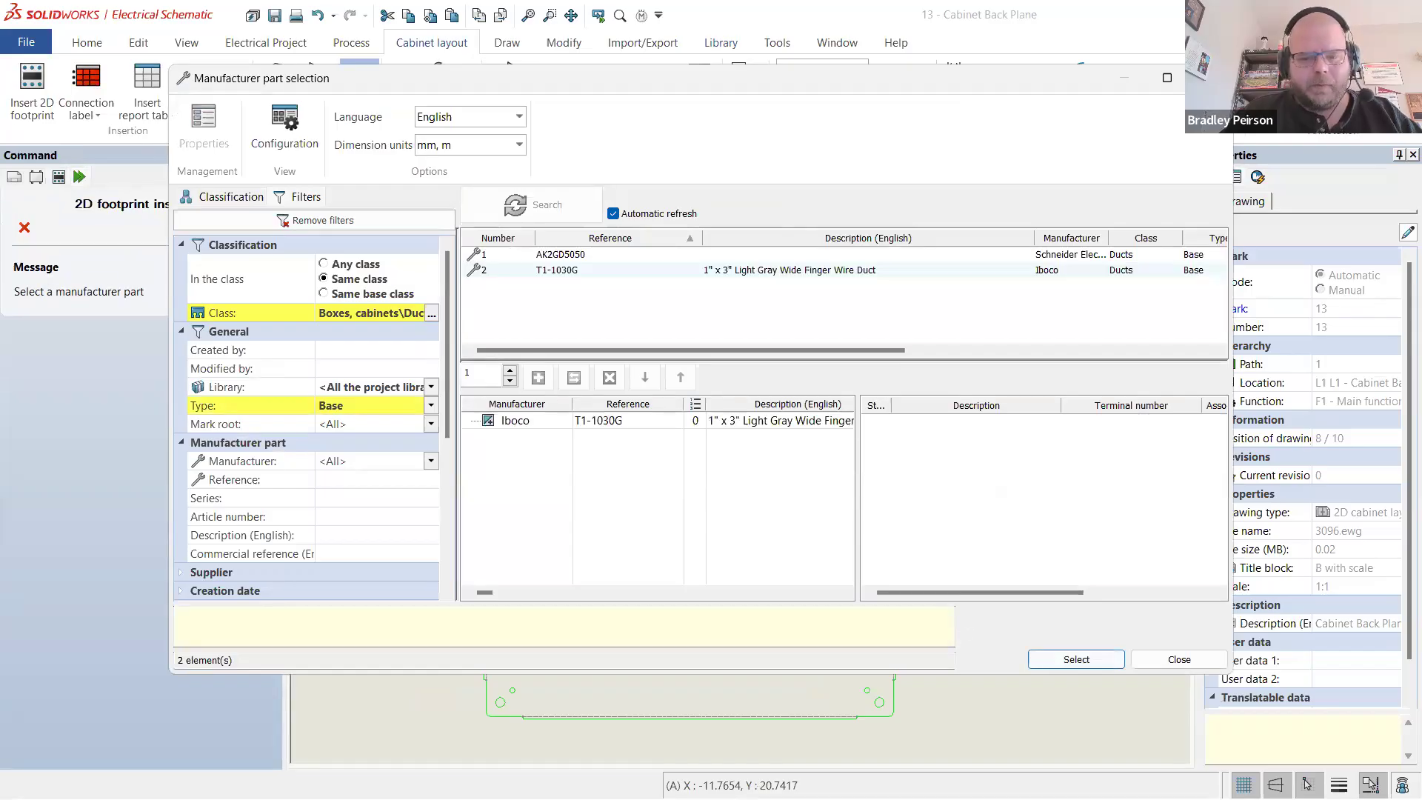
pyautogui.click(1076, 659)
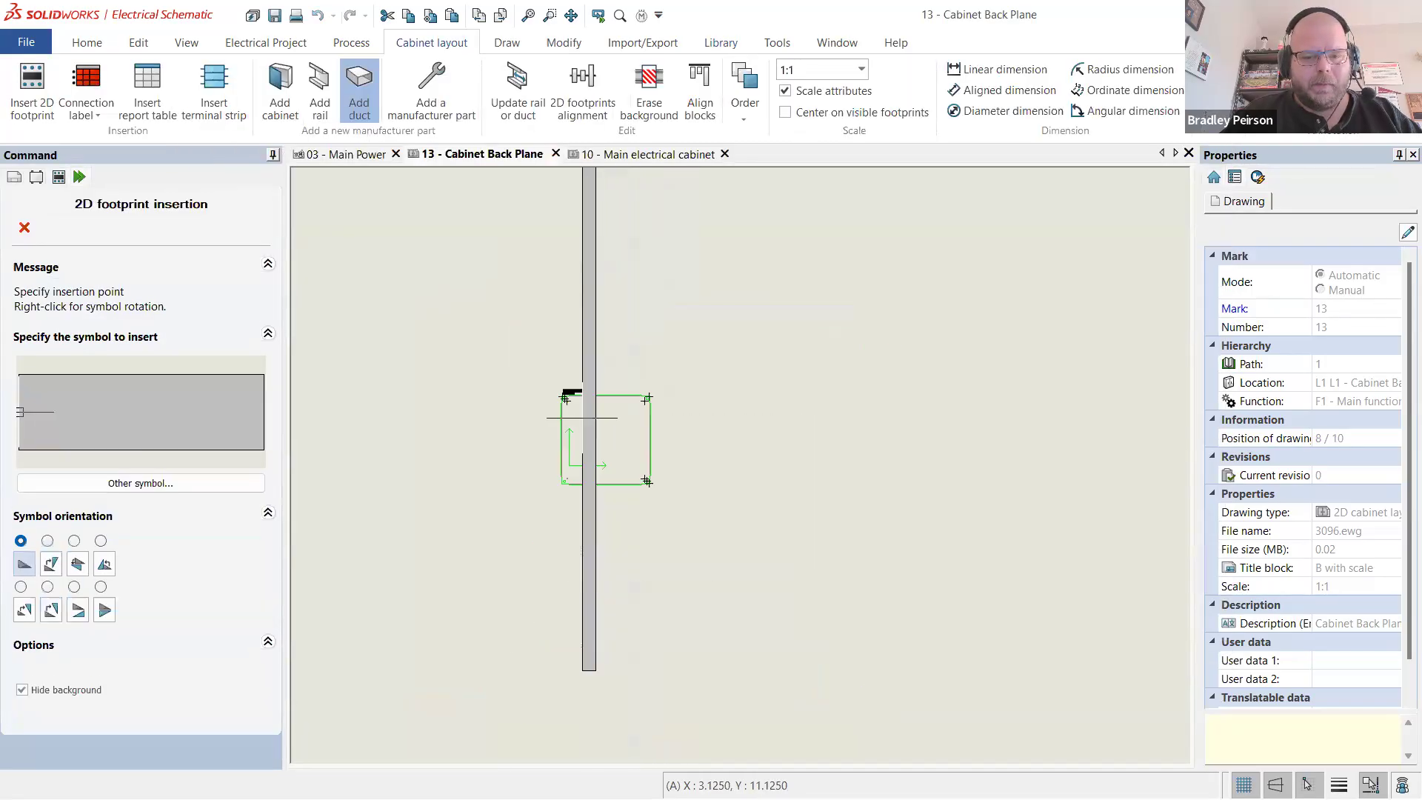
pyautogui.scroll(-2, 582, 417)
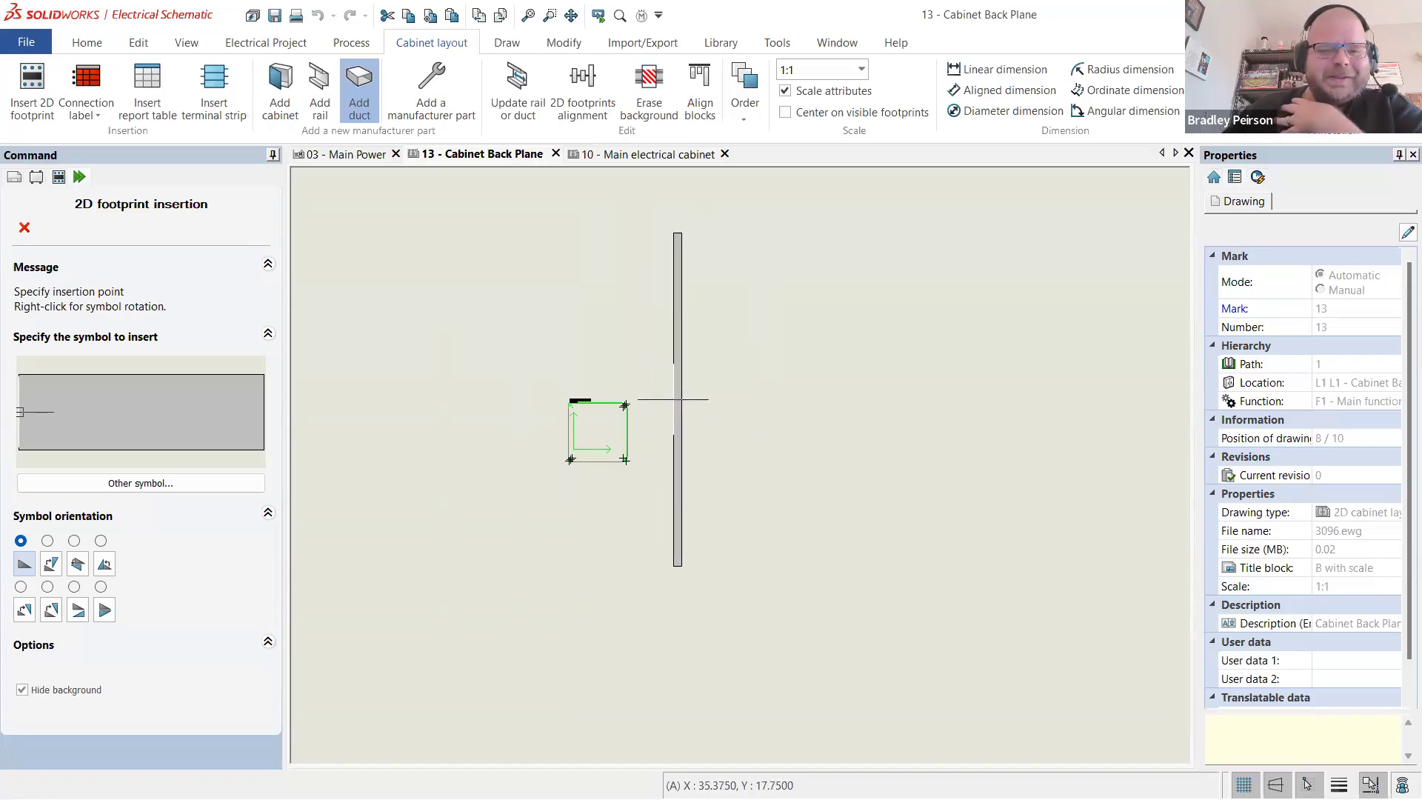
pyautogui.scroll(3, 676, 399)
pyautogui.scroll(-4, 722, 437)
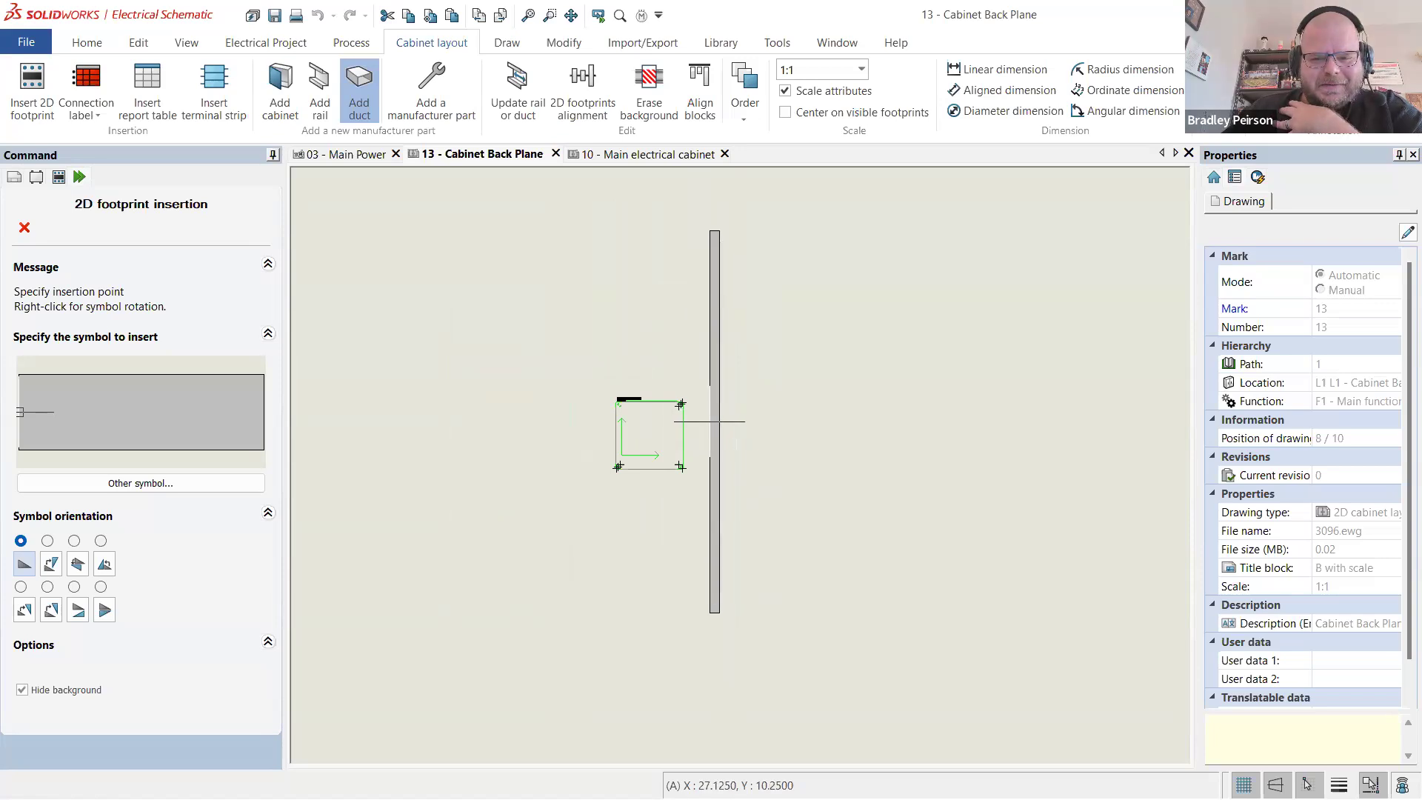
pyautogui.scroll(3, 718, 421)
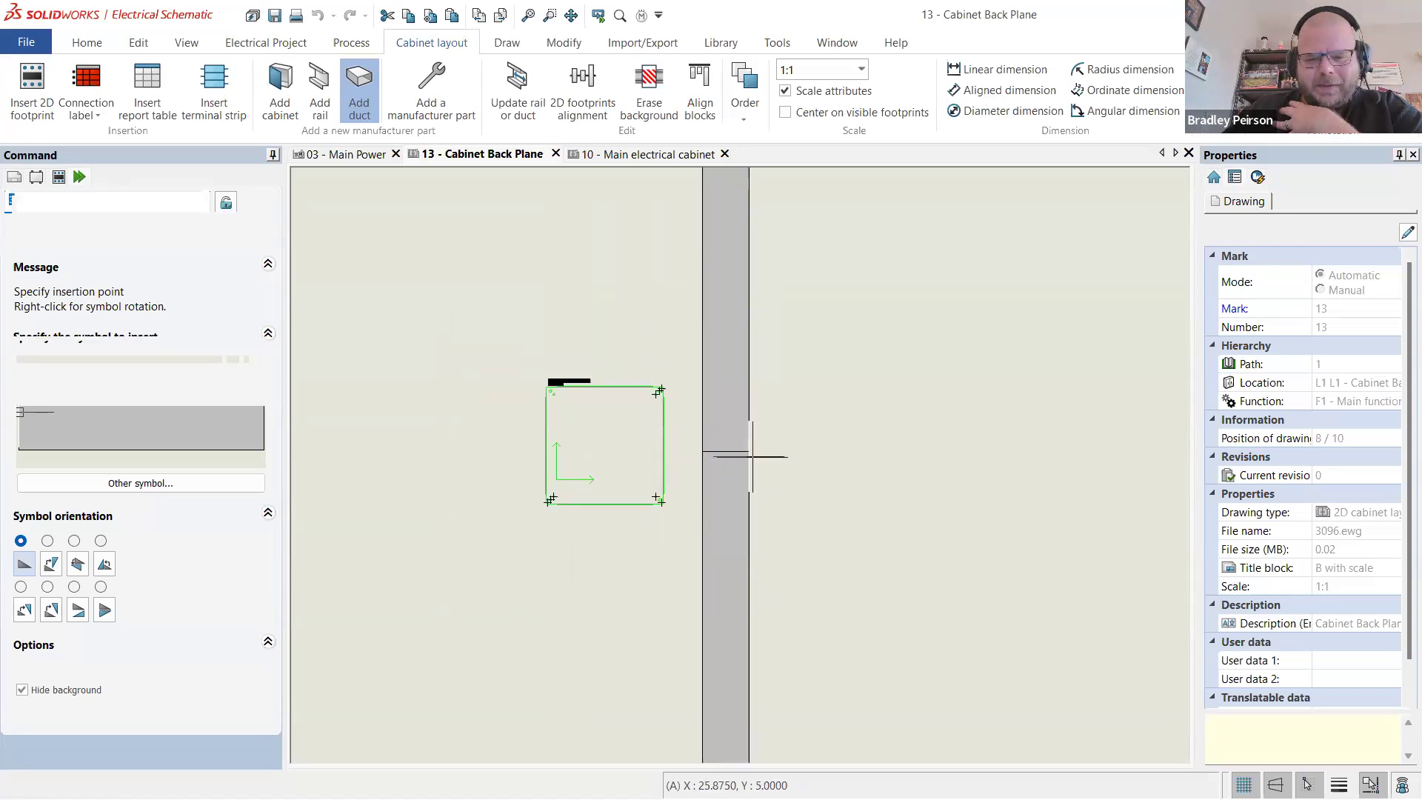
pyautogui.click(750, 456)
pyautogui.scroll(-3, 888, 457)
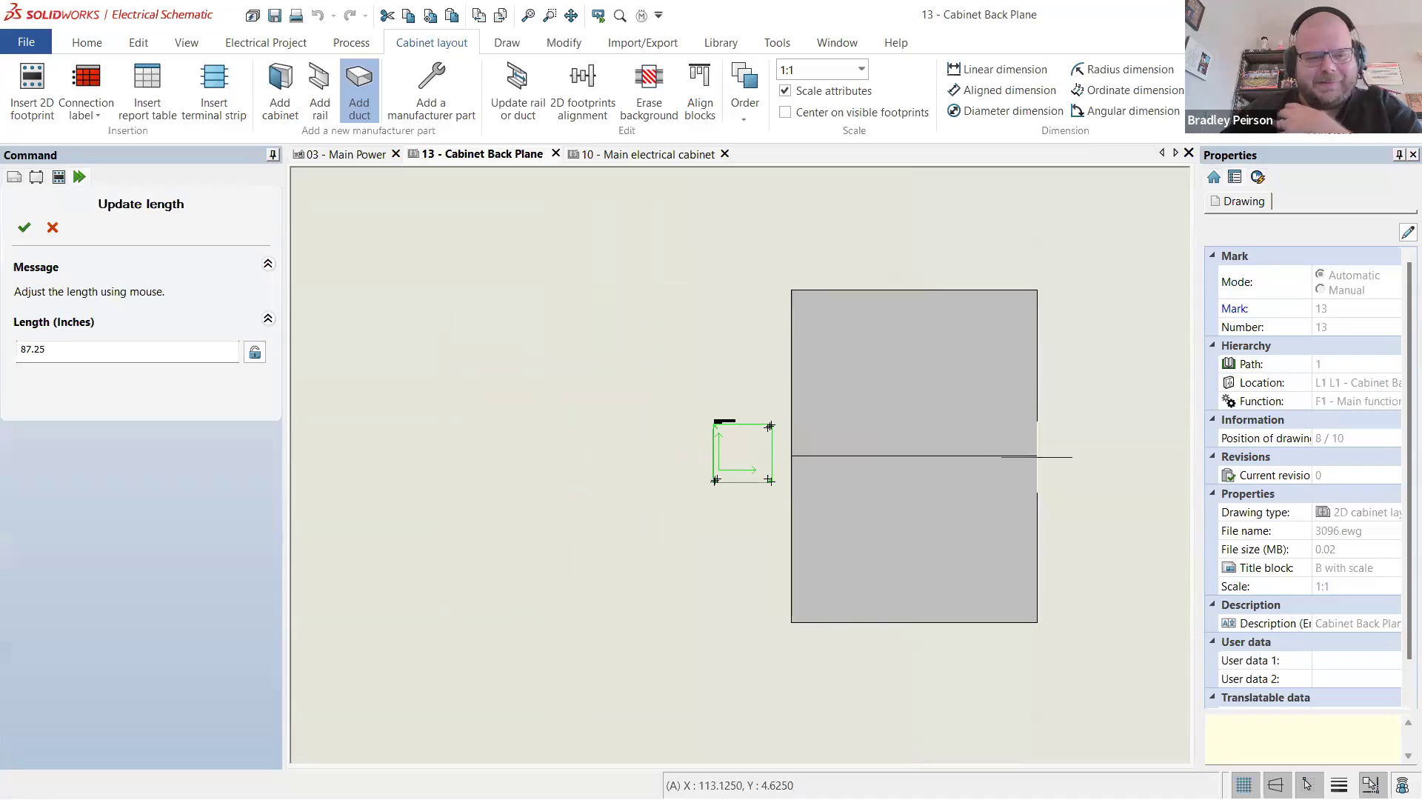
pyautogui.click(799, 455)
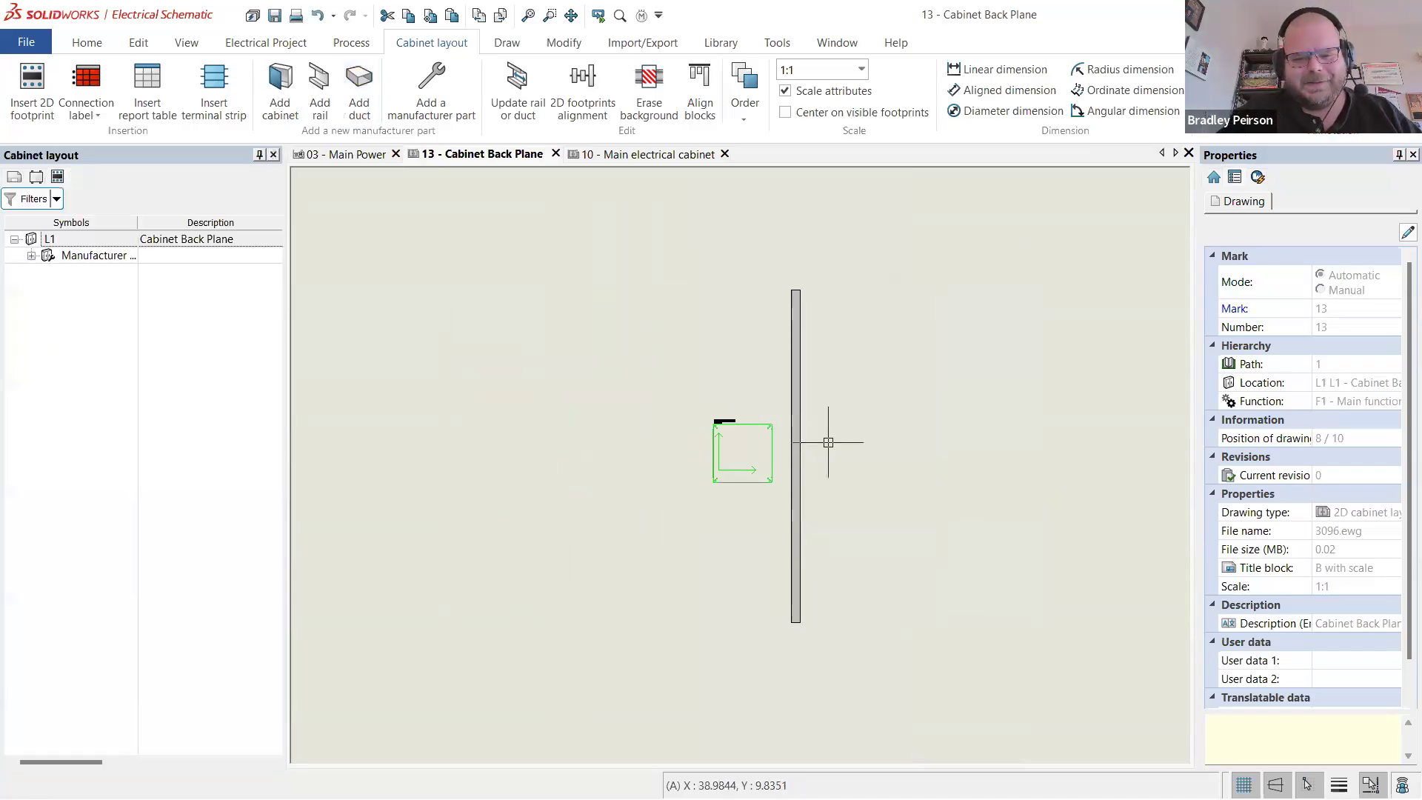
# - Shift the duct footprint beside the back plate and delete it from the layout
pyautogui.scroll(5, 809, 461)
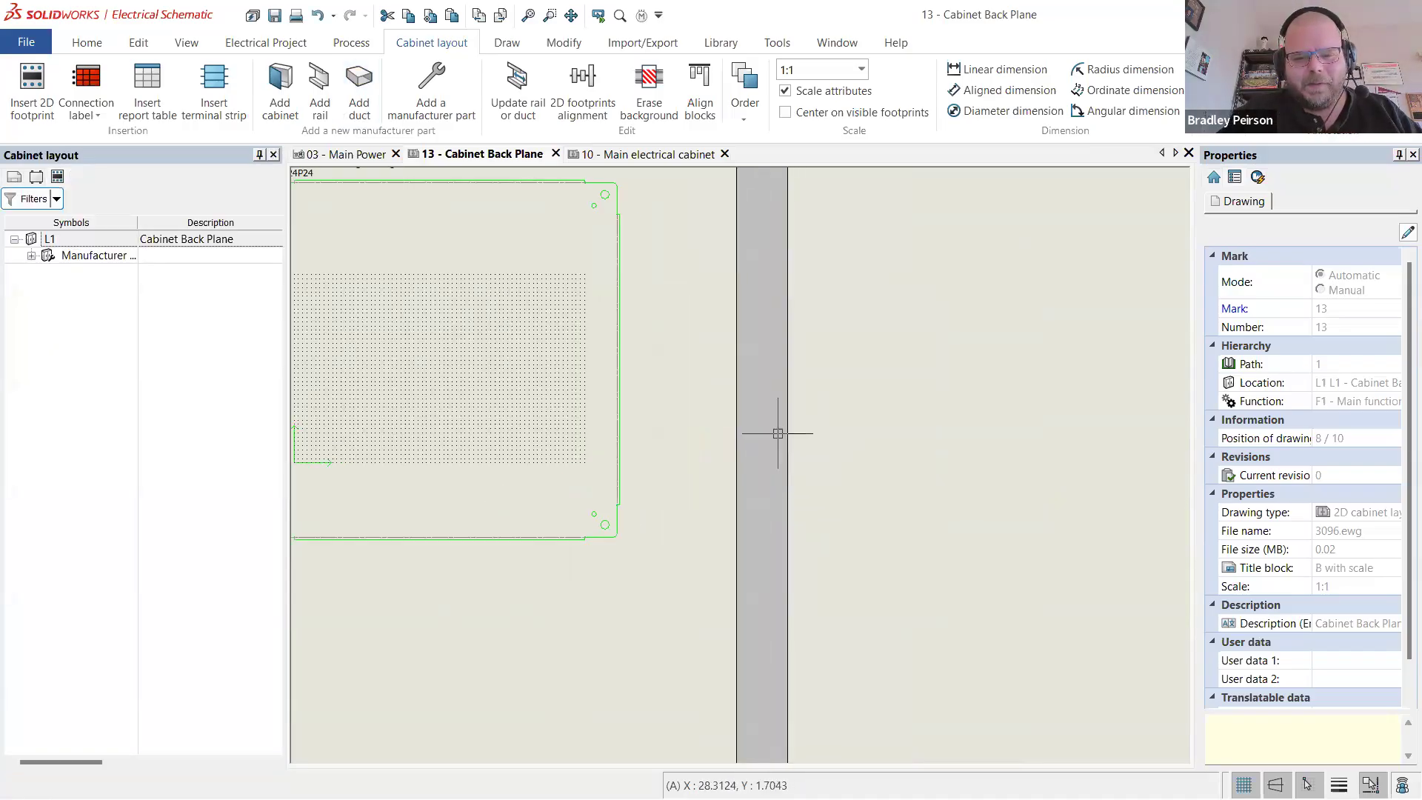
pyautogui.click(775, 429)
pyautogui.moveTo(591, 655); pyautogui.dragTo(615, 699)
pyautogui.moveTo(615, 395); pyautogui.dragTo(820, 796)
pyautogui.moveTo(820, 740); pyautogui.dragTo(830, 495)
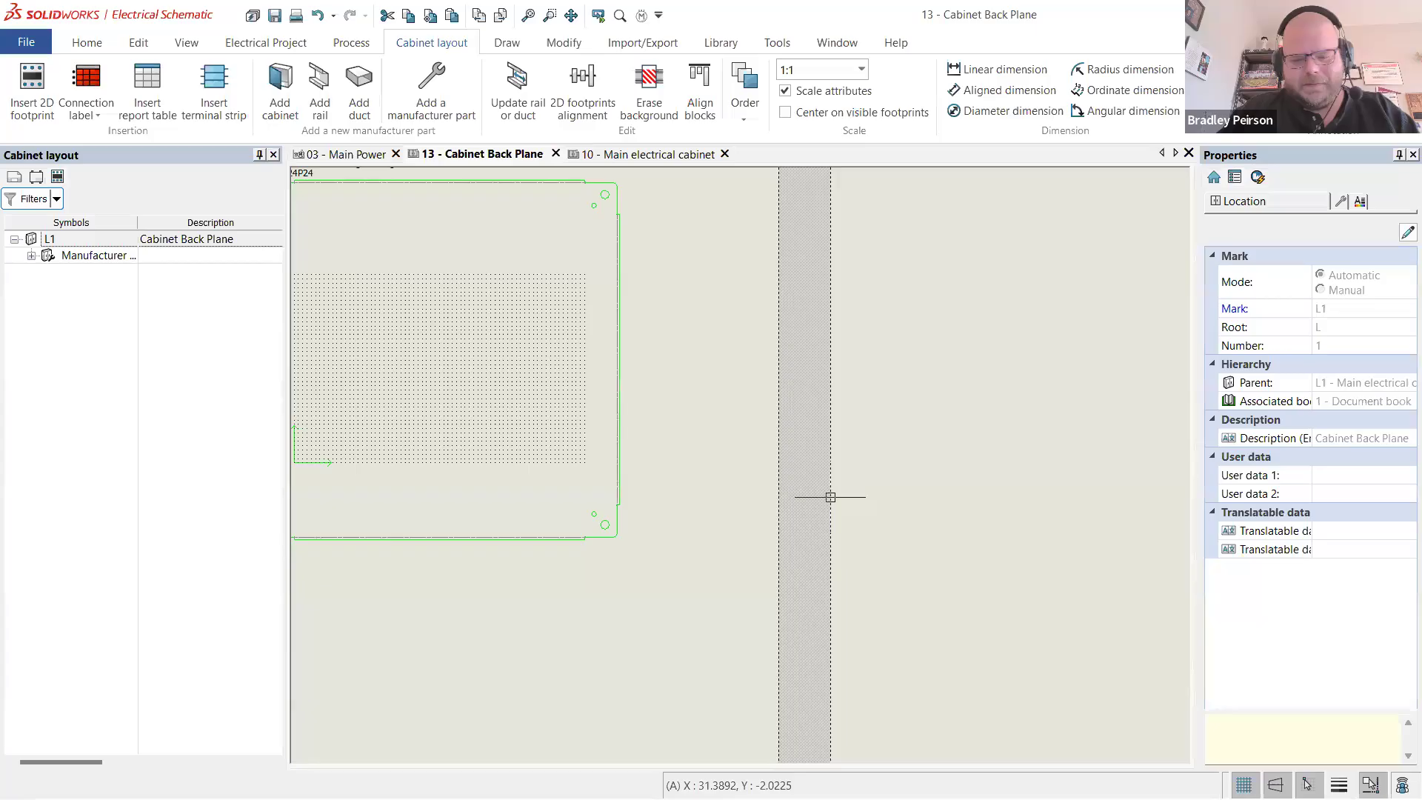
pyautogui.press('Delete')
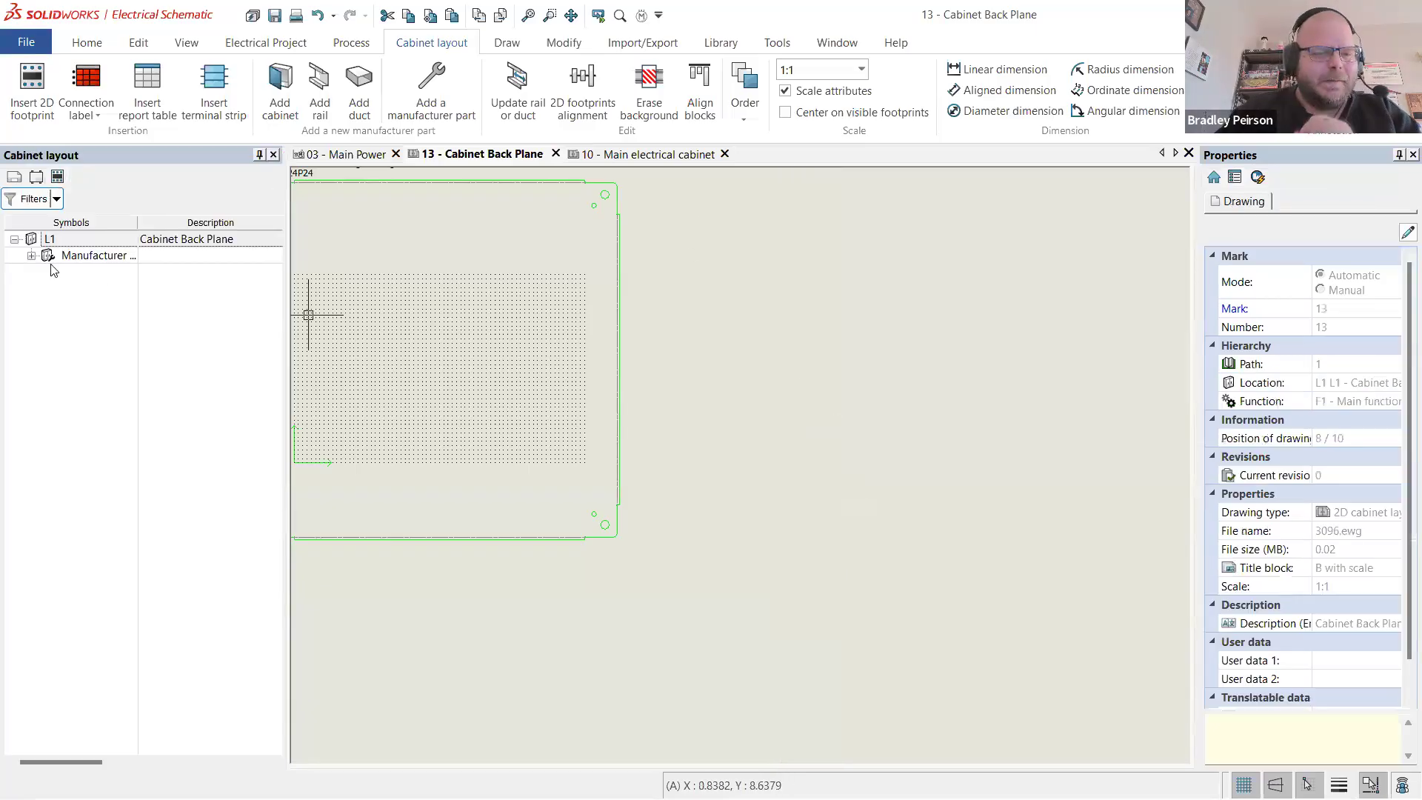
# - Delete the T1-1030G and AK2GD5050 duct parts from location L1's manufacturer parts
pyautogui.click(31, 256)
pyautogui.click(142, 311)
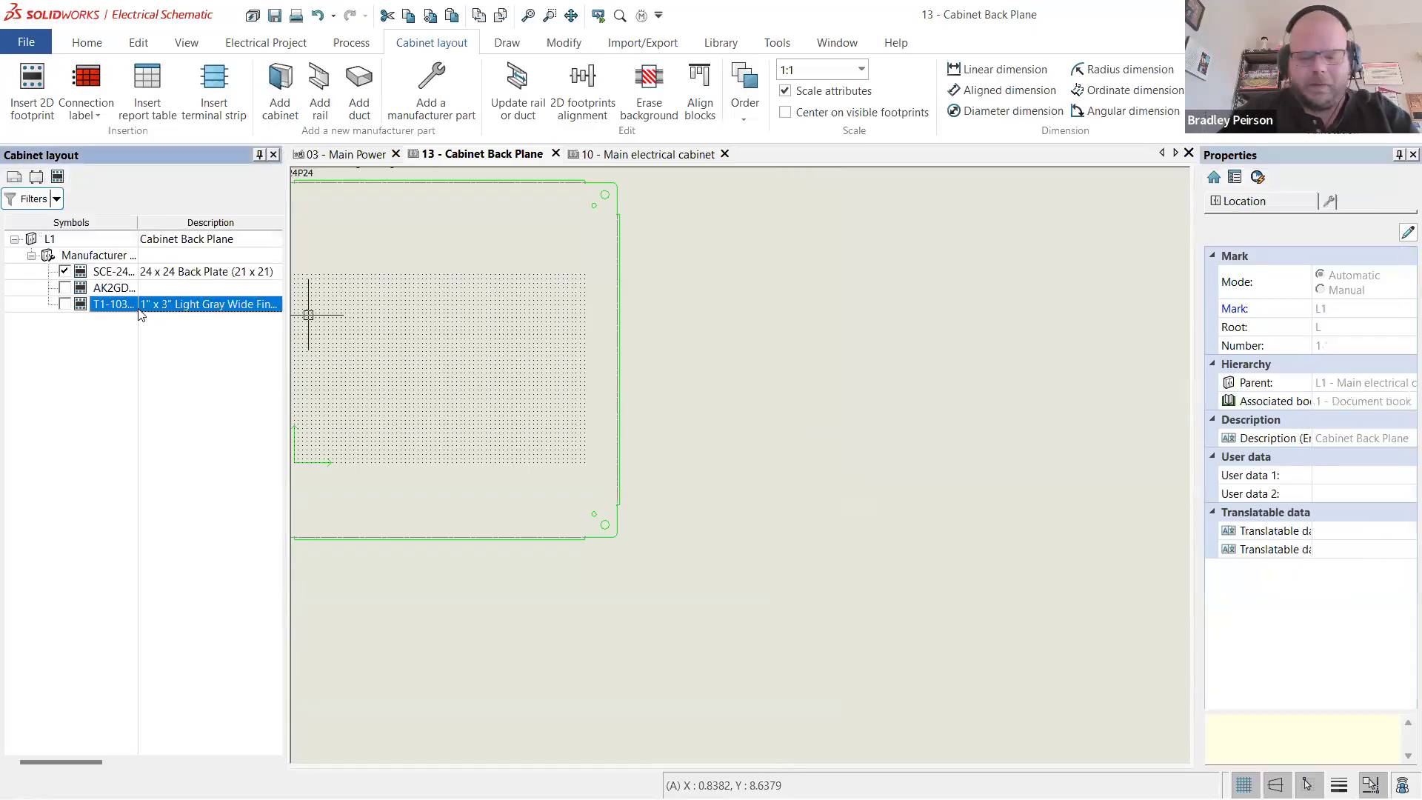
pyautogui.press('Delete')
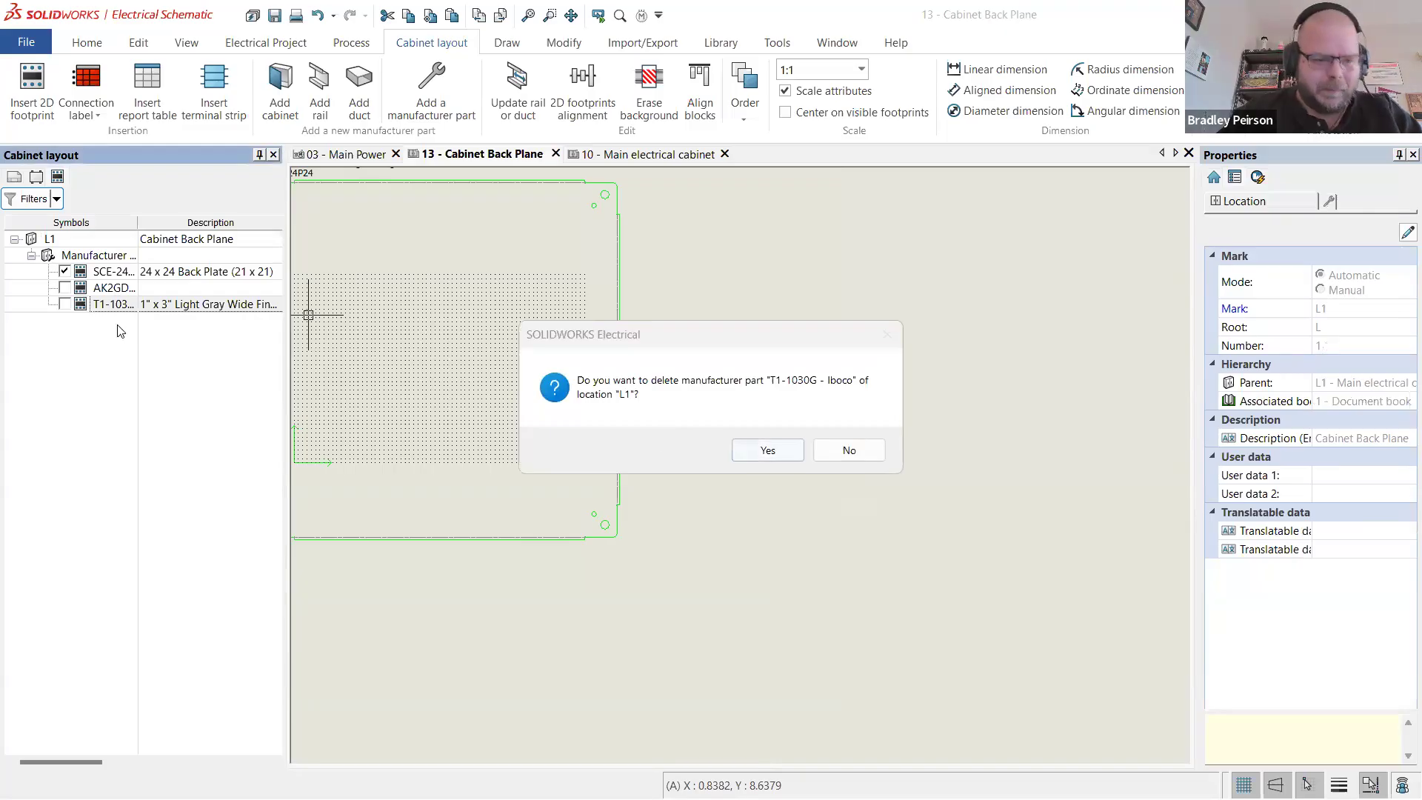
pyautogui.press('Return')
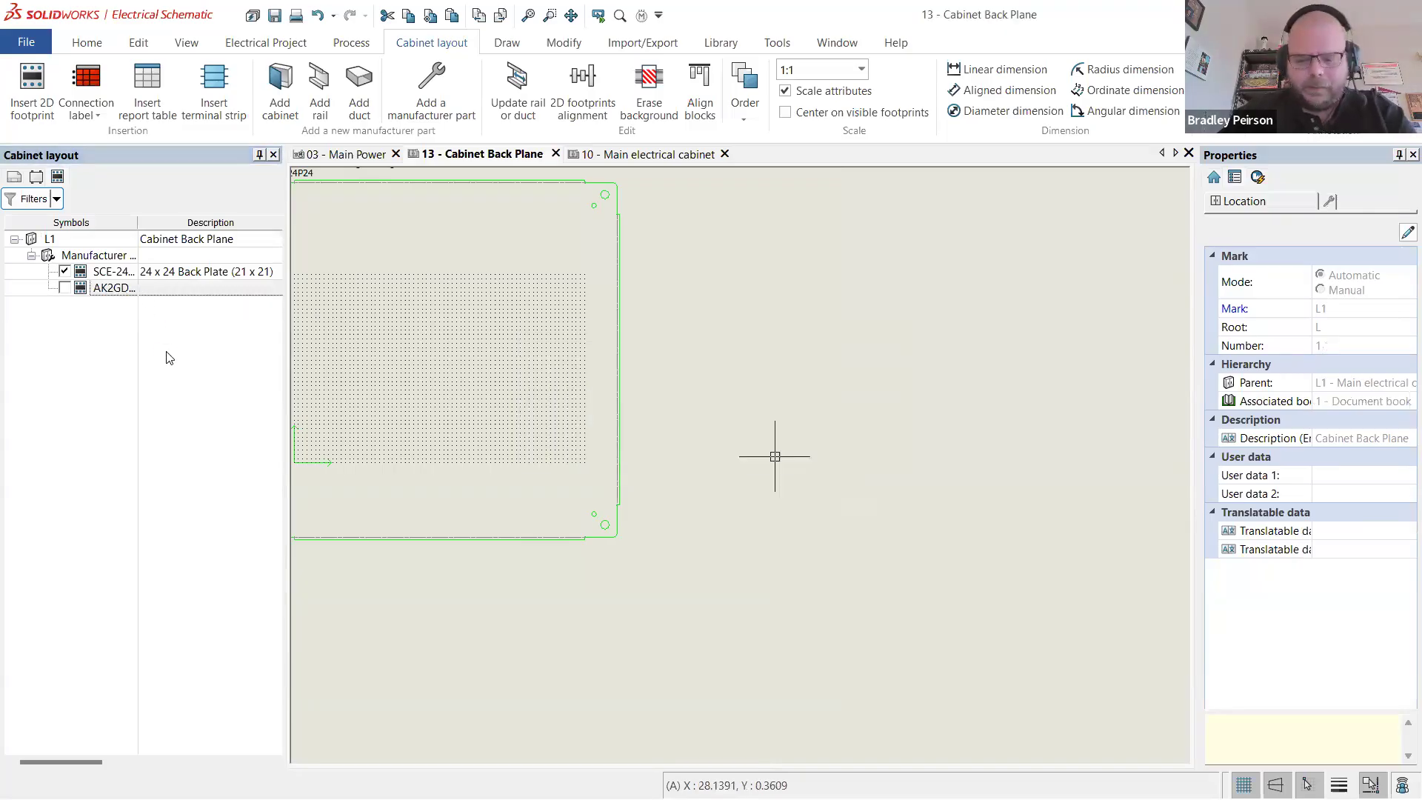
pyautogui.click(135, 289)
pyautogui.press('Delete')
pyautogui.click(786, 452)
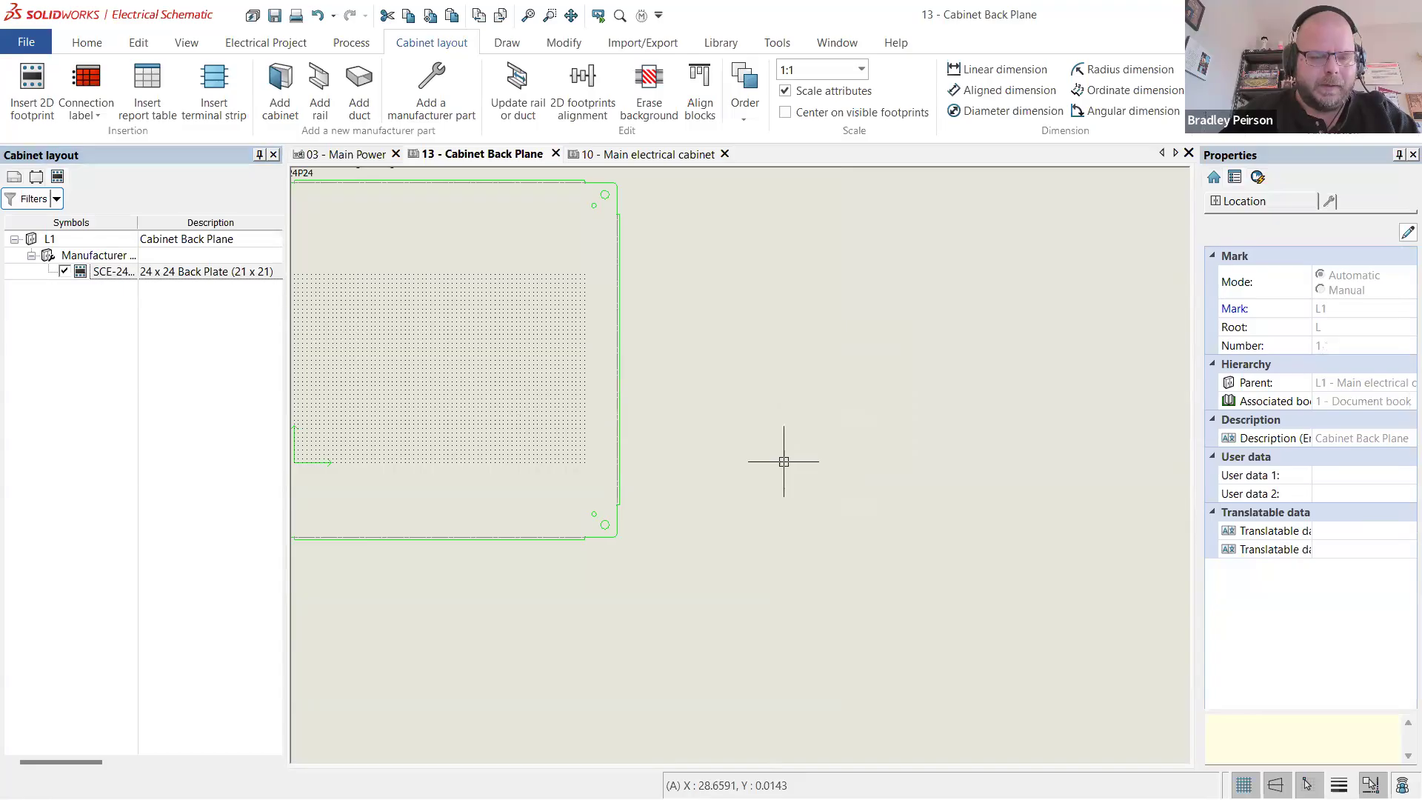
# - Open the T1-1030G part's properties from the Ducts class in the manufacturer part library and find its size values
pyautogui.scroll(-4, 763, 392)
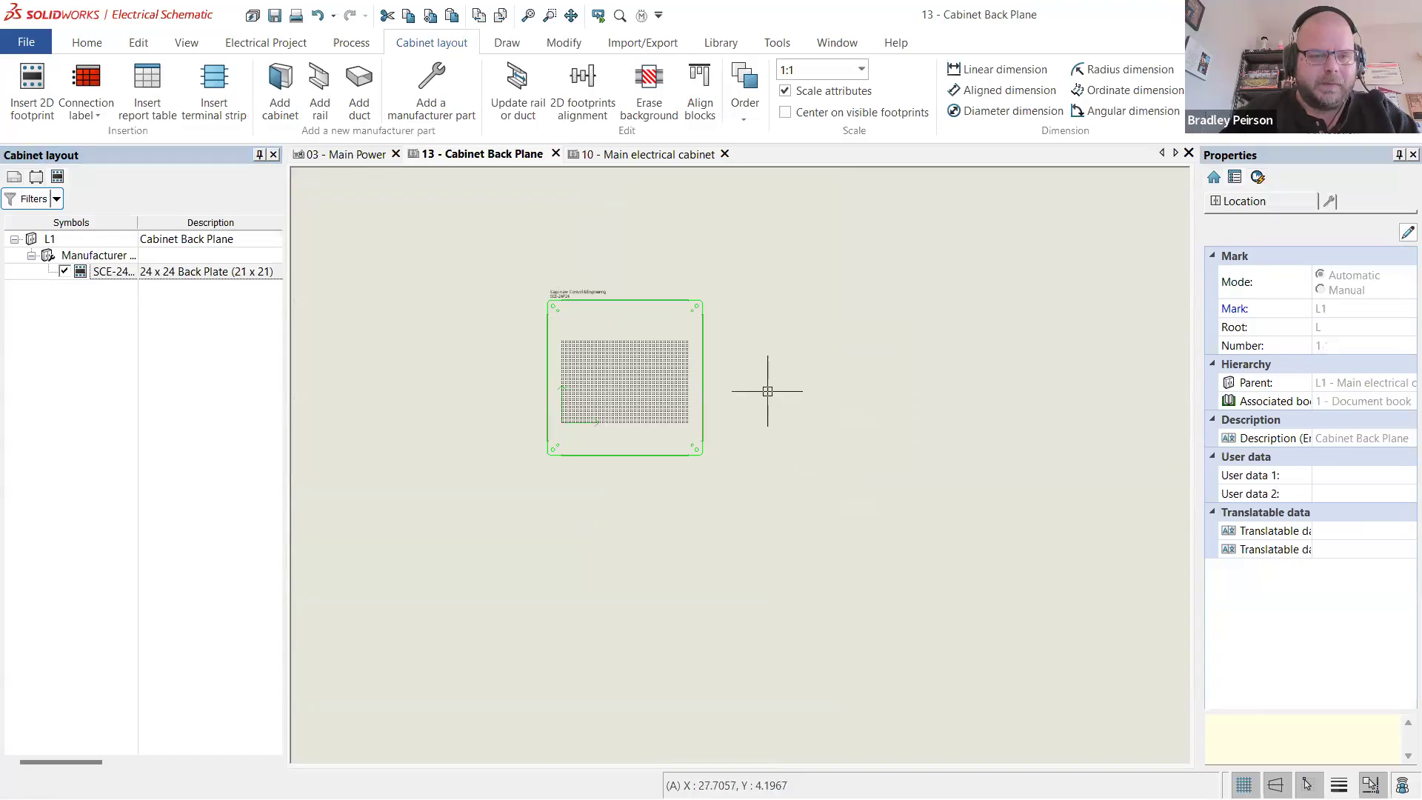
pyautogui.click(720, 43)
pyautogui.click(432, 88)
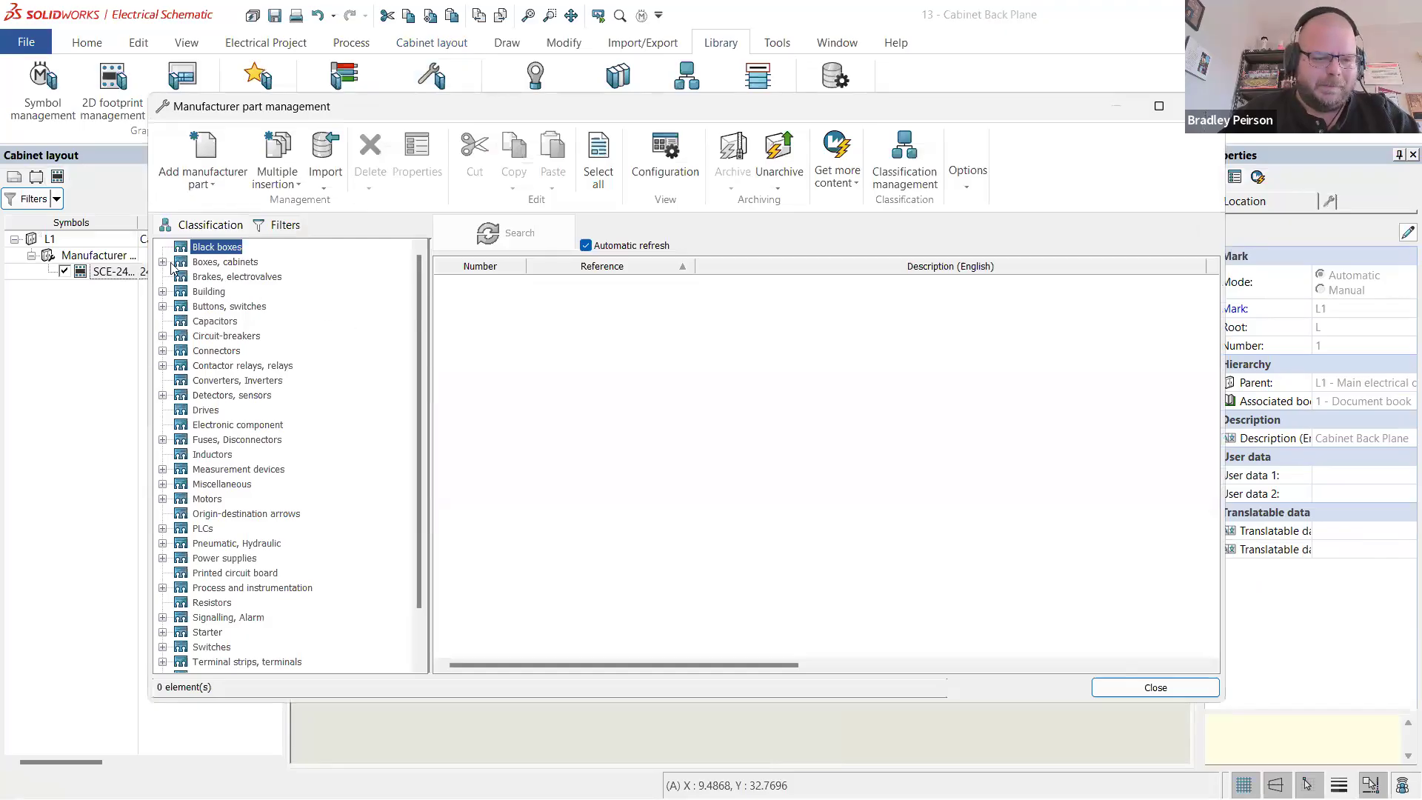
pyautogui.click(162, 262)
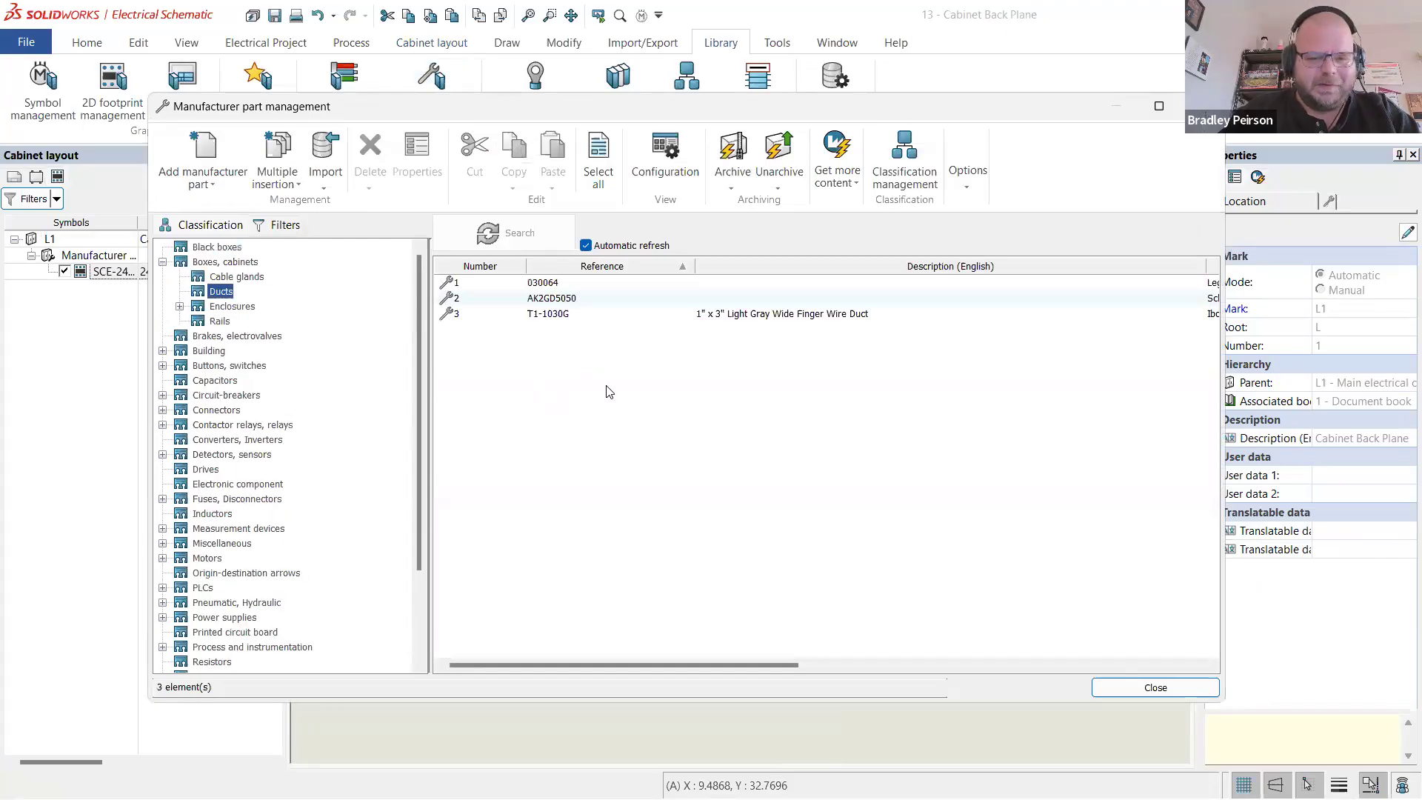
pyautogui.doubleClick(581, 321)
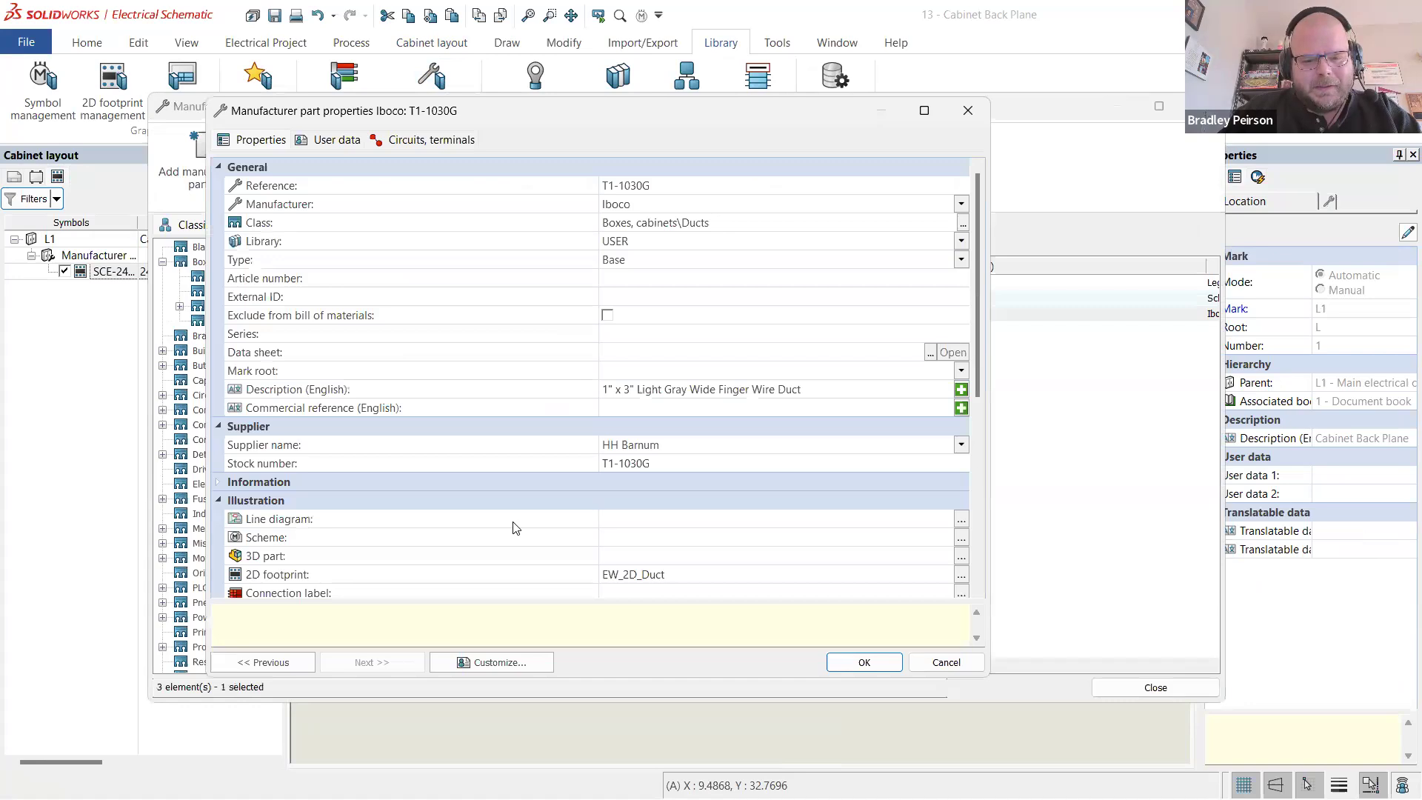
pyautogui.scroll(-5, 652, 410)
# - Set the T1-1030G part's width to 25.4 mm, replace its height, save it and close the manufacturer part manager
pyautogui.click(669, 407)
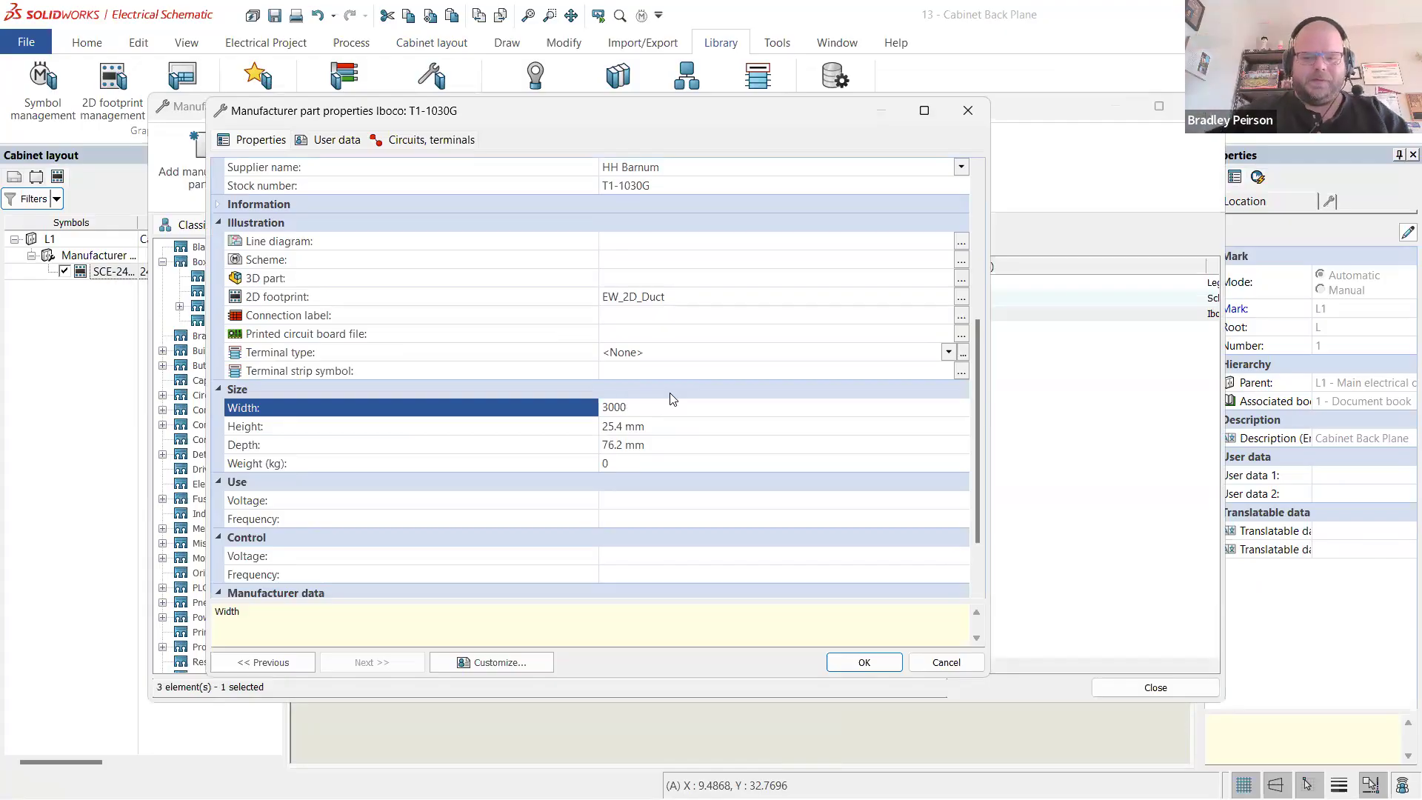
pyautogui.click(655, 428)
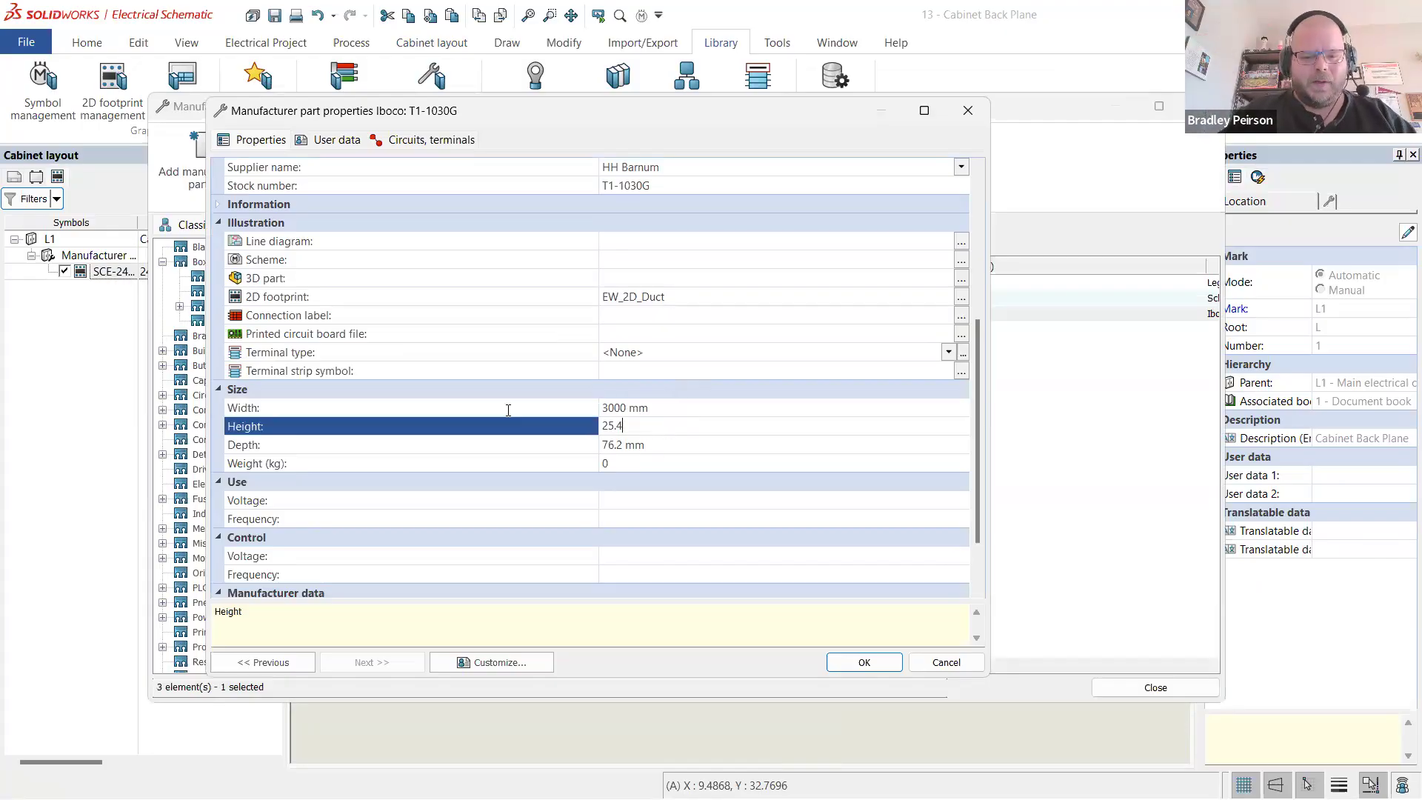
pyautogui.click(463, 412)
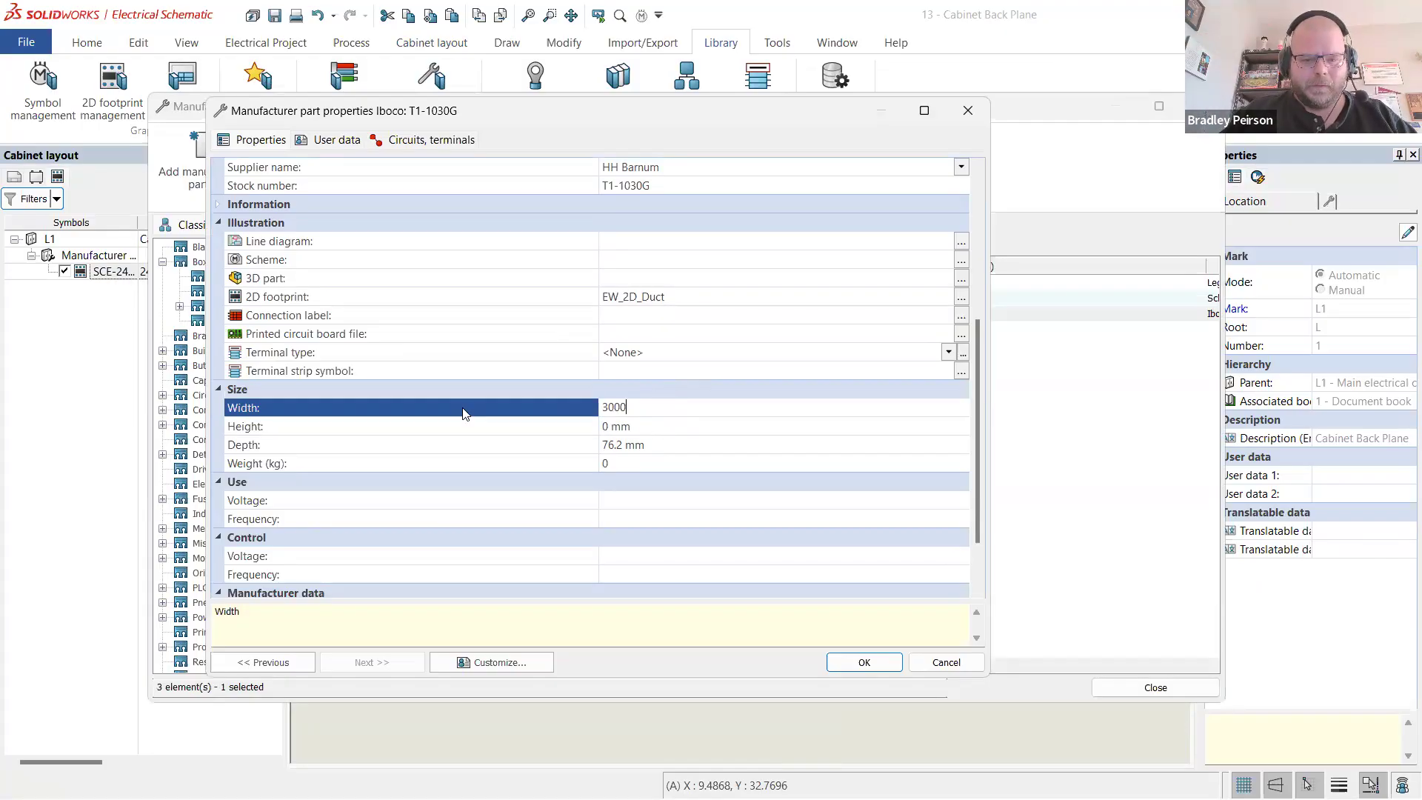
pyautogui.hotkey('ctrl', 'a')
pyautogui.write('25.4')
pyautogui.click(643, 434)
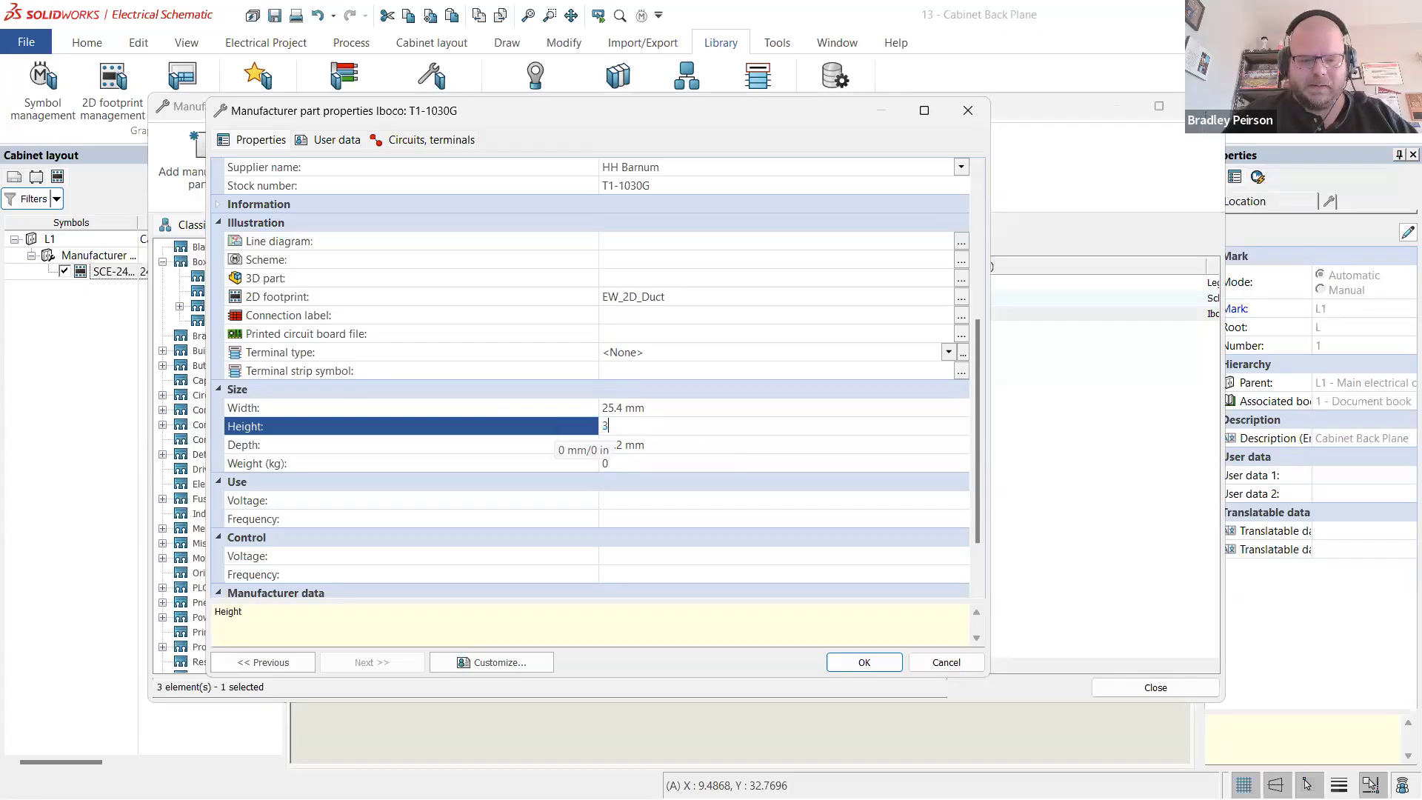
pyautogui.press('Return')
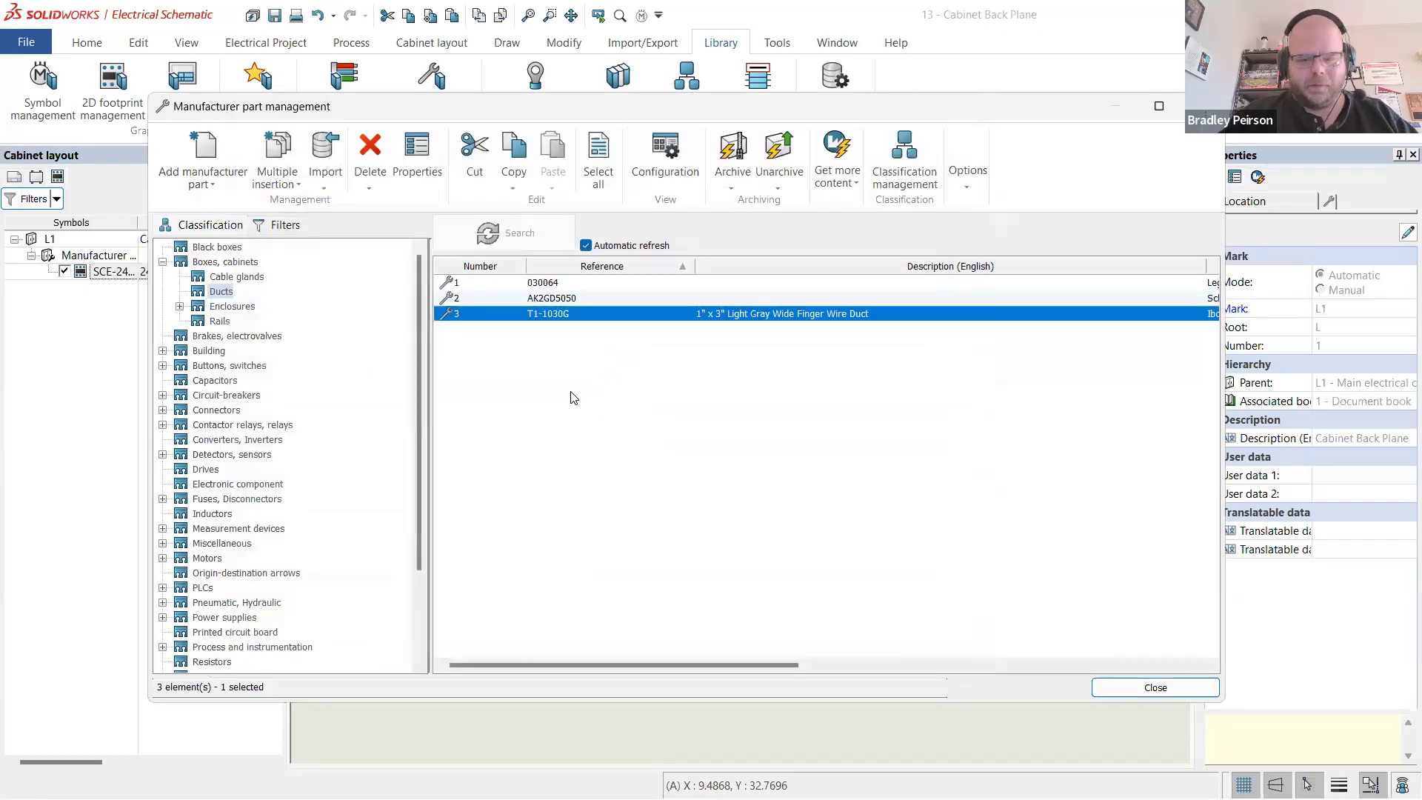
pyautogui.click(1140, 689)
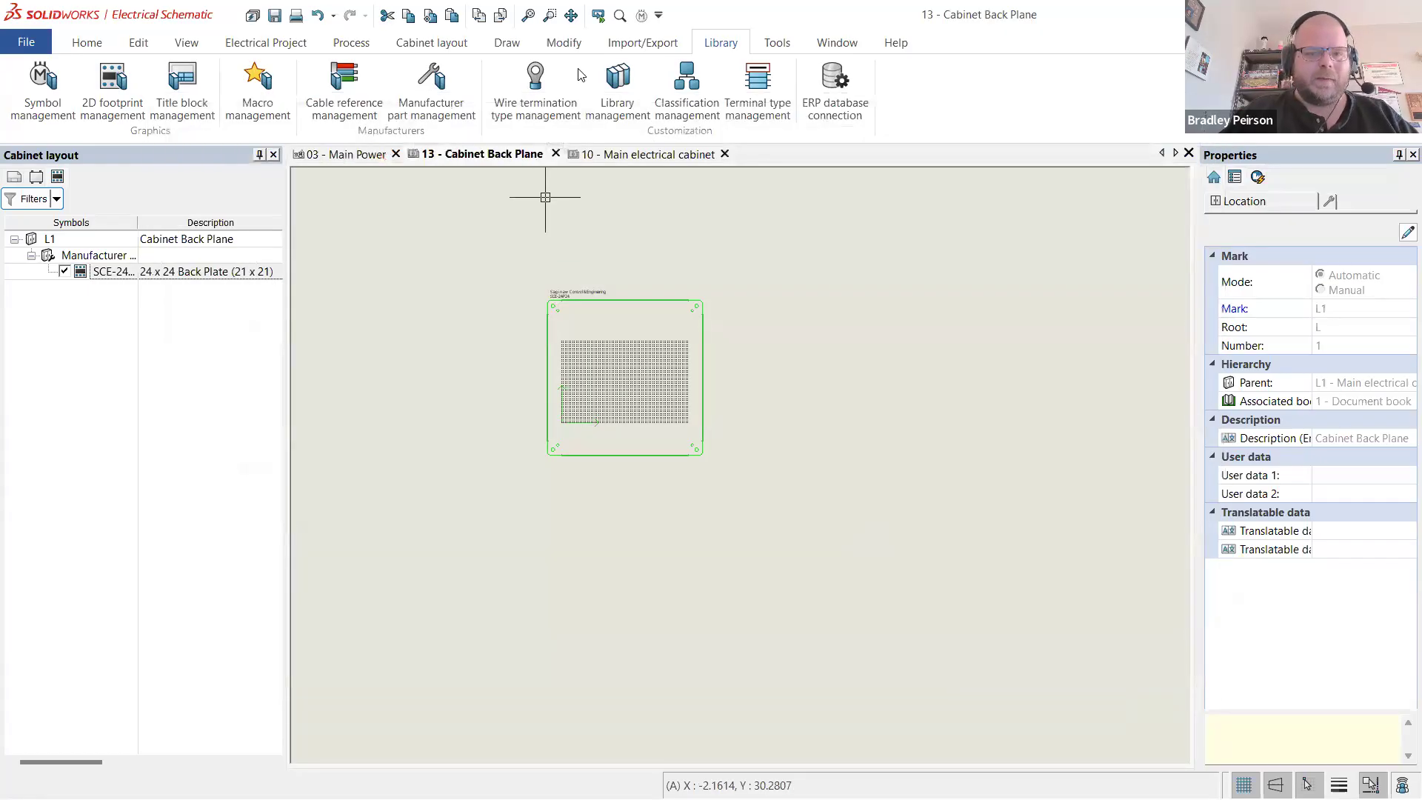
# - Insert a T1-1030G duct about 10.25 inches long horizontally near the back plate's upper edge
pyautogui.click(433, 43)
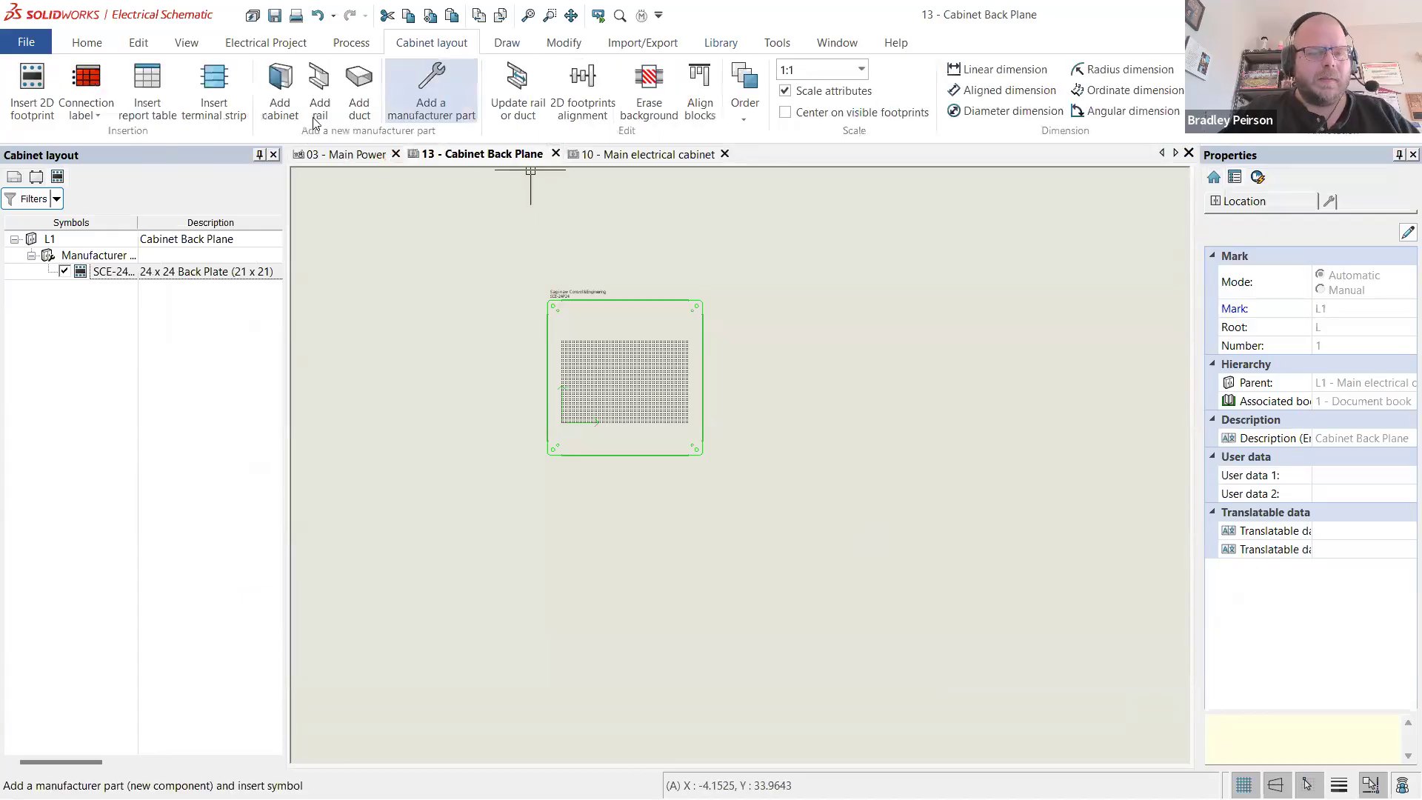
pyautogui.click(359, 89)
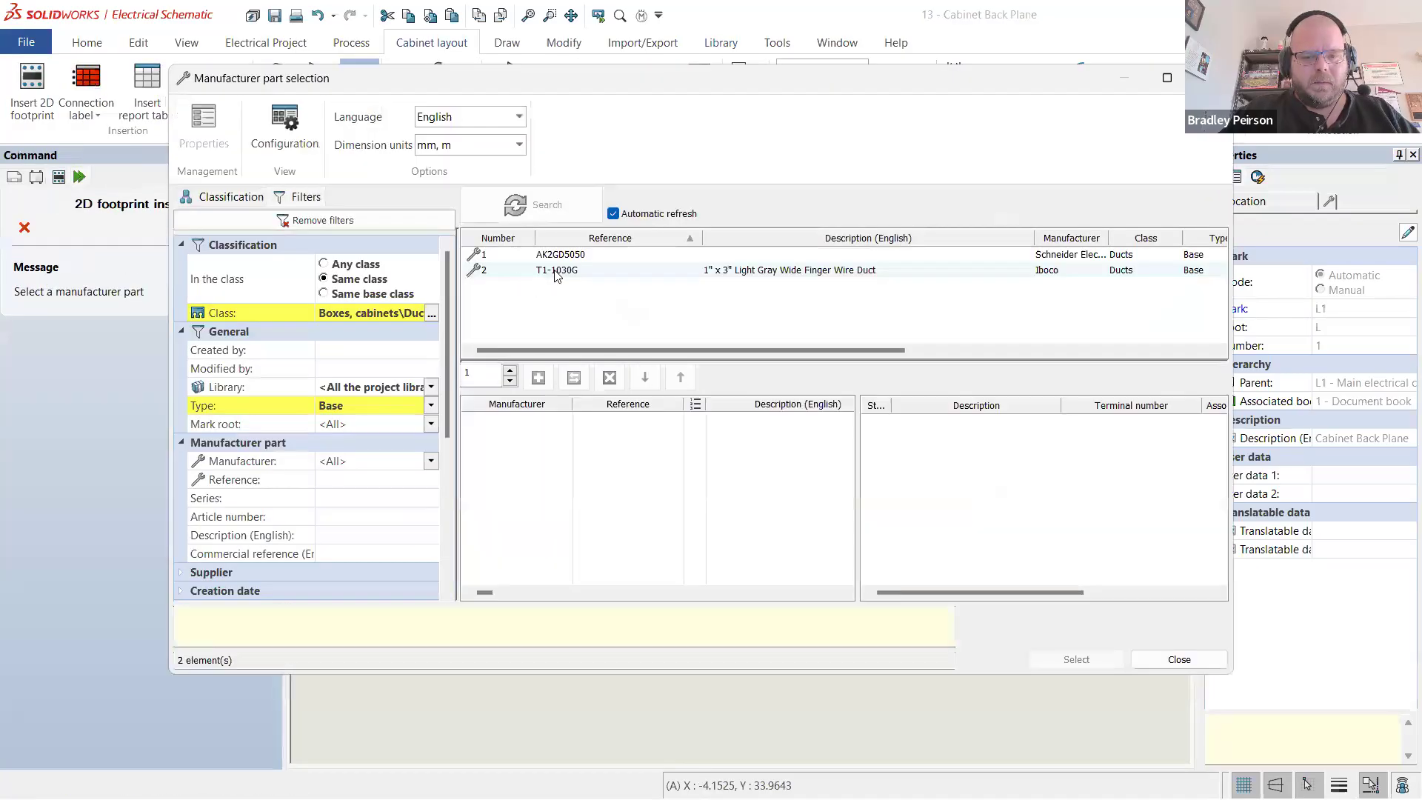
pyautogui.click(1076, 660)
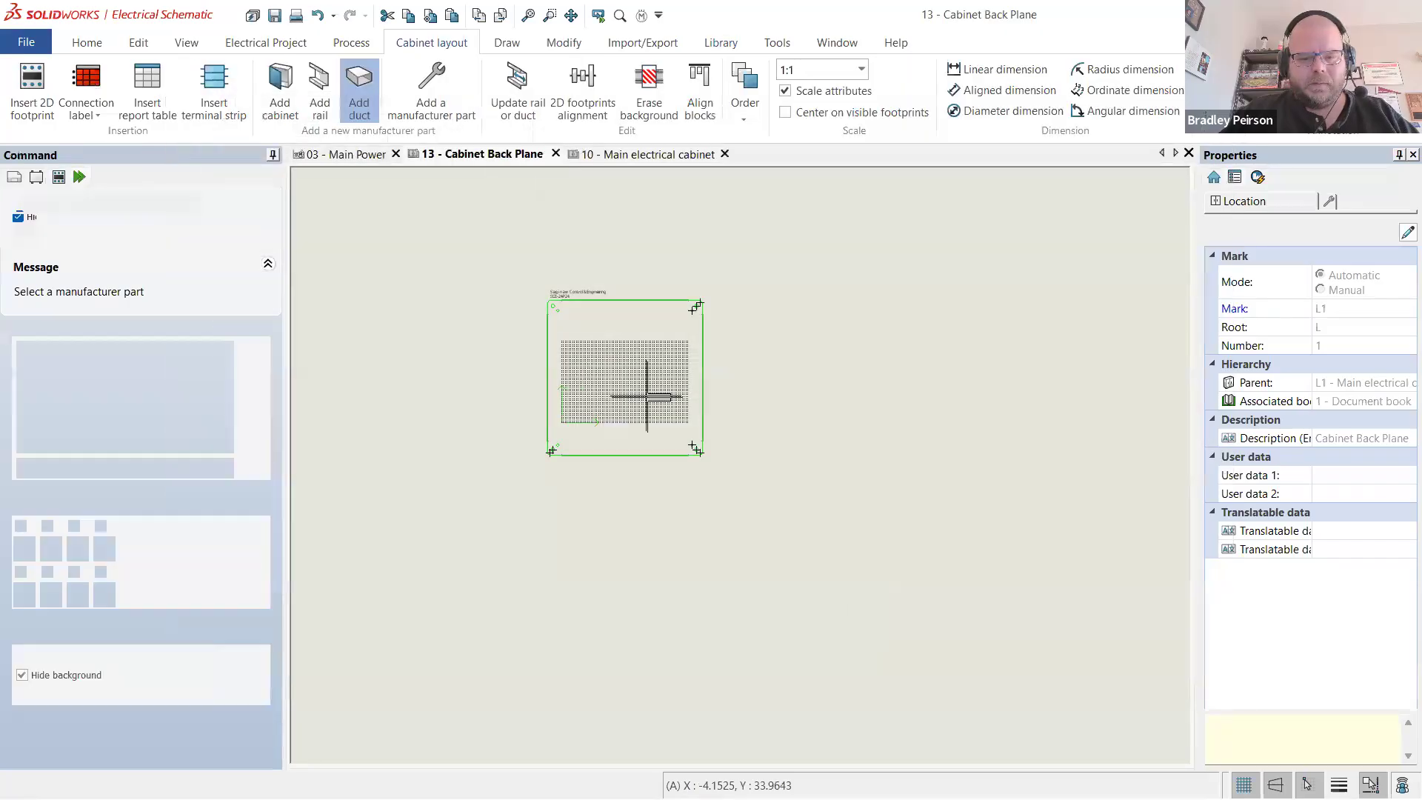
pyautogui.scroll(2, 500, 324)
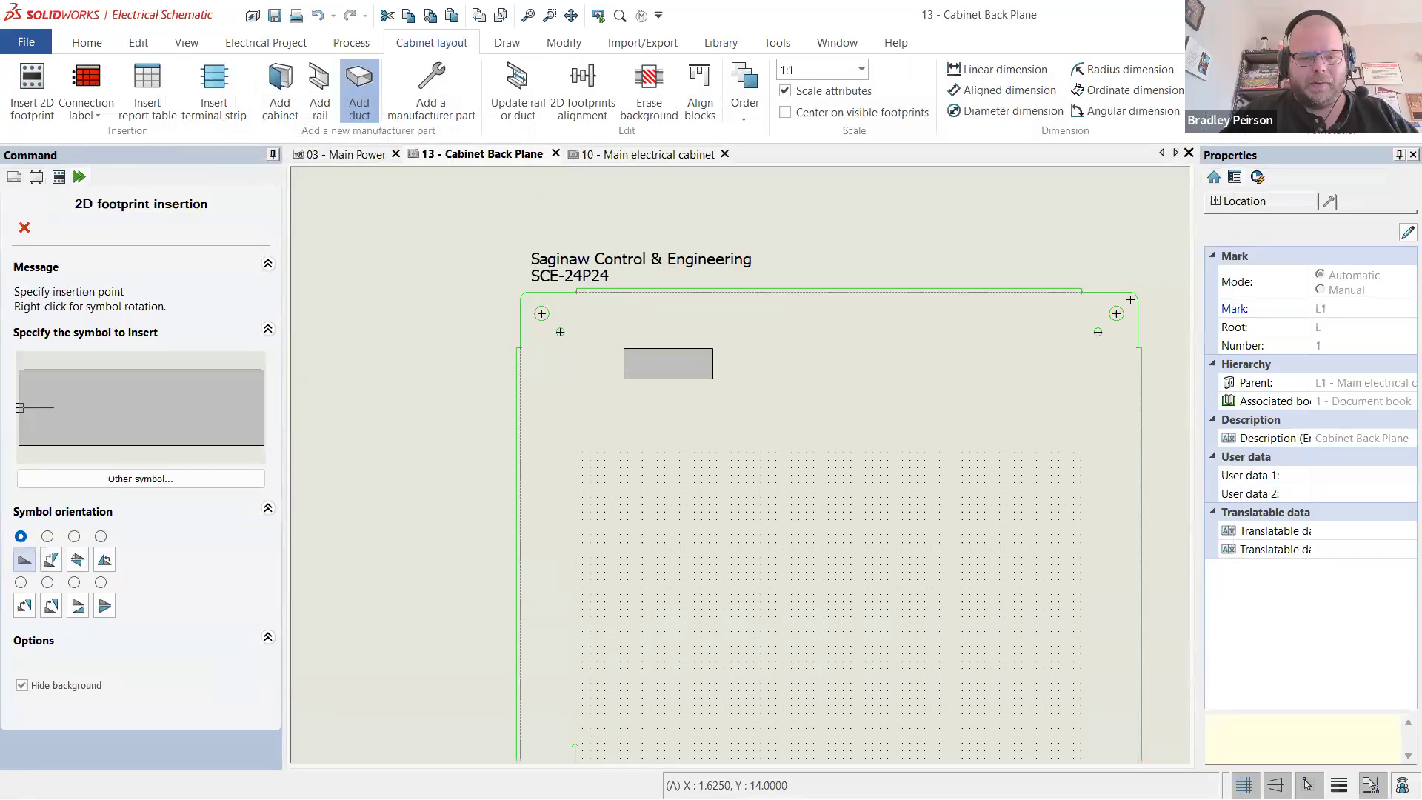
pyautogui.click(609, 378)
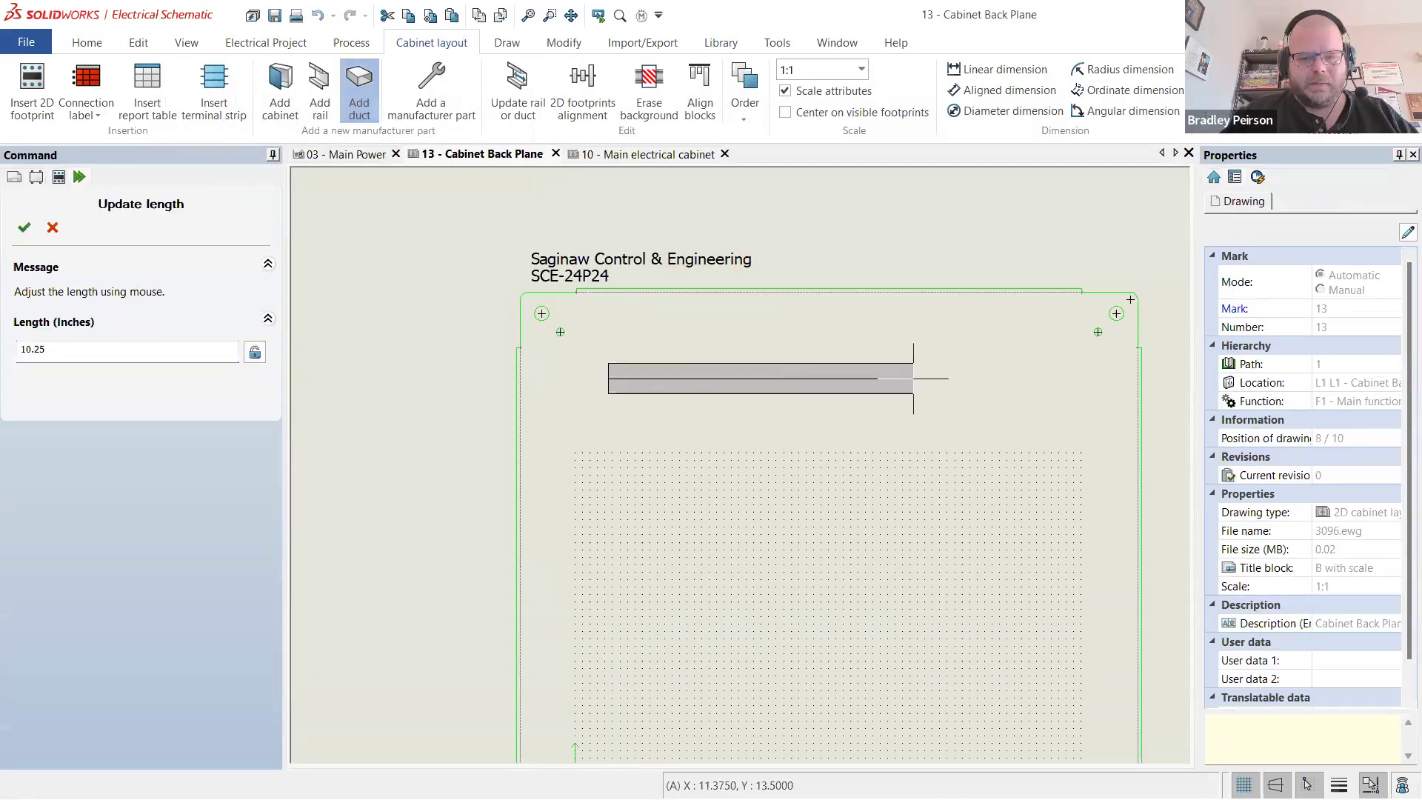
pyautogui.click(913, 379)
# - Delete the duct footprint near the back plate's upper edge from the layout
pyautogui.scroll(-2, 791, 351)
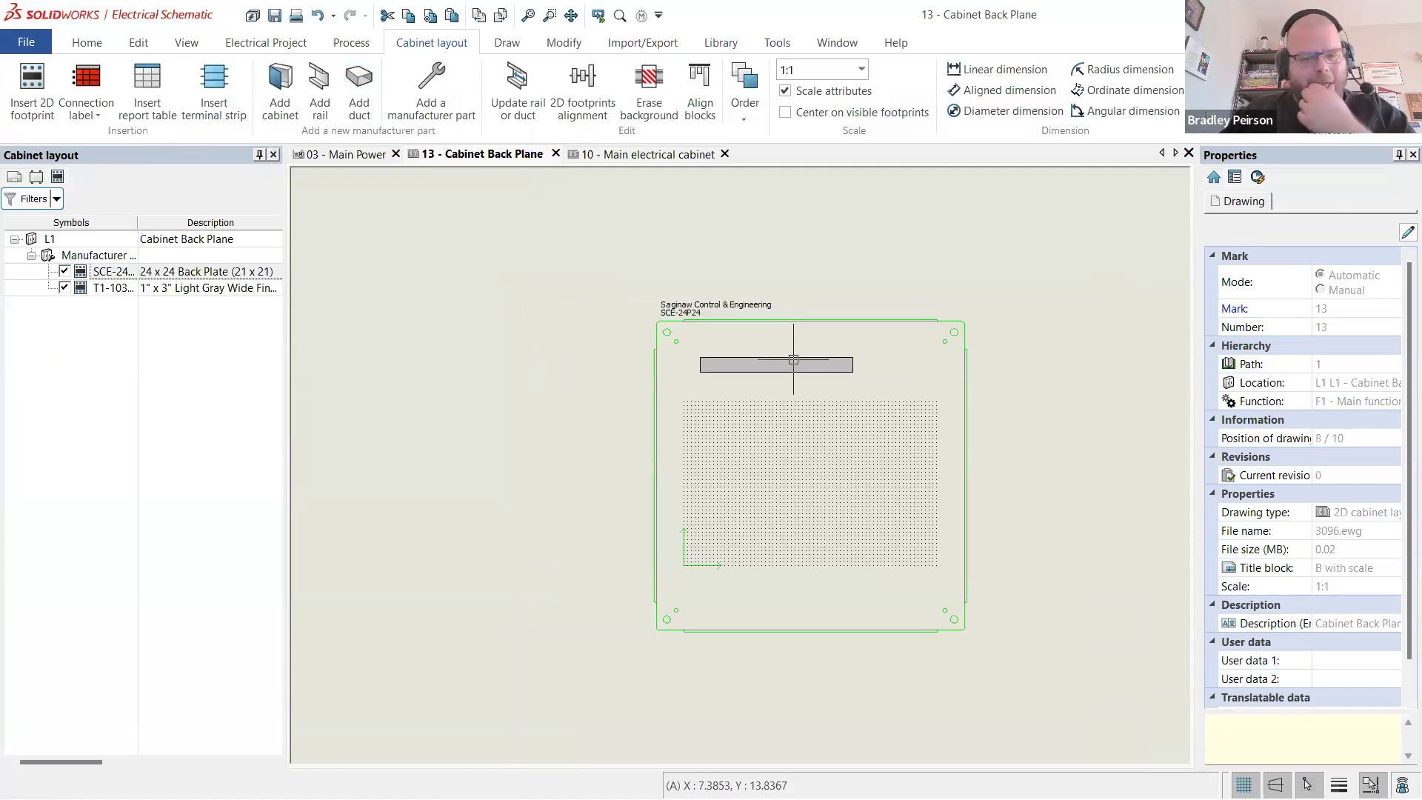
pyautogui.click(791, 362)
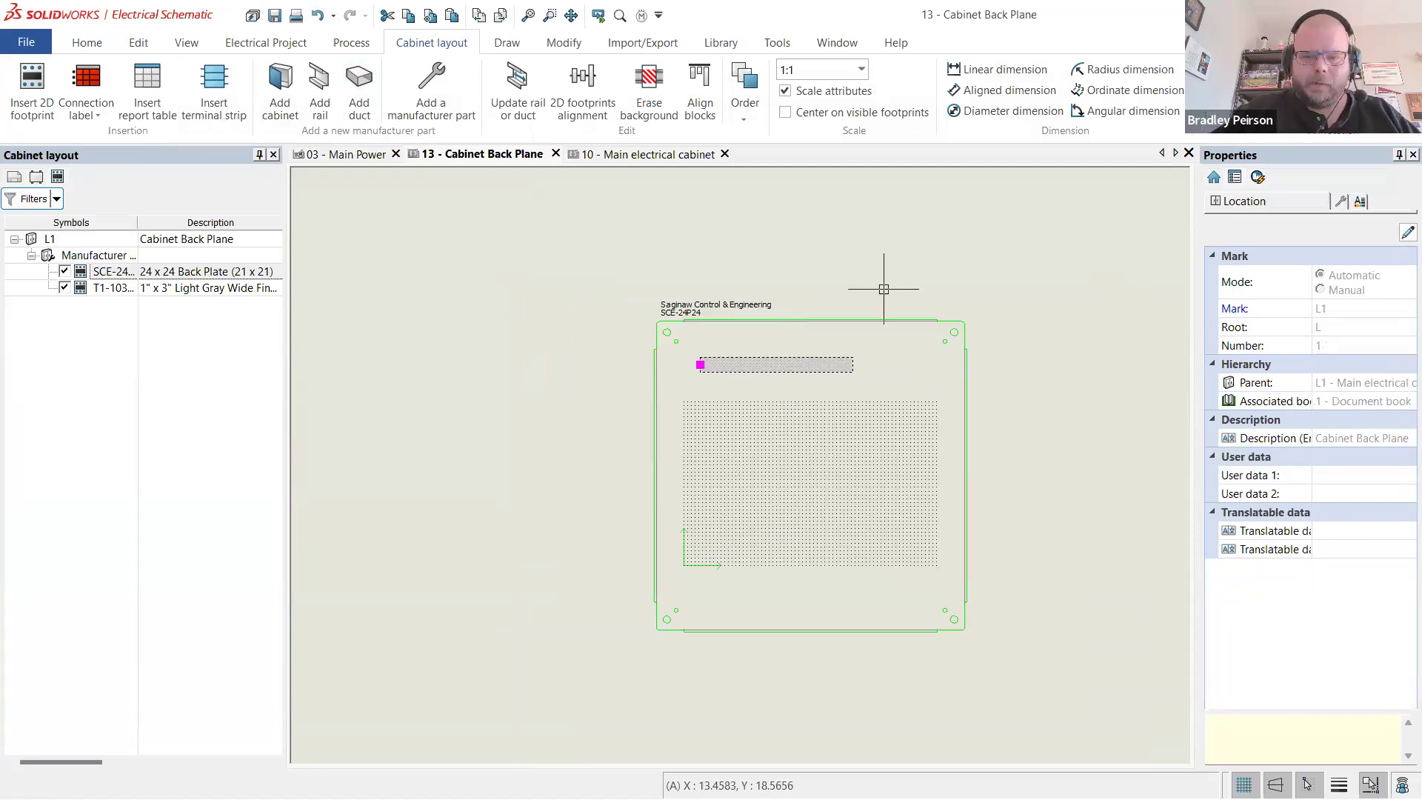
pyautogui.press('Delete')
# - Draw a horizontal guide line 0.5 inch long to the right from the center of the back plate's upper-left mounting hole
pyautogui.scroll(1, 864, 387)
pyautogui.scroll(-3, 683, 333)
pyautogui.scroll(2, 696, 336)
pyautogui.scroll(2, 428, 248)
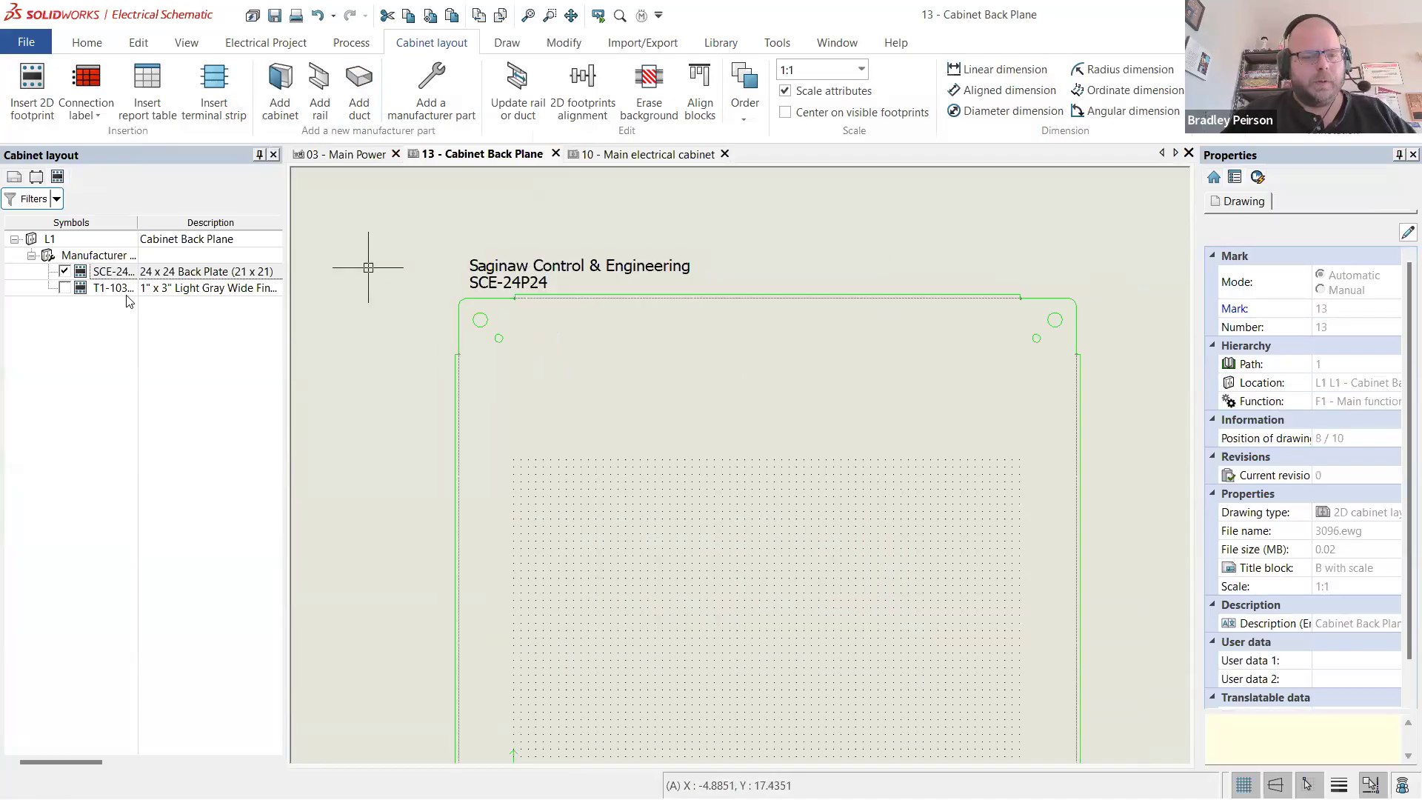
pyautogui.scroll(4, 485, 303)
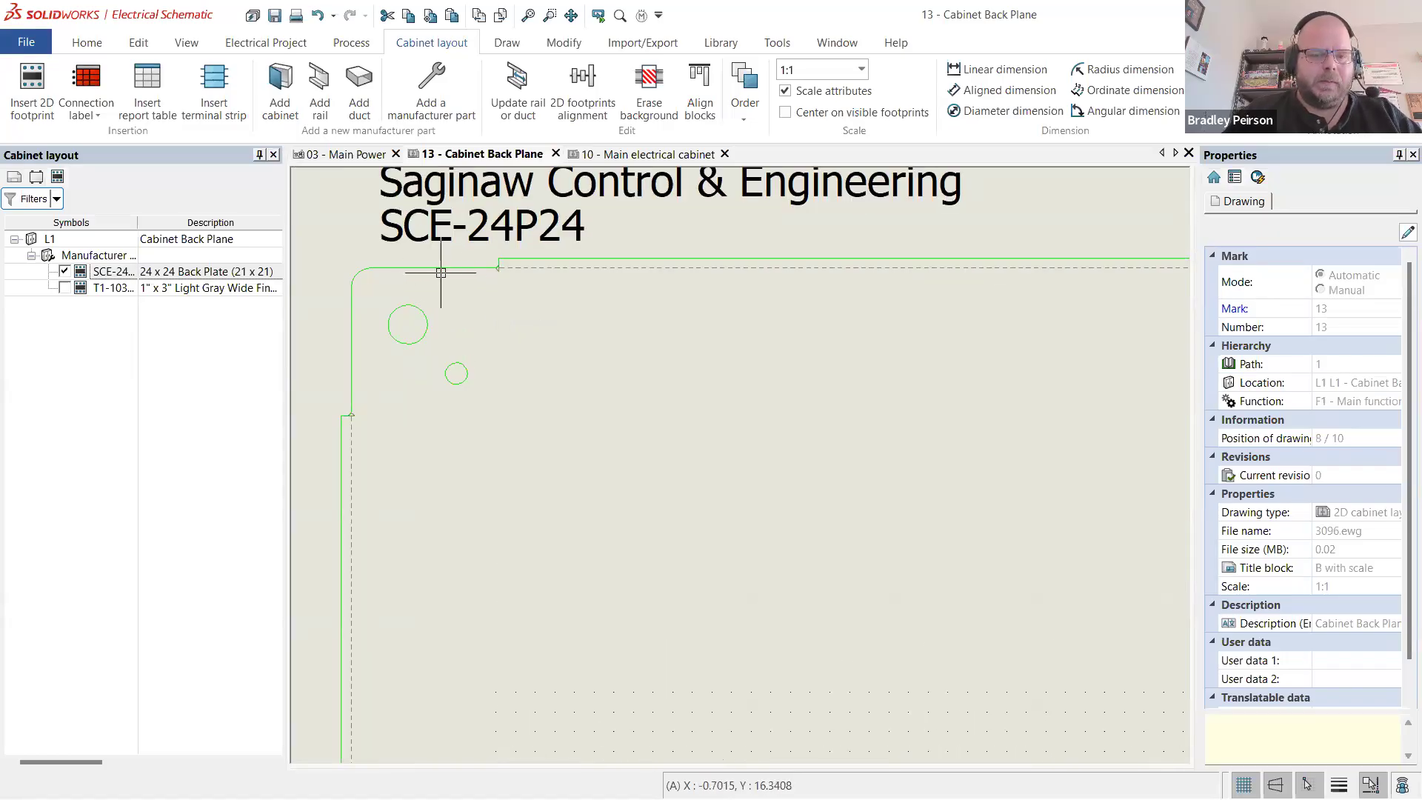
pyautogui.click(507, 42)
pyautogui.click(18, 72)
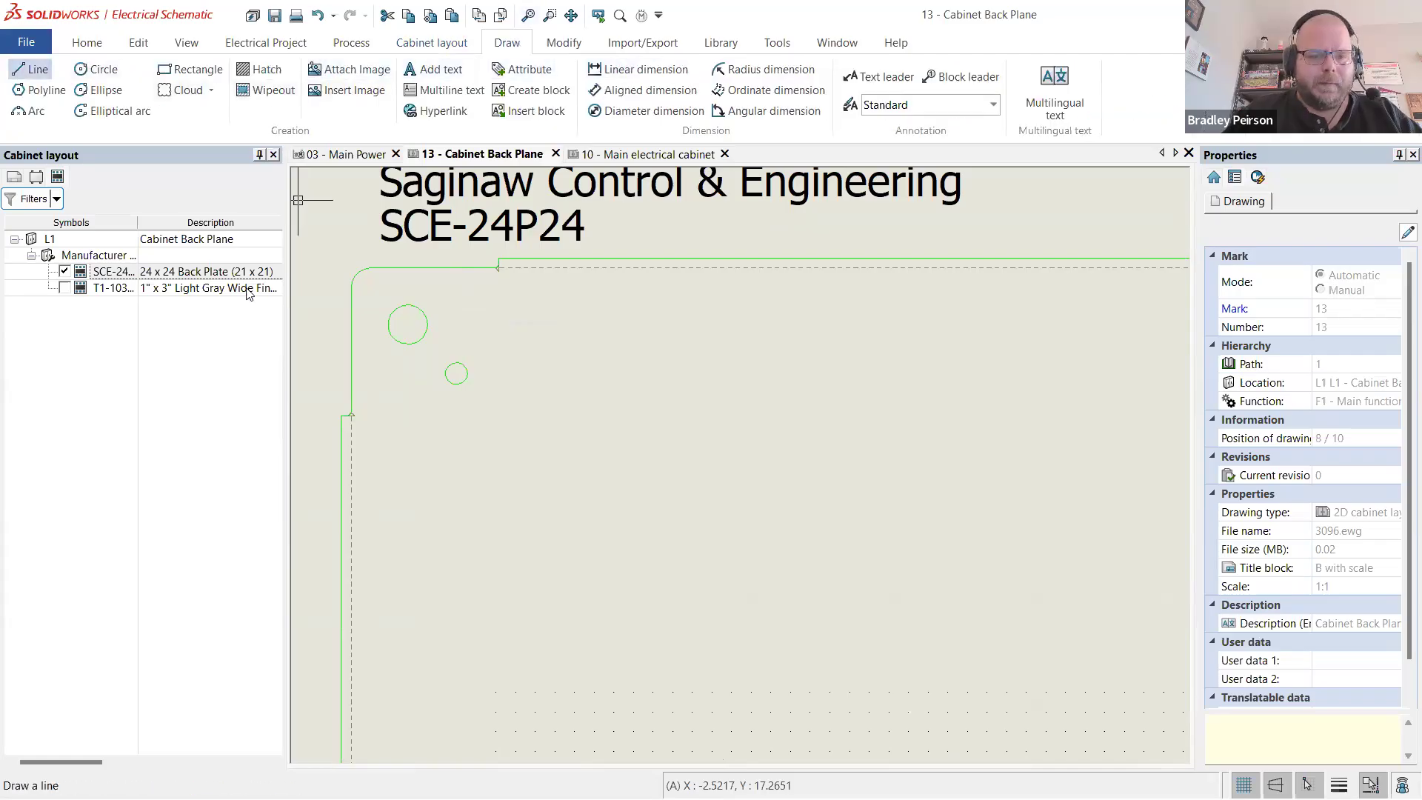
pyautogui.click(408, 324)
pyautogui.click(138, 482)
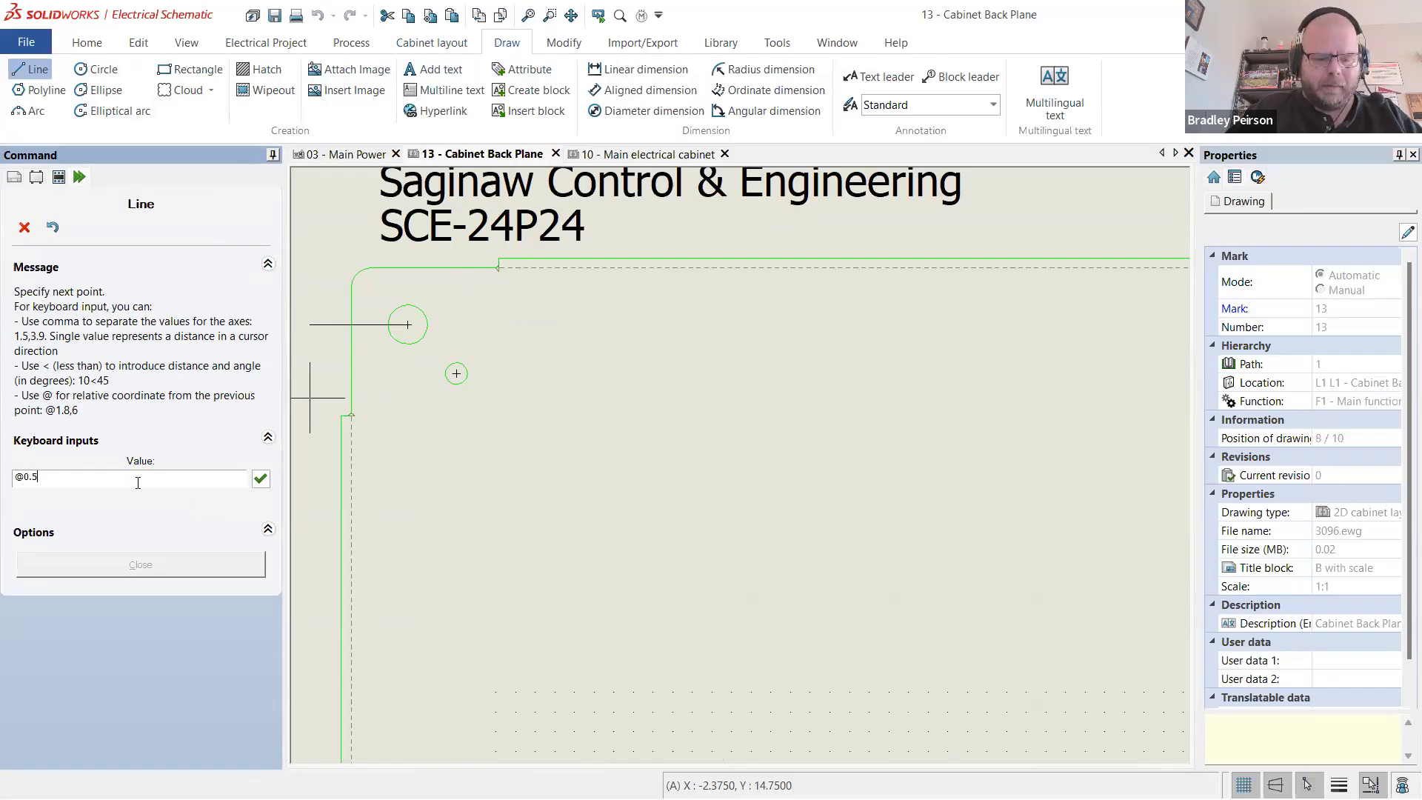
pyautogui.press('Return')
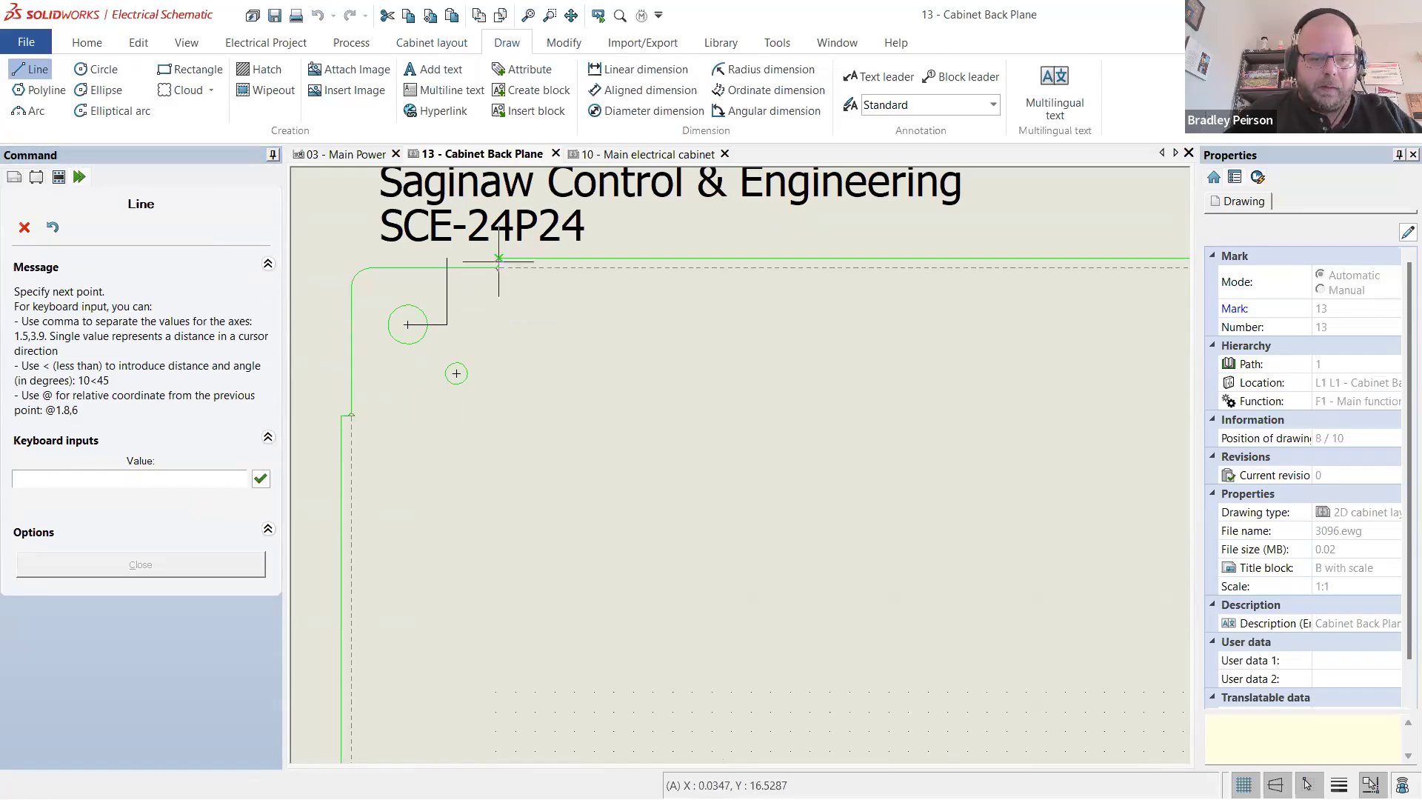
# - Continue the guide line vertically about 0.85 inch up, level with the plate's upper flange edge, and end it there
pyautogui.scroll(2, 437, 281)
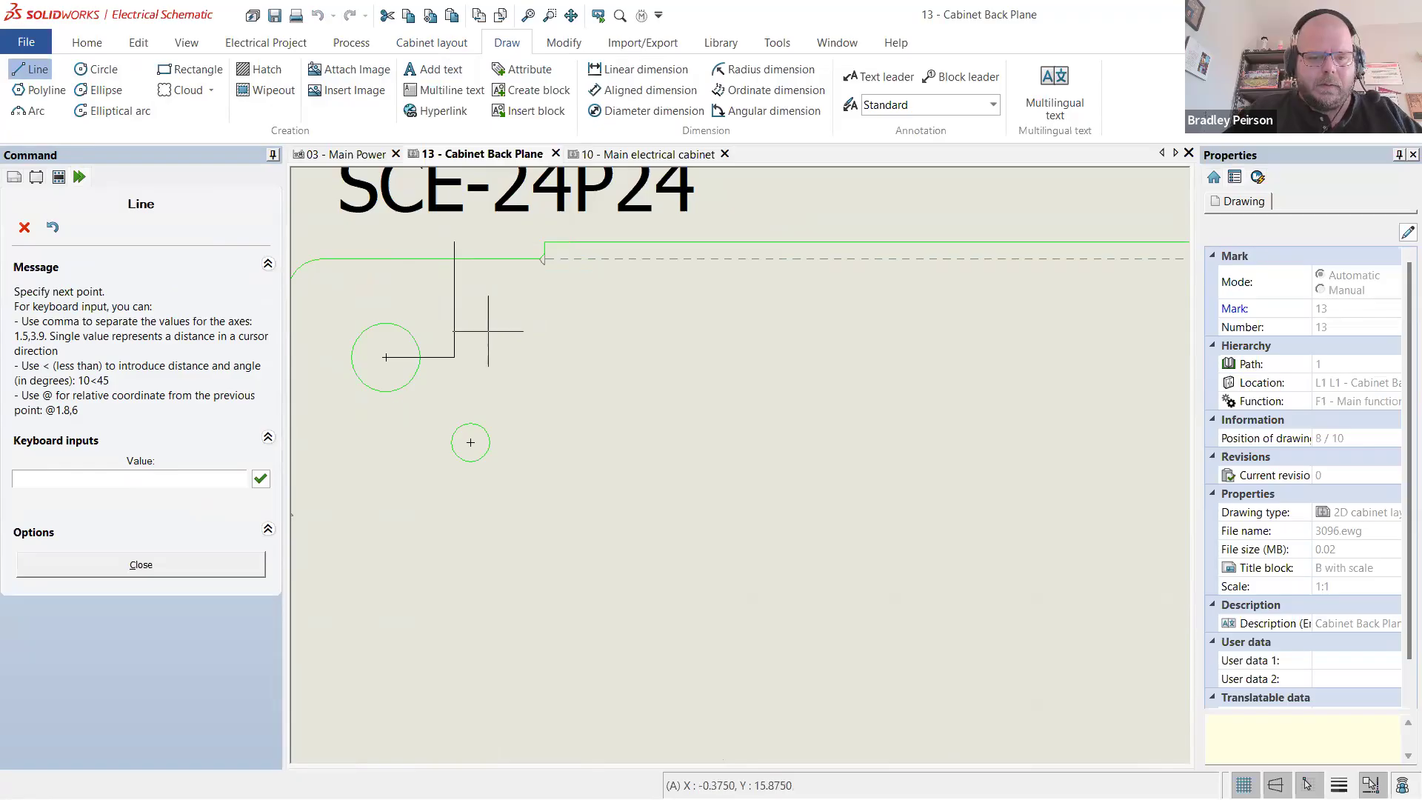
pyautogui.scroll(-1, 454, 300)
pyautogui.scroll(1, 451, 298)
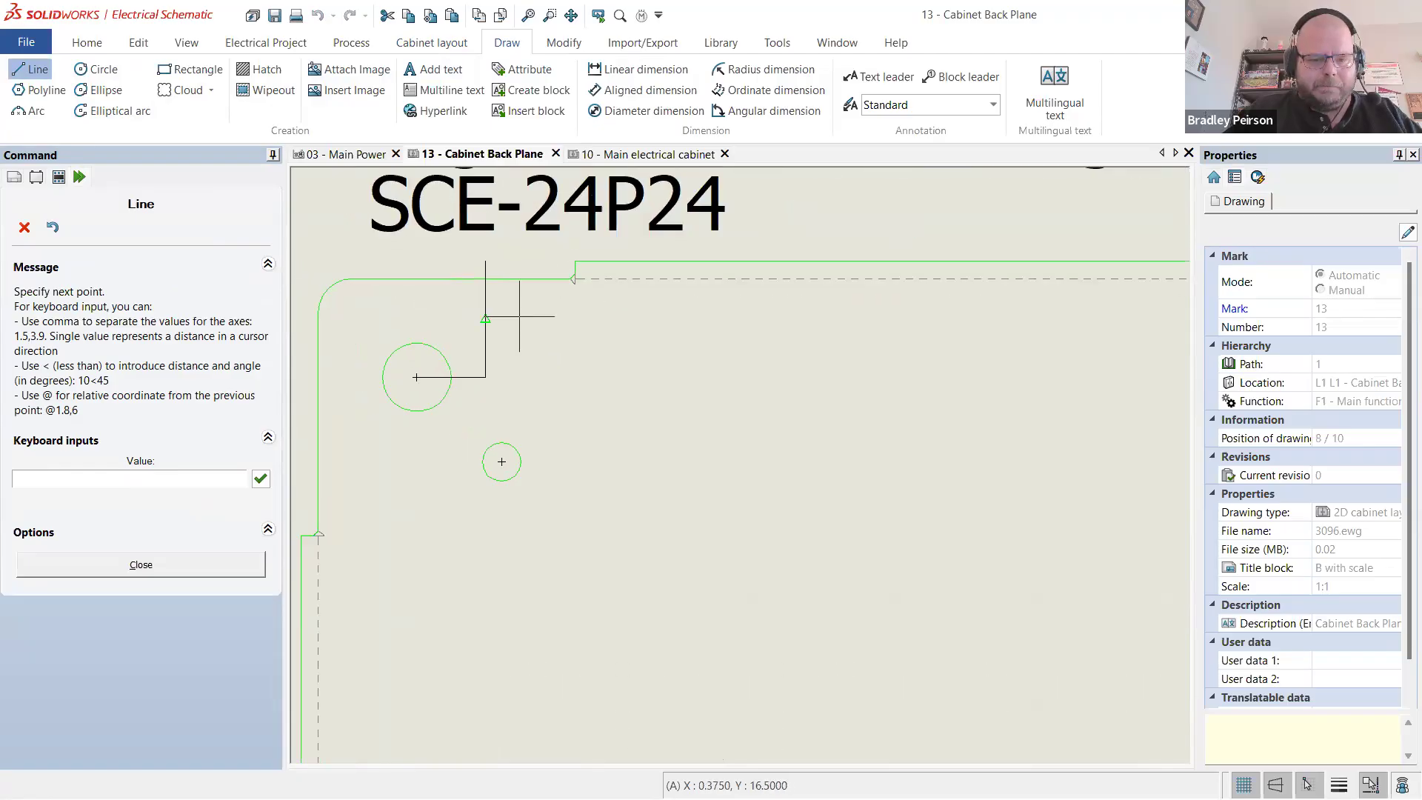
pyautogui.scroll(-2, 589, 297)
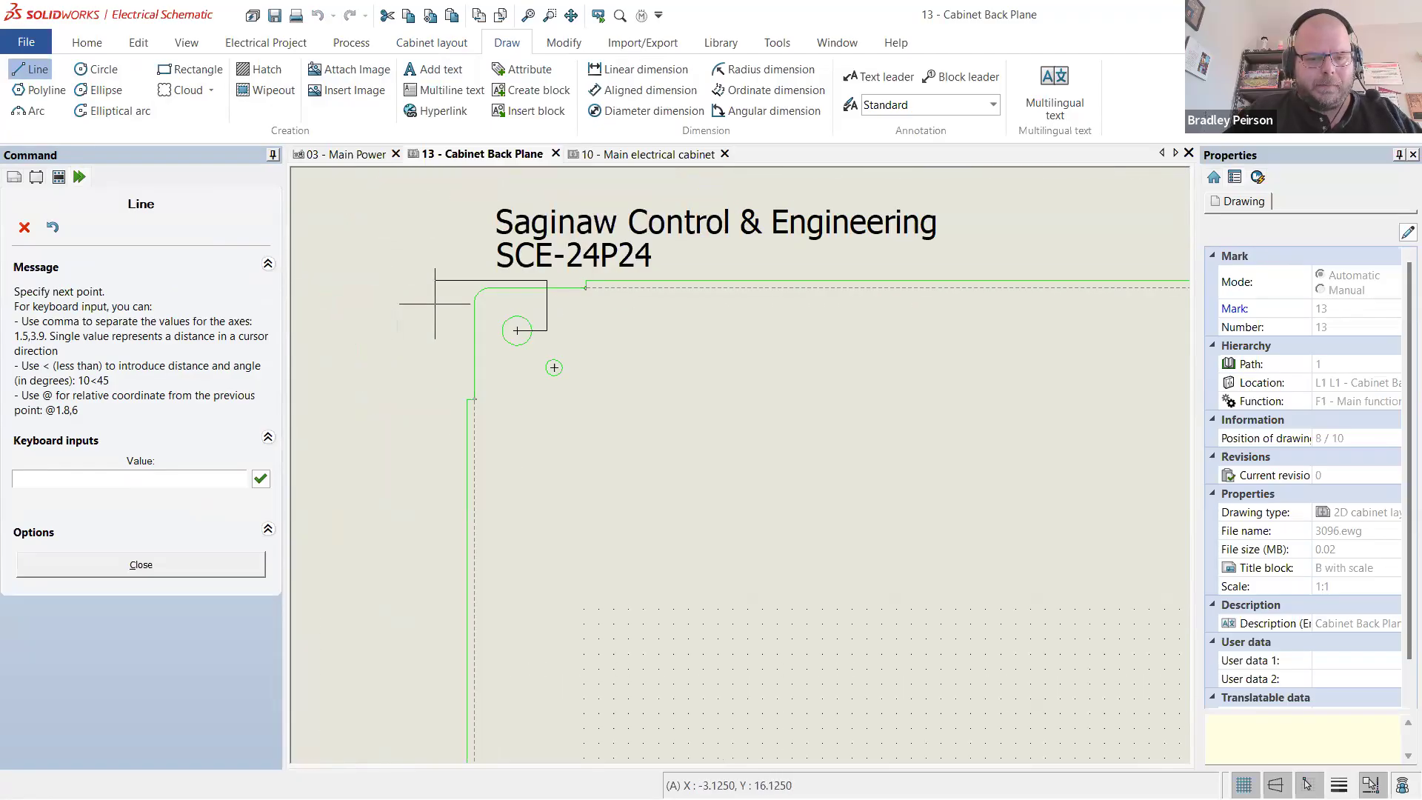
pyautogui.press('Escape')
# - Try deleting the vertical guide line beside the upper-left mounting hole, and undo that deletion
pyautogui.scroll(2, 562, 311)
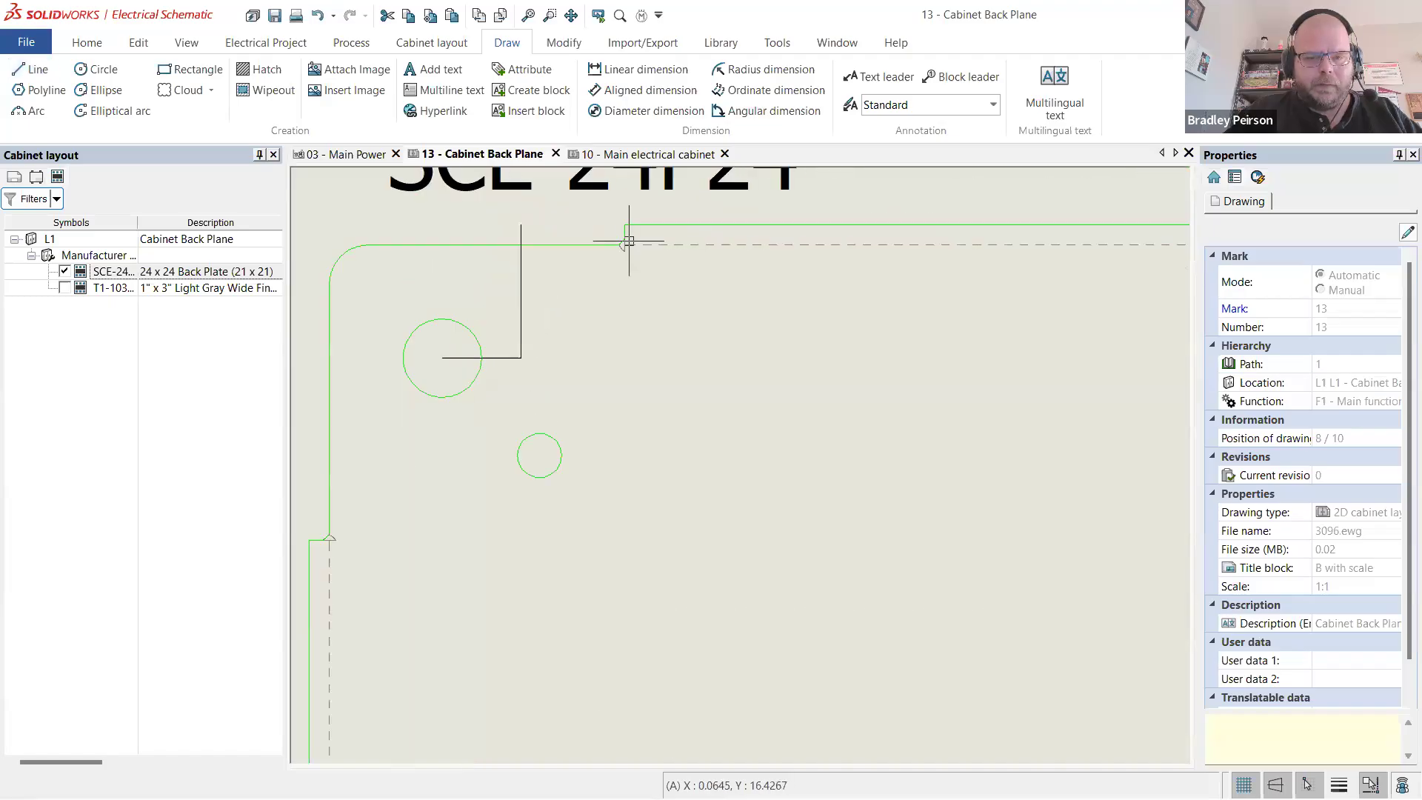
pyautogui.click(521, 296)
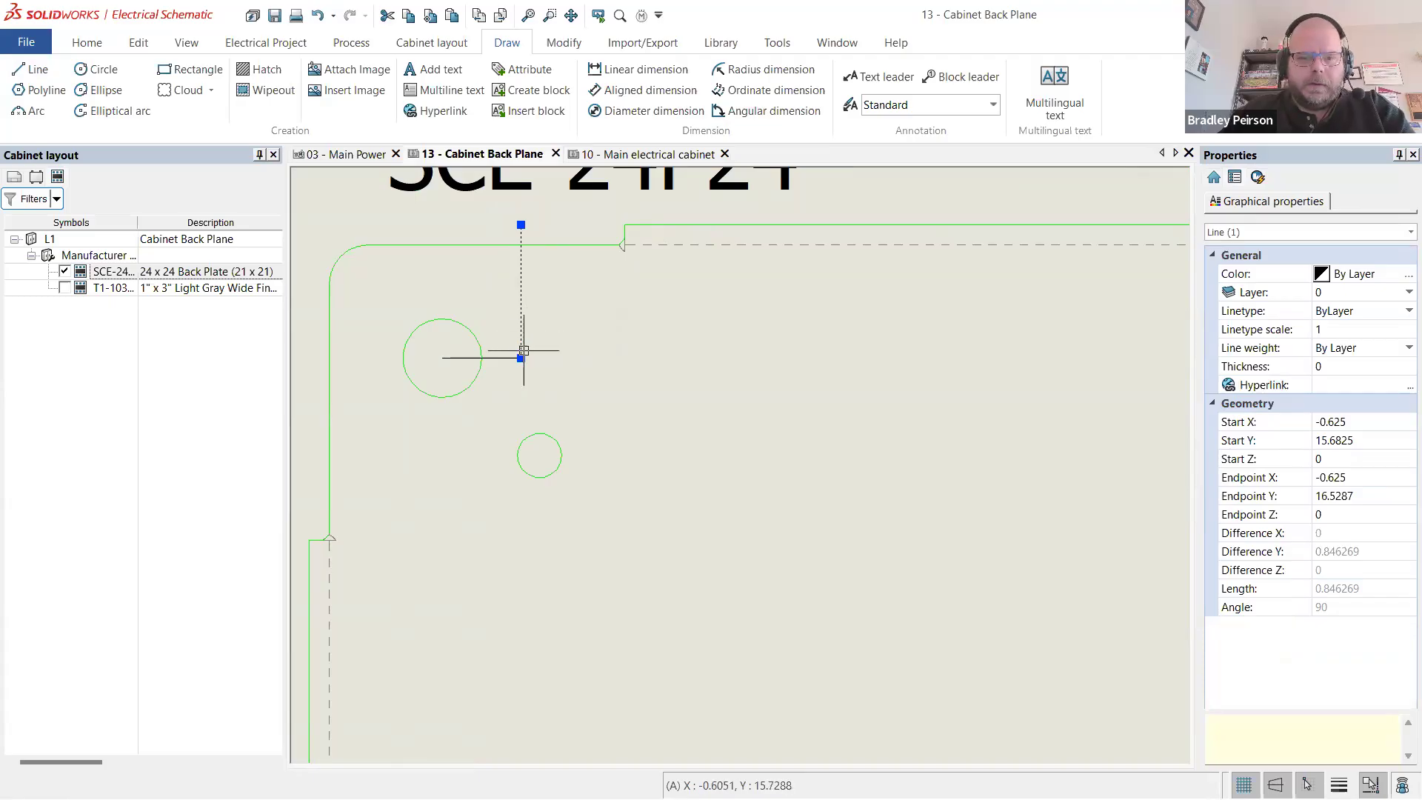
pyautogui.press('Delete')
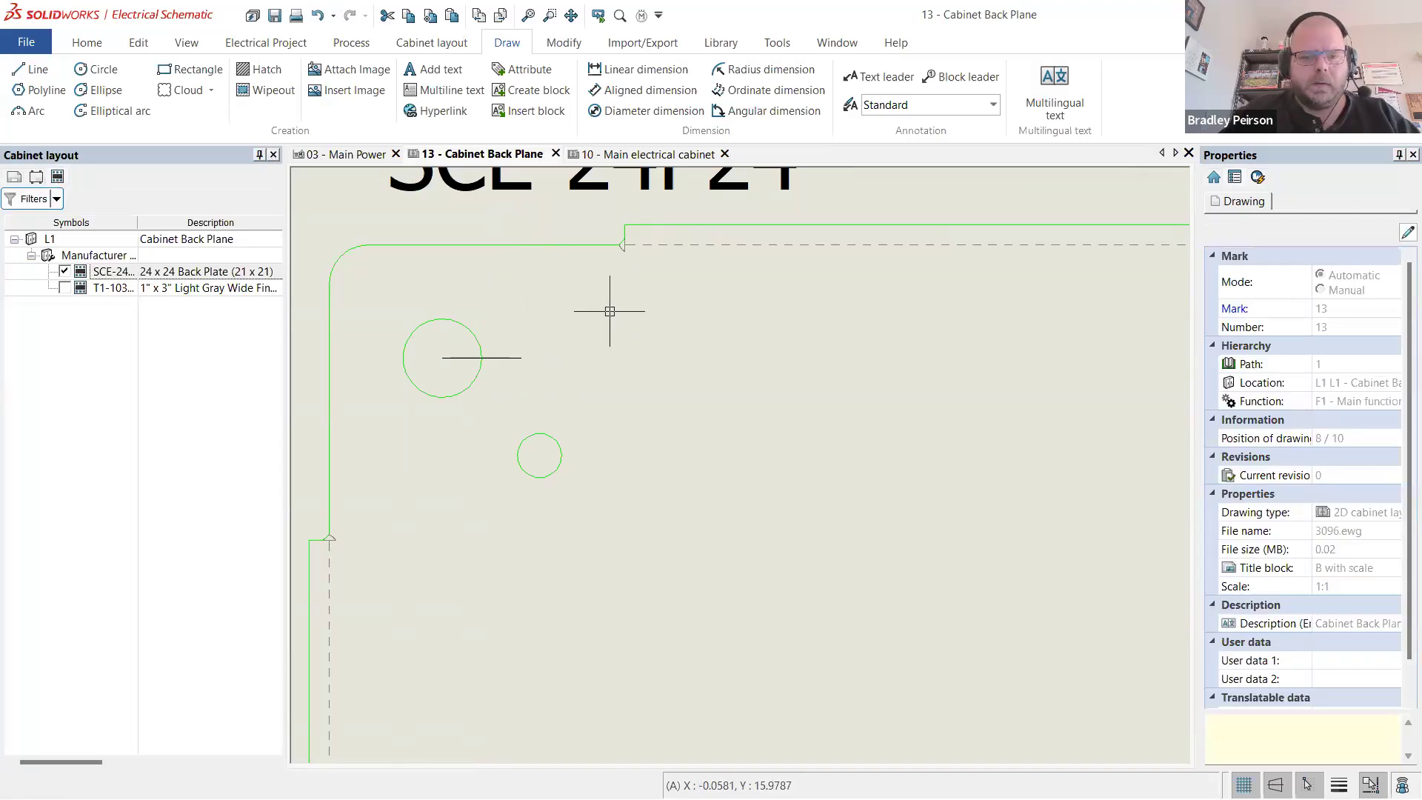
pyautogui.hotkey('ctrl', 'z')
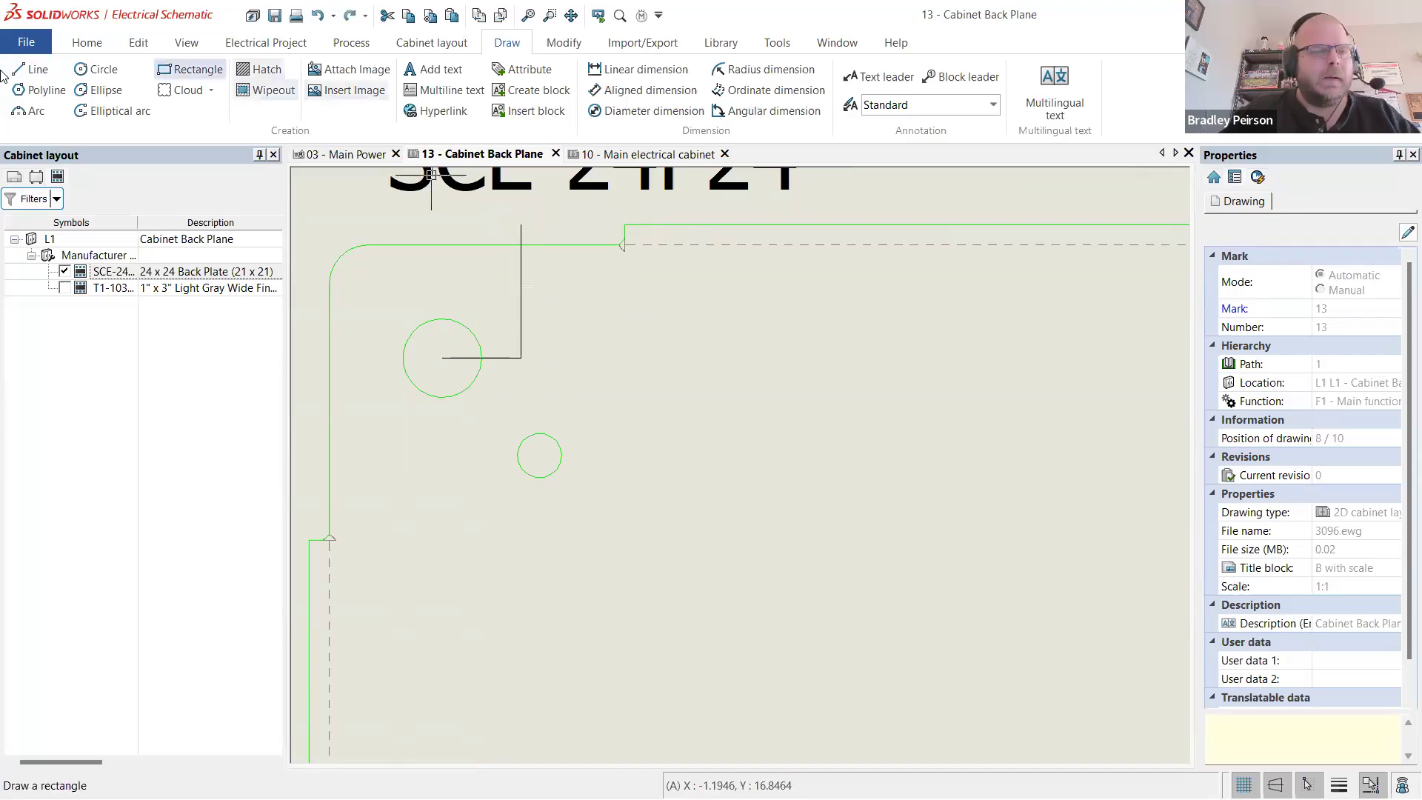
pyautogui.click(33, 68)
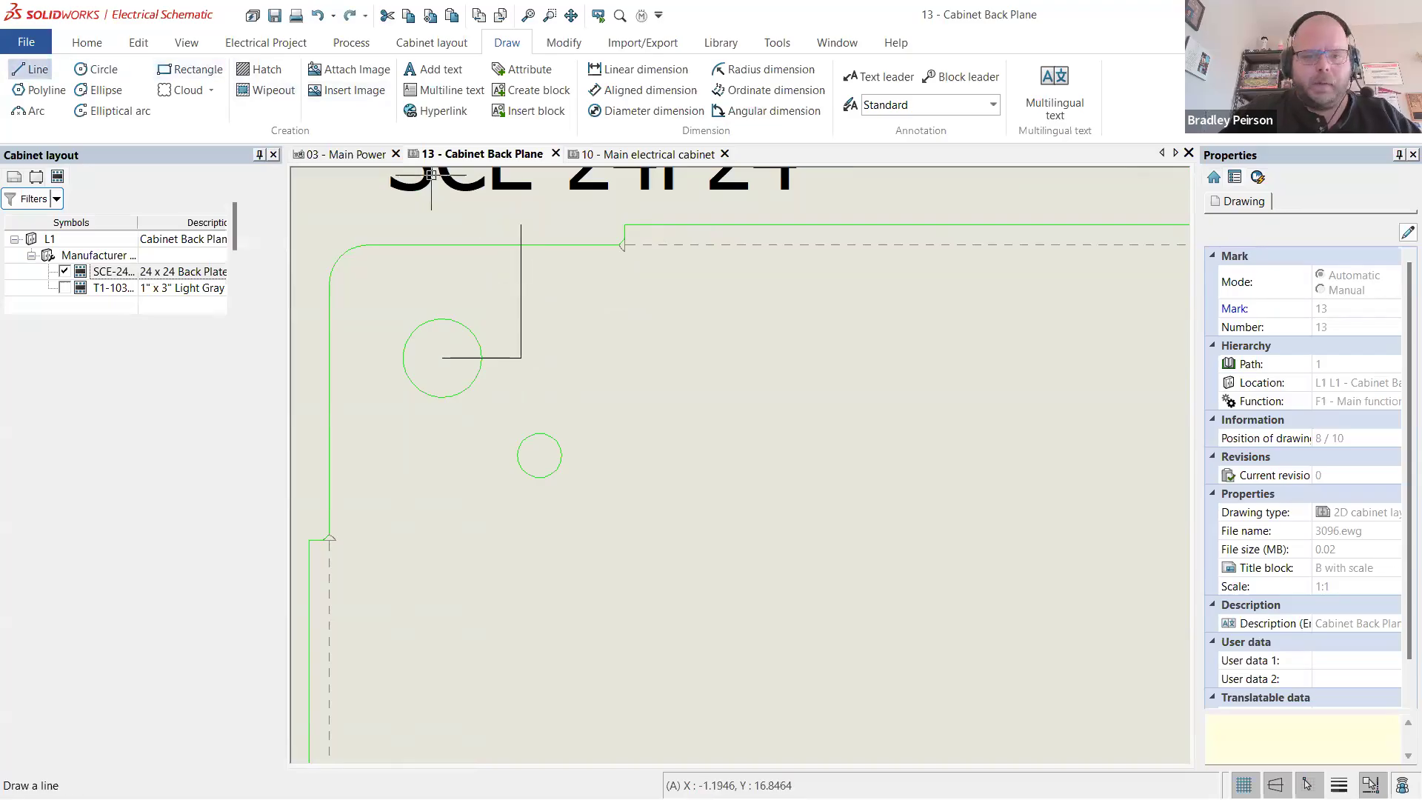
pyautogui.click(624, 224)
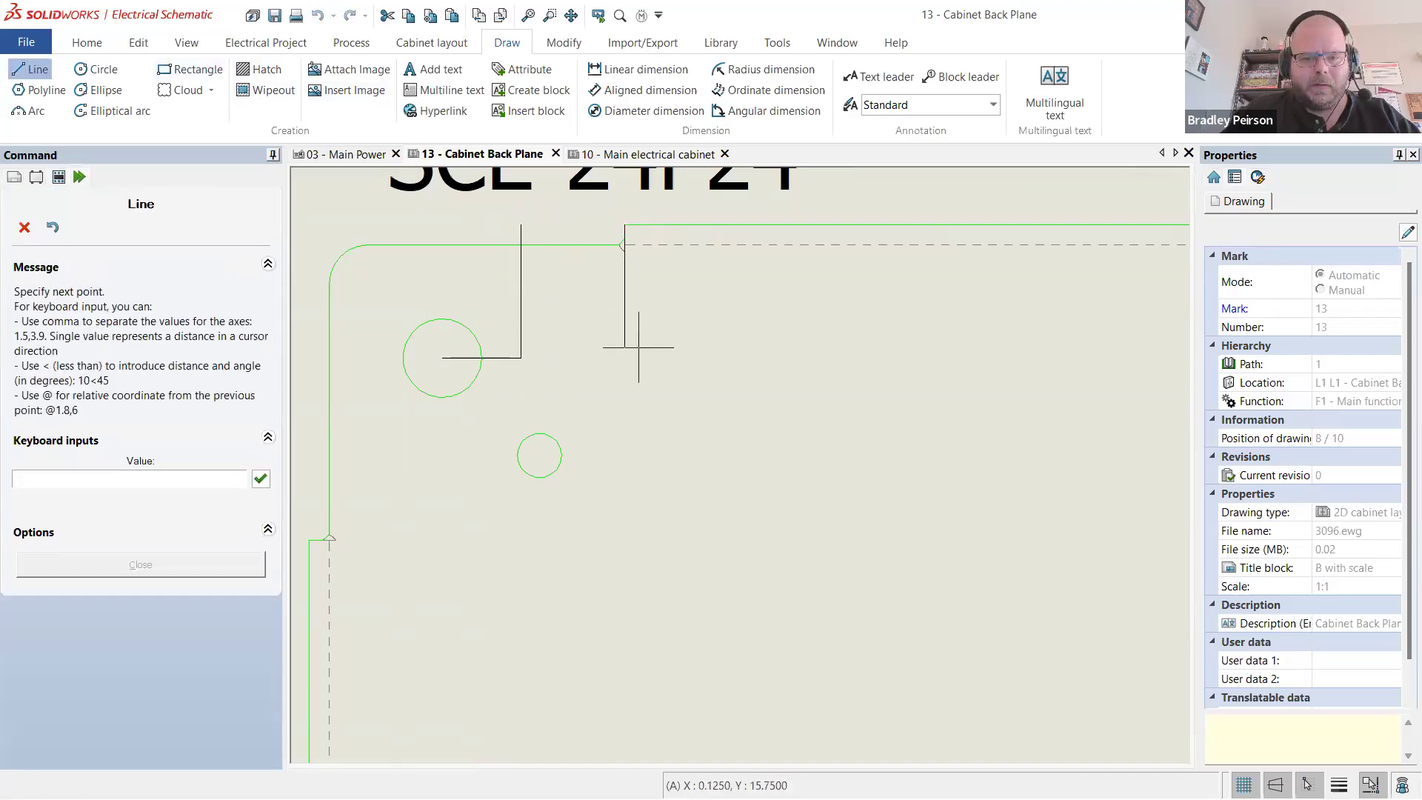
pyautogui.scroll(-2, 639, 347)
pyautogui.scroll(-1, 625, 334)
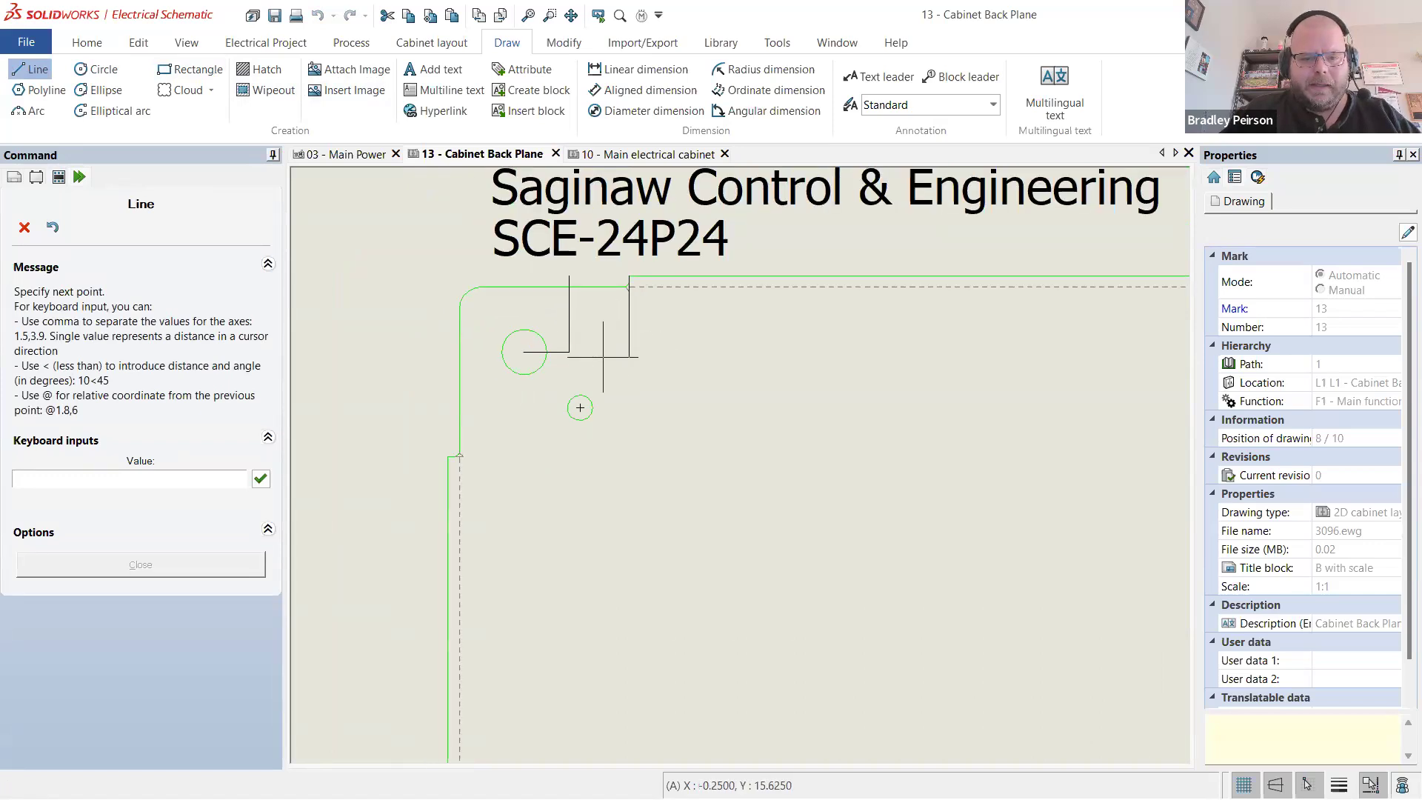
pyautogui.press('Escape')
# - Draw a vertical line from the left corner of the plate's upper flange, using the relative endpoint @0,-0.5
pyautogui.scroll(2, 569, 352)
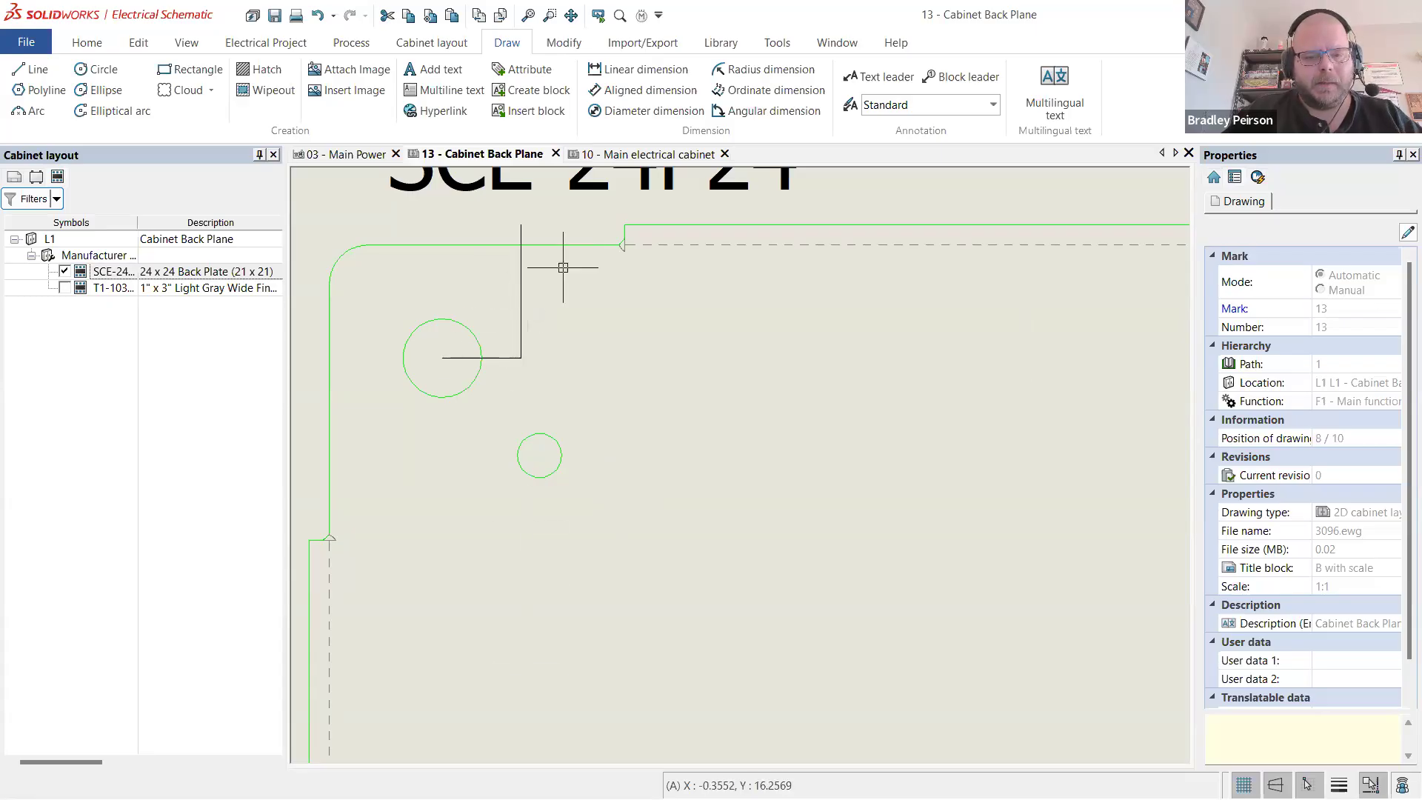
pyautogui.click(33, 69)
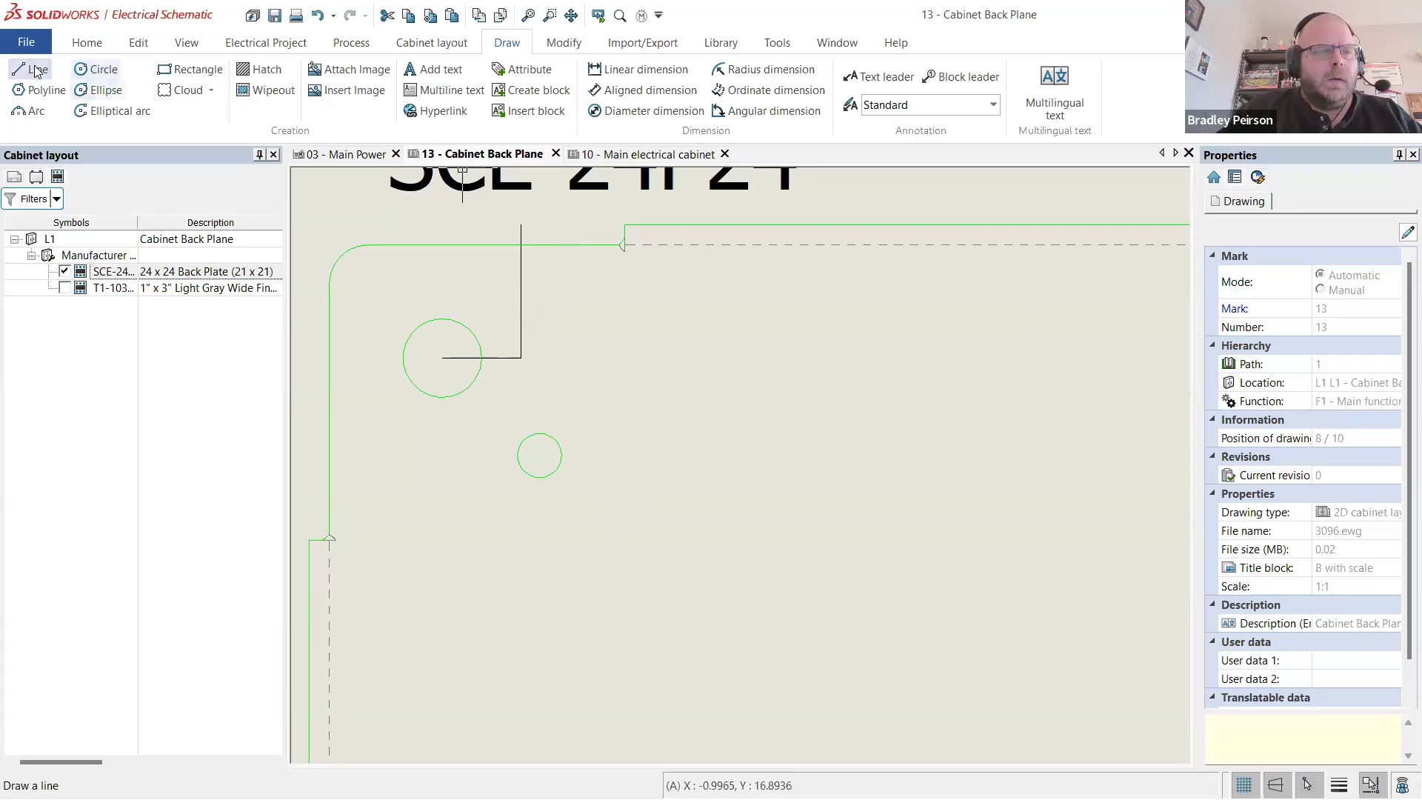
pyautogui.scroll(-2, 462, 233)
pyautogui.scroll(2, 539, 242)
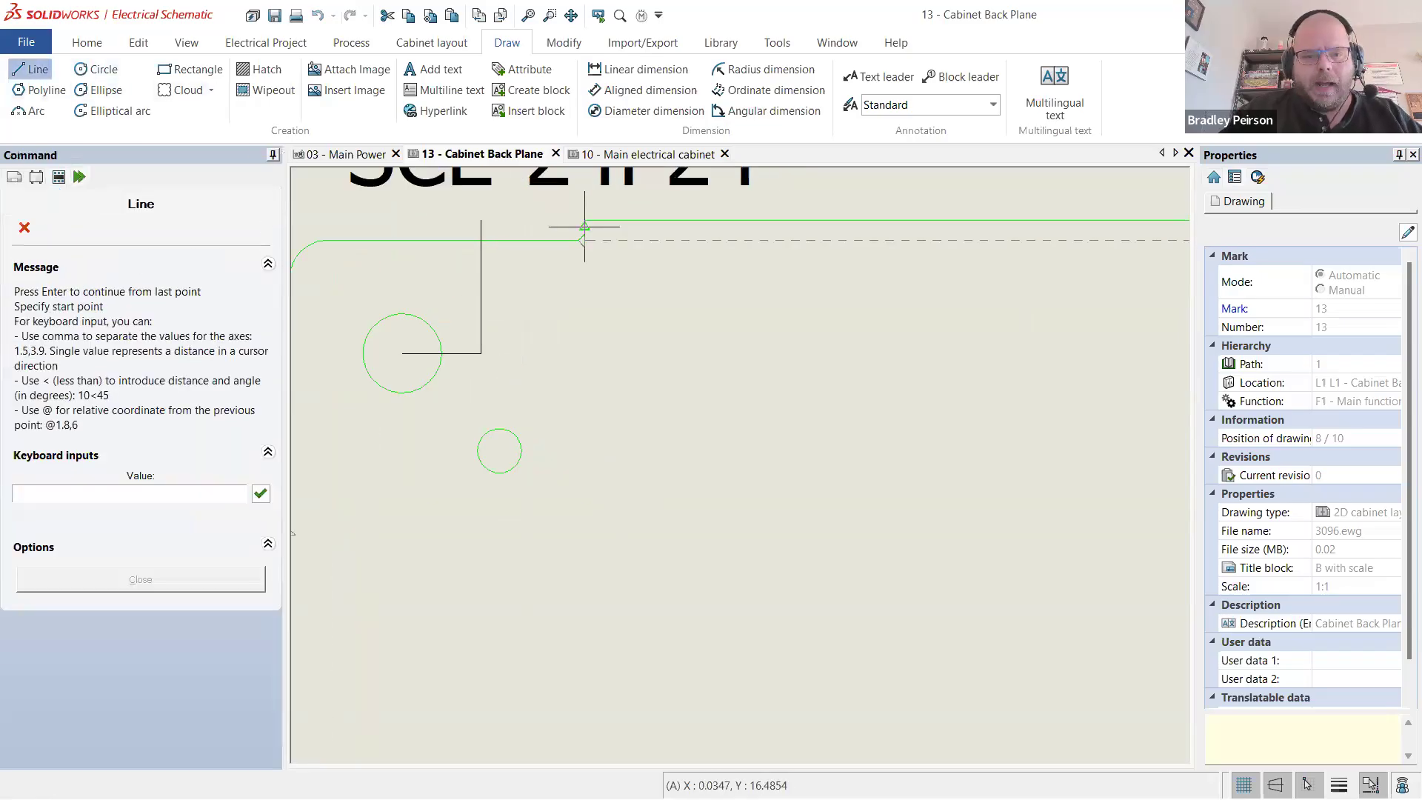
pyautogui.click(584, 221)
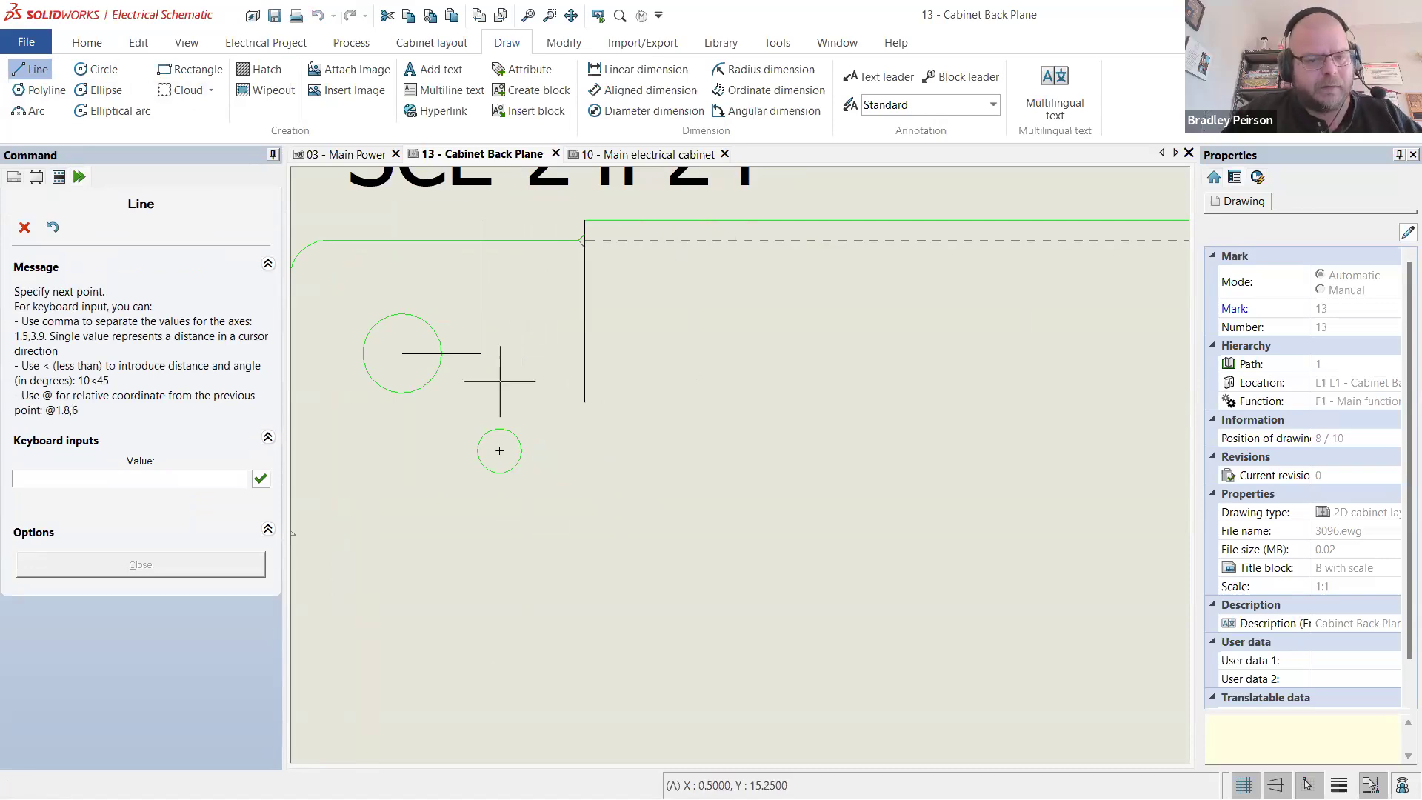
pyautogui.click(191, 477)
pyautogui.write('@0')
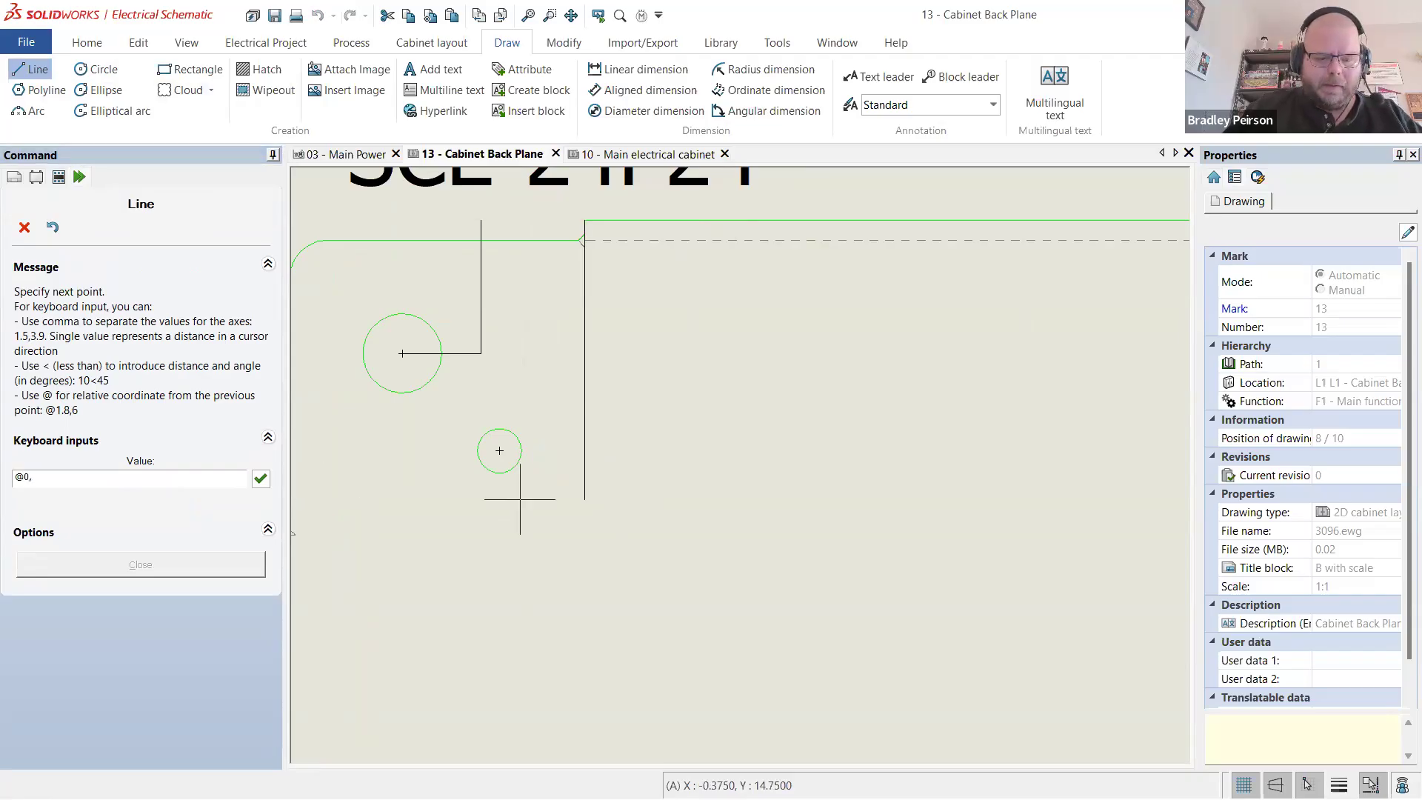
pyautogui.write(',-0.5')
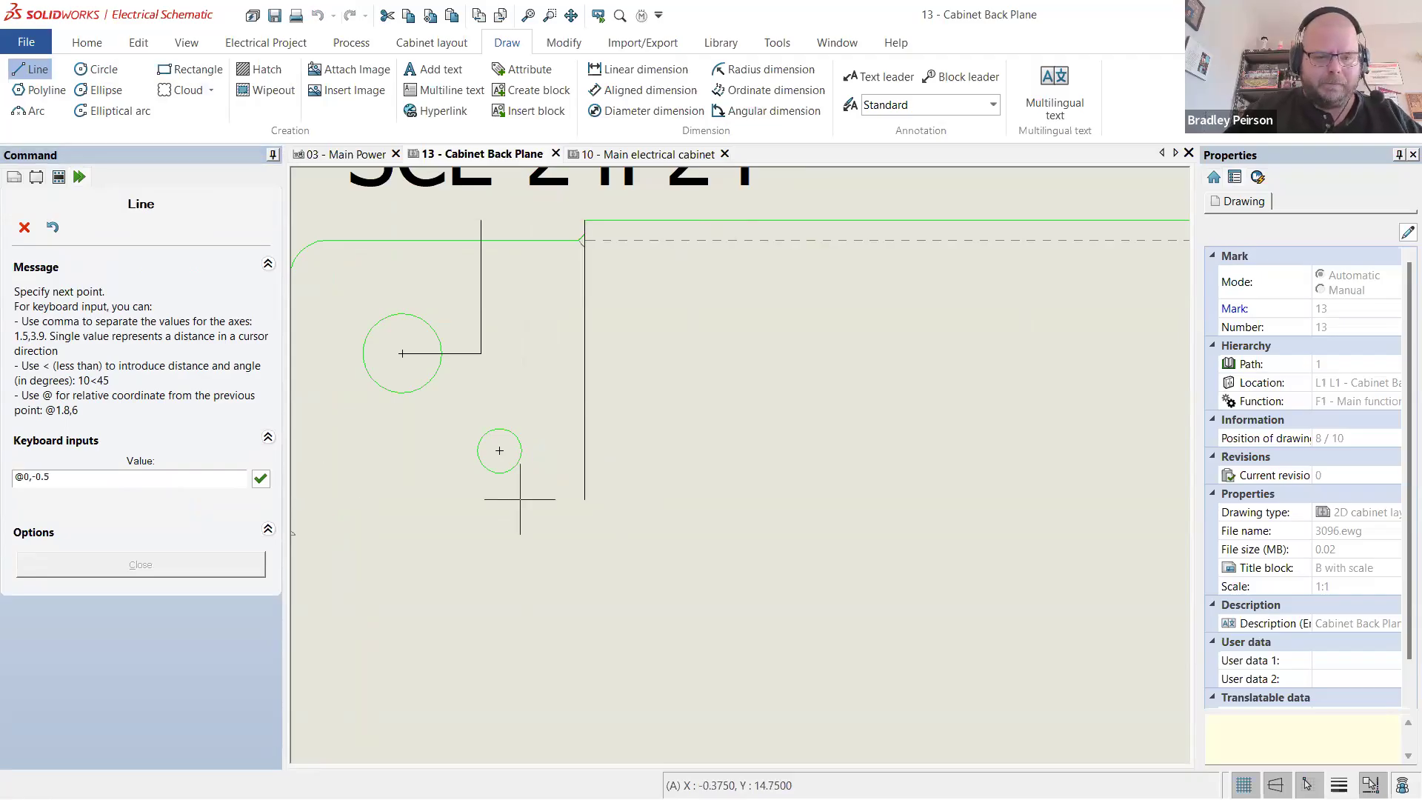
pyautogui.press('Return')
pyautogui.press('Escape')
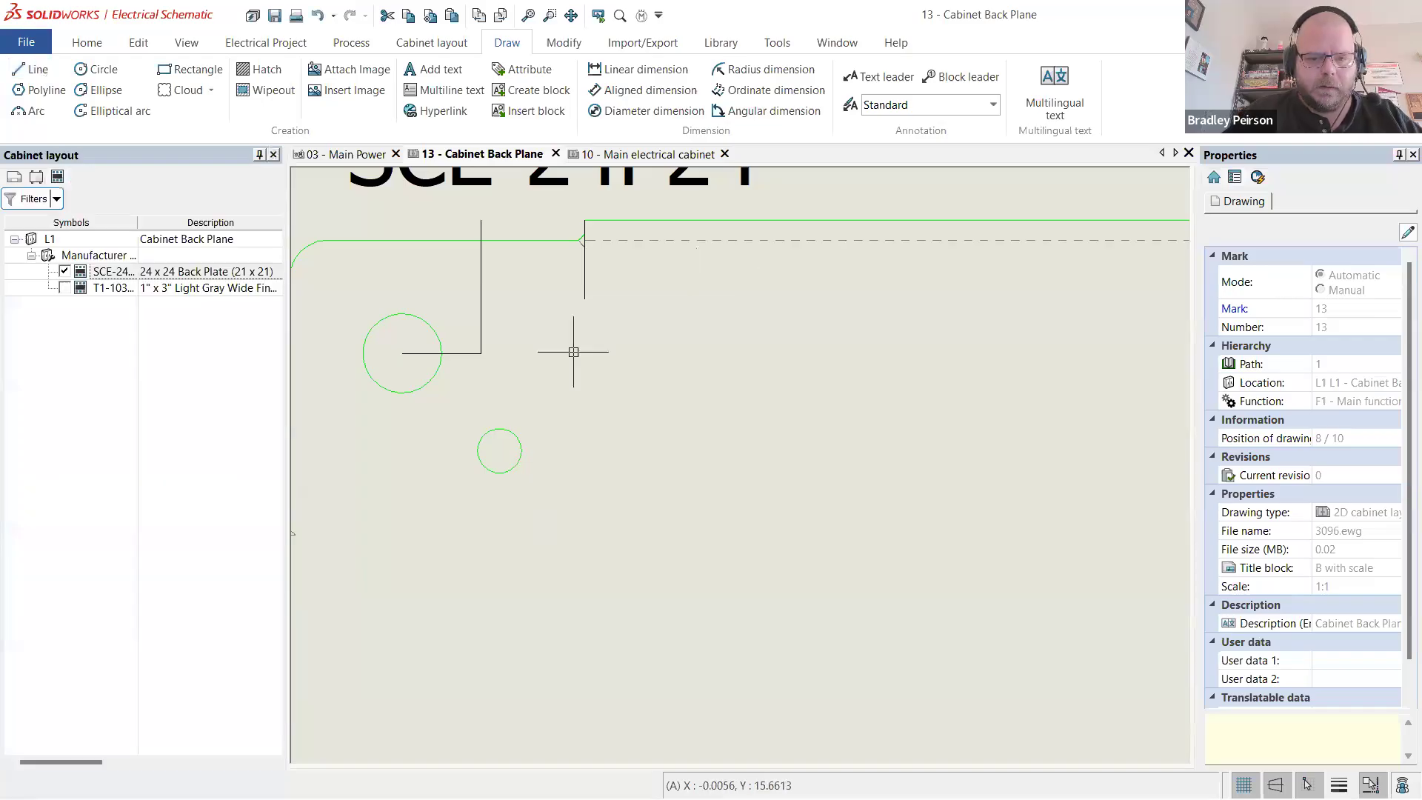
# - Start another guide line near the back plate's upper-left mounting hole
pyautogui.click(33, 69)
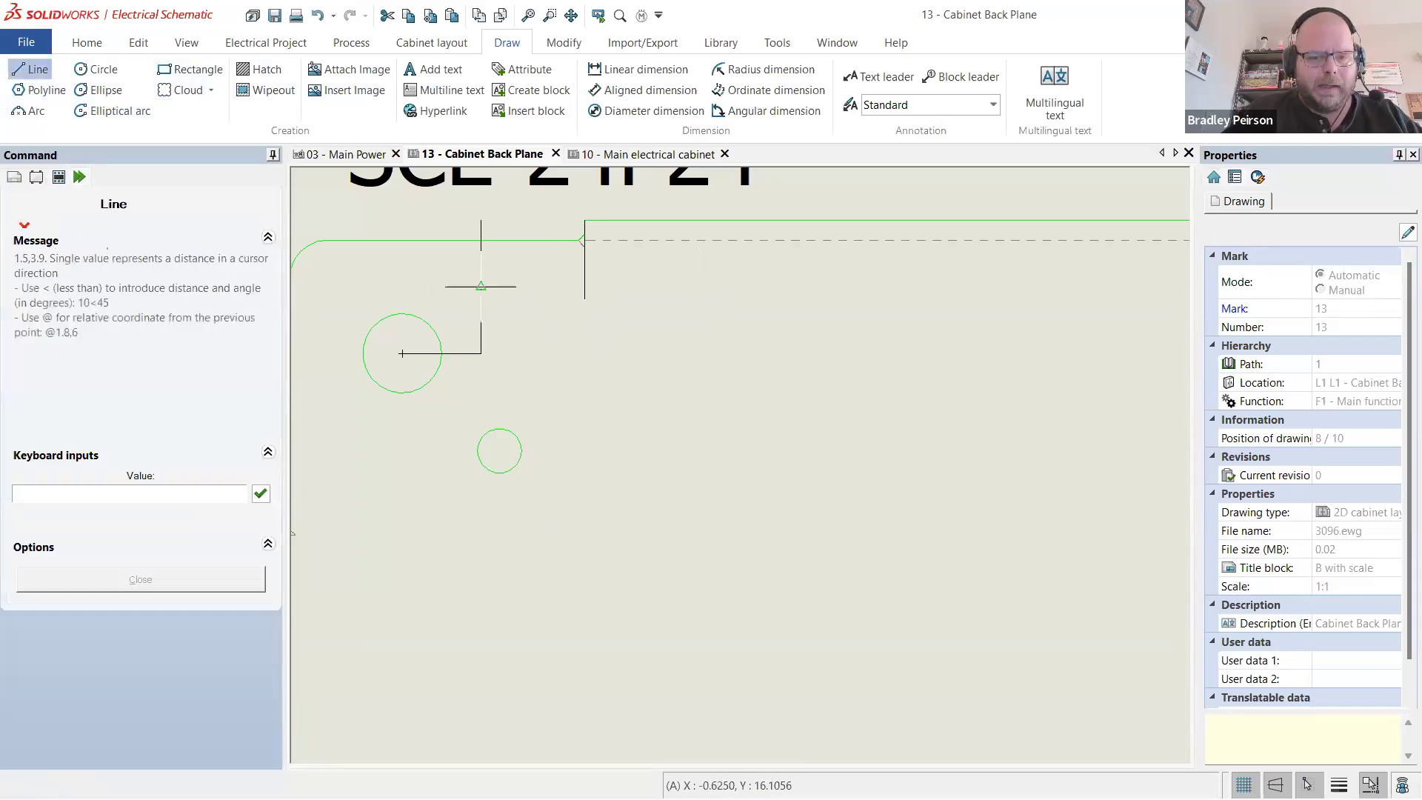
# - Draw a horizontal construction line from the lower end of the short vertical line to the long vertical line beside the upper-left mounting hole
pyautogui.click(584, 299)
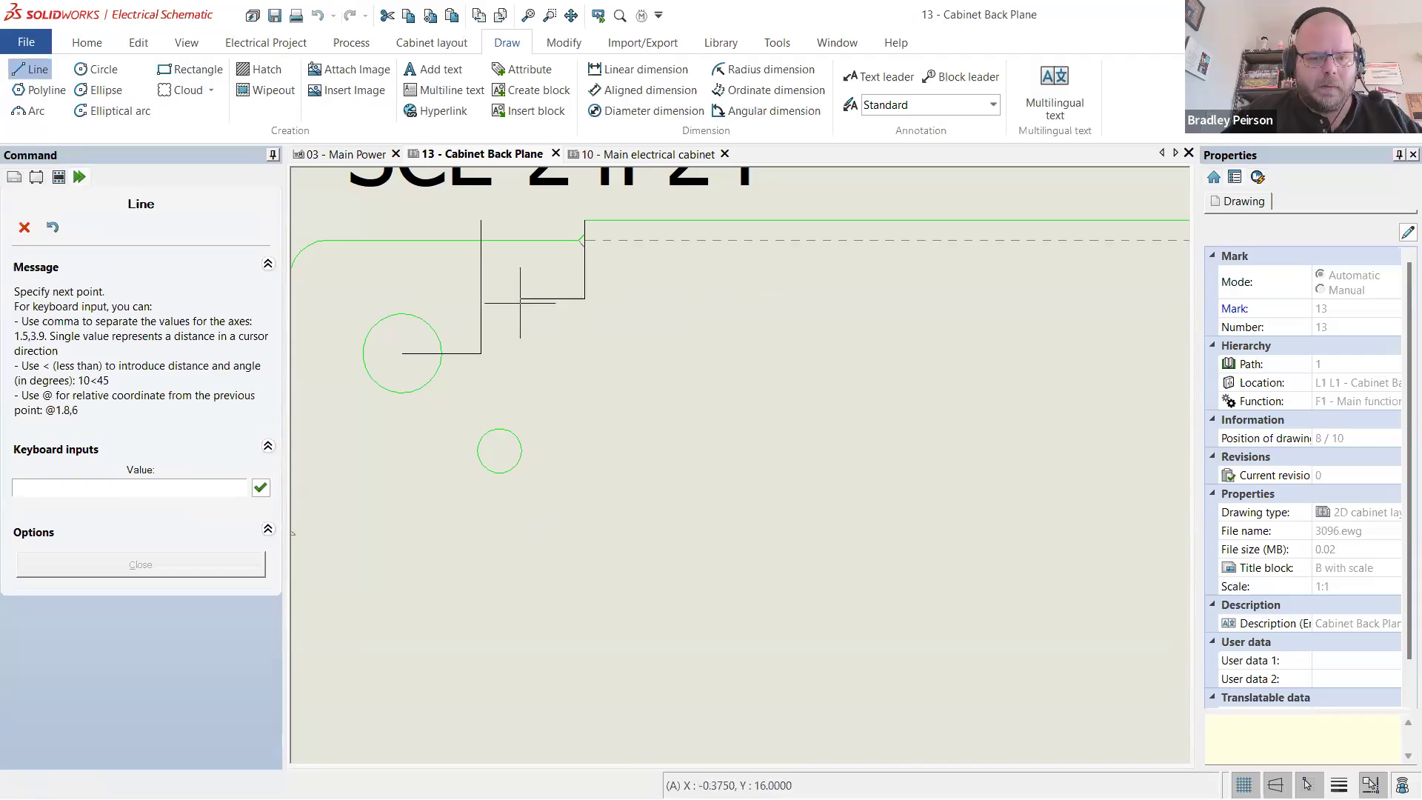
pyautogui.click(480, 286)
pyautogui.press('Escape')
pyautogui.scroll(-2, 562, 336)
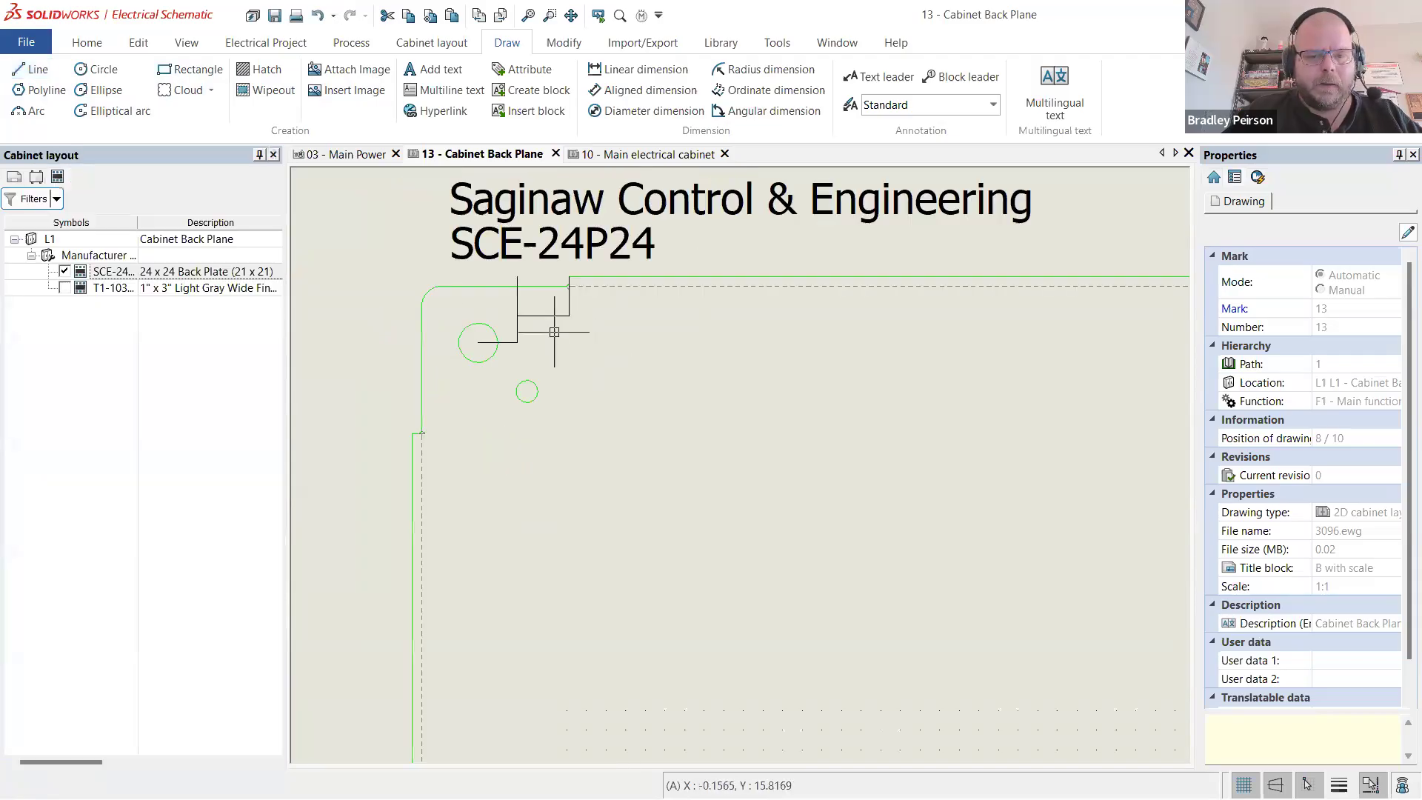
pyautogui.scroll(2, 527, 313)
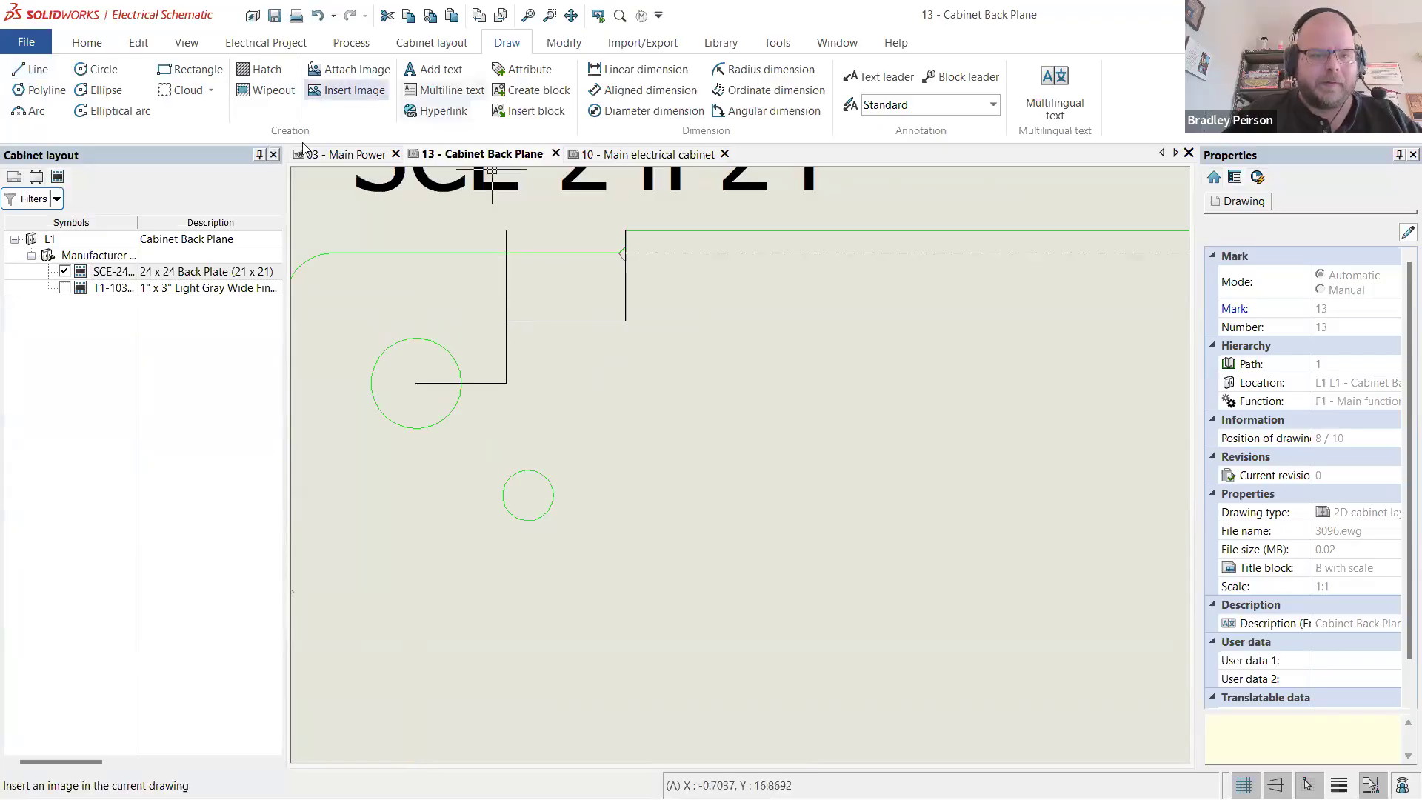
# - Insert the 1" x 3" light gray wire duct footprint as a duct, starting where the horizontal construction line meets the long vertical one
pyautogui.moveTo(67, 294); pyautogui.dragTo(558, 343)
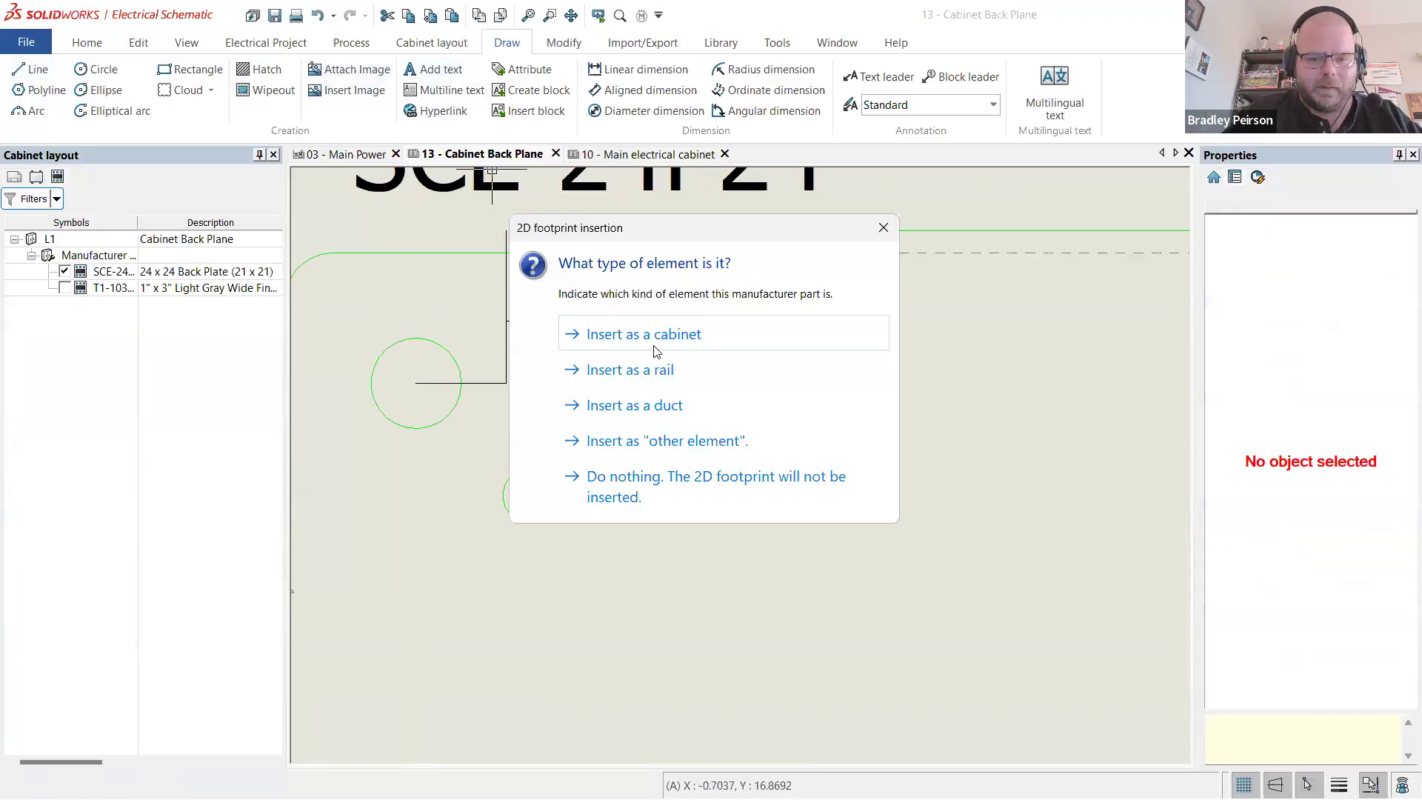
pyautogui.click(674, 415)
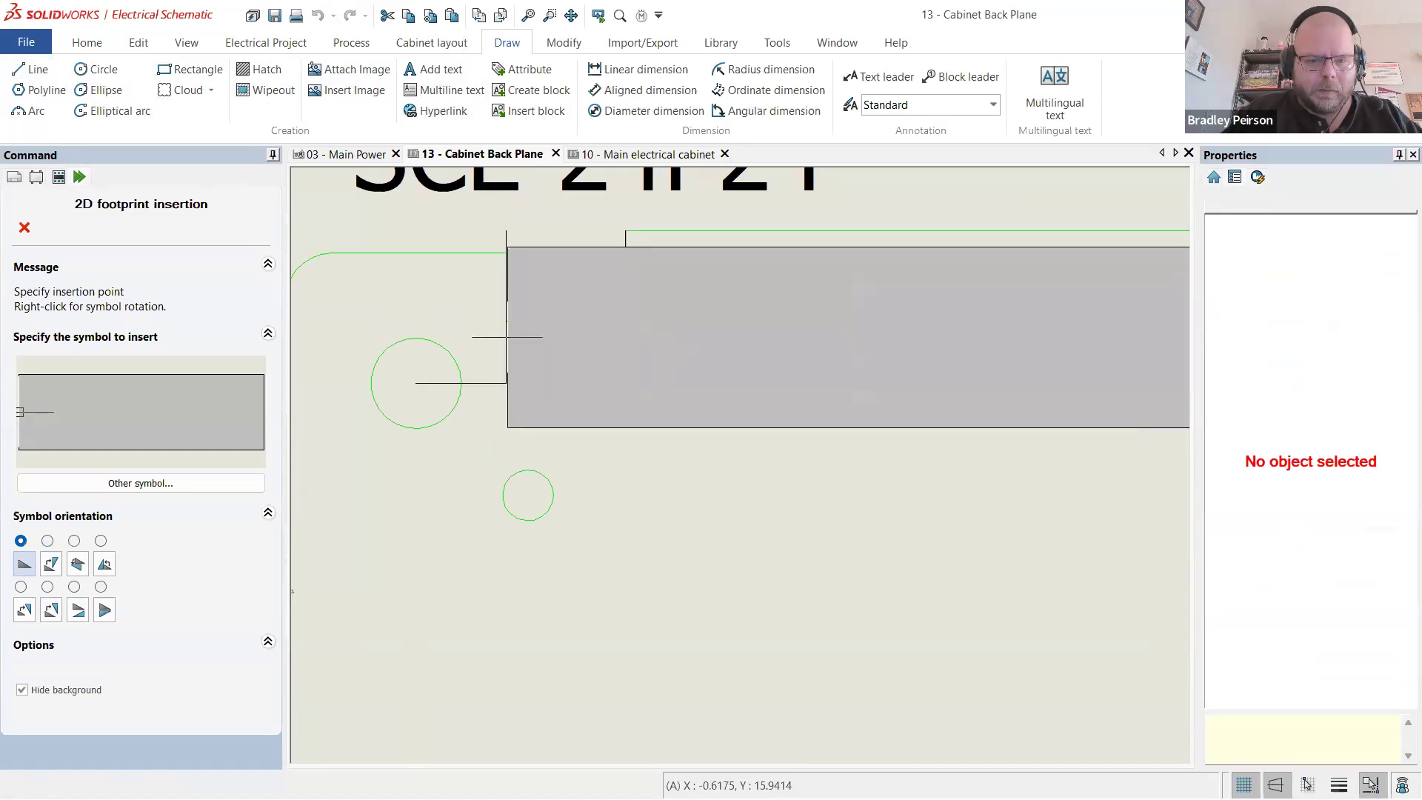
pyautogui.scroll(3, 507, 323)
pyautogui.scroll(1, 510, 326)
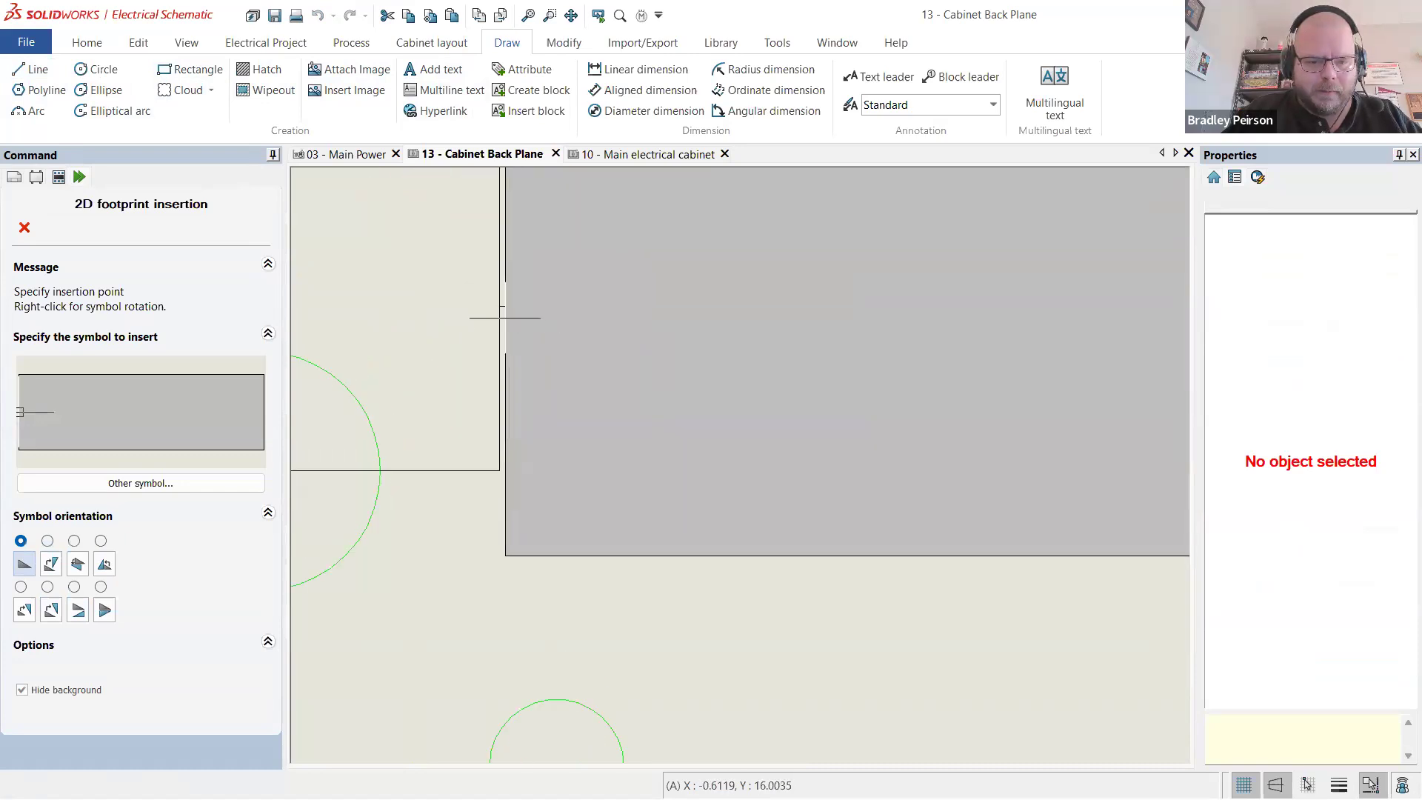
pyautogui.click(498, 308)
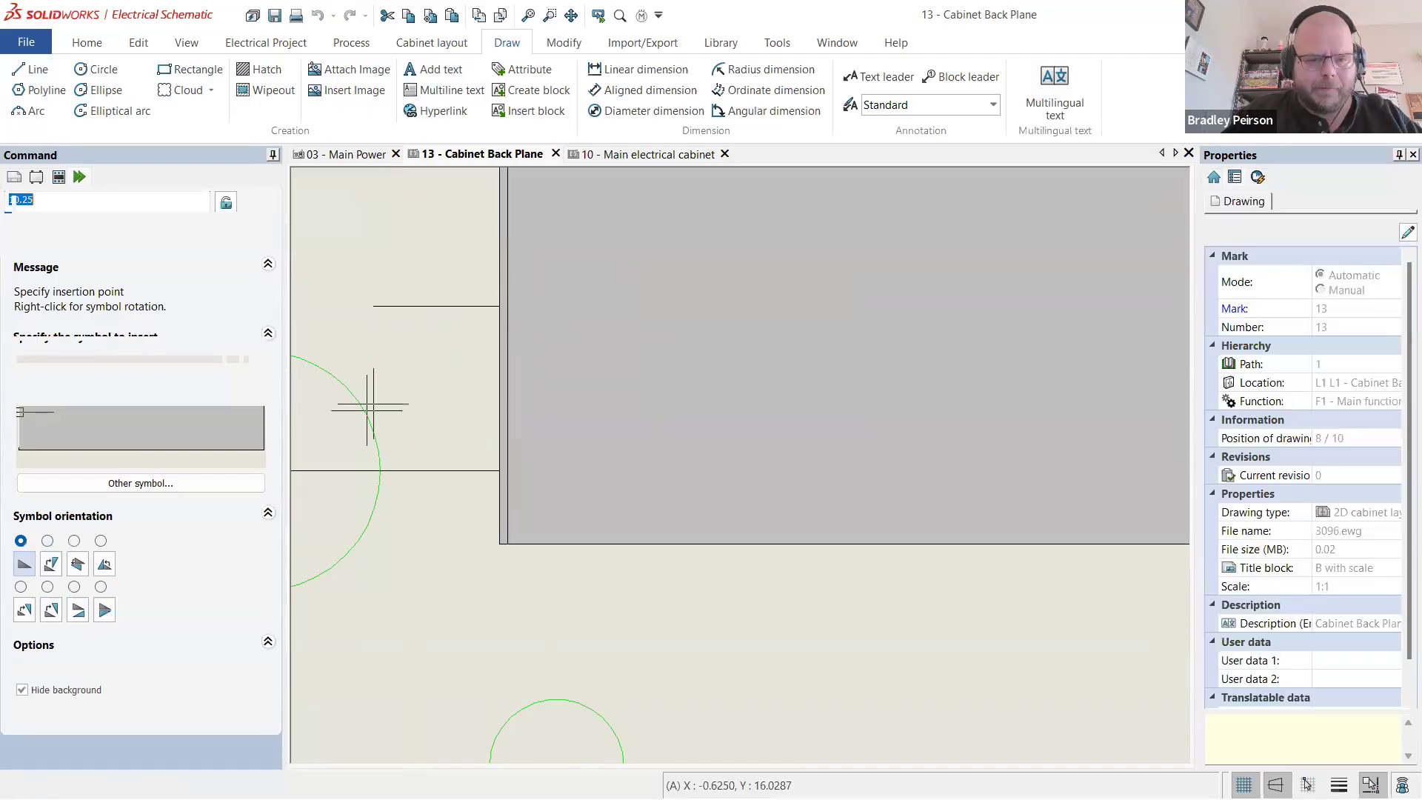
# - Extend the top duct to about 18.28 inches, ending just short of the back plate's upper-right mounting hole
pyautogui.scroll(-11, 500, 364)
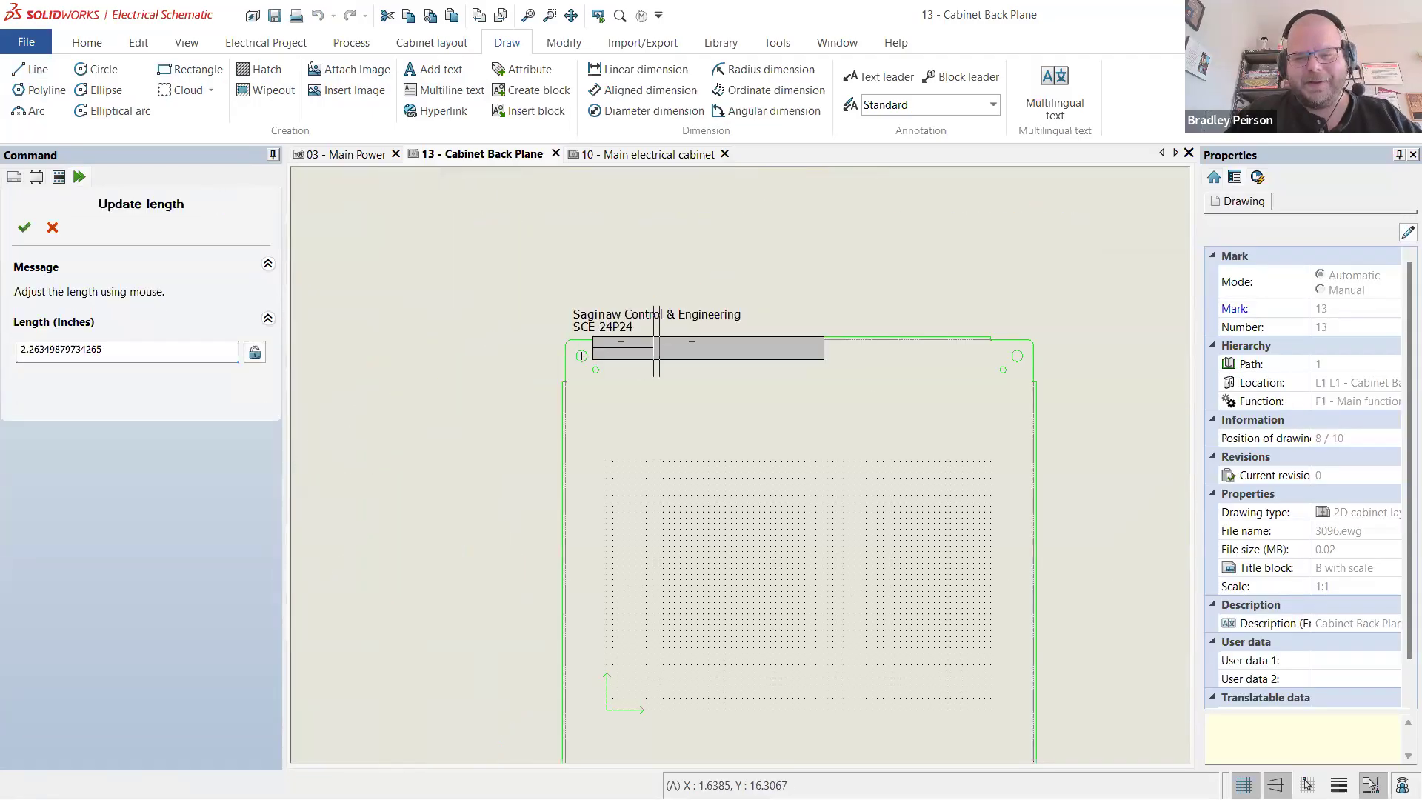
pyautogui.scroll(3, 945, 354)
pyautogui.scroll(3, 1014, 358)
pyautogui.scroll(1, 1047, 355)
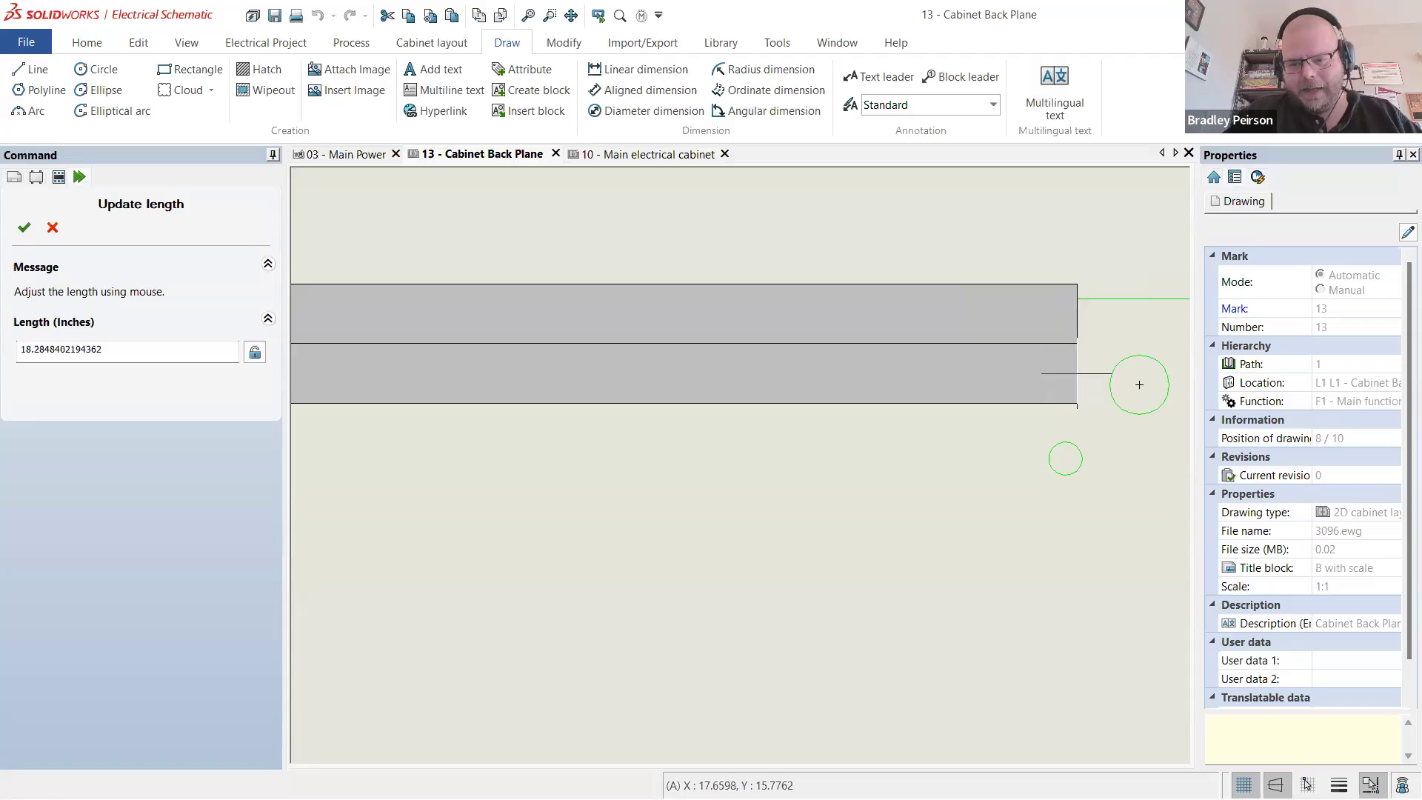
pyautogui.click(1139, 384)
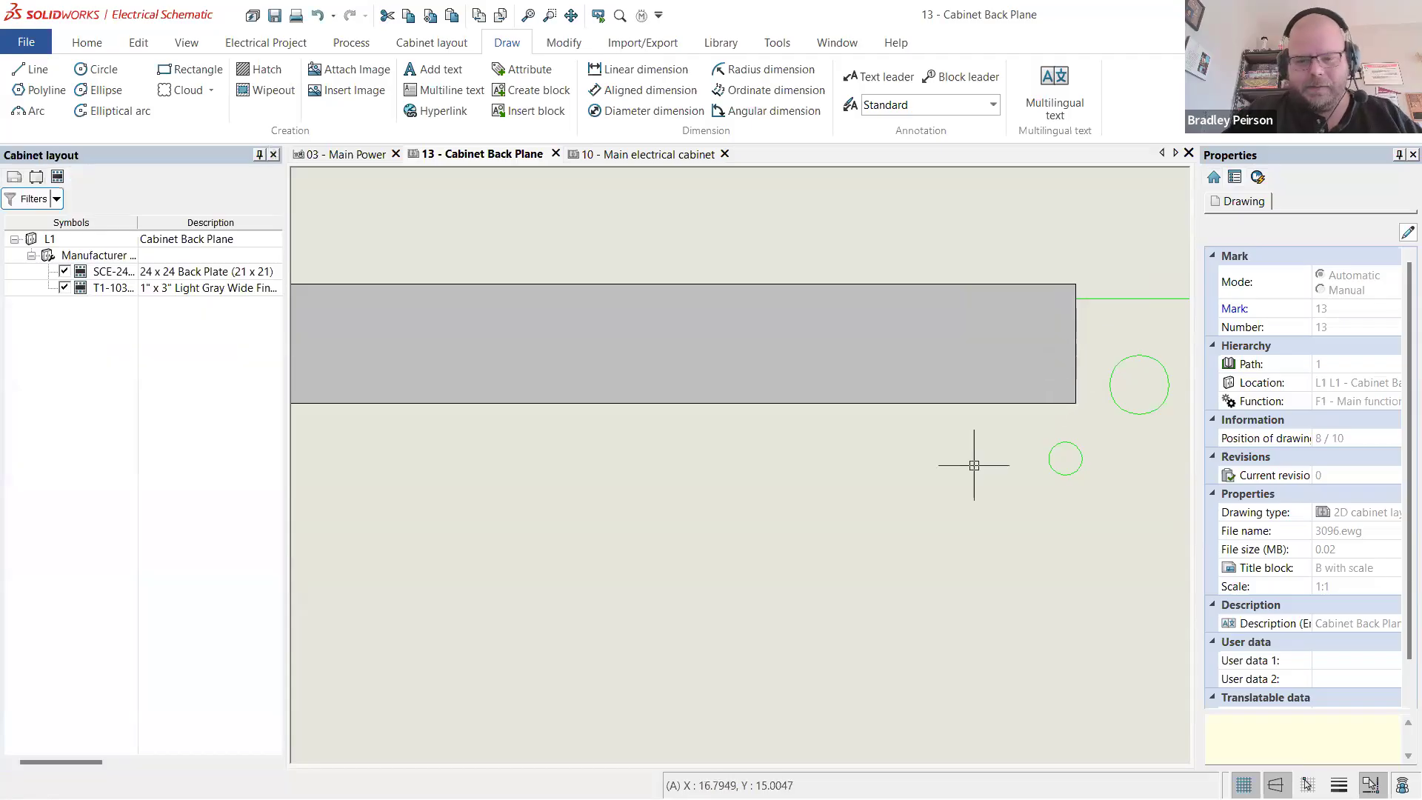
# - Delete the four construction lines at the back plate's upper-left corner
pyautogui.scroll(-5, 997, 343)
pyautogui.scroll(4, 625, 318)
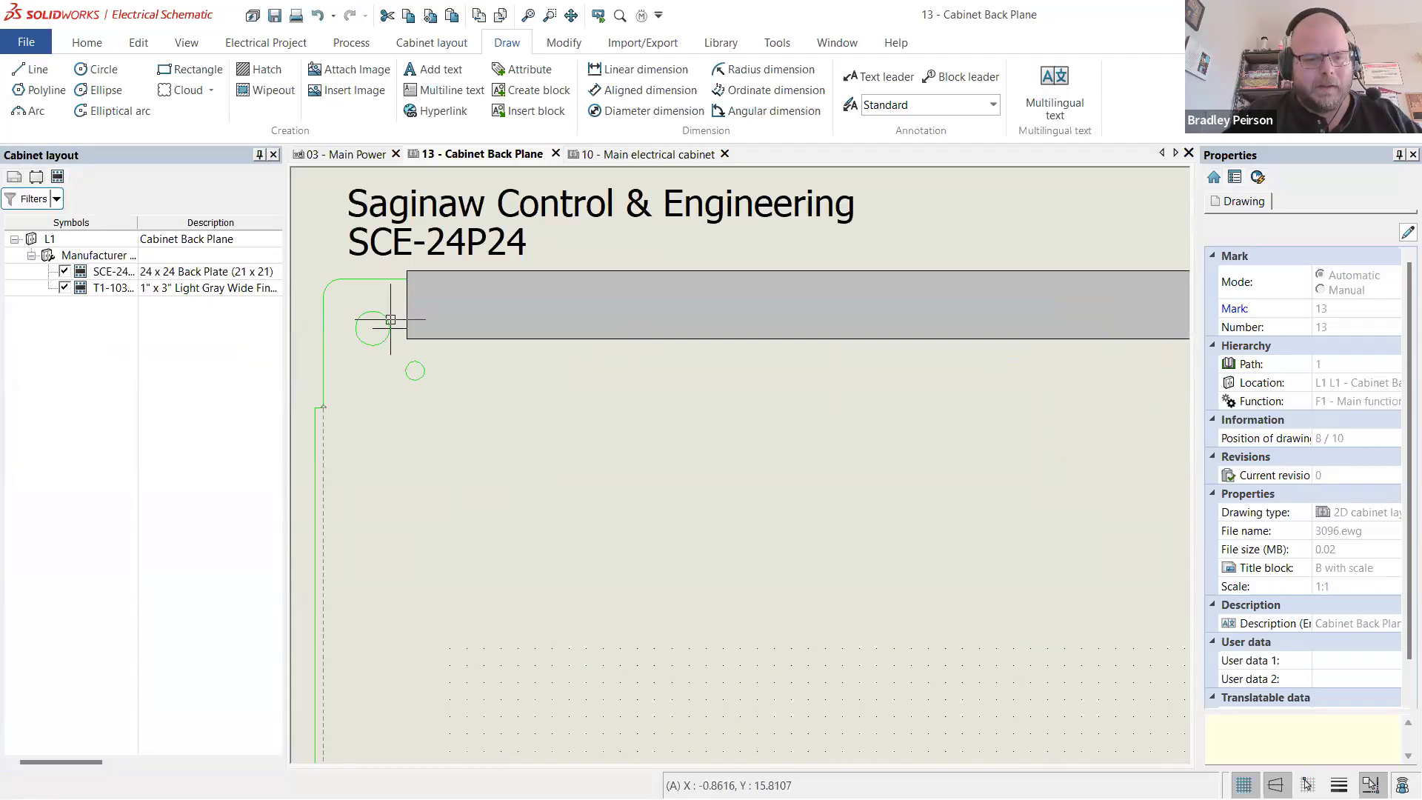
pyautogui.scroll(-3, 603, 308)
pyautogui.moveTo(414, 263); pyautogui.dragTo(600, 381)
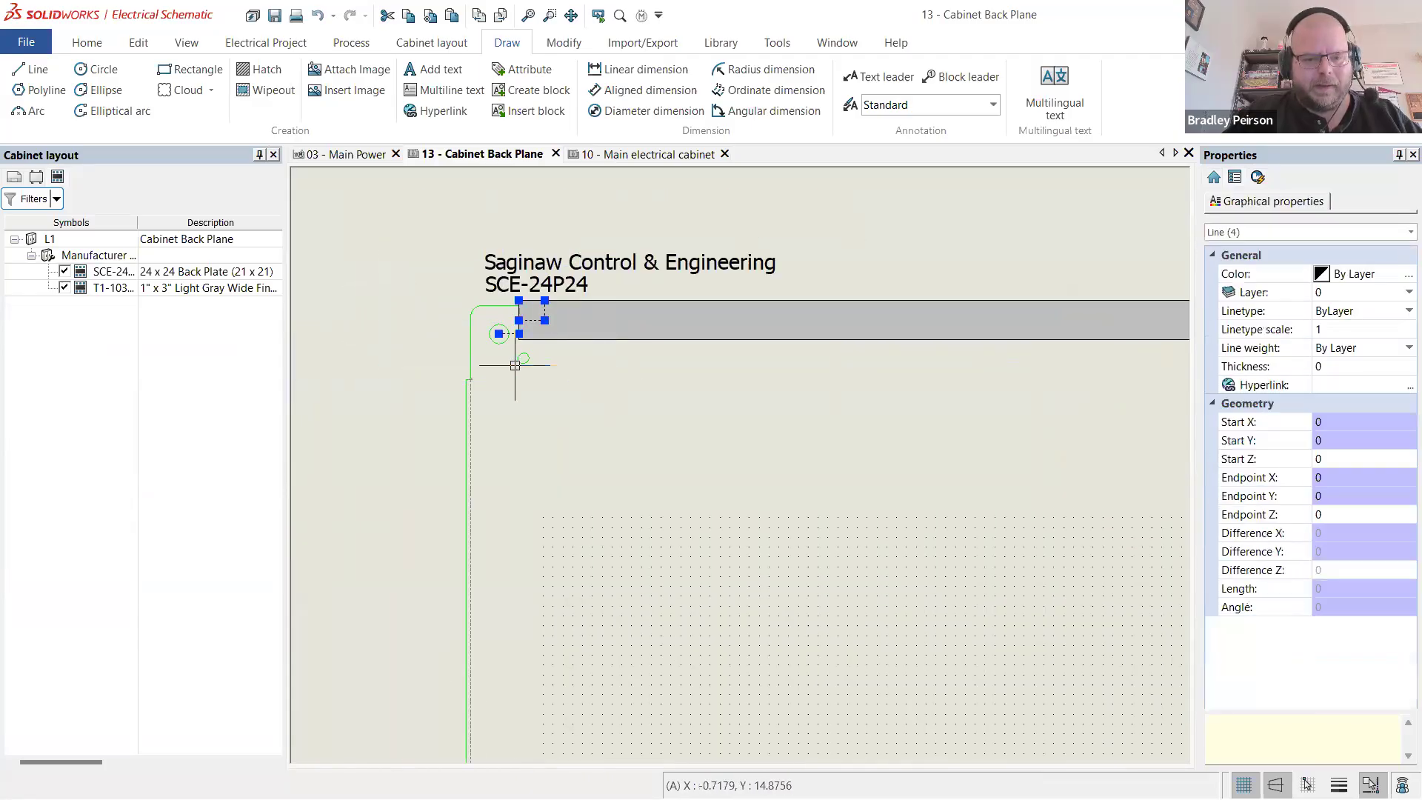
pyautogui.press('Delete')
pyautogui.moveTo(378, 238); pyautogui.dragTo(563, 385)
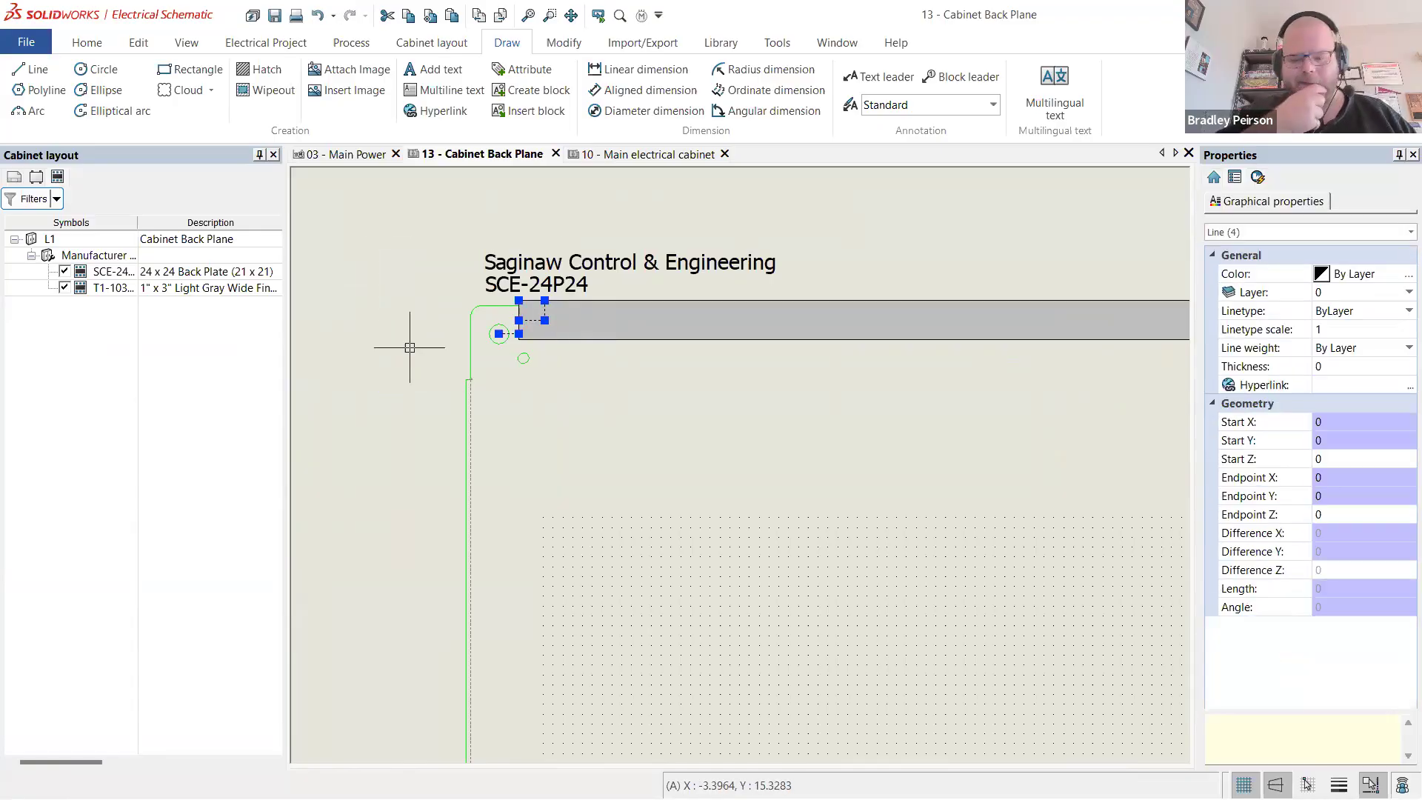
pyautogui.press('Escape')
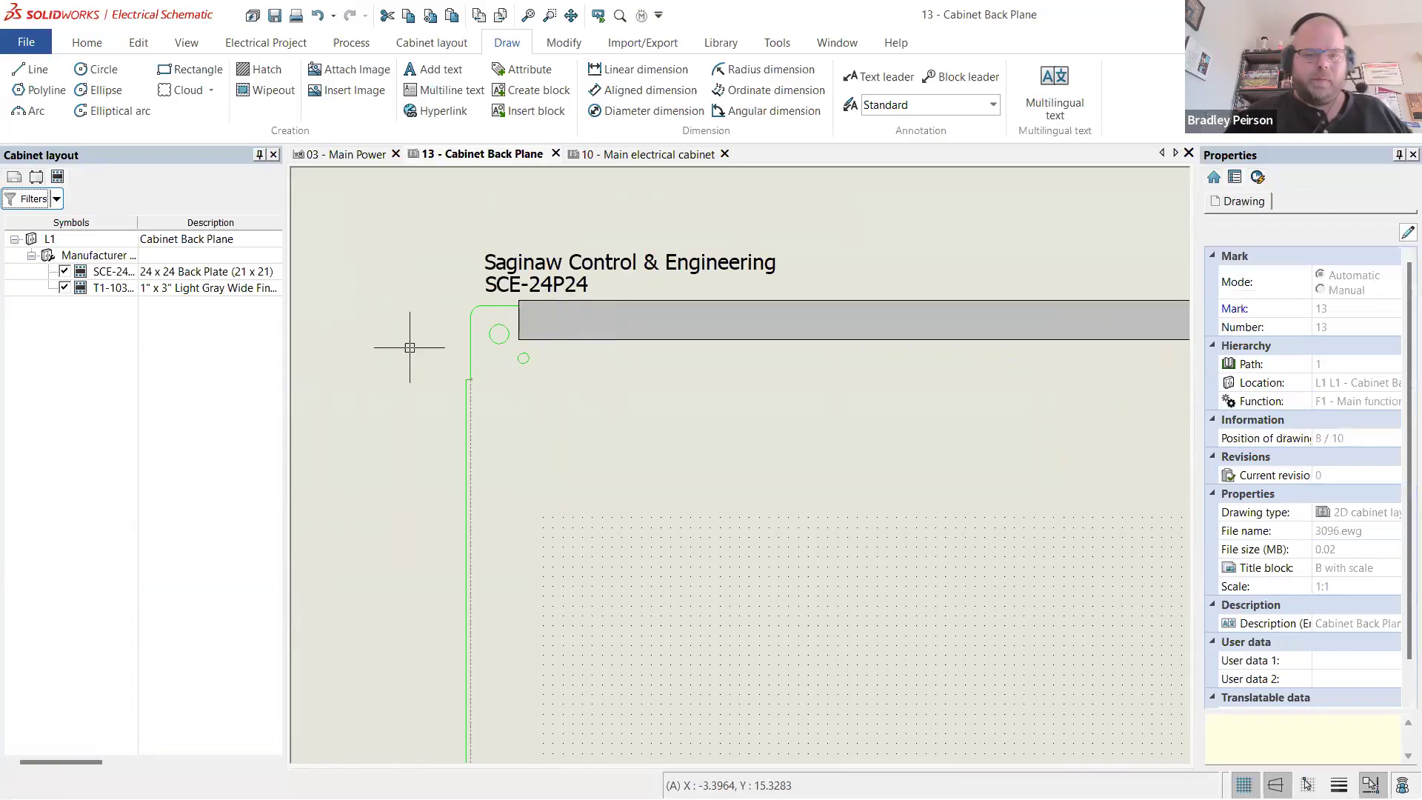
# - Draw a 0.5-inch horizontal construction line from the top duct's lower-left corner using the relative coordinate @0.5,0
pyautogui.scroll(-3, 634, 301)
pyautogui.scroll(3, 691, 292)
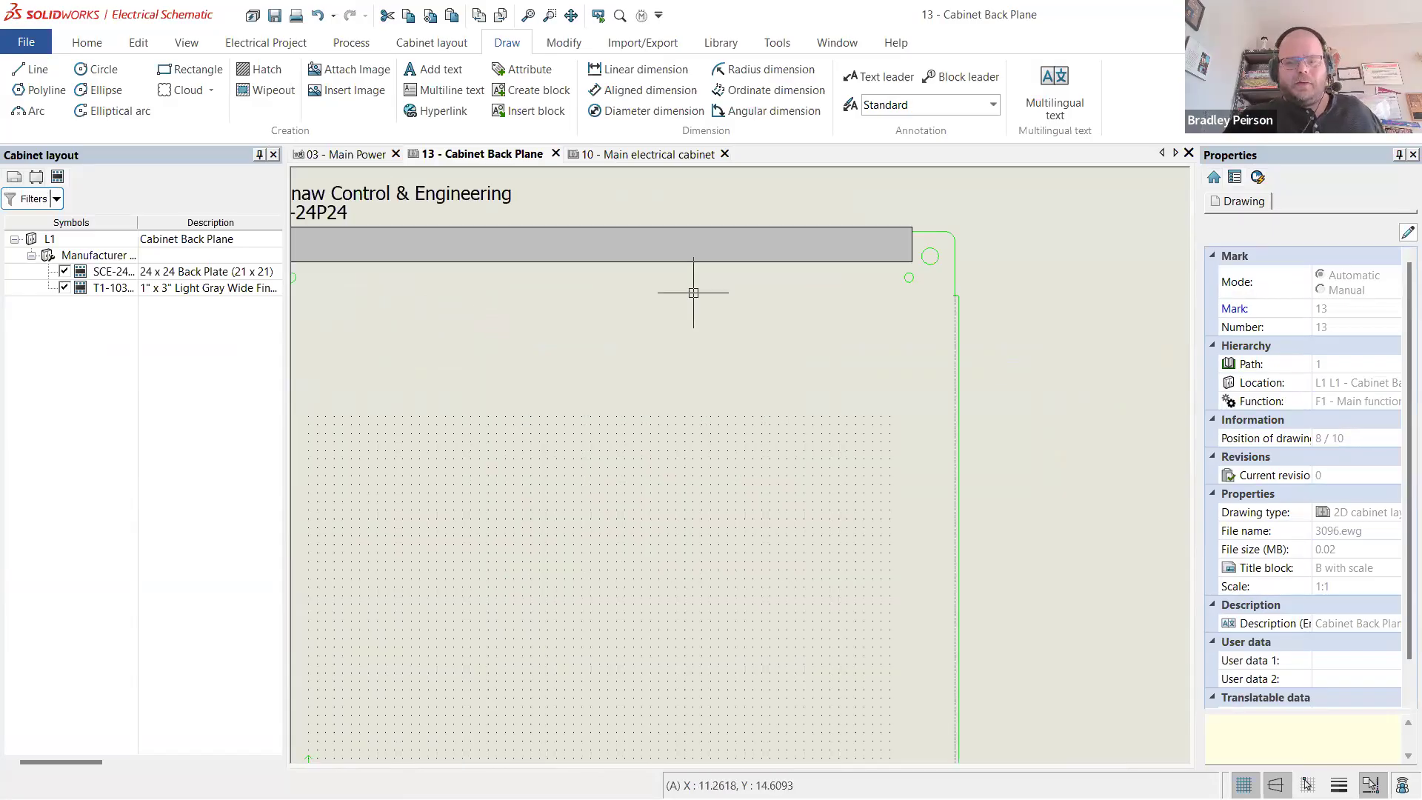
pyautogui.scroll(-3, 698, 290)
pyautogui.scroll(5, 647, 279)
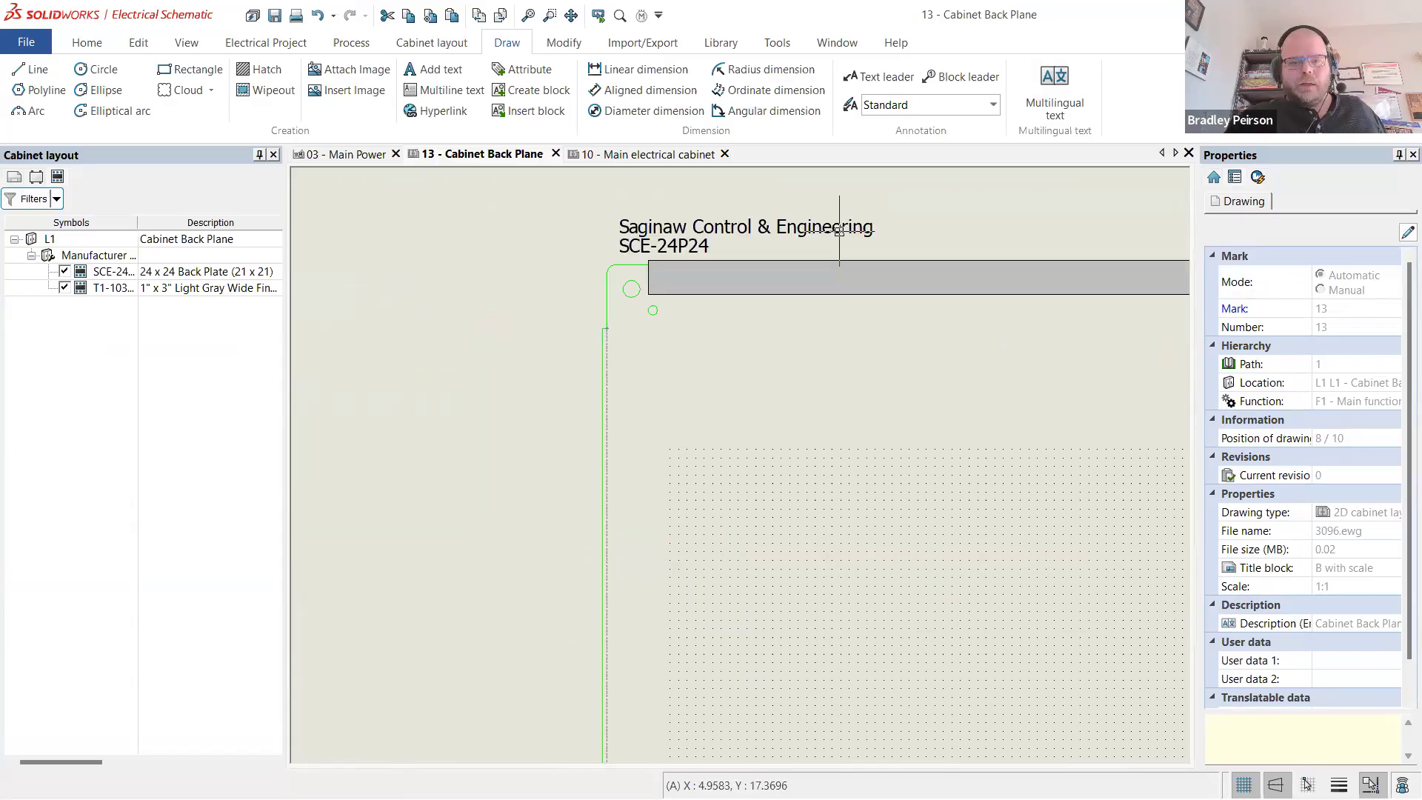
pyautogui.scroll(1, 602, 390)
pyautogui.scroll(-3, 609, 343)
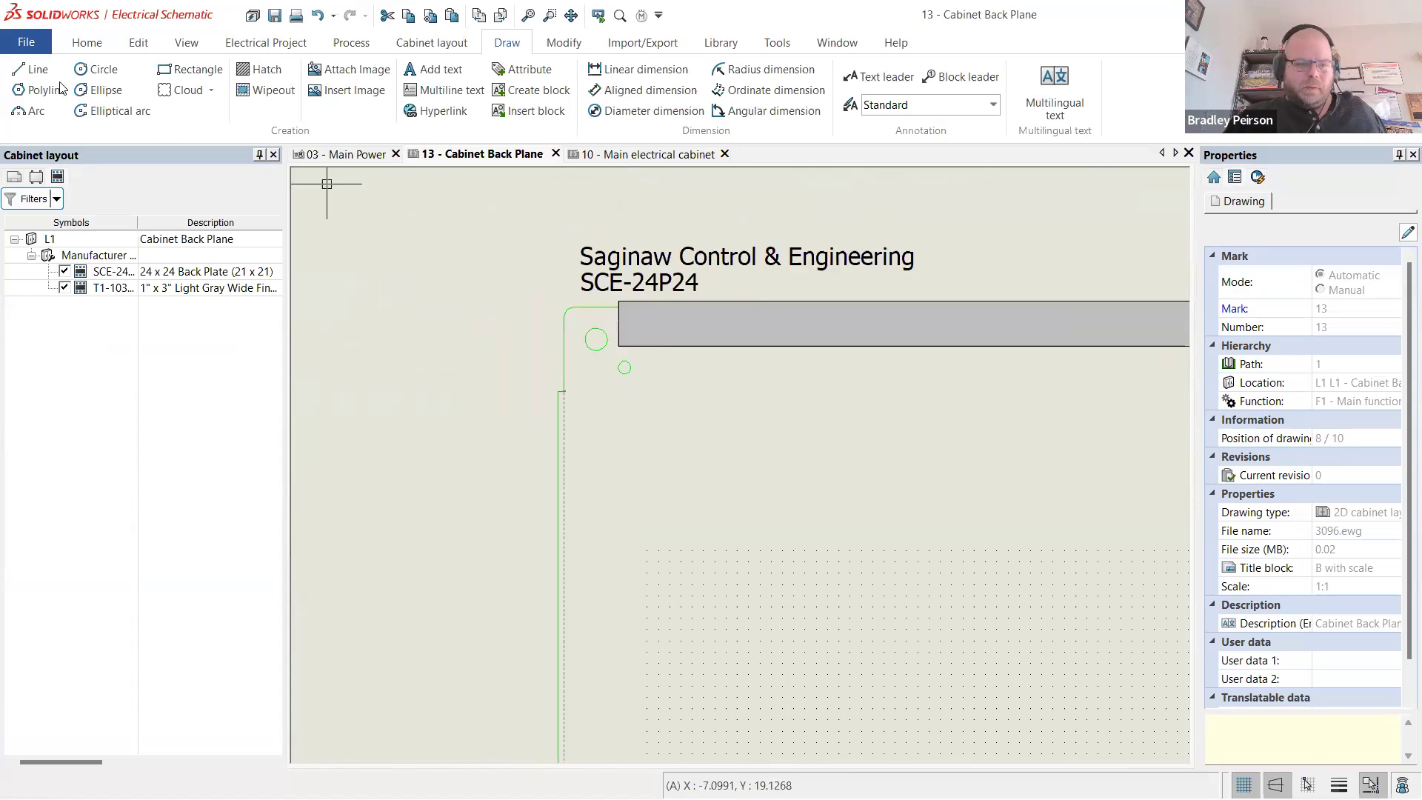
pyautogui.click(37, 69)
pyautogui.scroll(2, 629, 353)
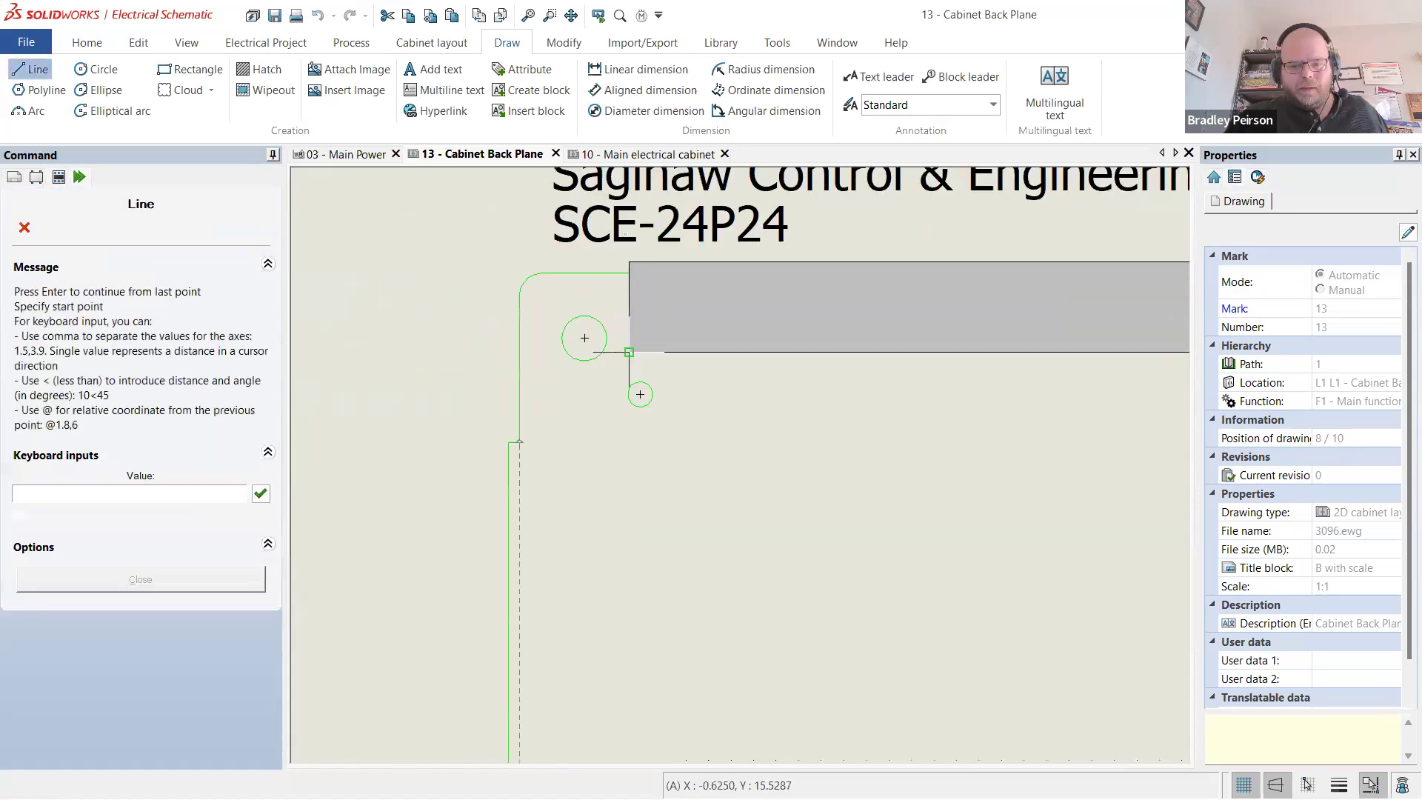
pyautogui.click(629, 352)
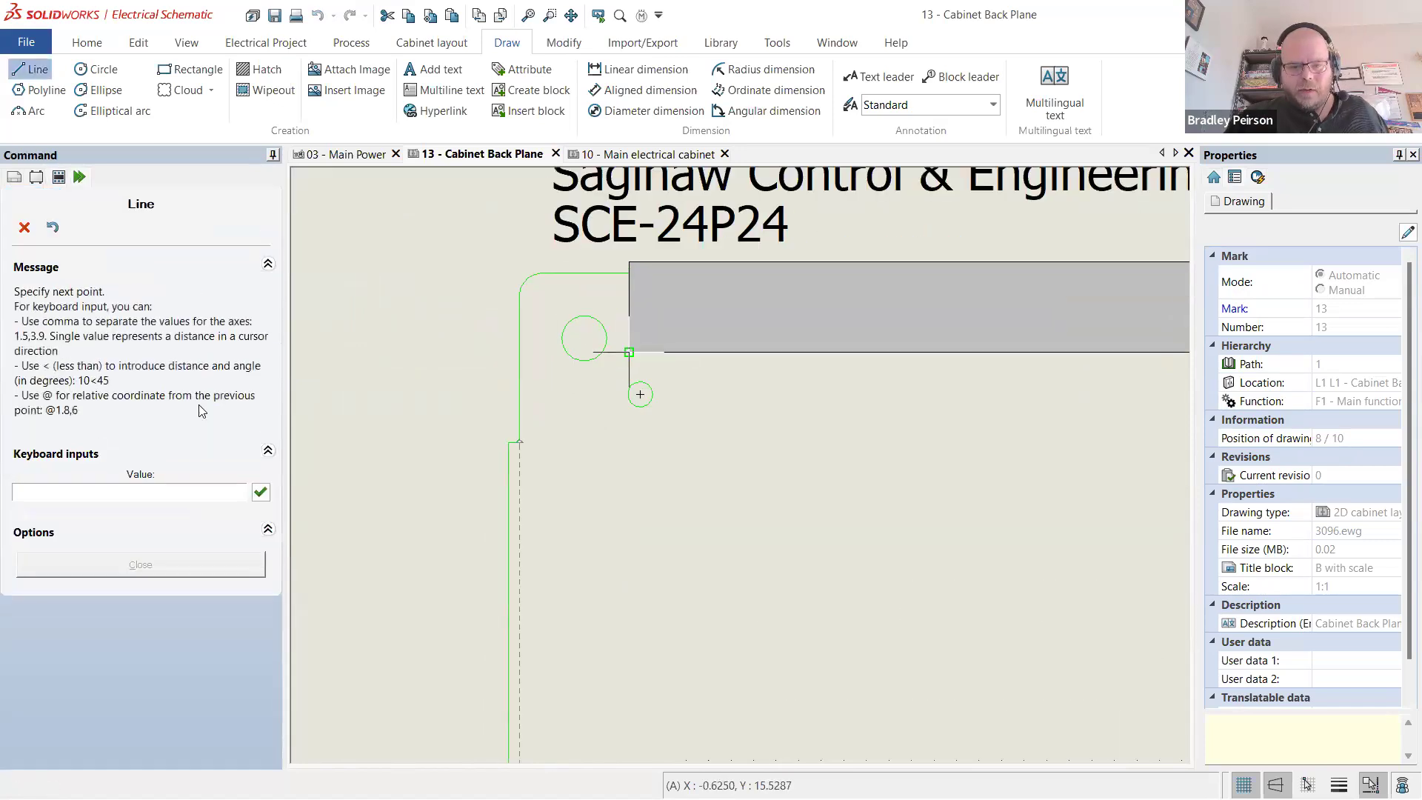
pyautogui.click(74, 471)
pyautogui.write('@0.5,0')
pyautogui.press('Return')
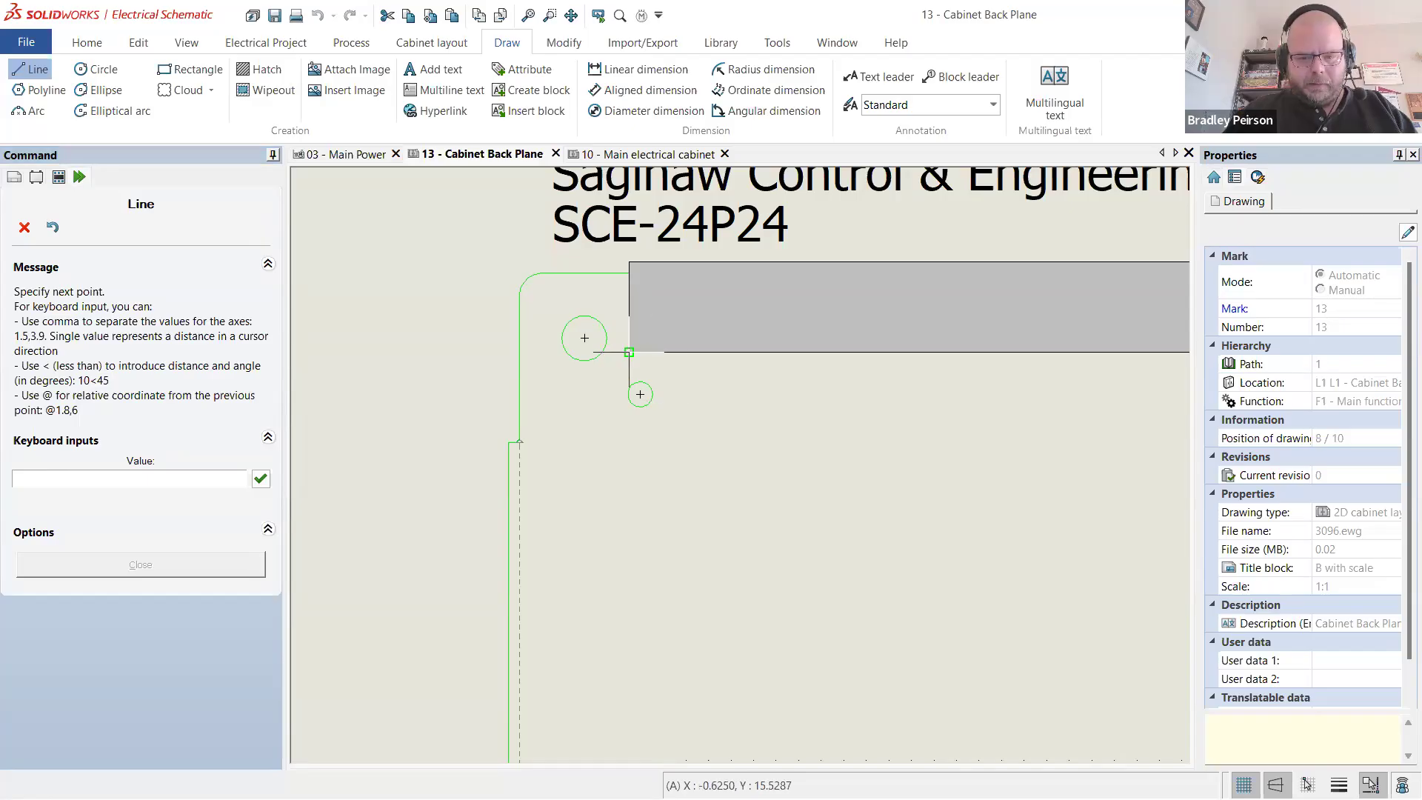
pyautogui.press('Escape')
pyautogui.click(646, 353)
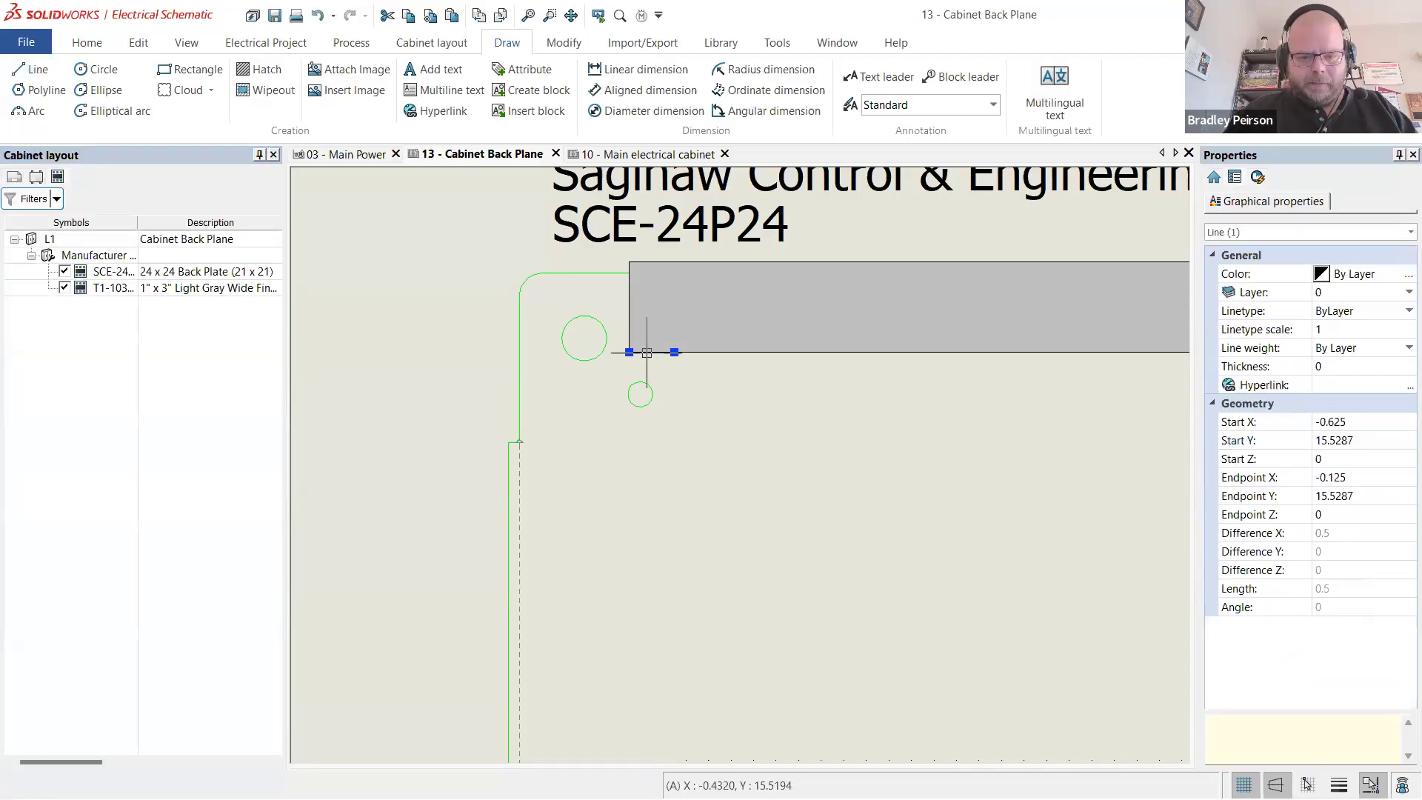
pyautogui.press('Escape')
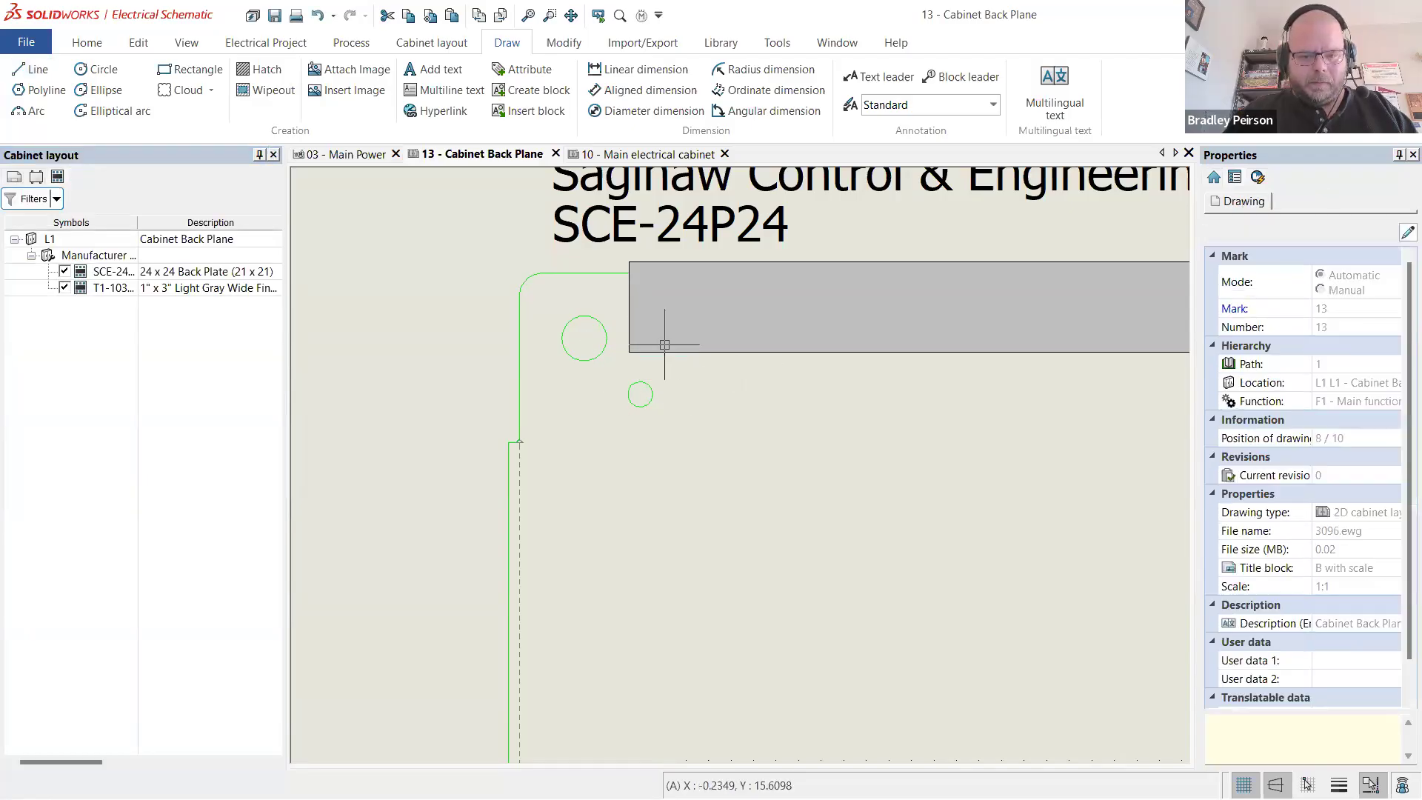
# - Add a new duct to location L1 using manufacturer part T1-1030G
pyautogui.click(419, 45)
pyautogui.click(348, 96)
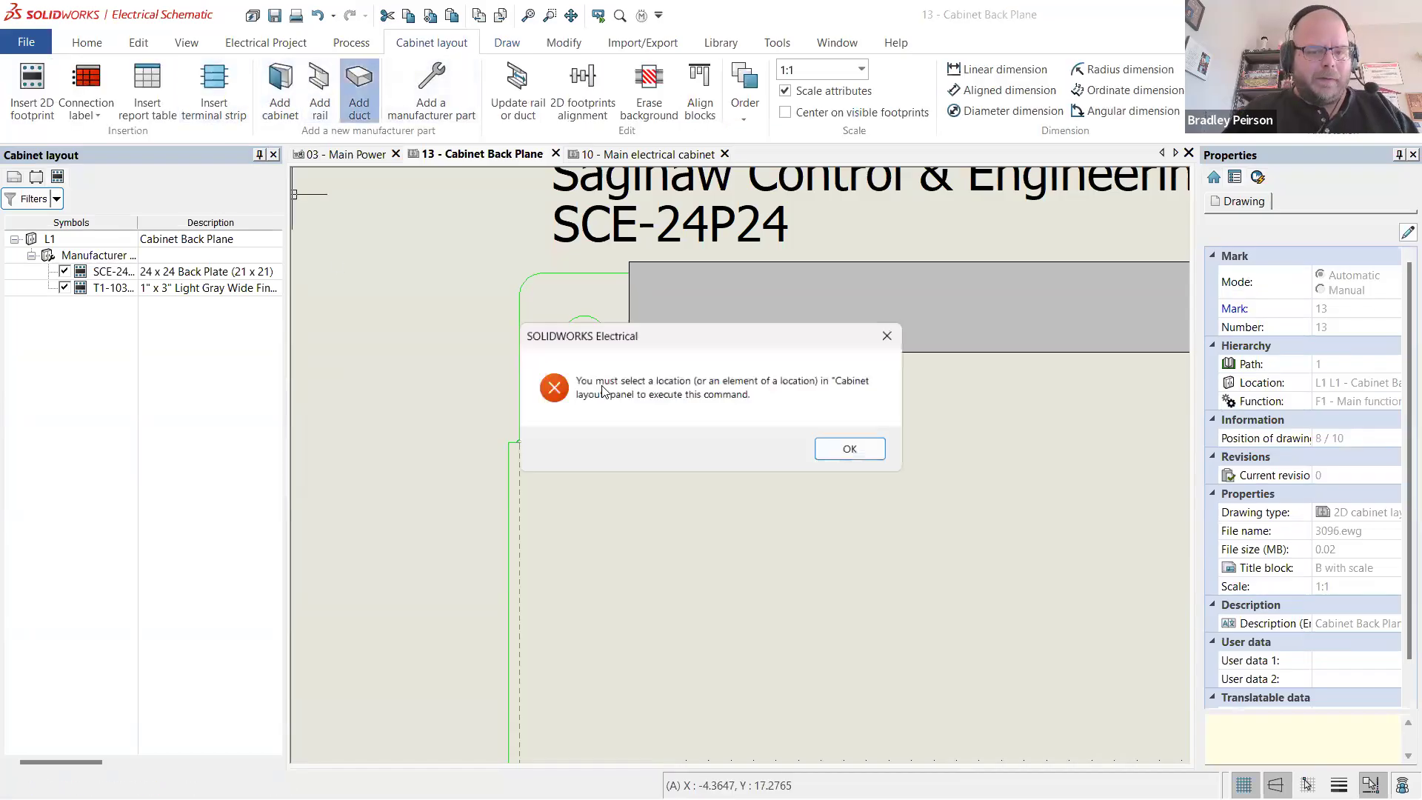
pyautogui.click(849, 448)
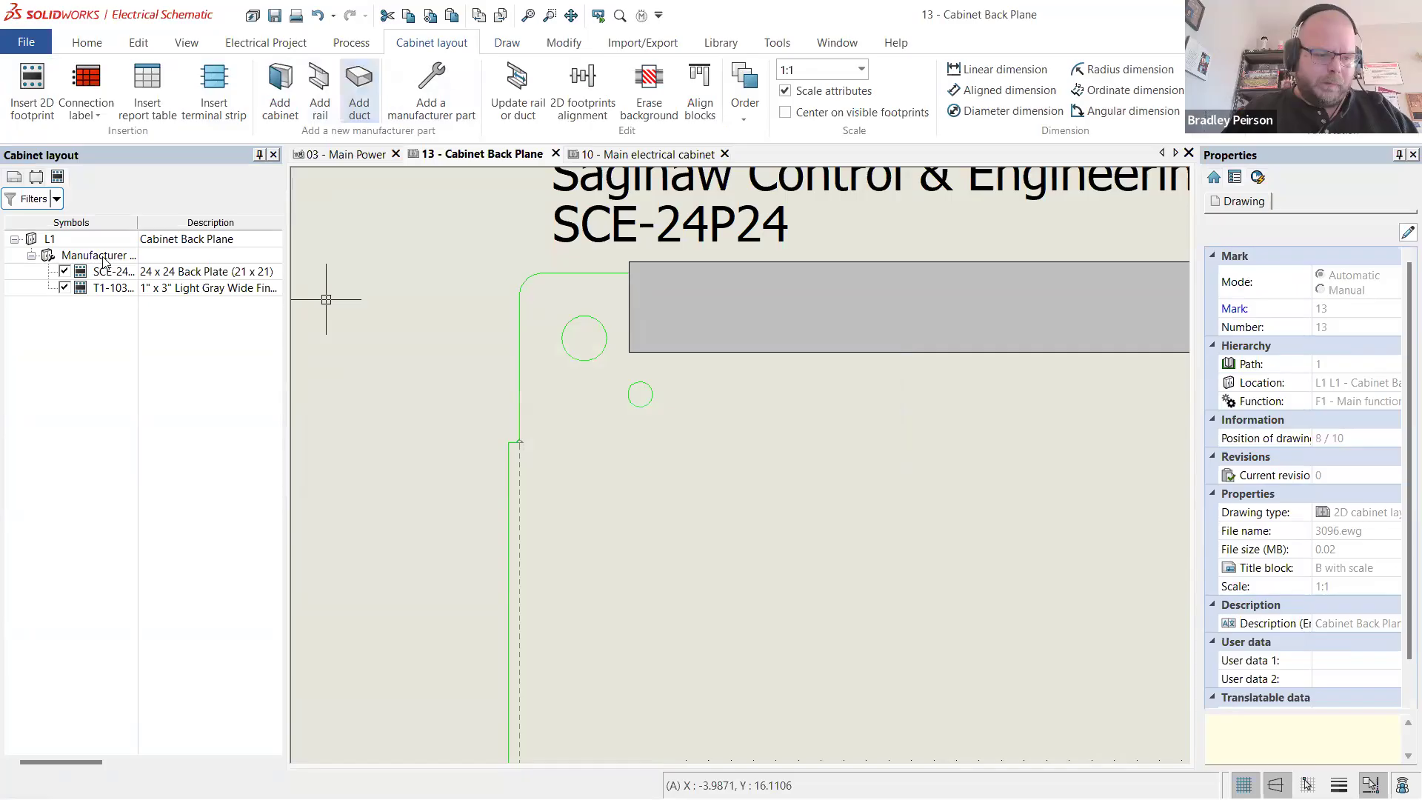
pyautogui.click(52, 239)
pyautogui.click(359, 89)
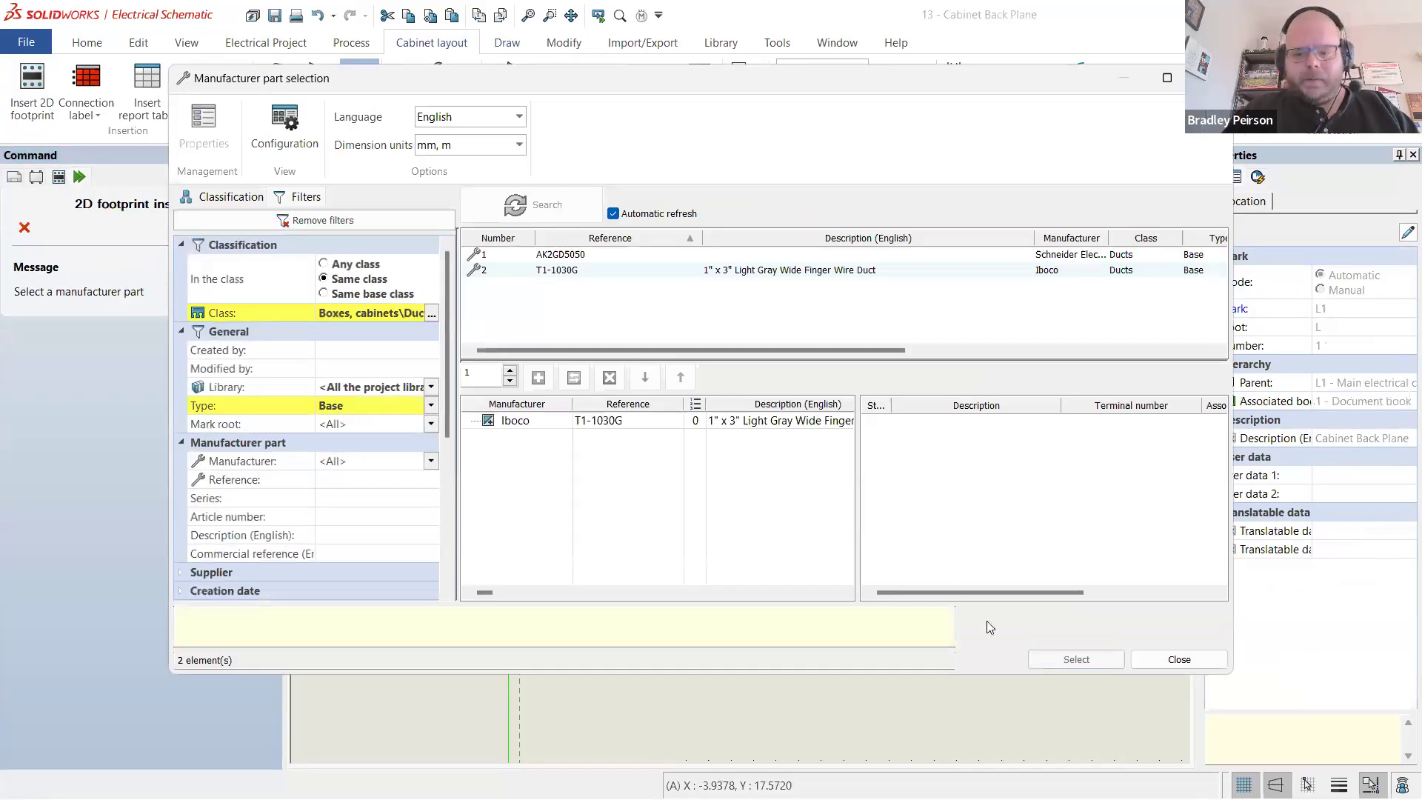
pyautogui.click(1076, 659)
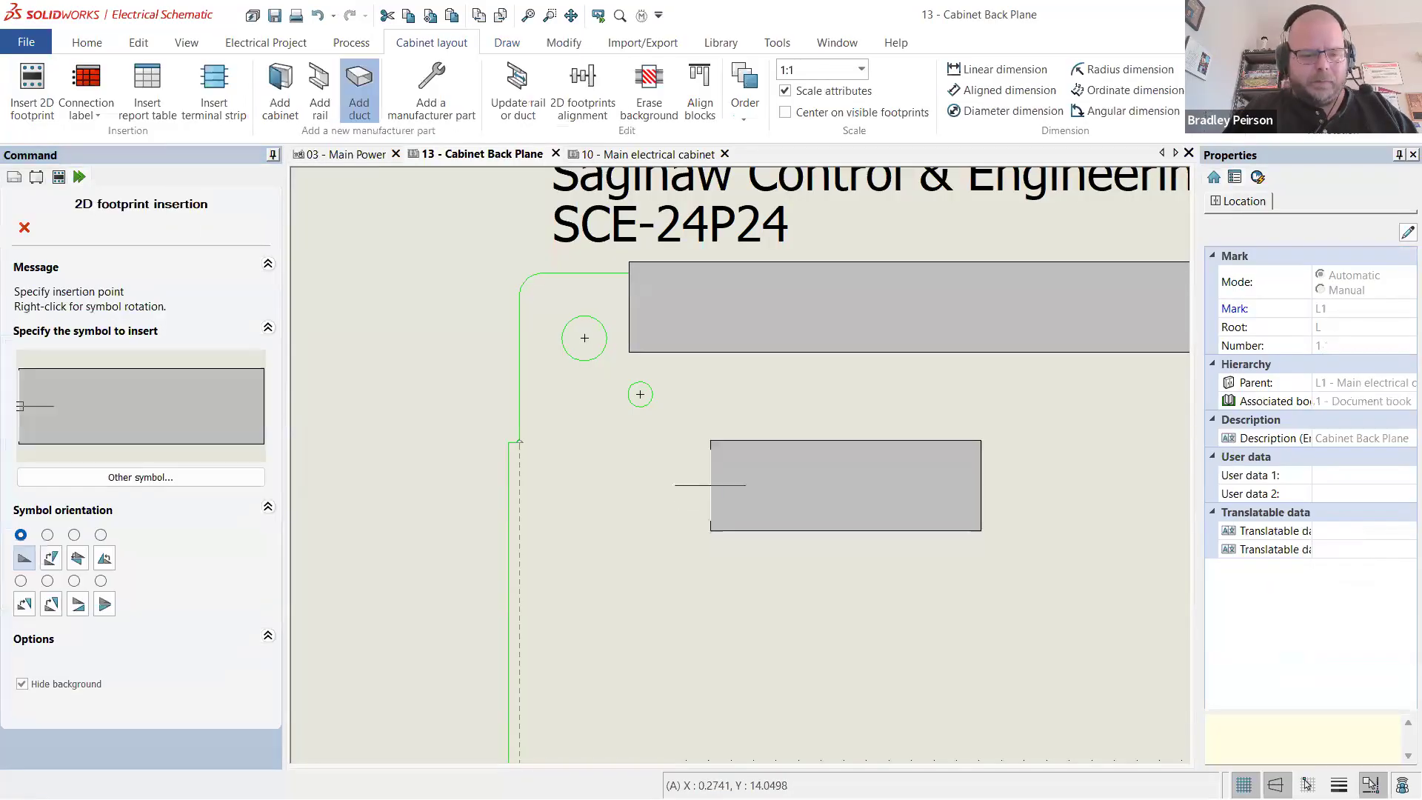
# - Rotate the duct footprint to run vertically downward and place it at the right end of the 0.5-inch construction line
pyautogui.rightClick(822, 481)
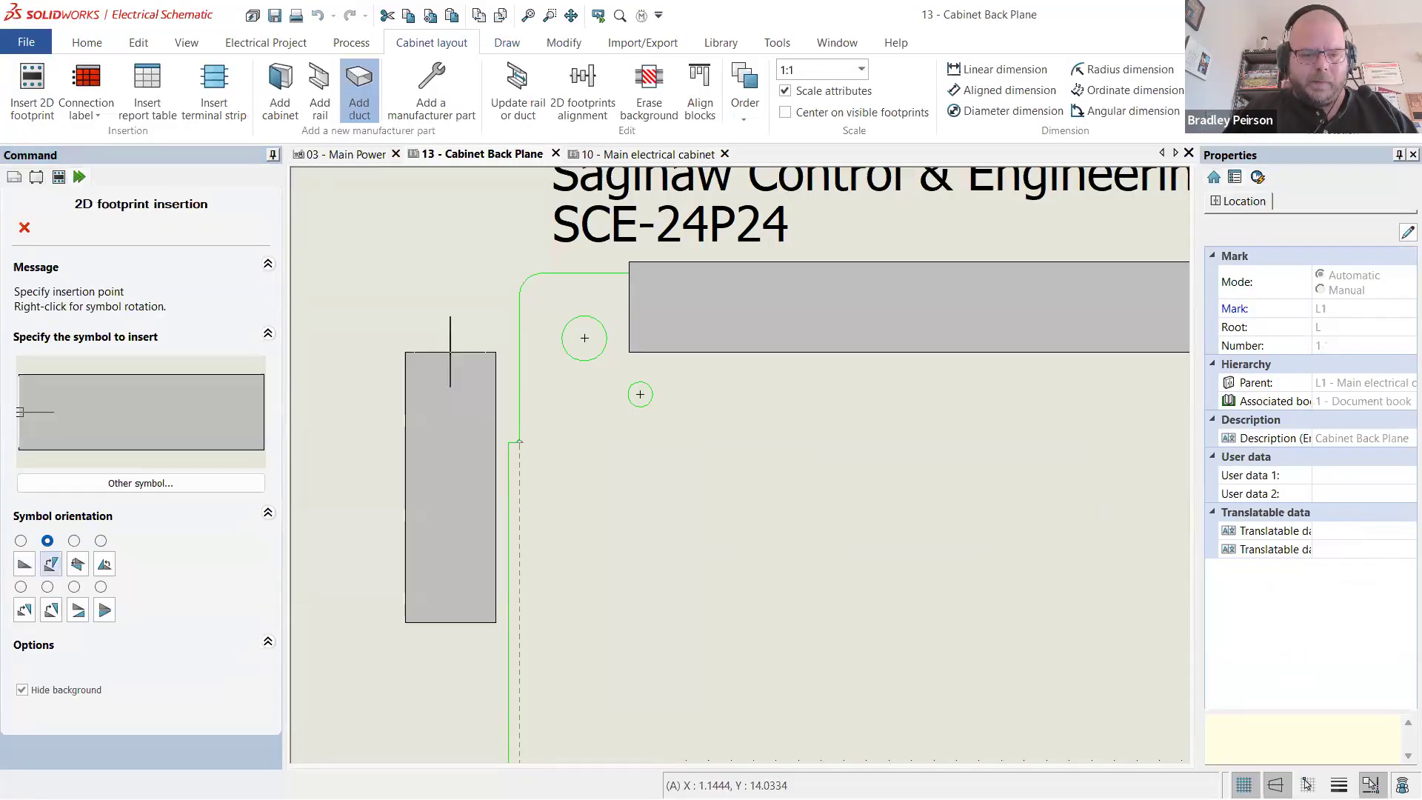
pyautogui.click(85, 568)
pyautogui.click(102, 567)
pyautogui.click(76, 615)
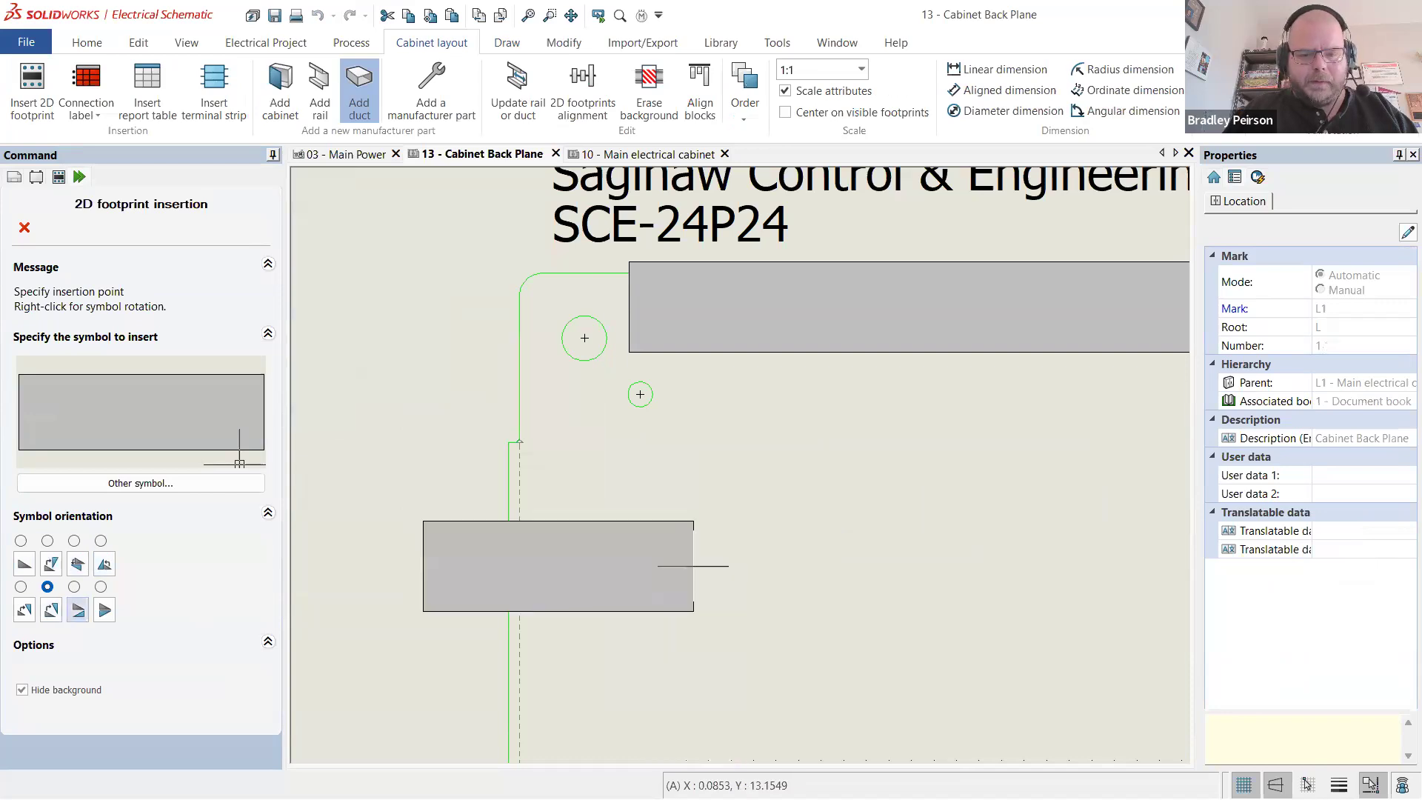
pyautogui.rightClick(691, 565)
pyautogui.rightClick(690, 563)
pyautogui.rightClick(683, 552)
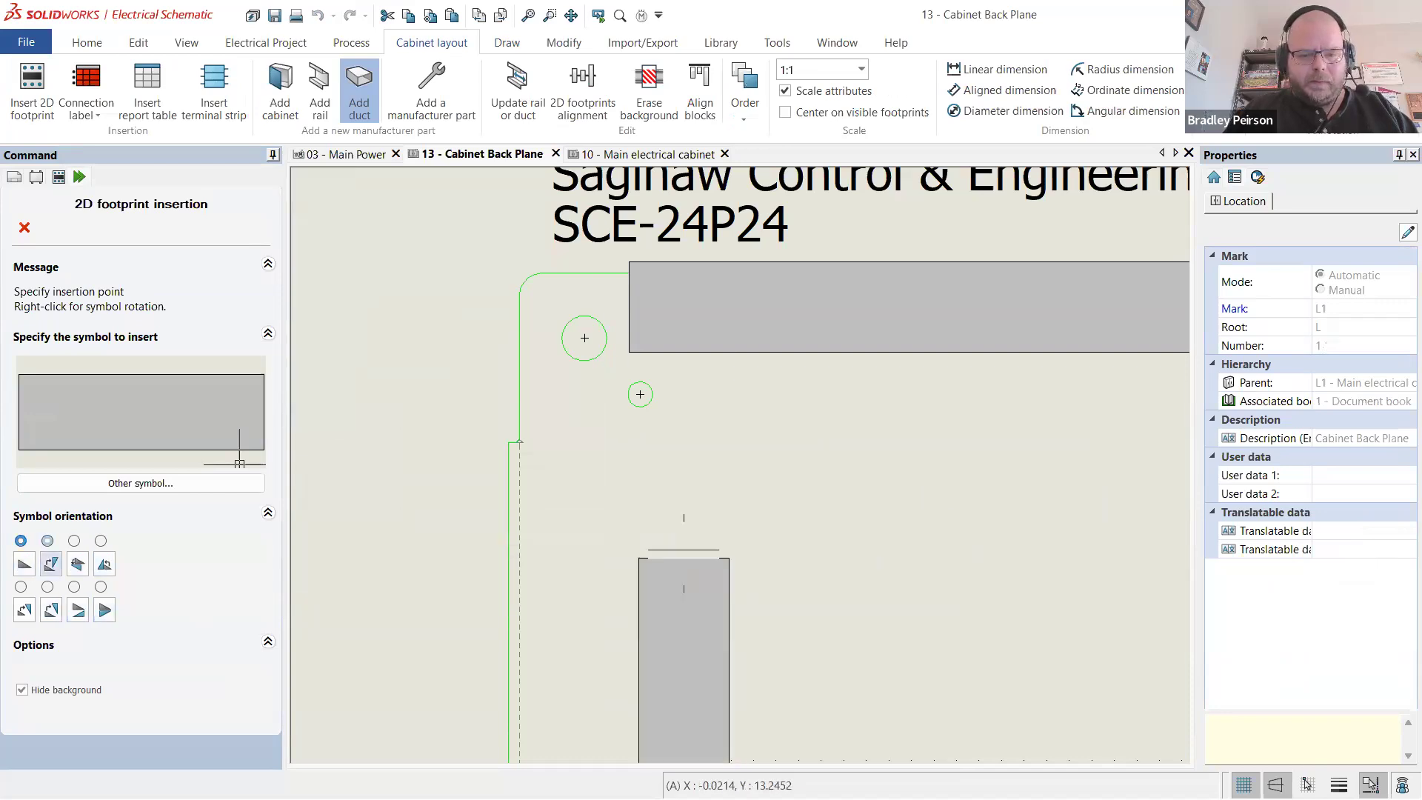
pyautogui.click(674, 350)
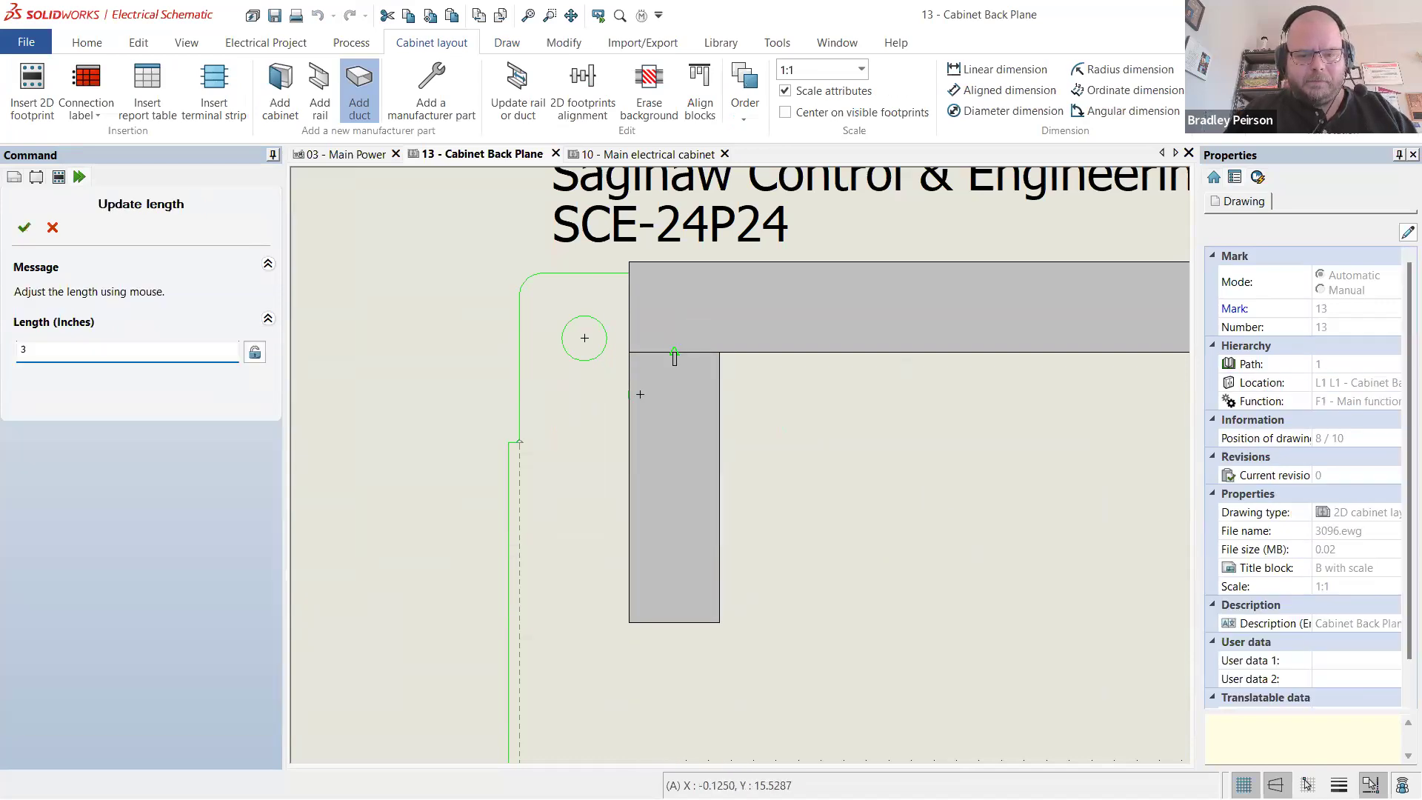
# - Extend the vertical duct down to about 18.49 inches, near the back plate's small lower-left hole
pyautogui.scroll(-5, 674, 356)
pyautogui.scroll(2, 703, 643)
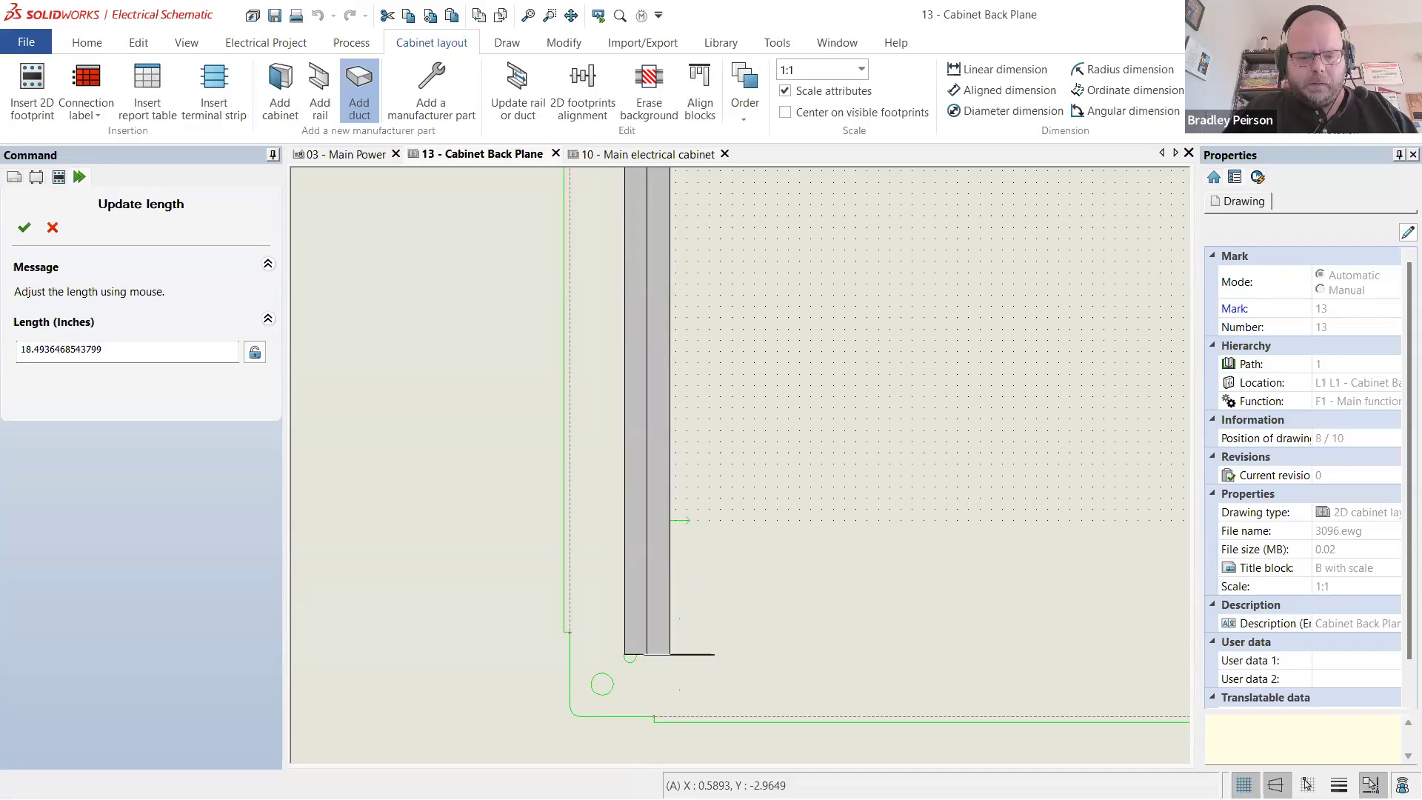
pyautogui.click(678, 653)
pyautogui.scroll(-4, 652, 445)
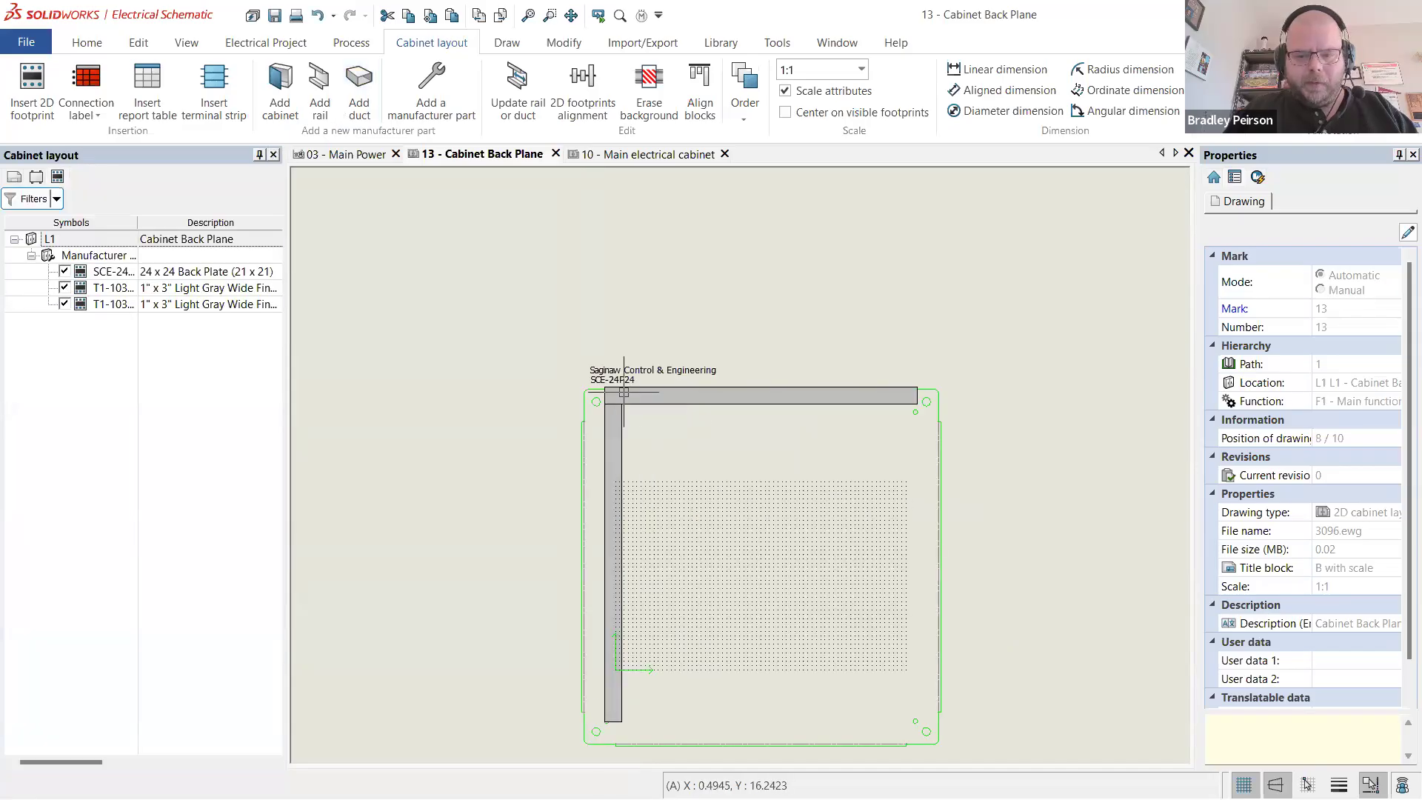
# - Add a new rail to the cabinet layout using the Rockwell Automation manufacturer part 199-DR1
pyautogui.scroll(2, 682, 517)
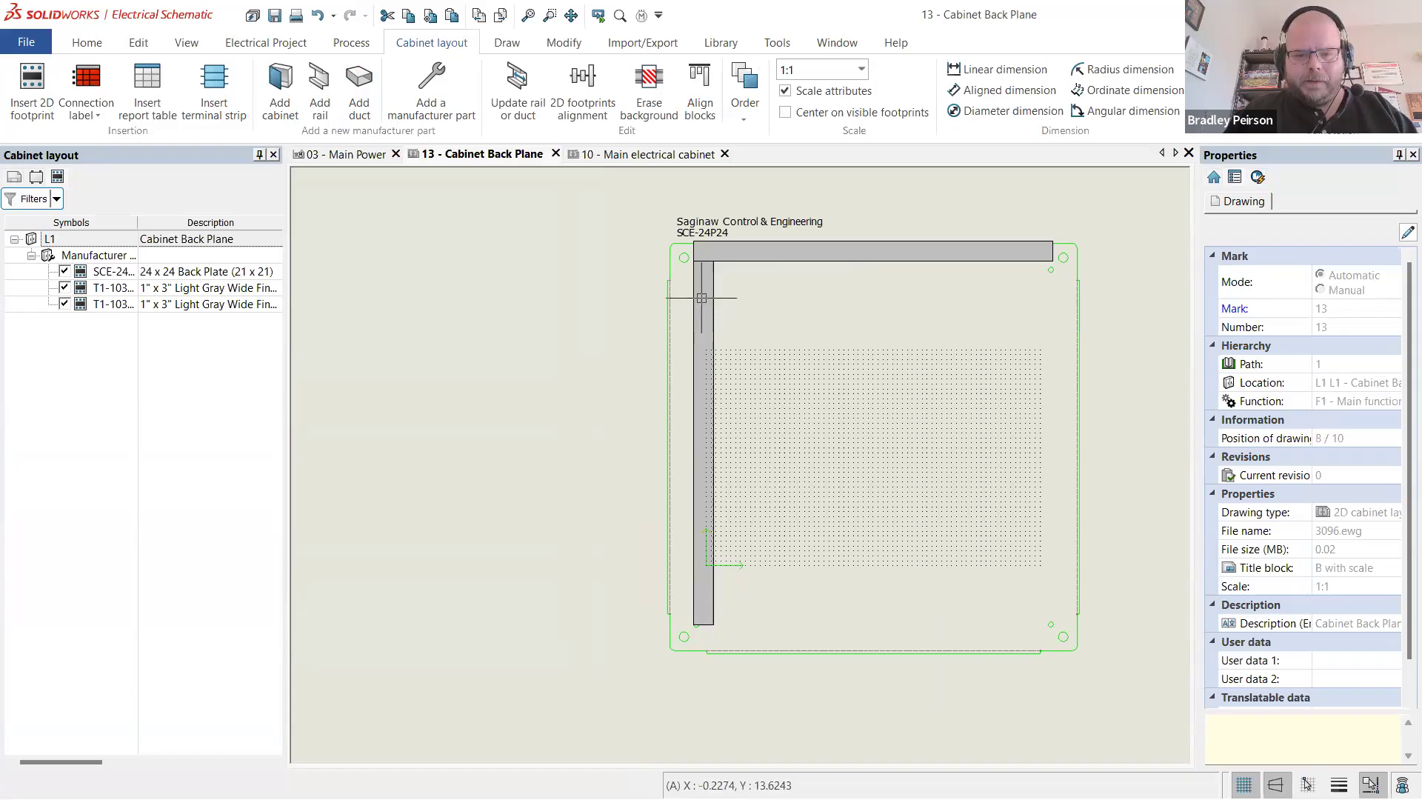
pyautogui.scroll(-1, 745, 416)
pyautogui.scroll(2, 815, 377)
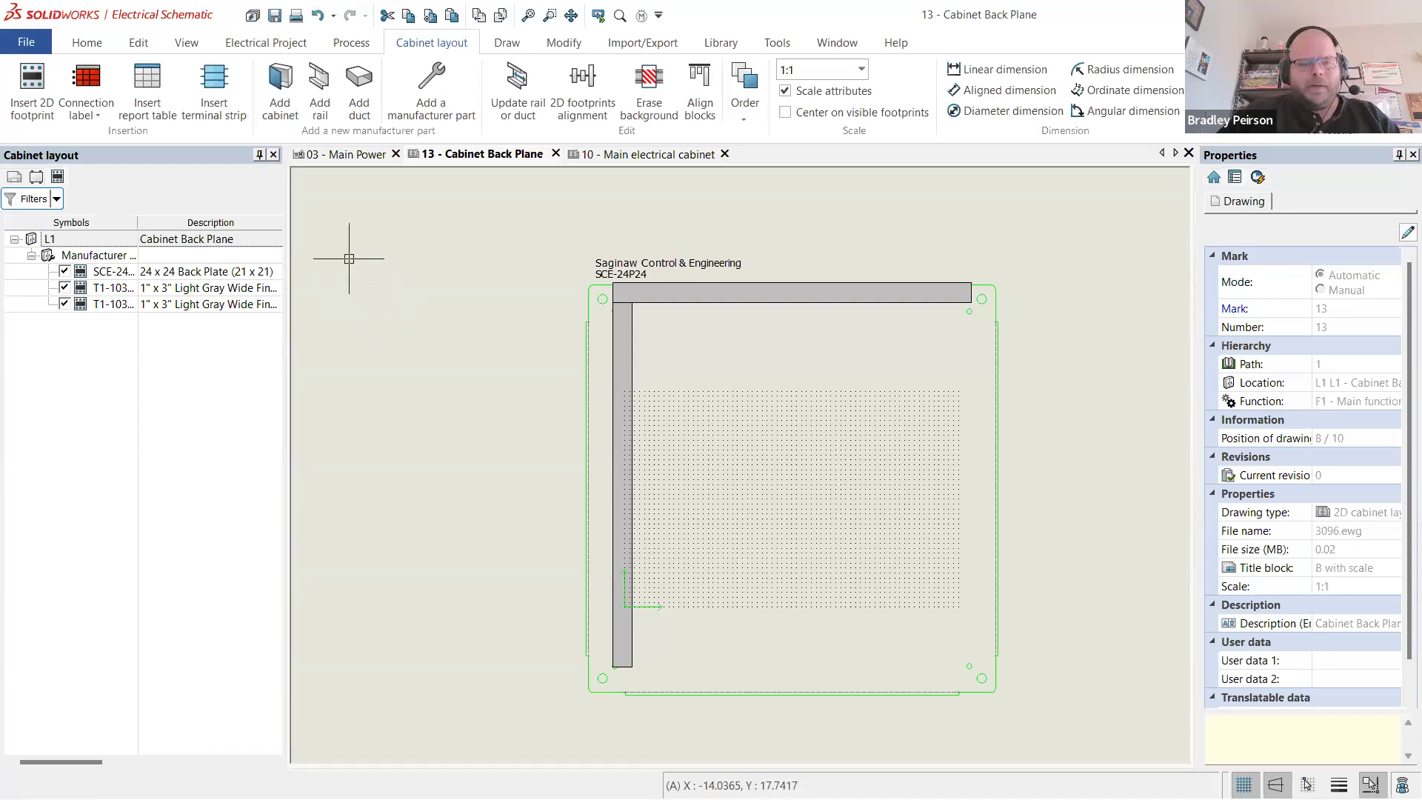
pyautogui.click(317, 107)
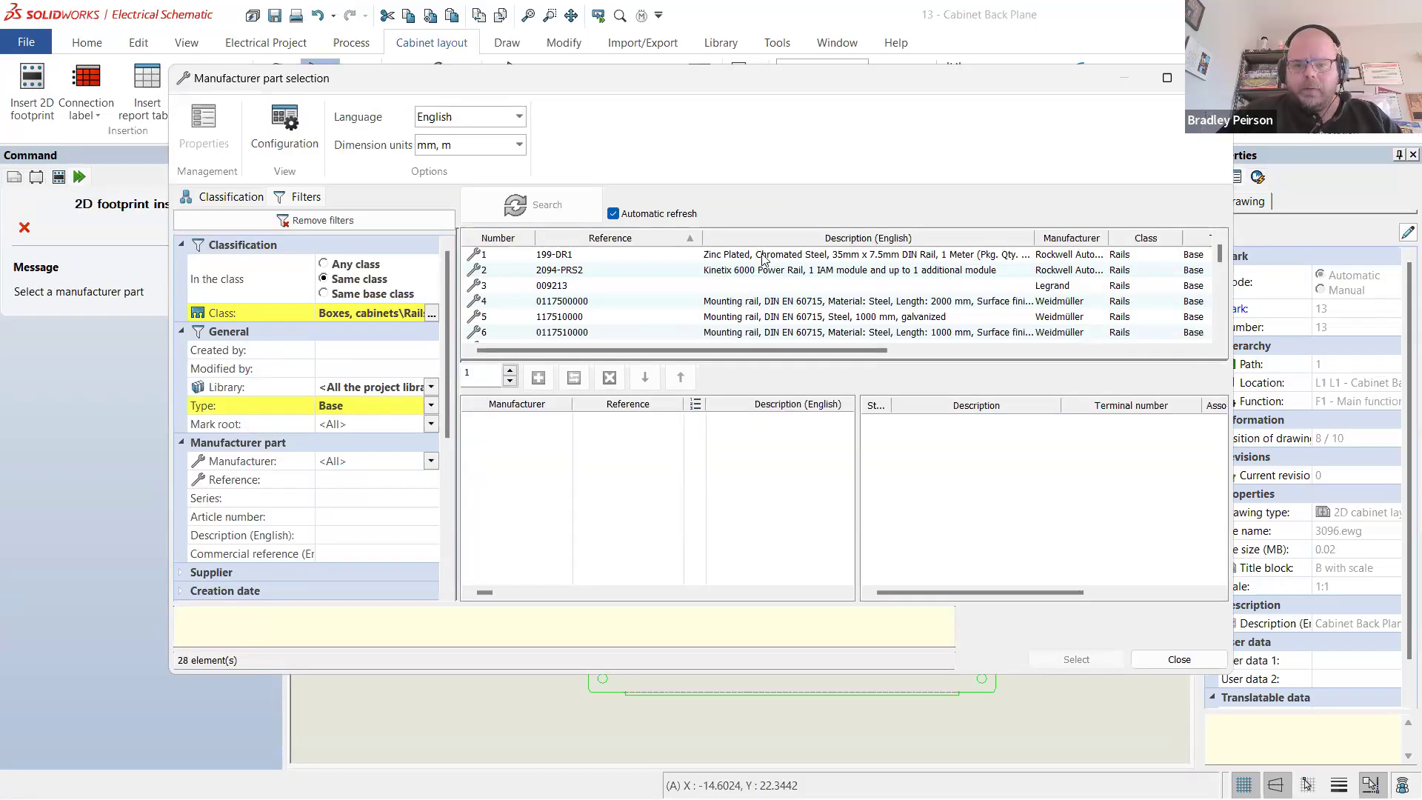
pyautogui.doubleClick(597, 256)
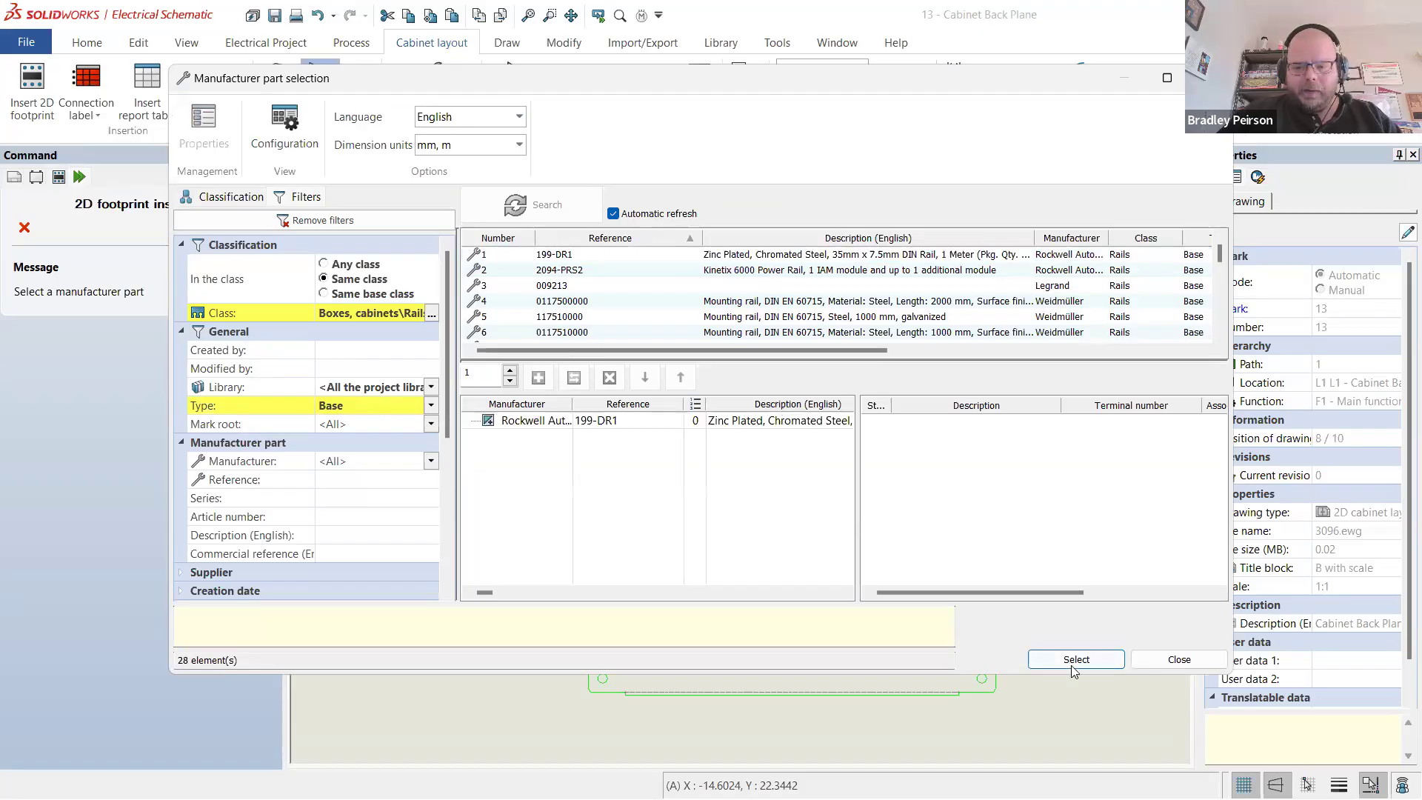
pyautogui.click(1076, 659)
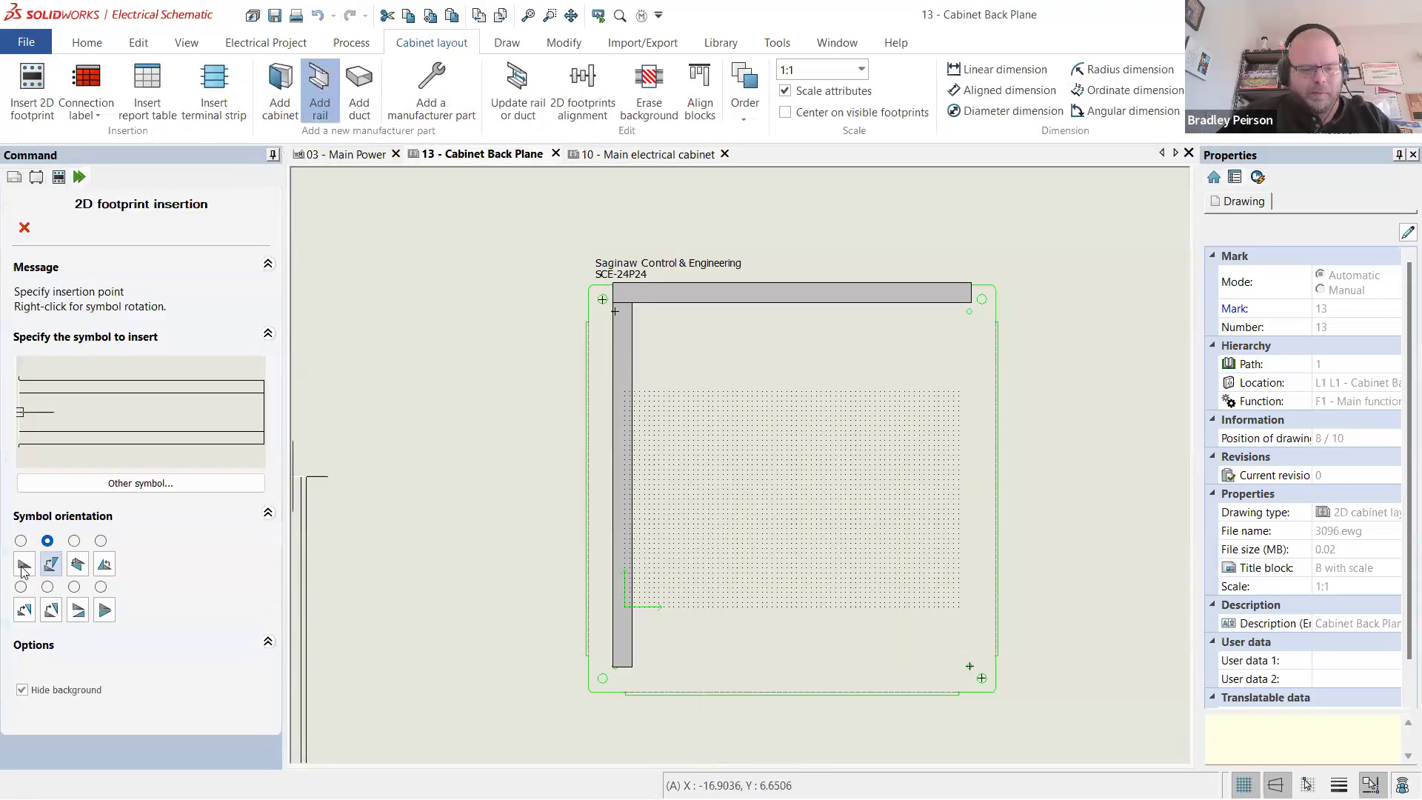
# - Place the rail horizontally below the top duct, starting just beside the vertical duct and ending slightly short of the top duct's far end
pyautogui.click(25, 564)
pyautogui.scroll(5, 733, 355)
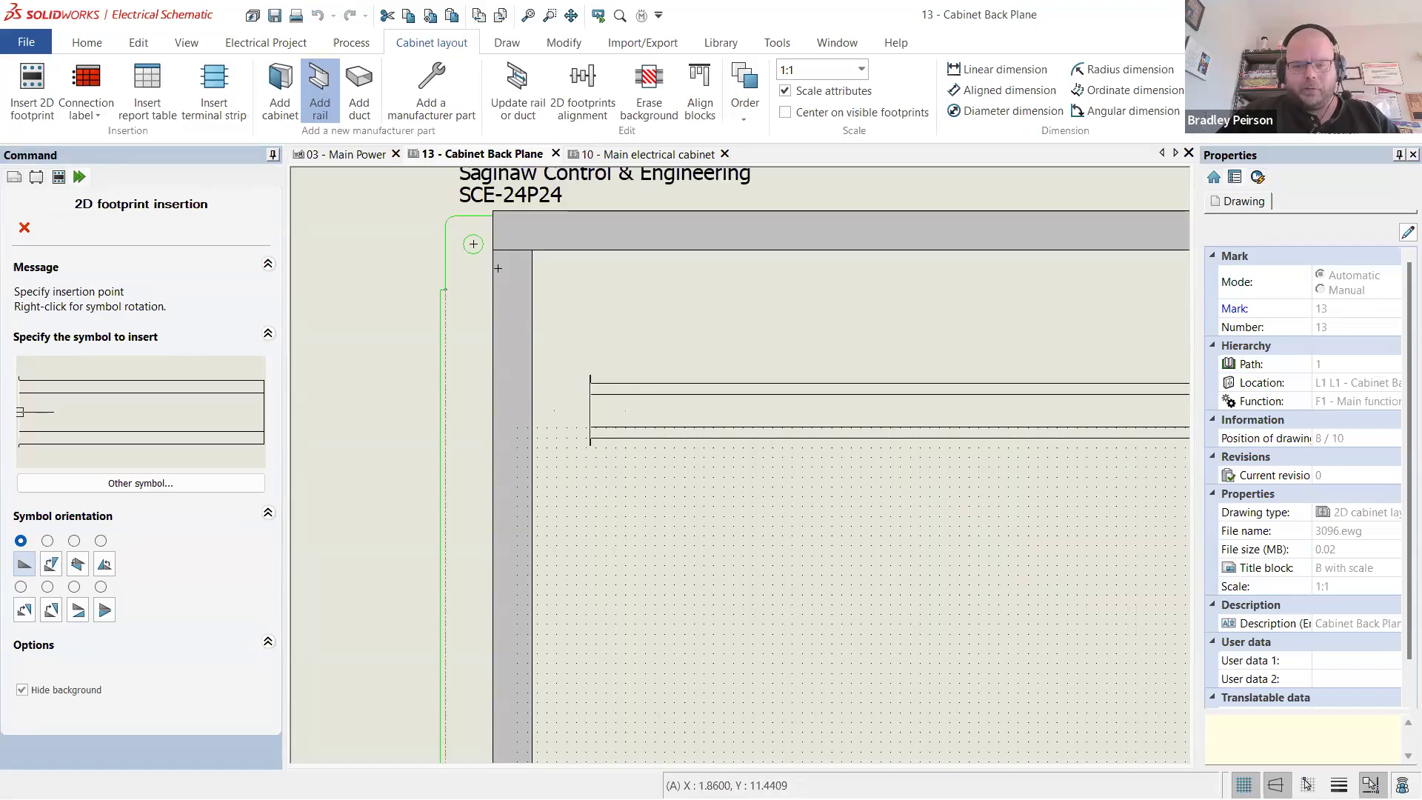
pyautogui.scroll(-4, 585, 410)
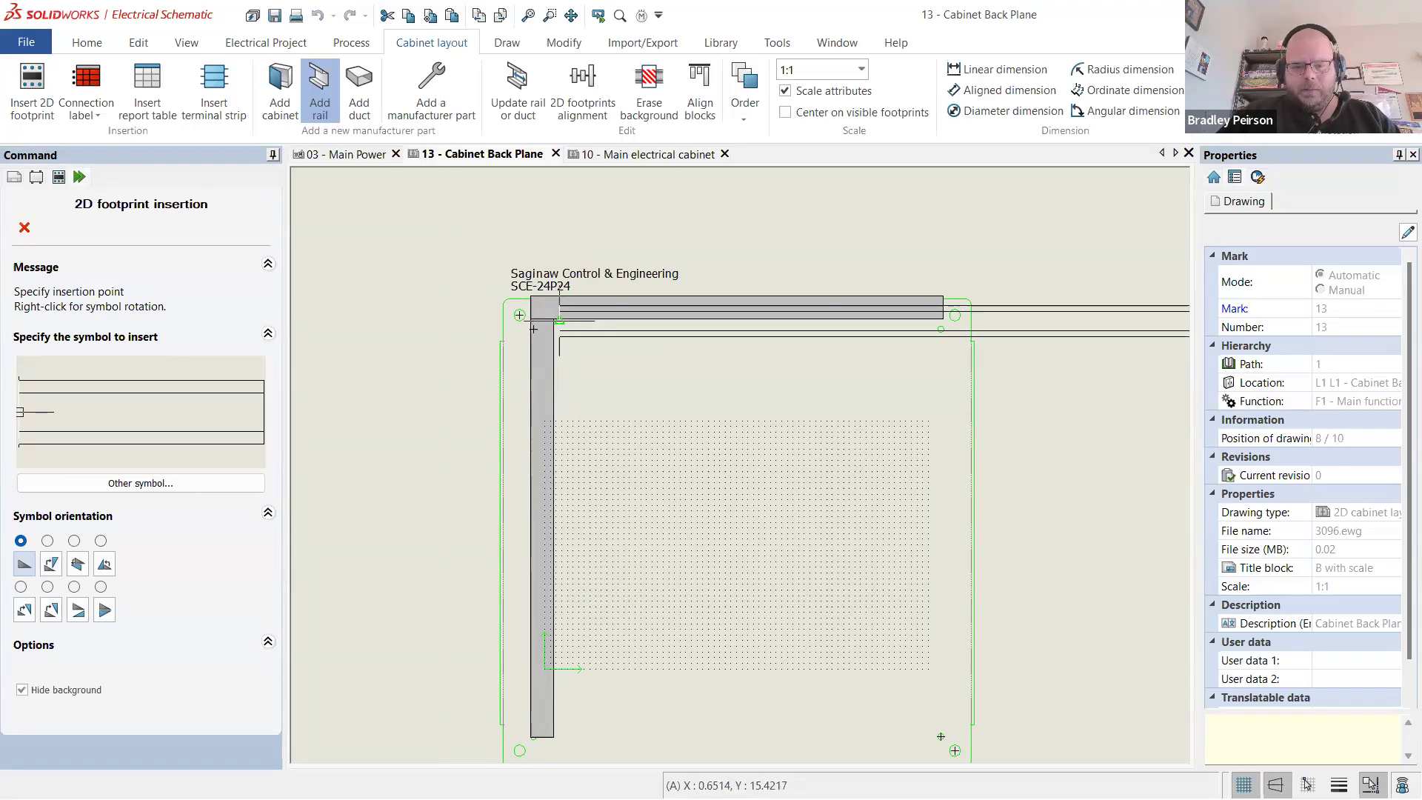
pyautogui.scroll(3, 557, 425)
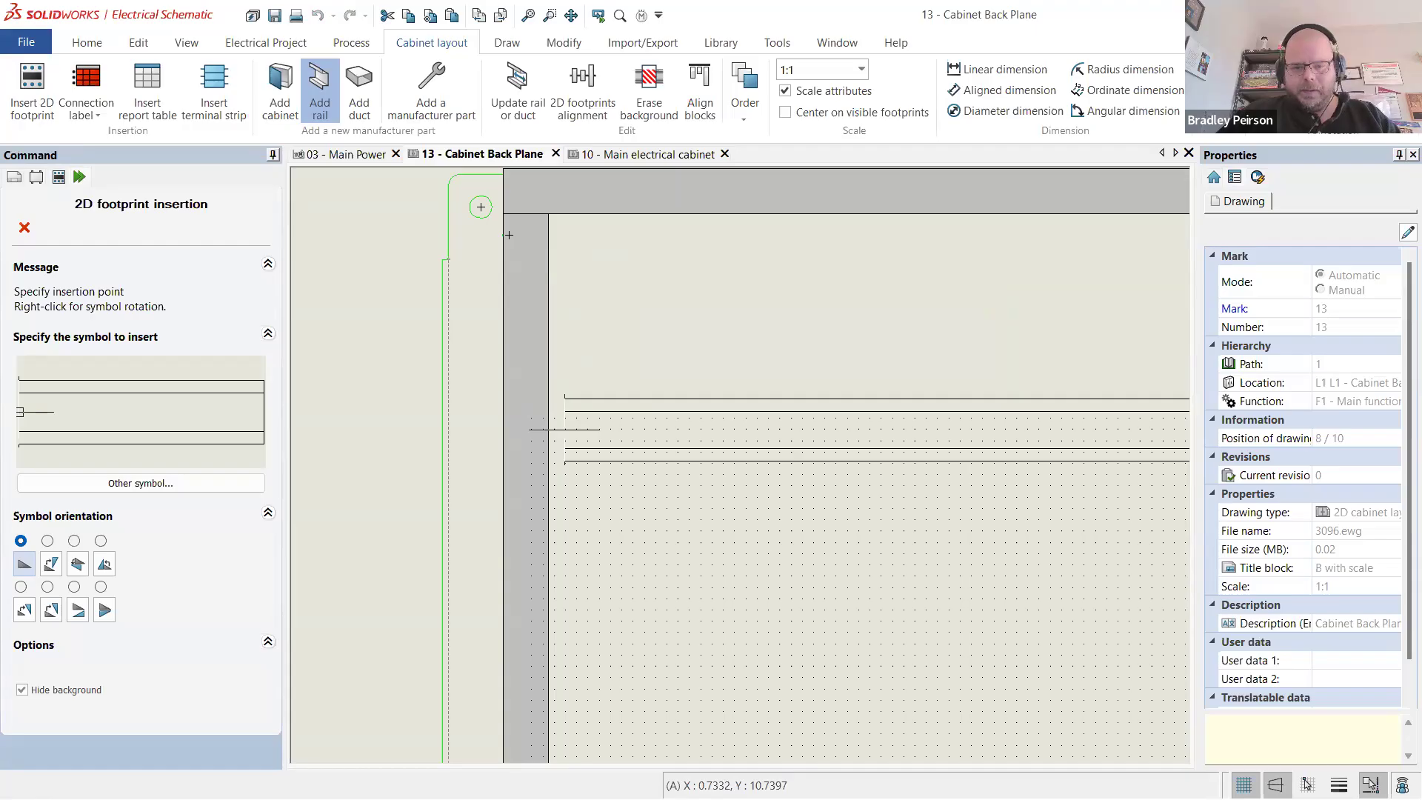
pyautogui.click(508, 235)
pyautogui.scroll(-4, 508, 235)
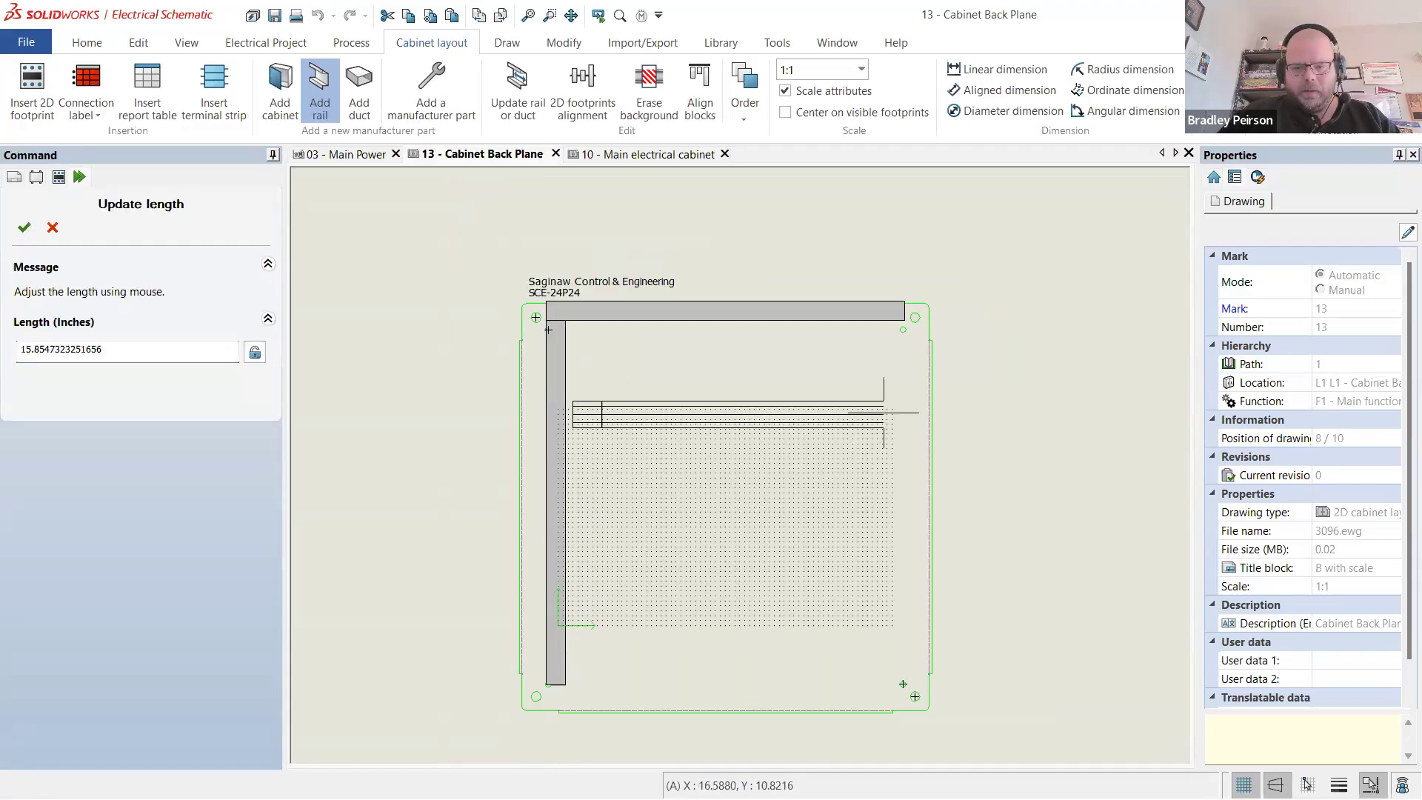
pyautogui.click(892, 410)
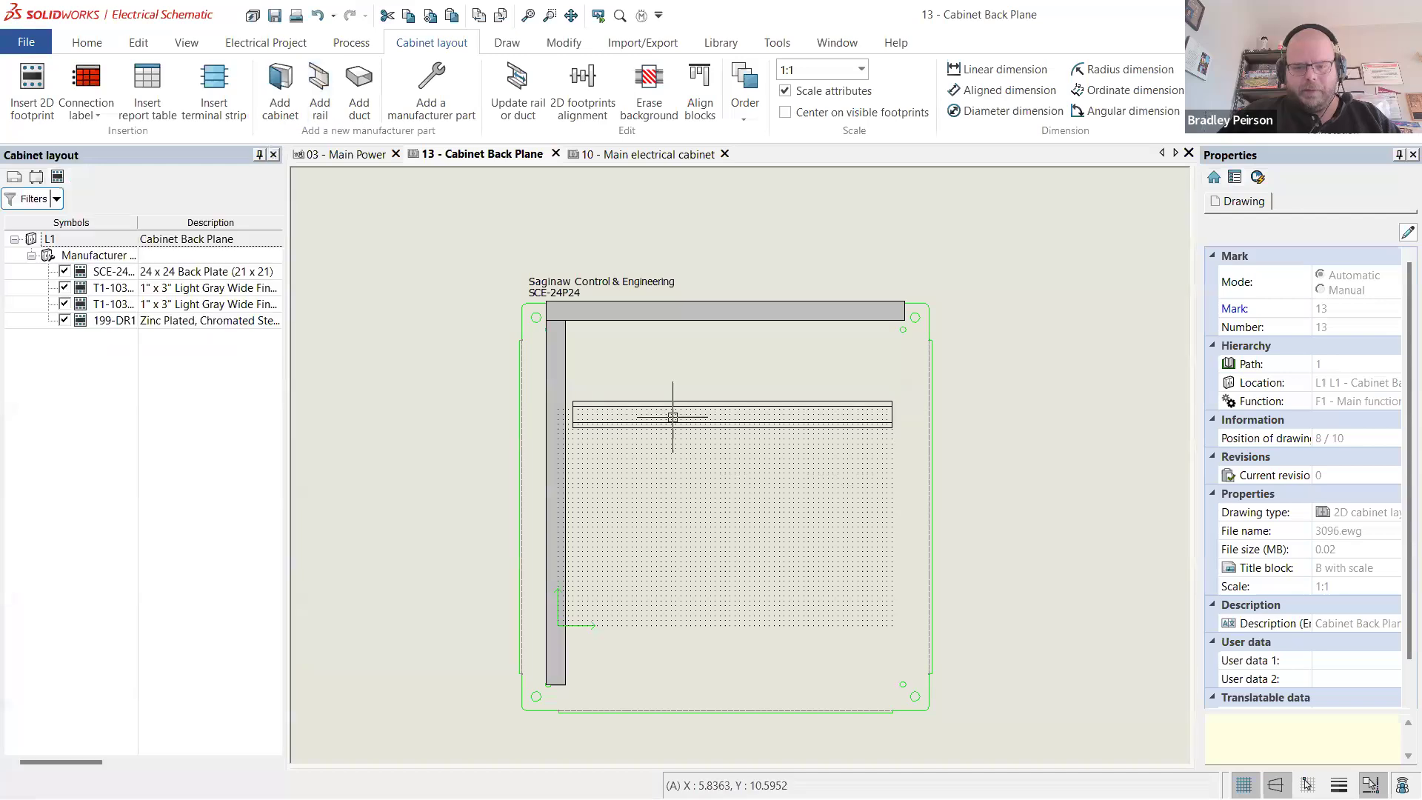
# - Examine the placed rail and review which components the project tree lists under location L1 - Main electrical cabinet
pyautogui.scroll(3, 667, 412)
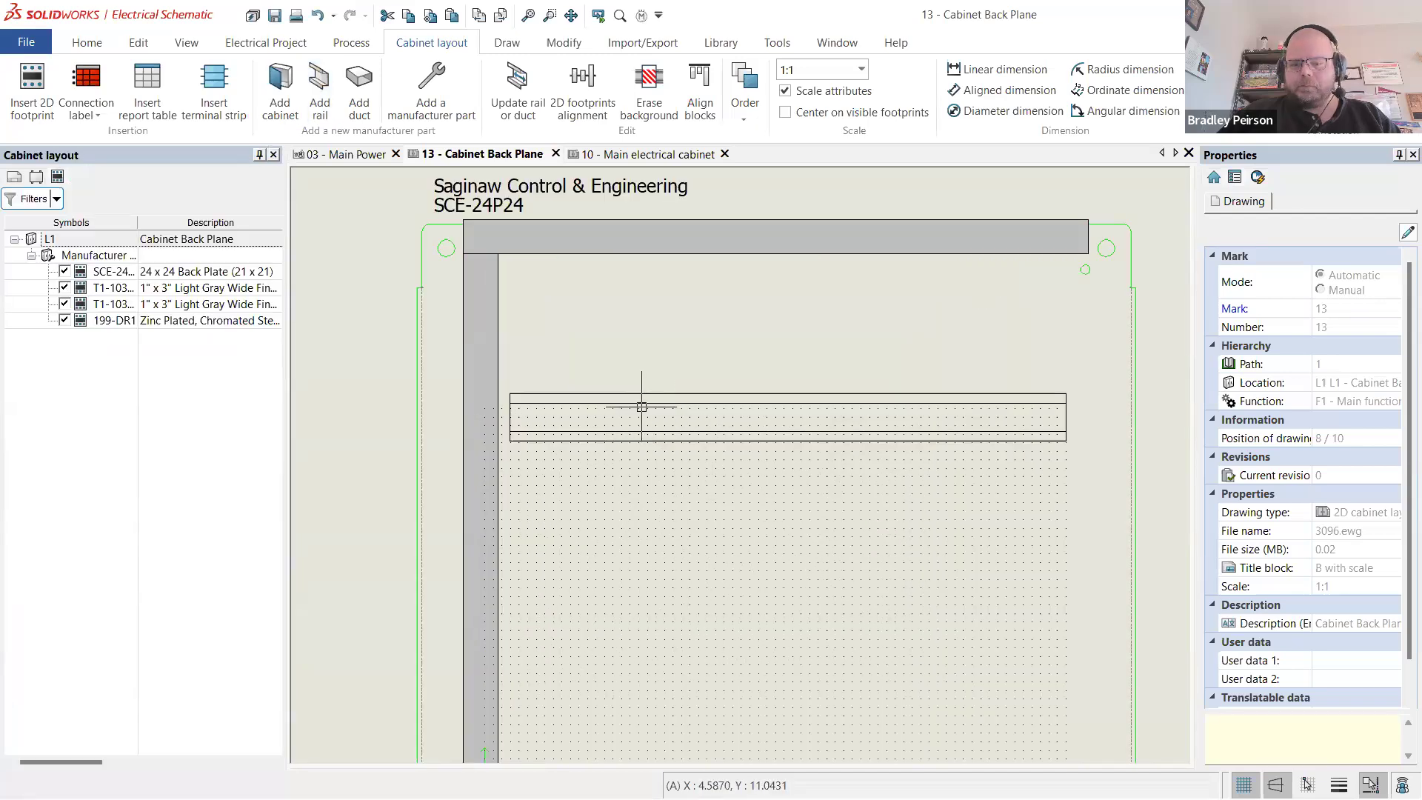
pyautogui.scroll(-2, 641, 402)
pyautogui.scroll(3, 743, 375)
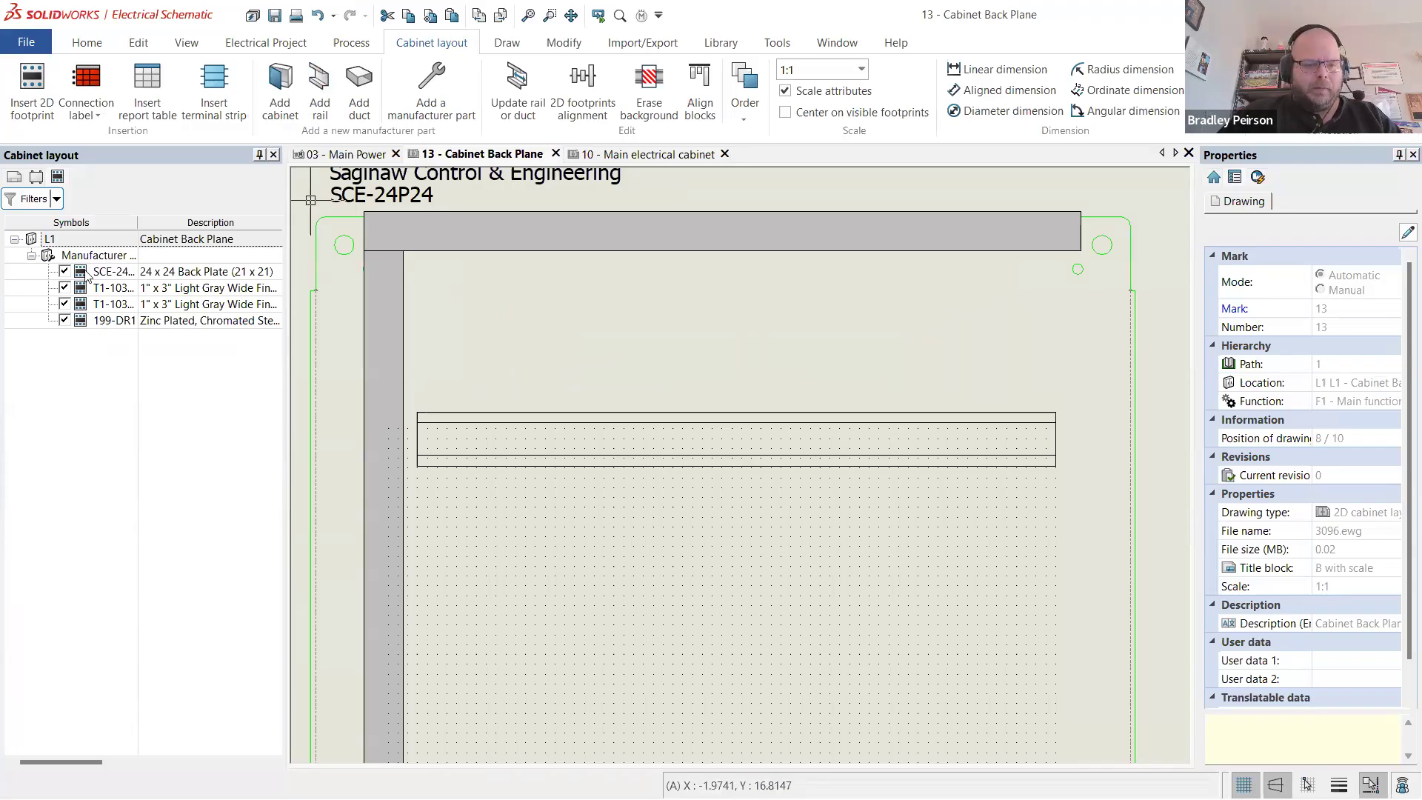
pyautogui.scroll(-3, 645, 499)
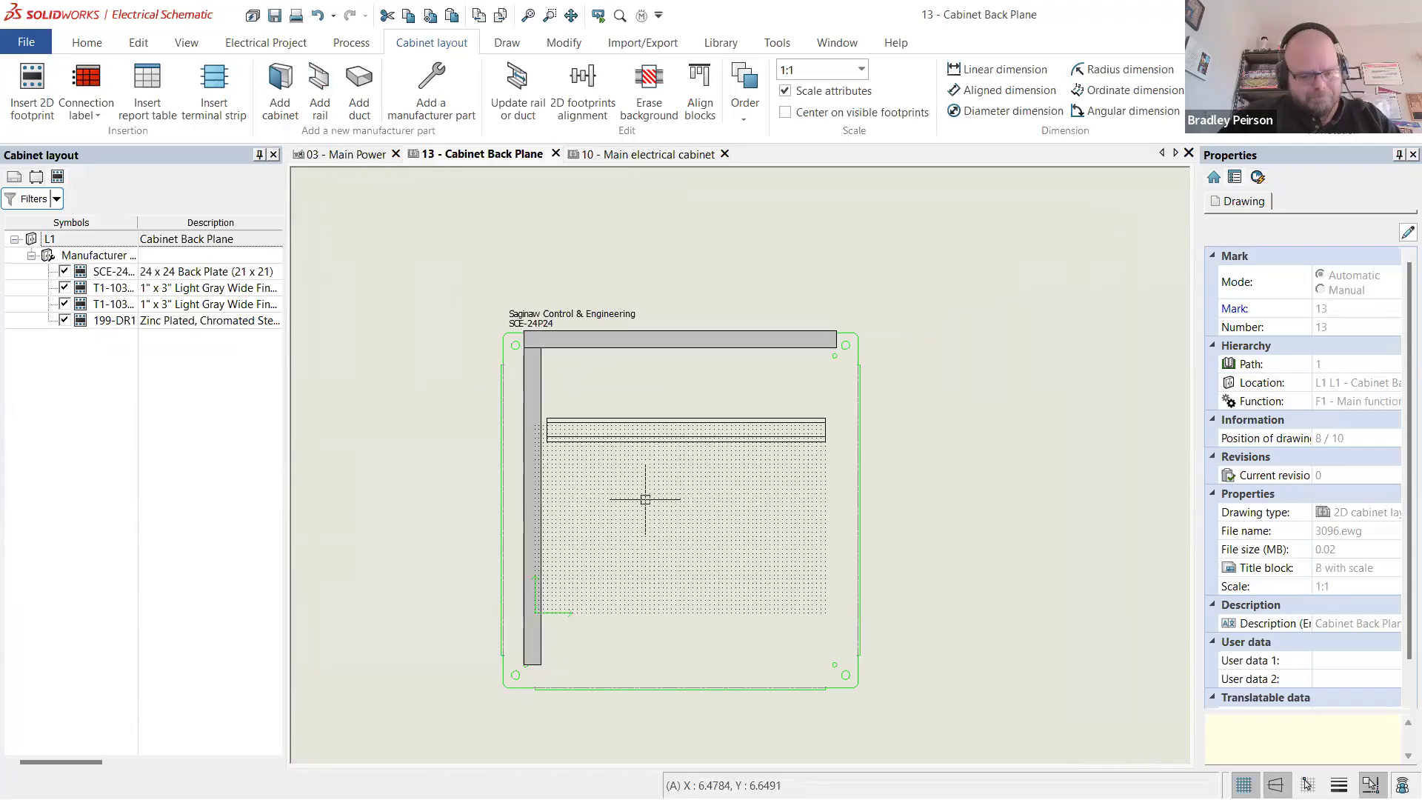
pyautogui.scroll(2, 575, 517)
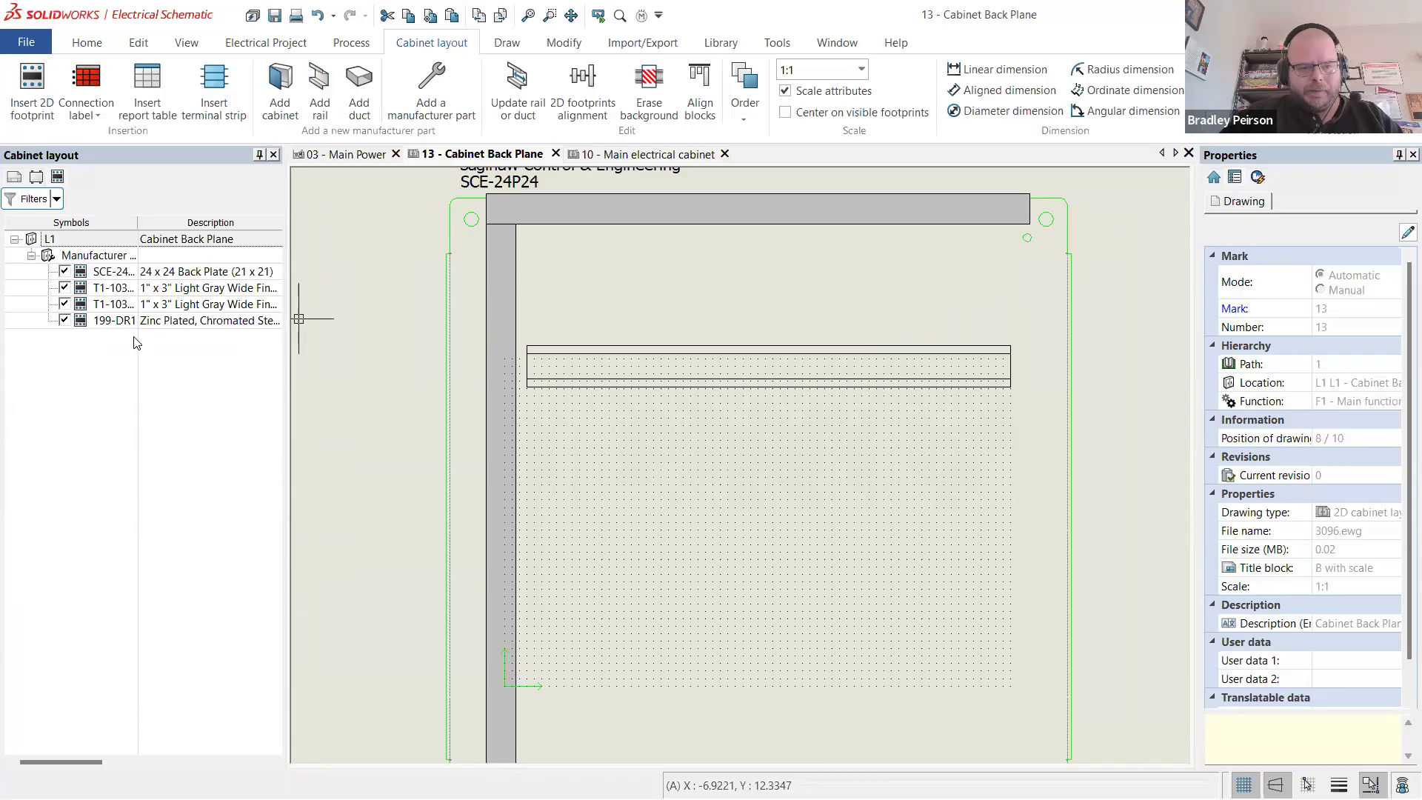
pyautogui.click(35, 177)
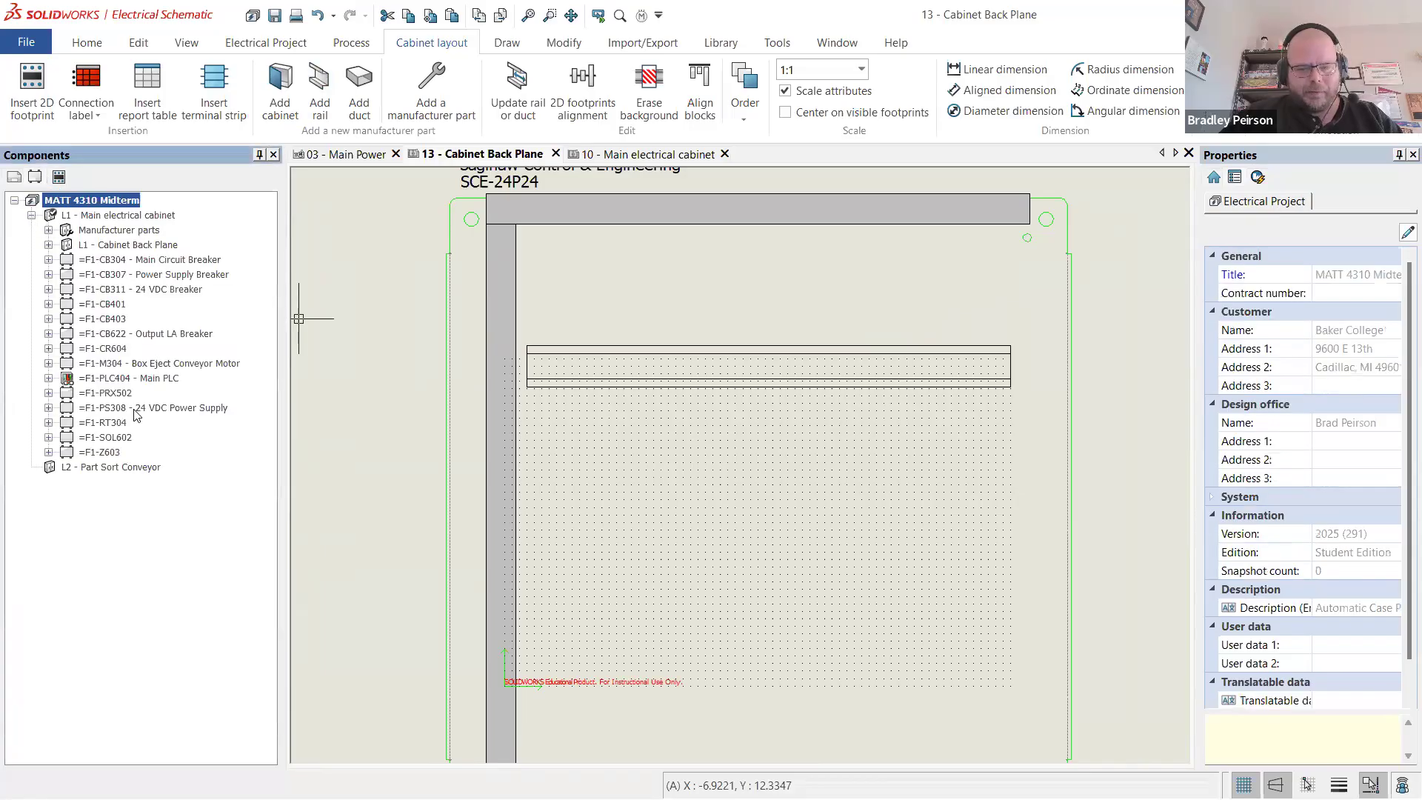
pyautogui.click(31, 216)
pyautogui.click(14, 201)
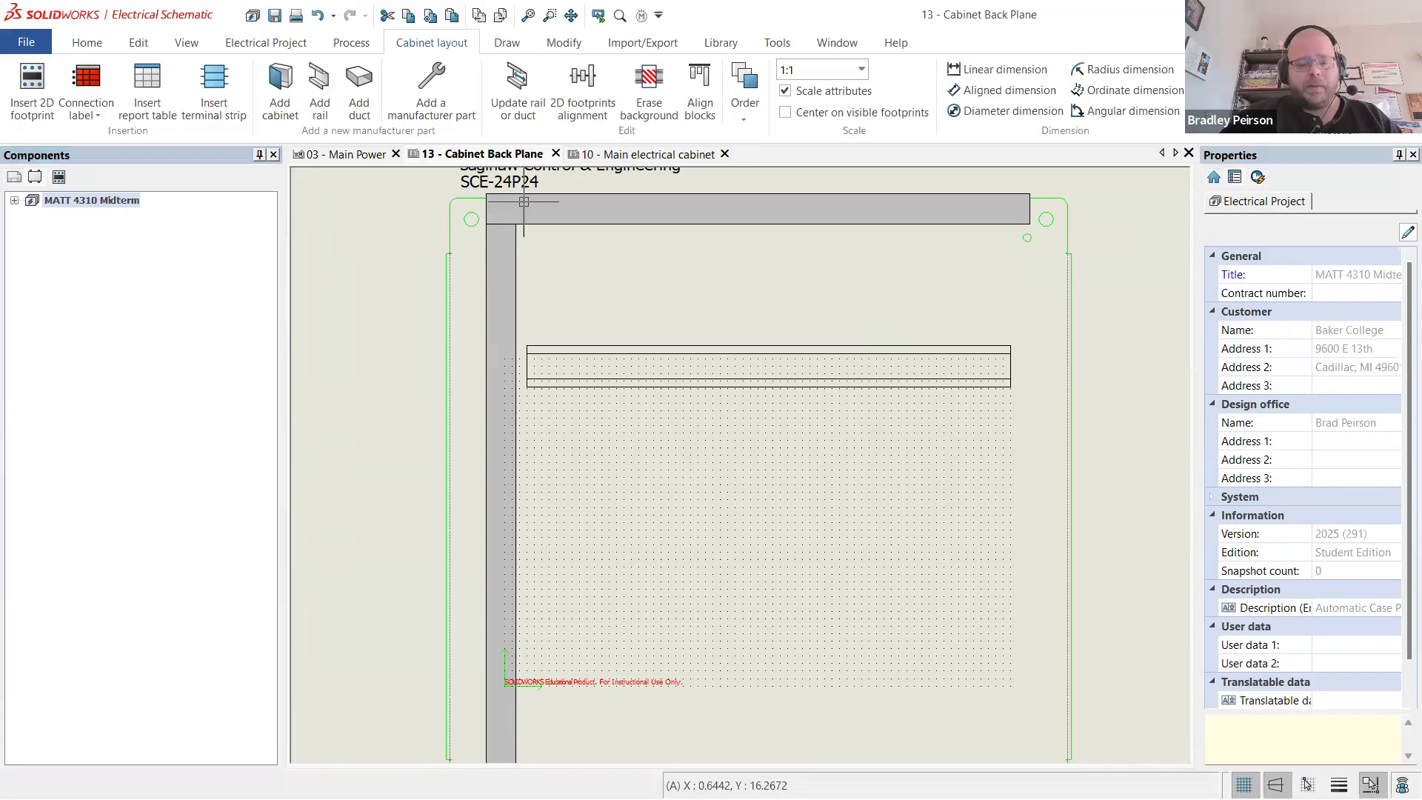
pyautogui.scroll(-2, 536, 407)
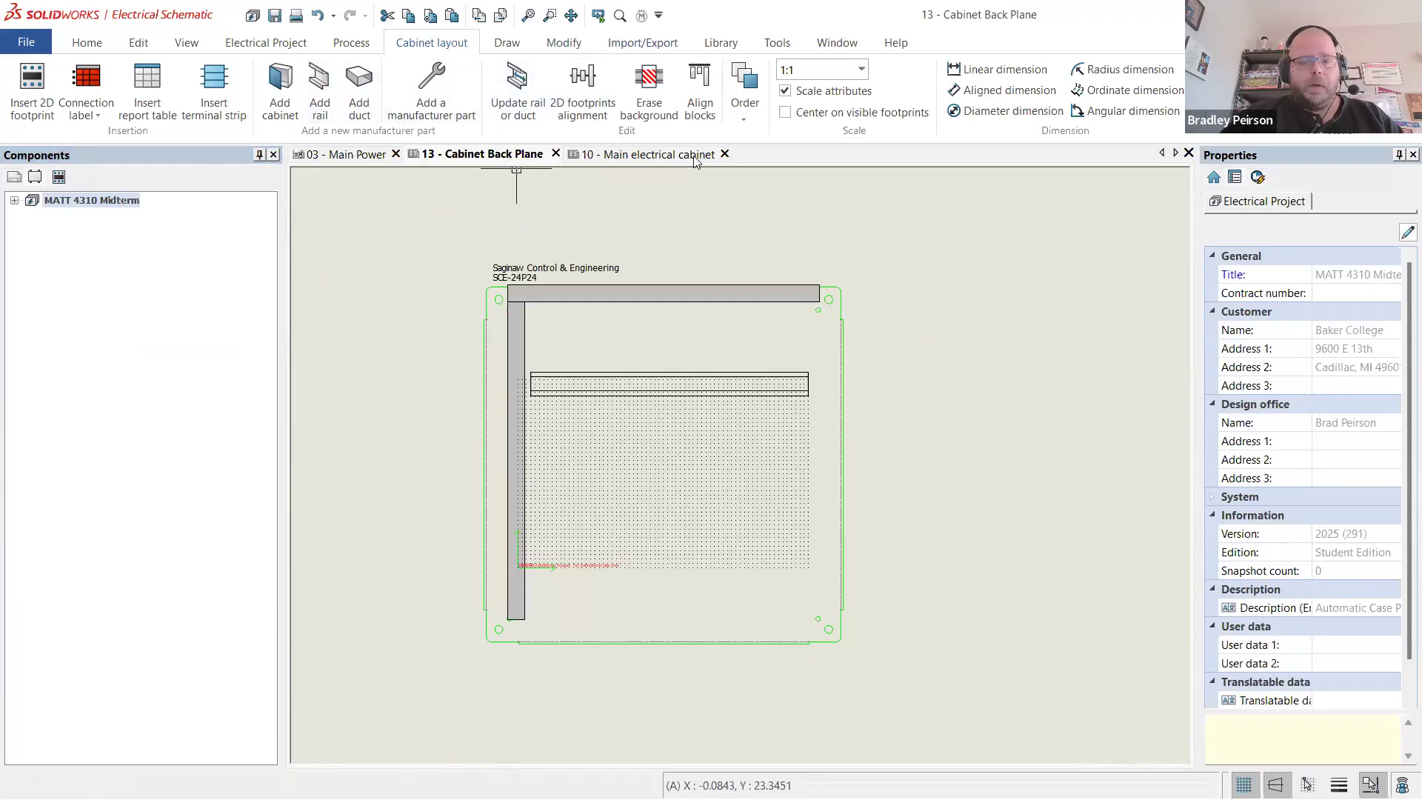
# - Close the 10 - Main electrical cabinet and 13 - Cabinet Back Plane drawings and look over the 03 - Main Power schematic
pyautogui.click(725, 154)
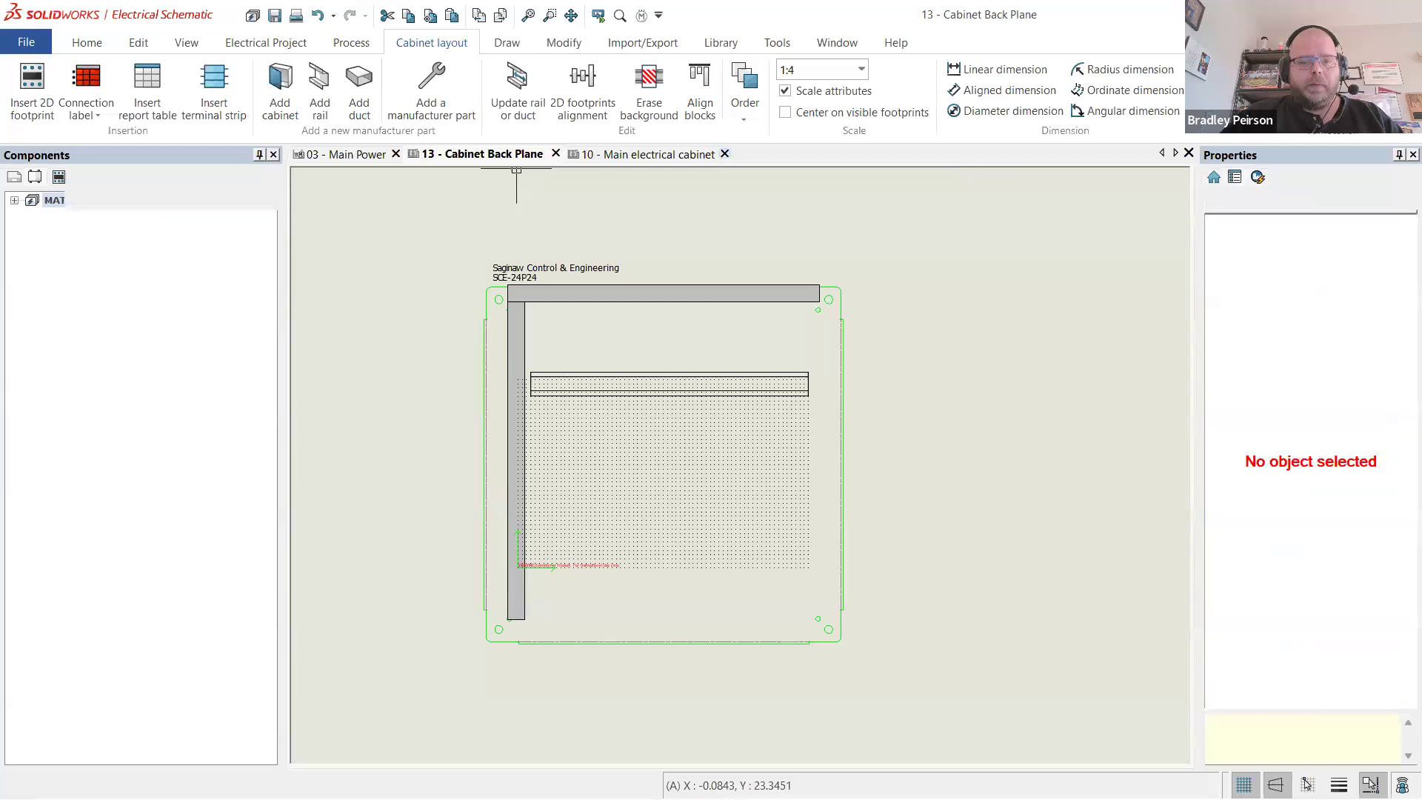
pyautogui.click(555, 154)
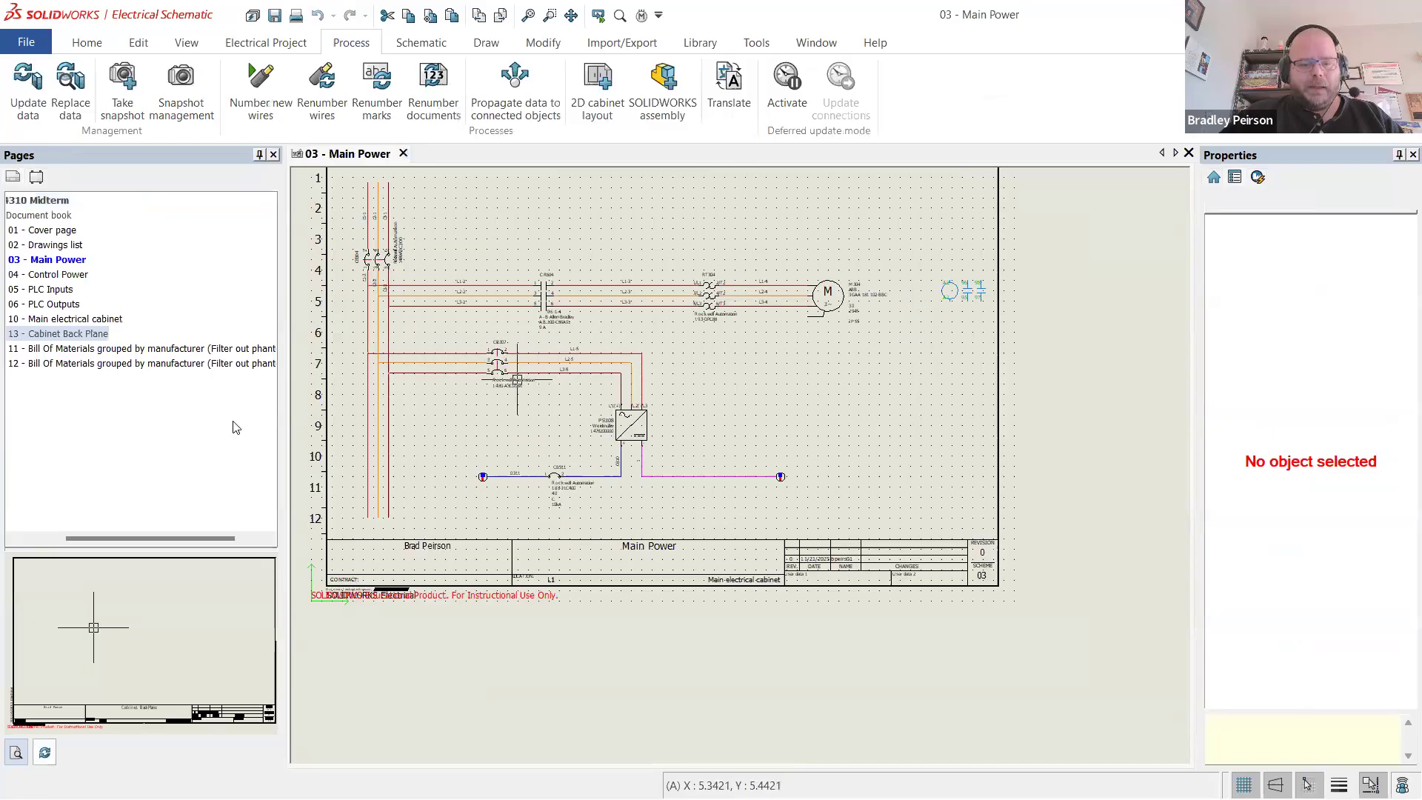
pyautogui.scroll(3, 704, 445)
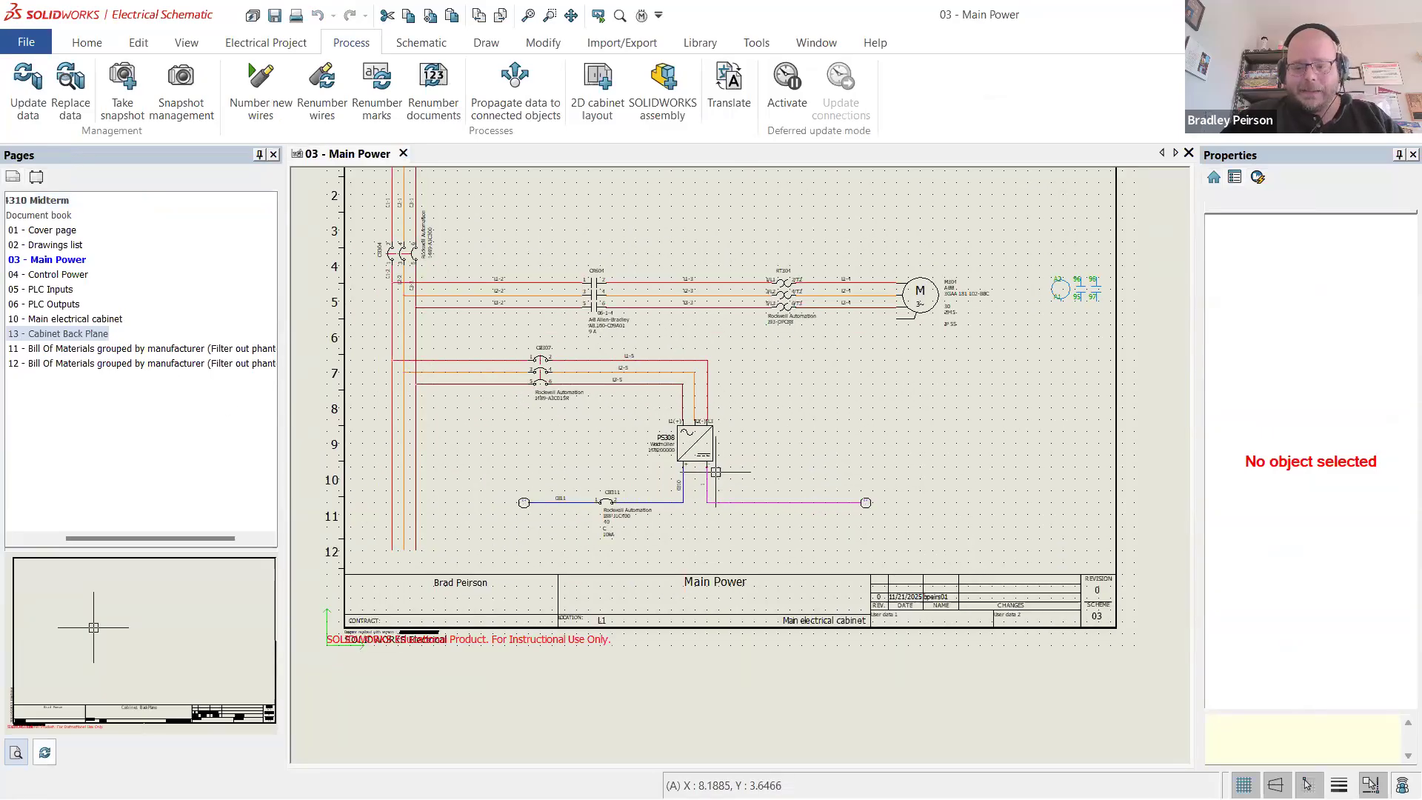
pyautogui.scroll(-2, 343, 381)
pyautogui.scroll(1, 461, 386)
pyautogui.scroll(-1, 461, 386)
pyautogui.scroll(1, 690, 396)
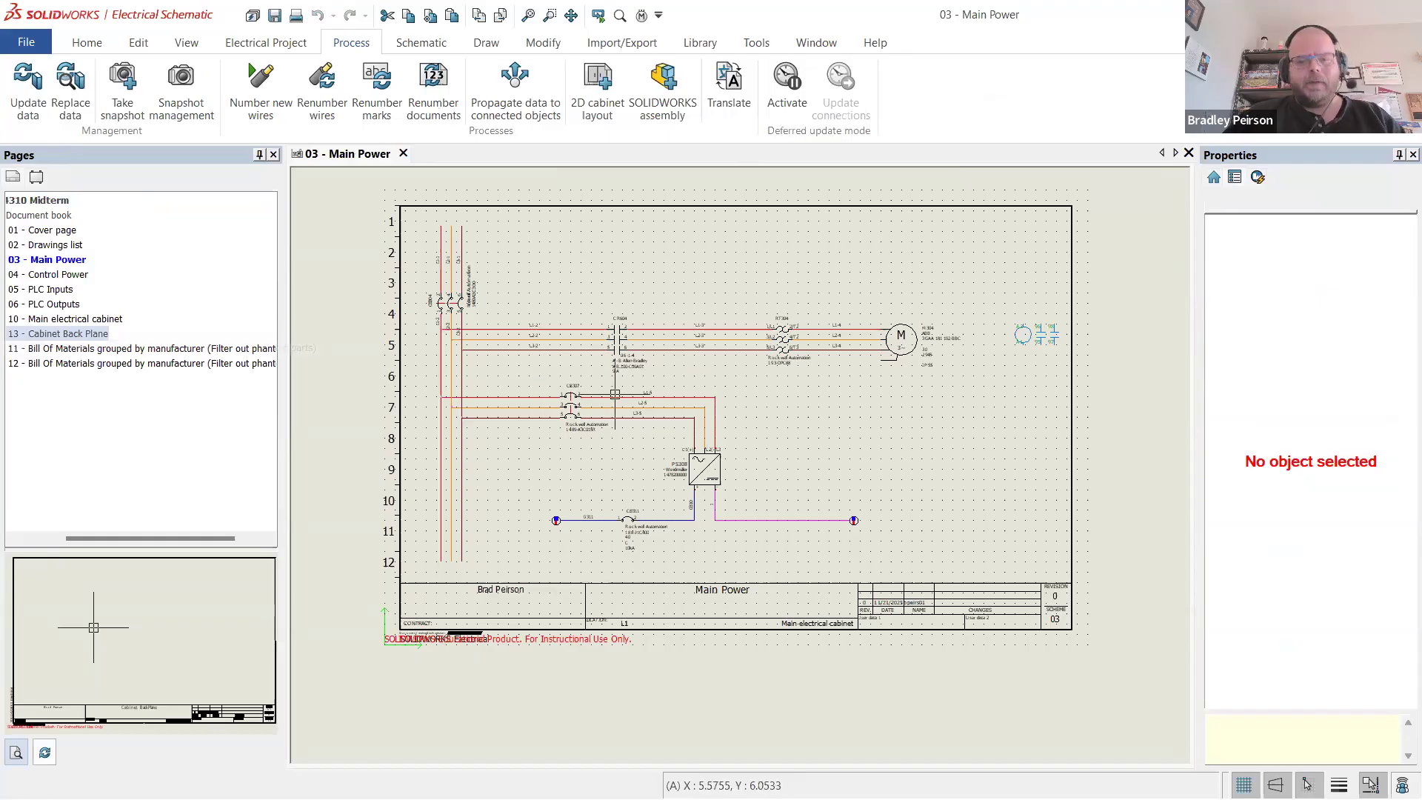
pyautogui.scroll(1, 632, 405)
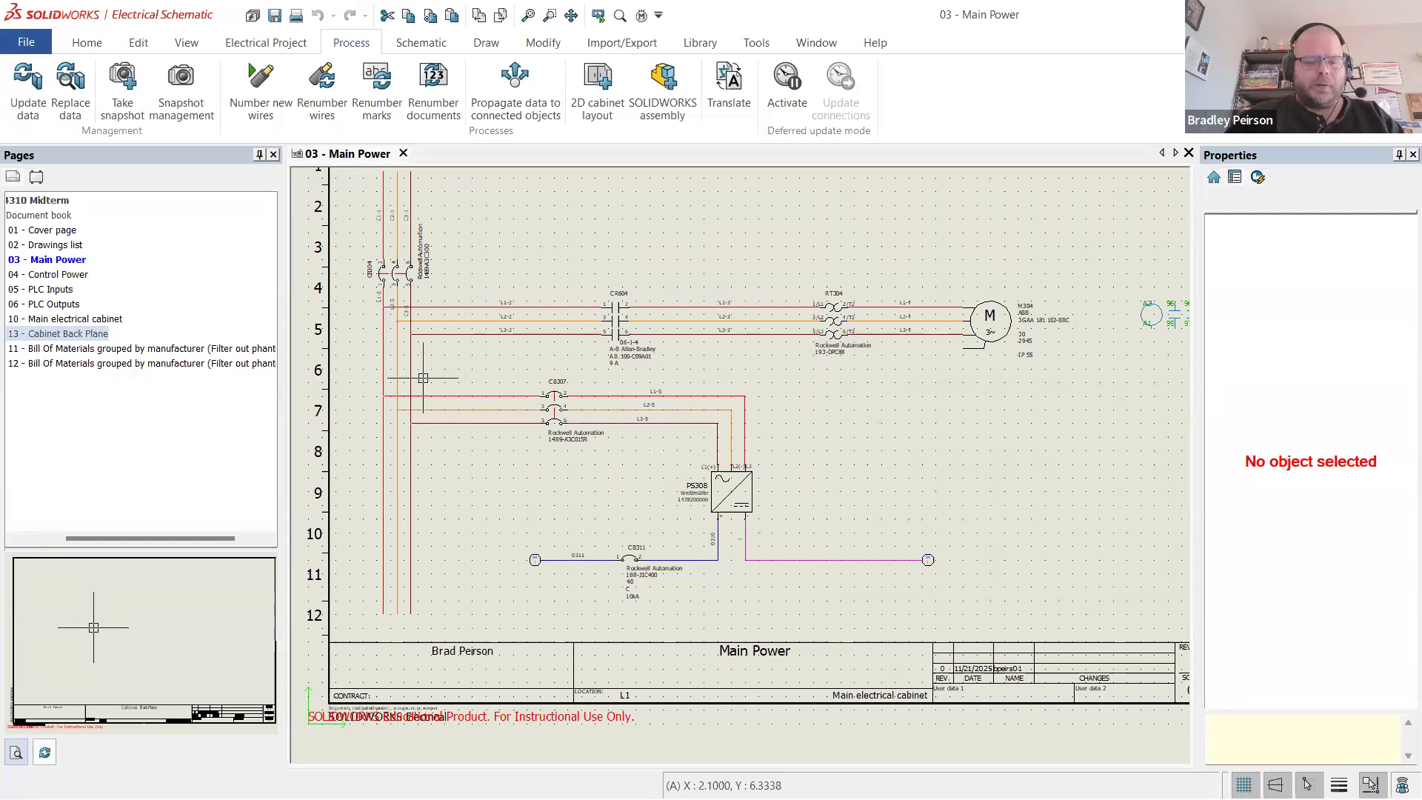
# - Change the location of the 03 - Main Power drawing to L1 L1 - Cabinet Back Plane, changing its components' location as well
pyautogui.rightClick(74, 263)
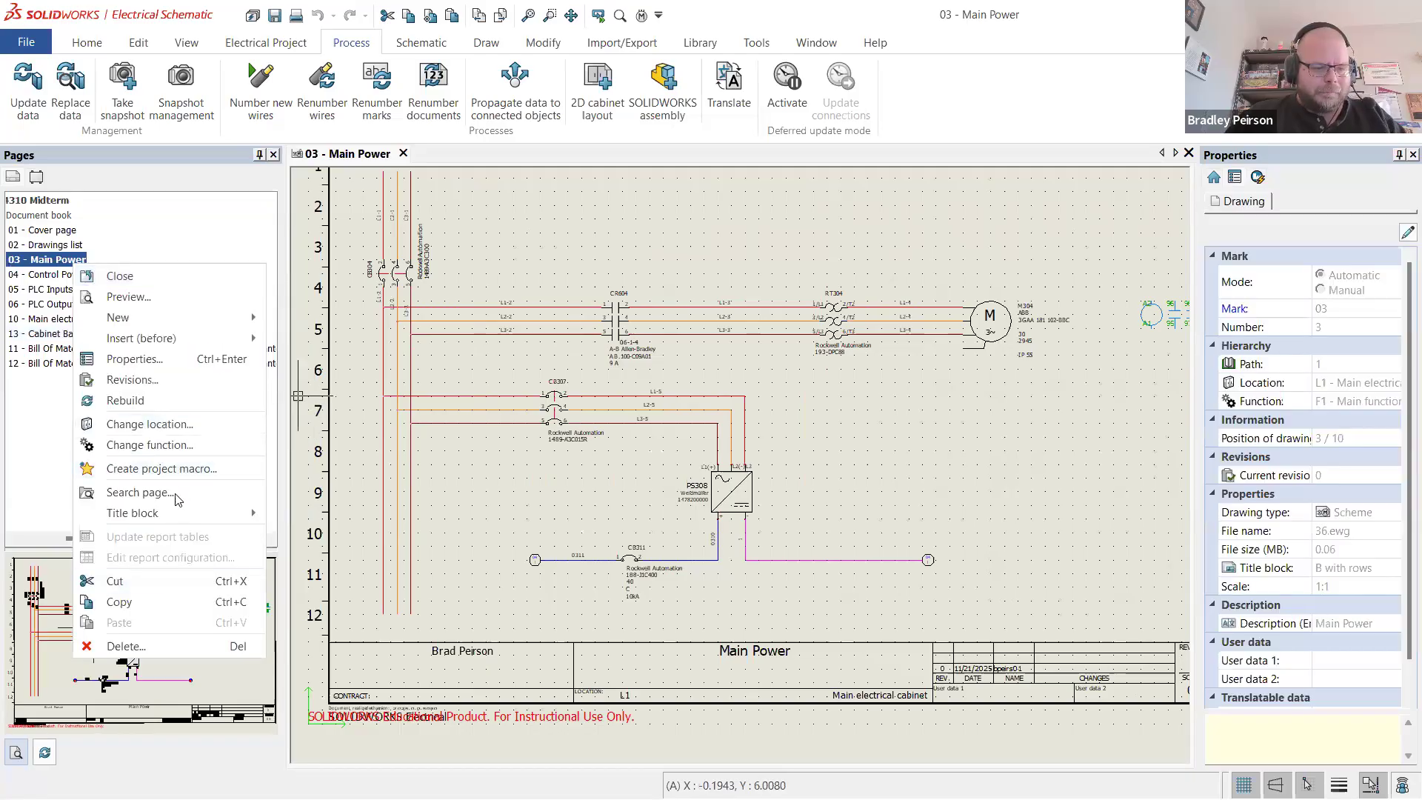
pyautogui.click(168, 361)
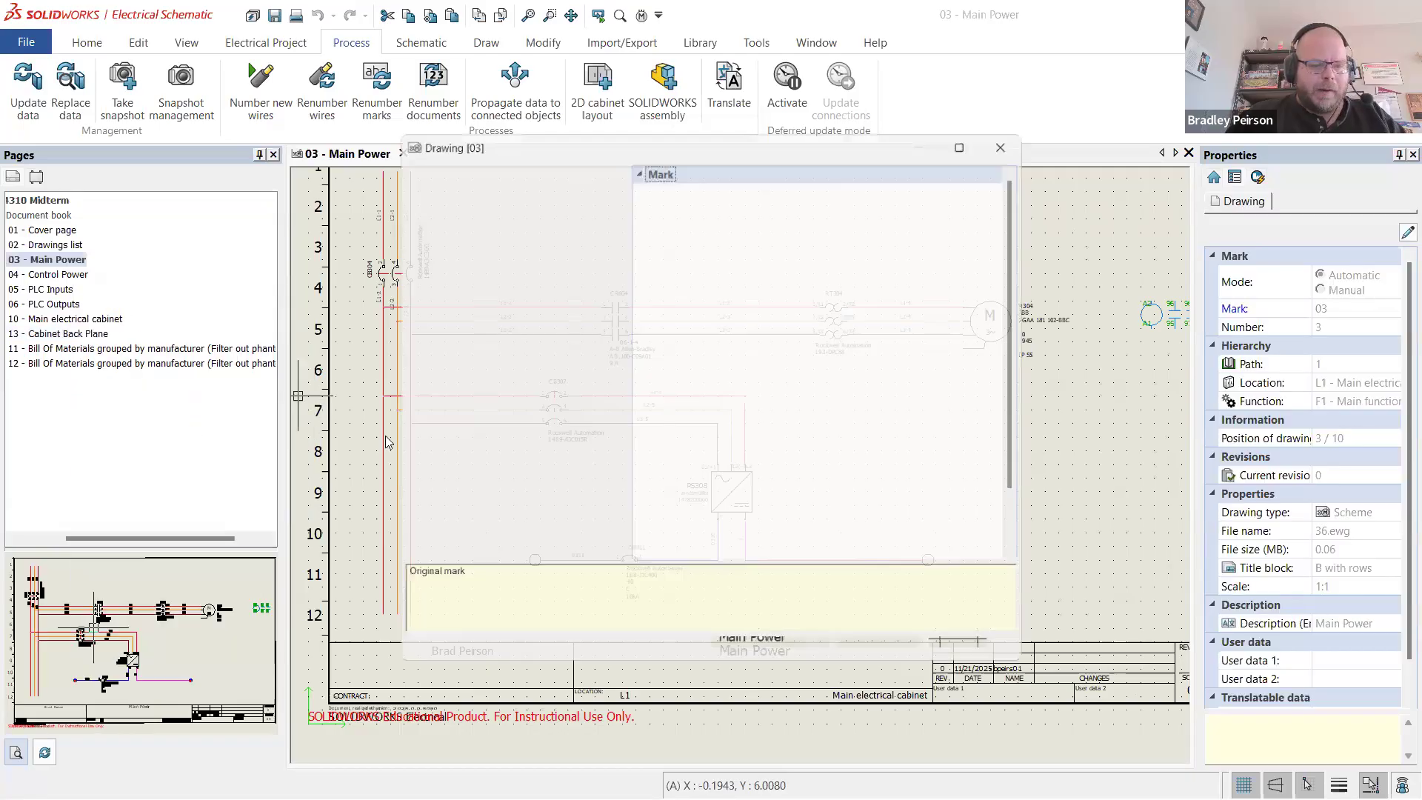
pyautogui.scroll(-2, 962, 525)
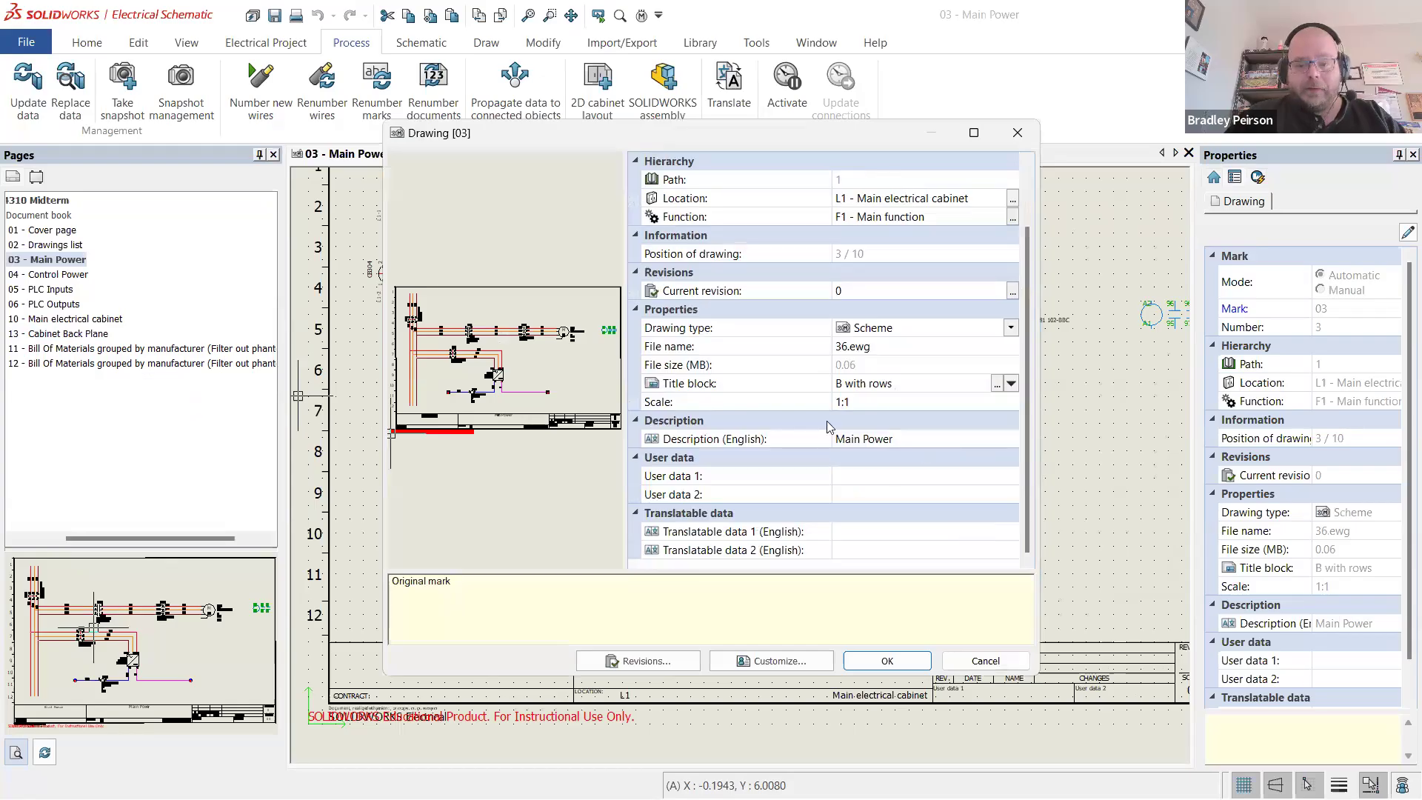
pyautogui.scroll(2, 883, 307)
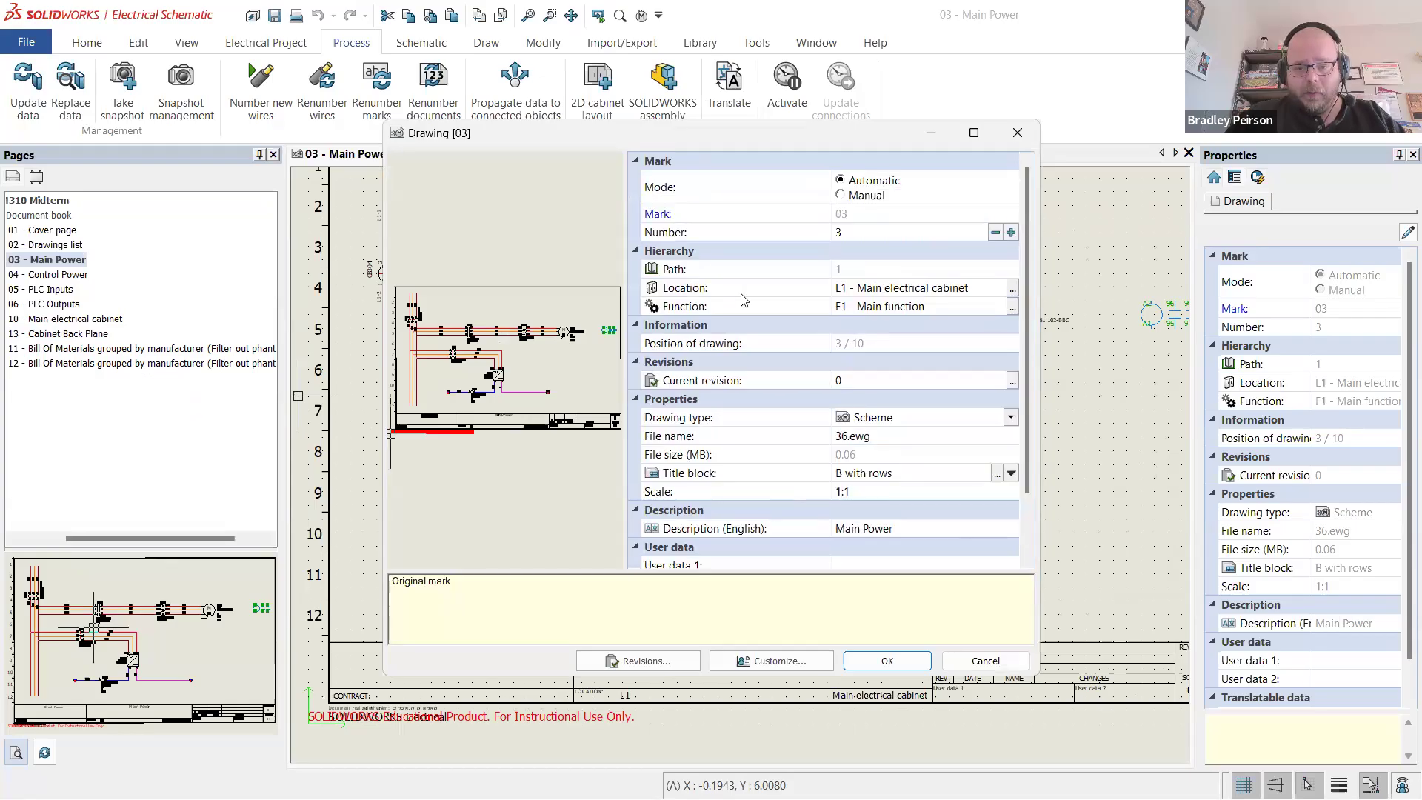
pyautogui.click(1012, 289)
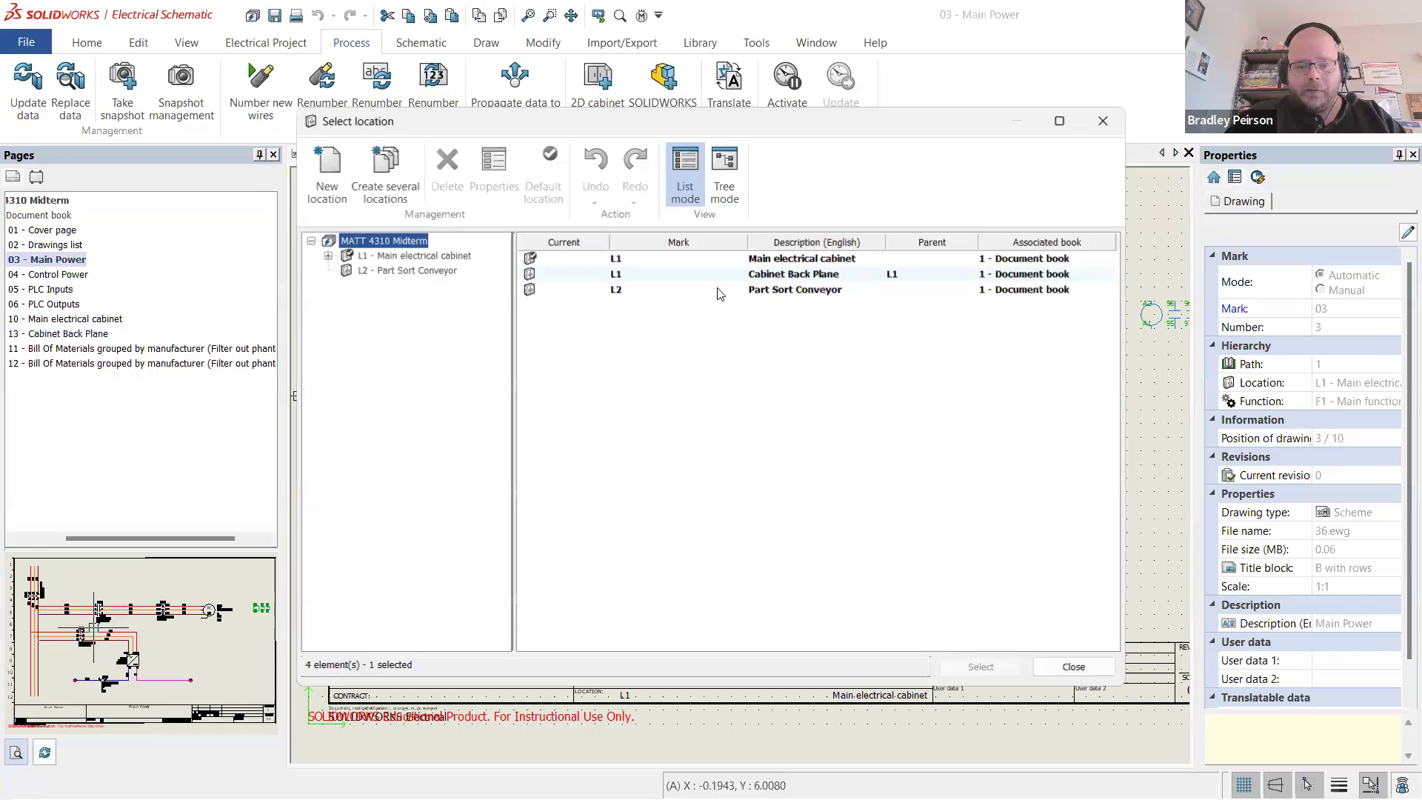
pyautogui.doubleClick(791, 274)
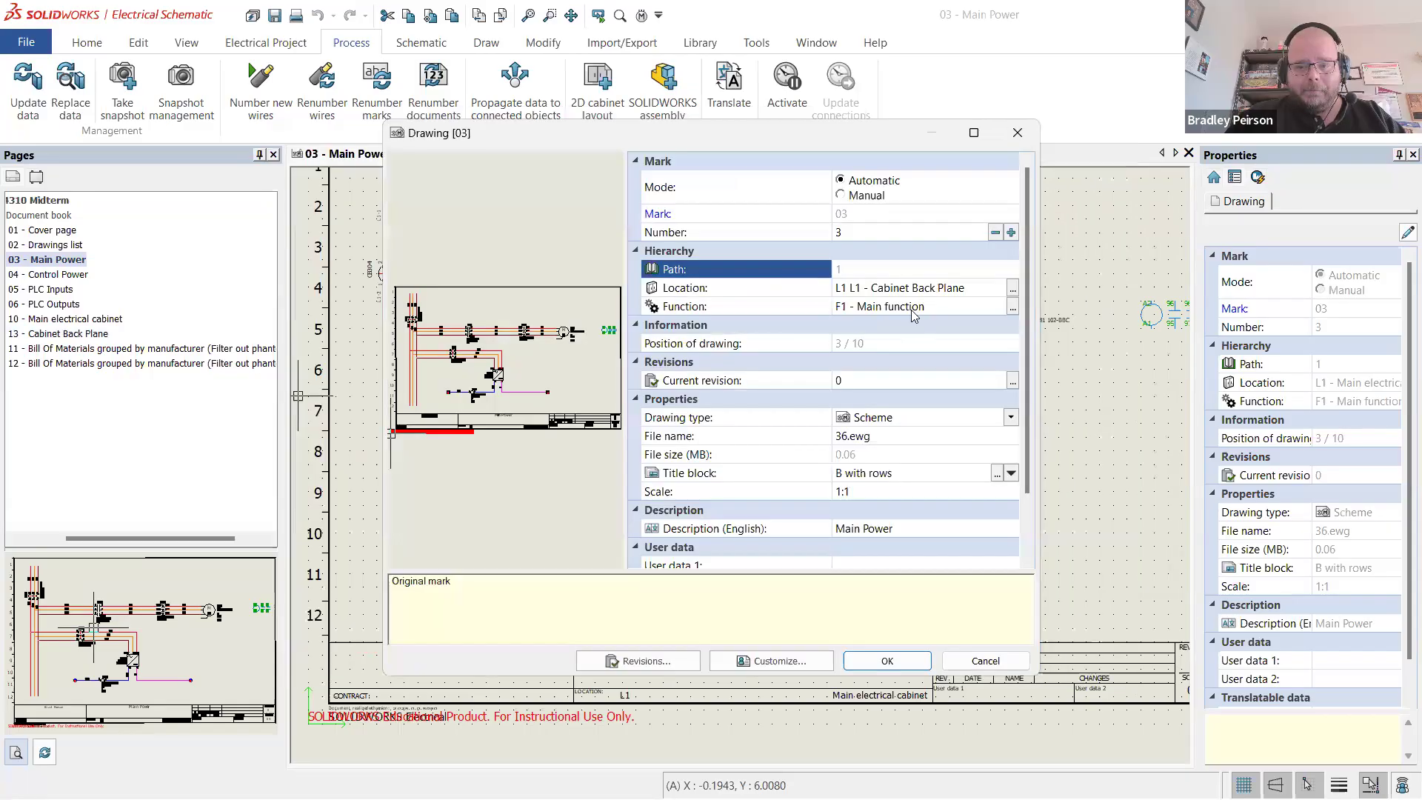
pyautogui.click(887, 660)
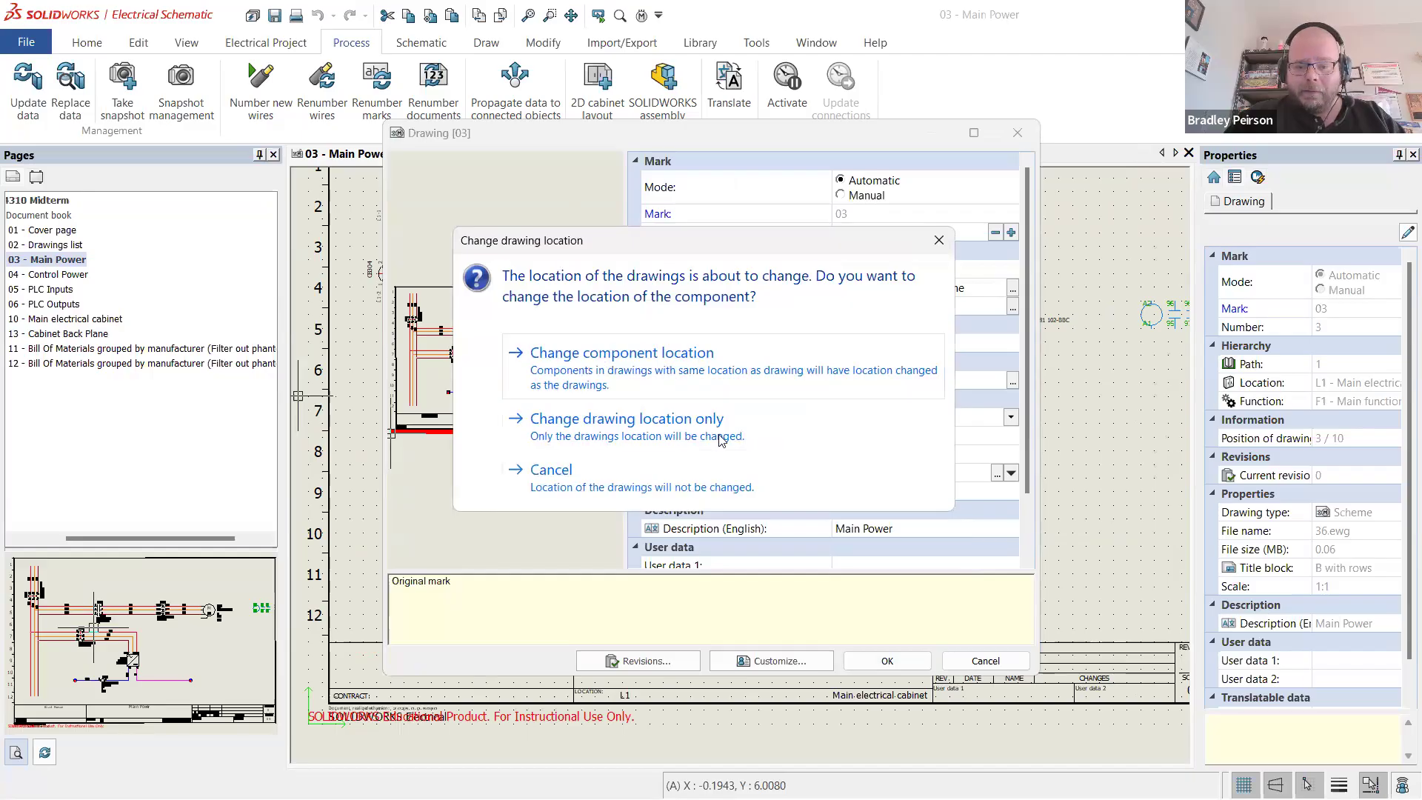
pyautogui.click(672, 359)
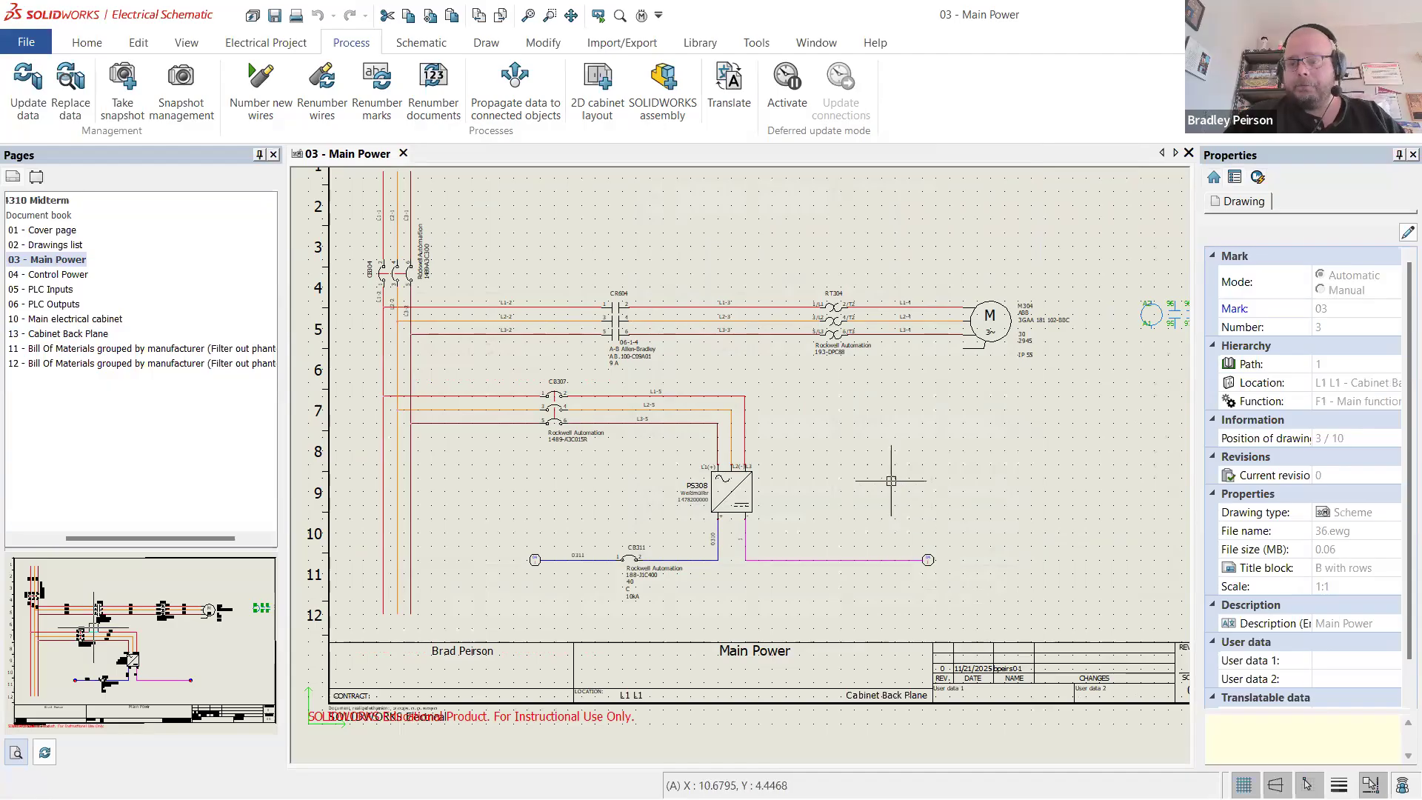
pyautogui.click(71, 275)
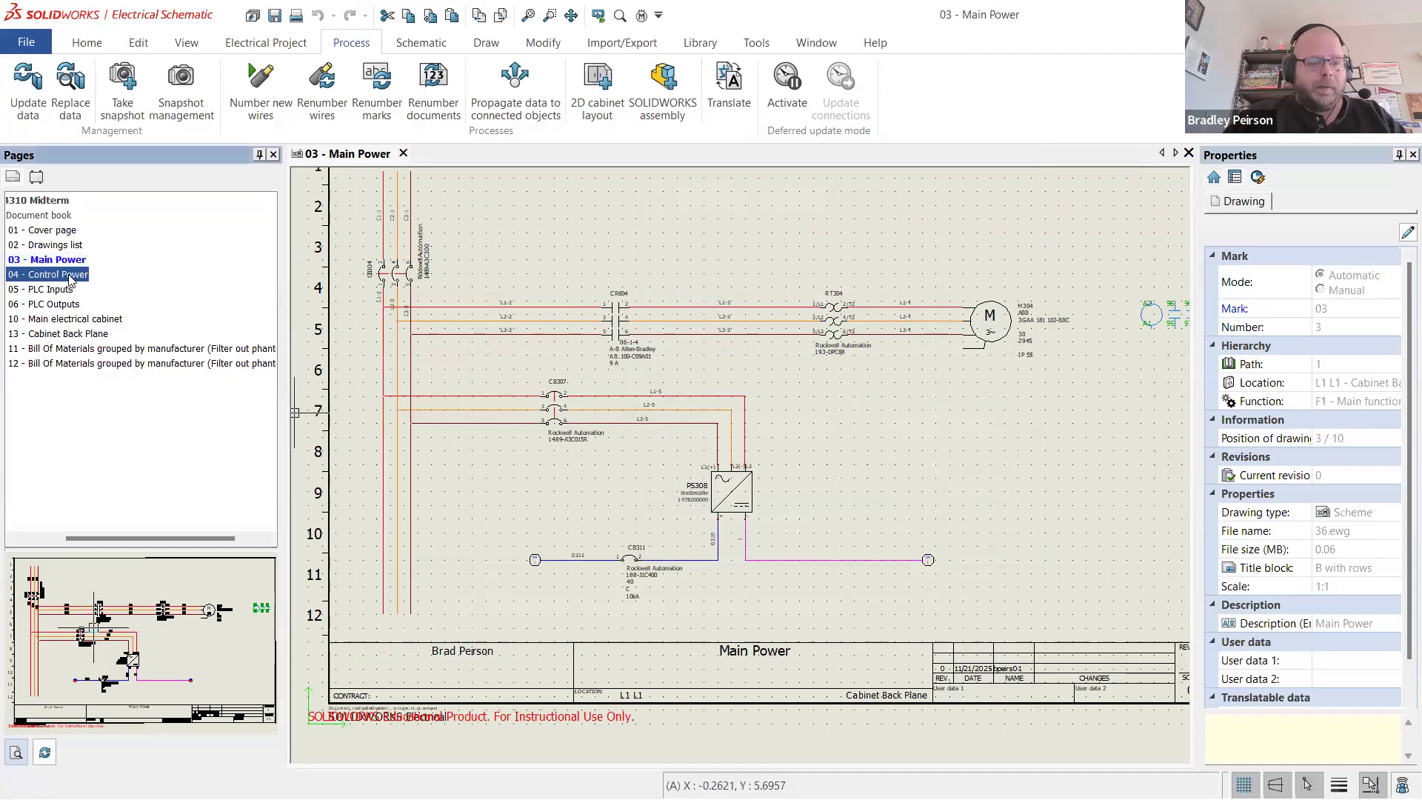
pyautogui.rightClick(70, 275)
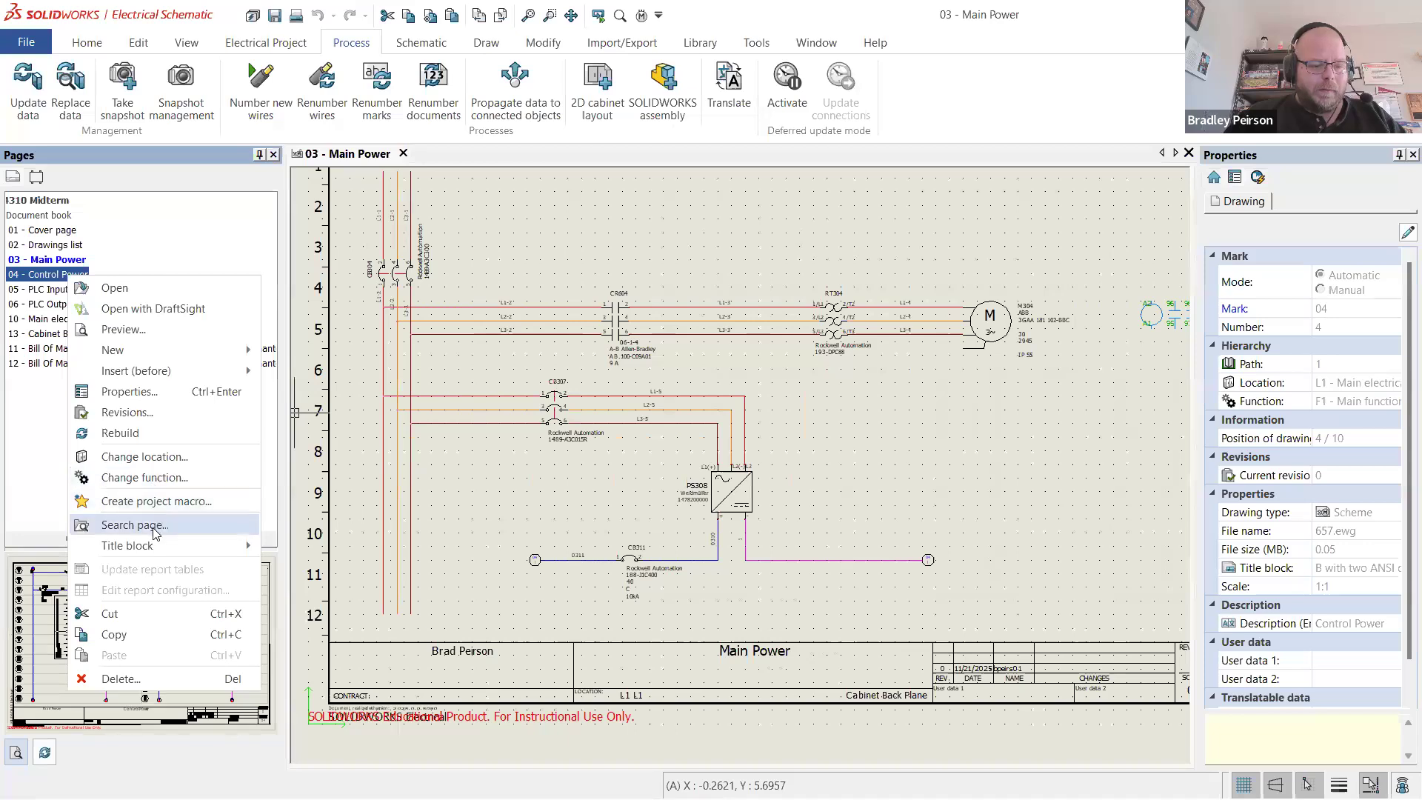
pyautogui.click(54, 285)
pyautogui.rightClick(59, 272)
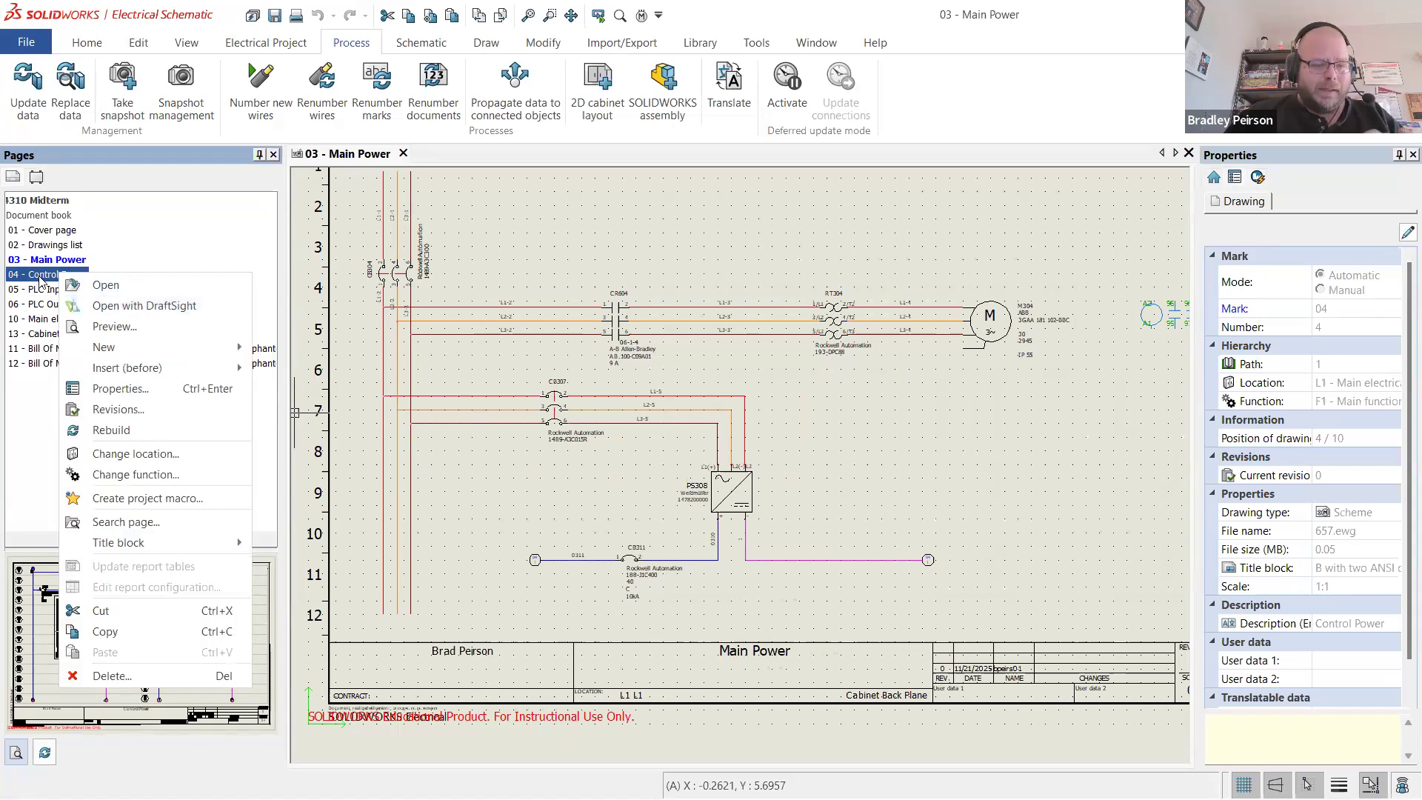
pyautogui.click(70, 286)
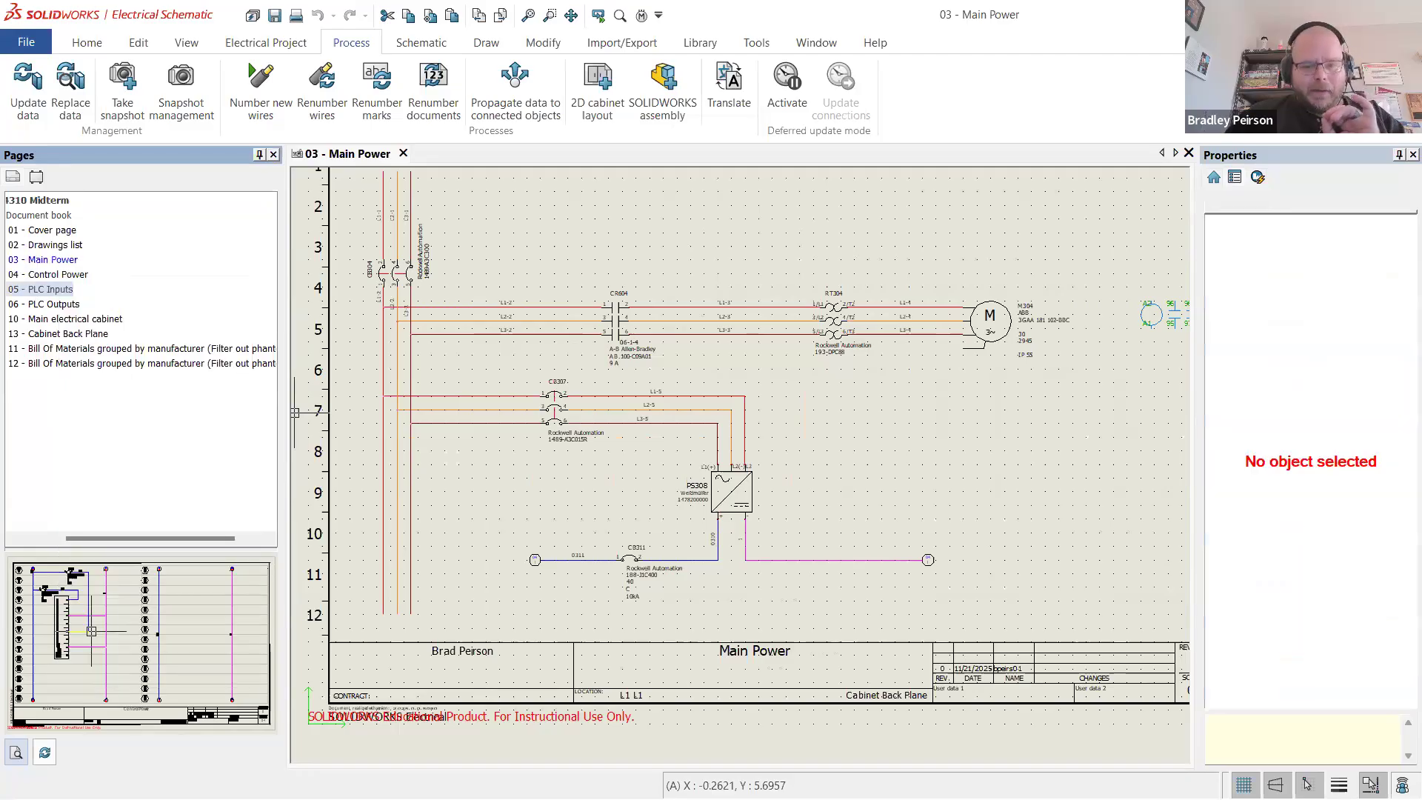
# - Open the 05 - PLC Inputs drawing and examine the area around the PRX502 sensor
pyautogui.doubleClick(51, 289)
pyautogui.scroll(2, 484, 368)
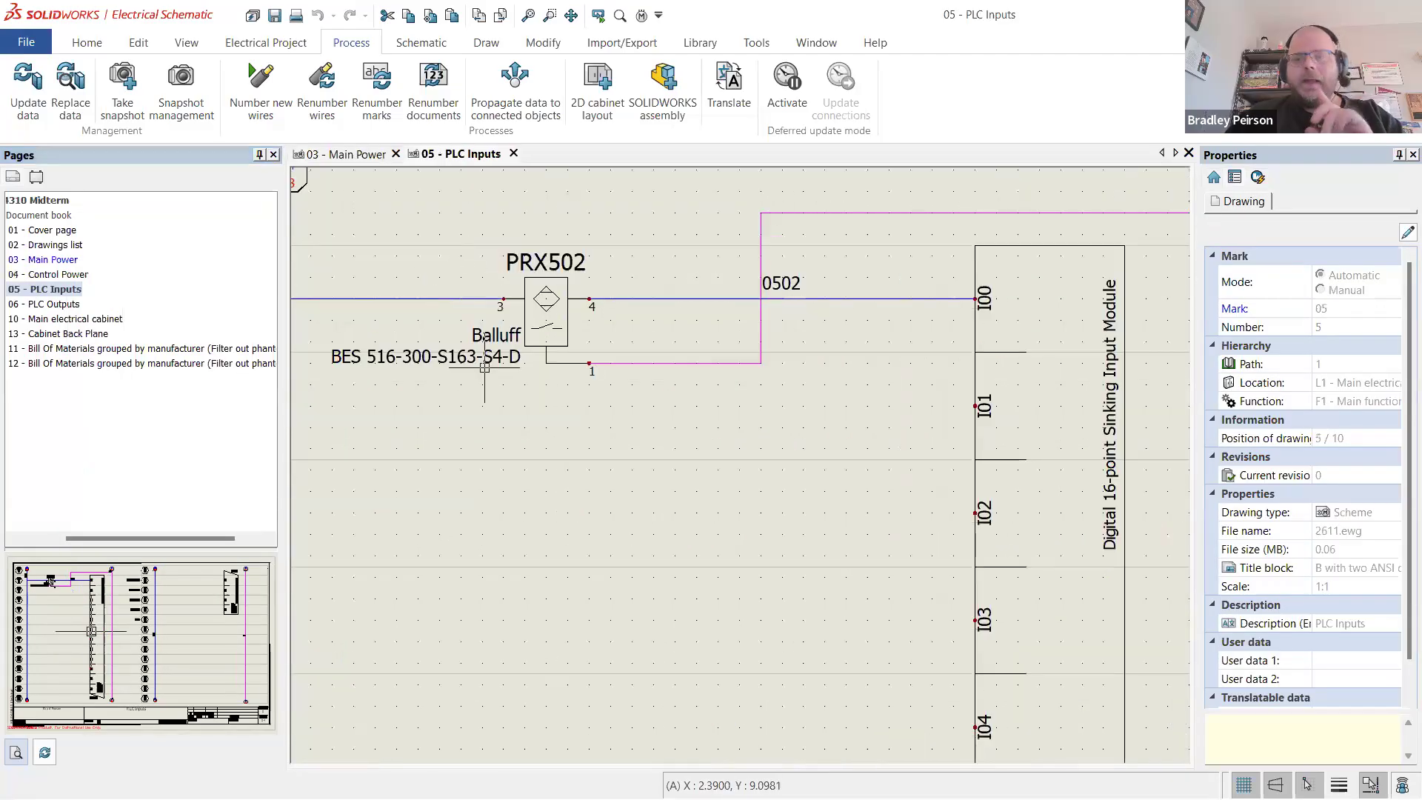
# - Change the location of the 04 - Control Power drawing to L1 L1 - Cabinet Back Plane, changing its components' location as well
pyautogui.click(65, 274)
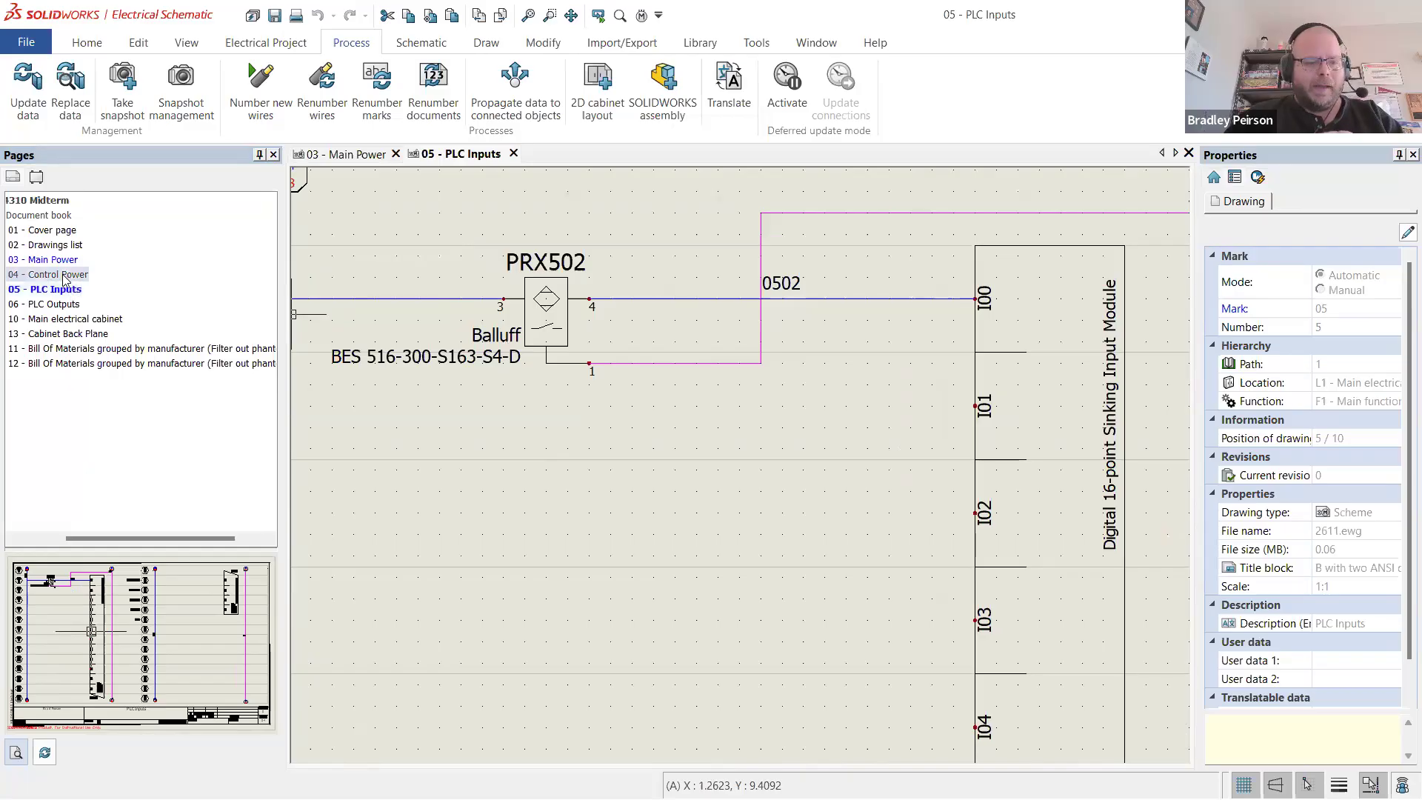
pyautogui.rightClick(71, 275)
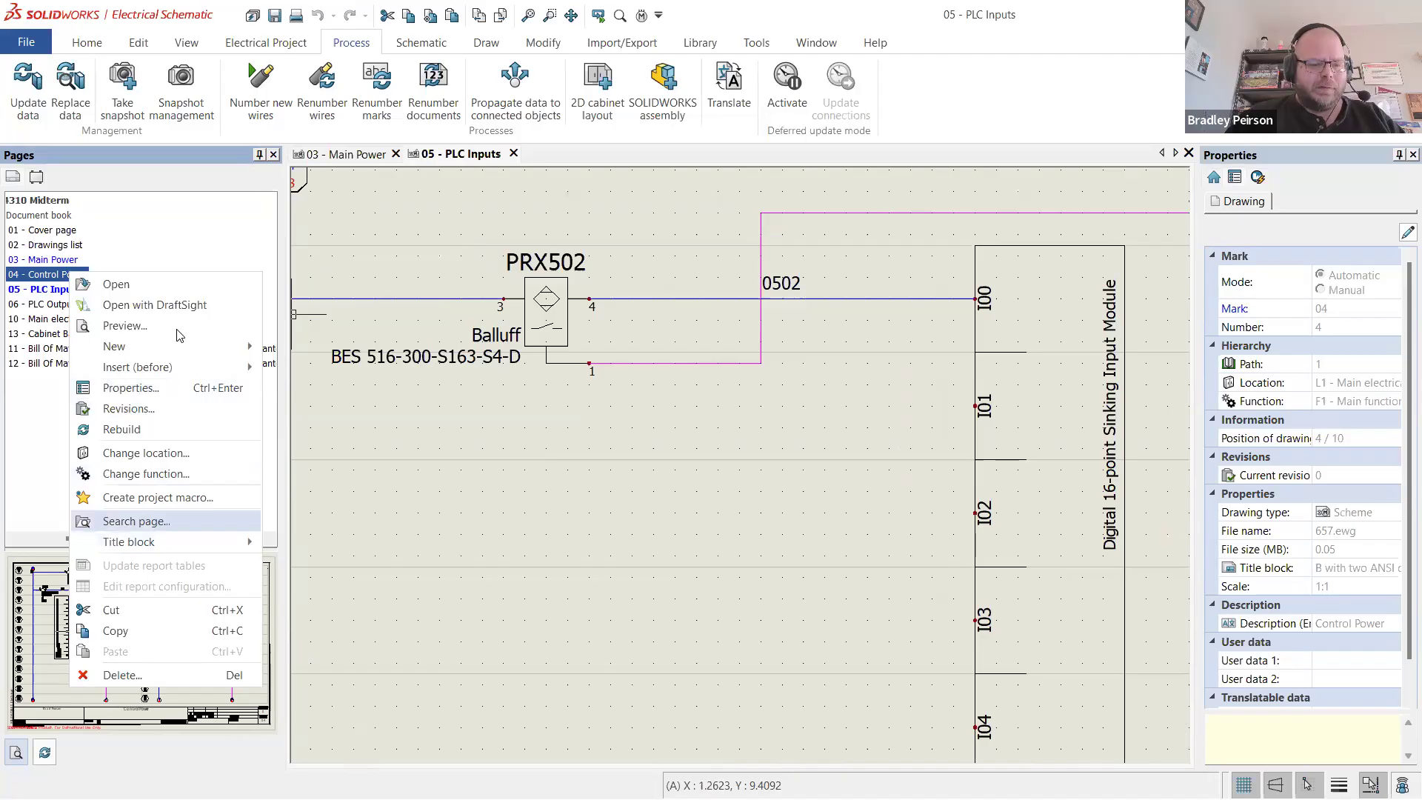
pyautogui.click(155, 387)
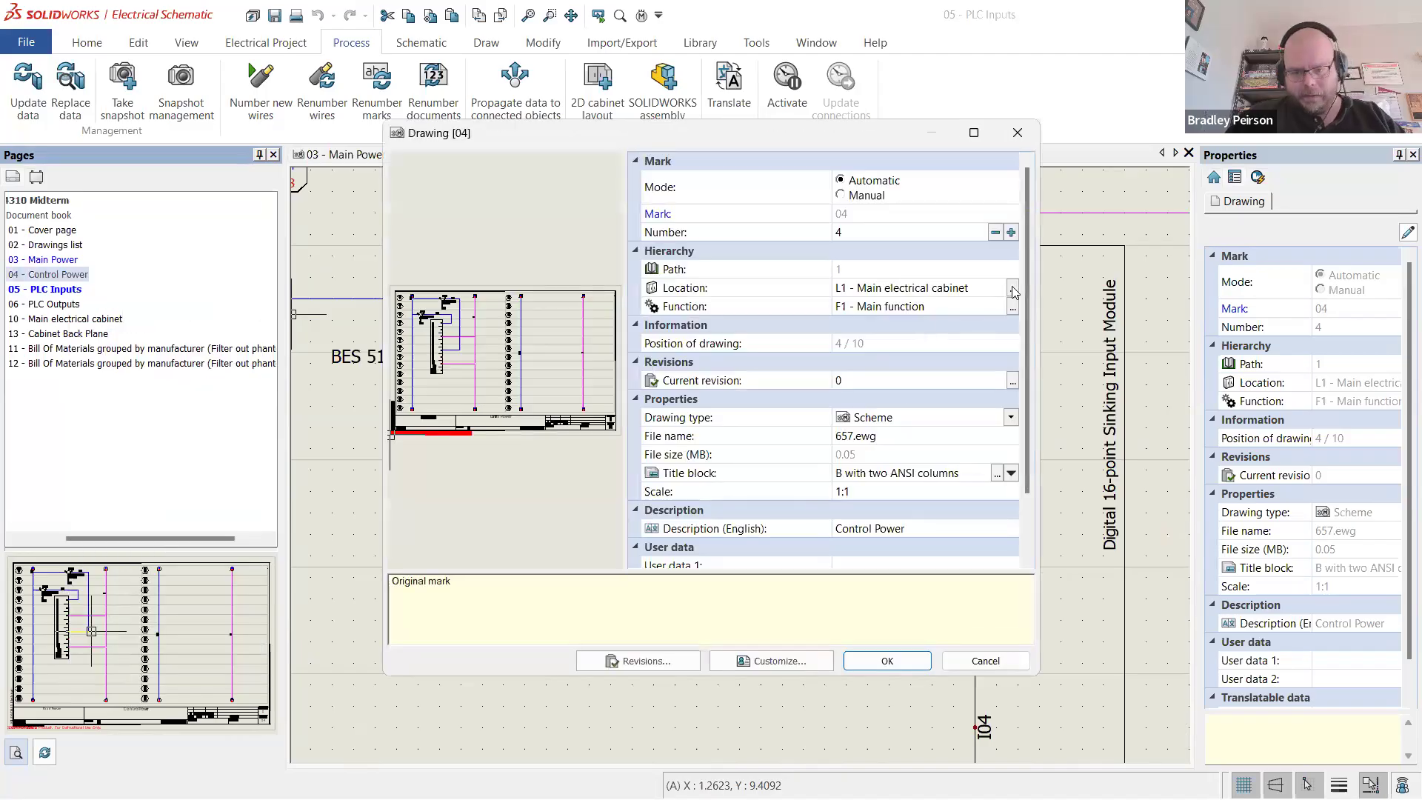
pyautogui.click(1012, 289)
pyautogui.click(781, 274)
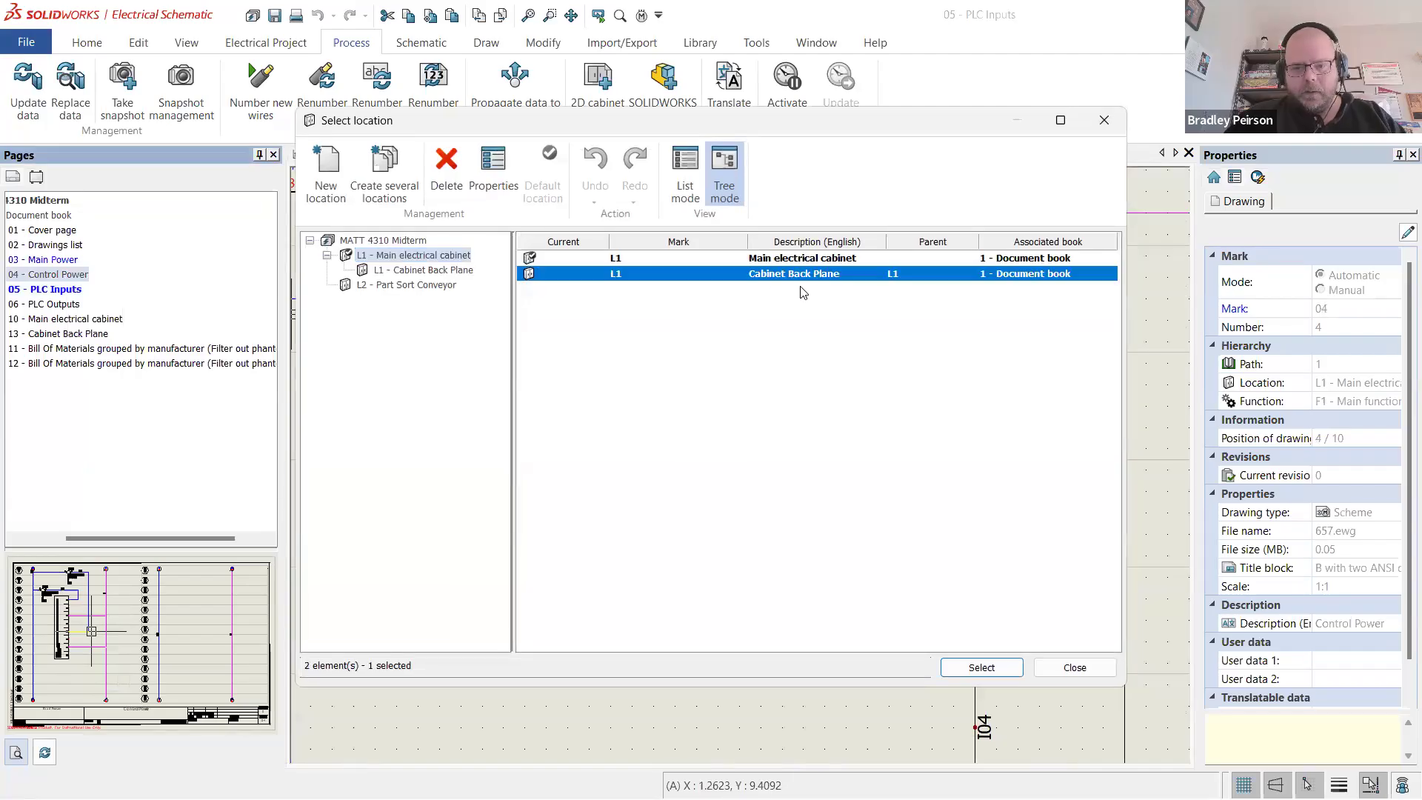
pyautogui.click(977, 667)
pyautogui.click(916, 661)
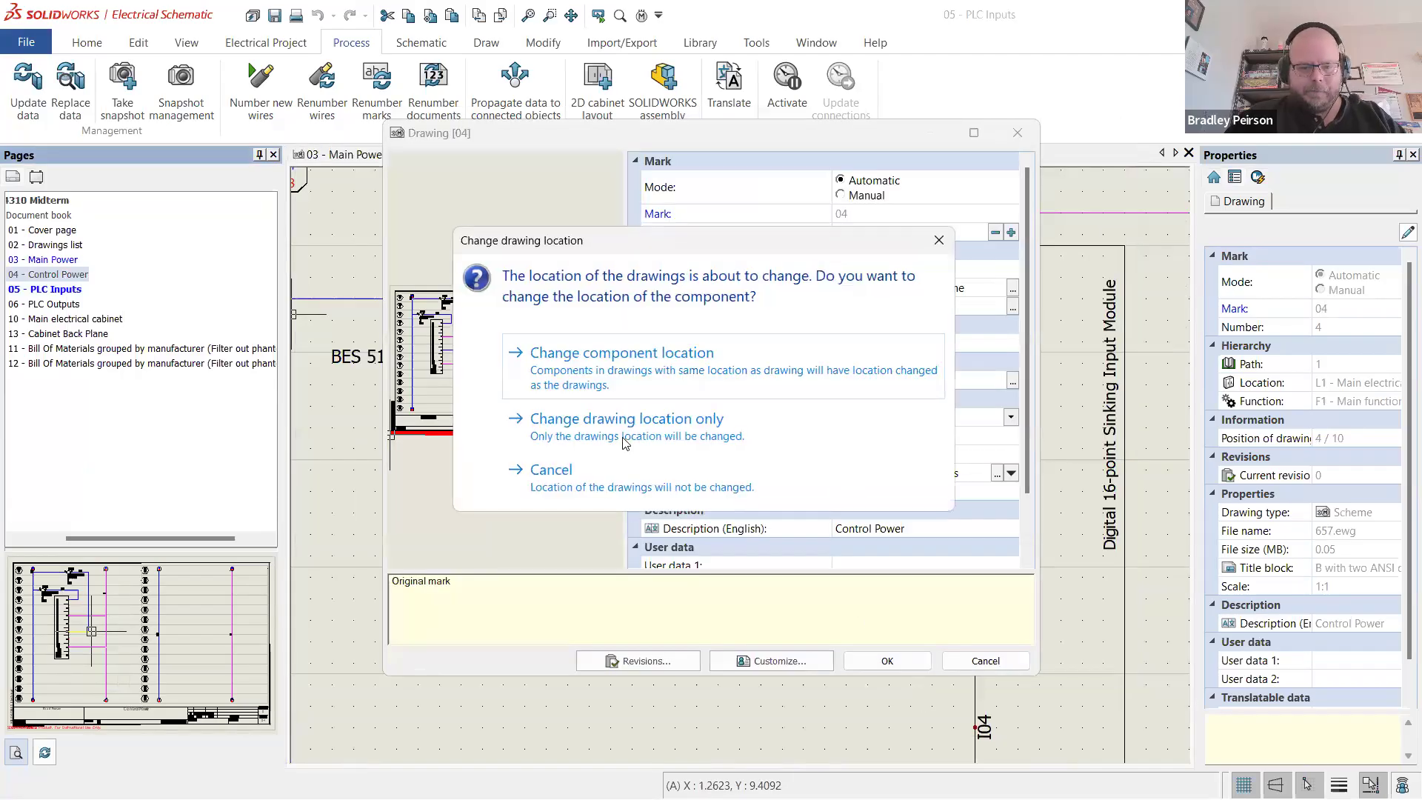
pyautogui.click(646, 356)
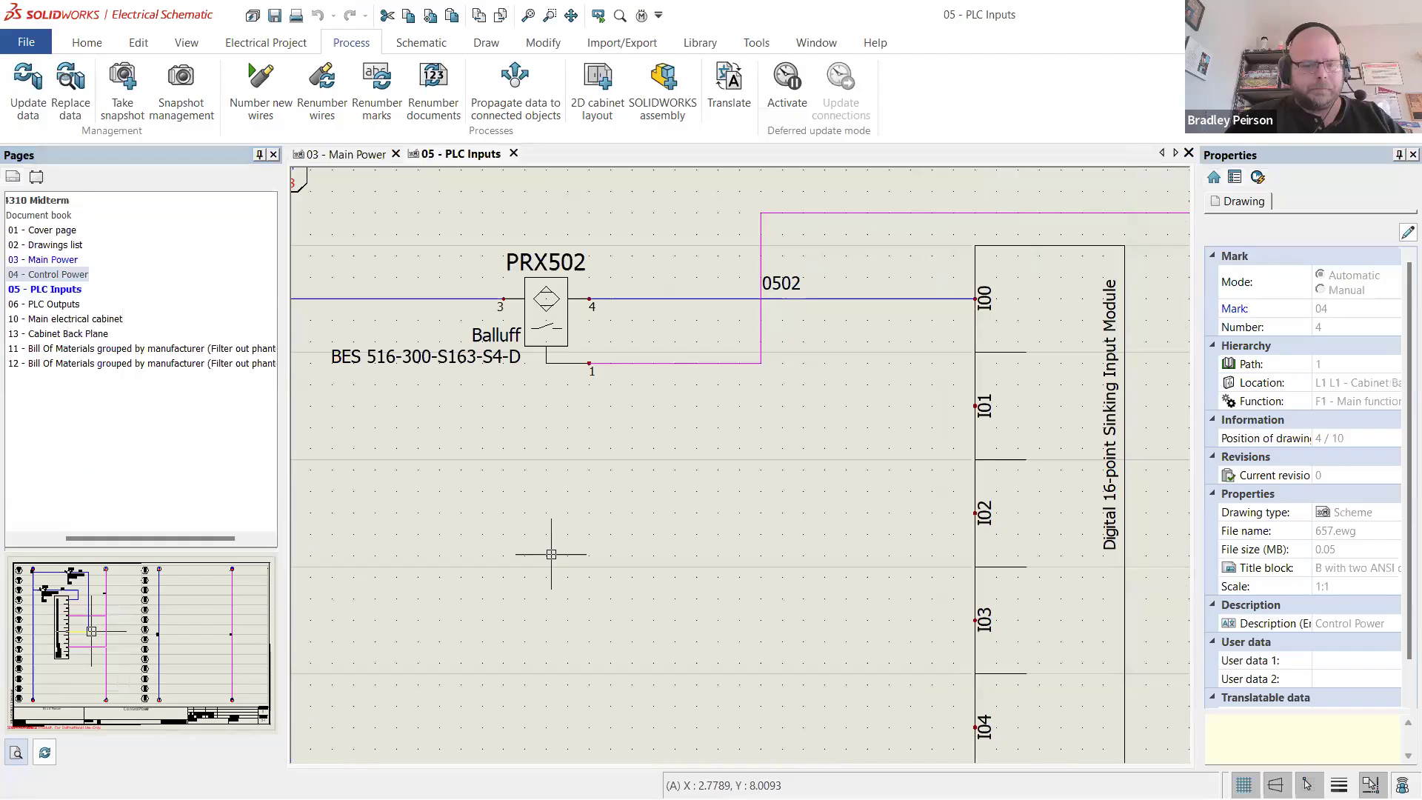
# - Check the location in the symbol properties of the 16-point digital input module on the 05 - PLC Inputs drawing
pyautogui.rightClick(941, 411)
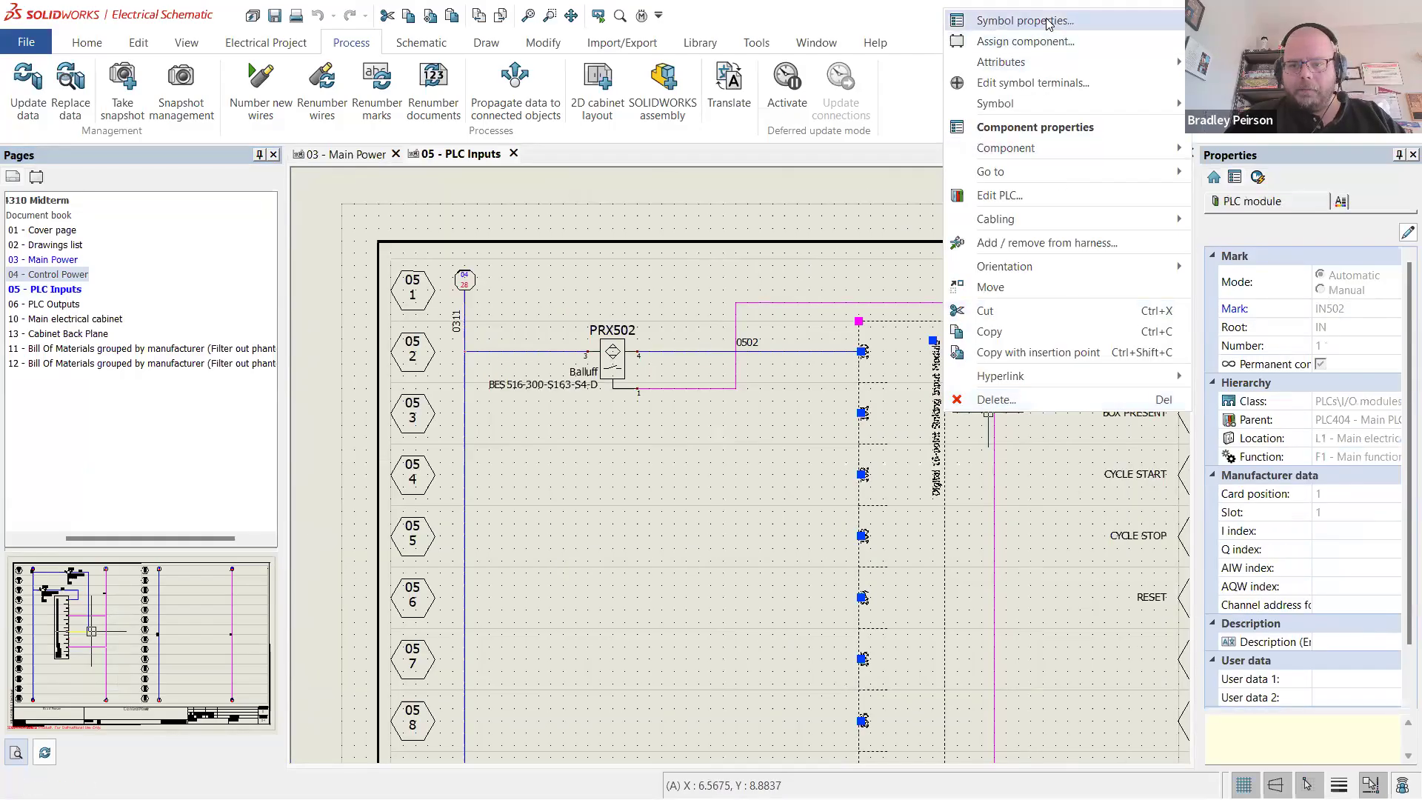
pyautogui.click(1025, 20)
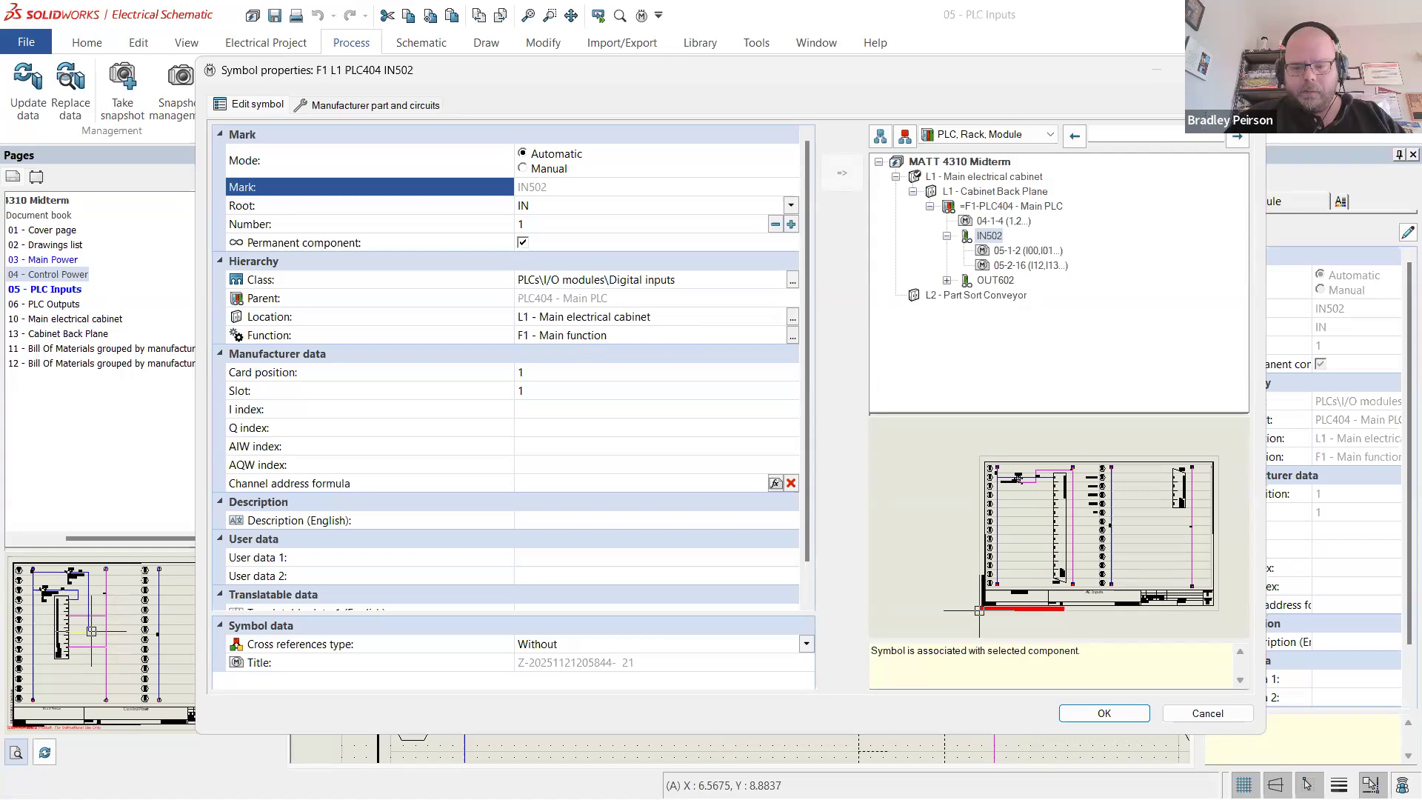
pyautogui.click(1245, 70)
pyautogui.scroll(-2, 1022, 696)
pyautogui.scroll(1, 1021, 696)
pyautogui.scroll(-2, 1021, 696)
pyautogui.scroll(-2, 1021, 696)
pyautogui.scroll(3, 968, 498)
# - Change the location of the 05 - PLC Inputs drawing to L1 L1 - Cabinet Back Plane, changing its components' location as well
pyautogui.rightClick(63, 292)
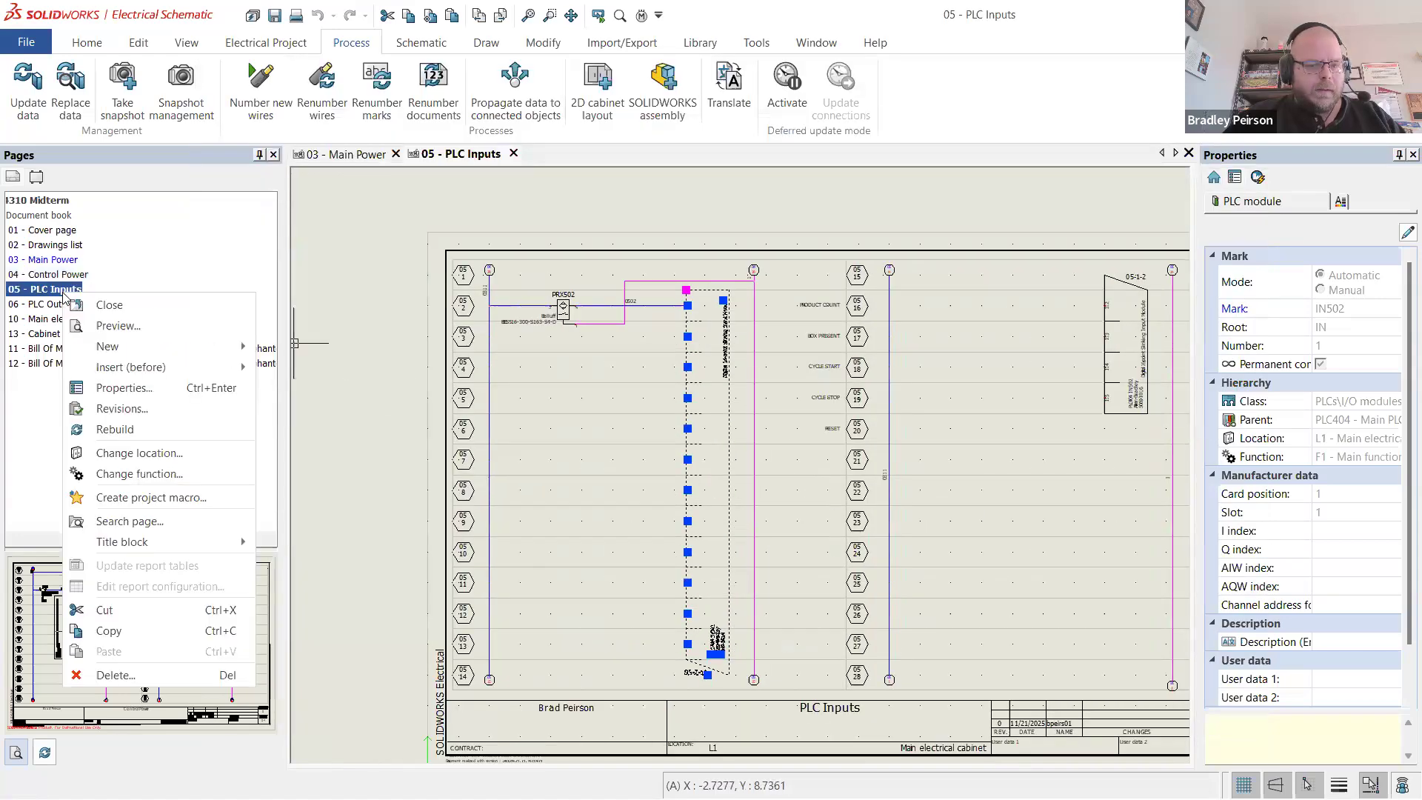
pyautogui.click(156, 388)
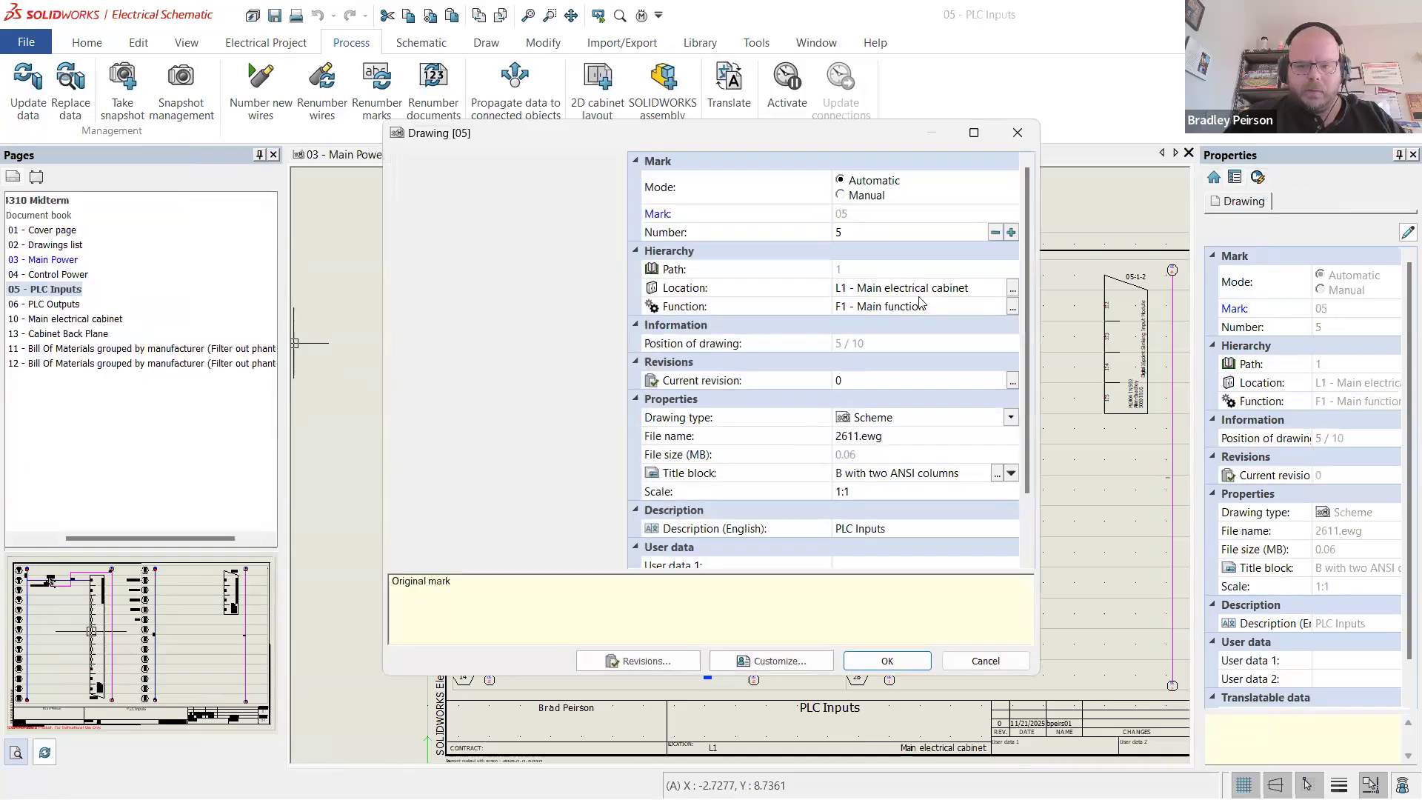
pyautogui.click(1012, 287)
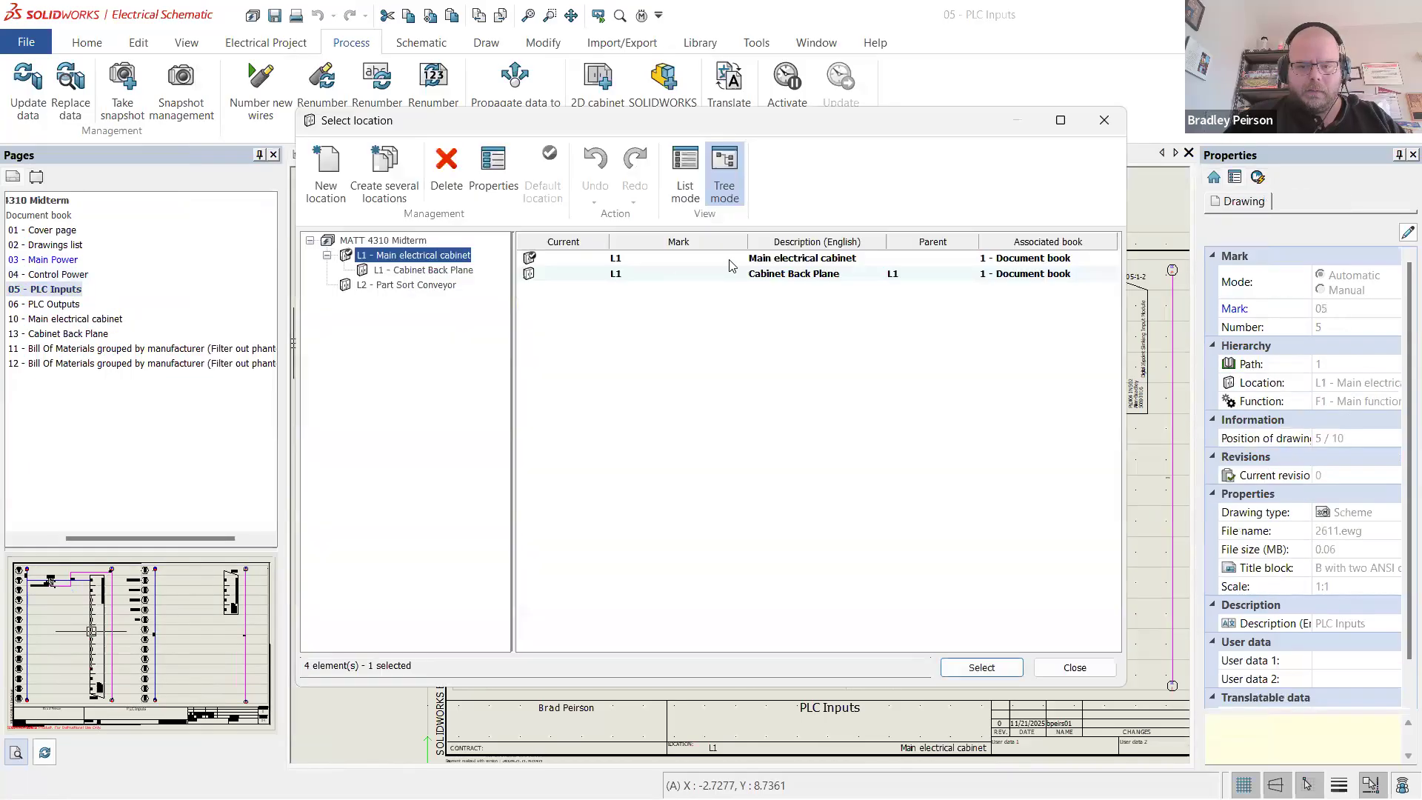
pyautogui.doubleClick(811, 275)
pyautogui.click(910, 661)
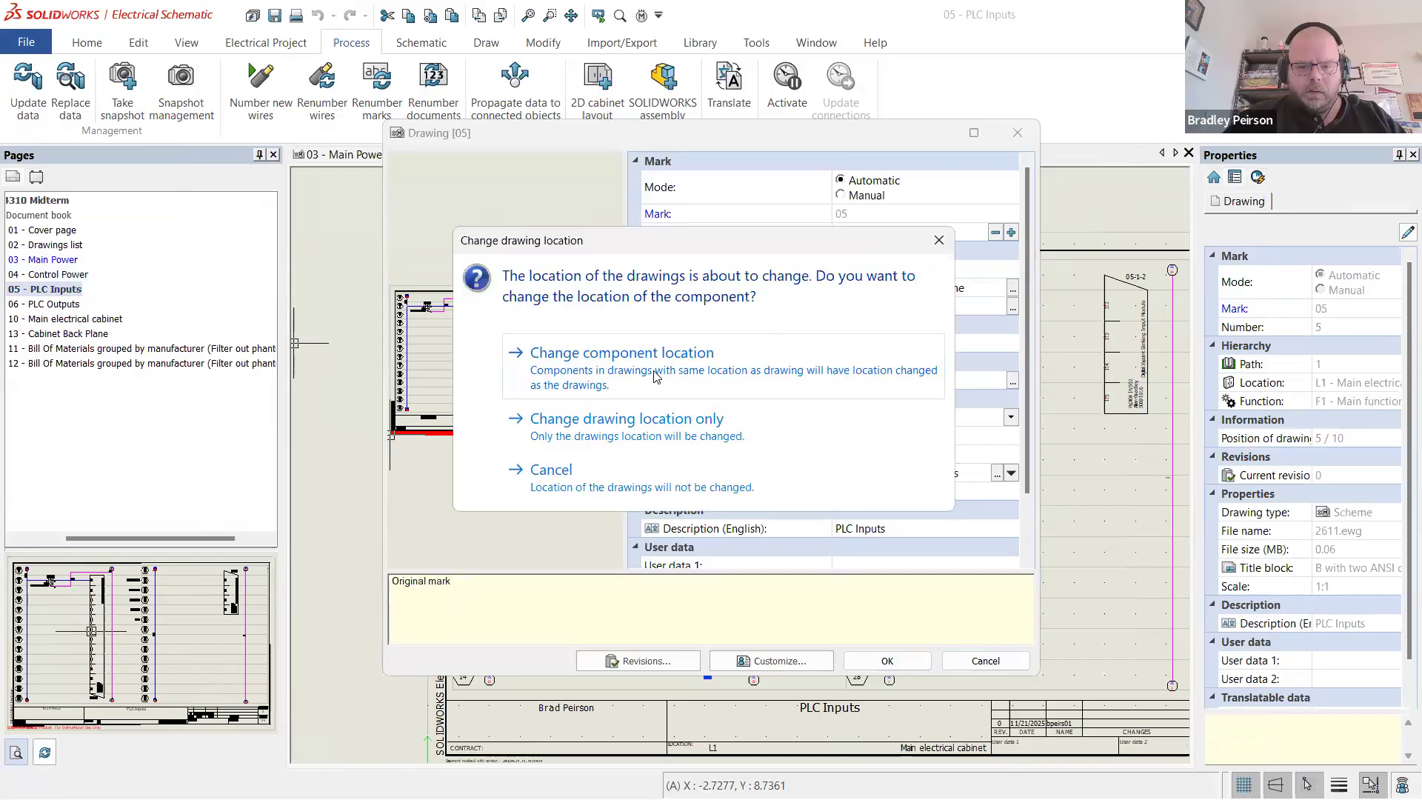
pyautogui.click(651, 377)
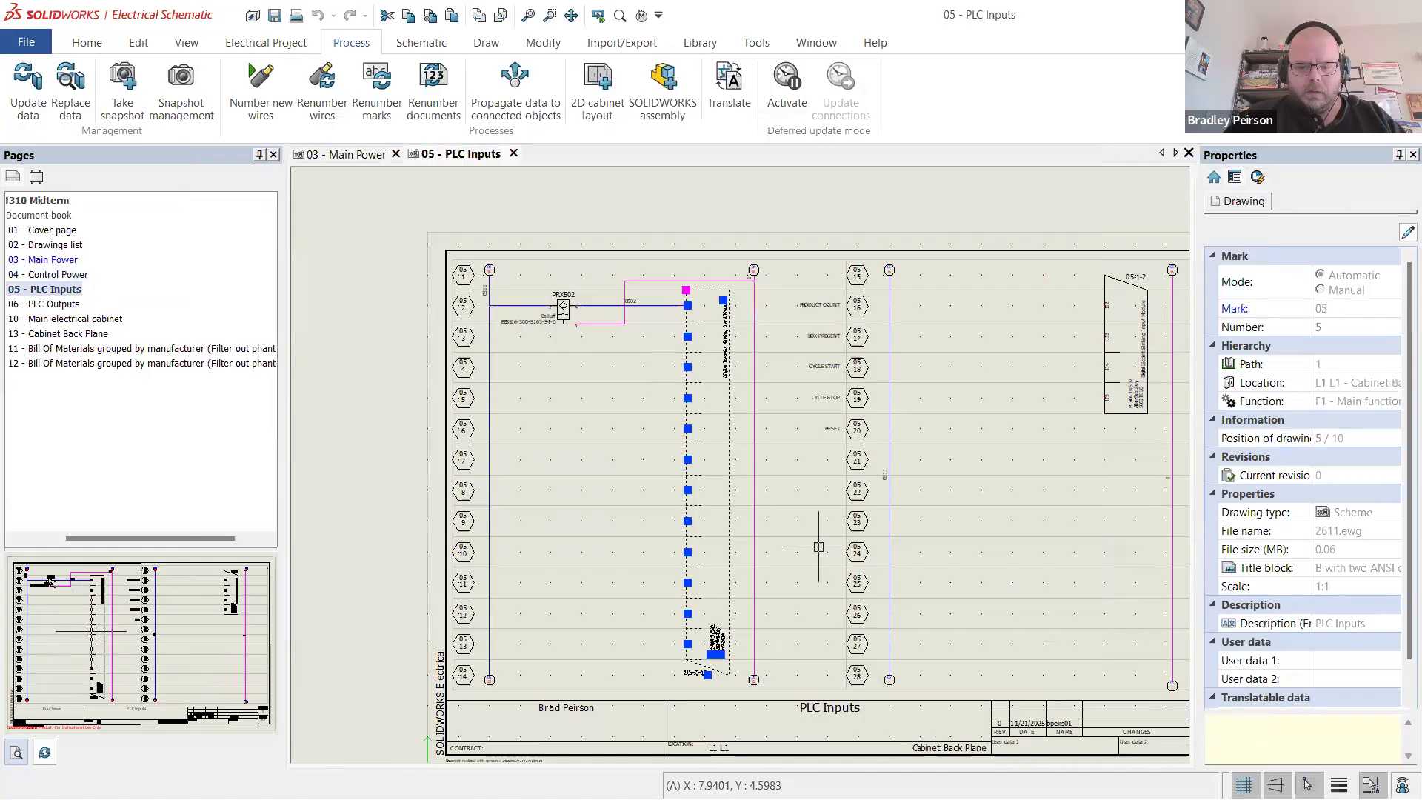
# - Recheck the input module's symbol properties to verify its location after the drawing's location change
pyautogui.scroll(3, 729, 341)
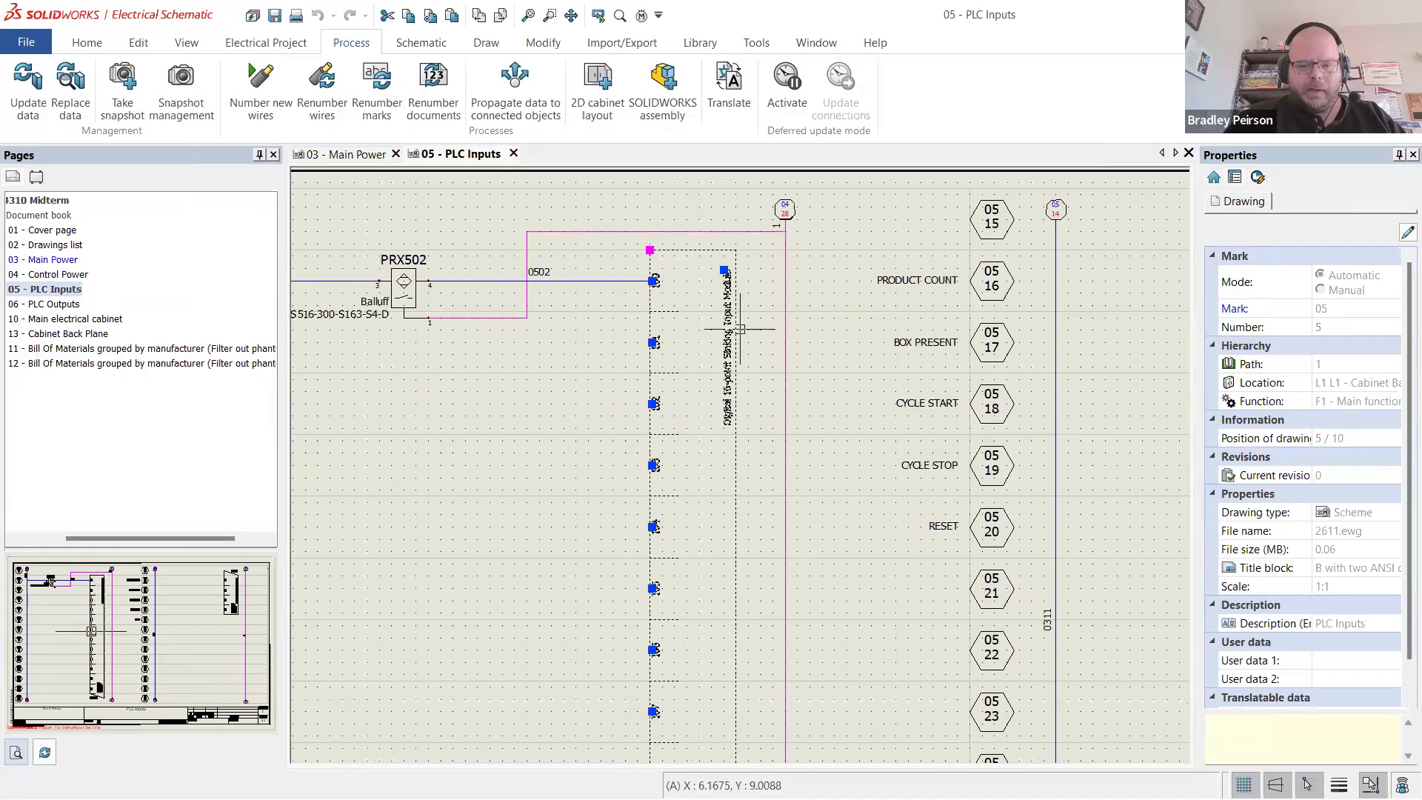
pyautogui.rightClick(730, 342)
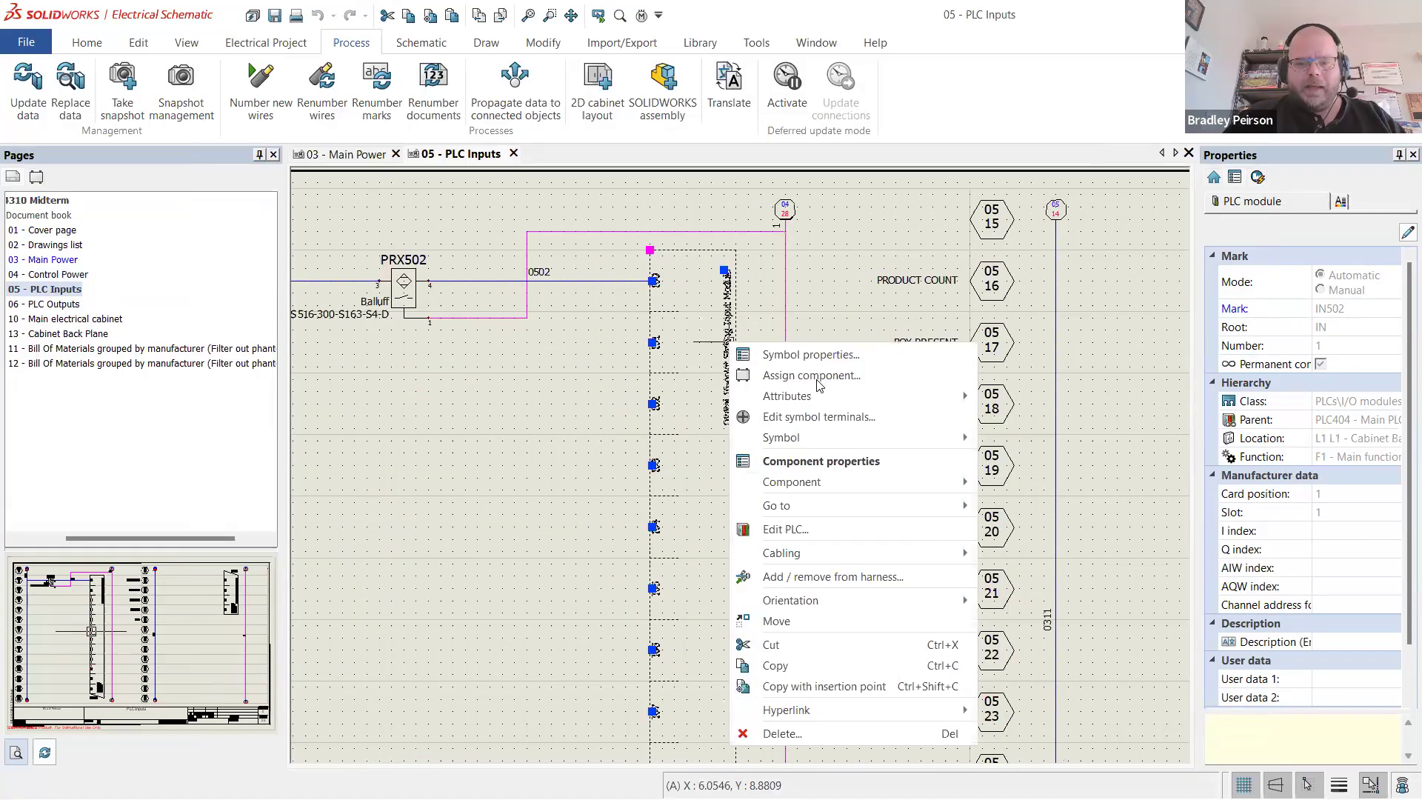
pyautogui.click(847, 357)
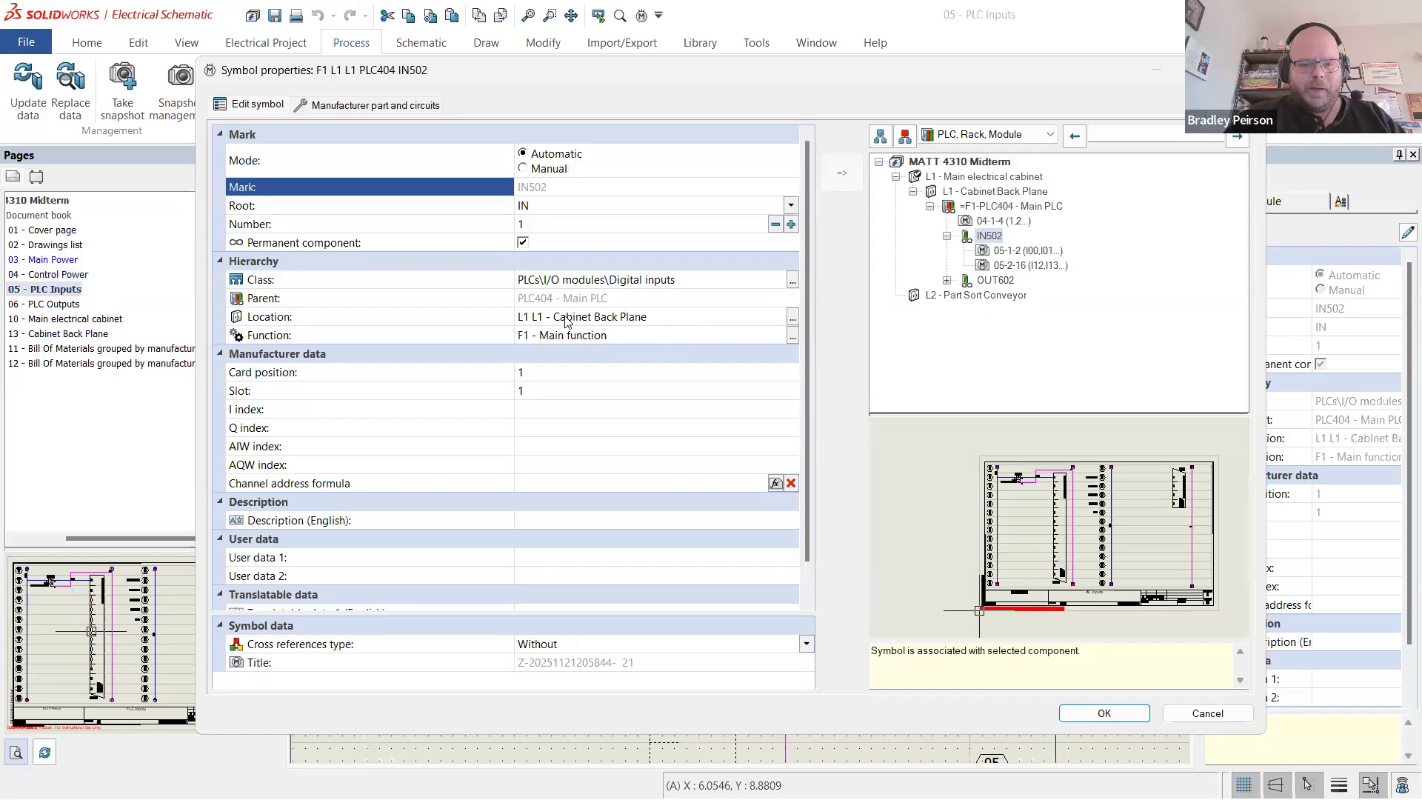
pyautogui.click(1244, 70)
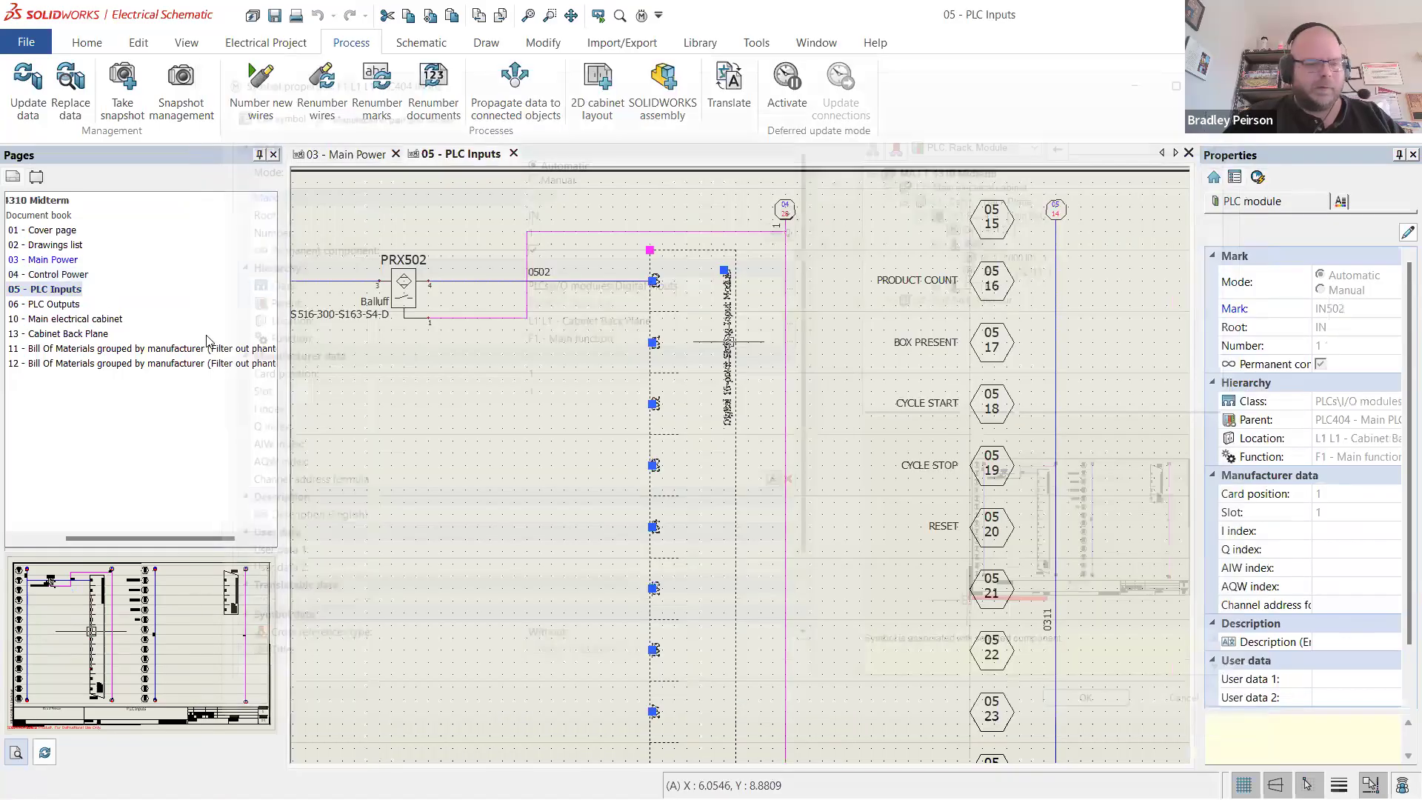
# - Open the 06 - PLC Outputs drawing and change its location and its components' location to L1 L1 - Cabinet Back Plane
pyautogui.doubleClick(74, 305)
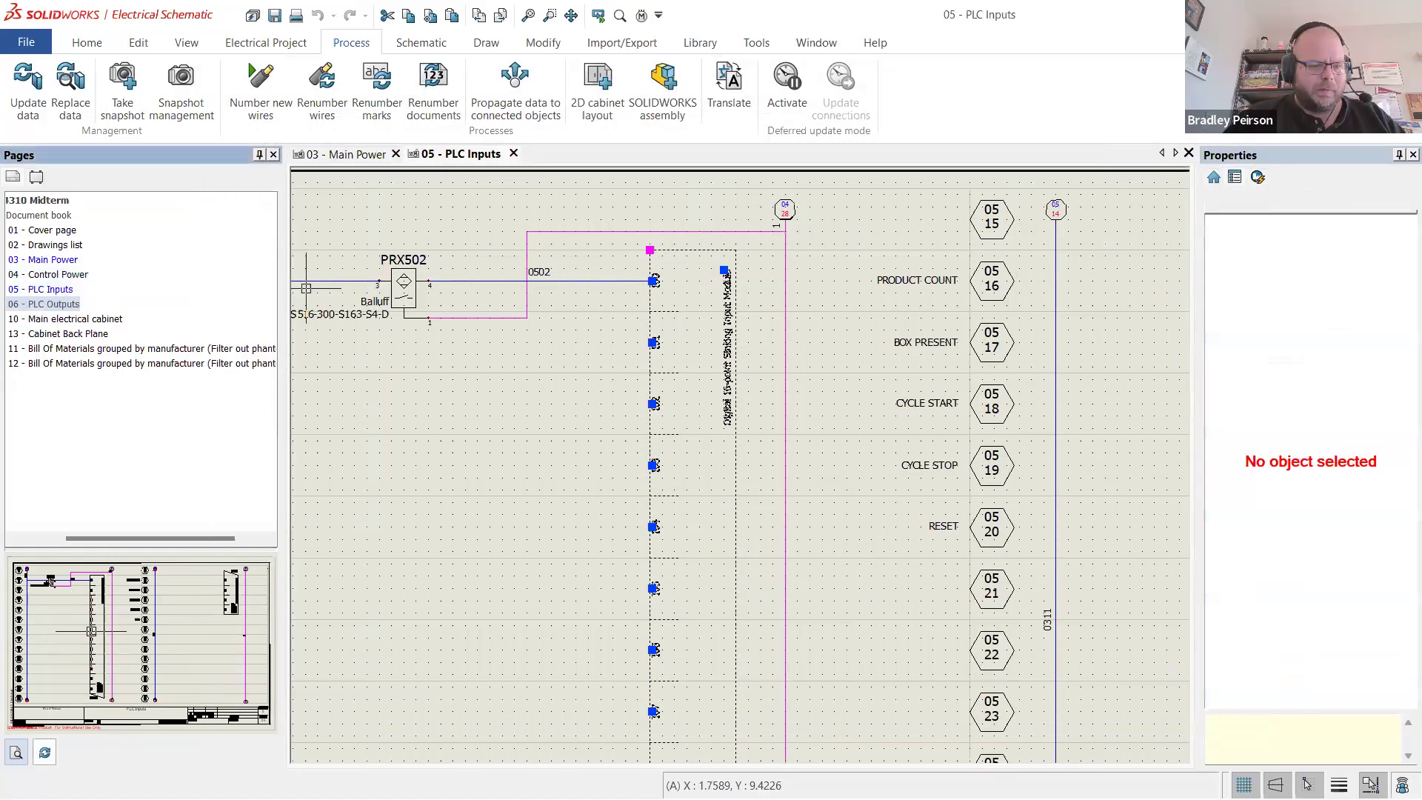
pyautogui.rightClick(48, 305)
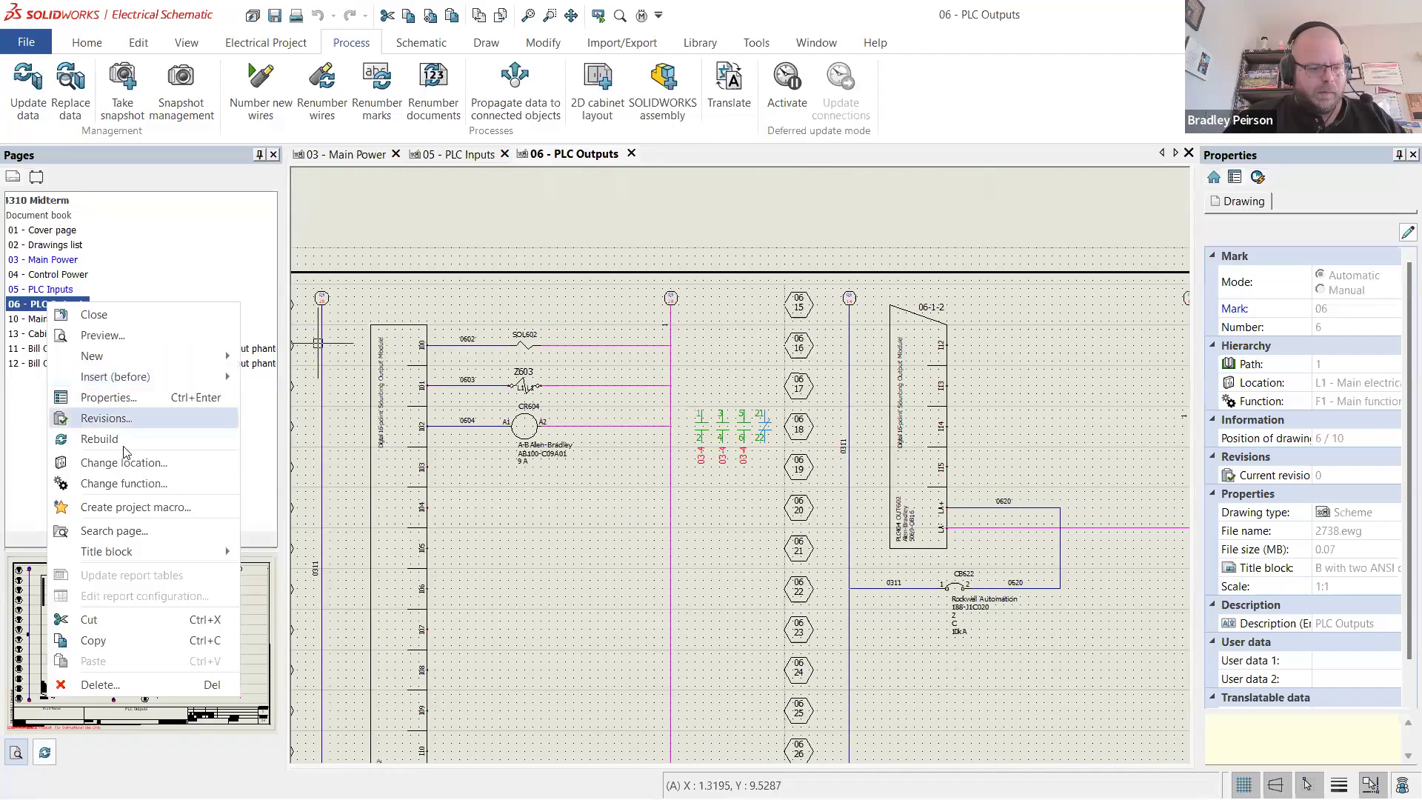
pyautogui.click(172, 398)
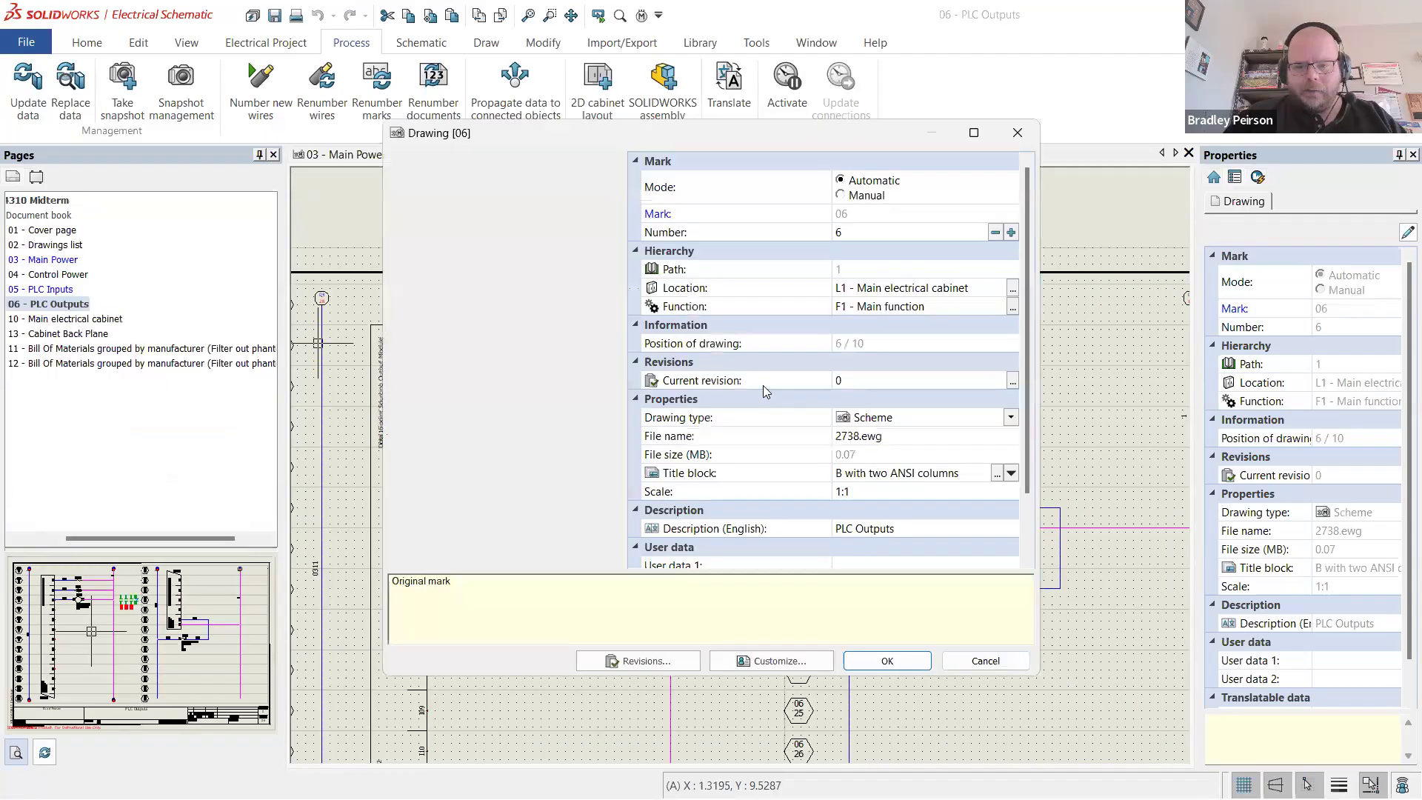
pyautogui.click(1012, 289)
pyautogui.doubleClick(799, 274)
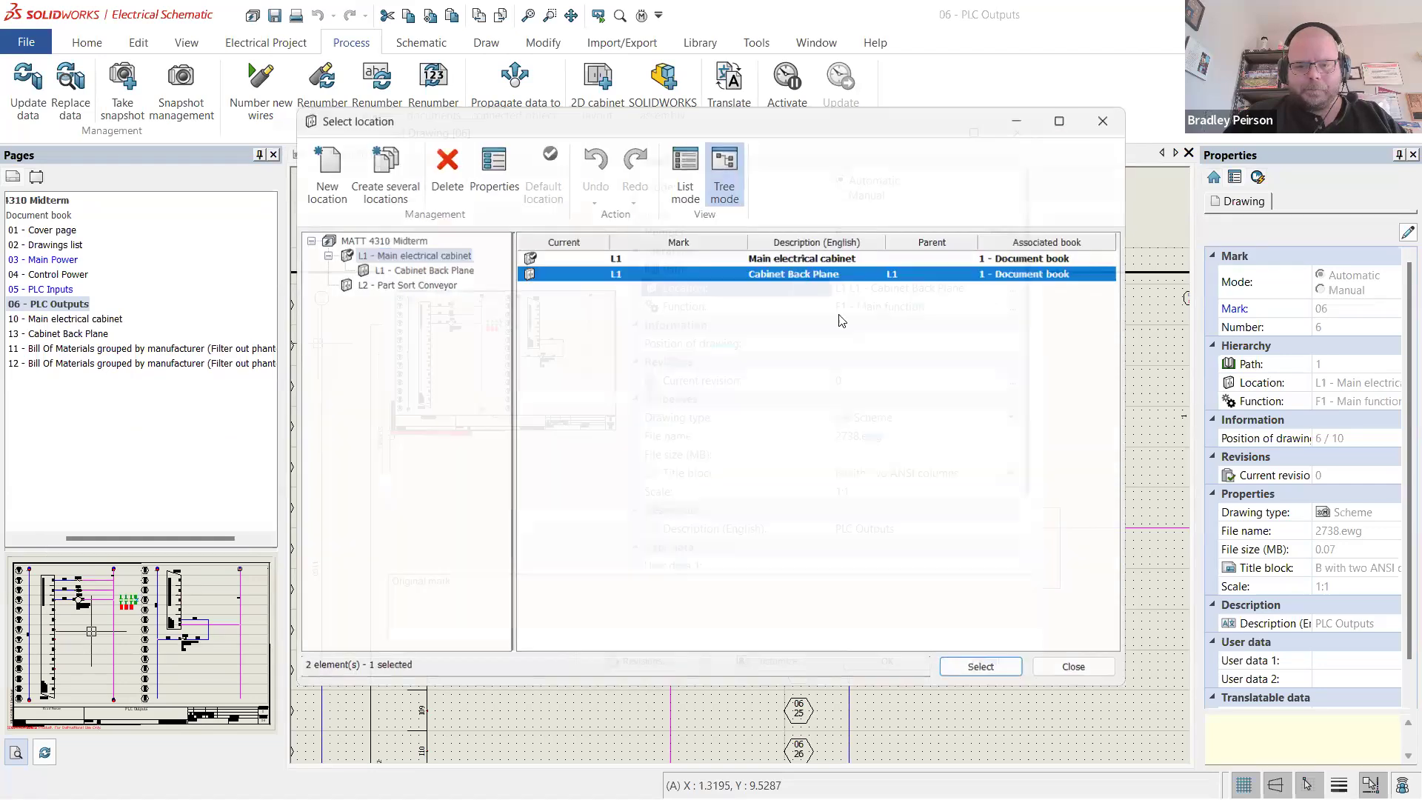
pyautogui.click(886, 661)
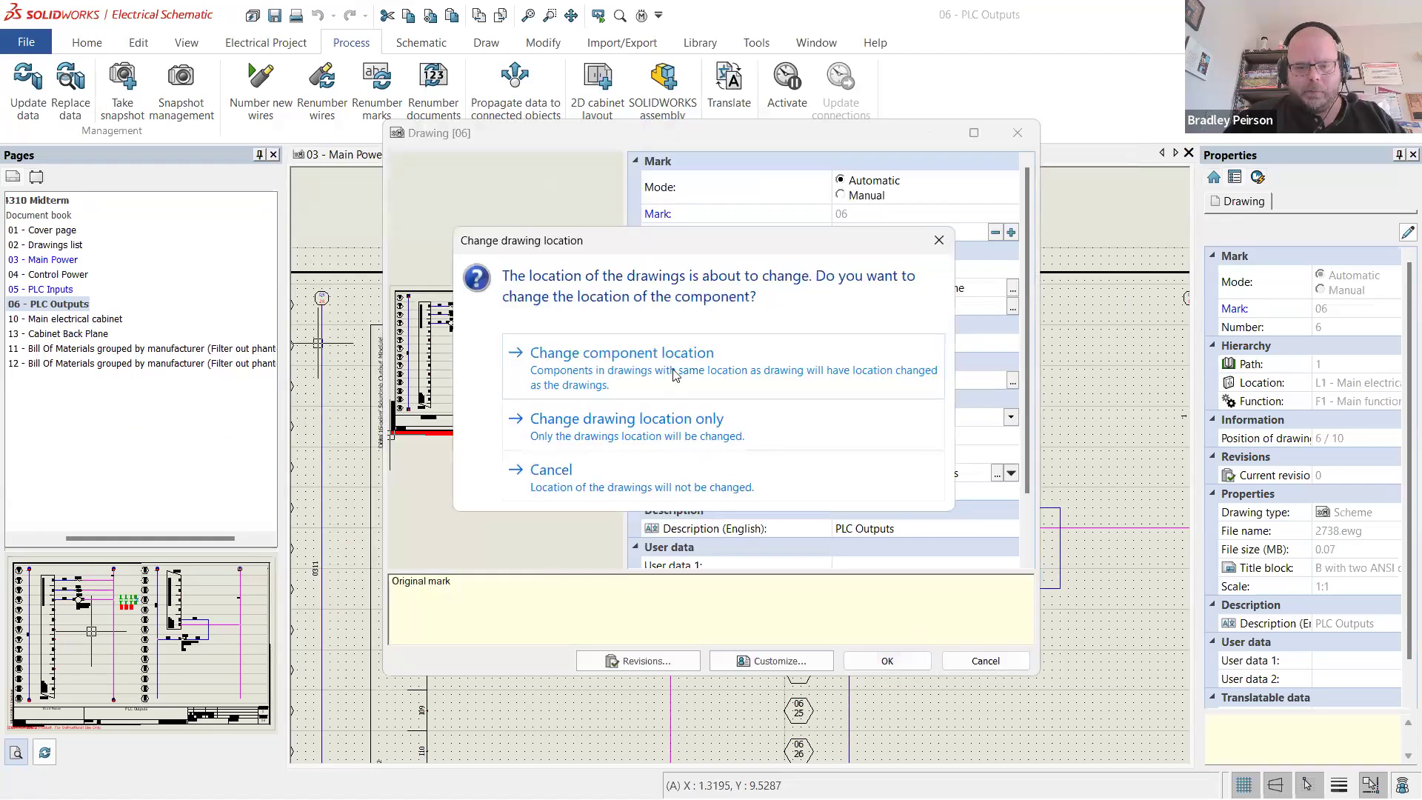
pyautogui.press('Return')
pyautogui.scroll(-3, 848, 534)
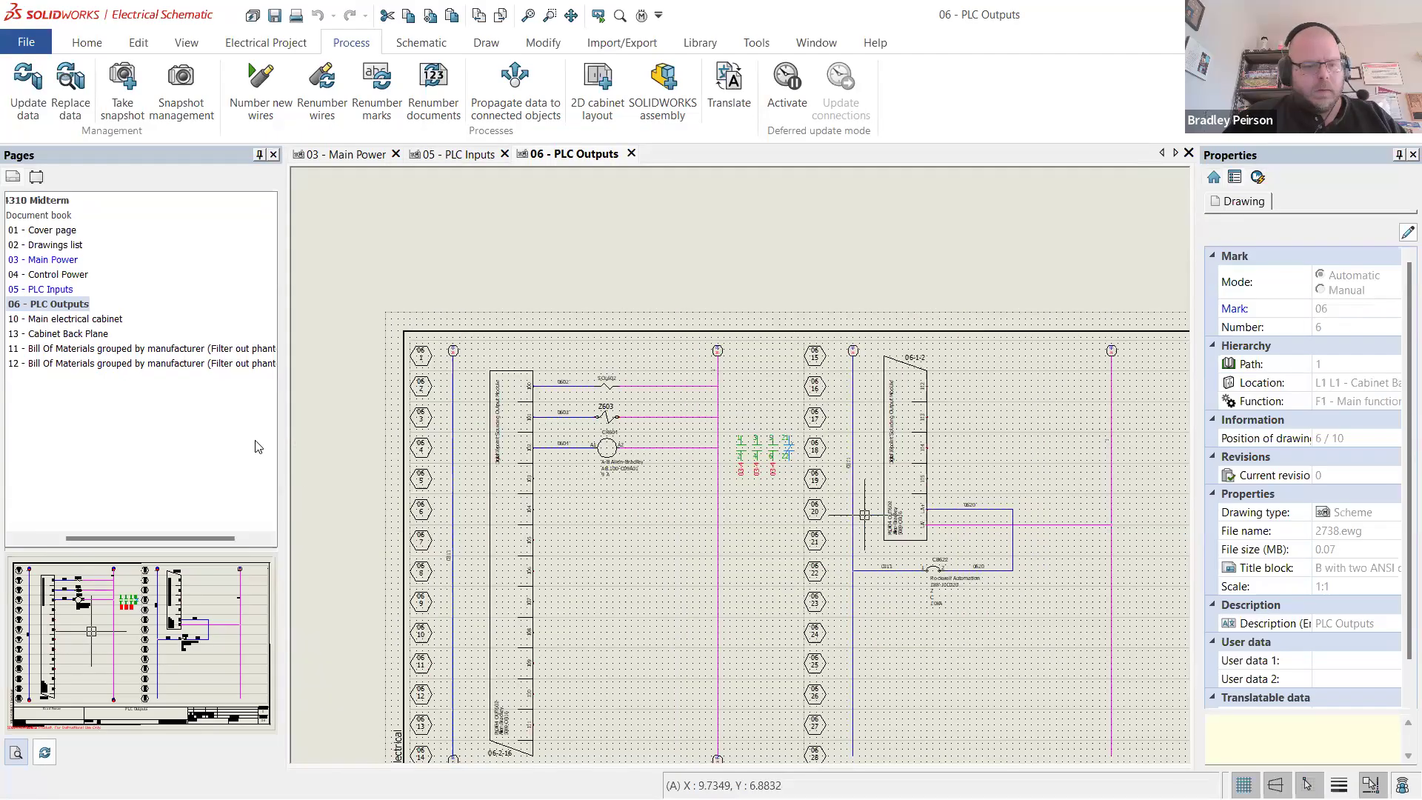
pyautogui.scroll(2, 580, 499)
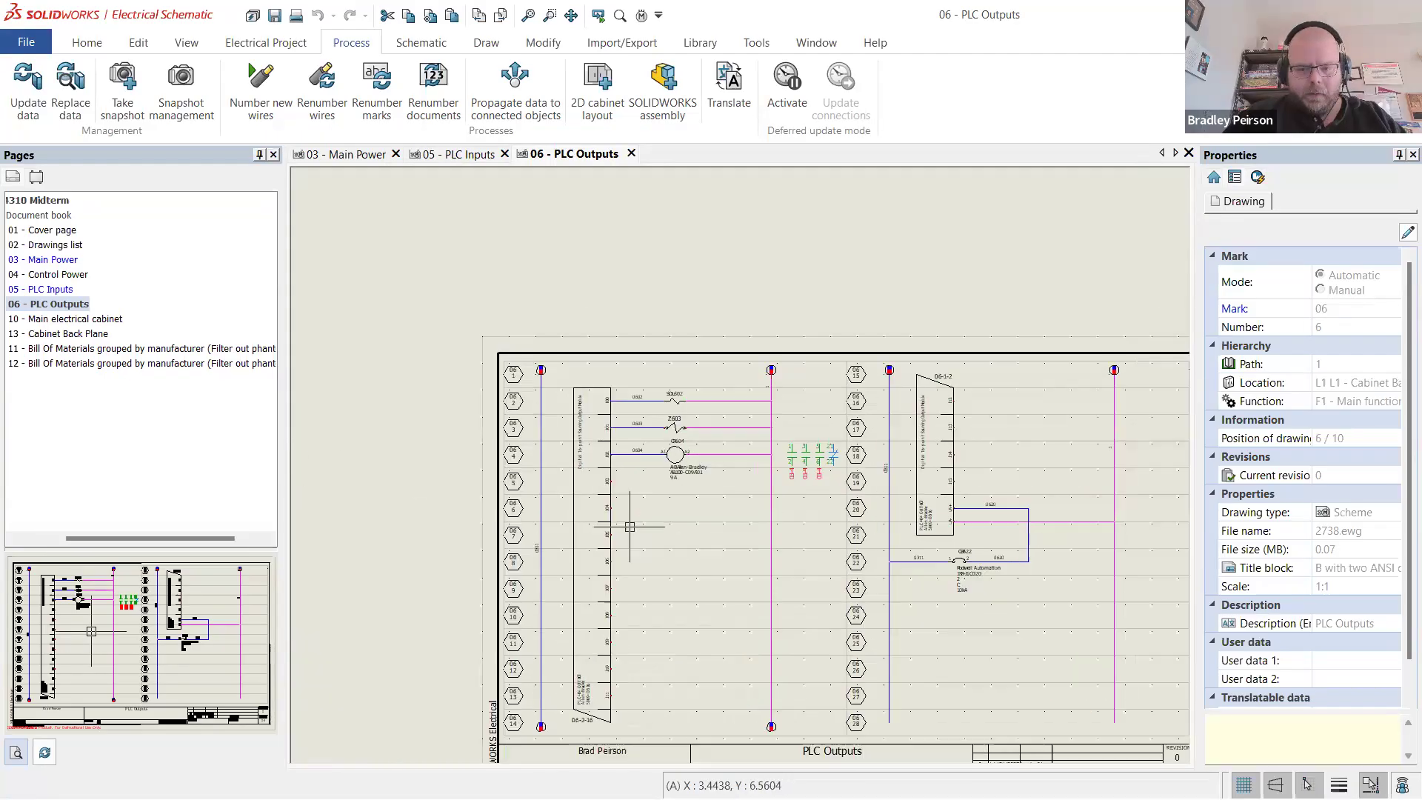
# - Close the 06 - PLC Outputs and 05 - PLC Inputs drawings and examine motor M304 on the 03 - Main Power schematic
pyautogui.click(631, 154)
pyautogui.scroll(-3, 679, 243)
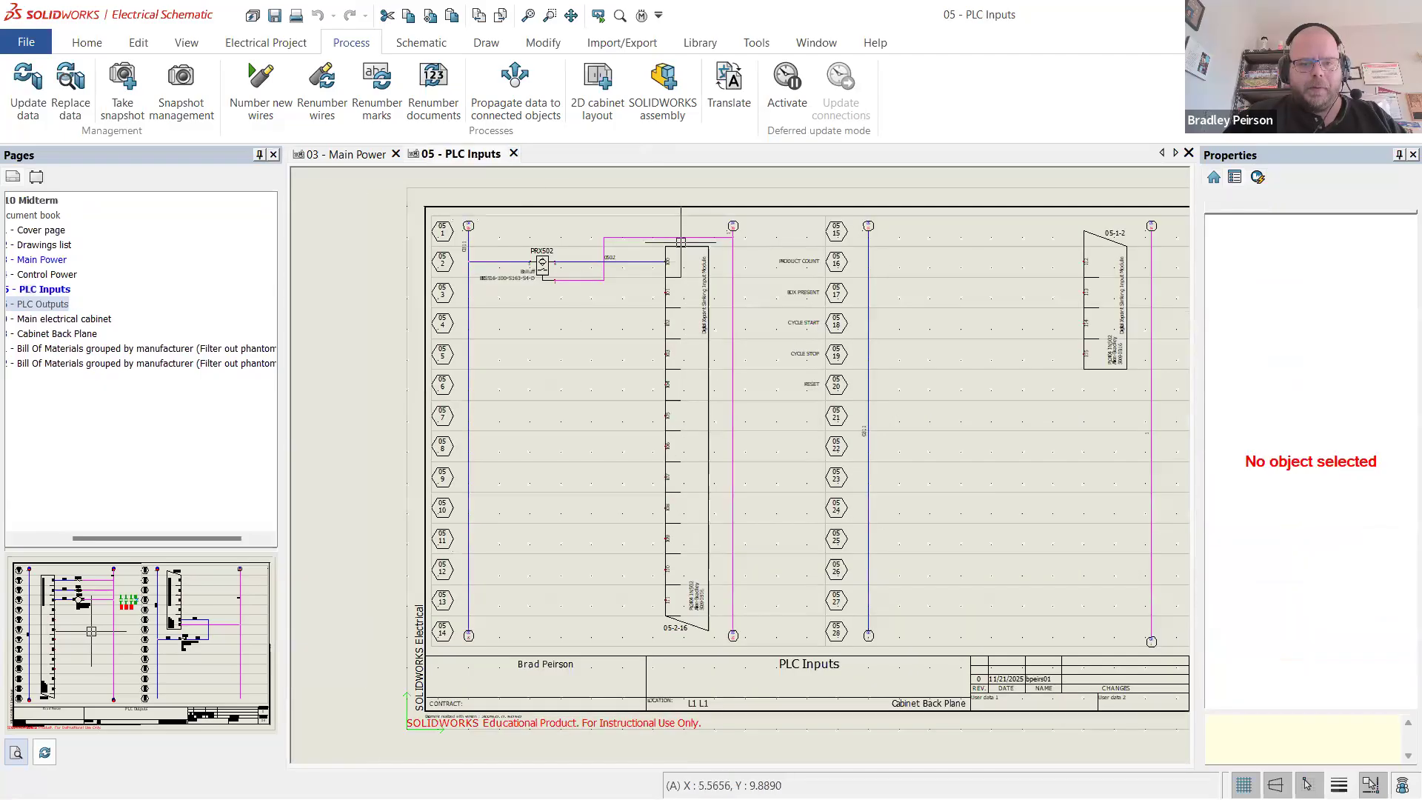
pyautogui.click(513, 153)
pyautogui.scroll(4, 982, 258)
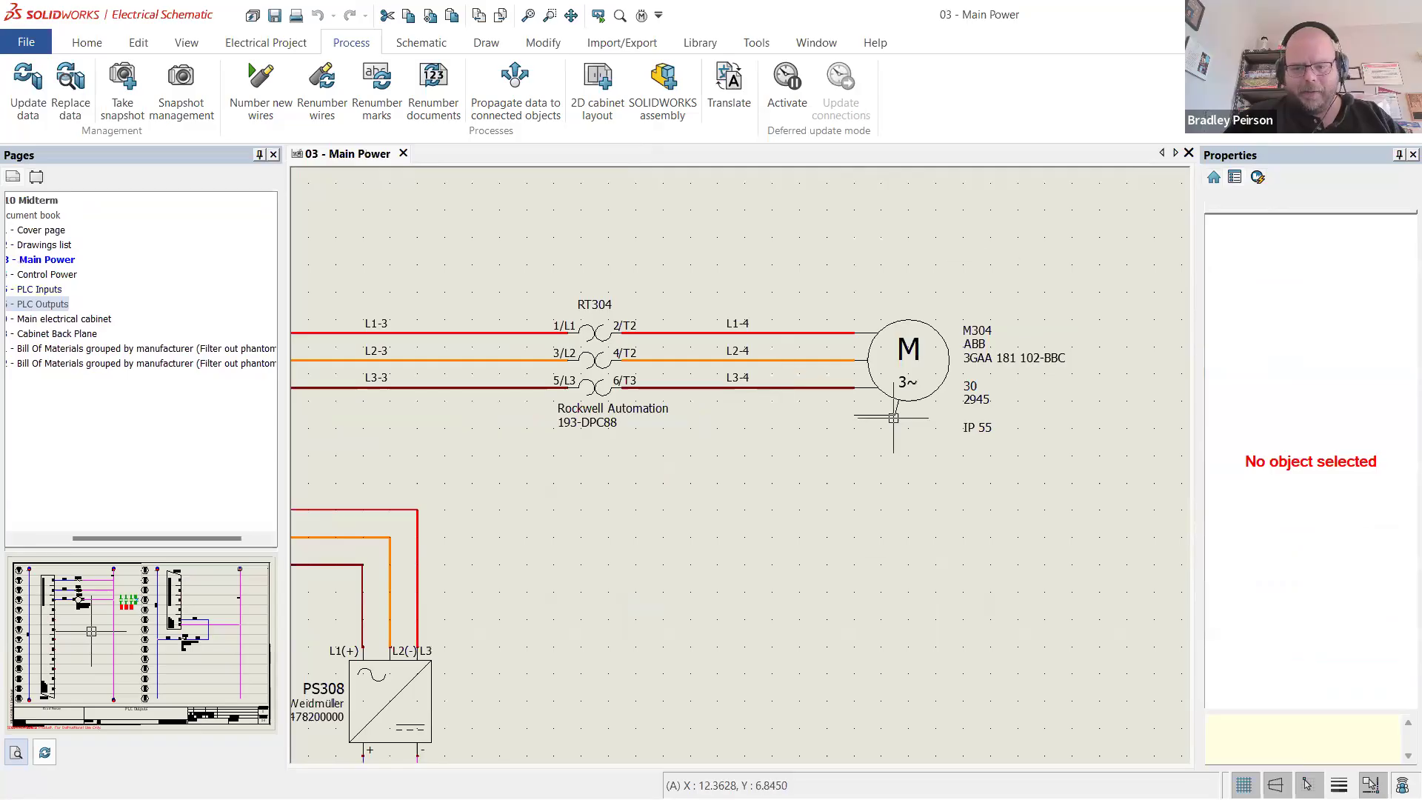
pyautogui.scroll(3, 986, 310)
pyautogui.scroll(-5, 999, 287)
pyautogui.scroll(1, 1095, 270)
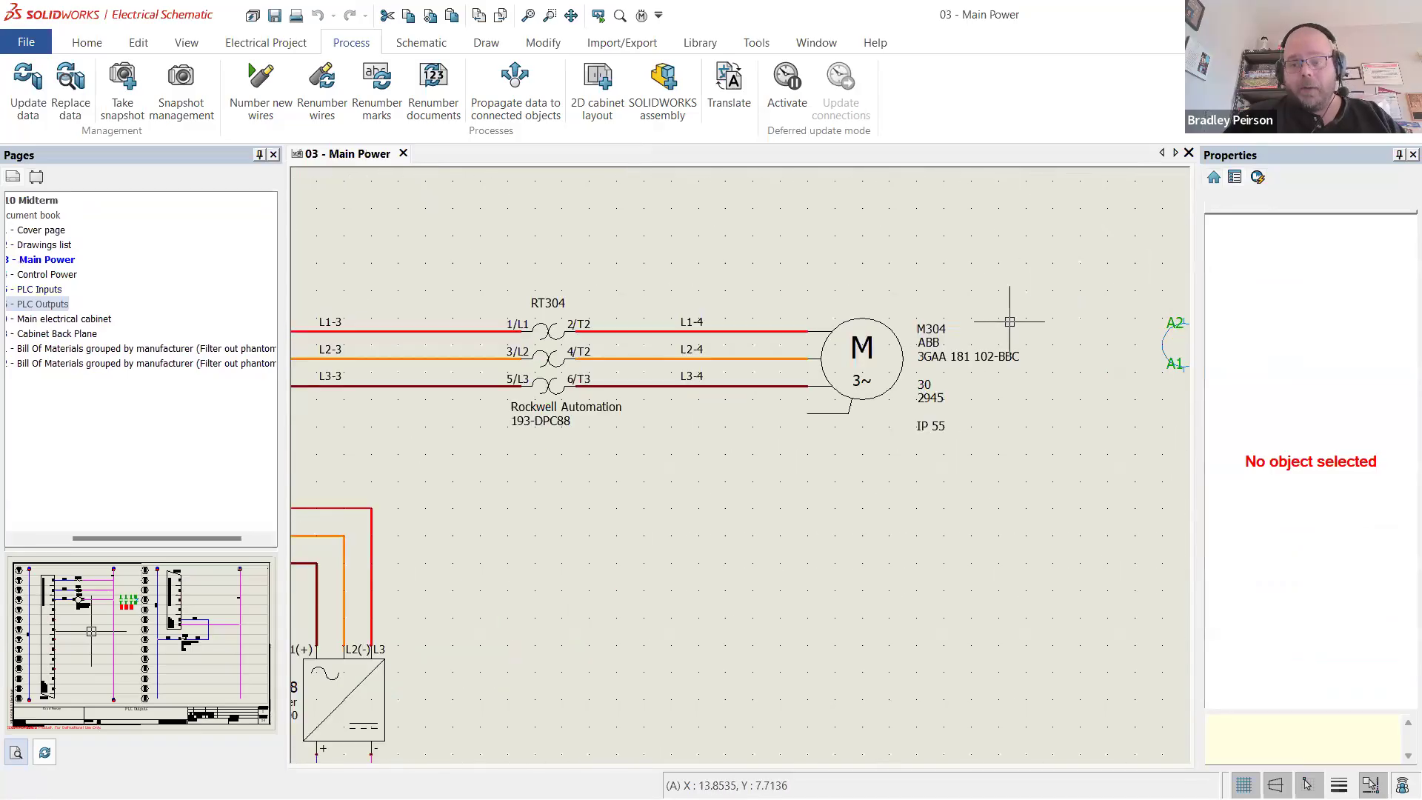
pyautogui.scroll(1, 1009, 311)
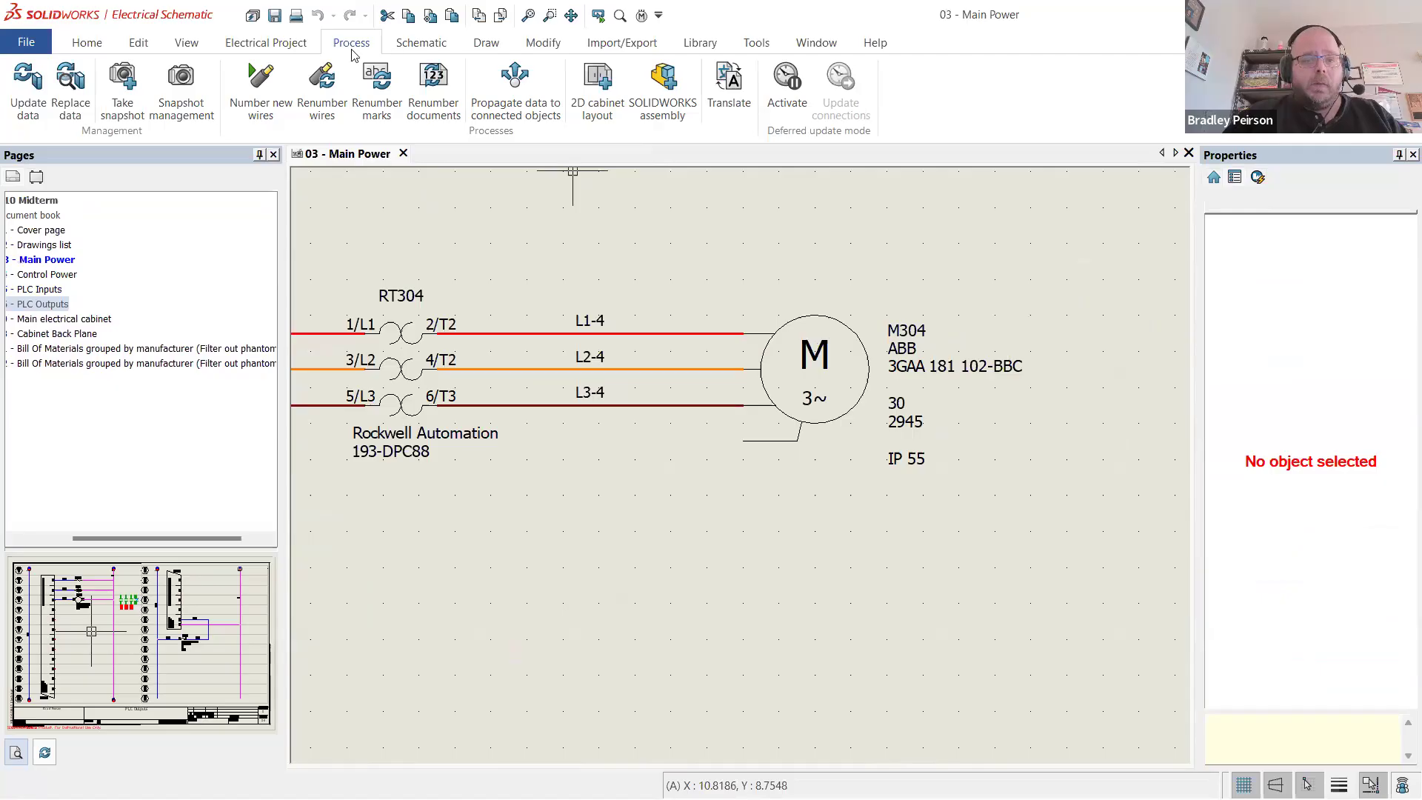
# - Draw a rectangular location outline around motor M304 on the 03 - Main Power schematic
pyautogui.click(414, 43)
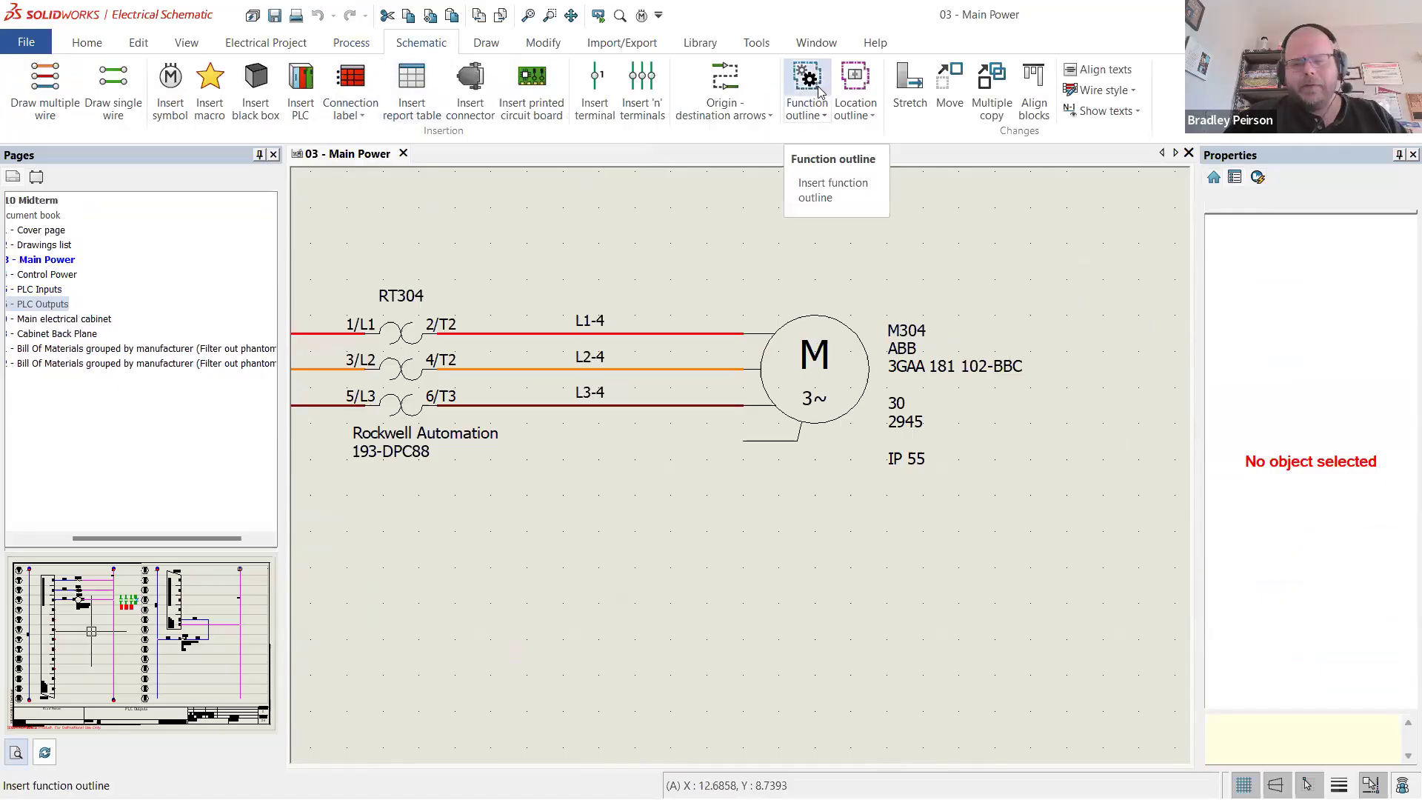
pyautogui.click(865, 117)
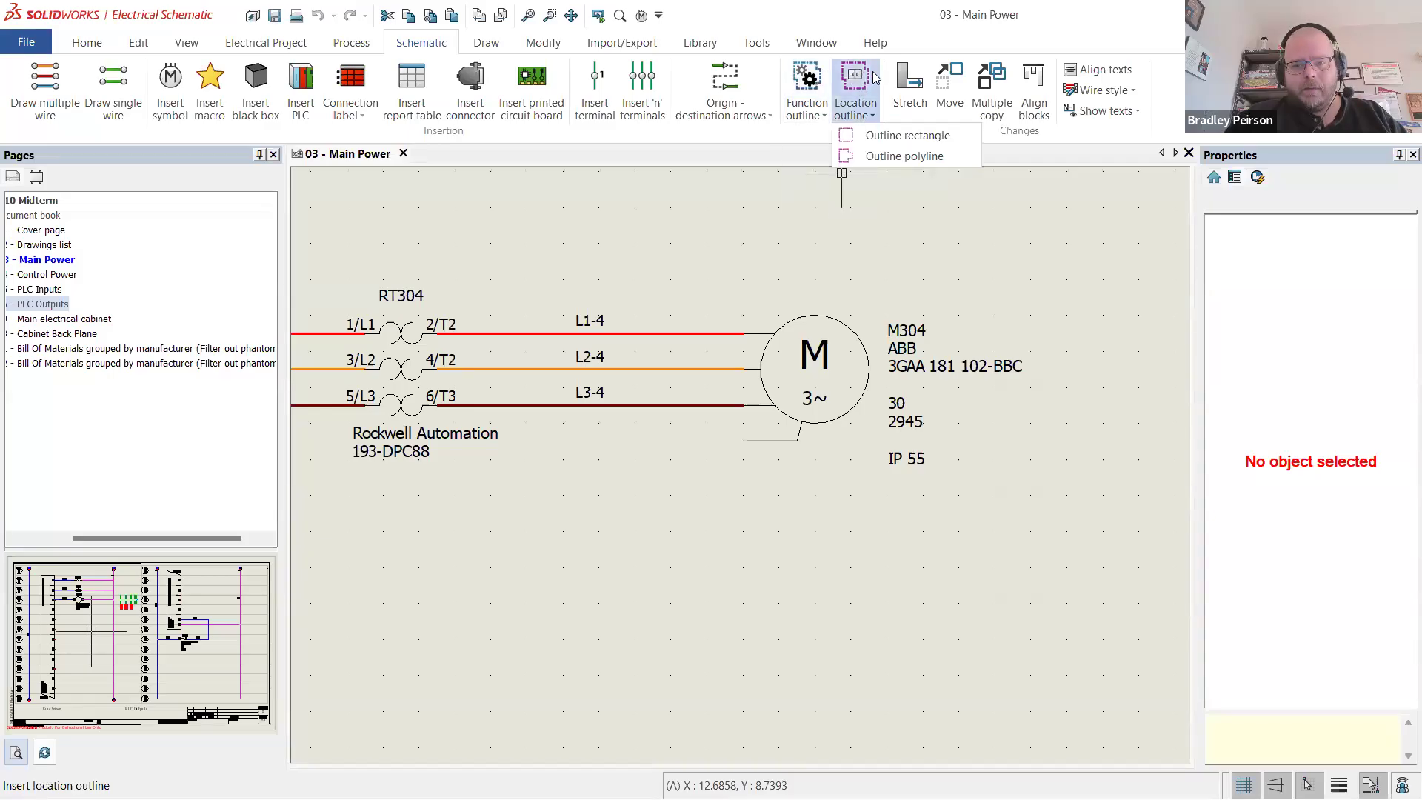
pyautogui.click(855, 78)
pyautogui.scroll(-2, 835, 360)
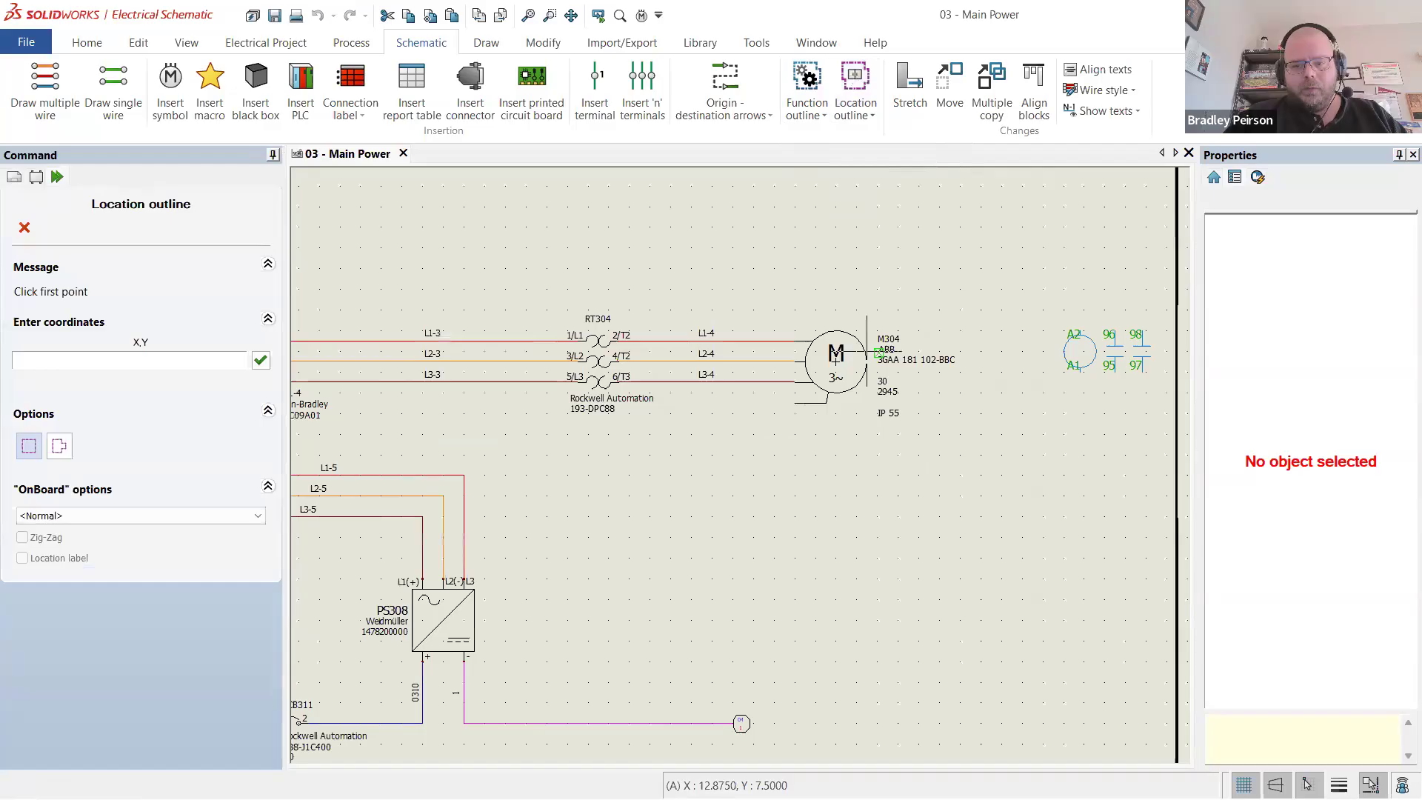
pyautogui.scroll(2, 957, 416)
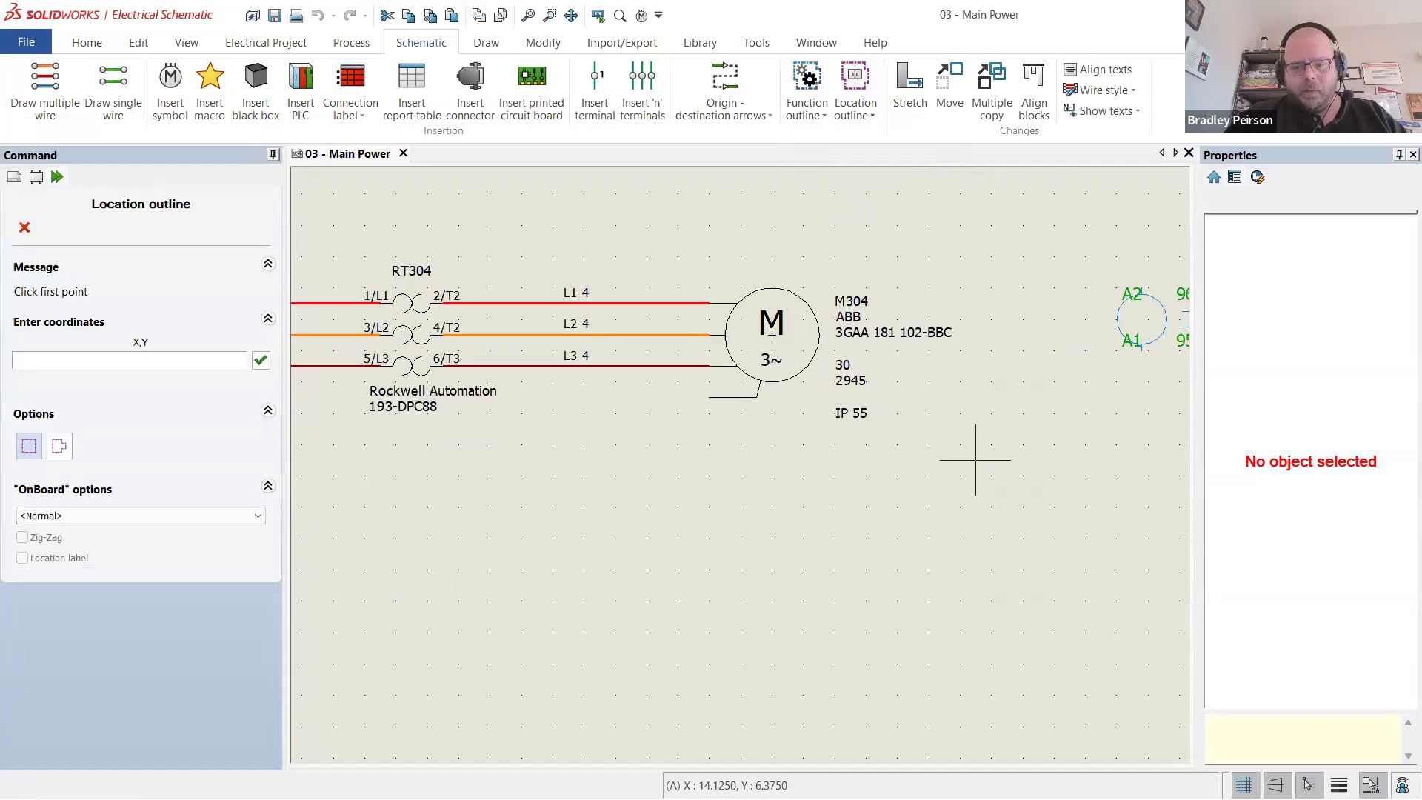
pyautogui.click(976, 460)
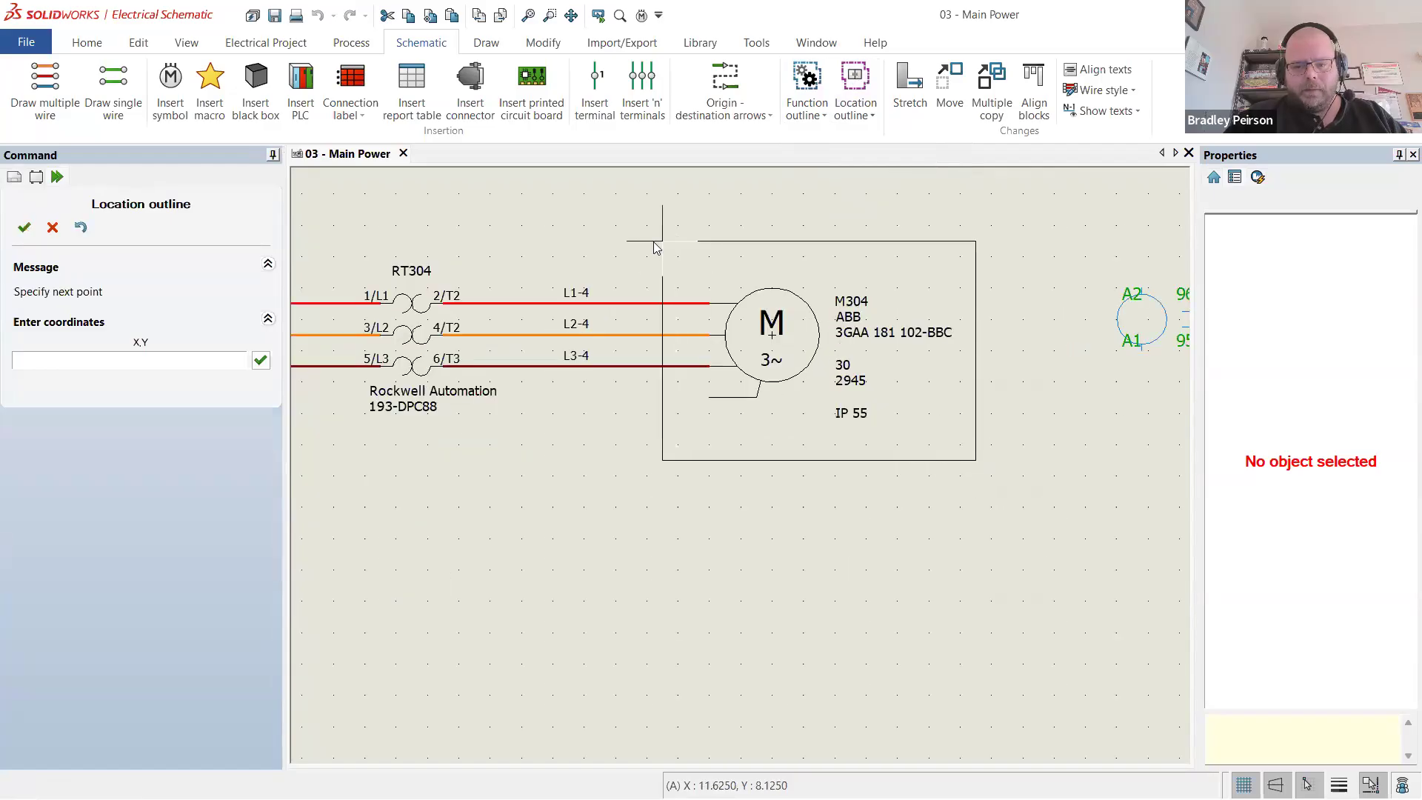
pyautogui.click(651, 266)
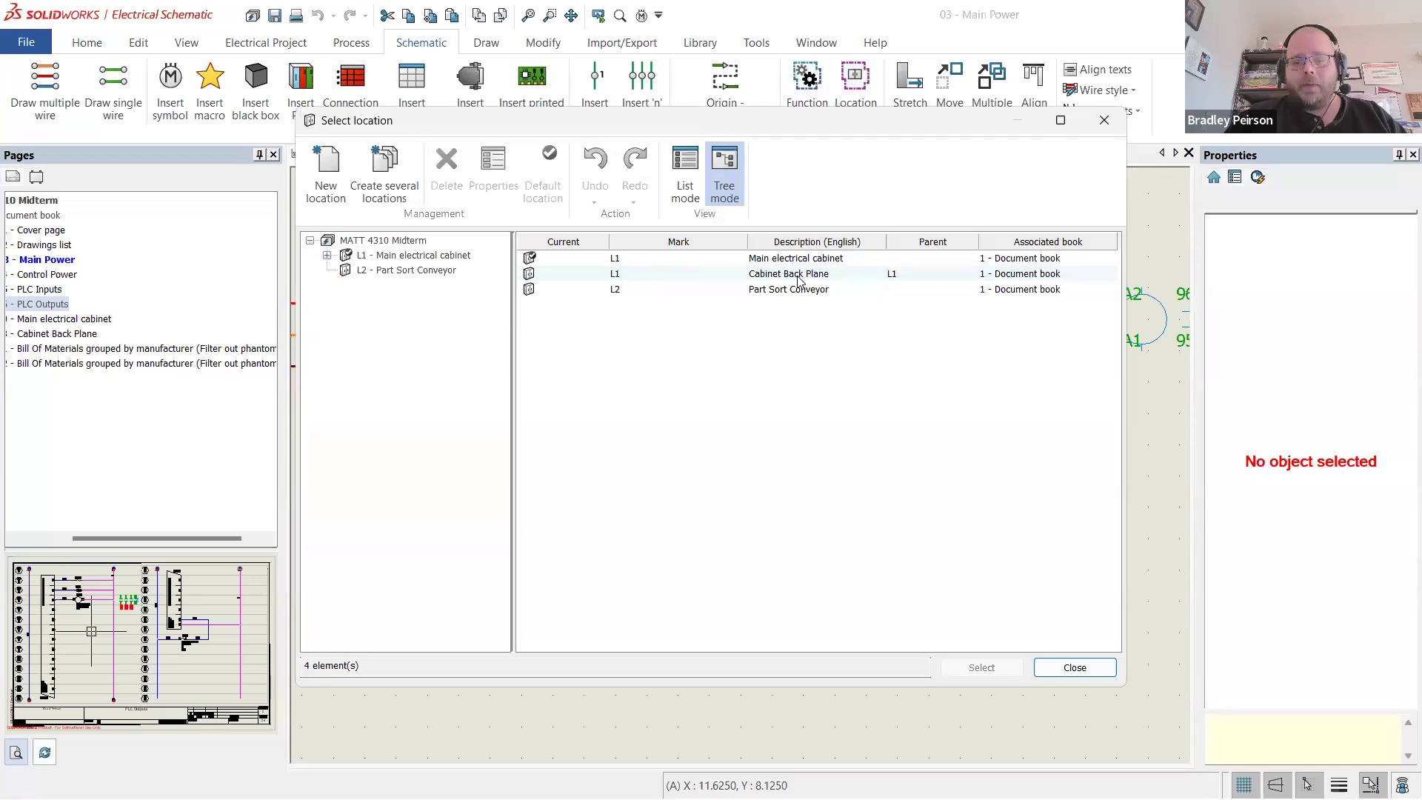
# - Assign the outline to L2 - Part Sort Conveyor and change the location of the components included in it
pyautogui.click(785, 295)
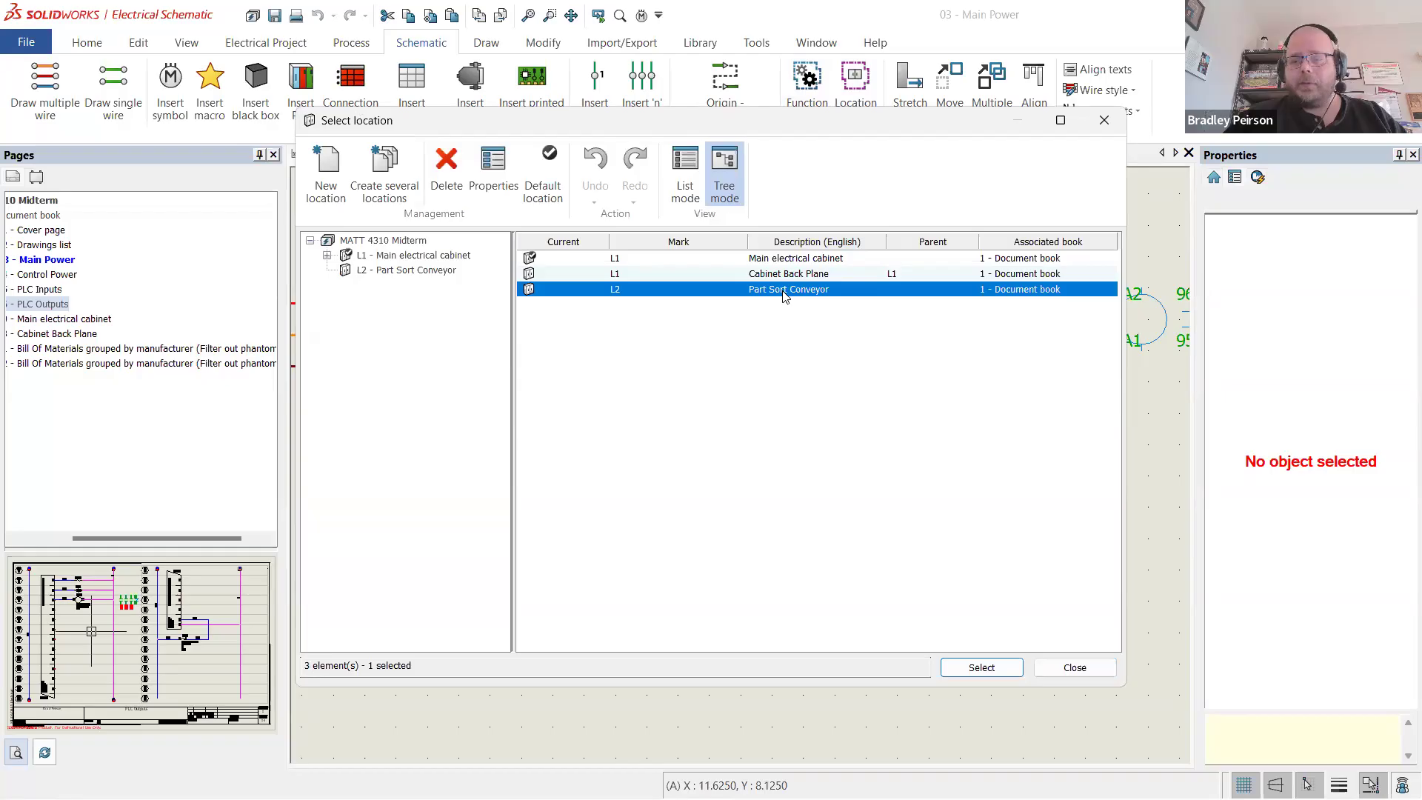
pyautogui.doubleClick(785, 289)
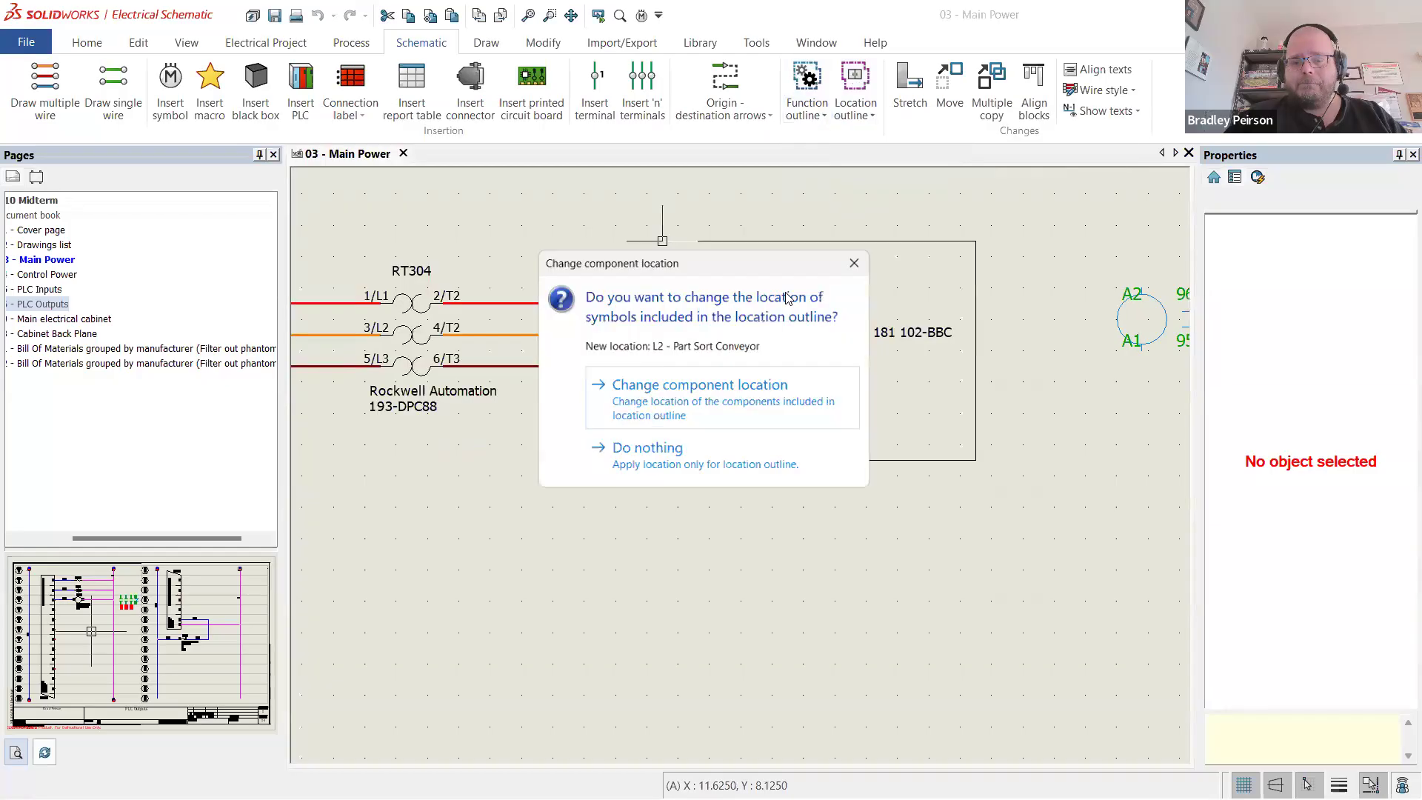
pyautogui.click(704, 403)
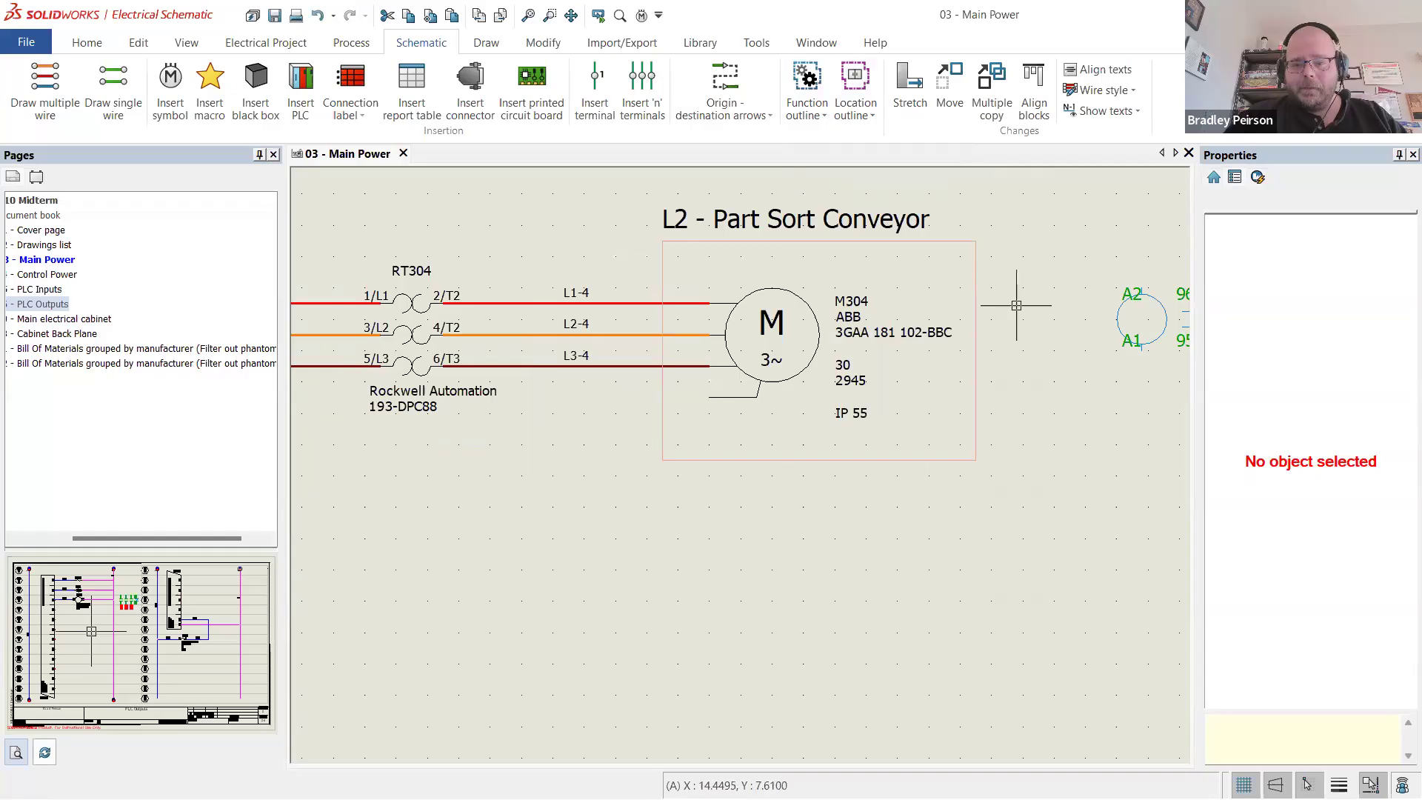
# - Inspect the location outline around motor M304 and its label, checking the location properties of each
pyautogui.scroll(3, 925, 255)
pyautogui.scroll(-3, 858, 251)
pyautogui.scroll(2, 858, 251)
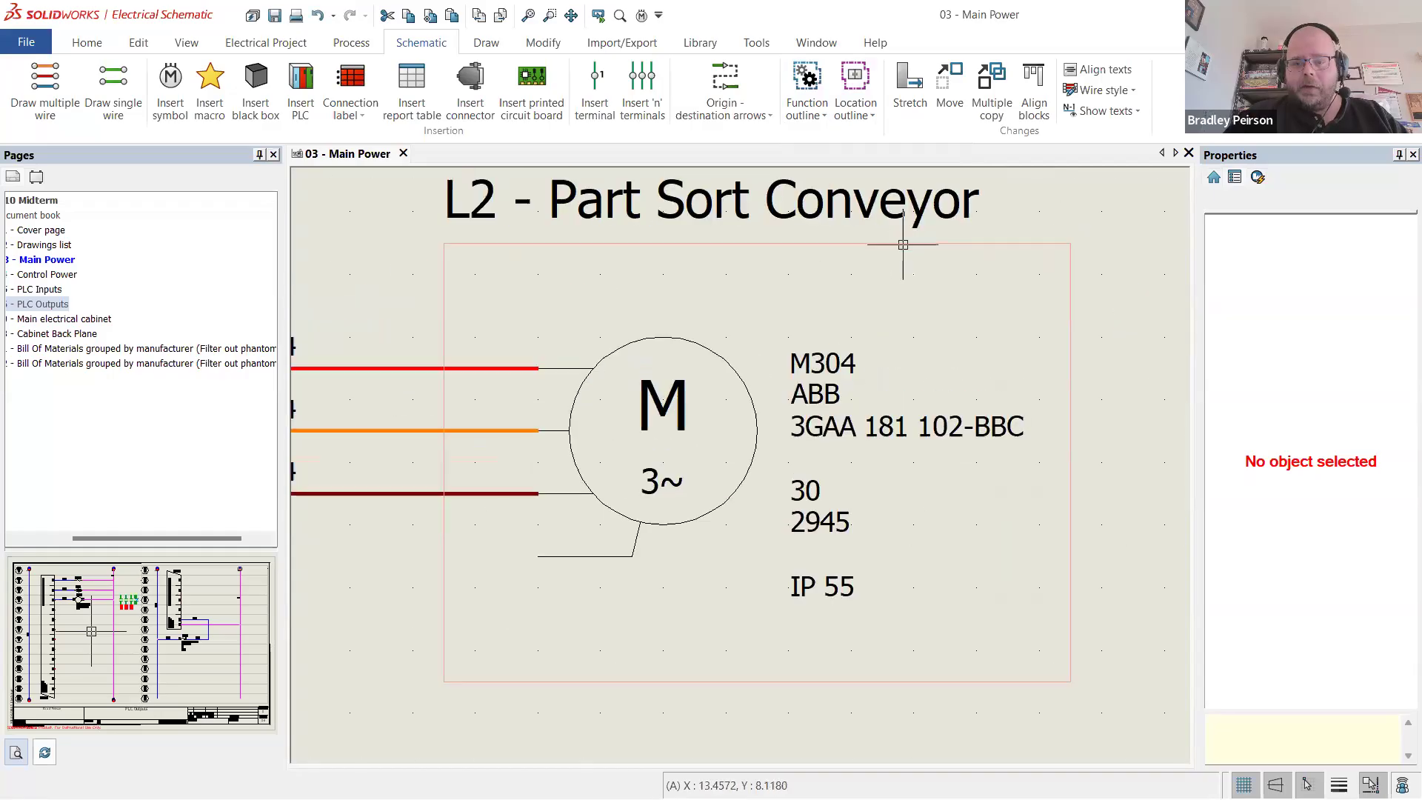
pyautogui.click(662, 243)
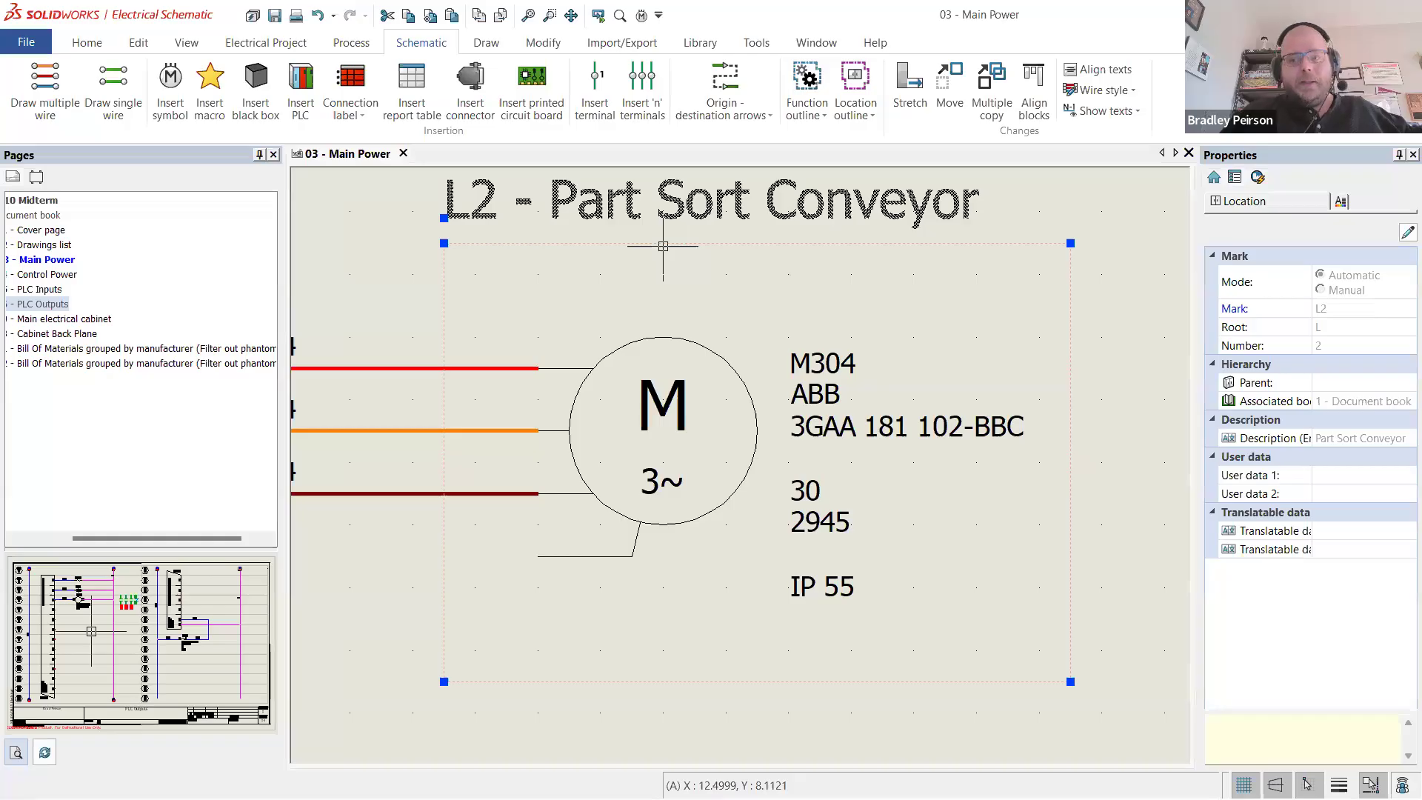
pyautogui.click(1113, 415)
pyautogui.scroll(-3, 695, 332)
pyautogui.scroll(1, 707, 335)
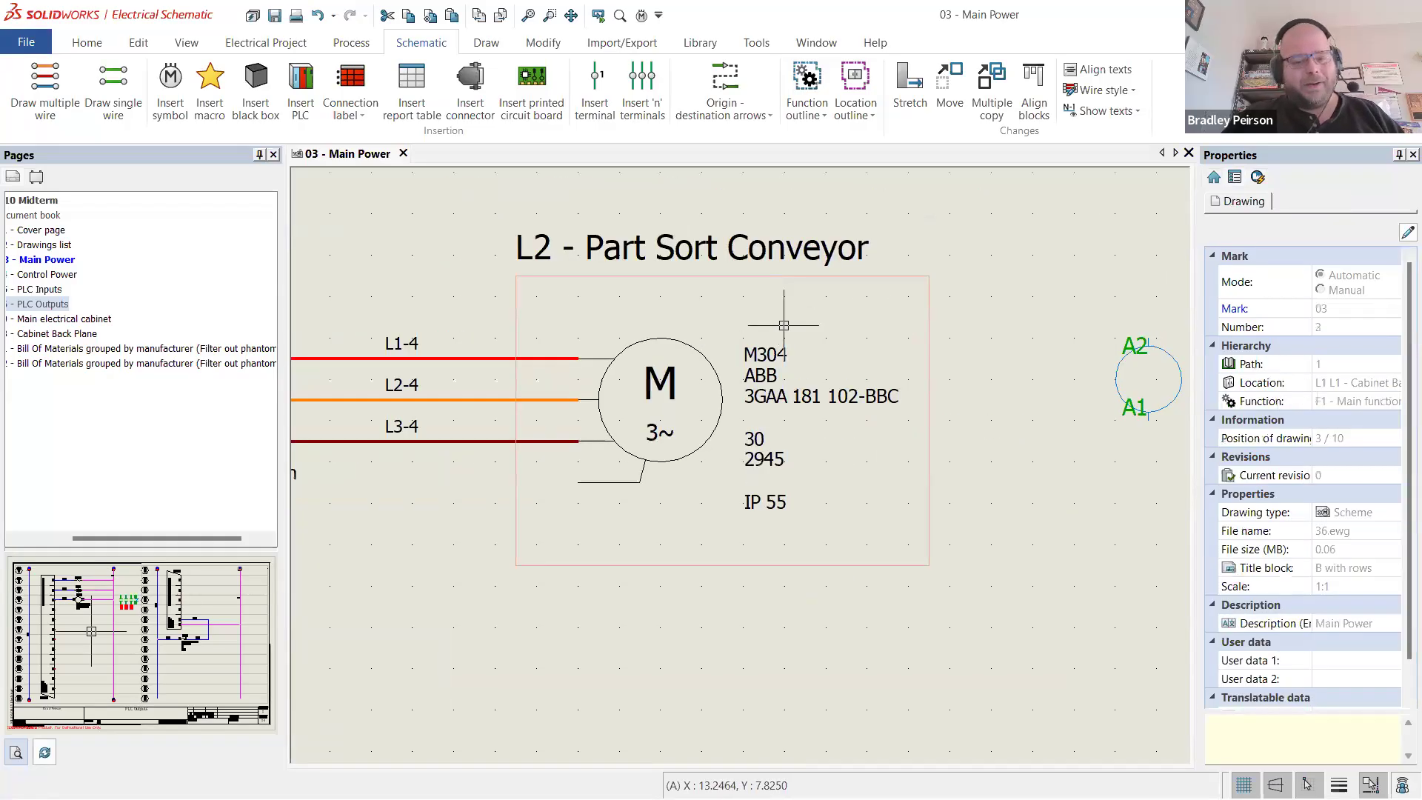
pyautogui.scroll(1, 756, 400)
pyautogui.scroll(-2, 798, 410)
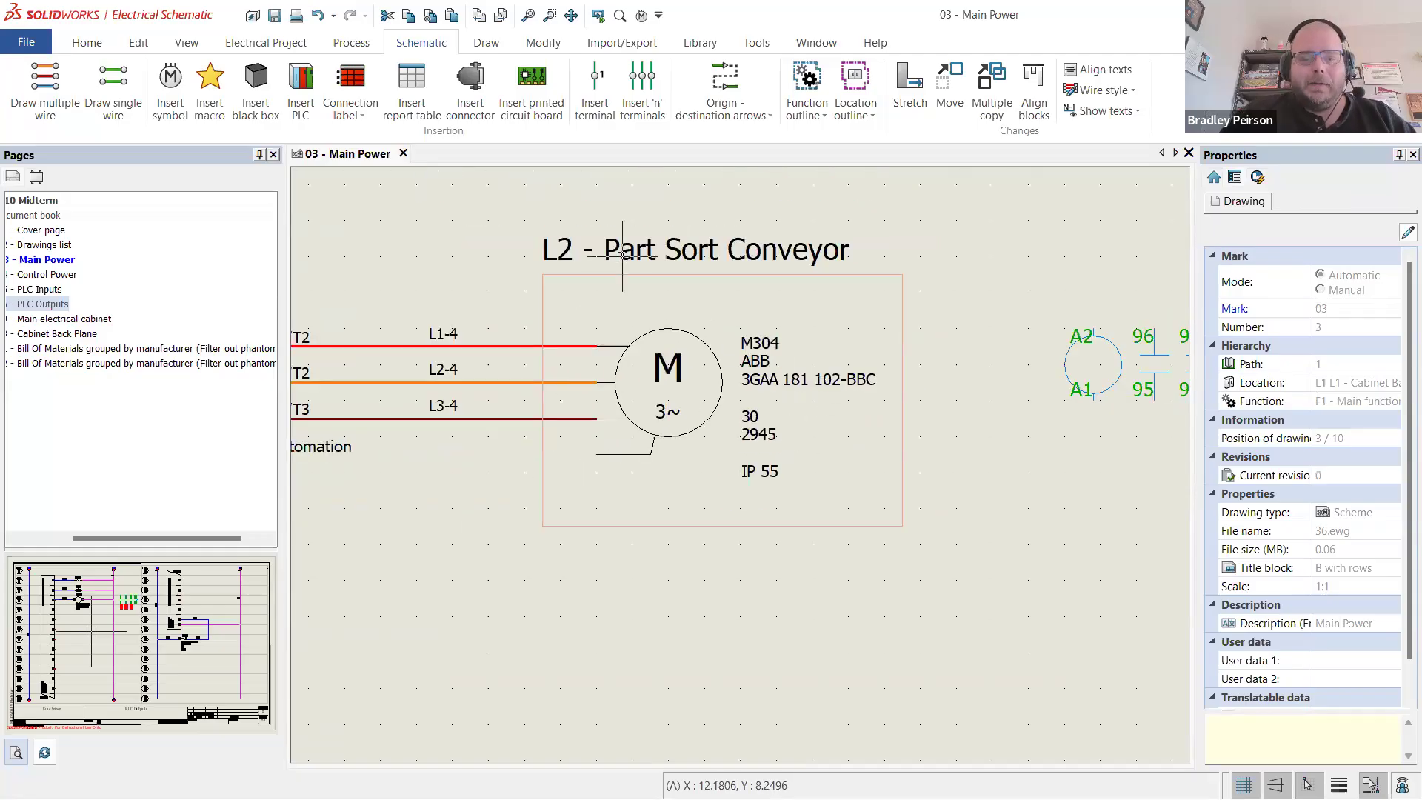
pyautogui.click(564, 260)
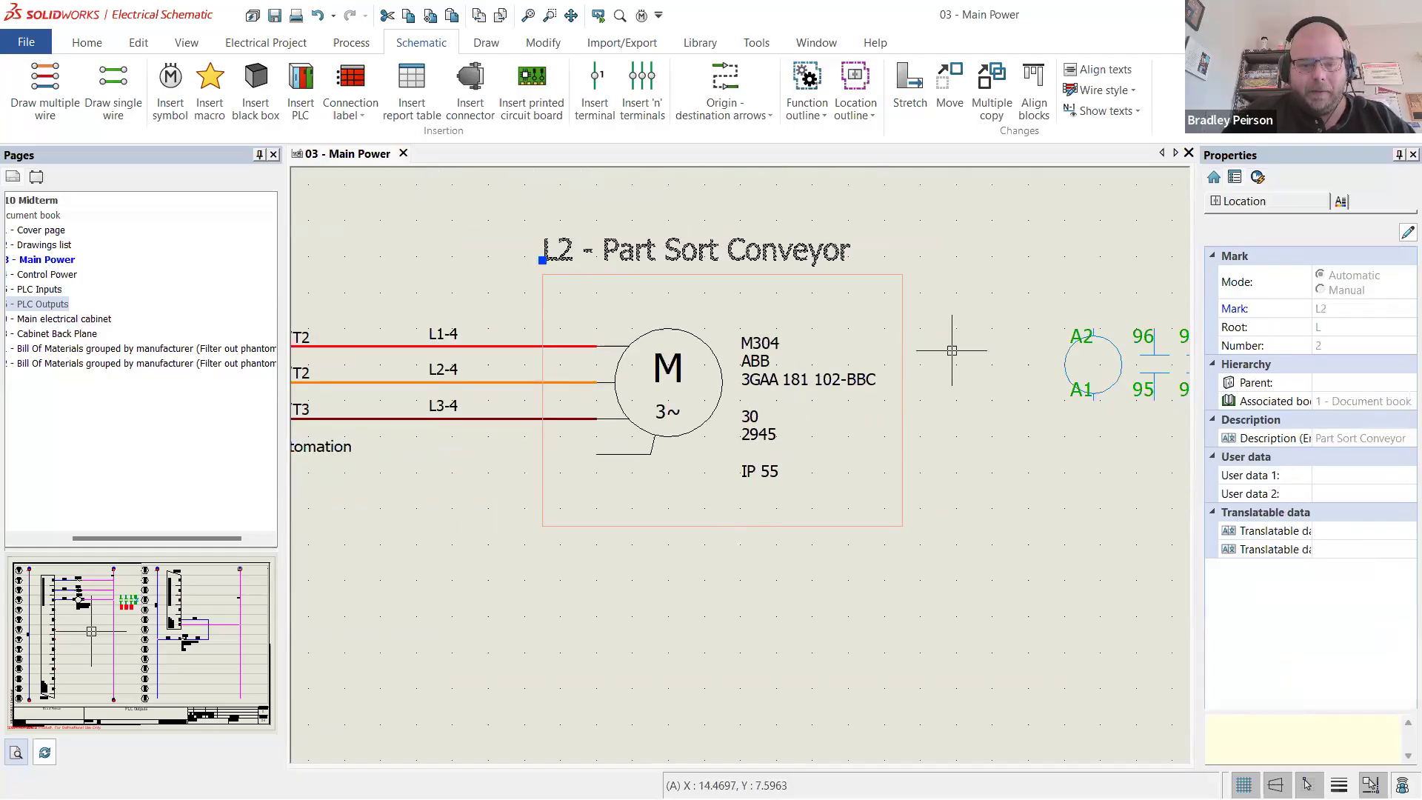
pyautogui.scroll(-3, 756, 435)
pyautogui.scroll(1, 755, 435)
pyautogui.press('Escape')
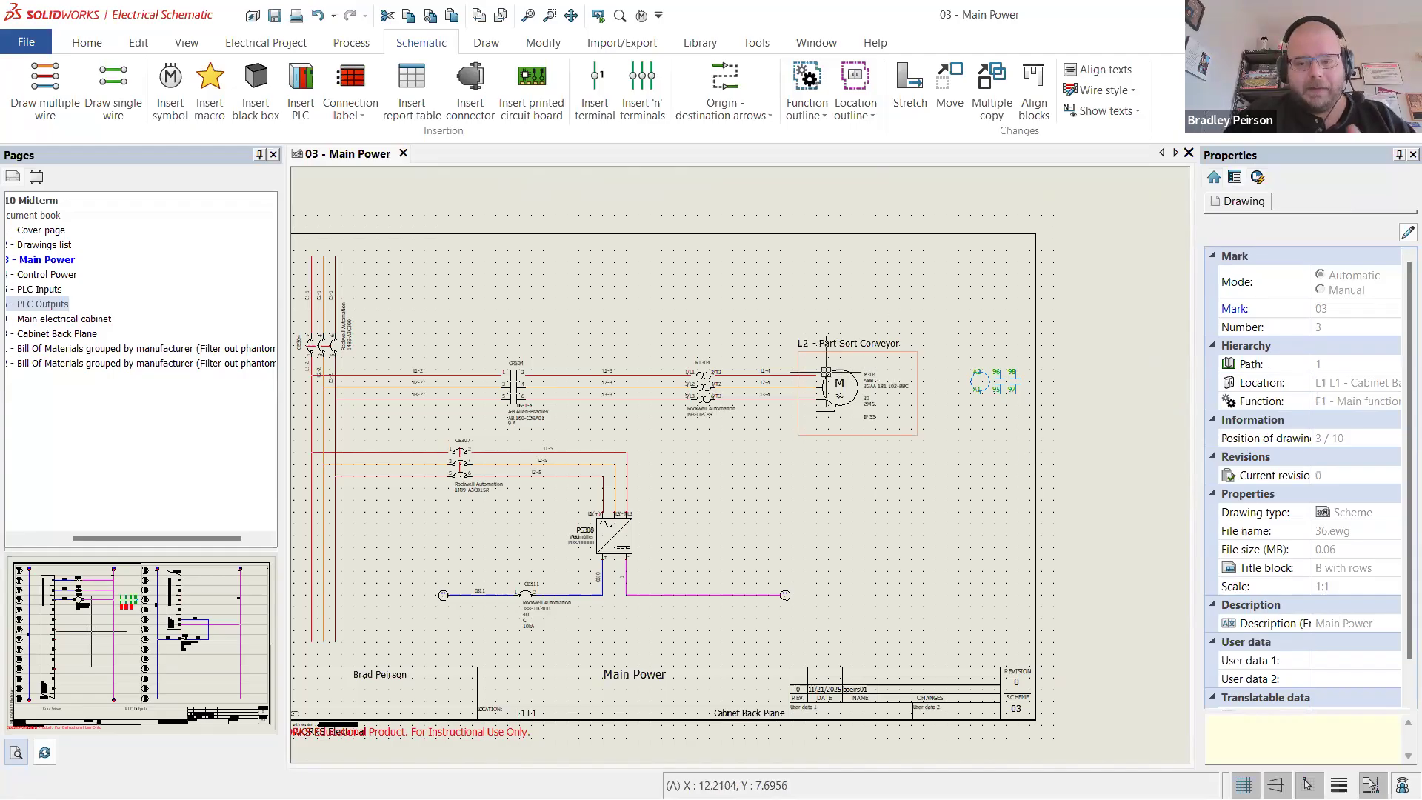
pyautogui.scroll(1, 849, 348)
pyautogui.scroll(2, 849, 348)
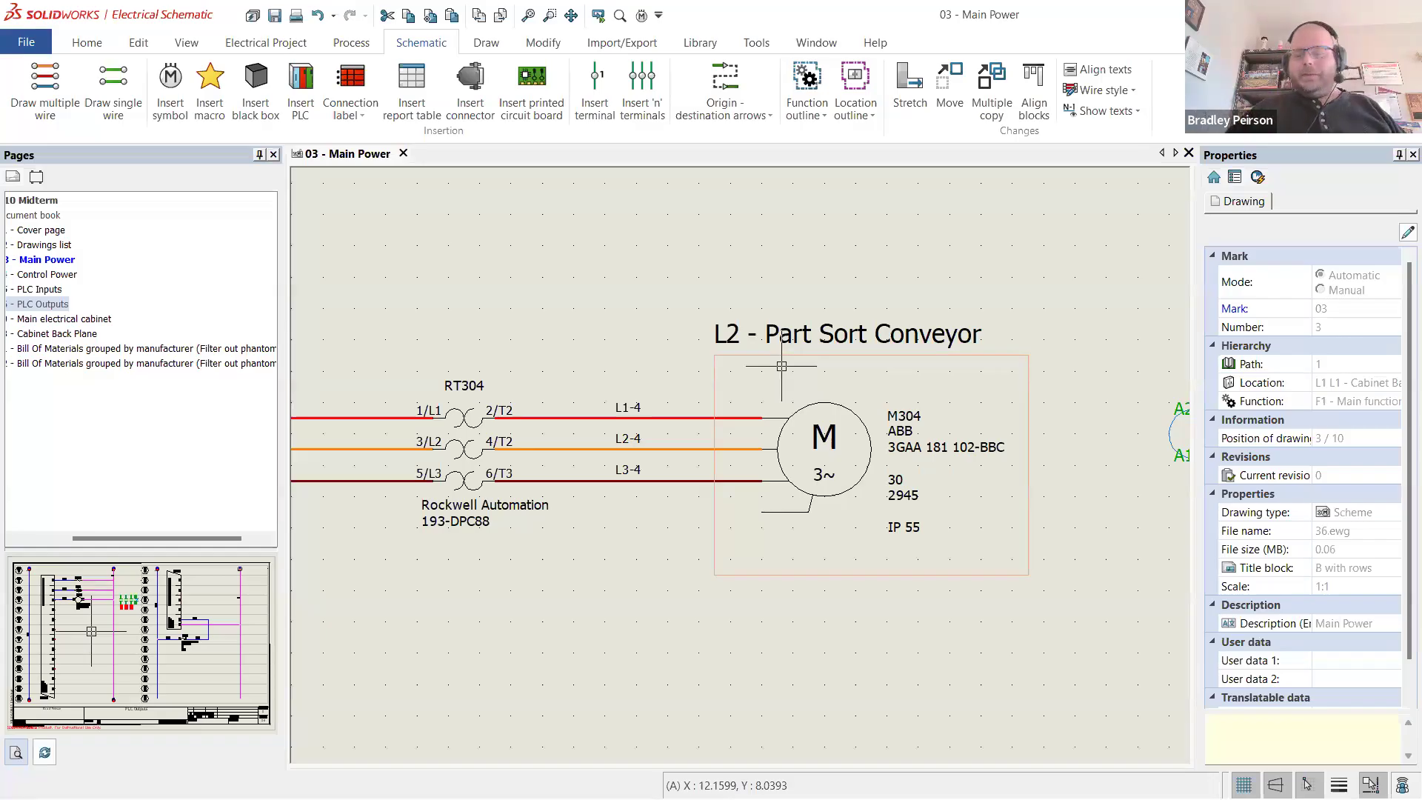
pyautogui.scroll(-1, 758, 377)
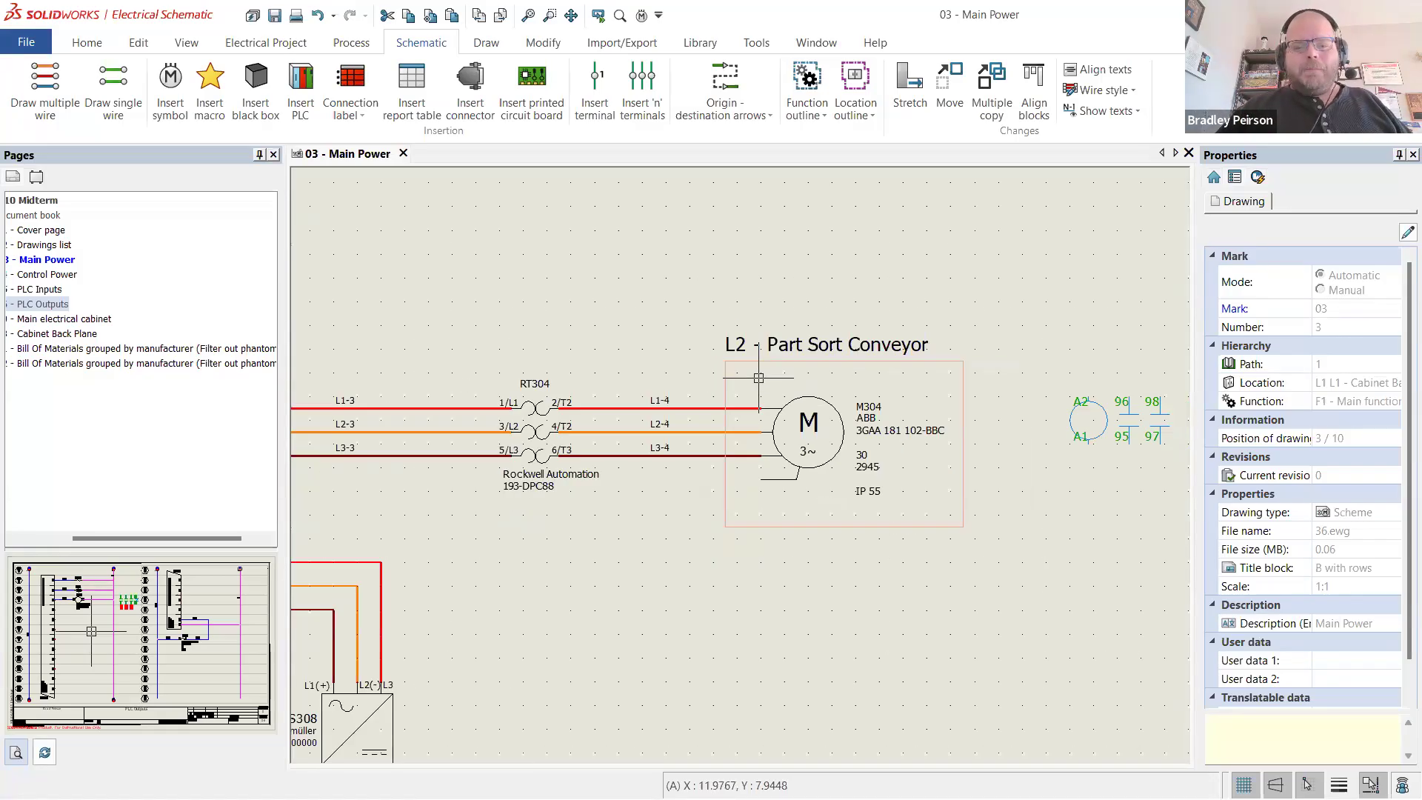
pyautogui.scroll(-2, 758, 377)
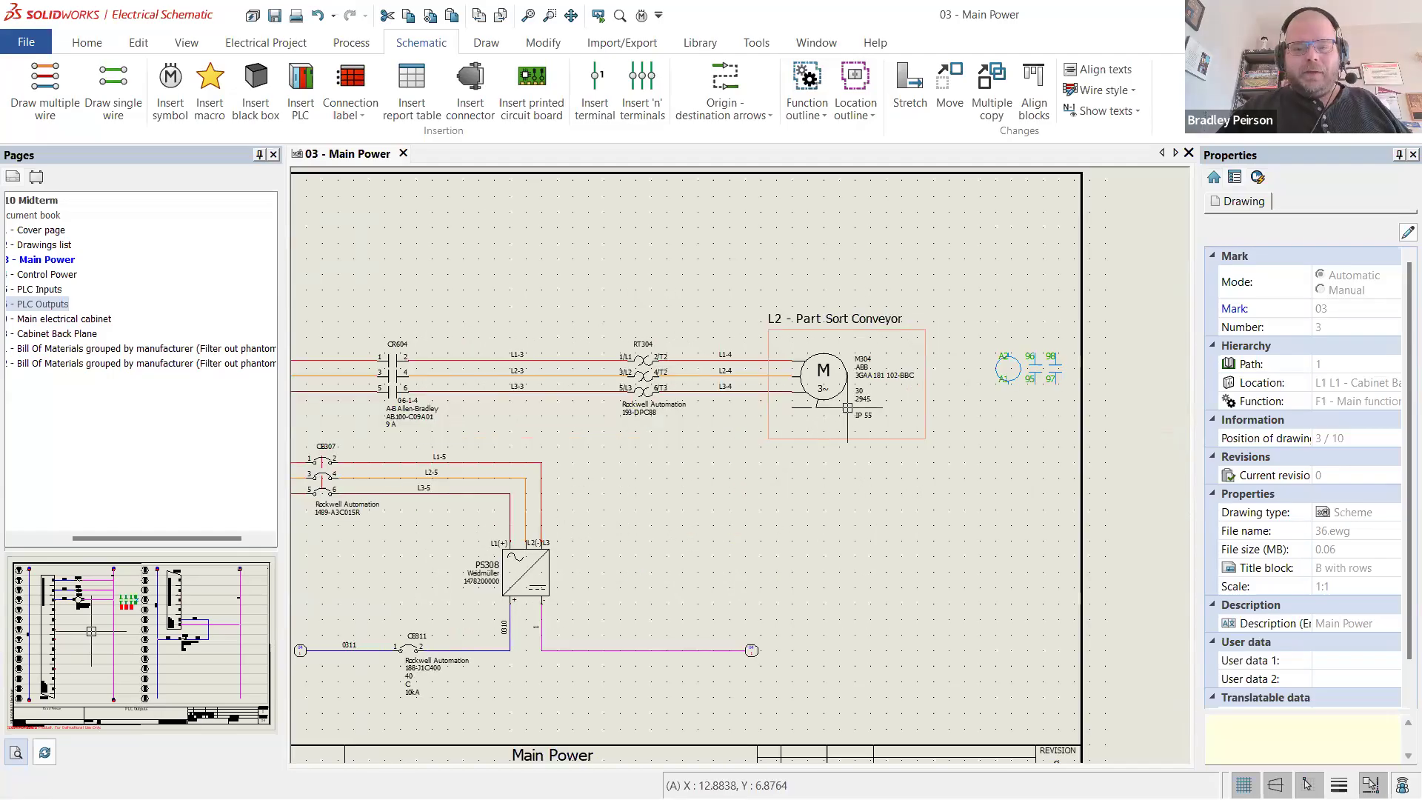
pyautogui.scroll(1, 803, 395)
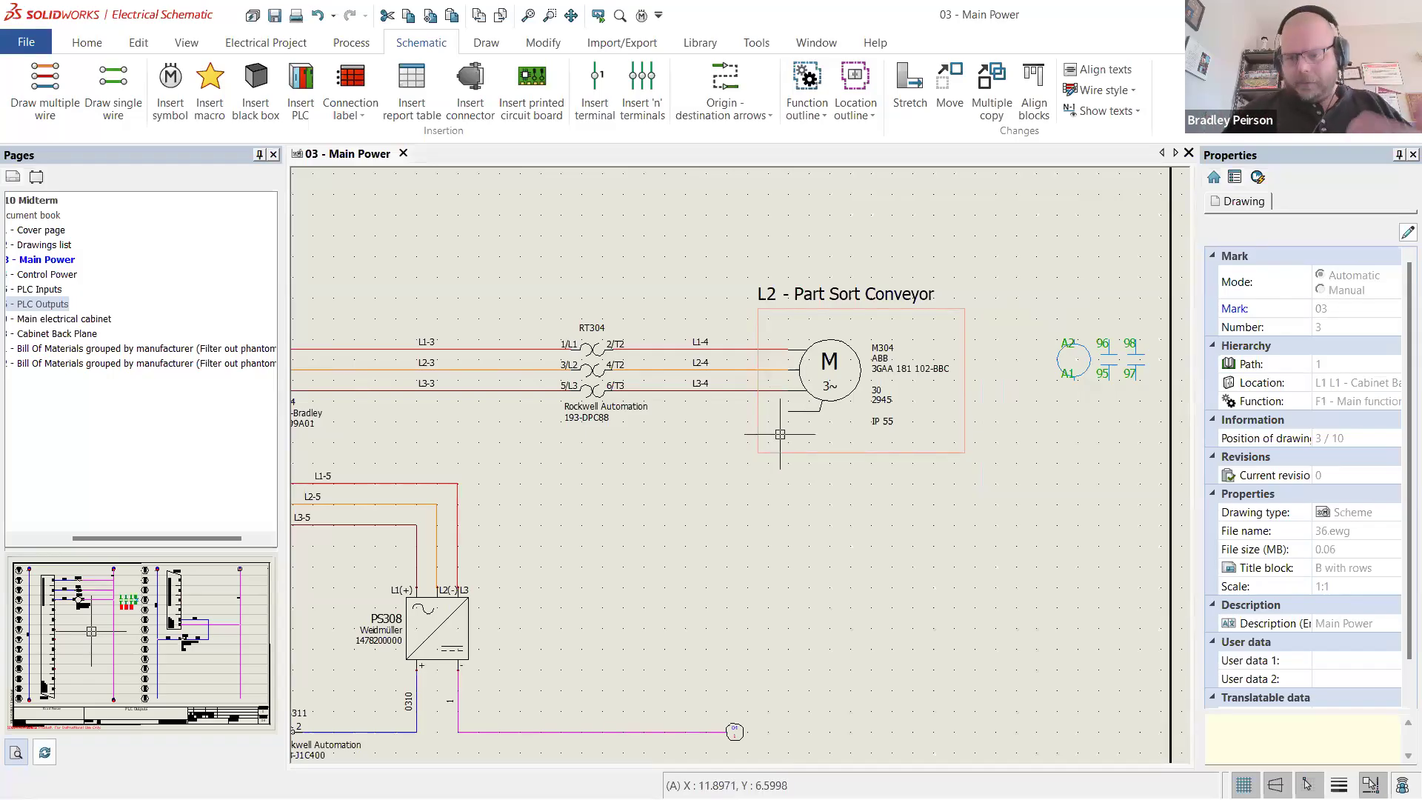
pyautogui.scroll(2, 831, 376)
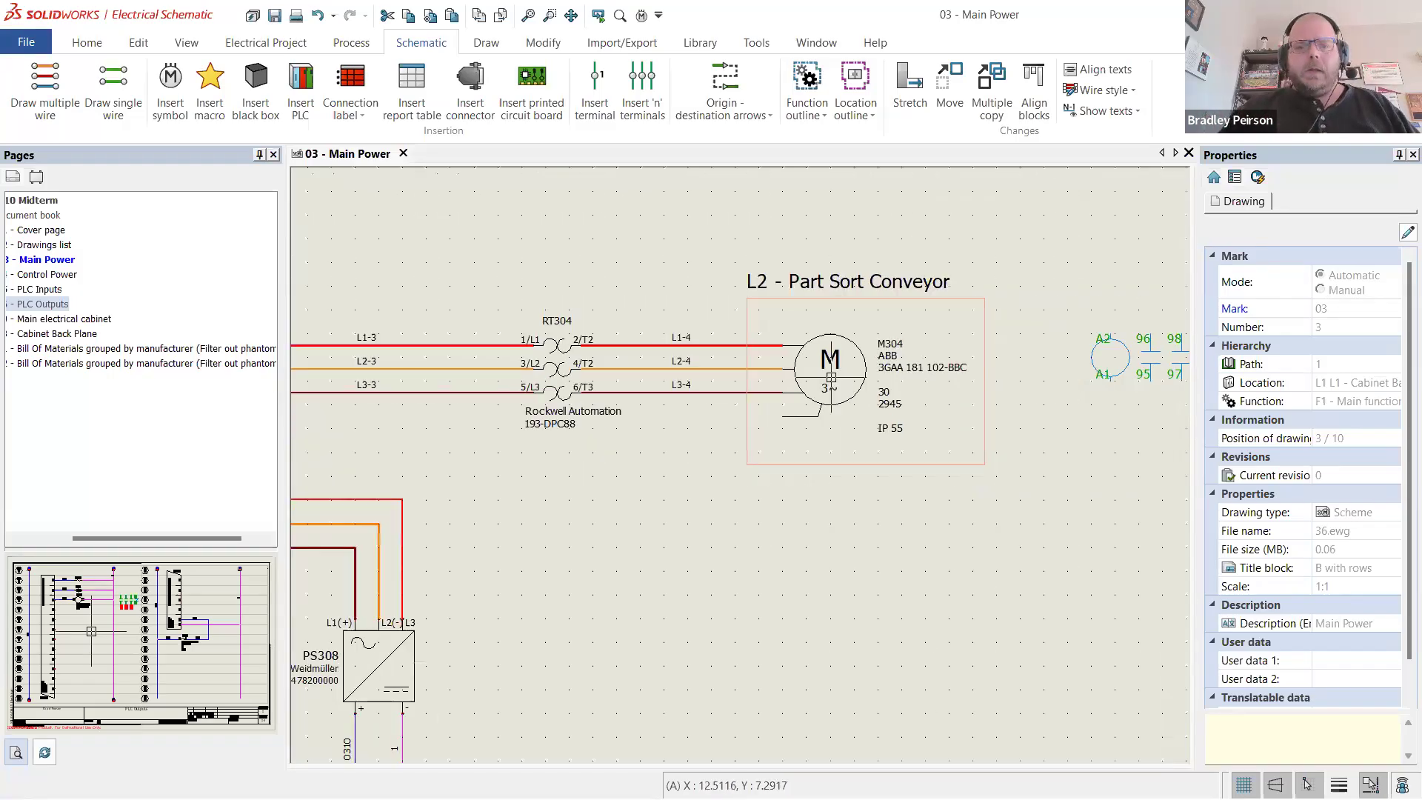
pyautogui.scroll(-2, 925, 359)
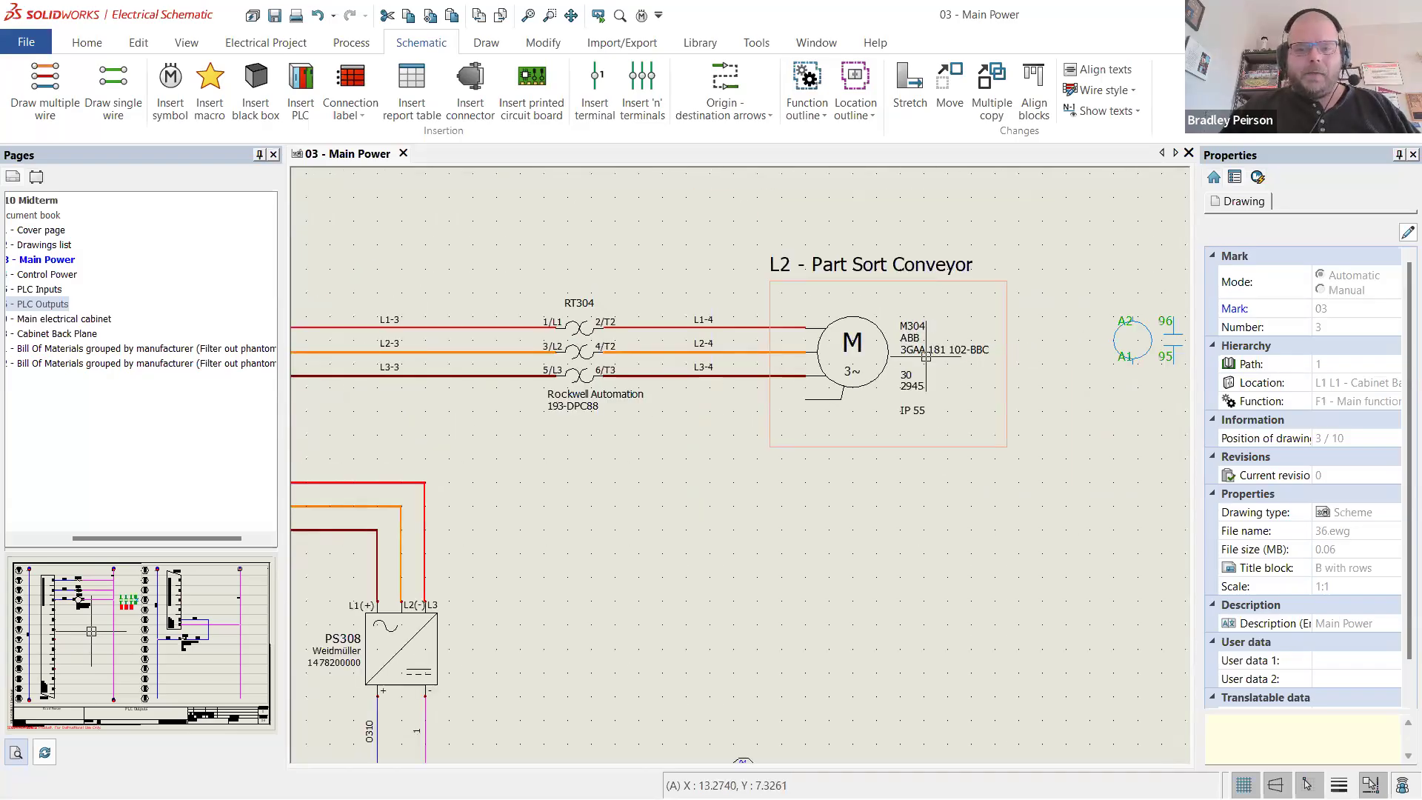
pyautogui.scroll(-2, 752, 356)
pyautogui.scroll(-2, 752, 355)
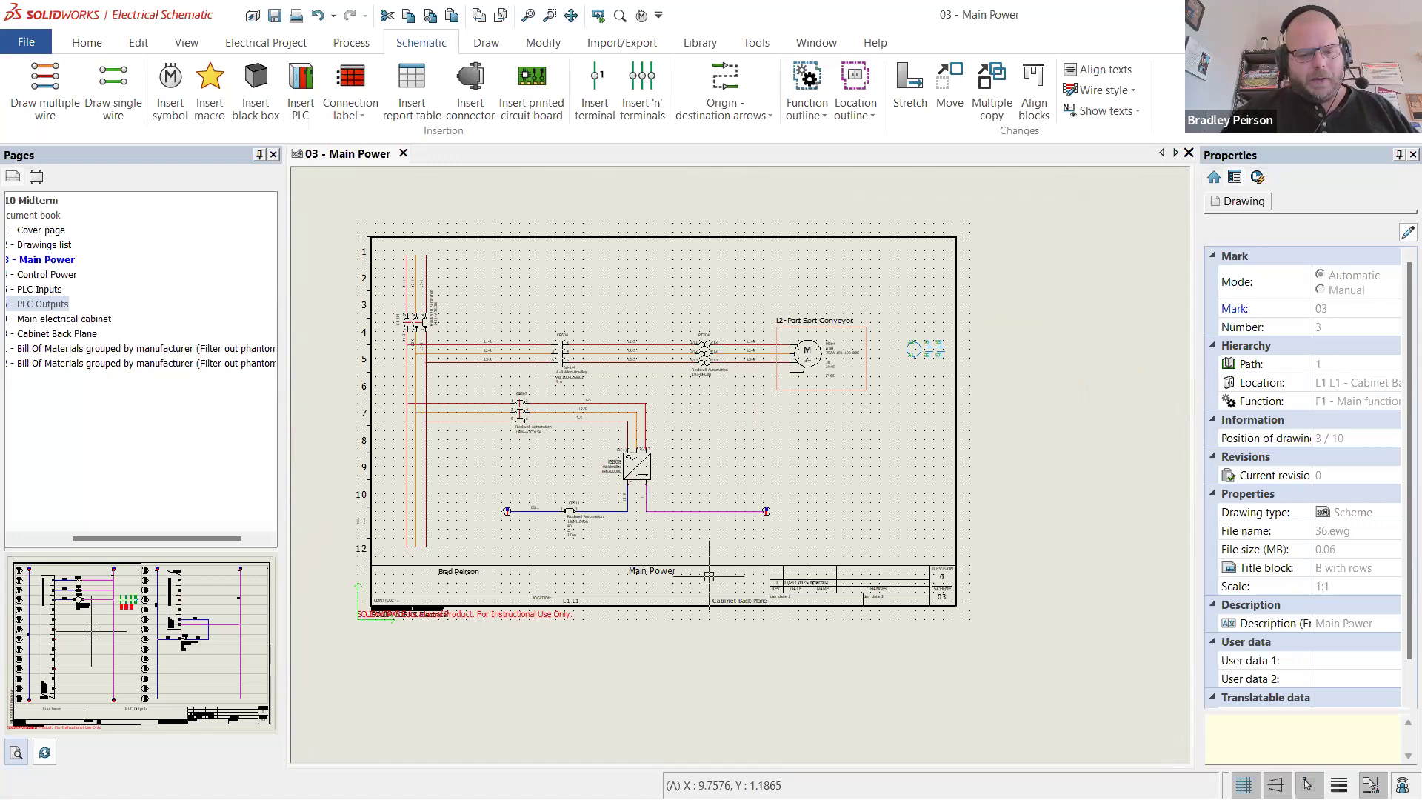
pyautogui.scroll(1, 709, 574)
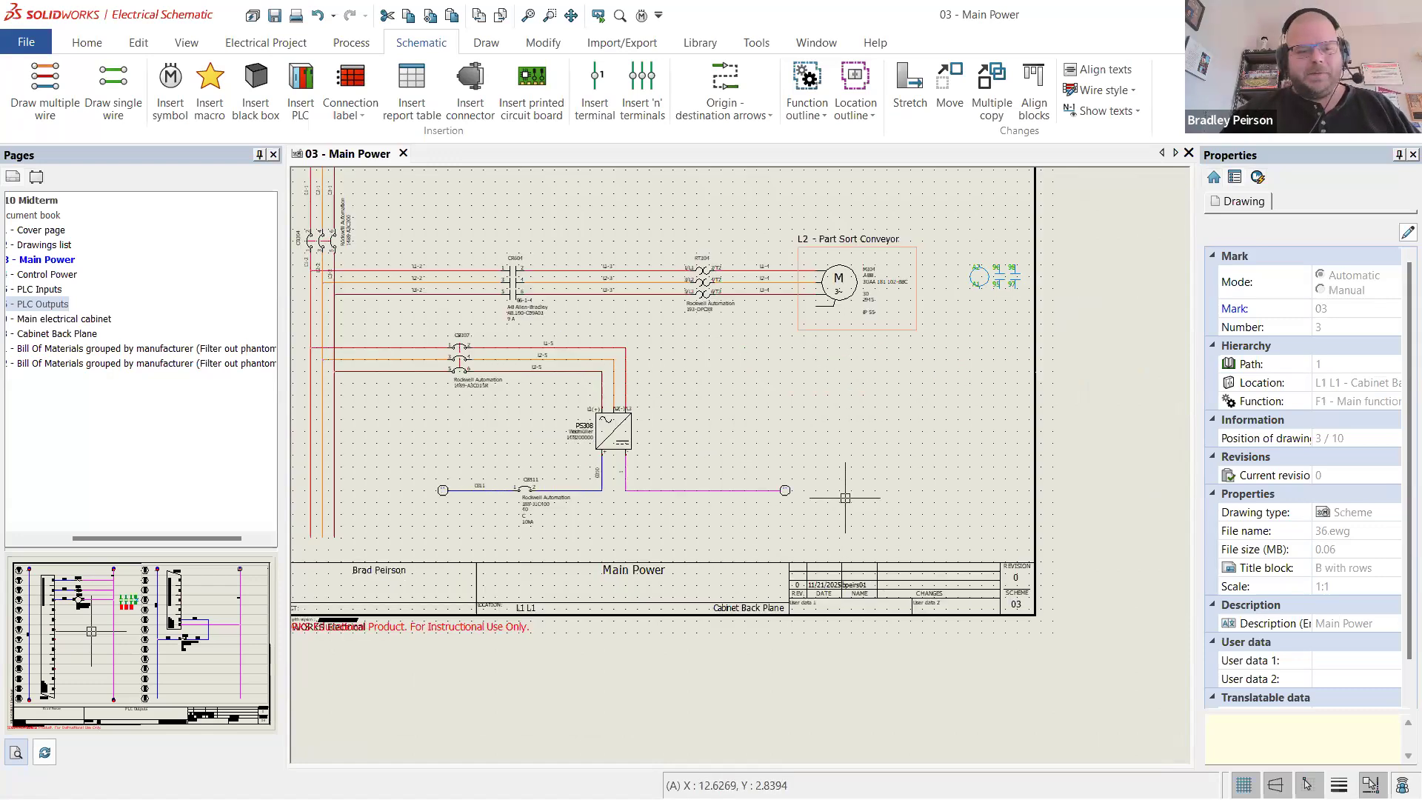
pyautogui.scroll(-2, 833, 493)
pyautogui.scroll(1, 733, 446)
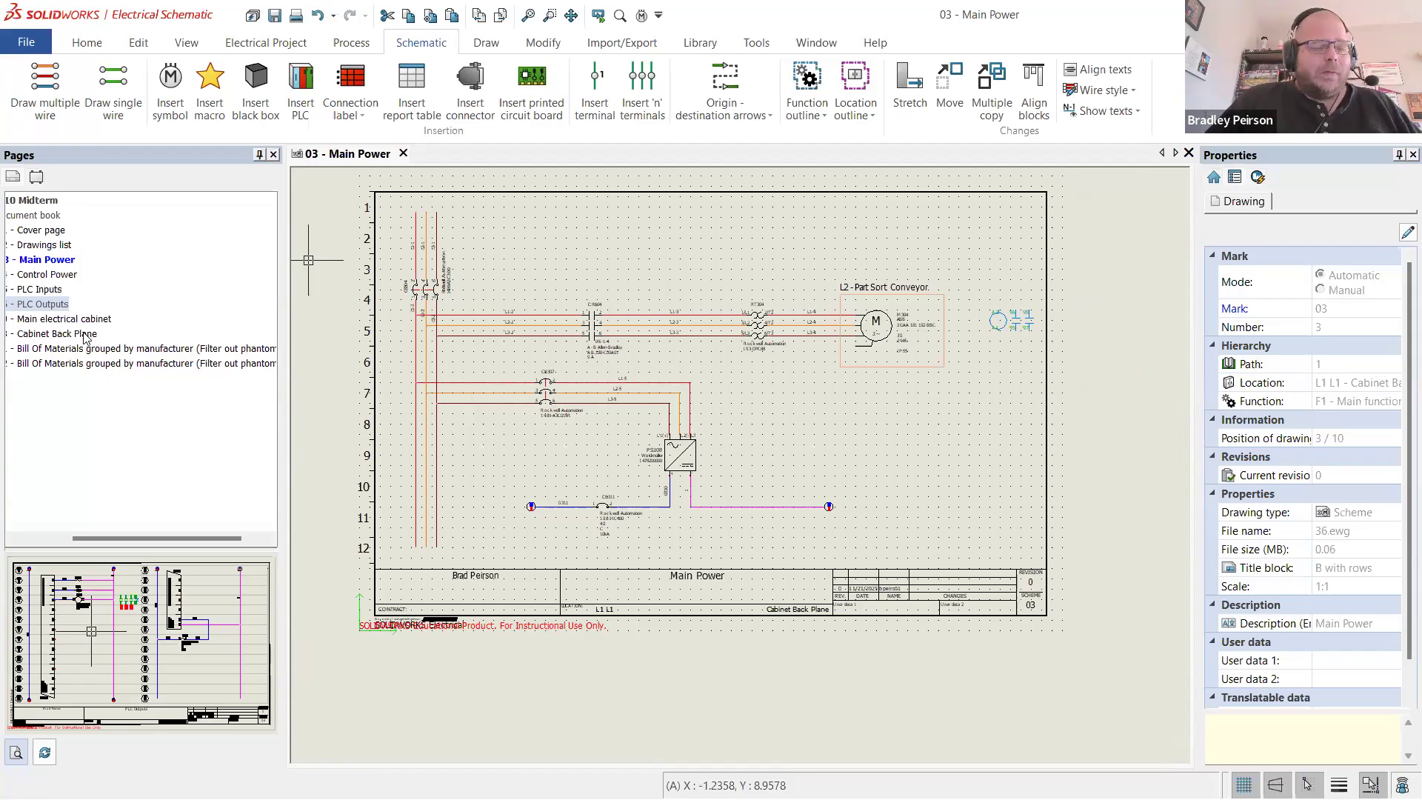
# - Open the 13 - Cabinet Back Plane drawing and place PLC404's CompactLogix controller footprint near the left end of the DIN rail
pyautogui.doubleClick(57, 333)
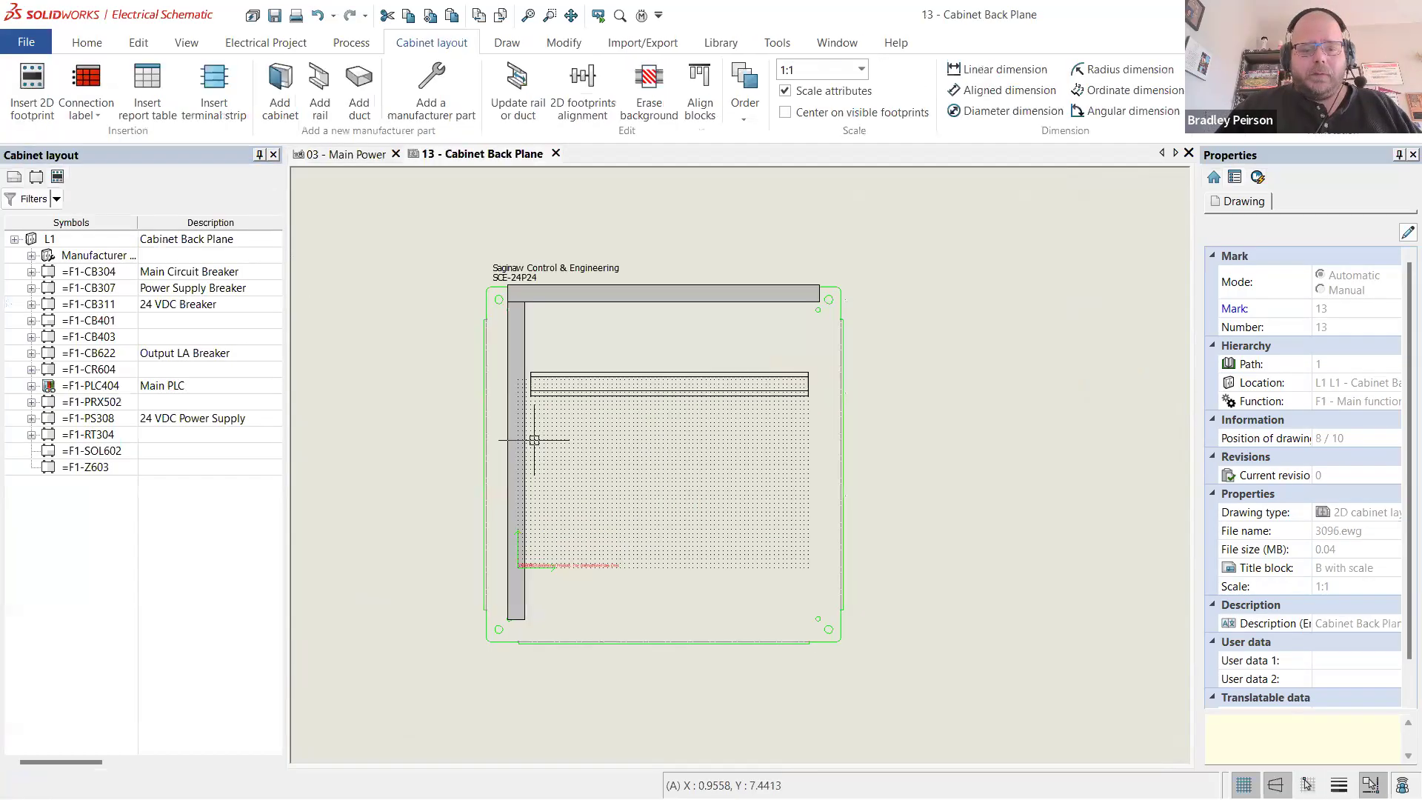
pyautogui.scroll(-2, 639, 411)
pyautogui.scroll(2, 555, 348)
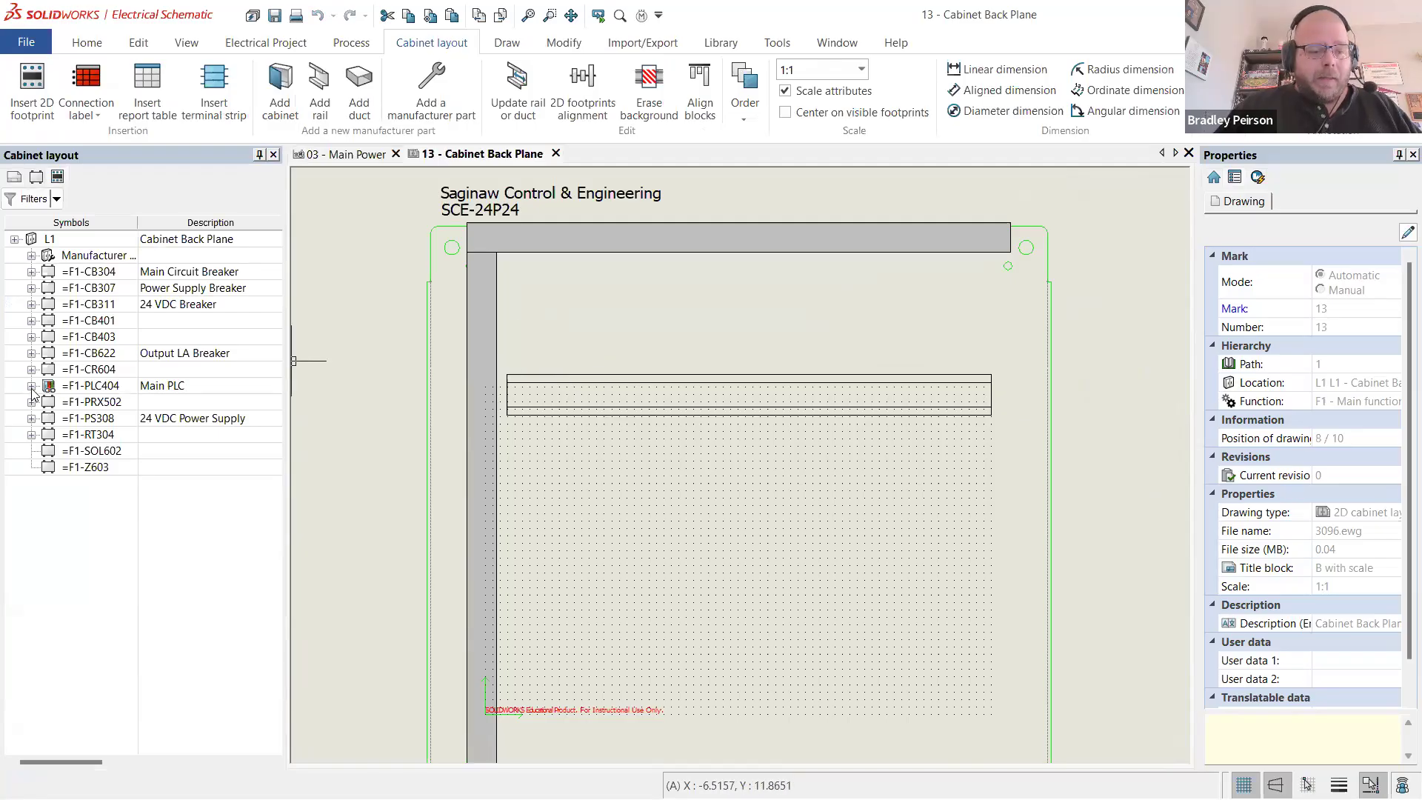
pyautogui.click(31, 386)
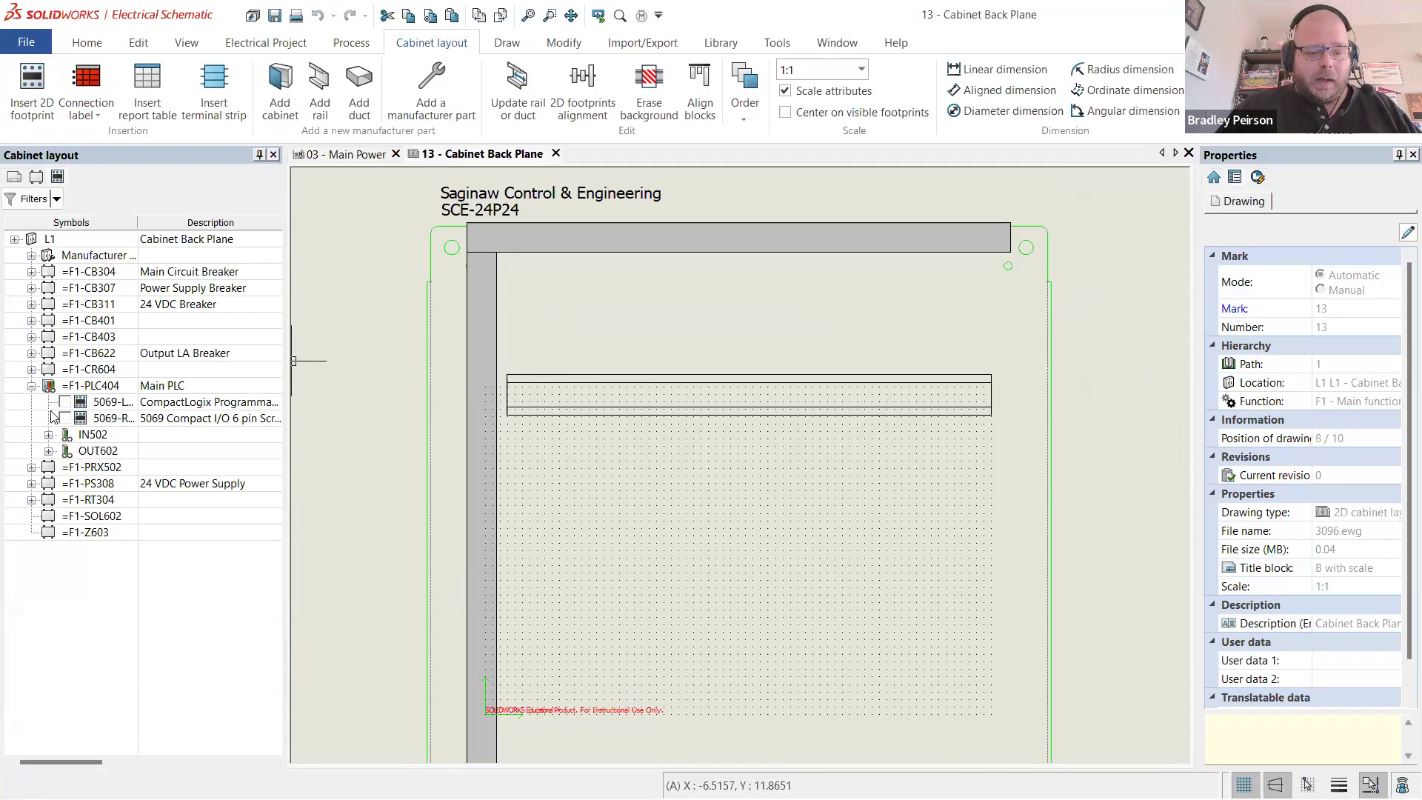
pyautogui.doubleClick(102, 418)
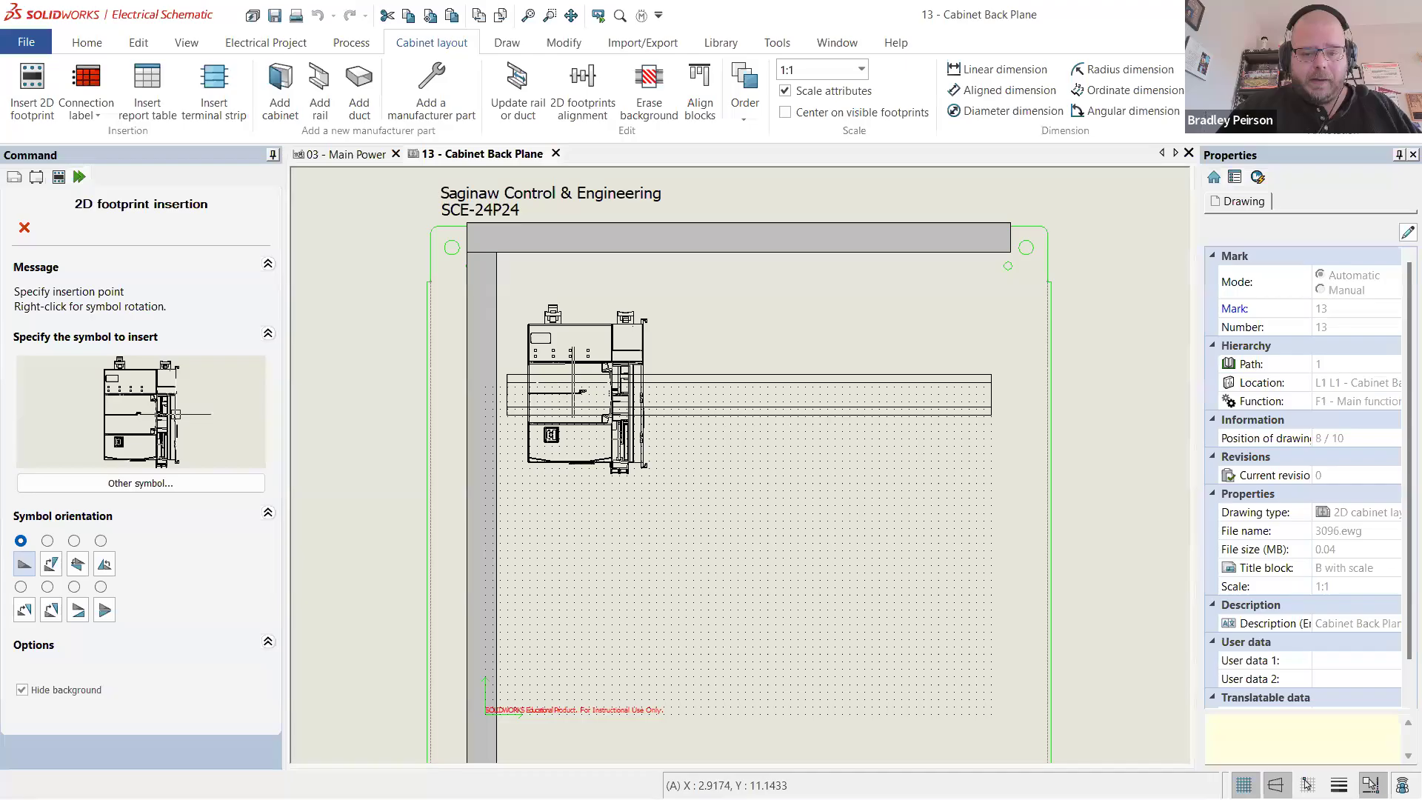
pyautogui.scroll(3, 571, 390)
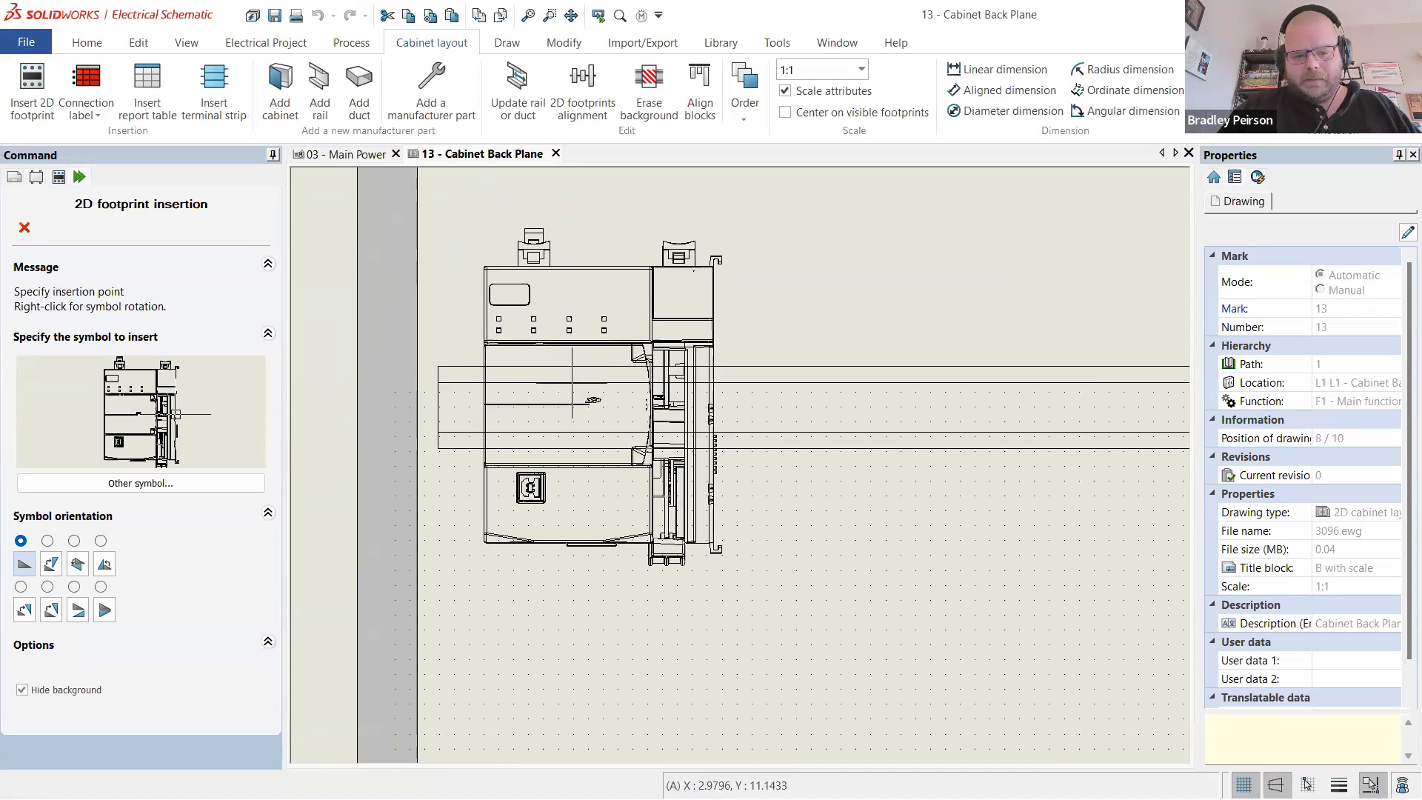
pyautogui.click(572, 385)
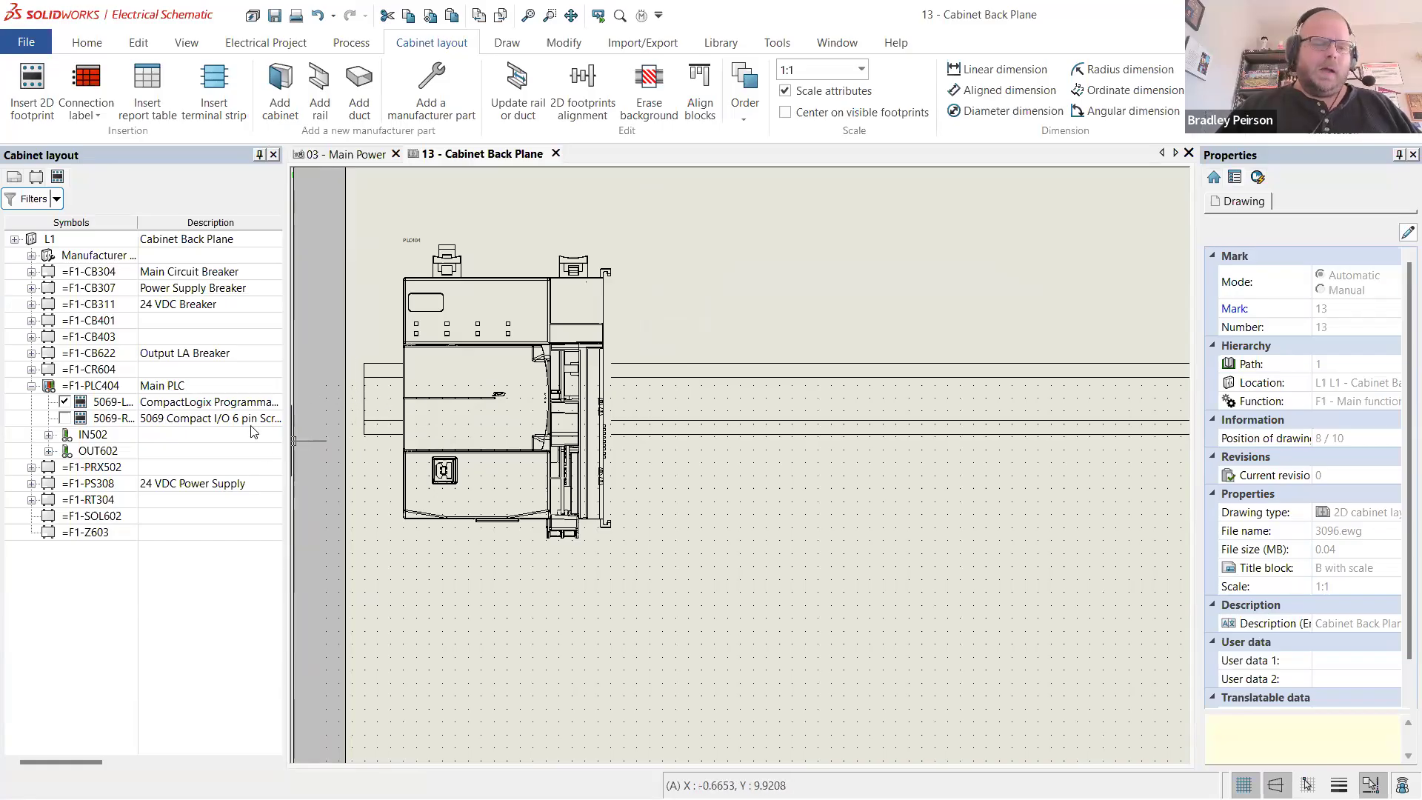
# - Insert the IN502 digital 16-point sinking input module's footprint on the rail, directly to the right of the PLC controller
pyautogui.click(48, 434)
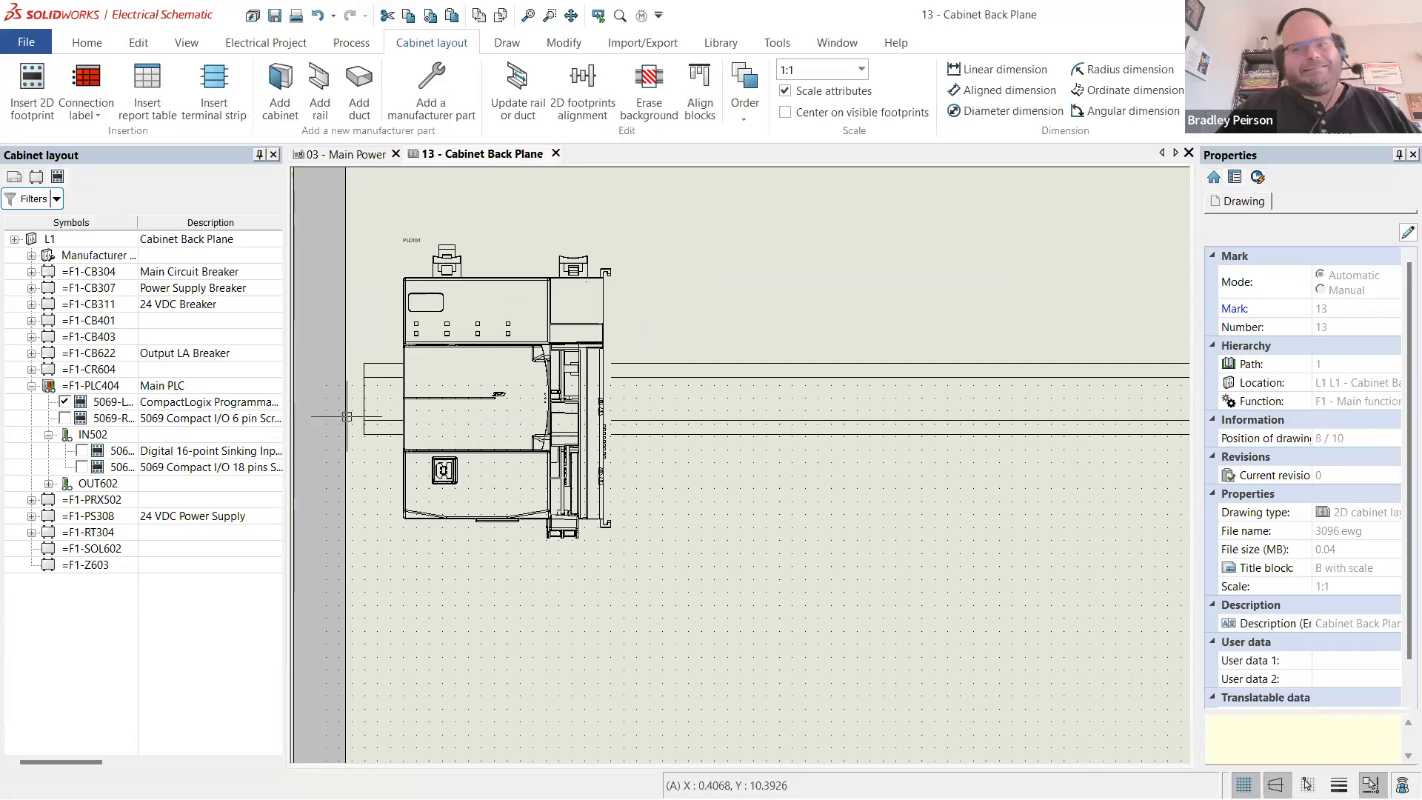
pyautogui.click(82, 452)
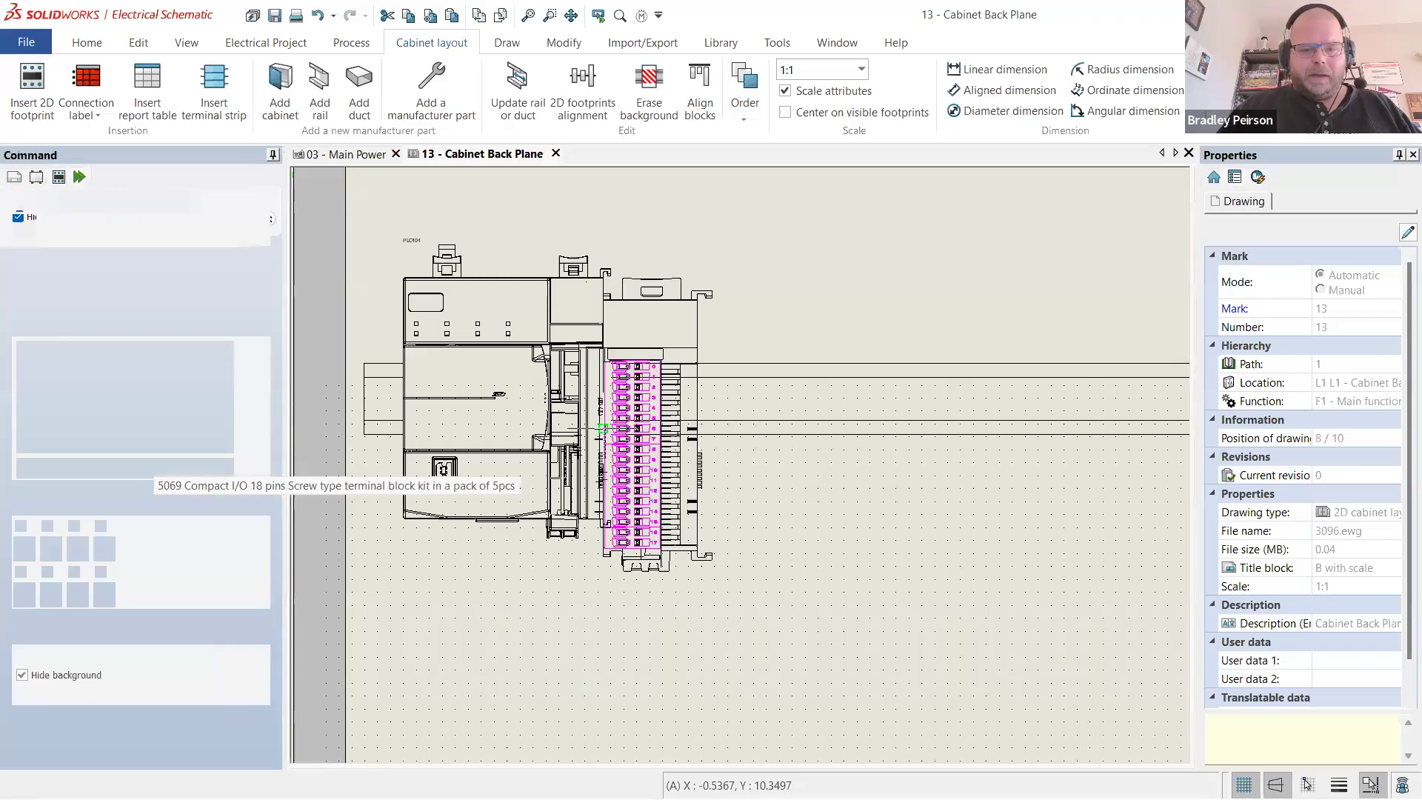
pyautogui.scroll(4, 619, 404)
pyautogui.scroll(3, 620, 404)
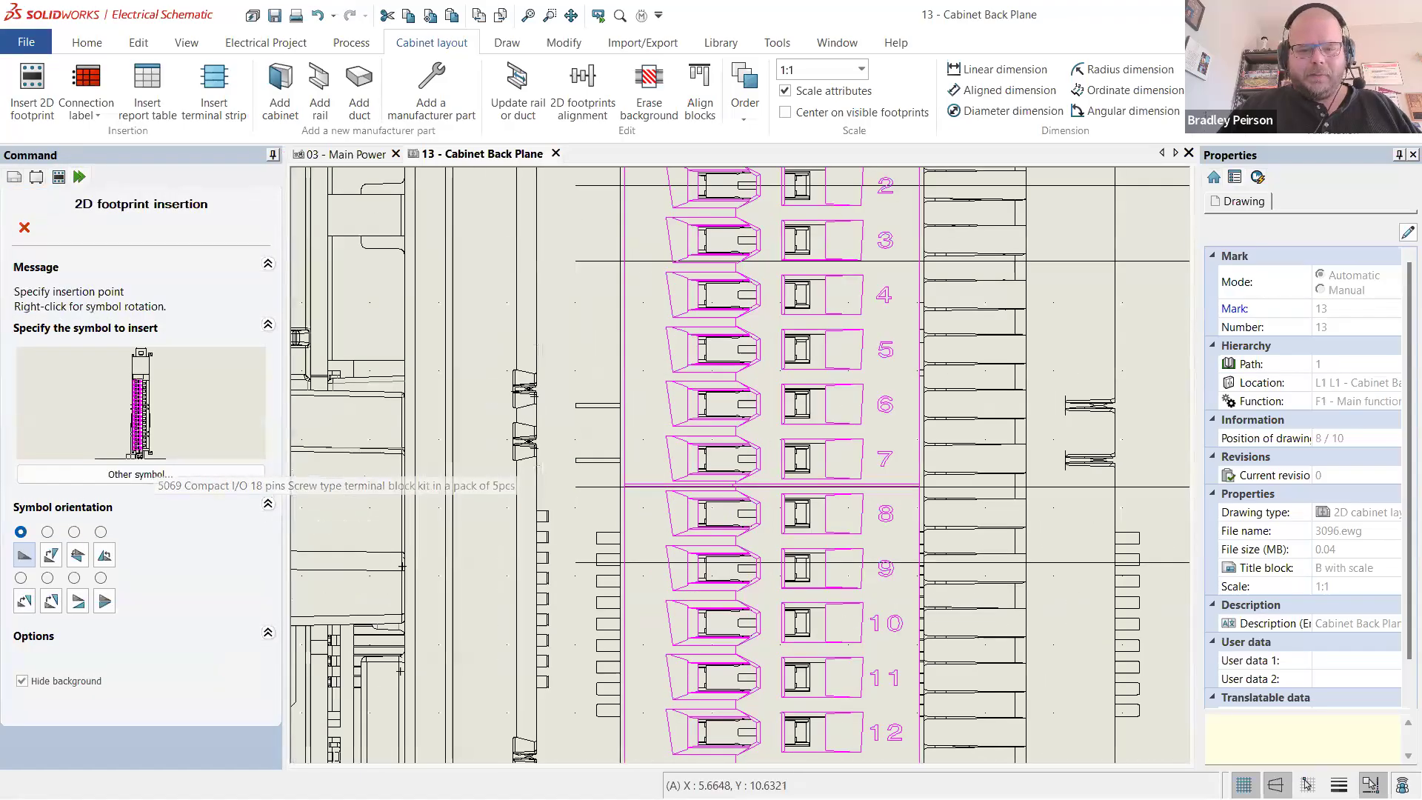
pyautogui.click(523, 383)
pyautogui.scroll(-6, 523, 383)
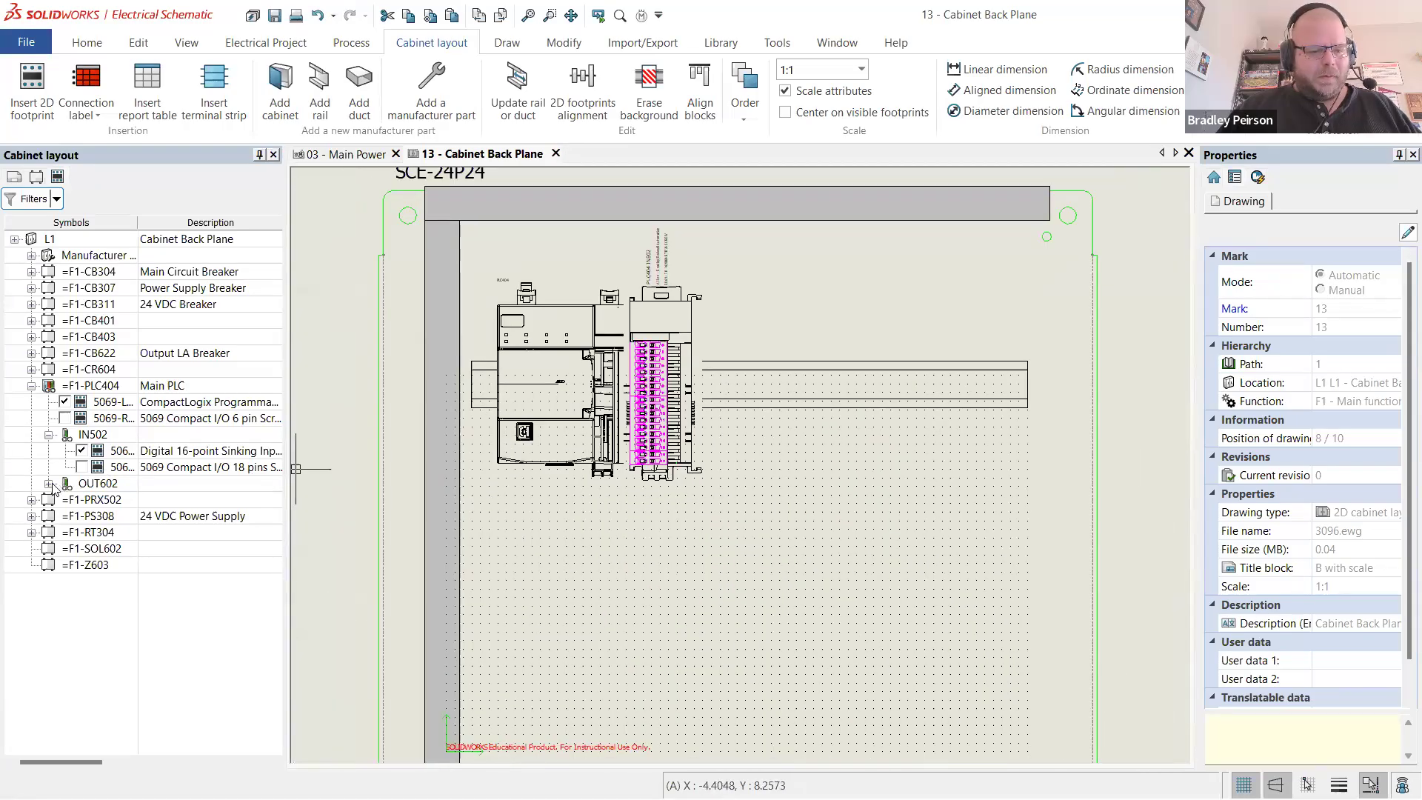
# - Insert the OUT602 digital 16-point sourcing output module's footprint directly to the right of the IN502 module on the DIN rail
pyautogui.click(49, 483)
pyautogui.doubleClick(85, 500)
pyautogui.scroll(10, 645, 416)
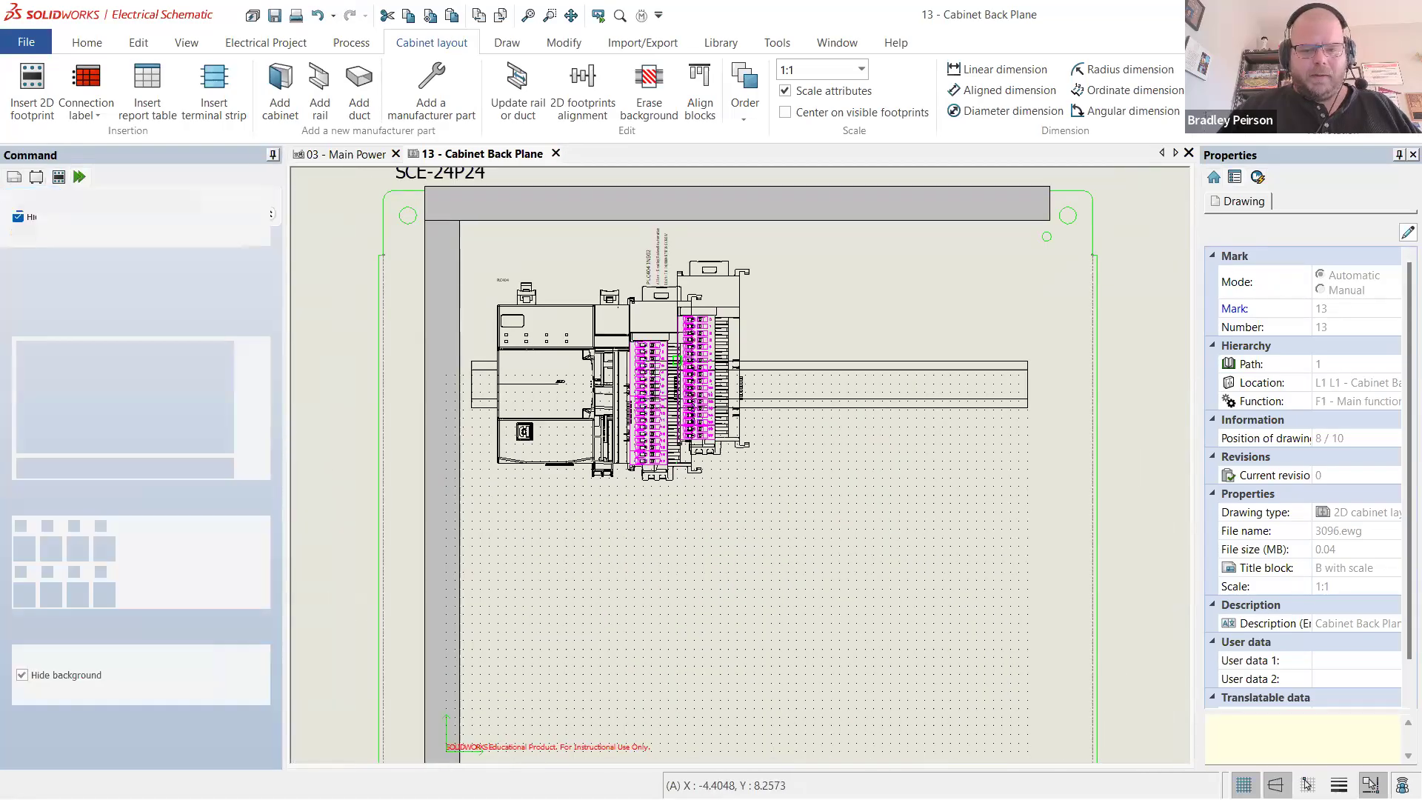
pyautogui.scroll(5, 646, 417)
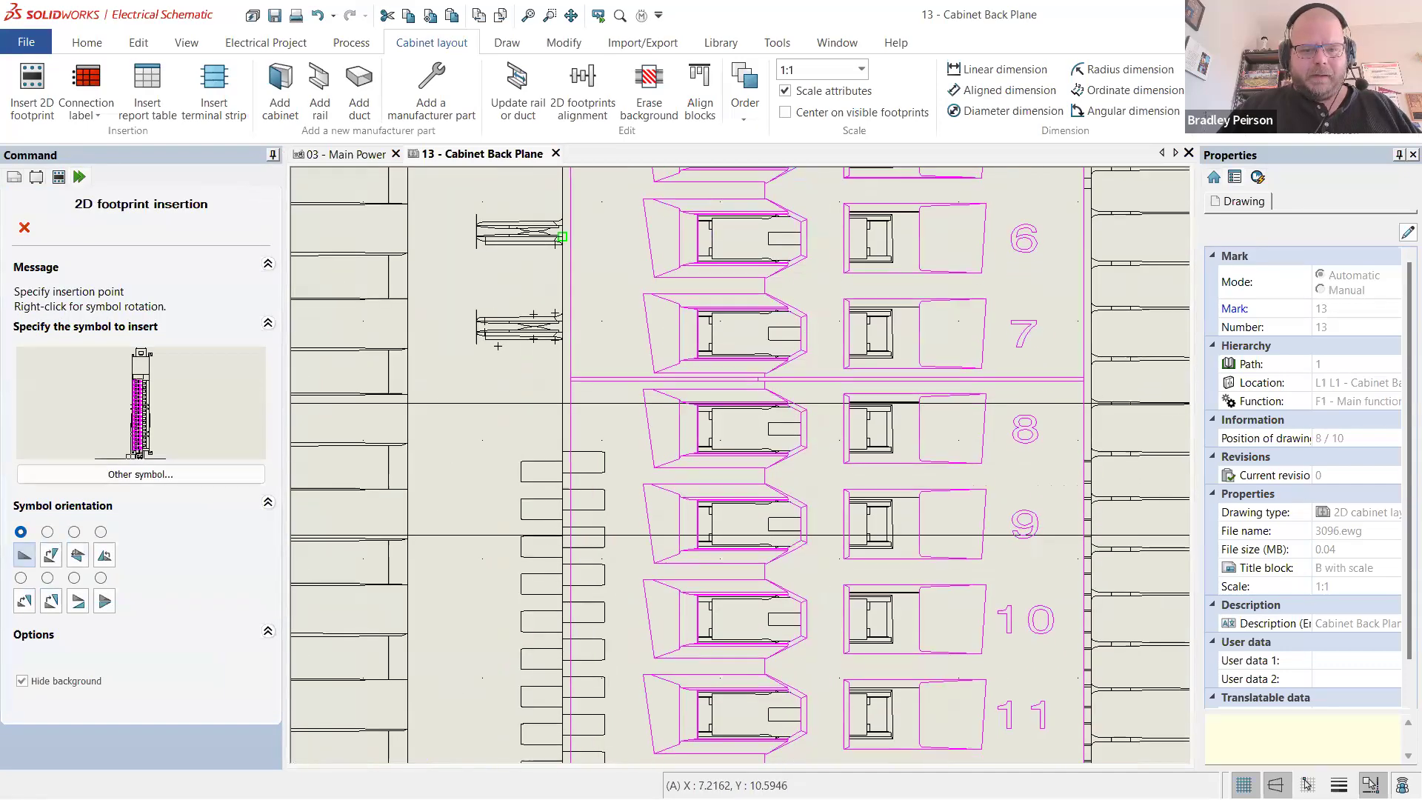
pyautogui.click(562, 221)
pyautogui.click(562, 221)
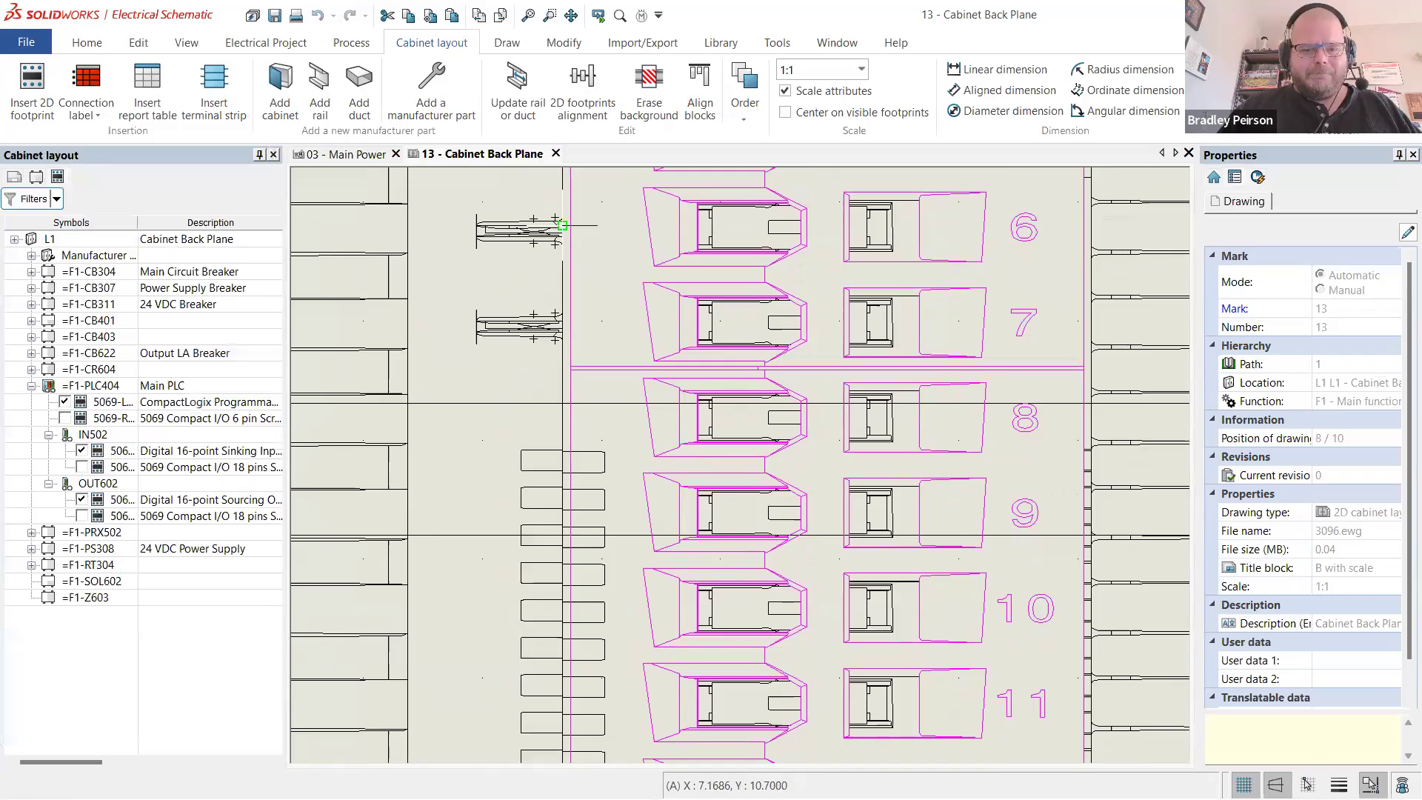
pyautogui.scroll(-5, 629, 295)
pyautogui.scroll(-6, 629, 294)
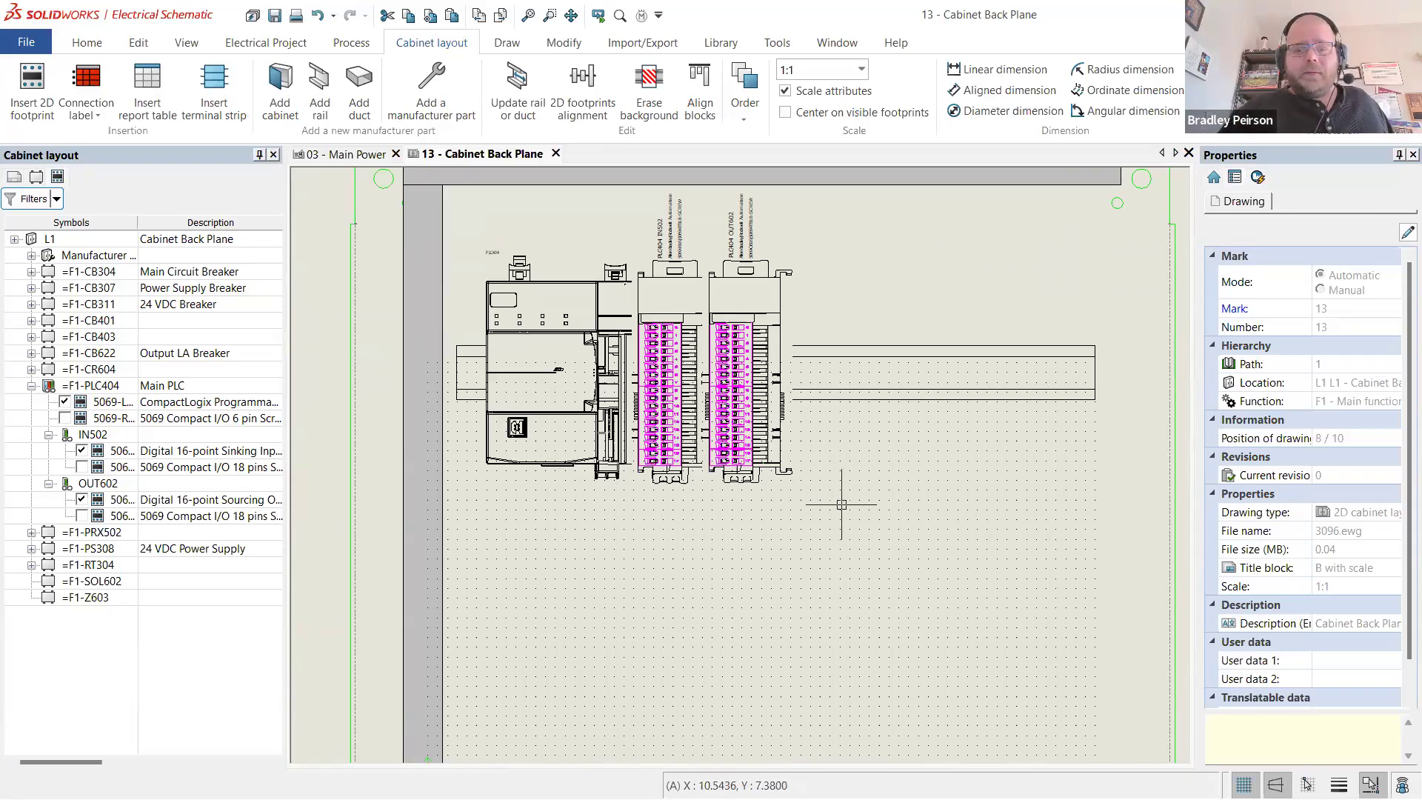
# - Insert PS308's 24 VDC switch-mode power supply footprint near the right end of the DIN rail, leaving a gap after OUT602
pyautogui.scroll(-3, 837, 504)
pyautogui.scroll(-3, 833, 505)
pyautogui.scroll(4, 879, 535)
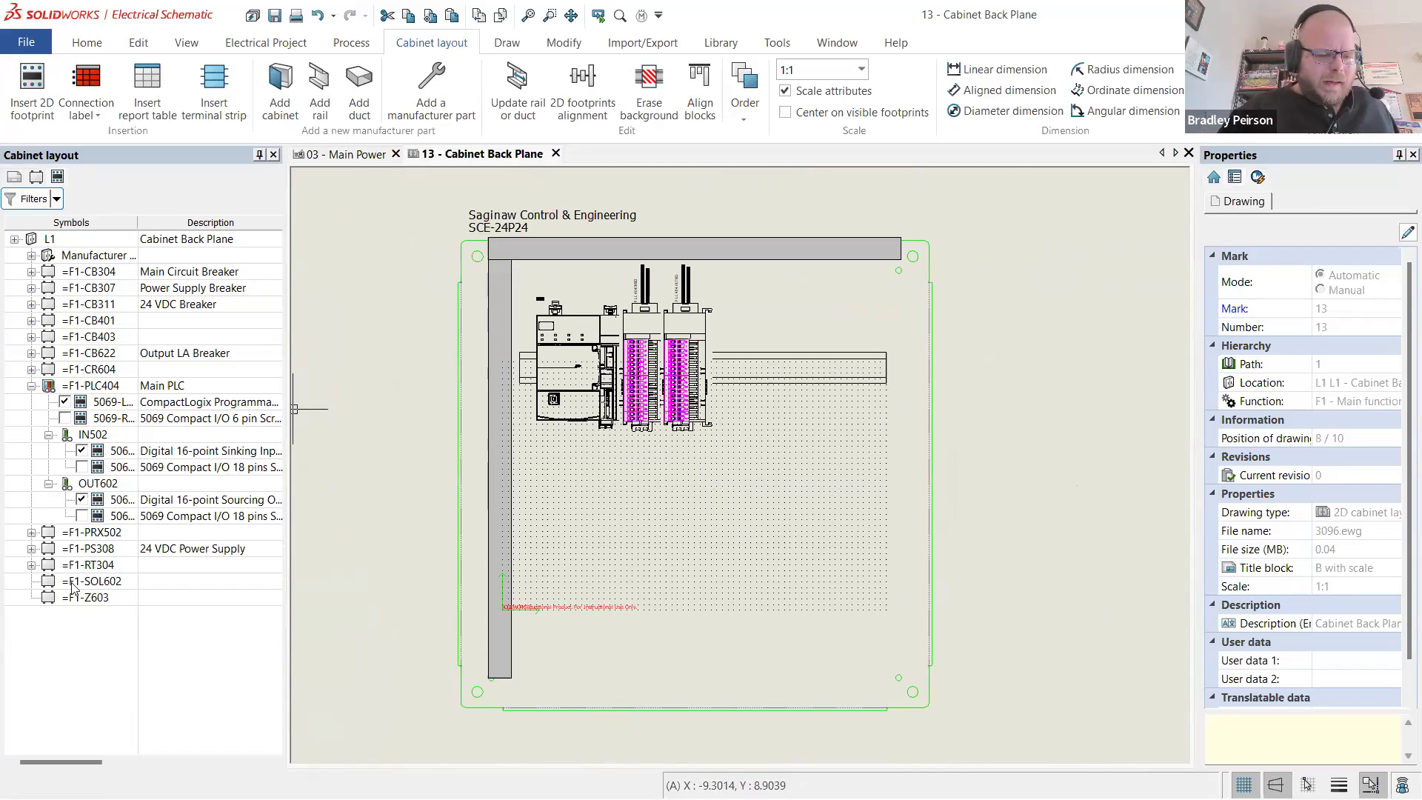
pyautogui.click(31, 549)
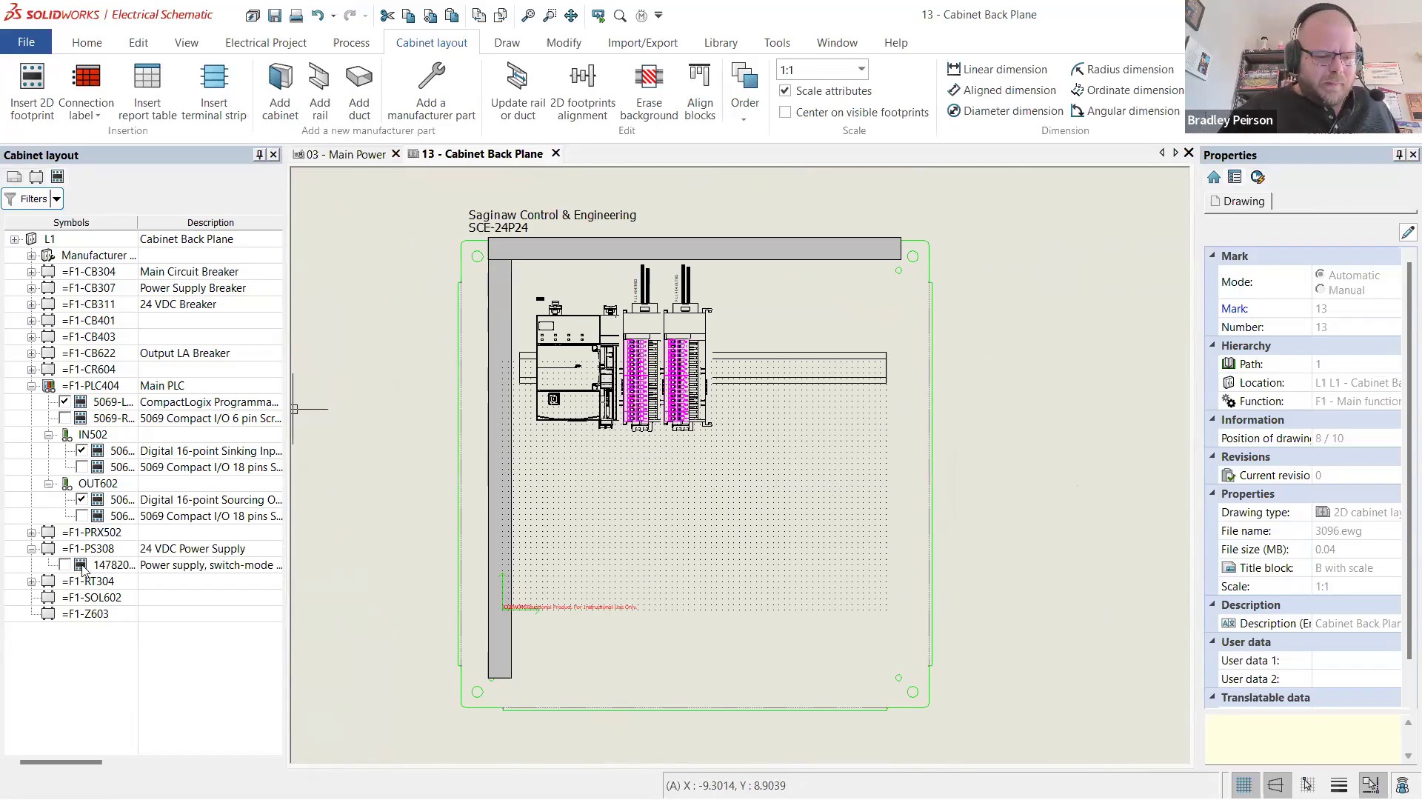
pyautogui.doubleClick(237, 566)
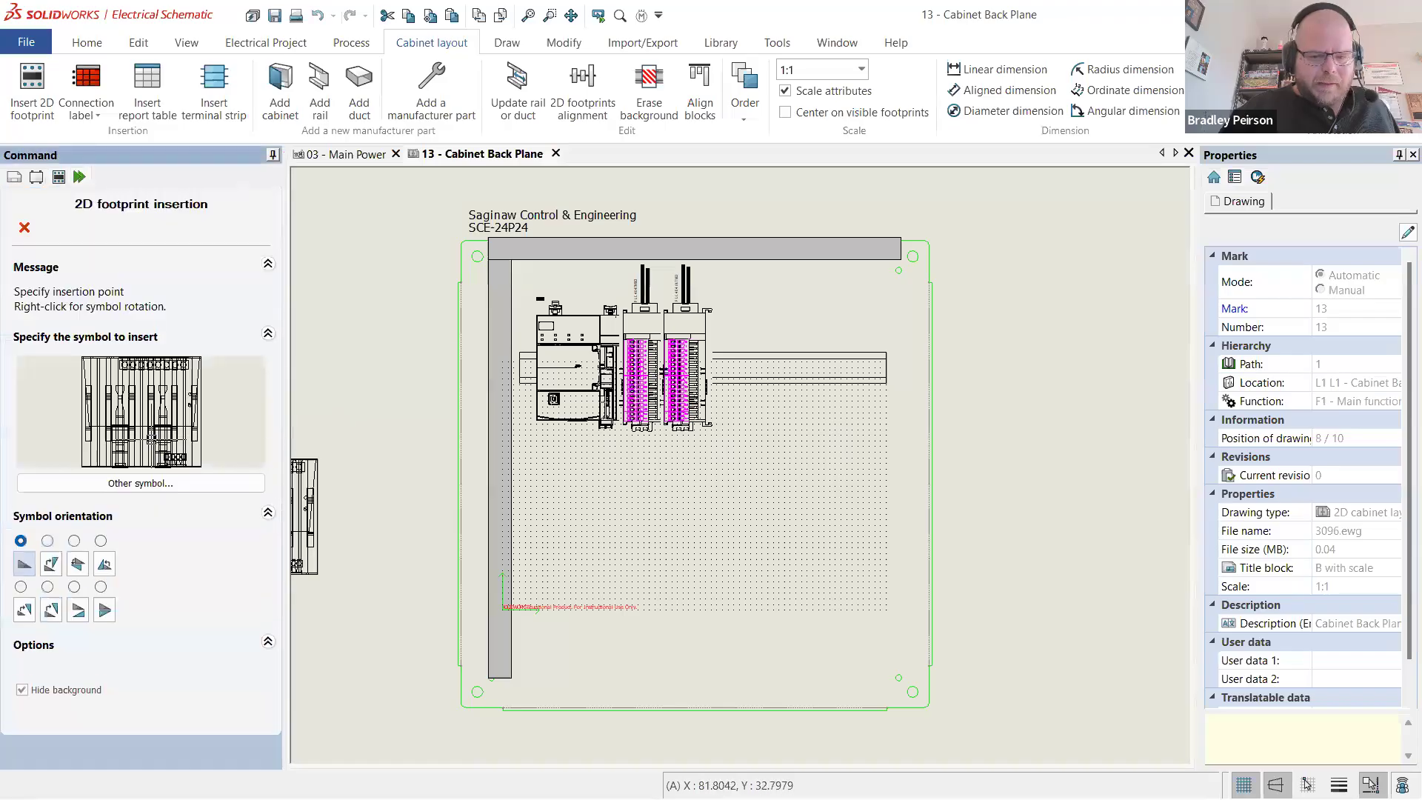
pyautogui.scroll(2, 769, 419)
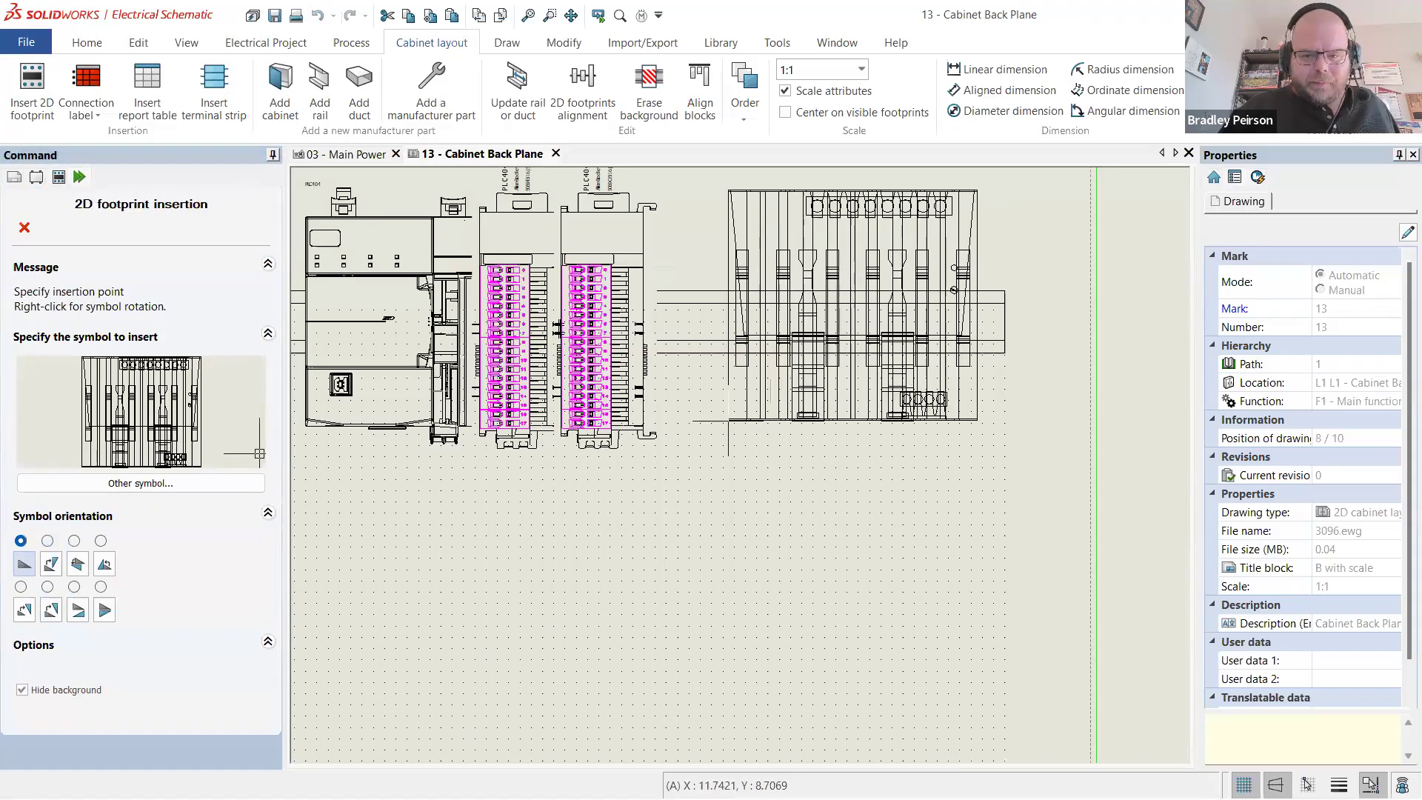
pyautogui.click(705, 428)
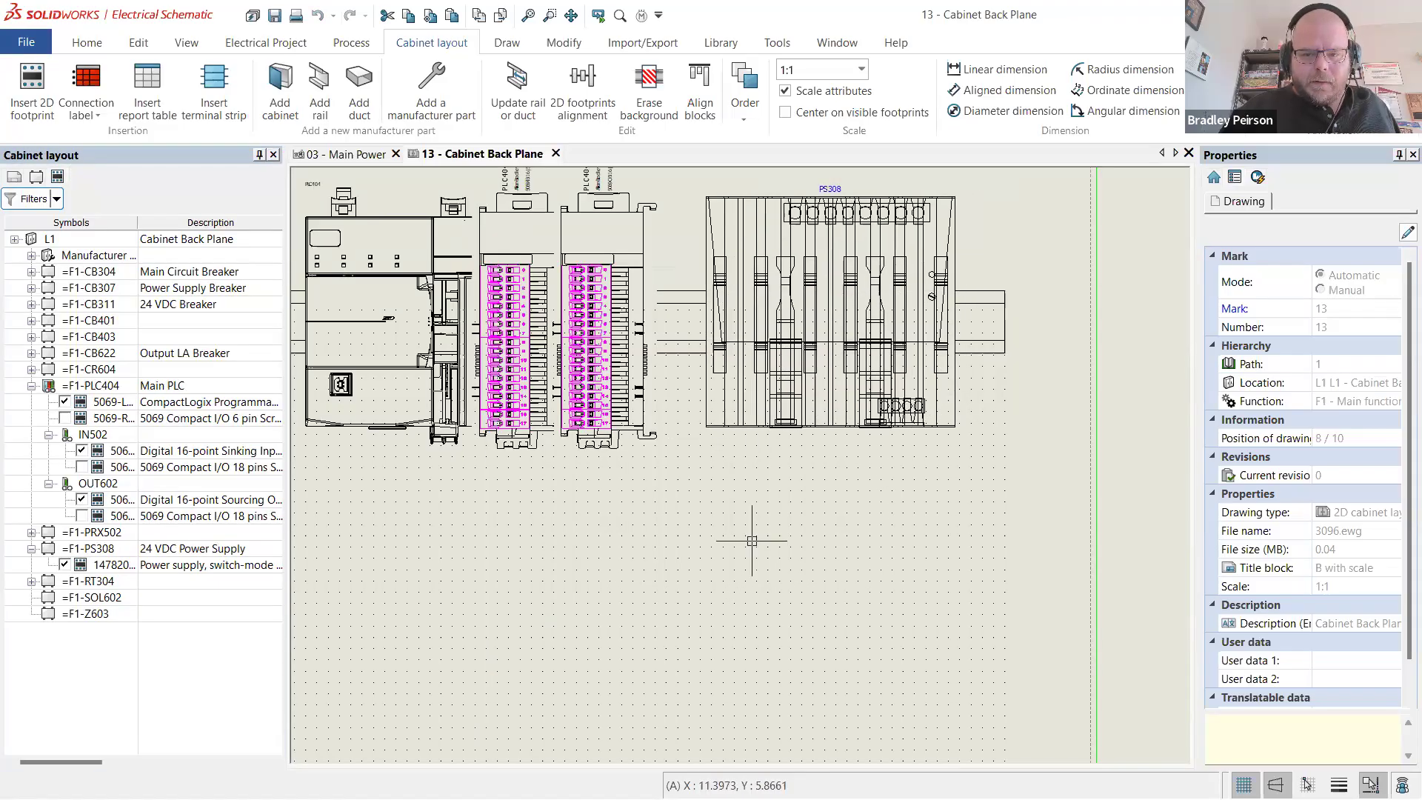
# - Examine the component arrangement on the DIN rail, highlighting the PLC controller with its two I/O modules and clearing the selection
pyautogui.scroll(2, 896, 259)
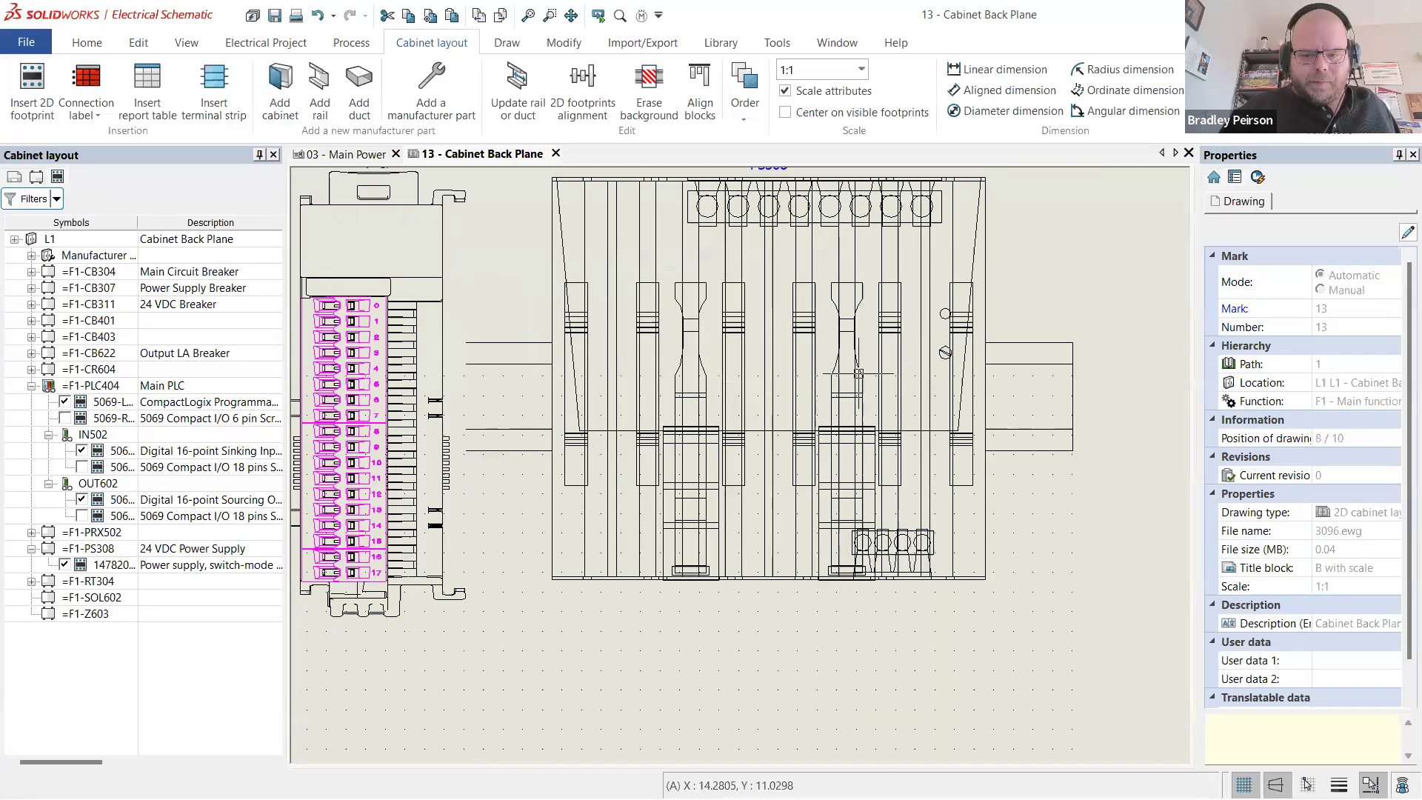
pyautogui.scroll(-4, 825, 422)
pyautogui.scroll(2, 814, 369)
pyautogui.scroll(-2, 815, 368)
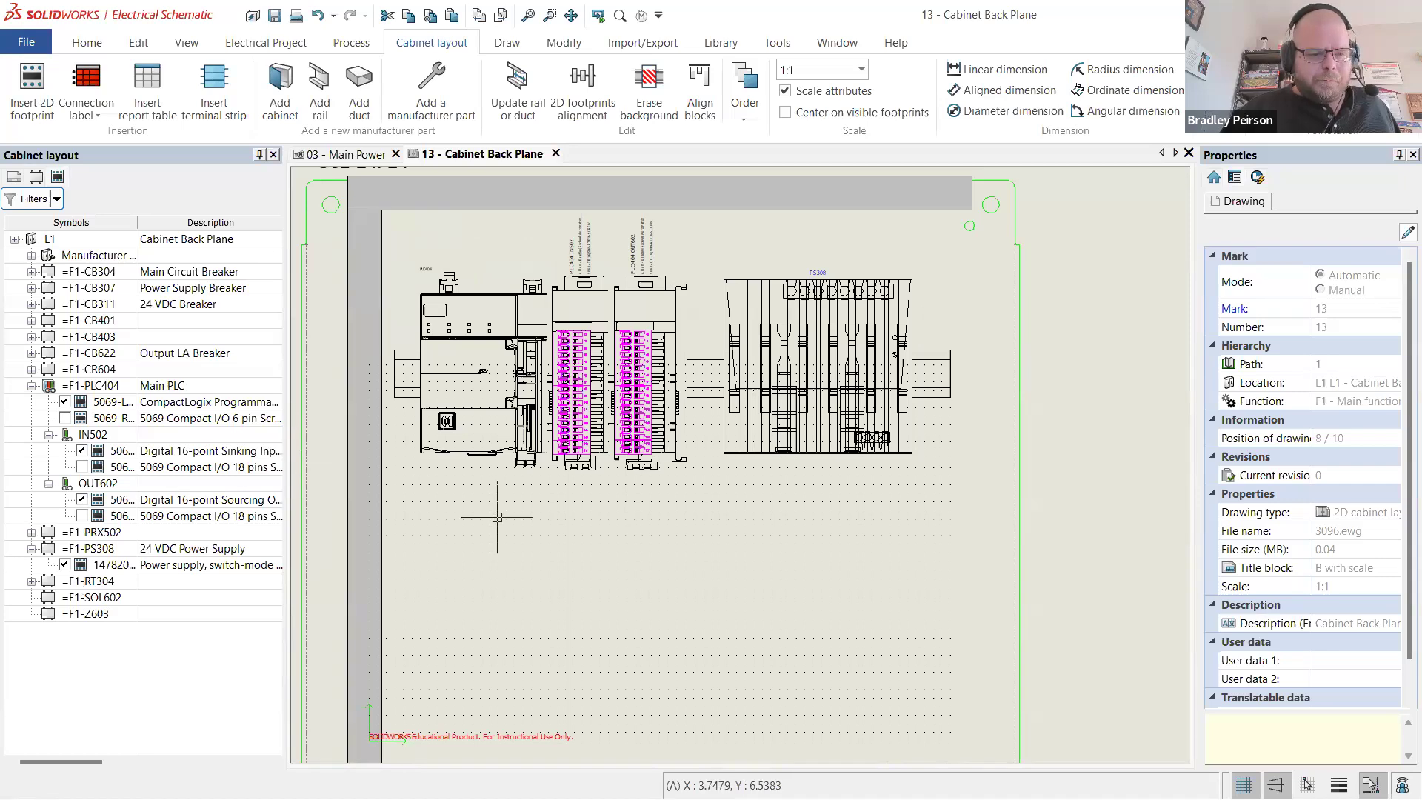
pyautogui.scroll(-2, 690, 513)
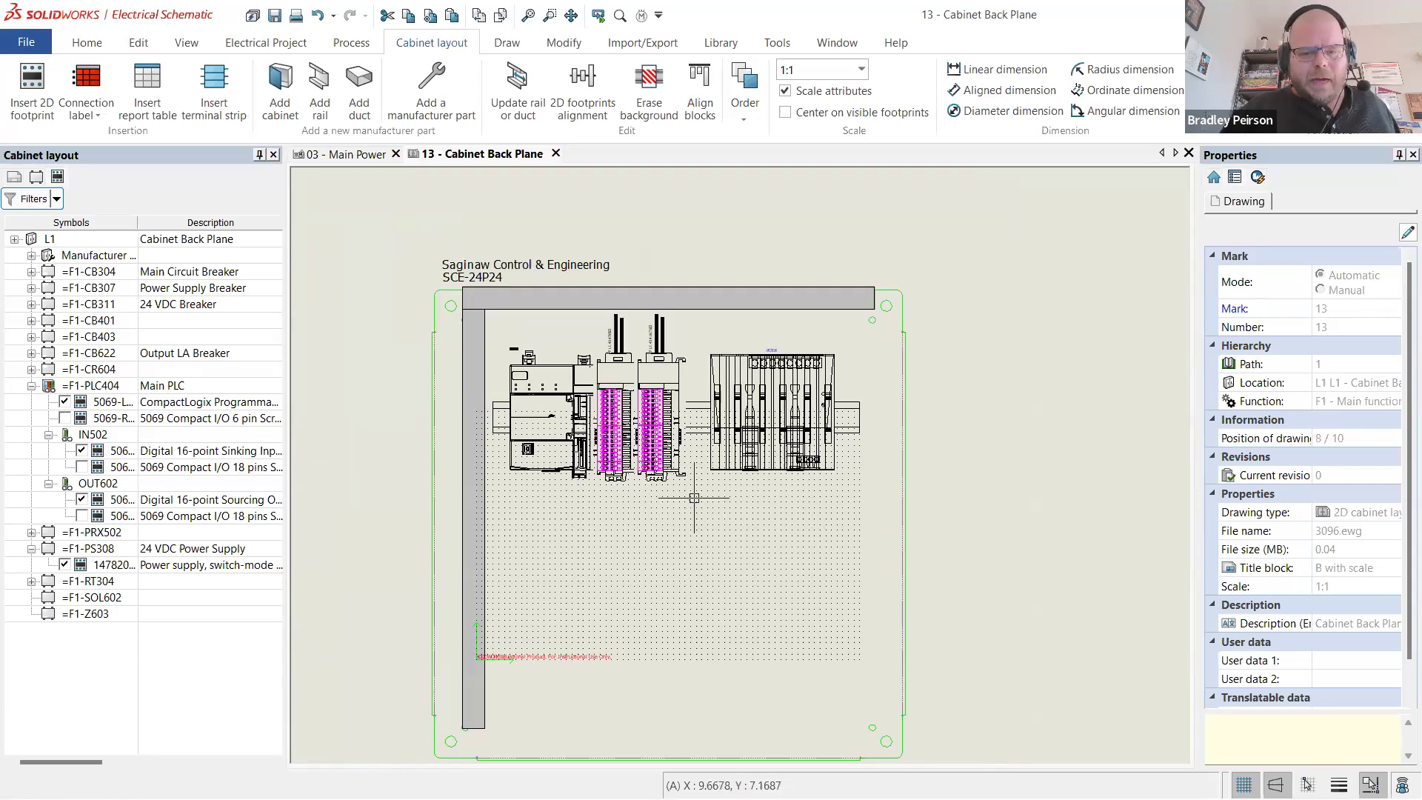
pyautogui.scroll(2, 690, 513)
pyautogui.moveTo(693, 476); pyautogui.dragTo(480, 411)
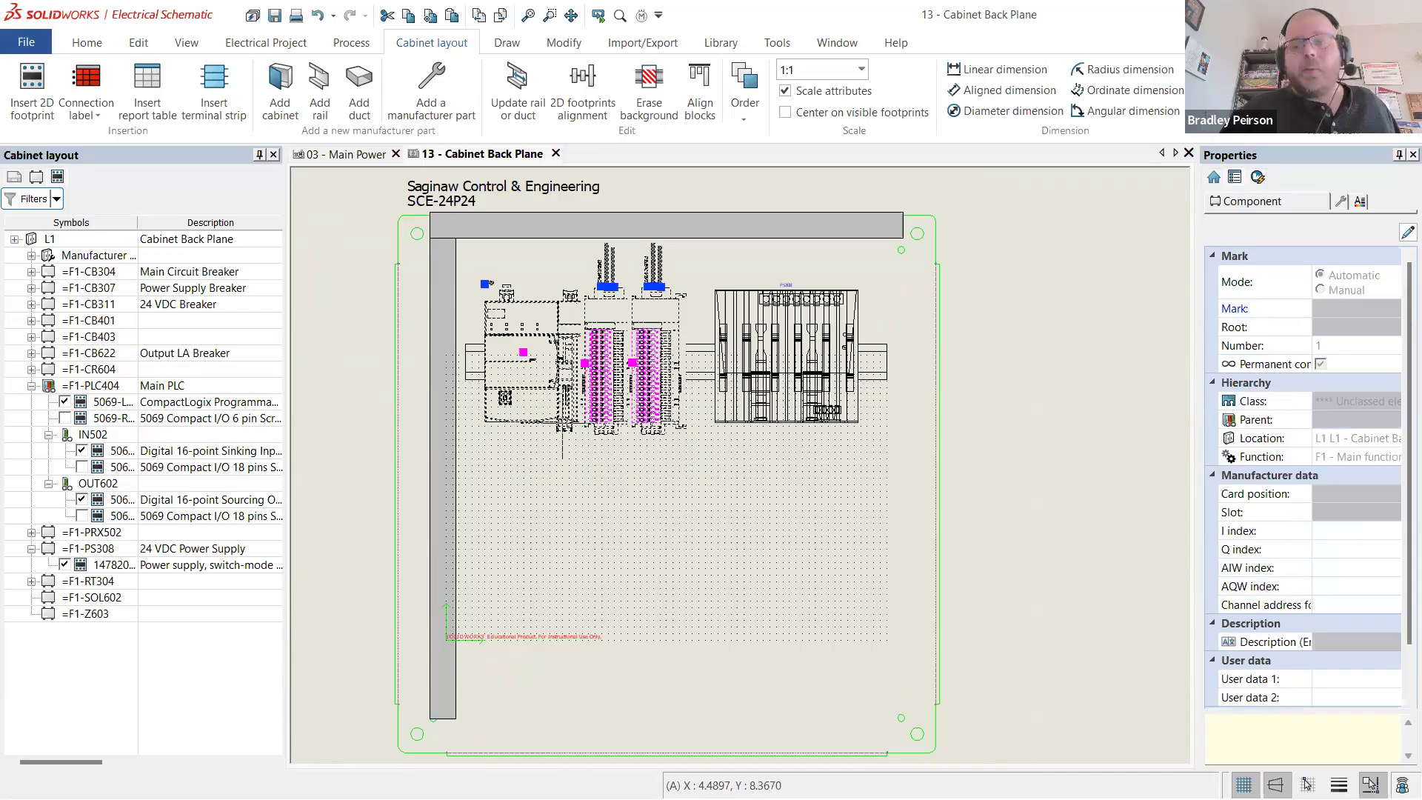
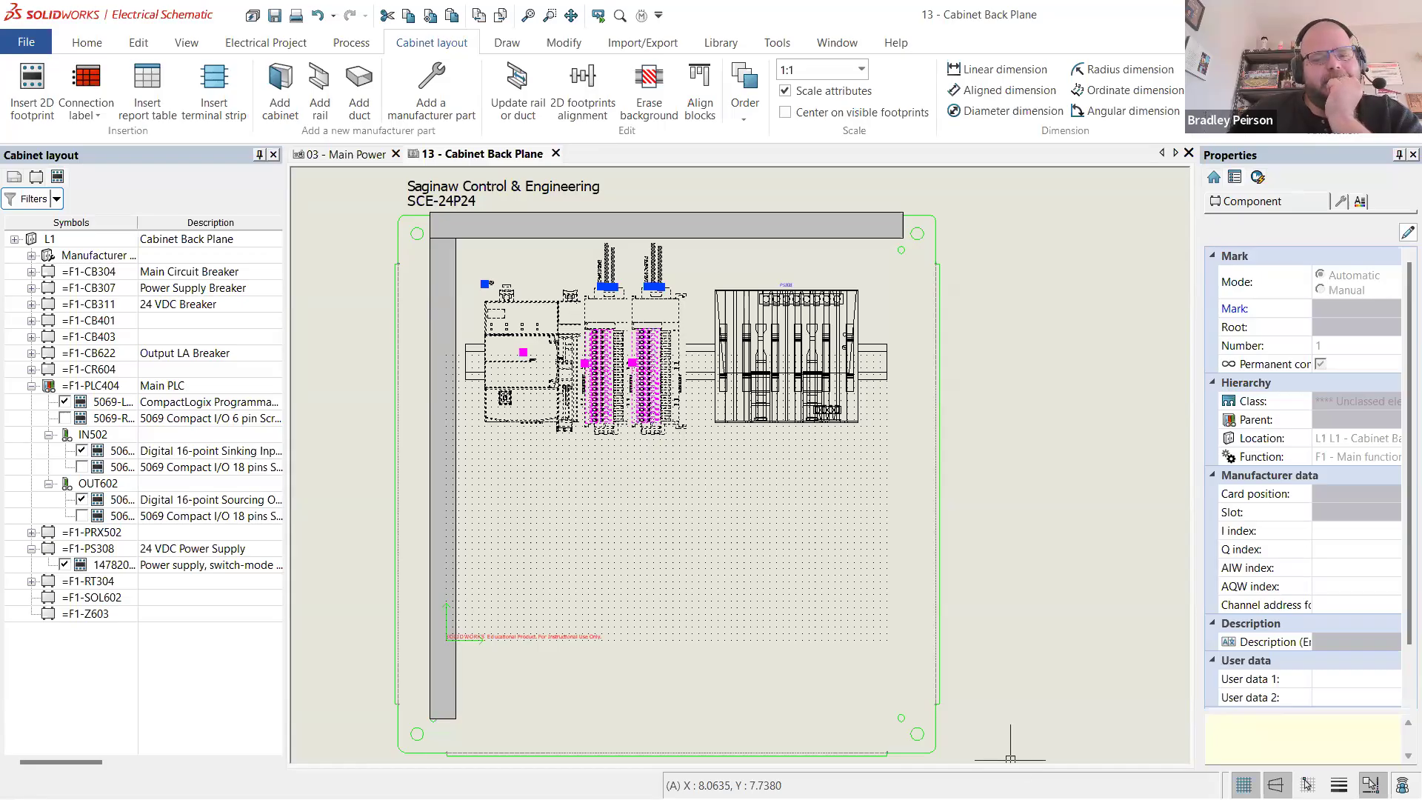
pyautogui.scroll(4, 749, 600)
pyautogui.scroll(-8, 749, 599)
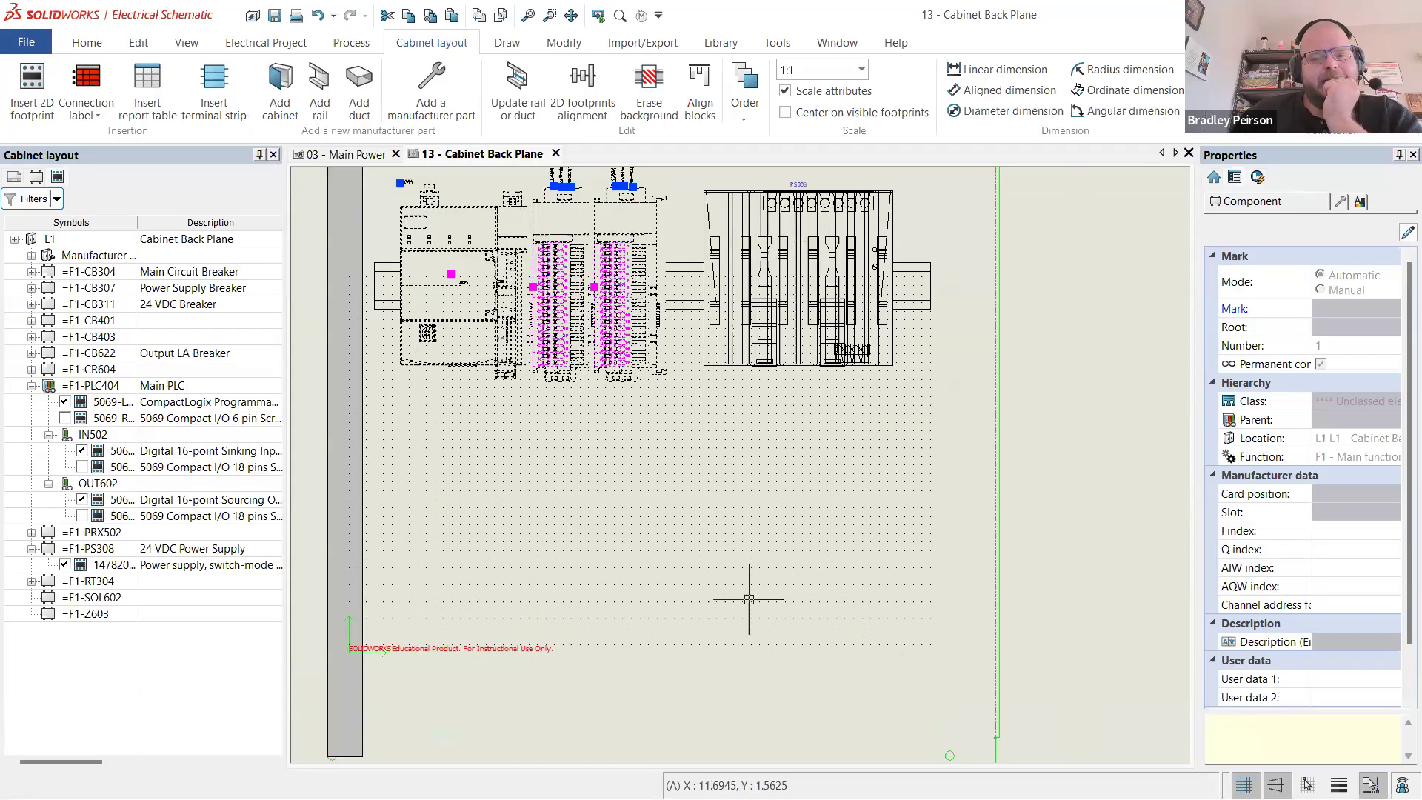
pyautogui.press('Escape')
pyautogui.scroll(1, 786, 532)
pyautogui.scroll(-2, 785, 533)
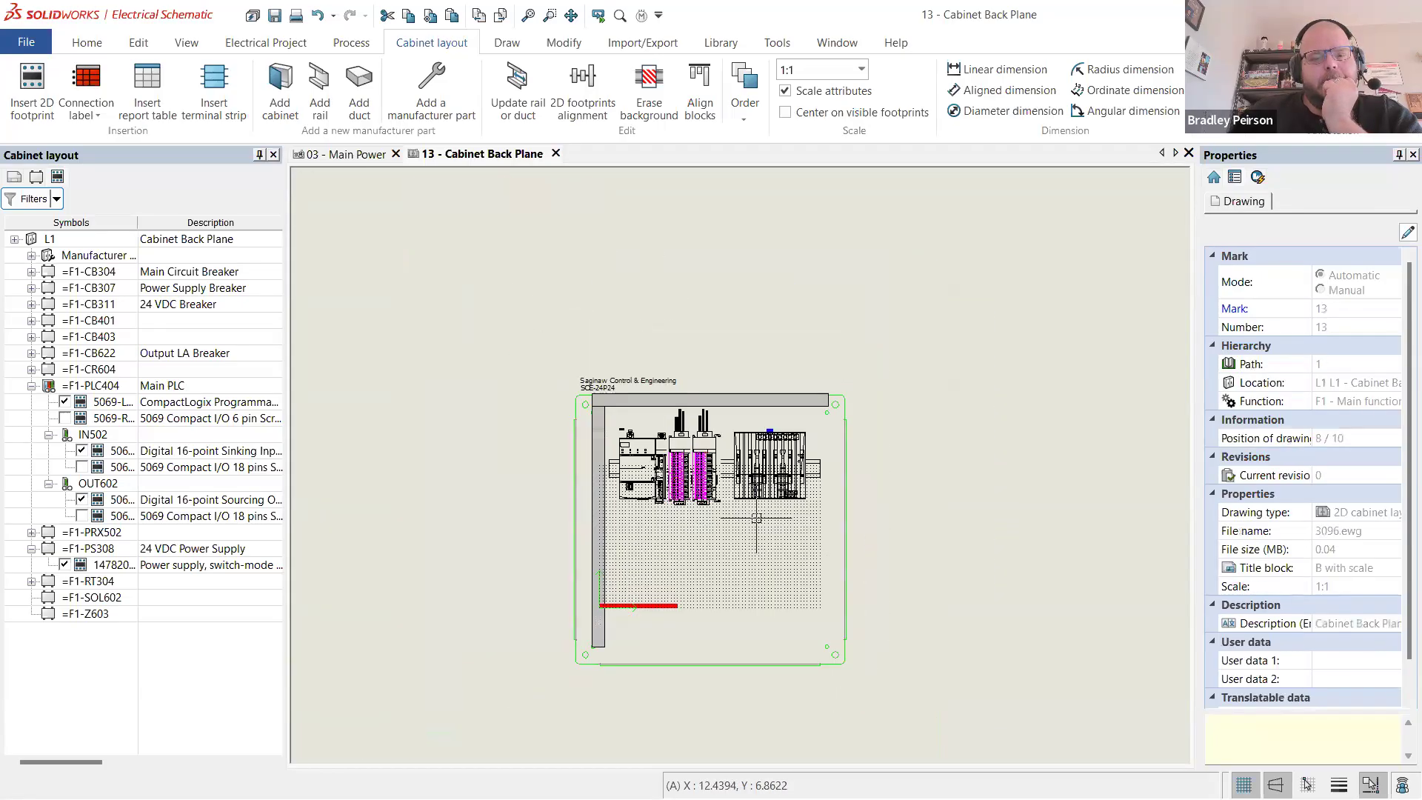
pyautogui.scroll(3, 756, 518)
pyautogui.scroll(-2, 763, 540)
pyautogui.scroll(2, 769, 561)
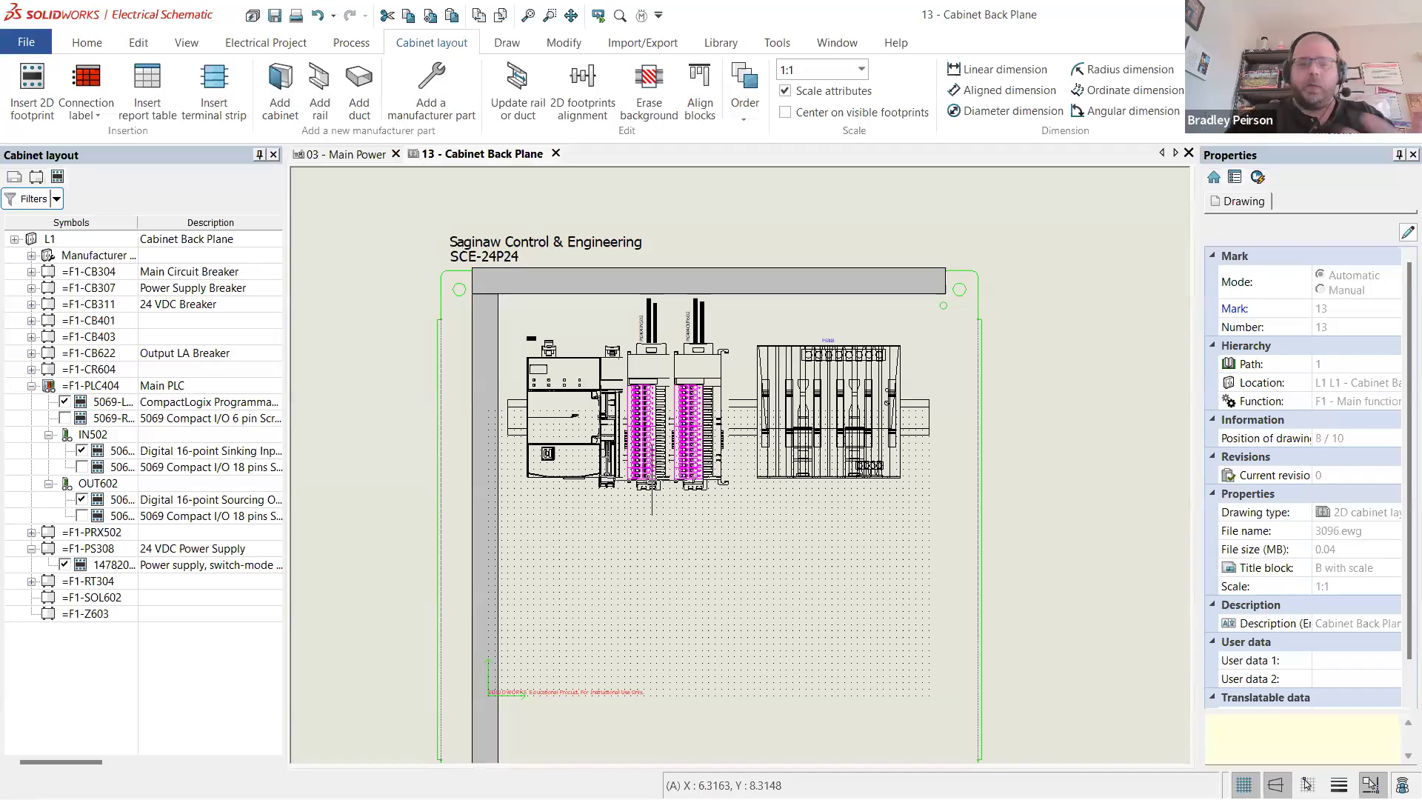
# - Open the 10 - Main electrical cabinet drawing and examine the dimensions locating the rotary handle on the cabinet door
pyautogui.scroll(4, 407, 255)
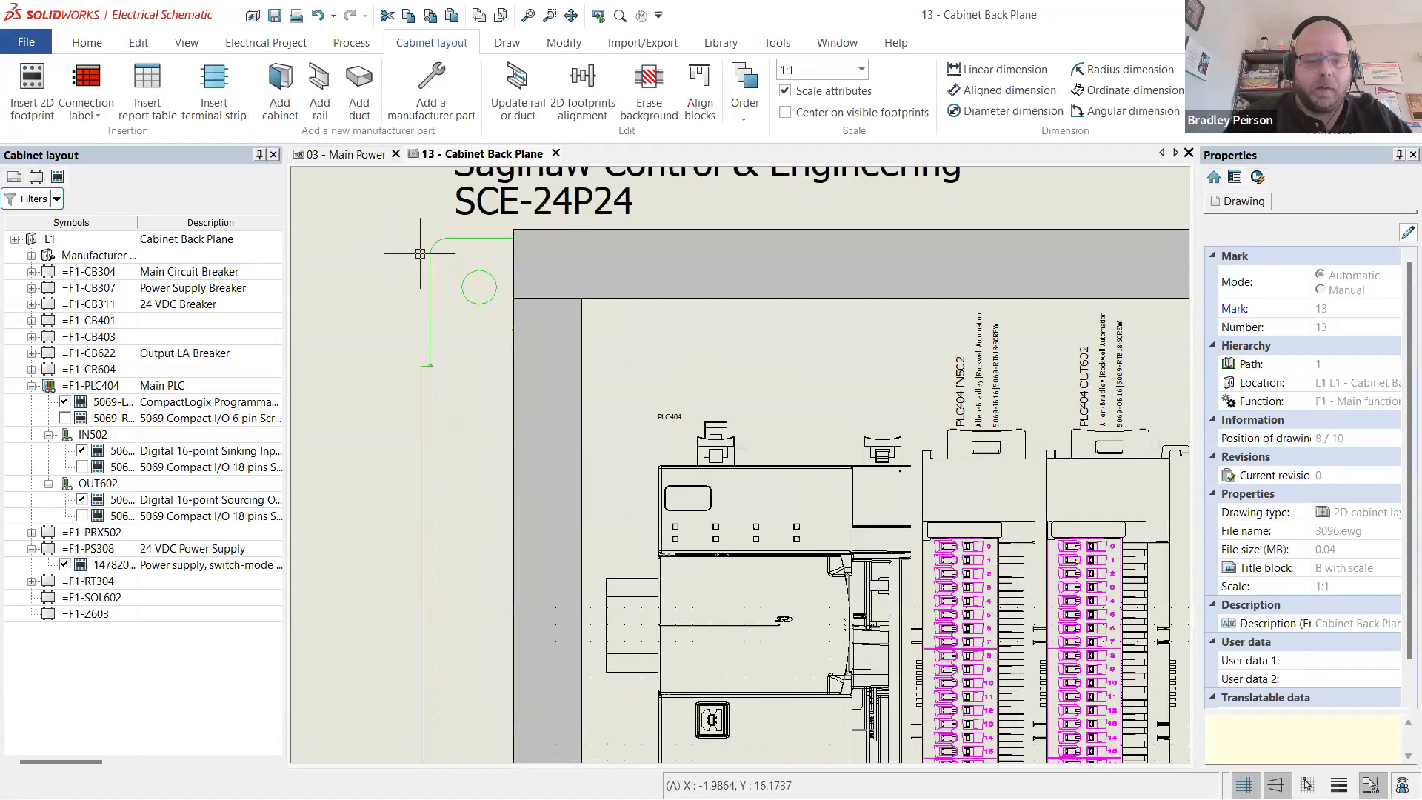
pyautogui.click(17, 178)
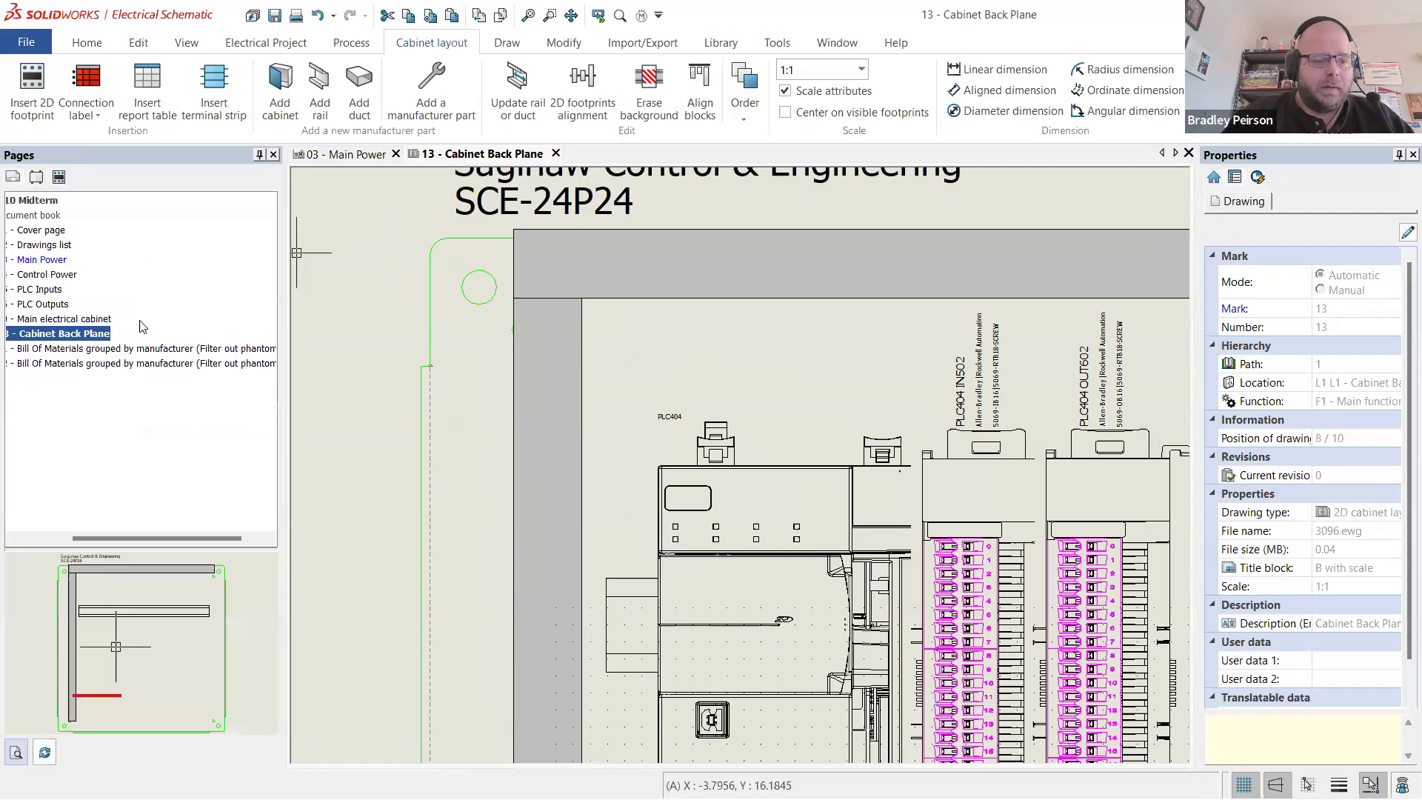
pyautogui.click(82, 320)
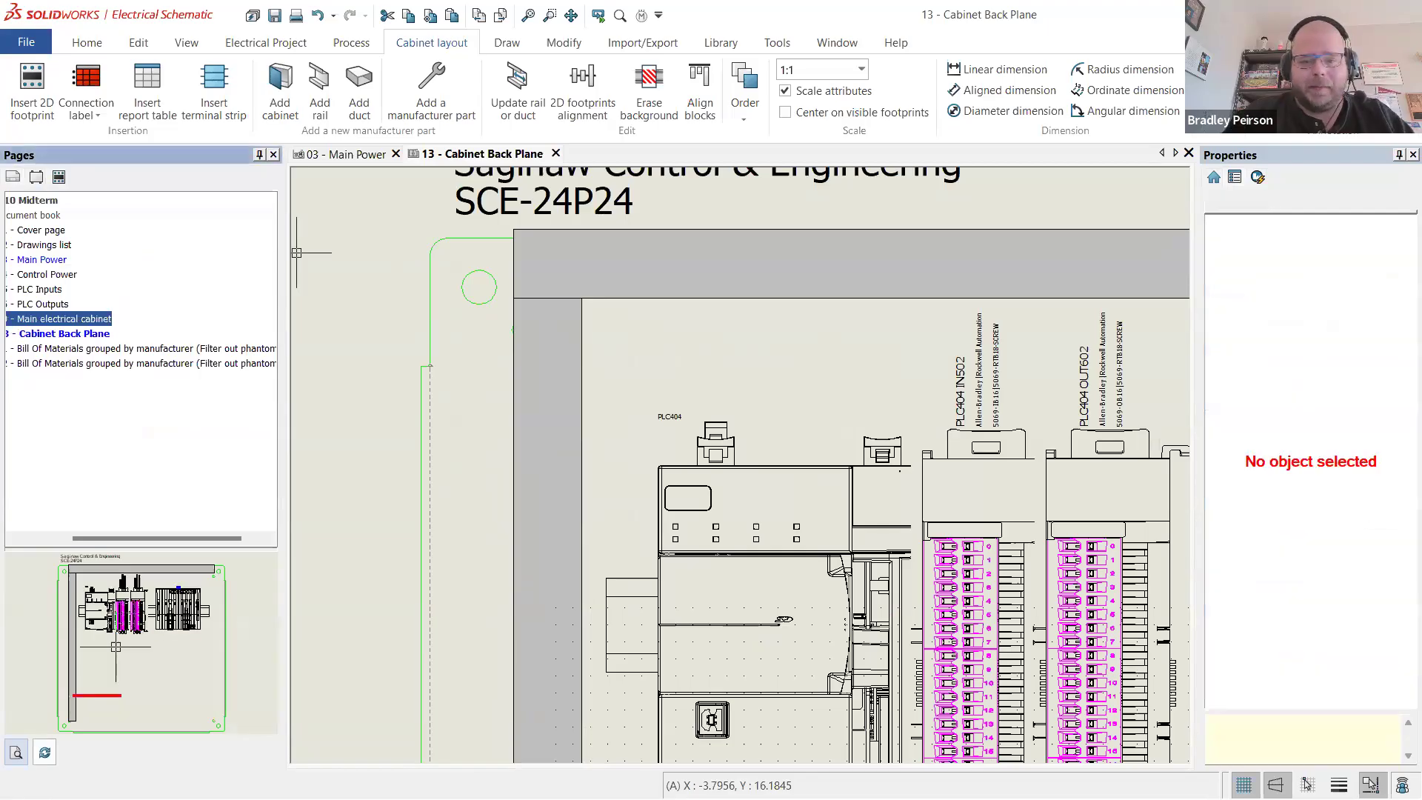
pyautogui.doubleClick(82, 320)
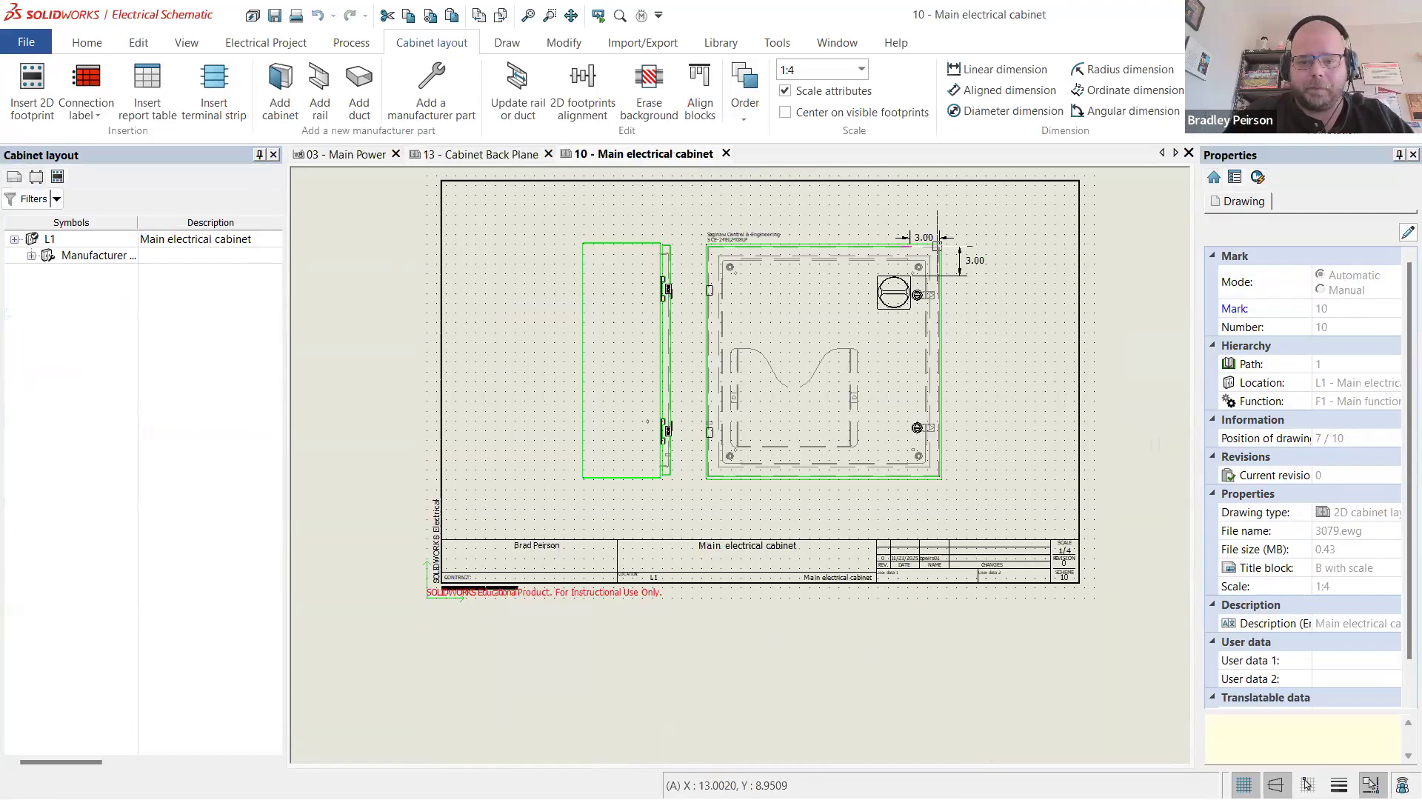
pyautogui.scroll(3, 937, 252)
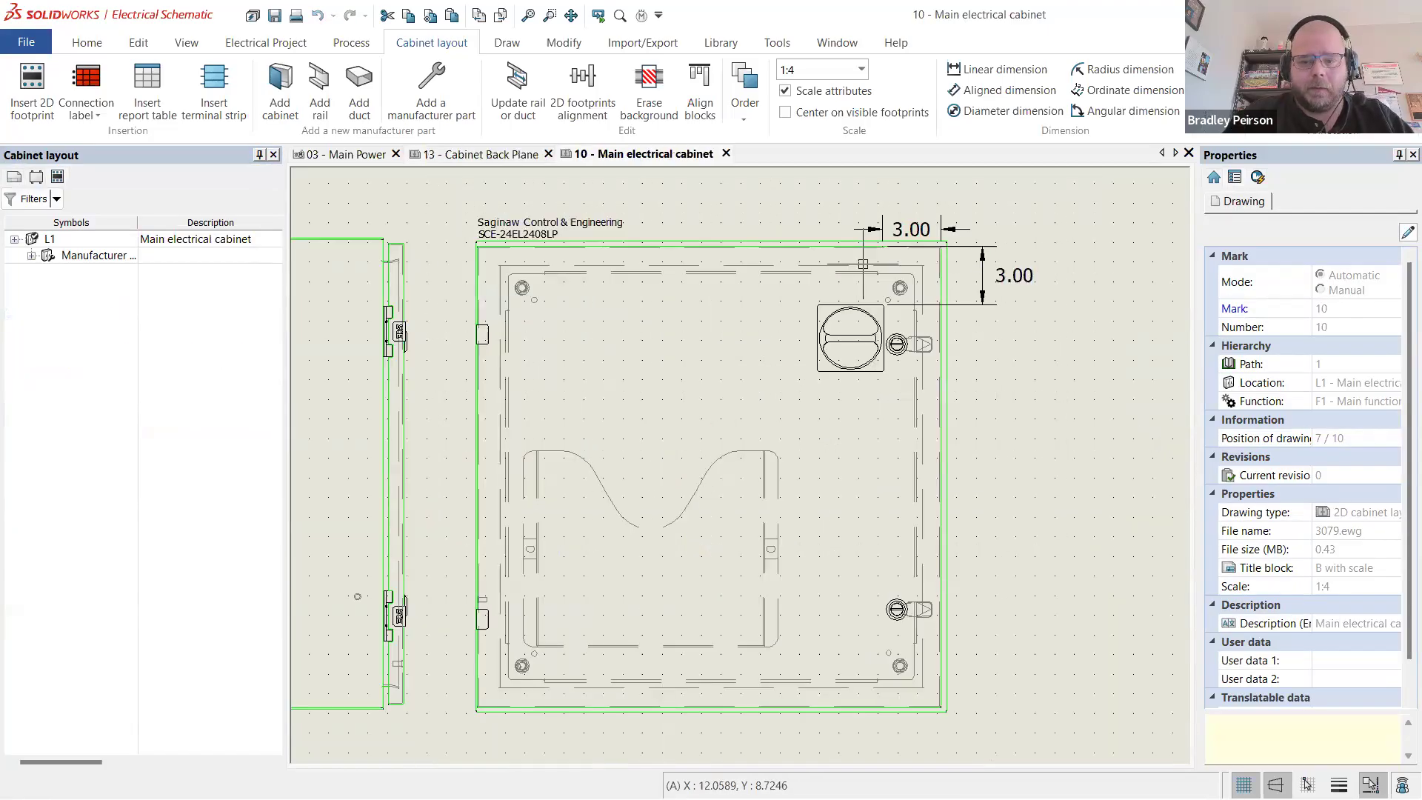
# - On the 13 - Cabinet Back Plane drawing, add a vertical linear dimension from the horizontal duct's top edge to the DIN rail's centerline, left of the plate
pyautogui.click(506, 156)
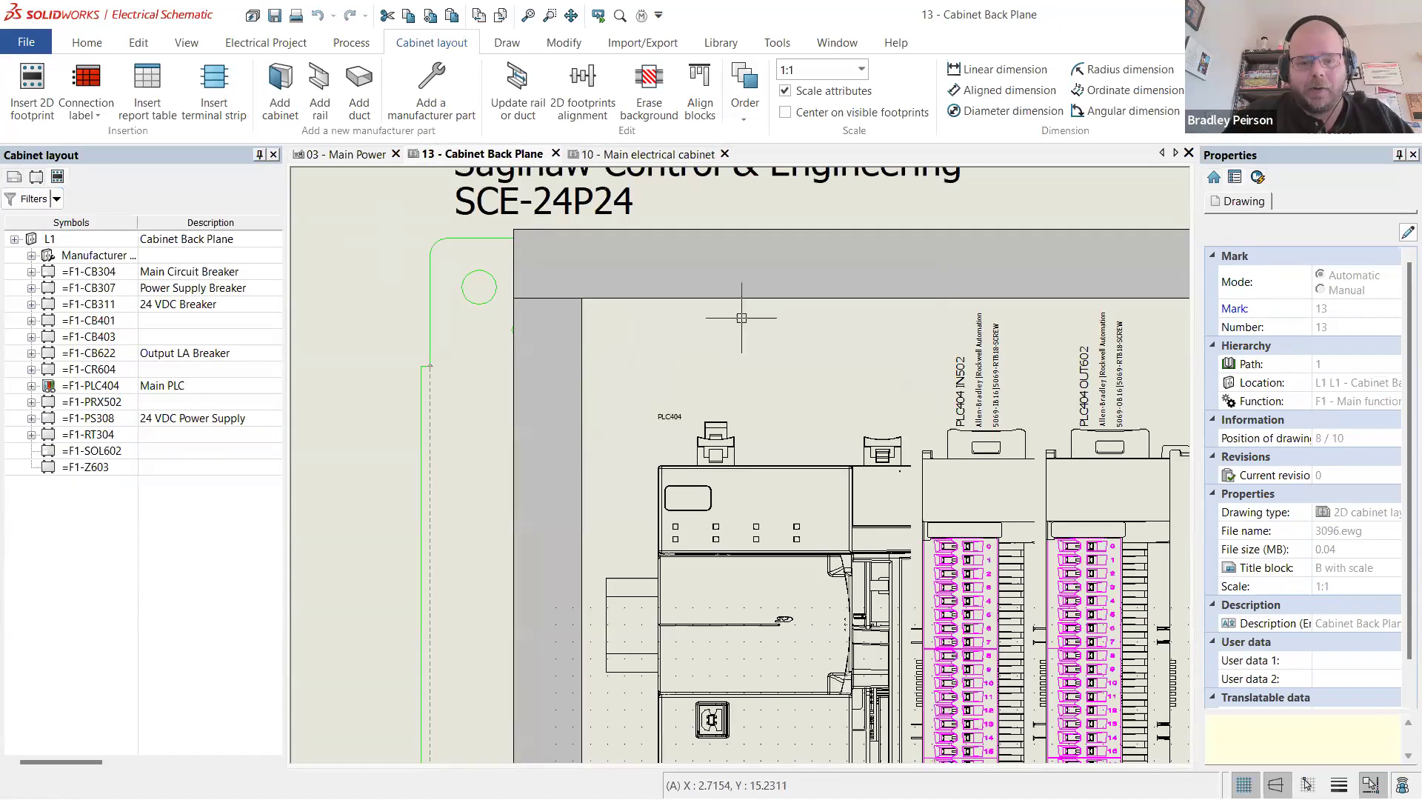
pyautogui.scroll(-4, 507, 311)
pyautogui.scroll(1, 507, 311)
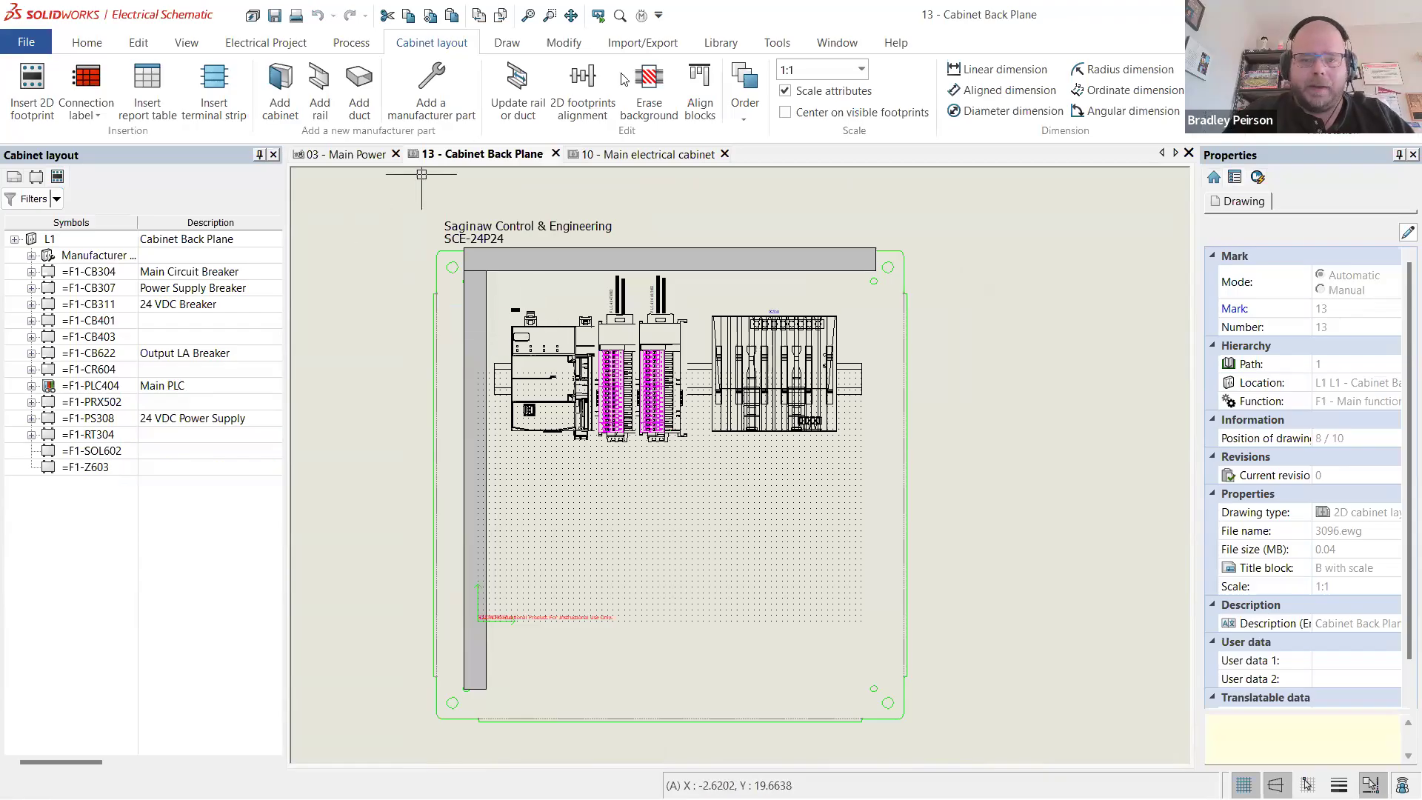
pyautogui.click(510, 43)
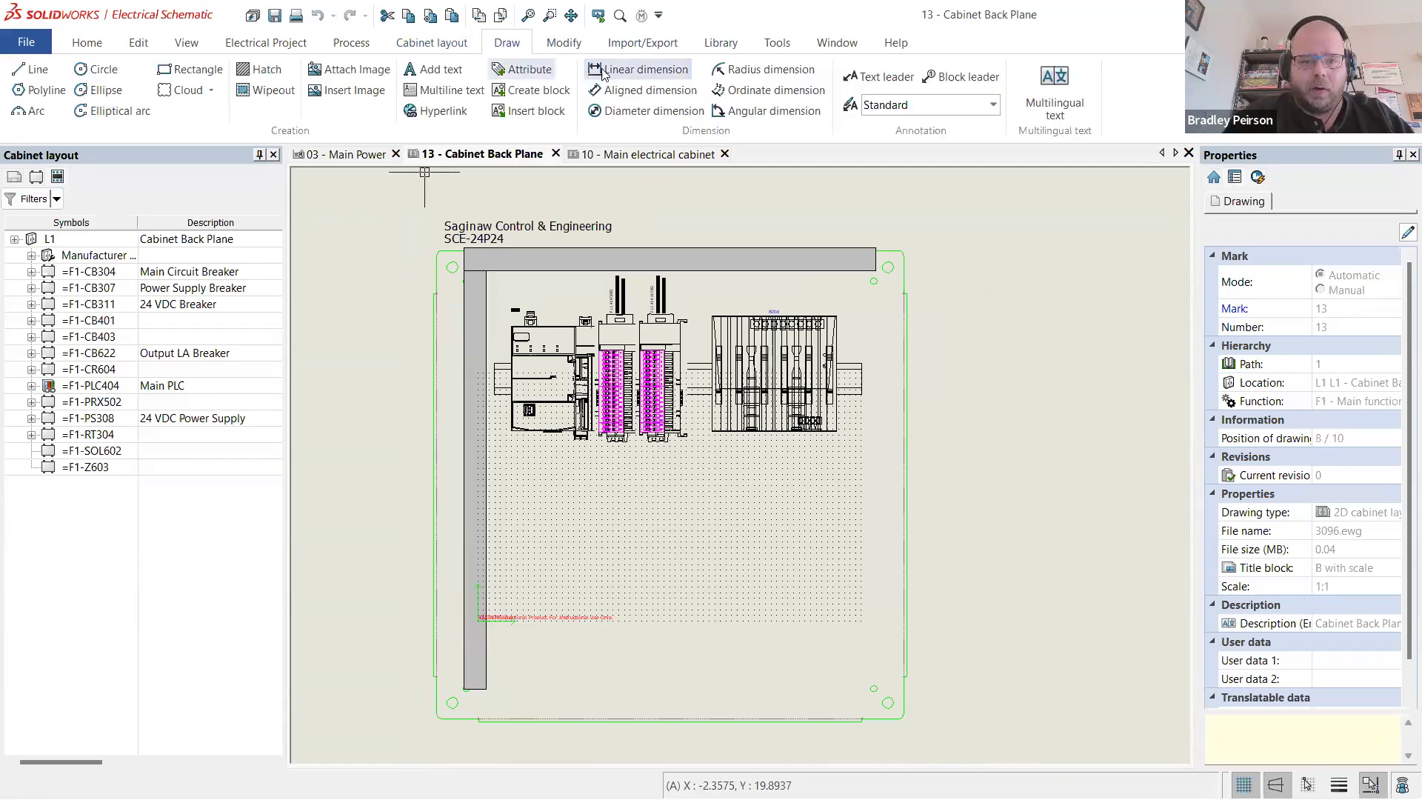
pyautogui.click(628, 72)
pyautogui.scroll(3, 465, 383)
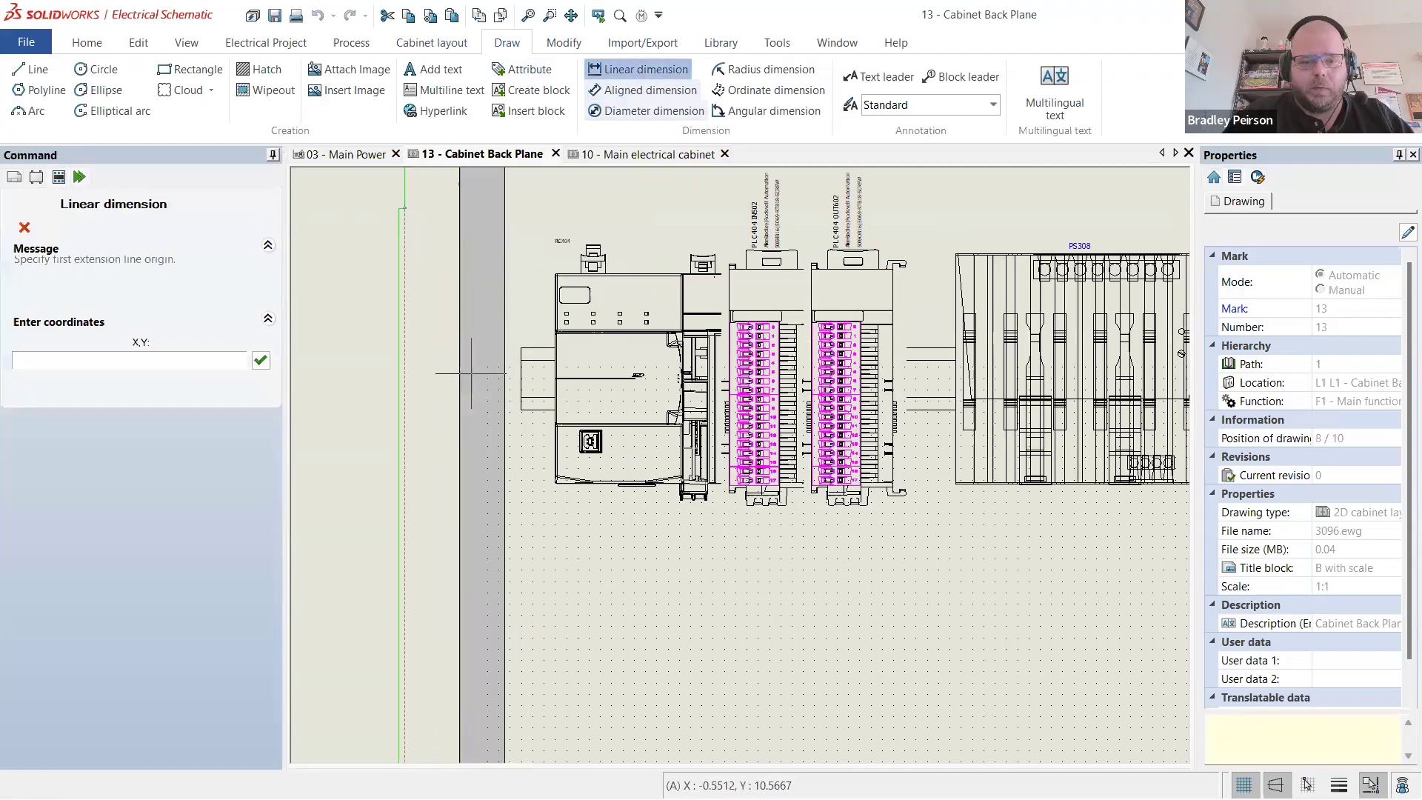
pyautogui.click(528, 379)
pyautogui.scroll(-4, 528, 379)
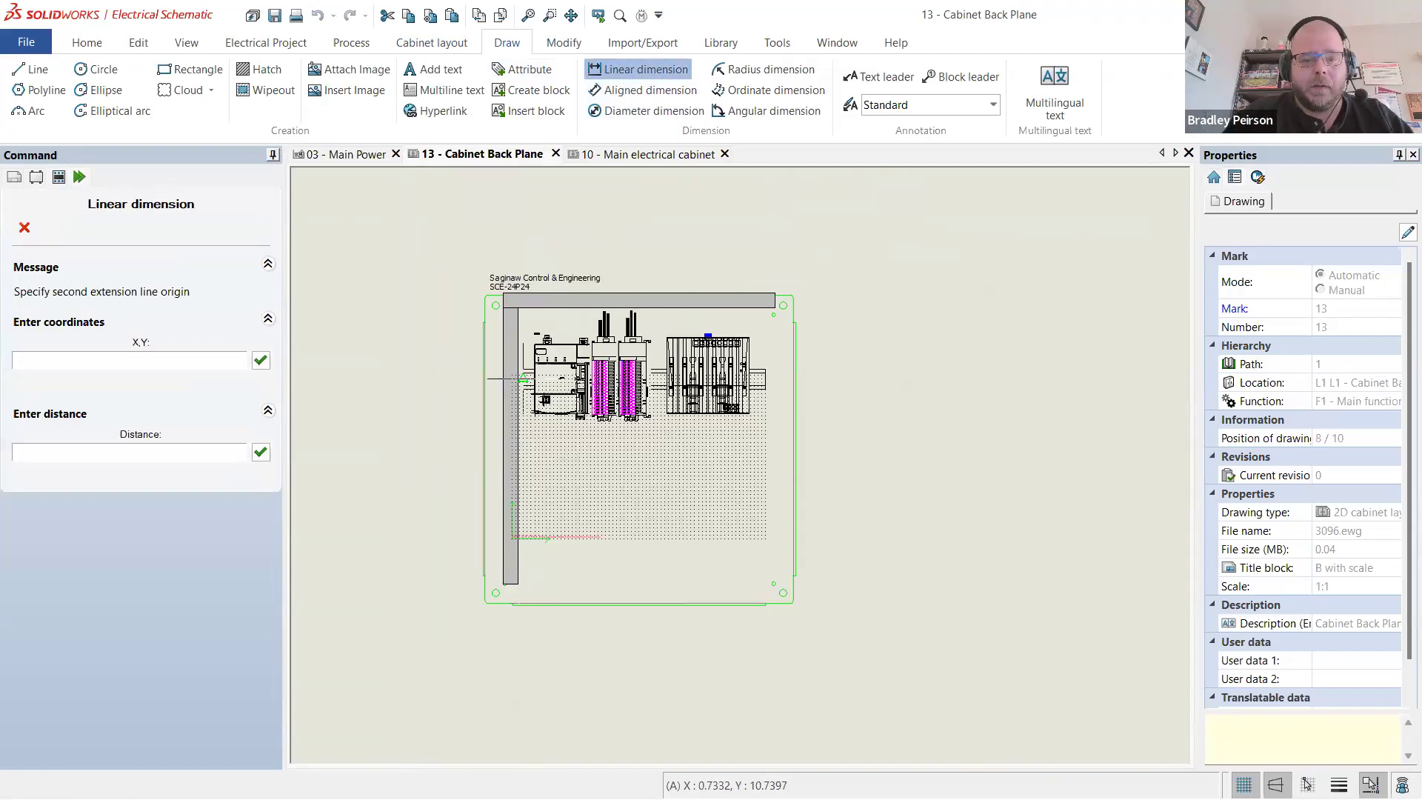
pyautogui.scroll(4, 511, 337)
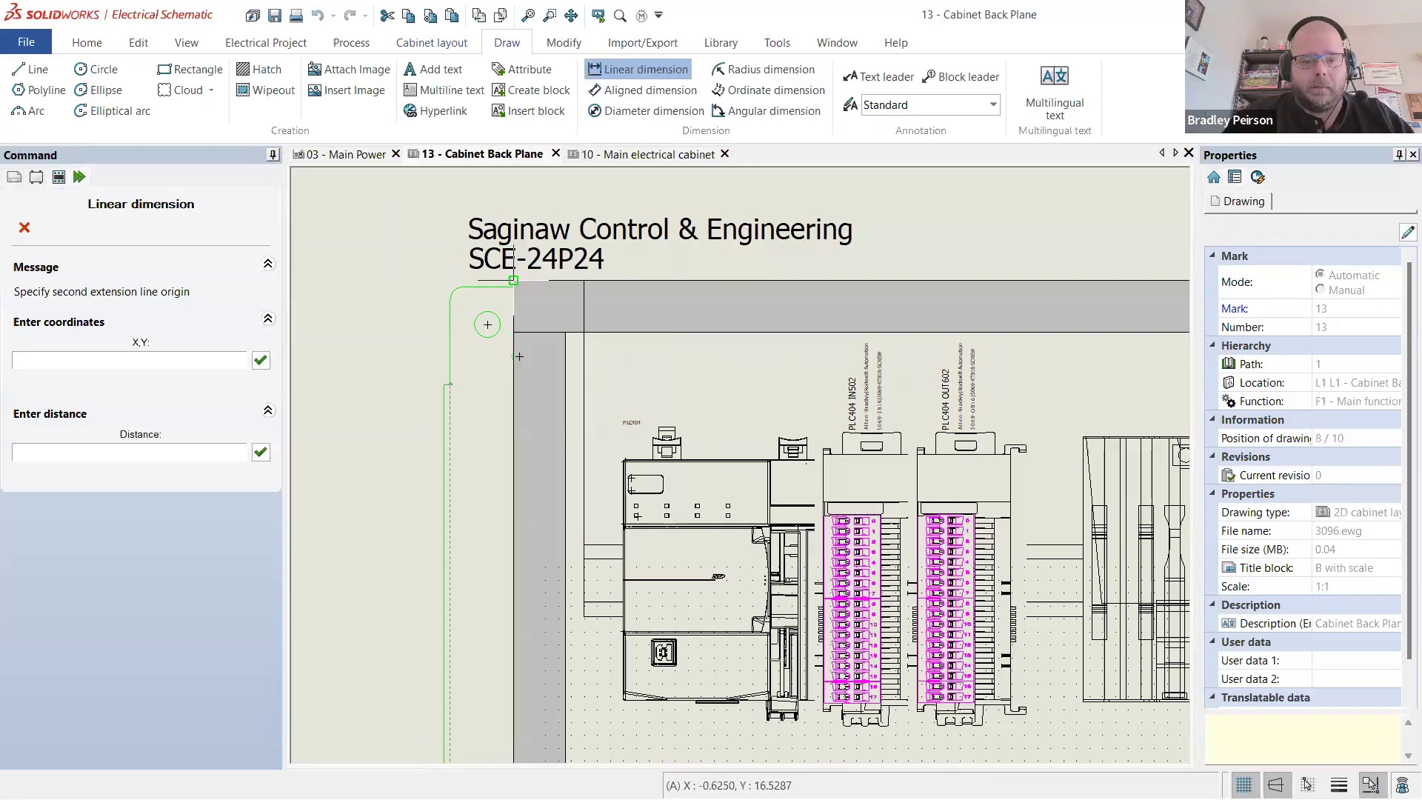
pyautogui.click(519, 356)
pyautogui.click(428, 459)
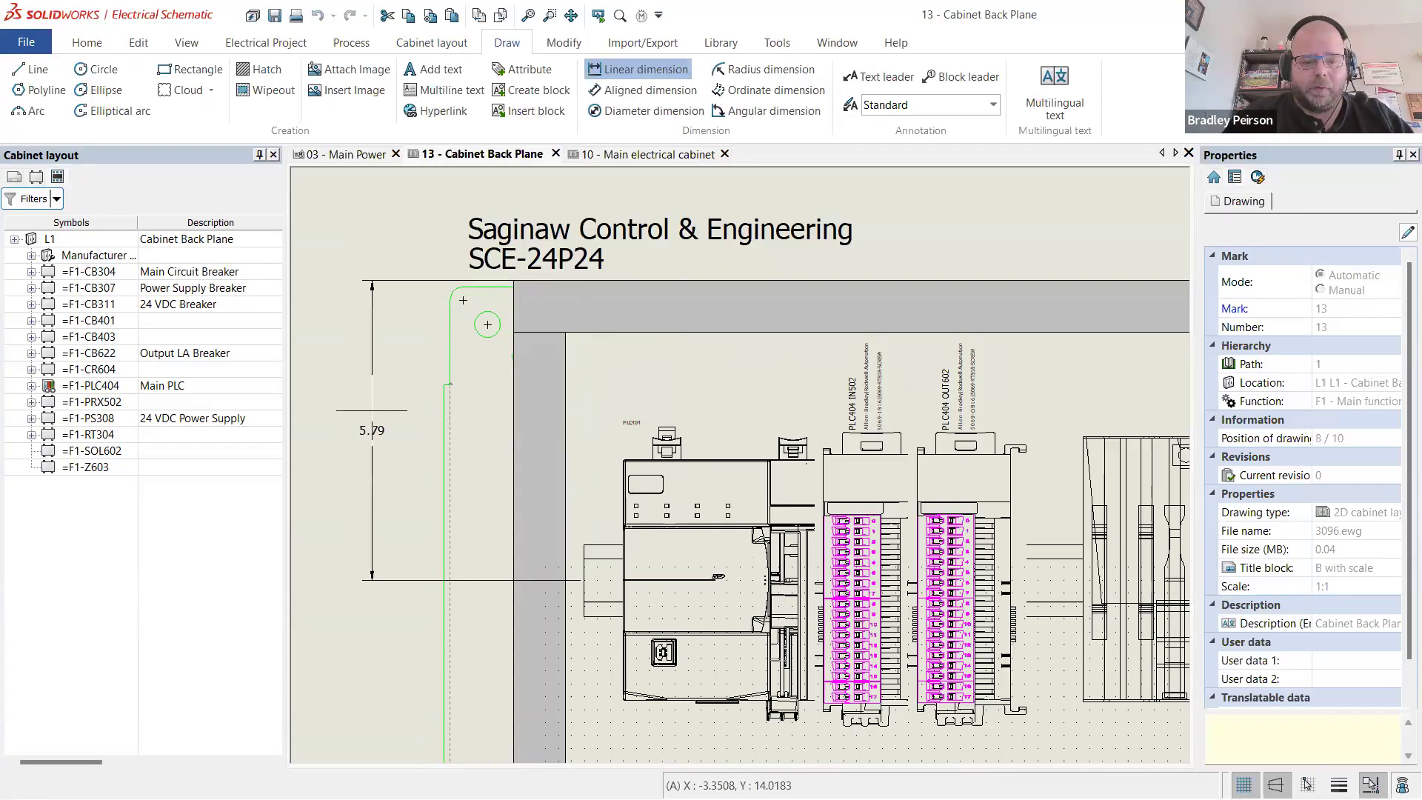
# - Inspect the DIN rail's vertical dimension and the spacing of the PLC modules and power supply on the back plate
pyautogui.scroll(-3, 411, 415)
pyautogui.scroll(2, 400, 414)
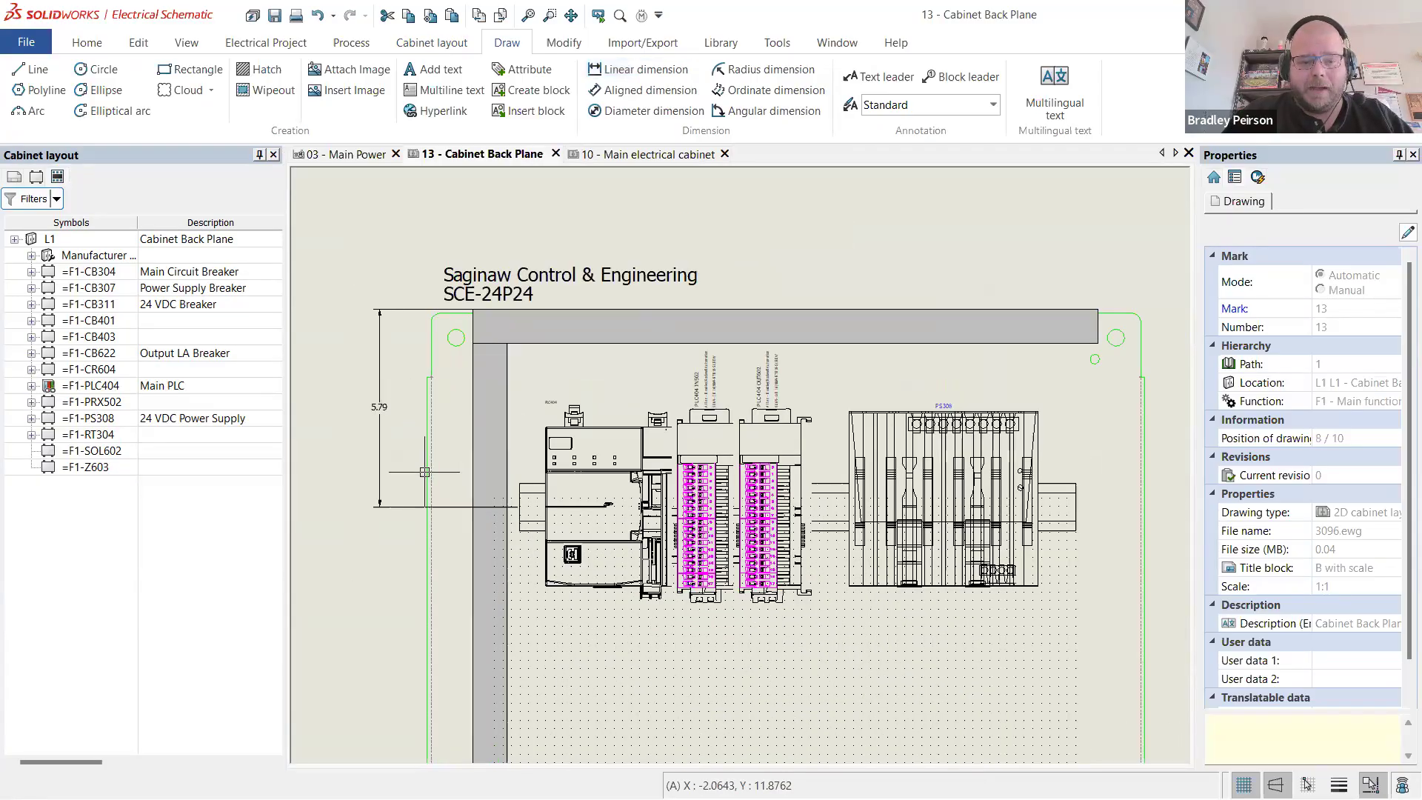
pyautogui.scroll(3, 332, 399)
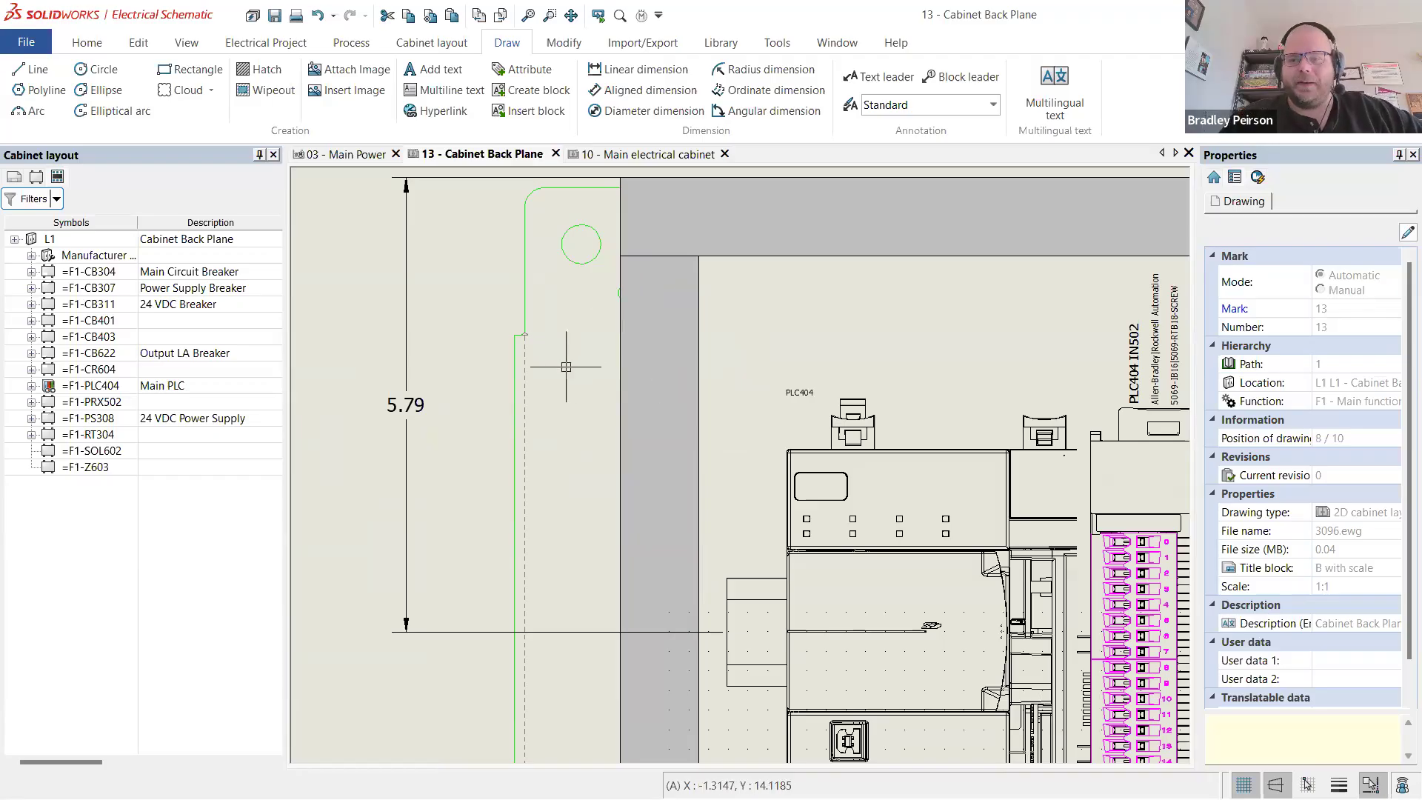
pyautogui.scroll(-5, 570, 408)
pyautogui.scroll(1, 570, 412)
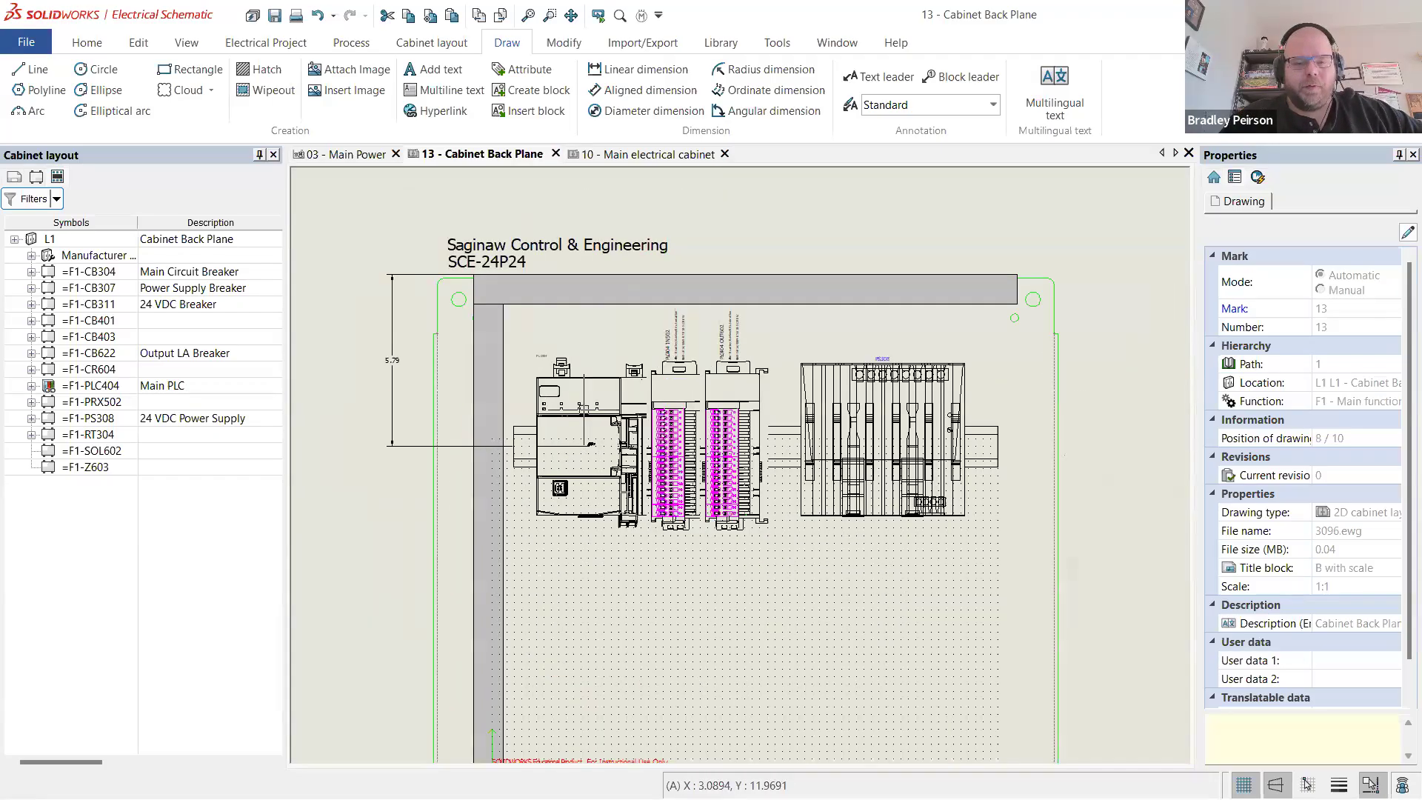
pyautogui.scroll(2, 583, 410)
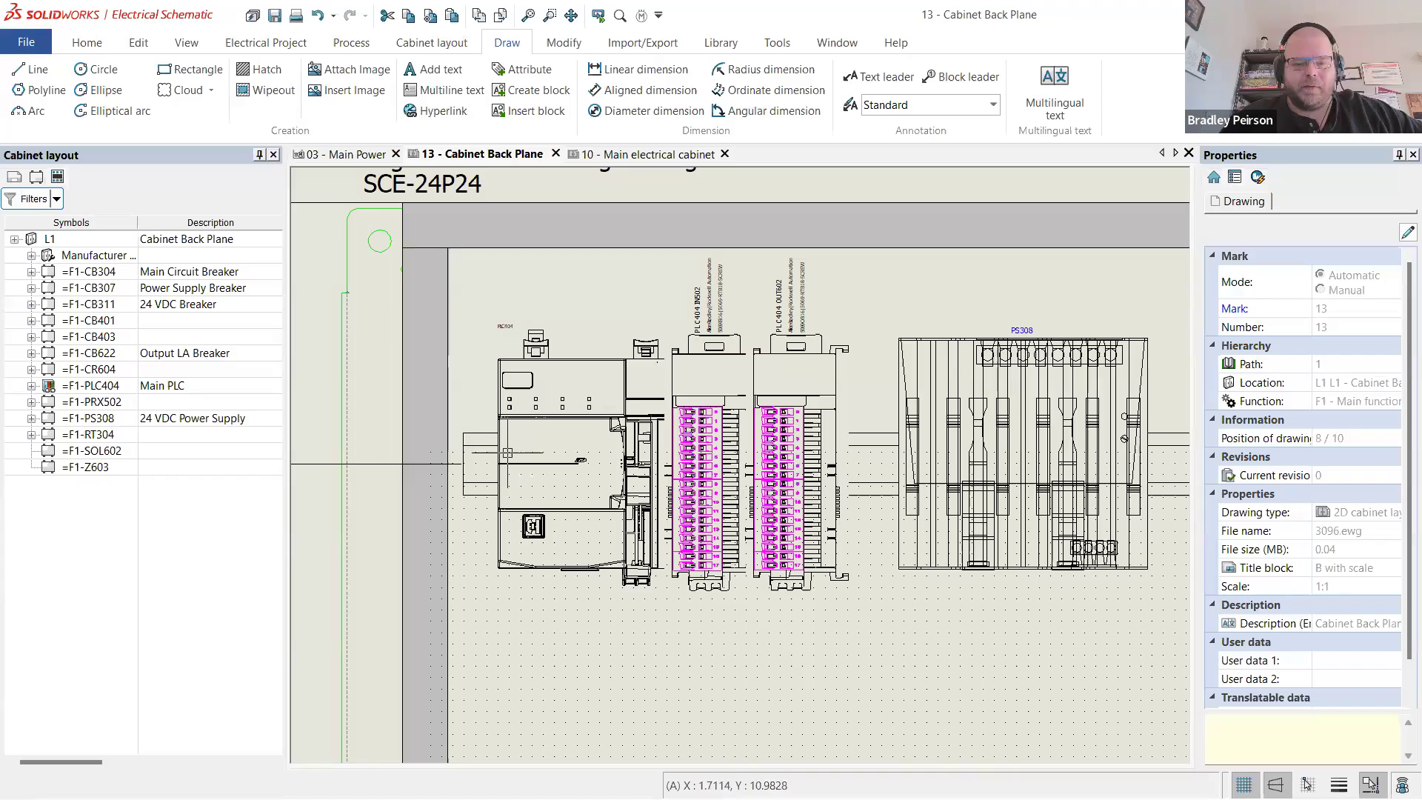
pyautogui.scroll(-2, 755, 452)
pyautogui.scroll(3, 755, 452)
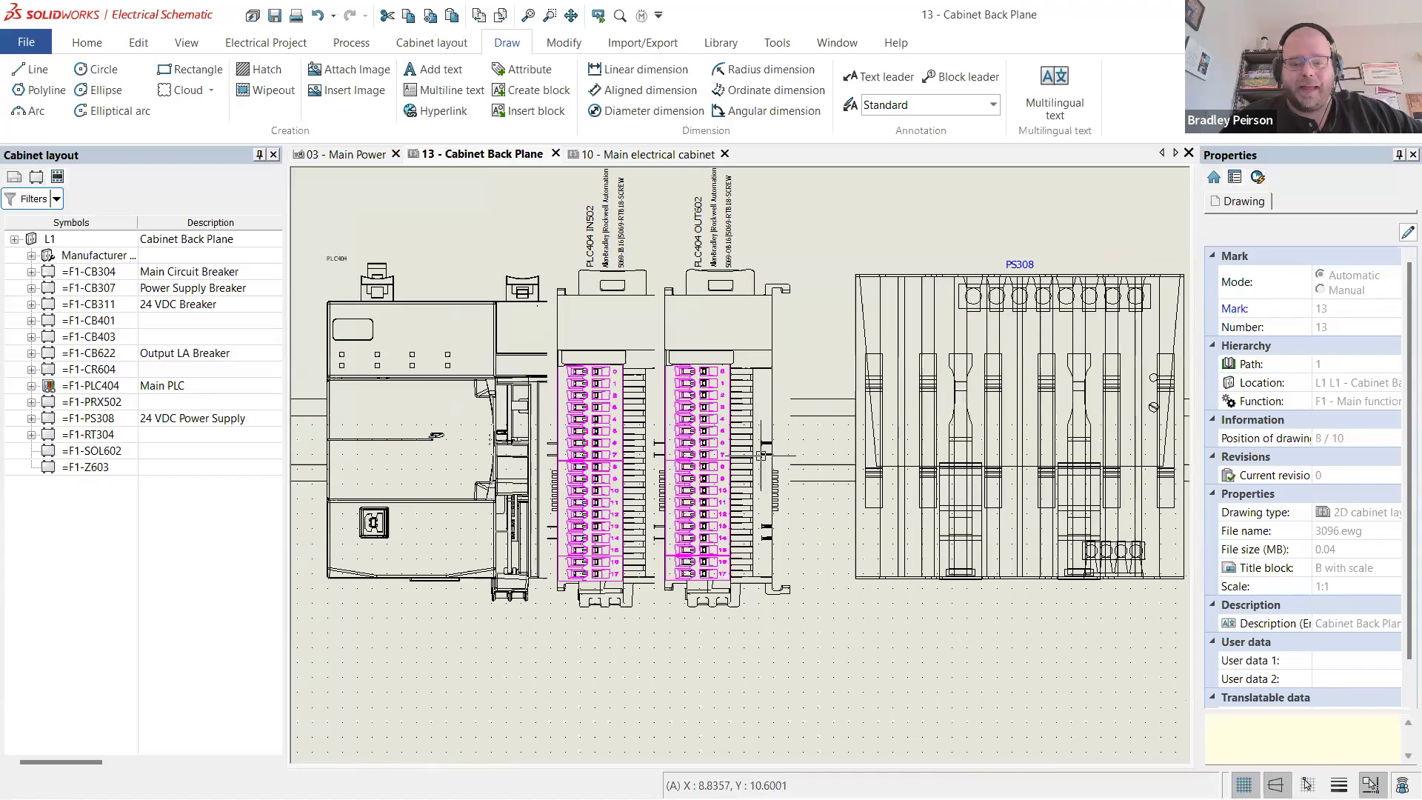
pyautogui.scroll(-2, 722, 406)
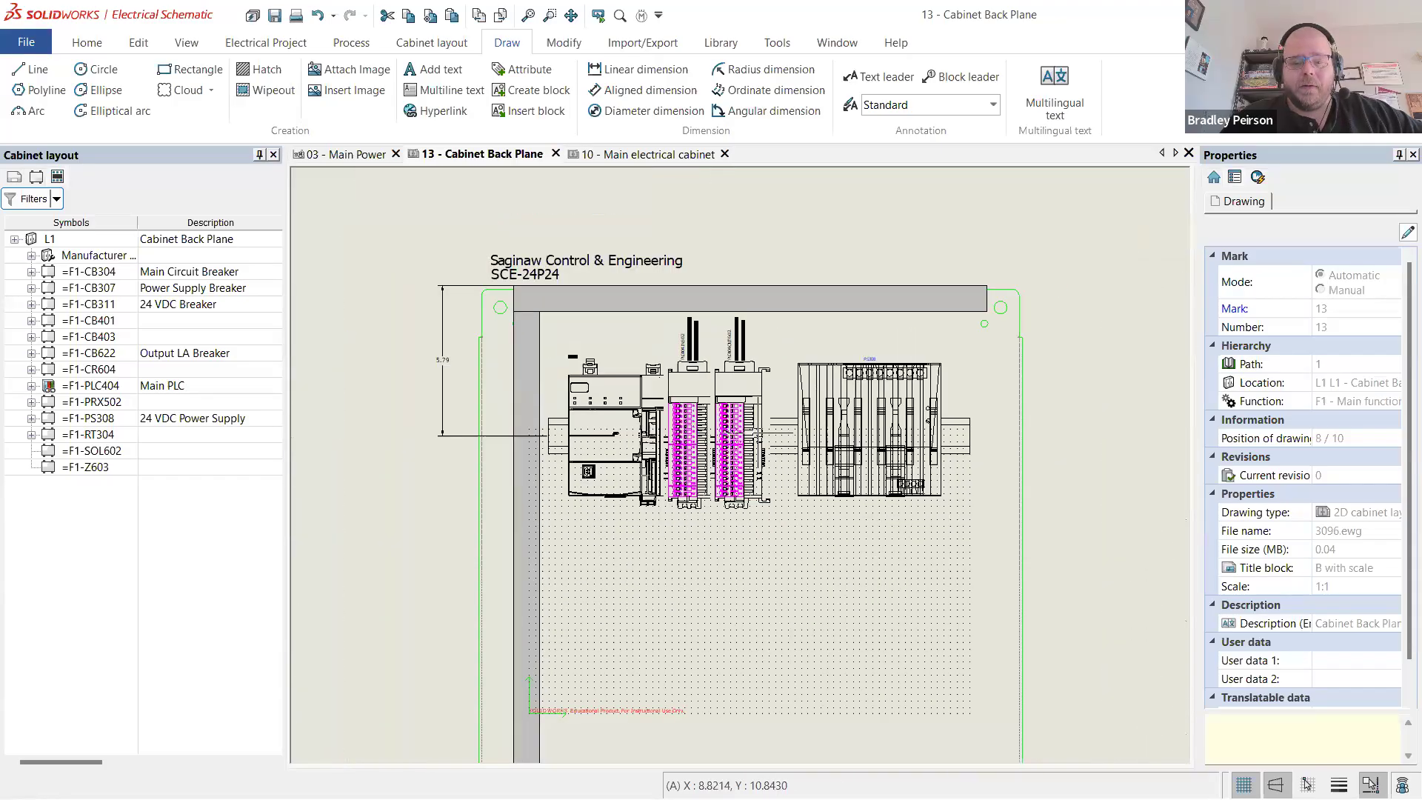
# - Delete the DIN rail's vertical dimension and the power supply from the back plate
pyautogui.click(451, 437)
pyautogui.press('Escape')
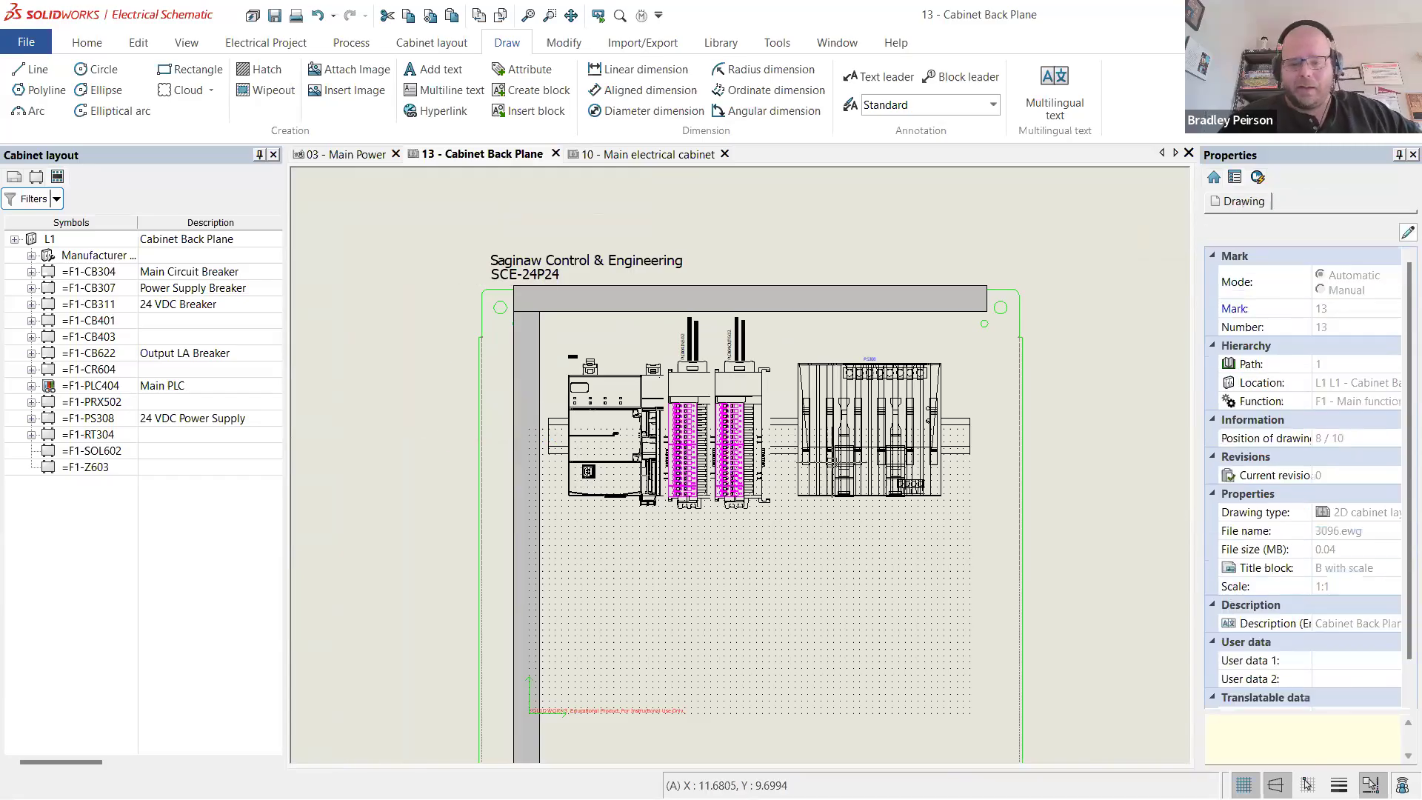
pyautogui.click(903, 496)
pyautogui.press('Delete')
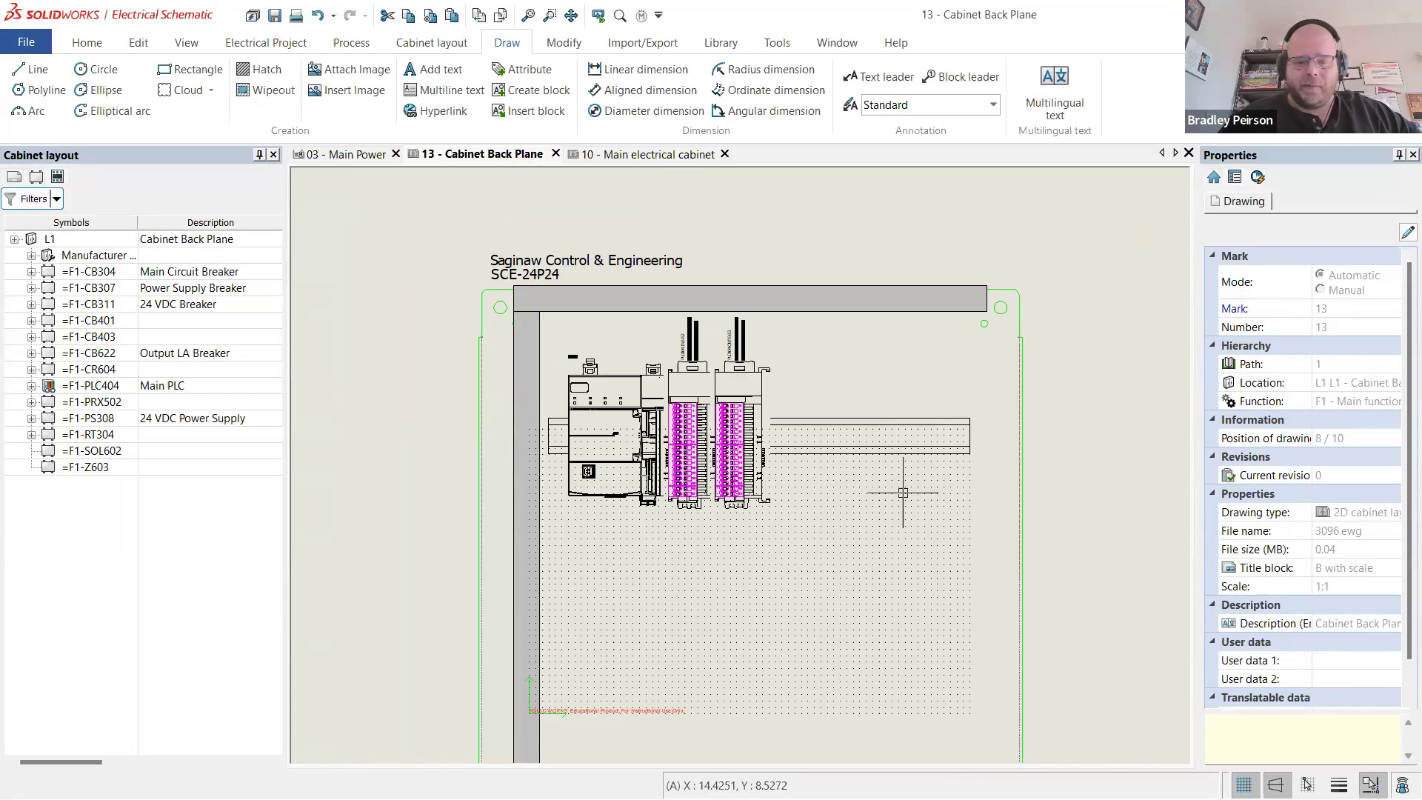
# - Delete the two I/O modules and the DIN rail, leaving only the PLC controller inside the ducts
pyautogui.click(821, 527)
pyautogui.click(739, 495)
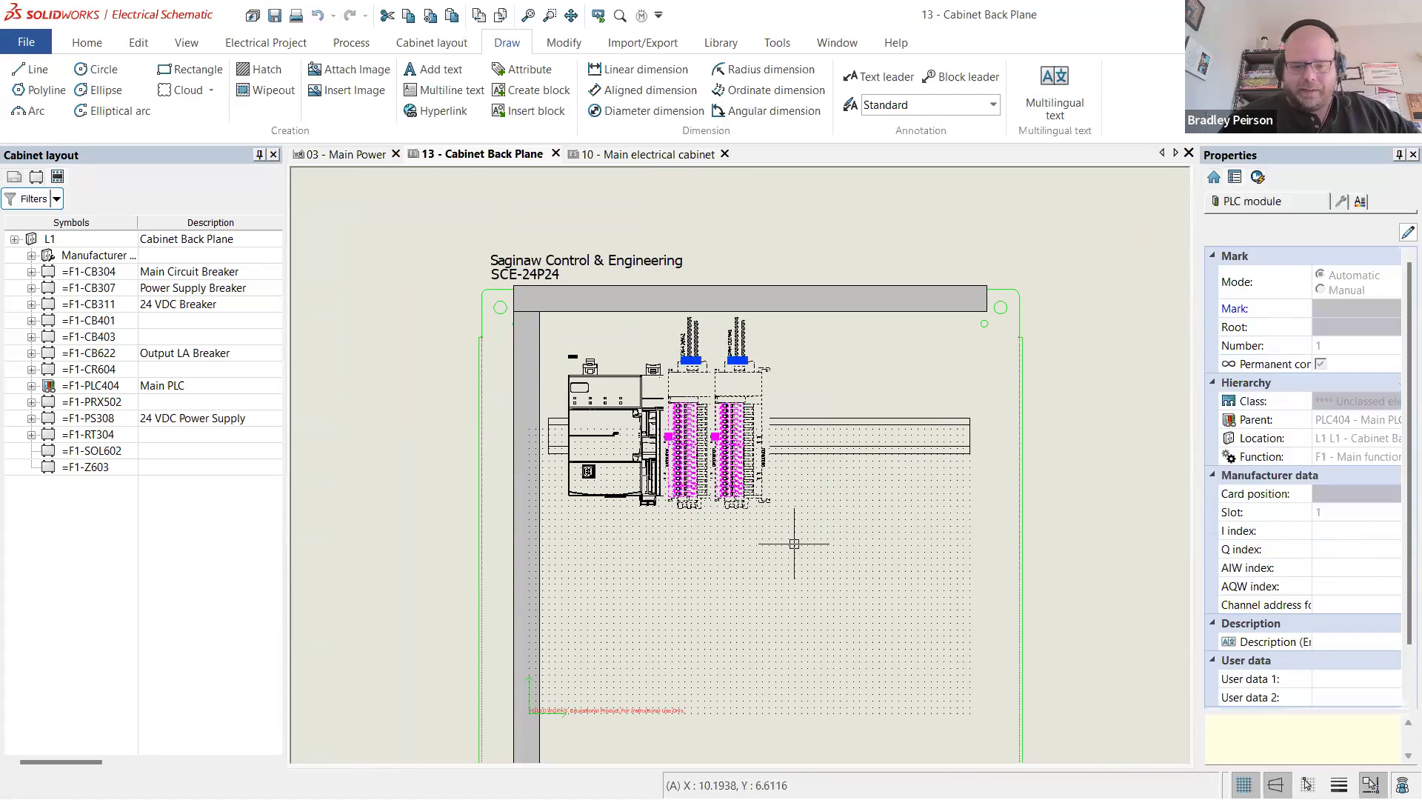
pyautogui.press('Delete')
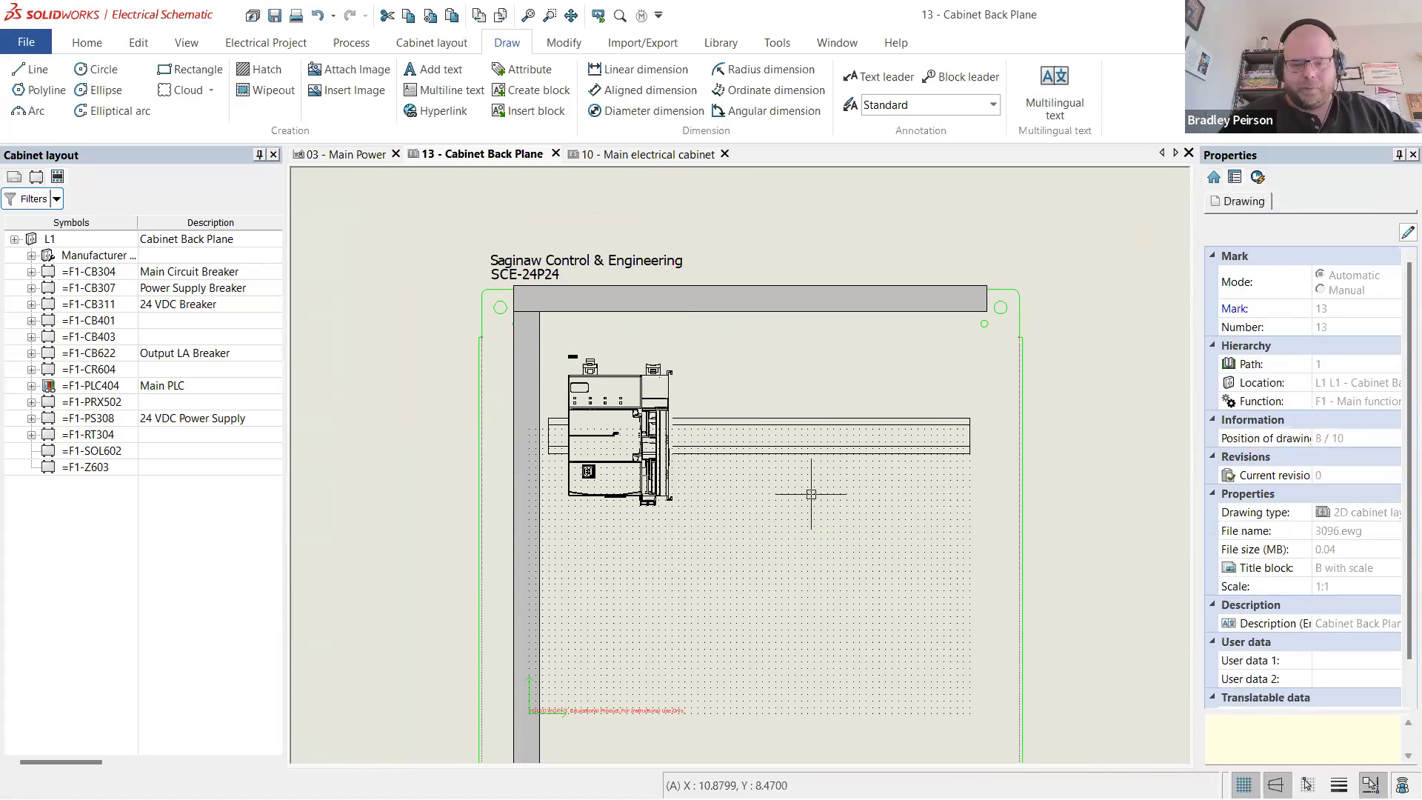
pyautogui.click(822, 456)
pyautogui.press('Delete')
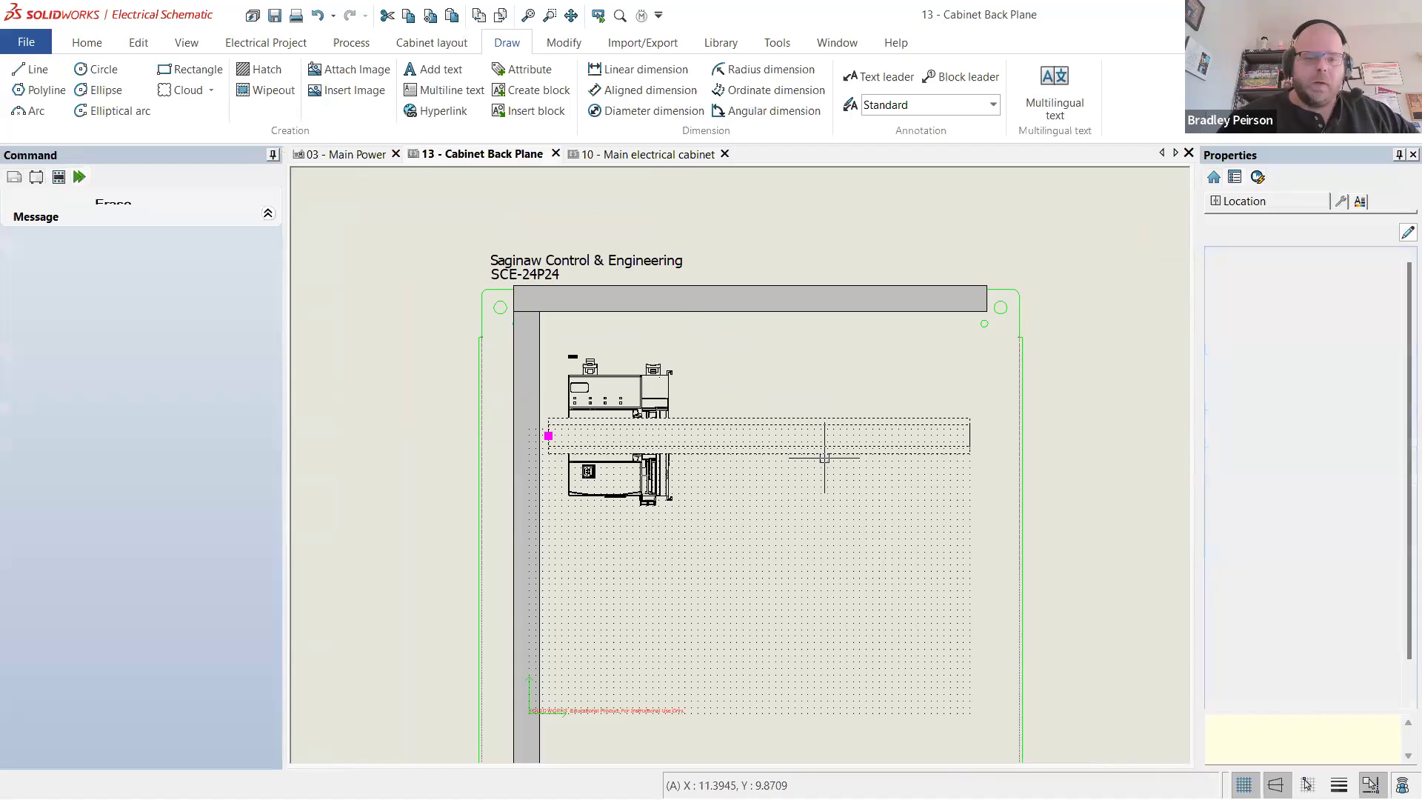
pyautogui.click(777, 539)
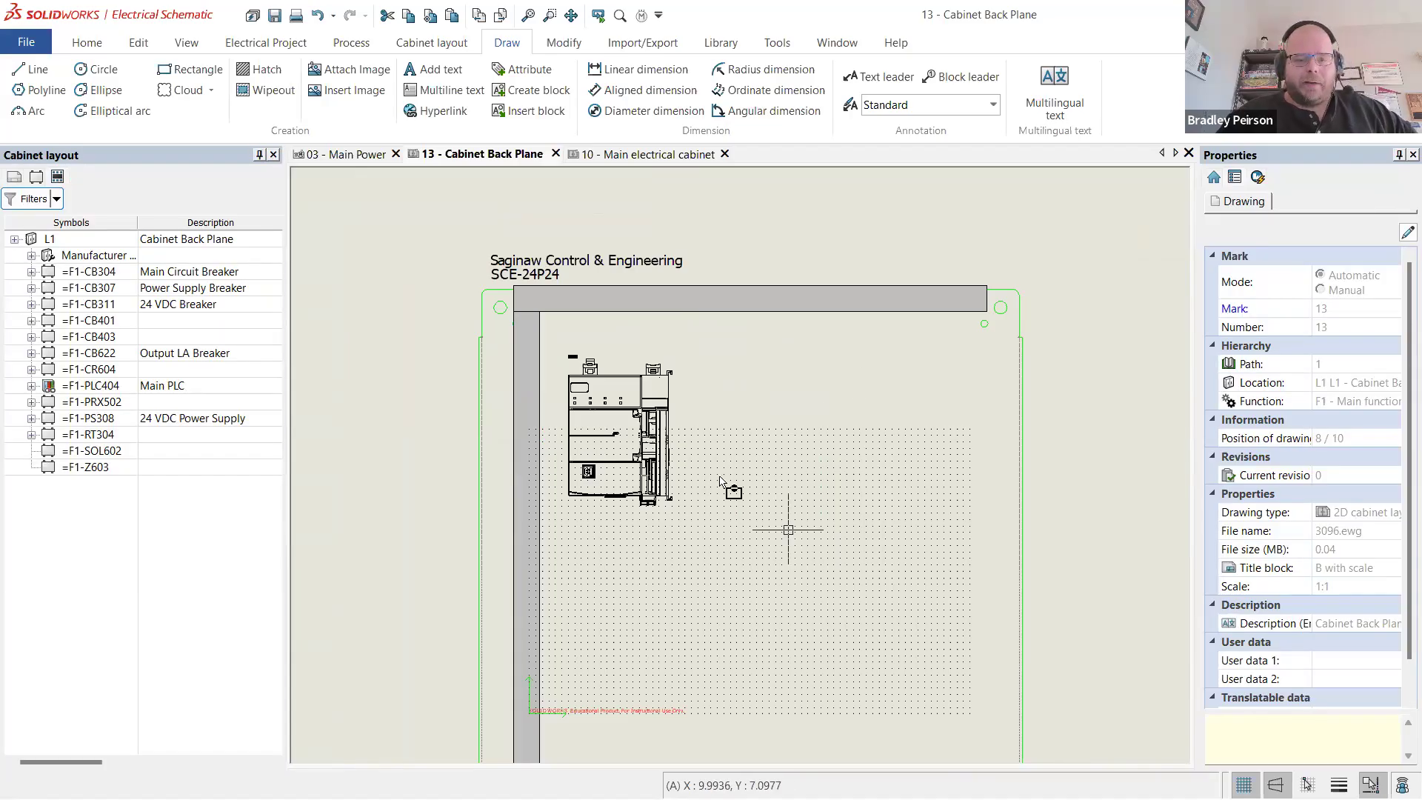
# - Move the PLC controller with its PLC404 tag away from the vertical duct to the open middle of the plate
pyautogui.click(557, 331)
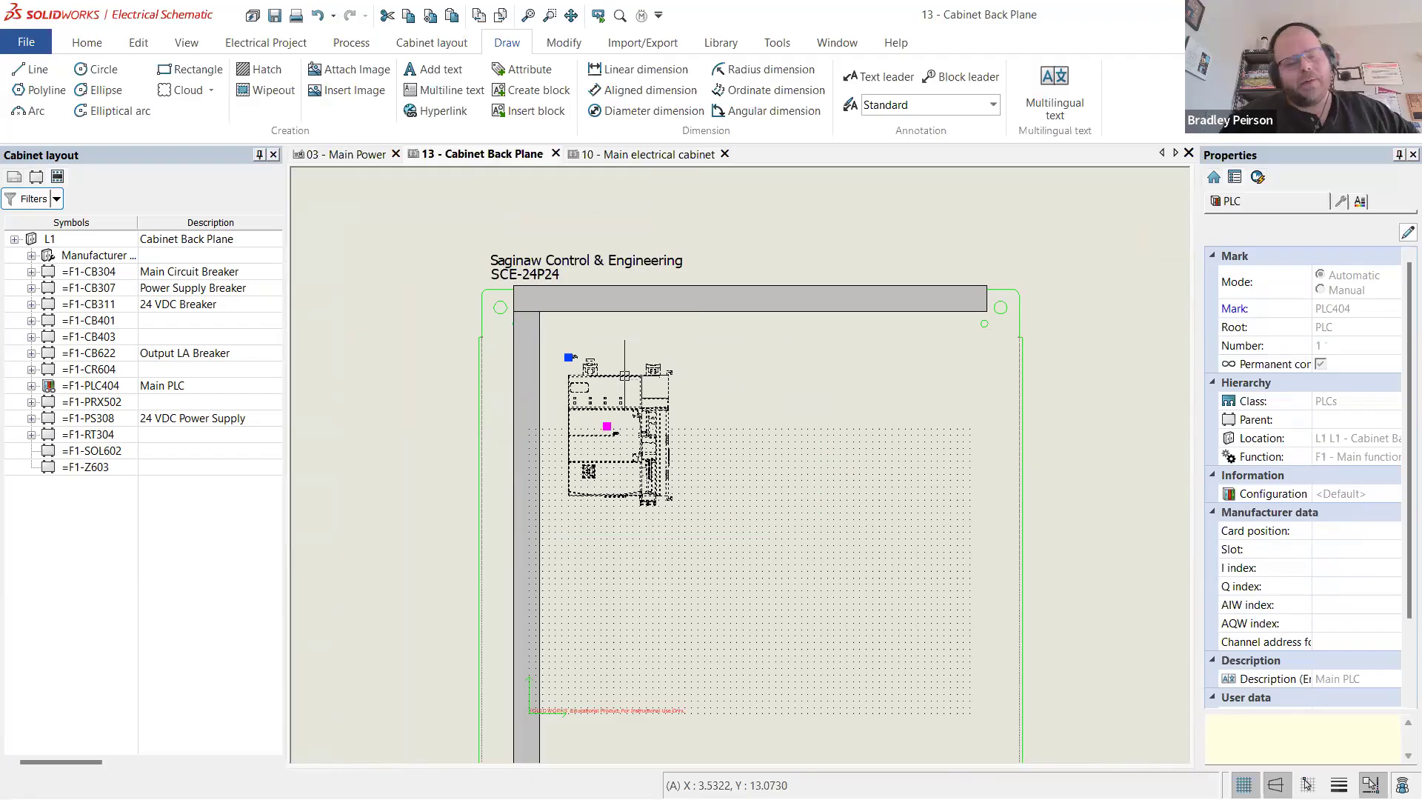
pyautogui.moveTo(624, 375); pyautogui.dragTo(781, 426)
pyautogui.scroll(1, 798, 445)
pyautogui.press('Escape')
pyautogui.scroll(3, 740, 358)
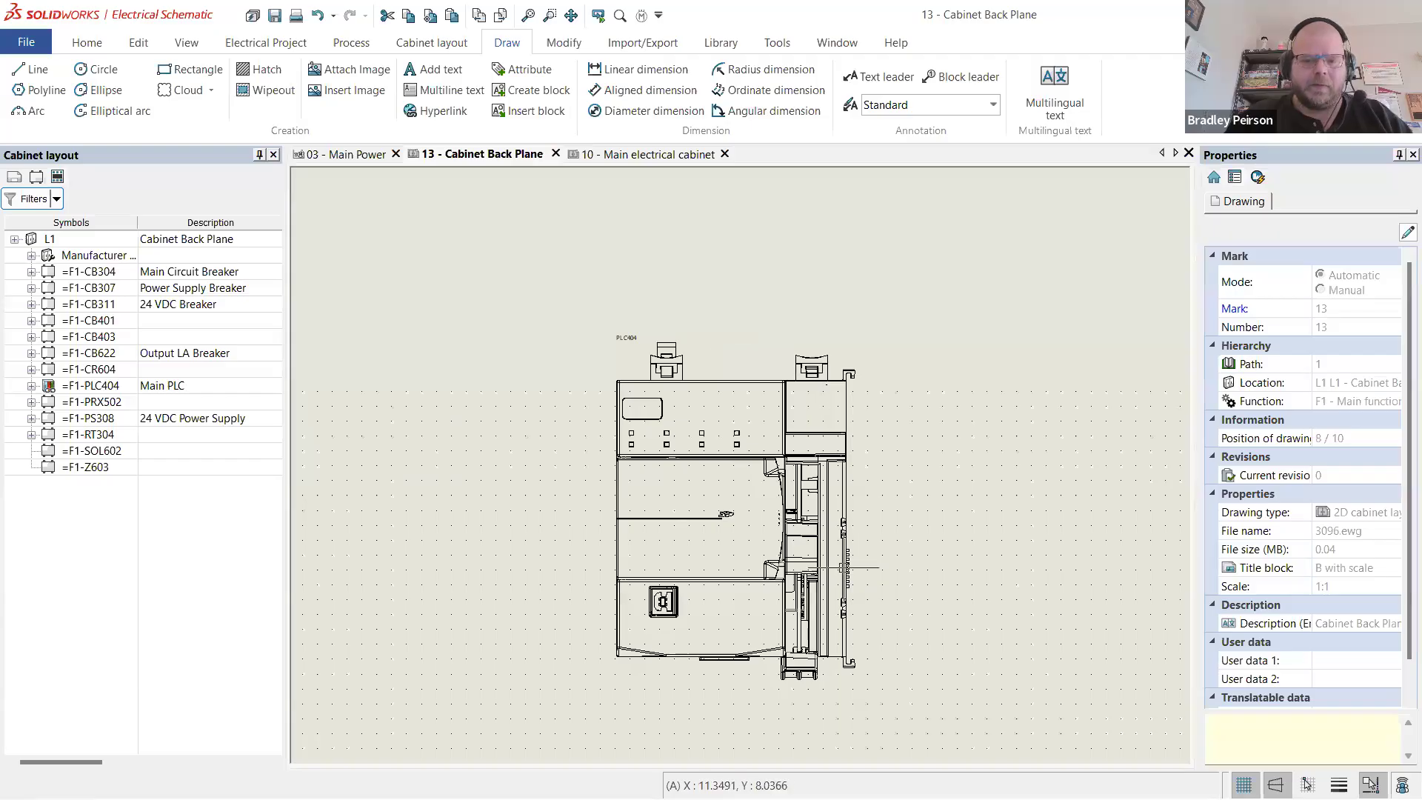
pyautogui.scroll(-1, 696, 418)
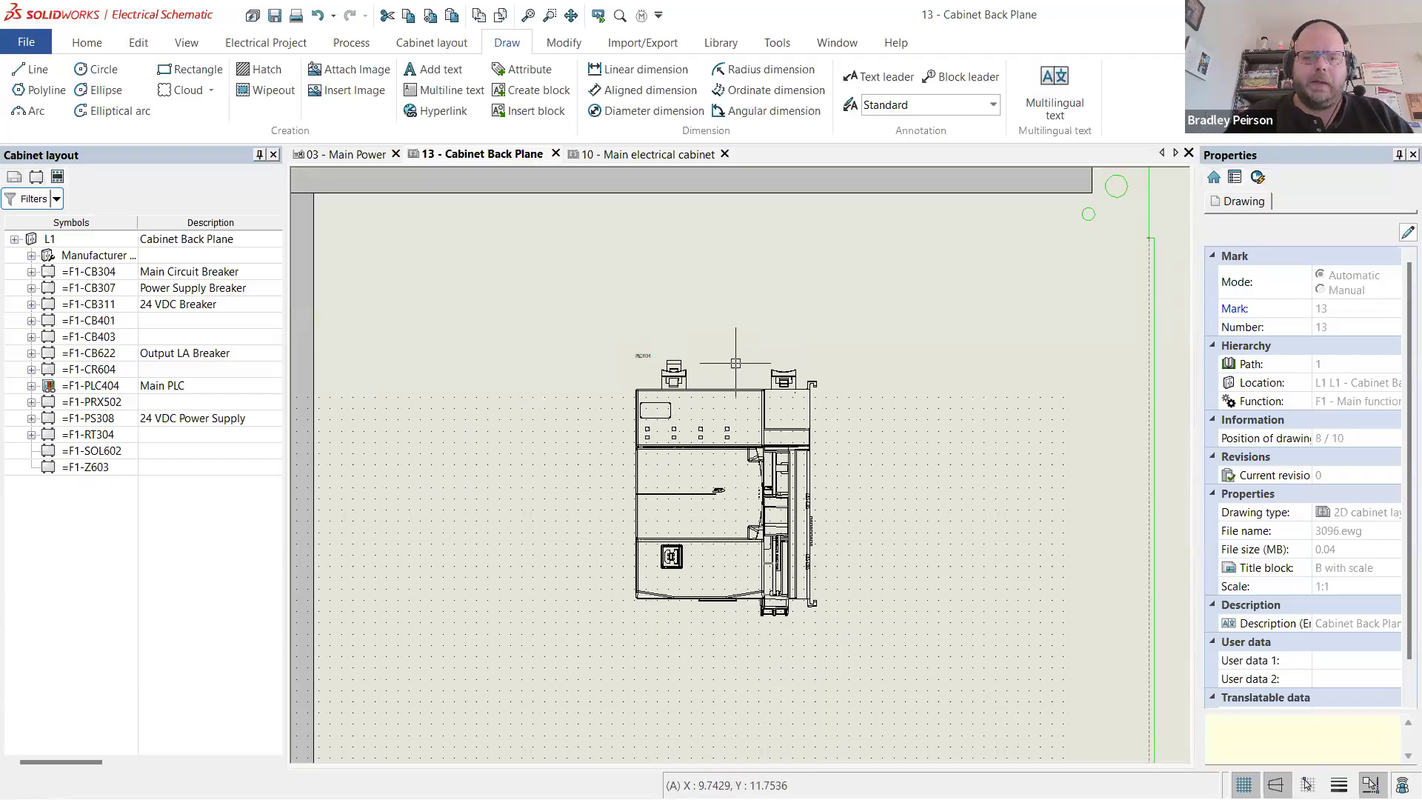
pyautogui.scroll(-1, 735, 363)
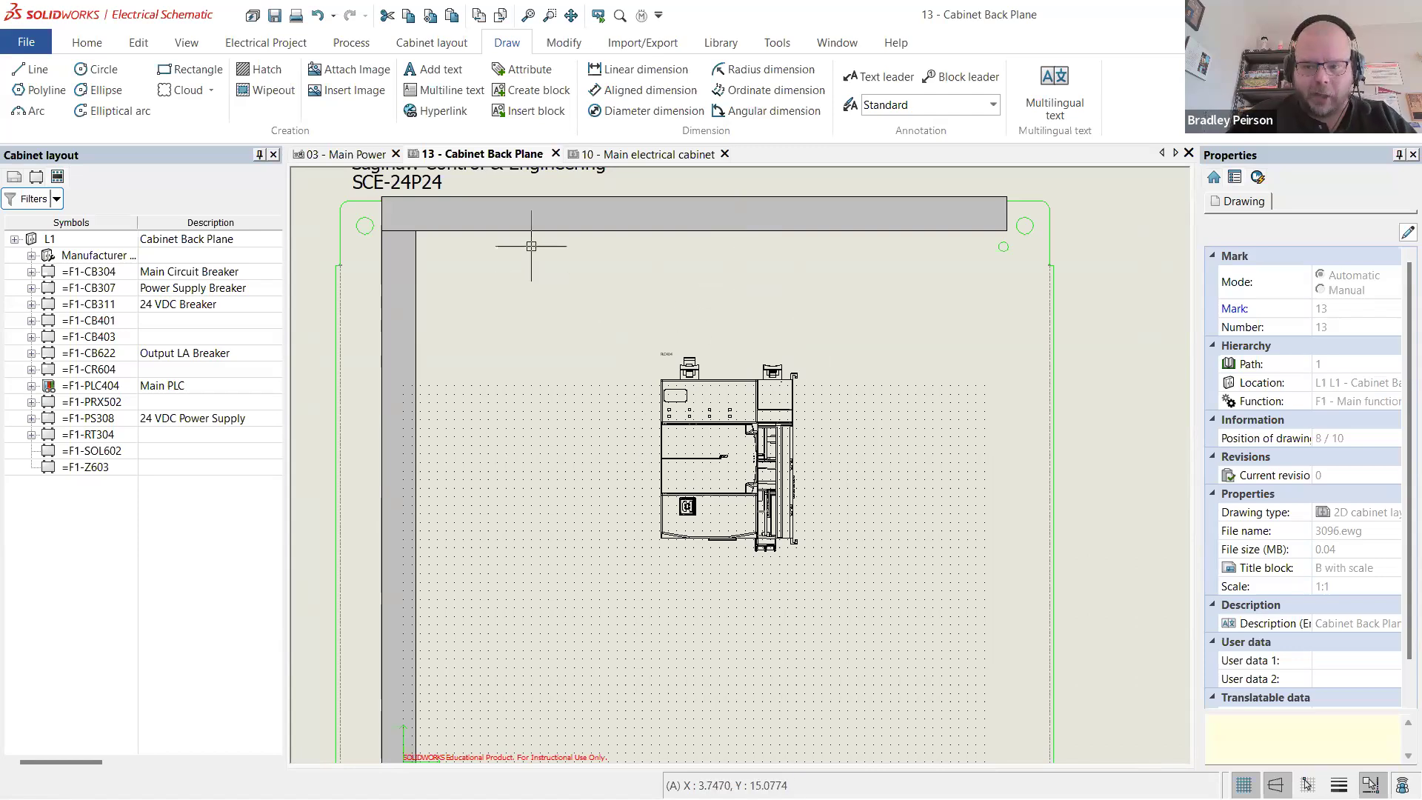
# - Draw a vertical line upward from the midpoint of the PLC's top edge, with its endpoint at the relative coordinates @0,4
pyautogui.click(35, 73)
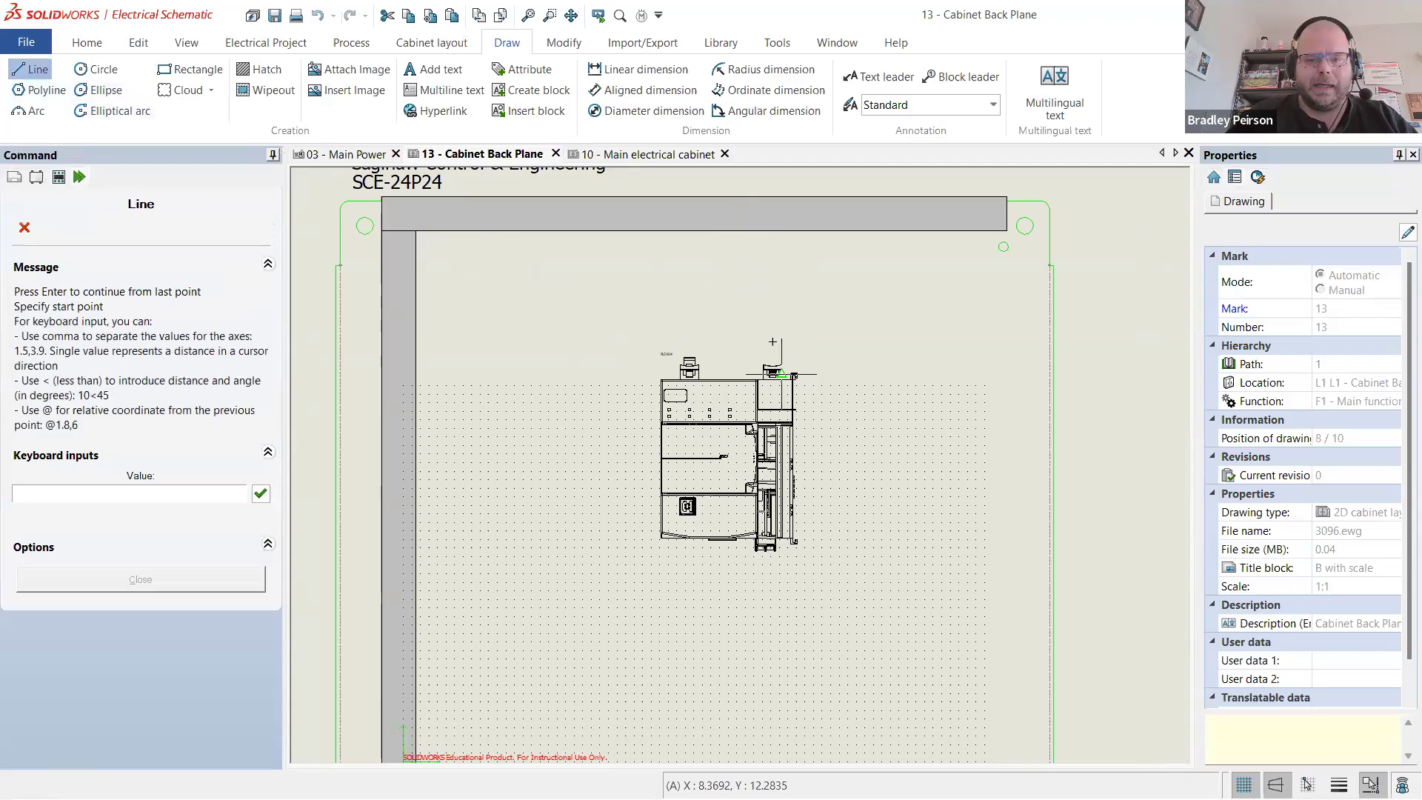
pyautogui.scroll(3, 774, 377)
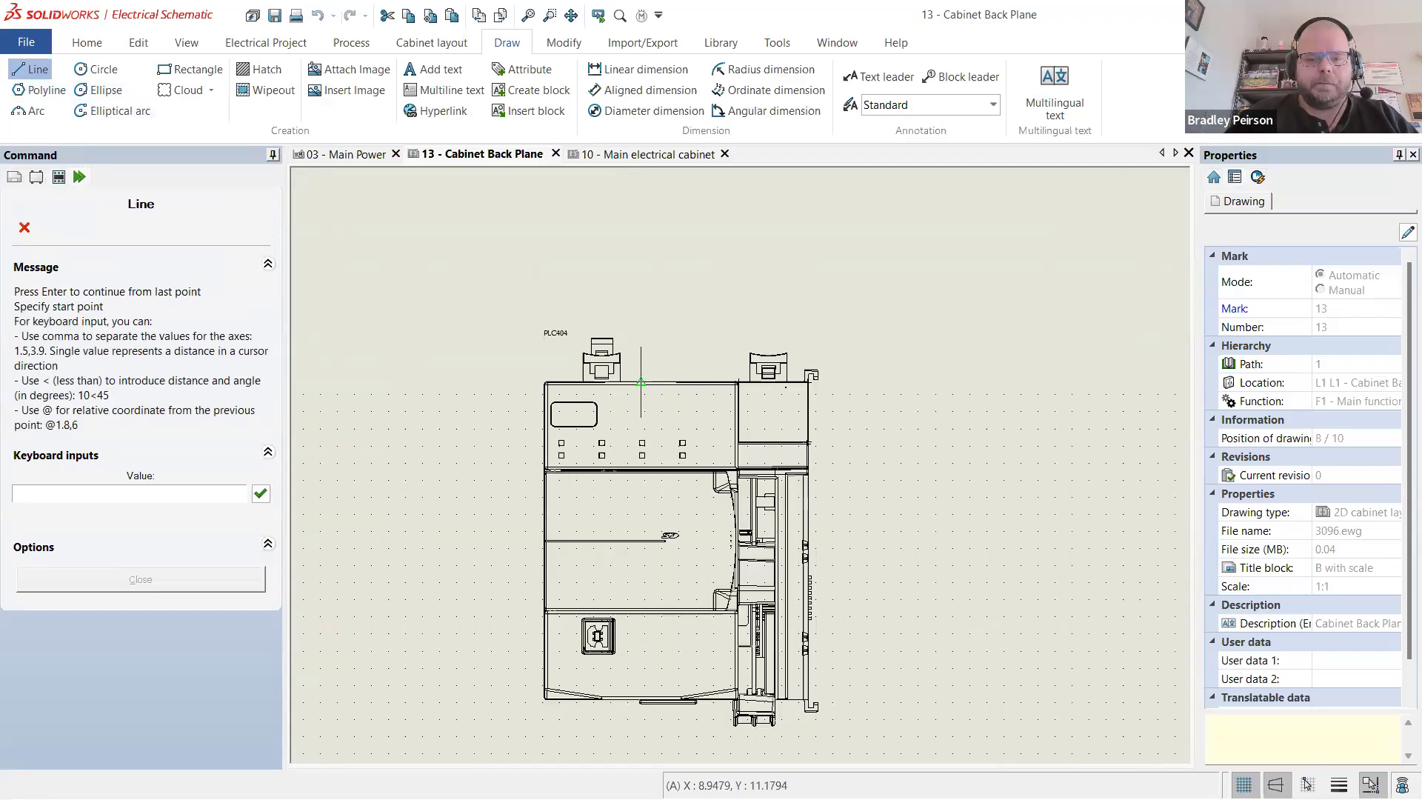
pyautogui.scroll(2, 645, 338)
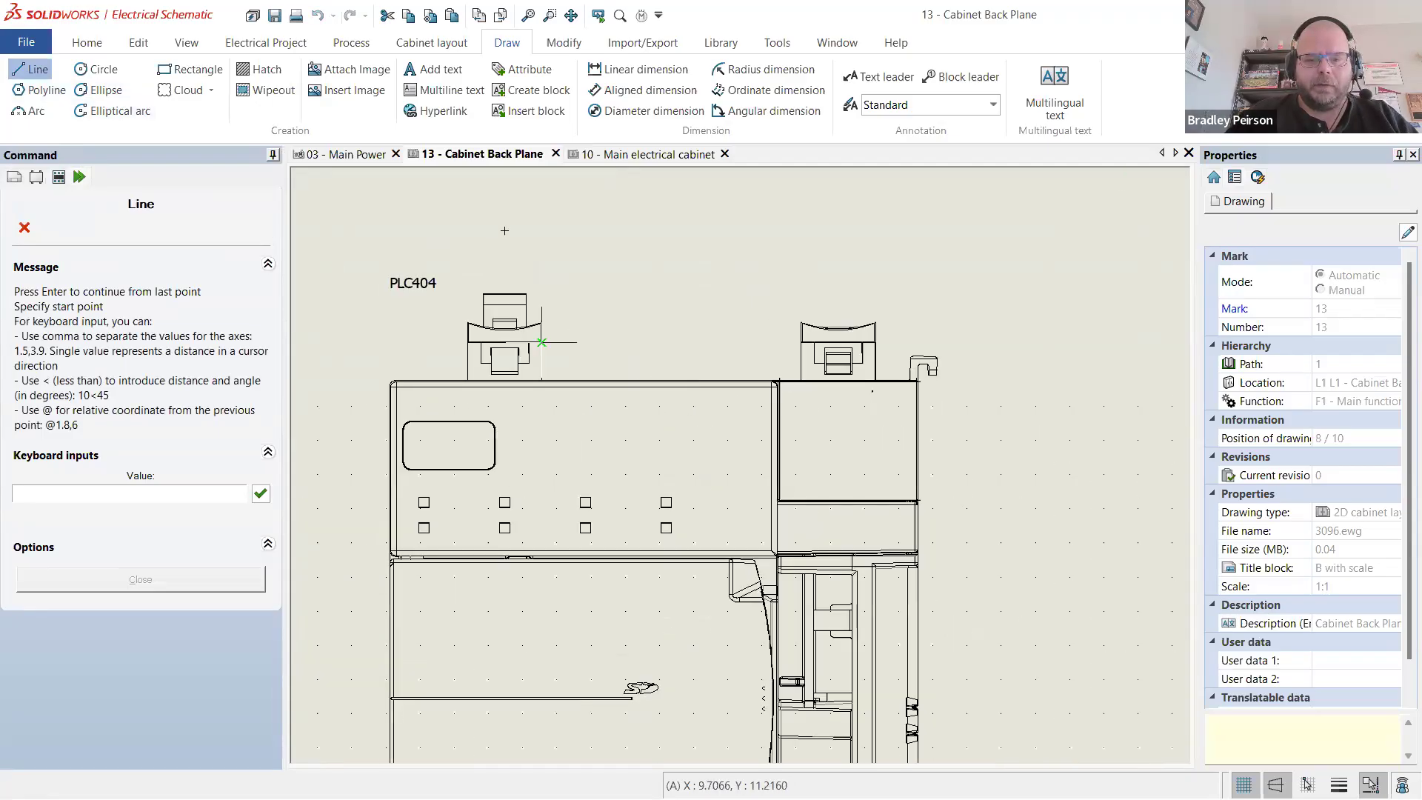
pyautogui.scroll(3, 562, 342)
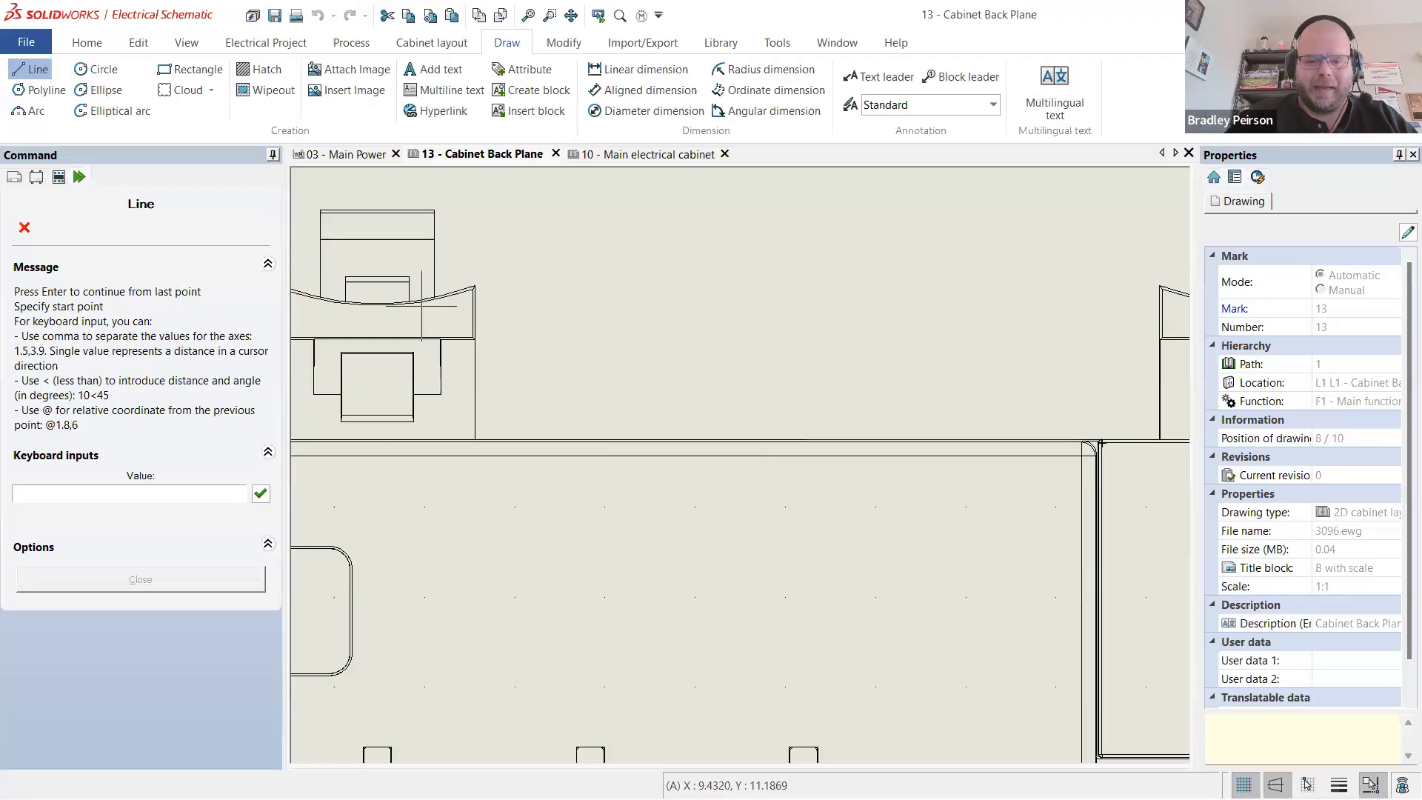
pyautogui.click(760, 439)
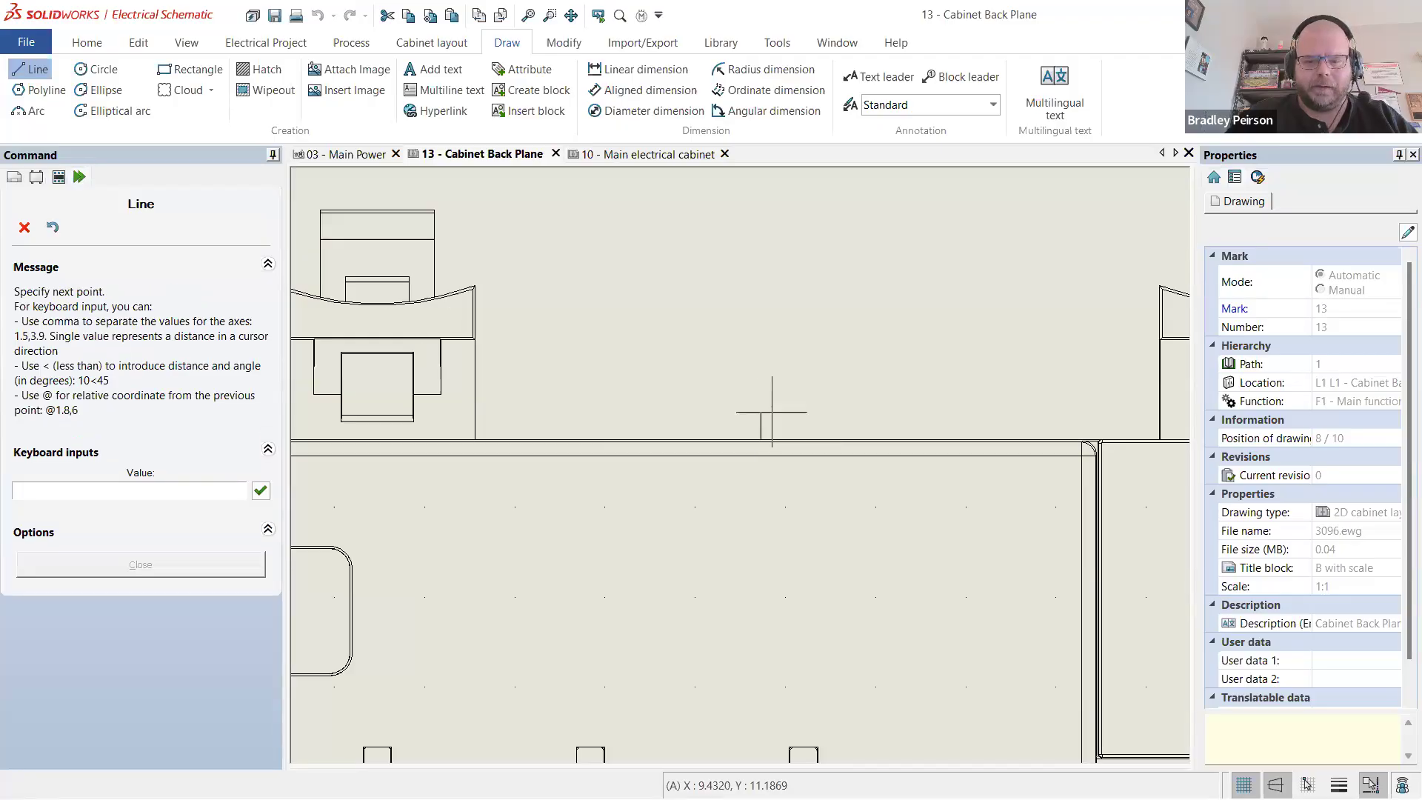
pyautogui.scroll(-3, 761, 439)
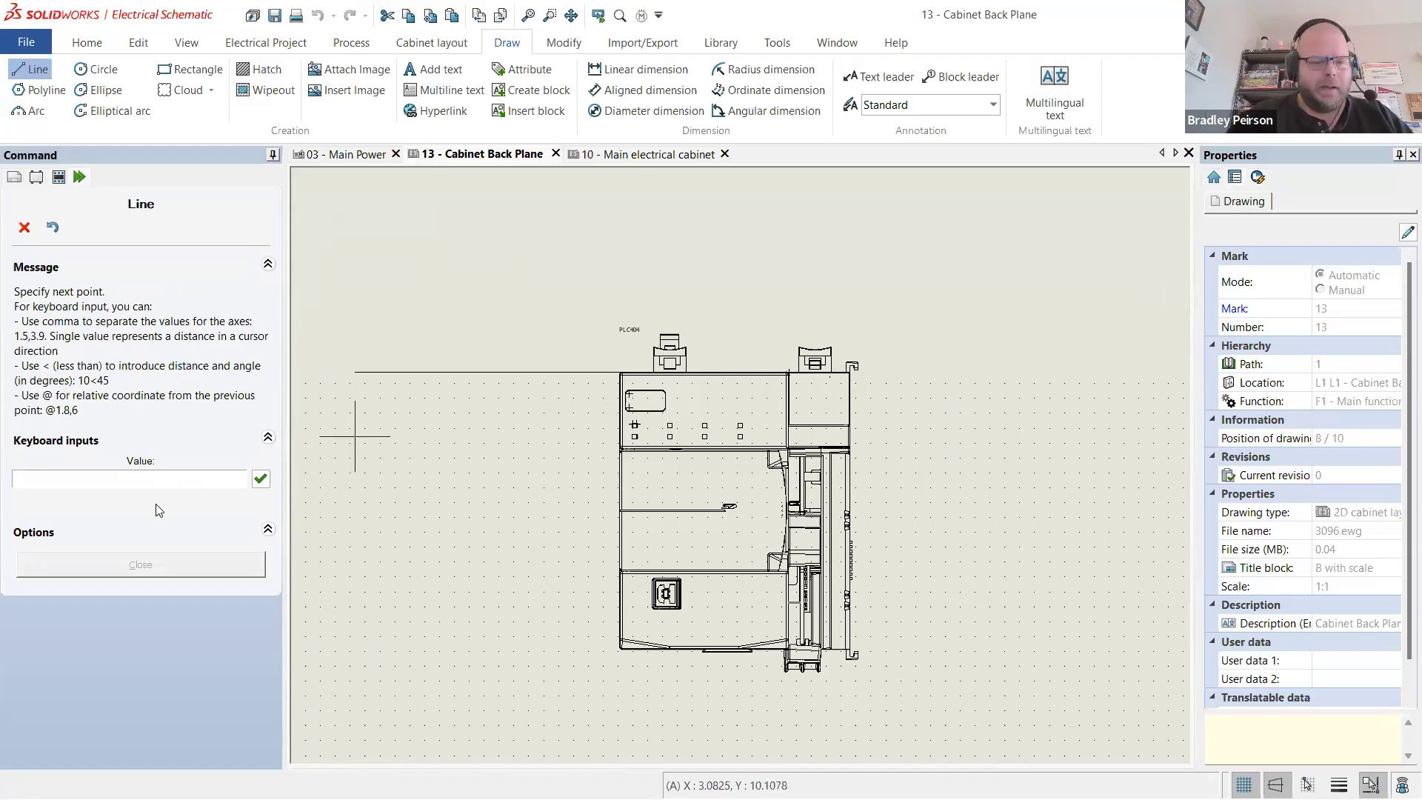
pyautogui.write('@')
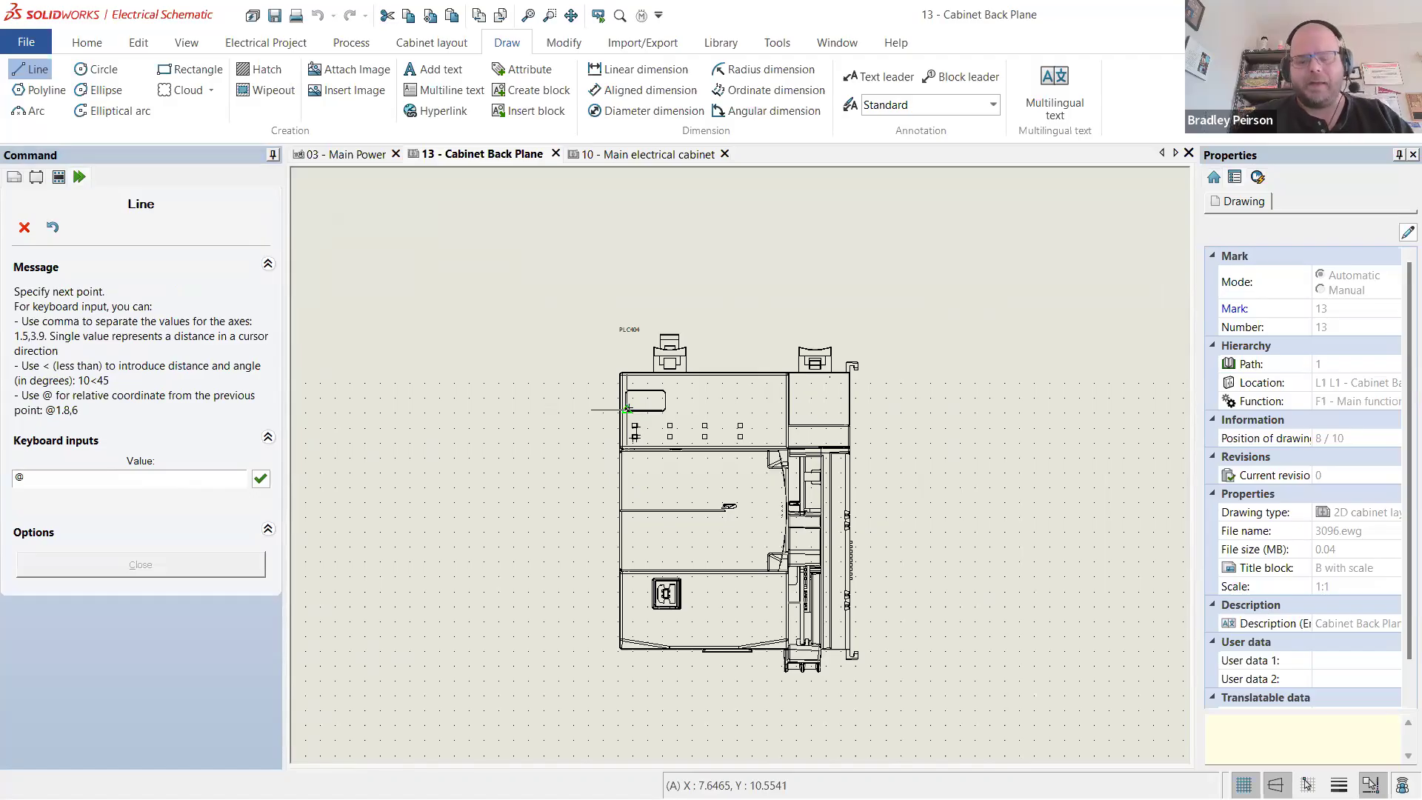
pyautogui.write('0,')
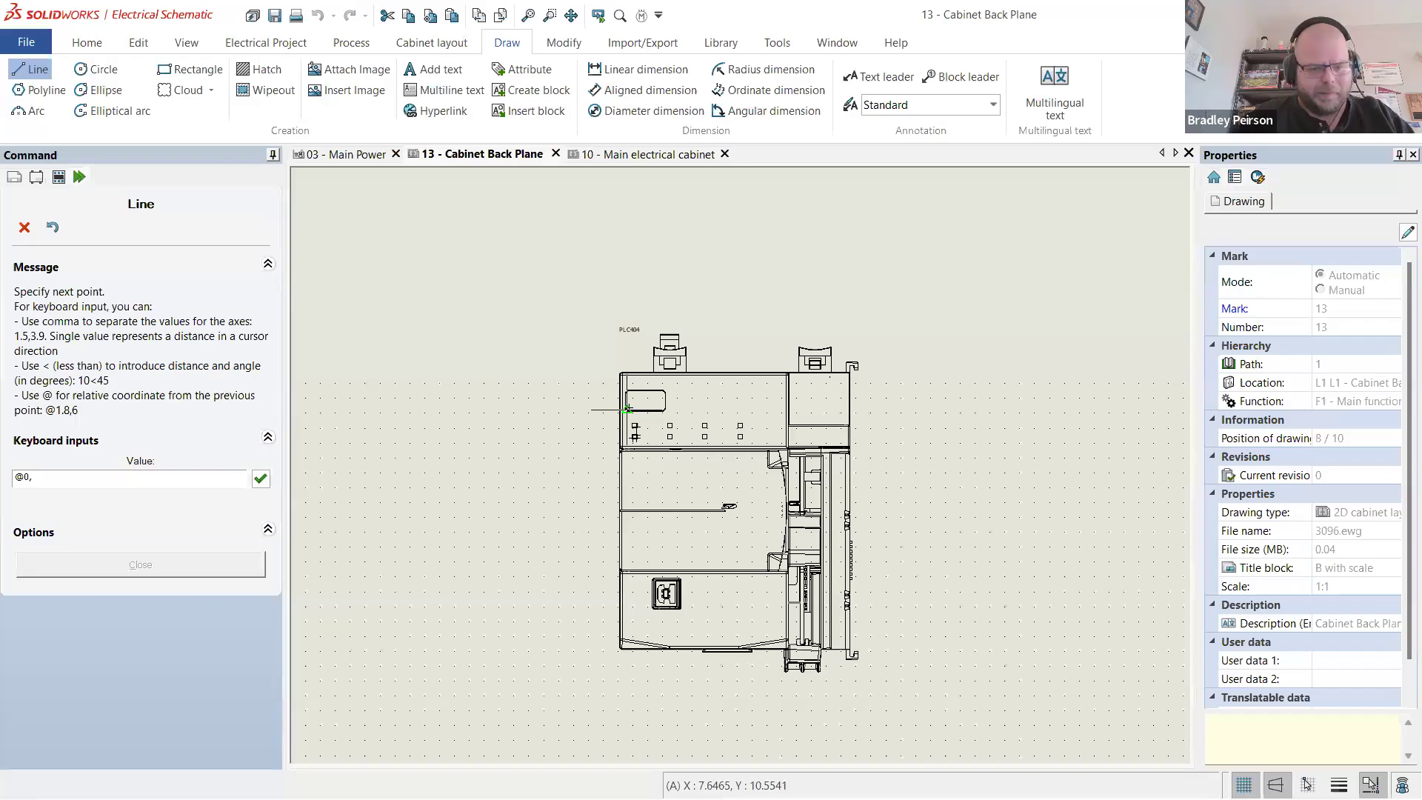
pyautogui.write('4')
pyautogui.press('Return')
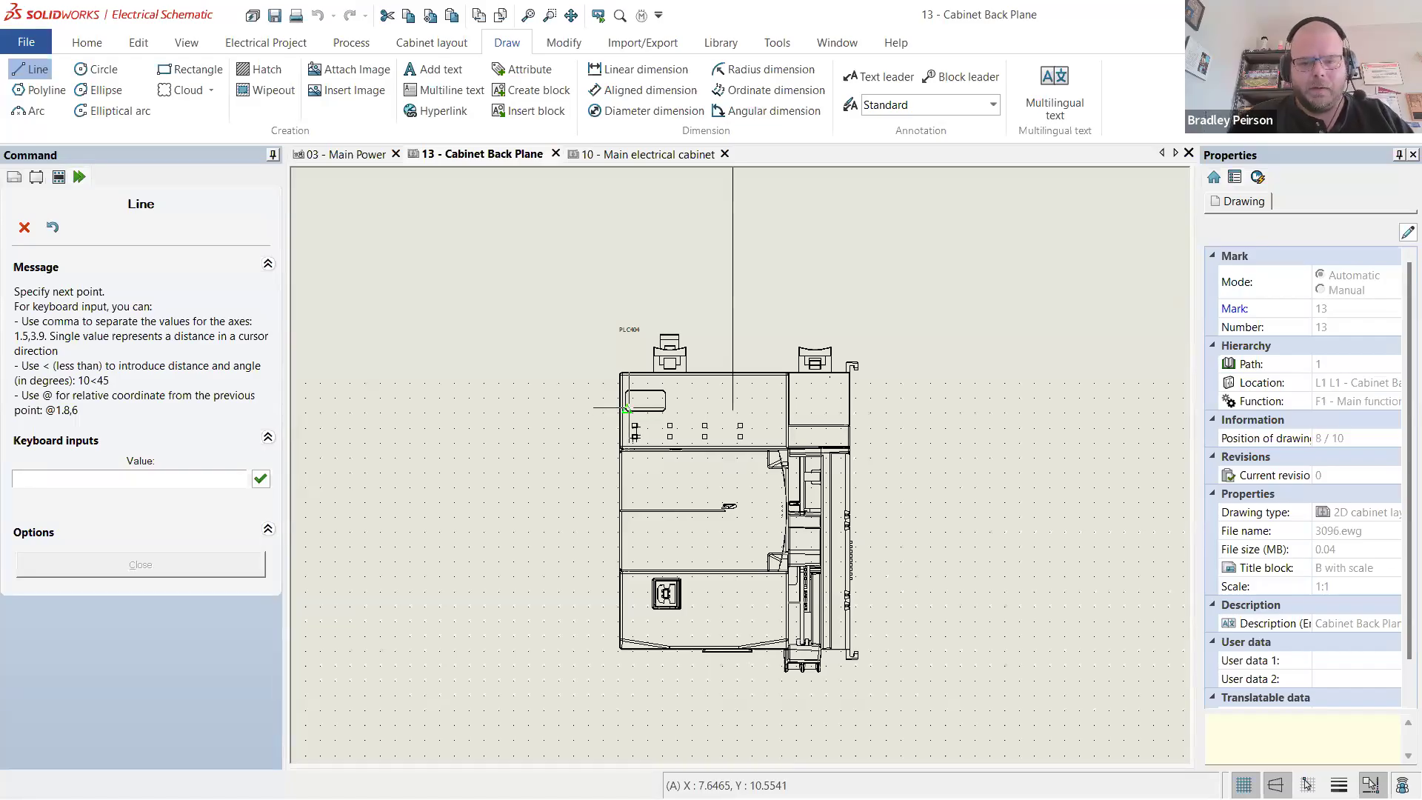
pyautogui.scroll(-2, 823, 307)
pyautogui.press('Escape')
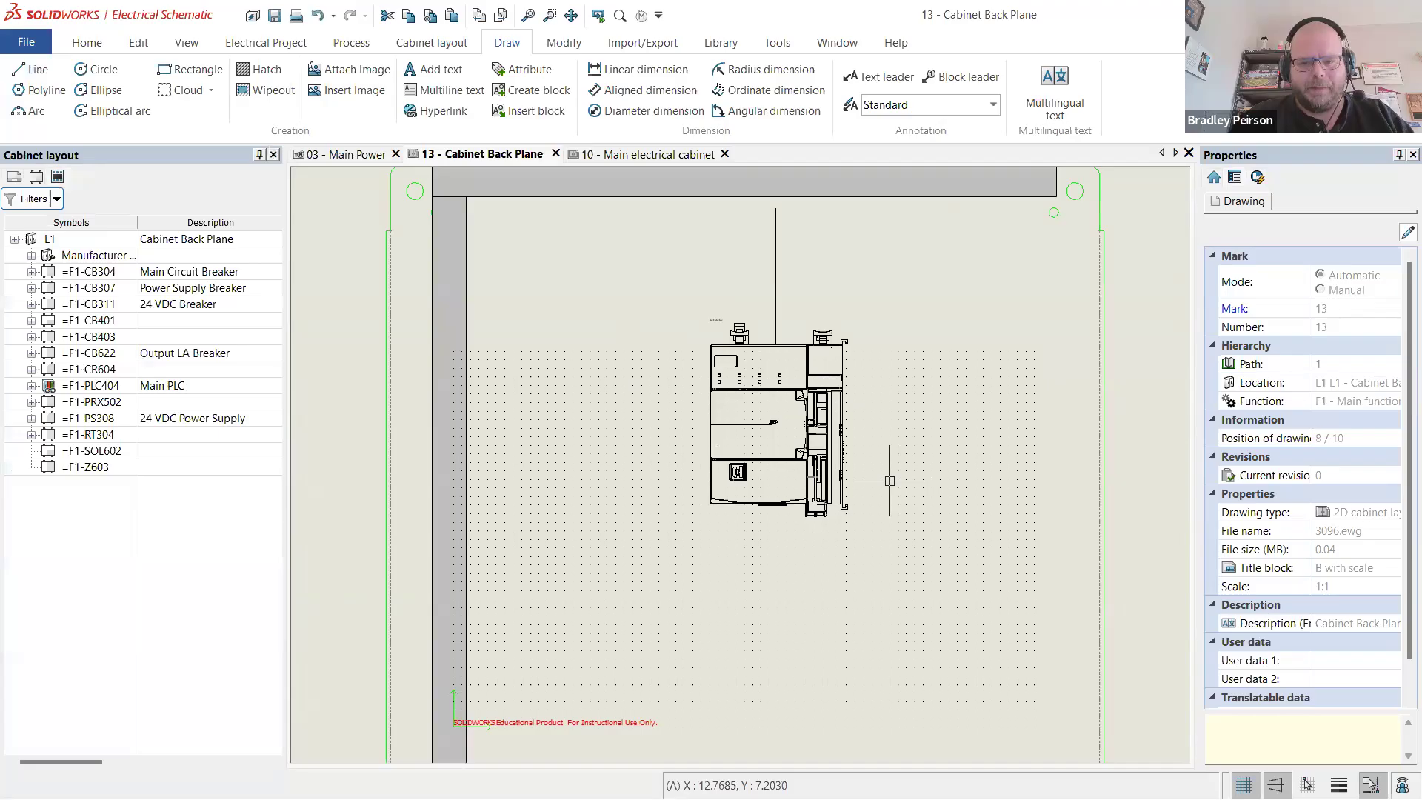
# - Draw a horizontal line outward from the middle of the PLC's left edge, with its endpoint at @-2,0
pyautogui.scroll(-3, 774, 371)
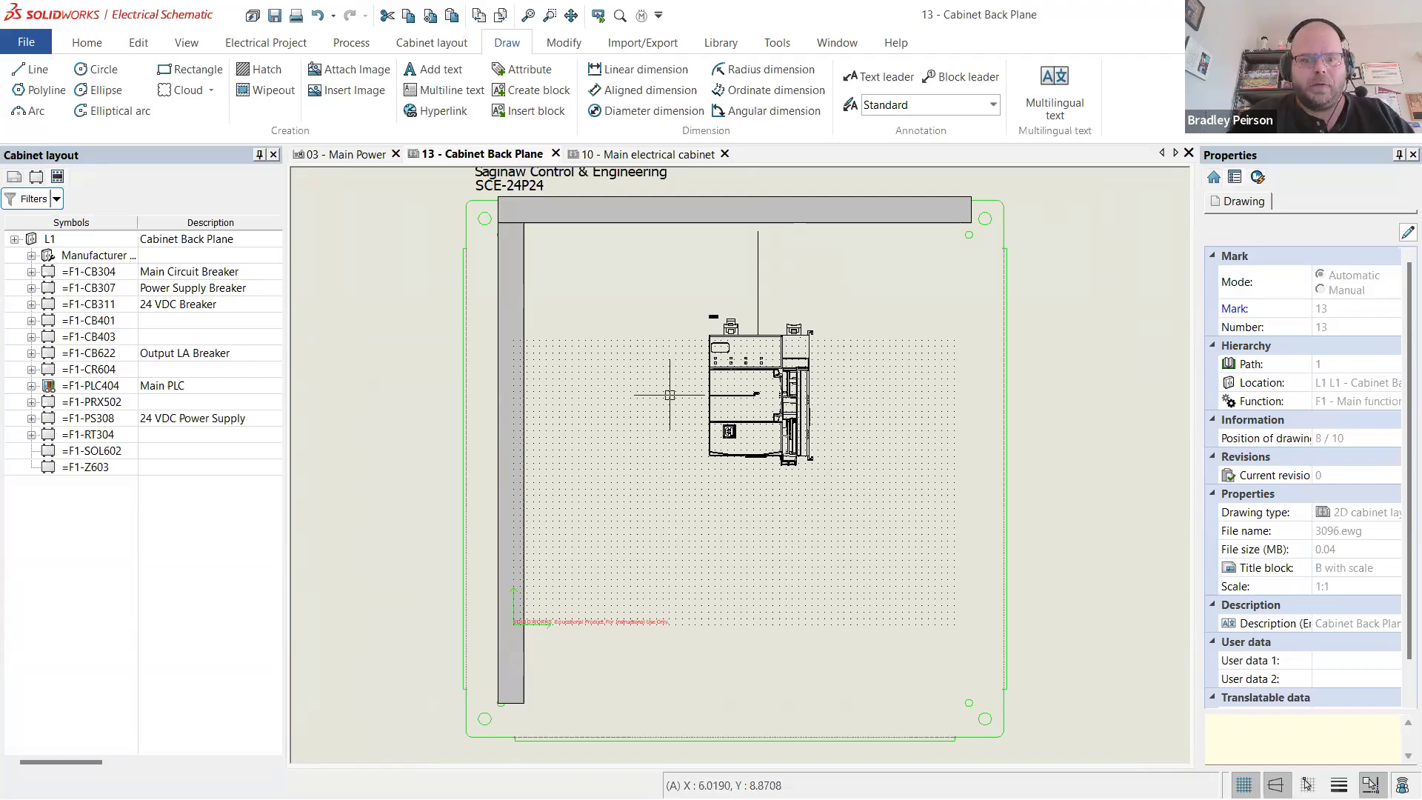
pyautogui.scroll(1, 670, 394)
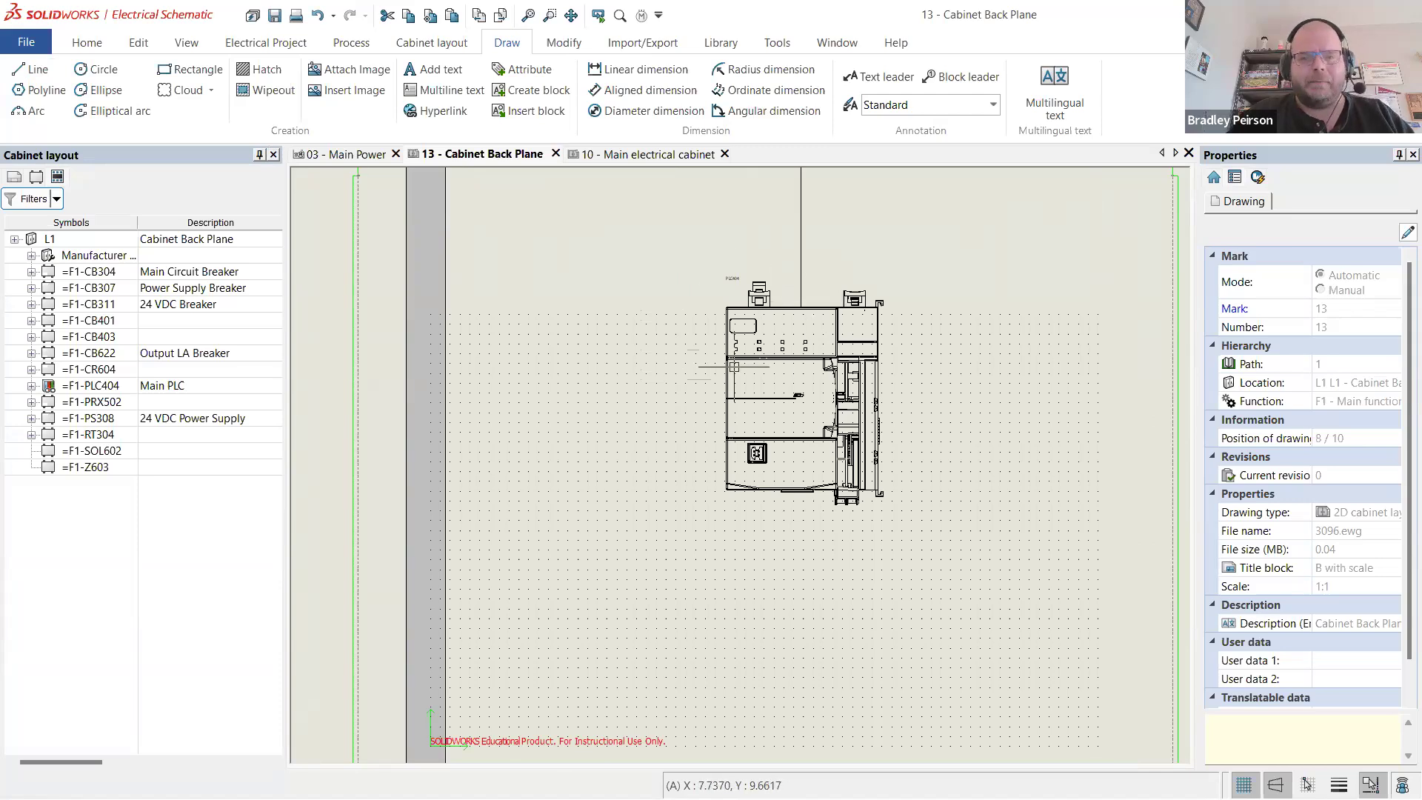
pyautogui.click(33, 70)
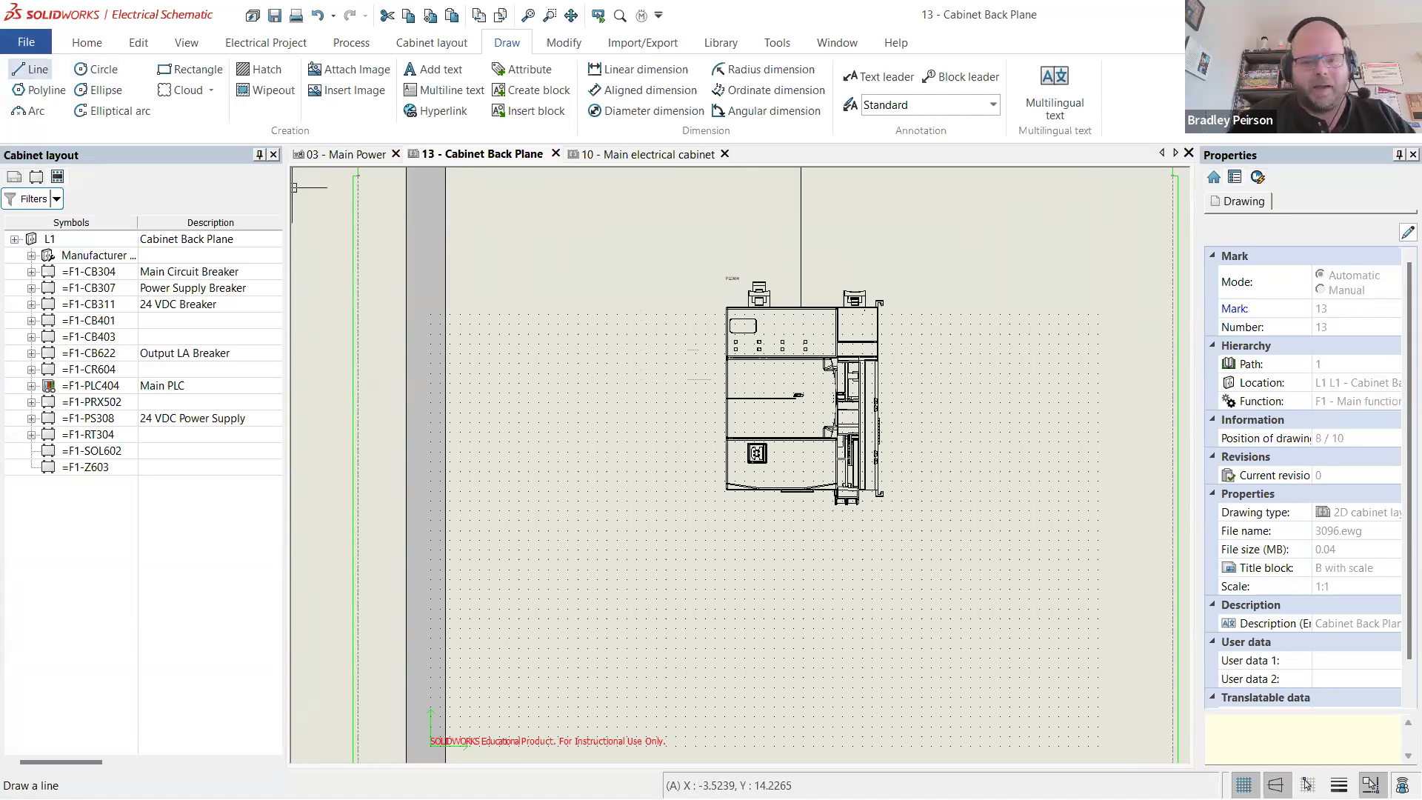
pyautogui.scroll(4, 581, 333)
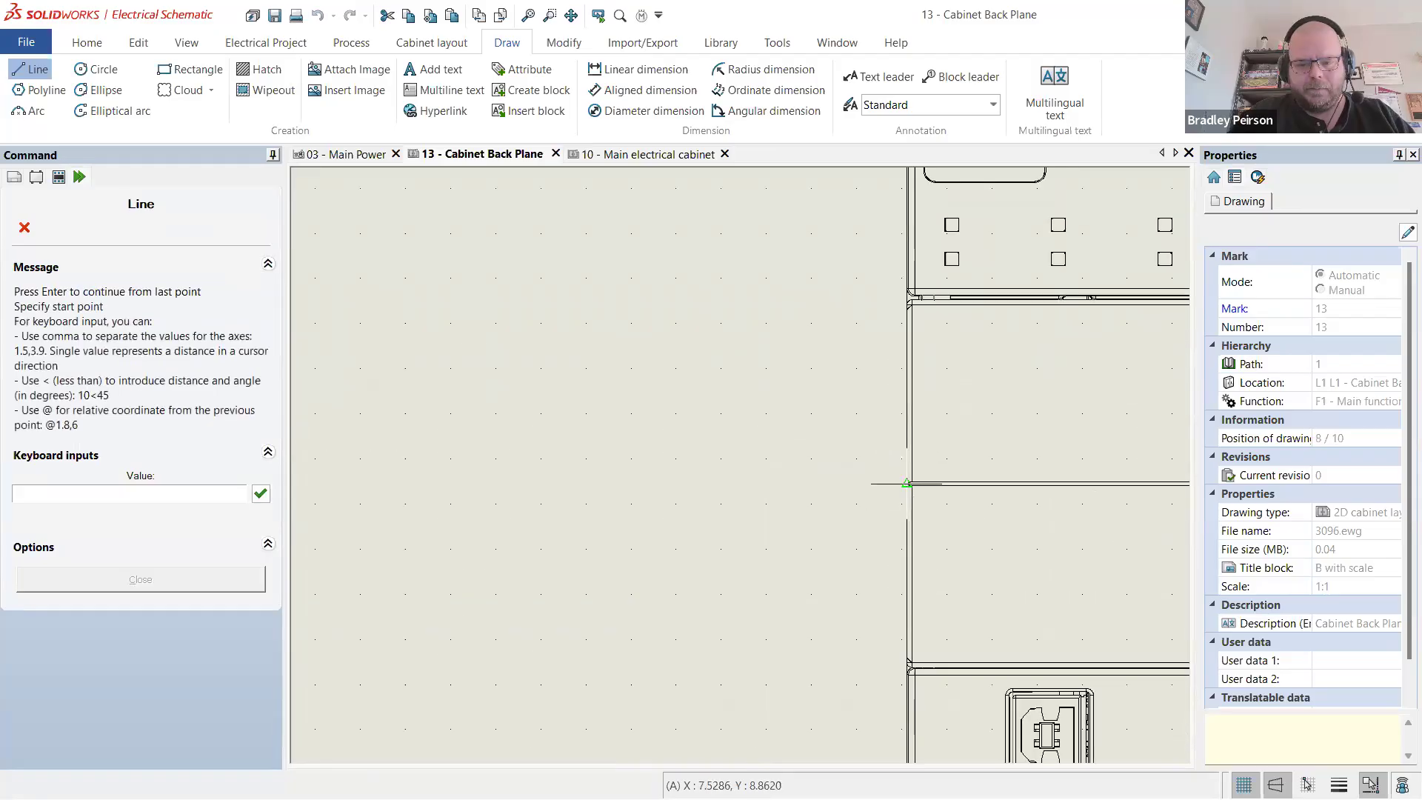
pyautogui.click(906, 483)
pyautogui.write('@-2,0')
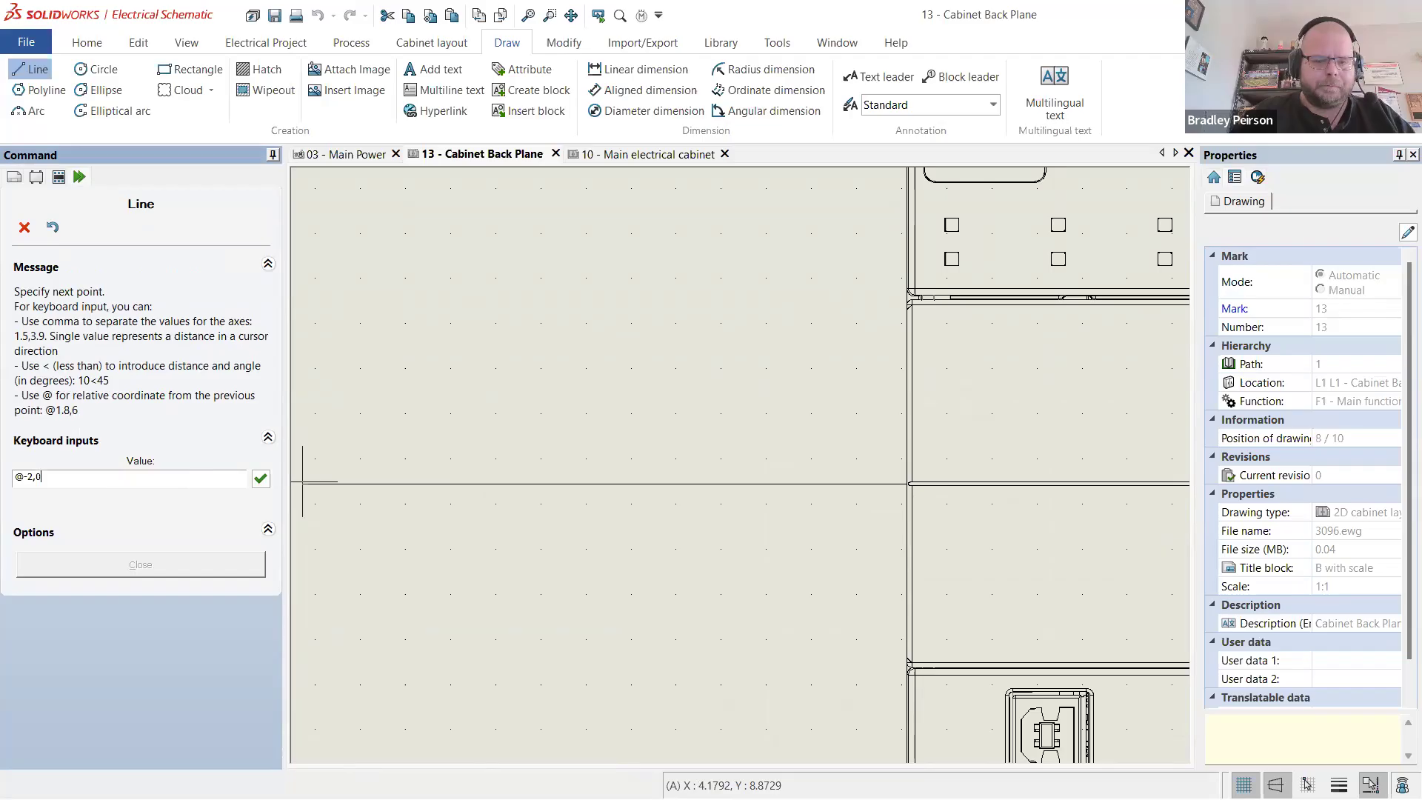
pyautogui.press('Return')
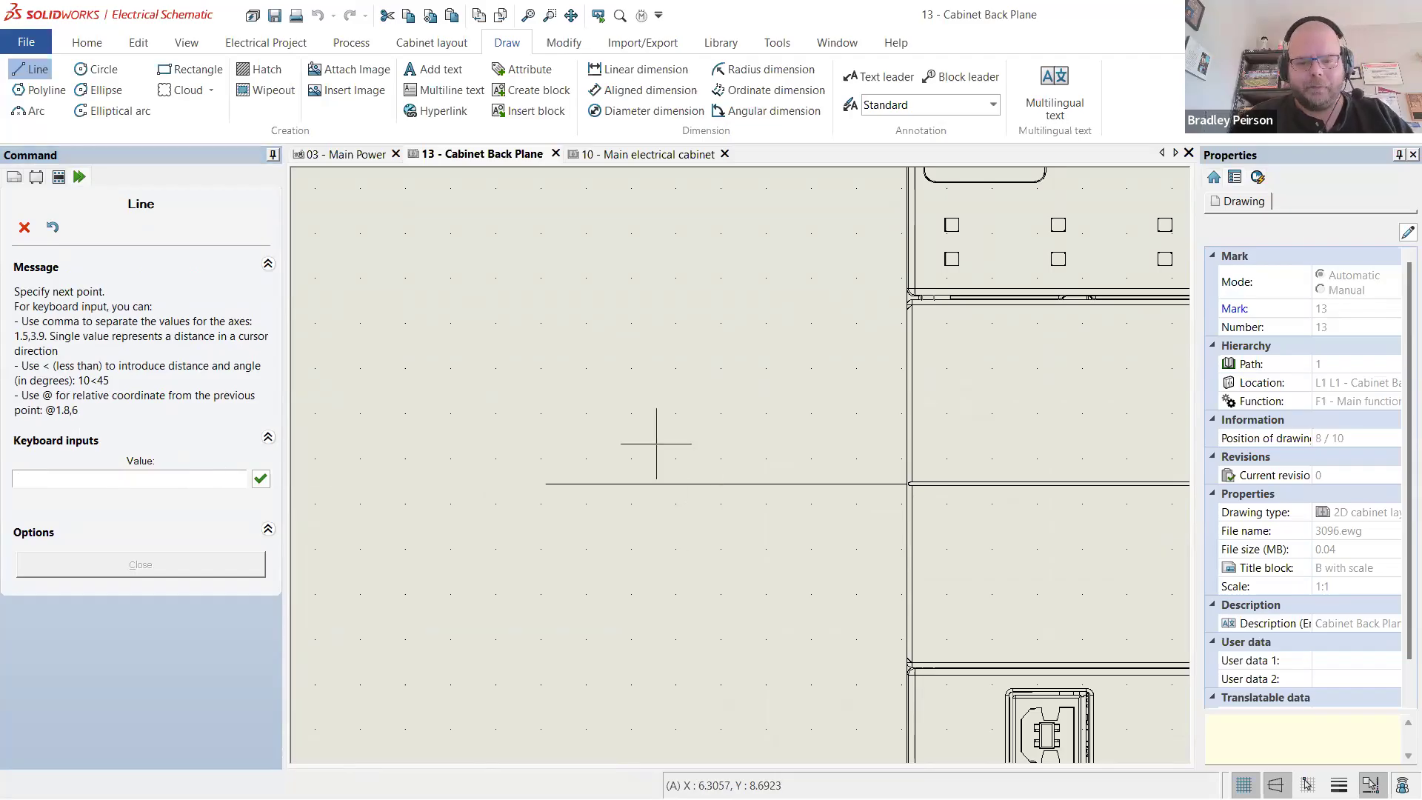
pyautogui.press('Escape')
pyautogui.scroll(-5, 643, 451)
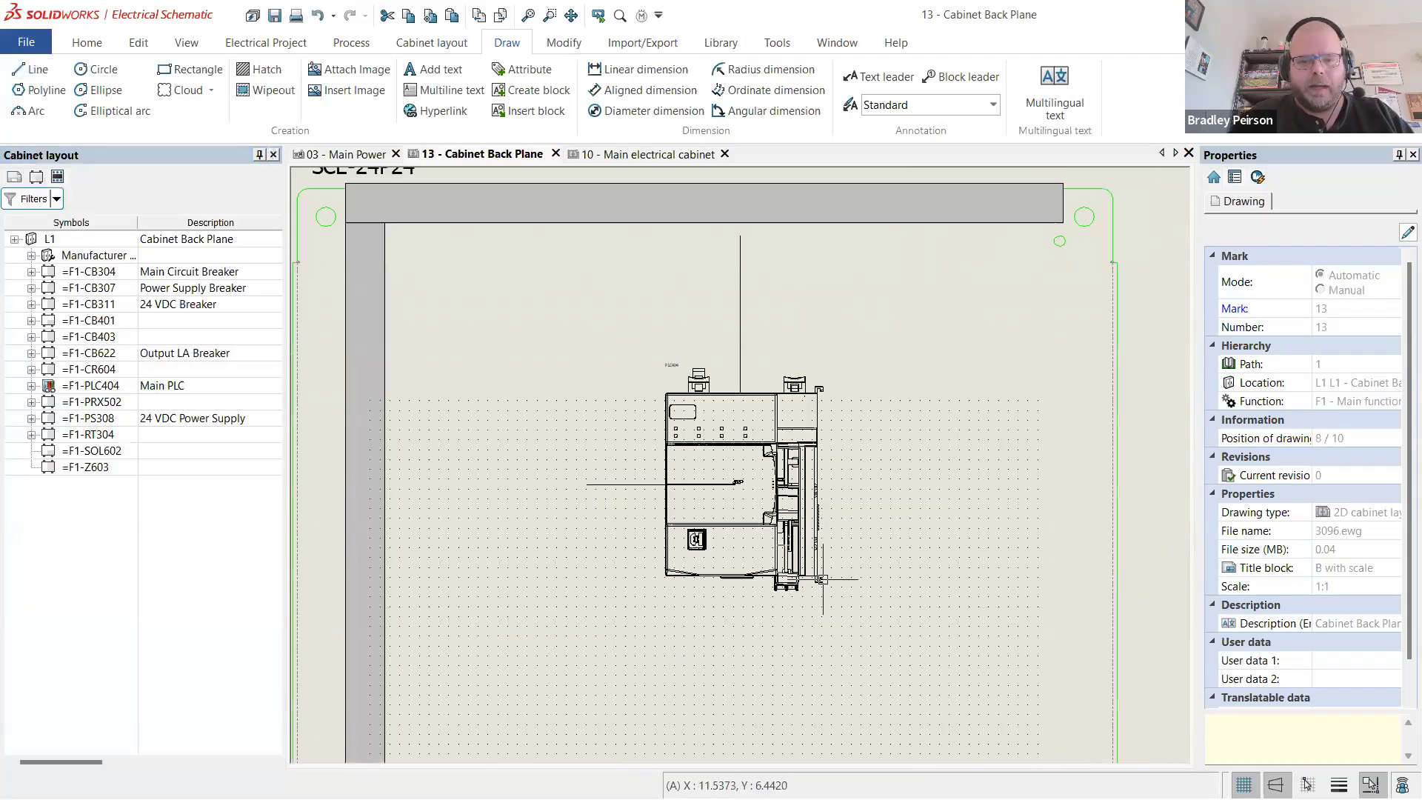
# - Move the PLC and both lines so that the vertical line's upper end sits on the horizontal duct's lower edge
pyautogui.click(498, 296)
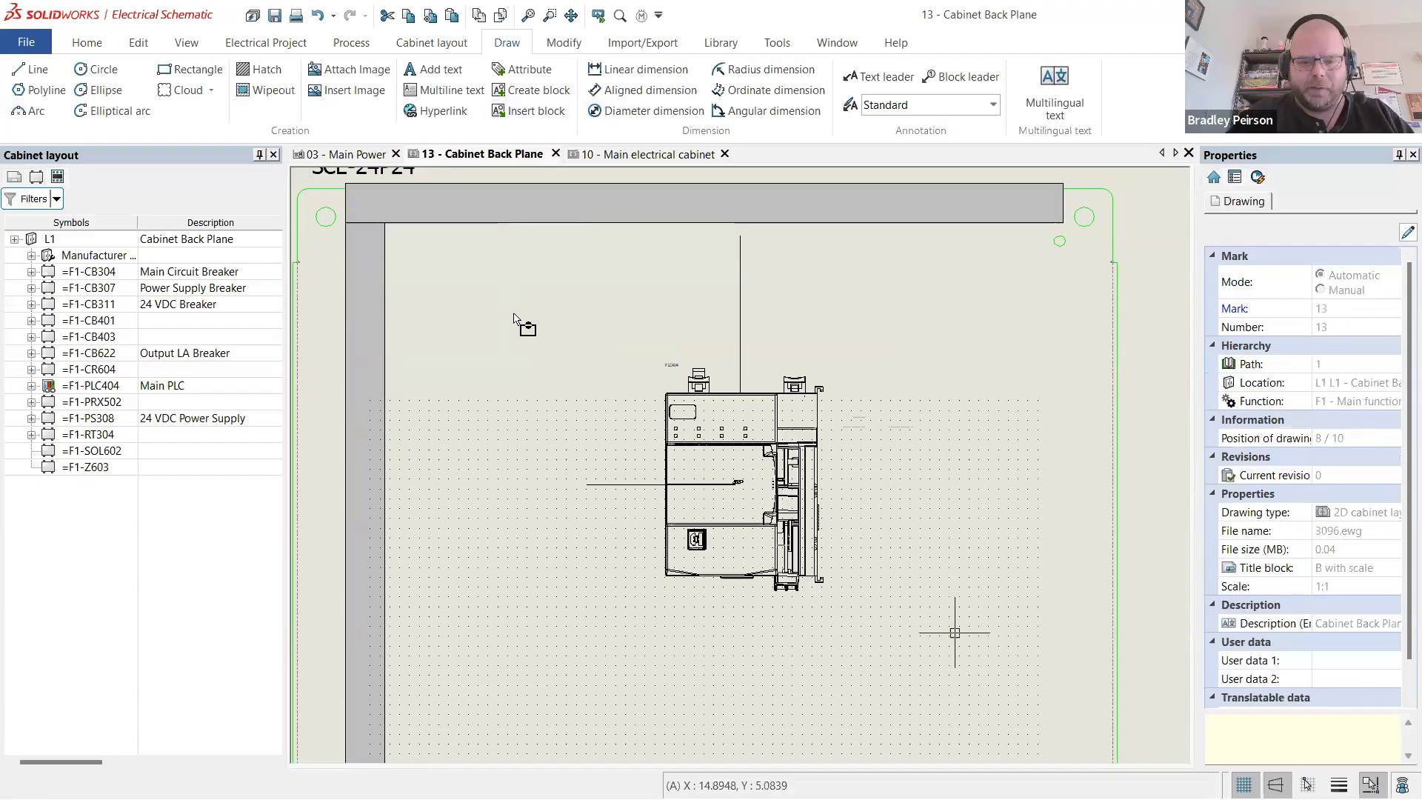
pyautogui.click(562, 45)
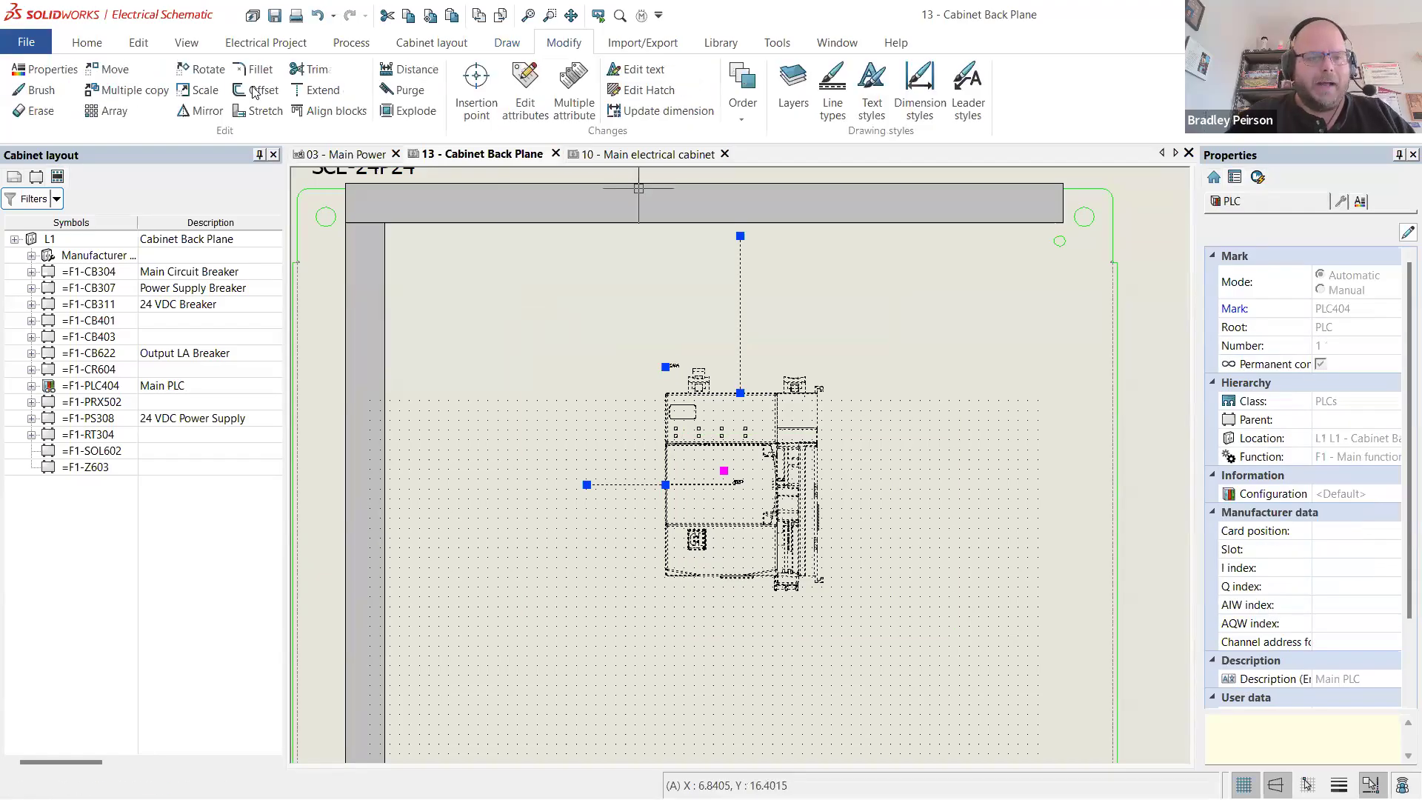
pyautogui.click(110, 69)
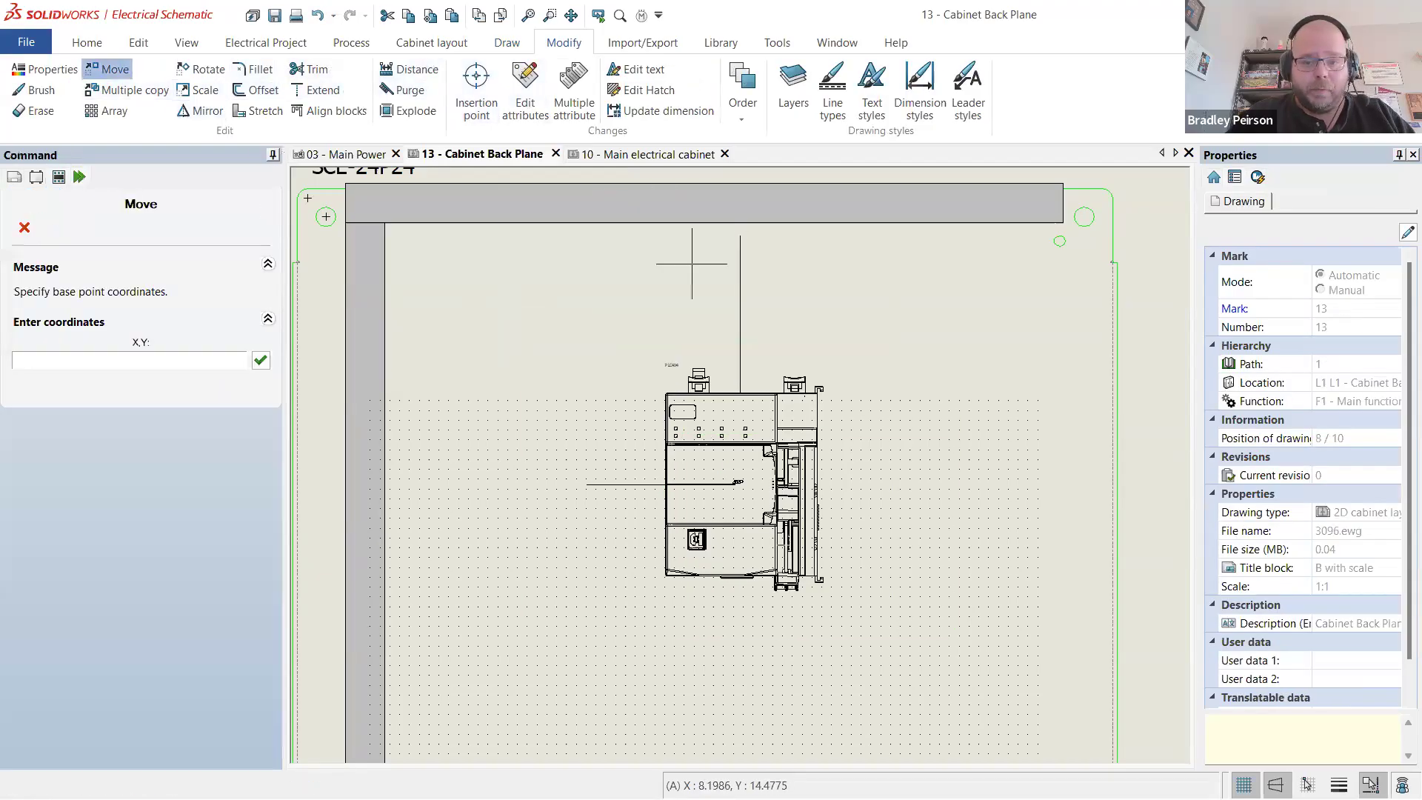
pyautogui.click(739, 235)
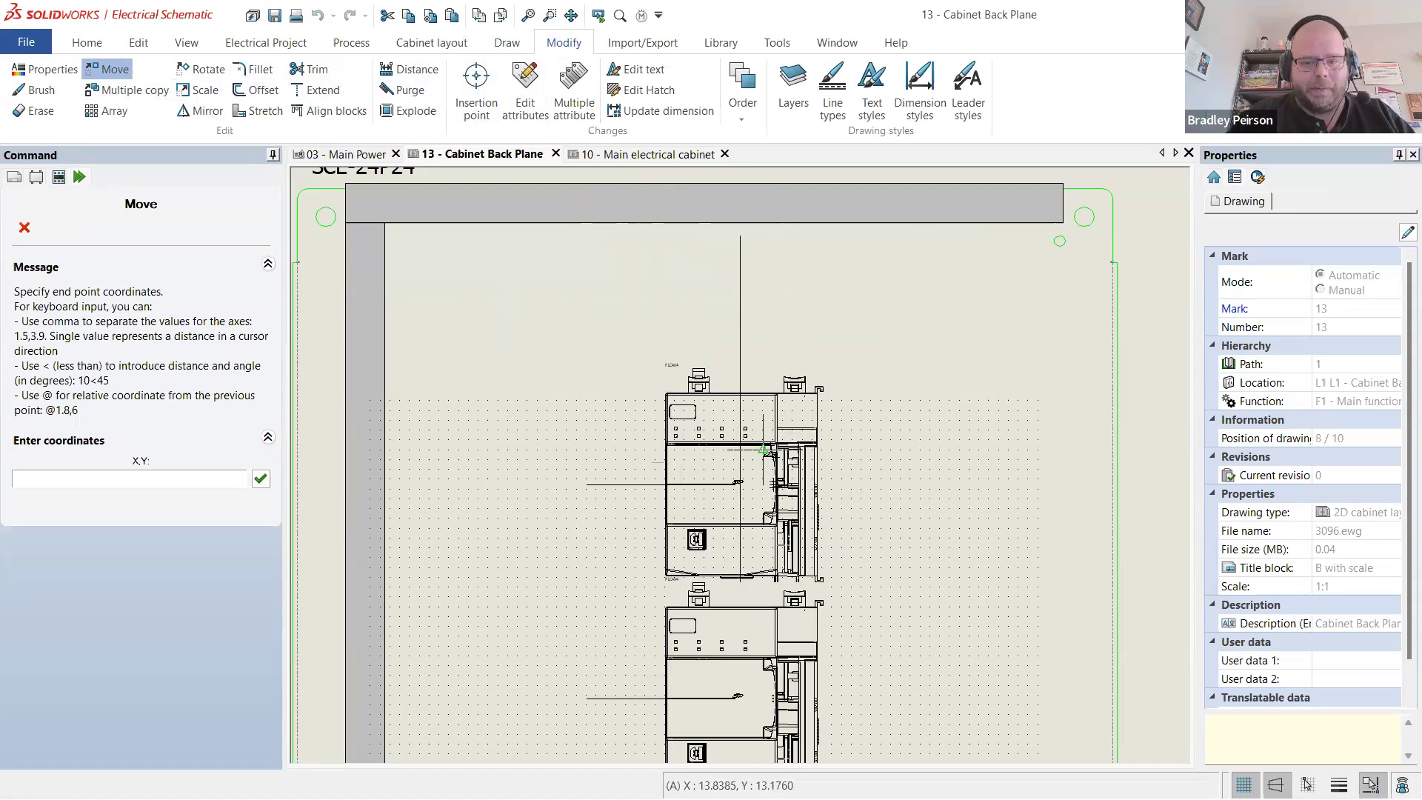
pyautogui.click(740, 313)
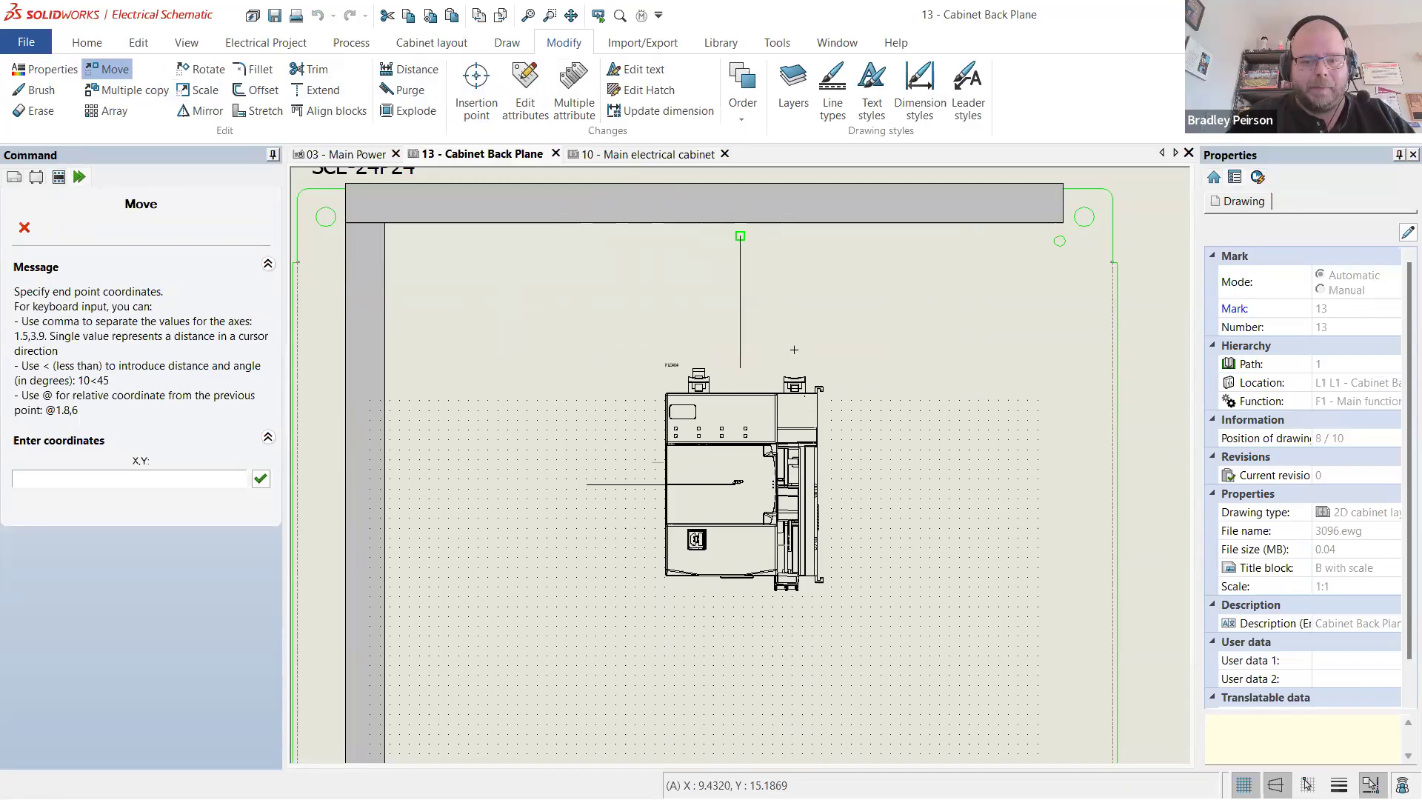
pyautogui.press('Escape')
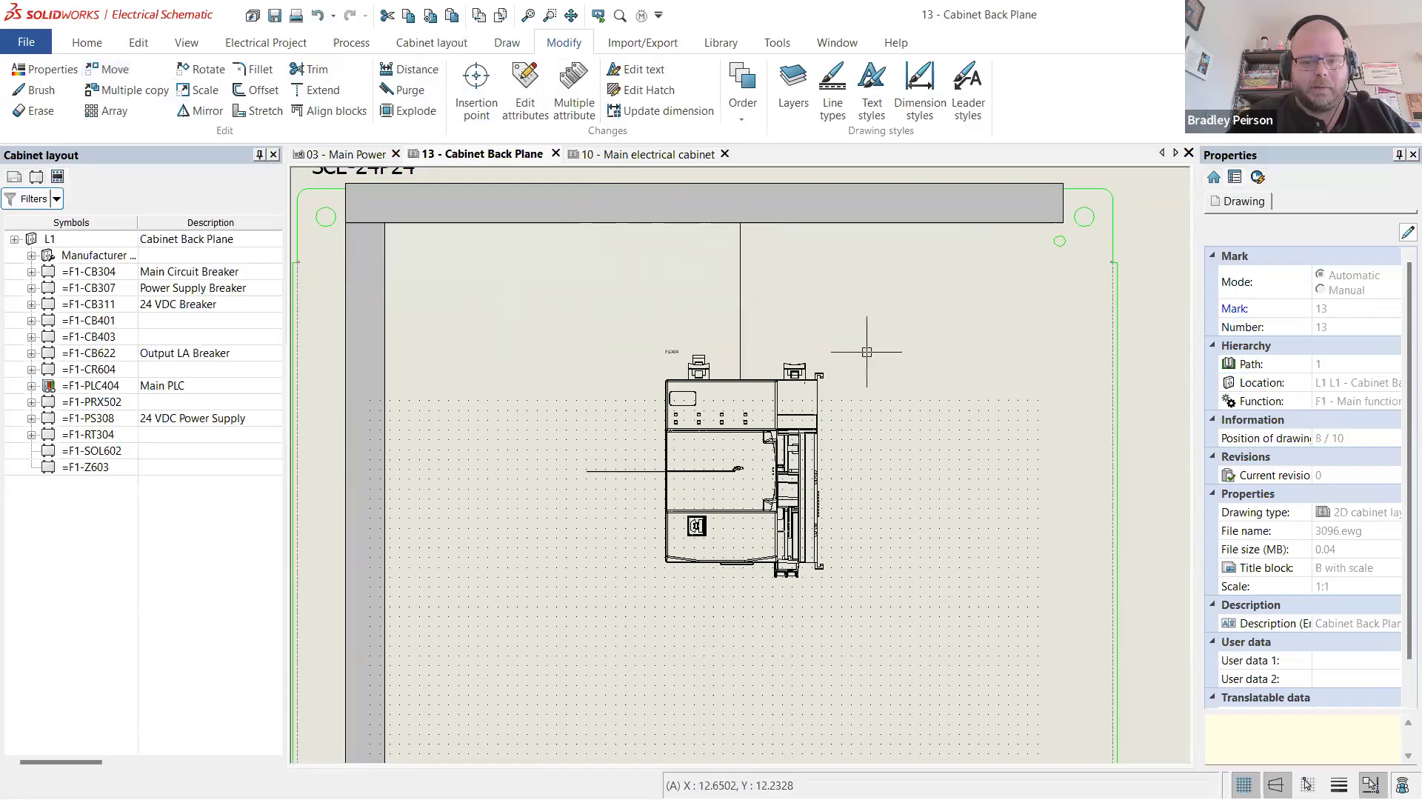
# - Move the PLC and both spacing lines sideways so that the horizontal line's outer end sits on the vertical duct's inner edge
pyautogui.click(519, 320)
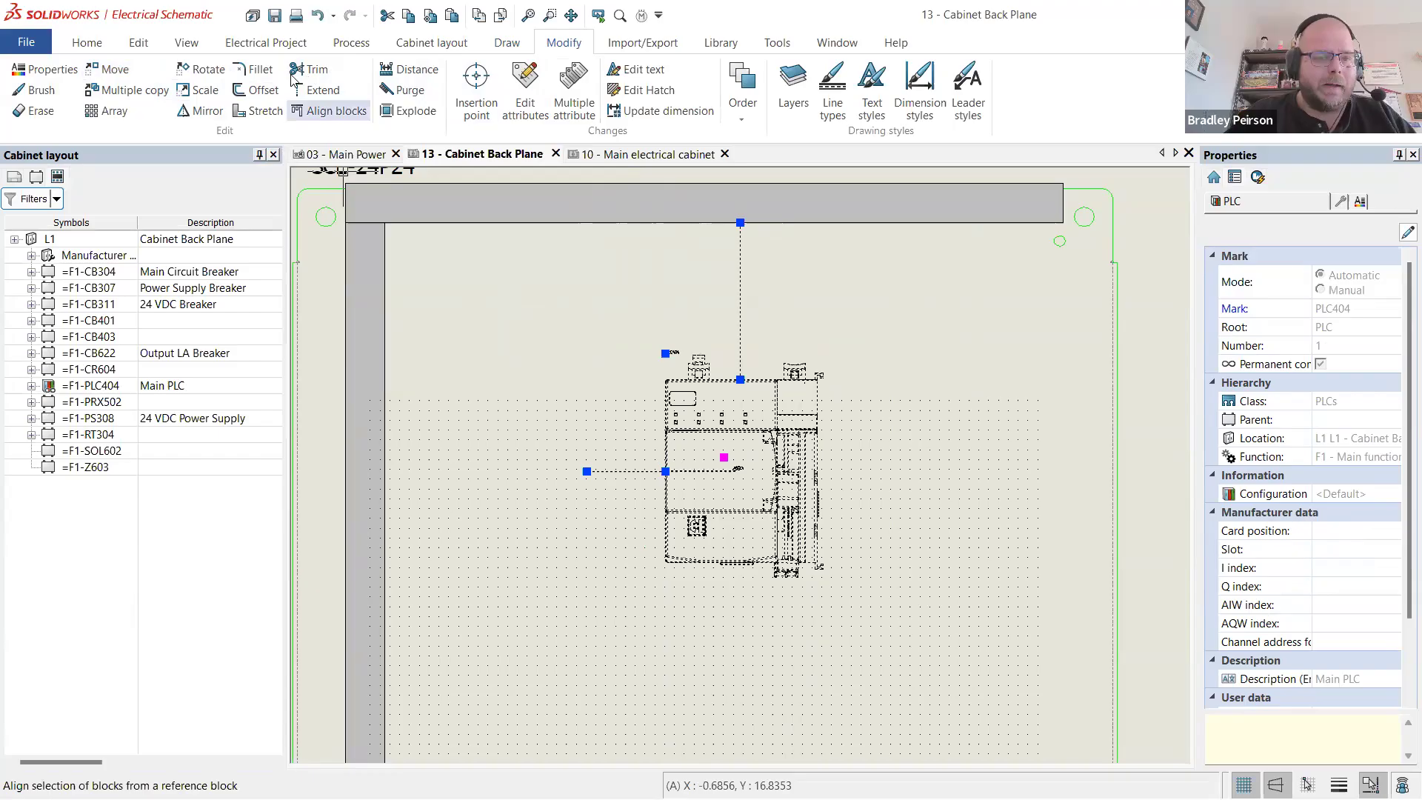
pyautogui.click(115, 69)
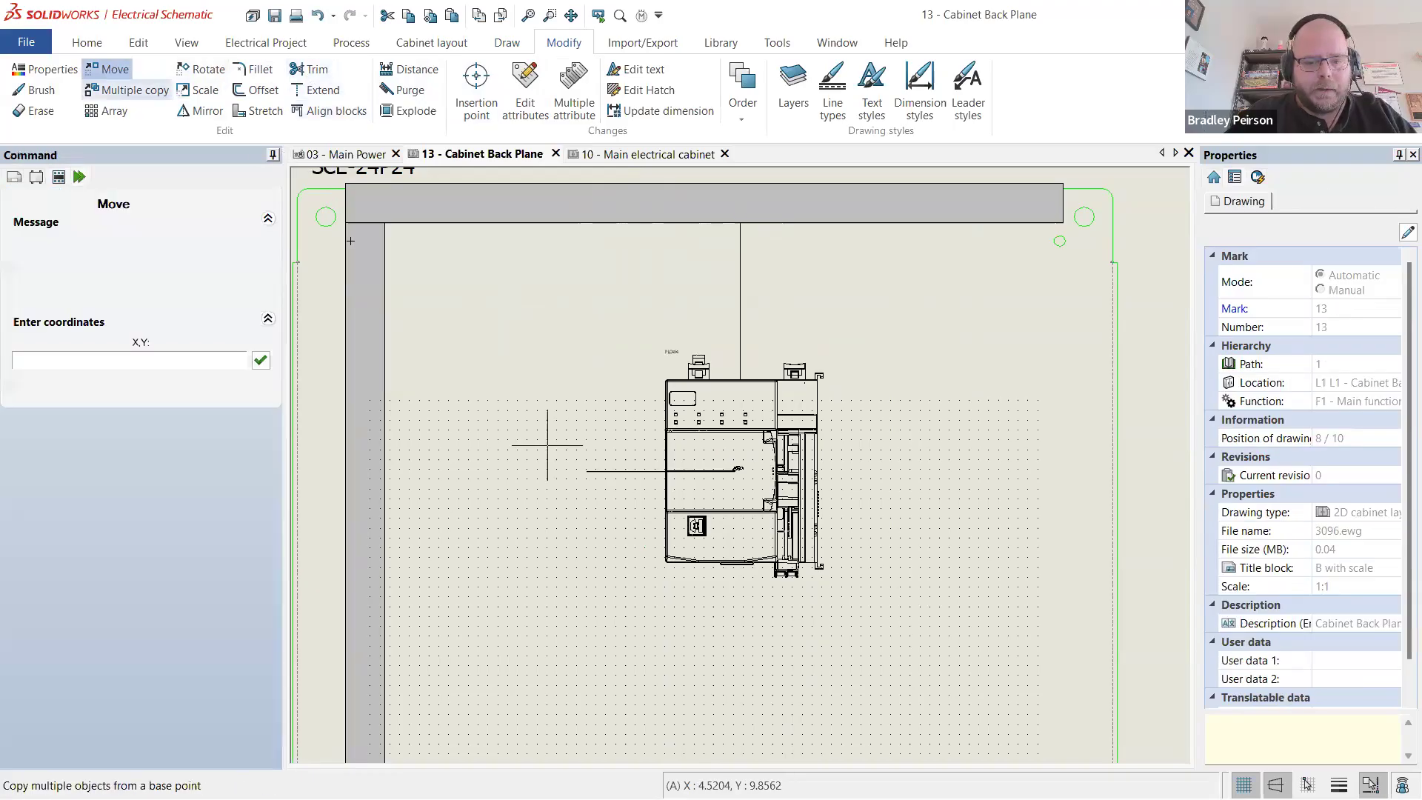
pyautogui.click(666, 469)
pyautogui.click(463, 469)
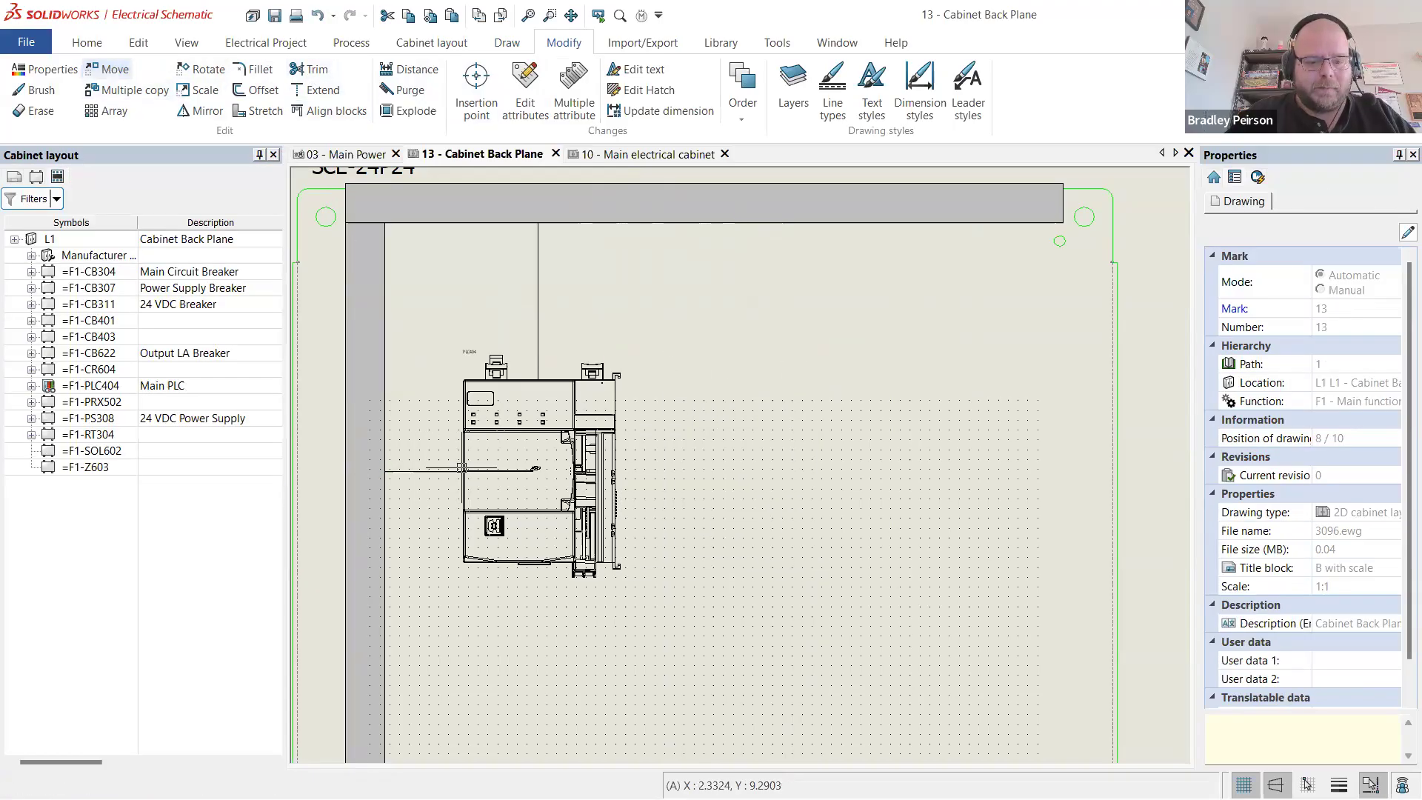
# - Delete the vertical spacing line between the PLC's top edge and the horizontal duct, keeping the horizontal spacing line
pyautogui.scroll(-2, 460, 468)
pyautogui.scroll(2, 508, 407)
pyautogui.click(617, 424)
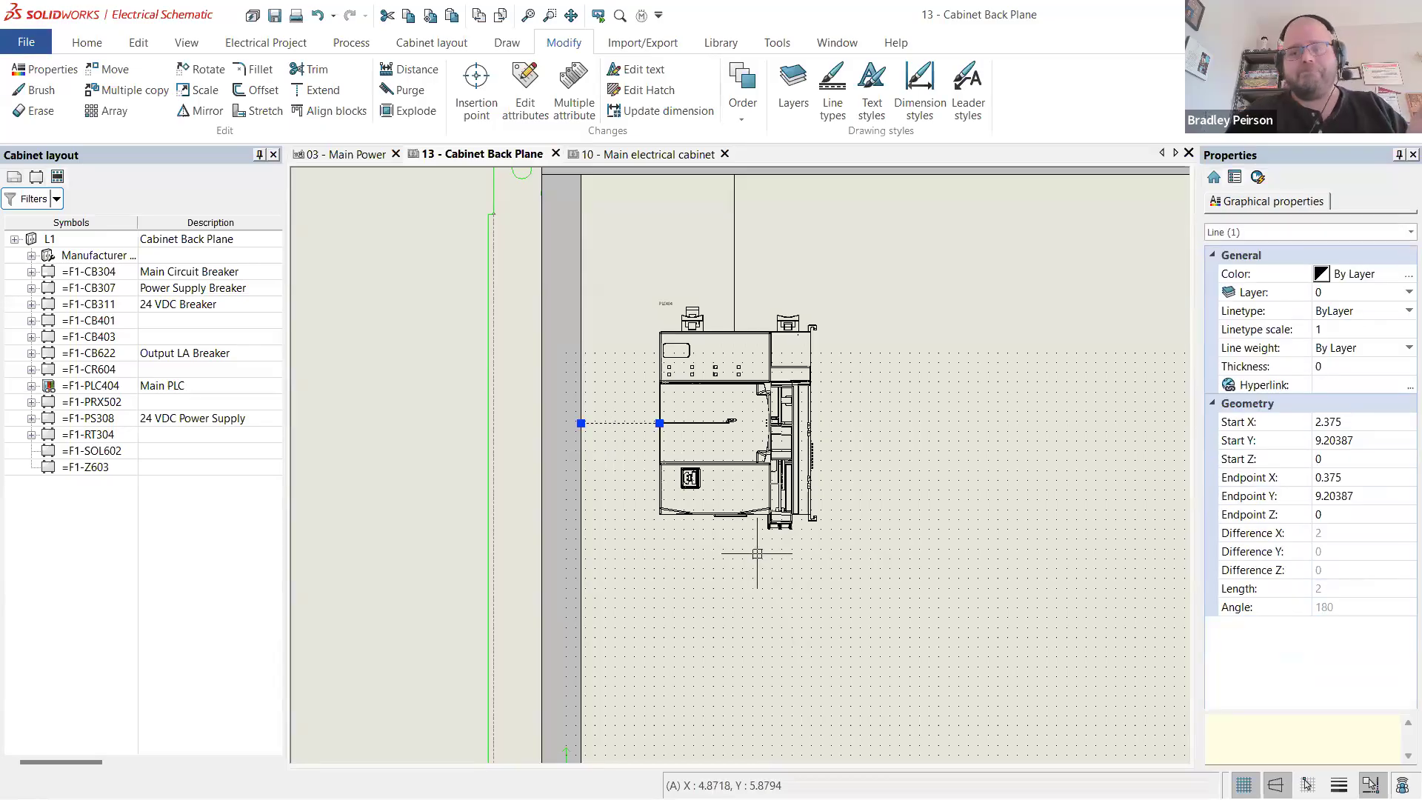
pyautogui.press('Delete')
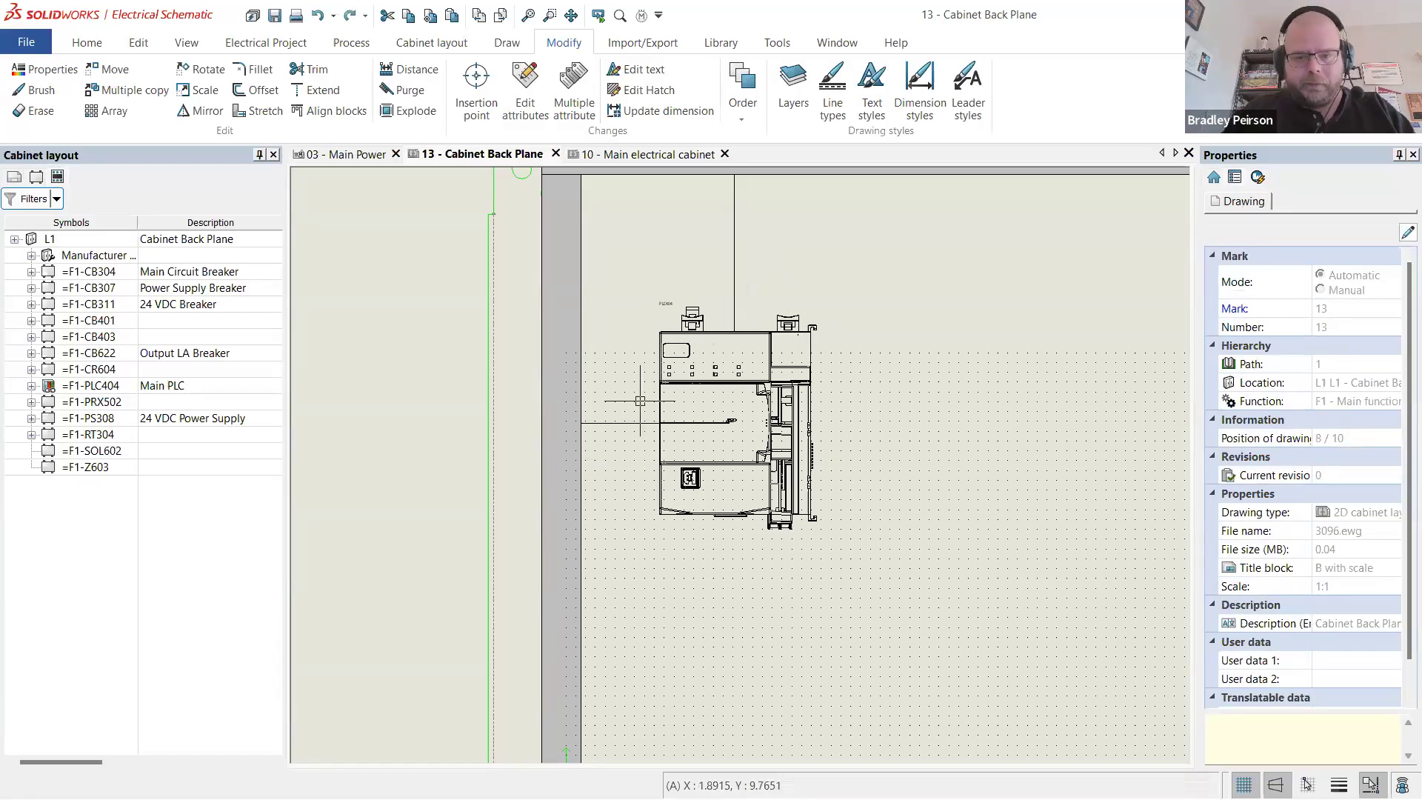
pyautogui.click(733, 255)
pyautogui.press('Delete')
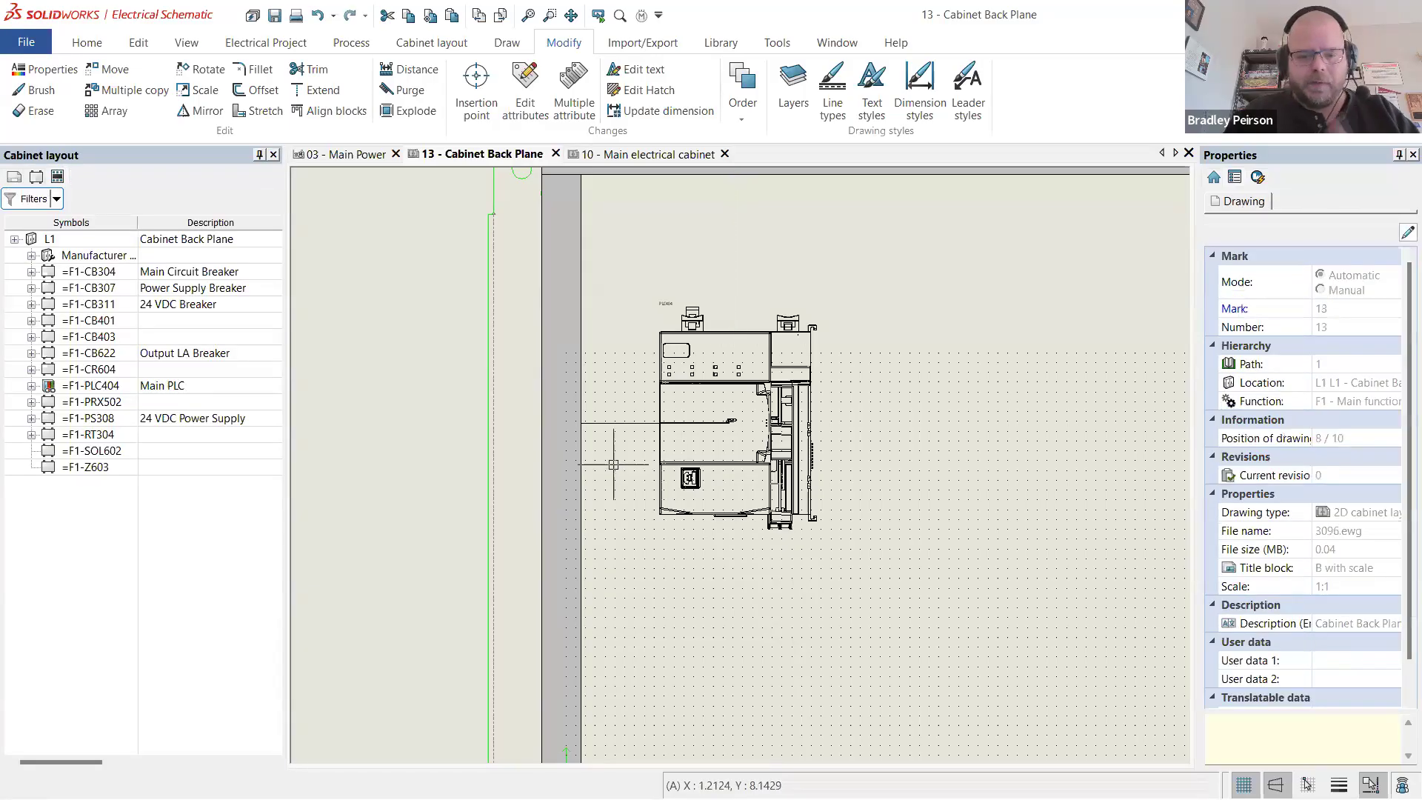
pyautogui.scroll(-2, 655, 395)
pyautogui.scroll(2, 656, 392)
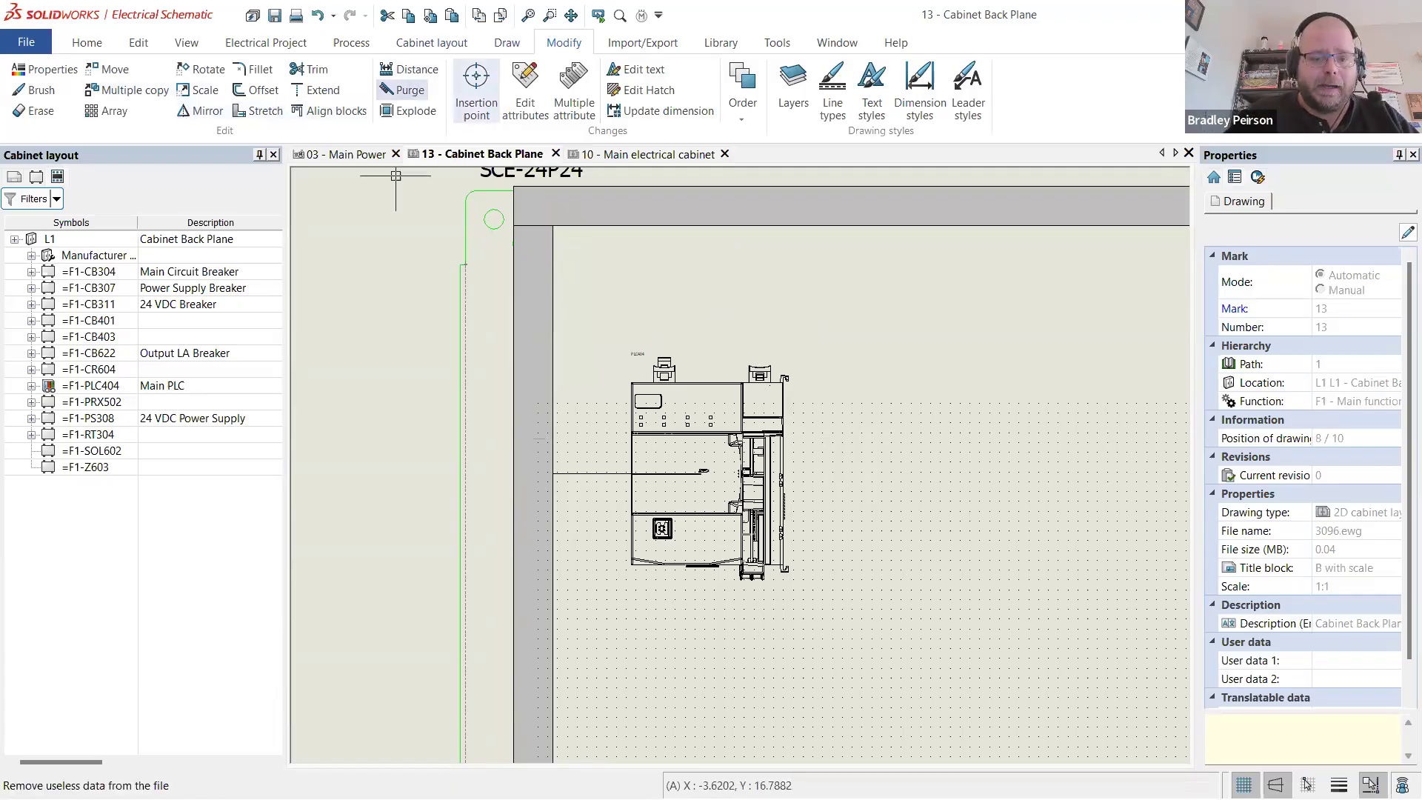
# - Draw a 0.5 inch horizontal line from the horizontal spacing line's end on the vertical duct toward the PLC
pyautogui.click(506, 42)
pyautogui.click(31, 69)
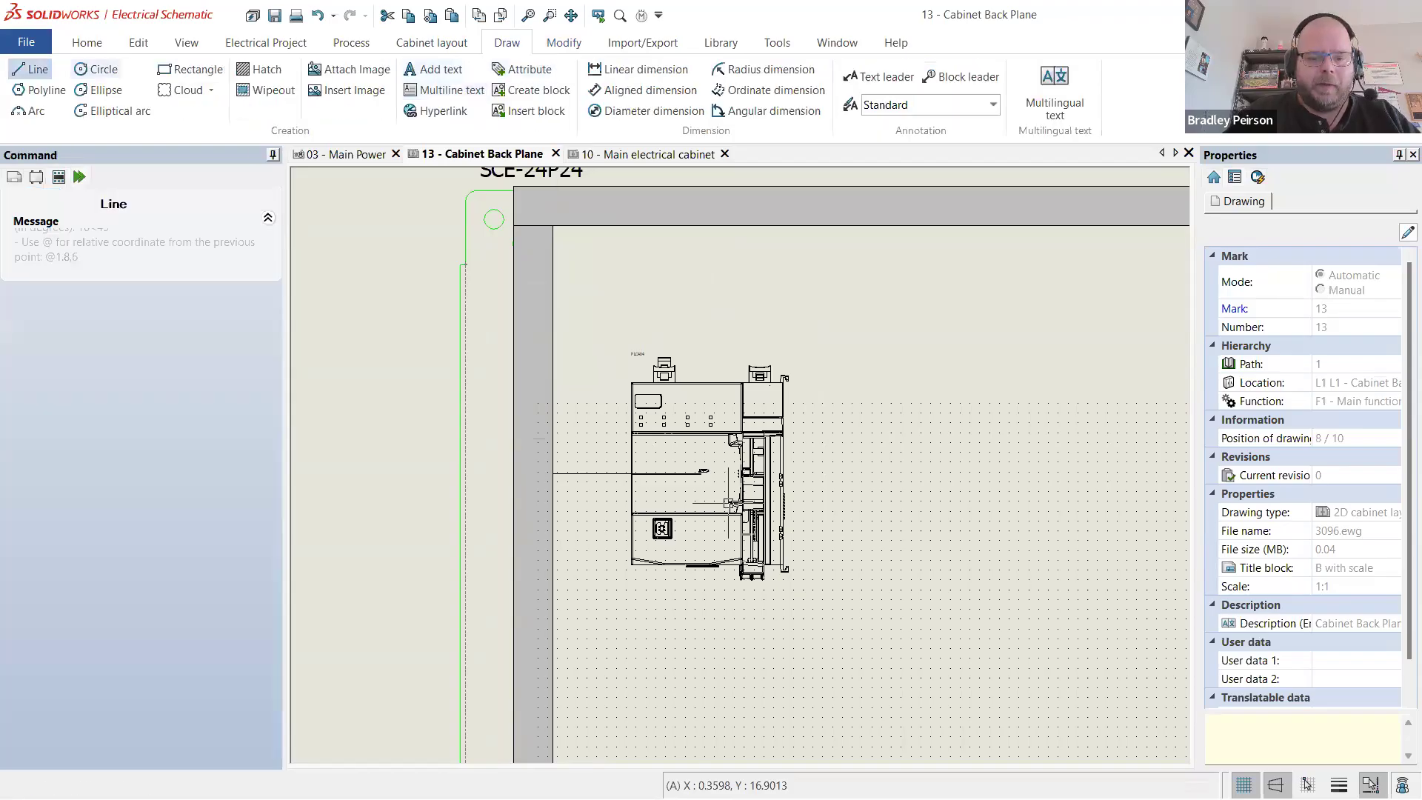
pyautogui.scroll(3, 671, 517)
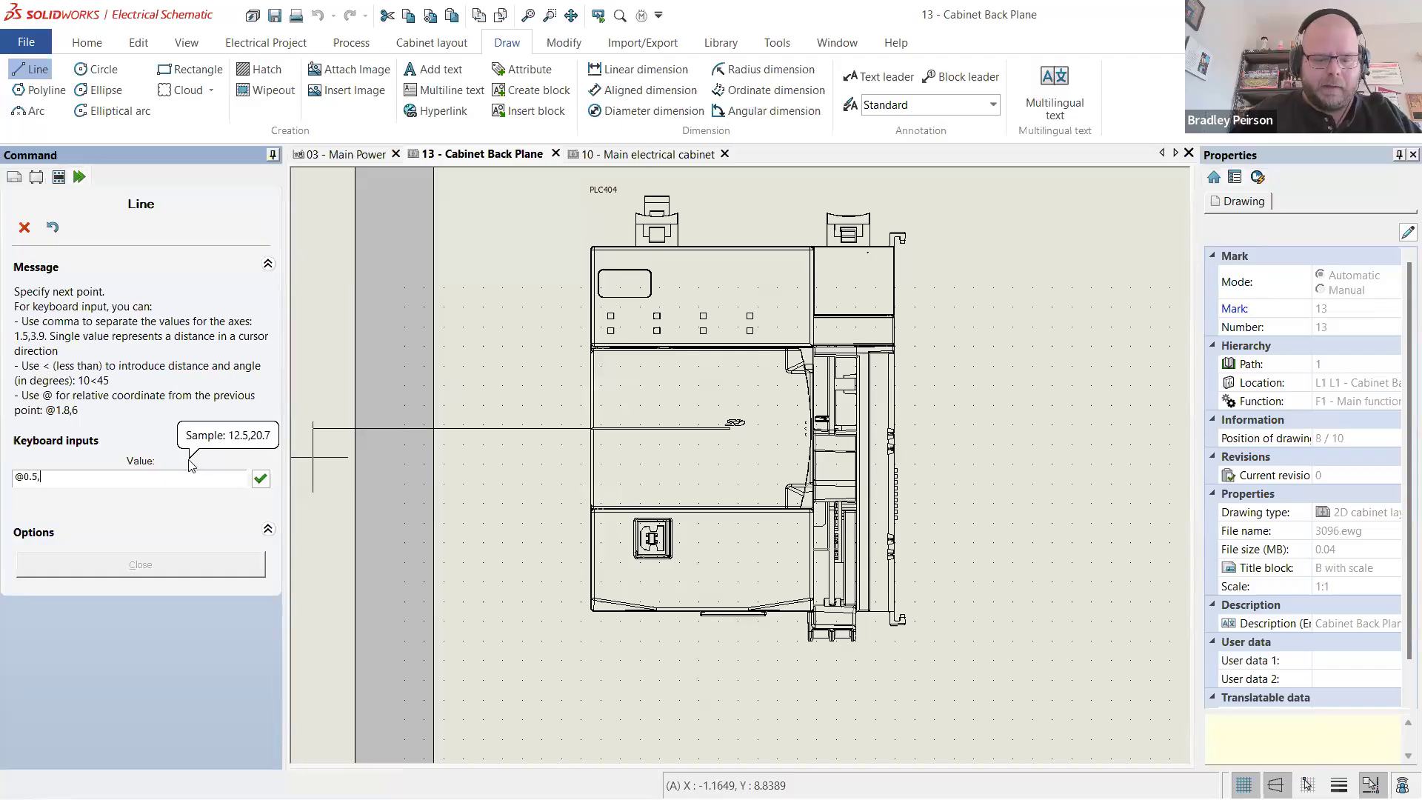
pyautogui.press('Return')
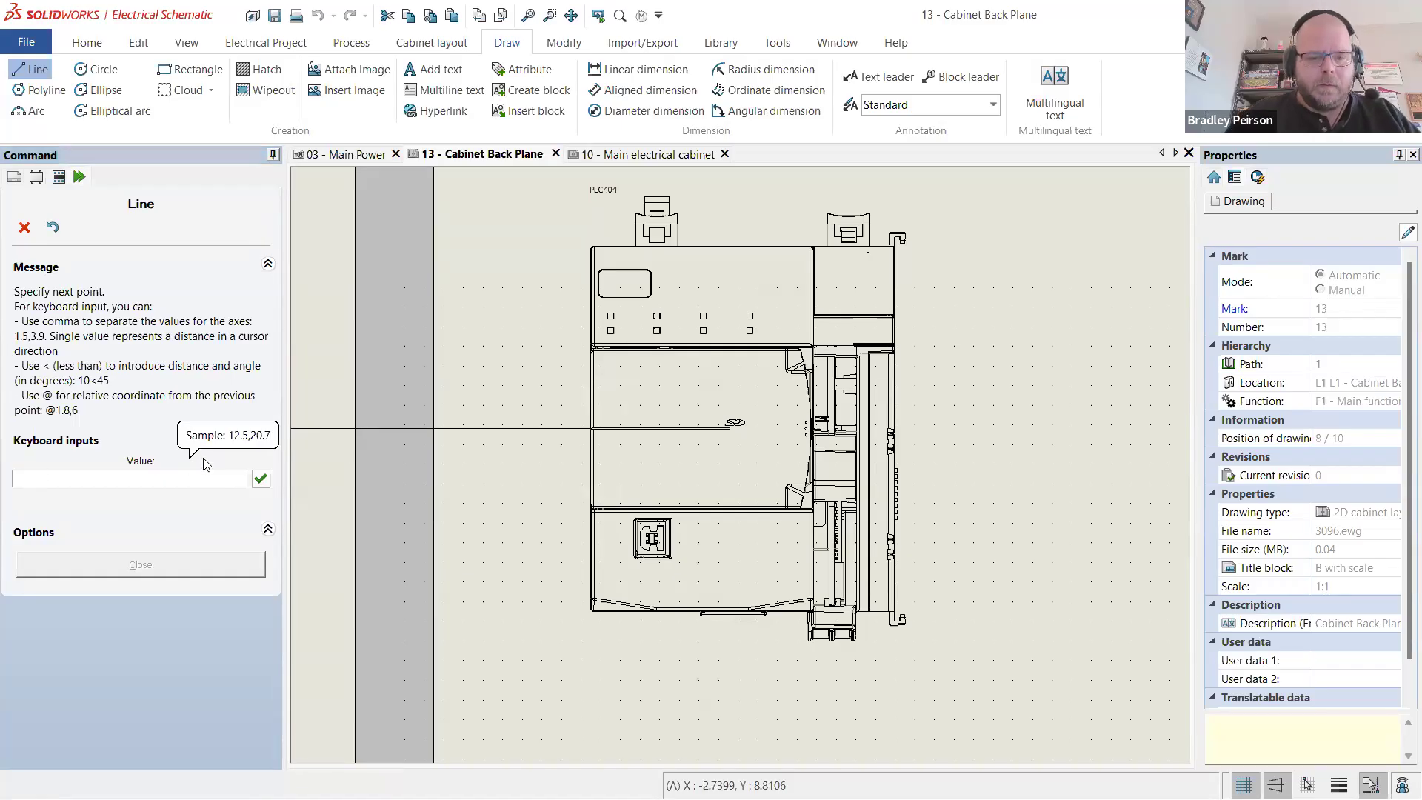
pyautogui.press('Escape')
pyautogui.click(459, 428)
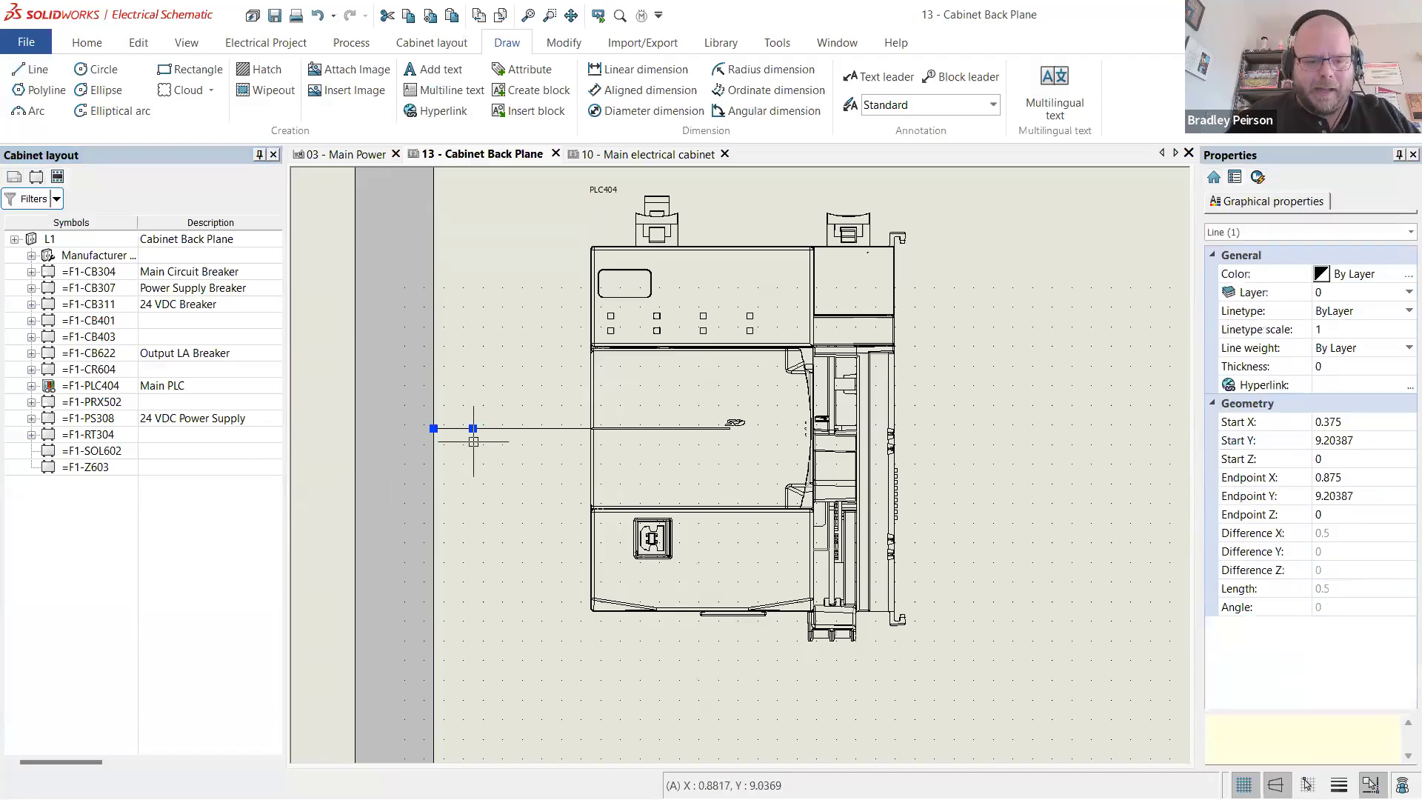
pyautogui.press('Escape')
# - Delete the longer horizontal spacing line between the duct and the PLC, keeping the 0.5 inch line
pyautogui.click(524, 430)
pyautogui.press('Delete')
pyautogui.click(457, 428)
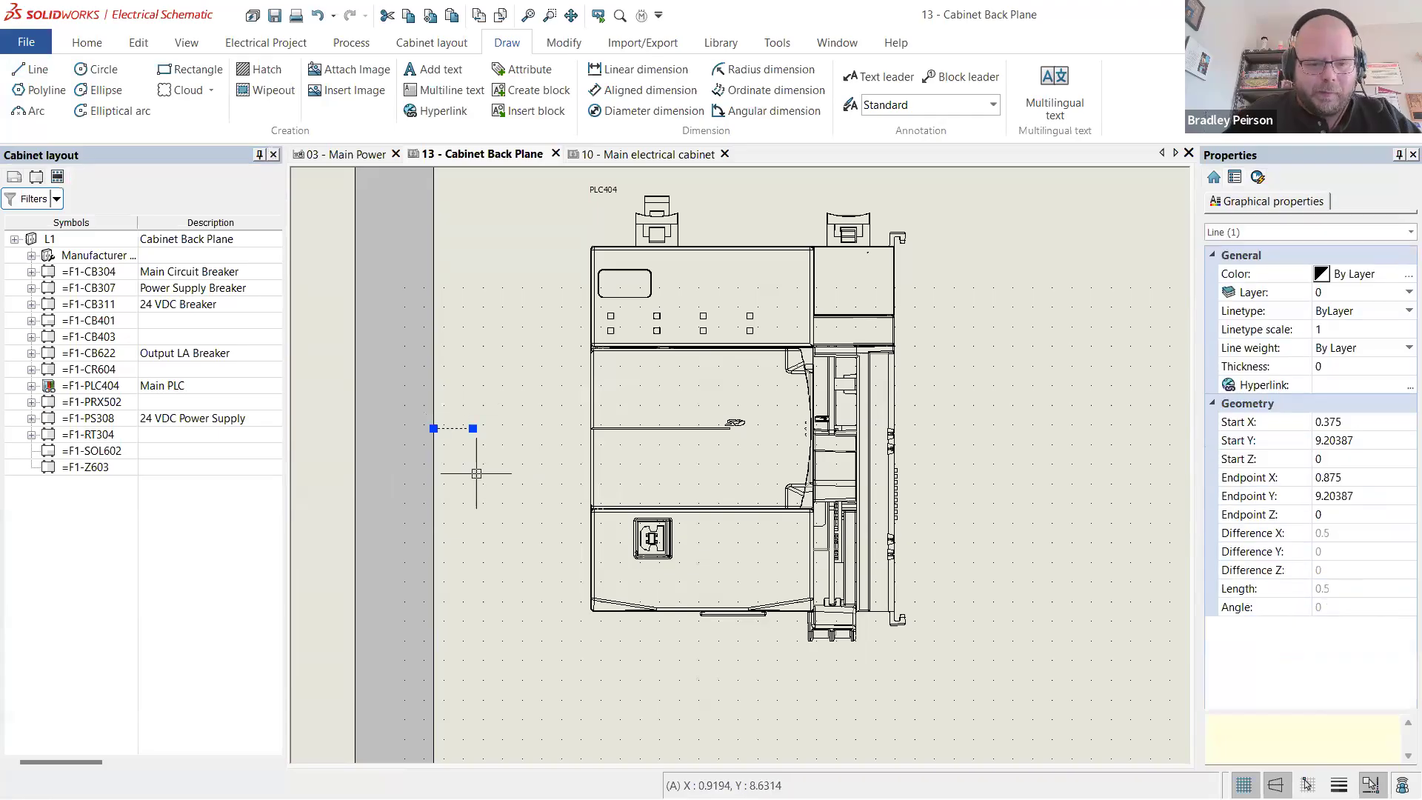
pyautogui.click(472, 427)
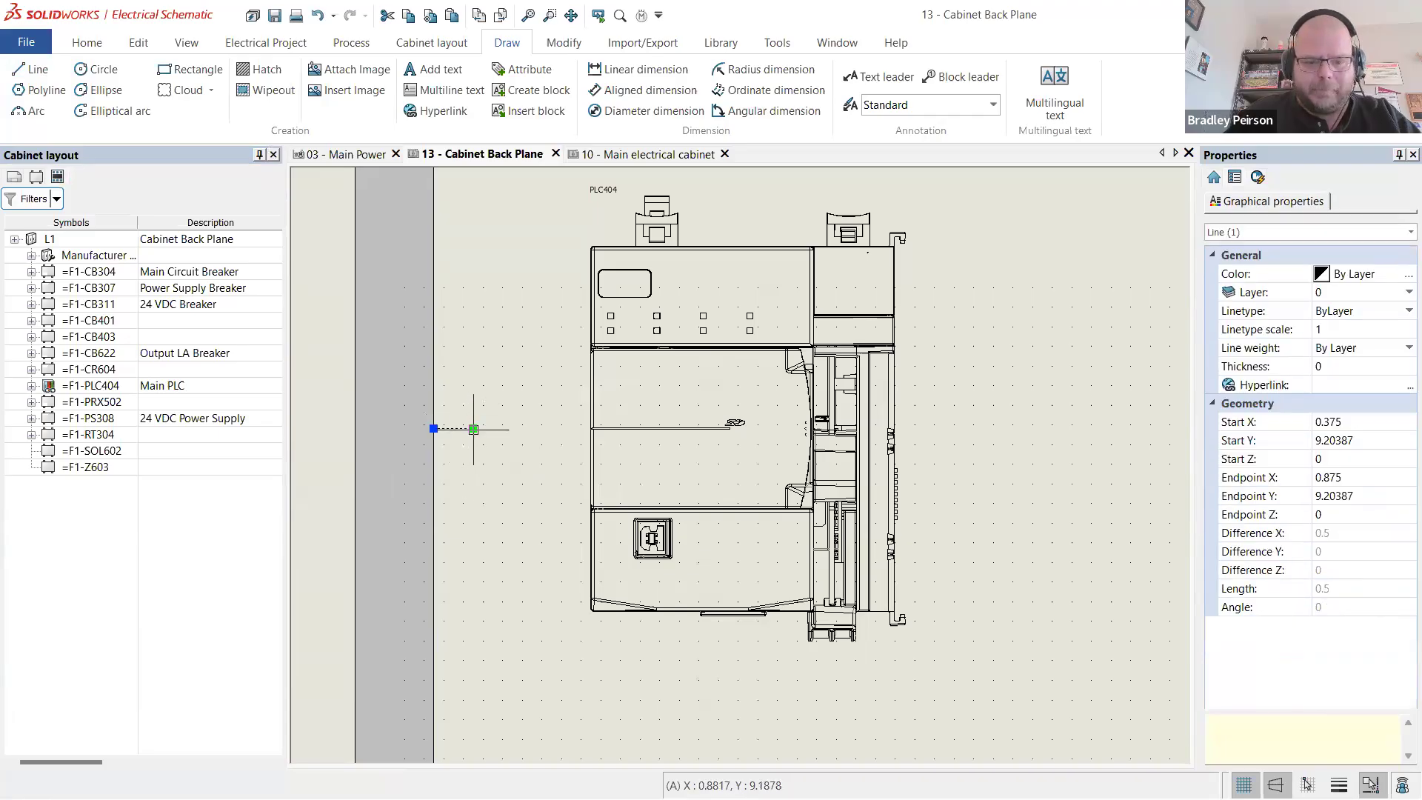
pyautogui.press('Escape')
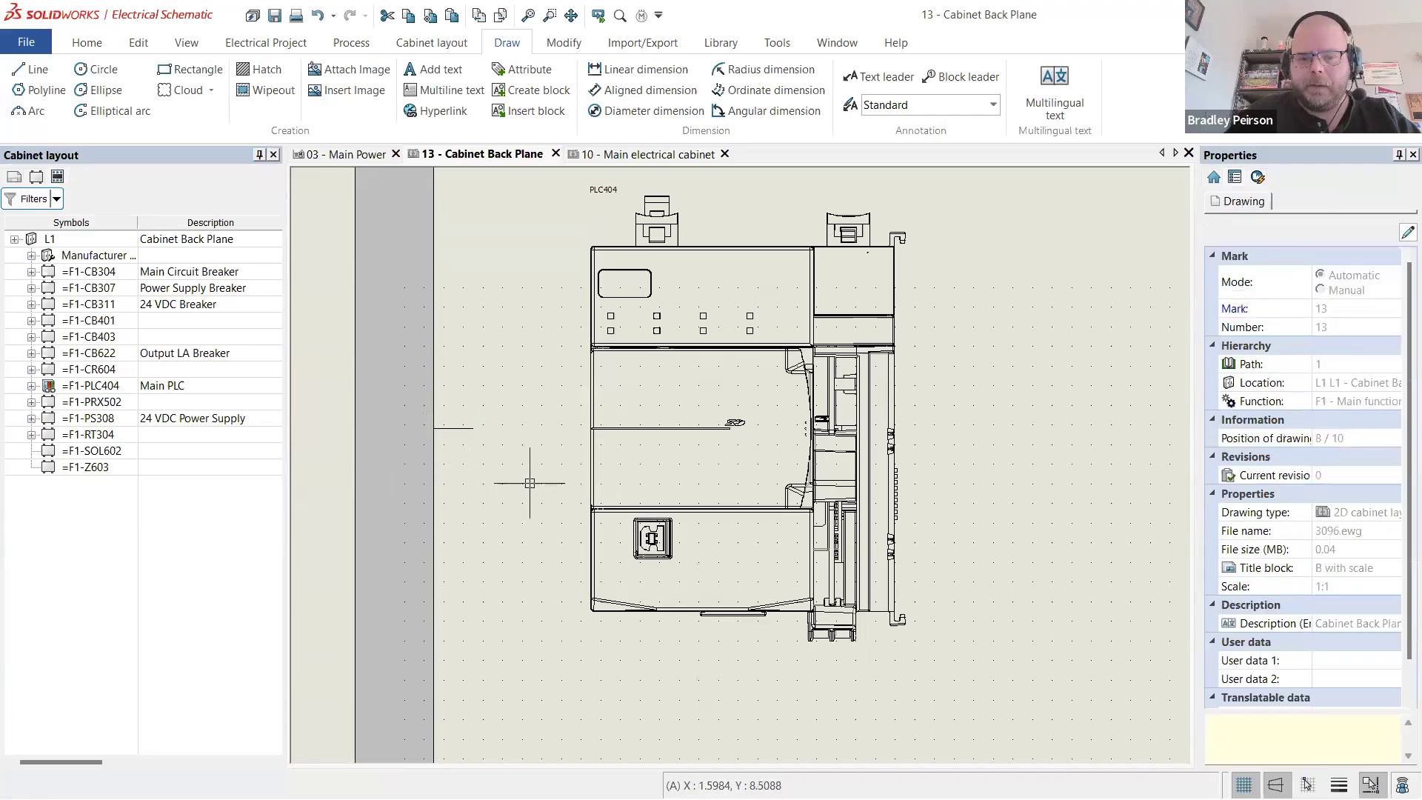
pyautogui.click(41, 72)
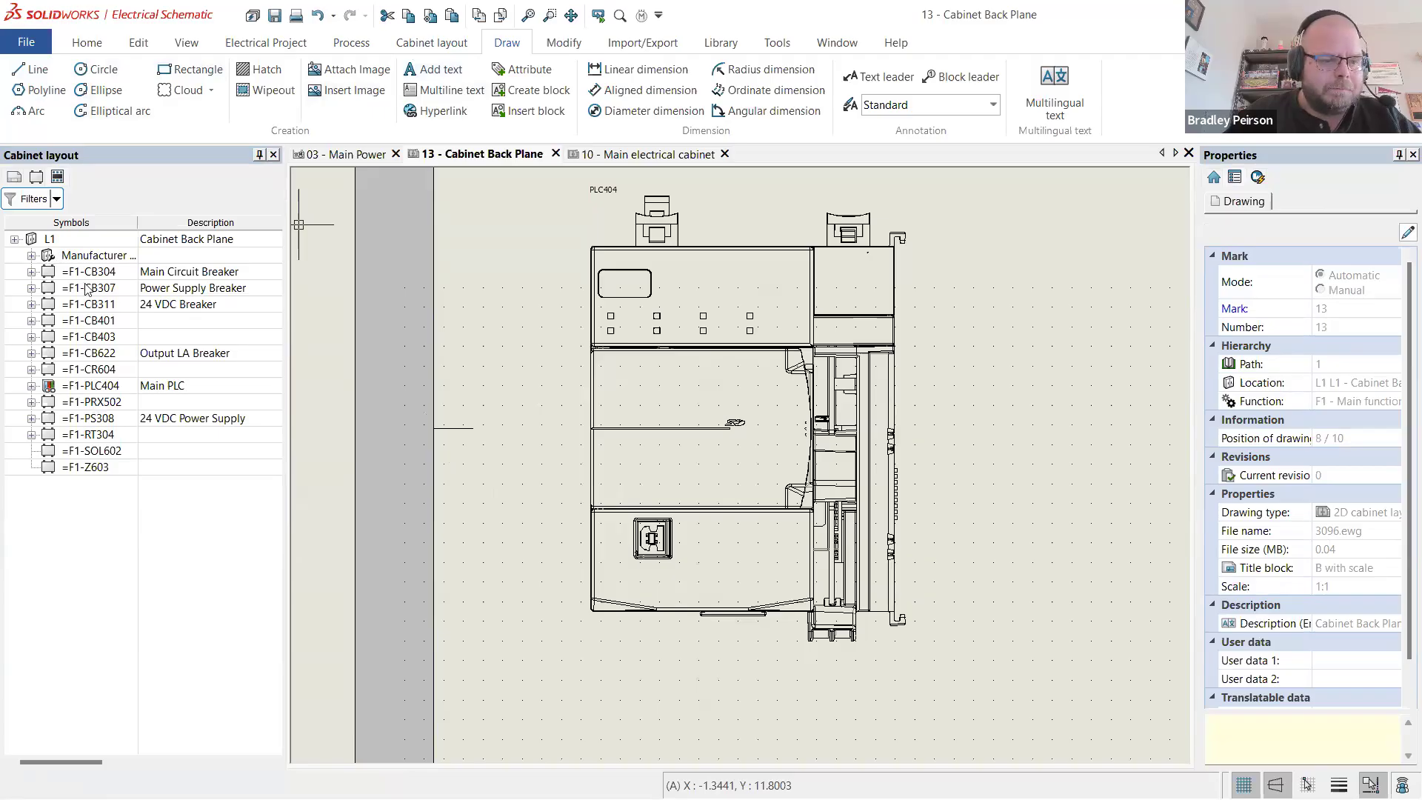
# - Insert the 199-DR1 manufacturer part as a rail, starting at the free end of the 0.5 inch line
pyautogui.click(31, 255)
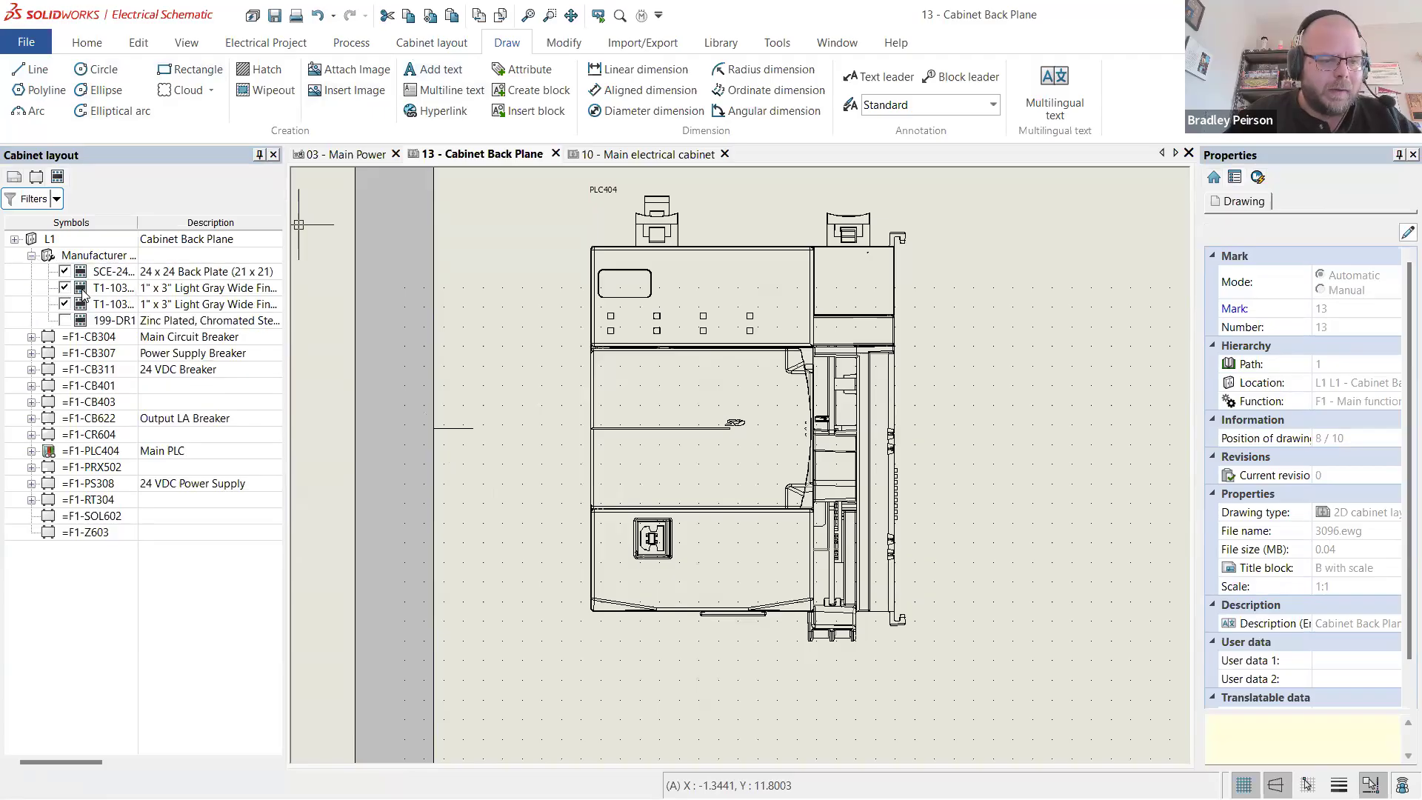
pyautogui.moveTo(74, 319); pyautogui.dragTo(552, 468)
pyautogui.click(636, 377)
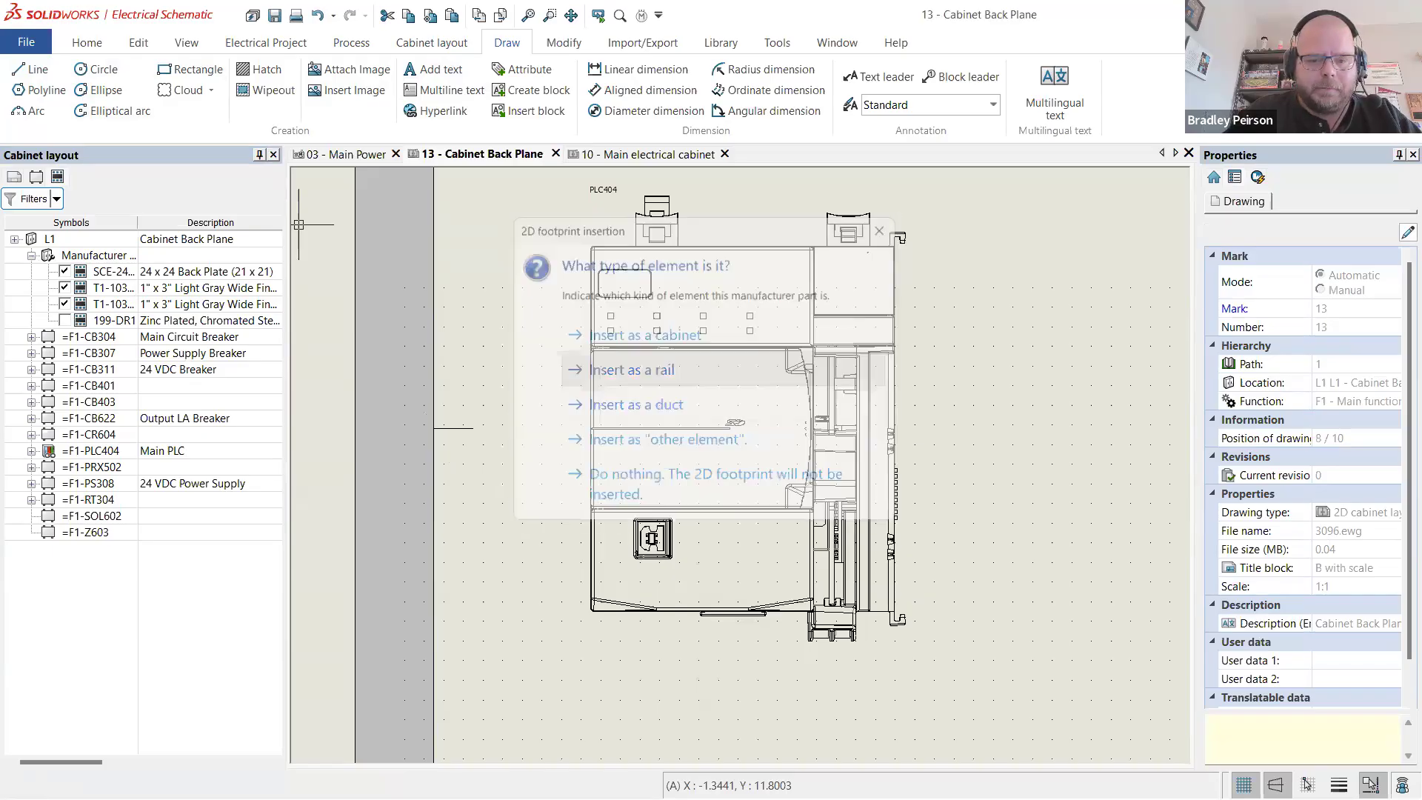
pyautogui.click(474, 428)
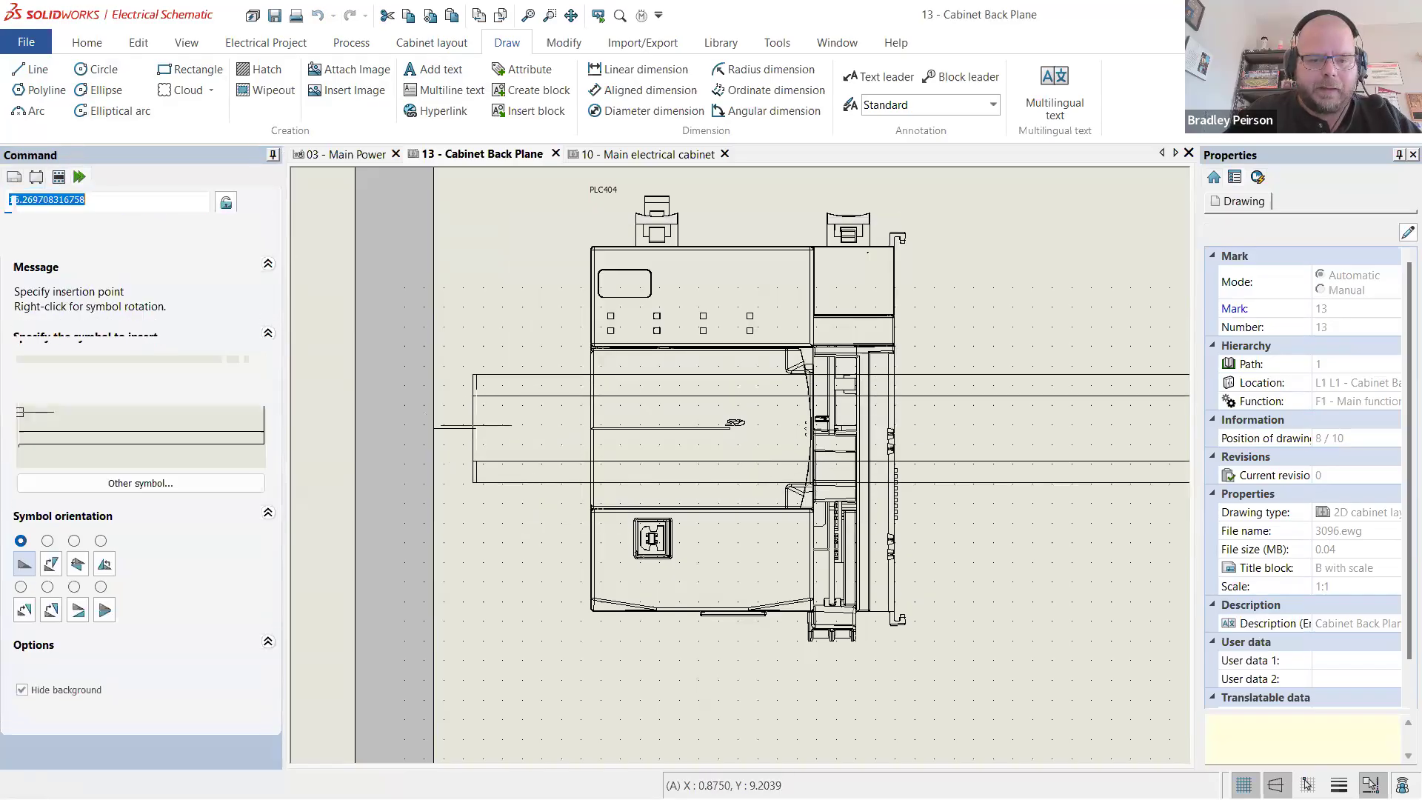
# - Stretch the rail across the plate to a length of about 15 inches
pyautogui.scroll(-8, 593, 422)
pyautogui.scroll(5, 682, 415)
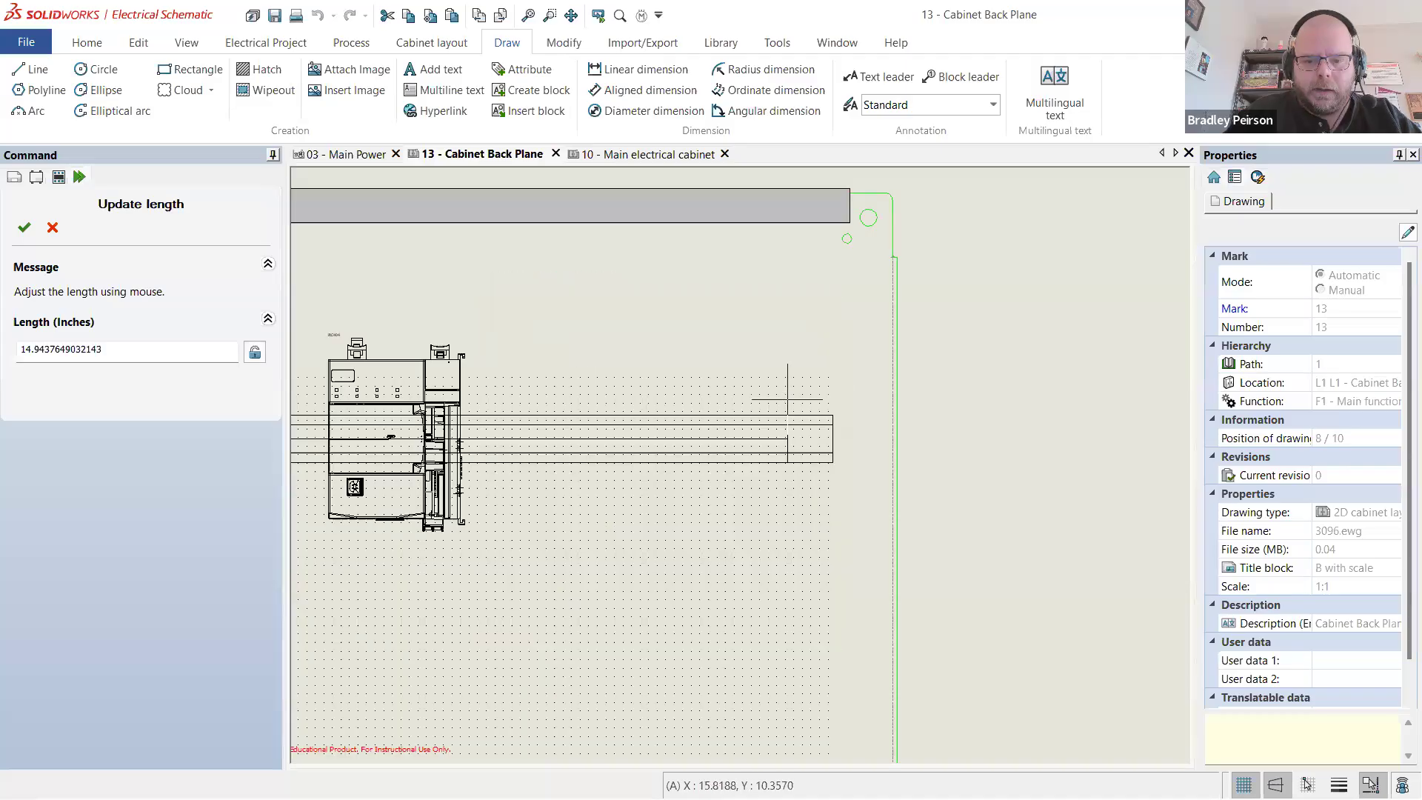
pyautogui.scroll(2, 840, 389)
pyautogui.scroll(2, 843, 387)
pyautogui.click(739, 384)
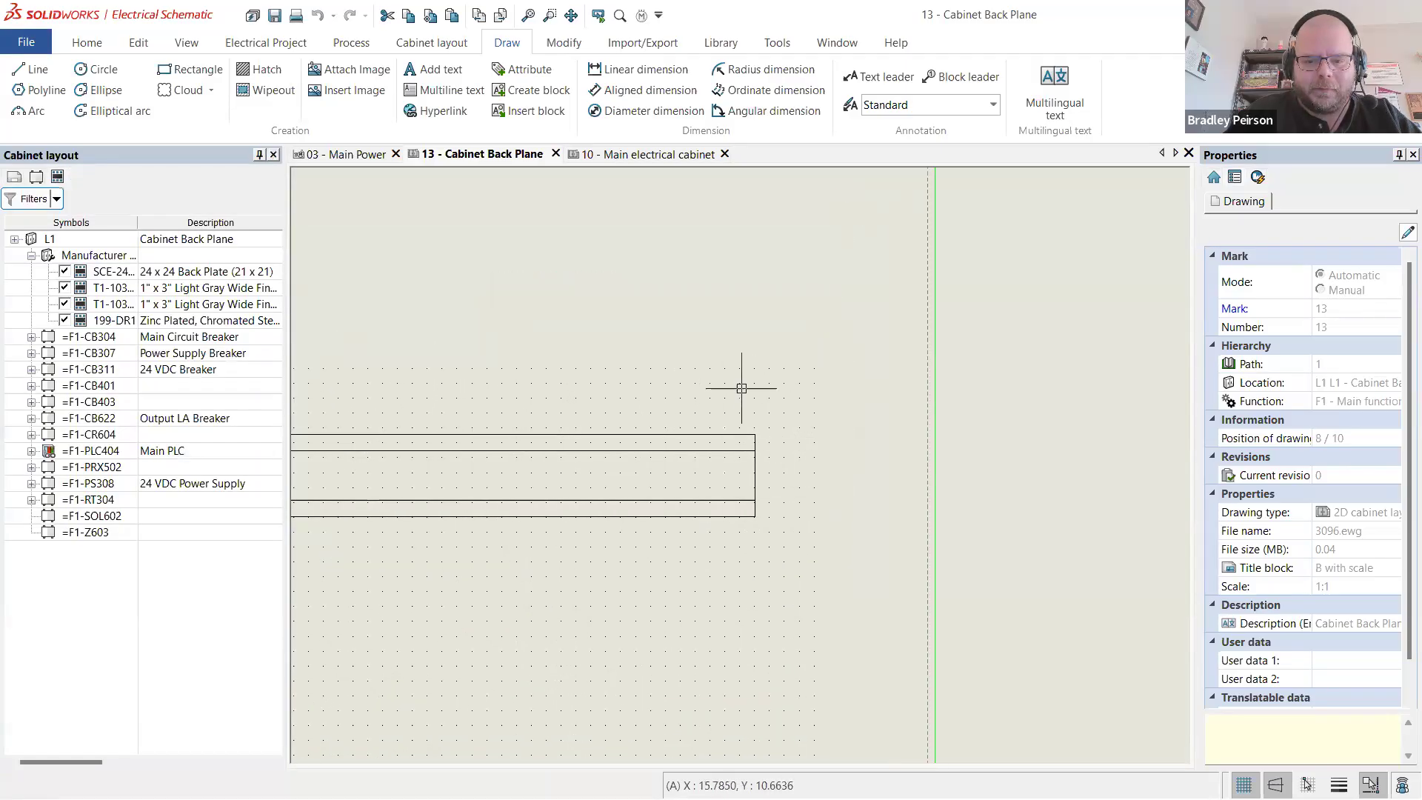
# - Delete the 0.5 inch spacing line between the vertical duct and the start of the rail
pyautogui.scroll(5, 444, 415)
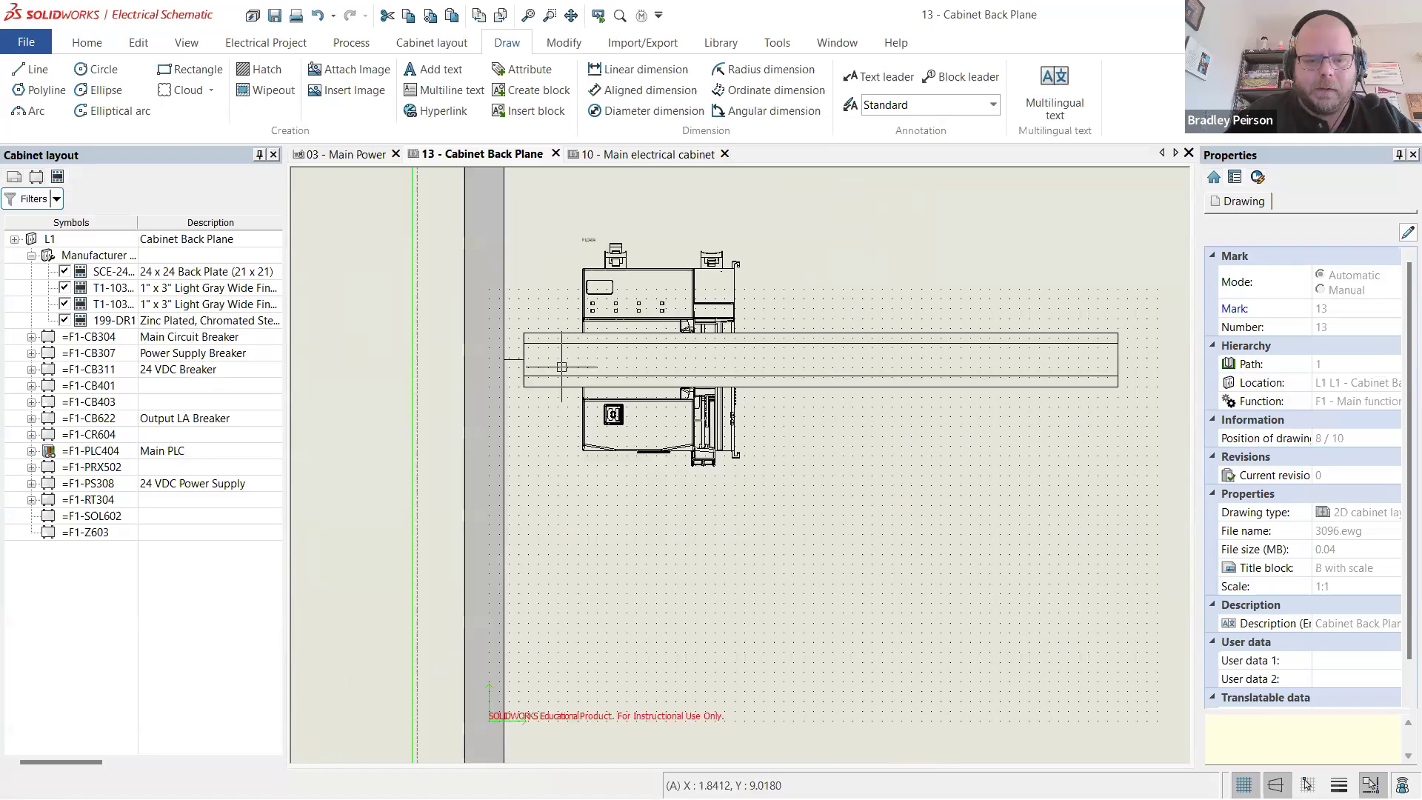
pyautogui.click(522, 361)
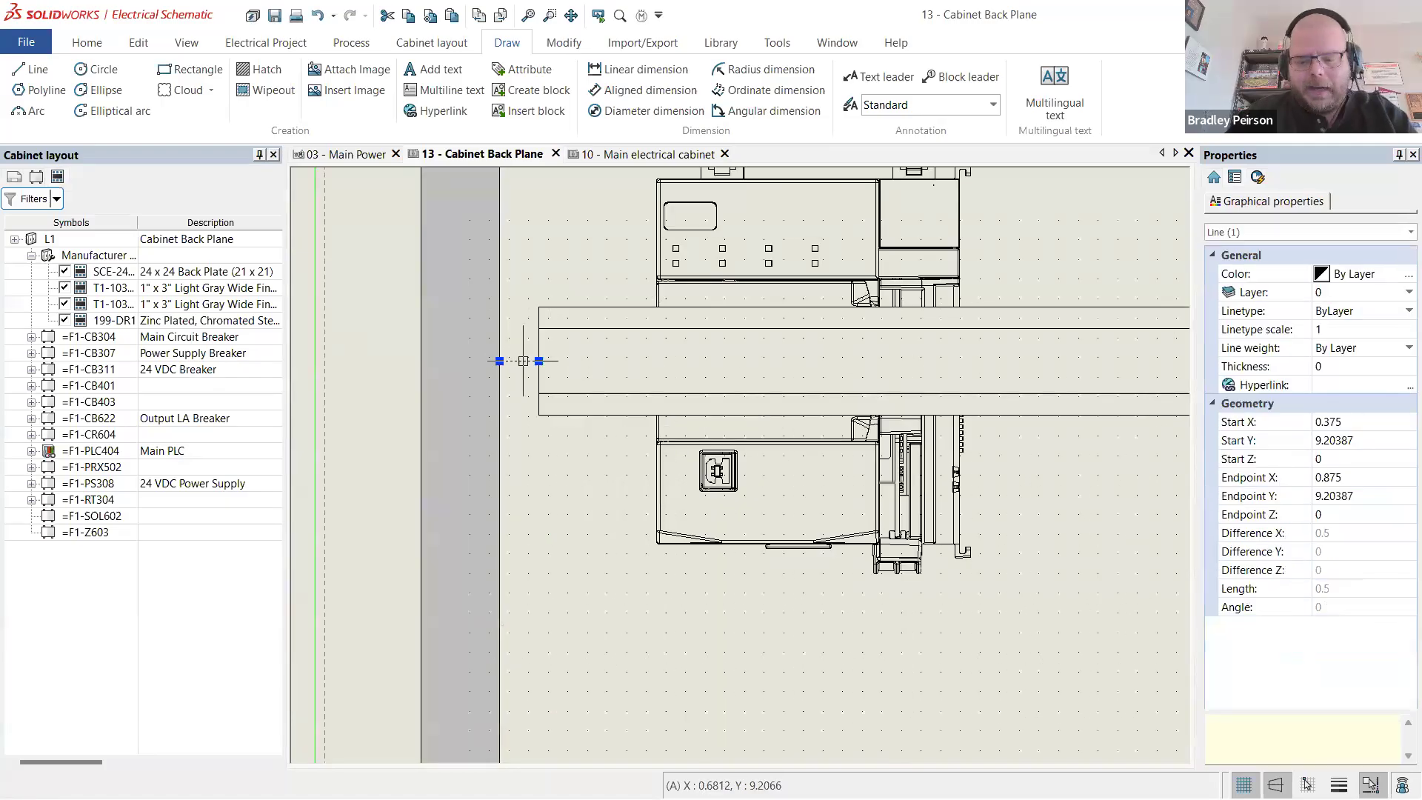
pyautogui.press('Delete')
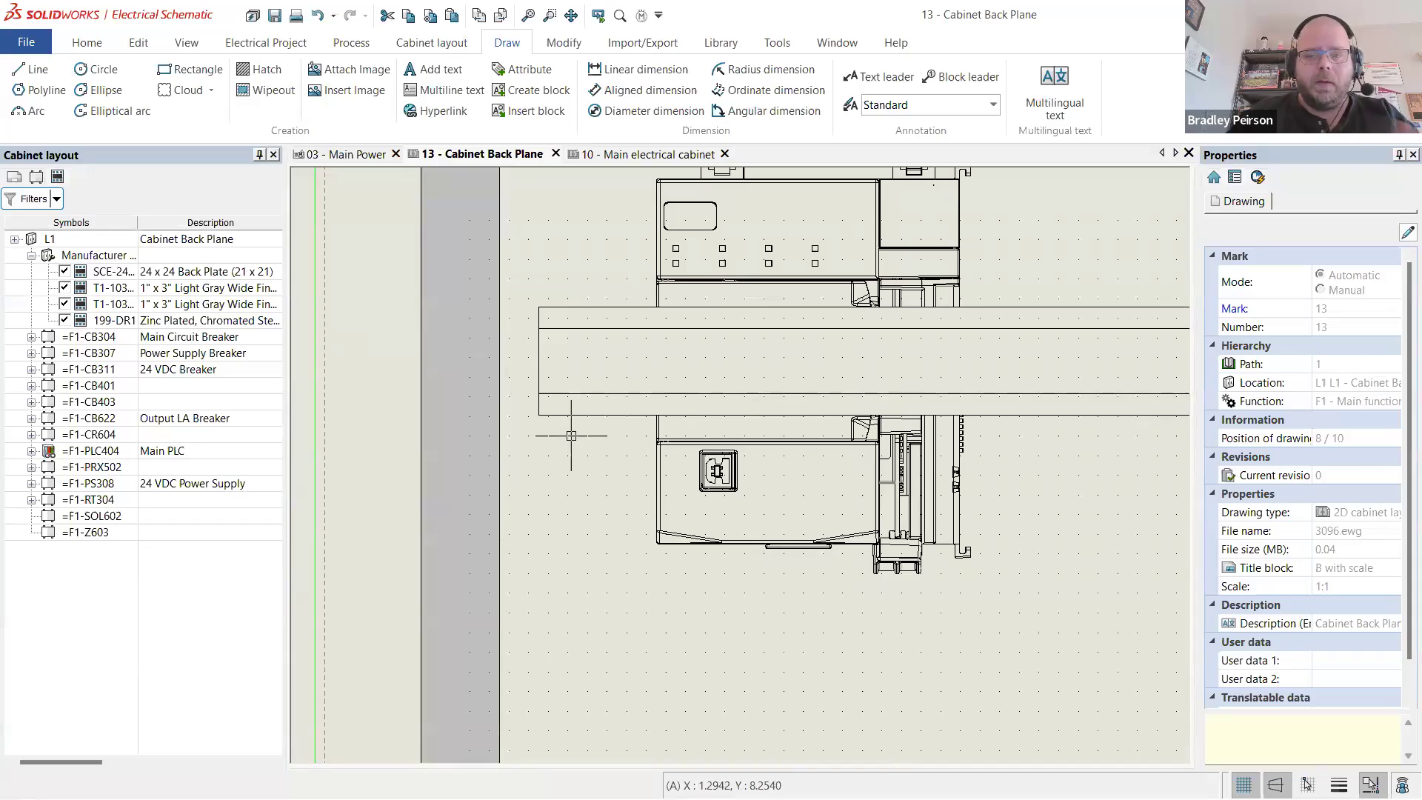
# - Change the rail's drawing order by moving it below the PLC controller
pyautogui.scroll(-3, 560, 414)
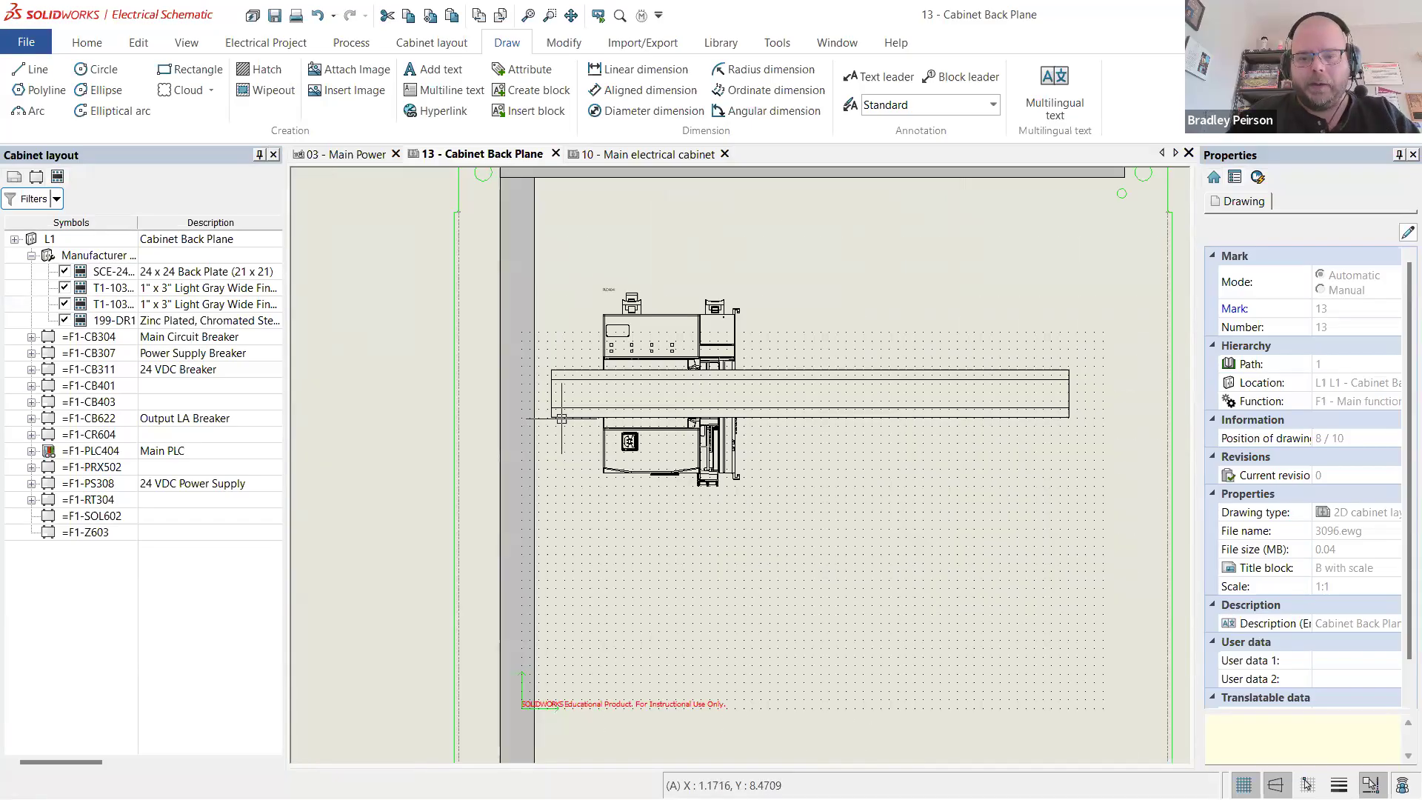
pyautogui.scroll(3, 561, 419)
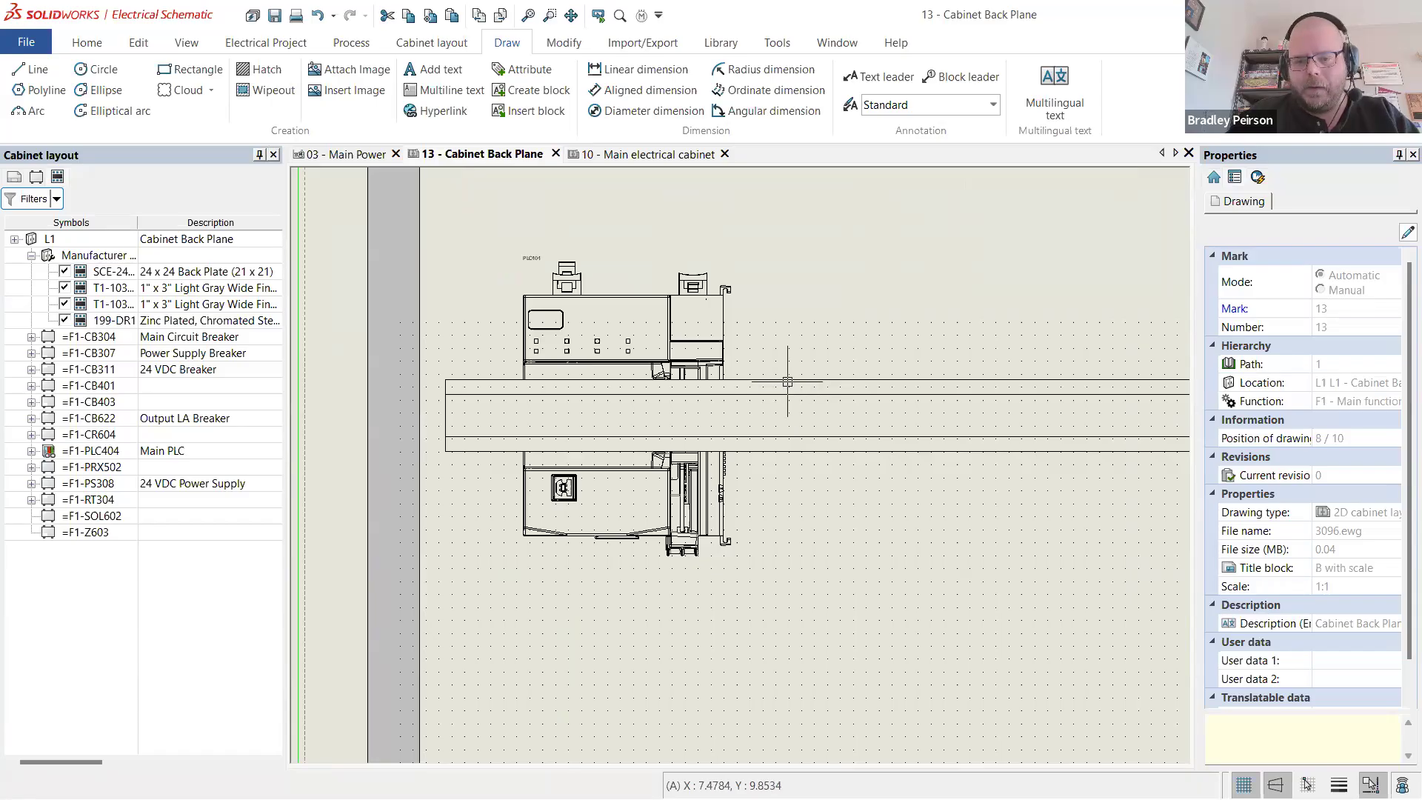
pyautogui.click(788, 381)
pyautogui.rightClick(788, 380)
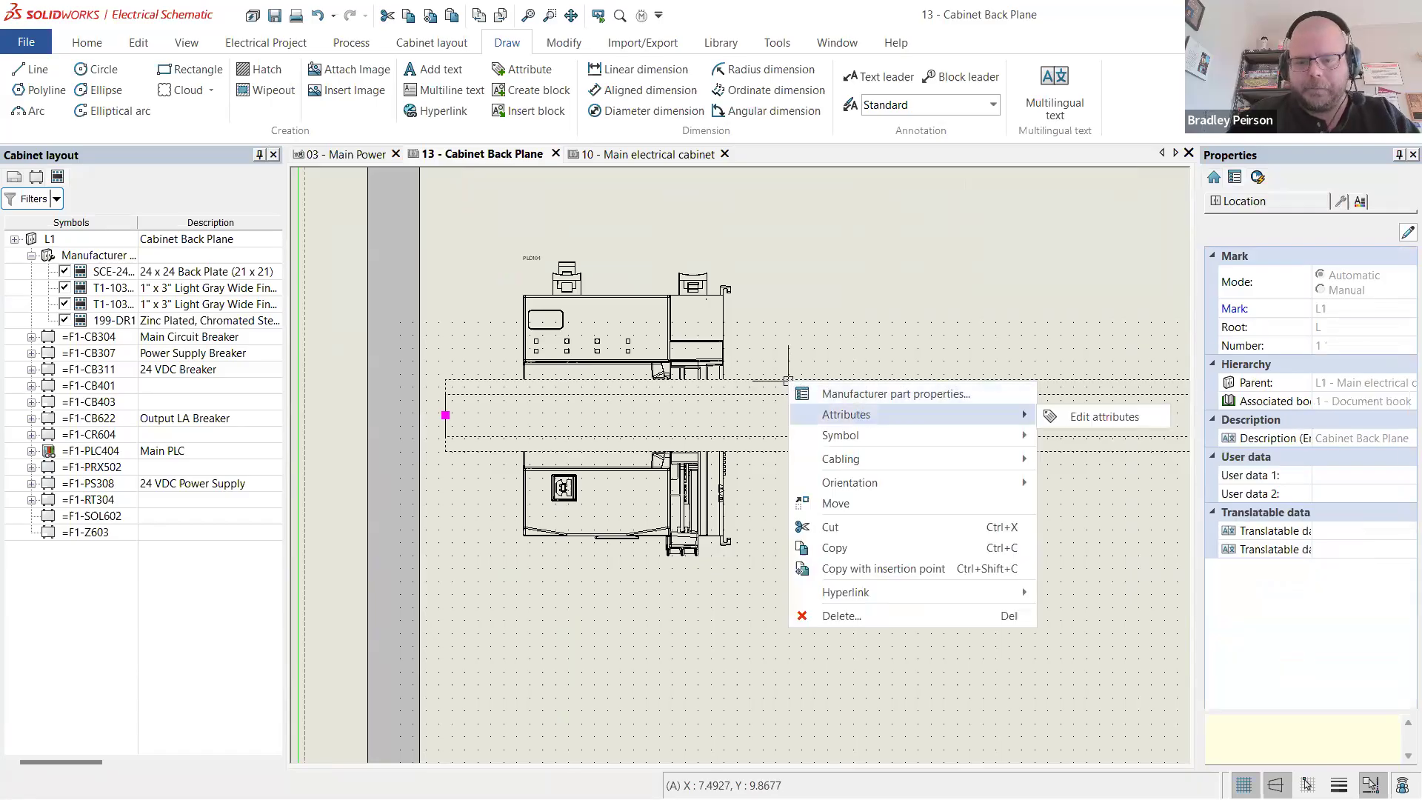
pyautogui.click(540, 43)
pyautogui.click(445, 44)
pyautogui.click(745, 104)
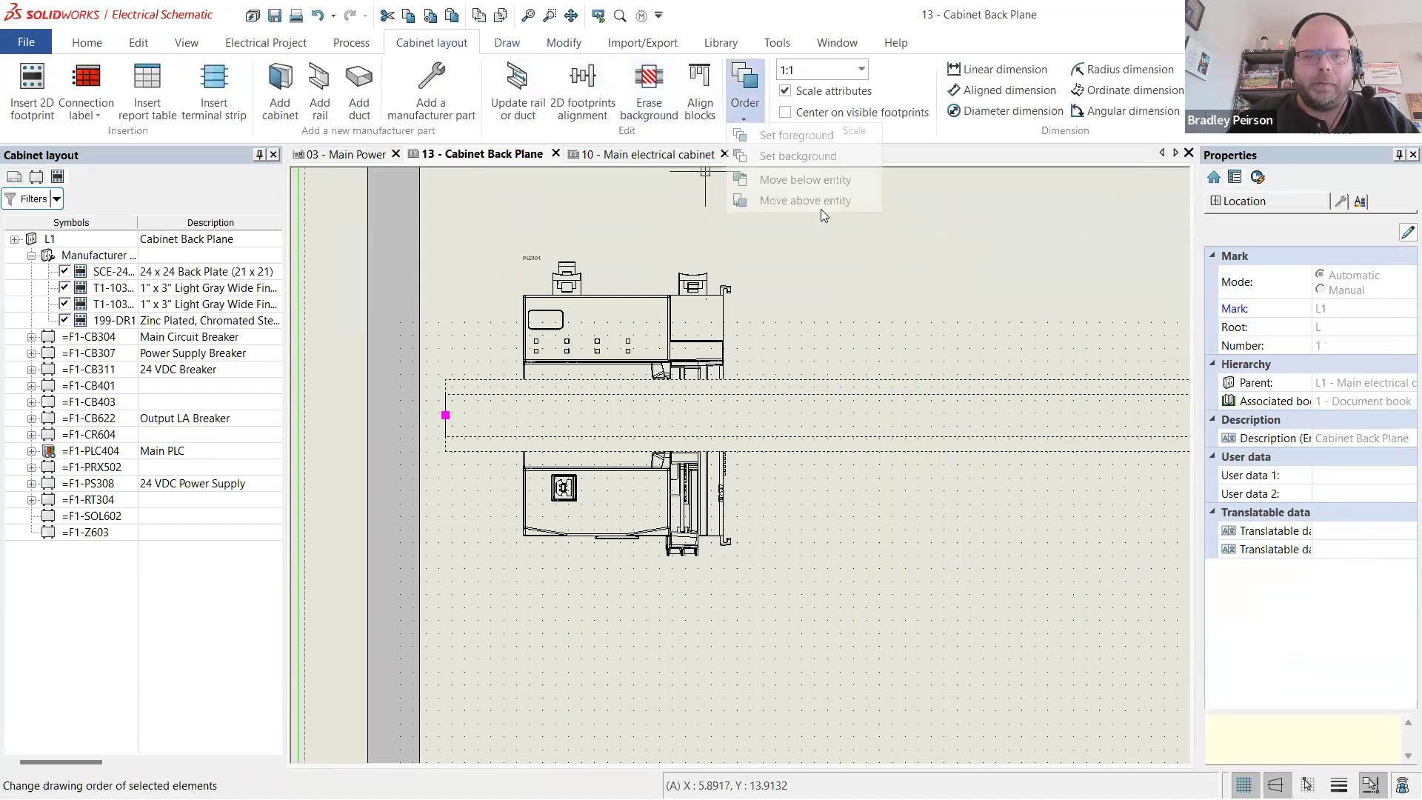
pyautogui.click(815, 180)
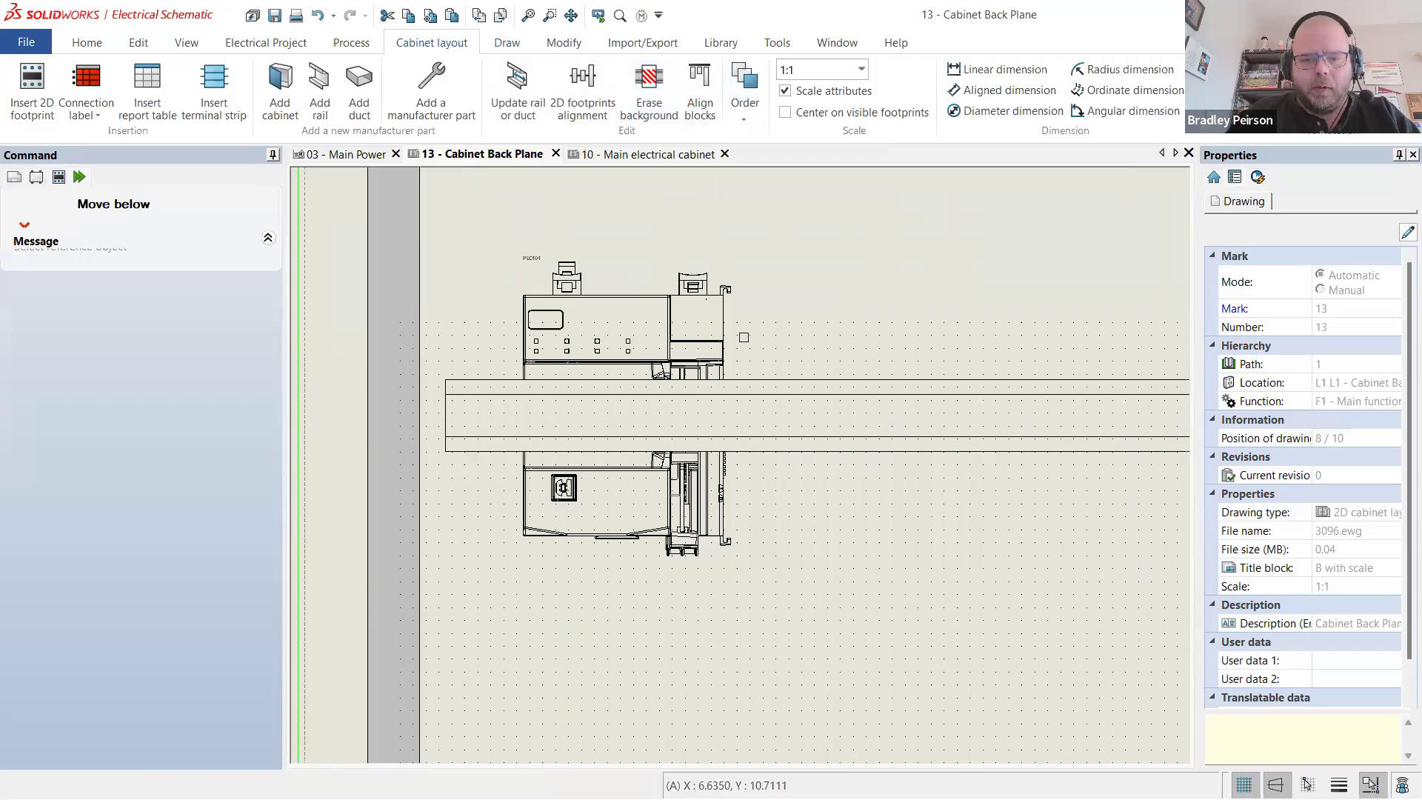
pyautogui.click(722, 326)
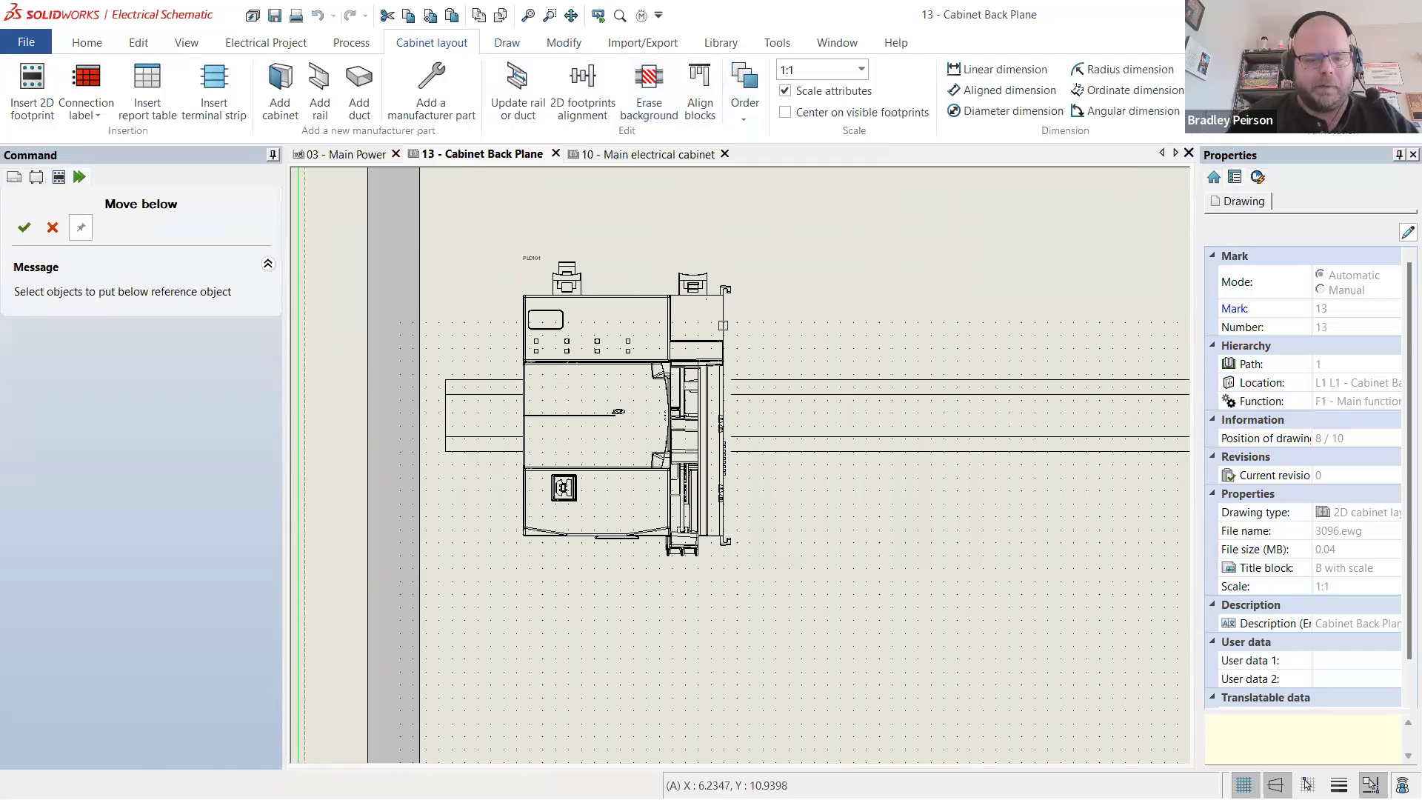
pyautogui.press('Escape')
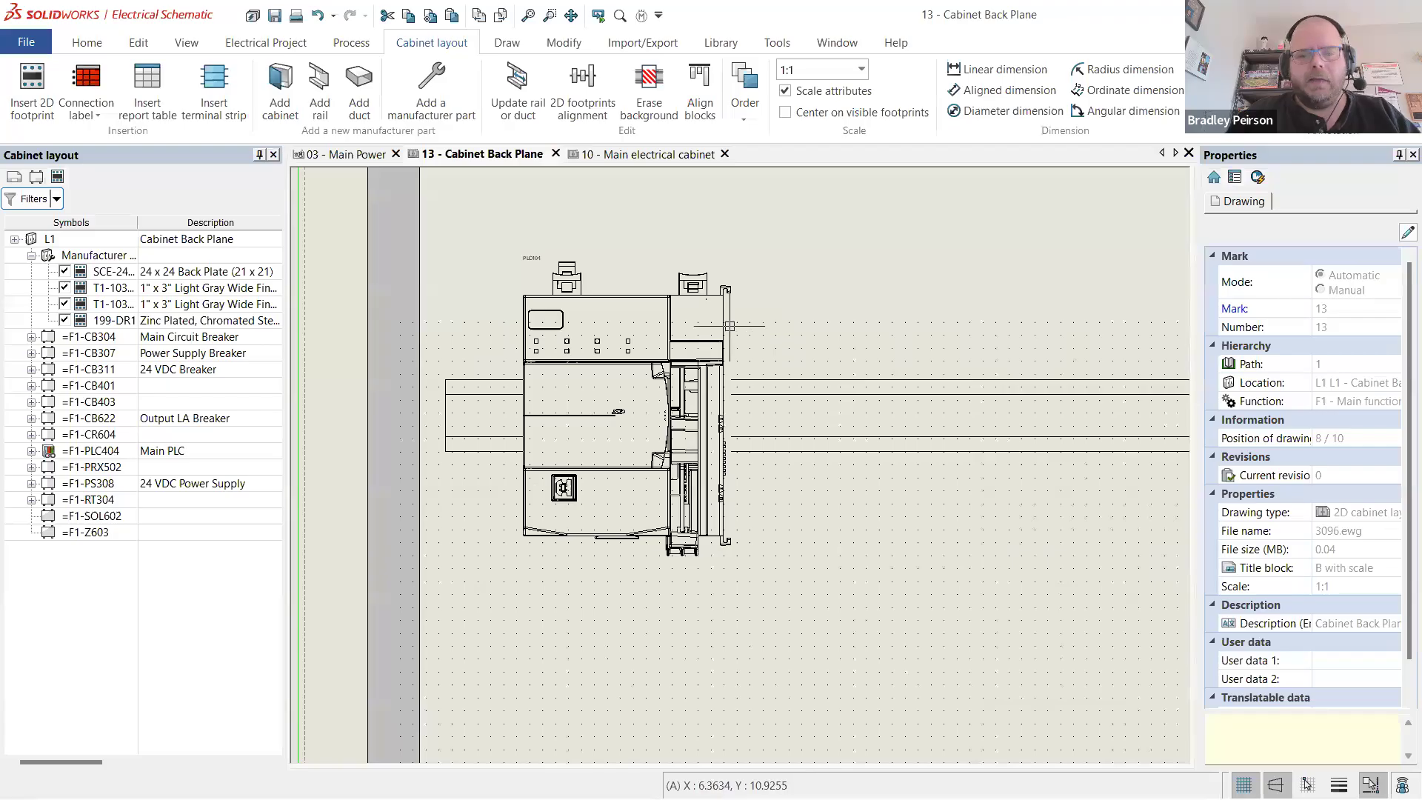
pyautogui.scroll(-2, 729, 326)
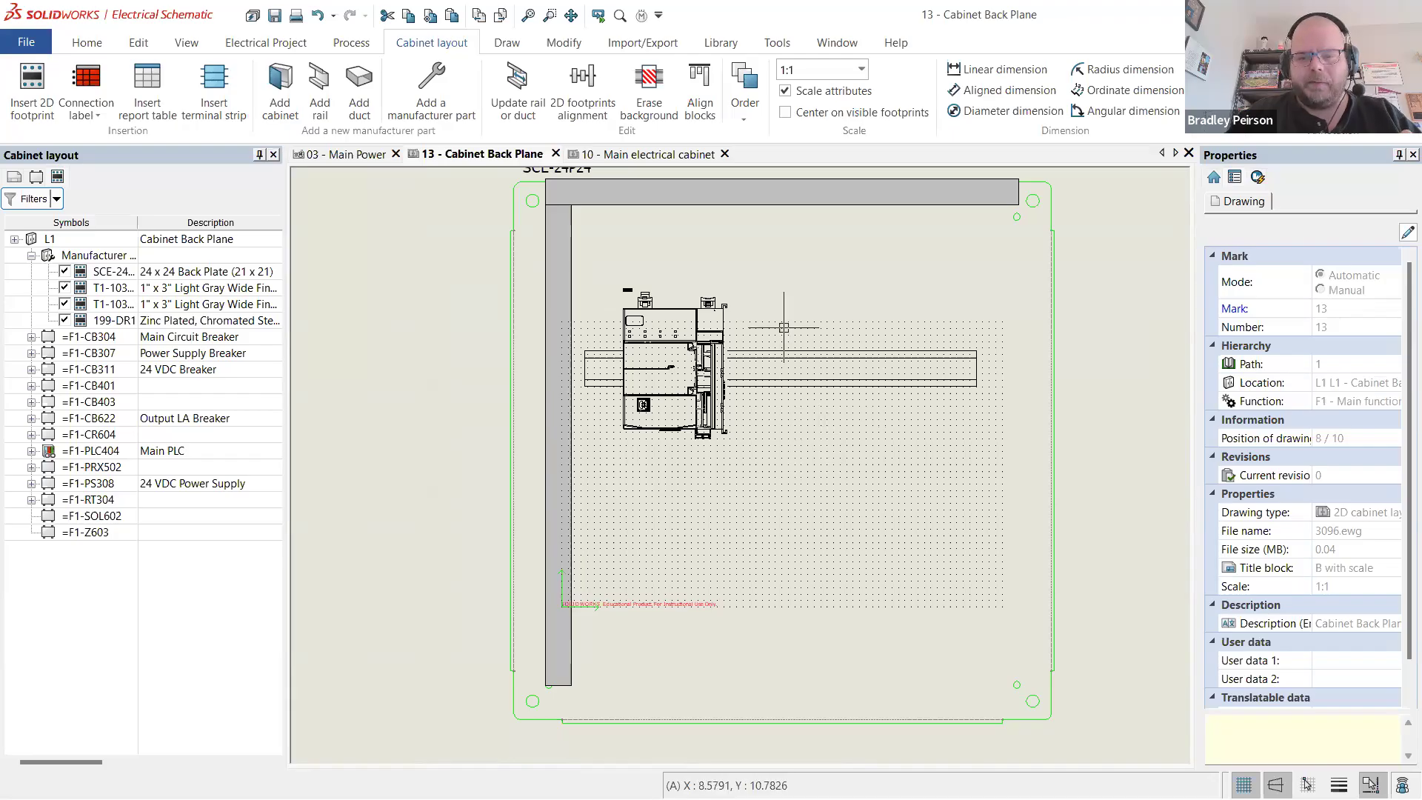
pyautogui.scroll(-2, 771, 467)
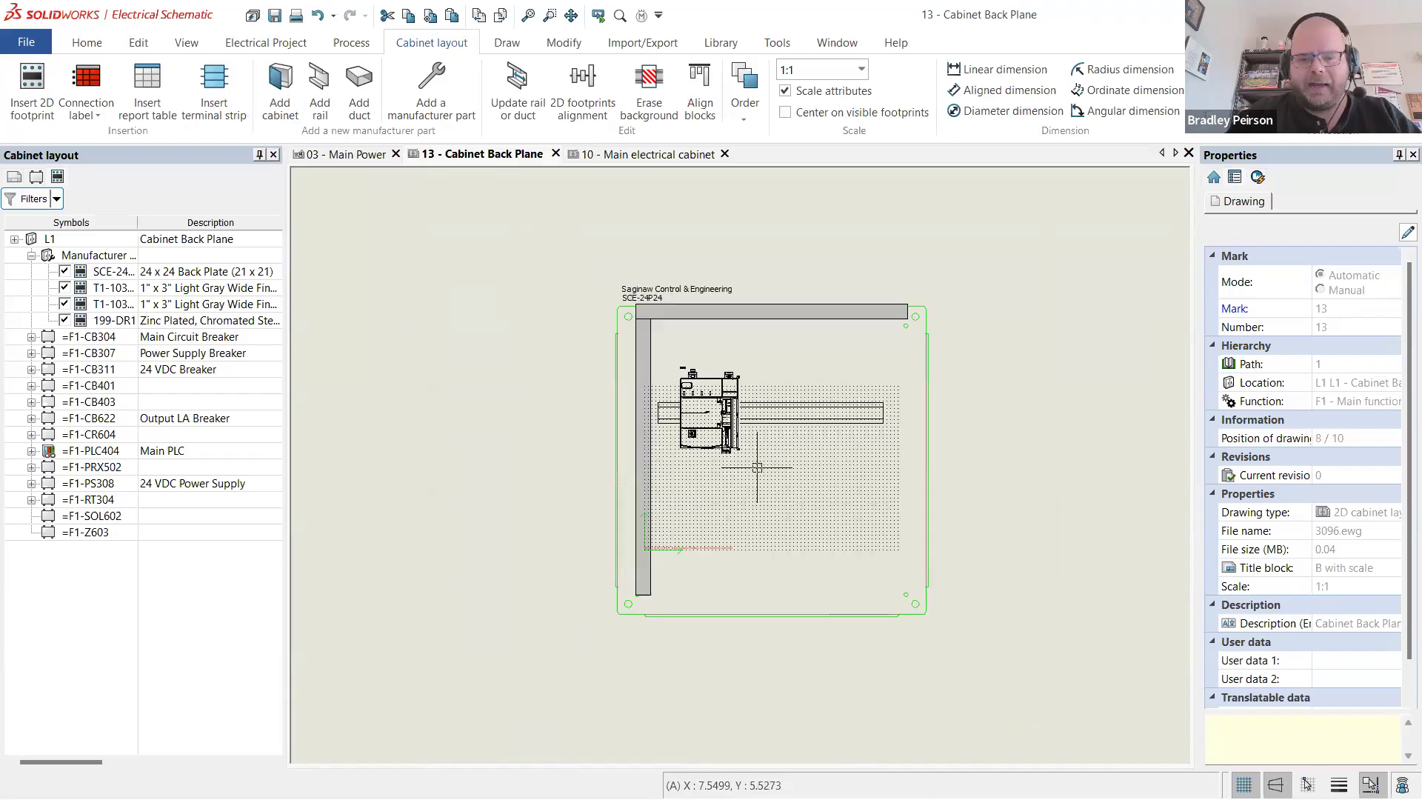
pyautogui.scroll(3, 644, 341)
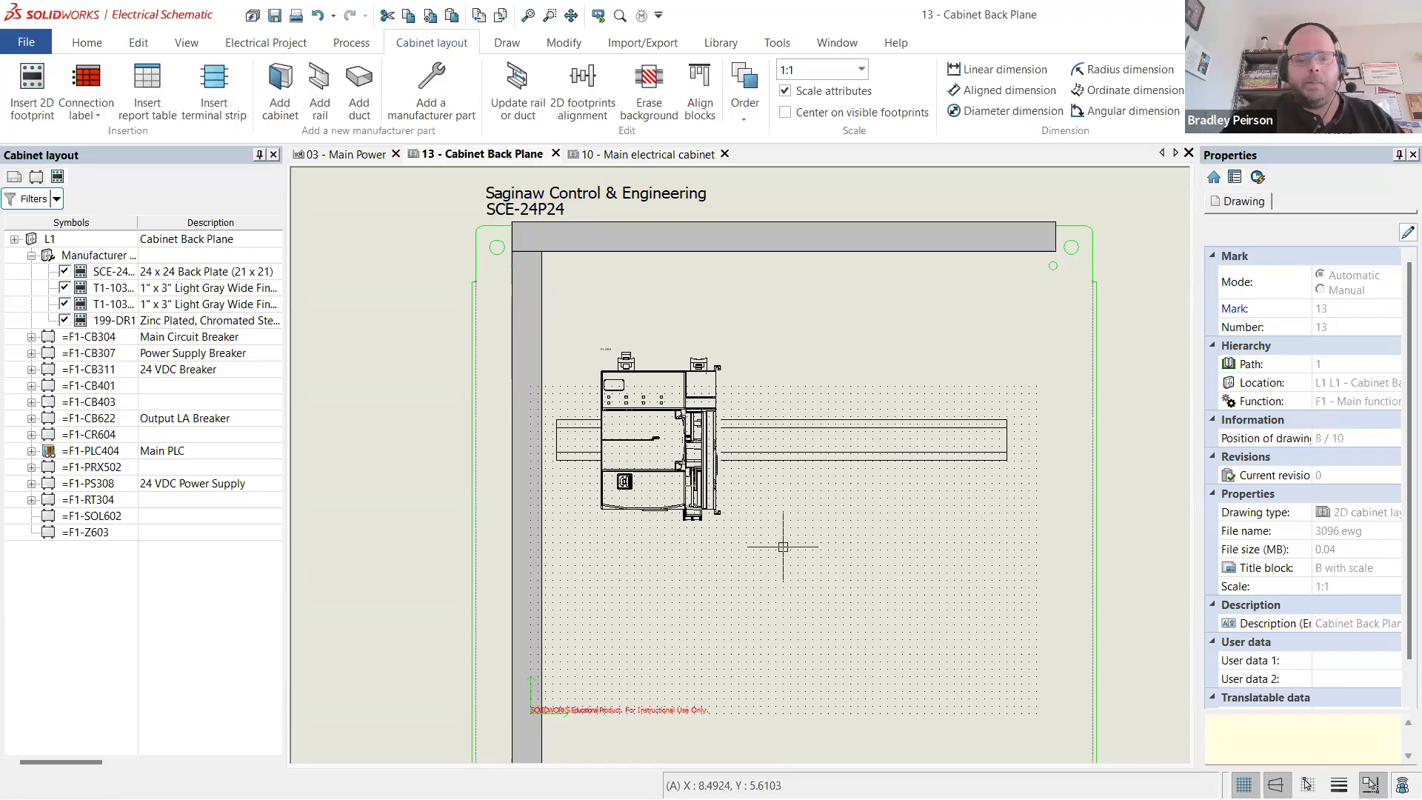
pyautogui.scroll(-3, 782, 557)
pyautogui.scroll(2, 758, 557)
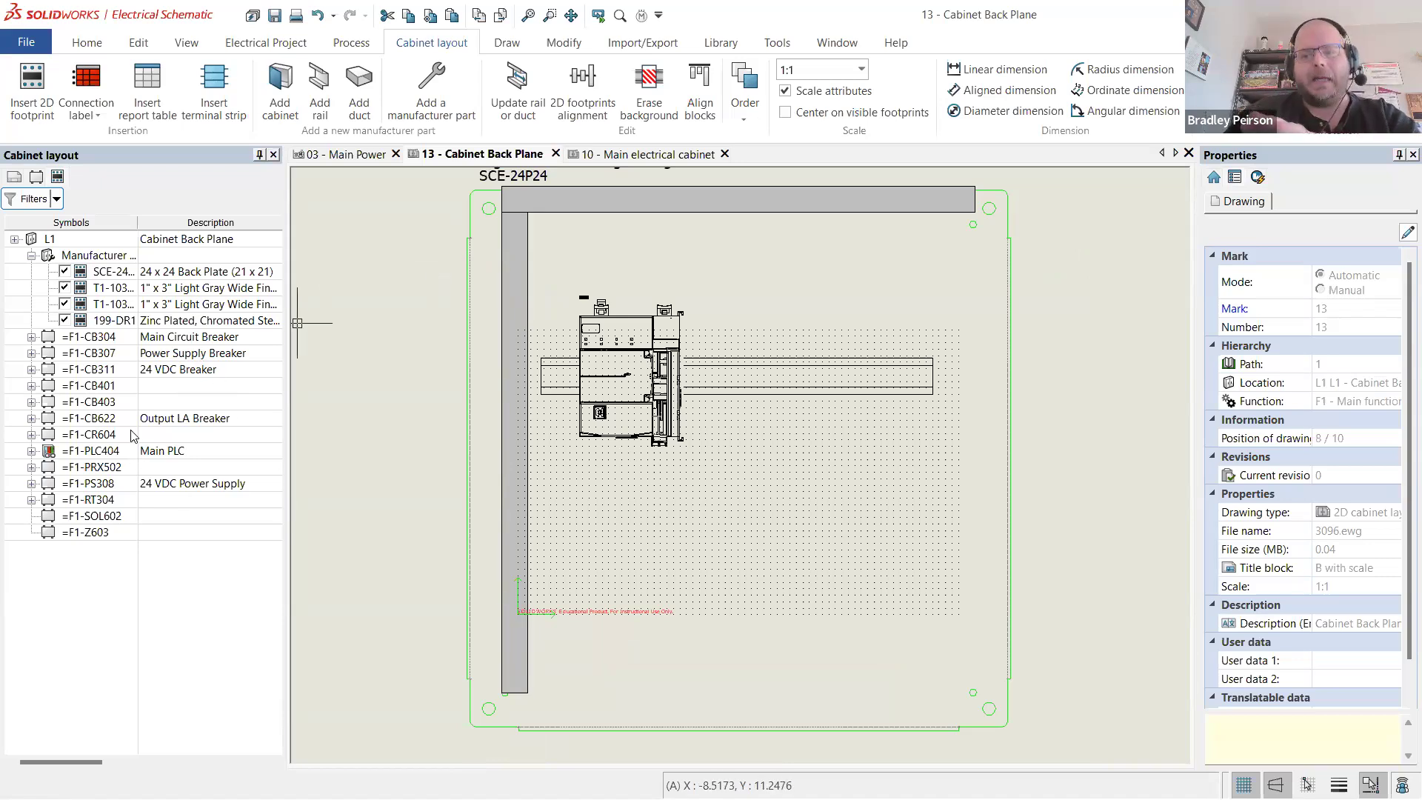
pyautogui.click(282, 46)
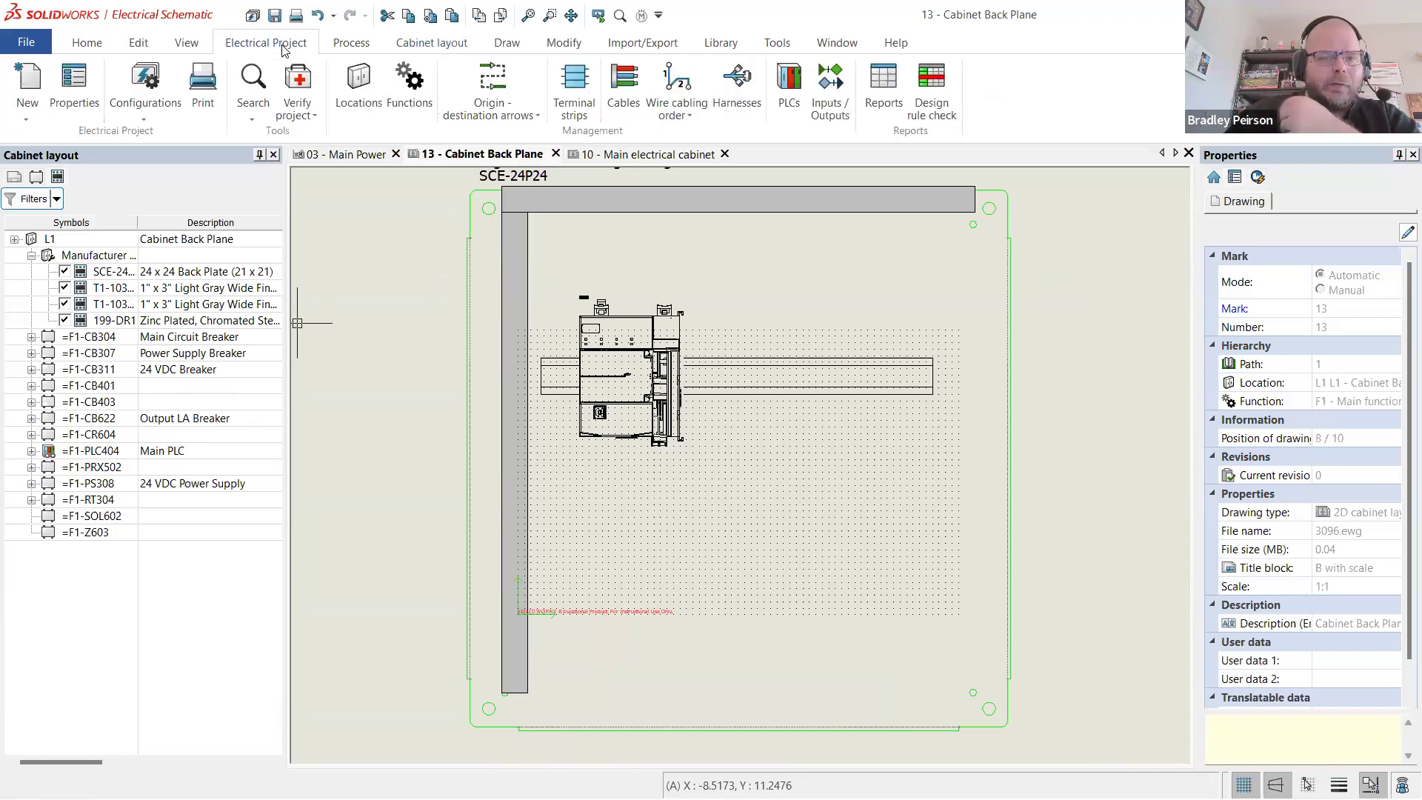
# - Create a new terminal strip in location L1 - Cabinet Back Plane with the description "IO Distribution"
pyautogui.click(574, 93)
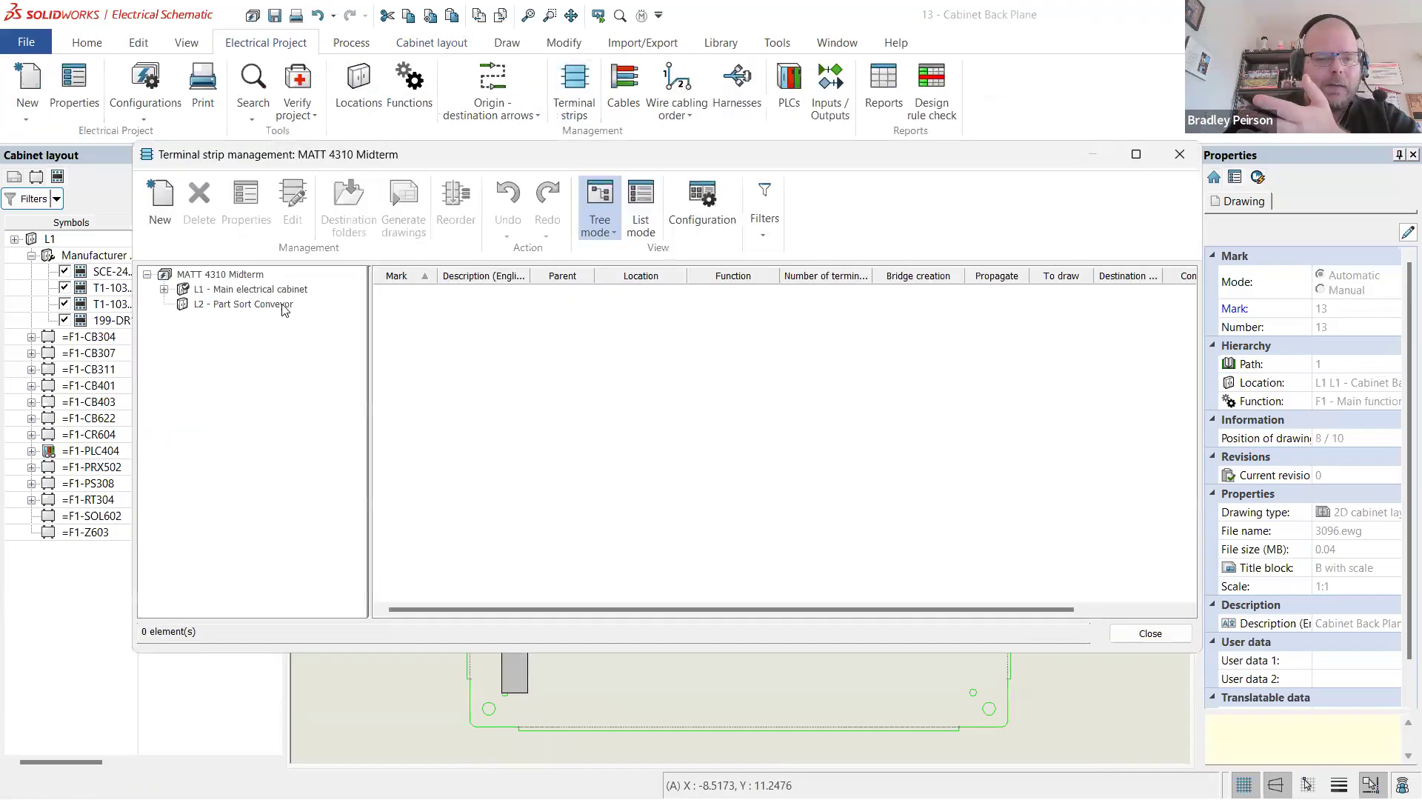
pyautogui.click(164, 289)
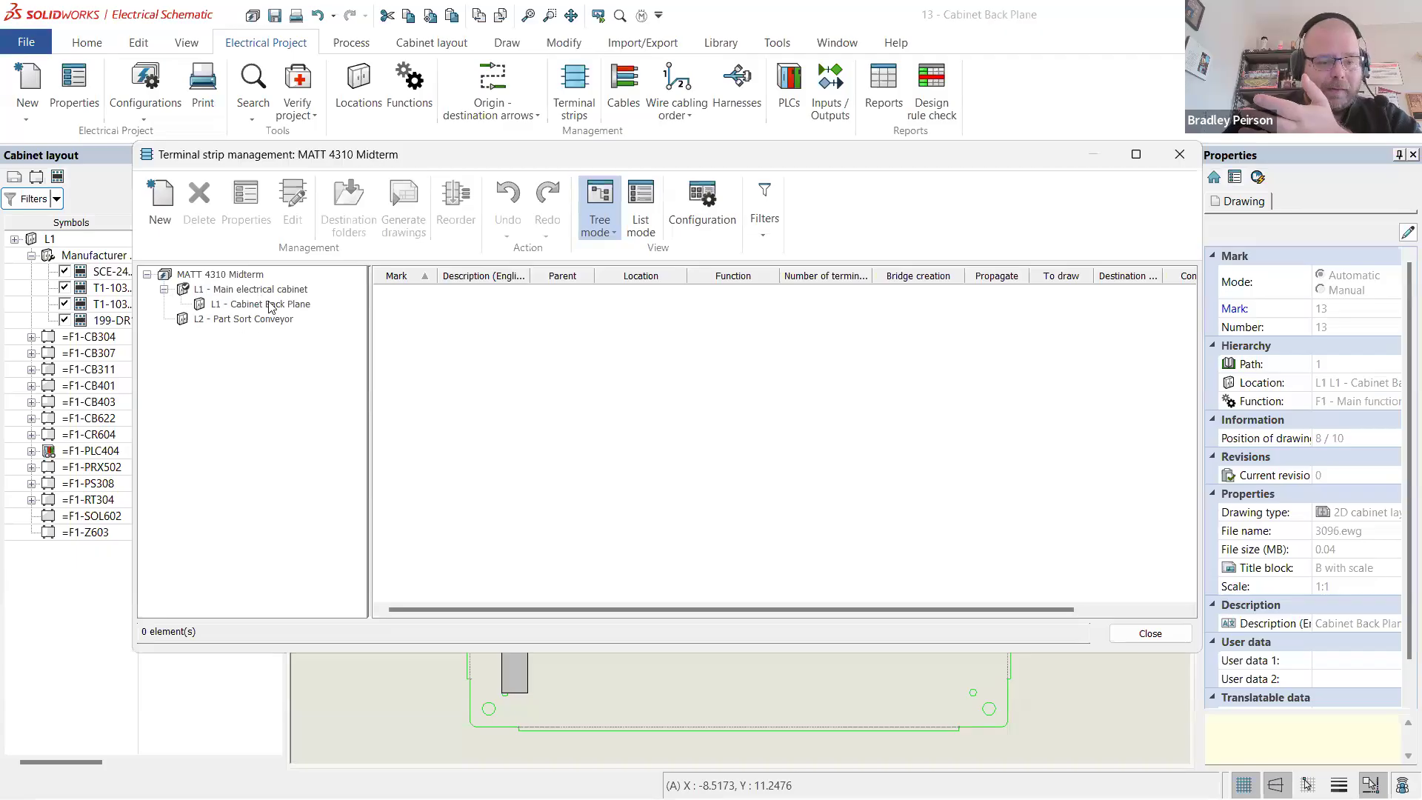
pyautogui.click(271, 305)
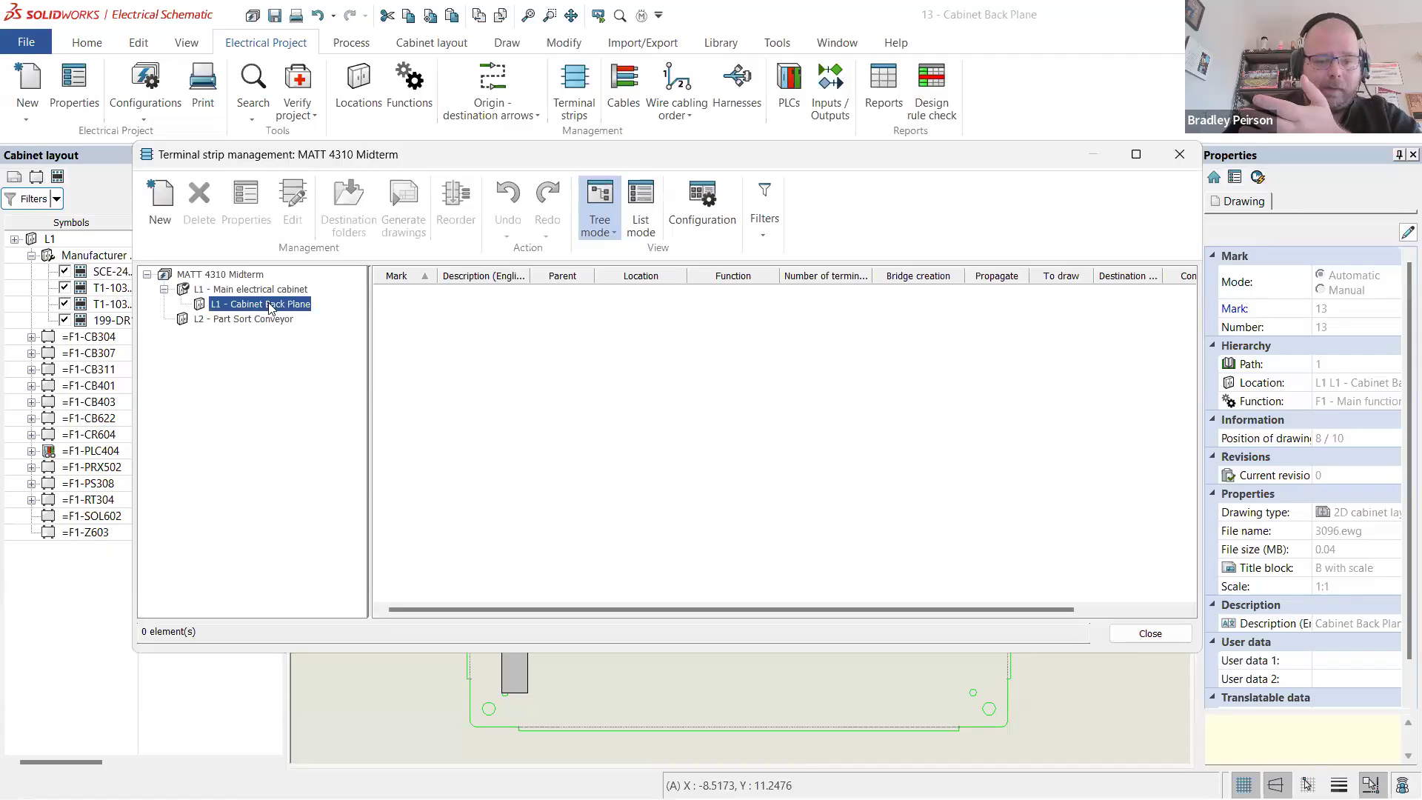
pyautogui.click(164, 201)
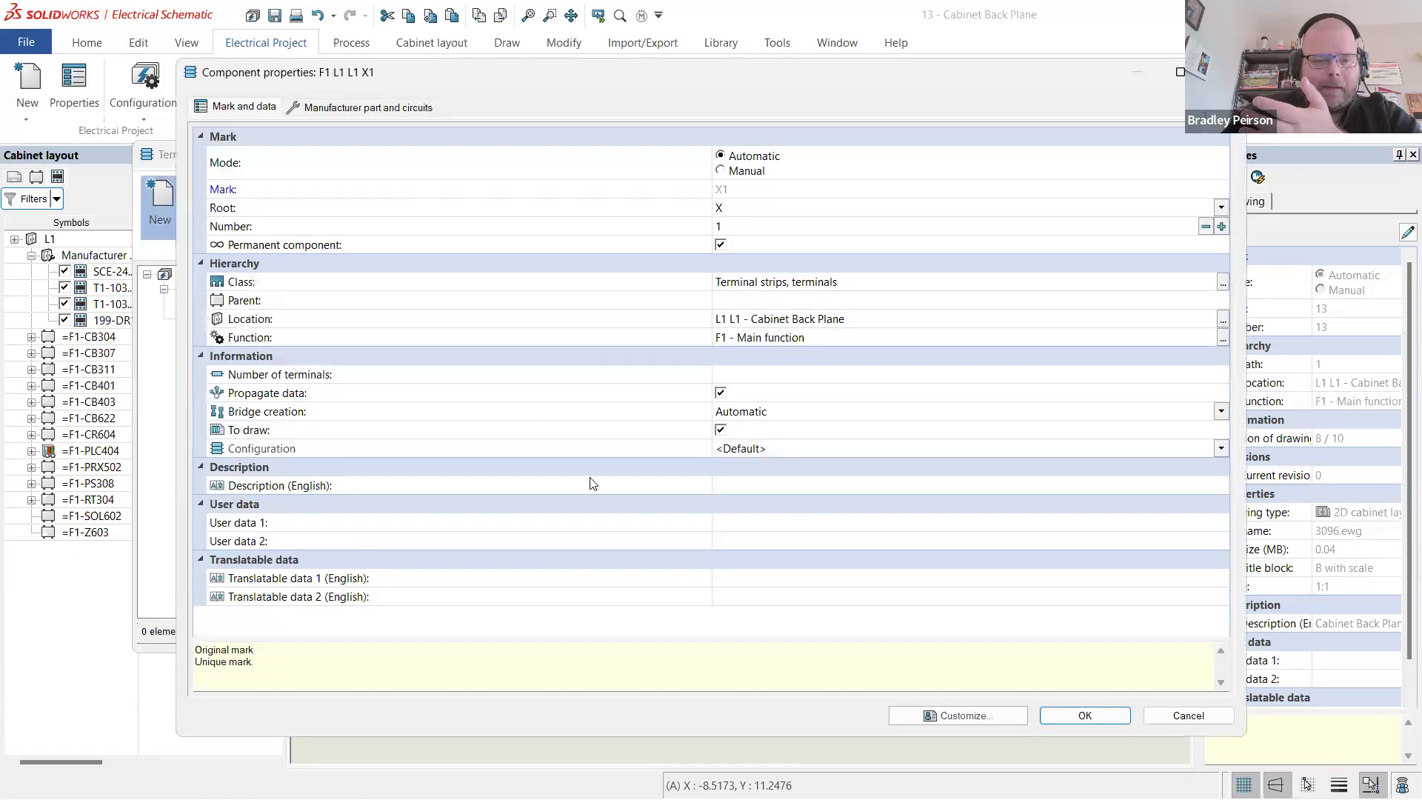
pyautogui.click(752, 490)
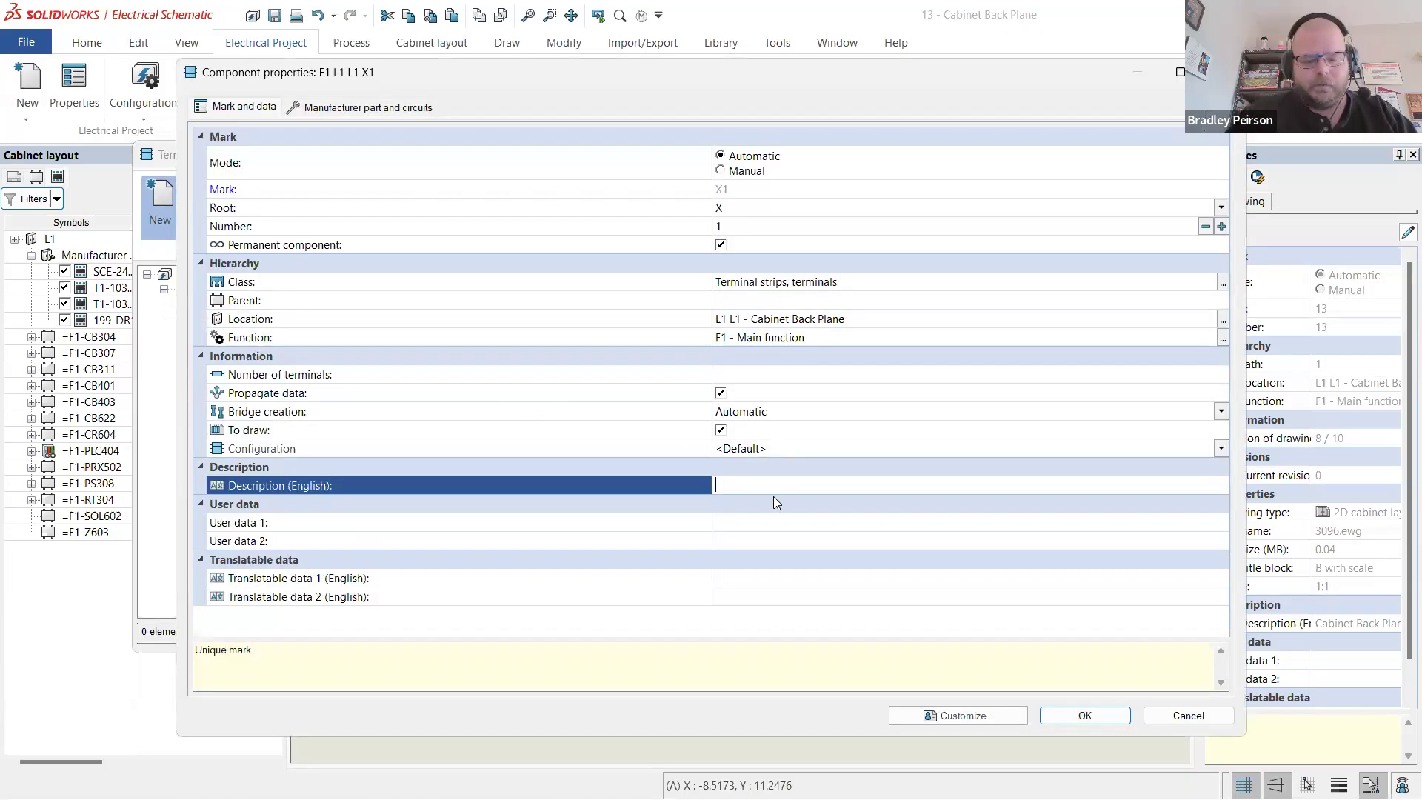
pyautogui.write('MAin')
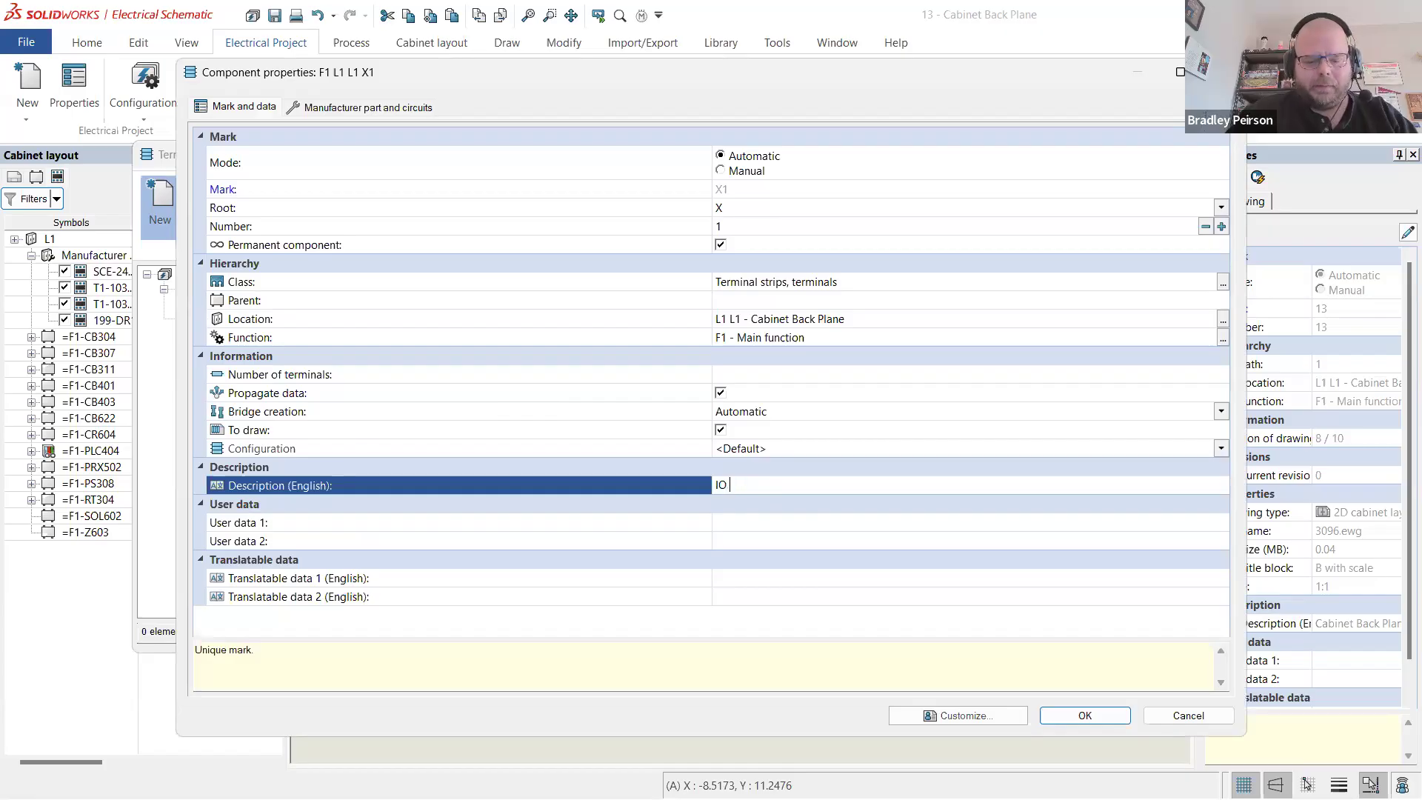
pyautogui.write('Distribution')
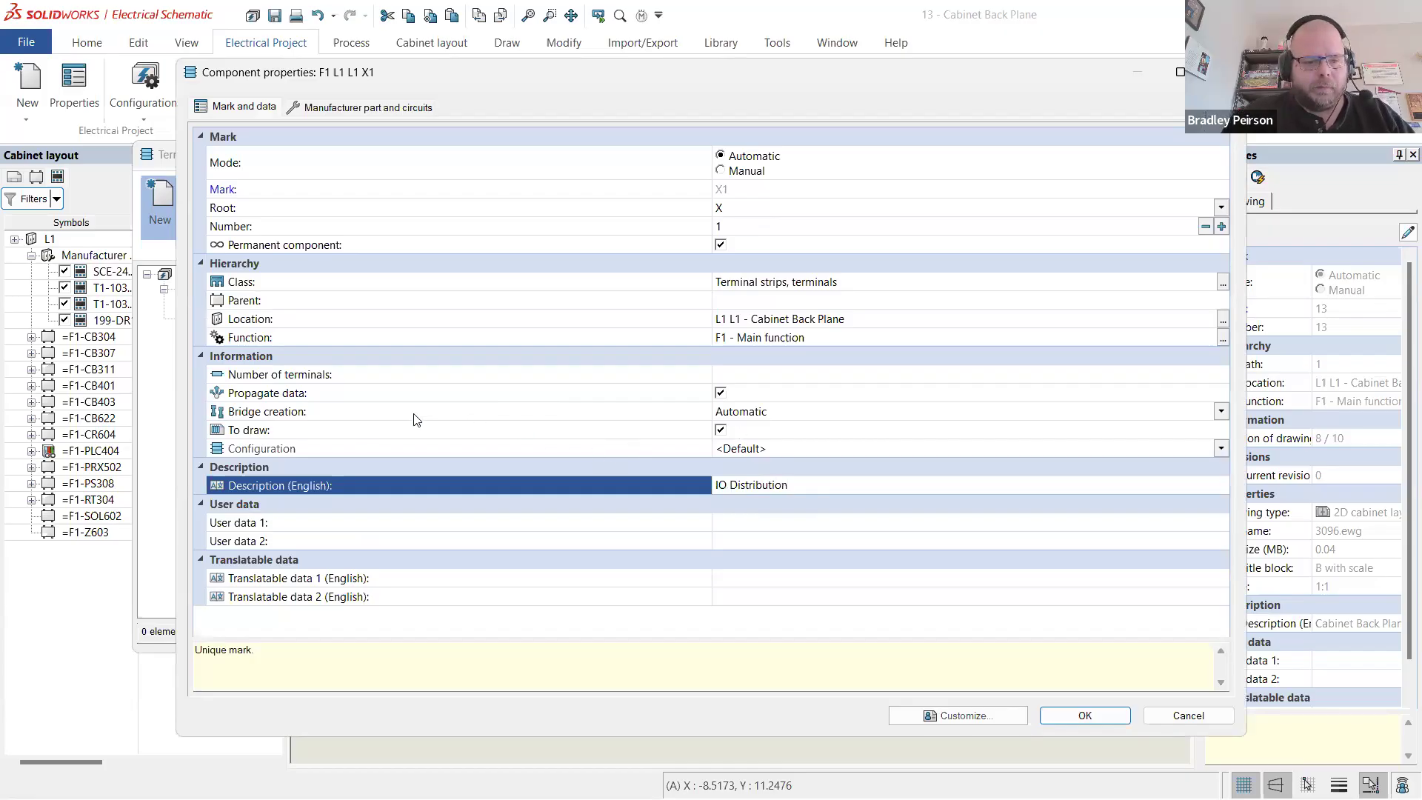
pyautogui.click(802, 375)
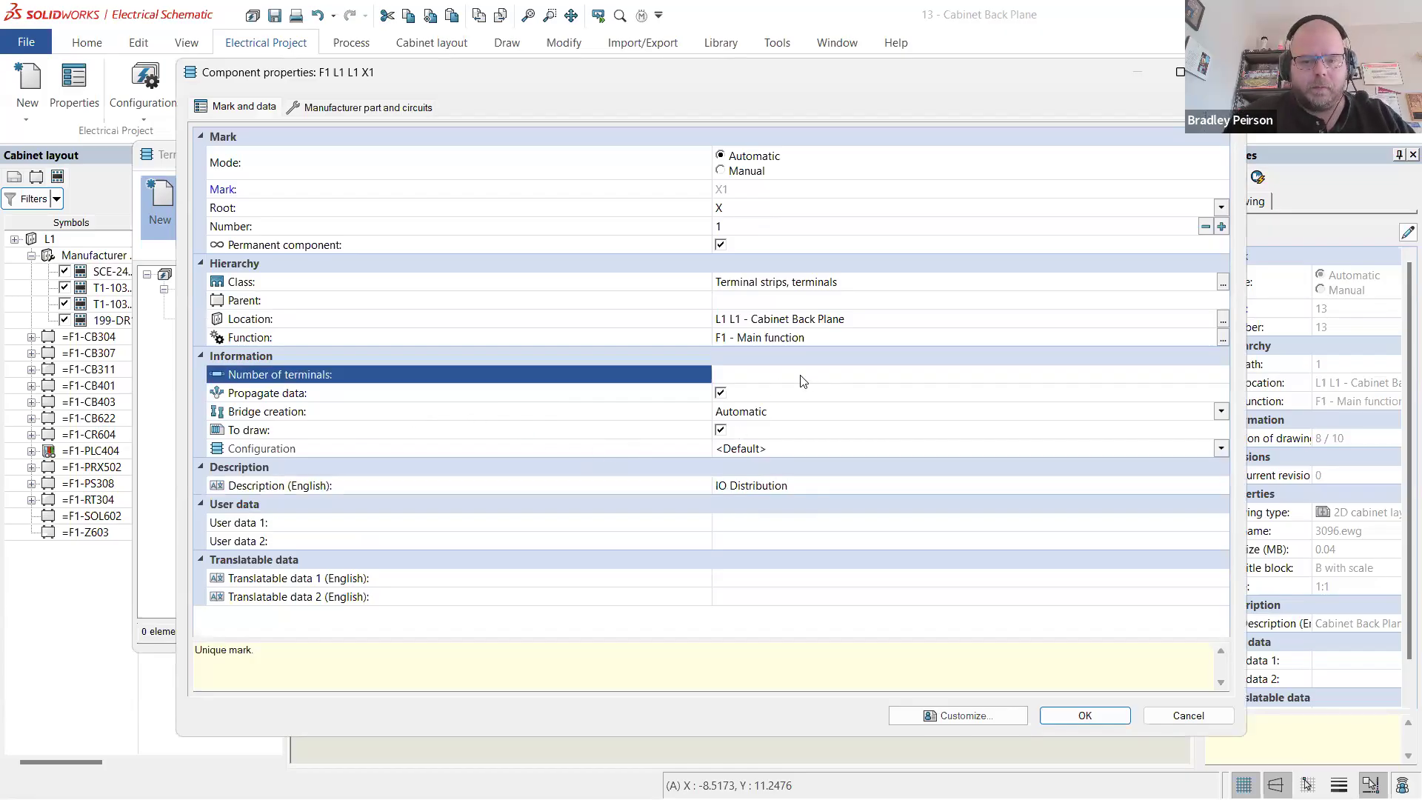
pyautogui.click(1124, 713)
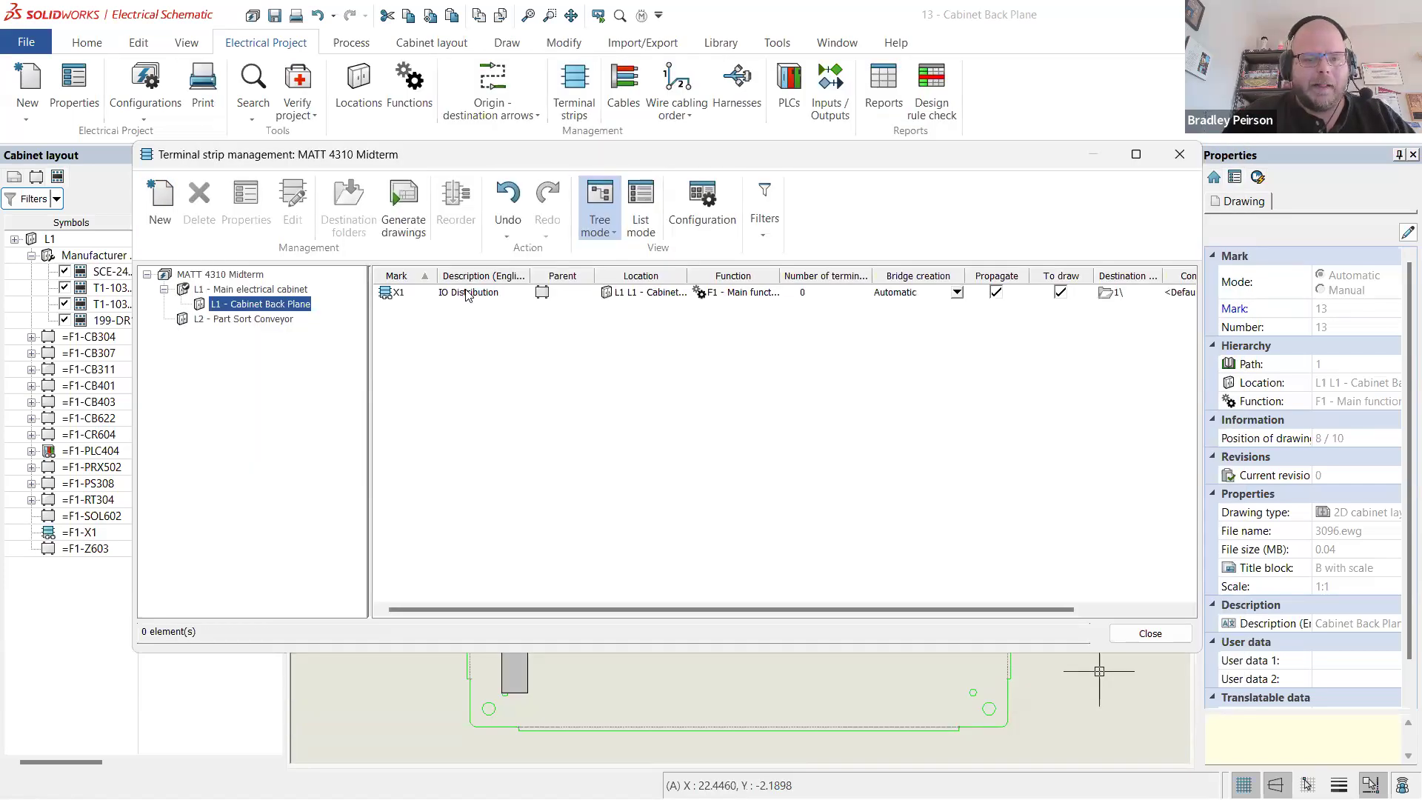
# - Open the IO Distribution terminal strip for editing and insert 20 terminals into it
pyautogui.click(466, 293)
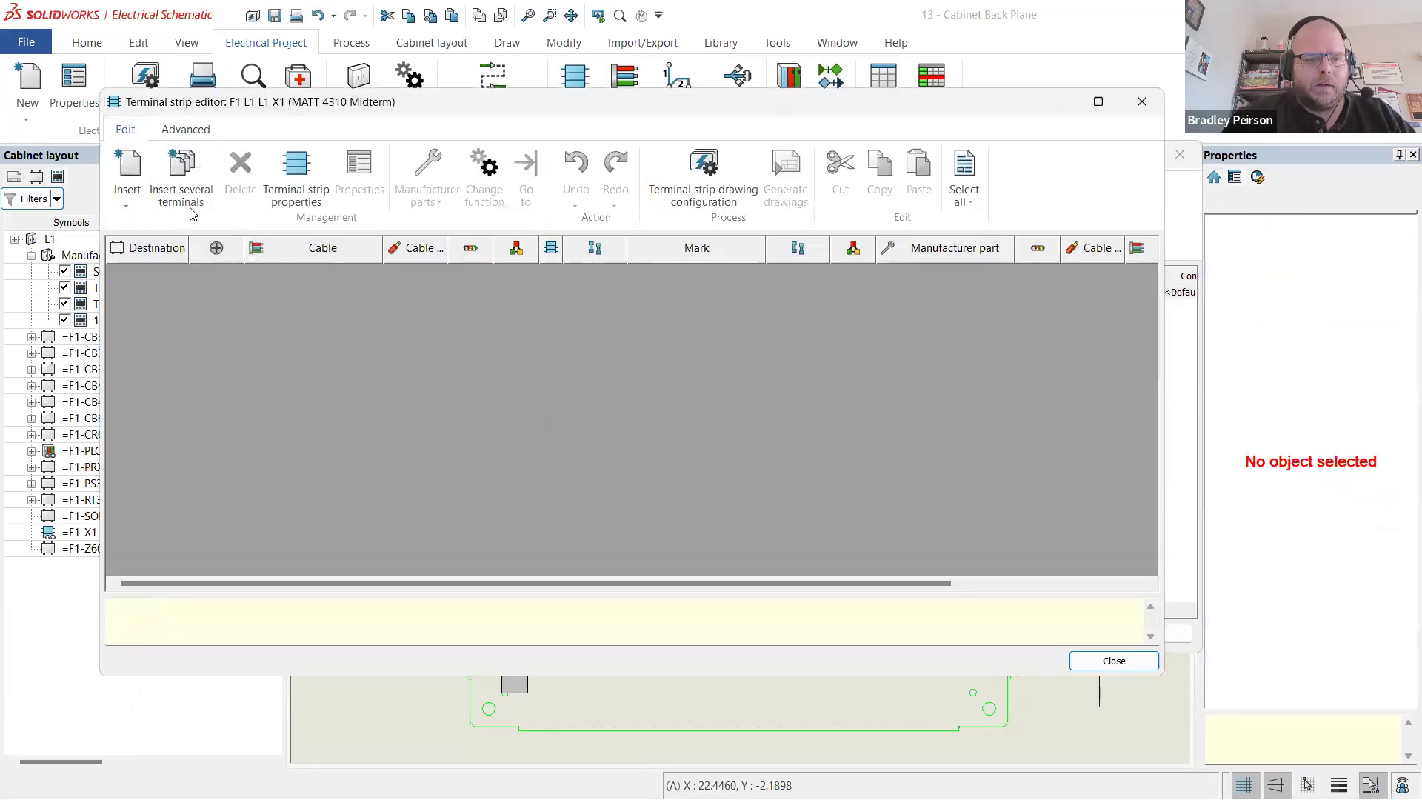
pyautogui.click(181, 181)
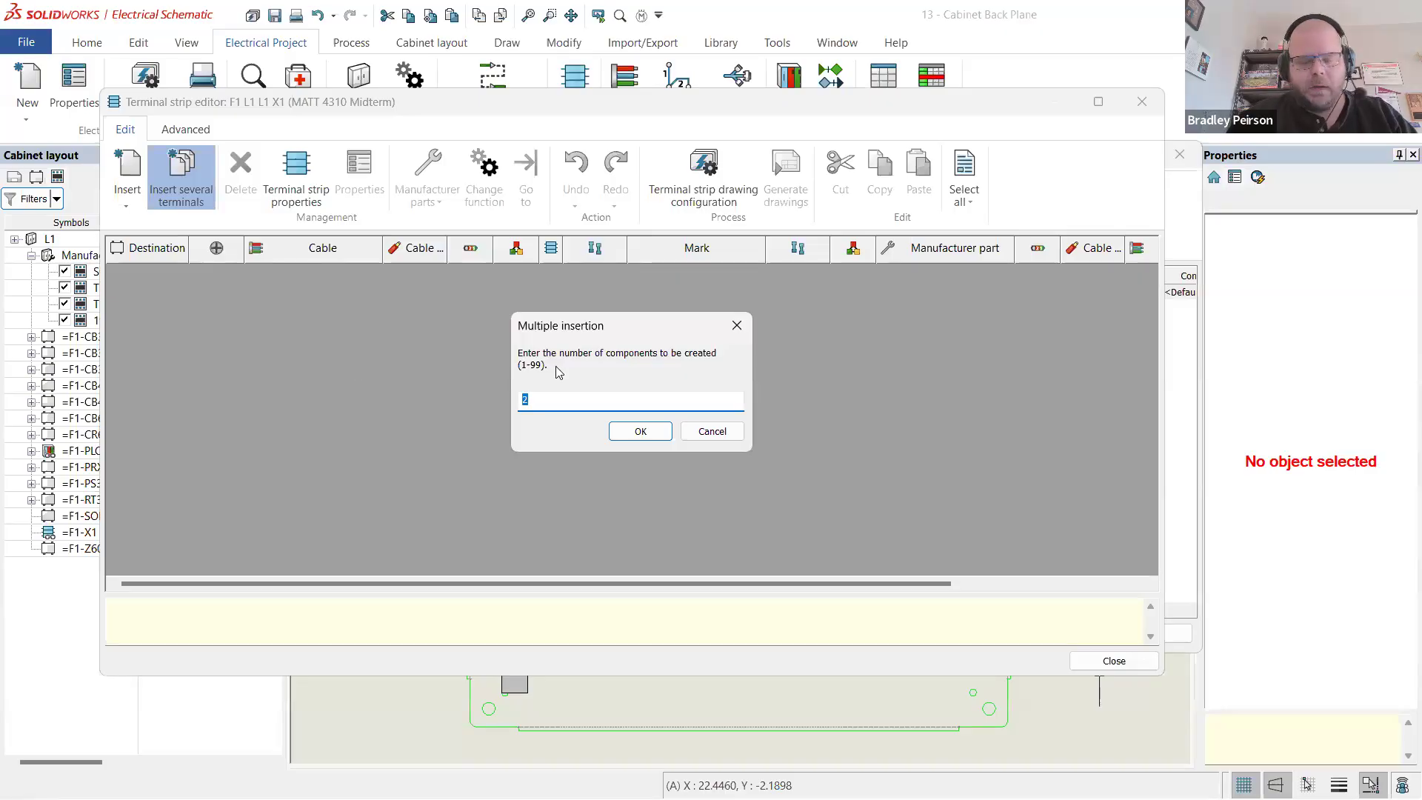
pyautogui.write('20')
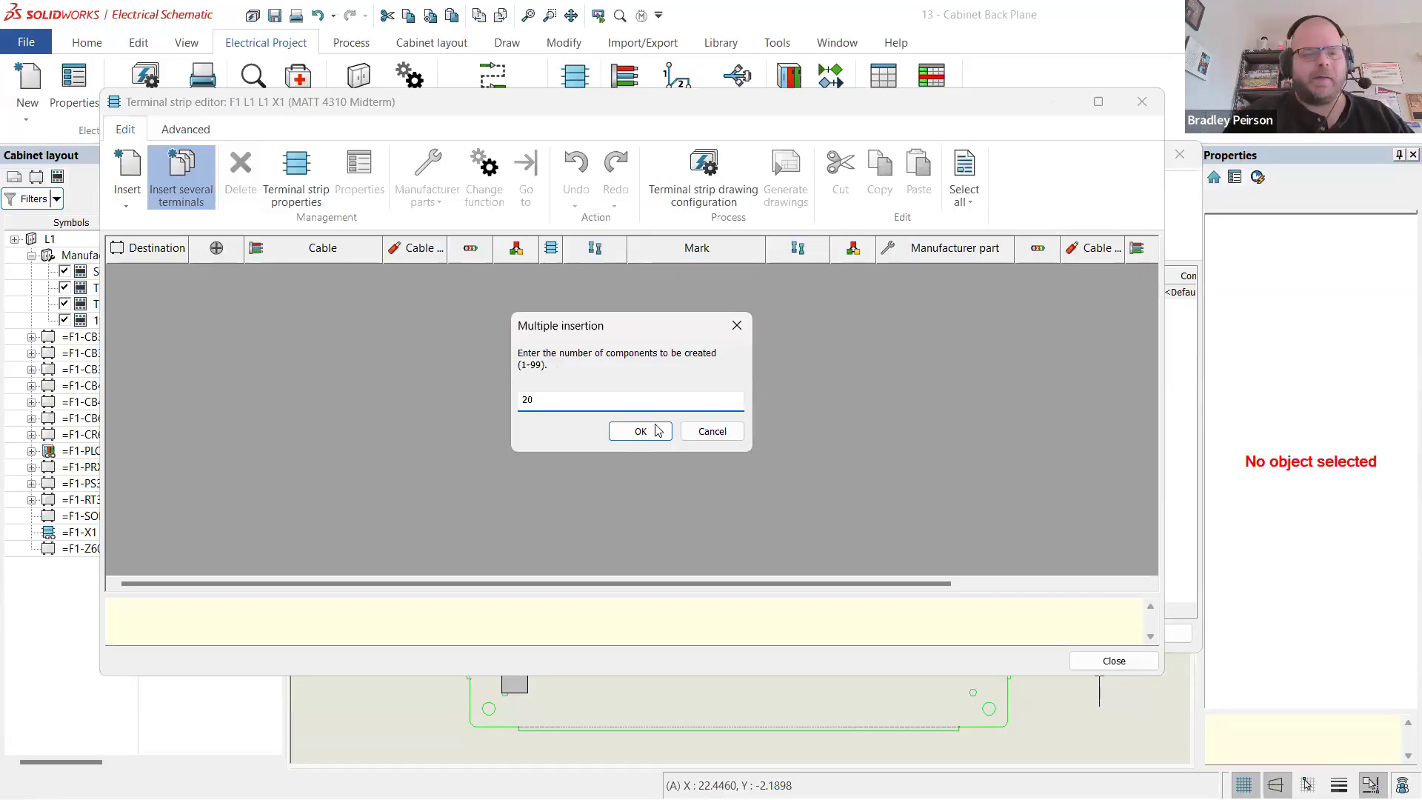
pyautogui.click(654, 429)
pyautogui.click(916, 285)
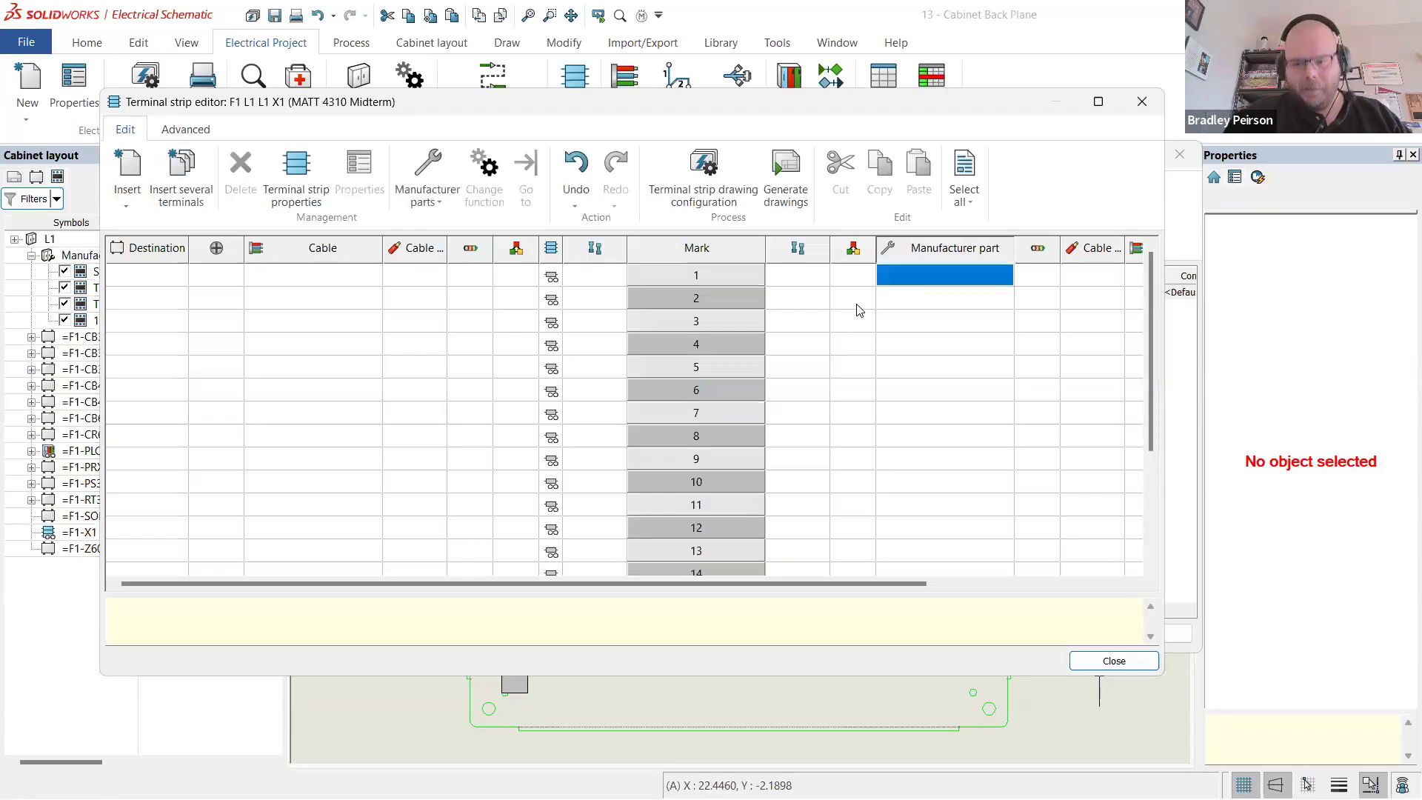
pyautogui.scroll(-3, 942, 537)
pyautogui.keyDown('shift'); pyautogui.click(923, 530); pyautogui.keyUp('shift')
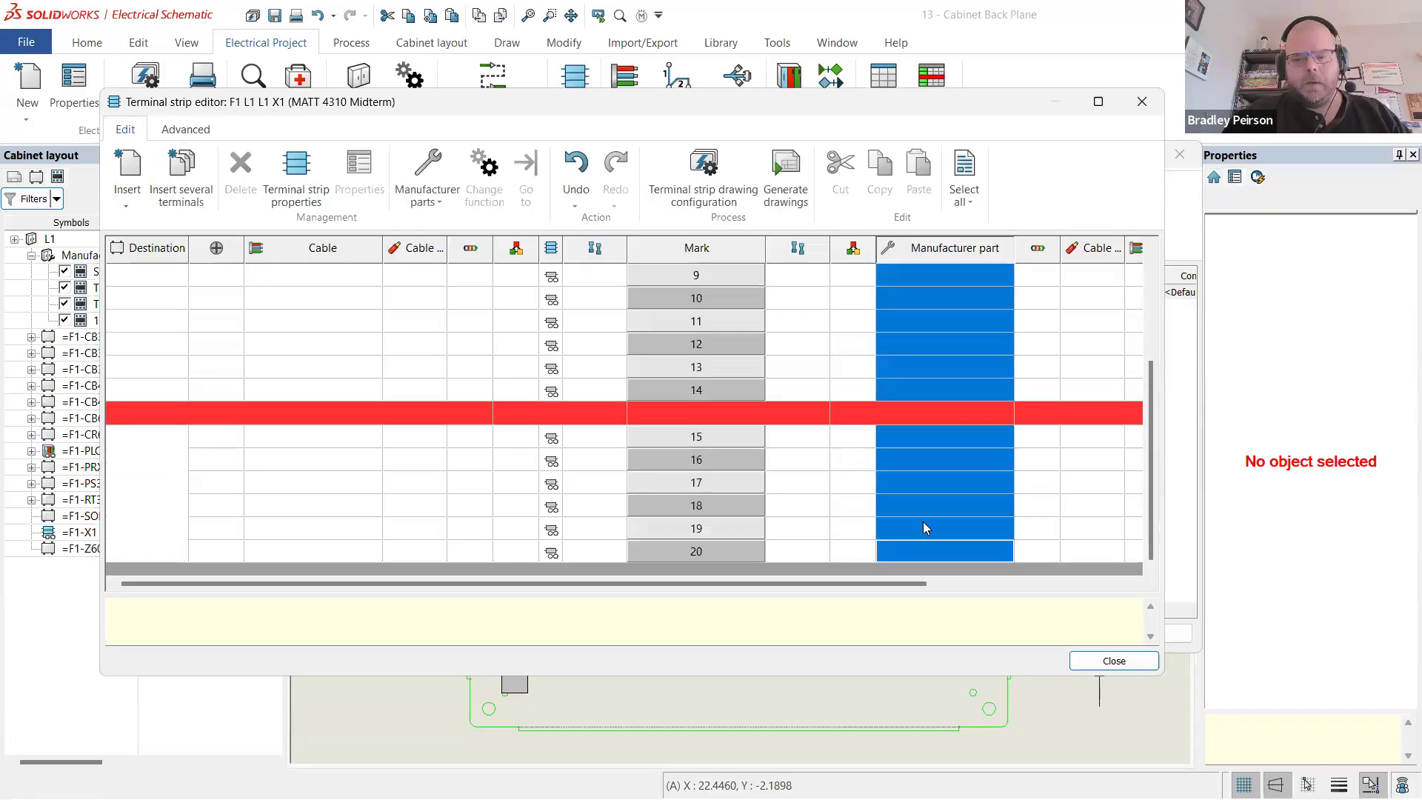
pyautogui.rightClick(923, 526)
pyautogui.click(1045, 537)
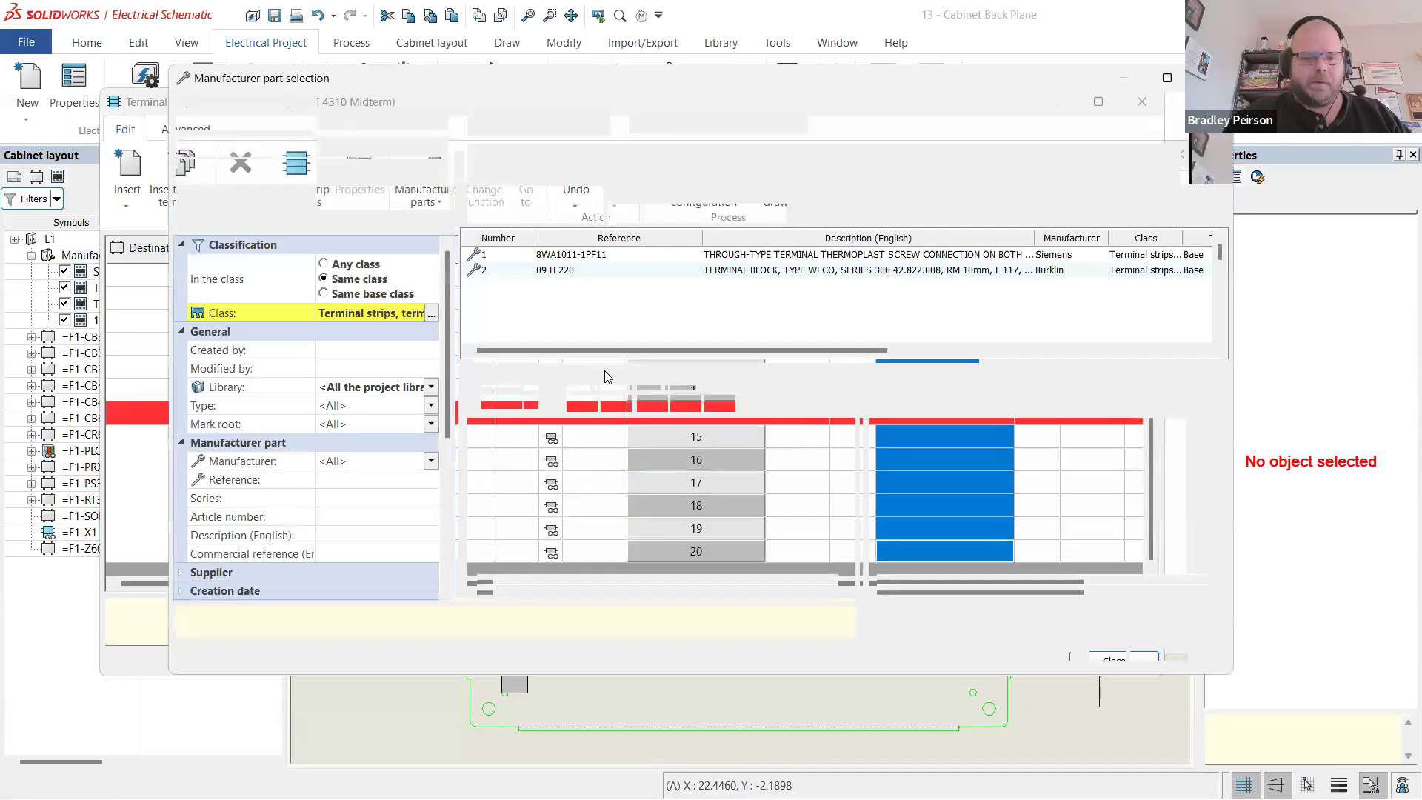
pyautogui.scroll(-18, 673, 314)
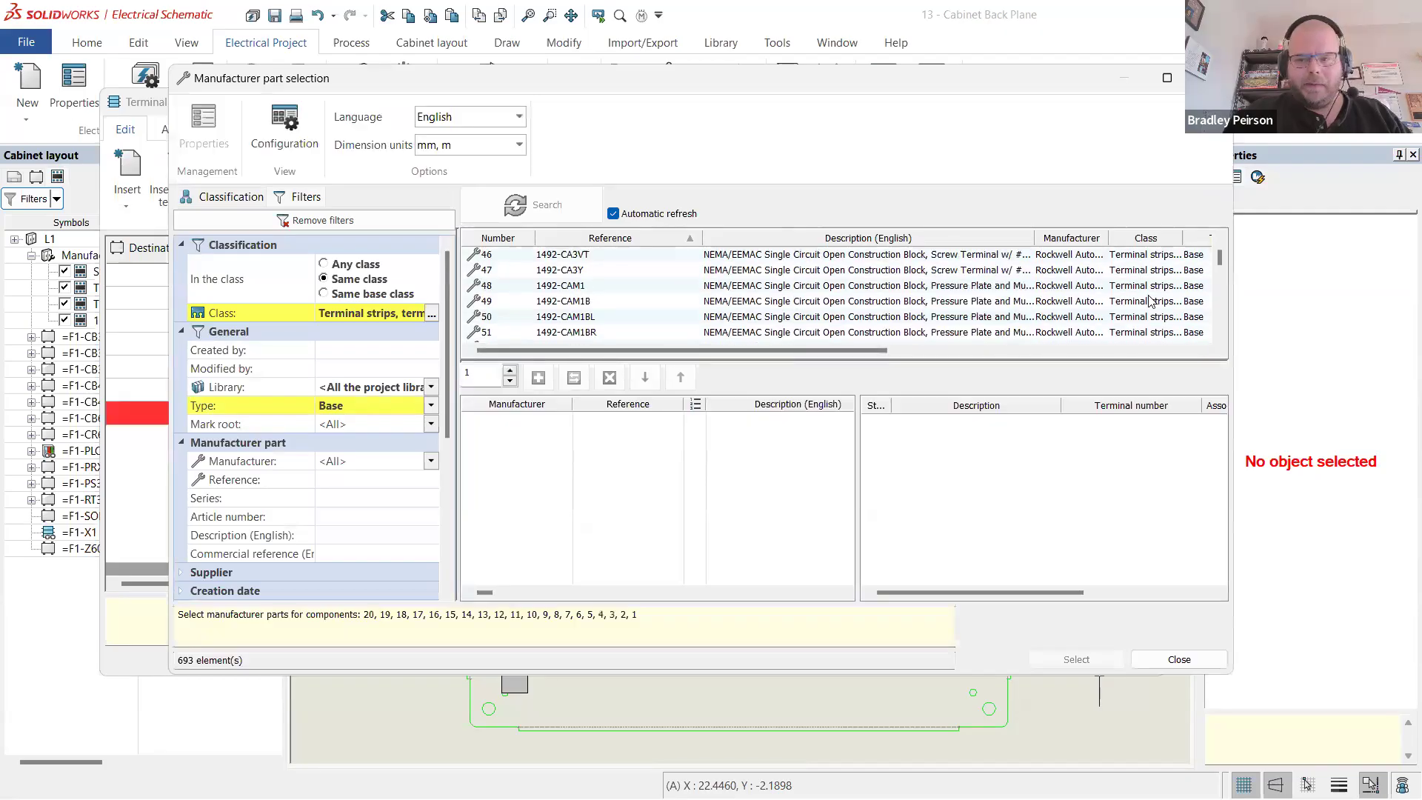
pyautogui.moveTo(1219, 257); pyautogui.dragTo(1218, 351)
pyautogui.scroll(2, 562, 295)
pyautogui.scroll(5, 566, 291)
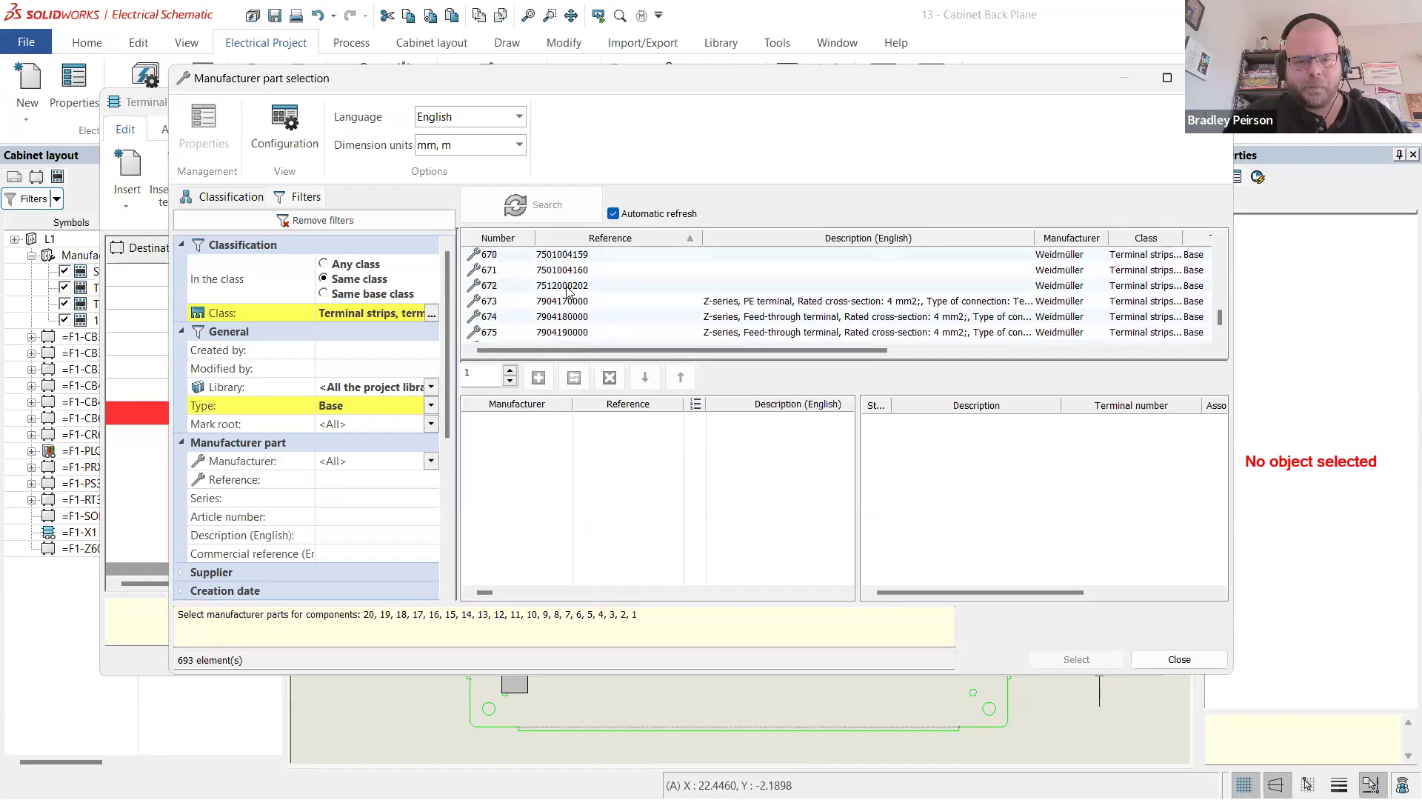
pyautogui.scroll(1, 567, 291)
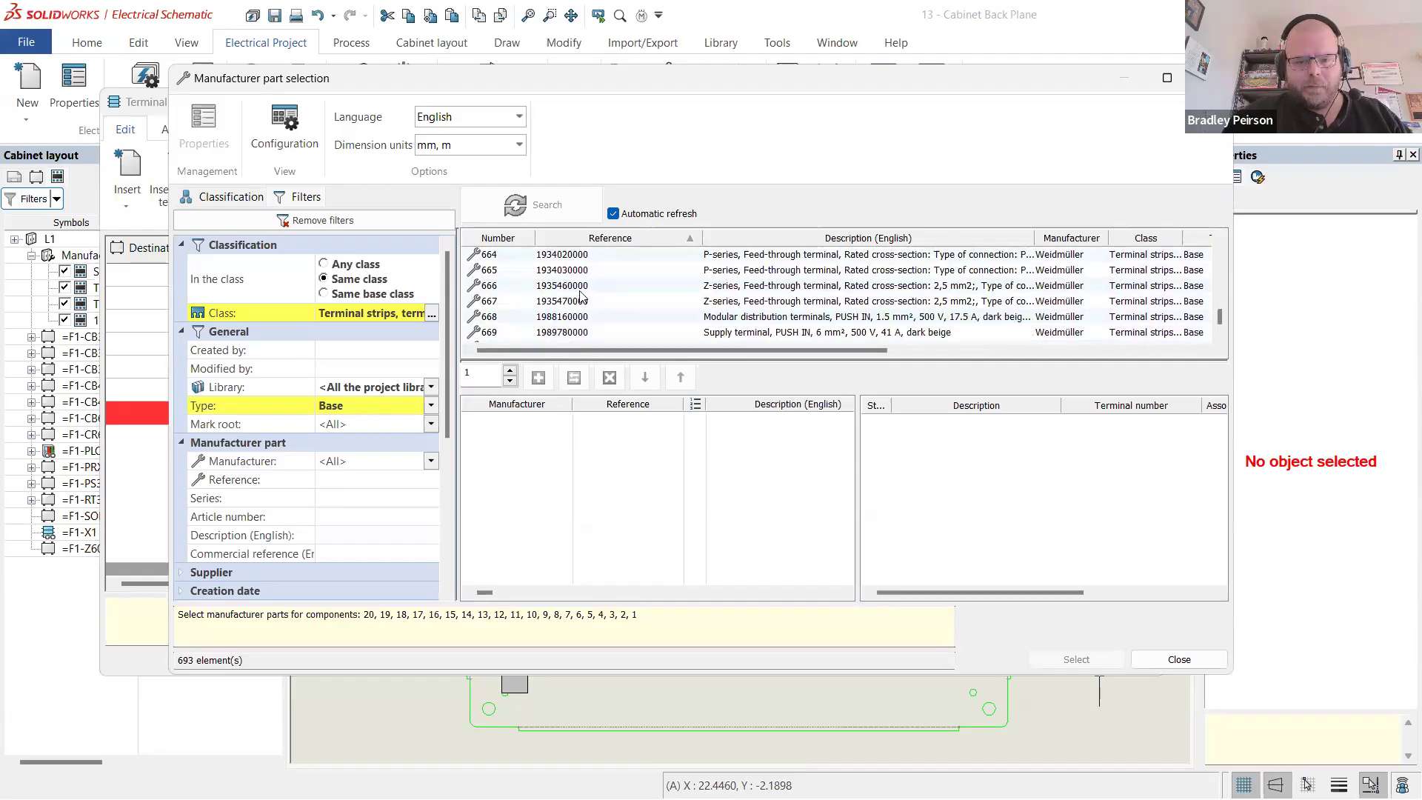
pyautogui.click(648, 302)
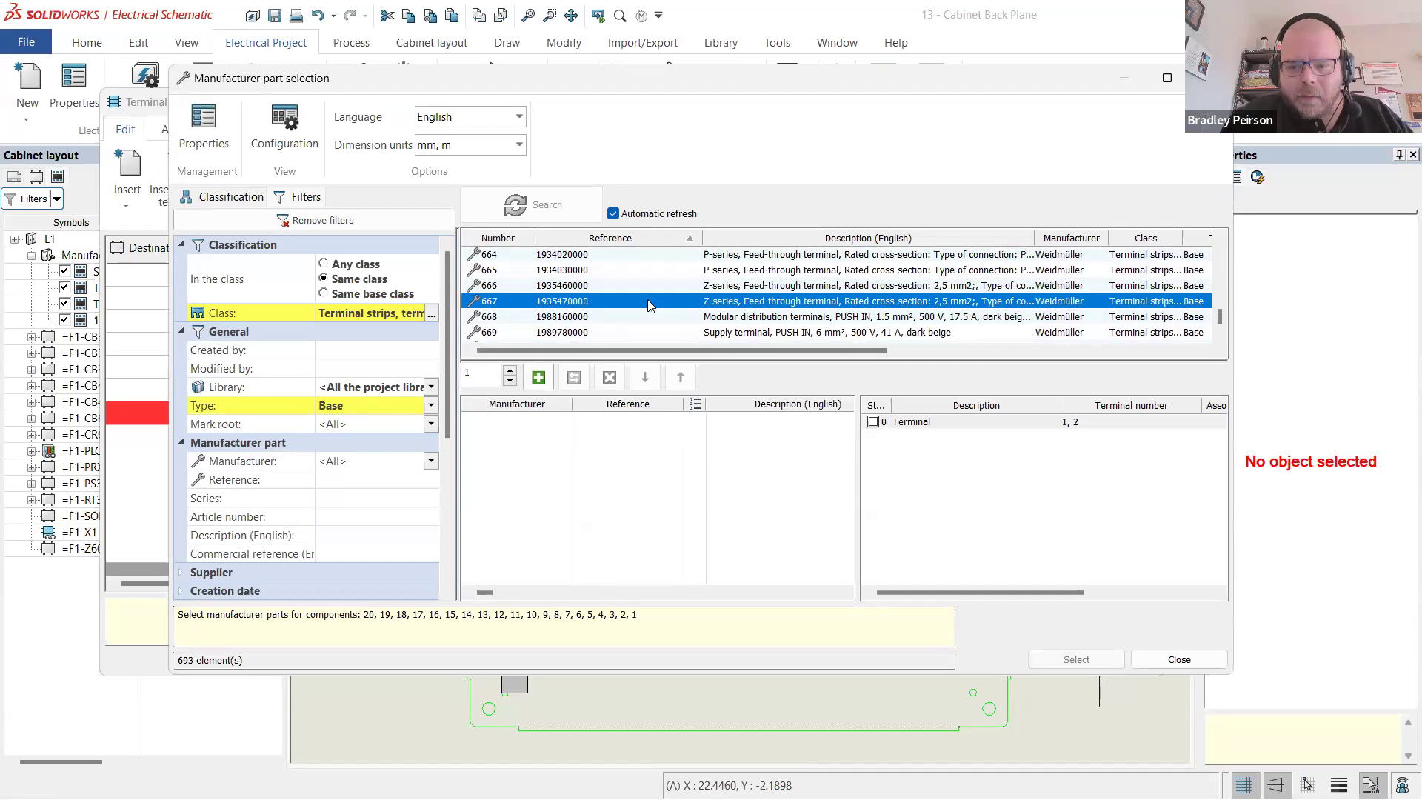
pyautogui.doubleClick(580, 302)
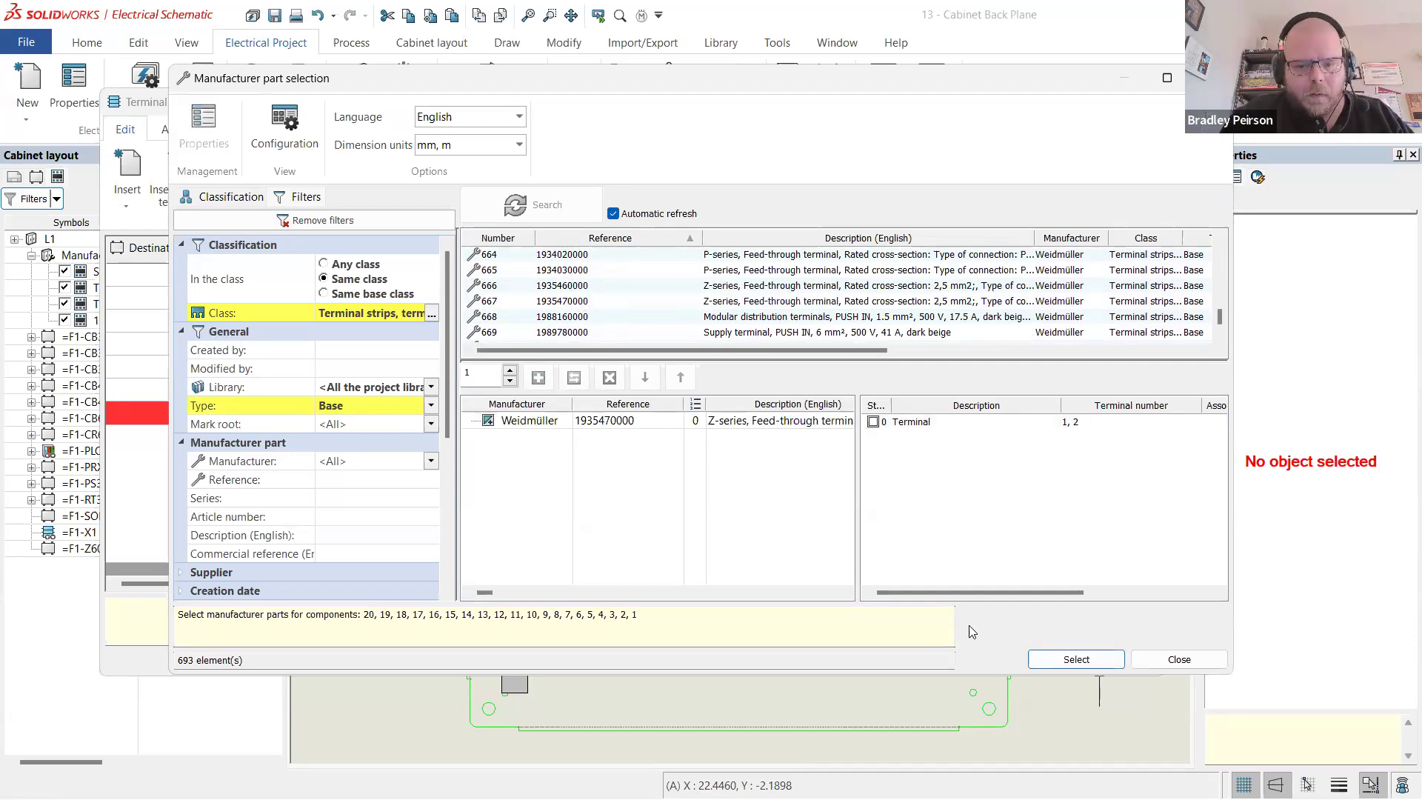
pyautogui.click(1076, 659)
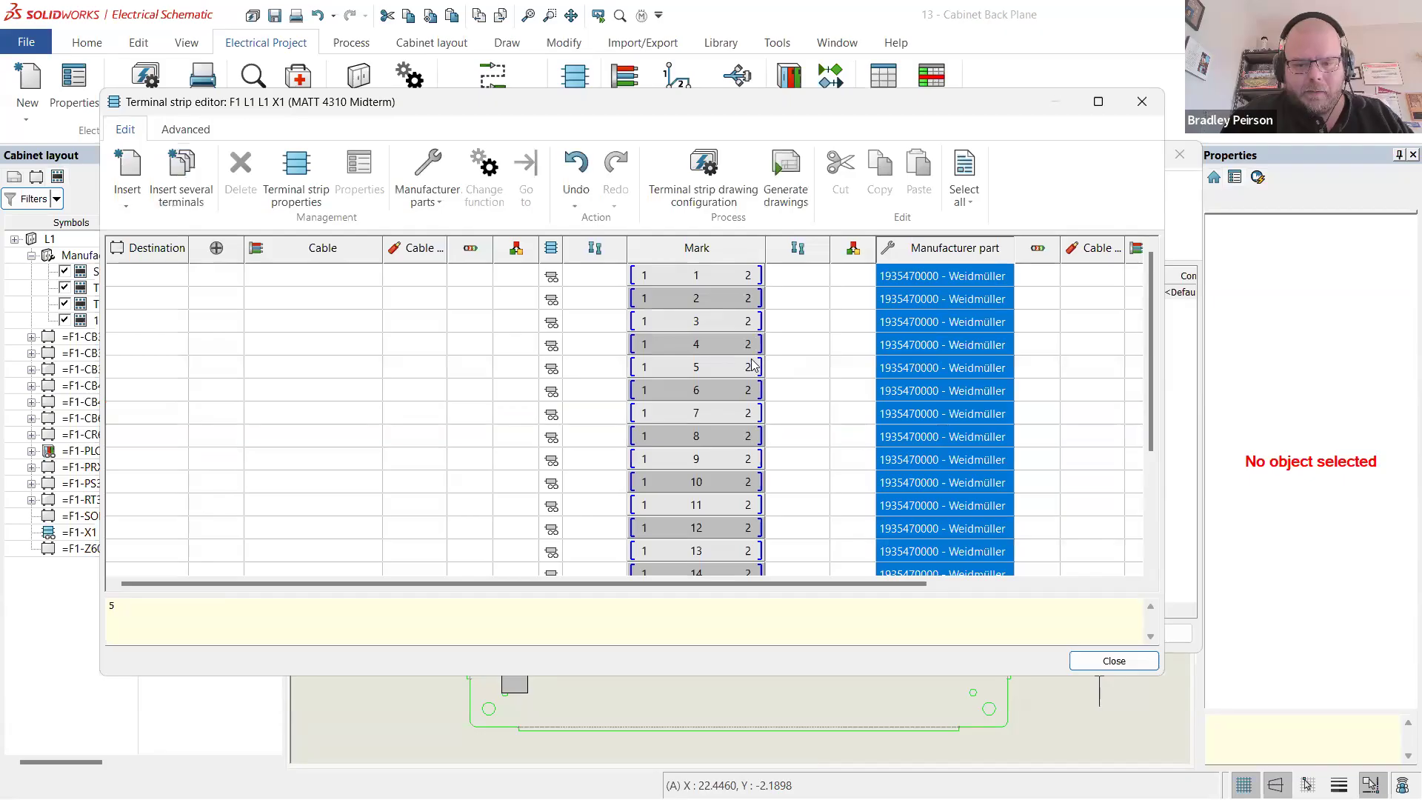
pyautogui.scroll(-3, 749, 368)
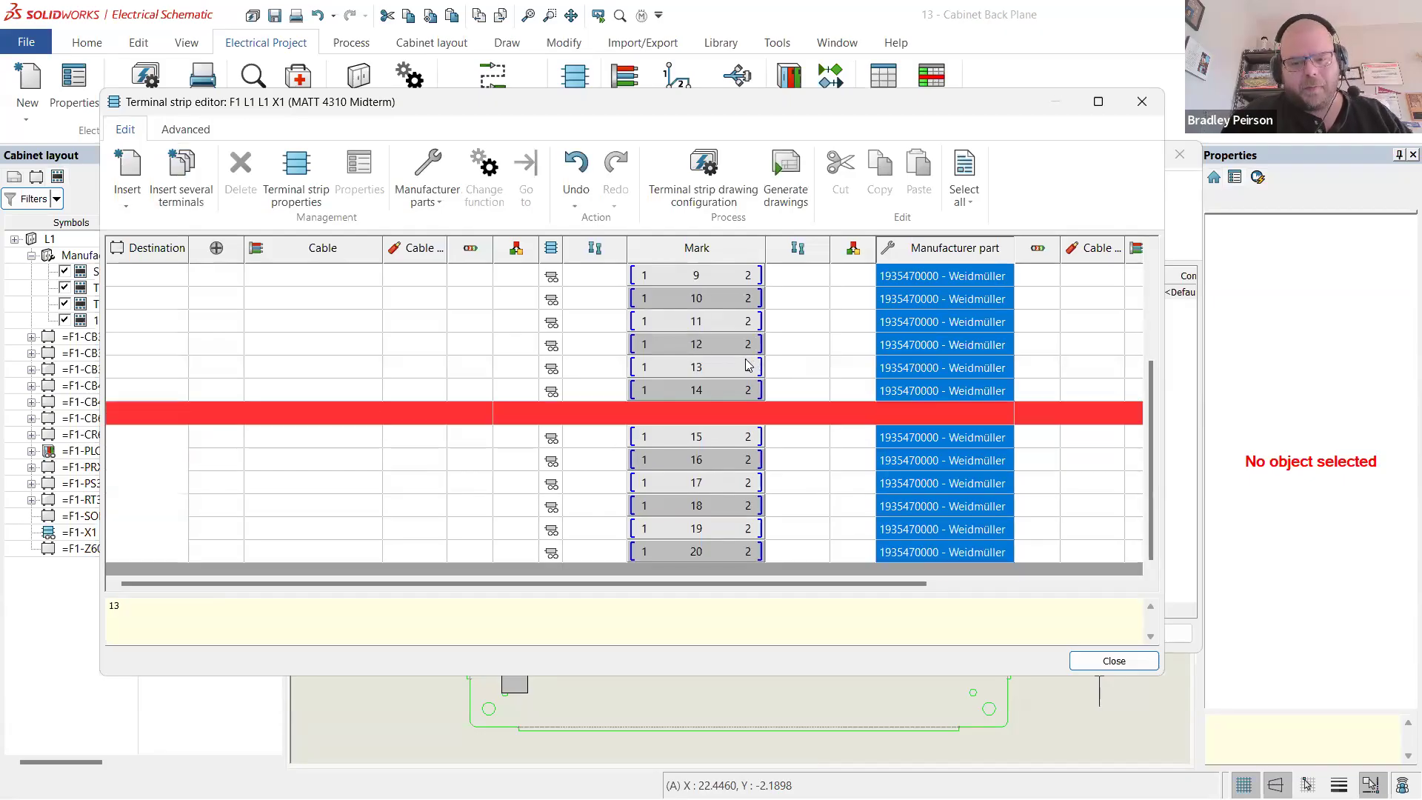
pyautogui.click(1120, 659)
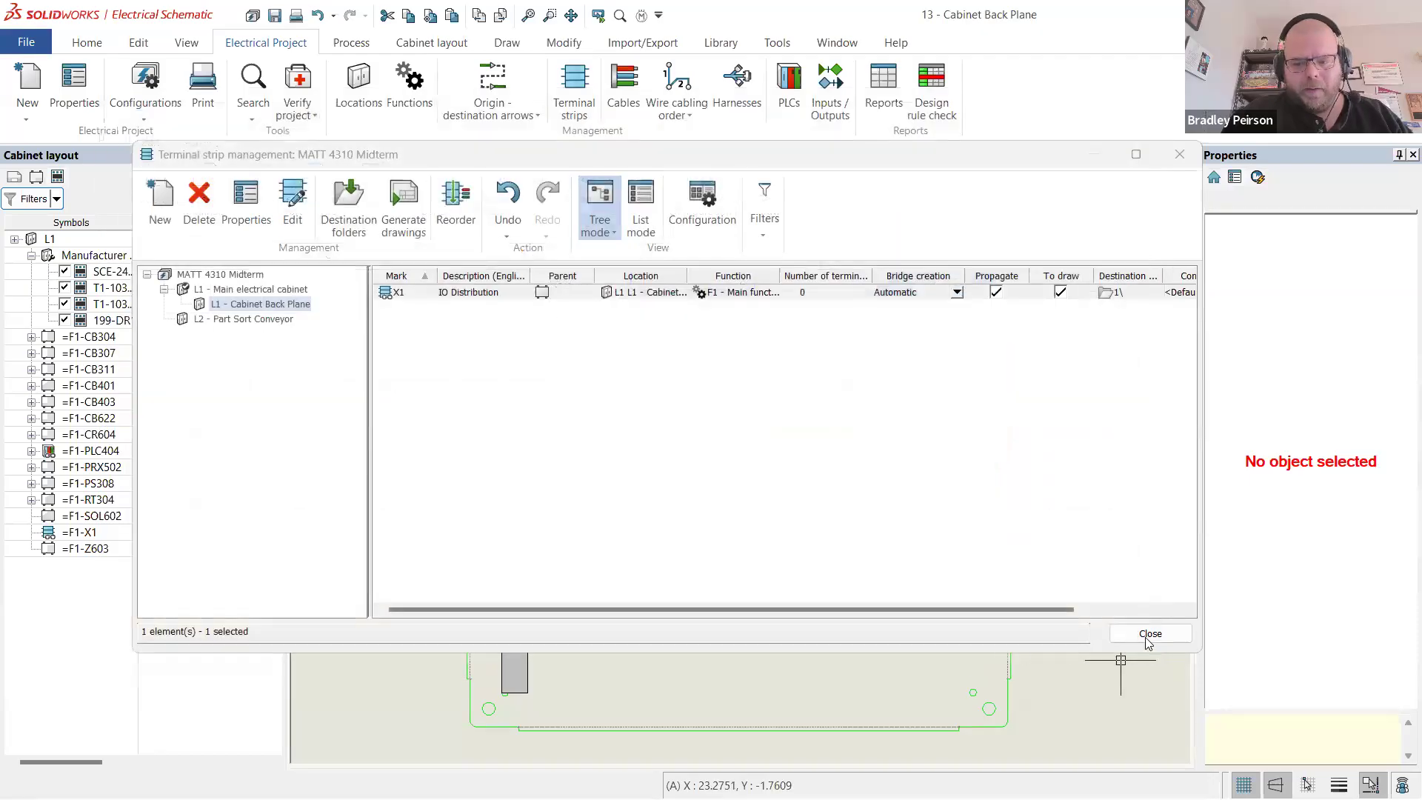
pyautogui.click(1147, 637)
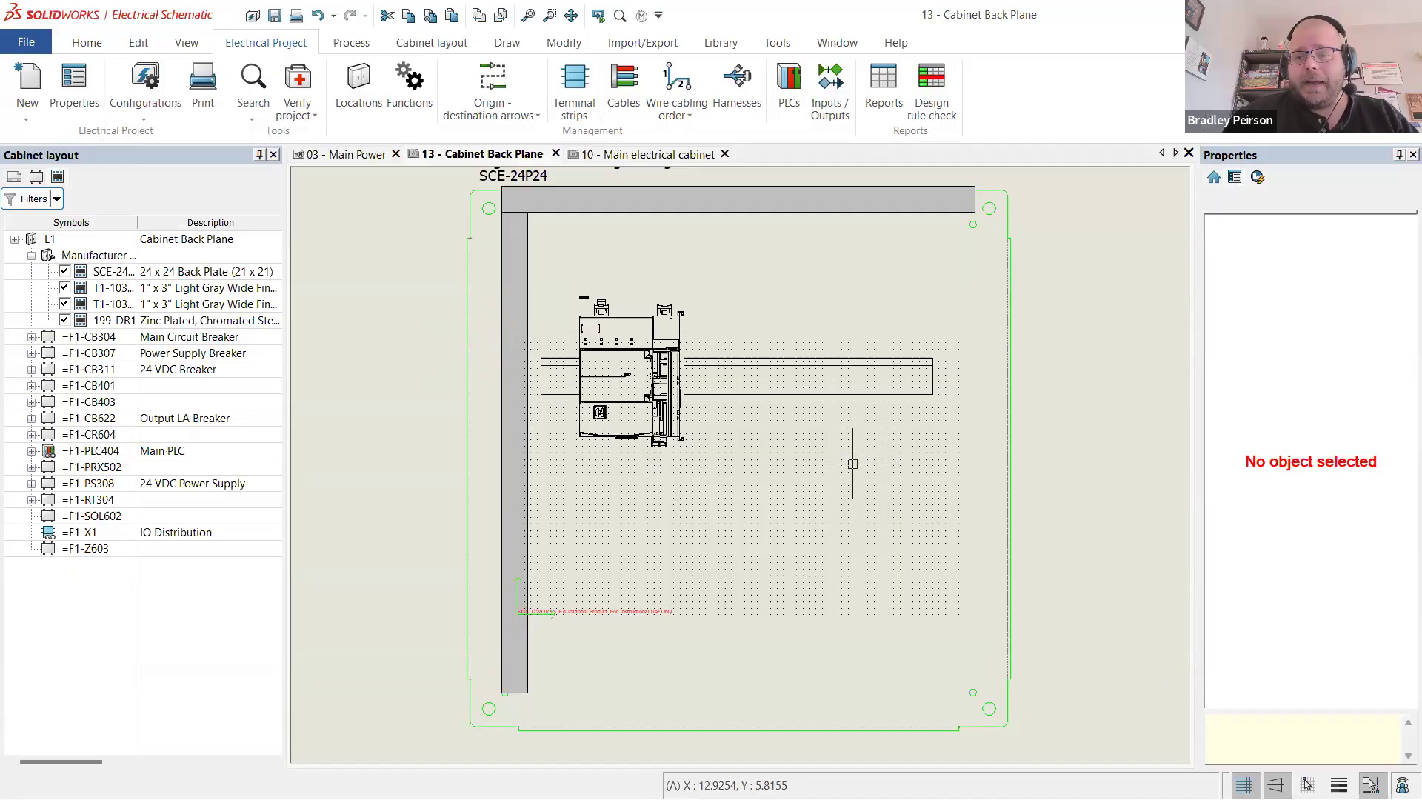
pyautogui.click(570, 98)
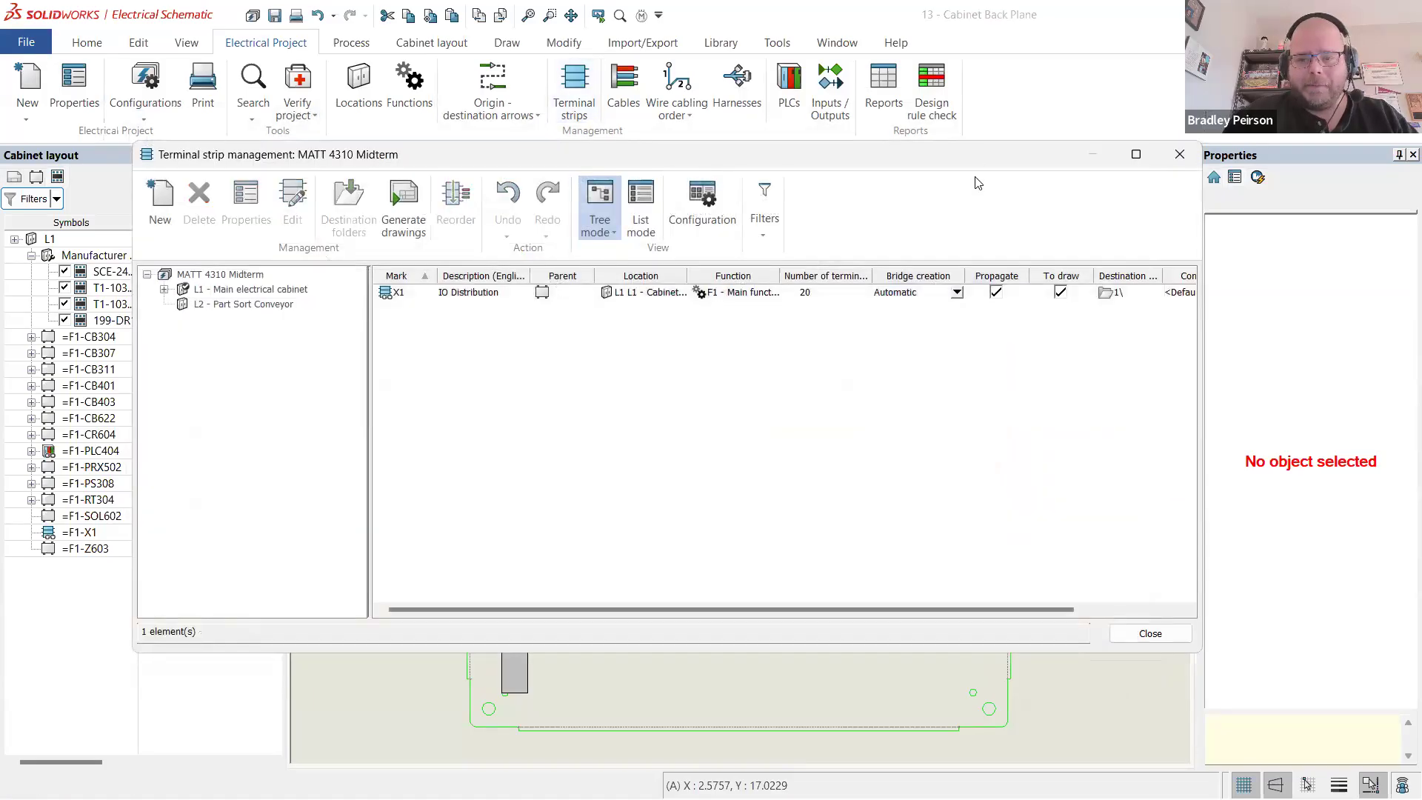
pyautogui.press('Escape')
pyautogui.click(83, 533)
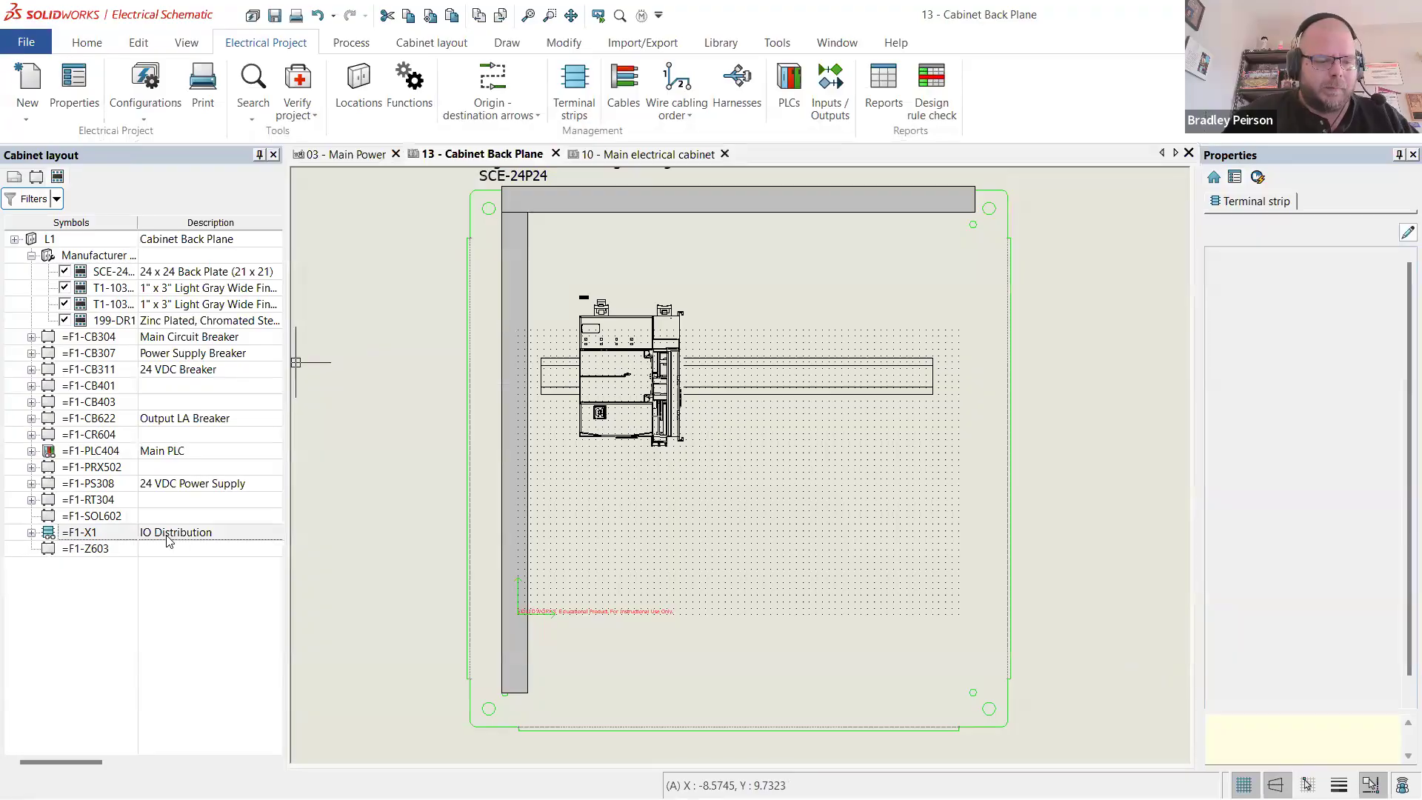
pyautogui.click(31, 532)
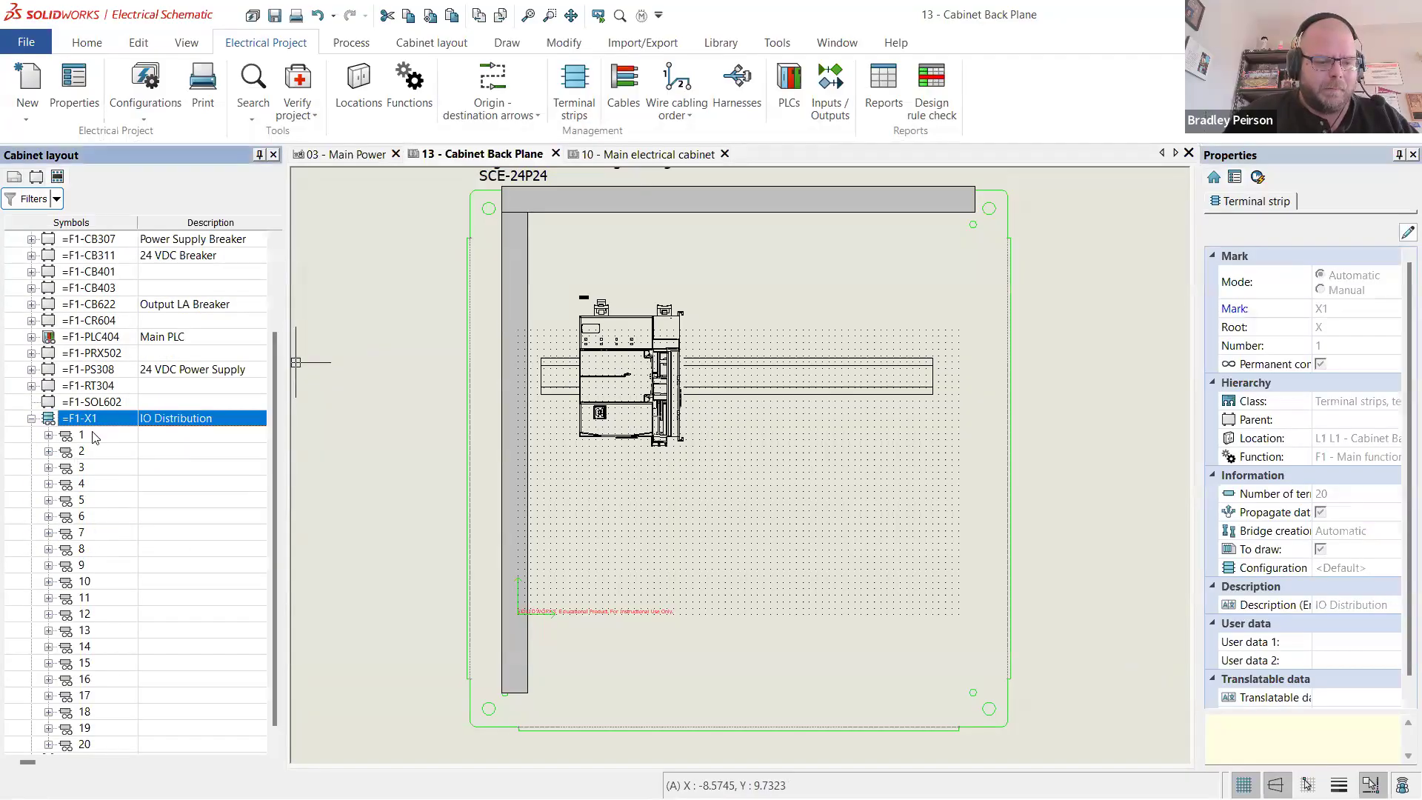
pyautogui.scroll(3, 111, 519)
pyautogui.scroll(-3, 85, 433)
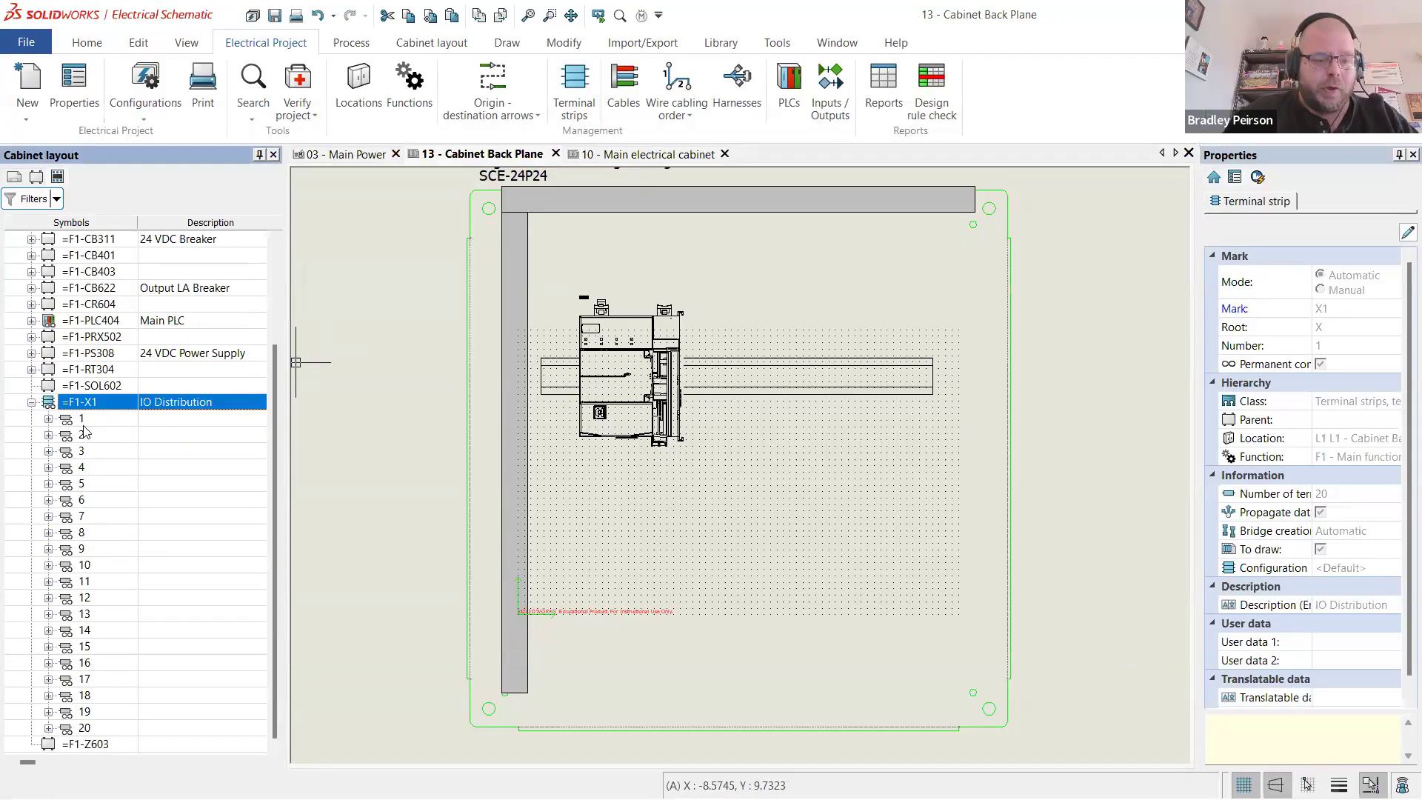
pyautogui.click(49, 419)
pyautogui.click(82, 436)
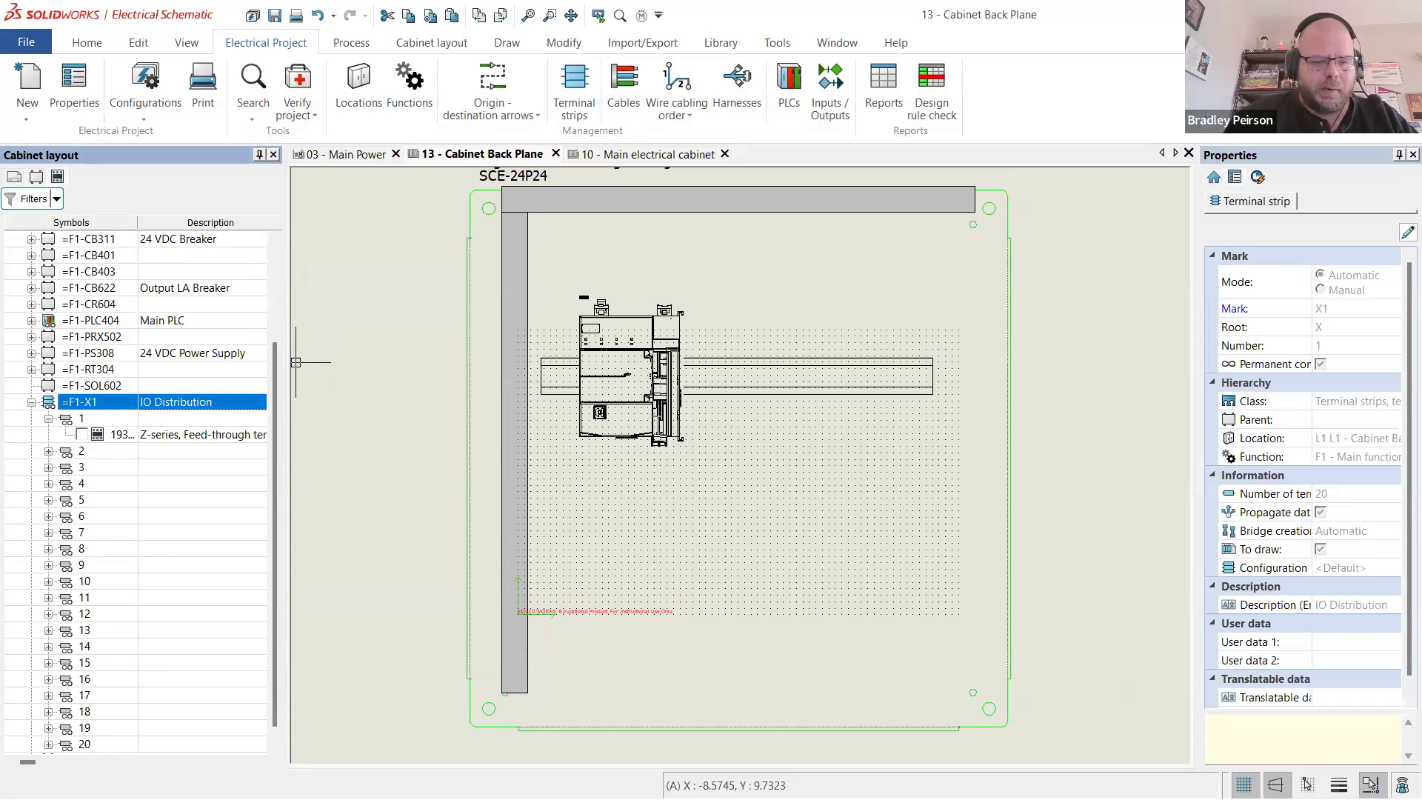
pyautogui.press('Escape')
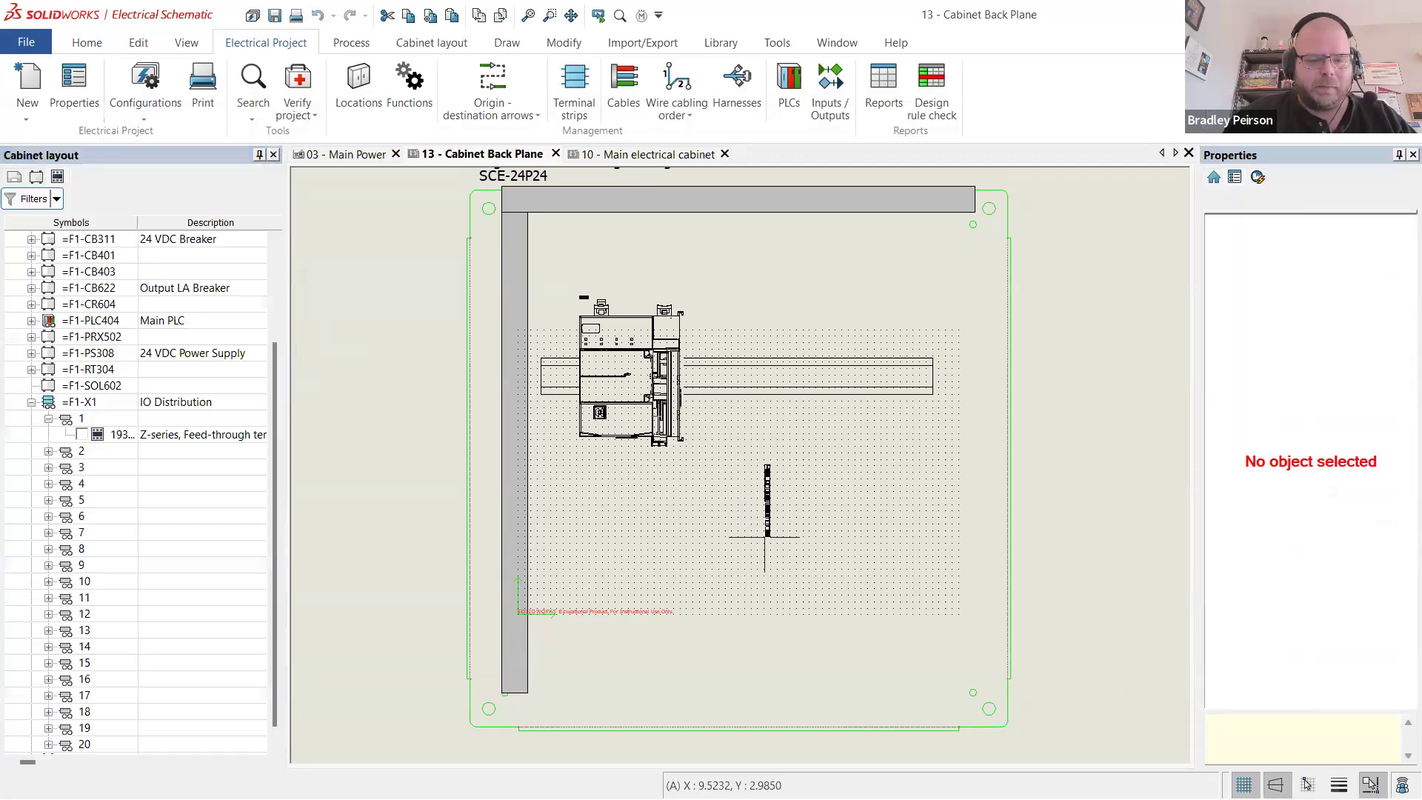
# - Insert the whole IO Distribution terminal strip onto the rail, just right of the PLC, with 0 space between terminals
pyautogui.click(416, 44)
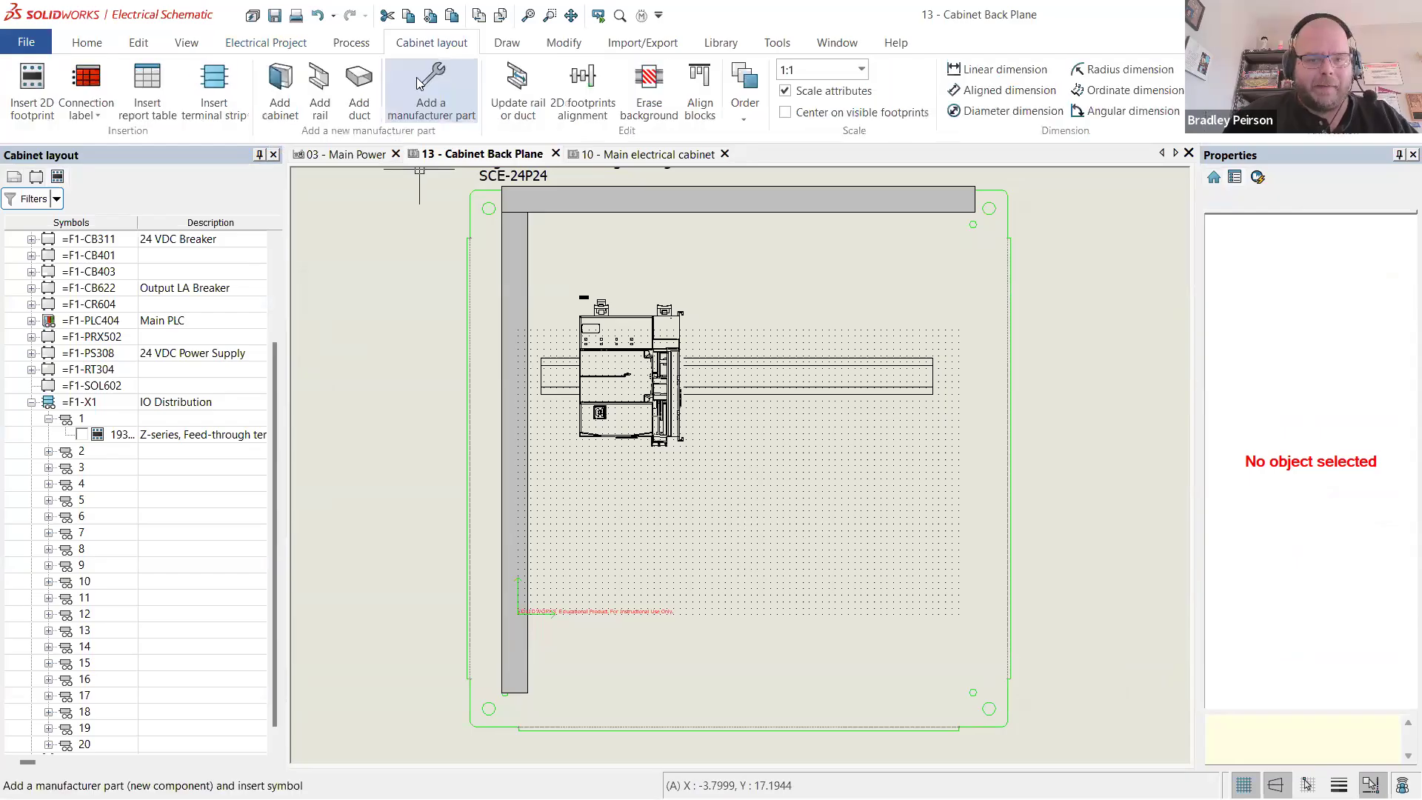
pyautogui.click(214, 93)
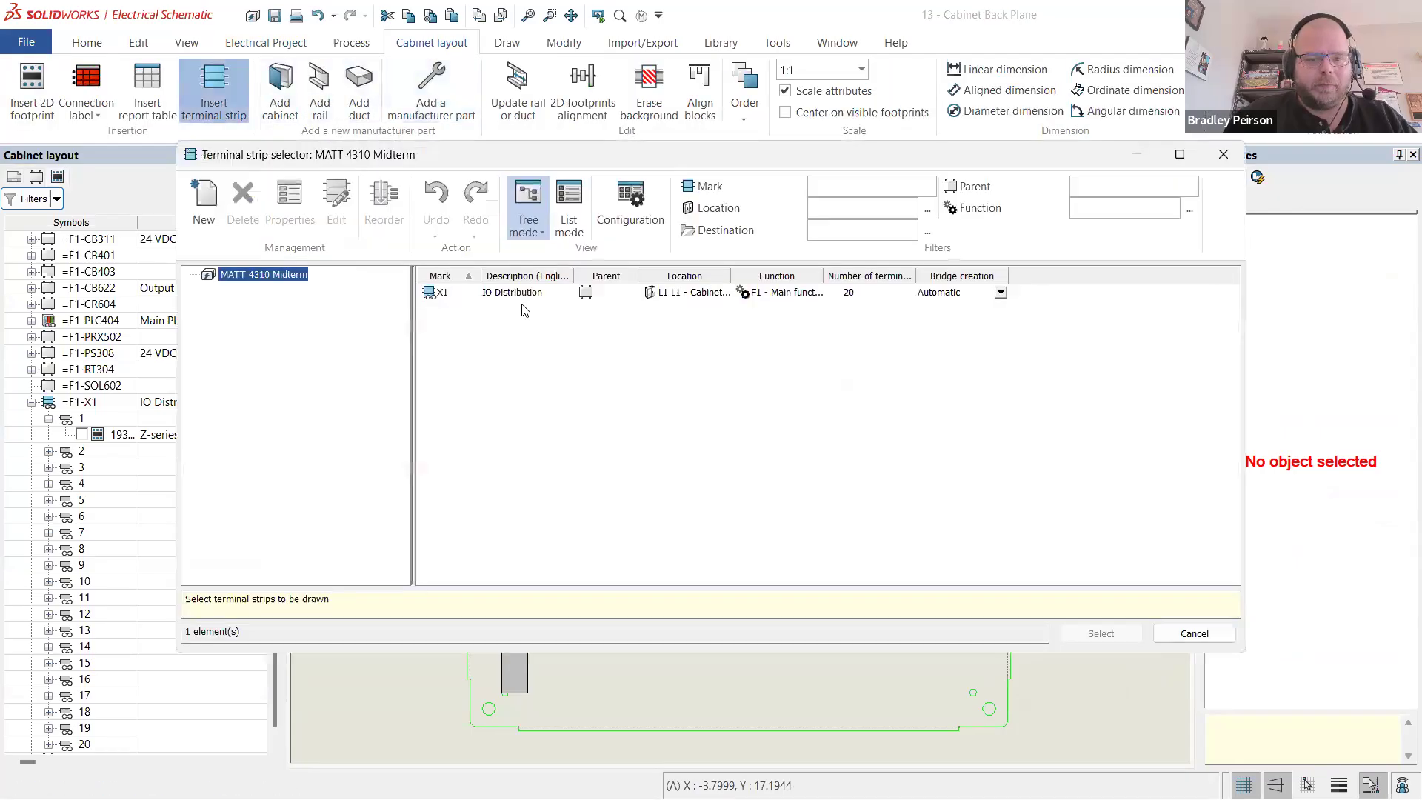
pyautogui.doubleClick(502, 294)
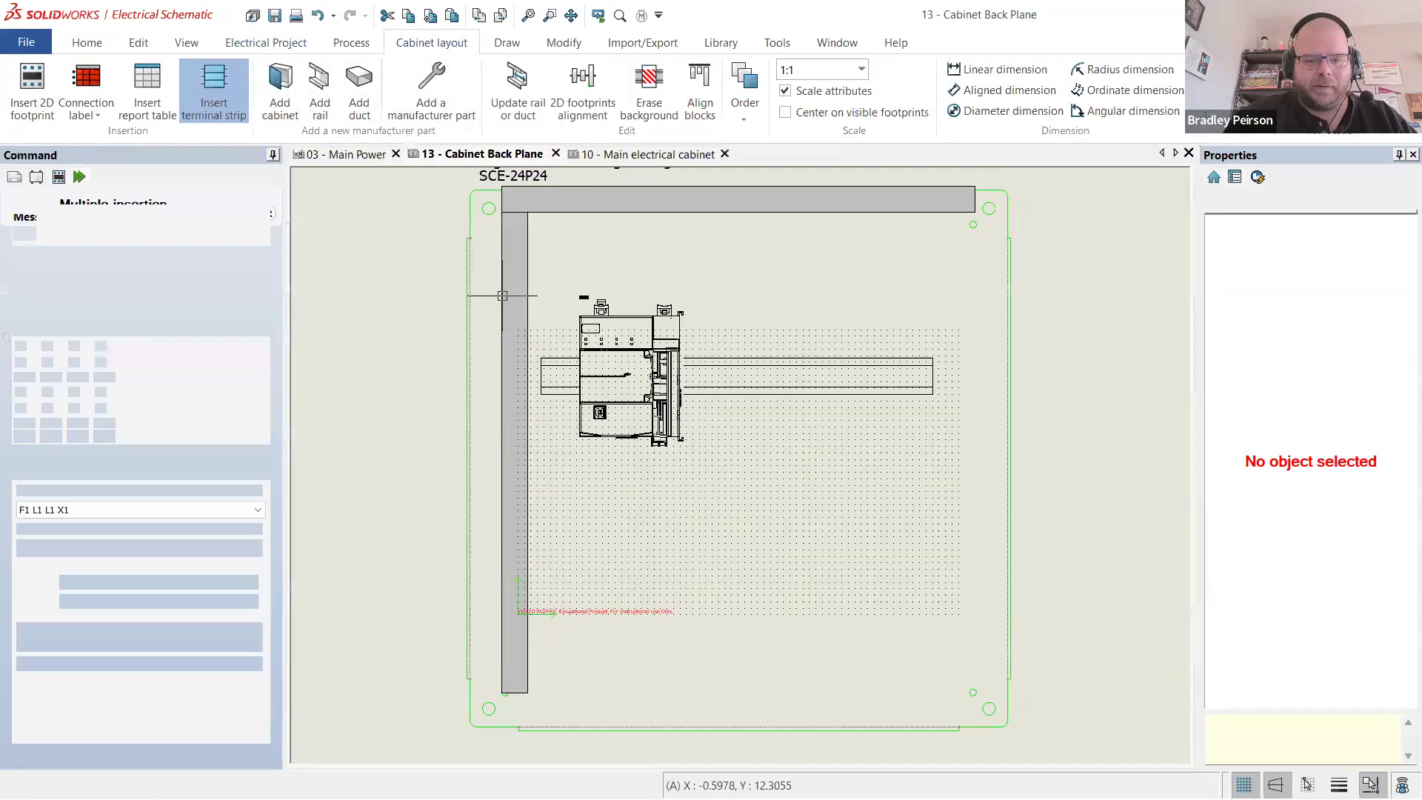
pyautogui.scroll(2, 699, 548)
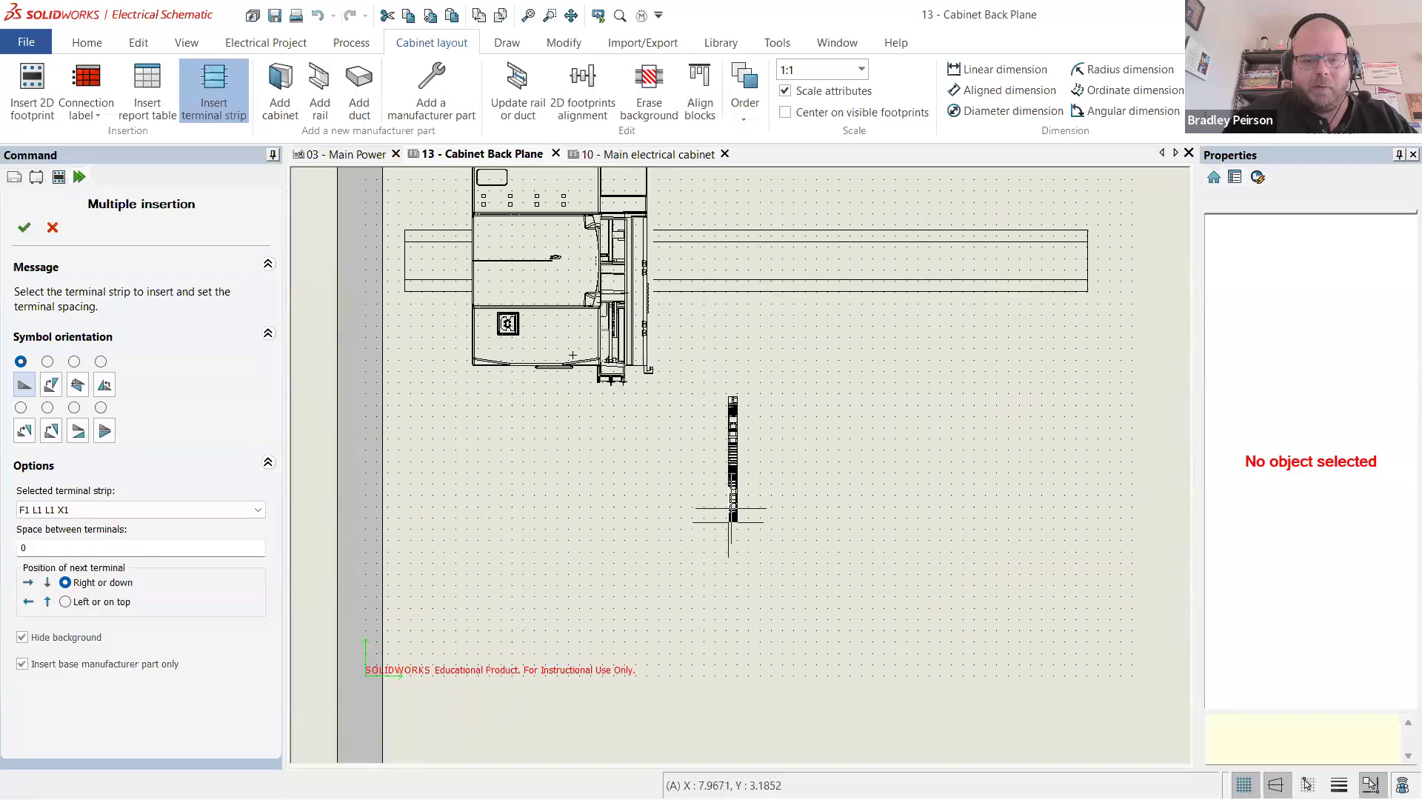
pyautogui.click(699, 323)
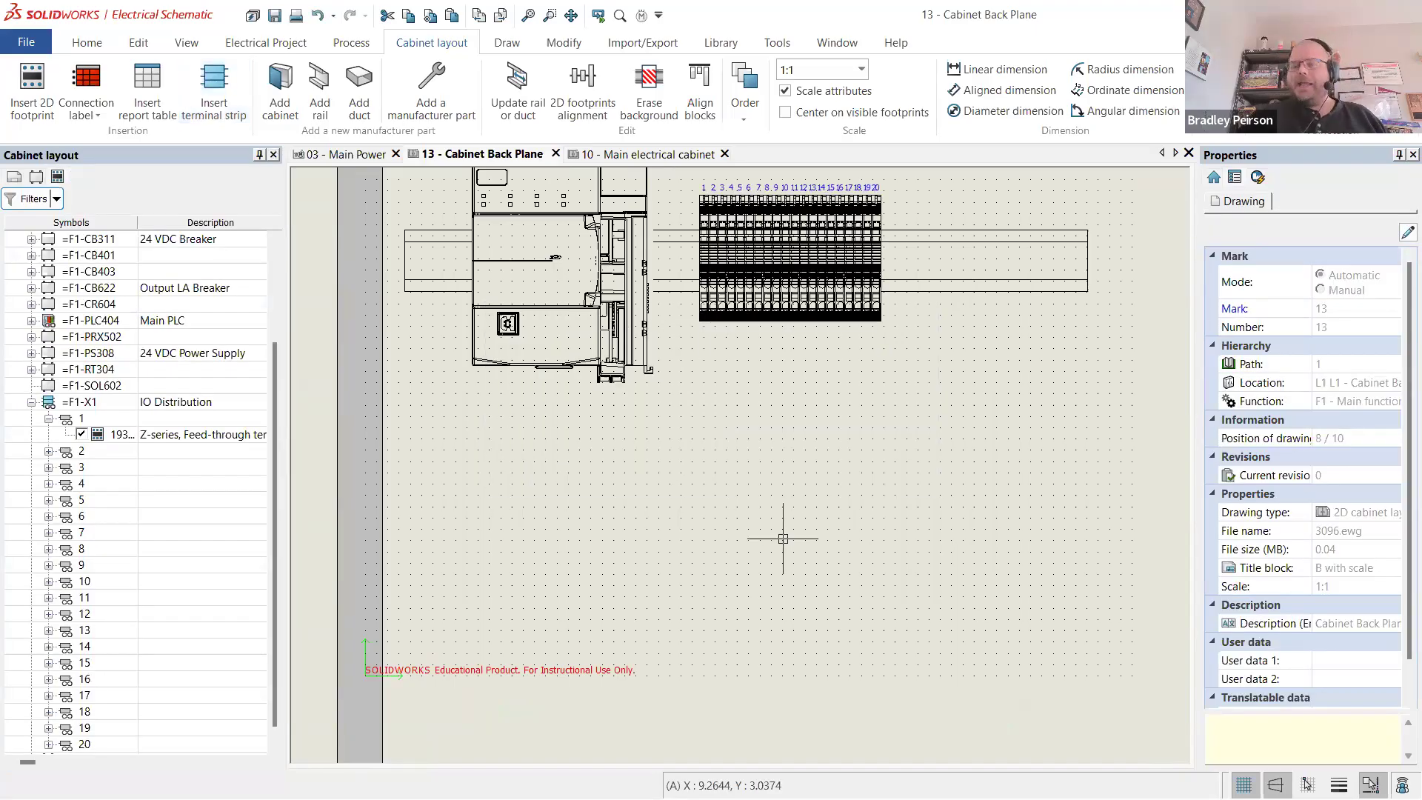
# - Examine the 20 IO Distribution terminals on the rail beside the PLC, and collapse the strip's terminal list in the cabinet tree
pyautogui.scroll(-3, 681, 378)
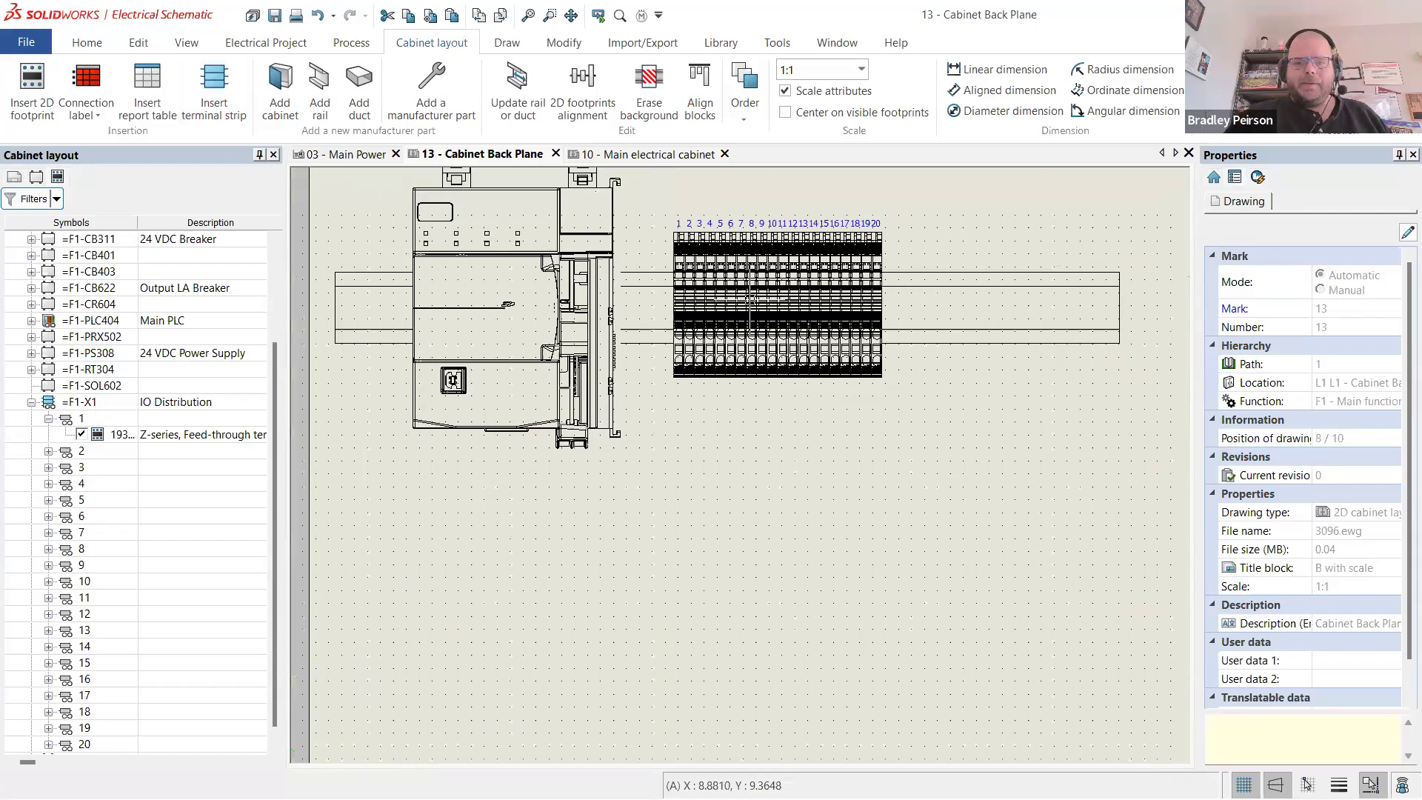
pyautogui.scroll(3, 788, 252)
pyautogui.scroll(-5, 788, 338)
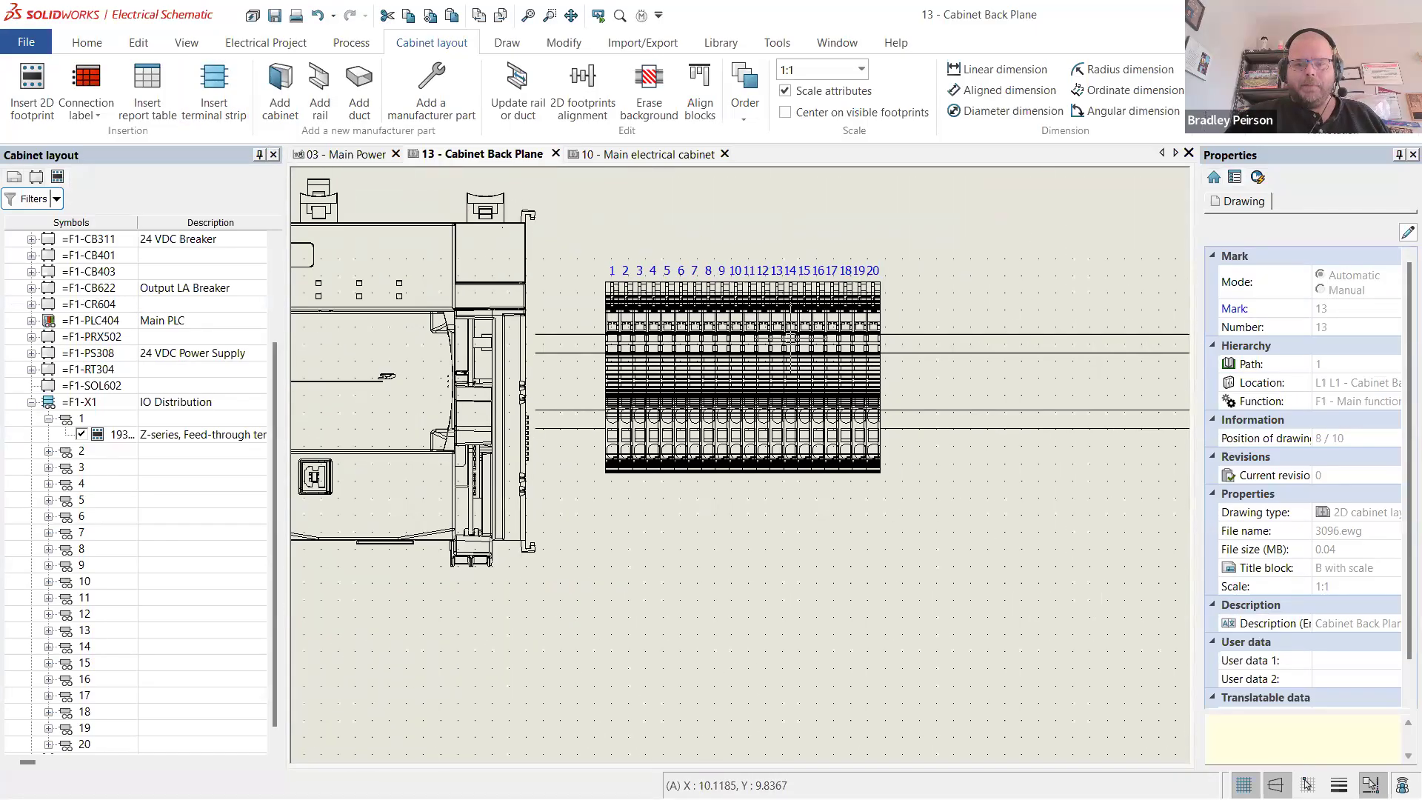
pyautogui.scroll(2, 818, 376)
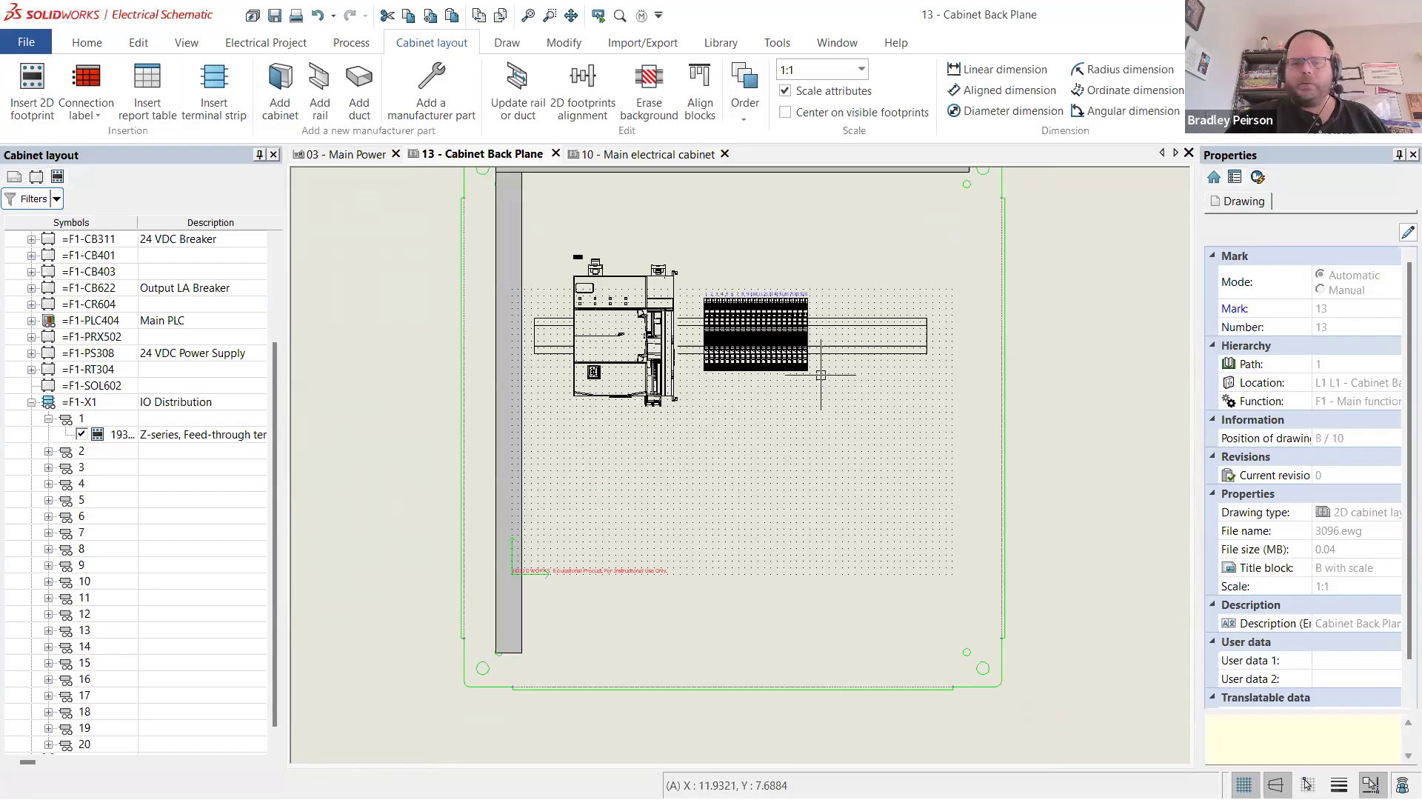
pyautogui.scroll(-2, 822, 393)
pyautogui.scroll(3, 844, 488)
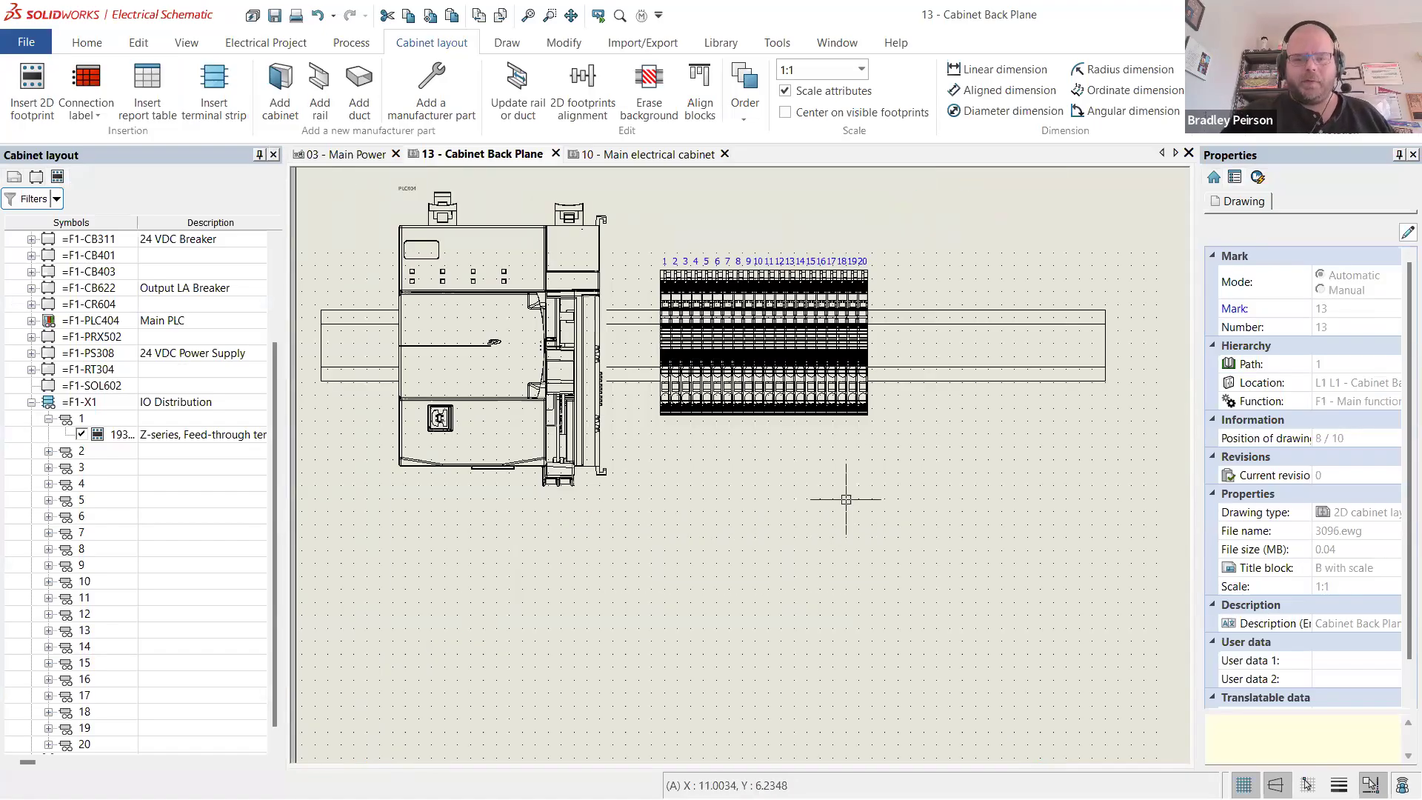
pyautogui.scroll(5, 775, 436)
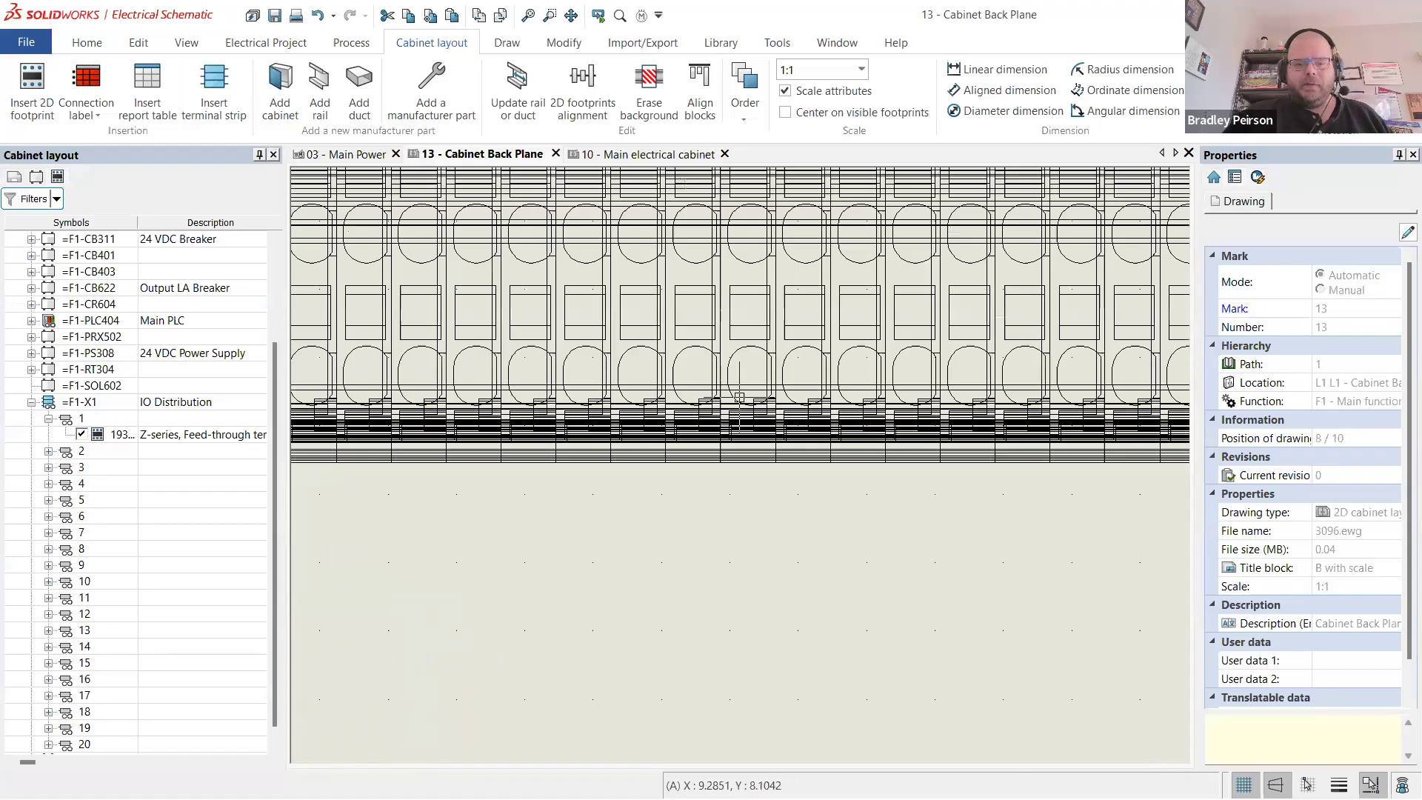
pyautogui.scroll(-4, 740, 403)
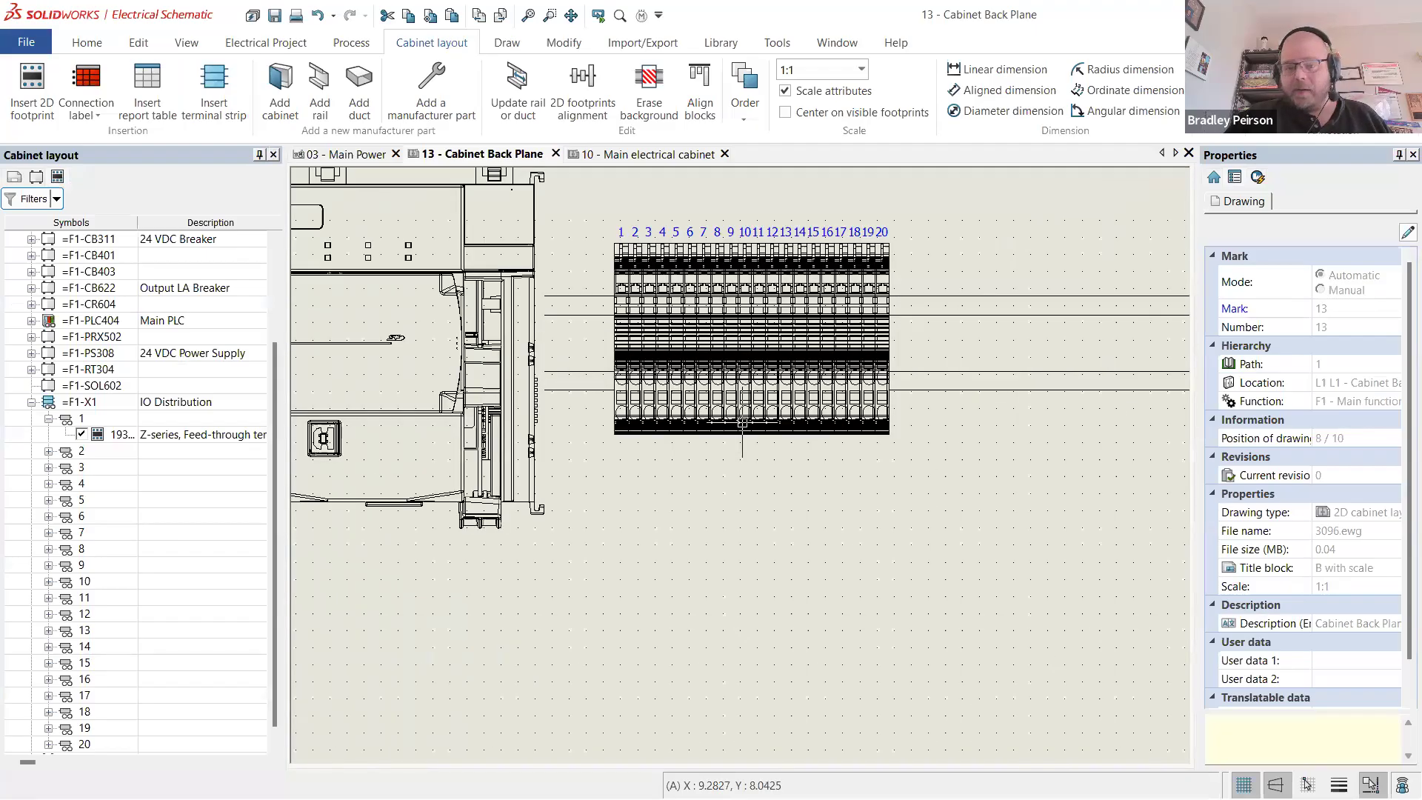
pyautogui.scroll(-1, 787, 481)
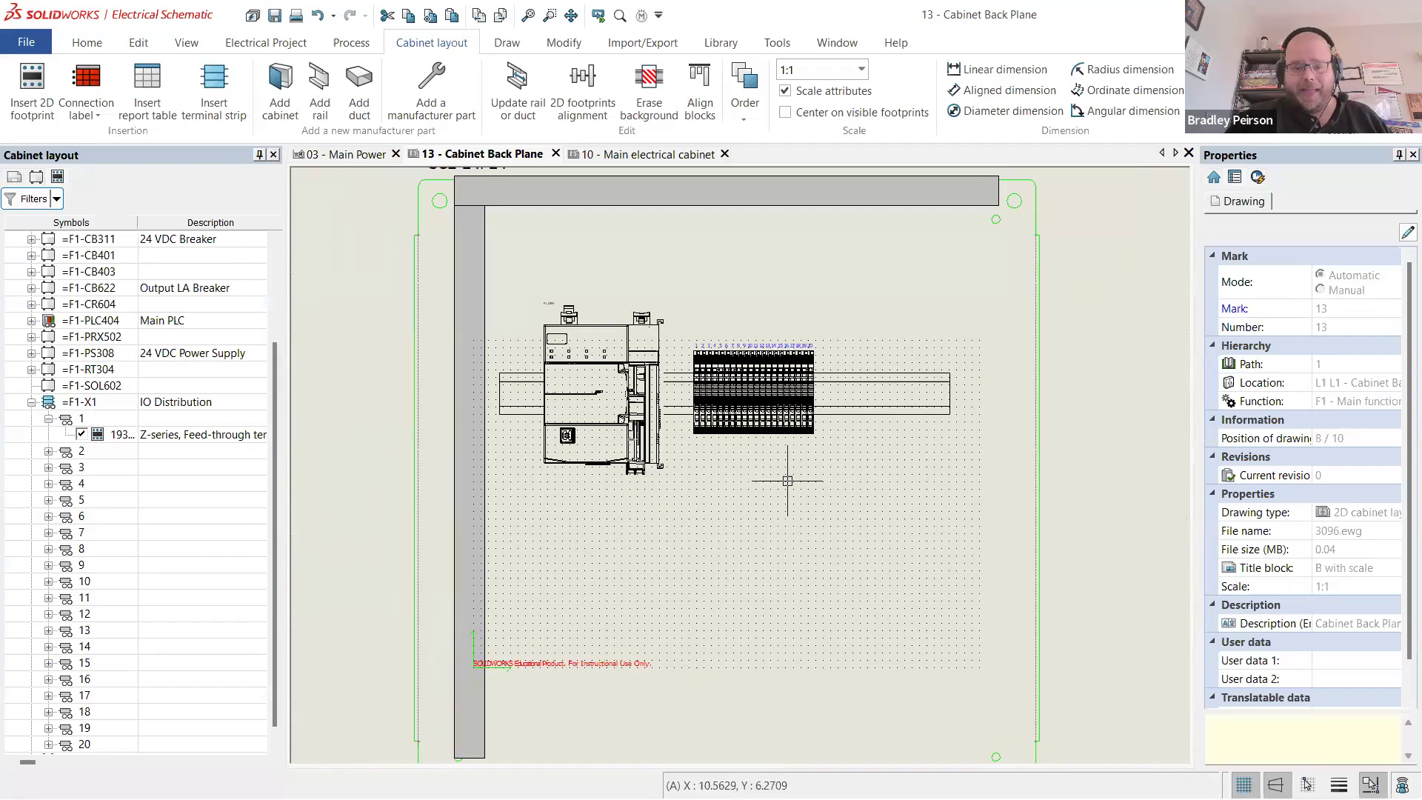
pyautogui.scroll(-2, 787, 481)
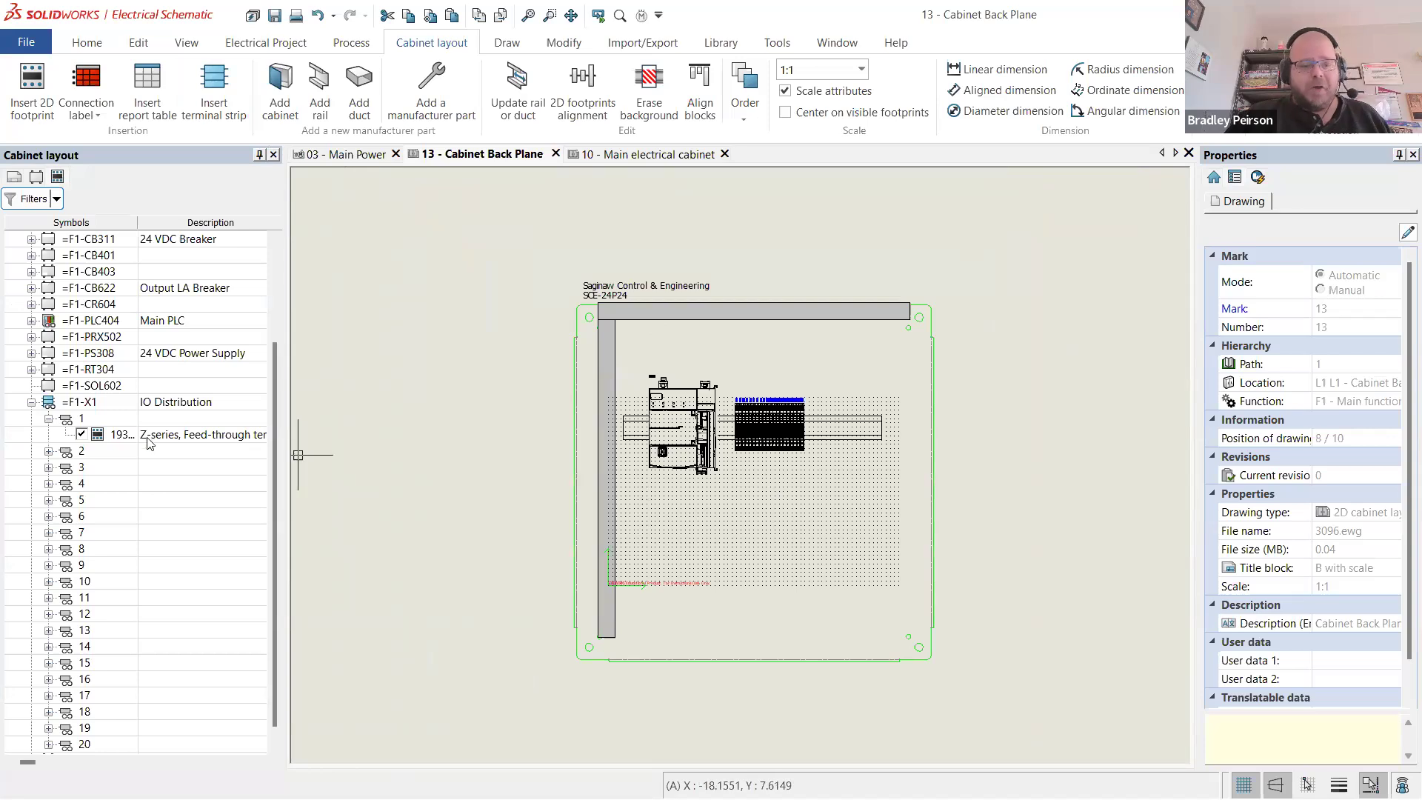
pyautogui.click(33, 403)
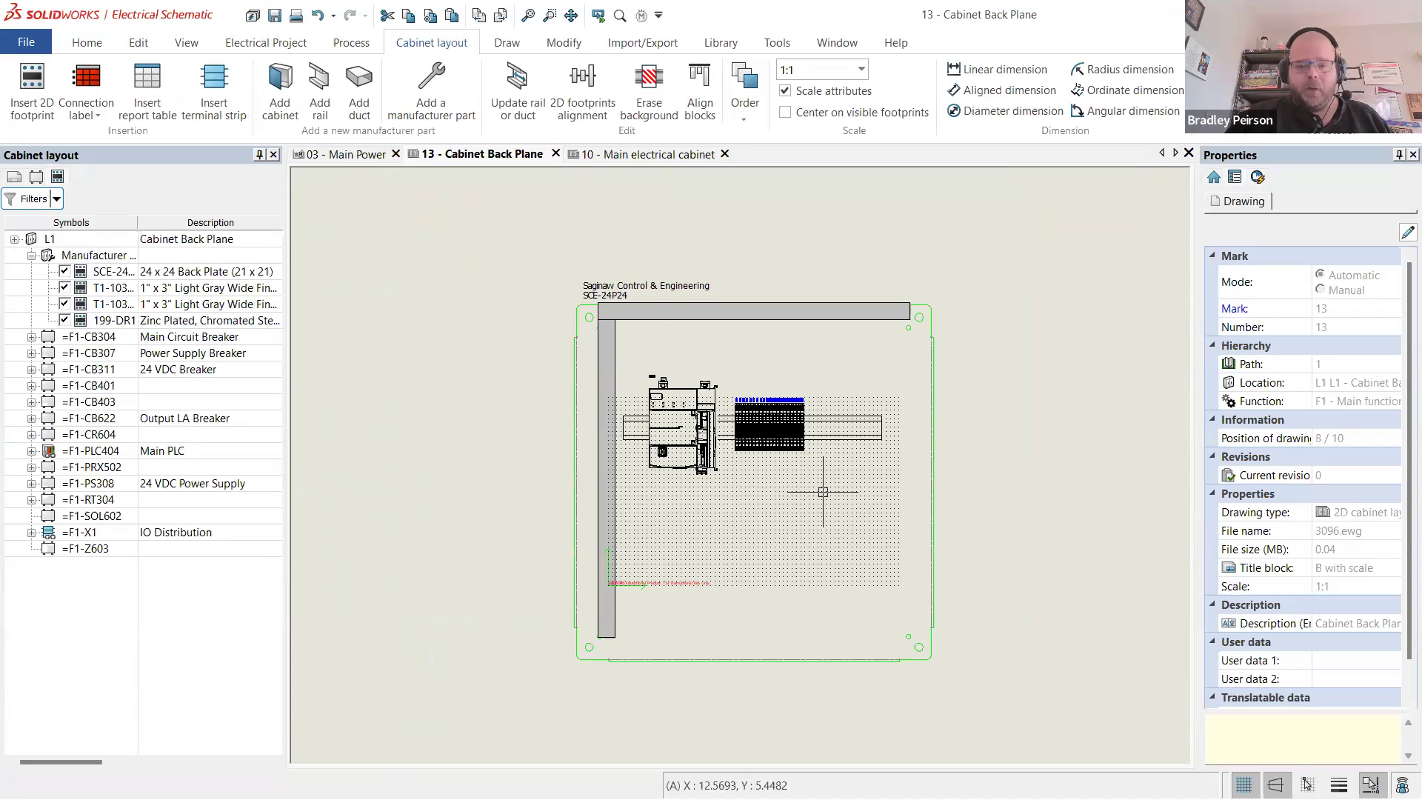
pyautogui.scroll(2, 806, 471)
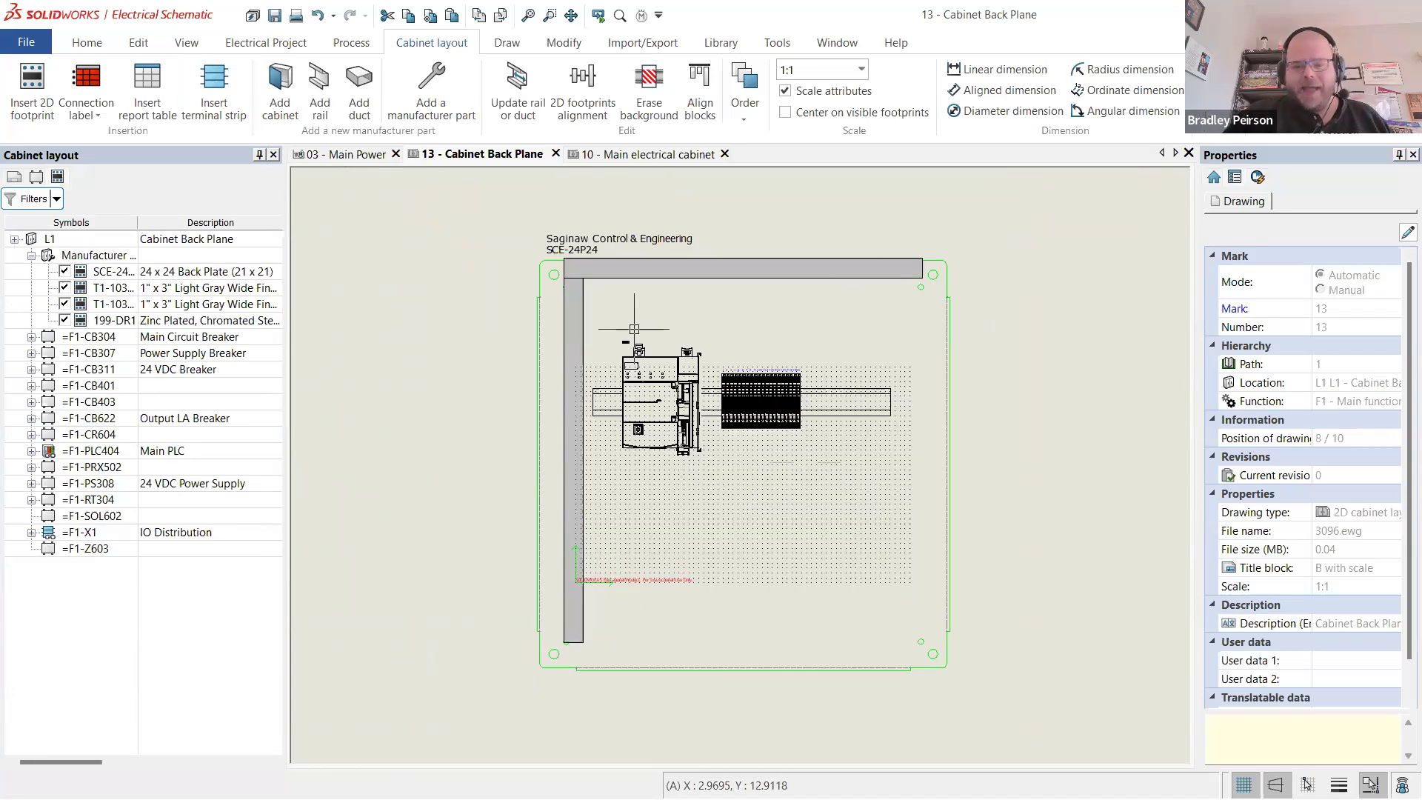
pyautogui.click(1046, 707)
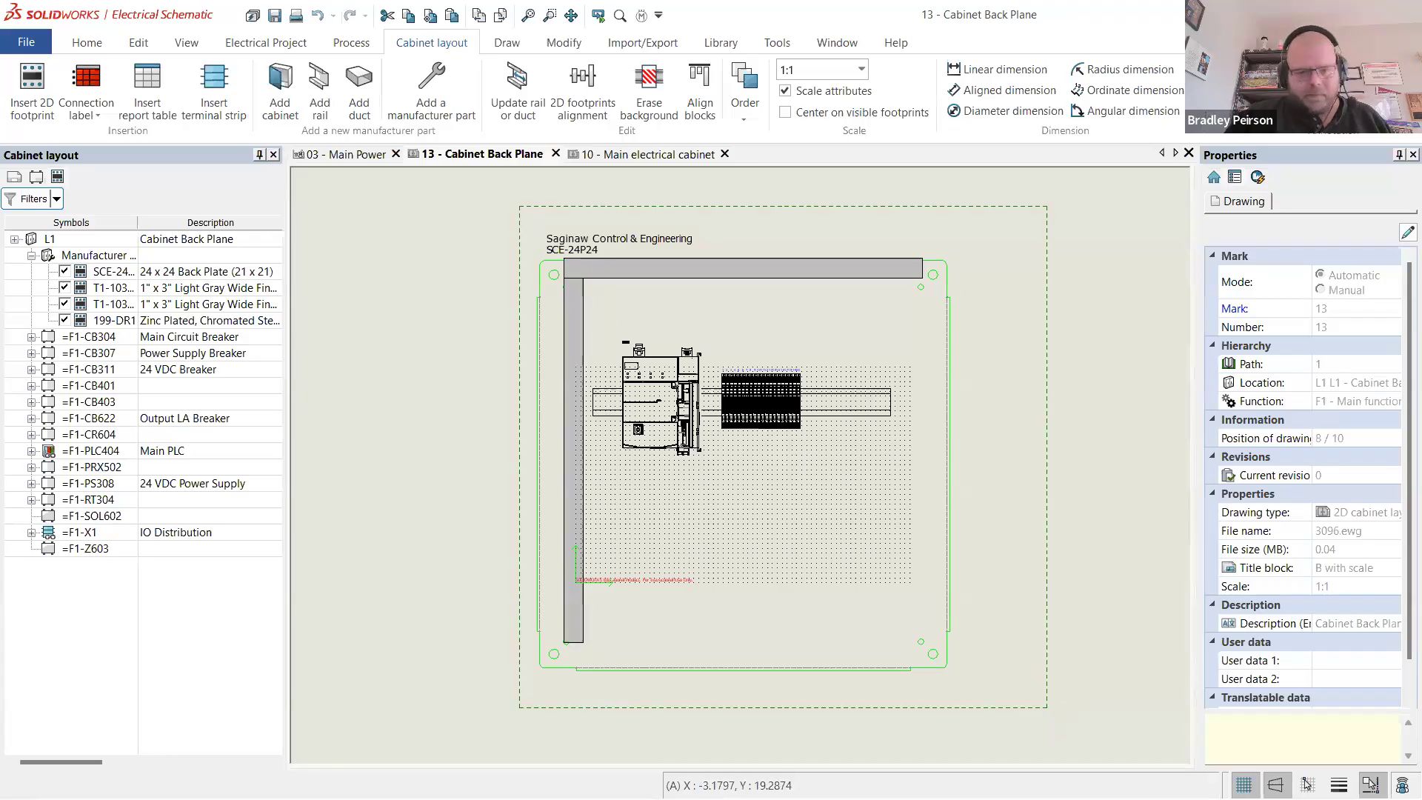
pyautogui.click(519, 206)
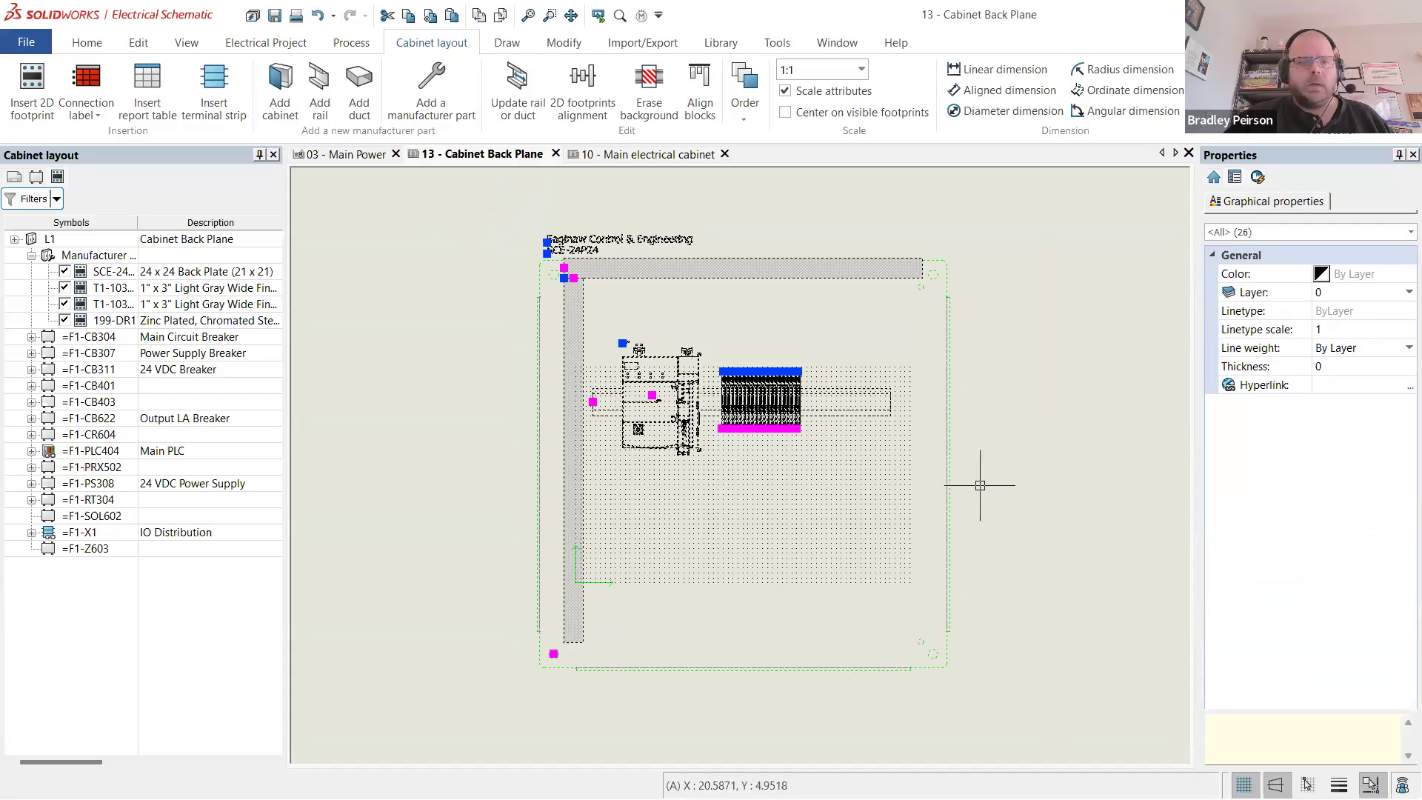
pyautogui.click(564, 43)
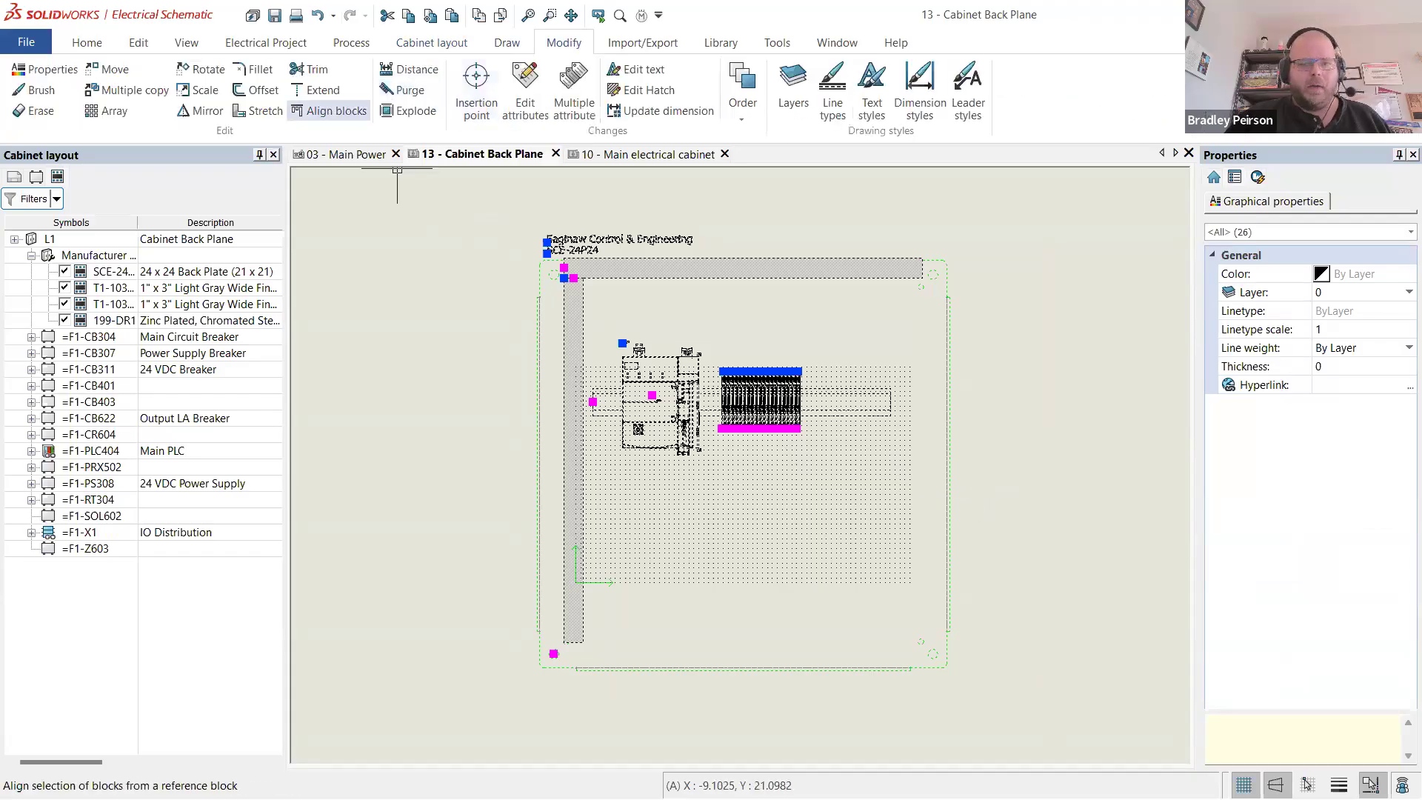
pyautogui.press('Escape')
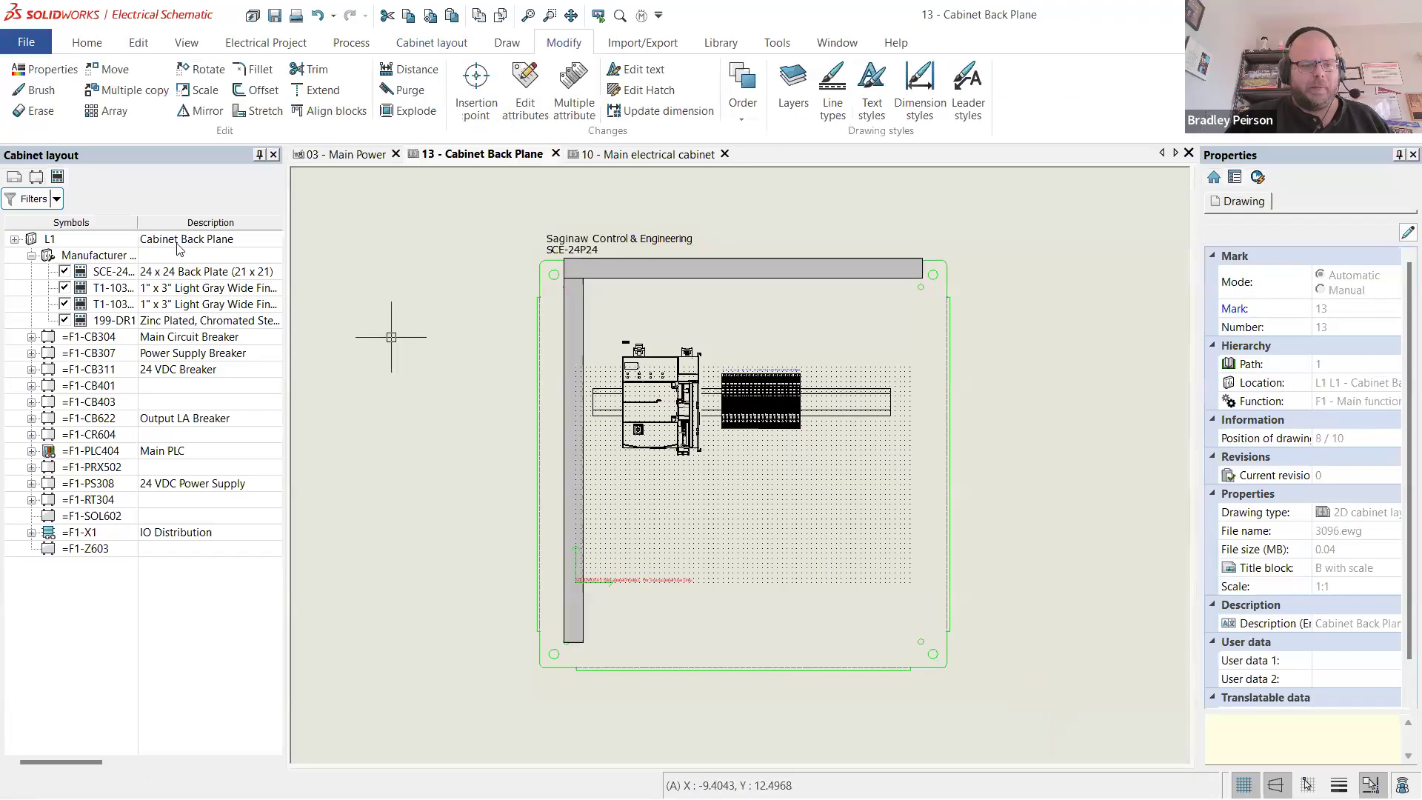
# - Set the scale of the Cabinet Back Plane drawing to 1:4 in its drawing properties
pyautogui.click(14, 177)
pyautogui.click(66, 320)
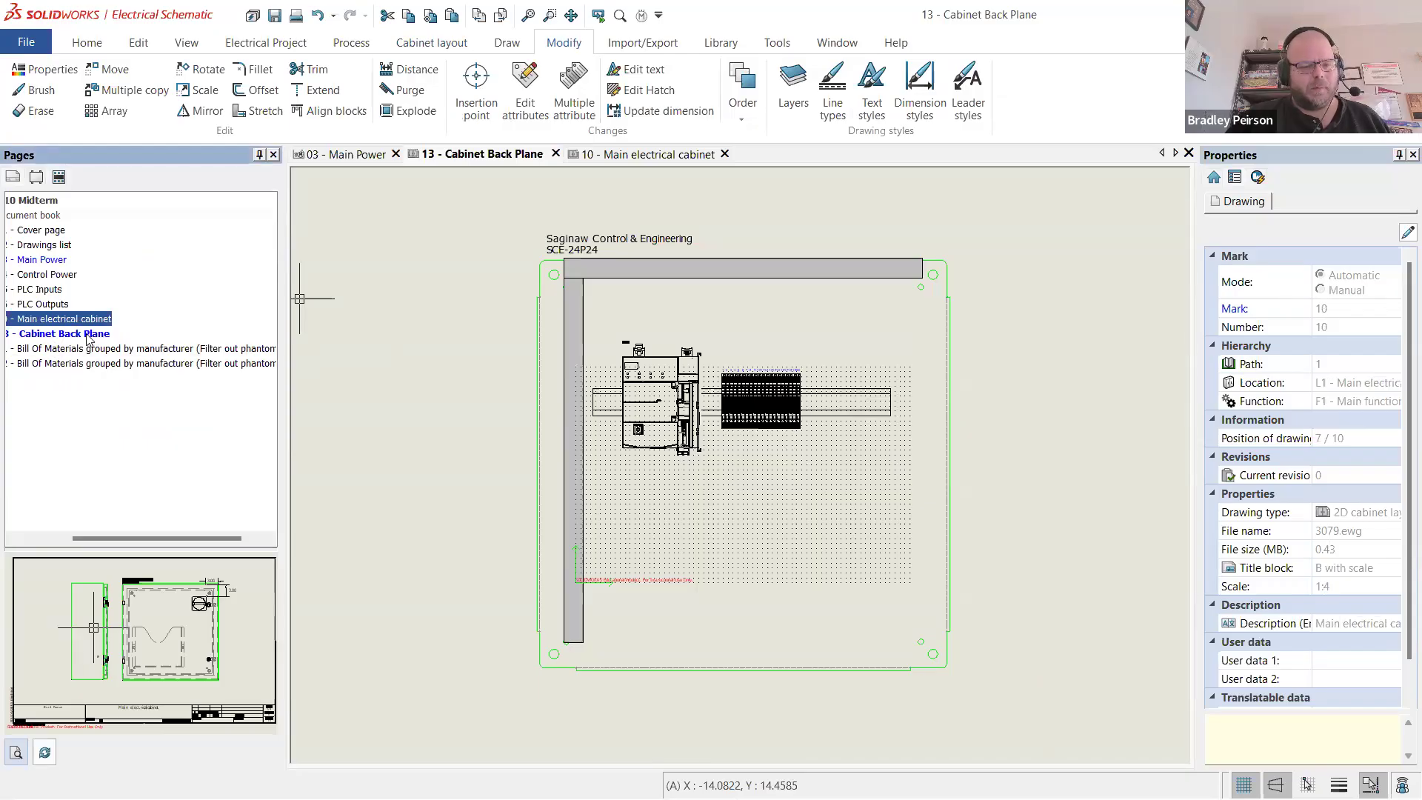
pyautogui.click(88, 335)
pyautogui.rightClick(111, 333)
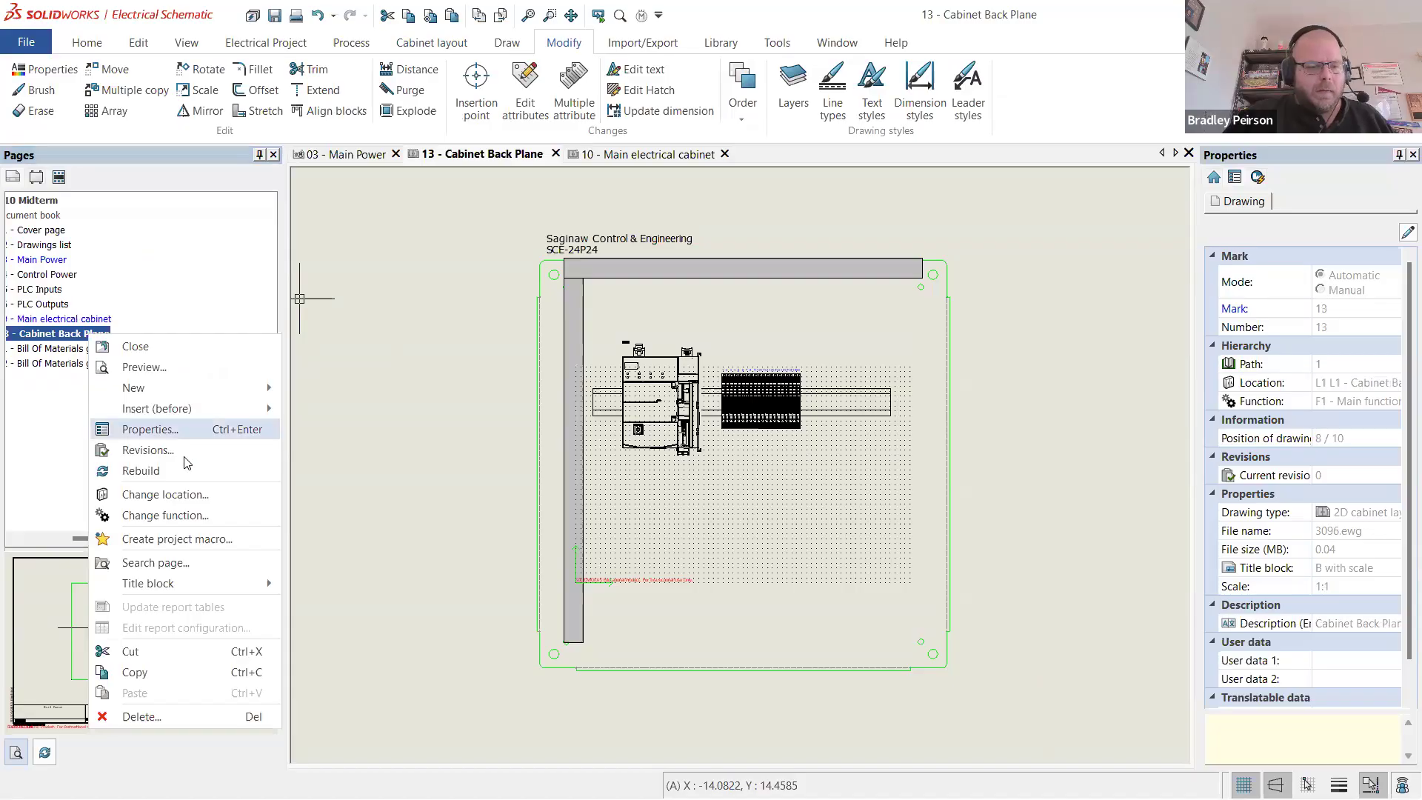
pyautogui.click(194, 435)
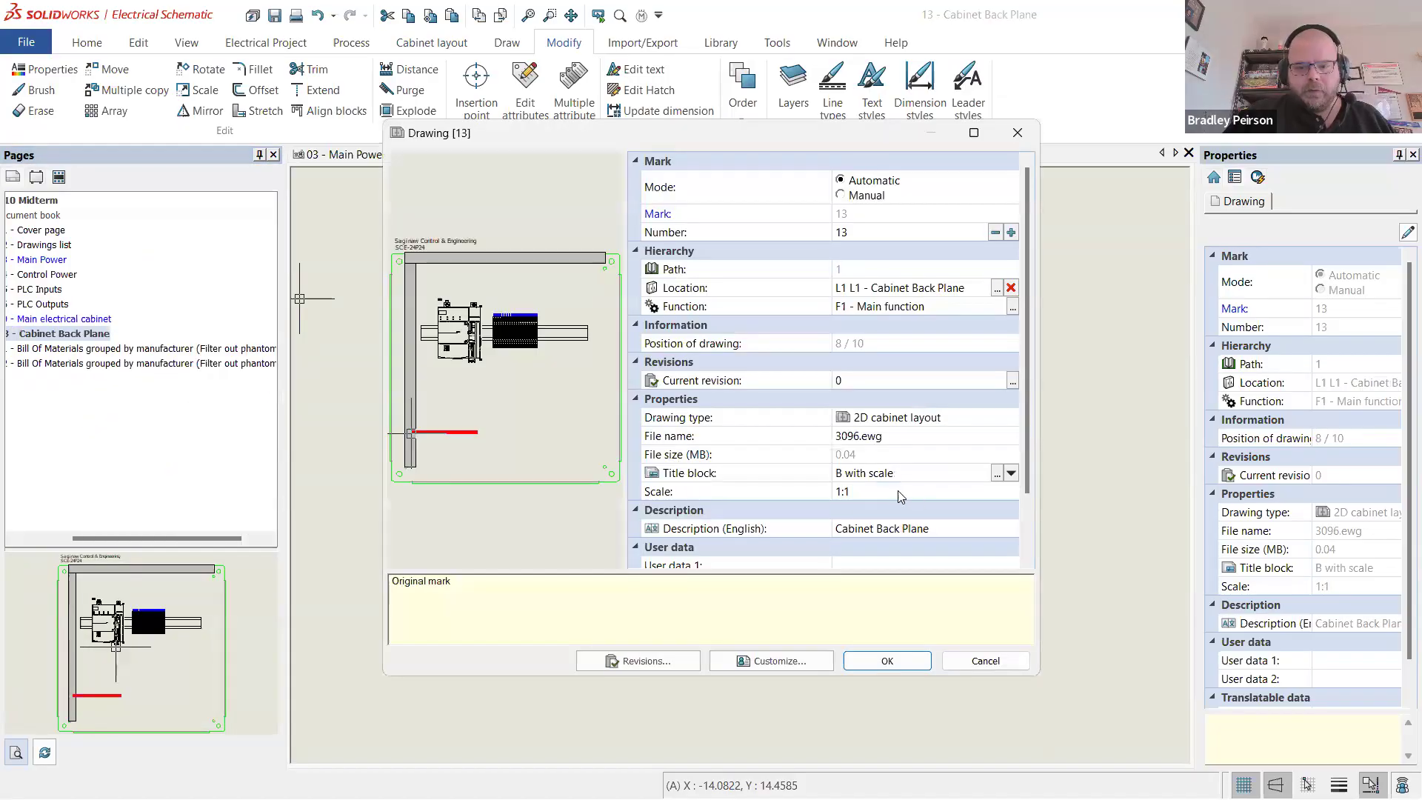
pyautogui.click(847, 492)
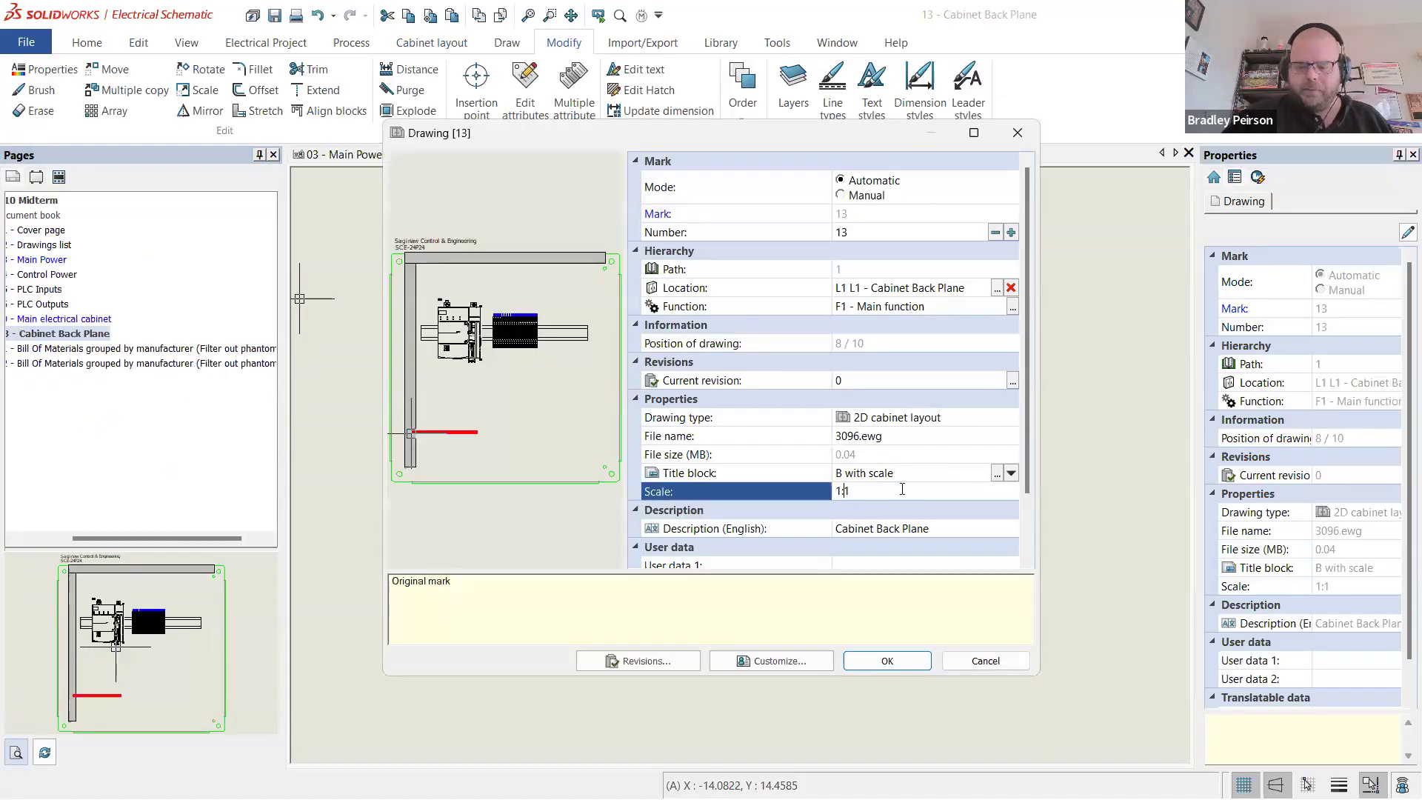
pyautogui.click(901, 660)
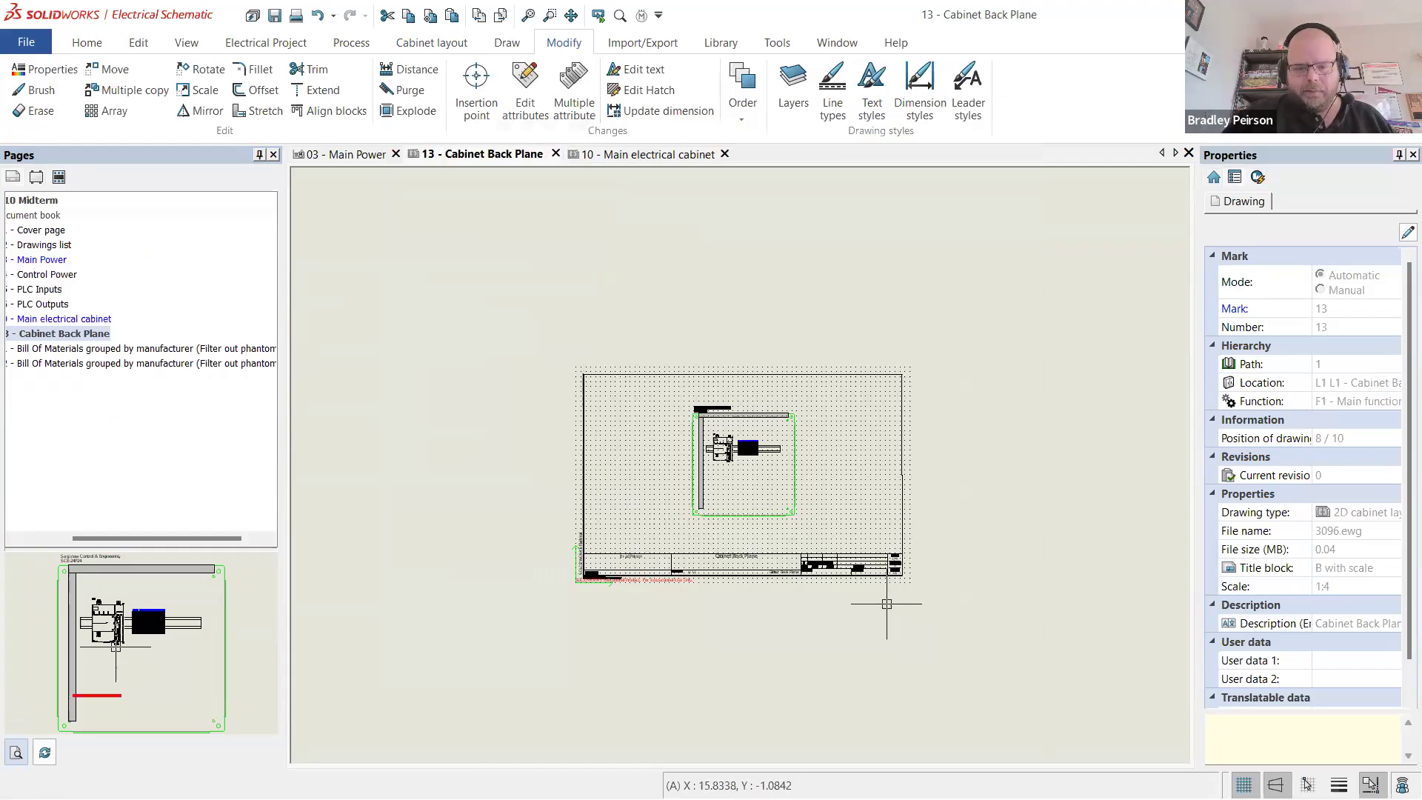
# - Examine the rescaled Cabinet Back Plane sheet, checking the PLC label, the terminal strip and how the layout sits within the title block
pyautogui.scroll(8, 785, 514)
pyautogui.scroll(2, 724, 411)
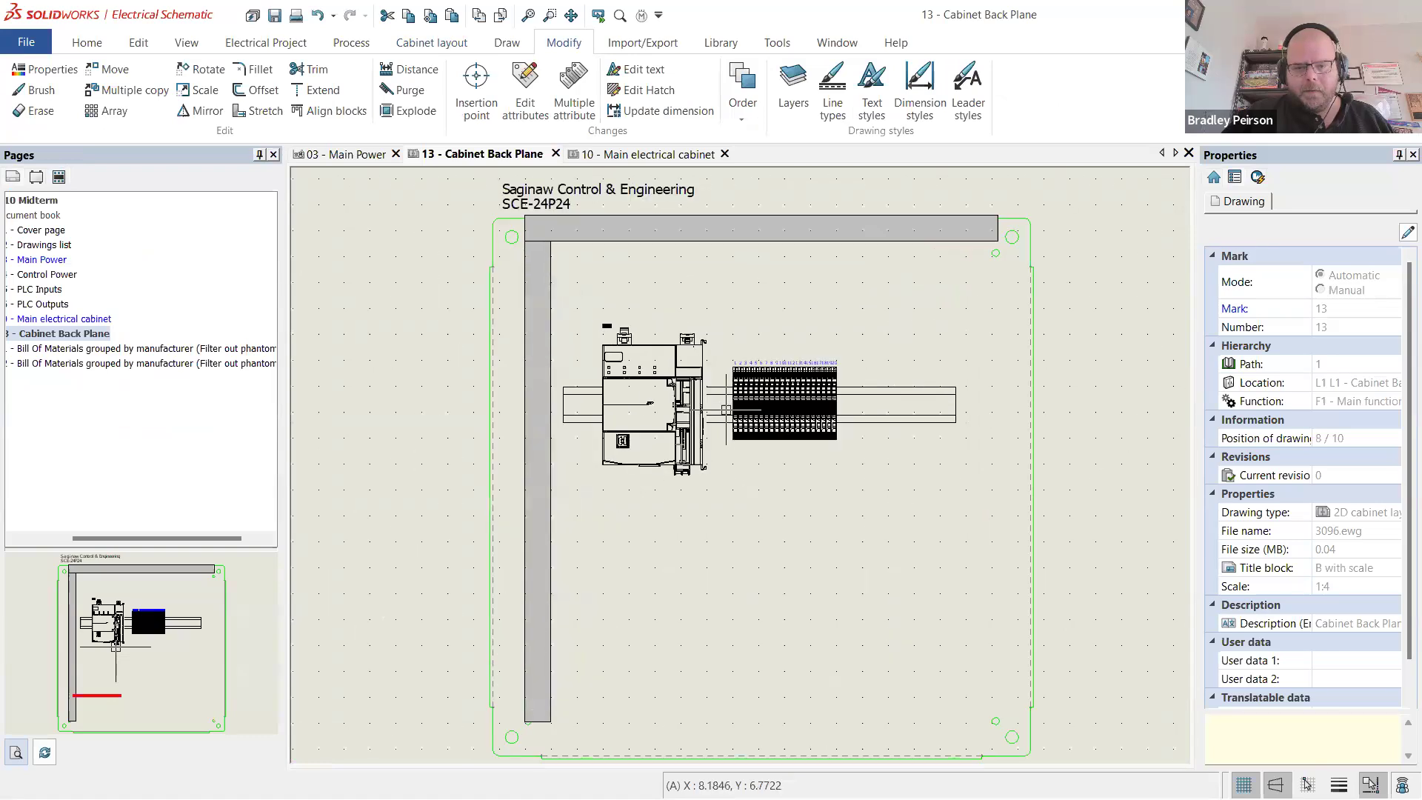
pyautogui.scroll(5, 674, 305)
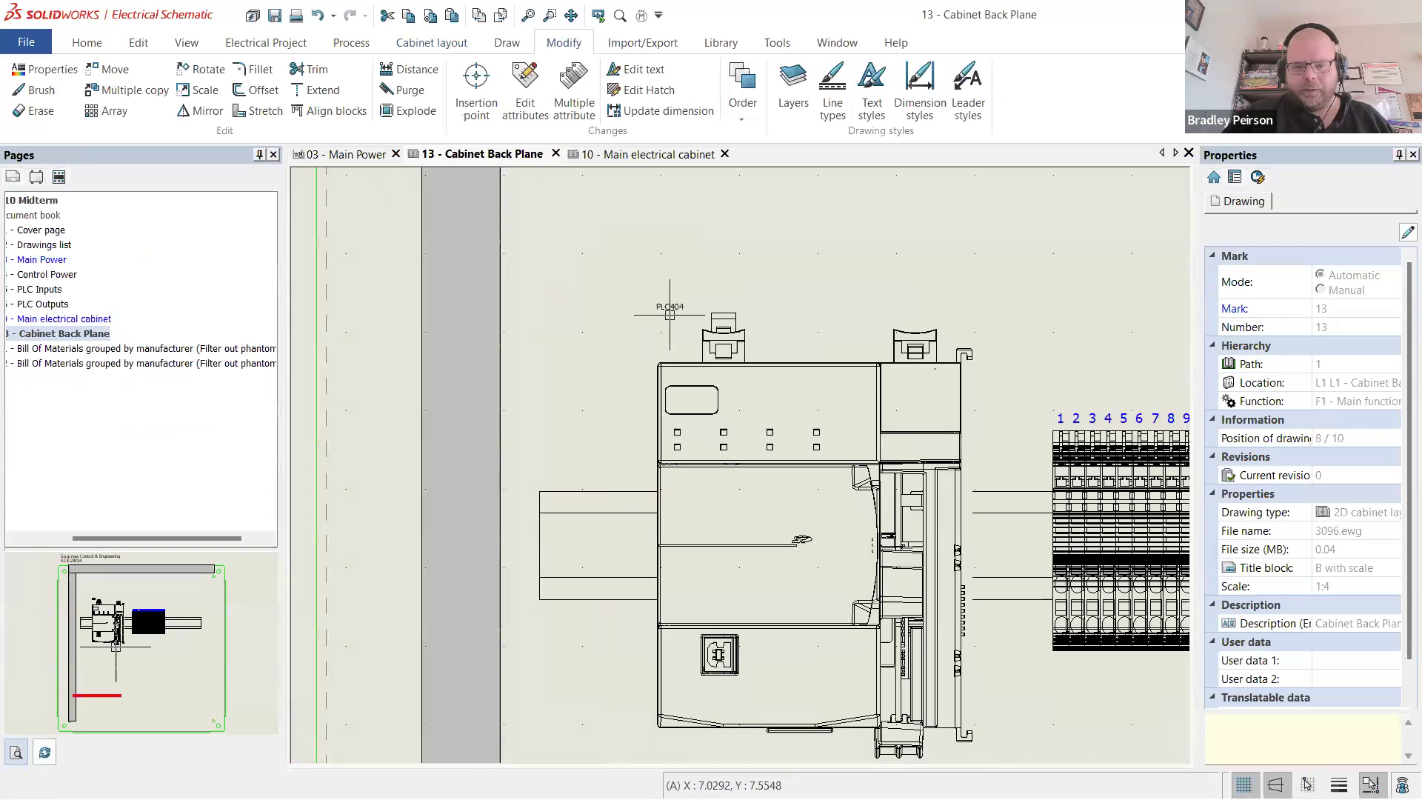
pyautogui.scroll(-2, 671, 308)
pyautogui.scroll(3, 656, 311)
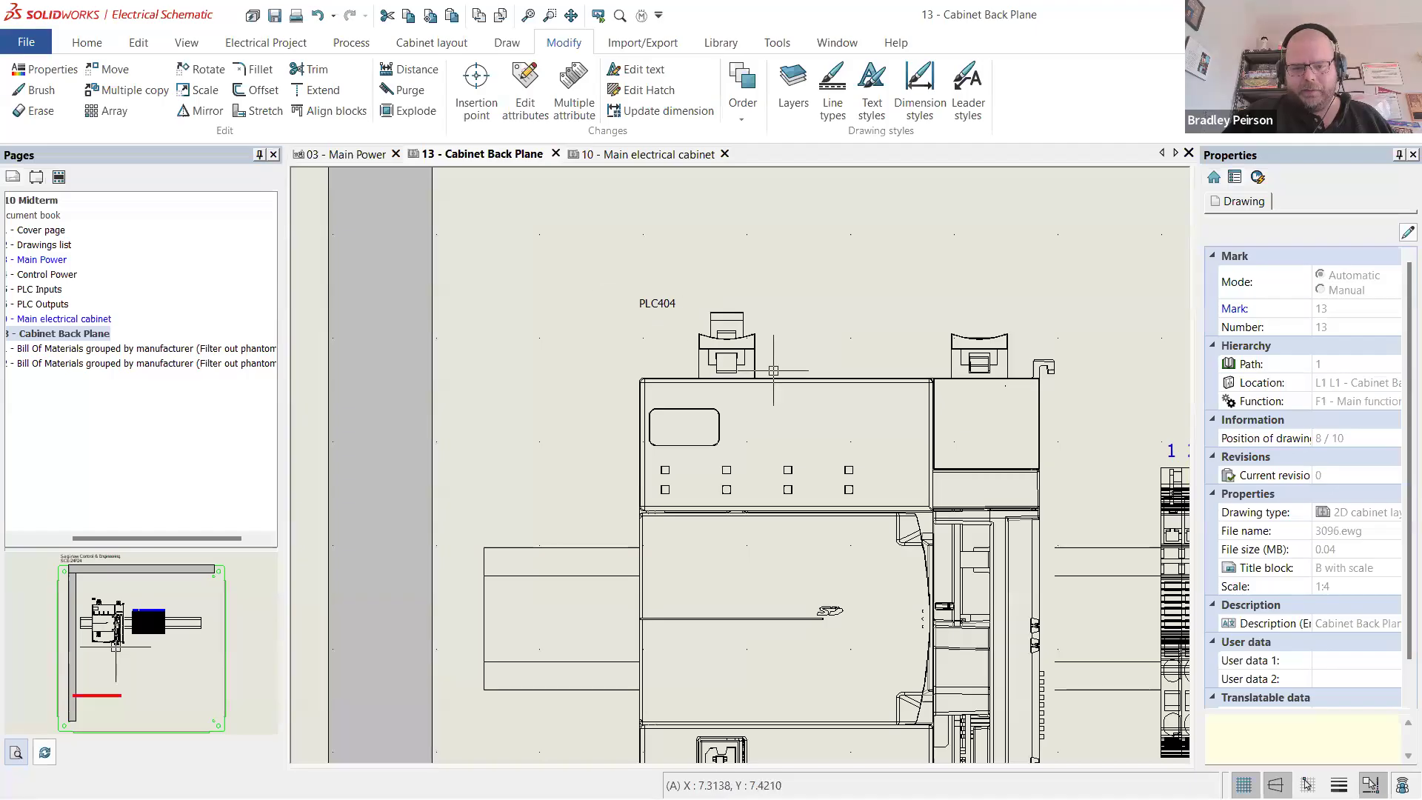
pyautogui.rightClick(755, 349)
pyautogui.click(739, 328)
pyautogui.scroll(-6, 738, 328)
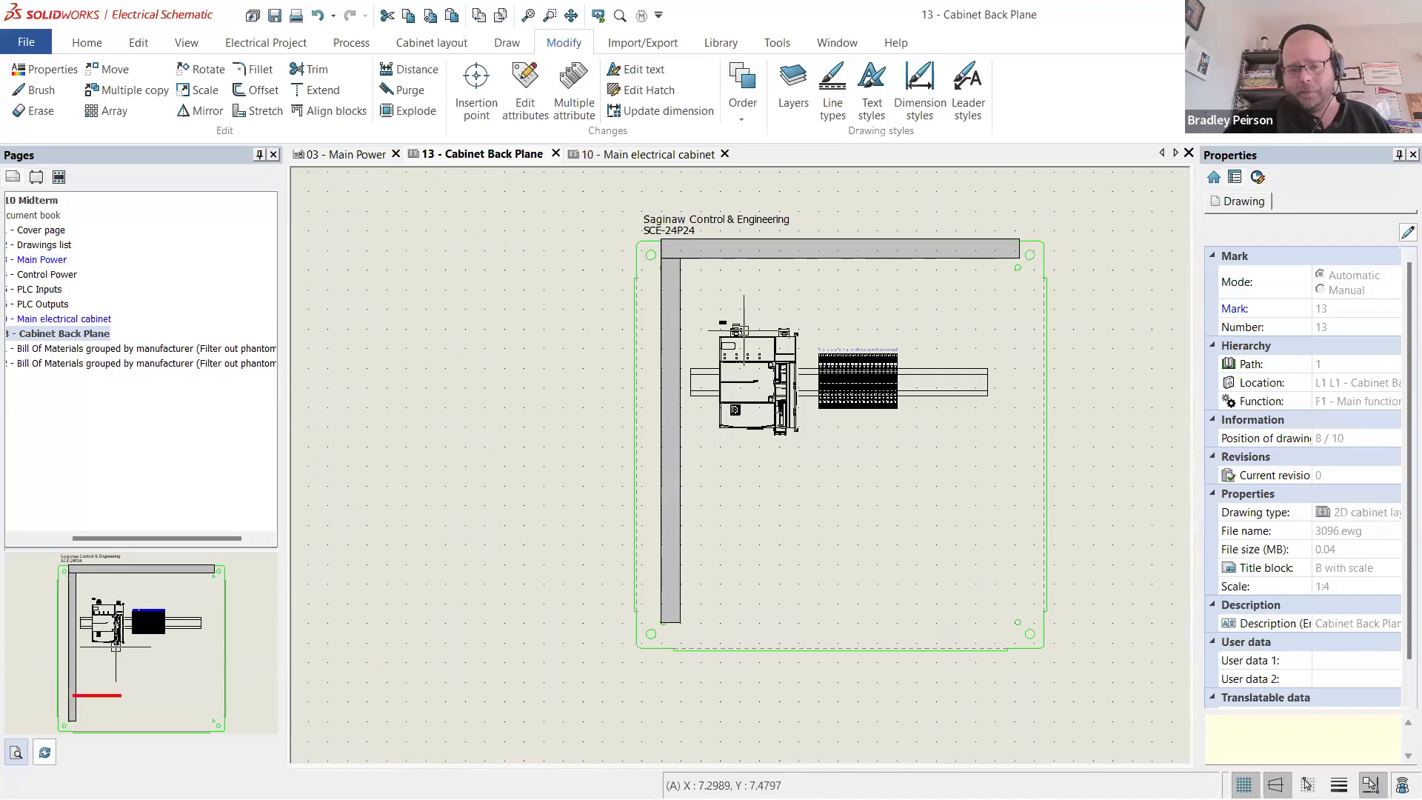
pyautogui.scroll(-3, 741, 414)
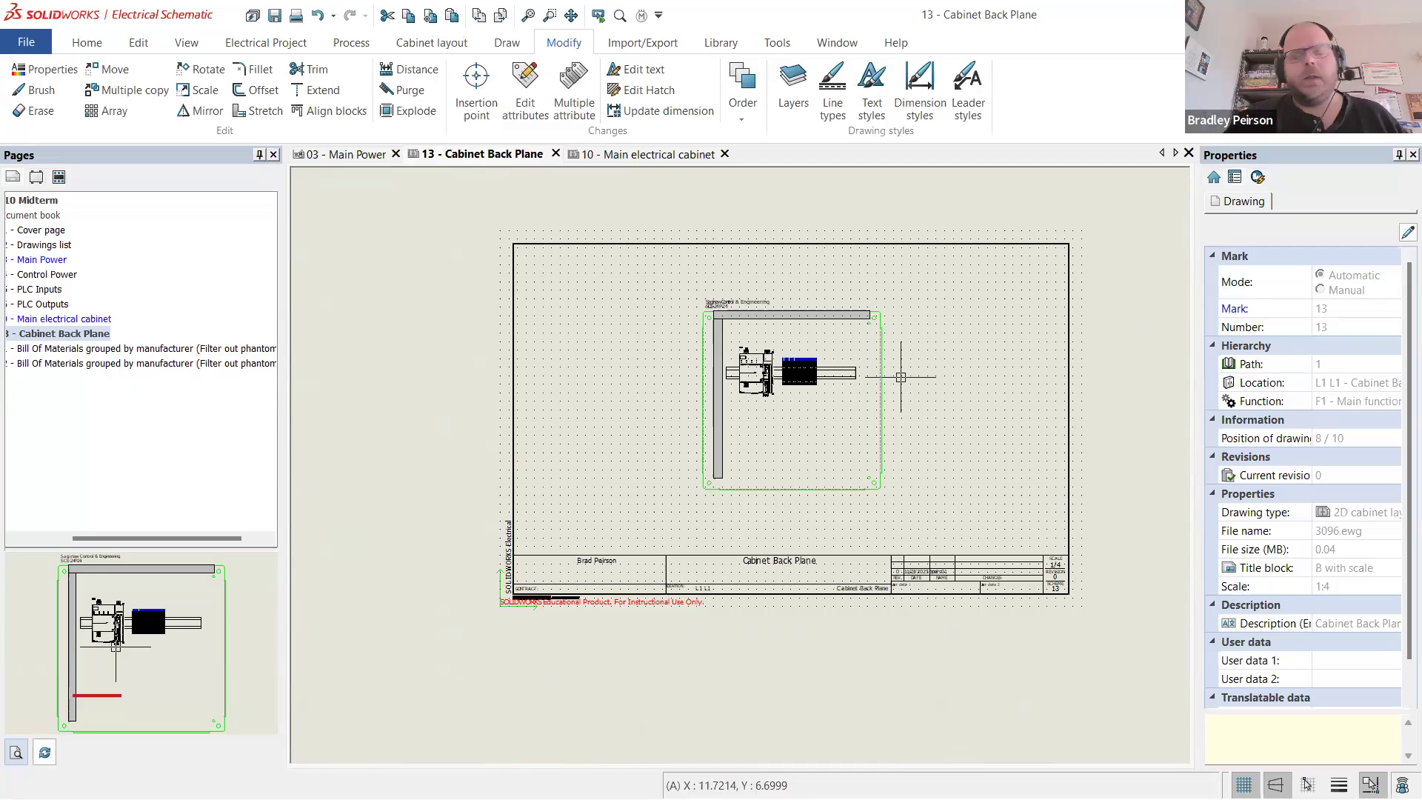
pyautogui.scroll(1, 814, 419)
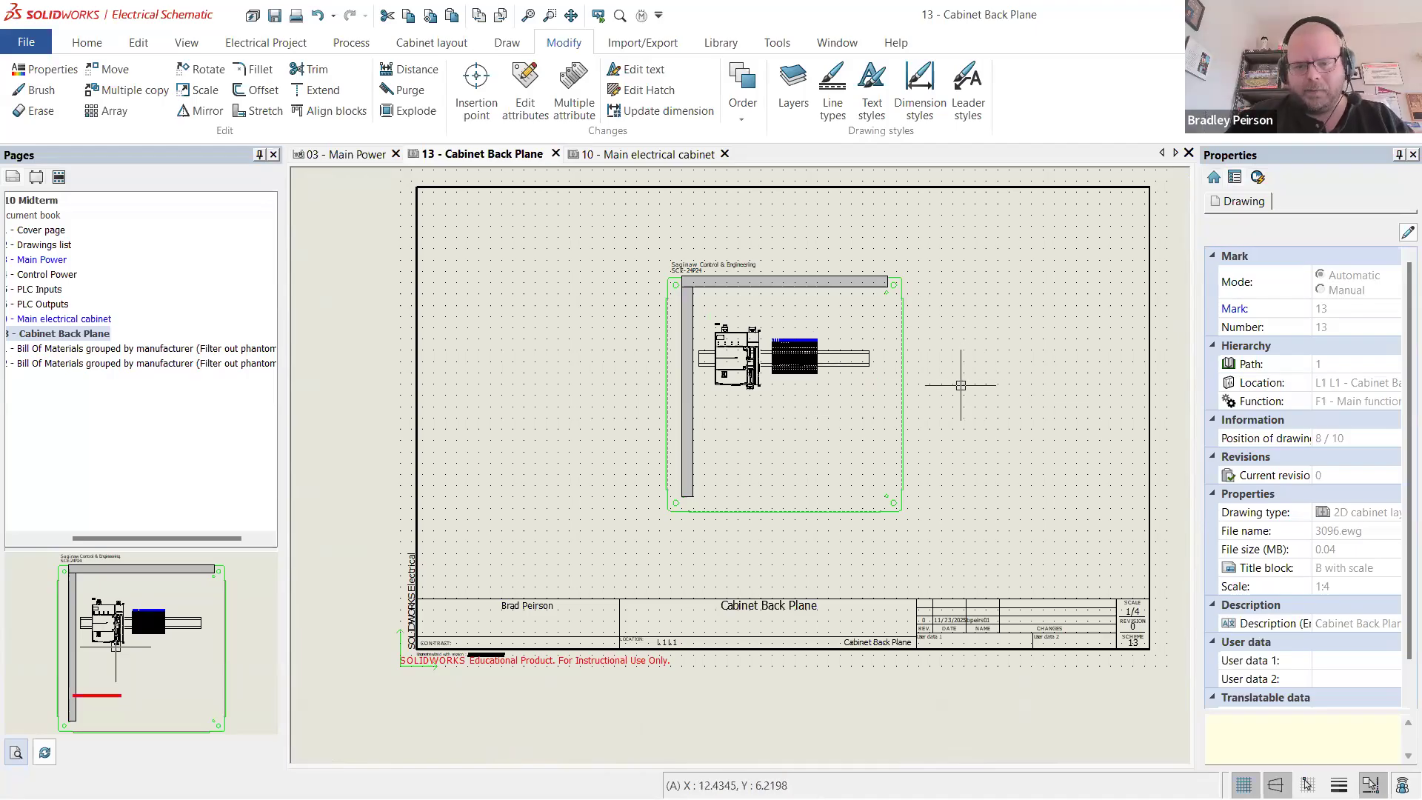
pyautogui.scroll(-1, 952, 358)
pyautogui.scroll(1, 952, 358)
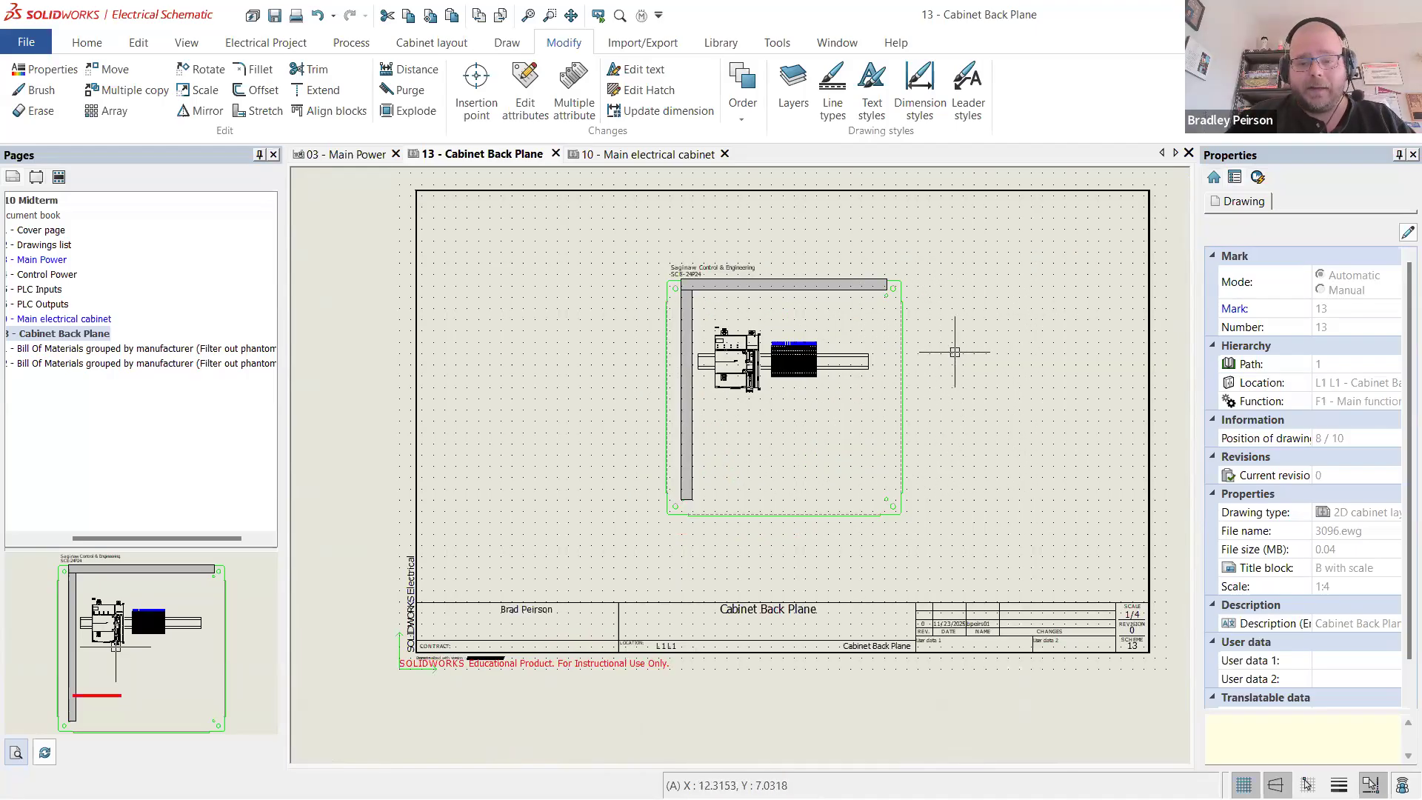
pyautogui.scroll(-2, 785, 458)
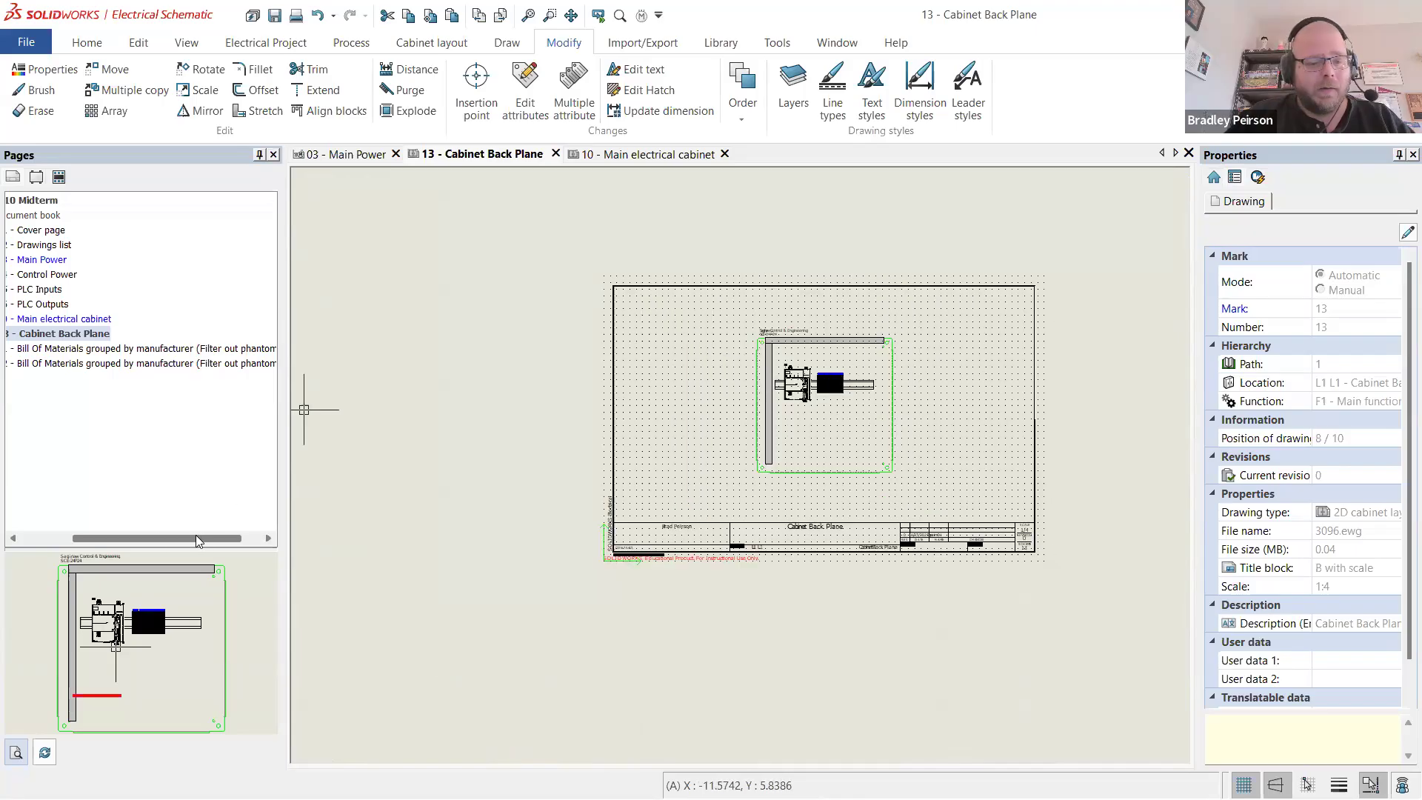
# - Renumber the documents of the whole project by recalculating the order numbers of books, folders and drawings
pyautogui.hscroll(-3, 160, 396)
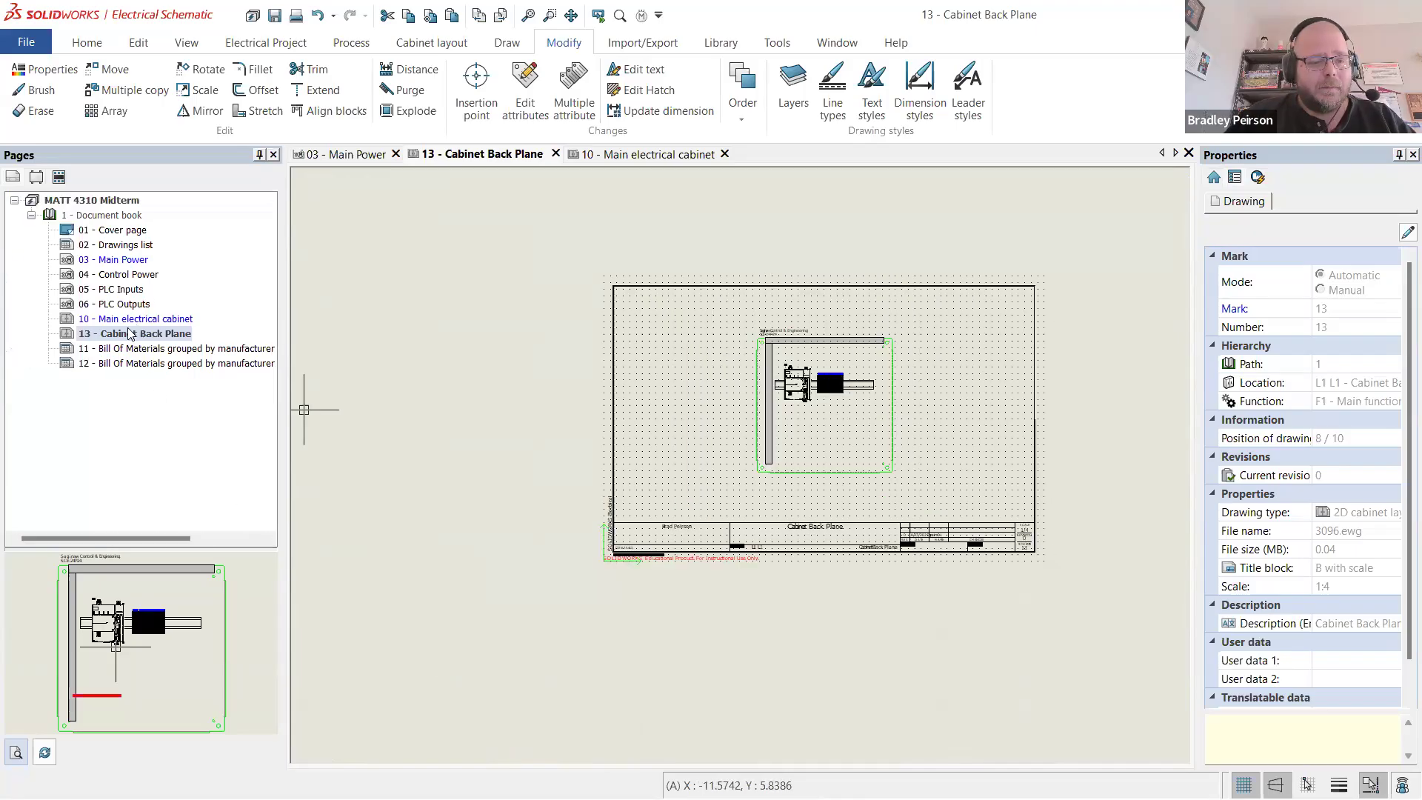
pyautogui.click(113, 339)
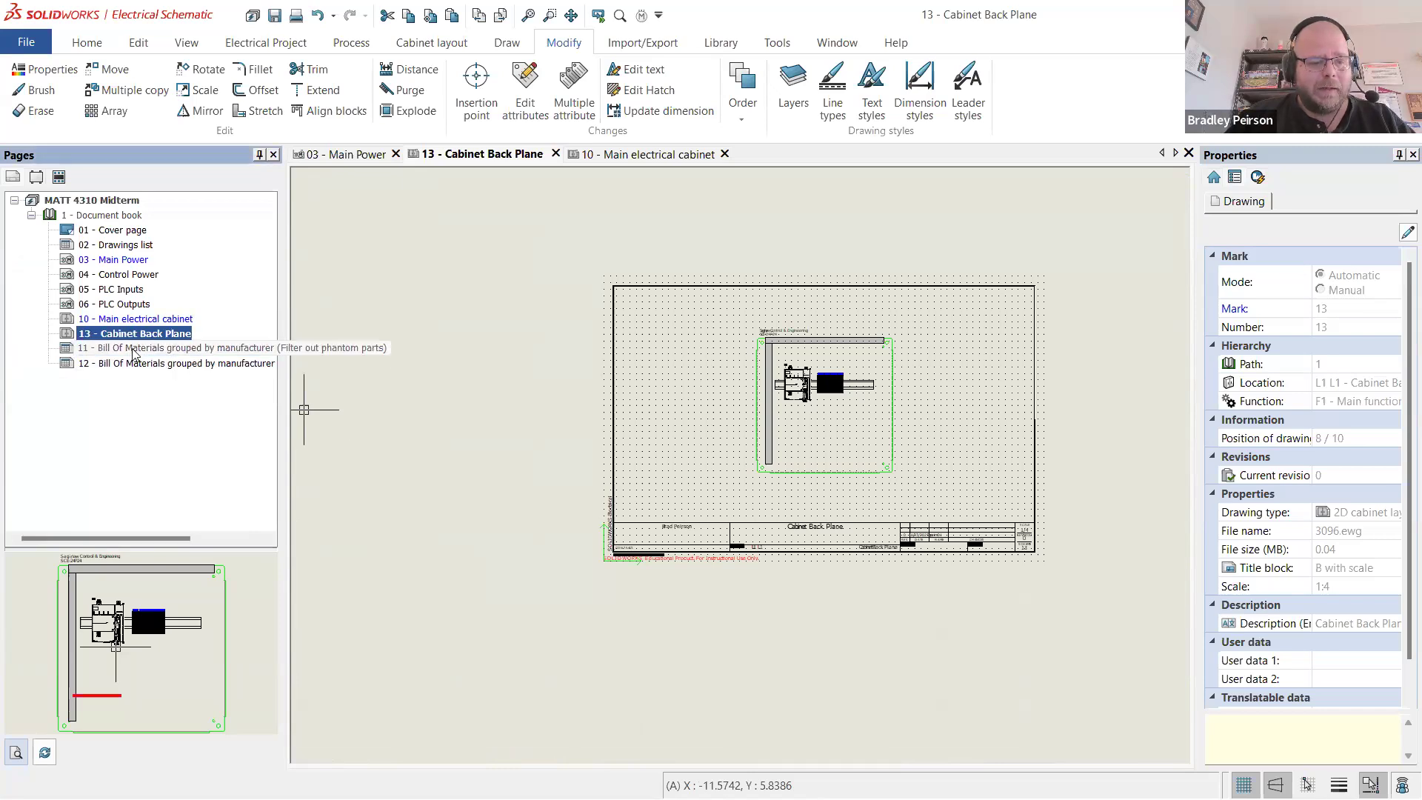
pyautogui.press('Up')
pyautogui.press('Down')
pyautogui.press('Down')
pyautogui.press('Down')
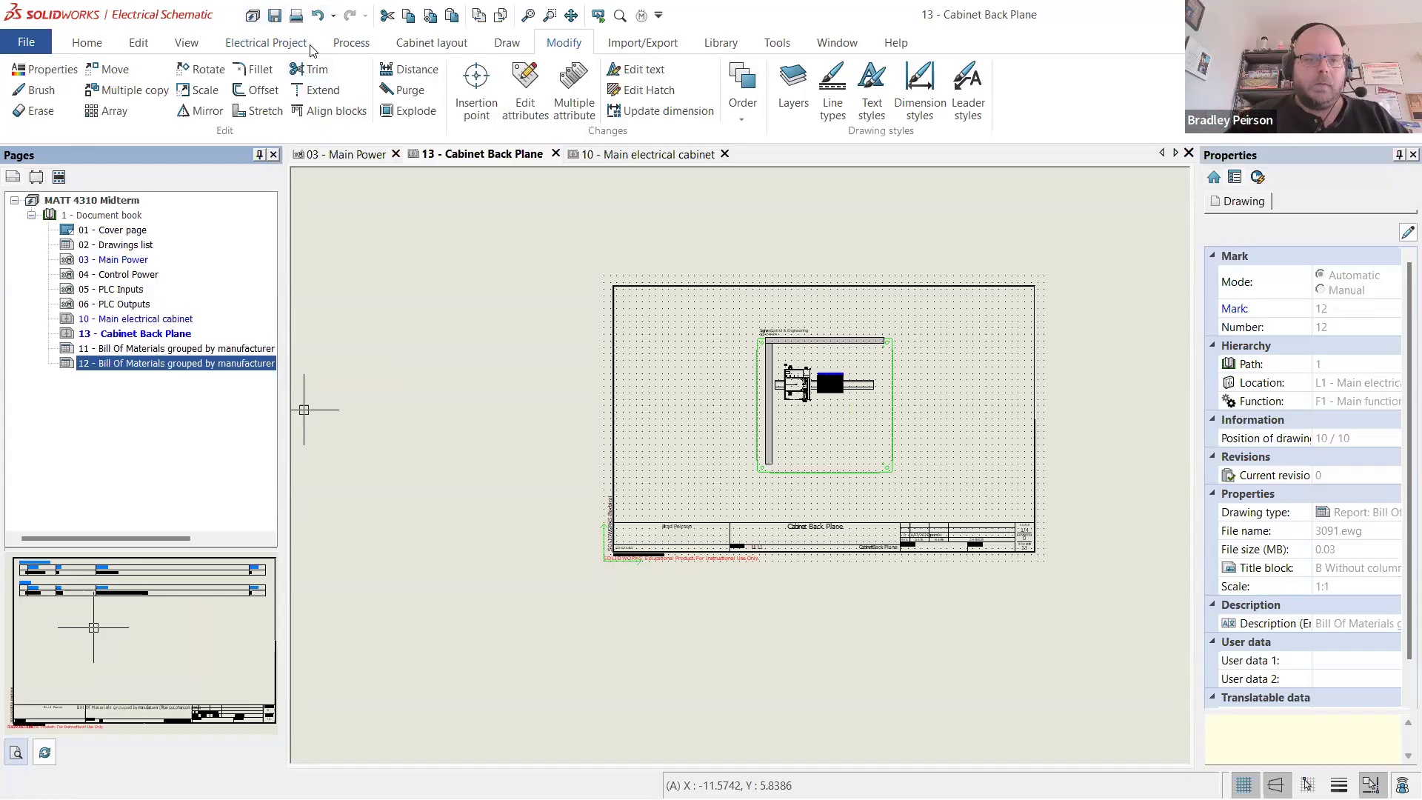
pyautogui.click(347, 45)
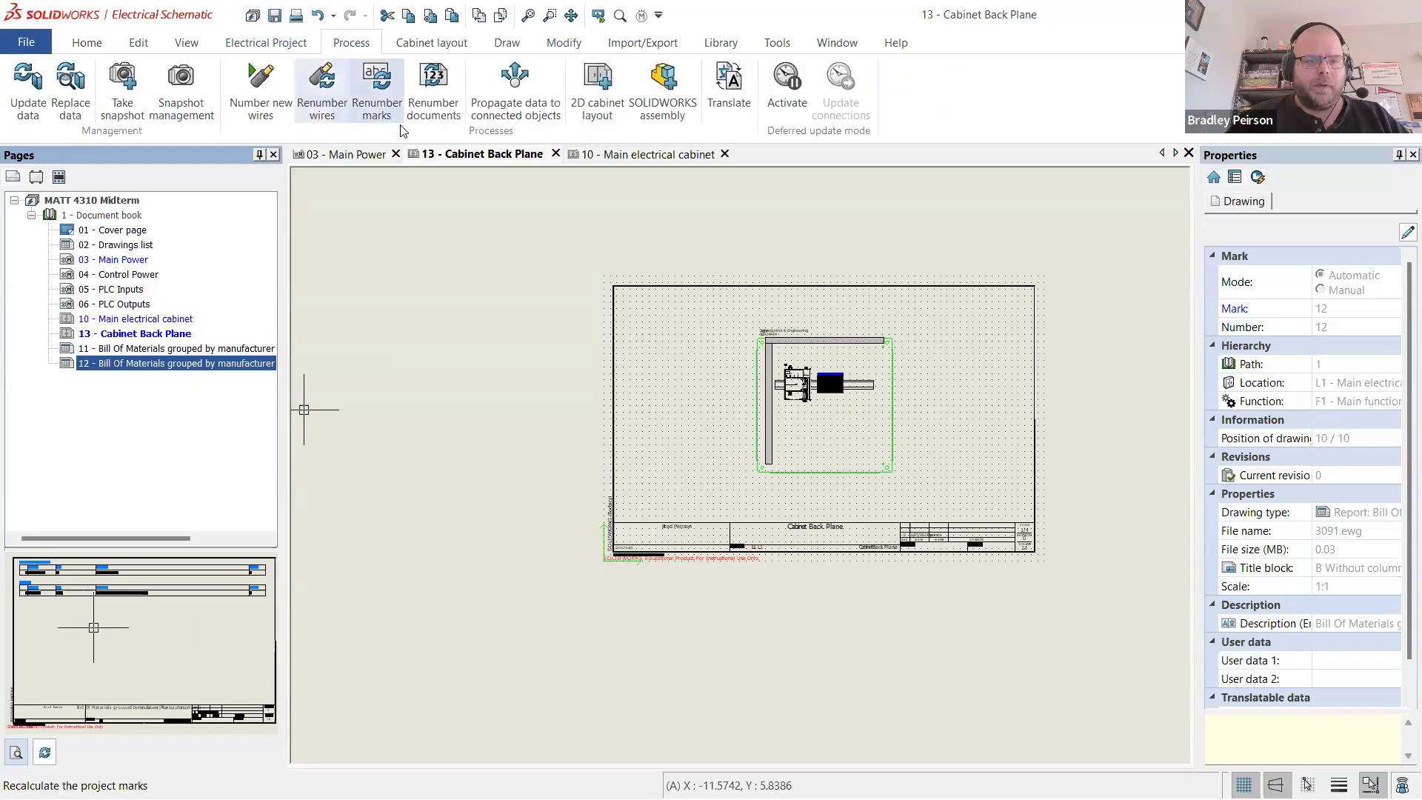
pyautogui.click(434, 88)
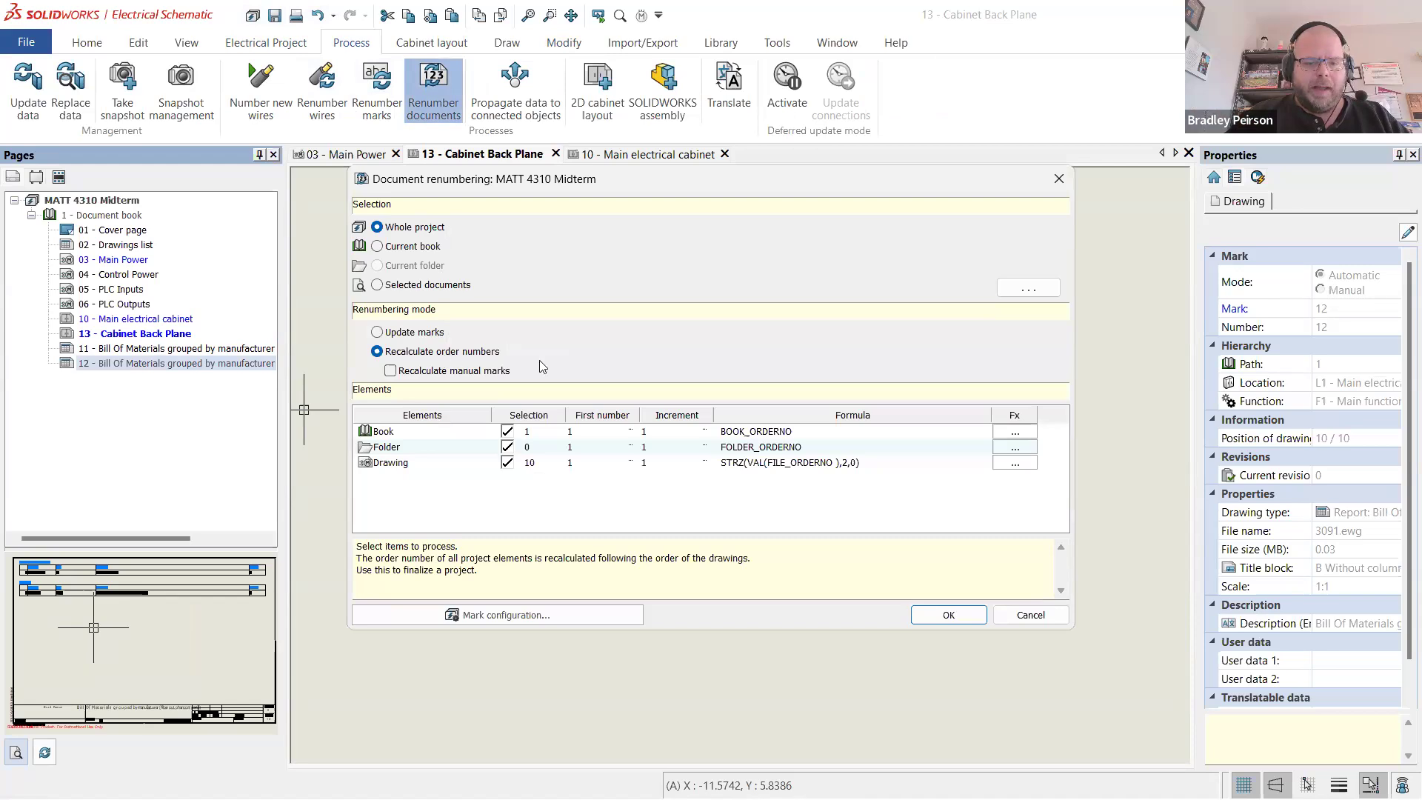
pyautogui.click(955, 616)
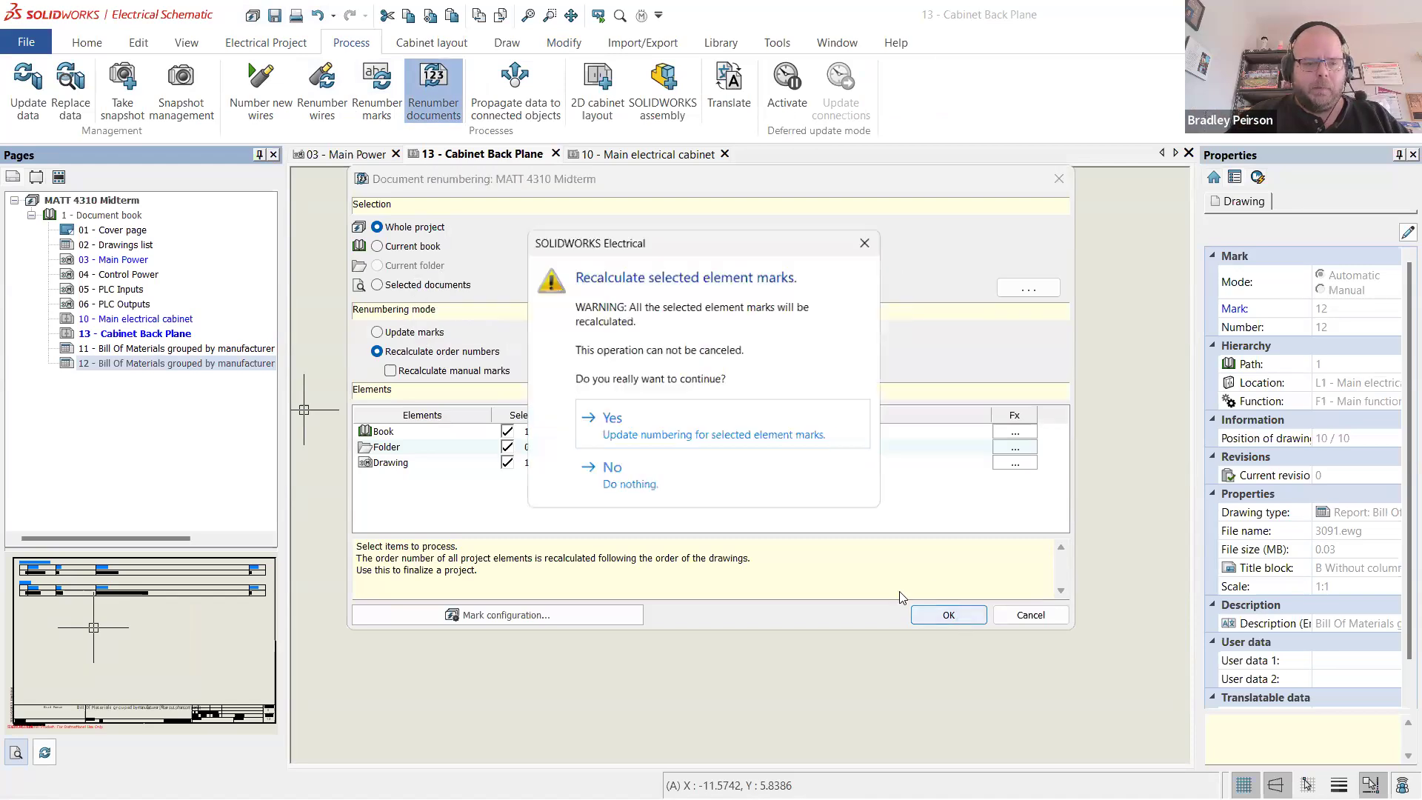
pyautogui.click(661, 433)
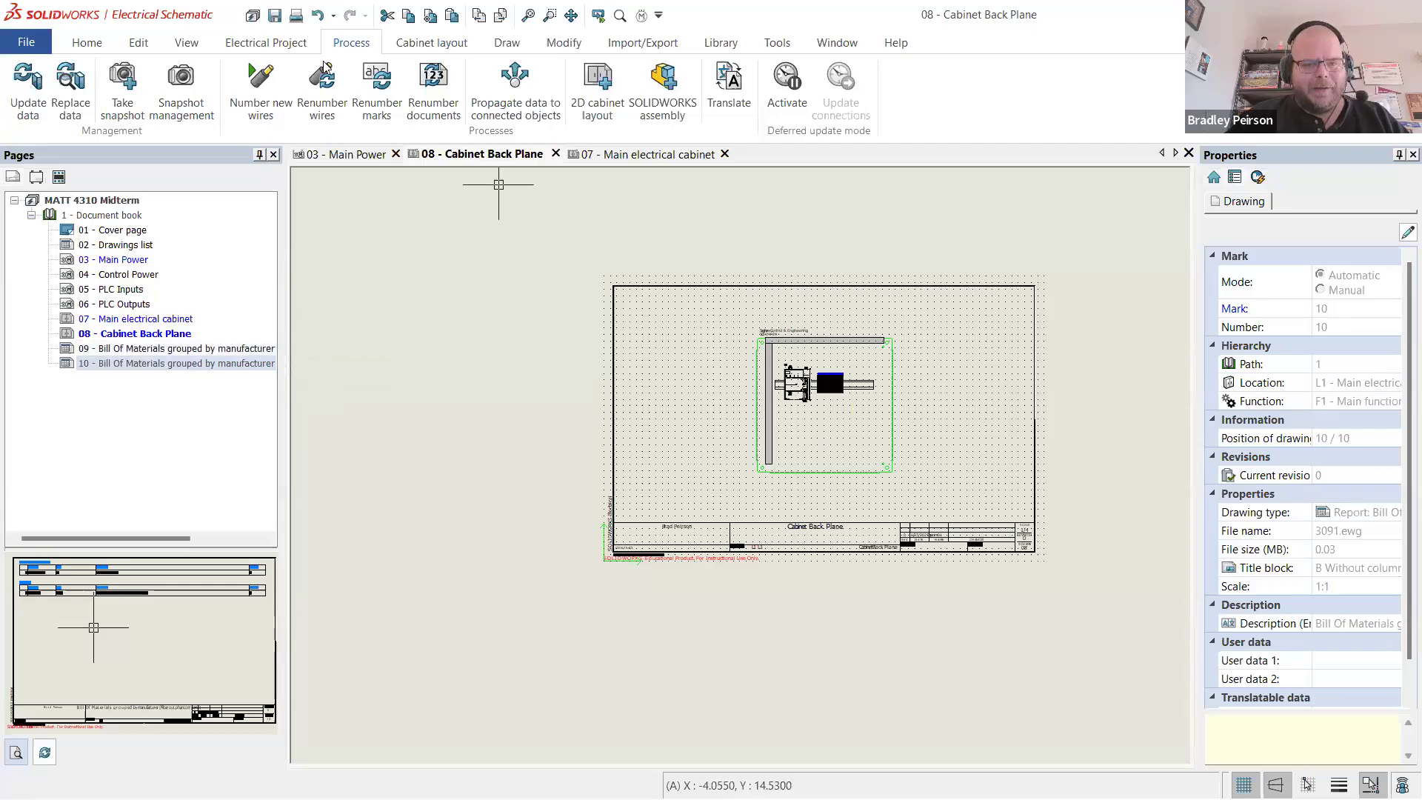
# - Regenerate the report drawings for the Drawings list and the Bill Of Materials grouped by manufacturer with phantom parts filtered out
pyautogui.click(296, 46)
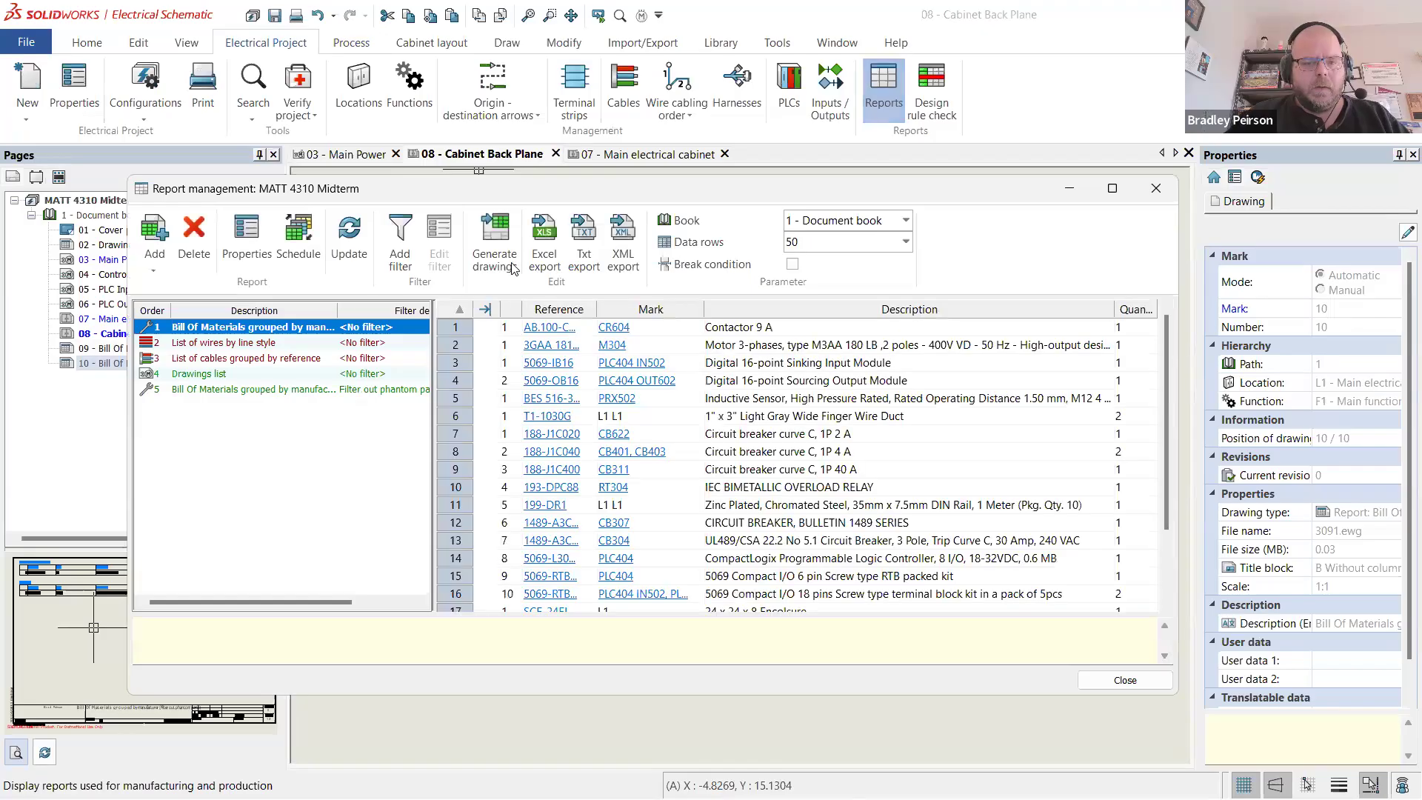
pyautogui.click(509, 263)
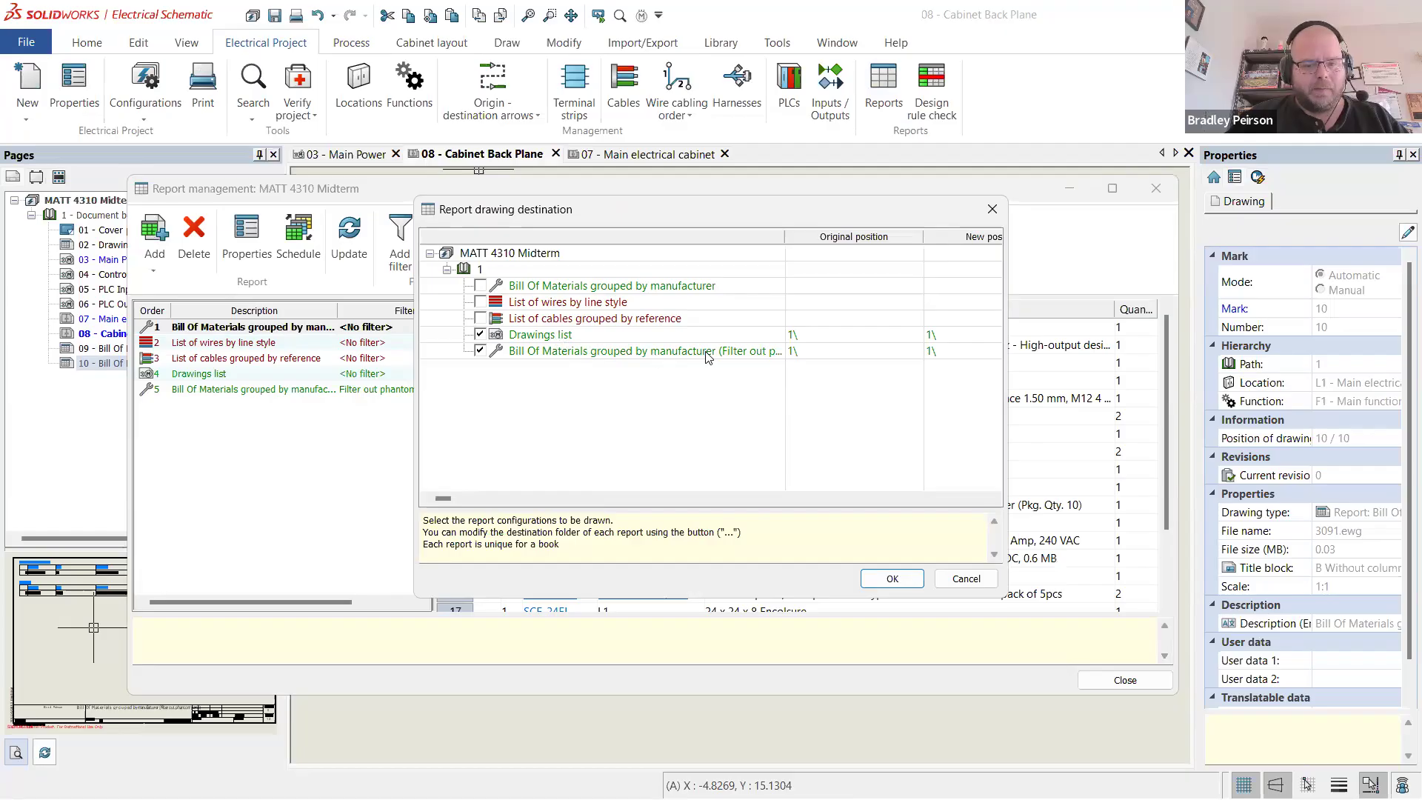
pyautogui.click(892, 578)
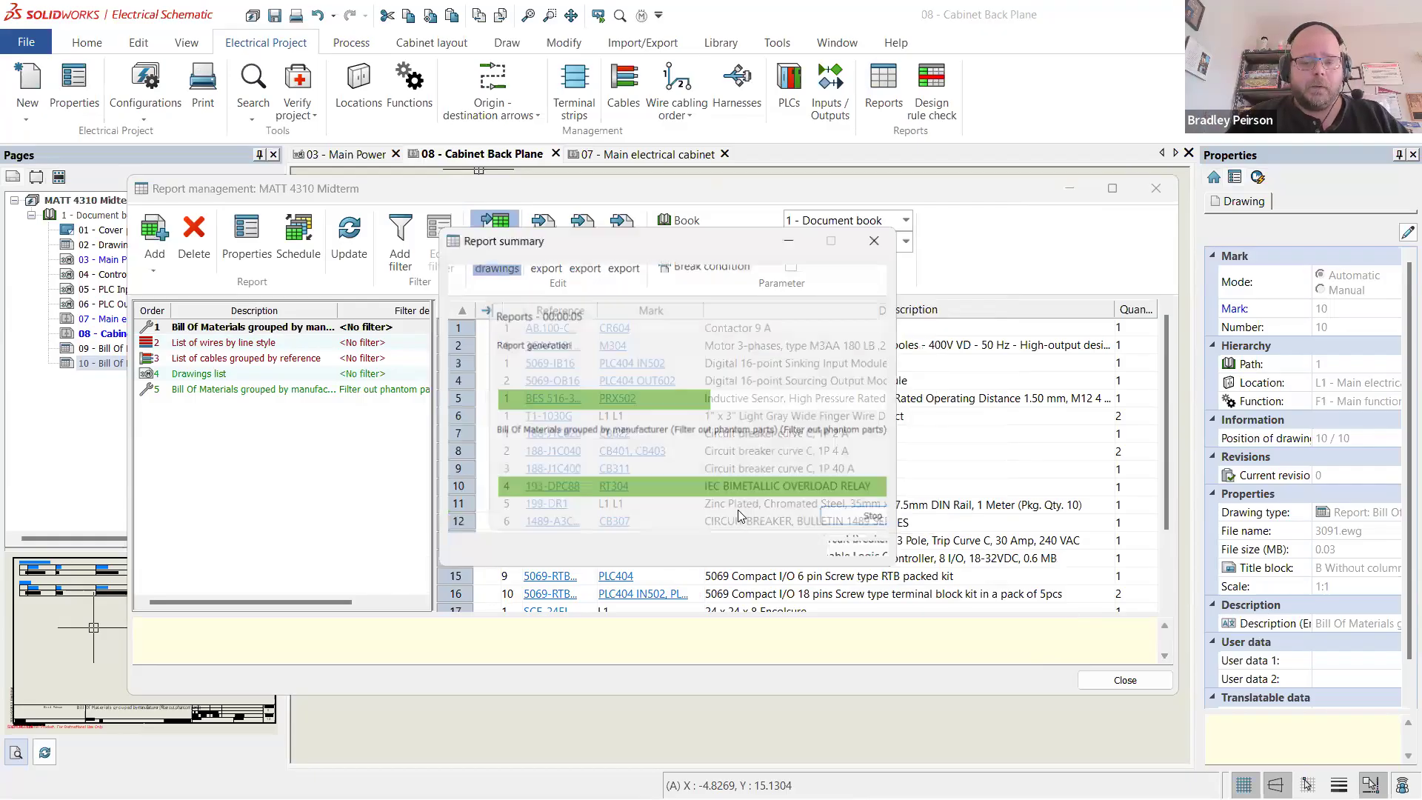
pyautogui.click(868, 559)
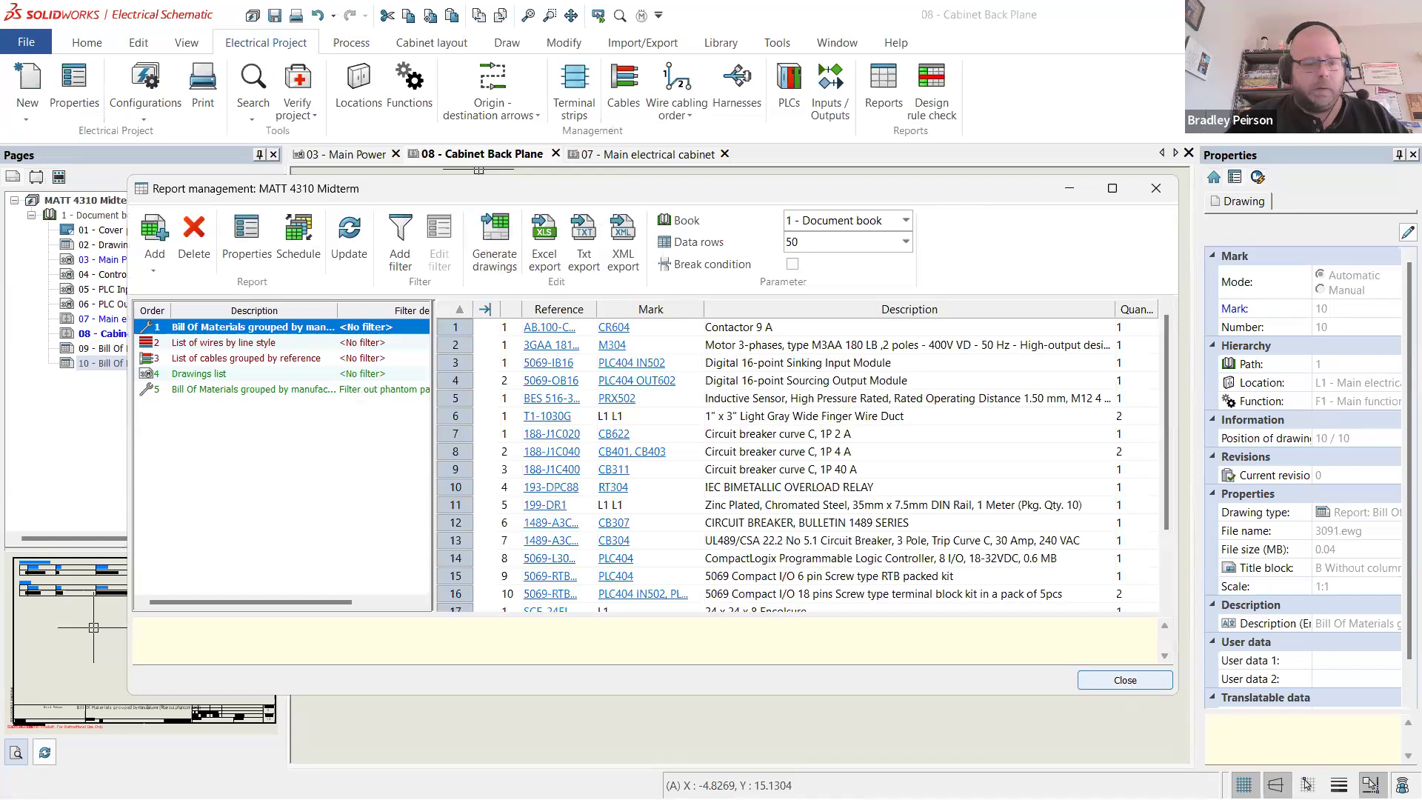
pyautogui.click(1125, 680)
# - Examine the second Bill Of Materials sheet, drawing 10, checking the enclosure, back plate, power supply and terminal entries with their quantities
pyautogui.doubleClick(178, 365)
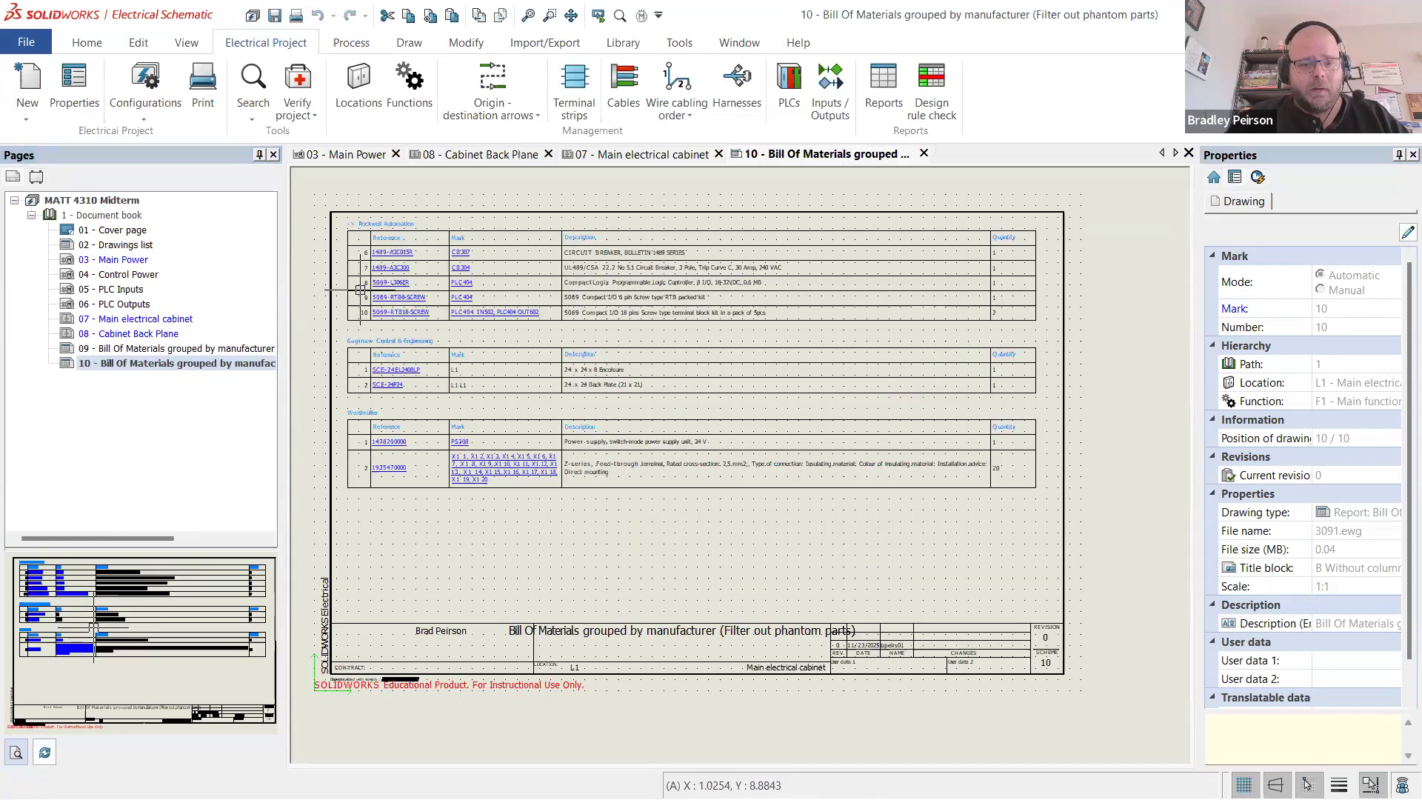
pyautogui.scroll(3, 368, 326)
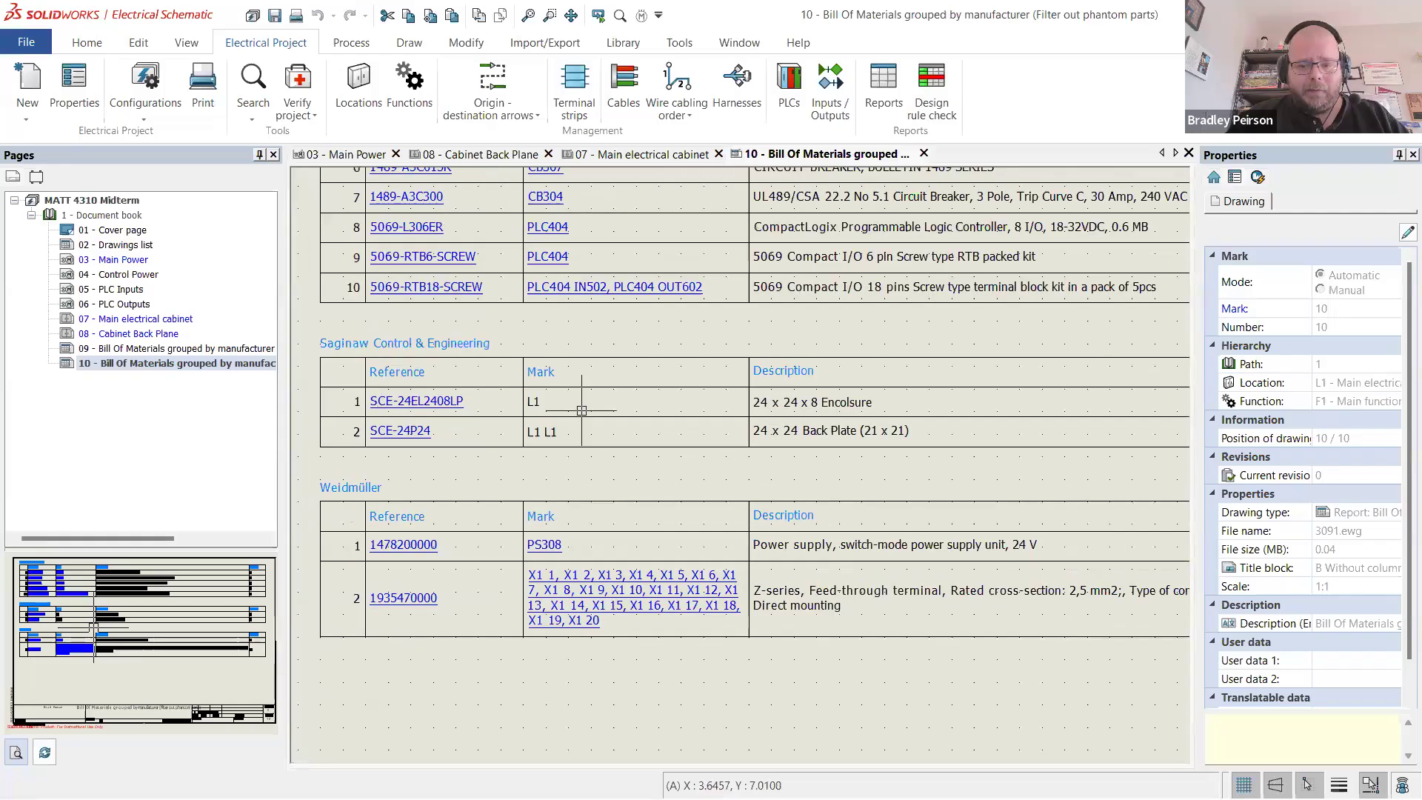
pyautogui.scroll(-3, 354, 421)
pyautogui.scroll(3, 912, 408)
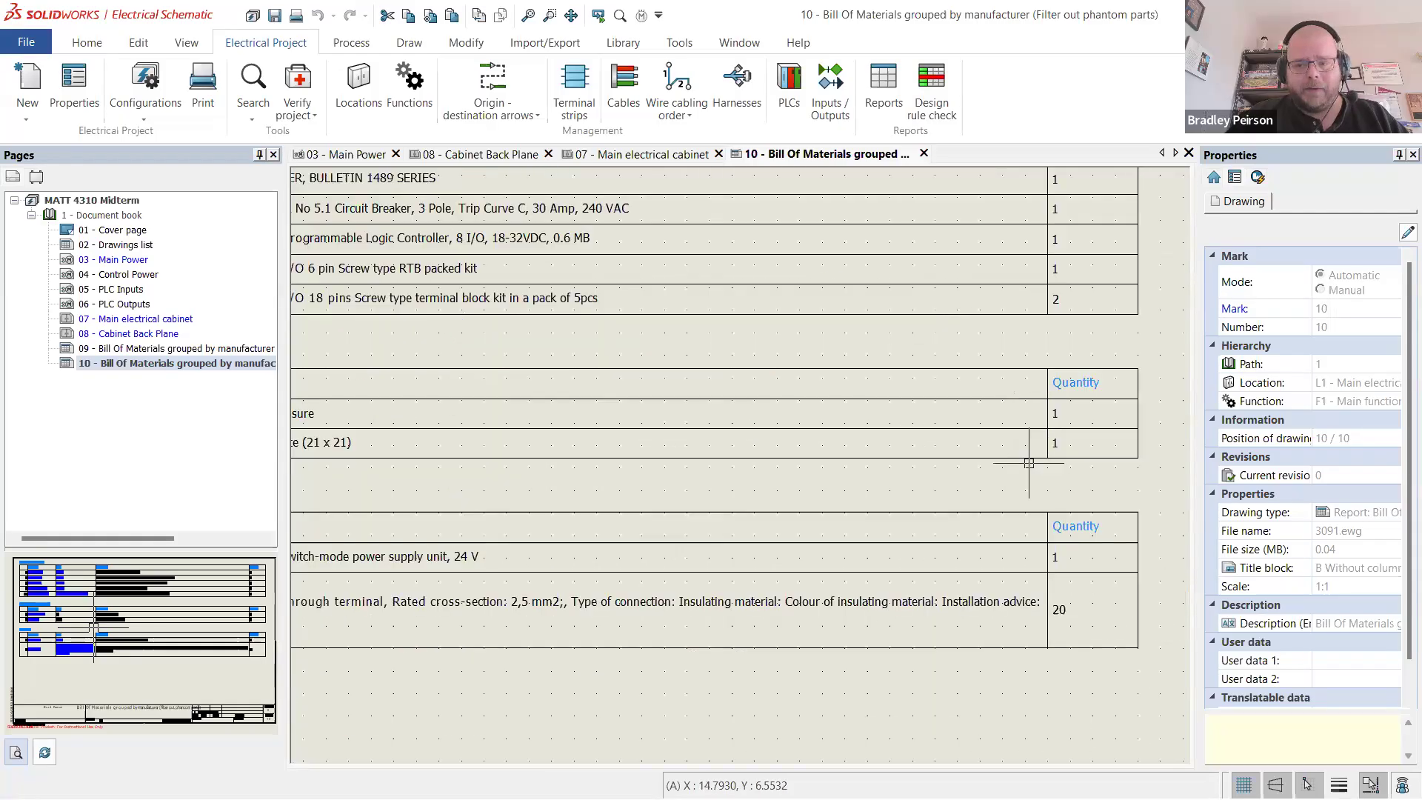
pyautogui.scroll(-3, 821, 425)
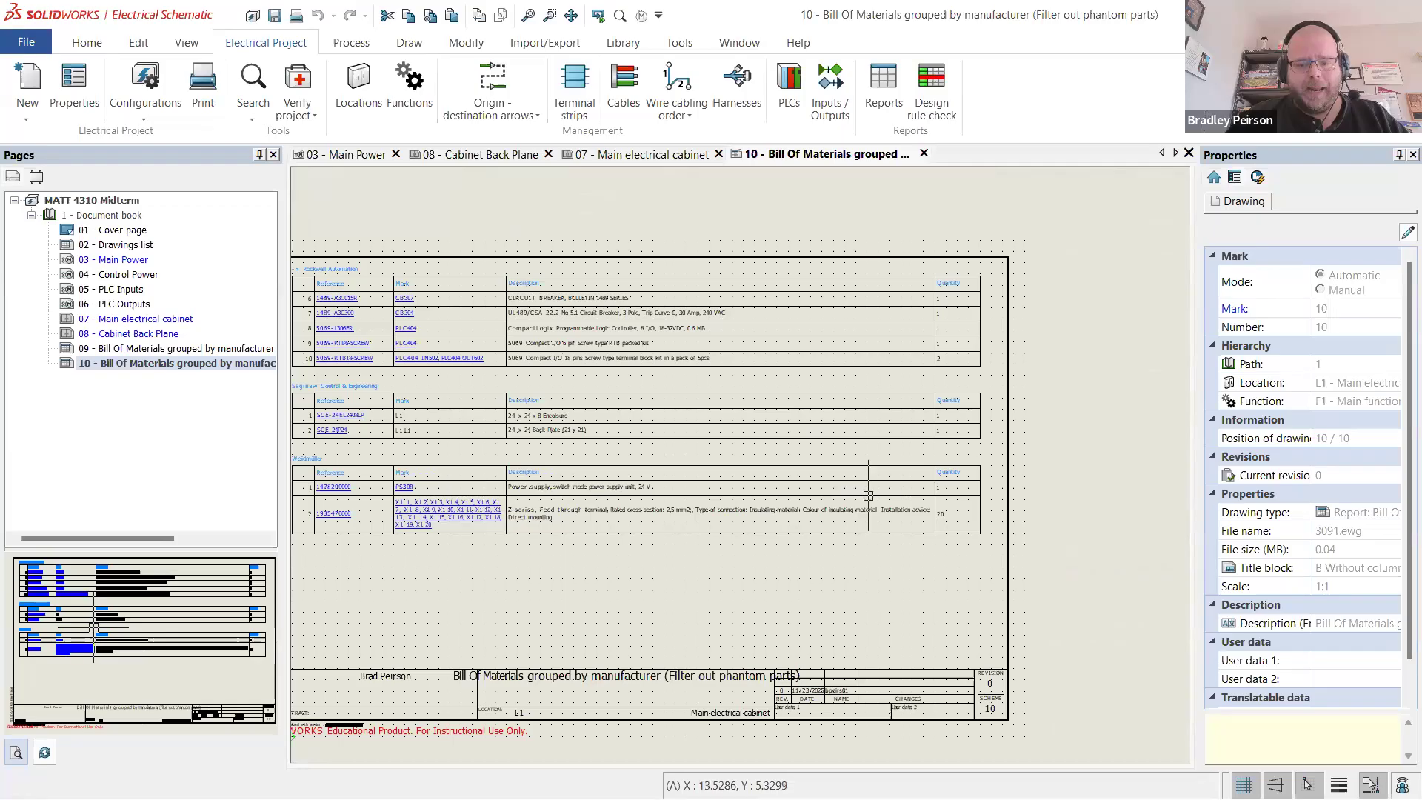
pyautogui.scroll(3, 519, 526)
pyautogui.scroll(-3, 506, 524)
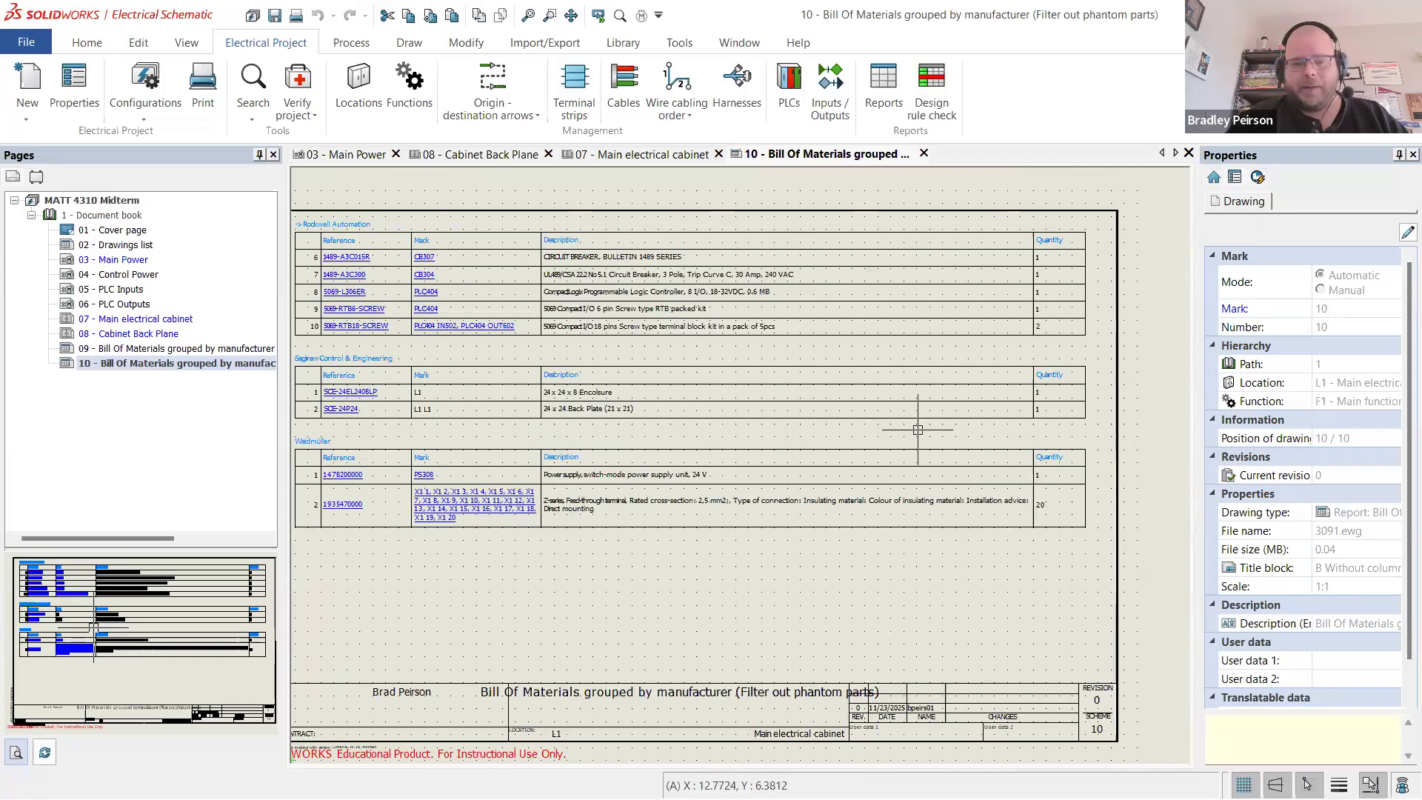
pyautogui.scroll(-3, 1035, 418)
pyautogui.scroll(2, 896, 444)
pyautogui.scroll(-2, 907, 431)
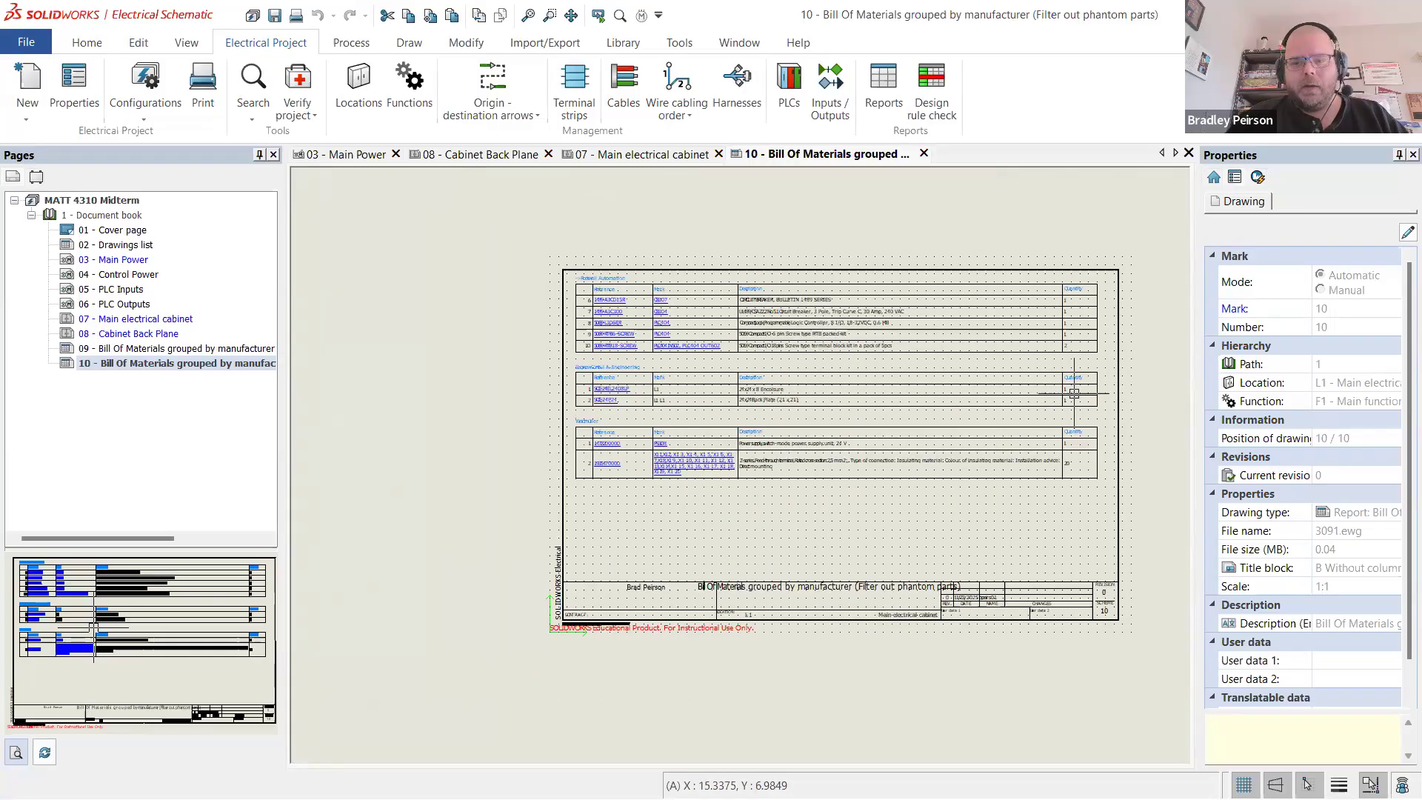
pyautogui.scroll(2, 815, 356)
# - Open drawing 02, the Drawings list, and check its entries against the renumbered project drawings
pyautogui.doubleClick(118, 248)
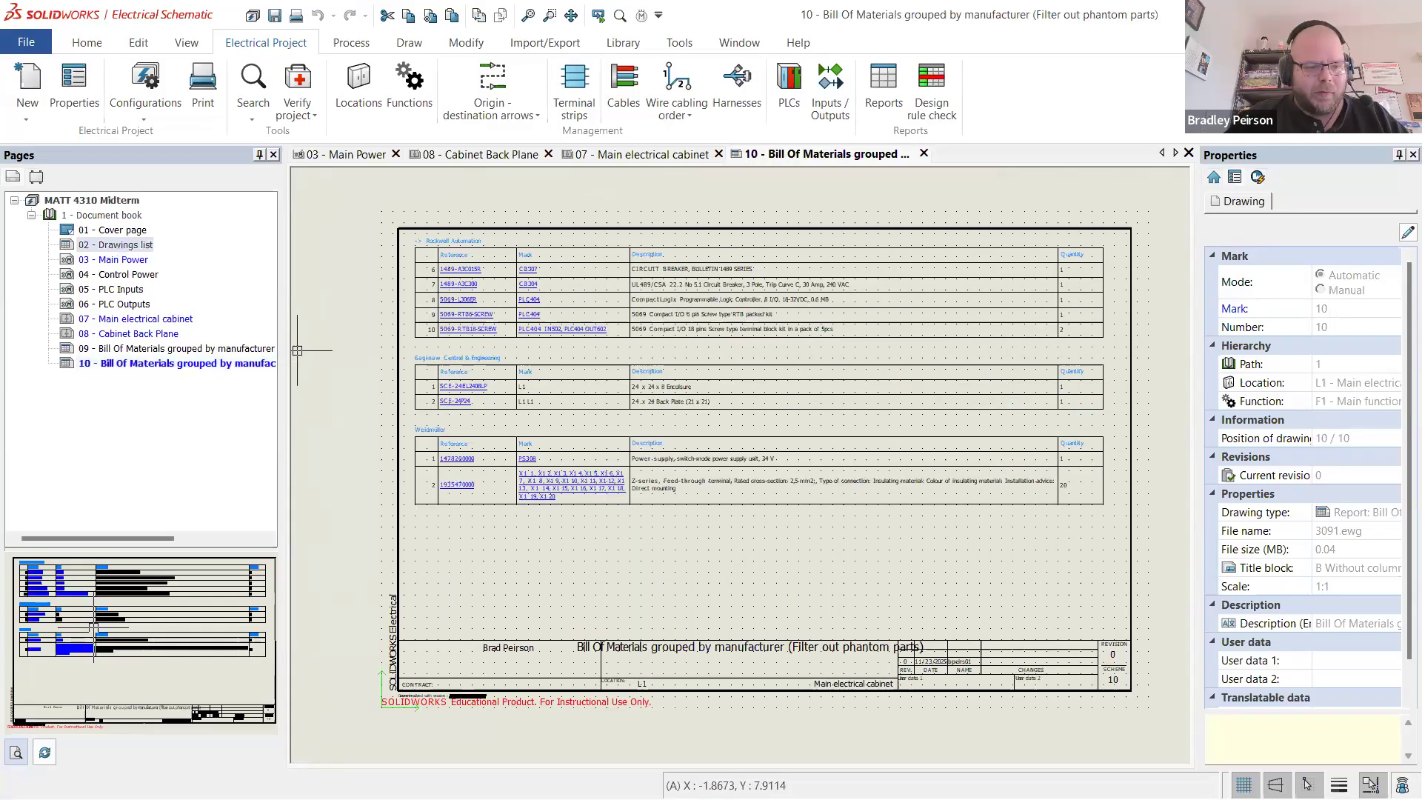
pyautogui.scroll(3, 388, 319)
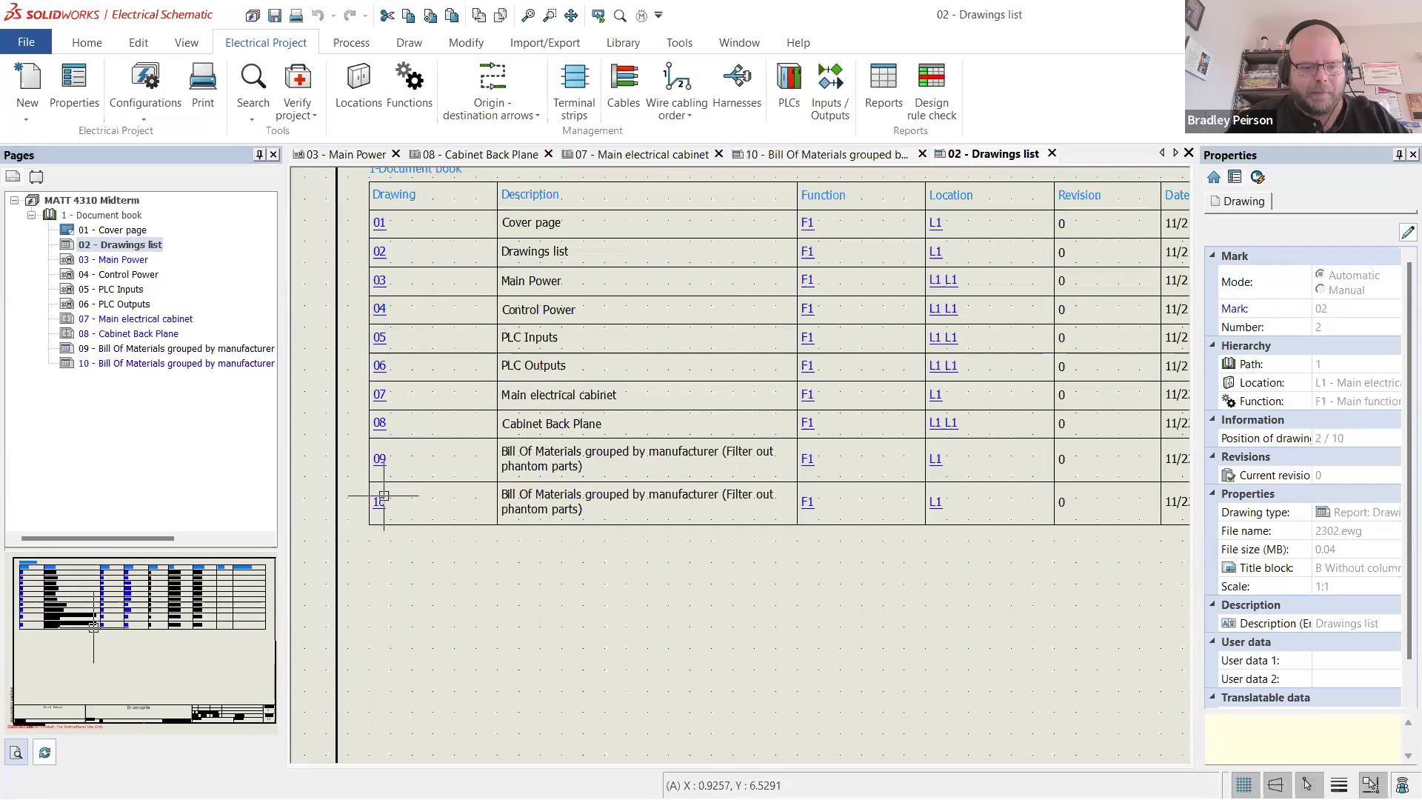
pyautogui.scroll(-3, 564, 376)
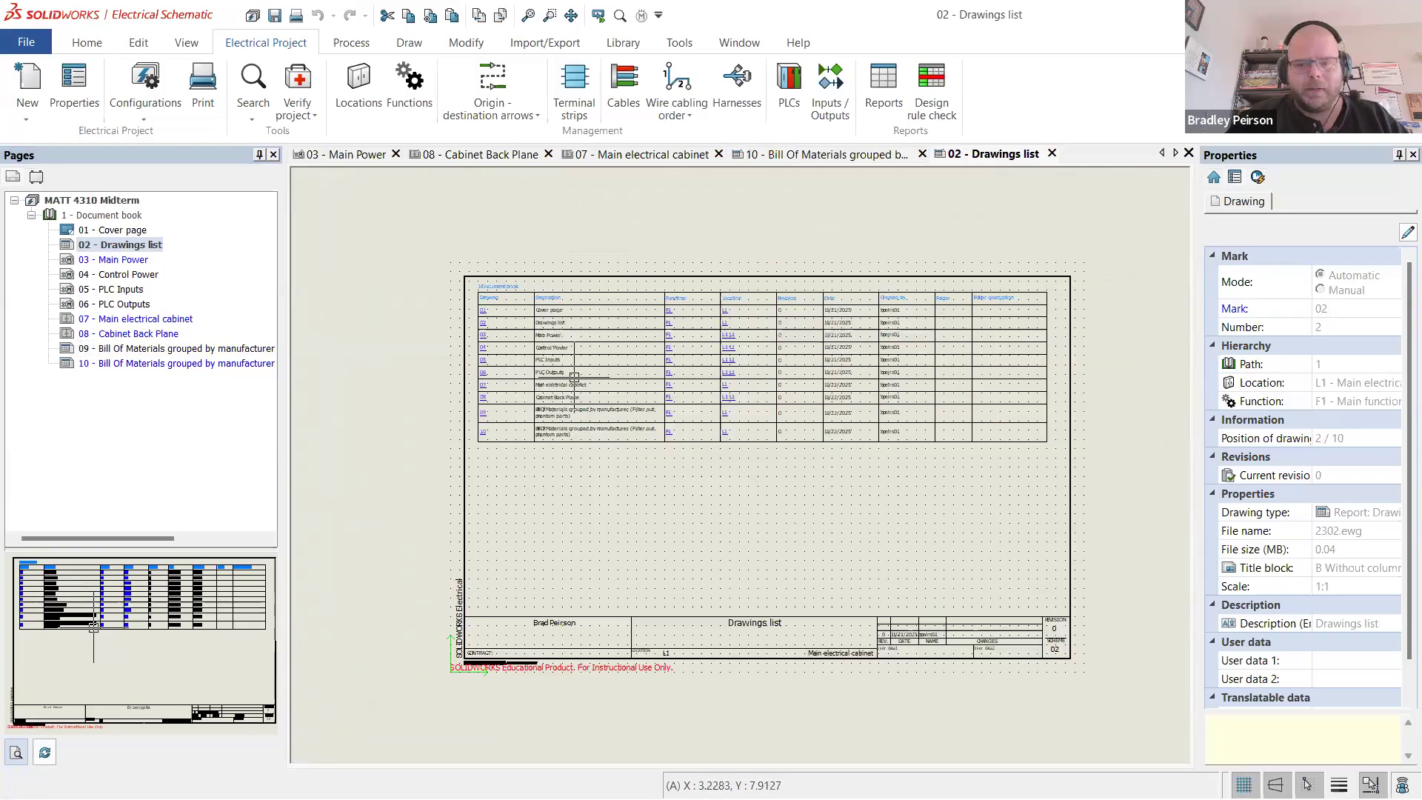
# - Close the Drawings list, Bill Of Materials, Main electrical cabinet and Cabinet Back Plane drawings, keeping Main Power open
pyautogui.click(1052, 154)
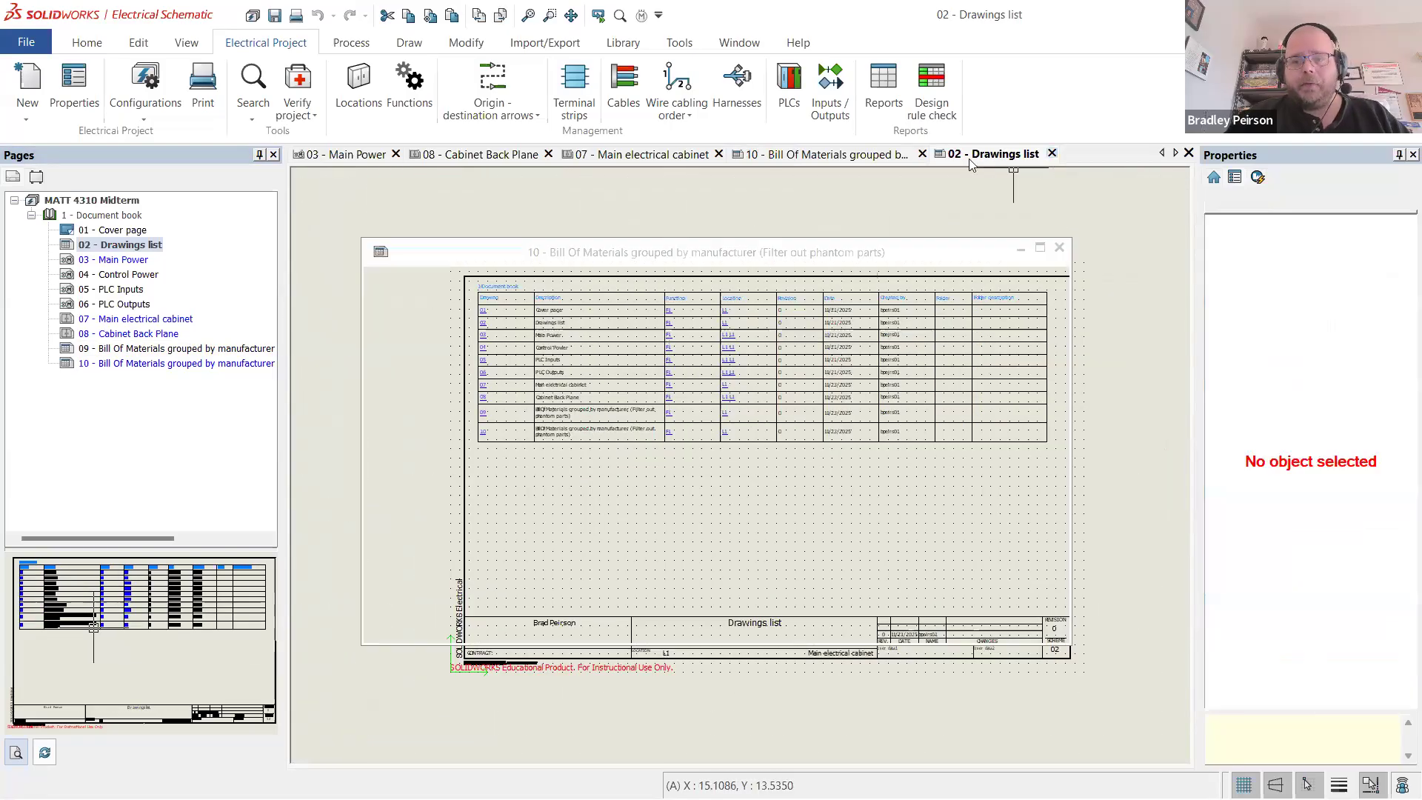
pyautogui.click(923, 154)
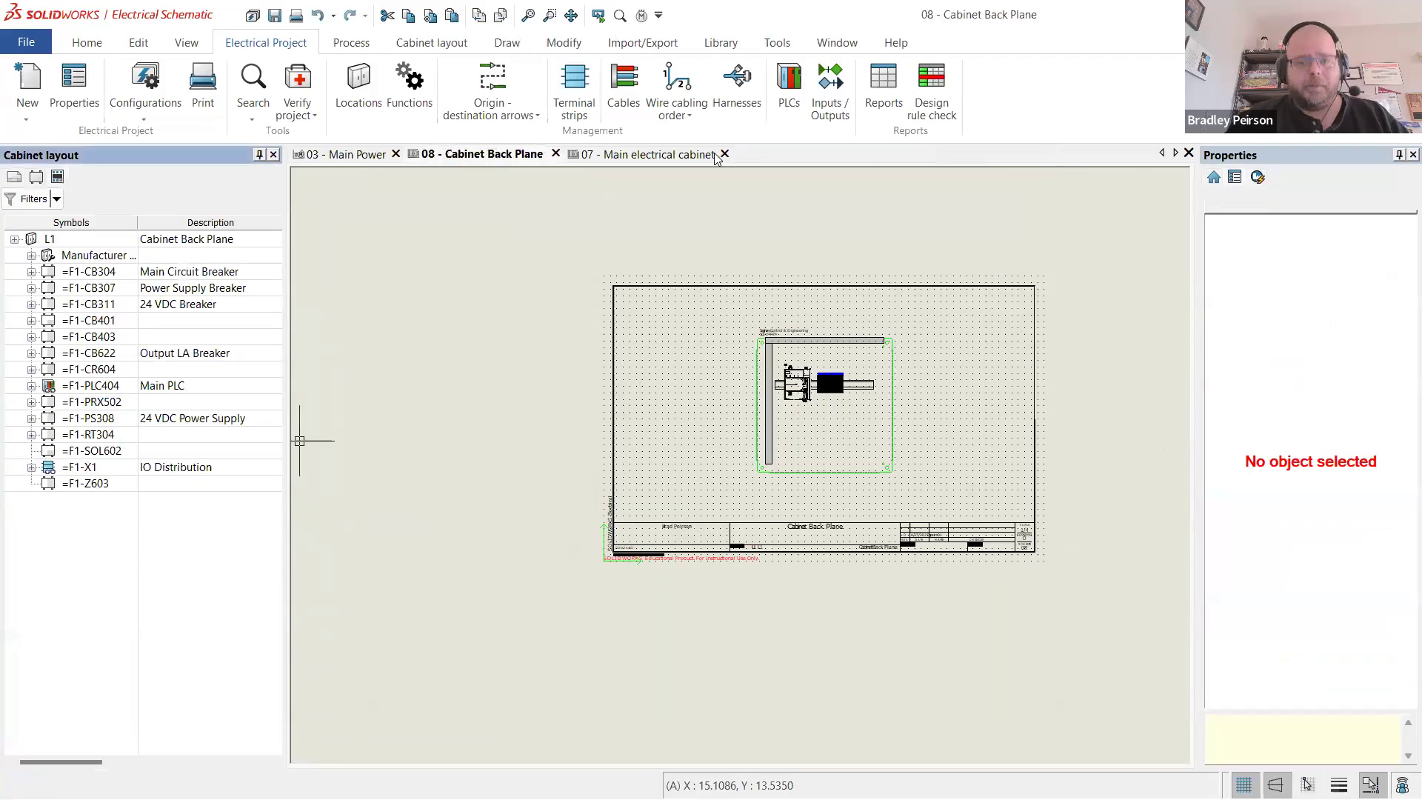
pyautogui.click(724, 153)
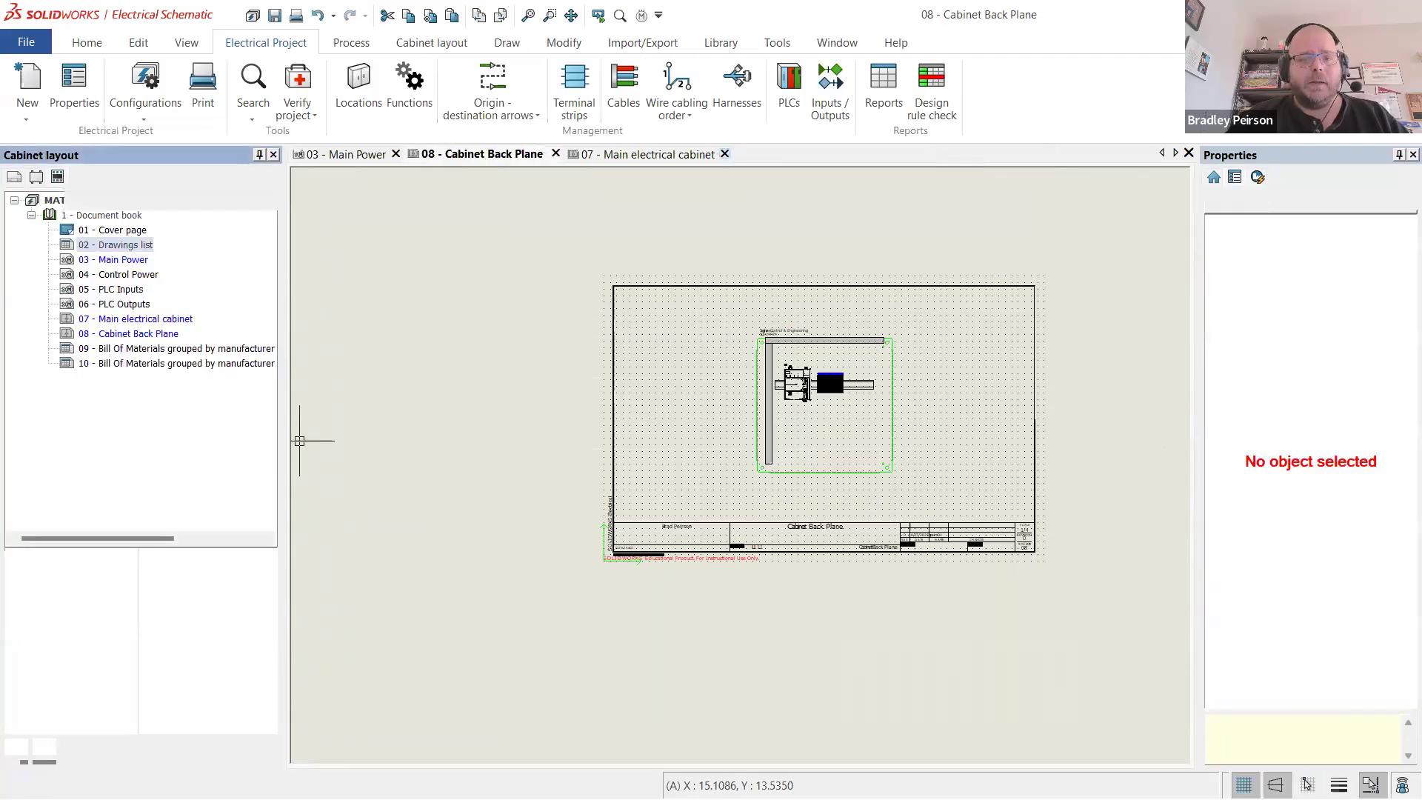
pyautogui.click(555, 154)
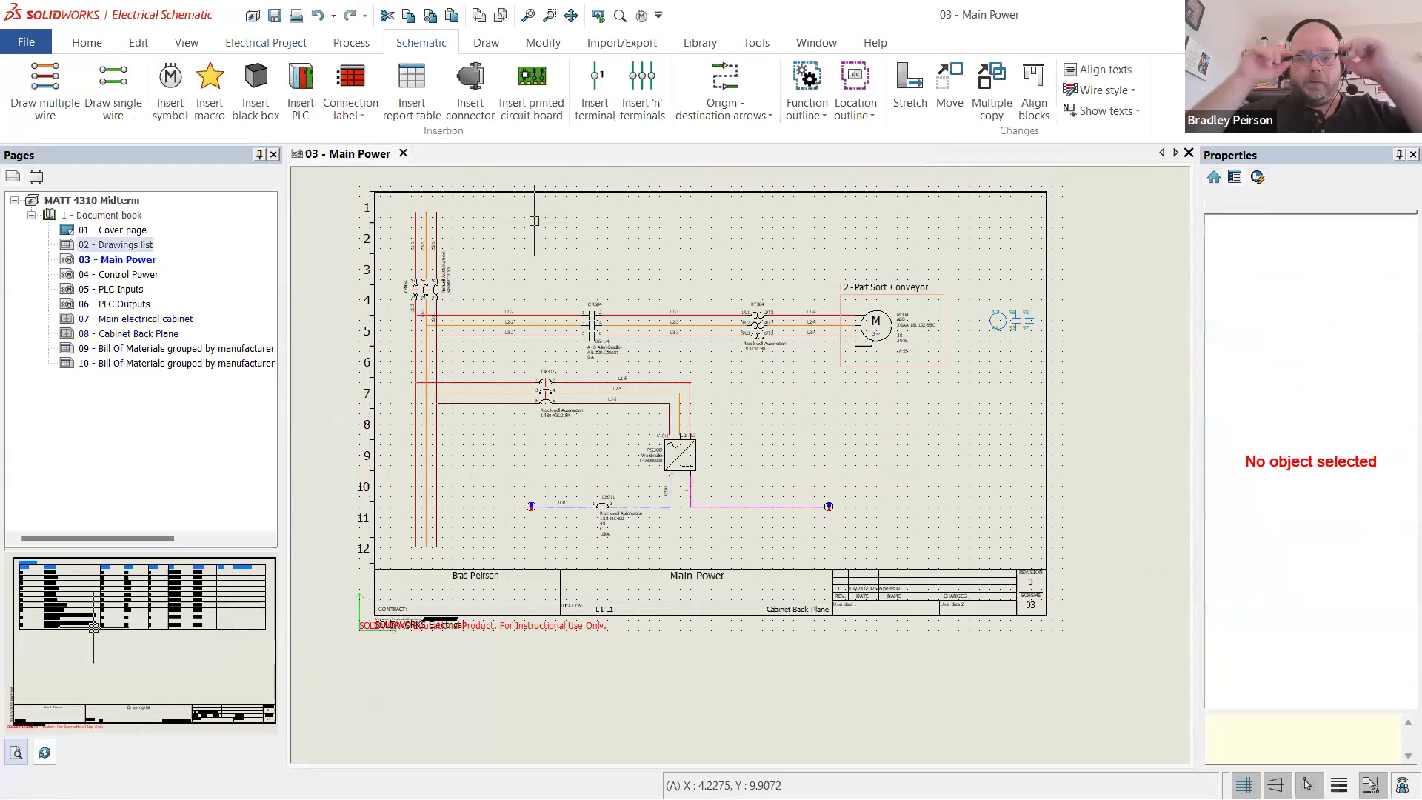